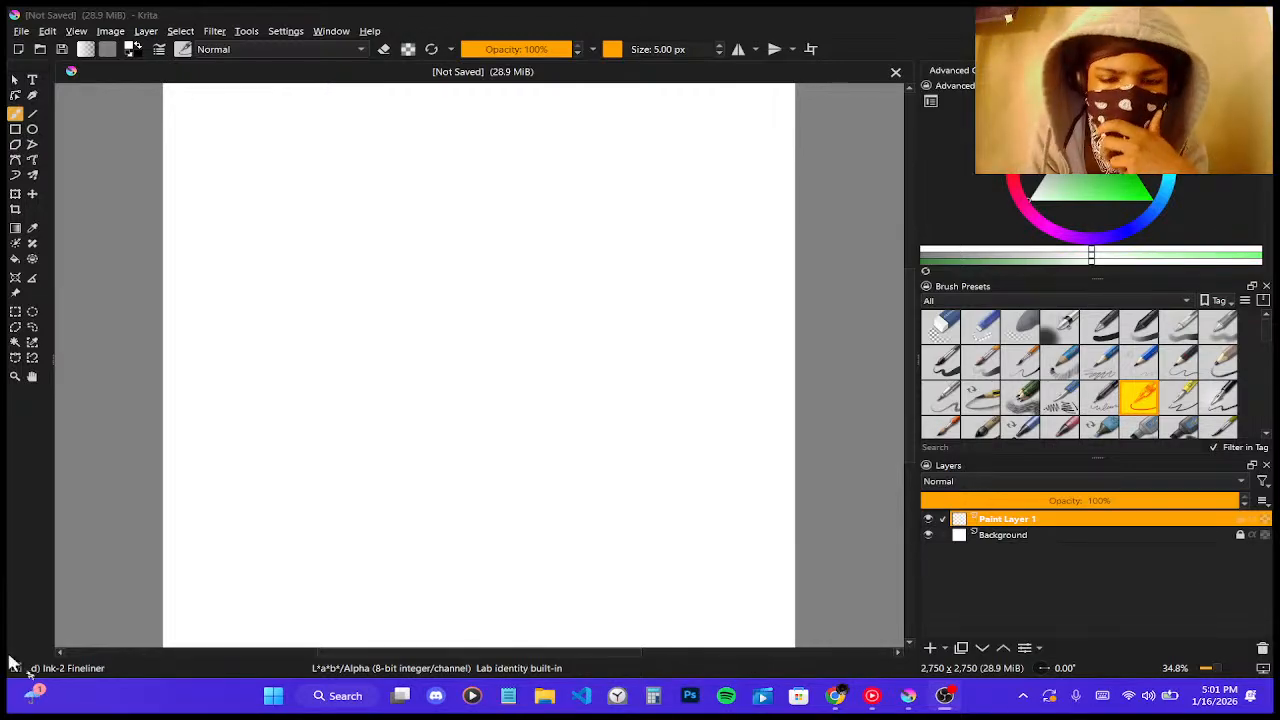
- Switch to Pinterest in Chrome and look through the home feed for drawing ideas, including the motorcycle rider pin
{"action": "left_click", "coordinate": [835, 695]}
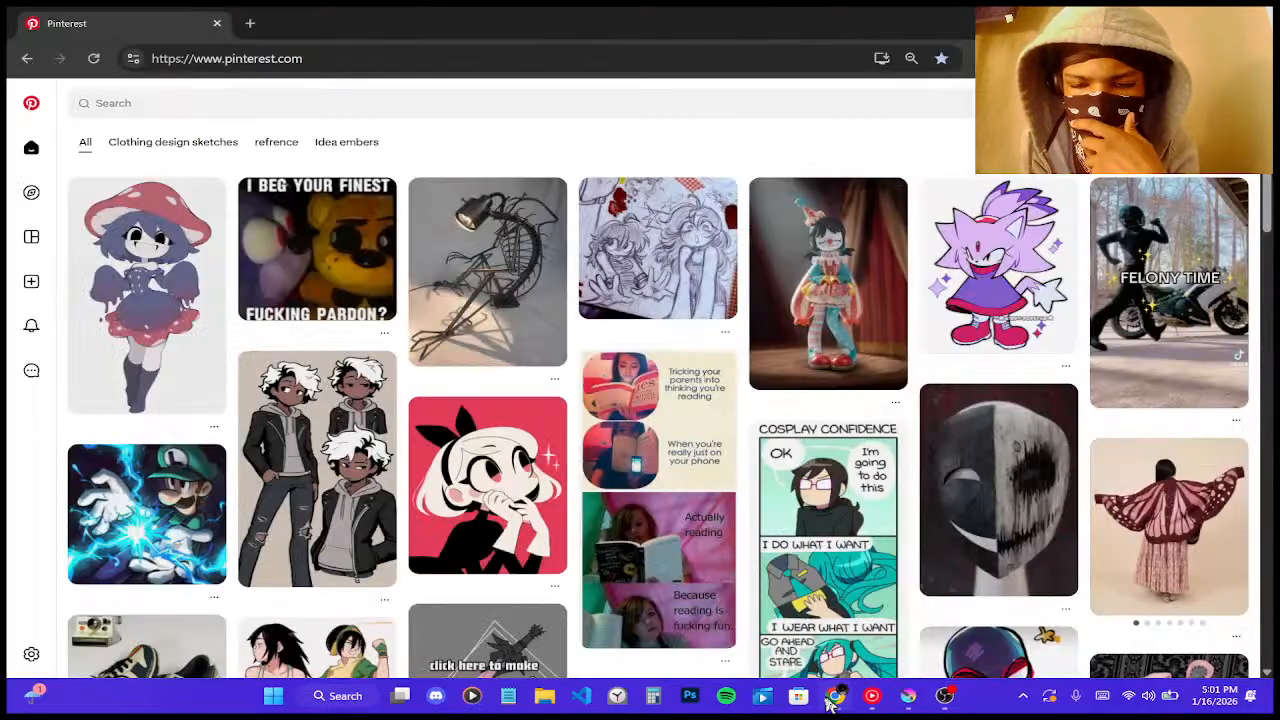
{"action": "scroll", "coordinate": [1012, 406], "scroll_direction": "down", "scroll_amount": 3}
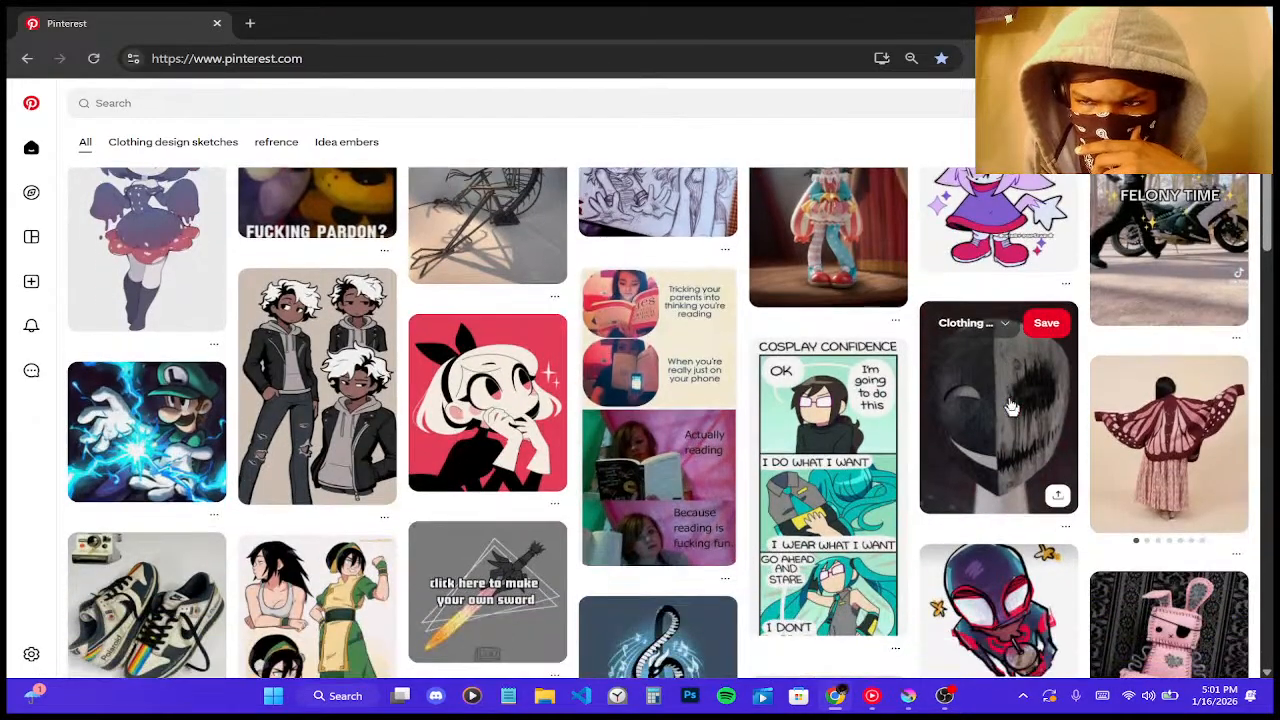
{"action": "scroll", "coordinate": [1063, 357], "scroll_direction": "up", "scroll_amount": 3}
{"action": "left_click", "coordinate": [1128, 313]}
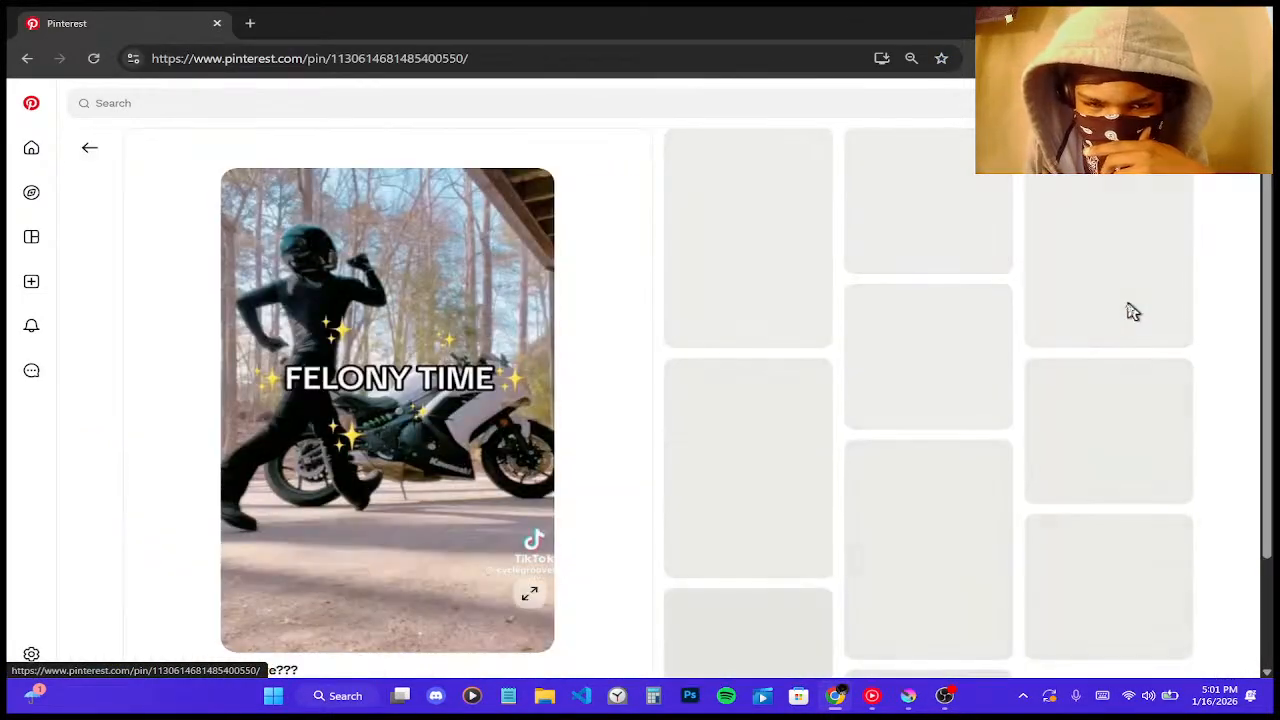
{"action": "left_click", "coordinate": [89, 150]}
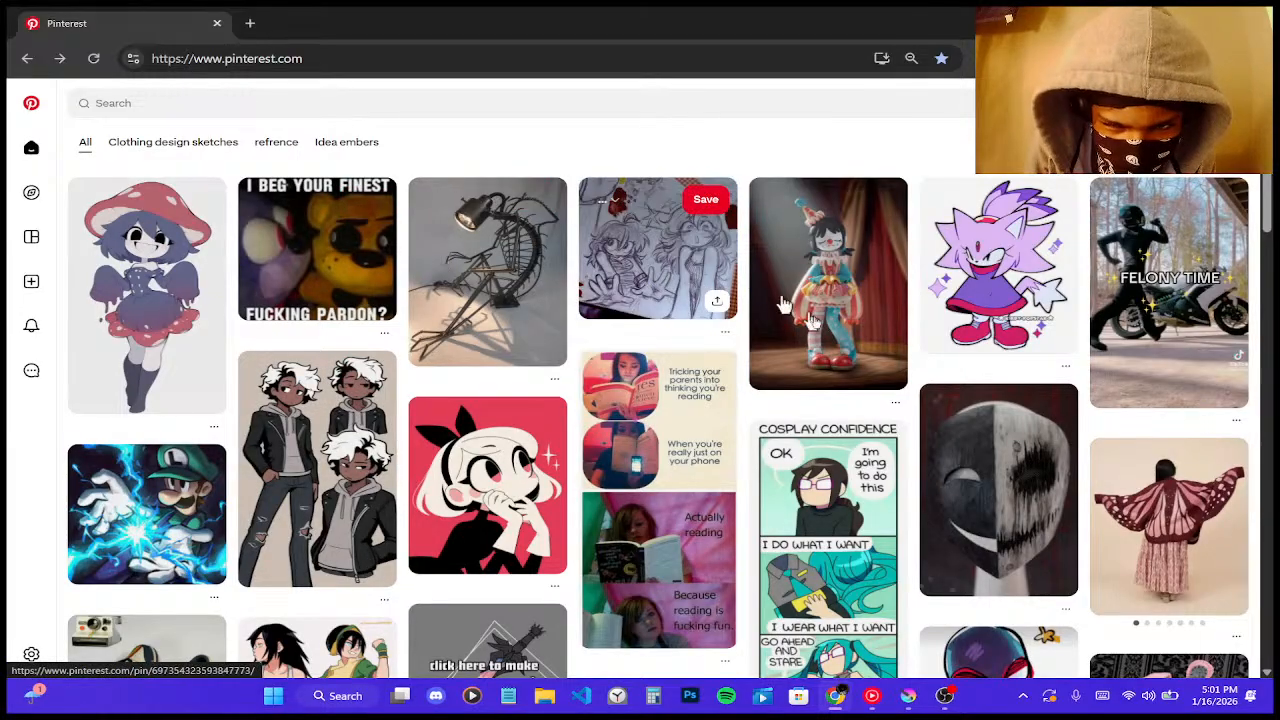
{"action": "scroll", "coordinate": [830, 343], "scroll_direction": "down", "scroll_amount": 2}
{"action": "scroll", "coordinate": [830, 343], "scroll_direction": "down", "scroll_amount": 3}
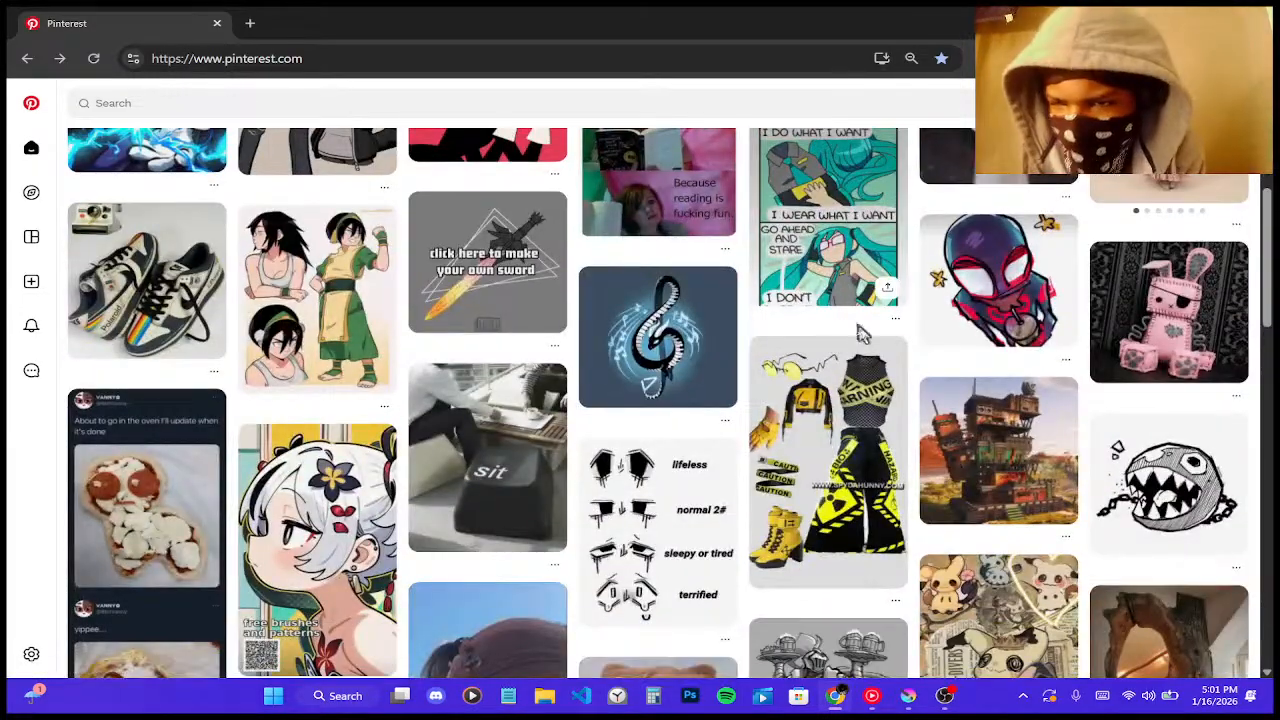
{"action": "scroll", "coordinate": [840, 367], "scroll_direction": "down", "scroll_amount": 3}
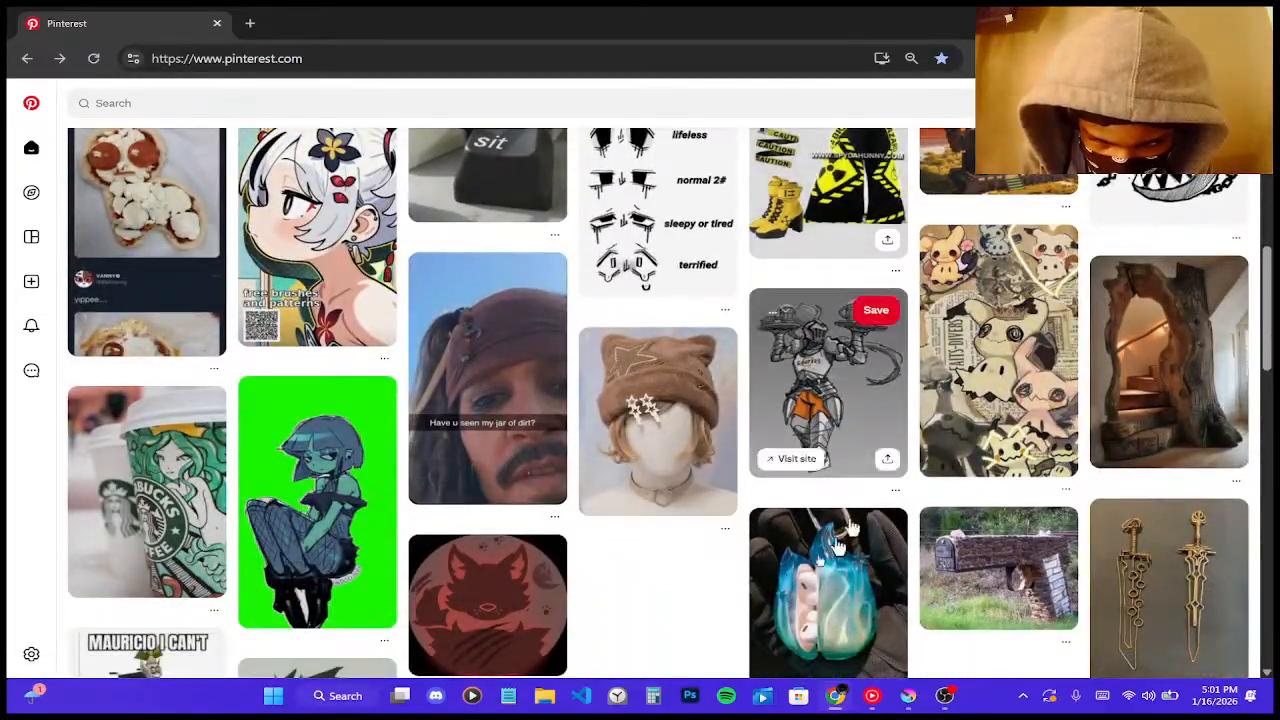
{"action": "scroll", "coordinate": [677, 607], "scroll_direction": "down", "scroll_amount": 2}
{"action": "scroll", "coordinate": [677, 607], "scroll_direction": "down", "scroll_amount": 3}
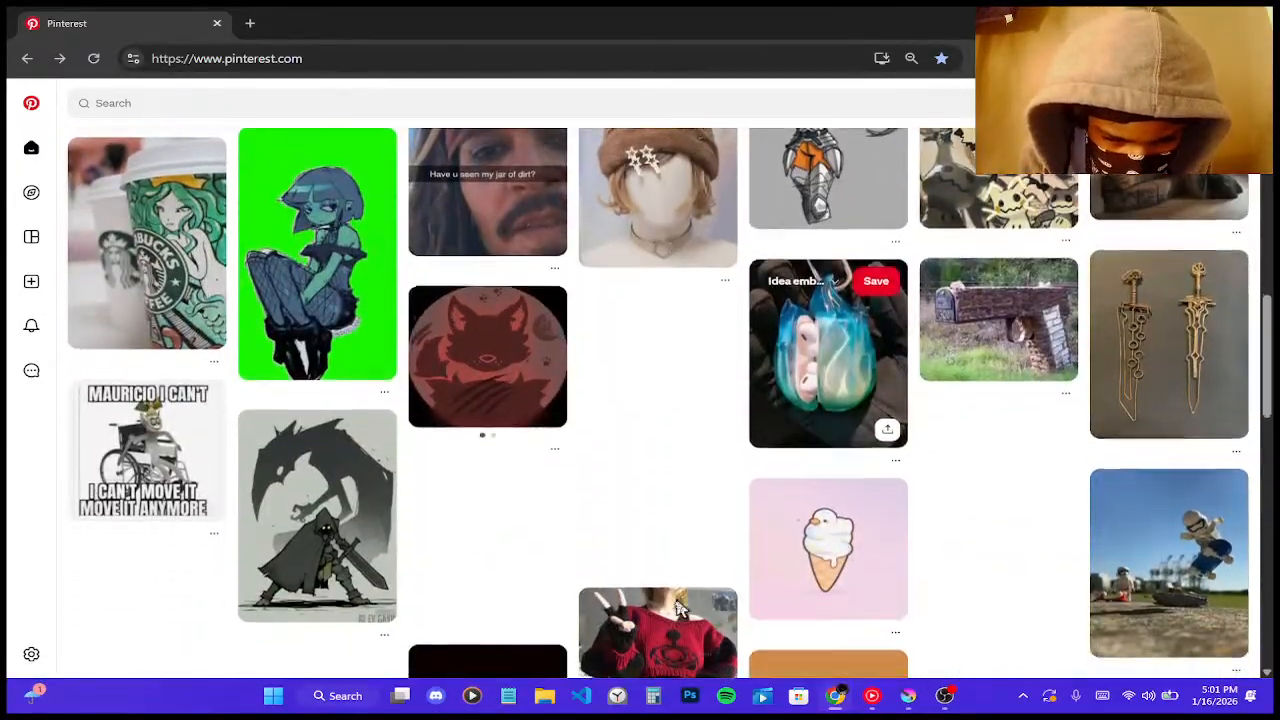
{"action": "scroll", "coordinate": [677, 607], "scroll_direction": "down", "scroll_amount": 2}
{"action": "scroll", "coordinate": [678, 608], "scroll_direction": "down", "scroll_amount": 2}
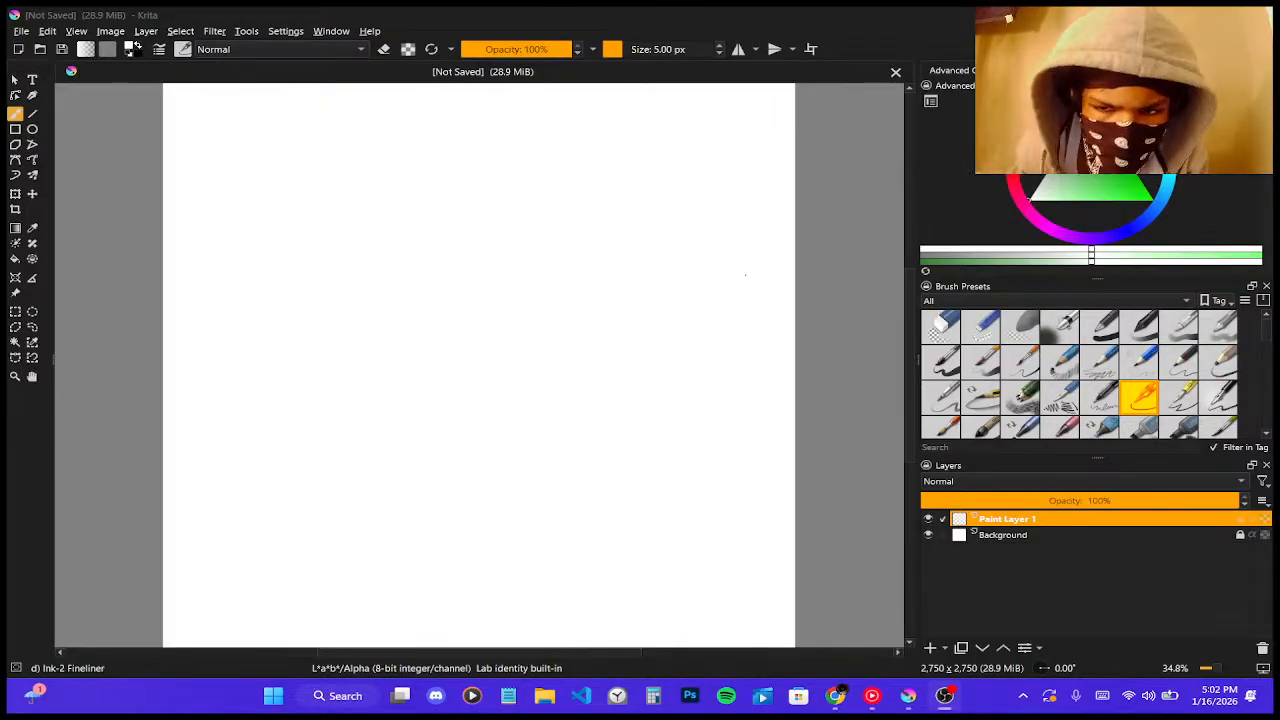
- Swap the brush colour to black and draw a looping test scribble on Paint Layer 1
{"action": "left_click", "coordinate": [631, 233]}
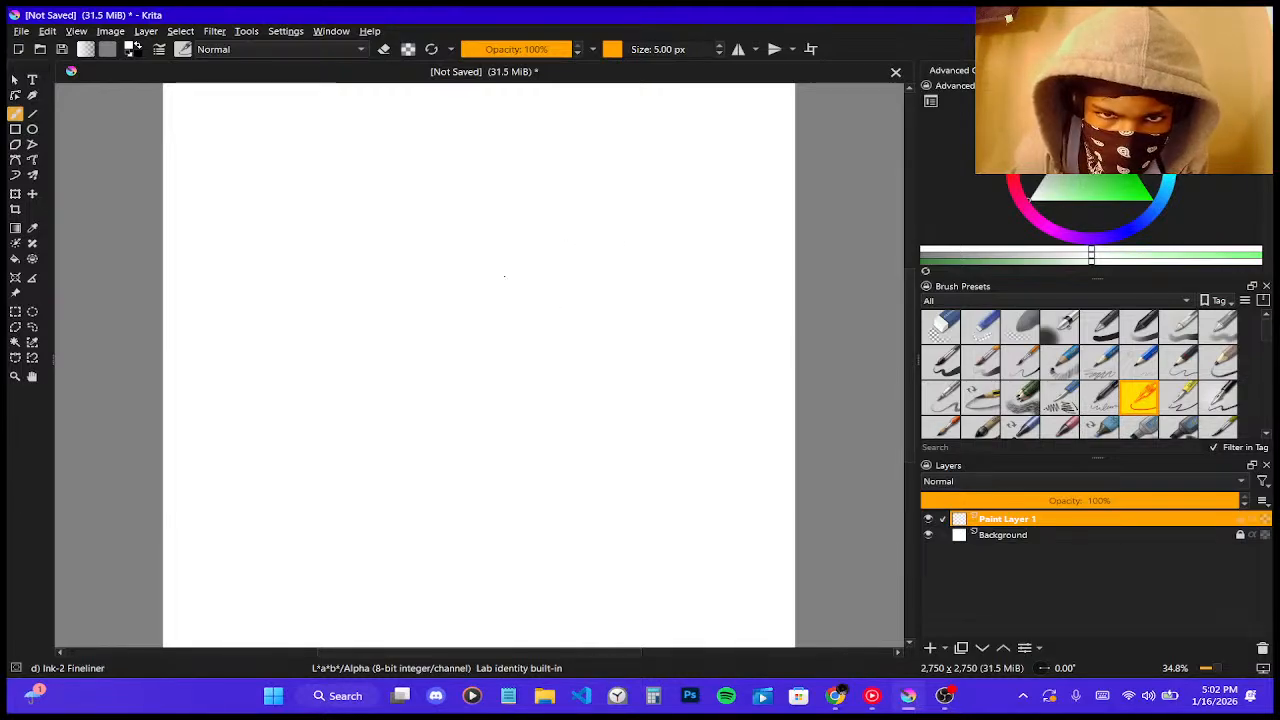
{"action": "left_click", "coordinate": [567, 324]}
{"action": "key", "text": "x"}
{"action": "mouse_move", "coordinate": [492, 215]}
{"action": "left_mouse_down"}
{"action": "mouse_move", "coordinate": [590, 160]}
{"action": "mouse_move", "coordinate": [650, 285]}
{"action": "left_mouse_up"}
- Add the Background layer to the selection, toggle its visibility off and on, and deselect it again
{"action": "left_click", "coordinate": [939, 537]}
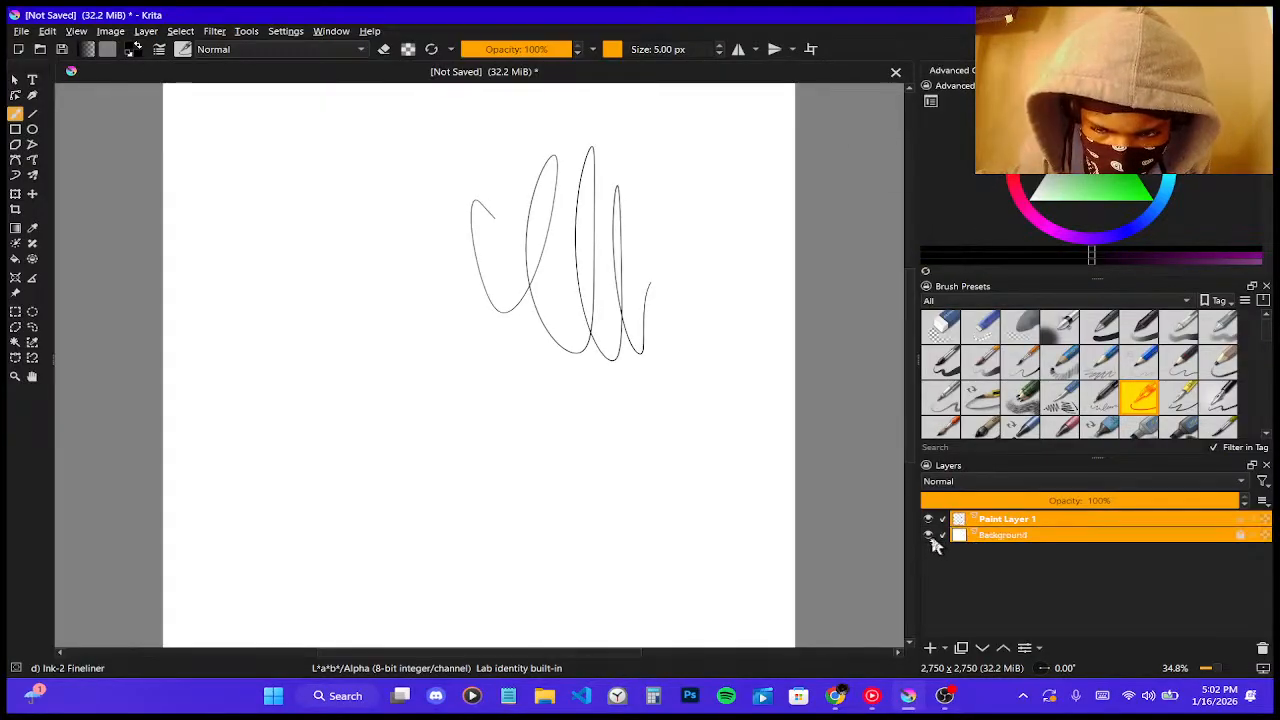
{"action": "left_click", "coordinate": [928, 536]}
{"action": "left_click", "coordinate": [928, 537]}
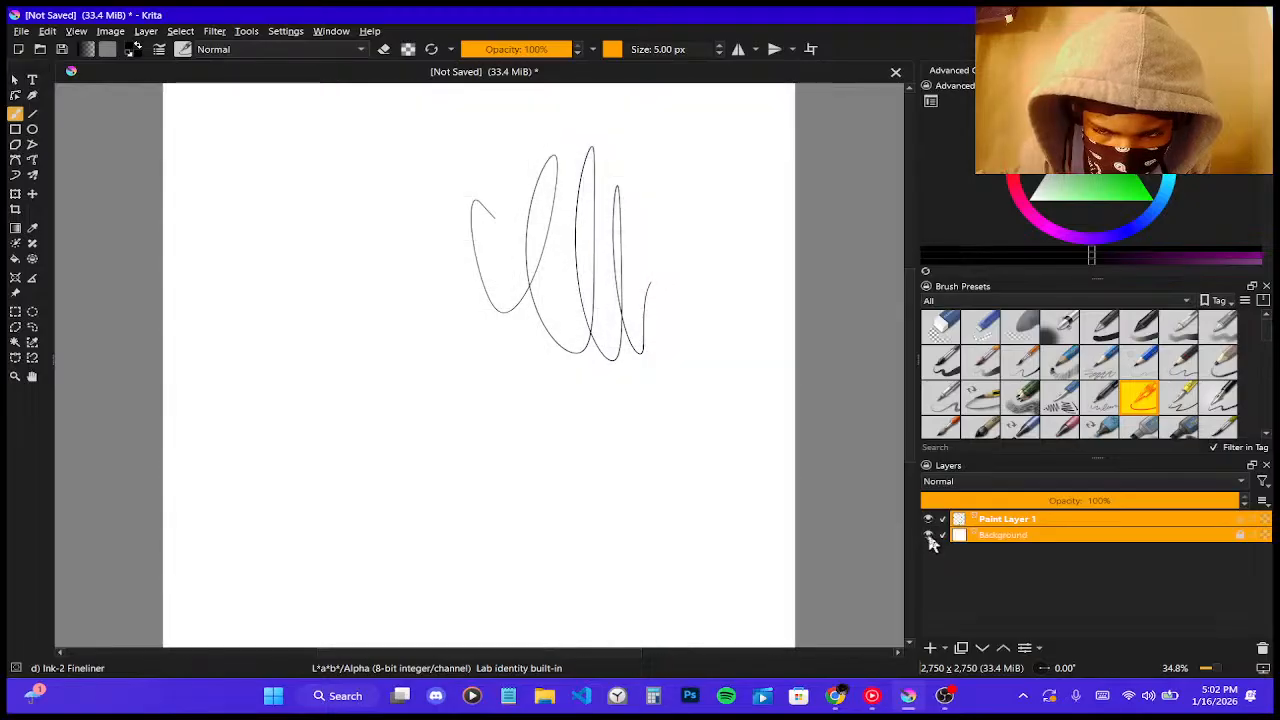
{"action": "left_click", "coordinate": [941, 537]}
- Try several freehand curves with the Ink-2 Fineliner on Paint Layer 1 and undo them together with the first scribble
{"action": "mouse_move", "coordinate": [395, 246]}
{"action": "left_mouse_down"}
{"action": "mouse_move", "coordinate": [512, 240]}
{"action": "mouse_move", "coordinate": [521, 311]}
{"action": "left_mouse_up"}
{"action": "key", "text": "ctrl+z"}
{"action": "key", "text": "ctrl+z"}
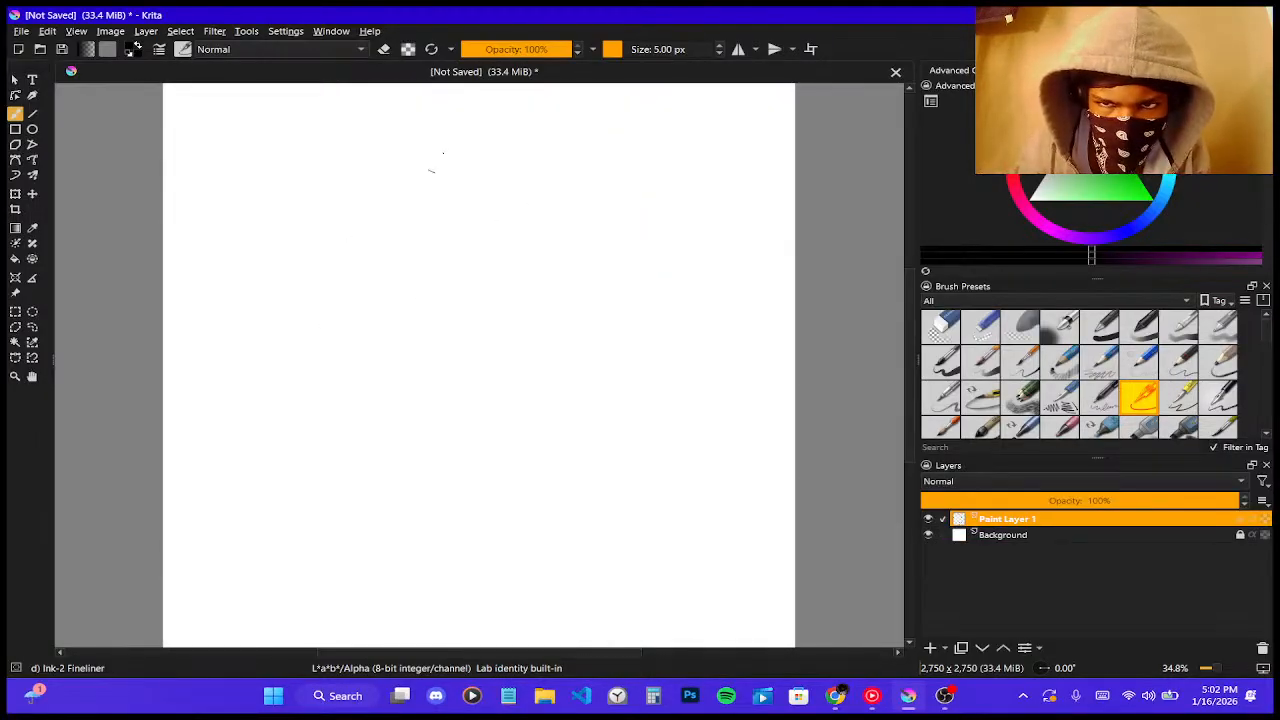
{"action": "left_click_drag", "start_coordinate": [443, 153], "coordinate": [444, 334]}
{"action": "left_click_drag", "start_coordinate": [474, 165], "coordinate": [490, 321]}
{"action": "mouse_move", "coordinate": [455, 221]}
{"action": "left_mouse_down"}
{"action": "mouse_move", "coordinate": [535, 217]}
{"action": "mouse_move", "coordinate": [615, 234]}
{"action": "left_mouse_up"}
{"action": "key", "text": "ctrl+z"}
{"action": "key", "text": "ctrl+z"}
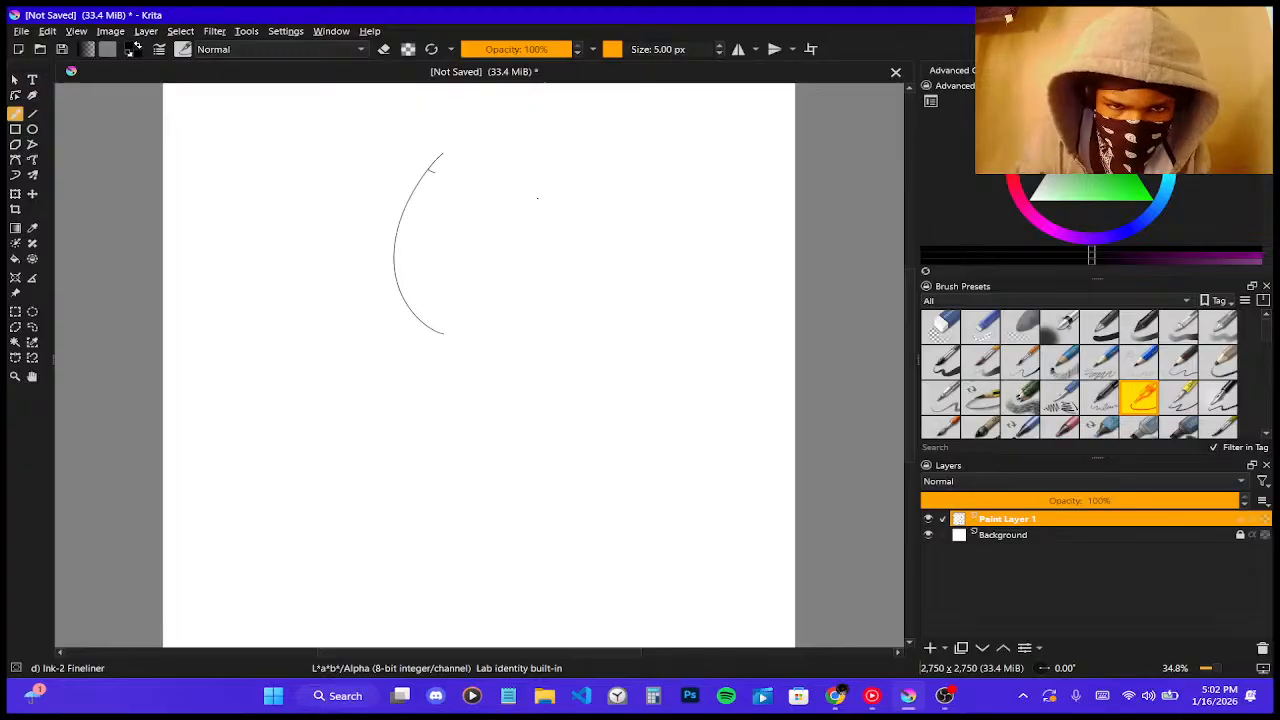
{"action": "key", "text": "ctrl+z"}
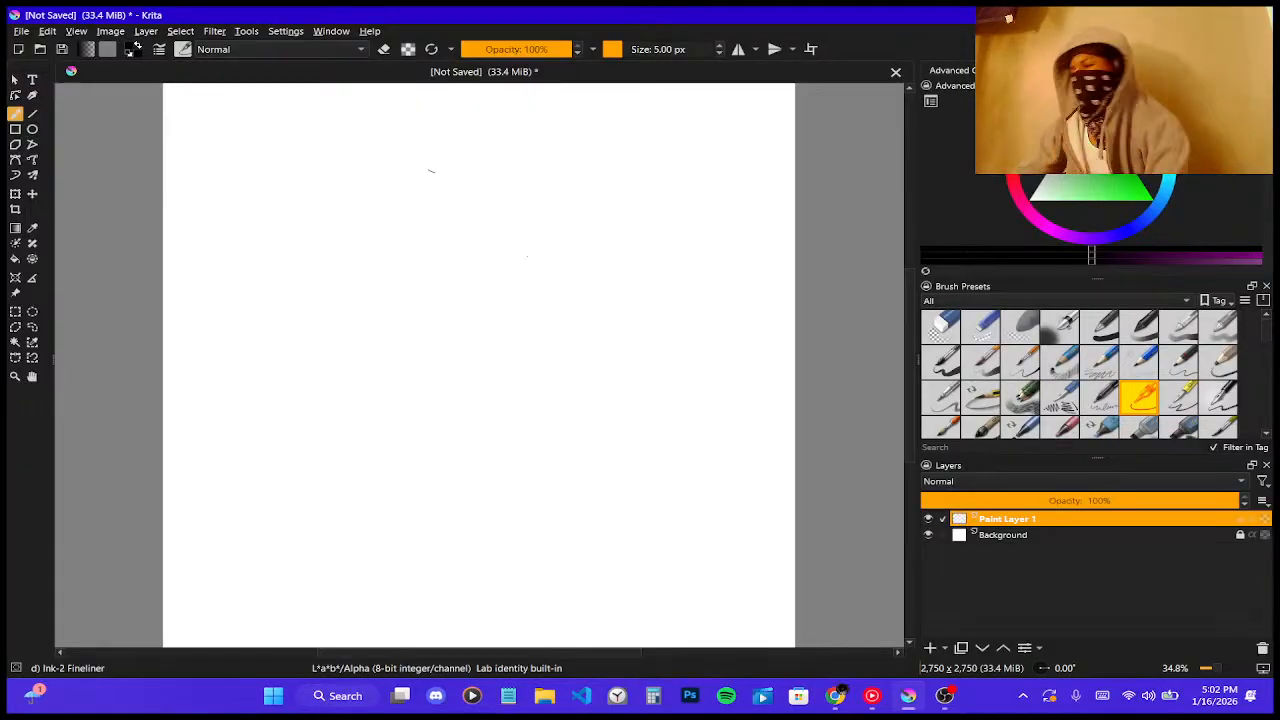
{"action": "mouse_move", "coordinate": [457, 243]}
{"action": "left_mouse_down"}
{"action": "mouse_move", "coordinate": [549, 323]}
{"action": "mouse_move", "coordinate": [440, 180]}
{"action": "mouse_move", "coordinate": [550, 312]}
{"action": "left_mouse_up"}
{"action": "key", "text": "ctrl+z"}
{"action": "key", "text": "ctrl+z"}
{"action": "key", "text": "ctrl+z"}
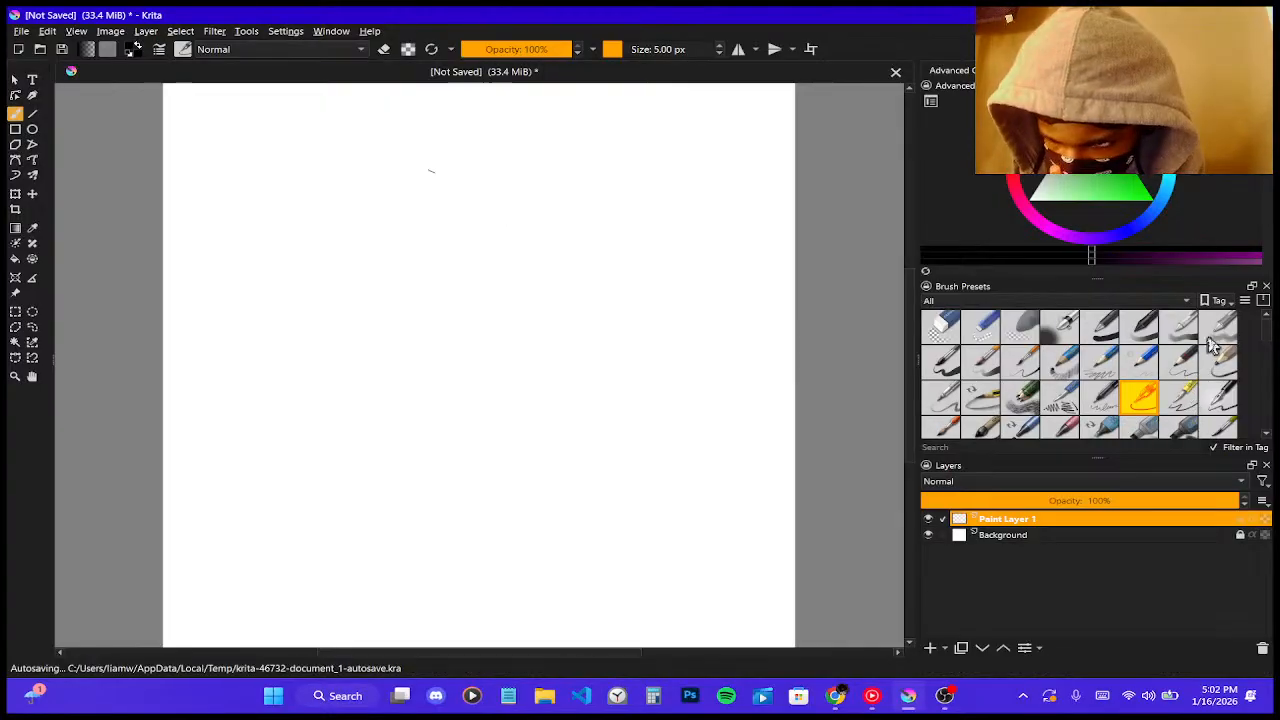
- Try the Ink-1 Precision and Pencil-2 brush presets with one test stroke each, undoing both strokes
{"action": "left_click", "coordinate": [1099, 397]}
{"action": "mouse_move", "coordinate": [603, 242]}
{"action": "left_mouse_down"}
{"action": "mouse_move", "coordinate": [577, 372]}
{"action": "mouse_move", "coordinate": [586, 393]}
{"action": "mouse_move", "coordinate": [566, 405]}
{"action": "left_mouse_up"}
{"action": "key", "text": "ctrl+z"}
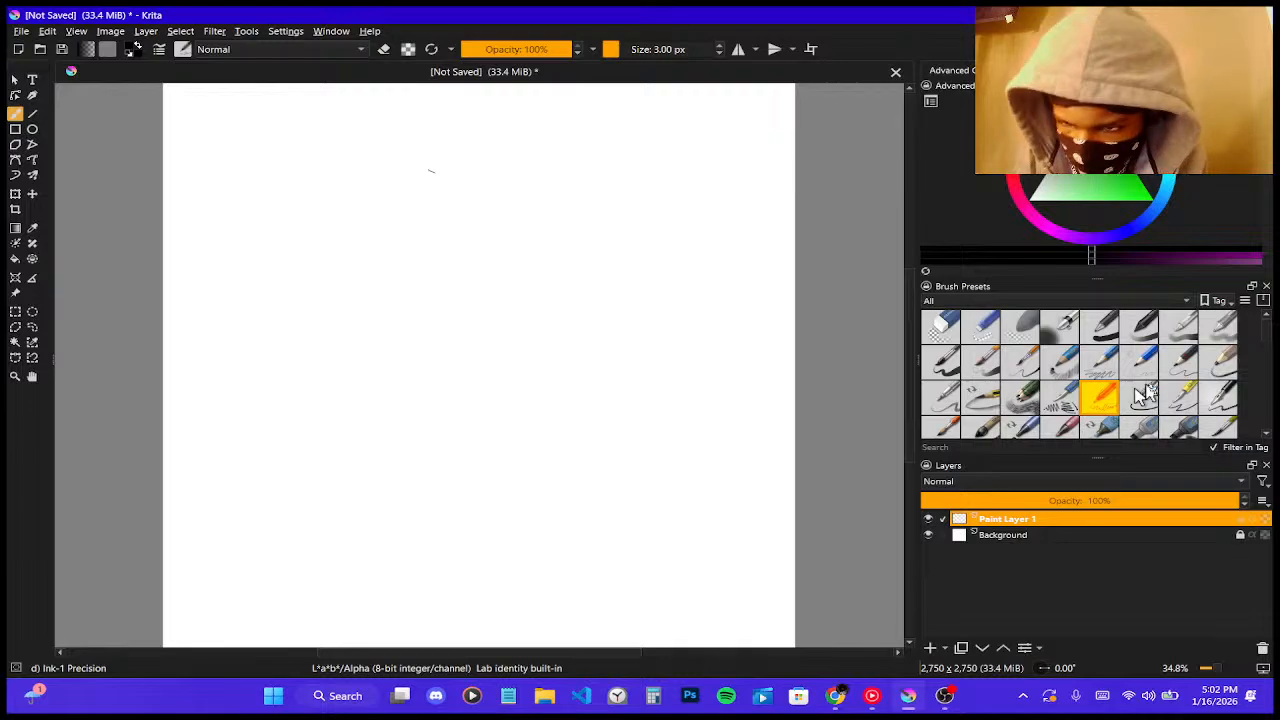
{"action": "left_click", "coordinate": [1179, 362]}
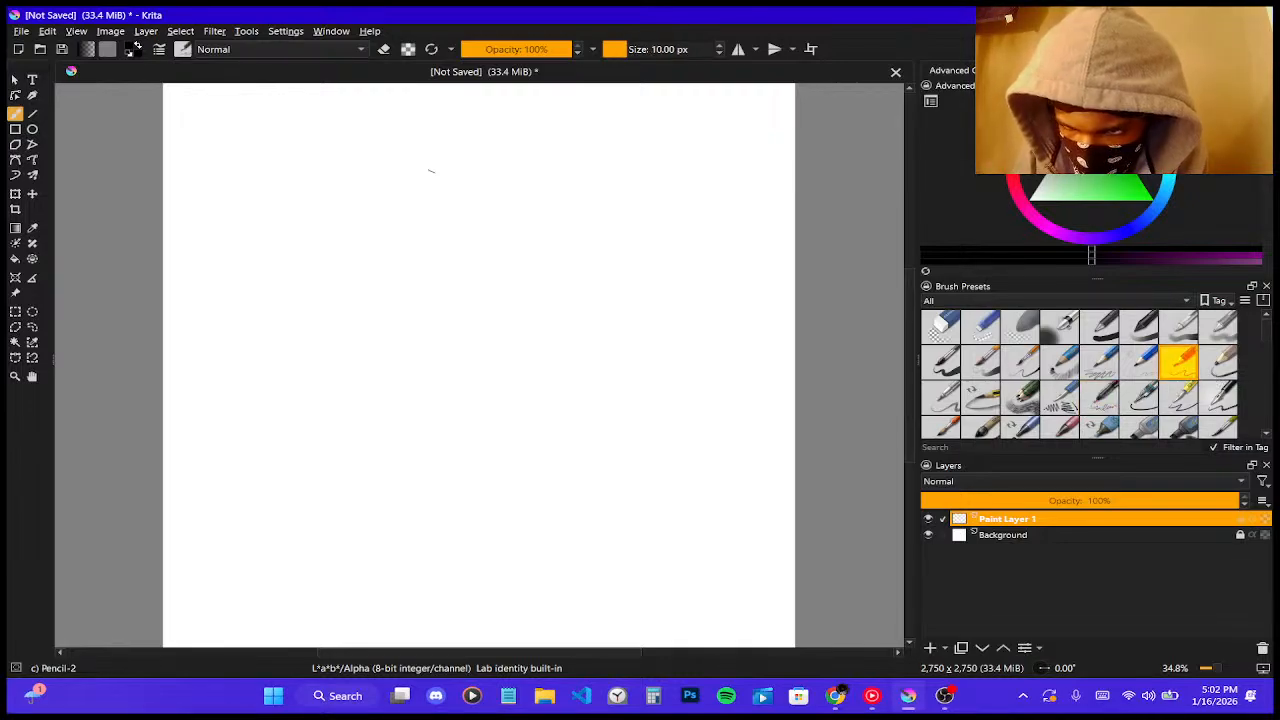
{"action": "mouse_move", "coordinate": [612, 155]}
{"action": "left_mouse_down"}
{"action": "mouse_move", "coordinate": [556, 355]}
{"action": "mouse_move", "coordinate": [624, 195]}
{"action": "mouse_move", "coordinate": [680, 300]}
{"action": "left_mouse_up"}
{"action": "key", "text": "ctrl+z"}
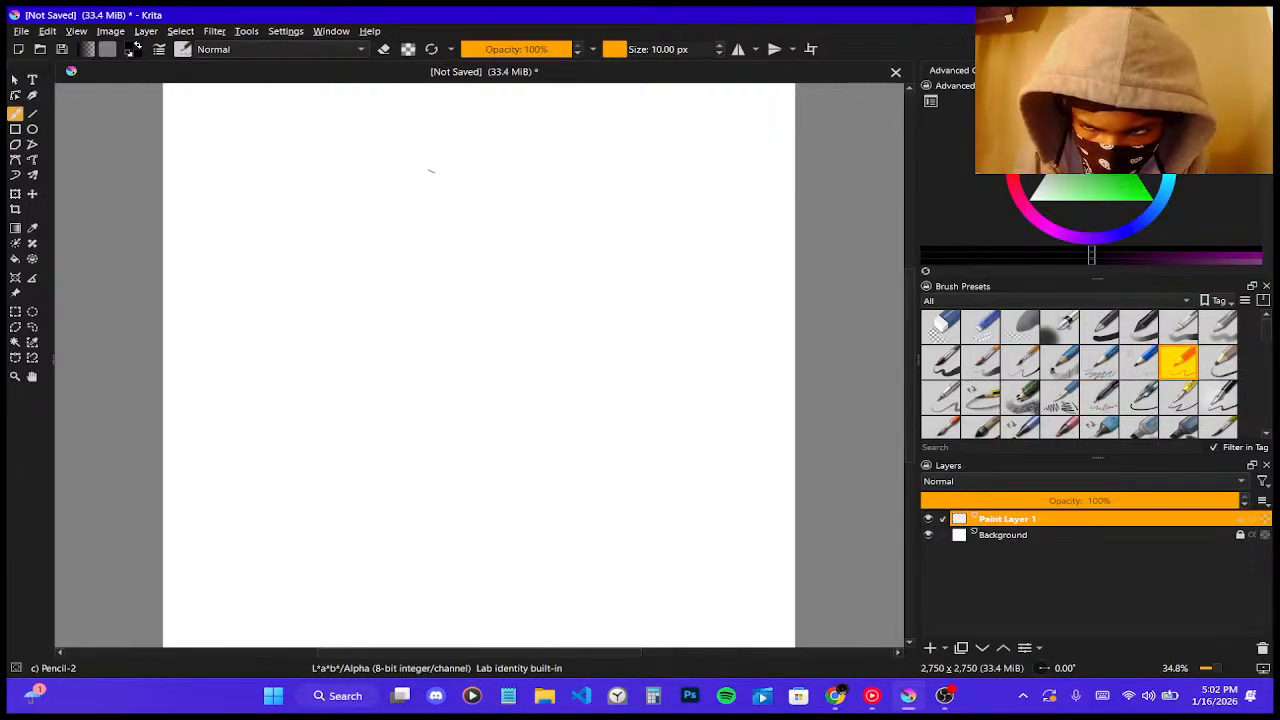
- Choose the Pencil-1 Hard brush preset, test it with a looping scribble and undo the scribble
{"action": "left_click", "coordinate": [1139, 362]}
{"action": "mouse_move", "coordinate": [585, 200]}
{"action": "left_mouse_down"}
{"action": "mouse_move", "coordinate": [610, 400]}
{"action": "mouse_move", "coordinate": [640, 380]}
{"action": "left_mouse_up"}
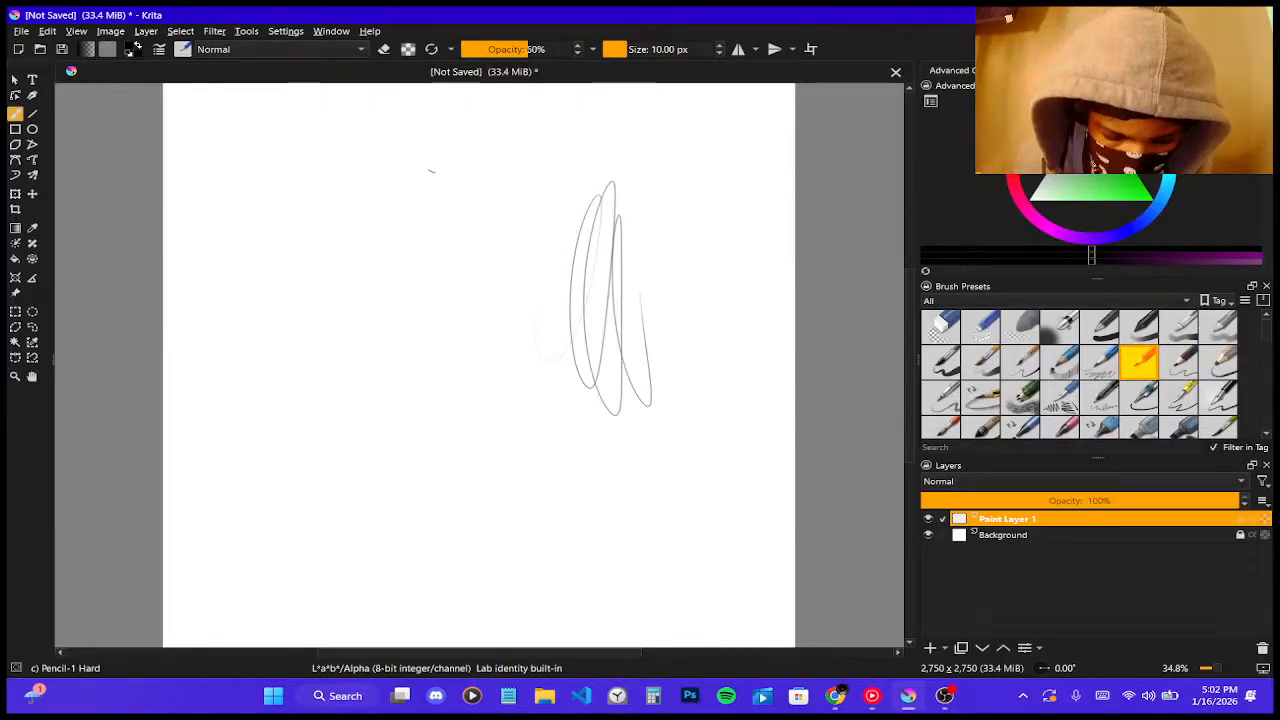
{"action": "key", "text": "ctrl+z"}
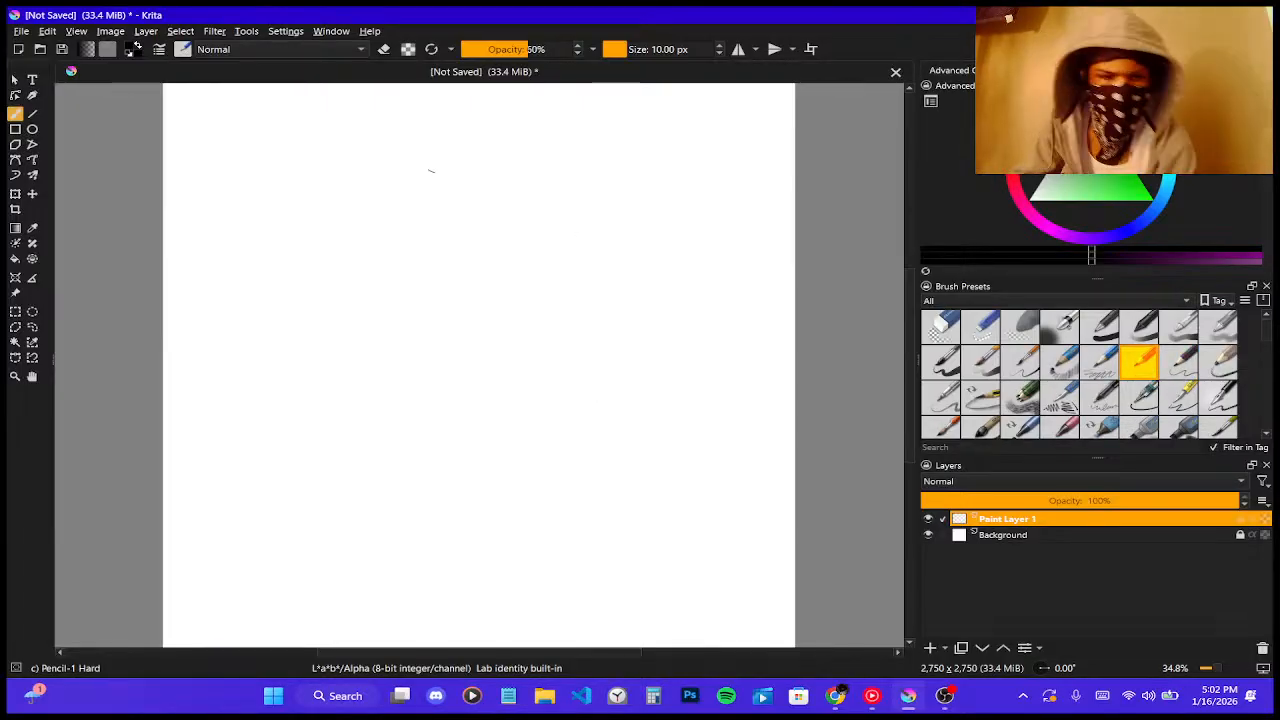
- Set the brush colour to a very dark blue, trying the shades with pencil strokes and undoing each stroke
{"action": "left_click", "coordinate": [1134, 244]}
{"action": "left_click", "coordinate": [1117, 143]}
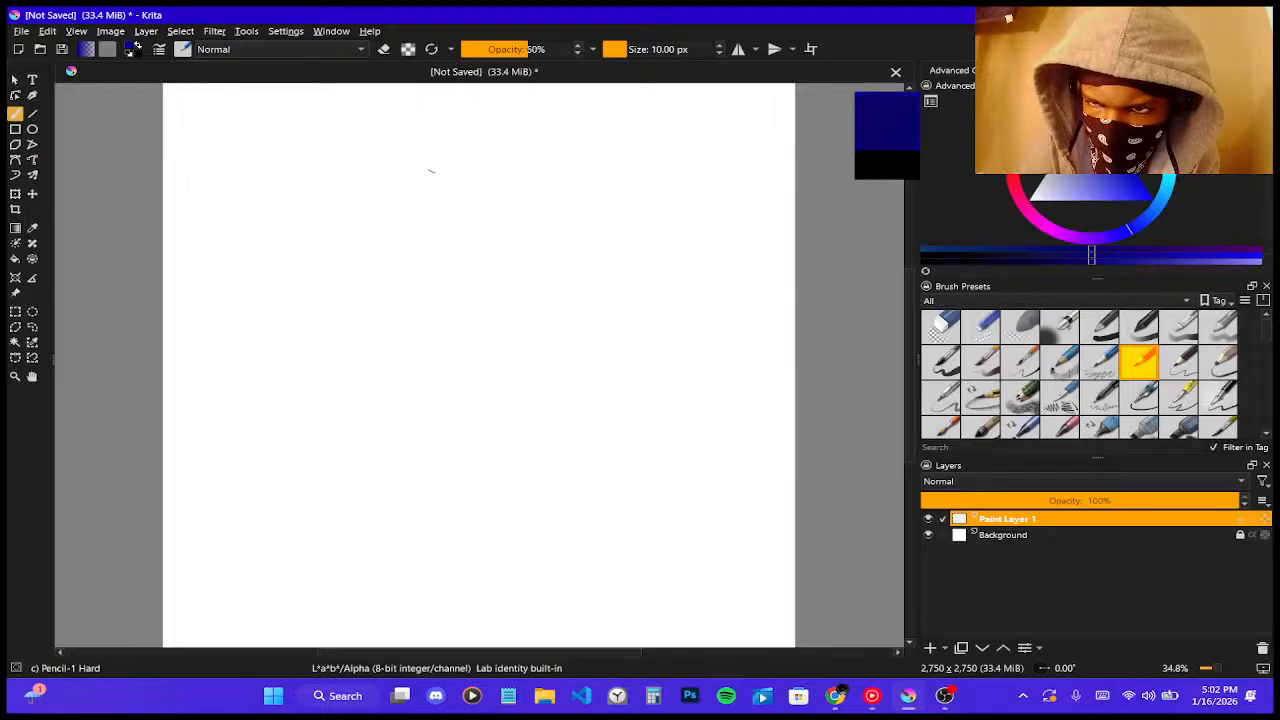
{"action": "mouse_move", "coordinate": [600, 185]}
{"action": "left_mouse_down"}
{"action": "mouse_move", "coordinate": [585, 400]}
{"action": "mouse_move", "coordinate": [590, 430]}
{"action": "mouse_move", "coordinate": [600, 420]}
{"action": "left_mouse_up"}
{"action": "key", "text": "ctrl+z"}
{"action": "left_click", "coordinate": [1101, 118]}
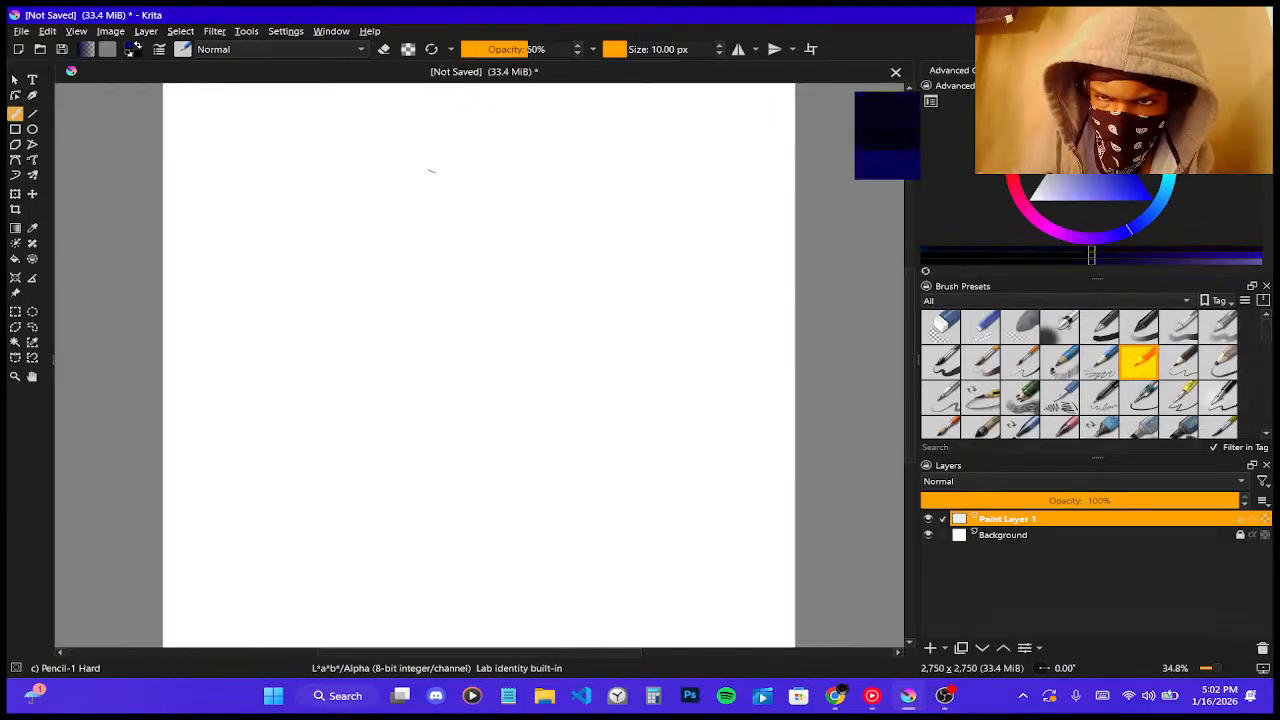
{"action": "left_click", "coordinate": [1110, 131]}
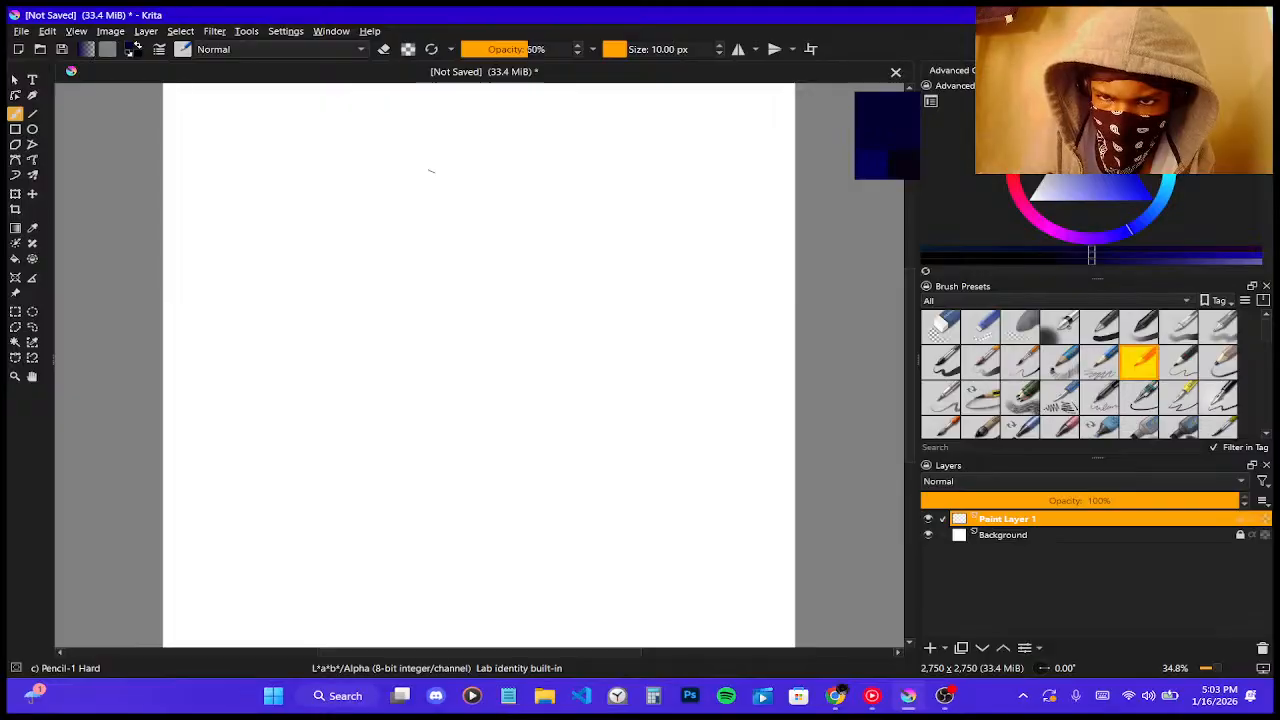
{"action": "left_click_drag", "start_coordinate": [605, 185], "coordinate": [675, 445]}
{"action": "key", "text": "ctrl+z"}
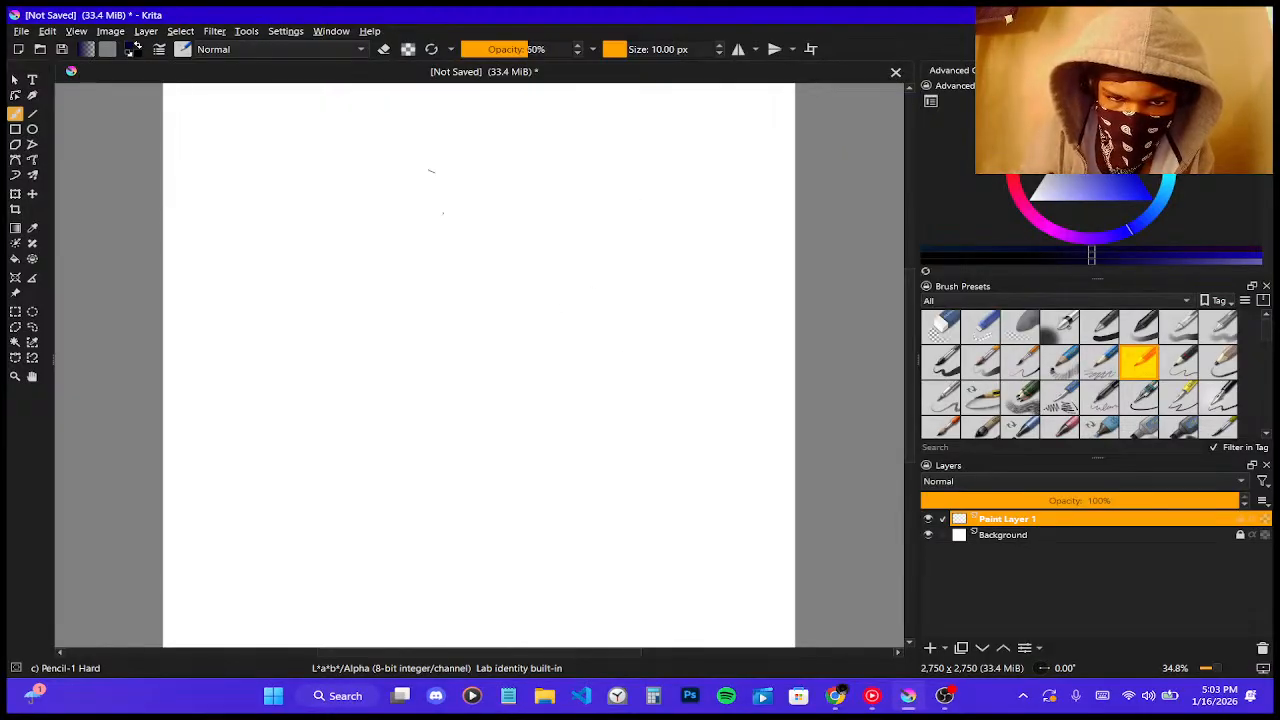
{"action": "mouse_move", "coordinate": [393, 243]}
{"action": "left_mouse_down"}
{"action": "mouse_move", "coordinate": [378, 213]}
{"action": "mouse_move", "coordinate": [470, 296]}
{"action": "mouse_move", "coordinate": [392, 216]}
{"action": "left_mouse_up"}
{"action": "key", "text": "ctrl+z"}
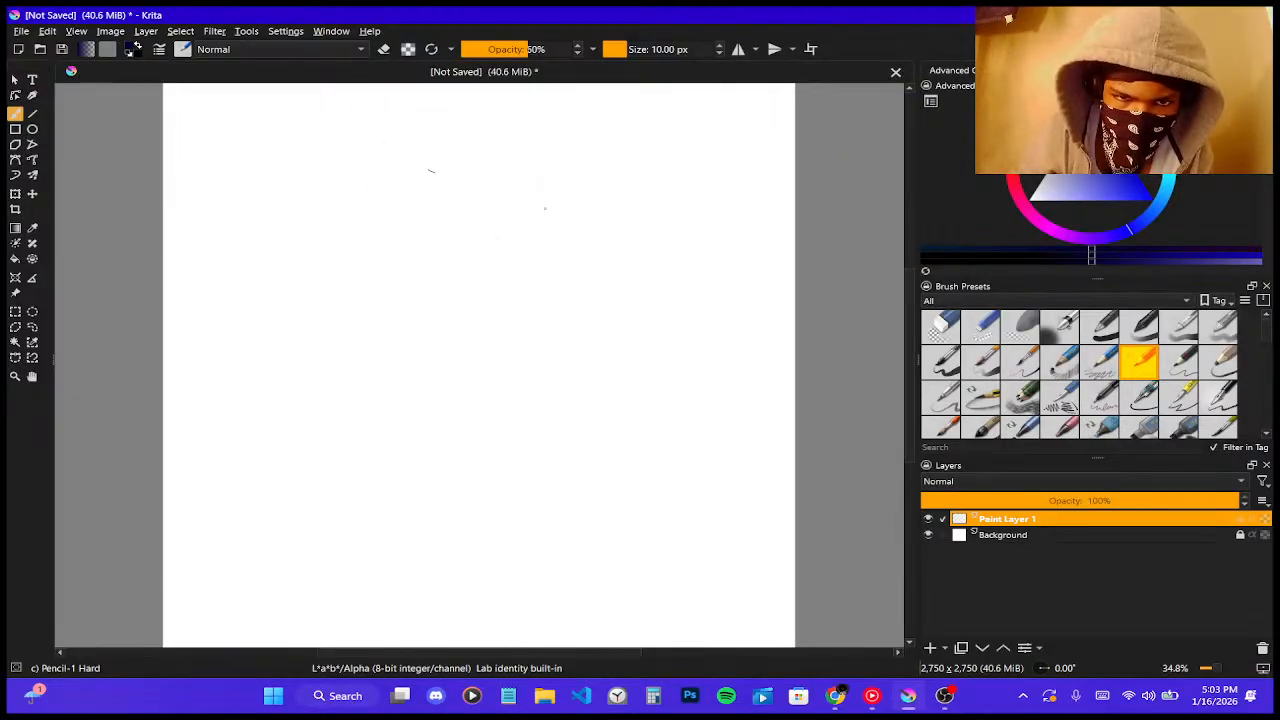
{"action": "scroll", "coordinate": [480, 140], "scroll_direction": "down", "scroll_amount": 2}
{"action": "scroll", "coordinate": [482, 139], "scroll_direction": "up", "scroll_amount": 1}
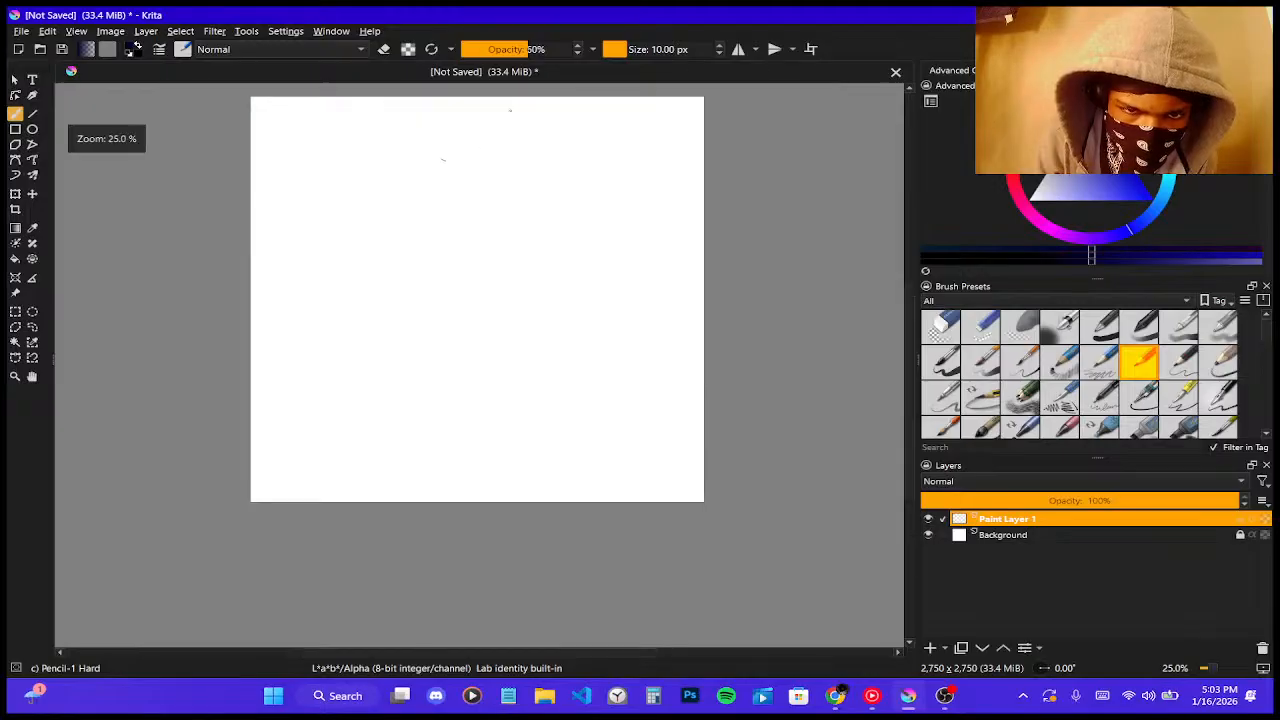
{"action": "scroll", "coordinate": [506, 142], "scroll_direction": "up", "scroll_amount": 1}
{"action": "scroll", "coordinate": [428, 436], "scroll_direction": "down", "scroll_amount": 1}
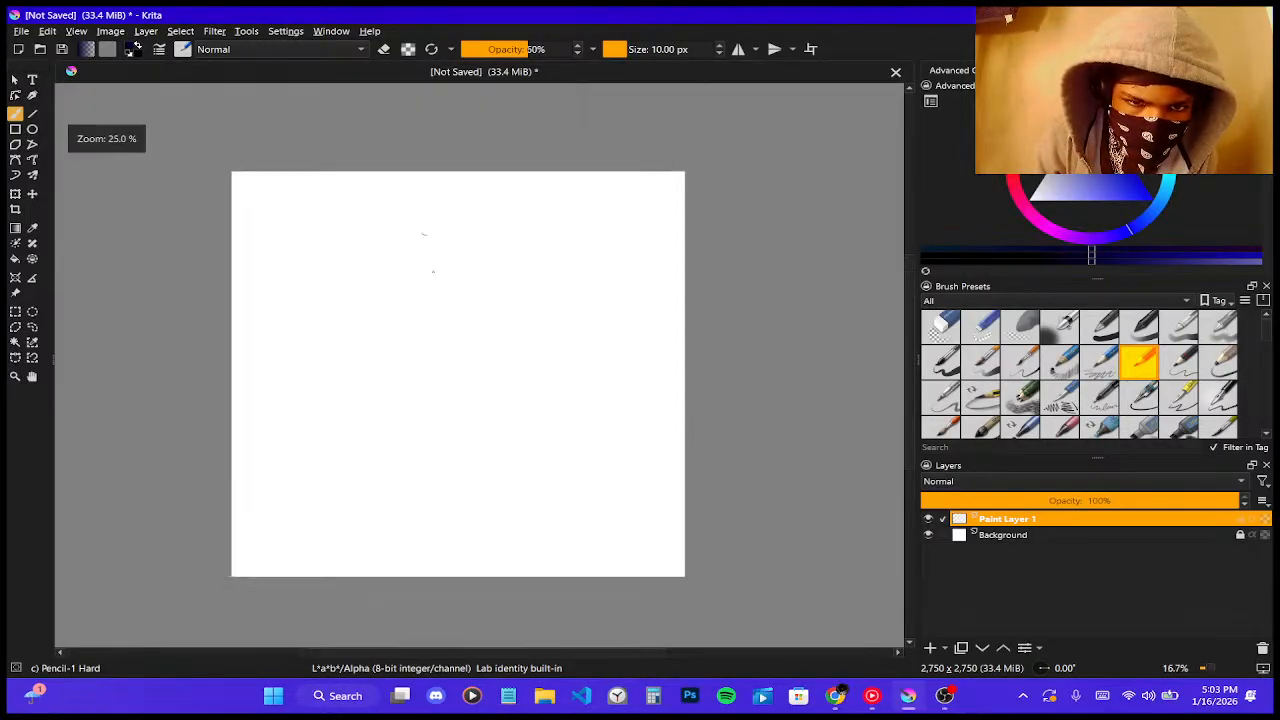
{"action": "scroll", "coordinate": [391, 413], "scroll_direction": "up", "scroll_amount": 1}
{"action": "scroll", "coordinate": [391, 413], "scroll_direction": "down", "scroll_amount": 1}
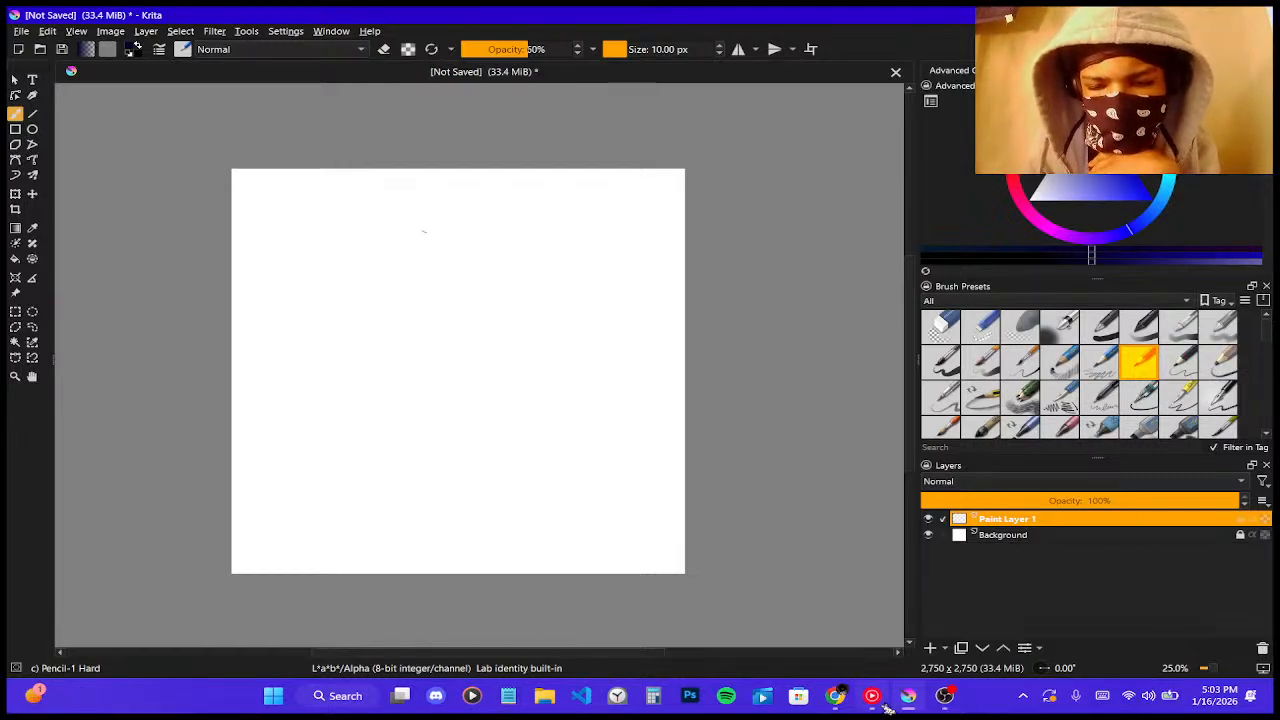
- Return to the Pinterest feed in Chrome, look further for ideas and open the black-and-white checkered jumpsuit pin
{"action": "left_click", "coordinate": [836, 697]}
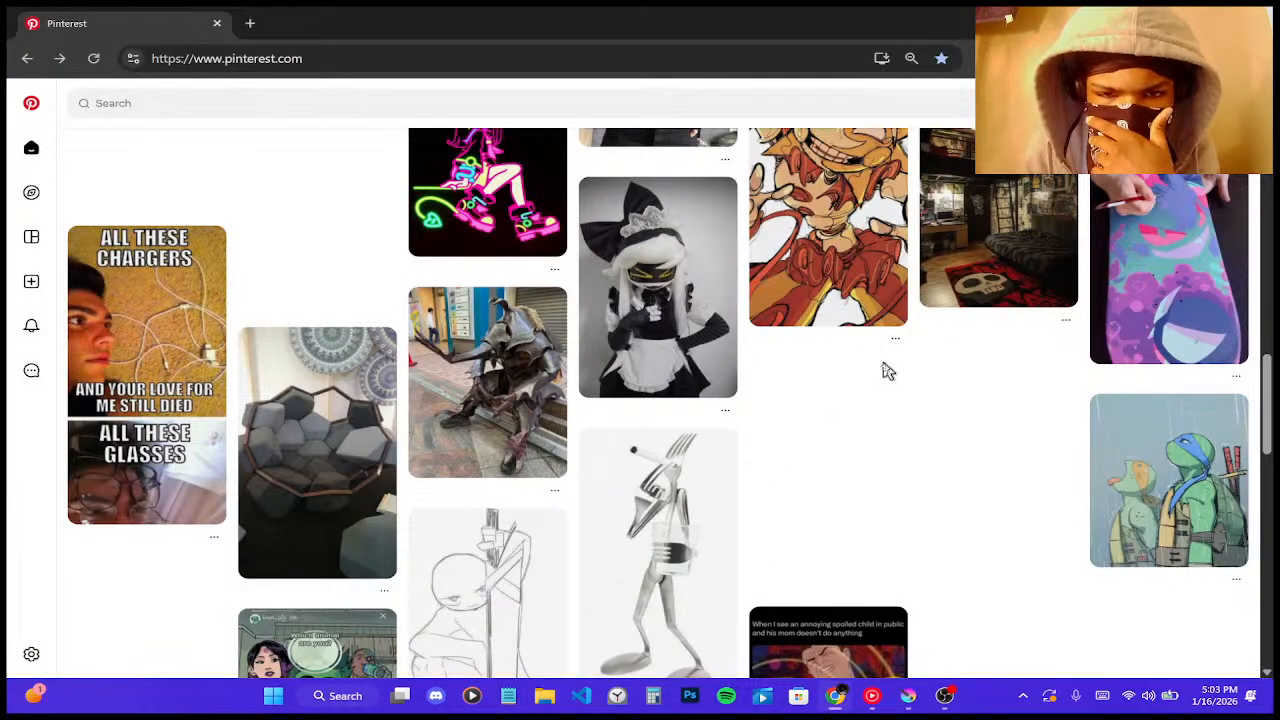
{"action": "scroll", "coordinate": [884, 370], "scroll_direction": "down", "scroll_amount": 1}
{"action": "scroll", "coordinate": [894, 405], "scroll_direction": "down", "scroll_amount": 2}
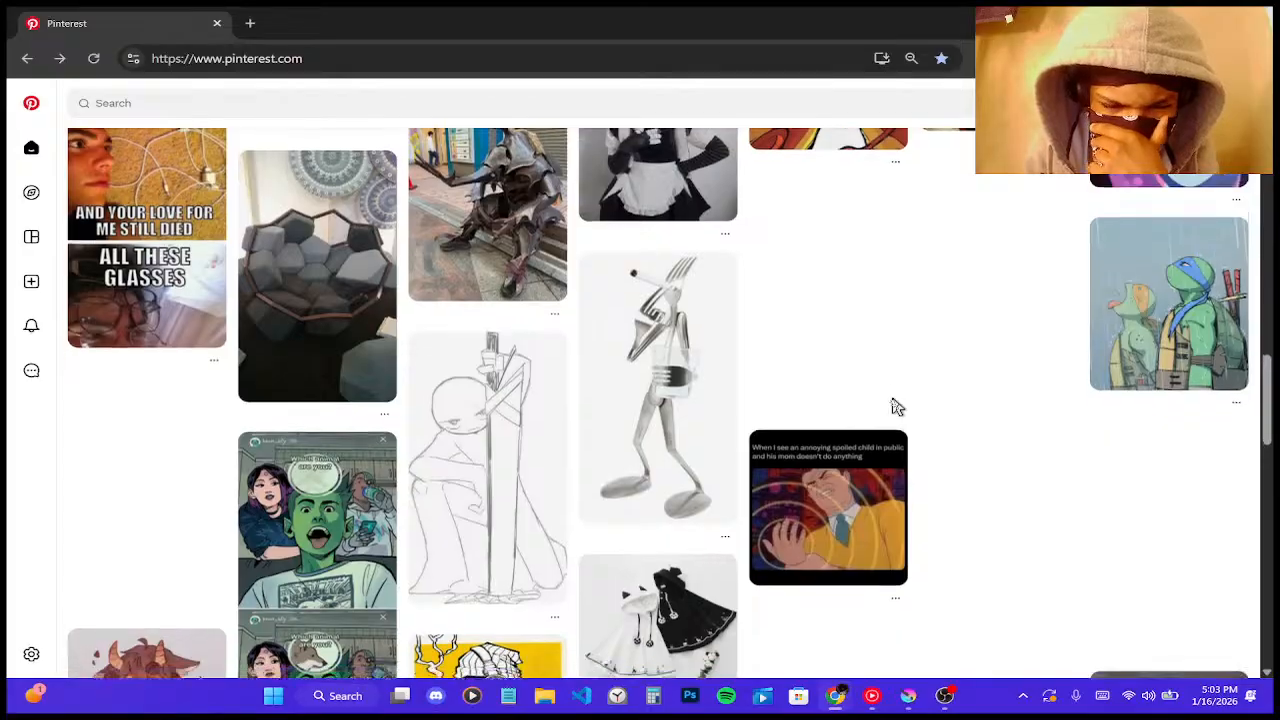
{"action": "scroll", "coordinate": [895, 405], "scroll_direction": "down", "scroll_amount": 2}
{"action": "scroll", "coordinate": [895, 405], "scroll_direction": "down", "scroll_amount": 1}
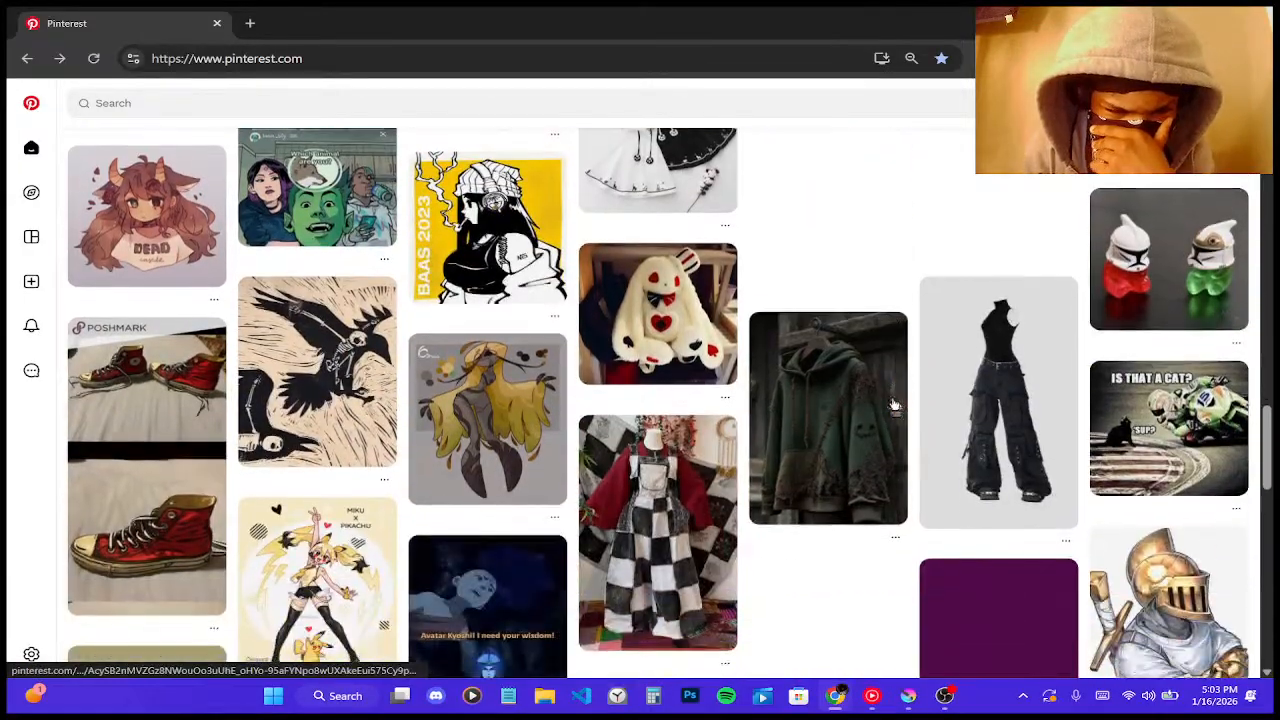
{"action": "scroll", "coordinate": [895, 405], "scroll_direction": "down", "scroll_amount": 2}
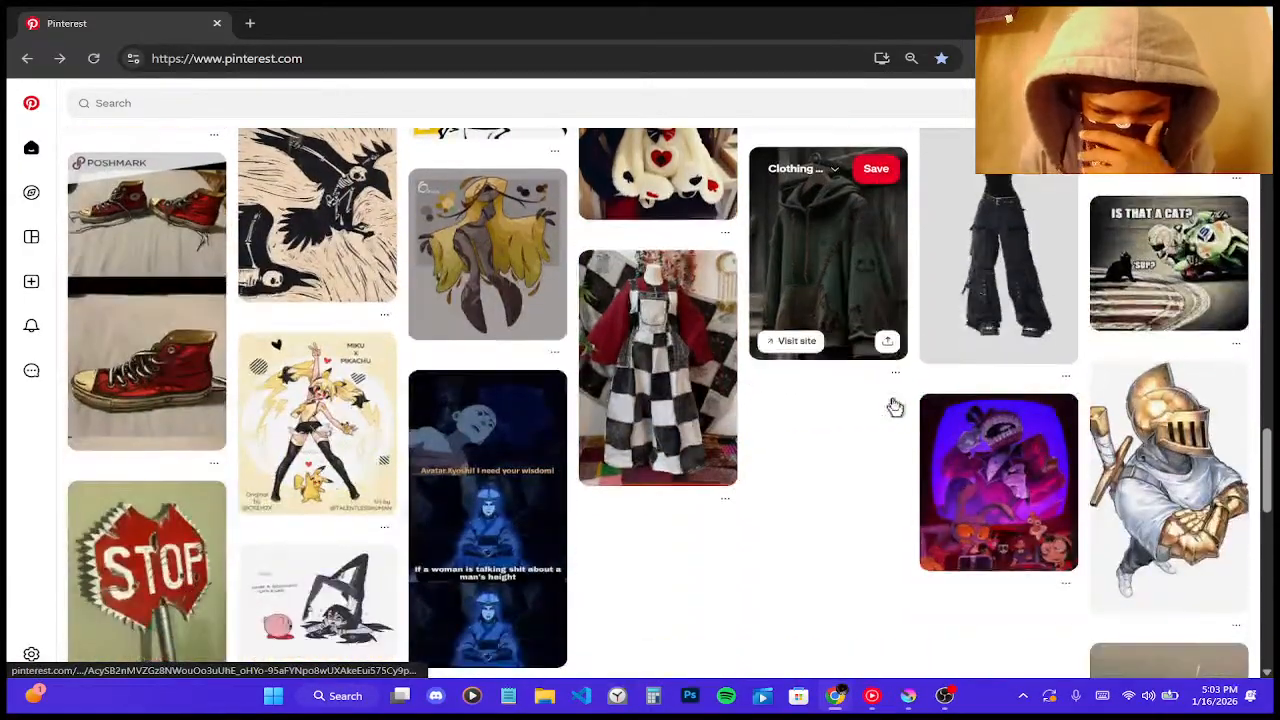
{"action": "left_click", "coordinate": [692, 404]}
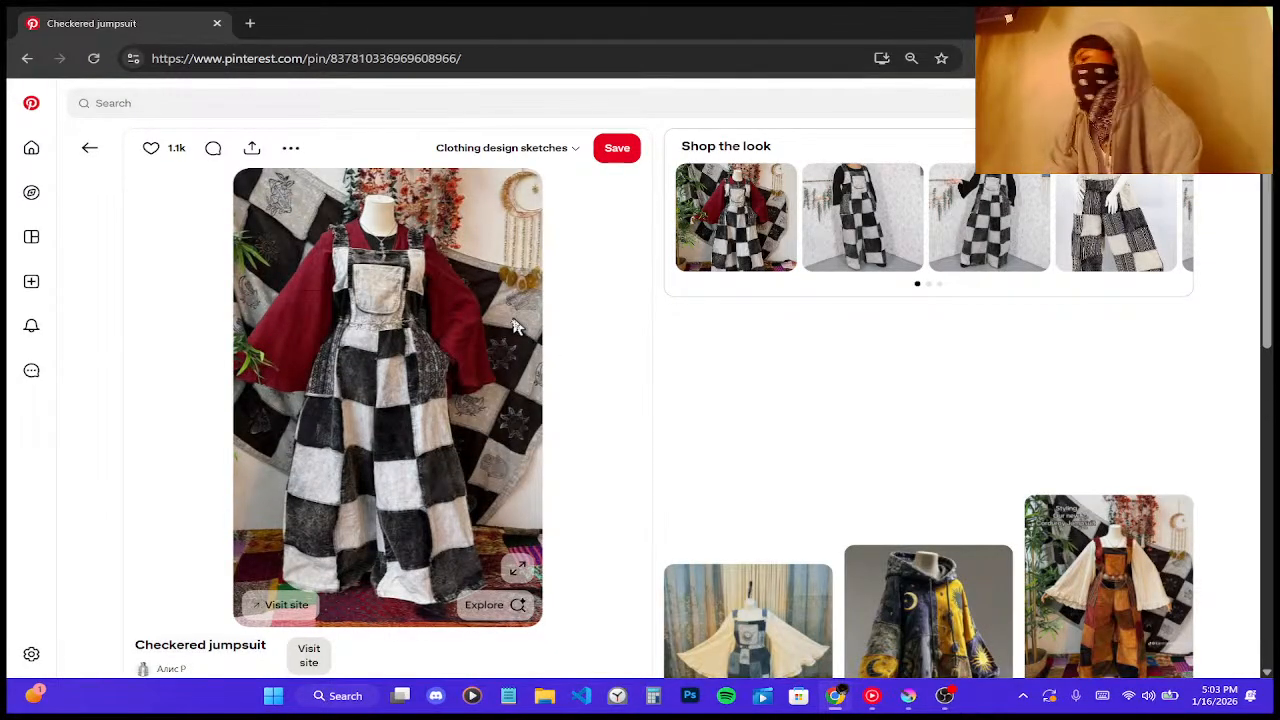
- Search Google for chess pieces in a new browser tab, accept the corrected spelling and show the image results
{"action": "left_click", "coordinate": [246, 27]}
{"action": "type", "text": "chess "}
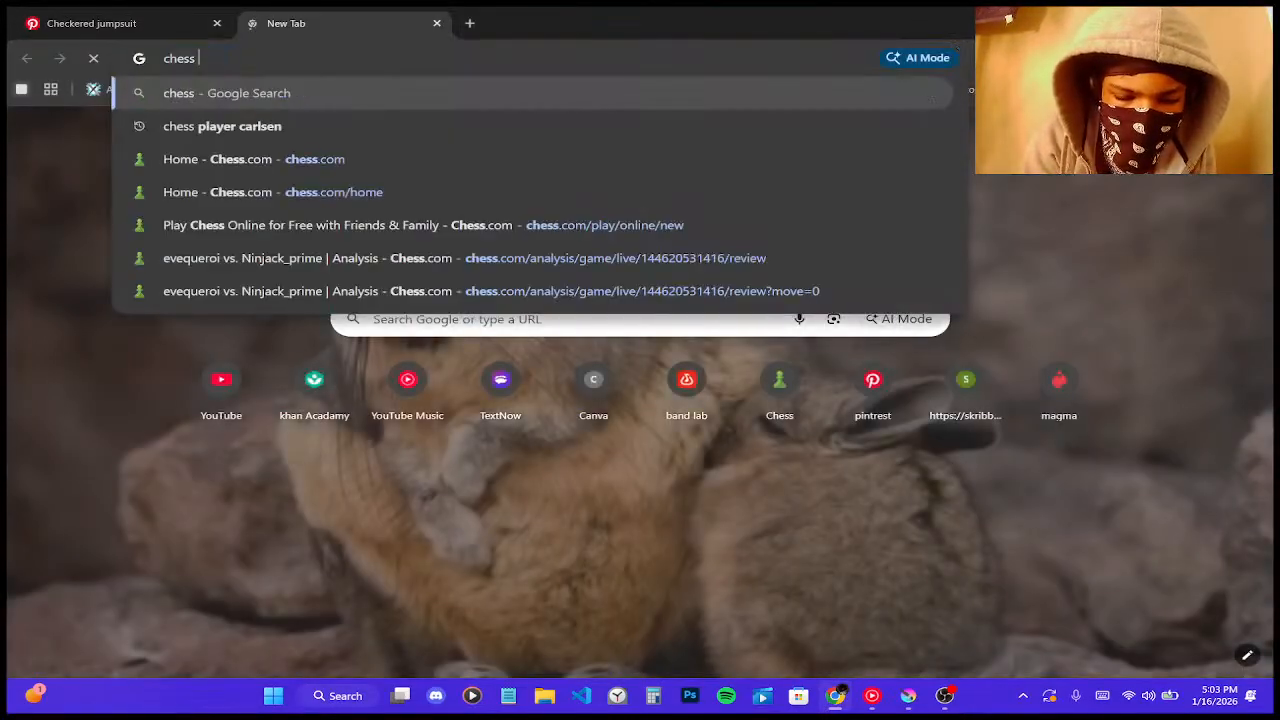
{"action": "type", "text": "peai="}
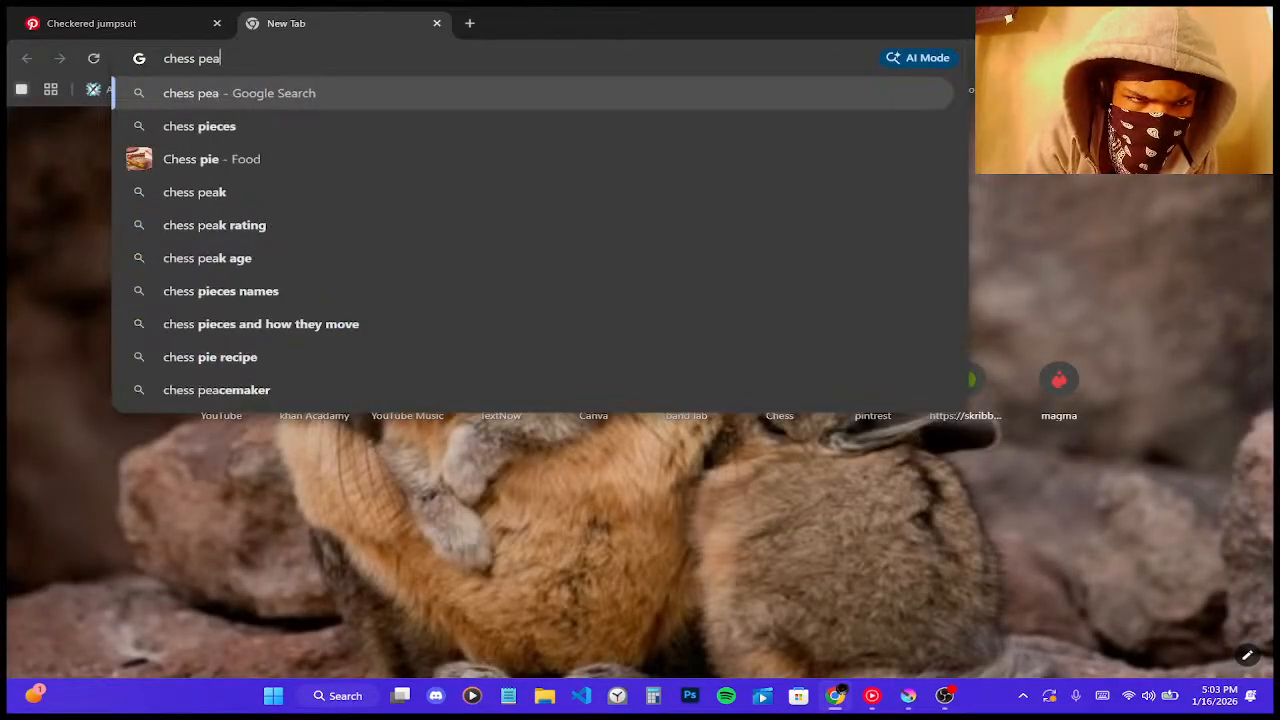
{"action": "key", "text": "BackSpace"}
{"action": "key", "text": "BackSpace"}
{"action": "key", "text": "BackSpace"}
{"action": "key", "text": "BackSpace"}
{"action": "key", "text": "BackSpace"}
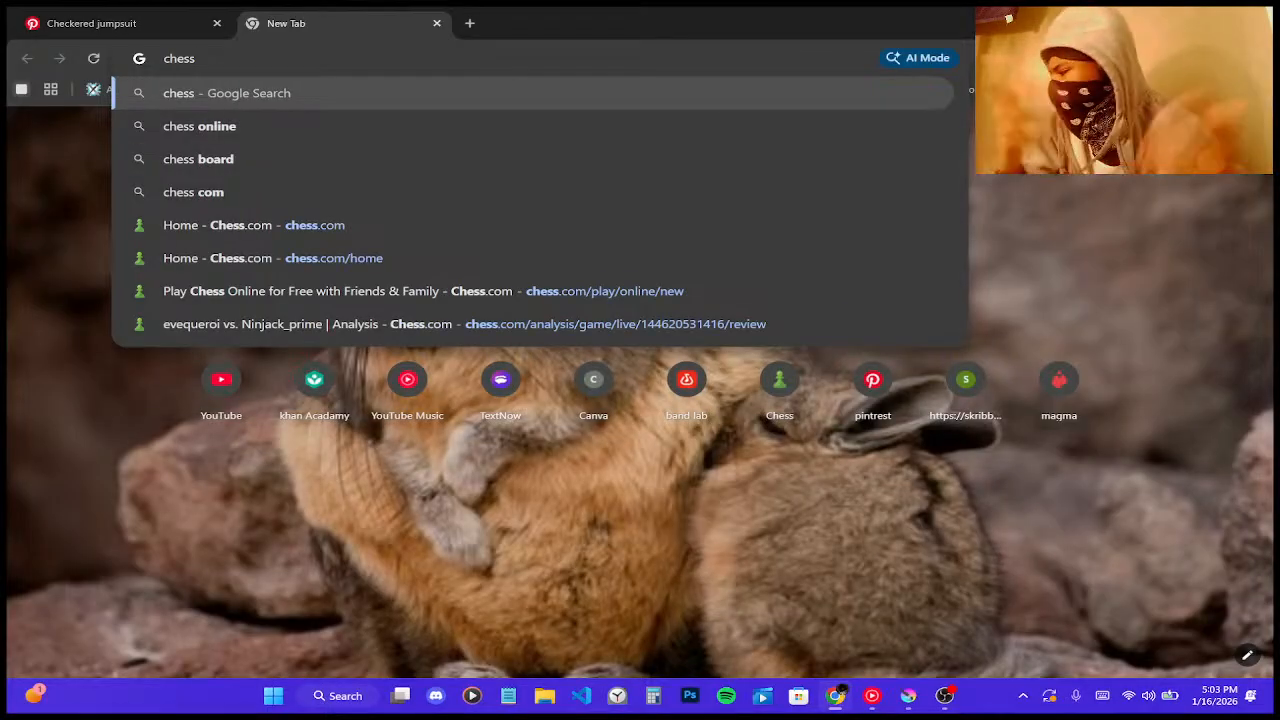
{"action": "type", "text": "peices"}
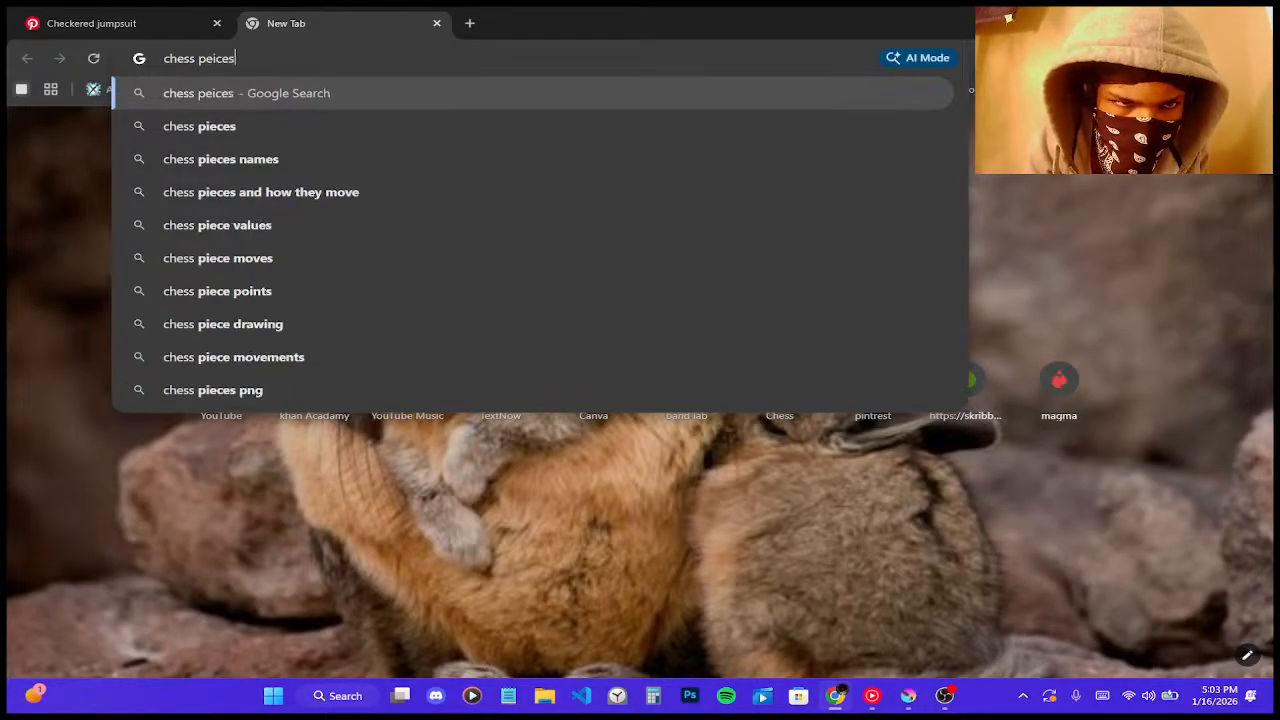
{"action": "key", "text": "Return"}
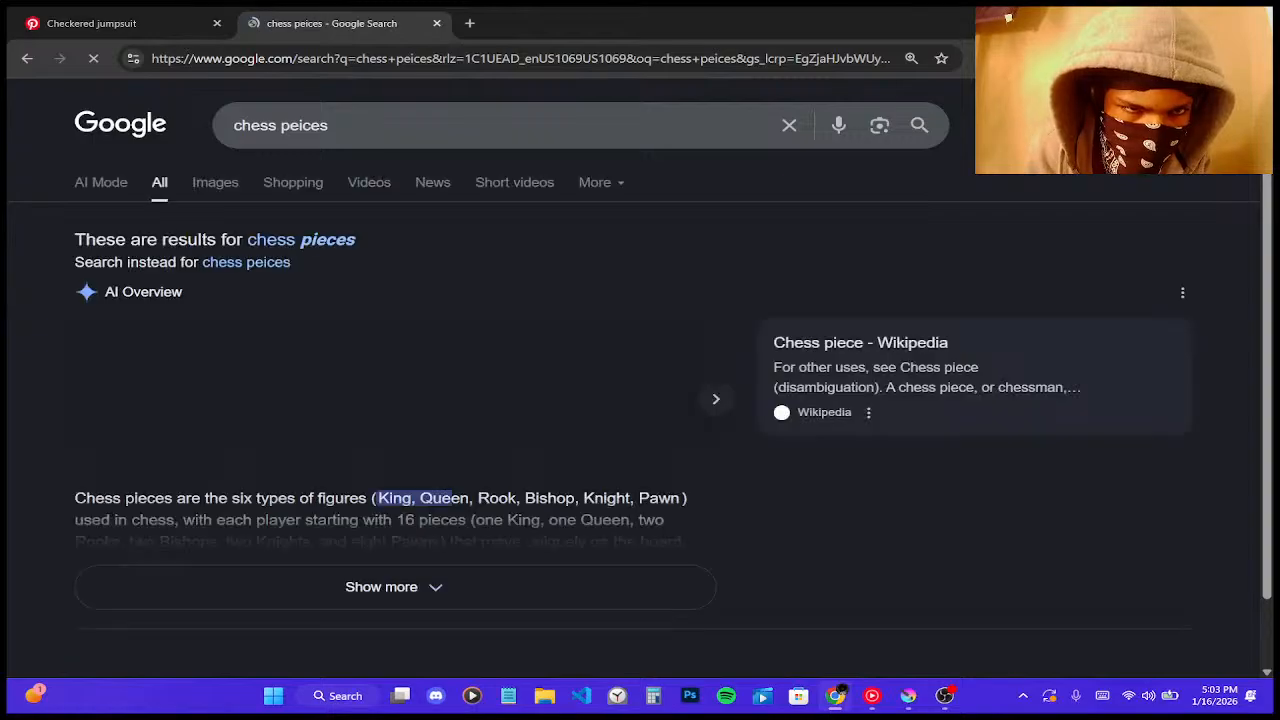
{"action": "left_click", "coordinate": [318, 243]}
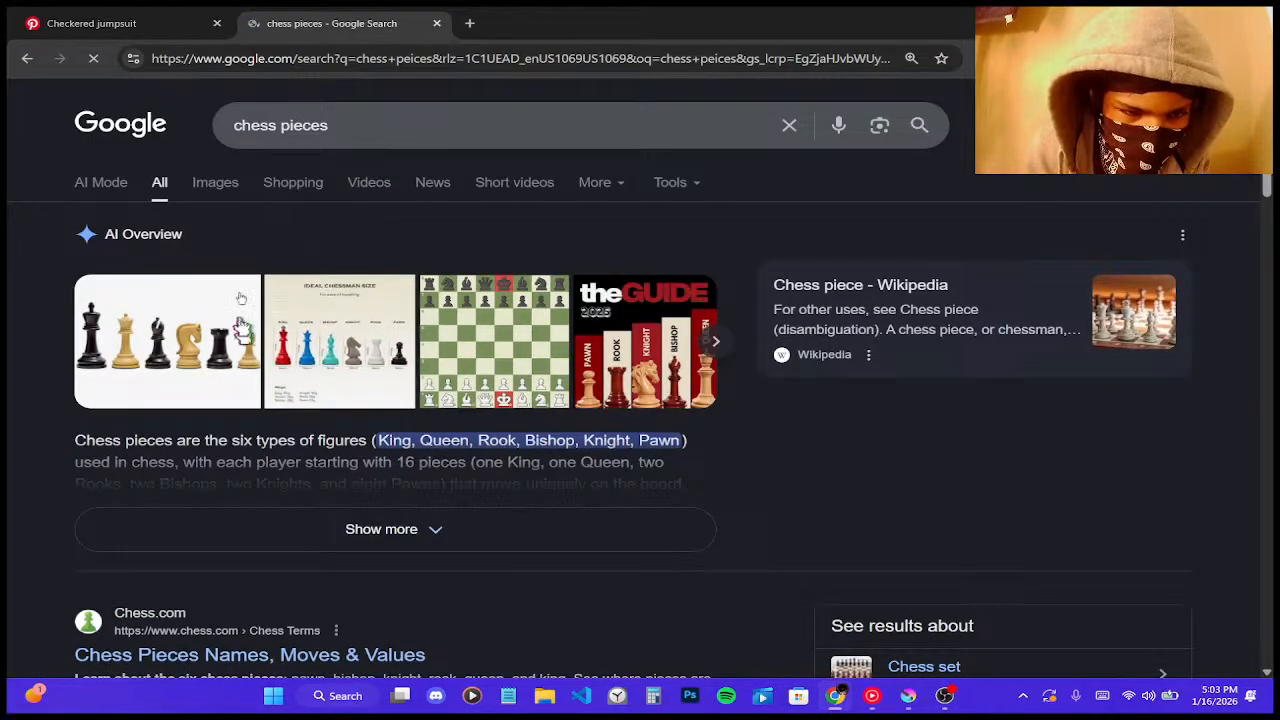
{"action": "left_click", "coordinate": [216, 180]}
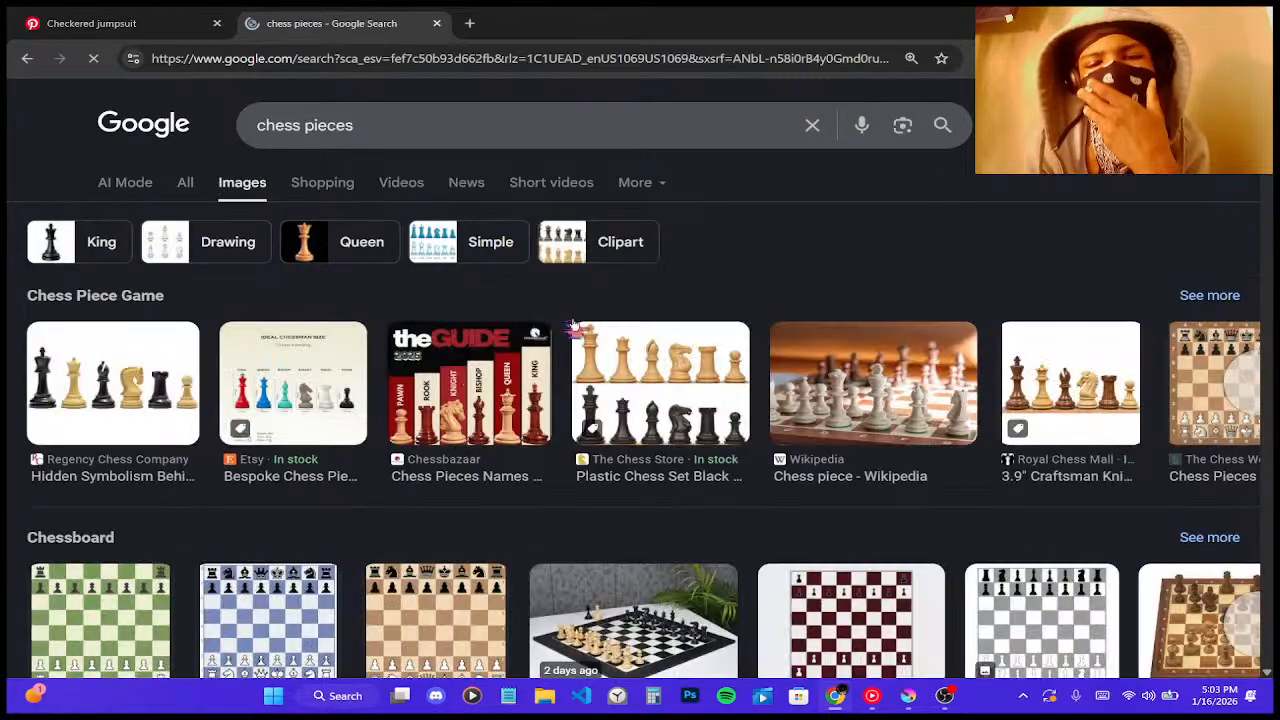
- Look through the chess piece images for shapes to use as drawing references, and close the search tab
{"action": "scroll", "coordinate": [575, 325], "scroll_direction": "down", "scroll_amount": 4}
{"action": "scroll", "coordinate": [575, 325], "scroll_direction": "down", "scroll_amount": 3}
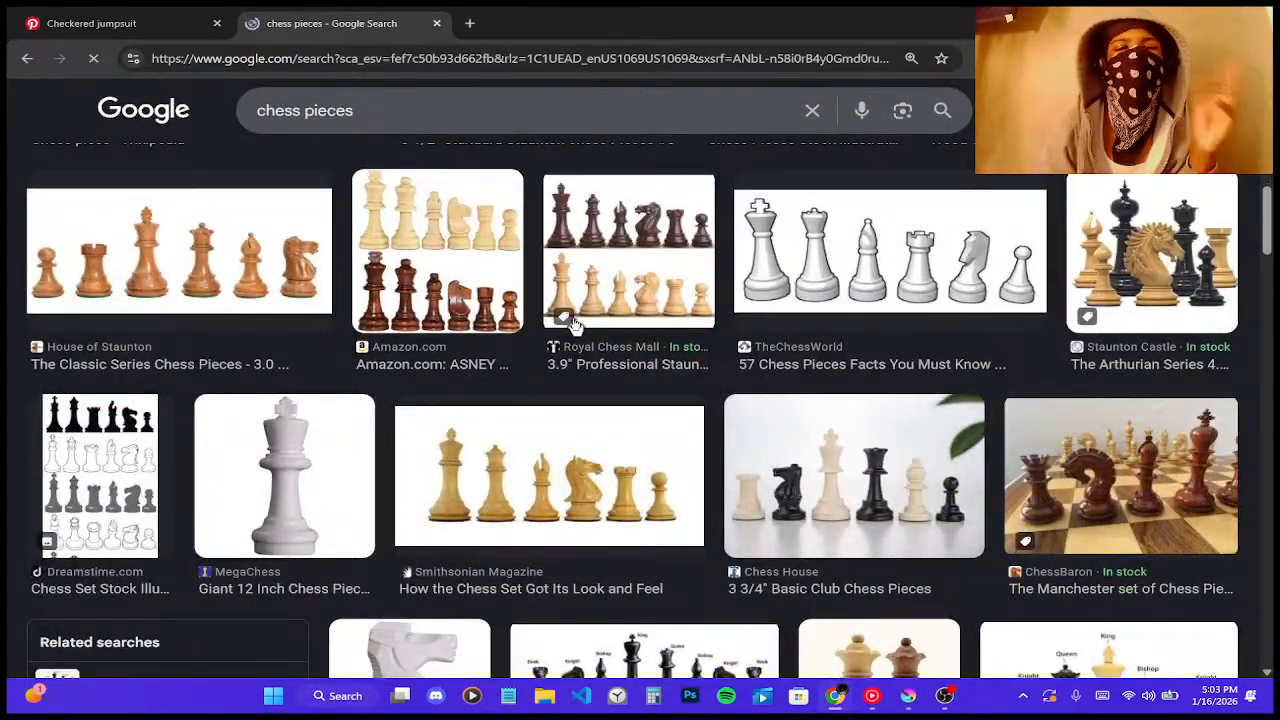
{"action": "scroll", "coordinate": [573, 323], "scroll_direction": "down", "scroll_amount": 4}
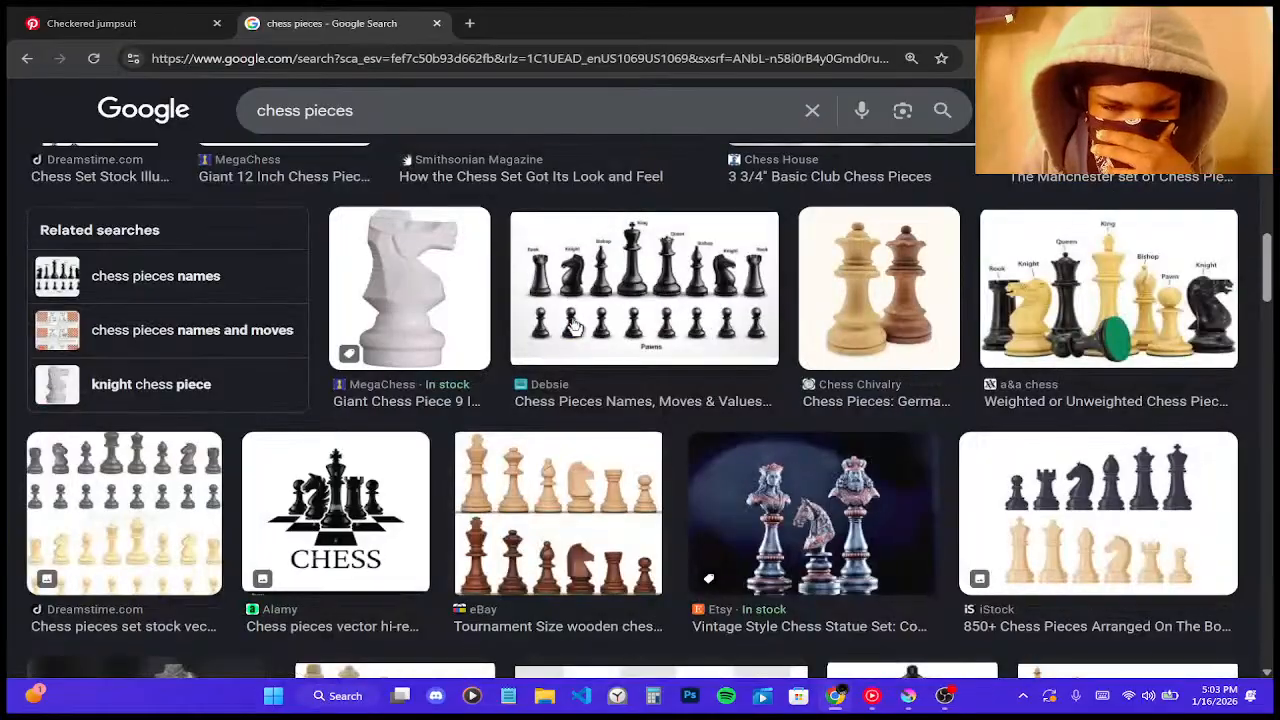
{"action": "scroll", "coordinate": [680, 370], "scroll_direction": "down", "scroll_amount": 3}
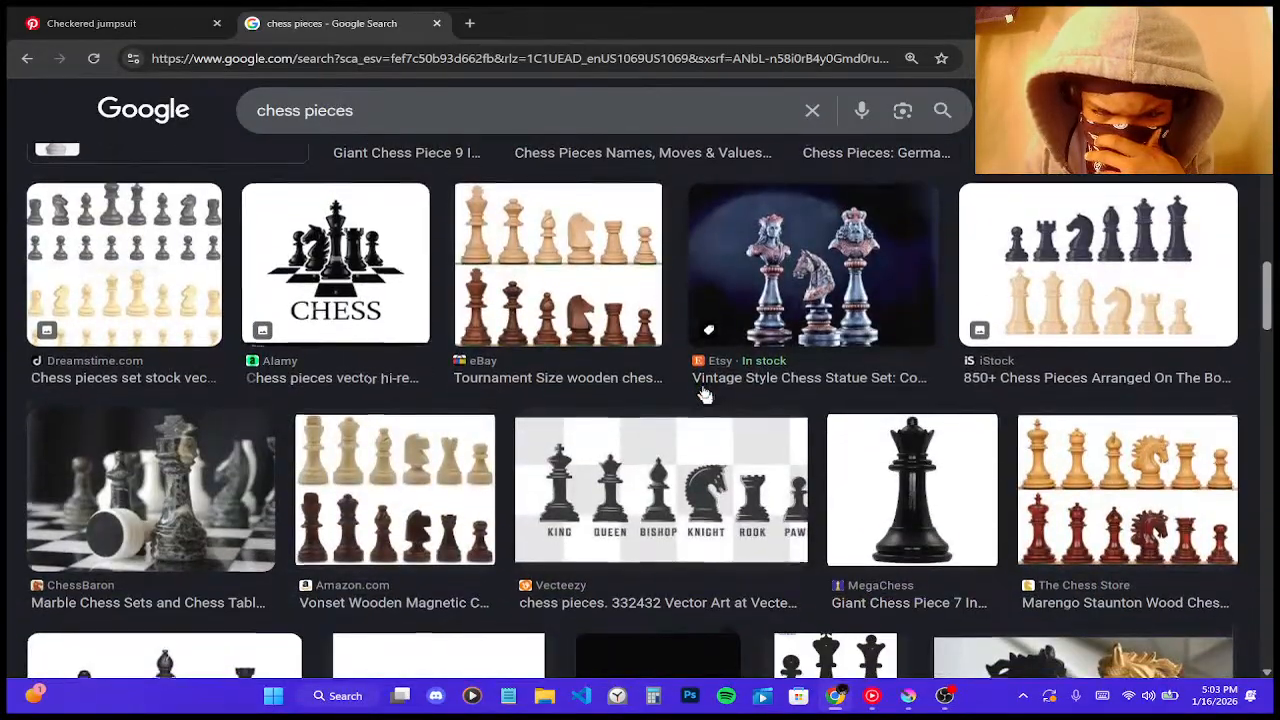
{"action": "scroll", "coordinate": [705, 393], "scroll_direction": "down", "scroll_amount": 1}
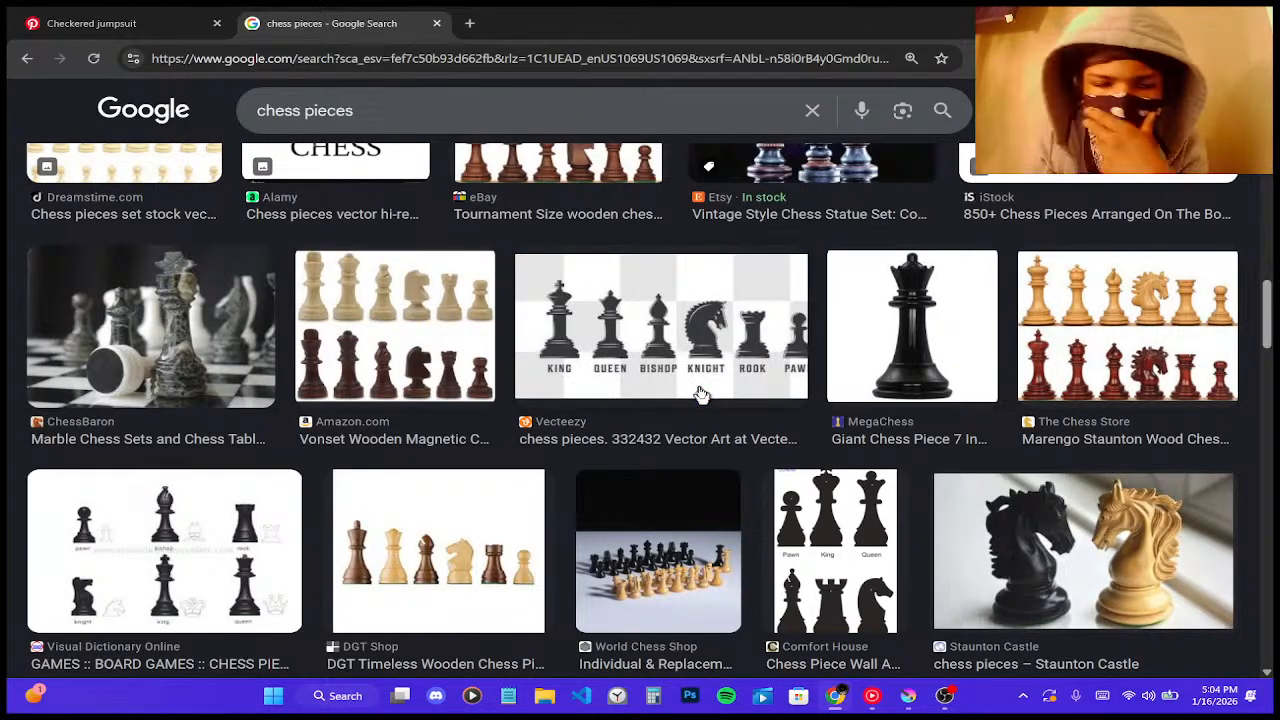
{"action": "scroll", "coordinate": [701, 393], "scroll_direction": "down", "scroll_amount": 3}
{"action": "scroll", "coordinate": [701, 393], "scroll_direction": "down", "scroll_amount": 2}
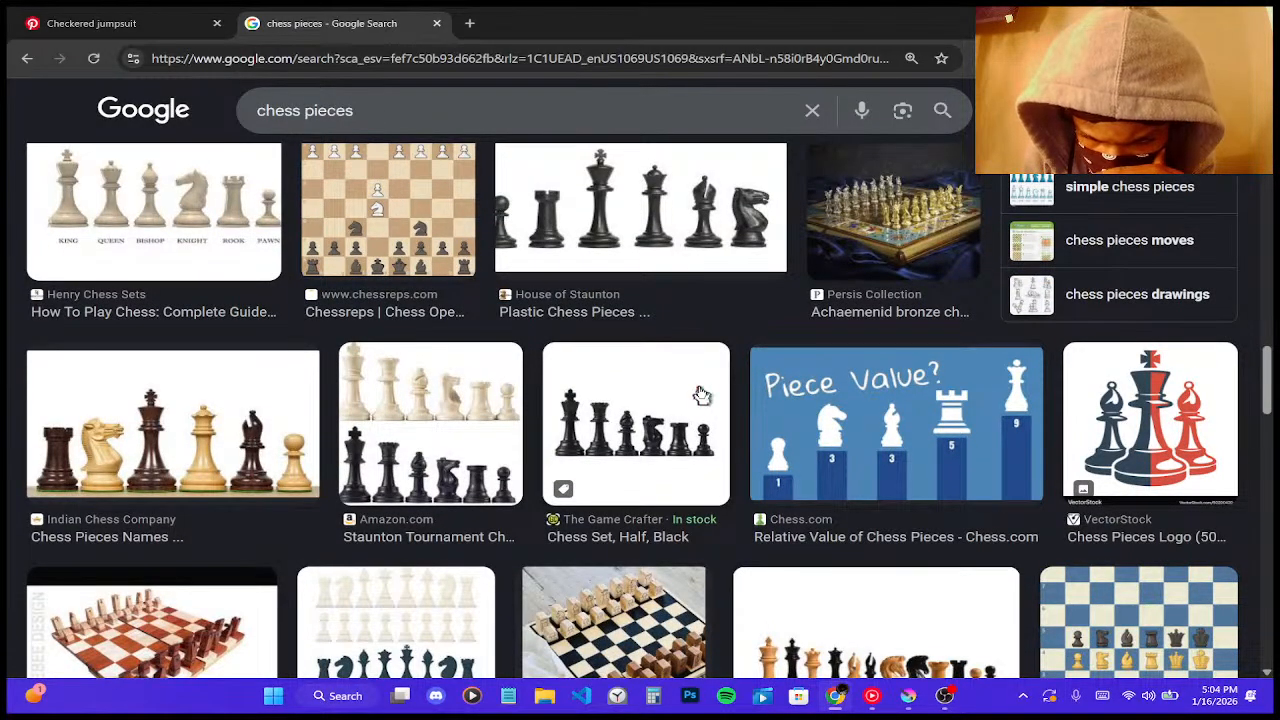
{"action": "scroll", "coordinate": [701, 393], "scroll_direction": "down", "scroll_amount": 3}
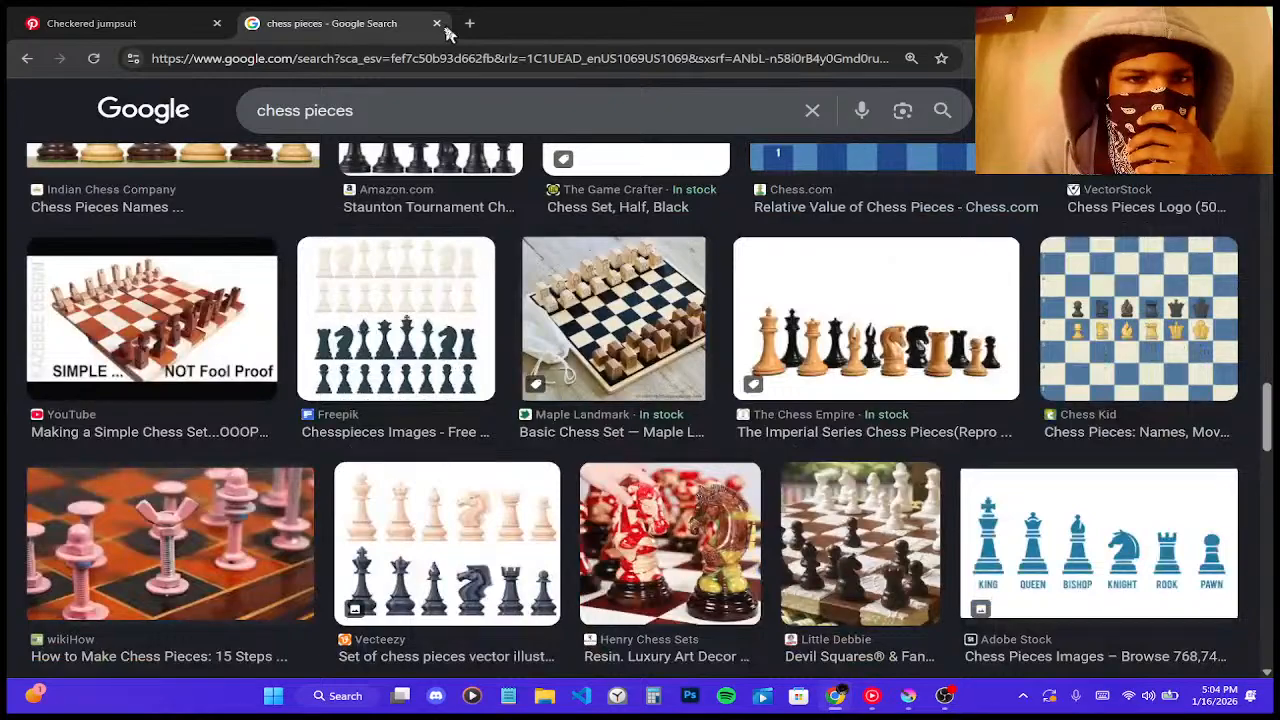
{"action": "left_click", "coordinate": [436, 23]}
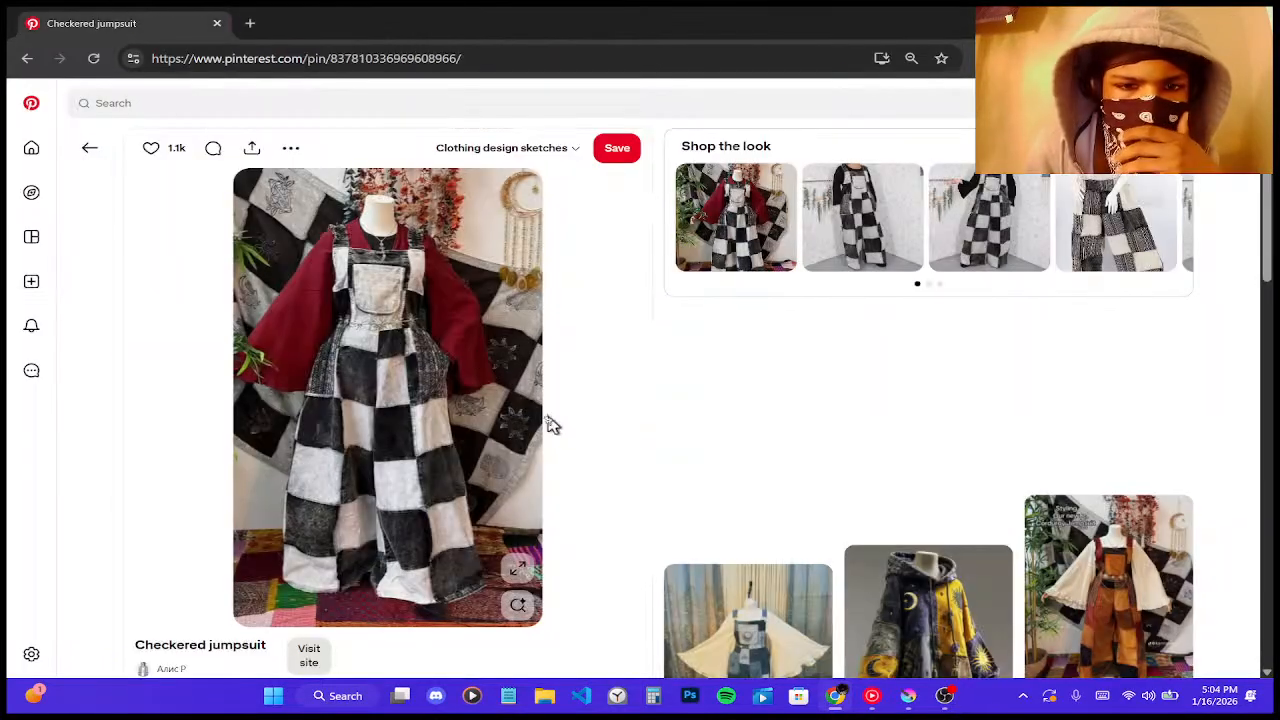
- Go back from the checkered jumpsuit pin to the Pinterest home feed and examine further pins for character and pose ideas
{"action": "left_click", "coordinate": [89, 150]}
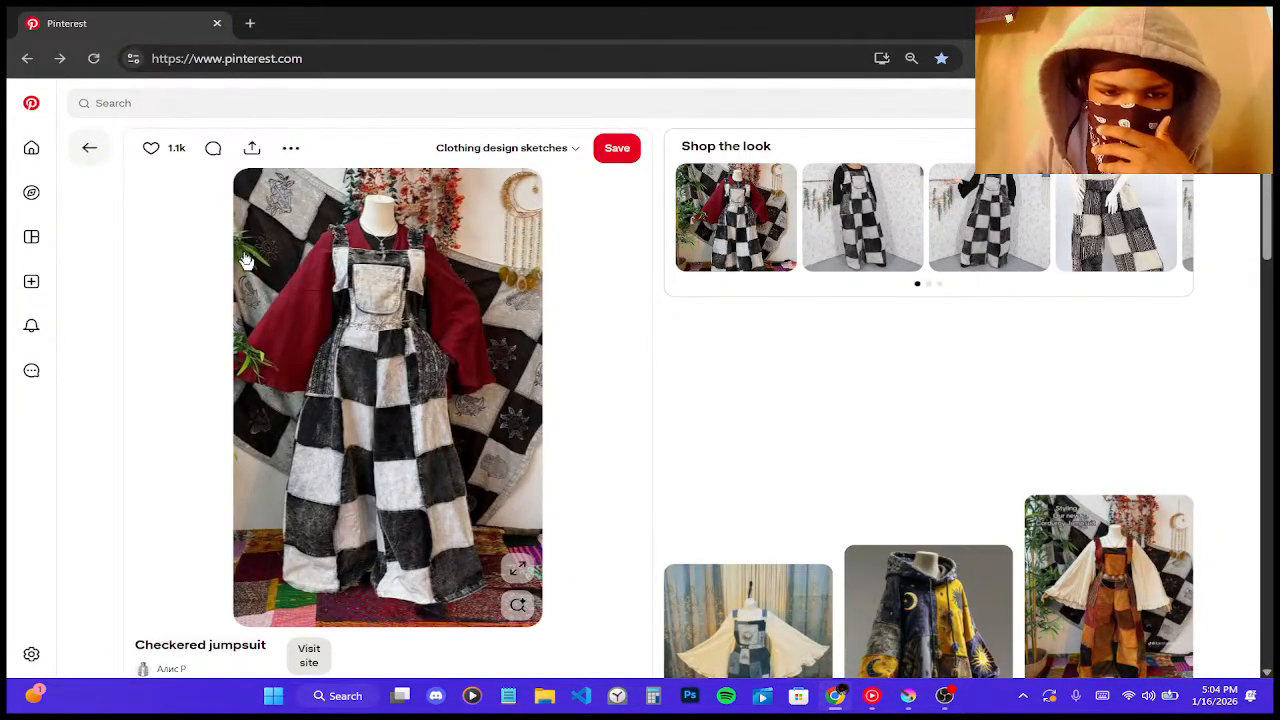
{"action": "left_click", "coordinate": [88, 151]}
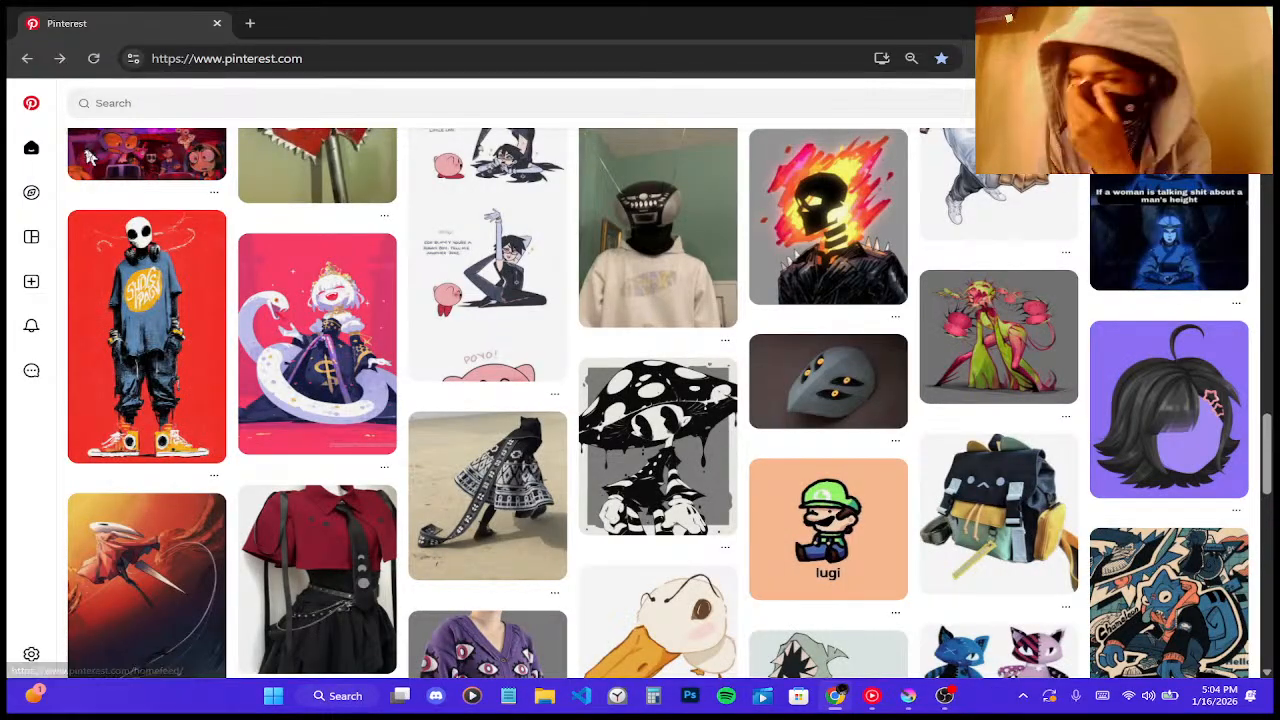
{"action": "scroll", "coordinate": [692, 388], "scroll_direction": "down", "scroll_amount": 1}
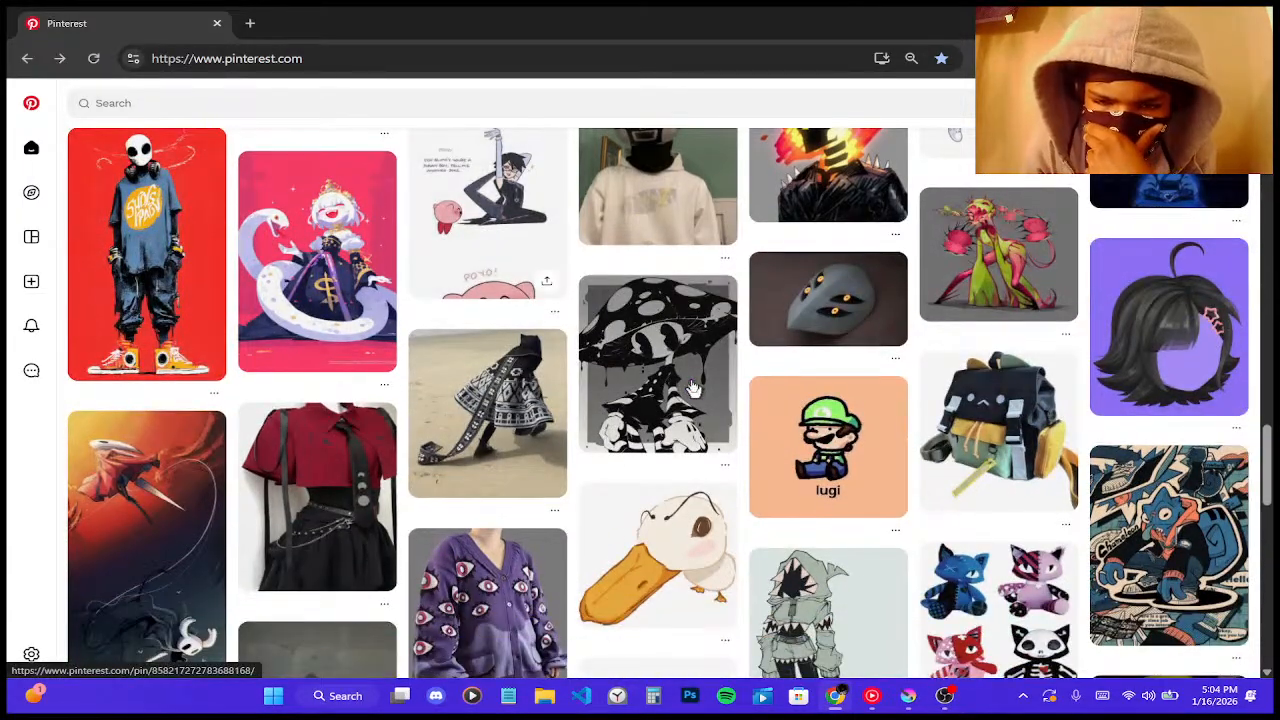
{"action": "scroll", "coordinate": [417, 514], "scroll_direction": "down", "scroll_amount": 1}
{"action": "scroll", "coordinate": [417, 514], "scroll_direction": "down", "scroll_amount": 4}
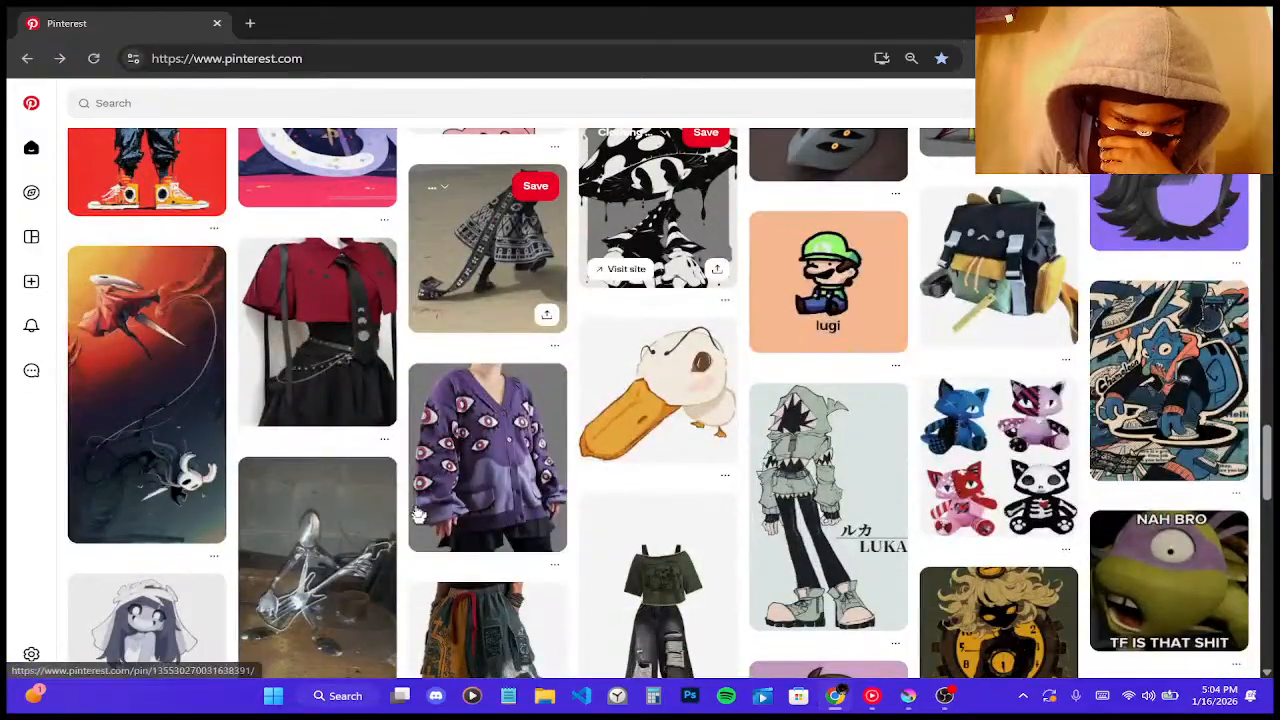
{"action": "scroll", "coordinate": [417, 514], "scroll_direction": "down", "scroll_amount": 3}
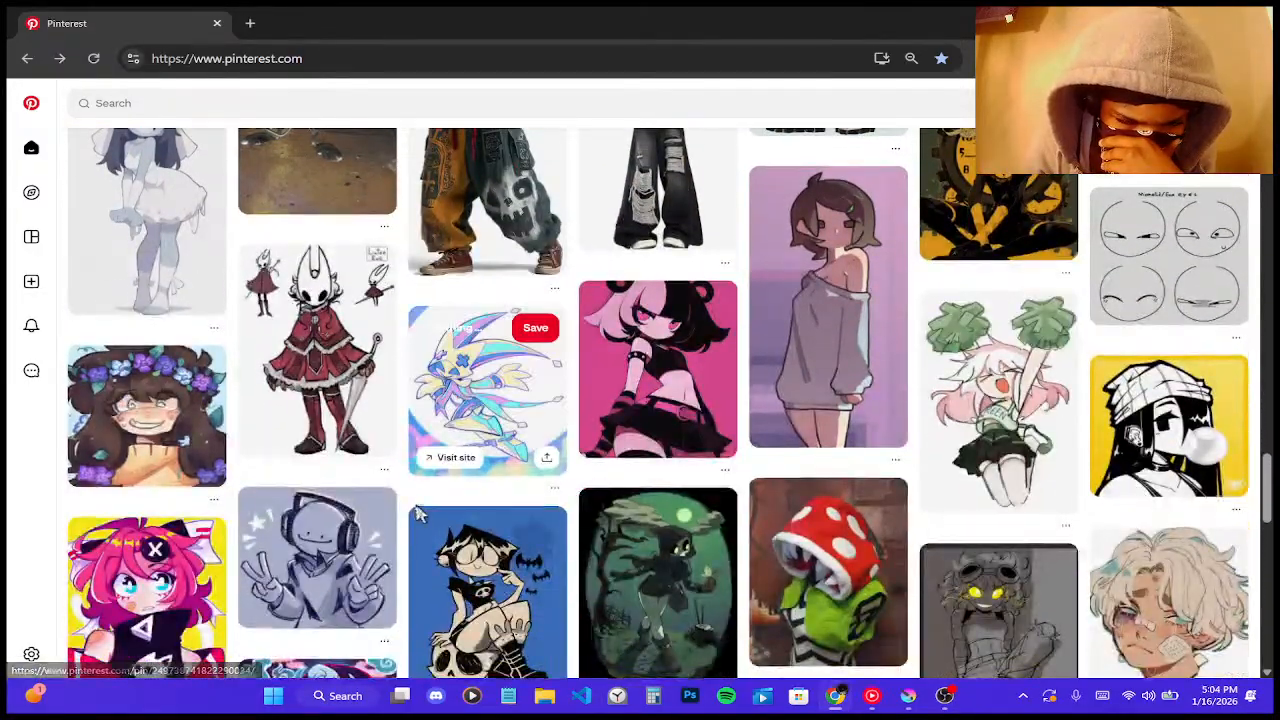
{"action": "scroll", "coordinate": [417, 514], "scroll_direction": "down", "scroll_amount": 6}
{"action": "scroll", "coordinate": [417, 514], "scroll_direction": "down", "scroll_amount": 2}
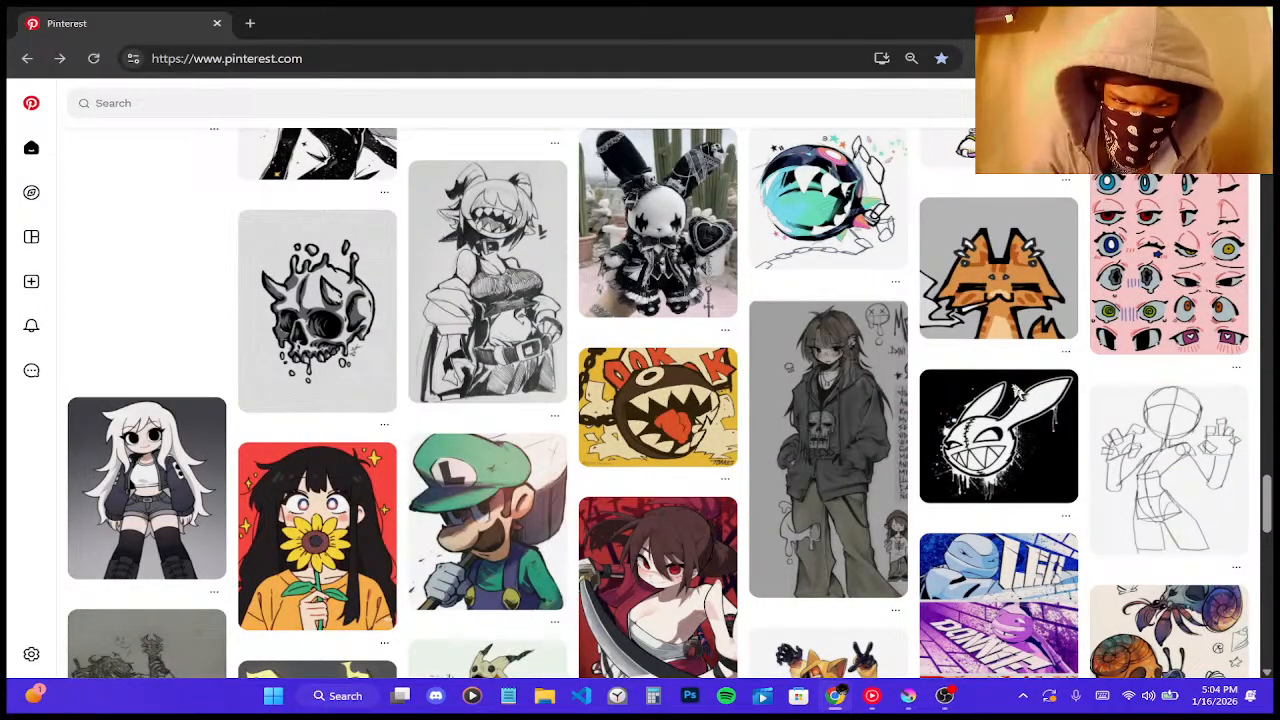
{"action": "scroll", "coordinate": [770, 500], "scroll_direction": "down", "scroll_amount": 3}
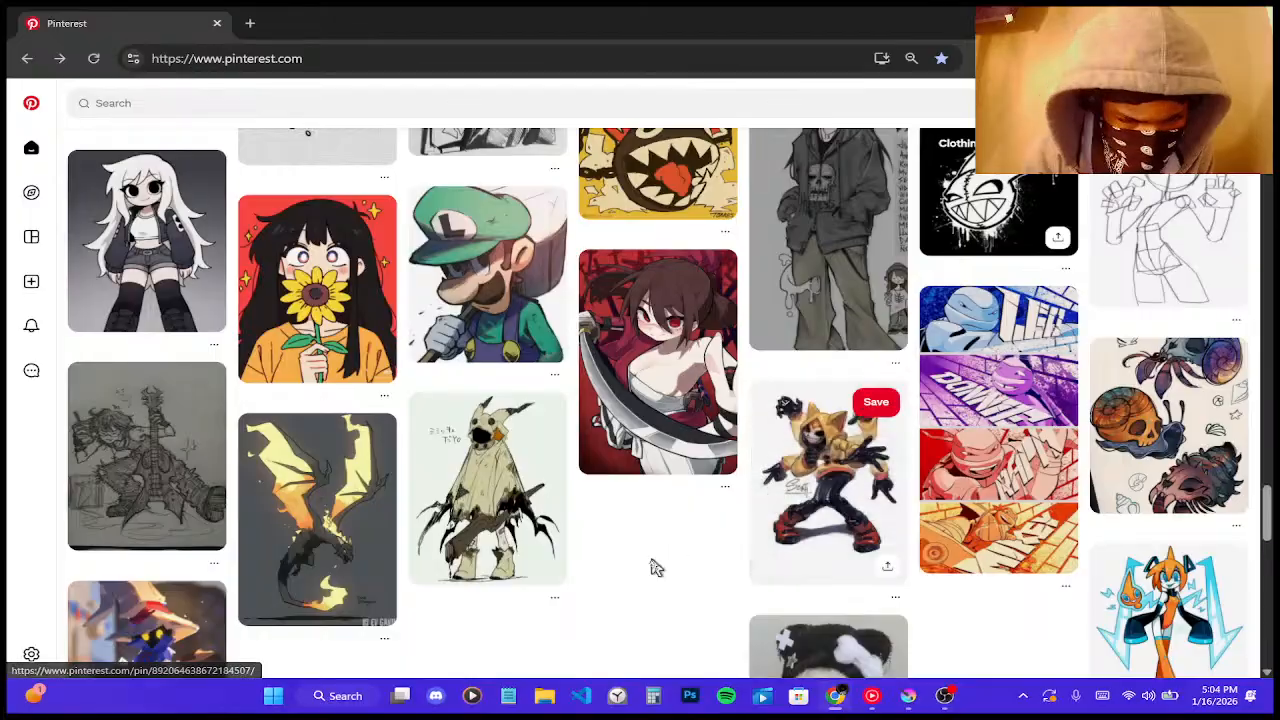
{"action": "scroll", "coordinate": [652, 567], "scroll_direction": "down", "scroll_amount": 3}
{"action": "scroll", "coordinate": [652, 567], "scroll_direction": "down", "scroll_amount": 3}
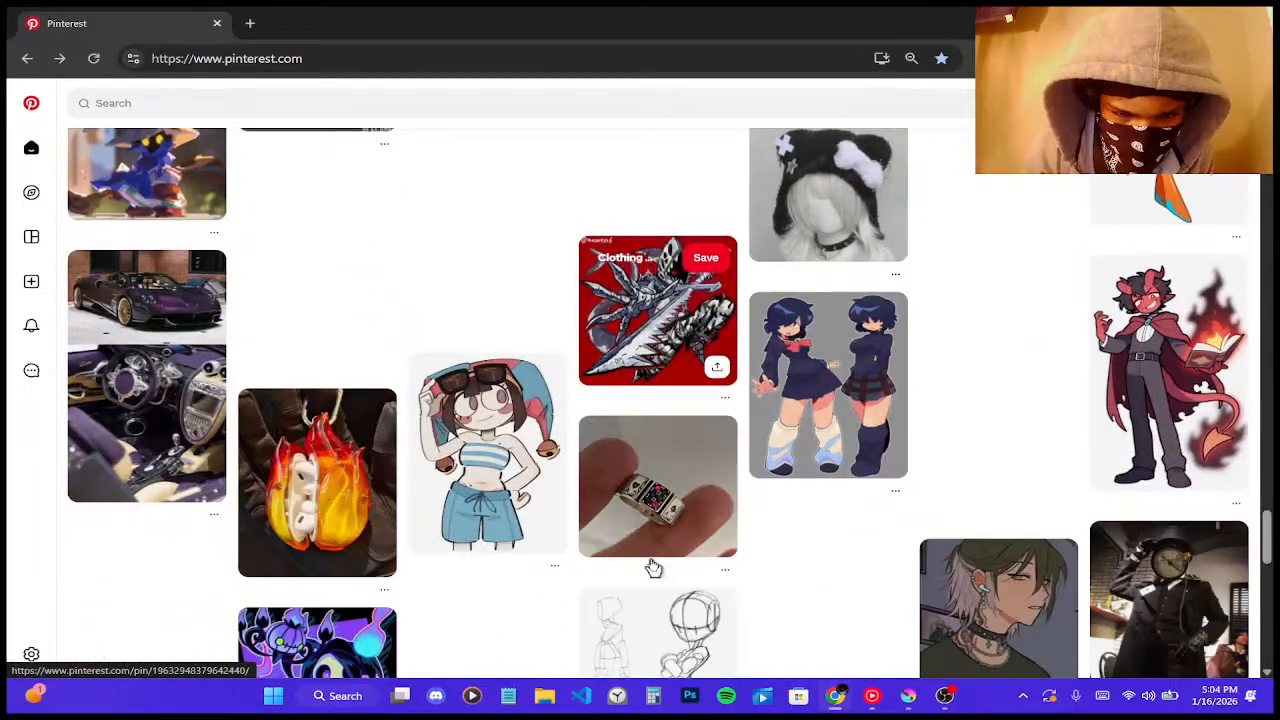
{"action": "scroll", "coordinate": [652, 567], "scroll_direction": "down", "scroll_amount": 3}
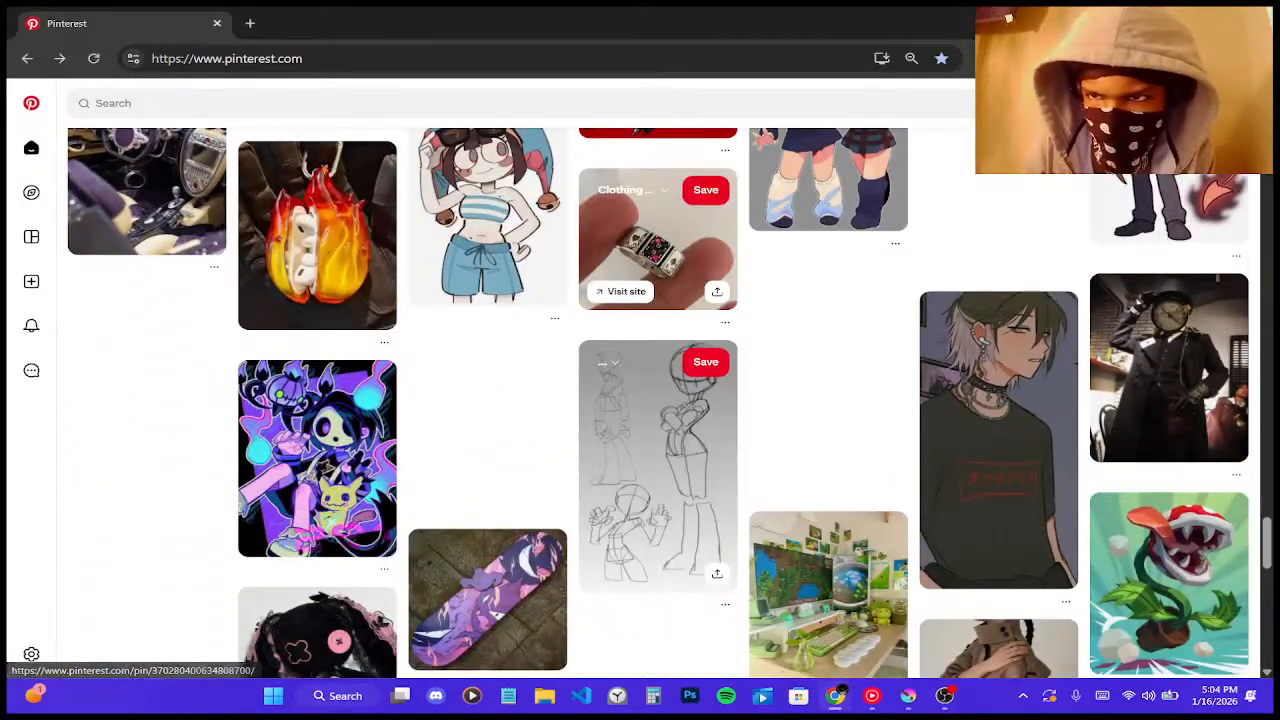
- Switch to Krita, undo the stray pencil stroke and sketch a round head with overlapping circles in the upper middle of the canvas
{"action": "left_click", "coordinate": [1175, 23]}
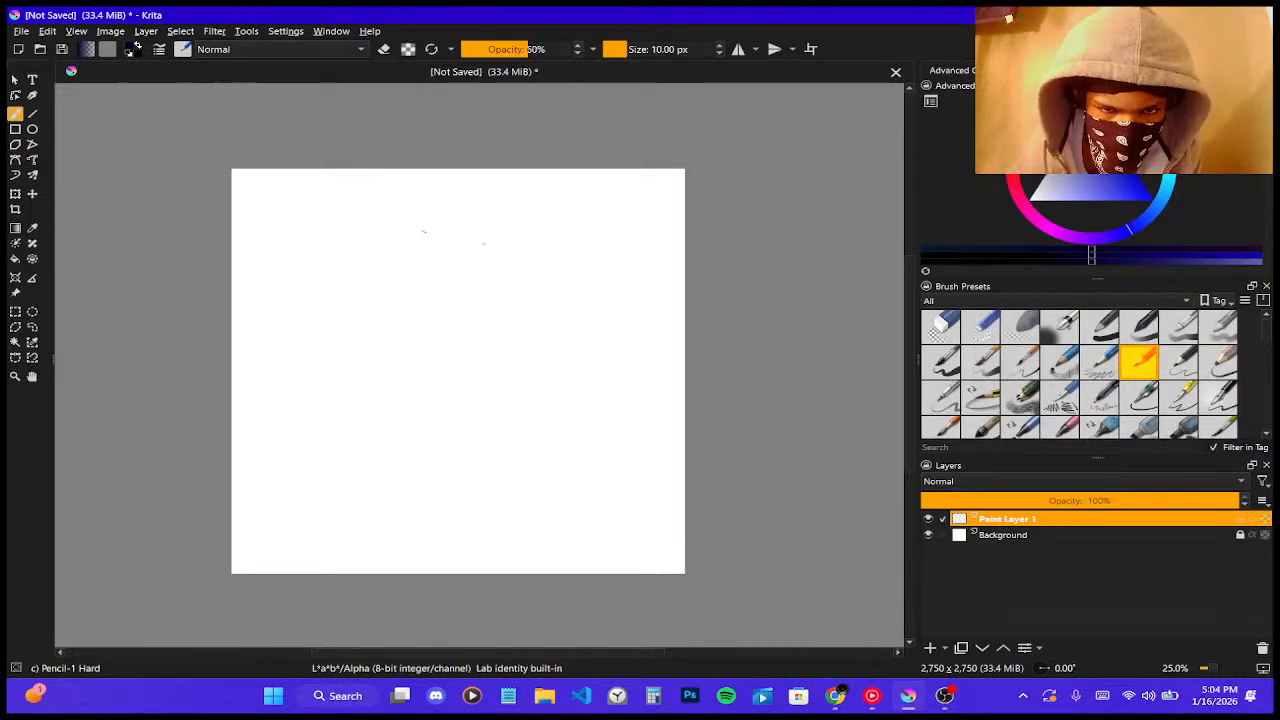
{"action": "mouse_move", "coordinate": [495, 218]}
{"action": "left_mouse_down"}
{"action": "mouse_move", "coordinate": [430, 303]}
{"action": "mouse_move", "coordinate": [465, 203]}
{"action": "mouse_move", "coordinate": [512, 240]}
{"action": "mouse_move", "coordinate": [395, 250]}
{"action": "mouse_move", "coordinate": [500, 300]}
{"action": "mouse_move", "coordinate": [520, 215]}
{"action": "left_mouse_up"}
{"action": "key", "text": "ctrl+z"}
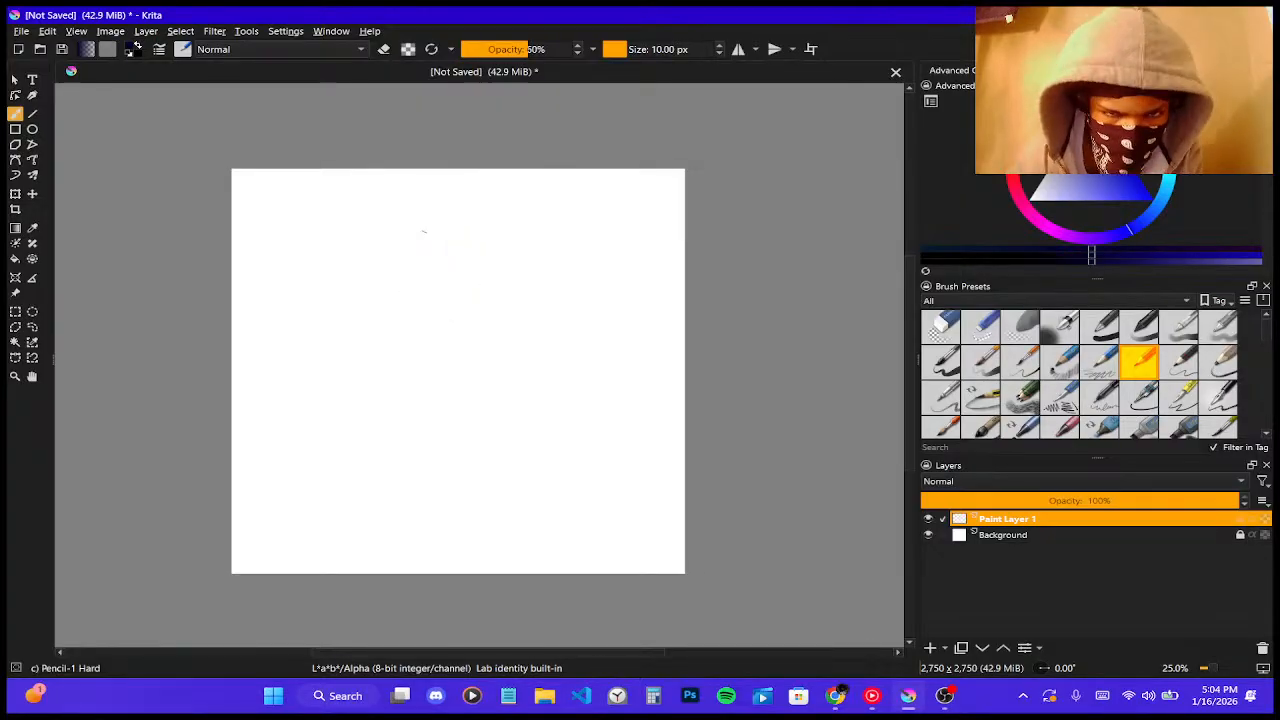
{"action": "mouse_move", "coordinate": [402, 260]}
{"action": "left_mouse_down"}
{"action": "mouse_move", "coordinate": [421, 307]}
{"action": "mouse_move", "coordinate": [456, 317]}
{"action": "mouse_move", "coordinate": [487, 254]}
{"action": "mouse_move", "coordinate": [456, 217]}
{"action": "mouse_move", "coordinate": [407, 297]}
{"action": "mouse_move", "coordinate": [446, 316]}
{"action": "mouse_move", "coordinate": [504, 241]}
{"action": "mouse_move", "coordinate": [384, 272]}
{"action": "left_mouse_up"}
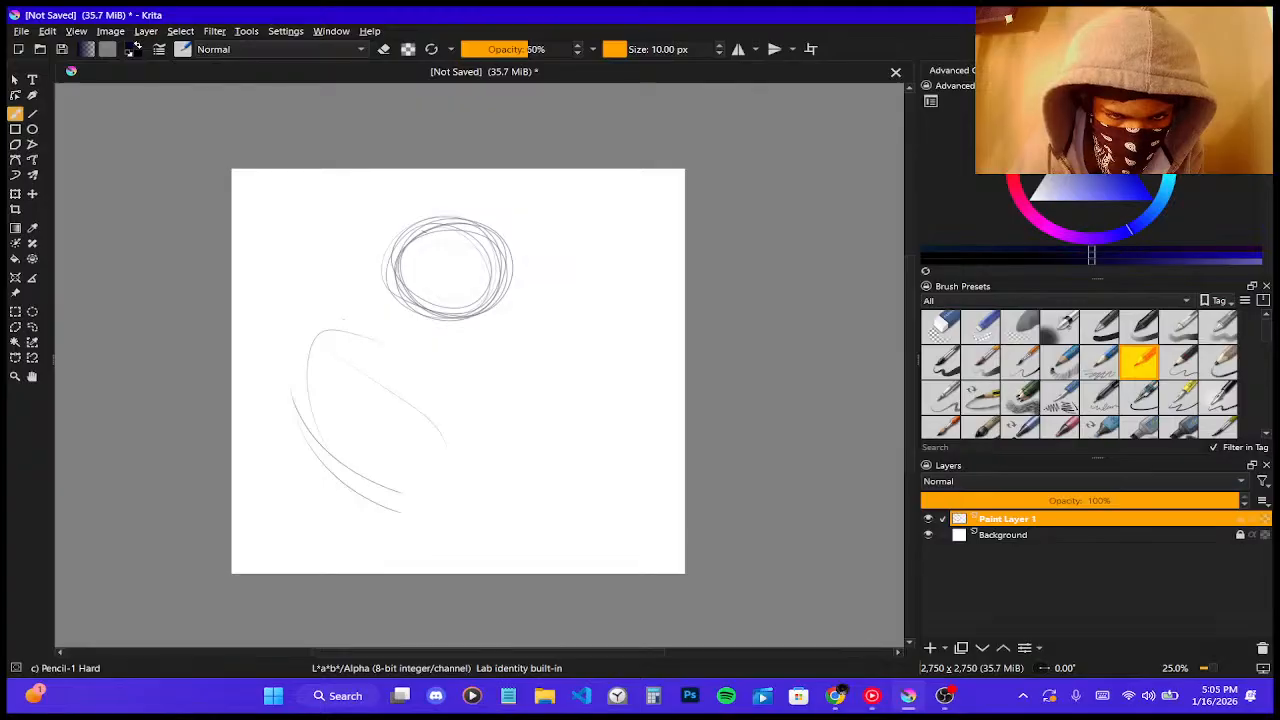
- Rough in a slanted oval body below the head, with crossing curves for the limbs and a hatched wedge under the head
{"action": "left_click_drag", "start_coordinate": [345, 322], "coordinate": [483, 462]}
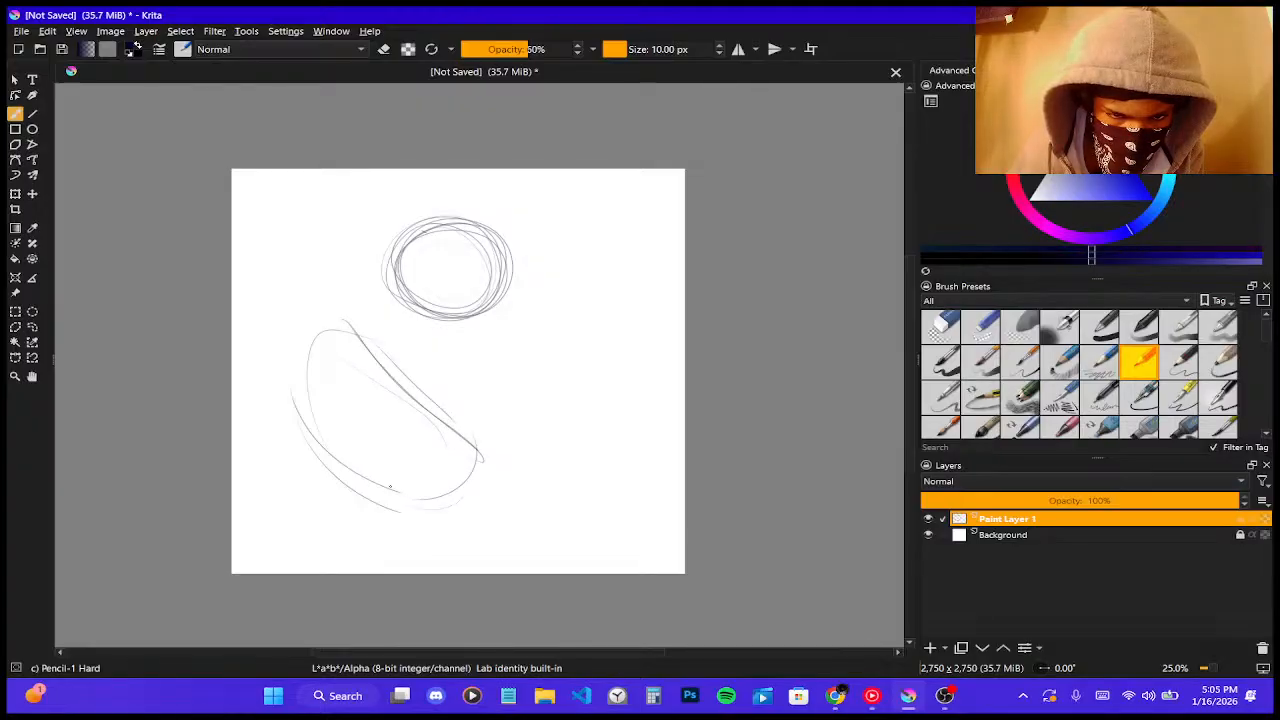
{"action": "left_click_drag", "start_coordinate": [420, 471], "coordinate": [366, 500]}
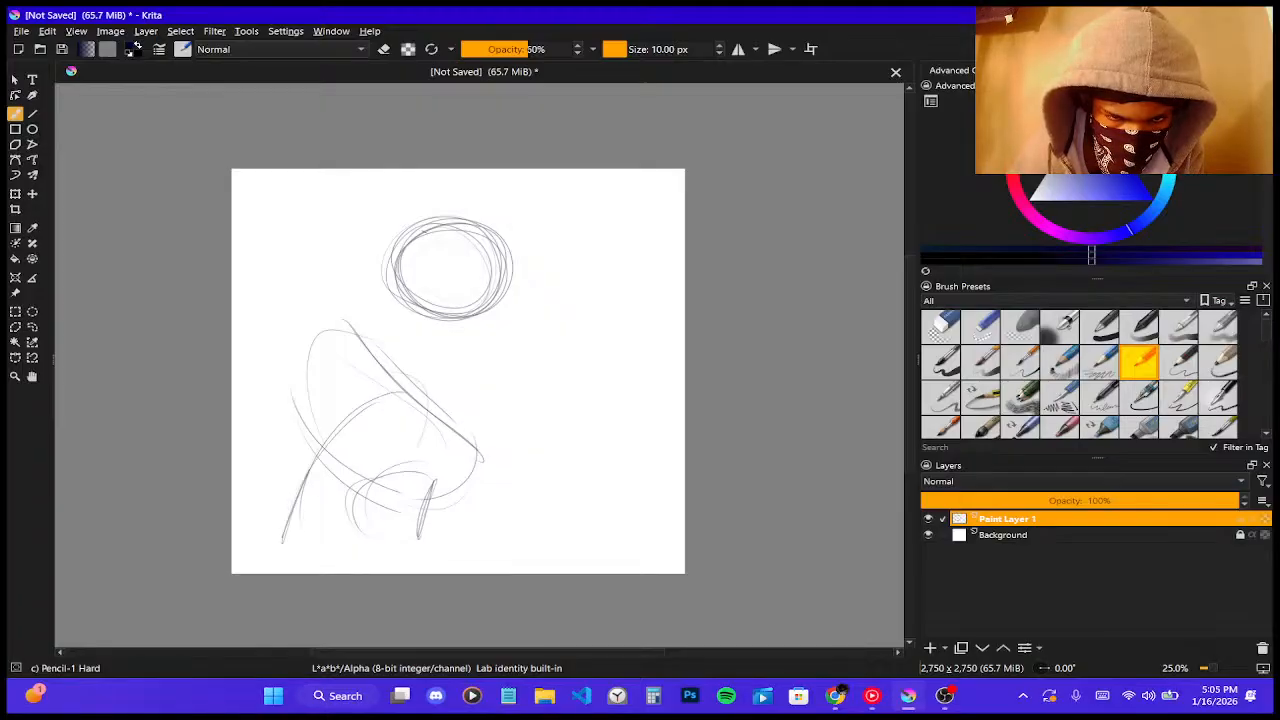
{"action": "mouse_move", "coordinate": [410, 392]}
{"action": "left_mouse_down"}
{"action": "mouse_move", "coordinate": [365, 535]}
{"action": "mouse_move", "coordinate": [372, 550]}
{"action": "left_mouse_up"}
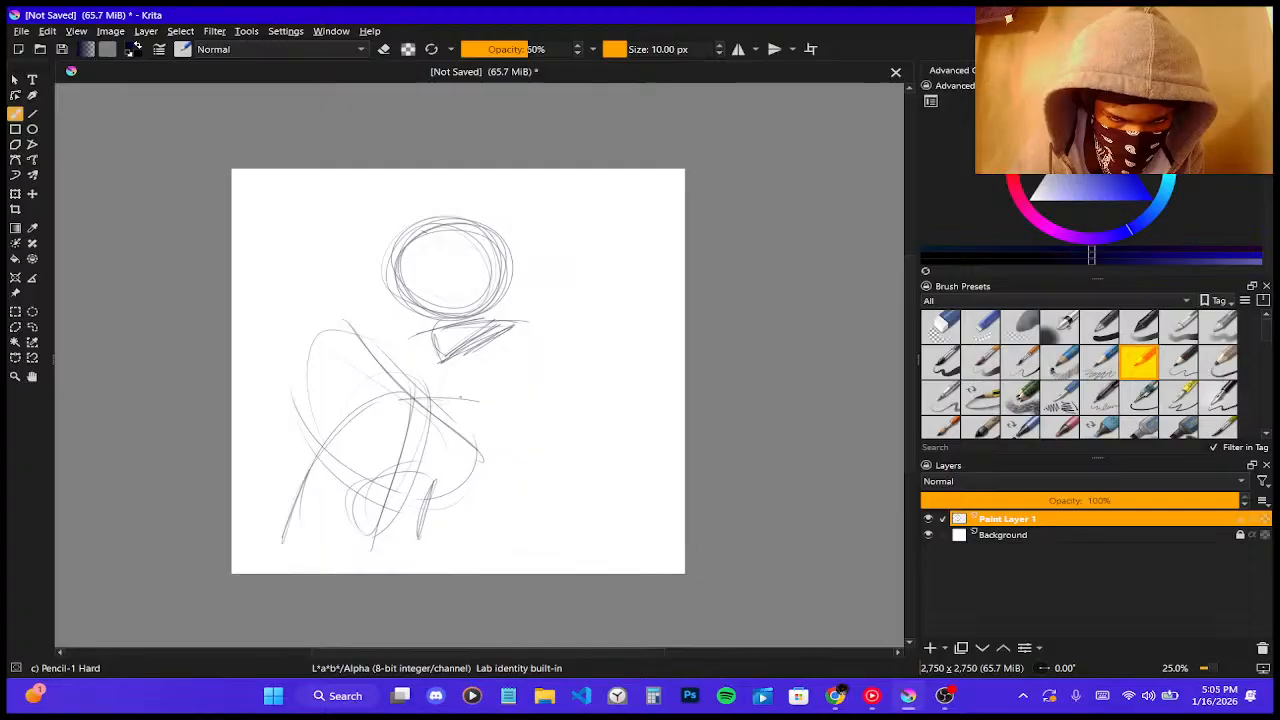
{"action": "left_click_drag", "start_coordinate": [480, 395], "coordinate": [420, 422]}
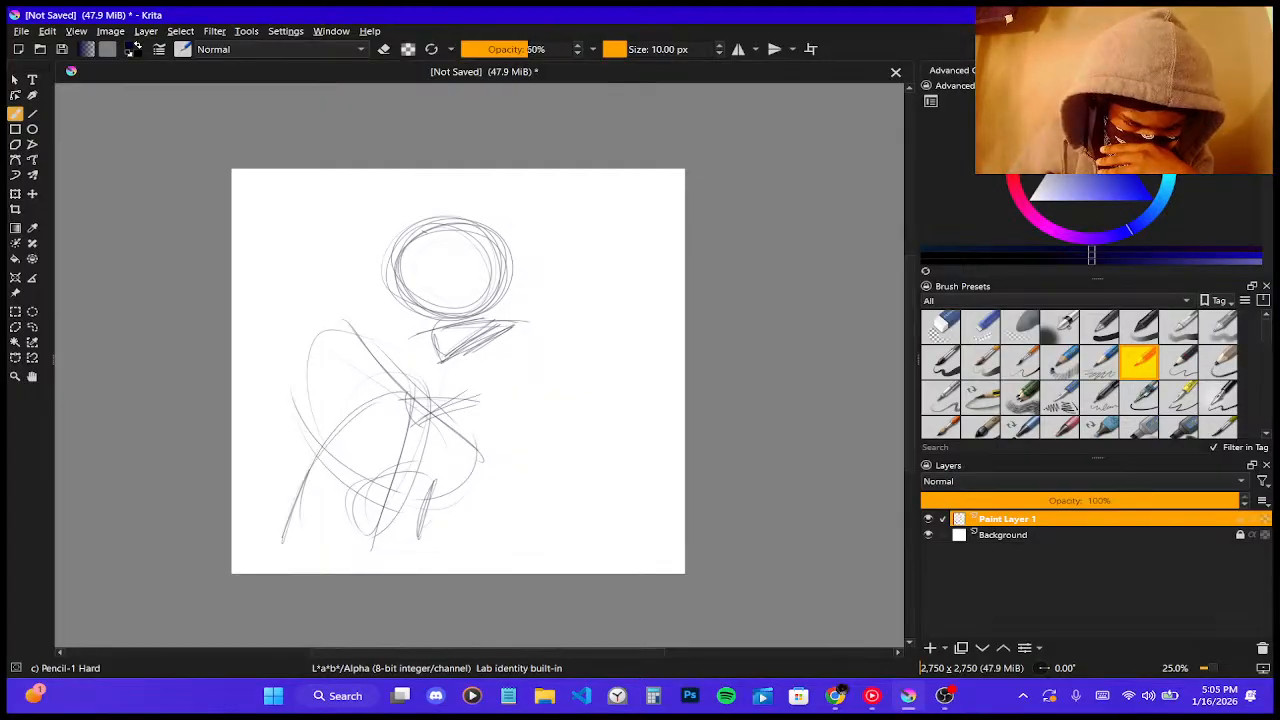
- Sketch the two rounded forms at the base of the body, reinforcing their curved edges with repeated pencil strokes
{"action": "left_click_drag", "start_coordinate": [428, 540], "coordinate": [490, 470]}
{"action": "left_click_drag", "start_coordinate": [426, 500], "coordinate": [484, 468]}
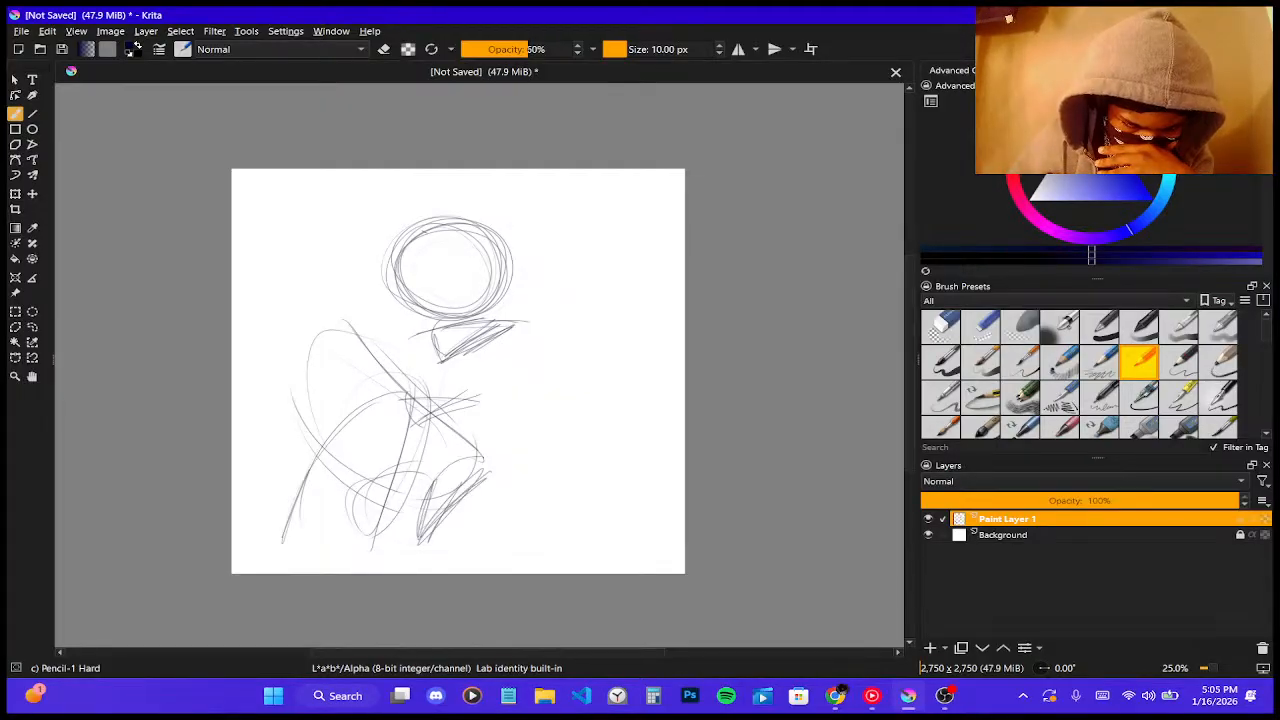
{"action": "left_click_drag", "start_coordinate": [398, 493], "coordinate": [386, 542]}
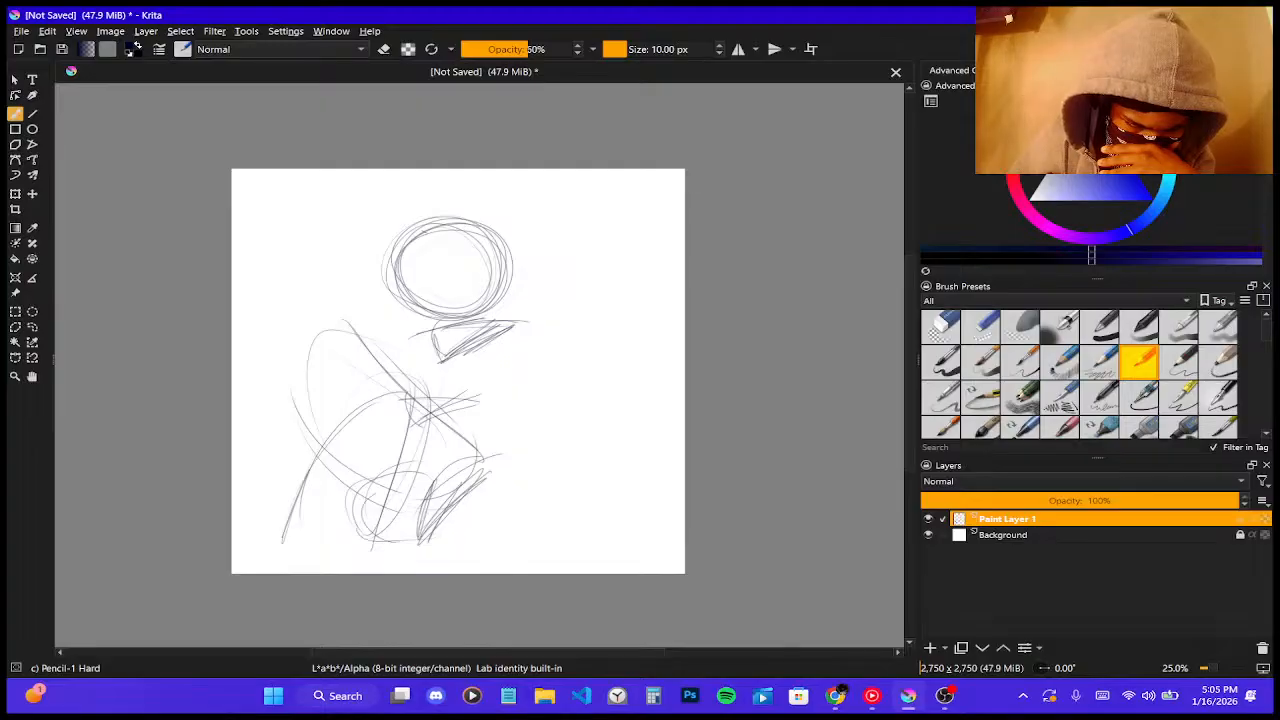
{"action": "left_click_drag", "start_coordinate": [418, 472], "coordinate": [418, 541]}
{"action": "left_click_drag", "start_coordinate": [390, 462], "coordinate": [362, 540]}
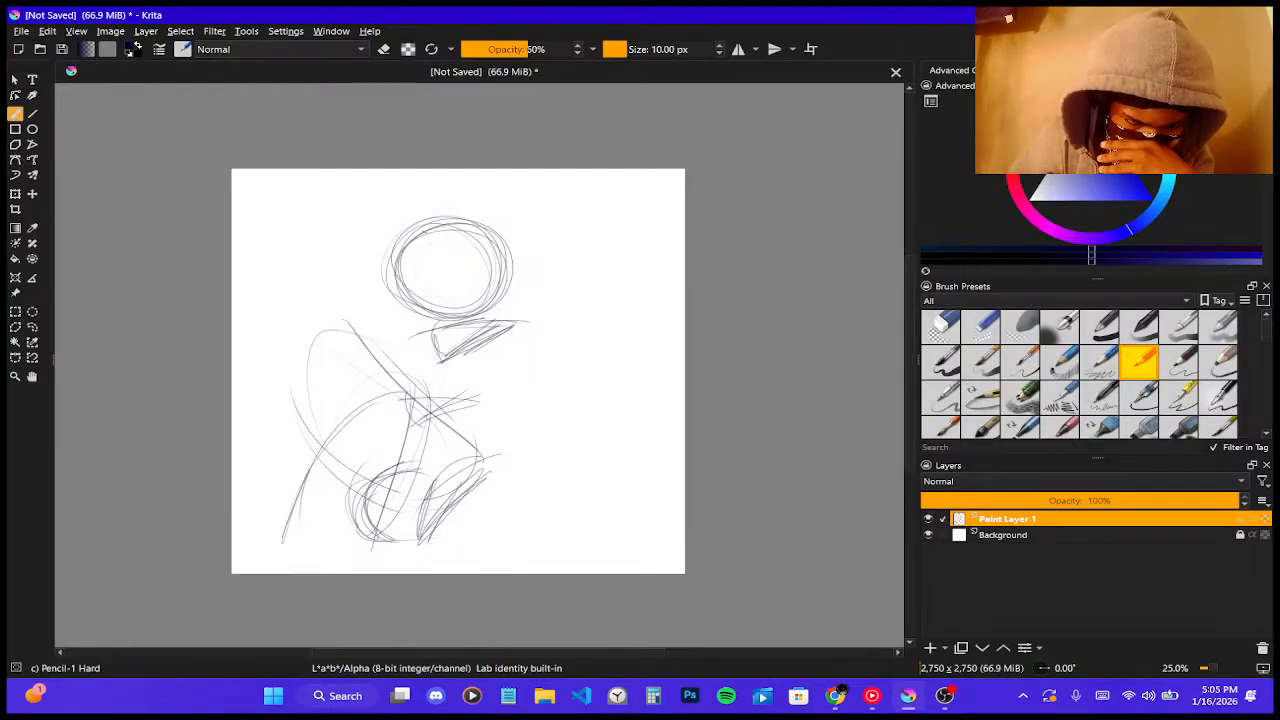
- Strengthen the body oval's left and upper outline with overlapping strokes and add short lines where the limbs cross
{"action": "left_click_drag", "start_coordinate": [292, 412], "coordinate": [370, 482]}
{"action": "left_click_drag", "start_coordinate": [272, 390], "coordinate": [350, 472]}
{"action": "left_click_drag", "start_coordinate": [318, 356], "coordinate": [290, 438]}
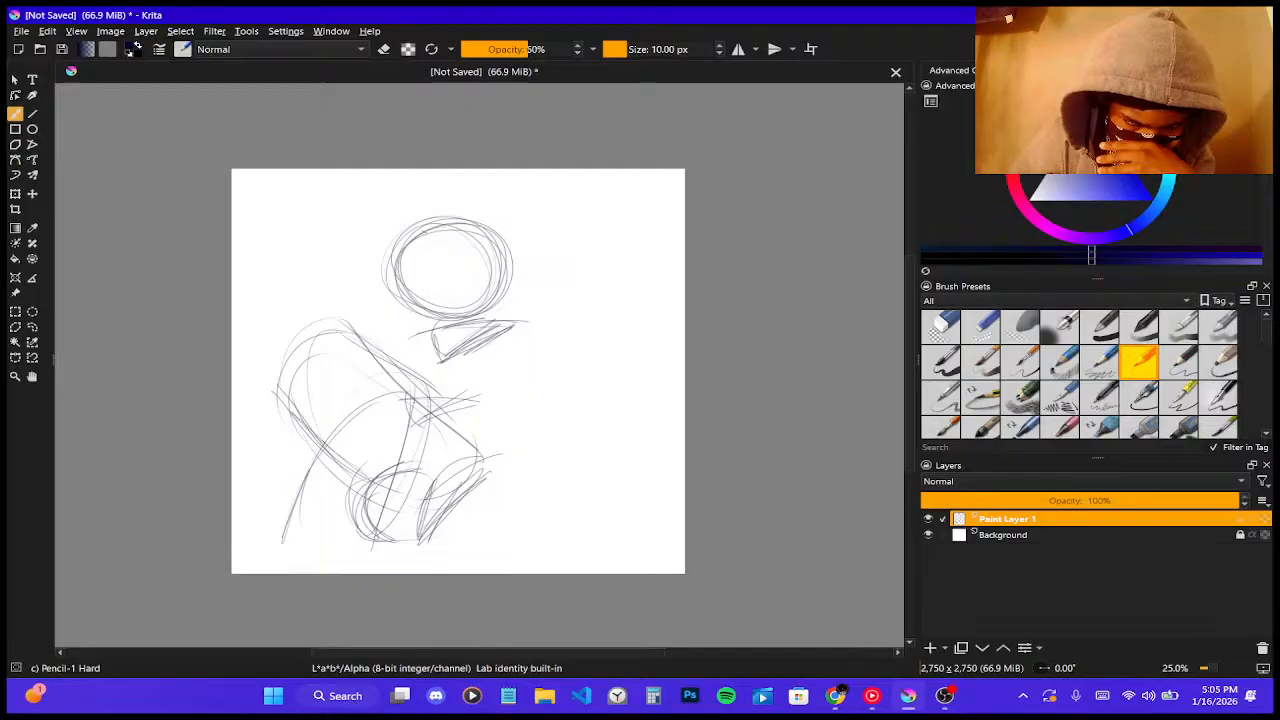
{"action": "left_click_drag", "start_coordinate": [447, 389], "coordinate": [420, 396]}
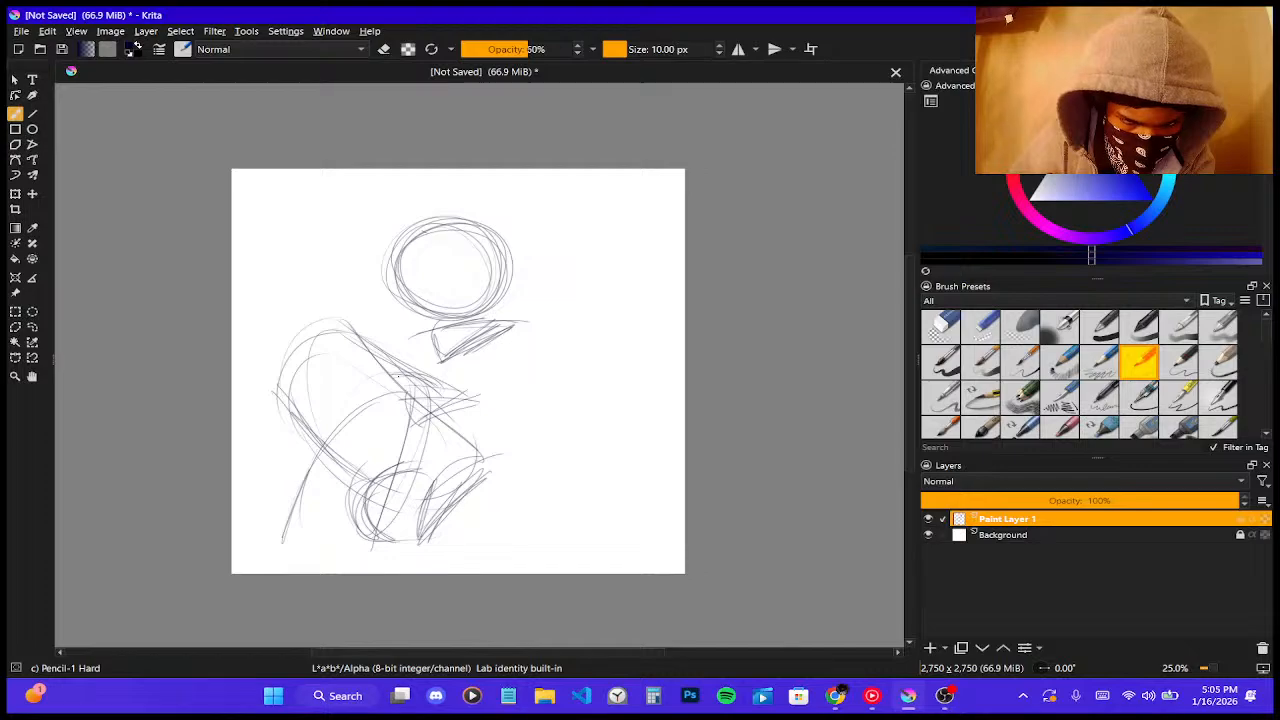
- Add curved strokes where the limbs cross on the body and darken the thin limb line beneath its left side
{"action": "left_click_drag", "start_coordinate": [420, 374], "coordinate": [446, 424]}
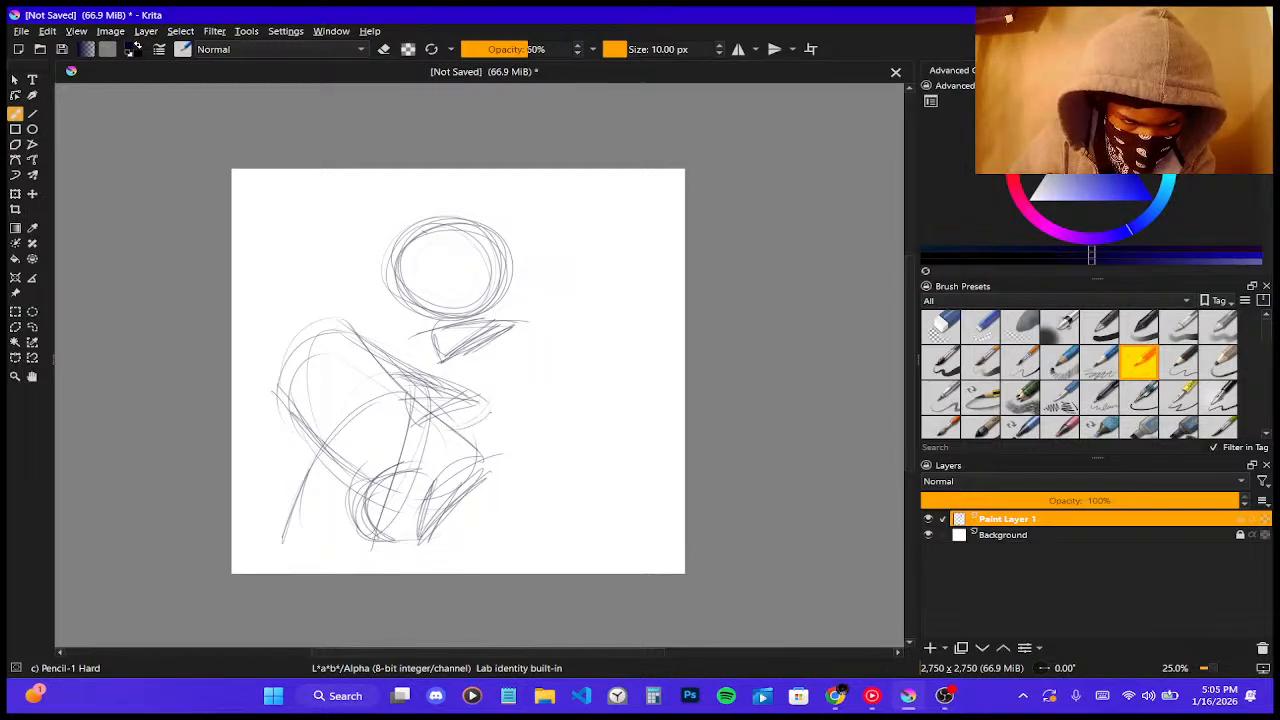
{"action": "left_click_drag", "start_coordinate": [307, 465], "coordinate": [289, 522]}
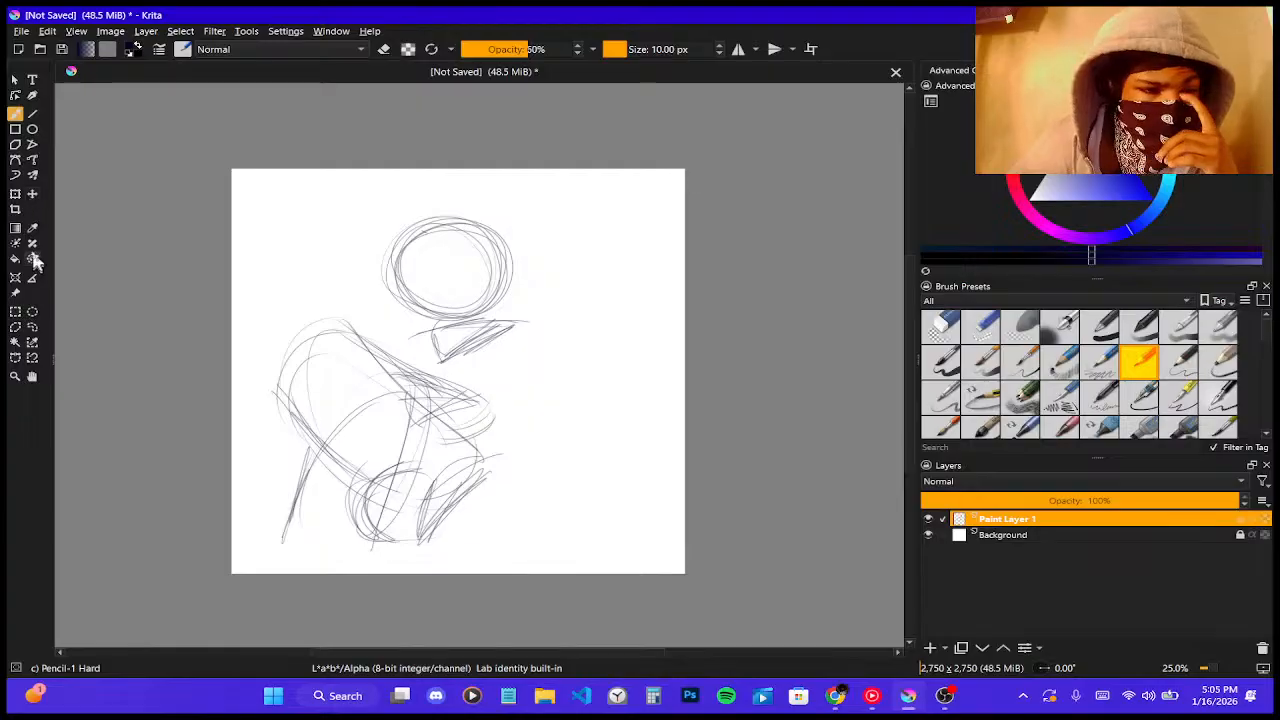
- Move the whole sketch up and to the right on the canvas and start a free transform of it
{"action": "left_click", "coordinate": [32, 193]}
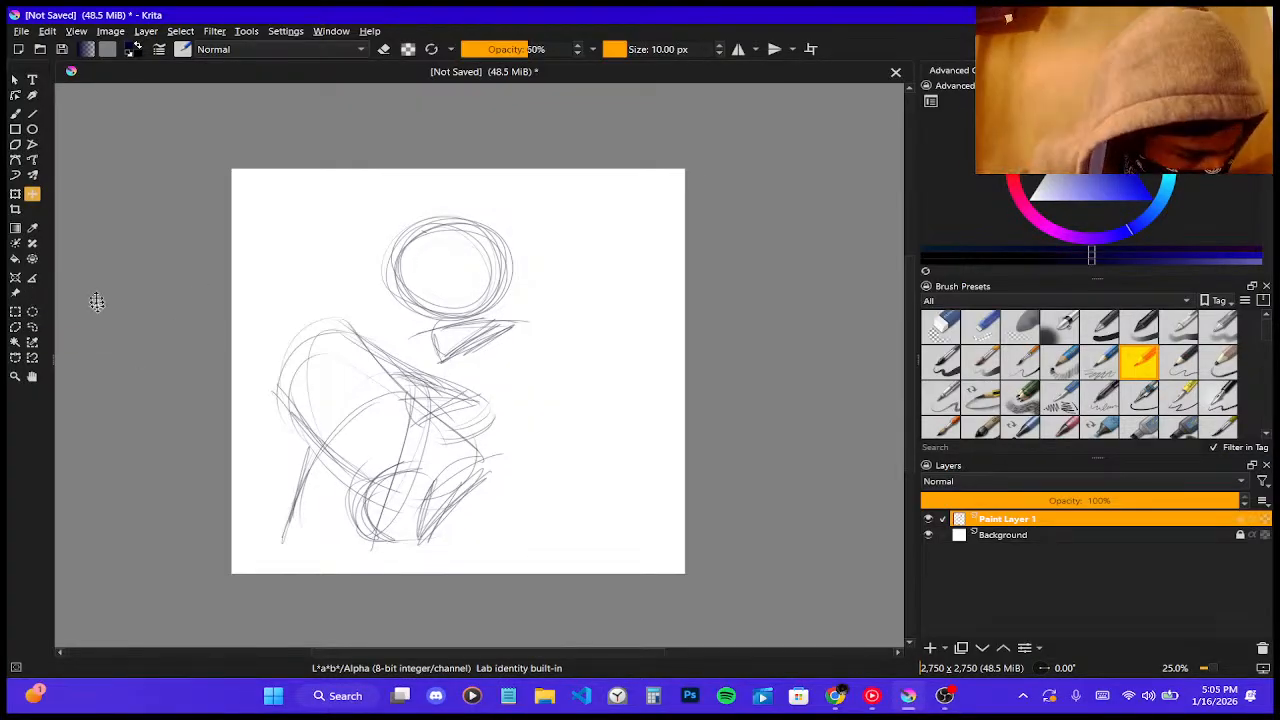
{"action": "left_click", "coordinate": [16, 312]}
{"action": "left_click", "coordinate": [32, 193]}
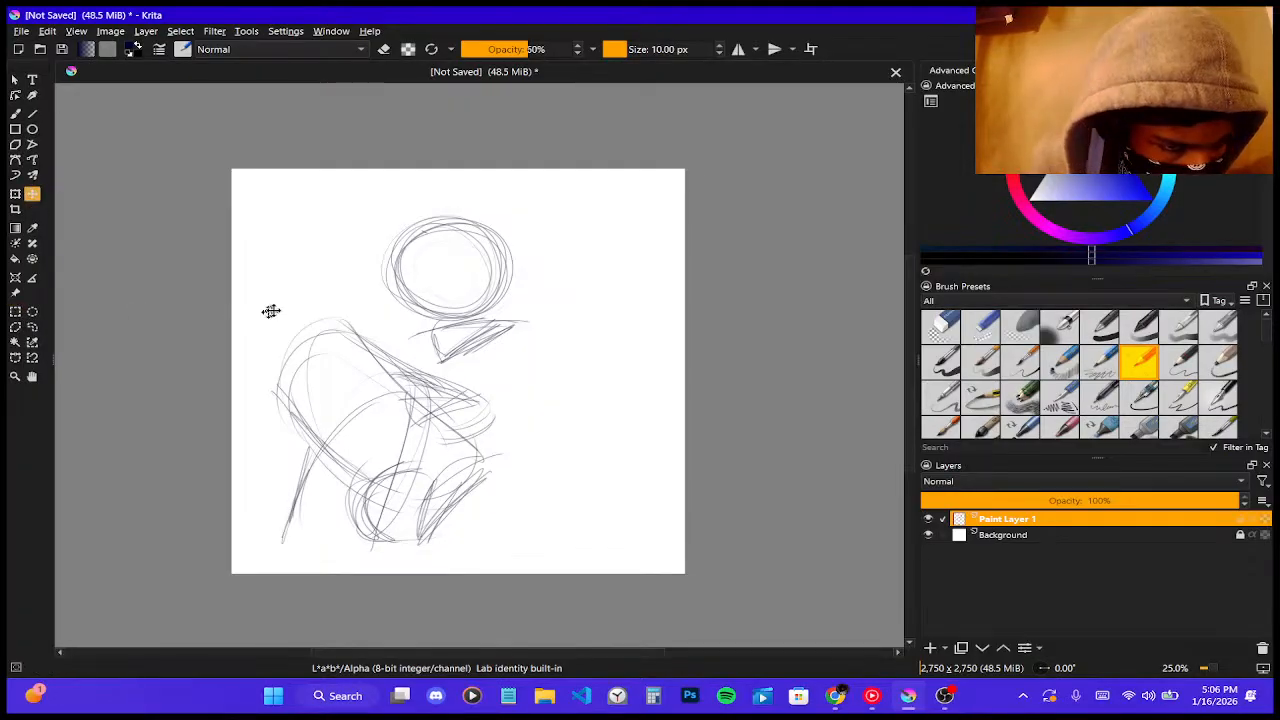
{"action": "left_click_drag", "start_coordinate": [366, 331], "coordinate": [409, 307]}
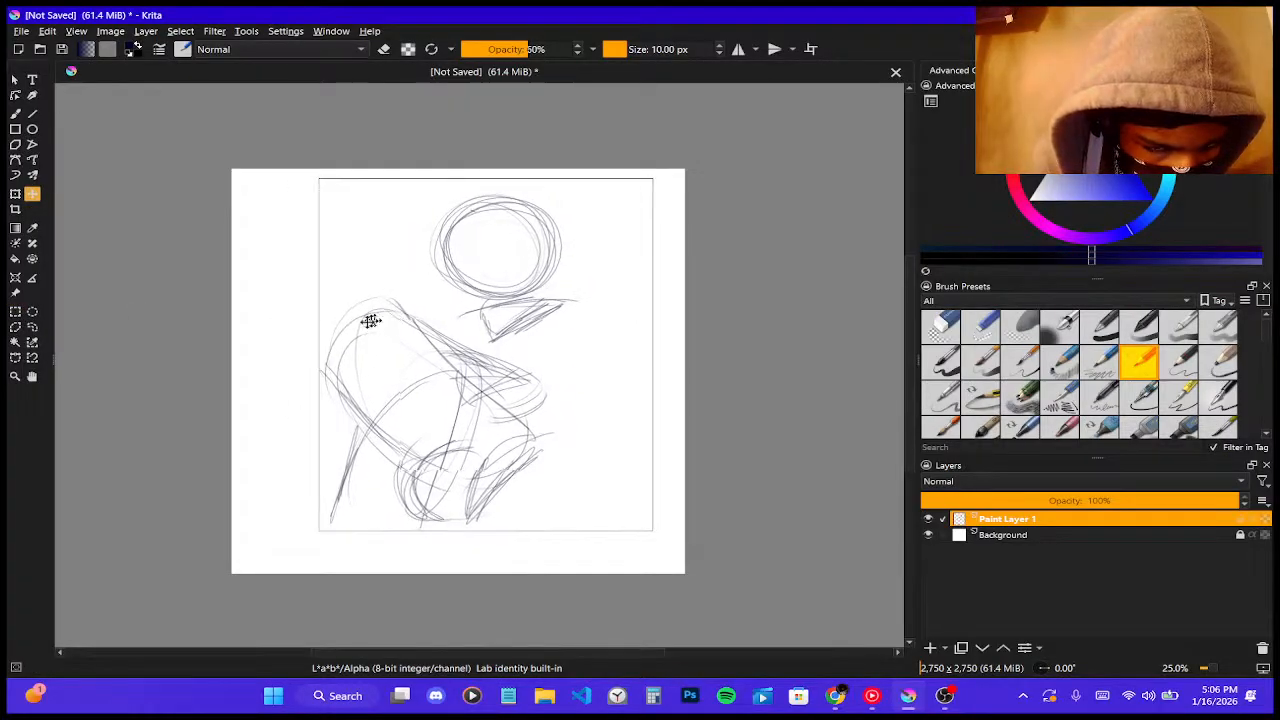
{"action": "key", "text": "ctrl+t"}
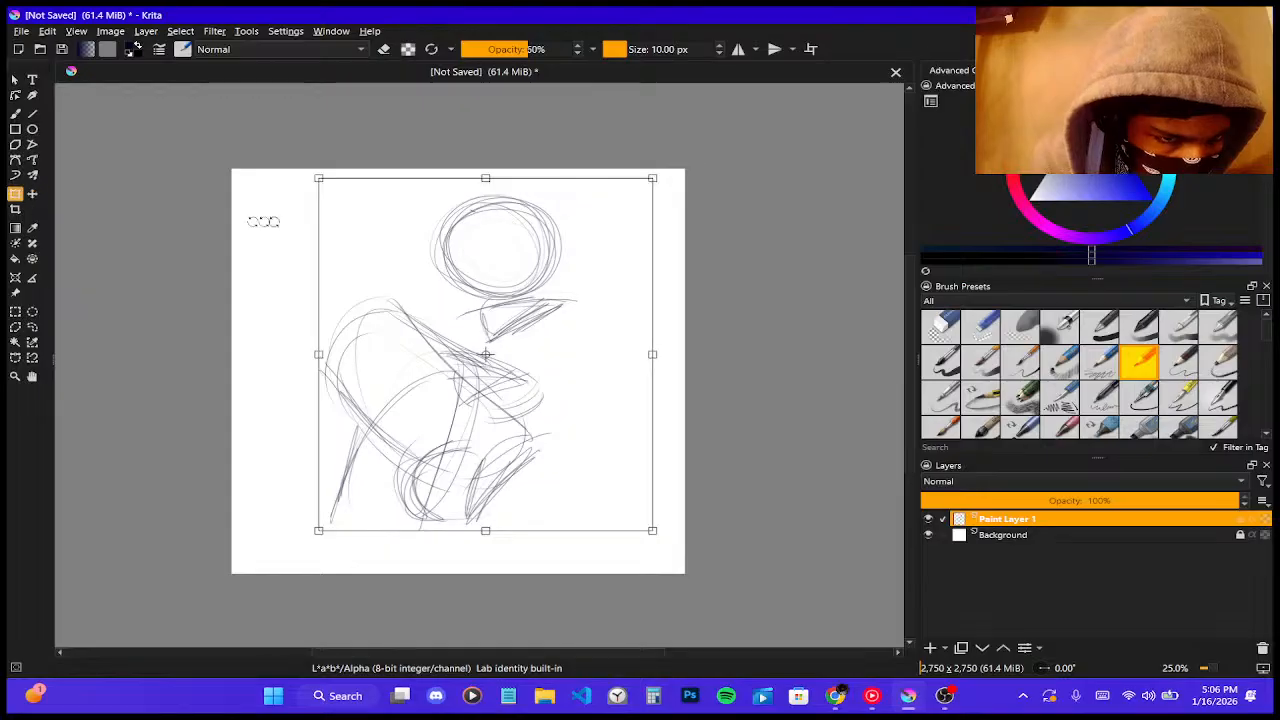
{"action": "mouse_move", "coordinate": [318, 181]}
{"action": "left_mouse_down"}
{"action": "mouse_move", "coordinate": [357, 252]}
{"action": "mouse_move", "coordinate": [329, 229]}
{"action": "mouse_move", "coordinate": [327, 199]}
{"action": "left_mouse_up"}
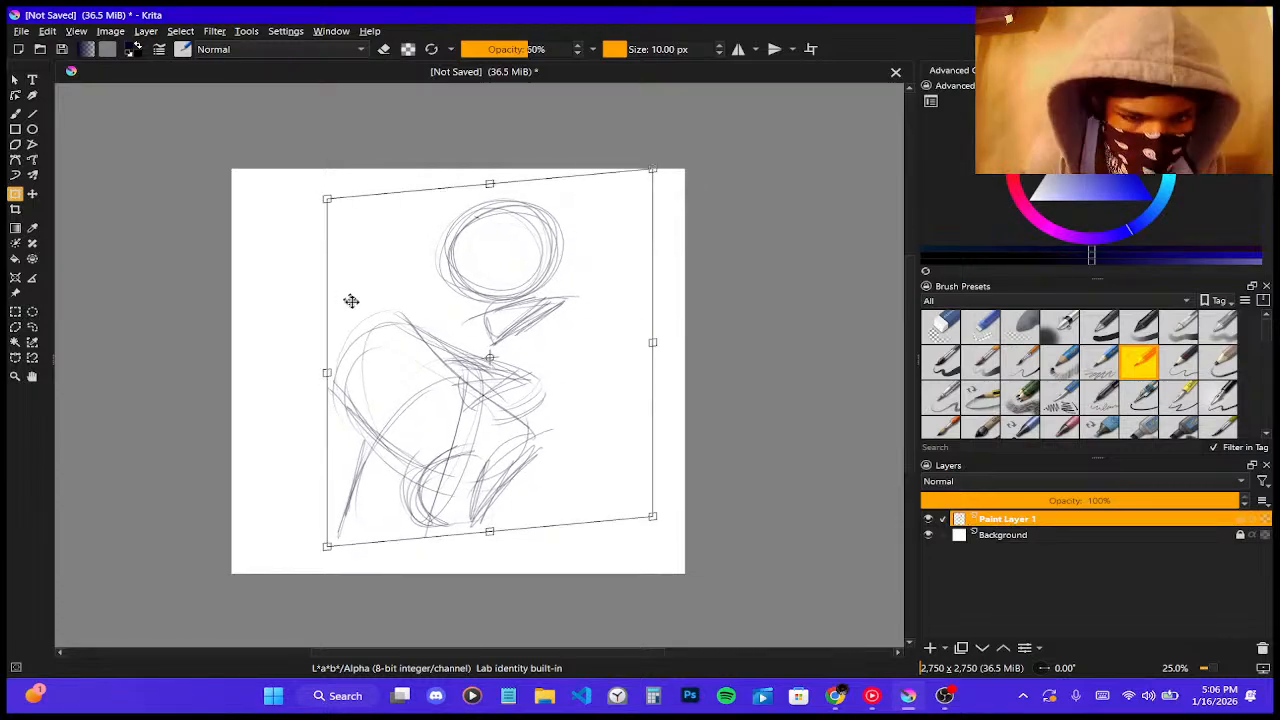
{"action": "key", "text": "ctrl+z"}
{"action": "key", "text": "ctrl+z"}
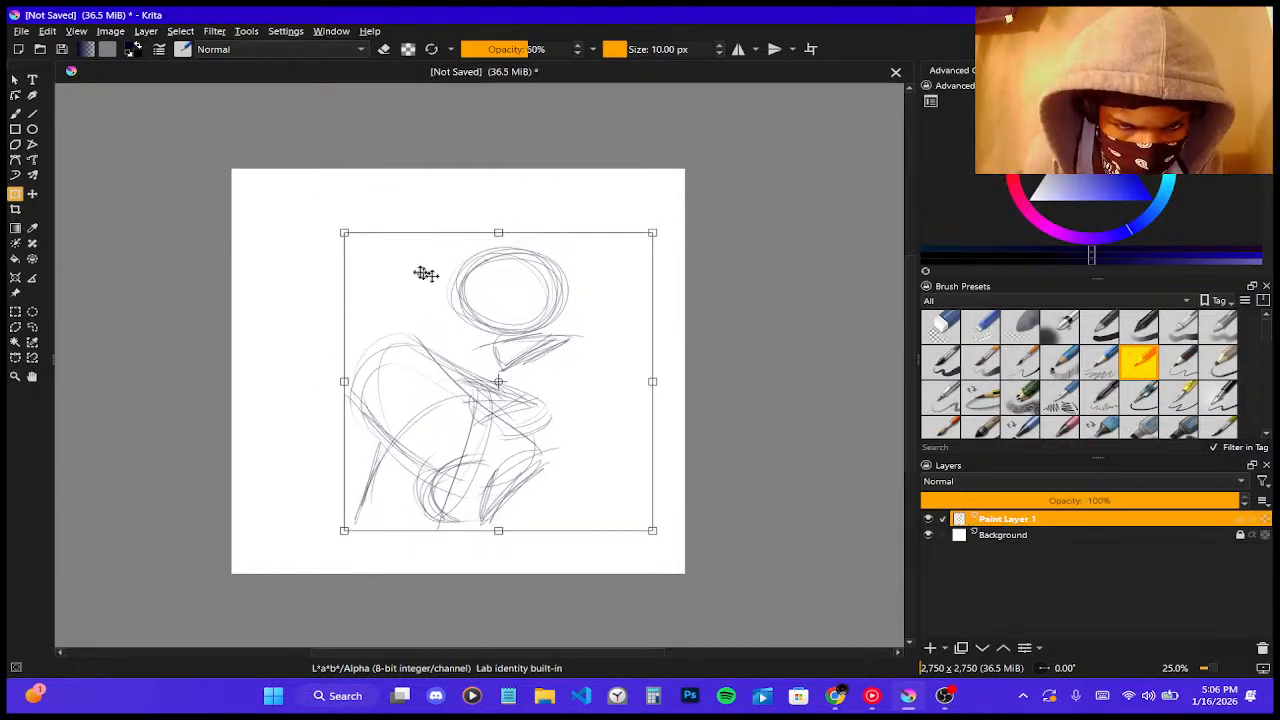
- Scale the whole sketch down slightly and move it up to leave empty canvas below the figure
{"action": "mouse_move", "coordinate": [347, 232]}
{"action": "left_mouse_down"}
{"action": "mouse_move", "coordinate": [329, 214]}
{"action": "mouse_move", "coordinate": [280, 249]}
{"action": "mouse_move", "coordinate": [306, 226]}
{"action": "mouse_move", "coordinate": [361, 249]}
{"action": "left_mouse_up"}
{"action": "mouse_move", "coordinate": [471, 343]}
{"action": "left_mouse_down"}
{"action": "mouse_move", "coordinate": [423, 309]}
{"action": "mouse_move", "coordinate": [451, 323]}
{"action": "mouse_move", "coordinate": [420, 323]}
{"action": "mouse_move", "coordinate": [449, 311]}
{"action": "mouse_move", "coordinate": [451, 286]}
{"action": "left_mouse_up"}
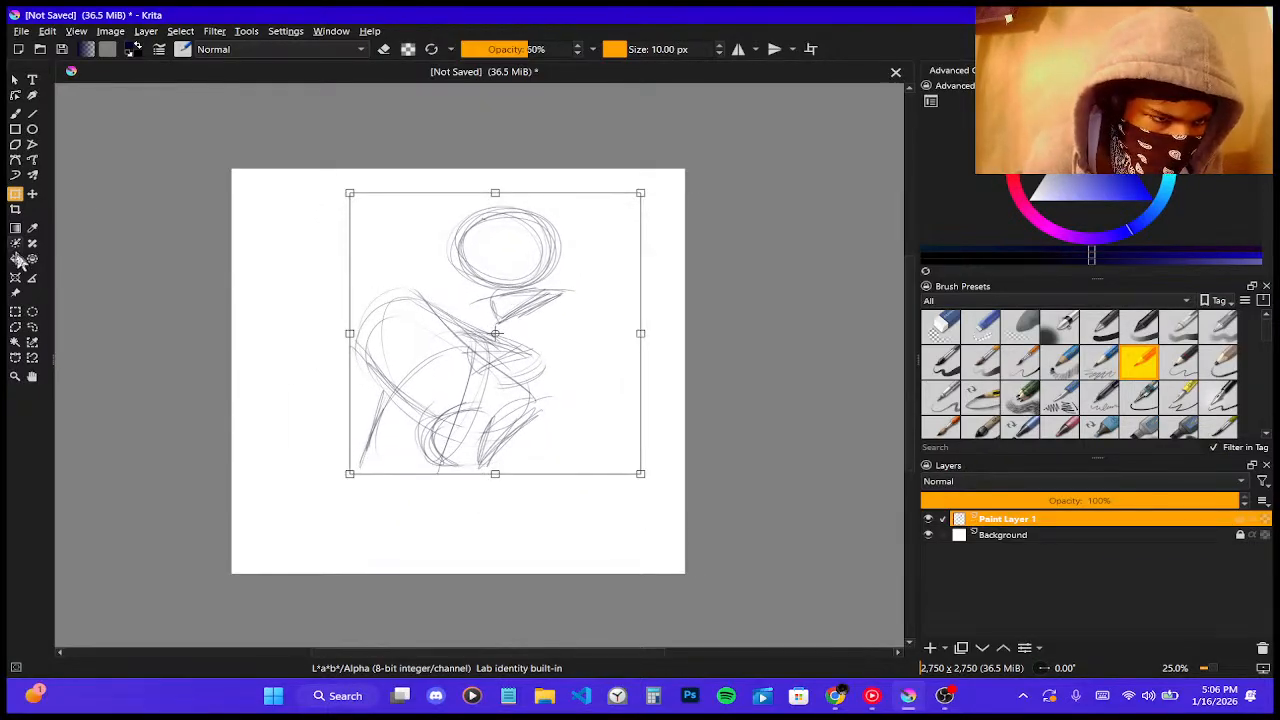
- With the freehand brush, sketch a rounded form with a hatched edge at the lower left, plus a neck line and face guides
{"action": "left_click", "coordinate": [15, 114]}
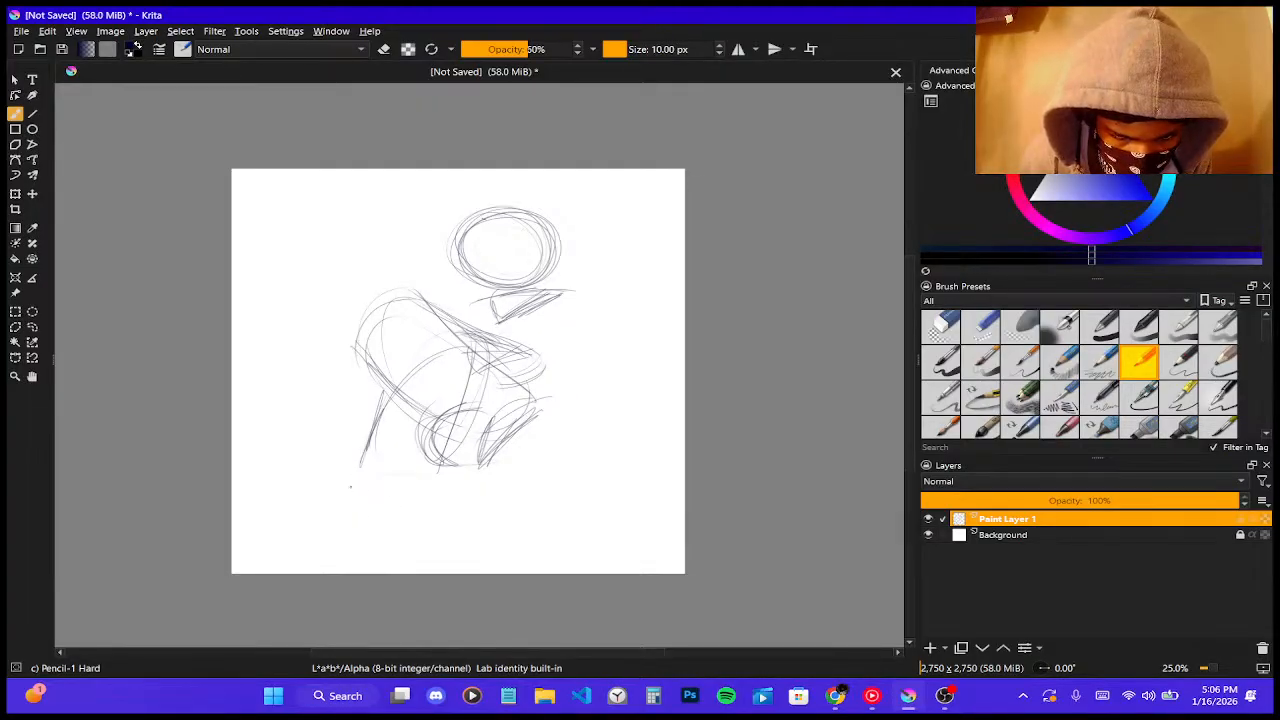
{"action": "mouse_move", "coordinate": [368, 463]}
{"action": "left_mouse_down"}
{"action": "mouse_move", "coordinate": [392, 475]}
{"action": "mouse_move", "coordinate": [391, 524]}
{"action": "left_mouse_up"}
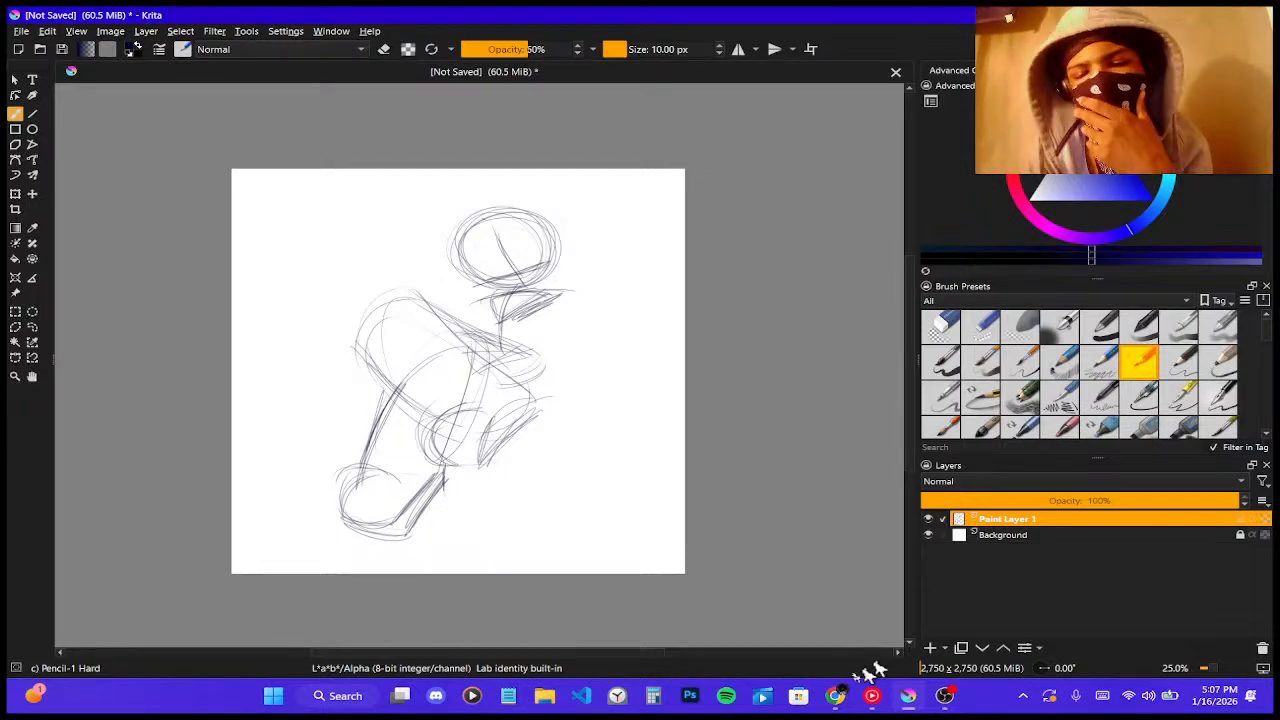
- Switch to Pinterest and browse the home feed for character design and pose references
{"action": "left_click", "coordinate": [835, 695]}
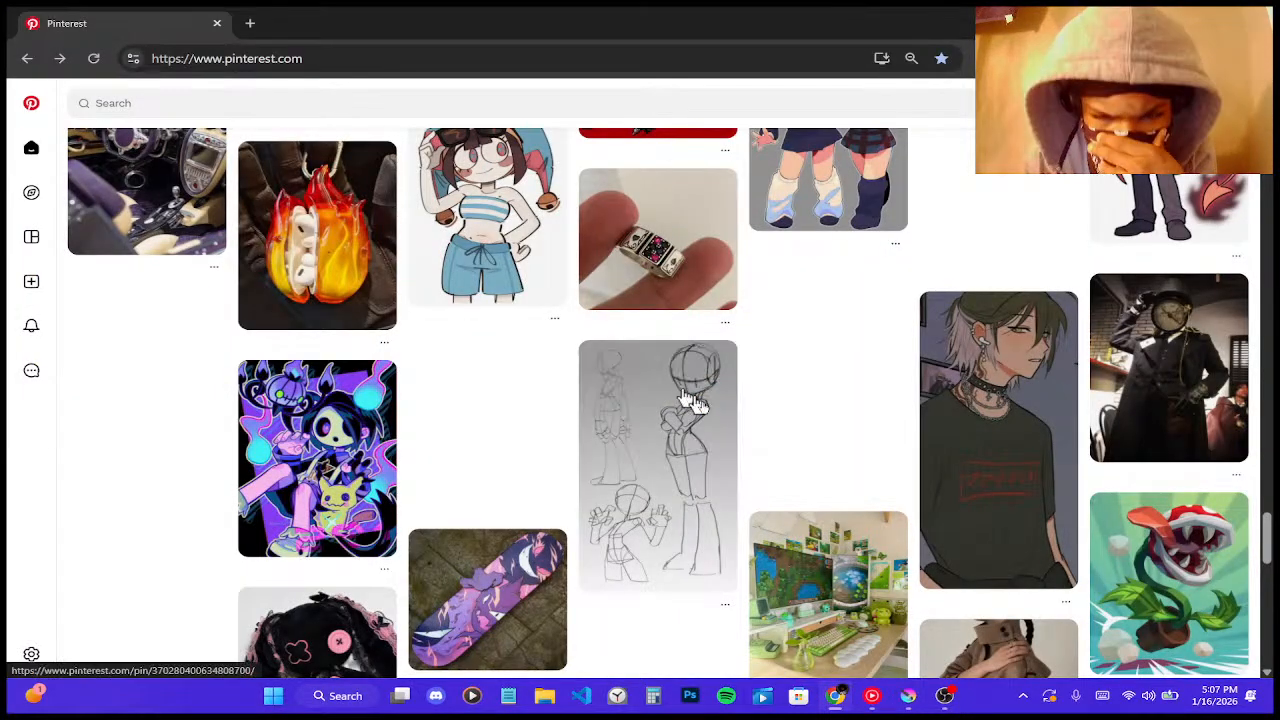
{"action": "scroll", "coordinate": [797, 497], "scroll_direction": "down", "scroll_amount": 1}
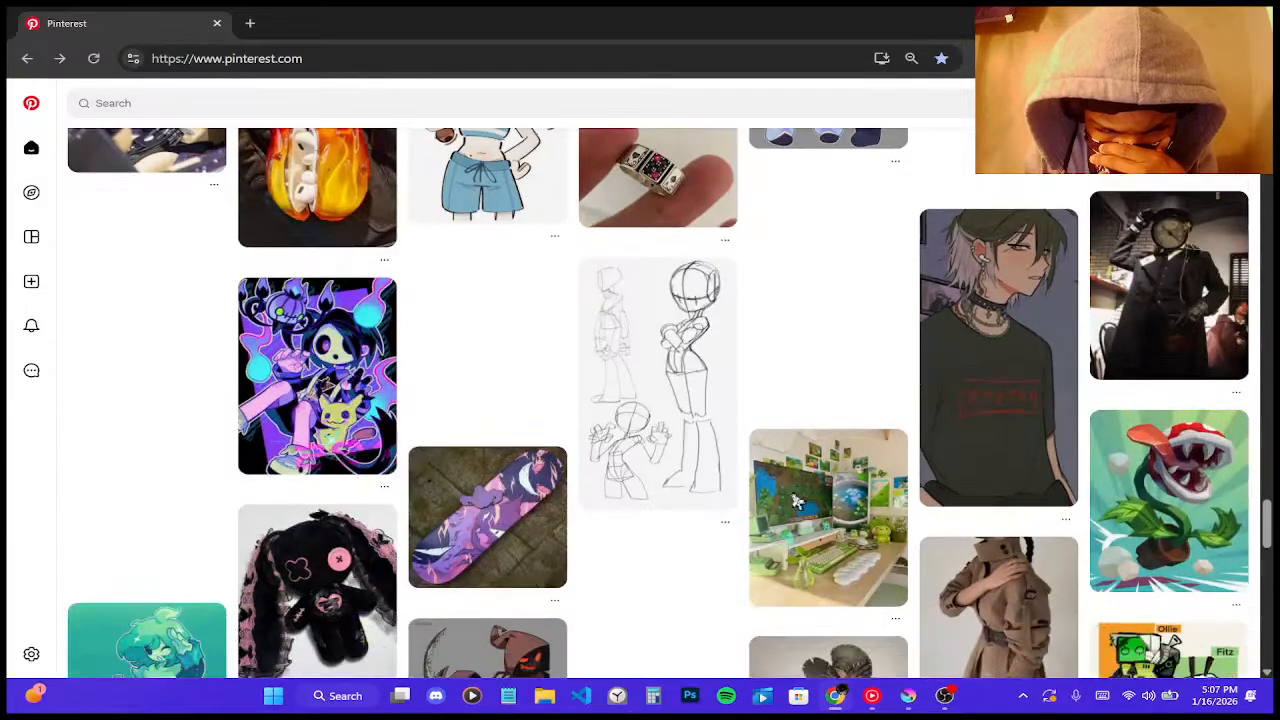
{"action": "scroll", "coordinate": [797, 500], "scroll_direction": "down", "scroll_amount": 1}
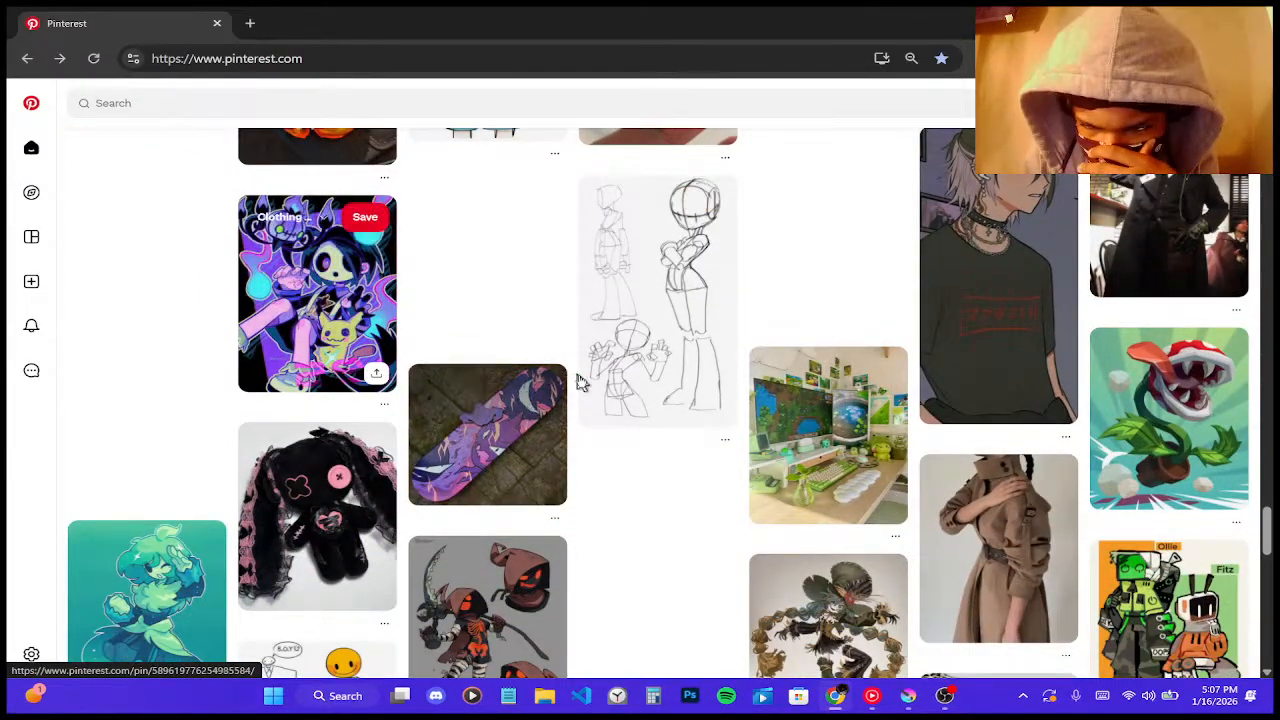
{"action": "scroll", "coordinate": [582, 384], "scroll_direction": "down", "scroll_amount": 3}
{"action": "scroll", "coordinate": [586, 384], "scroll_direction": "down", "scroll_amount": 6}
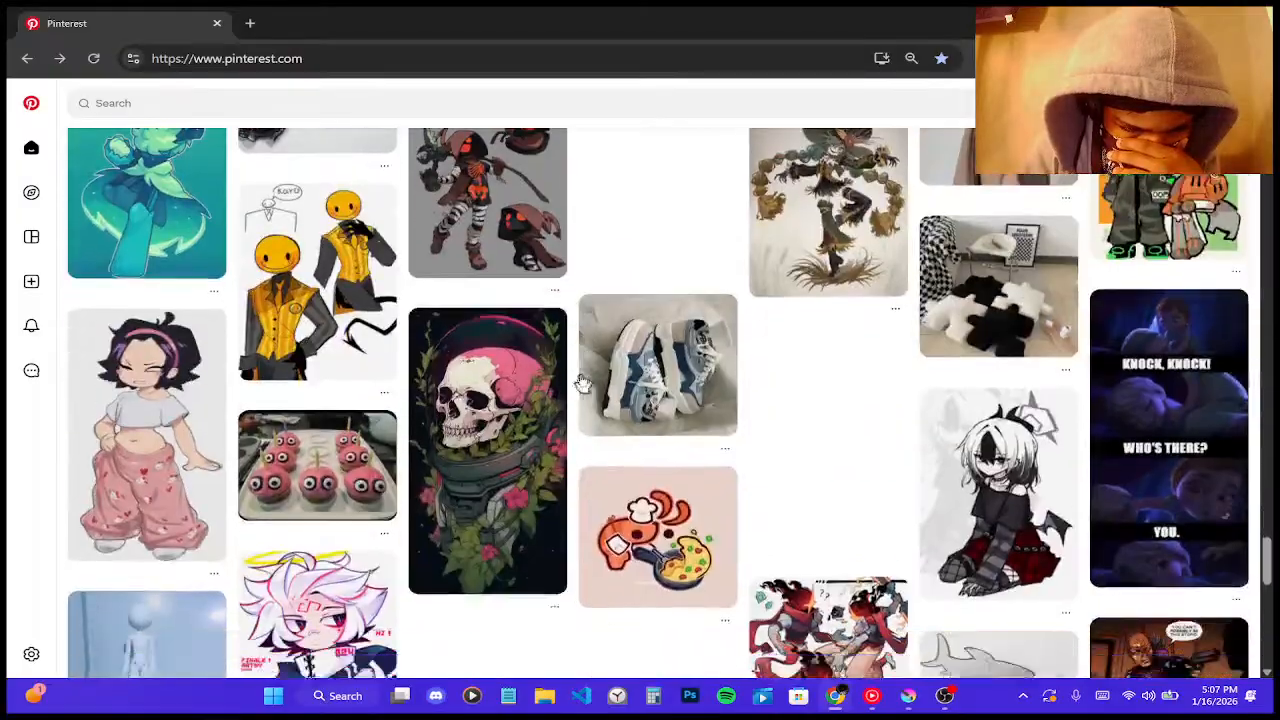
{"action": "scroll", "coordinate": [586, 384], "scroll_direction": "down", "scroll_amount": 3}
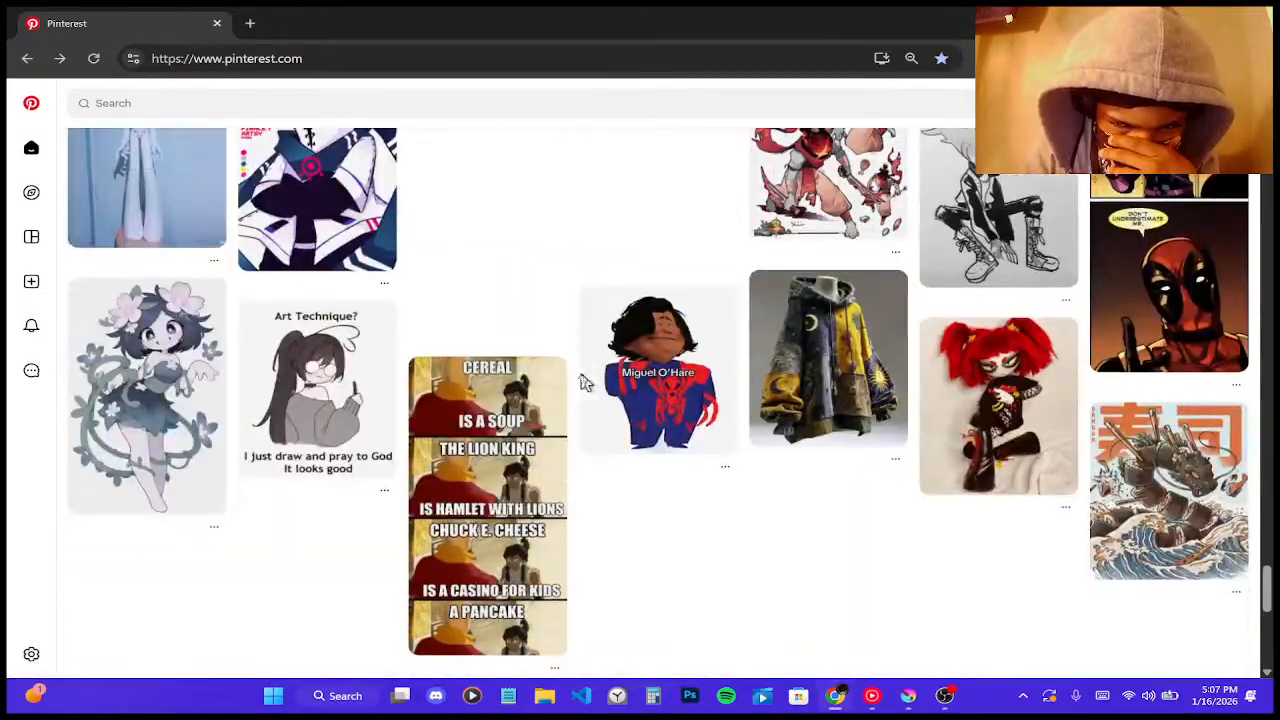
{"action": "scroll", "coordinate": [583, 383], "scroll_direction": "down", "scroll_amount": 2}
{"action": "scroll", "coordinate": [584, 383], "scroll_direction": "up", "scroll_amount": 4}
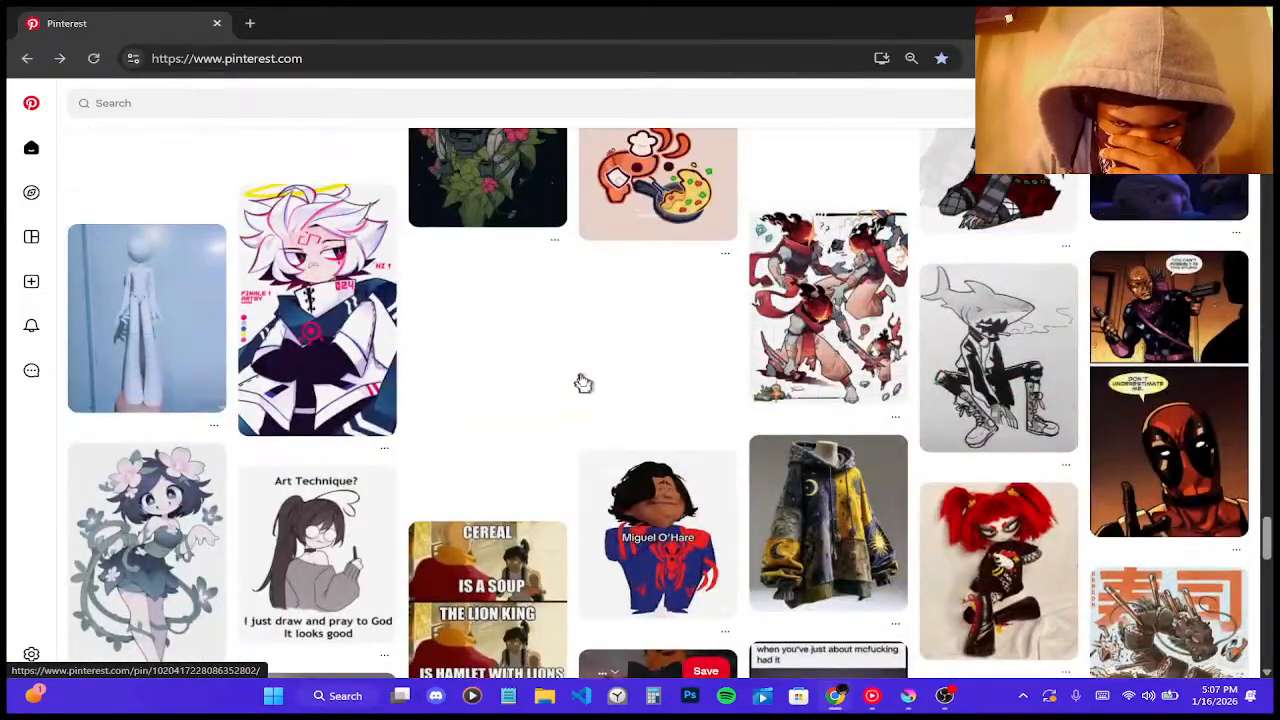
{"action": "scroll", "coordinate": [586, 383], "scroll_direction": "down", "scroll_amount": 7}
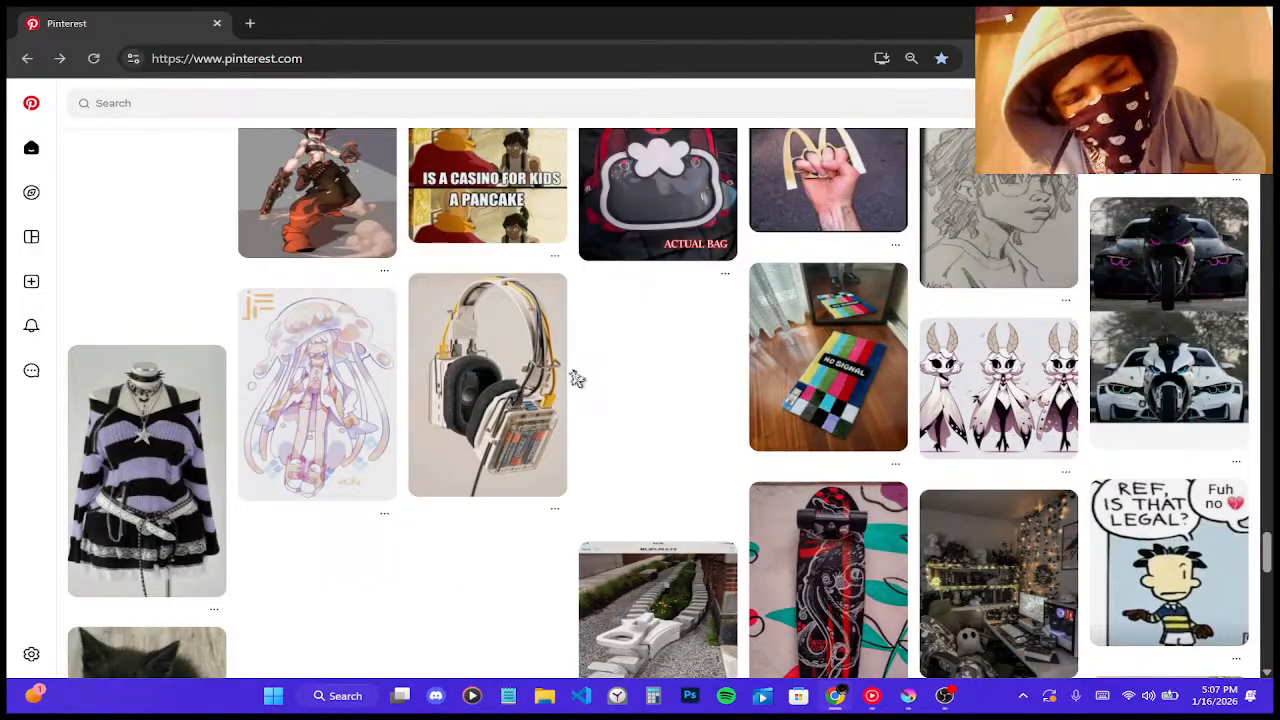
{"action": "scroll", "coordinate": [577, 378], "scroll_direction": "down", "scroll_amount": 1}
{"action": "scroll", "coordinate": [575, 378], "scroll_direction": "down", "scroll_amount": 4}
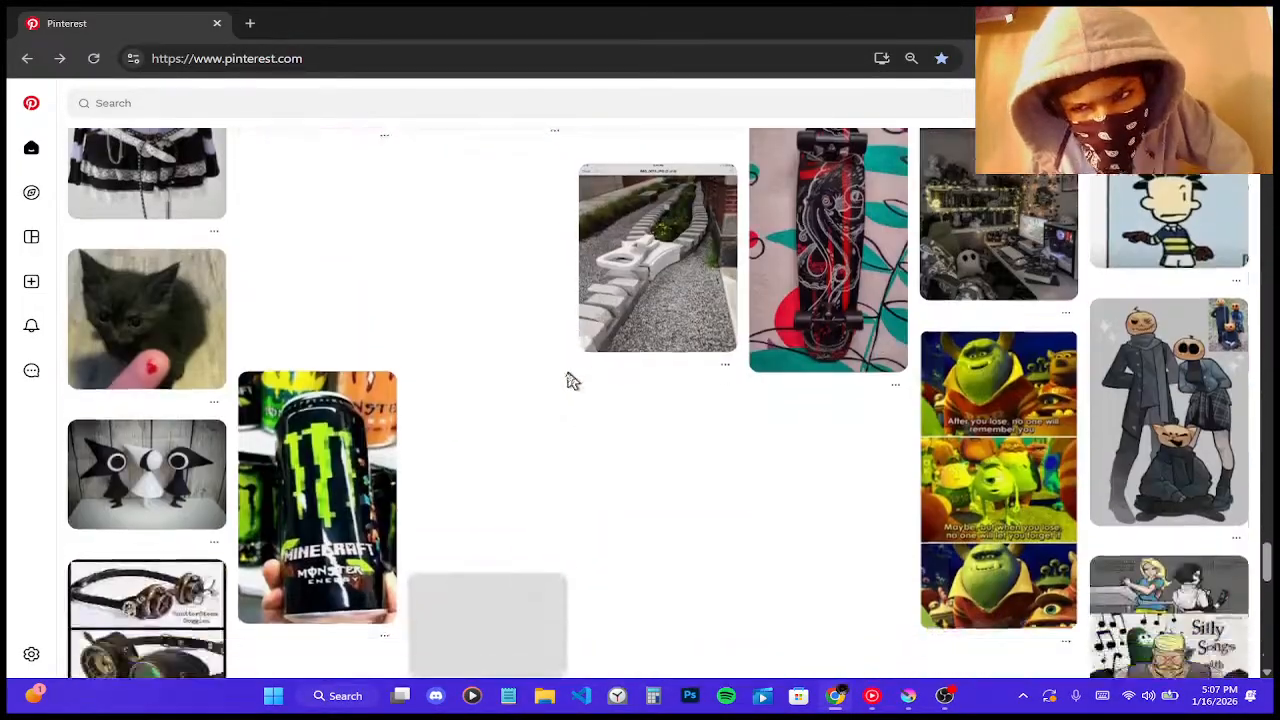
{"action": "scroll", "coordinate": [572, 379], "scroll_direction": "up", "scroll_amount": 2}
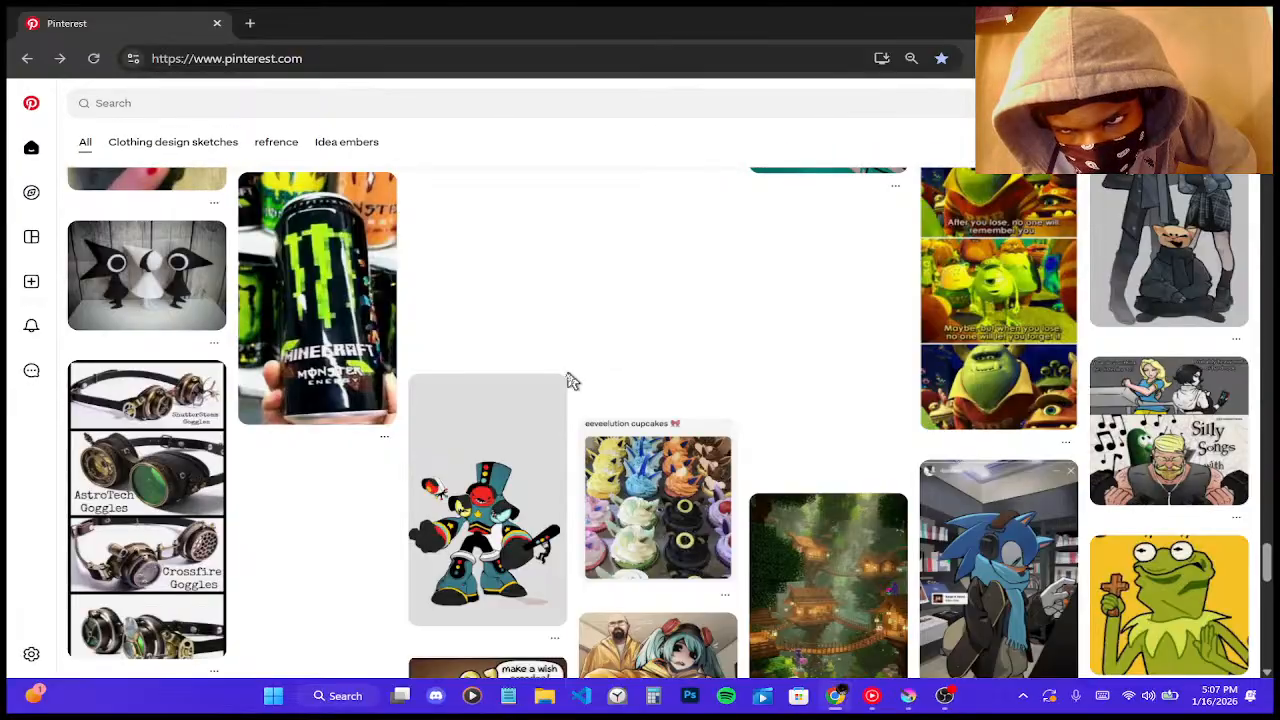
{"action": "scroll", "coordinate": [571, 380], "scroll_direction": "down", "scroll_amount": 4}
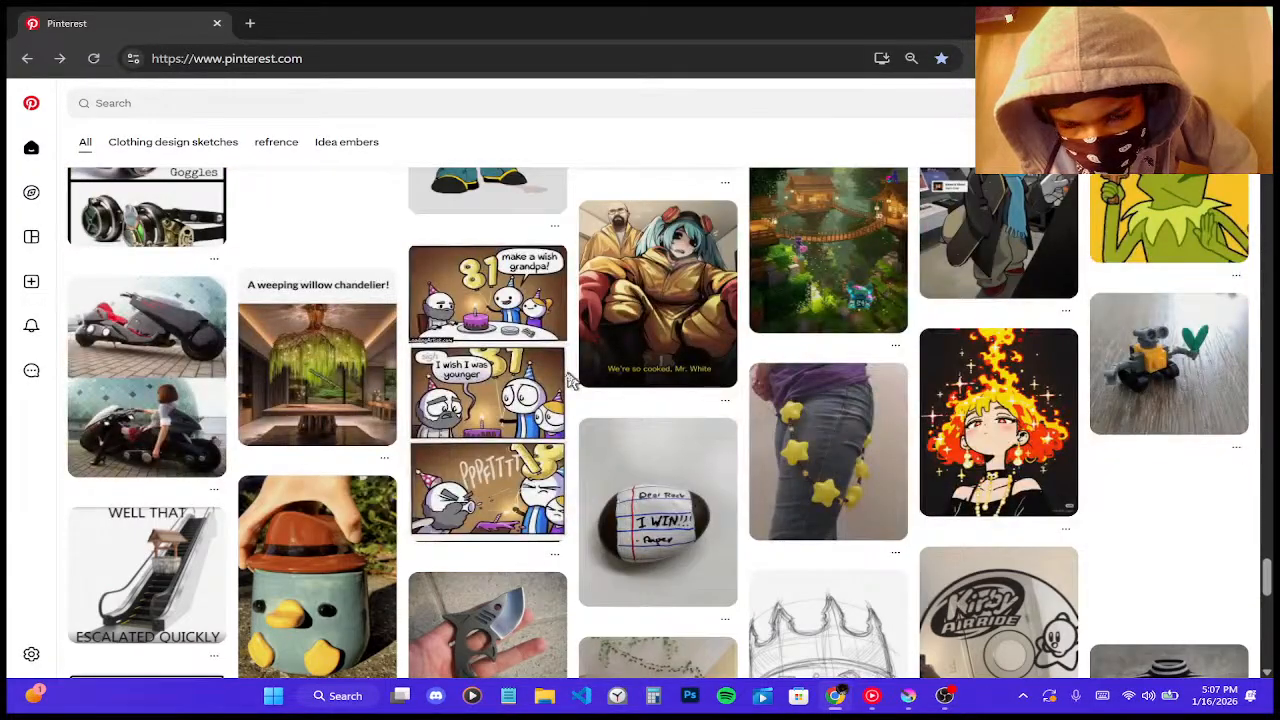
{"action": "scroll", "coordinate": [572, 380], "scroll_direction": "down", "scroll_amount": 2}
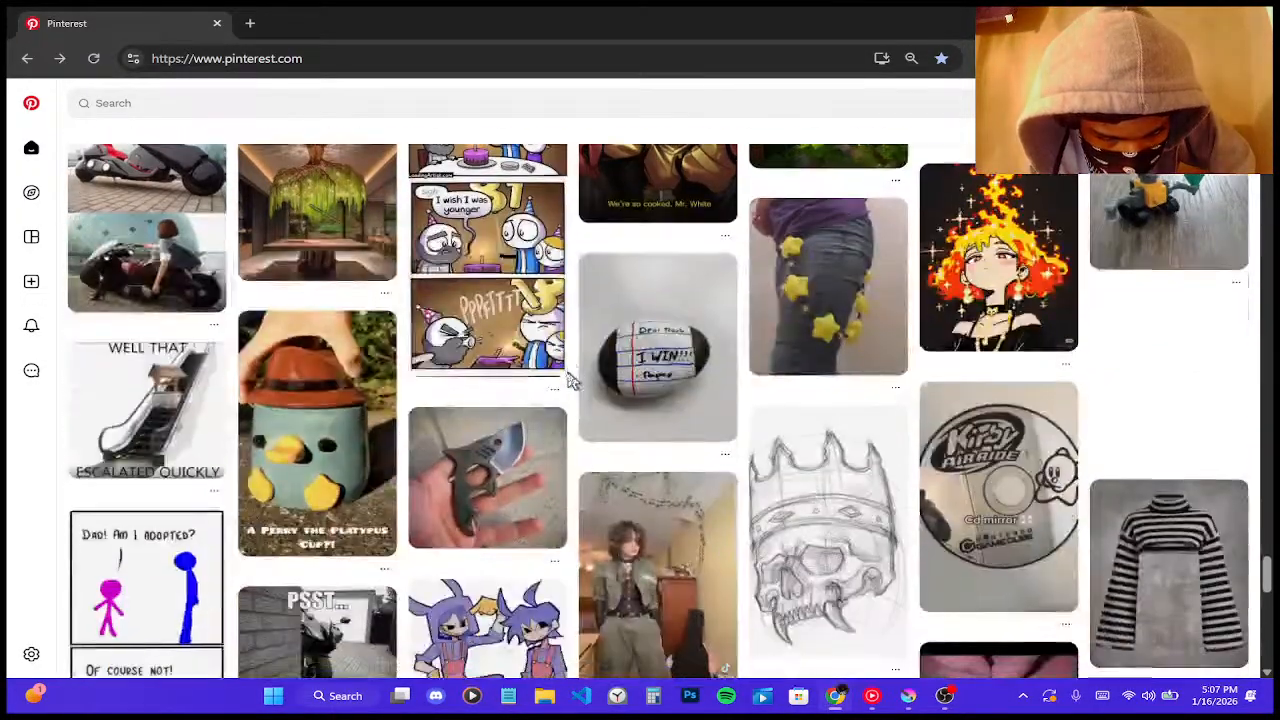
{"action": "scroll", "coordinate": [571, 380], "scroll_direction": "down", "scroll_amount": 4}
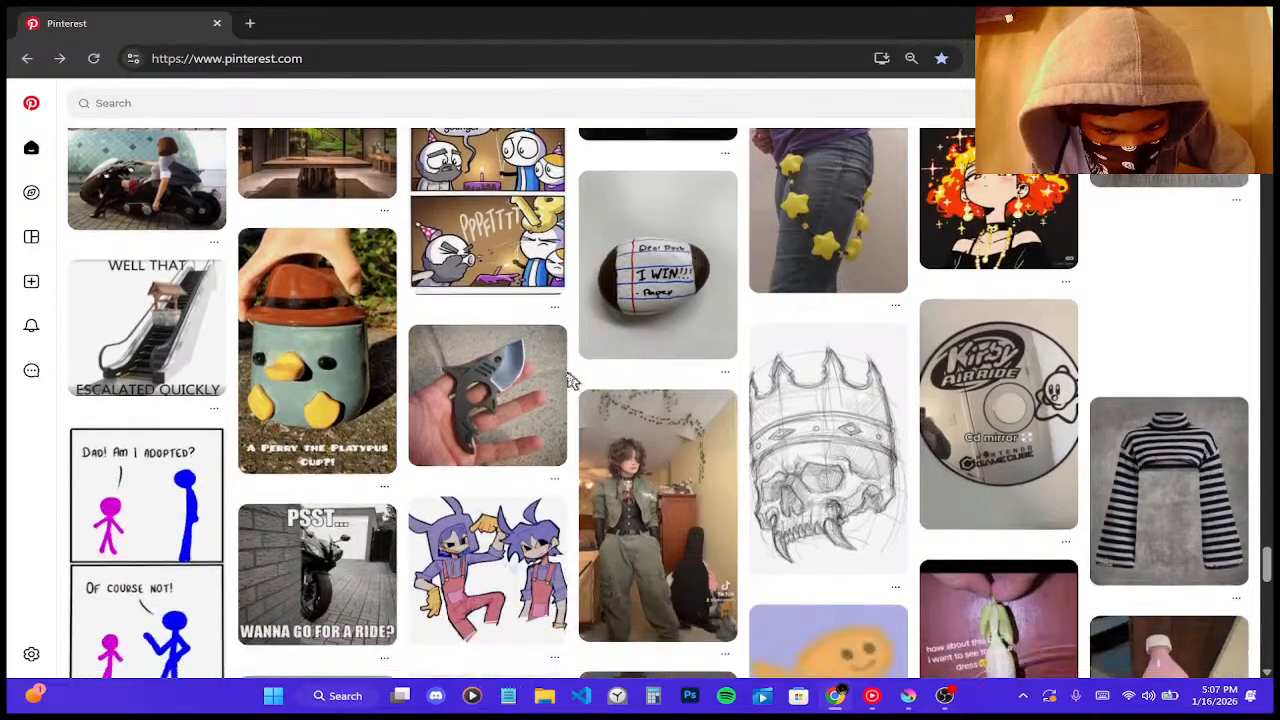
{"action": "scroll", "coordinate": [571, 380], "scroll_direction": "down", "scroll_amount": 3}
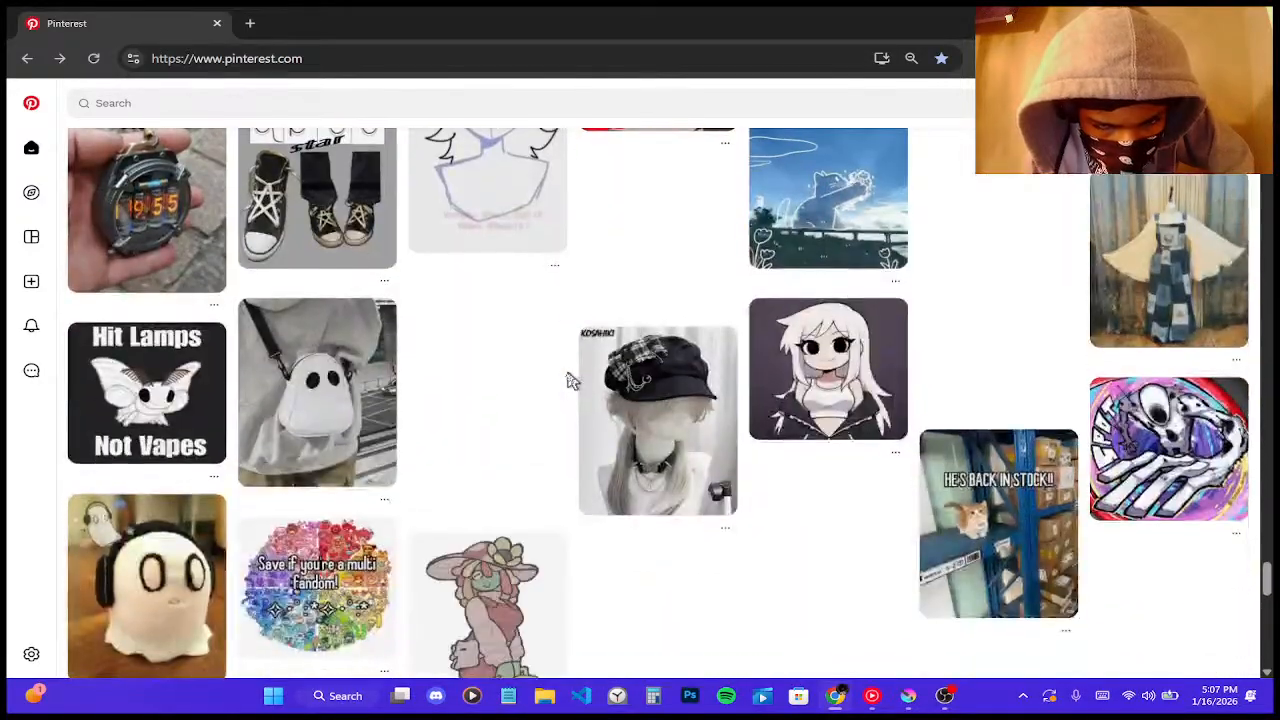
- Return to Krita and sketch a long arched curve to the right of the figure, ending in a narrow pointed hook
{"action": "left_click", "coordinate": [1179, 20]}
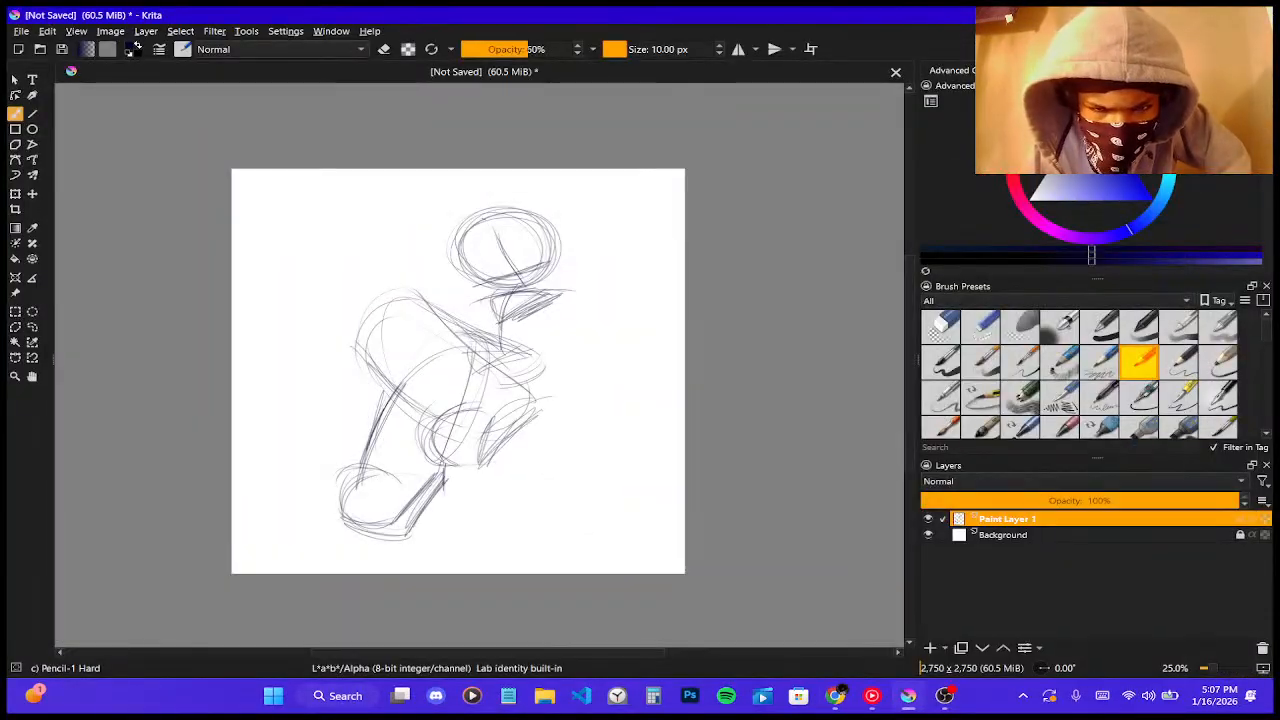
{"action": "scroll", "coordinate": [618, 358], "scroll_direction": "up", "scroll_amount": 4}
{"action": "scroll", "coordinate": [514, 355], "scroll_direction": "down", "scroll_amount": 3}
{"action": "scroll", "coordinate": [246, 193], "scroll_direction": "up", "scroll_amount": 2}
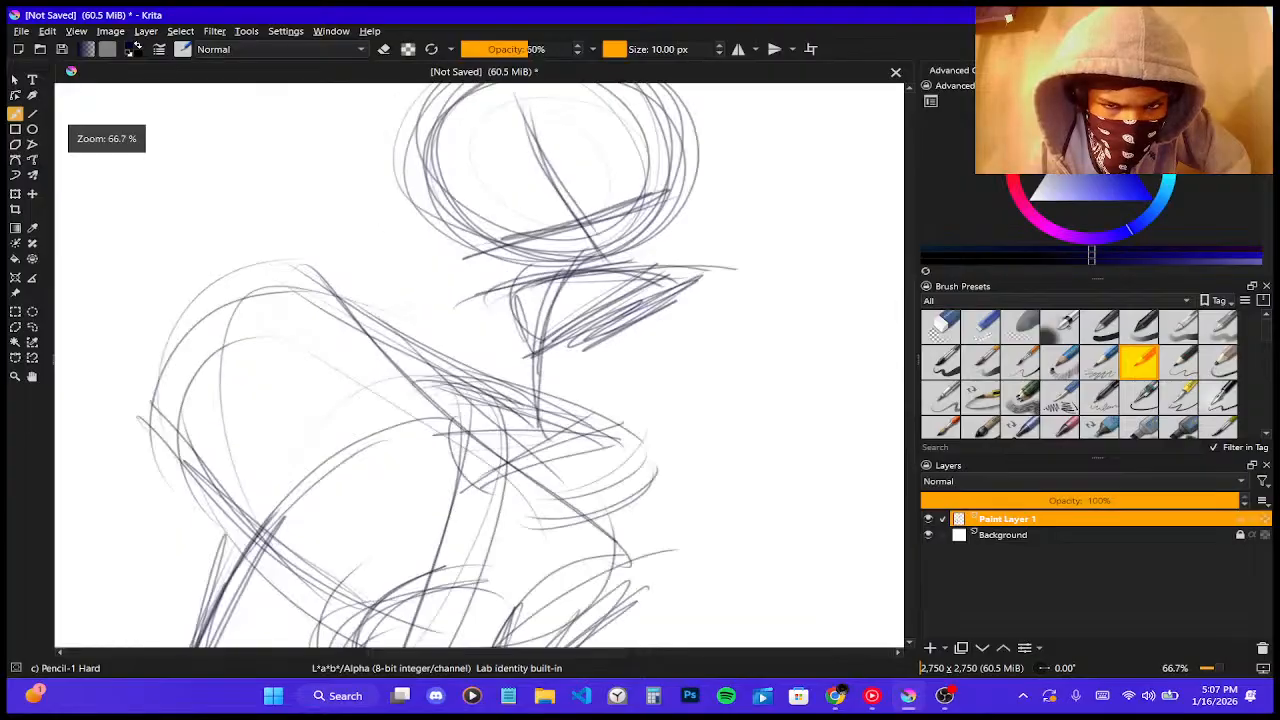
{"action": "scroll", "coordinate": [372, 252], "scroll_direction": "down", "scroll_amount": 2}
{"action": "scroll", "coordinate": [671, 276], "scroll_direction": "down", "scroll_amount": 2}
{"action": "scroll", "coordinate": [566, 289], "scroll_direction": "up", "scroll_amount": 2}
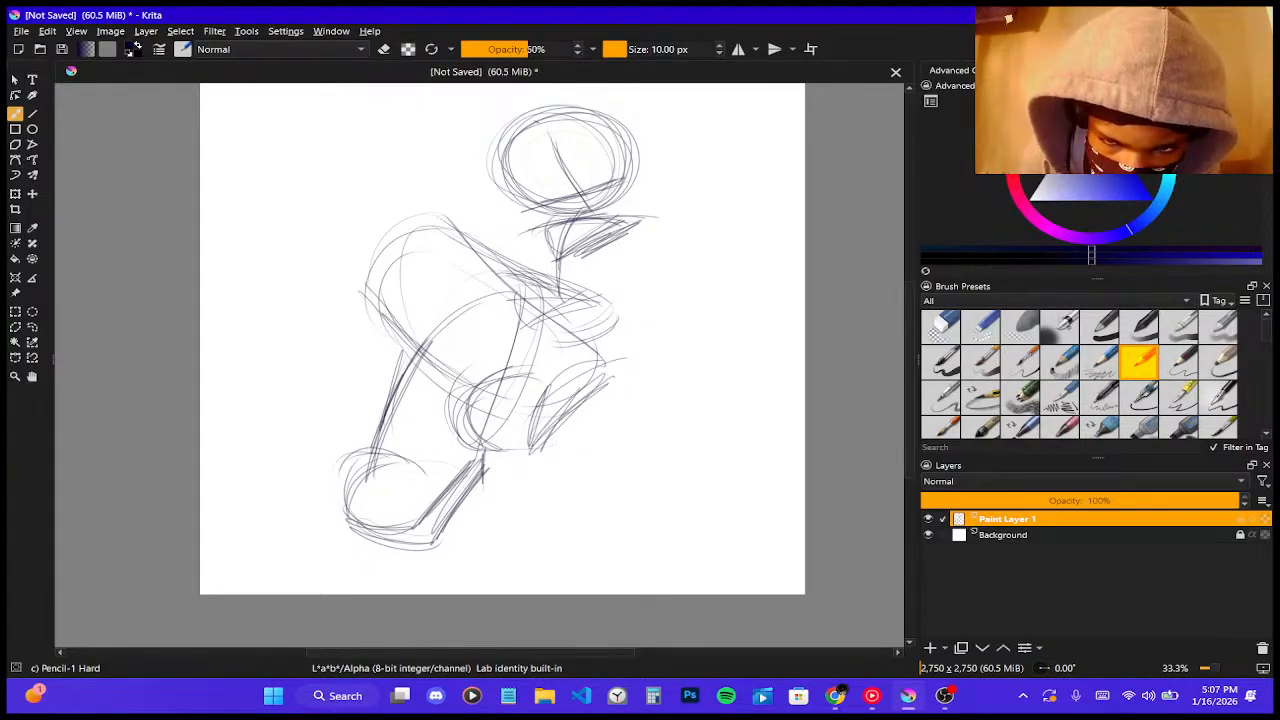
{"action": "left_click_drag", "start_coordinate": [692, 404], "coordinate": [755, 314]}
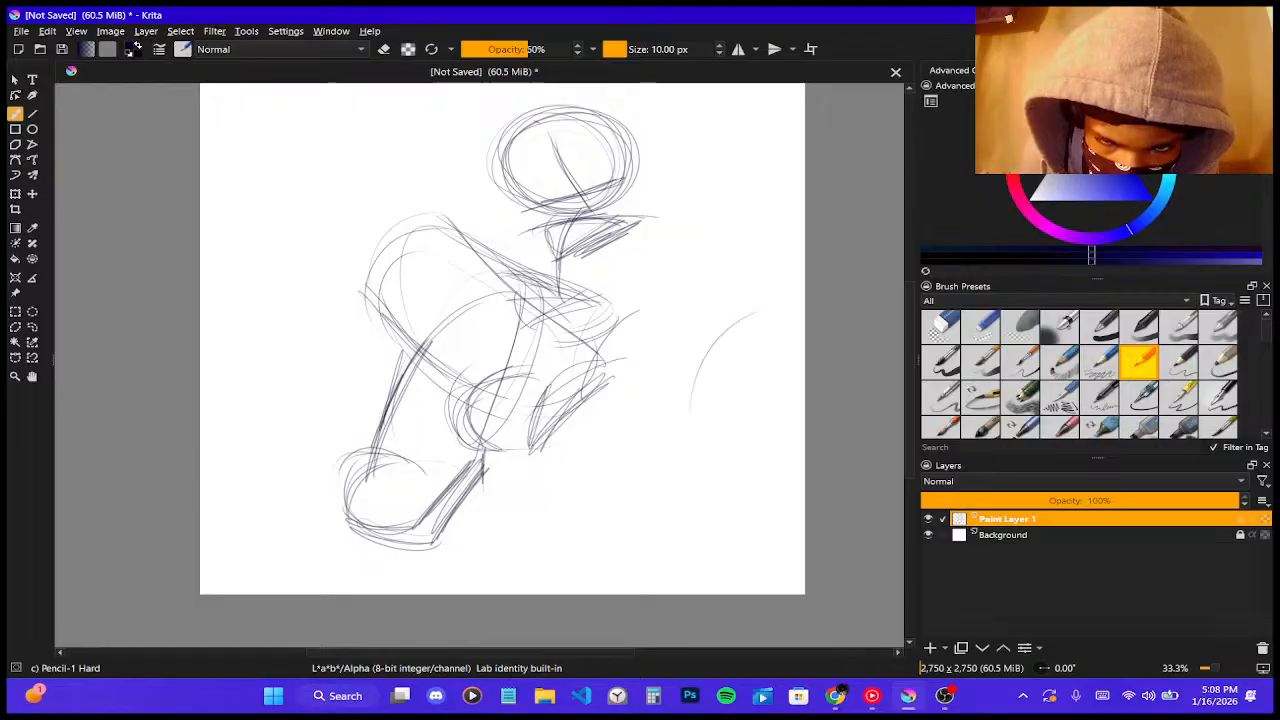
{"action": "mouse_move", "coordinate": [648, 445]}
{"action": "left_mouse_down"}
{"action": "mouse_move", "coordinate": [672, 362]}
{"action": "mouse_move", "coordinate": [735, 317]}
{"action": "left_mouse_up"}
{"action": "left_click_drag", "start_coordinate": [658, 422], "coordinate": [730, 310]}
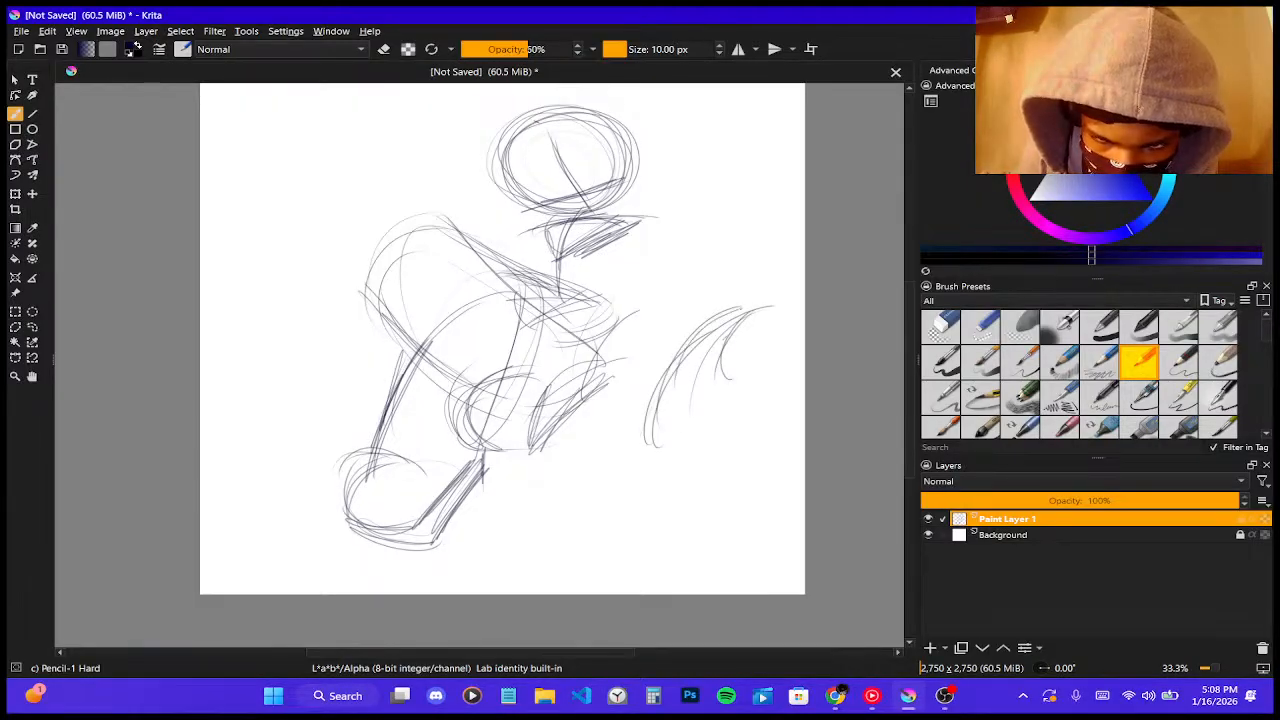
{"action": "mouse_move", "coordinate": [742, 330]}
{"action": "left_mouse_down"}
{"action": "mouse_move", "coordinate": [724, 376]}
{"action": "mouse_move", "coordinate": [790, 304]}
{"action": "left_mouse_up"}
{"action": "left_click_drag", "start_coordinate": [748, 370], "coordinate": [797, 300]}
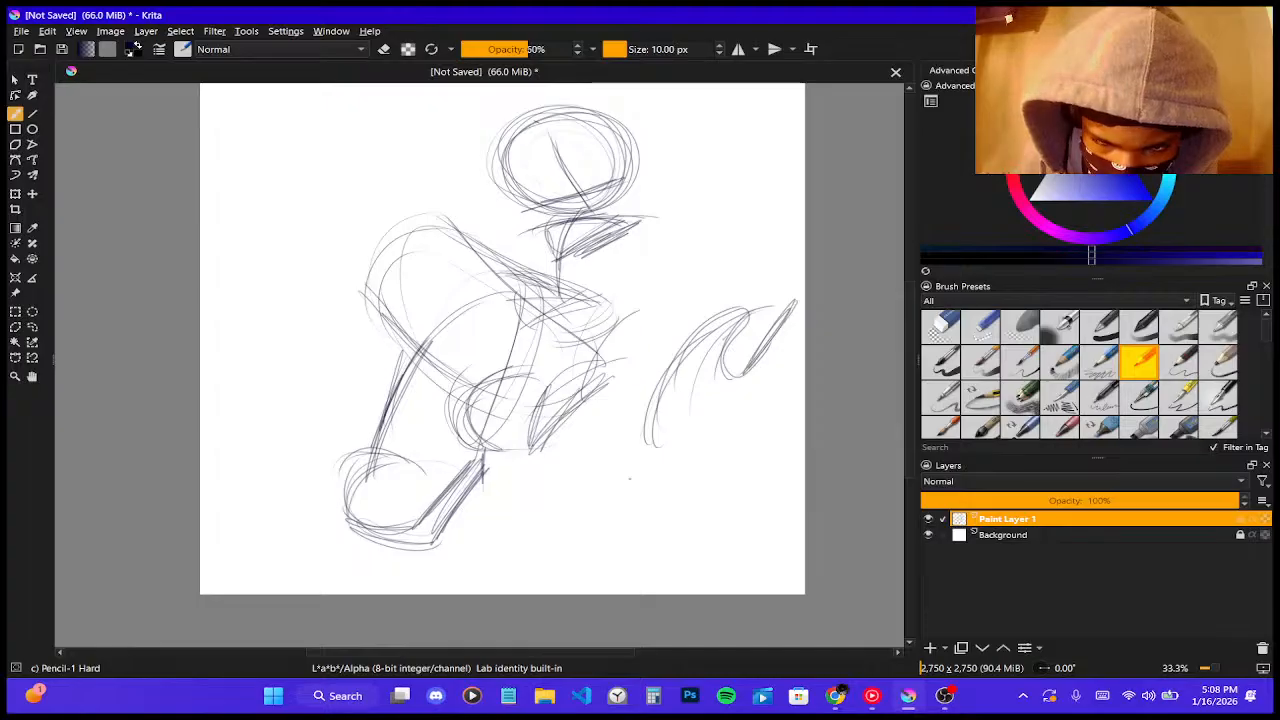
{"action": "left_click_drag", "start_coordinate": [643, 415], "coordinate": [650, 495]}
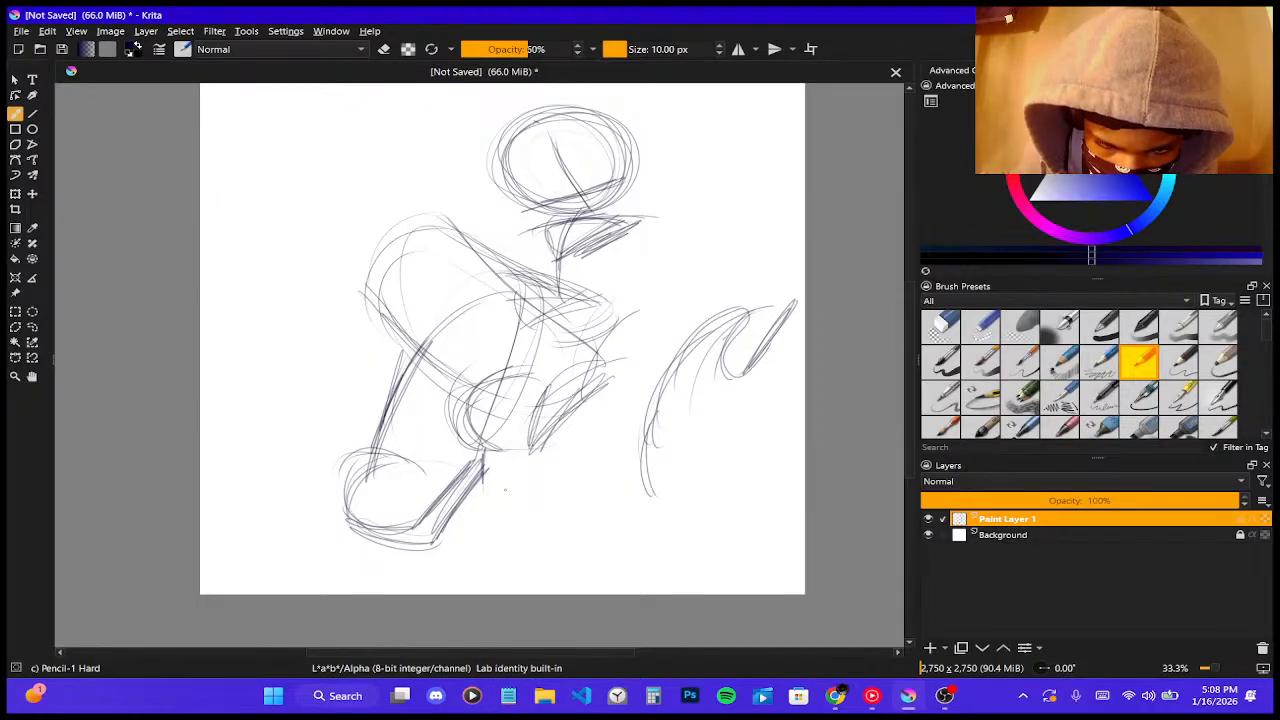
- Draw diagonal lines from the base of the body to the arched curve's lower end and reinforce the curve's outline
{"action": "left_click_drag", "start_coordinate": [532, 476], "coordinate": [610, 516]}
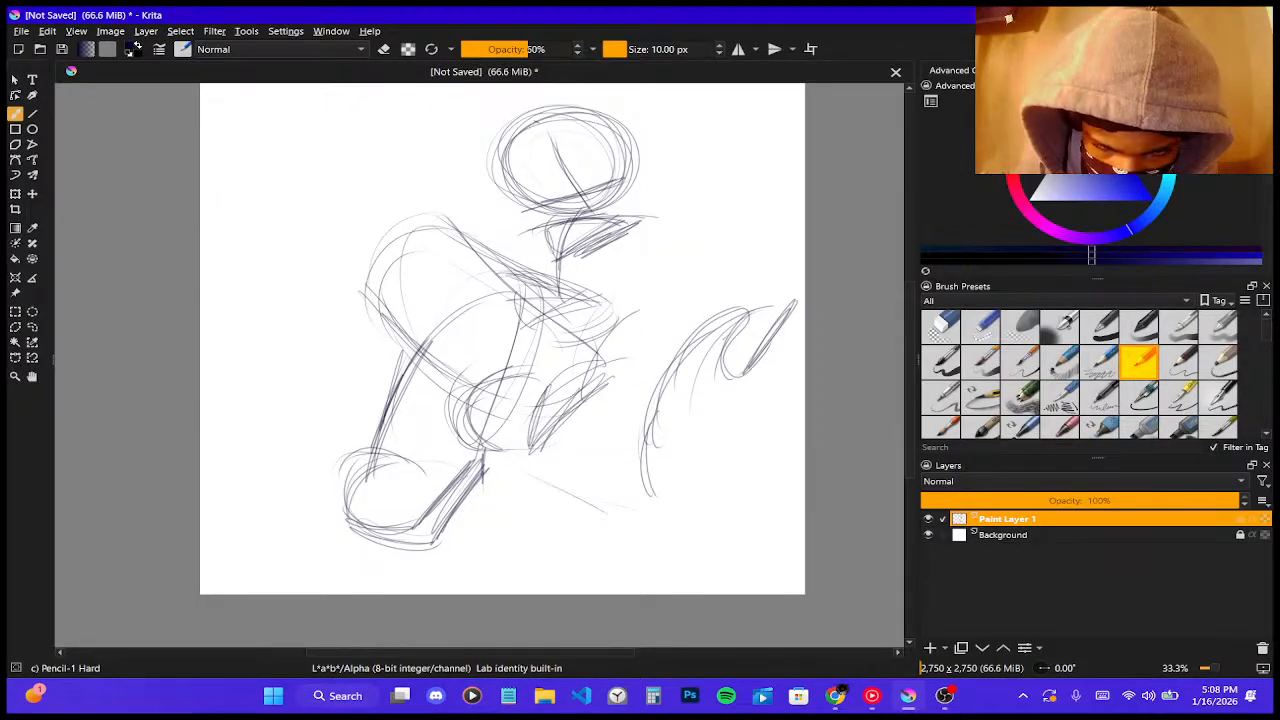
{"action": "left_click_drag", "start_coordinate": [492, 452], "coordinate": [640, 550]}
{"action": "mouse_move", "coordinate": [655, 428]}
{"action": "left_mouse_down"}
{"action": "mouse_move", "coordinate": [645, 544]}
{"action": "mouse_move", "coordinate": [680, 346]}
{"action": "left_mouse_up"}
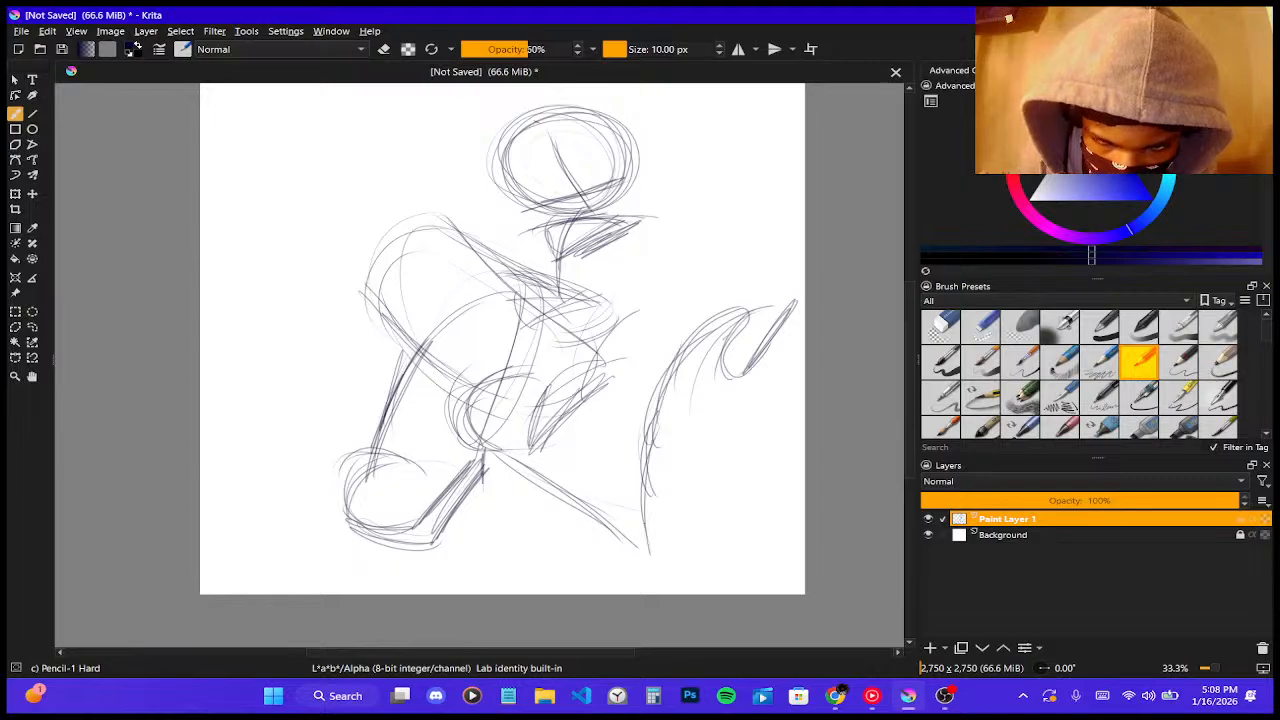
{"action": "left_click_drag", "start_coordinate": [630, 558], "coordinate": [720, 330]}
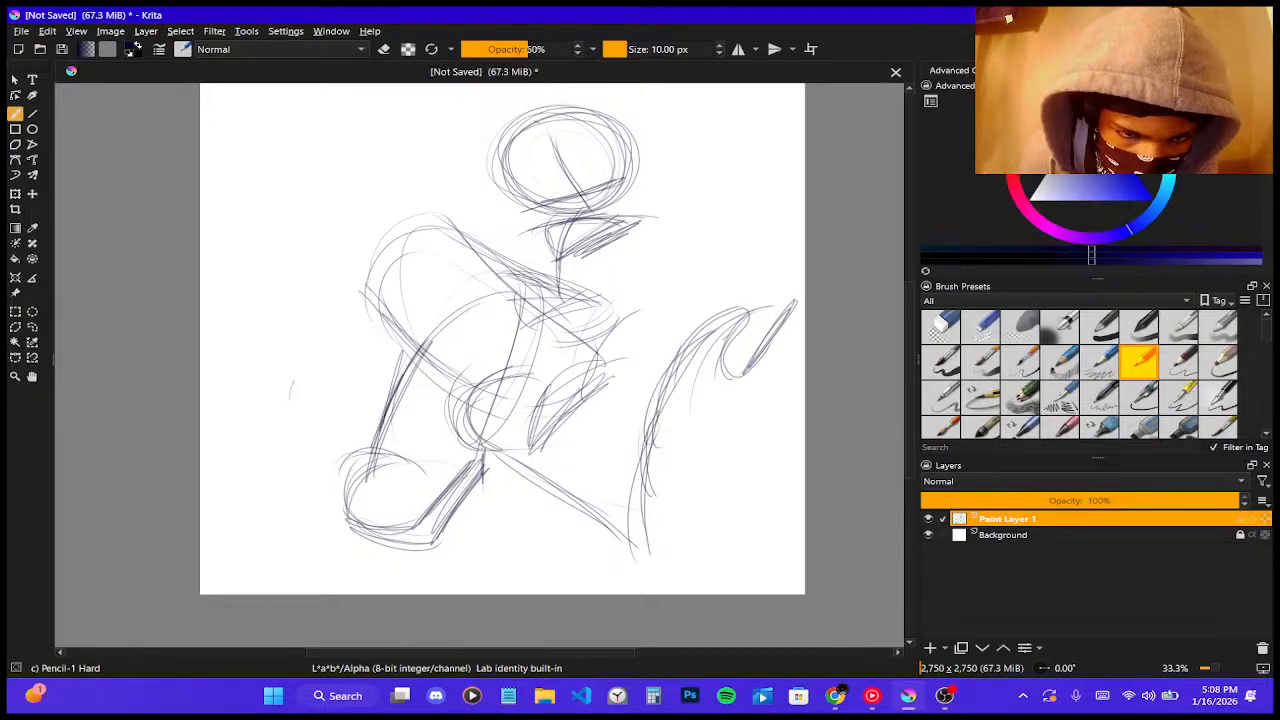
- Sketch a curved, tapering form off the body's left side, with strokes running from the body down to its tip
{"action": "mouse_move", "coordinate": [350, 312]}
{"action": "left_mouse_down"}
{"action": "mouse_move", "coordinate": [294, 440]}
{"action": "mouse_move", "coordinate": [300, 420]}
{"action": "left_mouse_up"}
{"action": "left_click_drag", "start_coordinate": [412, 386], "coordinate": [296, 444]}
{"action": "left_click_drag", "start_coordinate": [362, 404], "coordinate": [308, 464]}
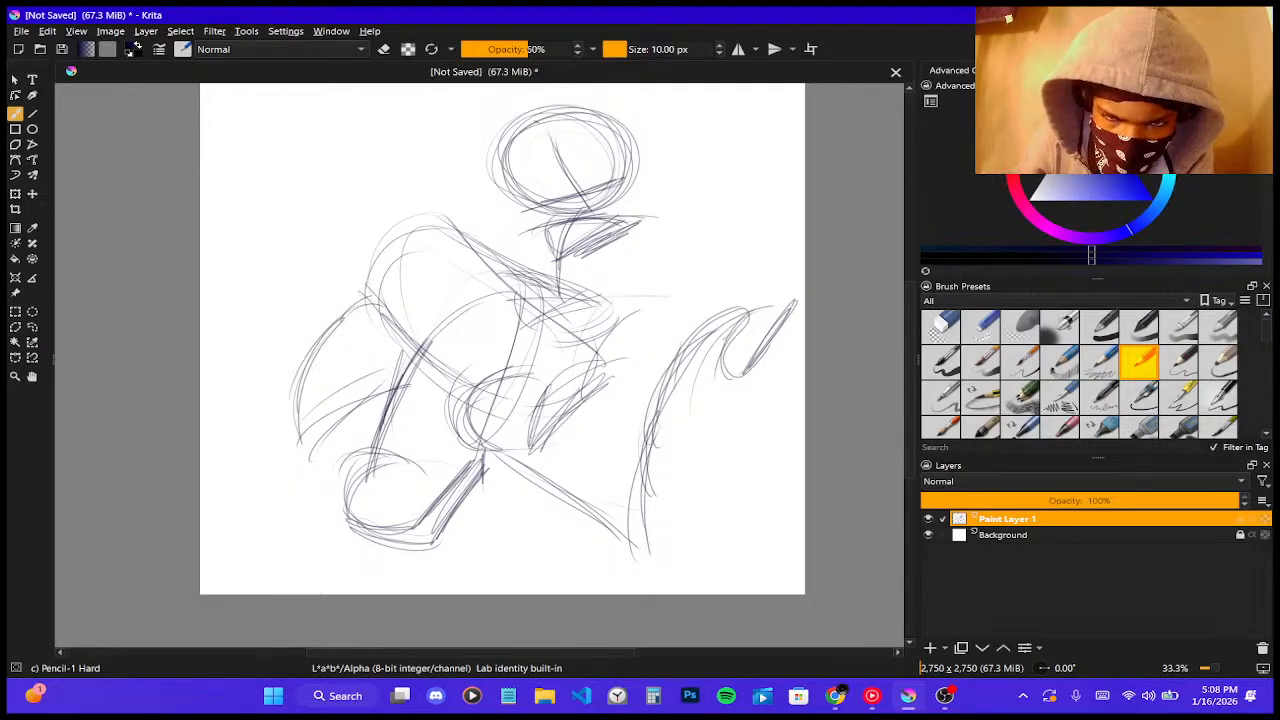
- Sketch long strokes from the base of the neck to the hook's tip and cross strokes over the arched curve's upper part
{"action": "left_click_drag", "start_coordinate": [592, 298], "coordinate": [790, 288]}
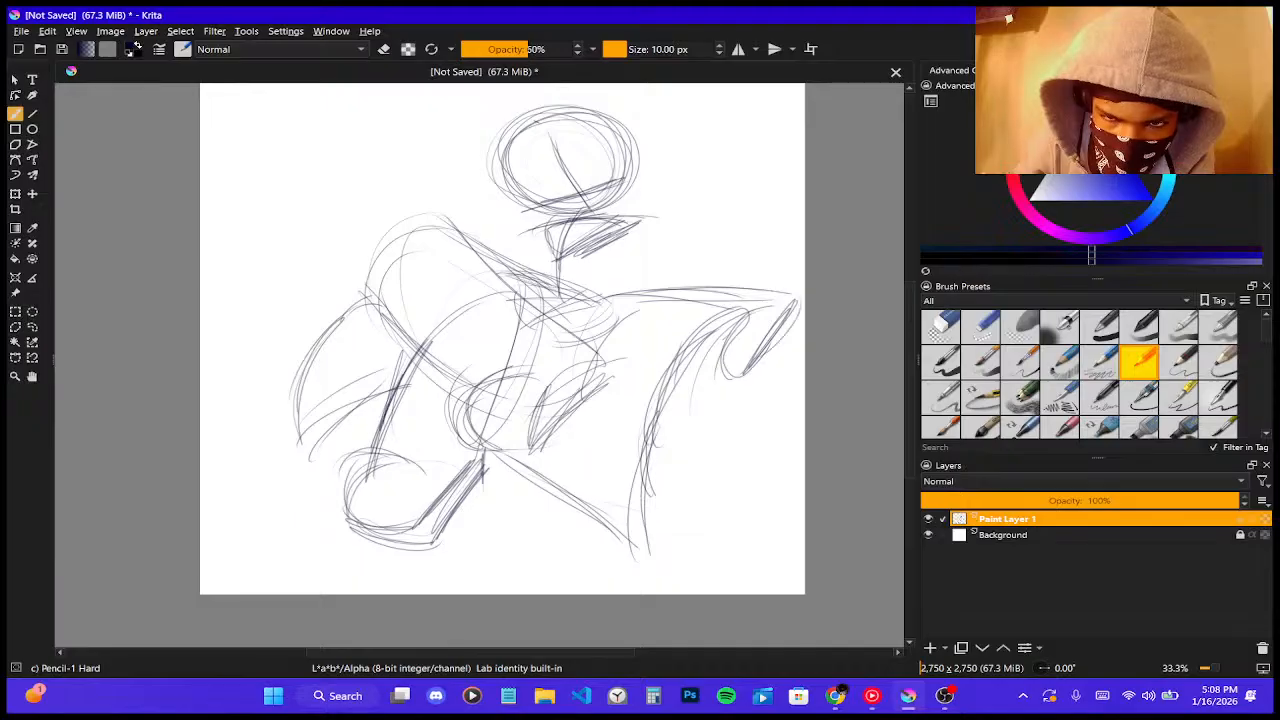
{"action": "left_click_drag", "start_coordinate": [661, 375], "coordinate": [739, 380]}
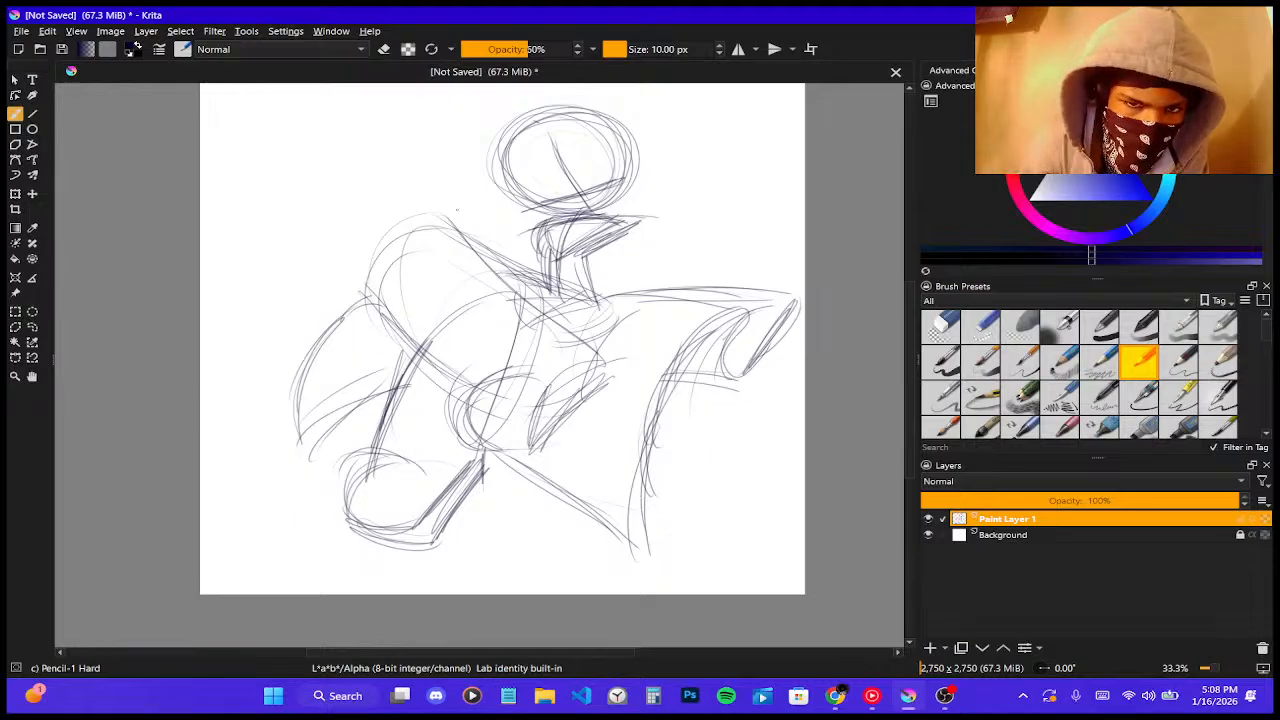
- Erase the head circle and its facial guide lines with the Eraser Circle brush, adjusting the eraser's size
{"action": "scroll", "coordinate": [457, 210], "scroll_direction": "down", "scroll_amount": 6}
{"action": "scroll", "coordinate": [457, 208], "scroll_direction": "up", "scroll_amount": 8}
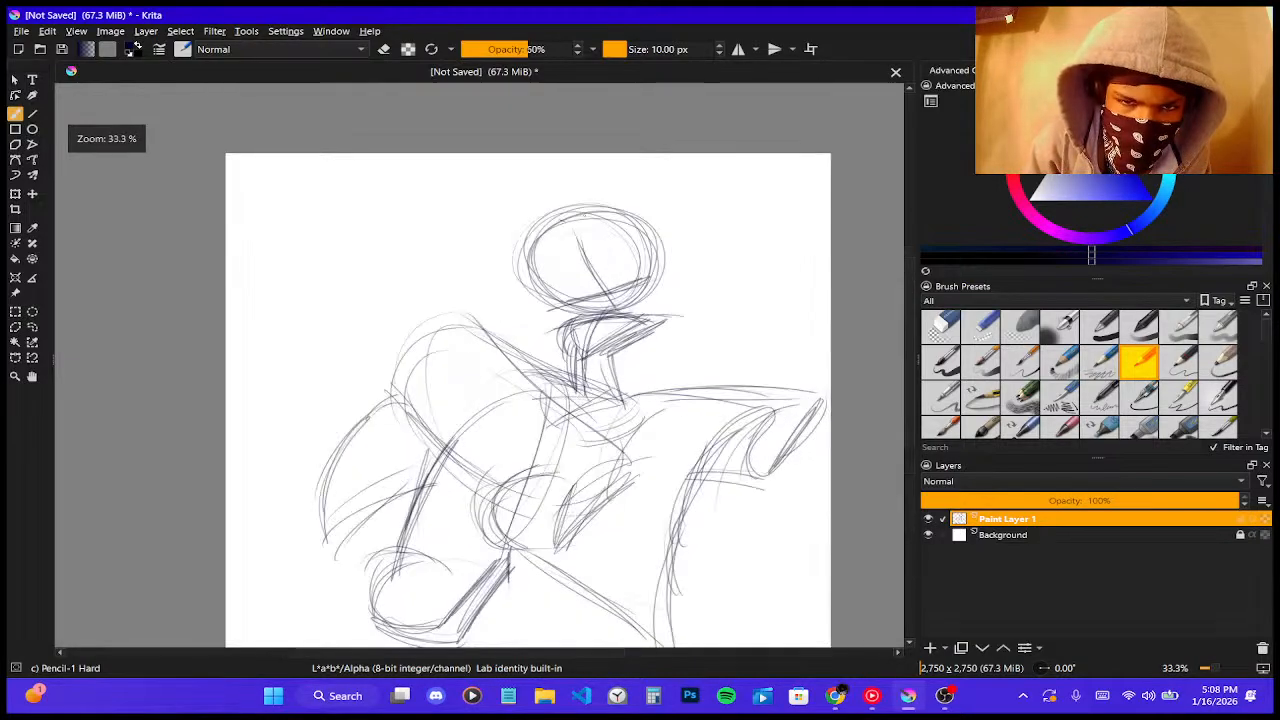
{"action": "scroll", "coordinate": [573, 370], "scroll_direction": "down", "scroll_amount": 3}
{"action": "scroll", "coordinate": [573, 370], "scroll_direction": "up", "scroll_amount": 2}
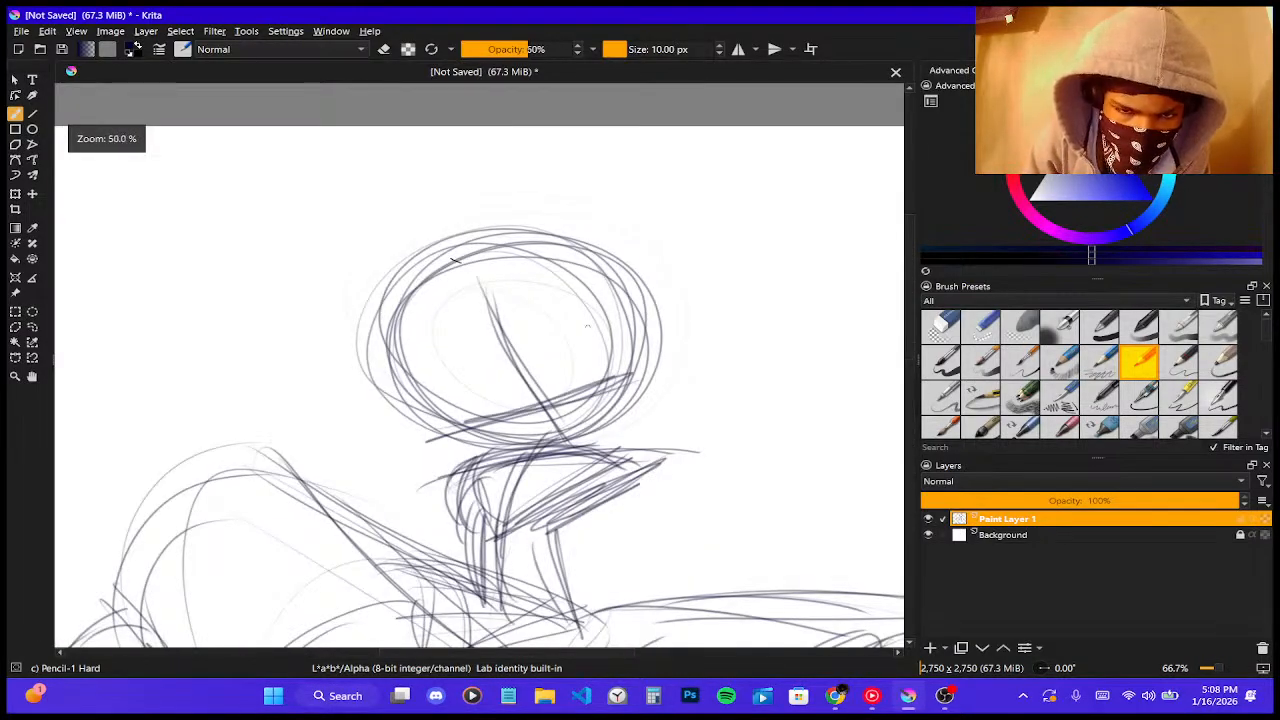
{"action": "scroll", "coordinate": [573, 370], "scroll_direction": "up", "scroll_amount": 2}
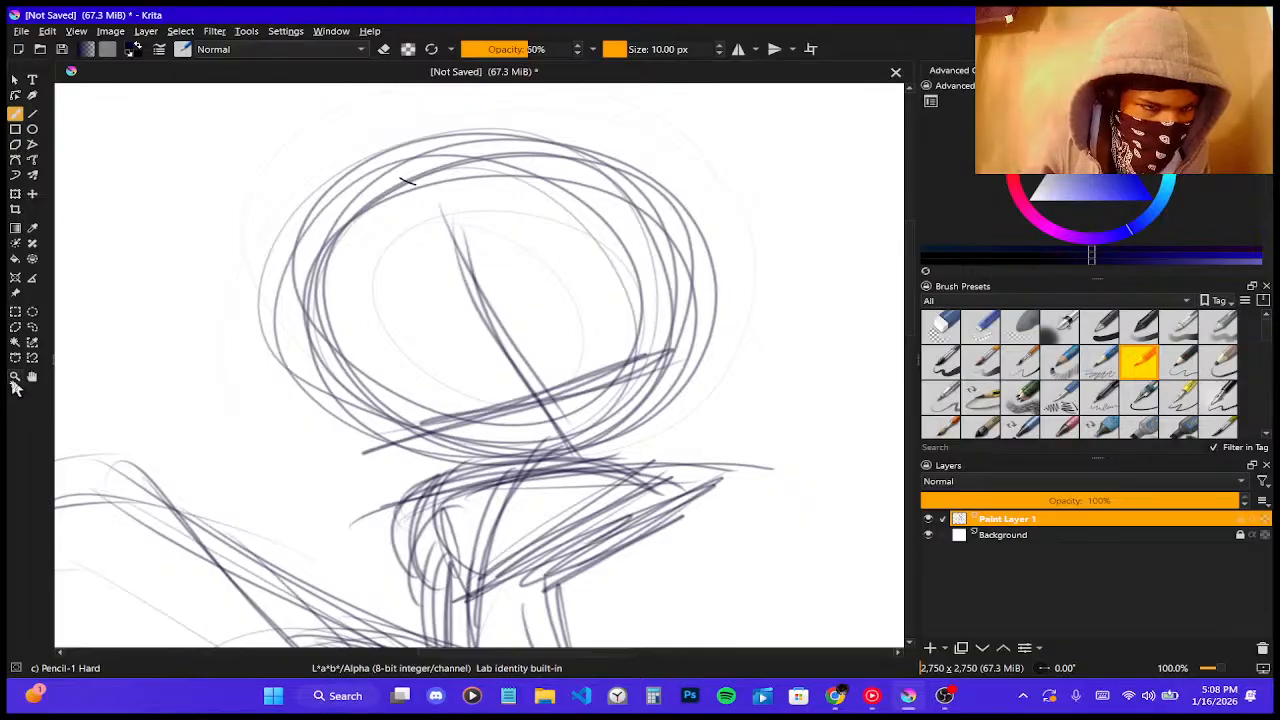
{"action": "left_click", "coordinate": [940, 325]}
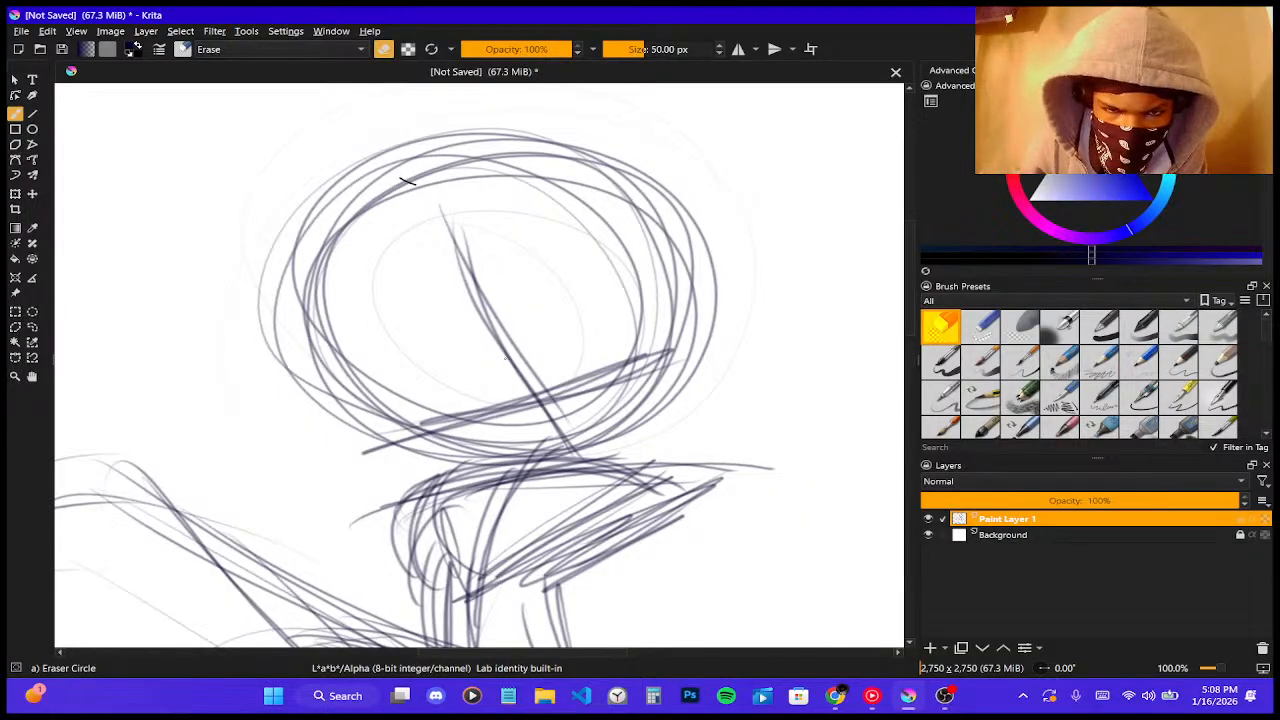
{"action": "mouse_move", "coordinate": [515, 355]}
{"action": "left_mouse_down"}
{"action": "mouse_move", "coordinate": [496, 417]}
{"action": "mouse_move", "coordinate": [451, 424]}
{"action": "mouse_move", "coordinate": [418, 393]}
{"action": "mouse_move", "coordinate": [642, 318]}
{"action": "mouse_move", "coordinate": [571, 254]}
{"action": "mouse_move", "coordinate": [481, 234]}
{"action": "mouse_move", "coordinate": [440, 289]}
{"action": "mouse_move", "coordinate": [471, 285]}
{"action": "mouse_move", "coordinate": [477, 397]}
{"action": "mouse_move", "coordinate": [502, 412]}
{"action": "mouse_move", "coordinate": [376, 412]}
{"action": "mouse_move", "coordinate": [537, 365]}
{"action": "mouse_move", "coordinate": [537, 437]}
{"action": "mouse_move", "coordinate": [601, 399]}
{"action": "mouse_move", "coordinate": [669, 401]}
{"action": "mouse_move", "coordinate": [415, 447]}
{"action": "mouse_move", "coordinate": [399, 353]}
{"action": "mouse_move", "coordinate": [432, 421]}
{"action": "mouse_move", "coordinate": [445, 394]}
{"action": "mouse_move", "coordinate": [399, 222]}
{"action": "mouse_move", "coordinate": [384, 346]}
{"action": "mouse_move", "coordinate": [331, 268]}
{"action": "mouse_move", "coordinate": [381, 427]}
{"action": "mouse_move", "coordinate": [335, 460]}
{"action": "mouse_move", "coordinate": [357, 480]}
{"action": "mouse_move", "coordinate": [283, 377]}
{"action": "mouse_move", "coordinate": [308, 227]}
{"action": "mouse_move", "coordinate": [284, 263]}
{"action": "mouse_move", "coordinate": [427, 181]}
{"action": "mouse_move", "coordinate": [422, 215]}
{"action": "mouse_move", "coordinate": [351, 248]}
{"action": "mouse_move", "coordinate": [381, 206]}
{"action": "mouse_move", "coordinate": [536, 240]}
{"action": "mouse_move", "coordinate": [625, 333]}
{"action": "mouse_move", "coordinate": [615, 296]}
{"action": "mouse_move", "coordinate": [620, 394]}
{"action": "mouse_move", "coordinate": [436, 231]}
{"action": "mouse_move", "coordinate": [392, 128]}
{"action": "mouse_move", "coordinate": [498, 147]}
{"action": "mouse_move", "coordinate": [546, 134]}
{"action": "left_mouse_up"}
{"action": "key", "text": "bracketright"}
{"action": "key", "text": "bracketright"}
{"action": "key", "text": "bracketright"}
{"action": "key", "text": "bracketright"}
{"action": "key", "text": "bracketright"}
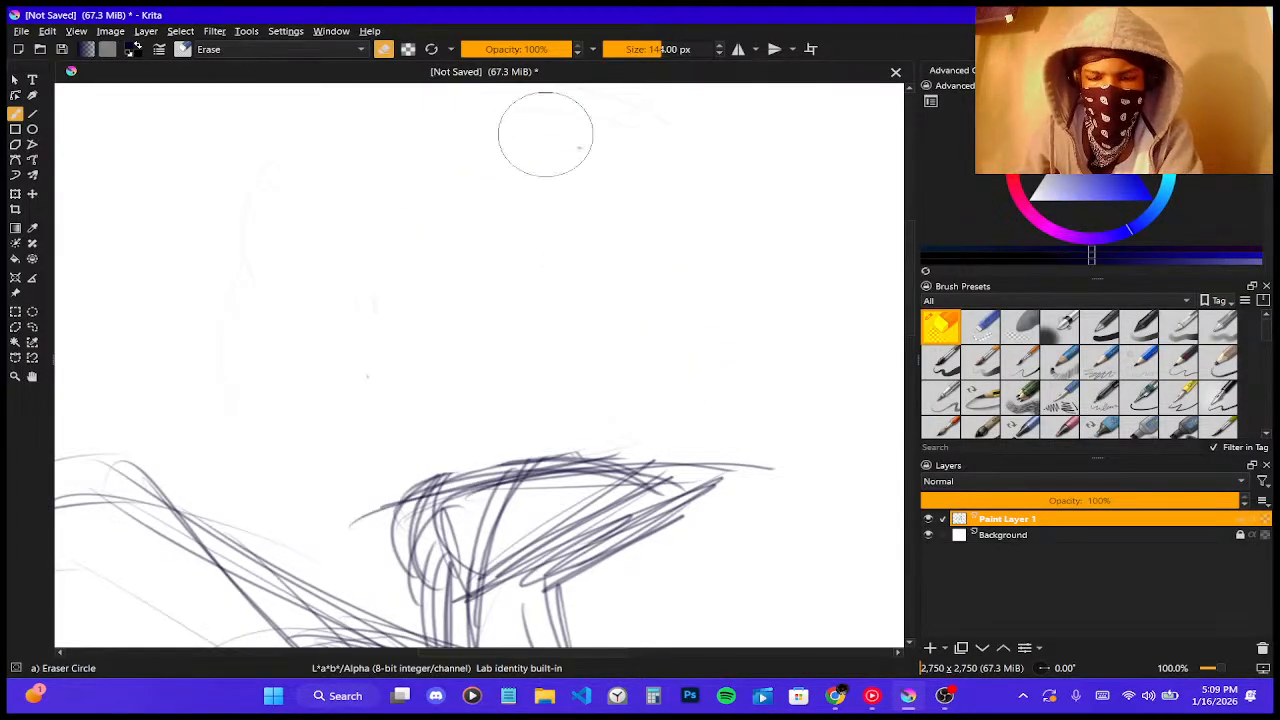
{"action": "key", "text": "bracketleft"}
{"action": "key", "text": "bracketleft"}
{"action": "key", "text": "bracketleft"}
{"action": "key", "text": "bracketleft"}
{"action": "key", "text": "bracketleft"}
{"action": "key", "text": "bracketleft"}
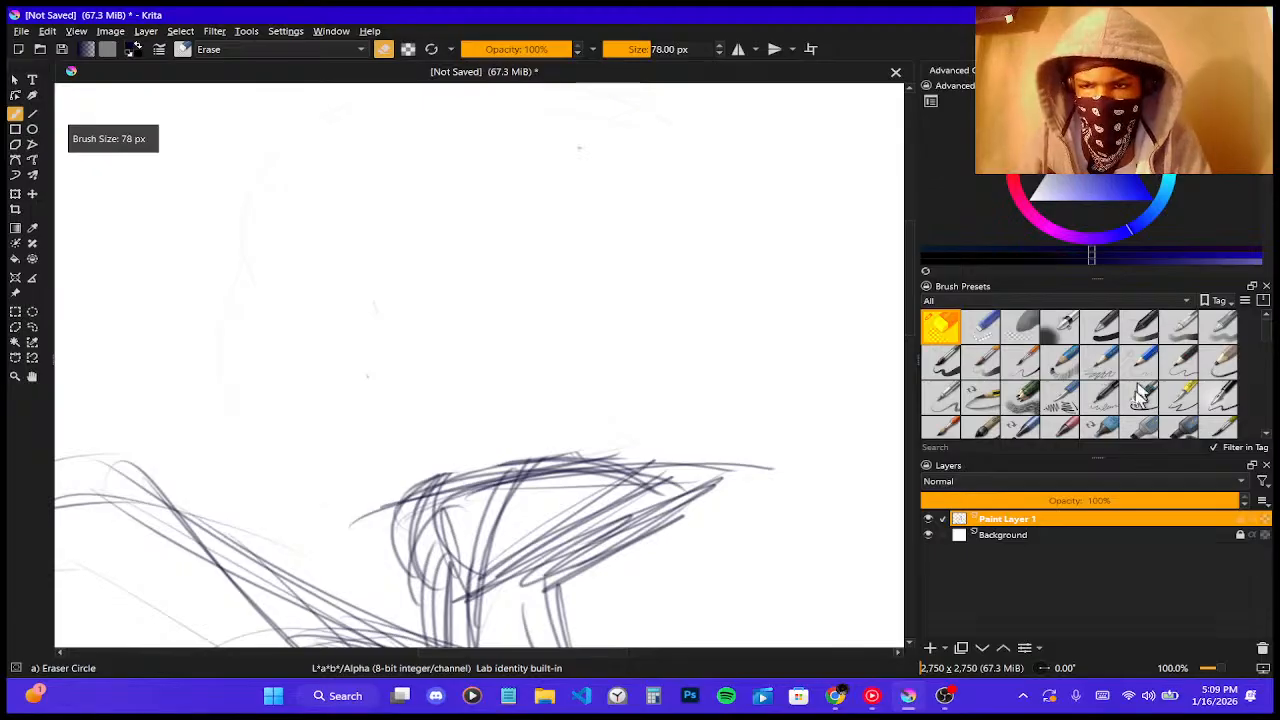
- Switch back to the Pencil-1 Hard brush and darken the sloping shoulder line leading to the base of the neck
{"action": "left_click", "coordinate": [1100, 362]}
{"action": "left_click", "coordinate": [1140, 362]}
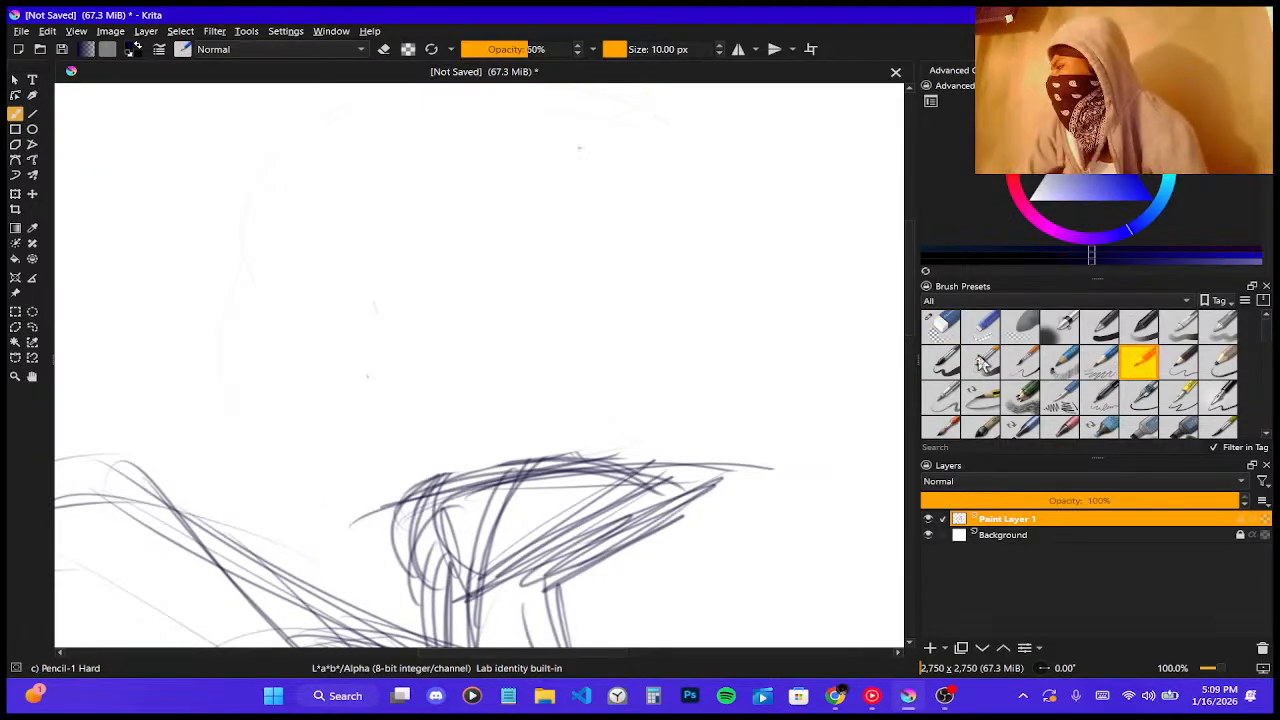
{"action": "scroll", "coordinate": [456, 231], "scroll_direction": "down", "scroll_amount": 4}
{"action": "scroll", "coordinate": [366, 242], "scroll_direction": "up", "scroll_amount": 3}
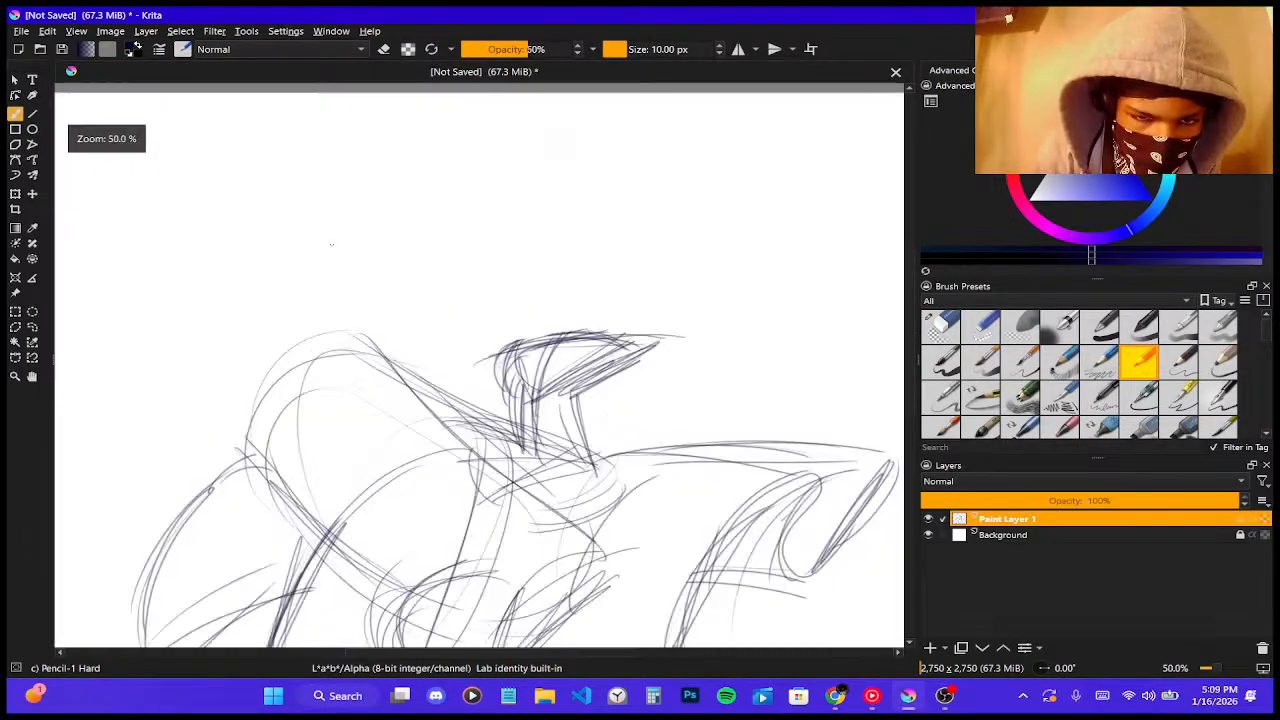
{"action": "scroll", "coordinate": [484, 232], "scroll_direction": "down", "scroll_amount": 5}
{"action": "scroll", "coordinate": [750, 340], "scroll_direction": "up", "scroll_amount": 4}
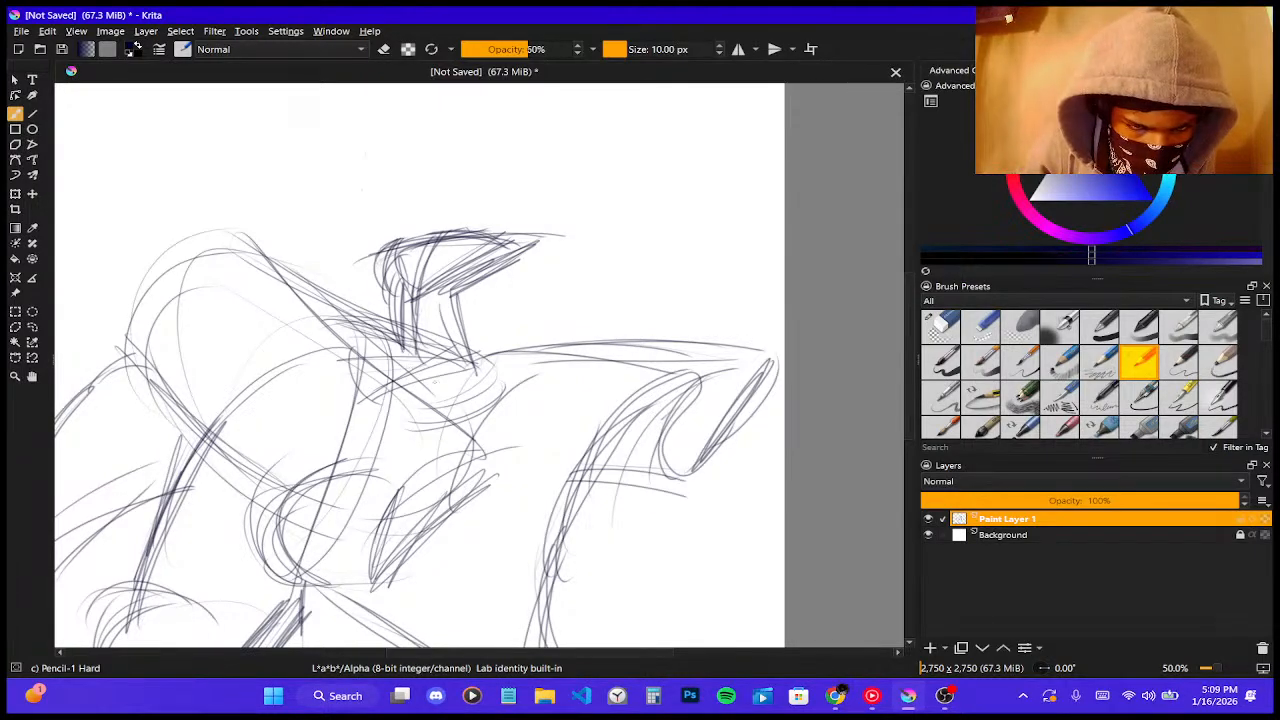
{"action": "left_click_drag", "start_coordinate": [315, 315], "coordinate": [475, 363]}
{"action": "left_click_drag", "start_coordinate": [329, 314], "coordinate": [427, 343]}
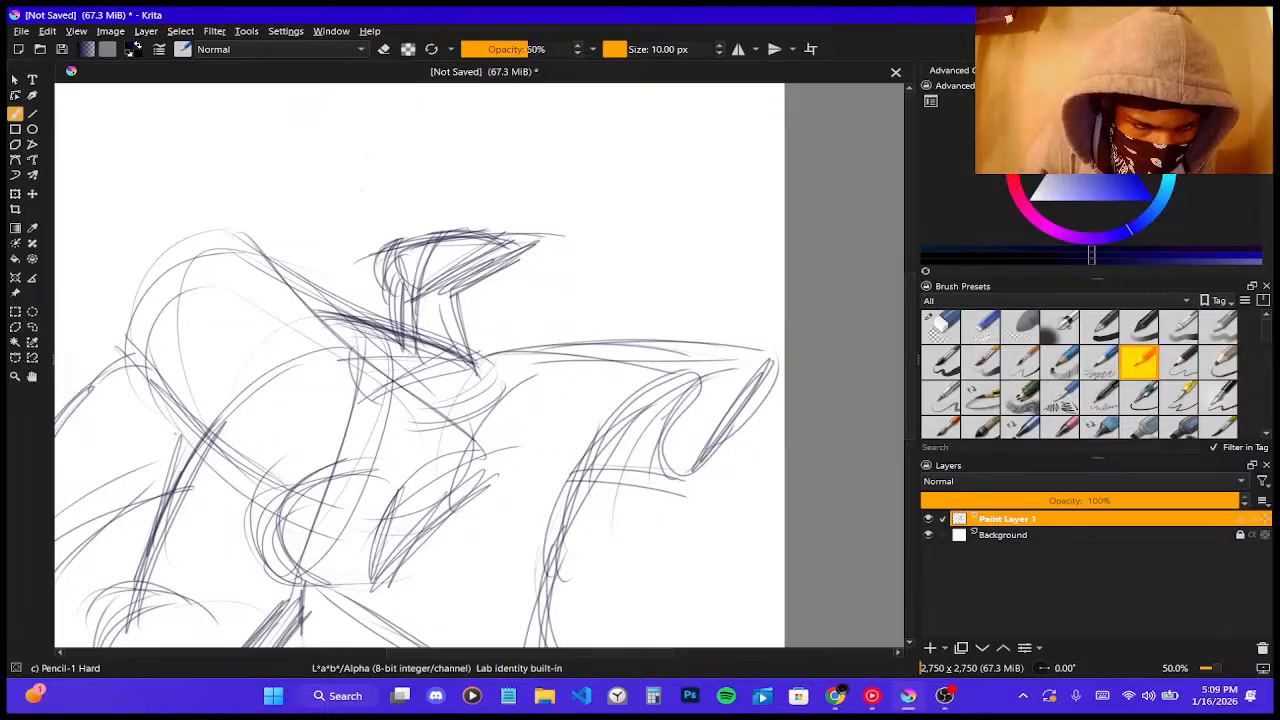
- Rework the raised left shoulder's outer contour into a more angular corner with overlapping pencil strokes
{"action": "left_click_drag", "start_coordinate": [190, 422], "coordinate": [125, 329]}
{"action": "left_click_drag", "start_coordinate": [213, 448], "coordinate": [123, 278]}
{"action": "mouse_move", "coordinate": [158, 410]}
{"action": "left_mouse_down"}
{"action": "mouse_move", "coordinate": [124, 252]}
{"action": "mouse_move", "coordinate": [270, 262]}
{"action": "left_mouse_up"}
{"action": "left_click_drag", "start_coordinate": [120, 246], "coordinate": [310, 316]}
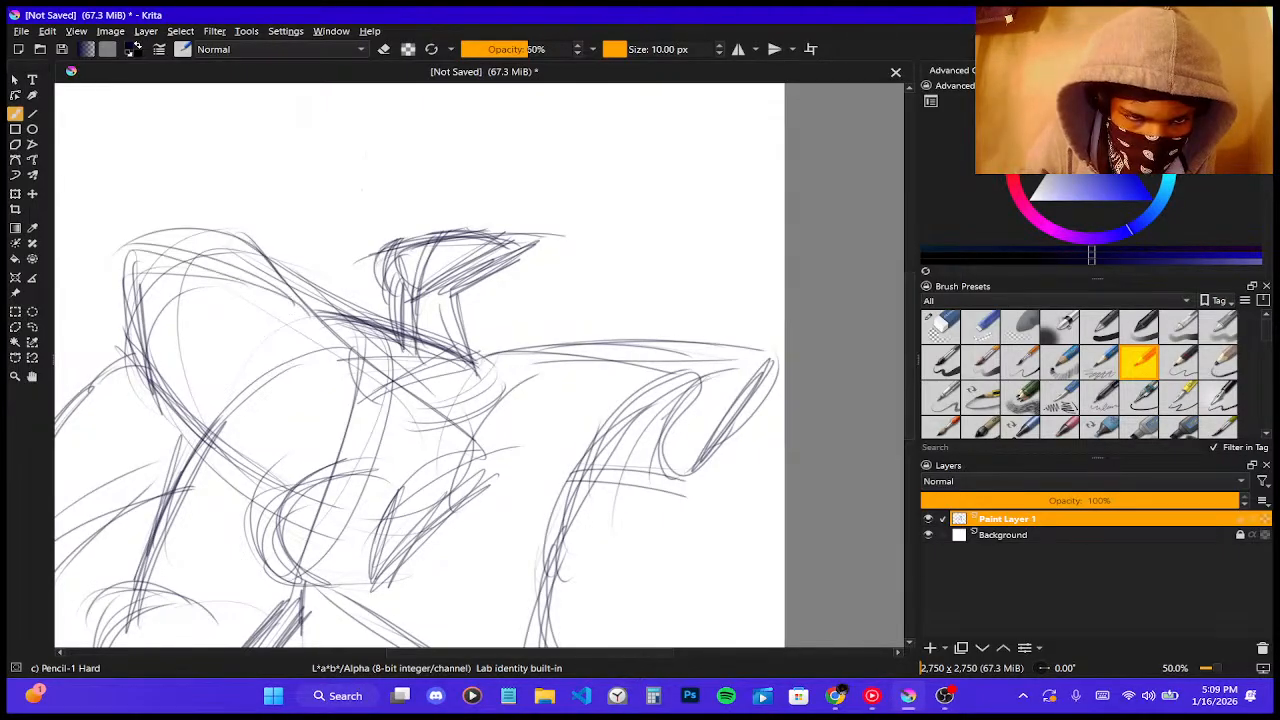
- Reinforce the long shoulder slope toward the neck and round off the upper chest beneath it
{"action": "left_click_drag", "start_coordinate": [162, 254], "coordinate": [386, 362]}
{"action": "left_click_drag", "start_coordinate": [226, 270], "coordinate": [418, 382]}
{"action": "left_click_drag", "start_coordinate": [258, 292], "coordinate": [438, 408]}
{"action": "left_click_drag", "start_coordinate": [228, 264], "coordinate": [416, 348]}
{"action": "left_click_drag", "start_coordinate": [337, 355], "coordinate": [432, 346]}
{"action": "left_click_drag", "start_coordinate": [338, 351], "coordinate": [444, 353]}
{"action": "mouse_move", "coordinate": [346, 347]}
{"action": "left_mouse_down"}
{"action": "mouse_move", "coordinate": [470, 358]}
{"action": "mouse_move", "coordinate": [490, 430]}
{"action": "left_mouse_up"}
{"action": "left_click_drag", "start_coordinate": [455, 364], "coordinate": [498, 428]}
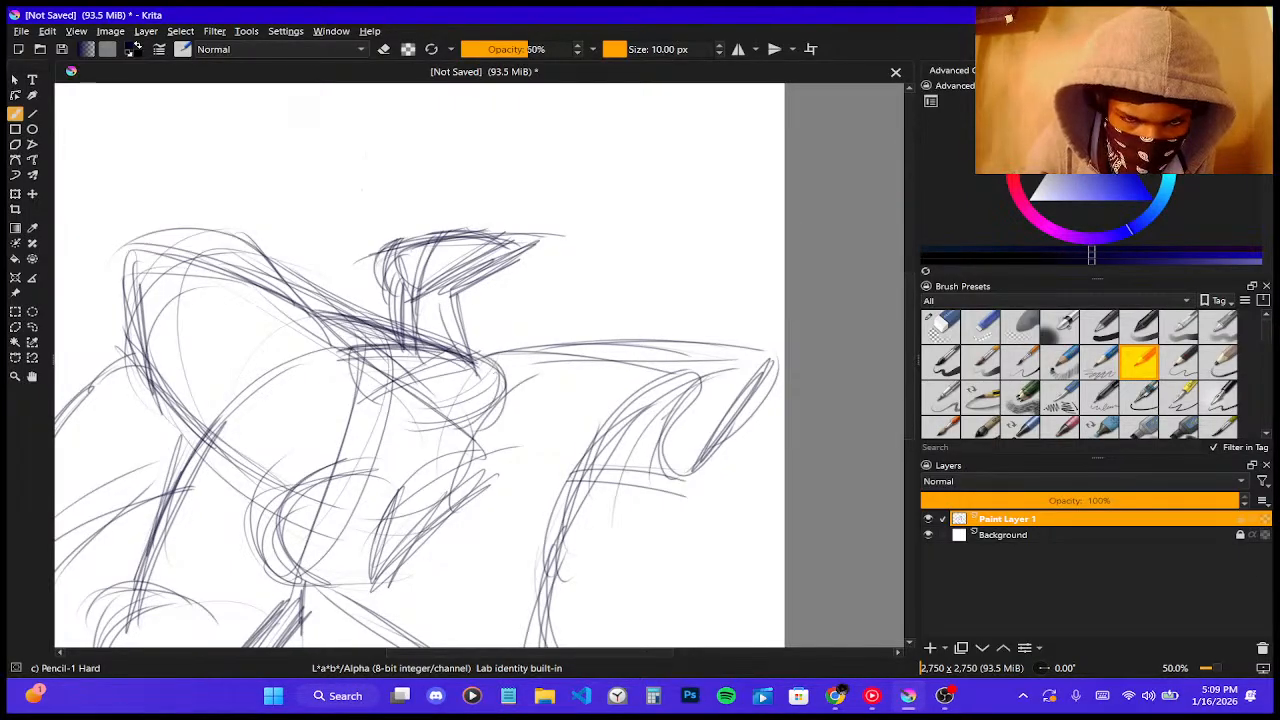
- Thicken the straight line running down from the left shoulder and add short strokes within the torso and below its base
{"action": "scroll", "coordinate": [472, 264], "scroll_direction": "down", "scroll_amount": 6}
{"action": "scroll", "coordinate": [458, 322], "scroll_direction": "up", "scroll_amount": 6}
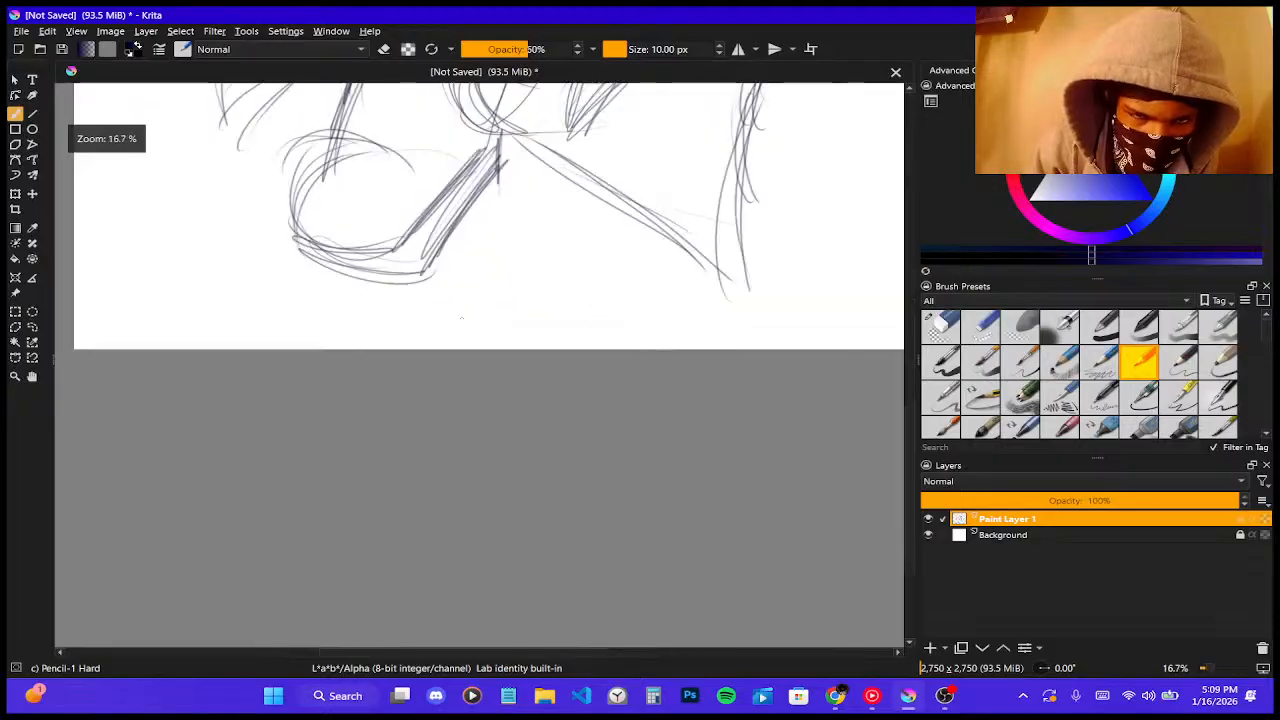
{"action": "scroll", "coordinate": [482, 286], "scroll_direction": "down", "scroll_amount": 3}
{"action": "scroll", "coordinate": [482, 289], "scroll_direction": "up", "scroll_amount": 4}
{"action": "scroll", "coordinate": [300, 292], "scroll_direction": "down", "scroll_amount": 2}
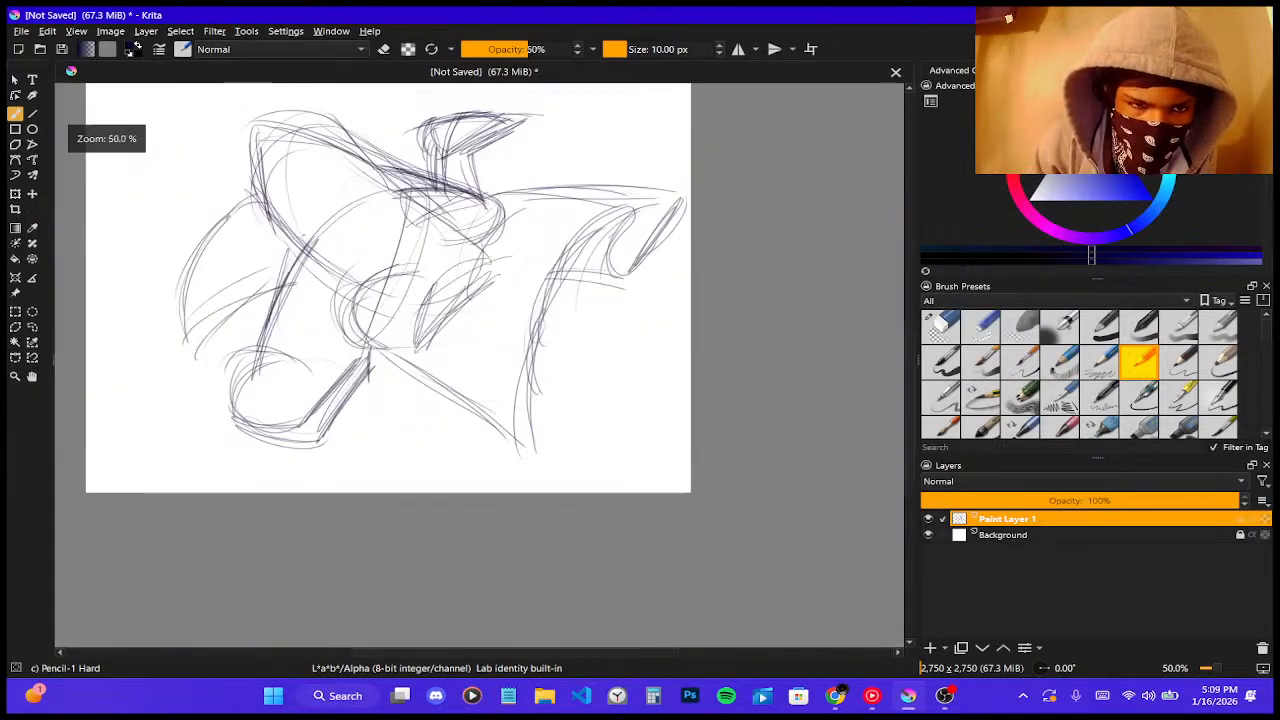
{"action": "scroll", "coordinate": [188, 297], "scroll_direction": "up", "scroll_amount": 3}
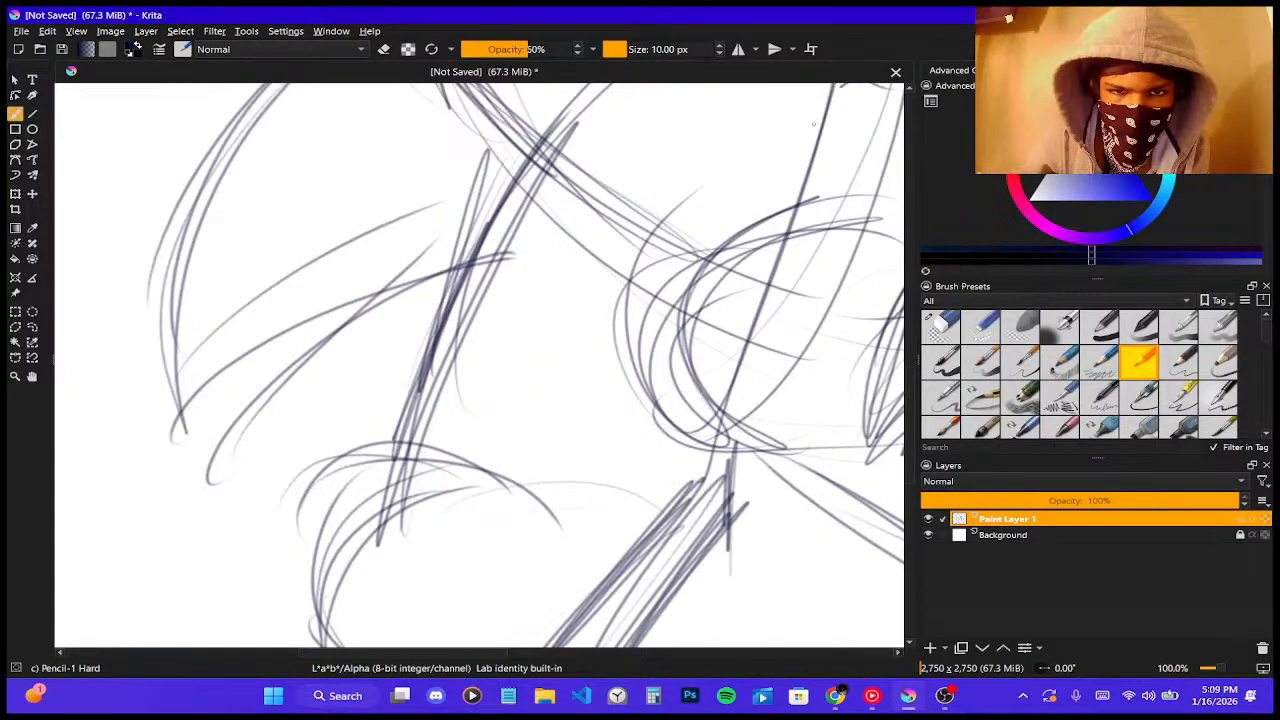
{"action": "left_click_drag", "start_coordinate": [806, 146], "coordinate": [798, 300]}
{"action": "left_click_drag", "start_coordinate": [488, 172], "coordinate": [463, 306]}
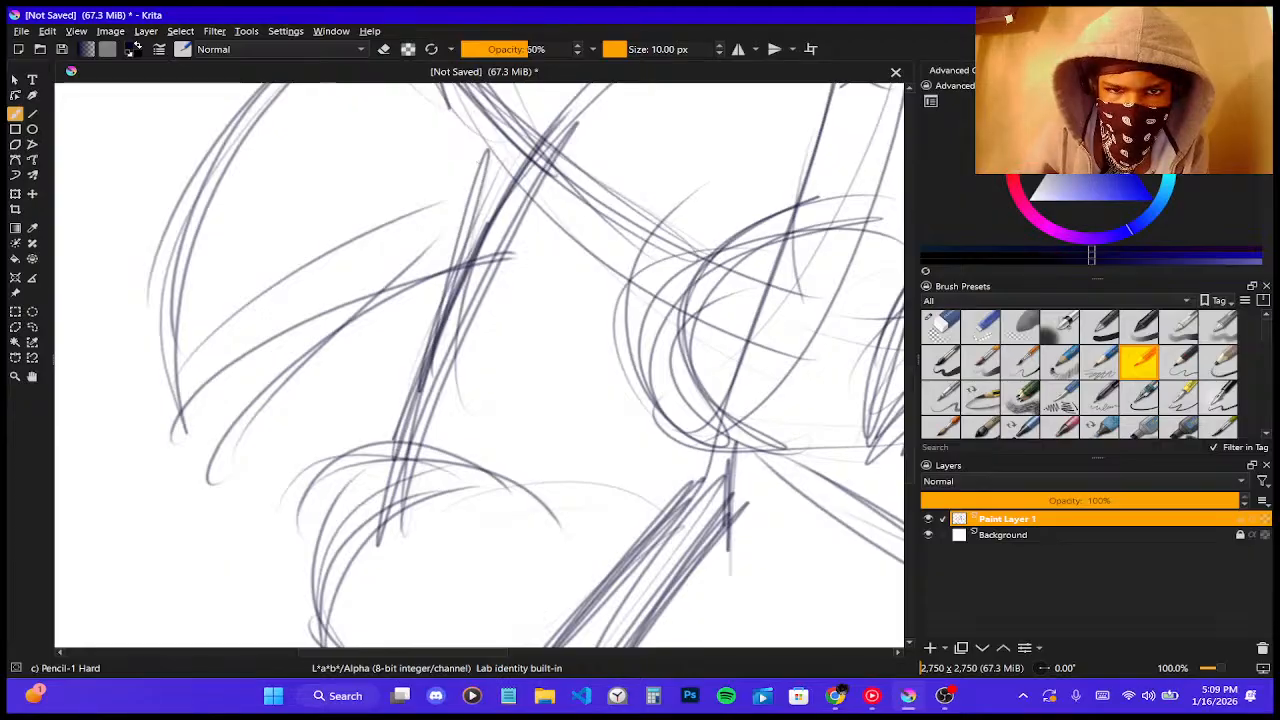
{"action": "mouse_move", "coordinate": [491, 121]}
{"action": "left_mouse_down"}
{"action": "mouse_move", "coordinate": [442, 392]}
{"action": "mouse_move", "coordinate": [393, 462]}
{"action": "left_mouse_up"}
{"action": "left_click_drag", "start_coordinate": [475, 220], "coordinate": [402, 446]}
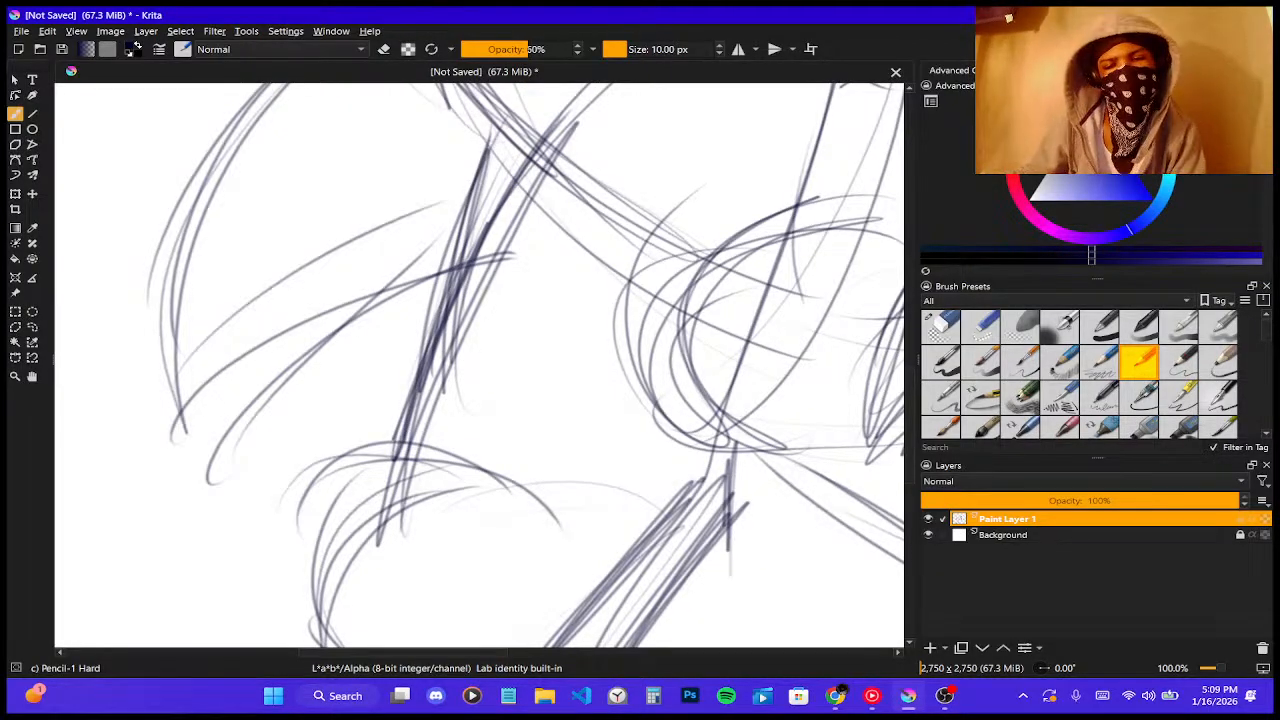
{"action": "left_click_drag", "start_coordinate": [736, 466], "coordinate": [708, 546]}
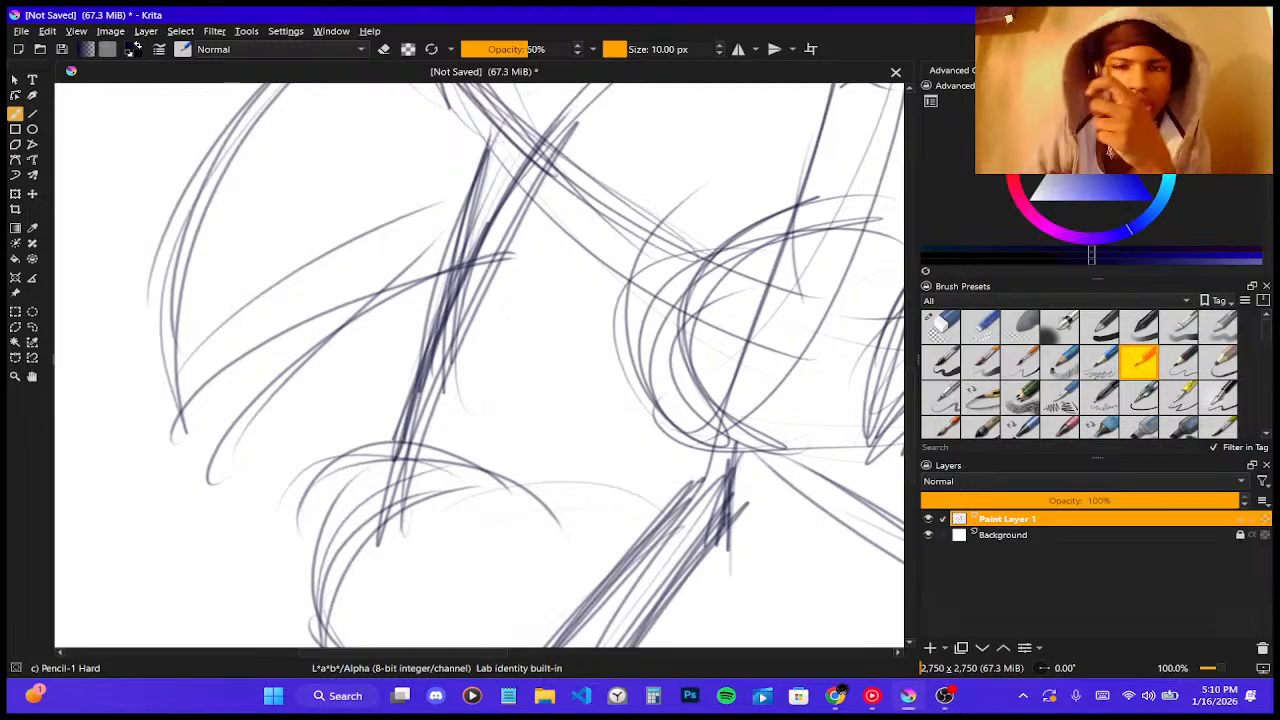
- Examine the figure's overall pose and the empty space above the neck
{"action": "key", "text": "minus"}
{"action": "key", "text": "minus"}
{"action": "key", "text": "minus"}
{"action": "key", "text": "minus"}
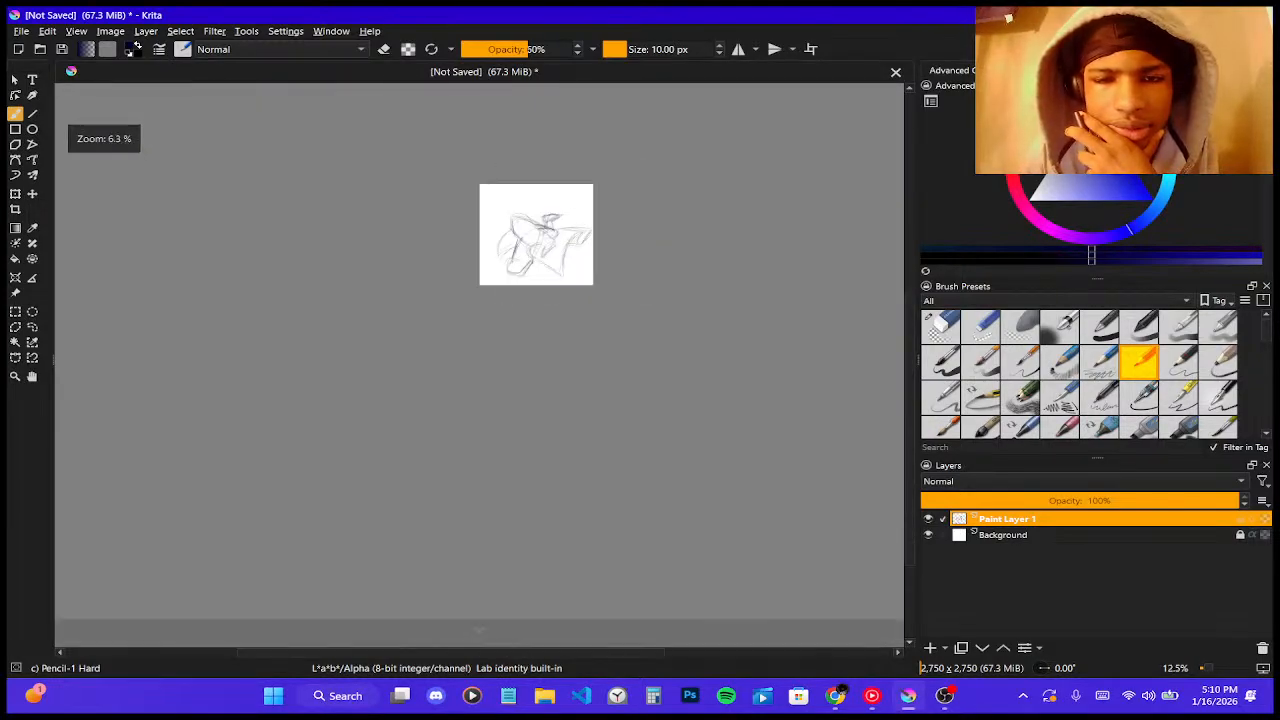
{"action": "key", "text": "plus"}
{"action": "key", "text": "plus"}
{"action": "key", "text": "plus"}
{"action": "key", "text": "plus"}
{"action": "key", "text": "plus"}
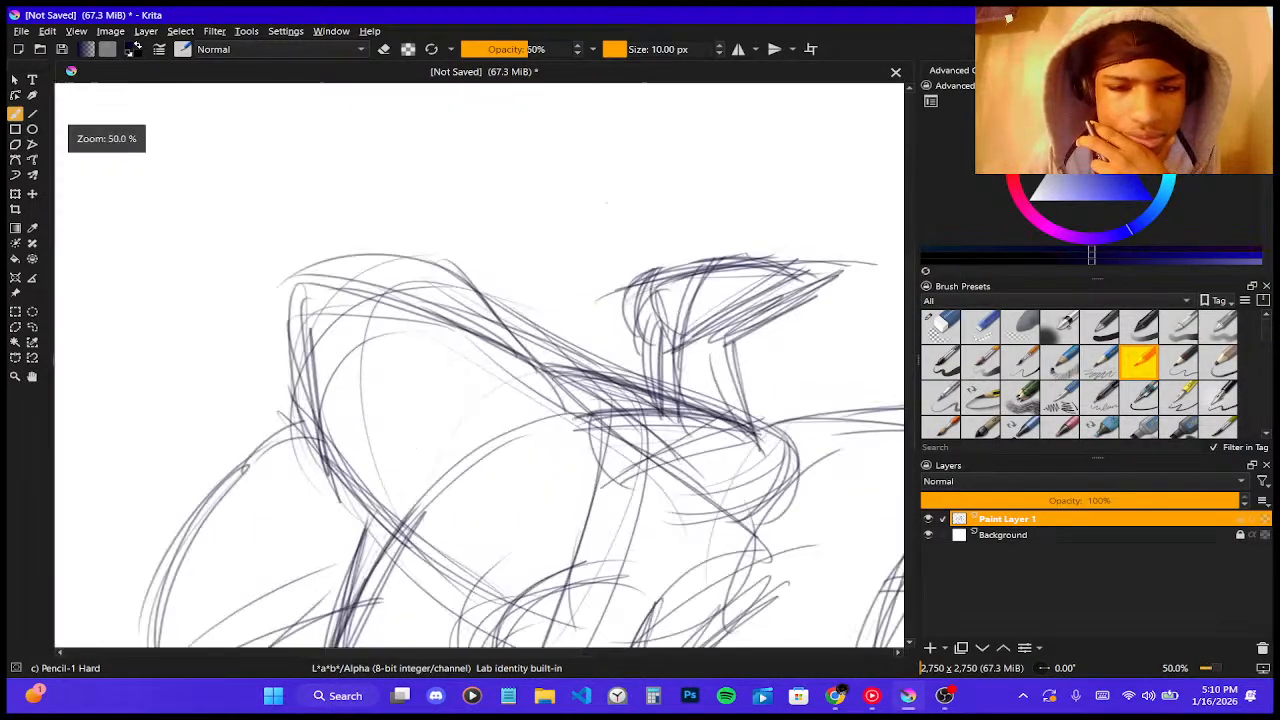
{"action": "key", "text": "minus"}
{"action": "key", "text": "plus"}
{"action": "key", "text": "plus"}
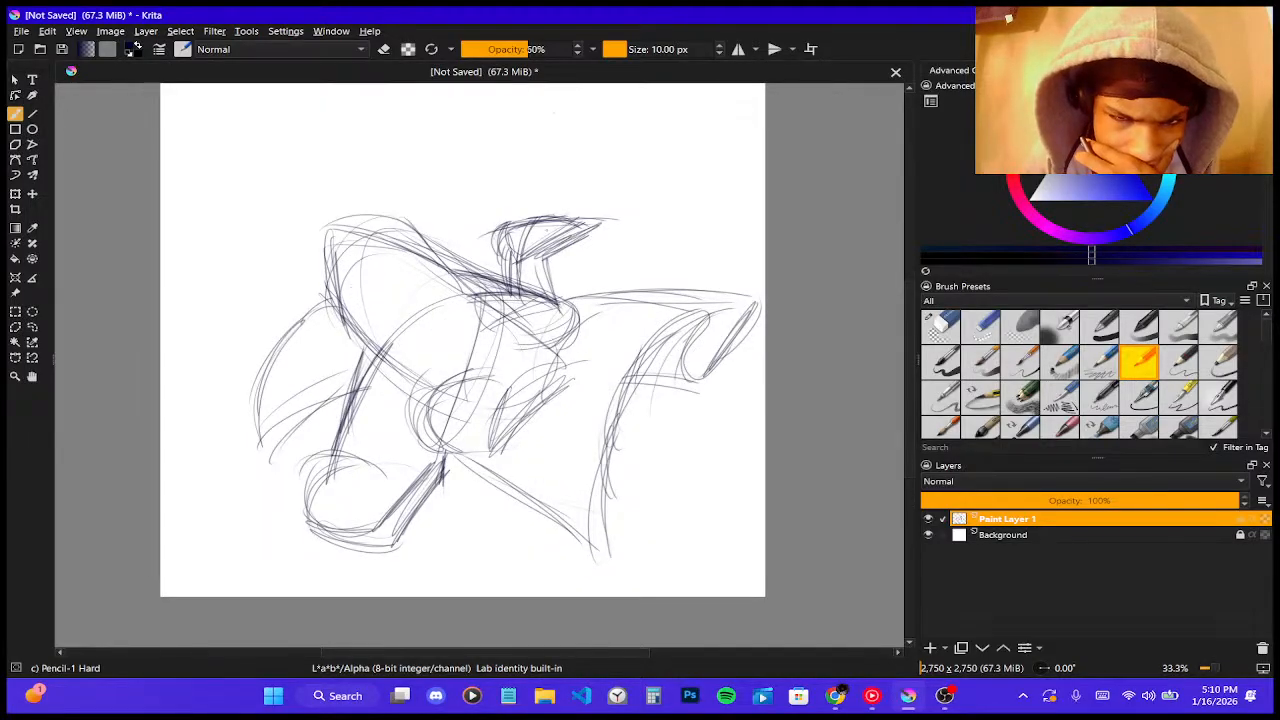
{"action": "key", "text": "minus"}
{"action": "key", "text": "minus"}
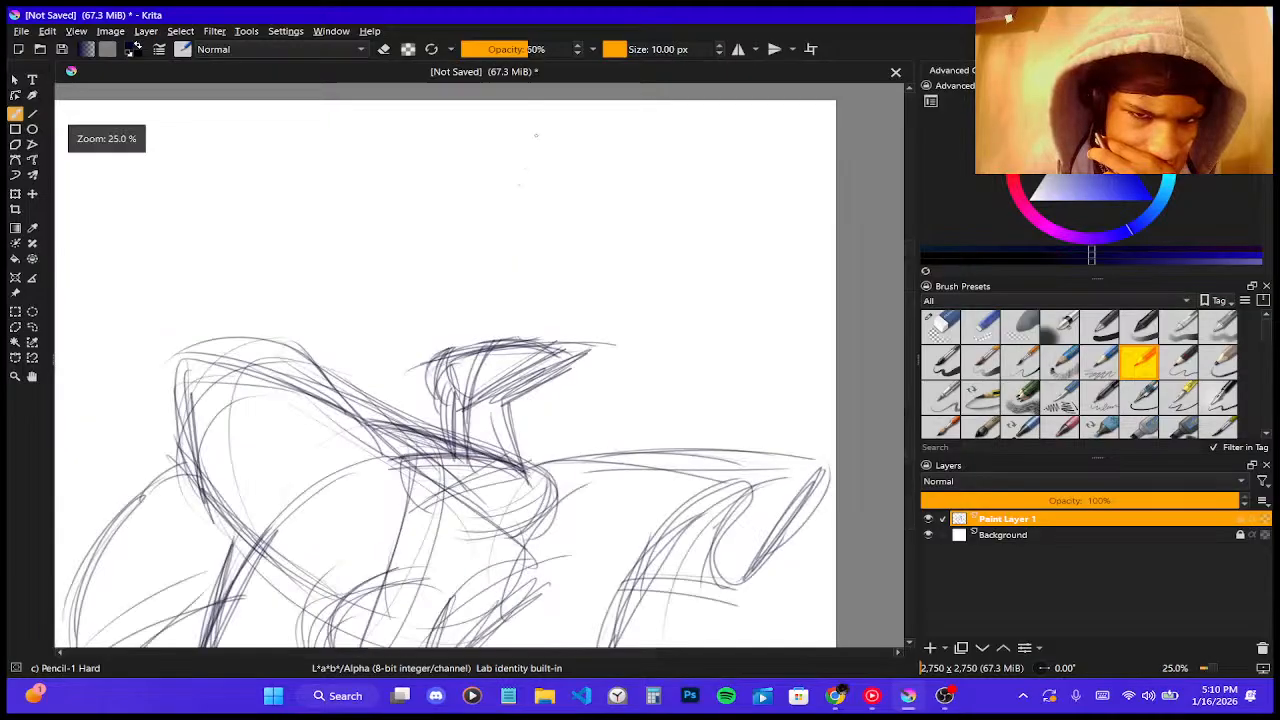
{"action": "key", "text": "plus"}
{"action": "key", "text": "plus"}
{"action": "key", "text": "plus"}
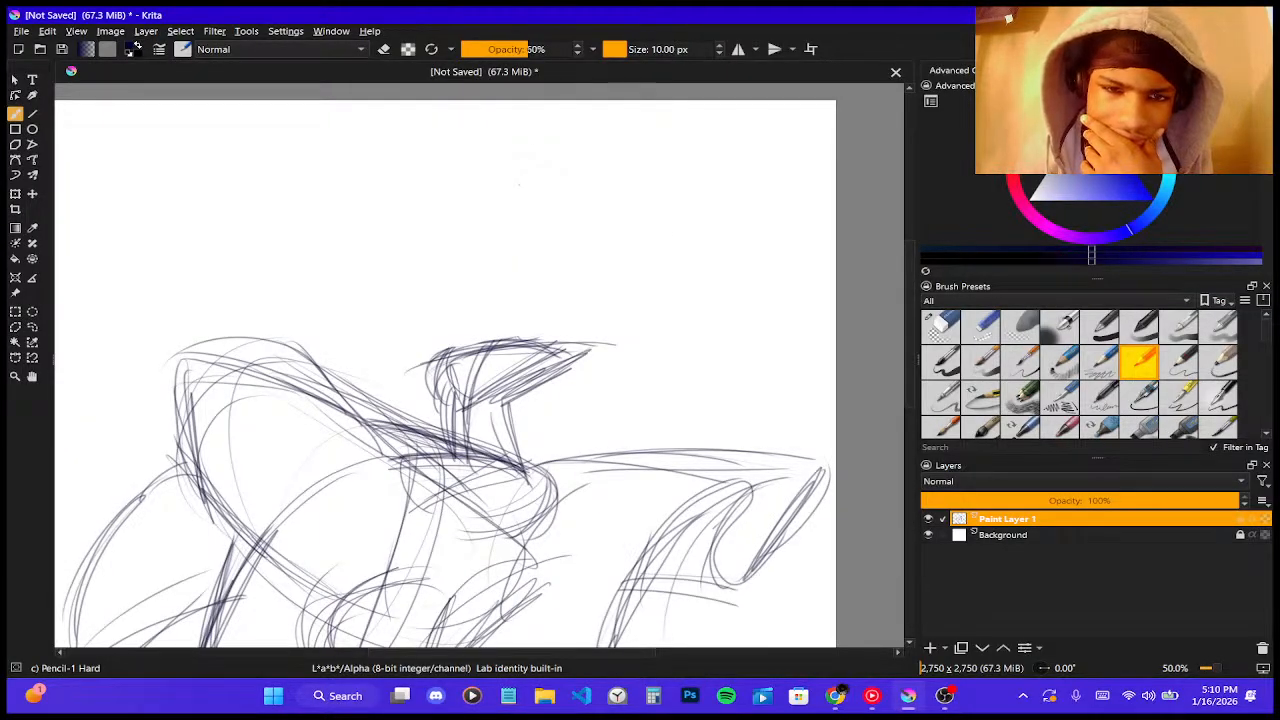
- Sketch a new round head above the neck with a curved vertical centre line and slanted horizontal guide lines
{"action": "mouse_move", "coordinate": [420, 129]}
{"action": "left_mouse_down"}
{"action": "mouse_move", "coordinate": [354, 240]}
{"action": "mouse_move", "coordinate": [592, 240]}
{"action": "mouse_move", "coordinate": [572, 232]}
{"action": "mouse_move", "coordinate": [569, 175]}
{"action": "mouse_move", "coordinate": [370, 280]}
{"action": "mouse_move", "coordinate": [610, 220]}
{"action": "mouse_move", "coordinate": [470, 300]}
{"action": "mouse_move", "coordinate": [430, 165]}
{"action": "mouse_move", "coordinate": [455, 325]}
{"action": "mouse_move", "coordinate": [416, 128]}
{"action": "left_mouse_up"}
{"action": "mouse_move", "coordinate": [470, 310]}
{"action": "left_mouse_down"}
{"action": "mouse_move", "coordinate": [415, 145]}
{"action": "mouse_move", "coordinate": [440, 322]}
{"action": "mouse_move", "coordinate": [521, 258]}
{"action": "left_mouse_up"}
{"action": "left_click_drag", "start_coordinate": [395, 292], "coordinate": [556, 252]}
{"action": "left_click_drag", "start_coordinate": [366, 310], "coordinate": [600, 240]}
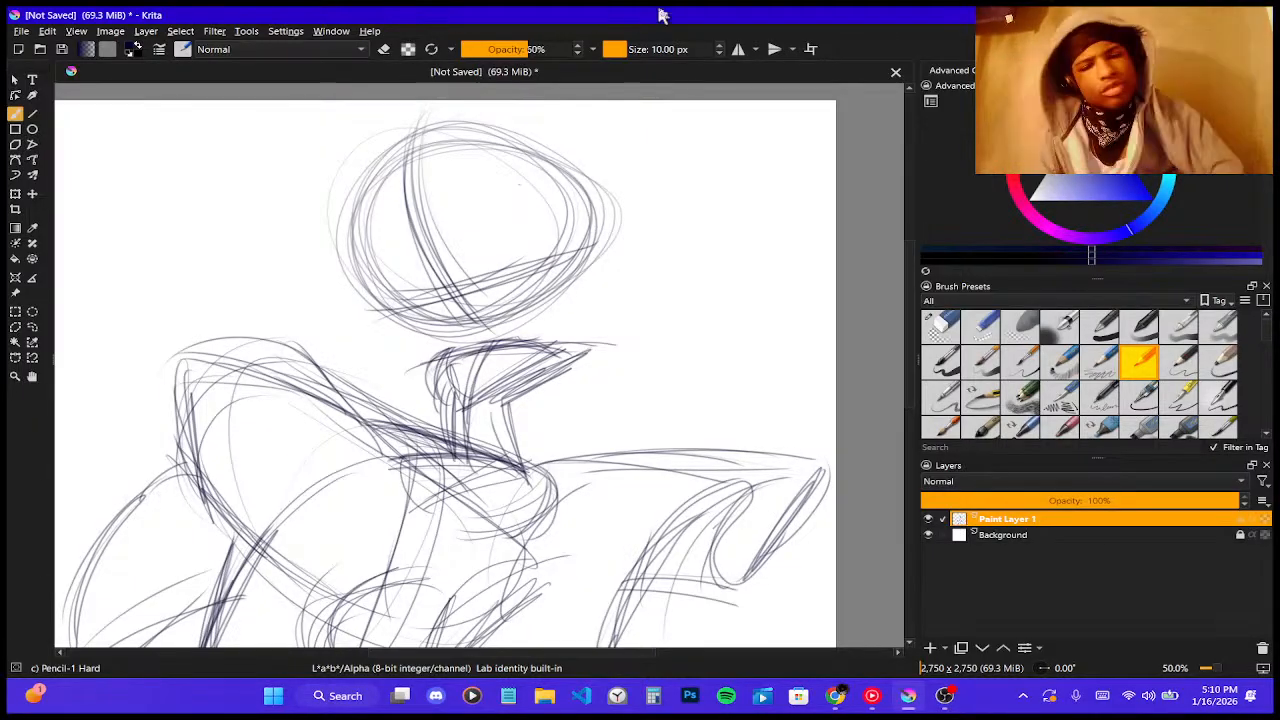
- Connect the head to the pointed shape below it with short vertical strokes and a small band
{"action": "scroll", "coordinate": [710, 250], "scroll_direction": "down", "scroll_amount": 1}
{"action": "scroll", "coordinate": [710, 254], "scroll_direction": "up", "scroll_amount": 5}
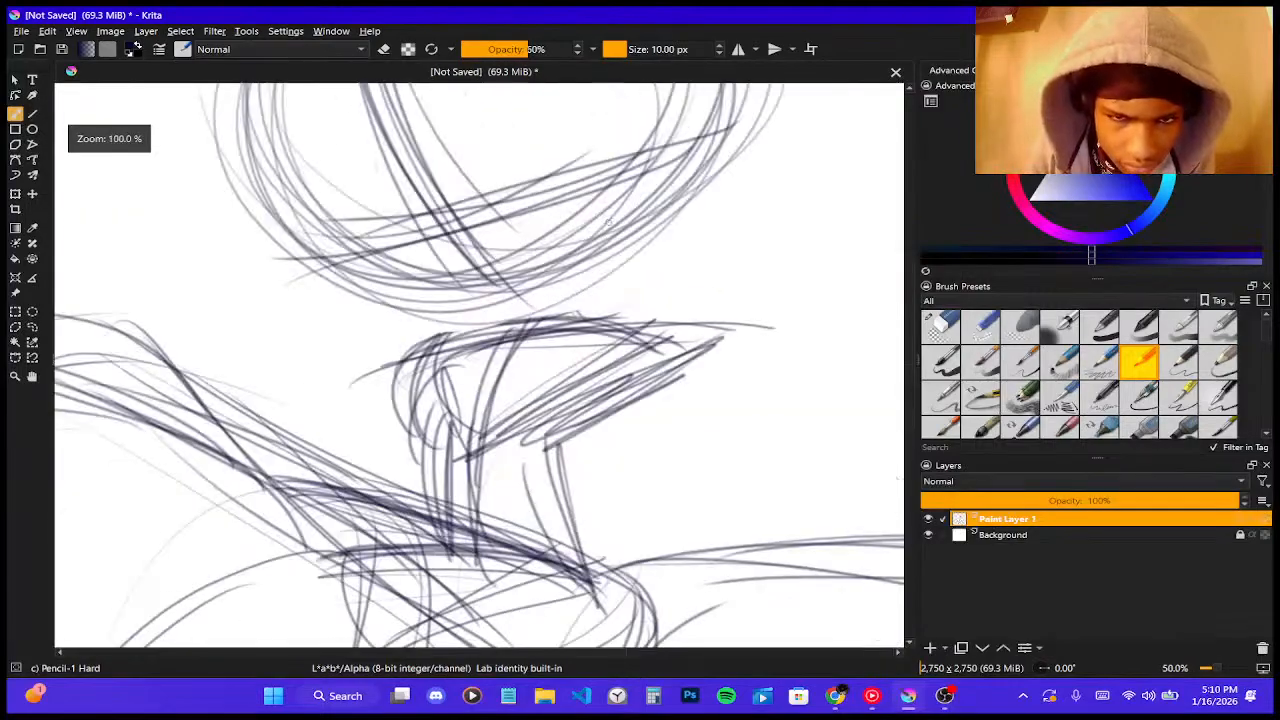
{"action": "scroll", "coordinate": [609, 222], "scroll_direction": "down", "scroll_amount": 3}
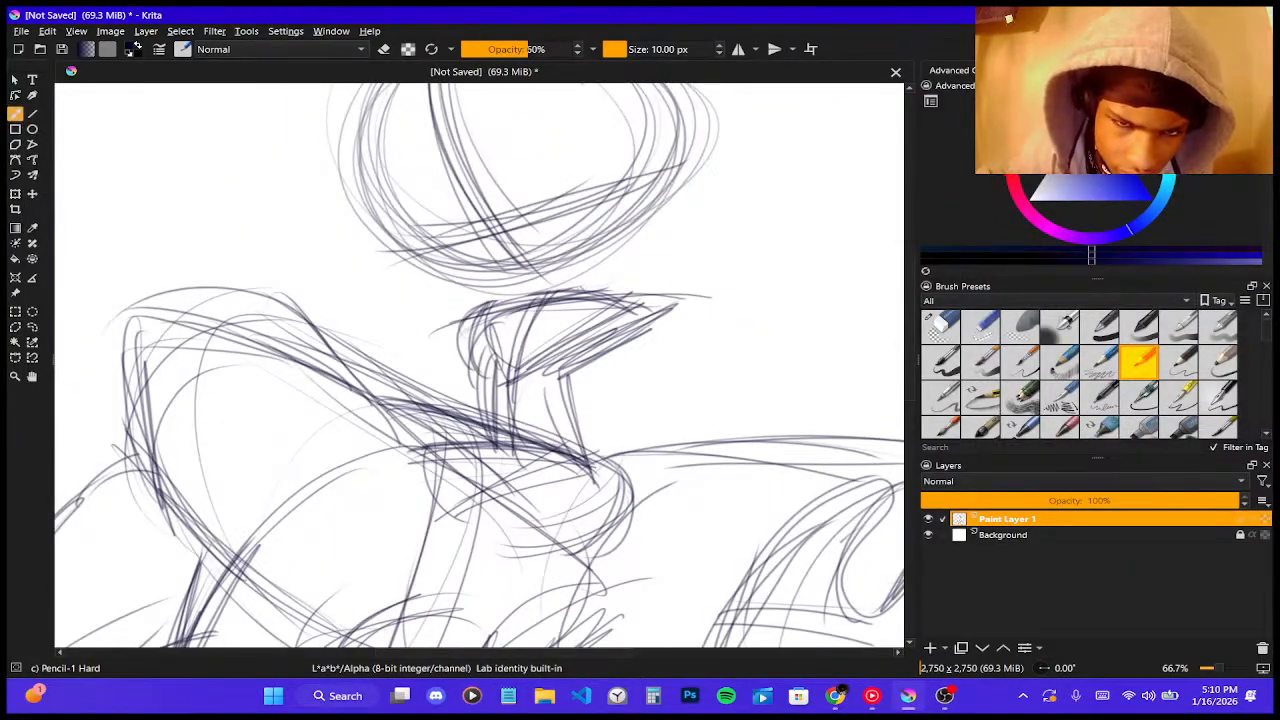
{"action": "left_click_drag", "start_coordinate": [532, 277], "coordinate": [520, 303]}
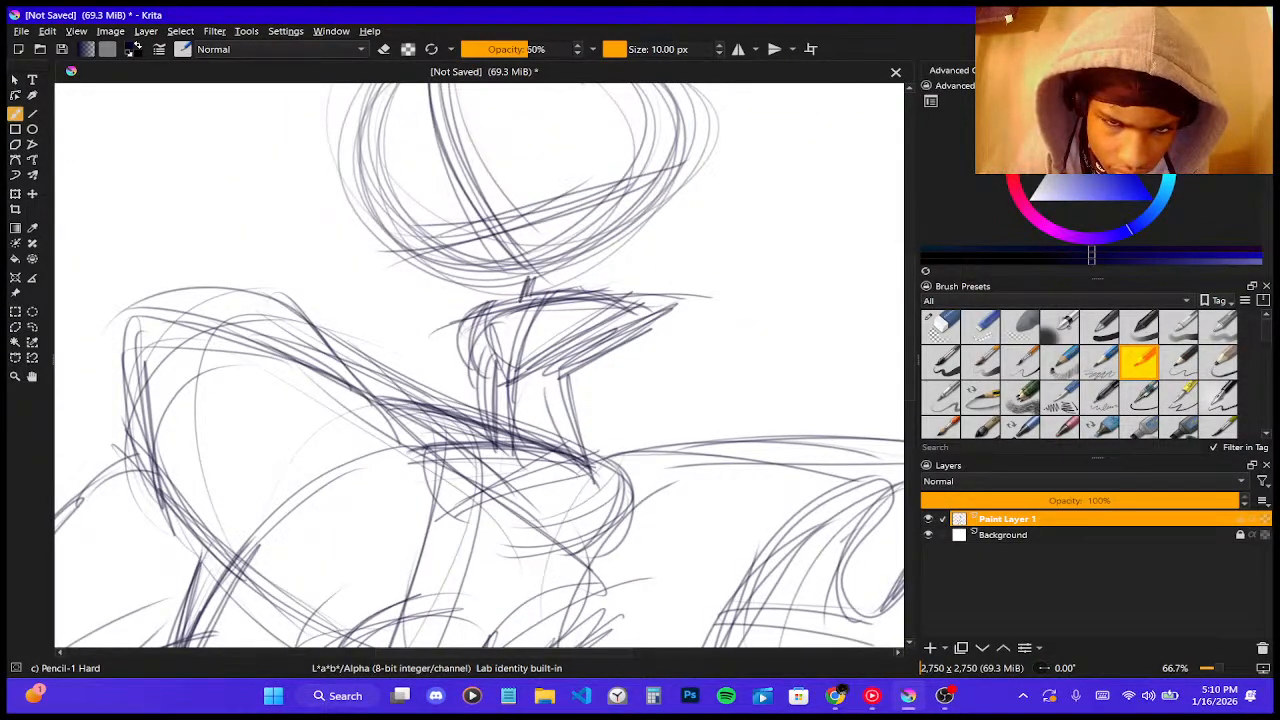
{"action": "mouse_move", "coordinate": [565, 262]}
{"action": "left_mouse_down"}
{"action": "mouse_move", "coordinate": [569, 294]}
{"action": "mouse_move", "coordinate": [456, 334]}
{"action": "left_mouse_up"}
{"action": "left_click_drag", "start_coordinate": [522, 289], "coordinate": [464, 316]}
{"action": "left_click_drag", "start_coordinate": [568, 279], "coordinate": [613, 285]}
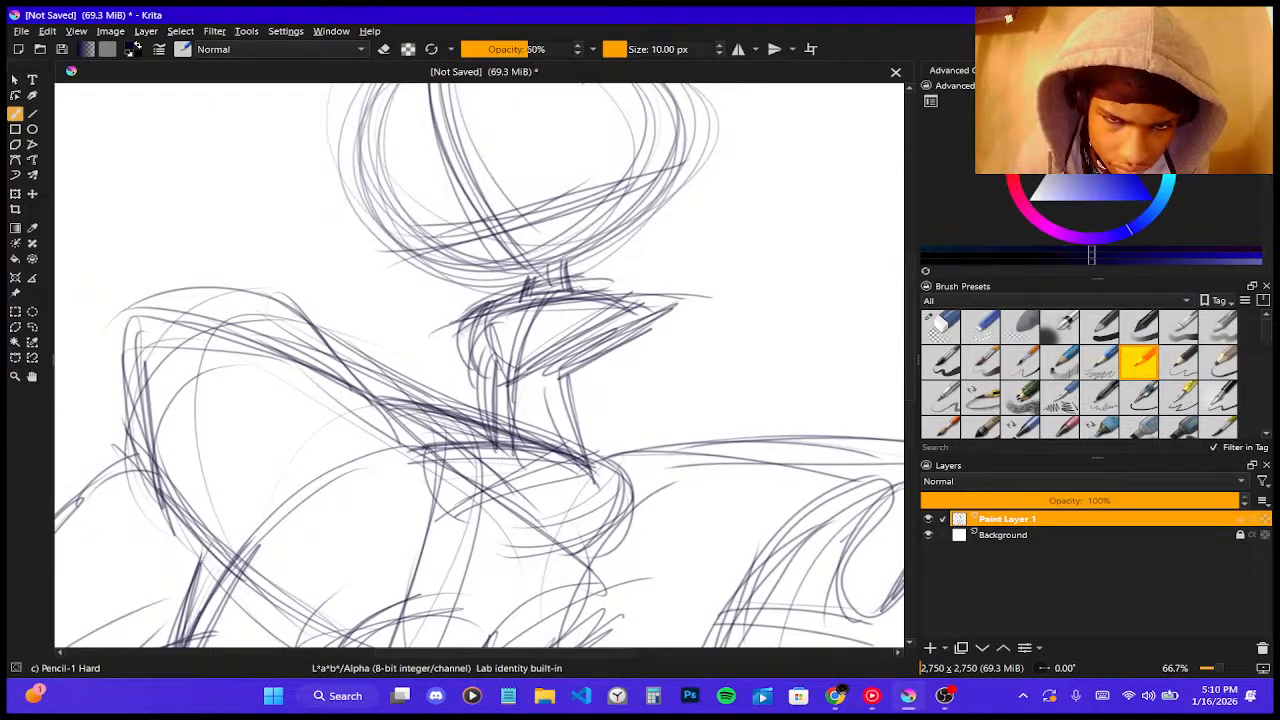
- Darken the pointed shape's upper edge and rounded left side, continuing down the neck to its base
{"action": "mouse_move", "coordinate": [520, 290]}
{"action": "left_mouse_down"}
{"action": "mouse_move", "coordinate": [455, 321]}
{"action": "mouse_move", "coordinate": [626, 284]}
{"action": "left_mouse_up"}
{"action": "mouse_move", "coordinate": [472, 308]}
{"action": "left_mouse_down"}
{"action": "mouse_move", "coordinate": [455, 390]}
{"action": "mouse_move", "coordinate": [455, 378]}
{"action": "left_mouse_up"}
{"action": "mouse_move", "coordinate": [476, 354]}
{"action": "left_mouse_down"}
{"action": "mouse_move", "coordinate": [460, 392]}
{"action": "mouse_move", "coordinate": [496, 445]}
{"action": "mouse_move", "coordinate": [514, 443]}
{"action": "left_mouse_up"}
{"action": "left_click_drag", "start_coordinate": [410, 446], "coordinate": [520, 442]}
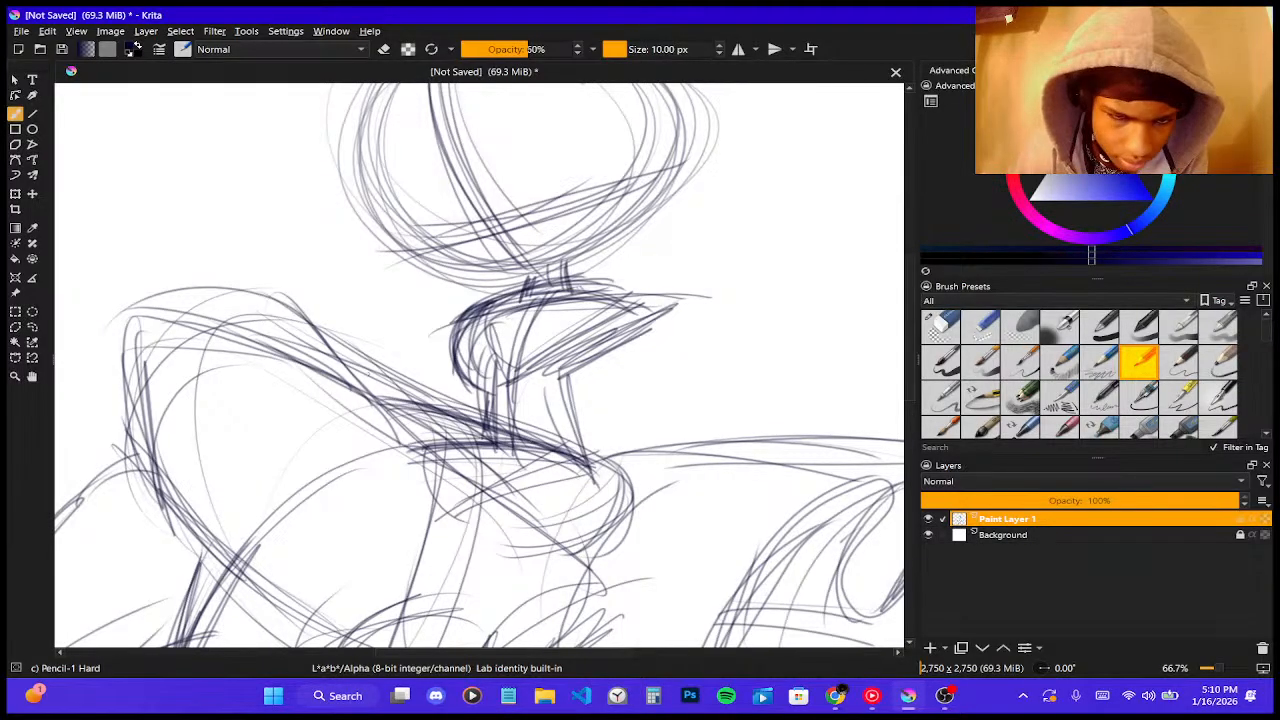
- Add strokes along the shoulder slope into the neck and thicken the pointed shape's rounded left edge
{"action": "left_click_drag", "start_coordinate": [330, 378], "coordinate": [390, 446]}
{"action": "mouse_move", "coordinate": [302, 350]}
{"action": "left_mouse_down"}
{"action": "mouse_move", "coordinate": [395, 441]}
{"action": "mouse_move", "coordinate": [447, 405]}
{"action": "left_mouse_up"}
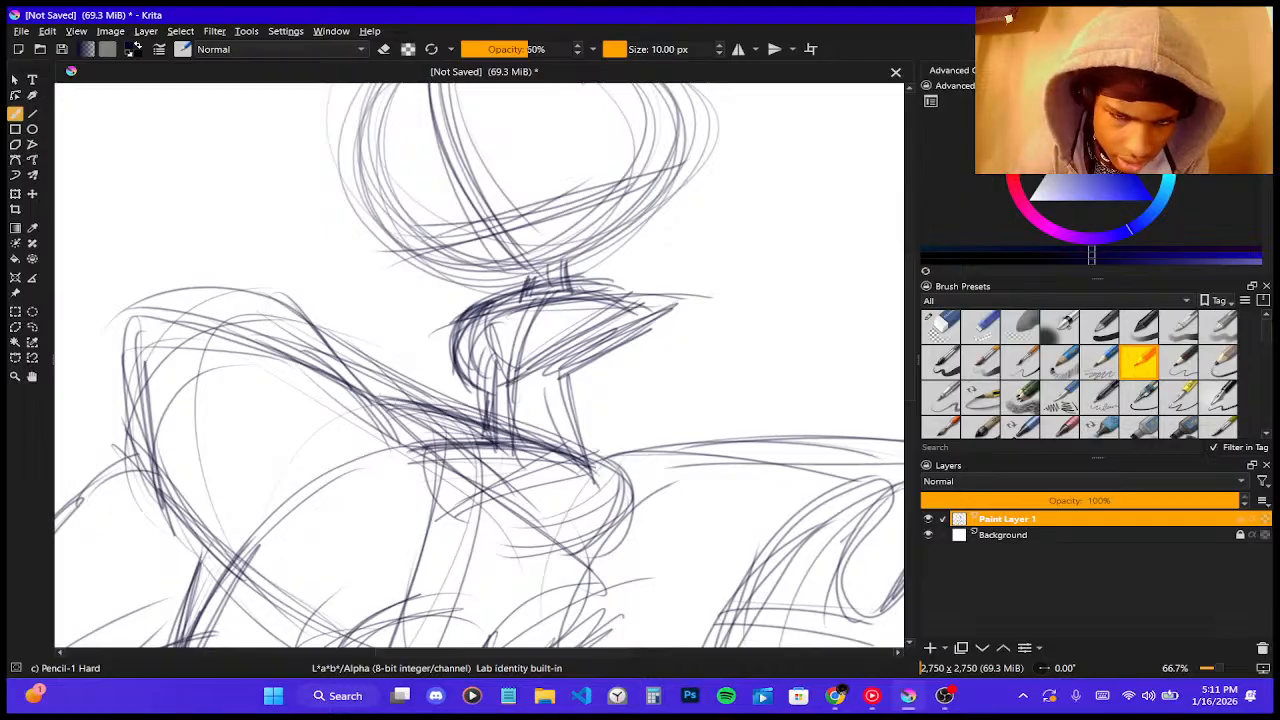
{"action": "mouse_move", "coordinate": [336, 366]}
{"action": "left_mouse_down"}
{"action": "mouse_move", "coordinate": [475, 411]}
{"action": "mouse_move", "coordinate": [483, 437]}
{"action": "left_mouse_up"}
{"action": "left_click_drag", "start_coordinate": [459, 368], "coordinate": [485, 403]}
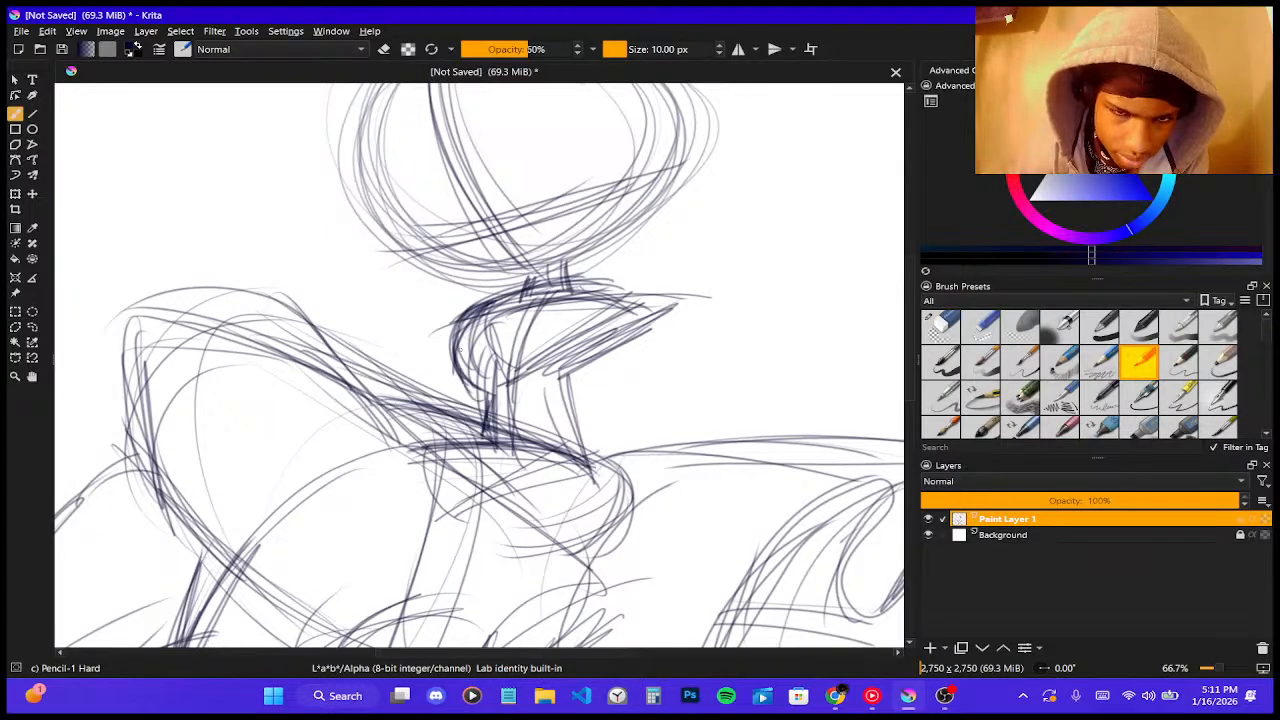
{"action": "mouse_move", "coordinate": [484, 310]}
{"action": "left_mouse_down"}
{"action": "mouse_move", "coordinate": [484, 403]}
{"action": "mouse_move", "coordinate": [462, 410]}
{"action": "left_mouse_up"}
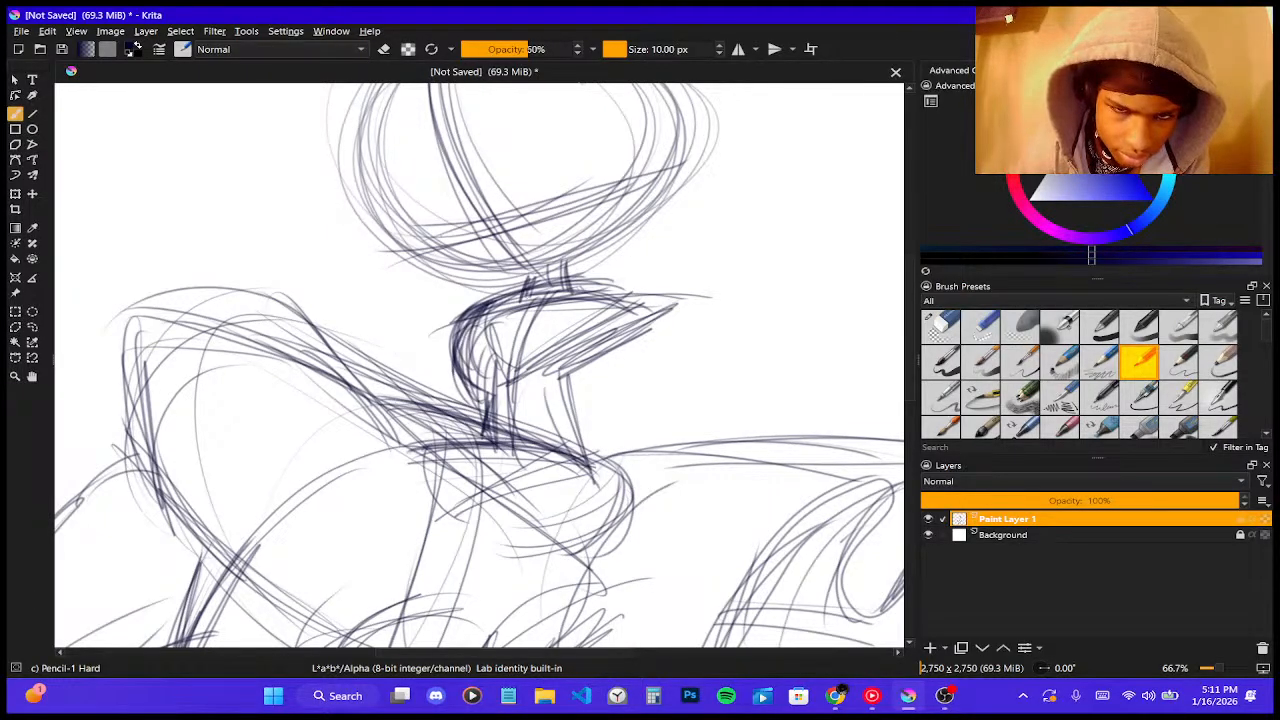
- Sketch a small overlapping circle at the pointed shape's tip and add a rounded bulge outside its opposite end
{"action": "left_click_drag", "start_coordinate": [470, 318], "coordinate": [594, 288]}
{"action": "mouse_move", "coordinate": [564, 334]}
{"action": "left_mouse_down"}
{"action": "mouse_move", "coordinate": [628, 292]}
{"action": "mouse_move", "coordinate": [598, 345]}
{"action": "left_mouse_up"}
{"action": "left_click_drag", "start_coordinate": [640, 298], "coordinate": [600, 360]}
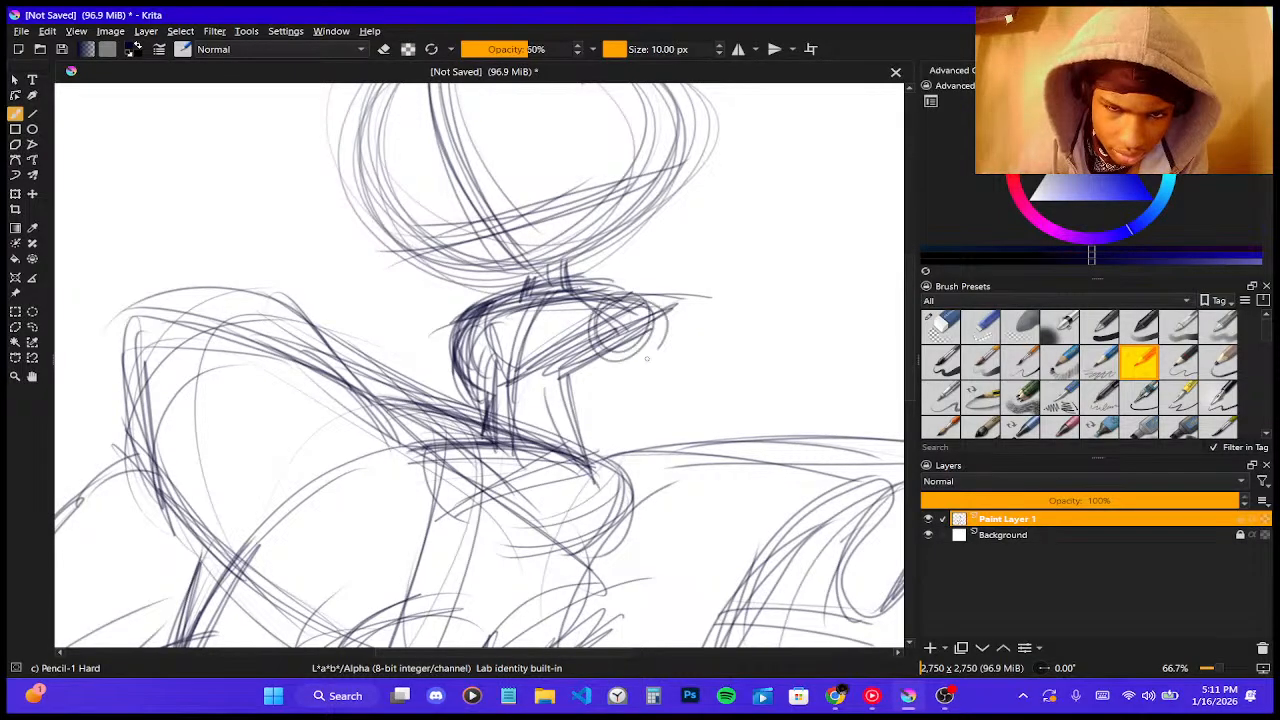
{"action": "left_click_drag", "start_coordinate": [662, 320], "coordinate": [655, 345]}
{"action": "mouse_move", "coordinate": [476, 314]}
{"action": "left_mouse_down"}
{"action": "mouse_move", "coordinate": [432, 378]}
{"action": "mouse_move", "coordinate": [432, 345]}
{"action": "left_mouse_up"}
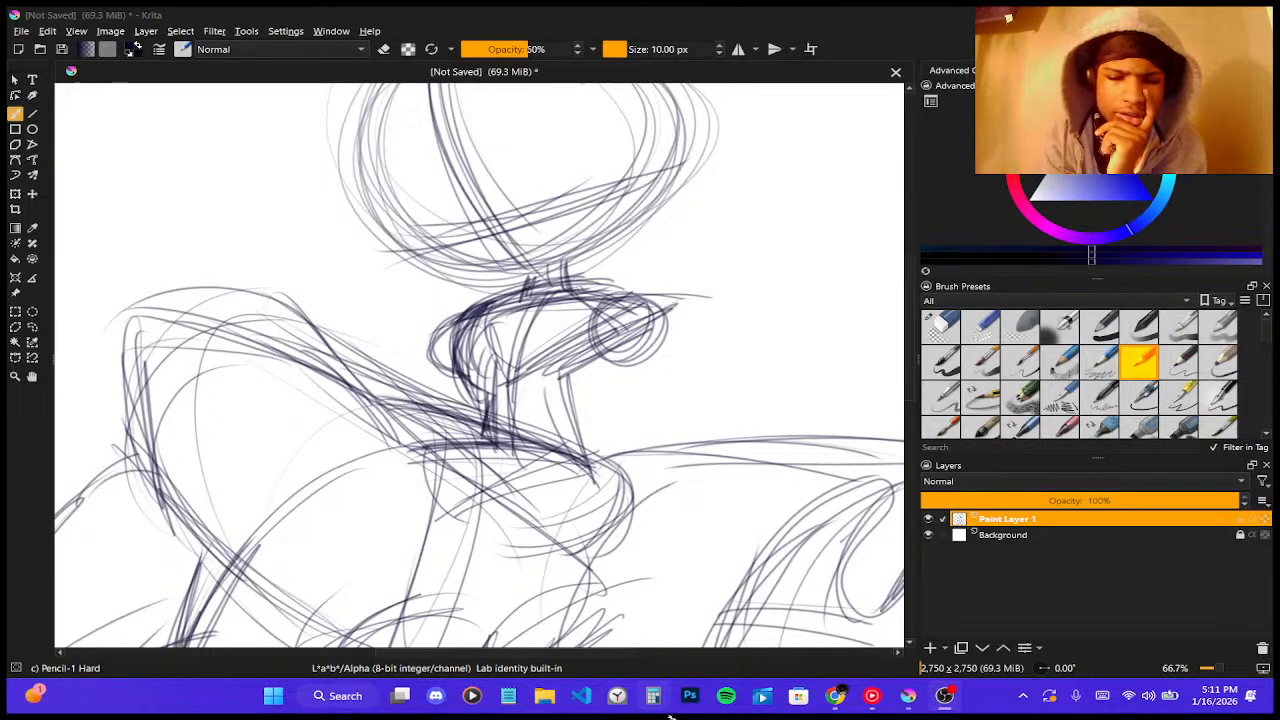
- Switch to Chrome, detach a new tab into its own window, look over the Pinterest feed and return to Krita
{"action": "left_click", "coordinate": [835, 697]}
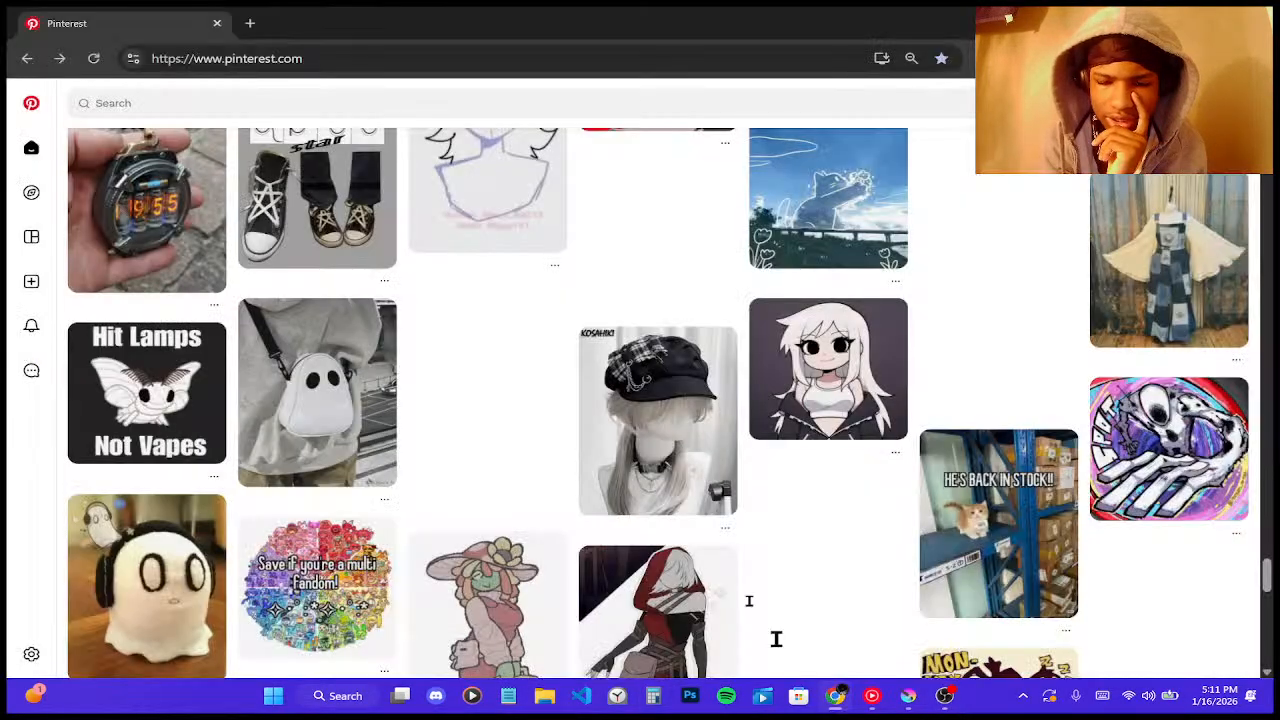
{"action": "left_click", "coordinate": [250, 23]}
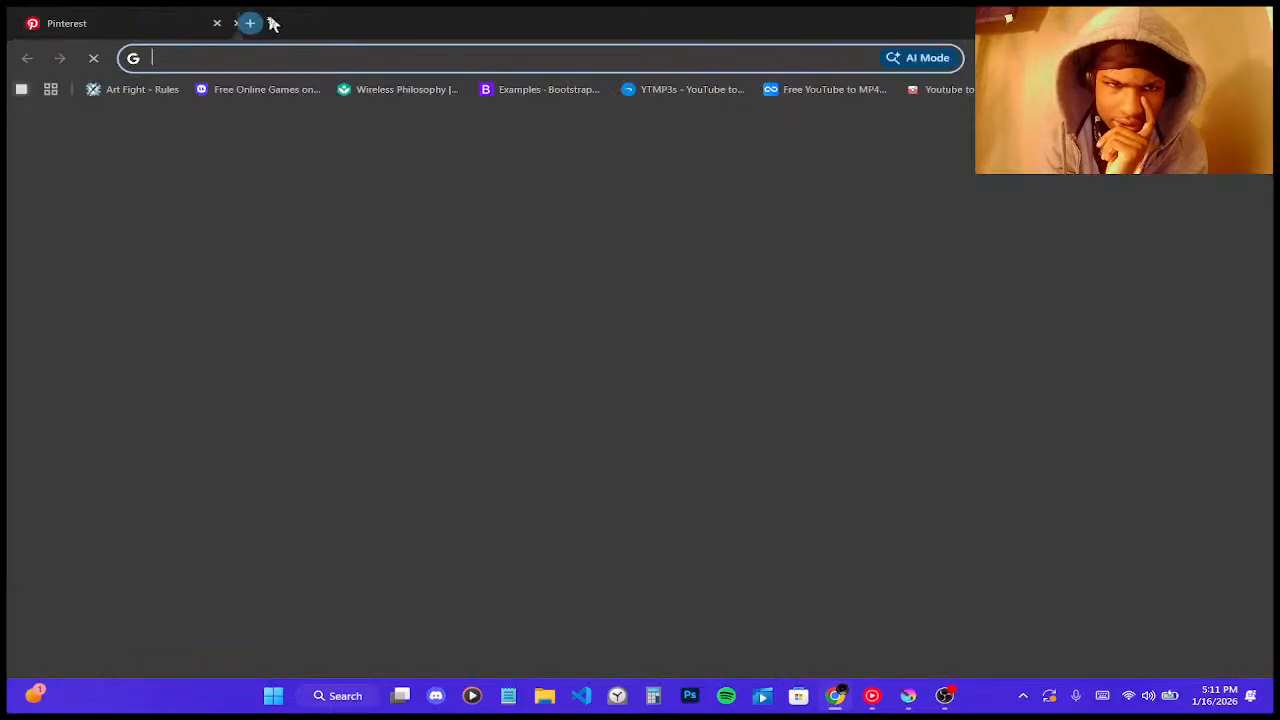
{"action": "left_click_drag", "start_coordinate": [300, 23], "coordinate": [1272, 240]}
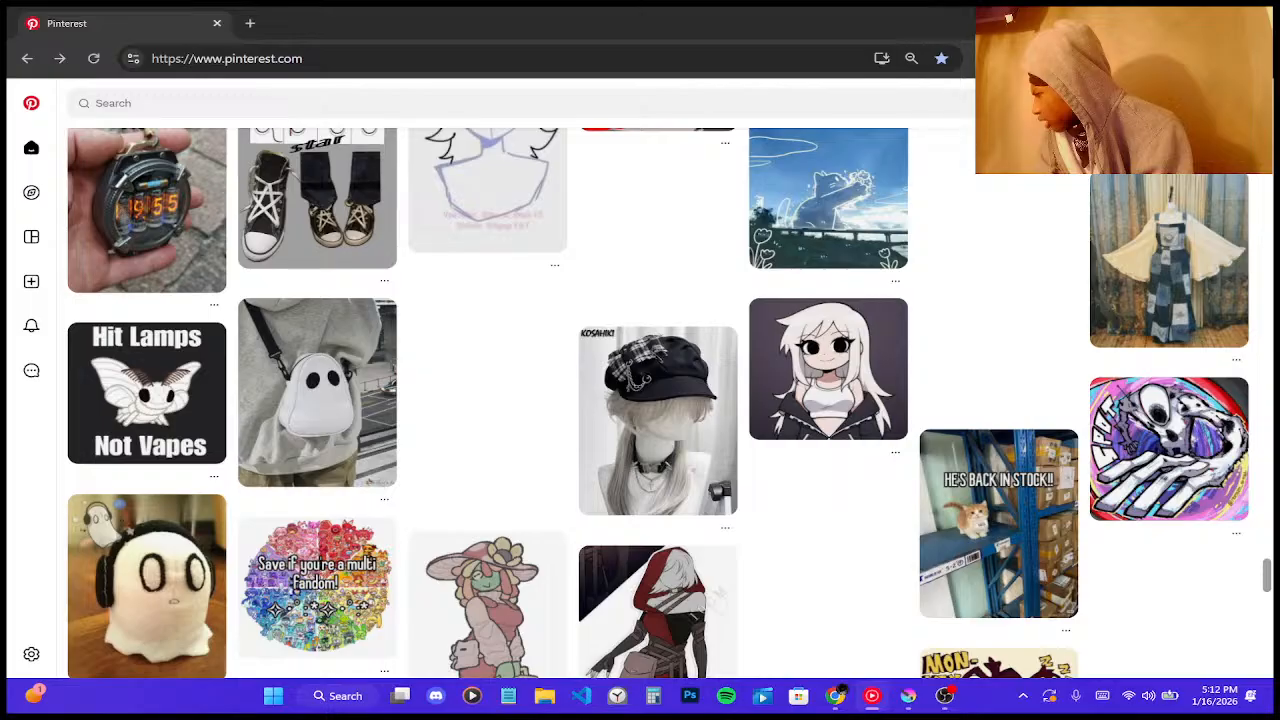
{"action": "mouse_move", "coordinate": [833, 697]}
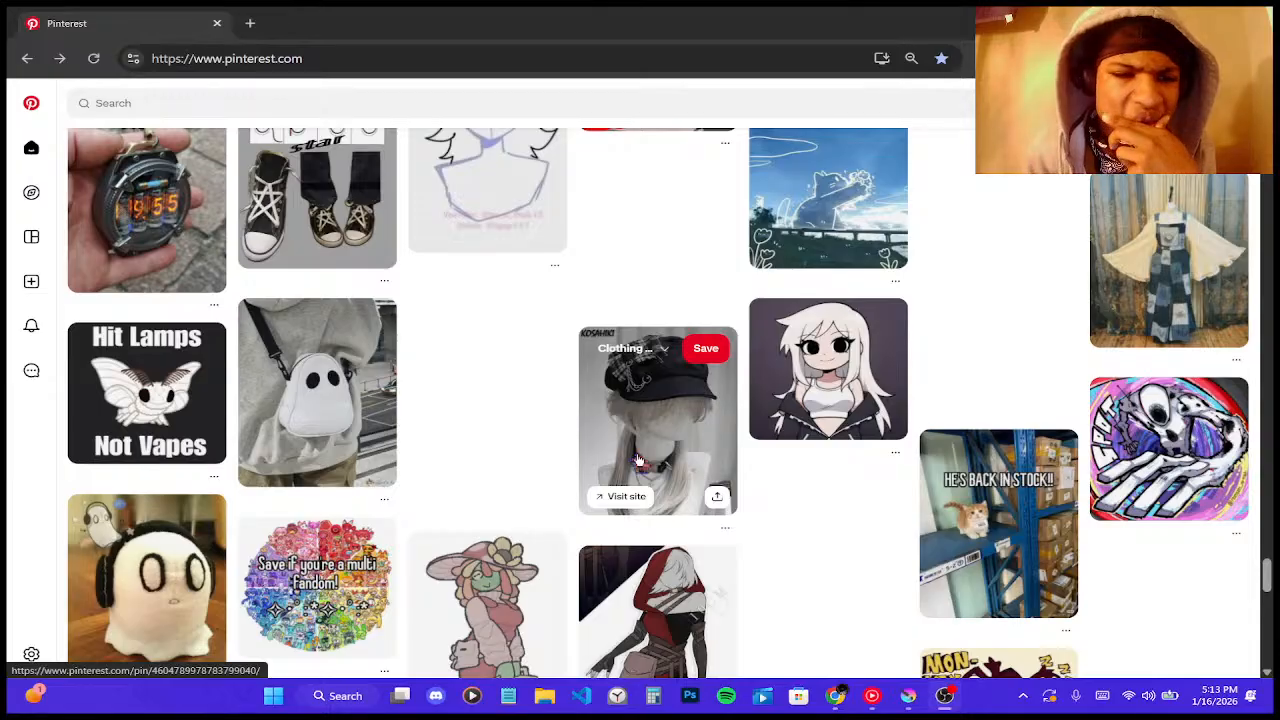
{"action": "scroll", "coordinate": [640, 462], "scroll_direction": "down", "scroll_amount": 1}
{"action": "scroll", "coordinate": [640, 462], "scroll_direction": "up", "scroll_amount": 4}
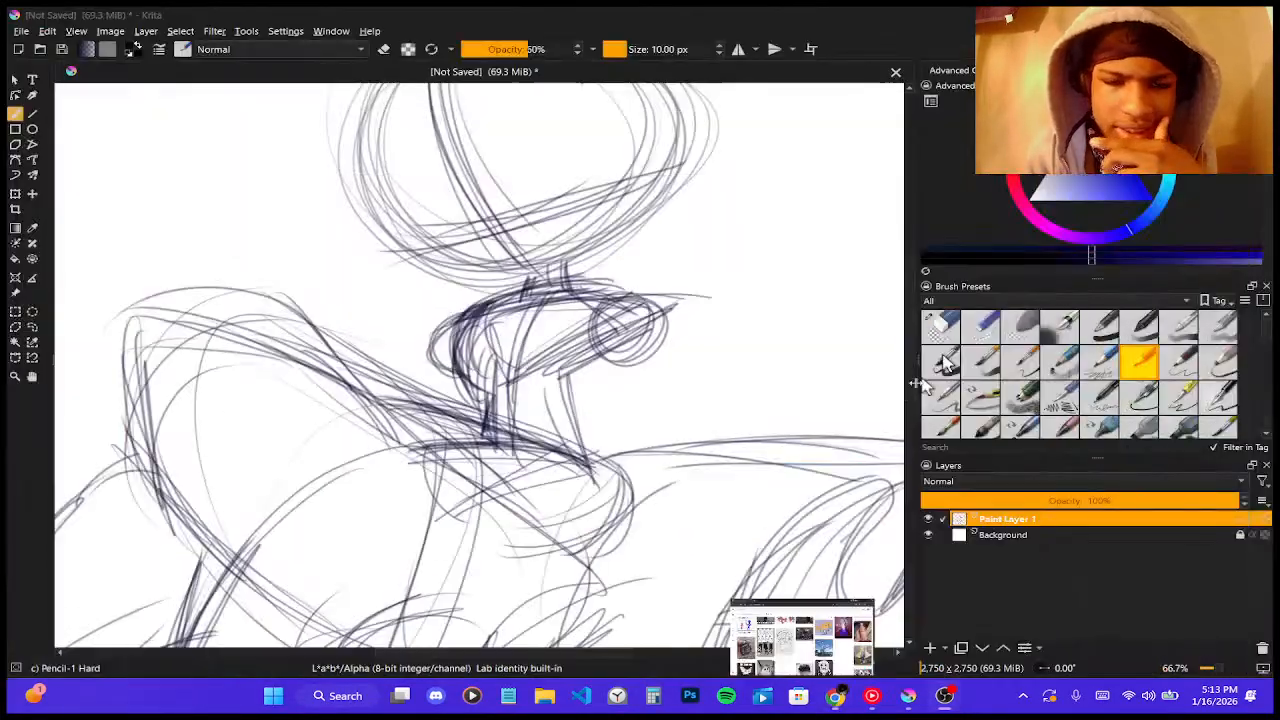
{"action": "left_click", "coordinate": [835, 695]}
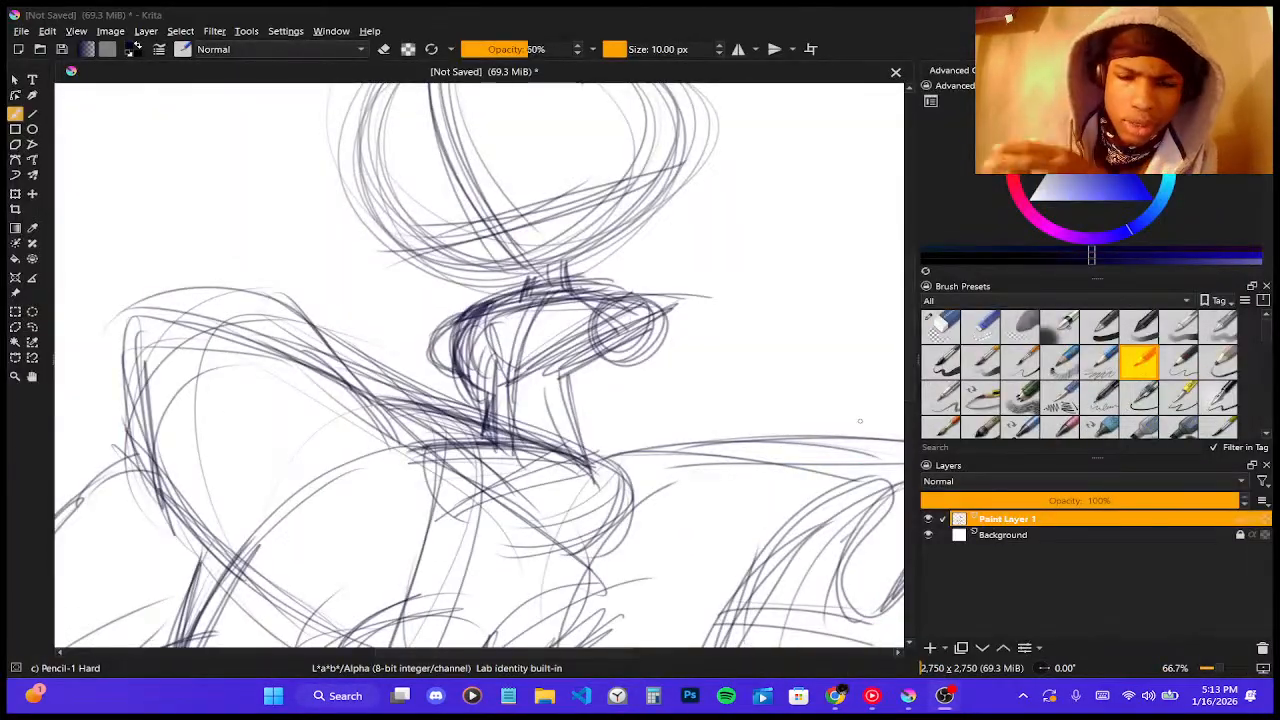
- Select the round head with an elliptical selection about 1,044 px wide and 715 px high
{"action": "key", "text": "minus"}
{"action": "key", "text": "minus"}
{"action": "key", "text": "minus"}
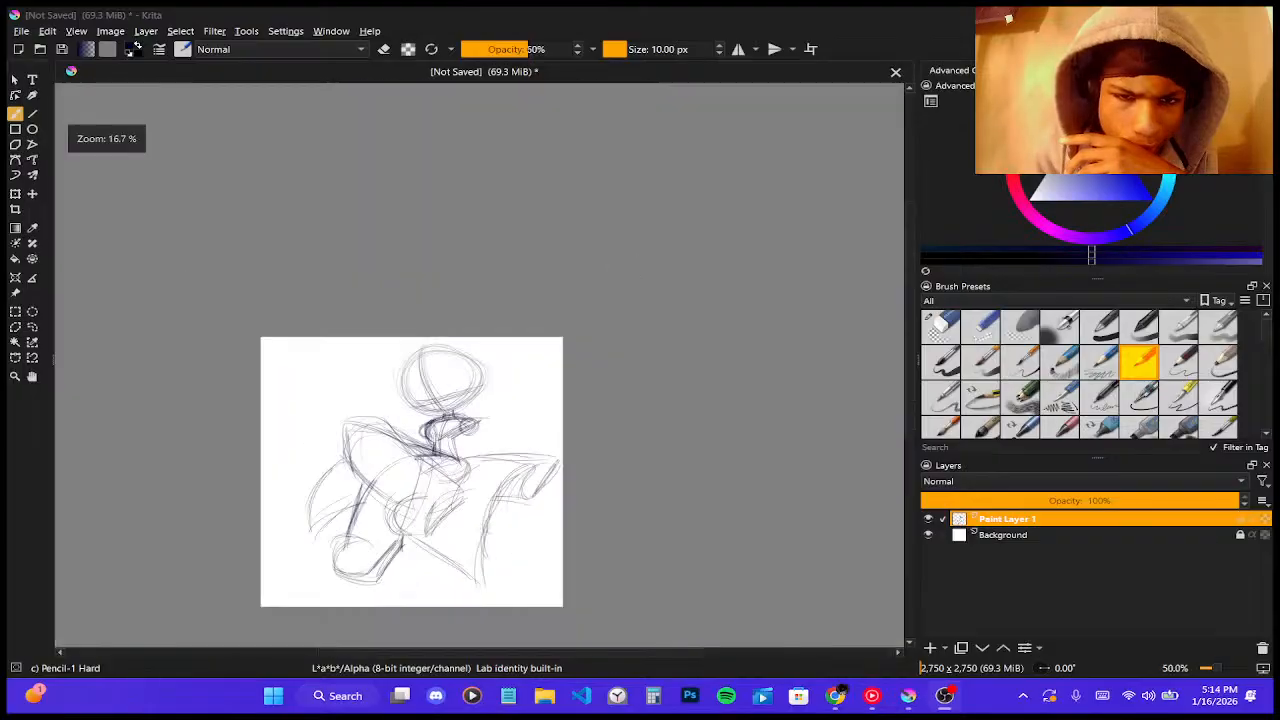
{"action": "key", "text": "plus"}
{"action": "key", "text": "plus"}
{"action": "key", "text": "plus"}
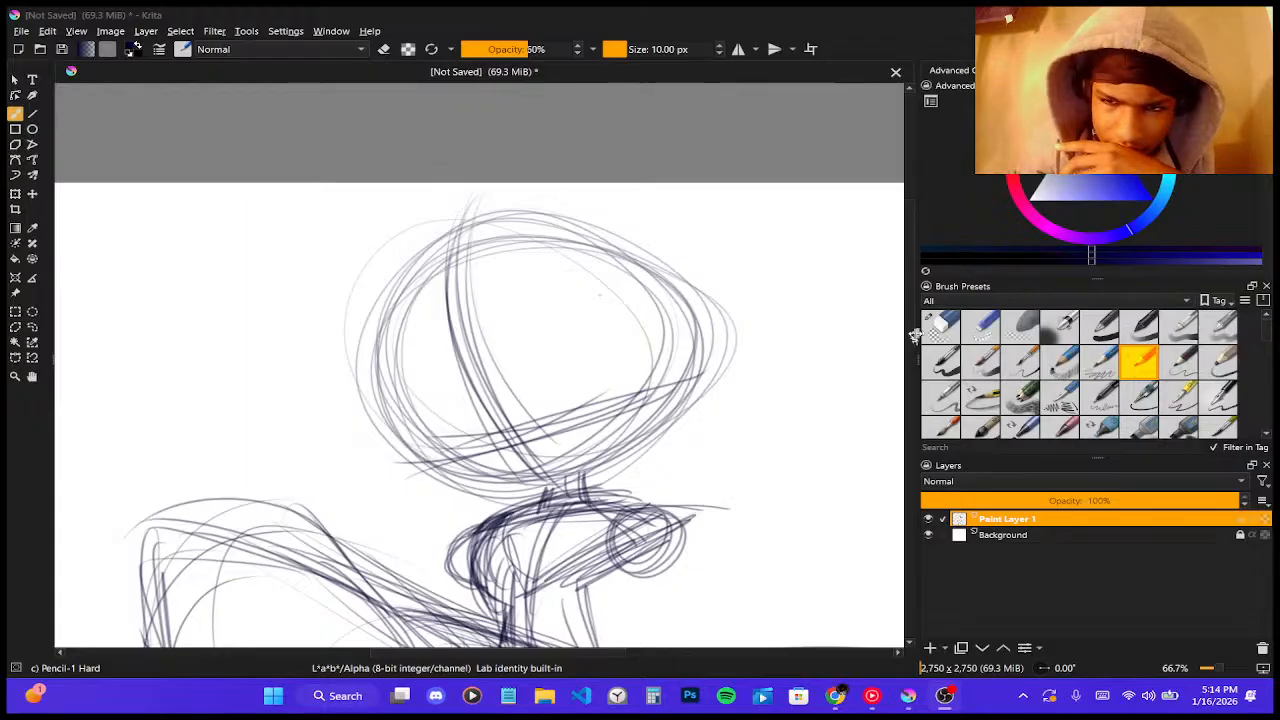
{"action": "left_click", "coordinate": [32, 311]}
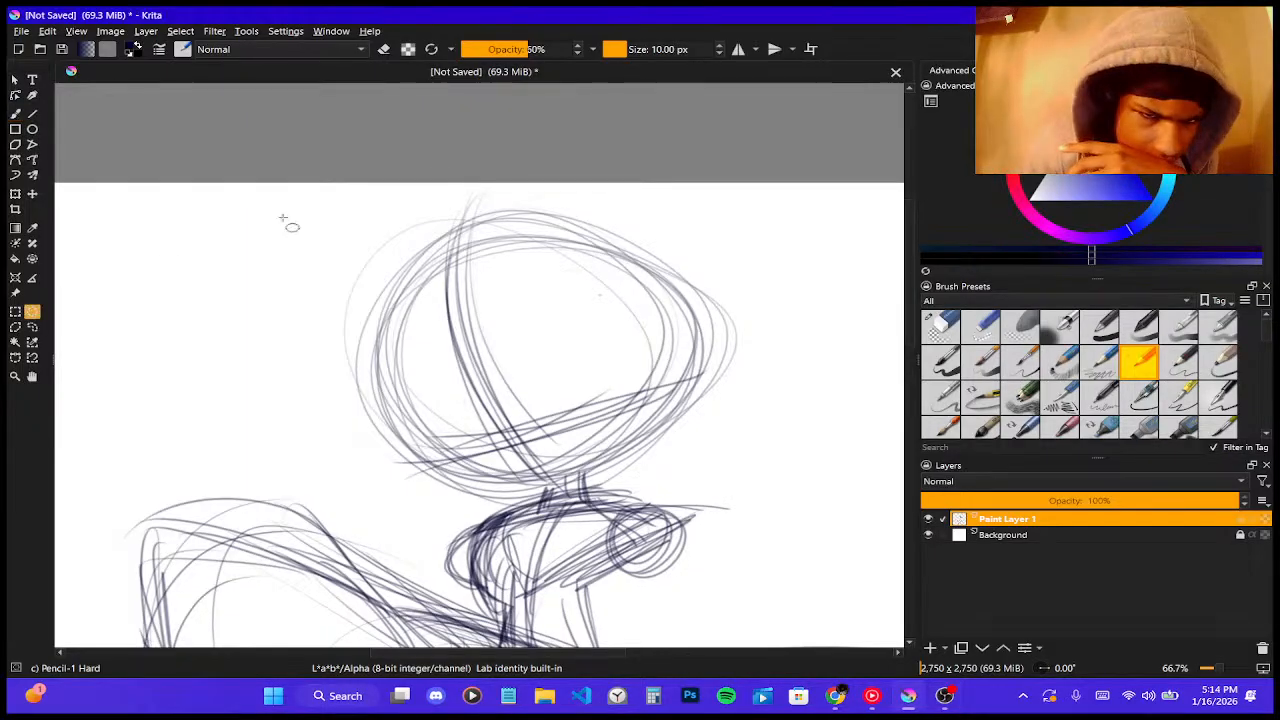
{"action": "left_click_drag", "start_coordinate": [288, 206], "coordinate": [752, 491]}
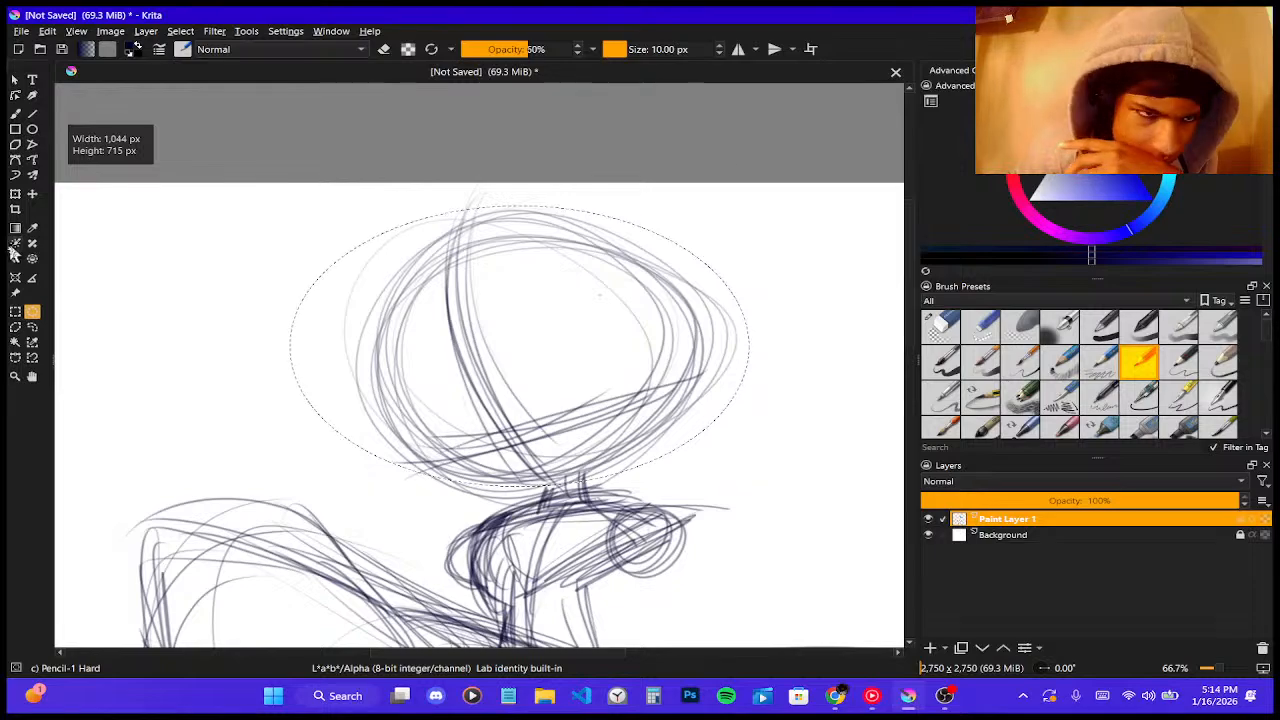
- Scale the selected head down slightly with the Transform tool and shift it a little left and down
{"action": "left_click", "coordinate": [15, 193]}
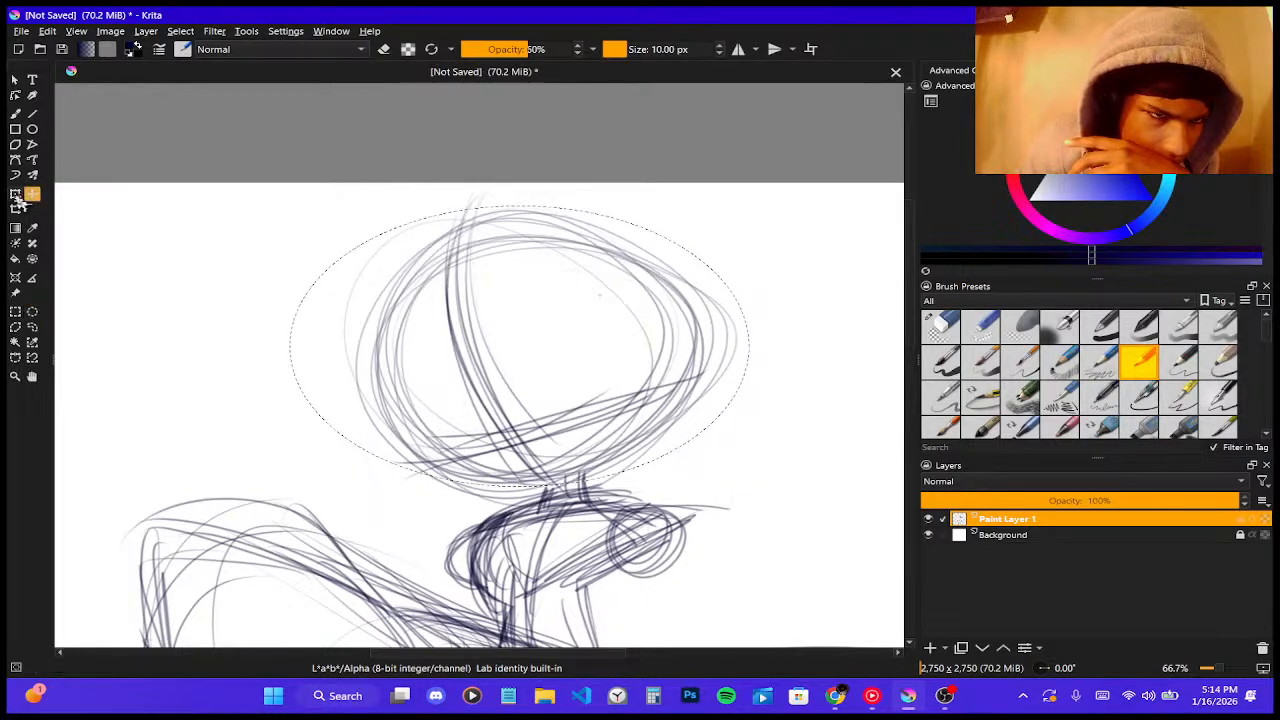
{"action": "left_click_drag", "start_coordinate": [289, 205], "coordinate": [330, 227]}
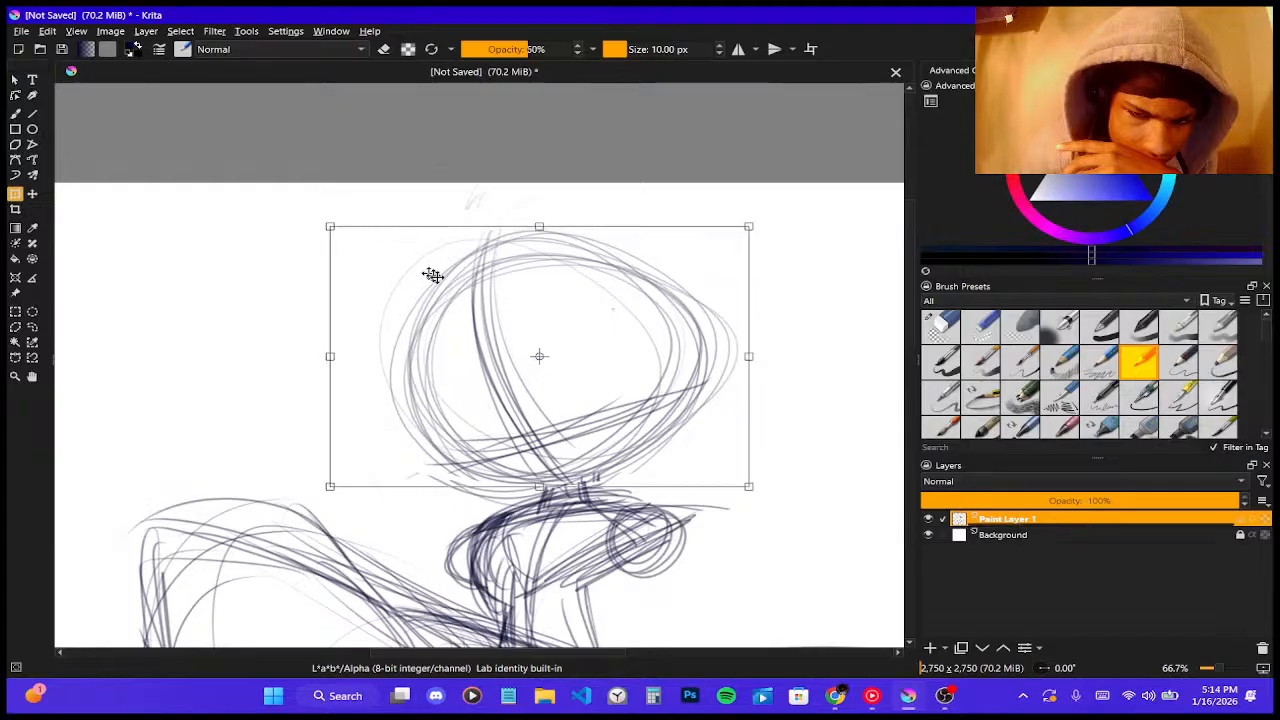
{"action": "left_click_drag", "start_coordinate": [468, 297], "coordinate": [449, 297]}
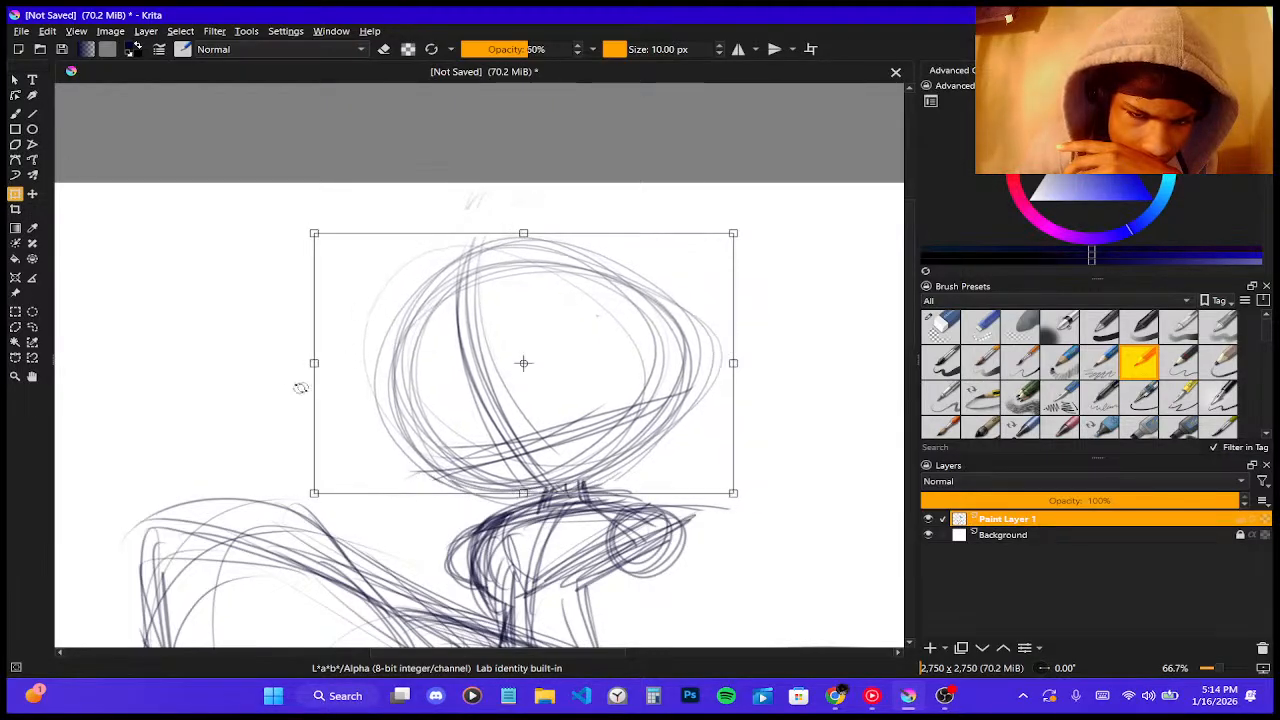
- Rotate the selected head slightly clockwise and move it a little left above the neck
{"action": "left_click_drag", "start_coordinate": [282, 377], "coordinate": [286, 349]}
{"action": "left_click_drag", "start_coordinate": [383, 329], "coordinate": [389, 326]}
{"action": "scroll", "coordinate": [360, 297], "scroll_direction": "down", "scroll_amount": 6}
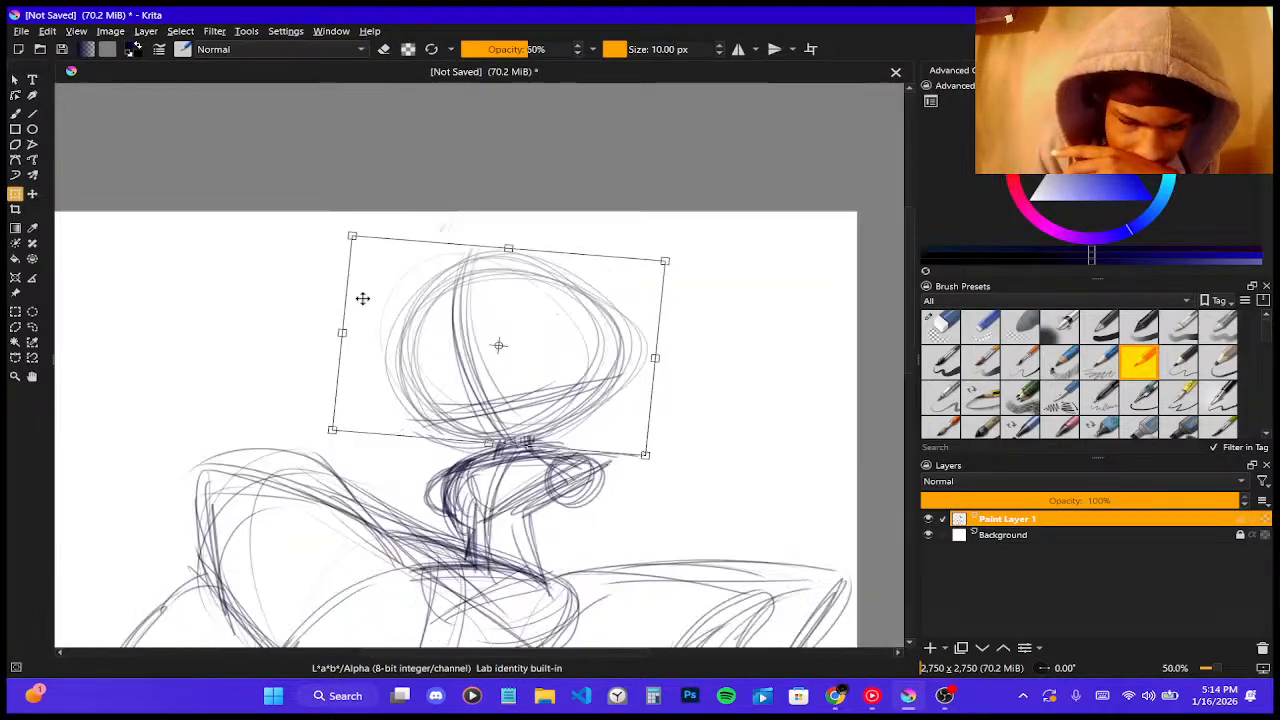
{"action": "scroll", "coordinate": [361, 358], "scroll_direction": "up", "scroll_amount": 3}
{"action": "scroll", "coordinate": [469, 325], "scroll_direction": "up", "scroll_amount": 1}
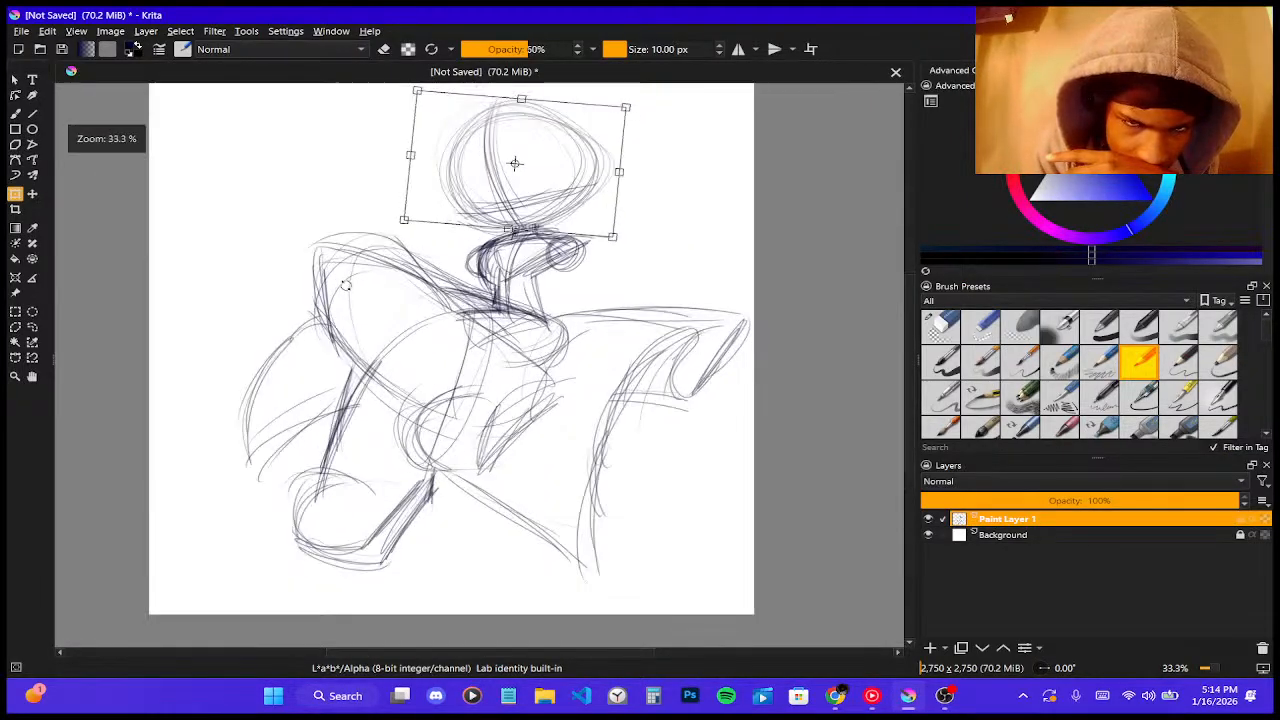
{"action": "left_click_drag", "start_coordinate": [514, 163], "coordinate": [472, 162]}
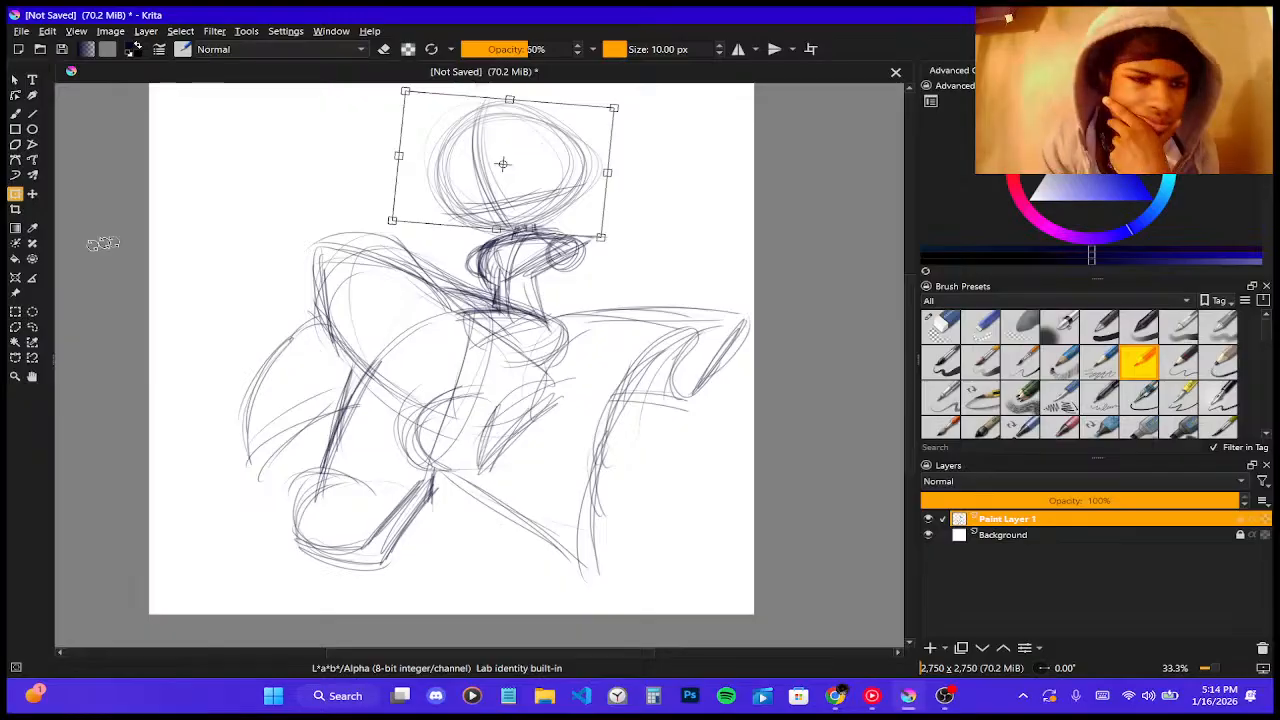
{"action": "left_click", "coordinate": [15, 113]}
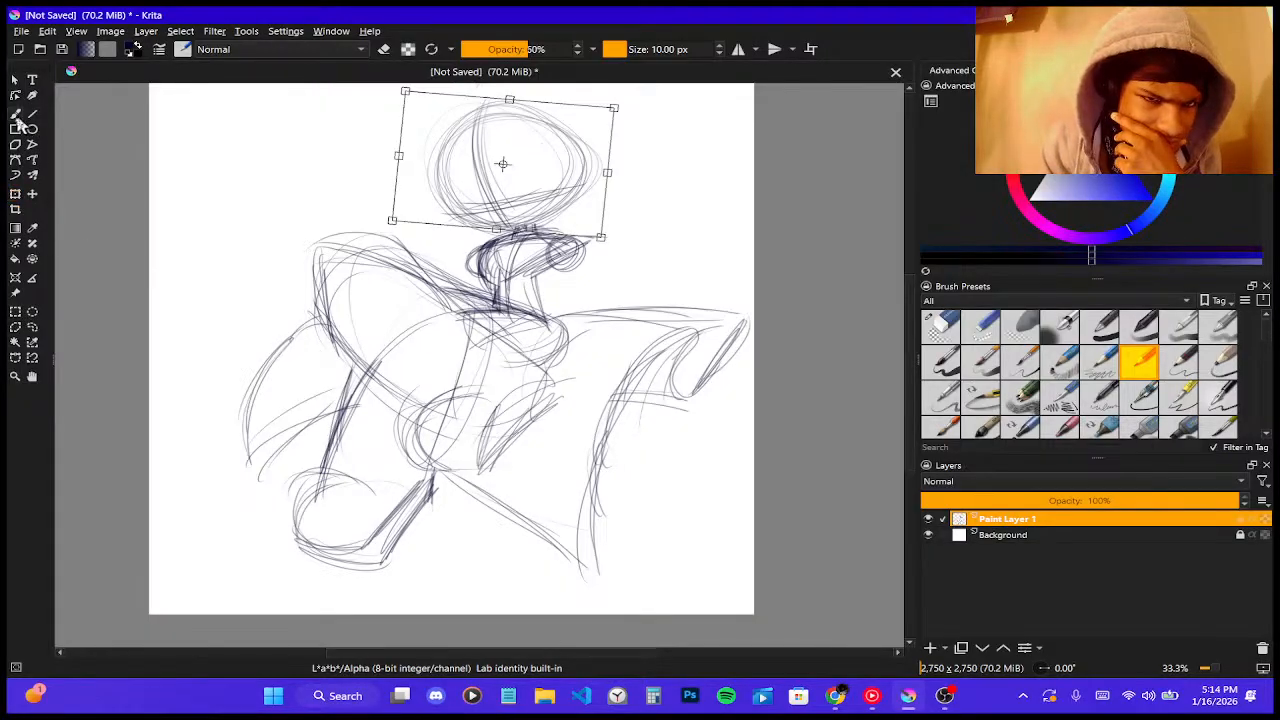
- Deselect the elliptical area around the head
{"action": "scroll", "coordinate": [480, 545], "scroll_direction": "down", "scroll_amount": 2}
{"action": "scroll", "coordinate": [475, 490], "scroll_direction": "up", "scroll_amount": 3}
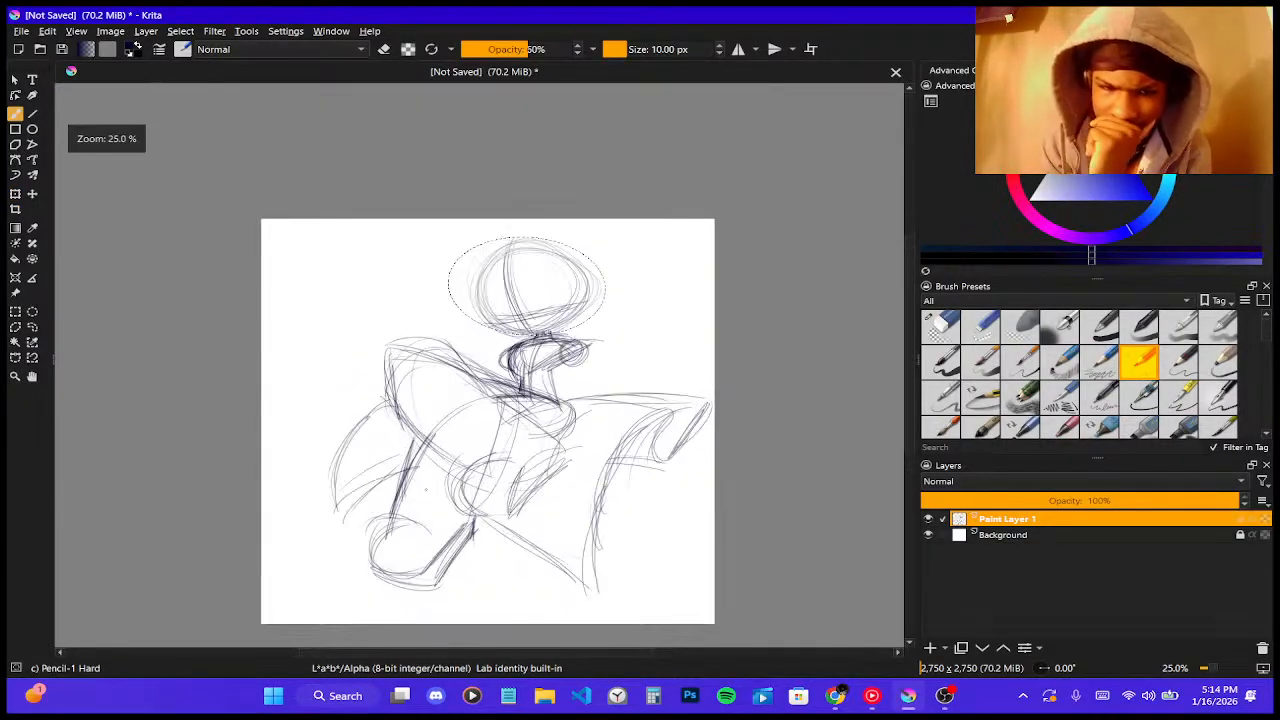
{"action": "scroll", "coordinate": [493, 472], "scroll_direction": "down", "scroll_amount": 2}
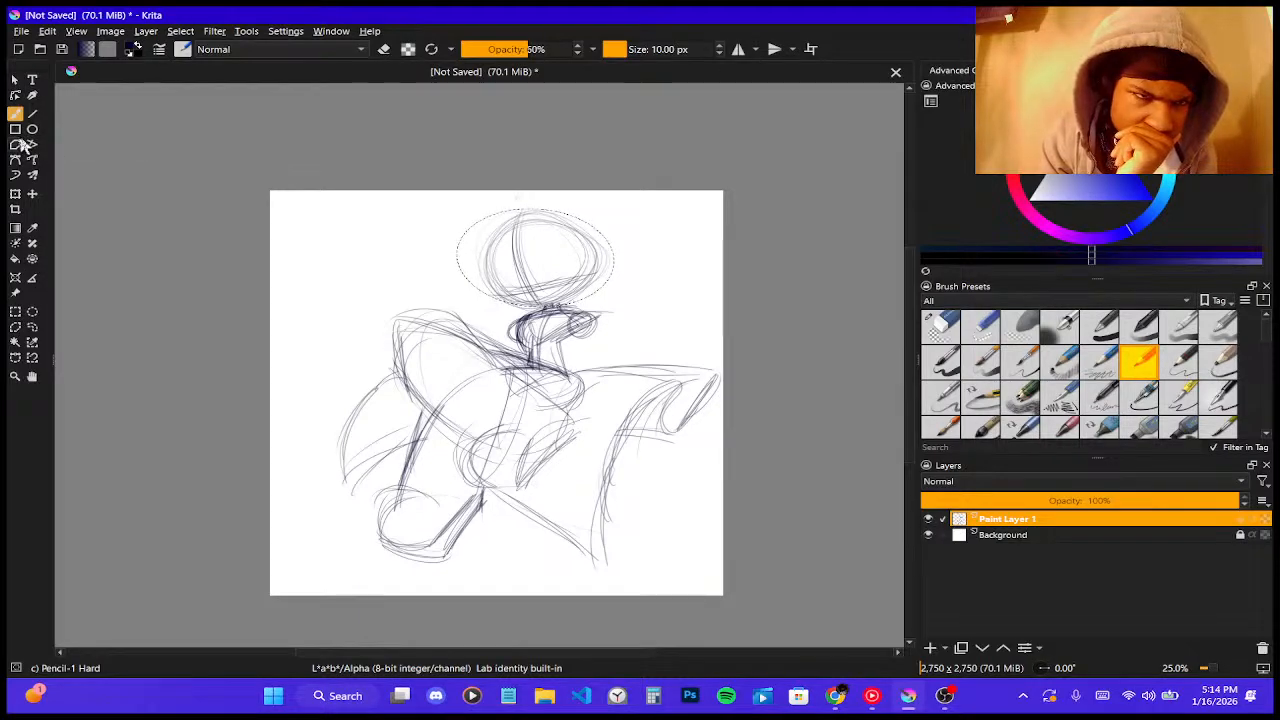
{"action": "left_click", "coordinate": [15, 311]}
{"action": "right_click", "coordinate": [476, 334]}
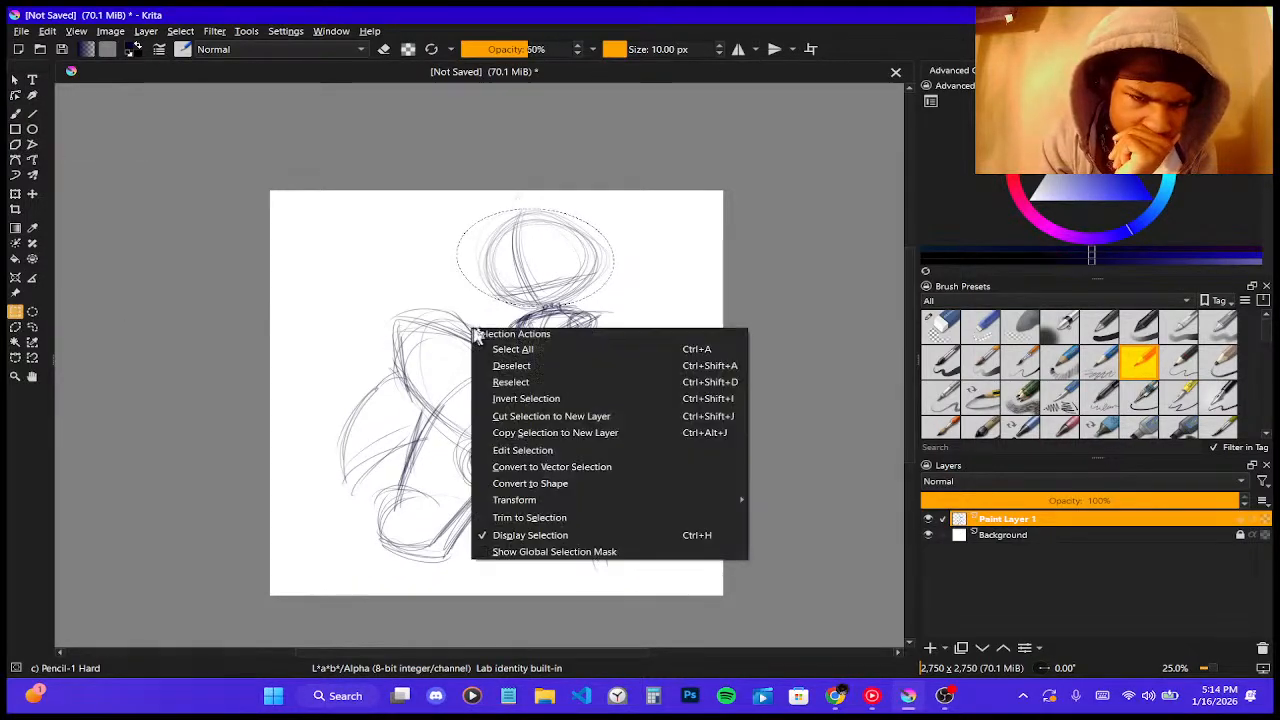
{"action": "left_click", "coordinate": [522, 364]}
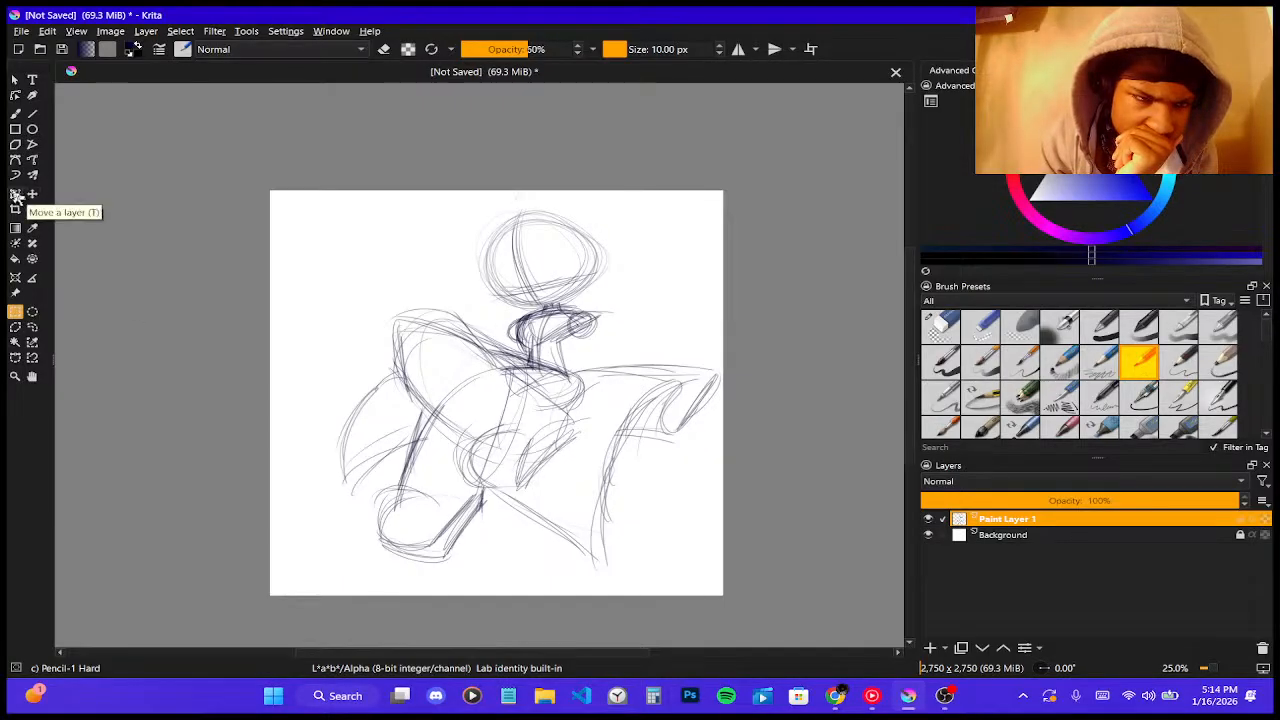
- Darken the head's slanted guide lines and curved centre line with the pencil brush
{"action": "left_click", "coordinate": [15, 113]}
{"action": "scroll", "coordinate": [461, 292], "scroll_direction": "up", "scroll_amount": 2}
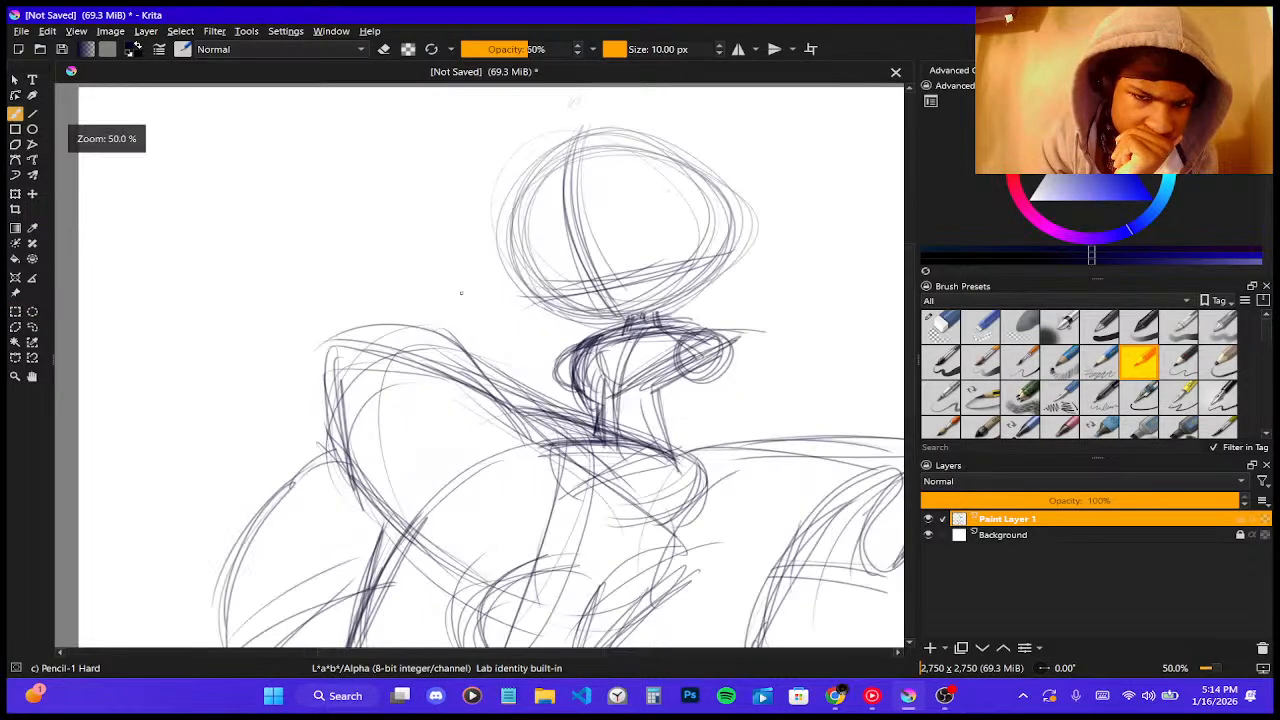
{"action": "scroll", "coordinate": [461, 292], "scroll_direction": "up", "scroll_amount": 3}
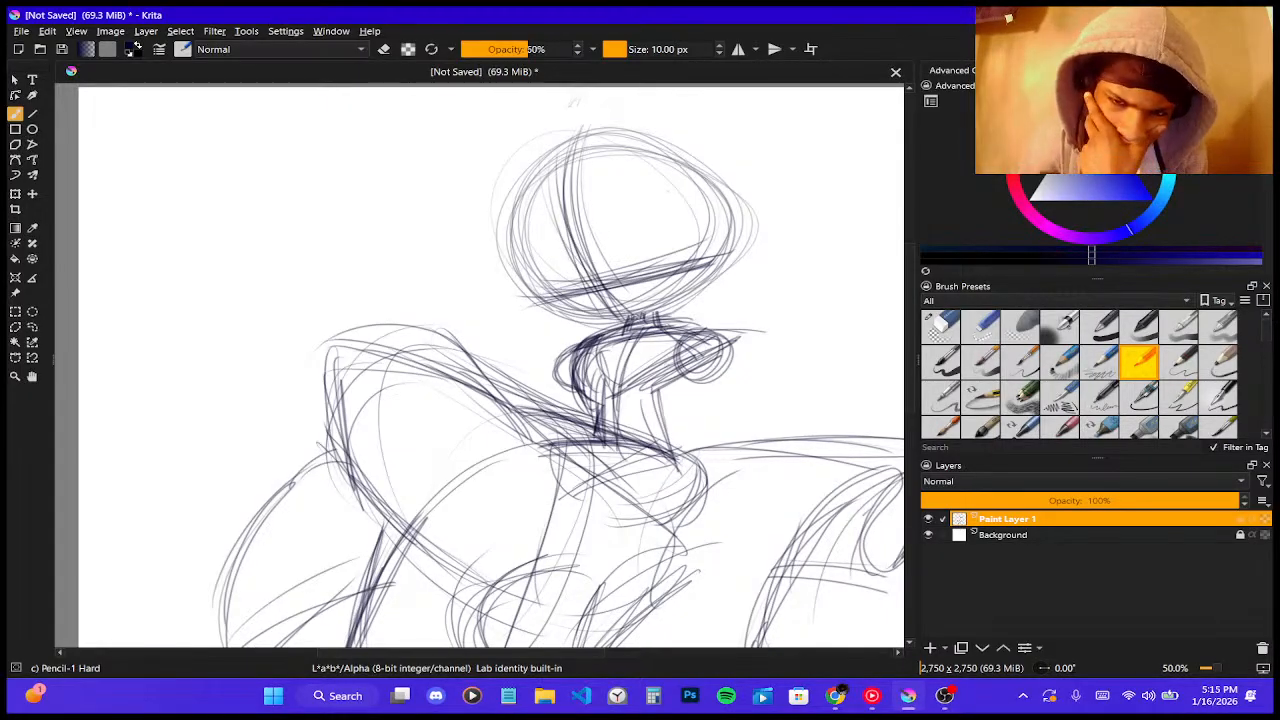
- Shift the whole sketch down and left on the canvas, reducing its height and width slightly with the Transform tool
{"action": "scroll", "coordinate": [509, 323], "scroll_direction": "down", "scroll_amount": 2}
{"action": "scroll", "coordinate": [472, 210], "scroll_direction": "up", "scroll_amount": 2}
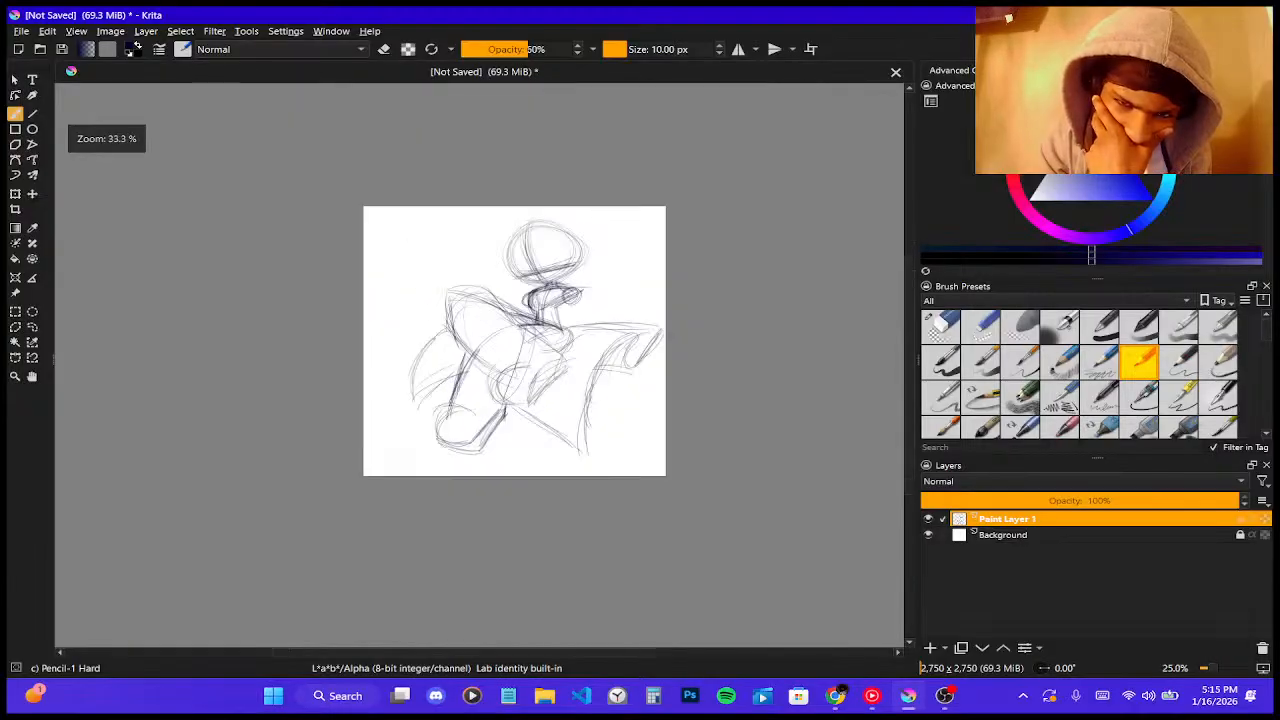
{"action": "scroll", "coordinate": [472, 210], "scroll_direction": "down", "scroll_amount": 1}
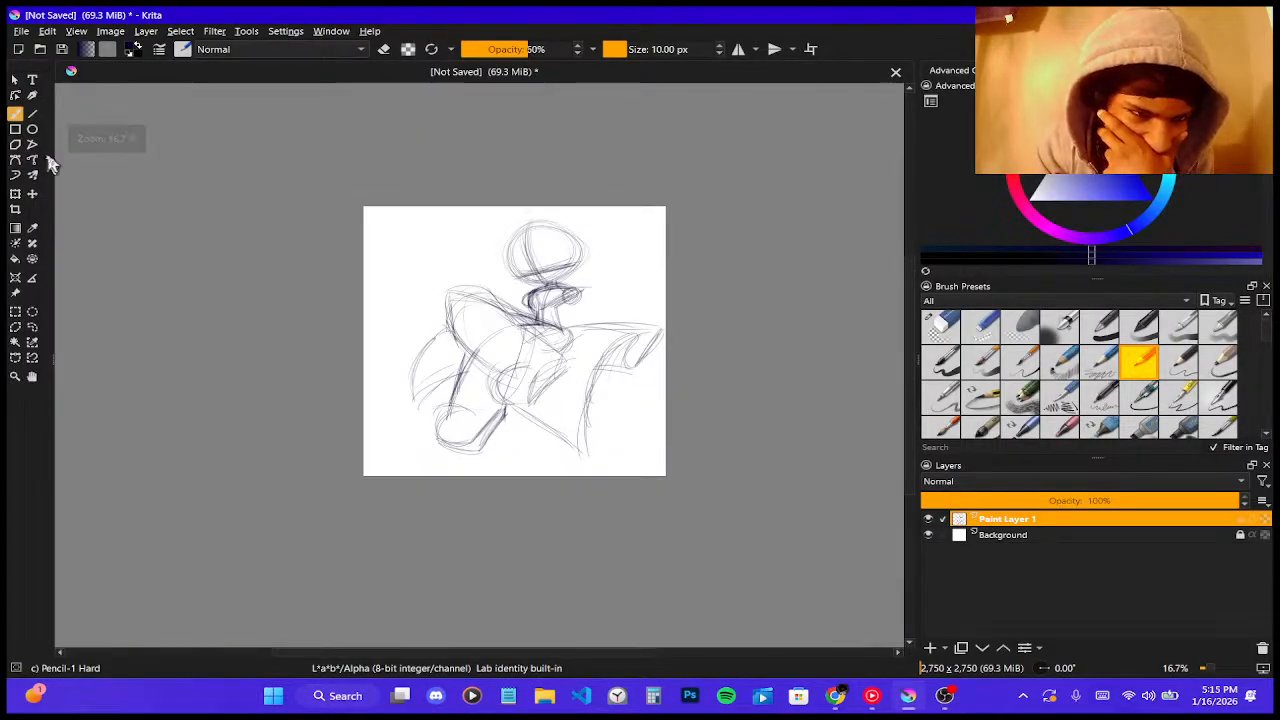
{"action": "left_click", "coordinate": [15, 195]}
{"action": "left_click_drag", "start_coordinate": [560, 323], "coordinate": [547, 355]}
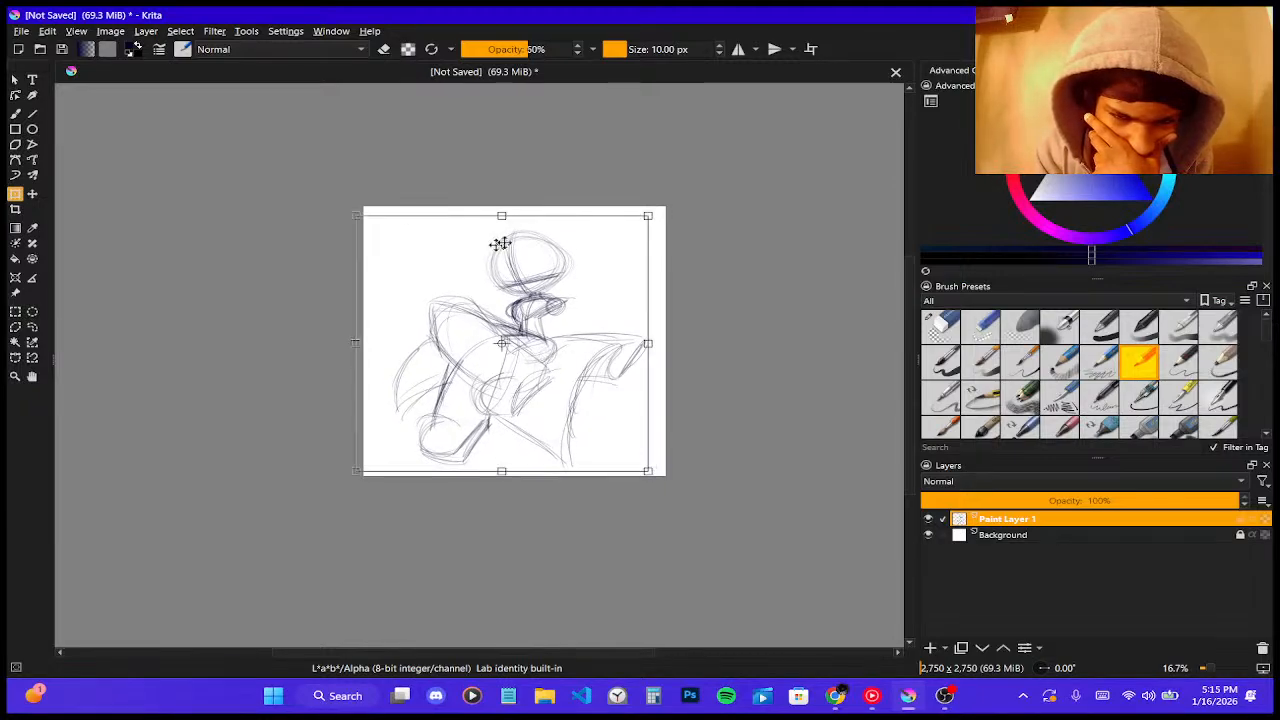
{"action": "left_click_drag", "start_coordinate": [503, 215], "coordinate": [500, 218]}
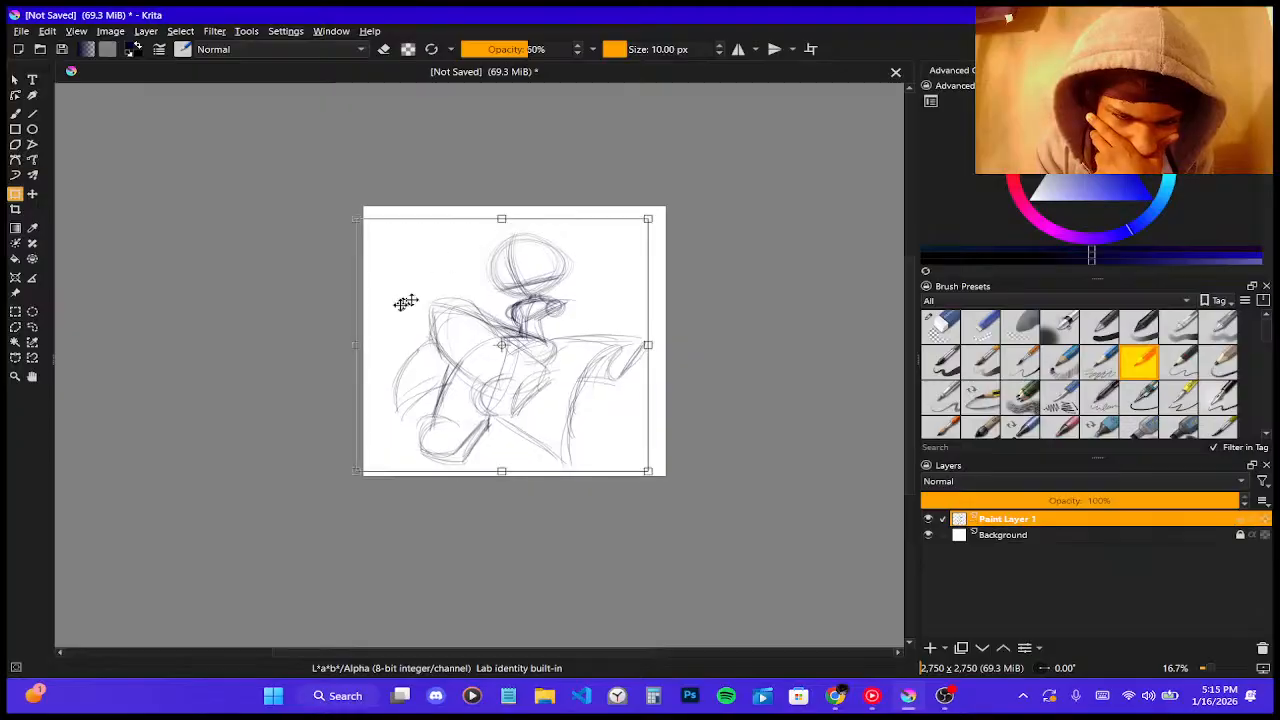
{"action": "left_click_drag", "start_coordinate": [359, 344], "coordinate": [366, 345]}
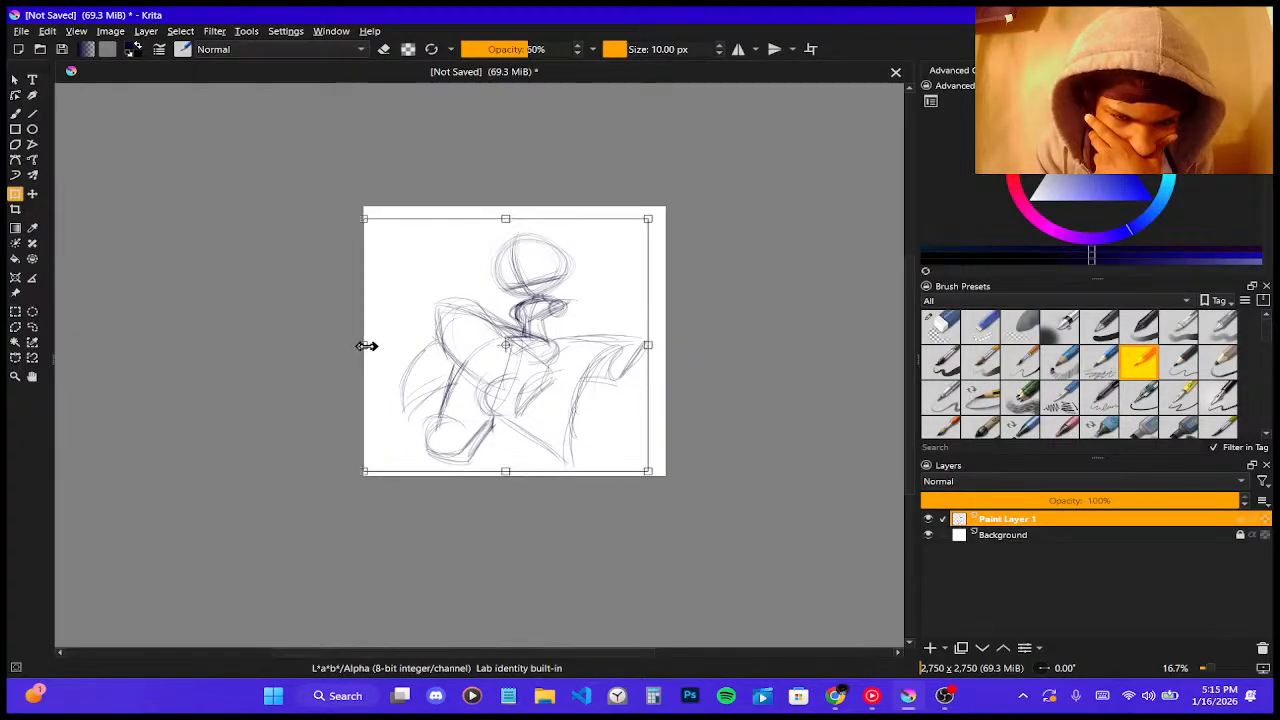
{"action": "left_click_drag", "start_coordinate": [512, 320], "coordinate": [511, 318]}
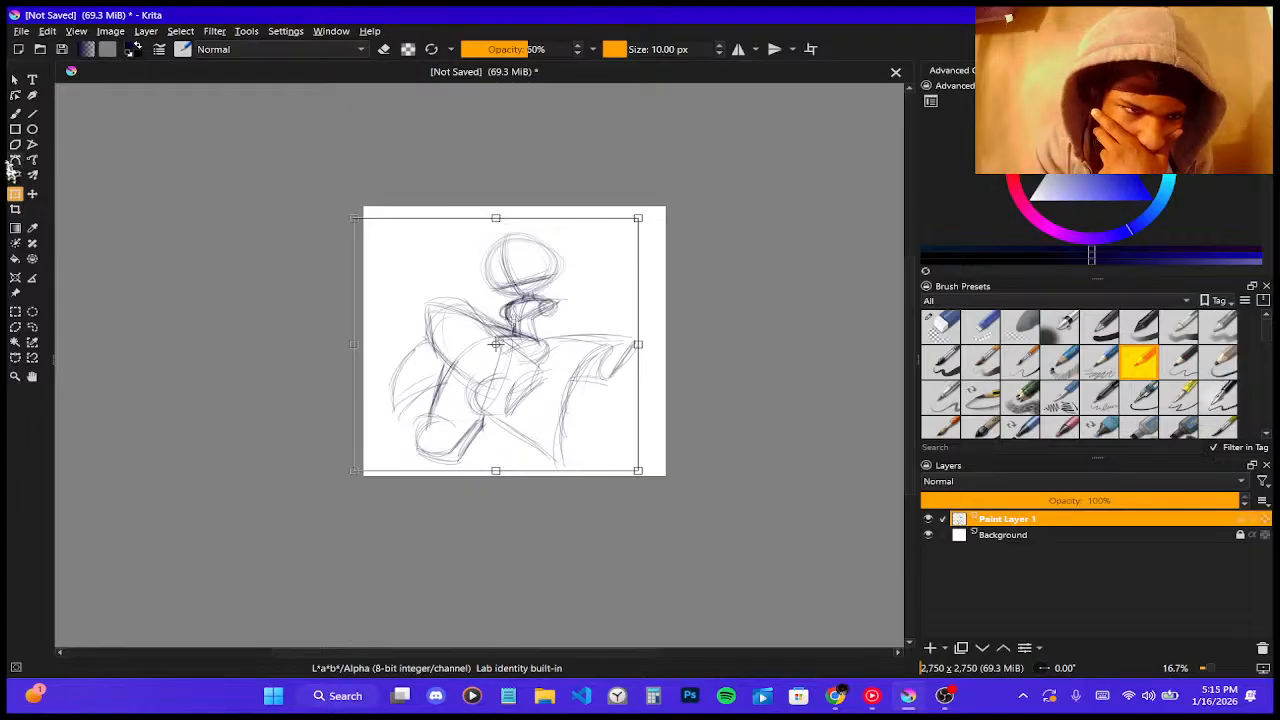
{"action": "left_click", "coordinate": [15, 113]}
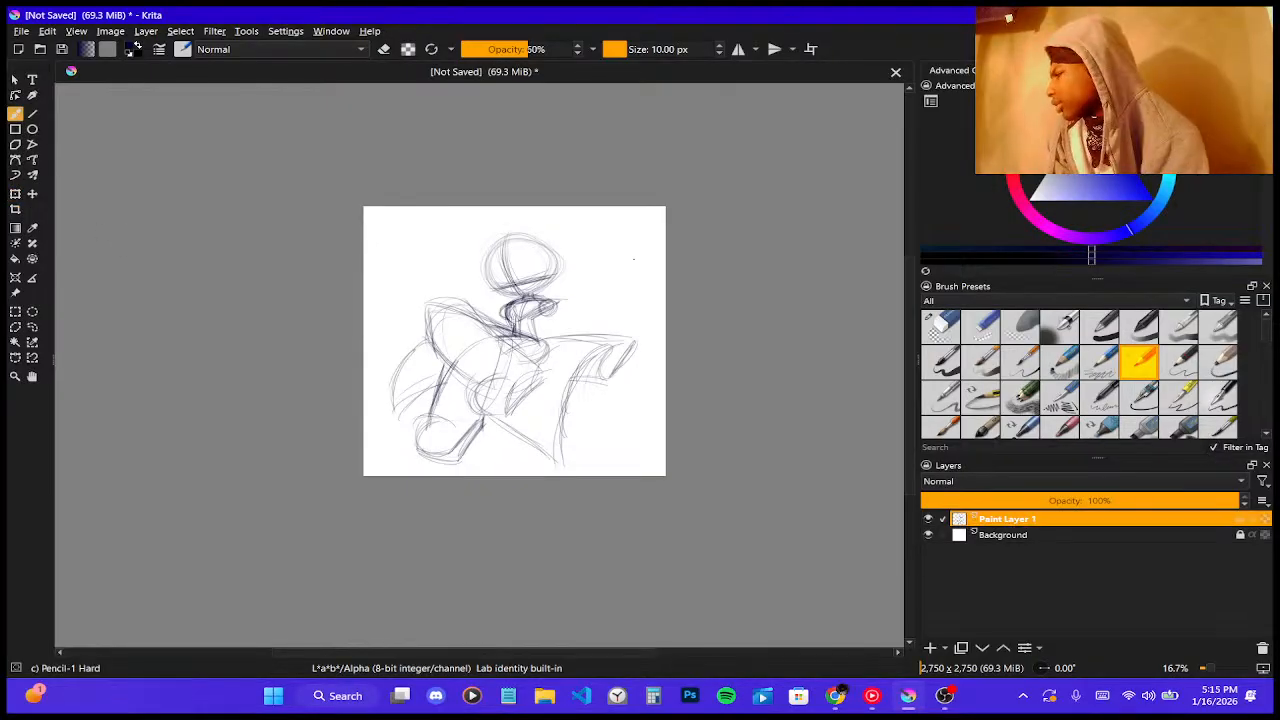
{"action": "scroll", "coordinate": [633, 258], "scroll_direction": "up", "scroll_amount": 2}
{"action": "scroll", "coordinate": [633, 258], "scroll_direction": "up", "scroll_amount": 1}
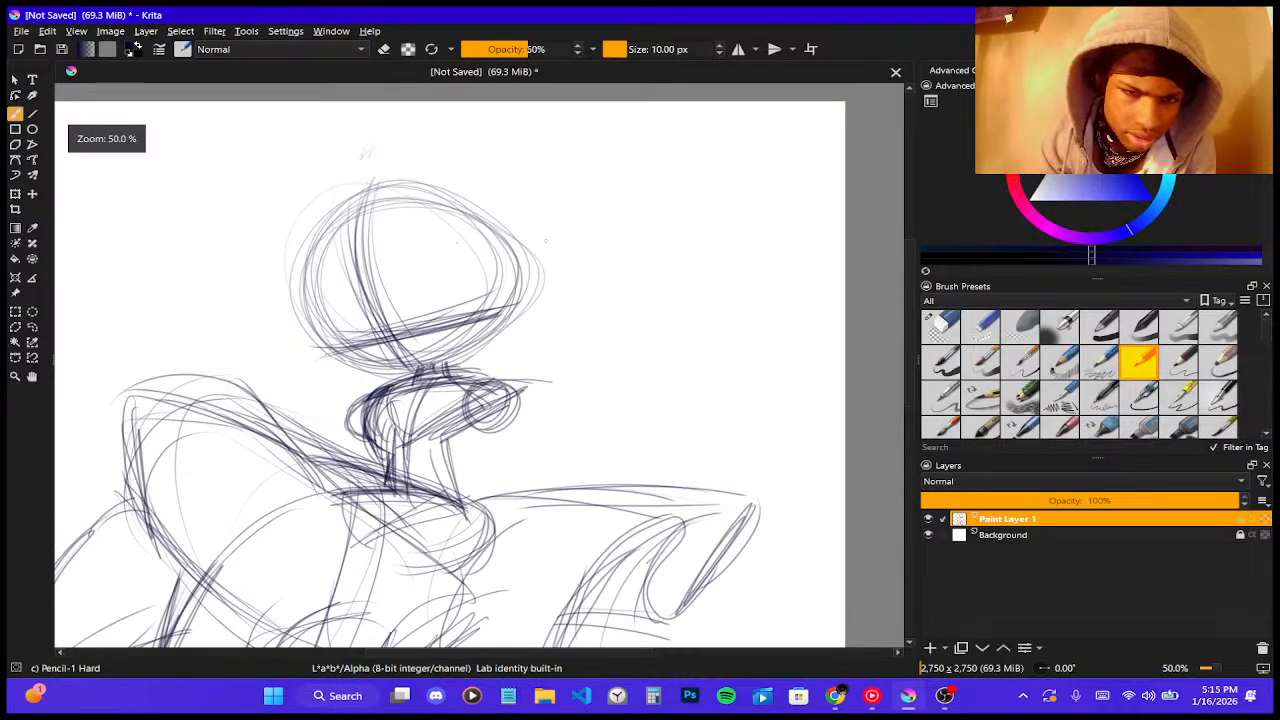
{"action": "scroll", "coordinate": [560, 250], "scroll_direction": "down", "scroll_amount": 2}
{"action": "scroll", "coordinate": [497, 239], "scroll_direction": "up", "scroll_amount": 3}
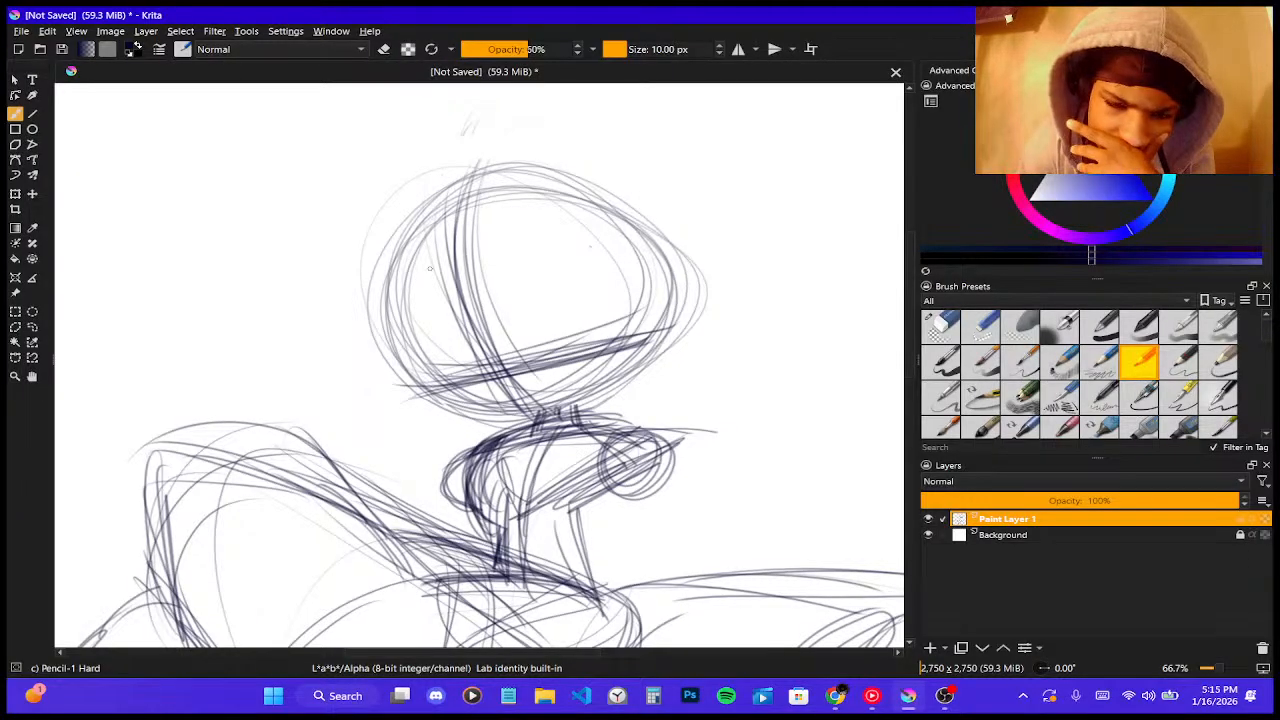
{"action": "mouse_move", "coordinate": [835, 695]}
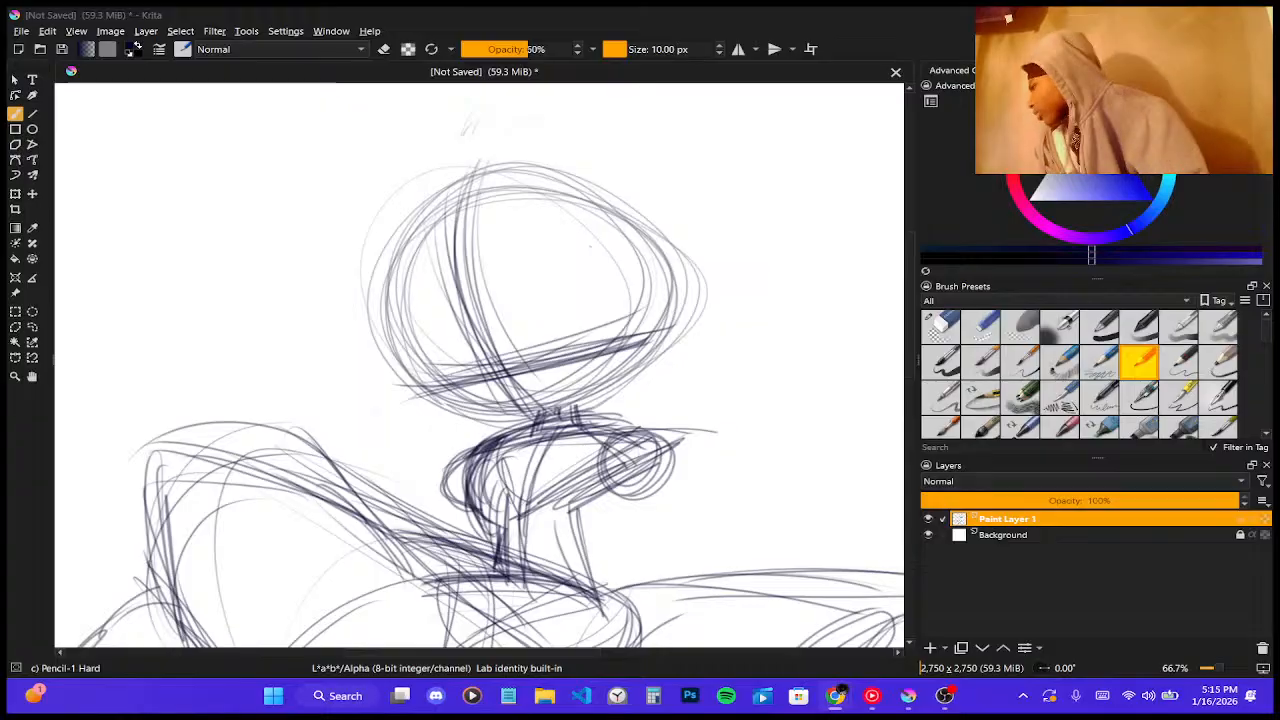
- Switch to Pinterest in Chrome, browse the feed for character design references, examine the red-hooded outfit pin, and return to Krita
{"action": "left_click", "coordinate": [694, 366]}
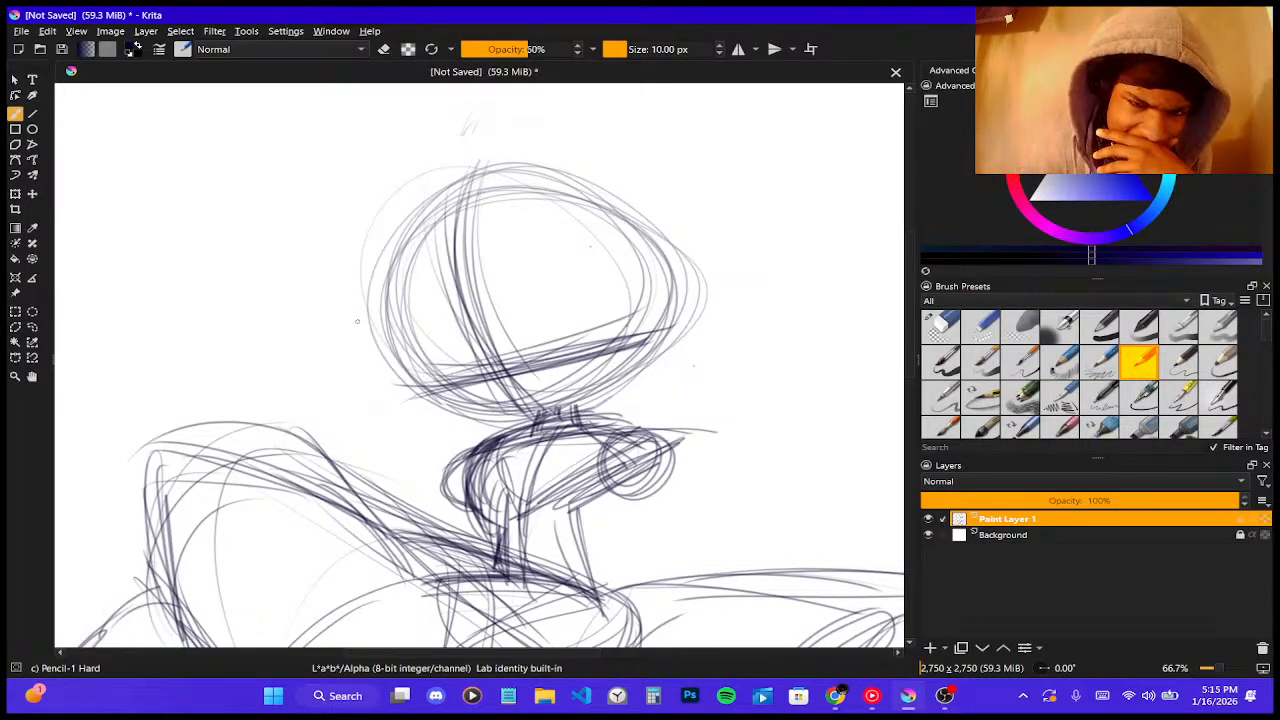
{"action": "left_click", "coordinate": [838, 697]}
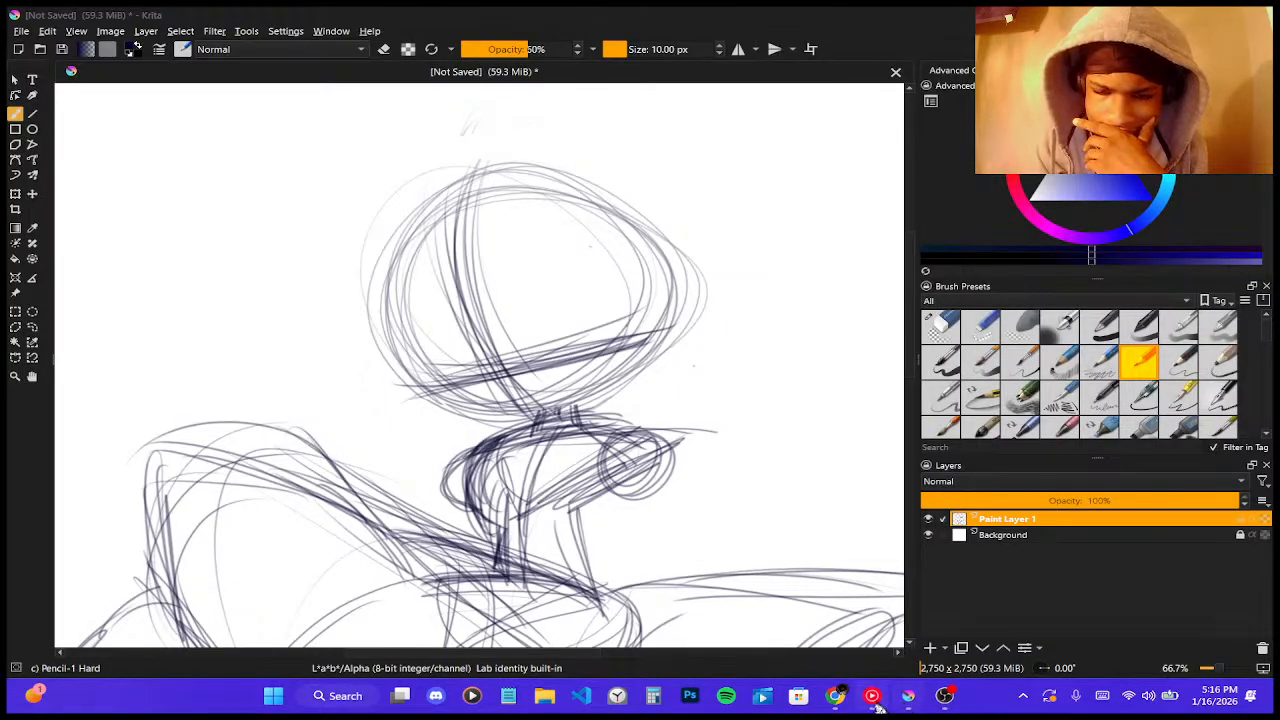
{"action": "mouse_move", "coordinate": [834, 698]}
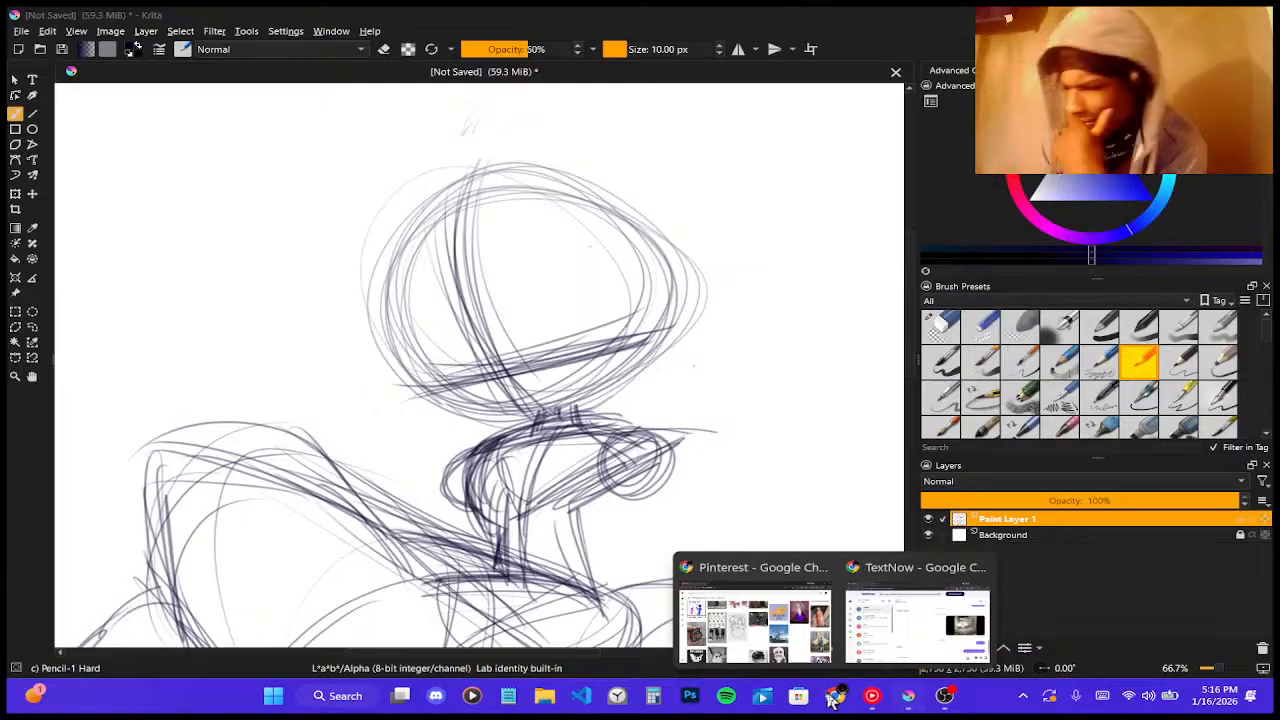
{"action": "left_click", "coordinate": [797, 616]}
{"action": "scroll", "coordinate": [905, 477], "scroll_direction": "down", "scroll_amount": 3}
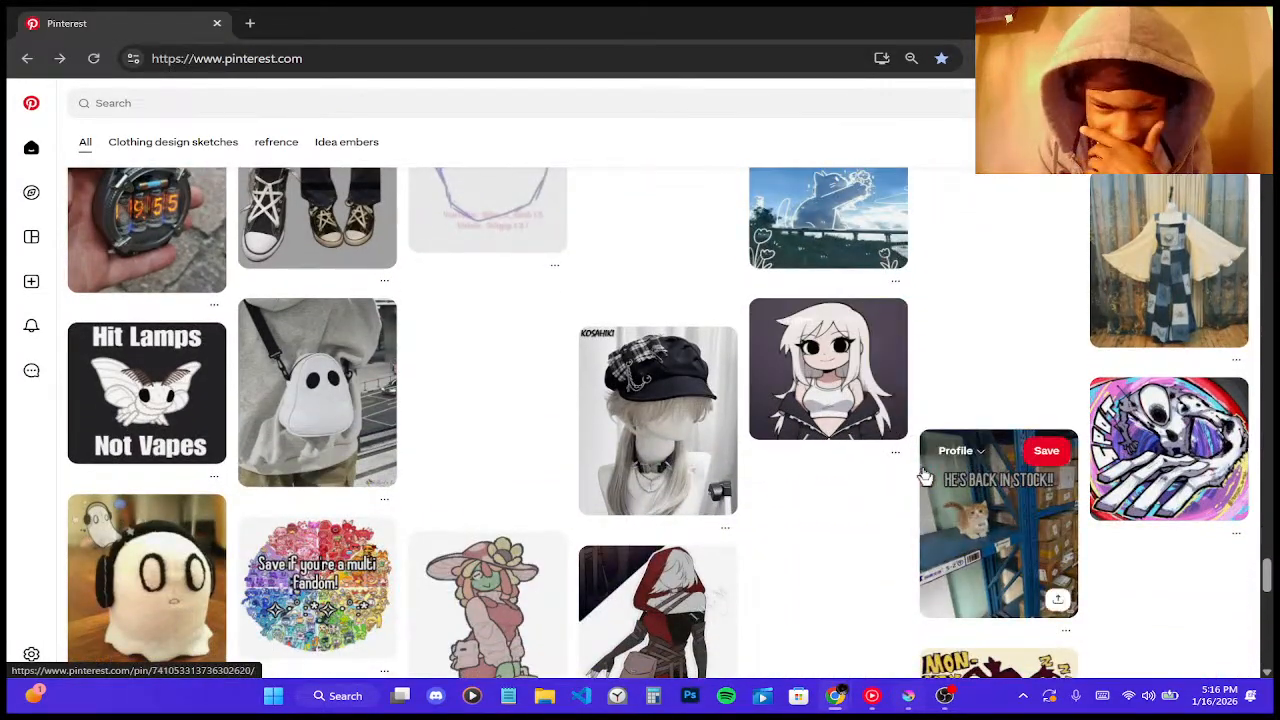
{"action": "scroll", "coordinate": [925, 477], "scroll_direction": "down", "scroll_amount": 4}
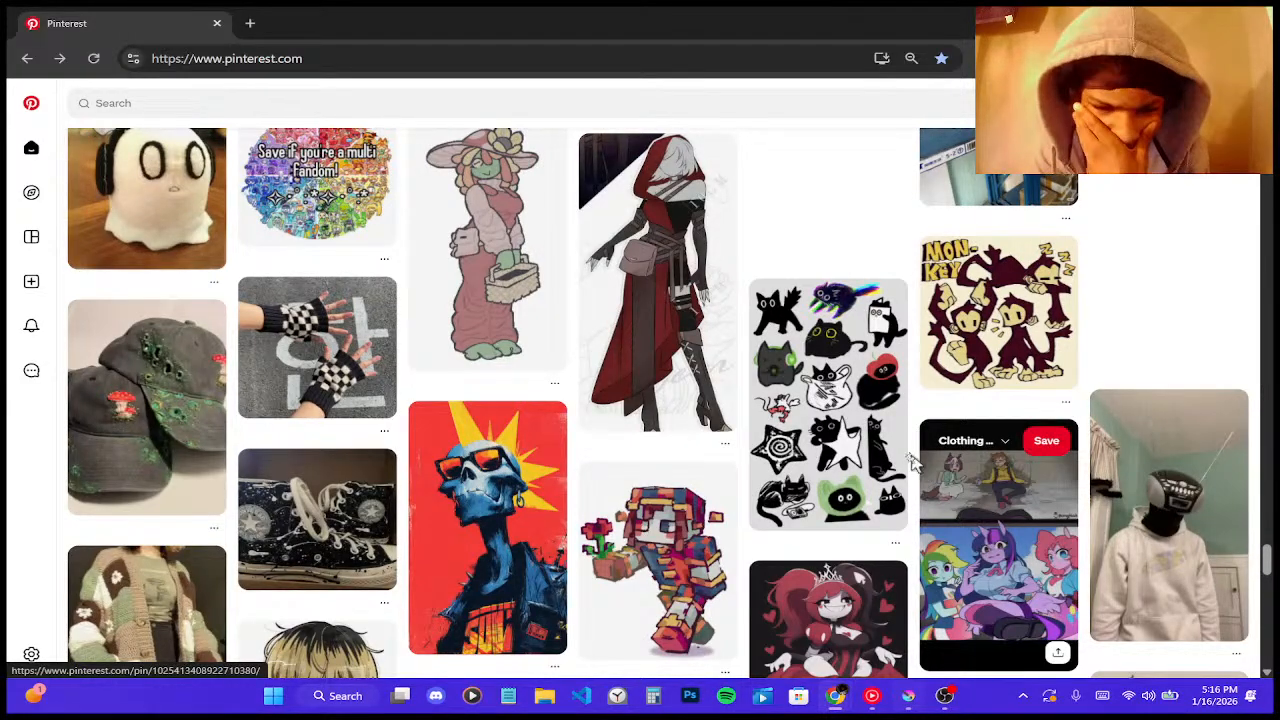
{"action": "left_click", "coordinate": [617, 268]}
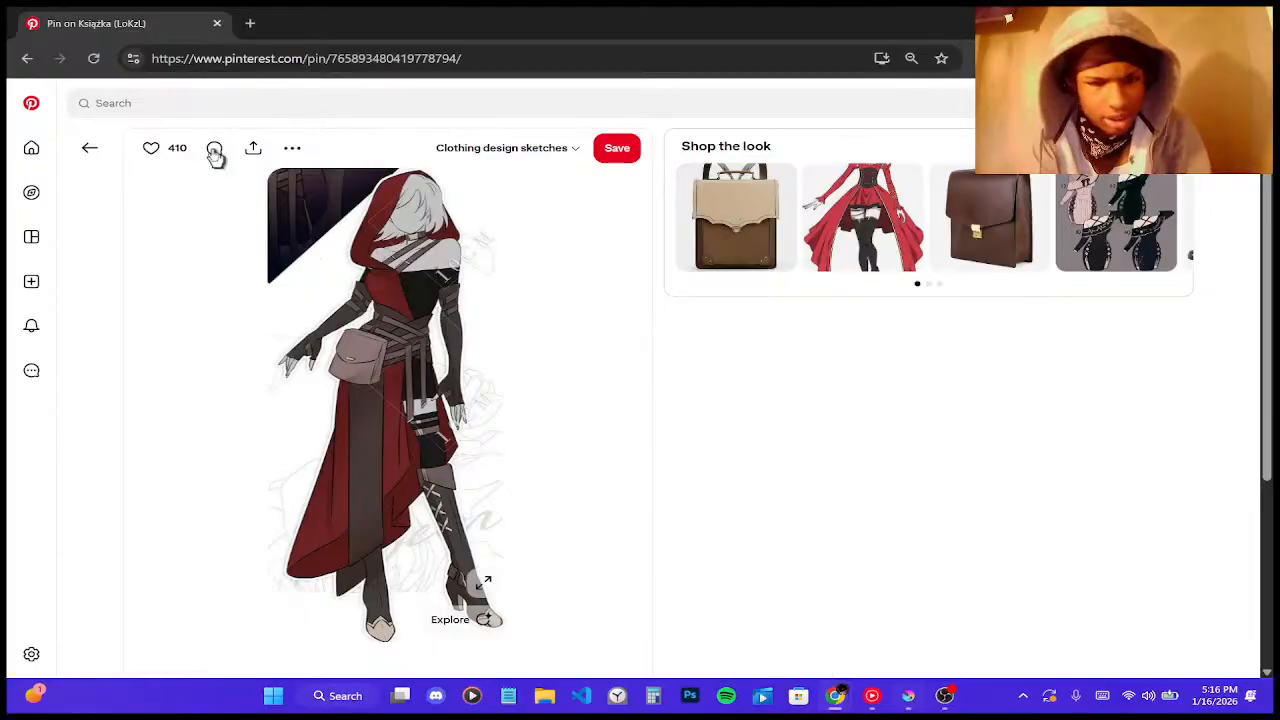
{"action": "left_click", "coordinate": [82, 156]}
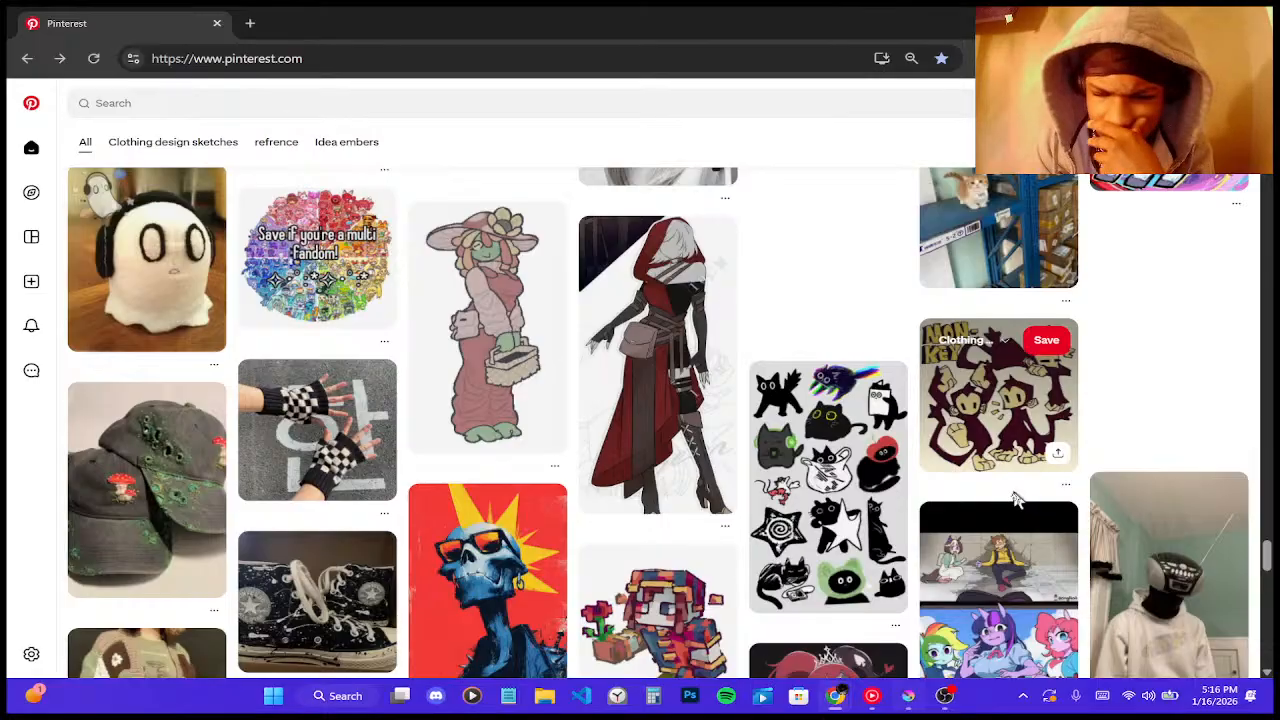
{"action": "scroll", "coordinate": [1015, 500], "scroll_direction": "down", "scroll_amount": 6}
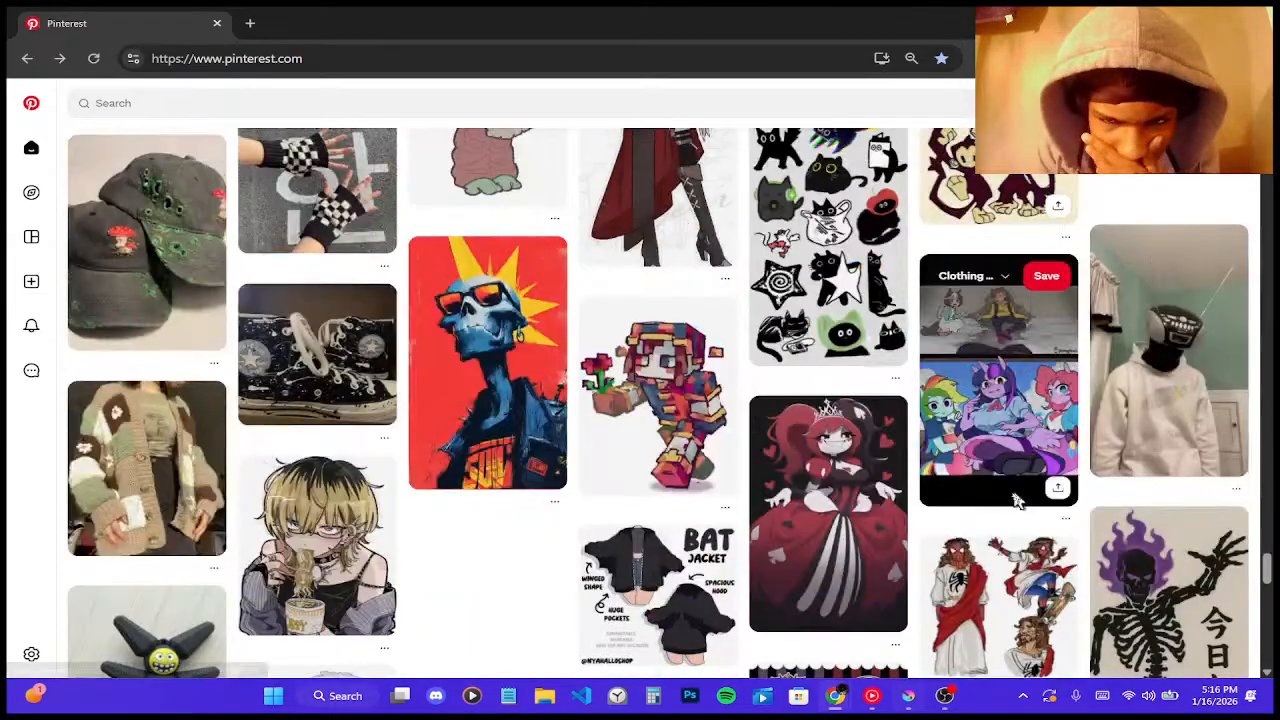
{"action": "scroll", "coordinate": [1015, 500], "scroll_direction": "down", "scroll_amount": 3}
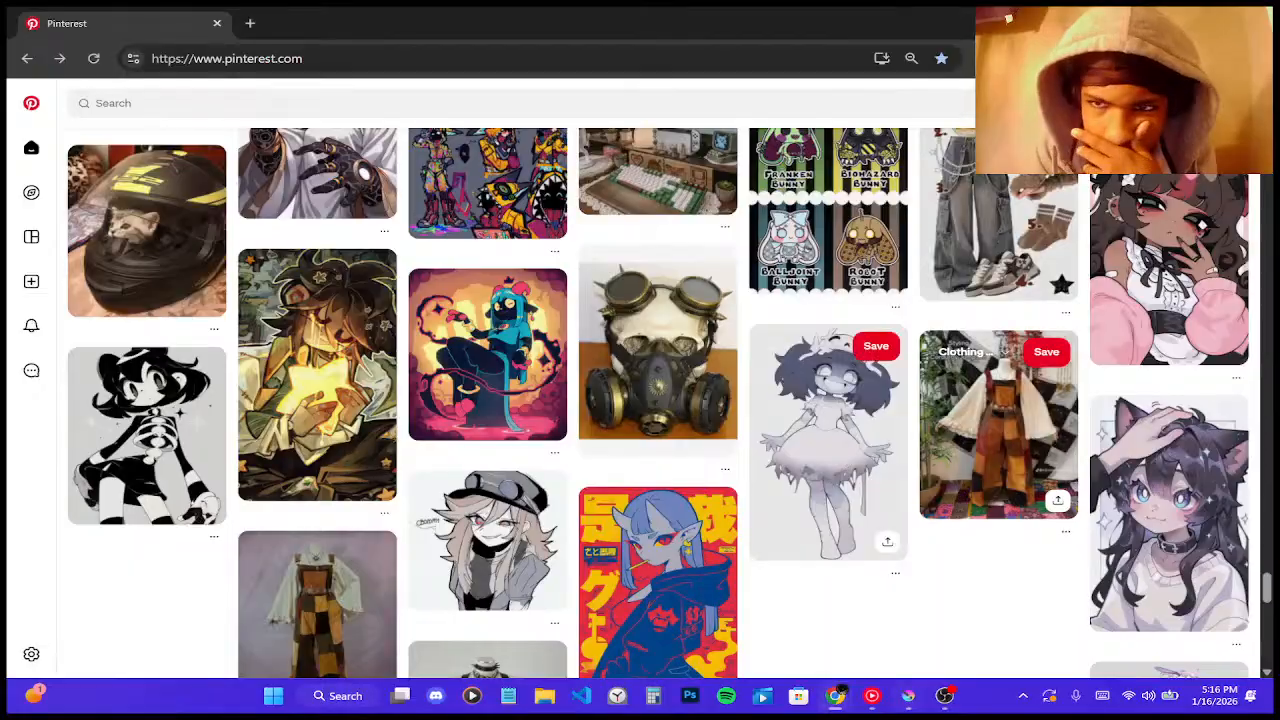
{"action": "key", "text": "alt+Tab"}
- Erase the guide lines and inner construction strokes inside the head circle with the Eraser Circle brush
{"action": "scroll", "coordinate": [680, 312], "scroll_direction": "up", "scroll_amount": 2}
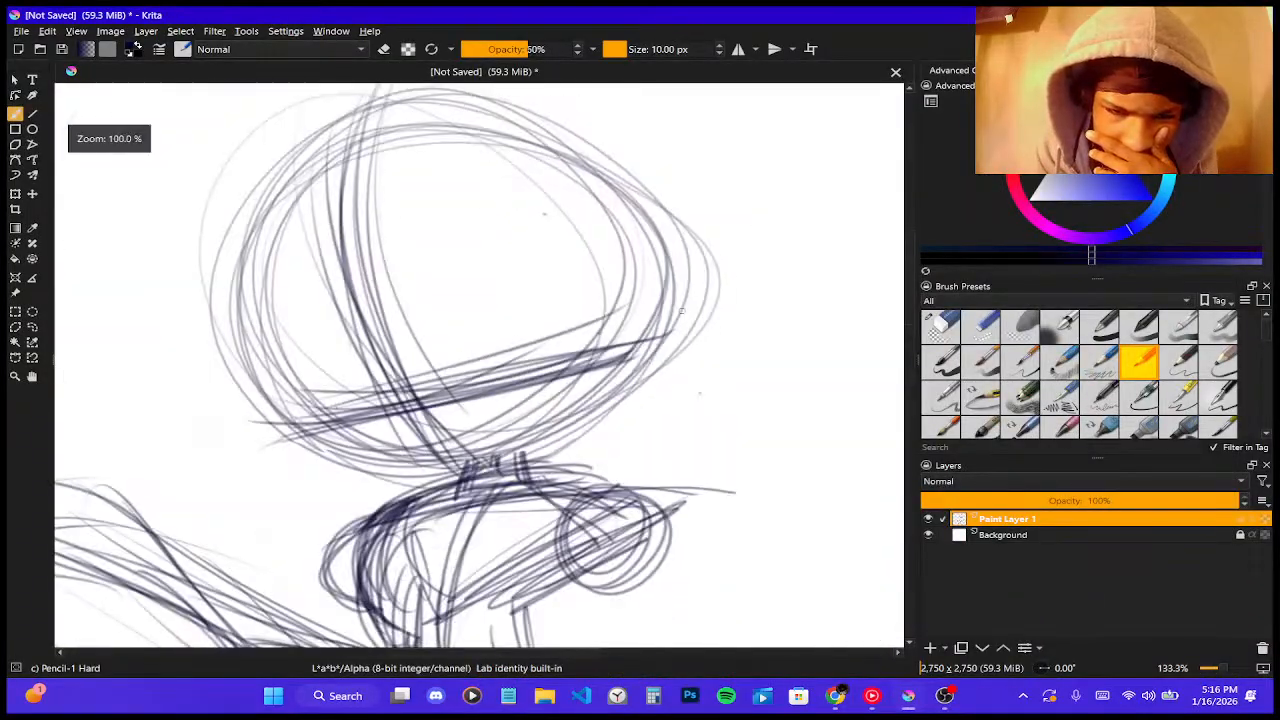
{"action": "scroll", "coordinate": [443, 343], "scroll_direction": "down", "scroll_amount": 4}
{"action": "scroll", "coordinate": [349, 318], "scroll_direction": "up", "scroll_amount": 3}
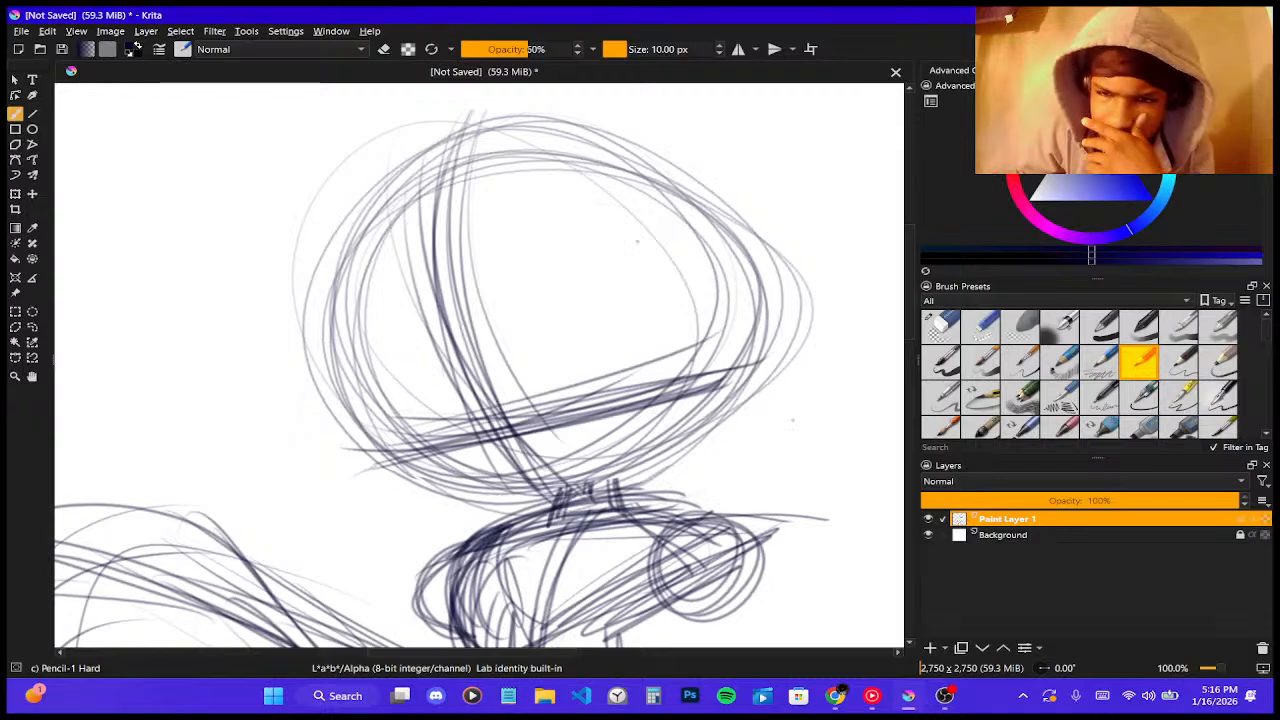
{"action": "left_click", "coordinate": [942, 322]}
{"action": "mouse_move", "coordinate": [470, 295]}
{"action": "left_mouse_down"}
{"action": "mouse_move", "coordinate": [475, 390]}
{"action": "mouse_move", "coordinate": [449, 357]}
{"action": "mouse_move", "coordinate": [400, 440]}
{"action": "mouse_move", "coordinate": [651, 366]}
{"action": "mouse_move", "coordinate": [655, 415]}
{"action": "mouse_move", "coordinate": [530, 465]}
{"action": "mouse_move", "coordinate": [443, 250]}
{"action": "mouse_move", "coordinate": [455, 228]}
{"action": "mouse_move", "coordinate": [429, 234]}
{"action": "mouse_move", "coordinate": [437, 357]}
{"action": "left_mouse_up"}
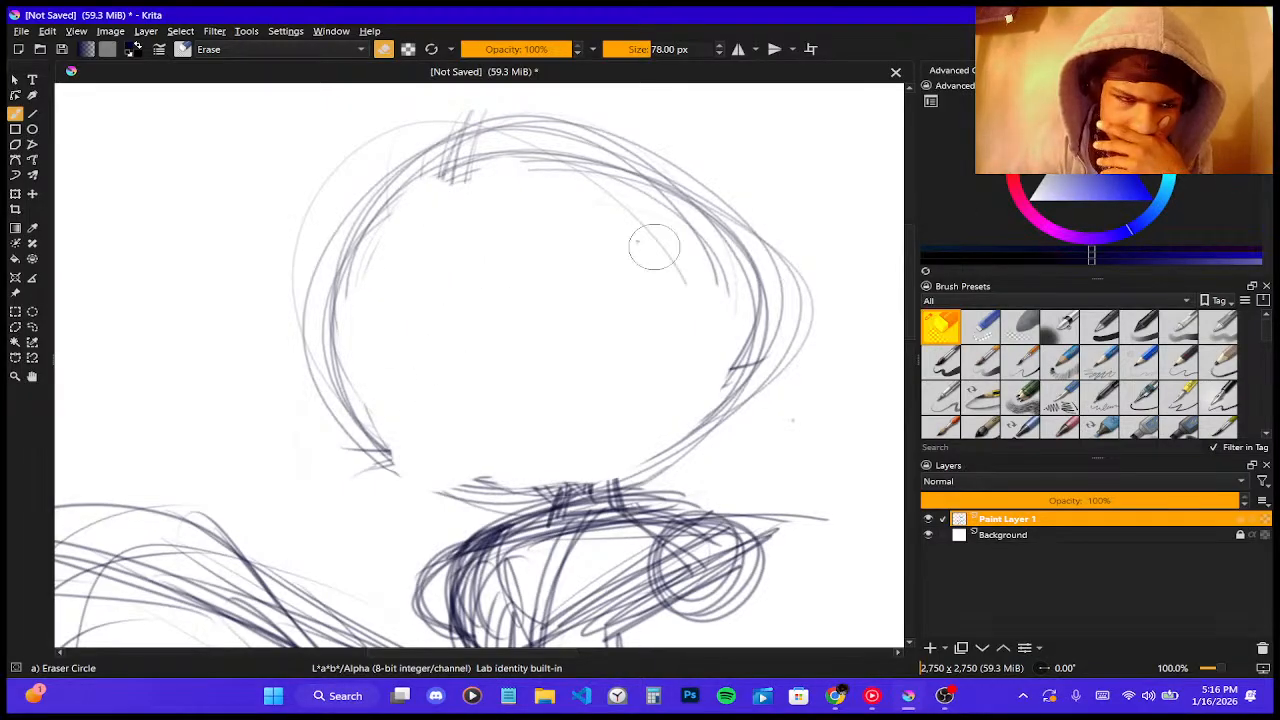
- Redraw the head's curved vertical centre line and arched eye line lightly with the Pencil-1 Hard brush
{"action": "left_click", "coordinate": [1178, 364]}
{"action": "left_click", "coordinate": [1141, 365]}
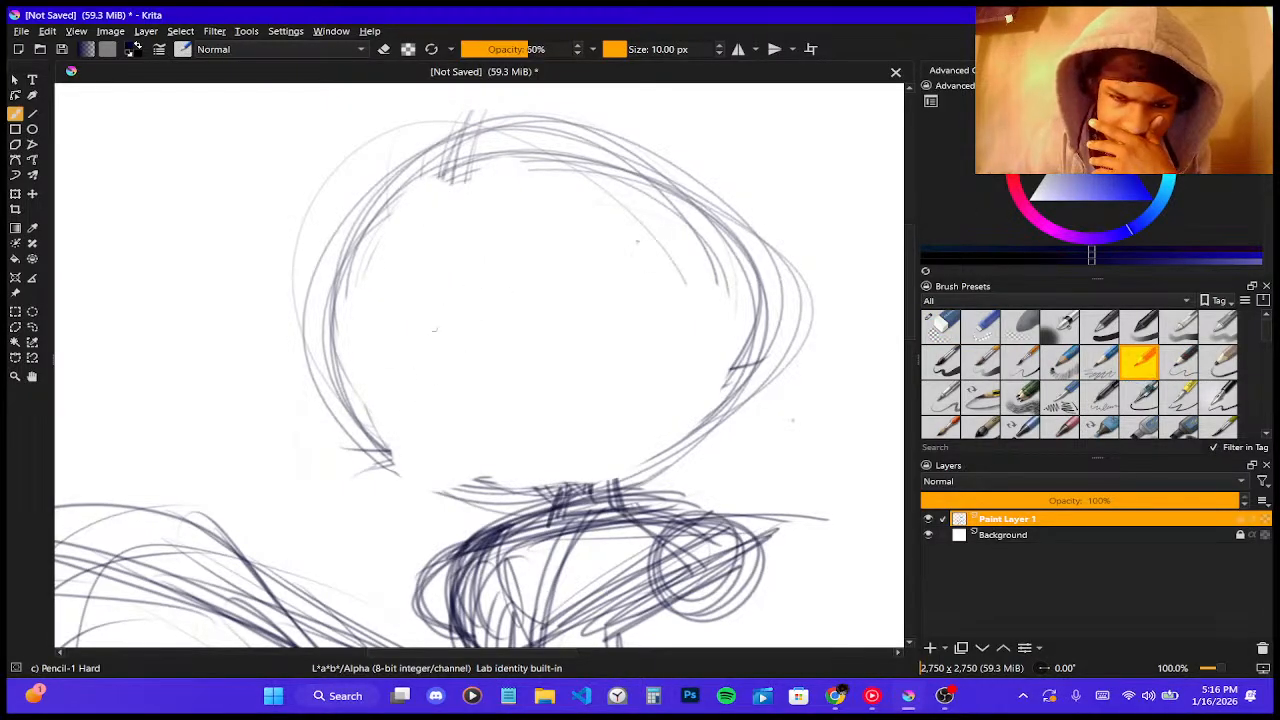
{"action": "left_click_drag", "start_coordinate": [490, 200], "coordinate": [543, 442]}
{"action": "left_click_drag", "start_coordinate": [496, 330], "coordinate": [514, 390]}
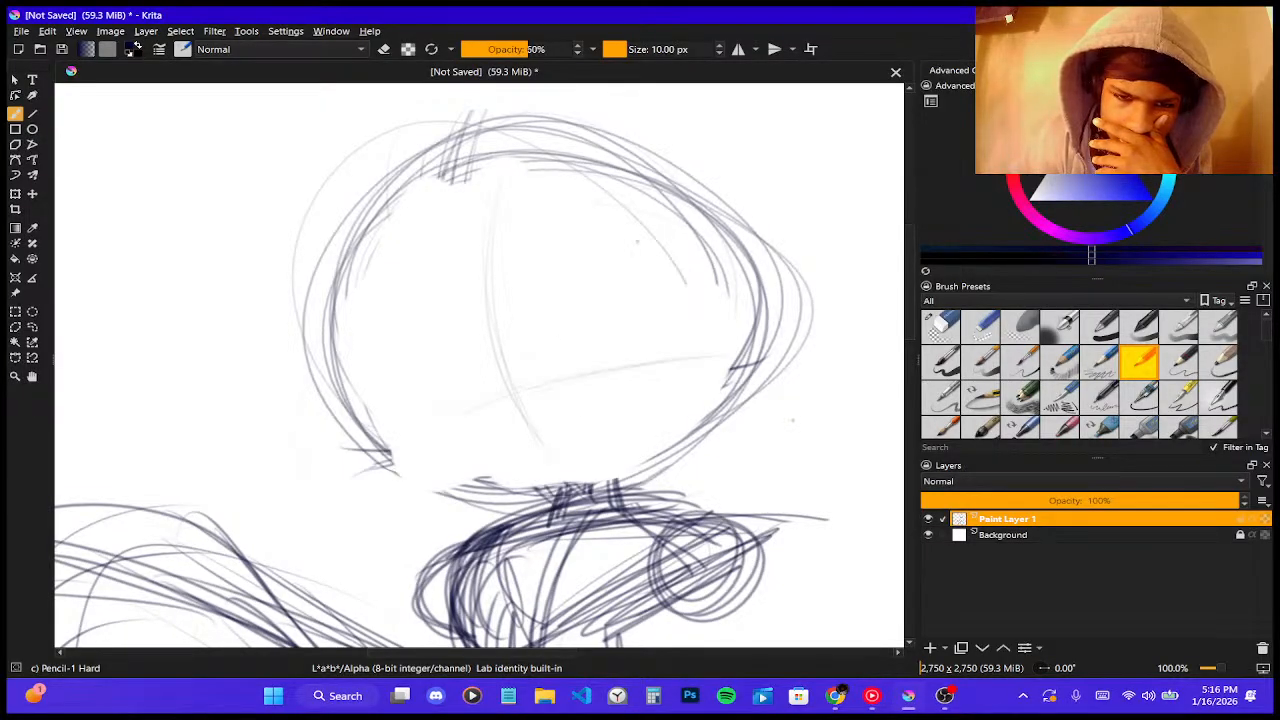
{"action": "left_click_drag", "start_coordinate": [406, 444], "coordinate": [734, 352]}
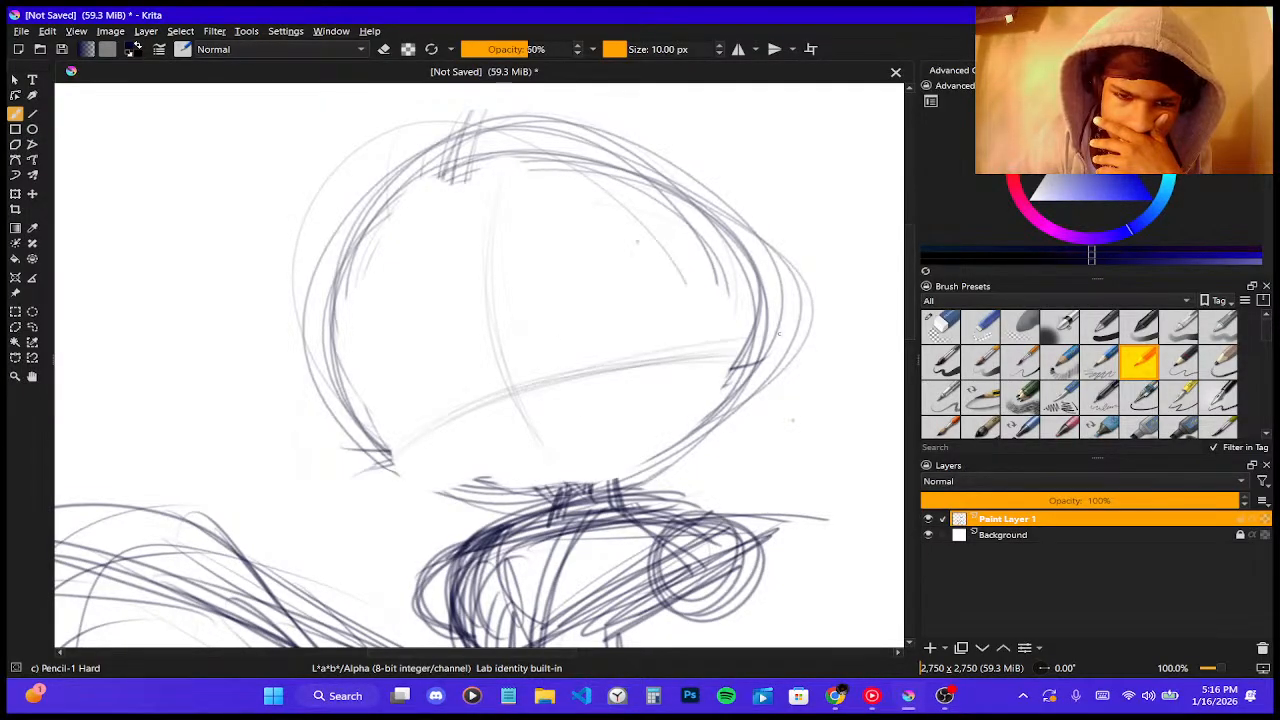
{"action": "left_click_drag", "start_coordinate": [500, 386], "coordinate": [800, 340]}
{"action": "left_click_drag", "start_coordinate": [476, 232], "coordinate": [590, 428]}
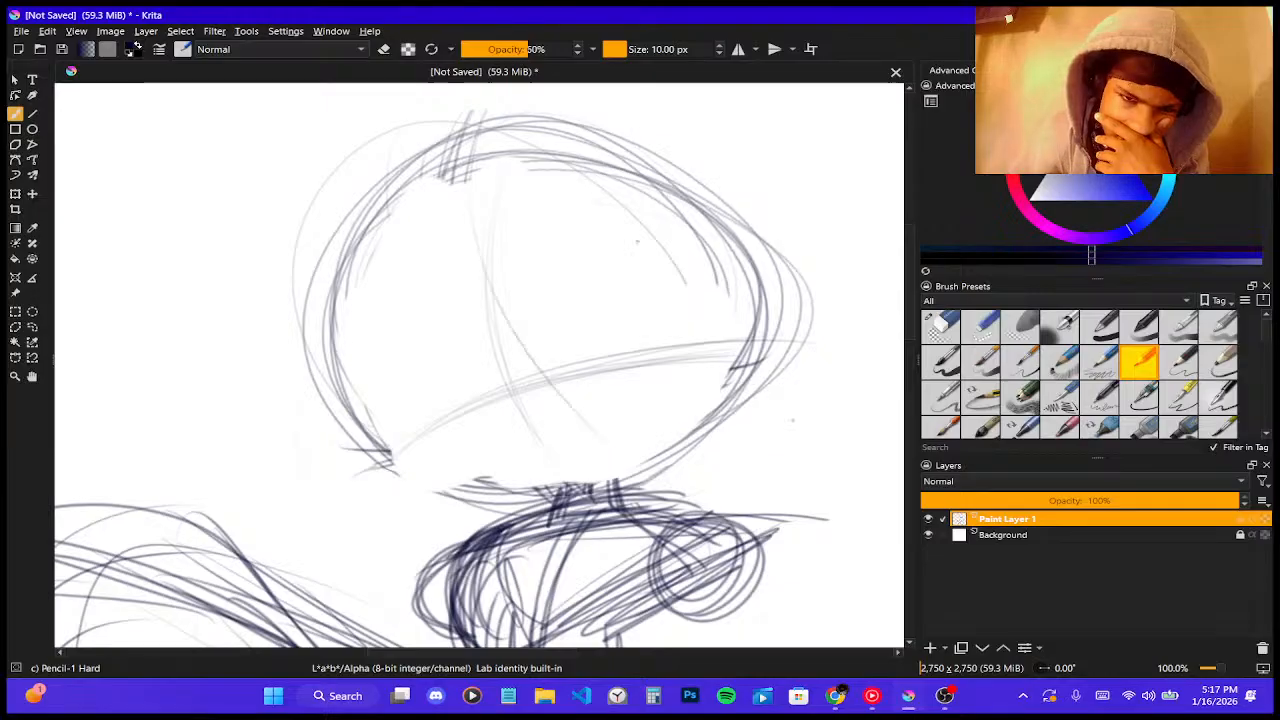
{"action": "left_click_drag", "start_coordinate": [472, 282], "coordinate": [542, 430]}
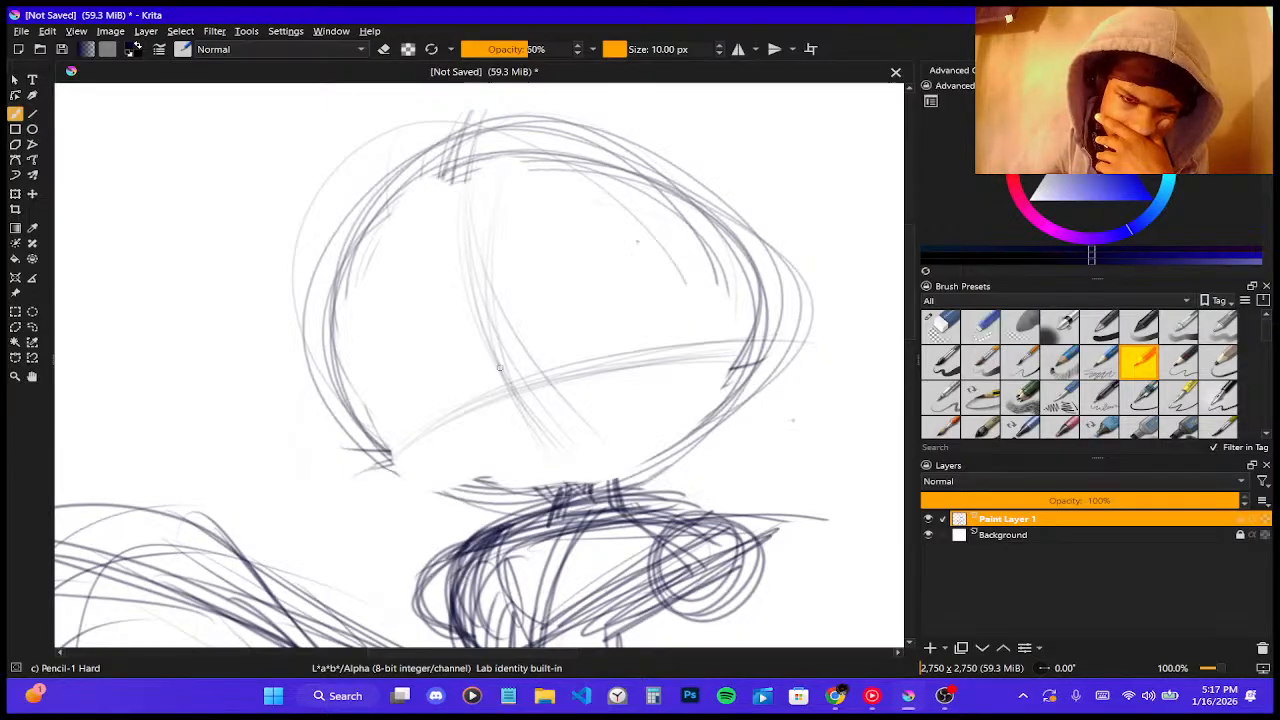
- Draw dark V-shaped marks at both ends of the head's eye line, opening outwards
{"action": "mouse_move", "coordinate": [384, 452]}
{"action": "left_mouse_down"}
{"action": "mouse_move", "coordinate": [326, 445]}
{"action": "mouse_move", "coordinate": [356, 452]}
{"action": "mouse_move", "coordinate": [358, 480]}
{"action": "mouse_move", "coordinate": [332, 488]}
{"action": "left_mouse_up"}
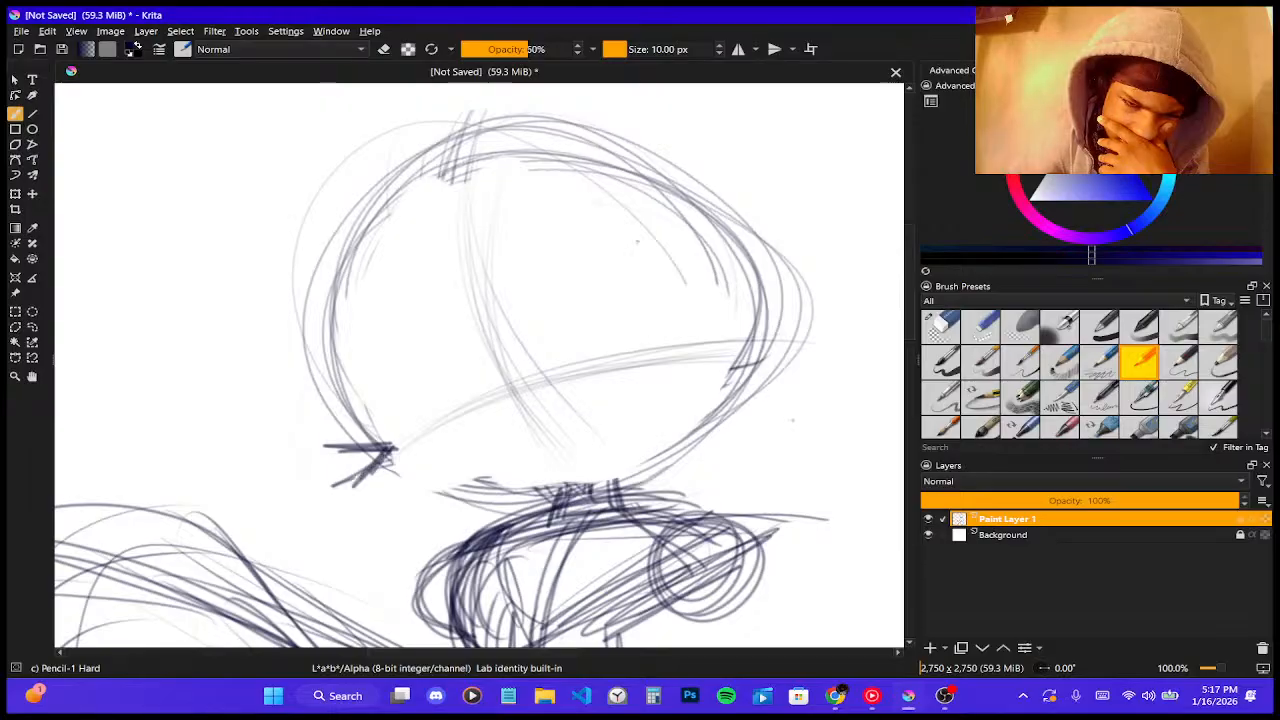
{"action": "left_click_drag", "start_coordinate": [733, 334], "coordinate": [816, 288]}
{"action": "left_click_drag", "start_coordinate": [736, 336], "coordinate": [814, 362]}
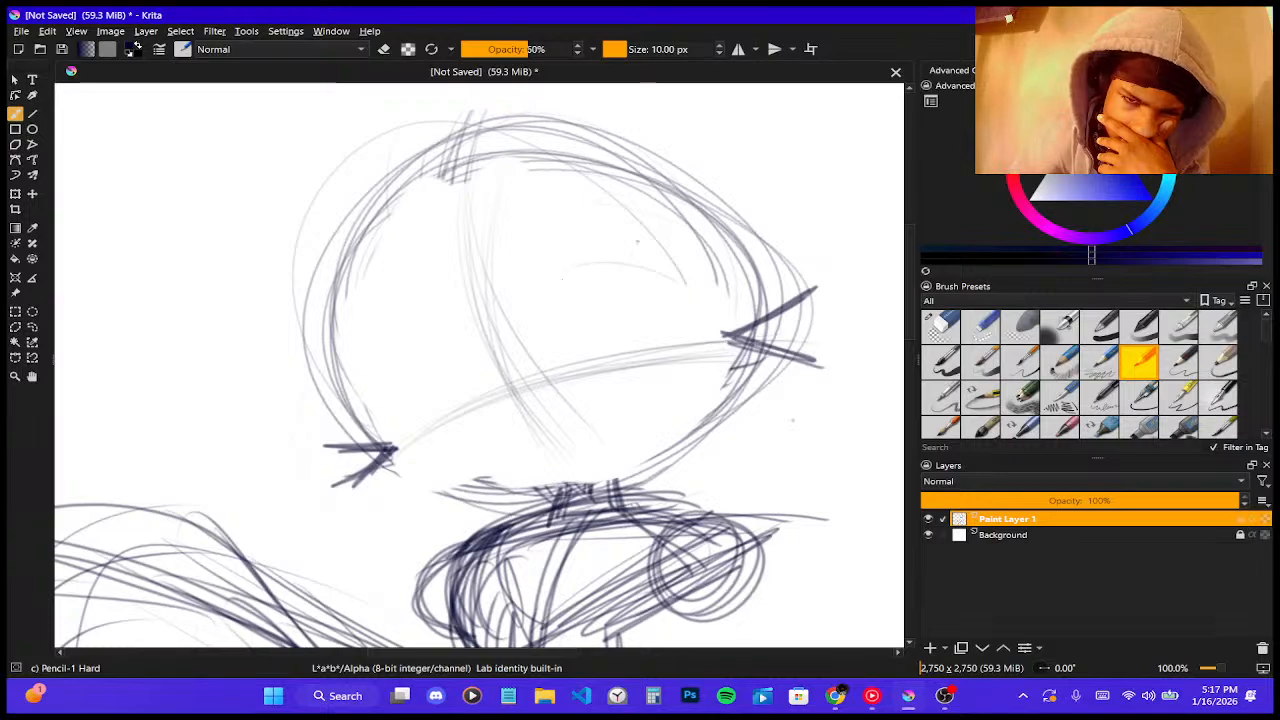
- Sketch faint upper-eyelid arcs above the right half of the eye line and undo the darker stroke
{"action": "mouse_move", "coordinate": [572, 268]}
{"action": "left_mouse_down"}
{"action": "mouse_move", "coordinate": [706, 310]}
{"action": "mouse_move", "coordinate": [552, 326]}
{"action": "mouse_move", "coordinate": [692, 292]}
{"action": "left_mouse_up"}
{"action": "key", "text": "ctrl+z"}
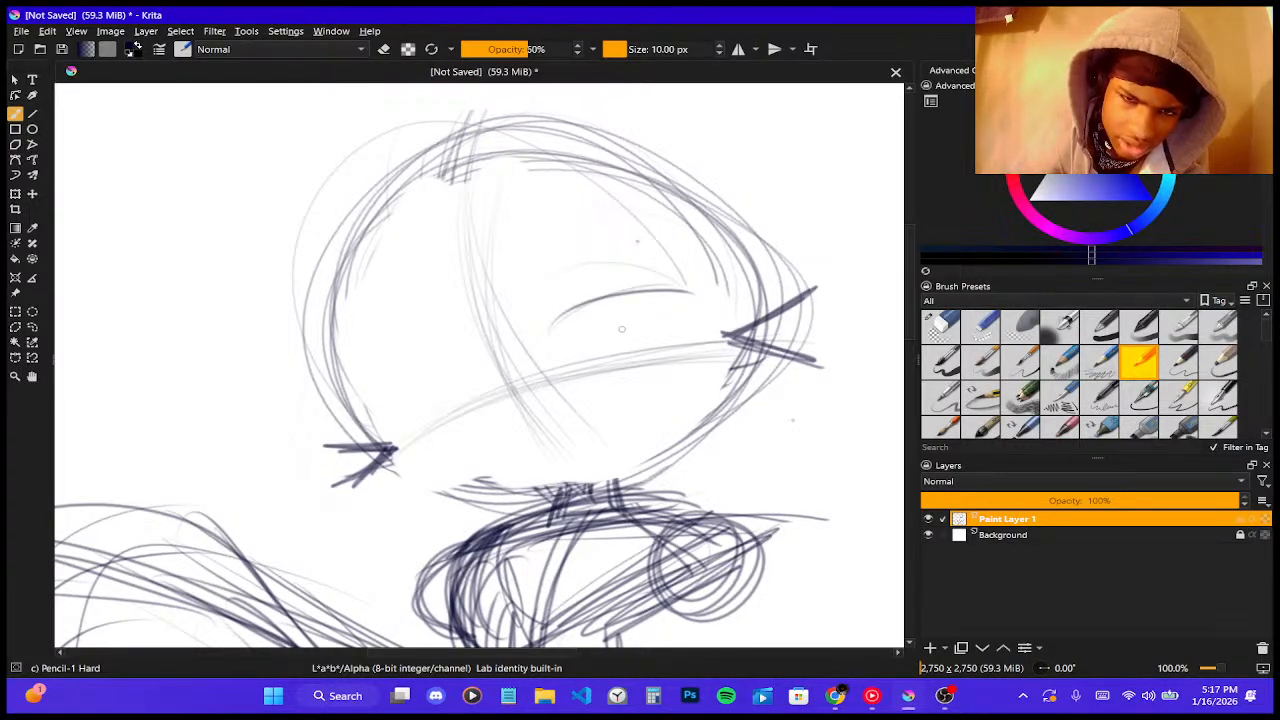
{"action": "key", "text": "ctrl+z"}
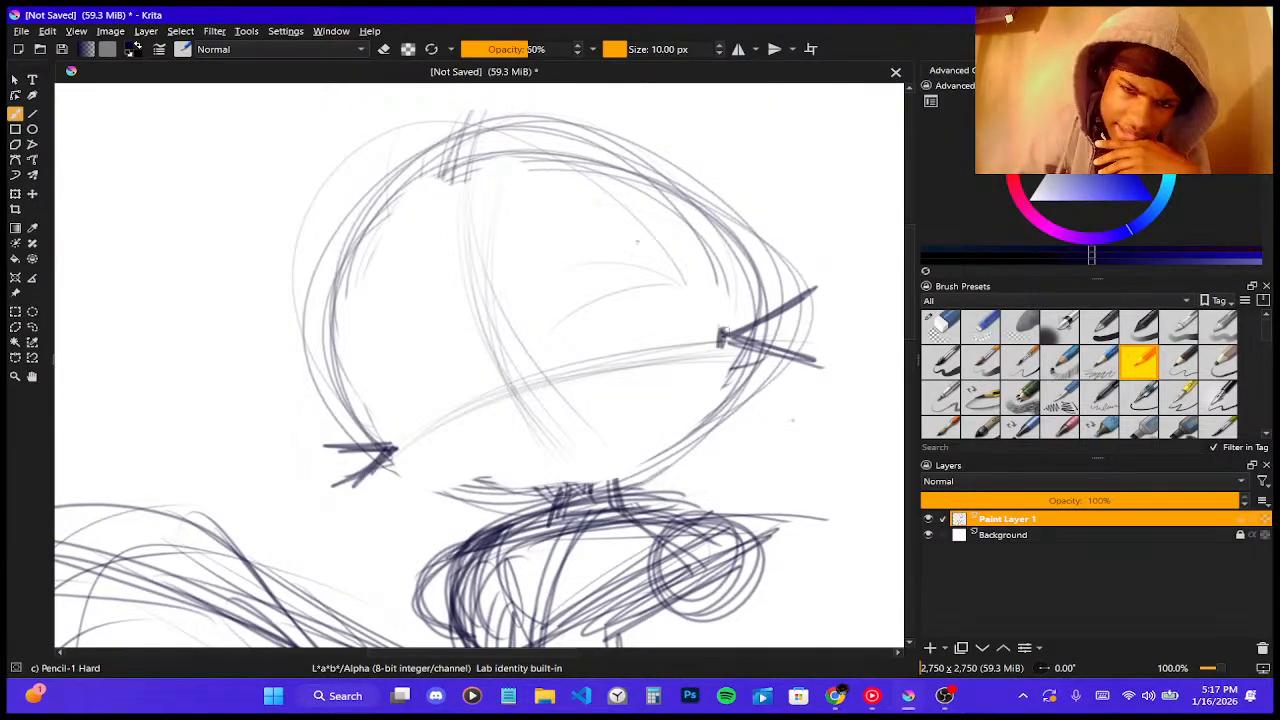
- Try darkening the right eyelid arc and sketching a round eye beneath it, undoing the eye circle
{"action": "left_click_drag", "start_coordinate": [600, 310], "coordinate": [690, 292]}
{"action": "mouse_move", "coordinate": [557, 356]}
{"action": "left_mouse_down"}
{"action": "mouse_move", "coordinate": [592, 320]}
{"action": "mouse_move", "coordinate": [690, 290]}
{"action": "left_mouse_up"}
{"action": "mouse_move", "coordinate": [650, 345]}
{"action": "left_mouse_down"}
{"action": "mouse_move", "coordinate": [572, 305]}
{"action": "mouse_move", "coordinate": [639, 311]}
{"action": "left_mouse_up"}
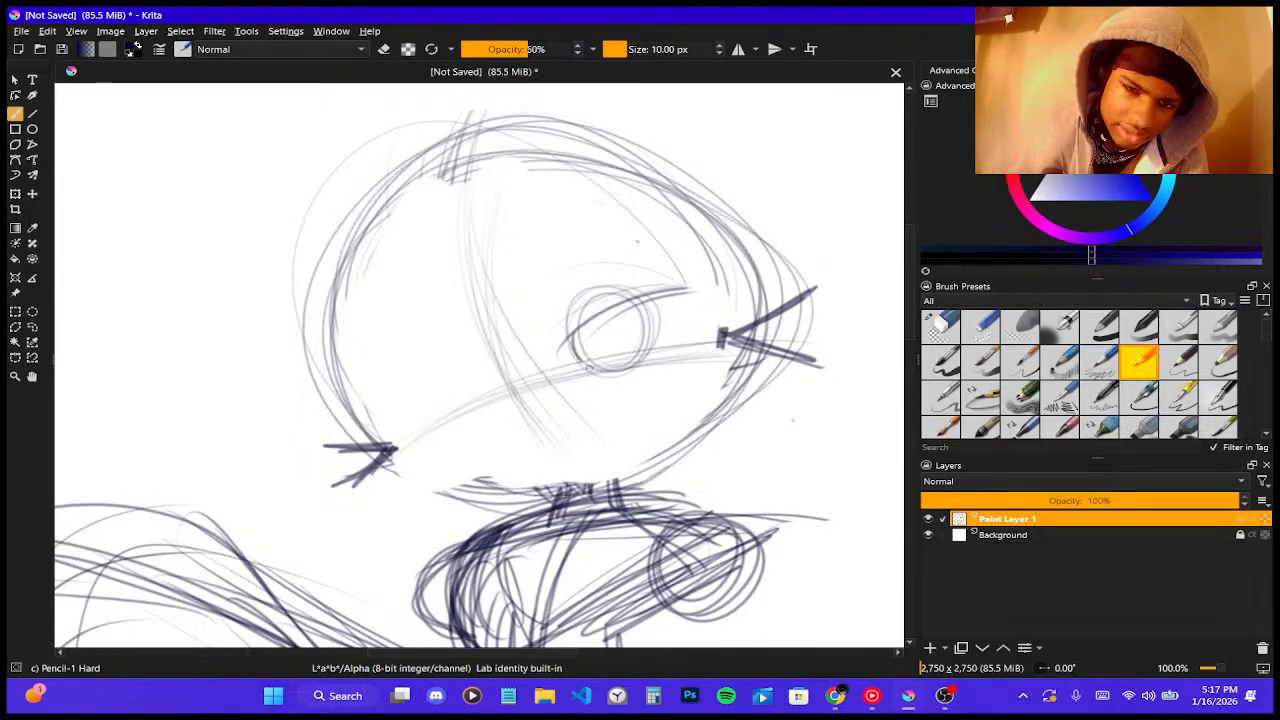
{"action": "left_click_drag", "start_coordinate": [651, 361], "coordinate": [626, 371]}
{"action": "mouse_move", "coordinate": [650, 304]}
{"action": "left_mouse_down"}
{"action": "mouse_move", "coordinate": [630, 373]}
{"action": "mouse_move", "coordinate": [616, 374]}
{"action": "left_mouse_up"}
{"action": "key", "text": "ctrl+z"}
{"action": "key", "text": "ctrl+z"}
{"action": "key", "text": "ctrl+z"}
{"action": "key", "text": "ctrl+z"}
{"action": "key", "text": "ctrl+z"}
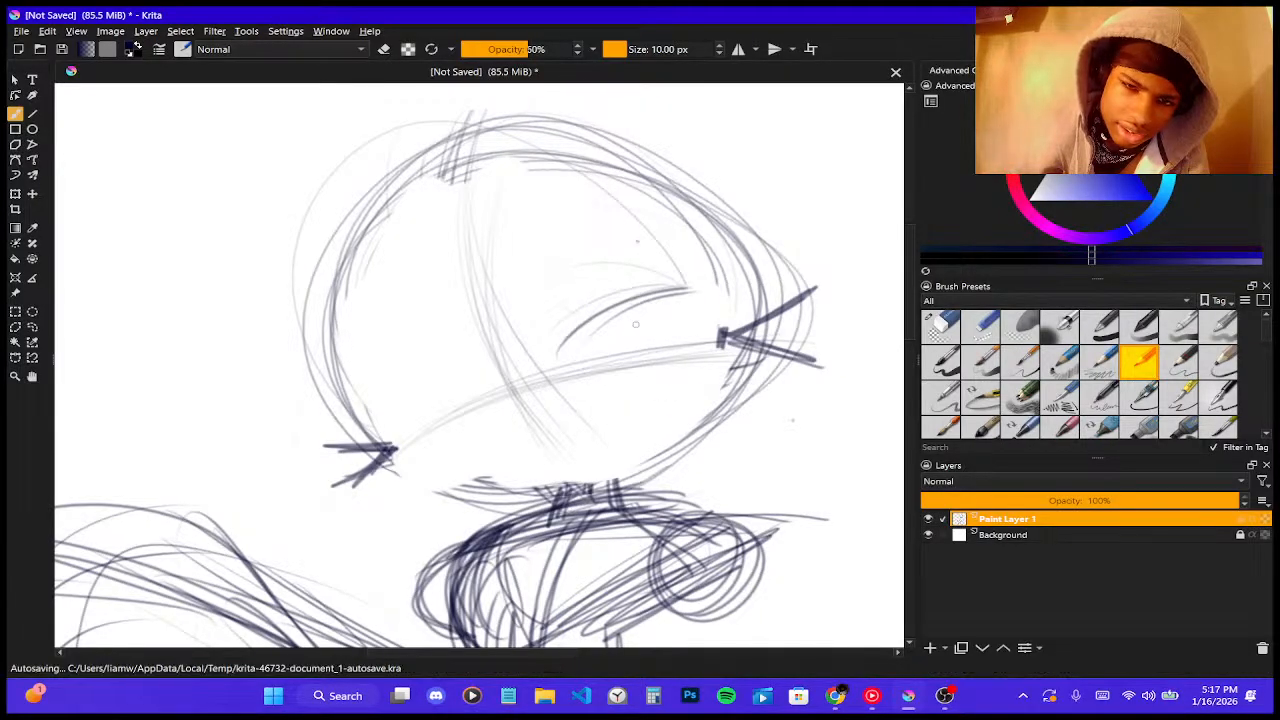
- Sketch a round right eye around a small cross on the eye line, below the eyelid arc
{"action": "left_click_drag", "start_coordinate": [605, 352], "coordinate": [673, 343]}
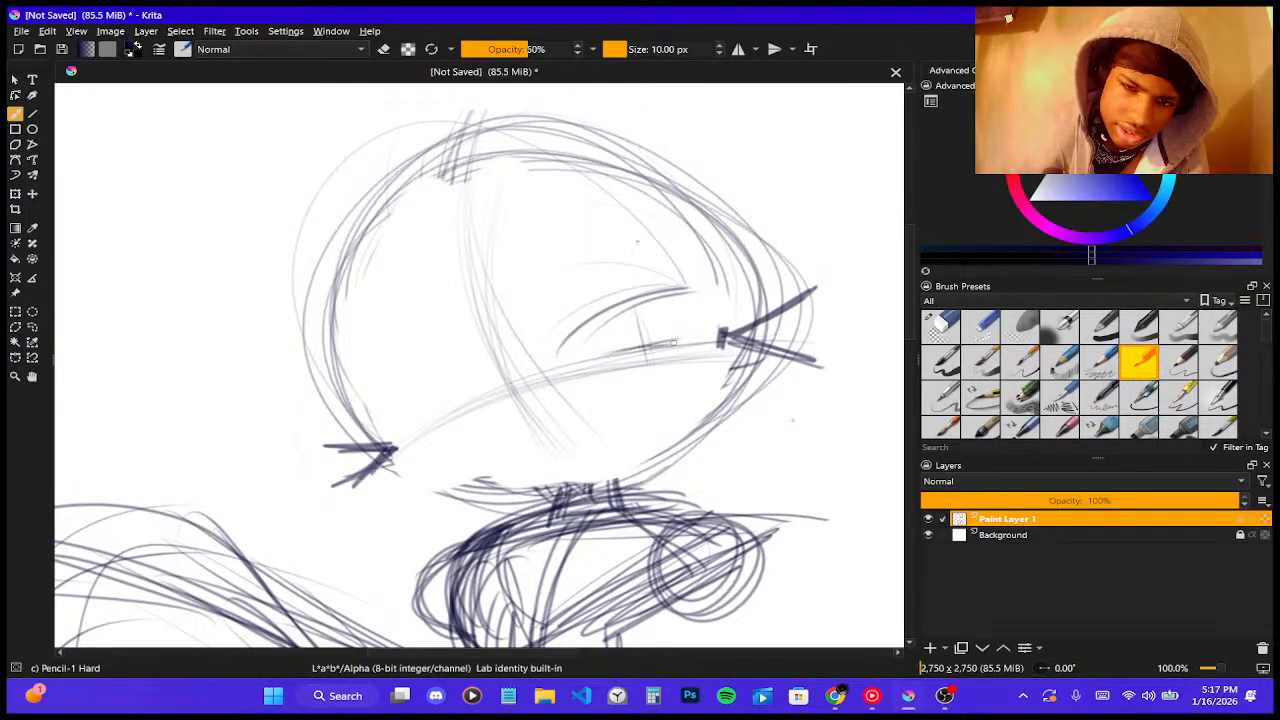
{"action": "mouse_move", "coordinate": [632, 306]}
{"action": "left_mouse_down"}
{"action": "mouse_move", "coordinate": [679, 341]}
{"action": "mouse_move", "coordinate": [642, 310]}
{"action": "mouse_move", "coordinate": [674, 353]}
{"action": "mouse_move", "coordinate": [608, 368]}
{"action": "mouse_move", "coordinate": [684, 334]}
{"action": "left_mouse_up"}
{"action": "mouse_move", "coordinate": [636, 299]}
{"action": "left_mouse_down"}
{"action": "mouse_move", "coordinate": [661, 314]}
{"action": "mouse_move", "coordinate": [650, 377]}
{"action": "mouse_move", "coordinate": [675, 348]}
{"action": "left_mouse_up"}
{"action": "mouse_move", "coordinate": [656, 306]}
{"action": "left_mouse_down"}
{"action": "mouse_move", "coordinate": [634, 382]}
{"action": "mouse_move", "coordinate": [652, 380]}
{"action": "left_mouse_up"}
{"action": "mouse_move", "coordinate": [624, 329]}
{"action": "left_mouse_down"}
{"action": "mouse_move", "coordinate": [640, 384]}
{"action": "mouse_move", "coordinate": [606, 368]}
{"action": "mouse_move", "coordinate": [644, 356]}
{"action": "left_mouse_up"}
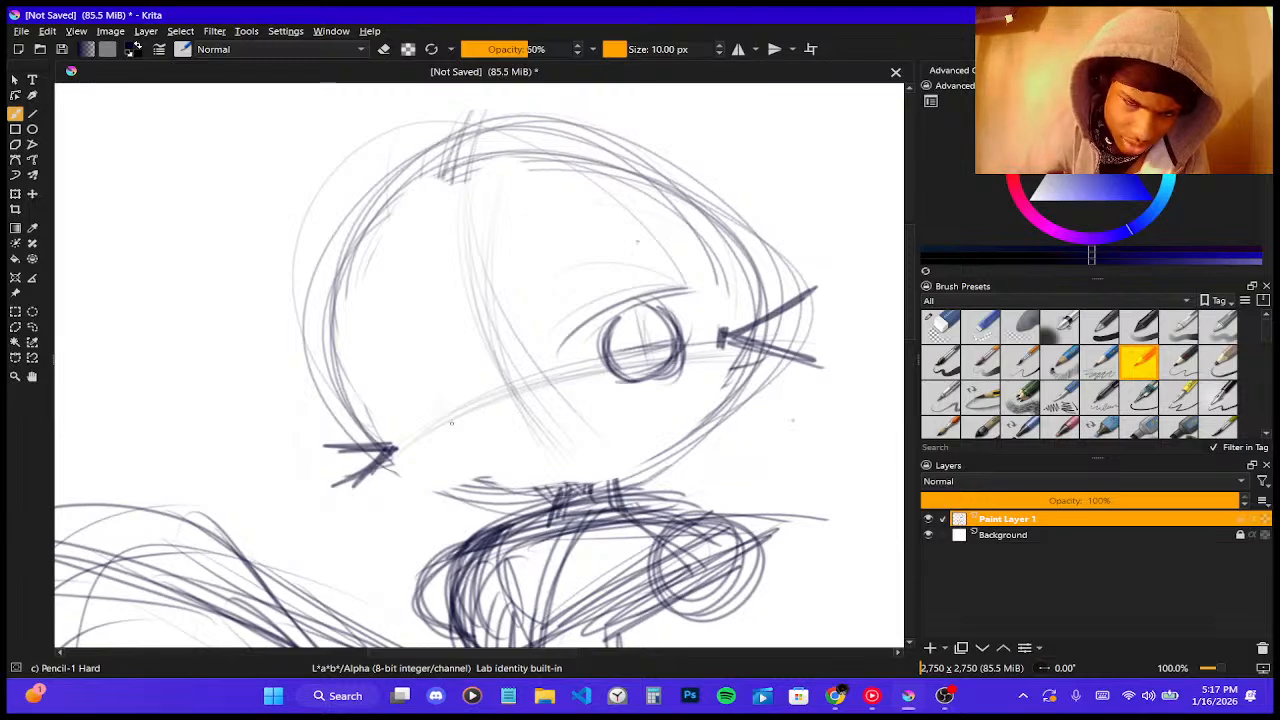
- Try sketching a smaller round left eye on the eye line with an eyelid arc above it
{"action": "mouse_move", "coordinate": [432, 421]}
{"action": "left_mouse_down"}
{"action": "mouse_move", "coordinate": [483, 396]}
{"action": "mouse_move", "coordinate": [424, 414]}
{"action": "mouse_move", "coordinate": [486, 412]}
{"action": "mouse_move", "coordinate": [478, 392]}
{"action": "mouse_move", "coordinate": [466, 434]}
{"action": "left_mouse_up"}
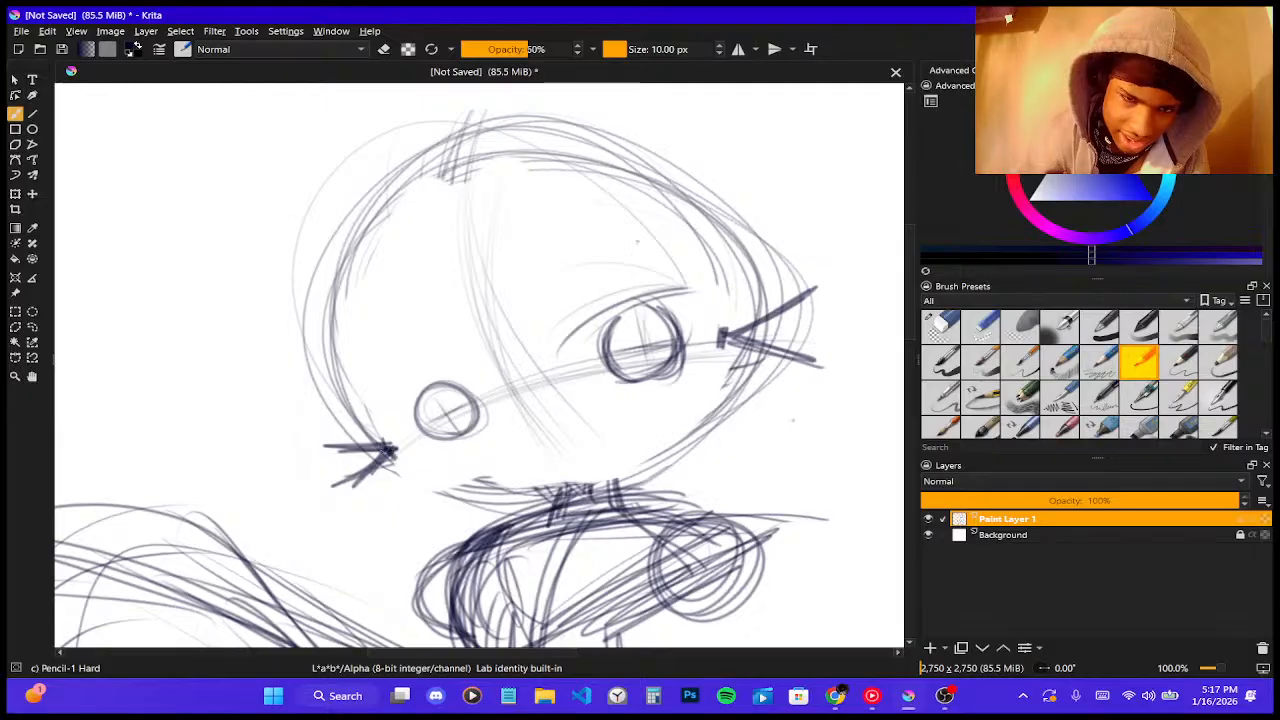
{"action": "mouse_move", "coordinate": [379, 441]}
{"action": "left_mouse_down"}
{"action": "mouse_move", "coordinate": [410, 394]}
{"action": "mouse_move", "coordinate": [399, 371]}
{"action": "mouse_move", "coordinate": [445, 364]}
{"action": "left_mouse_up"}
{"action": "left_click_drag", "start_coordinate": [372, 413], "coordinate": [457, 363]}
{"action": "mouse_move", "coordinate": [380, 439]}
{"action": "left_mouse_down"}
{"action": "mouse_move", "coordinate": [378, 424]}
{"action": "mouse_move", "coordinate": [434, 374]}
{"action": "left_mouse_up"}
{"action": "key", "text": "ctrl+z"}
{"action": "key", "text": "ctrl+z"}
{"action": "key", "text": "ctrl+z"}
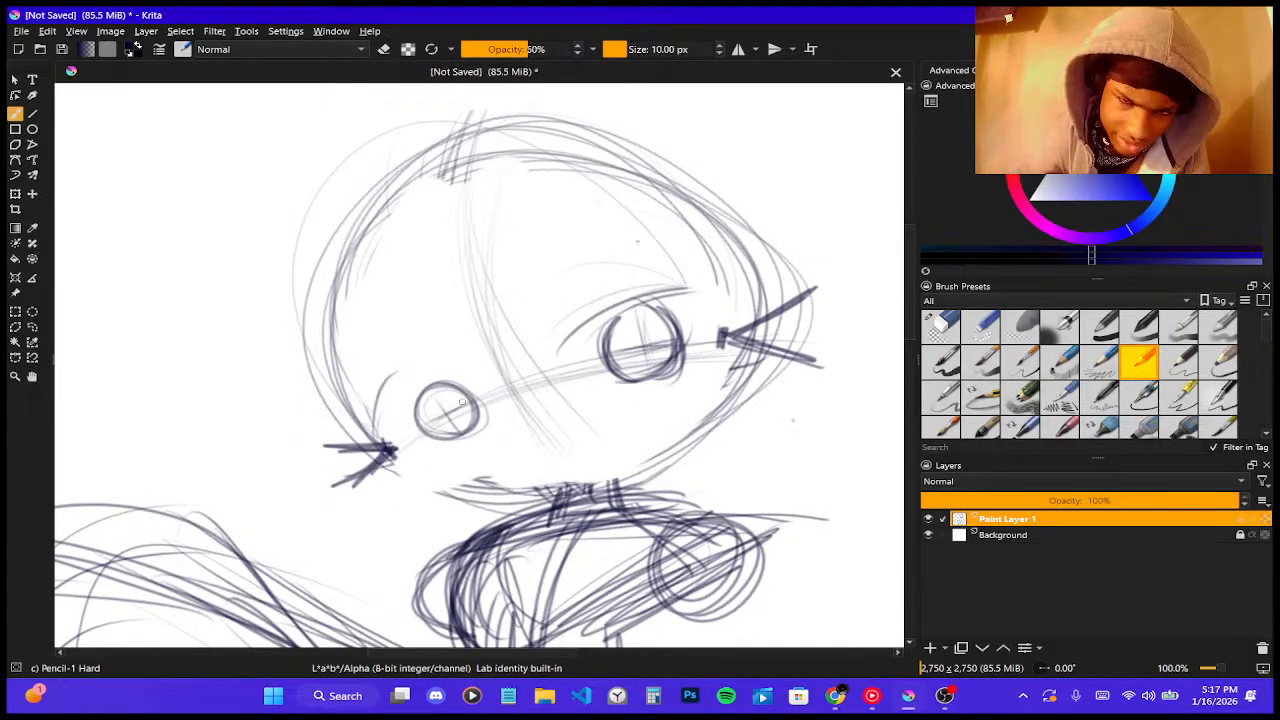
{"action": "key", "text": "ctrl+z"}
{"action": "left_click_drag", "start_coordinate": [379, 411], "coordinate": [487, 375]}
{"action": "left_click_drag", "start_coordinate": [375, 413], "coordinate": [484, 376]}
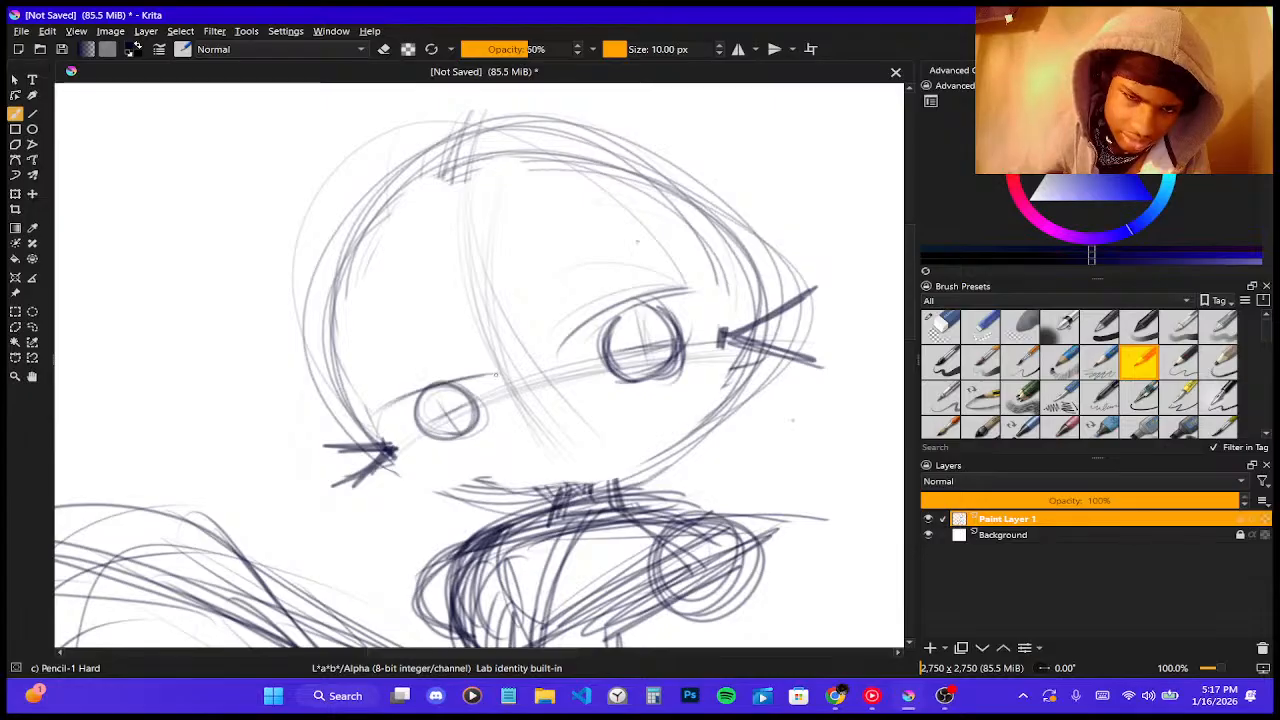
- Undo both round eyes, their guide crosses and the darkened eyelid strokes
{"action": "key", "text": "ctrl+z"}
{"action": "key", "text": "ctrl+z"}
{"action": "key", "text": "ctrl+z"}
{"action": "key", "text": "ctrl+z"}
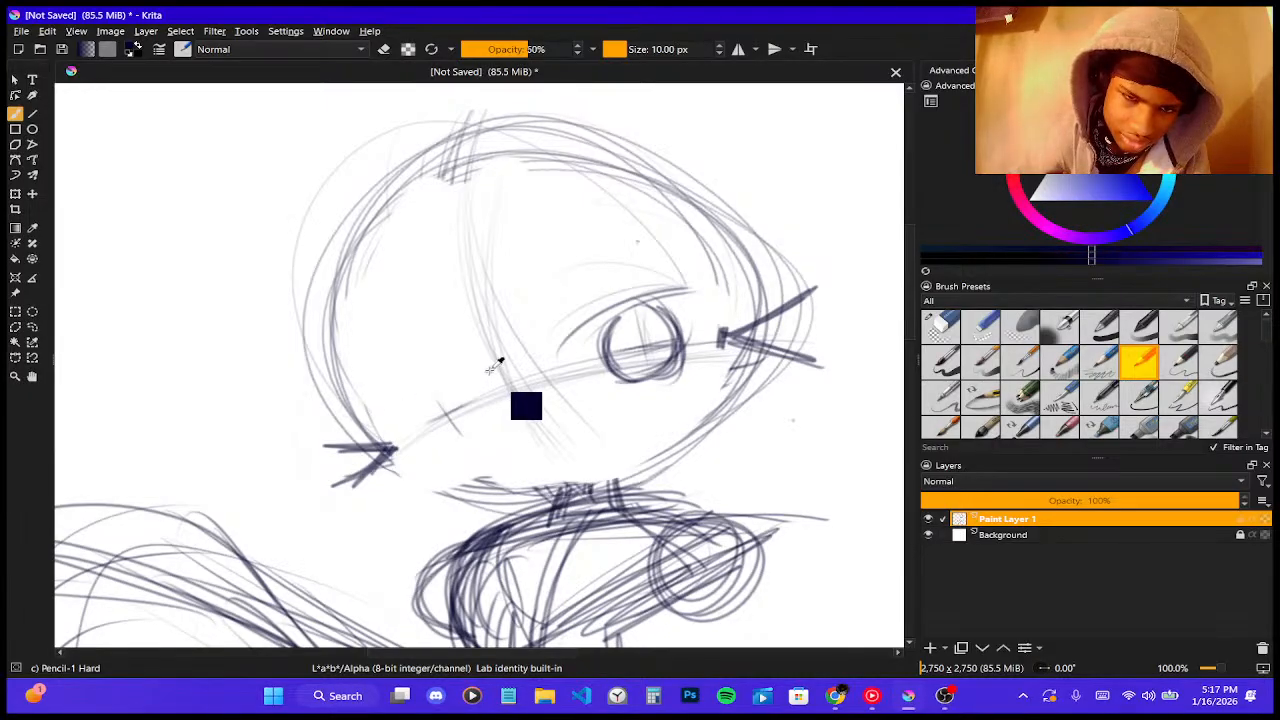
{"action": "key", "text": "ctrl+z"}
{"action": "key", "text": "ctrl+z"}
{"action": "key", "text": "ctrl+z"}
{"action": "key", "text": "ctrl+z"}
{"action": "key", "text": "ctrl+z"}
{"action": "key", "text": "ctrl+z"}
{"action": "key", "text": "ctrl+z"}
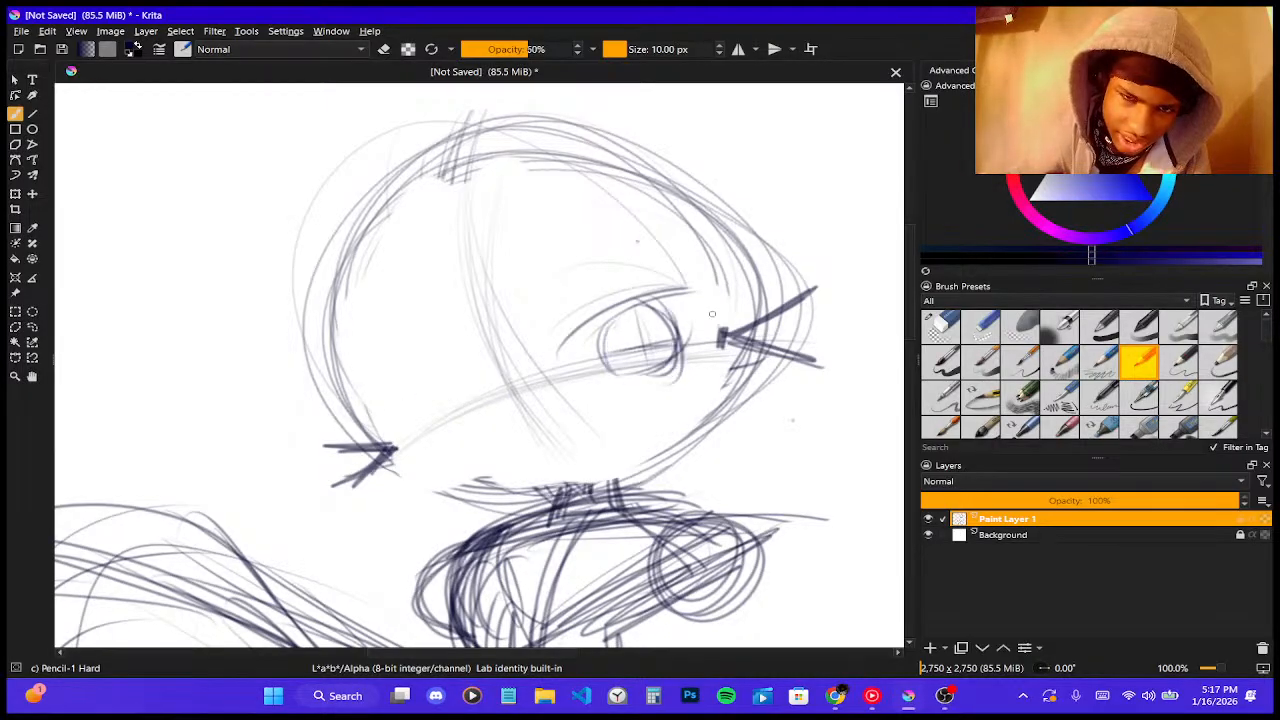
{"action": "key", "text": "ctrl+z"}
{"action": "key", "text": "ctrl+z"}
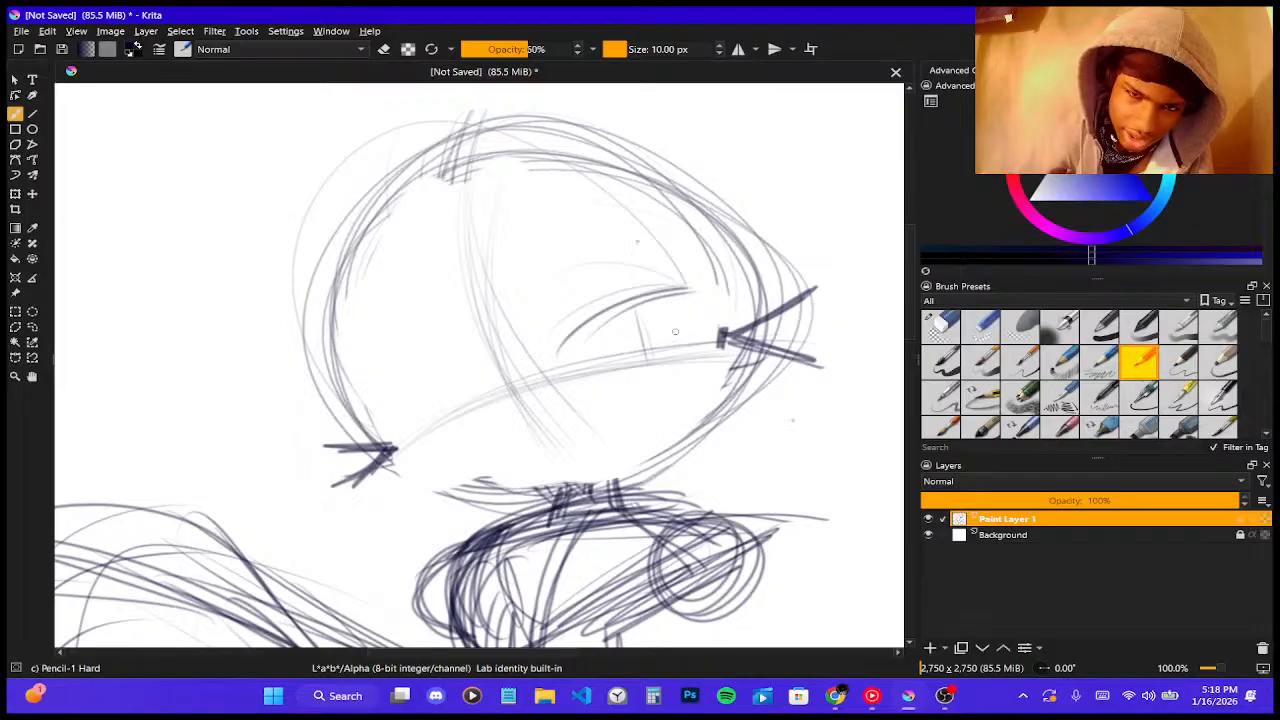
{"action": "key", "text": "ctrl+z"}
{"action": "key", "text": "ctrl+z"}
{"action": "key", "text": "ctrl+z"}
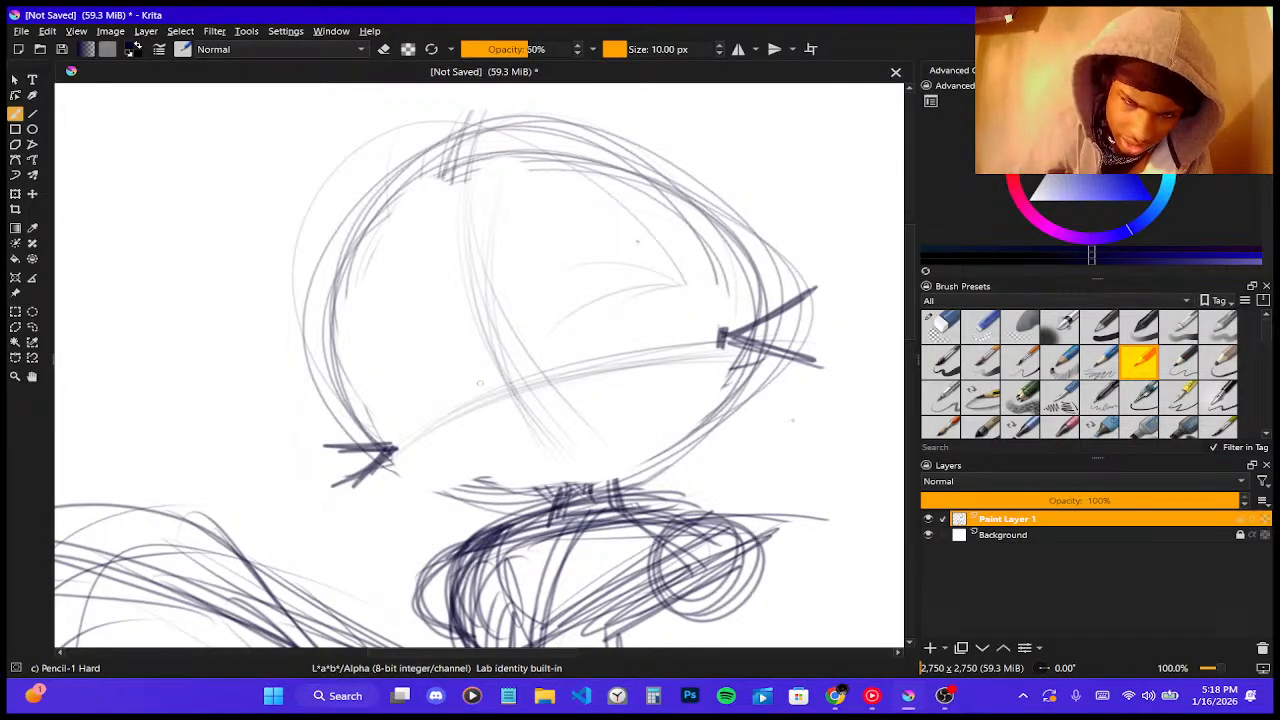
- Add short tick marks on the eye line either side of the centre line and redraw the head's lower-left edge
{"action": "left_click_drag", "start_coordinate": [480, 383], "coordinate": [485, 399]}
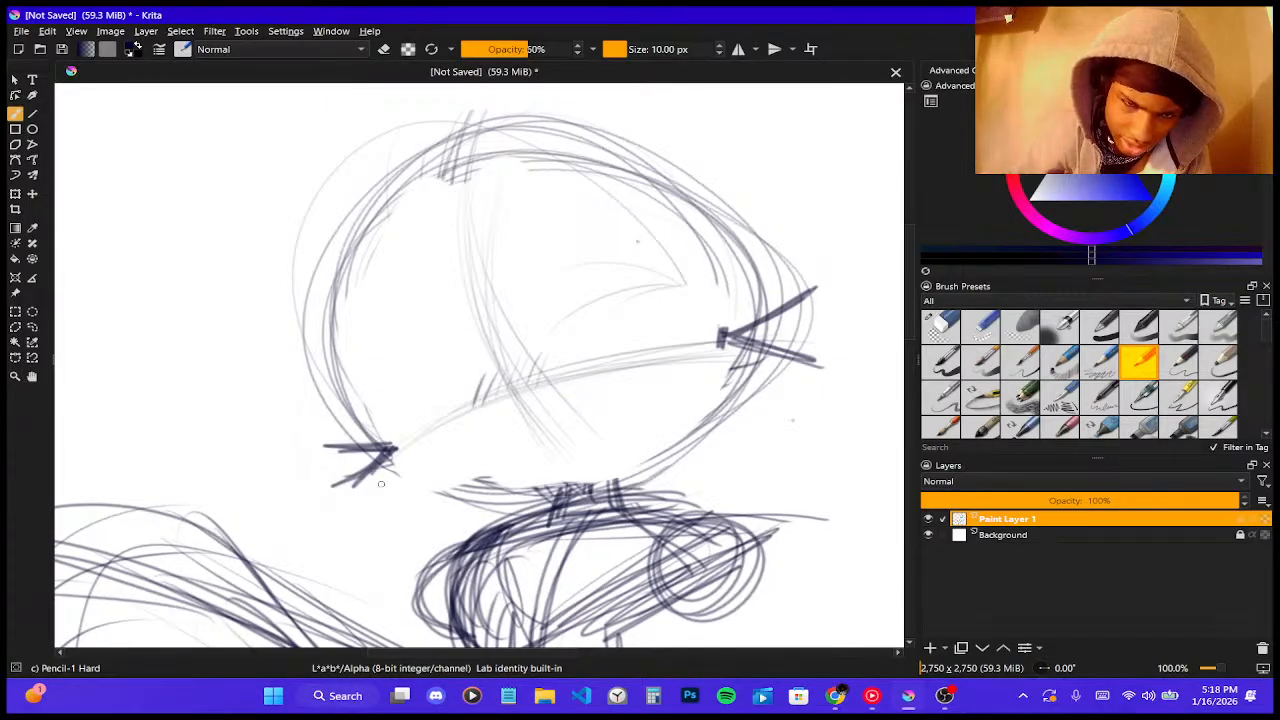
{"action": "mouse_move", "coordinate": [371, 474]}
{"action": "left_mouse_down"}
{"action": "mouse_move", "coordinate": [427, 484]}
{"action": "mouse_move", "coordinate": [431, 505]}
{"action": "mouse_move", "coordinate": [490, 507]}
{"action": "mouse_move", "coordinate": [473, 497]}
{"action": "left_mouse_up"}
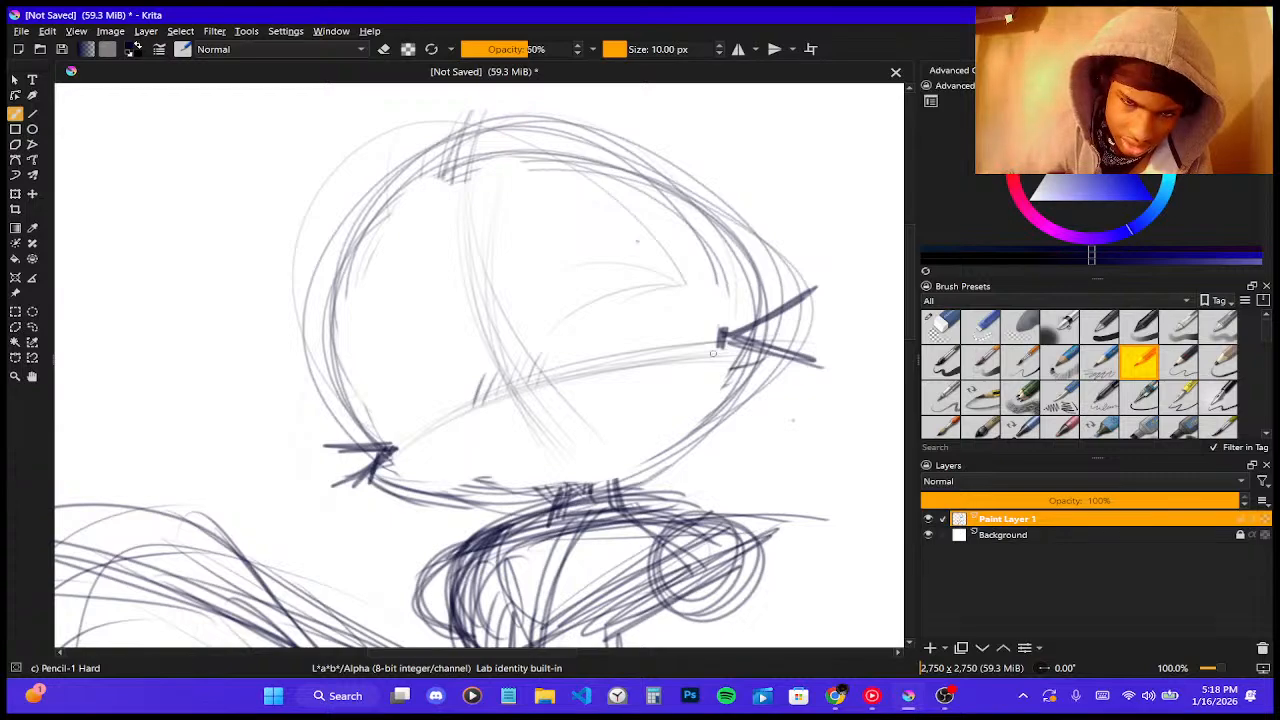
{"action": "mouse_move", "coordinate": [806, 310]}
{"action": "left_mouse_down"}
{"action": "mouse_move", "coordinate": [792, 352]}
{"action": "mouse_move", "coordinate": [760, 330]}
{"action": "mouse_move", "coordinate": [802, 310]}
{"action": "left_mouse_up"}
{"action": "left_click_drag", "start_coordinate": [764, 356], "coordinate": [784, 333]}
{"action": "key", "text": "ctrl+z"}
{"action": "key", "text": "ctrl+z"}
{"action": "key", "text": "ctrl+z"}
{"action": "key", "text": "ctrl+z"}
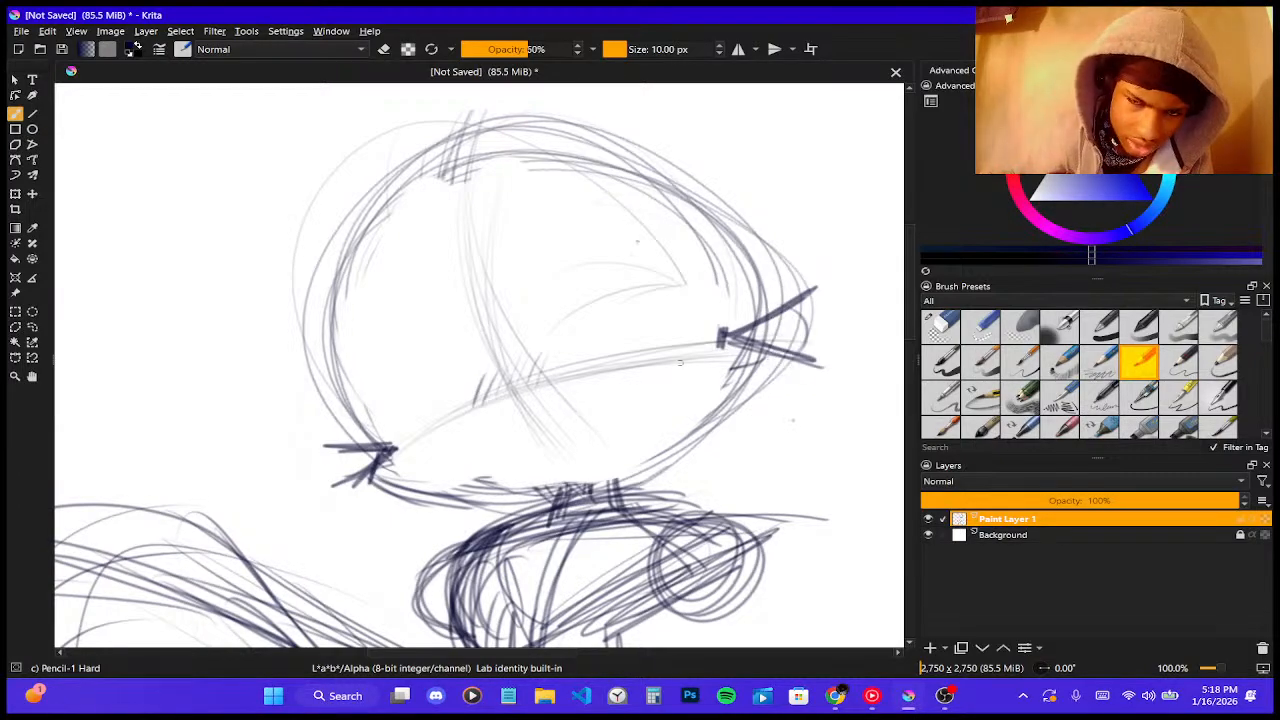
- Erase the dark spiky marks at both ends of the eye line on the head's left and right edges with Eraser Circle
{"action": "left_click", "coordinate": [940, 325]}
{"action": "mouse_move", "coordinate": [705, 355]}
{"action": "left_mouse_down"}
{"action": "mouse_move", "coordinate": [830, 290]}
{"action": "mouse_move", "coordinate": [814, 363]}
{"action": "left_mouse_up"}
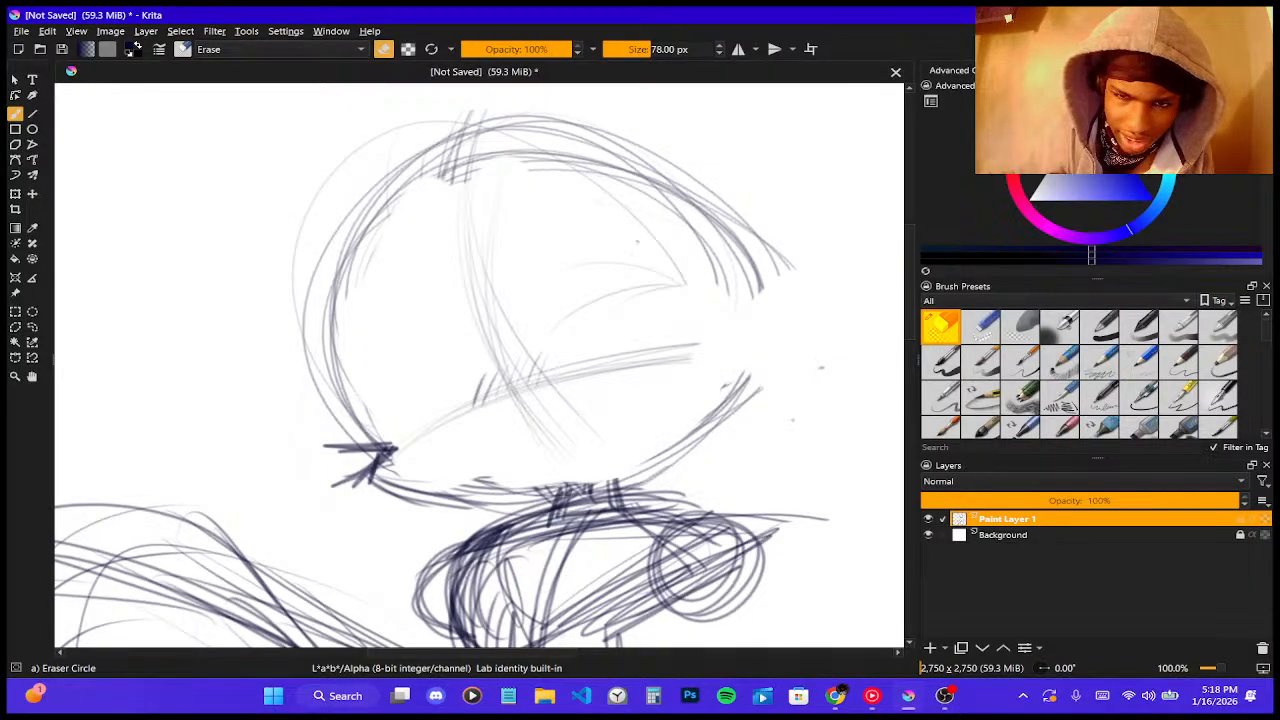
{"action": "key", "text": "ctrl+z"}
{"action": "mouse_move", "coordinate": [766, 313]}
{"action": "left_mouse_down"}
{"action": "mouse_move", "coordinate": [708, 363]}
{"action": "mouse_move", "coordinate": [692, 357]}
{"action": "mouse_move", "coordinate": [748, 338]}
{"action": "mouse_move", "coordinate": [770, 350]}
{"action": "mouse_move", "coordinate": [813, 328]}
{"action": "mouse_move", "coordinate": [825, 357]}
{"action": "left_mouse_up"}
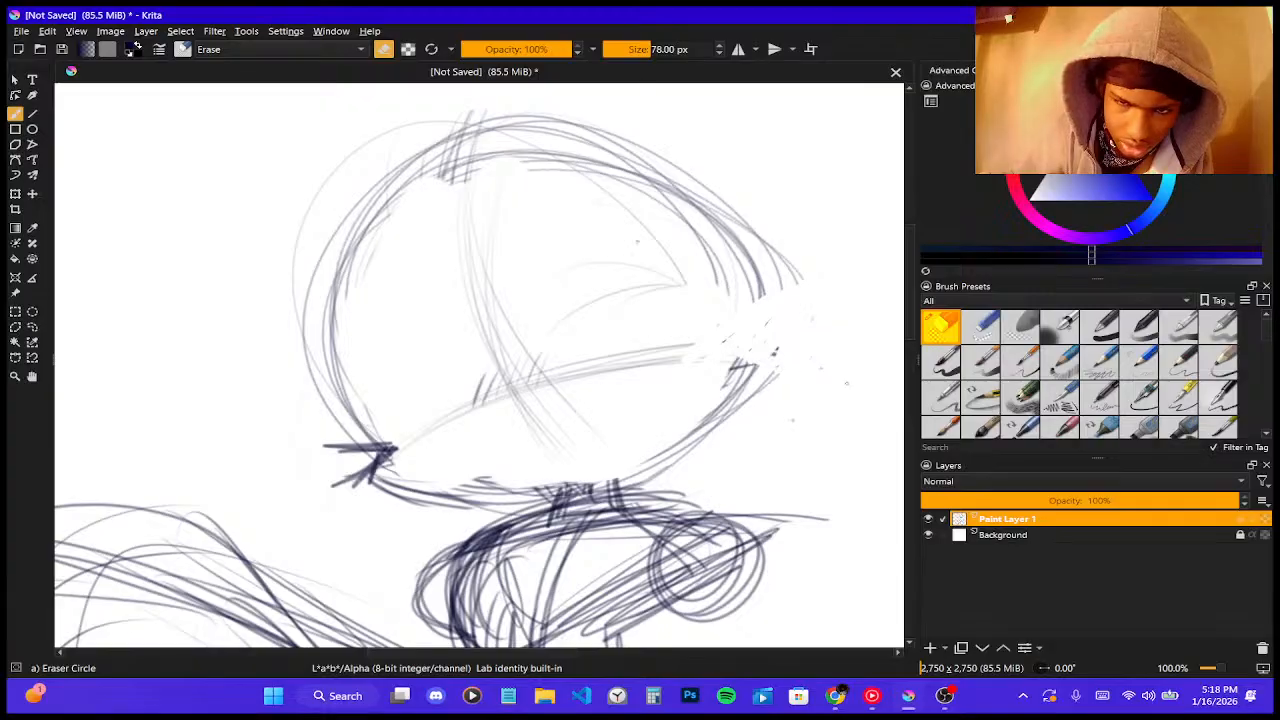
{"action": "mouse_move", "coordinate": [330, 446]}
{"action": "left_mouse_down"}
{"action": "mouse_move", "coordinate": [338, 481]}
{"action": "mouse_move", "coordinate": [358, 448]}
{"action": "mouse_move", "coordinate": [374, 462]}
{"action": "mouse_move", "coordinate": [408, 443]}
{"action": "left_mouse_up"}
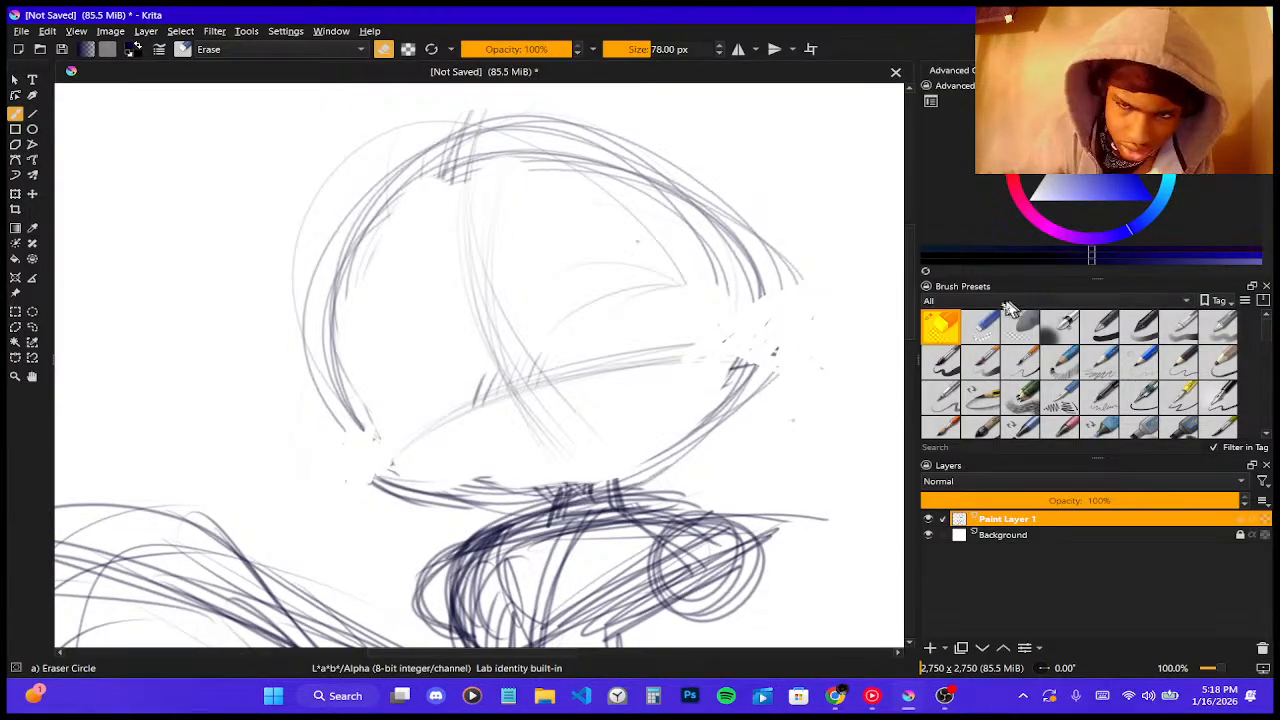
- Redraw the head's lower-left edge down to the jaw corner with the Pencil-1 Hard brush
{"action": "left_click", "coordinate": [1140, 362]}
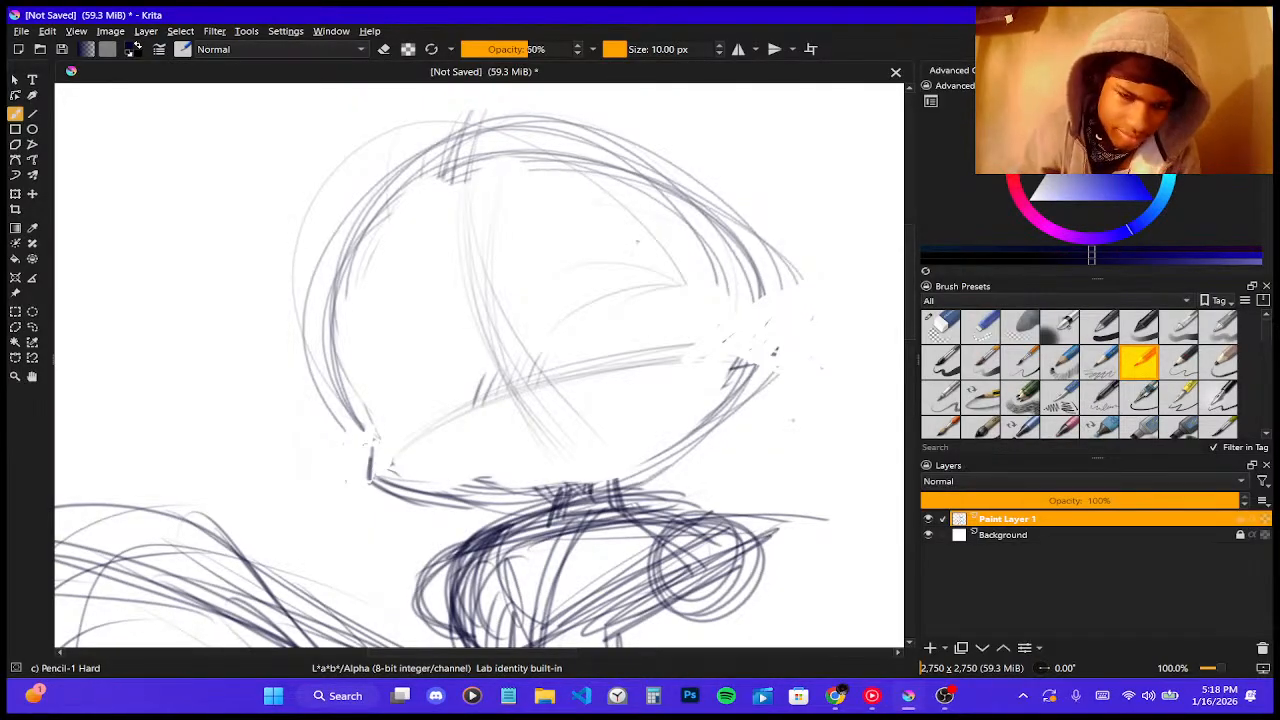
{"action": "key", "text": "ctrl+z"}
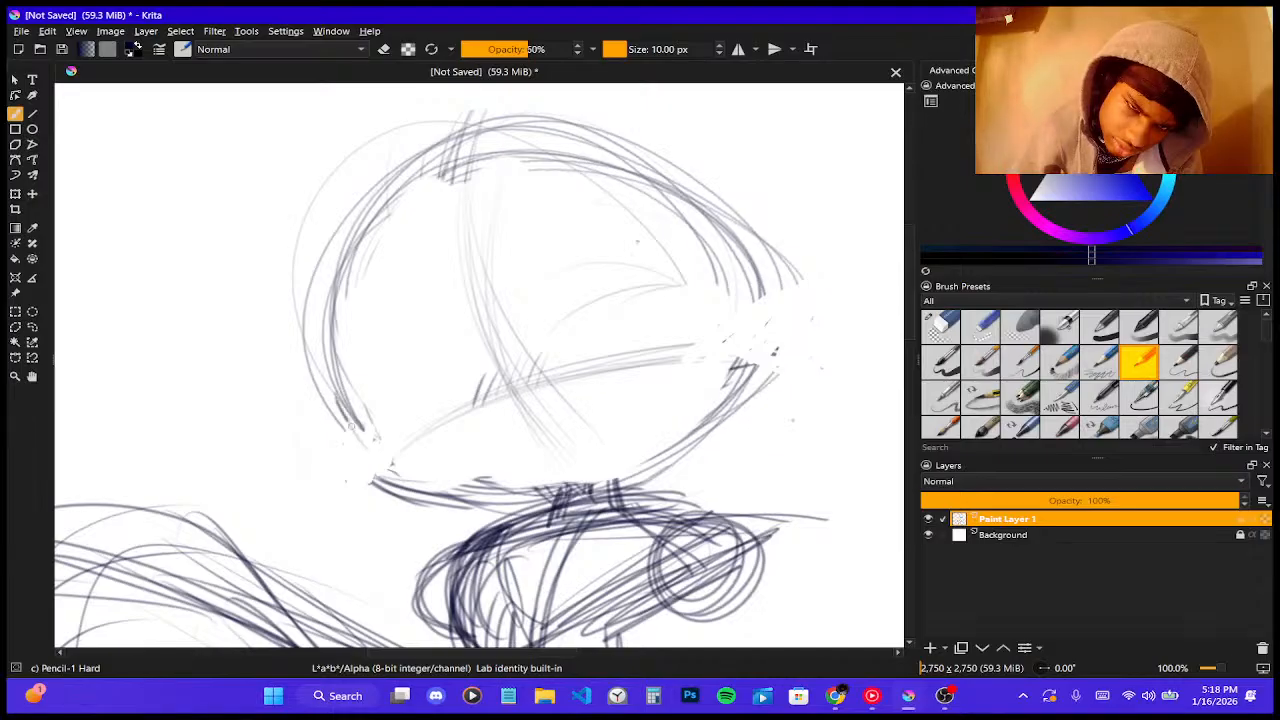
{"action": "mouse_move", "coordinate": [366, 446]}
{"action": "left_mouse_down"}
{"action": "mouse_move", "coordinate": [362, 402]}
{"action": "mouse_move", "coordinate": [376, 478]}
{"action": "left_mouse_up"}
{"action": "key", "text": "ctrl+z"}
{"action": "key", "text": "ctrl+z"}
{"action": "left_click_drag", "start_coordinate": [360, 438], "coordinate": [374, 475]}
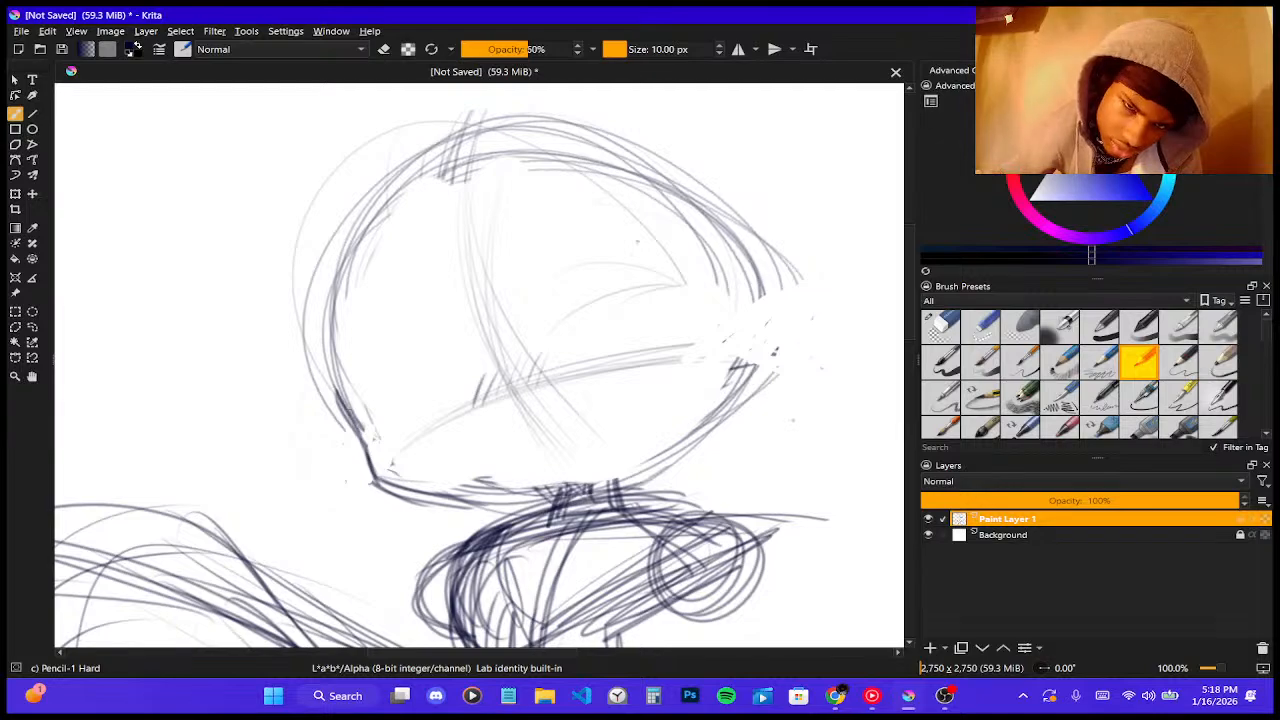
- Darken the left side of the head outline with overlapping curved strokes from the upper-left curve down to the cheek
{"action": "left_click_drag", "start_coordinate": [312, 332], "coordinate": [348, 410]}
{"action": "left_click_drag", "start_coordinate": [314, 298], "coordinate": [330, 380]}
{"action": "left_click_drag", "start_coordinate": [330, 334], "coordinate": [342, 378]}
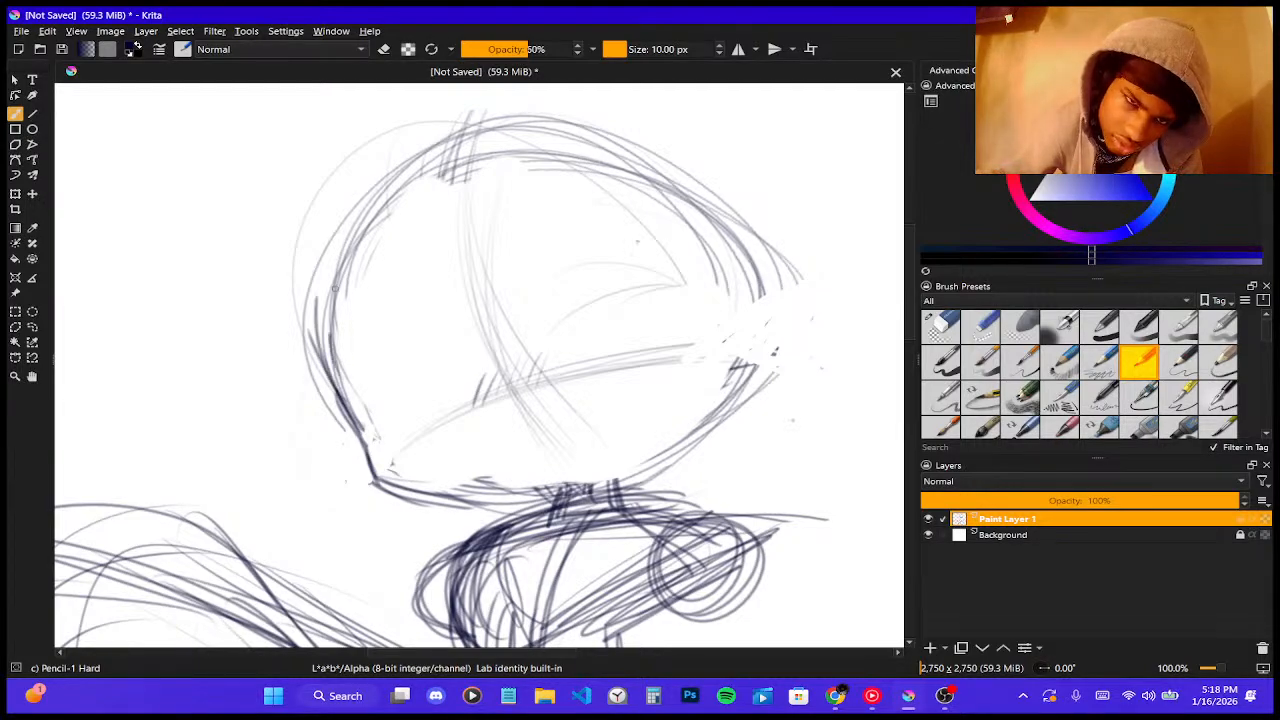
{"action": "left_click_drag", "start_coordinate": [366, 234], "coordinate": [328, 334]}
{"action": "left_click_drag", "start_coordinate": [322, 294], "coordinate": [316, 346]}
{"action": "left_click_drag", "start_coordinate": [394, 194], "coordinate": [322, 292]}
{"action": "left_click_drag", "start_coordinate": [324, 296], "coordinate": [318, 344]}
{"action": "left_click_drag", "start_coordinate": [414, 170], "coordinate": [324, 294]}
{"action": "left_click_drag", "start_coordinate": [370, 230], "coordinate": [320, 322]}
- Darken the top and right side of the head outline and close the erased gap on its right edge
{"action": "mouse_move", "coordinate": [478, 154]}
{"action": "left_mouse_down"}
{"action": "mouse_move", "coordinate": [370, 230]}
{"action": "mouse_move", "coordinate": [422, 176]}
{"action": "left_mouse_up"}
{"action": "left_click_drag", "start_coordinate": [582, 136], "coordinate": [436, 158]}
{"action": "mouse_move", "coordinate": [559, 144]}
{"action": "left_mouse_down"}
{"action": "mouse_move", "coordinate": [595, 196]}
{"action": "mouse_move", "coordinate": [714, 224]}
{"action": "left_mouse_up"}
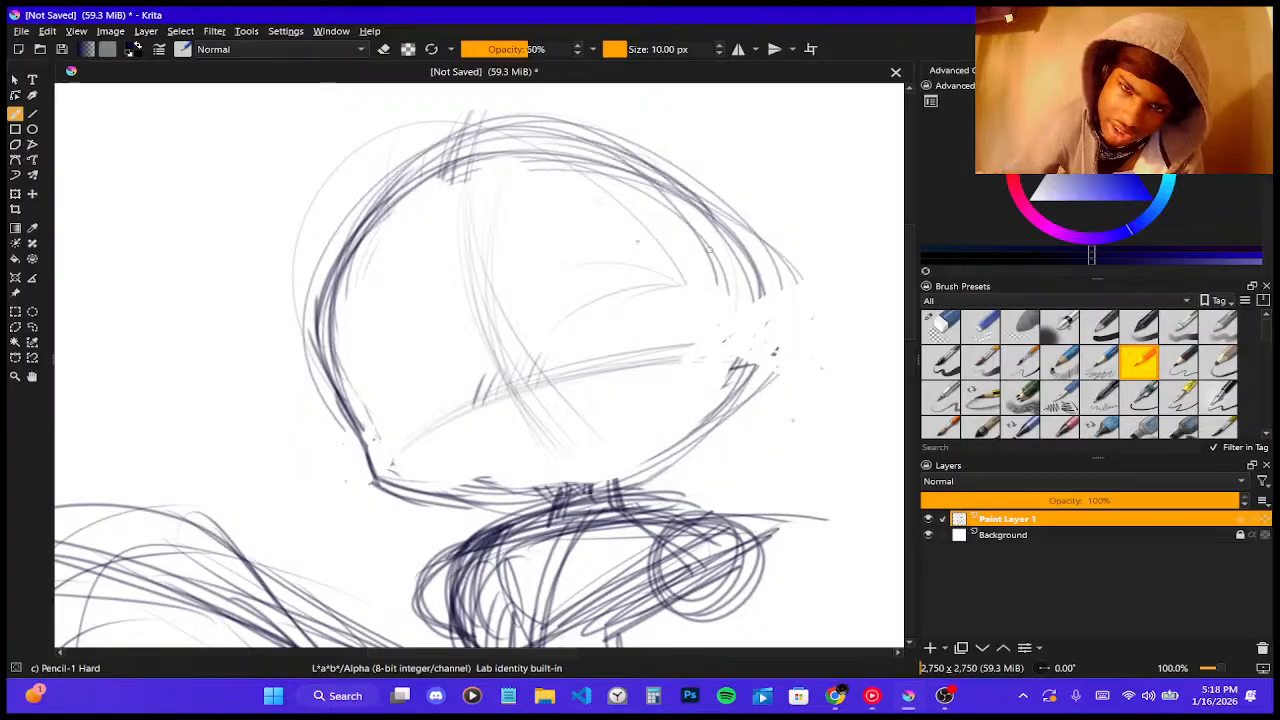
{"action": "left_click_drag", "start_coordinate": [610, 152], "coordinate": [724, 254]}
{"action": "left_click_drag", "start_coordinate": [642, 166], "coordinate": [740, 274]}
{"action": "left_click_drag", "start_coordinate": [694, 190], "coordinate": [740, 294]}
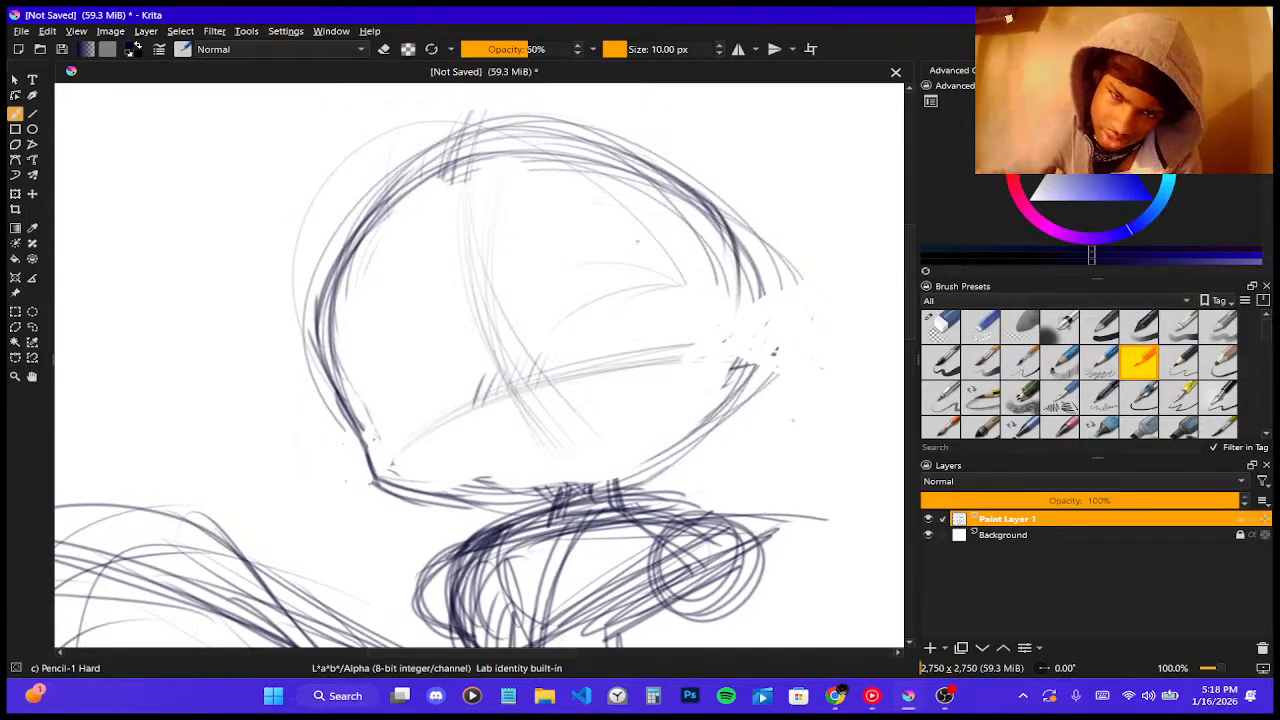
{"action": "left_click_drag", "start_coordinate": [730, 228], "coordinate": [752, 346]}
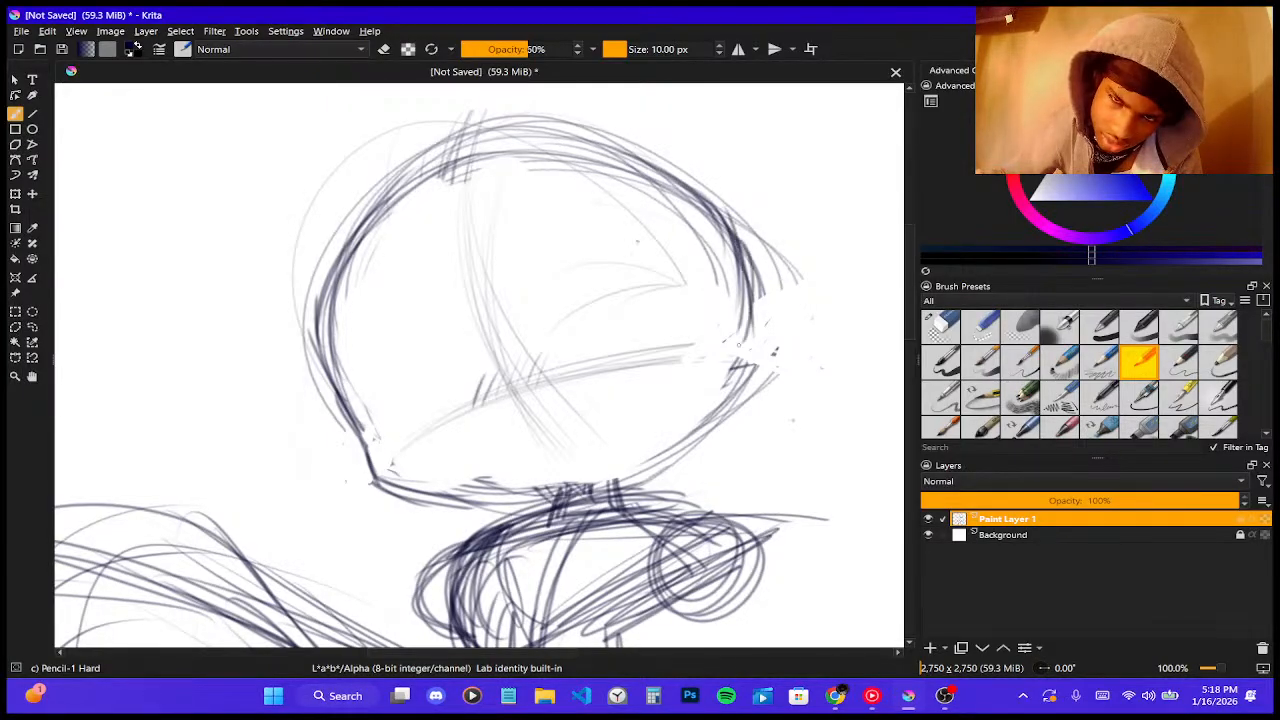
{"action": "mouse_move", "coordinate": [744, 274]}
{"action": "left_mouse_down"}
{"action": "mouse_move", "coordinate": [740, 362]}
{"action": "mouse_move", "coordinate": [755, 393]}
{"action": "left_mouse_up"}
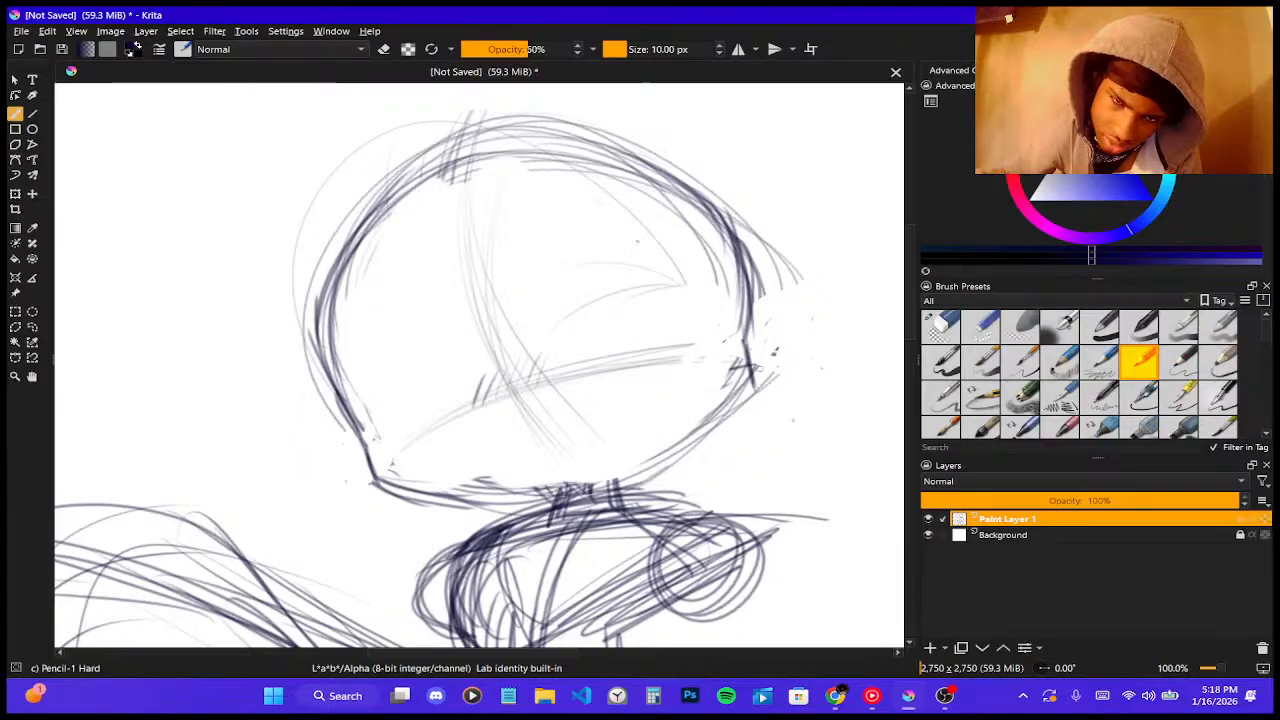
- Try redrawing the face's vertical centre line further left, curving down past the eye line
{"action": "left_click_drag", "start_coordinate": [452, 180], "coordinate": [482, 354]}
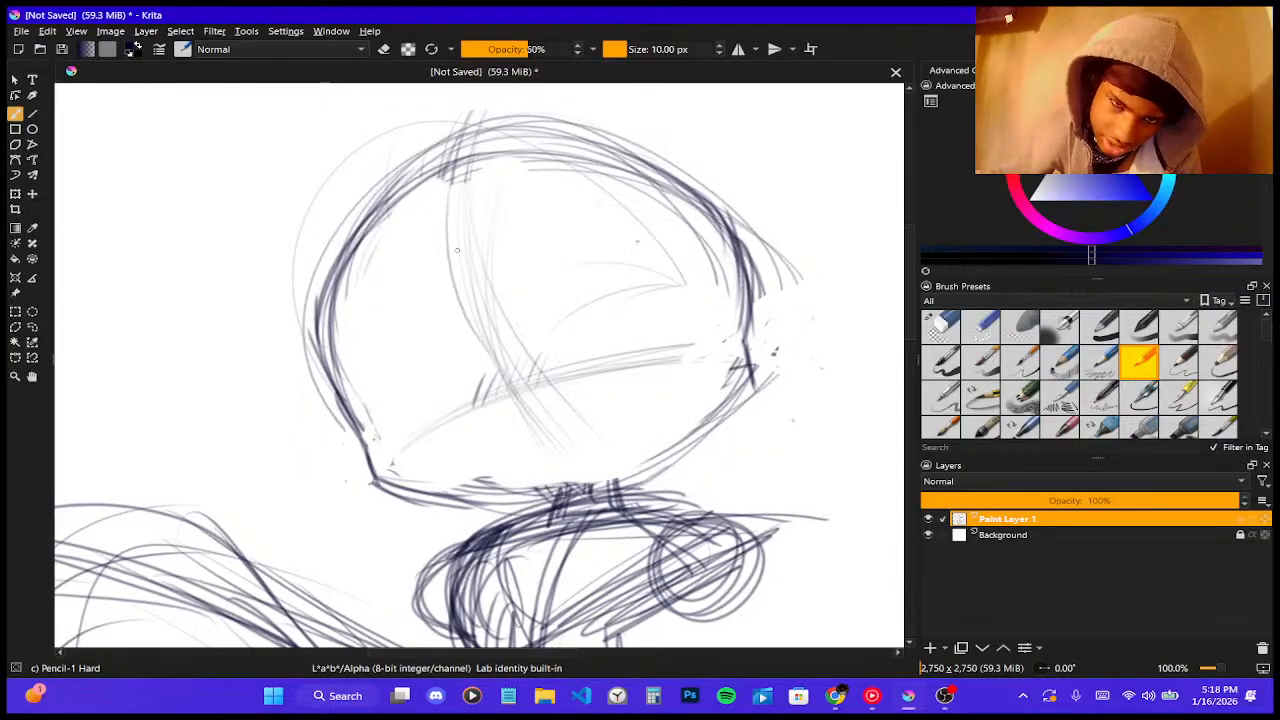
{"action": "left_click_drag", "start_coordinate": [462, 258], "coordinate": [524, 422]}
{"action": "left_click_drag", "start_coordinate": [474, 288], "coordinate": [526, 434]}
{"action": "left_click_drag", "start_coordinate": [510, 382], "coordinate": [522, 442]}
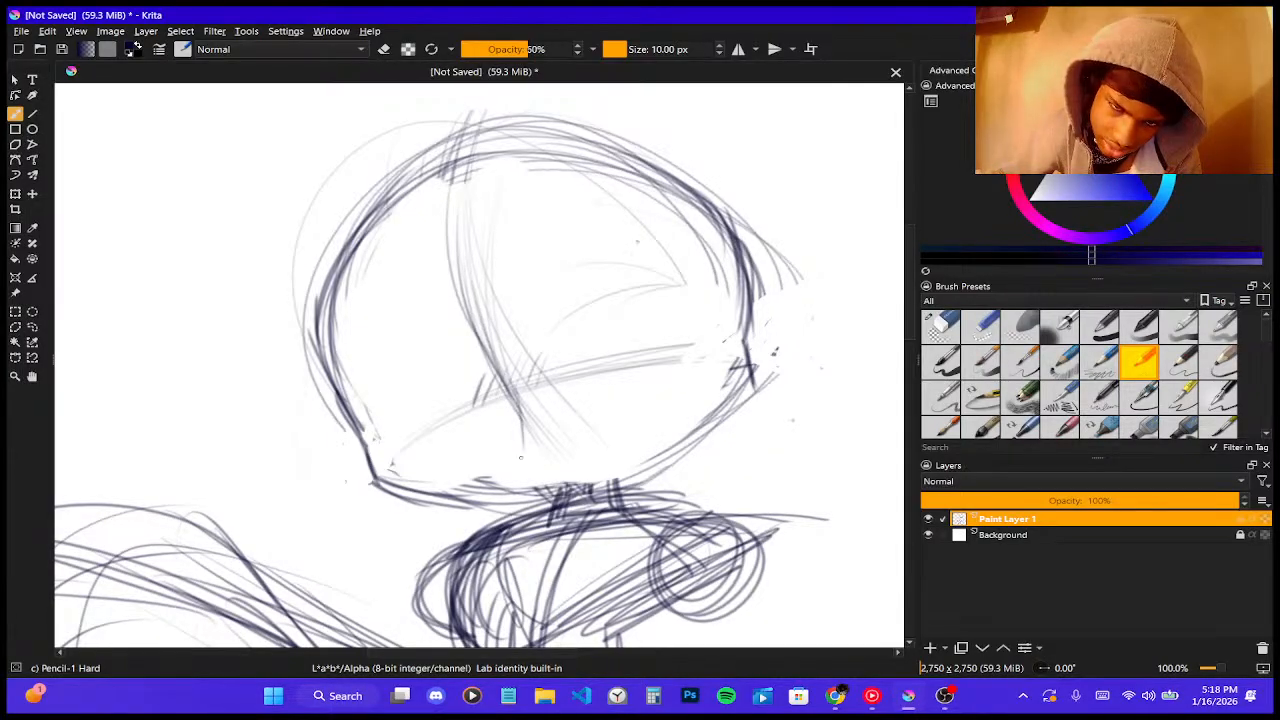
{"action": "key", "text": "ctrl+z"}
{"action": "key", "text": "ctrl+z"}
{"action": "key", "text": "ctrl+z"}
{"action": "key", "text": "ctrl+z"}
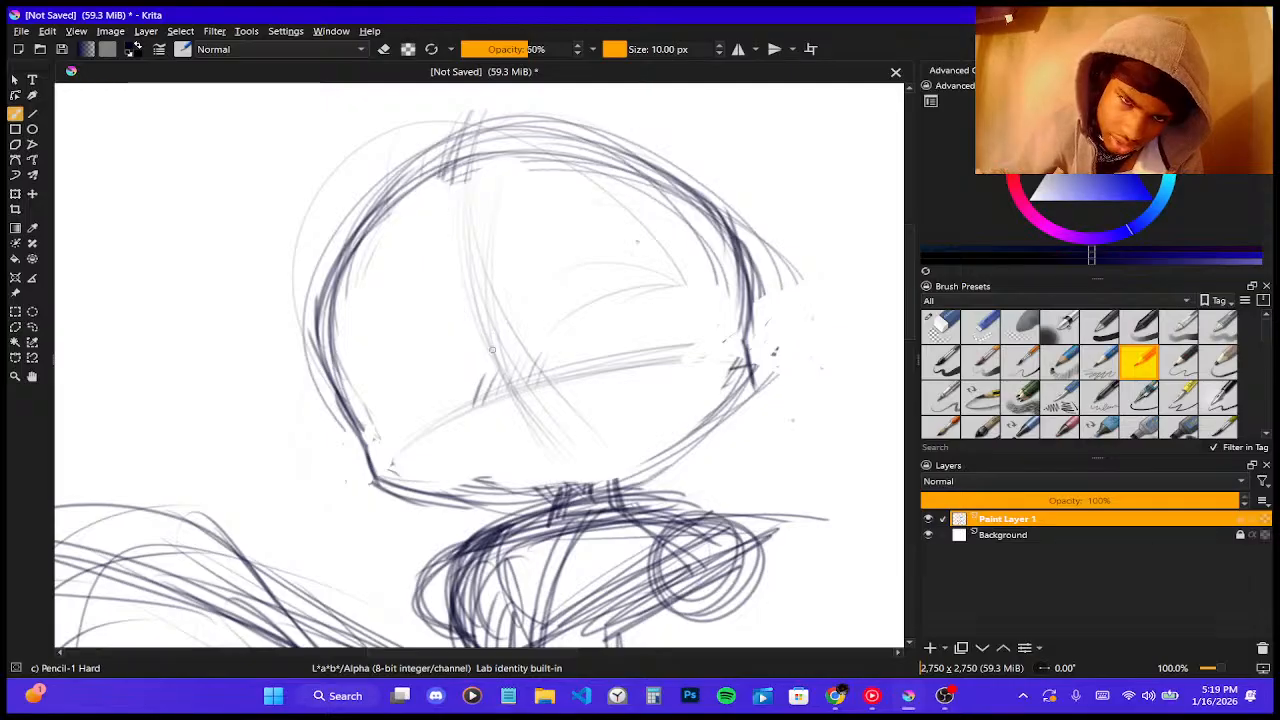
- Strengthen the upper part of the face's existing centre line and redraw the curved eye line across the head
{"action": "left_click_drag", "start_coordinate": [463, 256], "coordinate": [488, 344]}
{"action": "left_click_drag", "start_coordinate": [465, 190], "coordinate": [490, 342]}
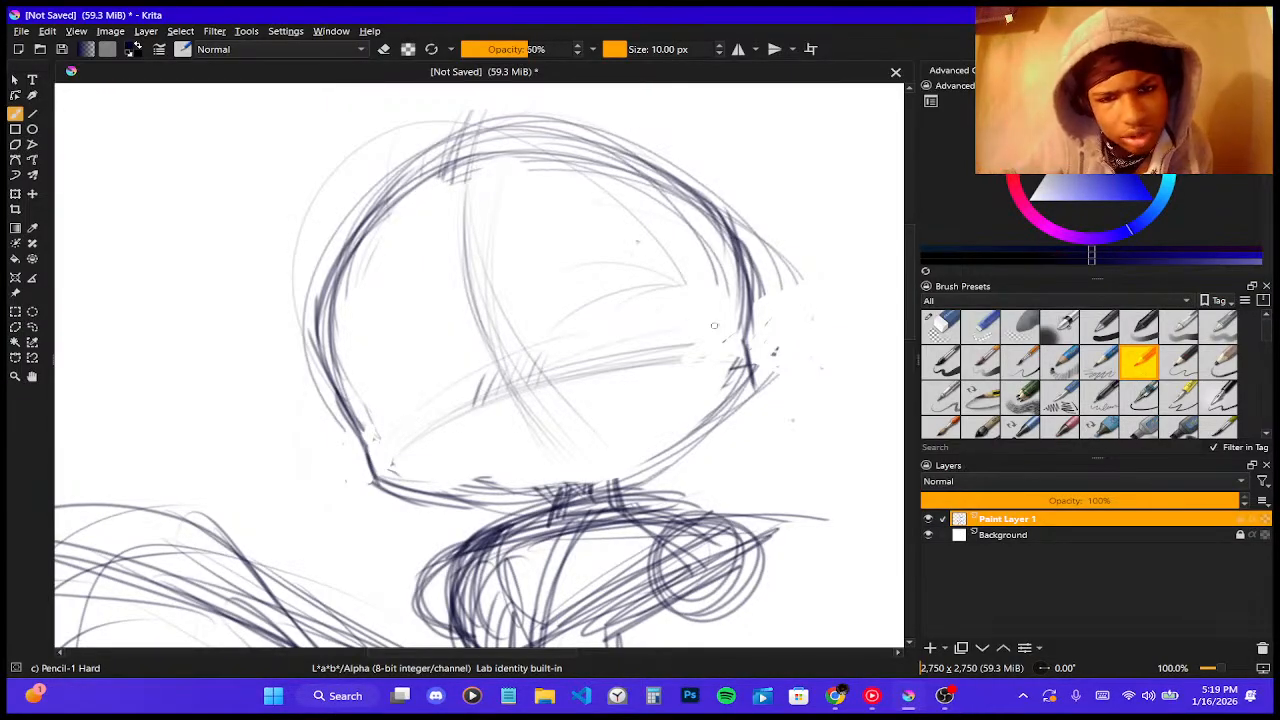
{"action": "mouse_move", "coordinate": [704, 336]}
{"action": "left_mouse_down"}
{"action": "mouse_move", "coordinate": [385, 461]}
{"action": "mouse_move", "coordinate": [405, 445]}
{"action": "mouse_move", "coordinate": [395, 441]}
{"action": "left_mouse_up"}
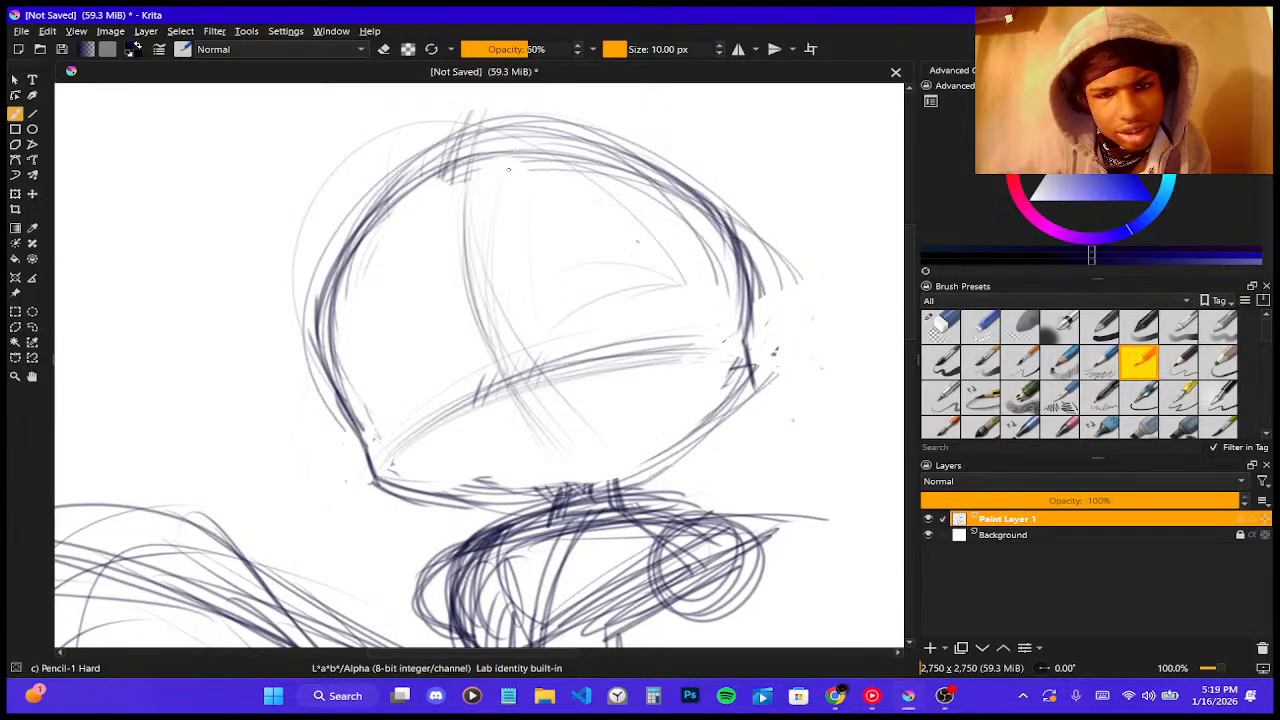
- Rework the face's centre line slightly further right with dark curved strokes running from the top of the head past the eye line
{"action": "left_click_drag", "start_coordinate": [512, 264], "coordinate": [554, 396]}
{"action": "left_click_drag", "start_coordinate": [504, 238], "coordinate": [546, 392]}
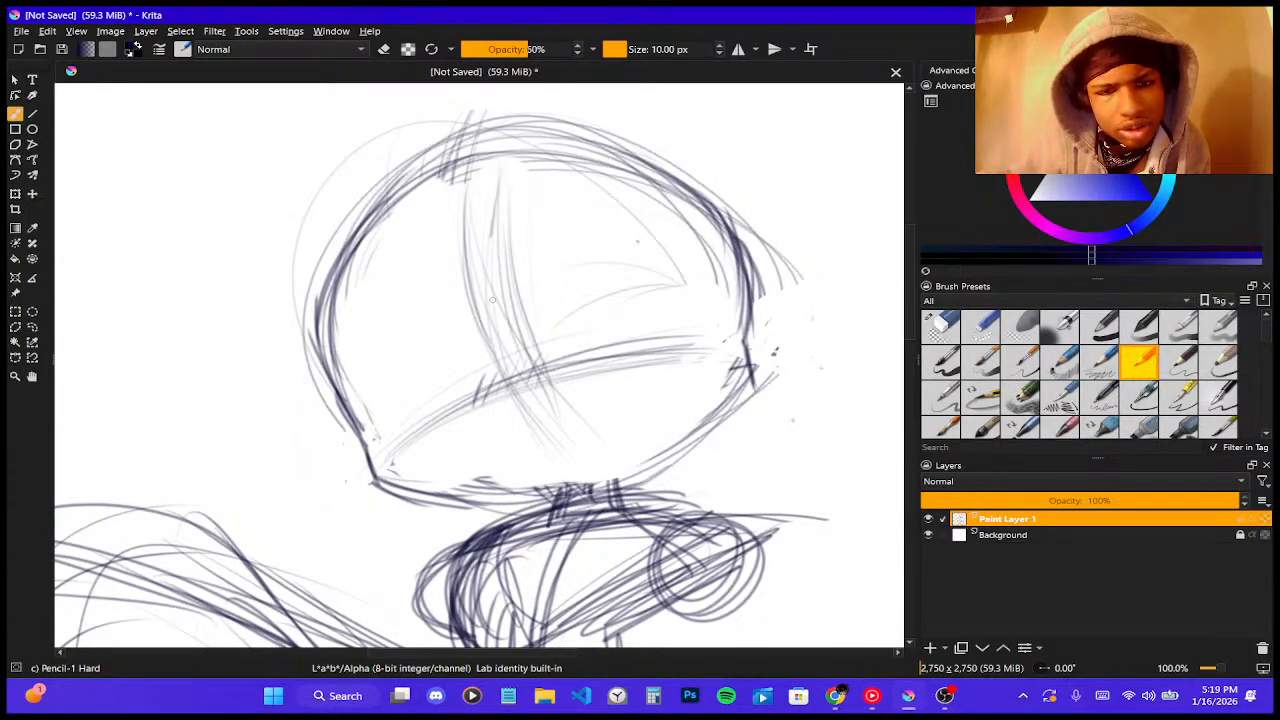
{"action": "left_click_drag", "start_coordinate": [497, 188], "coordinate": [530, 360]}
{"action": "left_click_drag", "start_coordinate": [500, 240], "coordinate": [562, 412]}
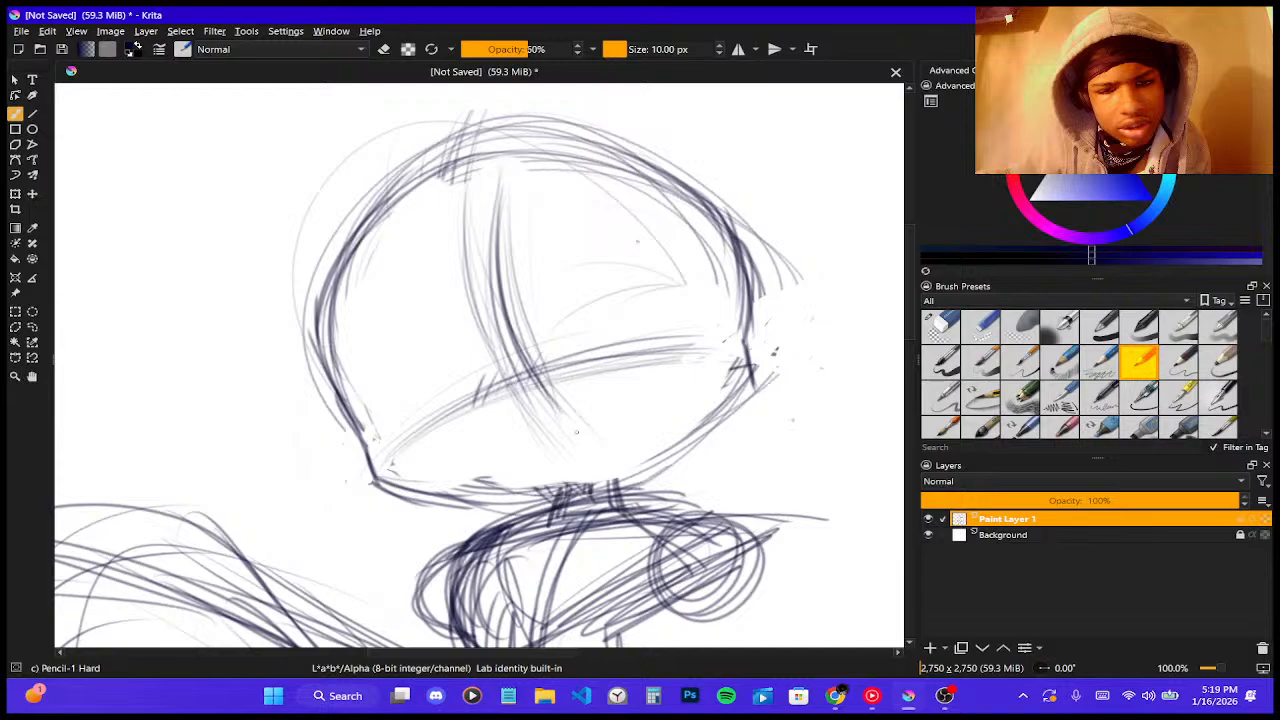
{"action": "left_click_drag", "start_coordinate": [486, 196], "coordinate": [502, 346]}
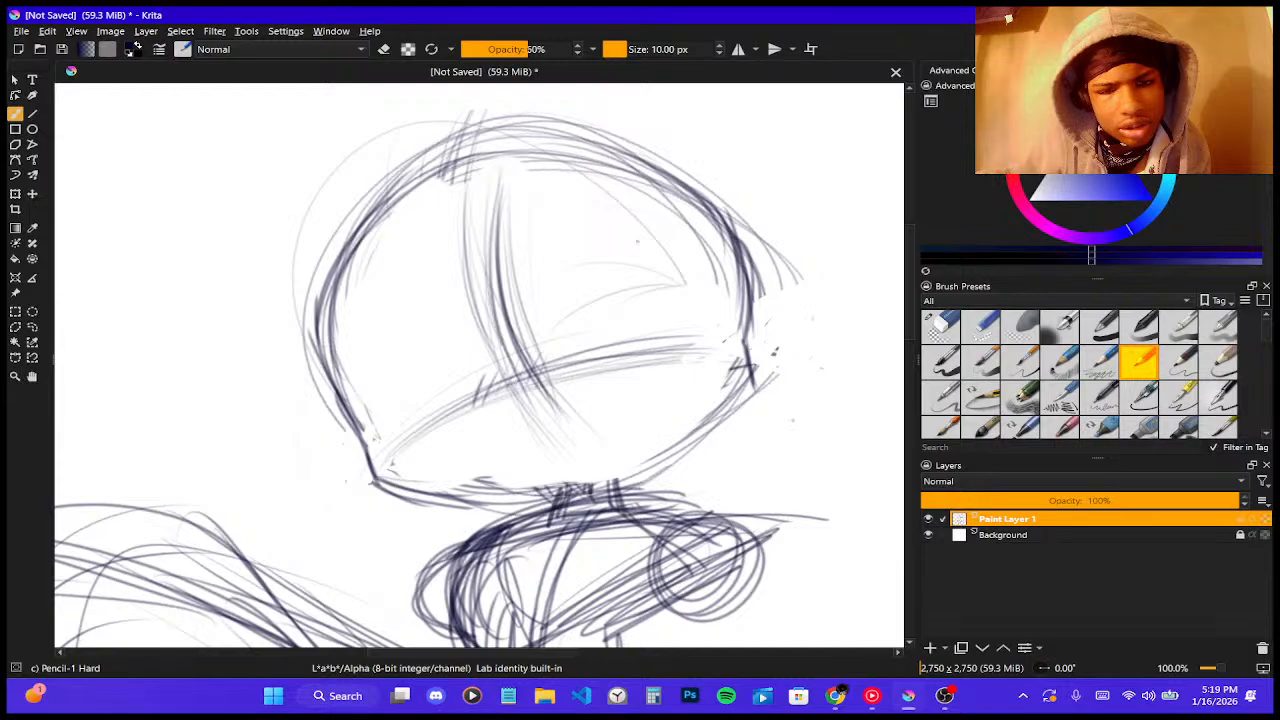
{"action": "key", "text": "ctrl+z"}
{"action": "key", "text": "ctrl+z"}
{"action": "key", "text": "ctrl+z"}
{"action": "key", "text": "ctrl+z"}
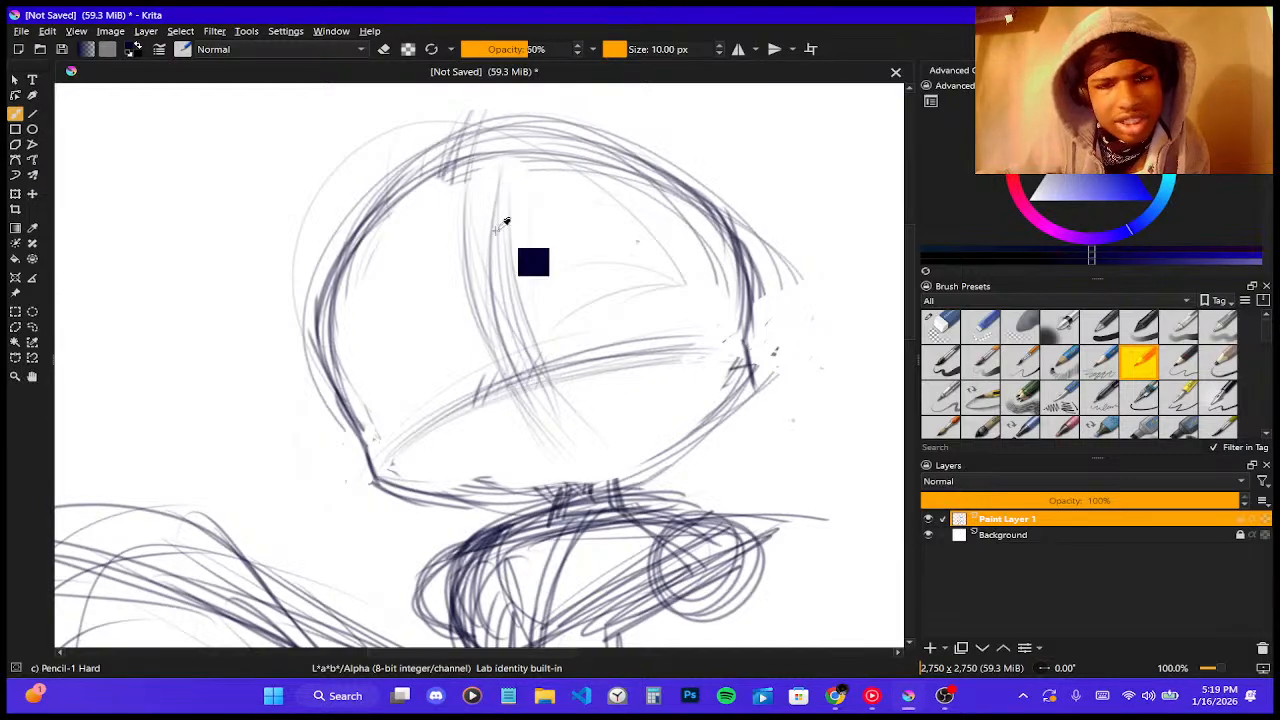
{"action": "left_click_drag", "start_coordinate": [482, 197], "coordinate": [525, 389]}
{"action": "left_click_drag", "start_coordinate": [487, 239], "coordinate": [542, 413]}
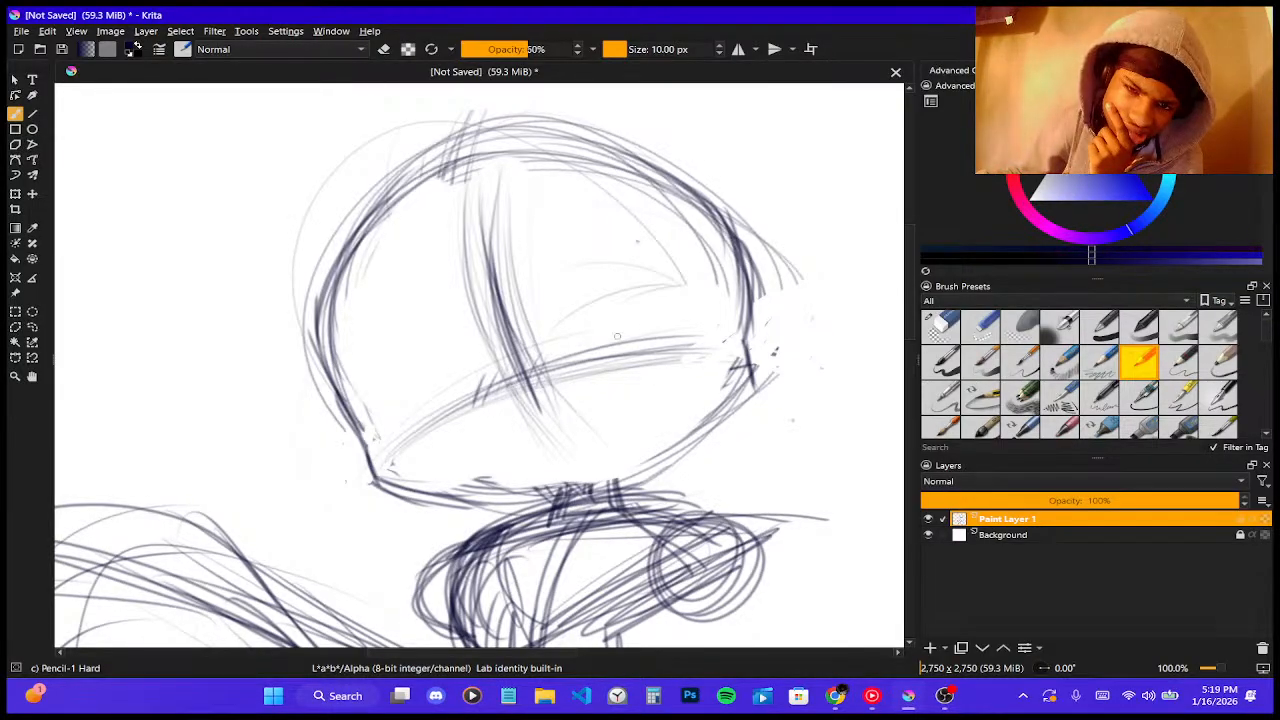
- Sketch the right eye as a rounded lower curve beneath a dark eyelid line reaching the head's right edge
{"action": "left_click_drag", "start_coordinate": [664, 312], "coordinate": [676, 378]}
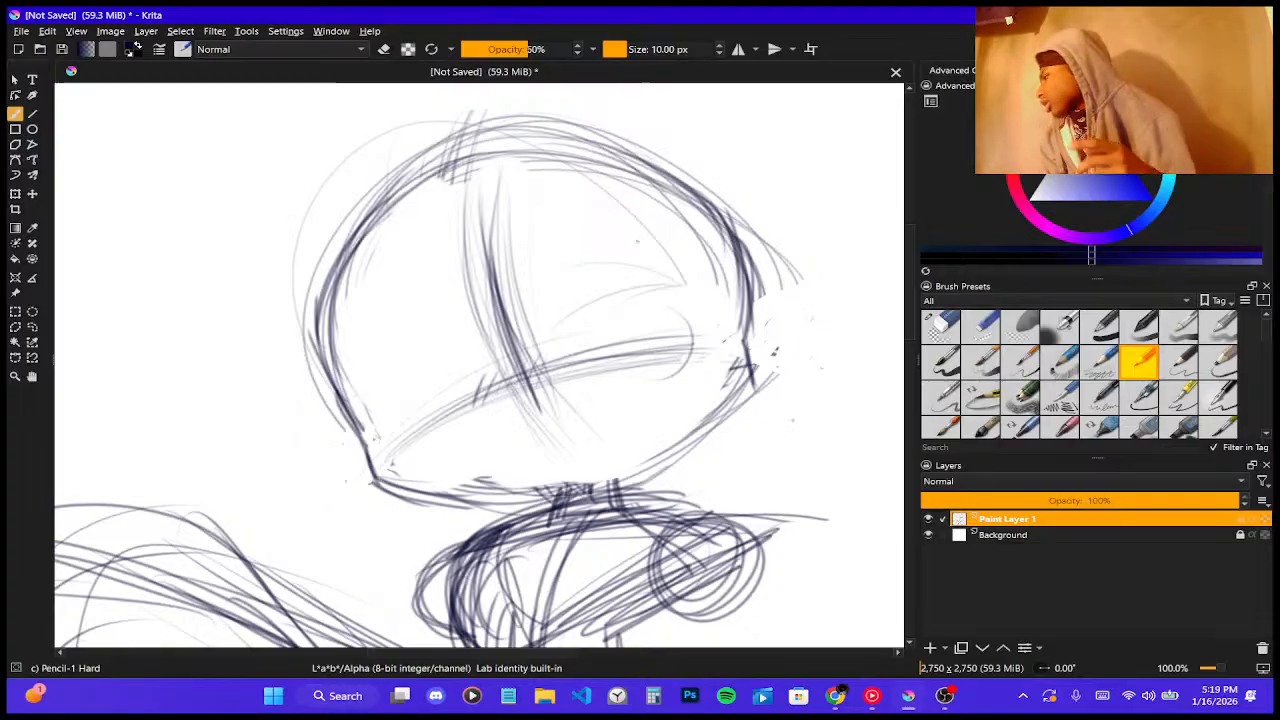
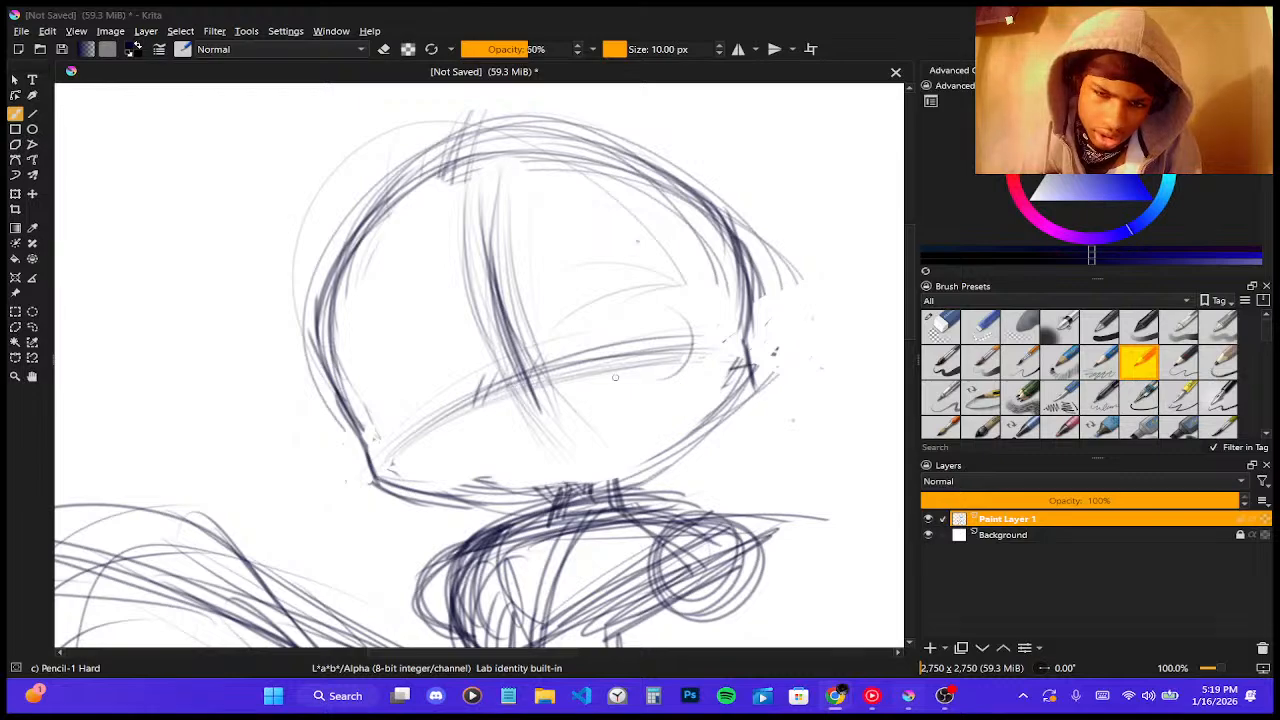
{"action": "left_click_drag", "start_coordinate": [611, 388], "coordinate": [652, 388]}
{"action": "mouse_move", "coordinate": [696, 340]}
{"action": "left_mouse_down"}
{"action": "mouse_move", "coordinate": [608, 396]}
{"action": "mouse_move", "coordinate": [710, 330]}
{"action": "left_mouse_up"}
{"action": "left_click_drag", "start_coordinate": [578, 362], "coordinate": [750, 321]}
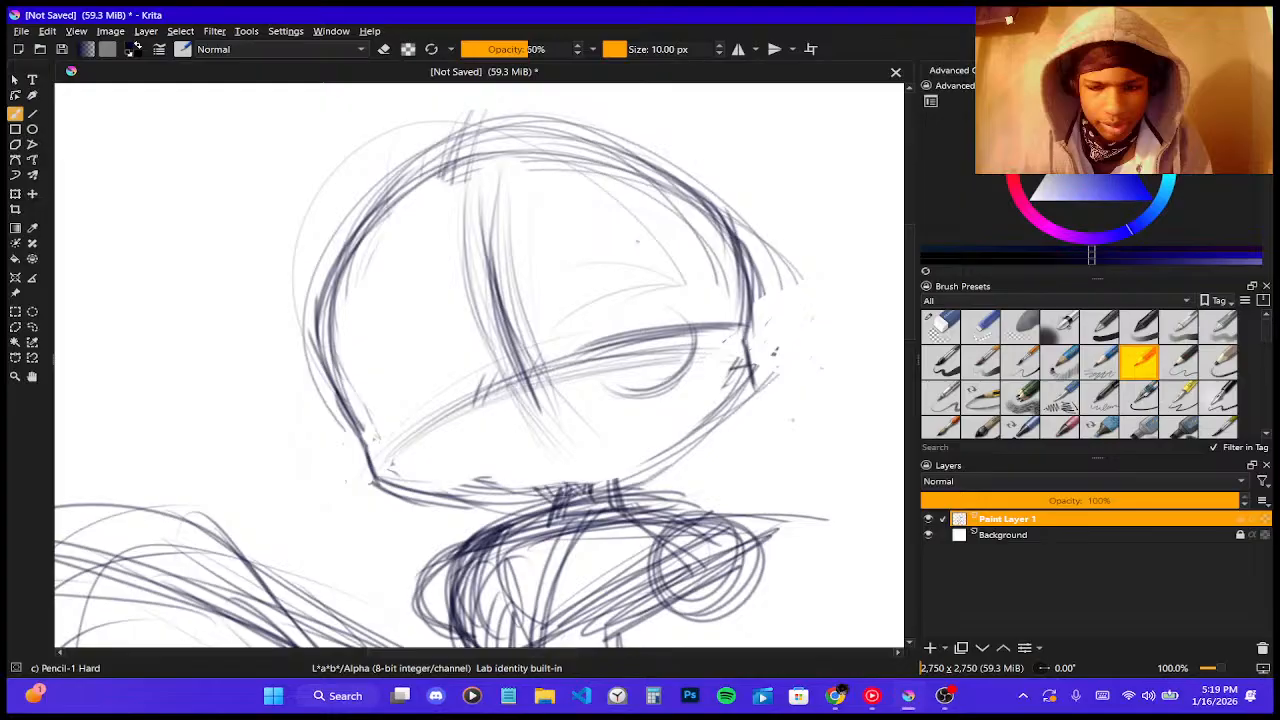
- Switch to Pinterest in Chrome to look over the character reference images, and return to the Krita drawing
{"action": "left_click", "coordinate": [836, 697]}
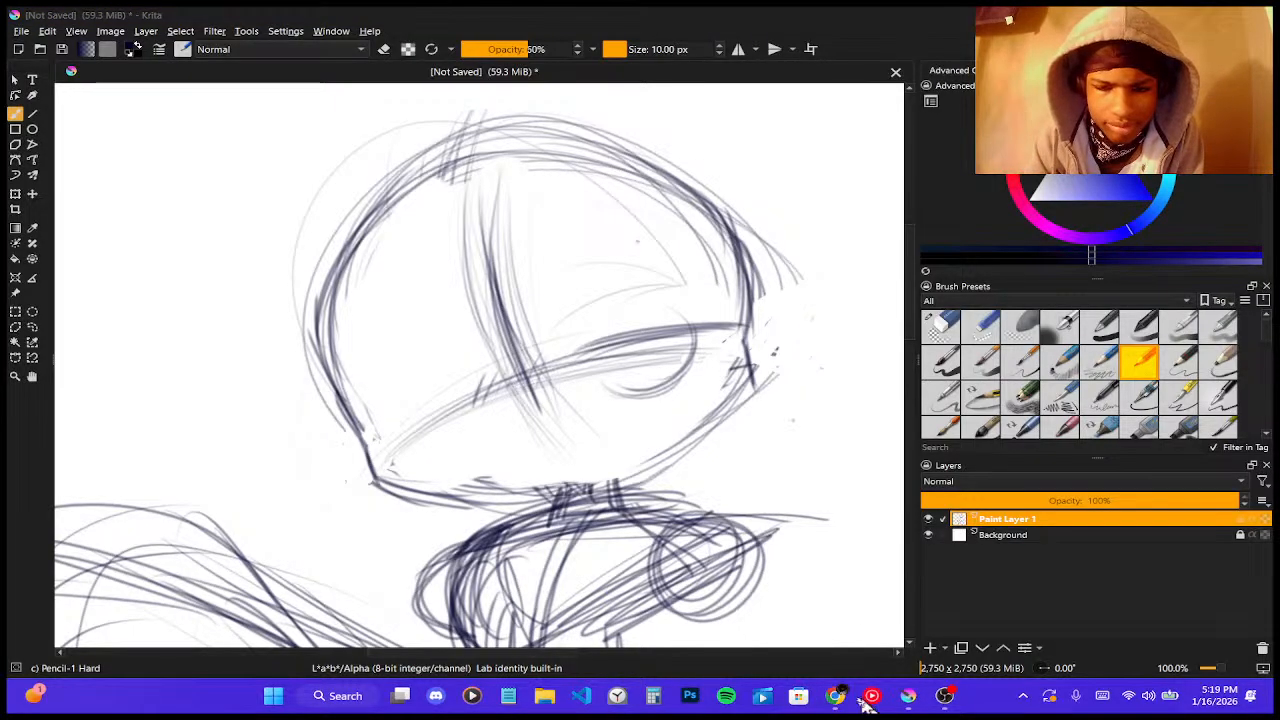
{"action": "mouse_move", "coordinate": [836, 697]}
{"action": "left_click", "coordinate": [703, 600]}
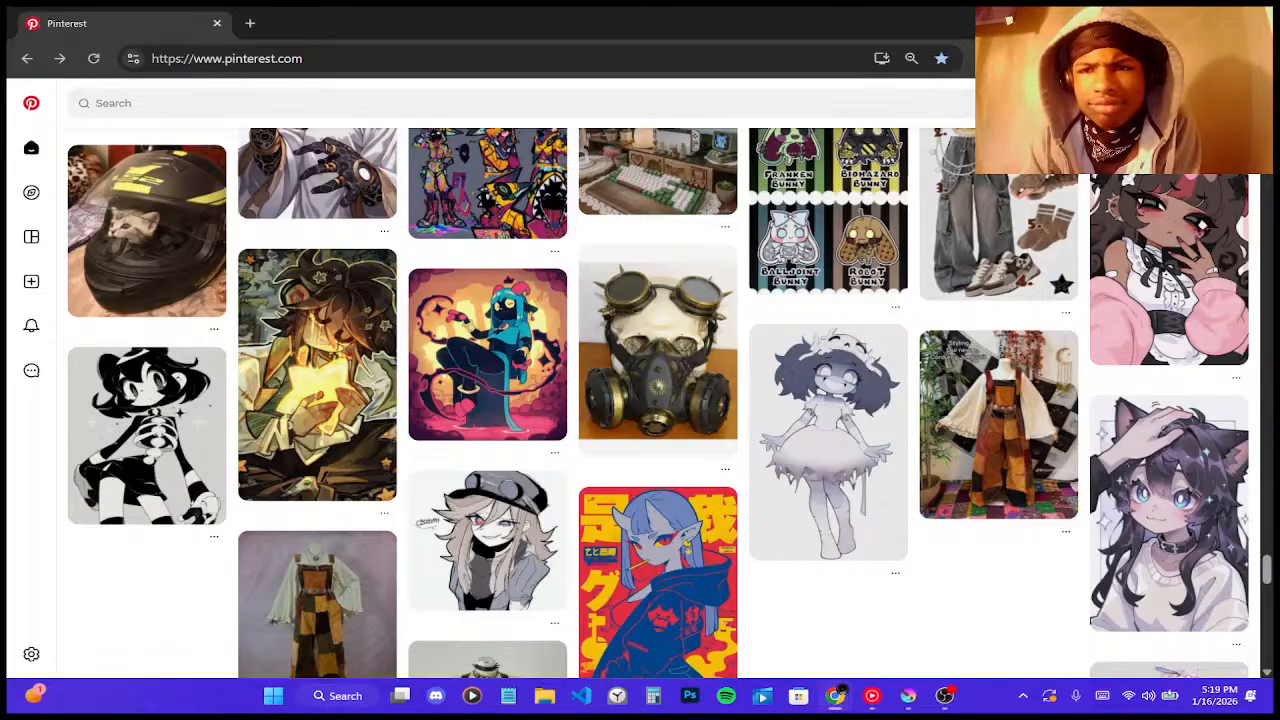
{"action": "left_click", "coordinate": [1179, 21]}
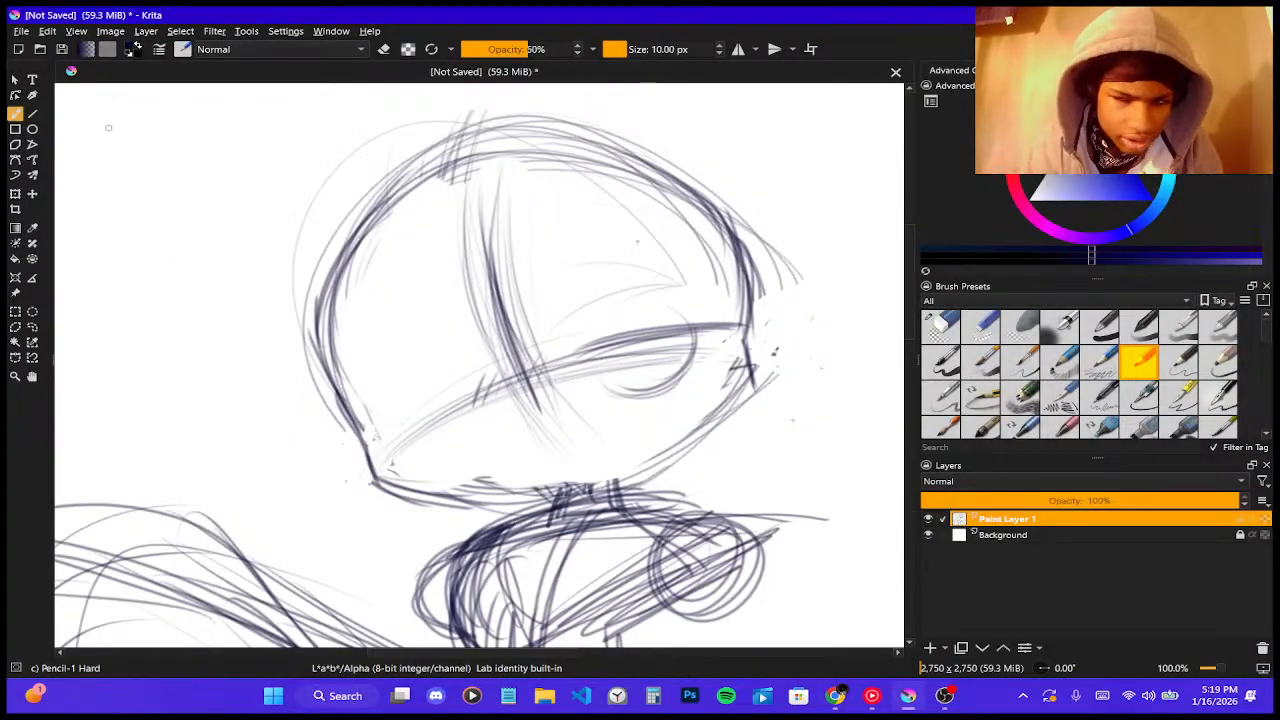
- Erase the centre line, eye line and right eye from inside the head with Eraser Circle
{"action": "left_click", "coordinate": [940, 327]}
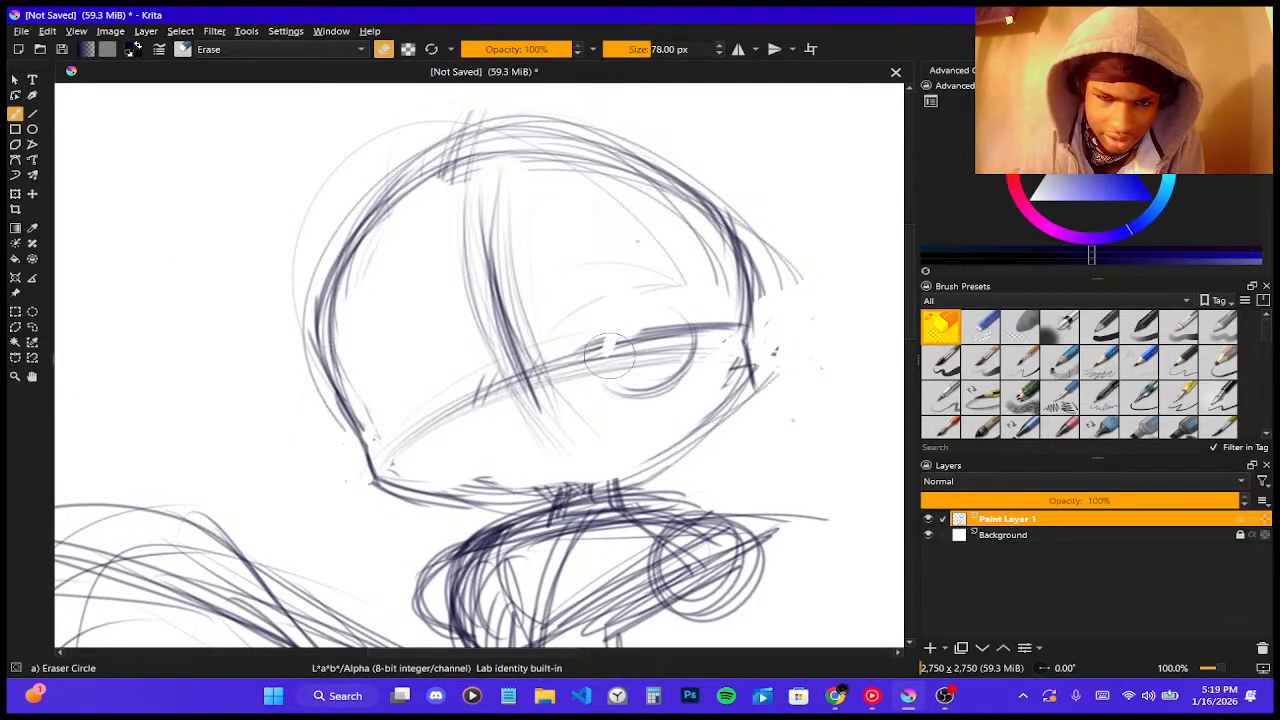
{"action": "mouse_move", "coordinate": [610, 355]}
{"action": "left_mouse_down"}
{"action": "mouse_move", "coordinate": [623, 374]}
{"action": "mouse_move", "coordinate": [677, 311]}
{"action": "mouse_move", "coordinate": [714, 346]}
{"action": "mouse_move", "coordinate": [590, 340]}
{"action": "mouse_move", "coordinate": [614, 337]}
{"action": "mouse_move", "coordinate": [555, 312]}
{"action": "mouse_move", "coordinate": [571, 343]}
{"action": "mouse_move", "coordinate": [410, 415]}
{"action": "mouse_move", "coordinate": [436, 450]}
{"action": "mouse_move", "coordinate": [456, 327]}
{"action": "mouse_move", "coordinate": [522, 300]}
{"action": "left_mouse_up"}
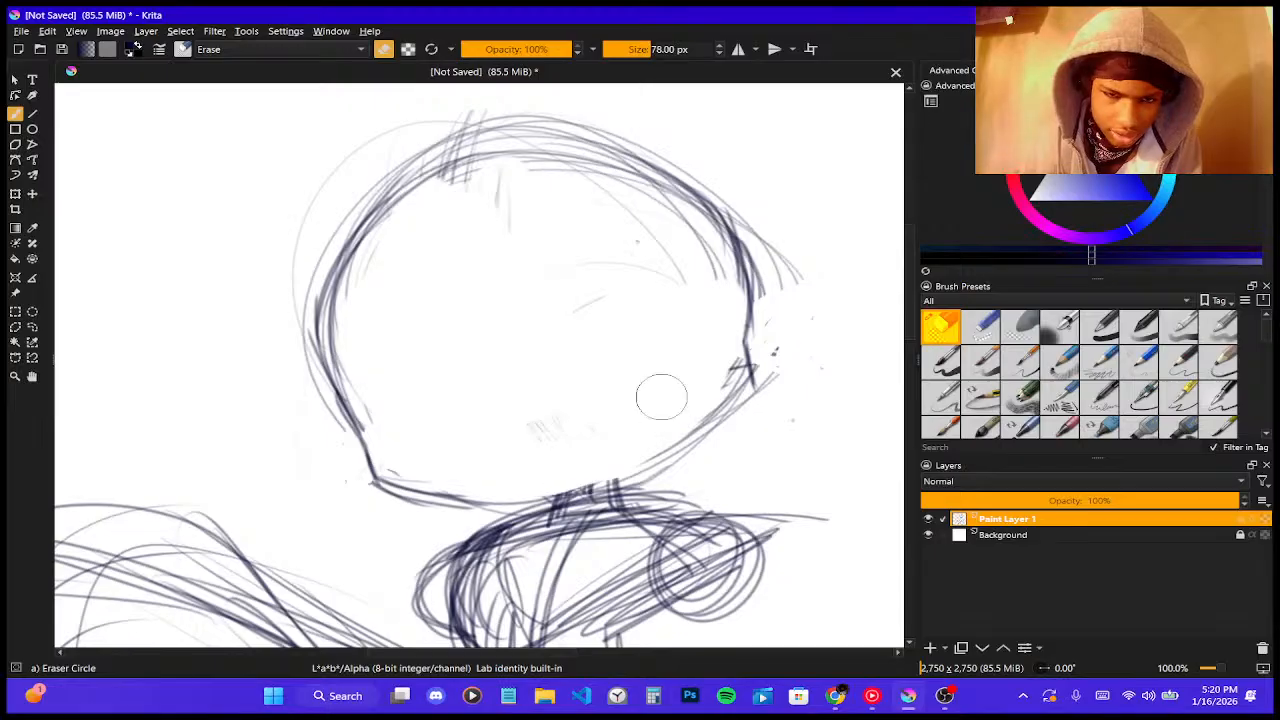
- Erase the head's lower-left edge and jaw corner down to the chin
{"action": "scroll", "coordinate": [584, 306], "scroll_direction": "down", "scroll_amount": 6}
{"action": "scroll", "coordinate": [580, 318], "scroll_direction": "up", "scroll_amount": 2}
{"action": "scroll", "coordinate": [580, 320], "scroll_direction": "up", "scroll_amount": 1}
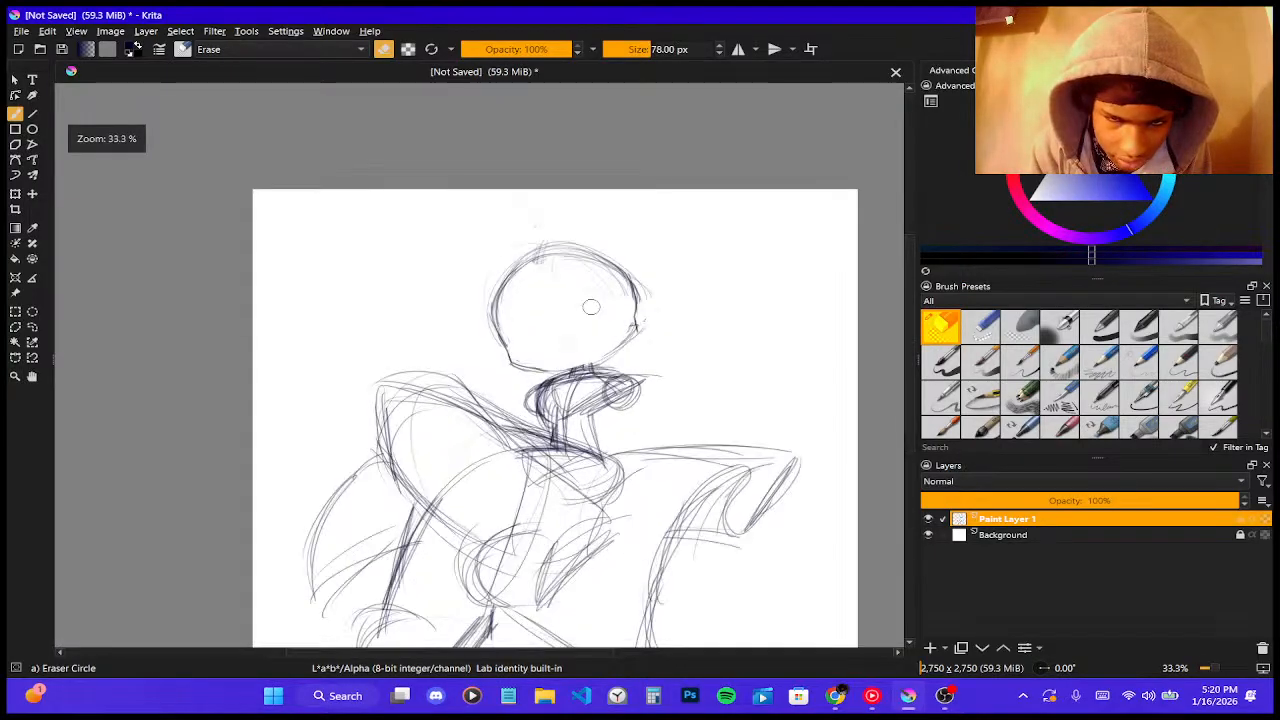
{"action": "scroll", "coordinate": [580, 320], "scroll_direction": "up", "scroll_amount": 4}
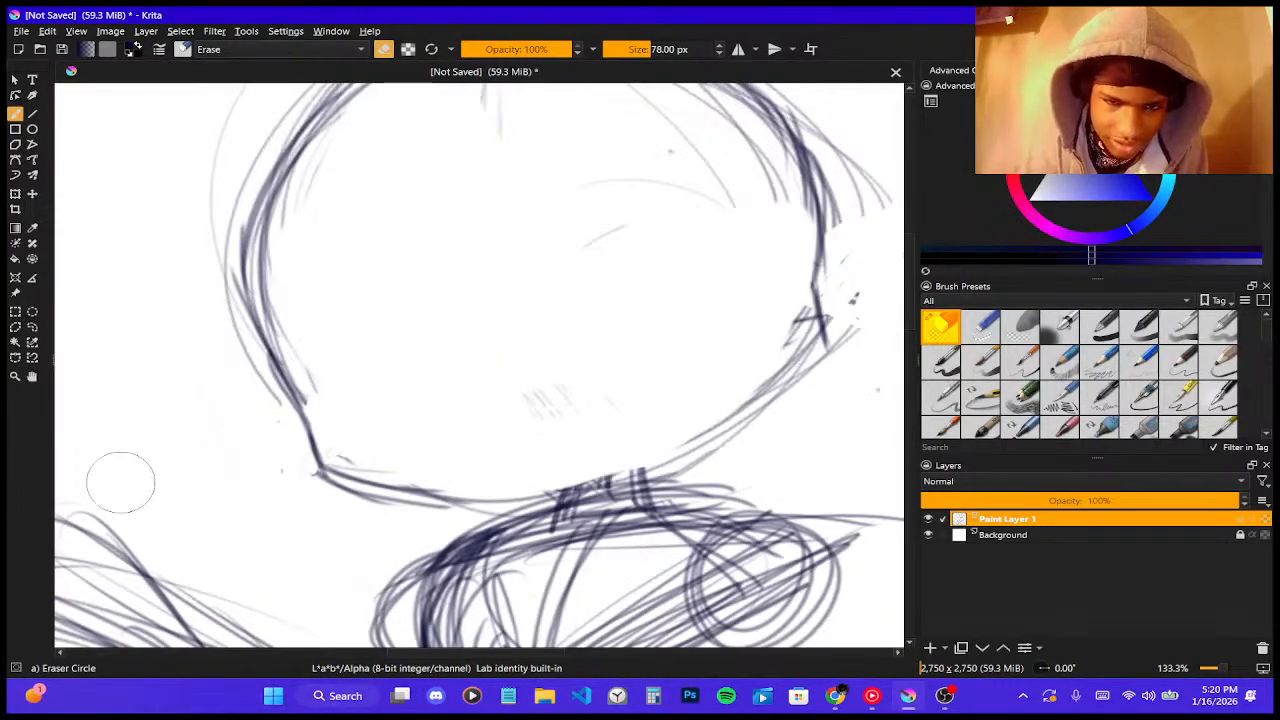
{"action": "mouse_move", "coordinate": [351, 440]}
{"action": "left_mouse_down"}
{"action": "mouse_move", "coordinate": [386, 486]}
{"action": "mouse_move", "coordinate": [329, 457]}
{"action": "mouse_move", "coordinate": [462, 500]}
{"action": "left_mouse_up"}
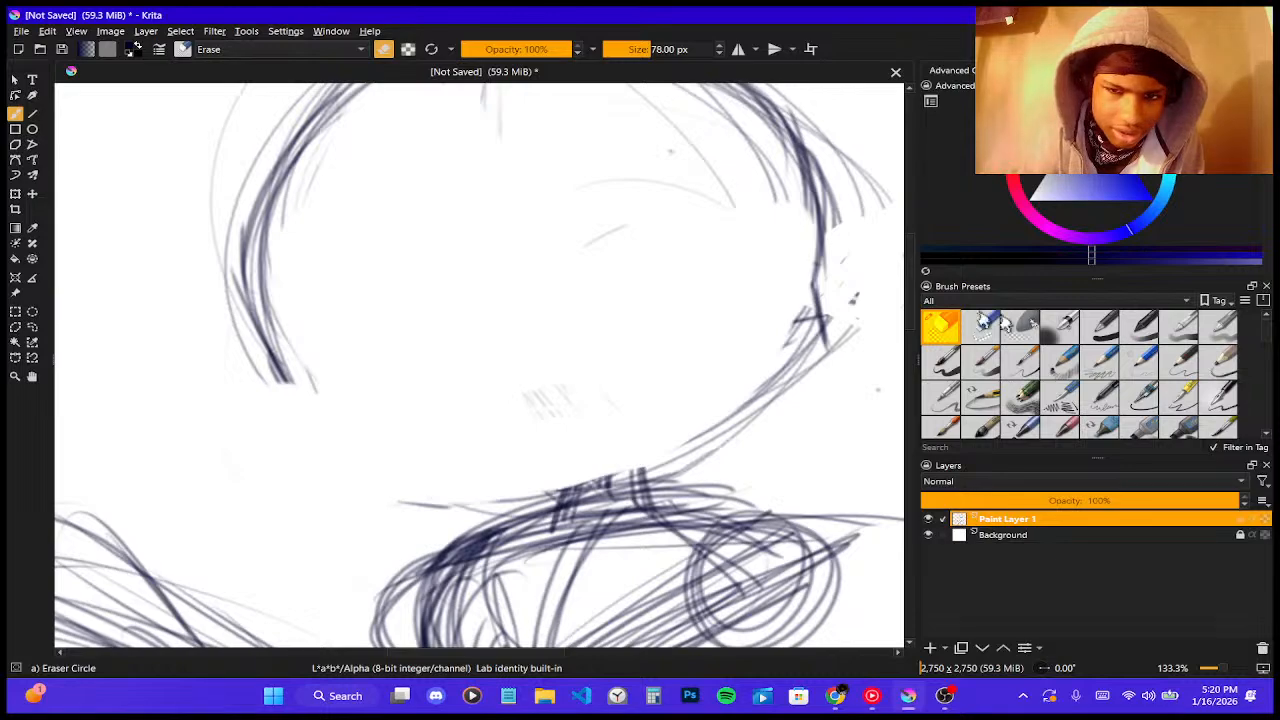
- Redraw the head's lower-left edge with Pencil-1 Hard, curving it inward toward the jaw and undoing the strokes that miss
{"action": "left_click", "coordinate": [1142, 362]}
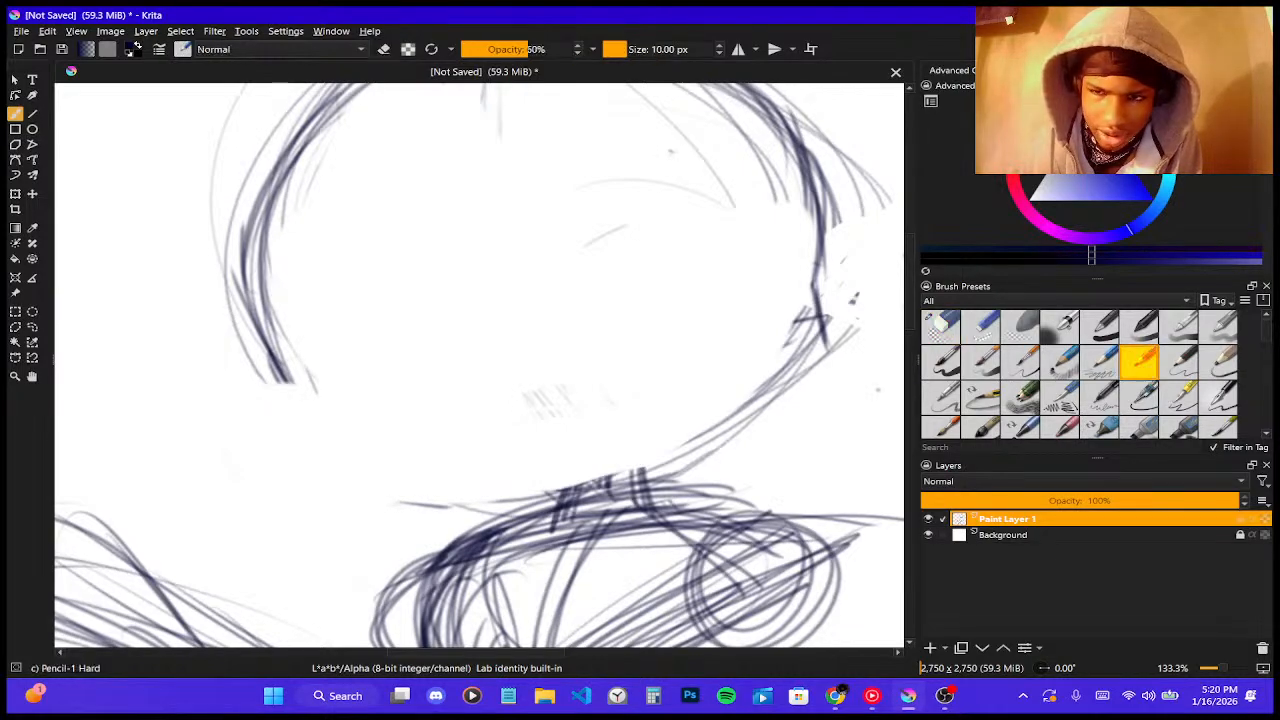
{"action": "left_click_drag", "start_coordinate": [292, 384], "coordinate": [438, 472]}
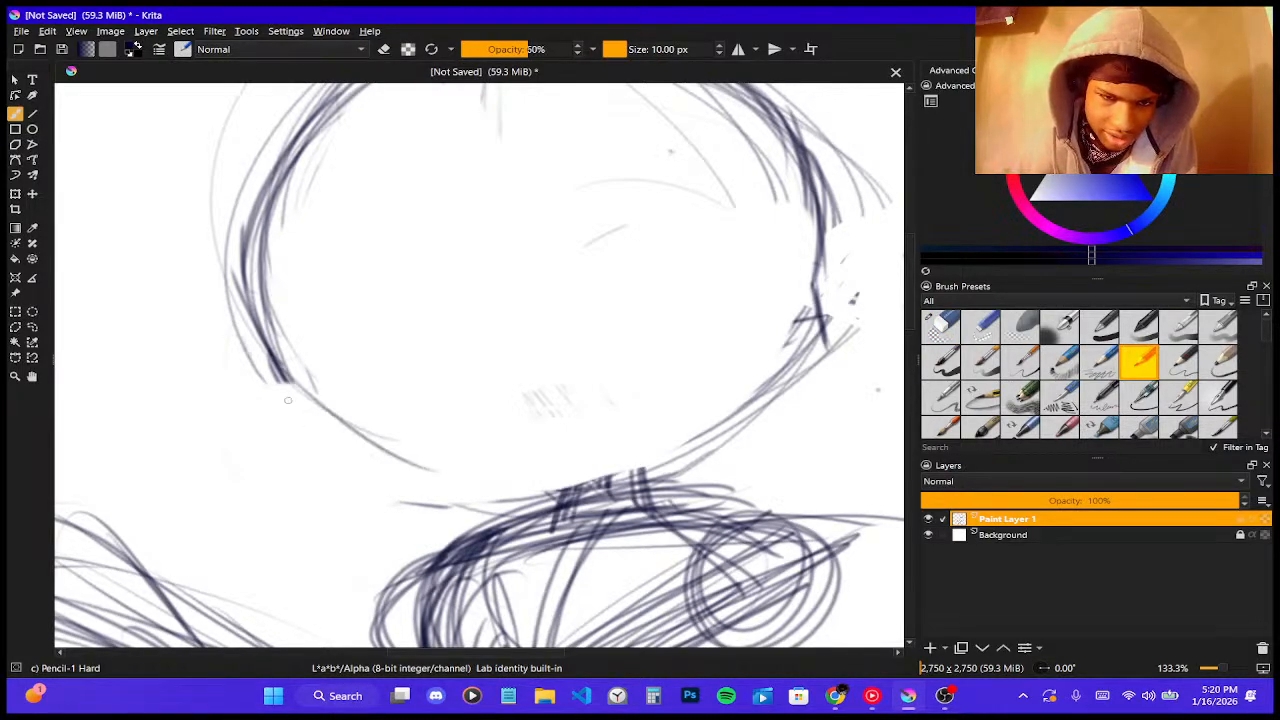
{"action": "left_click_drag", "start_coordinate": [248, 356], "coordinate": [398, 470]}
{"action": "key", "text": "ctrl+z"}
{"action": "key", "text": "ctrl+z"}
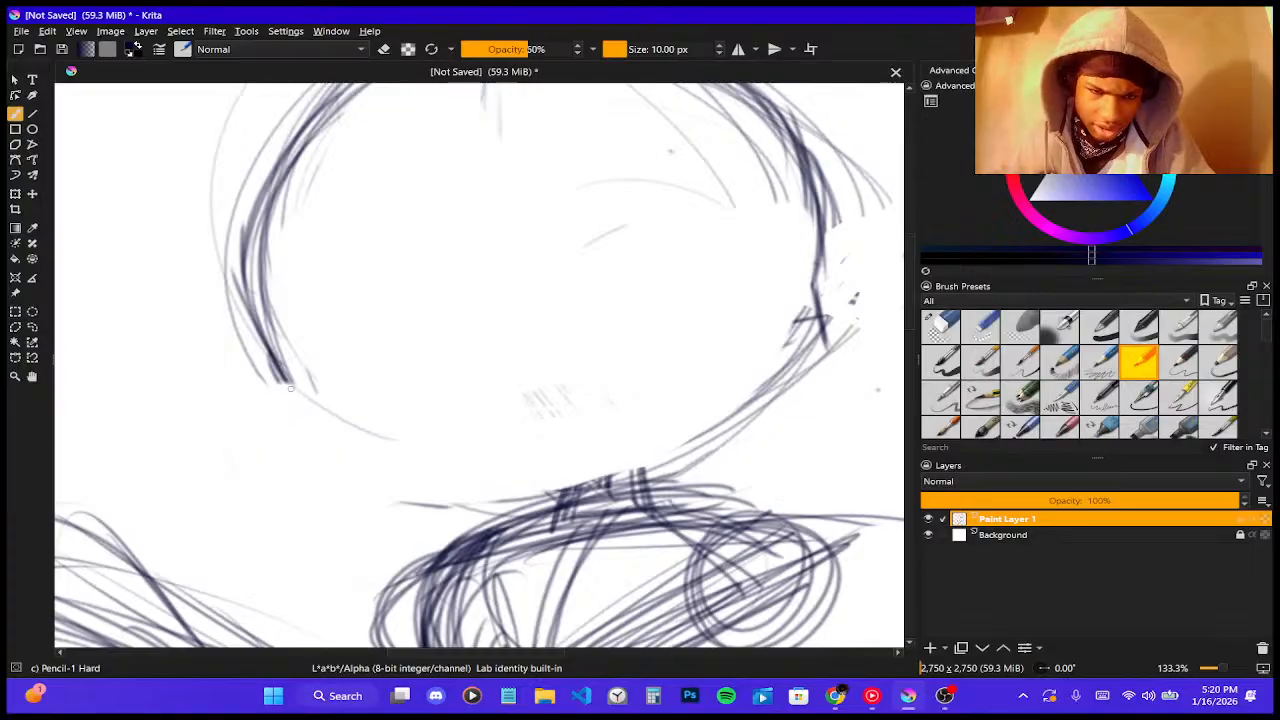
{"action": "mouse_move", "coordinate": [280, 348]}
{"action": "left_mouse_down"}
{"action": "mouse_move", "coordinate": [326, 430]}
{"action": "mouse_move", "coordinate": [384, 464]}
{"action": "left_mouse_up"}
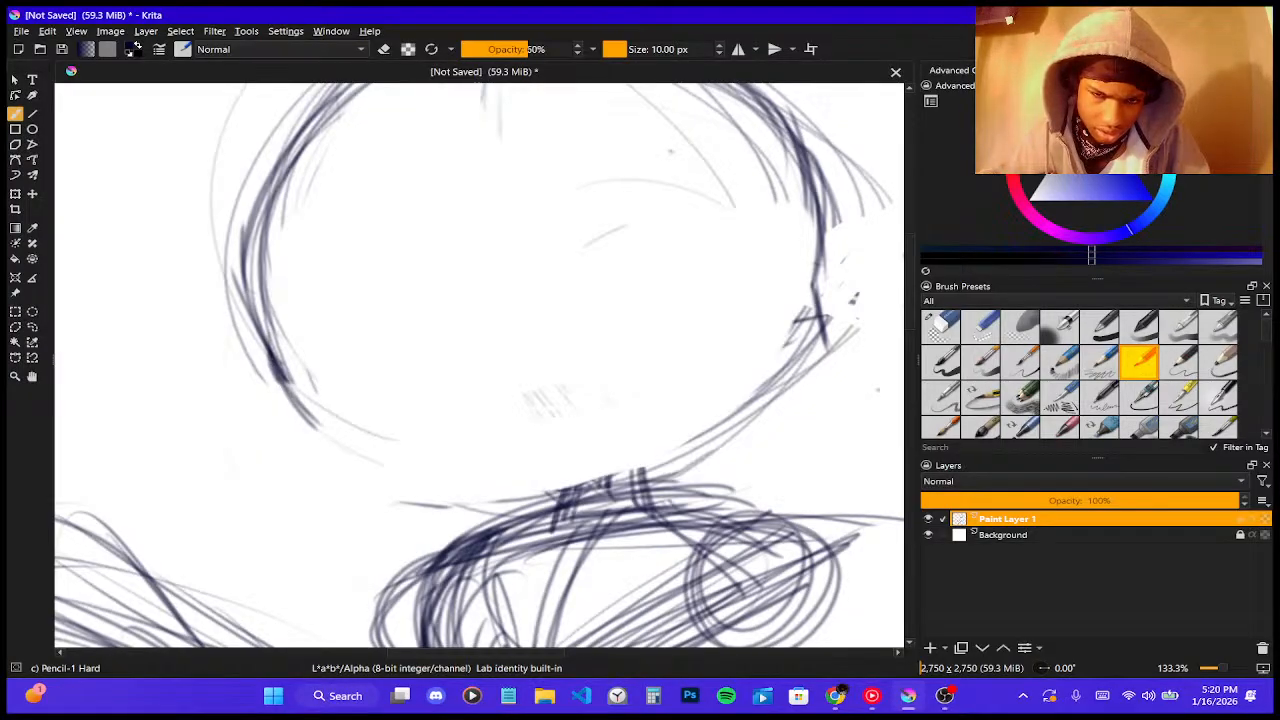
- Sketch a dark chin line along the head's lower edge from the left jaw to the neck
{"action": "left_click_drag", "start_coordinate": [474, 498], "coordinate": [537, 494]}
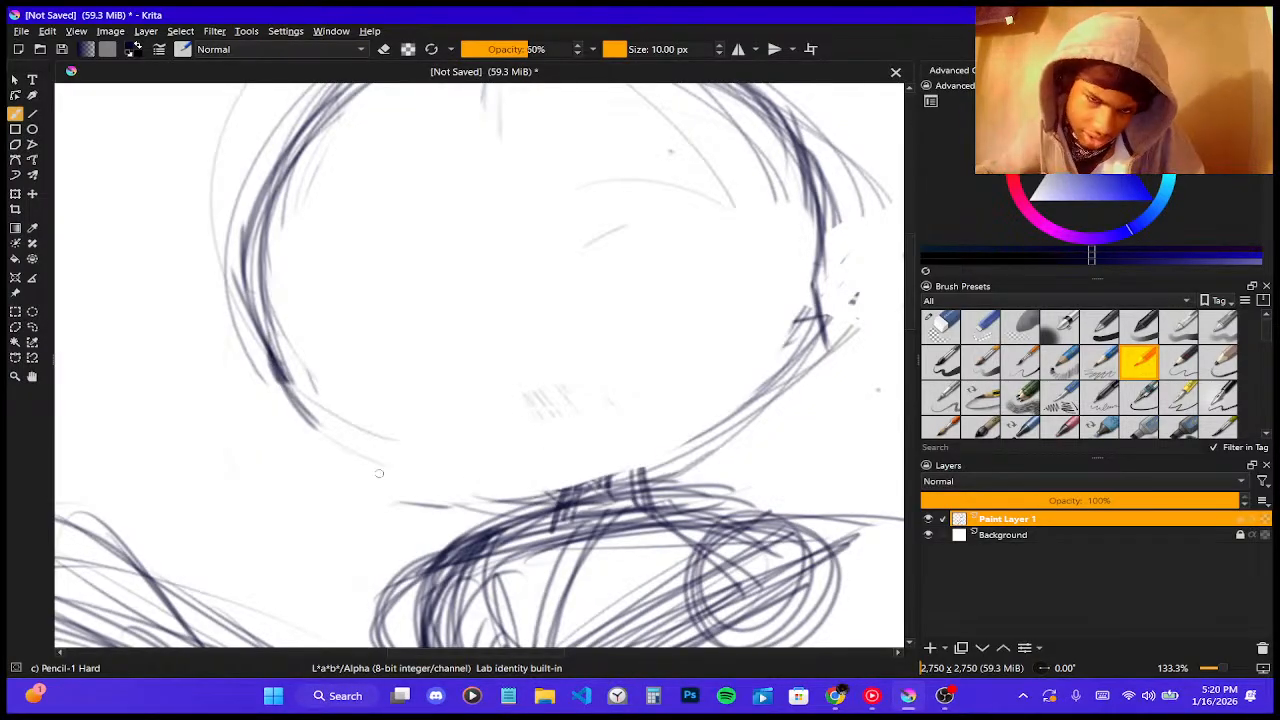
{"action": "left_click_drag", "start_coordinate": [379, 473], "coordinate": [560, 492]}
{"action": "left_click_drag", "start_coordinate": [405, 498], "coordinate": [590, 492]}
{"action": "mouse_move", "coordinate": [366, 470]}
{"action": "left_mouse_down"}
{"action": "mouse_move", "coordinate": [480, 493]}
{"action": "mouse_move", "coordinate": [590, 490]}
{"action": "left_mouse_up"}
- Darken the right jaw line from the chin up to the head's right edge, and close the left jaw corner
{"action": "mouse_move", "coordinate": [424, 474]}
{"action": "left_mouse_down"}
{"action": "mouse_move", "coordinate": [622, 488]}
{"action": "mouse_move", "coordinate": [766, 444]}
{"action": "left_mouse_up"}
{"action": "mouse_move", "coordinate": [632, 484]}
{"action": "left_mouse_down"}
{"action": "mouse_move", "coordinate": [758, 416]}
{"action": "mouse_move", "coordinate": [770, 376]}
{"action": "left_mouse_up"}
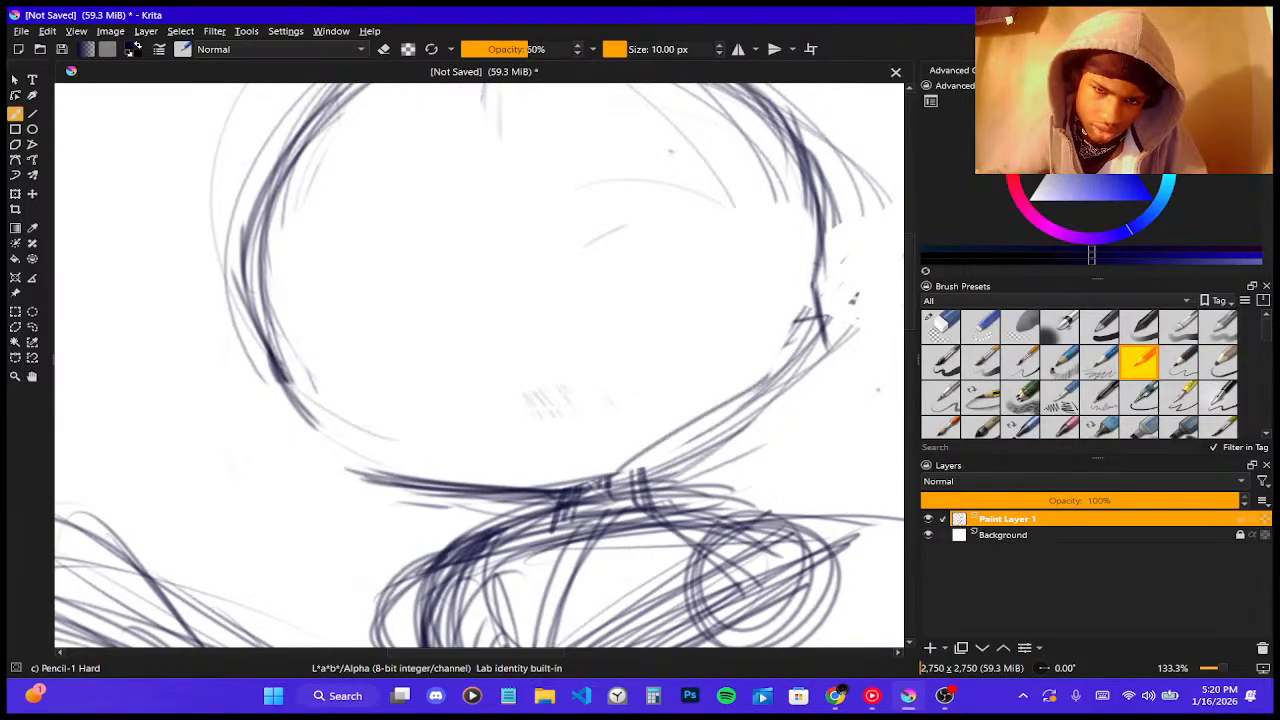
{"action": "mouse_move", "coordinate": [592, 496]}
{"action": "left_mouse_down"}
{"action": "mouse_move", "coordinate": [800, 364]}
{"action": "mouse_move", "coordinate": [814, 340]}
{"action": "left_mouse_up"}
{"action": "left_click_drag", "start_coordinate": [636, 470], "coordinate": [834, 308]}
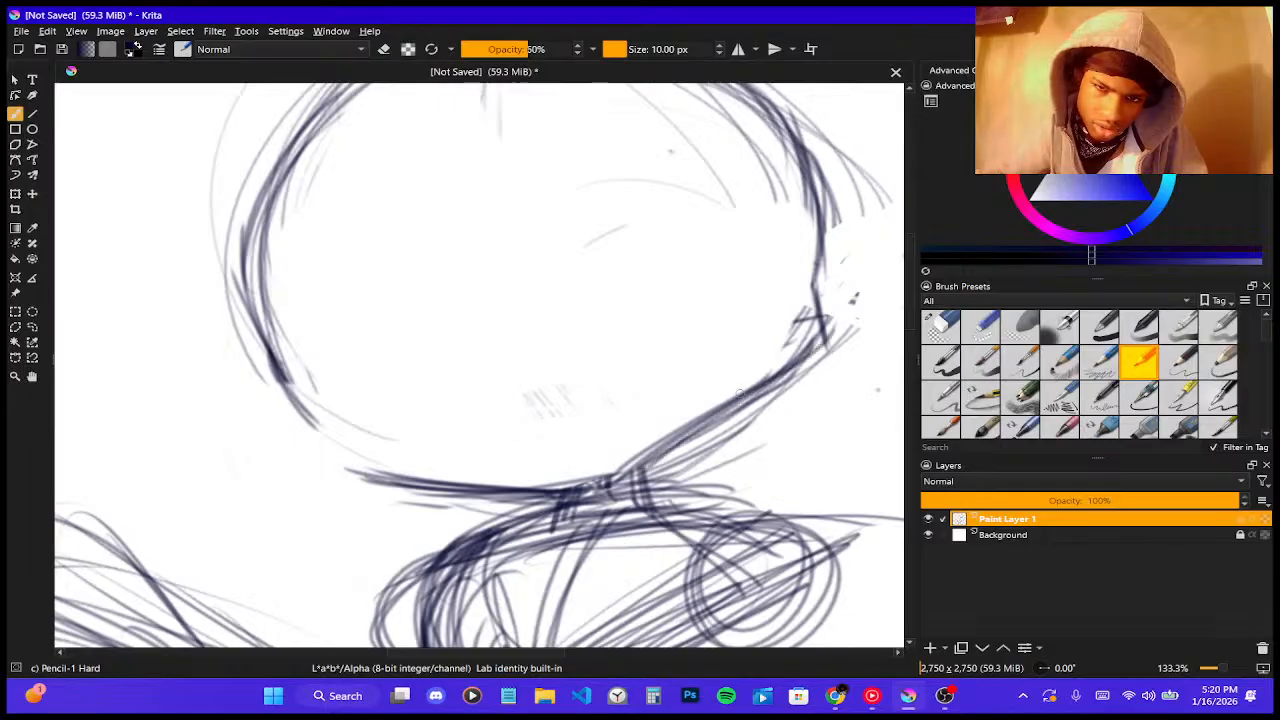
{"action": "left_click_drag", "start_coordinate": [682, 444], "coordinate": [822, 302]}
{"action": "mouse_move", "coordinate": [310, 416]}
{"action": "left_mouse_down"}
{"action": "mouse_move", "coordinate": [316, 456]}
{"action": "mouse_move", "coordinate": [402, 470]}
{"action": "left_mouse_up"}
{"action": "mouse_move", "coordinate": [322, 452]}
{"action": "left_mouse_down"}
{"action": "mouse_move", "coordinate": [416, 482]}
{"action": "mouse_move", "coordinate": [398, 476]}
{"action": "left_mouse_up"}
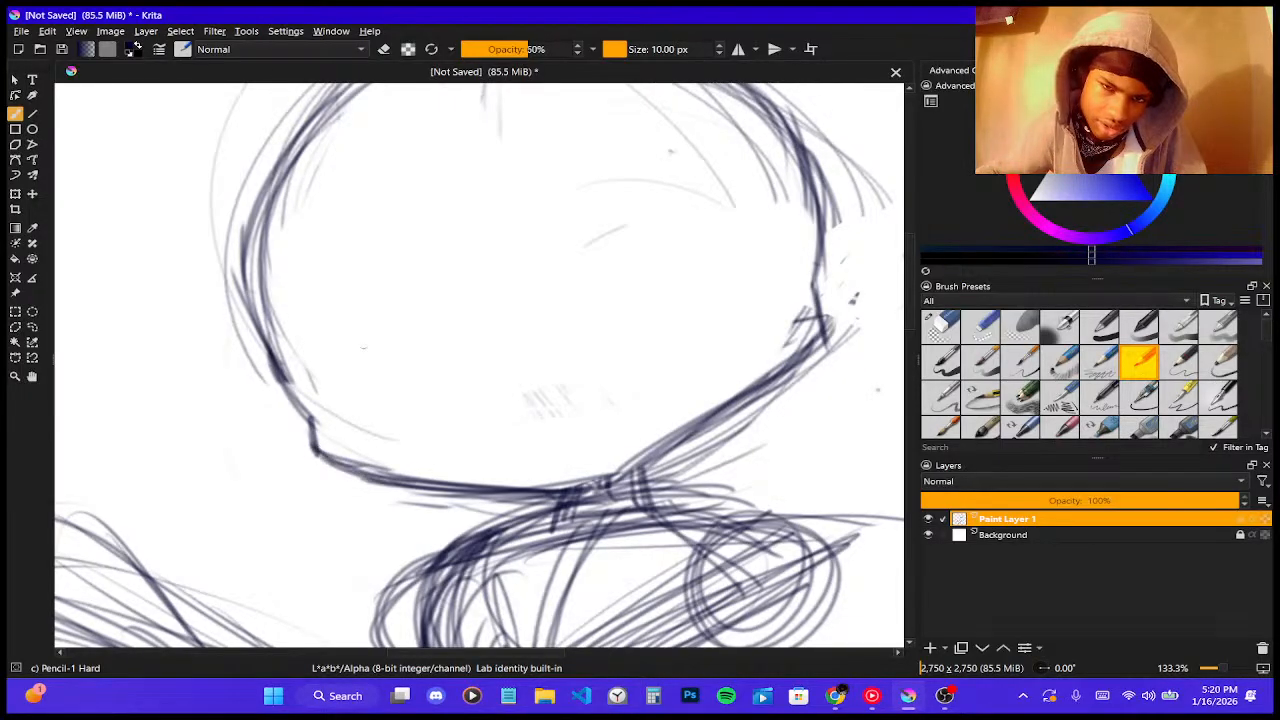
- Sketch a light curved vertical centre line and a slanted eye line across the inside of the head
{"action": "mouse_move", "coordinate": [490, 120]}
{"action": "left_mouse_down"}
{"action": "mouse_move", "coordinate": [504, 286]}
{"action": "mouse_move", "coordinate": [548, 368]}
{"action": "left_mouse_up"}
{"action": "mouse_move", "coordinate": [490, 140]}
{"action": "left_mouse_down"}
{"action": "mouse_move", "coordinate": [518, 310]}
{"action": "mouse_move", "coordinate": [556, 410]}
{"action": "left_mouse_up"}
{"action": "left_click_drag", "start_coordinate": [508, 210], "coordinate": [562, 414]}
{"action": "scroll", "coordinate": [478, 269], "scroll_direction": "down", "scroll_amount": 3}
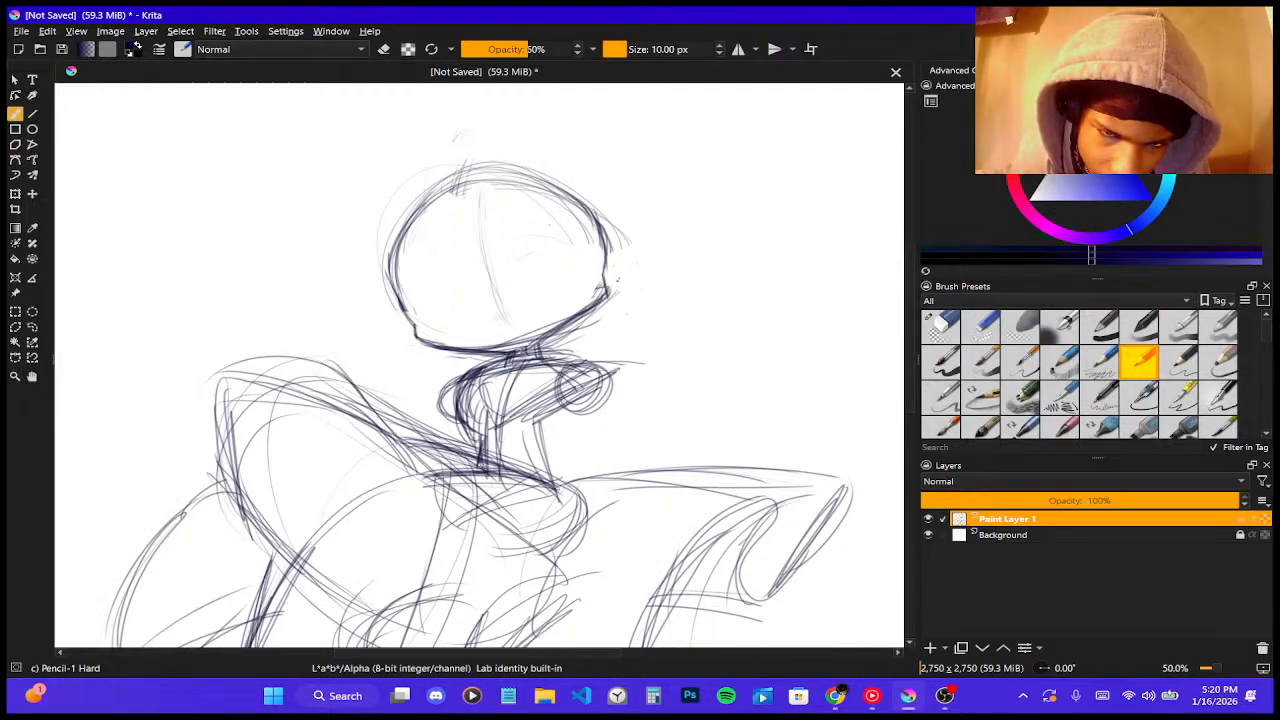
{"action": "left_click_drag", "start_coordinate": [604, 290], "coordinate": [474, 350]}
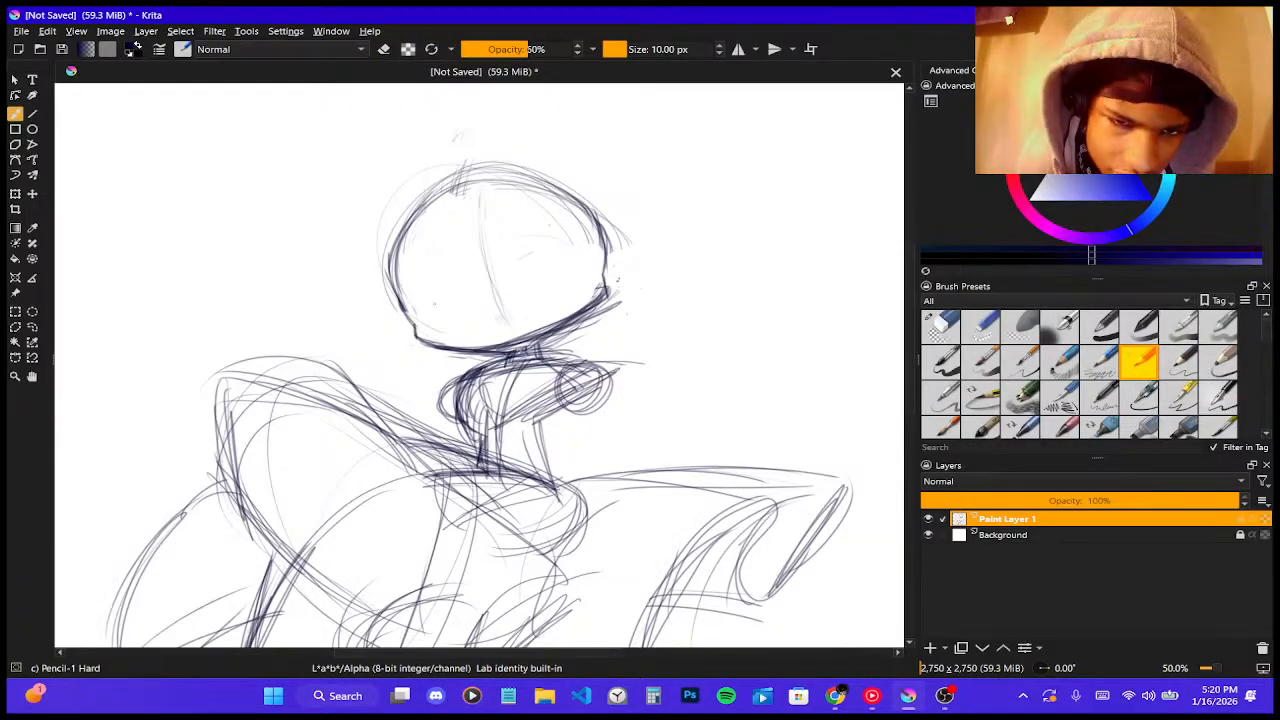
{"action": "left_click_drag", "start_coordinate": [418, 309], "coordinate": [548, 268]}
{"action": "left_click_drag", "start_coordinate": [440, 304], "coordinate": [602, 262]}
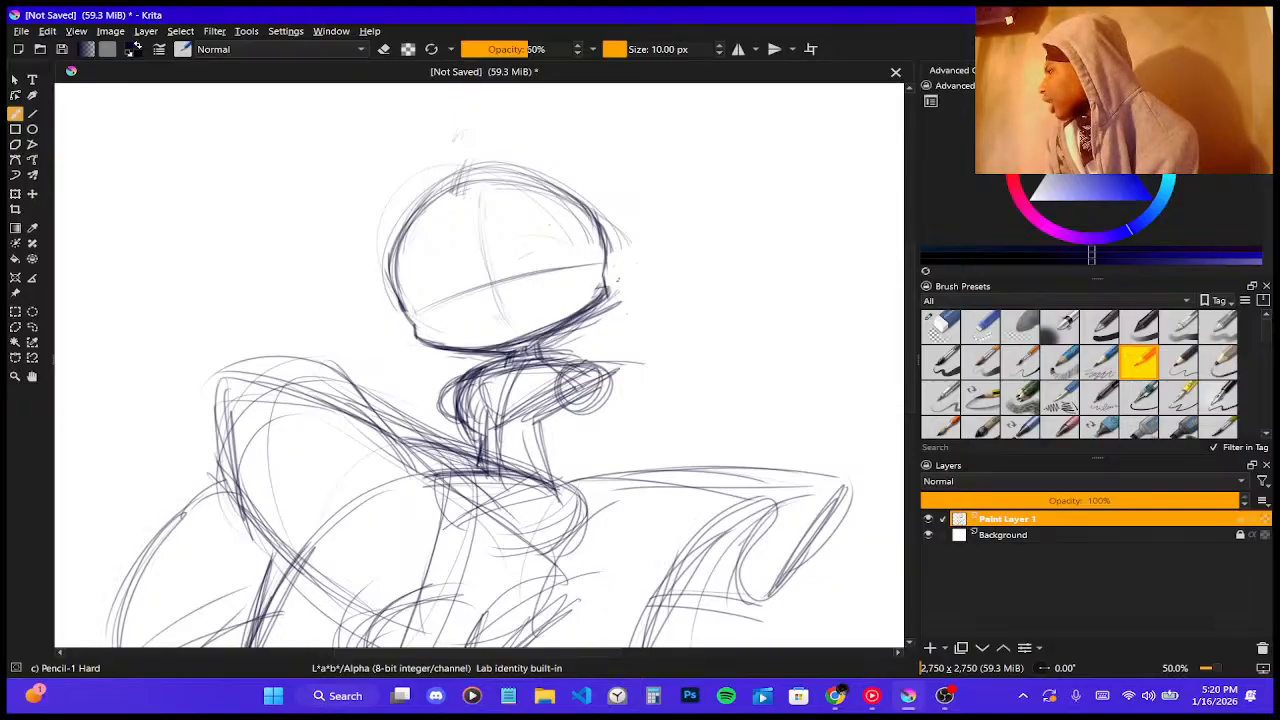
- Try half-closed eyes along the eye line, with straight slanted lower edges, arched upper lids and half-round irises
{"action": "key", "text": "alt+Tab"}
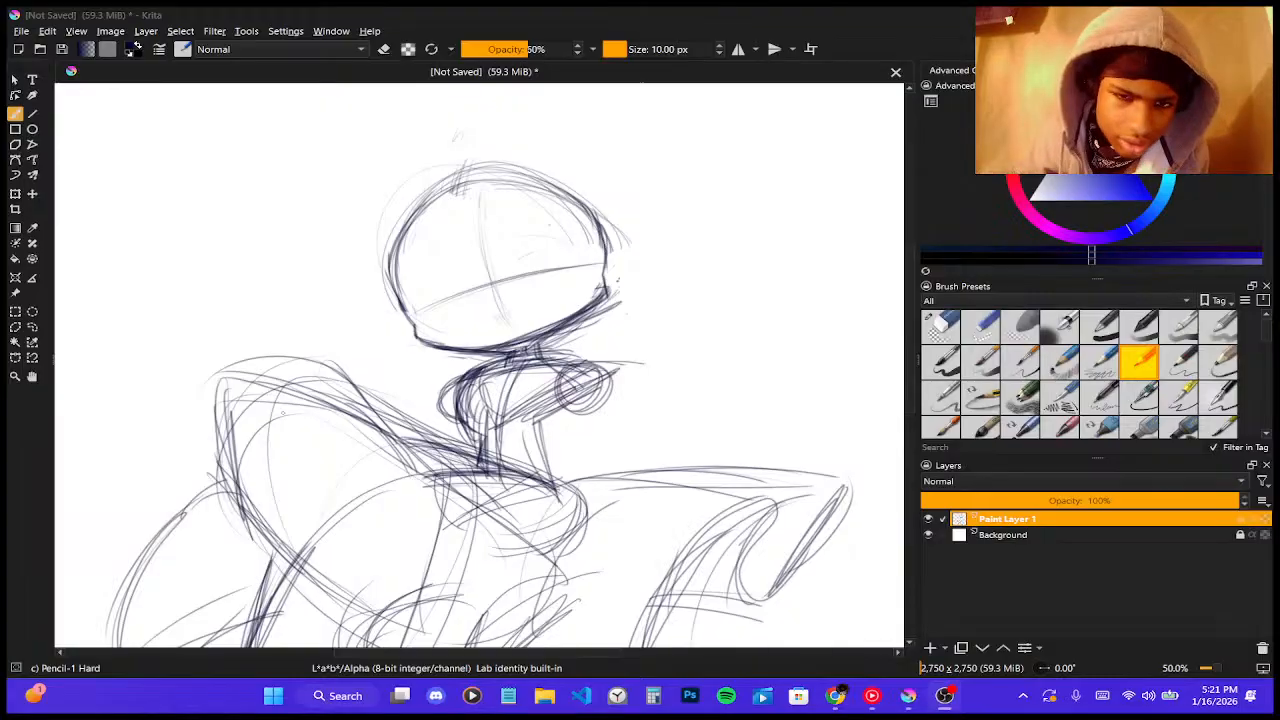
{"action": "key", "text": "alt+Tab"}
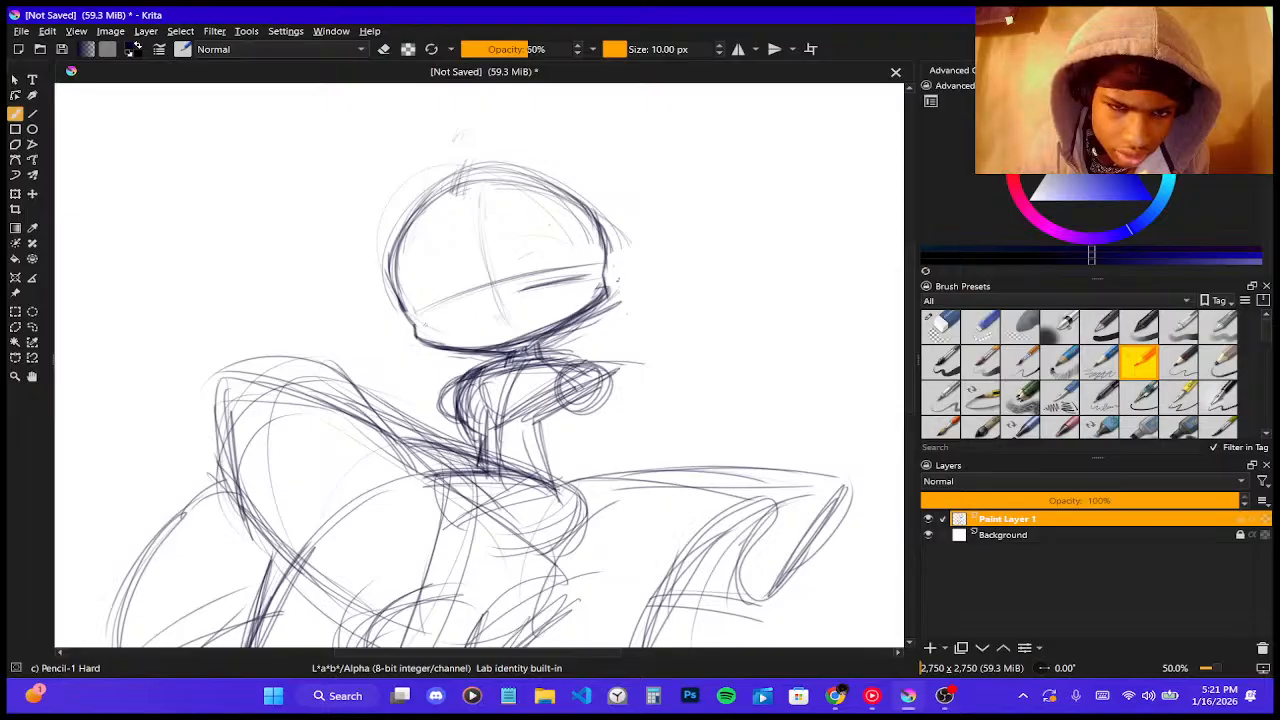
{"action": "left_click_drag", "start_coordinate": [432, 317], "coordinate": [481, 297]}
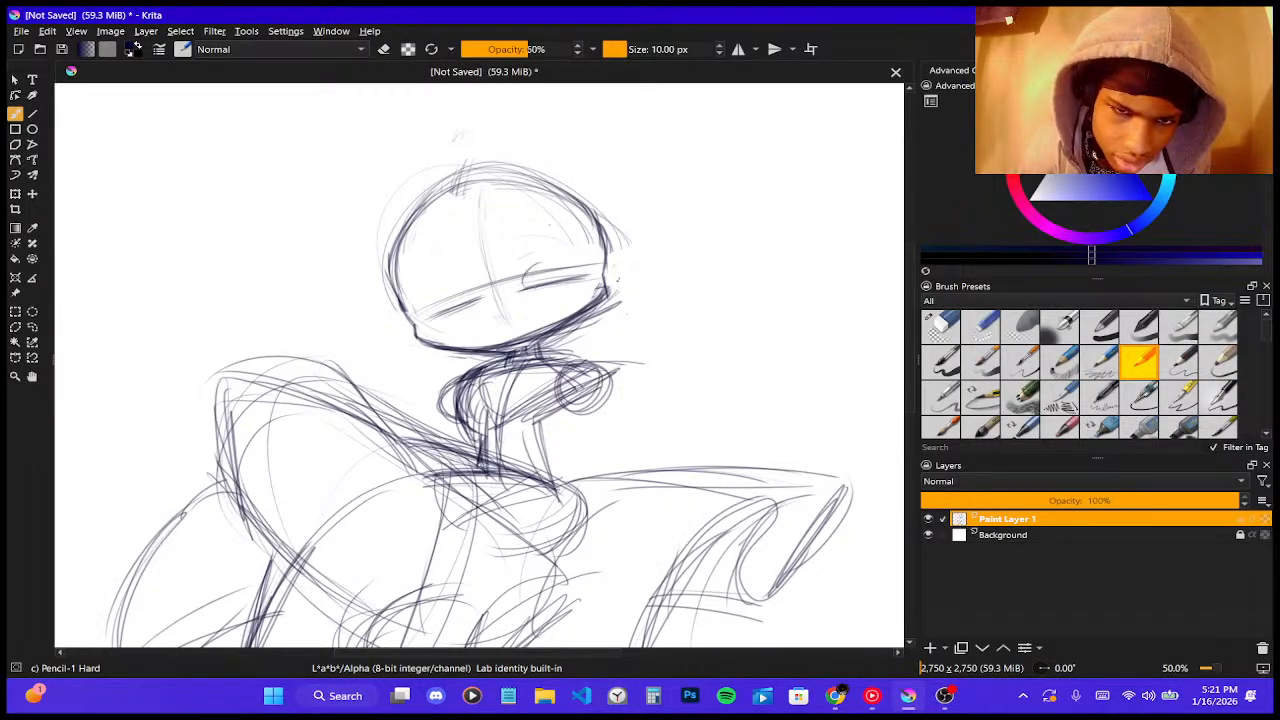
{"action": "left_click_drag", "start_coordinate": [528, 270], "coordinate": [552, 260]}
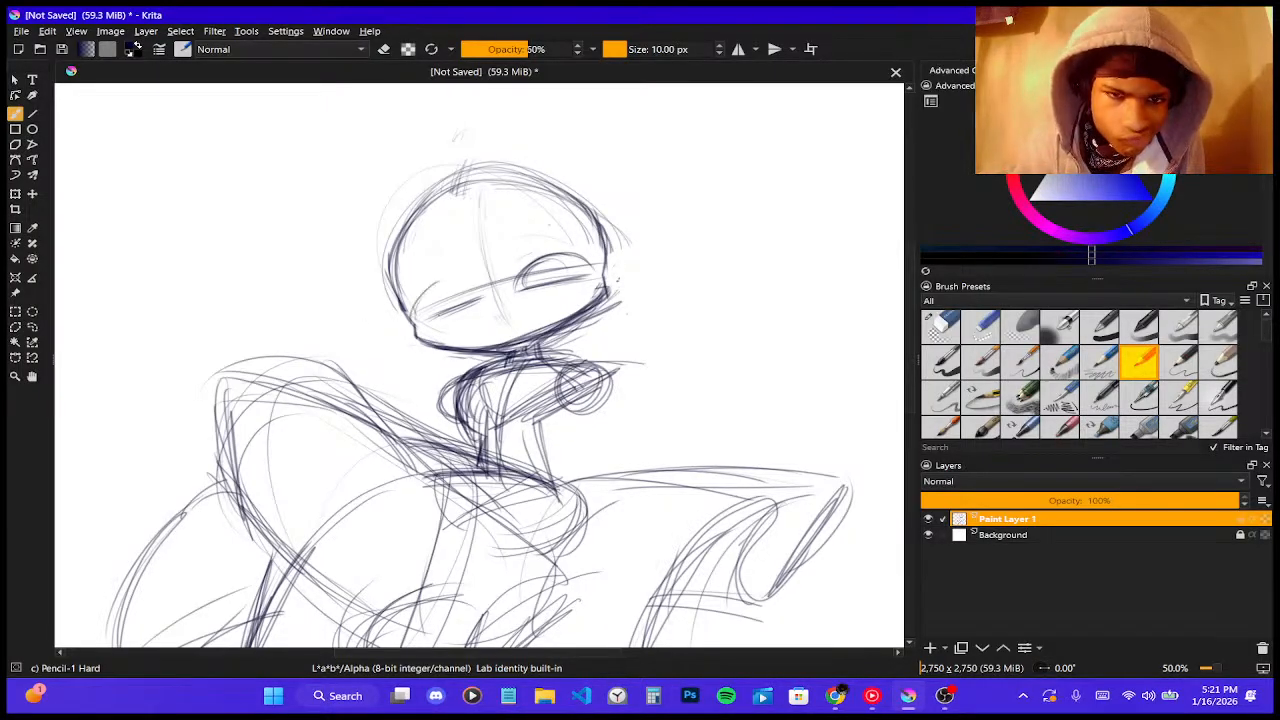
{"action": "left_click_drag", "start_coordinate": [411, 309], "coordinate": [483, 289]}
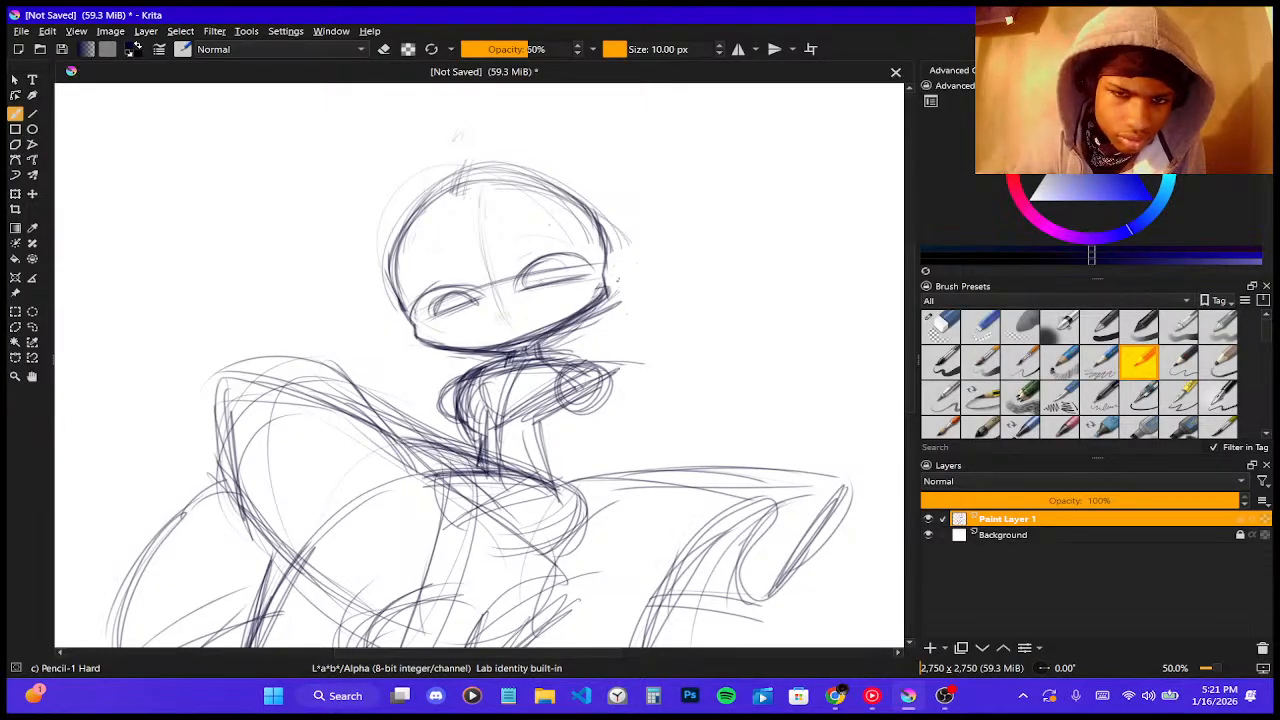
{"action": "left_click_drag", "start_coordinate": [538, 287], "coordinate": [573, 275]}
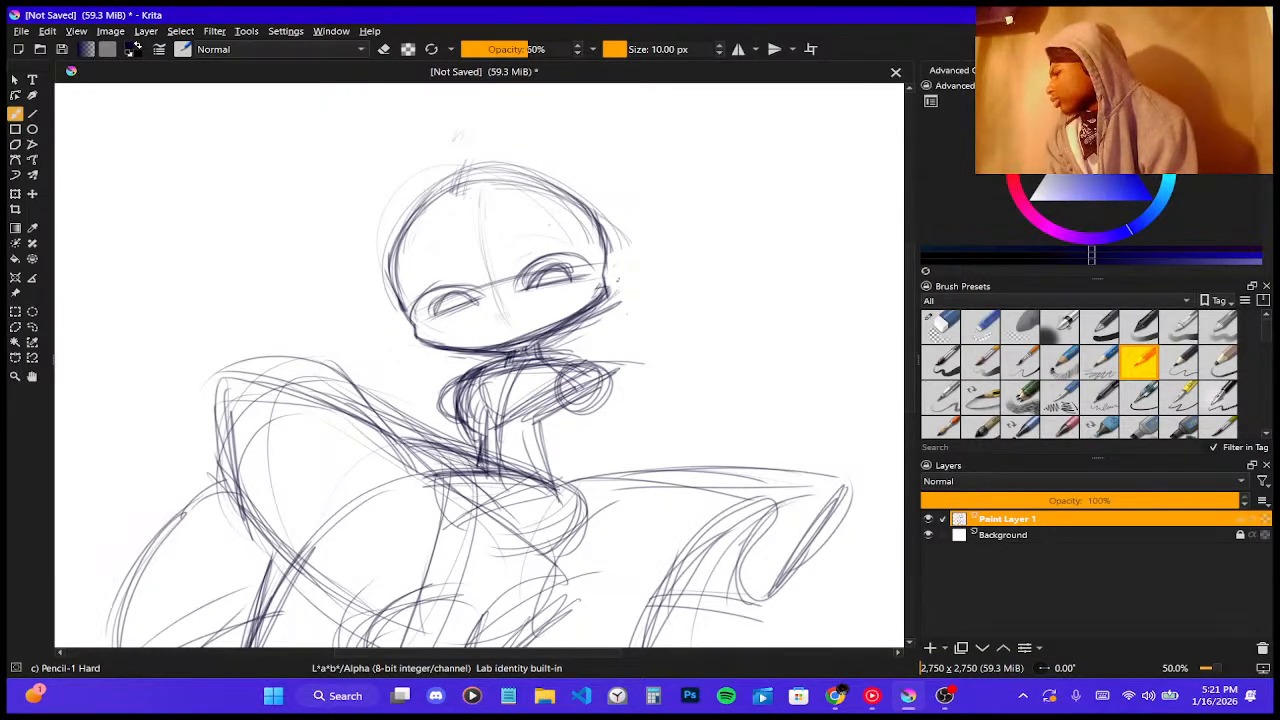
- Undo the irises, arched lids and slanted lower edges of both eyes, keeping the centre line and eye line
{"action": "left_click", "coordinate": [945, 696]}
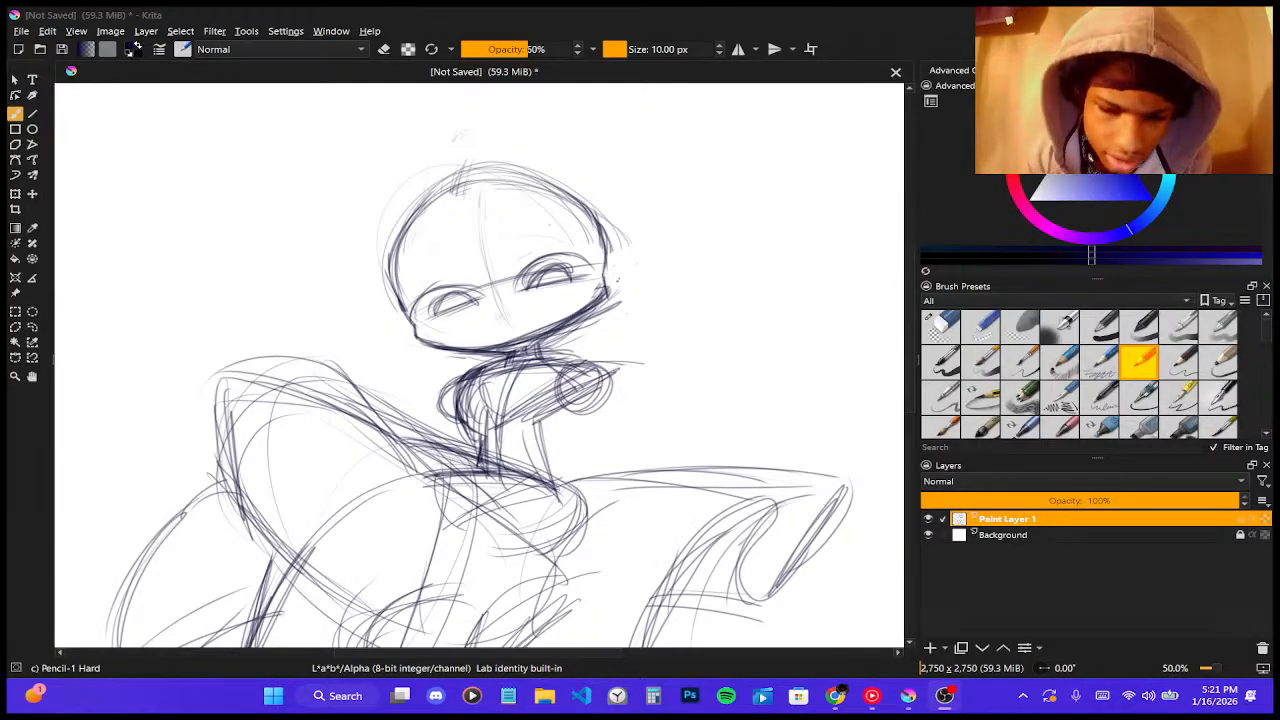
{"action": "scroll", "coordinate": [690, 308], "scroll_direction": "up", "scroll_amount": 2}
{"action": "scroll", "coordinate": [495, 260], "scroll_direction": "down", "scroll_amount": 2}
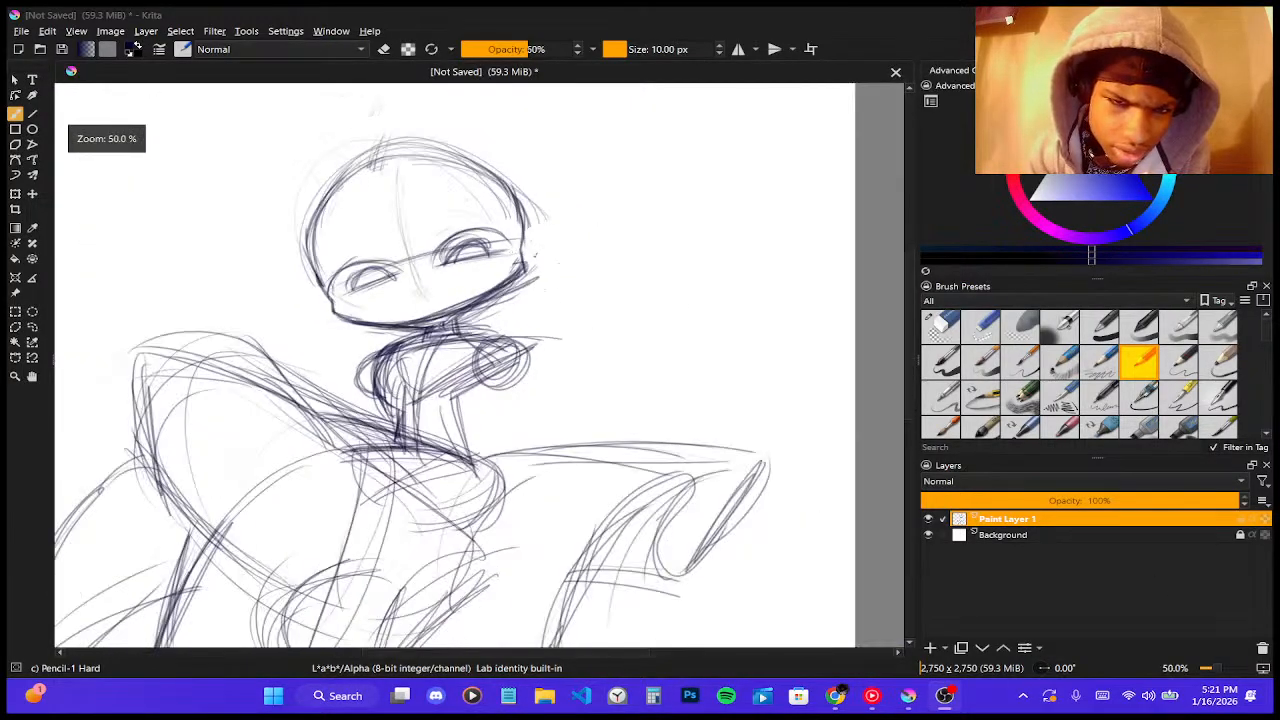
{"action": "scroll", "coordinate": [325, 252], "scroll_direction": "up", "scroll_amount": 4}
{"action": "scroll", "coordinate": [371, 271], "scroll_direction": "down", "scroll_amount": 2}
{"action": "scroll", "coordinate": [371, 271], "scroll_direction": "up", "scroll_amount": 1}
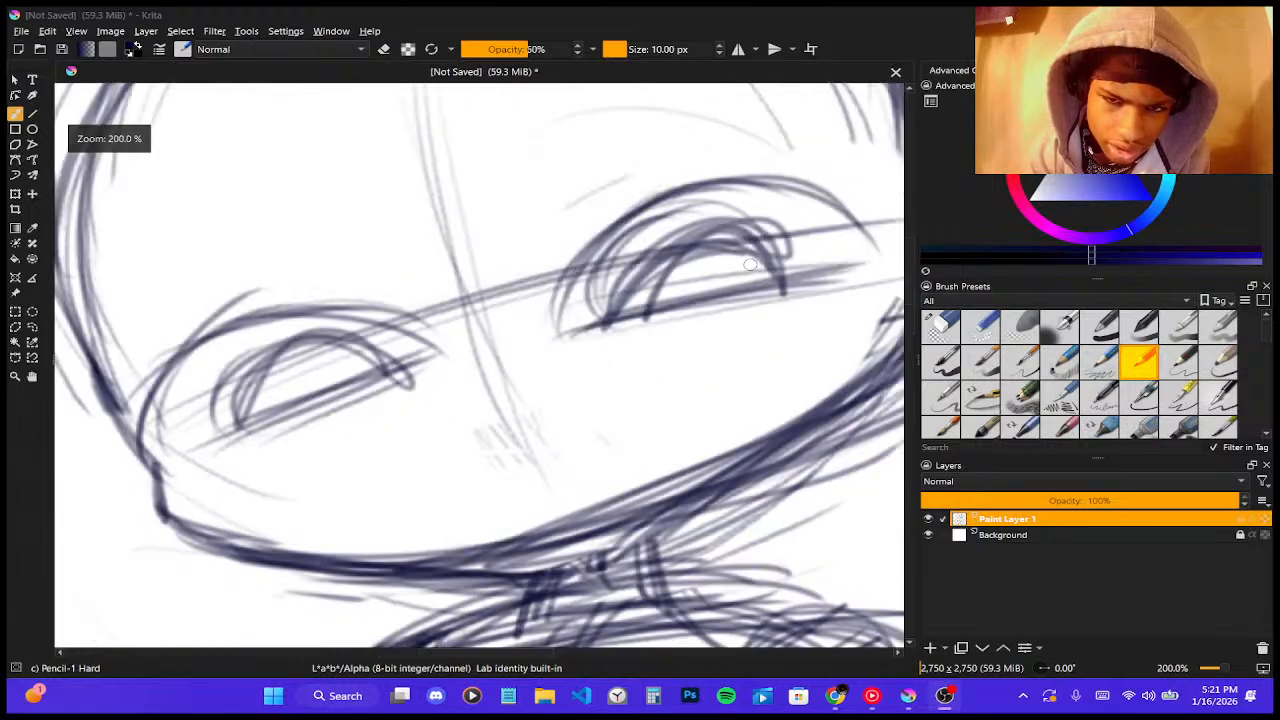
{"action": "scroll", "coordinate": [673, 284], "scroll_direction": "down", "scroll_amount": 3}
{"action": "scroll", "coordinate": [755, 220], "scroll_direction": "up", "scroll_amount": 3}
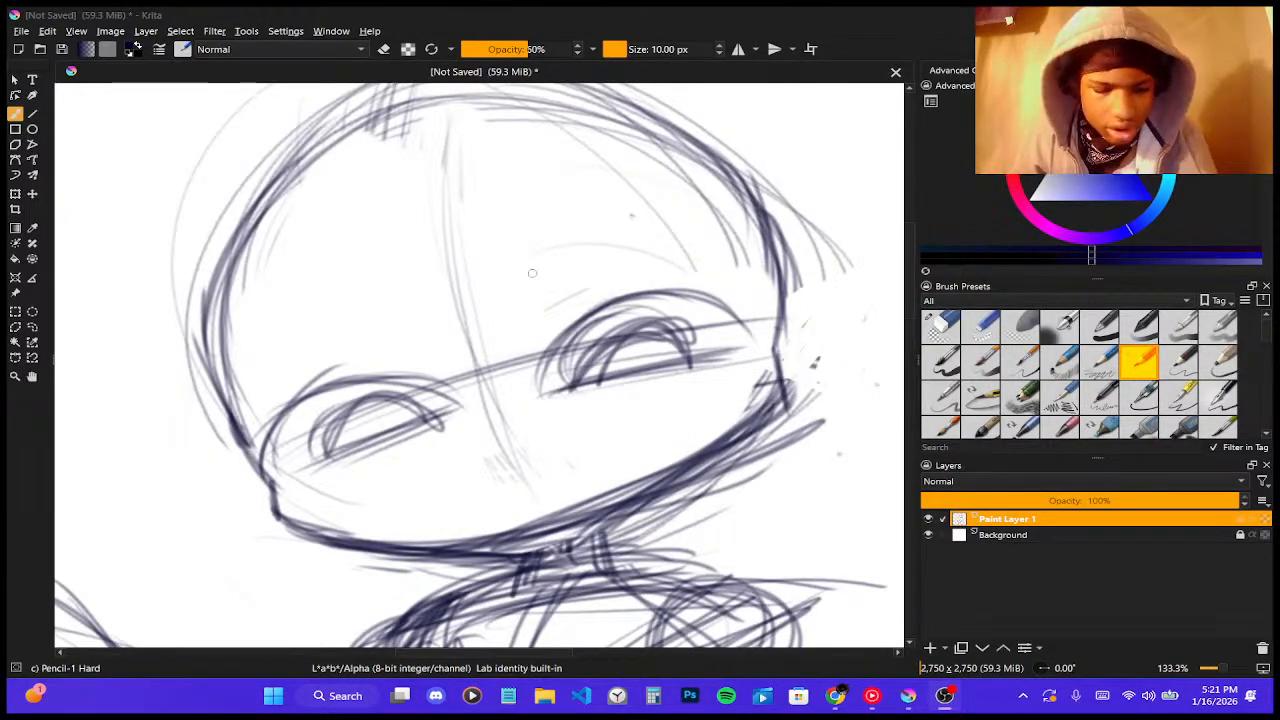
{"action": "left_click", "coordinate": [634, 337], "text": "ctrl"}
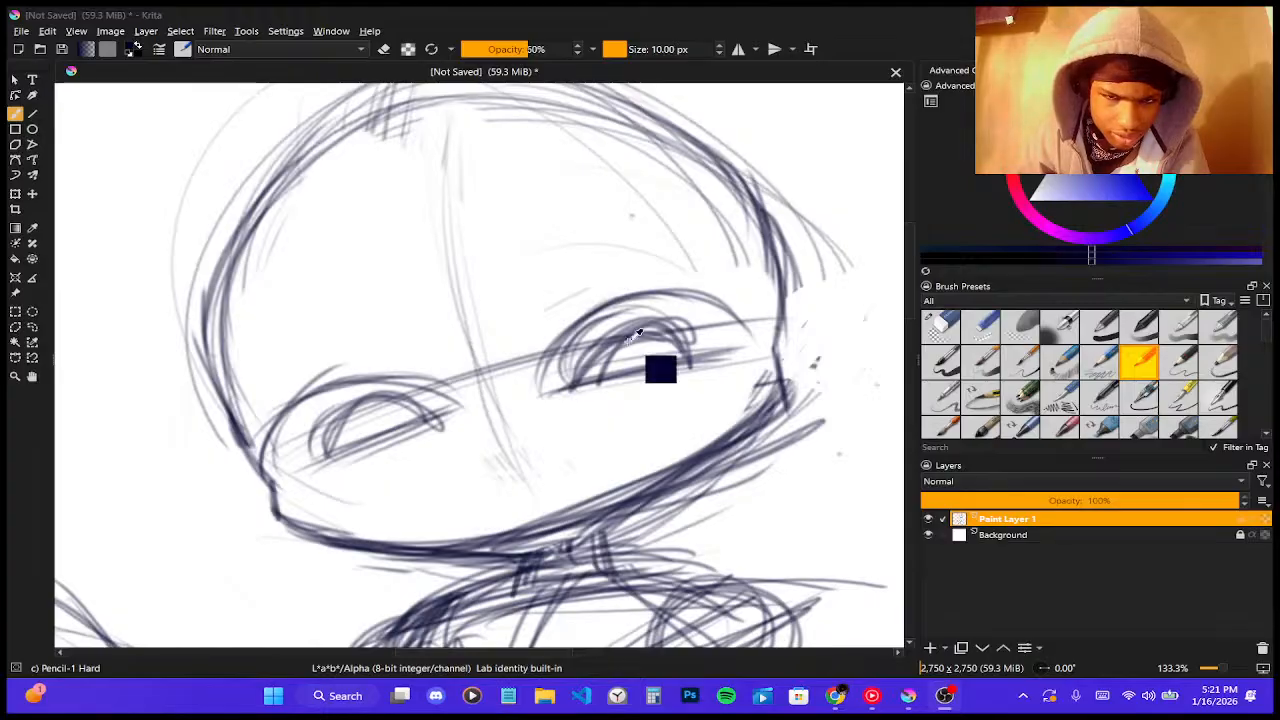
{"action": "key", "text": "ctrl+z"}
{"action": "key", "text": "ctrl+z"}
{"action": "key", "text": "ctrl+z"}
{"action": "key", "text": "ctrl+z"}
{"action": "key", "text": "ctrl+z"}
{"action": "key", "text": "ctrl+z"}
{"action": "key", "text": "ctrl+z"}
{"action": "key", "text": "ctrl+z"}
{"action": "key", "text": "ctrl+z"}
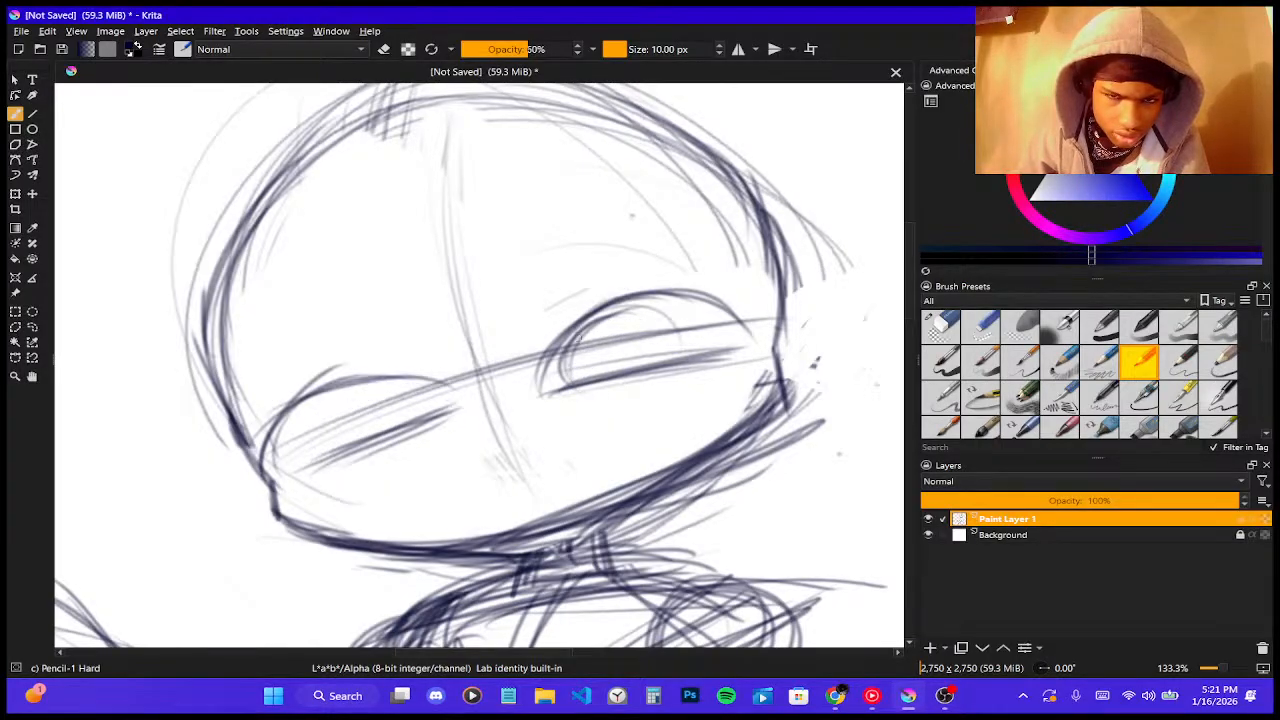
{"action": "key", "text": "ctrl+z"}
{"action": "key", "text": "ctrl+z"}
{"action": "key", "text": "ctrl+z"}
{"action": "key", "text": "ctrl+z"}
{"action": "key", "text": "ctrl+z"}
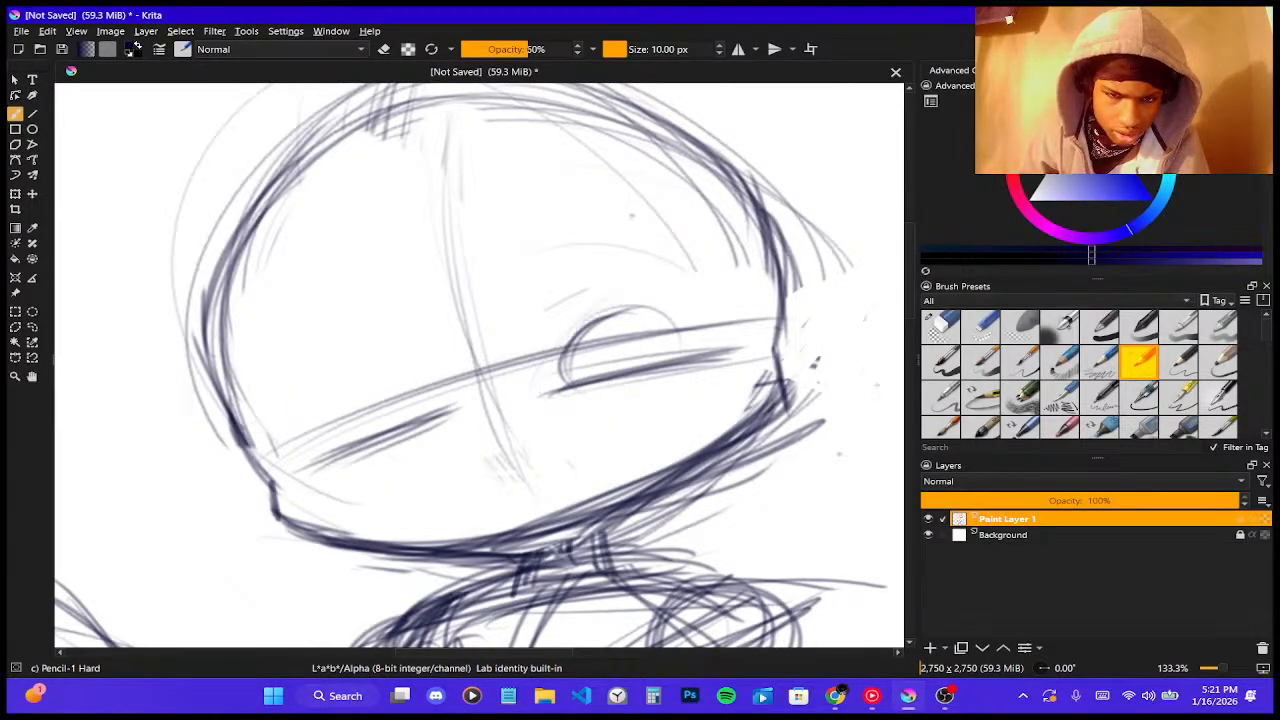
{"action": "key", "text": "ctrl+z"}
{"action": "key", "text": "ctrl+z"}
{"action": "key", "text": "ctrl+z"}
{"action": "key", "text": "ctrl+z"}
{"action": "key", "text": "ctrl+z"}
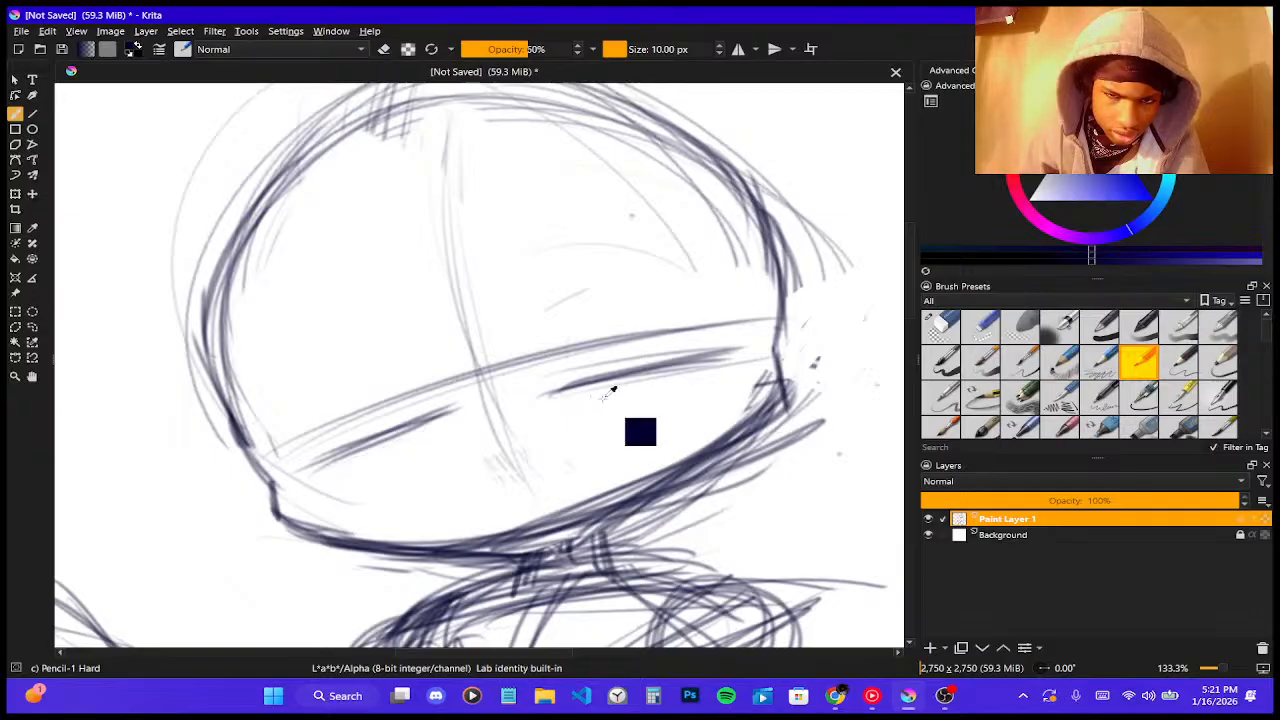
{"action": "key", "text": "ctrl+z"}
{"action": "key", "text": "ctrl+z"}
{"action": "key", "text": "ctrl+z"}
{"action": "key", "text": "ctrl+z"}
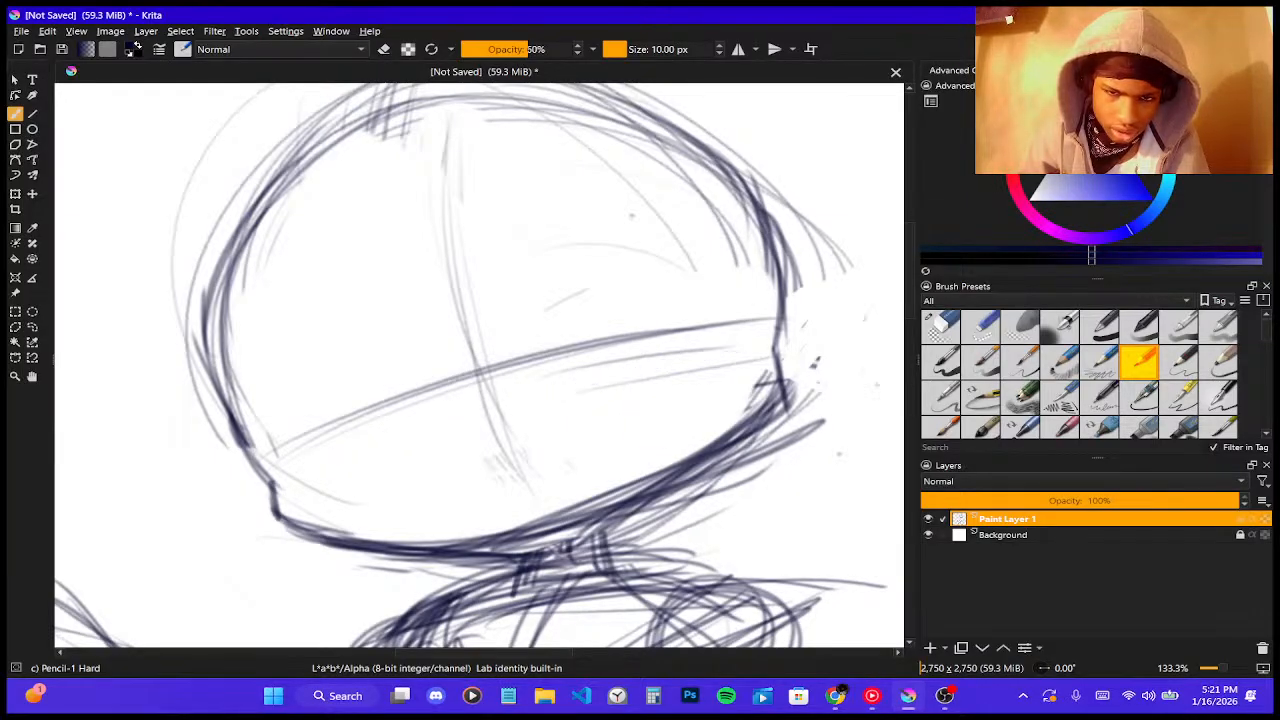
{"action": "left_click_drag", "start_coordinate": [563, 322], "coordinate": [616, 362]}
{"action": "left_click_drag", "start_coordinate": [601, 314], "coordinate": [588, 378]}
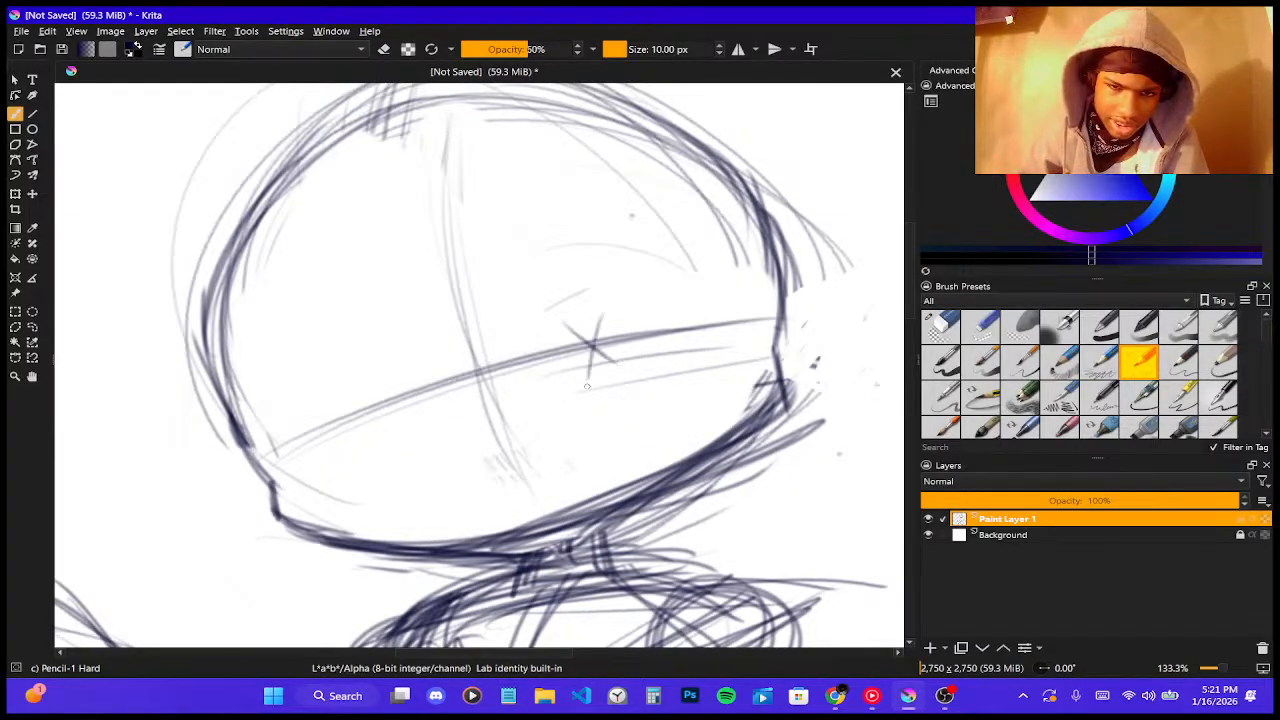
{"action": "key", "text": "ctrl+z"}
{"action": "key", "text": "ctrl+z"}
- Mark both eye centres with short slanted ticks across the eye line, and sketch a circle around the left tick
{"action": "left_click_drag", "start_coordinate": [582, 305], "coordinate": [603, 375]}
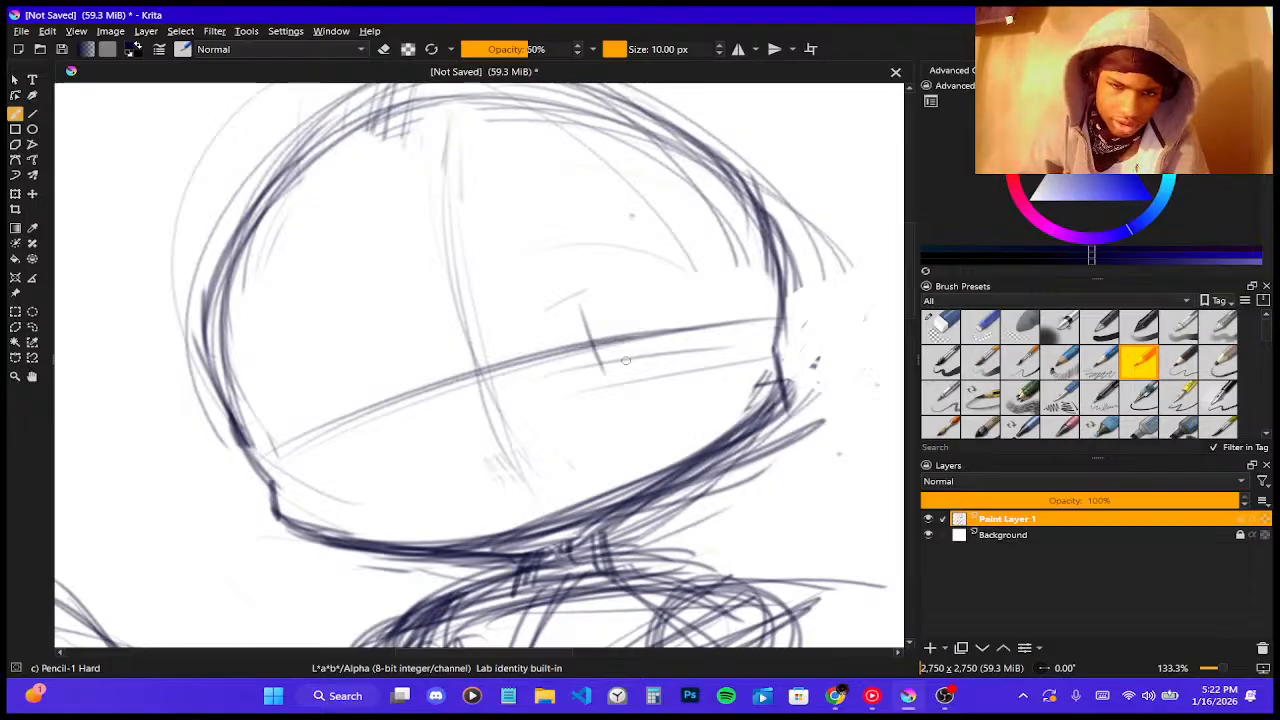
{"action": "left_click_drag", "start_coordinate": [363, 383], "coordinate": [384, 428]}
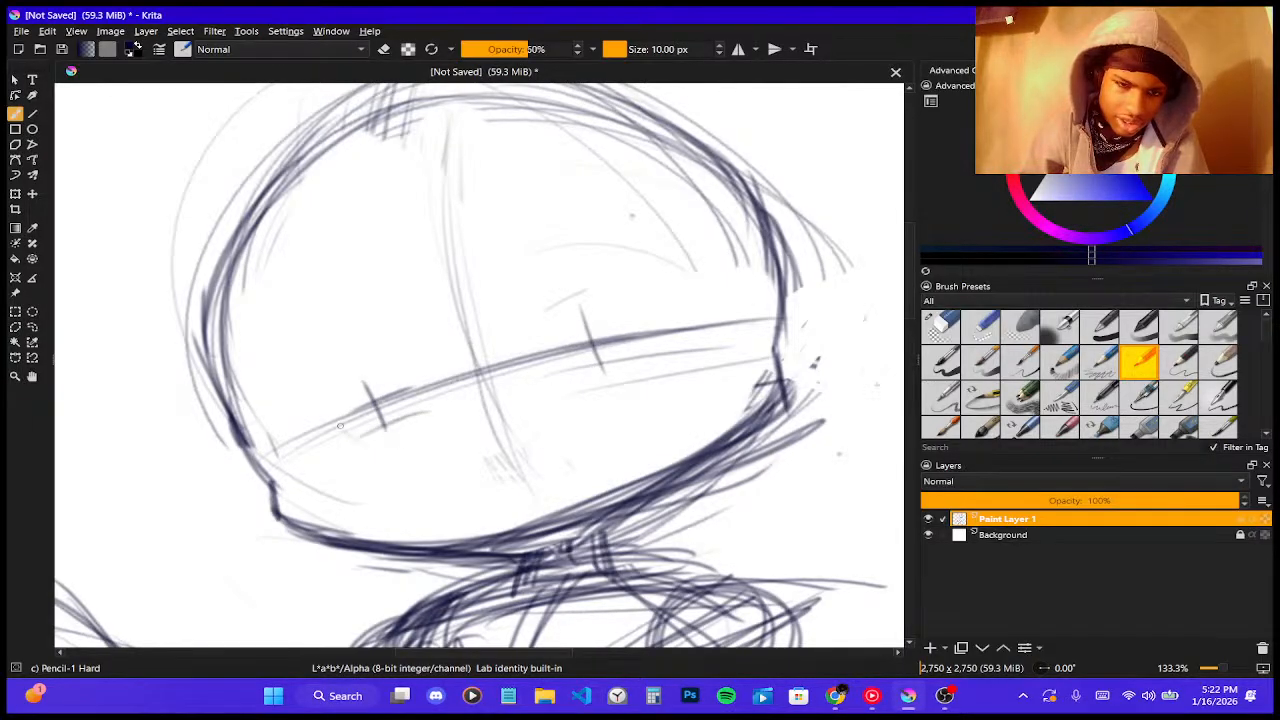
{"action": "mouse_move", "coordinate": [345, 428]}
{"action": "left_mouse_down"}
{"action": "mouse_move", "coordinate": [330, 395]}
{"action": "mouse_move", "coordinate": [425, 400]}
{"action": "mouse_move", "coordinate": [340, 445]}
{"action": "mouse_move", "coordinate": [322, 385]}
{"action": "mouse_move", "coordinate": [425, 385]}
{"action": "mouse_move", "coordinate": [385, 458]}
{"action": "left_mouse_up"}
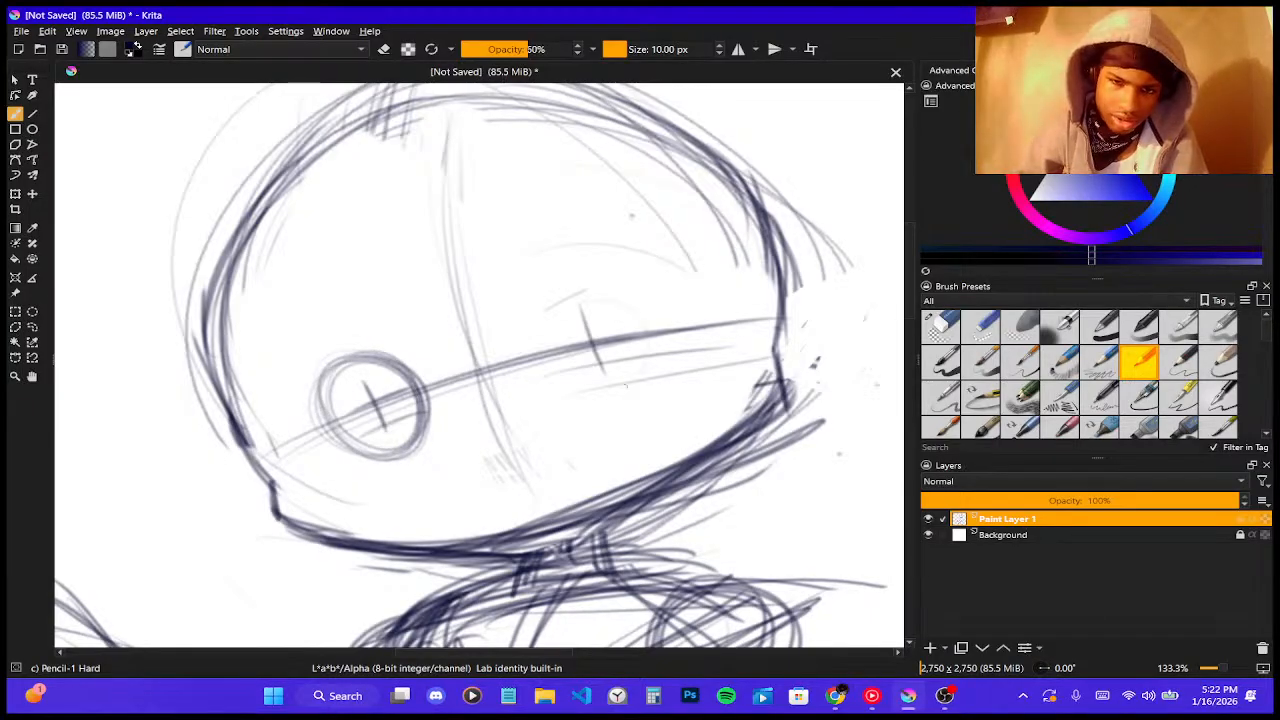
- Darken the cross at the right eye's centre and sketch a circle around it, matching the left eye in size
{"action": "left_click_drag", "start_coordinate": [630, 310], "coordinate": [643, 372]}
{"action": "key", "text": "ctrl+z"}
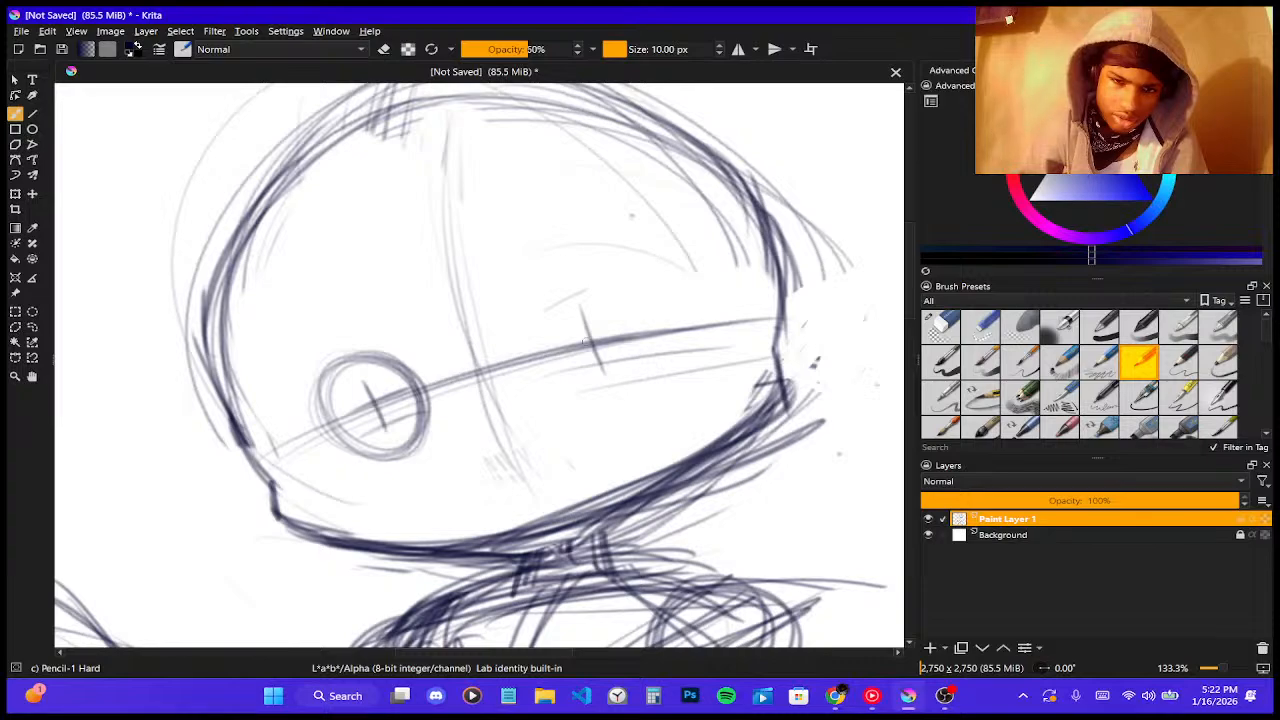
{"action": "mouse_move", "coordinate": [597, 334]}
{"action": "left_mouse_down"}
{"action": "mouse_move", "coordinate": [612, 390]}
{"action": "mouse_move", "coordinate": [606, 371]}
{"action": "mouse_move", "coordinate": [645, 340]}
{"action": "left_mouse_up"}
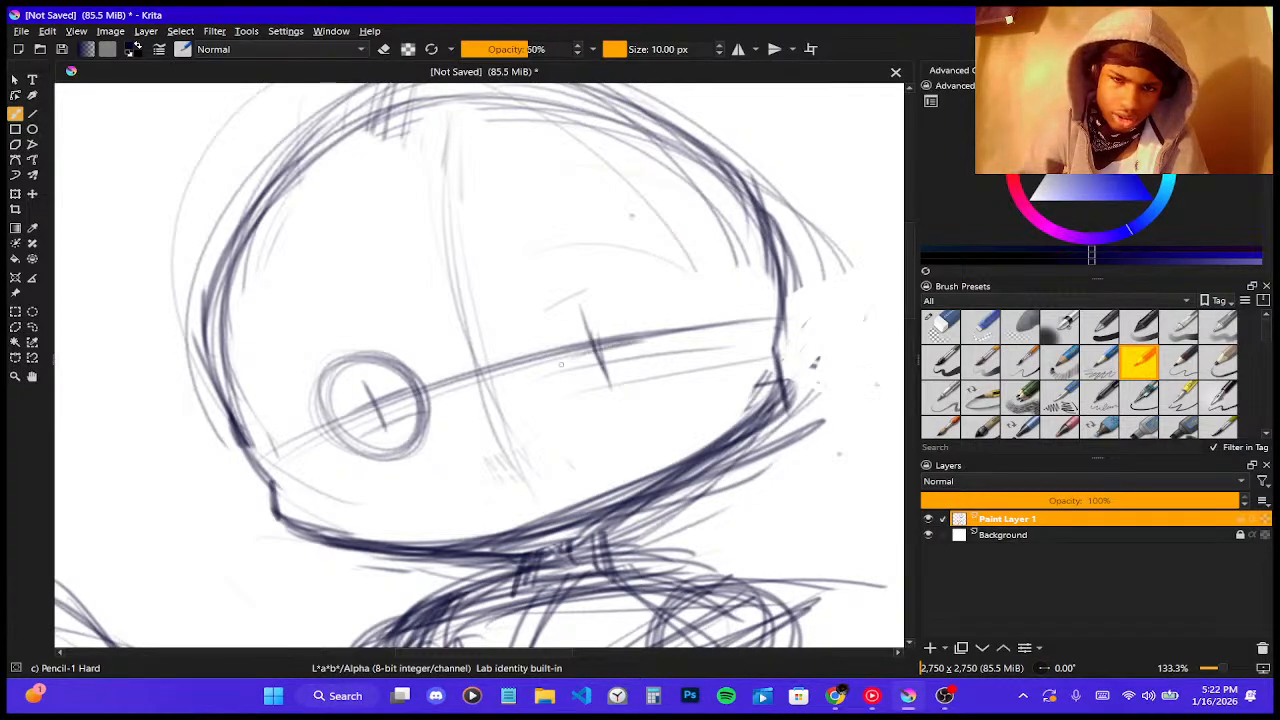
{"action": "left_click_drag", "start_coordinate": [560, 364], "coordinate": [656, 342]}
{"action": "left_click_drag", "start_coordinate": [568, 364], "coordinate": [639, 349]}
{"action": "left_click_drag", "start_coordinate": [594, 312], "coordinate": [606, 386]}
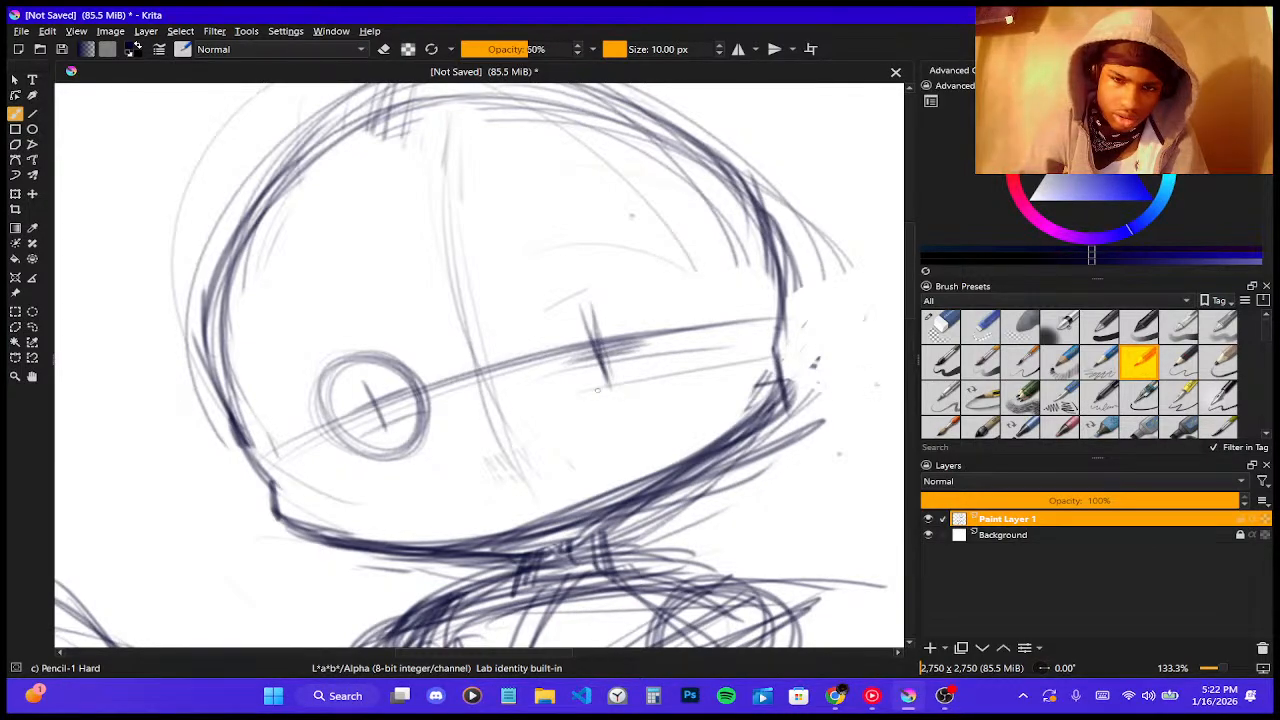
{"action": "mouse_move", "coordinate": [567, 305]}
{"action": "left_mouse_down"}
{"action": "mouse_move", "coordinate": [601, 404]}
{"action": "mouse_move", "coordinate": [654, 367]}
{"action": "mouse_move", "coordinate": [607, 300]}
{"action": "mouse_move", "coordinate": [558, 323]}
{"action": "mouse_move", "coordinate": [644, 389]}
{"action": "mouse_move", "coordinate": [664, 351]}
{"action": "mouse_move", "coordinate": [631, 302]}
{"action": "mouse_move", "coordinate": [570, 307]}
{"action": "mouse_move", "coordinate": [581, 384]}
{"action": "mouse_move", "coordinate": [639, 383]}
{"action": "mouse_move", "coordinate": [573, 309]}
{"action": "mouse_move", "coordinate": [620, 302]}
{"action": "left_mouse_up"}
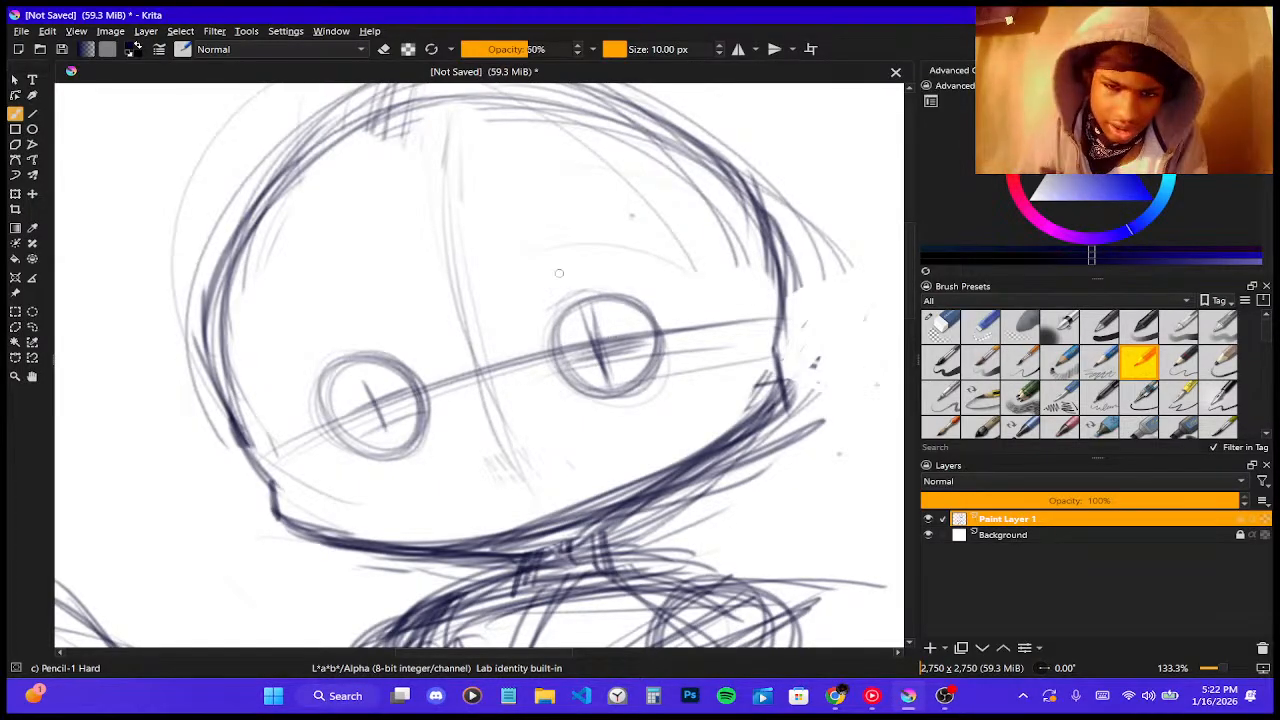
- Switch to Pinterest in the browser and search for "cool eye ref"
{"action": "mouse_move", "coordinate": [835, 695]}
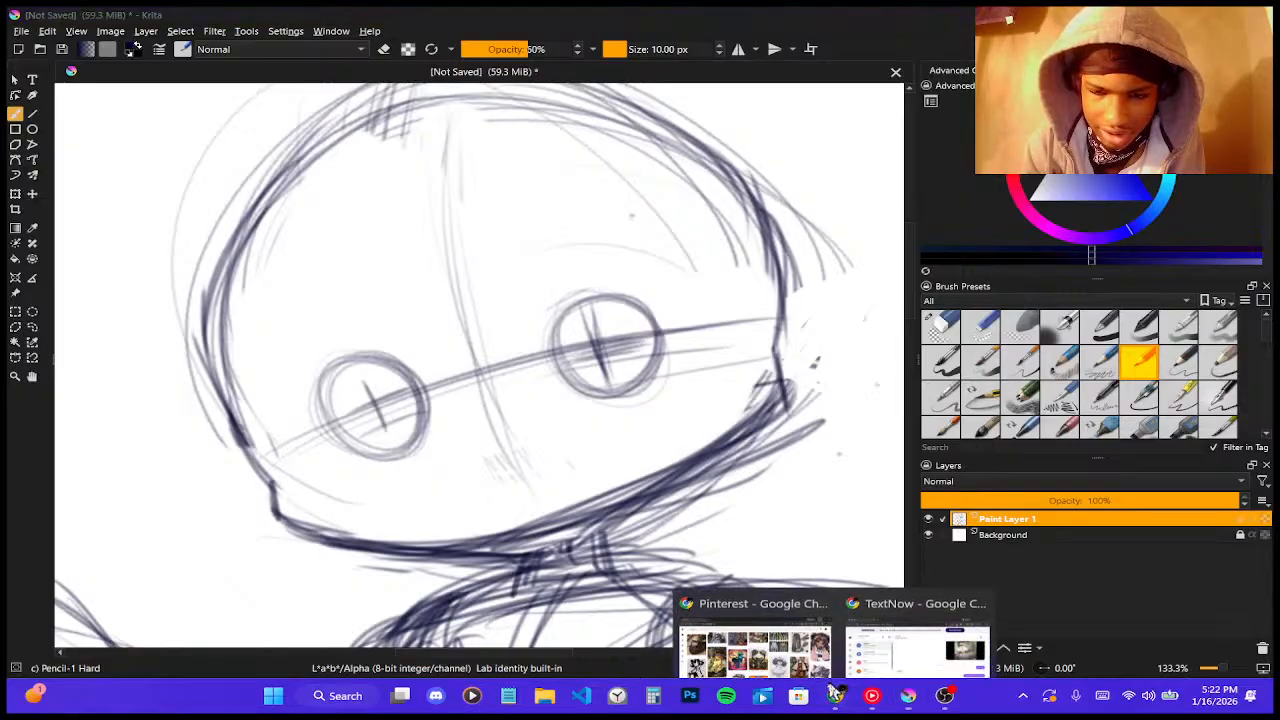
{"action": "left_click", "coordinate": [776, 615]}
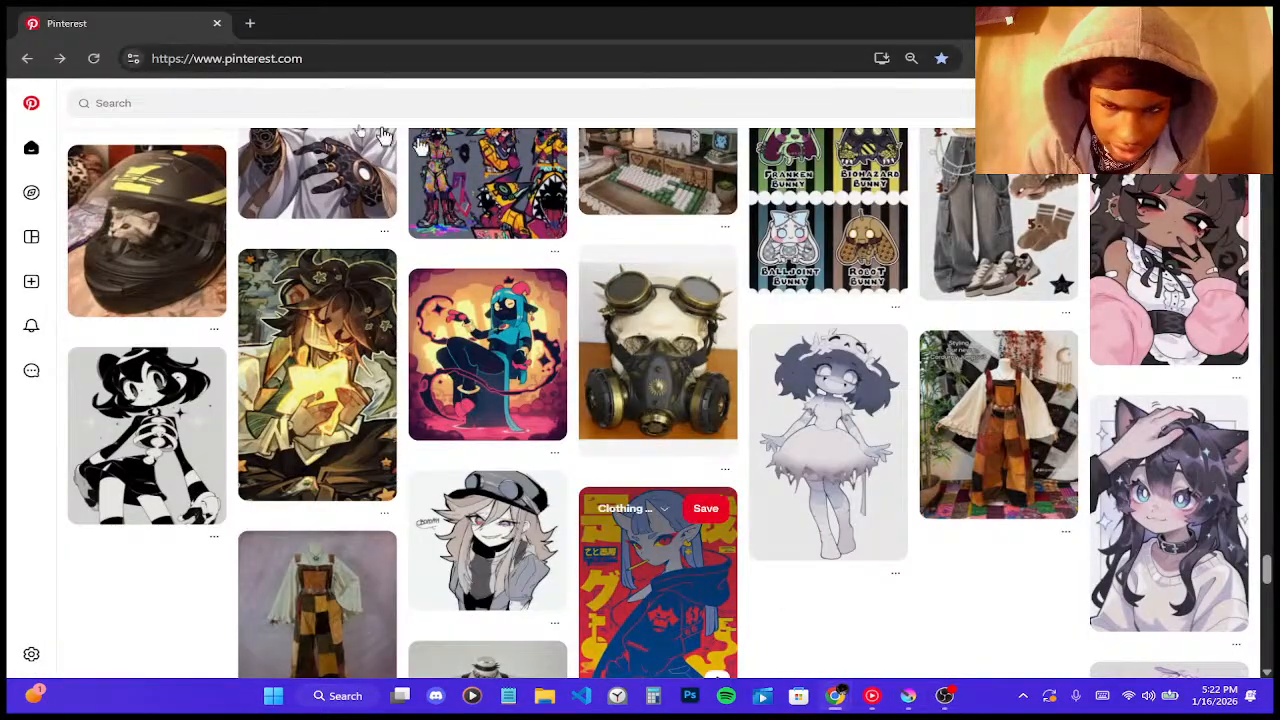
{"action": "left_click", "coordinate": [334, 100]}
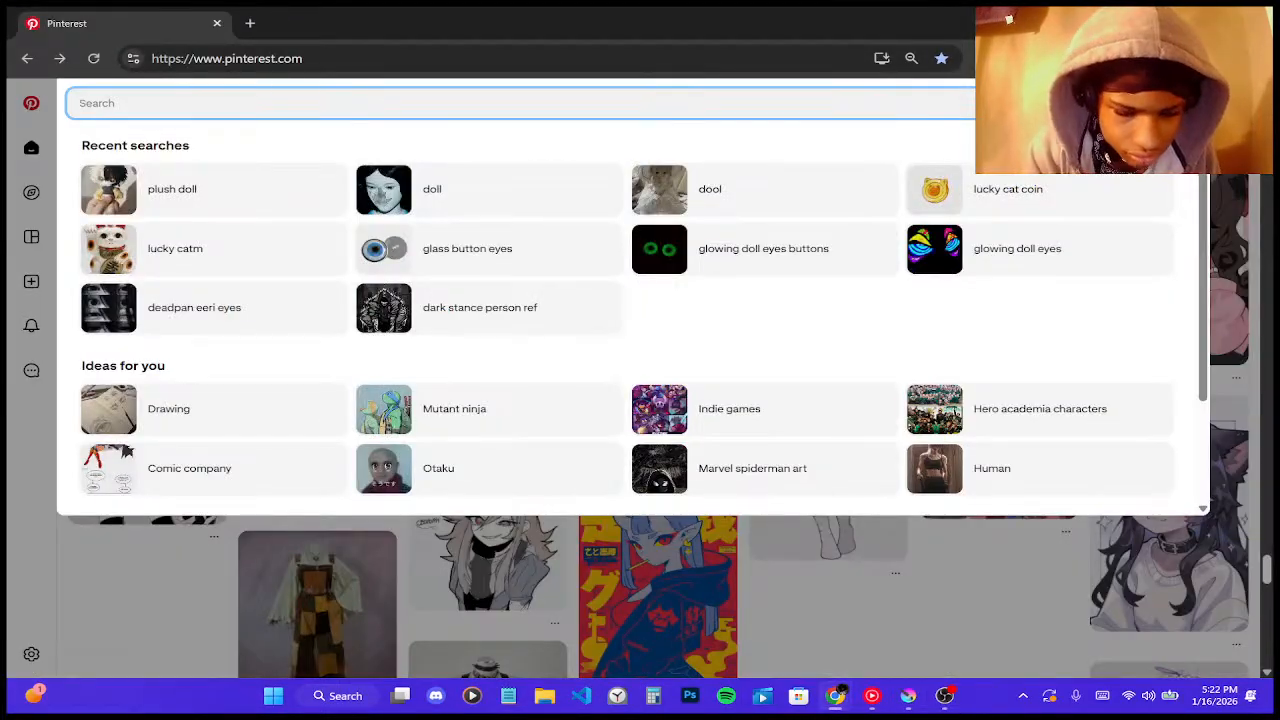
{"action": "type", "text": "cool eye "}
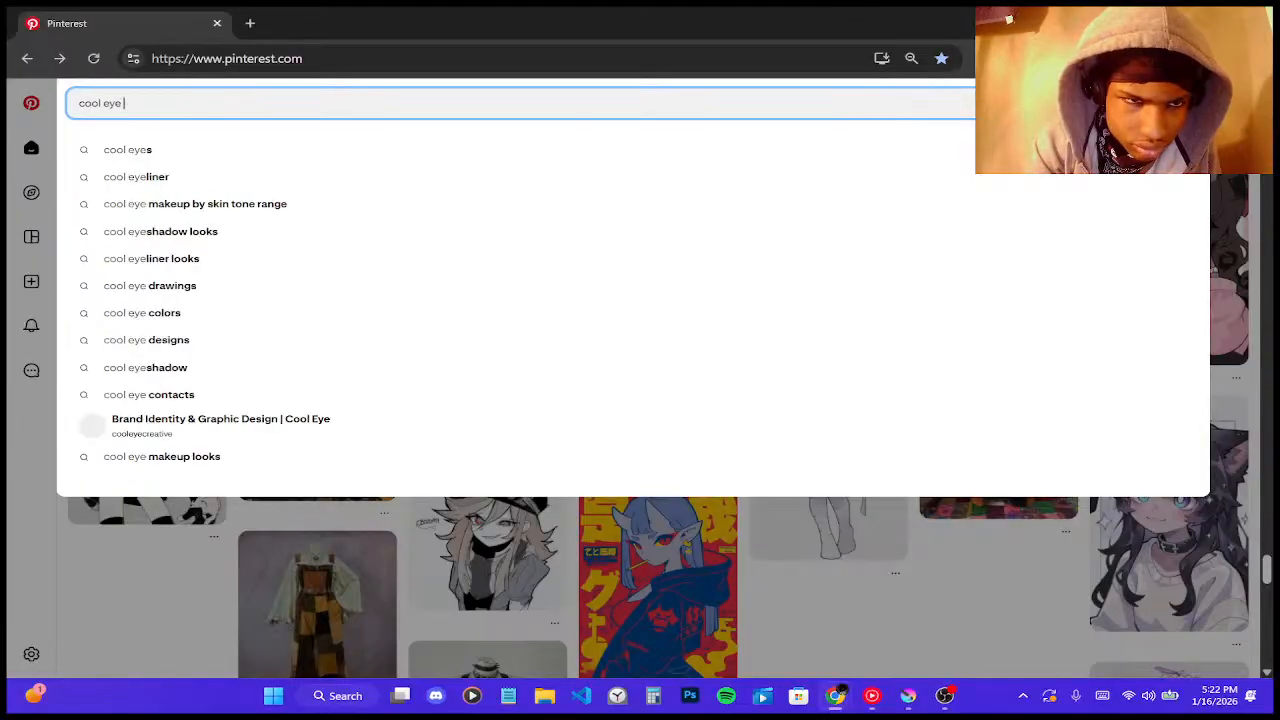
{"action": "type", "text": "ref"}
{"action": "key", "text": "Return"}
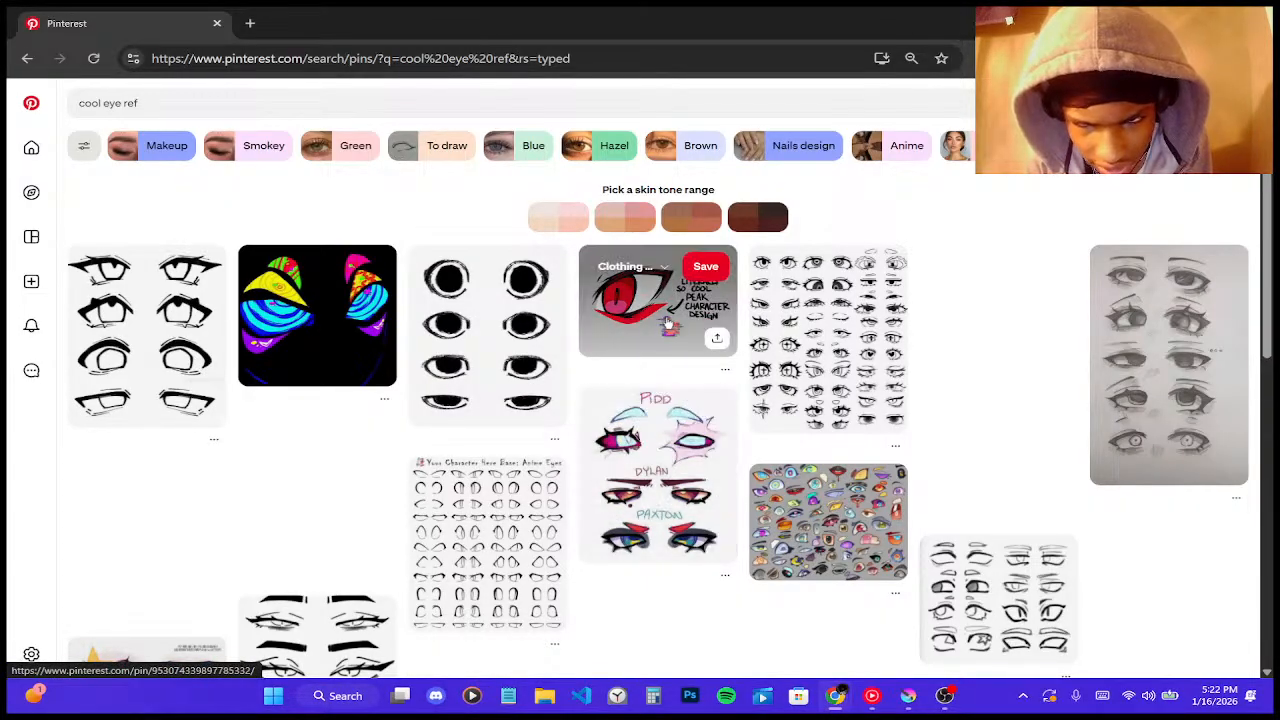
- Examine the eye reference drawings in the search results and return to the Krita sketch
{"action": "scroll", "coordinate": [640, 320], "scroll_direction": "down", "scroll_amount": 2}
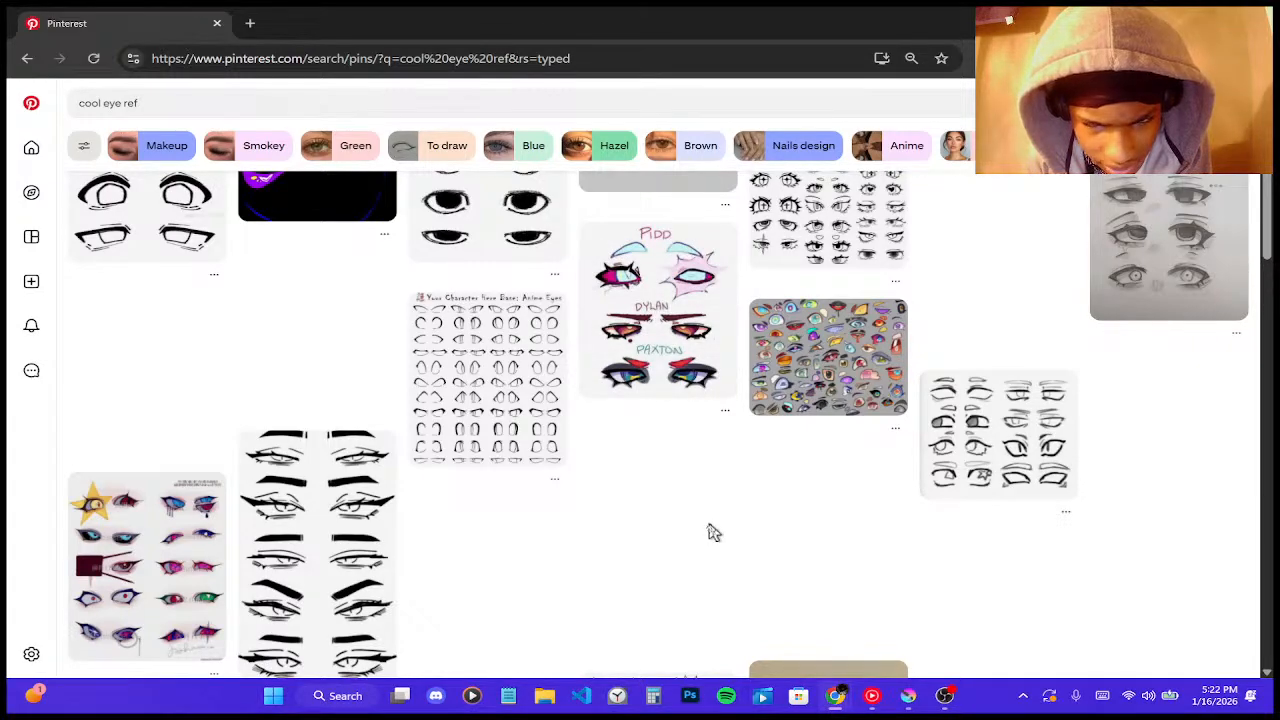
{"action": "scroll", "coordinate": [710, 530], "scroll_direction": "down", "scroll_amount": 3}
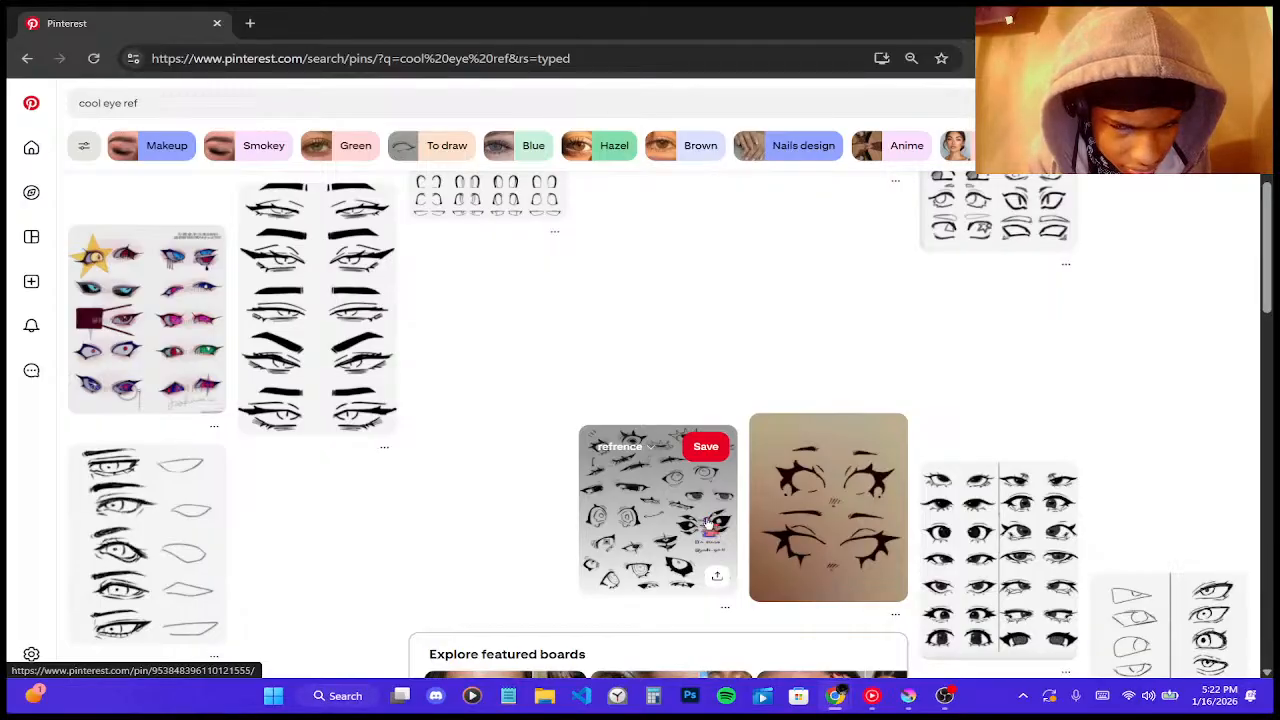
{"action": "scroll", "coordinate": [707, 522], "scroll_direction": "down", "scroll_amount": 3}
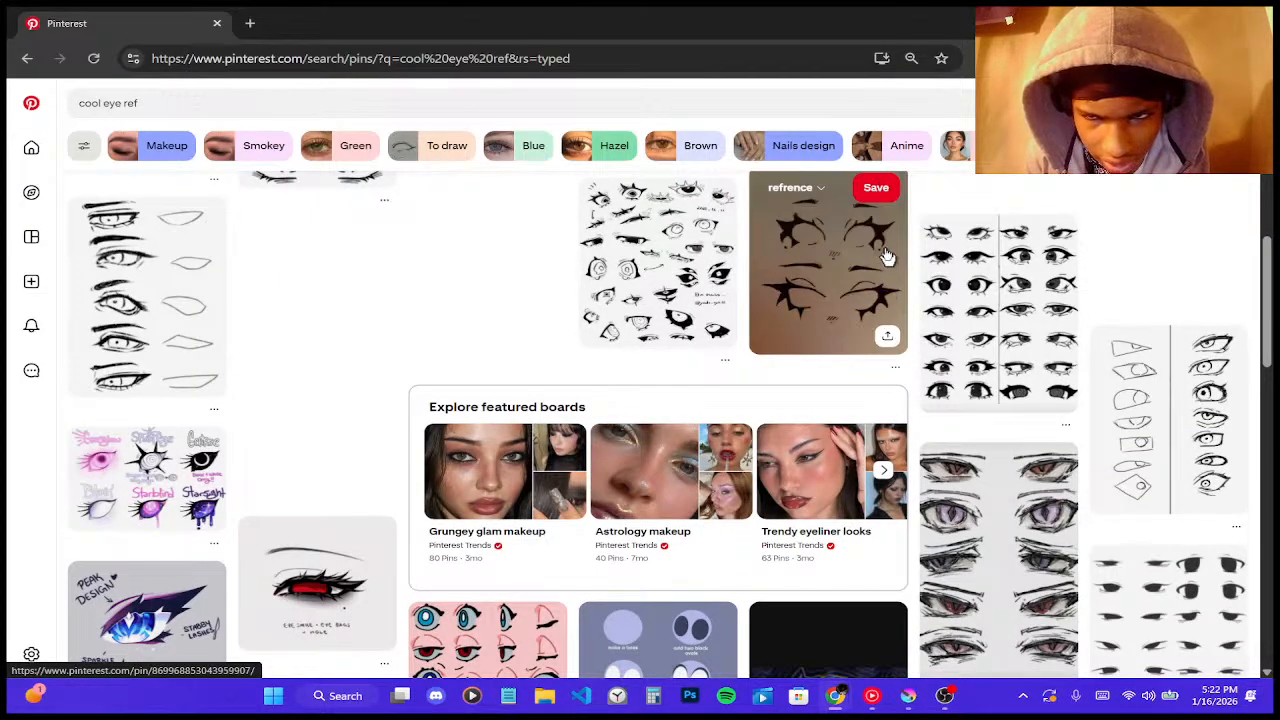
{"action": "key", "text": "alt+Tab"}
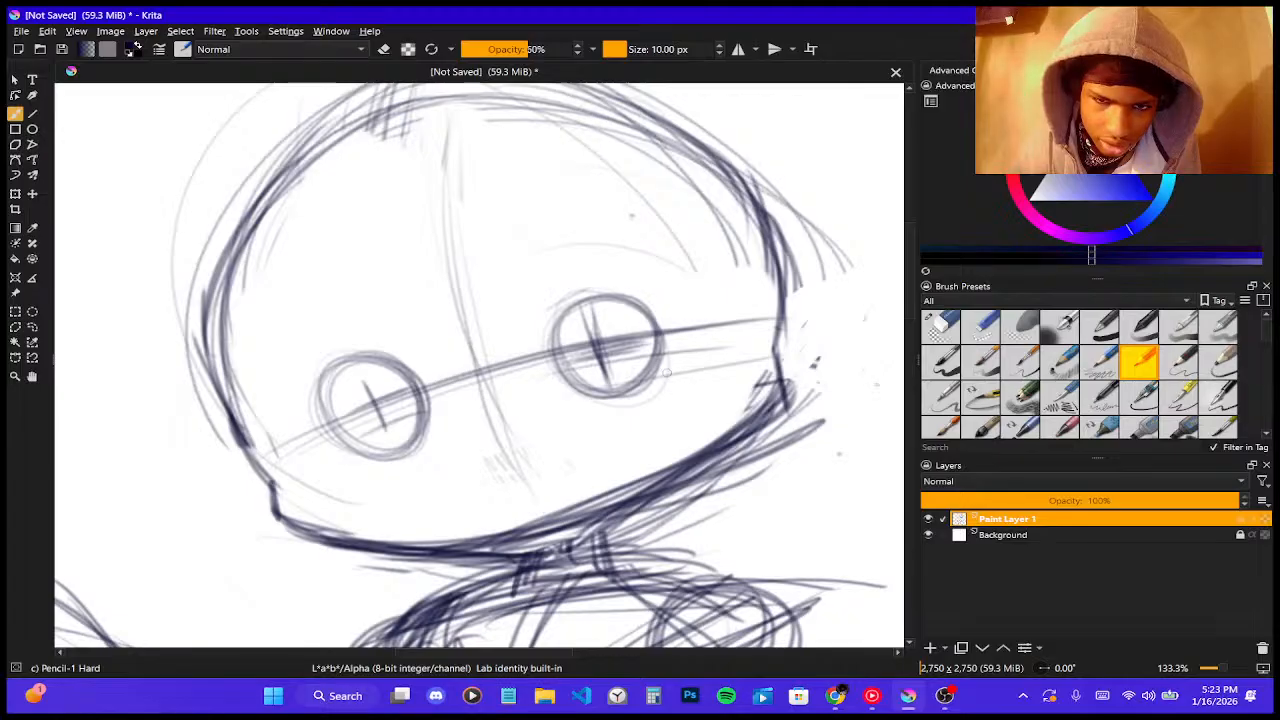
- Draw slanted lower lids across the lower part of both eye circles, angling each line up at its inner corner
{"action": "left_click_drag", "start_coordinate": [548, 398], "coordinate": [724, 352]}
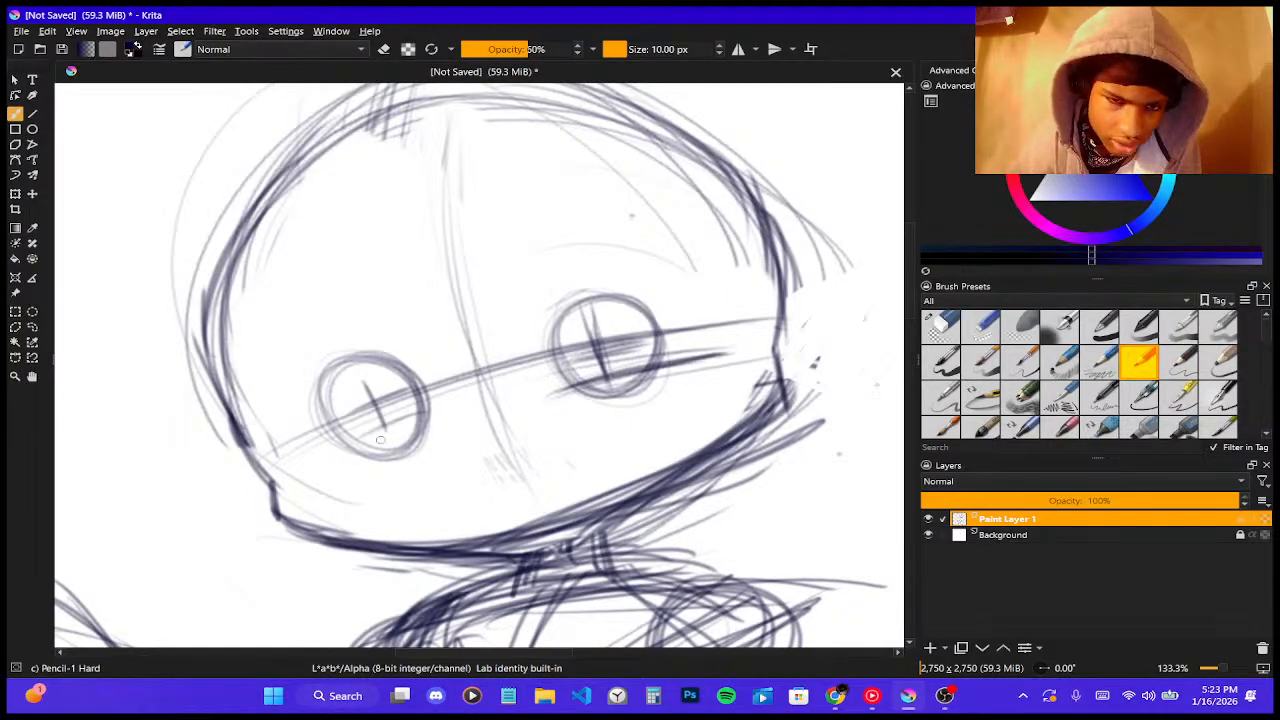
{"action": "mouse_move", "coordinate": [318, 463]}
{"action": "left_mouse_down"}
{"action": "mouse_move", "coordinate": [454, 408]}
{"action": "mouse_move", "coordinate": [442, 412]}
{"action": "left_mouse_up"}
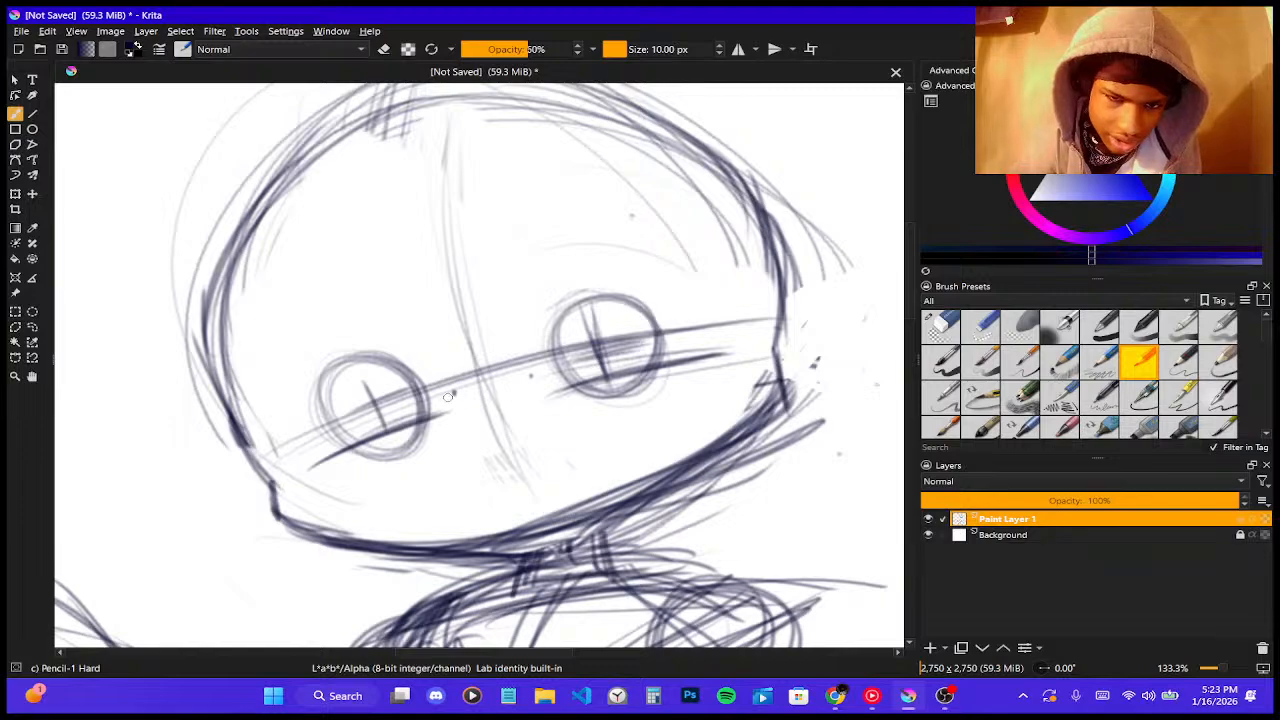
{"action": "mouse_move", "coordinate": [452, 393]}
{"action": "left_mouse_down"}
{"action": "mouse_move", "coordinate": [430, 418]}
{"action": "mouse_move", "coordinate": [455, 391]}
{"action": "left_mouse_up"}
{"action": "left_click_drag", "start_coordinate": [531, 377], "coordinate": [566, 386]}
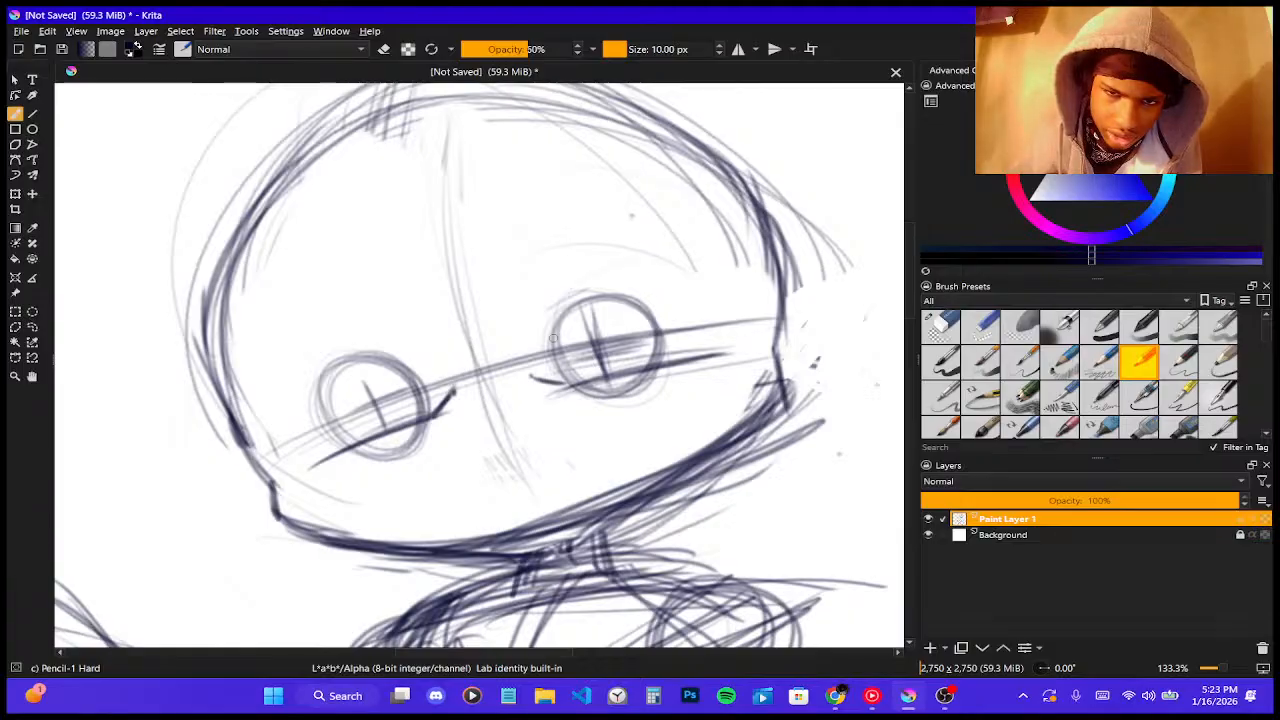
- Arch the right eye's upper lid over its circle and bring it to a pointed outer corner meeting the lower lid
{"action": "mouse_move", "coordinate": [540, 352]}
{"action": "left_mouse_down"}
{"action": "mouse_move", "coordinate": [593, 283]}
{"action": "mouse_move", "coordinate": [660, 266]}
{"action": "left_mouse_up"}
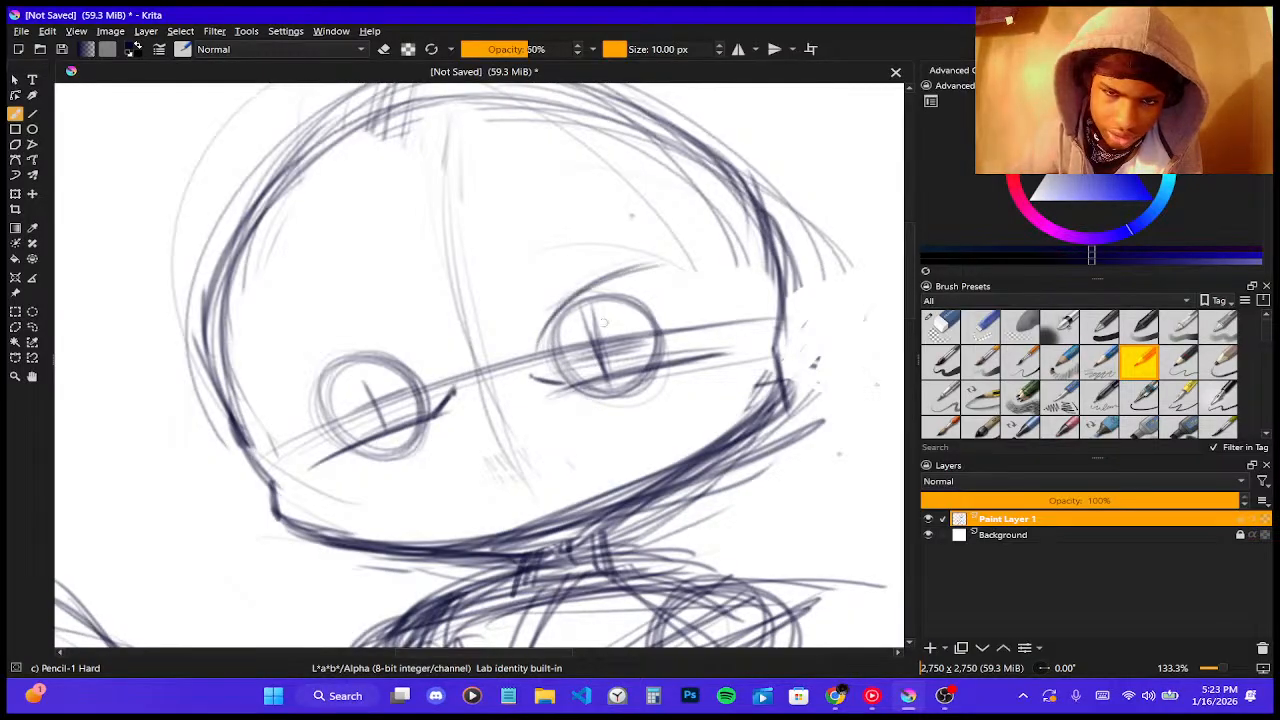
{"action": "mouse_move", "coordinate": [574, 302]}
{"action": "left_mouse_down"}
{"action": "mouse_move", "coordinate": [630, 314]}
{"action": "mouse_move", "coordinate": [694, 285]}
{"action": "mouse_move", "coordinate": [648, 281]}
{"action": "mouse_move", "coordinate": [592, 317]}
{"action": "mouse_move", "coordinate": [662, 270]}
{"action": "mouse_move", "coordinate": [592, 307]}
{"action": "mouse_move", "coordinate": [730, 282]}
{"action": "left_mouse_up"}
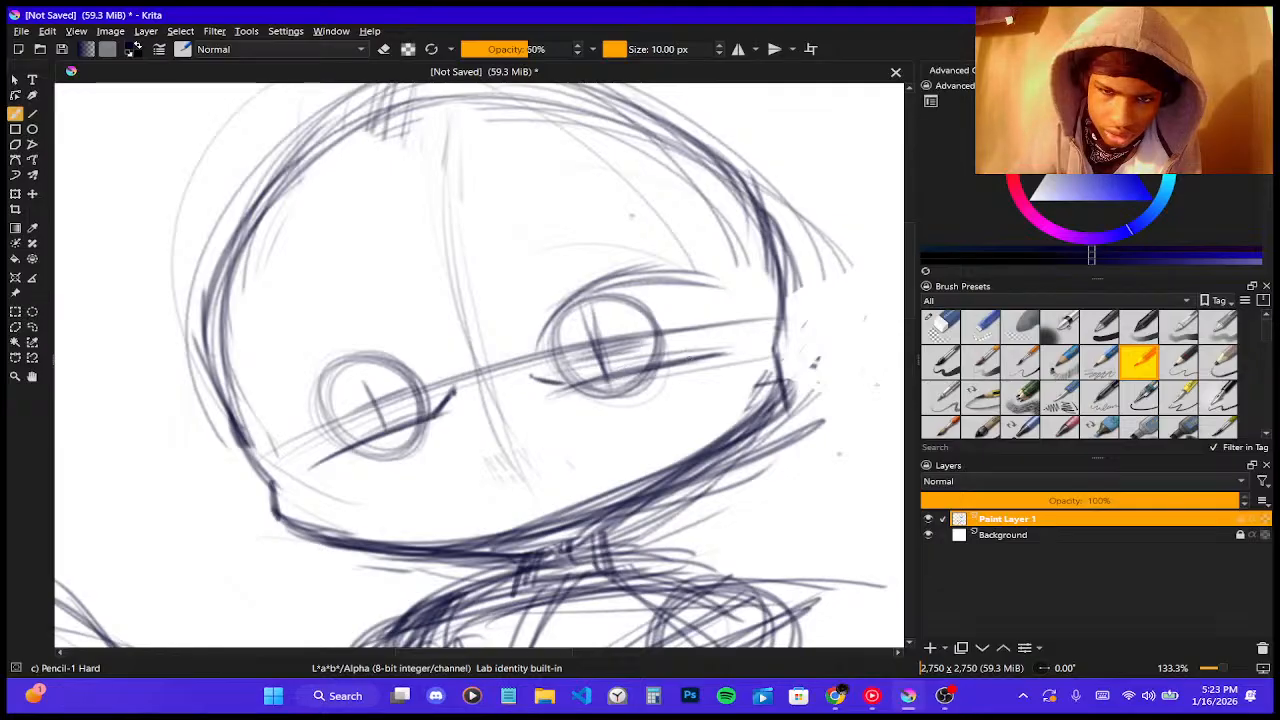
{"action": "mouse_move", "coordinate": [672, 358]}
{"action": "left_mouse_down"}
{"action": "mouse_move", "coordinate": [732, 333]}
{"action": "mouse_move", "coordinate": [646, 372]}
{"action": "mouse_move", "coordinate": [739, 349]}
{"action": "mouse_move", "coordinate": [680, 358]}
{"action": "left_mouse_up"}
{"action": "mouse_move", "coordinate": [743, 305]}
{"action": "left_mouse_down"}
{"action": "mouse_move", "coordinate": [716, 351]}
{"action": "mouse_move", "coordinate": [692, 360]}
{"action": "mouse_move", "coordinate": [704, 358]}
{"action": "left_mouse_up"}
{"action": "mouse_move", "coordinate": [752, 318]}
{"action": "left_mouse_down"}
{"action": "mouse_move", "coordinate": [678, 304]}
{"action": "mouse_move", "coordinate": [651, 284]}
{"action": "mouse_move", "coordinate": [641, 287]}
{"action": "mouse_move", "coordinate": [750, 309]}
{"action": "mouse_move", "coordinate": [640, 302]}
{"action": "left_mouse_up"}
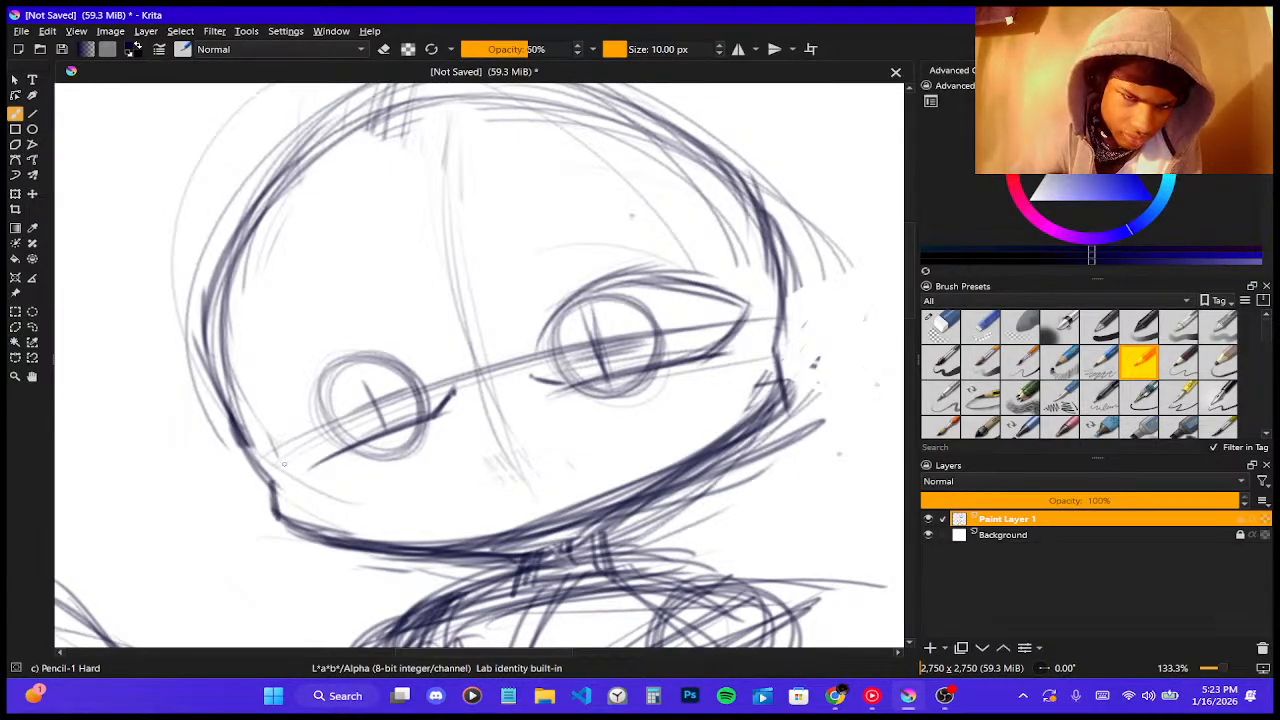
- Arch the left eye's upper lid over its circle and join it to the lower lid at the outer corner
{"action": "left_click_drag", "start_coordinate": [310, 382], "coordinate": [270, 470]}
{"action": "left_click_drag", "start_coordinate": [330, 356], "coordinate": [272, 456]}
{"action": "mouse_move", "coordinate": [316, 380]}
{"action": "left_mouse_down"}
{"action": "mouse_move", "coordinate": [298, 428]}
{"action": "mouse_move", "coordinate": [357, 345]}
{"action": "mouse_move", "coordinate": [294, 404]}
{"action": "mouse_move", "coordinate": [374, 366]}
{"action": "mouse_move", "coordinate": [368, 355]}
{"action": "mouse_move", "coordinate": [317, 365]}
{"action": "mouse_move", "coordinate": [406, 356]}
{"action": "left_mouse_up"}
{"action": "mouse_move", "coordinate": [322, 350]}
{"action": "left_mouse_down"}
{"action": "mouse_move", "coordinate": [429, 366]}
{"action": "mouse_move", "coordinate": [378, 348]}
{"action": "mouse_move", "coordinate": [451, 383]}
{"action": "mouse_move", "coordinate": [379, 342]}
{"action": "mouse_move", "coordinate": [440, 372]}
{"action": "mouse_move", "coordinate": [404, 360]}
{"action": "left_mouse_up"}
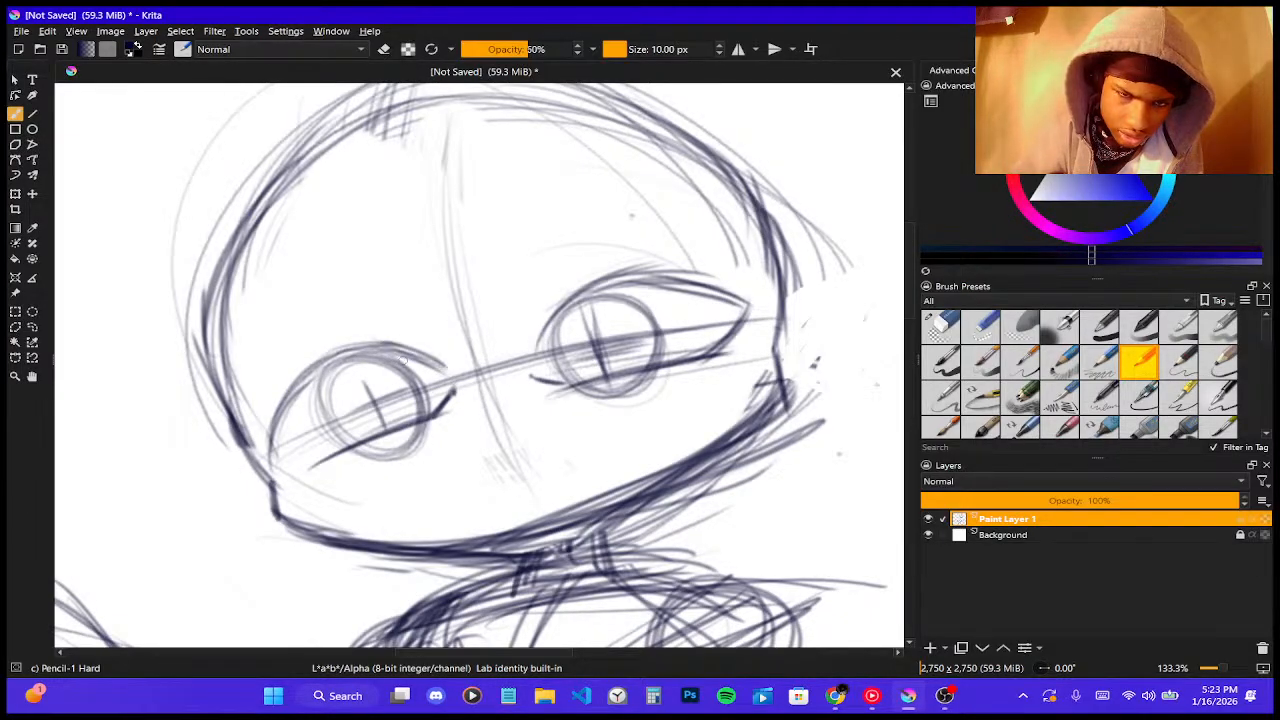
{"action": "mouse_move", "coordinate": [322, 369]}
{"action": "left_mouse_down"}
{"action": "mouse_move", "coordinate": [284, 430]}
{"action": "mouse_move", "coordinate": [332, 454]}
{"action": "left_mouse_up"}
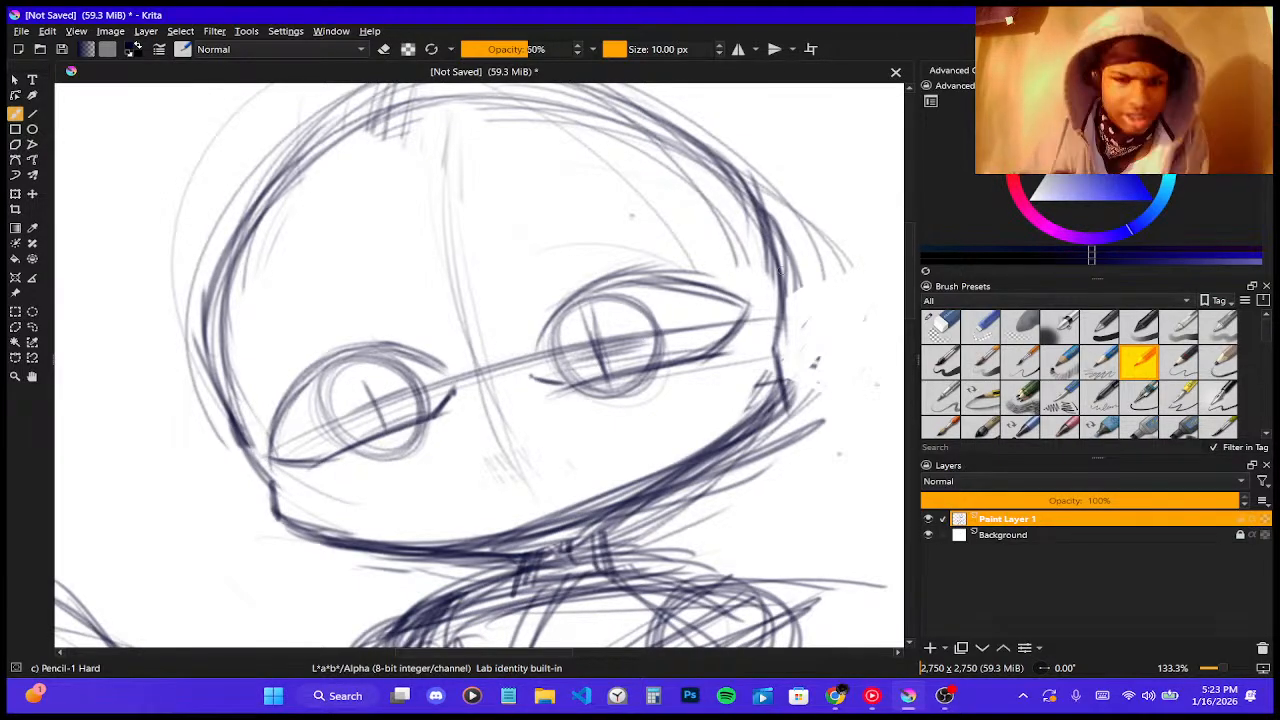
- Erase the circles, ticks and eye line from inside and below both eye outlines with the 78 px Eraser Circle
{"action": "left_click", "coordinate": [940, 325]}
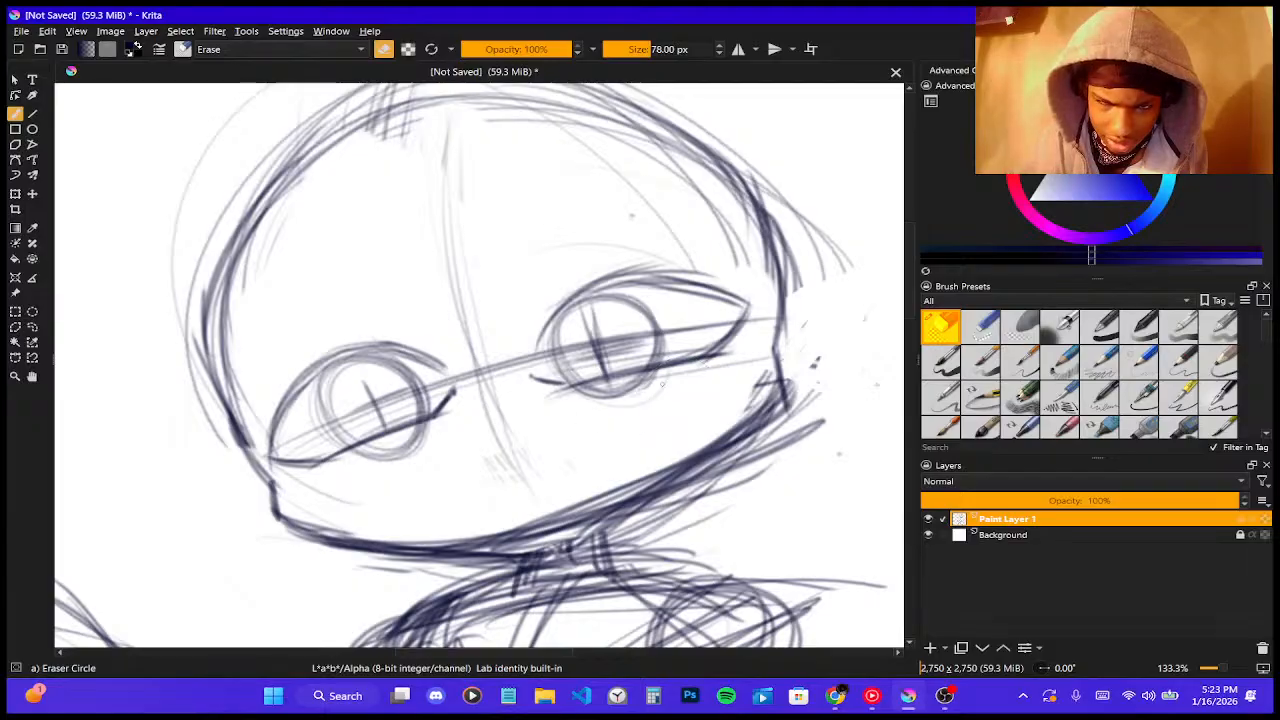
{"action": "mouse_move", "coordinate": [643, 389]}
{"action": "left_mouse_down"}
{"action": "mouse_move", "coordinate": [588, 385]}
{"action": "mouse_move", "coordinate": [672, 376]}
{"action": "left_mouse_up"}
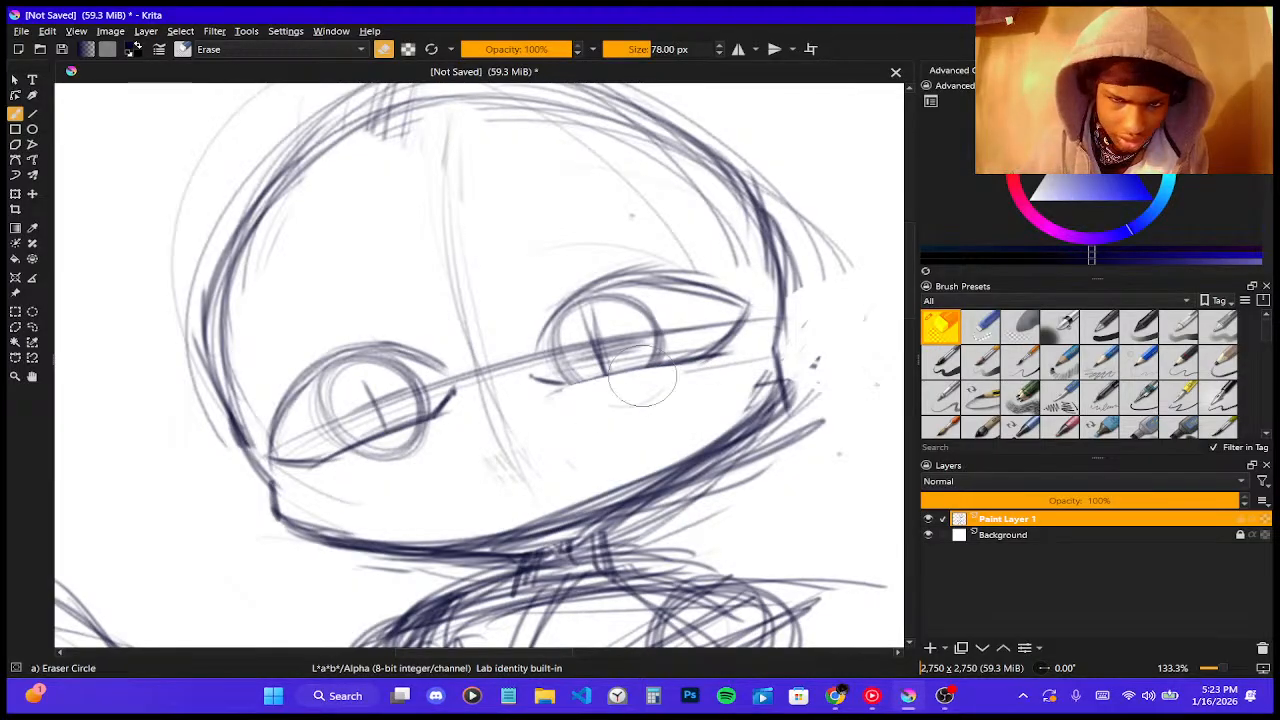
{"action": "mouse_move", "coordinate": [384, 451]}
{"action": "left_mouse_down"}
{"action": "mouse_move", "coordinate": [430, 440]}
{"action": "mouse_move", "coordinate": [412, 450]}
{"action": "left_mouse_up"}
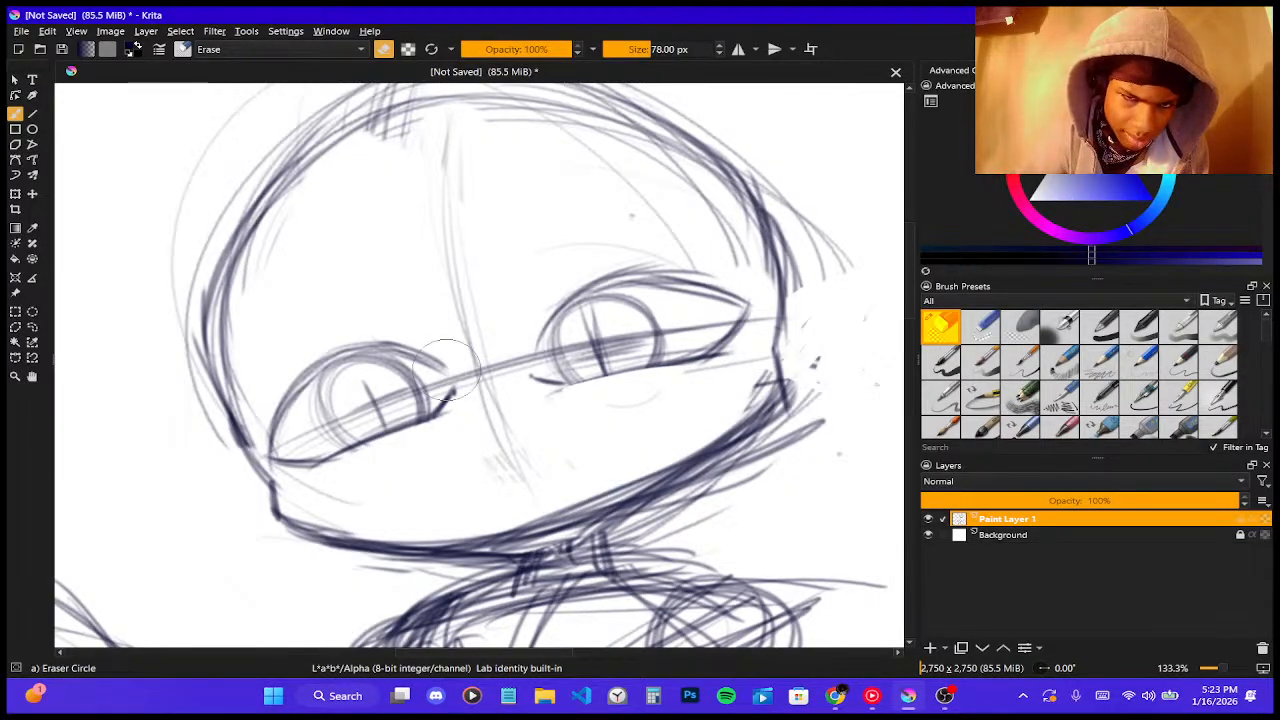
{"action": "mouse_move", "coordinate": [322, 400]}
{"action": "left_mouse_down"}
{"action": "mouse_move", "coordinate": [345, 363]}
{"action": "mouse_move", "coordinate": [395, 366]}
{"action": "mouse_move", "coordinate": [410, 402]}
{"action": "mouse_move", "coordinate": [327, 428]}
{"action": "mouse_move", "coordinate": [339, 395]}
{"action": "mouse_move", "coordinate": [329, 389]}
{"action": "mouse_move", "coordinate": [350, 427]}
{"action": "left_mouse_up"}
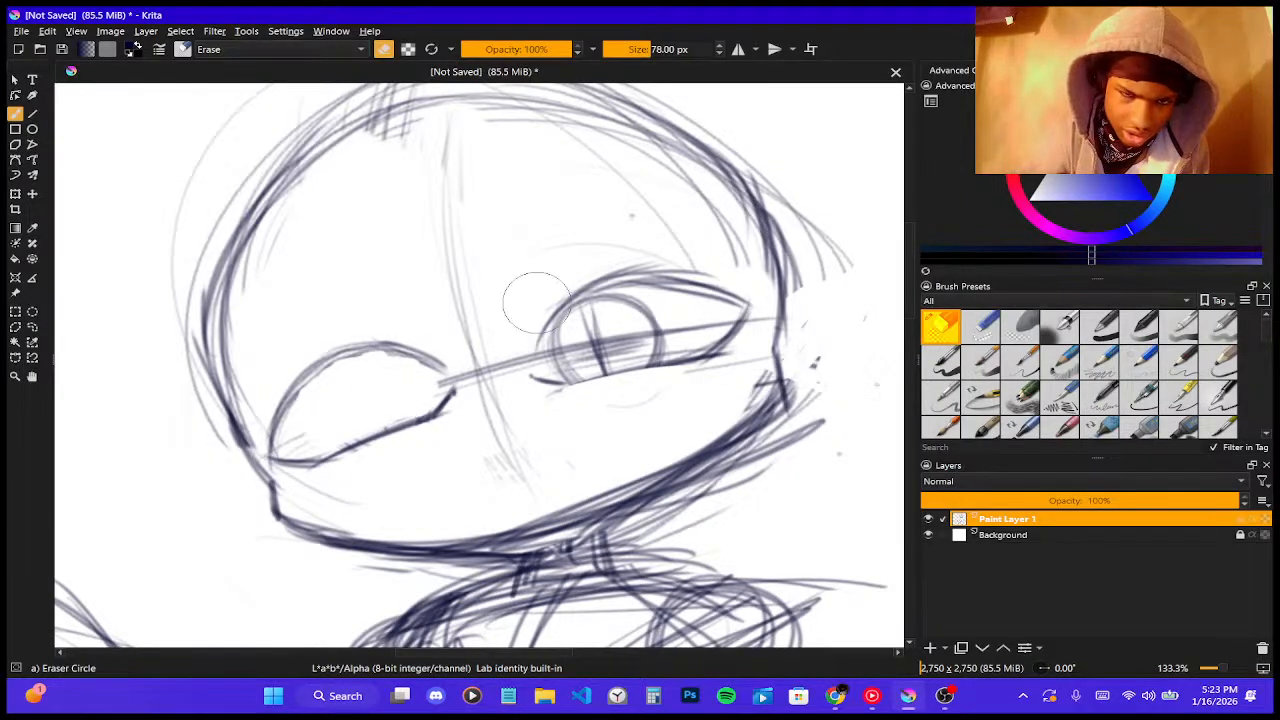
{"action": "mouse_move", "coordinate": [562, 338]}
{"action": "left_mouse_down"}
{"action": "mouse_move", "coordinate": [557, 330]}
{"action": "mouse_move", "coordinate": [613, 291]}
{"action": "mouse_move", "coordinate": [543, 351]}
{"action": "mouse_move", "coordinate": [609, 363]}
{"action": "left_mouse_up"}
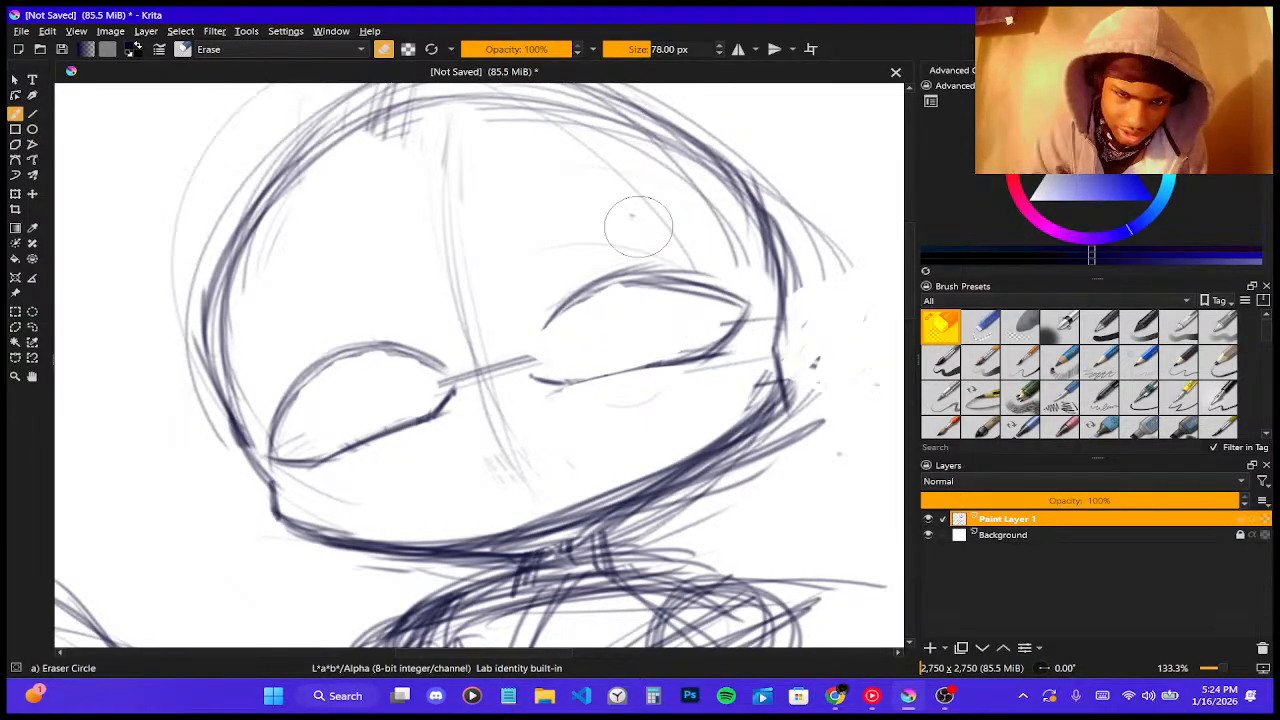
- Sketch half-round irises resting on both lower lids with the 10 px Pencil-1 Hard brush, darkening their outlines
{"action": "scroll", "coordinate": [634, 214], "scroll_direction": "down", "scroll_amount": 5}
{"action": "scroll", "coordinate": [494, 253], "scroll_direction": "up", "scroll_amount": 3}
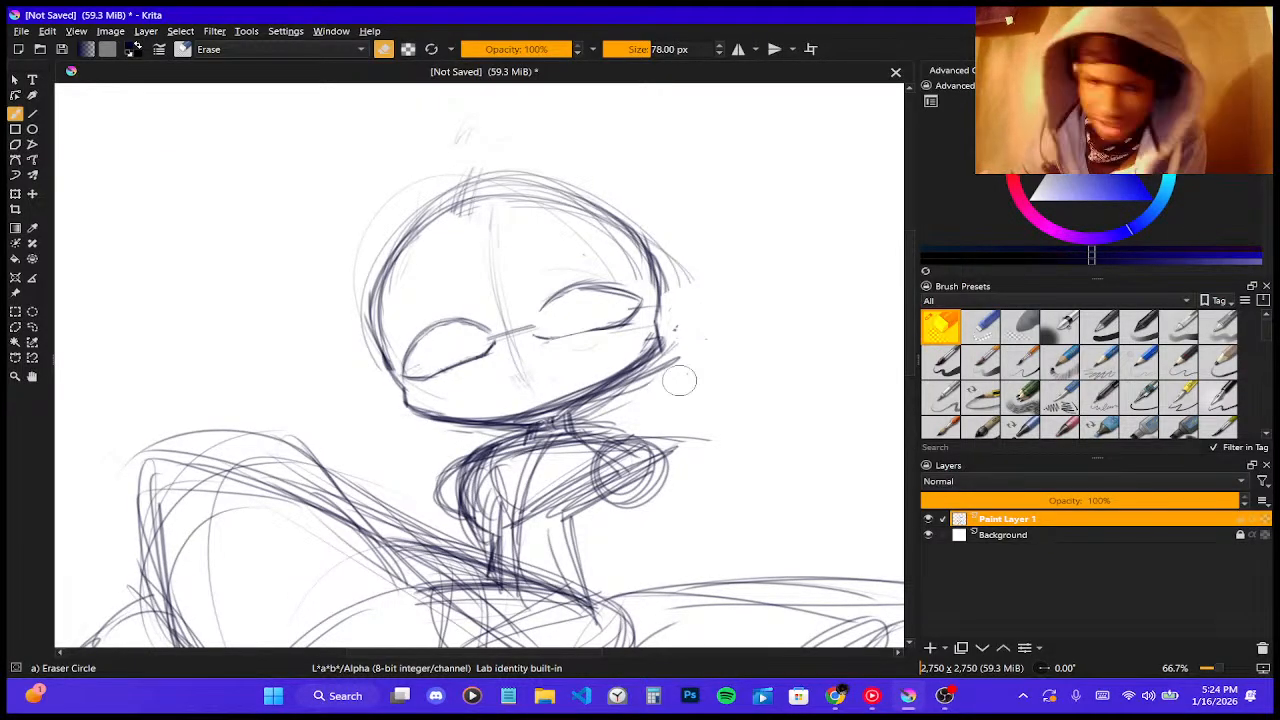
{"action": "left_click", "coordinate": [1139, 361]}
{"action": "scroll", "coordinate": [540, 322], "scroll_direction": "up", "scroll_amount": 3}
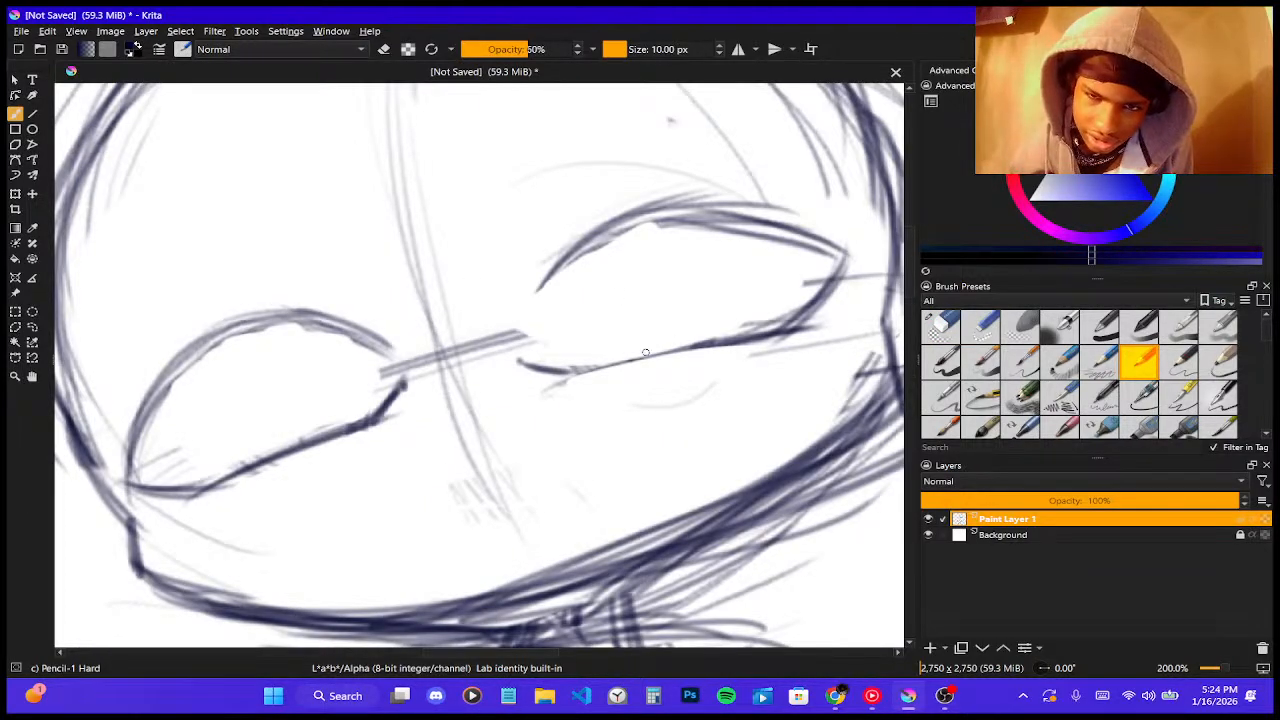
{"action": "mouse_move", "coordinate": [628, 322]}
{"action": "left_mouse_down"}
{"action": "mouse_move", "coordinate": [719, 303]}
{"action": "mouse_move", "coordinate": [663, 269]}
{"action": "mouse_move", "coordinate": [717, 334]}
{"action": "mouse_move", "coordinate": [749, 261]}
{"action": "mouse_move", "coordinate": [611, 316]}
{"action": "mouse_move", "coordinate": [693, 361]}
{"action": "mouse_move", "coordinate": [756, 265]}
{"action": "mouse_move", "coordinate": [658, 267]}
{"action": "mouse_move", "coordinate": [717, 378]}
{"action": "mouse_move", "coordinate": [789, 314]}
{"action": "mouse_move", "coordinate": [758, 271]}
{"action": "mouse_move", "coordinate": [643, 374]}
{"action": "mouse_move", "coordinate": [668, 310]}
{"action": "mouse_move", "coordinate": [648, 259]}
{"action": "mouse_move", "coordinate": [634, 368]}
{"action": "mouse_move", "coordinate": [770, 277]}
{"action": "mouse_move", "coordinate": [643, 352]}
{"action": "mouse_move", "coordinate": [772, 259]}
{"action": "mouse_move", "coordinate": [626, 357]}
{"action": "mouse_move", "coordinate": [737, 264]}
{"action": "mouse_move", "coordinate": [680, 284]}
{"action": "mouse_move", "coordinate": [745, 359]}
{"action": "left_mouse_up"}
{"action": "mouse_move", "coordinate": [250, 404]}
{"action": "left_mouse_down"}
{"action": "mouse_move", "coordinate": [302, 452]}
{"action": "mouse_move", "coordinate": [321, 364]}
{"action": "mouse_move", "coordinate": [230, 419]}
{"action": "mouse_move", "coordinate": [296, 461]}
{"action": "mouse_move", "coordinate": [319, 367]}
{"action": "mouse_move", "coordinate": [230, 426]}
{"action": "mouse_move", "coordinate": [310, 457]}
{"action": "mouse_move", "coordinate": [341, 380]}
{"action": "mouse_move", "coordinate": [251, 376]}
{"action": "mouse_move", "coordinate": [267, 405]}
{"action": "mouse_move", "coordinate": [349, 422]}
{"action": "mouse_move", "coordinate": [347, 379]}
{"action": "mouse_move", "coordinate": [331, 399]}
{"action": "mouse_move", "coordinate": [345, 378]}
{"action": "mouse_move", "coordinate": [244, 442]}
{"action": "mouse_move", "coordinate": [273, 438]}
{"action": "mouse_move", "coordinate": [240, 447]}
{"action": "mouse_move", "coordinate": [257, 469]}
{"action": "mouse_move", "coordinate": [260, 384]}
{"action": "mouse_move", "coordinate": [225, 447]}
{"action": "mouse_move", "coordinate": [320, 410]}
{"action": "mouse_move", "coordinate": [268, 366]}
{"action": "mouse_move", "coordinate": [261, 466]}
{"action": "mouse_move", "coordinate": [352, 418]}
{"action": "left_mouse_up"}
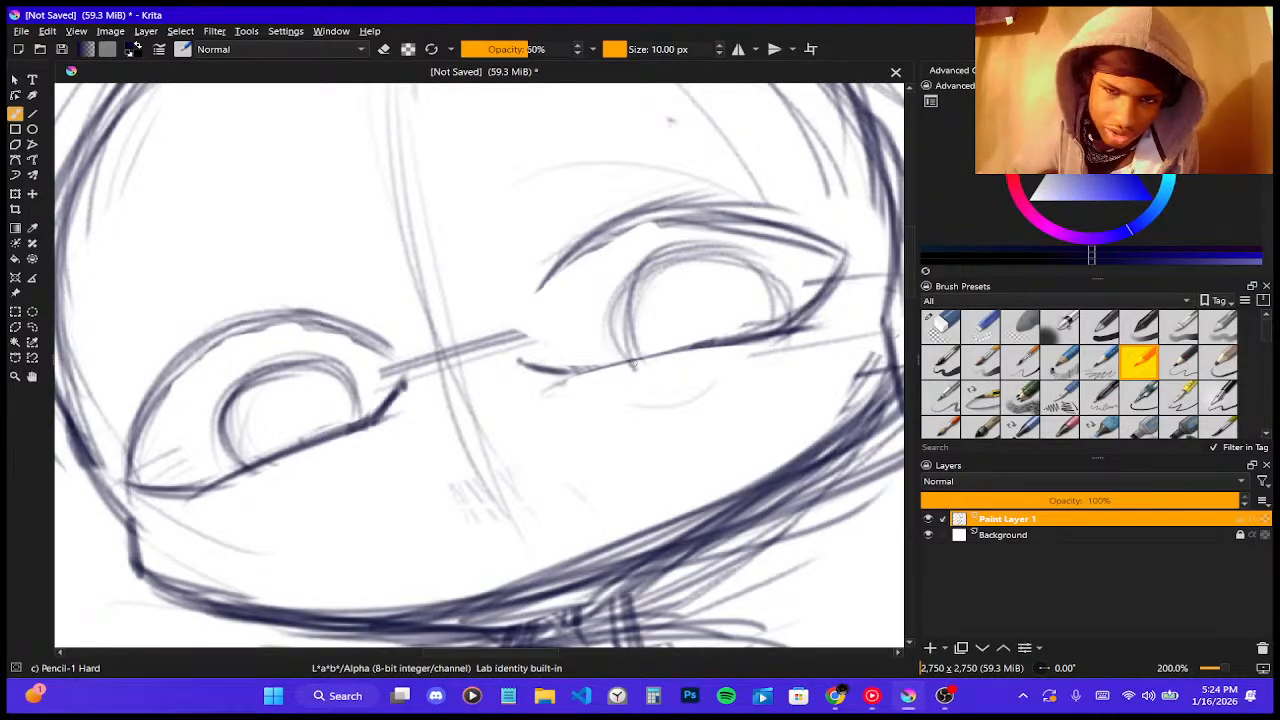
{"action": "mouse_move", "coordinate": [632, 364]}
{"action": "left_mouse_down"}
{"action": "mouse_move", "coordinate": [679, 276]}
{"action": "mouse_move", "coordinate": [635, 290]}
{"action": "mouse_move", "coordinate": [708, 326]}
{"action": "mouse_move", "coordinate": [788, 302]}
{"action": "left_mouse_up"}
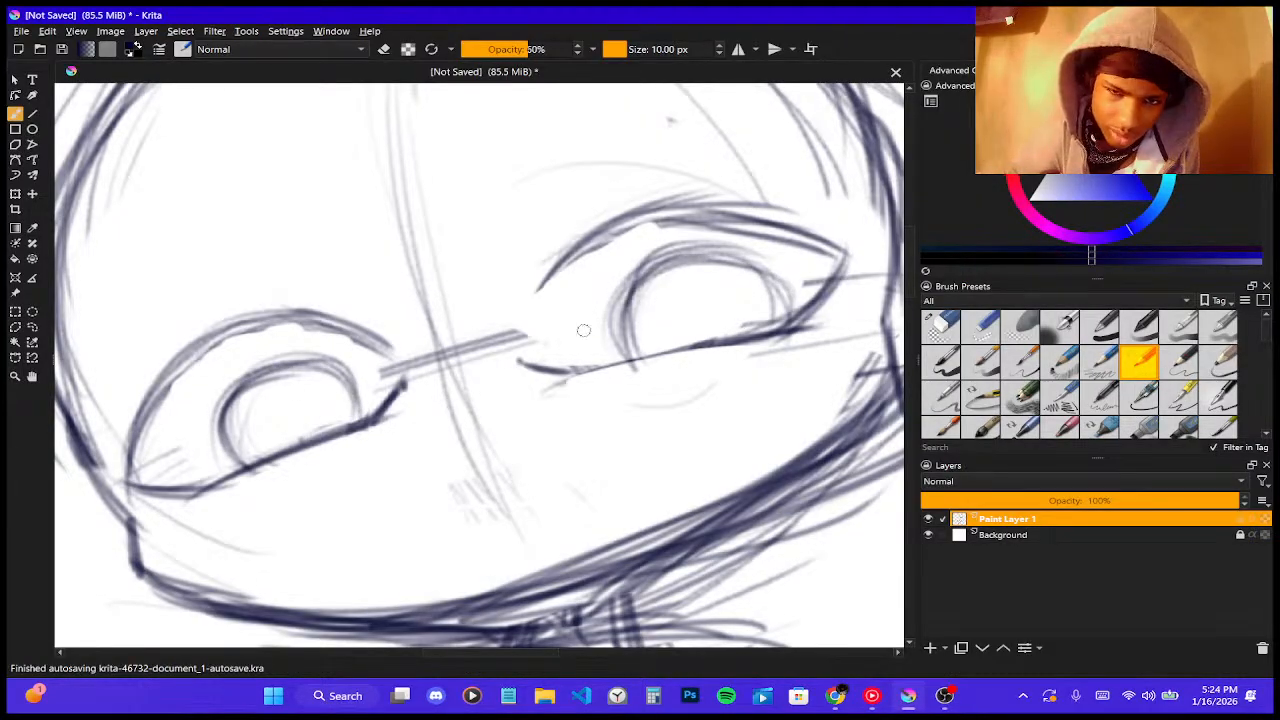
{"action": "mouse_move", "coordinate": [583, 325]}
{"action": "left_mouse_down"}
{"action": "mouse_move", "coordinate": [590, 367]}
{"action": "mouse_move", "coordinate": [612, 349]}
{"action": "mouse_move", "coordinate": [581, 271]}
{"action": "mouse_move", "coordinate": [624, 321]}
{"action": "left_mouse_up"}
{"action": "key", "text": "ctrl+z"}
{"action": "key", "text": "ctrl+z"}
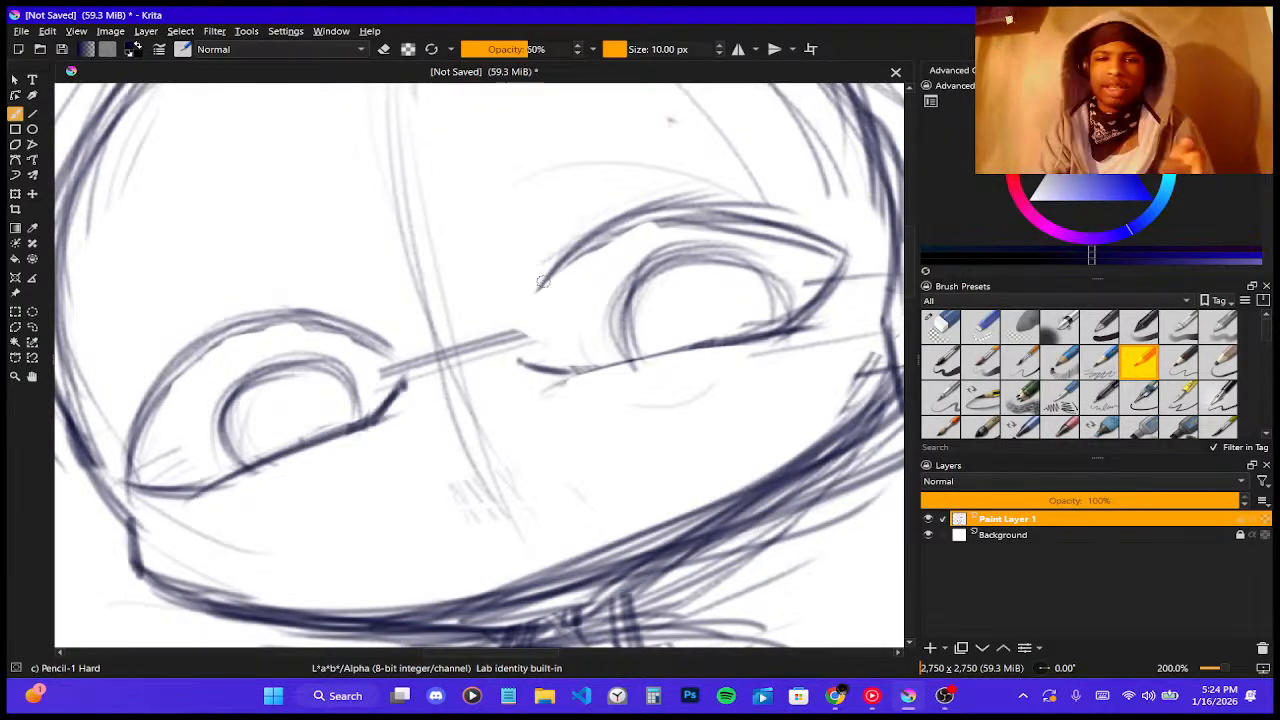
- Add smaller half-round pupils inside both irises, and extend the right eye's upper lid down toward its inner corner
{"action": "mouse_move", "coordinate": [669, 352]}
{"action": "left_mouse_down"}
{"action": "mouse_move", "coordinate": [659, 316]}
{"action": "mouse_move", "coordinate": [698, 280]}
{"action": "mouse_move", "coordinate": [655, 344]}
{"action": "left_mouse_up"}
{"action": "mouse_move", "coordinate": [714, 305]}
{"action": "left_mouse_down"}
{"action": "mouse_move", "coordinate": [666, 313]}
{"action": "mouse_move", "coordinate": [686, 342]}
{"action": "mouse_move", "coordinate": [706, 287]}
{"action": "mouse_move", "coordinate": [663, 323]}
{"action": "mouse_move", "coordinate": [747, 313]}
{"action": "mouse_move", "coordinate": [742, 301]}
{"action": "mouse_move", "coordinate": [698, 302]}
{"action": "mouse_move", "coordinate": [718, 331]}
{"action": "left_mouse_up"}
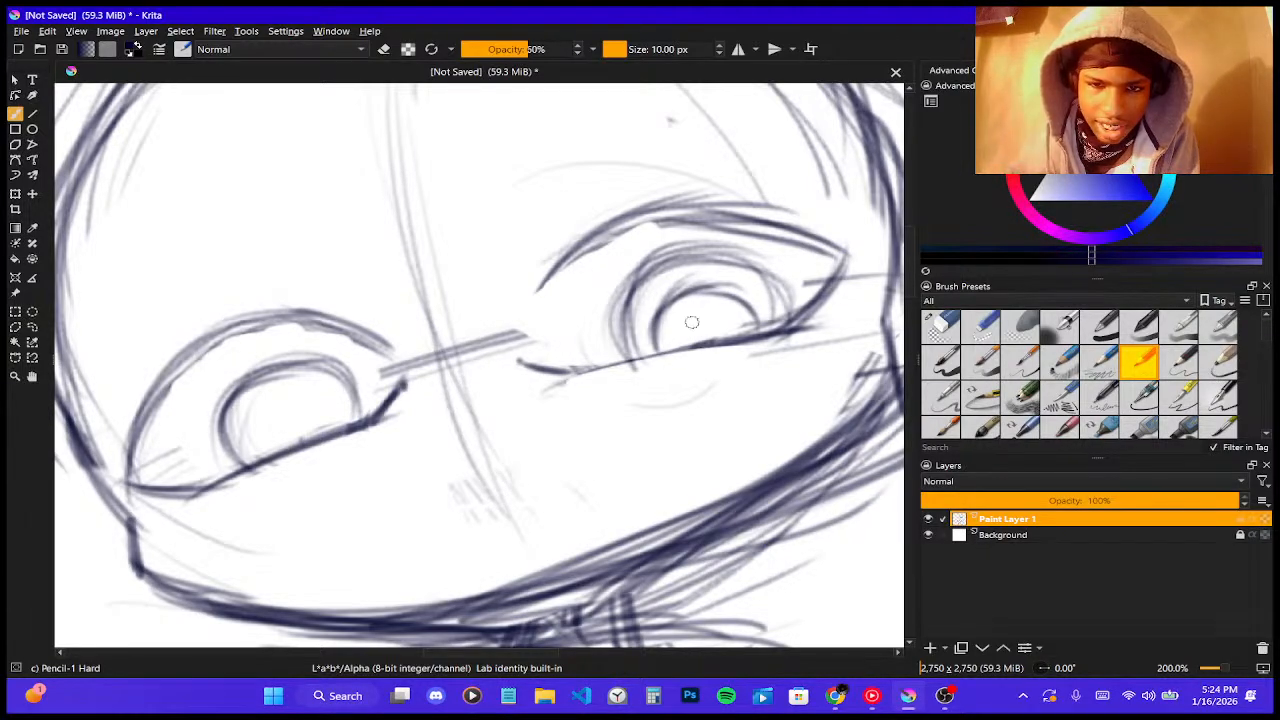
{"action": "left_click_drag", "start_coordinate": [518, 333], "coordinate": [552, 287]}
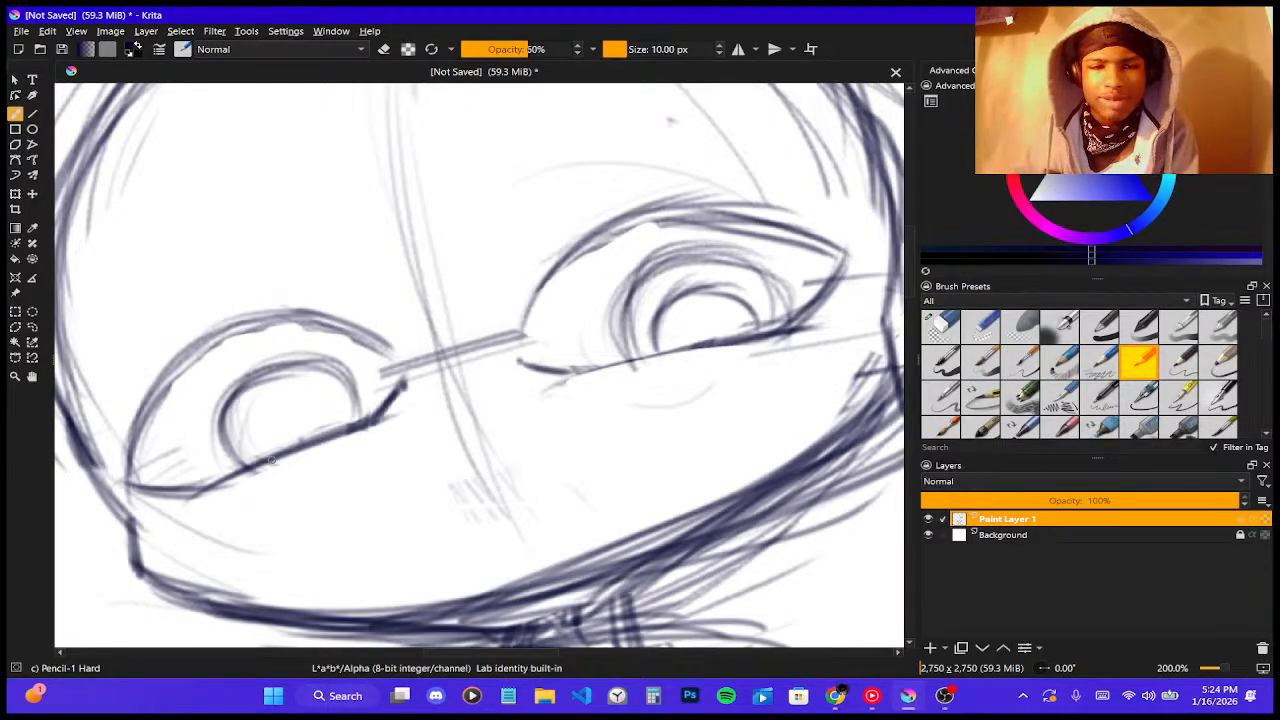
{"action": "mouse_move", "coordinate": [268, 451]}
{"action": "left_mouse_down"}
{"action": "mouse_move", "coordinate": [291, 398]}
{"action": "mouse_move", "coordinate": [270, 456]}
{"action": "mouse_move", "coordinate": [313, 428]}
{"action": "mouse_move", "coordinate": [260, 419]}
{"action": "mouse_move", "coordinate": [300, 442]}
{"action": "mouse_move", "coordinate": [305, 388]}
{"action": "mouse_move", "coordinate": [273, 415]}
{"action": "mouse_move", "coordinate": [338, 426]}
{"action": "left_mouse_up"}
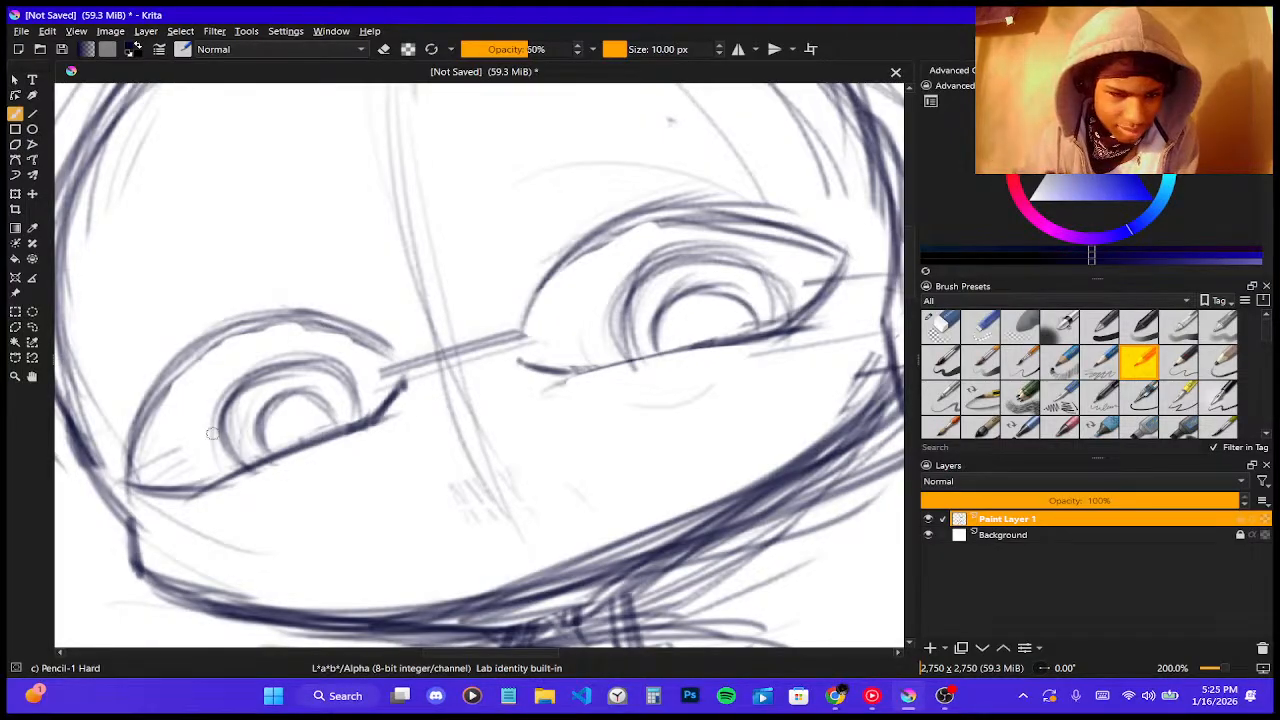
- Try a larger ring around the left iris, curving from the lower lid up under the upper lid to the inner corner
{"action": "mouse_move", "coordinate": [202, 480]}
{"action": "left_mouse_down"}
{"action": "mouse_move", "coordinate": [182, 430]}
{"action": "mouse_move", "coordinate": [195, 468]}
{"action": "left_mouse_up"}
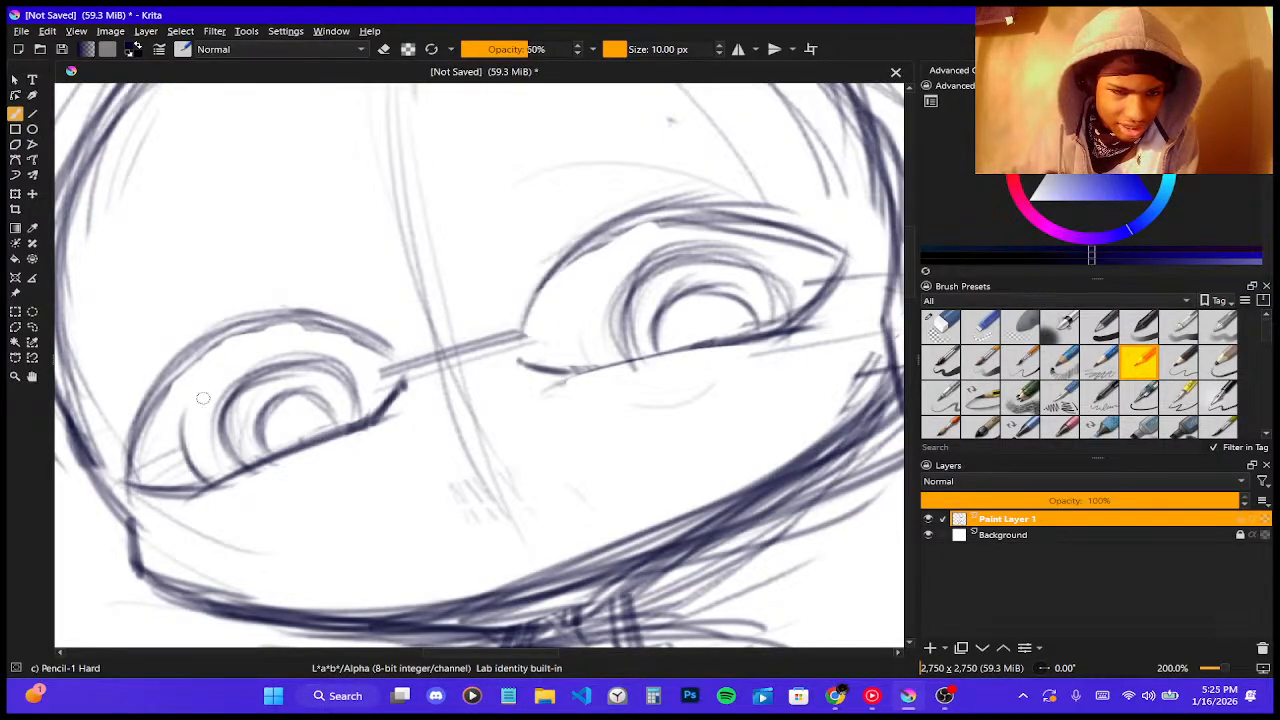
{"action": "mouse_move", "coordinate": [200, 382]}
{"action": "left_mouse_down"}
{"action": "mouse_move", "coordinate": [200, 466]}
{"action": "mouse_move", "coordinate": [220, 392]}
{"action": "mouse_move", "coordinate": [181, 413]}
{"action": "mouse_move", "coordinate": [180, 445]}
{"action": "left_mouse_up"}
{"action": "mouse_move", "coordinate": [246, 352]}
{"action": "left_mouse_down"}
{"action": "mouse_move", "coordinate": [178, 407]}
{"action": "mouse_move", "coordinate": [250, 392]}
{"action": "mouse_move", "coordinate": [298, 336]}
{"action": "left_mouse_up"}
{"action": "mouse_move", "coordinate": [210, 366]}
{"action": "left_mouse_down"}
{"action": "mouse_move", "coordinate": [272, 334]}
{"action": "mouse_move", "coordinate": [328, 340]}
{"action": "left_mouse_up"}
{"action": "mouse_move", "coordinate": [280, 332]}
{"action": "left_mouse_down"}
{"action": "mouse_move", "coordinate": [358, 358]}
{"action": "mouse_move", "coordinate": [384, 392]}
{"action": "left_mouse_up"}
{"action": "left_click_drag", "start_coordinate": [346, 336], "coordinate": [388, 398]}
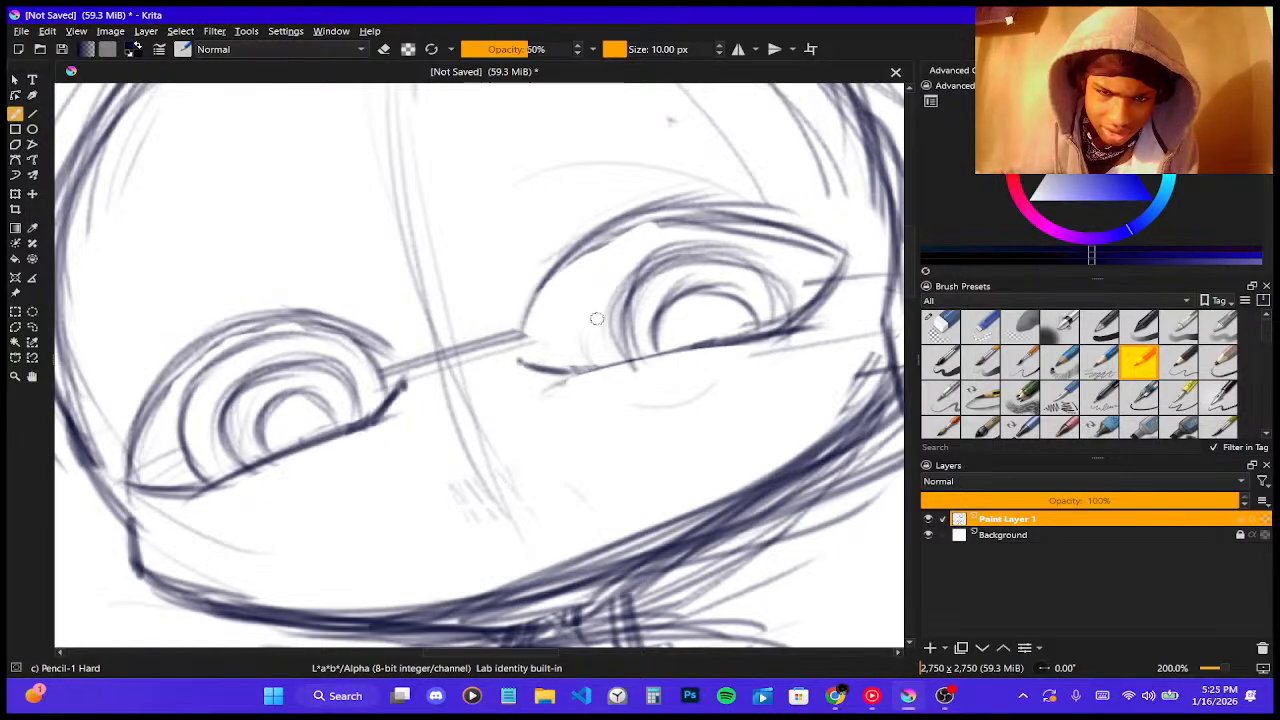
- Erase the iris and pupil rings from both eyes with the 78 px Eraser Circle, trimming the right eye's lower outer corner with Eraser Small
{"action": "left_click", "coordinate": [940, 326]}
{"action": "mouse_move", "coordinate": [327, 396]}
{"action": "left_mouse_down"}
{"action": "mouse_move", "coordinate": [235, 428]}
{"action": "mouse_move", "coordinate": [229, 400]}
{"action": "mouse_move", "coordinate": [297, 366]}
{"action": "mouse_move", "coordinate": [200, 386]}
{"action": "mouse_move", "coordinate": [190, 447]}
{"action": "left_mouse_up"}
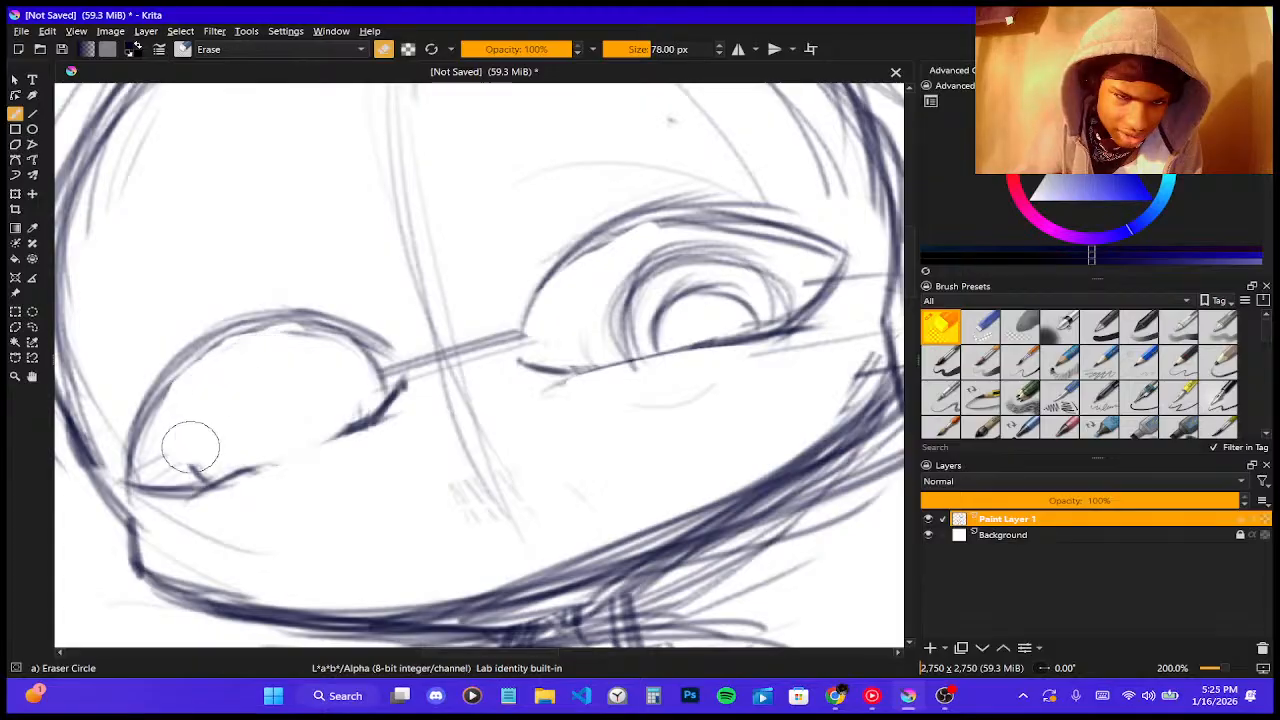
{"action": "mouse_move", "coordinate": [615, 322]}
{"action": "left_mouse_down"}
{"action": "mouse_move", "coordinate": [661, 322]}
{"action": "mouse_move", "coordinate": [750, 266]}
{"action": "left_mouse_up"}
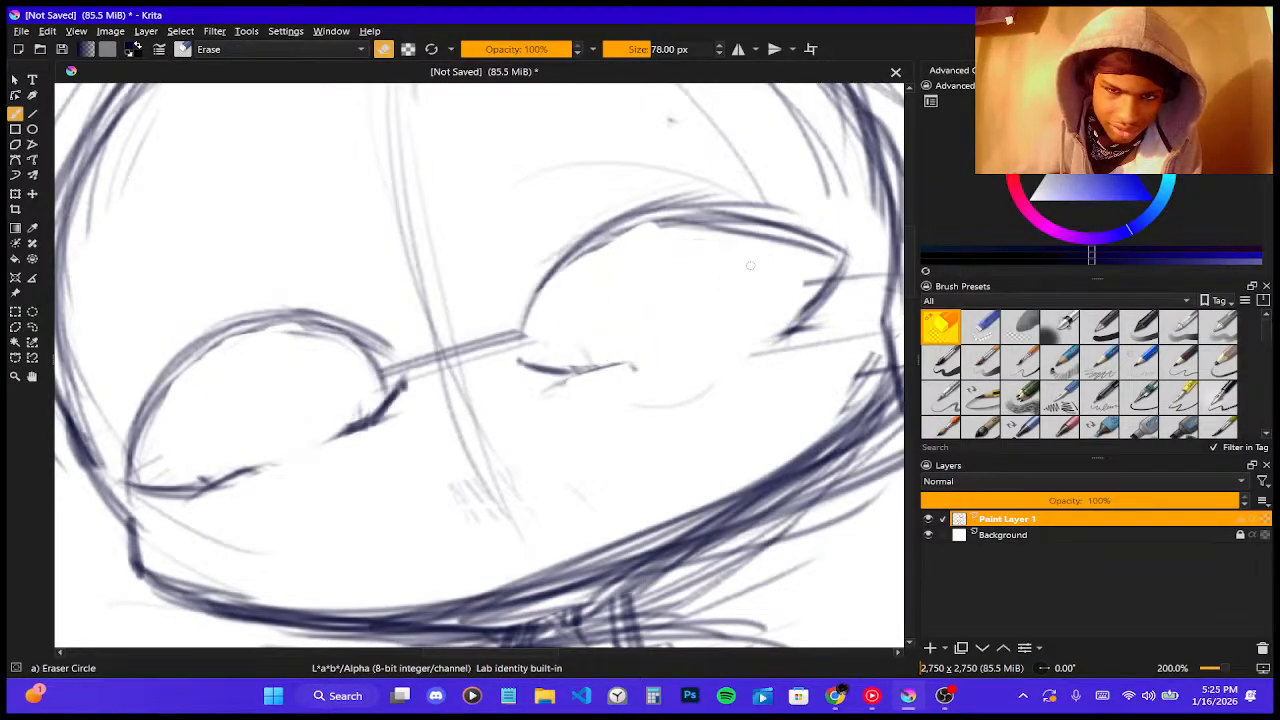
{"action": "left_click", "coordinate": [980, 326]}
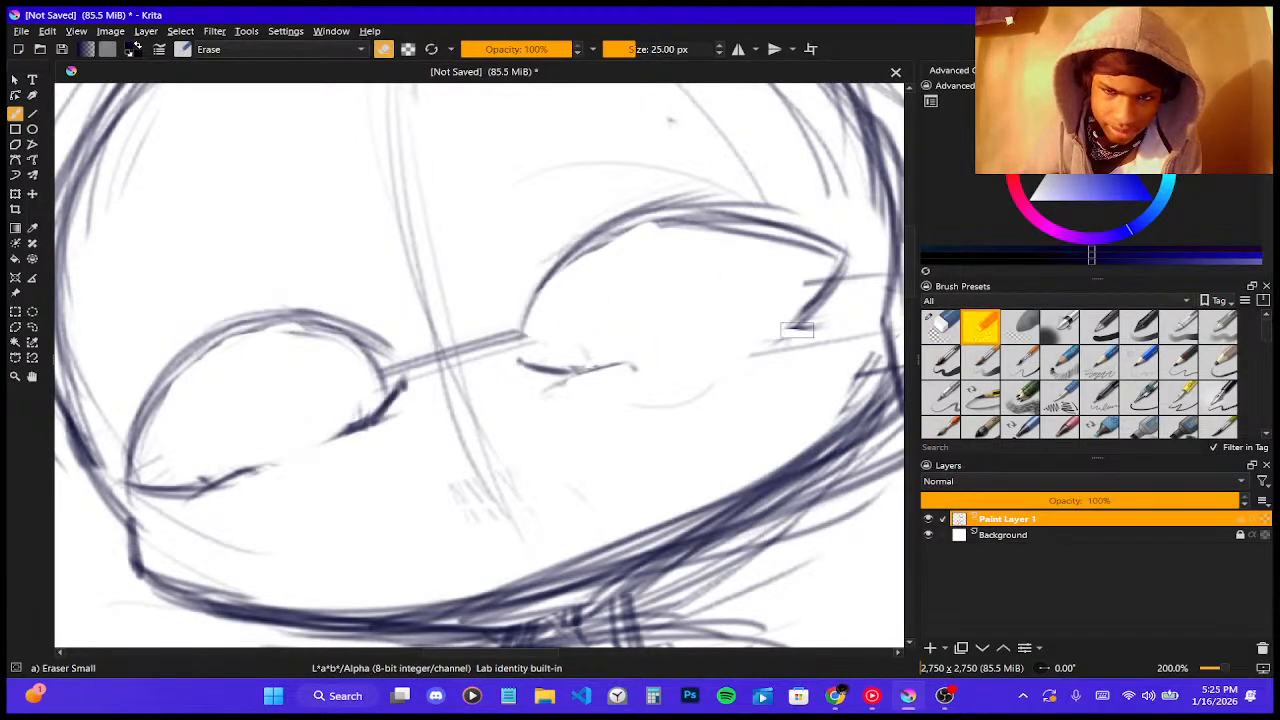
- Redraw the right eye's lower lid as a slightly raised curve with the 10 px Pencil-1 Hard brush
{"action": "left_click", "coordinate": [1172, 400]}
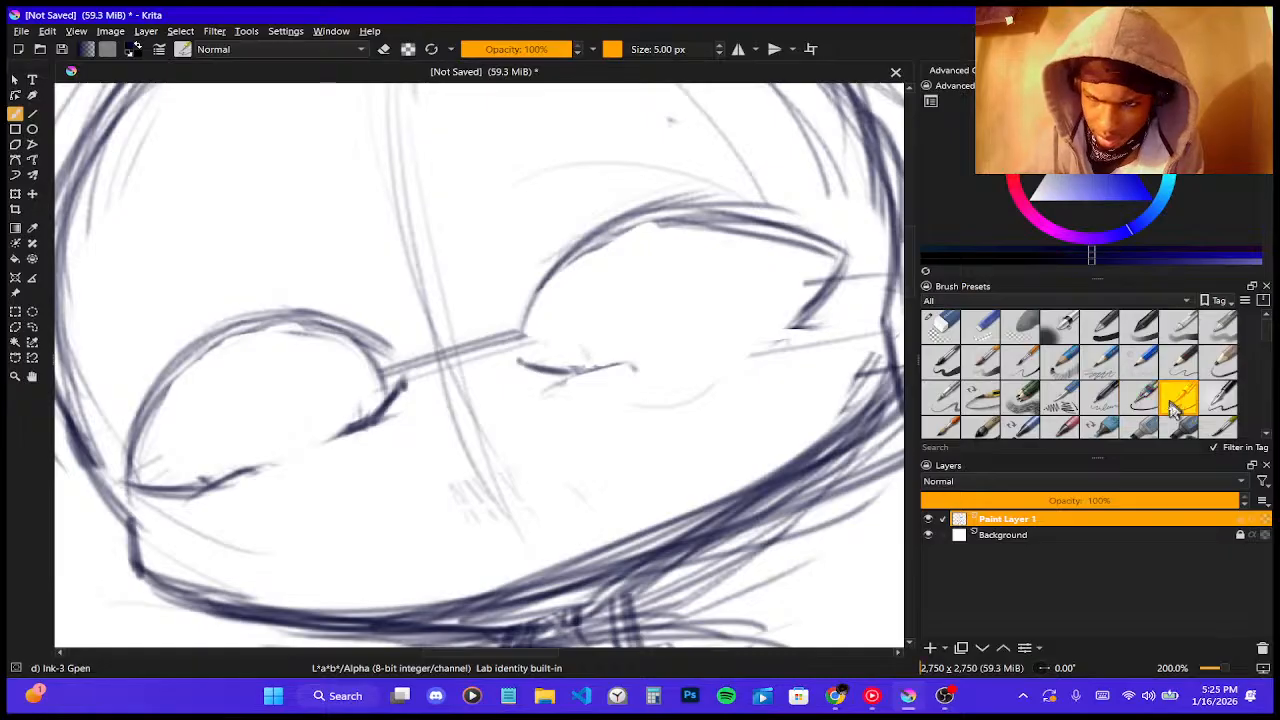
{"action": "left_click", "coordinate": [1140, 360]}
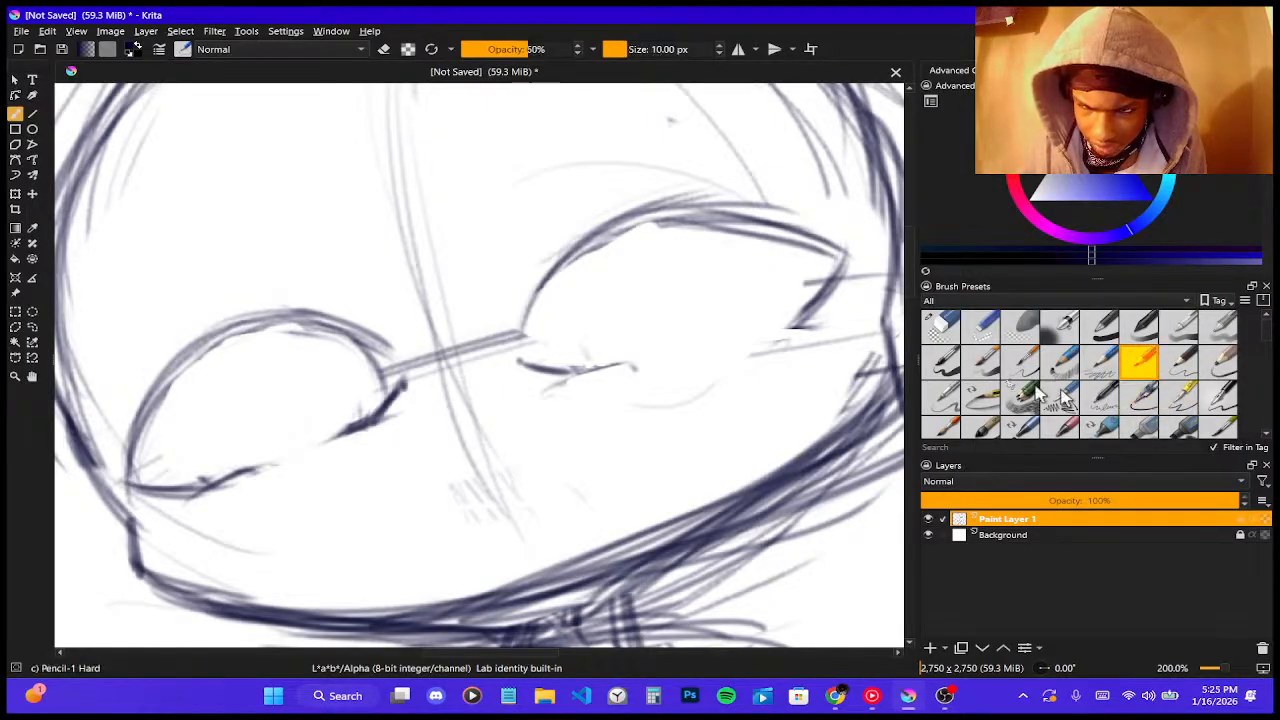
{"action": "left_click_drag", "start_coordinate": [615, 355], "coordinate": [800, 328]}
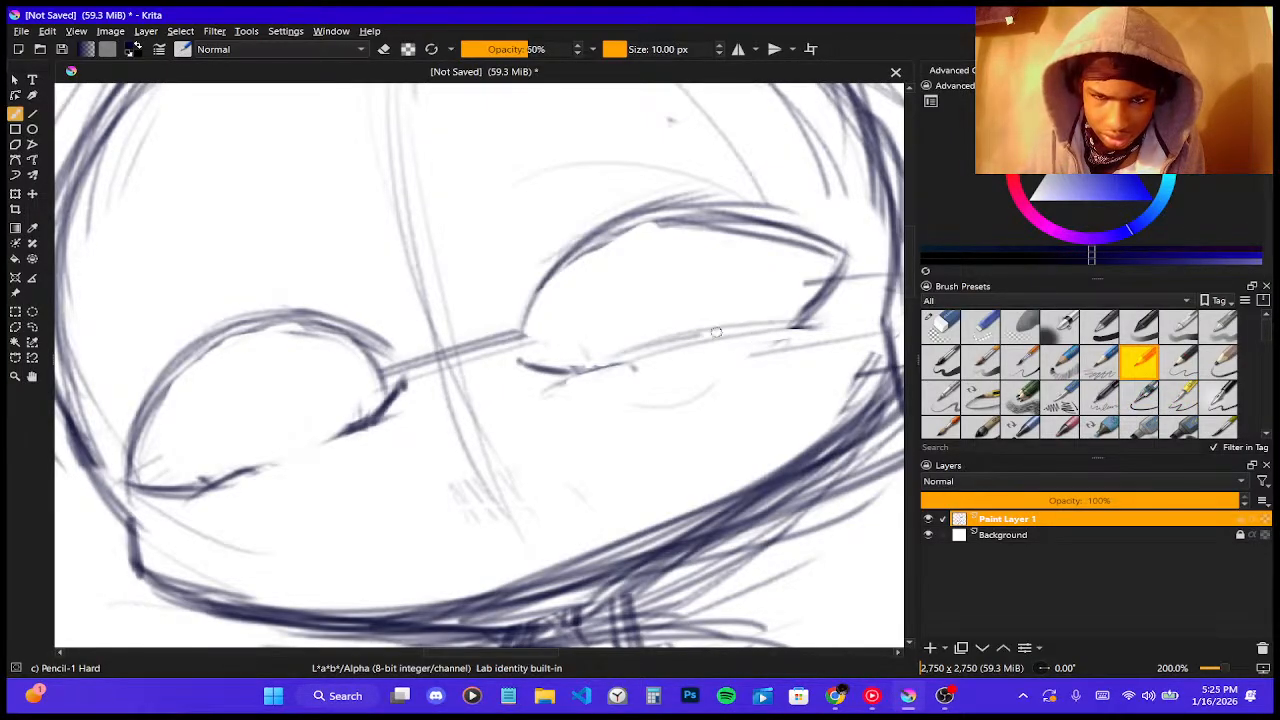
{"action": "left_click_drag", "start_coordinate": [702, 338], "coordinate": [816, 322]}
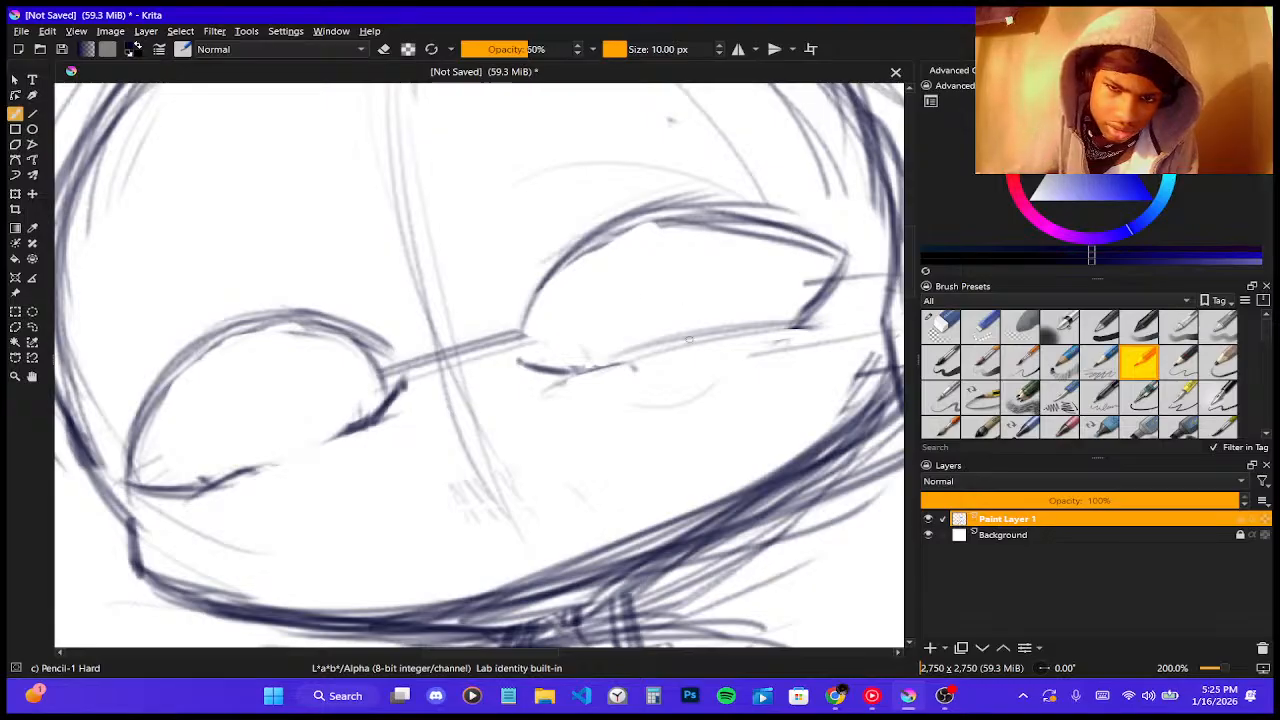
- Sketch small oval pupils in both eyes and a curved outer ring edge along the left eye's outer corner
{"action": "mouse_move", "coordinate": [720, 298]}
{"action": "left_mouse_down"}
{"action": "mouse_move", "coordinate": [712, 335]}
{"action": "mouse_move", "coordinate": [681, 268]}
{"action": "left_mouse_up"}
{"action": "left_click_drag", "start_coordinate": [287, 437], "coordinate": [259, 405]}
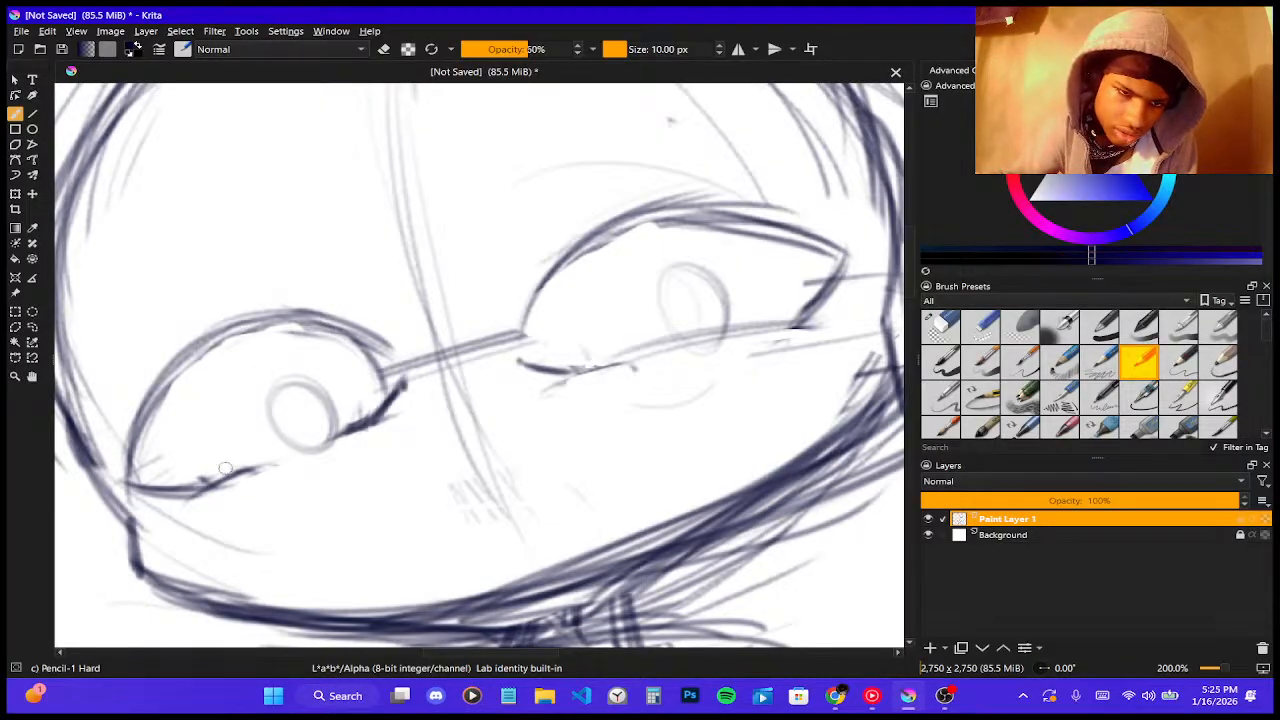
{"action": "mouse_move", "coordinate": [225, 468]}
{"action": "left_mouse_down"}
{"action": "mouse_move", "coordinate": [172, 395]}
{"action": "mouse_move", "coordinate": [153, 439]}
{"action": "mouse_move", "coordinate": [228, 458]}
{"action": "mouse_move", "coordinate": [187, 377]}
{"action": "mouse_move", "coordinate": [205, 485]}
{"action": "mouse_move", "coordinate": [242, 362]}
{"action": "left_mouse_up"}
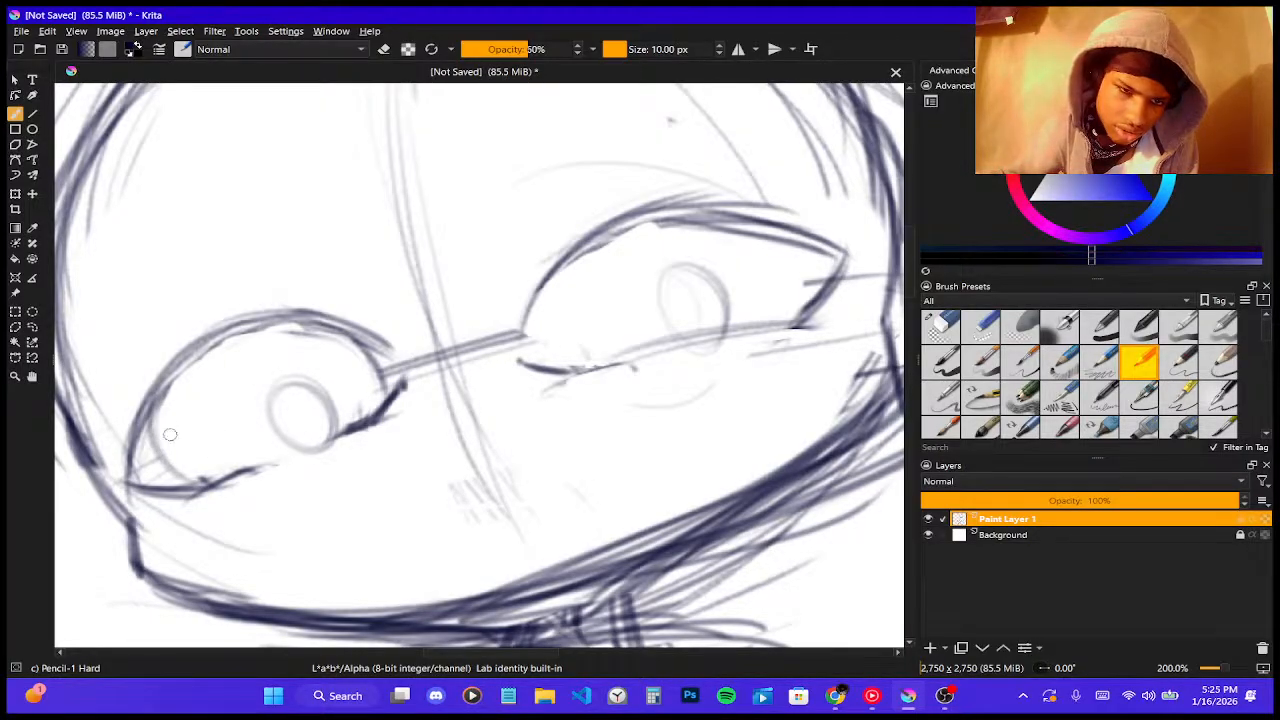
{"action": "mouse_move", "coordinate": [173, 401]}
{"action": "left_mouse_down"}
{"action": "mouse_move", "coordinate": [198, 503]}
{"action": "mouse_move", "coordinate": [182, 494]}
{"action": "mouse_move", "coordinate": [221, 494]}
{"action": "left_mouse_up"}
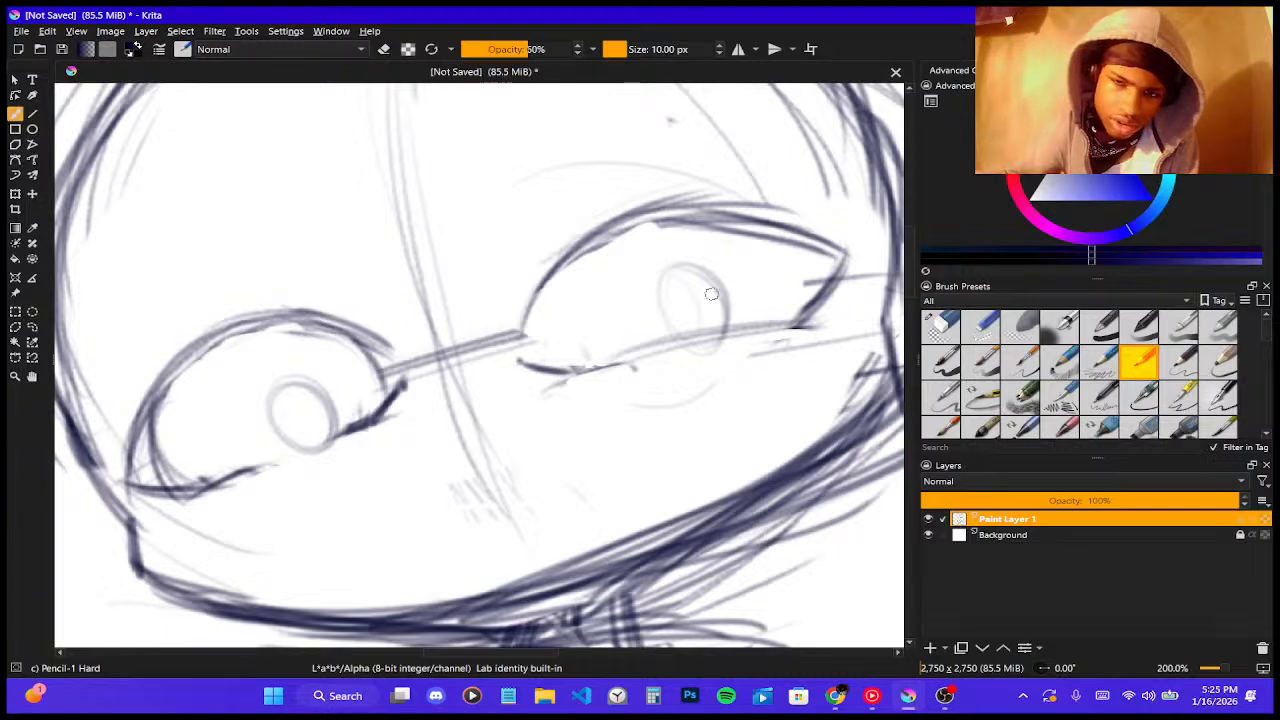
- Draw curved ring edges near both corners of the right eye, and extend its upper lid to the inner corner
{"action": "left_click_drag", "start_coordinate": [818, 244], "coordinate": [786, 294]}
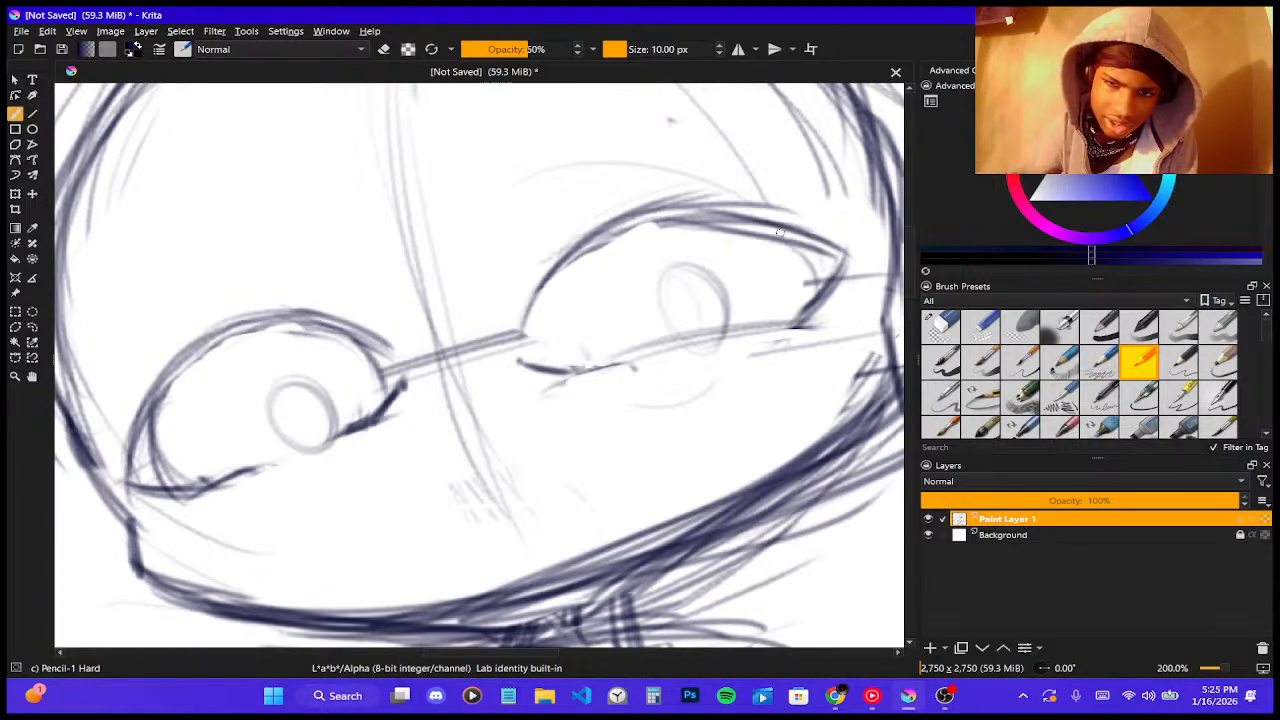
{"action": "mouse_move", "coordinate": [780, 232]}
{"action": "left_mouse_down"}
{"action": "mouse_move", "coordinate": [800, 306]}
{"action": "mouse_move", "coordinate": [784, 324]}
{"action": "left_mouse_up"}
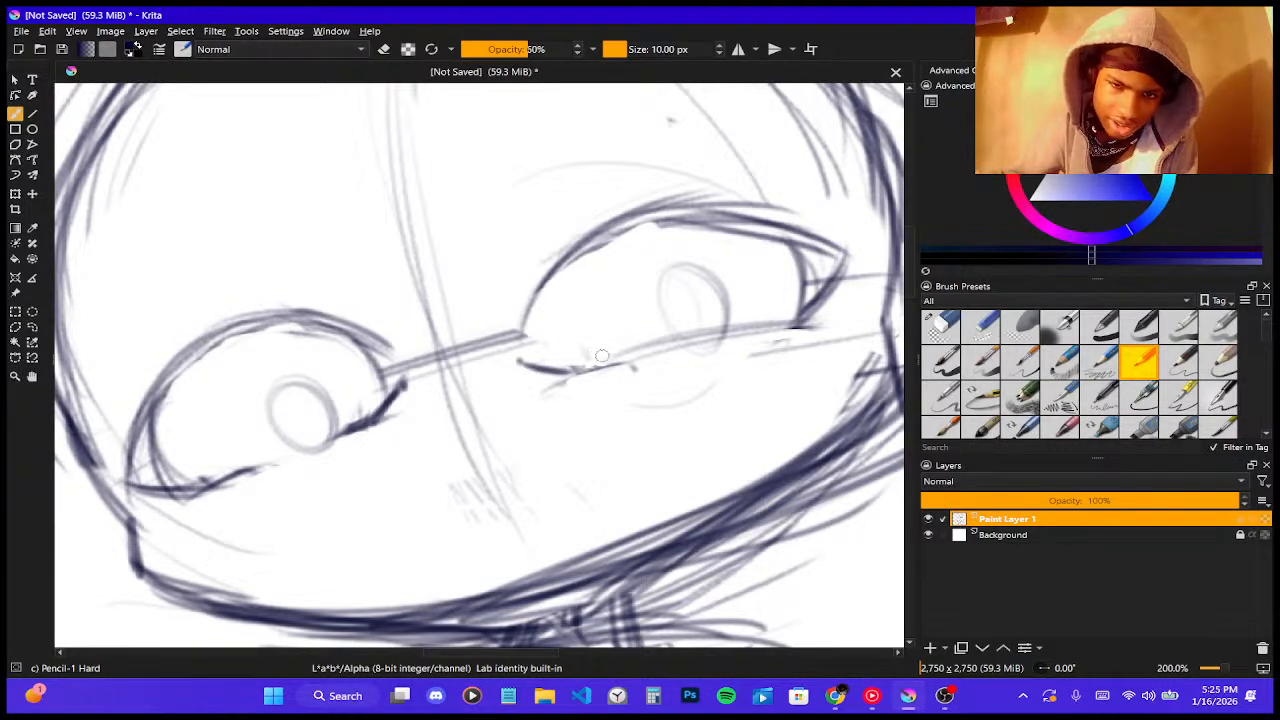
{"action": "mouse_move", "coordinate": [600, 358]}
{"action": "left_mouse_down"}
{"action": "mouse_move", "coordinate": [557, 300]}
{"action": "mouse_move", "coordinate": [558, 278]}
{"action": "mouse_move", "coordinate": [558, 352]}
{"action": "left_mouse_up"}
{"action": "left_click_drag", "start_coordinate": [572, 260], "coordinate": [567, 362]}
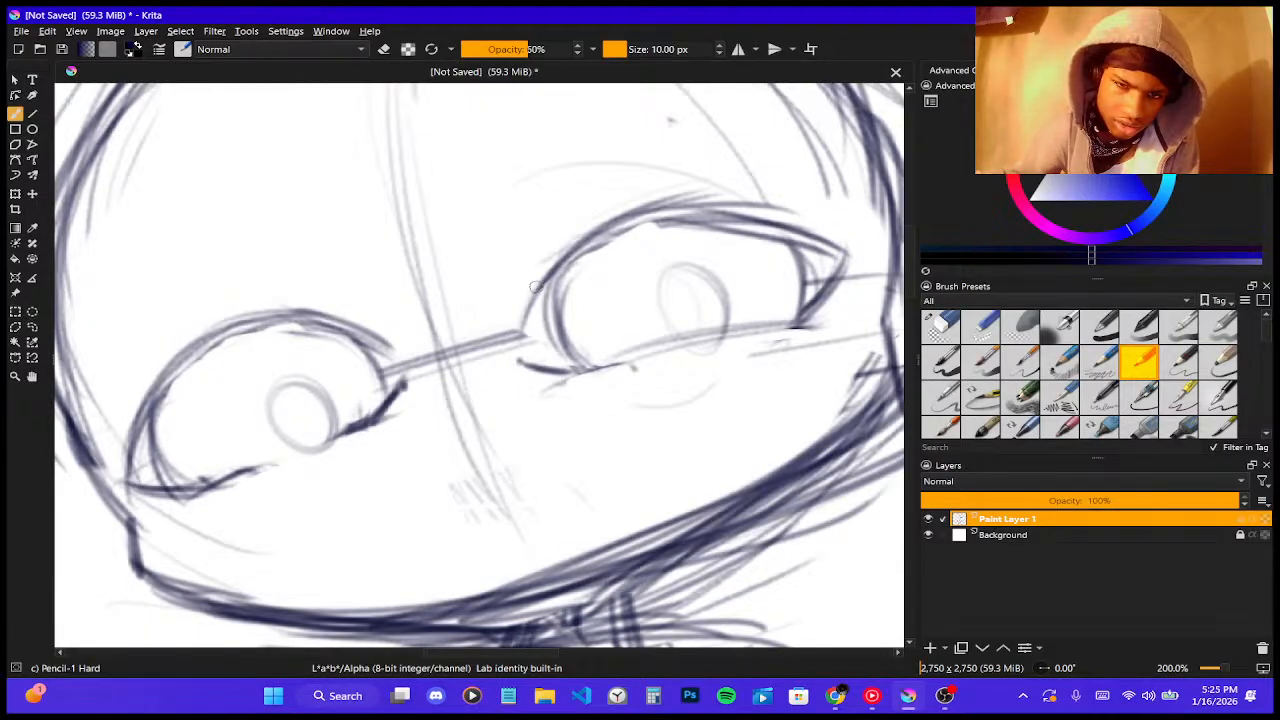
{"action": "mouse_move", "coordinate": [552, 283]}
{"action": "left_mouse_down"}
{"action": "mouse_move", "coordinate": [527, 352]}
{"action": "mouse_move", "coordinate": [521, 338]}
{"action": "left_mouse_up"}
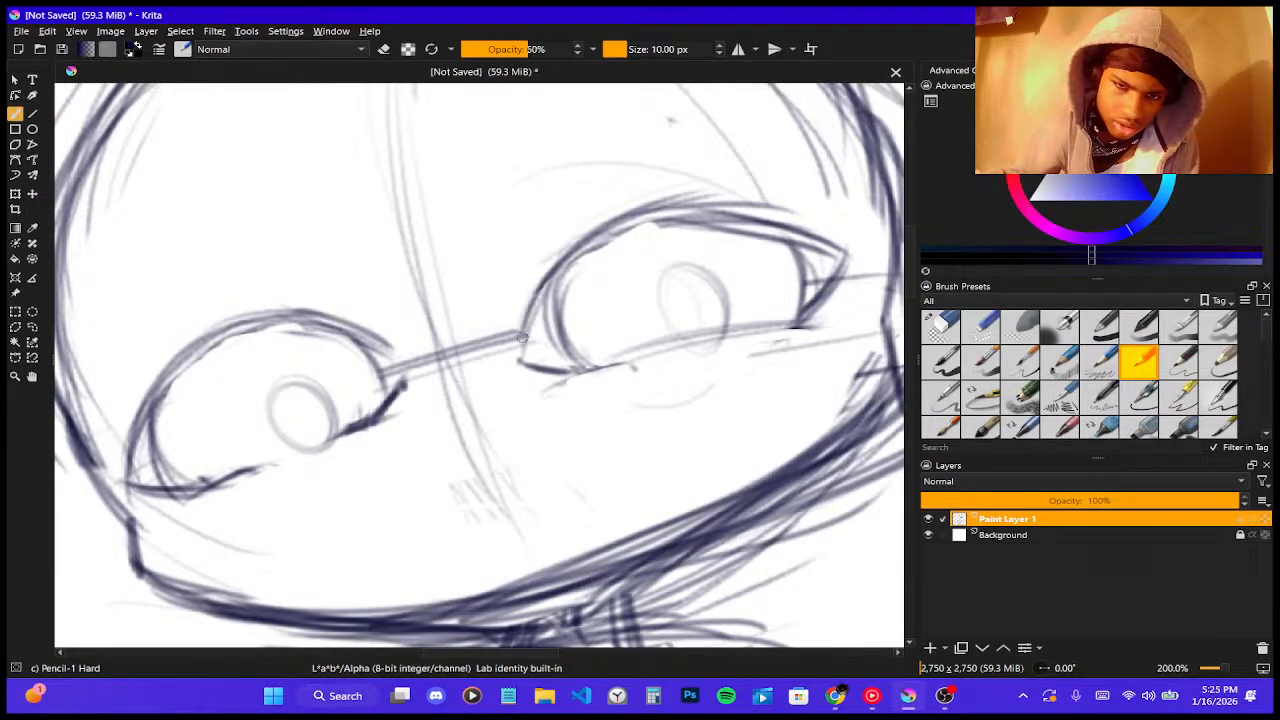
- Close the left eye's inner corner and sketch a middle ring arching around its pupil down to the lower lid
{"action": "left_click_drag", "start_coordinate": [348, 327], "coordinate": [408, 376]}
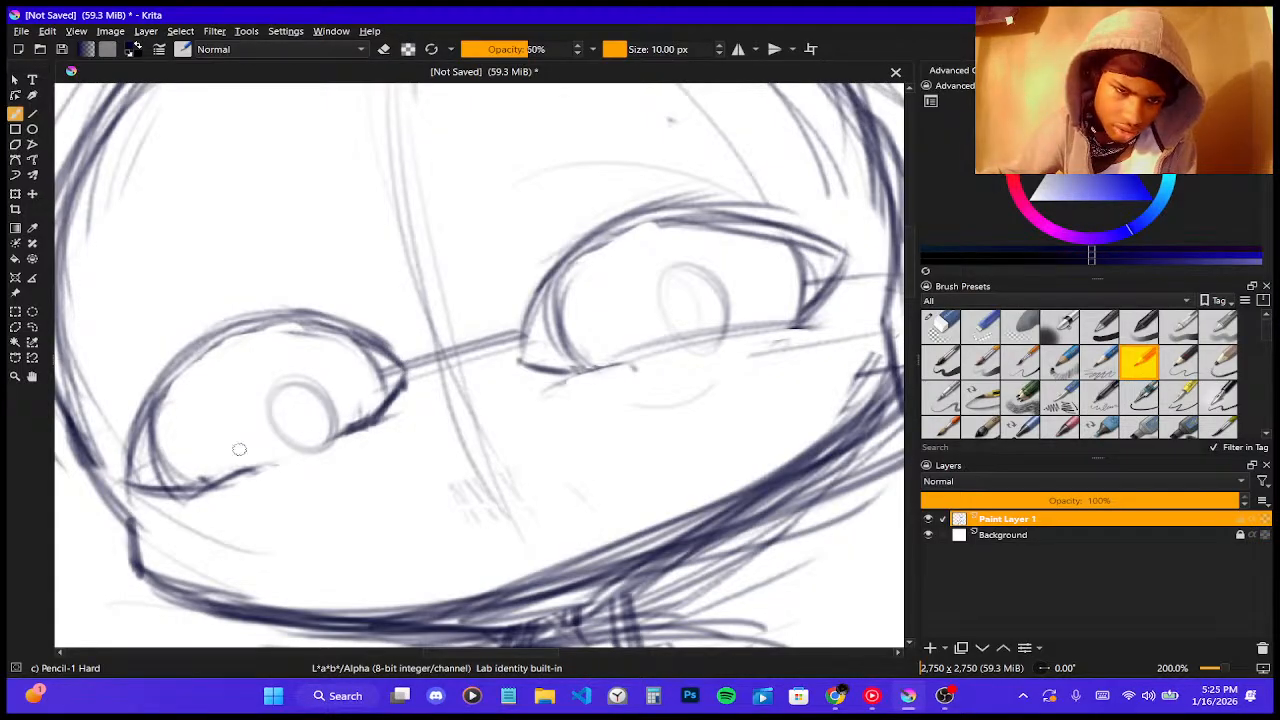
{"action": "left_click_drag", "start_coordinate": [223, 406], "coordinate": [238, 480]}
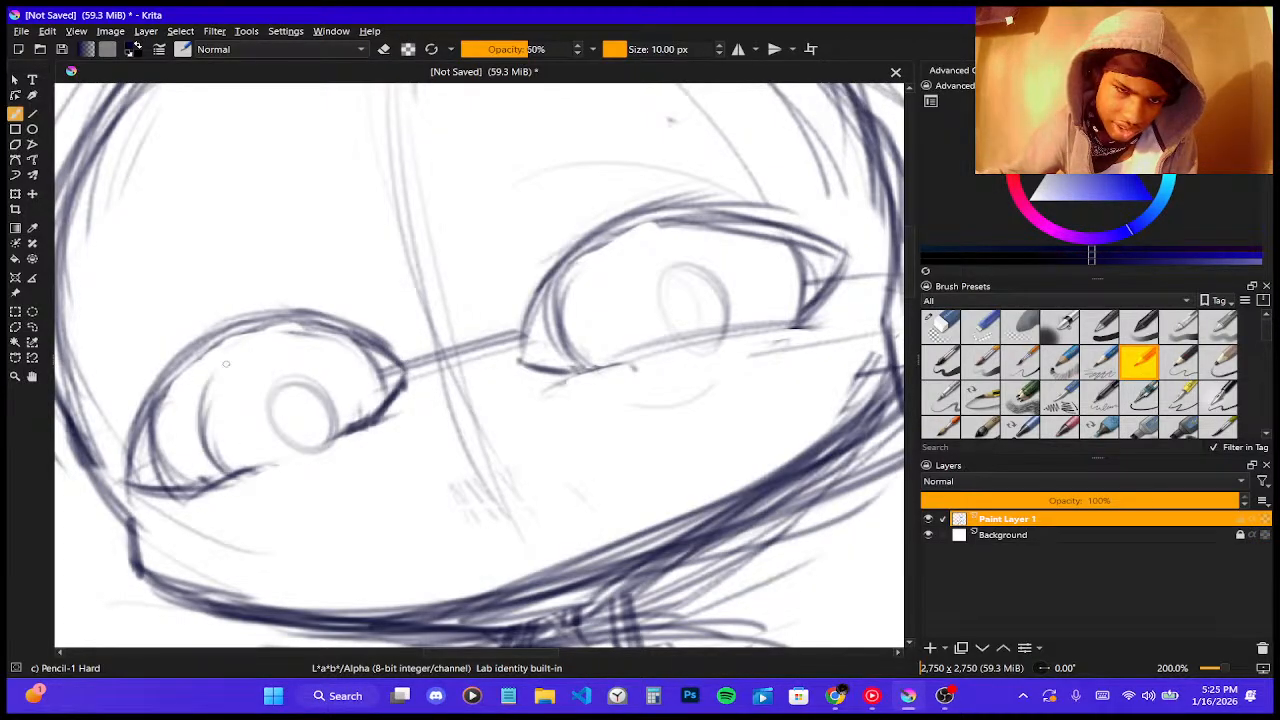
{"action": "mouse_move", "coordinate": [227, 364]}
{"action": "left_mouse_down"}
{"action": "mouse_move", "coordinate": [230, 466]}
{"action": "mouse_move", "coordinate": [203, 414]}
{"action": "left_mouse_up"}
{"action": "mouse_move", "coordinate": [288, 356]}
{"action": "left_mouse_down"}
{"action": "mouse_move", "coordinate": [206, 390]}
{"action": "mouse_move", "coordinate": [226, 368]}
{"action": "left_mouse_up"}
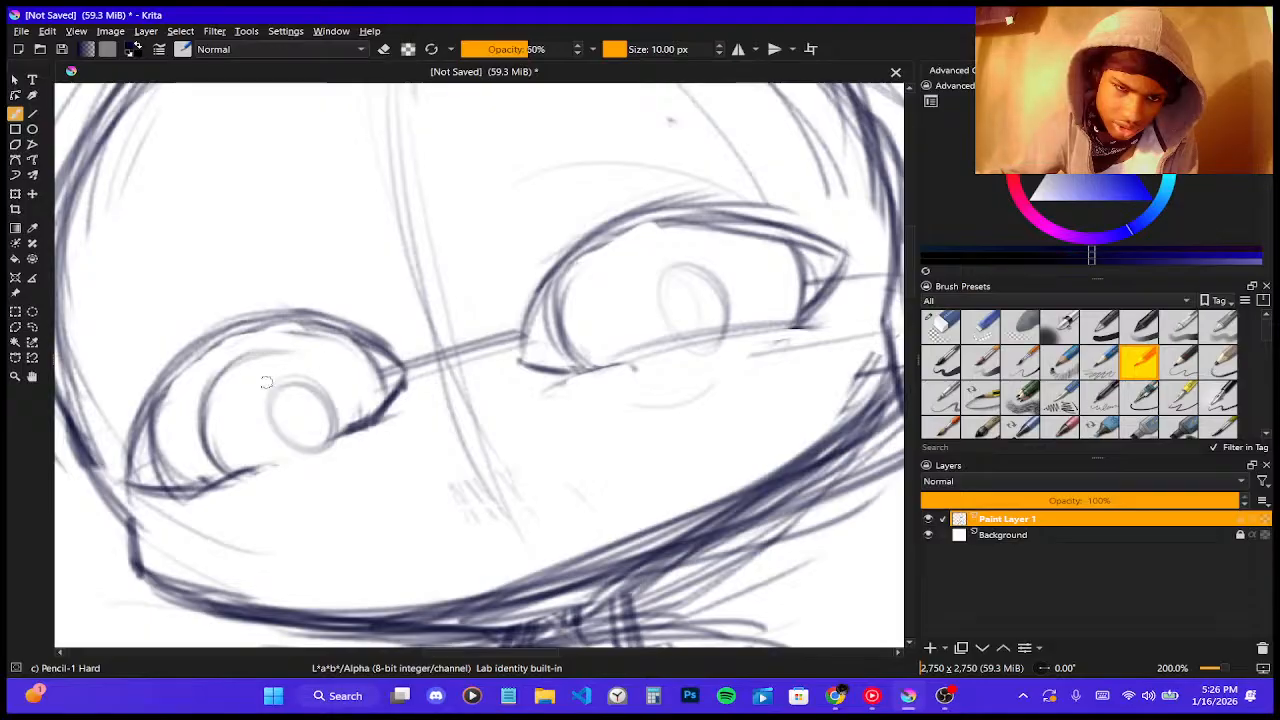
{"action": "mouse_move", "coordinate": [336, 352]}
{"action": "left_mouse_down"}
{"action": "mouse_move", "coordinate": [228, 372]}
{"action": "mouse_move", "coordinate": [250, 350]}
{"action": "mouse_move", "coordinate": [350, 378]}
{"action": "left_mouse_up"}
{"action": "left_click_drag", "start_coordinate": [284, 345], "coordinate": [378, 414]}
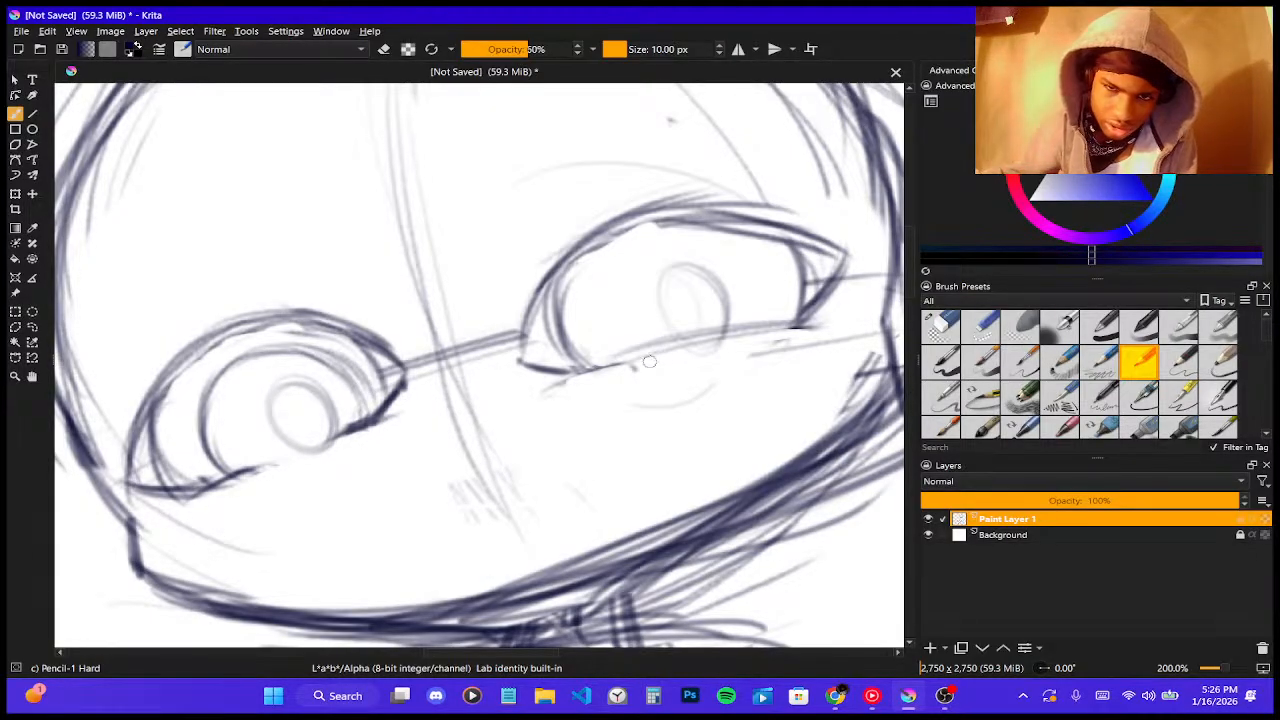
- Sketch a matching middle ring around the right eye's pupil, arching between both ends of the lower lid
{"action": "mouse_move", "coordinate": [634, 362]}
{"action": "left_mouse_down"}
{"action": "mouse_move", "coordinate": [651, 264]}
{"action": "mouse_move", "coordinate": [625, 358]}
{"action": "left_mouse_up"}
{"action": "mouse_move", "coordinate": [672, 236]}
{"action": "left_mouse_down"}
{"action": "mouse_move", "coordinate": [610, 294]}
{"action": "mouse_move", "coordinate": [725, 247]}
{"action": "mouse_move", "coordinate": [620, 272]}
{"action": "mouse_move", "coordinate": [752, 262]}
{"action": "mouse_move", "coordinate": [762, 290]}
{"action": "left_mouse_up"}
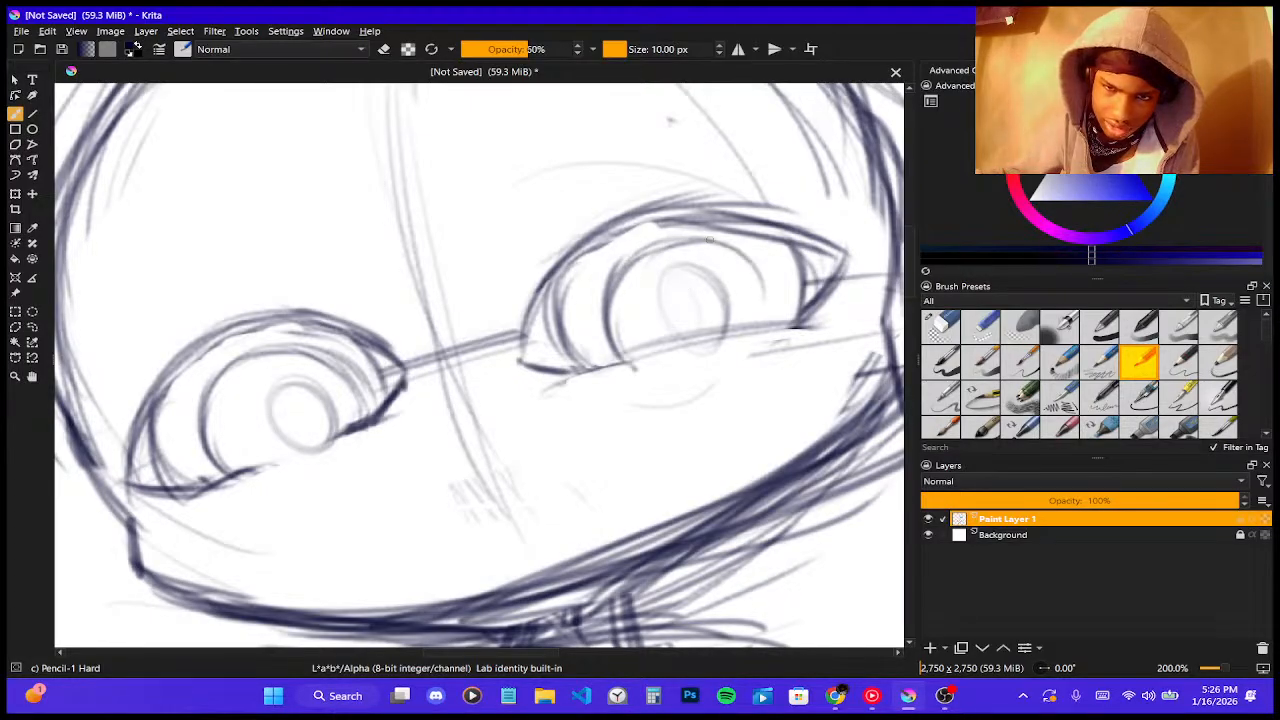
{"action": "left_click_drag", "start_coordinate": [728, 240], "coordinate": [768, 318]}
{"action": "left_click_drag", "start_coordinate": [754, 256], "coordinate": [768, 318]}
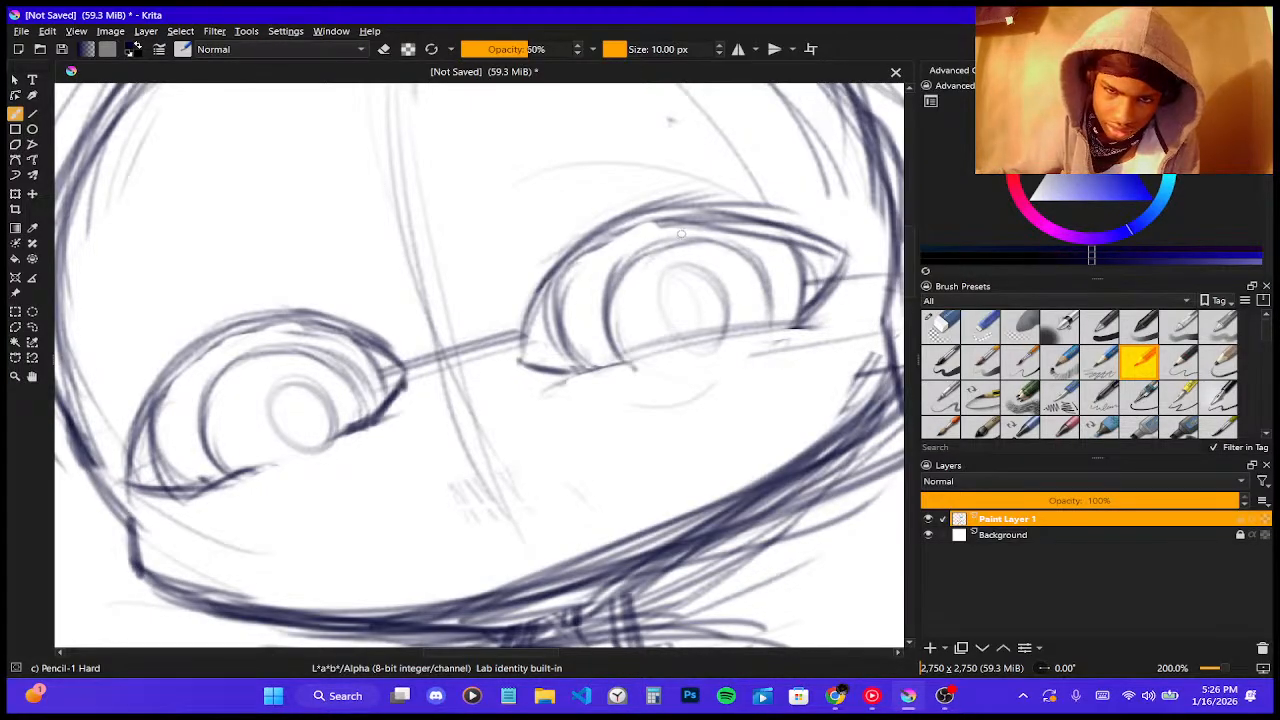
- Darken and thicken the right eye's middle ring with repeated strokes along its sides and top
{"action": "left_click_drag", "start_coordinate": [681, 234], "coordinate": [645, 372]}
{"action": "left_click_drag", "start_coordinate": [636, 300], "coordinate": [618, 380]}
{"action": "mouse_move", "coordinate": [616, 270]}
{"action": "left_mouse_down"}
{"action": "mouse_move", "coordinate": [642, 386]}
{"action": "mouse_move", "coordinate": [634, 366]}
{"action": "left_mouse_up"}
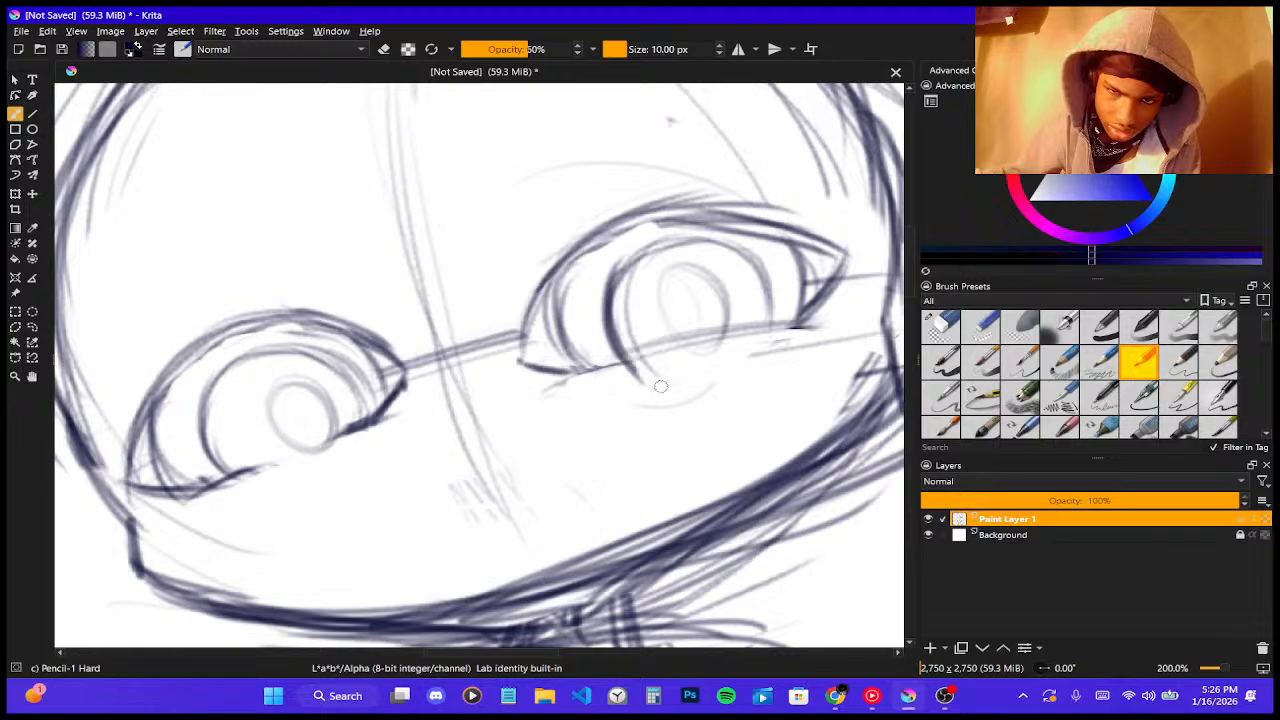
{"action": "left_click_drag", "start_coordinate": [646, 286], "coordinate": [630, 354]}
{"action": "left_click_drag", "start_coordinate": [644, 248], "coordinate": [612, 354]}
{"action": "mouse_move", "coordinate": [670, 228]}
{"action": "left_mouse_down"}
{"action": "mouse_move", "coordinate": [622, 299]}
{"action": "mouse_move", "coordinate": [709, 253]}
{"action": "mouse_move", "coordinate": [652, 245]}
{"action": "mouse_move", "coordinate": [686, 273]}
{"action": "mouse_move", "coordinate": [728, 236]}
{"action": "left_mouse_up"}
{"action": "mouse_move", "coordinate": [662, 230]}
{"action": "left_mouse_down"}
{"action": "mouse_move", "coordinate": [642, 244]}
{"action": "mouse_move", "coordinate": [752, 262]}
{"action": "left_mouse_up"}
{"action": "mouse_move", "coordinate": [710, 238]}
{"action": "left_mouse_down"}
{"action": "mouse_move", "coordinate": [770, 300]}
{"action": "mouse_move", "coordinate": [766, 350]}
{"action": "left_mouse_up"}
{"action": "left_click_drag", "start_coordinate": [762, 270], "coordinate": [772, 346]}
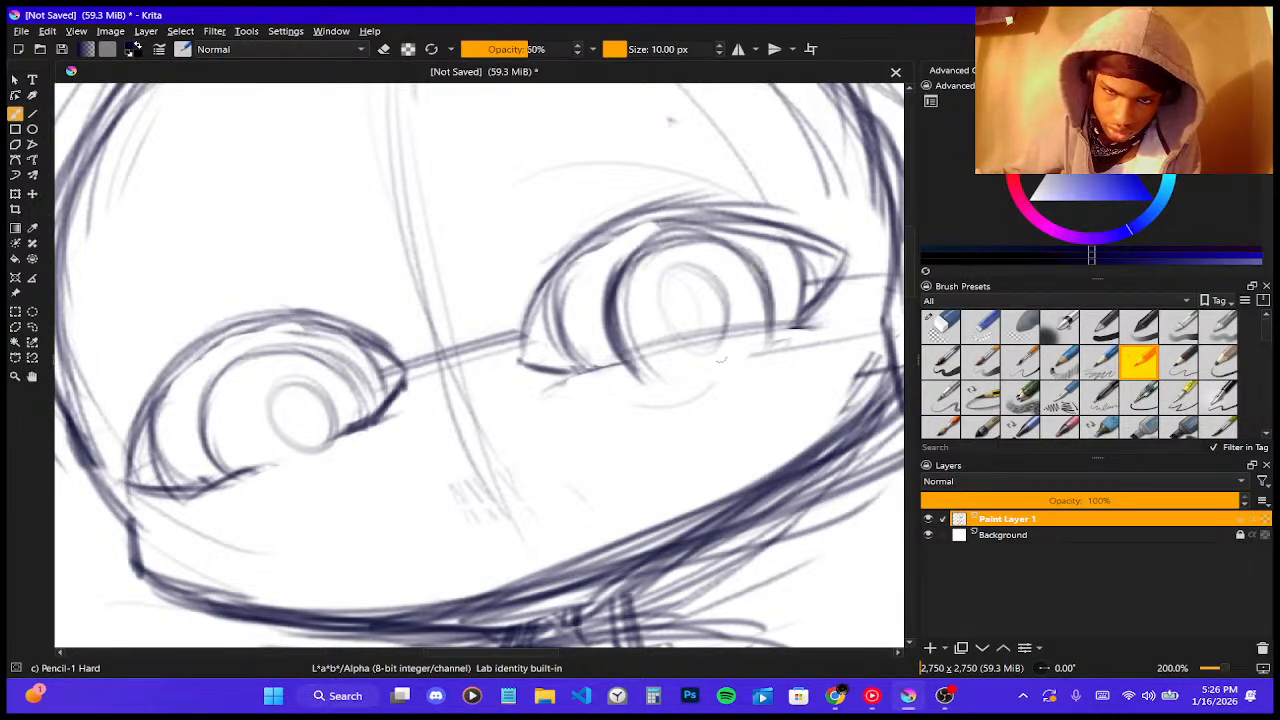
- Darken both outer ring edges of the right eye and trace its oval pupil with heavier lines
{"action": "mouse_move", "coordinate": [556, 253]}
{"action": "left_mouse_down"}
{"action": "mouse_move", "coordinate": [577, 304]}
{"action": "mouse_move", "coordinate": [566, 370]}
{"action": "left_mouse_up"}
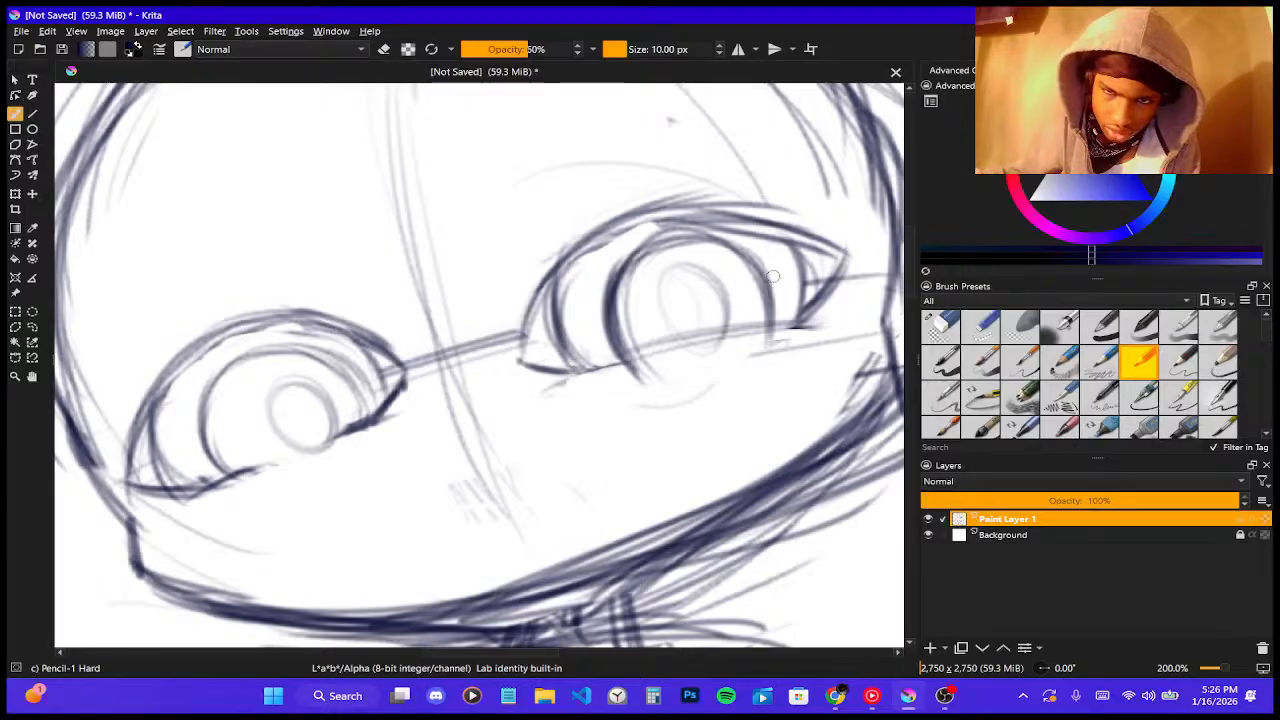
{"action": "left_click_drag", "start_coordinate": [793, 235], "coordinate": [806, 322]}
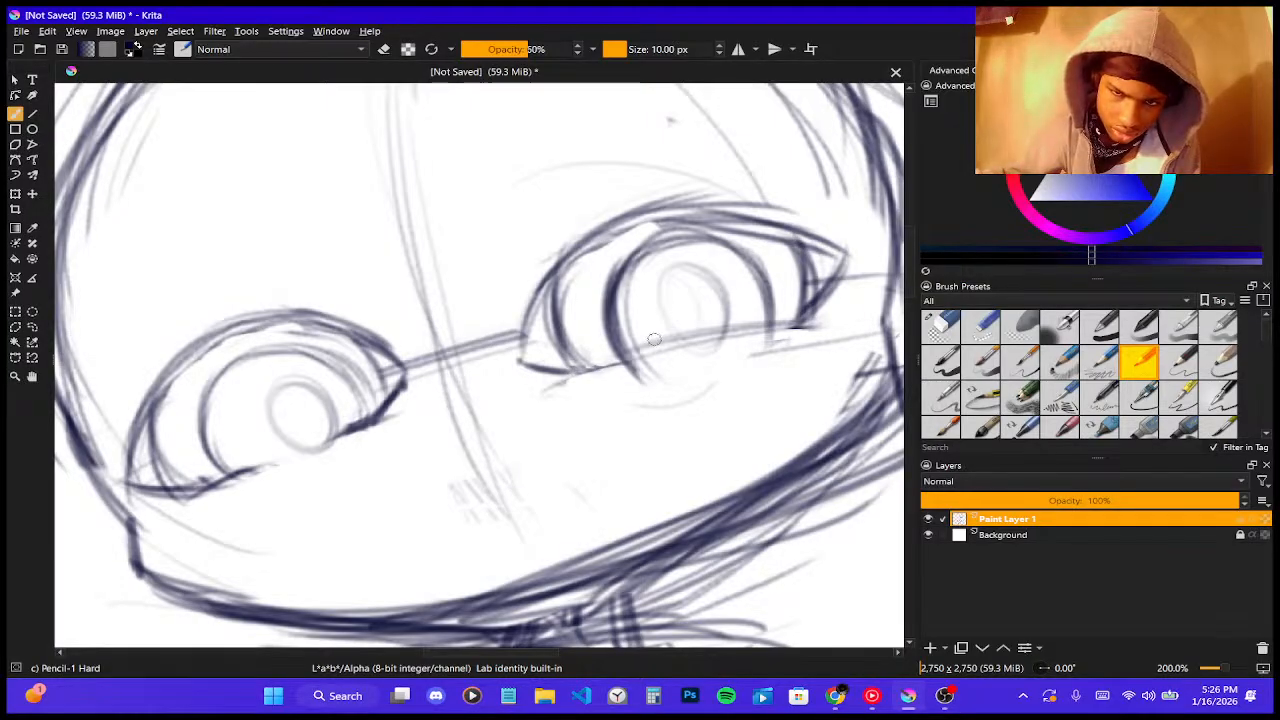
{"action": "mouse_move", "coordinate": [677, 345]}
{"action": "left_mouse_down"}
{"action": "mouse_move", "coordinate": [661, 298]}
{"action": "mouse_move", "coordinate": [668, 348]}
{"action": "left_mouse_up"}
{"action": "left_click_drag", "start_coordinate": [678, 268], "coordinate": [662, 344]}
{"action": "mouse_move", "coordinate": [658, 292]}
{"action": "left_mouse_down"}
{"action": "mouse_move", "coordinate": [720, 296]}
{"action": "mouse_move", "coordinate": [704, 342]}
{"action": "left_mouse_up"}
{"action": "left_click_drag", "start_coordinate": [703, 277], "coordinate": [714, 323]}
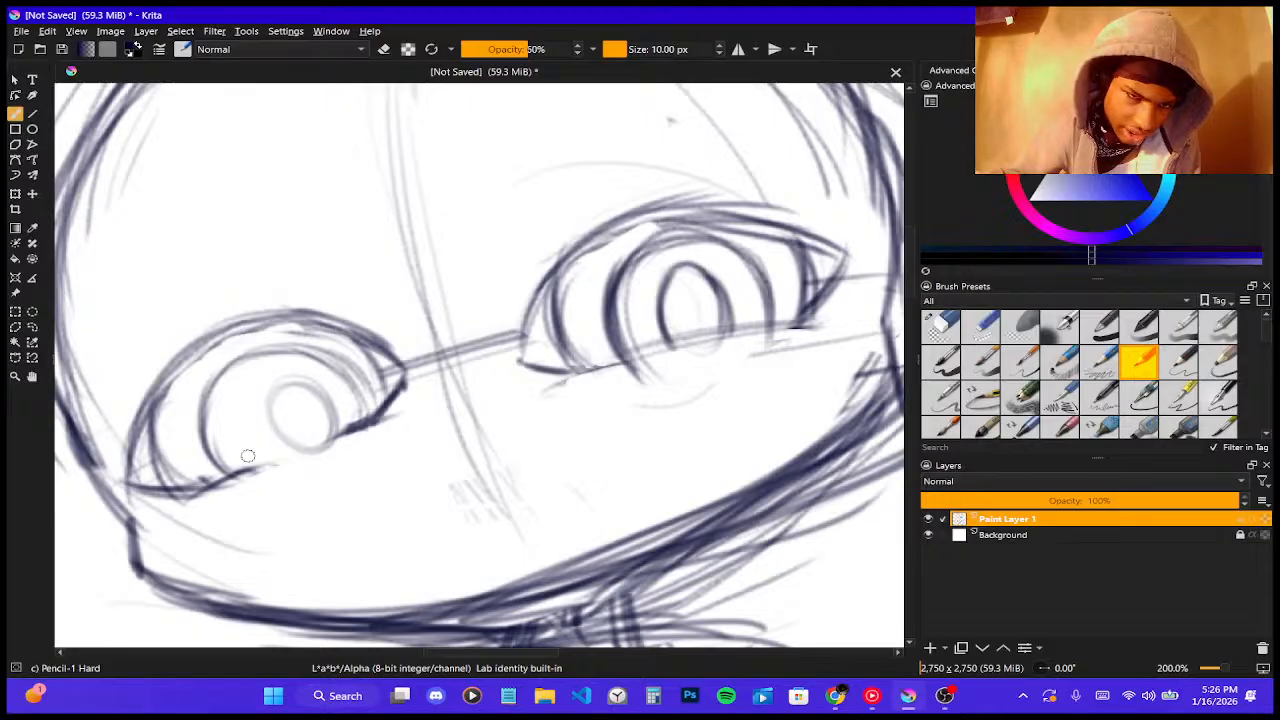
- Thicken the left eye's middle ring, its inner-corner edge and its outer ring edge
{"action": "mouse_move", "coordinate": [242, 476]}
{"action": "left_mouse_down"}
{"action": "mouse_move", "coordinate": [212, 418]}
{"action": "mouse_move", "coordinate": [246, 354]}
{"action": "left_mouse_up"}
{"action": "mouse_move", "coordinate": [216, 412]}
{"action": "left_mouse_down"}
{"action": "mouse_move", "coordinate": [316, 346]}
{"action": "mouse_move", "coordinate": [340, 354]}
{"action": "mouse_move", "coordinate": [373, 426]}
{"action": "left_mouse_up"}
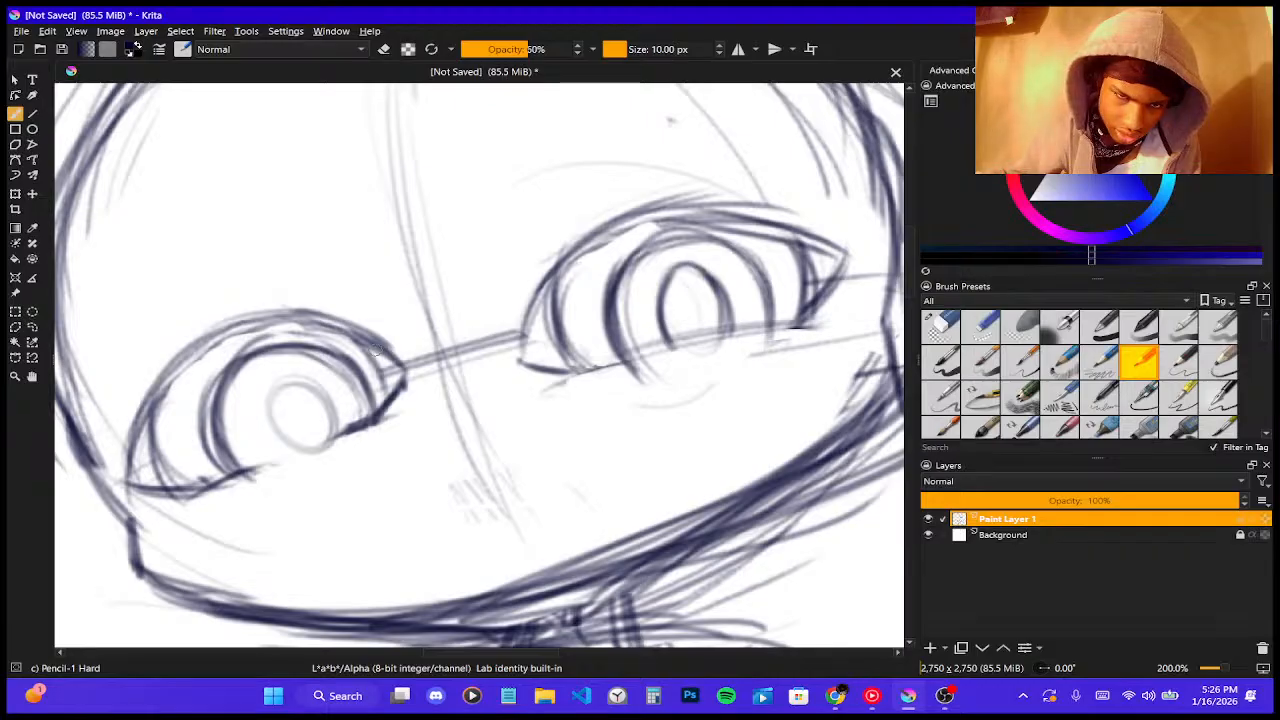
{"action": "left_click_drag", "start_coordinate": [376, 350], "coordinate": [384, 398]}
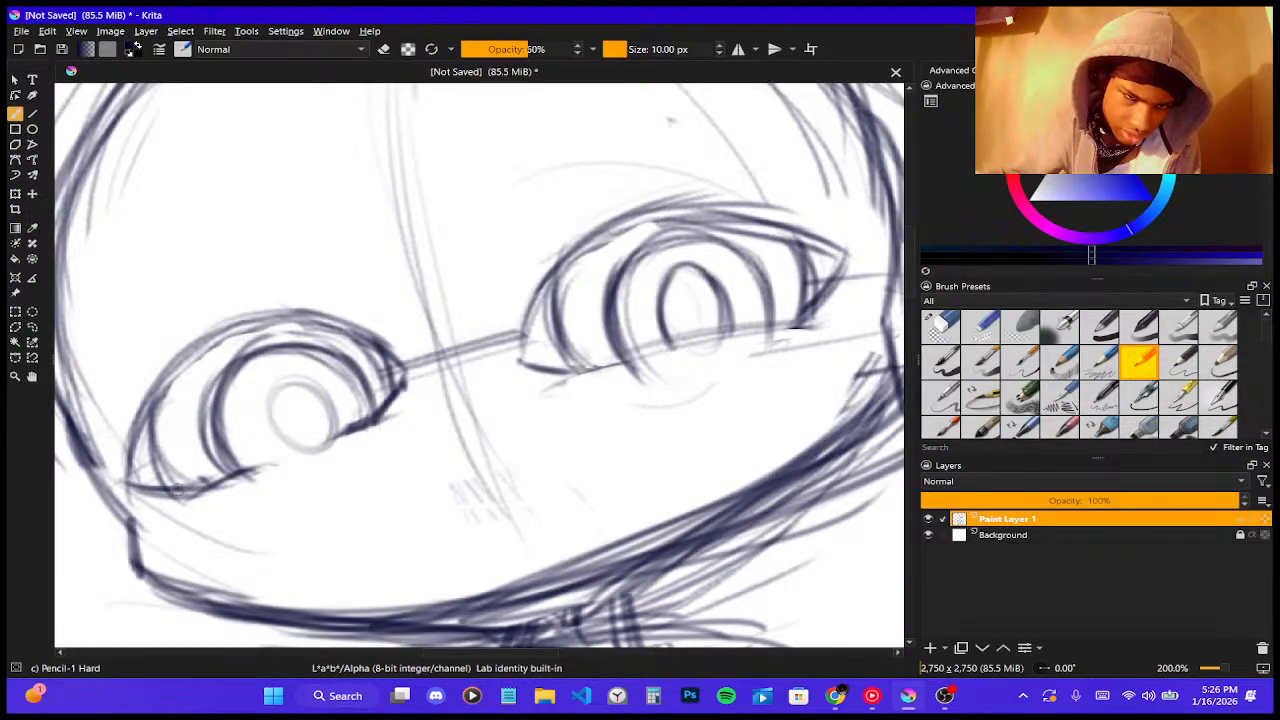
{"action": "mouse_move", "coordinate": [198, 494]}
{"action": "left_mouse_down"}
{"action": "mouse_move", "coordinate": [158, 434]}
{"action": "mouse_move", "coordinate": [167, 364]}
{"action": "left_mouse_up"}
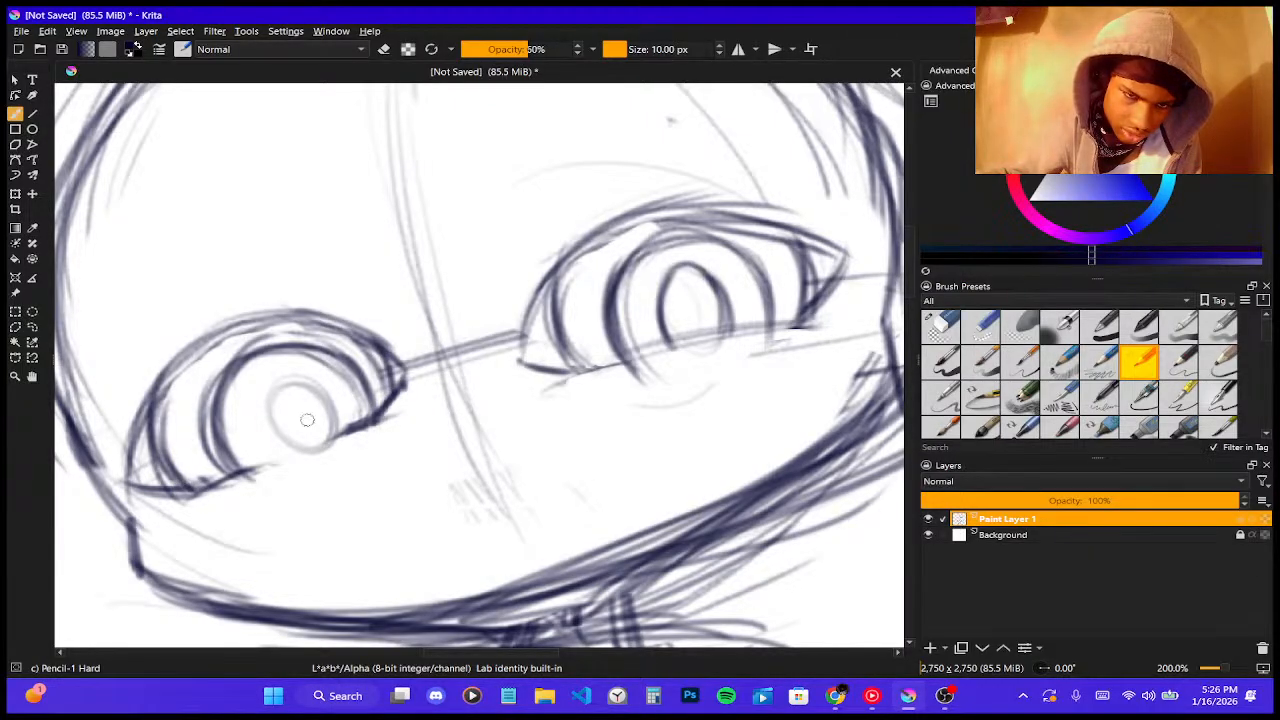
- Trace over the left eye's small oval pupil with heavier lines
{"action": "mouse_move", "coordinate": [310, 455]}
{"action": "left_mouse_down"}
{"action": "mouse_move", "coordinate": [276, 400]}
{"action": "mouse_move", "coordinate": [286, 386]}
{"action": "mouse_move", "coordinate": [337, 413]}
{"action": "mouse_move", "coordinate": [324, 446]}
{"action": "left_mouse_up"}
{"action": "mouse_move", "coordinate": [316, 388]}
{"action": "left_mouse_down"}
{"action": "mouse_move", "coordinate": [318, 446]}
{"action": "mouse_move", "coordinate": [265, 415]}
{"action": "left_mouse_up"}
{"action": "left_click_drag", "start_coordinate": [295, 455], "coordinate": [272, 376]}
{"action": "mouse_move", "coordinate": [270, 430]}
{"action": "left_mouse_down"}
{"action": "mouse_move", "coordinate": [314, 378]}
{"action": "mouse_move", "coordinate": [318, 441]}
{"action": "left_mouse_up"}
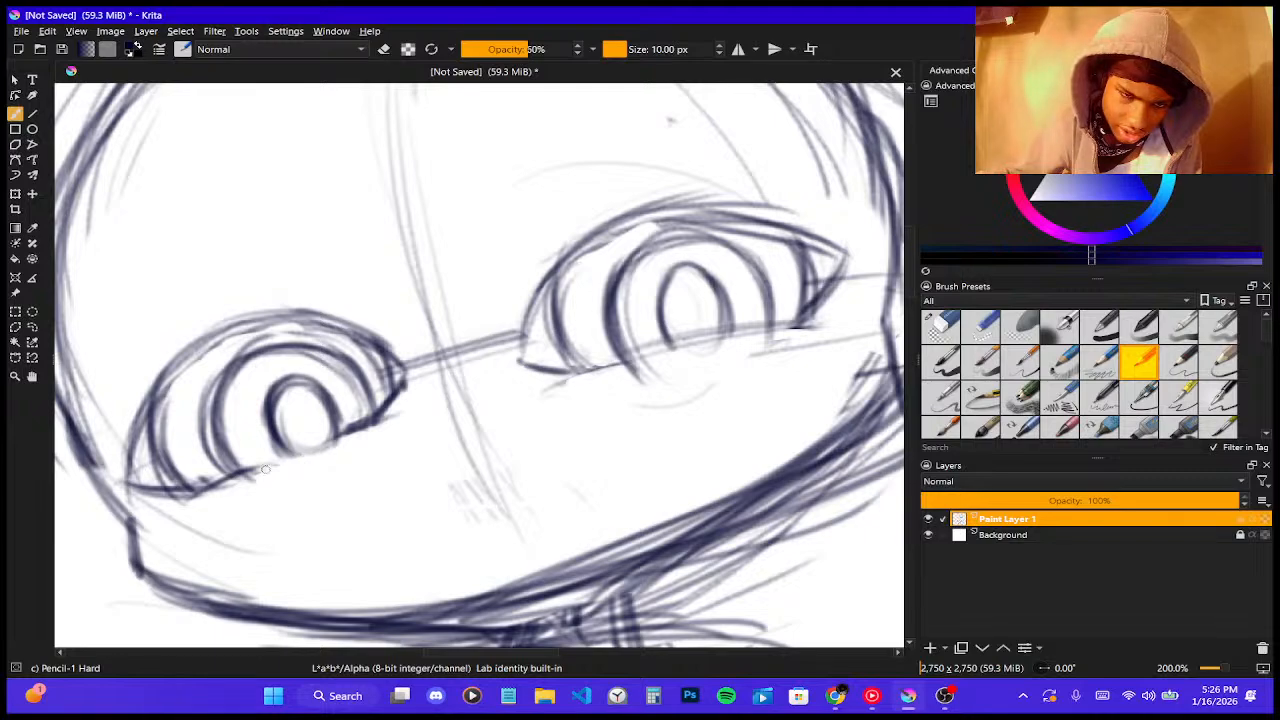
- Redraw and darken the lower lid lines of both eyes, connecting the ring ends from corner to corner
{"action": "left_click_drag", "start_coordinate": [208, 491], "coordinate": [350, 434]}
{"action": "left_click_drag", "start_coordinate": [224, 479], "coordinate": [372, 430]}
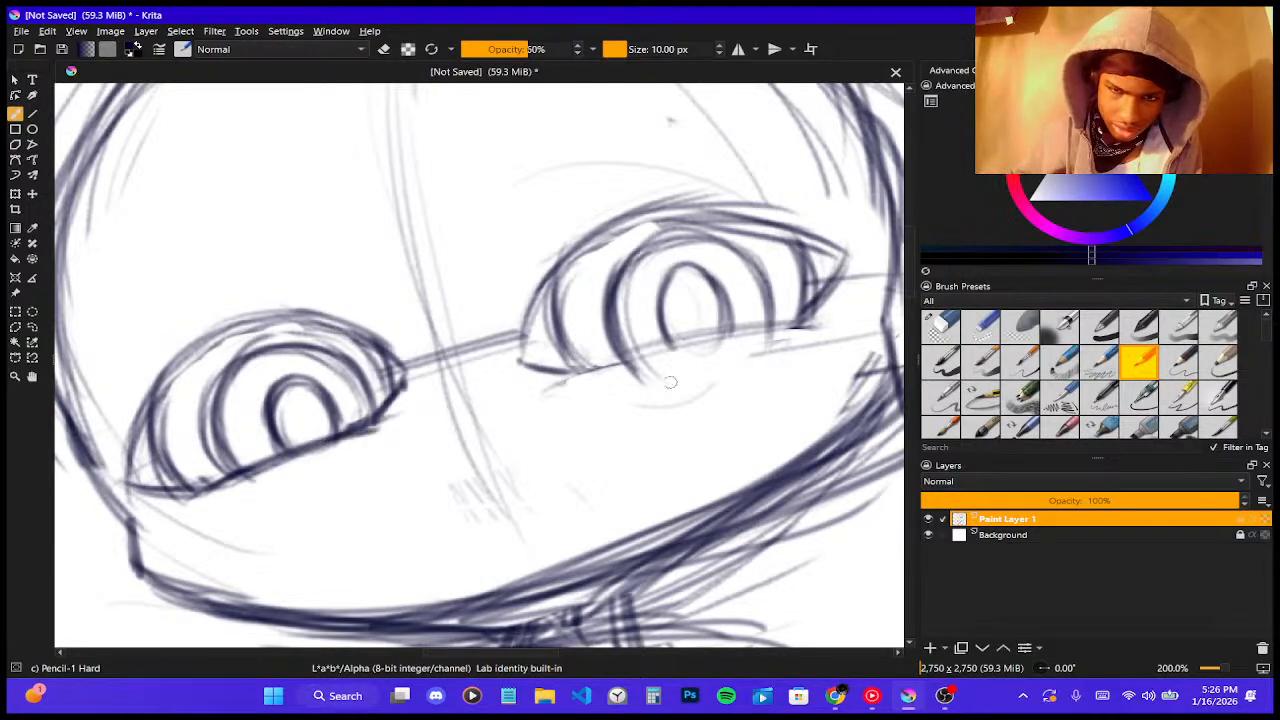
{"action": "left_click_drag", "start_coordinate": [640, 368], "coordinate": [716, 346]}
{"action": "mouse_move", "coordinate": [580, 384]}
{"action": "left_mouse_down"}
{"action": "mouse_move", "coordinate": [782, 330]}
{"action": "mouse_move", "coordinate": [760, 341]}
{"action": "mouse_move", "coordinate": [798, 338]}
{"action": "left_mouse_up"}
{"action": "left_click_drag", "start_coordinate": [596, 372], "coordinate": [810, 321]}
- Examine the redrawn eyes against the whole figure and up close
{"action": "scroll", "coordinate": [594, 240], "scroll_direction": "down", "scroll_amount": 4}
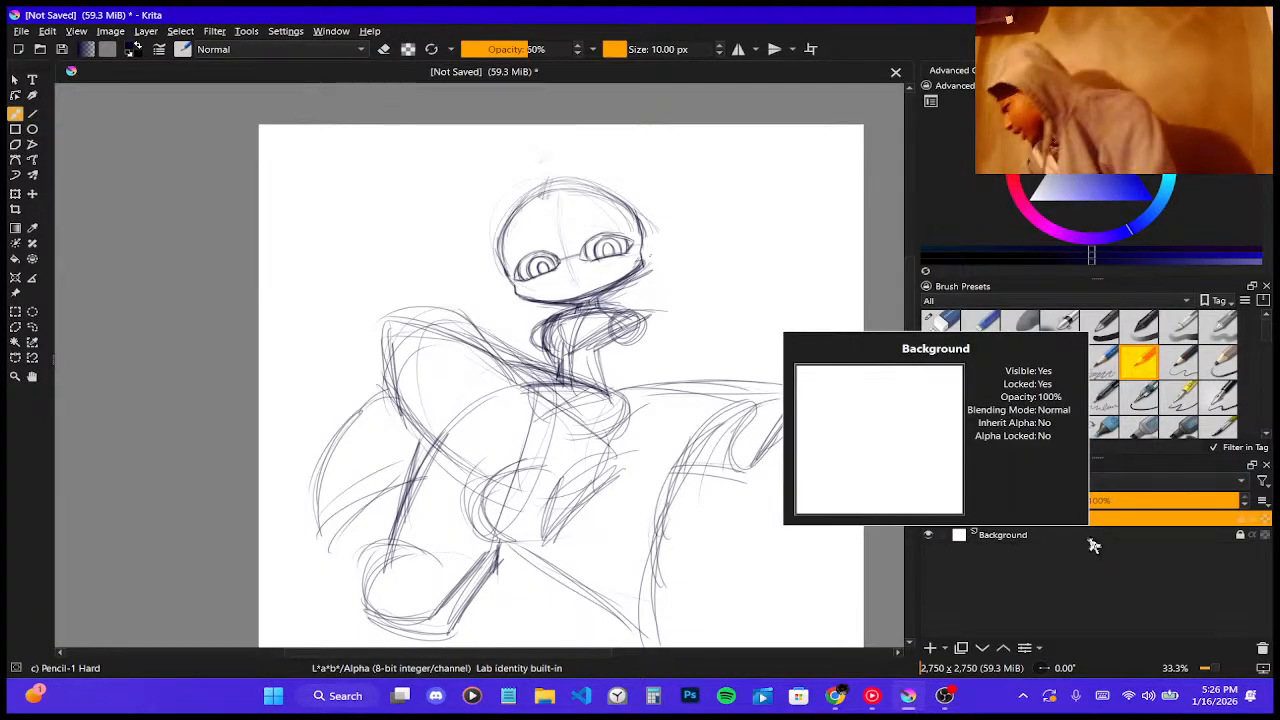
{"action": "scroll", "coordinate": [773, 467], "scroll_direction": "up", "scroll_amount": 2}
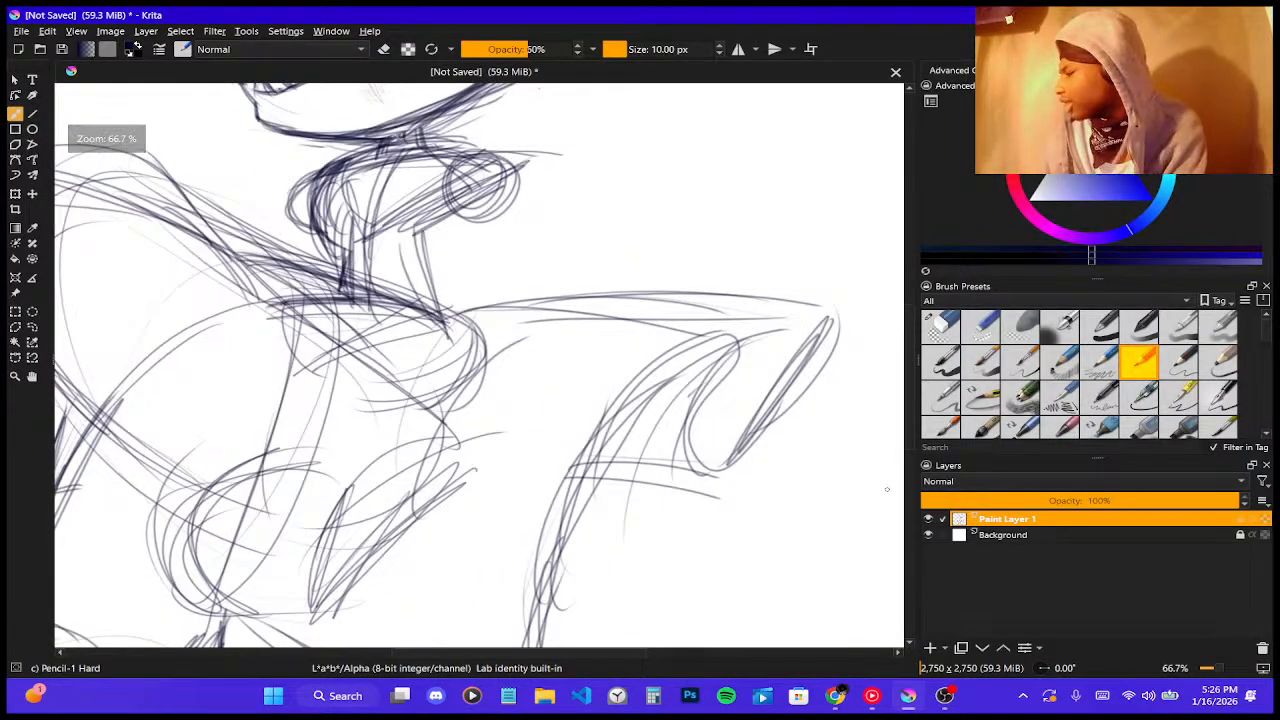
{"action": "scroll", "coordinate": [890, 488], "scroll_direction": "down", "scroll_amount": 1}
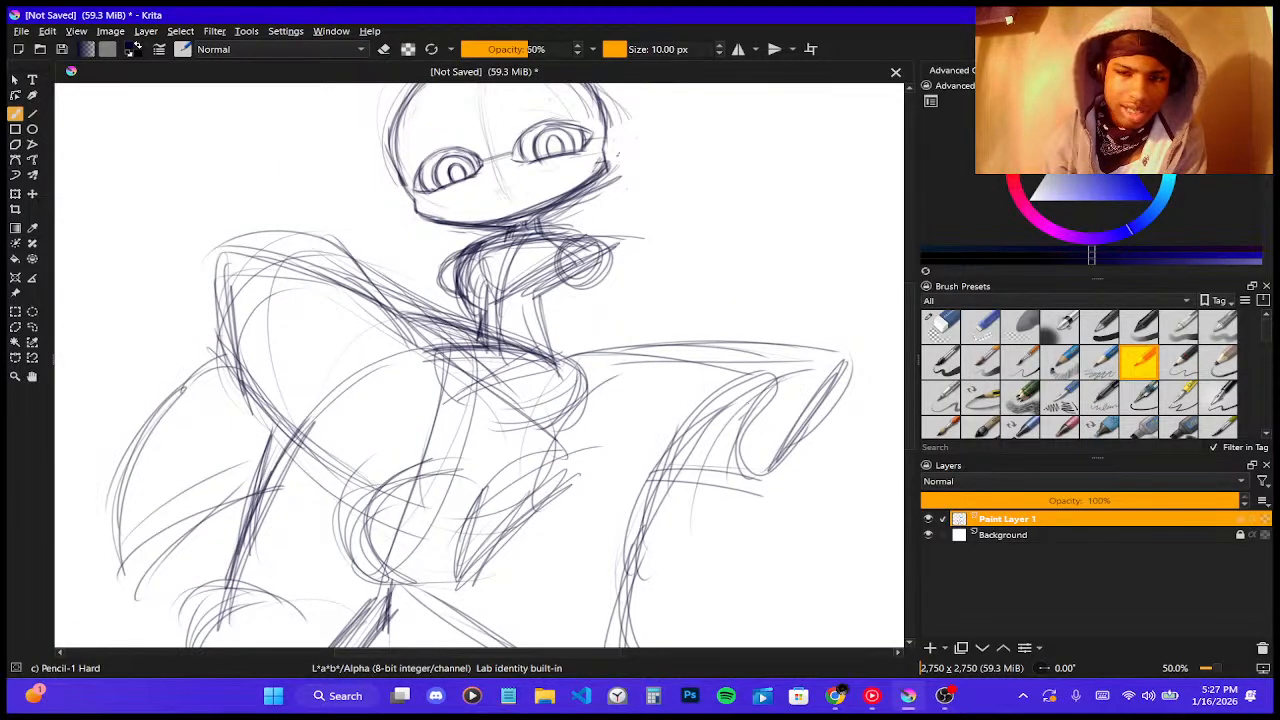
{"action": "scroll", "coordinate": [531, 234], "scroll_direction": "up", "scroll_amount": 3}
{"action": "scroll", "coordinate": [738, 421], "scroll_direction": "down", "scroll_amount": 3}
{"action": "scroll", "coordinate": [720, 297], "scroll_direction": "up", "scroll_amount": 2}
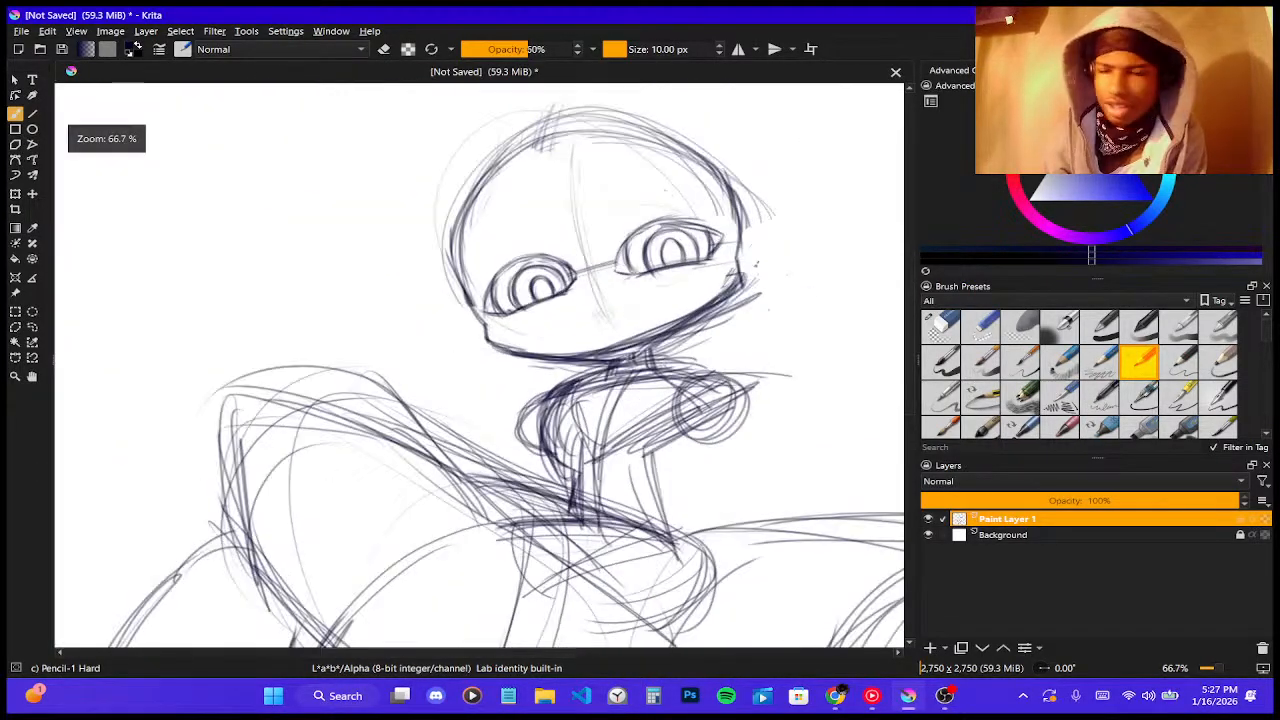
{"action": "scroll", "coordinate": [696, 229], "scroll_direction": "up", "scroll_amount": 1}
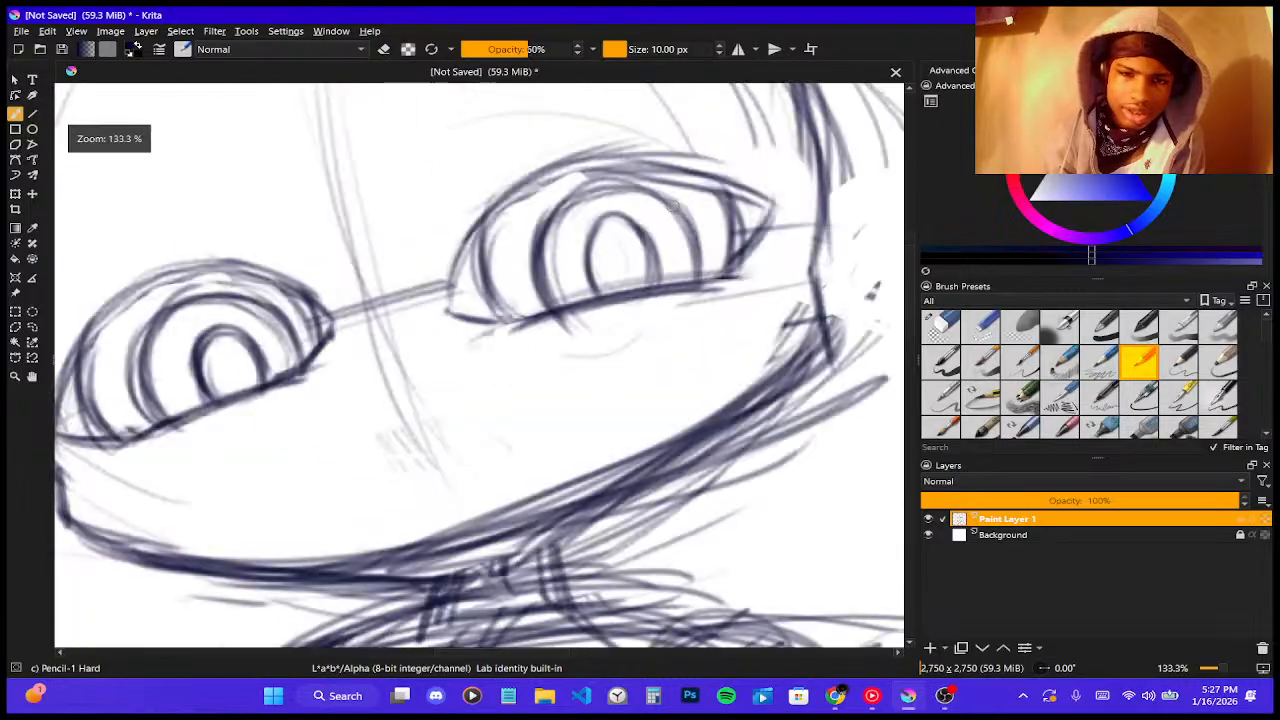
- Switch to the Pinterest results for "cool eye ref" in the browser, examine the eye design references, and return to the Krita sketch
{"action": "scroll", "coordinate": [780, 300], "scroll_direction": "down", "scroll_amount": 1}
{"action": "scroll", "coordinate": [663, 254], "scroll_direction": "up", "scroll_amount": 1}
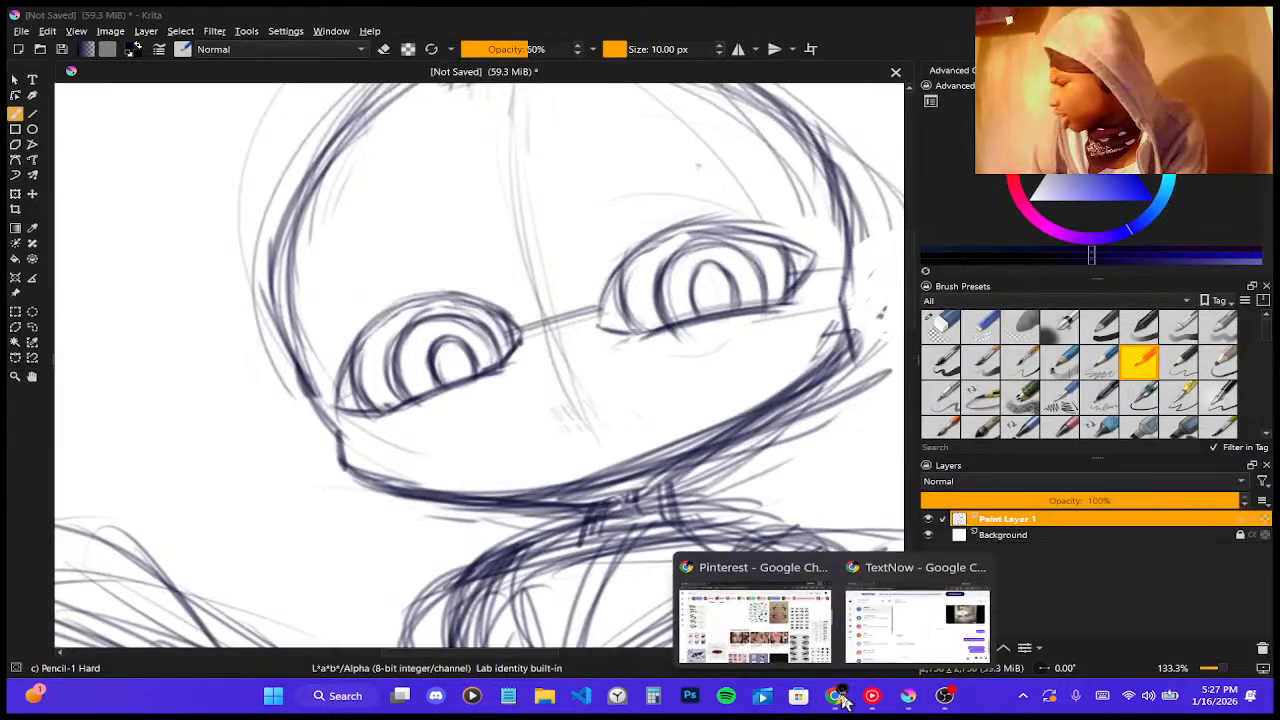
{"action": "mouse_move", "coordinate": [840, 698]}
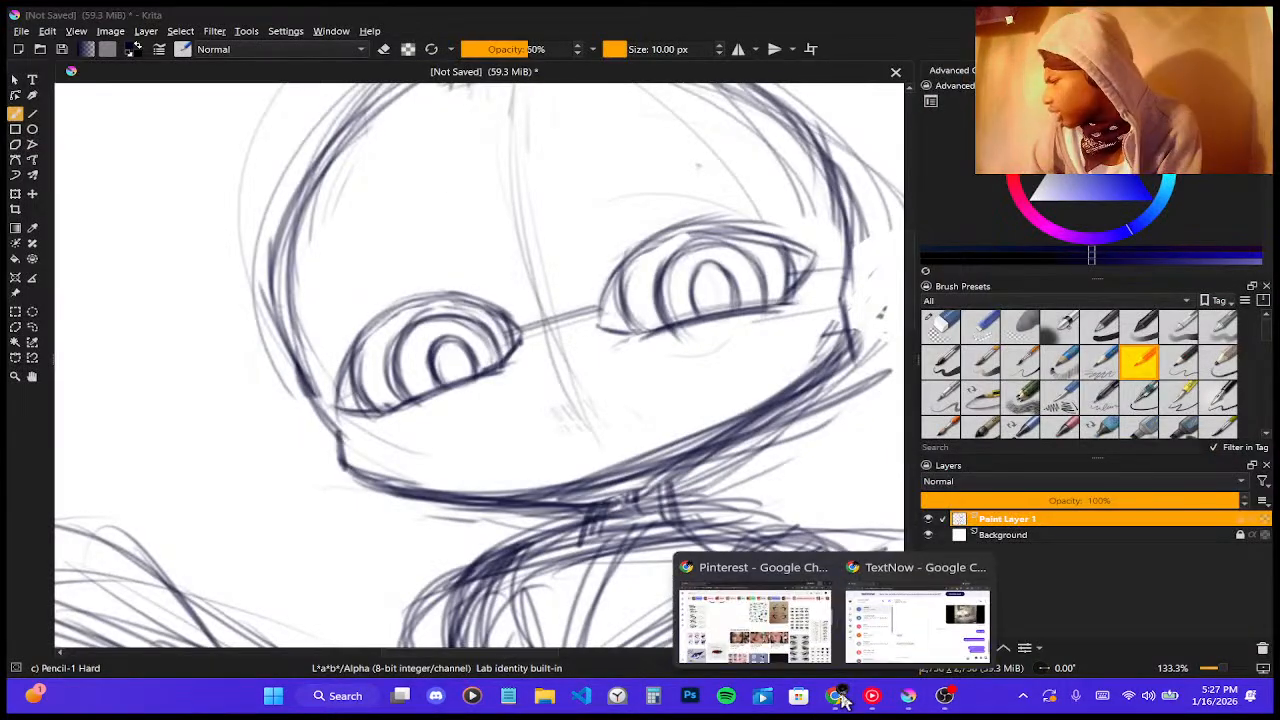
{"action": "left_click", "coordinate": [768, 645]}
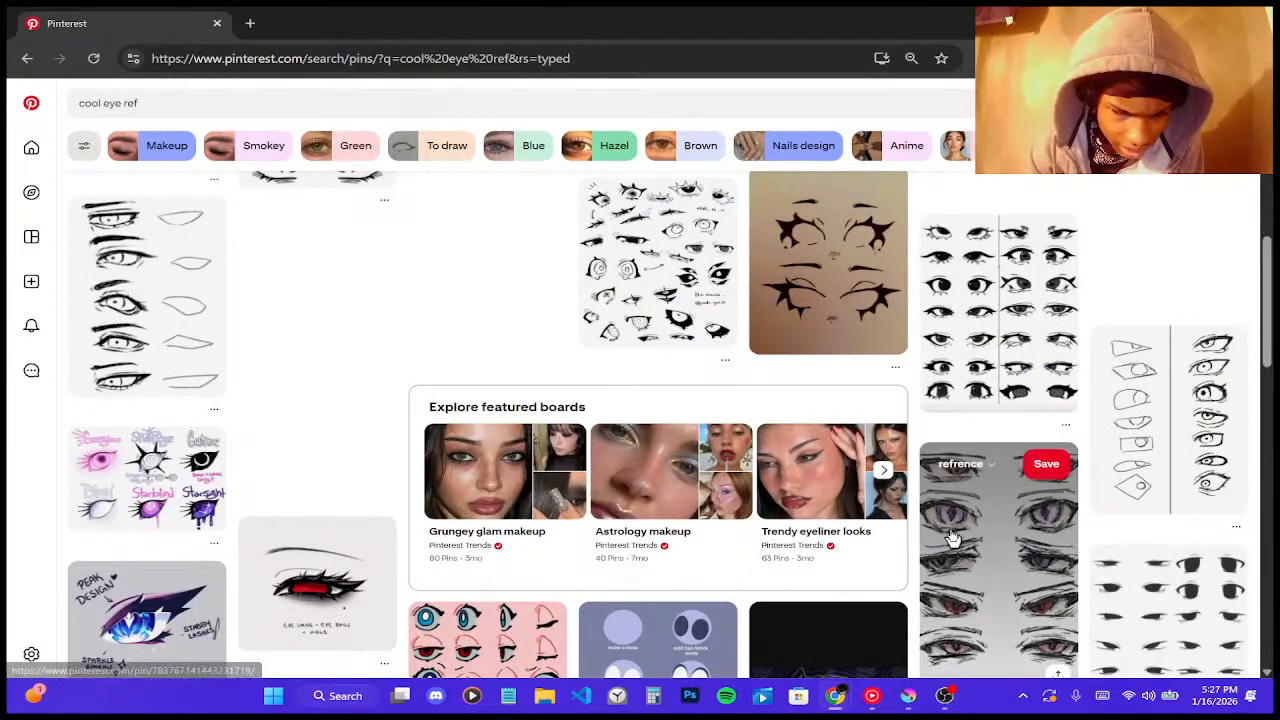
{"action": "scroll", "coordinate": [953, 538], "scroll_direction": "down", "scroll_amount": 3}
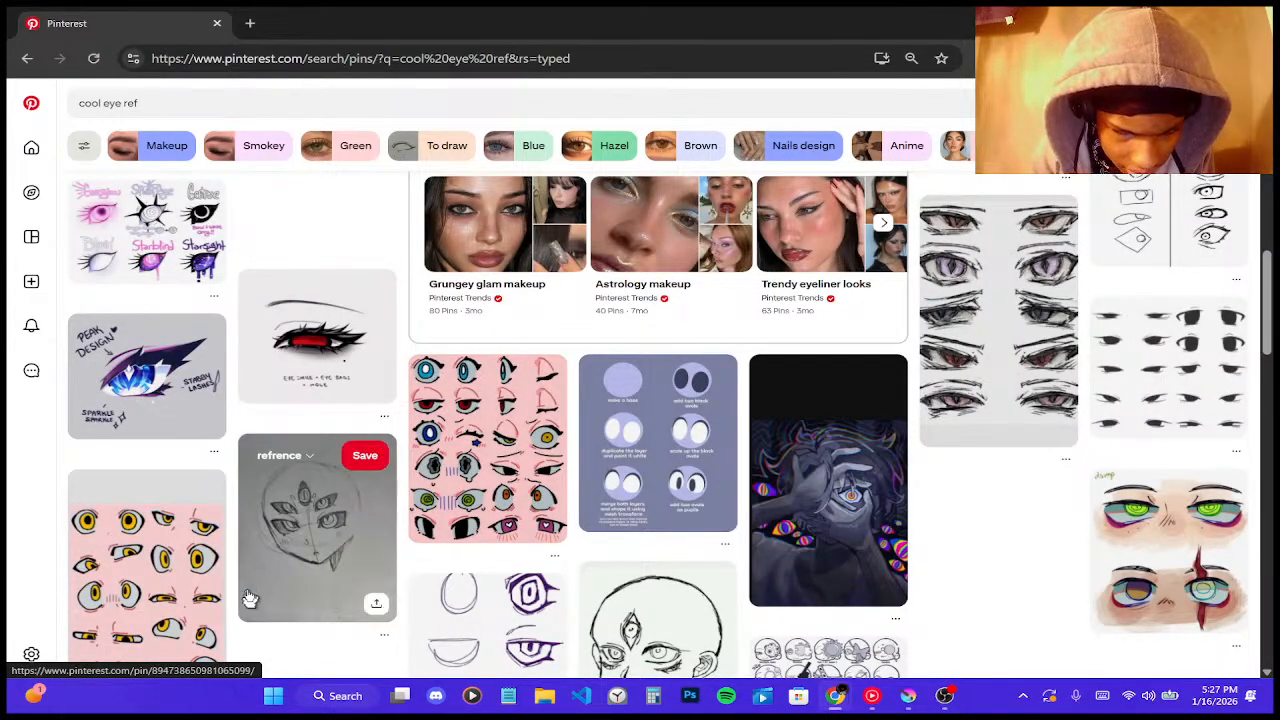
{"action": "scroll", "coordinate": [250, 598], "scroll_direction": "down", "scroll_amount": 3}
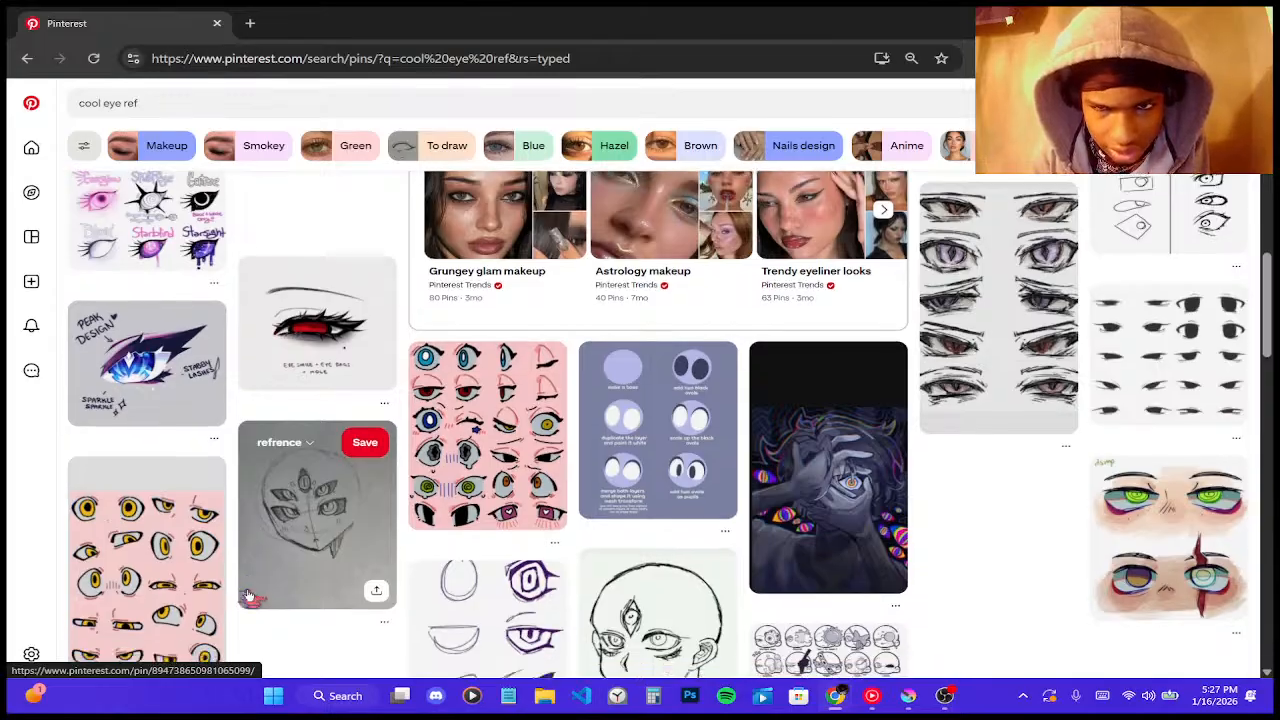
{"action": "scroll", "coordinate": [790, 449], "scroll_direction": "down", "scroll_amount": 3}
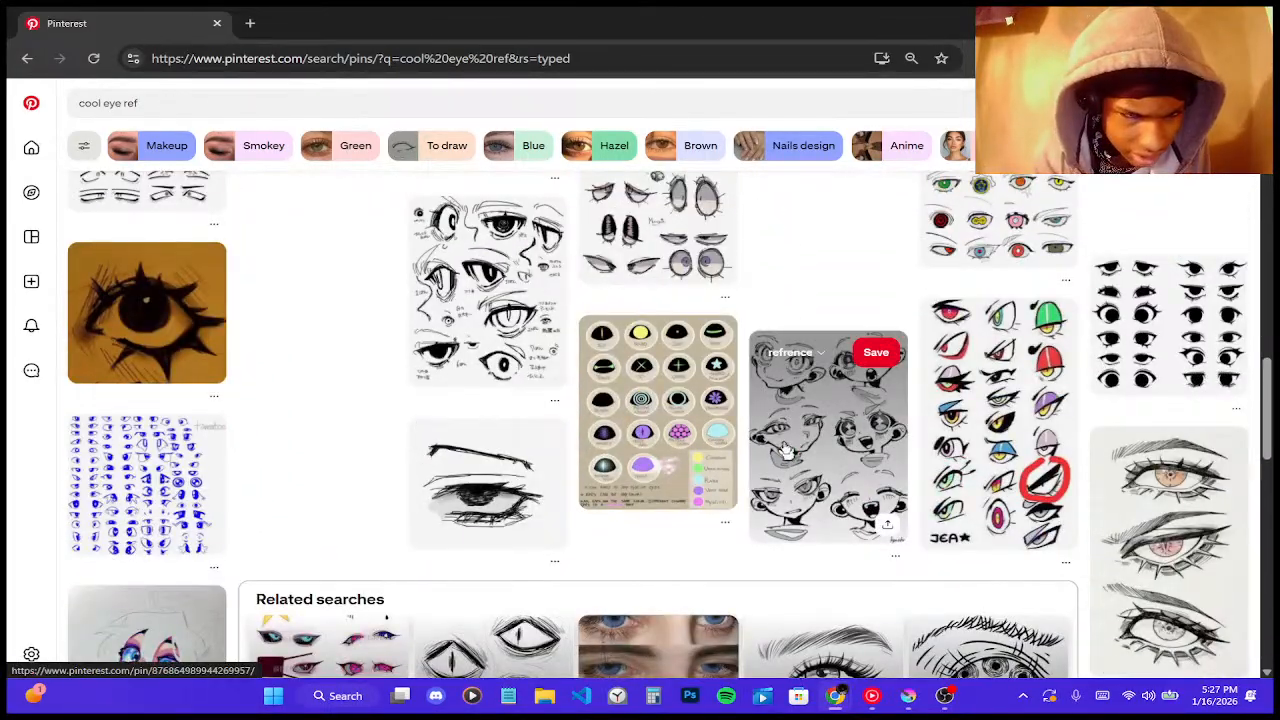
{"action": "scroll", "coordinate": [786, 452], "scroll_direction": "down", "scroll_amount": 3}
{"action": "scroll", "coordinate": [786, 452], "scroll_direction": "down", "scroll_amount": 3}
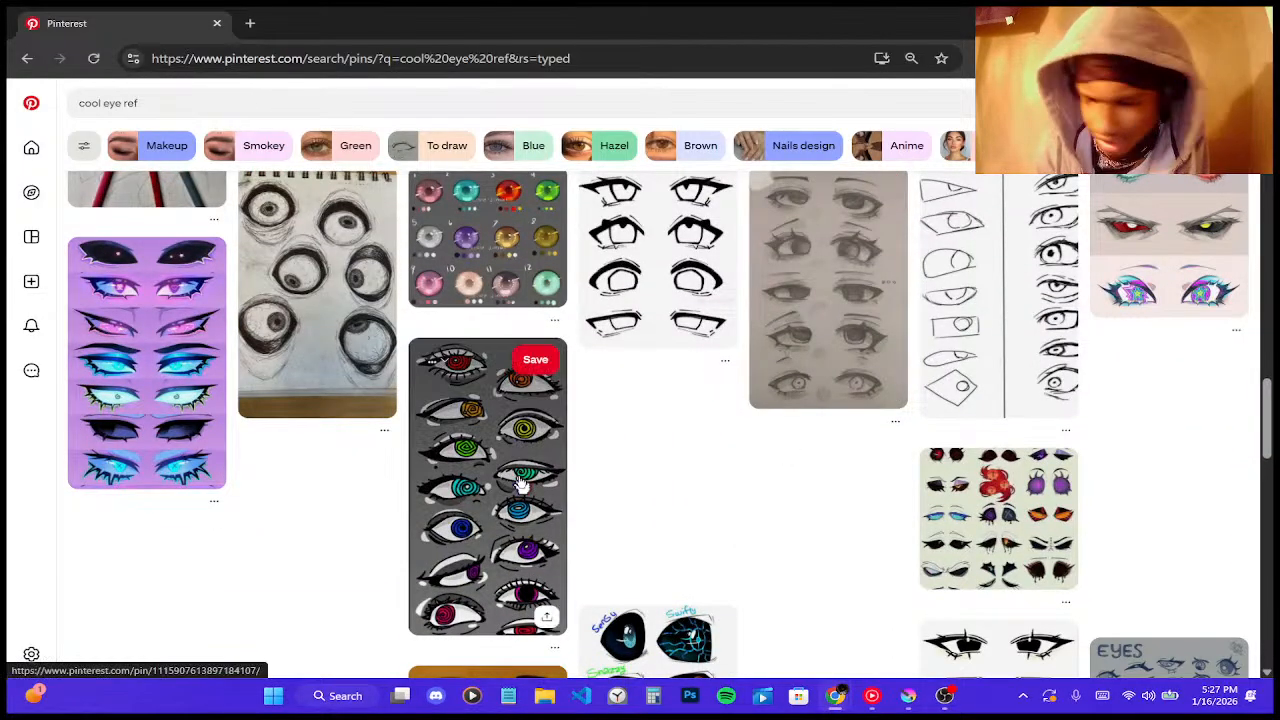
{"action": "scroll", "coordinate": [530, 480], "scroll_direction": "down", "scroll_amount": 3}
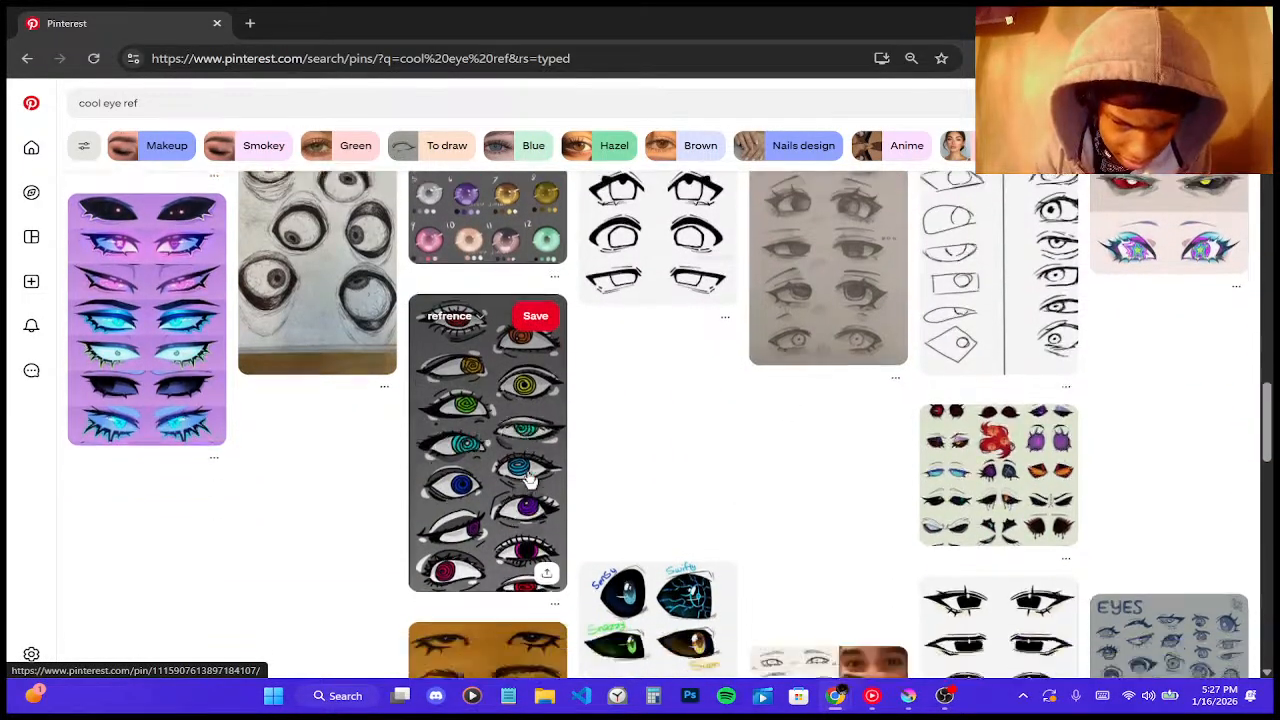
{"action": "scroll", "coordinate": [530, 480], "scroll_direction": "down", "scroll_amount": 5}
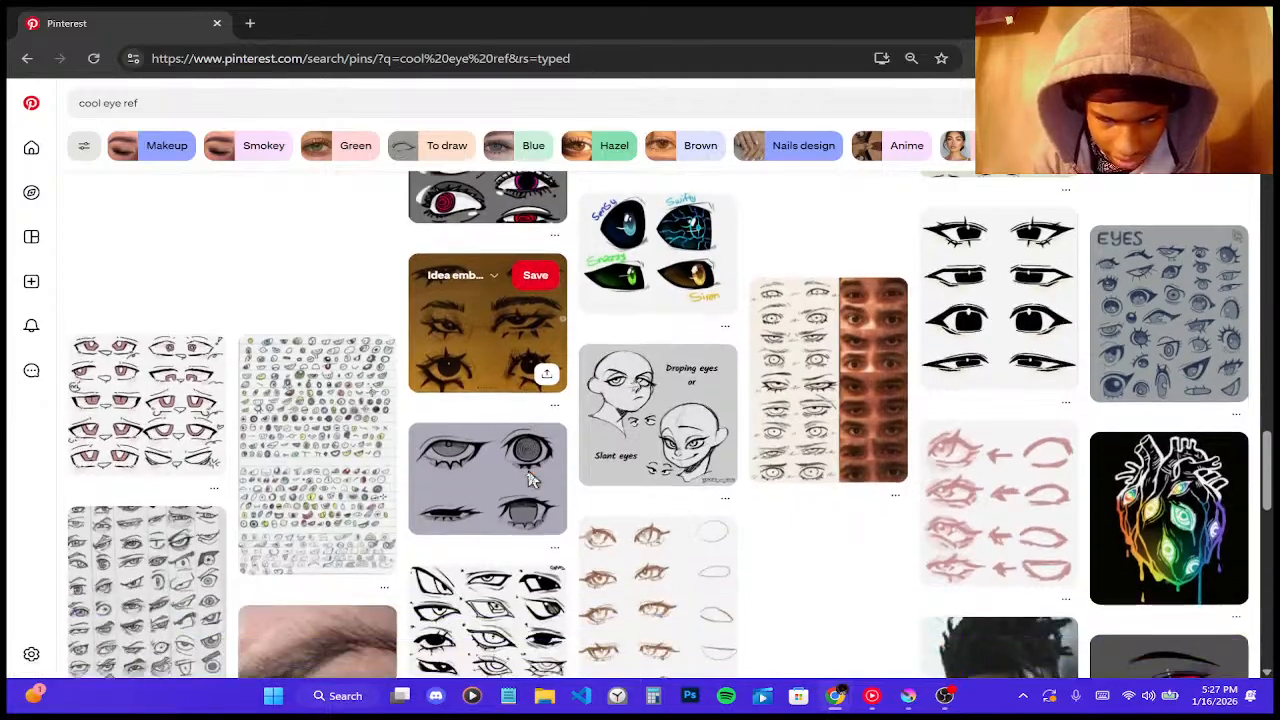
{"action": "scroll", "coordinate": [530, 480], "scroll_direction": "down", "scroll_amount": 8}
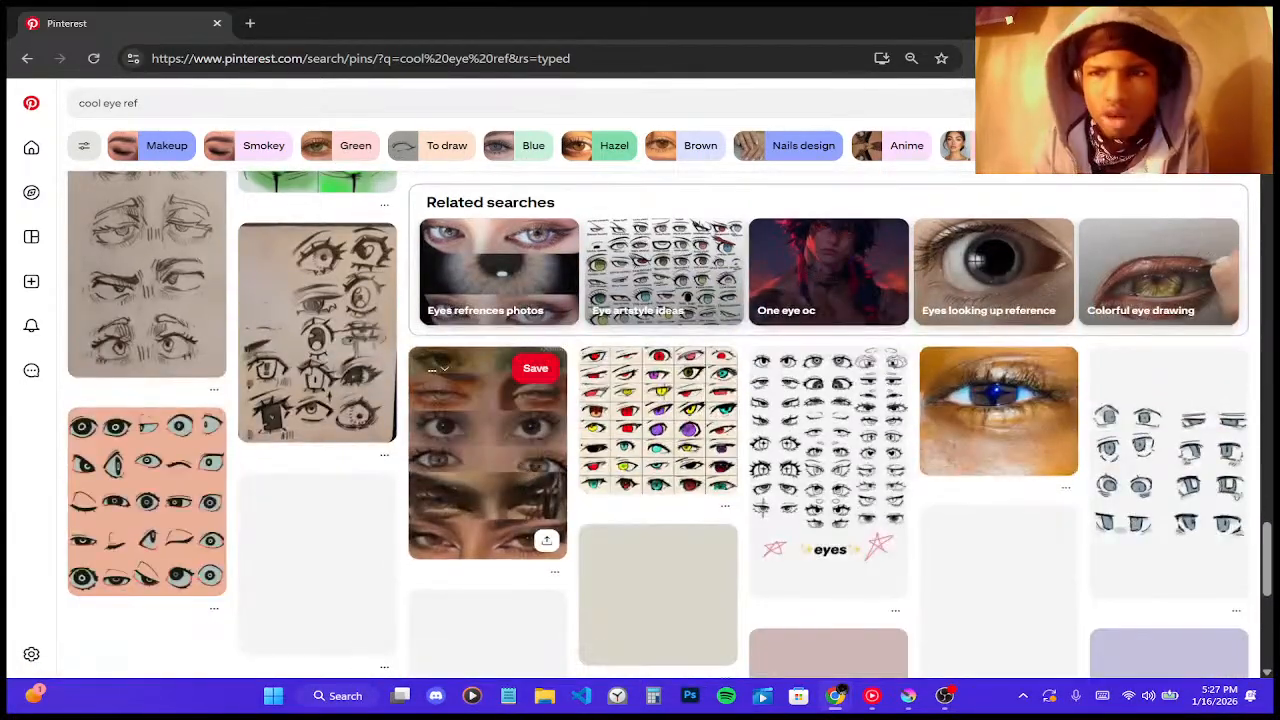
{"action": "key", "text": "alt+Tab"}
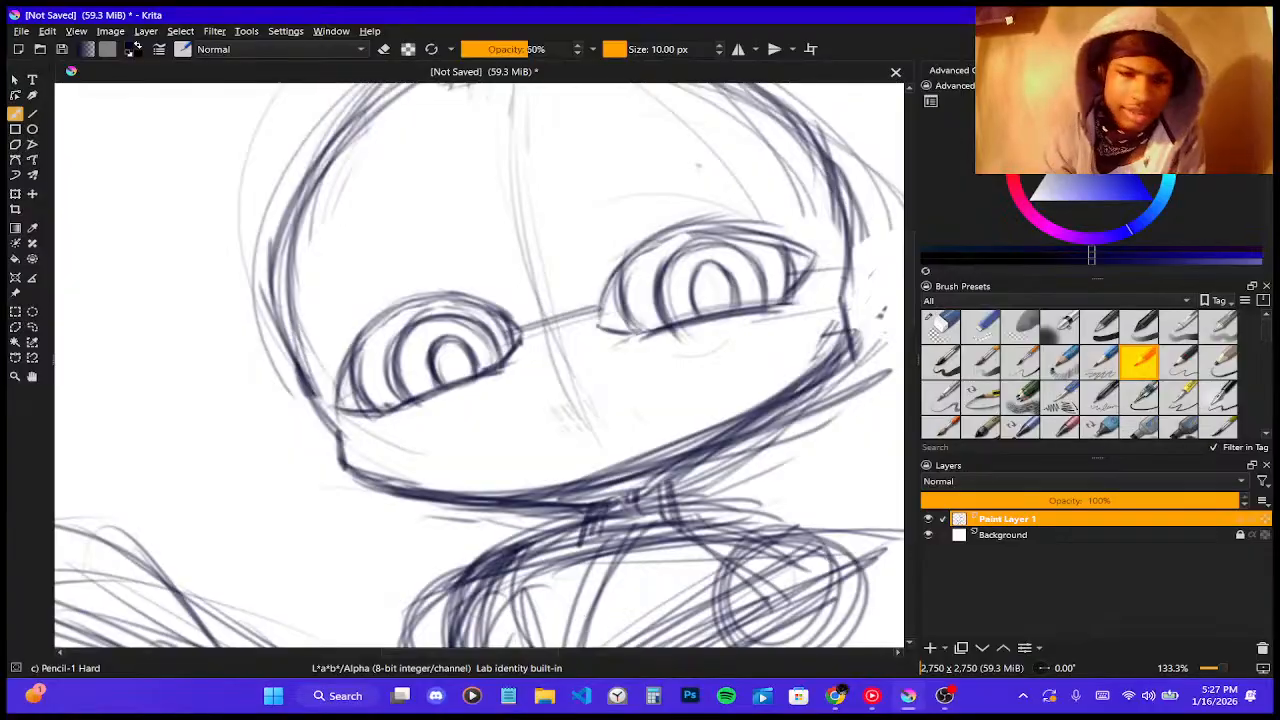
- Sketch jagged crack lines between the pupil and middle ring on the left side of the left eye's iris
{"action": "scroll", "coordinate": [742, 322], "scroll_direction": "up", "scroll_amount": 2}
{"action": "scroll", "coordinate": [672, 308], "scroll_direction": "down", "scroll_amount": 3}
{"action": "scroll", "coordinate": [377, 289], "scroll_direction": "up", "scroll_amount": 3}
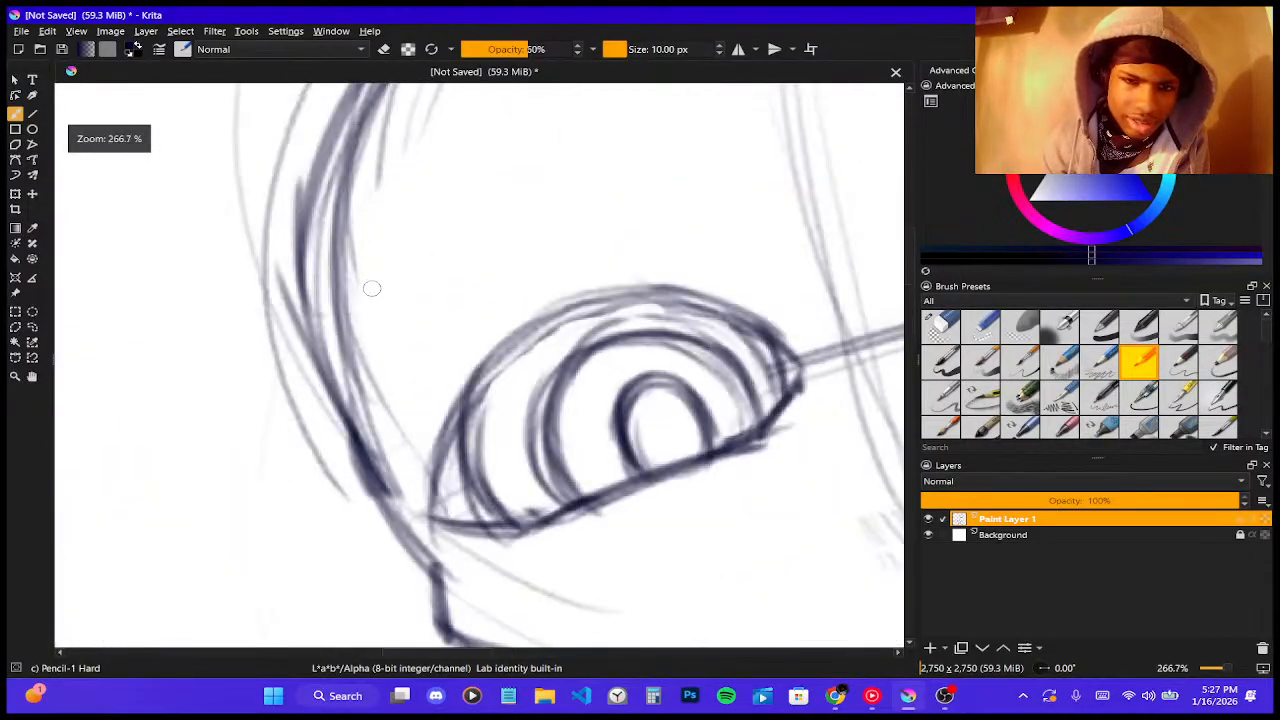
{"action": "scroll", "coordinate": [700, 457], "scroll_direction": "up", "scroll_amount": 1}
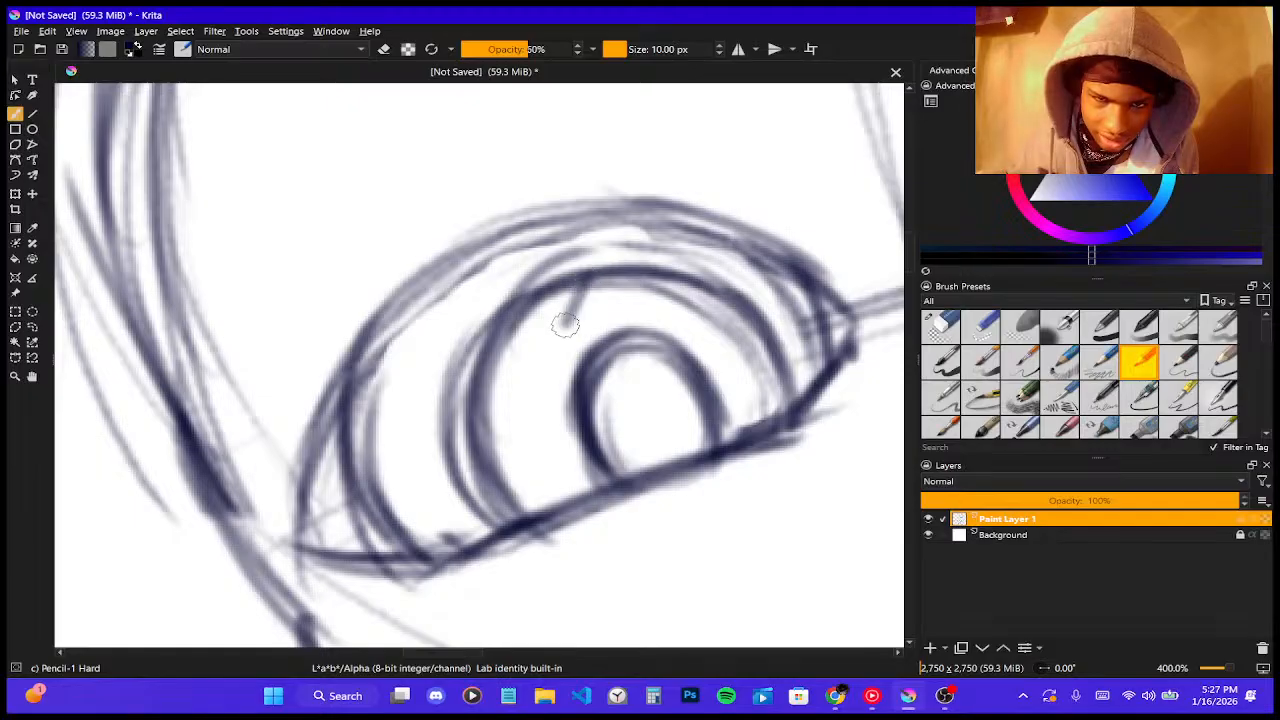
{"action": "mouse_move", "coordinate": [563, 325]}
{"action": "left_mouse_down"}
{"action": "mouse_move", "coordinate": [460, 455]}
{"action": "mouse_move", "coordinate": [546, 391]}
{"action": "mouse_move", "coordinate": [568, 443]}
{"action": "mouse_move", "coordinate": [581, 407]}
{"action": "mouse_move", "coordinate": [544, 411]}
{"action": "mouse_move", "coordinate": [543, 399]}
{"action": "mouse_move", "coordinate": [511, 488]}
{"action": "left_mouse_up"}
{"action": "mouse_move", "coordinate": [542, 397]}
{"action": "left_mouse_down"}
{"action": "mouse_move", "coordinate": [511, 492]}
{"action": "mouse_move", "coordinate": [542, 403]}
{"action": "mouse_move", "coordinate": [510, 490]}
{"action": "mouse_move", "coordinate": [523, 496]}
{"action": "mouse_move", "coordinate": [503, 479]}
{"action": "mouse_move", "coordinate": [600, 474]}
{"action": "left_mouse_up"}
{"action": "left_click_drag", "start_coordinate": [546, 421], "coordinate": [566, 496]}
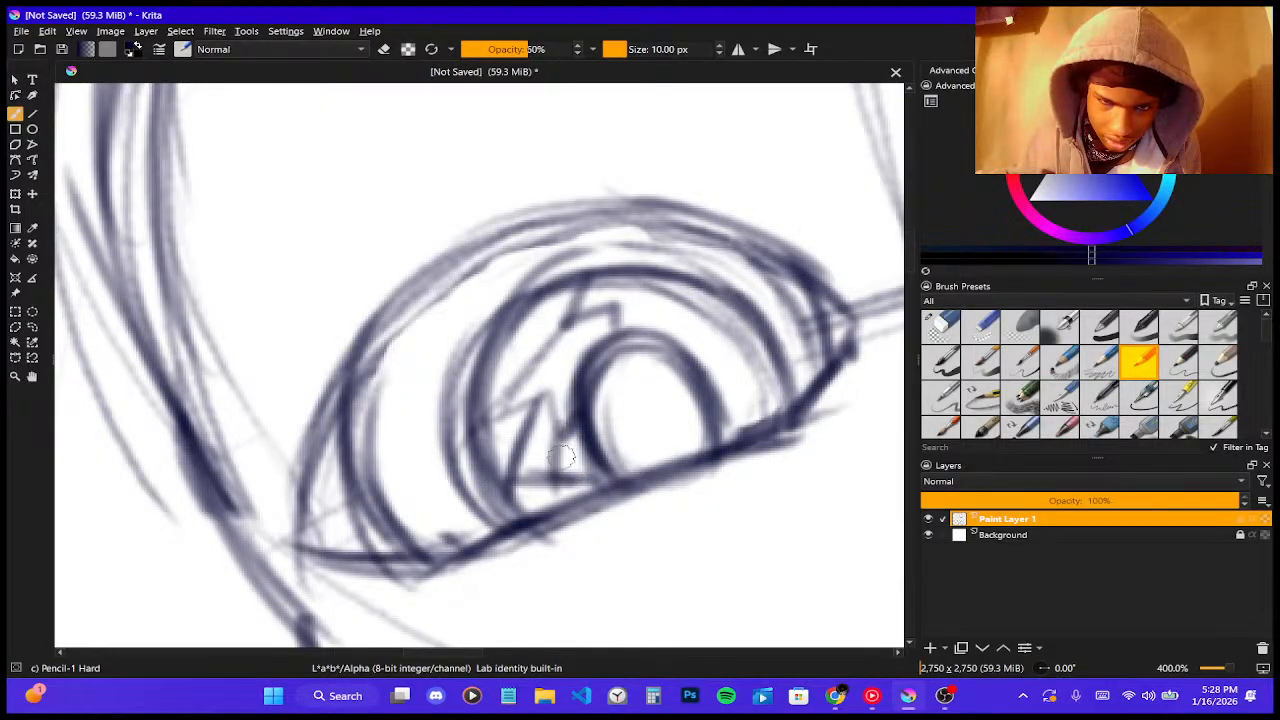
- Darken the left eye's crack lines and add short connecting strokes between them and the pupil
{"action": "mouse_move", "coordinate": [544, 402]}
{"action": "left_mouse_down"}
{"action": "mouse_move", "coordinate": [571, 442]}
{"action": "mouse_move", "coordinate": [513, 488]}
{"action": "mouse_move", "coordinate": [546, 479]}
{"action": "left_mouse_up"}
{"action": "mouse_move", "coordinate": [568, 430]}
{"action": "left_mouse_down"}
{"action": "mouse_move", "coordinate": [552, 482]}
{"action": "mouse_move", "coordinate": [596, 480]}
{"action": "left_mouse_up"}
{"action": "mouse_move", "coordinate": [492, 422]}
{"action": "left_mouse_down"}
{"action": "mouse_move", "coordinate": [553, 397]}
{"action": "mouse_move", "coordinate": [572, 442]}
{"action": "left_mouse_up"}
{"action": "mouse_move", "coordinate": [490, 410]}
{"action": "left_mouse_down"}
{"action": "mouse_move", "coordinate": [584, 306]}
{"action": "mouse_move", "coordinate": [581, 289]}
{"action": "mouse_move", "coordinate": [613, 306]}
{"action": "left_mouse_up"}
{"action": "left_click_drag", "start_coordinate": [613, 306], "coordinate": [617, 329]}
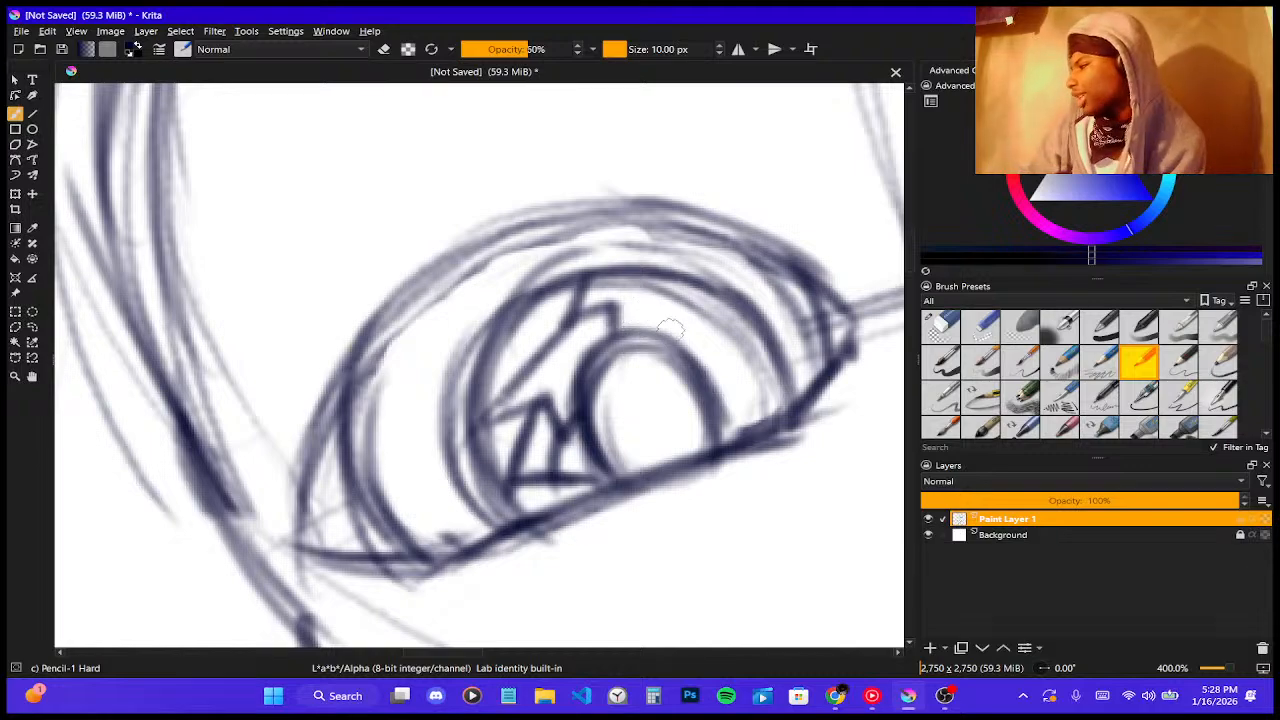
- Sketch crossing crack lines between the pupil and middle ring on the upper right of the left eye's iris
{"action": "left_click_drag", "start_coordinate": [688, 352], "coordinate": [744, 304]}
{"action": "mouse_move", "coordinate": [647, 290]}
{"action": "left_mouse_down"}
{"action": "mouse_move", "coordinate": [612, 304]}
{"action": "mouse_move", "coordinate": [652, 300]}
{"action": "mouse_move", "coordinate": [726, 388]}
{"action": "left_mouse_up"}
{"action": "mouse_move", "coordinate": [688, 280]}
{"action": "left_mouse_down"}
{"action": "mouse_move", "coordinate": [721, 397]}
{"action": "mouse_move", "coordinate": [683, 313]}
{"action": "mouse_move", "coordinate": [680, 268]}
{"action": "mouse_move", "coordinate": [712, 401]}
{"action": "left_mouse_up"}
{"action": "mouse_move", "coordinate": [698, 357]}
{"action": "left_mouse_down"}
{"action": "mouse_move", "coordinate": [715, 392]}
{"action": "mouse_move", "coordinate": [718, 361]}
{"action": "mouse_move", "coordinate": [774, 325]}
{"action": "mouse_move", "coordinate": [738, 370]}
{"action": "left_mouse_up"}
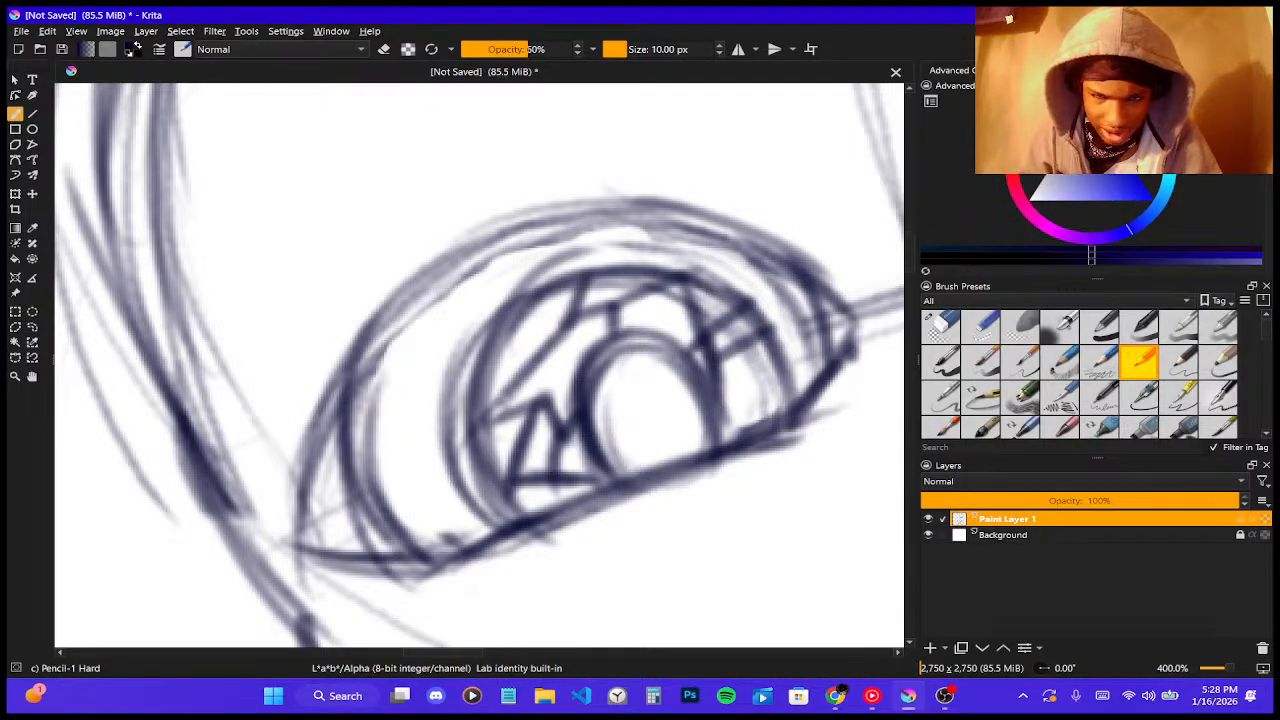
- Undo the latest crack strokes and redraw them as a zigzag down the right side of the left iris toward the lower lid
{"action": "key", "text": "ctrl+z"}
{"action": "key", "text": "ctrl+z"}
{"action": "key", "text": "ctrl+z"}
{"action": "key", "text": "ctrl+z"}
{"action": "key", "text": "ctrl+z"}
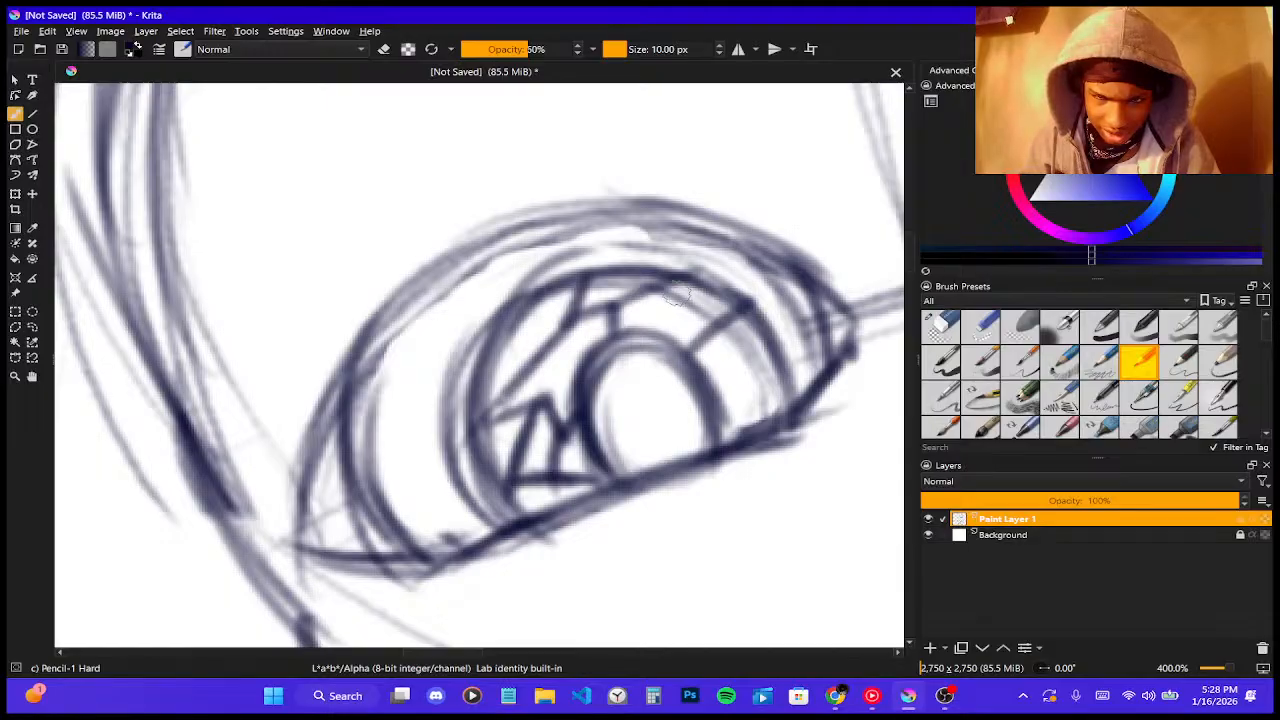
{"action": "mouse_move", "coordinate": [688, 276]}
{"action": "left_mouse_down"}
{"action": "mouse_move", "coordinate": [747, 292]}
{"action": "mouse_move", "coordinate": [683, 300]}
{"action": "mouse_move", "coordinate": [730, 299]}
{"action": "mouse_move", "coordinate": [736, 350]}
{"action": "mouse_move", "coordinate": [750, 337]}
{"action": "mouse_move", "coordinate": [745, 328]}
{"action": "mouse_move", "coordinate": [728, 348]}
{"action": "mouse_move", "coordinate": [740, 322]}
{"action": "mouse_move", "coordinate": [730, 326]}
{"action": "mouse_move", "coordinate": [729, 393]}
{"action": "mouse_move", "coordinate": [730, 380]}
{"action": "mouse_move", "coordinate": [784, 360]}
{"action": "mouse_move", "coordinate": [764, 406]}
{"action": "mouse_move", "coordinate": [755, 365]}
{"action": "mouse_move", "coordinate": [748, 428]}
{"action": "left_mouse_up"}
{"action": "mouse_move", "coordinate": [760, 372]}
{"action": "left_mouse_down"}
{"action": "mouse_move", "coordinate": [750, 432]}
{"action": "mouse_move", "coordinate": [763, 398]}
{"action": "left_mouse_up"}
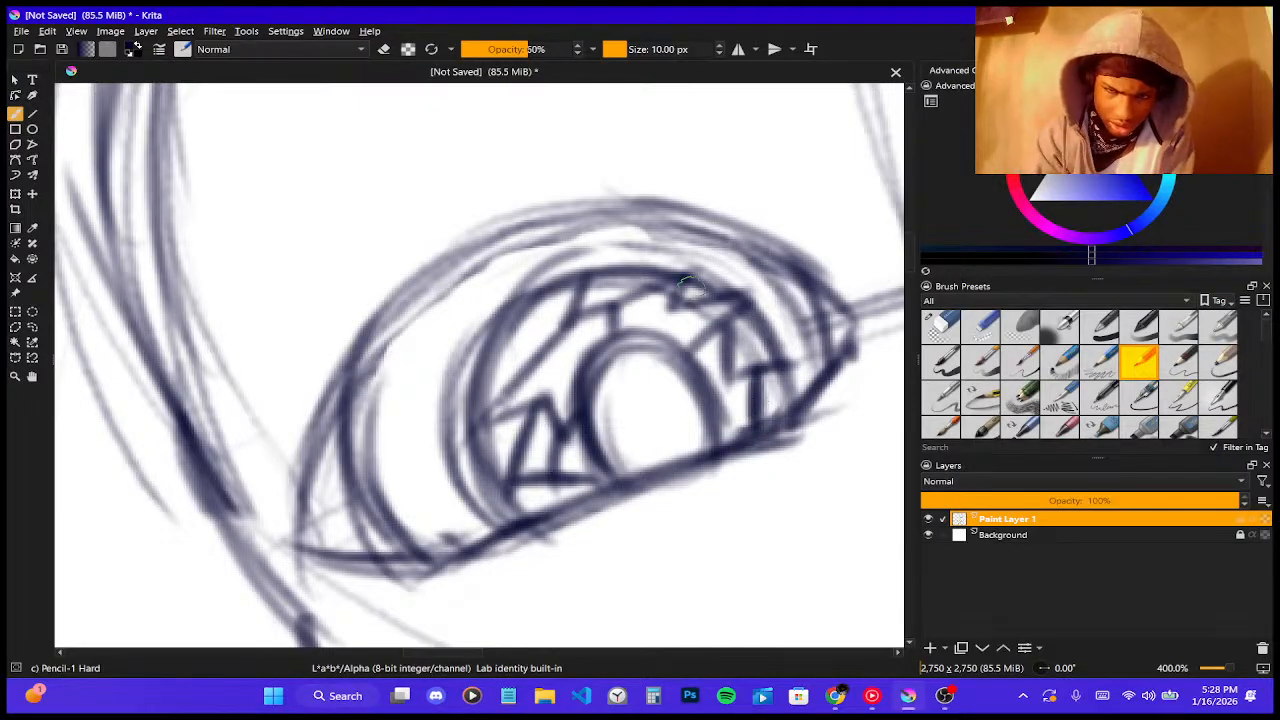
- Shade the inner corner of the right eye, filling the wedge between the lid outline and the outer ring
{"action": "scroll", "coordinate": [694, 286], "scroll_direction": "down", "scroll_amount": 8}
{"action": "scroll", "coordinate": [738, 280], "scroll_direction": "up", "scroll_amount": 4}
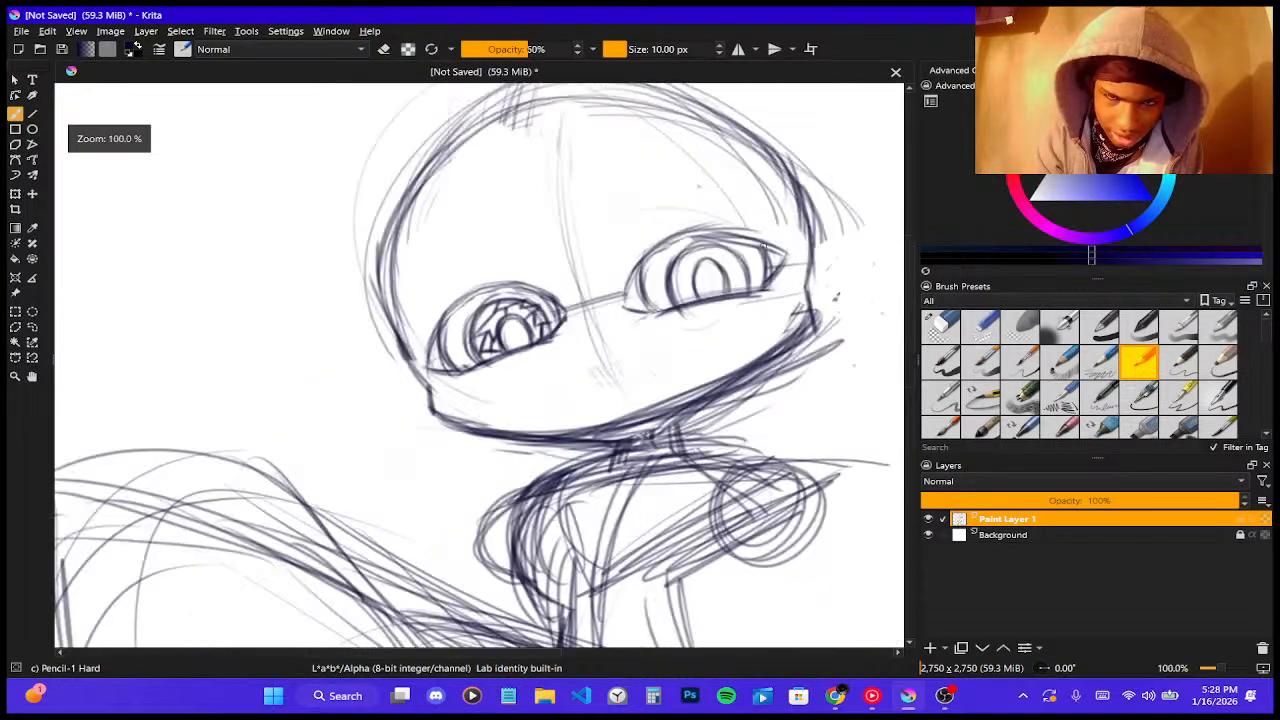
{"action": "scroll", "coordinate": [740, 255], "scroll_direction": "up", "scroll_amount": 5}
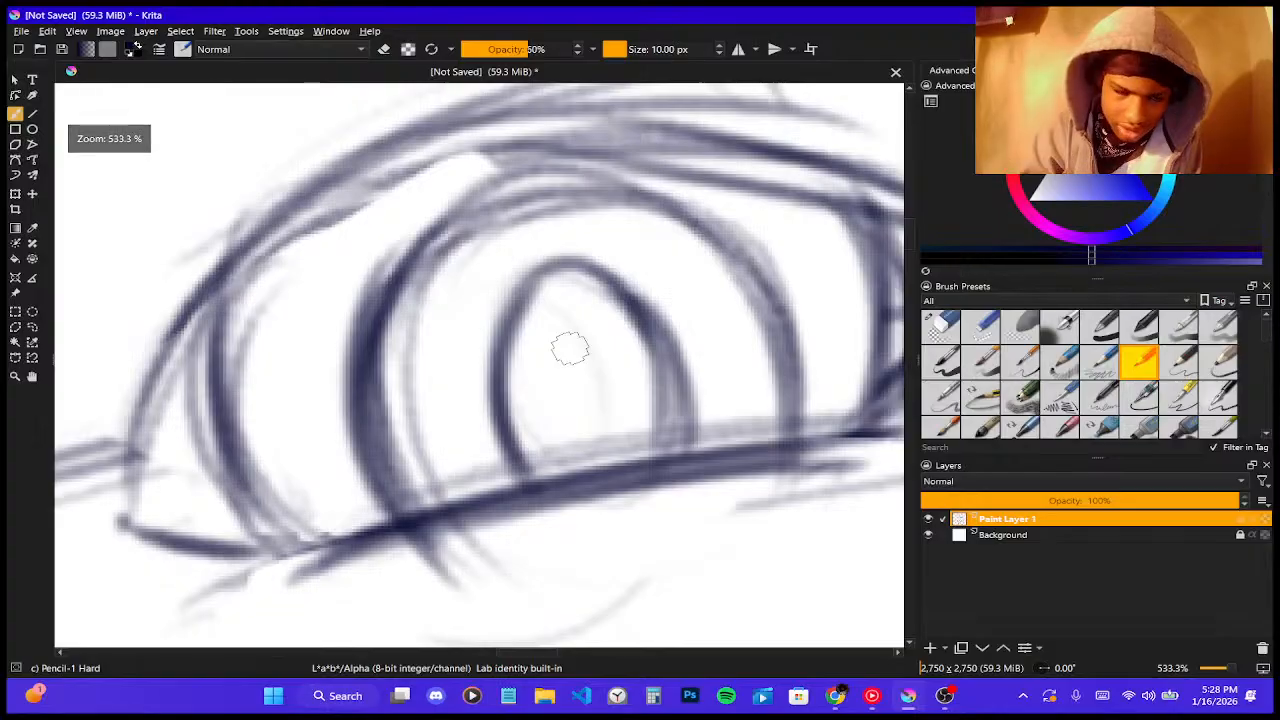
{"action": "mouse_move", "coordinate": [169, 513]}
{"action": "left_mouse_down"}
{"action": "mouse_move", "coordinate": [148, 459]}
{"action": "mouse_move", "coordinate": [158, 399]}
{"action": "mouse_move", "coordinate": [145, 478]}
{"action": "mouse_move", "coordinate": [172, 431]}
{"action": "mouse_move", "coordinate": [170, 501]}
{"action": "mouse_move", "coordinate": [185, 480]}
{"action": "mouse_move", "coordinate": [192, 531]}
{"action": "mouse_move", "coordinate": [228, 473]}
{"action": "mouse_move", "coordinate": [250, 511]}
{"action": "mouse_move", "coordinate": [300, 520]}
{"action": "left_mouse_up"}
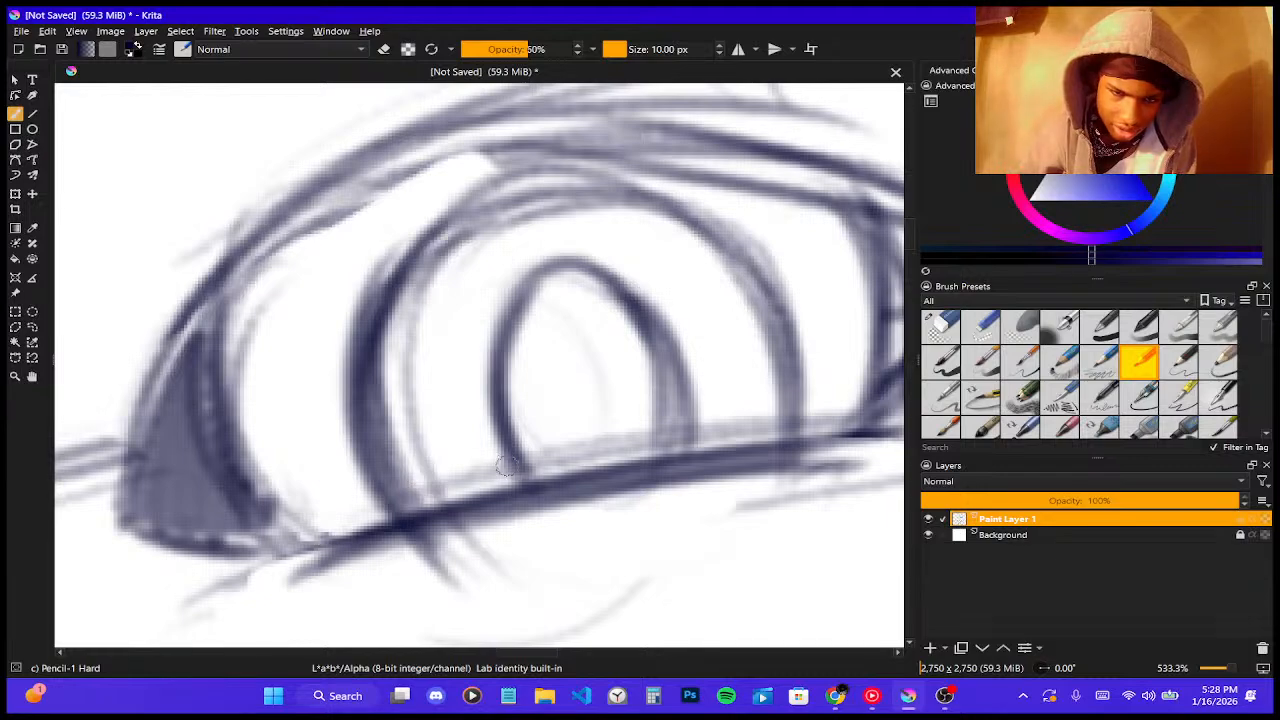
- Draw jagged crack lines up the left side of the right eye's iris, between the pupil and the middle ring
{"action": "mouse_move", "coordinate": [507, 466]}
{"action": "left_mouse_down"}
{"action": "mouse_move", "coordinate": [398, 423]}
{"action": "mouse_move", "coordinate": [390, 448]}
{"action": "mouse_move", "coordinate": [376, 437]}
{"action": "mouse_move", "coordinate": [397, 411]}
{"action": "mouse_move", "coordinate": [503, 447]}
{"action": "mouse_move", "coordinate": [485, 434]}
{"action": "mouse_move", "coordinate": [438, 451]}
{"action": "mouse_move", "coordinate": [437, 430]}
{"action": "mouse_move", "coordinate": [410, 478]}
{"action": "mouse_move", "coordinate": [441, 502]}
{"action": "mouse_move", "coordinate": [443, 457]}
{"action": "left_mouse_up"}
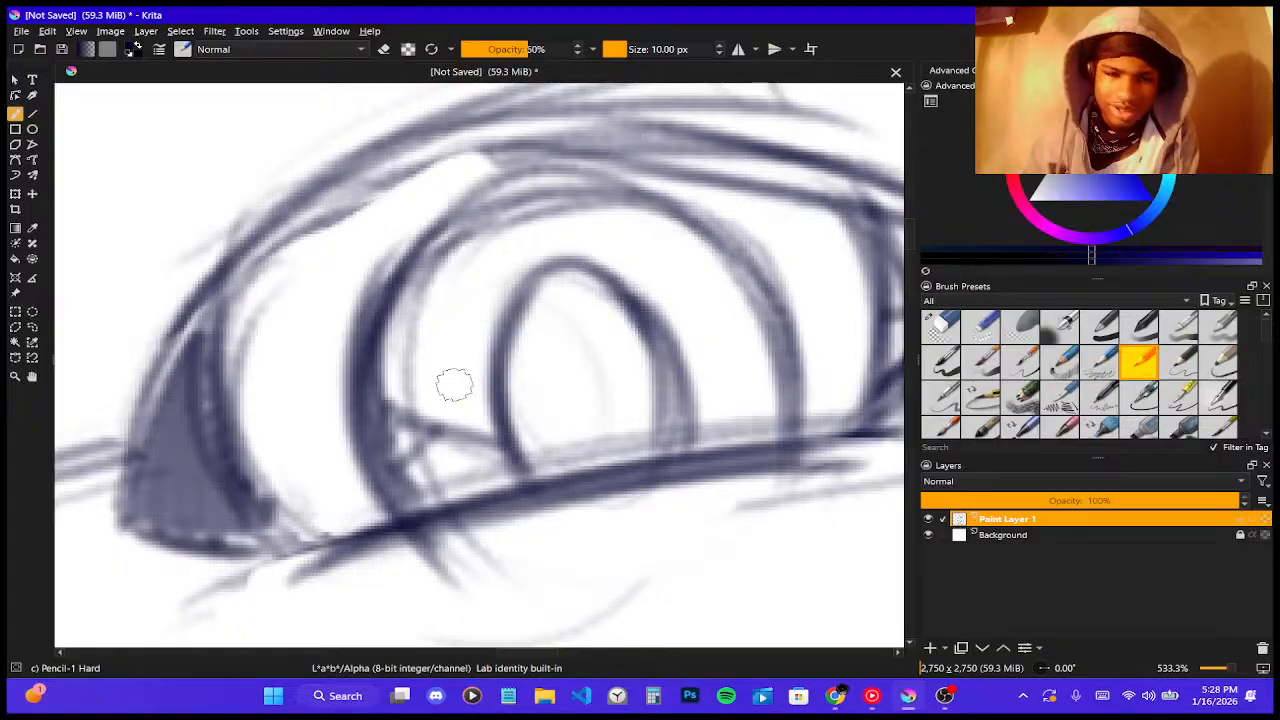
{"action": "left_click_drag", "start_coordinate": [428, 400], "coordinate": [510, 378]}
{"action": "mouse_move", "coordinate": [396, 358]}
{"action": "left_mouse_down"}
{"action": "mouse_move", "coordinate": [451, 409]}
{"action": "mouse_move", "coordinate": [376, 339]}
{"action": "mouse_move", "coordinate": [439, 391]}
{"action": "mouse_move", "coordinate": [444, 362]}
{"action": "mouse_move", "coordinate": [413, 360]}
{"action": "mouse_move", "coordinate": [467, 273]}
{"action": "mouse_move", "coordinate": [407, 353]}
{"action": "mouse_move", "coordinate": [467, 262]}
{"action": "left_mouse_up"}
{"action": "mouse_move", "coordinate": [447, 217]}
{"action": "left_mouse_down"}
{"action": "mouse_move", "coordinate": [505, 312]}
{"action": "mouse_move", "coordinate": [508, 276]}
{"action": "left_mouse_up"}
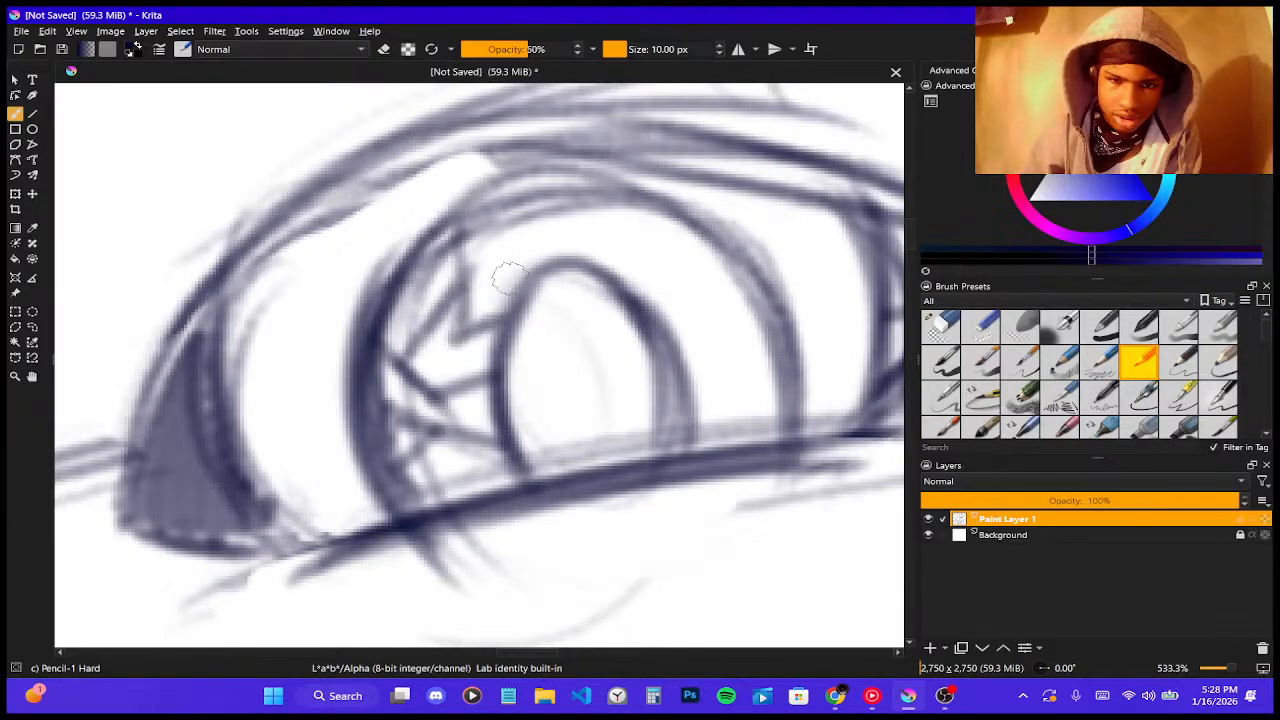
{"action": "mouse_move", "coordinate": [562, 208]}
{"action": "left_mouse_down"}
{"action": "mouse_move", "coordinate": [480, 270]}
{"action": "mouse_move", "coordinate": [487, 298]}
{"action": "mouse_move", "coordinate": [464, 310]}
{"action": "left_mouse_up"}
{"action": "key", "text": "ctrl+z"}
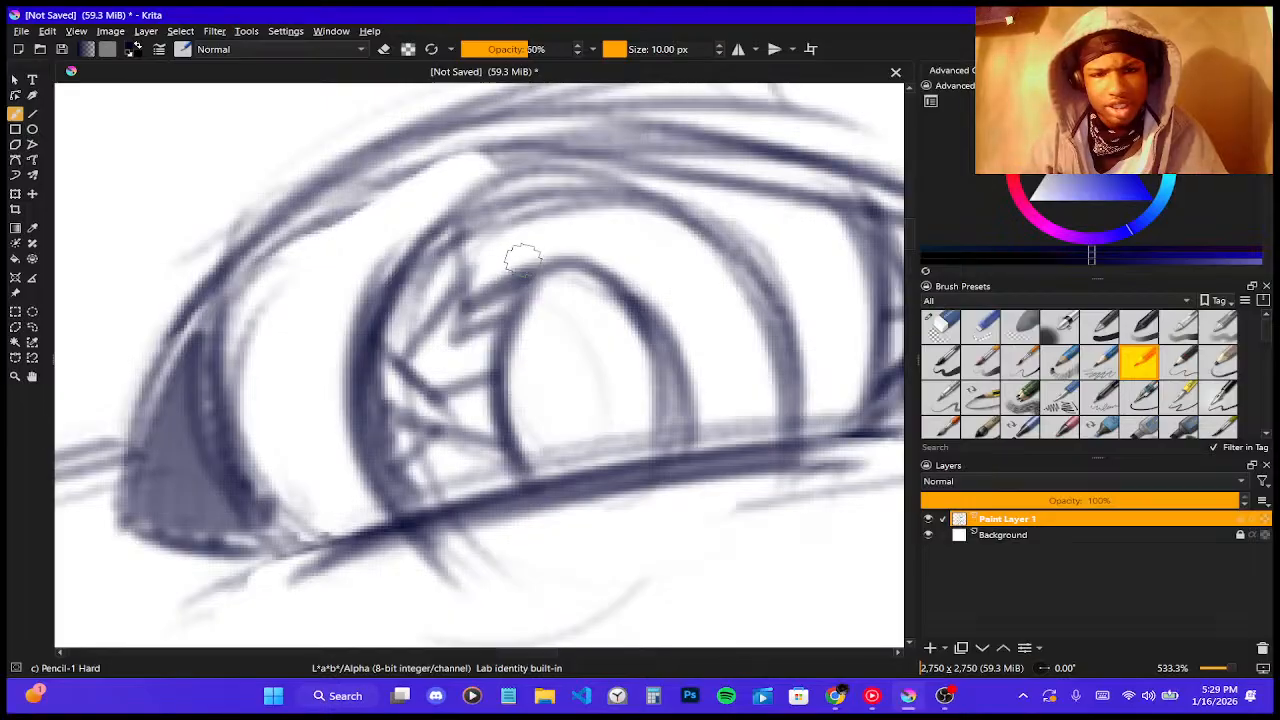
{"action": "key", "text": "ctrl+z"}
- Darken the upper-left crack of the right iris and add two spokes from the pupil's top to the middle ring
{"action": "mouse_move", "coordinate": [476, 266]}
{"action": "left_mouse_down"}
{"action": "mouse_move", "coordinate": [531, 224]}
{"action": "mouse_move", "coordinate": [462, 328]}
{"action": "left_mouse_up"}
{"action": "left_click_drag", "start_coordinate": [516, 200], "coordinate": [543, 270]}
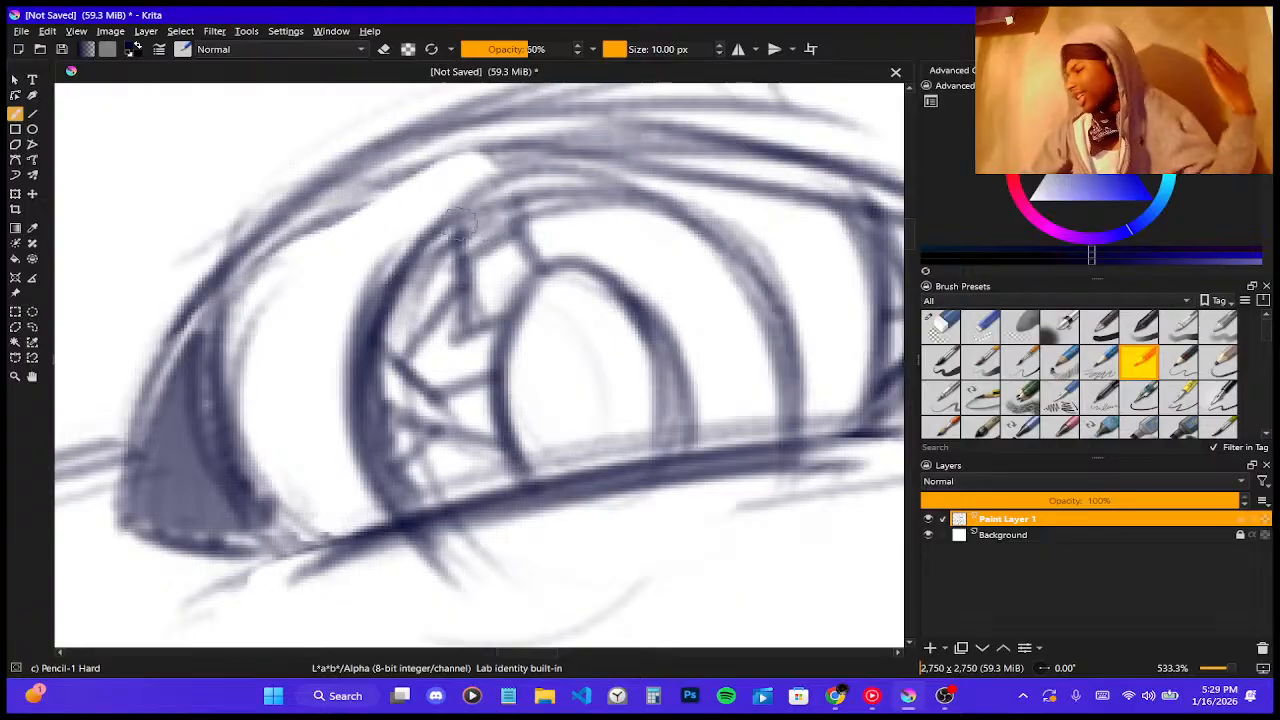
{"action": "left_click_drag", "start_coordinate": [622, 266], "coordinate": [677, 205]}
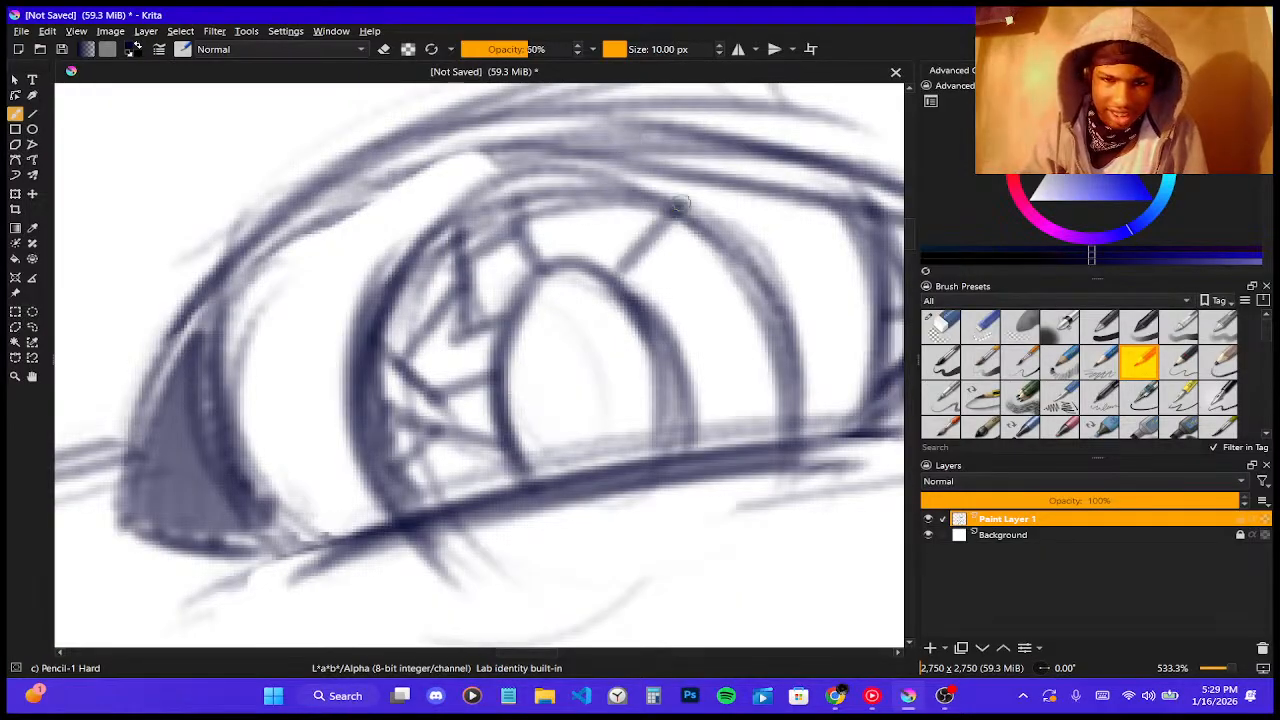
{"action": "left_click_drag", "start_coordinate": [595, 205], "coordinate": [706, 287]}
{"action": "key", "text": "ctrl+z"}
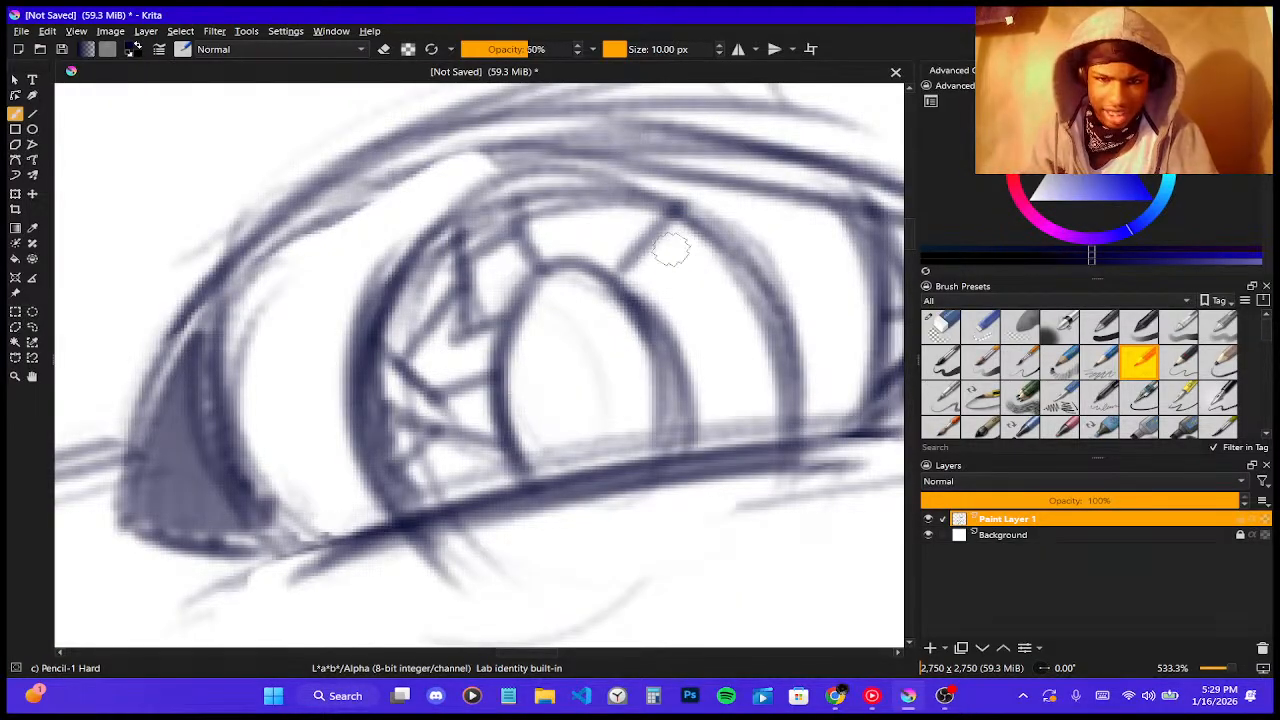
{"action": "left_click_drag", "start_coordinate": [614, 203], "coordinate": [658, 235]}
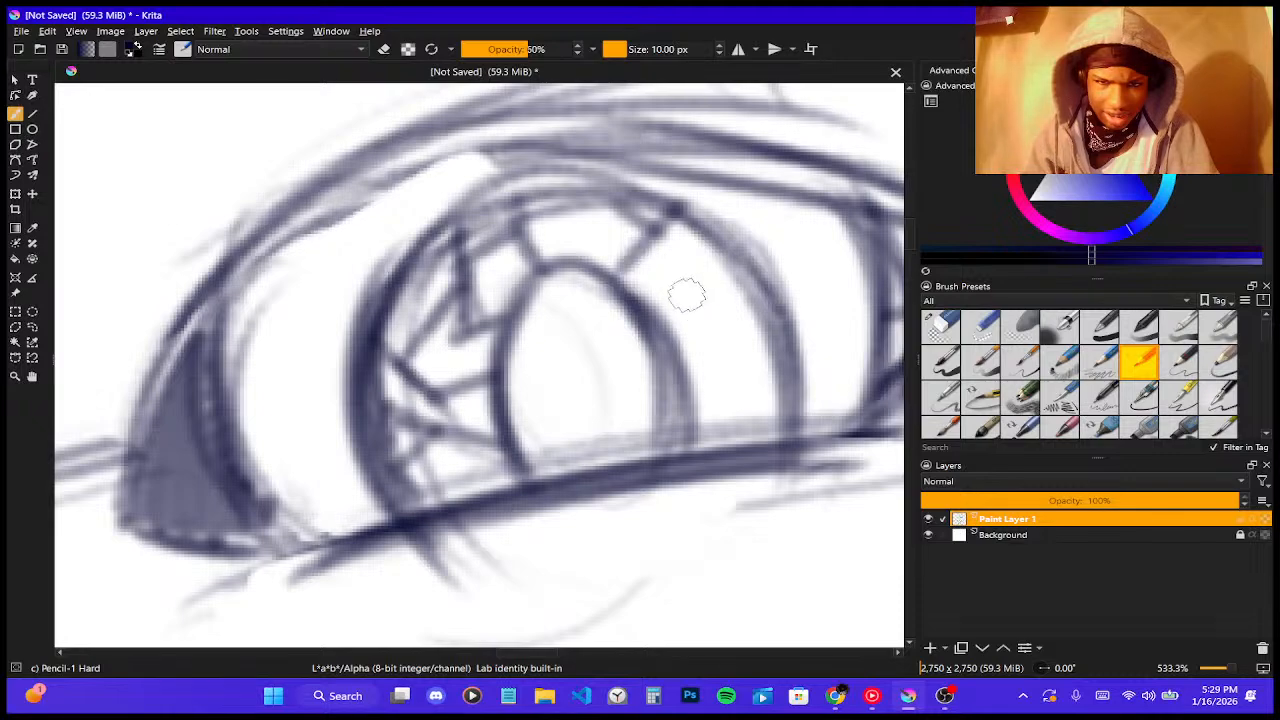
{"action": "key", "text": "ctrl+z"}
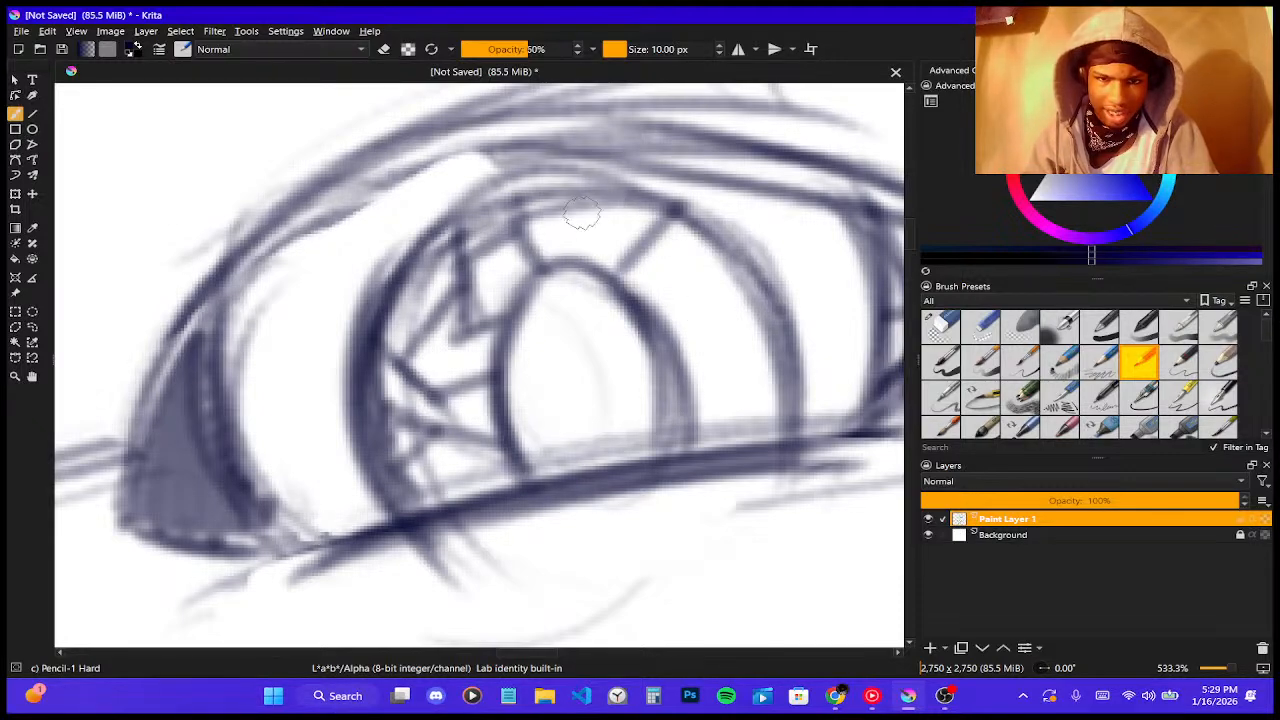
- Draw jagged cracks along the top of the right eye's iris and down its upper right side, with branches reaching the middle ring
{"action": "mouse_move", "coordinate": [536, 211]}
{"action": "left_mouse_down"}
{"action": "mouse_move", "coordinate": [602, 231]}
{"action": "mouse_move", "coordinate": [598, 243]}
{"action": "mouse_move", "coordinate": [588, 227]}
{"action": "mouse_move", "coordinate": [694, 192]}
{"action": "mouse_move", "coordinate": [683, 249]}
{"action": "mouse_move", "coordinate": [673, 227]}
{"action": "mouse_move", "coordinate": [697, 318]}
{"action": "left_mouse_up"}
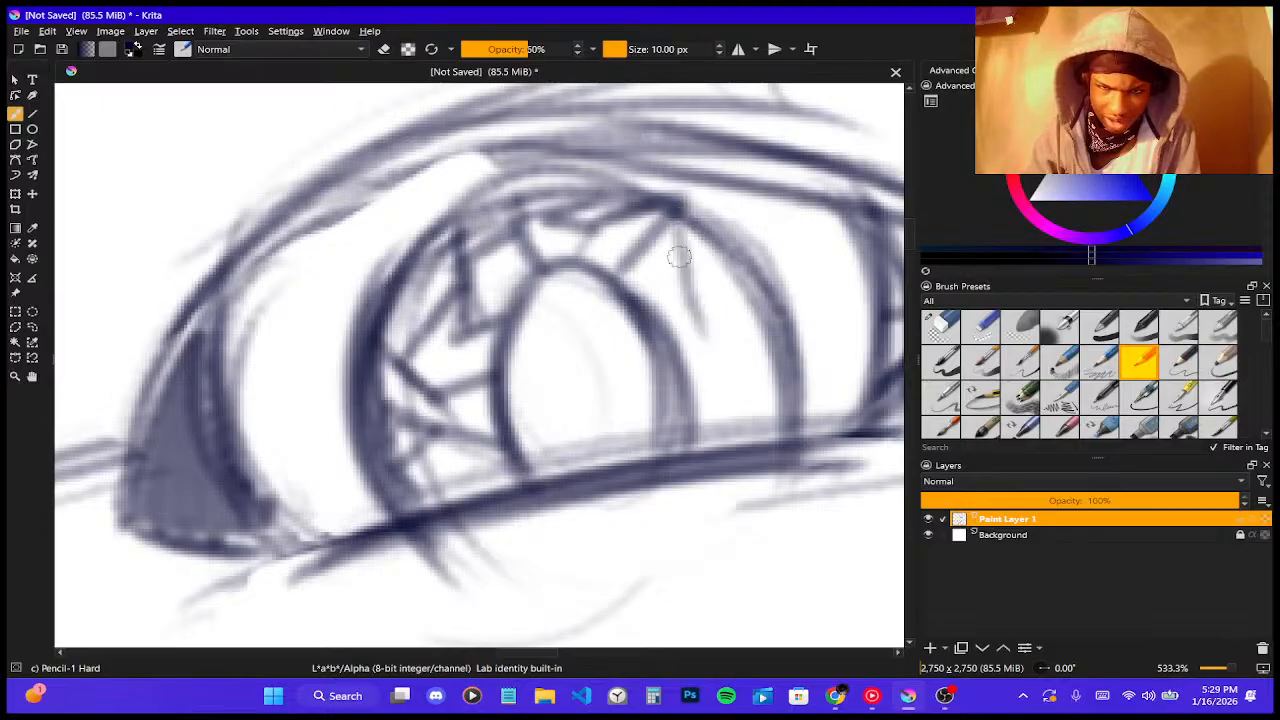
{"action": "mouse_move", "coordinate": [680, 226]}
{"action": "left_mouse_down"}
{"action": "mouse_move", "coordinate": [700, 316]}
{"action": "mouse_move", "coordinate": [664, 324]}
{"action": "left_mouse_up"}
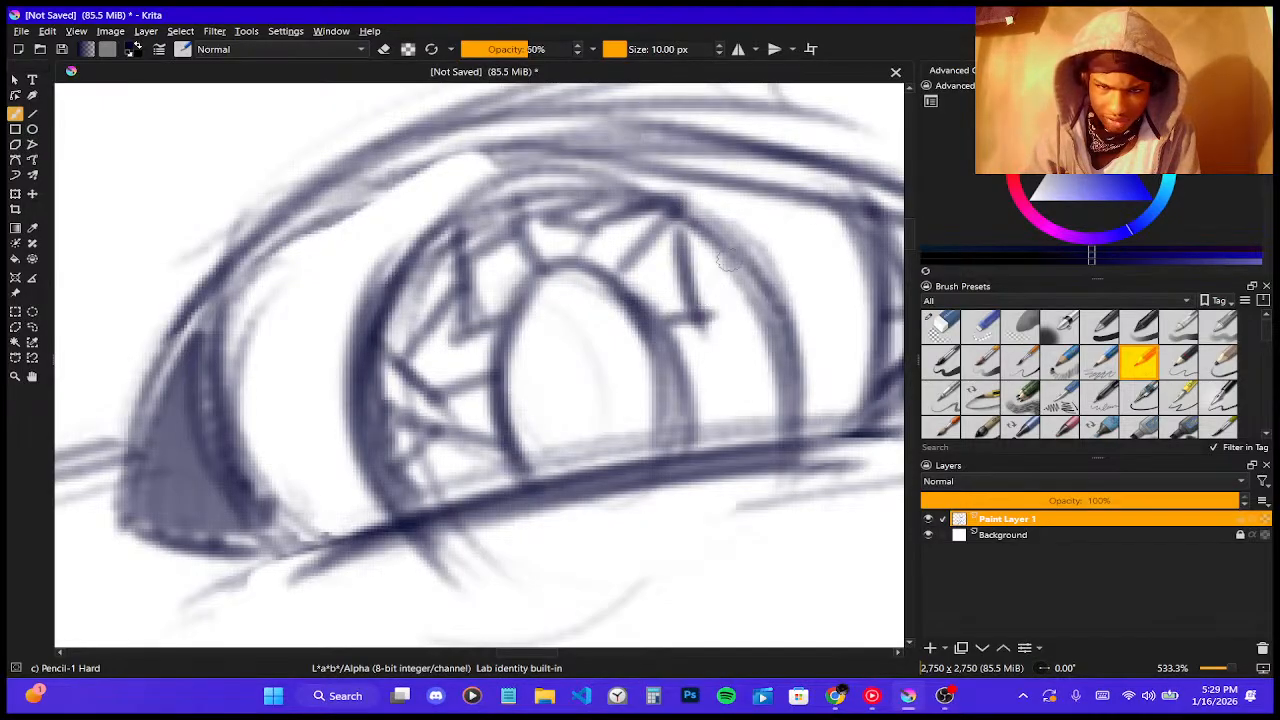
{"action": "left_click_drag", "start_coordinate": [688, 281], "coordinate": [744, 253]}
{"action": "left_click_drag", "start_coordinate": [705, 318], "coordinate": [796, 328]}
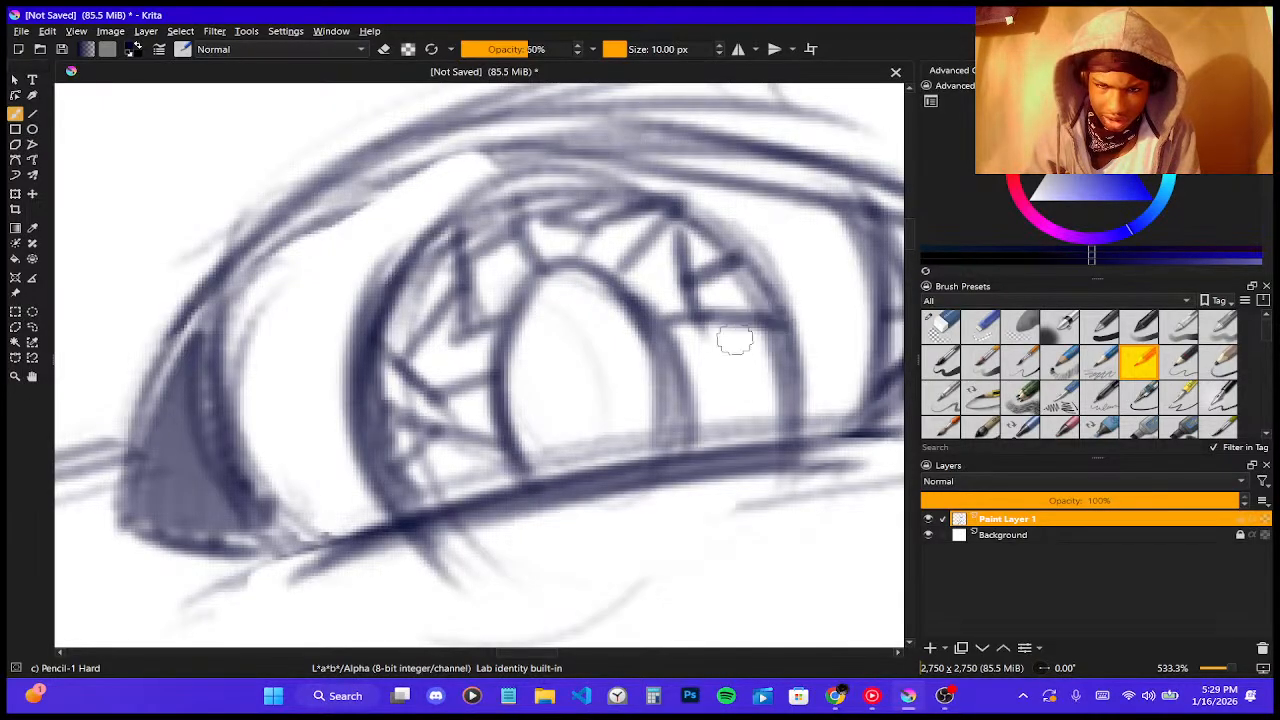
{"action": "key", "text": "ctrl+z"}
{"action": "left_click_drag", "start_coordinate": [700, 318], "coordinate": [783, 350]}
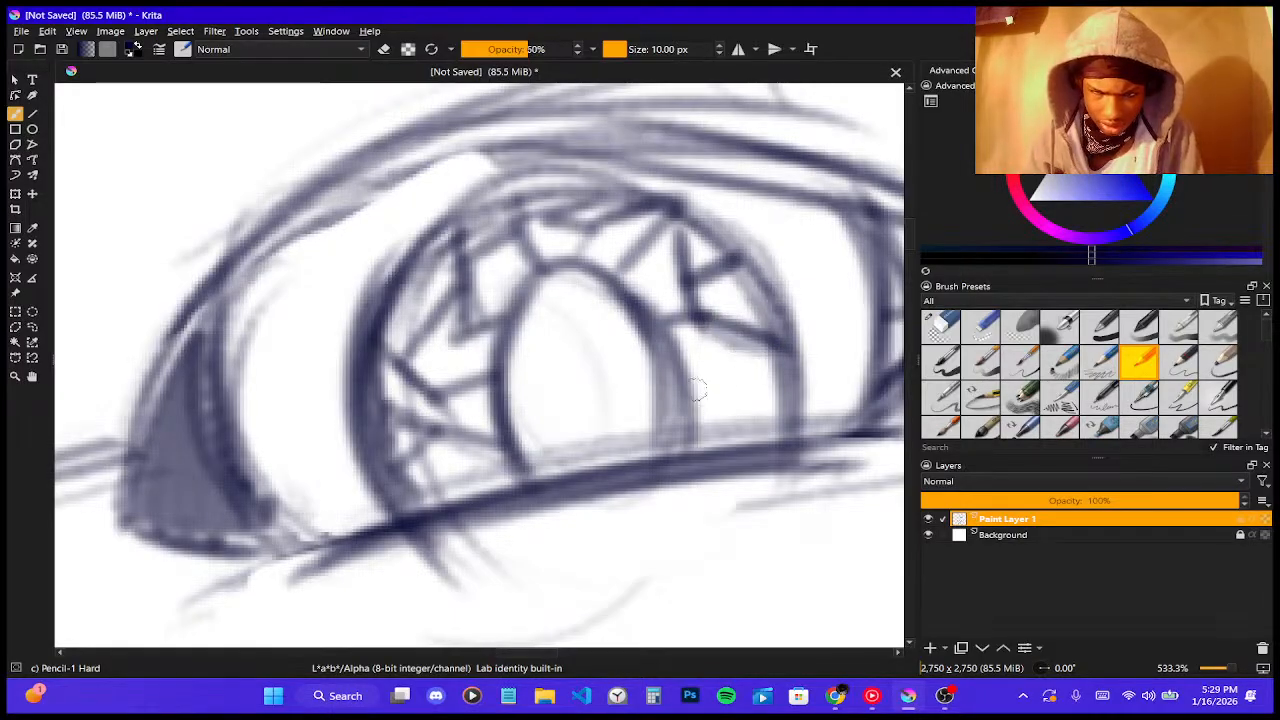
- Add angled cracks down to the lower lid on the right iris's lower right side and darken the pupil's right edge
{"action": "left_click_drag", "start_coordinate": [697, 390], "coordinate": [749, 332]}
{"action": "mouse_move", "coordinate": [708, 390]}
{"action": "left_mouse_down"}
{"action": "mouse_move", "coordinate": [743, 424]}
{"action": "mouse_move", "coordinate": [748, 395]}
{"action": "mouse_move", "coordinate": [738, 464]}
{"action": "left_mouse_up"}
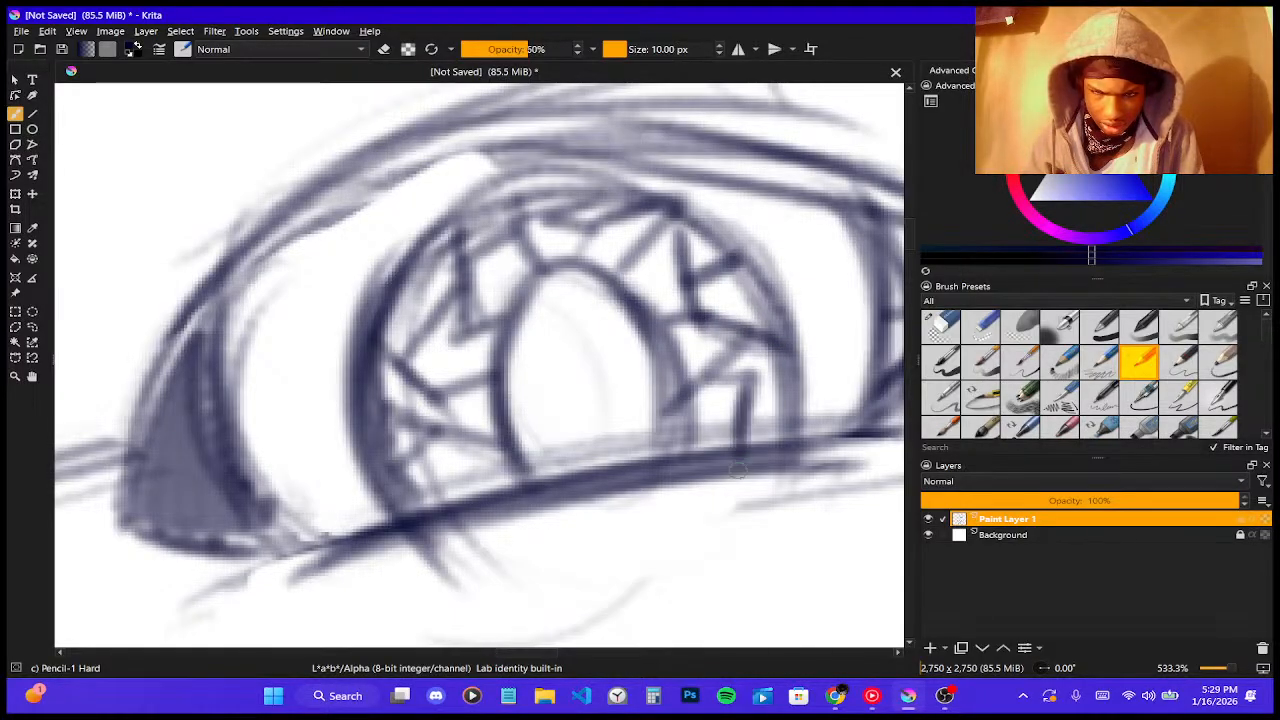
{"action": "left_click_drag", "start_coordinate": [674, 384], "coordinate": [674, 460]}
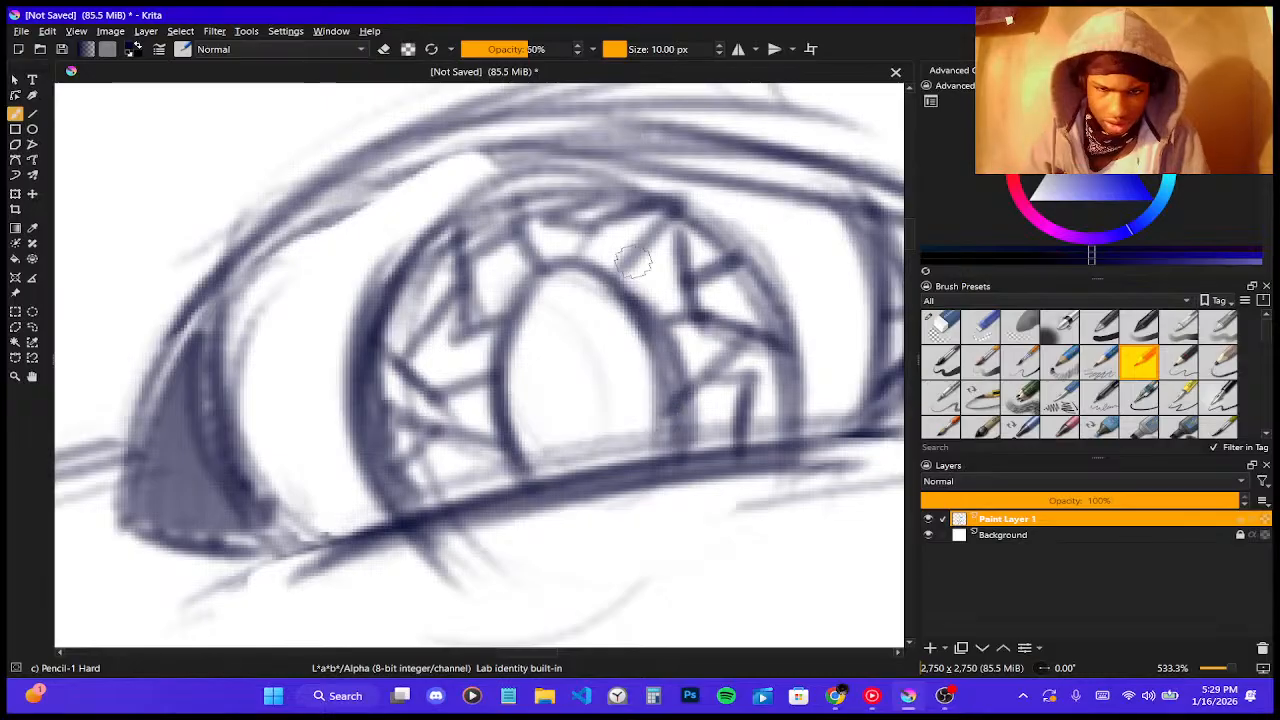
- Shade the outer corner of the right eye with dark hatching between the eyeball's edge and the lid tip
{"action": "scroll", "coordinate": [636, 259], "scroll_direction": "down", "scroll_amount": 8}
{"action": "scroll", "coordinate": [625, 265], "scroll_direction": "up", "scroll_amount": 3}
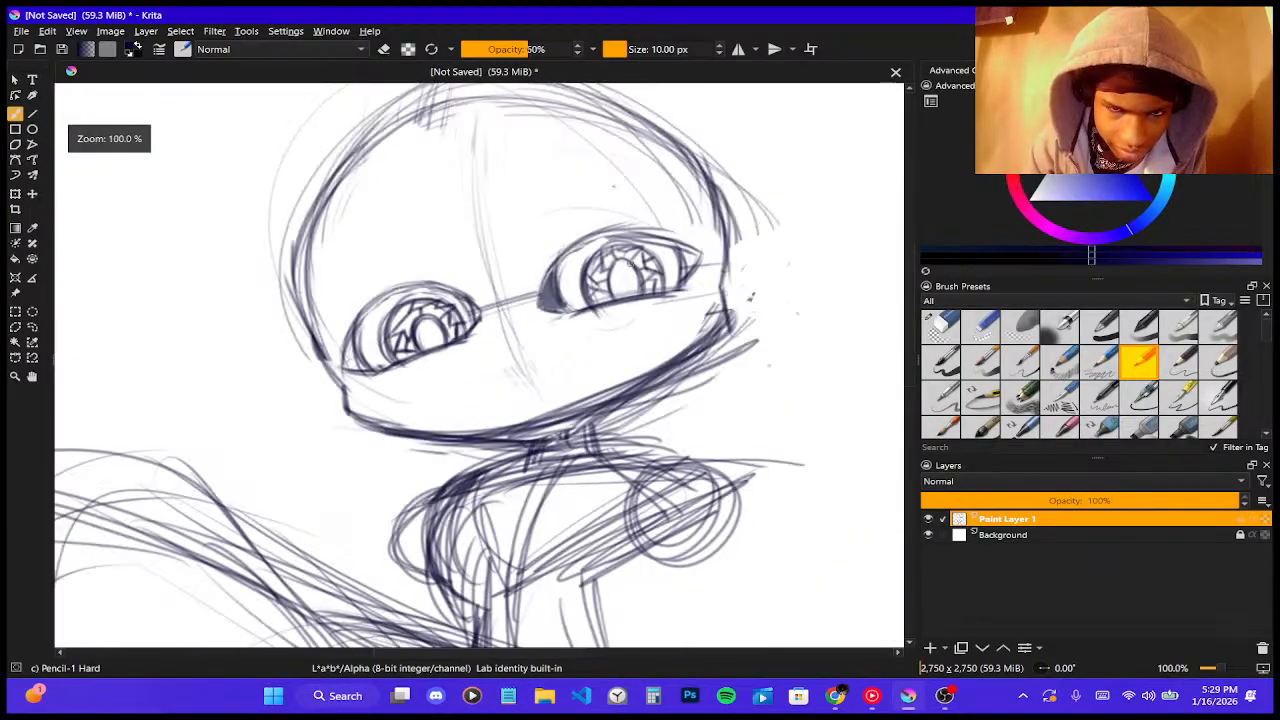
{"action": "scroll", "coordinate": [620, 262], "scroll_direction": "up", "scroll_amount": 2}
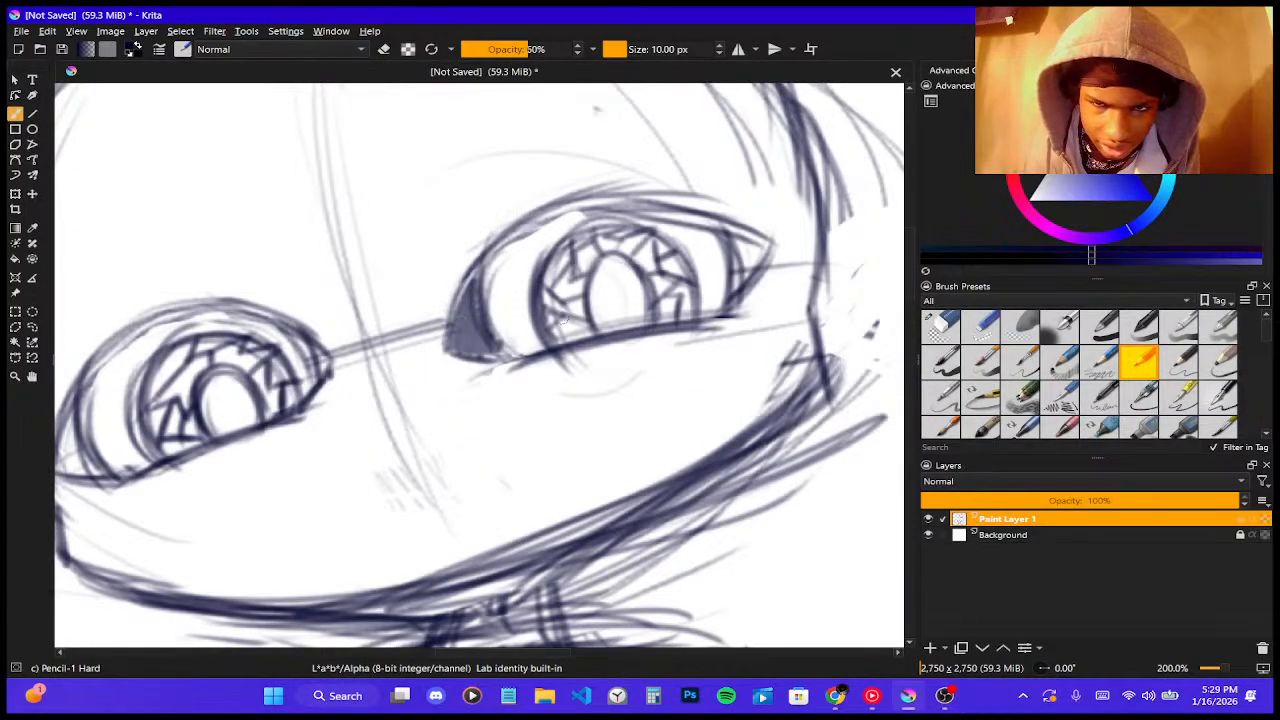
{"action": "mouse_move", "coordinate": [728, 230]}
{"action": "left_mouse_down"}
{"action": "mouse_move", "coordinate": [745, 300]}
{"action": "mouse_move", "coordinate": [756, 240]}
{"action": "mouse_move", "coordinate": [766, 278]}
{"action": "left_mouse_up"}
- Fill the outer corner of the left eye with dark pencil shading between the eyelid and the inner curve
{"action": "scroll", "coordinate": [781, 235], "scroll_direction": "down", "scroll_amount": 5}
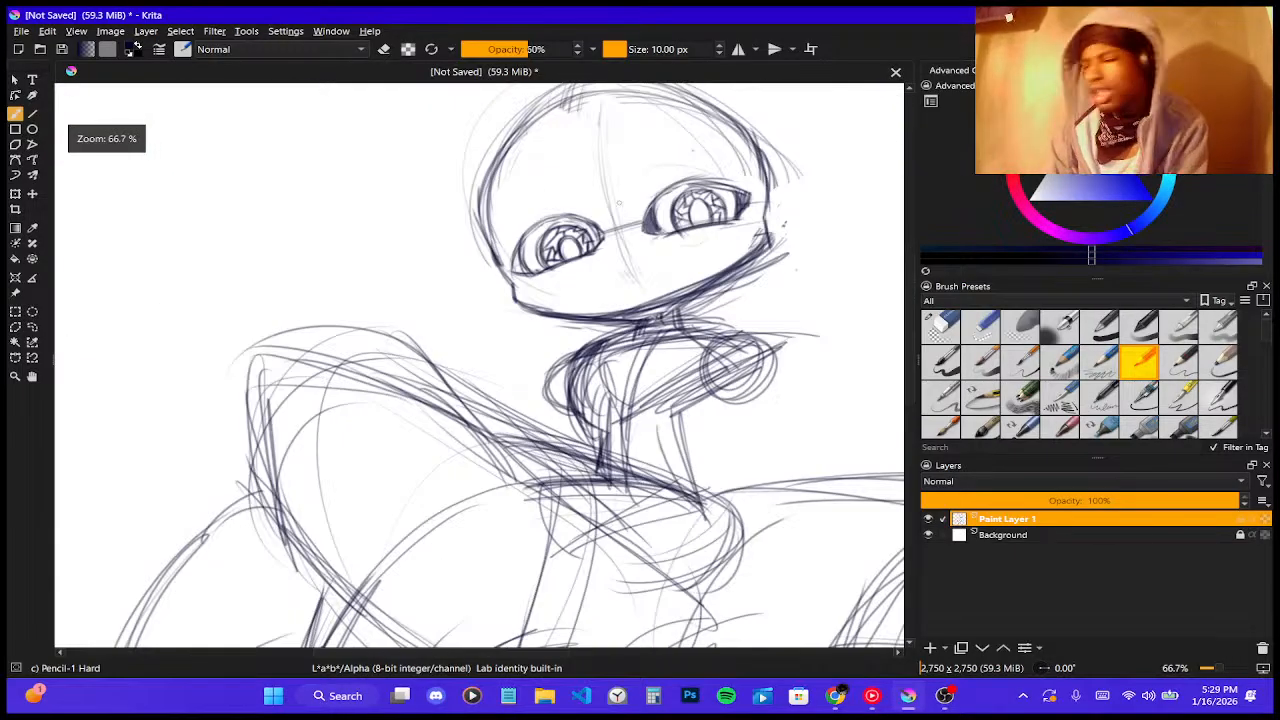
{"action": "scroll", "coordinate": [479, 241], "scroll_direction": "up", "scroll_amount": 3}
{"action": "scroll", "coordinate": [862, 233], "scroll_direction": "up", "scroll_amount": 2}
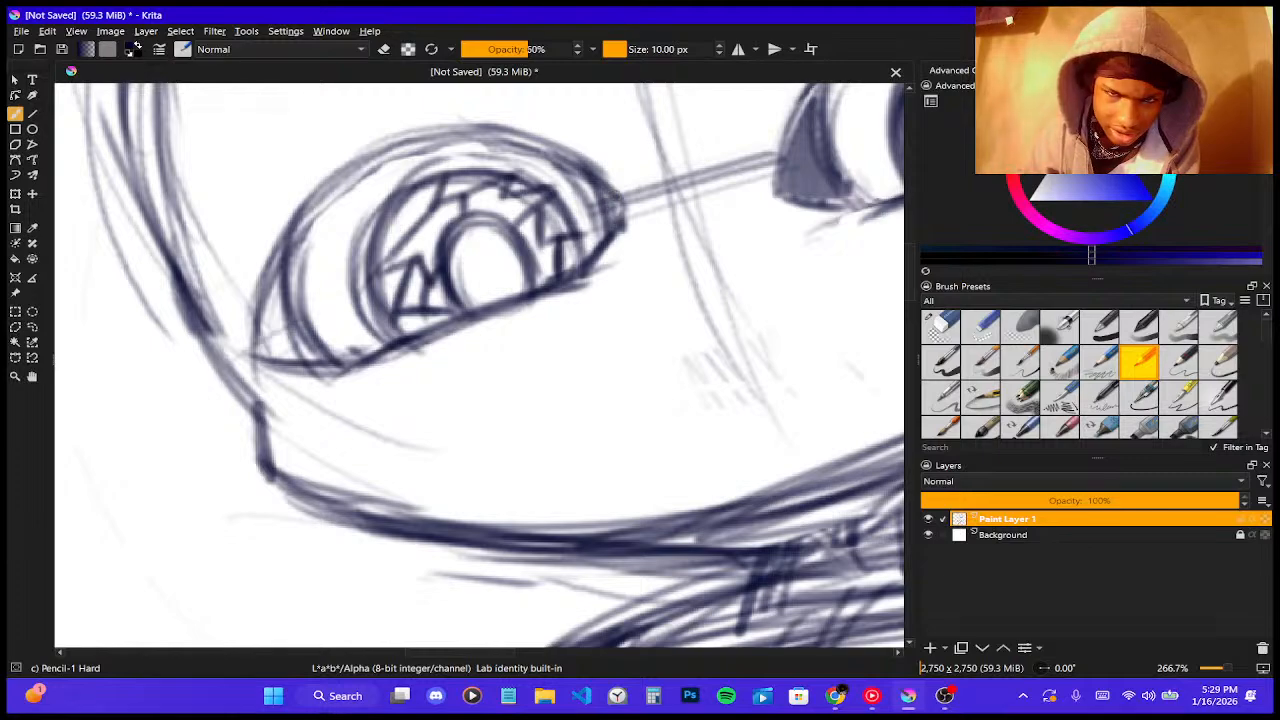
{"action": "mouse_move", "coordinate": [279, 273]}
{"action": "left_mouse_down"}
{"action": "mouse_move", "coordinate": [254, 360]}
{"action": "mouse_move", "coordinate": [277, 281]}
{"action": "mouse_move", "coordinate": [311, 352]}
{"action": "left_mouse_up"}
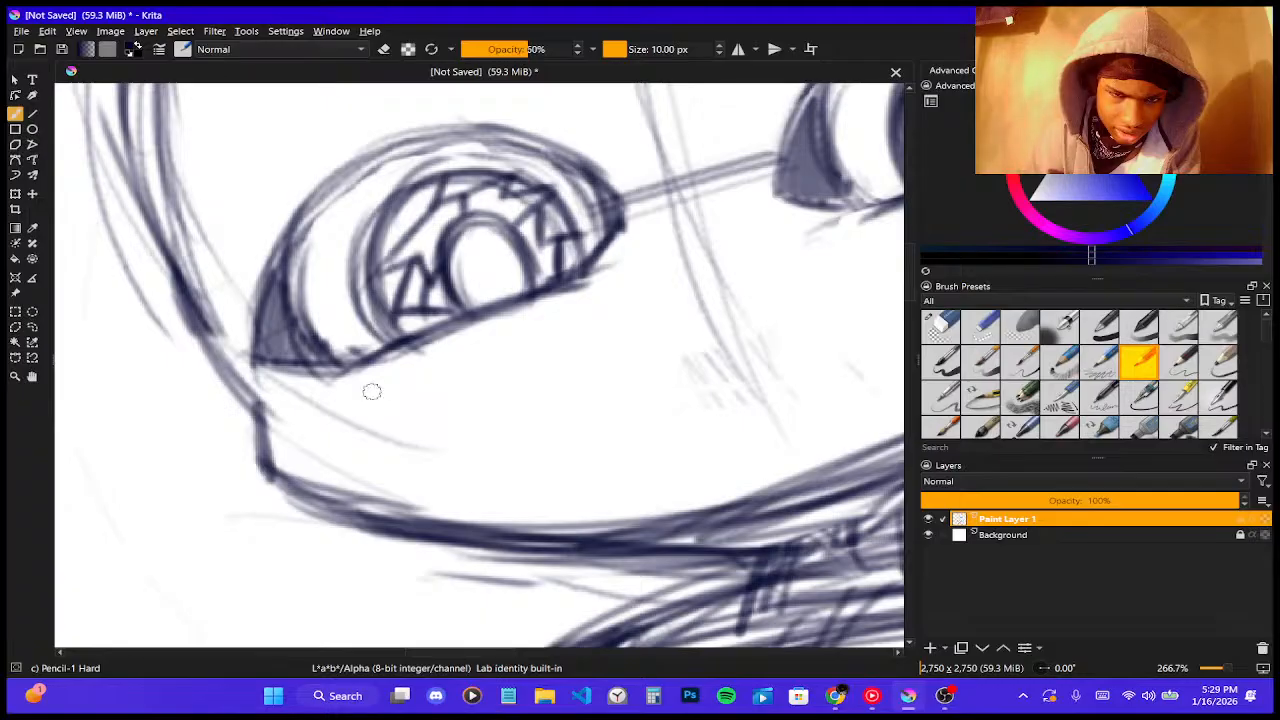
- Draw a narrow, downward-pointing fang-shaped mark below the left eye, starting at the lower lid and tapering toward the jawline
{"action": "mouse_move", "coordinate": [366, 378]}
{"action": "left_mouse_down"}
{"action": "mouse_move", "coordinate": [374, 421]}
{"action": "mouse_move", "coordinate": [405, 443]}
{"action": "left_mouse_up"}
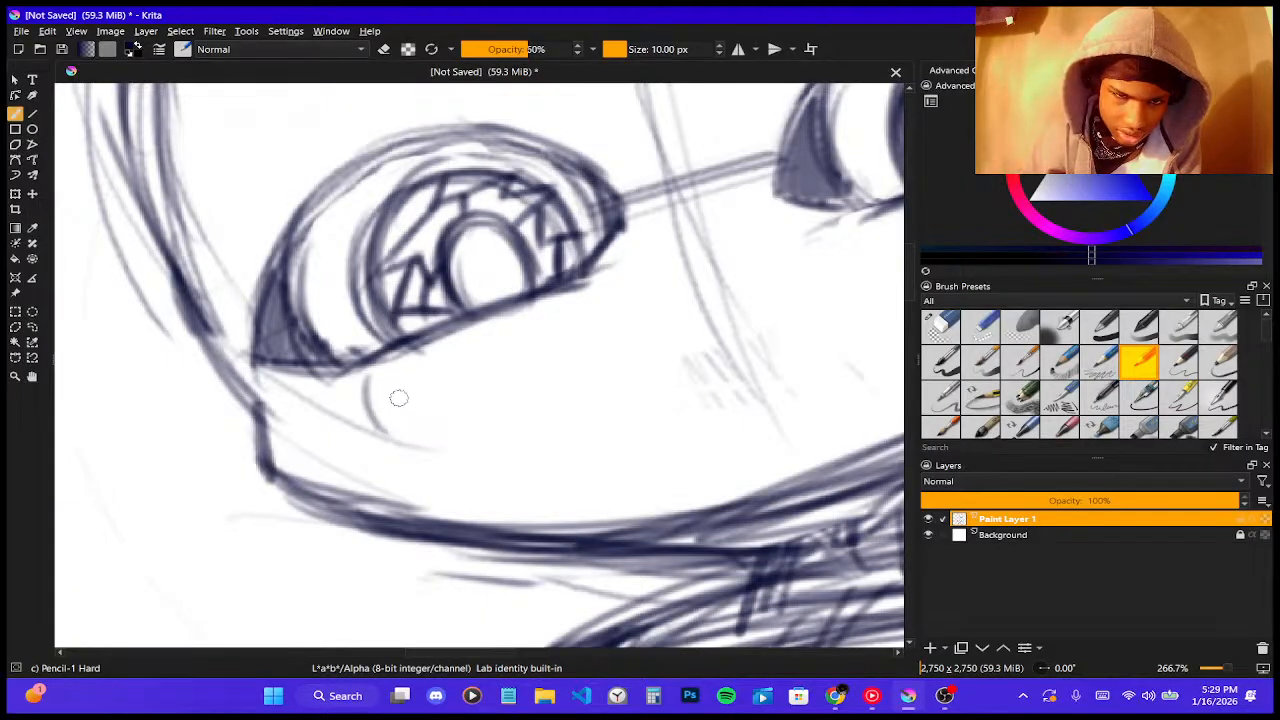
{"action": "key", "text": "ctrl+z"}
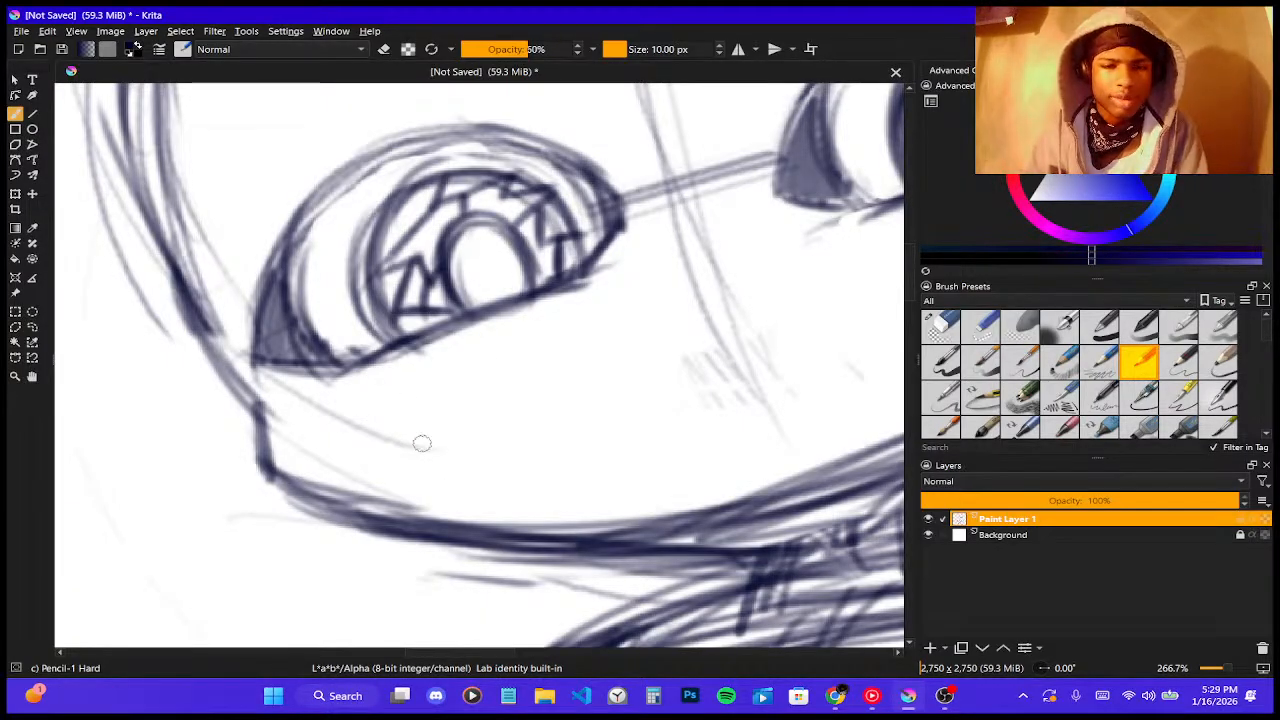
{"action": "mouse_move", "coordinate": [370, 395]}
{"action": "left_mouse_down"}
{"action": "mouse_move", "coordinate": [432, 488]}
{"action": "mouse_move", "coordinate": [425, 338]}
{"action": "mouse_move", "coordinate": [391, 397]}
{"action": "left_mouse_up"}
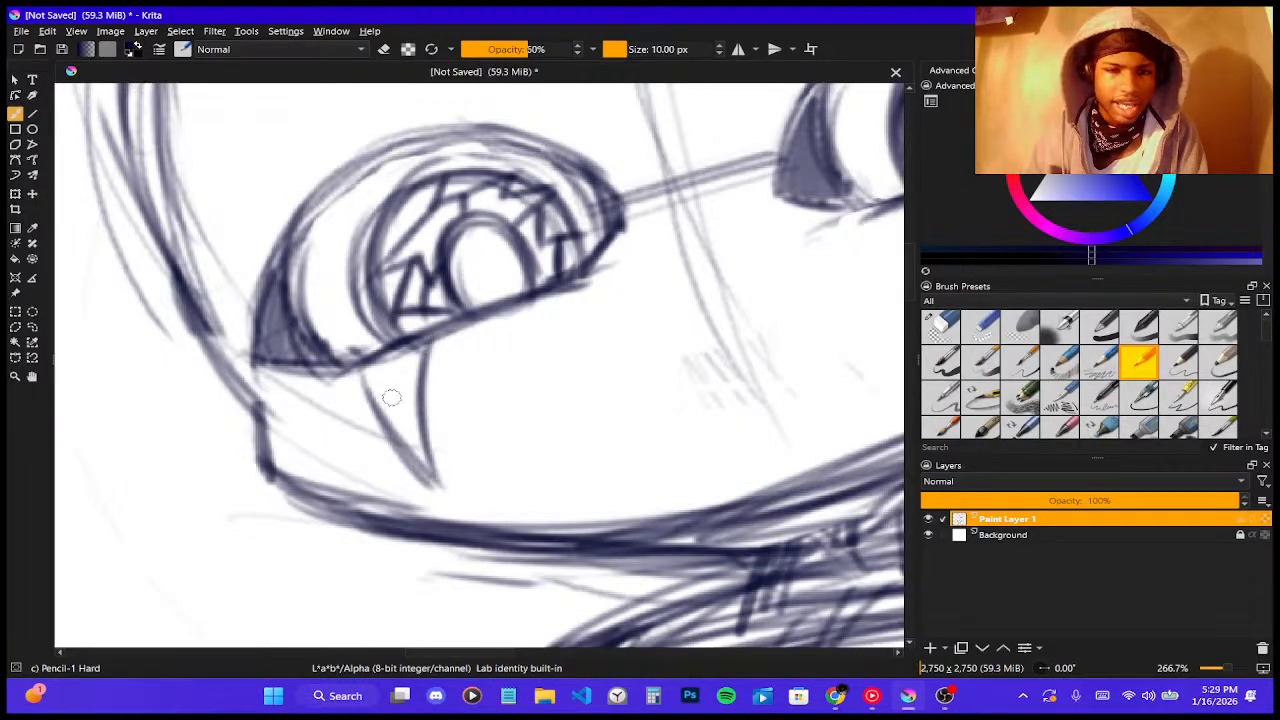
{"action": "left_click_drag", "start_coordinate": [352, 356], "coordinate": [438, 486]}
- Draw a matching downward-pointing fang-shaped mark below the outer half of the right eye, with two curved sides meeting at a point
{"action": "scroll", "coordinate": [358, 325], "scroll_direction": "down", "scroll_amount": 5}
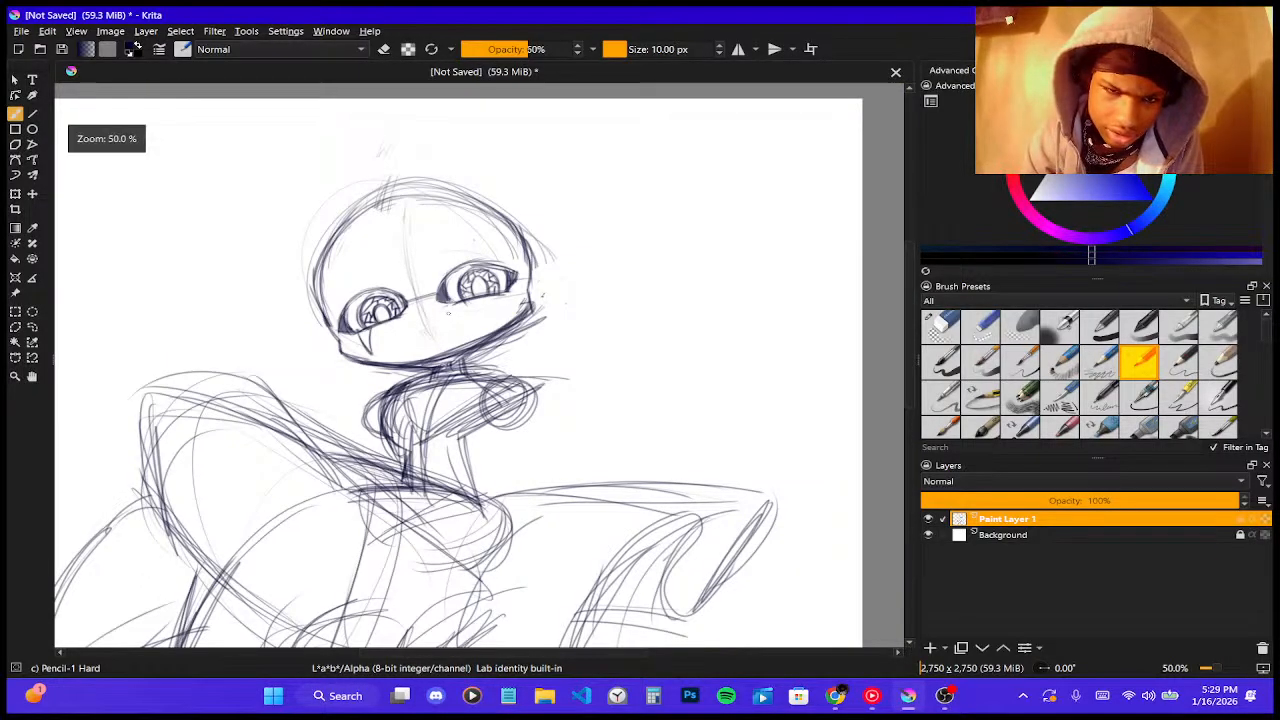
{"action": "scroll", "coordinate": [638, 313], "scroll_direction": "up", "scroll_amount": 2}
{"action": "scroll", "coordinate": [512, 253], "scroll_direction": "up", "scroll_amount": 3}
{"action": "scroll", "coordinate": [520, 270], "scroll_direction": "down", "scroll_amount": 4}
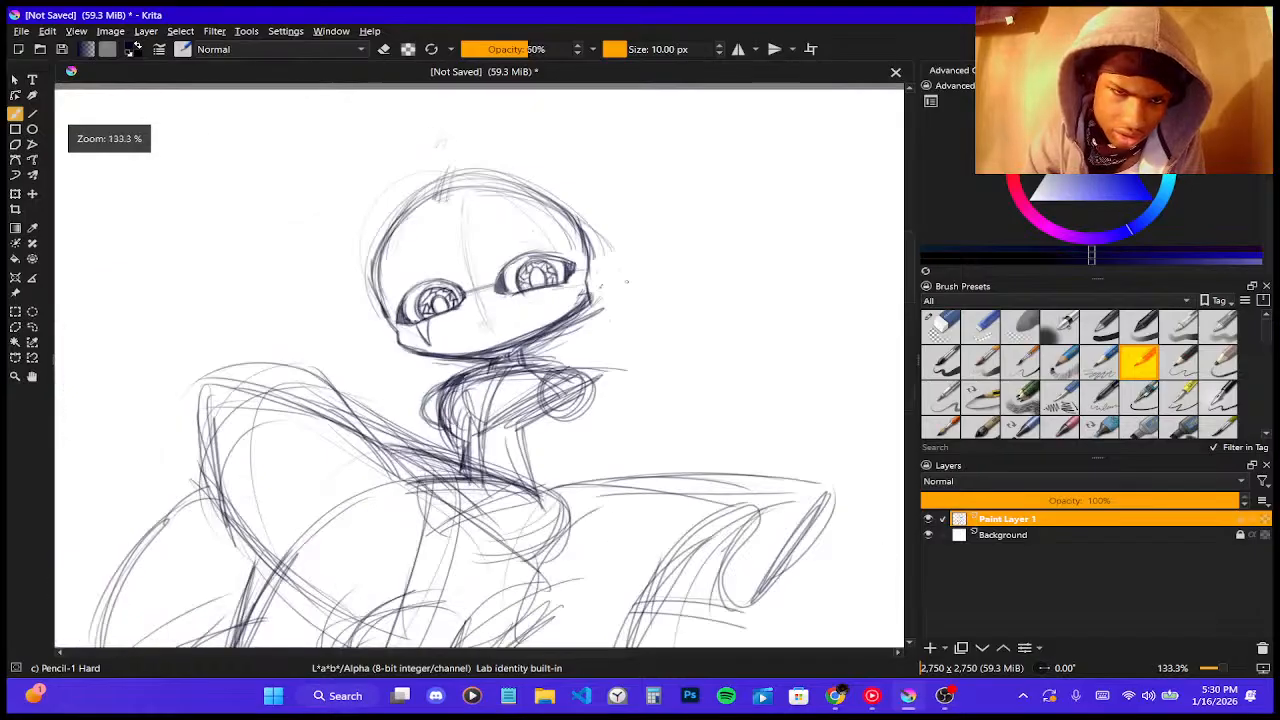
{"action": "scroll", "coordinate": [528, 283], "scroll_direction": "up", "scroll_amount": 3}
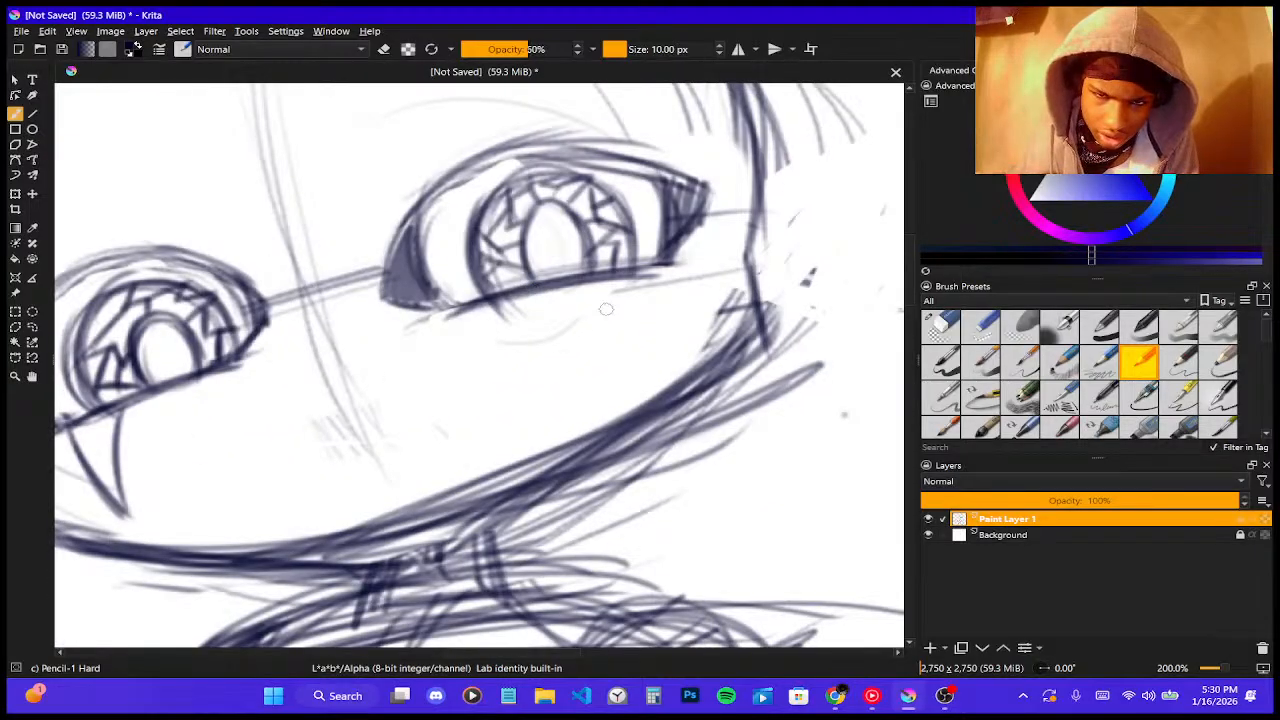
{"action": "left_click_drag", "start_coordinate": [603, 266], "coordinate": [636, 374]}
{"action": "left_click_drag", "start_coordinate": [618, 288], "coordinate": [637, 343]}
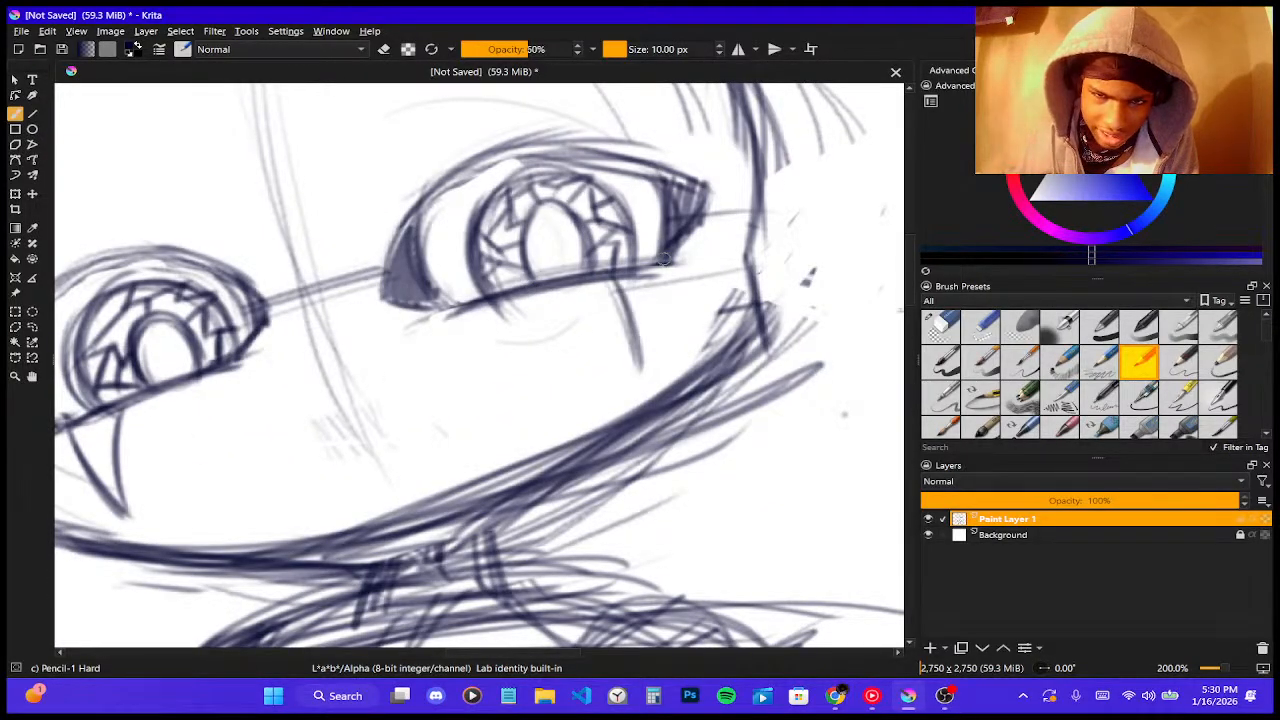
{"action": "left_click_drag", "start_coordinate": [663, 258], "coordinate": [643, 366]}
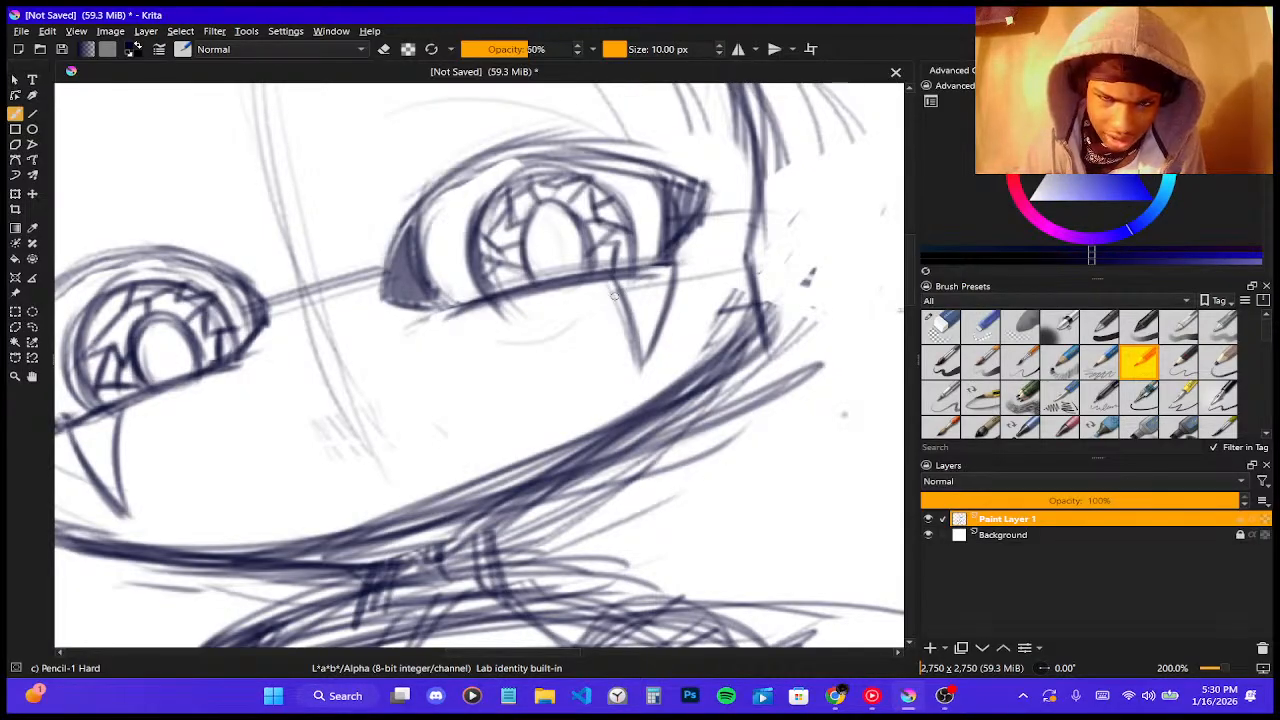
- Add a dark curved line across the top of the right eye's fang mark, sweeping up past the outer eye corner
{"action": "mouse_move", "coordinate": [614, 298]}
{"action": "left_mouse_down"}
{"action": "mouse_move", "coordinate": [697, 267]}
{"action": "mouse_move", "coordinate": [712, 234]}
{"action": "left_mouse_up"}
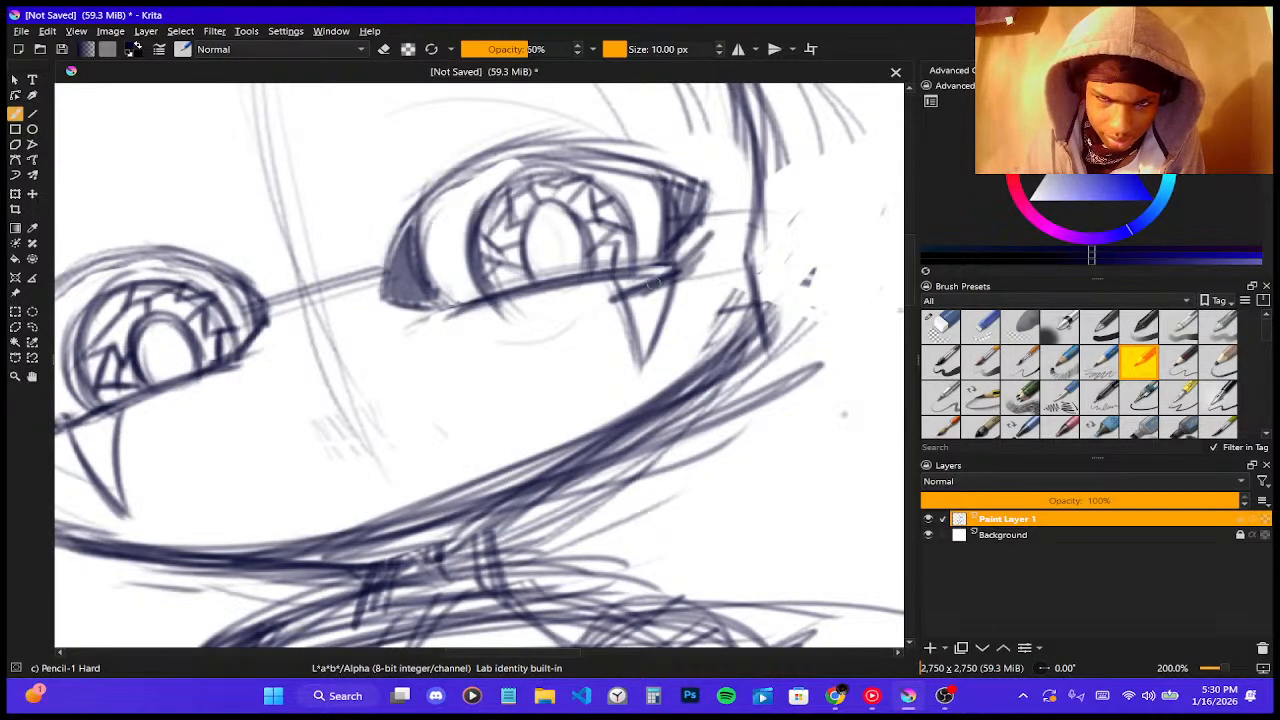
{"action": "left_click_drag", "start_coordinate": [670, 276], "coordinate": [712, 234]}
{"action": "left_click_drag", "start_coordinate": [613, 300], "coordinate": [672, 279]}
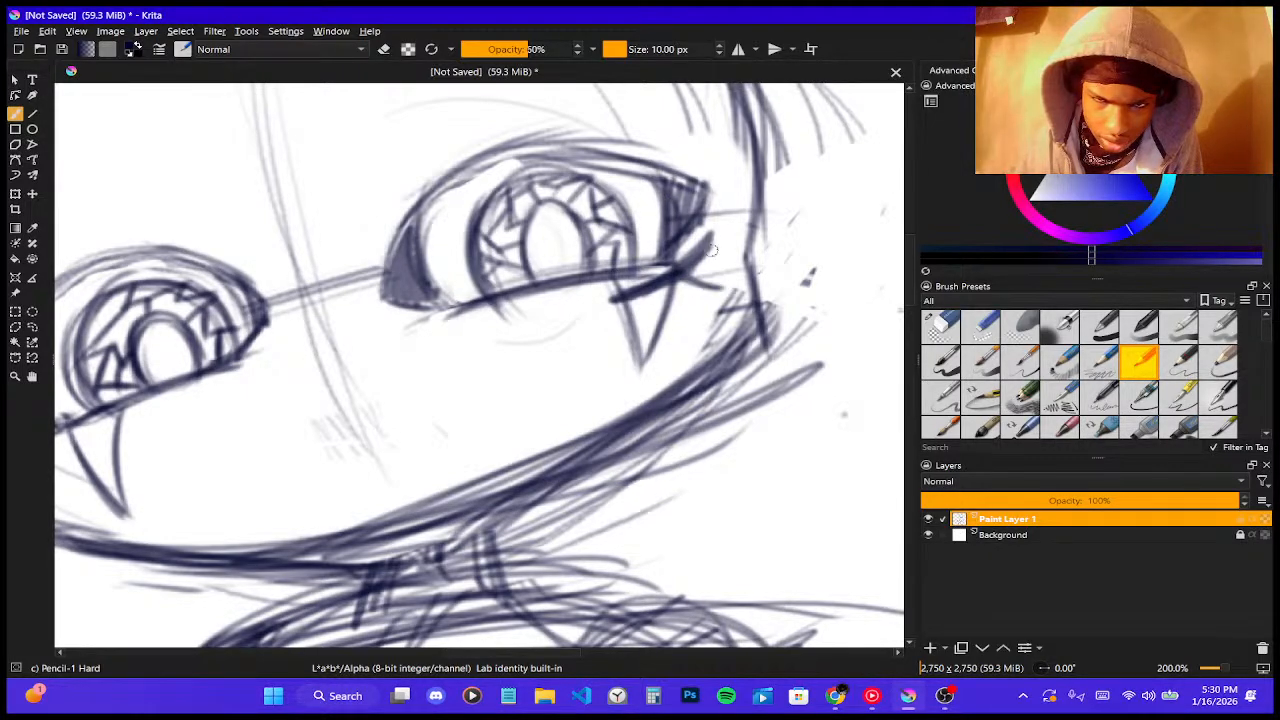
- Undo the last strokes at the outer corner of the right-hand eye and redraw the small lash spike with two curved strokes
{"action": "left_click_drag", "start_coordinate": [711, 236], "coordinate": [720, 300]}
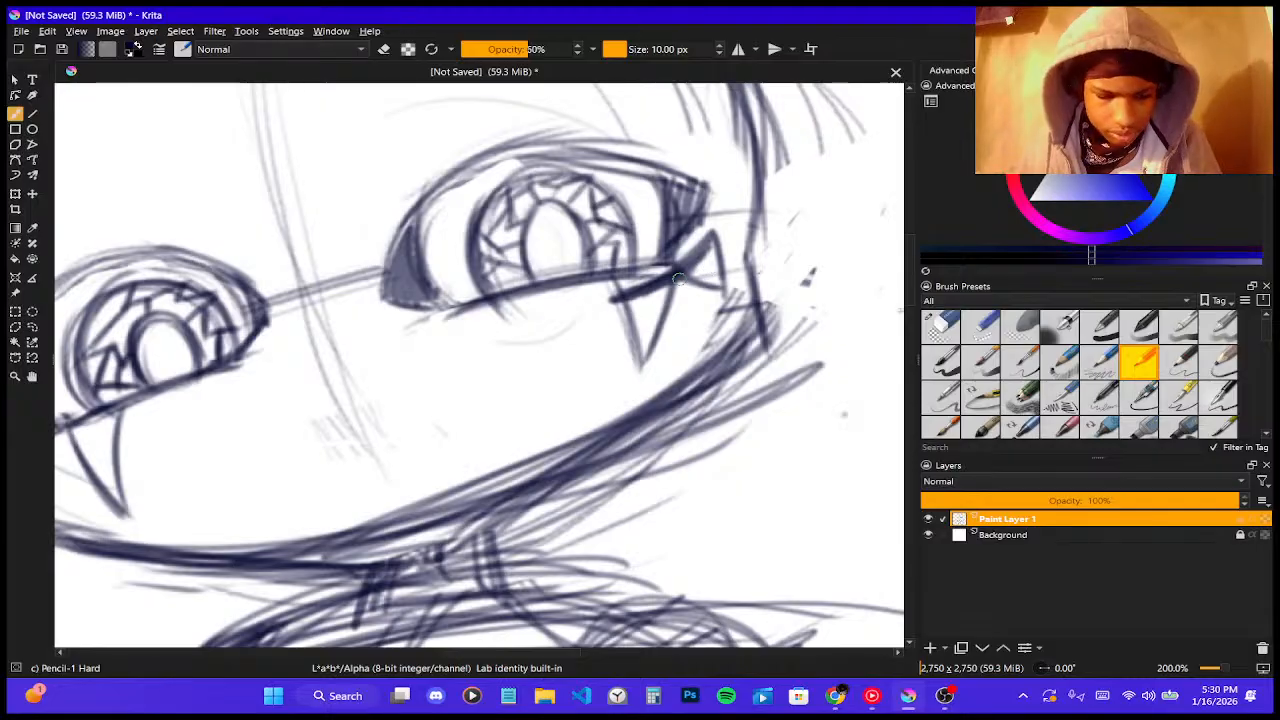
{"action": "key", "text": "ctrl+z"}
{"action": "key", "text": "ctrl+z"}
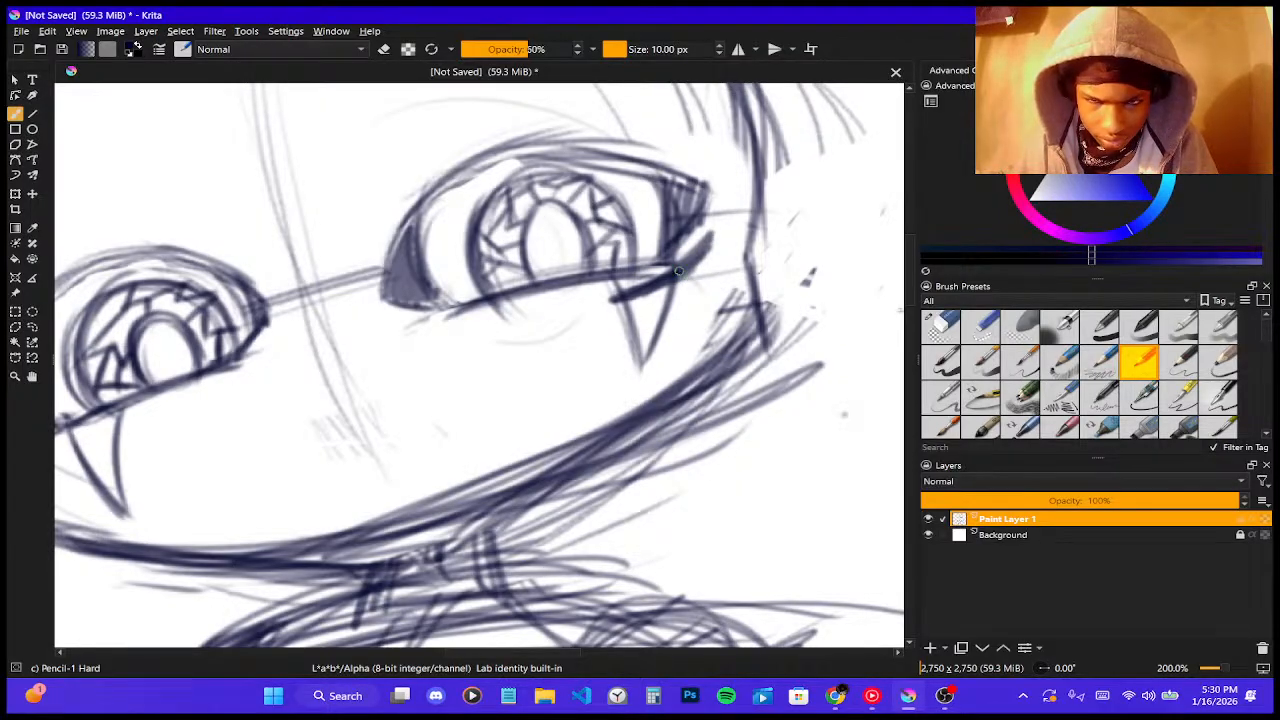
{"action": "left_click_drag", "start_coordinate": [712, 240], "coordinate": [704, 307]}
{"action": "left_click_drag", "start_coordinate": [720, 232], "coordinate": [712, 298]}
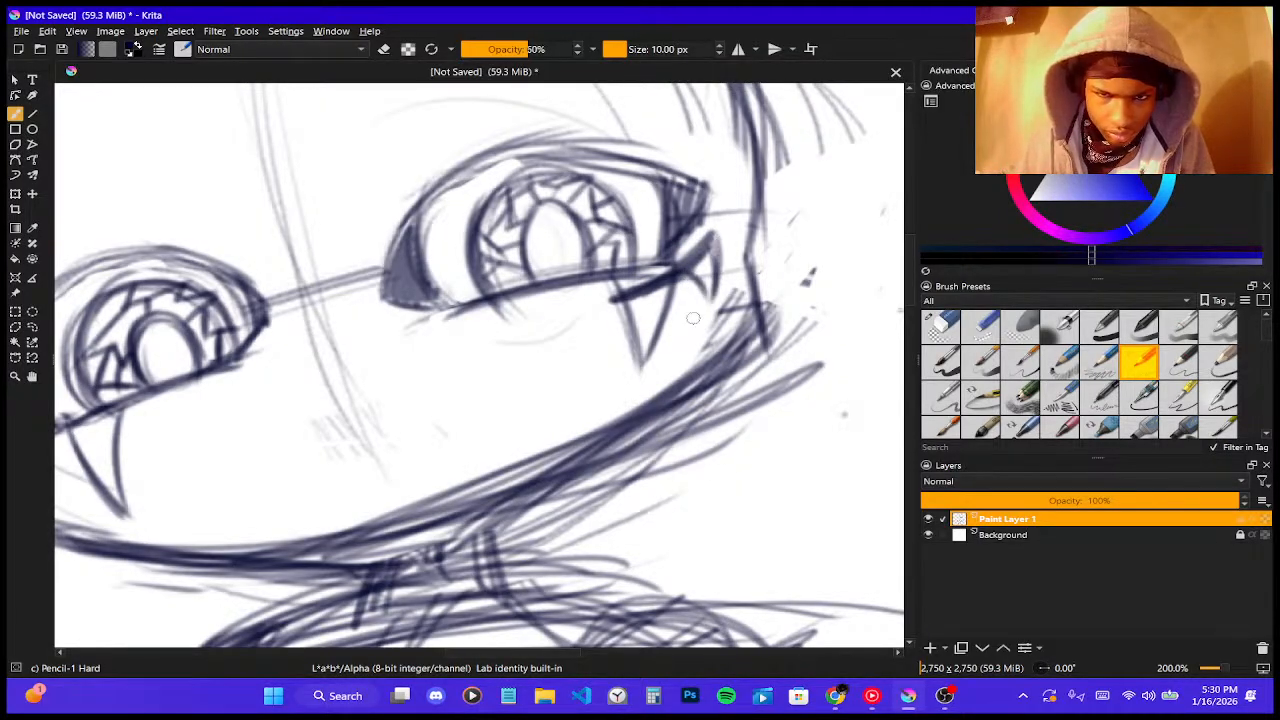
- Sketch a small curved lash spike beneath the outer corner of the left-hand eye and shade it in
{"action": "scroll", "coordinate": [618, 249], "scroll_direction": "down", "scroll_amount": 2}
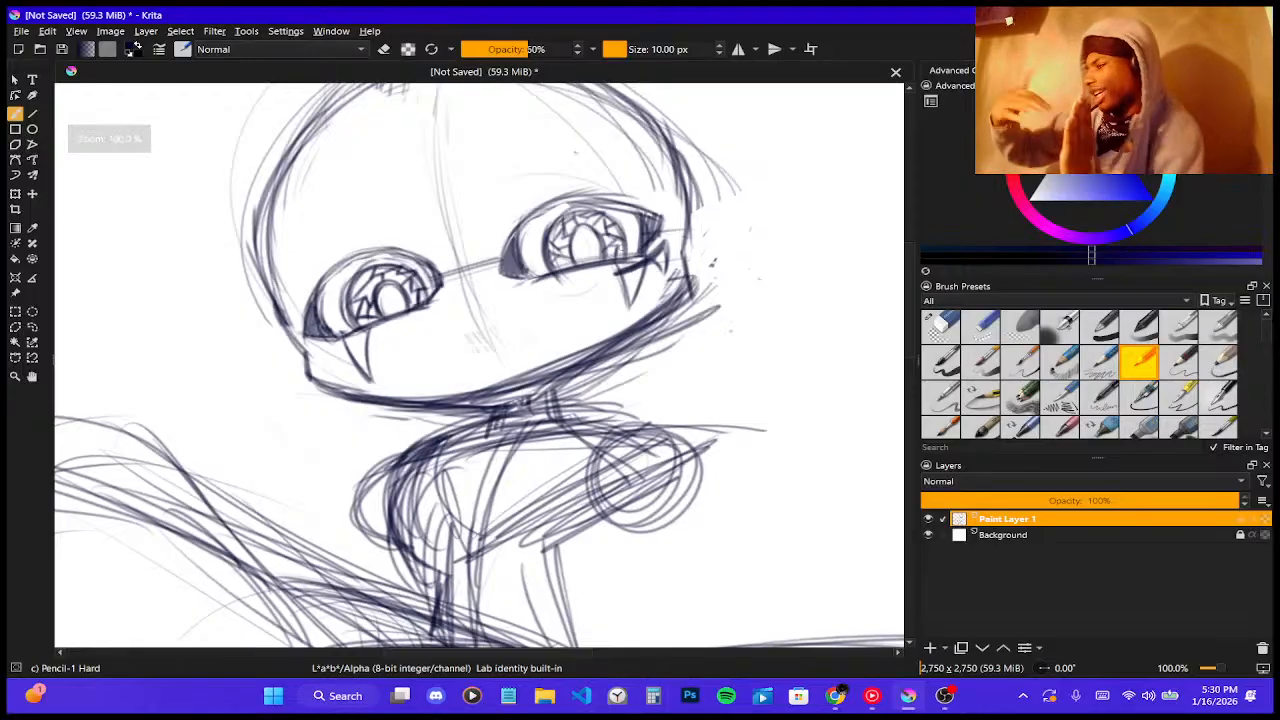
{"action": "scroll", "coordinate": [452, 275], "scroll_direction": "up", "scroll_amount": 4}
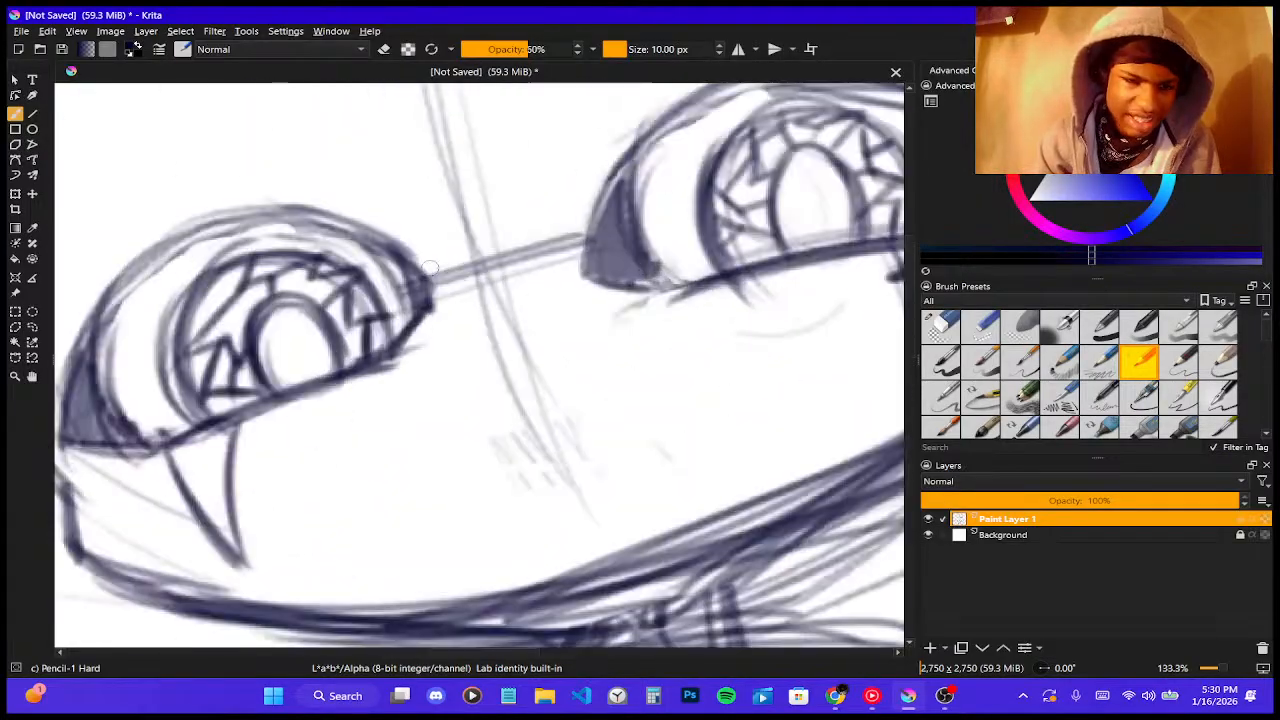
{"action": "scroll", "coordinate": [612, 230], "scroll_direction": "down", "scroll_amount": 4}
{"action": "scroll", "coordinate": [405, 300], "scroll_direction": "up", "scroll_amount": 3}
{"action": "scroll", "coordinate": [396, 325], "scroll_direction": "up", "scroll_amount": 1}
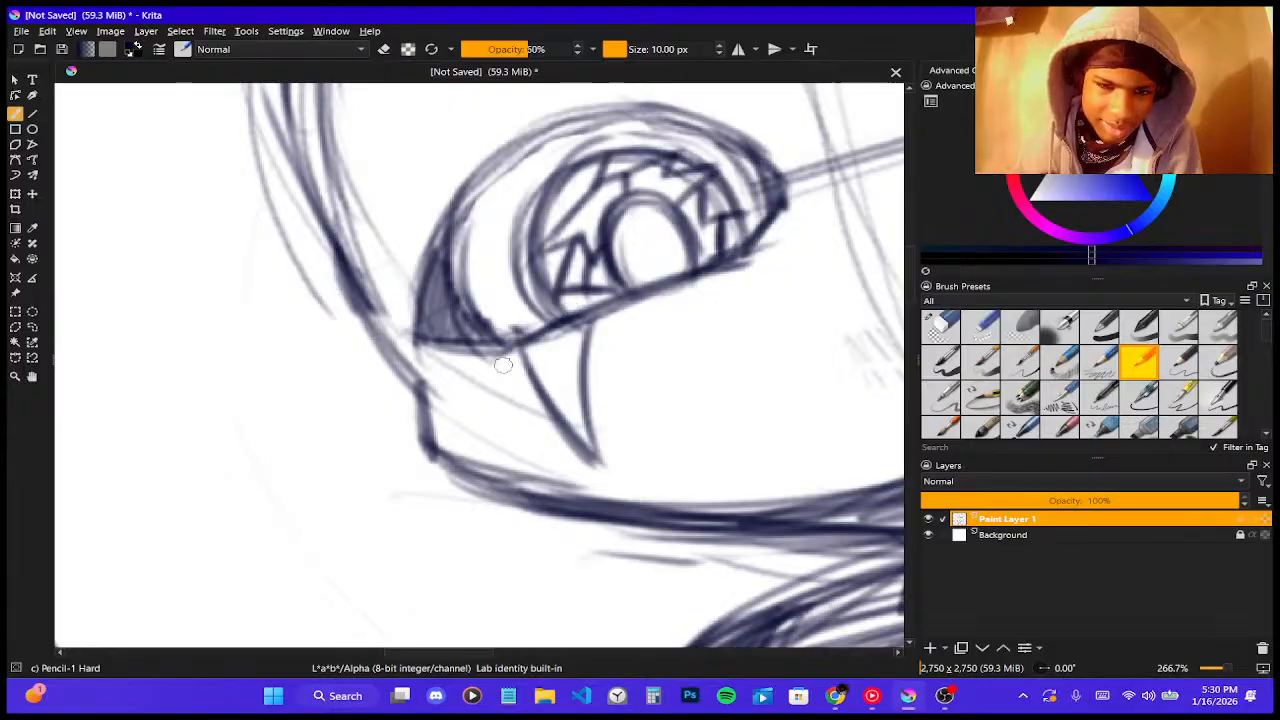
{"action": "mouse_move", "coordinate": [434, 358]}
{"action": "left_mouse_down"}
{"action": "mouse_move", "coordinate": [562, 354]}
{"action": "mouse_move", "coordinate": [498, 362]}
{"action": "mouse_move", "coordinate": [616, 332]}
{"action": "mouse_move", "coordinate": [432, 362]}
{"action": "mouse_move", "coordinate": [552, 366]}
{"action": "mouse_move", "coordinate": [422, 354]}
{"action": "mouse_move", "coordinate": [482, 378]}
{"action": "mouse_move", "coordinate": [503, 426]}
{"action": "left_mouse_up"}
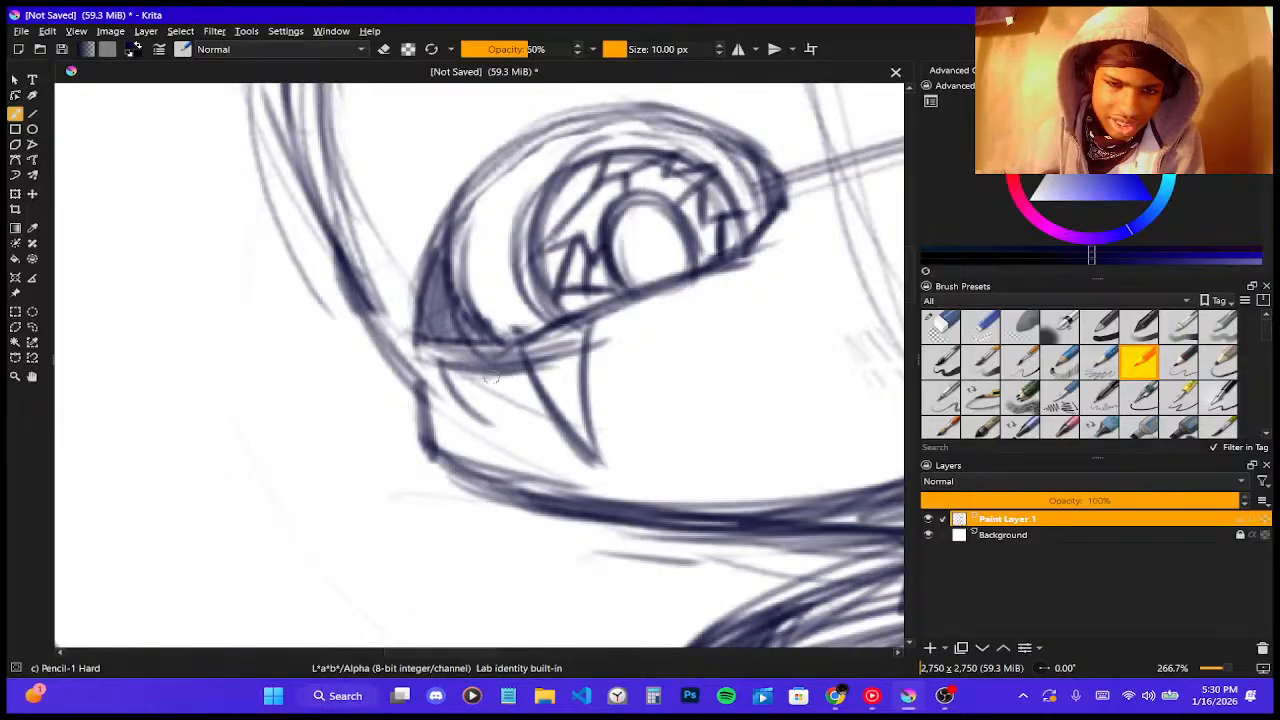
{"action": "mouse_move", "coordinate": [488, 370]}
{"action": "left_mouse_down"}
{"action": "mouse_move", "coordinate": [504, 426]}
{"action": "mouse_move", "coordinate": [524, 432]}
{"action": "left_mouse_up"}
{"action": "left_click_drag", "start_coordinate": [430, 370], "coordinate": [506, 440]}
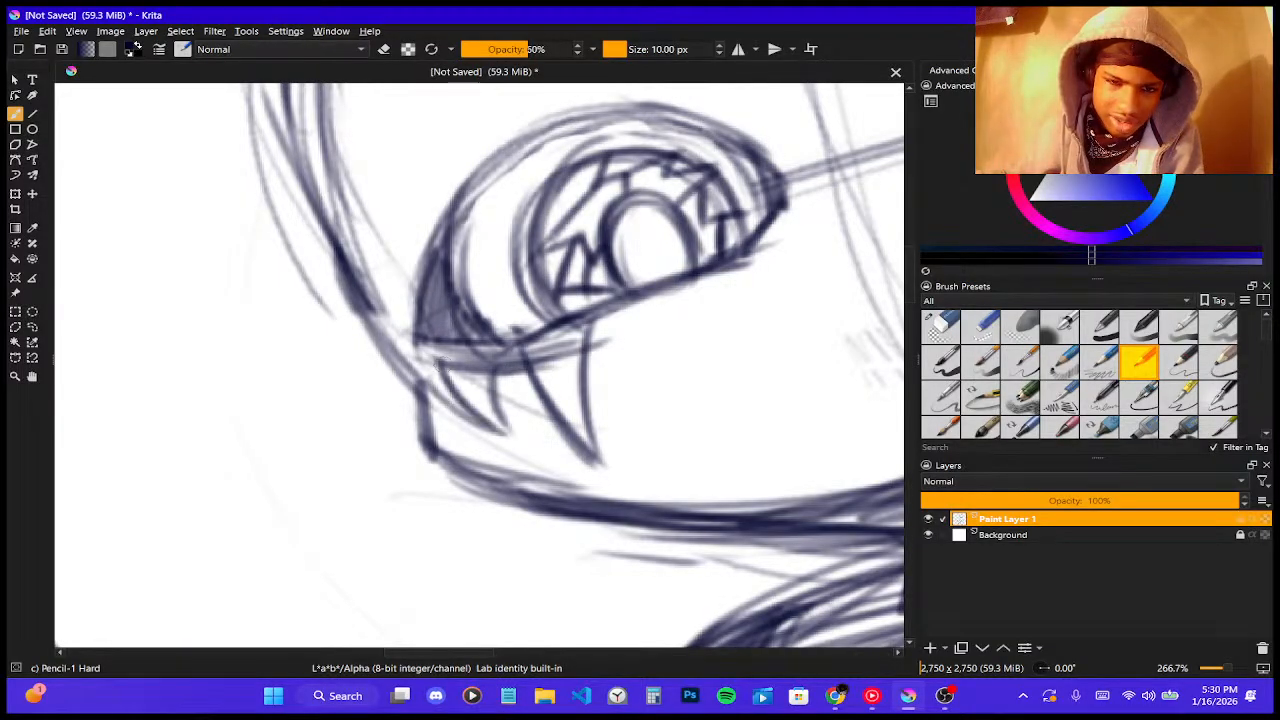
{"action": "left_click_drag", "start_coordinate": [455, 377], "coordinate": [506, 428]}
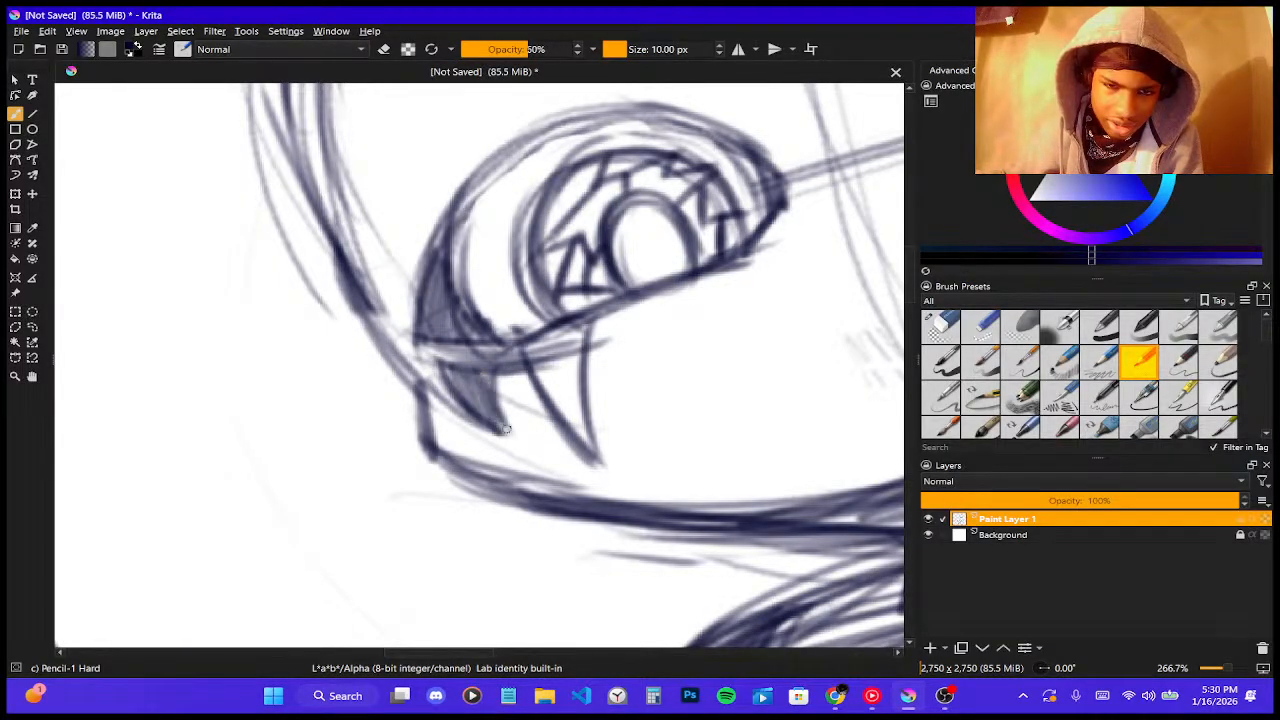
- Shade the larger lash spike of the left-hand eye and thicken its lower lid line from corner to corner
{"action": "mouse_move", "coordinate": [527, 362]}
{"action": "left_mouse_down"}
{"action": "mouse_move", "coordinate": [560, 440]}
{"action": "mouse_move", "coordinate": [592, 450]}
{"action": "mouse_move", "coordinate": [578, 345]}
{"action": "mouse_move", "coordinate": [560, 330]}
{"action": "mouse_move", "coordinate": [578, 325]}
{"action": "mouse_move", "coordinate": [571, 366]}
{"action": "mouse_move", "coordinate": [404, 345]}
{"action": "left_mouse_up"}
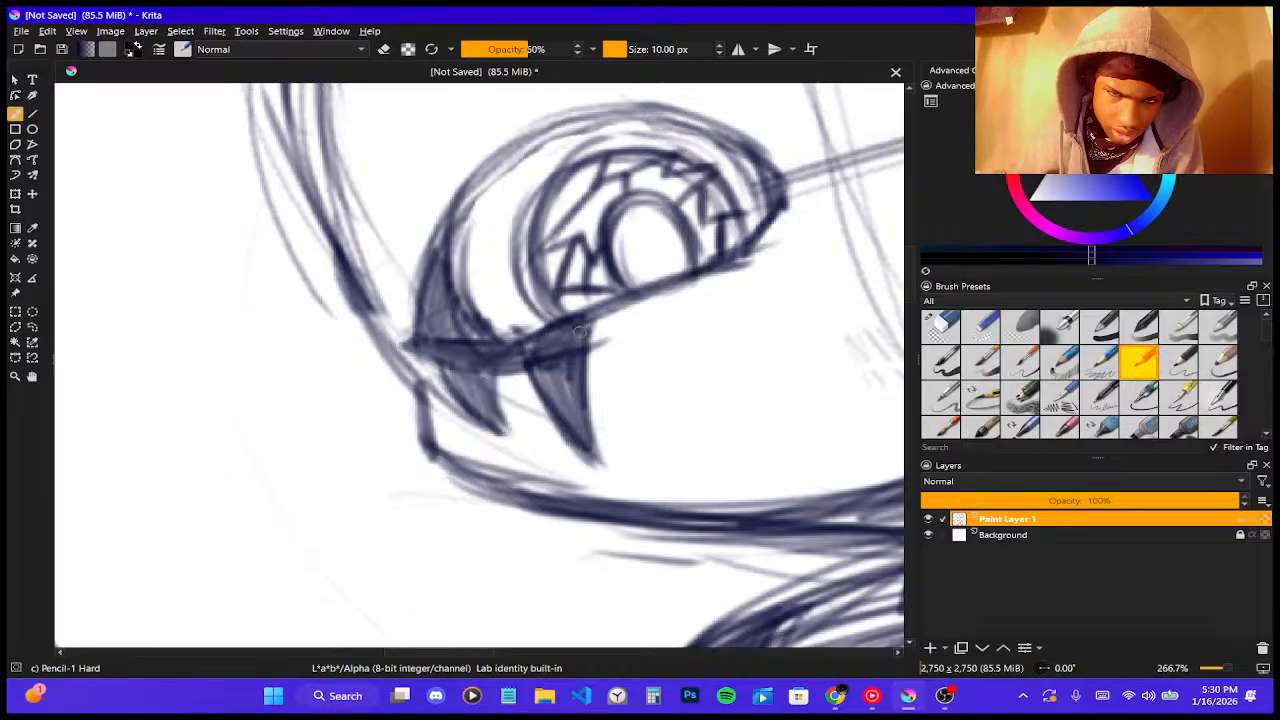
{"action": "mouse_move", "coordinate": [596, 298]}
{"action": "left_mouse_down"}
{"action": "mouse_move", "coordinate": [668, 293]}
{"action": "mouse_move", "coordinate": [722, 270]}
{"action": "mouse_move", "coordinate": [580, 335]}
{"action": "mouse_move", "coordinate": [712, 291]}
{"action": "mouse_move", "coordinate": [480, 356]}
{"action": "mouse_move", "coordinate": [556, 338]}
{"action": "left_mouse_up"}
{"action": "mouse_move", "coordinate": [588, 325]}
{"action": "left_mouse_down"}
{"action": "mouse_move", "coordinate": [736, 266]}
{"action": "mouse_move", "coordinate": [767, 232]}
{"action": "mouse_move", "coordinate": [738, 268]}
{"action": "mouse_move", "coordinate": [778, 214]}
{"action": "left_mouse_up"}
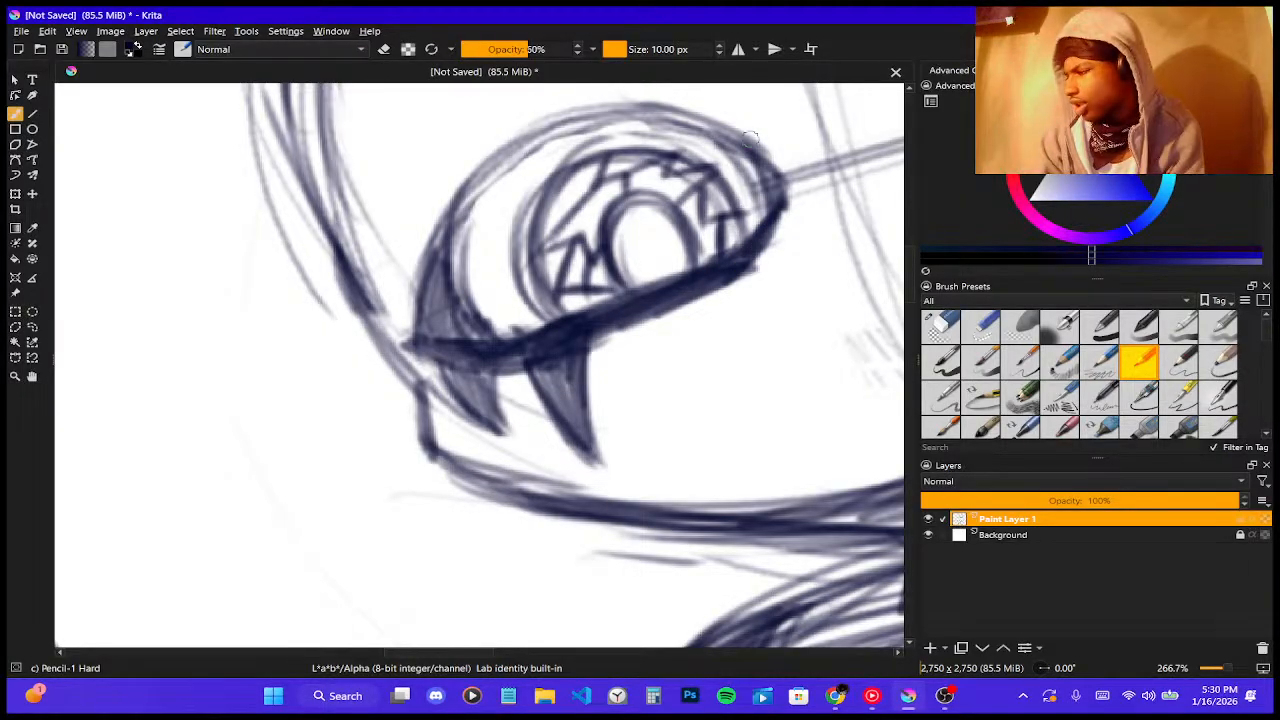
- Thicken and darken the lower lid line of the right-hand eye with overlapping pencil strokes from the inner to the outer corner
{"action": "scroll", "coordinate": [751, 137], "scroll_direction": "down", "scroll_amount": 5}
{"action": "scroll", "coordinate": [678, 155], "scroll_direction": "down", "scroll_amount": 2}
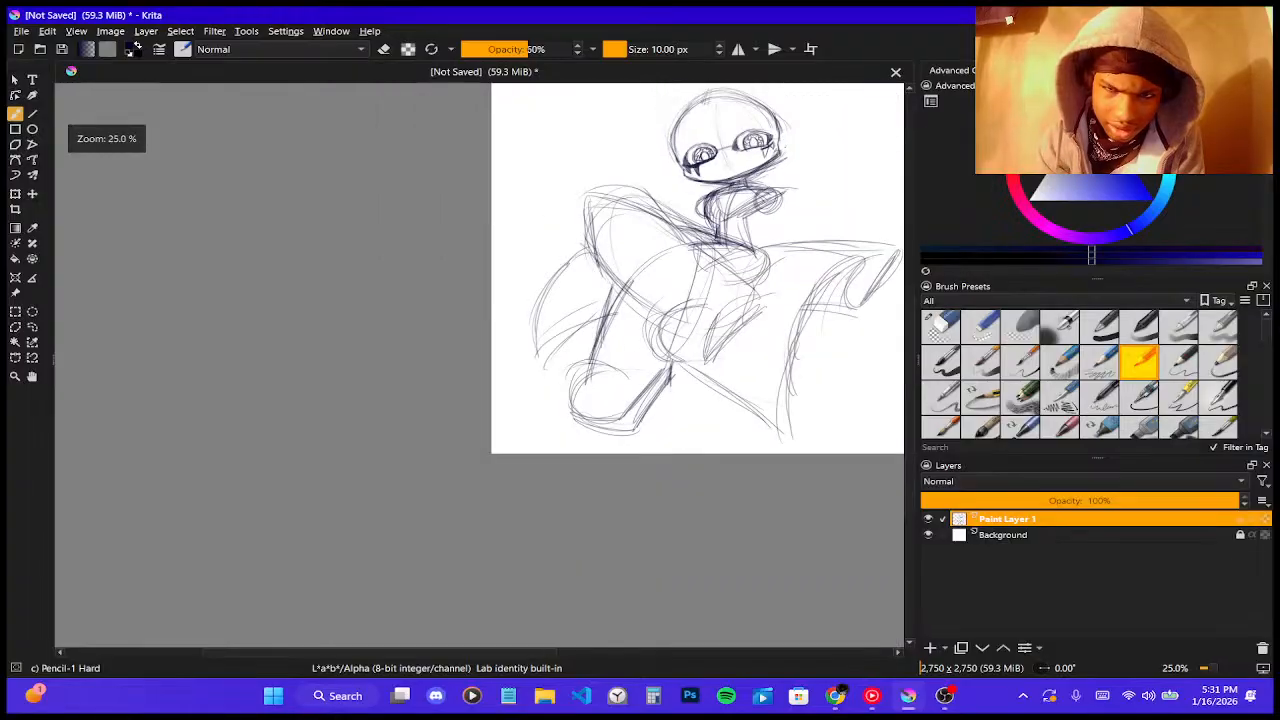
{"action": "scroll", "coordinate": [770, 122], "scroll_direction": "up", "scroll_amount": 6}
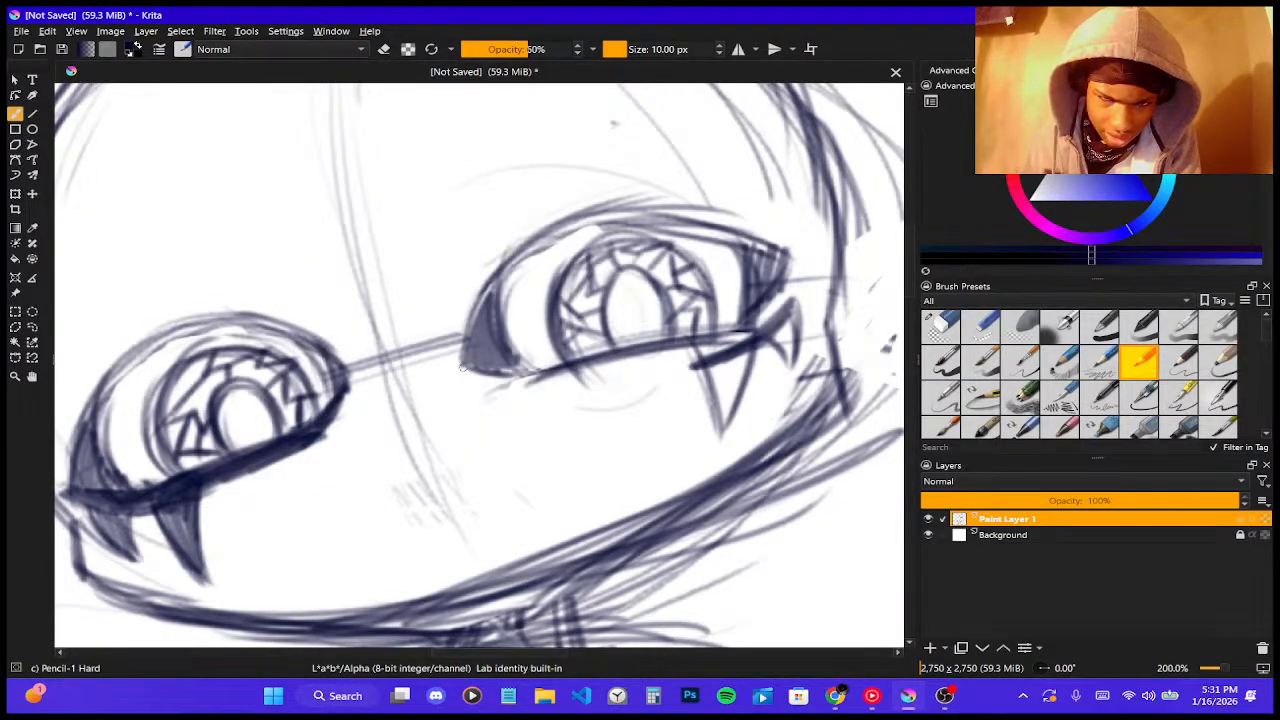
{"action": "mouse_move", "coordinate": [462, 370]}
{"action": "left_mouse_down"}
{"action": "mouse_move", "coordinate": [532, 361]}
{"action": "mouse_move", "coordinate": [515, 380]}
{"action": "mouse_move", "coordinate": [511, 361]}
{"action": "mouse_move", "coordinate": [568, 390]}
{"action": "mouse_move", "coordinate": [589, 357]}
{"action": "mouse_move", "coordinate": [638, 372]}
{"action": "left_mouse_up"}
{"action": "left_click_drag", "start_coordinate": [540, 388], "coordinate": [724, 350]}
{"action": "mouse_move", "coordinate": [616, 370]}
{"action": "left_mouse_down"}
{"action": "mouse_move", "coordinate": [746, 328]}
{"action": "mouse_move", "coordinate": [738, 341]}
{"action": "mouse_move", "coordinate": [781, 285]}
{"action": "mouse_move", "coordinate": [787, 308]}
{"action": "mouse_move", "coordinate": [709, 354]}
{"action": "mouse_move", "coordinate": [602, 368]}
{"action": "left_mouse_up"}
{"action": "left_click_drag", "start_coordinate": [702, 350], "coordinate": [556, 385]}
{"action": "left_click_drag", "start_coordinate": [650, 355], "coordinate": [540, 380]}
{"action": "mouse_move", "coordinate": [606, 356]}
{"action": "left_mouse_down"}
{"action": "mouse_move", "coordinate": [559, 373]}
{"action": "mouse_move", "coordinate": [492, 390]}
{"action": "left_mouse_up"}
{"action": "left_click_drag", "start_coordinate": [570, 360], "coordinate": [552, 372]}
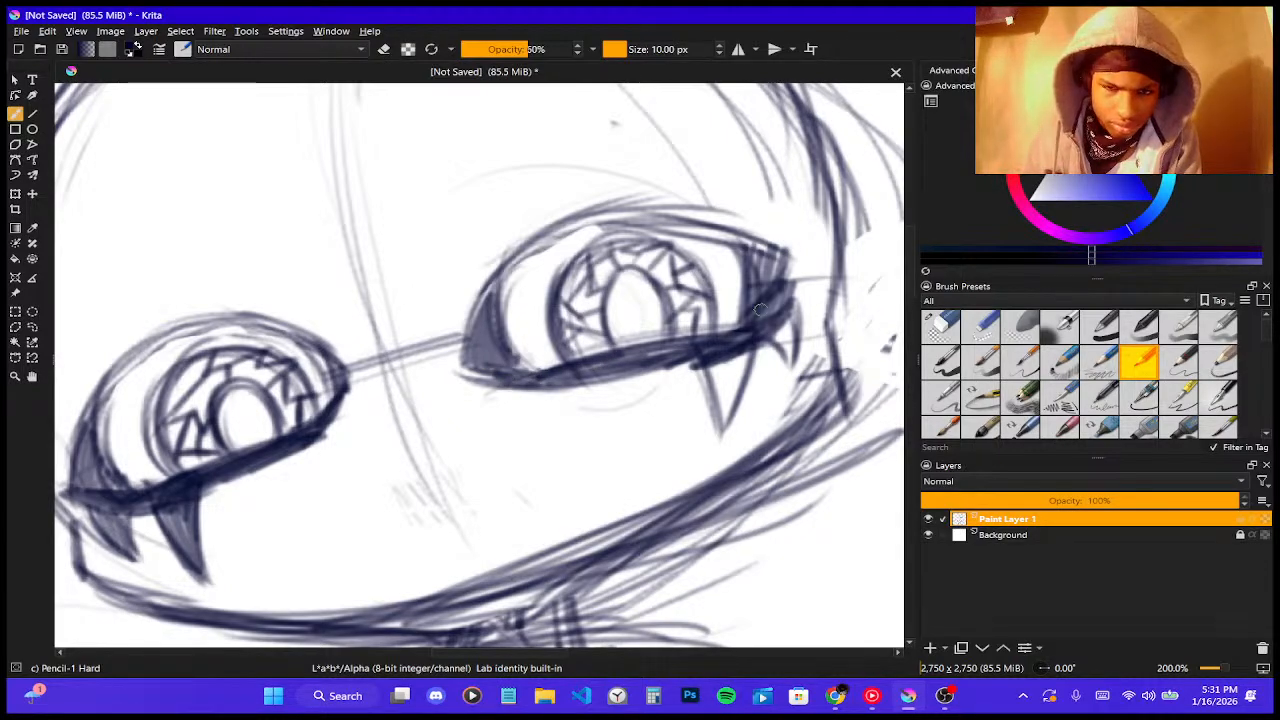
- Shade in the large and small lash spikes below the right-hand eye
{"action": "mouse_move", "coordinate": [723, 352]}
{"action": "left_mouse_down"}
{"action": "mouse_move", "coordinate": [714, 394]}
{"action": "mouse_move", "coordinate": [725, 424]}
{"action": "mouse_move", "coordinate": [732, 414]}
{"action": "left_mouse_up"}
{"action": "left_click_drag", "start_coordinate": [708, 384], "coordinate": [714, 412]}
{"action": "mouse_move", "coordinate": [740, 344]}
{"action": "left_mouse_down"}
{"action": "mouse_move", "coordinate": [716, 420]}
{"action": "mouse_move", "coordinate": [736, 414]}
{"action": "left_mouse_up"}
{"action": "mouse_move", "coordinate": [790, 318]}
{"action": "left_mouse_down"}
{"action": "mouse_move", "coordinate": [772, 350]}
{"action": "mouse_move", "coordinate": [786, 362]}
{"action": "mouse_move", "coordinate": [768, 356]}
{"action": "mouse_move", "coordinate": [790, 366]}
{"action": "left_mouse_up"}
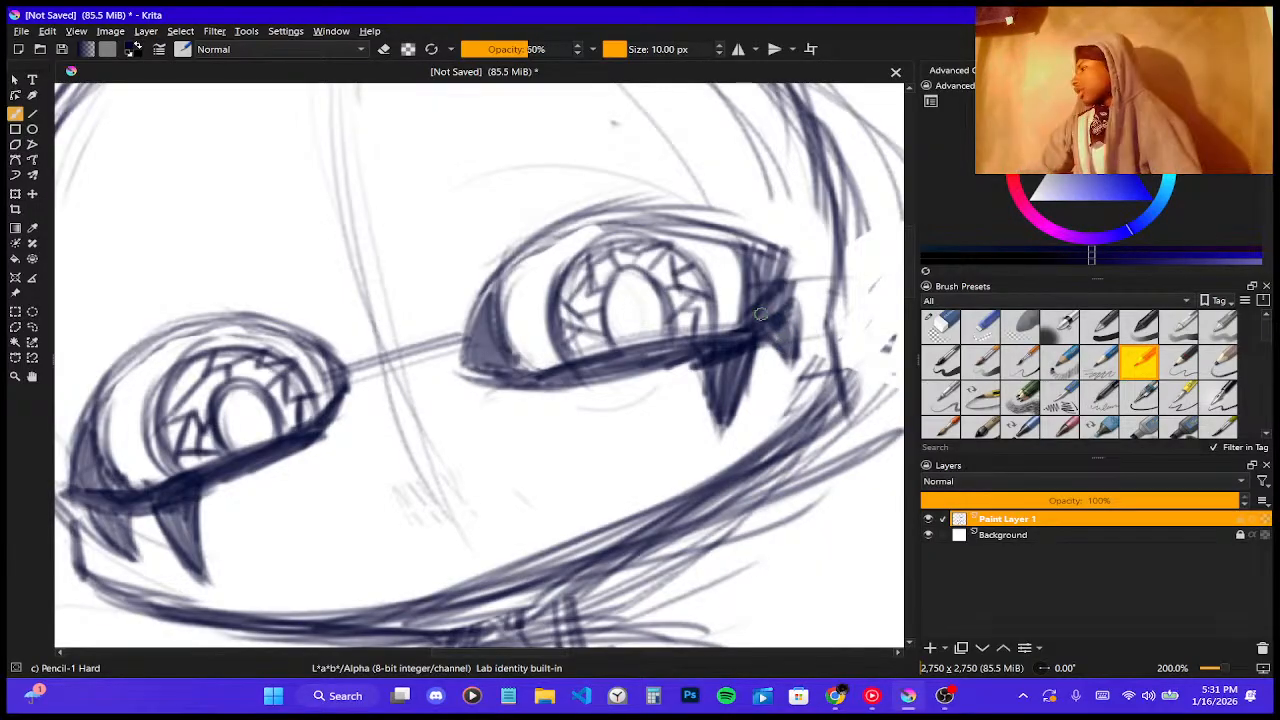
{"action": "scroll", "coordinate": [760, 222], "scroll_direction": "down", "scroll_amount": 4, "text": "ctrl"}
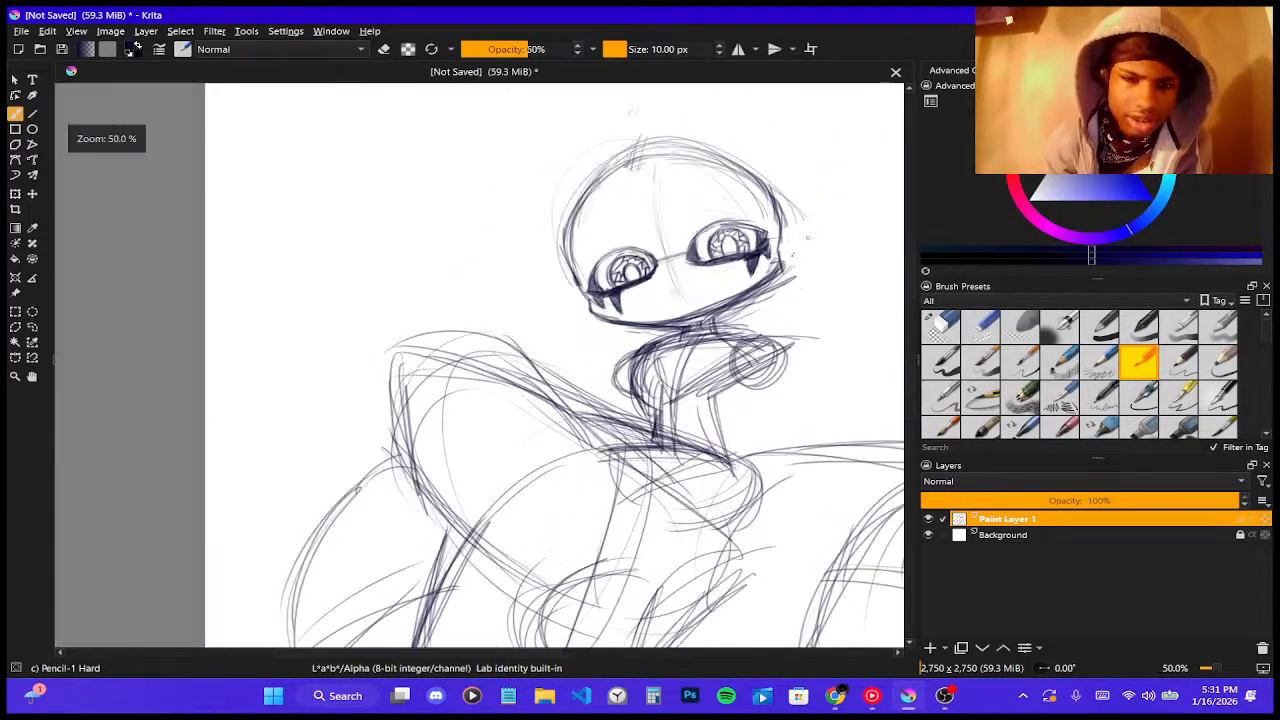
{"action": "scroll", "coordinate": [632, 110], "scroll_direction": "down", "scroll_amount": 2, "text": "ctrl"}
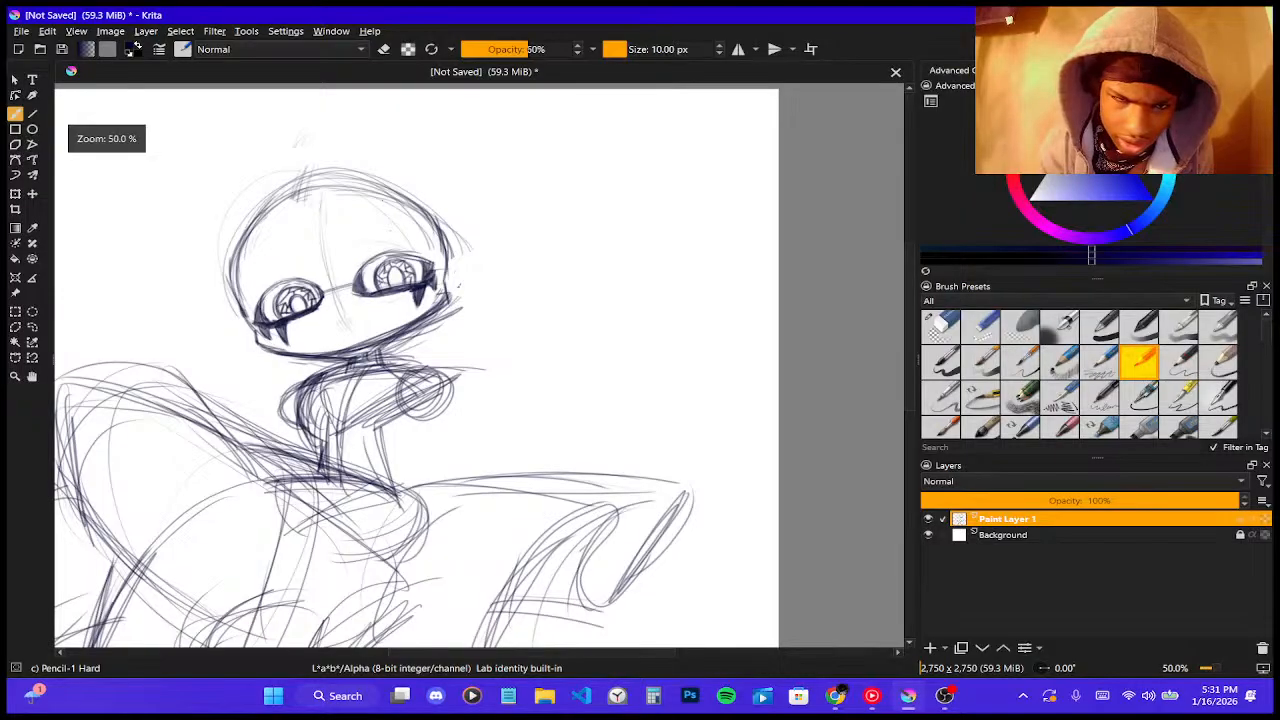
{"action": "scroll", "coordinate": [560, 210], "scroll_direction": "down", "scroll_amount": 1, "text": "ctrl"}
{"action": "scroll", "coordinate": [400, 250], "scroll_direction": "up", "scroll_amount": 3, "text": "ctrl"}
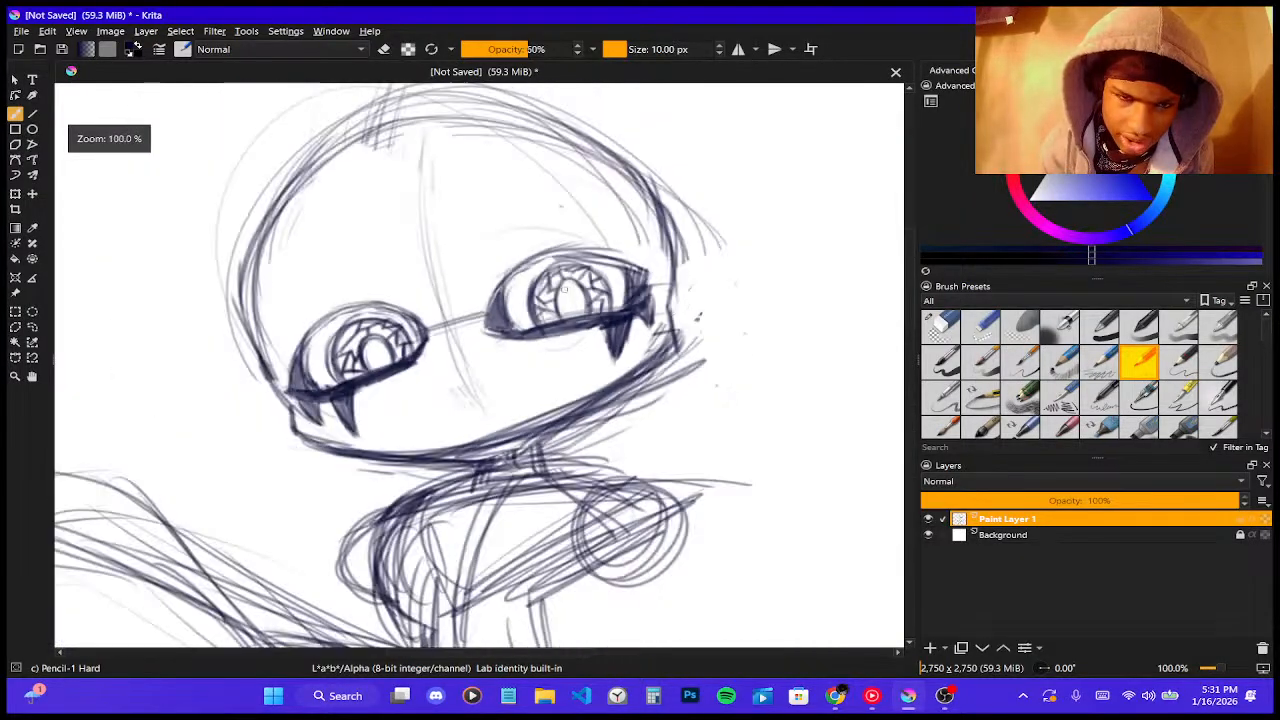
{"action": "scroll", "coordinate": [374, 280], "scroll_direction": "up", "scroll_amount": 1, "text": "ctrl"}
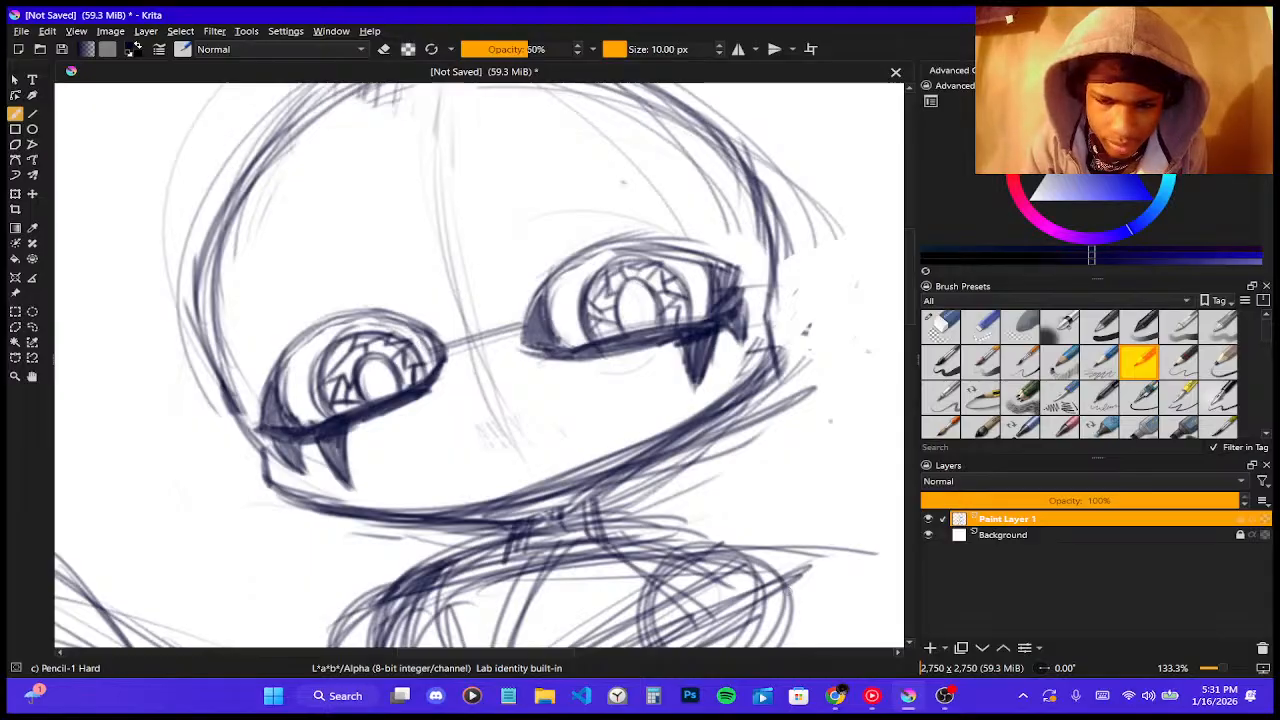
- Switch to the Pinterest window in Chrome and browse the "cool eye ref" results for eye drawing references
{"action": "mouse_move", "coordinate": [840, 685]}
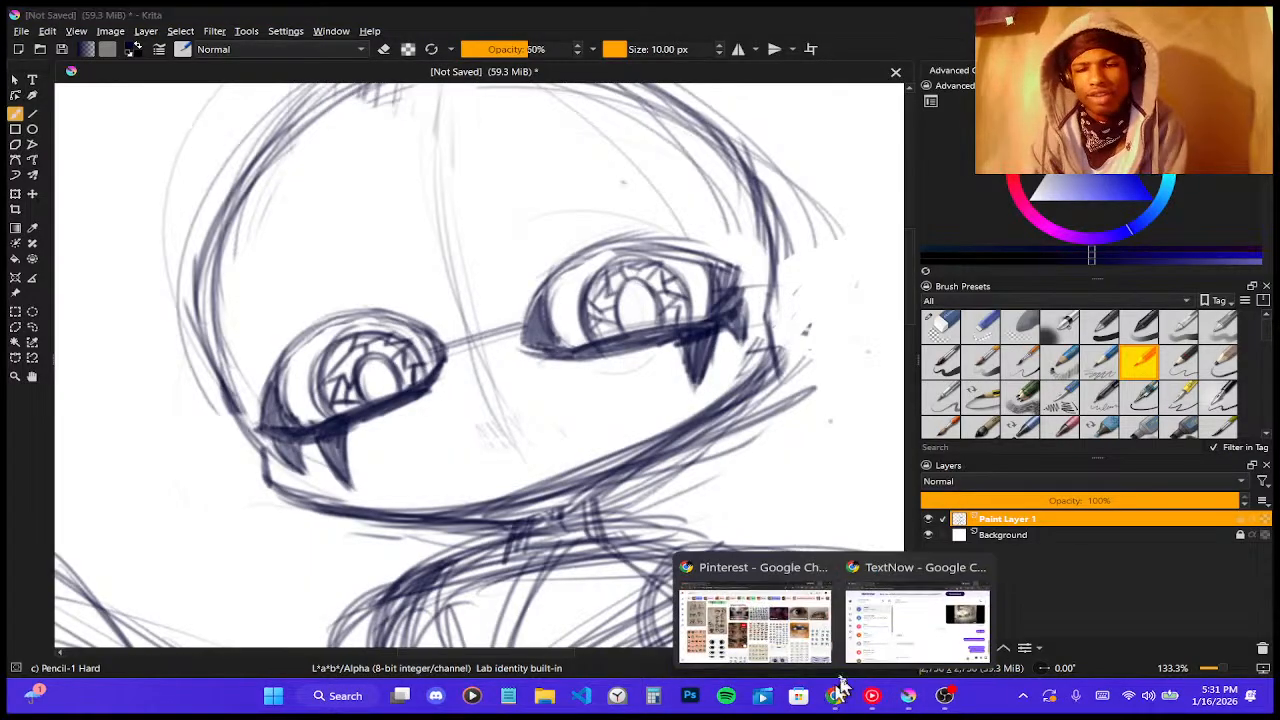
{"action": "left_click", "coordinate": [783, 636]}
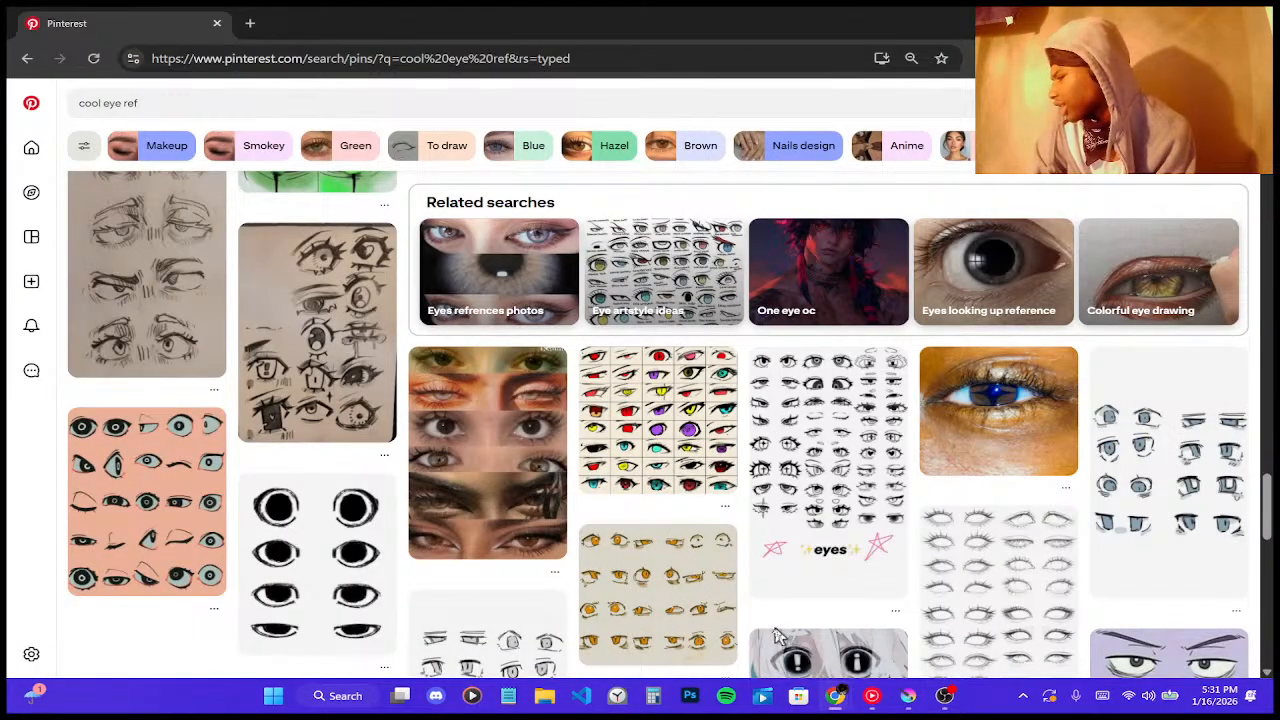
{"action": "scroll", "coordinate": [466, 351], "scroll_direction": "down", "scroll_amount": 5}
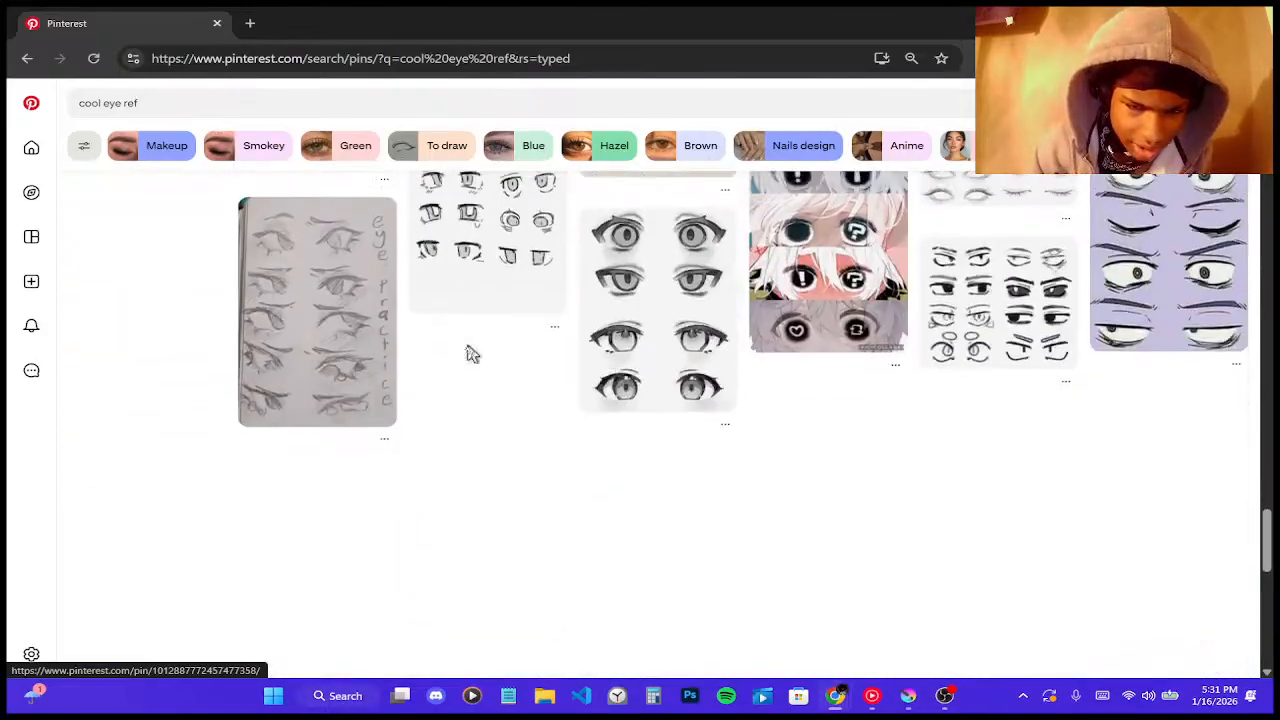
{"action": "scroll", "coordinate": [470, 355], "scroll_direction": "down", "scroll_amount": 1}
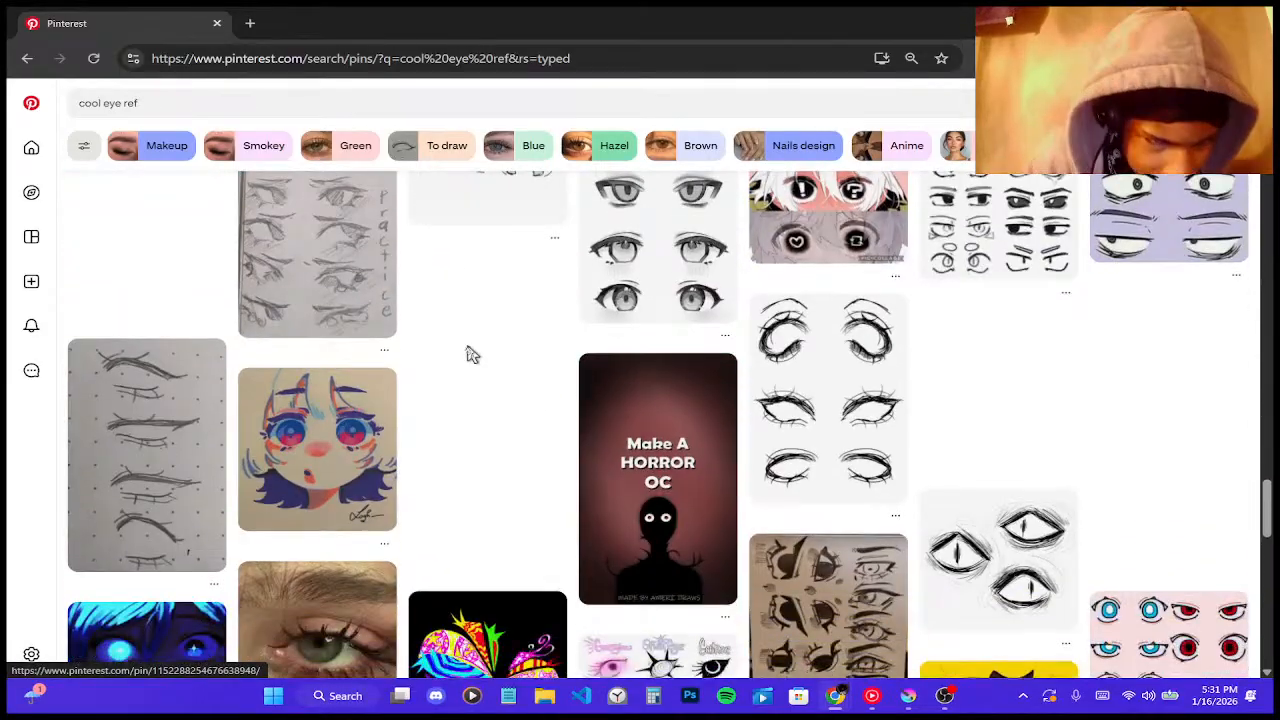
{"action": "scroll", "coordinate": [523, 294], "scroll_direction": "down", "scroll_amount": 1}
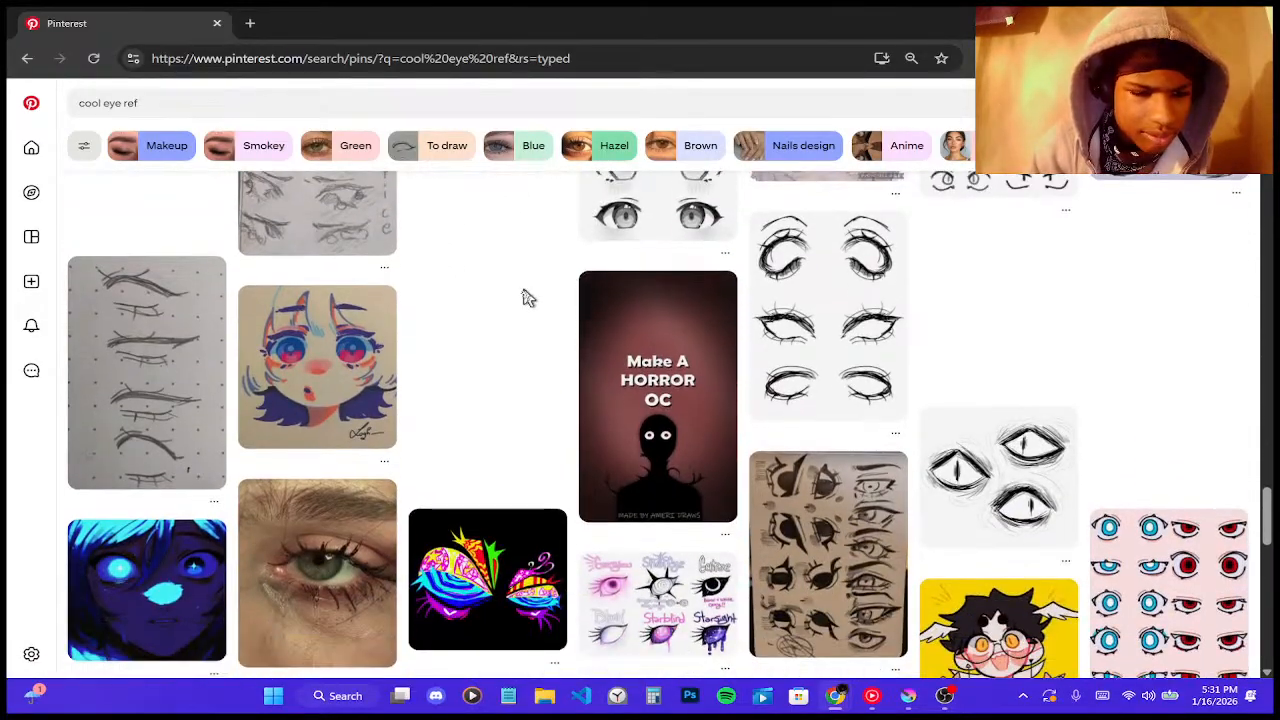
- Go to the Pinterest home feed and browse its pins for reference ideas
{"action": "left_click", "coordinate": [31, 110]}
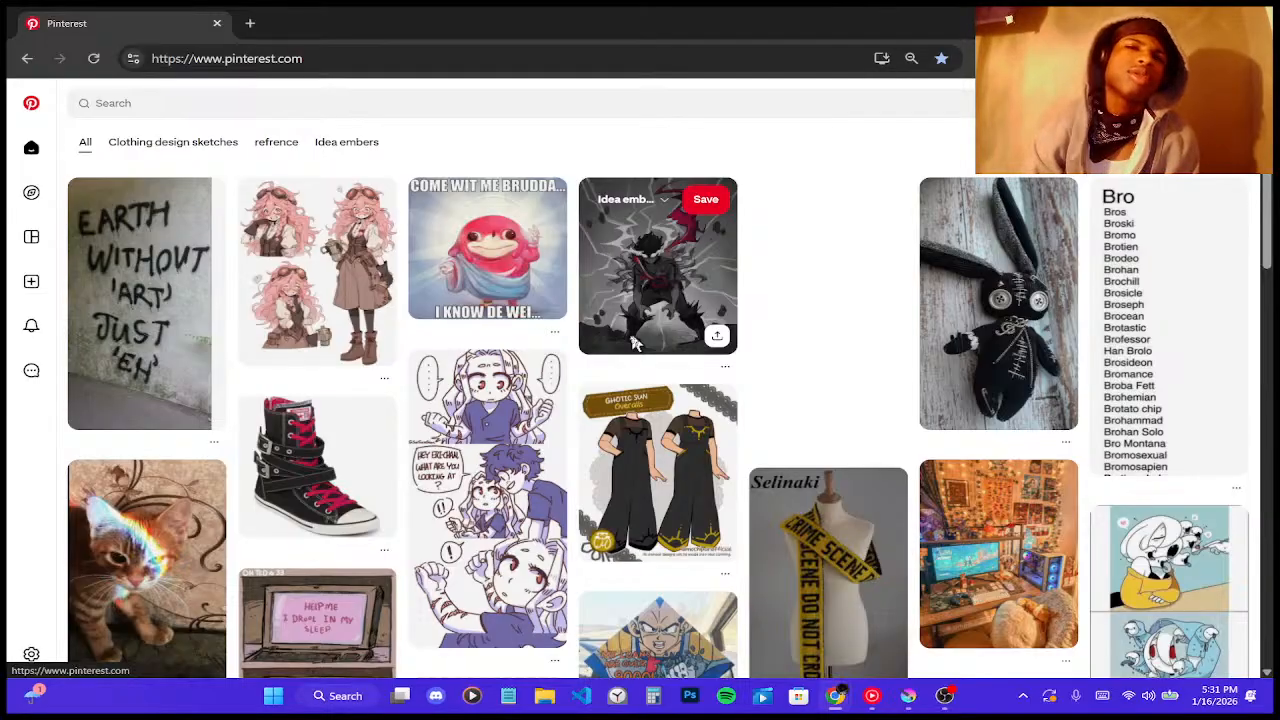
{"action": "scroll", "coordinate": [632, 343], "scroll_direction": "down", "scroll_amount": 2}
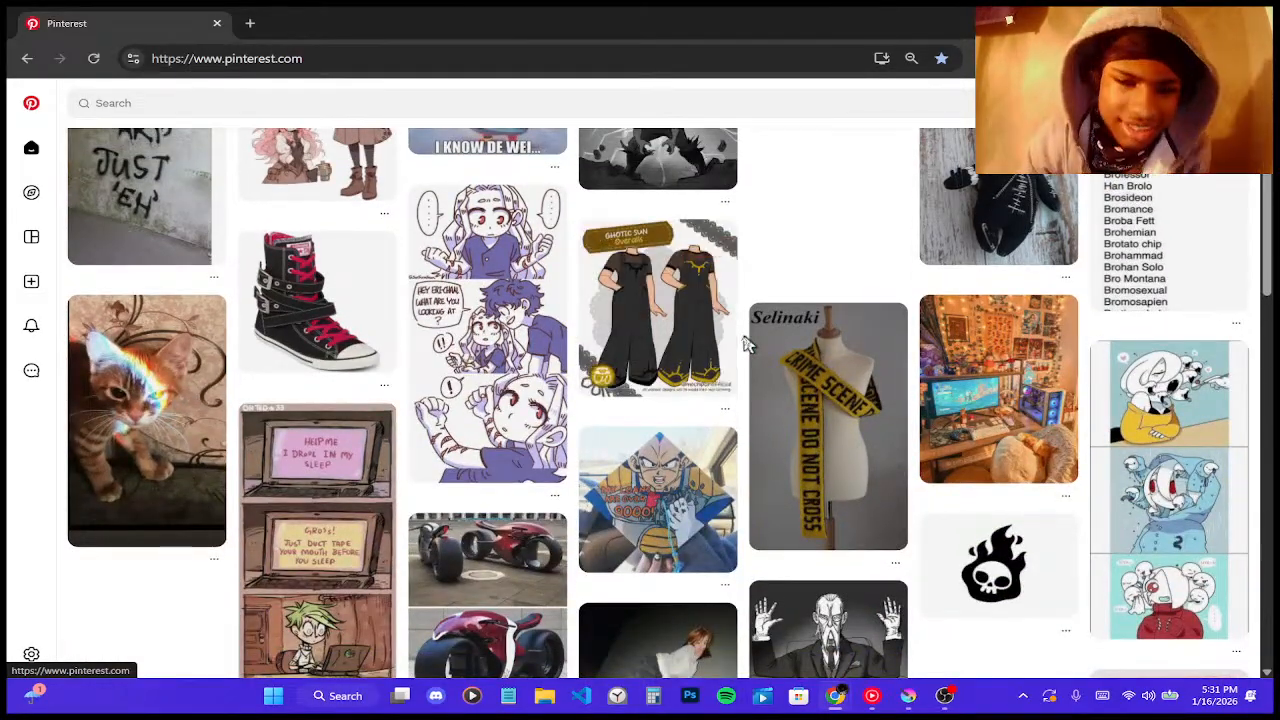
{"action": "scroll", "coordinate": [744, 344], "scroll_direction": "down", "scroll_amount": 2}
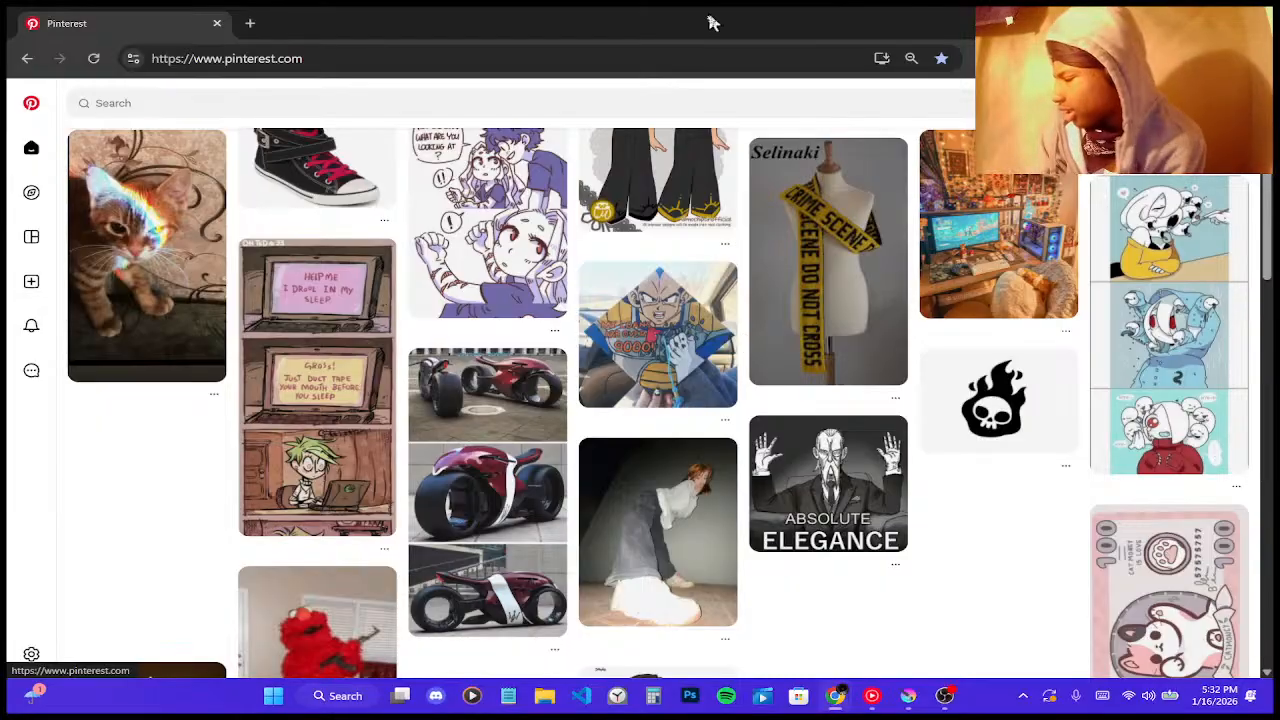
{"action": "scroll", "coordinate": [585, 424], "scroll_direction": "down", "scroll_amount": 4}
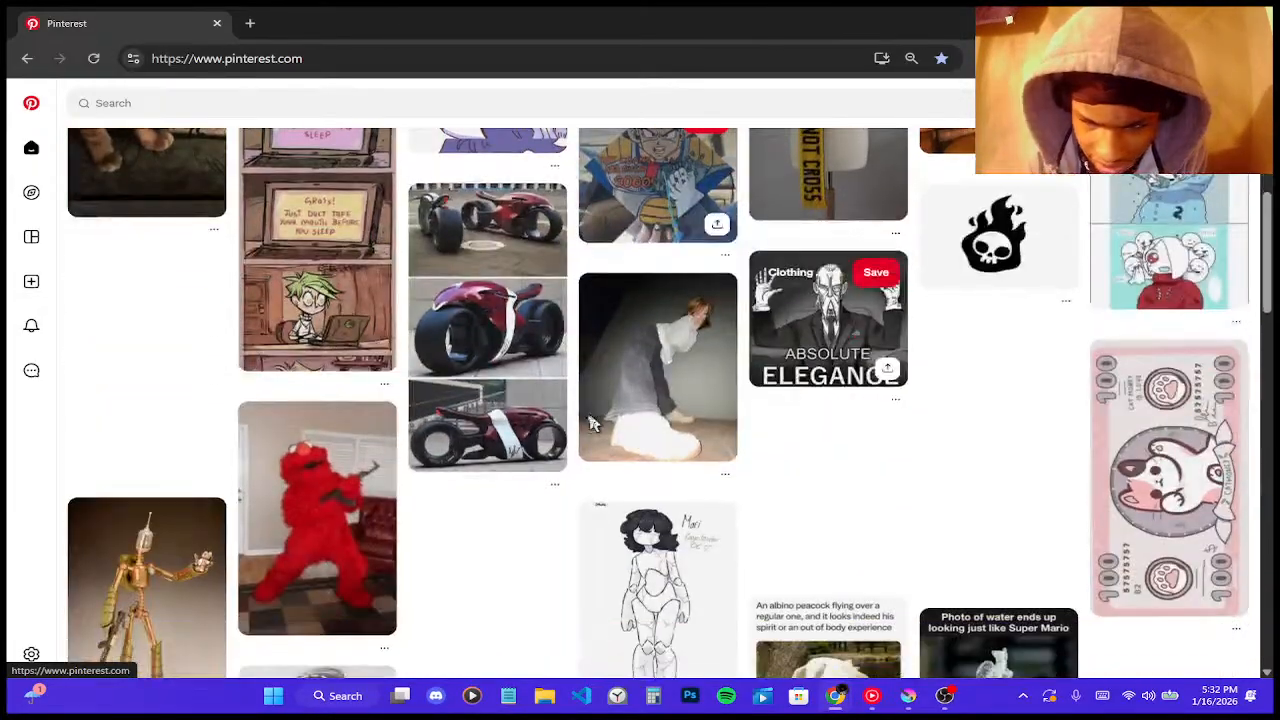
{"action": "scroll", "coordinate": [592, 424], "scroll_direction": "down", "scroll_amount": 6}
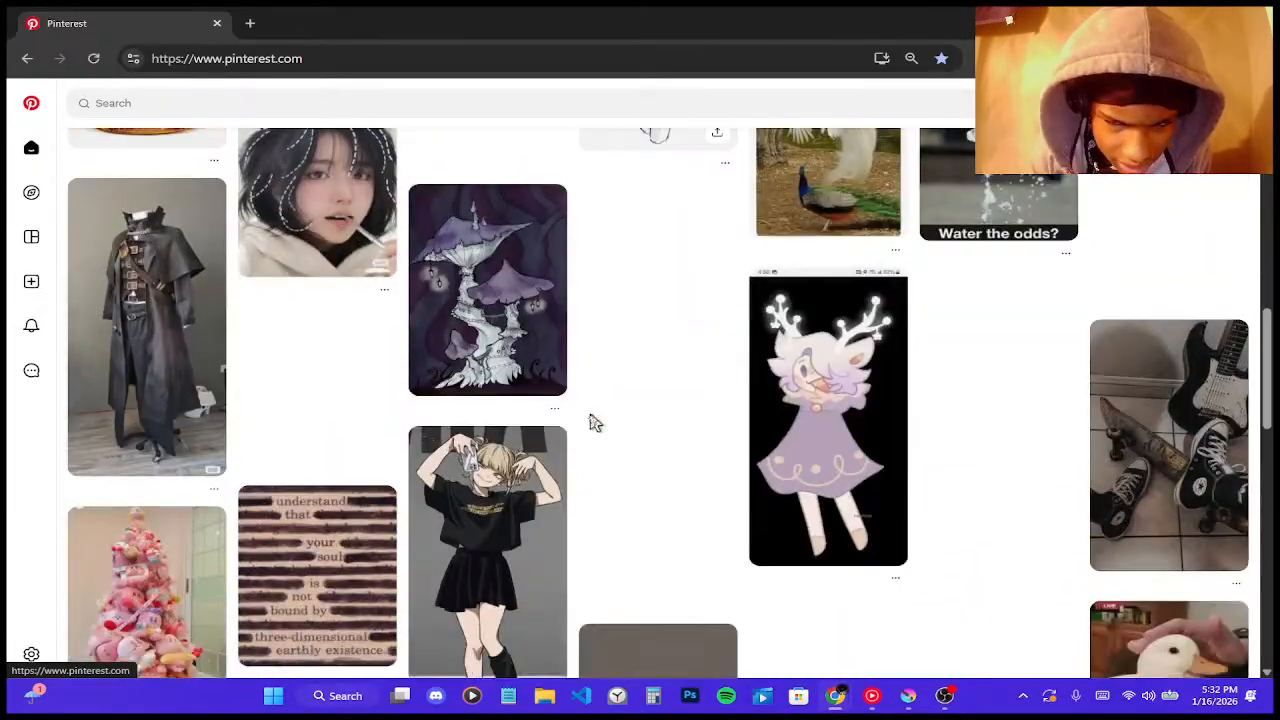
{"action": "scroll", "coordinate": [636, 400], "scroll_direction": "down", "scroll_amount": 8}
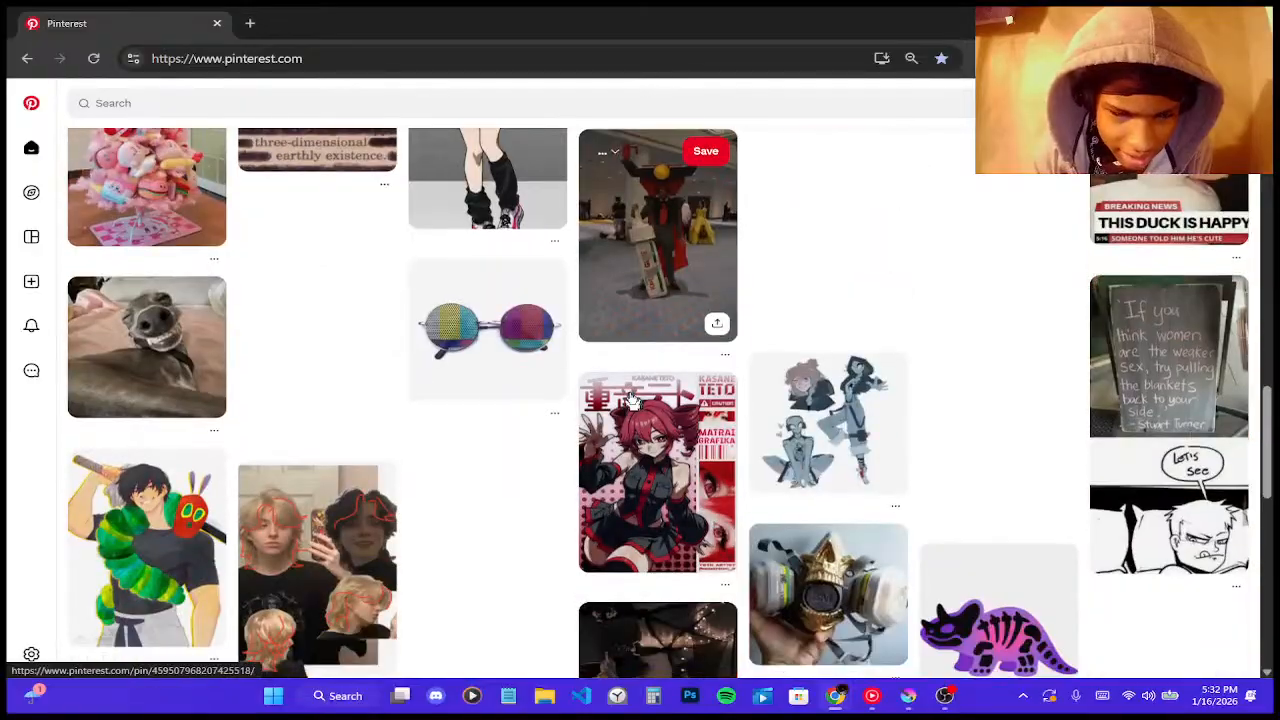
{"action": "scroll", "coordinate": [631, 400], "scroll_direction": "up", "scroll_amount": 2}
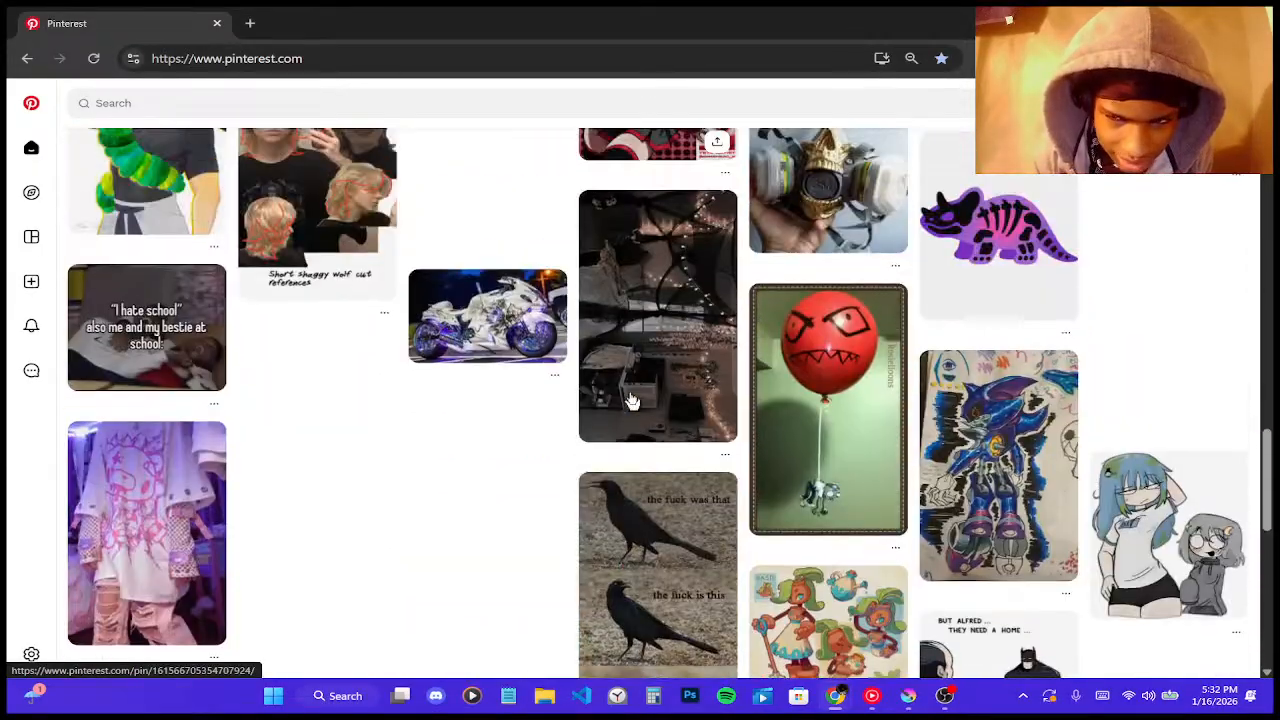
{"action": "scroll", "coordinate": [631, 400], "scroll_direction": "down", "scroll_amount": 3}
{"action": "scroll", "coordinate": [630, 398], "scroll_direction": "down", "scroll_amount": 5}
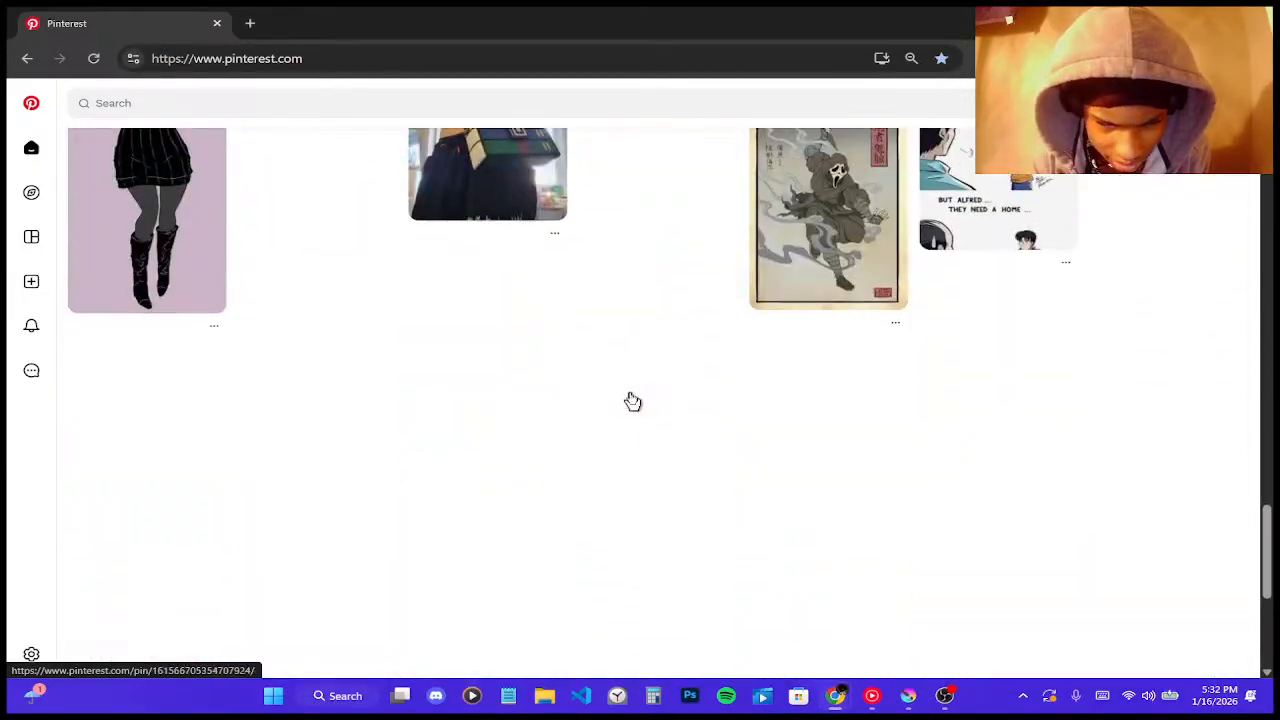
{"action": "scroll", "coordinate": [634, 400], "scroll_direction": "down", "scroll_amount": 2}
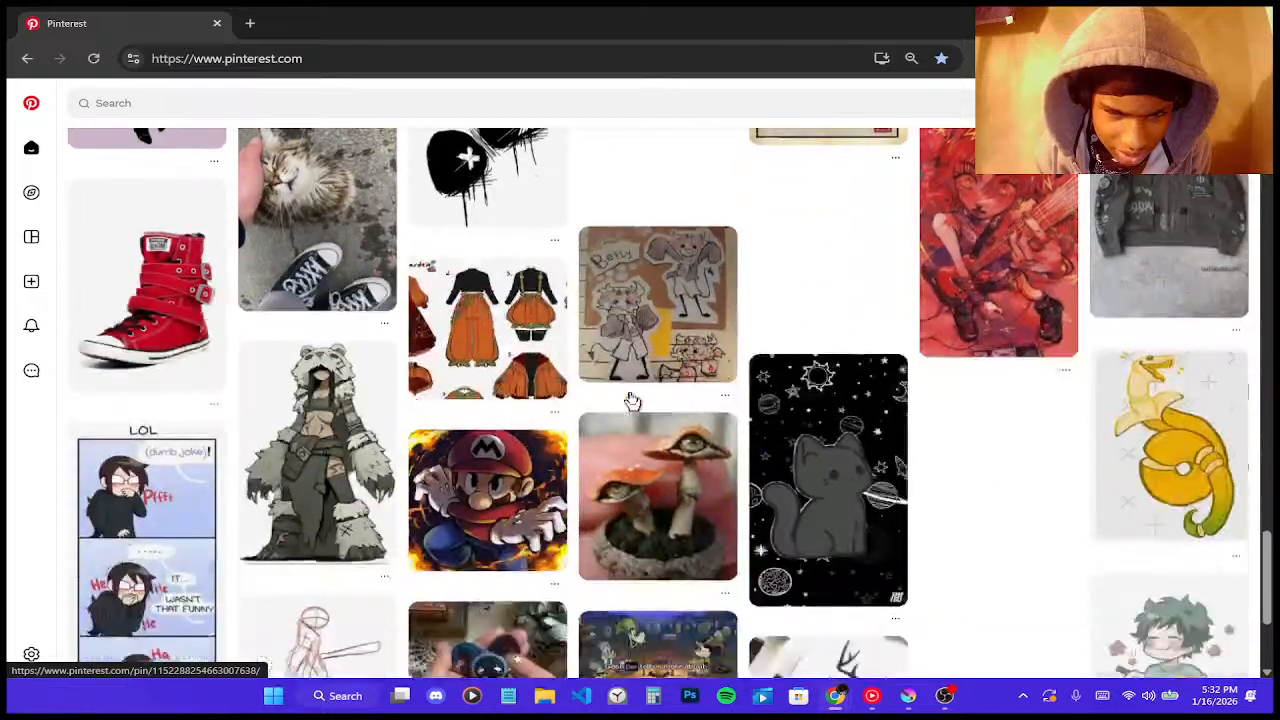
- Save the pin of two black dripping shapes with white crosses to the "Idea embers" board
{"action": "scroll", "coordinate": [634, 400], "scroll_direction": "up", "scroll_amount": 2}
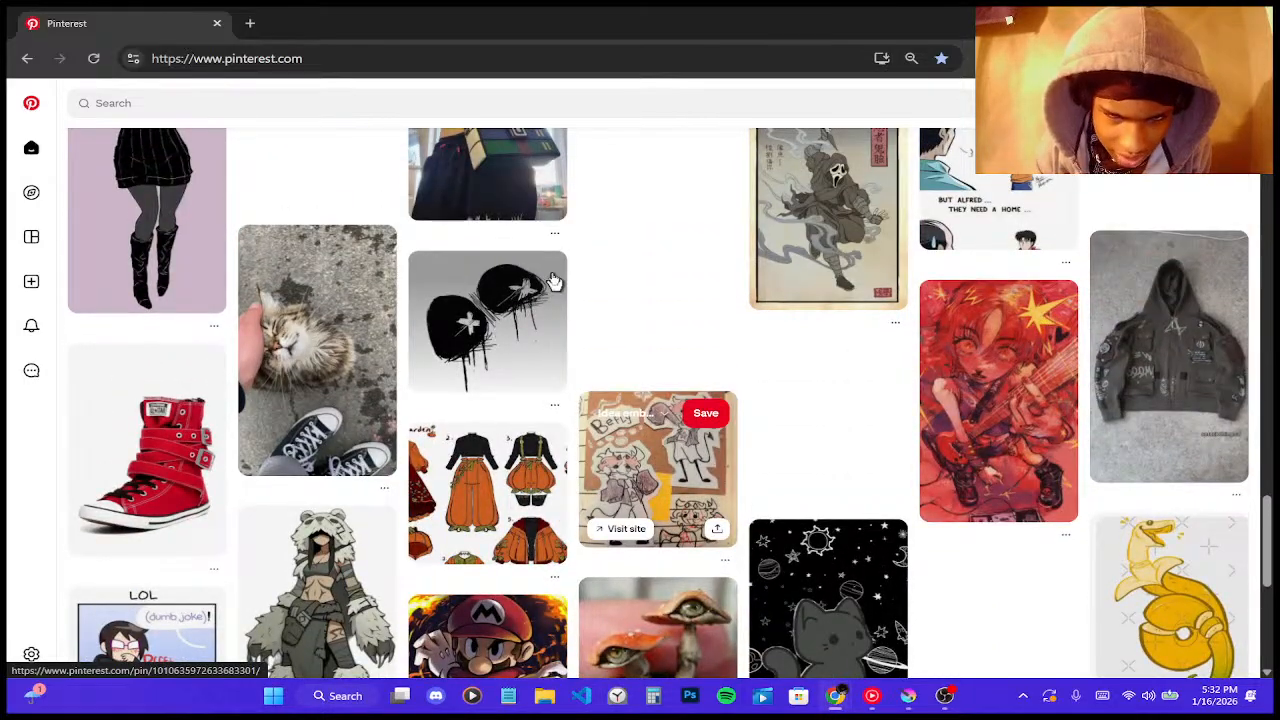
{"action": "left_click", "coordinate": [440, 272]}
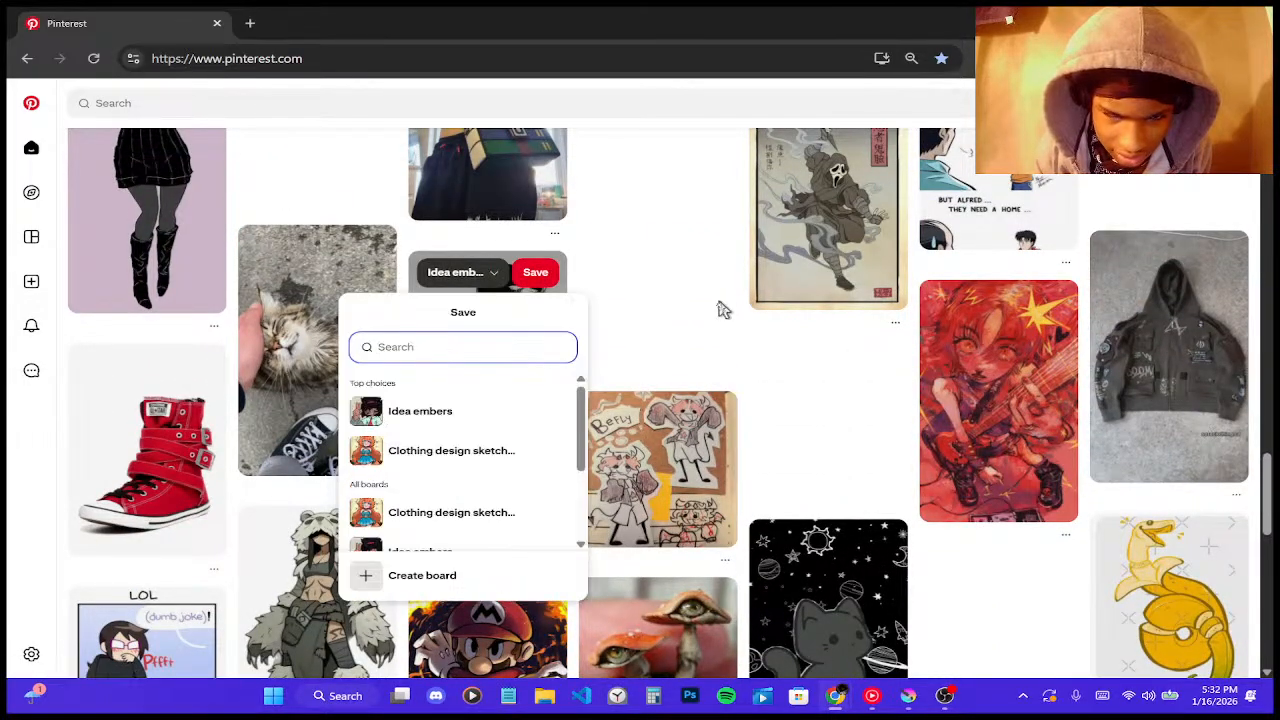
{"action": "left_click", "coordinate": [538, 418]}
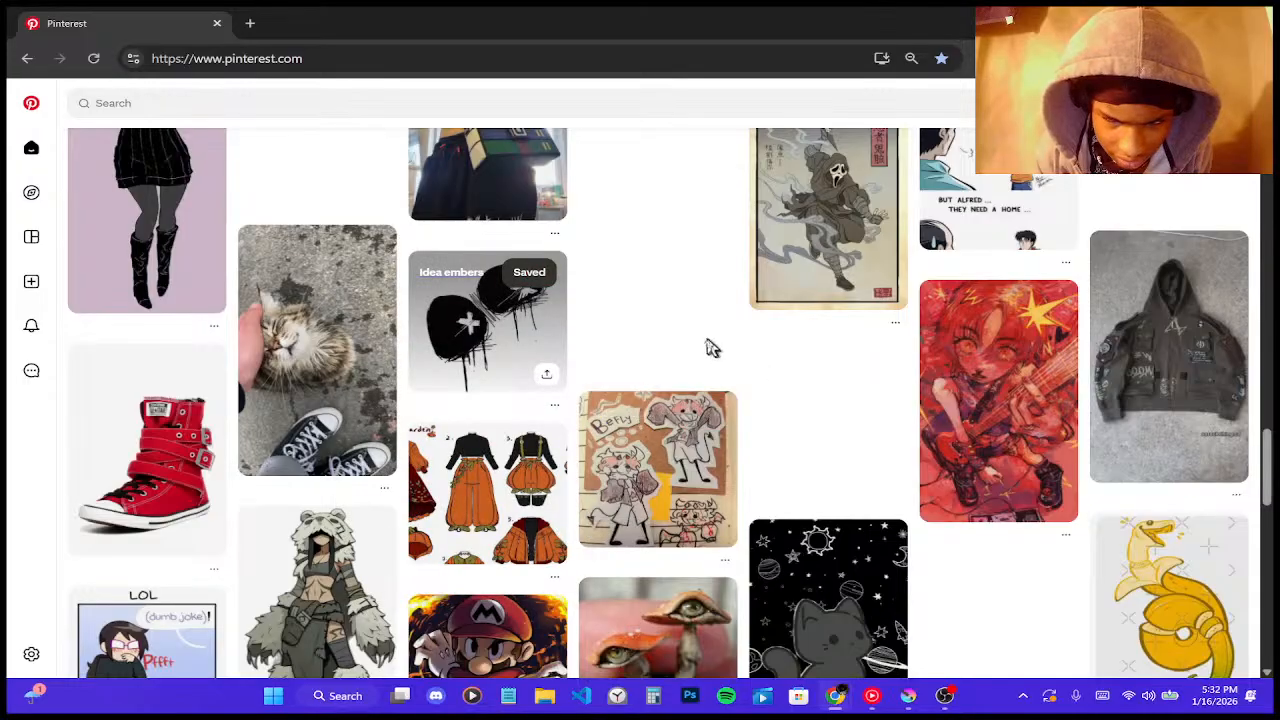
- Browse further down the Pinterest home feed for character and outfit ideas, and return to the Krita drawing
{"action": "scroll", "coordinate": [709, 346], "scroll_direction": "down", "scroll_amount": 3}
{"action": "scroll", "coordinate": [704, 343], "scroll_direction": "down", "scroll_amount": 3}
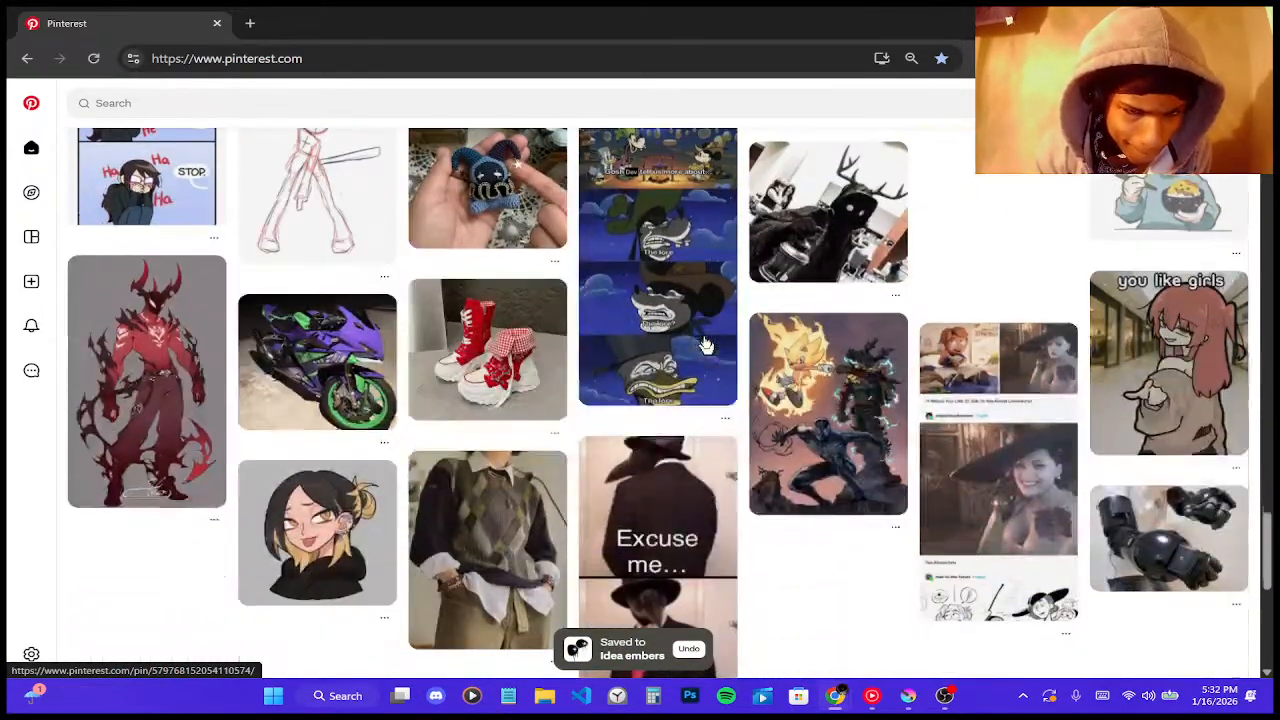
{"action": "scroll", "coordinate": [744, 373], "scroll_direction": "down", "scroll_amount": 1}
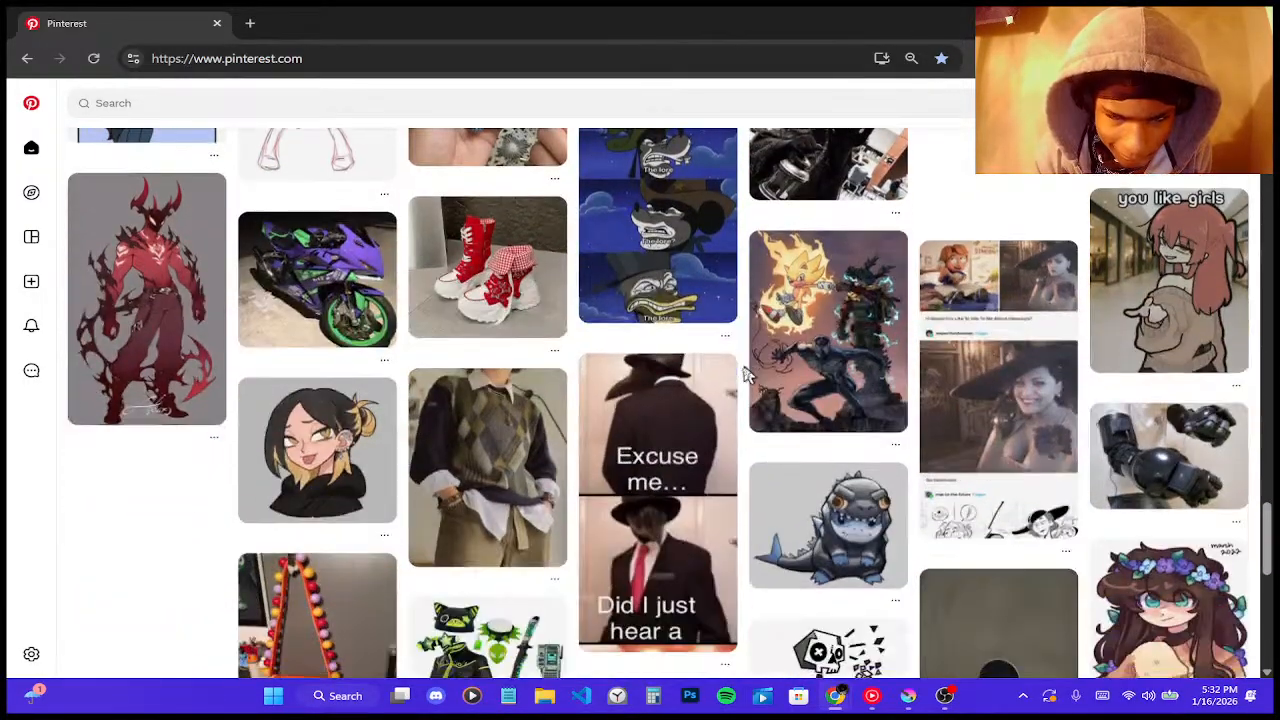
{"action": "scroll", "coordinate": [744, 373], "scroll_direction": "down", "scroll_amount": 3}
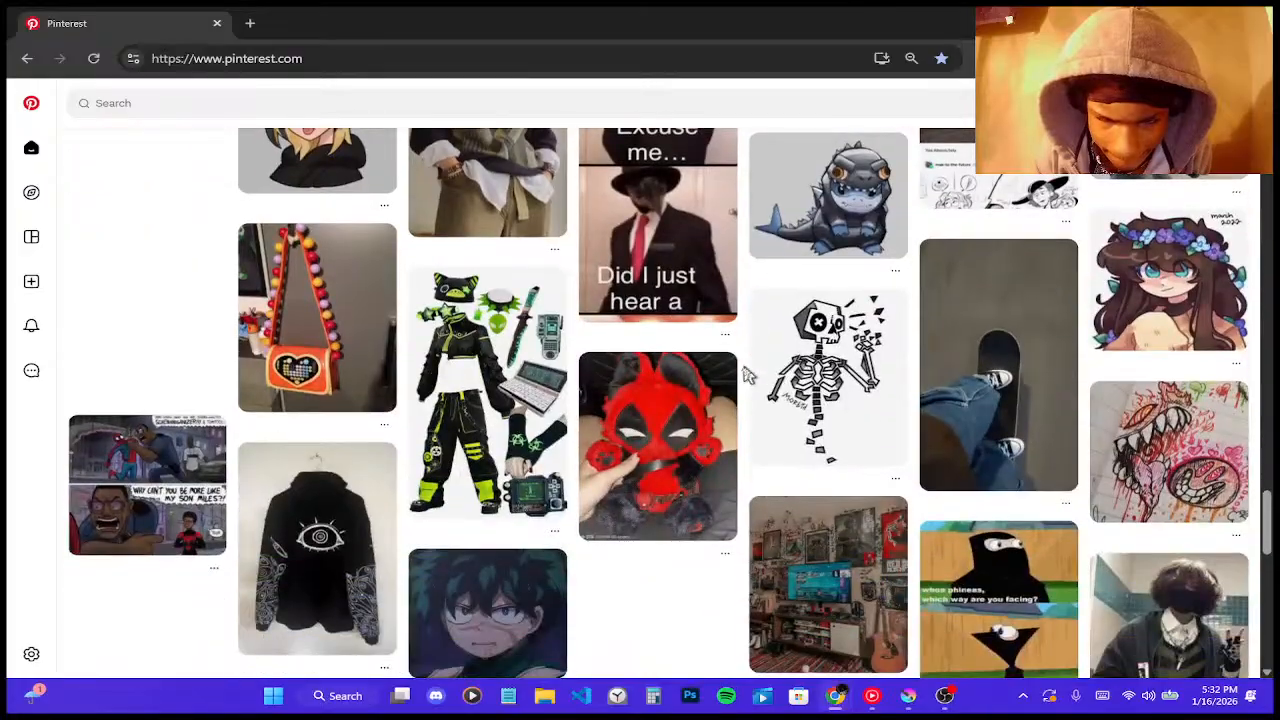
{"action": "scroll", "coordinate": [744, 373], "scroll_direction": "down", "scroll_amount": 2}
{"action": "scroll", "coordinate": [744, 373], "scroll_direction": "down", "scroll_amount": 5}
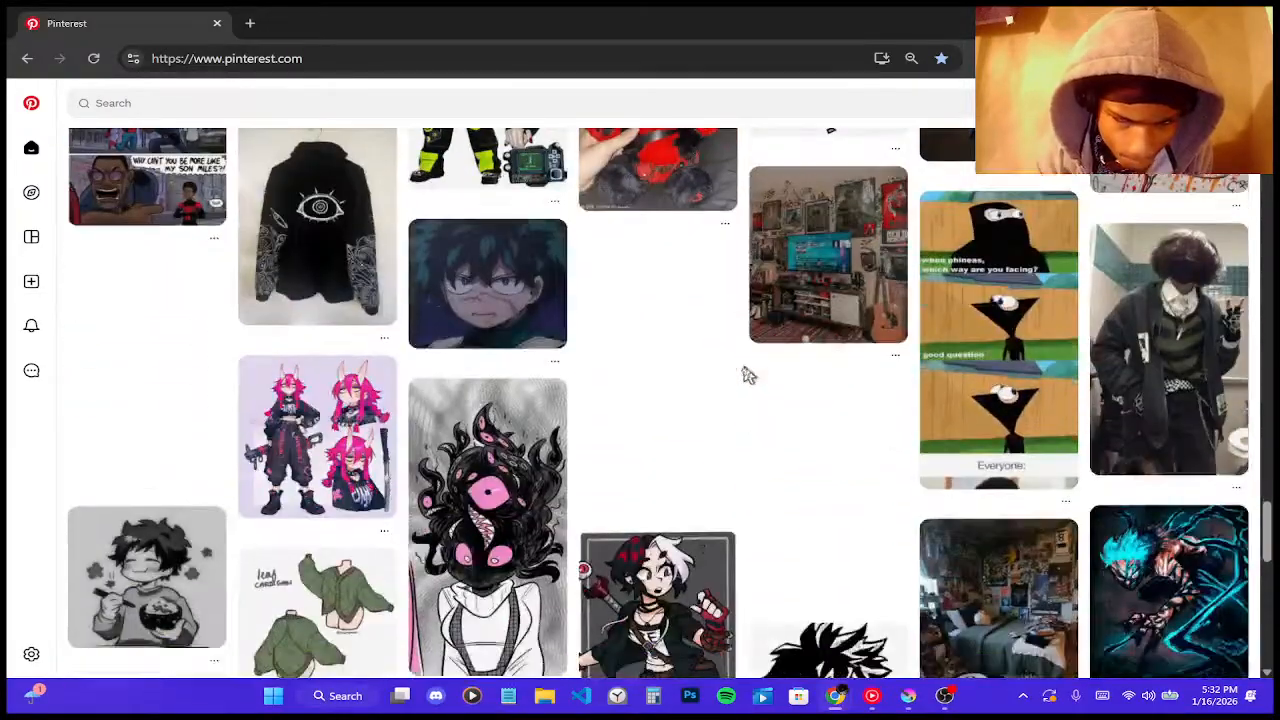
{"action": "scroll", "coordinate": [744, 373], "scroll_direction": "down", "scroll_amount": 2}
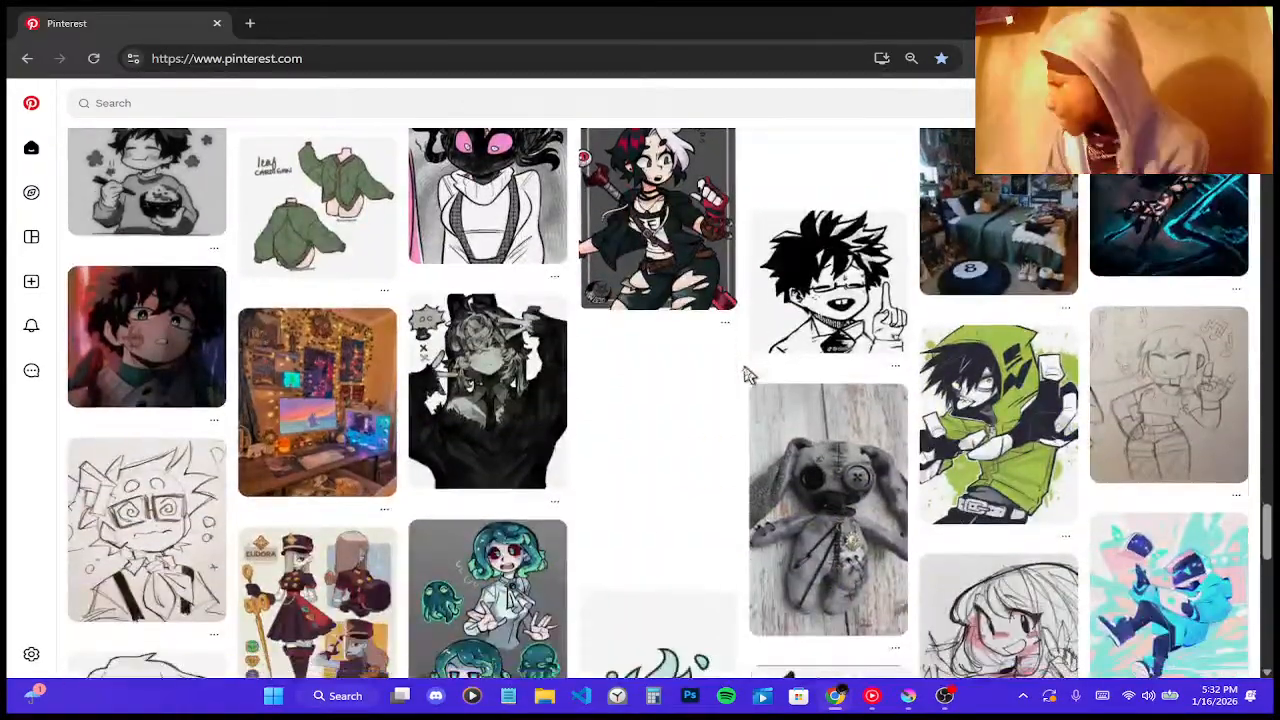
{"action": "scroll", "coordinate": [748, 374], "scroll_direction": "down", "scroll_amount": 2}
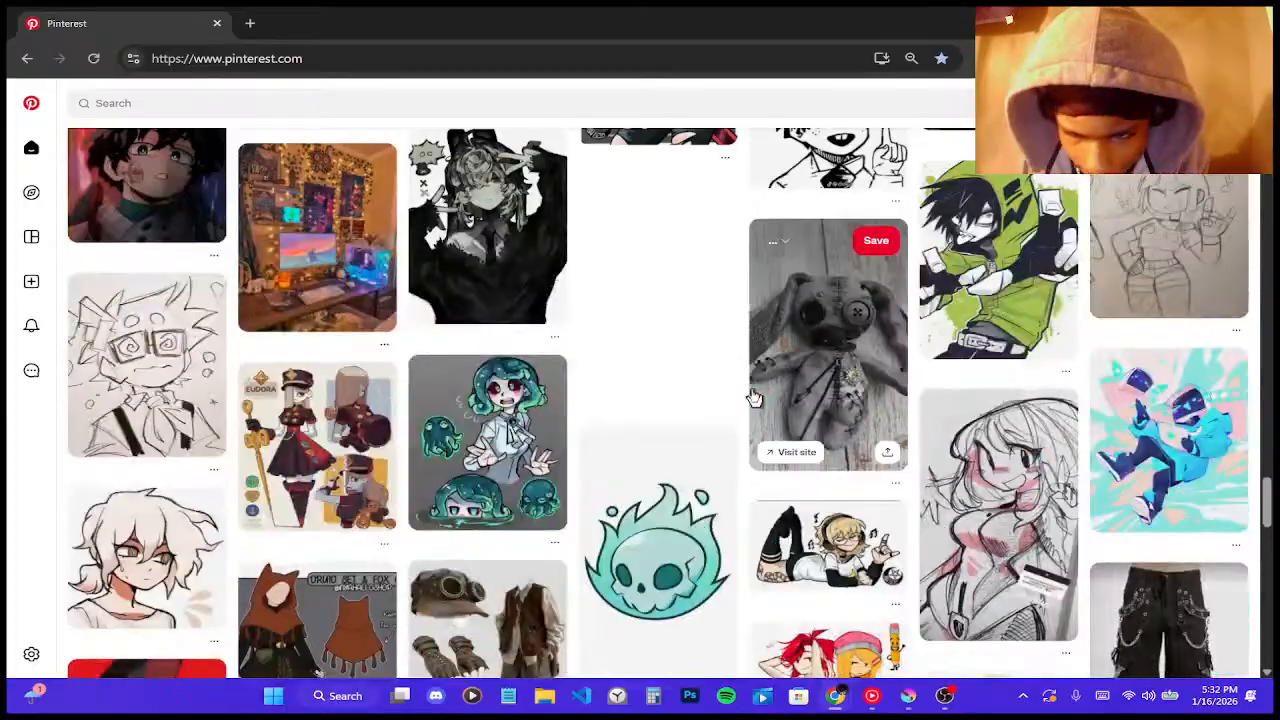
{"action": "scroll", "coordinate": [660, 440], "scroll_direction": "down", "scroll_amount": 1}
{"action": "scroll", "coordinate": [630, 452], "scroll_direction": "down", "scroll_amount": 3}
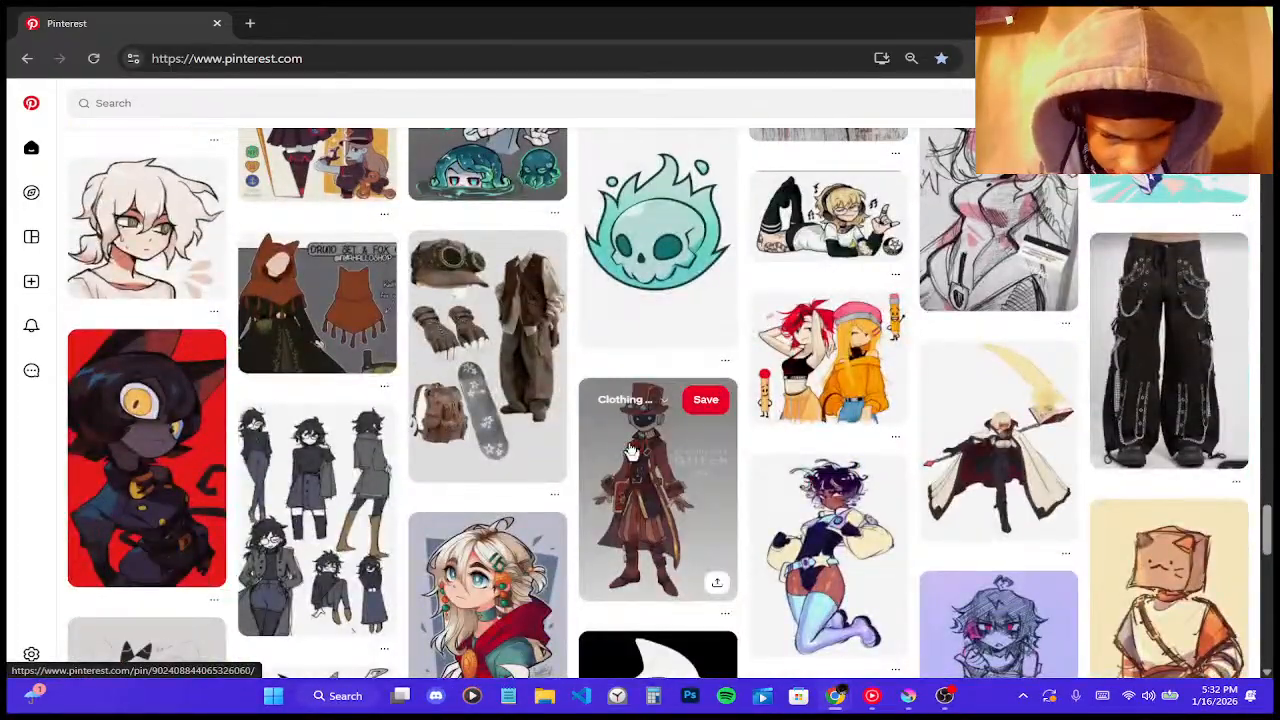
{"action": "scroll", "coordinate": [630, 452], "scroll_direction": "down", "scroll_amount": 3}
{"action": "scroll", "coordinate": [630, 452], "scroll_direction": "down", "scroll_amount": 3}
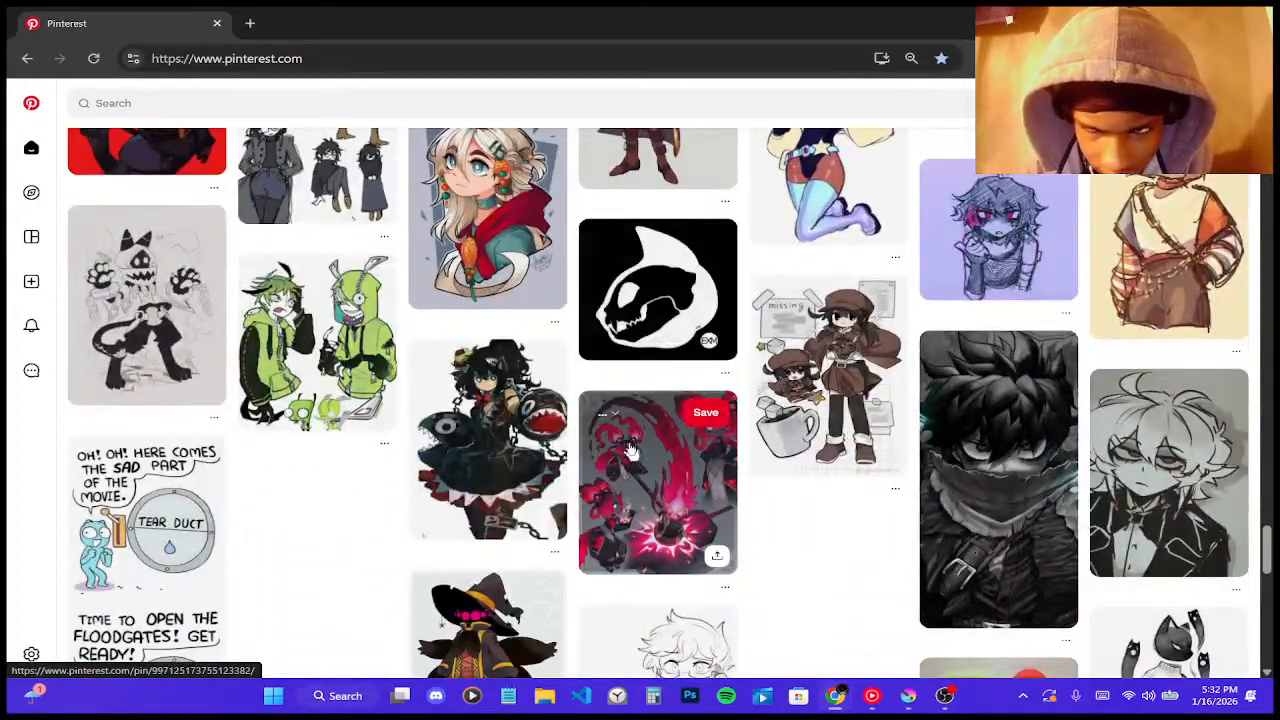
{"action": "scroll", "coordinate": [630, 452], "scroll_direction": "down", "scroll_amount": 3}
{"action": "scroll", "coordinate": [630, 452], "scroll_direction": "down", "scroll_amount": 2}
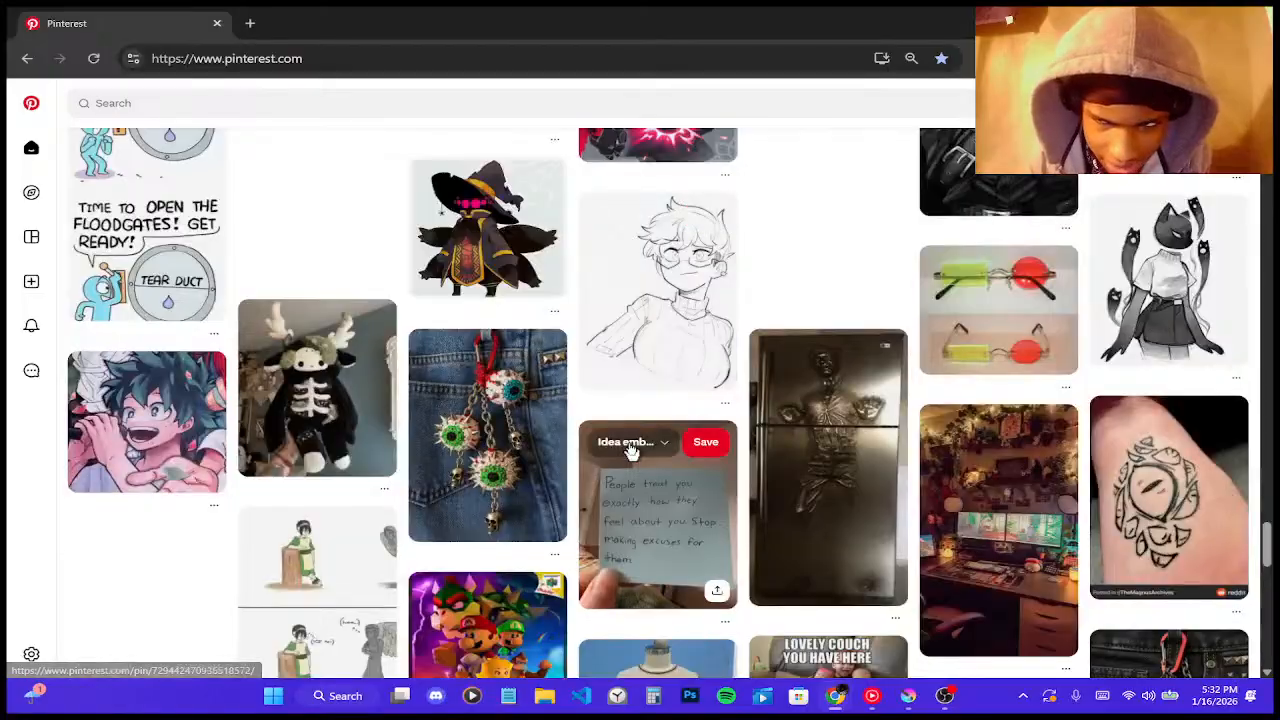
{"action": "scroll", "coordinate": [630, 452], "scroll_direction": "down", "scroll_amount": 3}
{"action": "scroll", "coordinate": [630, 452], "scroll_direction": "down", "scroll_amount": 4}
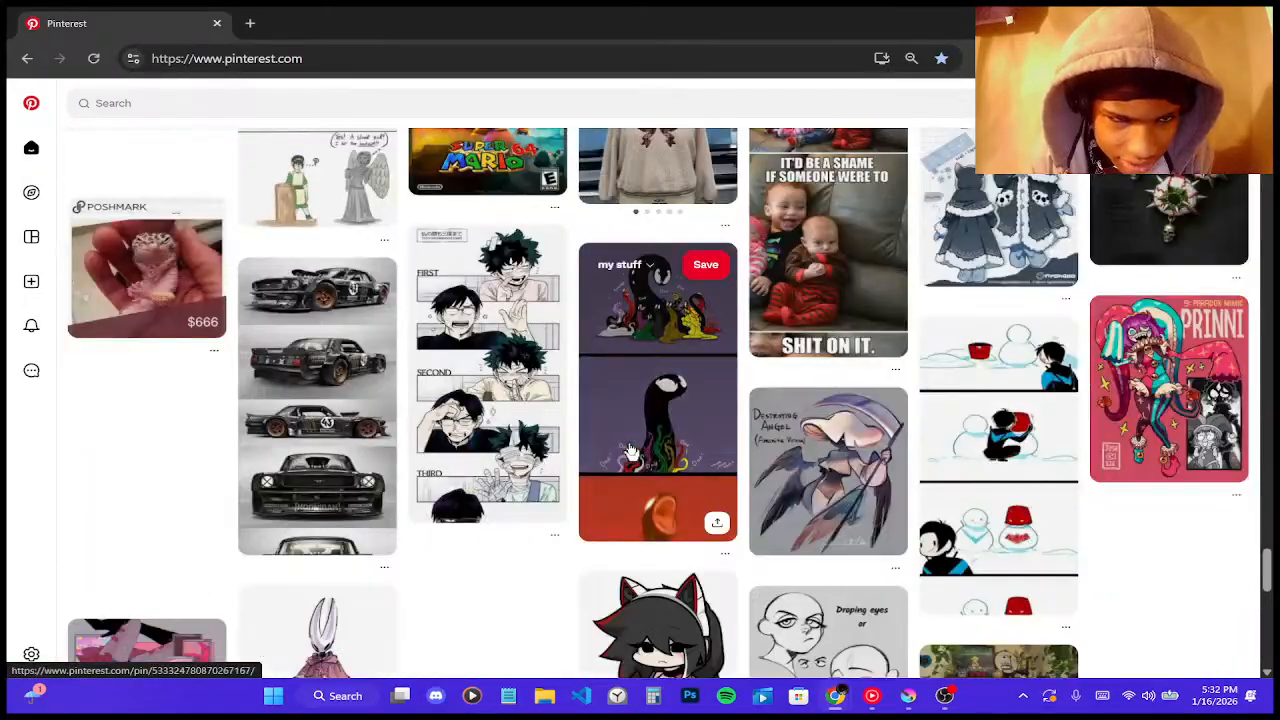
{"action": "scroll", "coordinate": [630, 452], "scroll_direction": "down", "scroll_amount": 1}
{"action": "scroll", "coordinate": [630, 452], "scroll_direction": "down", "scroll_amount": 3}
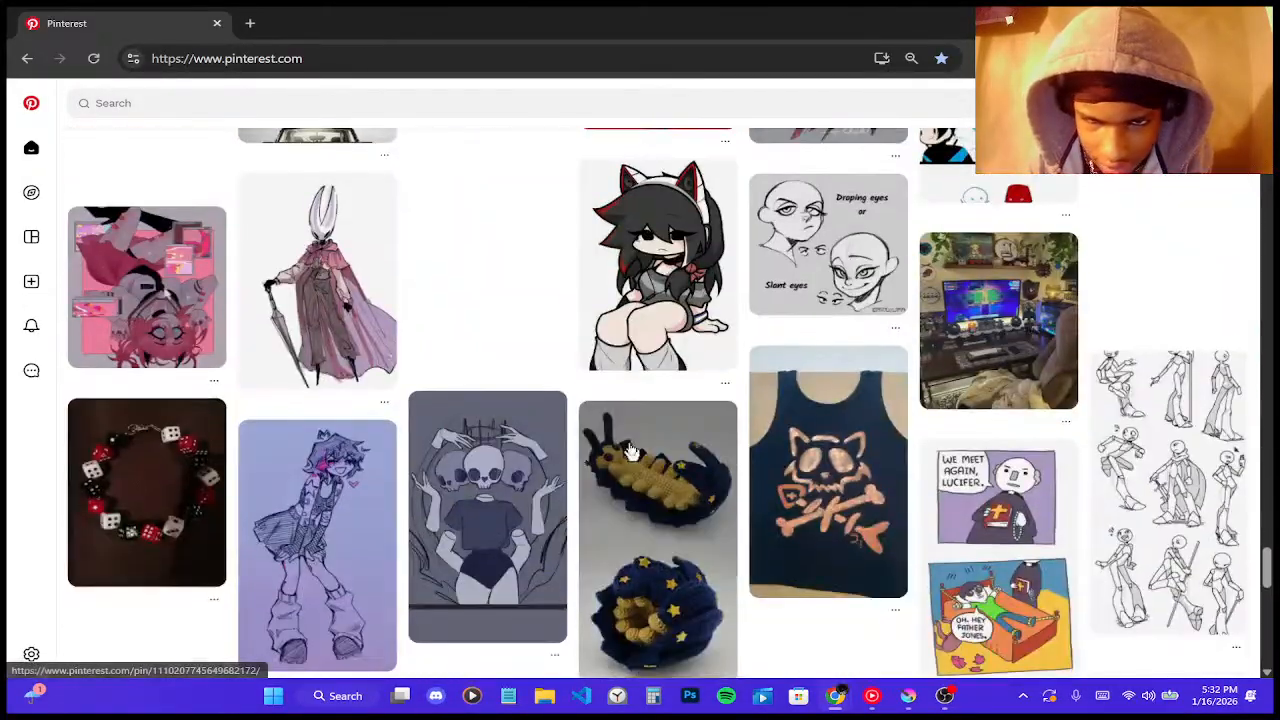
{"action": "scroll", "coordinate": [630, 452], "scroll_direction": "down", "scroll_amount": 5}
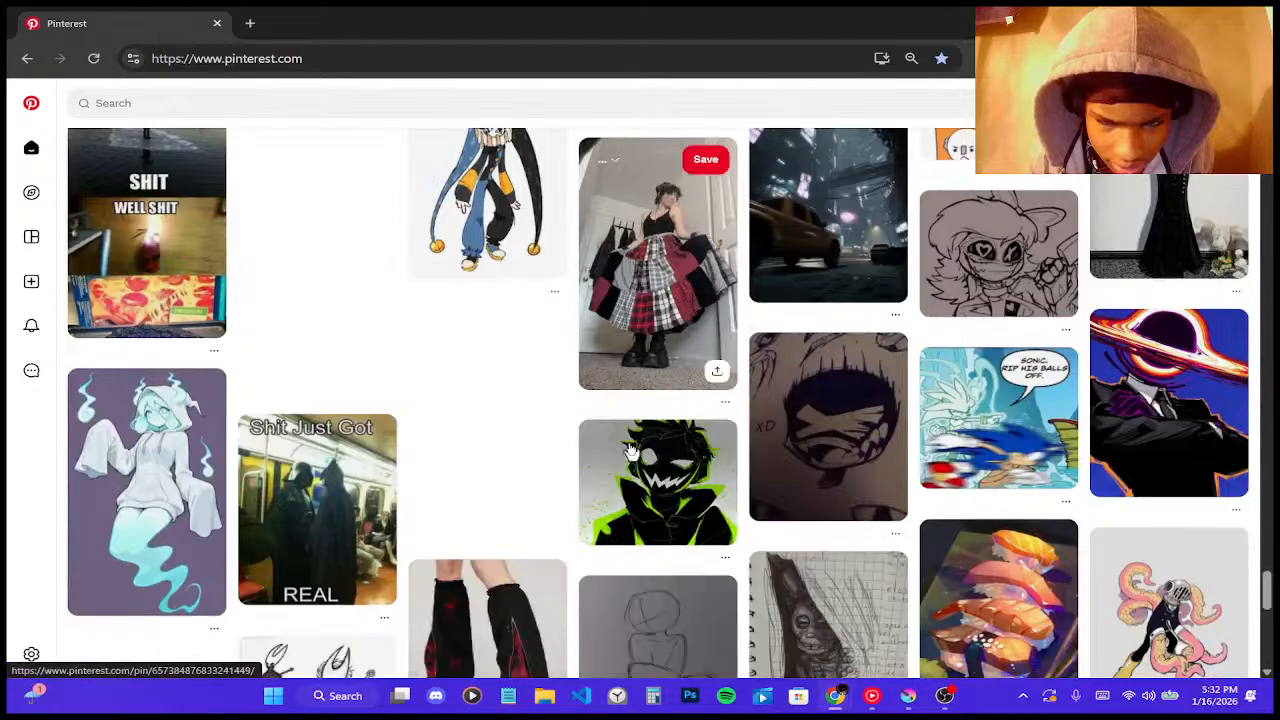
{"action": "scroll", "coordinate": [630, 452], "scroll_direction": "down", "scroll_amount": 2}
{"action": "scroll", "coordinate": [630, 452], "scroll_direction": "down", "scroll_amount": 3}
{"action": "scroll", "coordinate": [630, 452], "scroll_direction": "down", "scroll_amount": 5}
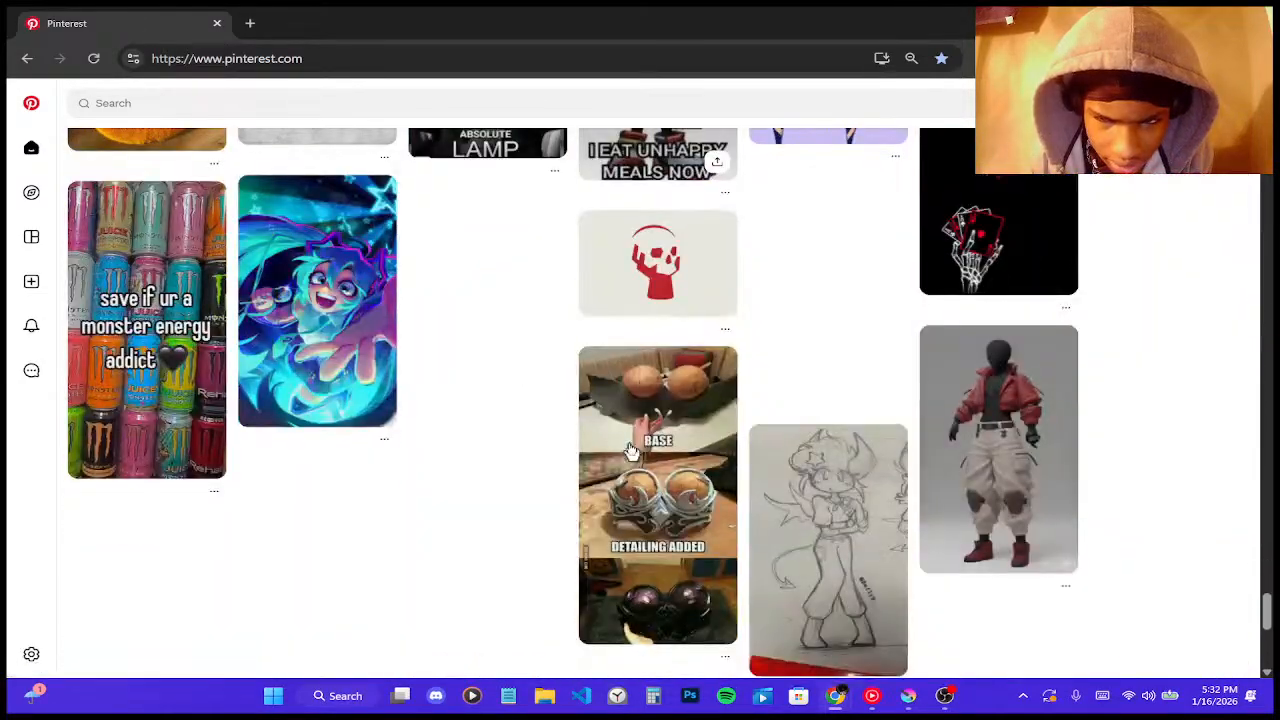
{"action": "left_click", "coordinate": [1179, 21]}
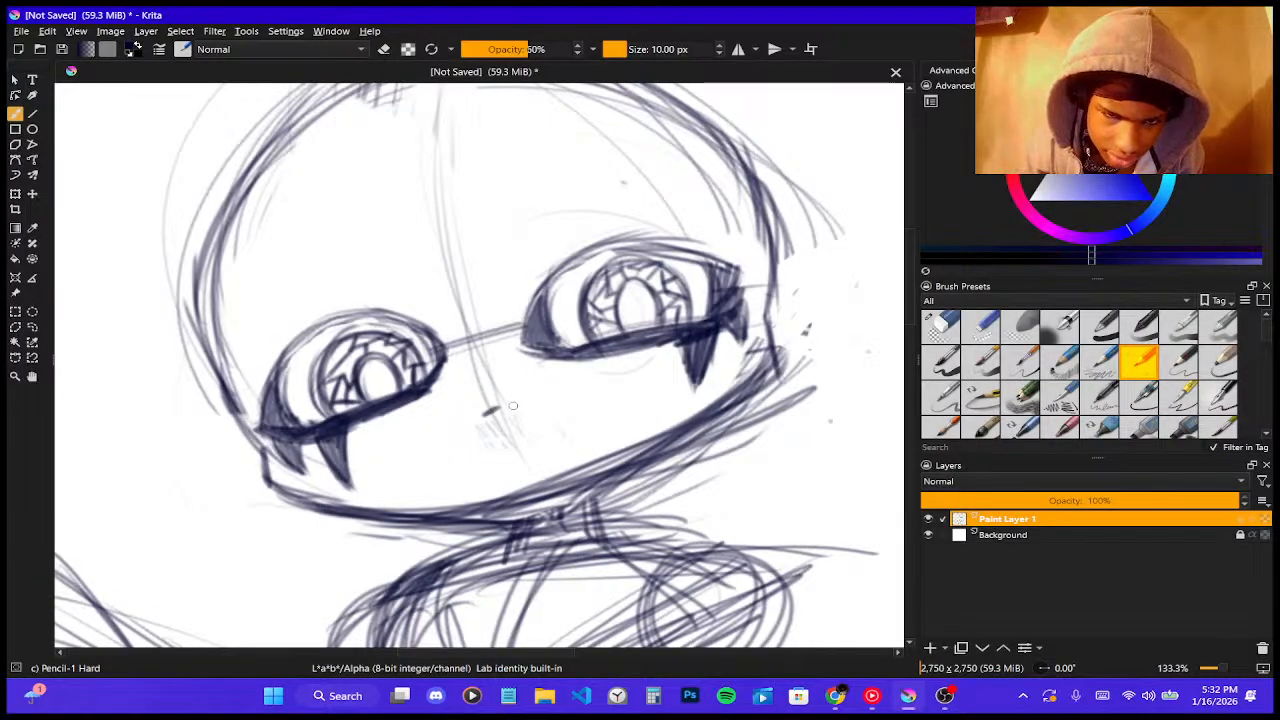
- Try short slanted pencil strokes for the nose on the face's centre guide just below the eyes, undoing each attempt
{"action": "left_click_drag", "start_coordinate": [484, 413], "coordinate": [502, 405]}
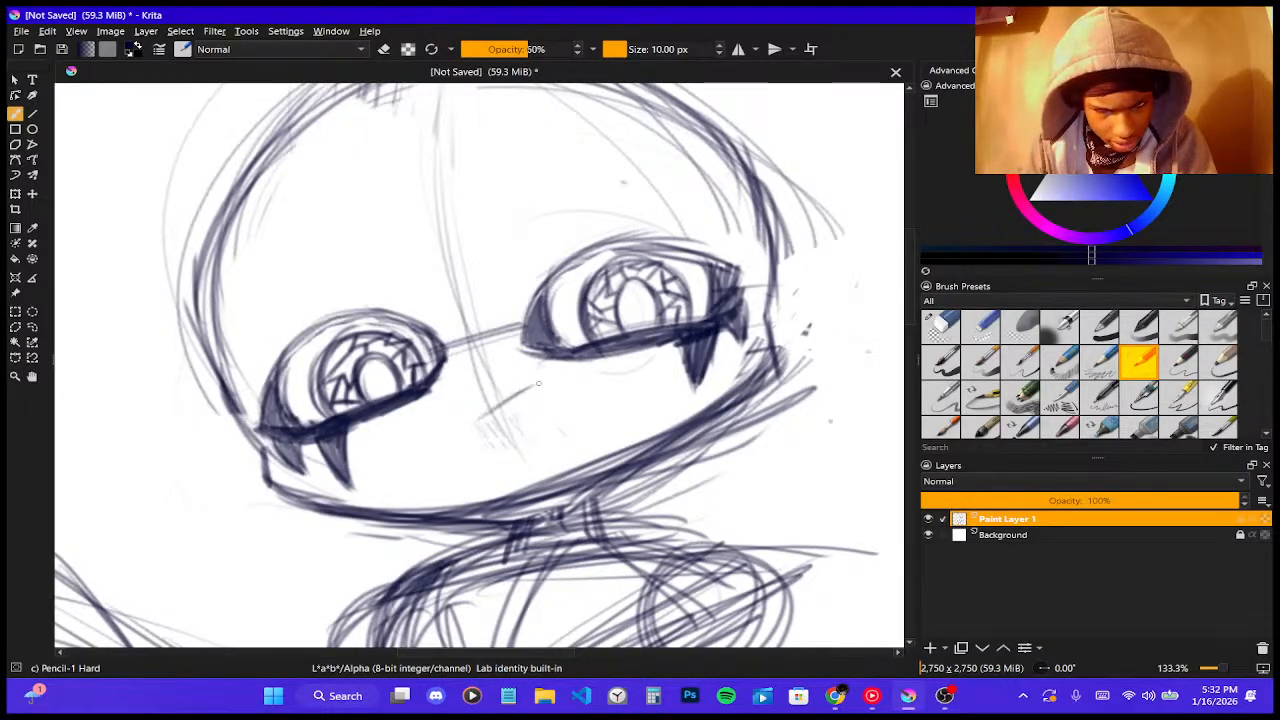
{"action": "key", "text": "ctrl+z"}
{"action": "key", "text": "ctrl+z"}
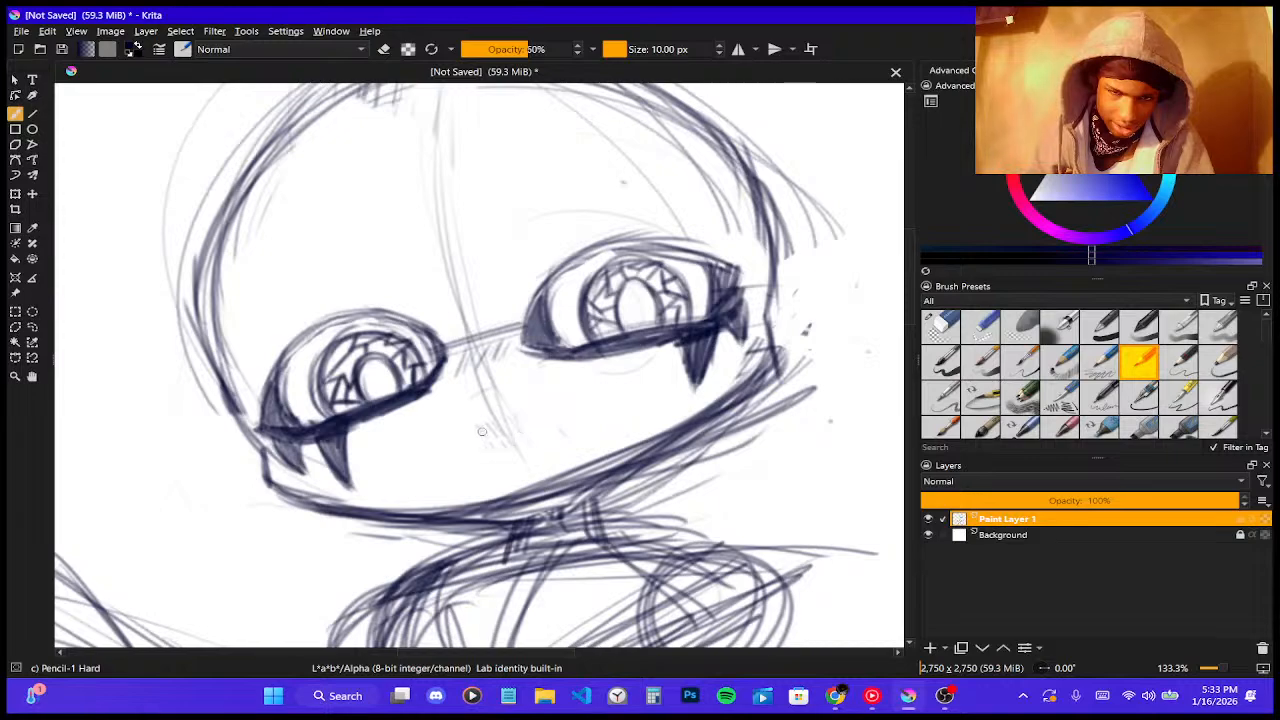
{"action": "key", "text": "ctrl+z"}
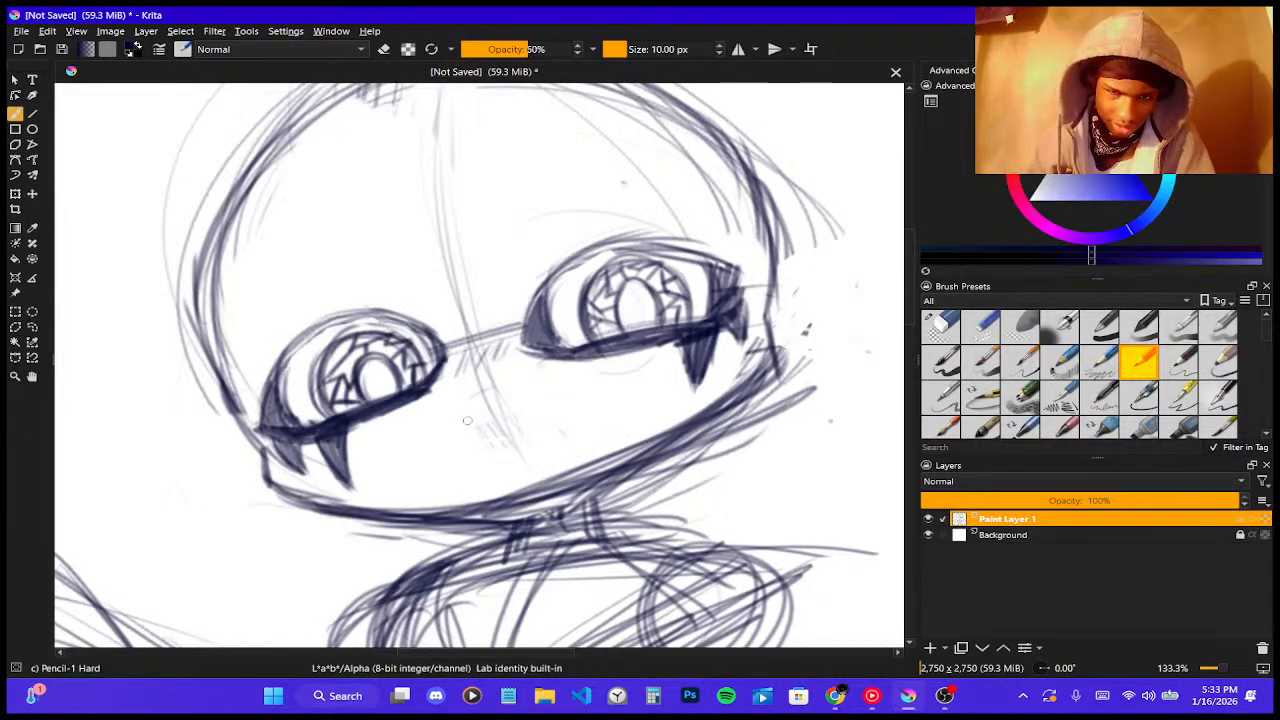
{"action": "left_click_drag", "start_coordinate": [444, 412], "coordinate": [532, 375]}
{"action": "key", "text": "ctrl+z"}
{"action": "left_click_drag", "start_coordinate": [436, 410], "coordinate": [493, 384]}
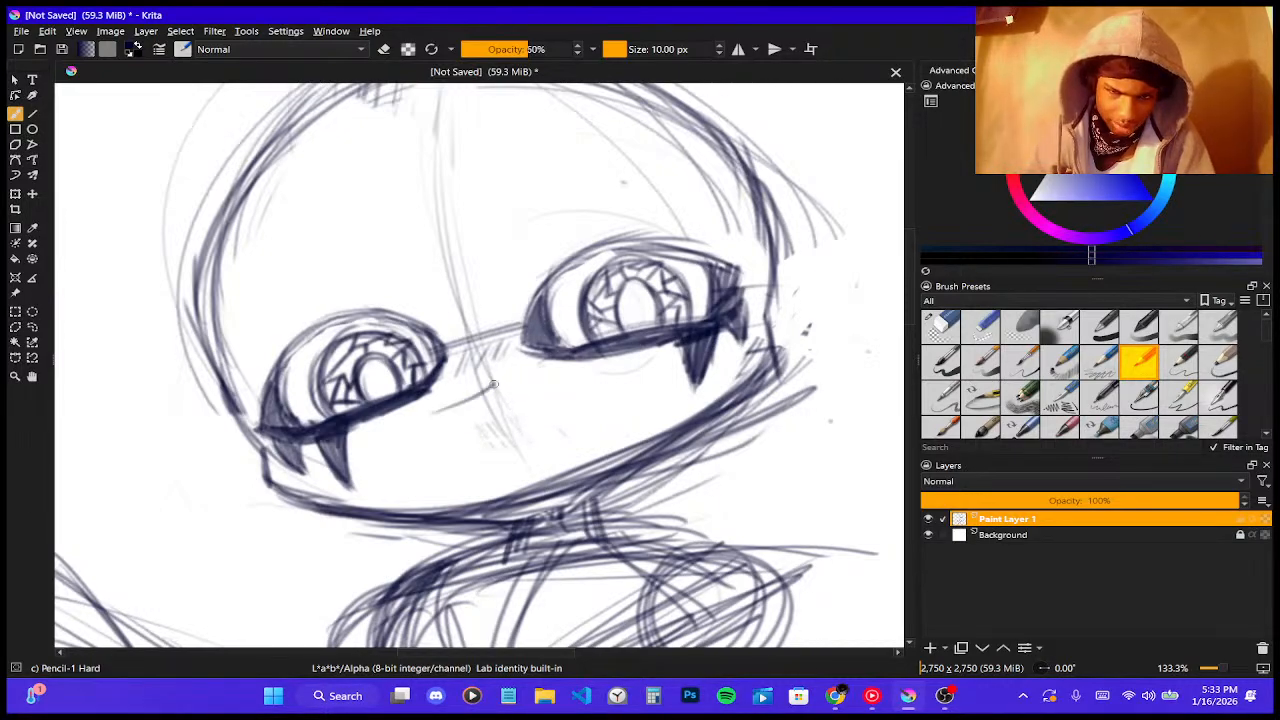
{"action": "key", "text": "ctrl+z"}
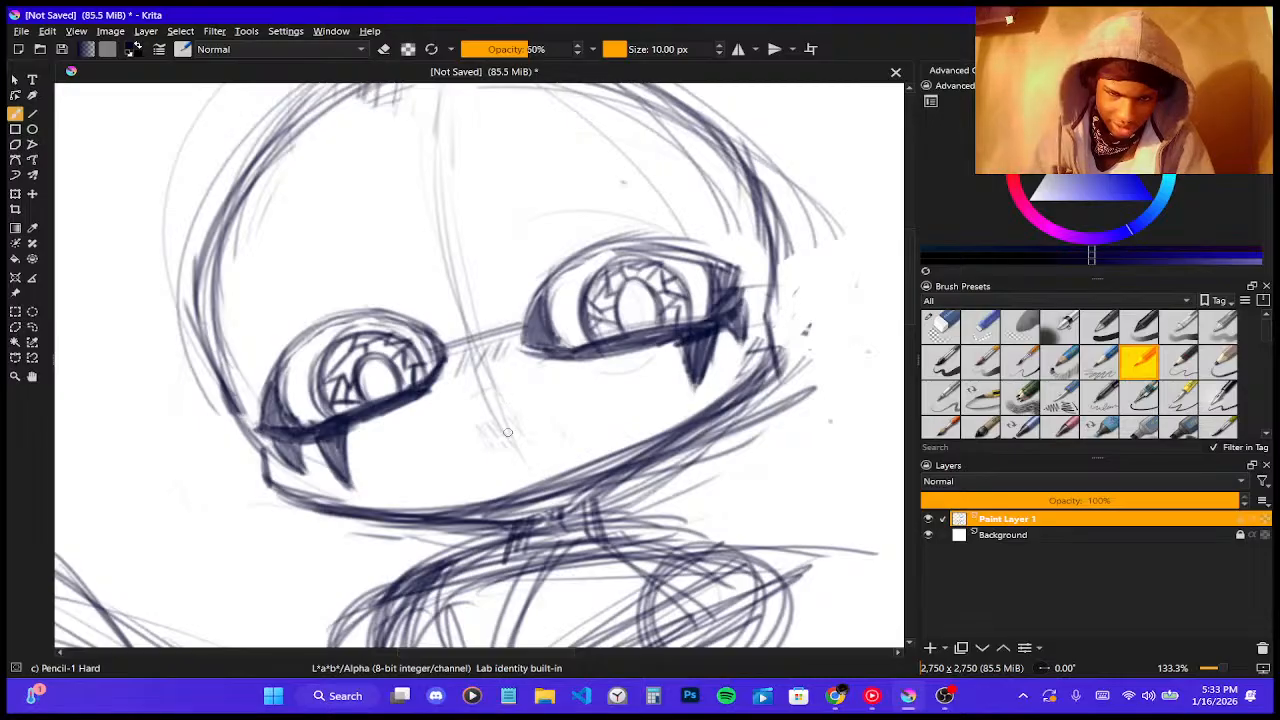
- Try a slanted pencil line across the centre guide just above the chin, and undo the strokes
{"action": "left_click_drag", "start_coordinate": [470, 491], "coordinate": [557, 450]}
{"action": "key", "text": "ctrl+z"}
{"action": "mouse_move", "coordinate": [477, 493]}
{"action": "left_mouse_down"}
{"action": "mouse_move", "coordinate": [479, 429]}
{"action": "mouse_move", "coordinate": [561, 445]}
{"action": "left_mouse_up"}
{"action": "key", "text": "ctrl+z"}
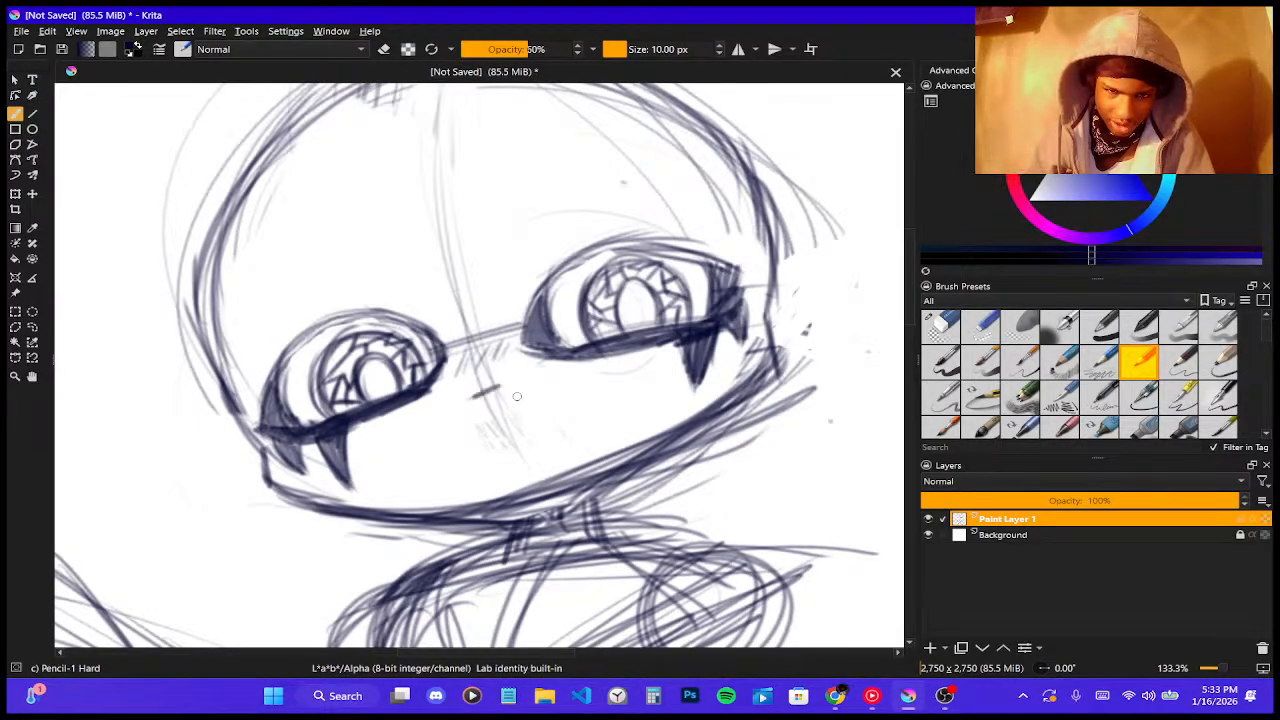
{"action": "key", "text": "ctrl+z"}
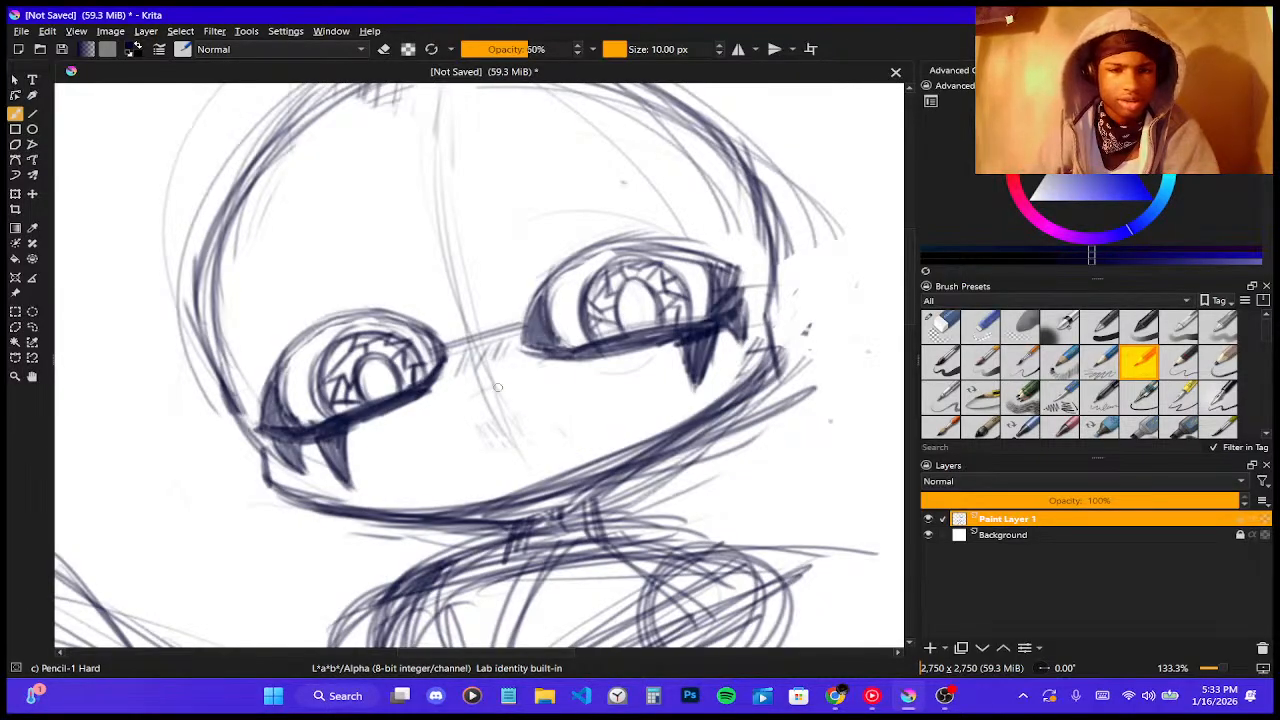
- Try a long slanted pencil line linking the lower lids of both eyes across the nose area, redrawing and undoing it
{"action": "left_click_drag", "start_coordinate": [391, 419], "coordinate": [565, 365]}
{"action": "key", "text": "ctrl+z"}
{"action": "left_click_drag", "start_coordinate": [414, 423], "coordinate": [570, 396]}
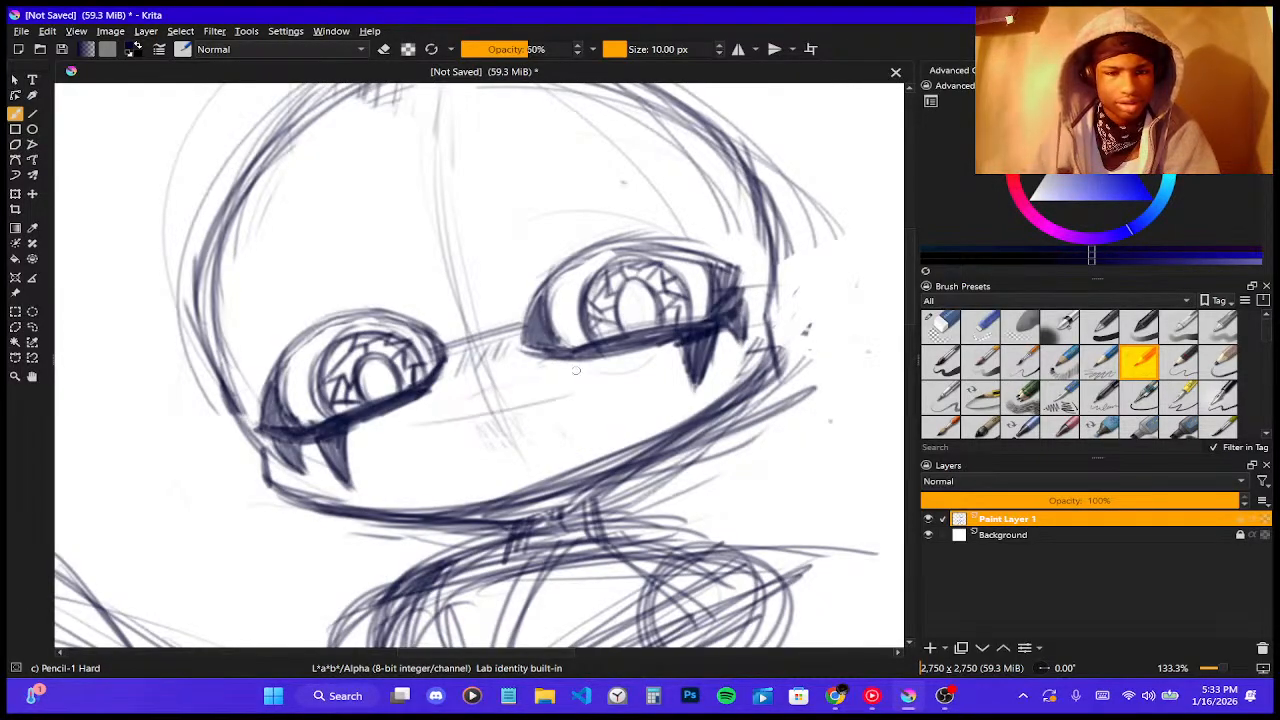
{"action": "key", "text": "ctrl+z"}
{"action": "mouse_move", "coordinate": [420, 416]}
{"action": "left_mouse_down"}
{"action": "mouse_move", "coordinate": [446, 401]}
{"action": "mouse_move", "coordinate": [590, 357]}
{"action": "mouse_move", "coordinate": [418, 413]}
{"action": "mouse_move", "coordinate": [588, 359]}
{"action": "left_mouse_up"}
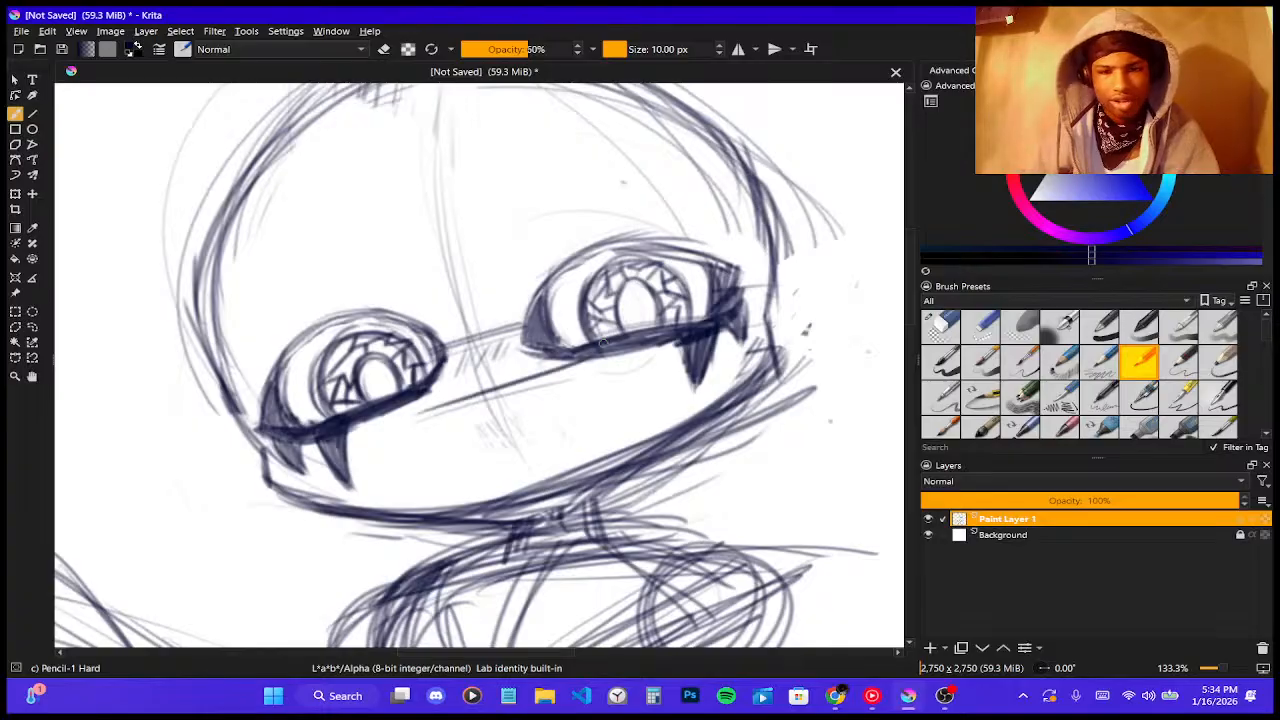
{"action": "key", "text": "ctrl+z"}
{"action": "key", "text": "ctrl+z"}
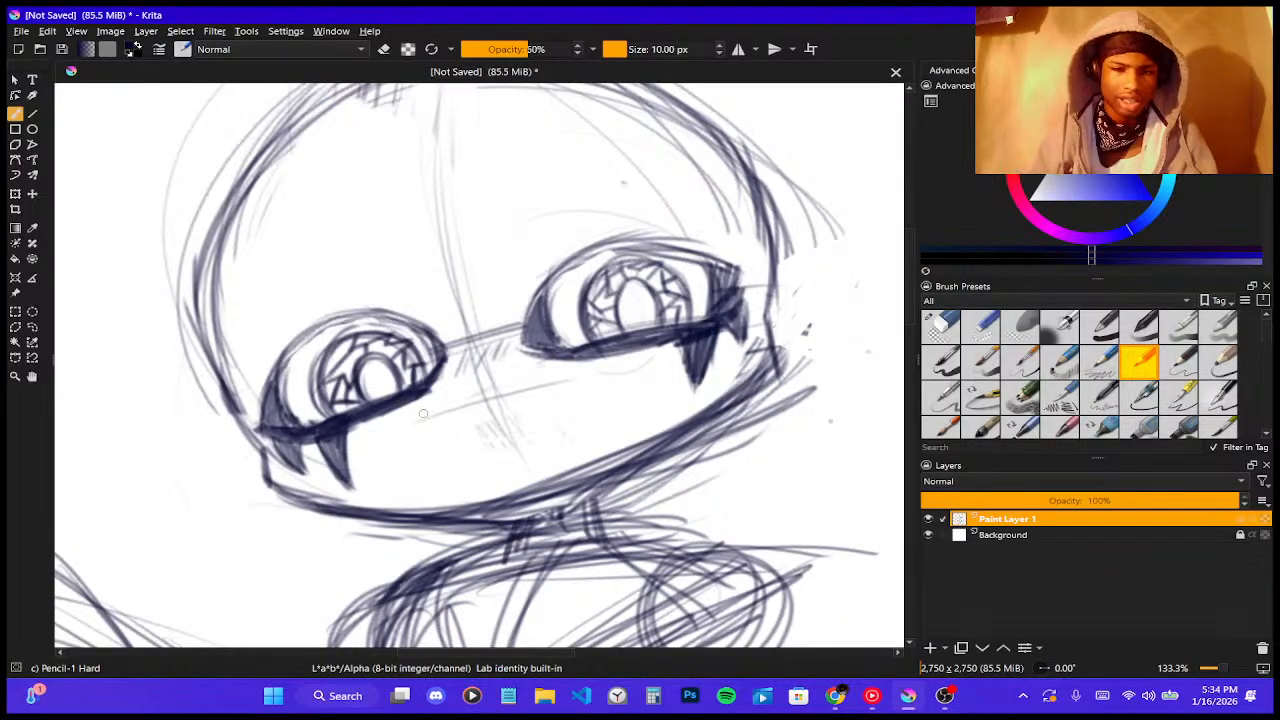
{"action": "mouse_move", "coordinate": [420, 414]}
{"action": "left_mouse_down"}
{"action": "mouse_move", "coordinate": [572, 379]}
{"action": "mouse_move", "coordinate": [592, 358]}
{"action": "left_mouse_up"}
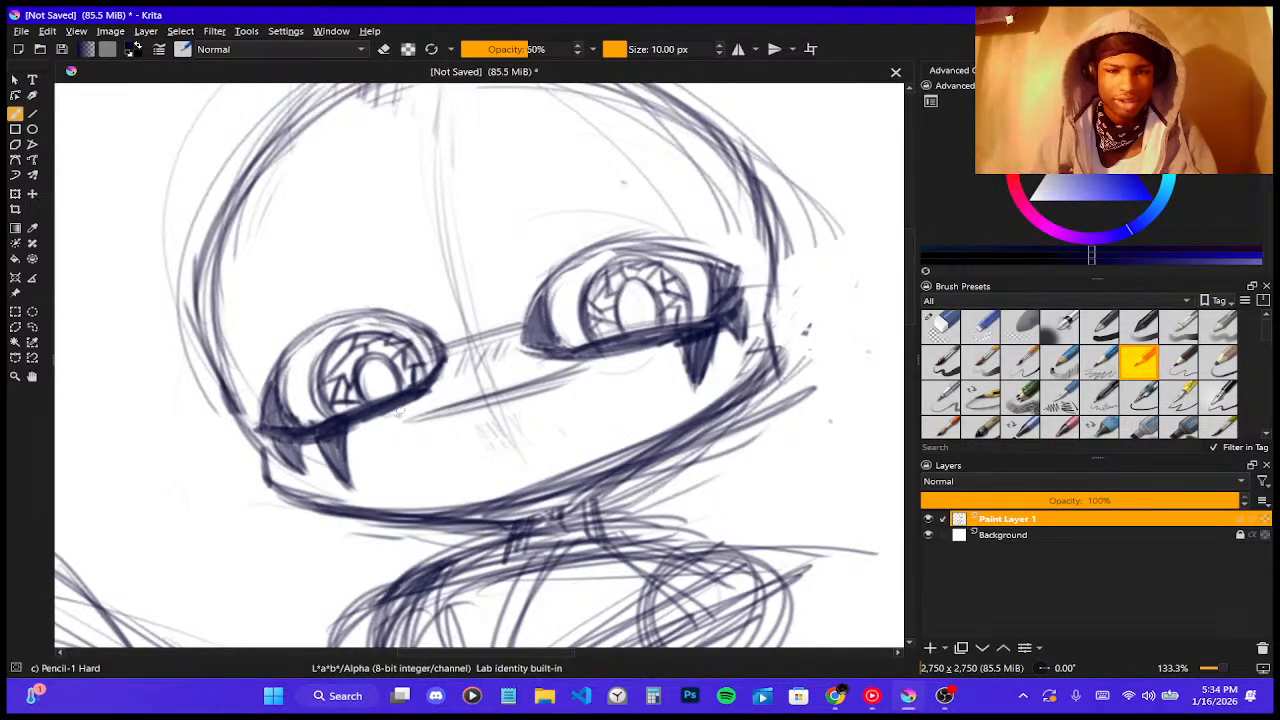
{"action": "key", "text": "ctrl+z"}
{"action": "key", "text": "ctrl+z"}
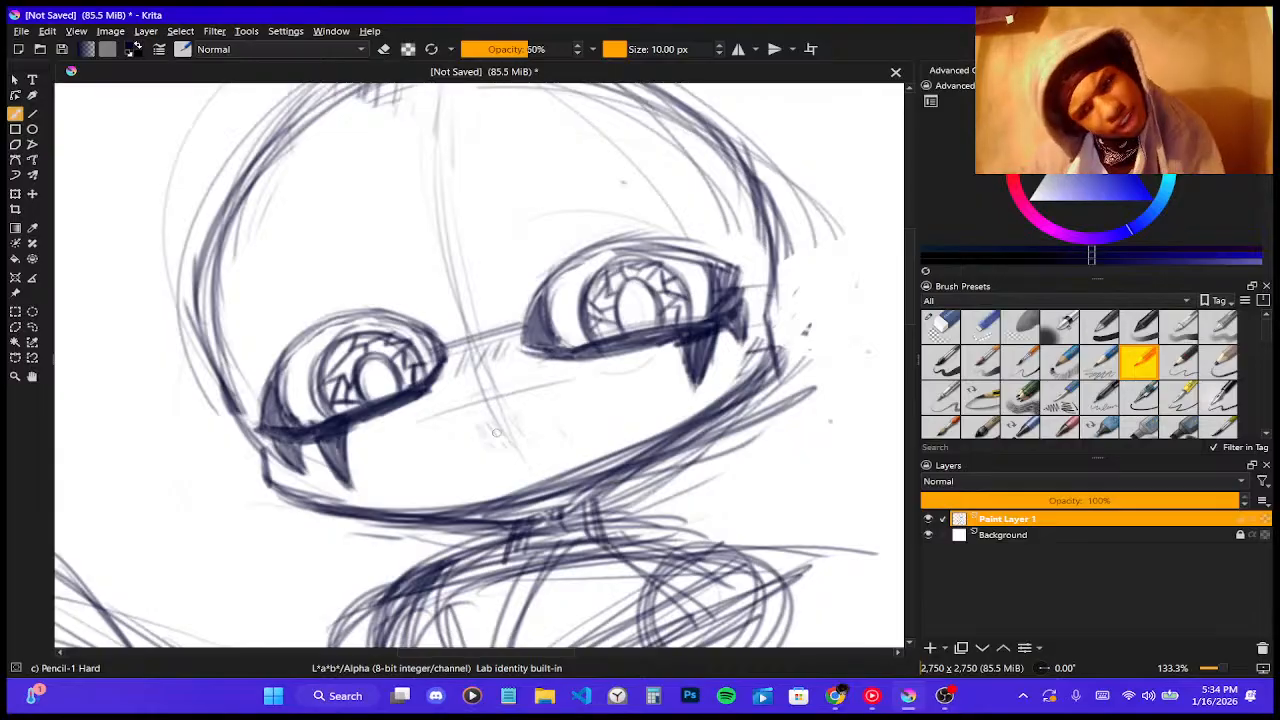
{"action": "key", "text": "ctrl+z"}
{"action": "left_click_drag", "start_coordinate": [422, 411], "coordinate": [541, 370]}
{"action": "key", "text": "ctrl+z"}
{"action": "key", "text": "ctrl+z"}
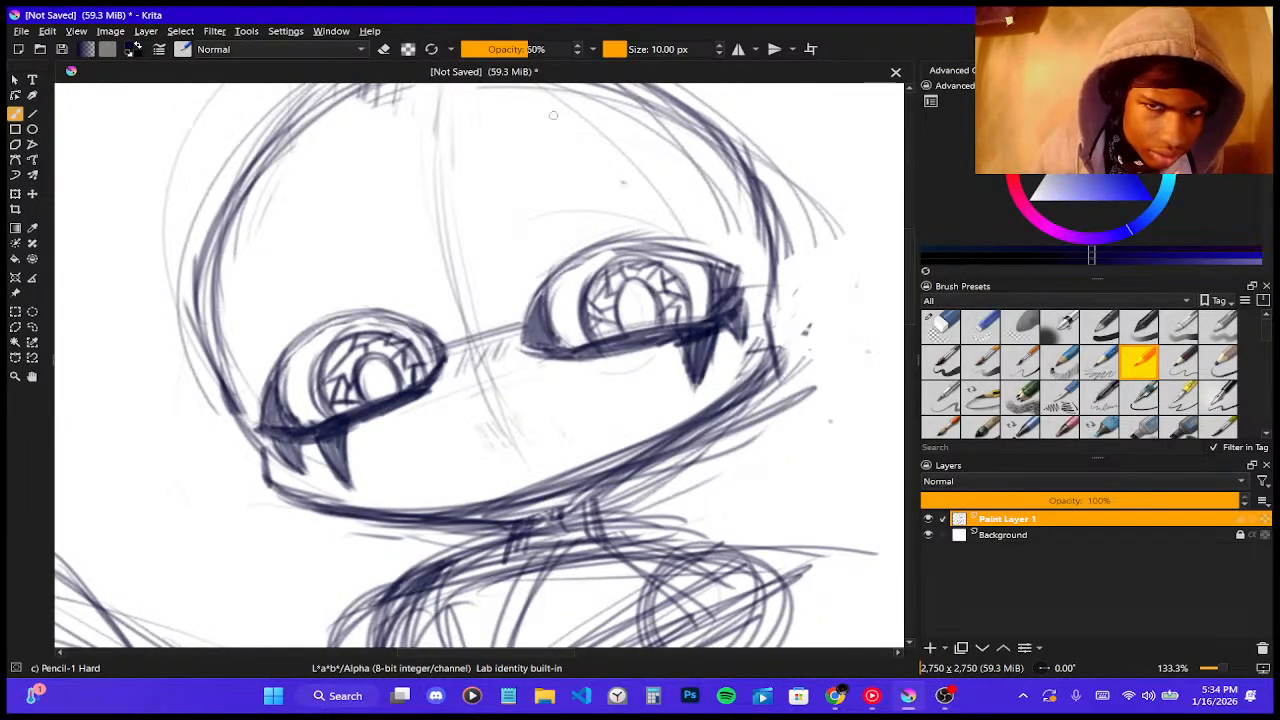
- Turn vertical mirroring on and off again, and try a looping scribble over the nose bridge before undoing it
{"action": "left_click", "coordinate": [776, 50]}
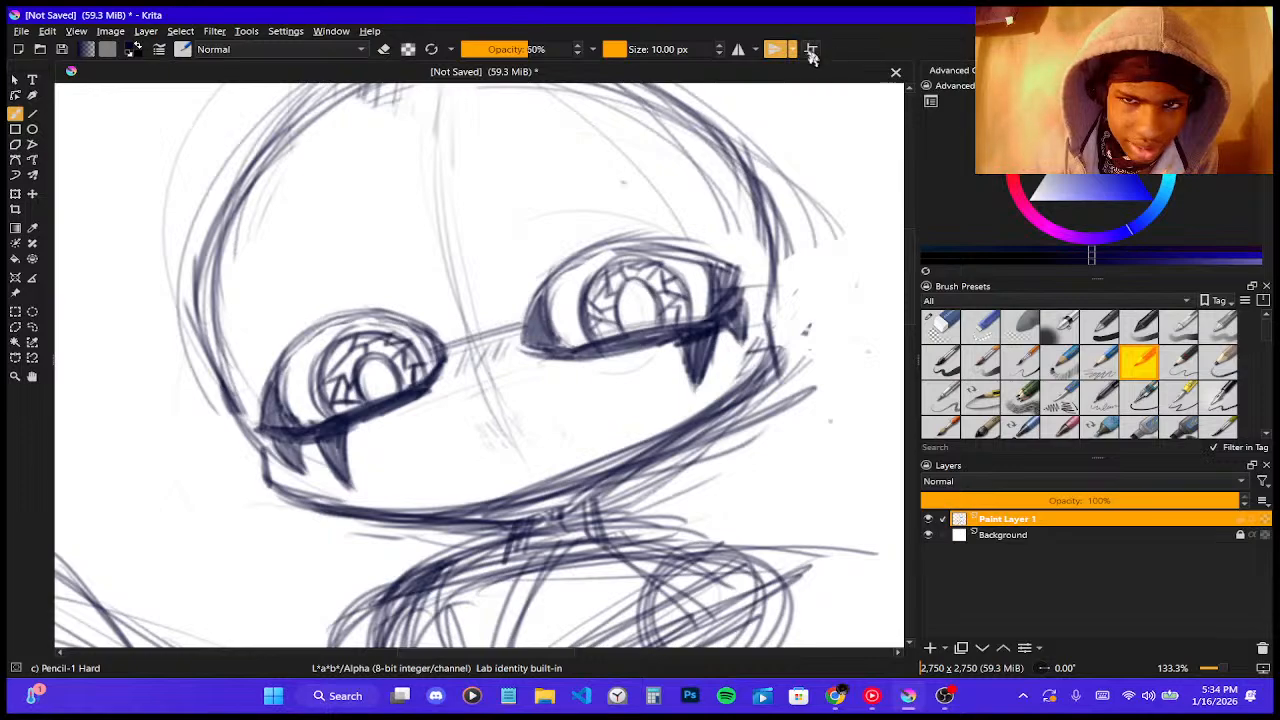
{"action": "left_click", "coordinate": [776, 49]}
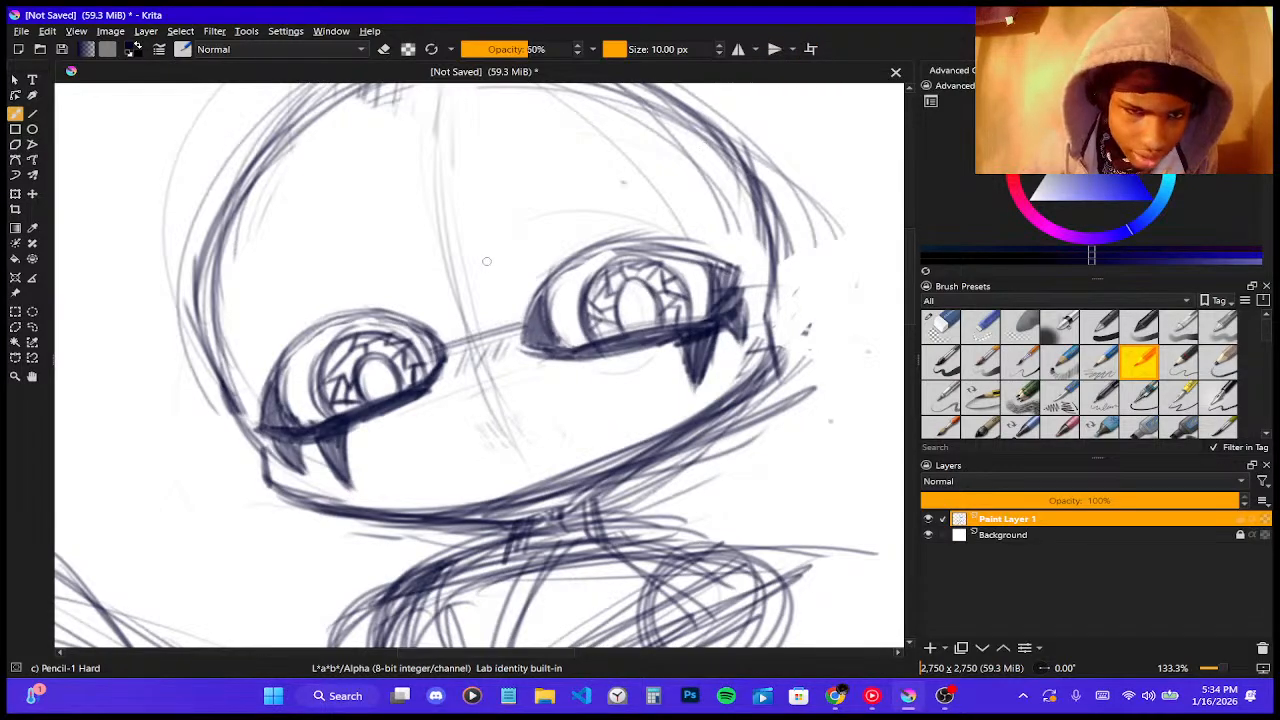
{"action": "mouse_move", "coordinate": [470, 316]}
{"action": "left_mouse_down"}
{"action": "mouse_move", "coordinate": [430, 372]}
{"action": "mouse_move", "coordinate": [510, 405]}
{"action": "left_mouse_up"}
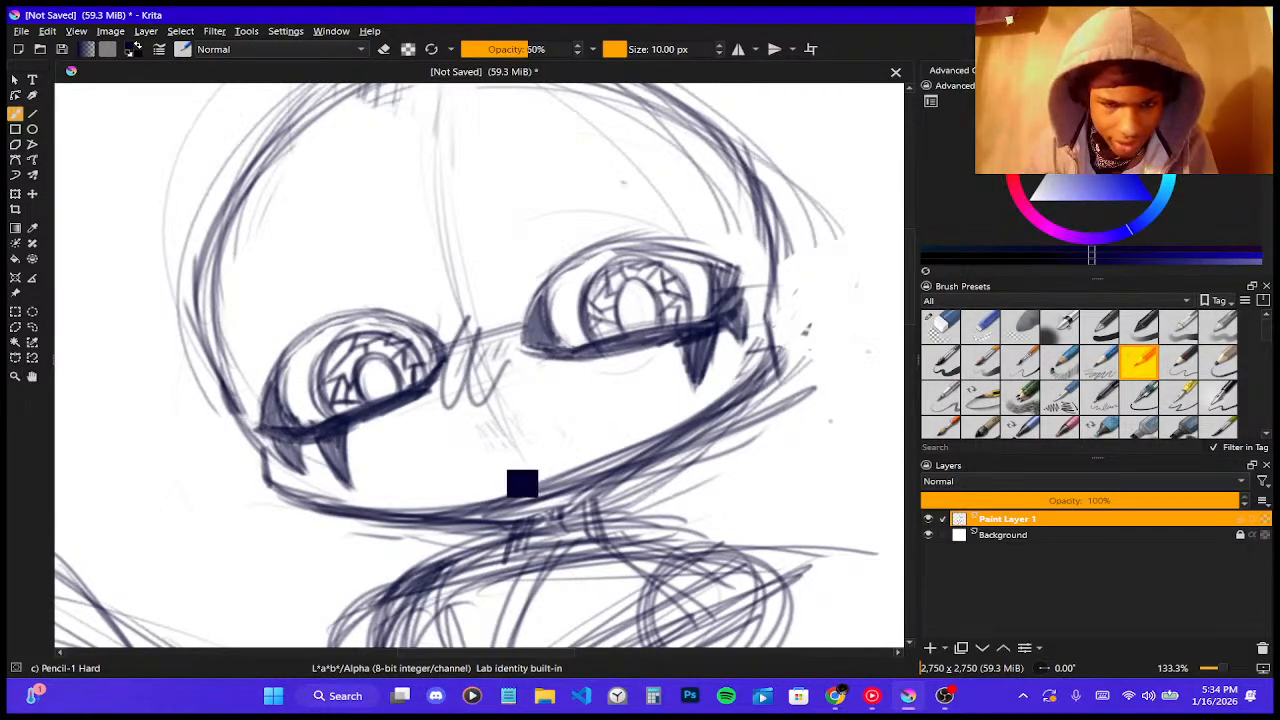
{"action": "key", "text": "ctrl+z"}
{"action": "key", "text": "ctrl+z"}
- Try light curved and slanted lines across the face just below the eyes, and undo them
{"action": "mouse_move", "coordinate": [430, 407]}
{"action": "left_mouse_down"}
{"action": "mouse_move", "coordinate": [529, 368]}
{"action": "mouse_move", "coordinate": [407, 413]}
{"action": "mouse_move", "coordinate": [437, 396]}
{"action": "mouse_move", "coordinate": [417, 409]}
{"action": "mouse_move", "coordinate": [516, 417]}
{"action": "mouse_move", "coordinate": [567, 404]}
{"action": "left_mouse_up"}
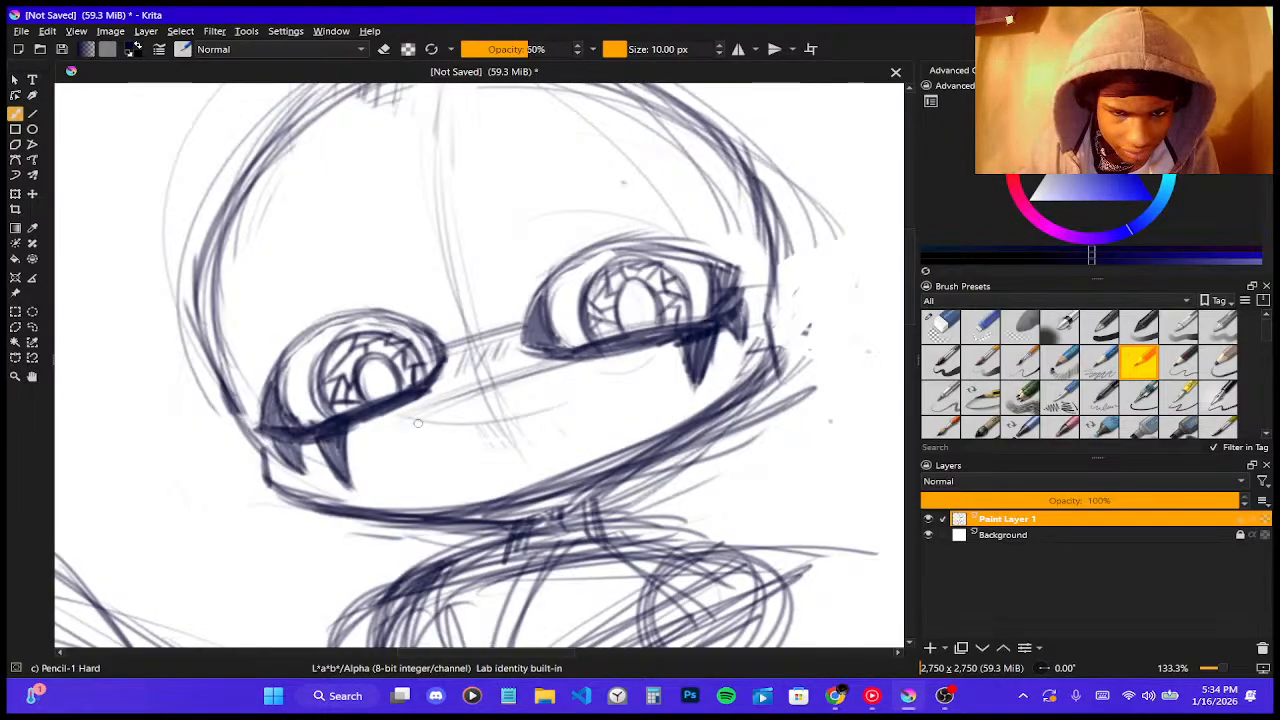
{"action": "key", "text": "ctrl+z"}
{"action": "key", "text": "ctrl+z"}
{"action": "key", "text": "ctrl+z"}
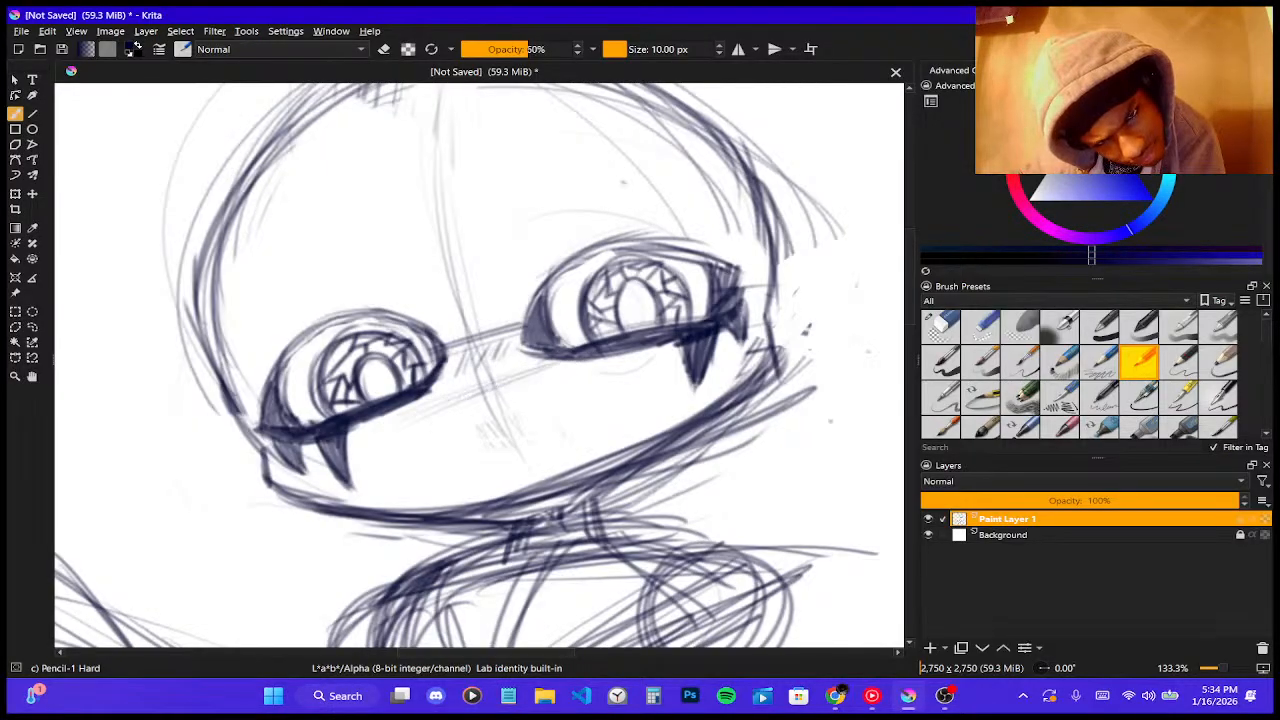
- Draw a short slanted line with a curve beneath it as a small nose on the centre guide just below the eyes, undoing stray strokes
{"action": "key", "text": "ctrl+z"}
{"action": "mouse_move", "coordinate": [430, 406]}
{"action": "left_mouse_down"}
{"action": "mouse_move", "coordinate": [516, 366]}
{"action": "mouse_move", "coordinate": [505, 378]}
{"action": "left_mouse_up"}
{"action": "key", "text": "ctrl+z"}
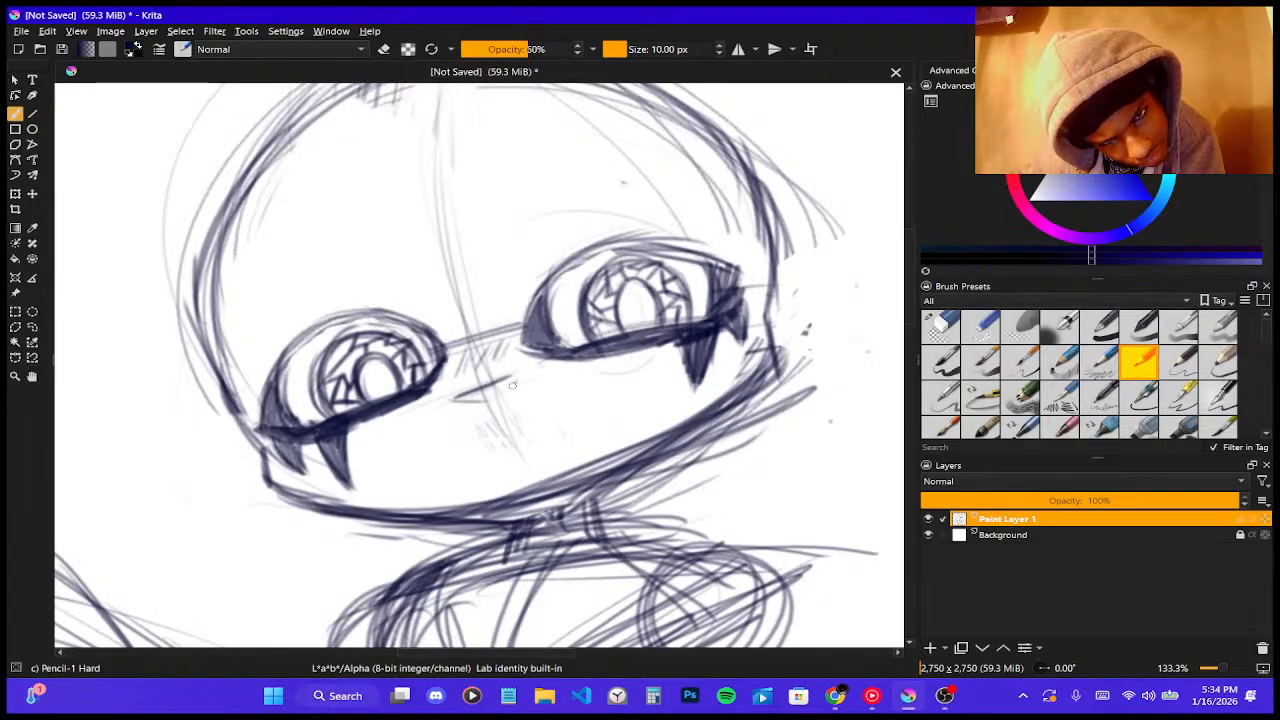
{"action": "mouse_move", "coordinate": [517, 375]}
{"action": "left_mouse_down"}
{"action": "mouse_move", "coordinate": [493, 400]}
{"action": "mouse_move", "coordinate": [457, 405]}
{"action": "mouse_move", "coordinate": [517, 370]}
{"action": "mouse_move", "coordinate": [490, 403]}
{"action": "mouse_move", "coordinate": [468, 396]}
{"action": "mouse_move", "coordinate": [520, 379]}
{"action": "left_mouse_up"}
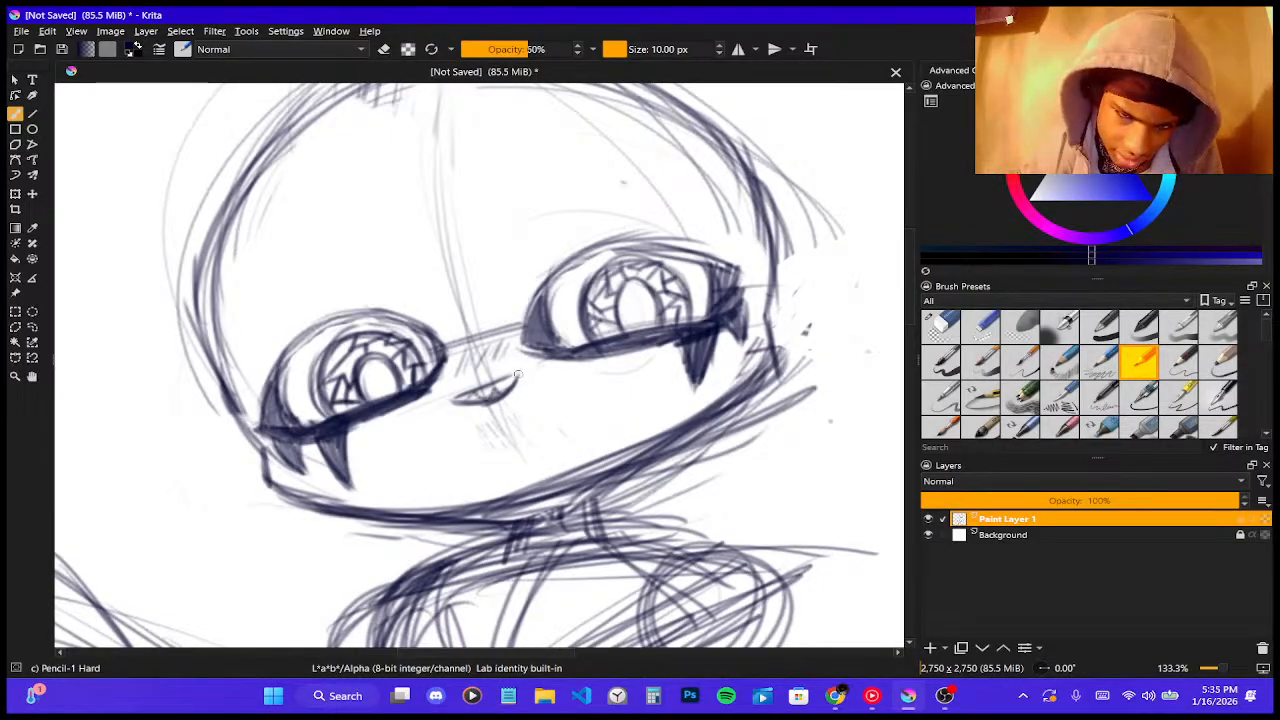
- Erase the neck strokes and stray lines between the chin and the shoulders with the Eraser Circle brush
{"action": "scroll", "coordinate": [493, 291], "scroll_direction": "down", "scroll_amount": 6}
{"action": "scroll", "coordinate": [494, 293], "scroll_direction": "up", "scroll_amount": 3}
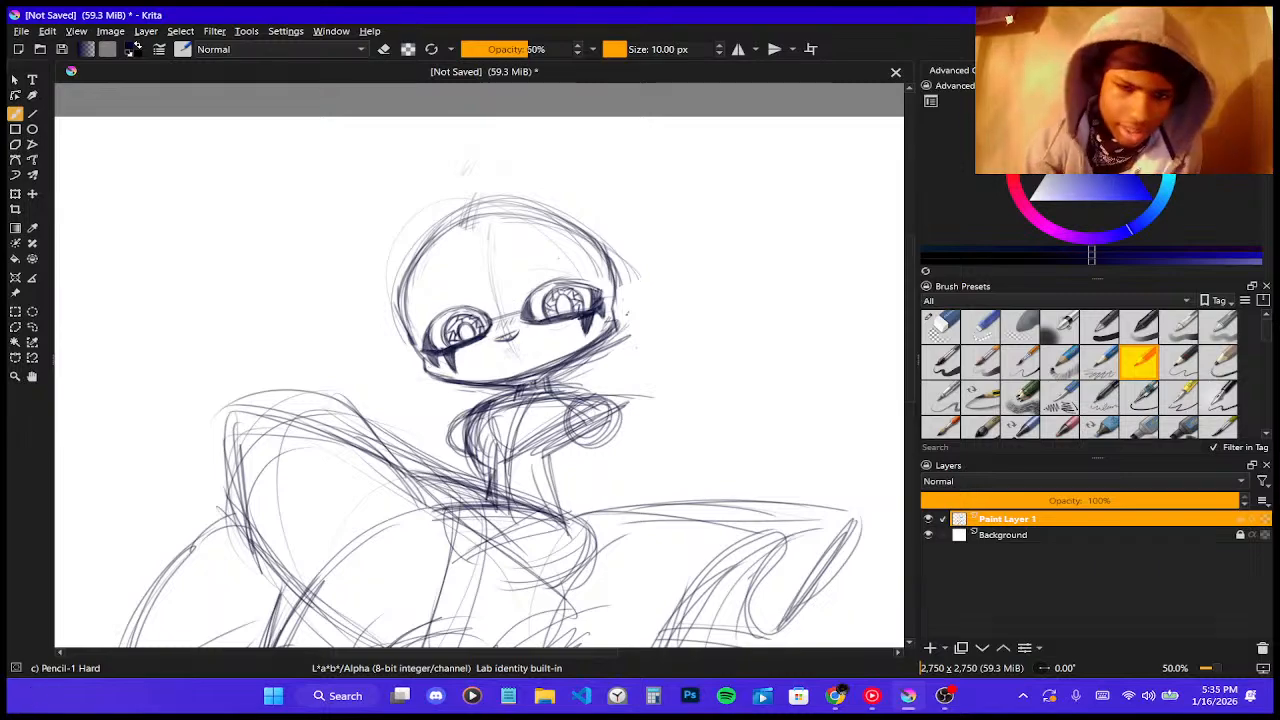
{"action": "scroll", "coordinate": [514, 300], "scroll_direction": "up", "scroll_amount": 3}
{"action": "scroll", "coordinate": [589, 306], "scroll_direction": "down", "scroll_amount": 3}
{"action": "scroll", "coordinate": [395, 425], "scroll_direction": "up", "scroll_amount": 3}
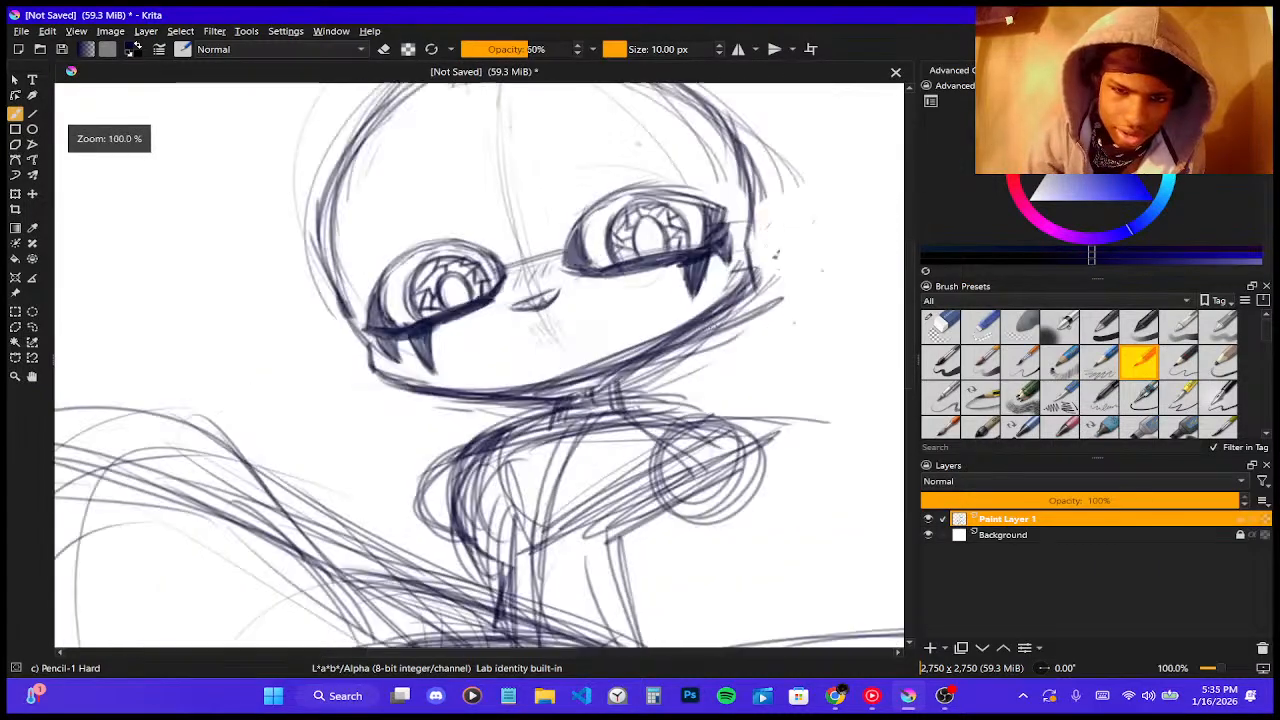
{"action": "left_click", "coordinate": [940, 326]}
{"action": "mouse_move", "coordinate": [618, 388]}
{"action": "left_mouse_down"}
{"action": "mouse_move", "coordinate": [462, 430]}
{"action": "mouse_move", "coordinate": [629, 368]}
{"action": "mouse_move", "coordinate": [450, 425]}
{"action": "mouse_move", "coordinate": [600, 415]}
{"action": "mouse_move", "coordinate": [499, 432]}
{"action": "left_mouse_up"}
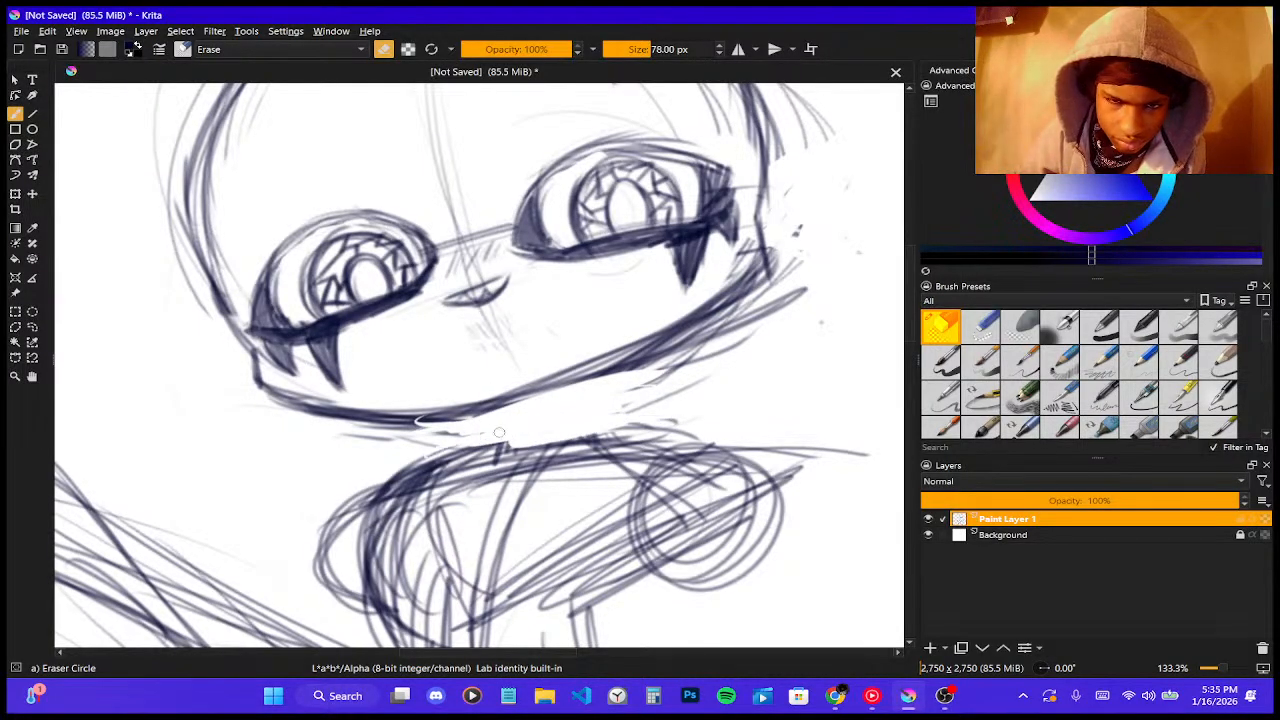
- Retrace the jawline from the left cheek across the chin toward the right cheek with the Pencil-1 Hard brush
{"action": "left_click", "coordinate": [1139, 361]}
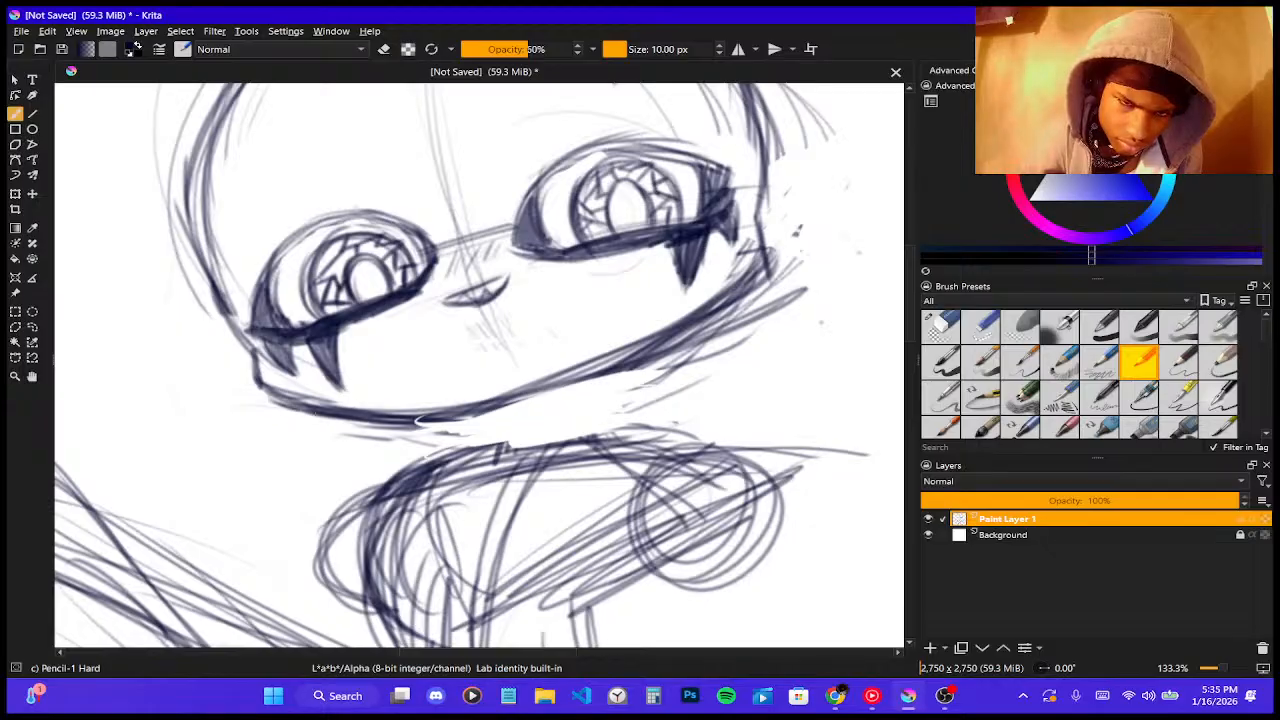
{"action": "left_click_drag", "start_coordinate": [316, 412], "coordinate": [444, 421]}
{"action": "mouse_move", "coordinate": [266, 384]}
{"action": "left_mouse_down"}
{"action": "mouse_move", "coordinate": [326, 402]}
{"action": "mouse_move", "coordinate": [502, 404]}
{"action": "mouse_move", "coordinate": [638, 350]}
{"action": "left_mouse_up"}
{"action": "left_click_drag", "start_coordinate": [472, 412], "coordinate": [718, 313]}
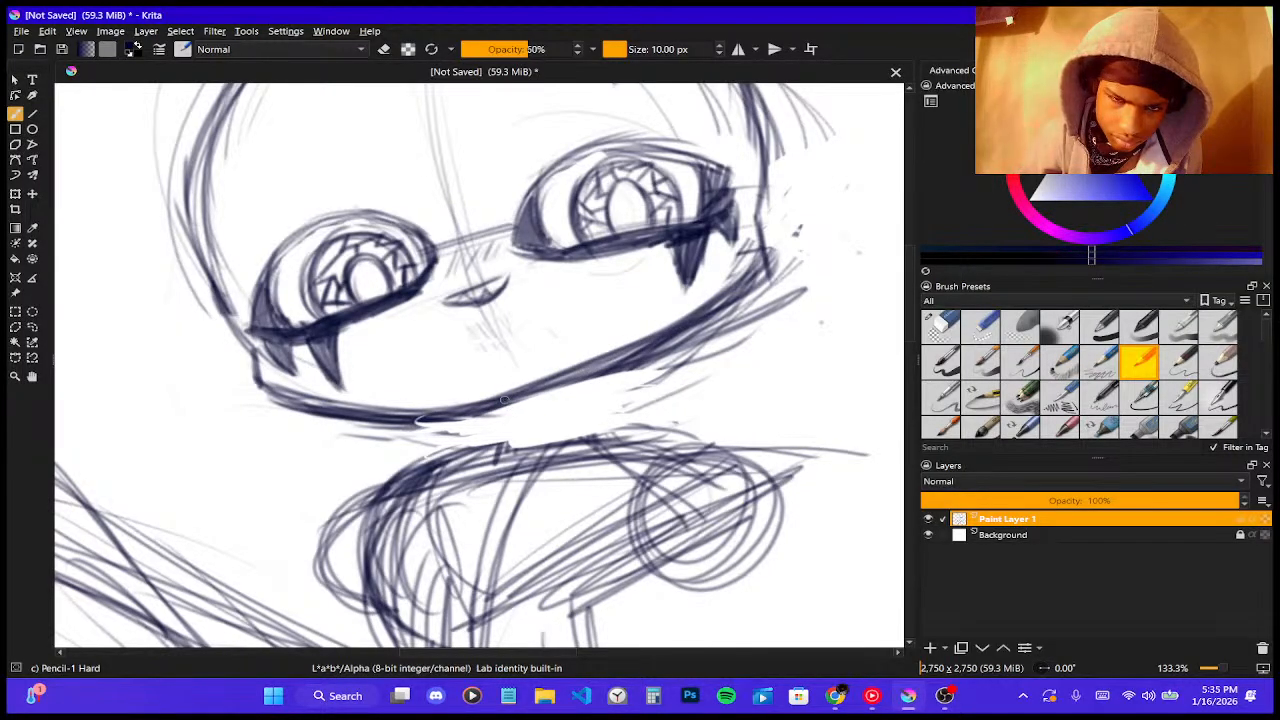
- Draw the two sides of the neck between the chin and the shoulders, and reinforce the top line of the shoulders
{"action": "mouse_move", "coordinate": [495, 450]}
{"action": "left_mouse_down"}
{"action": "mouse_move", "coordinate": [504, 404]}
{"action": "mouse_move", "coordinate": [582, 436]}
{"action": "left_mouse_up"}
{"action": "left_click_drag", "start_coordinate": [572, 382], "coordinate": [586, 446]}
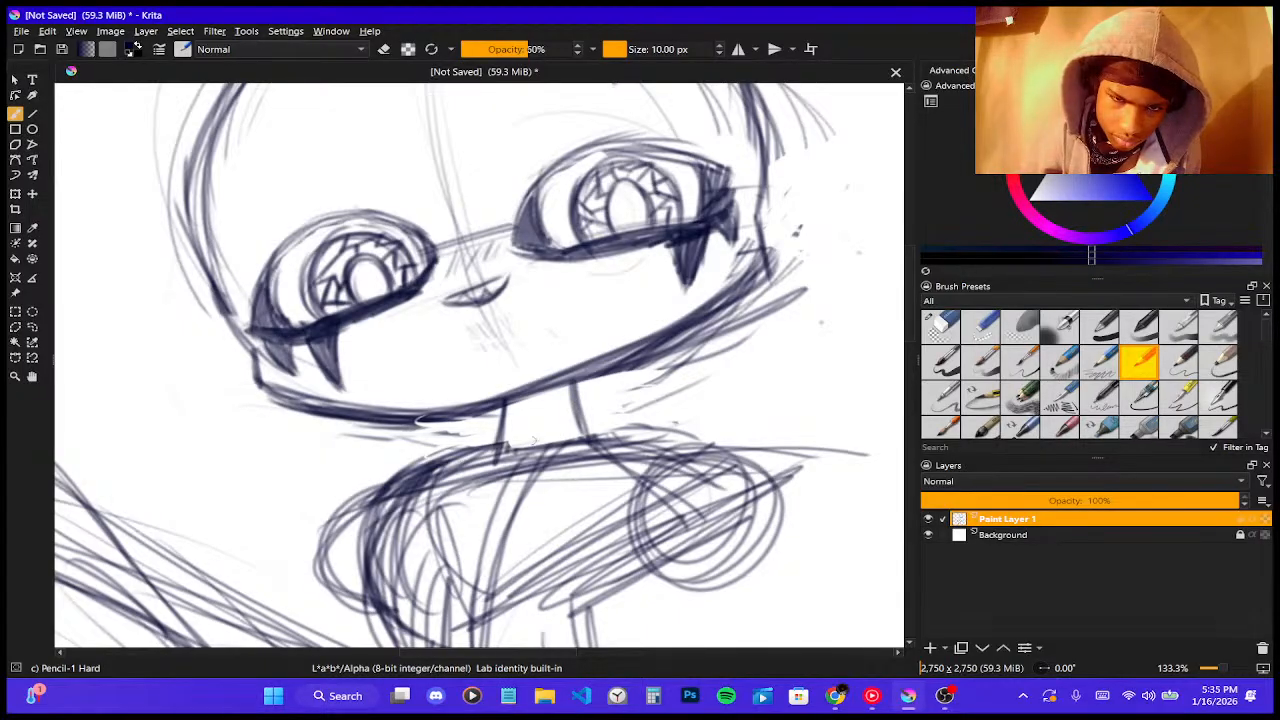
{"action": "left_click_drag", "start_coordinate": [428, 462], "coordinate": [620, 428]}
{"action": "left_click_drag", "start_coordinate": [460, 447], "coordinate": [655, 437]}
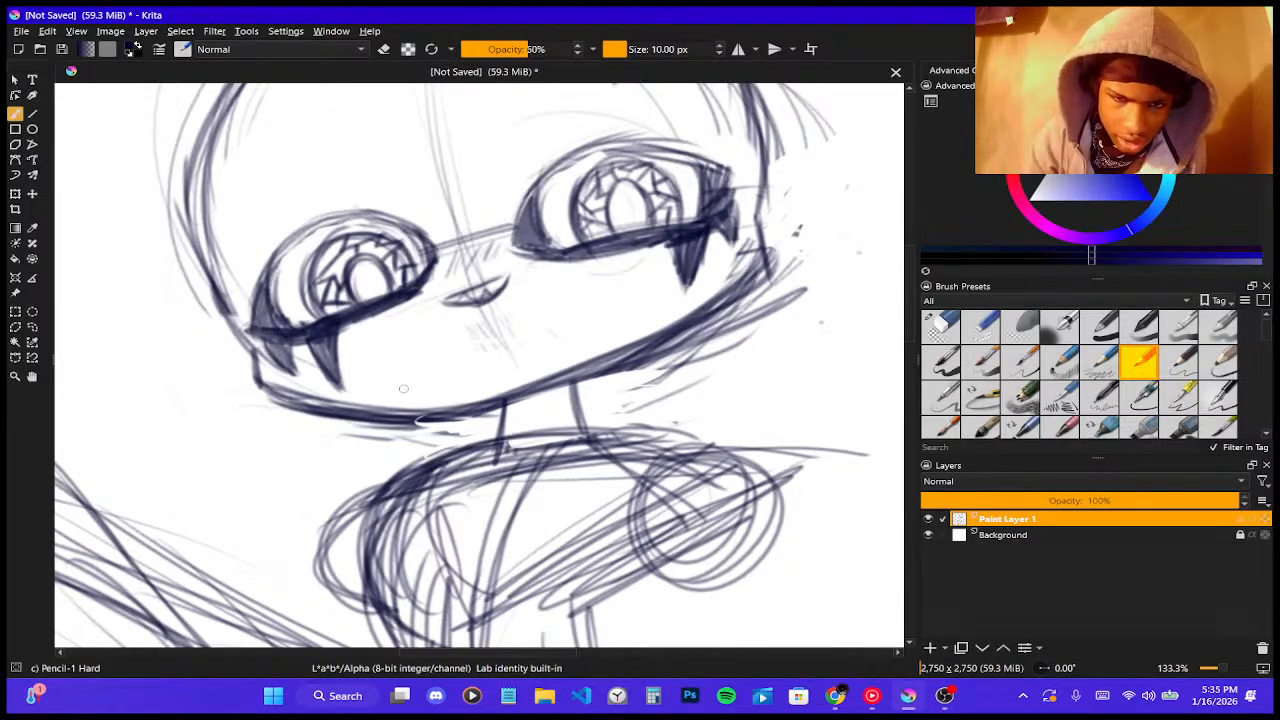
- Erase the thick chin line between the left jaw corner and the right cheek with the Eraser Circle brush
{"action": "scroll", "coordinate": [403, 388], "scroll_direction": "down", "scroll_amount": 4}
{"action": "scroll", "coordinate": [420, 386], "scroll_direction": "up", "scroll_amount": 4}
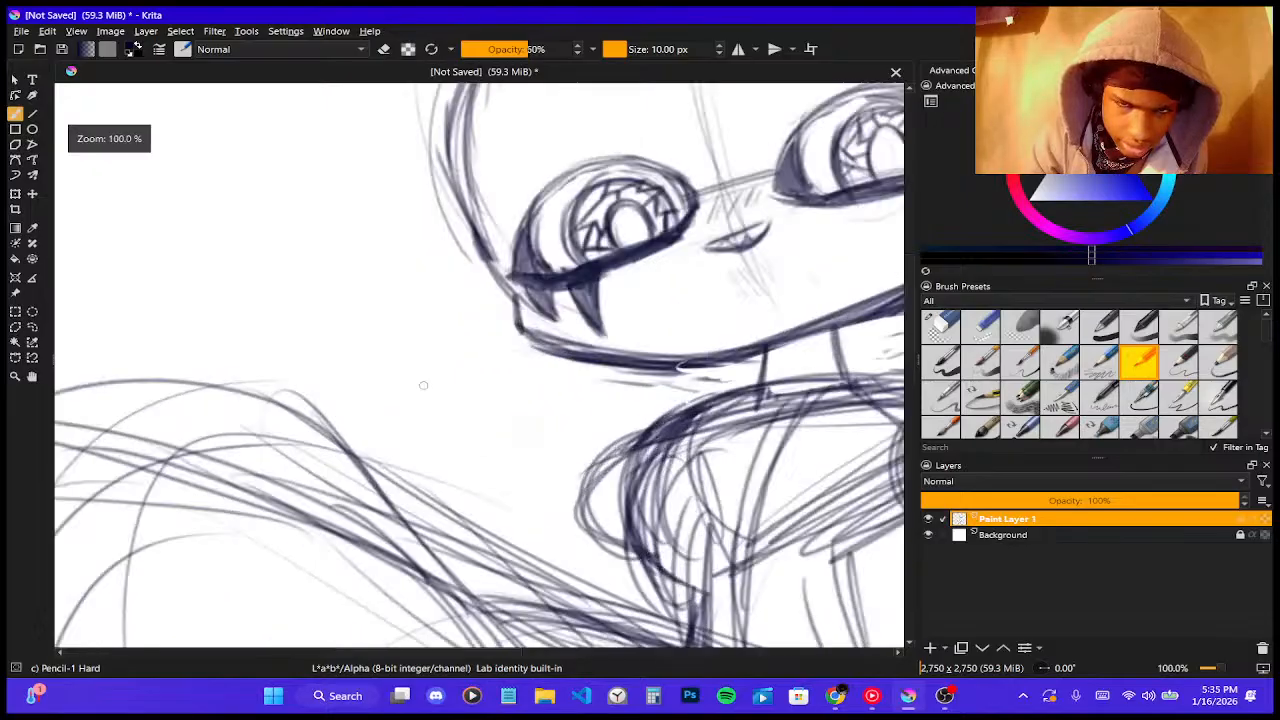
{"action": "scroll", "coordinate": [423, 385], "scroll_direction": "down", "scroll_amount": 1}
{"action": "scroll", "coordinate": [579, 355], "scroll_direction": "up", "scroll_amount": 2}
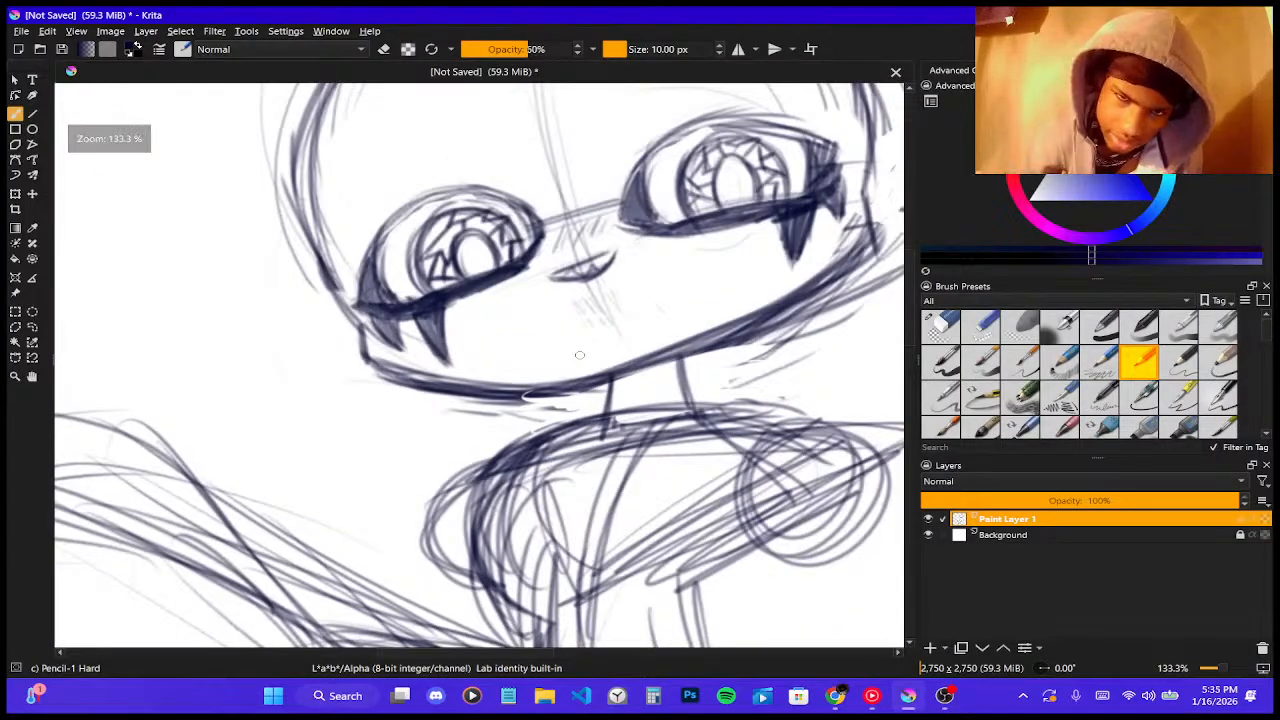
{"action": "left_click", "coordinate": [940, 325]}
{"action": "mouse_move", "coordinate": [456, 400]}
{"action": "left_mouse_down"}
{"action": "mouse_move", "coordinate": [435, 402]}
{"action": "mouse_move", "coordinate": [553, 379]}
{"action": "mouse_move", "coordinate": [685, 328]}
{"action": "mouse_move", "coordinate": [778, 318]}
{"action": "left_mouse_up"}
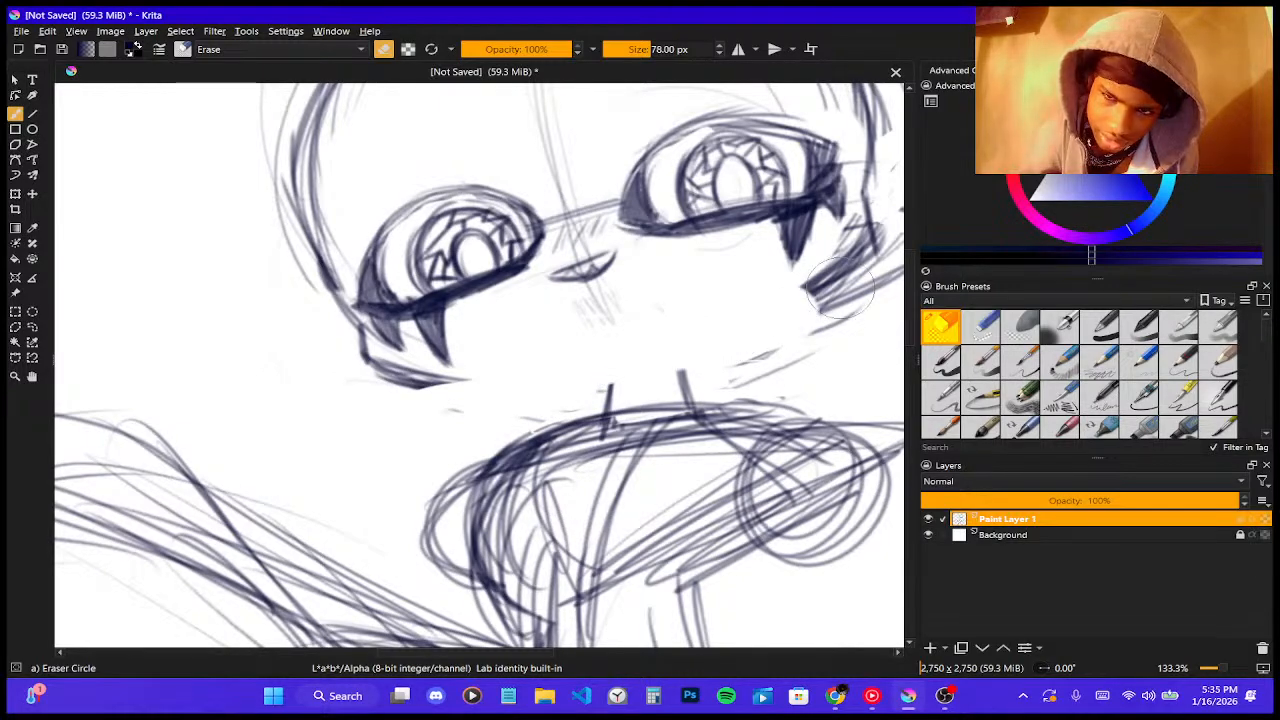
- Redraw the jawline slightly higher with Pencil-1 Hard, meeting in a soft angle at the chin, and darken both sides
{"action": "left_click", "coordinate": [1142, 362]}
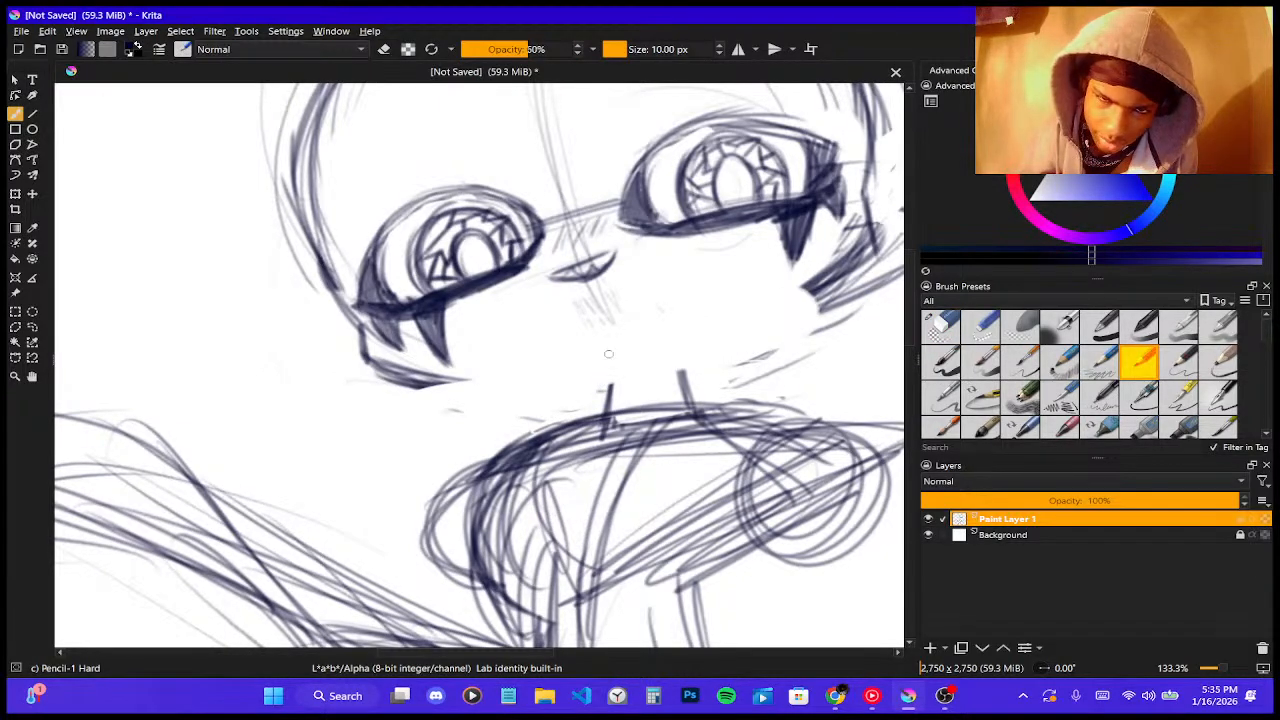
{"action": "mouse_move", "coordinate": [424, 381]}
{"action": "left_mouse_down"}
{"action": "mouse_move", "coordinate": [569, 367]}
{"action": "mouse_move", "coordinate": [439, 375]}
{"action": "mouse_move", "coordinate": [596, 389]}
{"action": "mouse_move", "coordinate": [417, 385]}
{"action": "mouse_move", "coordinate": [571, 388]}
{"action": "mouse_move", "coordinate": [442, 382]}
{"action": "mouse_move", "coordinate": [650, 367]}
{"action": "mouse_move", "coordinate": [627, 337]}
{"action": "mouse_move", "coordinate": [789, 295]}
{"action": "mouse_move", "coordinate": [664, 360]}
{"action": "mouse_move", "coordinate": [806, 310]}
{"action": "left_mouse_up"}
{"action": "mouse_move", "coordinate": [650, 356]}
{"action": "left_mouse_down"}
{"action": "mouse_move", "coordinate": [840, 280]}
{"action": "mouse_move", "coordinate": [858, 260]}
{"action": "mouse_move", "coordinate": [850, 250]}
{"action": "left_mouse_up"}
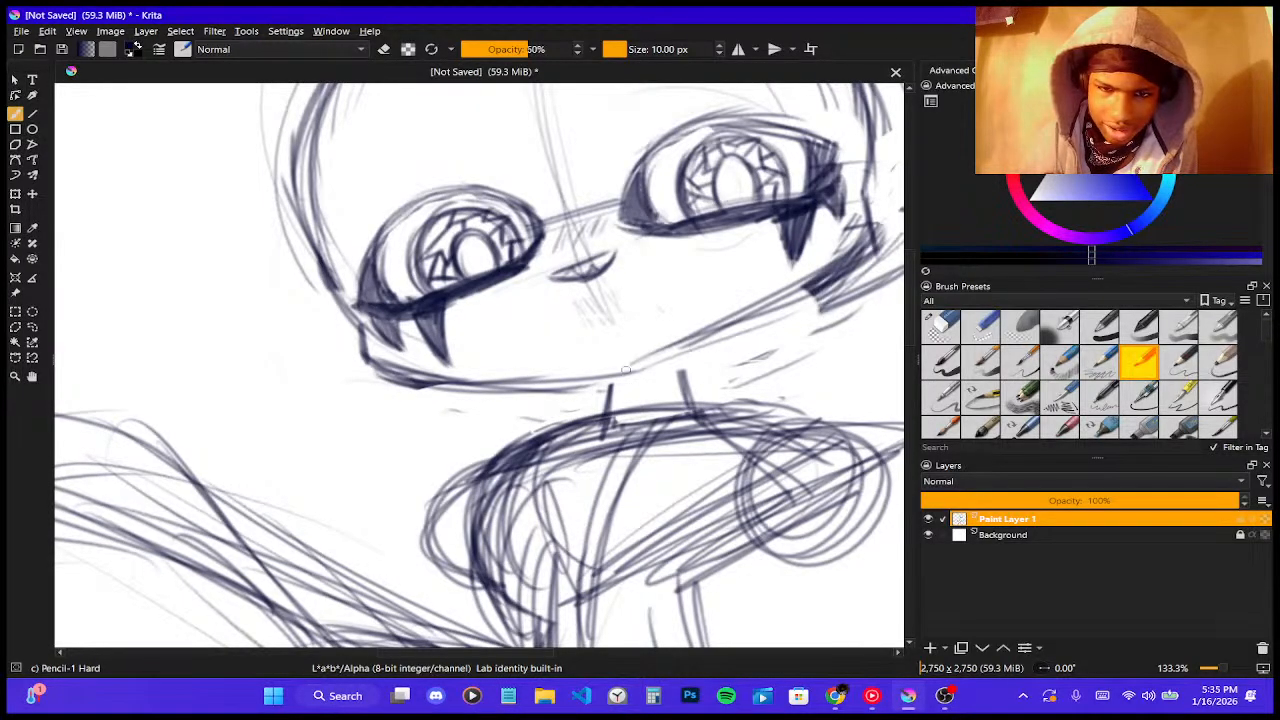
{"action": "mouse_move", "coordinate": [626, 370]}
{"action": "left_mouse_down"}
{"action": "mouse_move", "coordinate": [740, 334]}
{"action": "mouse_move", "coordinate": [812, 284]}
{"action": "left_mouse_up"}
{"action": "left_click_drag", "start_coordinate": [666, 350], "coordinate": [834, 266]}
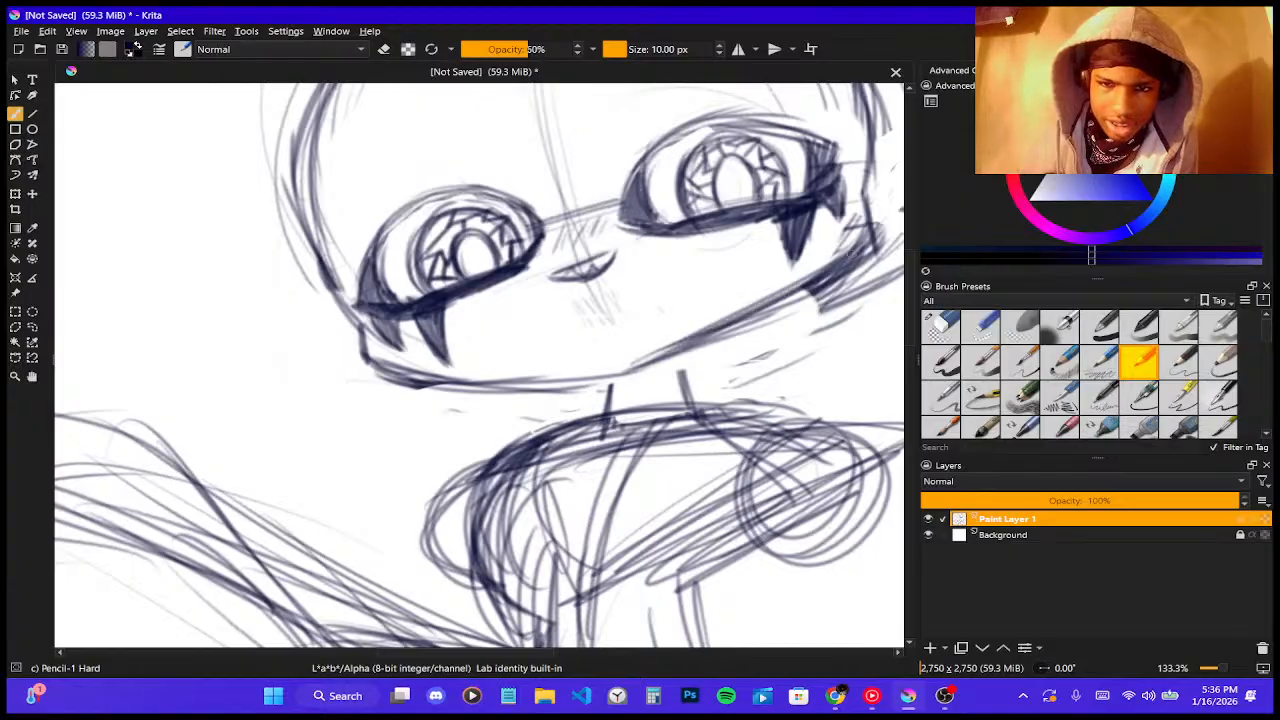
{"action": "mouse_move", "coordinate": [440, 383]}
{"action": "left_mouse_down"}
{"action": "mouse_move", "coordinate": [614, 372]}
{"action": "mouse_move", "coordinate": [602, 376]}
{"action": "left_mouse_up"}
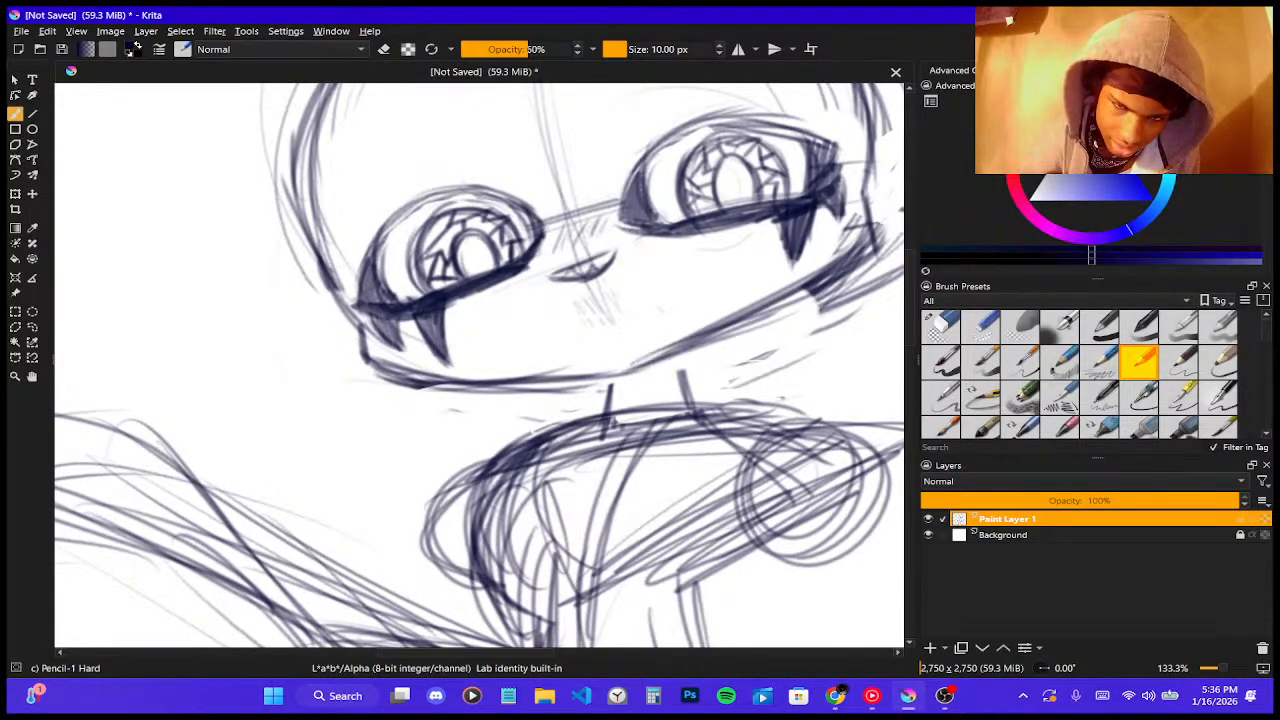
- Extend both neck lines up to the new jawline and darken them
{"action": "left_click_drag", "start_coordinate": [606, 380], "coordinate": [600, 421]}
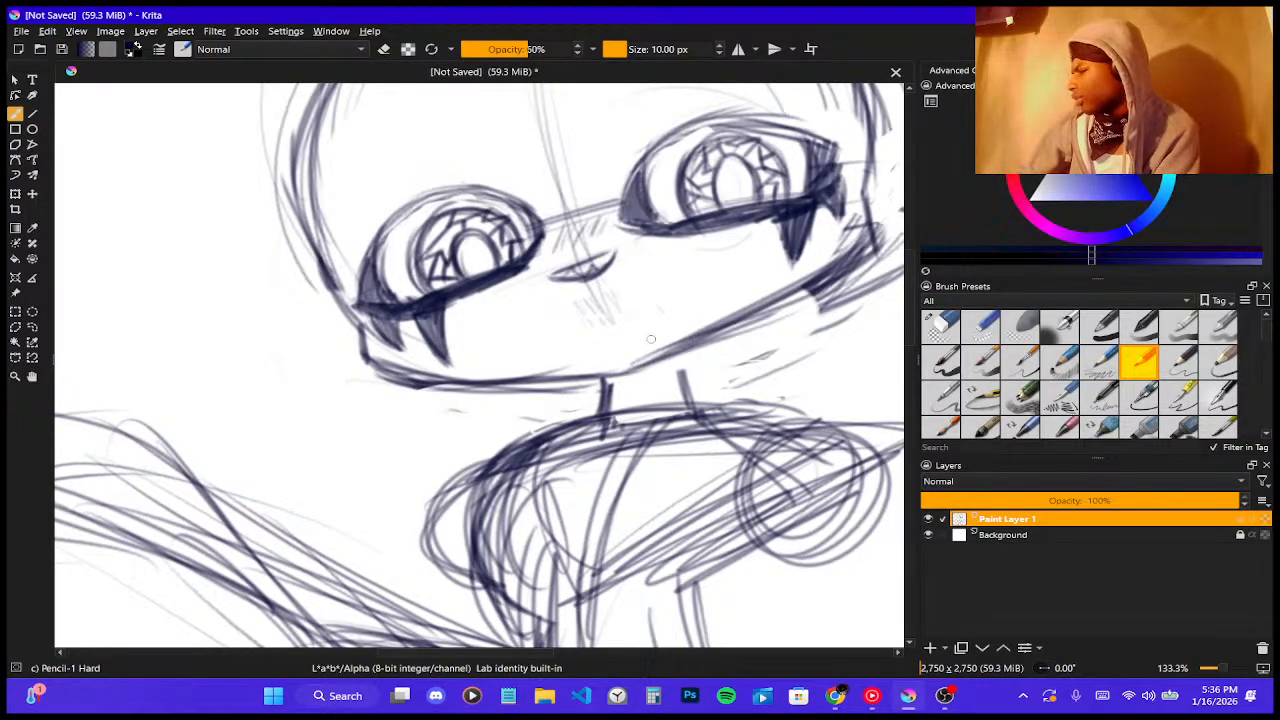
{"action": "left_click_drag", "start_coordinate": [680, 356], "coordinate": [692, 405]}
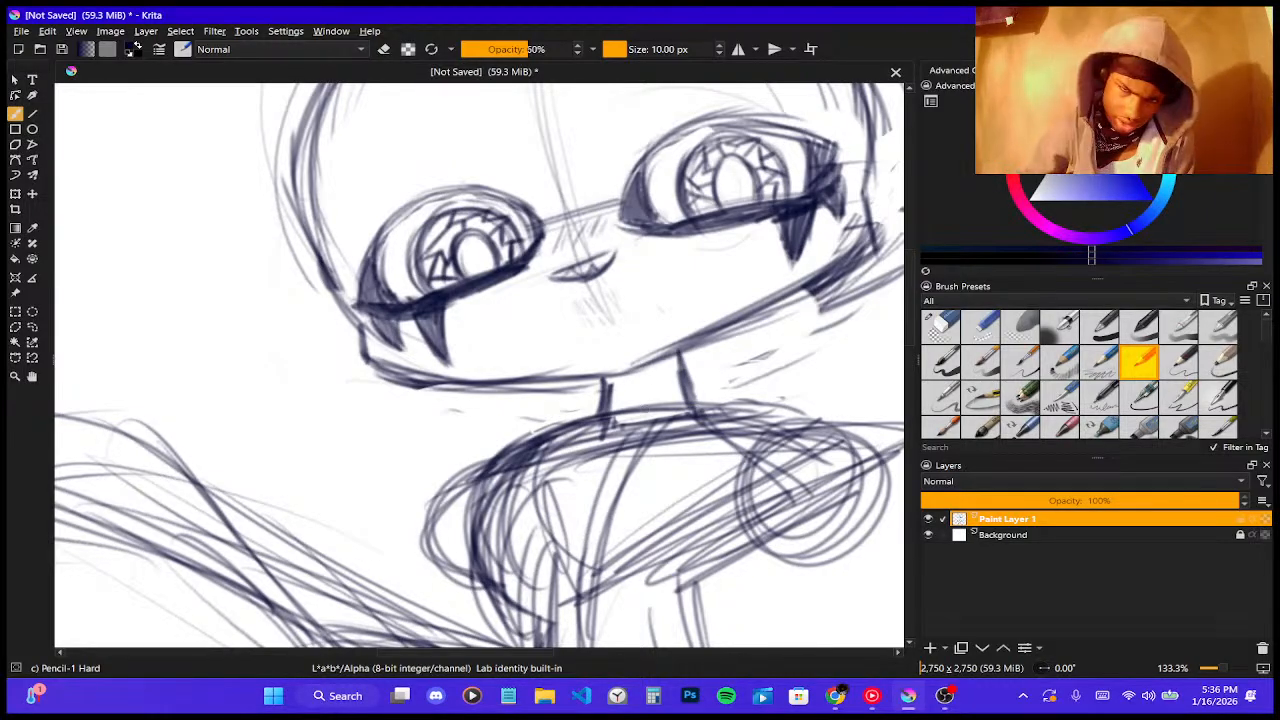
{"action": "scroll", "coordinate": [550, 265], "scroll_direction": "down", "scroll_amount": 3}
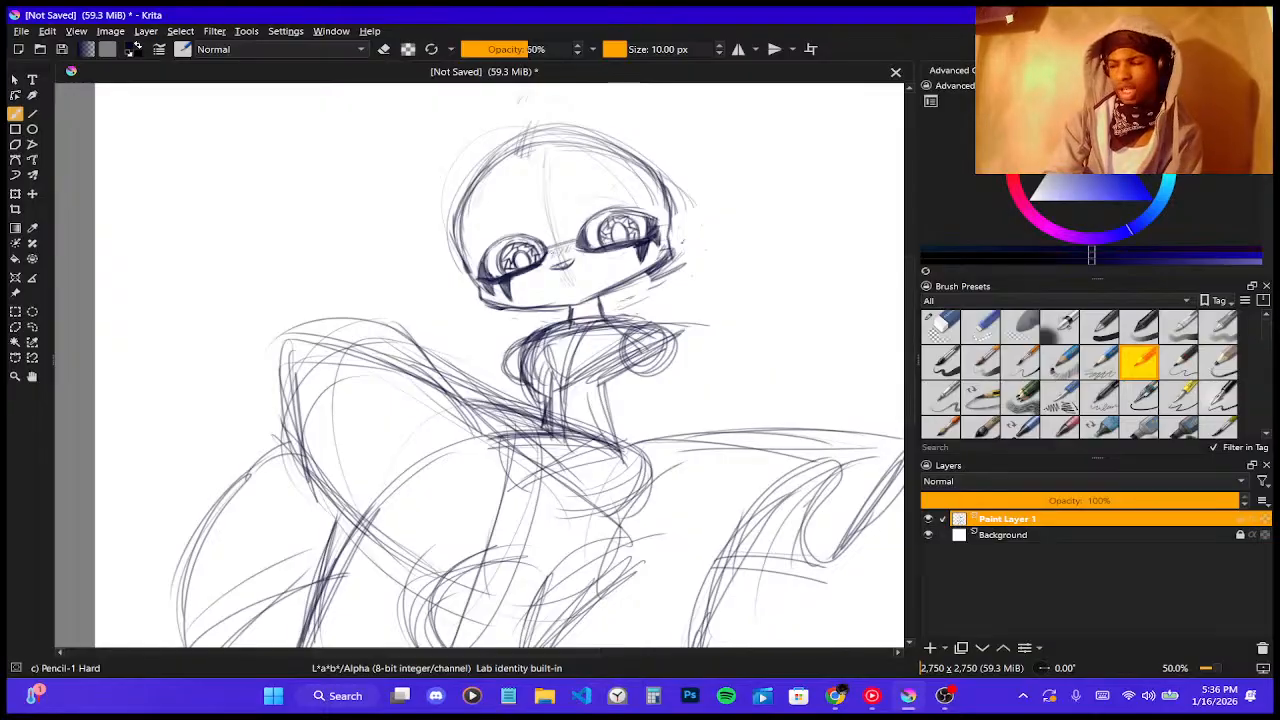
{"action": "scroll", "coordinate": [518, 99], "scroll_direction": "up", "scroll_amount": 1}
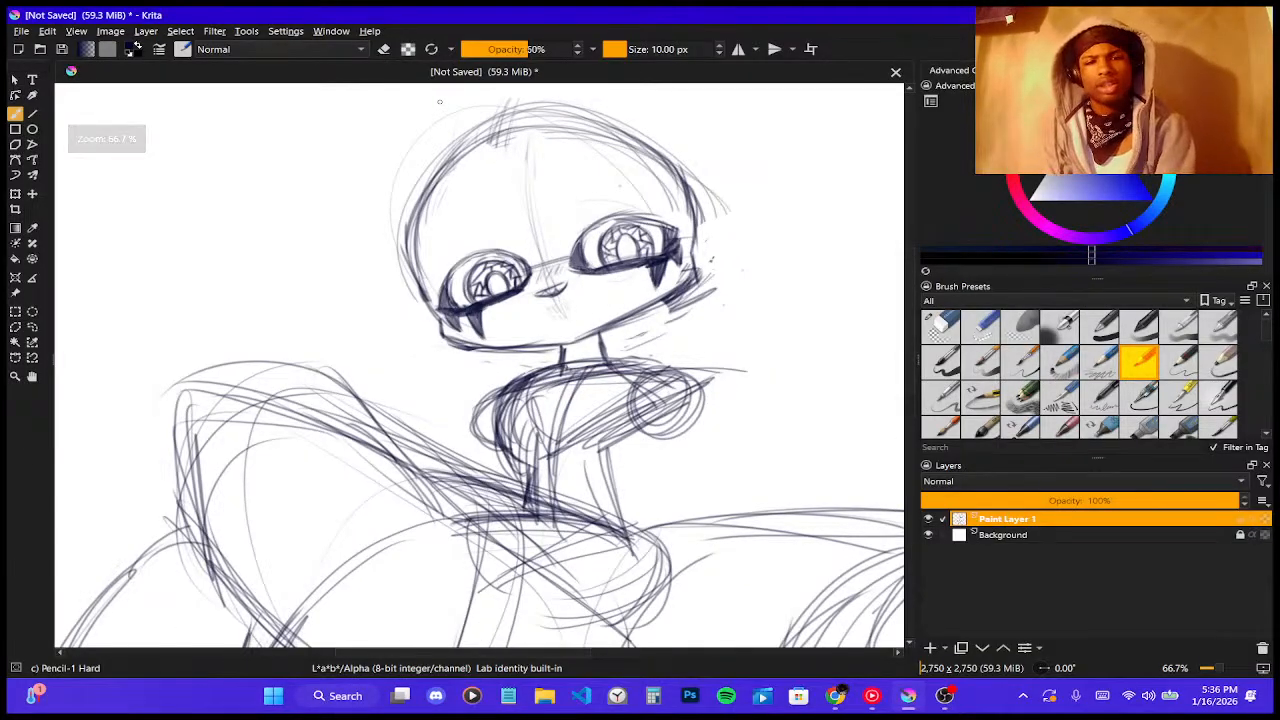
{"action": "scroll", "coordinate": [439, 101], "scroll_direction": "up", "scroll_amount": 1}
{"action": "scroll", "coordinate": [439, 101], "scroll_direction": "down", "scroll_amount": 1}
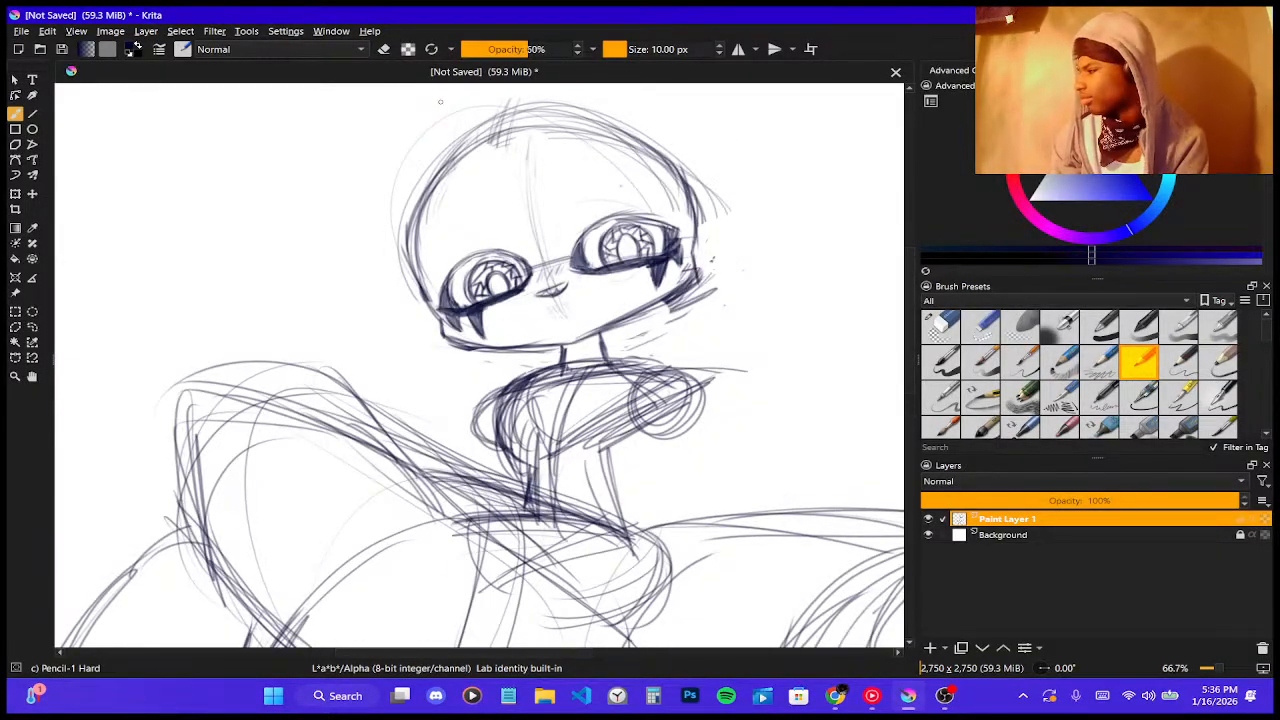
{"action": "scroll", "coordinate": [530, 228], "scroll_direction": "down", "scroll_amount": 4}
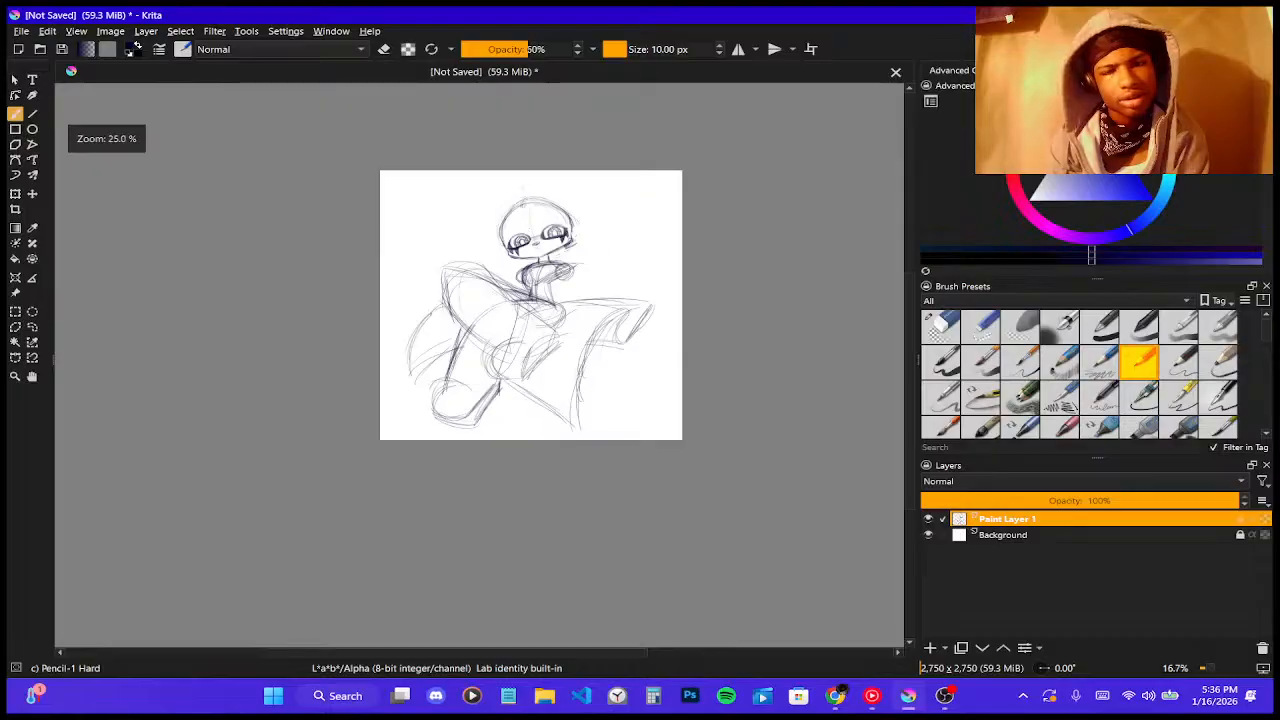
{"action": "scroll", "coordinate": [530, 228], "scroll_direction": "up", "scroll_amount": 3}
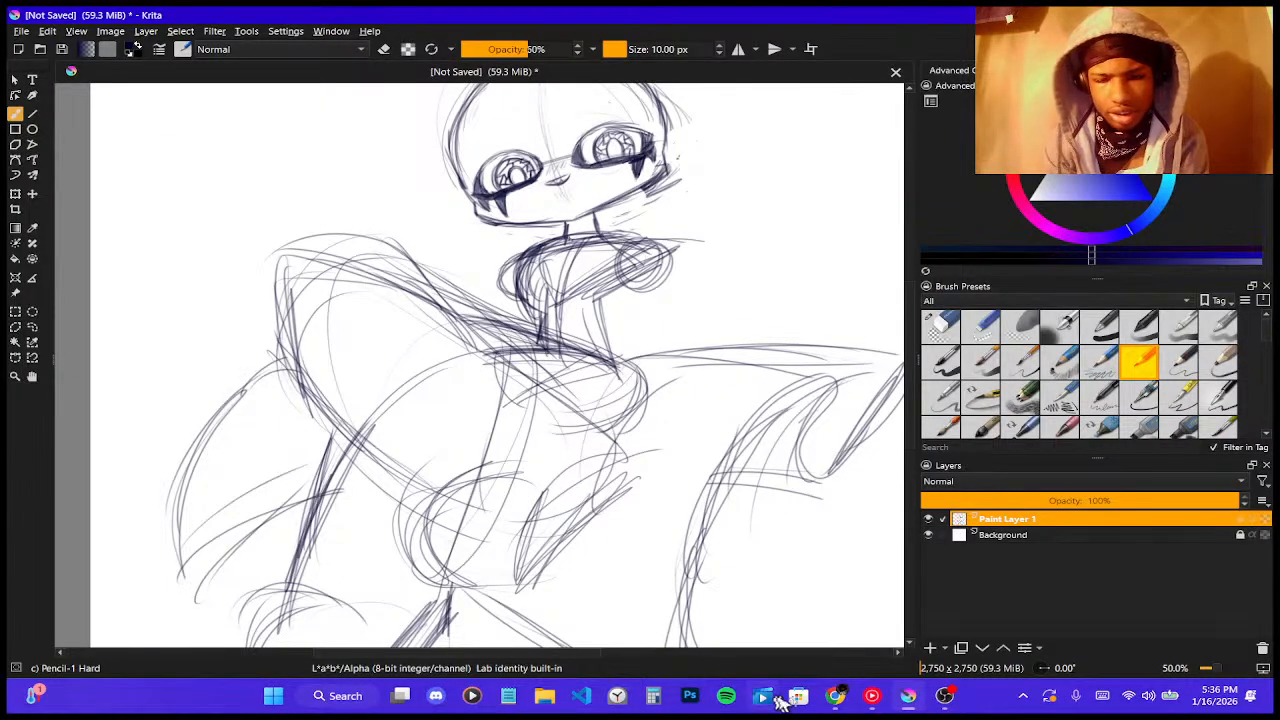
- Switch to Pinterest in Chrome and browse the home feed for character and outfit reference ideas
{"action": "mouse_move", "coordinate": [835, 700]}
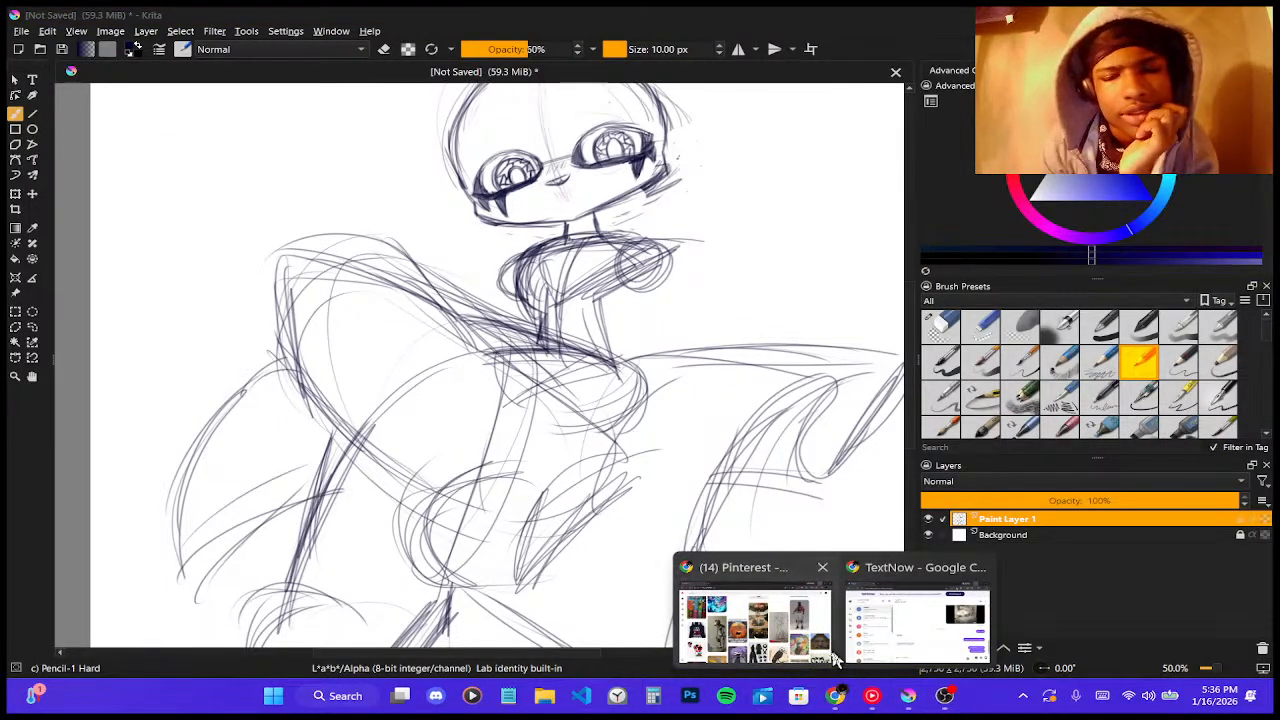
{"action": "left_click", "coordinate": [760, 620]}
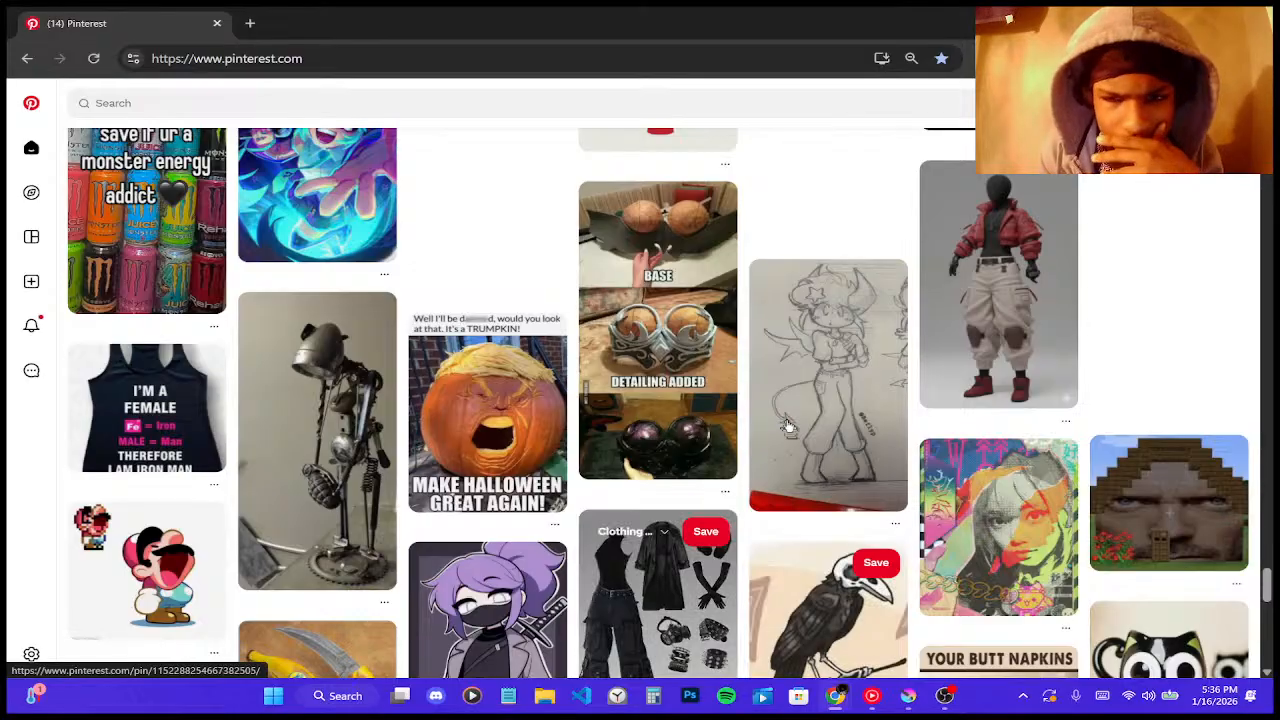
{"action": "scroll", "coordinate": [923, 625], "scroll_direction": "down", "scroll_amount": 2}
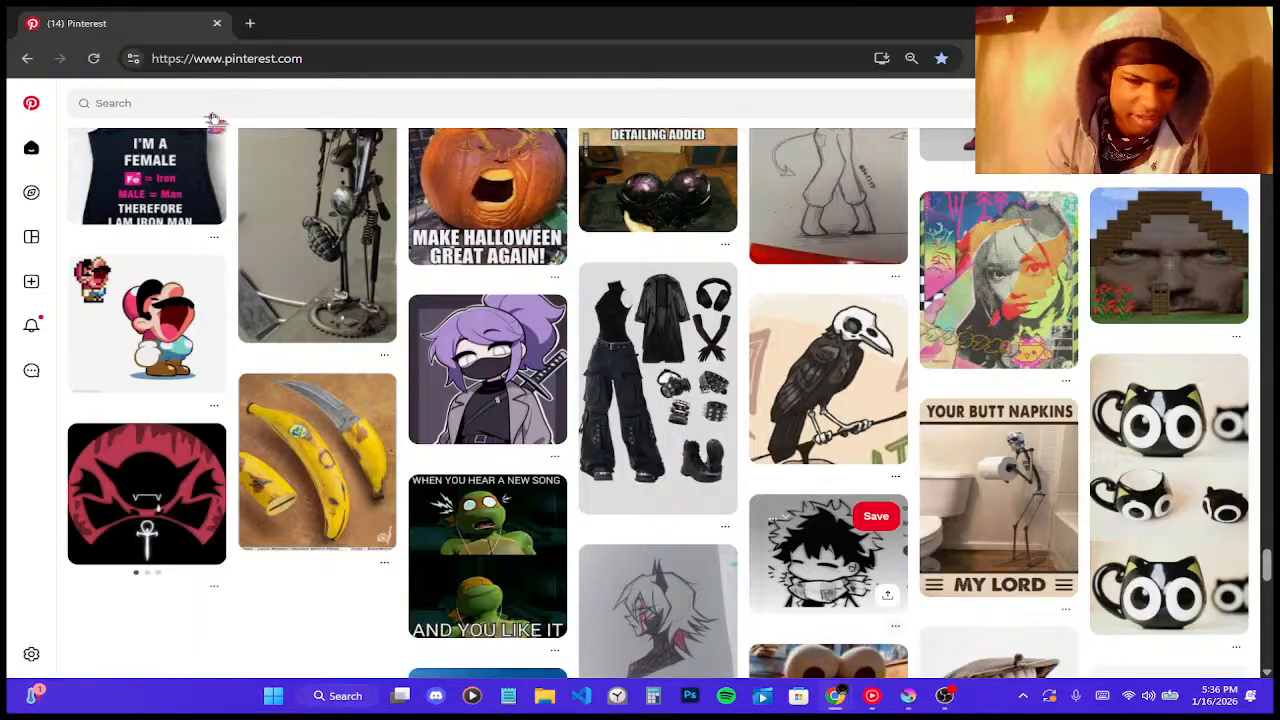
{"action": "scroll", "coordinate": [573, 465], "scroll_direction": "down", "scroll_amount": 4}
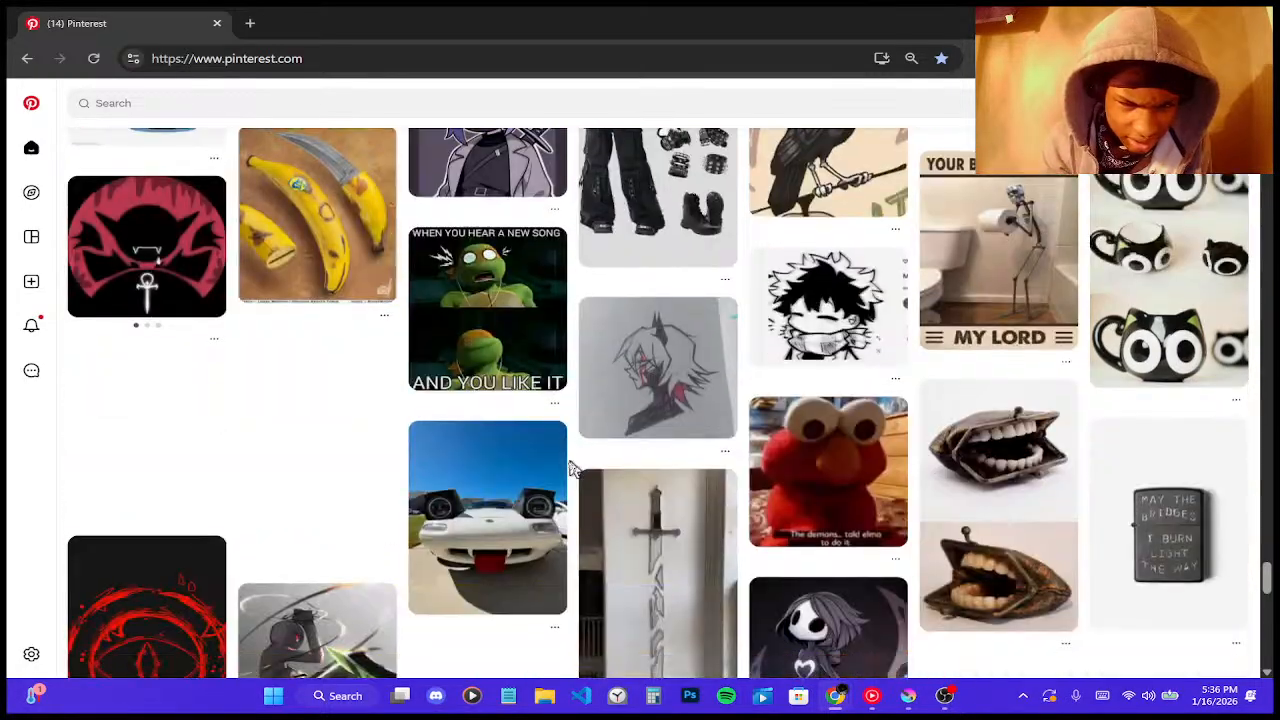
{"action": "scroll", "coordinate": [573, 468], "scroll_direction": "down", "scroll_amount": 6}
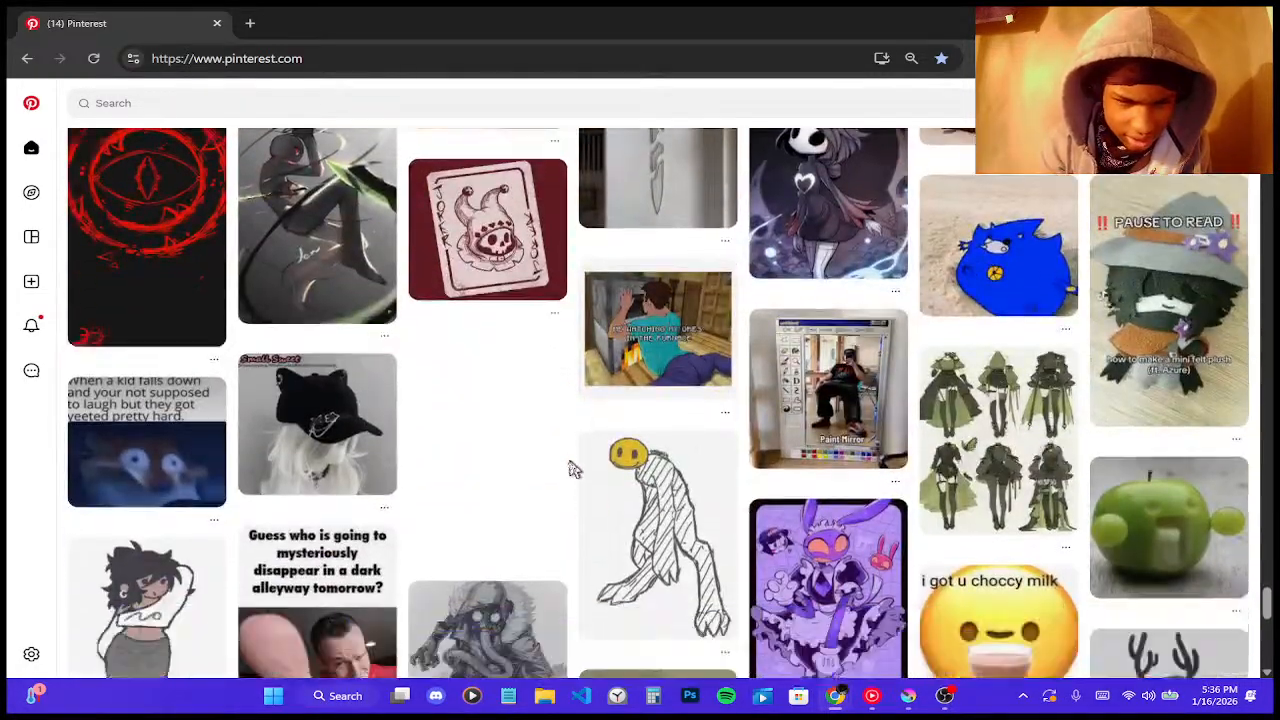
{"action": "scroll", "coordinate": [573, 468], "scroll_direction": "down", "scroll_amount": 2}
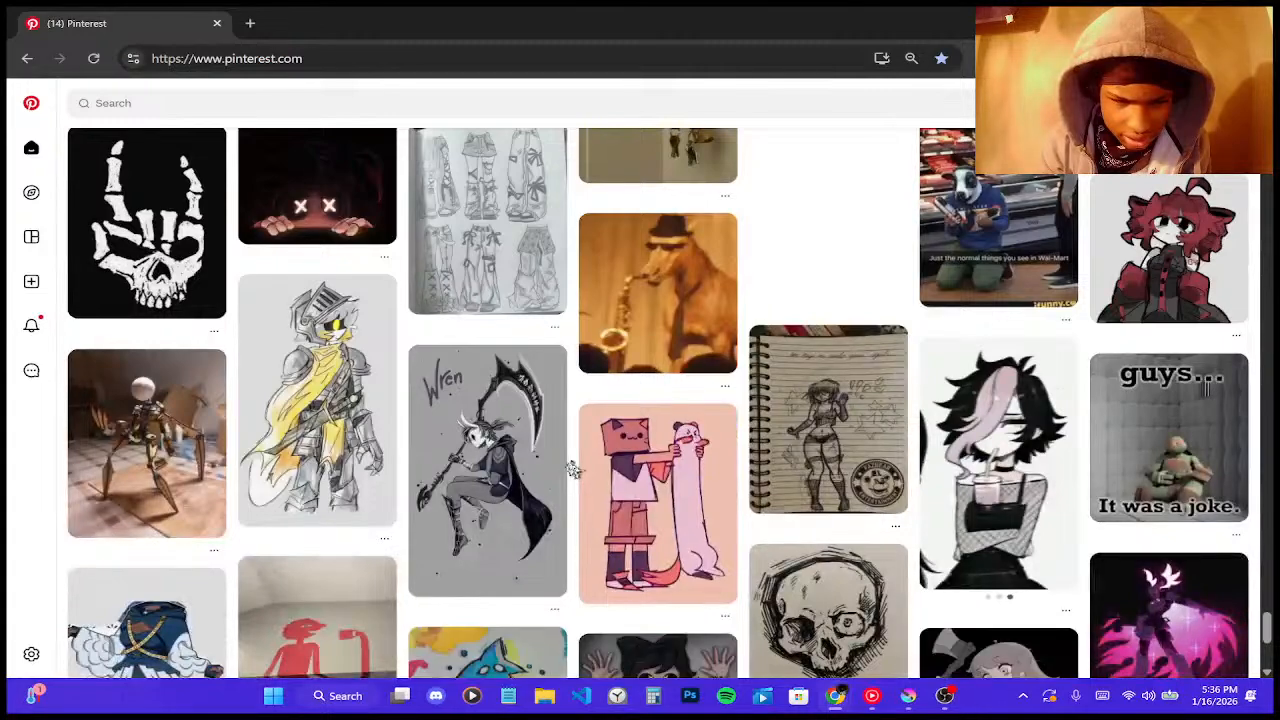
- Search Google for "sashe" in a new browser tab and show the image results
{"action": "left_click", "coordinate": [246, 25]}
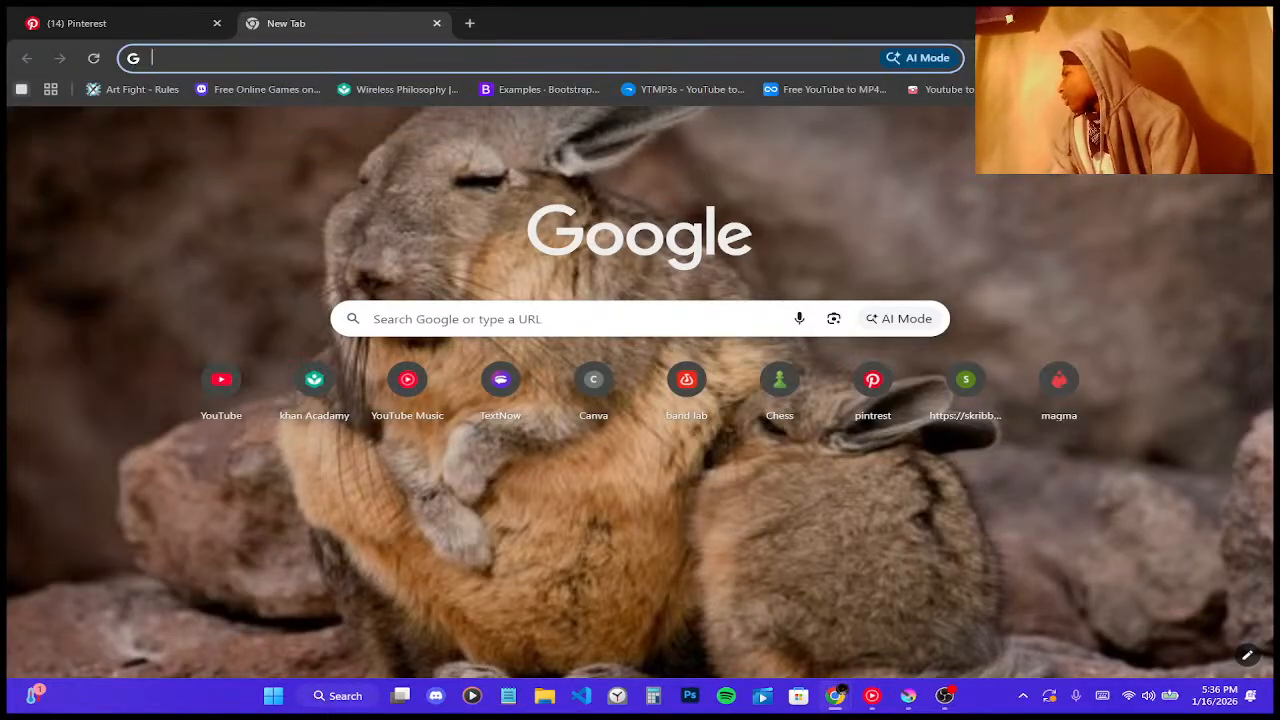
{"action": "key", "text": "alt+Tab"}
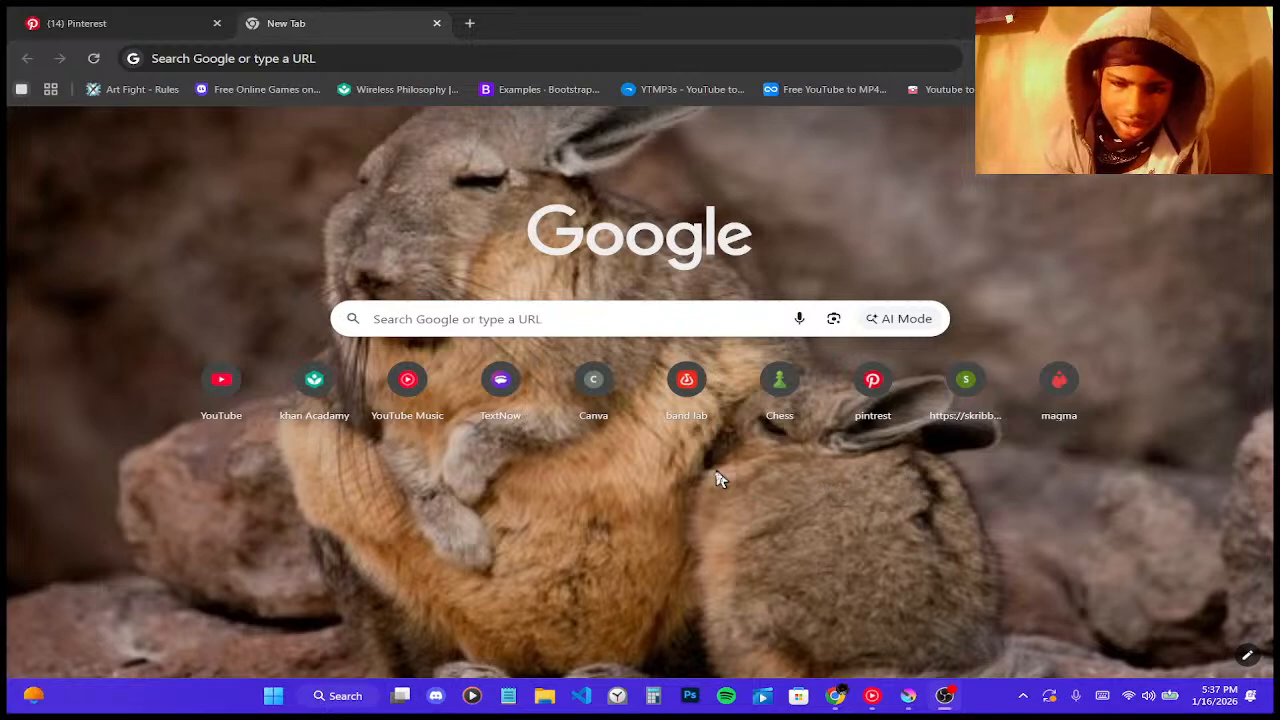
{"action": "left_click", "coordinate": [551, 58]}
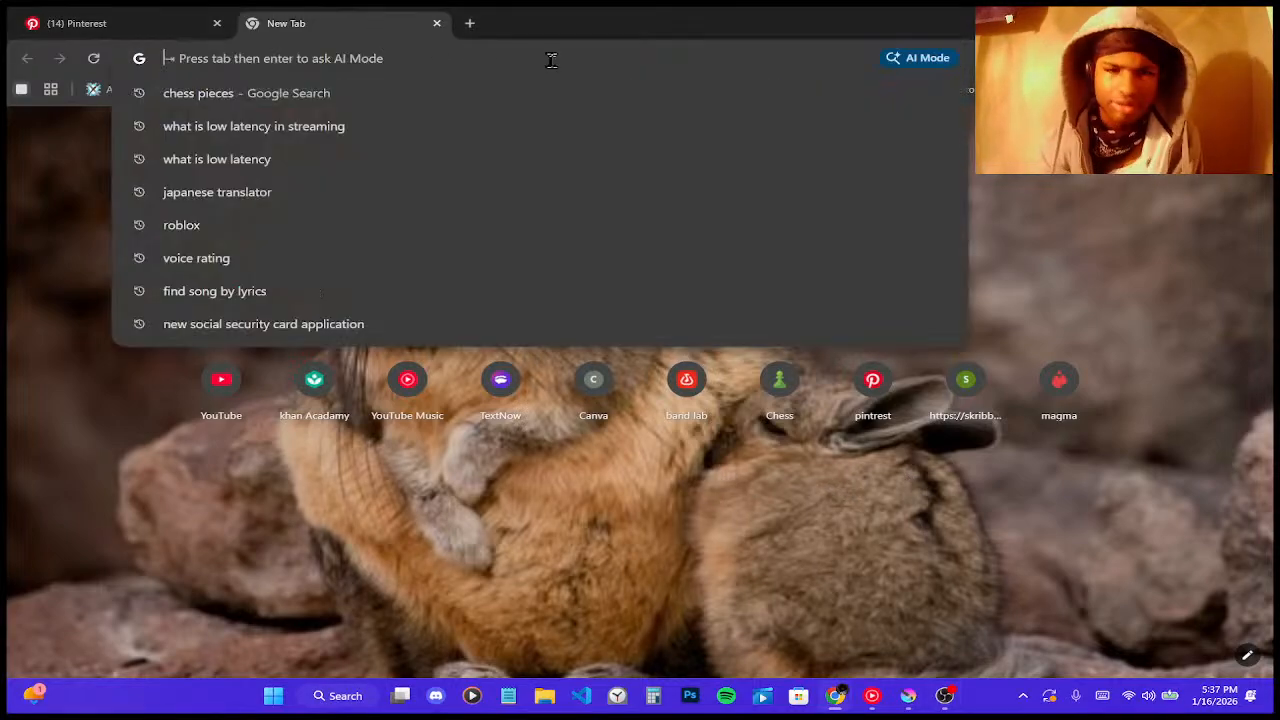
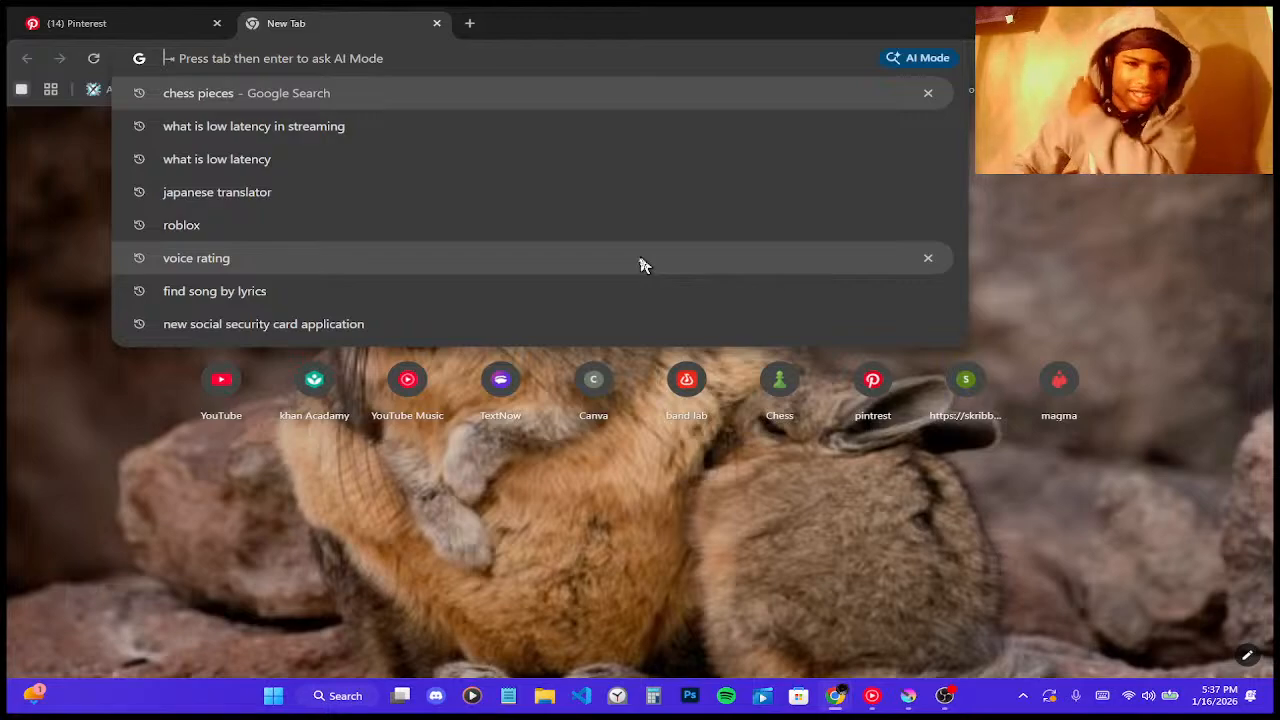
{"action": "type", "text": "sa"}
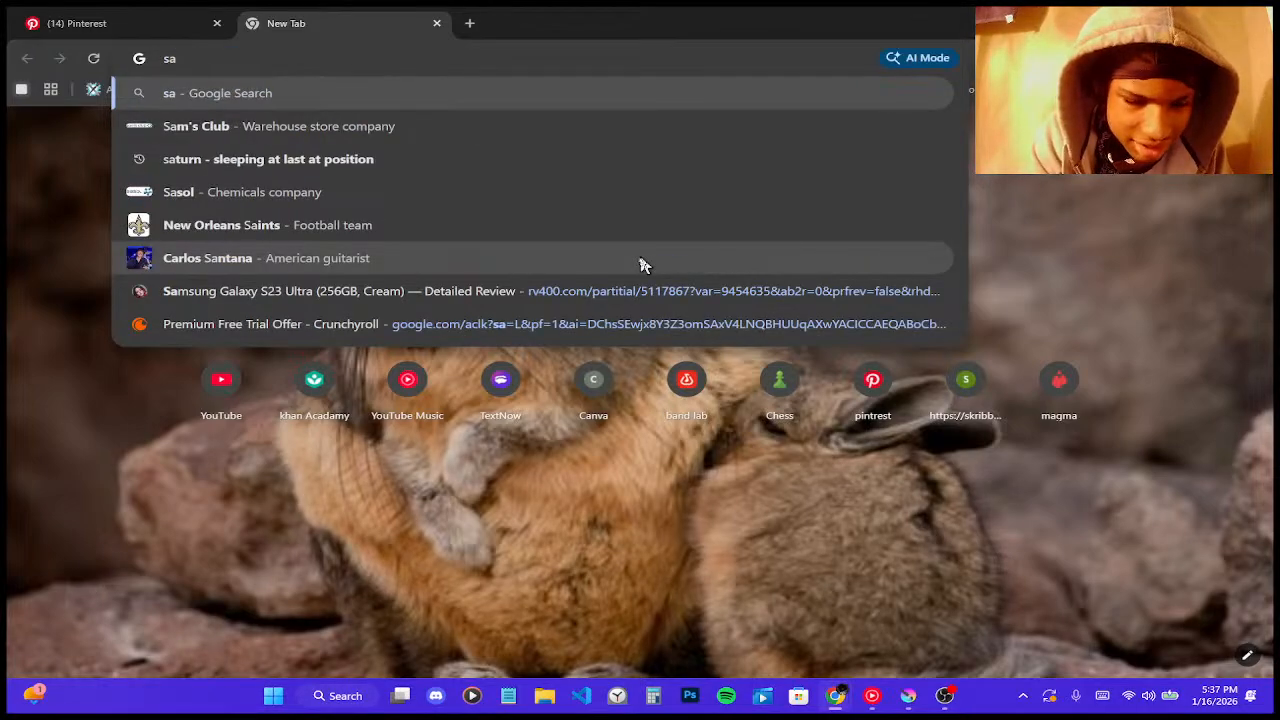
{"action": "type", "text": "she"}
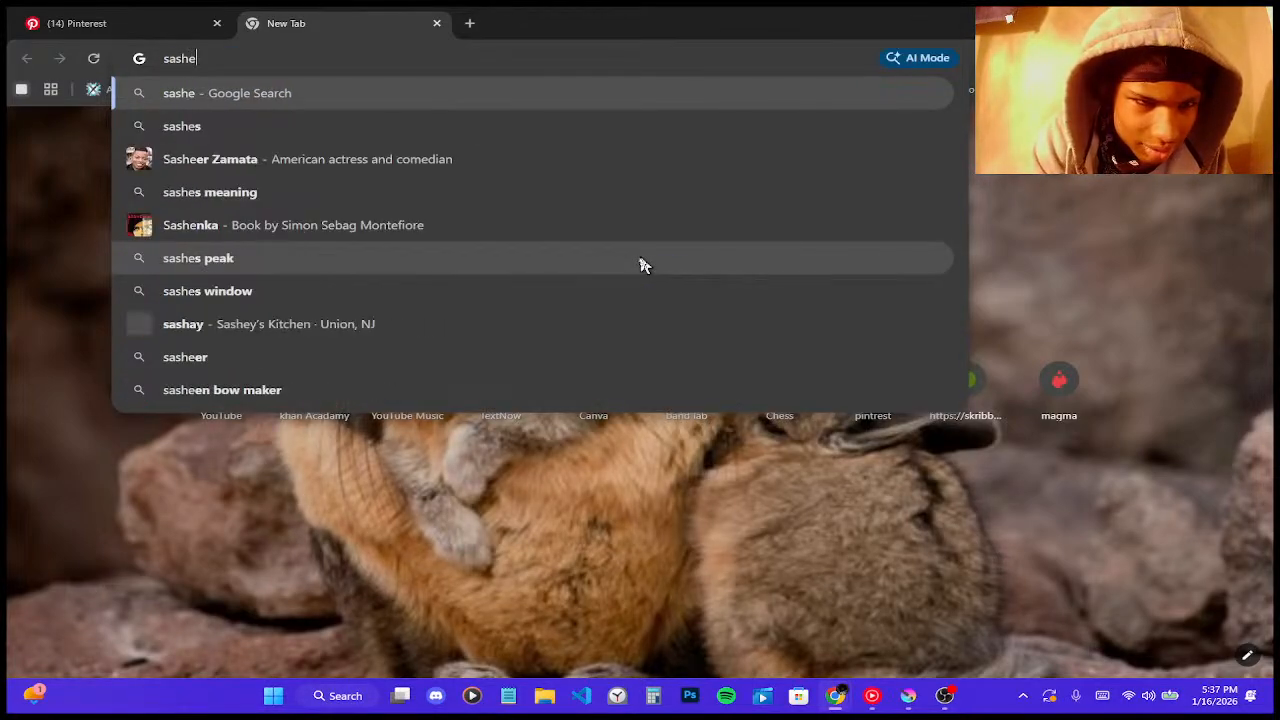
{"action": "key", "text": "Return"}
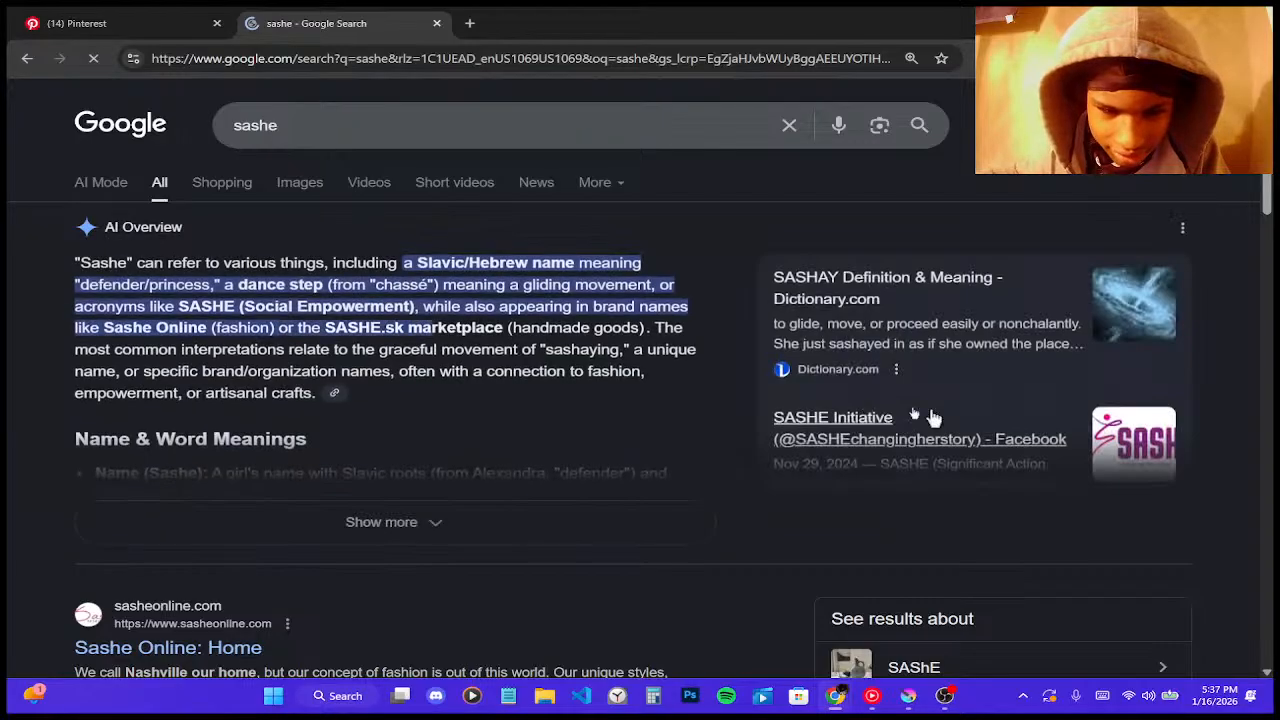
{"action": "left_click", "coordinate": [300, 190]}
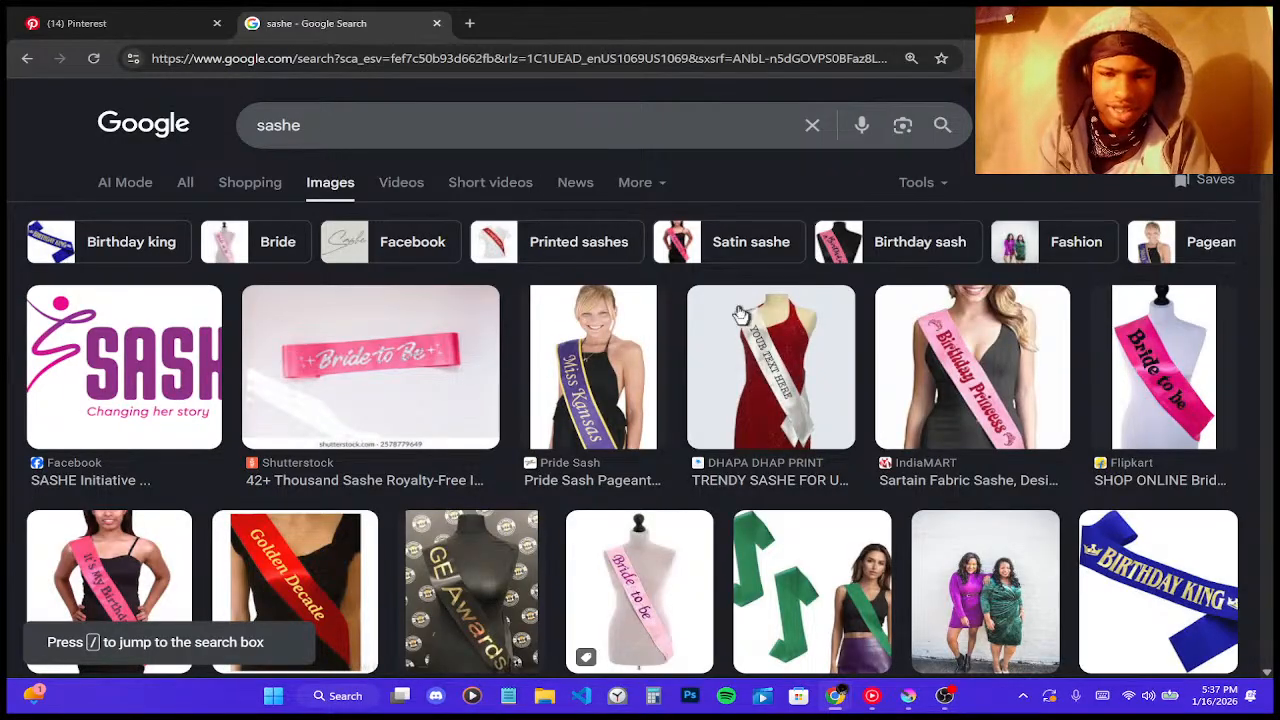
- Return to the Pinterest home feed and look through its character and outfit drawings for a cape or cloak reference
{"action": "key", "text": "ctrl+Tab"}
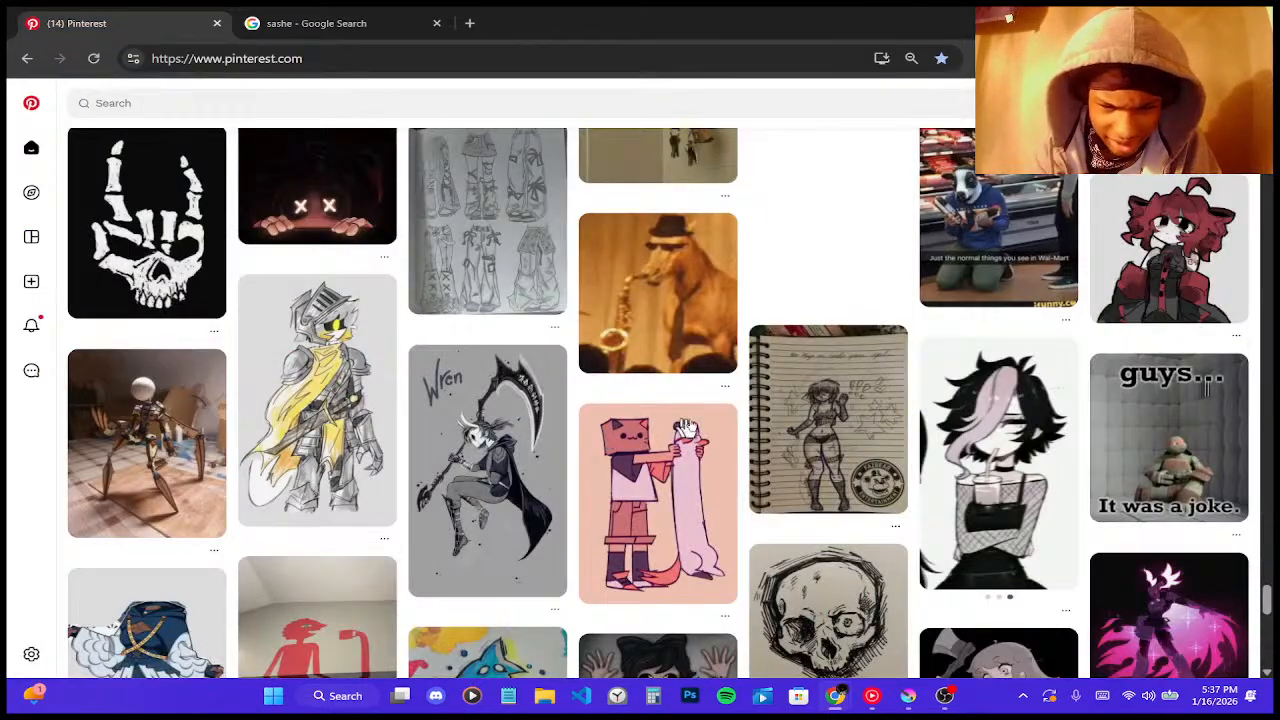
{"action": "scroll", "coordinate": [686, 428], "scroll_direction": "up", "scroll_amount": 3}
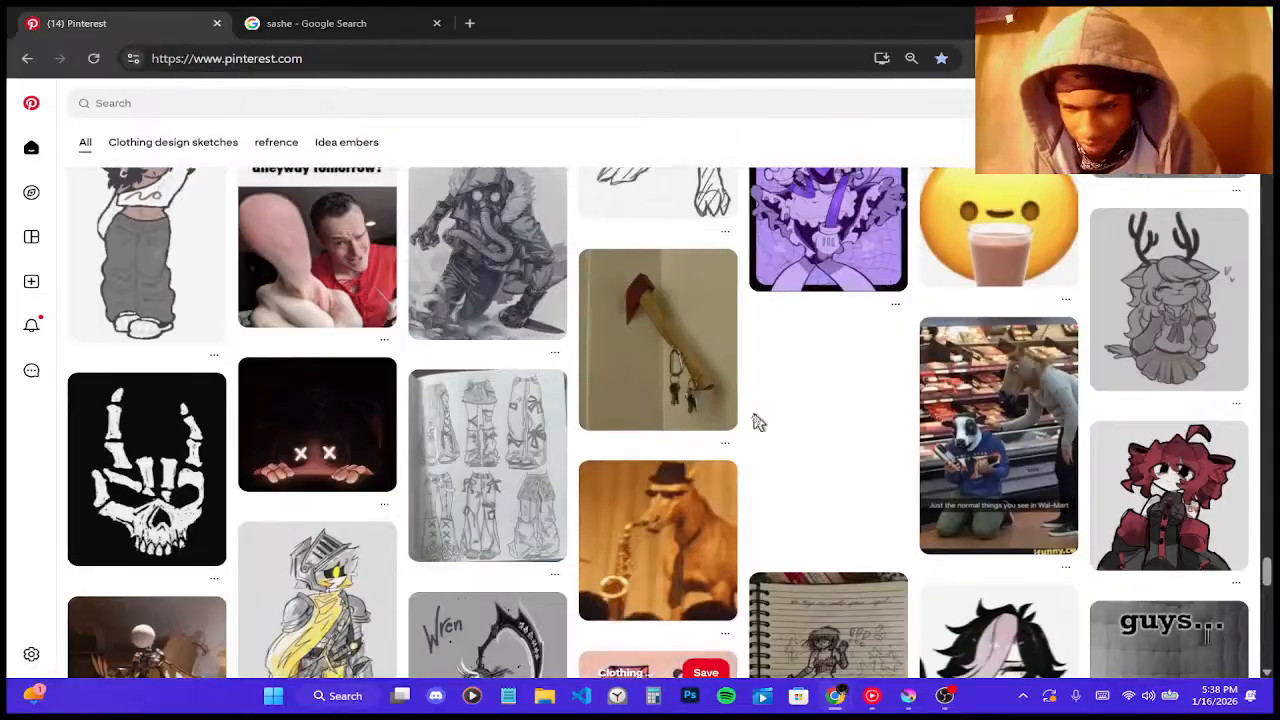
{"action": "scroll", "coordinate": [757, 422], "scroll_direction": "up", "scroll_amount": 5}
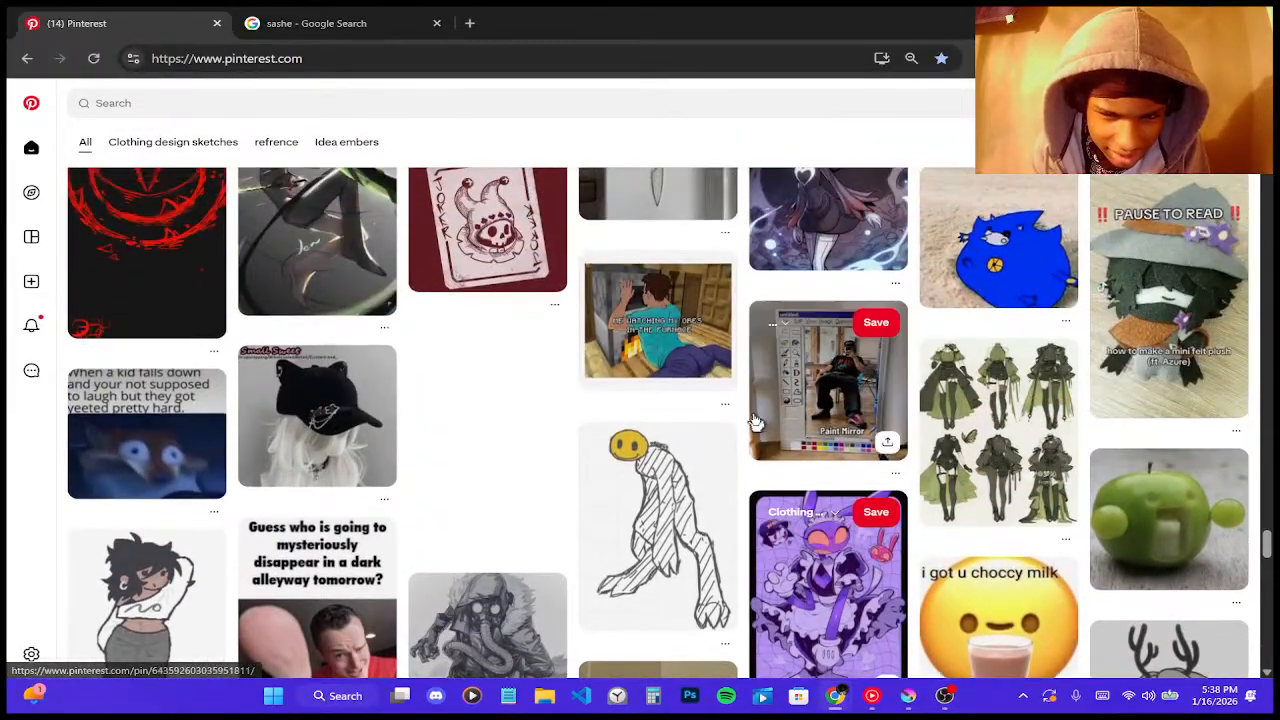
{"action": "scroll", "coordinate": [757, 422], "scroll_direction": "up", "scroll_amount": 5}
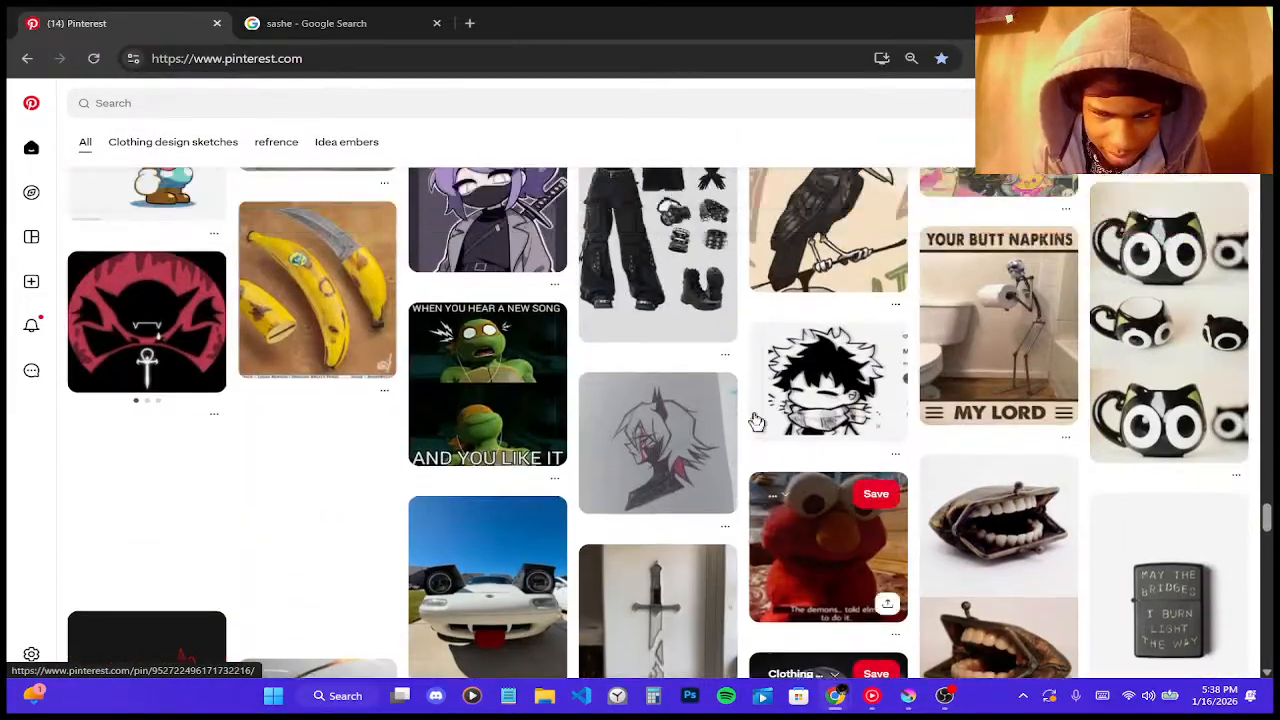
{"action": "scroll", "coordinate": [757, 422], "scroll_direction": "up", "scroll_amount": 5}
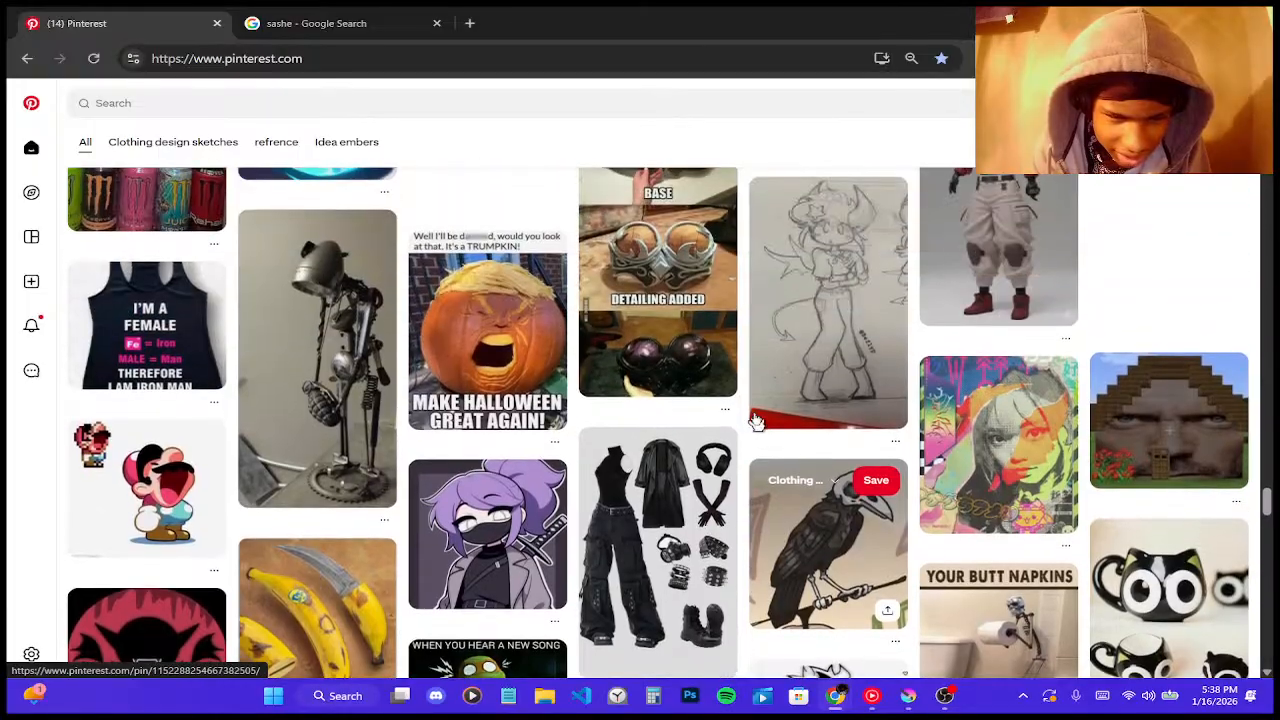
{"action": "scroll", "coordinate": [757, 422], "scroll_direction": "up", "scroll_amount": 5}
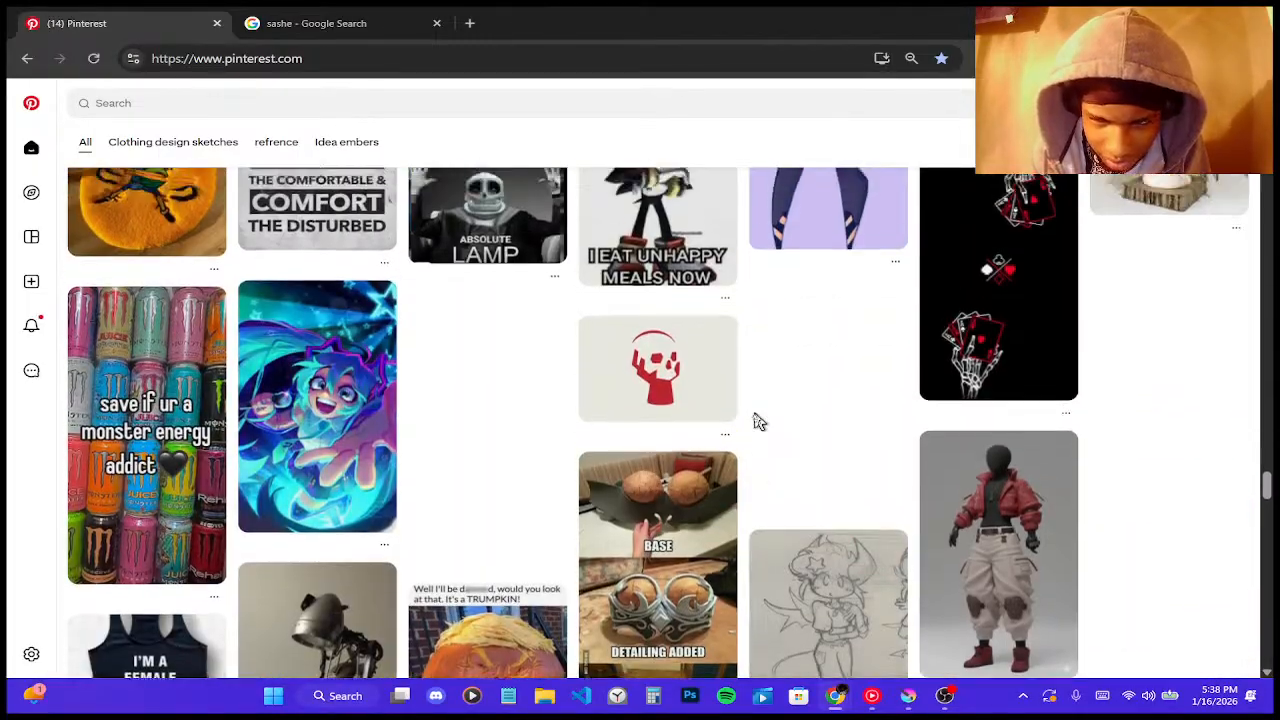
{"action": "scroll", "coordinate": [757, 422], "scroll_direction": "up", "scroll_amount": 2}
{"action": "scroll", "coordinate": [757, 422], "scroll_direction": "up", "scroll_amount": 8}
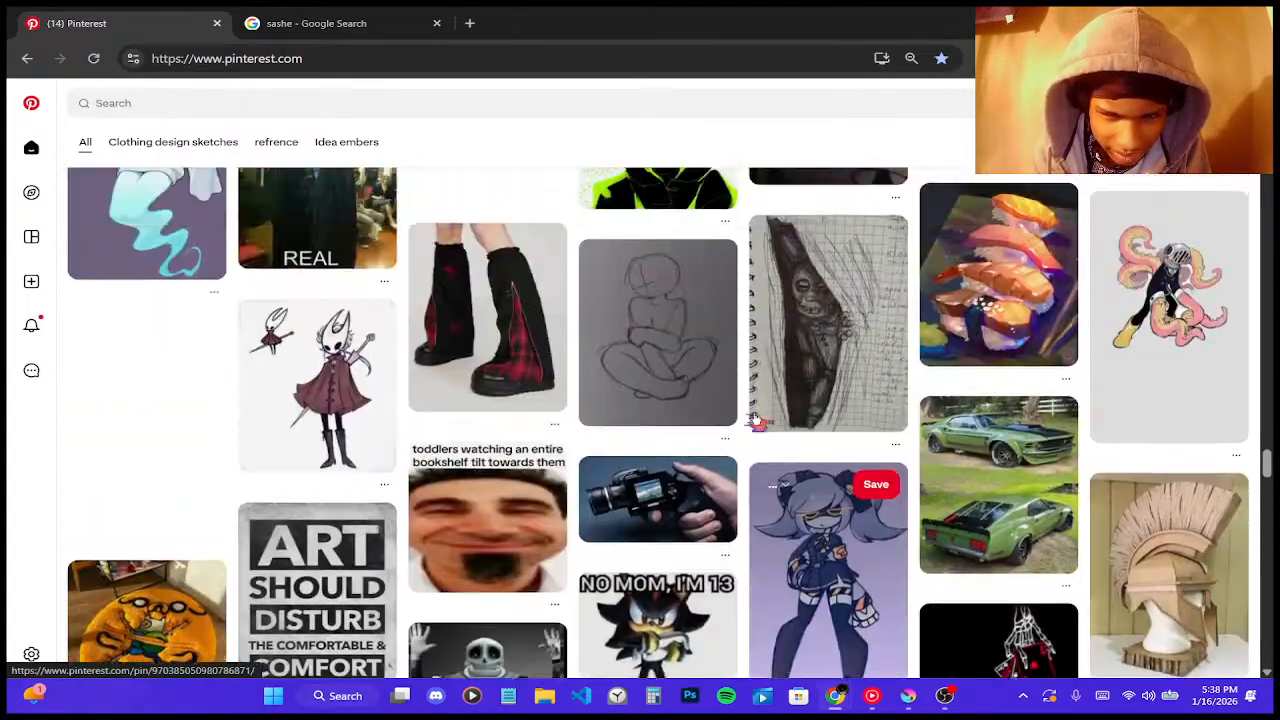
{"action": "scroll", "coordinate": [757, 421], "scroll_direction": "up", "scroll_amount": 4}
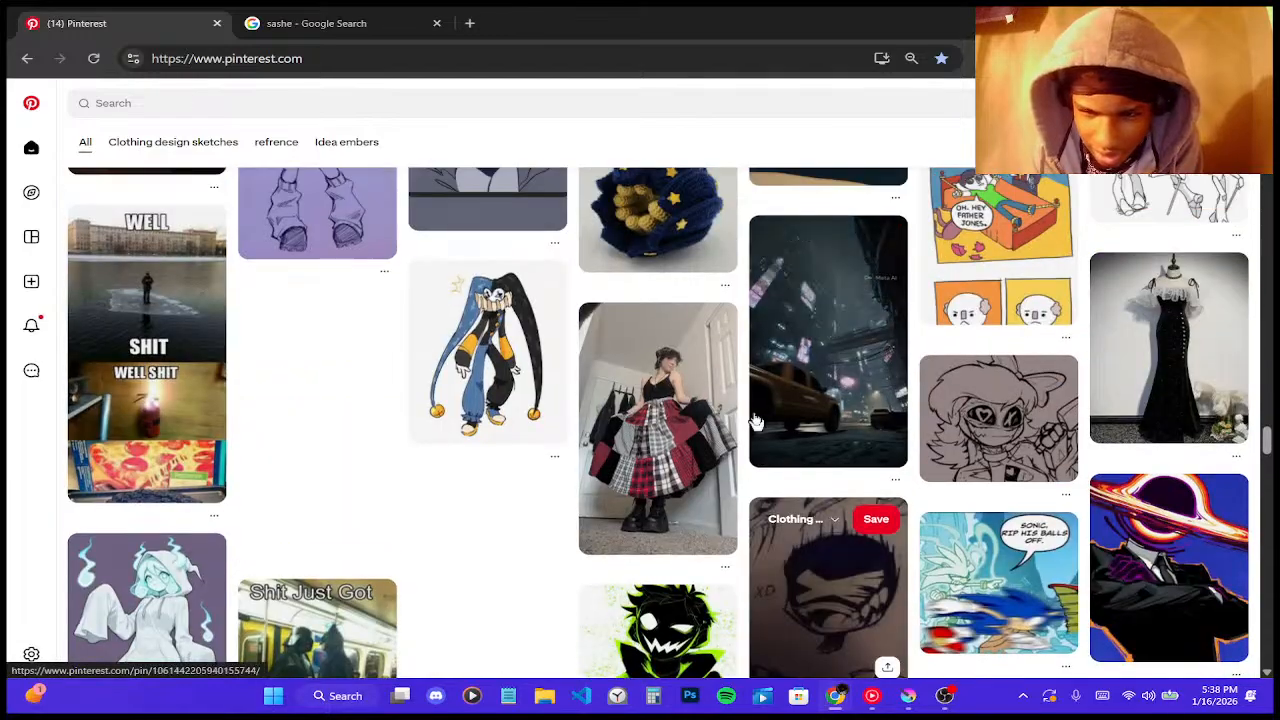
{"action": "scroll", "coordinate": [757, 421], "scroll_direction": "down", "scroll_amount": 18}
{"action": "scroll", "coordinate": [757, 425], "scroll_direction": "down", "scroll_amount": 15}
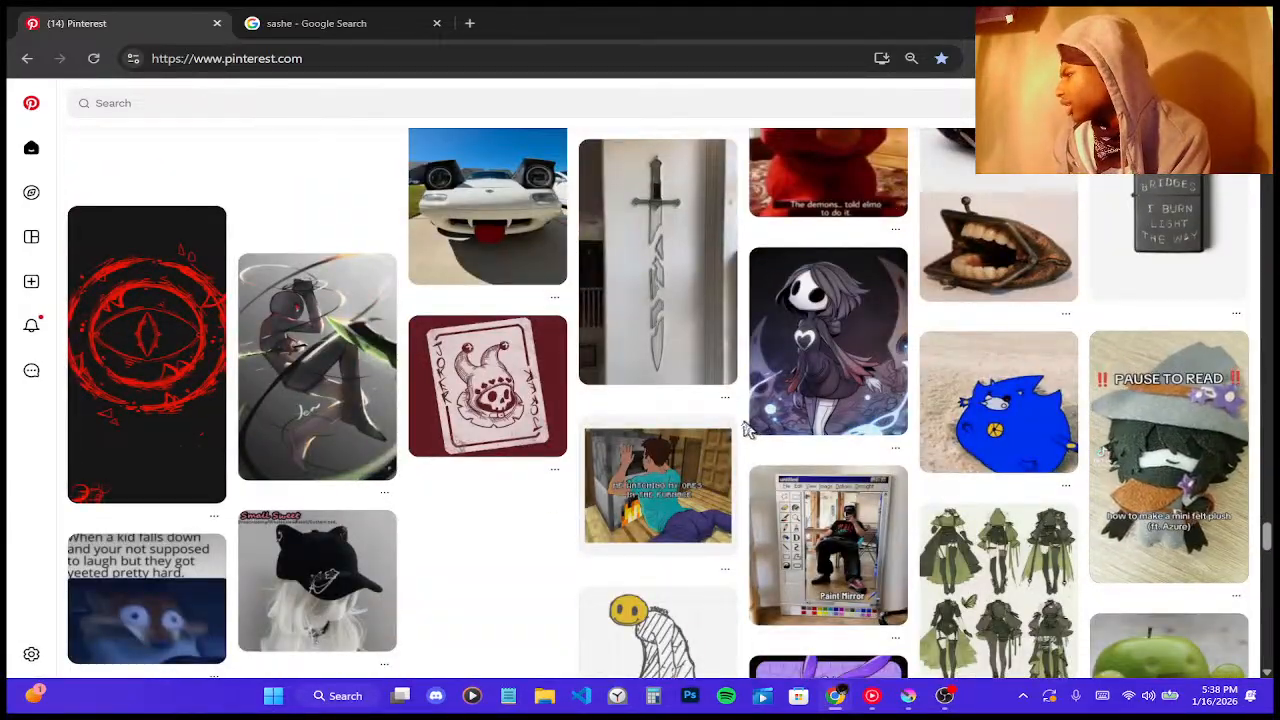
{"action": "scroll", "coordinate": [748, 428], "scroll_direction": "down", "scroll_amount": 12}
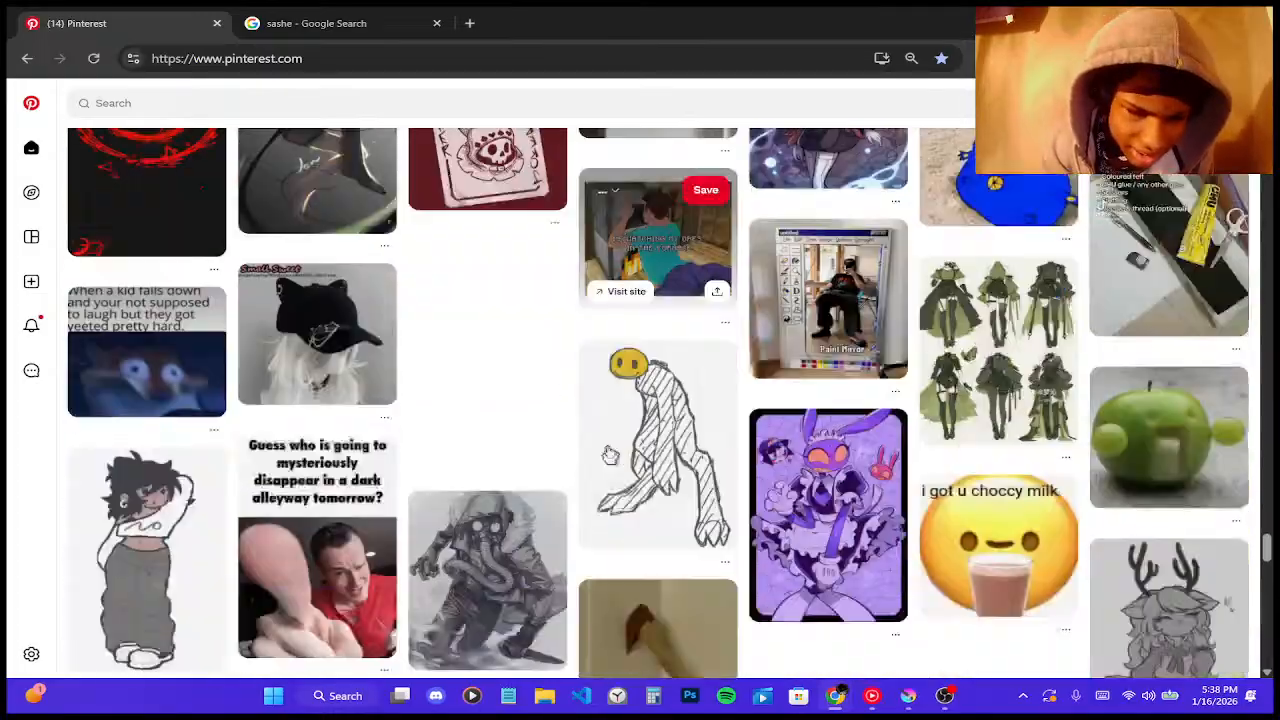
{"action": "scroll", "coordinate": [610, 450], "scroll_direction": "up", "scroll_amount": 2}
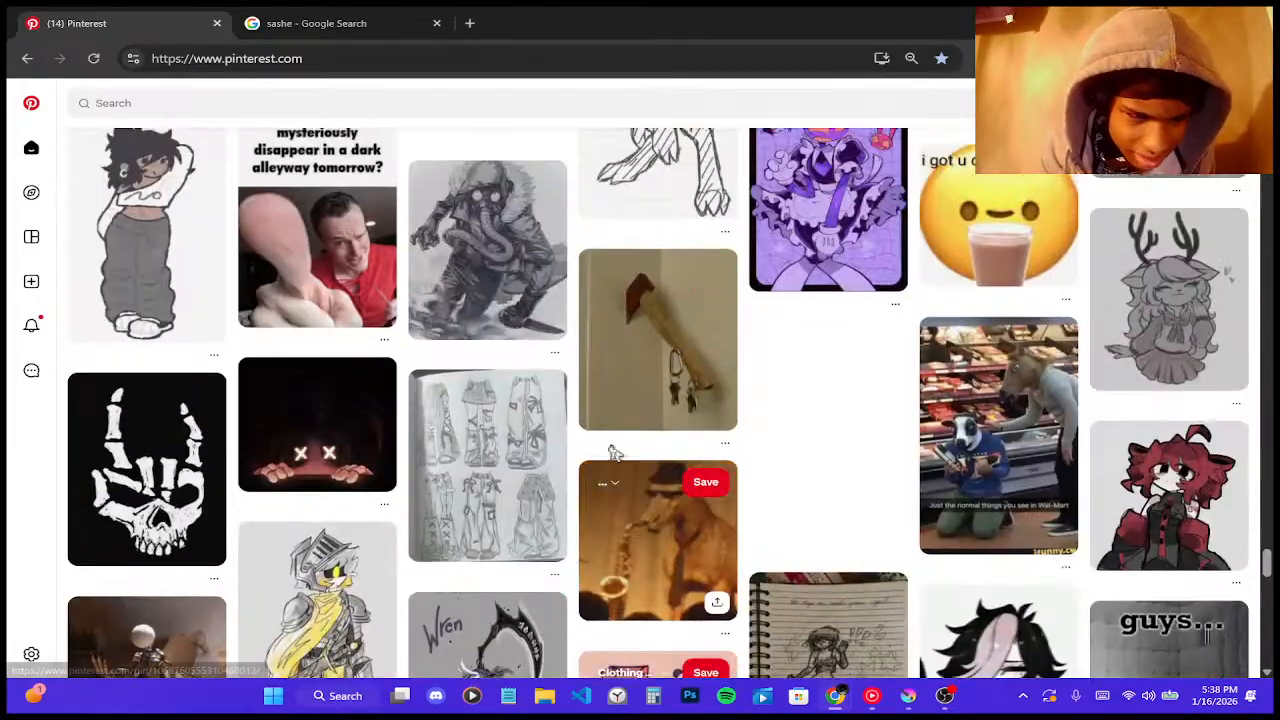
{"action": "scroll", "coordinate": [503, 400], "scroll_direction": "down", "scroll_amount": 4}
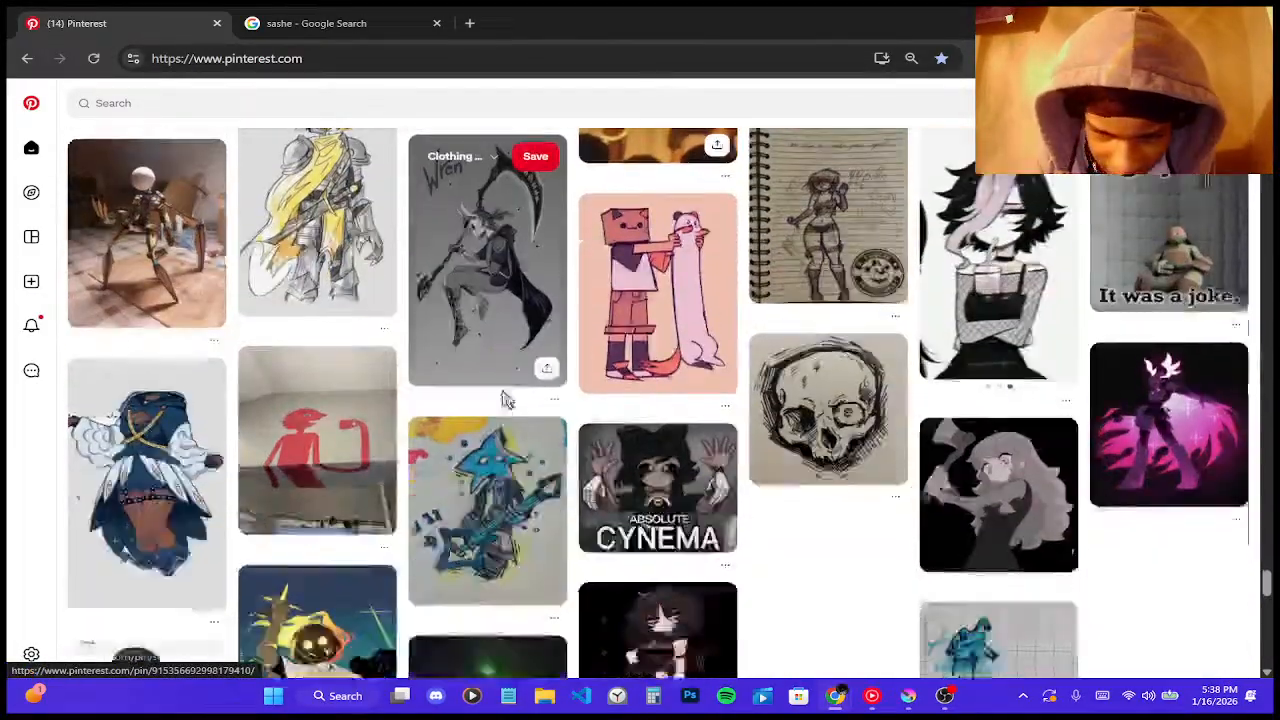
{"action": "scroll", "coordinate": [503, 400], "scroll_direction": "down", "scroll_amount": 4}
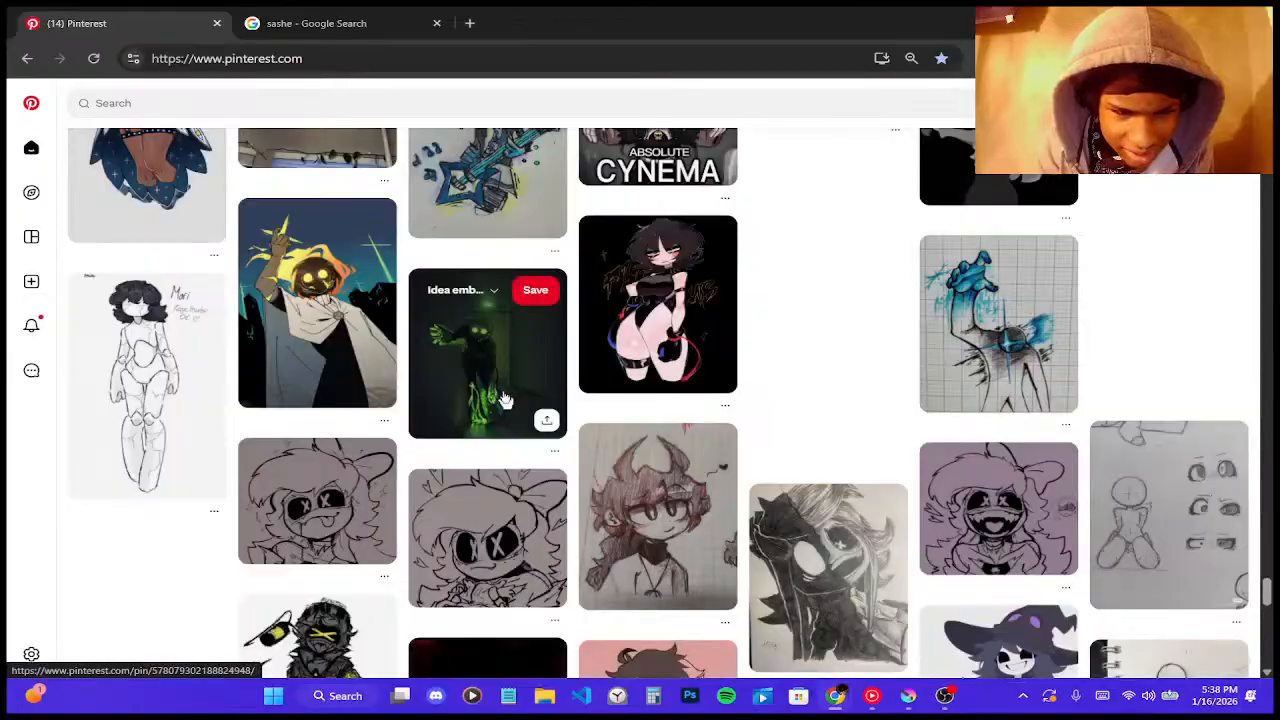
{"action": "scroll", "coordinate": [505, 400], "scroll_direction": "down", "scroll_amount": 2}
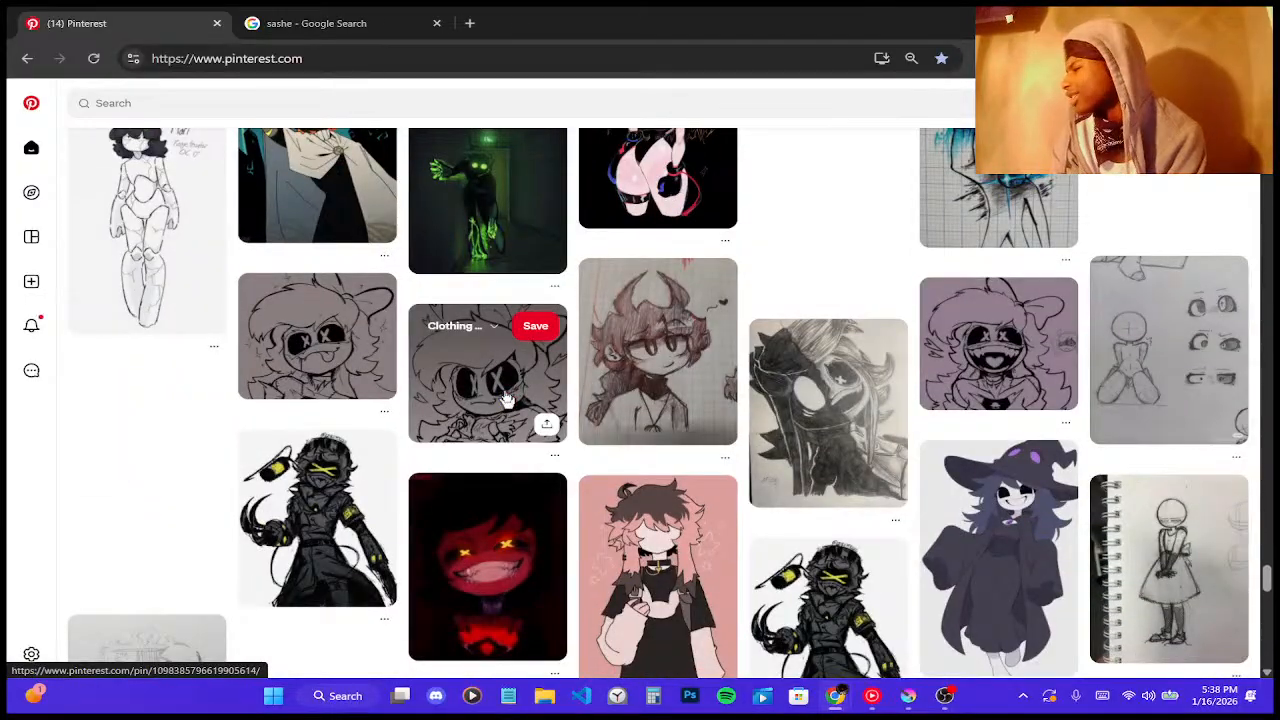
{"action": "scroll", "coordinate": [505, 400], "scroll_direction": "down", "scroll_amount": 3}
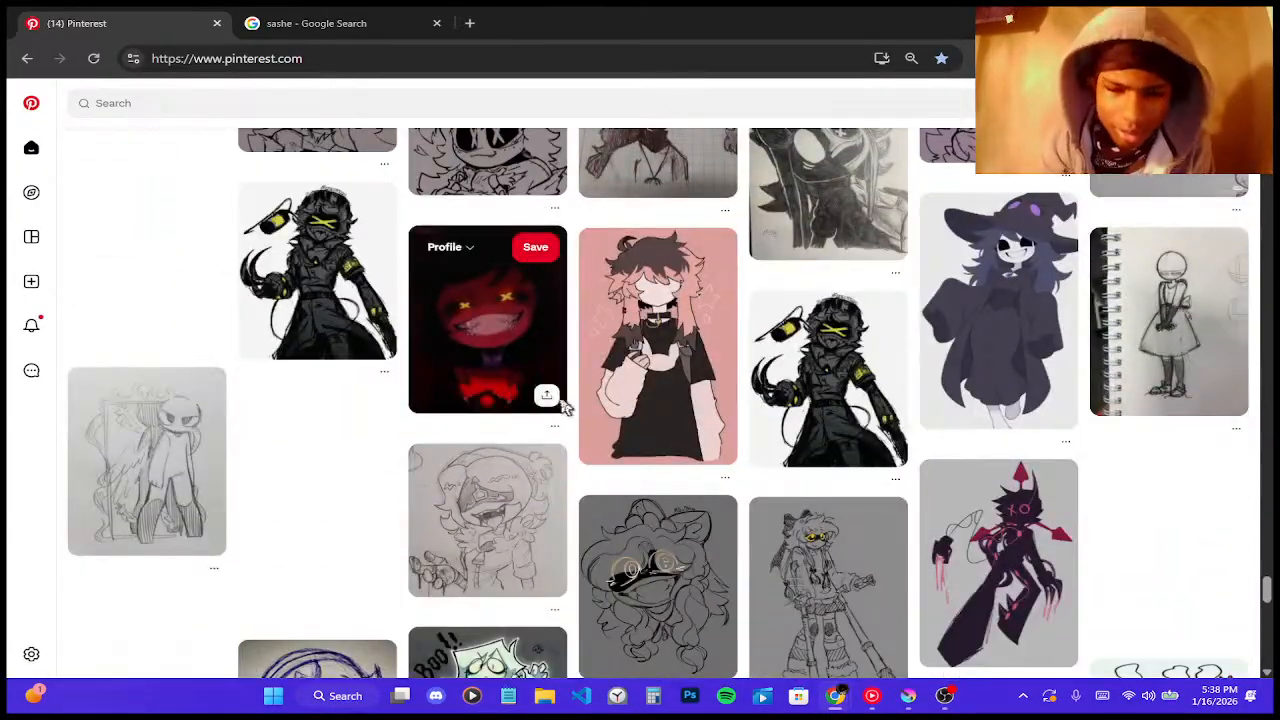
{"action": "scroll", "coordinate": [560, 404], "scroll_direction": "down", "scroll_amount": 3}
{"action": "scroll", "coordinate": [563, 405], "scroll_direction": "down", "scroll_amount": 2}
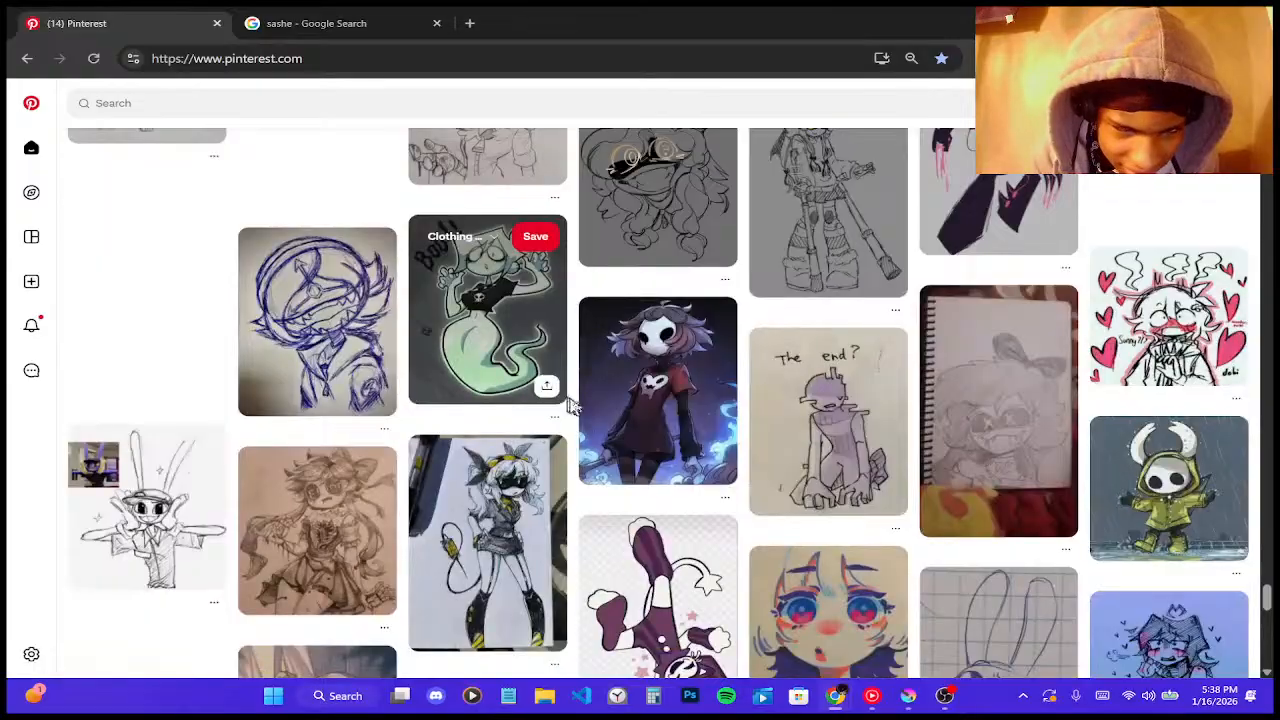
{"action": "scroll", "coordinate": [858, 524], "scroll_direction": "down", "scroll_amount": 3}
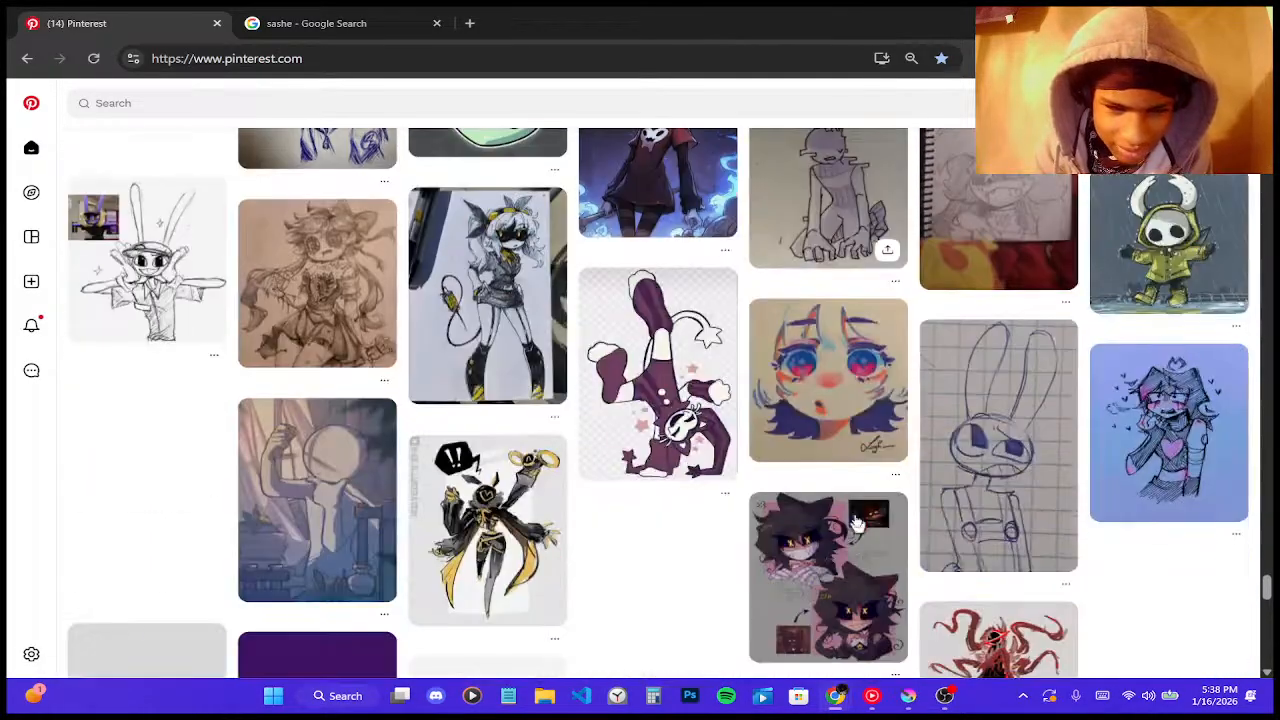
{"action": "scroll", "coordinate": [858, 524], "scroll_direction": "down", "scroll_amount": 4}
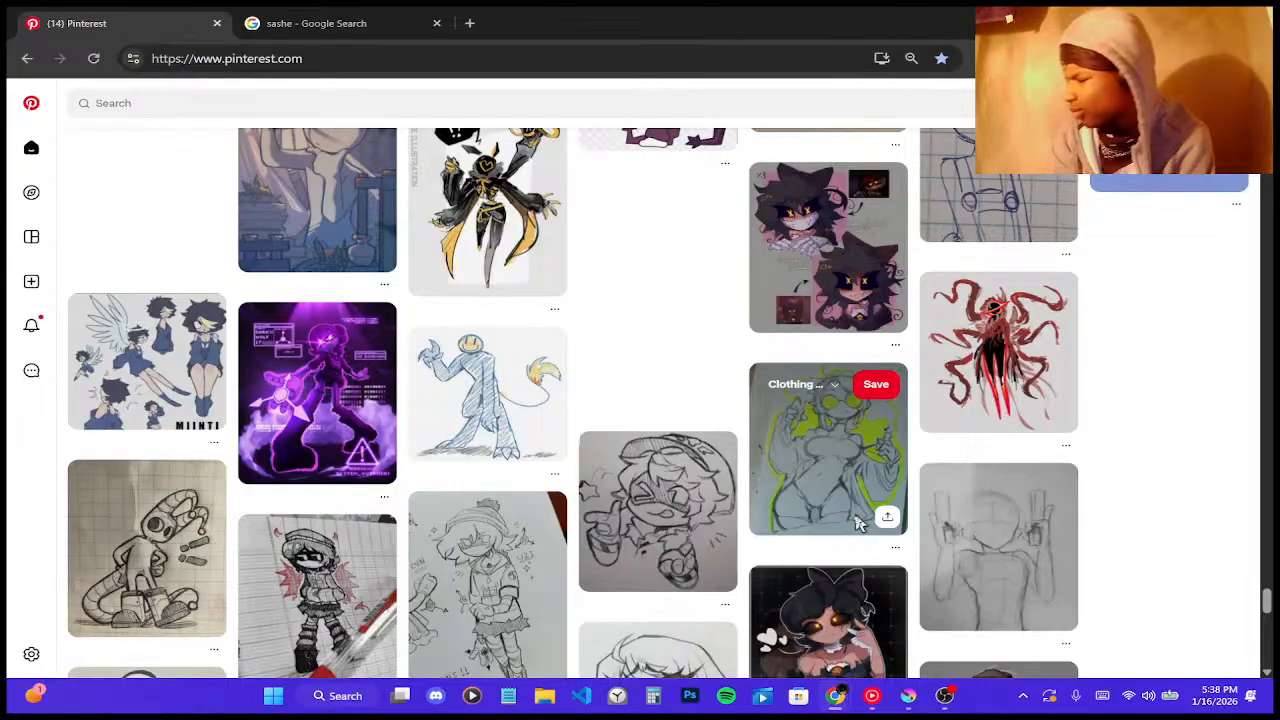
{"action": "scroll", "coordinate": [858, 524], "scroll_direction": "down", "scroll_amount": 4}
{"action": "scroll", "coordinate": [858, 524], "scroll_direction": "up", "scroll_amount": 3}
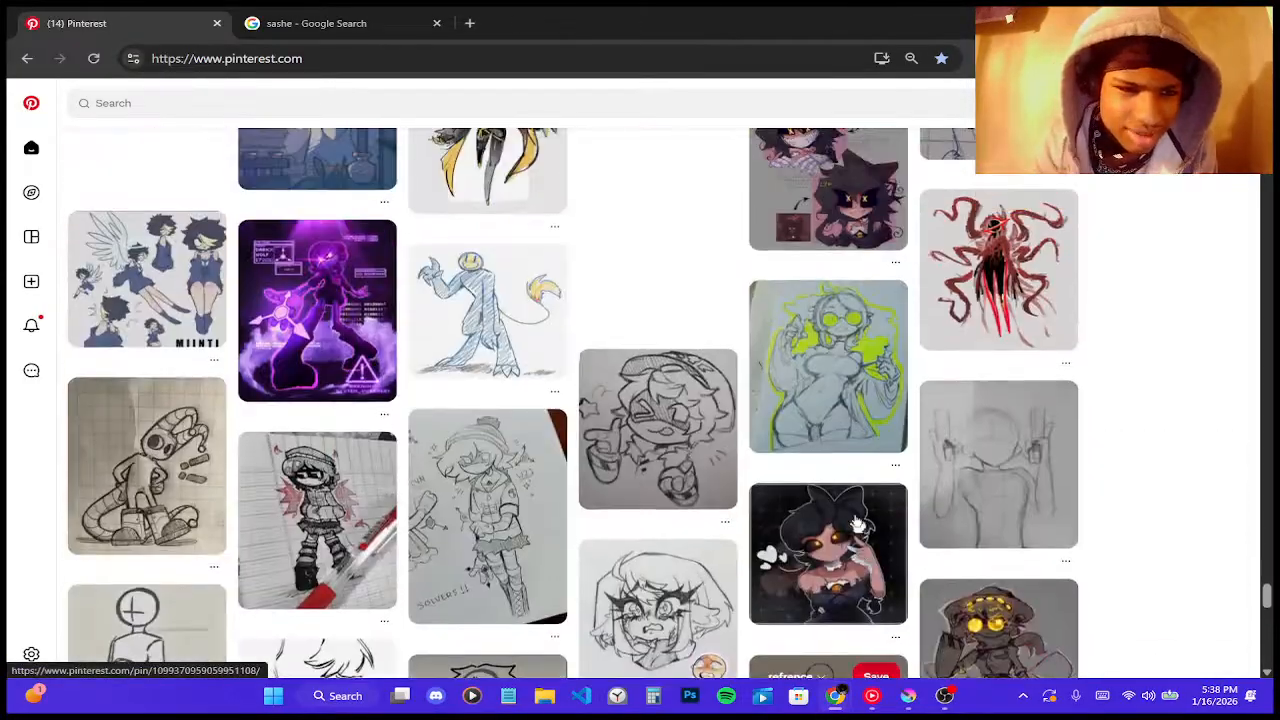
{"action": "scroll", "coordinate": [856, 522], "scroll_direction": "down", "scroll_amount": 4}
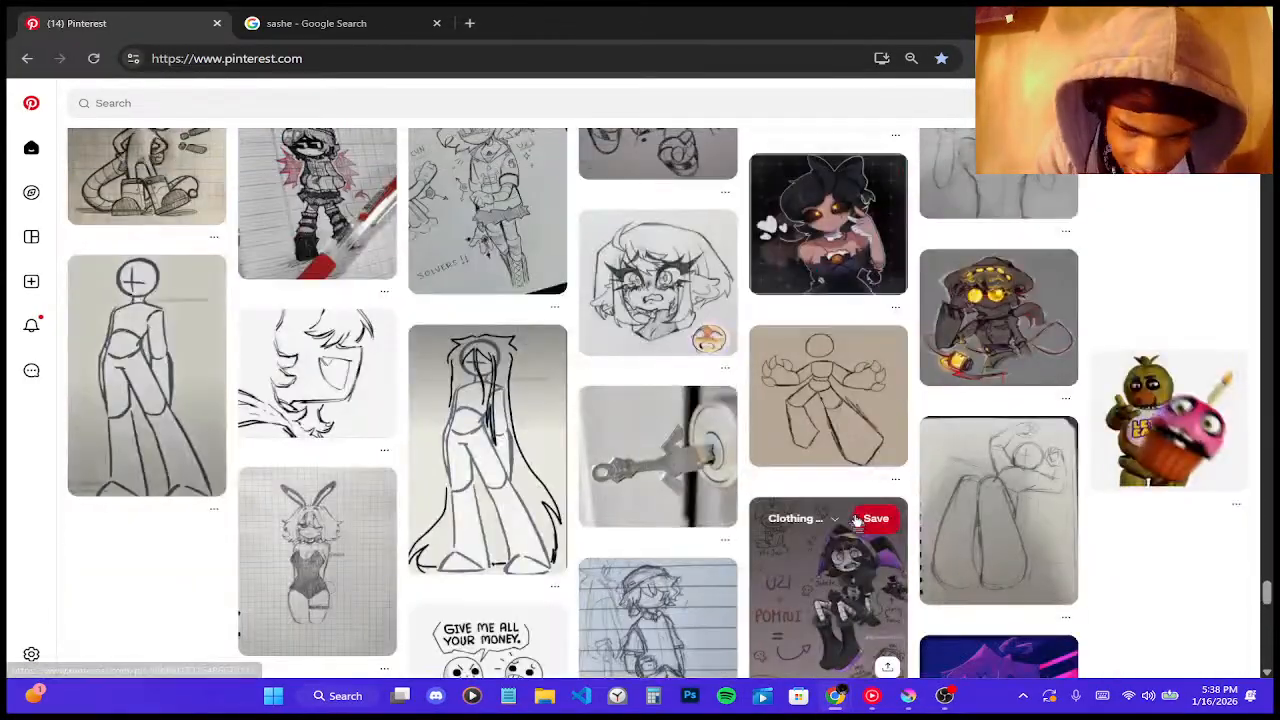
{"action": "scroll", "coordinate": [858, 524], "scroll_direction": "down", "scroll_amount": 4}
{"action": "scroll", "coordinate": [858, 524], "scroll_direction": "up", "scroll_amount": 3}
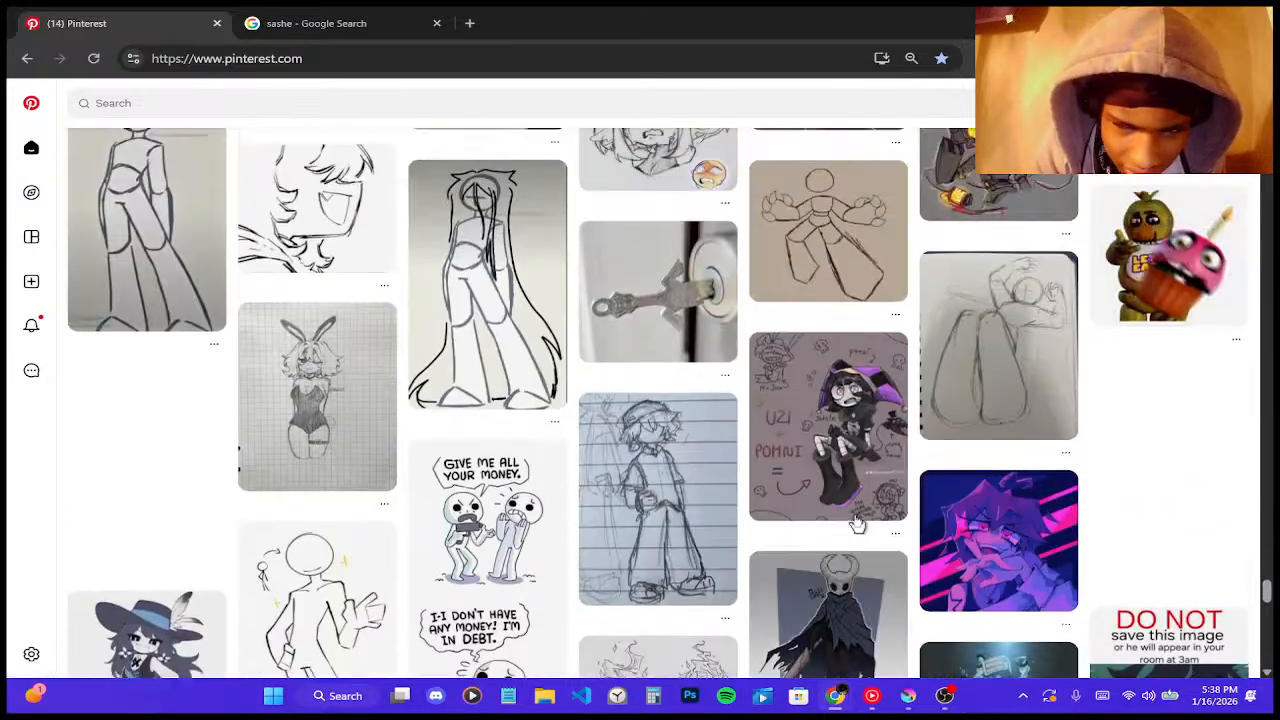
{"action": "scroll", "coordinate": [858, 524], "scroll_direction": "up", "scroll_amount": 2}
{"action": "scroll", "coordinate": [858, 524], "scroll_direction": "down", "scroll_amount": 5}
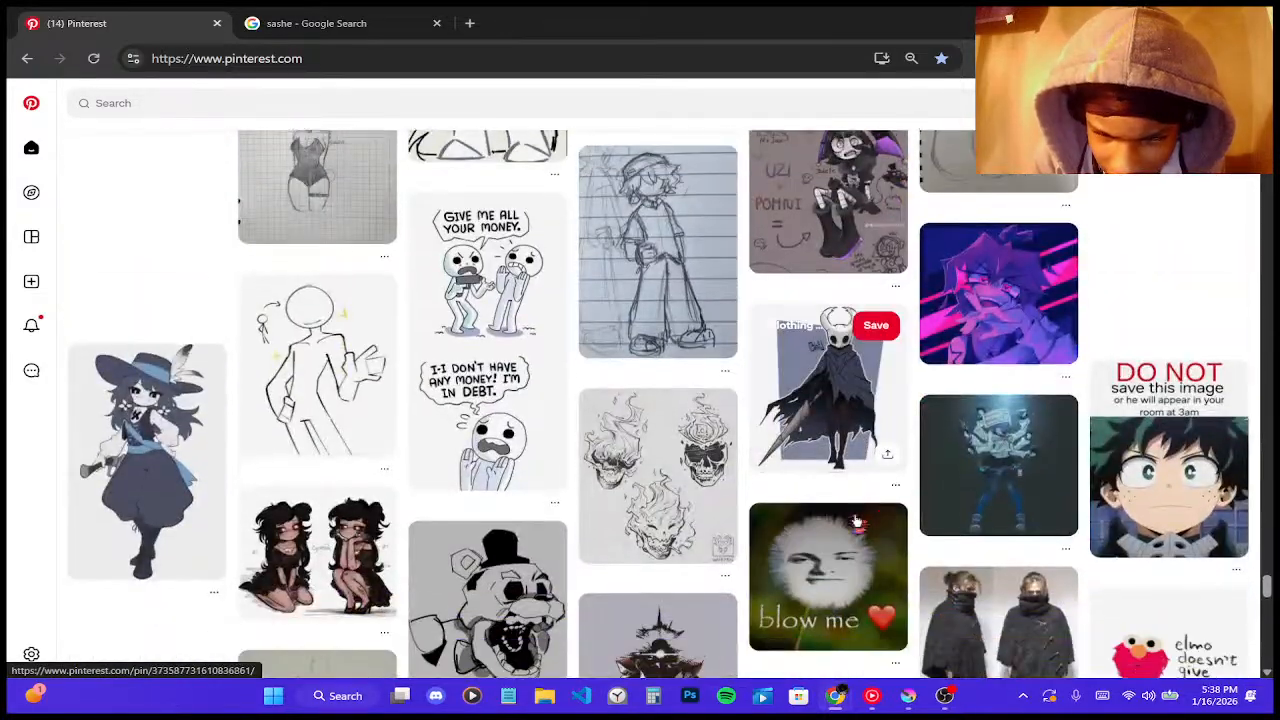
- Examine the caped Hollow Knight pin and the related tattered-cloak knight pin, and return to the sashe image results
{"action": "left_click", "coordinate": [853, 390]}
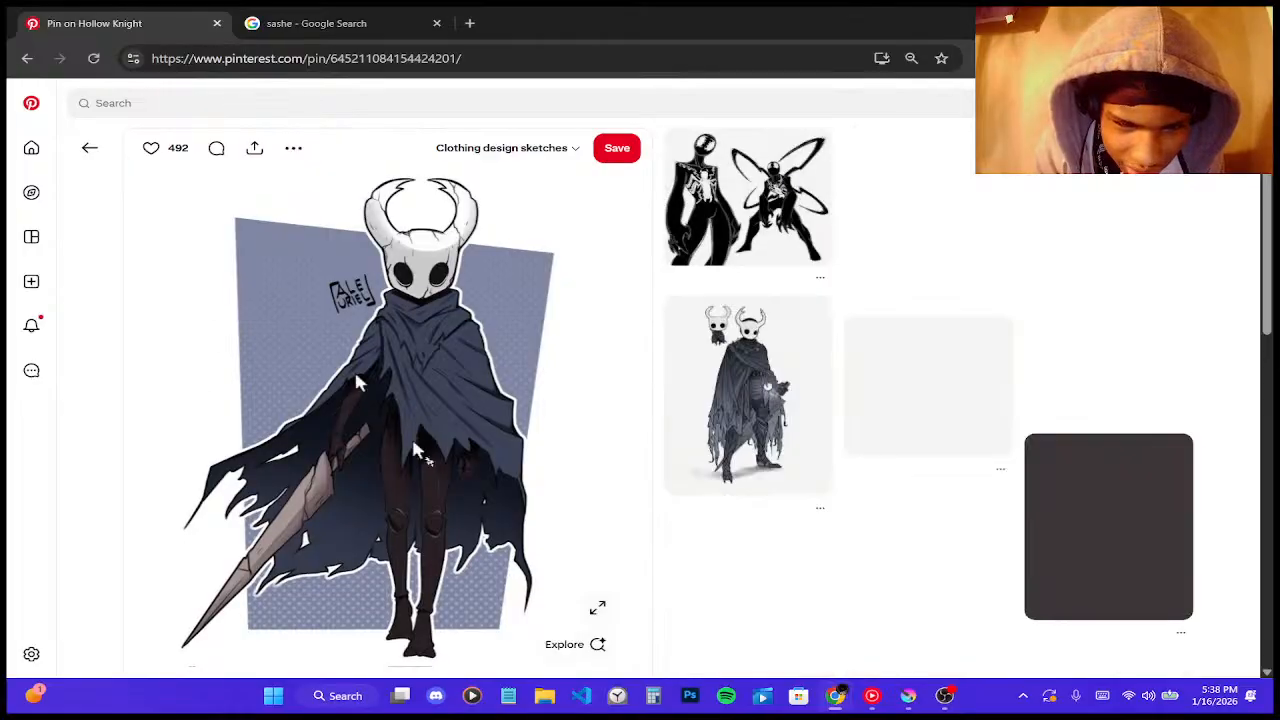
{"action": "left_click", "coordinate": [786, 363]}
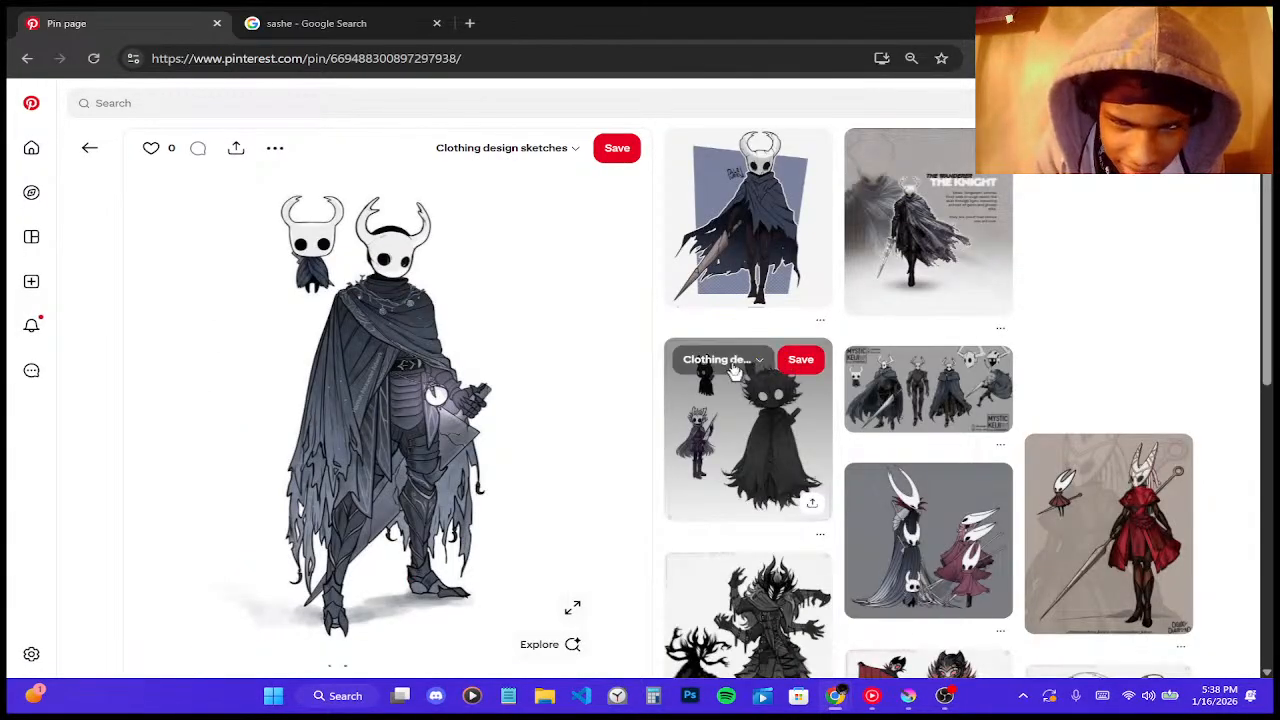
{"action": "scroll", "coordinate": [310, 470], "scroll_direction": "down", "scroll_amount": 3}
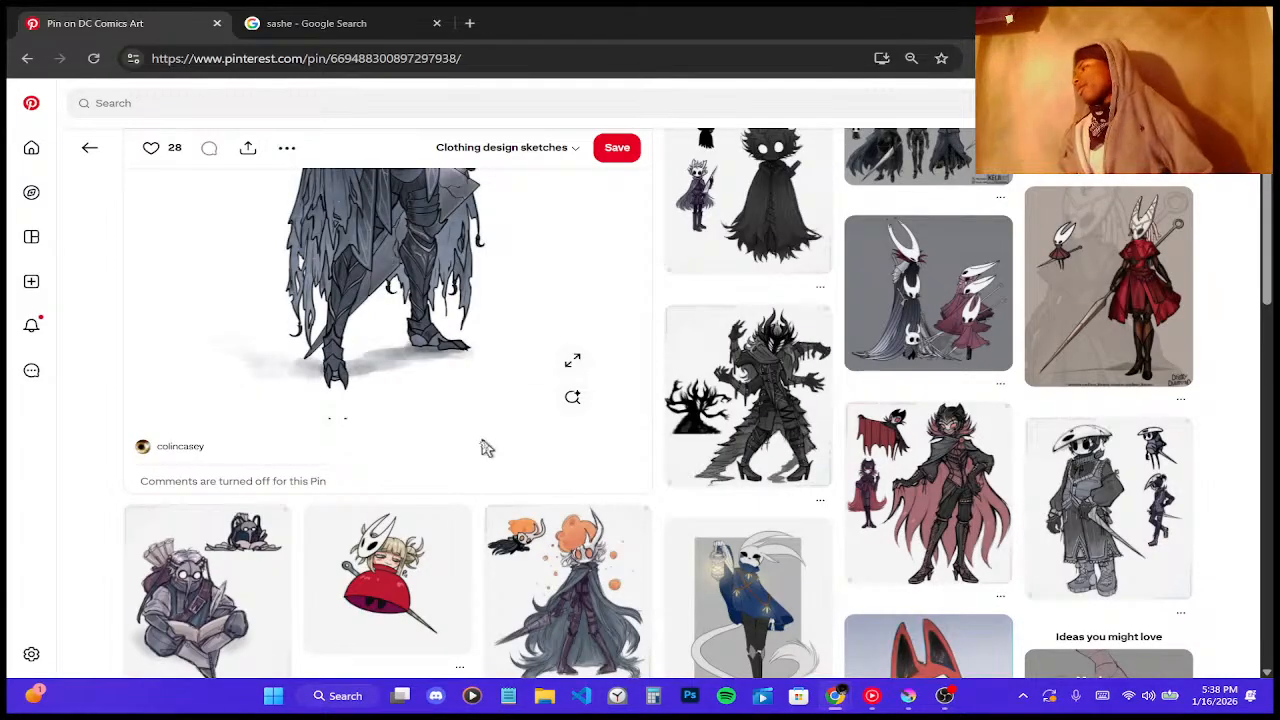
{"action": "scroll", "coordinate": [486, 448], "scroll_direction": "up", "scroll_amount": 3}
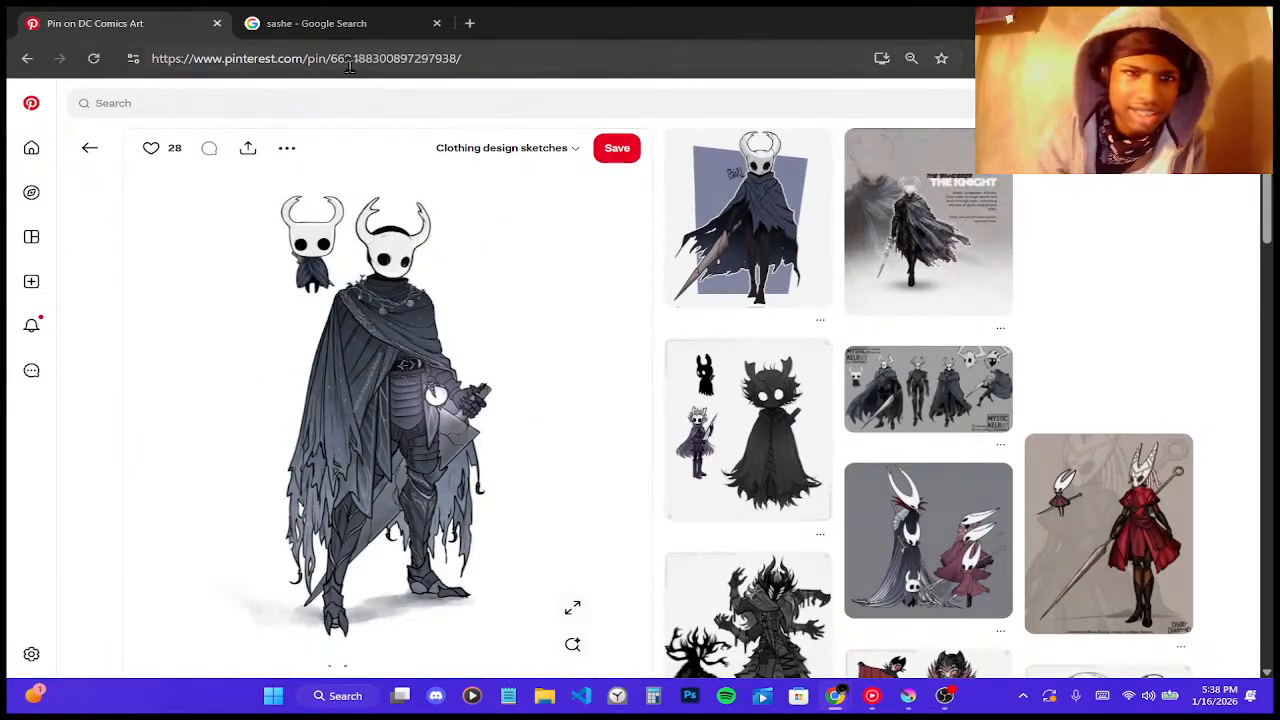
{"action": "left_click", "coordinate": [350, 23]}
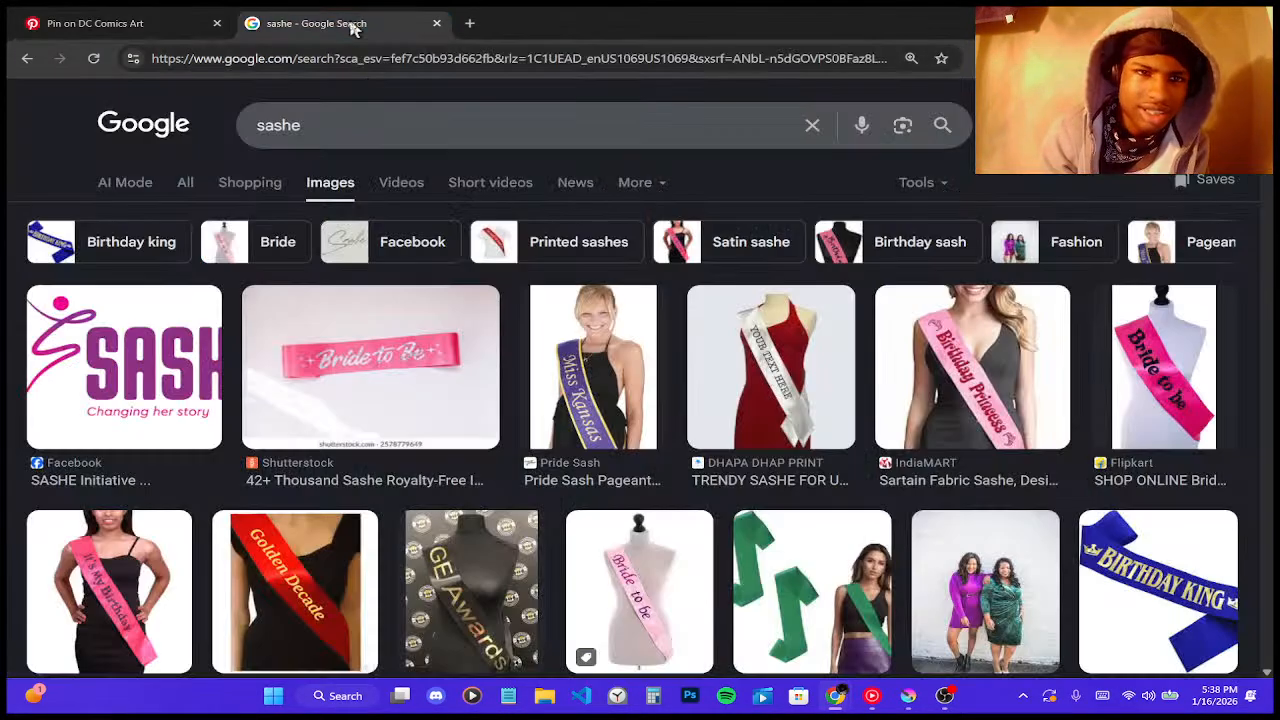
- Close the sash search tab and examine the orange-cloaked horned character pin among the related Hollow Knight drawings
{"action": "left_click", "coordinate": [436, 24]}
{"action": "scroll", "coordinate": [418, 405], "scroll_direction": "down", "scroll_amount": 10}
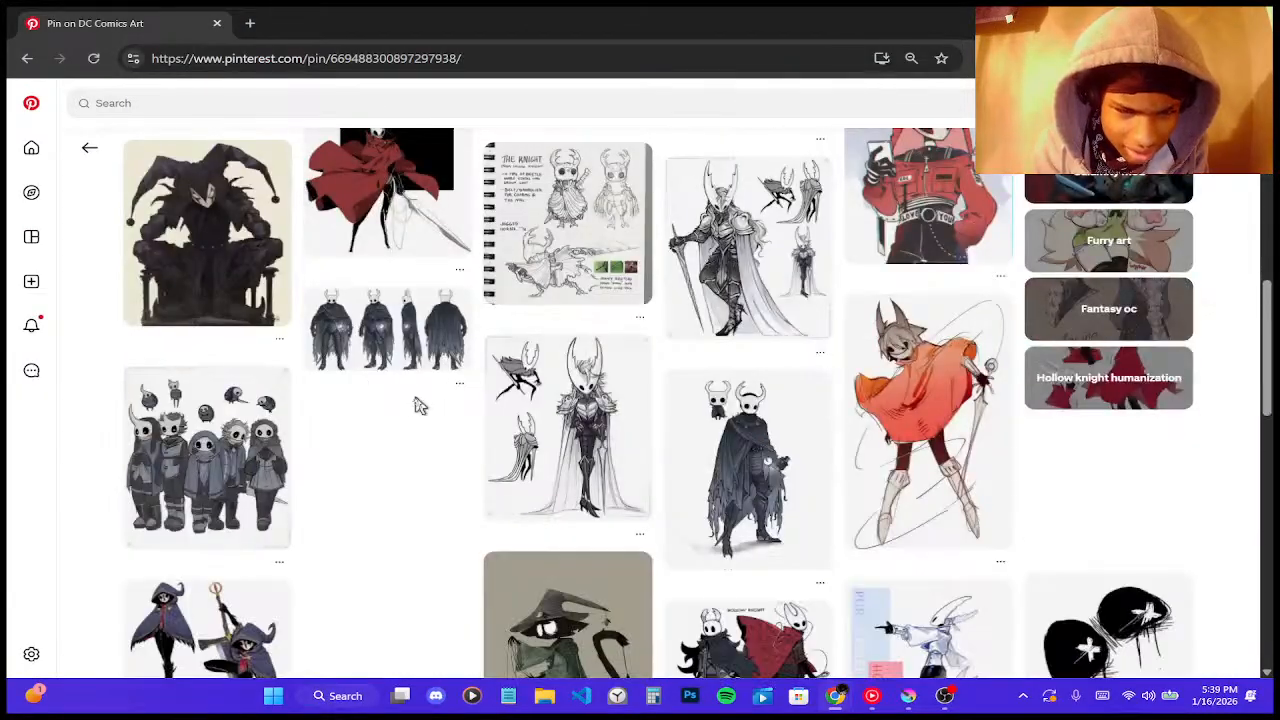
{"action": "scroll", "coordinate": [419, 405], "scroll_direction": "up", "scroll_amount": 3}
{"action": "scroll", "coordinate": [417, 406], "scroll_direction": "down", "scroll_amount": 4}
{"action": "left_click", "coordinate": [893, 371]}
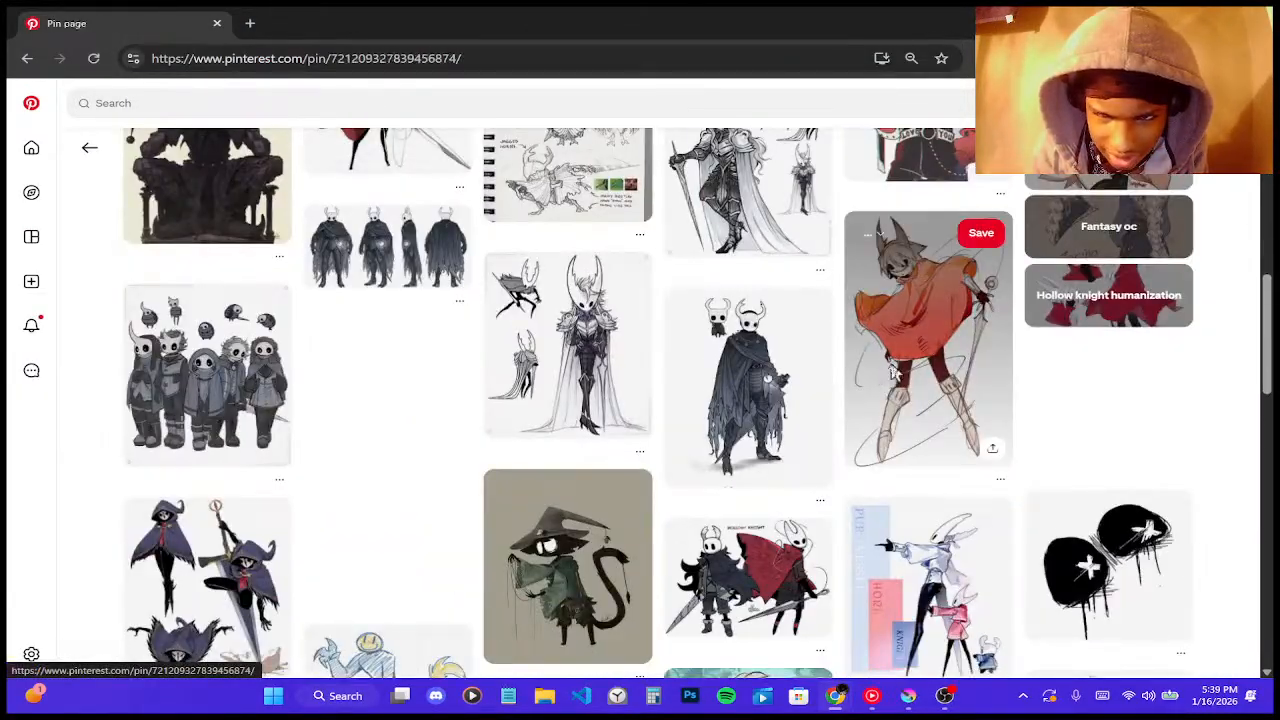
{"action": "scroll", "coordinate": [893, 372], "scroll_direction": "down", "scroll_amount": 4}
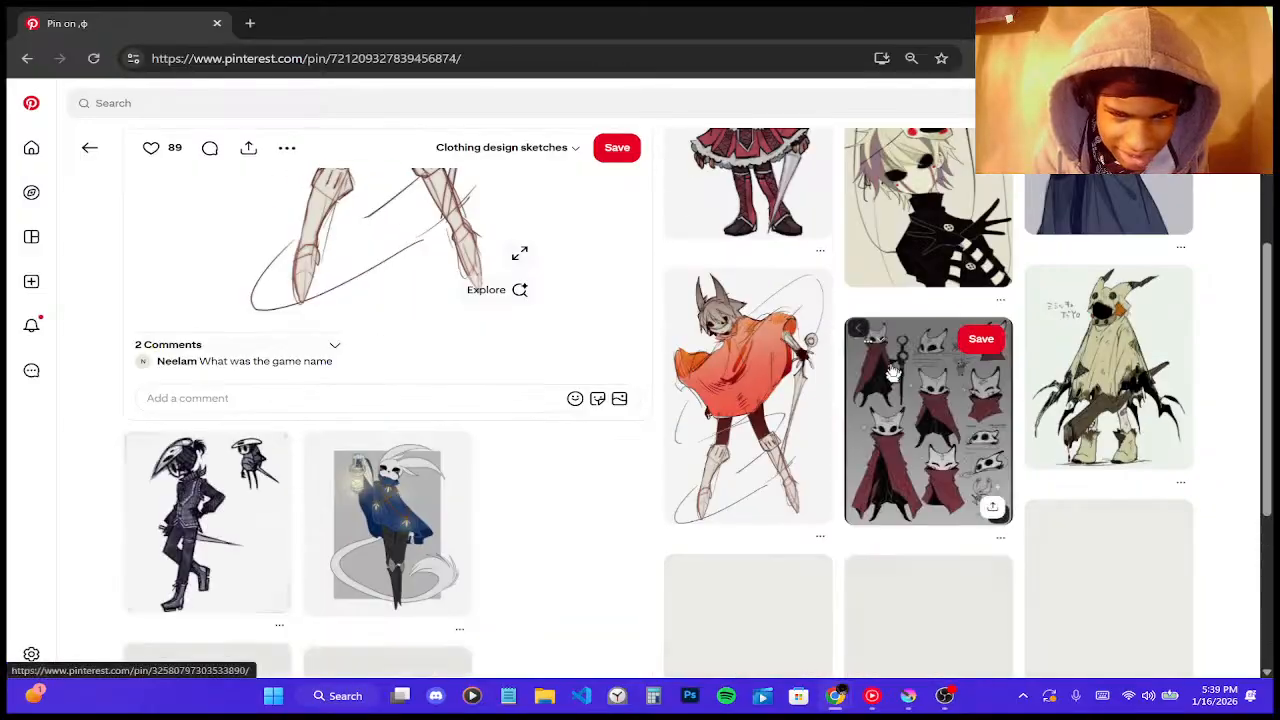
- Examine the Hollow Knight pin of the masked character in a red fur-trimmed outfit and its related drawings
{"action": "scroll", "coordinate": [893, 372], "scroll_direction": "up", "scroll_amount": 3}
{"action": "left_click", "coordinate": [786, 443]}
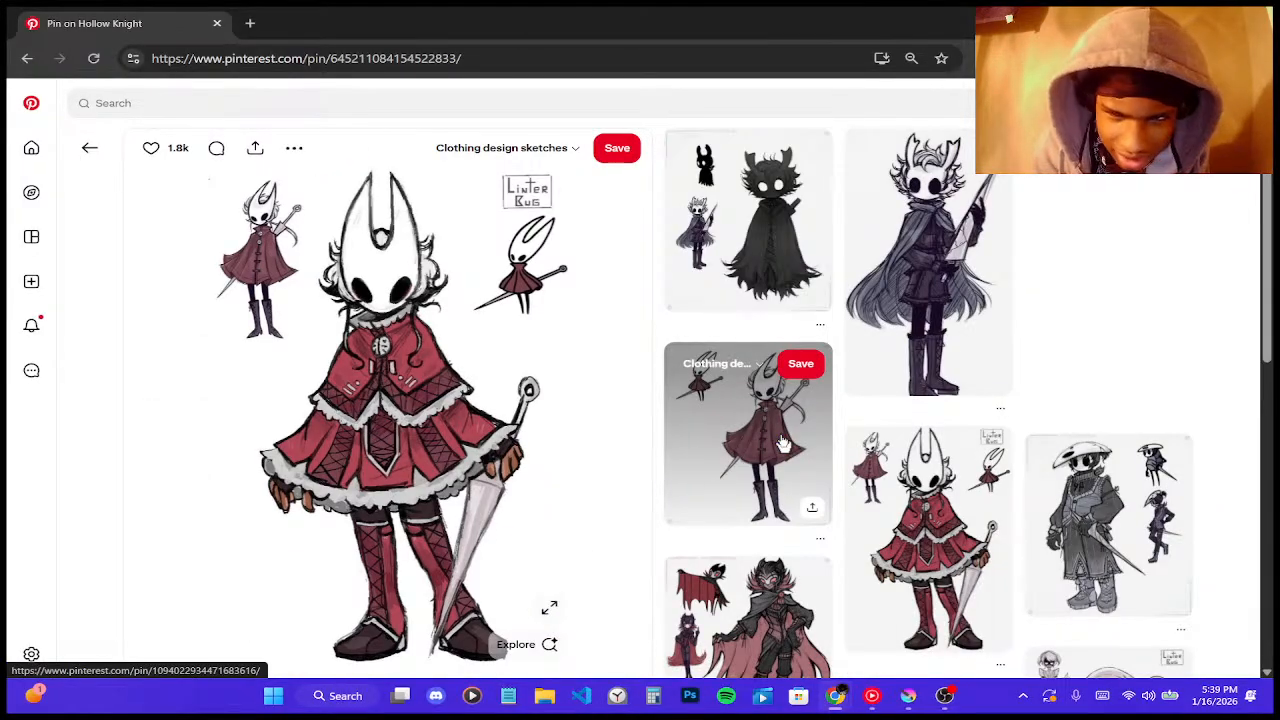
{"action": "scroll", "coordinate": [965, 270], "scroll_direction": "down", "scroll_amount": 3}
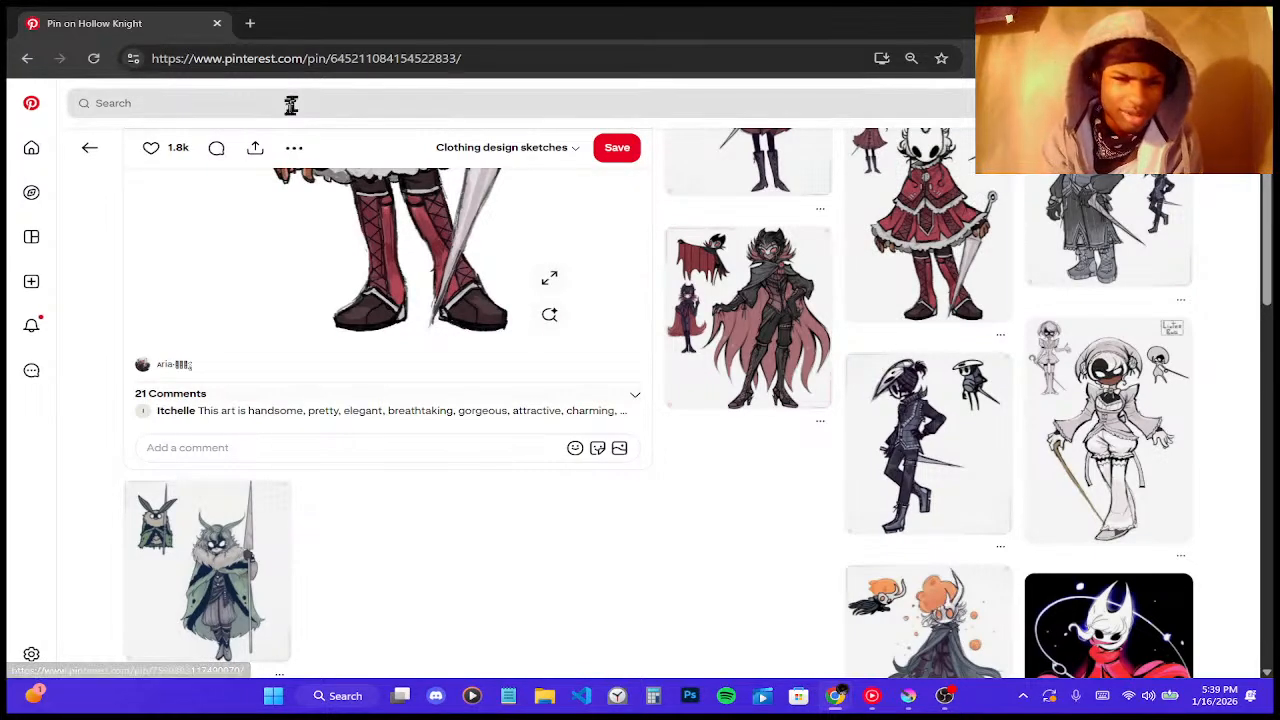
- Search Pinterest for "cloak on one shoulder"
{"action": "left_click", "coordinate": [571, 100]}
{"action": "type", "text": "cloak"}
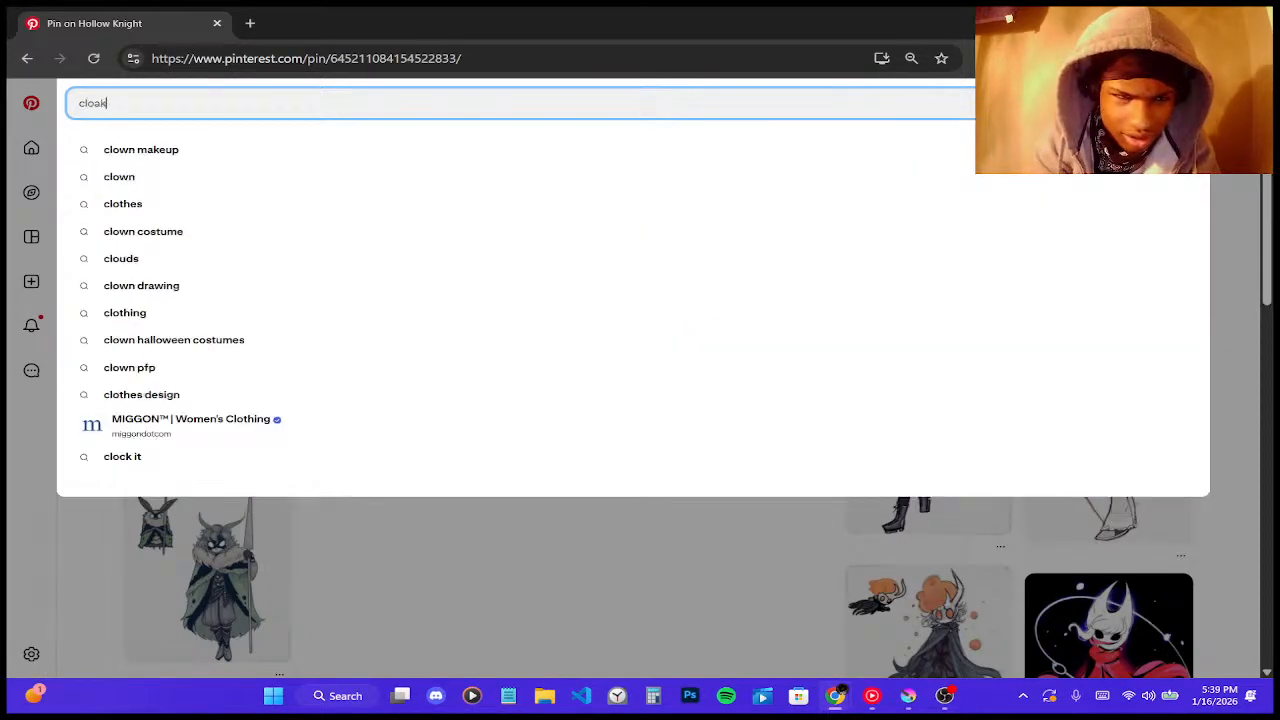
{"action": "type", "text": " on one si"}
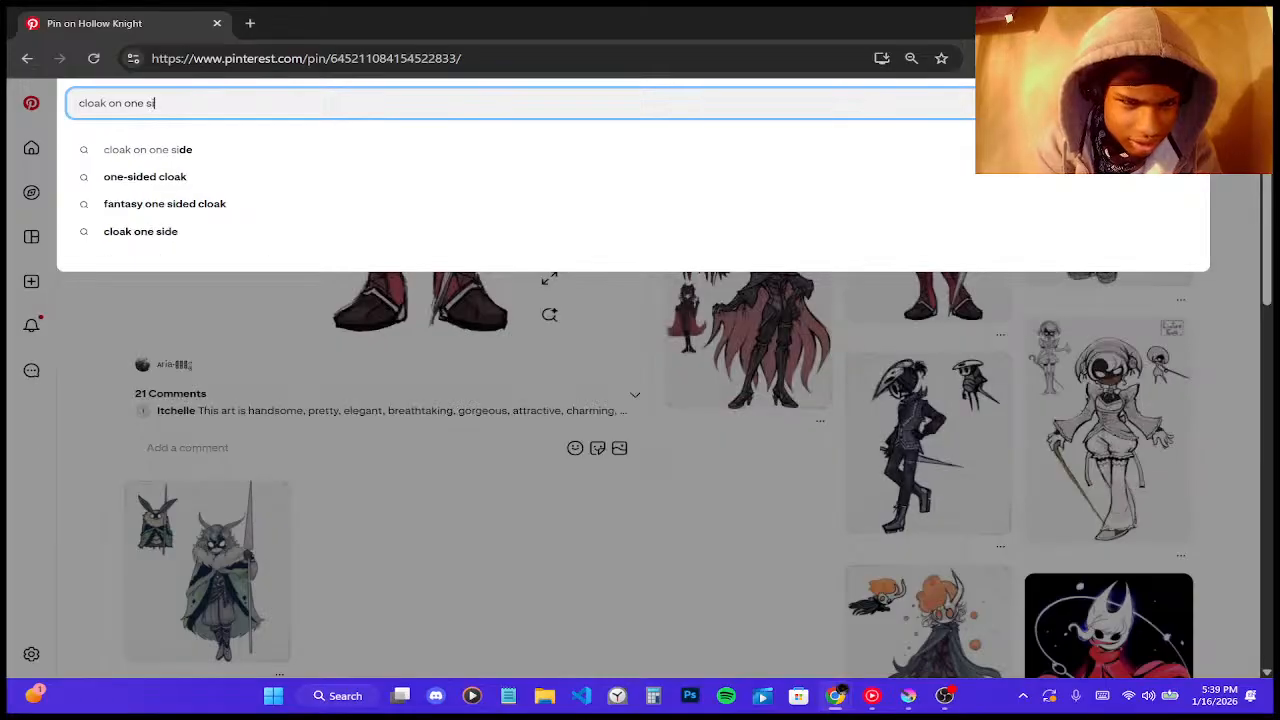
{"action": "key", "text": "BackSpace"}
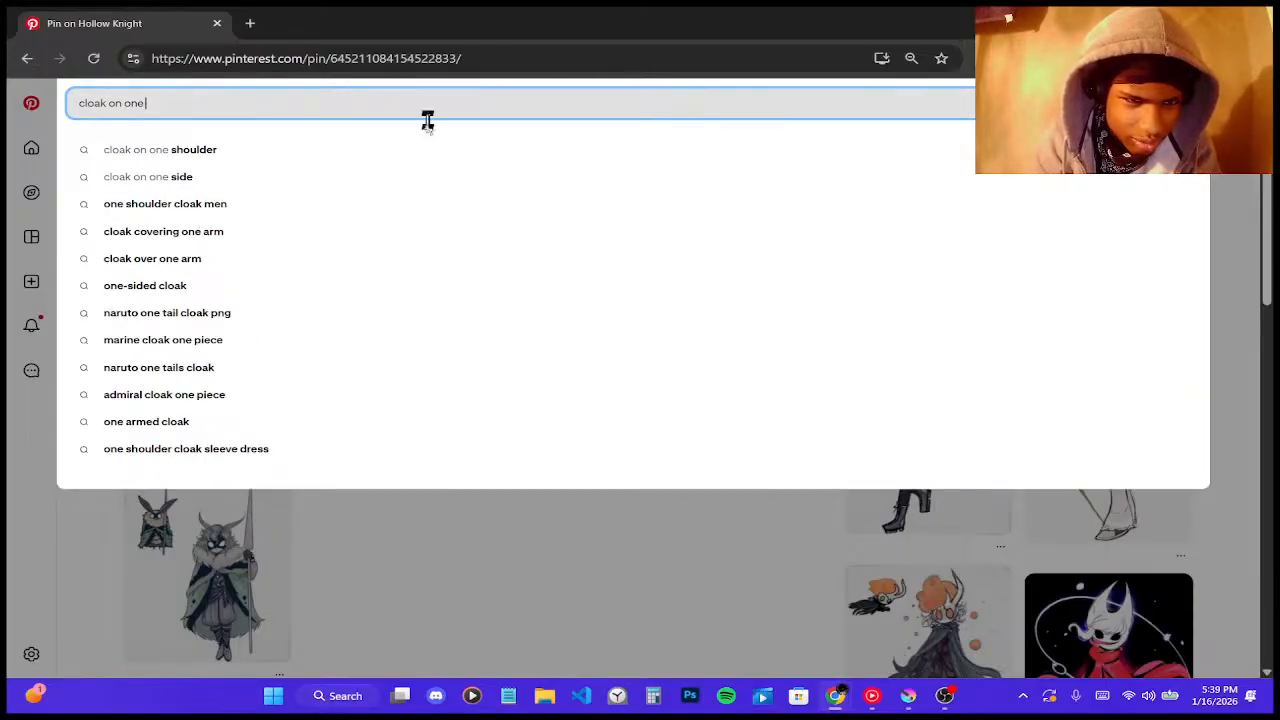
{"action": "left_click", "coordinate": [409, 155]}
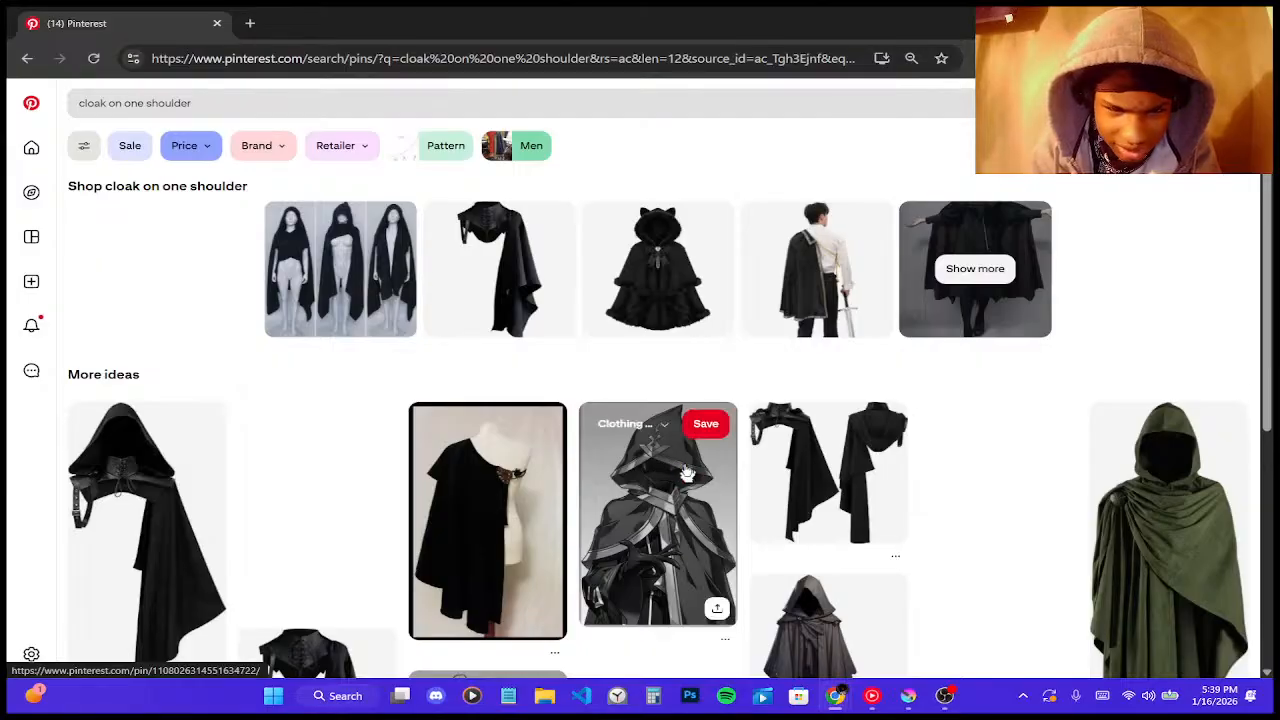
- Look through the one-shoulder cloak results for a cloak shape that suits the character
{"action": "scroll", "coordinate": [687, 473], "scroll_direction": "down", "scroll_amount": 2}
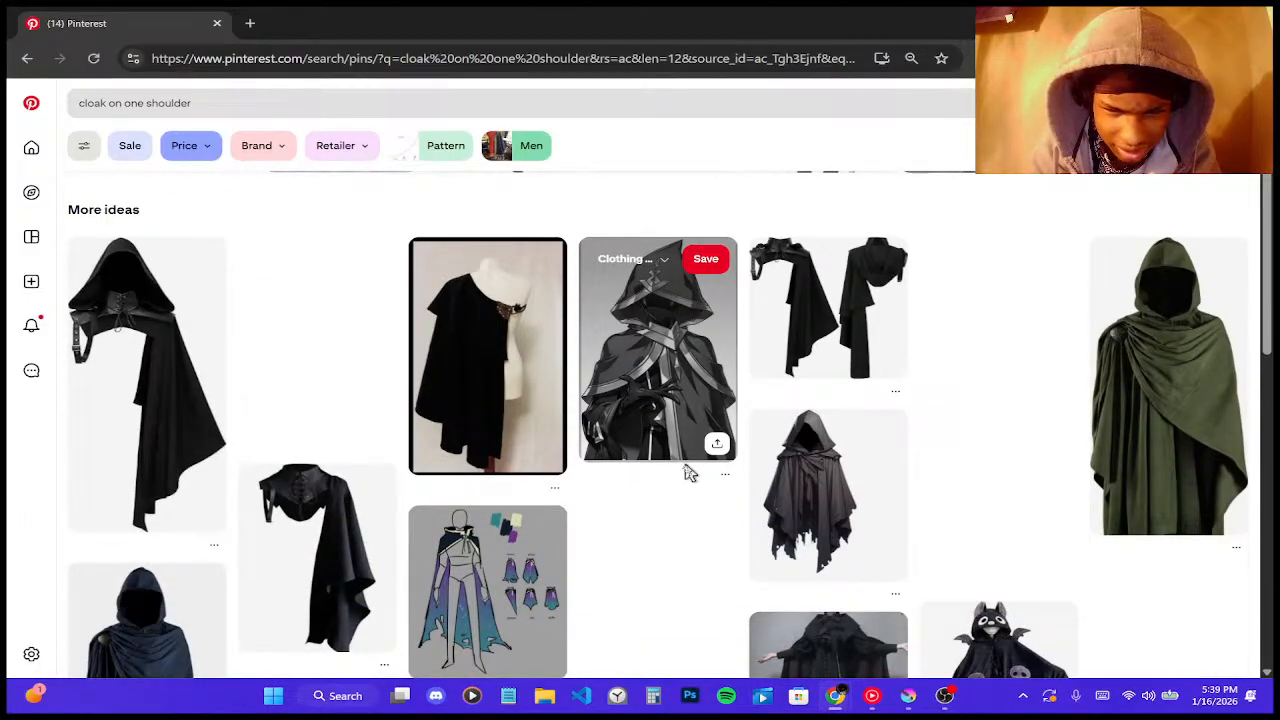
{"action": "scroll", "coordinate": [687, 473], "scroll_direction": "down", "scroll_amount": 4}
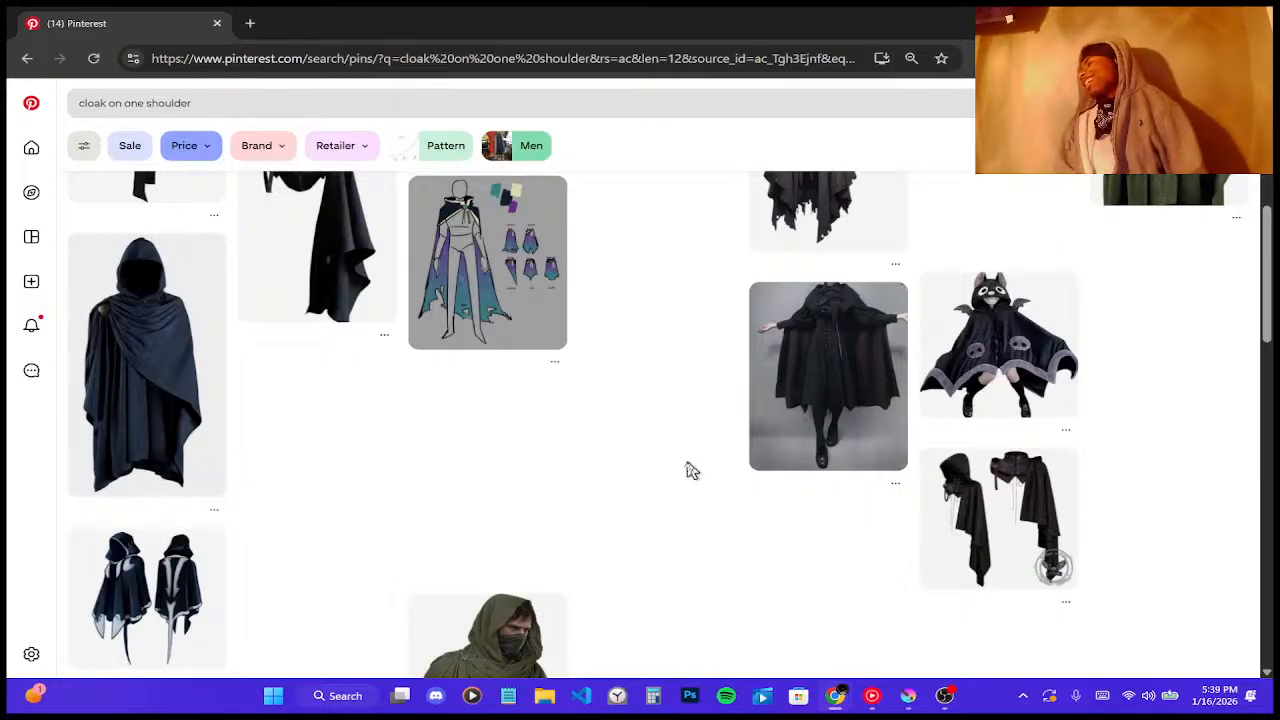
{"action": "scroll", "coordinate": [687, 473], "scroll_direction": "down", "scroll_amount": 4}
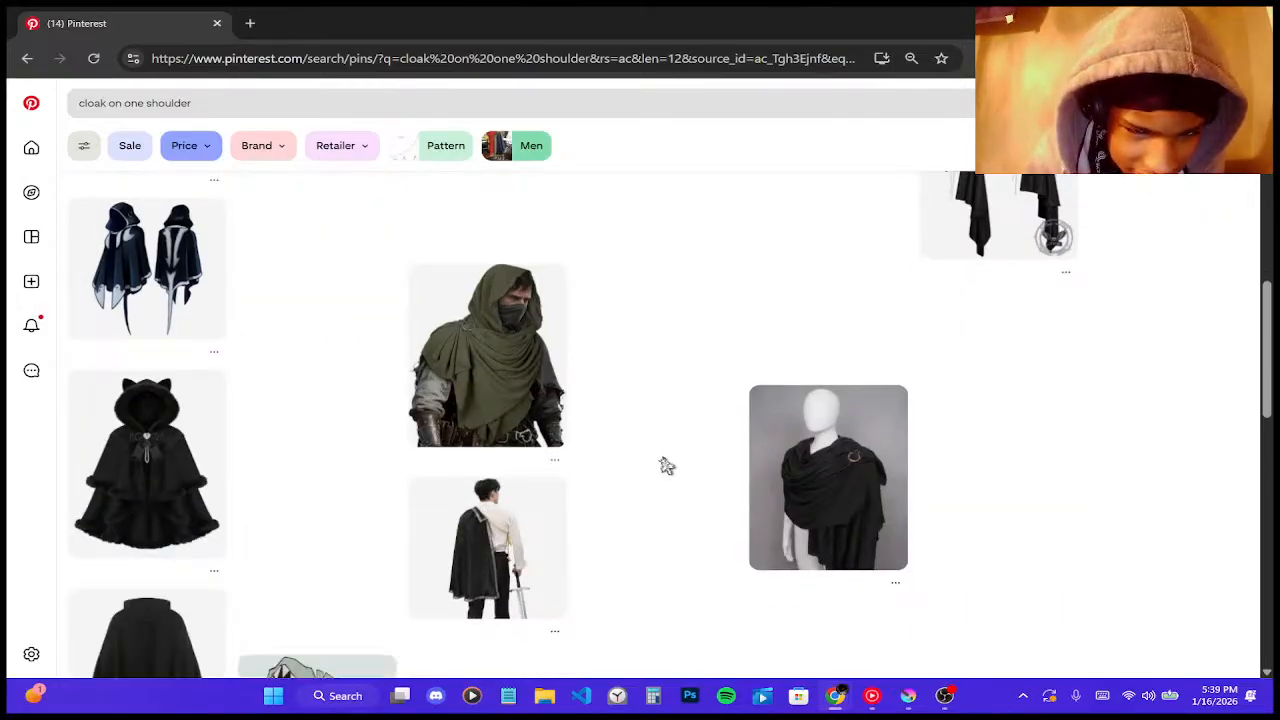
{"action": "scroll", "coordinate": [663, 460], "scroll_direction": "down", "scroll_amount": 4}
{"action": "scroll", "coordinate": [665, 465], "scroll_direction": "down", "scroll_amount": 7}
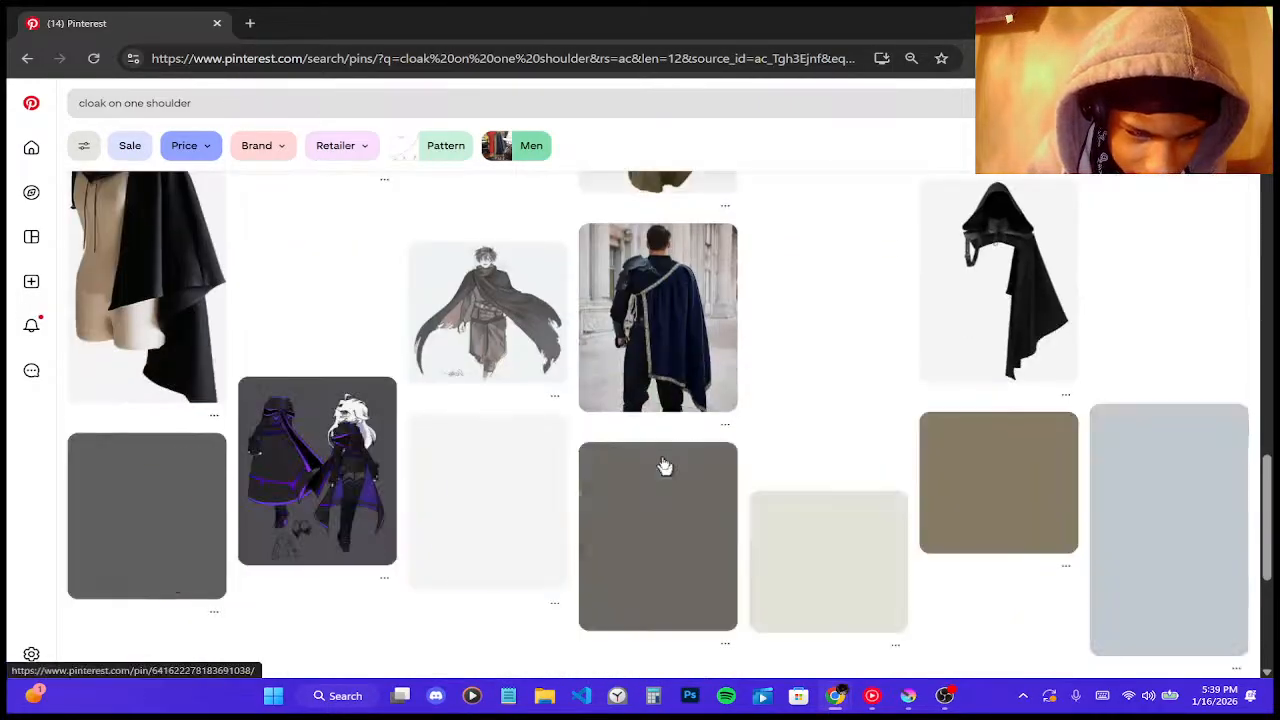
{"action": "scroll", "coordinate": [665, 465], "scroll_direction": "down", "scroll_amount": 3}
{"action": "scroll", "coordinate": [665, 465], "scroll_direction": "up", "scroll_amount": 1}
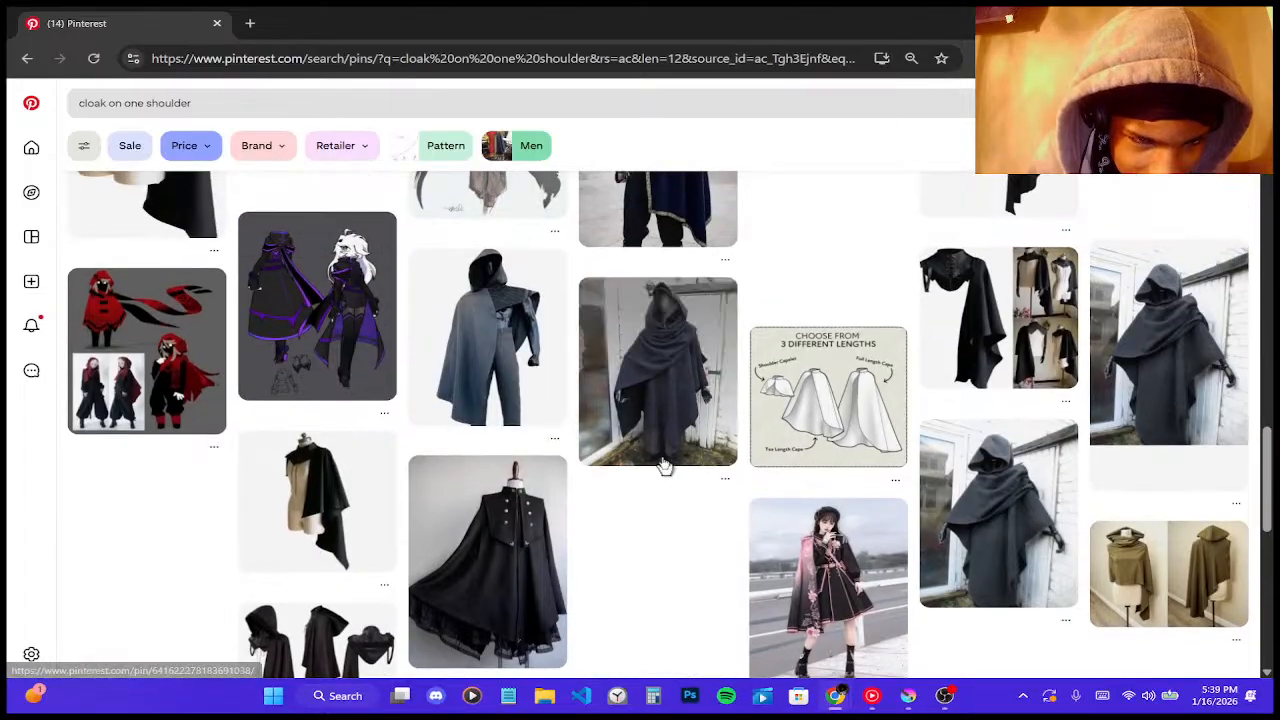
{"action": "scroll", "coordinate": [665, 465], "scroll_direction": "down", "scroll_amount": 3}
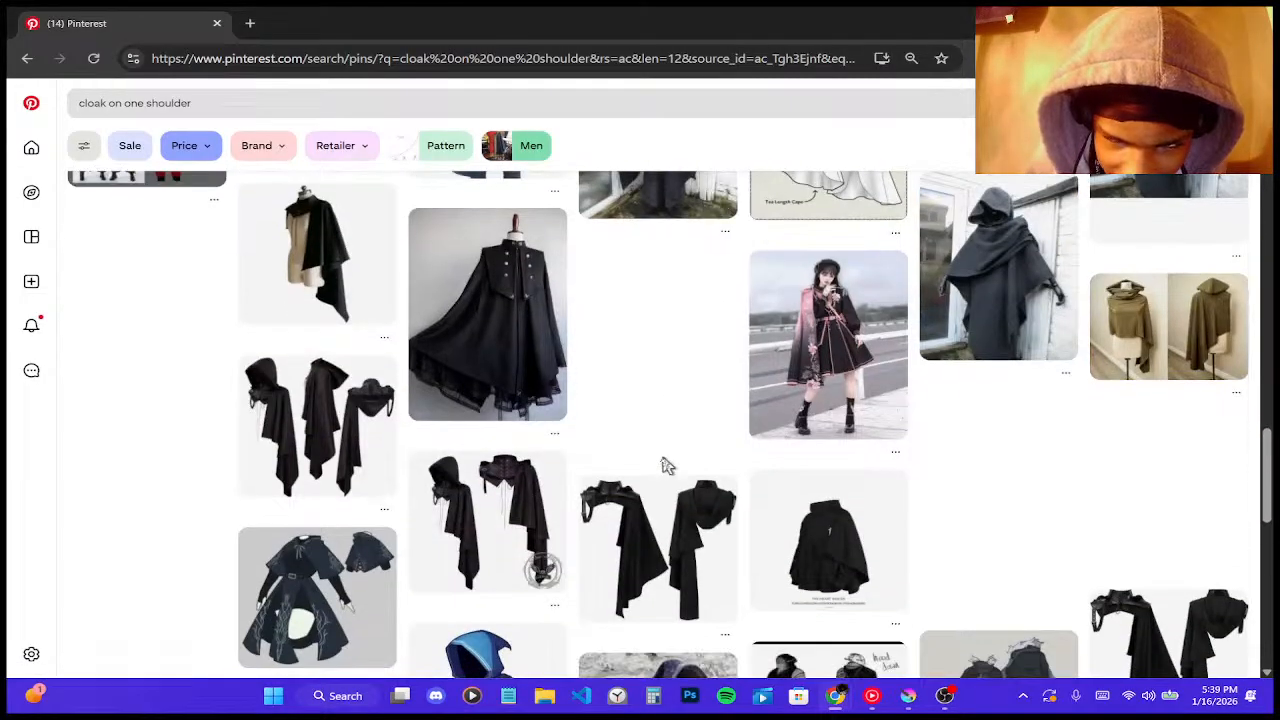
- Examine the pink-to-black gradient one-shoulder cape pin and its related outfits
{"action": "left_click", "coordinate": [840, 340]}
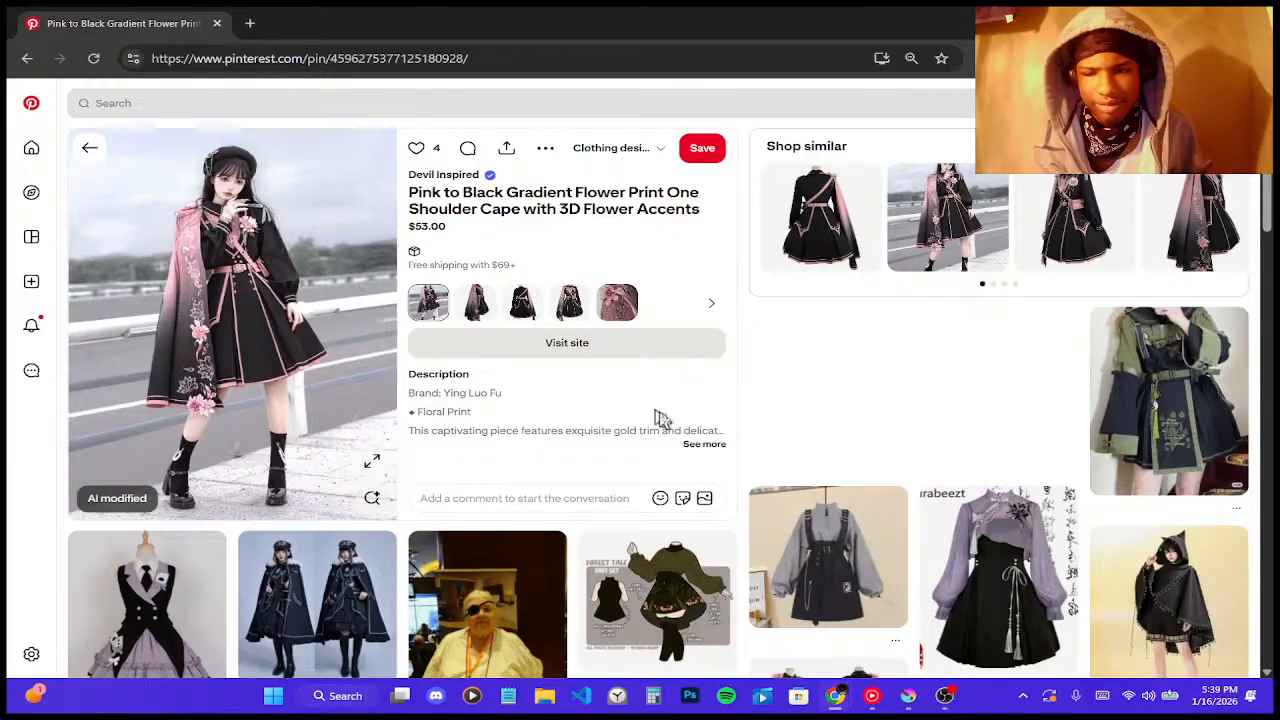
{"action": "scroll", "coordinate": [674, 423], "scroll_direction": "down", "scroll_amount": 2}
{"action": "scroll", "coordinate": [676, 424], "scroll_direction": "up", "scroll_amount": 1}
{"action": "scroll", "coordinate": [676, 424], "scroll_direction": "down", "scroll_amount": 3}
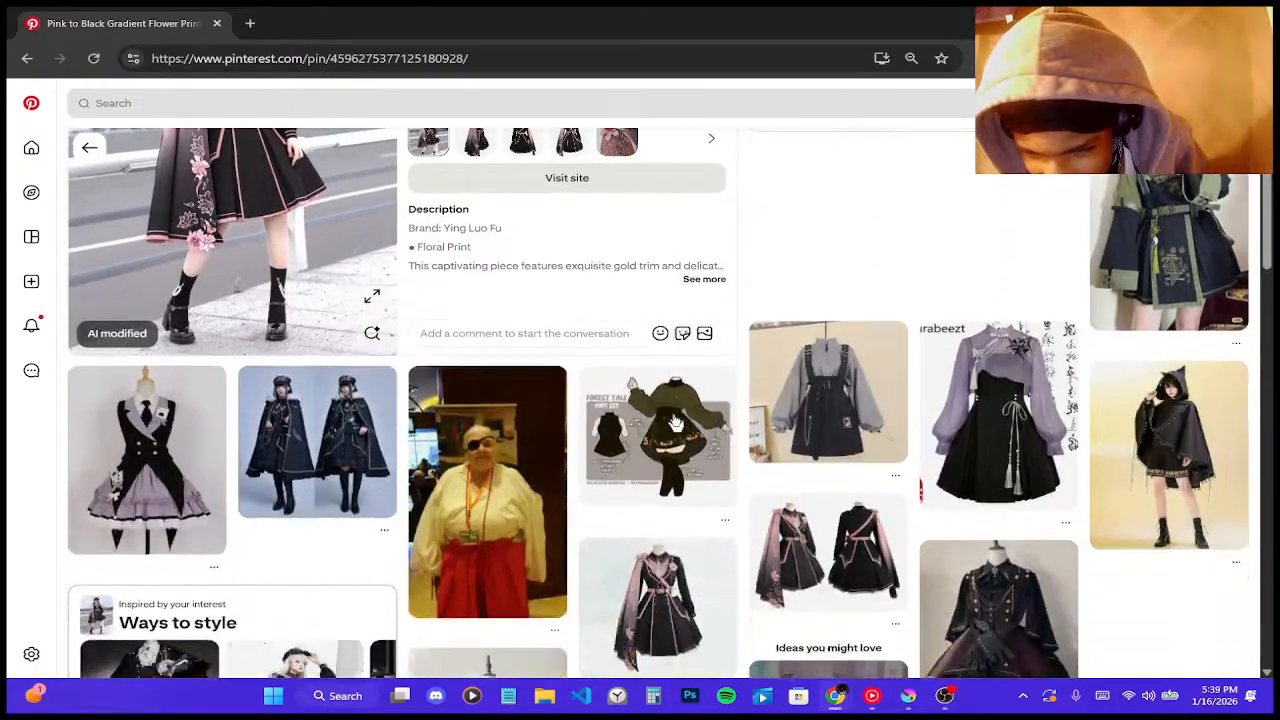
- Switch to Krita to check the neck and shoulder area of the sketch, and return to the cape pin in Chrome
{"action": "key", "text": "alt+Tab"}
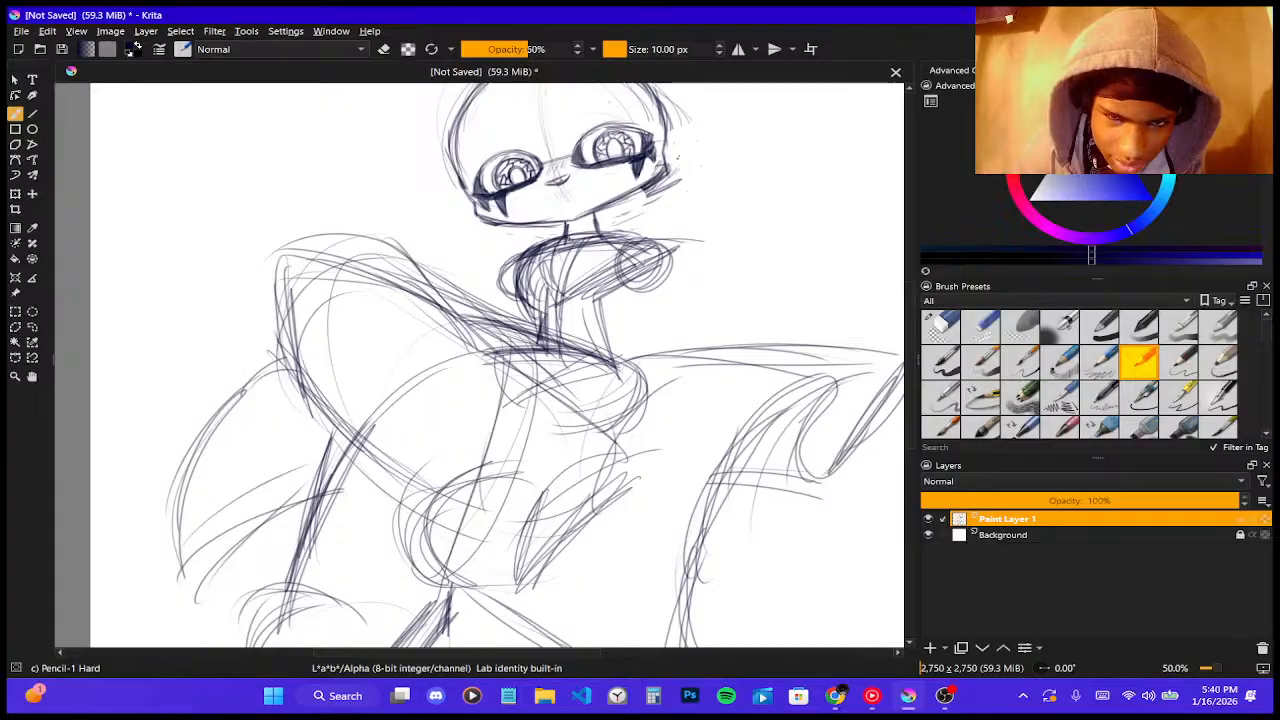
{"action": "left_click_drag", "start_coordinate": [557, 266], "coordinate": [636, 330]}
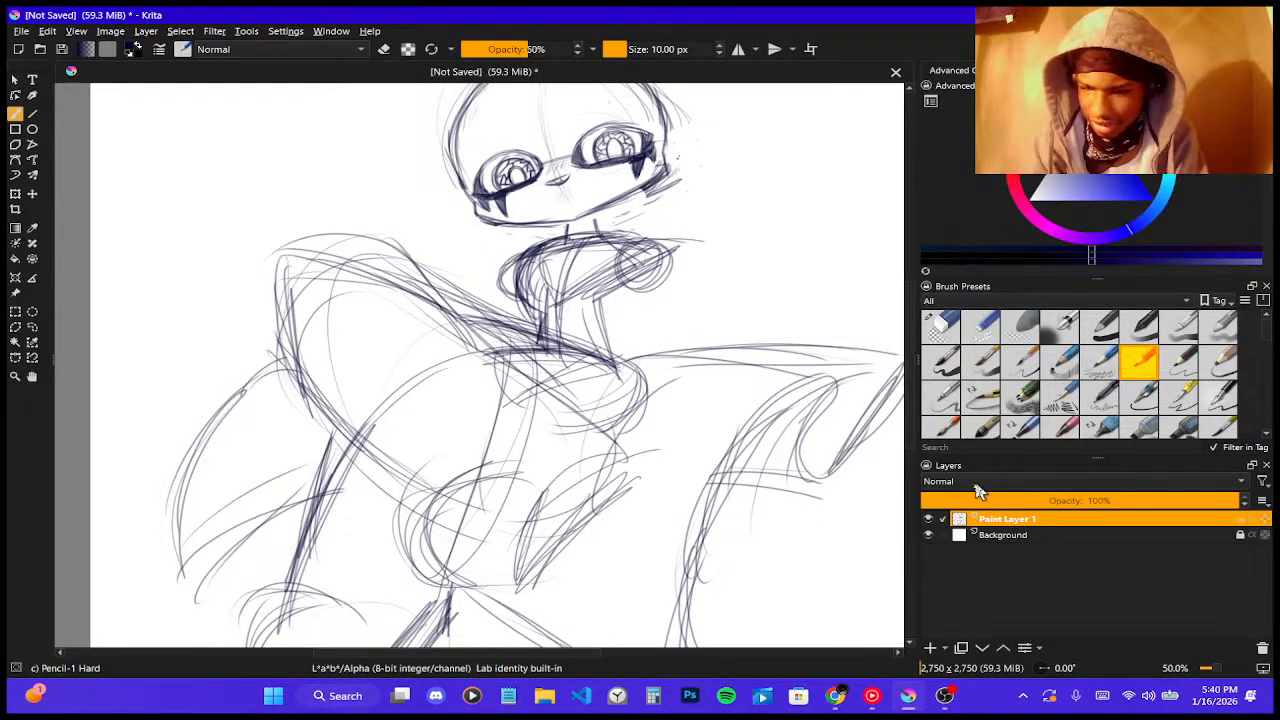
{"action": "mouse_move", "coordinate": [834, 703]}
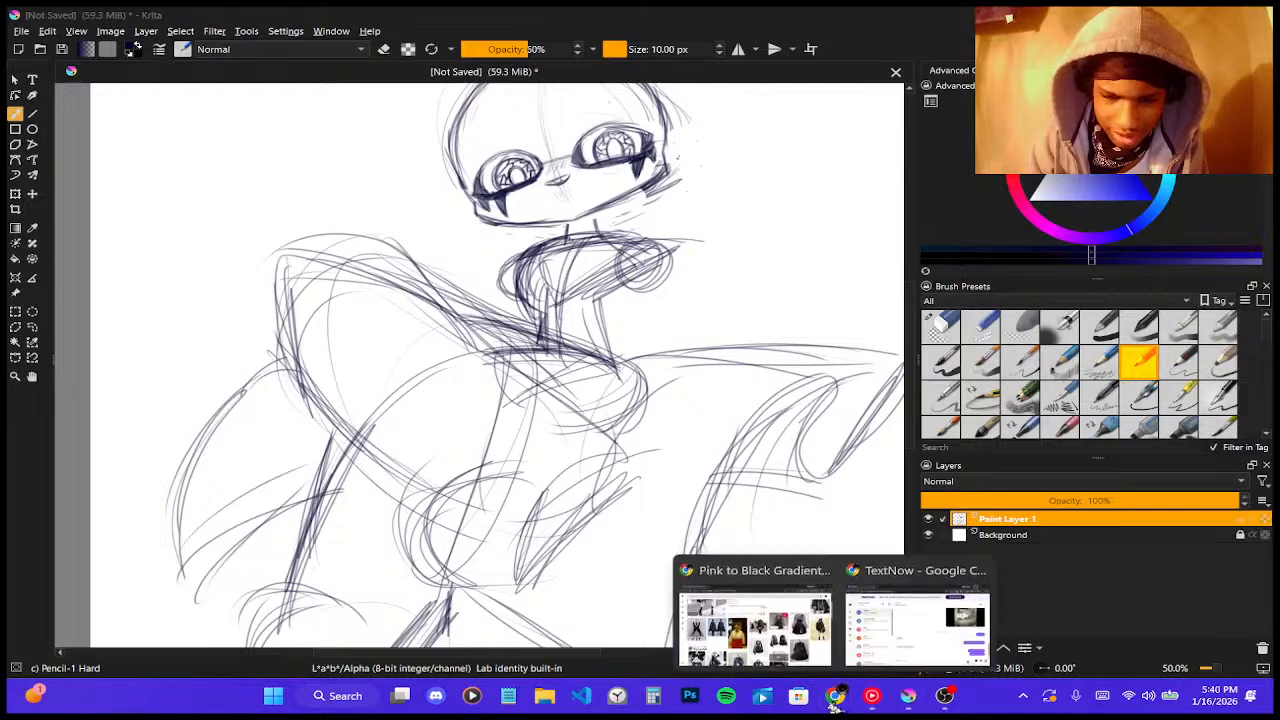
{"action": "left_click", "coordinate": [790, 620]}
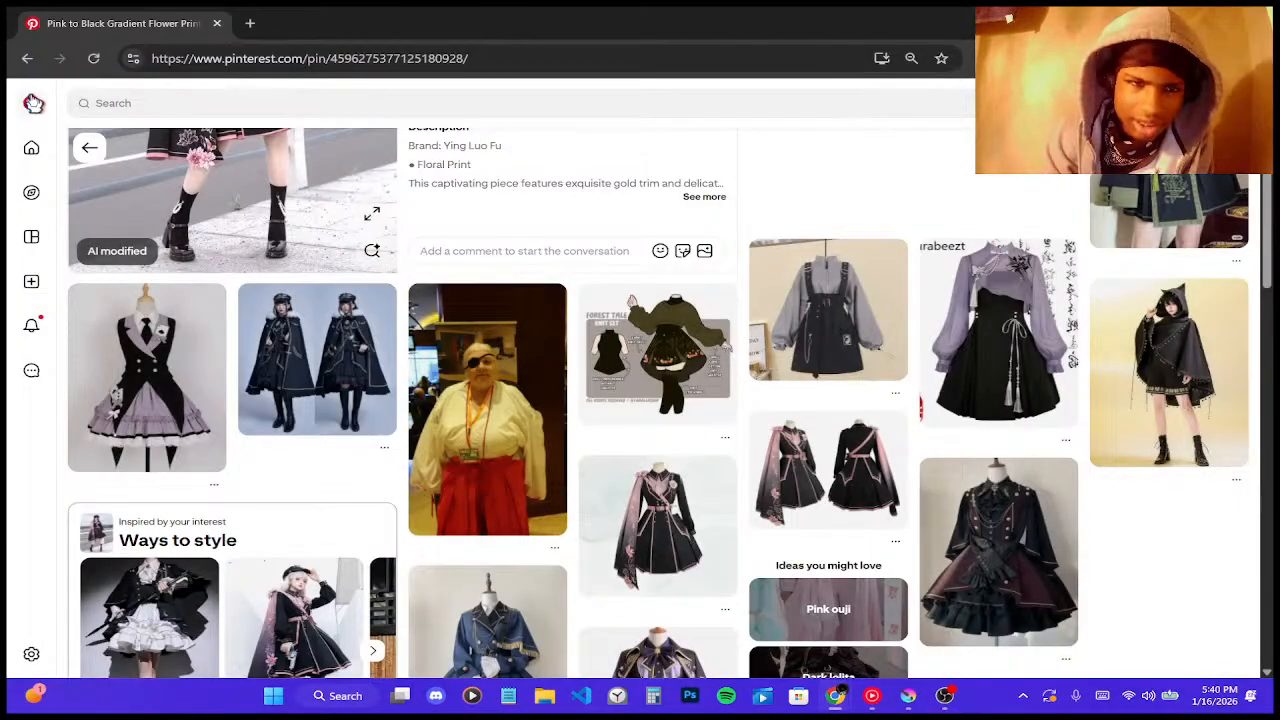
- Look through the Pinterest home feed for further character and outfit references, and switch back to the Krita sketch
{"action": "left_click", "coordinate": [33, 104]}
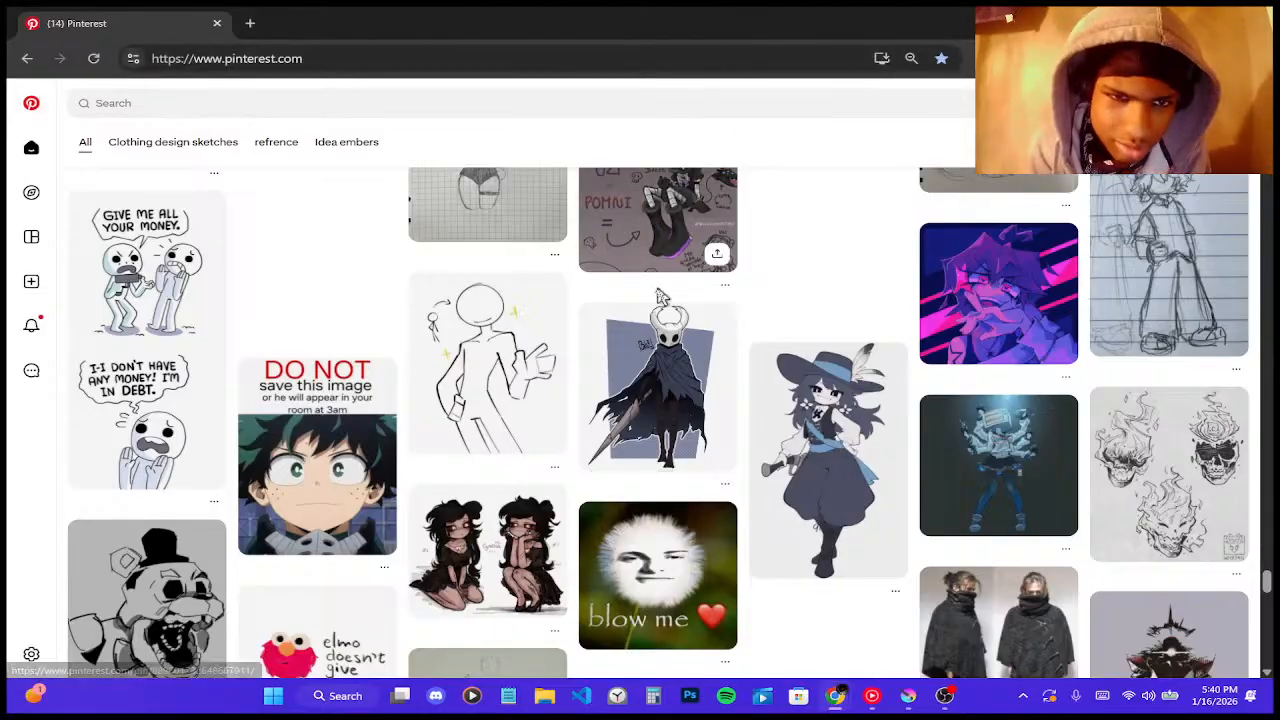
{"action": "scroll", "coordinate": [797, 337], "scroll_direction": "down", "scroll_amount": 1}
{"action": "scroll", "coordinate": [797, 337], "scroll_direction": "down", "scroll_amount": 3}
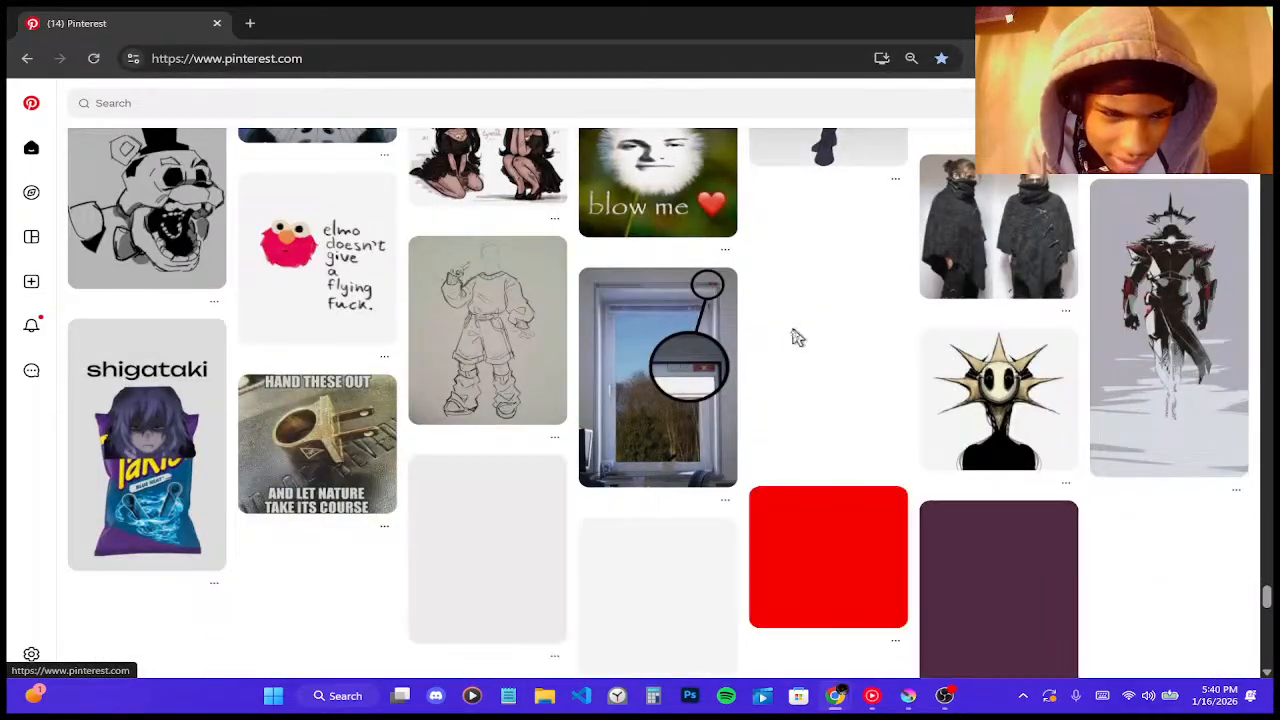
{"action": "scroll", "coordinate": [797, 337], "scroll_direction": "down", "scroll_amount": 3}
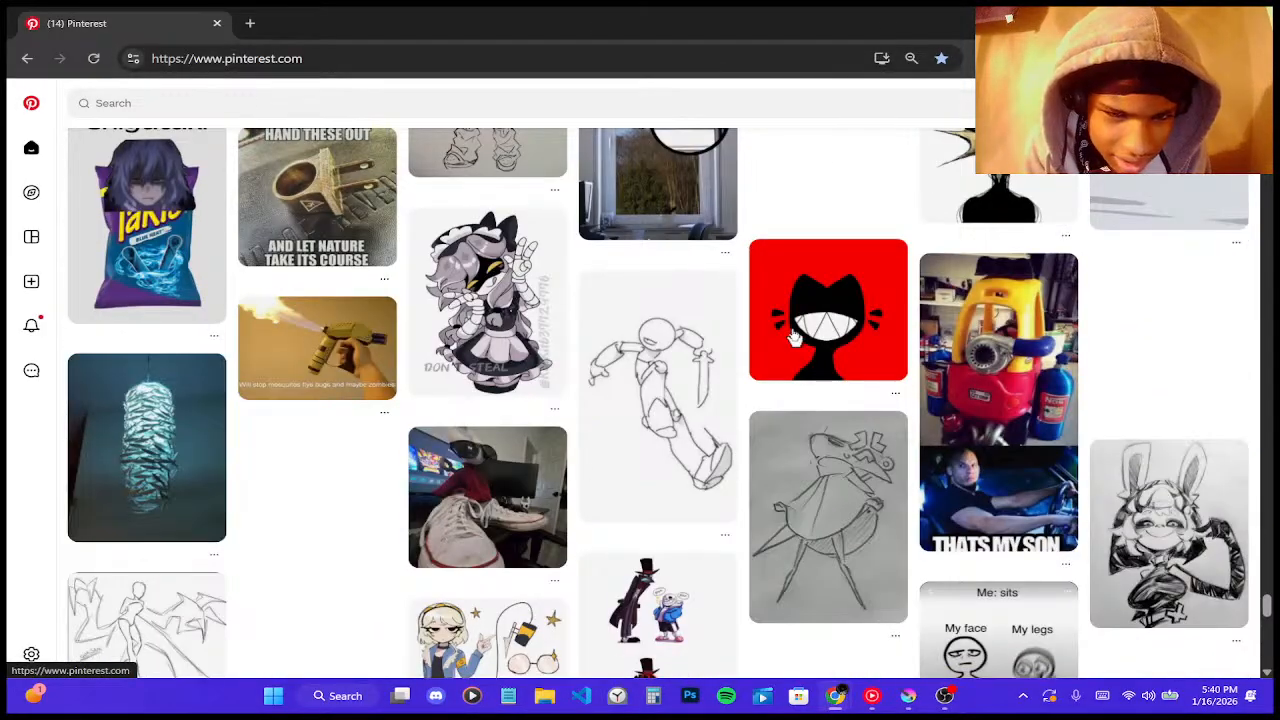
{"action": "scroll", "coordinate": [793, 338], "scroll_direction": "down", "scroll_amount": 3}
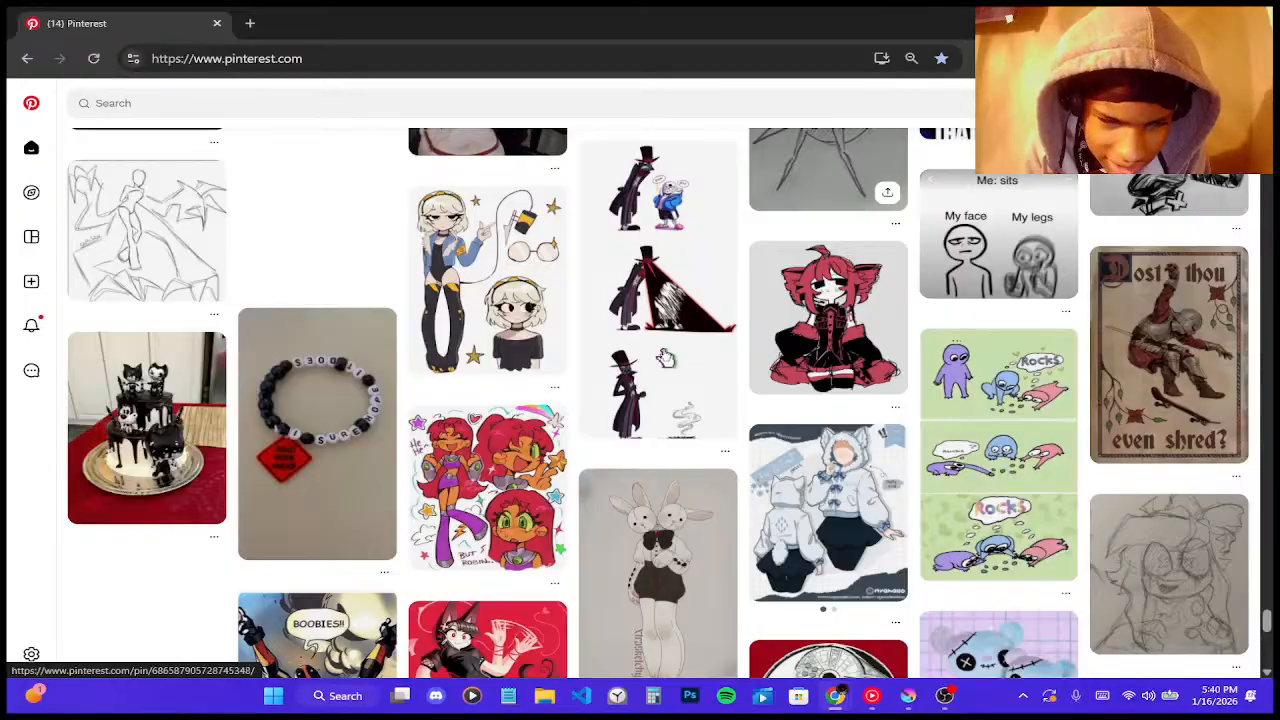
{"action": "scroll", "coordinate": [665, 357], "scroll_direction": "down", "scroll_amount": 6}
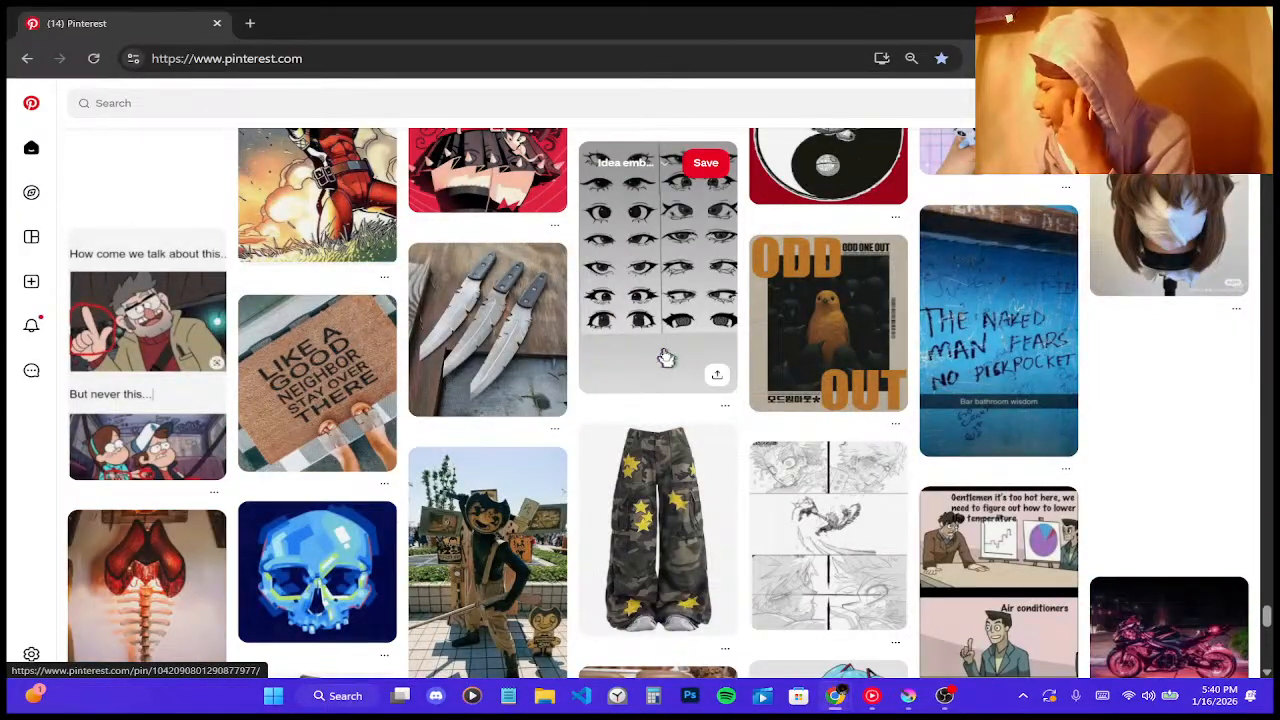
{"action": "scroll", "coordinate": [677, 337], "scroll_direction": "down", "scroll_amount": 8}
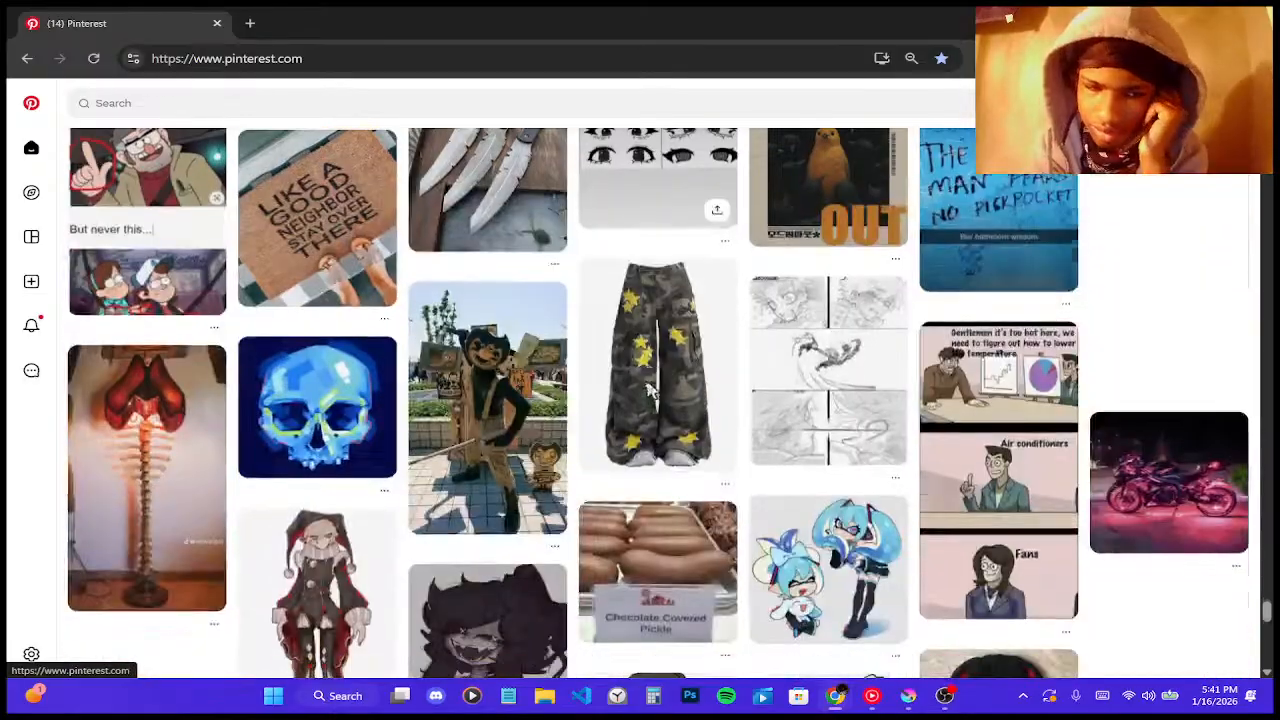
{"action": "scroll", "coordinate": [637, 378], "scroll_direction": "down", "scroll_amount": 1}
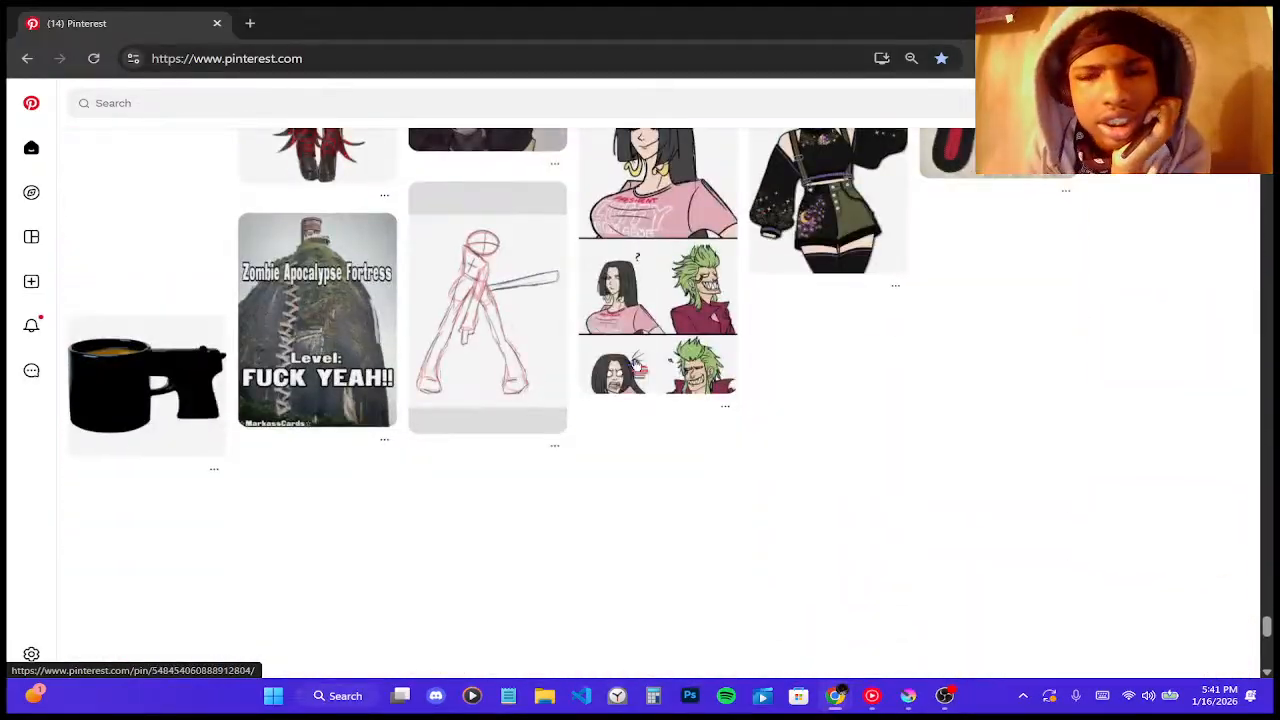
{"action": "scroll", "coordinate": [637, 370], "scroll_direction": "down", "scroll_amount": 2}
{"action": "scroll", "coordinate": [637, 370], "scroll_direction": "down", "scroll_amount": 1}
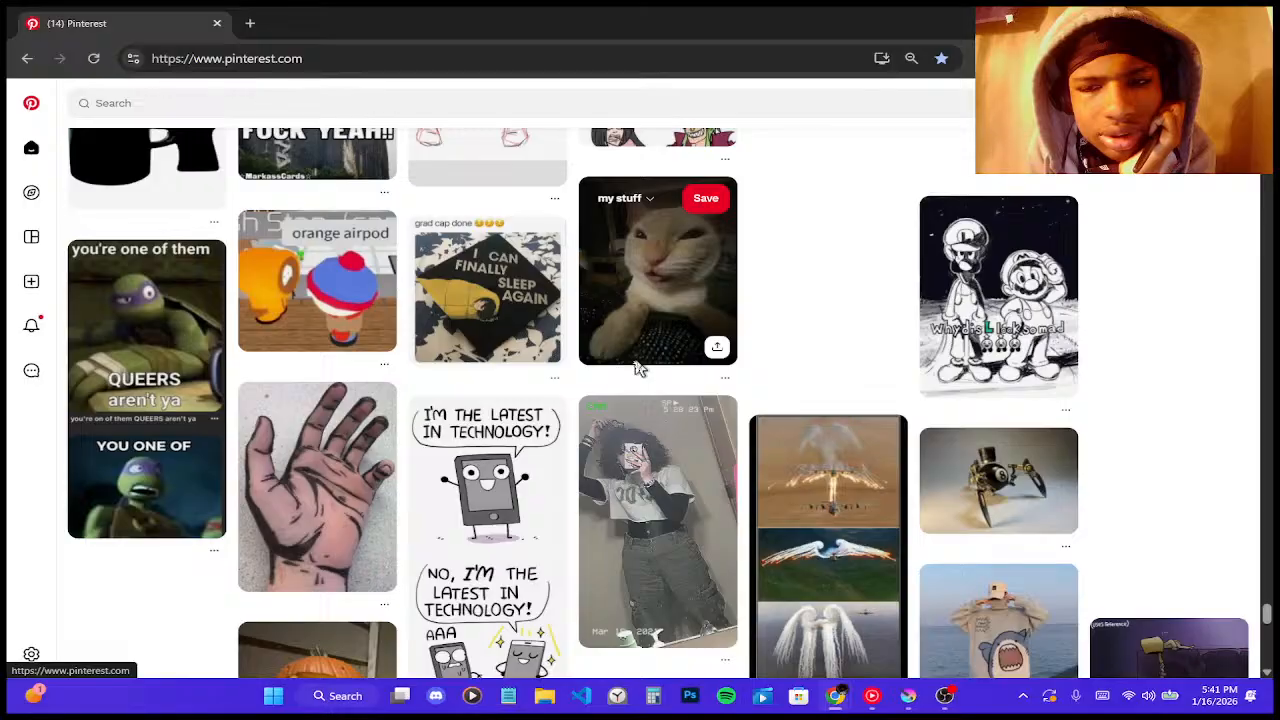
{"action": "scroll", "coordinate": [640, 368], "scroll_direction": "down", "scroll_amount": 2}
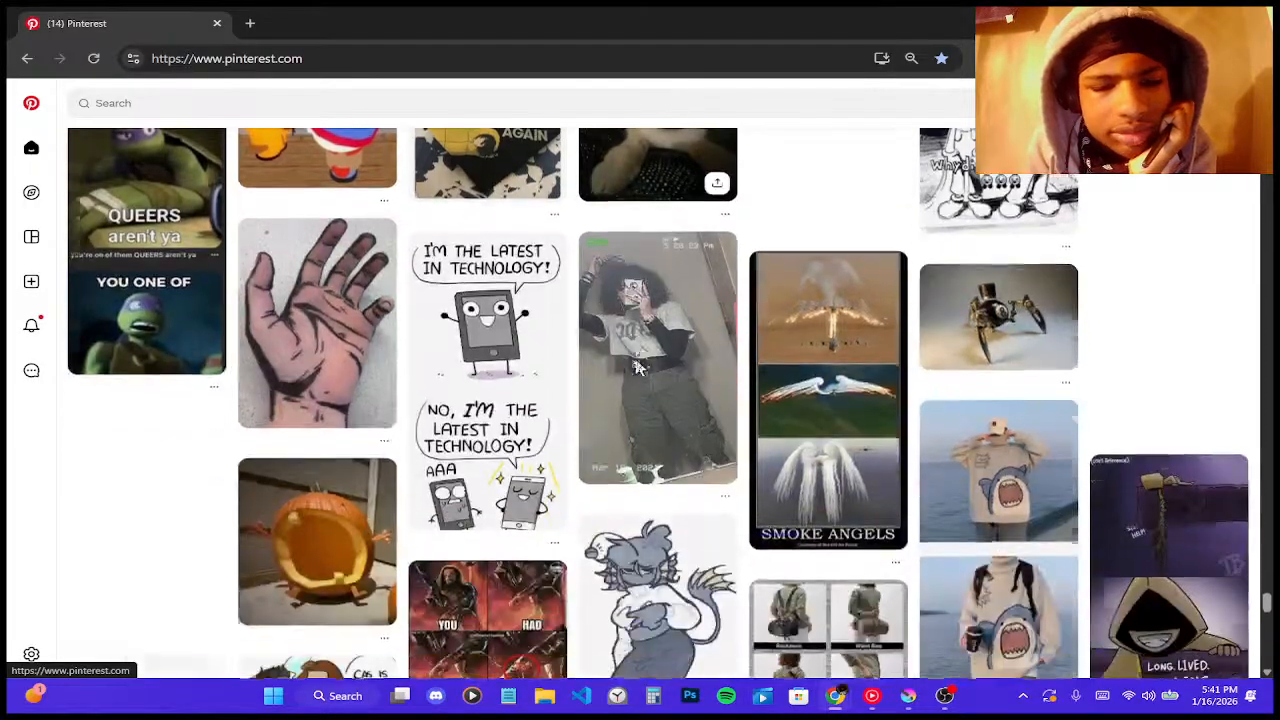
{"action": "scroll", "coordinate": [637, 393], "scroll_direction": "down", "scroll_amount": 8}
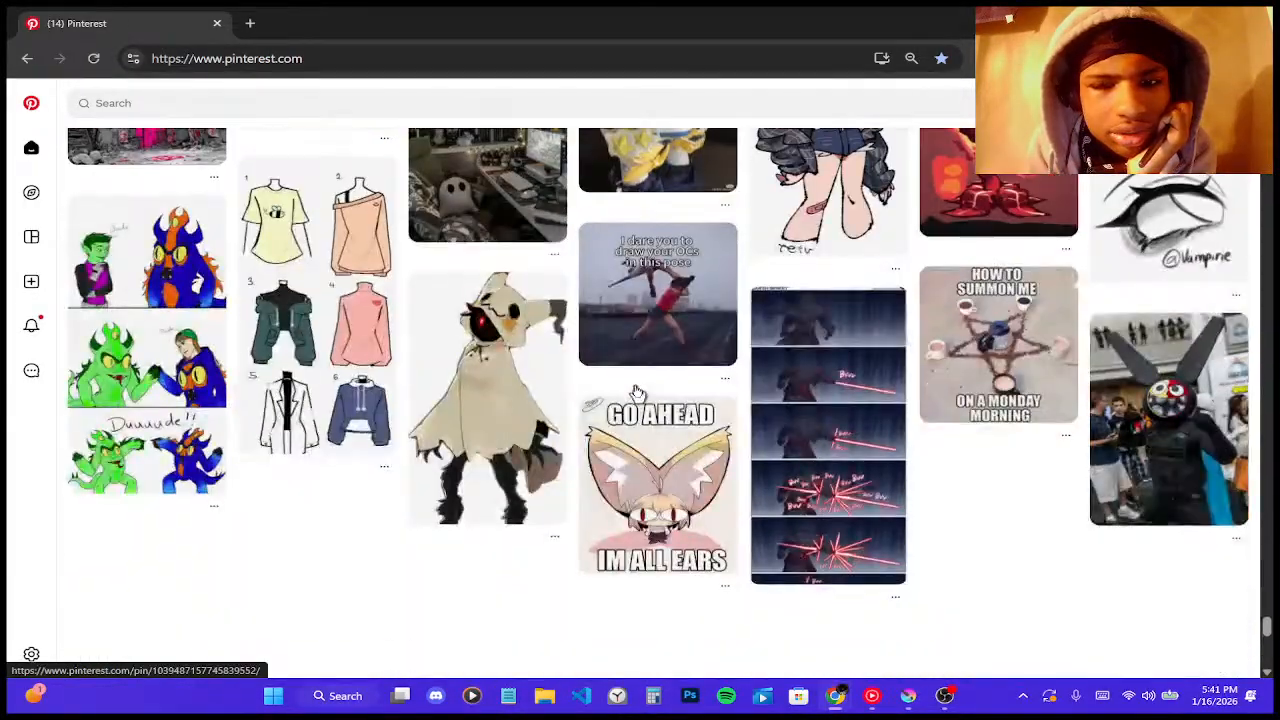
{"action": "scroll", "coordinate": [637, 392], "scroll_direction": "down", "scroll_amount": 1}
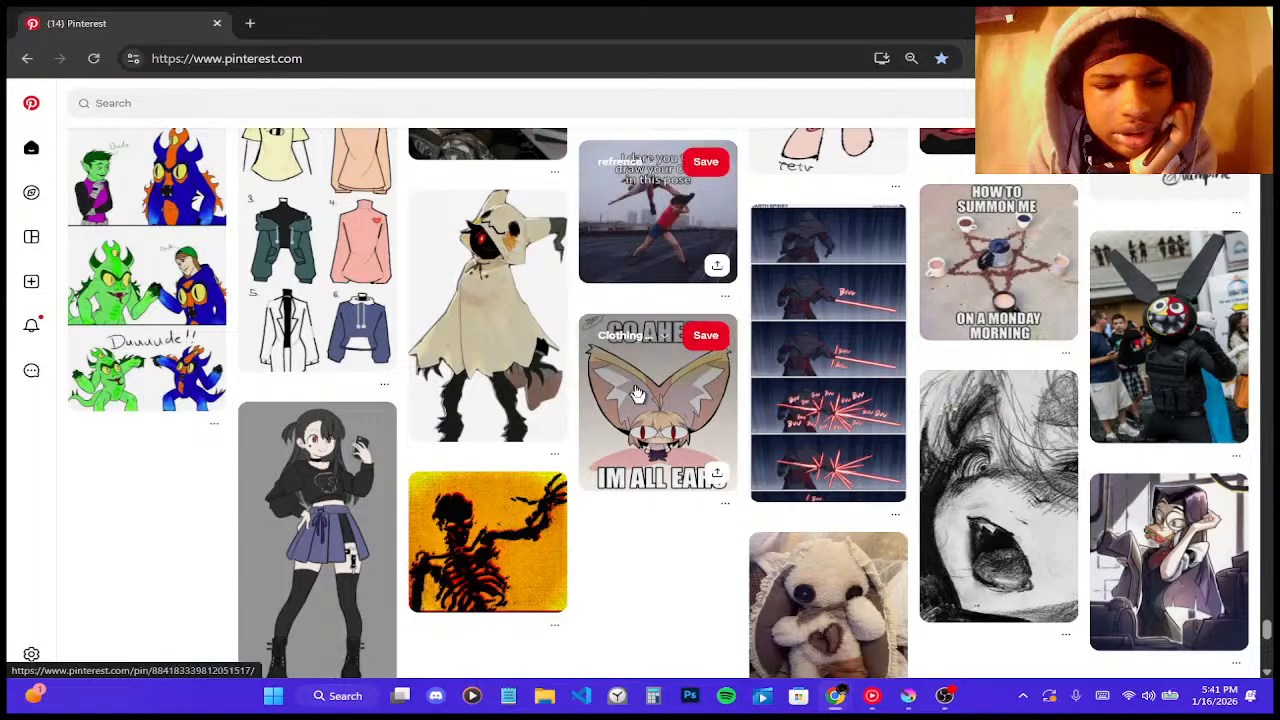
{"action": "scroll", "coordinate": [637, 393], "scroll_direction": "down", "scroll_amount": 10}
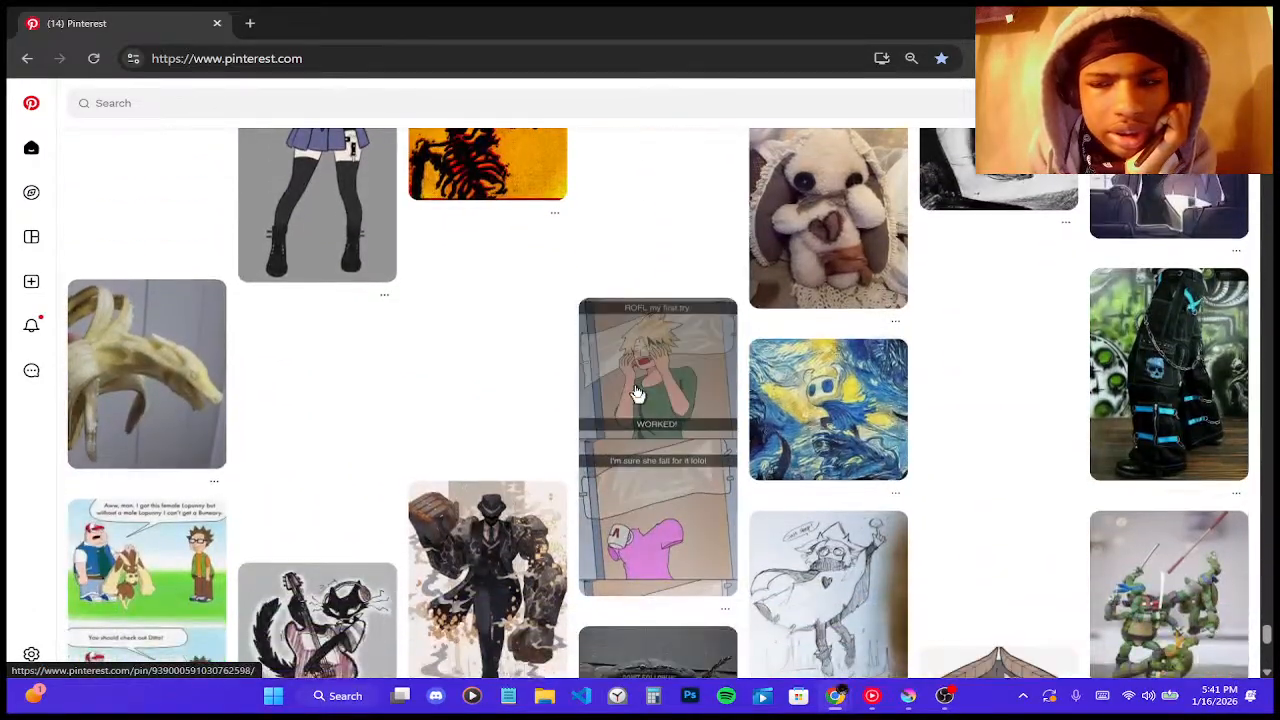
{"action": "scroll", "coordinate": [637, 393], "scroll_direction": "down", "scroll_amount": 4}
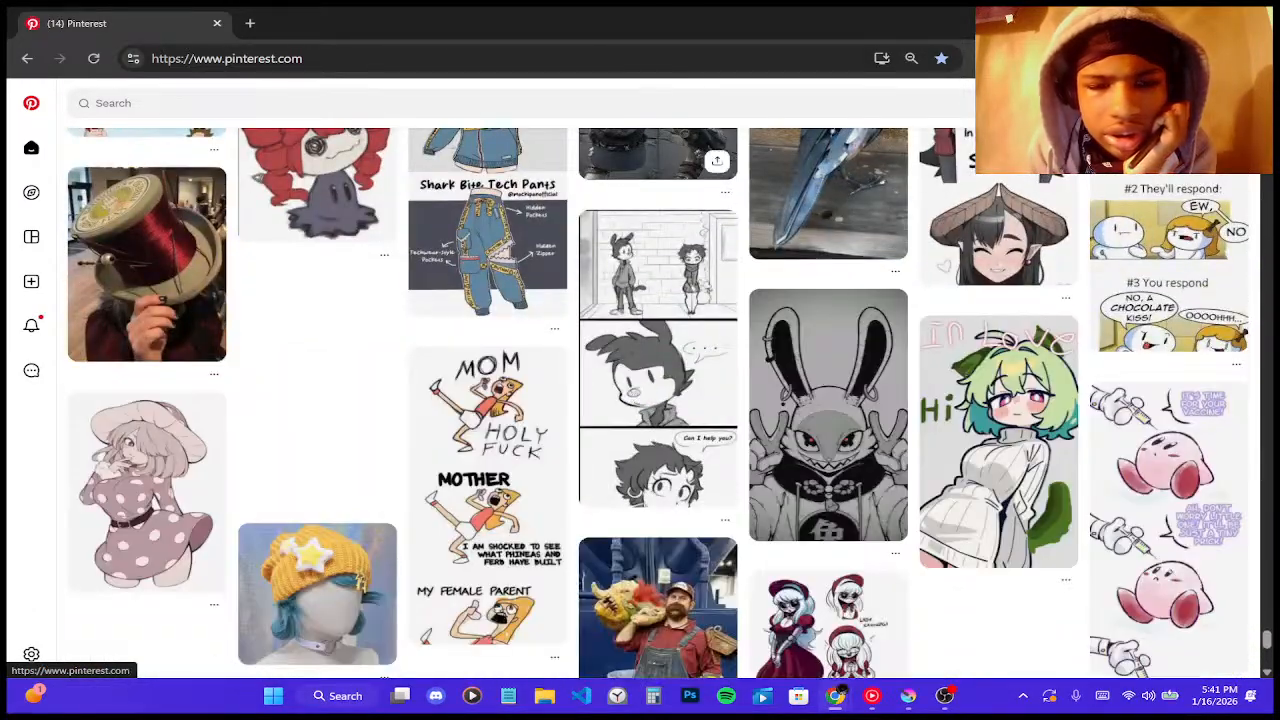
{"action": "key", "text": "alt+Tab"}
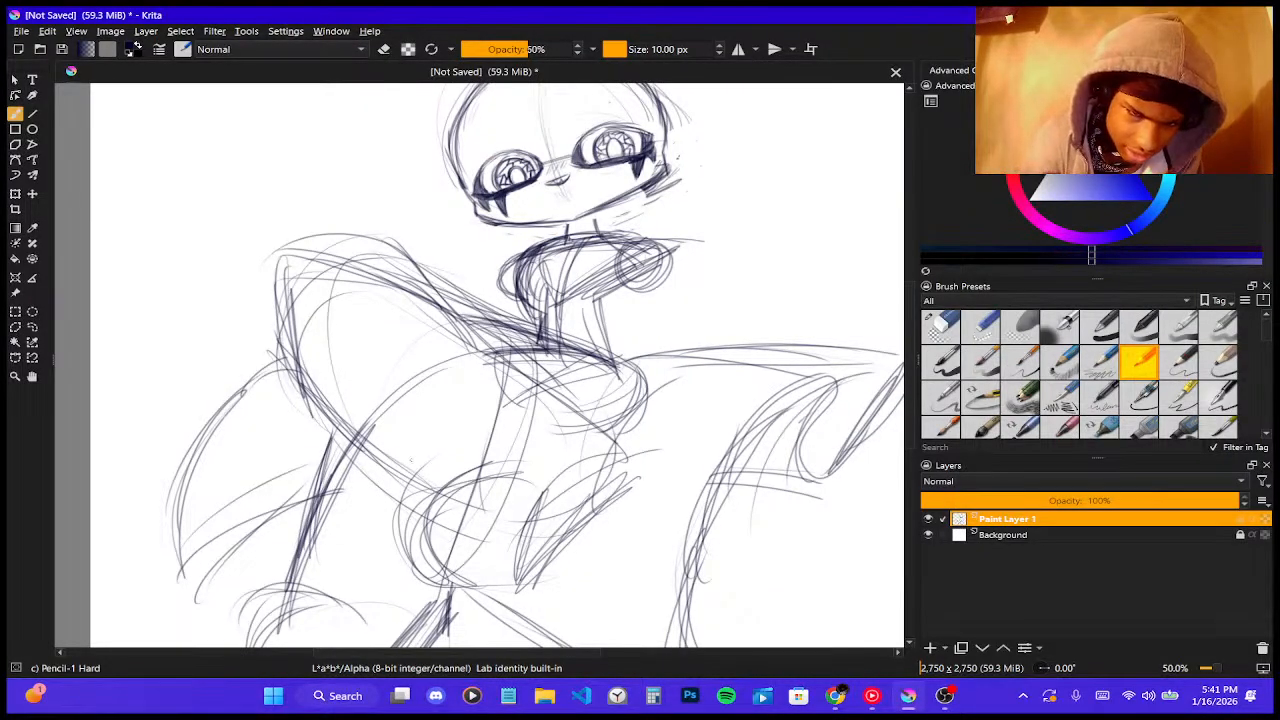
- Darken the lower edge of the large draped shape over the character's left-hand shoulder and start a curved contour inside it
{"action": "mouse_move", "coordinate": [360, 450]}
{"action": "left_mouse_down"}
{"action": "mouse_move", "coordinate": [438, 500]}
{"action": "mouse_move", "coordinate": [420, 494]}
{"action": "left_mouse_up"}
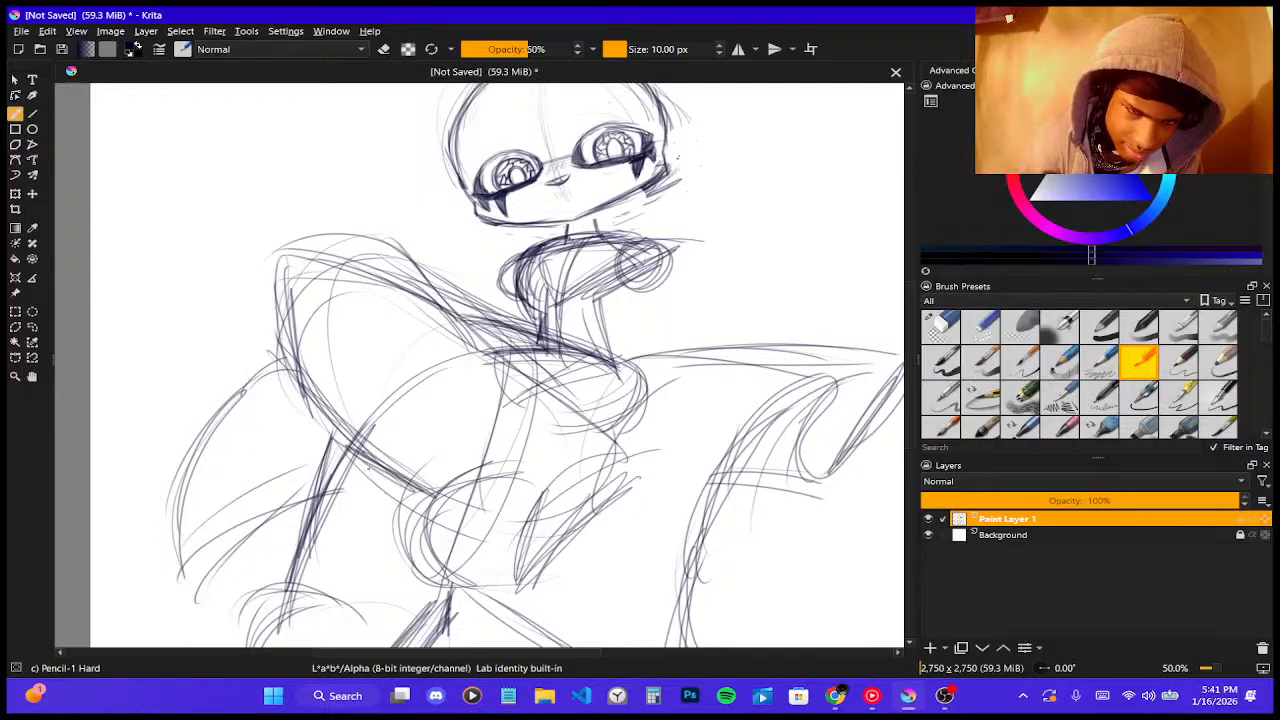
{"action": "mouse_move", "coordinate": [326, 436]}
{"action": "left_mouse_down"}
{"action": "mouse_move", "coordinate": [432, 496]}
{"action": "mouse_move", "coordinate": [410, 484]}
{"action": "left_mouse_up"}
{"action": "left_click_drag", "start_coordinate": [340, 356], "coordinate": [314, 438]}
{"action": "left_click_drag", "start_coordinate": [366, 336], "coordinate": [306, 428]}
{"action": "left_click_drag", "start_coordinate": [316, 380], "coordinate": [308, 416]}
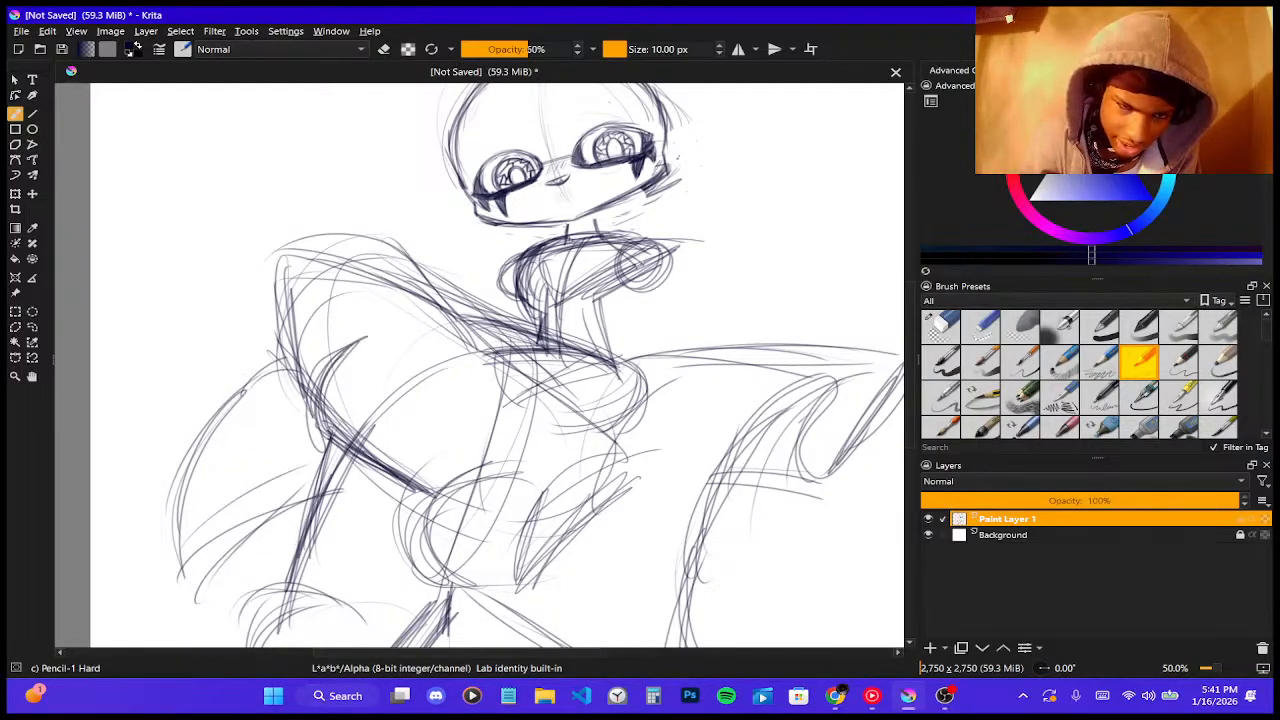
{"action": "left_click_drag", "start_coordinate": [338, 458], "coordinate": [418, 498]}
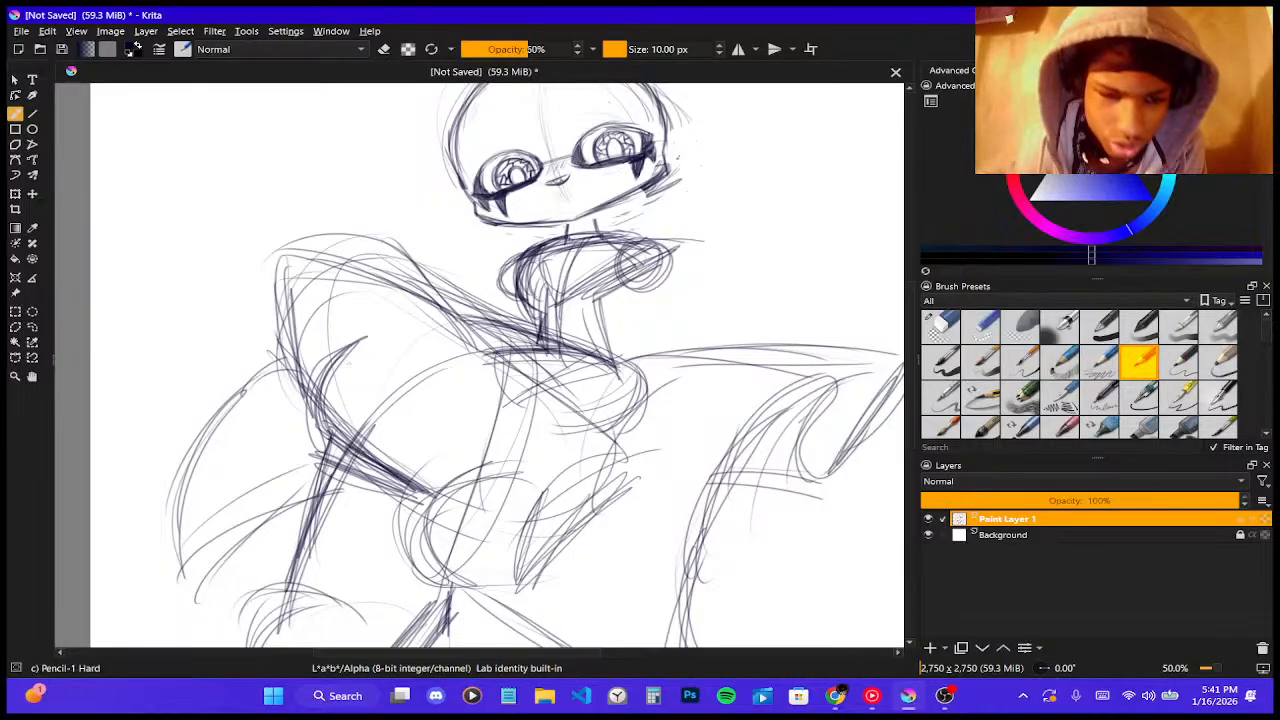
- Sketch the upper arm contour inside the draped shoulder shape, arching up from its lower edge and slanting down toward the chest
{"action": "left_click_drag", "start_coordinate": [312, 464], "coordinate": [370, 328]}
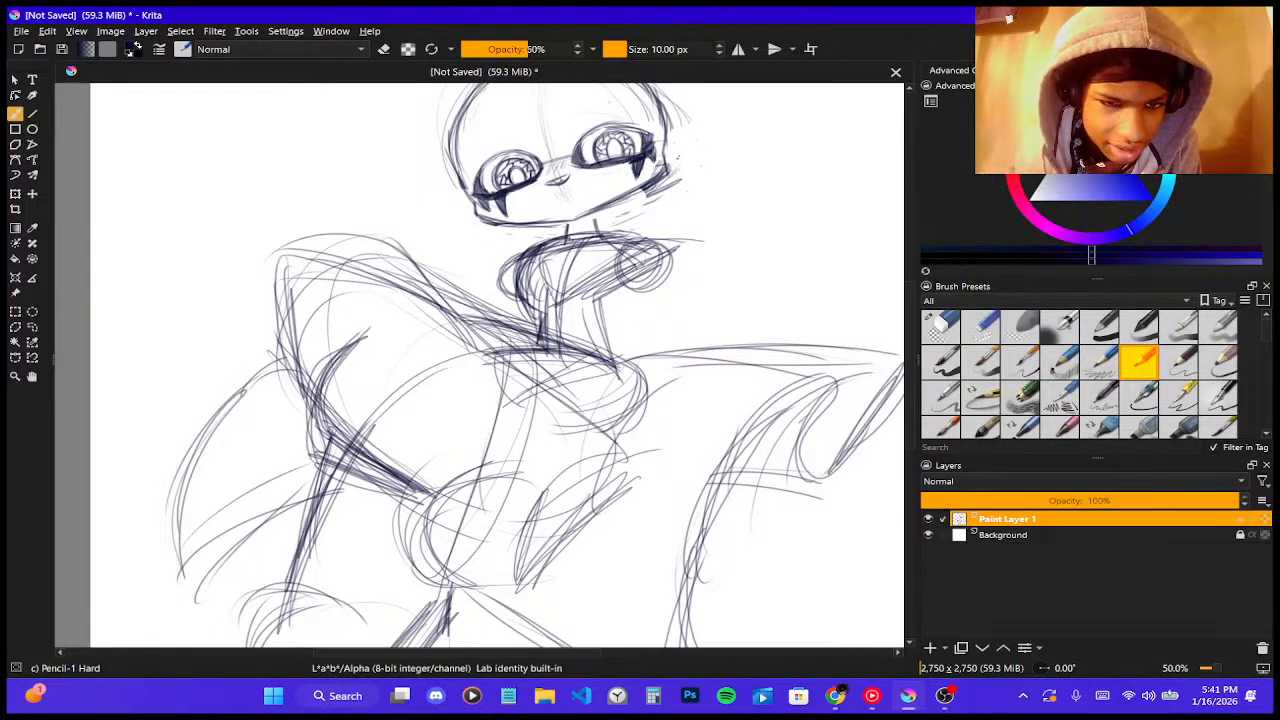
{"action": "mouse_move", "coordinate": [298, 434]}
{"action": "left_mouse_down"}
{"action": "mouse_move", "coordinate": [390, 318]}
{"action": "mouse_move", "coordinate": [480, 407]}
{"action": "left_mouse_up"}
{"action": "left_click_drag", "start_coordinate": [382, 318], "coordinate": [511, 429]}
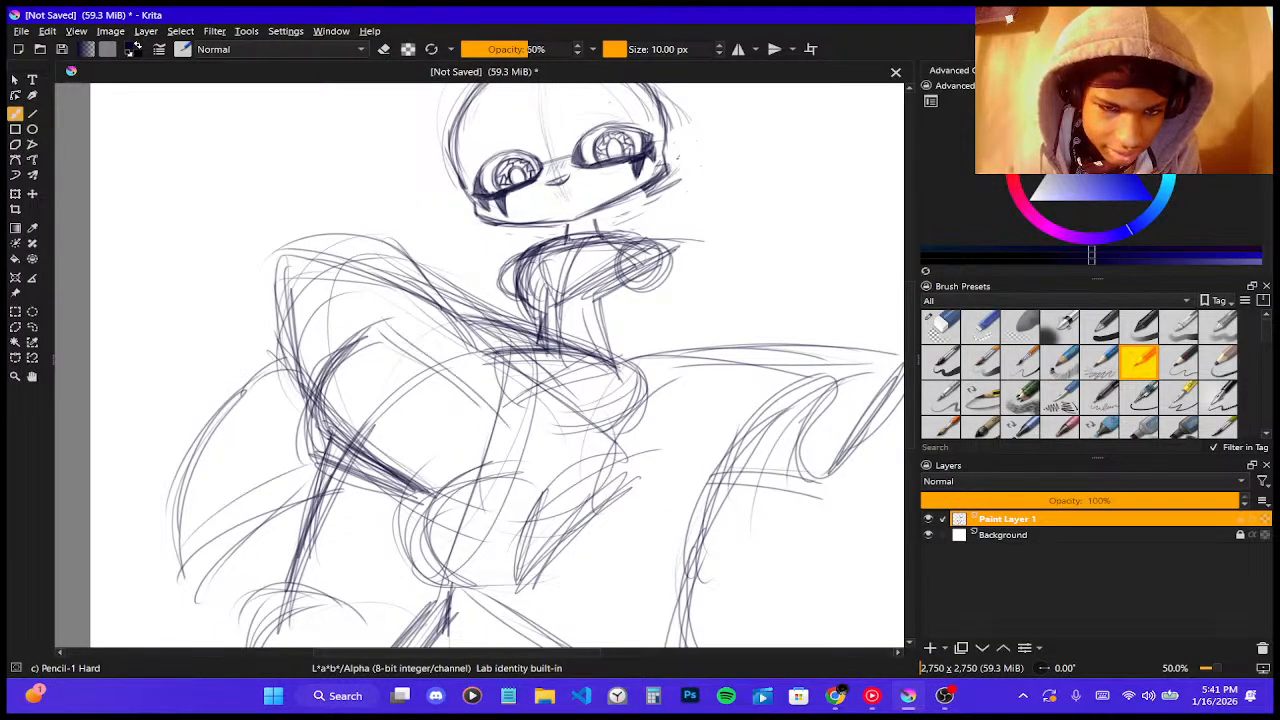
{"action": "left_click_drag", "start_coordinate": [403, 337], "coordinate": [515, 433]}
{"action": "left_click_drag", "start_coordinate": [399, 321], "coordinate": [525, 439]}
{"action": "left_click_drag", "start_coordinate": [417, 339], "coordinate": [515, 431]}
- Add curved pencil strokes around the rounded form below the chest, where the arm contour ends
{"action": "left_click_drag", "start_coordinate": [395, 540], "coordinate": [420, 482]}
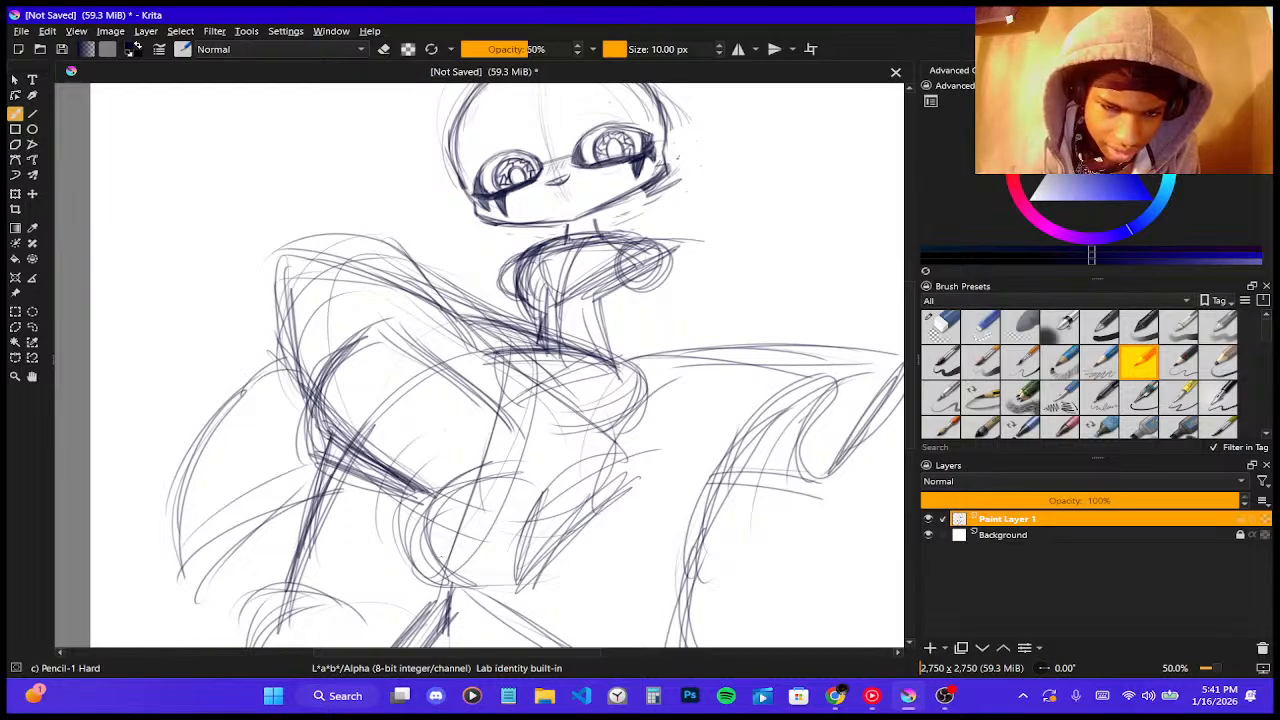
{"action": "mouse_move", "coordinate": [432, 574]}
{"action": "left_mouse_down"}
{"action": "mouse_move", "coordinate": [570, 646]}
{"action": "mouse_move", "coordinate": [519, 462]}
{"action": "left_mouse_up"}
{"action": "mouse_move", "coordinate": [432, 555]}
{"action": "left_mouse_down"}
{"action": "mouse_move", "coordinate": [467, 481]}
{"action": "mouse_move", "coordinate": [535, 464]}
{"action": "left_mouse_up"}
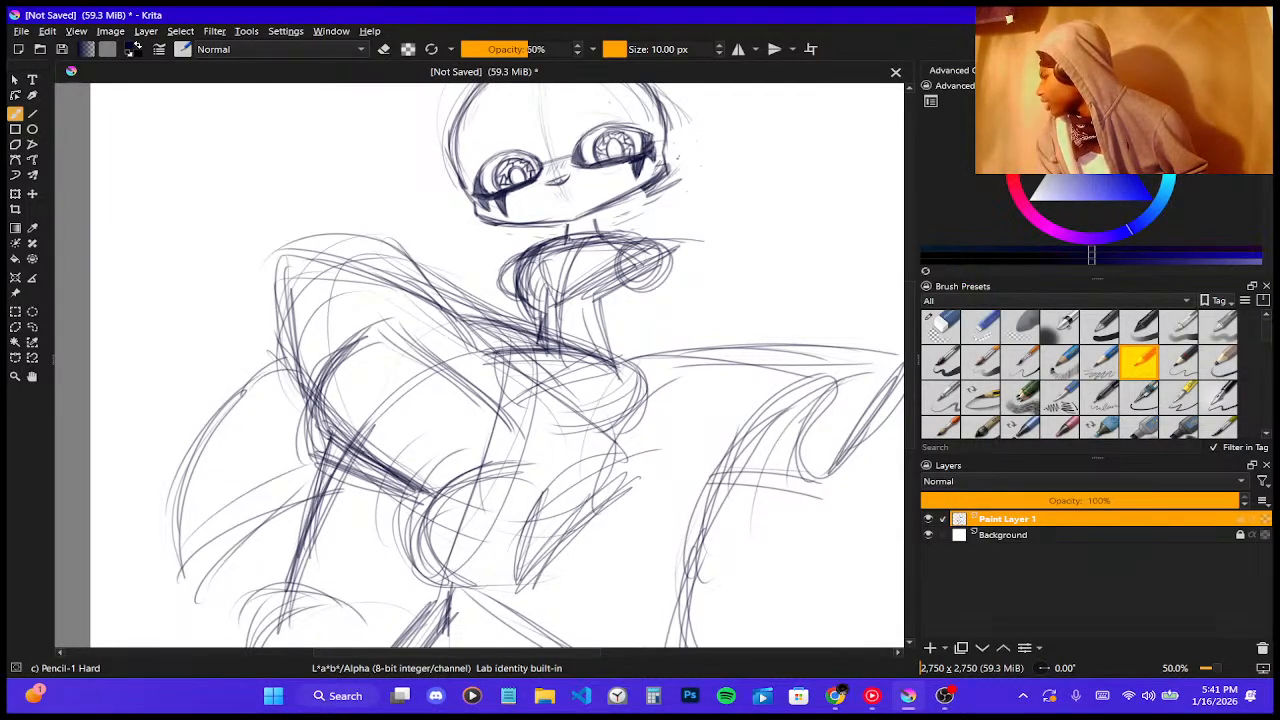
- Switch to Pinterest in Chrome and look through the home feed for character, clothing and footwear references
{"action": "key", "text": "alt+Tab"}
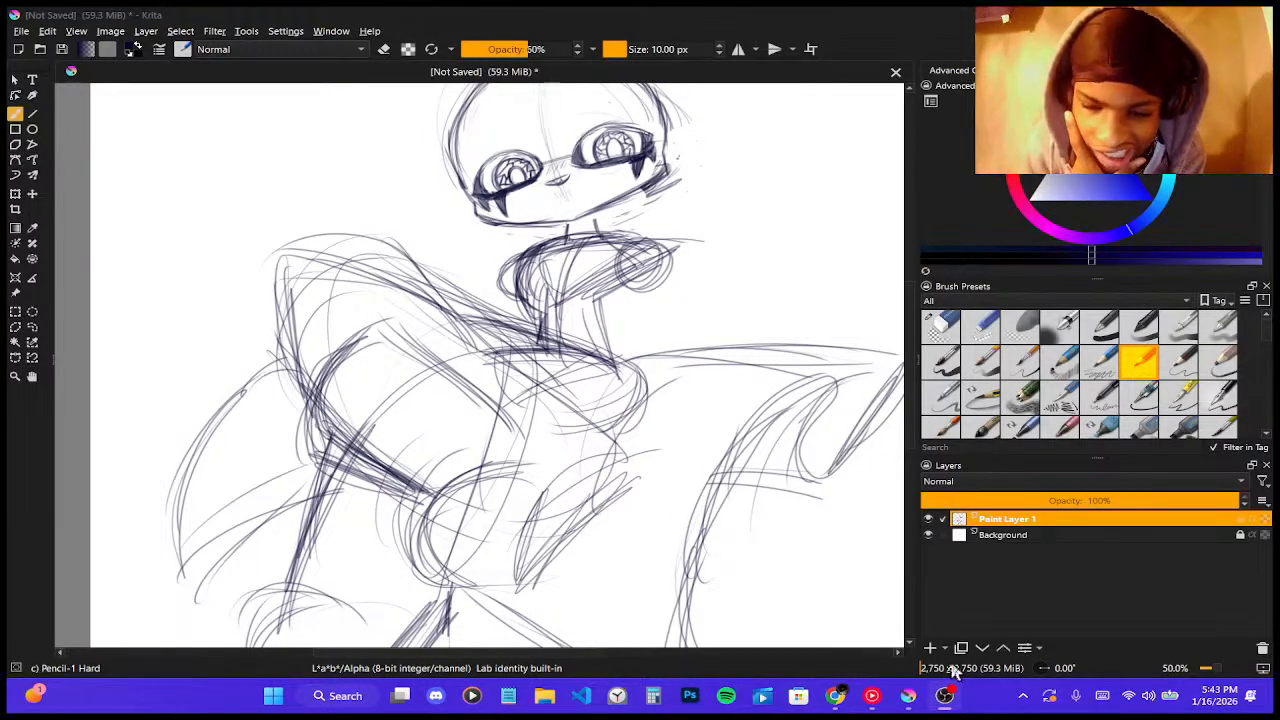
{"action": "mouse_move", "coordinate": [833, 708]}
{"action": "left_click", "coordinate": [762, 628]}
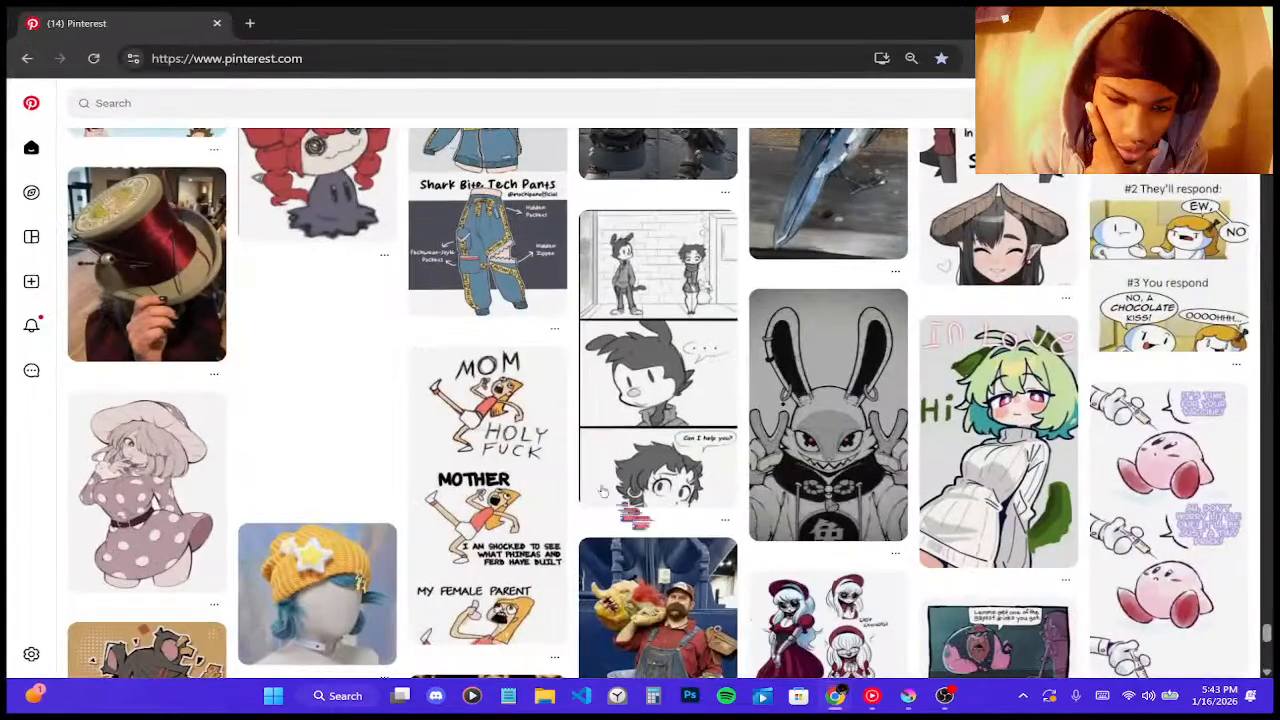
{"action": "scroll", "coordinate": [577, 473], "scroll_direction": "down", "scroll_amount": 2}
{"action": "scroll", "coordinate": [577, 473], "scroll_direction": "down", "scroll_amount": 1}
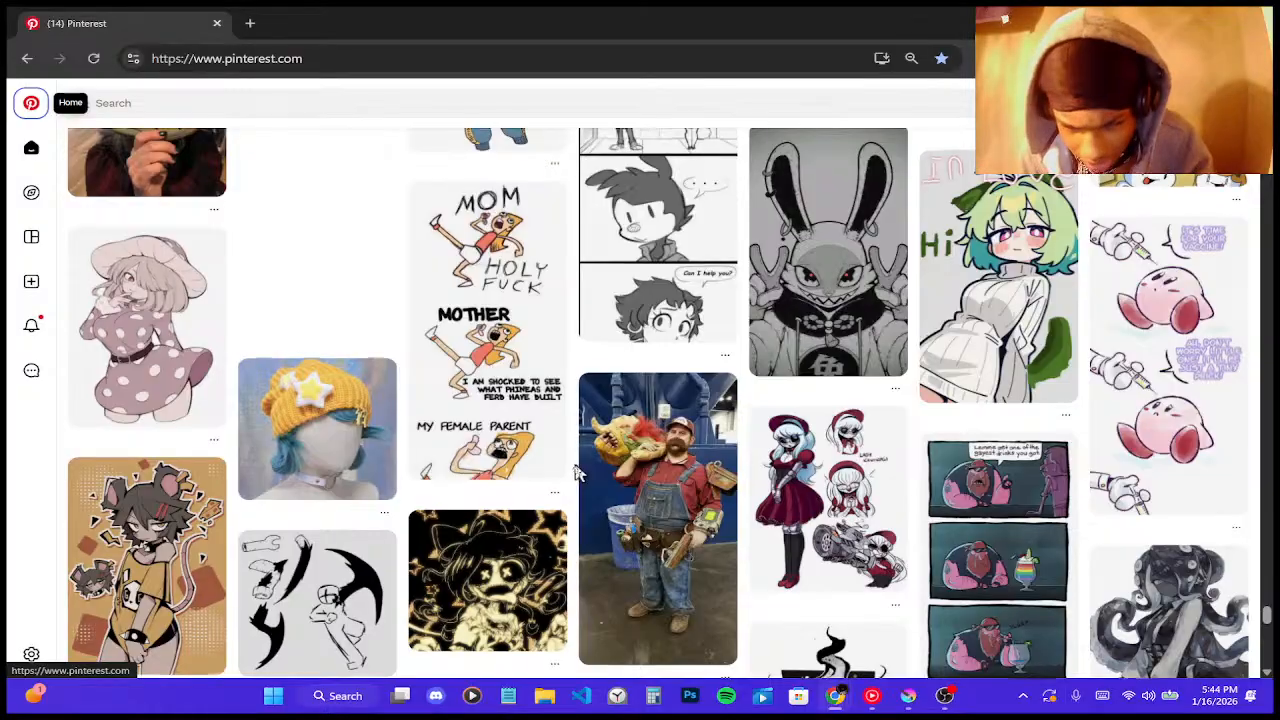
{"action": "scroll", "coordinate": [577, 473], "scroll_direction": "down", "scroll_amount": 4}
{"action": "scroll", "coordinate": [577, 473], "scroll_direction": "down", "scroll_amount": 7}
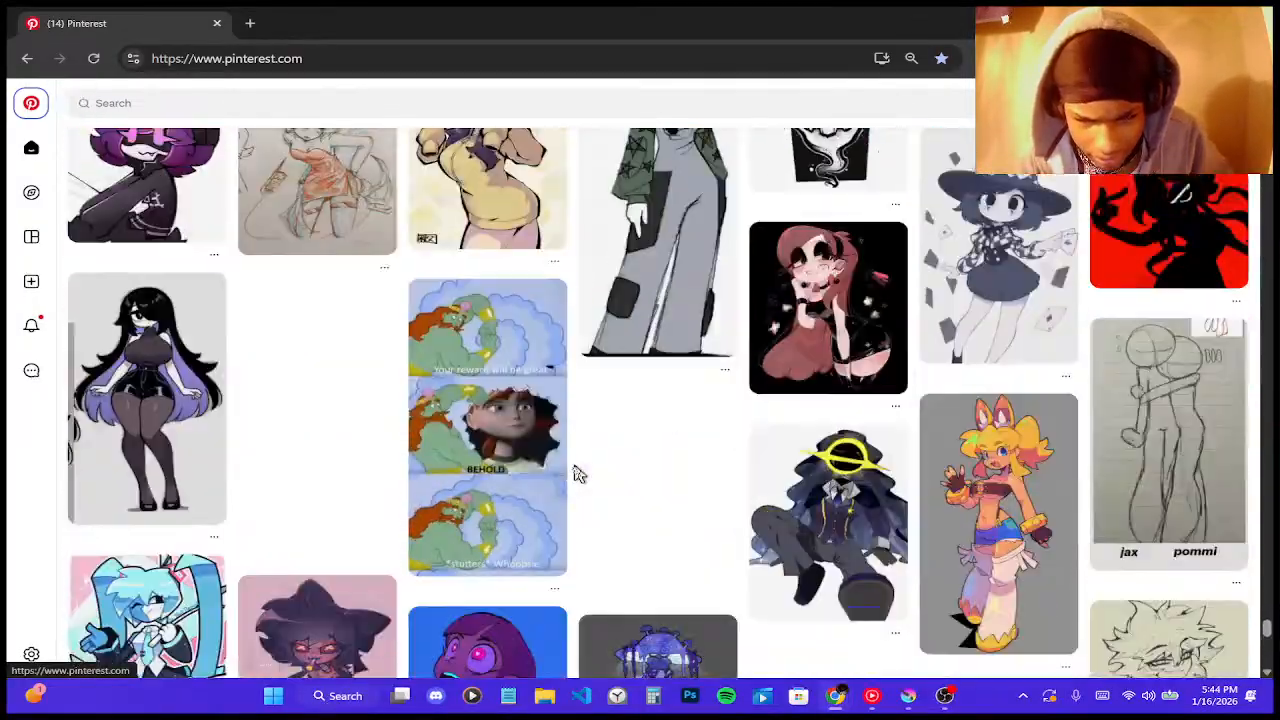
{"action": "scroll", "coordinate": [577, 473], "scroll_direction": "down", "scroll_amount": 9}
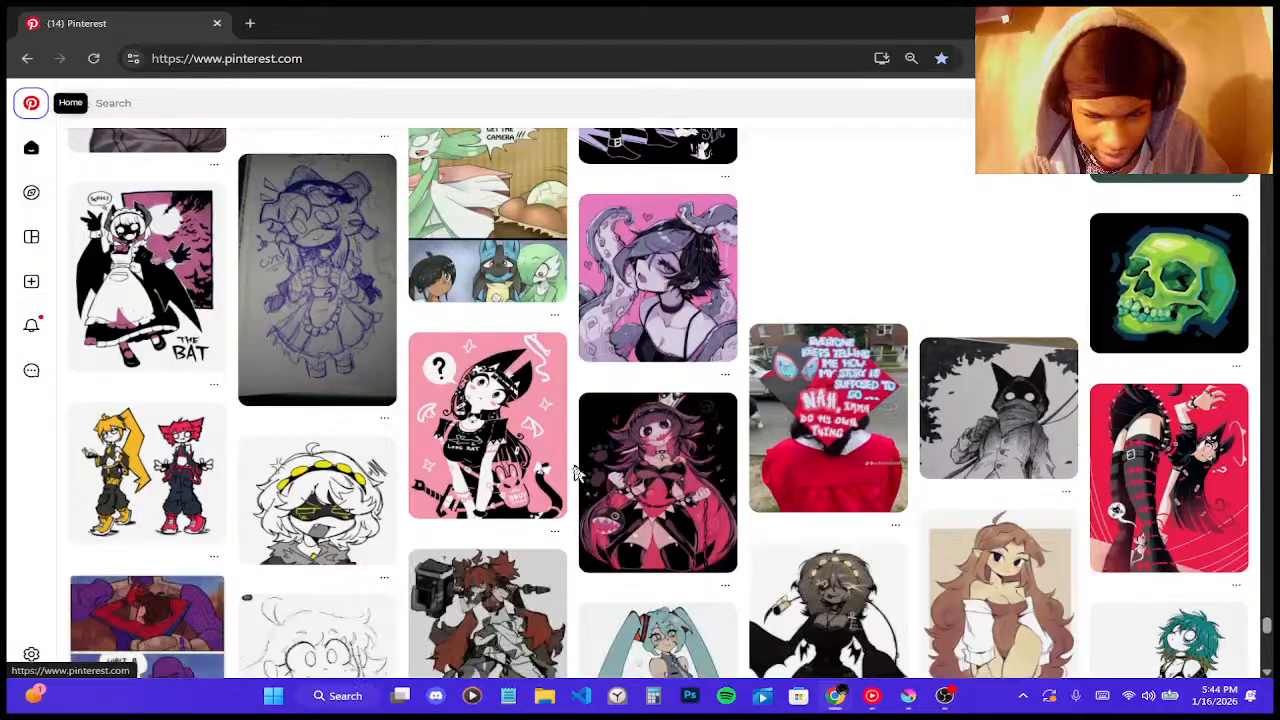
{"action": "scroll", "coordinate": [577, 473], "scroll_direction": "down", "scroll_amount": 1}
{"action": "scroll", "coordinate": [577, 473], "scroll_direction": "down", "scroll_amount": 4}
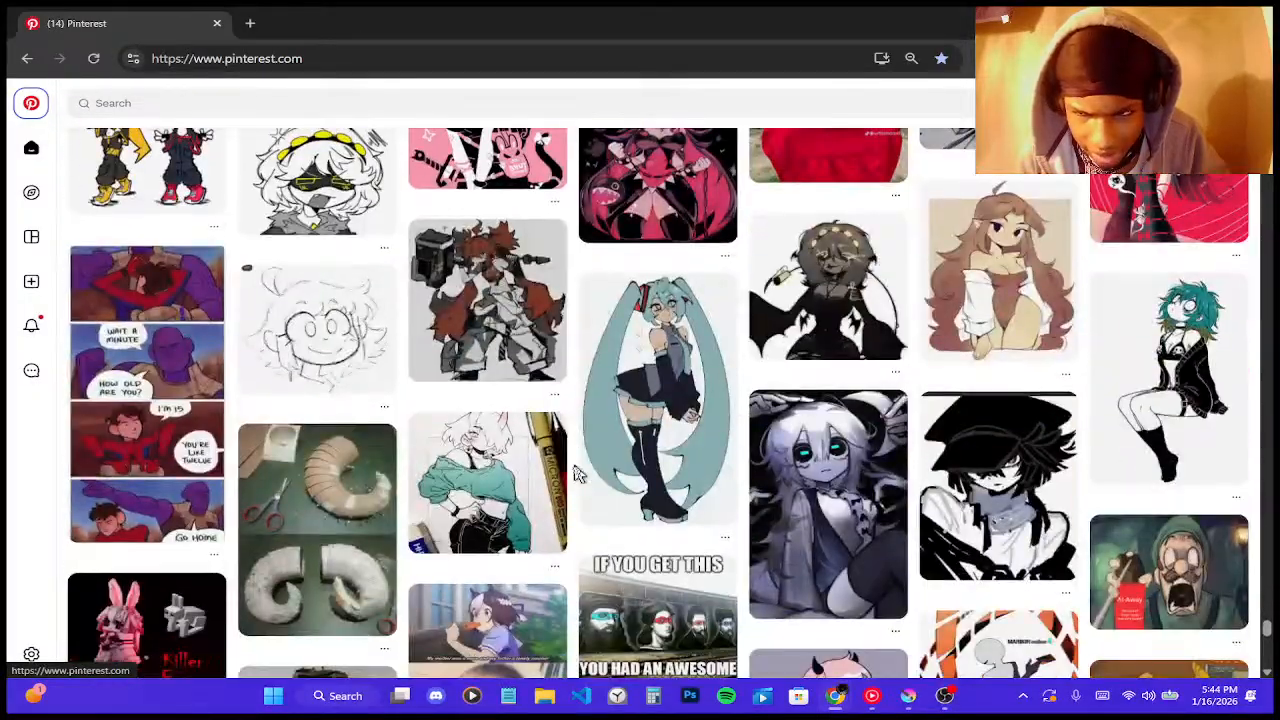
{"action": "scroll", "coordinate": [577, 473], "scroll_direction": "down", "scroll_amount": 3}
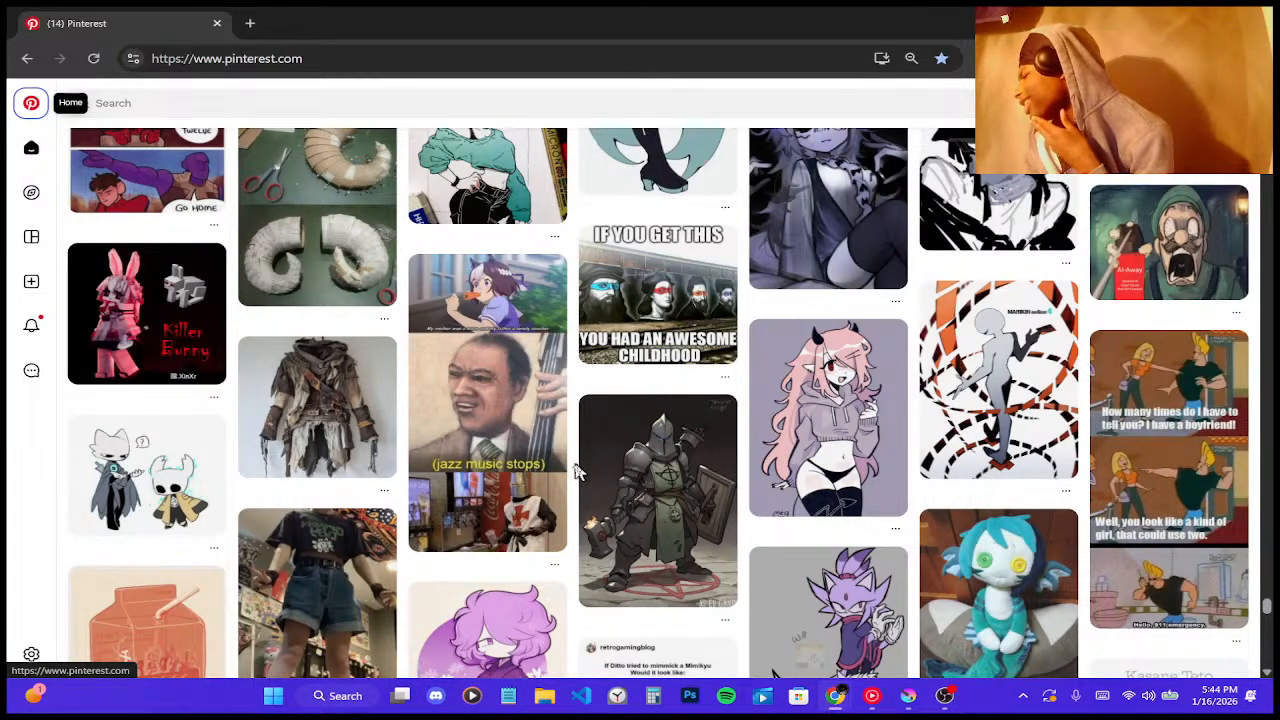
{"action": "scroll", "coordinate": [575, 470], "scroll_direction": "down", "scroll_amount": 3}
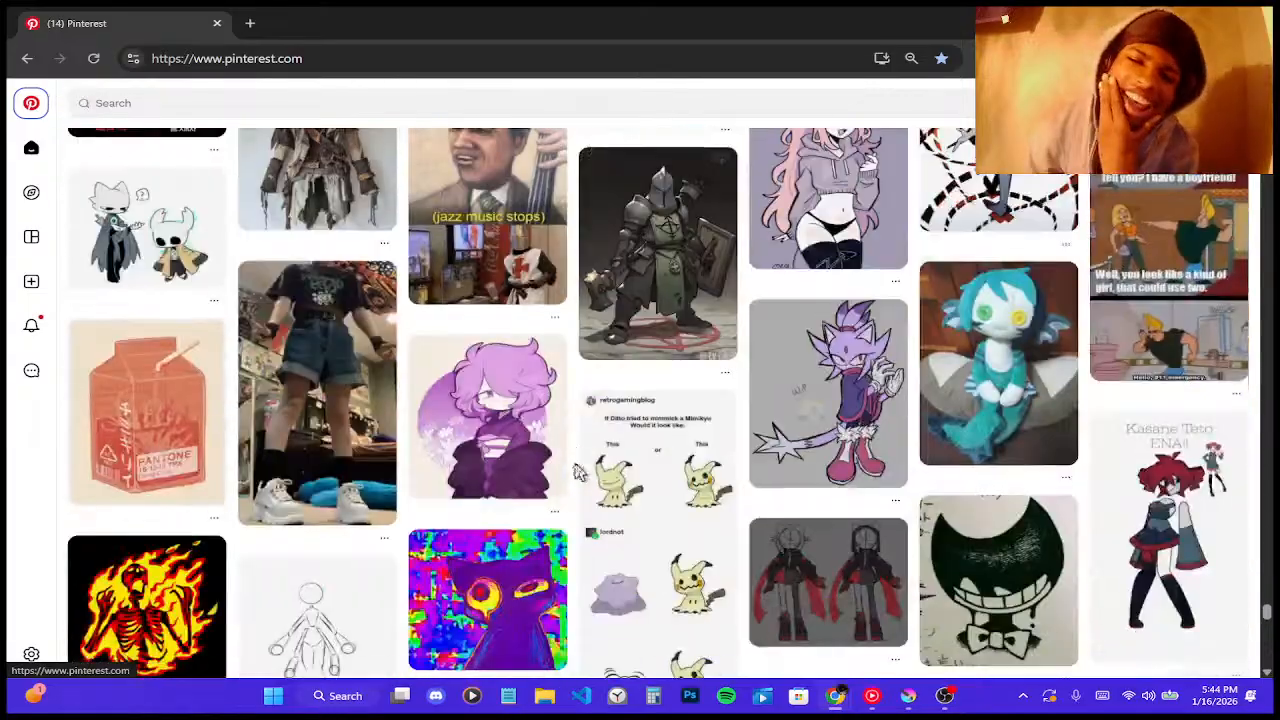
{"action": "scroll", "coordinate": [566, 457], "scroll_direction": "down", "scroll_amount": 4}
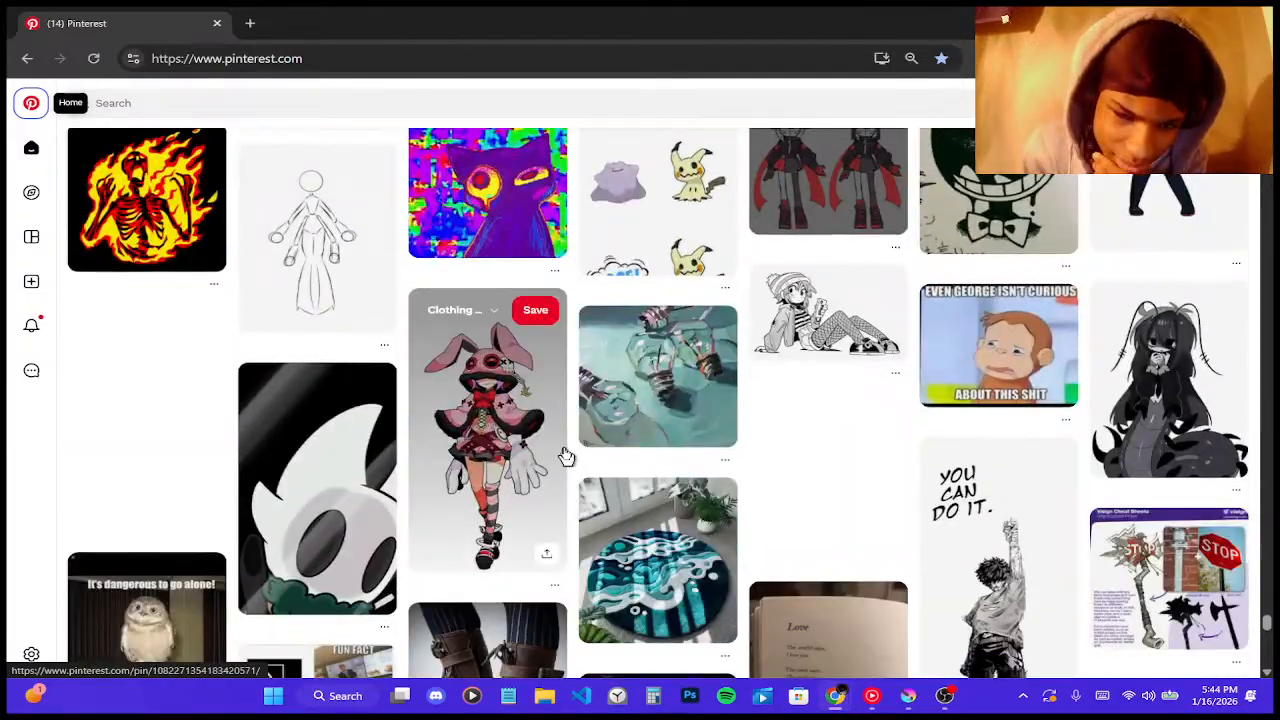
{"action": "scroll", "coordinate": [566, 457], "scroll_direction": "down", "scroll_amount": 2}
{"action": "scroll", "coordinate": [634, 477], "scroll_direction": "down", "scroll_amount": 3}
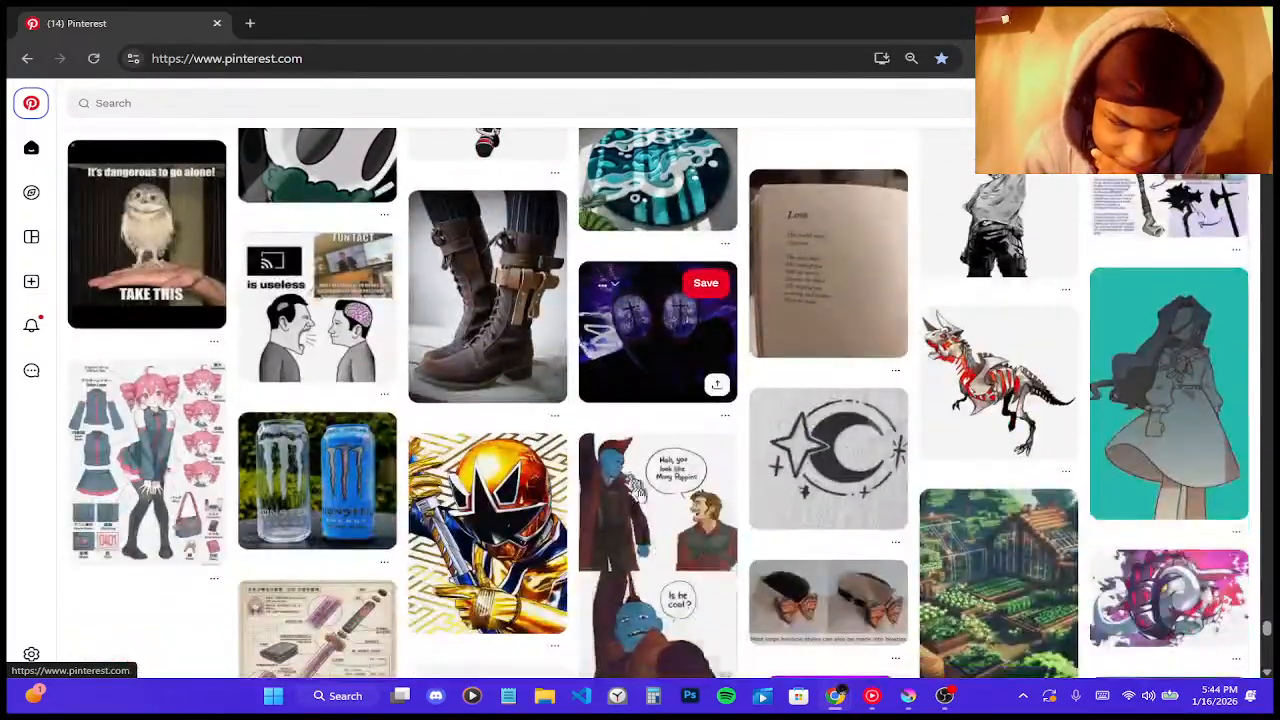
- Search Pinterest for "platform led shoes"
{"action": "left_click", "coordinate": [320, 103]}
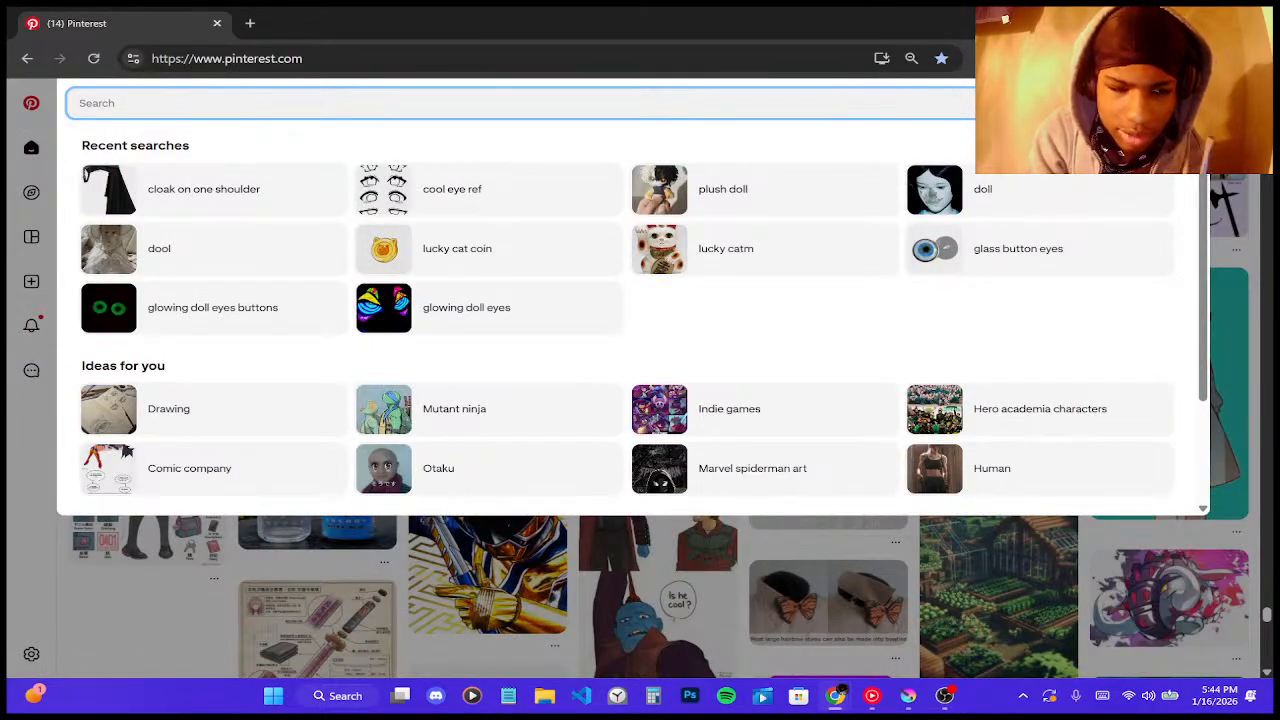
{"action": "type", "text": "plat"}
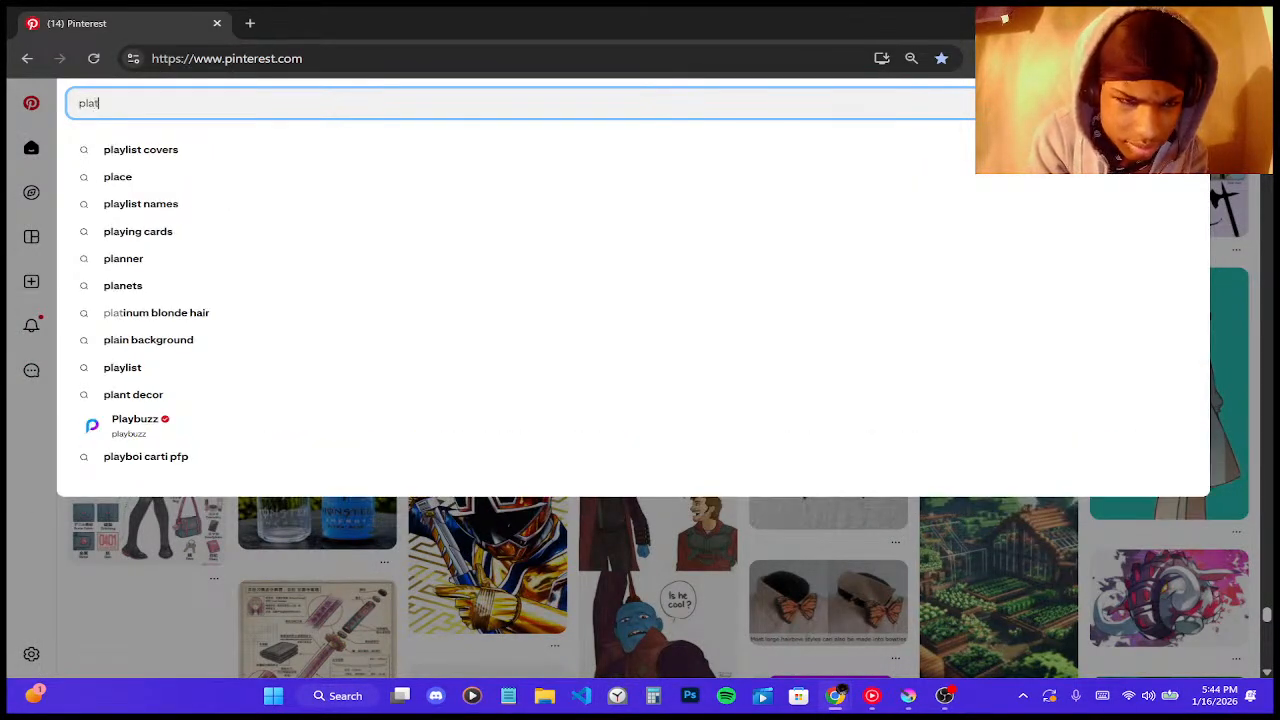
{"action": "type", "text": "form led "}
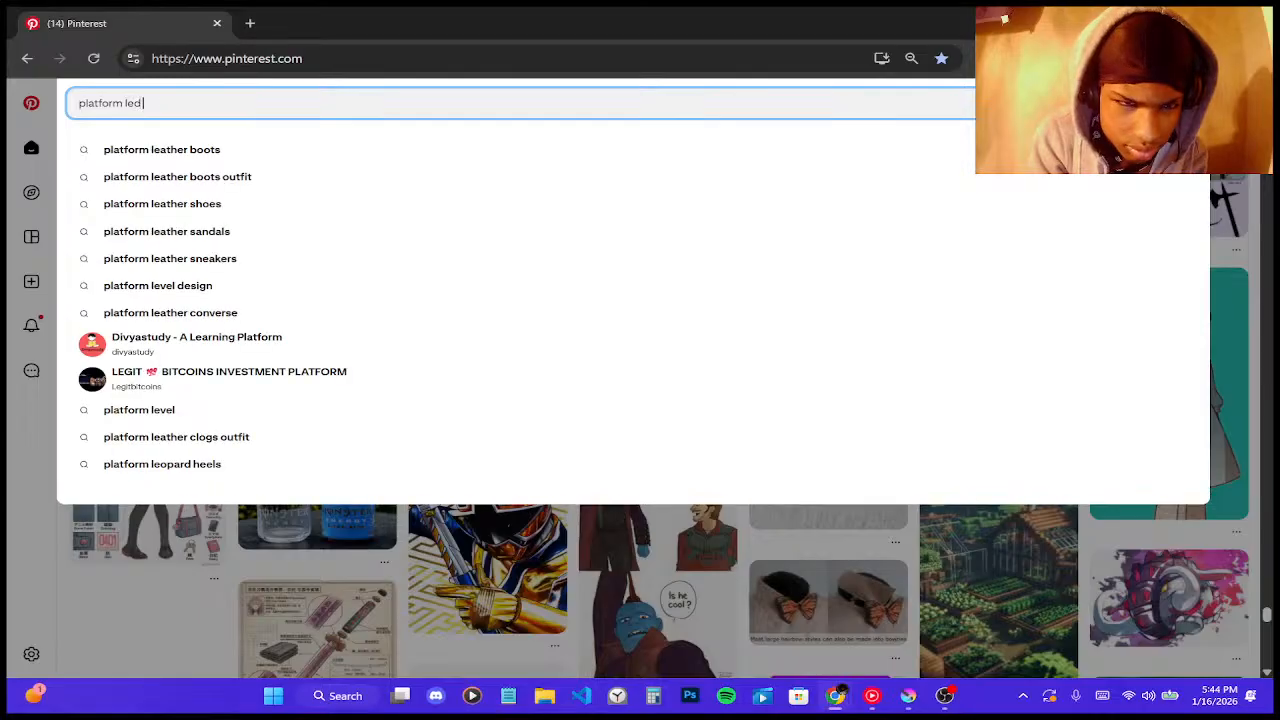
{"action": "type", "text": "shoes"}
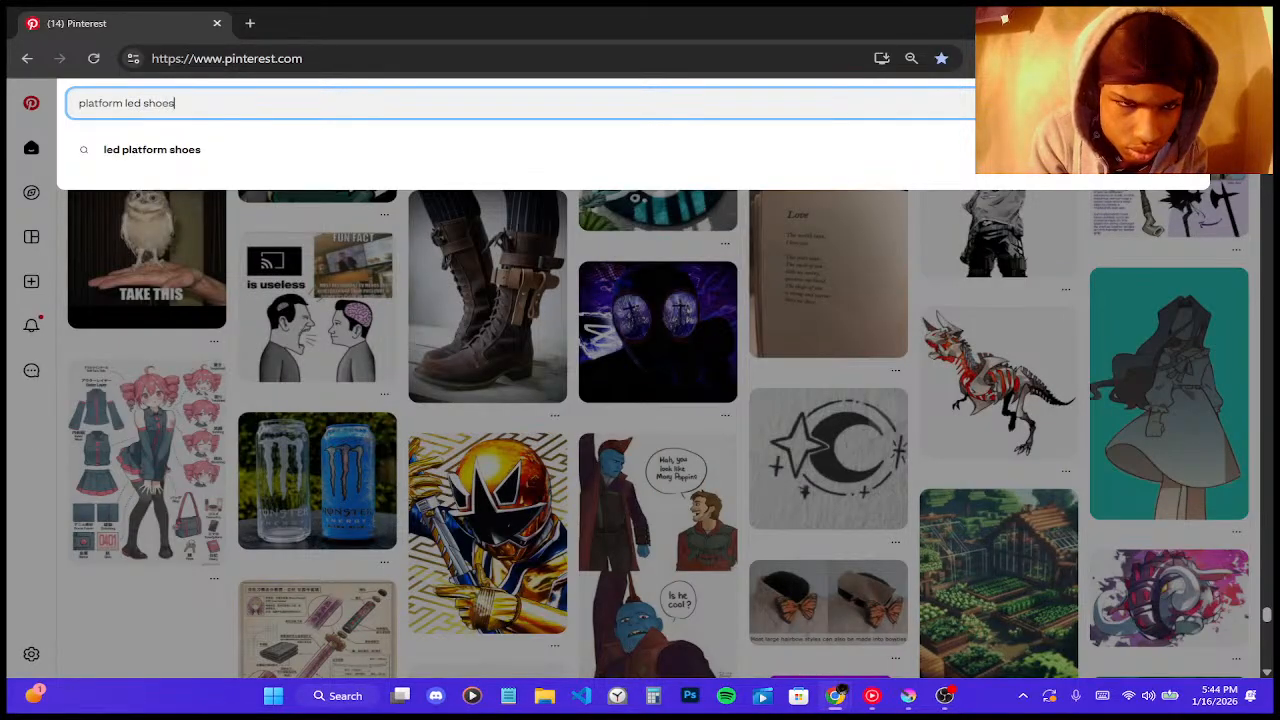
{"action": "key", "text": "Return"}
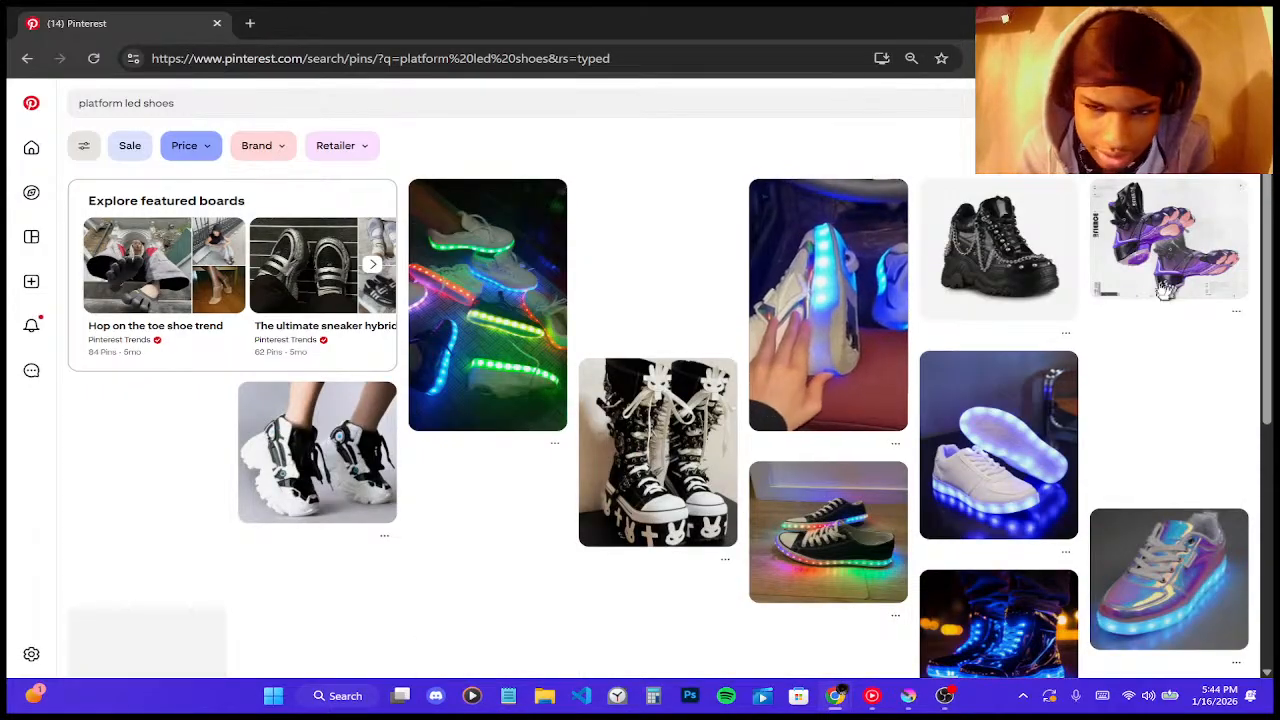
- Look through the shoe results for footwear ideas, viewing the neon lace-up boot pin and returning to the results
{"action": "scroll", "coordinate": [778, 330], "scroll_direction": "down", "scroll_amount": 4}
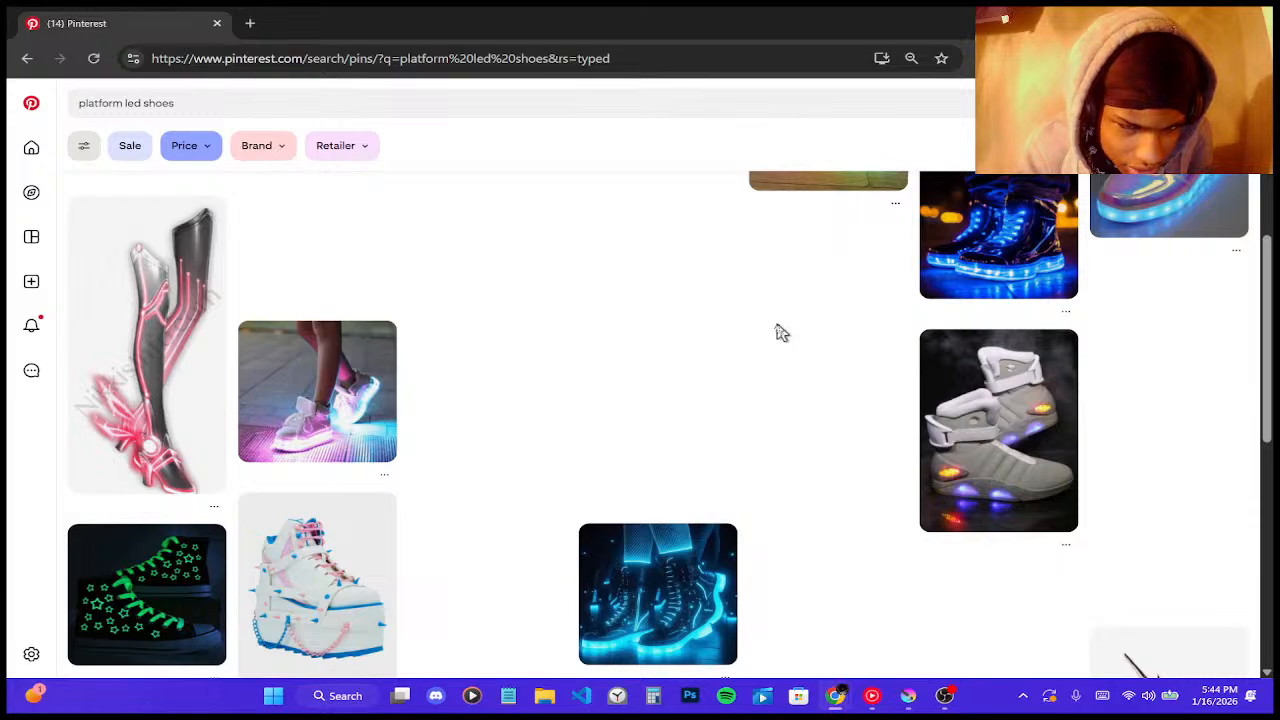
{"action": "scroll", "coordinate": [781, 332], "scroll_direction": "down", "scroll_amount": 6}
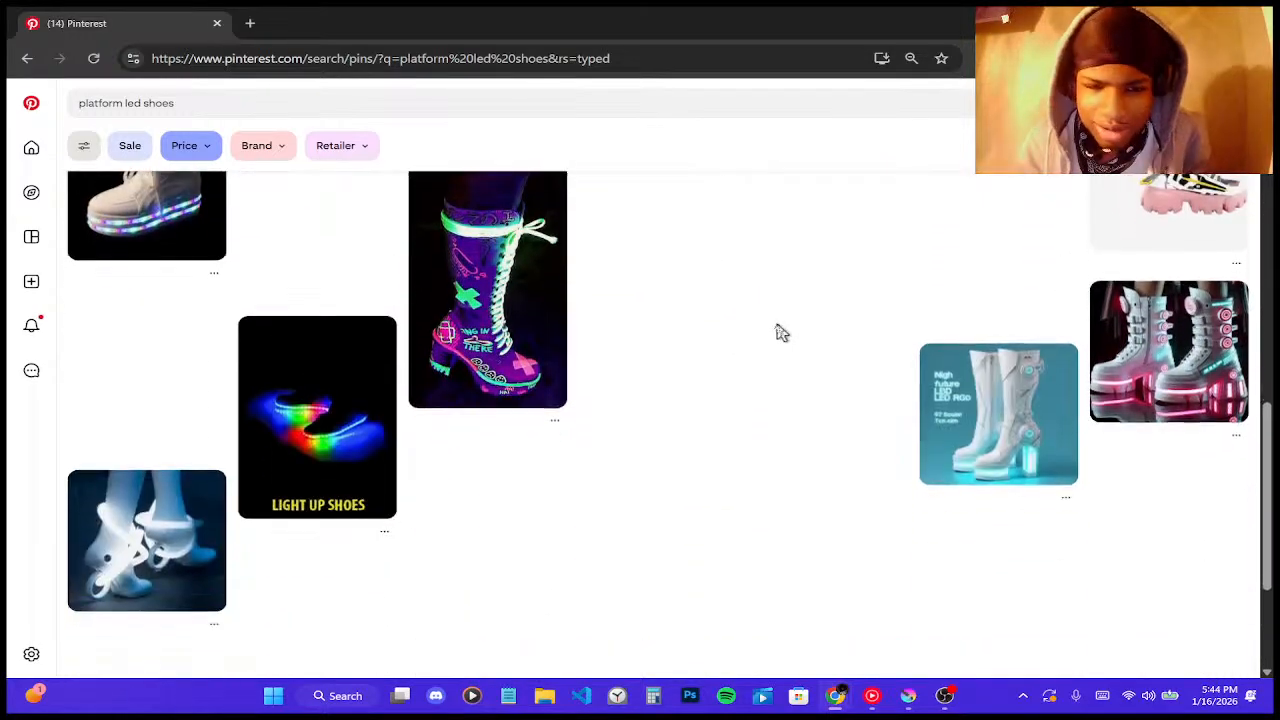
{"action": "left_click", "coordinate": [462, 322]}
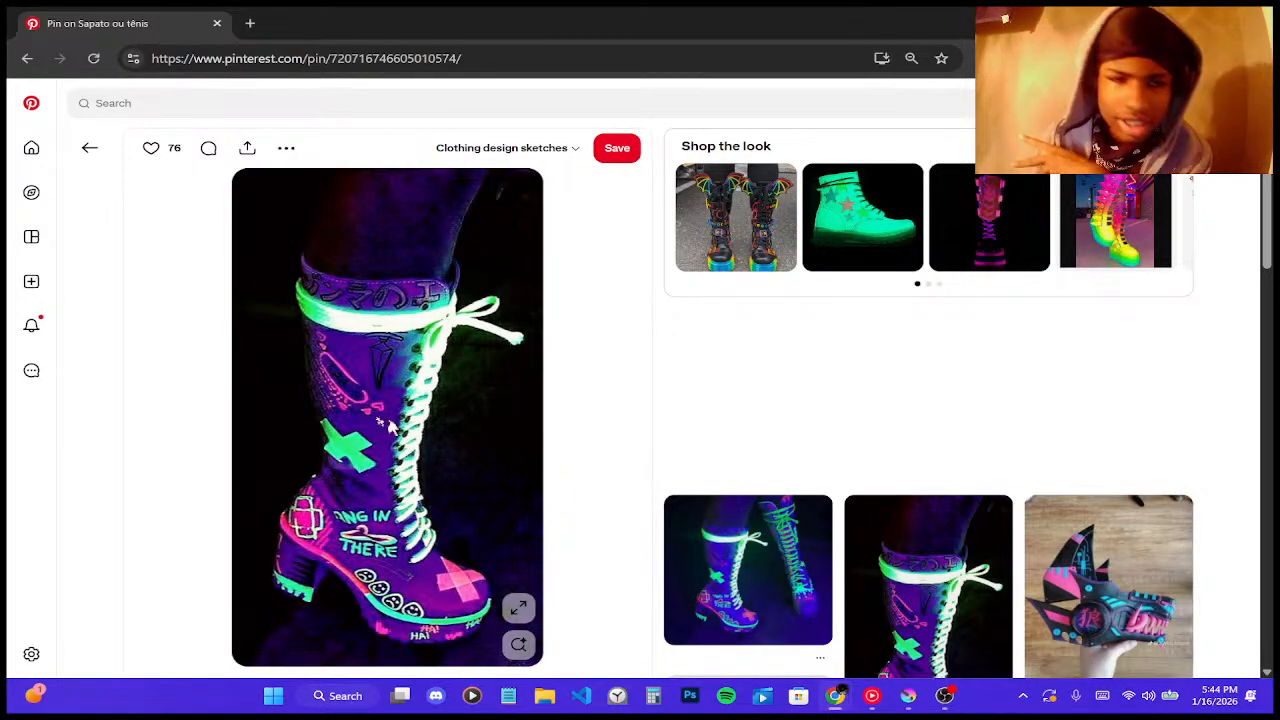
{"action": "left_click", "coordinate": [100, 150]}
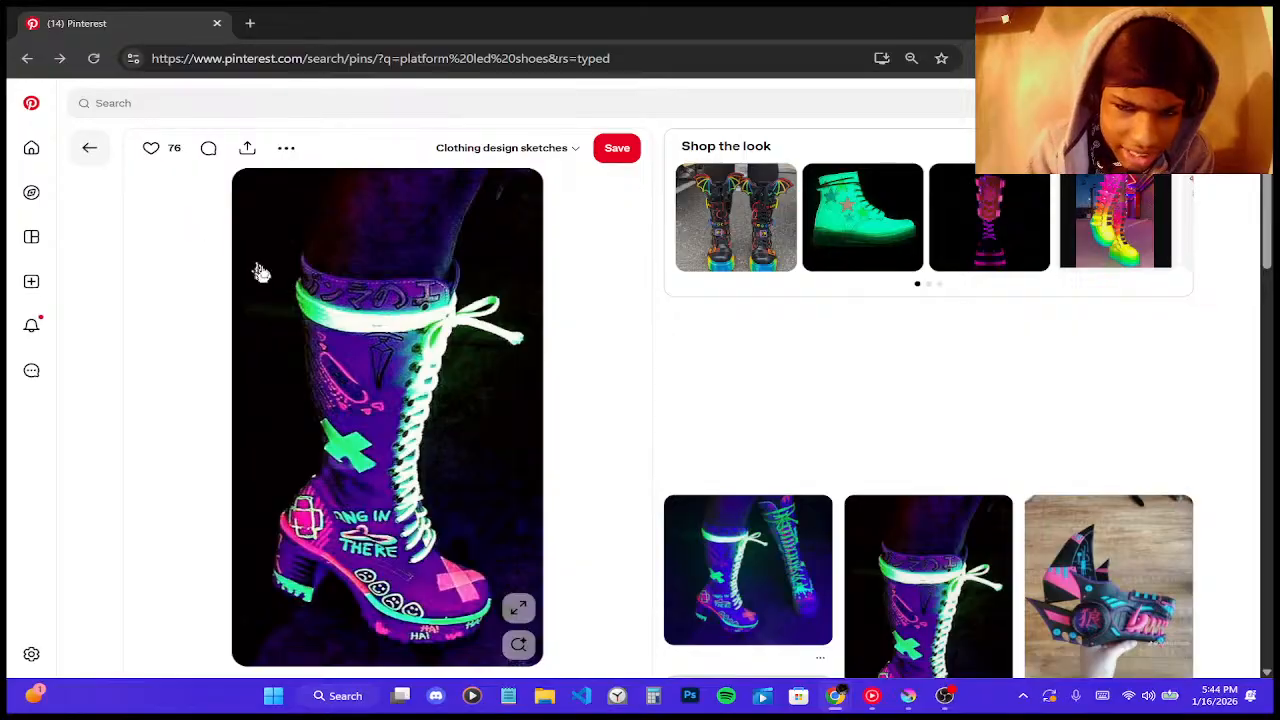
{"action": "scroll", "coordinate": [412, 332], "scroll_direction": "down", "scroll_amount": 2}
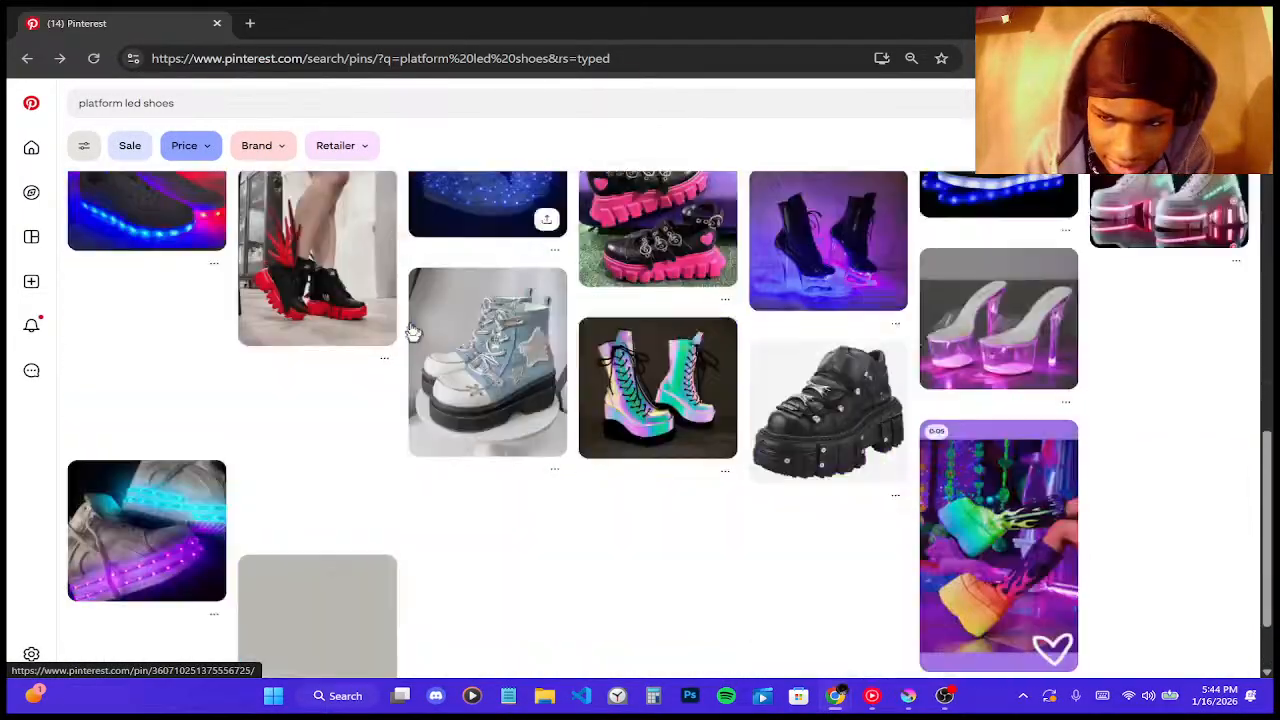
{"action": "scroll", "coordinate": [412, 332], "scroll_direction": "down", "scroll_amount": 2}
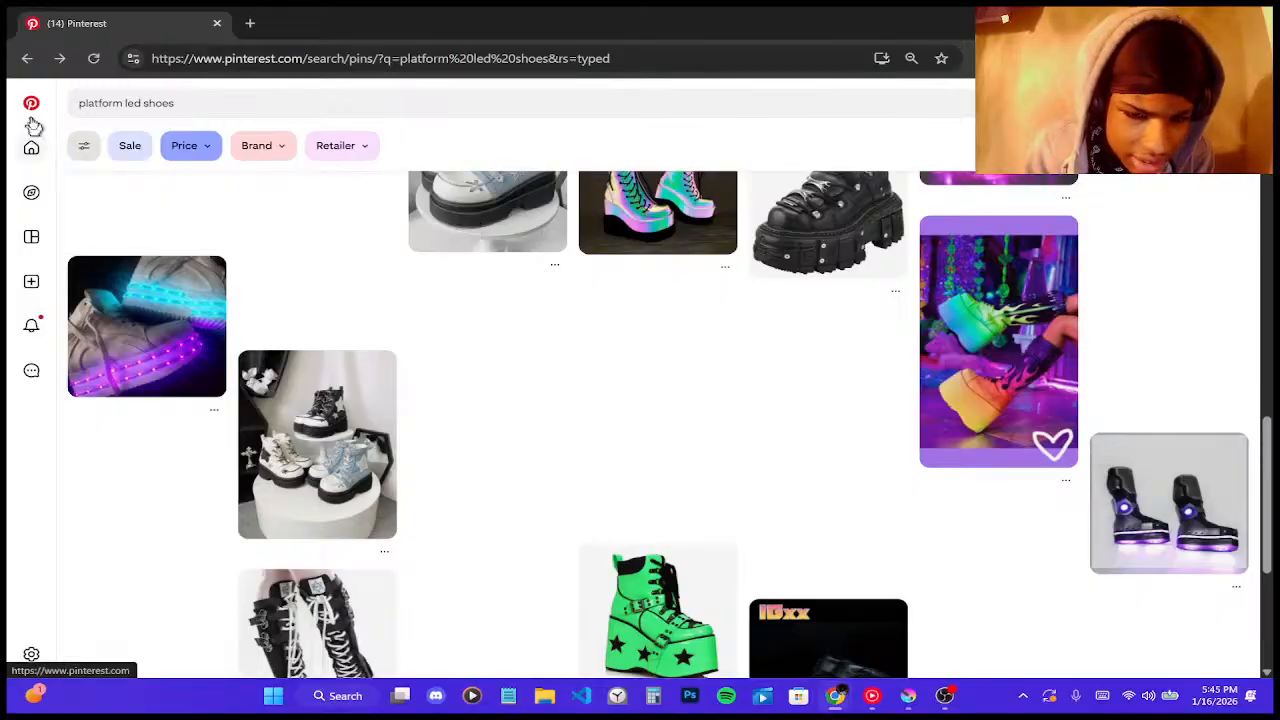
- Open the idea-embers board from the saved boards and look through its pins for outfit and character references
{"action": "left_click", "coordinate": [32, 145]}
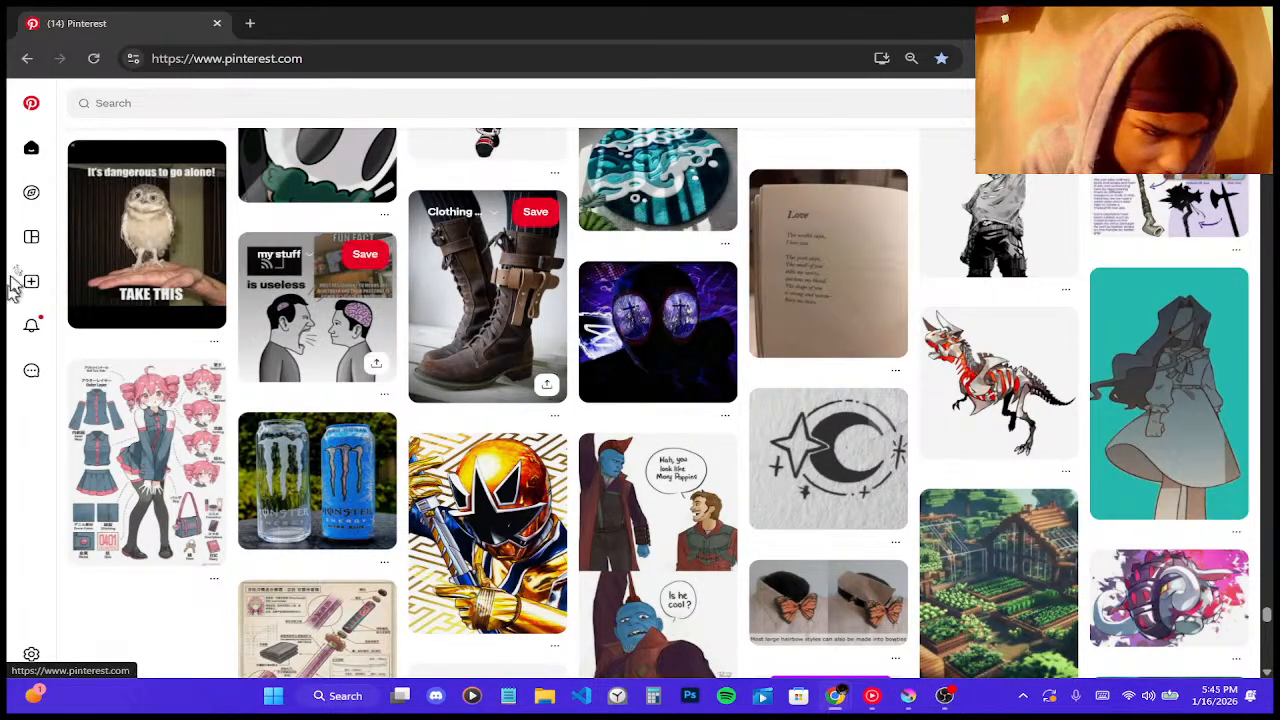
{"action": "left_click", "coordinate": [31, 234]}
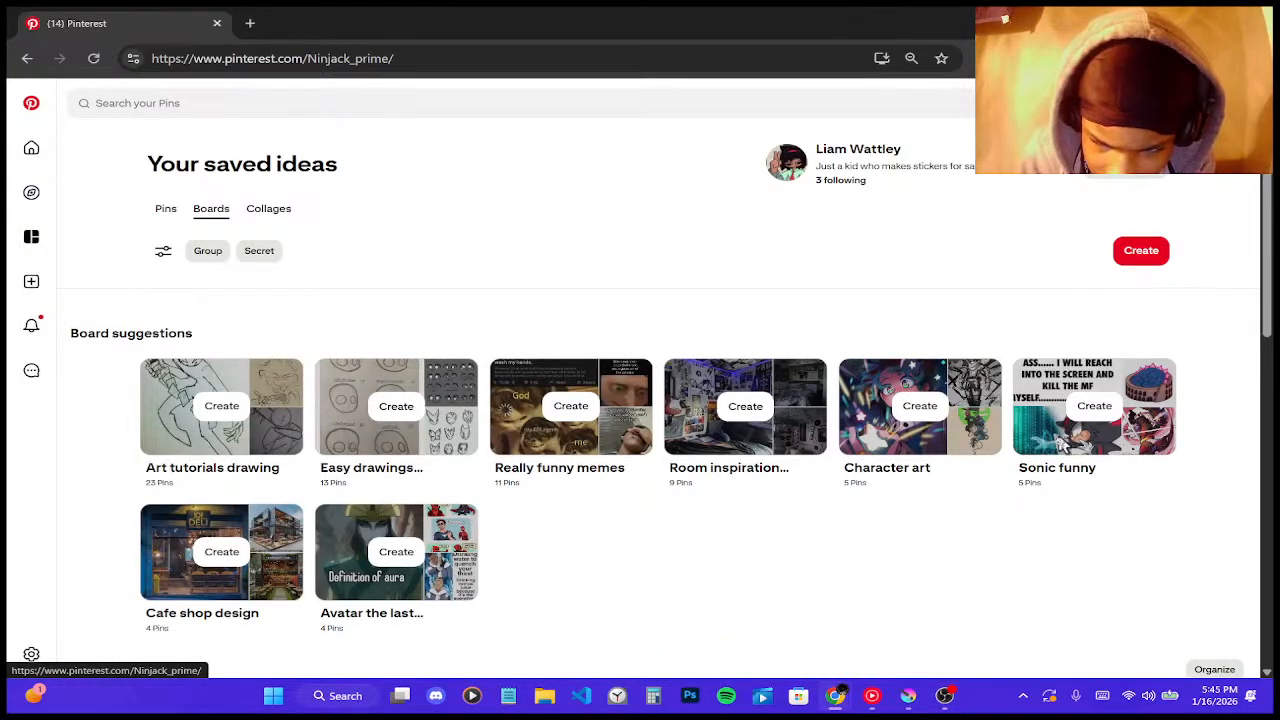
{"action": "scroll", "coordinate": [713, 503], "scroll_direction": "down", "scroll_amount": 1}
{"action": "scroll", "coordinate": [713, 503], "scroll_direction": "down", "scroll_amount": 1}
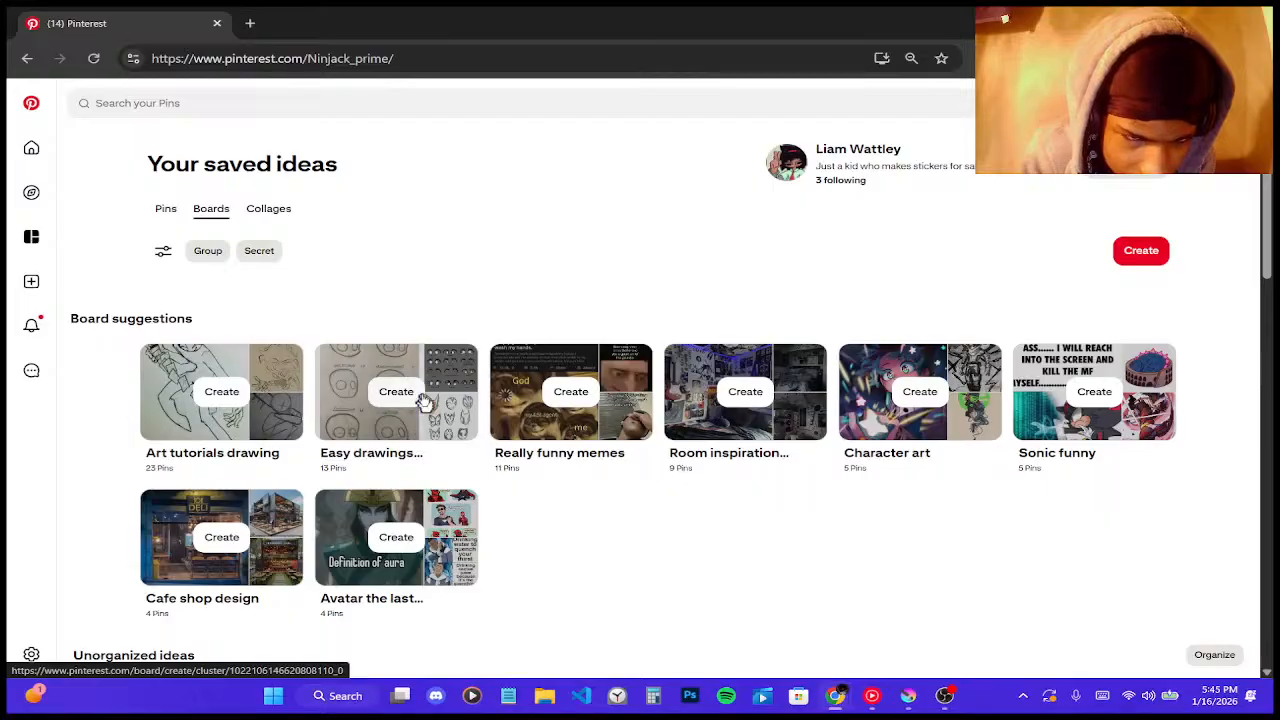
{"action": "scroll", "coordinate": [423, 400], "scroll_direction": "up", "scroll_amount": 2}
{"action": "left_click", "coordinate": [123, 334]}
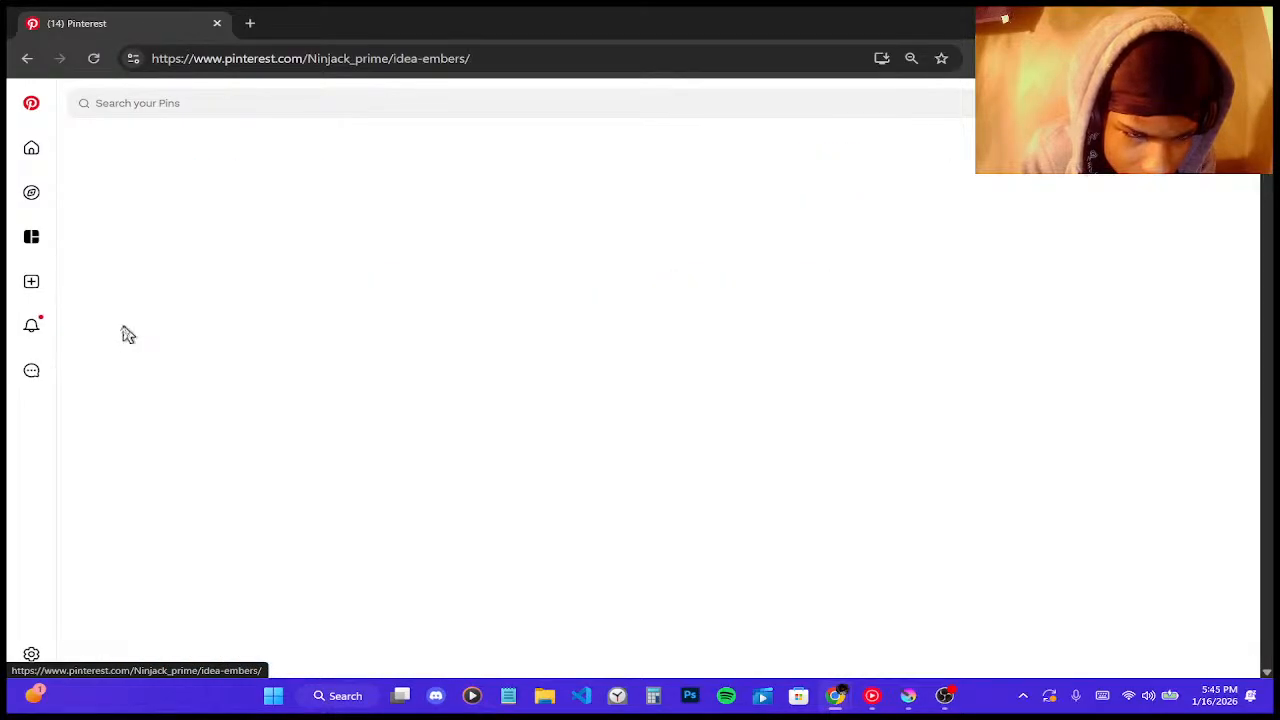
{"action": "scroll", "coordinate": [632, 358], "scroll_direction": "down", "scroll_amount": 4}
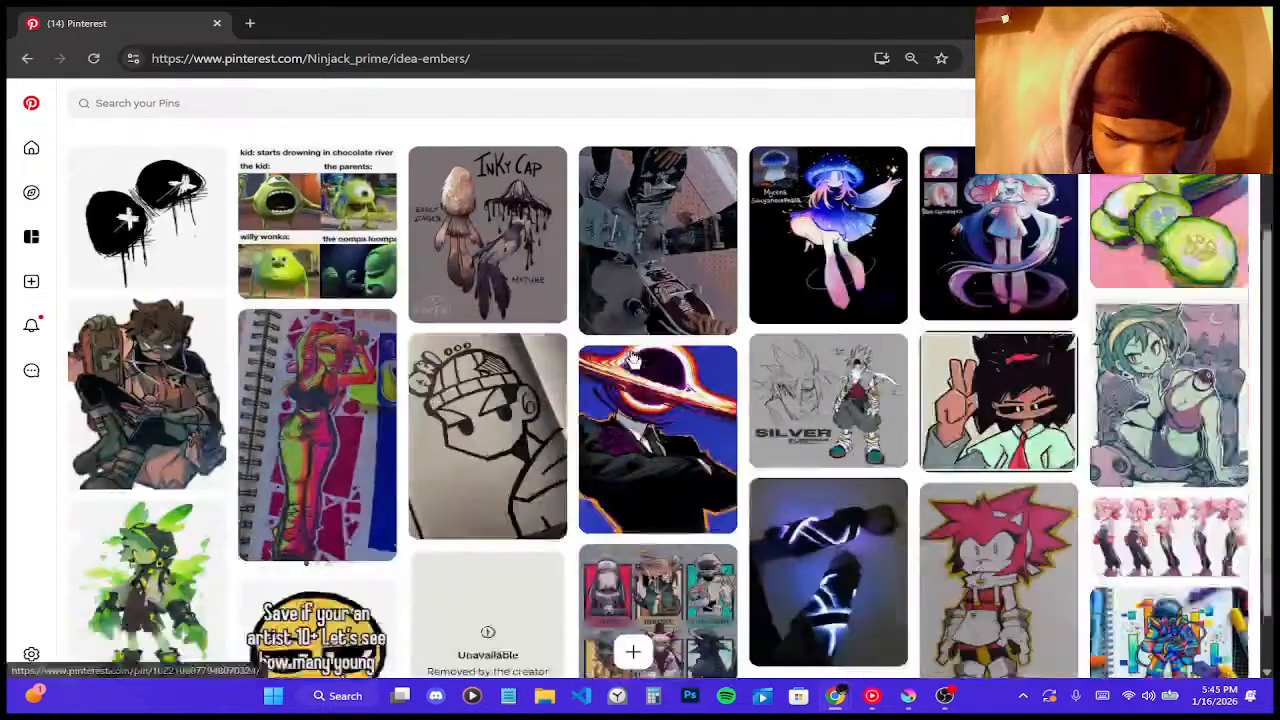
{"action": "scroll", "coordinate": [632, 358], "scroll_direction": "down", "scroll_amount": 3}
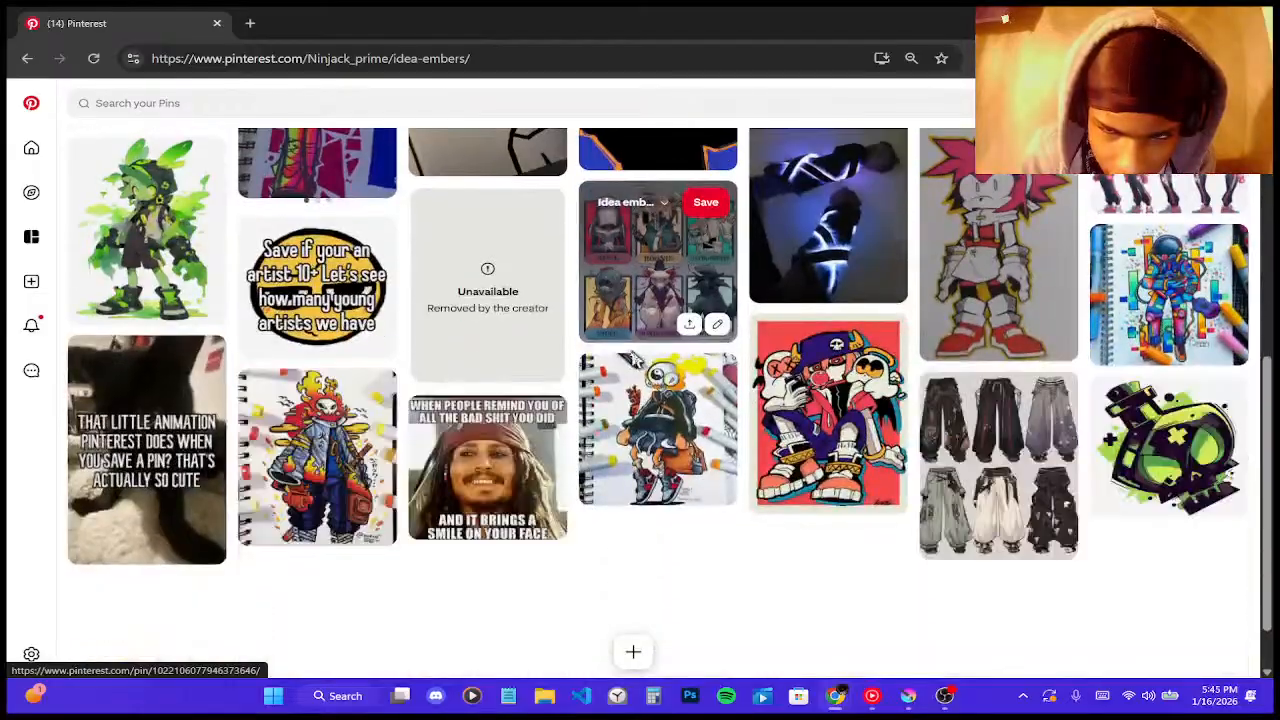
{"action": "scroll", "coordinate": [690, 313], "scroll_direction": "down", "scroll_amount": 4}
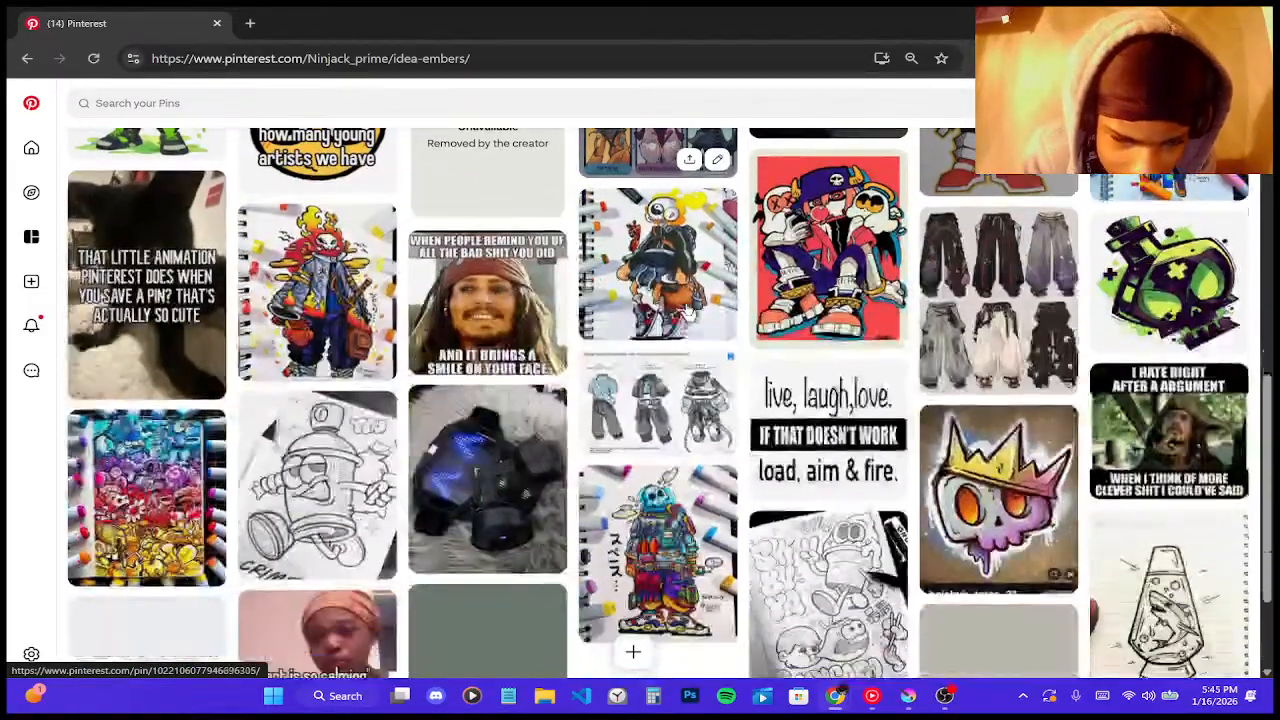
- Look through the remaining pins of the idea-embers board and return to the saved boards
{"action": "scroll", "coordinate": [690, 313], "scroll_direction": "down", "scroll_amount": 3}
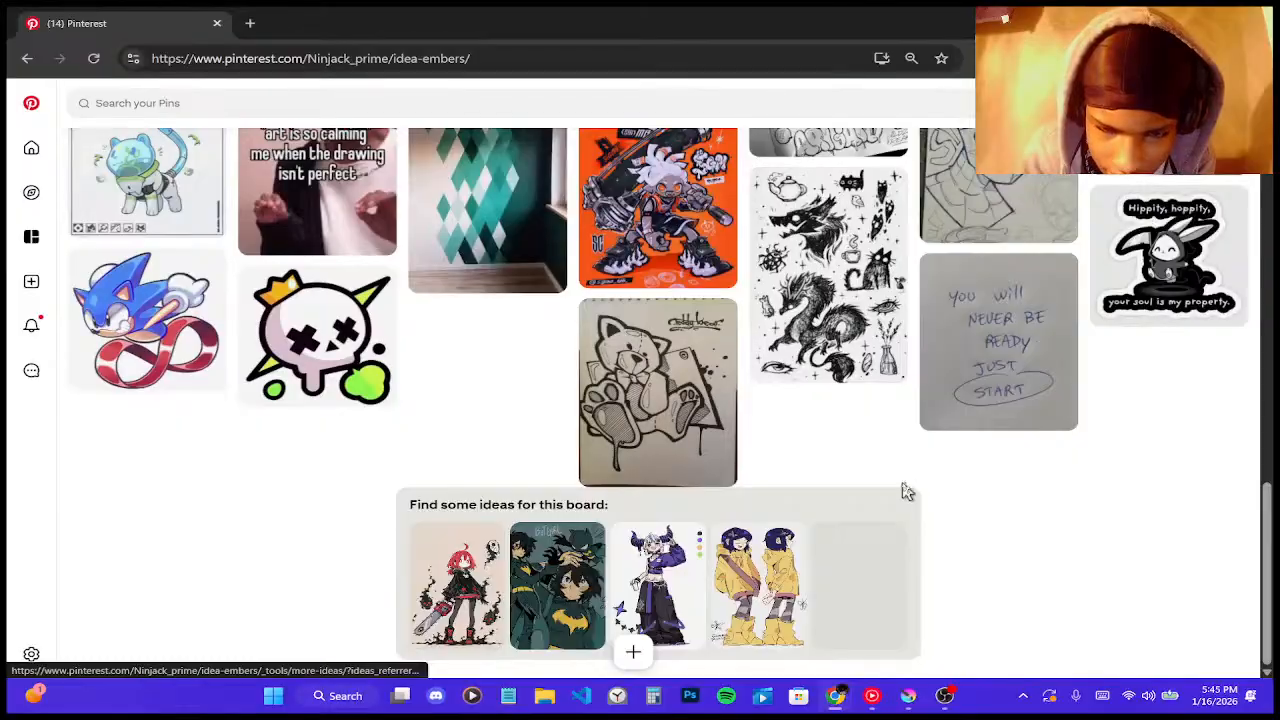
{"action": "scroll", "coordinate": [920, 485], "scroll_direction": "up", "scroll_amount": 3}
{"action": "scroll", "coordinate": [935, 478], "scroll_direction": "down", "scroll_amount": 3}
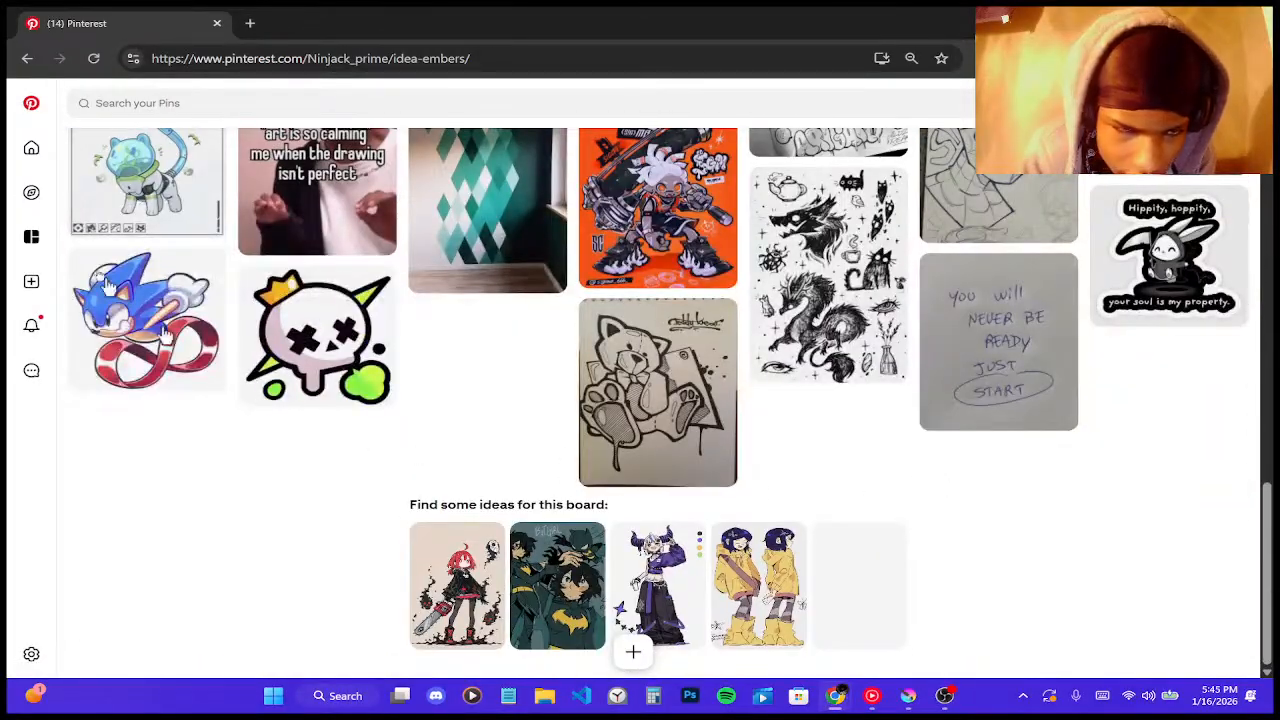
{"action": "left_click", "coordinate": [28, 59]}
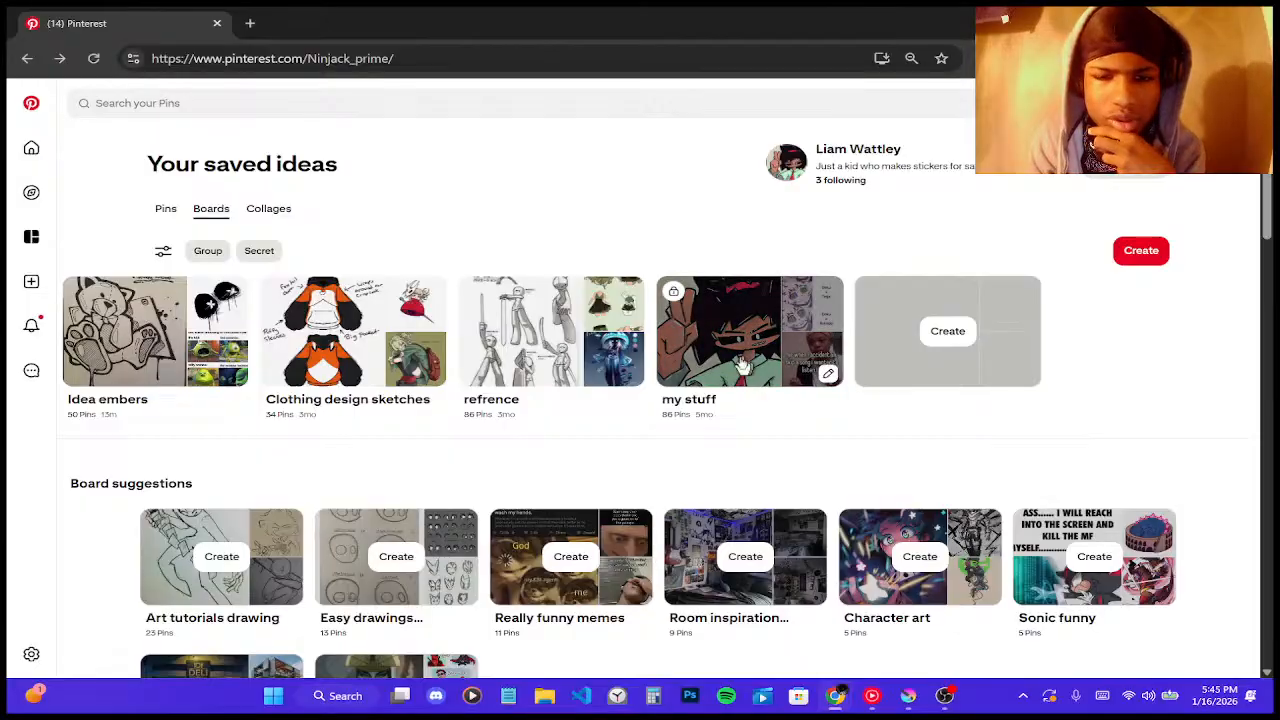
- Open the refrence board and look through its pins, viewing the faces and side profiles pin and returning to the board
{"action": "left_click", "coordinate": [549, 368]}
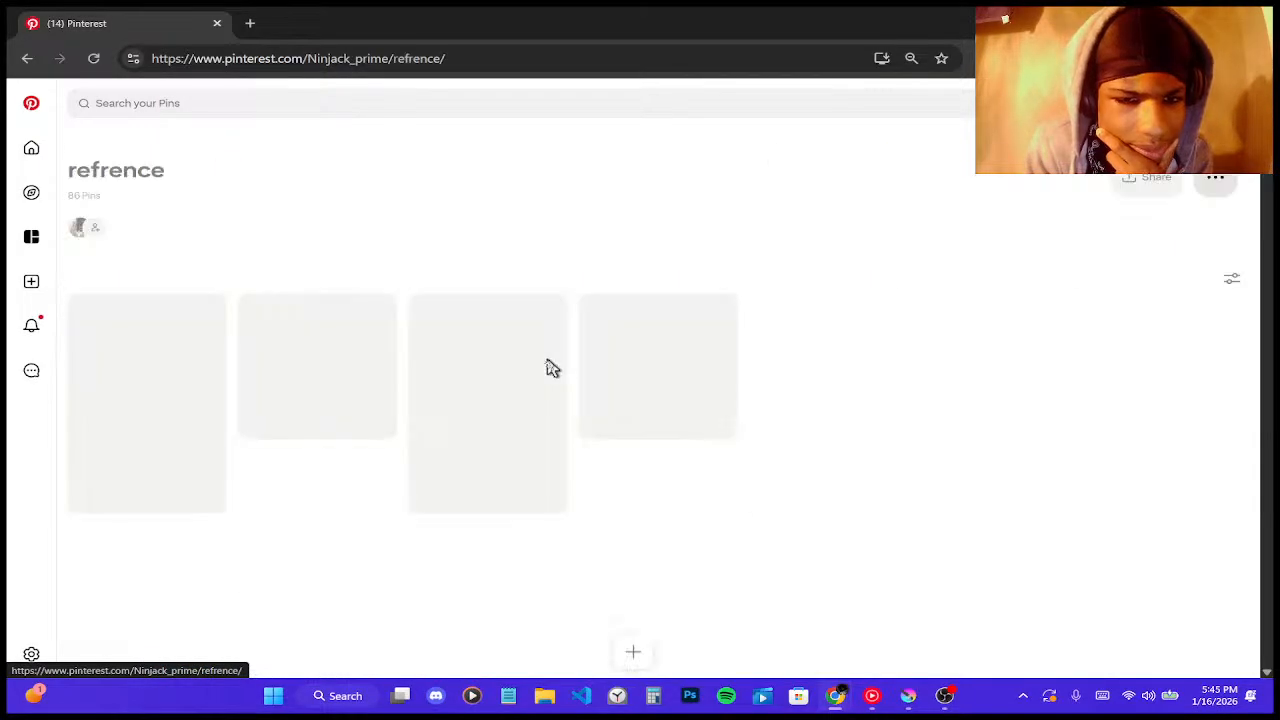
{"action": "scroll", "coordinate": [553, 368], "scroll_direction": "down", "scroll_amount": 4}
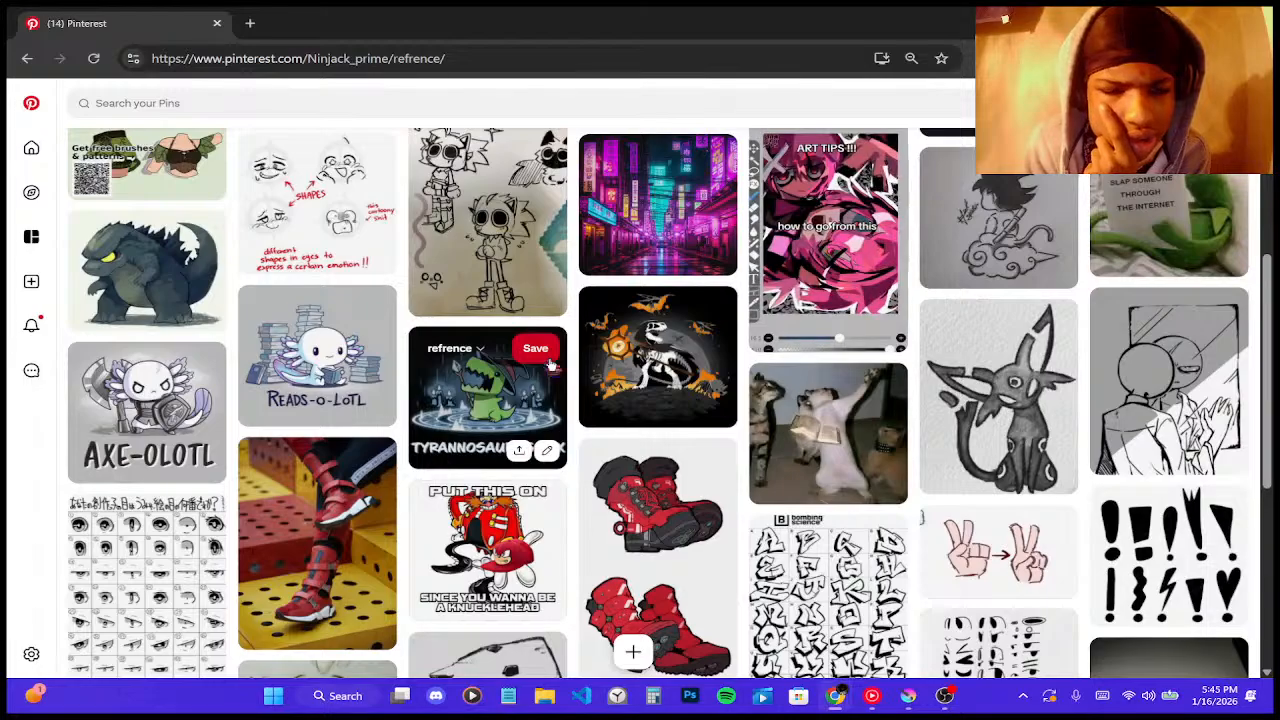
{"action": "scroll", "coordinate": [549, 368], "scroll_direction": "down", "scroll_amount": 6}
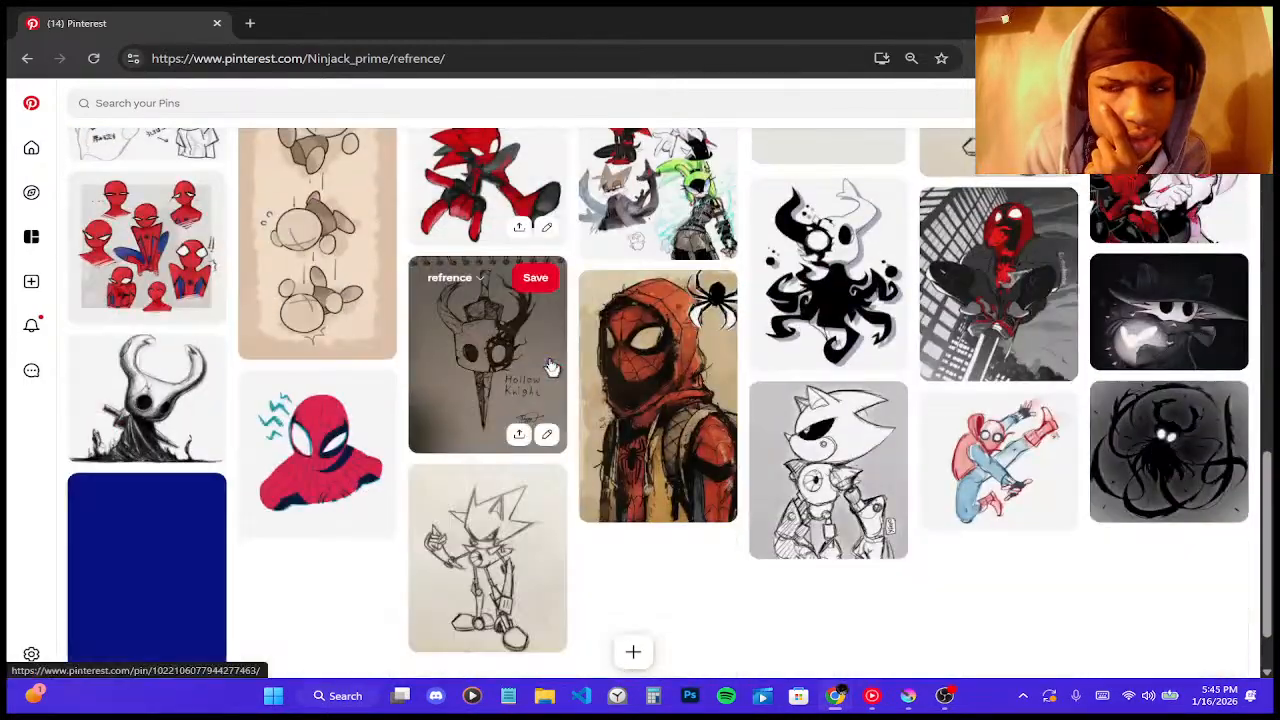
{"action": "scroll", "coordinate": [549, 368], "scroll_direction": "down", "scroll_amount": 3}
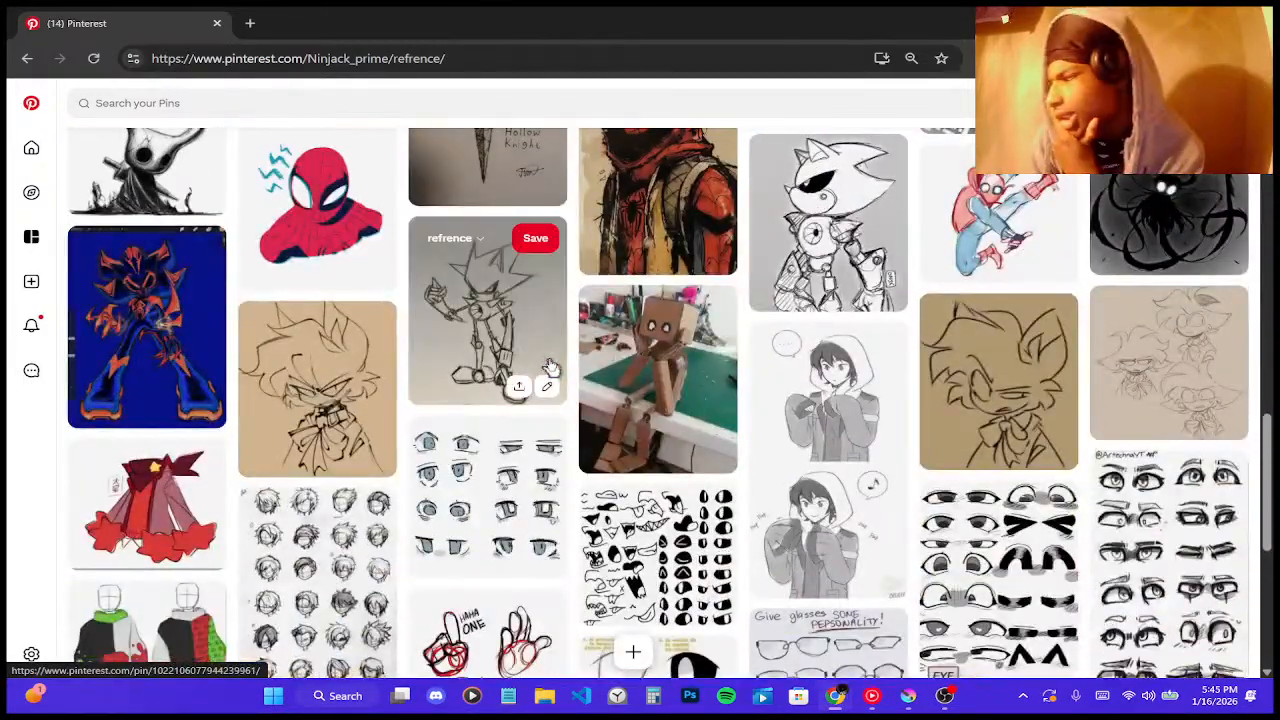
{"action": "scroll", "coordinate": [549, 368], "scroll_direction": "down", "scroll_amount": 3}
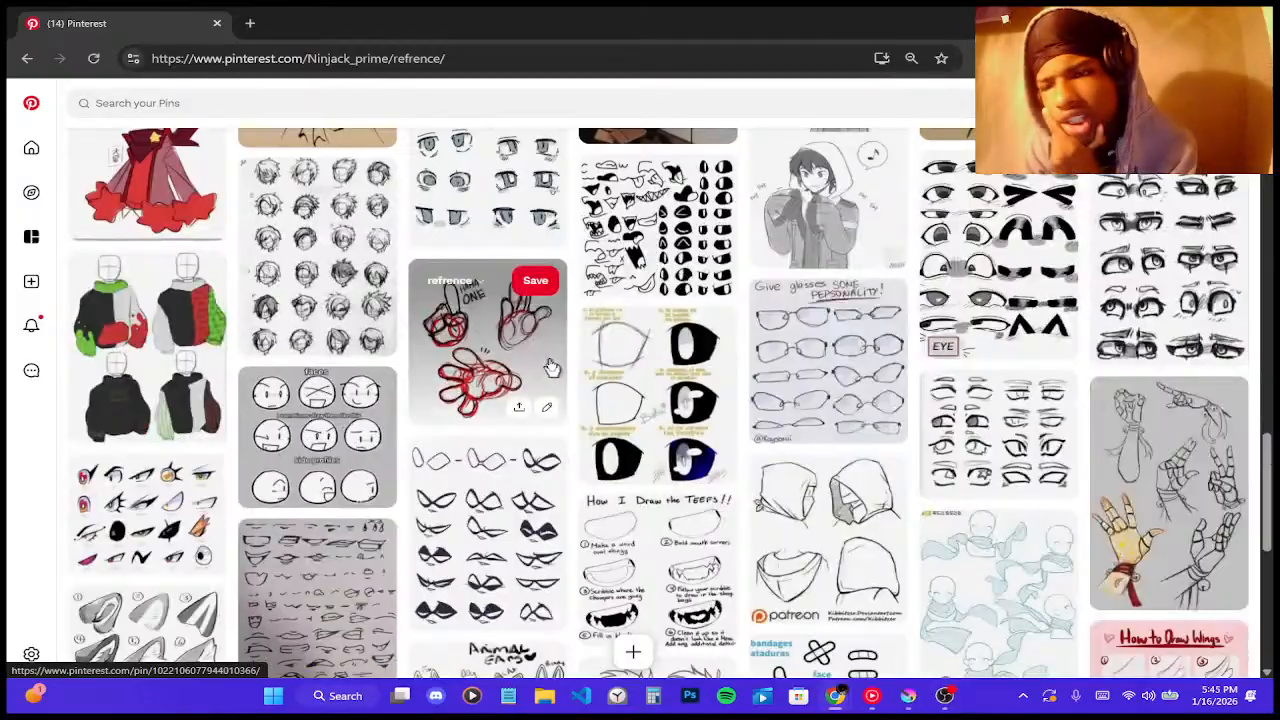
{"action": "scroll", "coordinate": [549, 368], "scroll_direction": "down", "scroll_amount": 3}
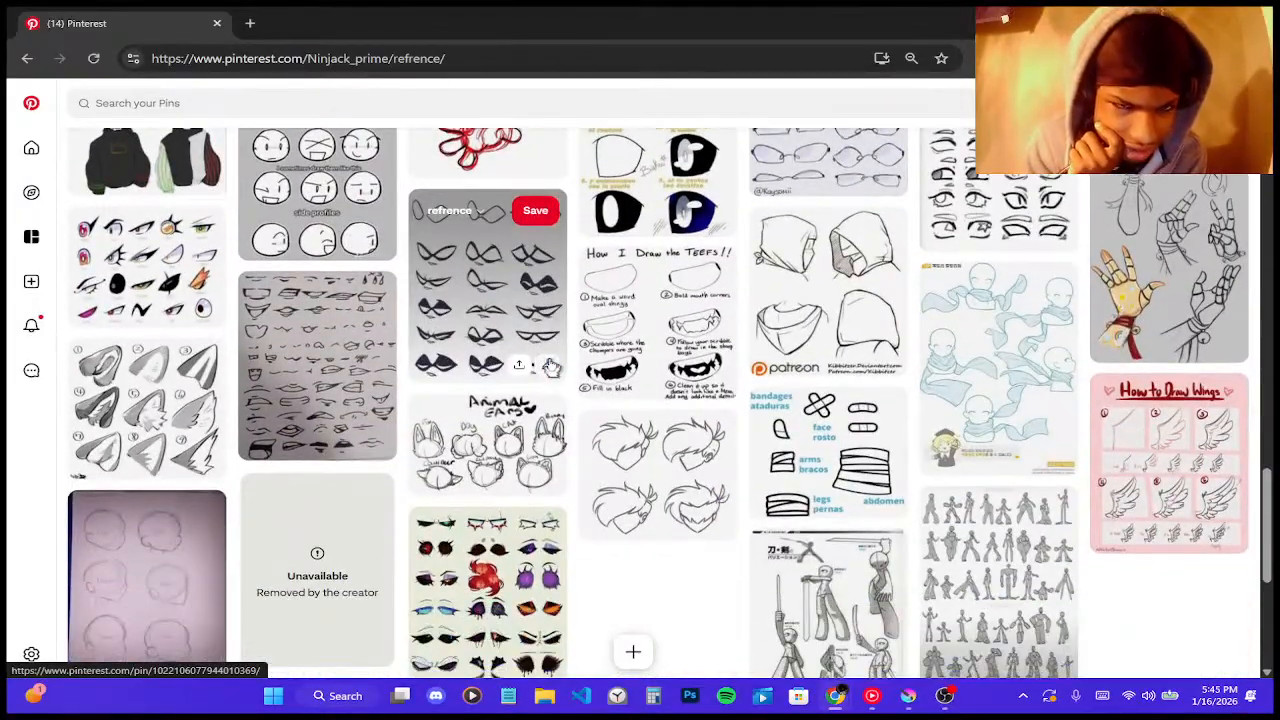
{"action": "scroll", "coordinate": [549, 368], "scroll_direction": "up", "scroll_amount": 3}
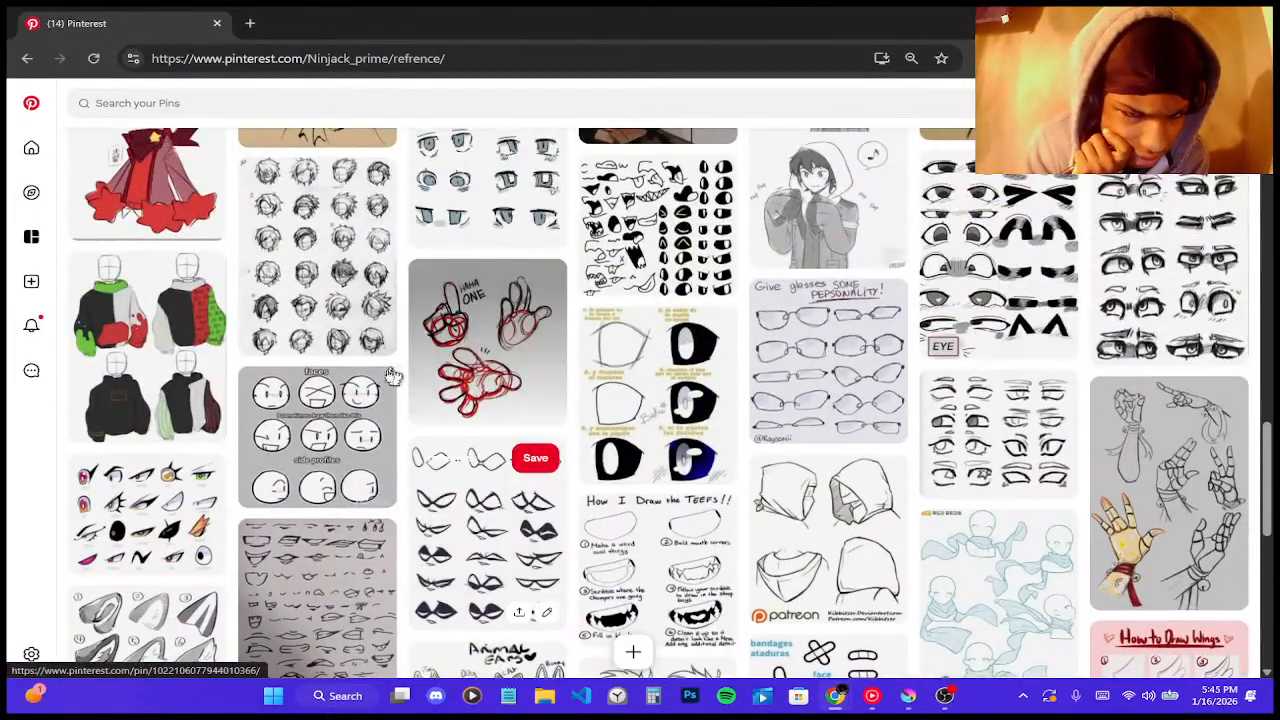
{"action": "left_click", "coordinate": [350, 455]}
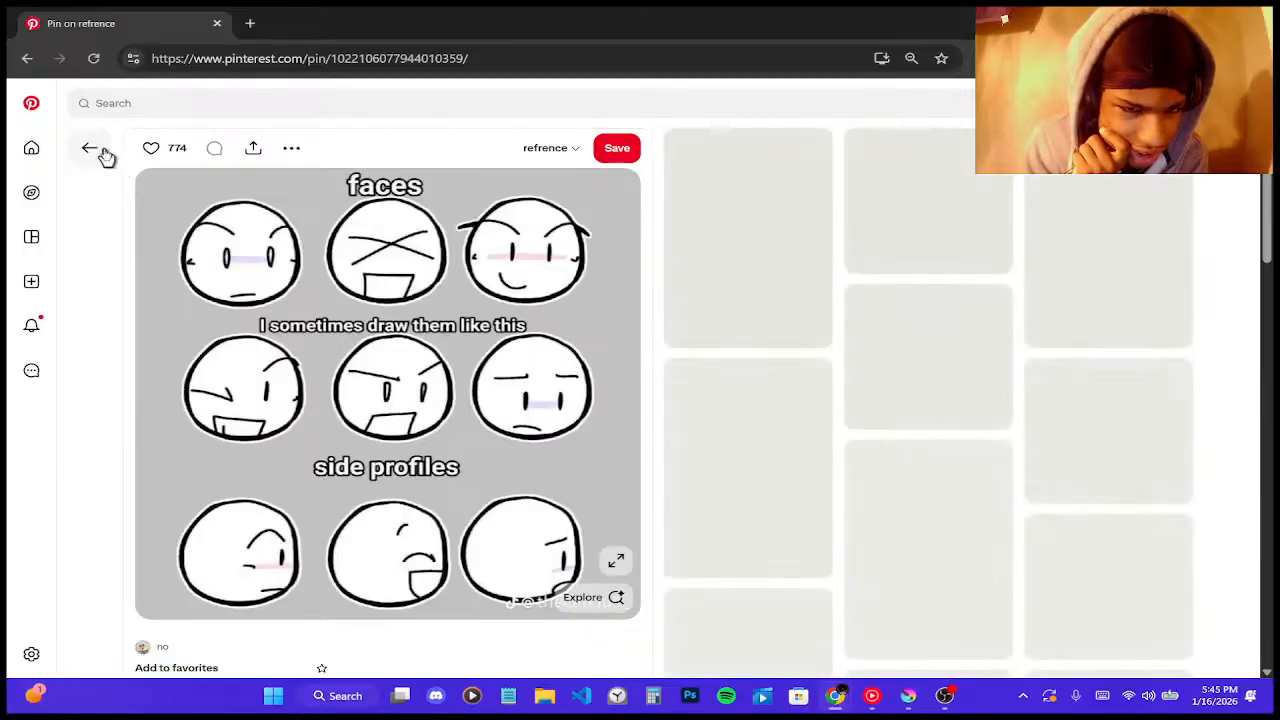
{"action": "left_click", "coordinate": [92, 149]}
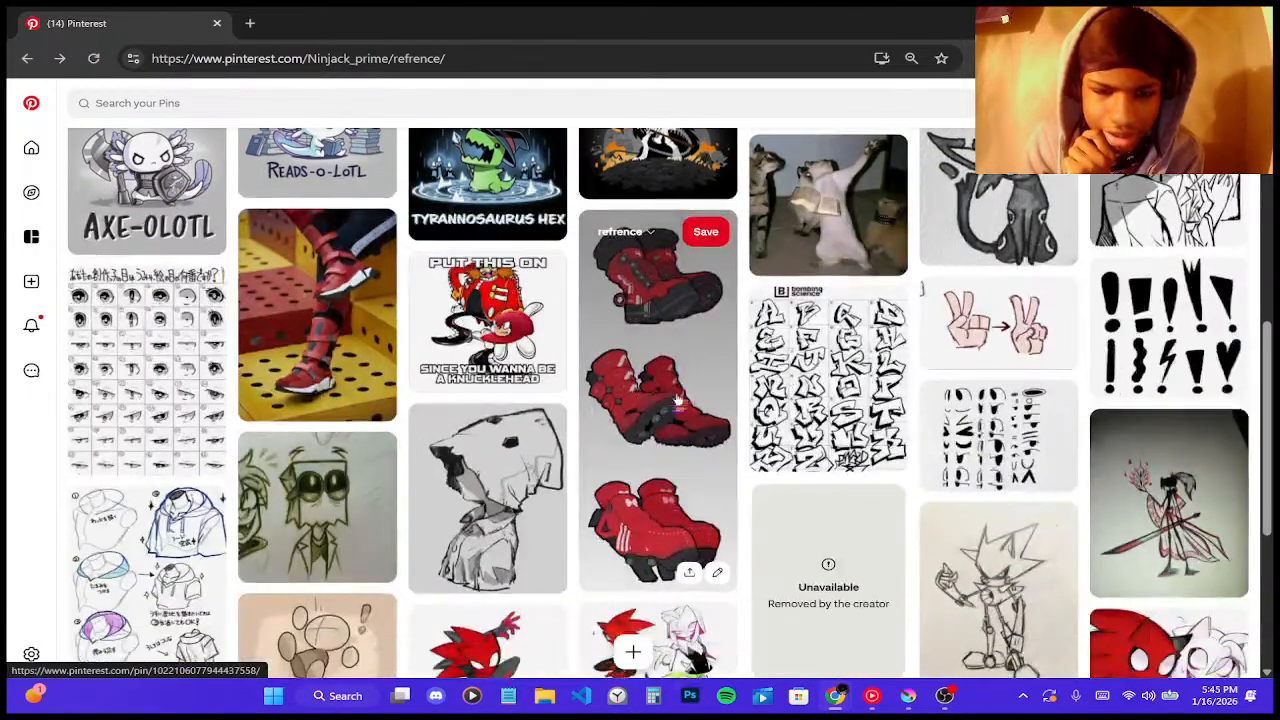
- View the red boots pin on the refrence board, then open the related pin with red boots and roller skates
{"action": "left_click", "coordinate": [676, 400]}
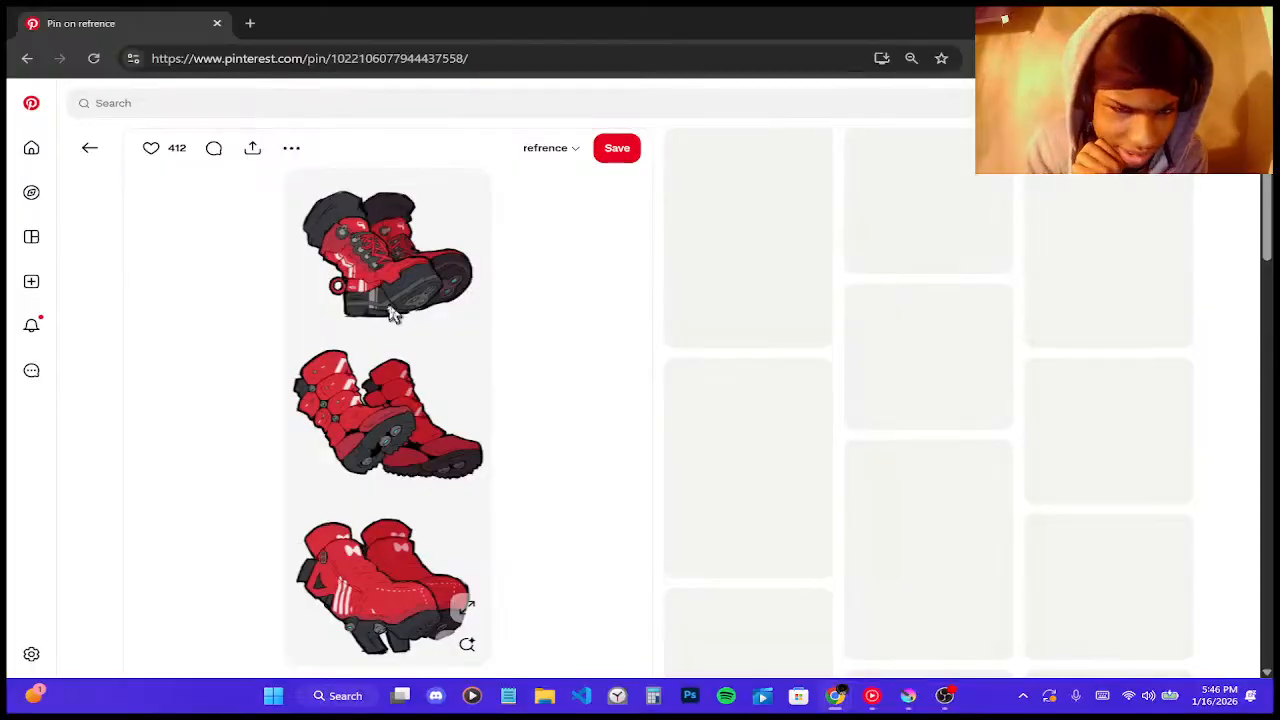
{"action": "scroll", "coordinate": [817, 392], "scroll_direction": "down", "scroll_amount": 3}
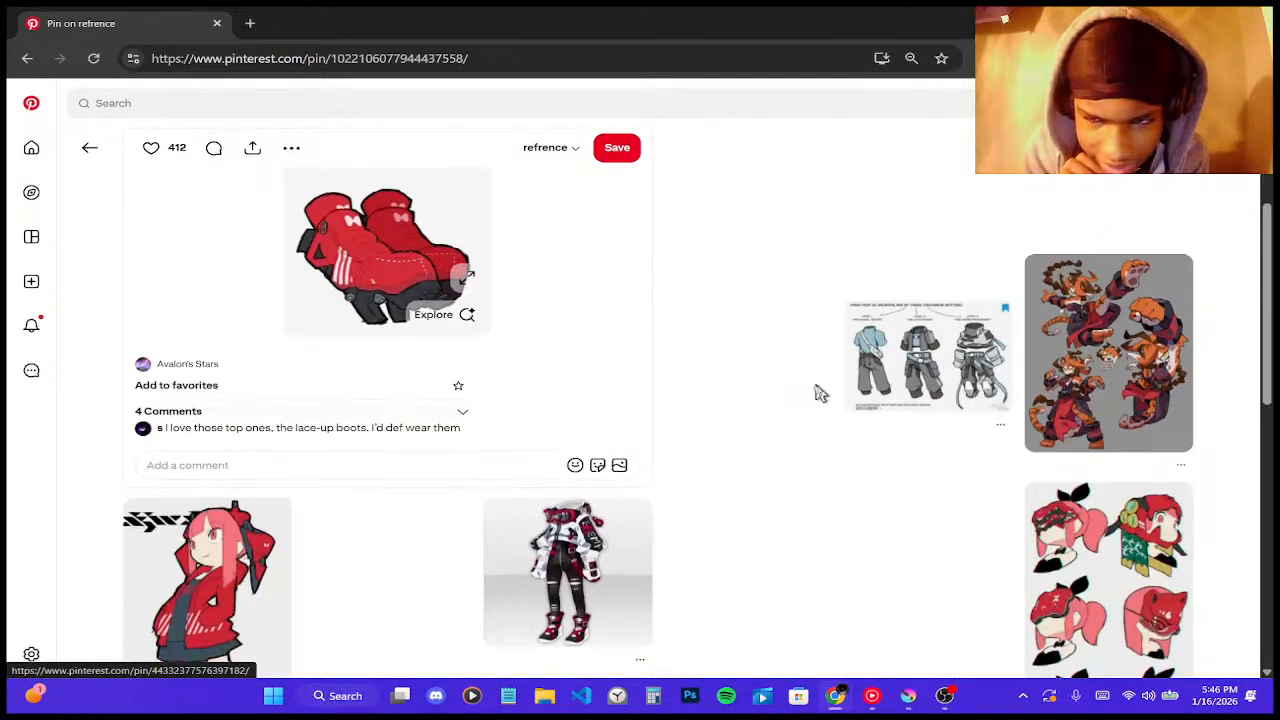
{"action": "scroll", "coordinate": [817, 392], "scroll_direction": "up", "scroll_amount": 3}
{"action": "left_click", "coordinate": [766, 292]}
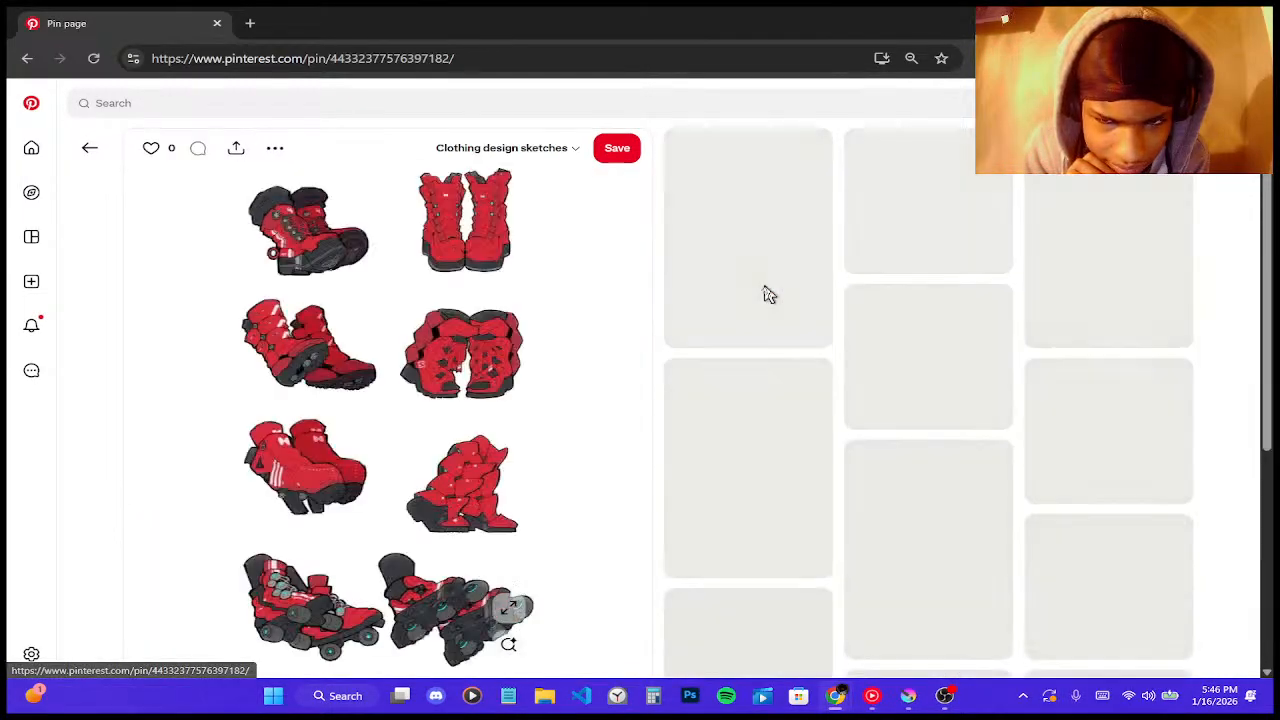
- Examine the red boot and roller skate designs up close for shape, lacing and sole details
{"action": "scroll", "coordinate": [521, 369], "scroll_direction": "up", "scroll_amount": 5}
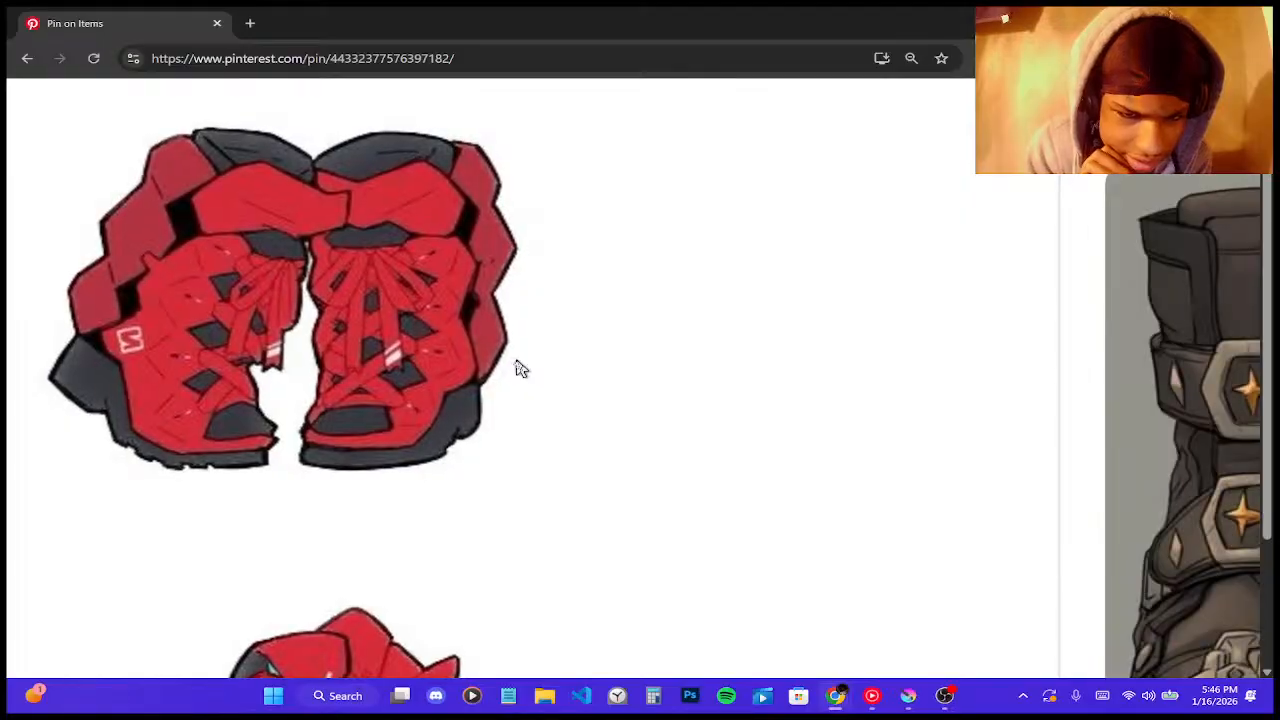
{"action": "scroll", "coordinate": [521, 369], "scroll_direction": "left", "scroll_amount": 3}
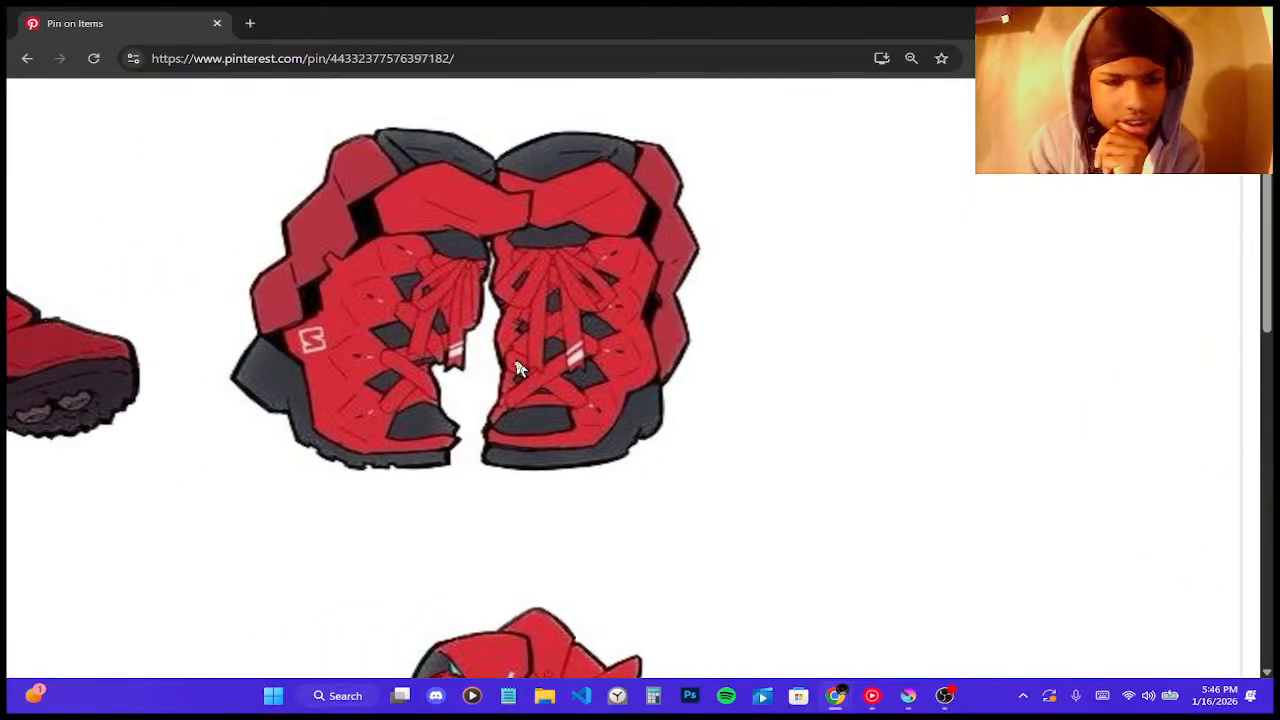
{"action": "scroll", "coordinate": [519, 369], "scroll_direction": "left", "scroll_amount": 2}
{"action": "scroll", "coordinate": [519, 369], "scroll_direction": "up", "scroll_amount": 5}
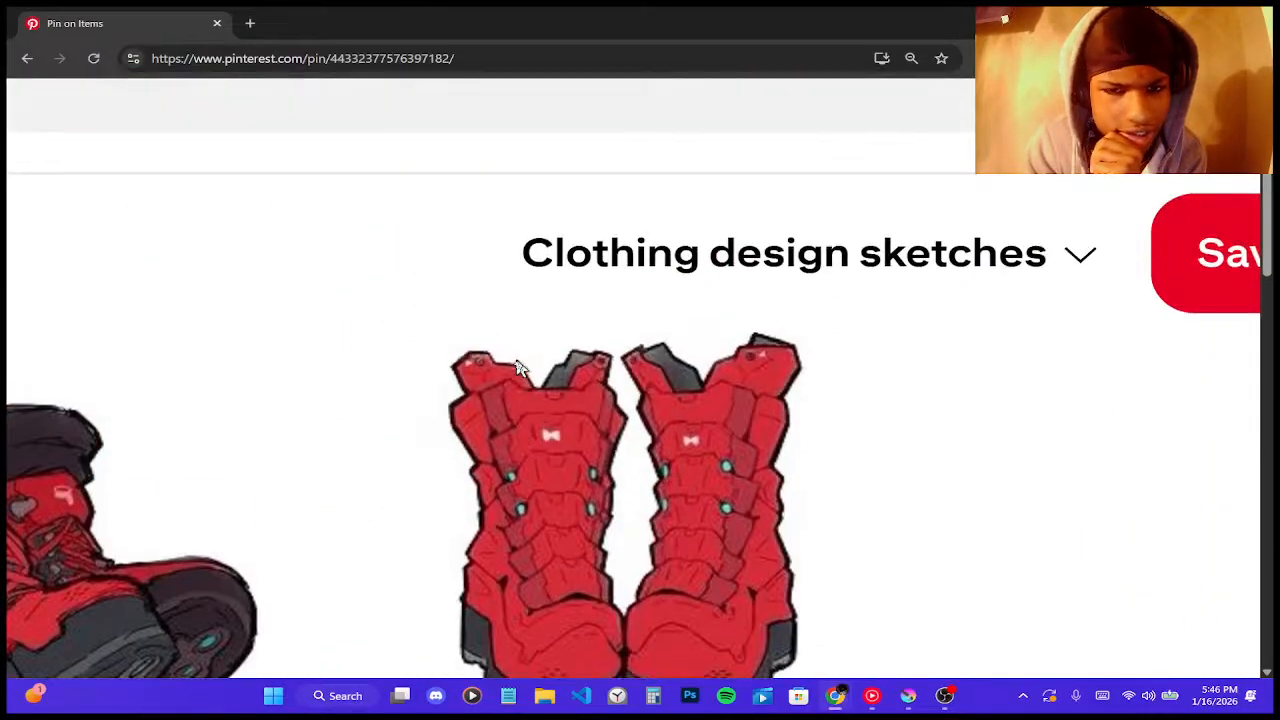
{"action": "scroll", "coordinate": [519, 369], "scroll_direction": "down", "scroll_amount": 1}
{"action": "scroll", "coordinate": [519, 369], "scroll_direction": "left", "scroll_amount": 3}
{"action": "scroll", "coordinate": [519, 369], "scroll_direction": "right", "scroll_amount": 1}
{"action": "scroll", "coordinate": [519, 369], "scroll_direction": "down", "scroll_amount": 5}
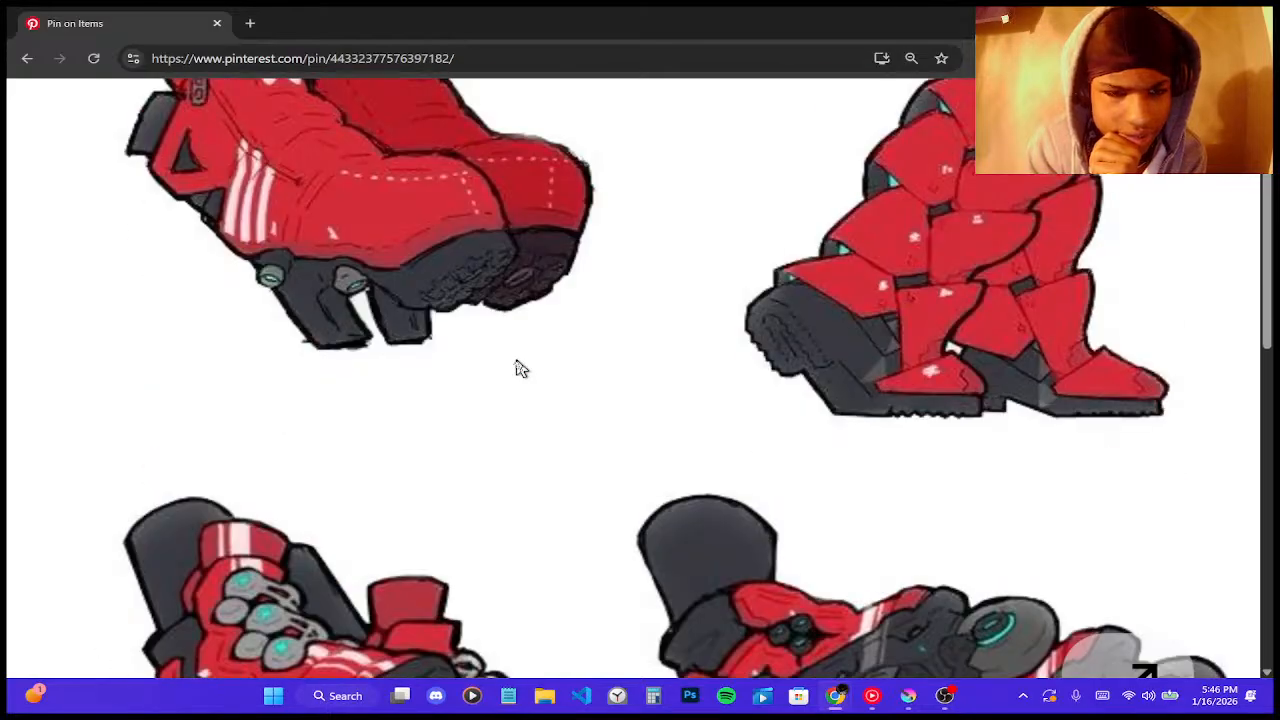
{"action": "scroll", "coordinate": [519, 369], "scroll_direction": "down", "scroll_amount": 5}
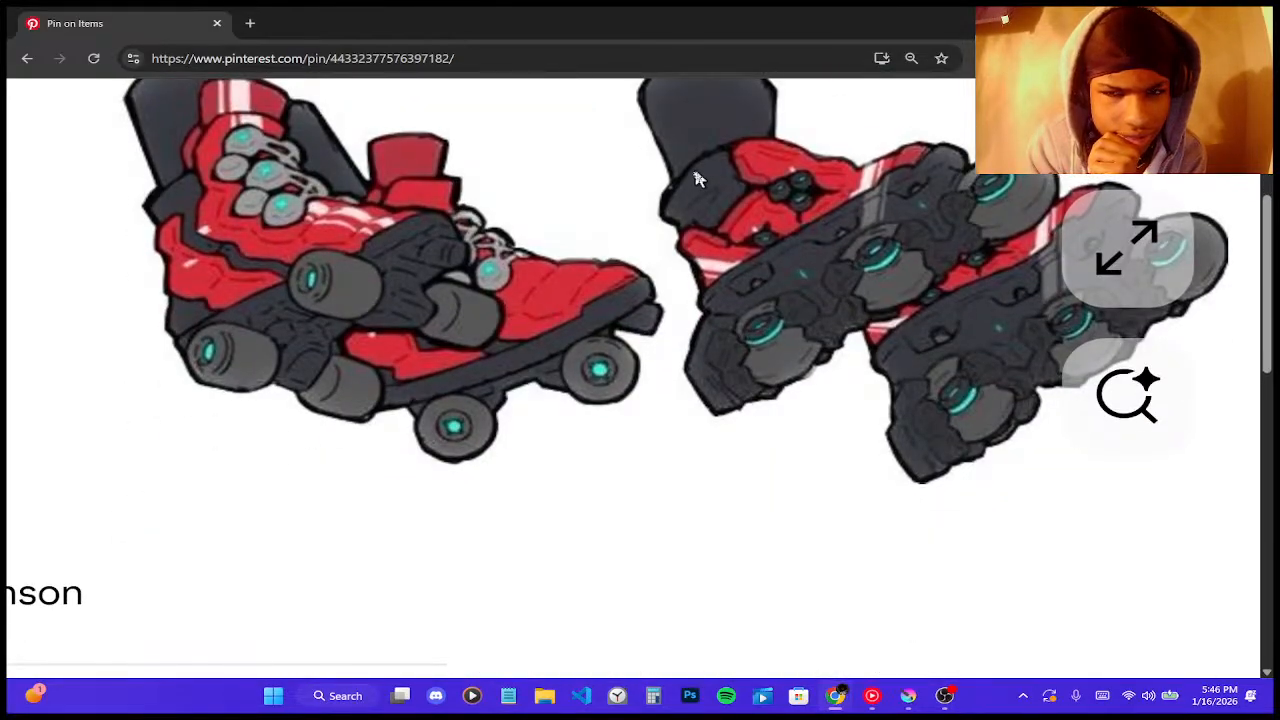
{"action": "scroll", "coordinate": [699, 179], "scroll_direction": "down", "scroll_amount": 3}
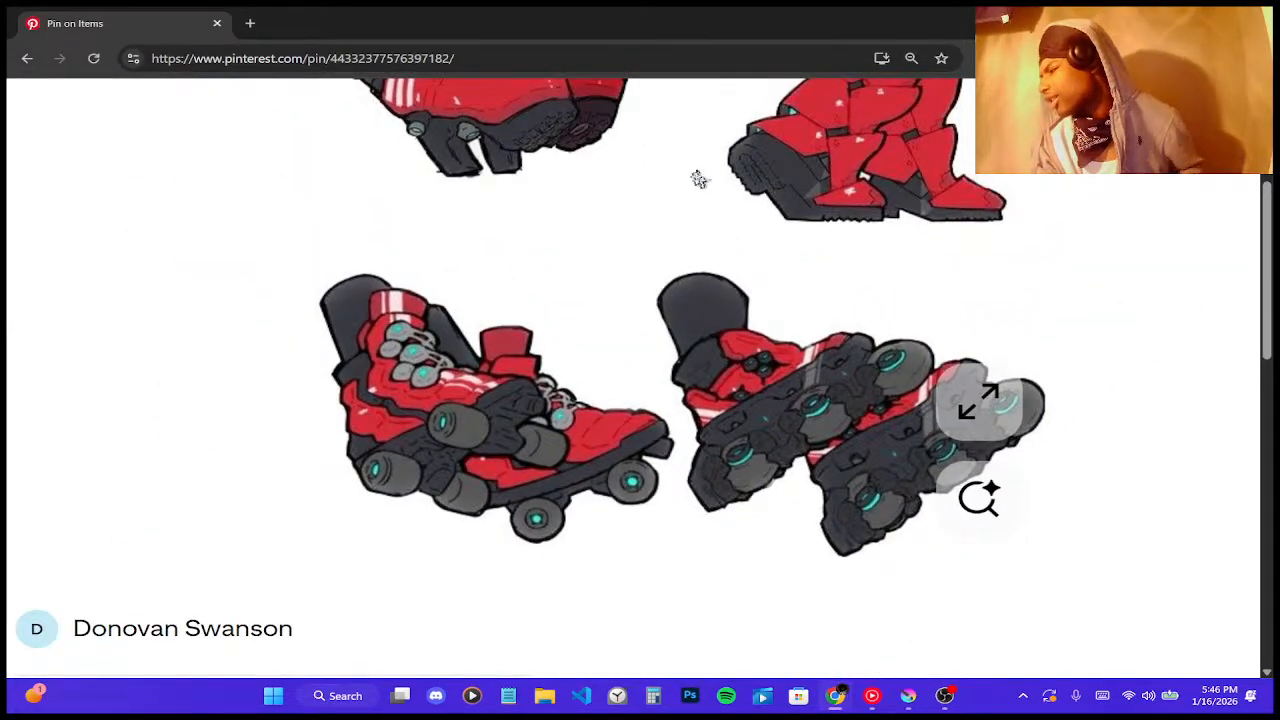
{"action": "scroll", "coordinate": [699, 179], "scroll_direction": "down", "scroll_amount": 3}
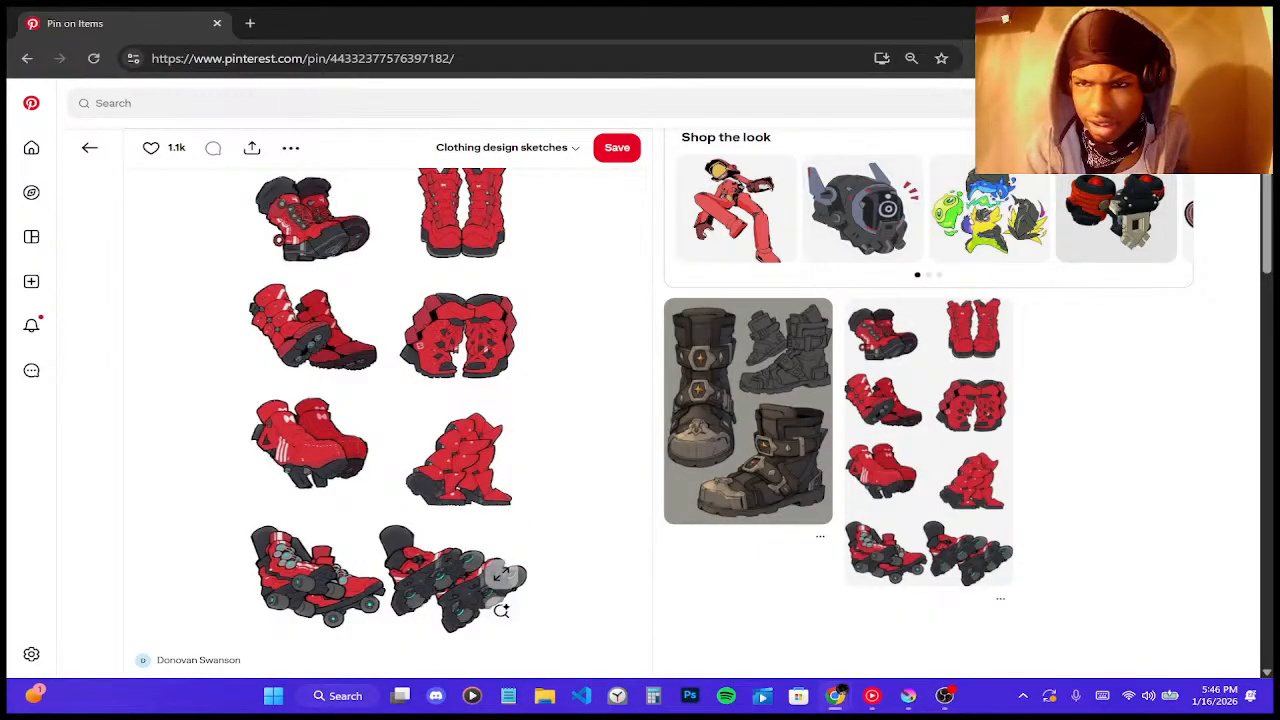
- Switch to Krita and sketch a rounded contour around the large limb under the cloak's raised shoulder, extending diagonally past the chest
{"action": "key", "text": "alt+Tab"}
{"action": "scroll", "coordinate": [643, 390], "scroll_direction": "down", "scroll_amount": 3}
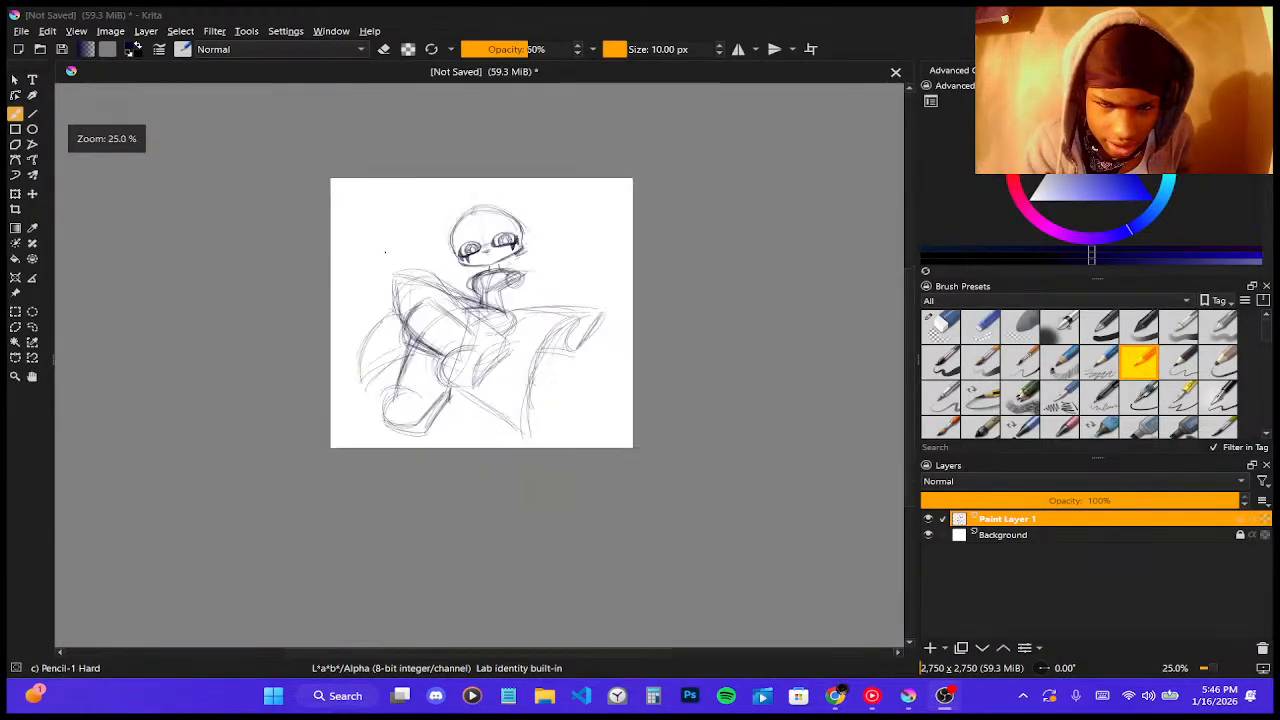
{"action": "scroll", "coordinate": [488, 356], "scroll_direction": "up", "scroll_amount": 3}
{"action": "scroll", "coordinate": [517, 358], "scroll_direction": "down", "scroll_amount": 1}
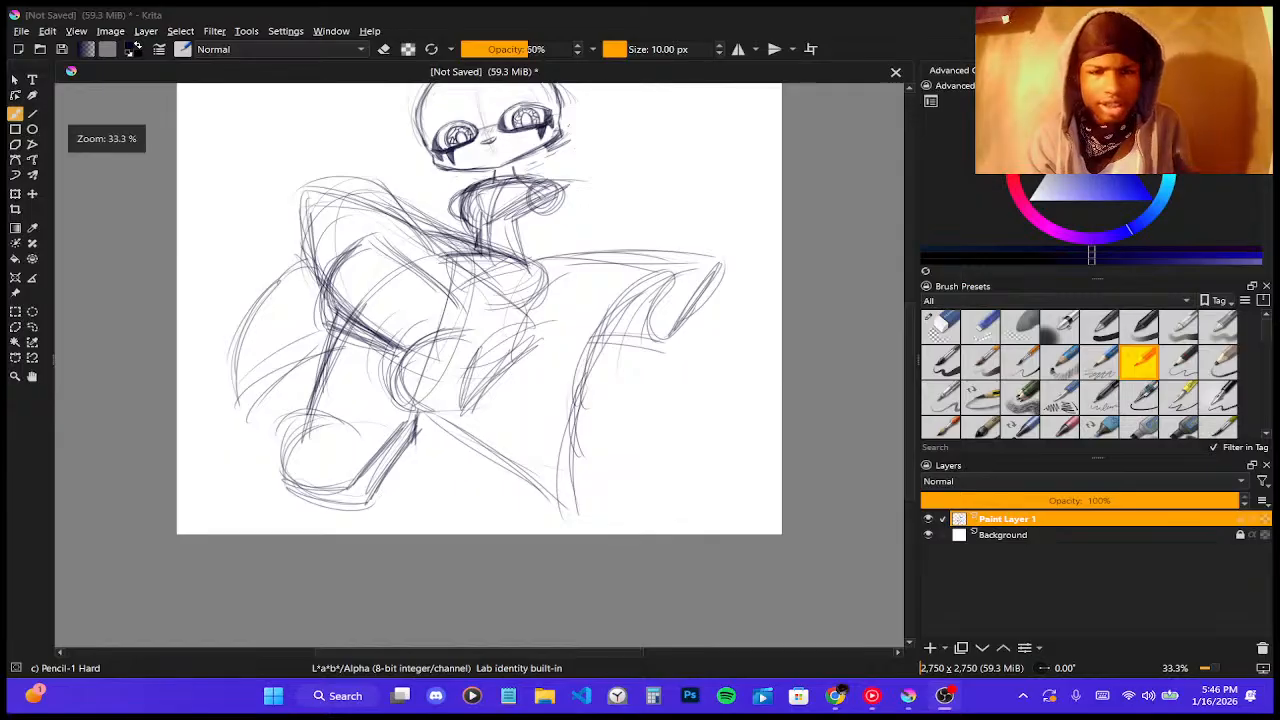
{"action": "scroll", "coordinate": [443, 252], "scroll_direction": "up", "scroll_amount": 1}
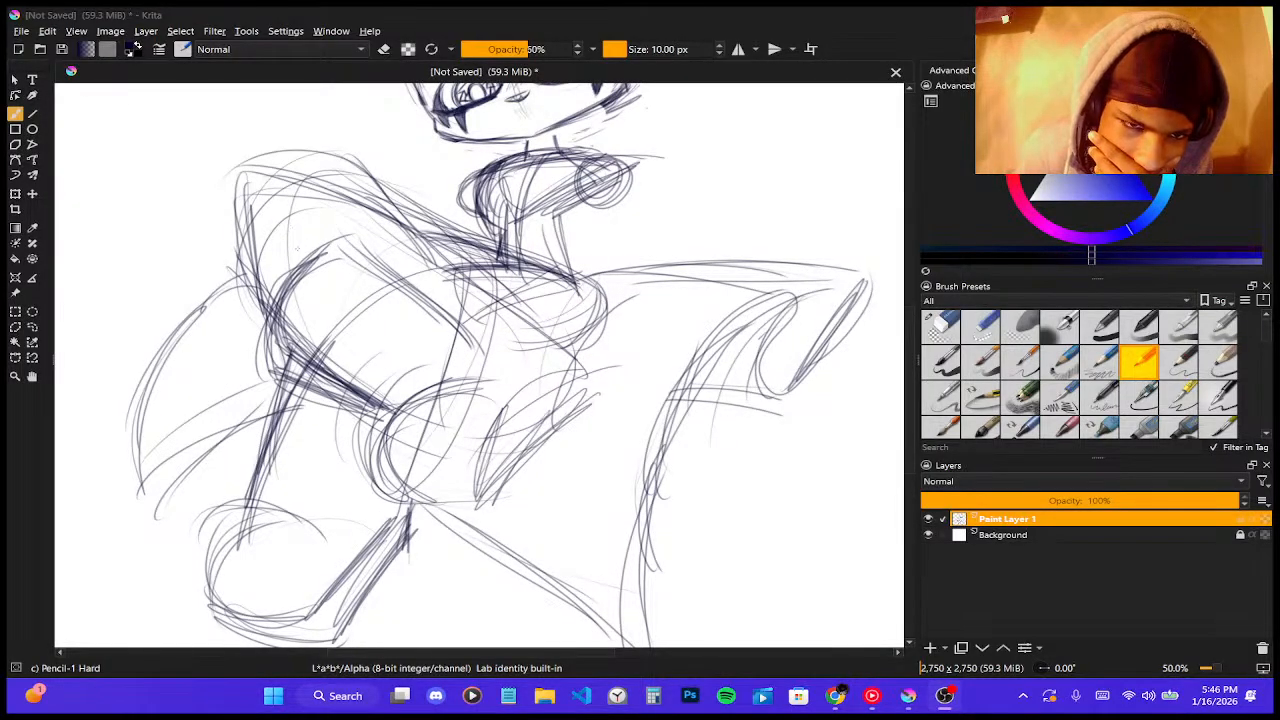
{"action": "mouse_move", "coordinate": [248, 190]}
{"action": "left_mouse_down"}
{"action": "mouse_move", "coordinate": [272, 316]}
{"action": "mouse_move", "coordinate": [366, 192]}
{"action": "left_mouse_up"}
{"action": "mouse_move", "coordinate": [243, 304]}
{"action": "left_mouse_down"}
{"action": "mouse_move", "coordinate": [260, 246]}
{"action": "mouse_move", "coordinate": [371, 188]}
{"action": "left_mouse_up"}
{"action": "mouse_move", "coordinate": [250, 296]}
{"action": "left_mouse_down"}
{"action": "mouse_move", "coordinate": [386, 194]}
{"action": "mouse_move", "coordinate": [522, 334]}
{"action": "left_mouse_up"}
{"action": "left_click_drag", "start_coordinate": [388, 192], "coordinate": [528, 331]}
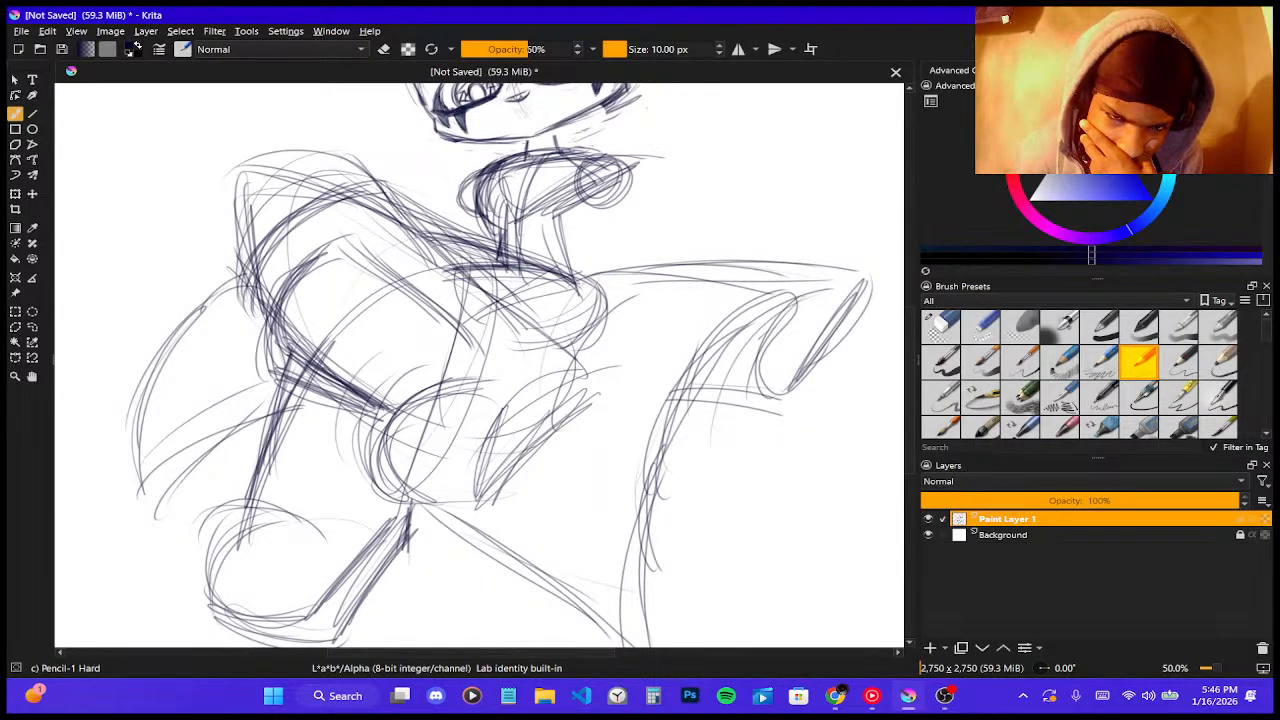
- Reinforce the limb's long diagonal upper edge across the torso with several overlapping pencil strokes
{"action": "left_click_drag", "start_coordinate": [402, 218], "coordinate": [520, 331]}
{"action": "left_click_drag", "start_coordinate": [385, 190], "coordinate": [528, 328]}
{"action": "left_click_drag", "start_coordinate": [402, 214], "coordinate": [535, 333]}
{"action": "left_click_drag", "start_coordinate": [436, 240], "coordinate": [536, 336]}
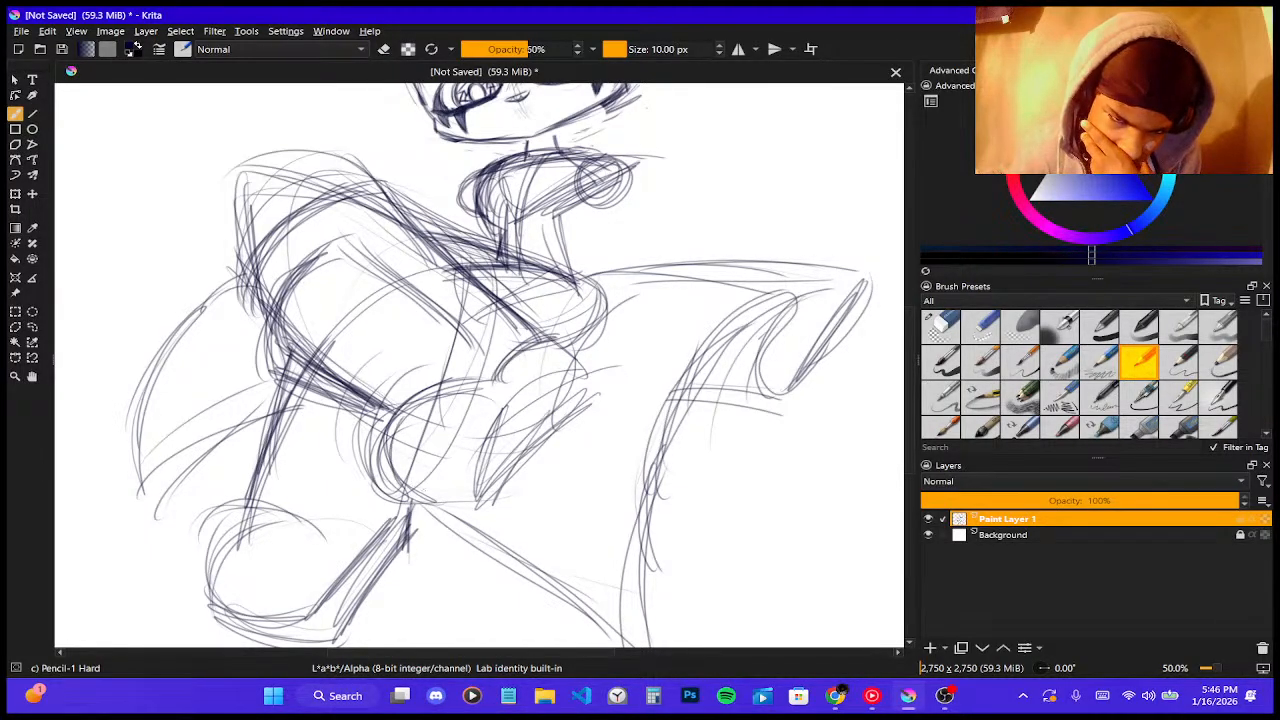
- Darken the round cuff at the limb's lower end and add a second curved line inside it
{"action": "left_click_drag", "start_coordinate": [490, 396], "coordinate": [370, 482]}
{"action": "left_click_drag", "start_coordinate": [472, 388], "coordinate": [362, 464]}
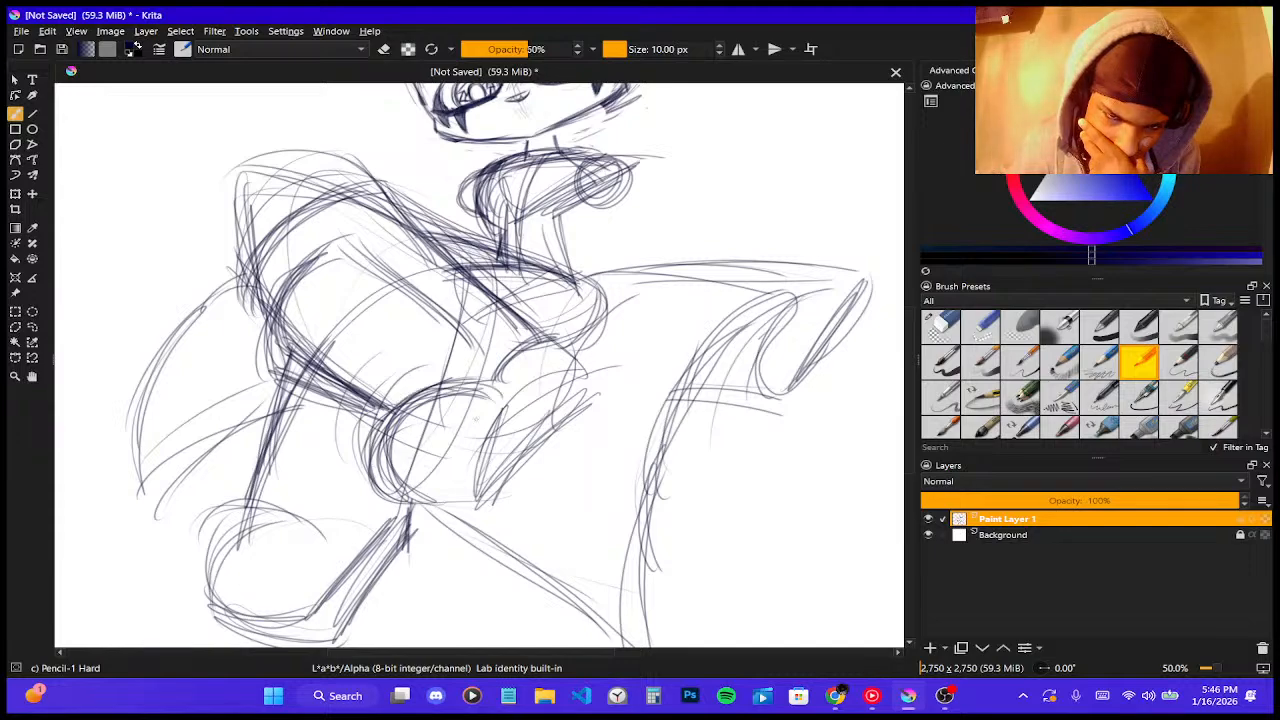
{"action": "mouse_move", "coordinate": [508, 386]}
{"action": "left_mouse_down"}
{"action": "mouse_move", "coordinate": [438, 506]}
{"action": "mouse_move", "coordinate": [442, 476]}
{"action": "left_mouse_up"}
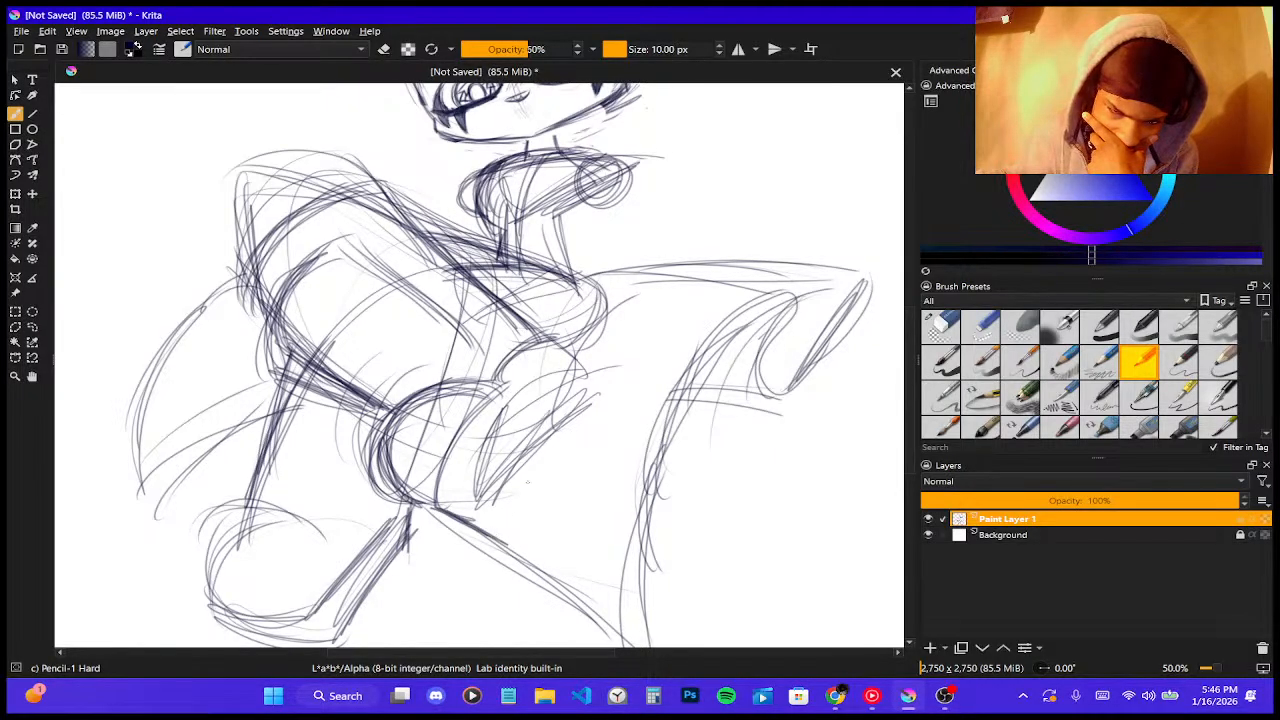
- Sketch the blocky form extending from the cuff, with an angled edge, a rounded circular end and a dark inner curve
{"action": "left_click_drag", "start_coordinate": [510, 392], "coordinate": [570, 432]}
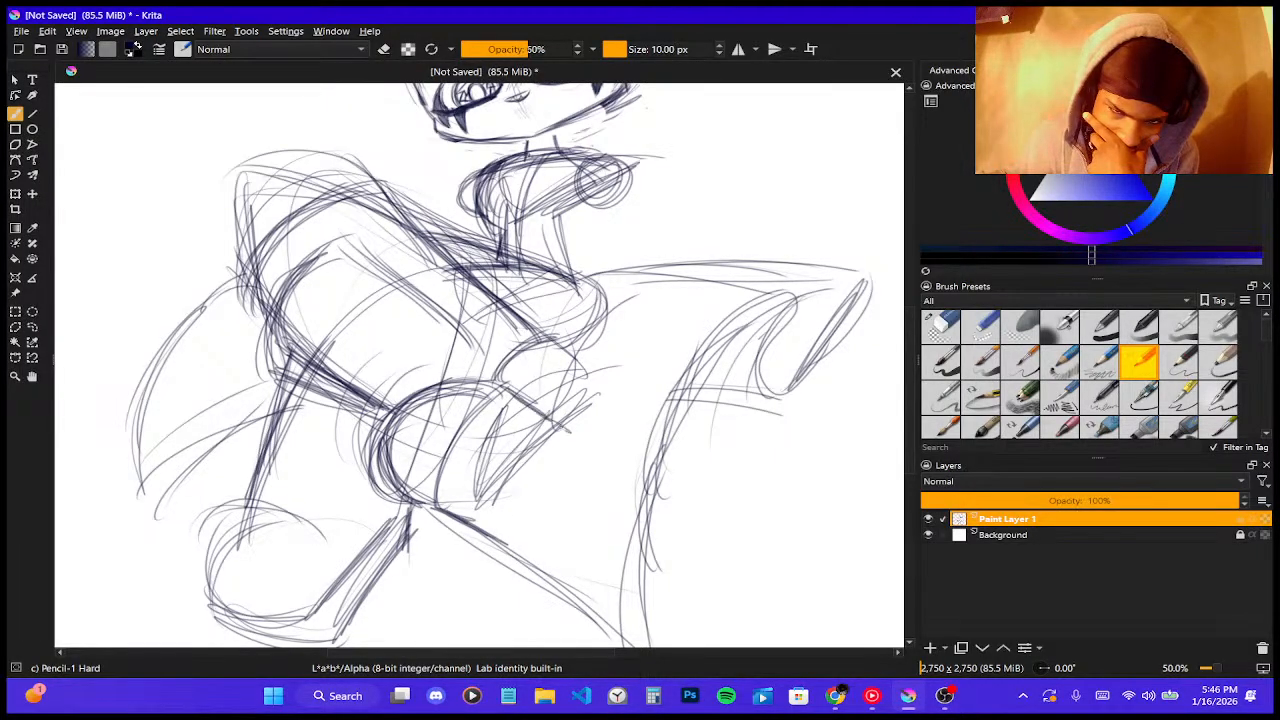
{"action": "mouse_move", "coordinate": [549, 345]}
{"action": "left_mouse_down"}
{"action": "mouse_move", "coordinate": [621, 393]}
{"action": "mouse_move", "coordinate": [518, 503]}
{"action": "left_mouse_up"}
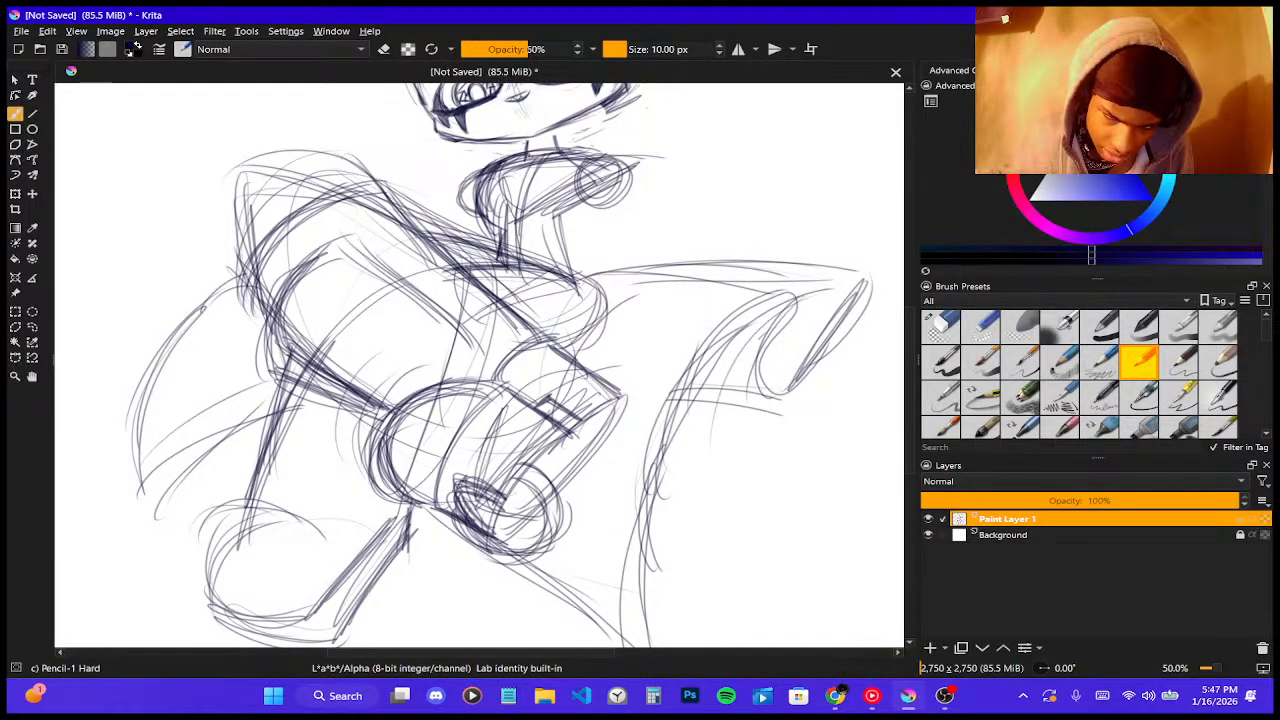
{"action": "mouse_move", "coordinate": [459, 481]}
{"action": "left_mouse_down"}
{"action": "mouse_move", "coordinate": [453, 511]}
{"action": "mouse_move", "coordinate": [503, 552]}
{"action": "left_mouse_up"}
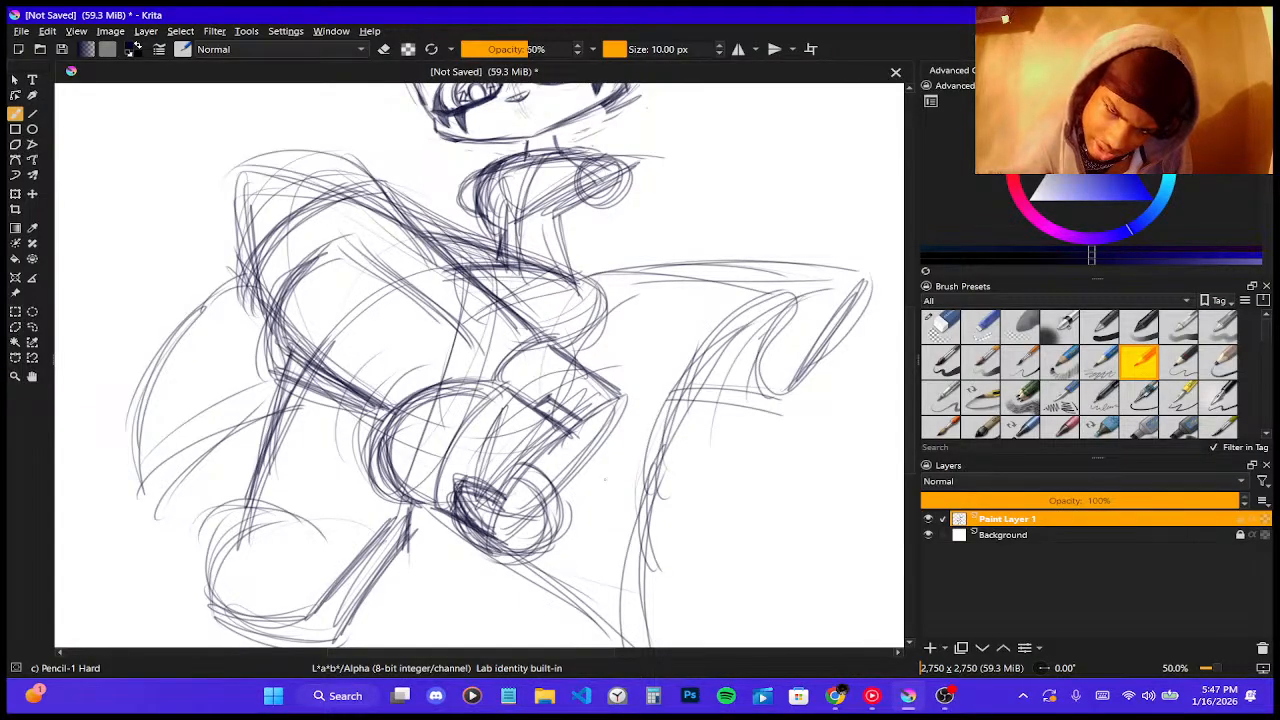
{"action": "left_click_drag", "start_coordinate": [560, 420], "coordinate": [645, 465]}
{"action": "left_click_drag", "start_coordinate": [570, 392], "coordinate": [650, 460]}
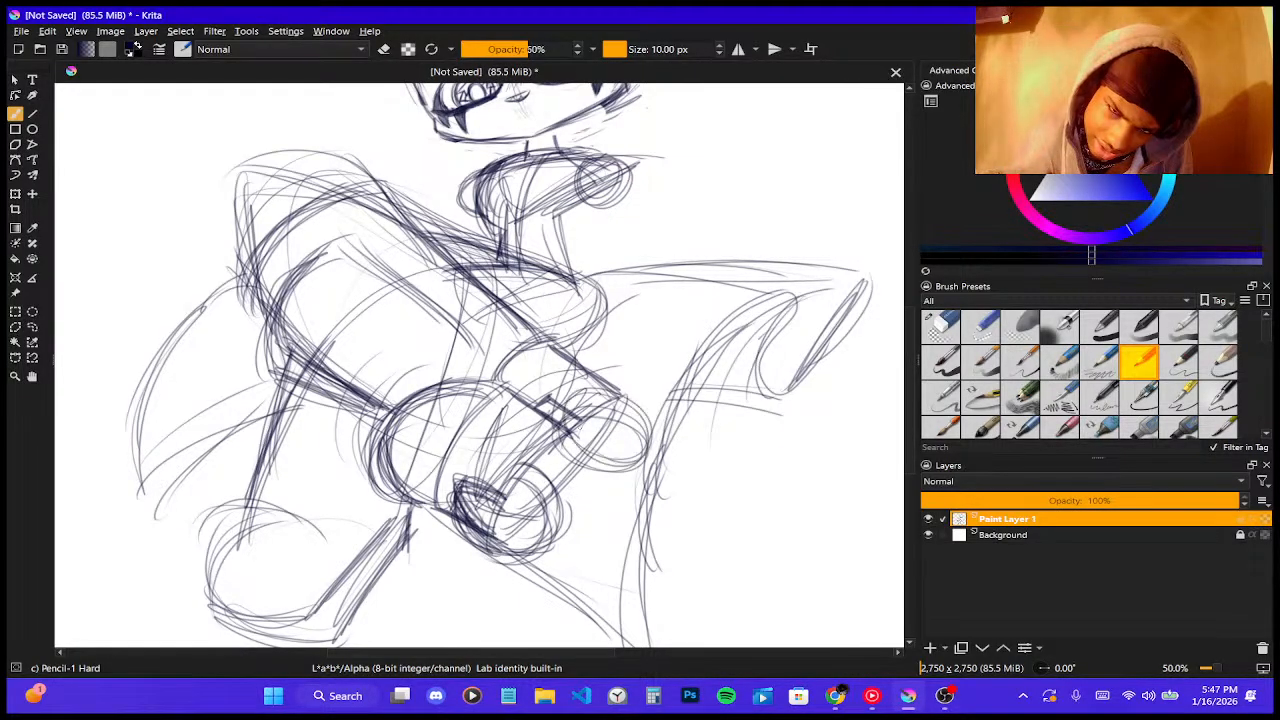
{"action": "mouse_move", "coordinate": [560, 440]}
{"action": "left_mouse_down"}
{"action": "mouse_move", "coordinate": [605, 485]}
{"action": "mouse_move", "coordinate": [520, 450]}
{"action": "mouse_move", "coordinate": [600, 490]}
{"action": "mouse_move", "coordinate": [555, 482]}
{"action": "left_mouse_up"}
{"action": "left_click_drag", "start_coordinate": [510, 526], "coordinate": [613, 393]}
{"action": "left_click_drag", "start_coordinate": [506, 521], "coordinate": [650, 390]}
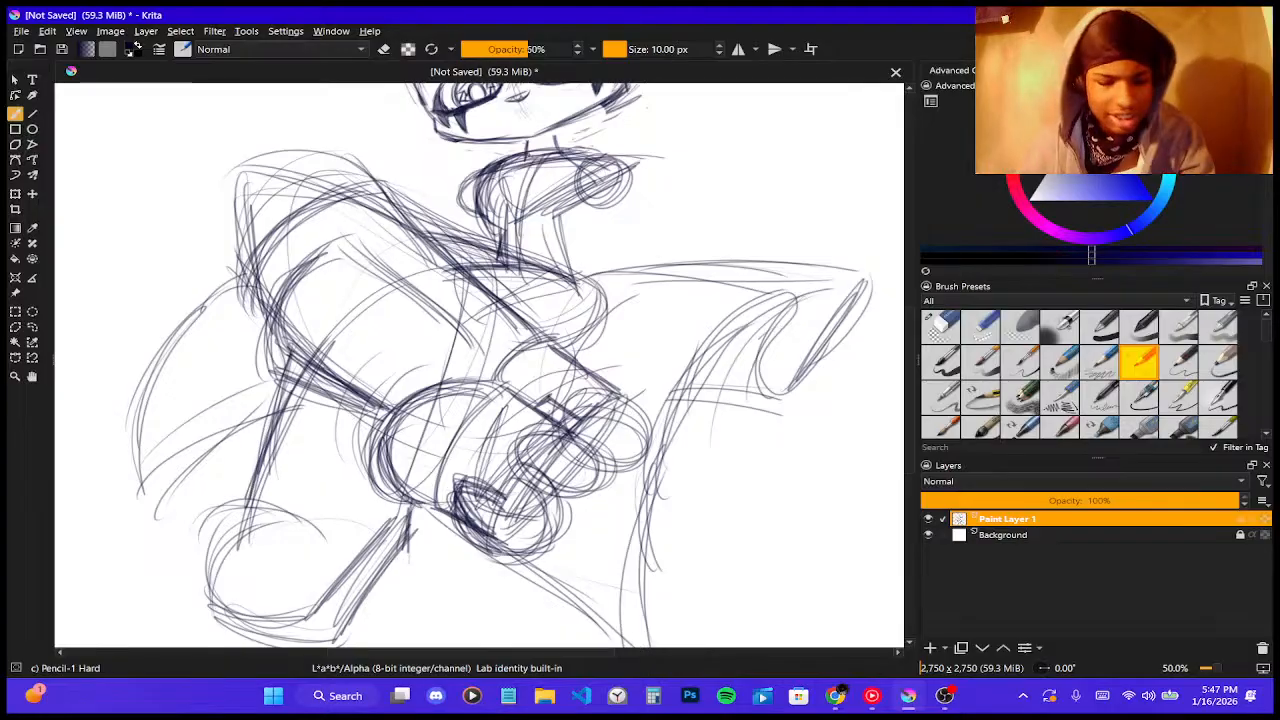
{"action": "key", "text": "ctrl+z"}
{"action": "key", "text": "ctrl+z"}
{"action": "key", "text": "ctrl+z"}
{"action": "key", "text": "ctrl+z"}
{"action": "key", "text": "ctrl+z"}
{"action": "key", "text": "ctrl+z"}
{"action": "key", "text": "ctrl+z"}
{"action": "key", "text": "ctrl+z"}
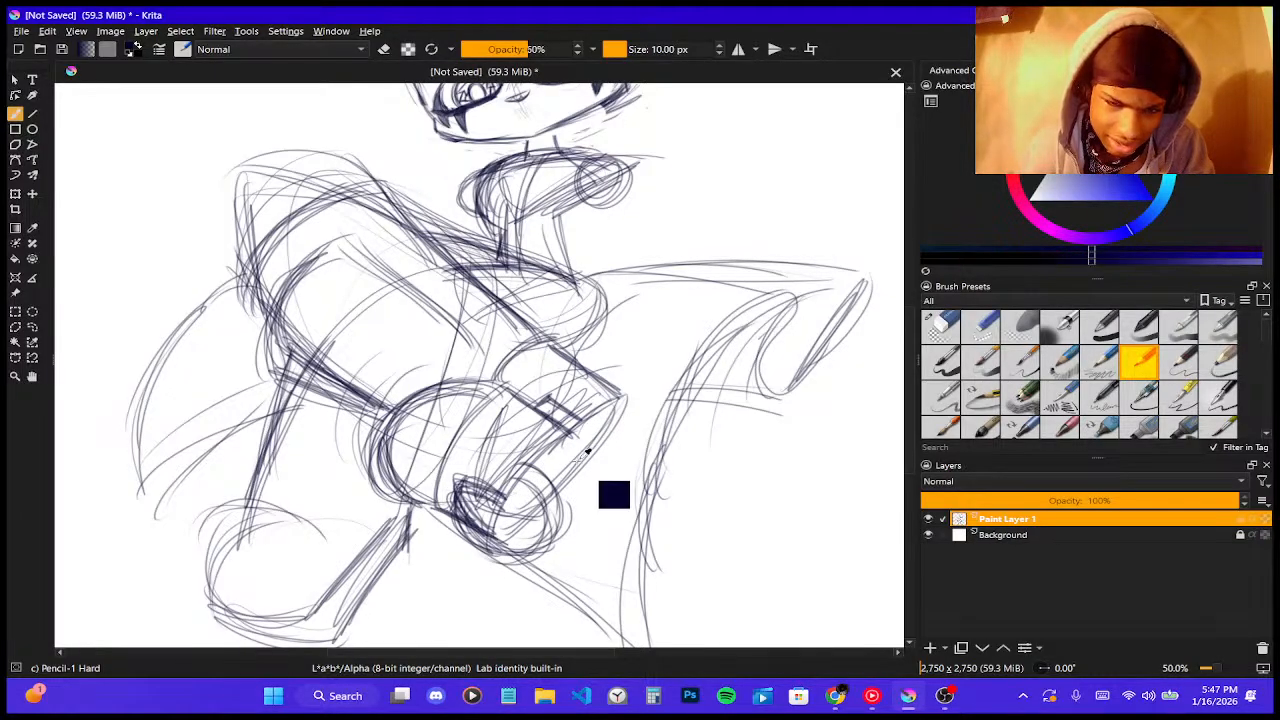
- Undo the strokes that form the rounded circular end and dark inner curve beyond the limb's cuff
{"action": "key", "text": "ctrl+z"}
{"action": "key", "text": "ctrl+z"}
{"action": "key", "text": "ctrl+z"}
{"action": "key", "text": "ctrl+z"}
{"action": "key", "text": "ctrl+z"}
{"action": "key", "text": "ctrl+z"}
{"action": "key", "text": "ctrl+z"}
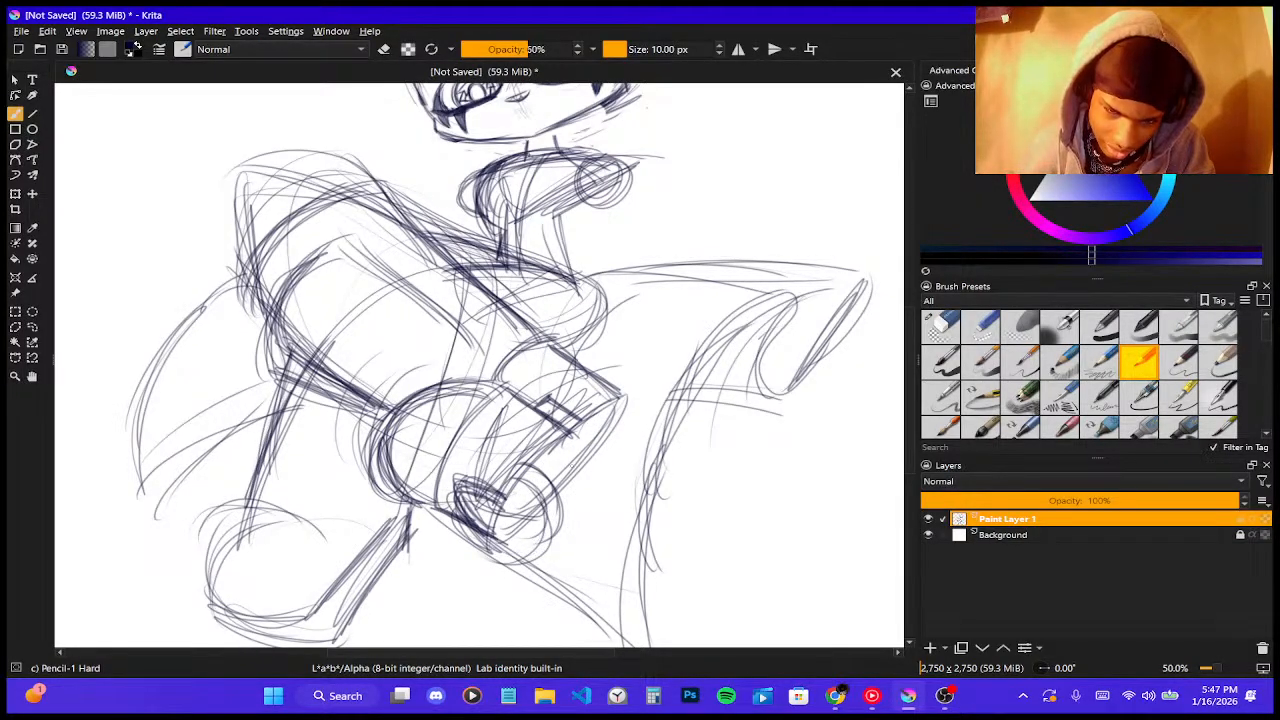
{"action": "key", "text": "ctrl+z"}
{"action": "key", "text": "ctrl+z"}
{"action": "key", "text": "ctrl+z"}
{"action": "key", "text": "ctrl+z"}
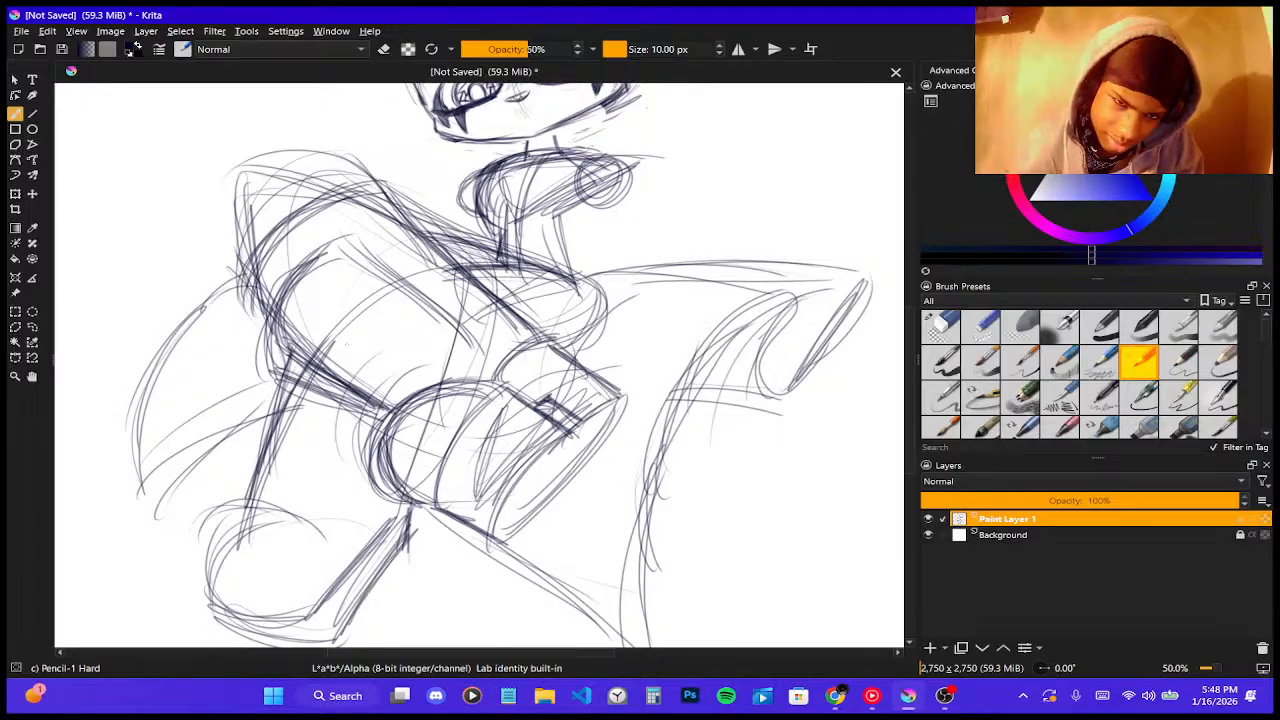
- Sketch short strokes on the large limb's lower edge just above the round cuff and undo the stray ones
{"action": "left_click_drag", "start_coordinate": [355, 386], "coordinate": [366, 415]}
{"action": "left_click_drag", "start_coordinate": [352, 383], "coordinate": [367, 417]}
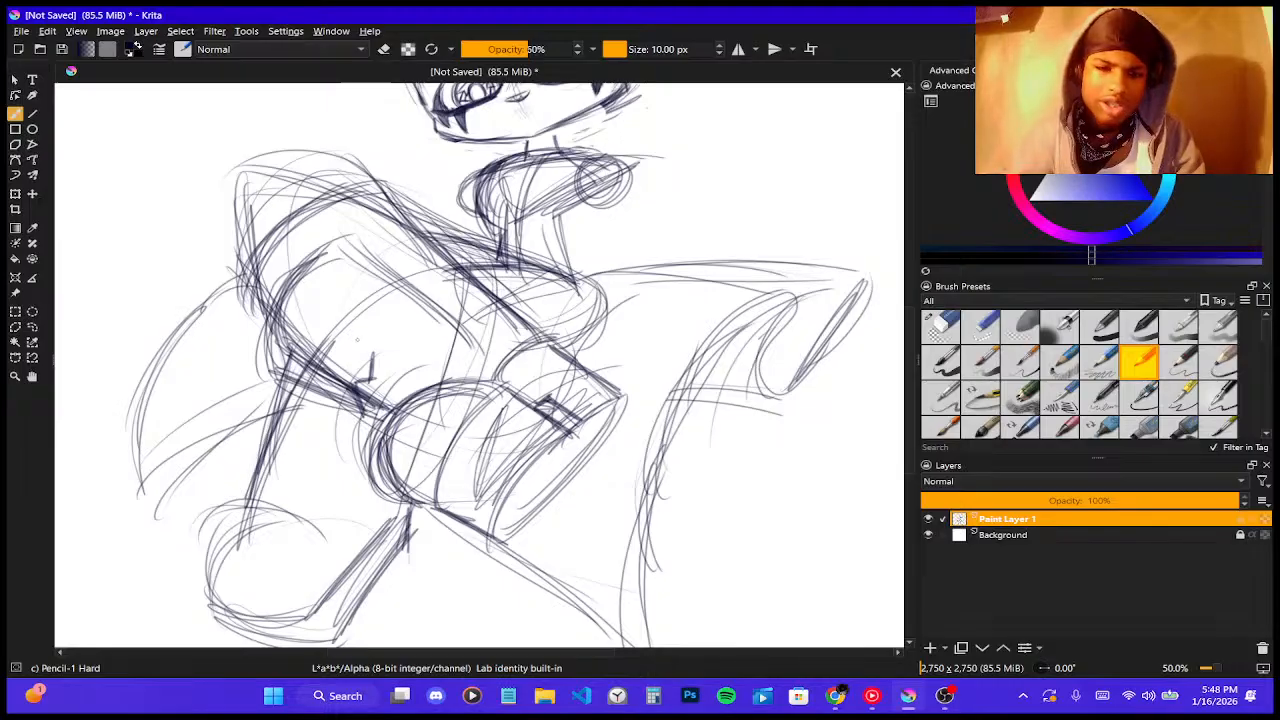
{"action": "key", "text": "ctrl+z"}
{"action": "key", "text": "ctrl+z"}
{"action": "key", "text": "ctrl+z"}
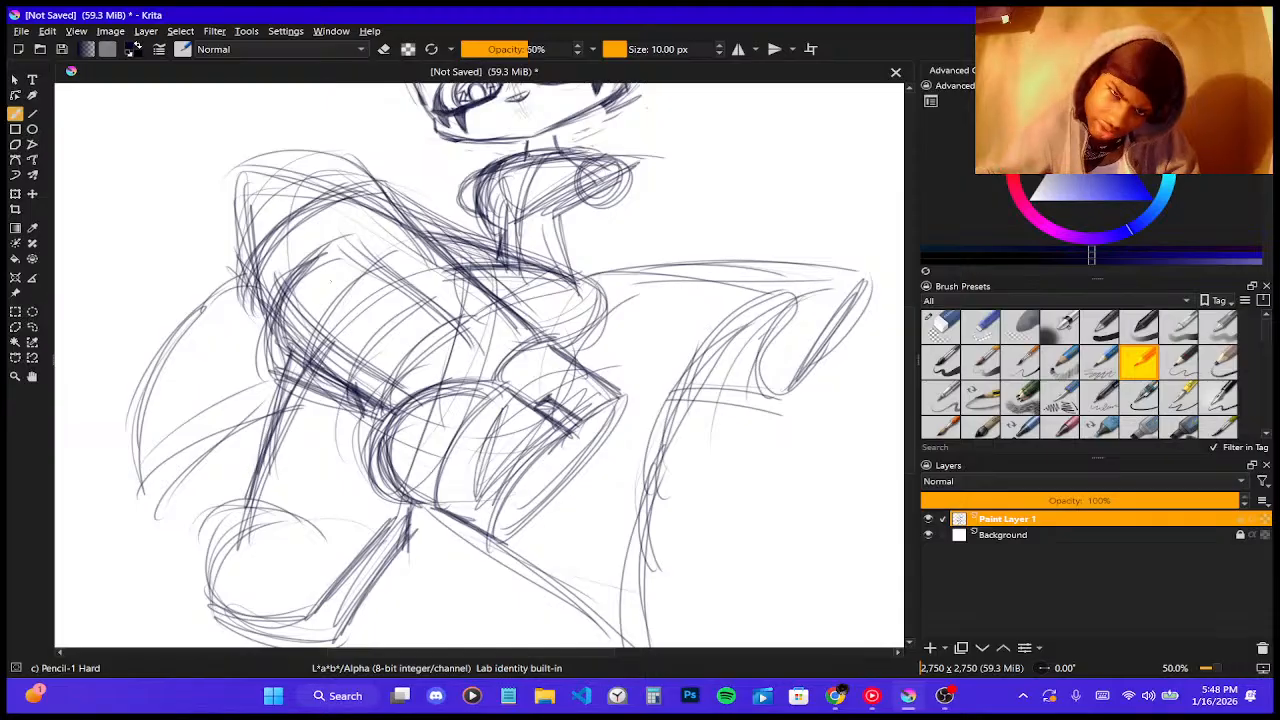
- Reinforce the contour at the limb's upper end and its long diagonal edge across the torso with overlapping pencil strokes
{"action": "left_click_drag", "start_coordinate": [249, 317], "coordinate": [272, 328]}
{"action": "mouse_move", "coordinate": [253, 318]}
{"action": "left_mouse_down"}
{"action": "mouse_move", "coordinate": [270, 330]}
{"action": "mouse_move", "coordinate": [318, 214]}
{"action": "mouse_move", "coordinate": [354, 196]}
{"action": "left_mouse_up"}
{"action": "mouse_move", "coordinate": [247, 283]}
{"action": "left_mouse_down"}
{"action": "mouse_move", "coordinate": [383, 178]}
{"action": "mouse_move", "coordinate": [473, 299]}
{"action": "left_mouse_up"}
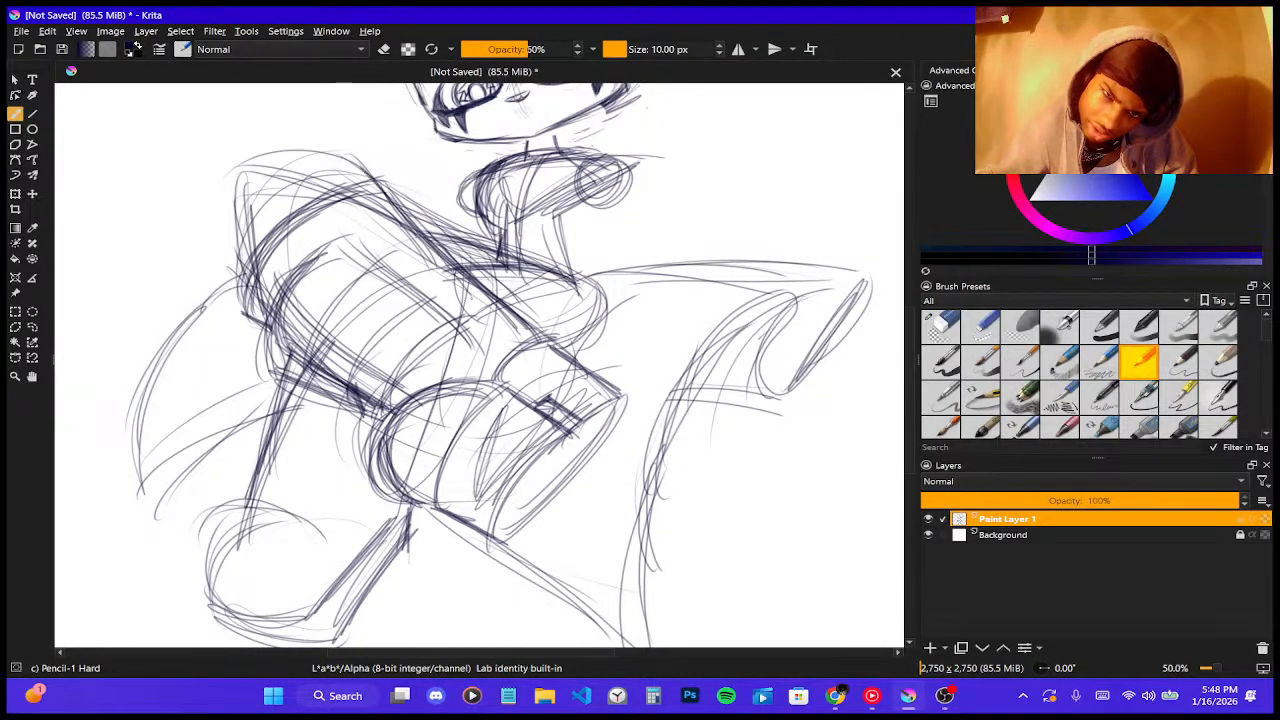
{"action": "left_click_drag", "start_coordinate": [378, 191], "coordinate": [495, 317]}
{"action": "left_click_drag", "start_coordinate": [377, 187], "coordinate": [539, 325]}
{"action": "left_click_drag", "start_coordinate": [399, 203], "coordinate": [429, 239]}
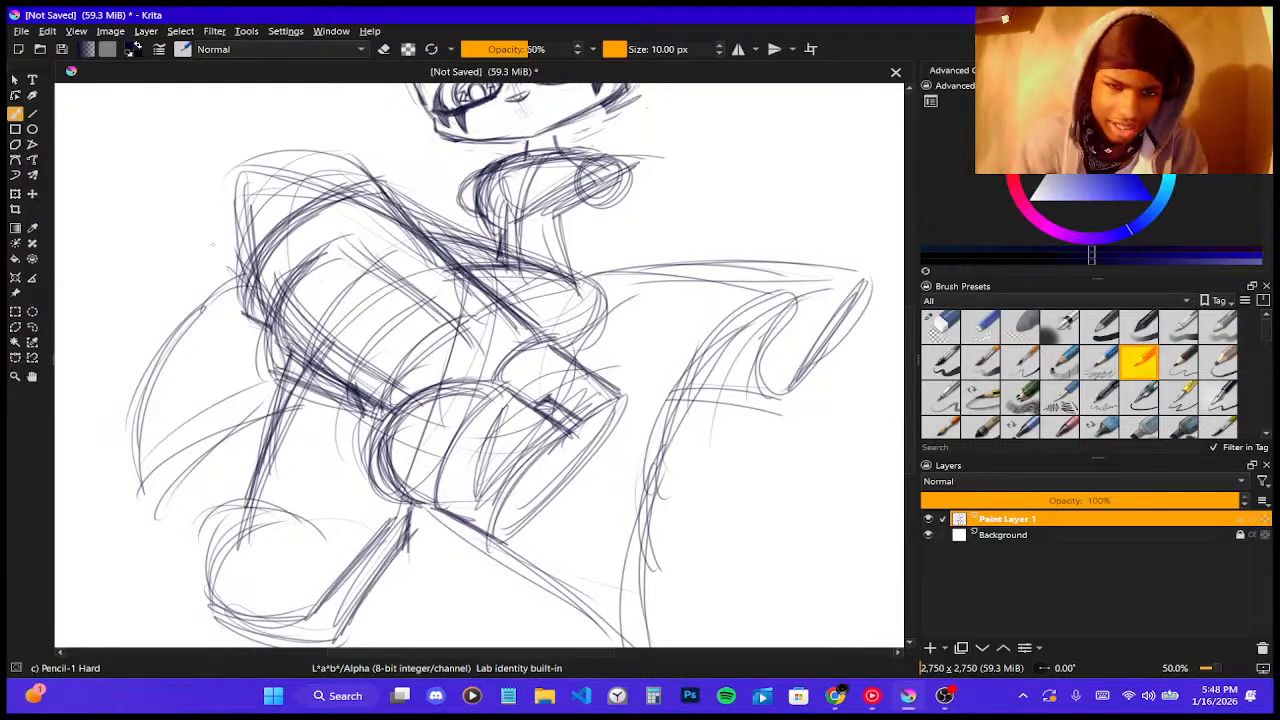
- Examine the whole figure and the large limb up close to judge the proportions of the sketch
{"action": "scroll", "coordinate": [218, 241], "scroll_direction": "down", "scroll_amount": 3}
{"action": "scroll", "coordinate": [108, 160], "scroll_direction": "up", "scroll_amount": 2}
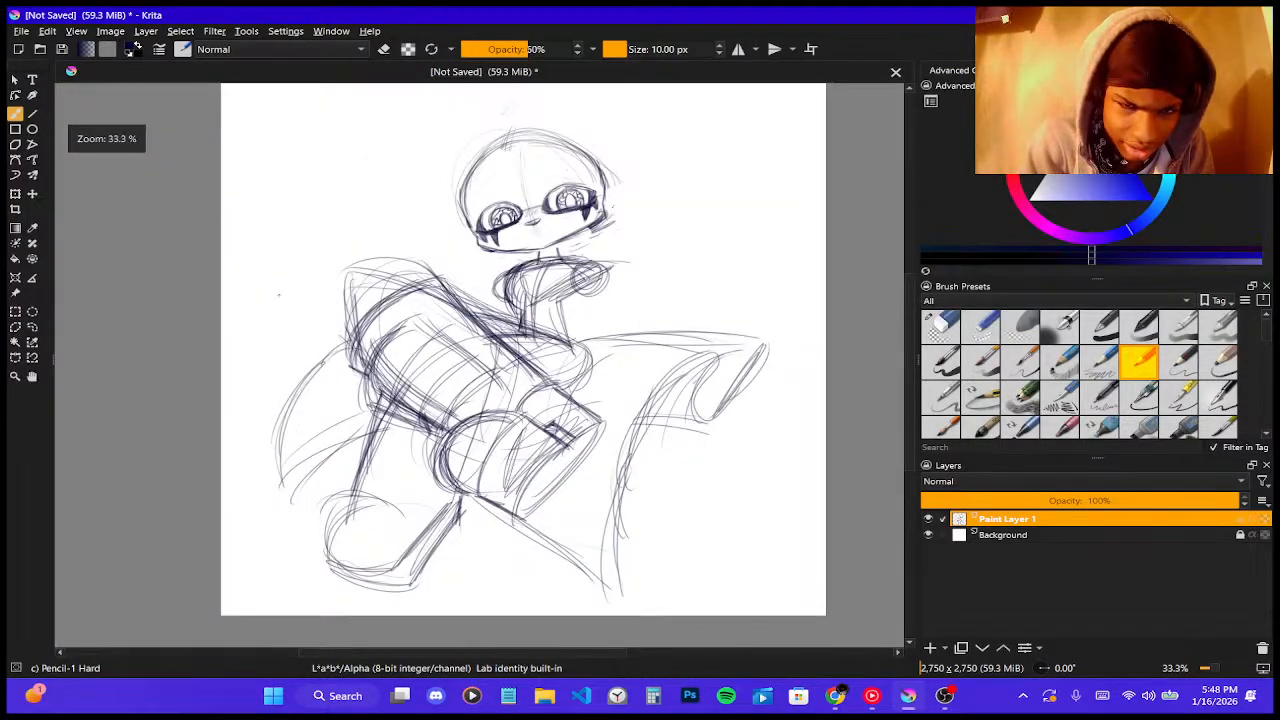
{"action": "scroll", "coordinate": [315, 360], "scroll_direction": "up", "scroll_amount": 1}
{"action": "scroll", "coordinate": [342, 320], "scroll_direction": "down", "scroll_amount": 2}
{"action": "scroll", "coordinate": [455, 345], "scroll_direction": "up", "scroll_amount": 2}
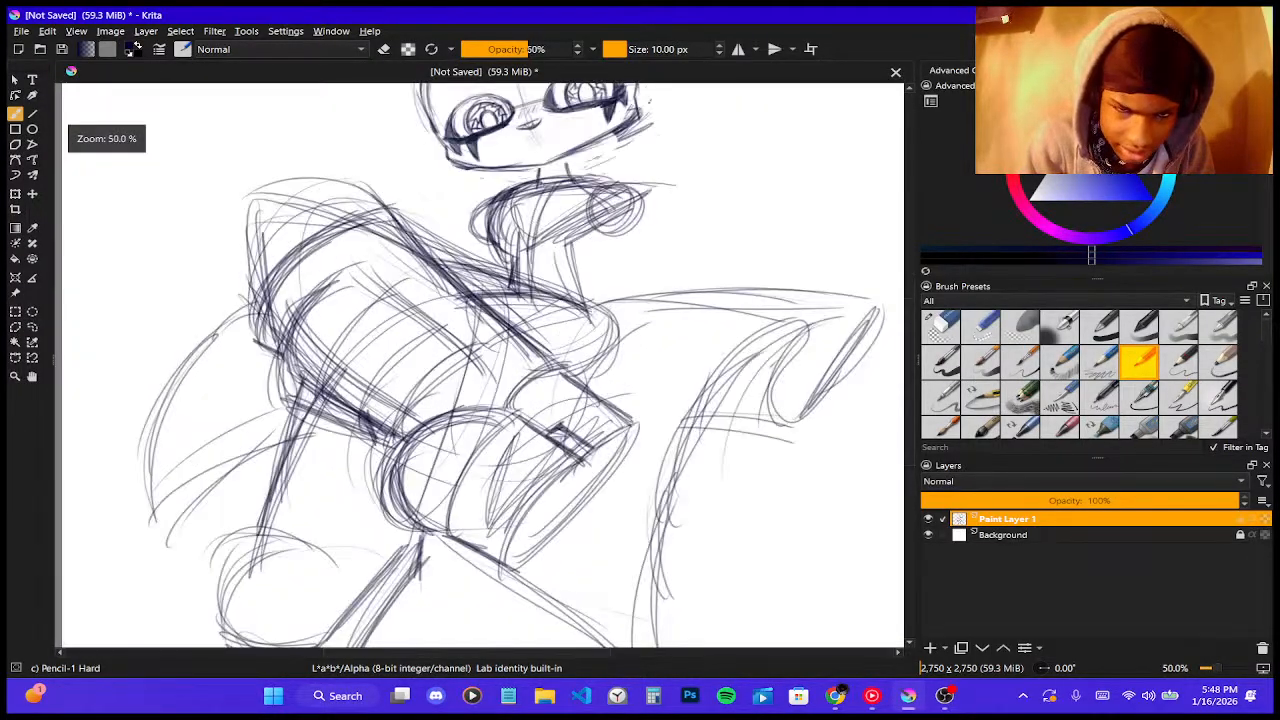
{"action": "scroll", "coordinate": [474, 471], "scroll_direction": "up", "scroll_amount": 1}
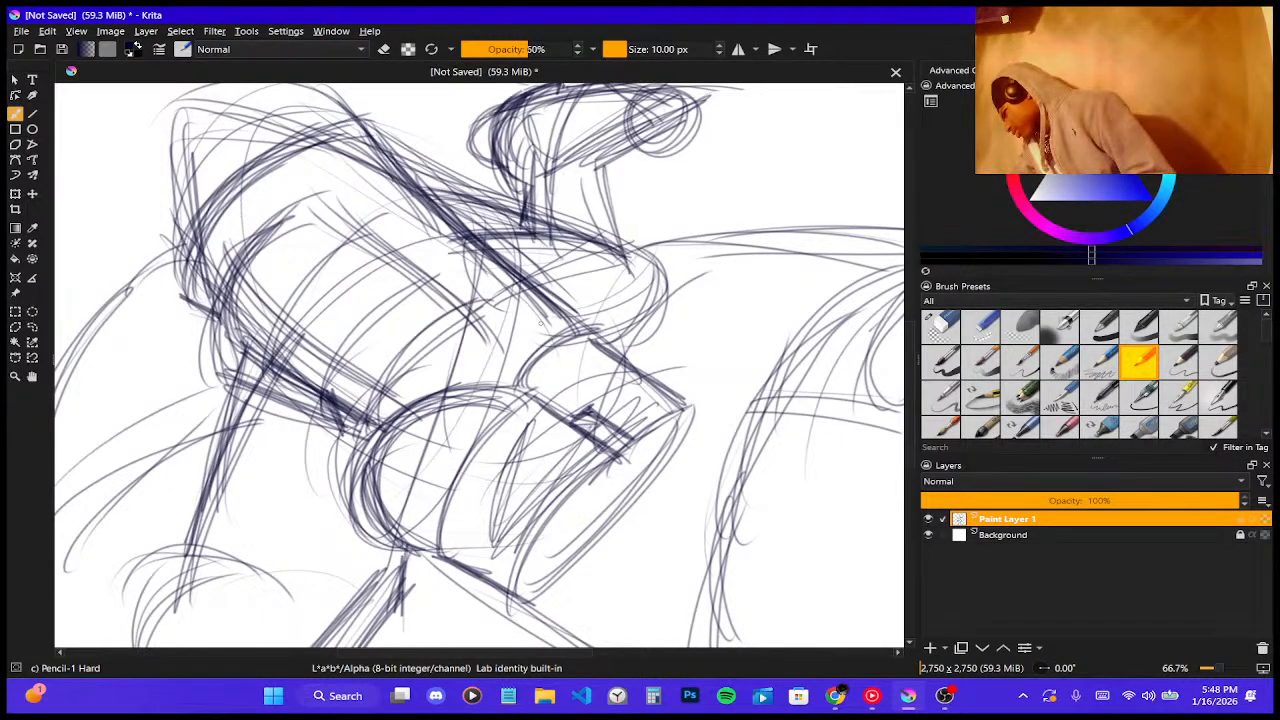
{"action": "scroll", "coordinate": [479, 293], "scroll_direction": "down", "scroll_amount": 4}
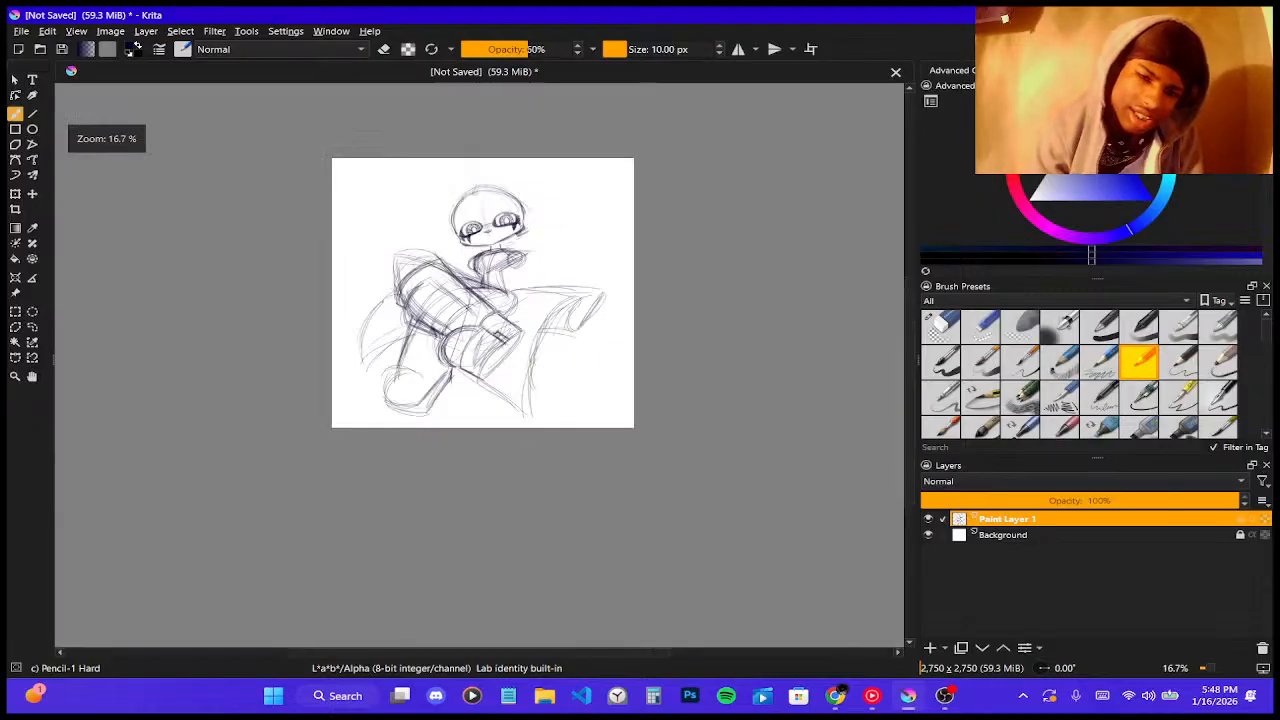
{"action": "scroll", "coordinate": [479, 293], "scroll_direction": "up", "scroll_amount": 3}
{"action": "scroll", "coordinate": [481, 290], "scroll_direction": "down", "scroll_amount": 2}
{"action": "scroll", "coordinate": [483, 288], "scroll_direction": "up", "scroll_amount": 1}
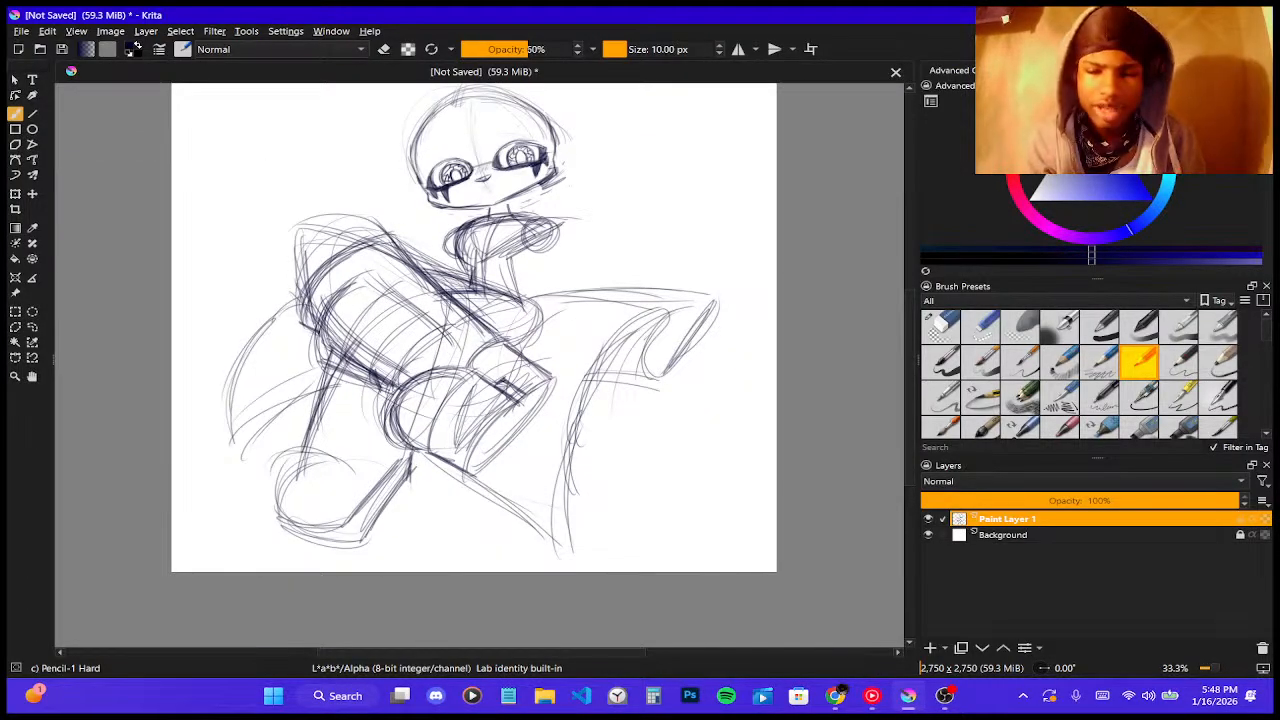
- Switch to Pinterest in Chrome and open the pin of dark buckled boots as a footwear reference
{"action": "mouse_move", "coordinate": [848, 704]}
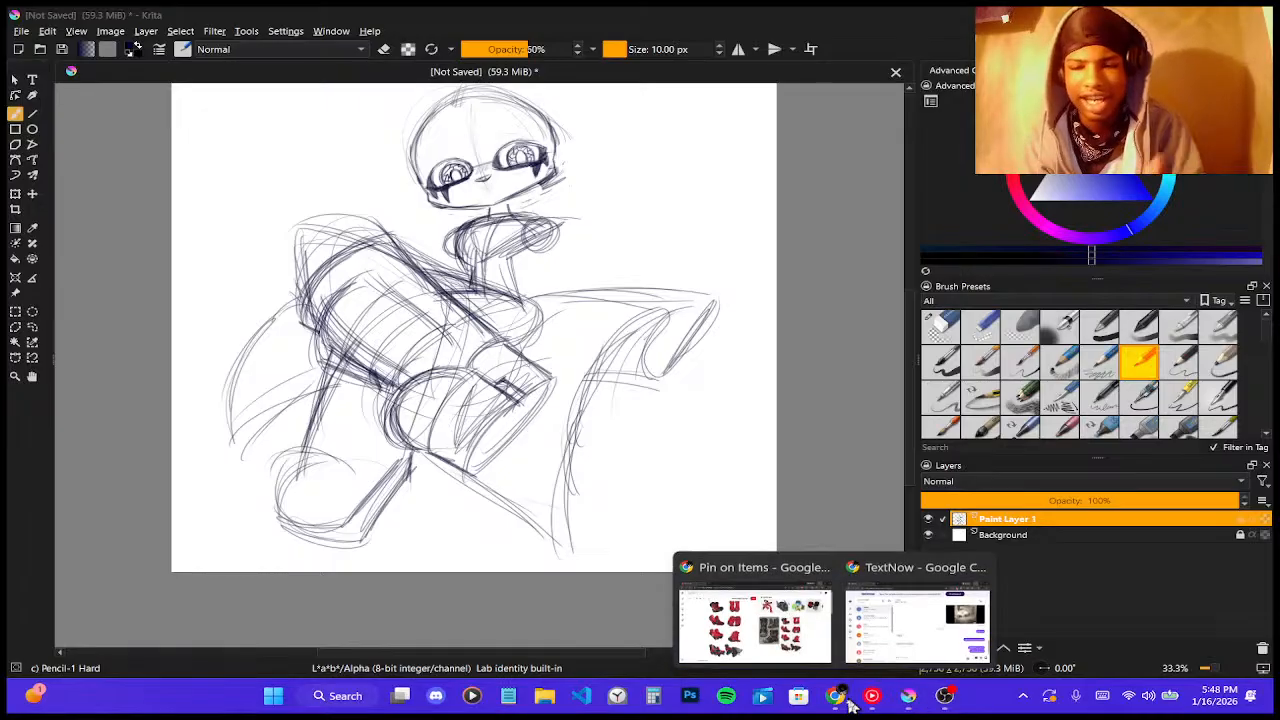
{"action": "left_click", "coordinate": [772, 612]}
{"action": "scroll", "coordinate": [517, 420], "scroll_direction": "down", "scroll_amount": 2}
{"action": "scroll", "coordinate": [750, 377], "scroll_direction": "up", "scroll_amount": 1}
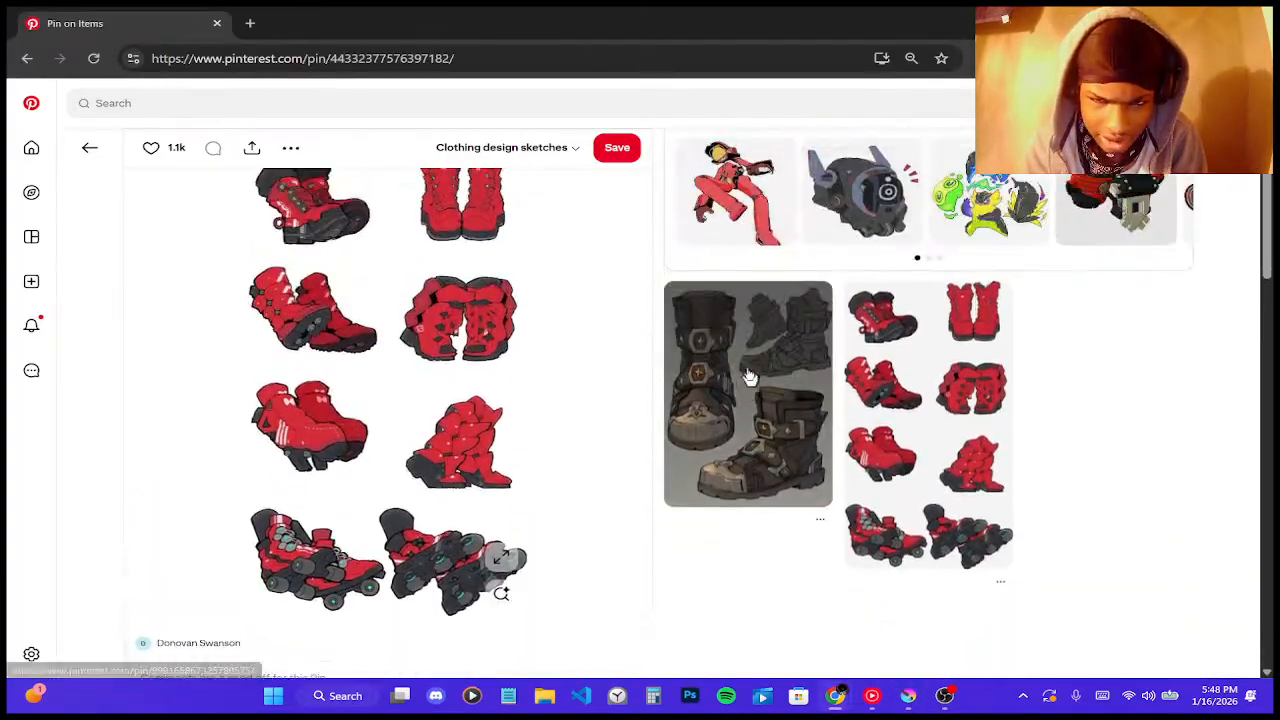
{"action": "left_click", "coordinate": [750, 377]}
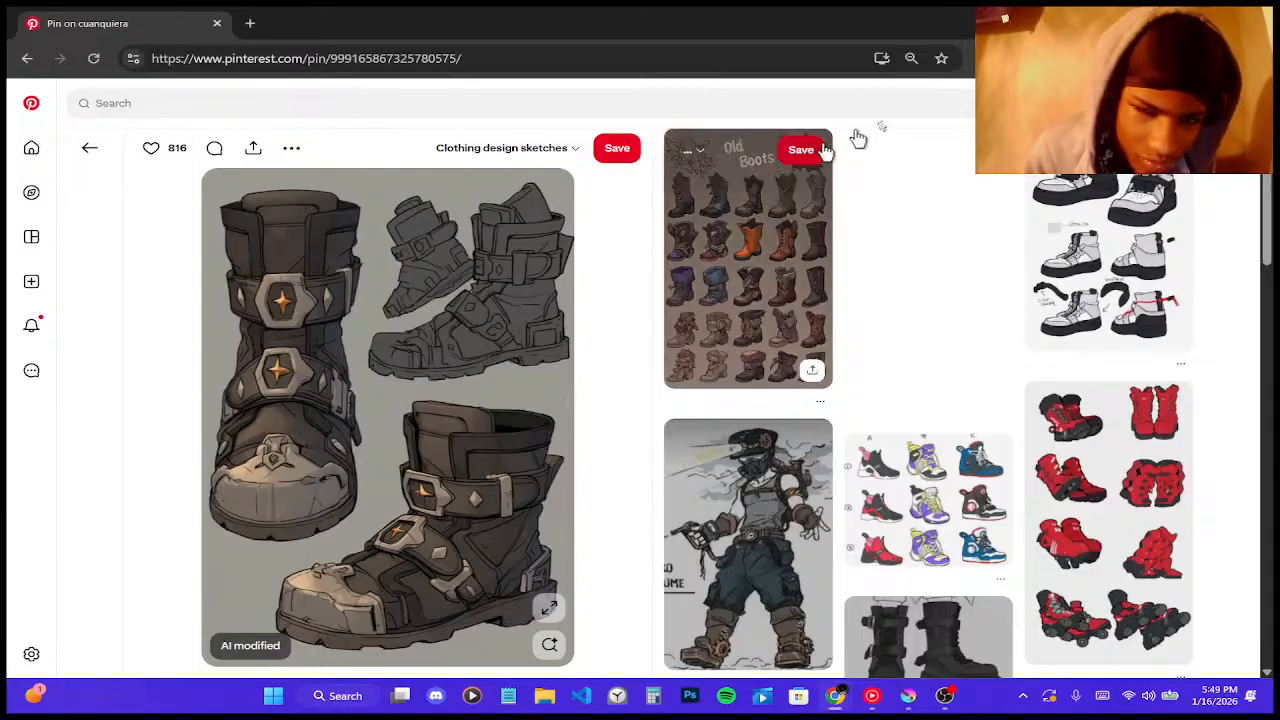
- Switch back to Krita and examine the face, the large limb and the overall composition of the sketch
{"action": "key", "text": "alt+Tab"}
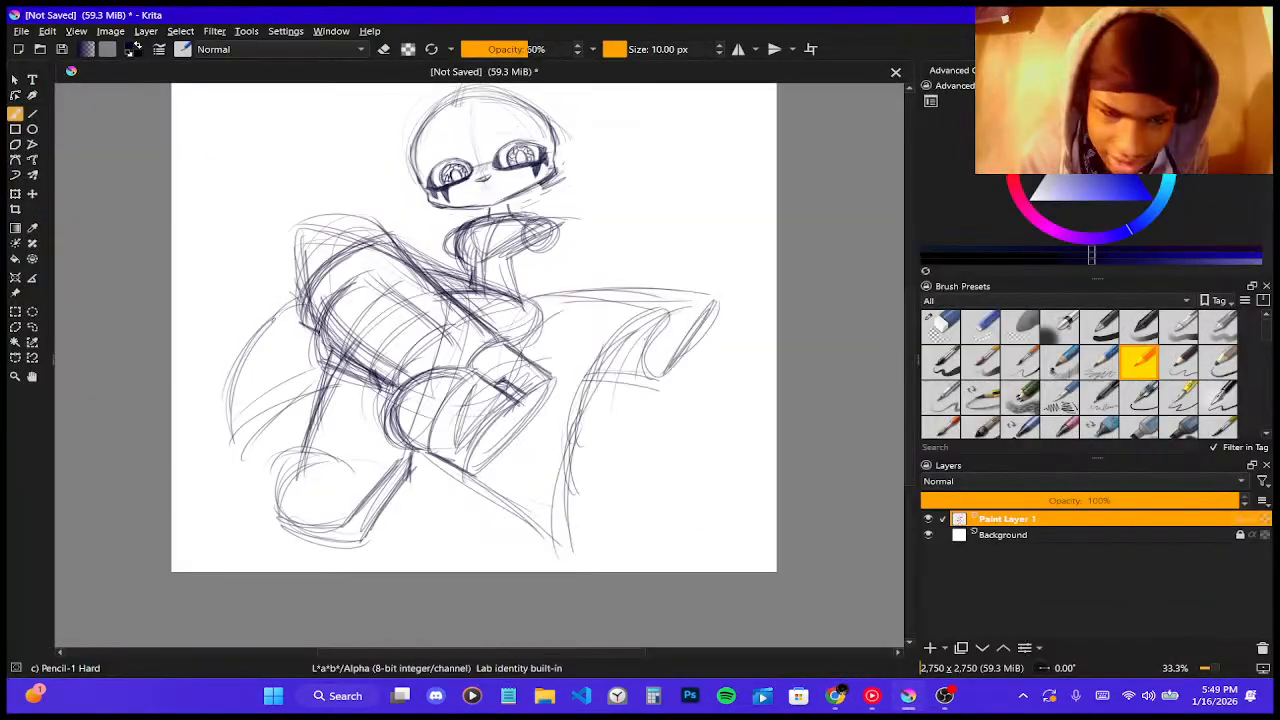
{"action": "scroll", "coordinate": [559, 360], "scroll_direction": "up", "scroll_amount": 1}
{"action": "scroll", "coordinate": [617, 310], "scroll_direction": "down", "scroll_amount": 2}
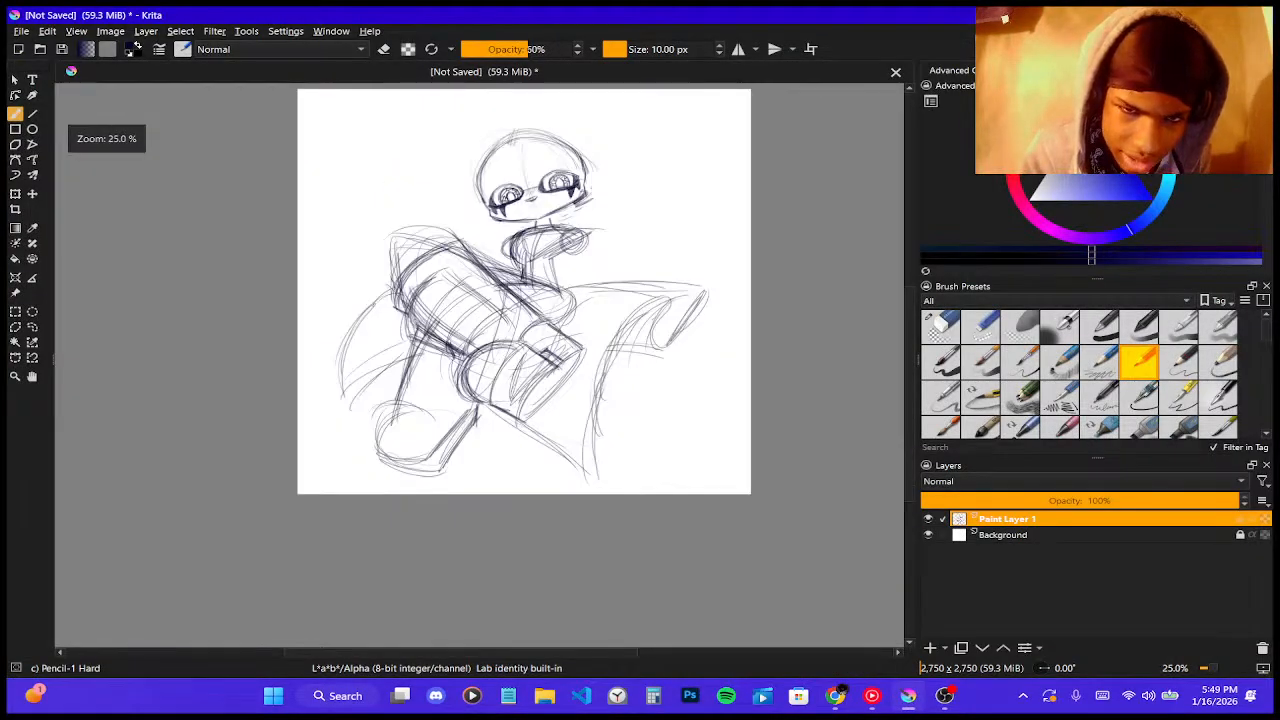
{"action": "scroll", "coordinate": [477, 248], "scroll_direction": "up", "scroll_amount": 2}
{"action": "scroll", "coordinate": [454, 298], "scroll_direction": "down", "scroll_amount": 4}
{"action": "scroll", "coordinate": [454, 298], "scroll_direction": "up", "scroll_amount": 7}
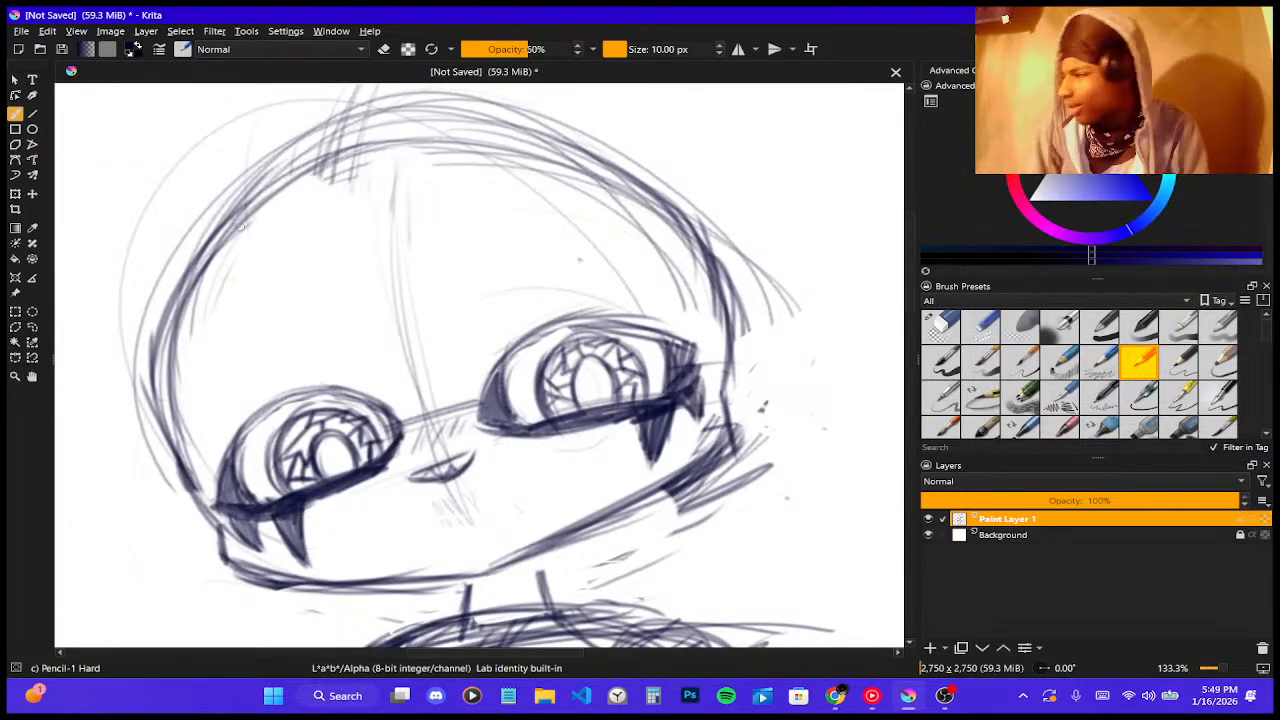
{"action": "scroll", "coordinate": [240, 228], "scroll_direction": "down", "scroll_amount": 3}
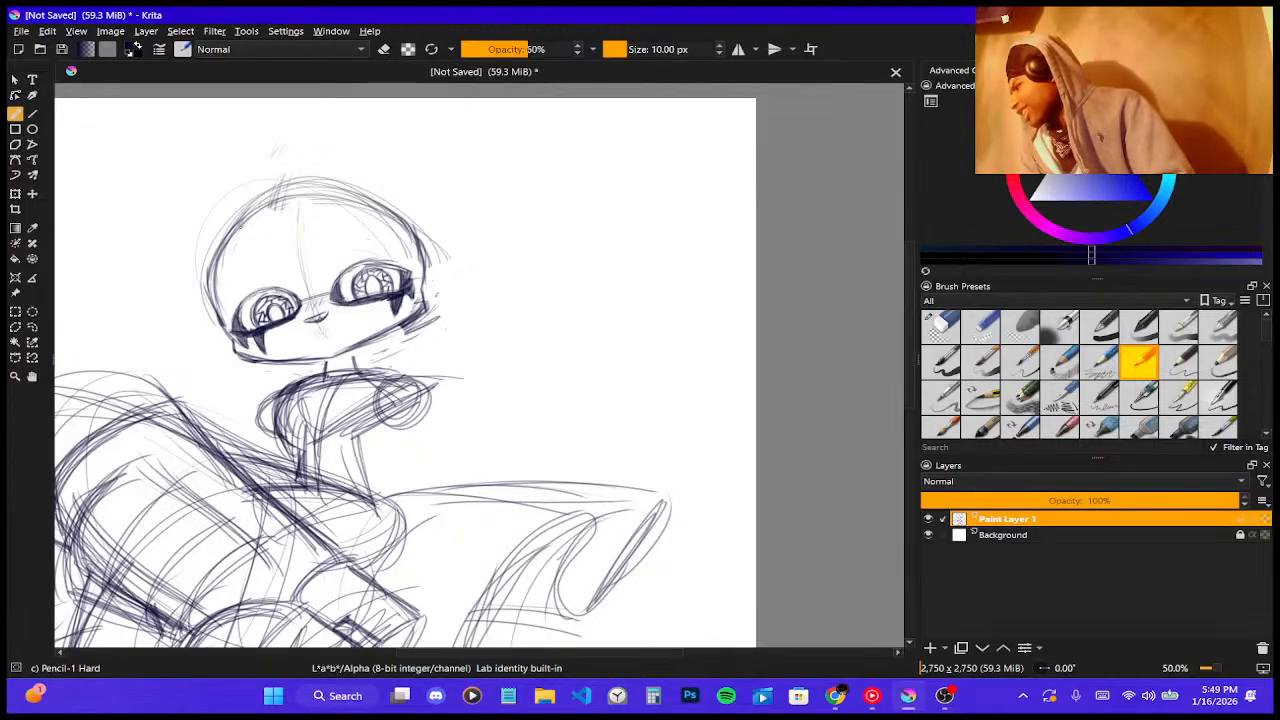
{"action": "scroll", "coordinate": [400, 350], "scroll_direction": "down", "scroll_amount": 3}
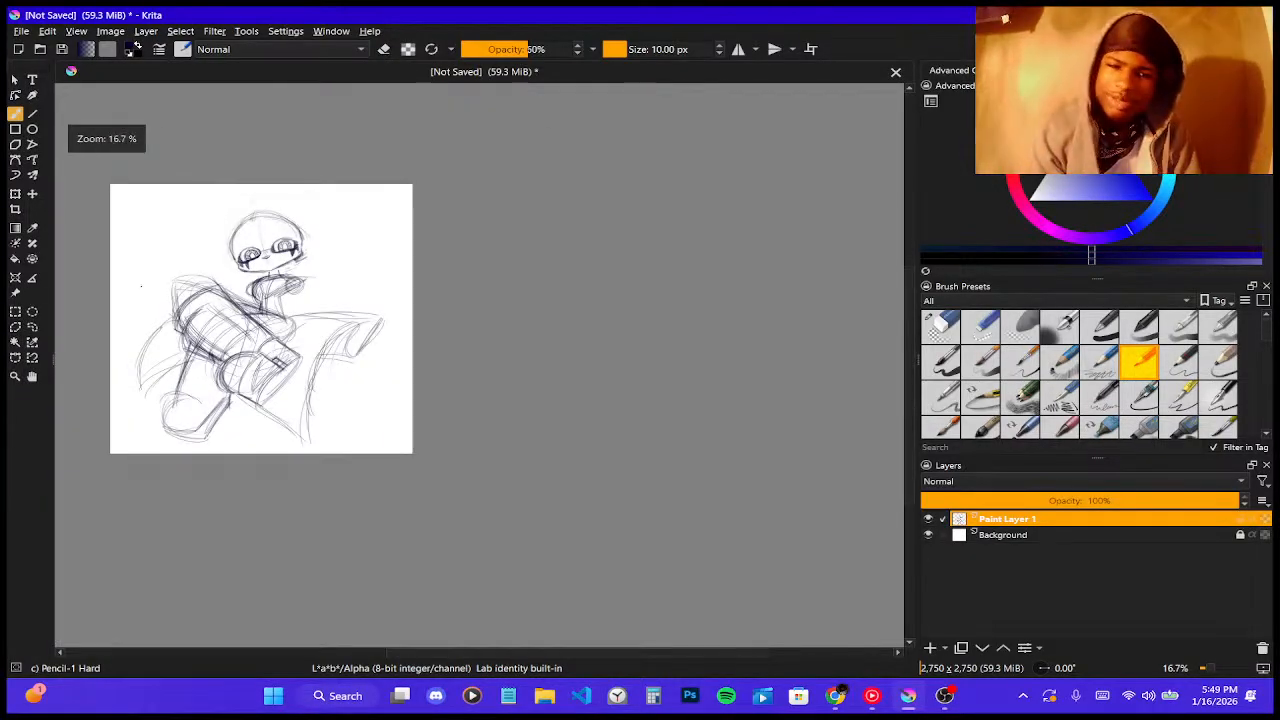
{"action": "scroll", "coordinate": [400, 350], "scroll_direction": "up", "scroll_amount": 2}
{"action": "scroll", "coordinate": [400, 350], "scroll_direction": "down", "scroll_amount": 1}
{"action": "scroll", "coordinate": [400, 350], "scroll_direction": "up", "scroll_amount": 1}
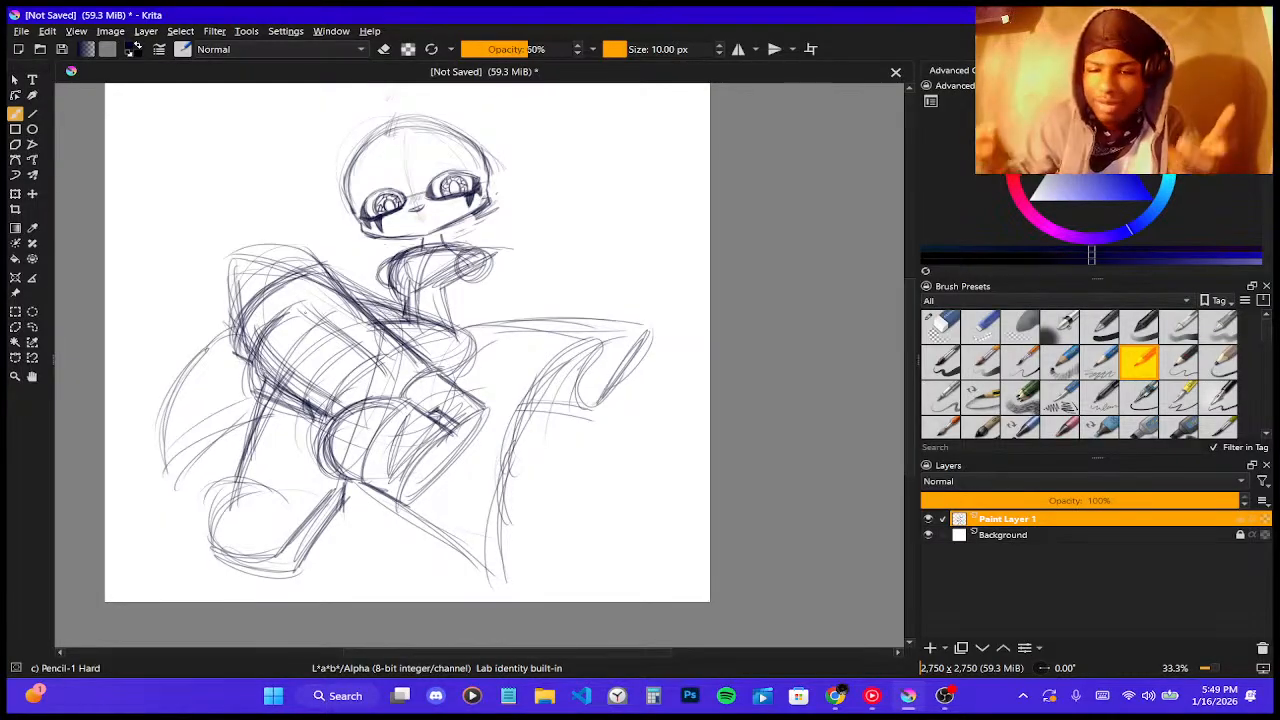
{"action": "scroll", "coordinate": [294, 230], "scroll_direction": "down", "scroll_amount": 3}
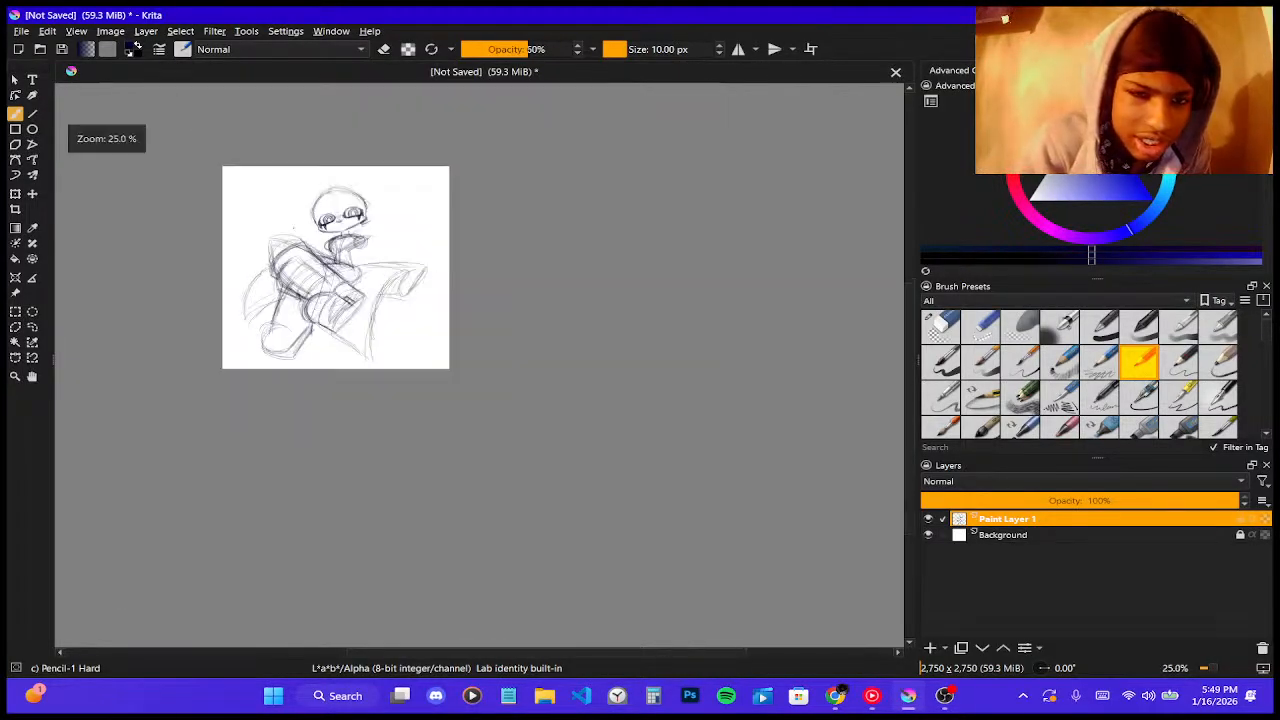
{"action": "scroll", "coordinate": [303, 180], "scroll_direction": "up", "scroll_amount": 5}
{"action": "scroll", "coordinate": [575, 215], "scroll_direction": "down", "scroll_amount": 4}
{"action": "scroll", "coordinate": [411, 361], "scroll_direction": "up", "scroll_amount": 2}
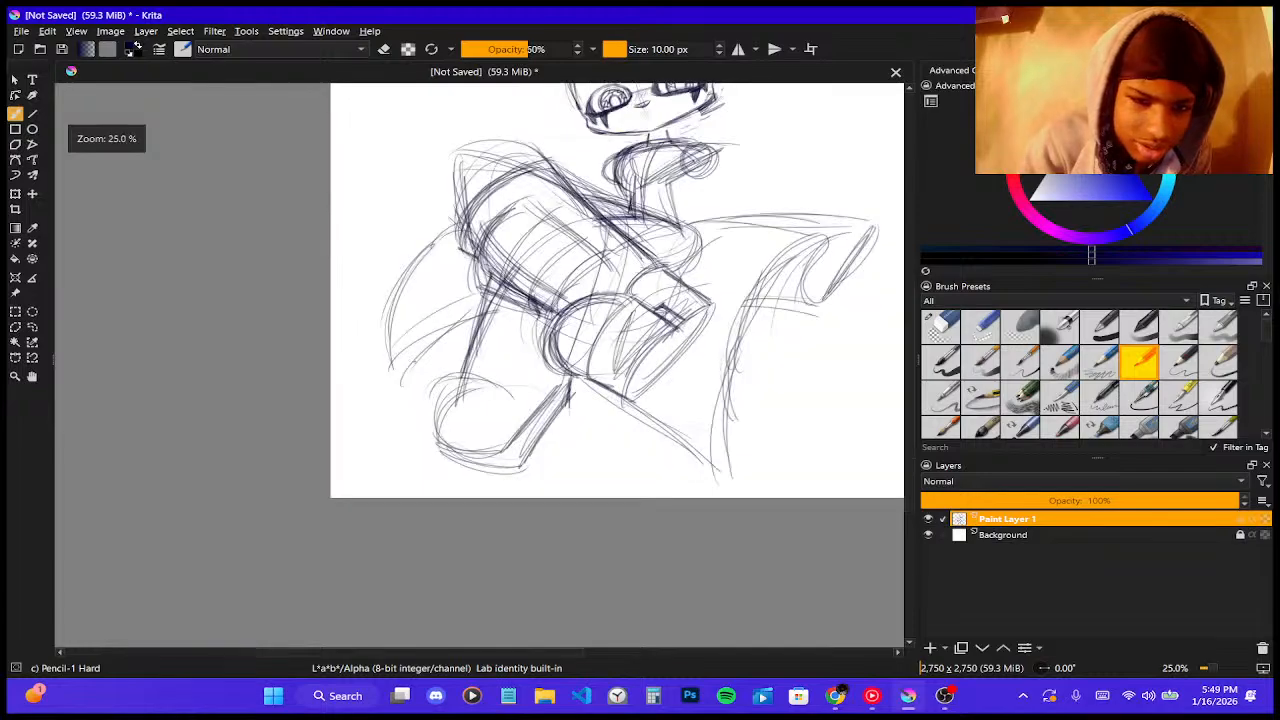
{"action": "scroll", "coordinate": [300, 337], "scroll_direction": "down", "scroll_amount": 1}
{"action": "scroll", "coordinate": [541, 312], "scroll_direction": "up", "scroll_amount": 2}
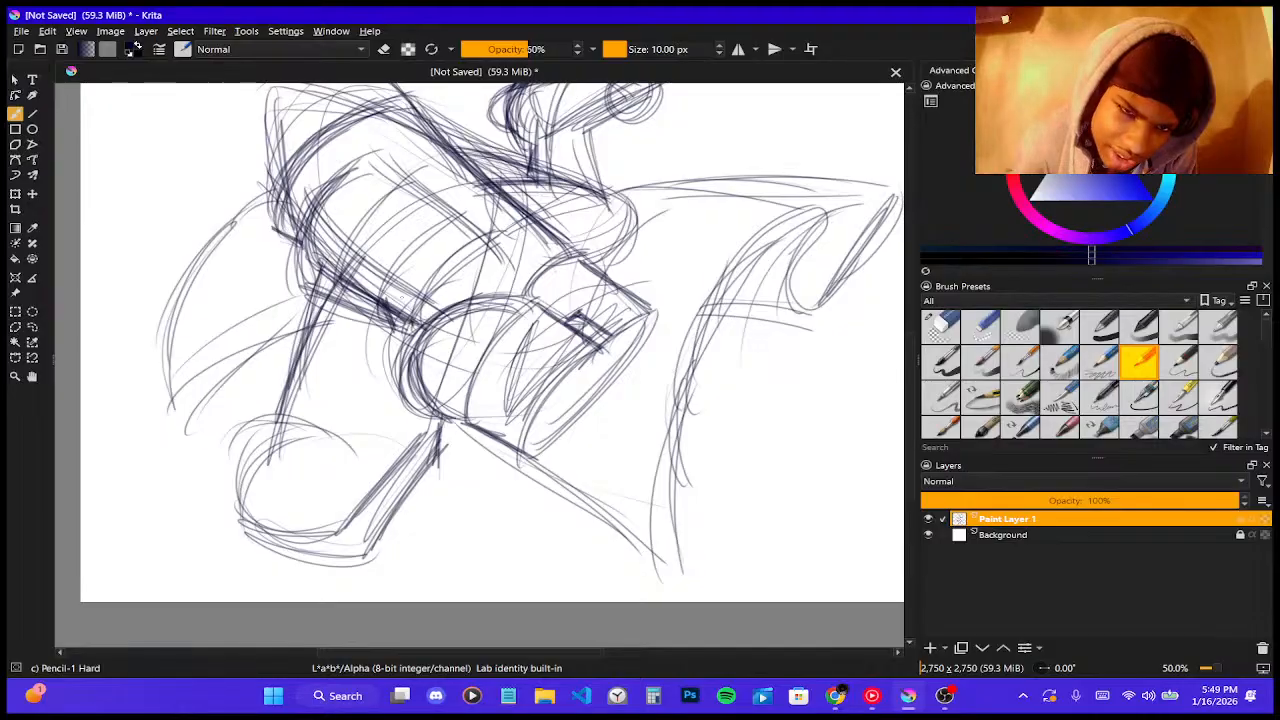
- Sketch a small shaded square buckle on the limb's lower edge just above the round cuff
{"action": "left_click_drag", "start_coordinate": [388, 290], "coordinate": [410, 313]}
{"action": "mouse_move", "coordinate": [398, 262]}
{"action": "left_mouse_down"}
{"action": "mouse_move", "coordinate": [372, 298]}
{"action": "mouse_move", "coordinate": [428, 264]}
{"action": "mouse_move", "coordinate": [400, 290]}
{"action": "left_mouse_up"}
{"action": "mouse_move", "coordinate": [431, 285]}
{"action": "left_mouse_down"}
{"action": "mouse_move", "coordinate": [421, 305]}
{"action": "mouse_move", "coordinate": [392, 289]}
{"action": "mouse_move", "coordinate": [405, 313]}
{"action": "left_mouse_up"}
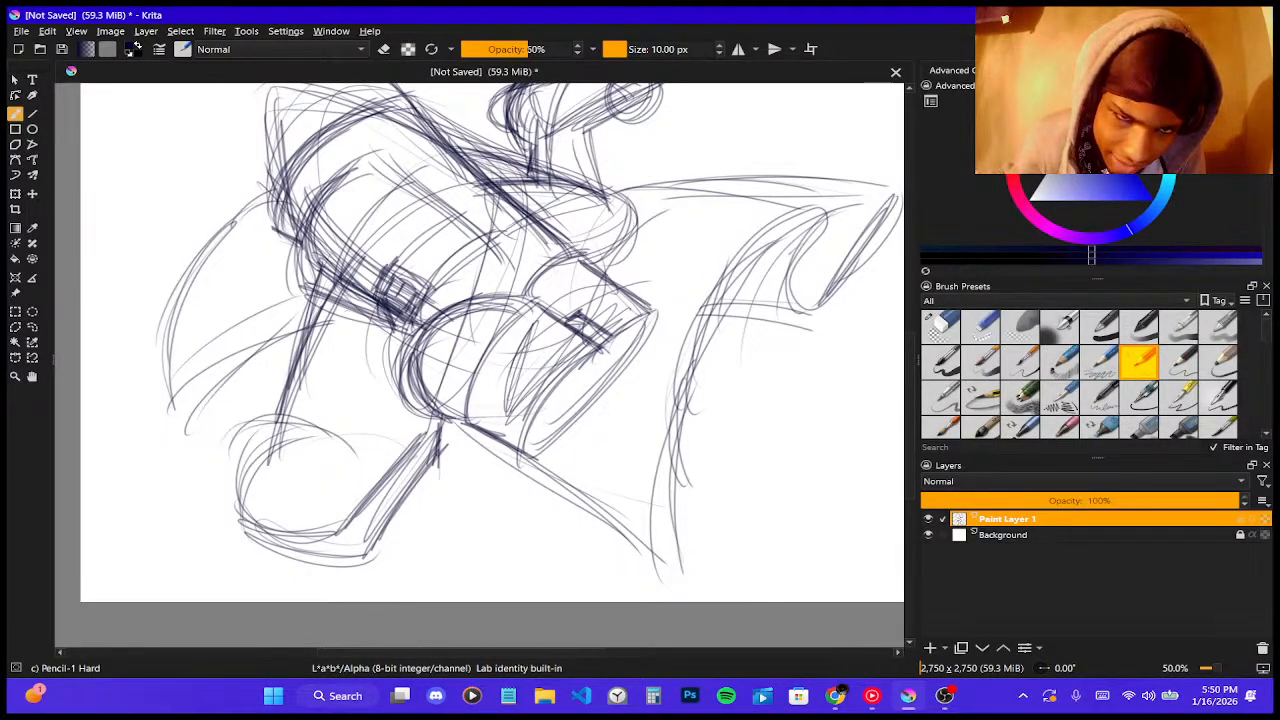
- Draw the curved strap edges from the buckle across the limb and hatch the limb's edge beneath the buckle
{"action": "mouse_move", "coordinate": [390, 270]}
{"action": "left_mouse_down"}
{"action": "mouse_move", "coordinate": [498, 190]}
{"action": "mouse_move", "coordinate": [450, 218]}
{"action": "left_mouse_up"}
{"action": "mouse_move", "coordinate": [410, 238]}
{"action": "left_mouse_down"}
{"action": "mouse_move", "coordinate": [486, 188]}
{"action": "mouse_move", "coordinate": [534, 190]}
{"action": "mouse_move", "coordinate": [452, 206]}
{"action": "mouse_move", "coordinate": [508, 180]}
{"action": "left_mouse_up"}
{"action": "mouse_move", "coordinate": [400, 276]}
{"action": "left_mouse_down"}
{"action": "mouse_move", "coordinate": [430, 224]}
{"action": "mouse_move", "coordinate": [505, 186]}
{"action": "mouse_move", "coordinate": [526, 210]}
{"action": "left_mouse_up"}
{"action": "mouse_move", "coordinate": [428, 298]}
{"action": "left_mouse_down"}
{"action": "mouse_move", "coordinate": [540, 208]}
{"action": "mouse_move", "coordinate": [520, 222]}
{"action": "left_mouse_up"}
{"action": "mouse_move", "coordinate": [358, 306]}
{"action": "left_mouse_down"}
{"action": "mouse_move", "coordinate": [370, 342]}
{"action": "mouse_move", "coordinate": [378, 328]}
{"action": "left_mouse_up"}
{"action": "left_click_drag", "start_coordinate": [378, 332], "coordinate": [398, 334]}
{"action": "left_click_drag", "start_coordinate": [382, 328], "coordinate": [408, 340]}
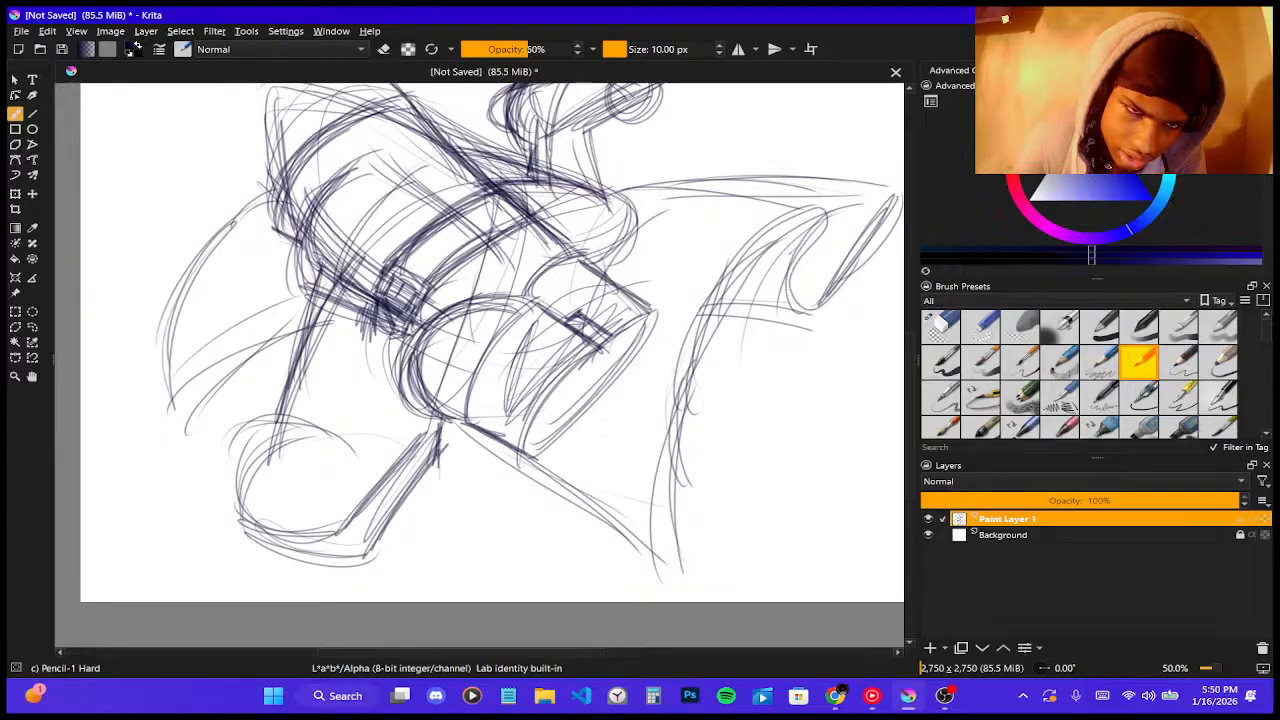
- Sketch a second shaded buckle farther up the limb's lower edge, near the raised shoulder
{"action": "left_click_drag", "start_coordinate": [305, 212], "coordinate": [314, 260]}
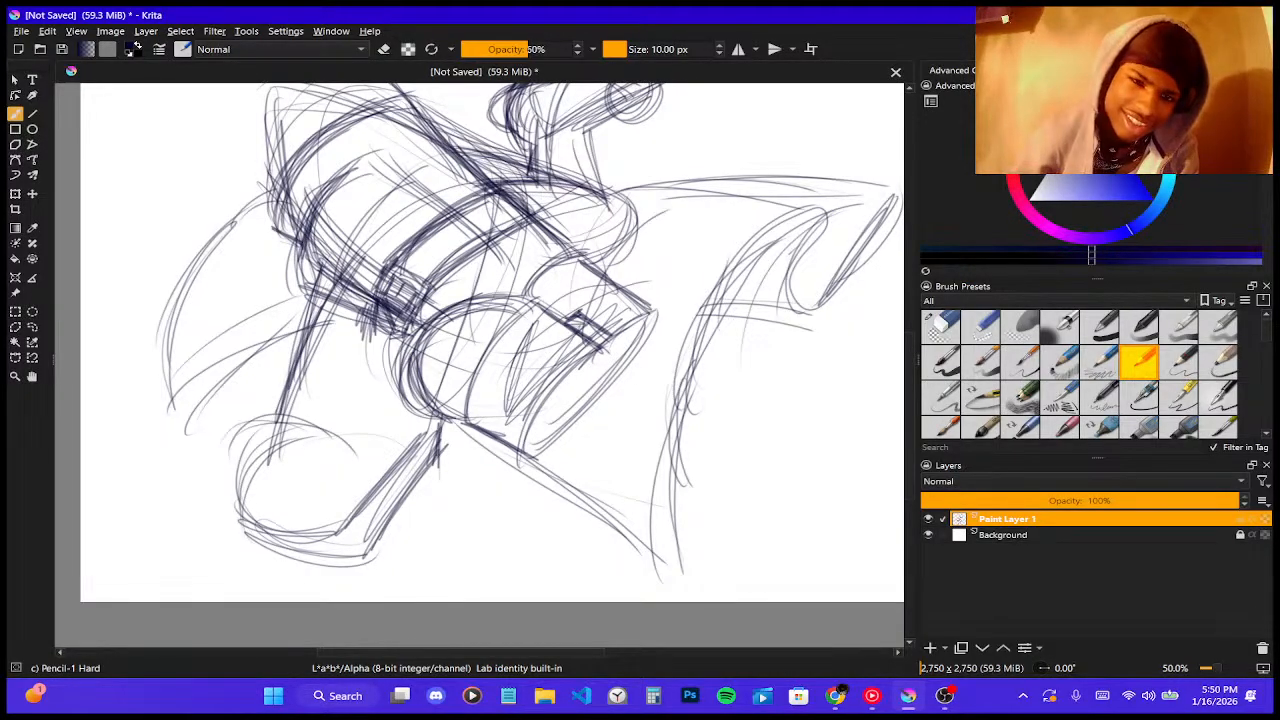
{"action": "mouse_move", "coordinate": [331, 195]}
{"action": "left_mouse_down"}
{"action": "mouse_move", "coordinate": [354, 238]}
{"action": "mouse_move", "coordinate": [318, 270]}
{"action": "mouse_move", "coordinate": [332, 278]}
{"action": "left_mouse_up"}
{"action": "mouse_move", "coordinate": [313, 217]}
{"action": "left_mouse_down"}
{"action": "mouse_move", "coordinate": [323, 243]}
{"action": "mouse_move", "coordinate": [344, 239]}
{"action": "mouse_move", "coordinate": [340, 262]}
{"action": "mouse_move", "coordinate": [329, 259]}
{"action": "left_mouse_up"}
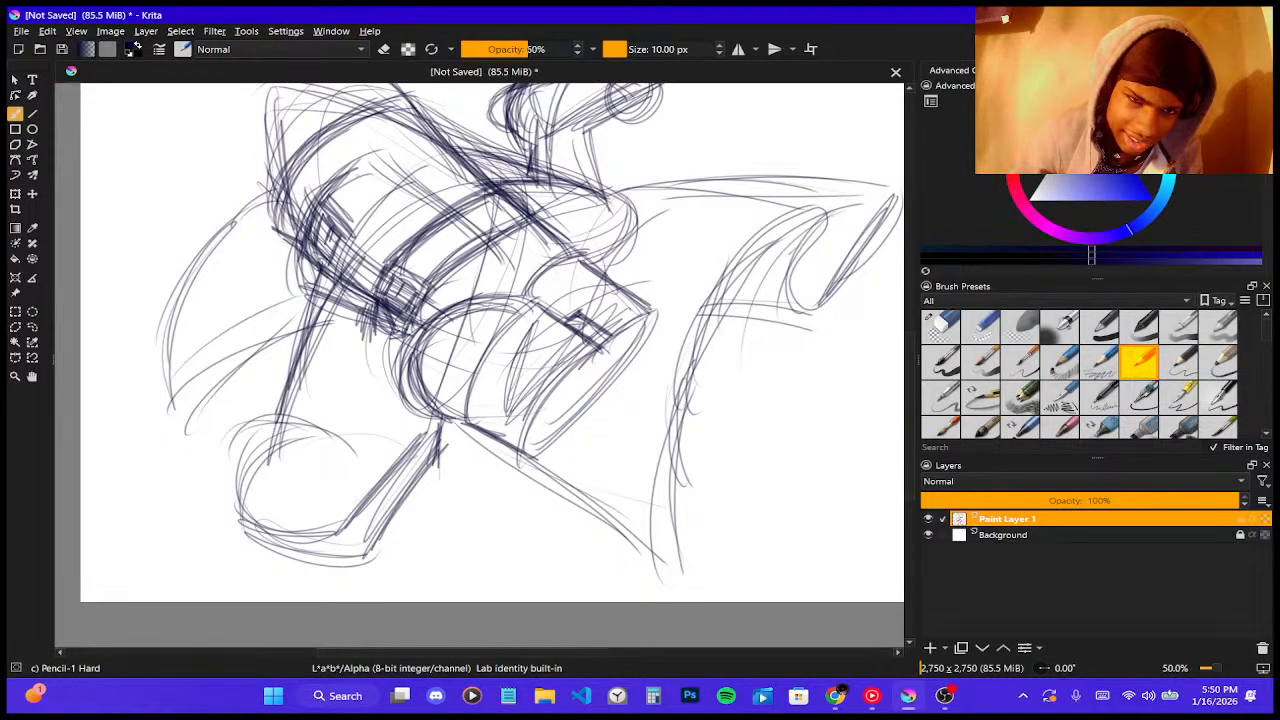
- Draw the second strap's curved edges across the limb and darken the limb's outline beneath its buckle
{"action": "left_click_drag", "start_coordinate": [316, 204], "coordinate": [412, 138]}
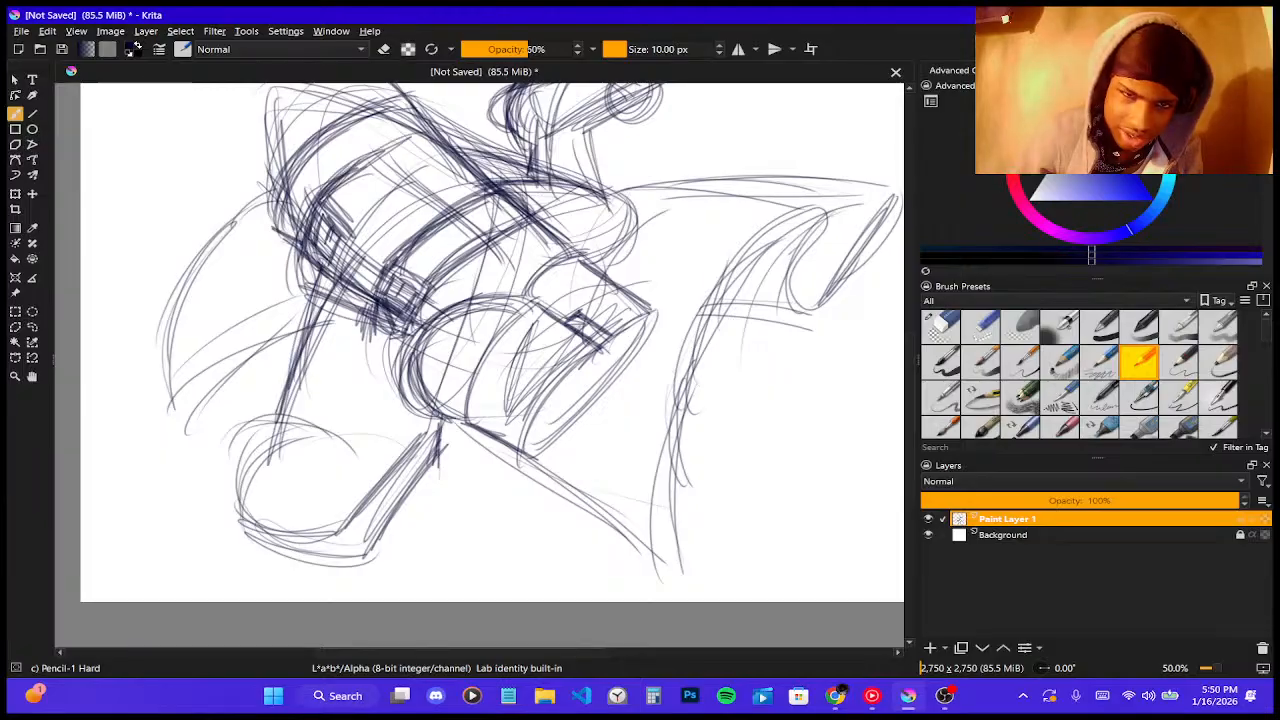
{"action": "left_click_drag", "start_coordinate": [342, 178], "coordinate": [466, 127]}
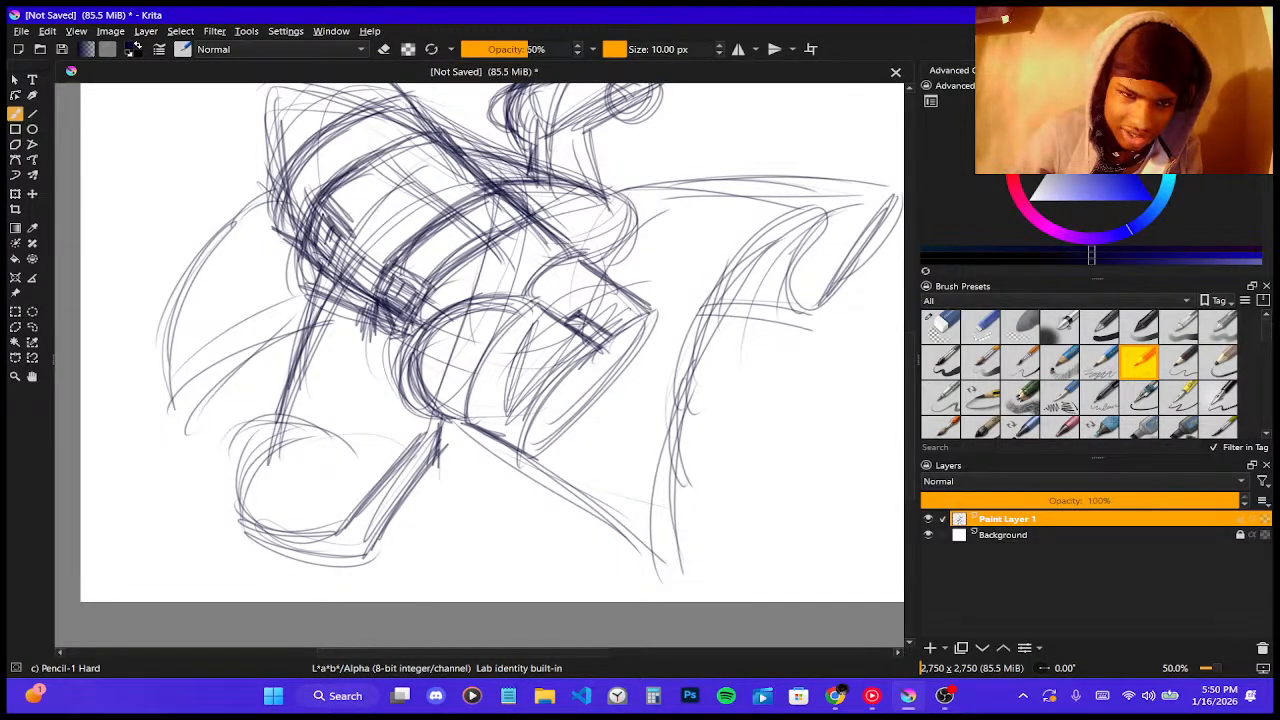
{"action": "left_click_drag", "start_coordinate": [352, 234], "coordinate": [458, 158]}
{"action": "left_click_drag", "start_coordinate": [374, 208], "coordinate": [468, 160]}
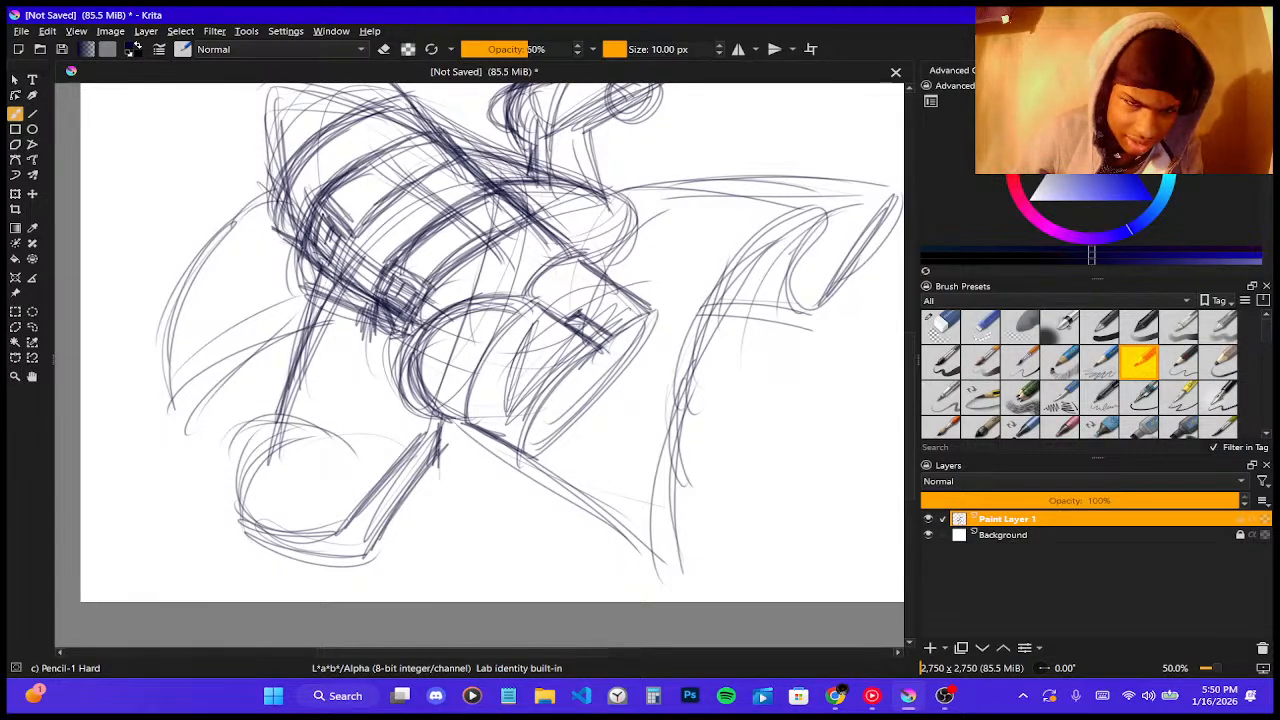
{"action": "mouse_move", "coordinate": [301, 244]}
{"action": "left_mouse_down"}
{"action": "mouse_move", "coordinate": [301, 304]}
{"action": "mouse_move", "coordinate": [336, 307]}
{"action": "left_mouse_up"}
{"action": "left_click_drag", "start_coordinate": [306, 292], "coordinate": [334, 306]}
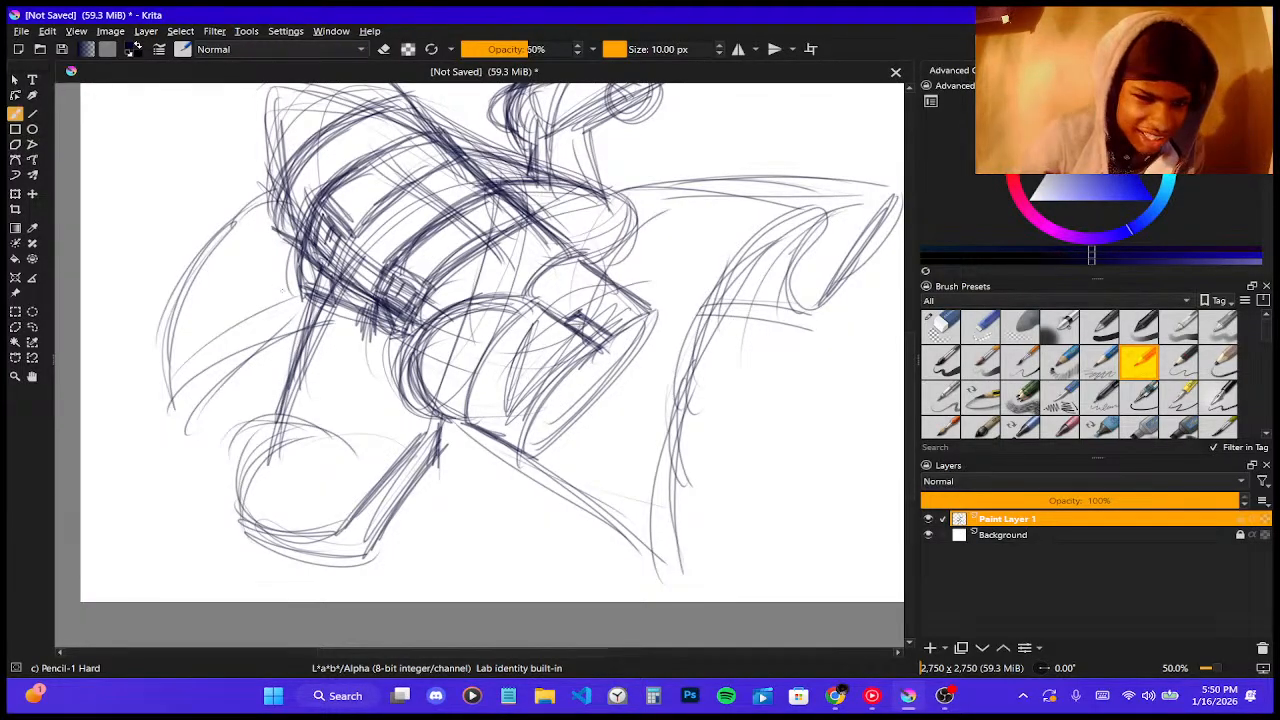
{"action": "left_click_drag", "start_coordinate": [302, 280], "coordinate": [331, 295]}
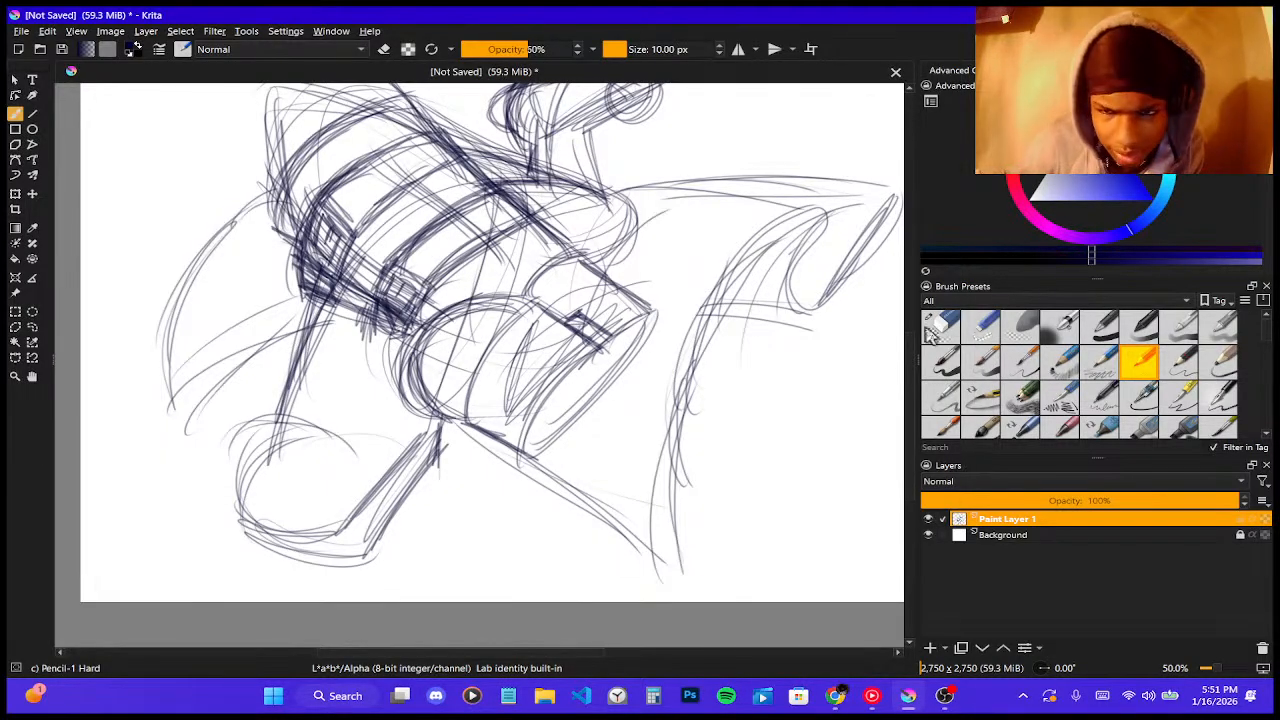
- Choose the Eraser Small brush preset and set its opacity to 47%
{"action": "left_click", "coordinate": [940, 324]}
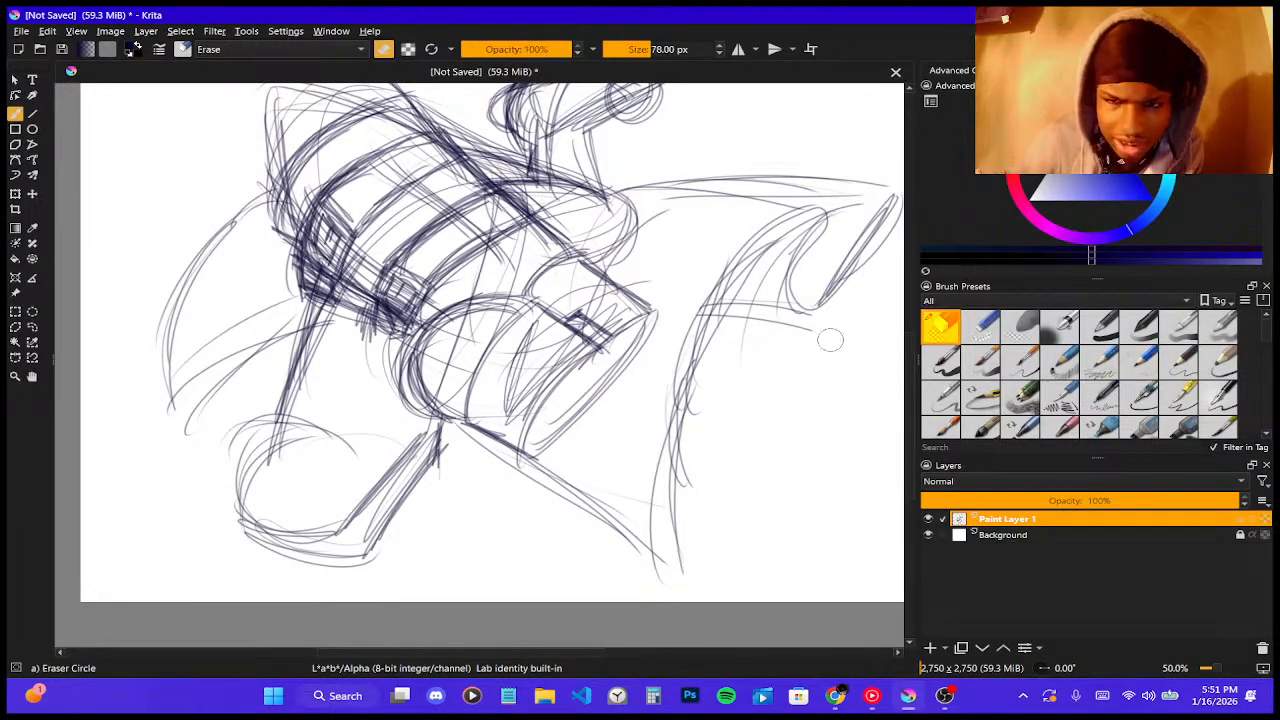
{"action": "left_click", "coordinate": [980, 324]}
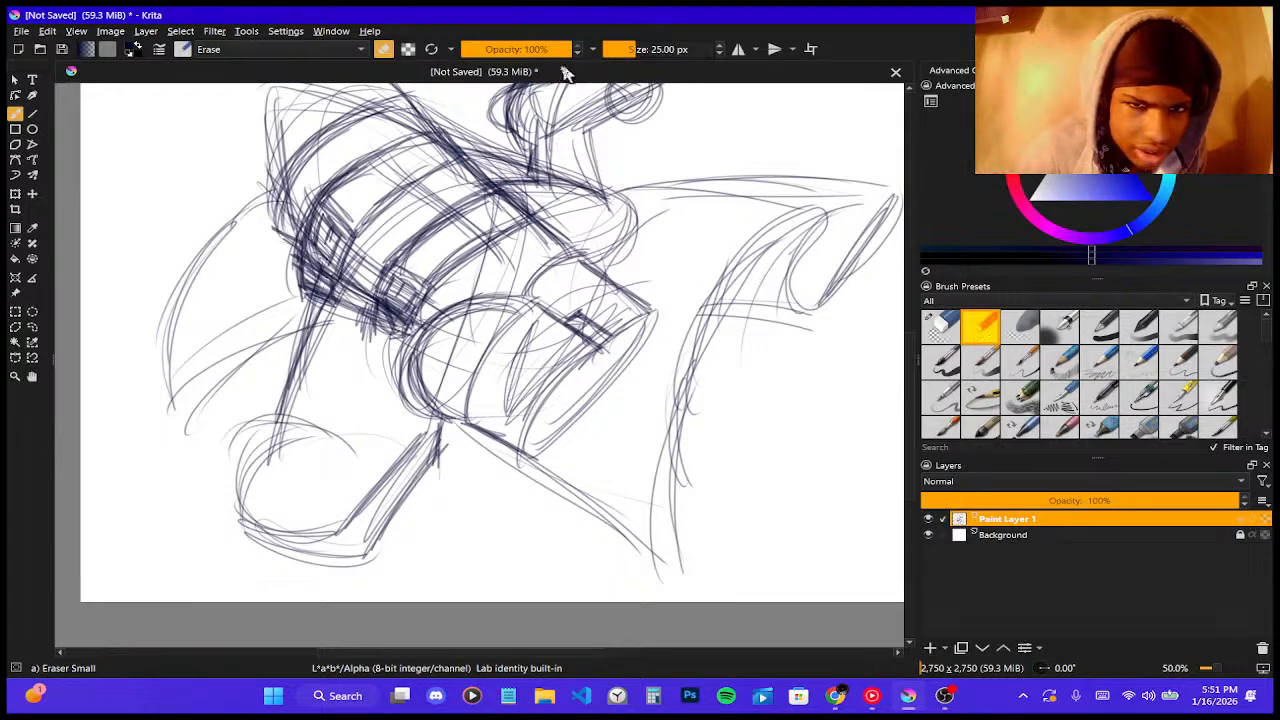
{"action": "left_click_drag", "start_coordinate": [570, 49], "coordinate": [514, 49]}
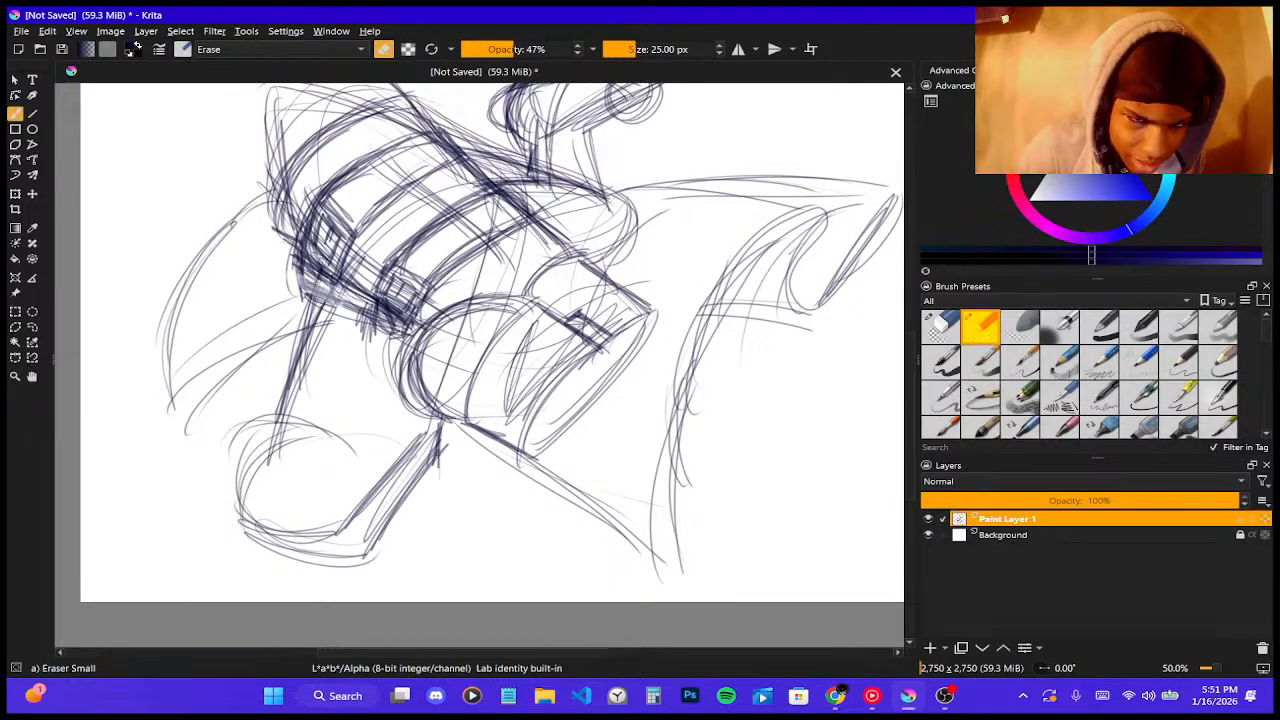
- Partially erase the heavy hatching beneath the two buckles along the limb's lower edge
{"action": "left_click_drag", "start_coordinate": [340, 296], "coordinate": [305, 280]}
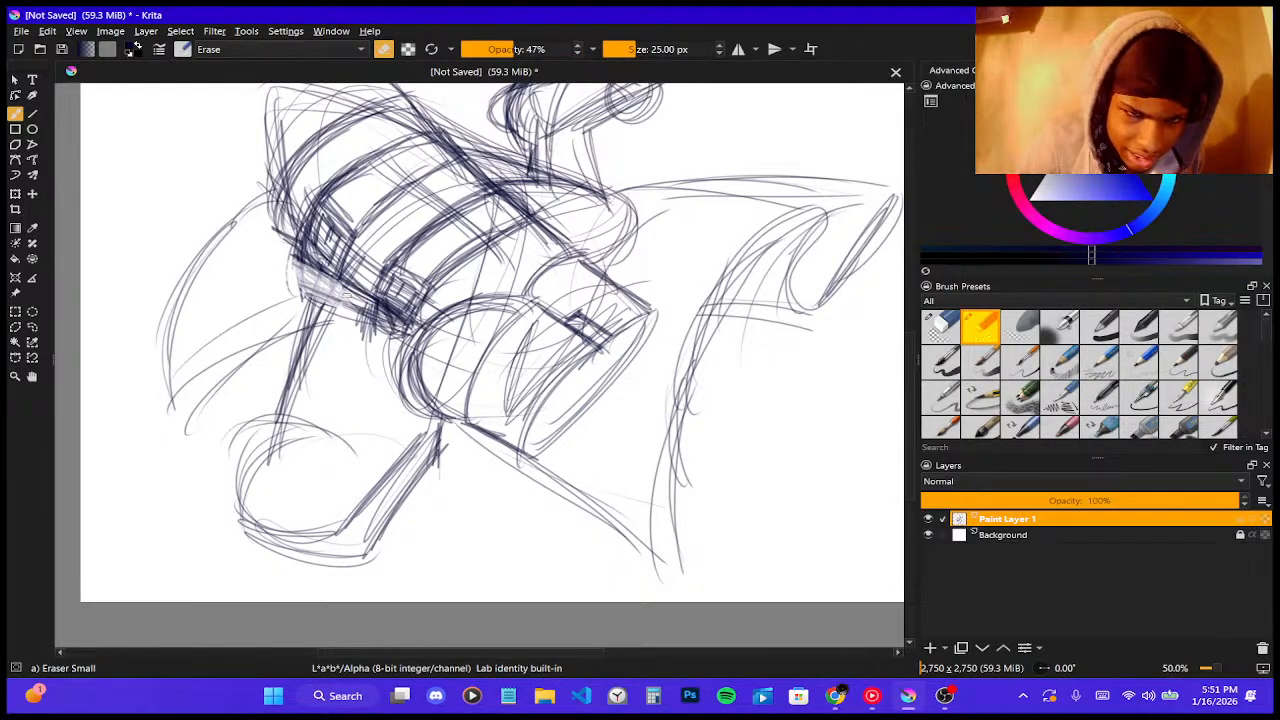
{"action": "left_click_drag", "start_coordinate": [390, 330], "coordinate": [345, 305]}
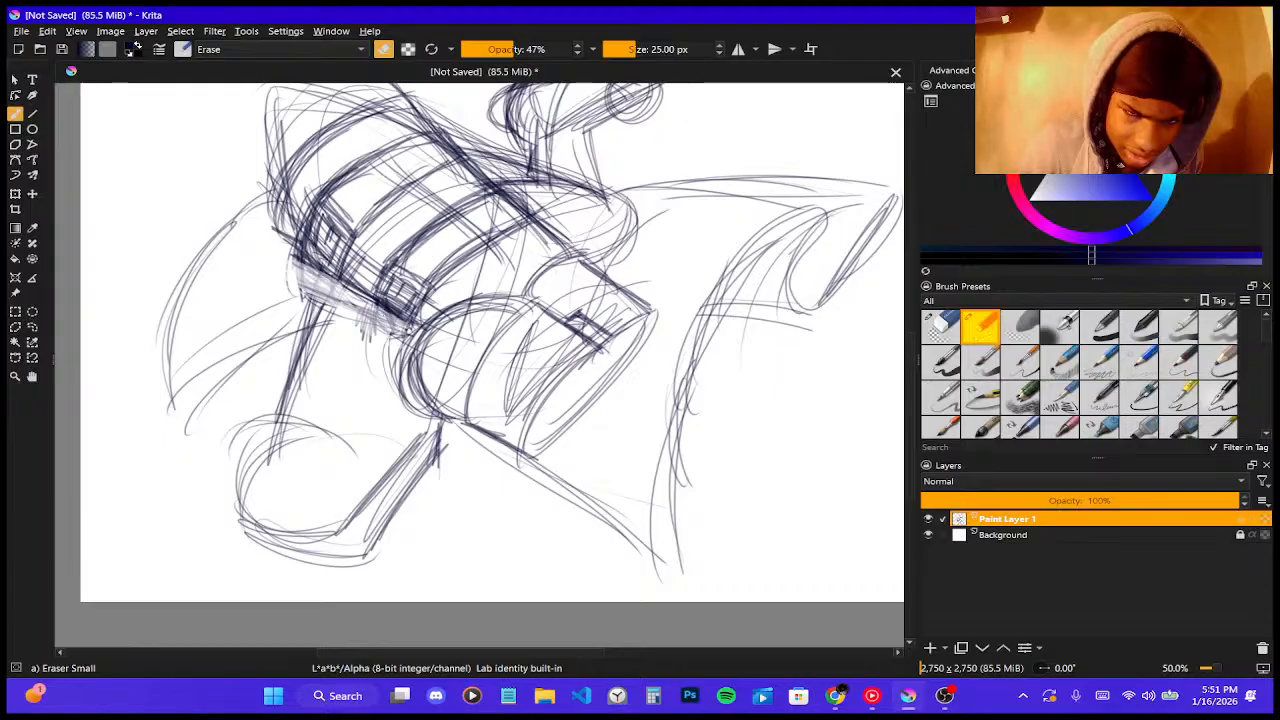
{"action": "left_click_drag", "start_coordinate": [365, 310], "coordinate": [395, 340]}
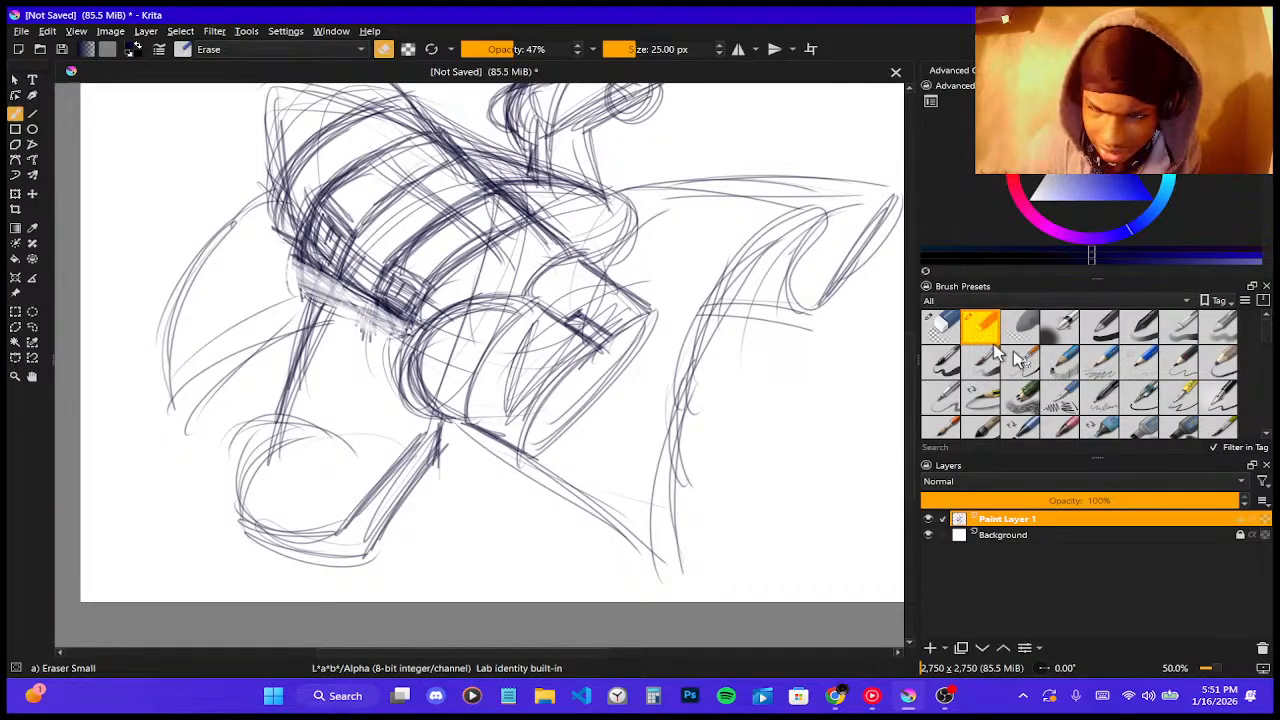
- Choose the Pencil-1 Hard brush preset and darken the cuff's lower edge and its open rim
{"action": "left_click", "coordinate": [1140, 362]}
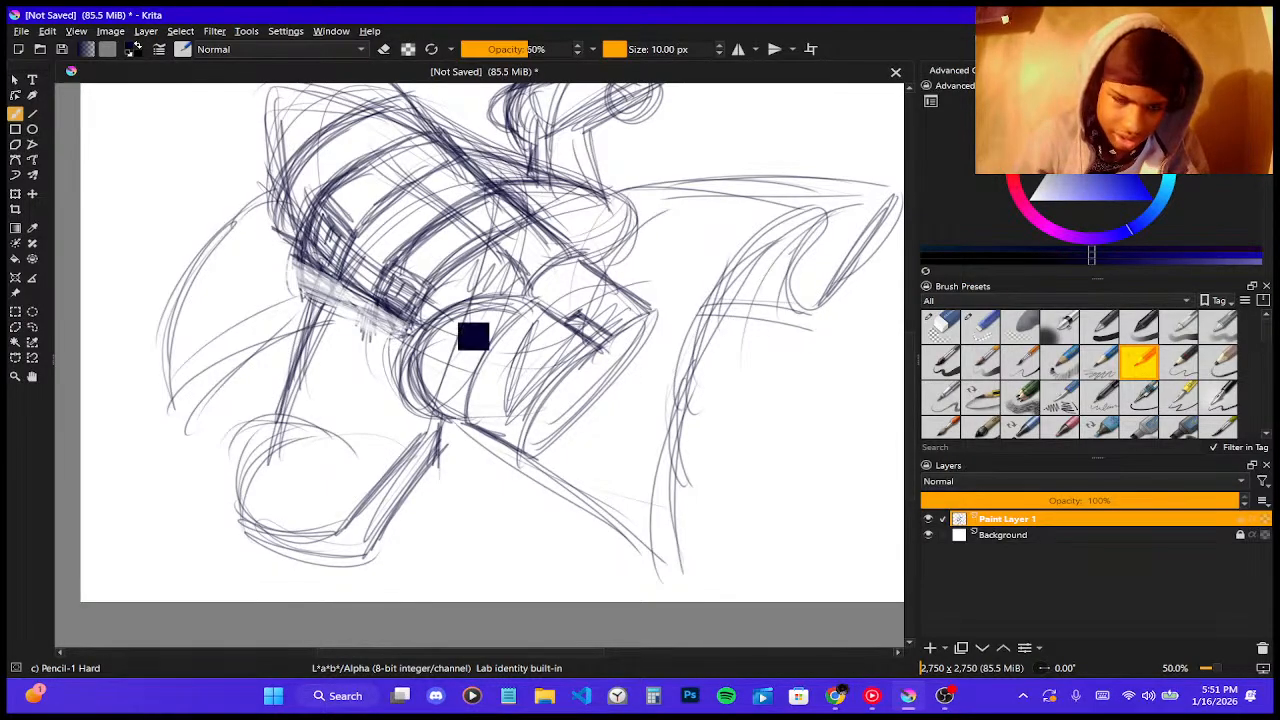
{"action": "key", "text": "ctrl+z"}
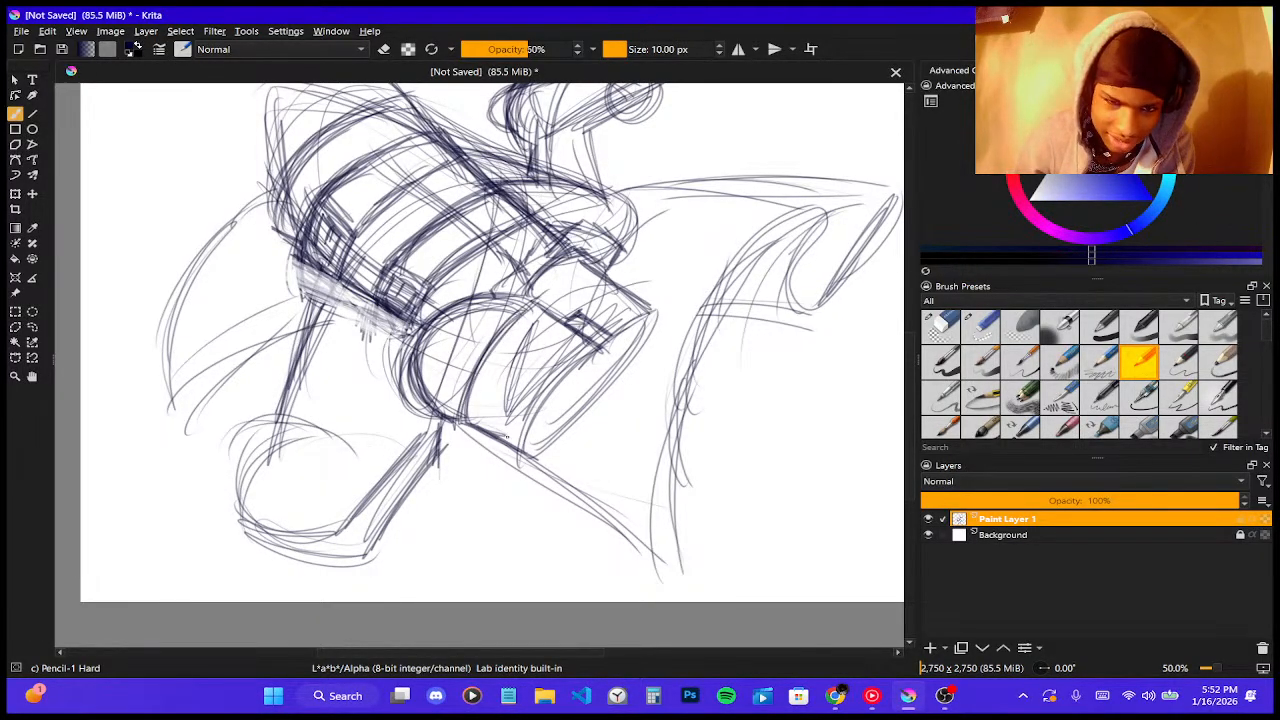
{"action": "left_click_drag", "start_coordinate": [456, 414], "coordinate": [540, 456]}
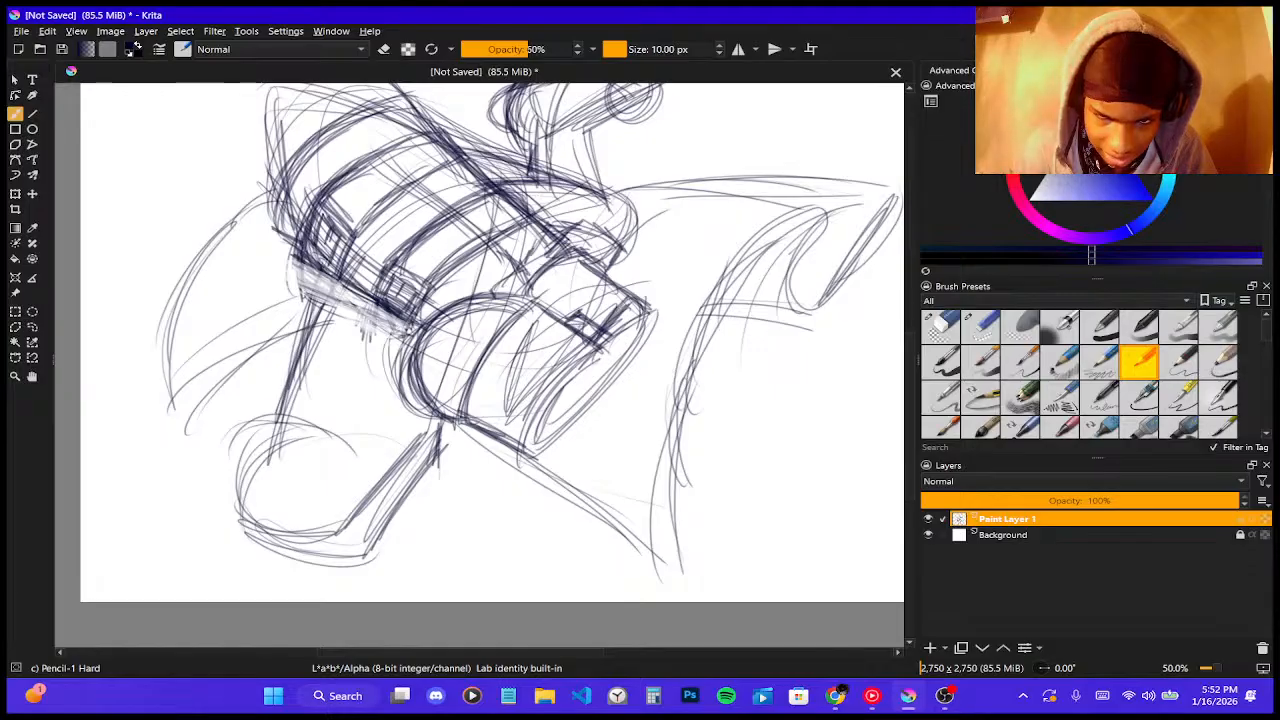
{"action": "left_click_drag", "start_coordinate": [648, 309], "coordinate": [616, 357]}
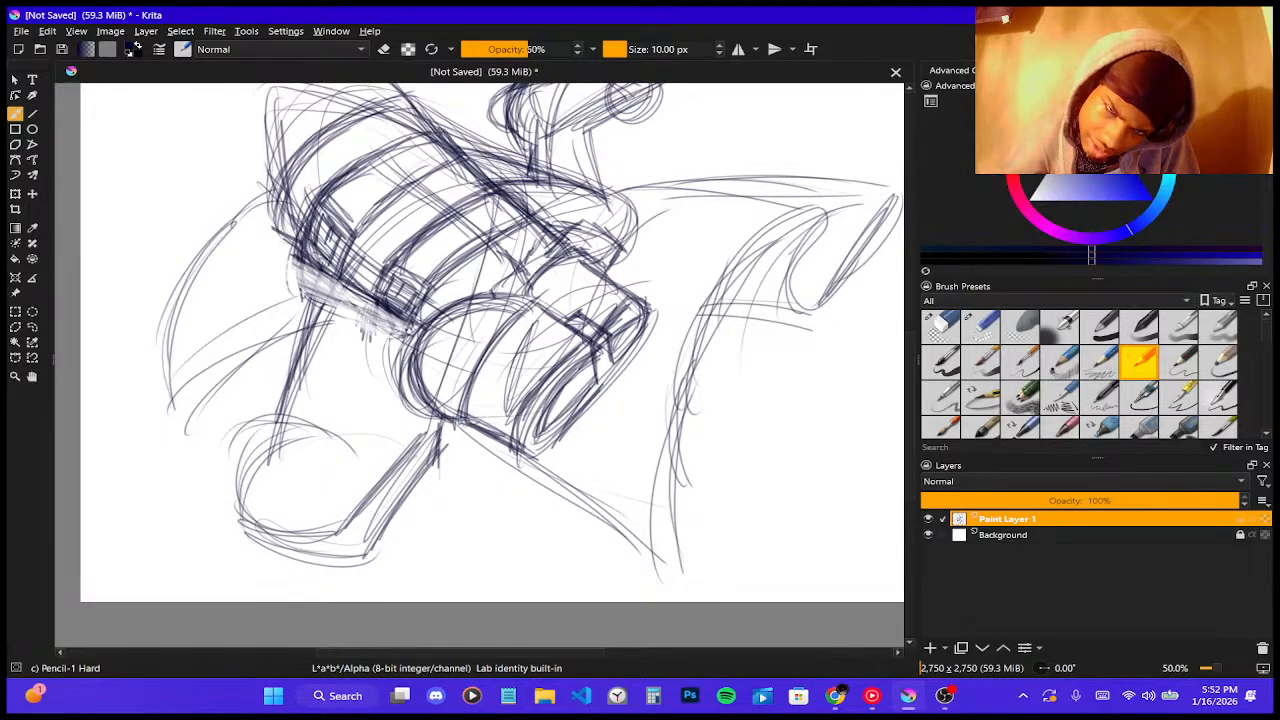
- Thicken the curved band across the cuff and darken the cuff's upper edge where it meets the limb
{"action": "left_click_drag", "start_coordinate": [446, 418], "coordinate": [466, 423]}
{"action": "left_click_drag", "start_coordinate": [478, 358], "coordinate": [452, 417]}
{"action": "left_click_drag", "start_coordinate": [498, 328], "coordinate": [452, 402]}
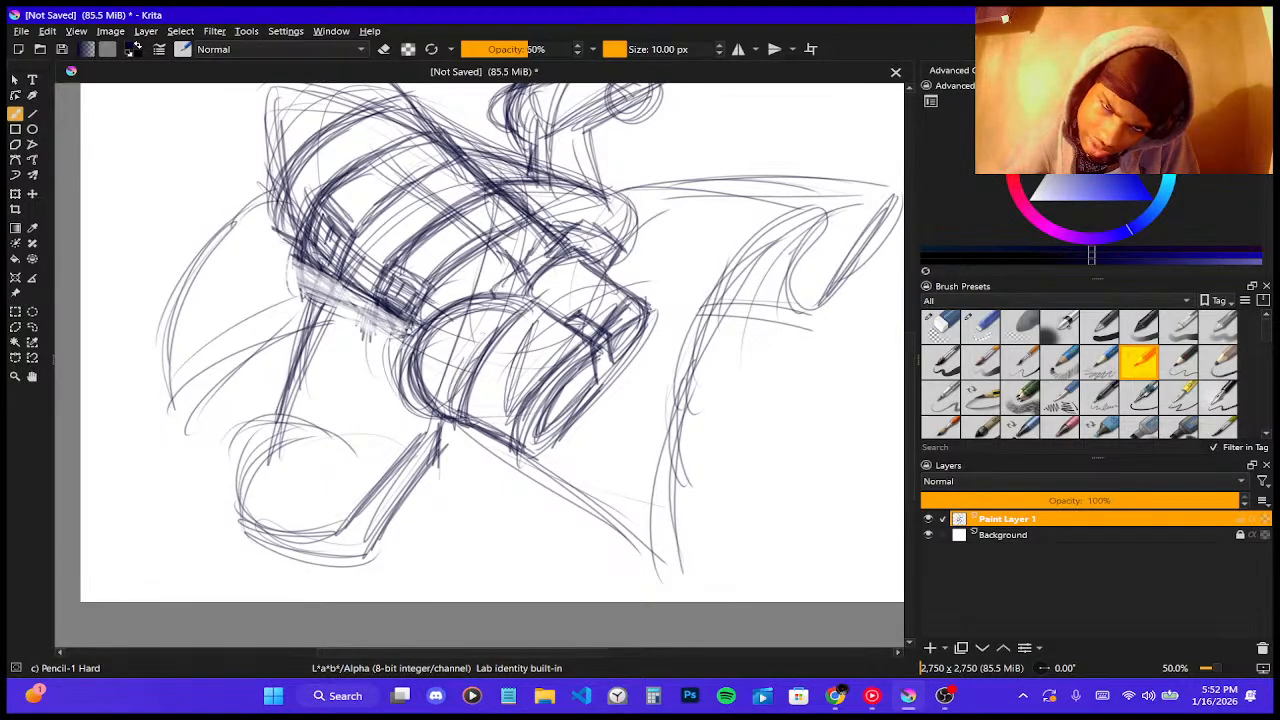
{"action": "mouse_move", "coordinate": [528, 298]}
{"action": "left_mouse_down"}
{"action": "mouse_move", "coordinate": [445, 398]}
{"action": "mouse_move", "coordinate": [498, 316]}
{"action": "left_mouse_up"}
{"action": "mouse_move", "coordinate": [530, 295]}
{"action": "left_mouse_down"}
{"action": "mouse_move", "coordinate": [557, 320]}
{"action": "mouse_move", "coordinate": [467, 406]}
{"action": "mouse_move", "coordinate": [467, 383]}
{"action": "left_mouse_up"}
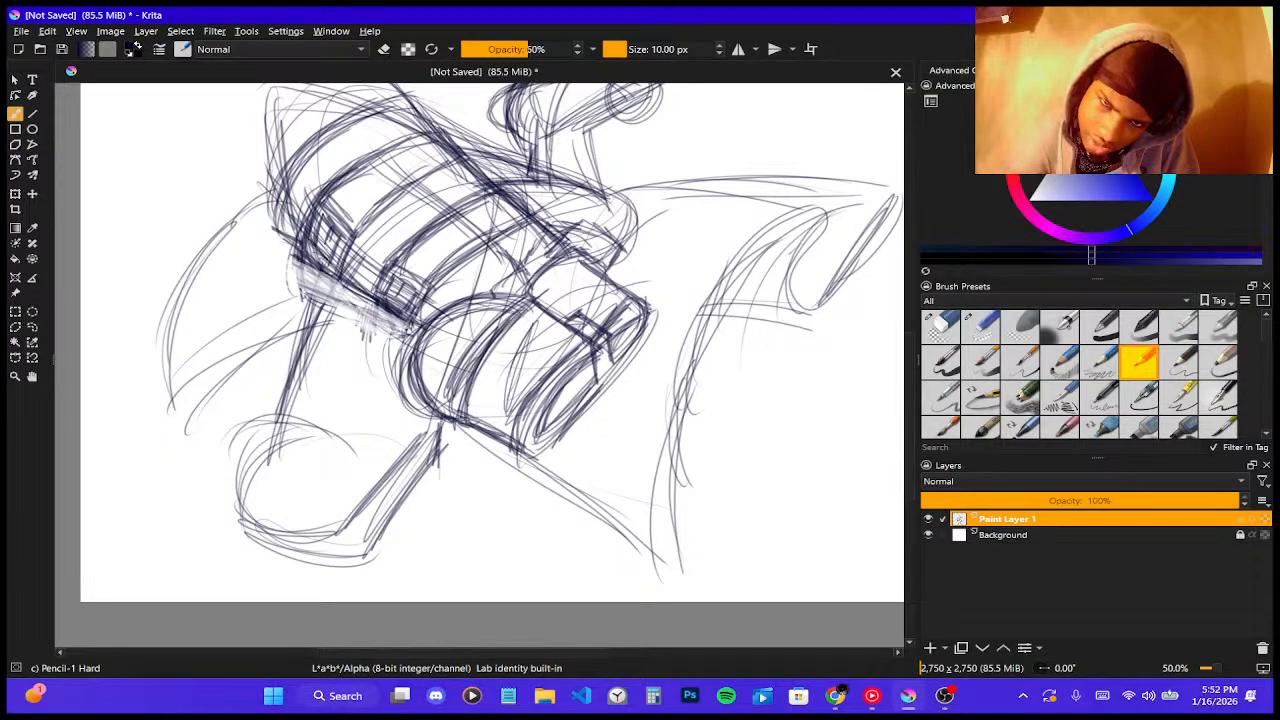
{"action": "left_click_drag", "start_coordinate": [529, 292], "coordinate": [583, 257]}
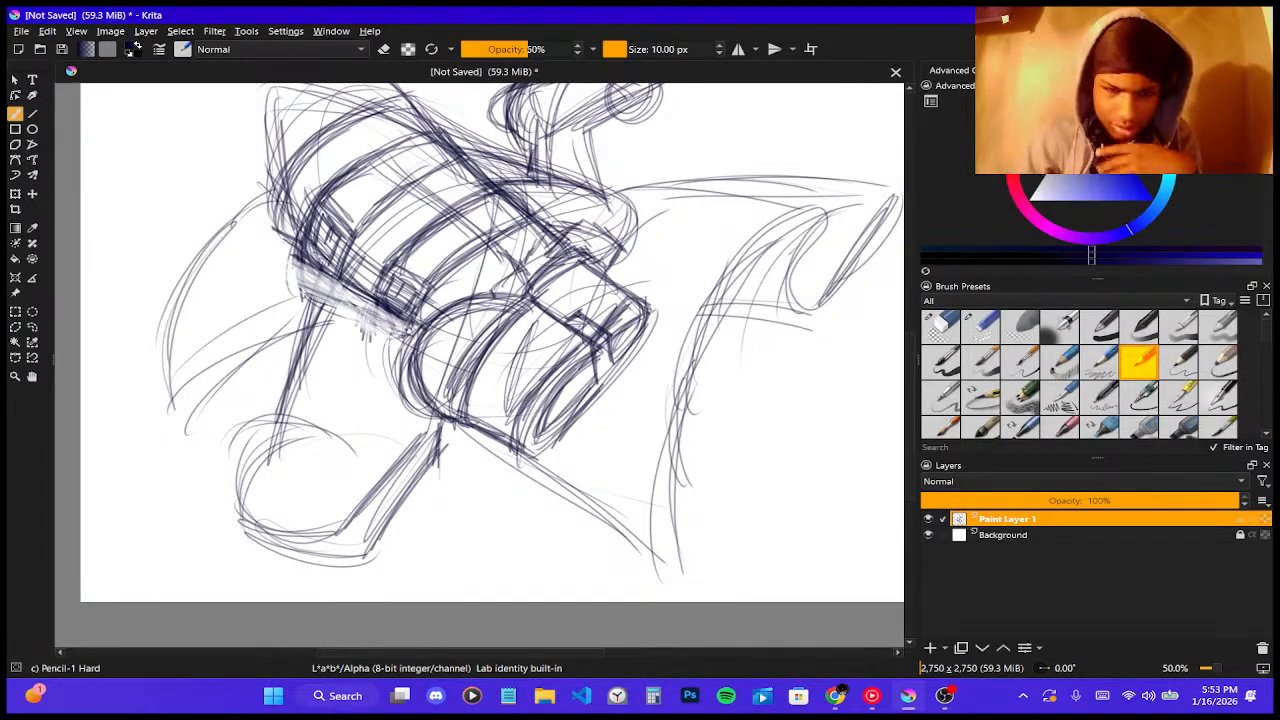
{"action": "scroll", "coordinate": [546, 256], "scroll_direction": "down", "scroll_amount": 3}
{"action": "scroll", "coordinate": [590, 245], "scroll_direction": "up", "scroll_amount": 2}
{"action": "scroll", "coordinate": [600, 245], "scroll_direction": "down", "scroll_amount": 1}
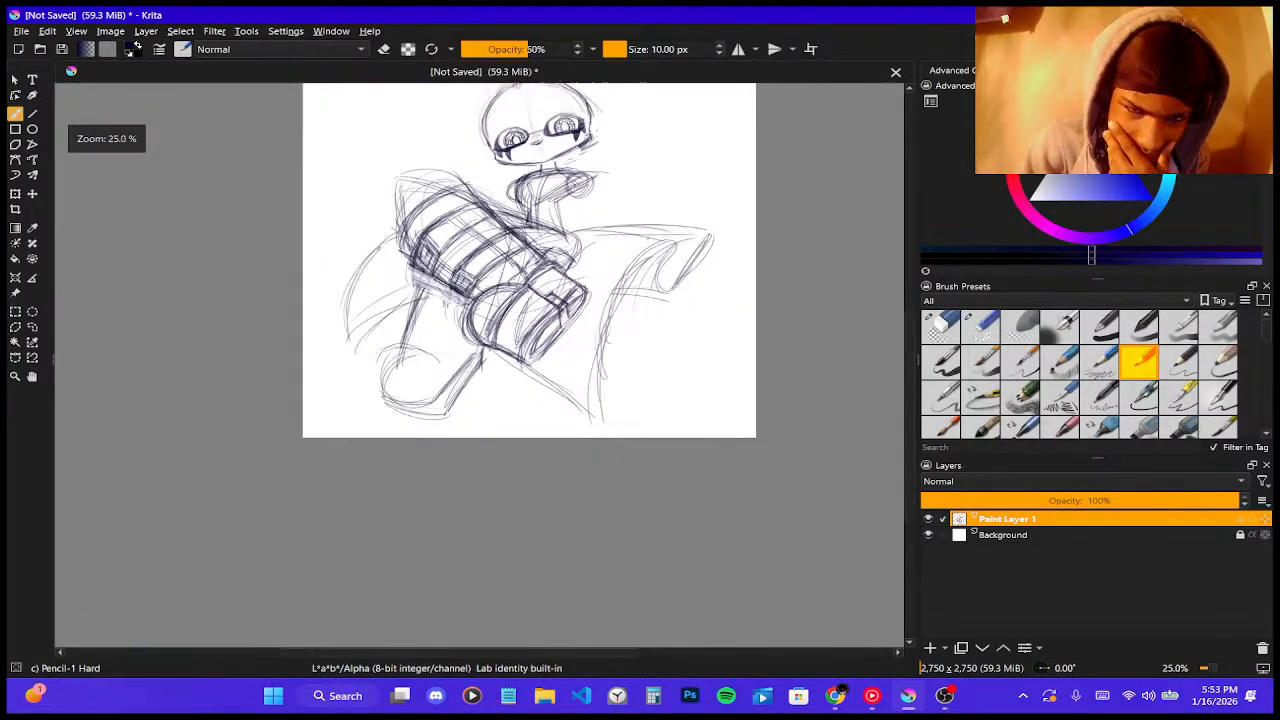
{"action": "scroll", "coordinate": [580, 275], "scroll_direction": "up", "scroll_amount": 2}
{"action": "scroll", "coordinate": [576, 278], "scroll_direction": "down", "scroll_amount": 2}
{"action": "scroll", "coordinate": [576, 278], "scroll_direction": "up", "scroll_amount": 3}
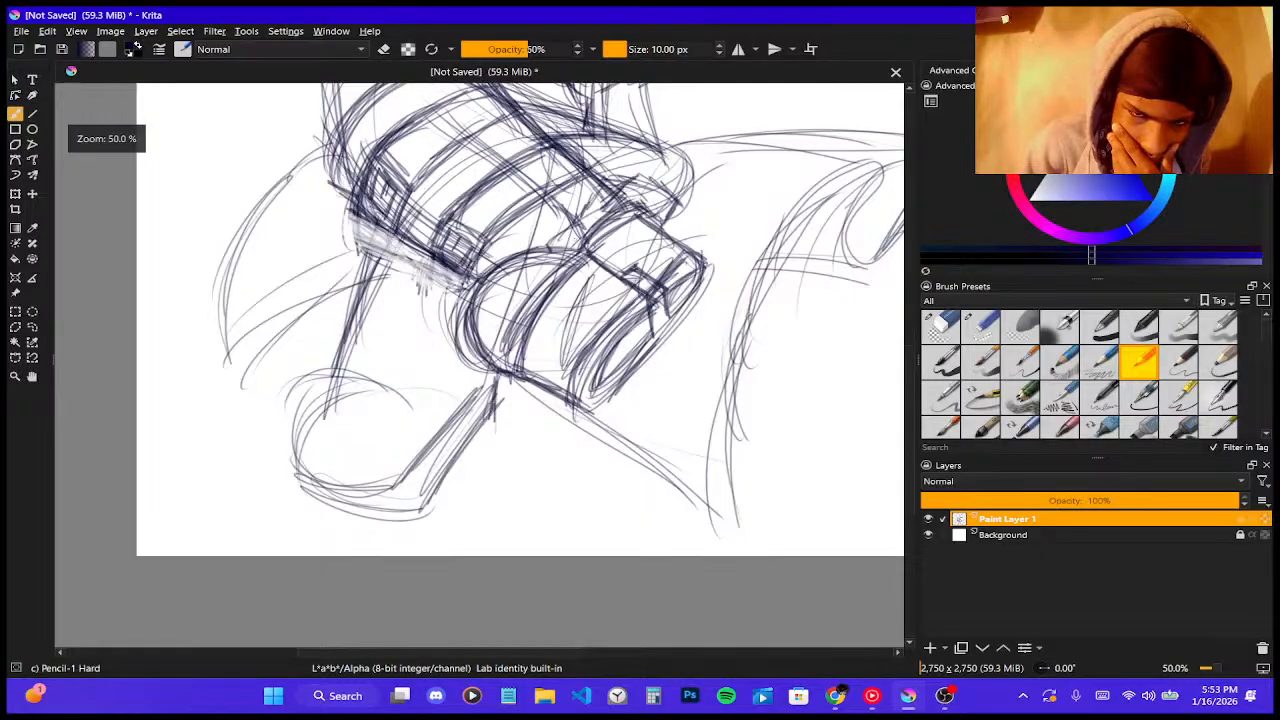
{"action": "scroll", "coordinate": [696, 275], "scroll_direction": "down", "scroll_amount": 2}
{"action": "scroll", "coordinate": [555, 351], "scroll_direction": "up", "scroll_amount": 2}
{"action": "scroll", "coordinate": [555, 351], "scroll_direction": "down", "scroll_amount": 2}
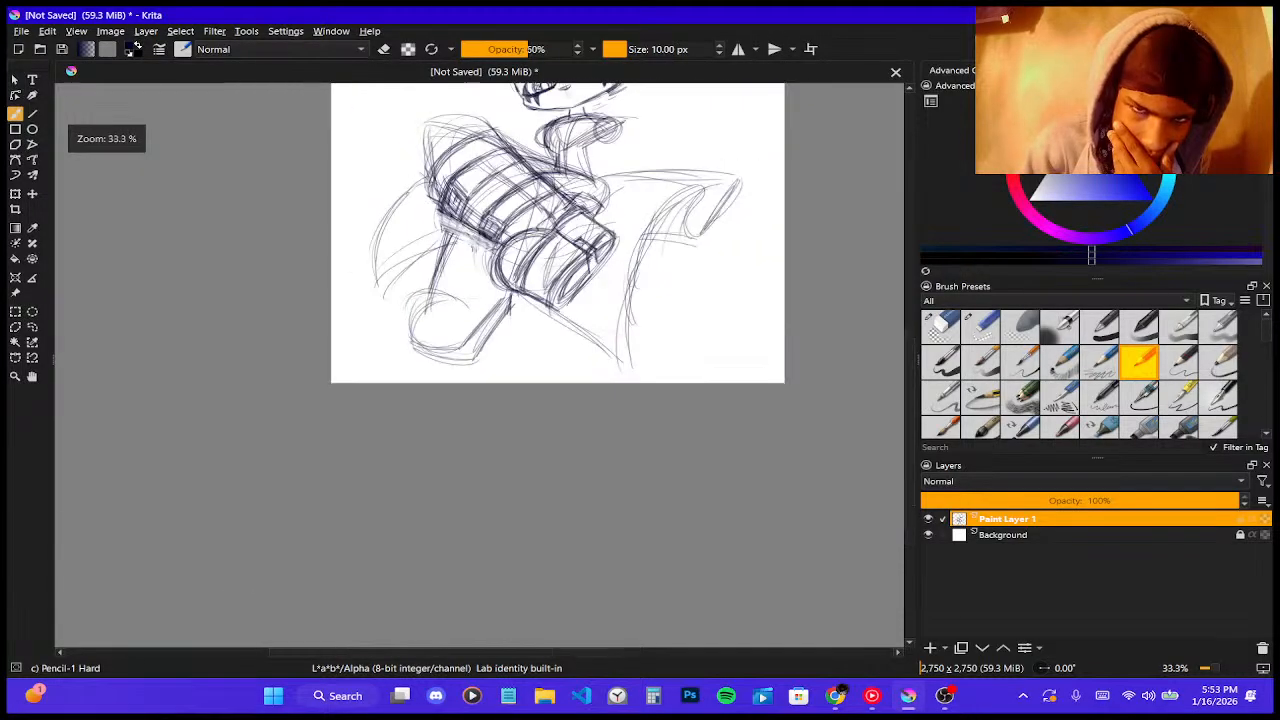
{"action": "scroll", "coordinate": [555, 351], "scroll_direction": "up", "scroll_amount": 1}
{"action": "scroll", "coordinate": [502, 178], "scroll_direction": "up", "scroll_amount": 2}
{"action": "scroll", "coordinate": [502, 178], "scroll_direction": "down", "scroll_amount": 2}
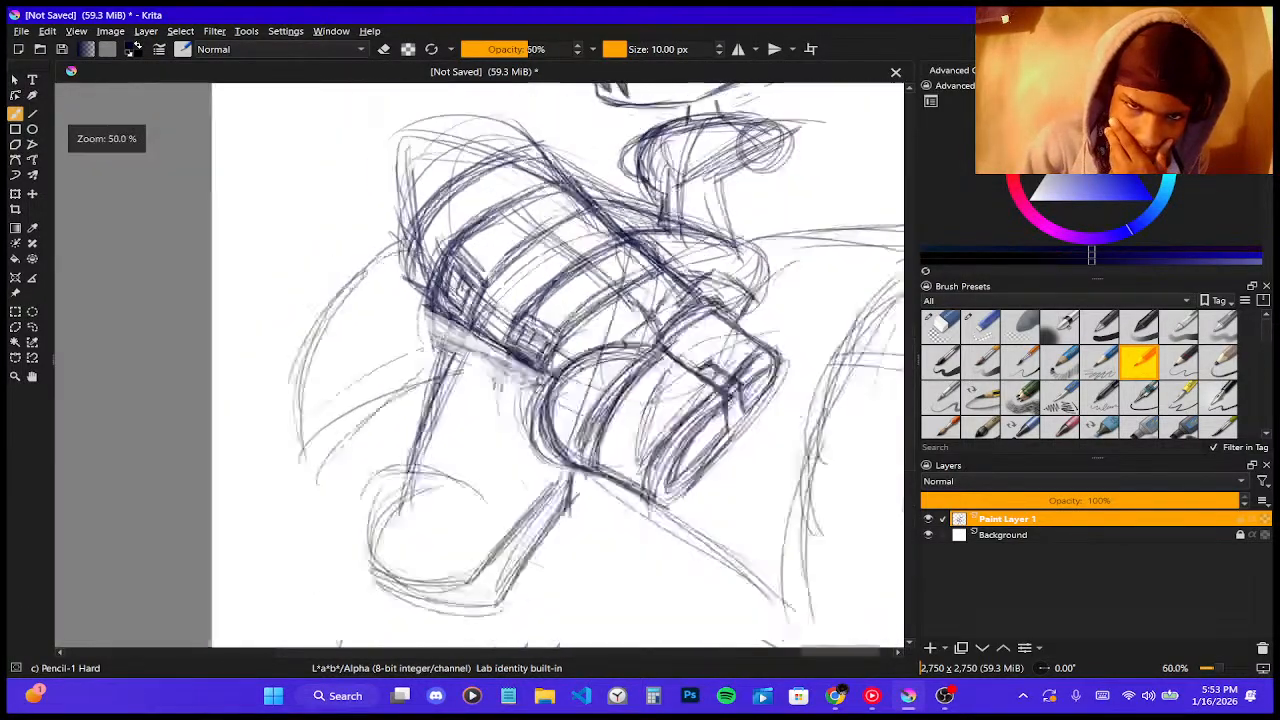
- Sketch an angled corner above the upper buckle and a nearly straight edge across the raised end of the limb
{"action": "scroll", "coordinate": [502, 178], "scroll_direction": "up", "scroll_amount": 1}
{"action": "scroll", "coordinate": [502, 178], "scroll_direction": "up", "scroll_amount": 1}
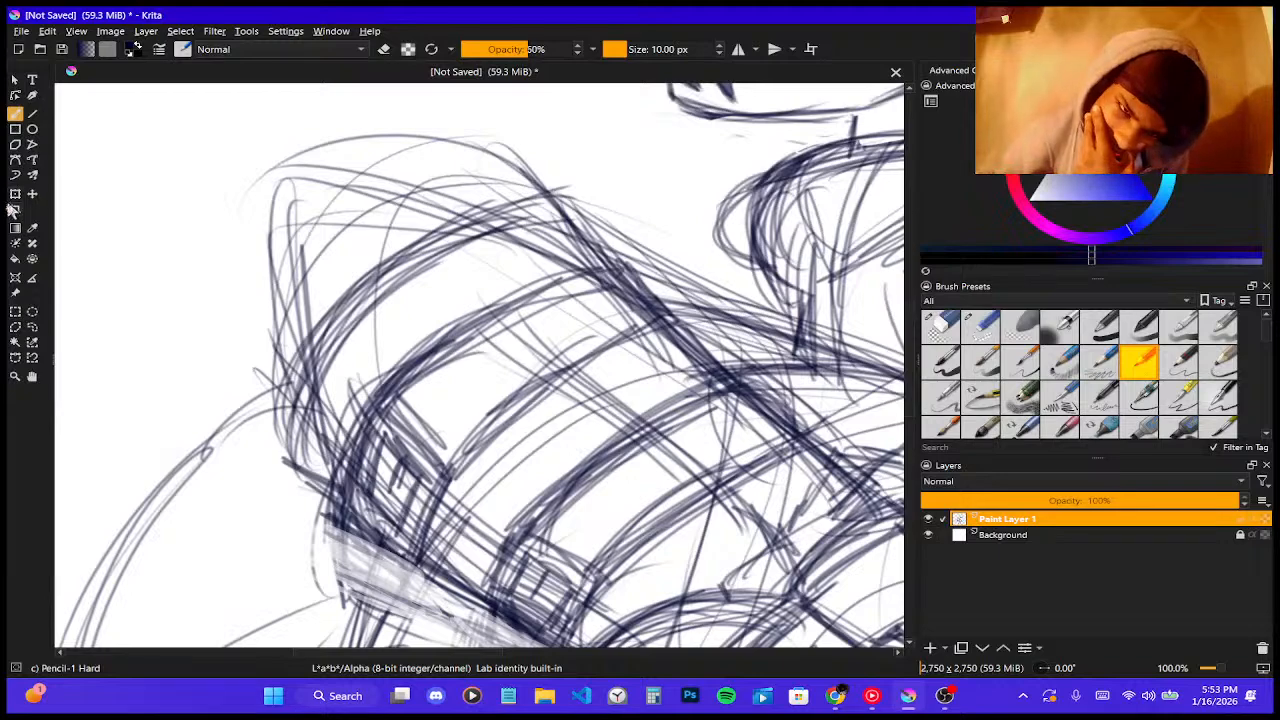
{"action": "scroll", "coordinate": [226, 269], "scroll_direction": "up", "scroll_amount": 1}
{"action": "scroll", "coordinate": [226, 269], "scroll_direction": "down", "scroll_amount": 1}
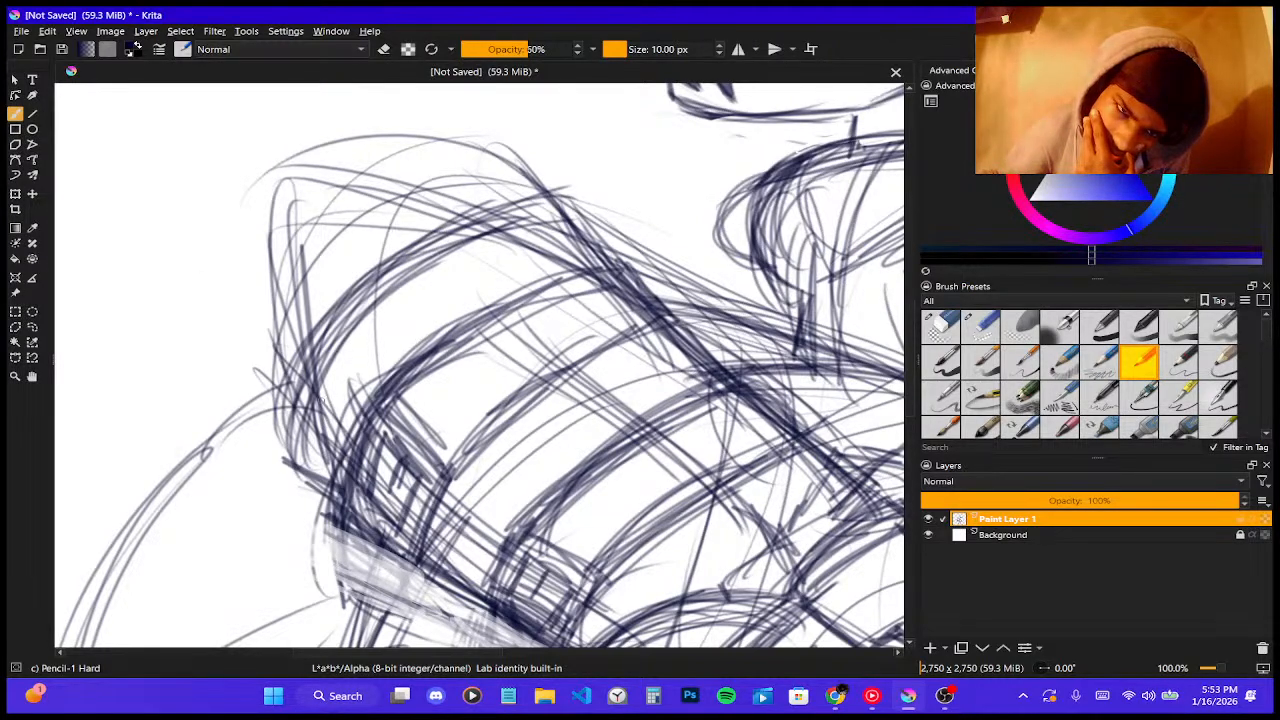
{"action": "scroll", "coordinate": [320, 420], "scroll_direction": "up", "scroll_amount": 1}
{"action": "scroll", "coordinate": [320, 420], "scroll_direction": "down", "scroll_amount": 1}
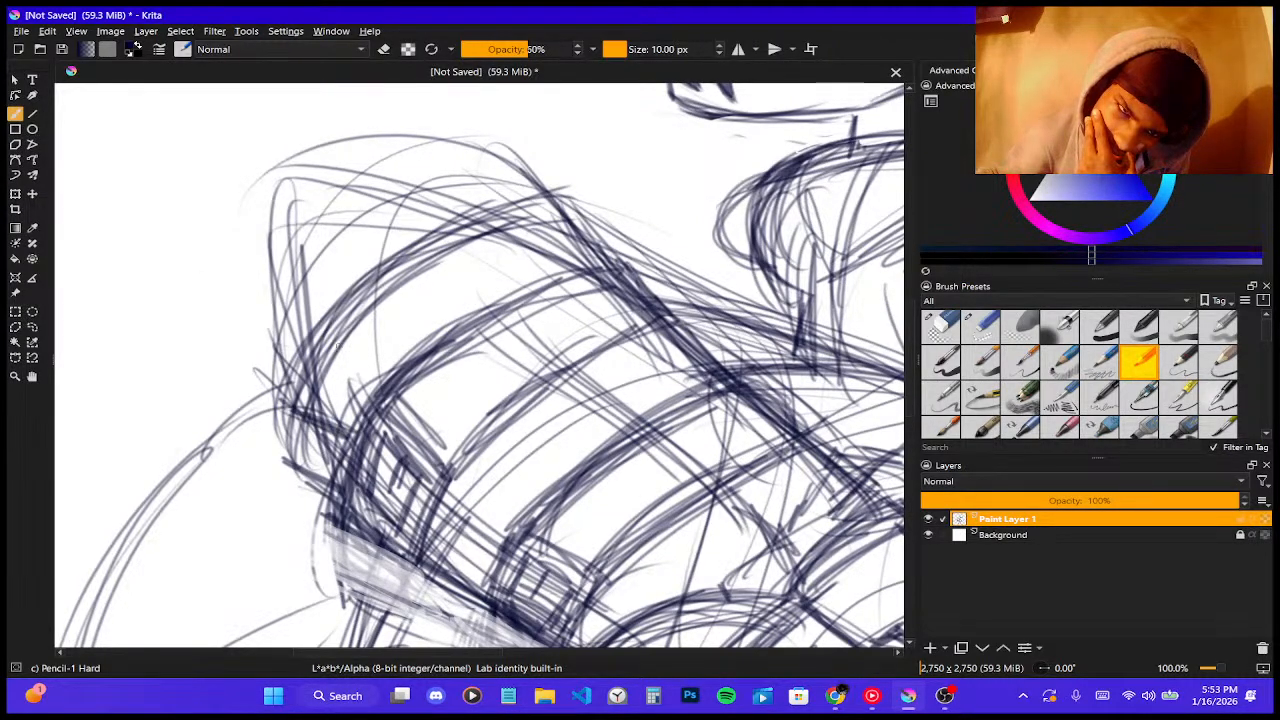
{"action": "scroll", "coordinate": [330, 380], "scroll_direction": "up", "scroll_amount": 1}
{"action": "scroll", "coordinate": [330, 380], "scroll_direction": "down", "scroll_amount": 1}
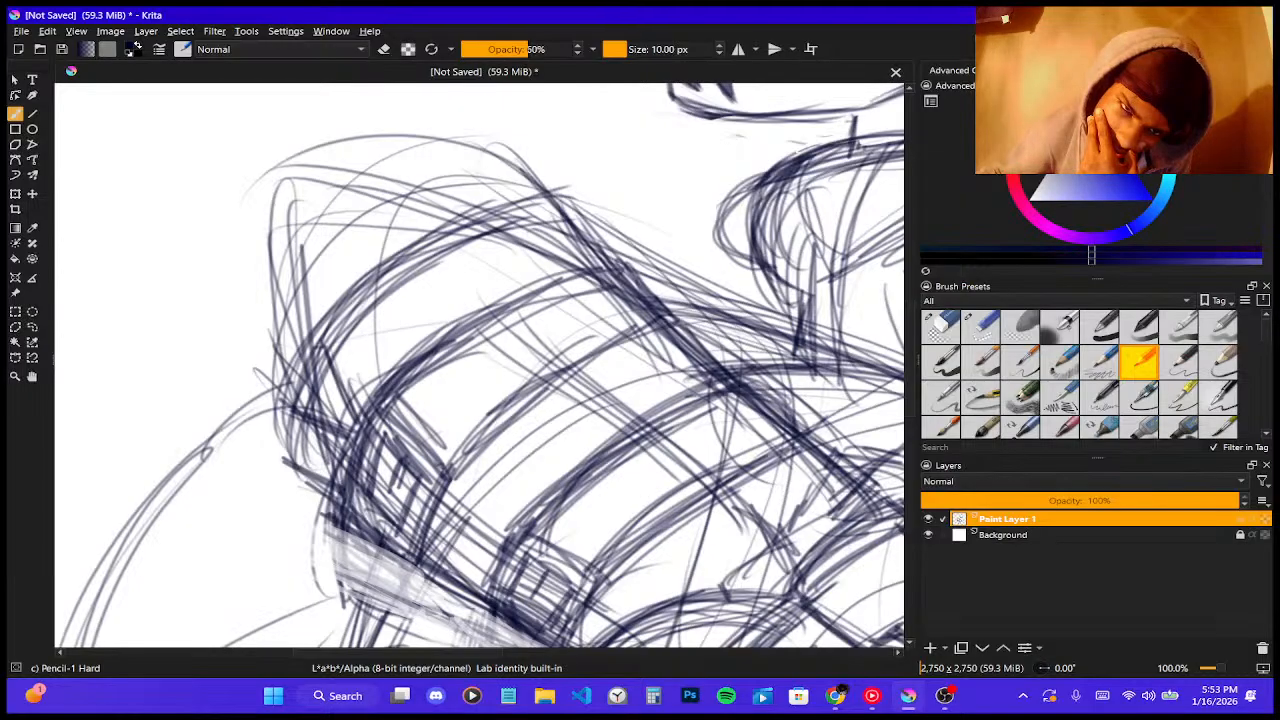
{"action": "left_click_drag", "start_coordinate": [320, 342], "coordinate": [560, 330]}
{"action": "scroll", "coordinate": [560, 336], "scroll_direction": "up", "scroll_amount": 1}
{"action": "scroll", "coordinate": [560, 336], "scroll_direction": "down", "scroll_amount": 1}
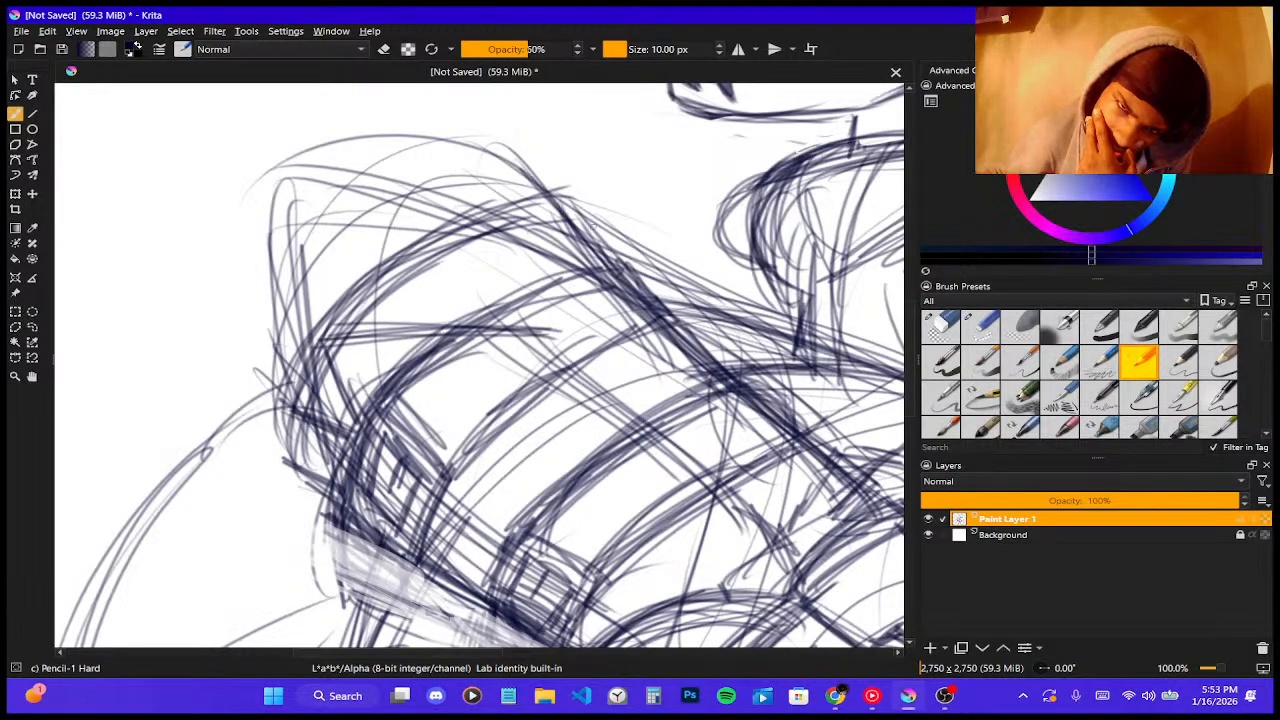
- Close the panel at the limb's raised end with a short slanted edge and darken its curved upper edge
{"action": "left_click_drag", "start_coordinate": [598, 195], "coordinate": [569, 328]}
{"action": "mouse_move", "coordinate": [574, 199]}
{"action": "left_mouse_down"}
{"action": "mouse_move", "coordinate": [592, 231]}
{"action": "mouse_move", "coordinate": [556, 343]}
{"action": "left_mouse_up"}
{"action": "left_click_drag", "start_coordinate": [595, 198], "coordinate": [565, 333]}
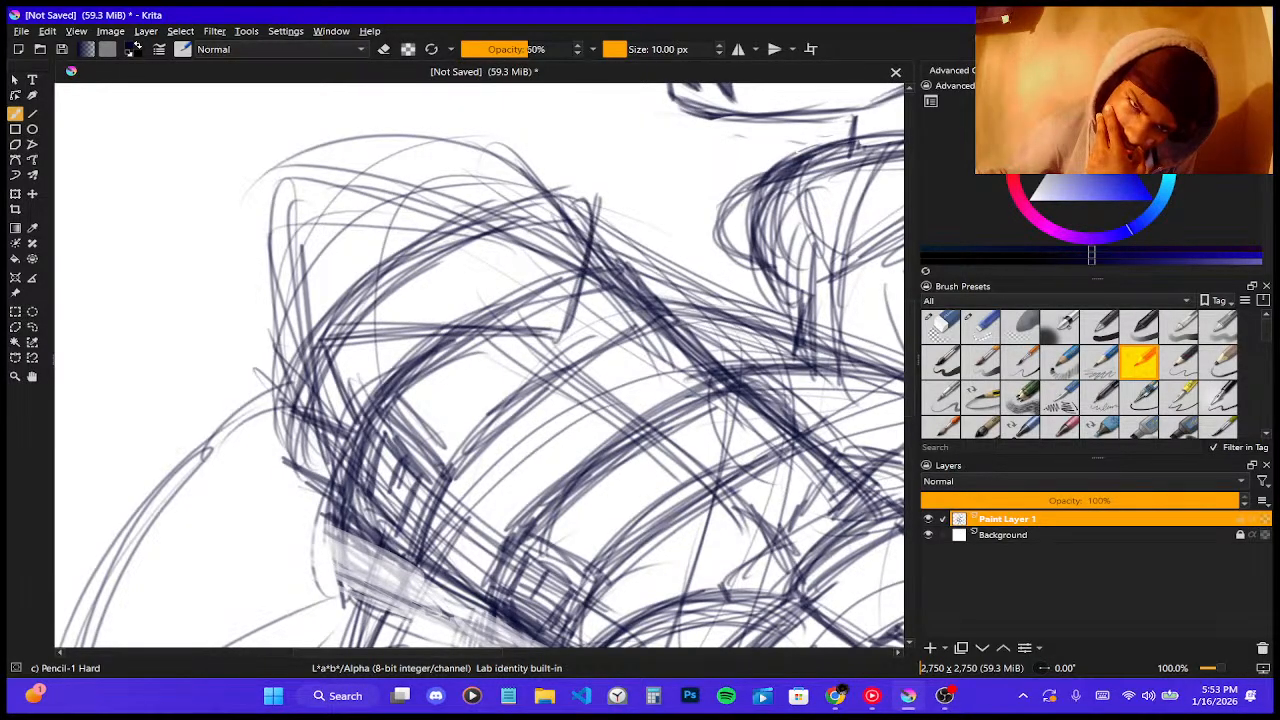
{"action": "mouse_move", "coordinate": [342, 325]}
{"action": "left_mouse_down"}
{"action": "mouse_move", "coordinate": [593, 187]}
{"action": "mouse_move", "coordinate": [572, 191]}
{"action": "left_mouse_up"}
{"action": "mouse_move", "coordinate": [345, 321]}
{"action": "left_mouse_down"}
{"action": "mouse_move", "coordinate": [527, 206]}
{"action": "mouse_move", "coordinate": [595, 187]}
{"action": "left_mouse_up"}
{"action": "mouse_move", "coordinate": [353, 297]}
{"action": "left_mouse_down"}
{"action": "mouse_move", "coordinate": [583, 190]}
{"action": "mouse_move", "coordinate": [602, 202]}
{"action": "left_mouse_up"}
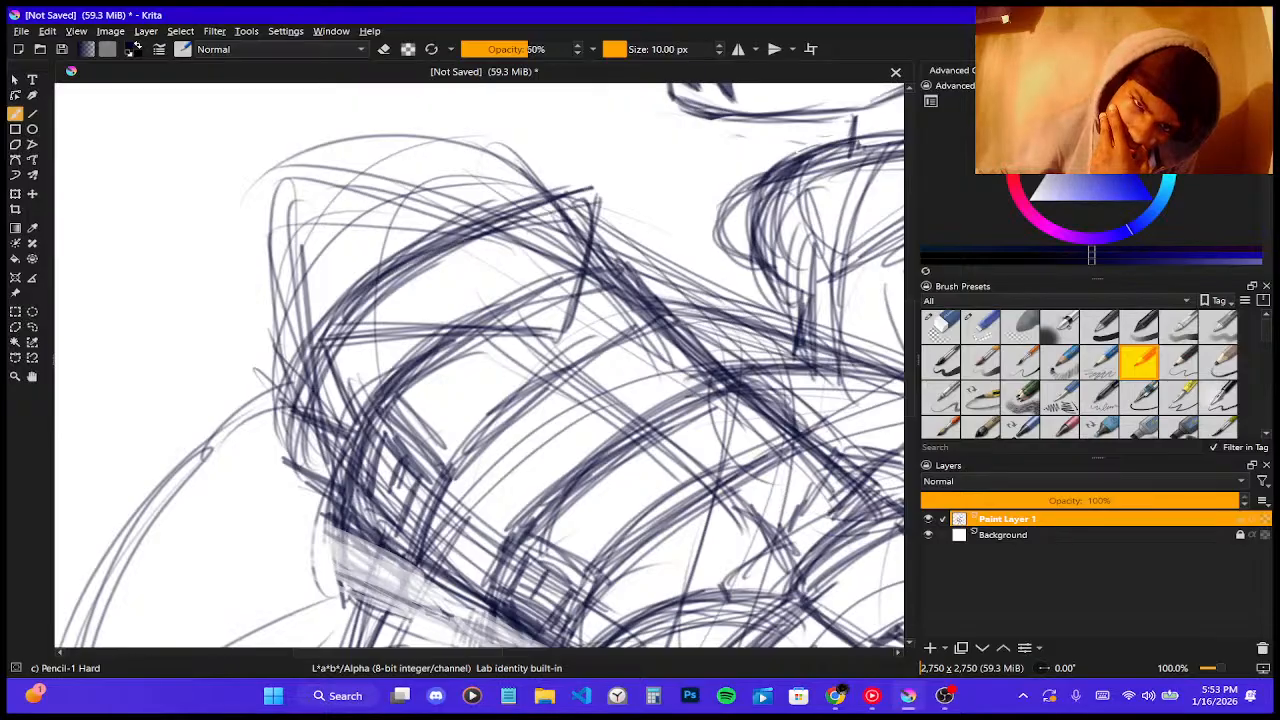
- Draw a bulging outline around the limb's outer corner beside the upper buckle
{"action": "left_click_drag", "start_coordinate": [300, 400], "coordinate": [336, 534]}
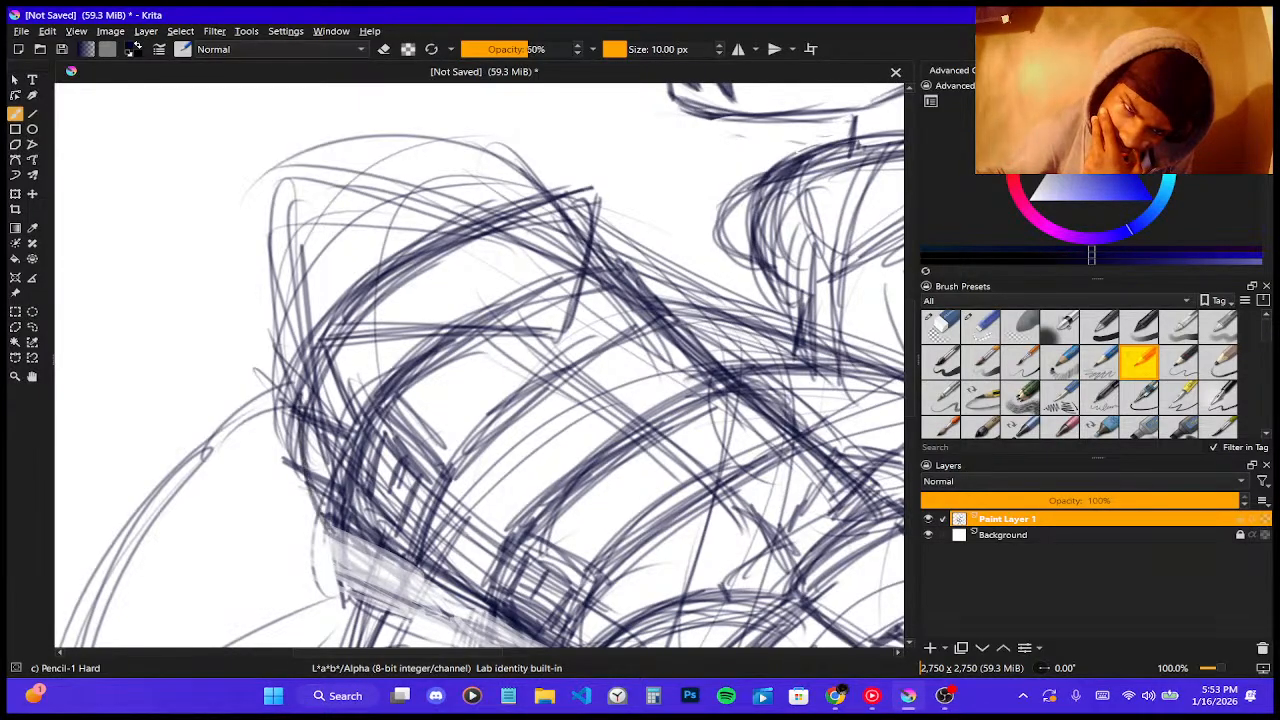
{"action": "left_click_drag", "start_coordinate": [299, 436], "coordinate": [334, 526]}
{"action": "left_click_drag", "start_coordinate": [274, 496], "coordinate": [338, 545]}
{"action": "left_click_drag", "start_coordinate": [292, 440], "coordinate": [324, 542]}
{"action": "left_click_drag", "start_coordinate": [284, 418], "coordinate": [276, 520]}
{"action": "left_click_drag", "start_coordinate": [296, 380], "coordinate": [268, 518]}
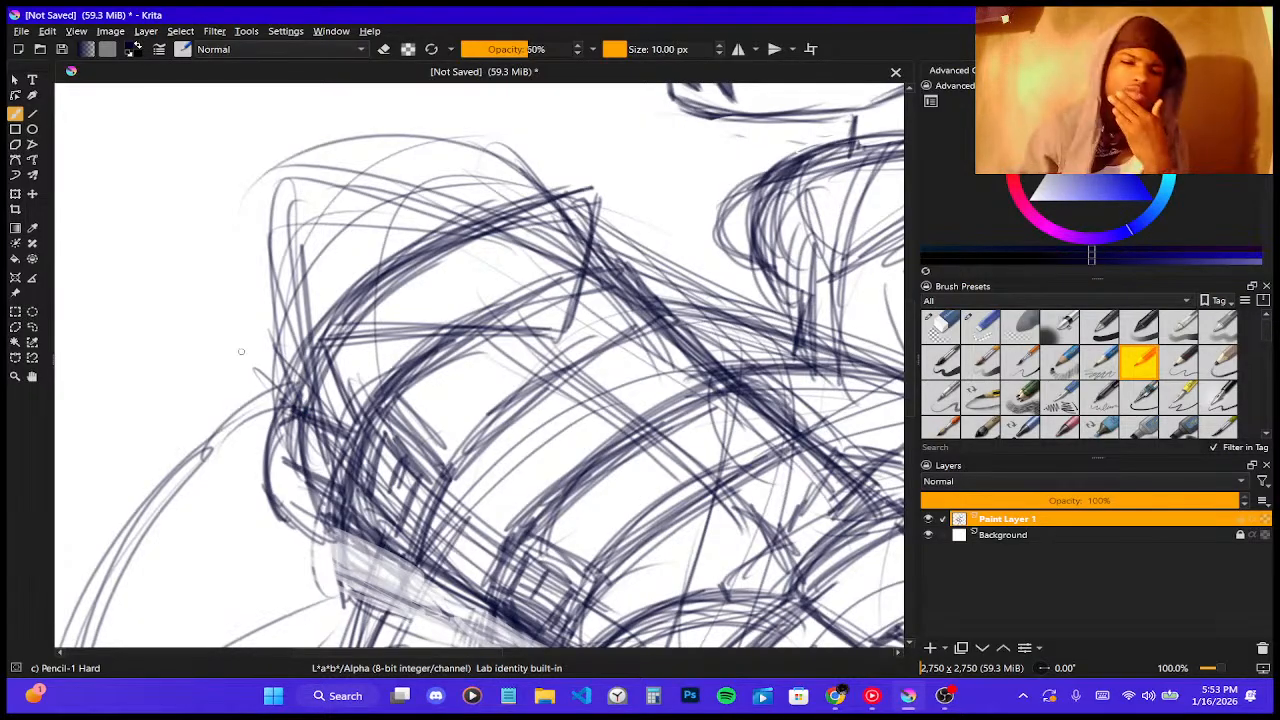
- Redraw the toe of the boot below the limb as a full rounded outline
{"action": "key", "text": "minus"}
{"action": "key", "text": "minus"}
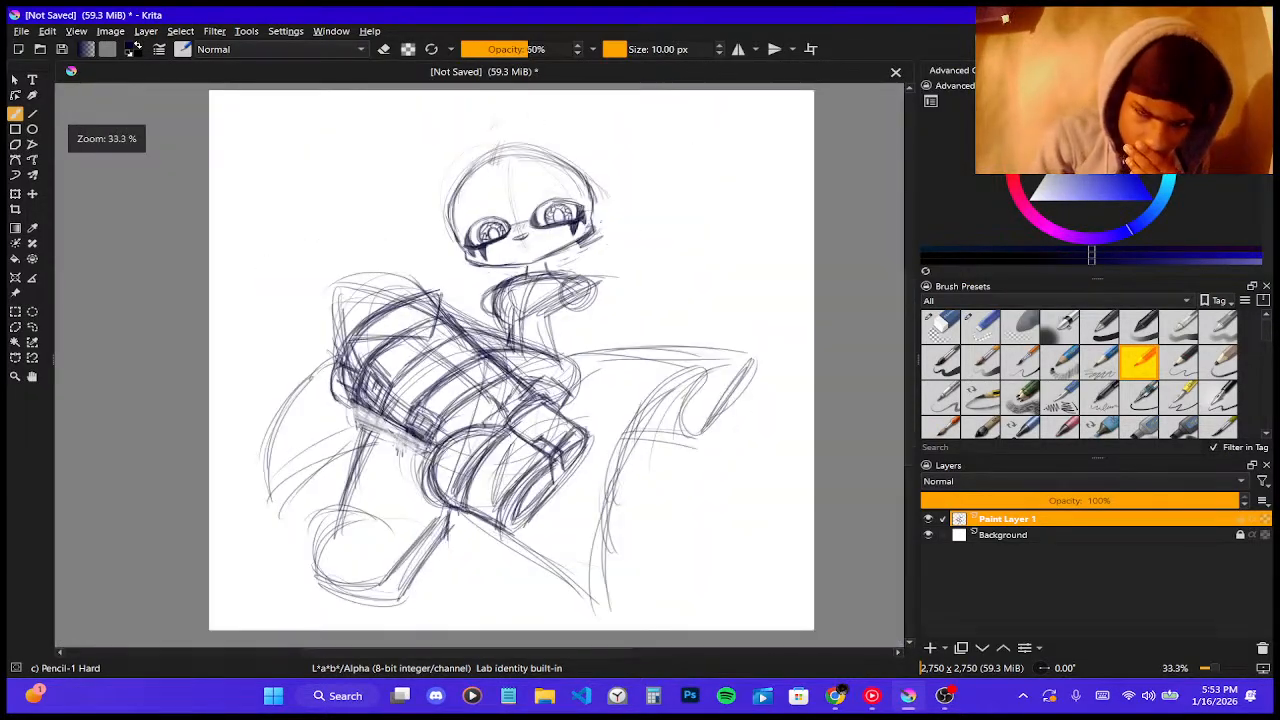
{"action": "scroll", "coordinate": [301, 616], "scroll_direction": "up", "scroll_amount": 1}
{"action": "scroll", "coordinate": [494, 426], "scroll_direction": "down", "scroll_amount": 2}
{"action": "scroll", "coordinate": [423, 522], "scroll_direction": "up", "scroll_amount": 2}
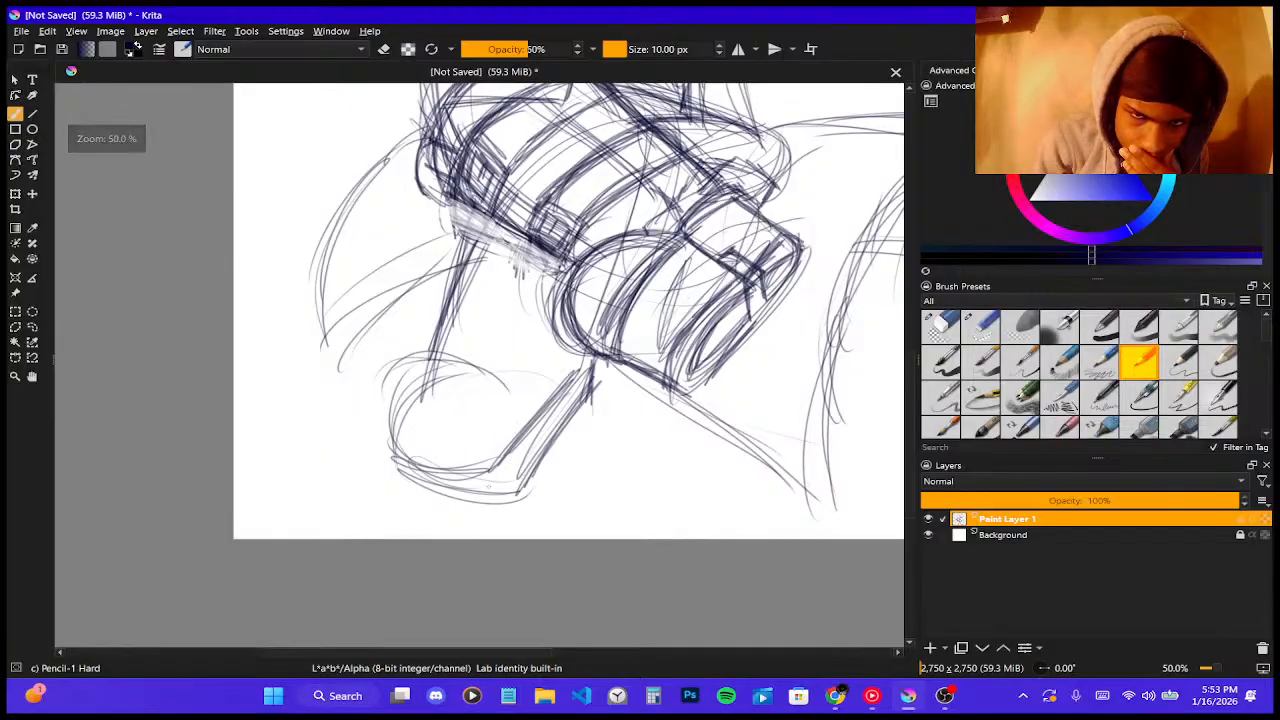
{"action": "scroll", "coordinate": [500, 420], "scroll_direction": "up", "scroll_amount": 2}
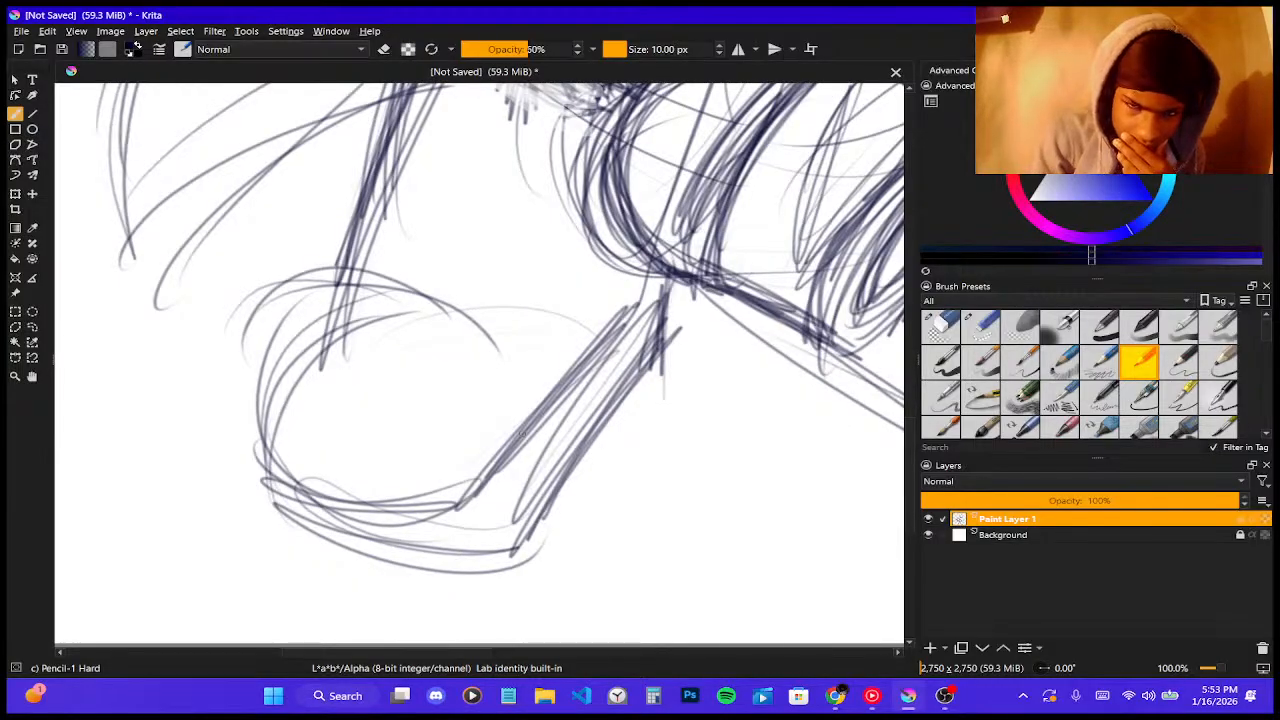
{"action": "scroll", "coordinate": [520, 432], "scroll_direction": "down", "scroll_amount": 2}
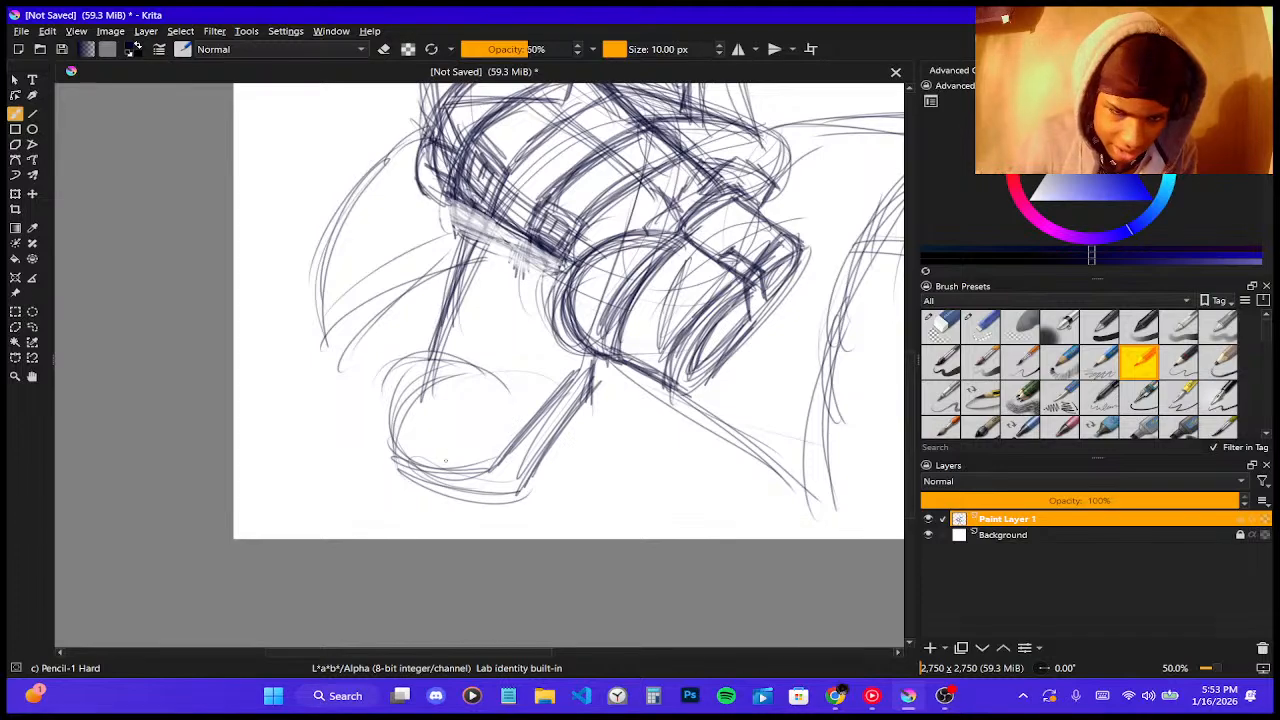
{"action": "mouse_move", "coordinate": [402, 458]}
{"action": "left_mouse_down"}
{"action": "mouse_move", "coordinate": [412, 360]}
{"action": "mouse_move", "coordinate": [430, 352]}
{"action": "left_mouse_up"}
{"action": "mouse_move", "coordinate": [390, 447]}
{"action": "left_mouse_down"}
{"action": "mouse_move", "coordinate": [388, 385]}
{"action": "mouse_move", "coordinate": [461, 349]}
{"action": "mouse_move", "coordinate": [514, 376]}
{"action": "left_mouse_up"}
{"action": "mouse_move", "coordinate": [426, 358]}
{"action": "left_mouse_down"}
{"action": "mouse_move", "coordinate": [520, 380]}
{"action": "mouse_move", "coordinate": [528, 430]}
{"action": "left_mouse_up"}
{"action": "mouse_move", "coordinate": [504, 375]}
{"action": "left_mouse_down"}
{"action": "mouse_move", "coordinate": [530, 424]}
{"action": "mouse_move", "coordinate": [498, 470]}
{"action": "mouse_move", "coordinate": [406, 466]}
{"action": "mouse_move", "coordinate": [494, 480]}
{"action": "left_mouse_up"}
- Thicken the lower rim of the rounded boot toe and darken where it joins the boot's slanted edge
{"action": "left_click_drag", "start_coordinate": [404, 468], "coordinate": [462, 470]}
{"action": "mouse_move", "coordinate": [384, 450]}
{"action": "left_mouse_down"}
{"action": "mouse_move", "coordinate": [420, 516]}
{"action": "mouse_move", "coordinate": [440, 514]}
{"action": "left_mouse_up"}
{"action": "mouse_move", "coordinate": [390, 430]}
{"action": "left_mouse_down"}
{"action": "mouse_move", "coordinate": [386, 464]}
{"action": "mouse_move", "coordinate": [476, 494]}
{"action": "left_mouse_up"}
{"action": "mouse_move", "coordinate": [388, 470]}
{"action": "left_mouse_down"}
{"action": "mouse_move", "coordinate": [508, 484]}
{"action": "mouse_move", "coordinate": [526, 444]}
{"action": "left_mouse_up"}
{"action": "left_click_drag", "start_coordinate": [470, 482], "coordinate": [536, 414]}
{"action": "left_click_drag", "start_coordinate": [482, 482], "coordinate": [538, 414]}
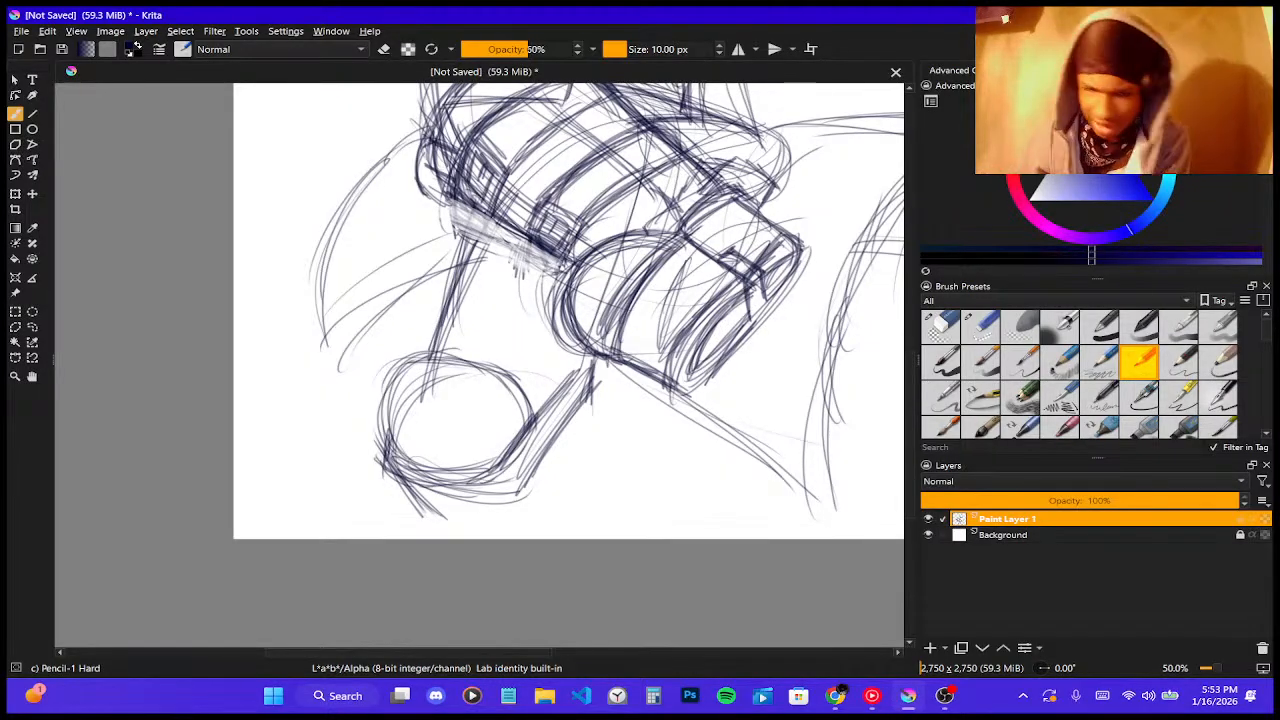
{"action": "mouse_move", "coordinate": [382, 470]}
{"action": "left_mouse_down"}
{"action": "mouse_move", "coordinate": [490, 492]}
{"action": "mouse_move", "coordinate": [534, 436]}
{"action": "left_mouse_up"}
{"action": "left_click_drag", "start_coordinate": [494, 488], "coordinate": [550, 426]}
{"action": "left_click_drag", "start_coordinate": [506, 488], "coordinate": [544, 416]}
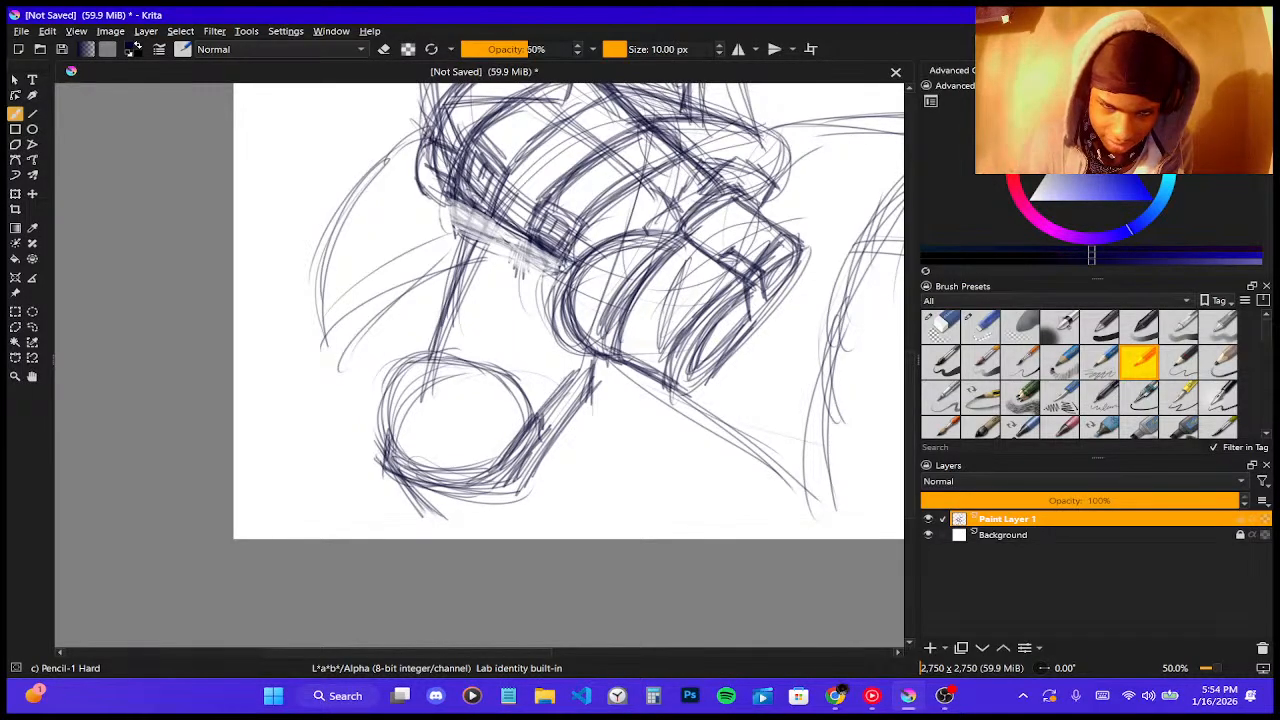
- Darken the boot's slanted back edge and sketch an angular heel outline below the cuff
{"action": "left_click_drag", "start_coordinate": [566, 372], "coordinate": [538, 410]}
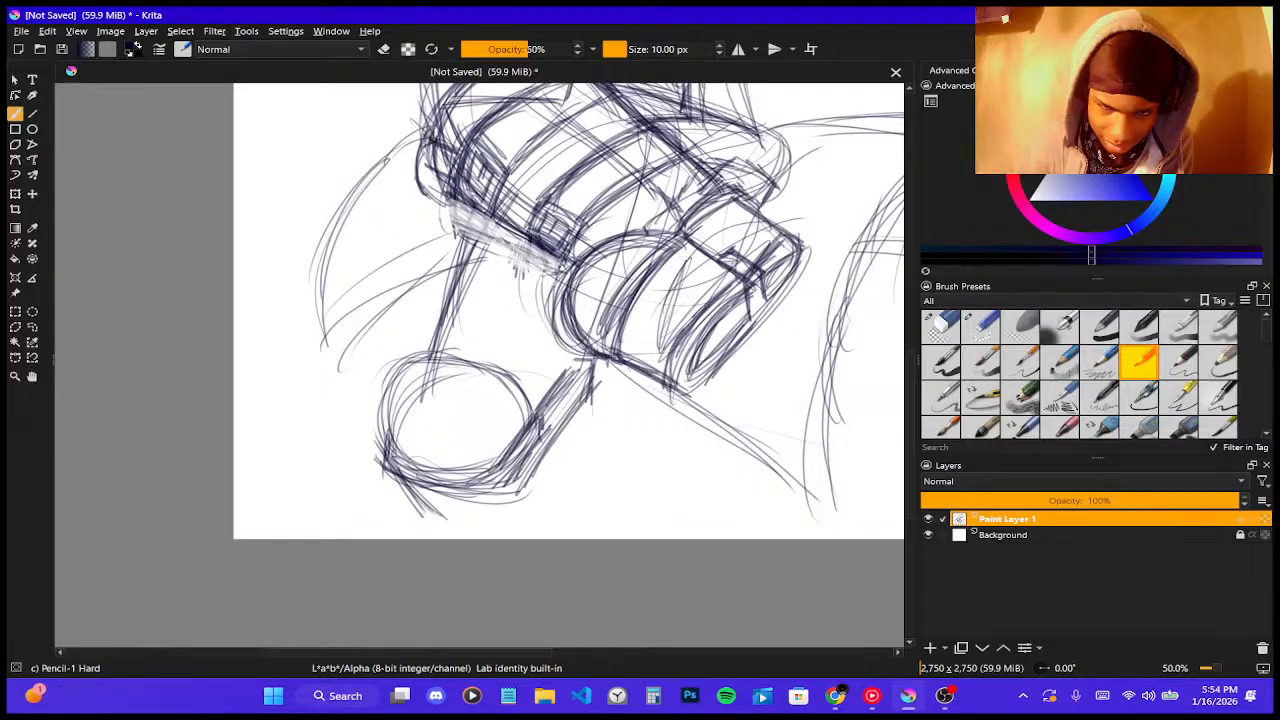
{"action": "left_click_drag", "start_coordinate": [640, 358], "coordinate": [642, 402]}
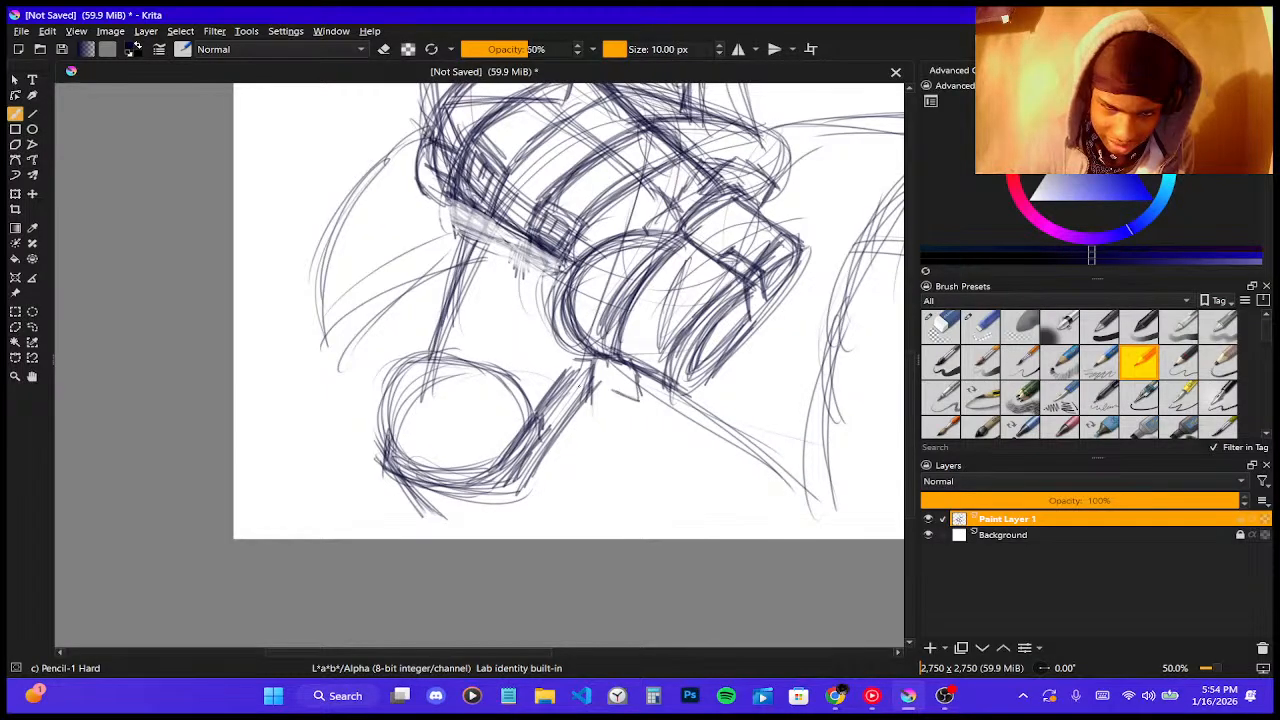
{"action": "left_click_drag", "start_coordinate": [598, 366], "coordinate": [552, 410]}
{"action": "mouse_move", "coordinate": [612, 369]}
{"action": "left_mouse_down"}
{"action": "mouse_move", "coordinate": [592, 382]}
{"action": "mouse_move", "coordinate": [596, 397]}
{"action": "mouse_move", "coordinate": [608, 382]}
{"action": "mouse_move", "coordinate": [600, 444]}
{"action": "left_mouse_up"}
- Sketch a small square buckle on the boot's front edge just above the rounded toe
{"action": "mouse_move", "coordinate": [463, 315]}
{"action": "left_mouse_down"}
{"action": "mouse_move", "coordinate": [451, 341]}
{"action": "mouse_move", "coordinate": [498, 357]}
{"action": "left_mouse_up"}
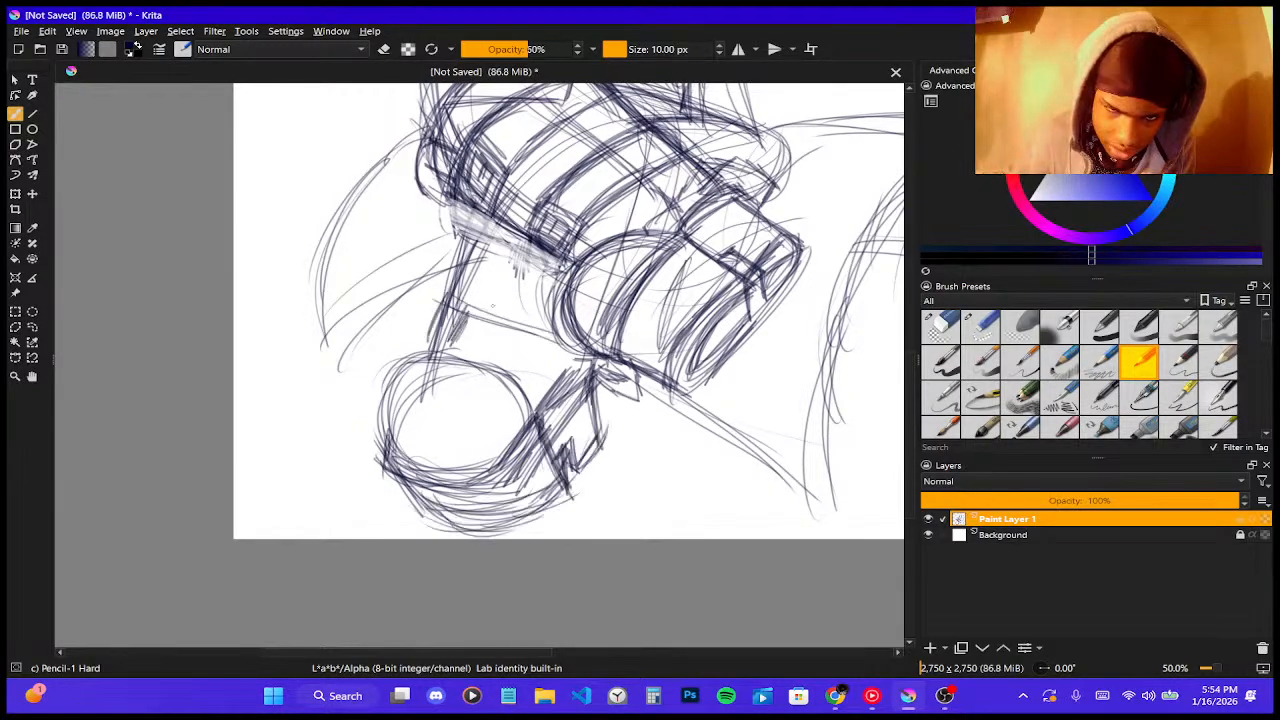
{"action": "mouse_move", "coordinate": [471, 304]}
{"action": "left_mouse_down"}
{"action": "mouse_move", "coordinate": [512, 318]}
{"action": "mouse_move", "coordinate": [453, 353]}
{"action": "mouse_move", "coordinate": [500, 358]}
{"action": "mouse_move", "coordinate": [463, 345]}
{"action": "mouse_move", "coordinate": [492, 348]}
{"action": "left_mouse_up"}
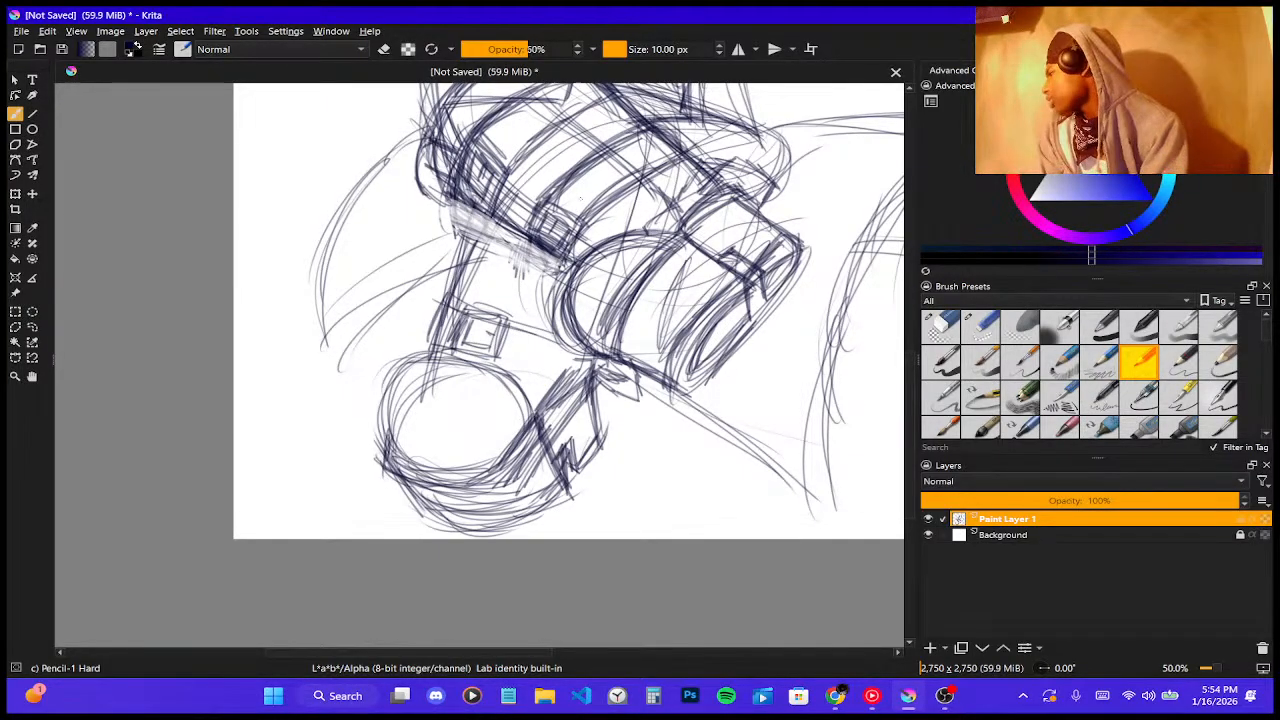
{"action": "left_click", "coordinate": [945, 696]}
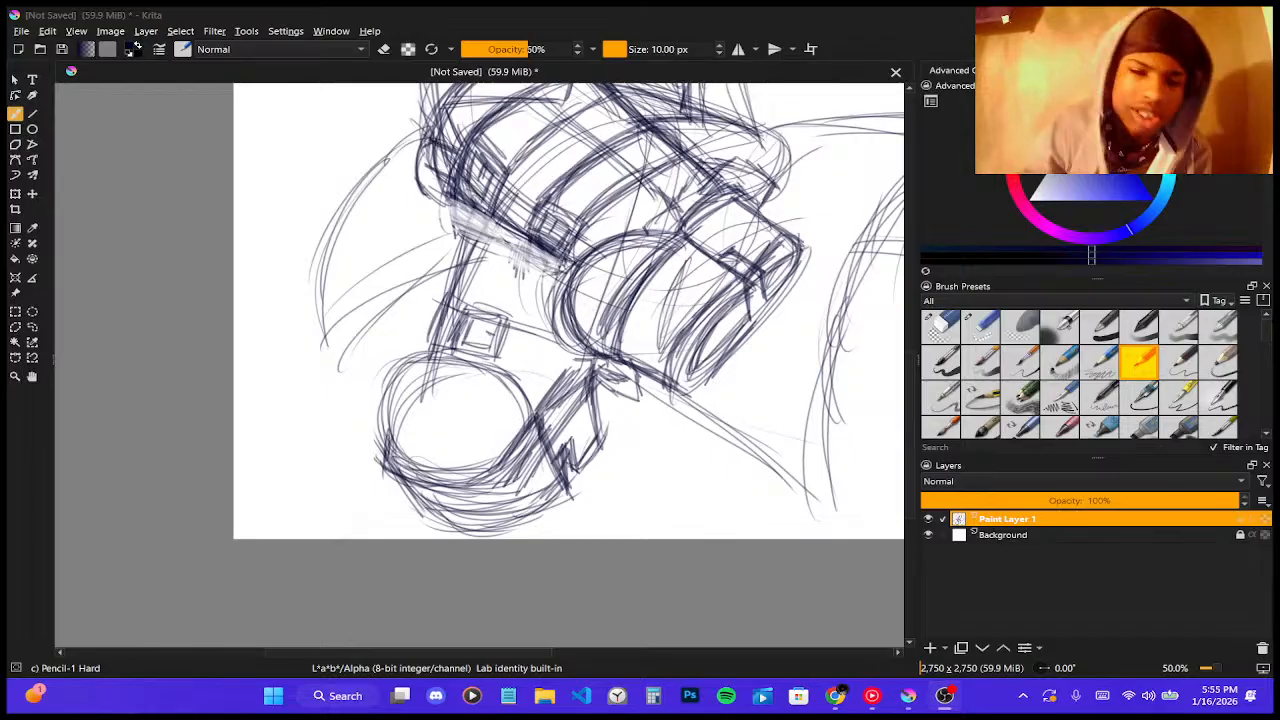
{"action": "left_click", "coordinate": [445, 343]}
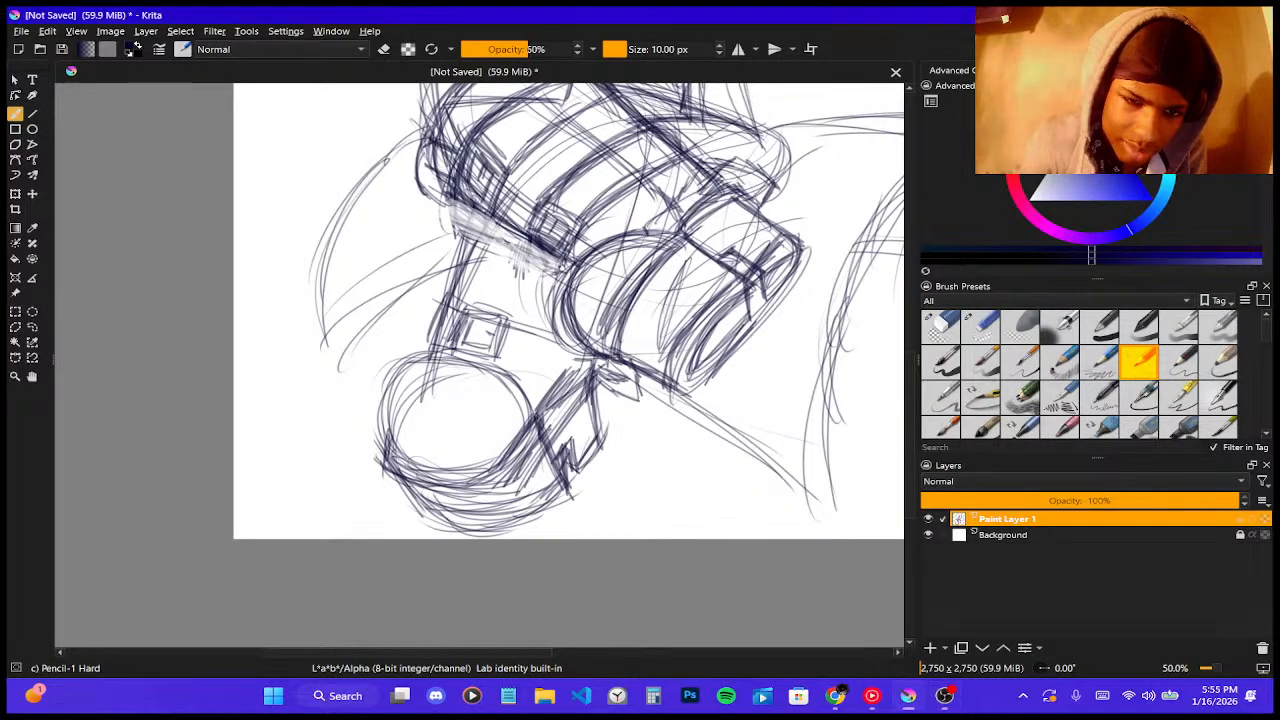
- Sketch the boot's lower strap around its front edge and across from the square buckle to the slanted back edge
{"action": "mouse_move", "coordinate": [432, 340]}
{"action": "left_mouse_down"}
{"action": "mouse_move", "coordinate": [456, 348]}
{"action": "mouse_move", "coordinate": [426, 349]}
{"action": "left_mouse_up"}
{"action": "left_click_drag", "start_coordinate": [438, 302], "coordinate": [421, 350]}
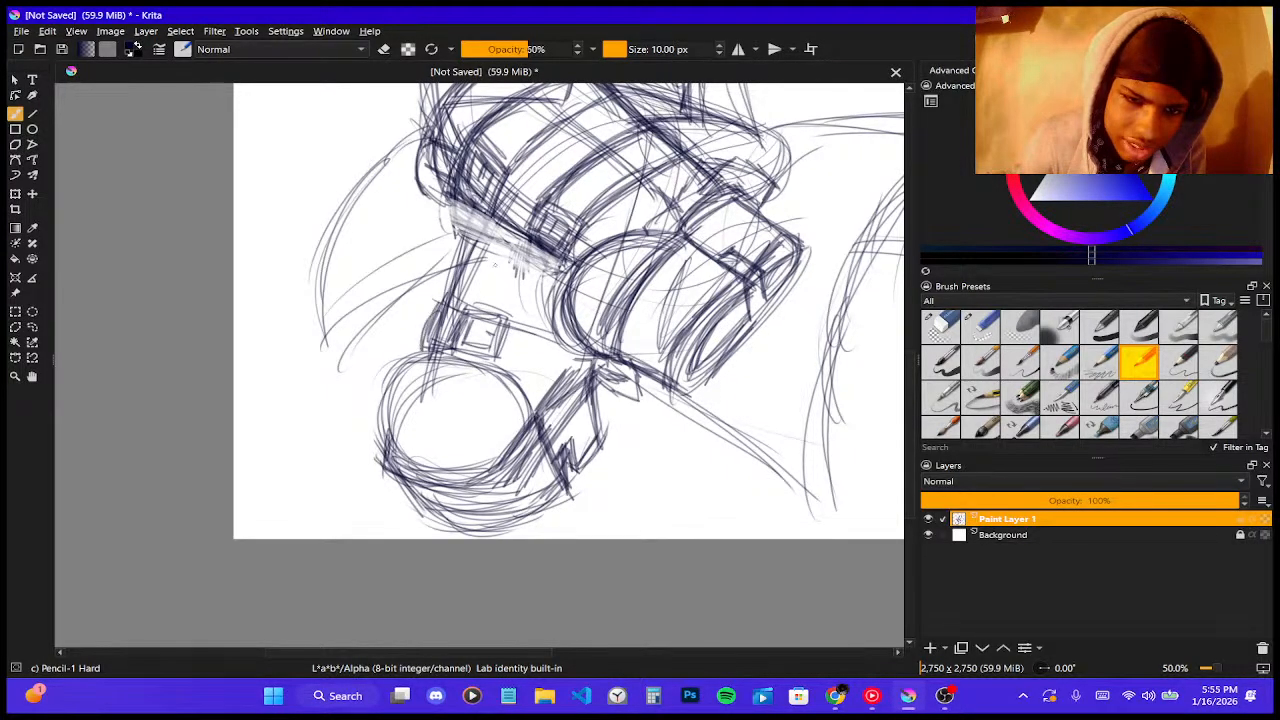
{"action": "mouse_move", "coordinate": [498, 372]}
{"action": "left_mouse_down"}
{"action": "mouse_move", "coordinate": [584, 364]}
{"action": "mouse_move", "coordinate": [600, 346]}
{"action": "mouse_move", "coordinate": [609, 375]}
{"action": "left_mouse_up"}
{"action": "left_click_drag", "start_coordinate": [508, 326], "coordinate": [552, 336]}
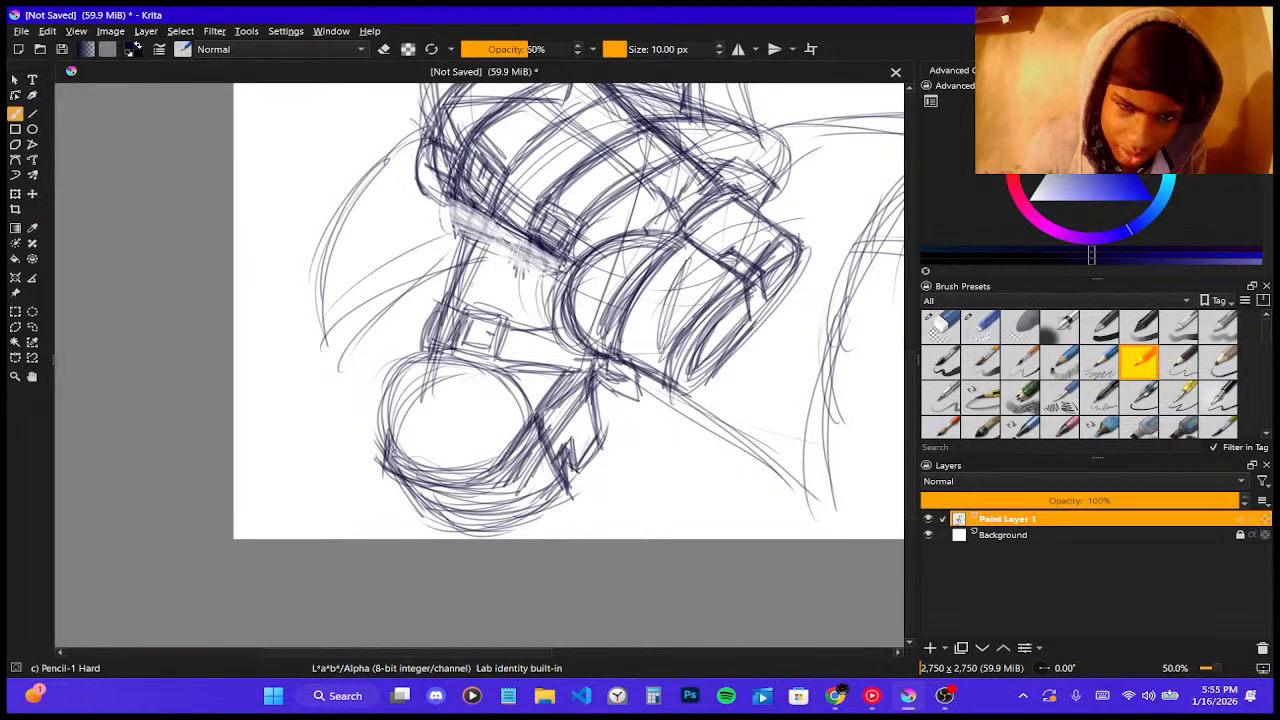
- Sketch a second square buckle and strap on the boot's shaft, above the first buckle
{"action": "mouse_move", "coordinate": [469, 239]}
{"action": "left_mouse_down"}
{"action": "mouse_move", "coordinate": [447, 281]}
{"action": "mouse_move", "coordinate": [486, 276]}
{"action": "mouse_move", "coordinate": [516, 247]}
{"action": "mouse_move", "coordinate": [514, 294]}
{"action": "mouse_move", "coordinate": [474, 294]}
{"action": "left_mouse_up"}
{"action": "mouse_move", "coordinate": [512, 284]}
{"action": "left_mouse_down"}
{"action": "mouse_move", "coordinate": [466, 290]}
{"action": "mouse_move", "coordinate": [480, 280]}
{"action": "left_mouse_up"}
{"action": "mouse_move", "coordinate": [488, 262]}
{"action": "left_mouse_down"}
{"action": "mouse_move", "coordinate": [480, 276]}
{"action": "mouse_move", "coordinate": [520, 260]}
{"action": "mouse_move", "coordinate": [442, 274]}
{"action": "left_mouse_up"}
{"action": "left_click_drag", "start_coordinate": [462, 242], "coordinate": [444, 270]}
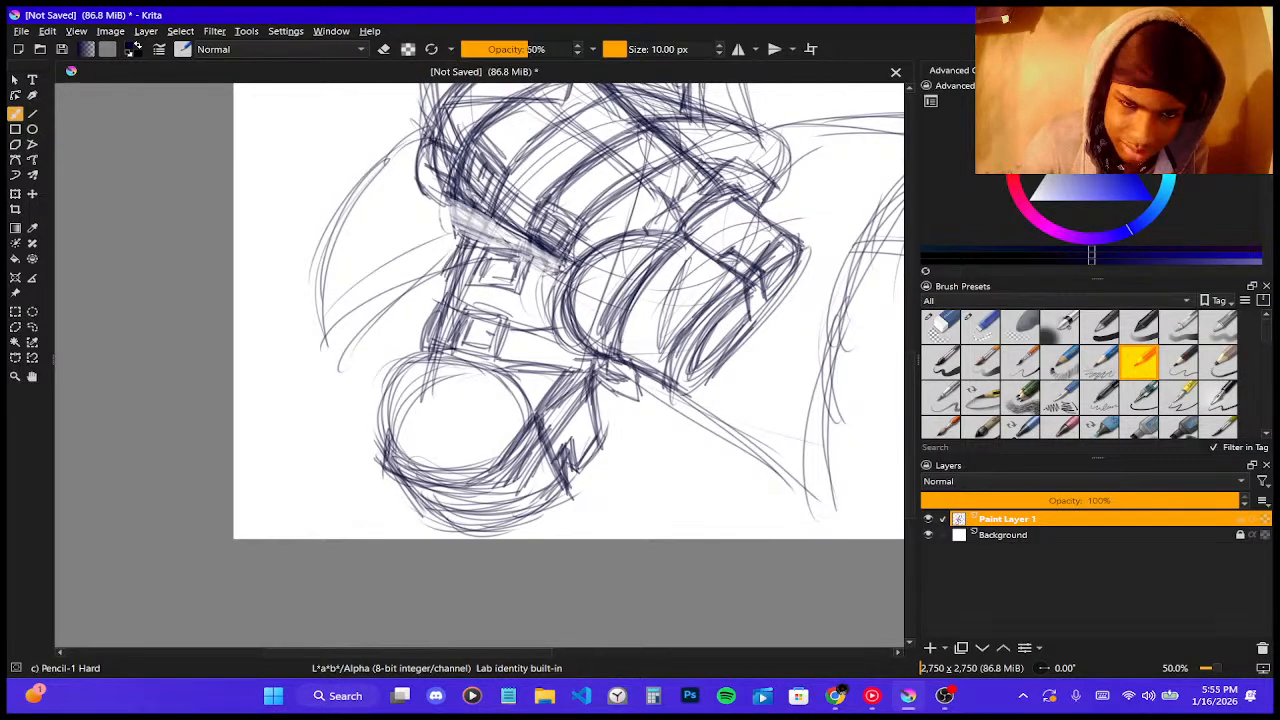
{"action": "left_click_drag", "start_coordinate": [520, 292], "coordinate": [549, 289]}
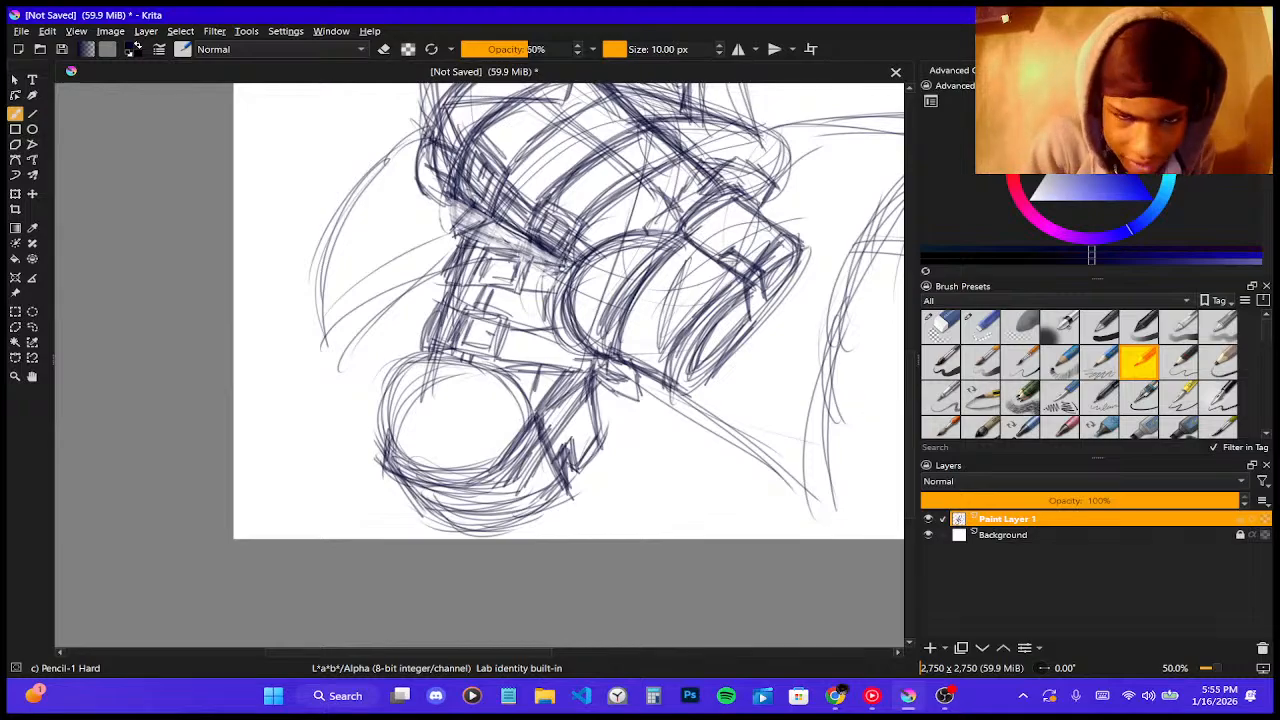
- Examine the whole character sketch with the boot's new straps and buckles
{"action": "key", "text": "minus"}
{"action": "key", "text": "minus"}
{"action": "key", "text": "minus"}
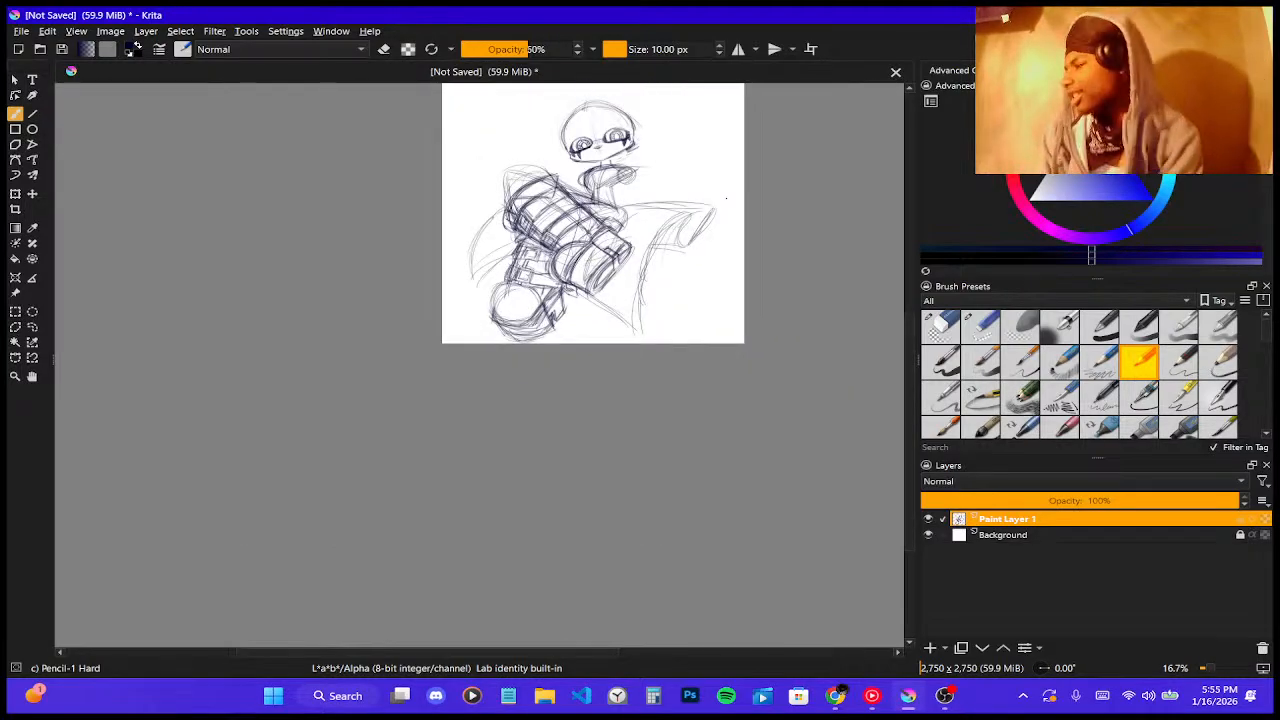
{"action": "scroll", "coordinate": [726, 198], "scroll_direction": "up", "scroll_amount": 1}
{"action": "scroll", "coordinate": [685, 254], "scroll_direction": "down", "scroll_amount": 2}
{"action": "scroll", "coordinate": [706, 180], "scroll_direction": "up", "scroll_amount": 2}
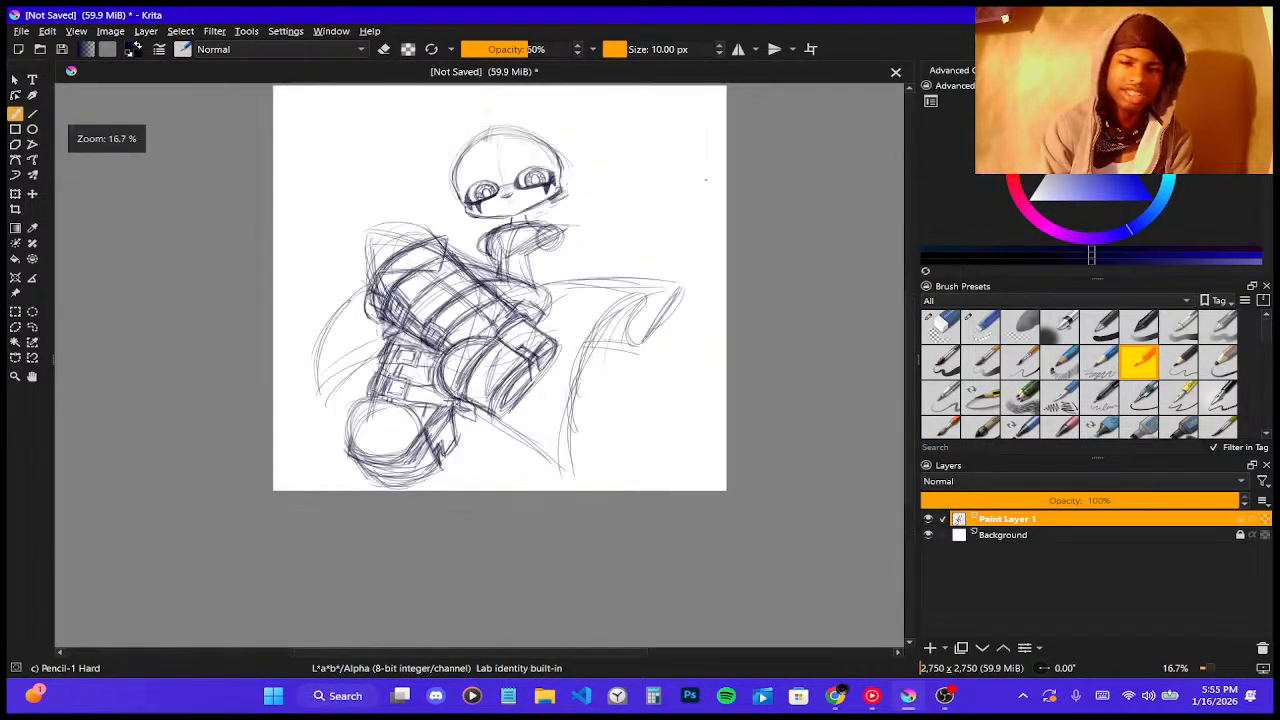
{"action": "key", "text": "plus"}
{"action": "key", "text": "plus"}
{"action": "key", "text": "plus"}
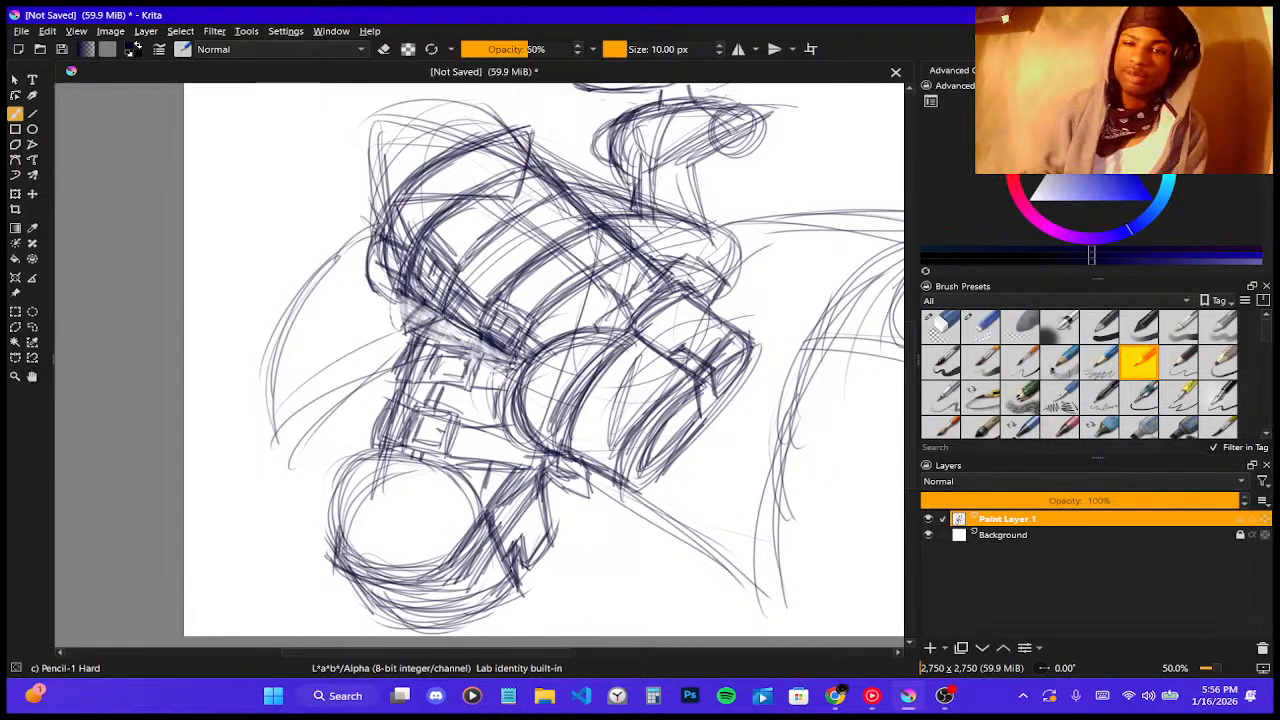
- Sketch a fuller rounded outline around the upper end of the large banded limb
{"action": "scroll", "coordinate": [533, 337], "scroll_direction": "down", "scroll_amount": 3}
{"action": "scroll", "coordinate": [707, 191], "scroll_direction": "up", "scroll_amount": 1}
{"action": "scroll", "coordinate": [440, 210], "scroll_direction": "up", "scroll_amount": 2}
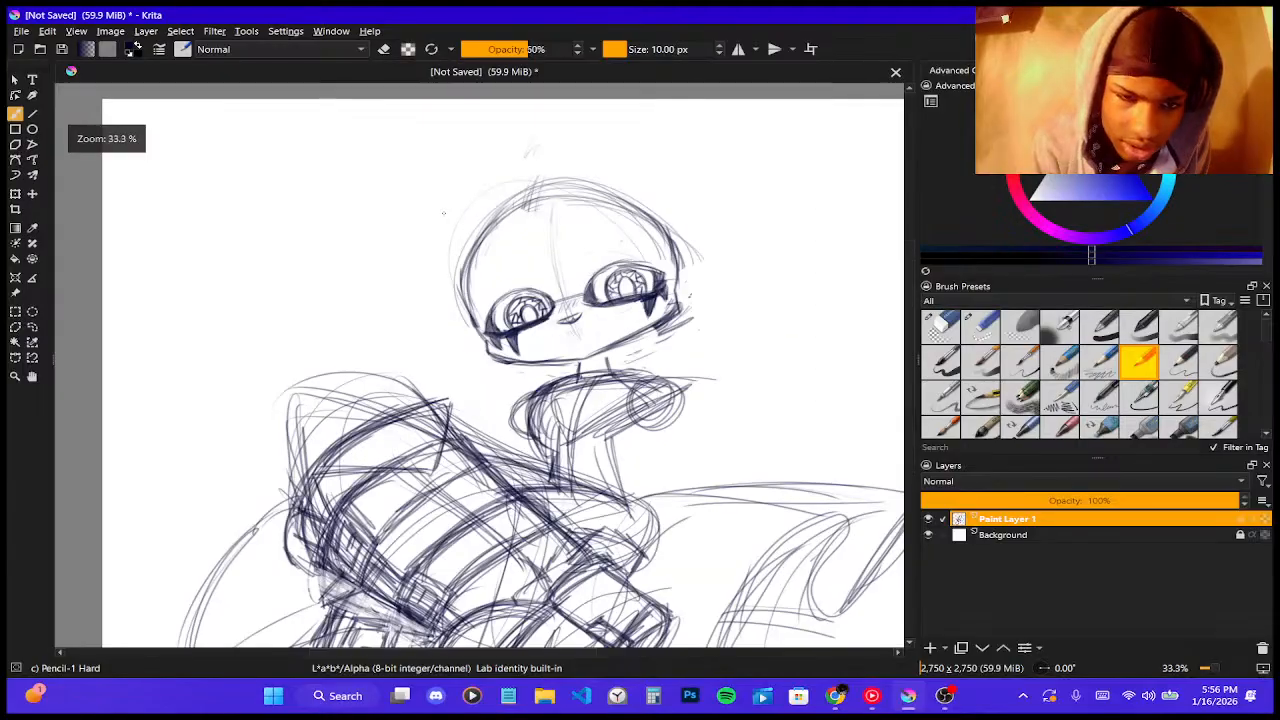
{"action": "scroll", "coordinate": [395, 305], "scroll_direction": "up", "scroll_amount": 1}
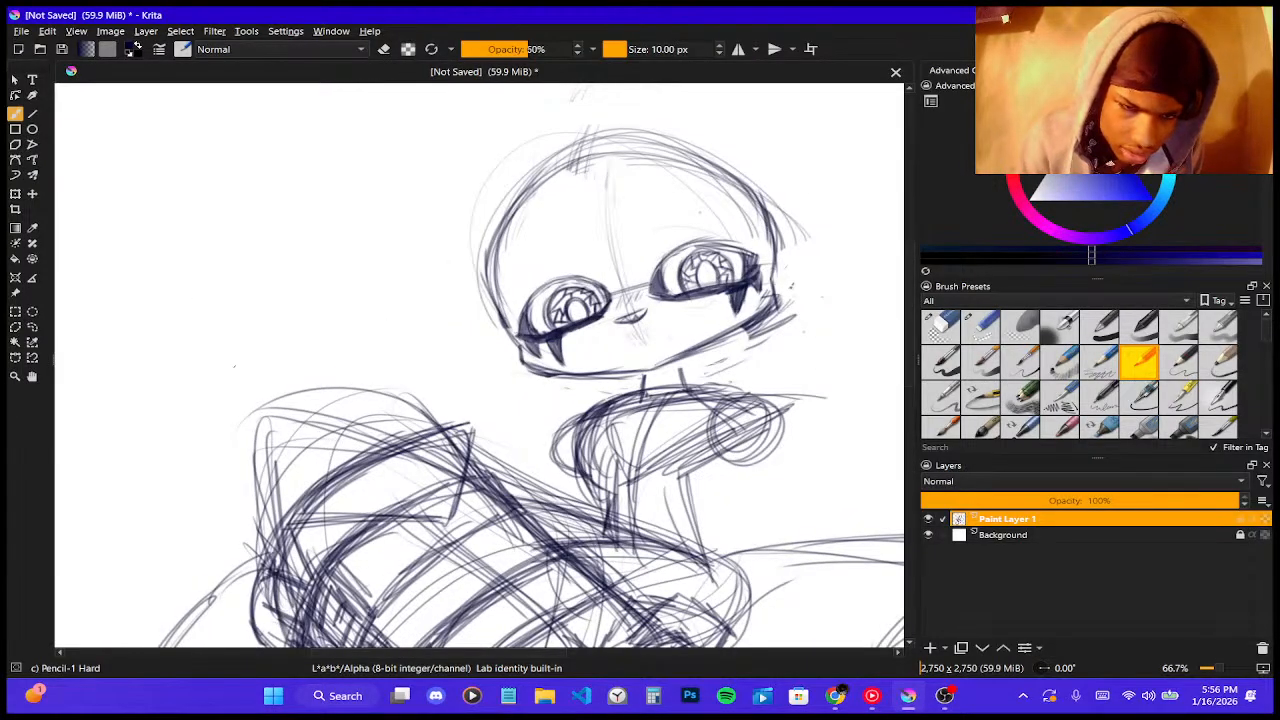
{"action": "mouse_move", "coordinate": [265, 490]}
{"action": "left_mouse_down"}
{"action": "mouse_move", "coordinate": [245, 566]}
{"action": "mouse_move", "coordinate": [262, 565]}
{"action": "left_mouse_up"}
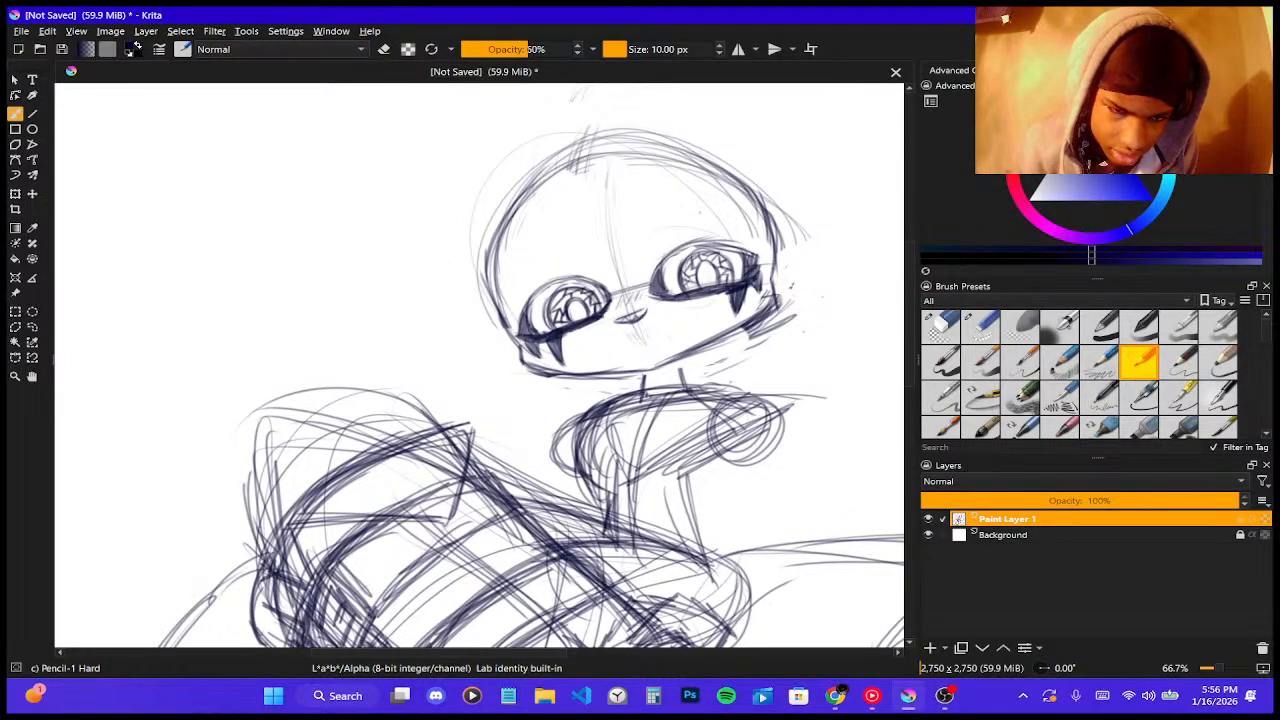
{"action": "mouse_move", "coordinate": [246, 454]}
{"action": "left_mouse_down"}
{"action": "mouse_move", "coordinate": [255, 572]}
{"action": "mouse_move", "coordinate": [280, 404]}
{"action": "mouse_move", "coordinate": [326, 405]}
{"action": "left_mouse_up"}
{"action": "mouse_move", "coordinate": [256, 418]}
{"action": "left_mouse_down"}
{"action": "mouse_move", "coordinate": [374, 420]}
{"action": "mouse_move", "coordinate": [358, 420]}
{"action": "left_mouse_up"}
{"action": "left_click_drag", "start_coordinate": [282, 403], "coordinate": [402, 440]}
{"action": "left_click_drag", "start_coordinate": [304, 402], "coordinate": [398, 430]}
{"action": "scroll", "coordinate": [244, 336], "scroll_direction": "down", "scroll_amount": 1}
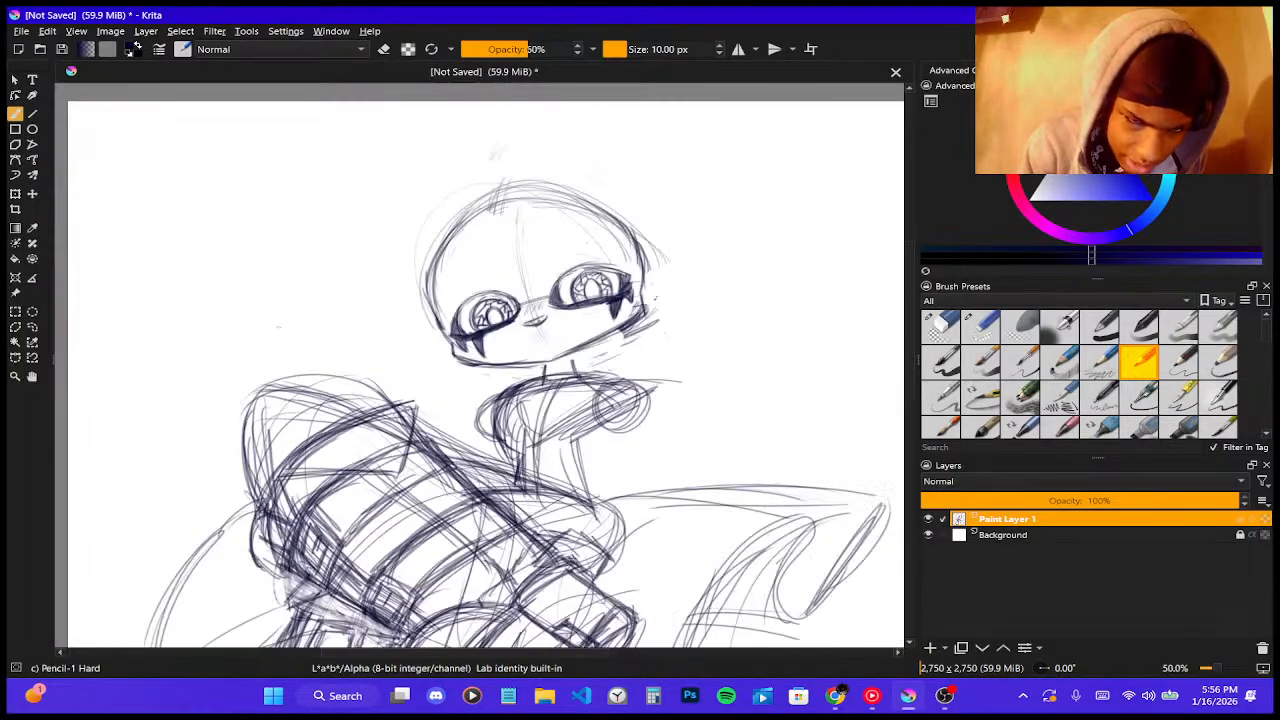
- Widen the outer side of the large banded limb's upper end with layered curved strokes
{"action": "scroll", "coordinate": [550, 355], "scroll_direction": "down", "scroll_amount": 3}
{"action": "scroll", "coordinate": [330, 496], "scroll_direction": "up", "scroll_amount": 3}
{"action": "scroll", "coordinate": [530, 427], "scroll_direction": "down", "scroll_amount": 1}
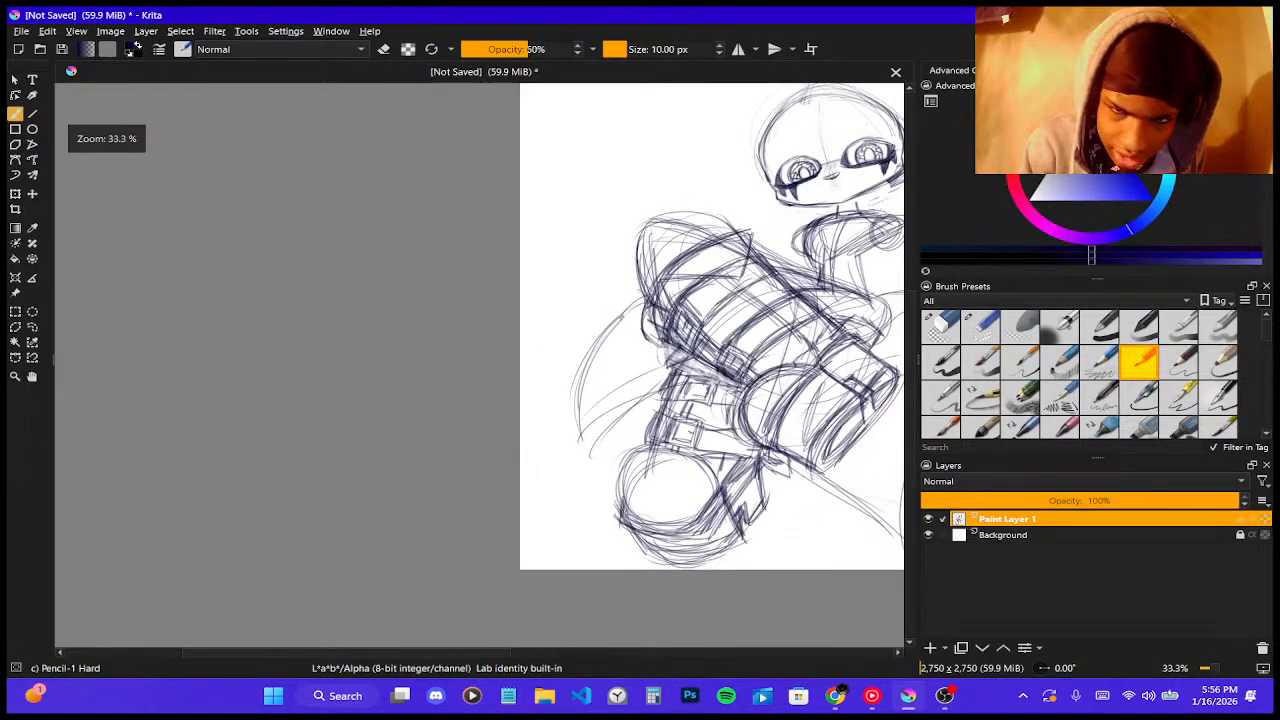
{"action": "scroll", "coordinate": [692, 315], "scroll_direction": "up", "scroll_amount": 1}
{"action": "scroll", "coordinate": [434, 425], "scroll_direction": "down", "scroll_amount": 2}
{"action": "scroll", "coordinate": [692, 350], "scroll_direction": "up", "scroll_amount": 1}
{"action": "scroll", "coordinate": [696, 346], "scroll_direction": "up", "scroll_amount": 1}
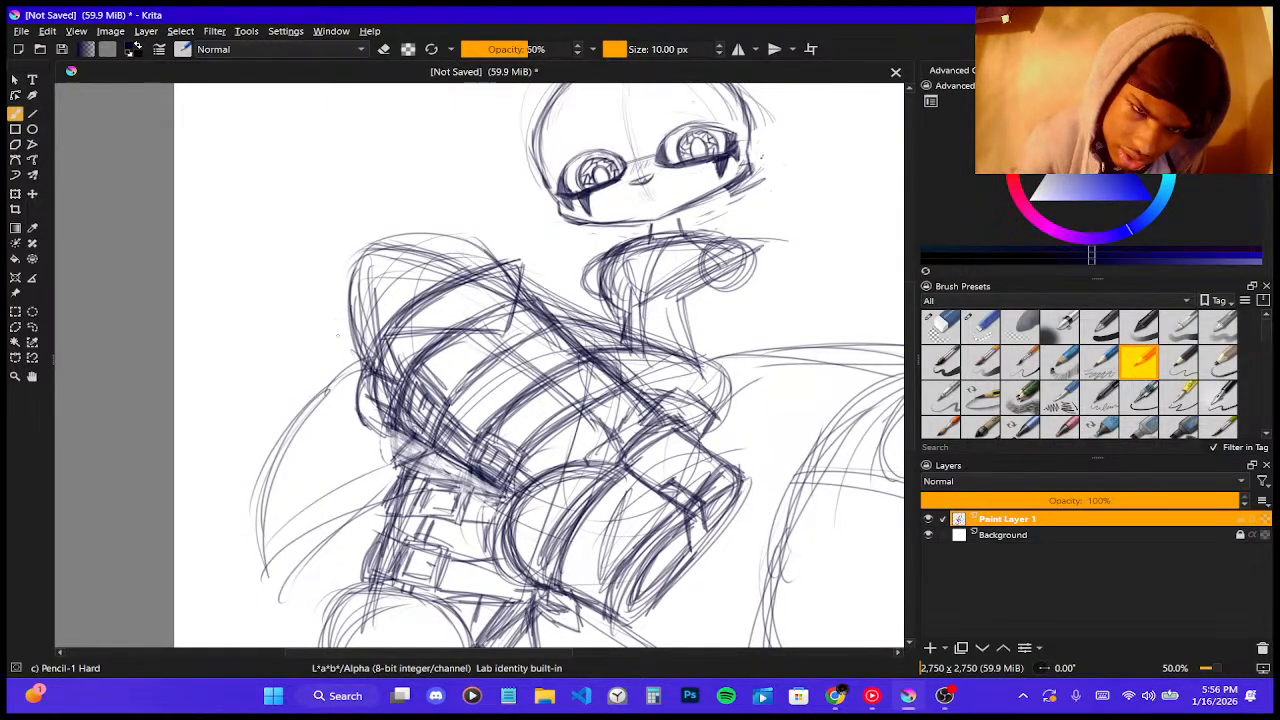
{"action": "left_click_drag", "start_coordinate": [338, 337], "coordinate": [336, 372]}
{"action": "mouse_move", "coordinate": [341, 296]}
{"action": "left_mouse_down"}
{"action": "mouse_move", "coordinate": [347, 407]}
{"action": "mouse_move", "coordinate": [360, 400]}
{"action": "left_mouse_up"}
{"action": "left_click_drag", "start_coordinate": [340, 347], "coordinate": [365, 391]}
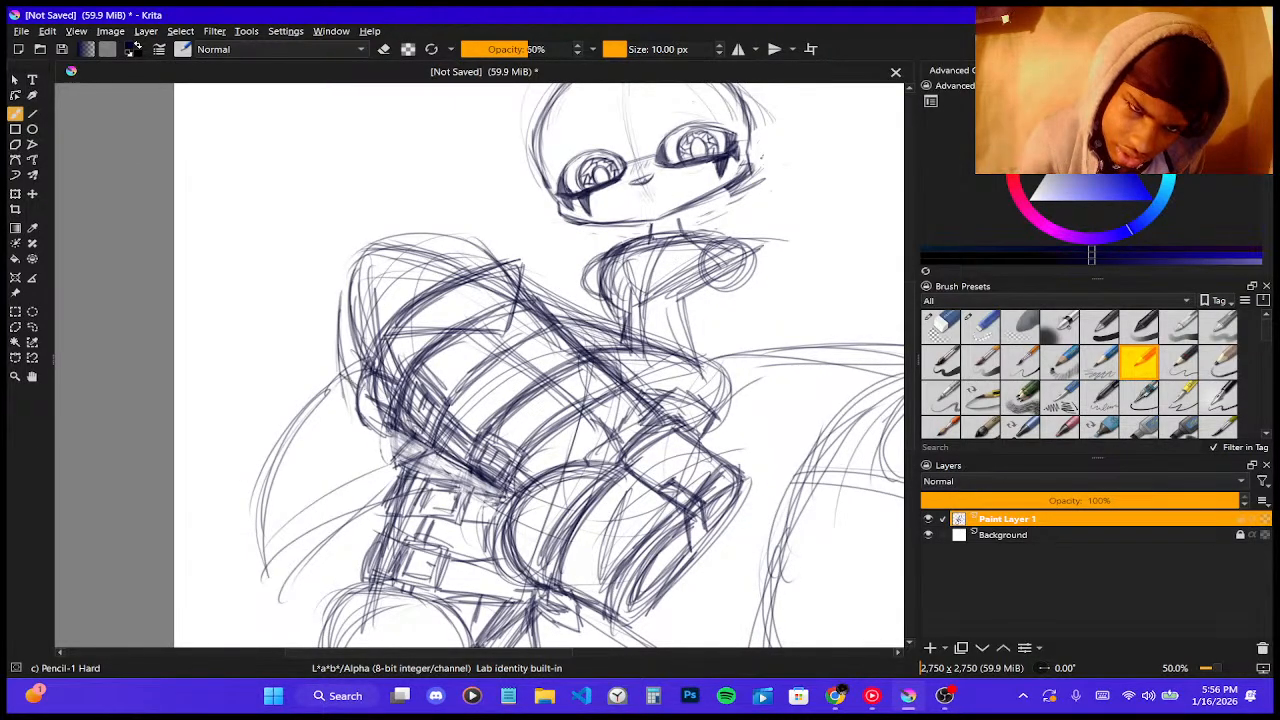
{"action": "mouse_move", "coordinate": [345, 295]}
{"action": "left_mouse_down"}
{"action": "mouse_move", "coordinate": [340, 385]}
{"action": "mouse_move", "coordinate": [346, 362]}
{"action": "left_mouse_up"}
{"action": "left_click_drag", "start_coordinate": [334, 265], "coordinate": [330, 318]}
{"action": "left_click_drag", "start_coordinate": [365, 235], "coordinate": [333, 345]}
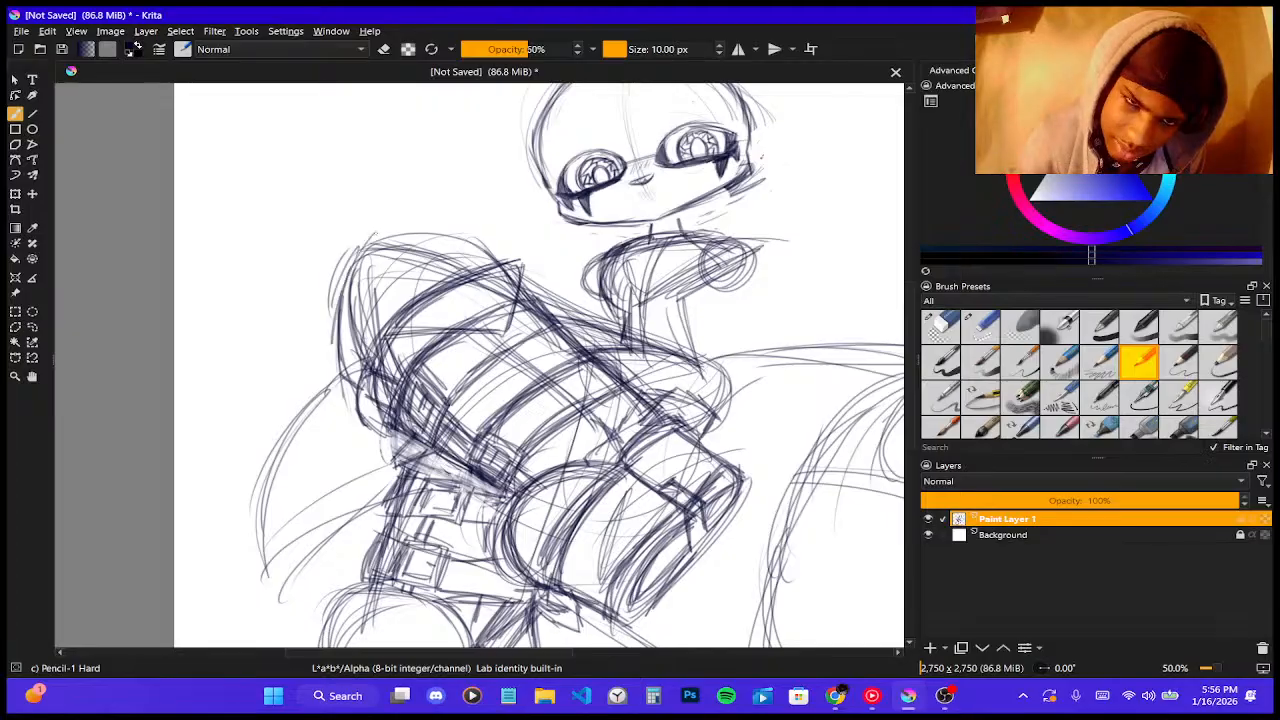
- Strengthen the large limb's upper contour from its rounded end down the slope to the base of the torso
{"action": "left_click_drag", "start_coordinate": [380, 240], "coordinate": [480, 238]}
{"action": "left_click_drag", "start_coordinate": [380, 241], "coordinate": [490, 248]}
{"action": "mouse_move", "coordinate": [394, 234]}
{"action": "left_mouse_down"}
{"action": "mouse_move", "coordinate": [510, 258]}
{"action": "mouse_move", "coordinate": [608, 320]}
{"action": "left_mouse_up"}
{"action": "left_click_drag", "start_coordinate": [504, 258], "coordinate": [610, 328]}
{"action": "mouse_move", "coordinate": [530, 274]}
{"action": "left_mouse_down"}
{"action": "mouse_move", "coordinate": [620, 338]}
{"action": "mouse_move", "coordinate": [612, 328]}
{"action": "left_mouse_up"}
{"action": "mouse_move", "coordinate": [536, 280]}
{"action": "left_mouse_down"}
{"action": "mouse_move", "coordinate": [624, 330]}
{"action": "mouse_move", "coordinate": [608, 348]}
{"action": "mouse_move", "coordinate": [657, 353]}
{"action": "left_mouse_up"}
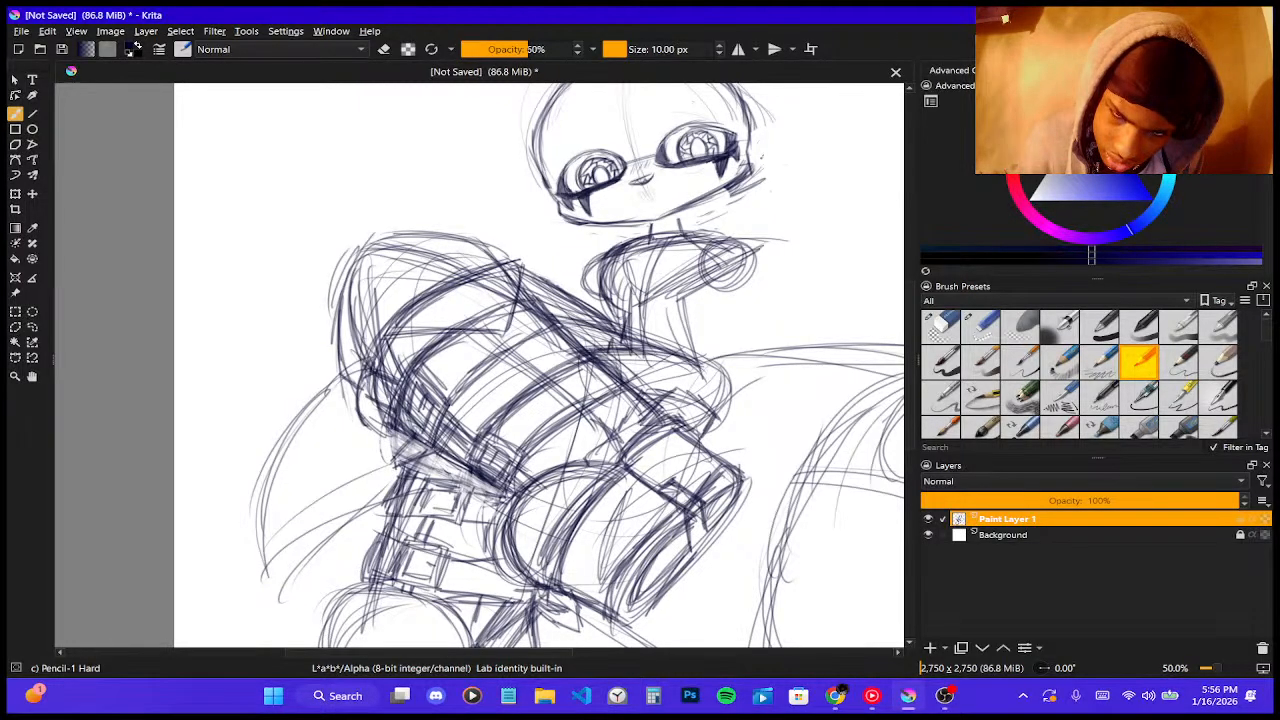
- Darken the hip curve behind the cuffed limb, mark the corner at the torso's base, and undo the last stray stroke
{"action": "mouse_move", "coordinate": [740, 352]}
{"action": "left_mouse_down"}
{"action": "mouse_move", "coordinate": [702, 394]}
{"action": "mouse_move", "coordinate": [702, 454]}
{"action": "left_mouse_up"}
{"action": "left_click_drag", "start_coordinate": [726, 402], "coordinate": [702, 452]}
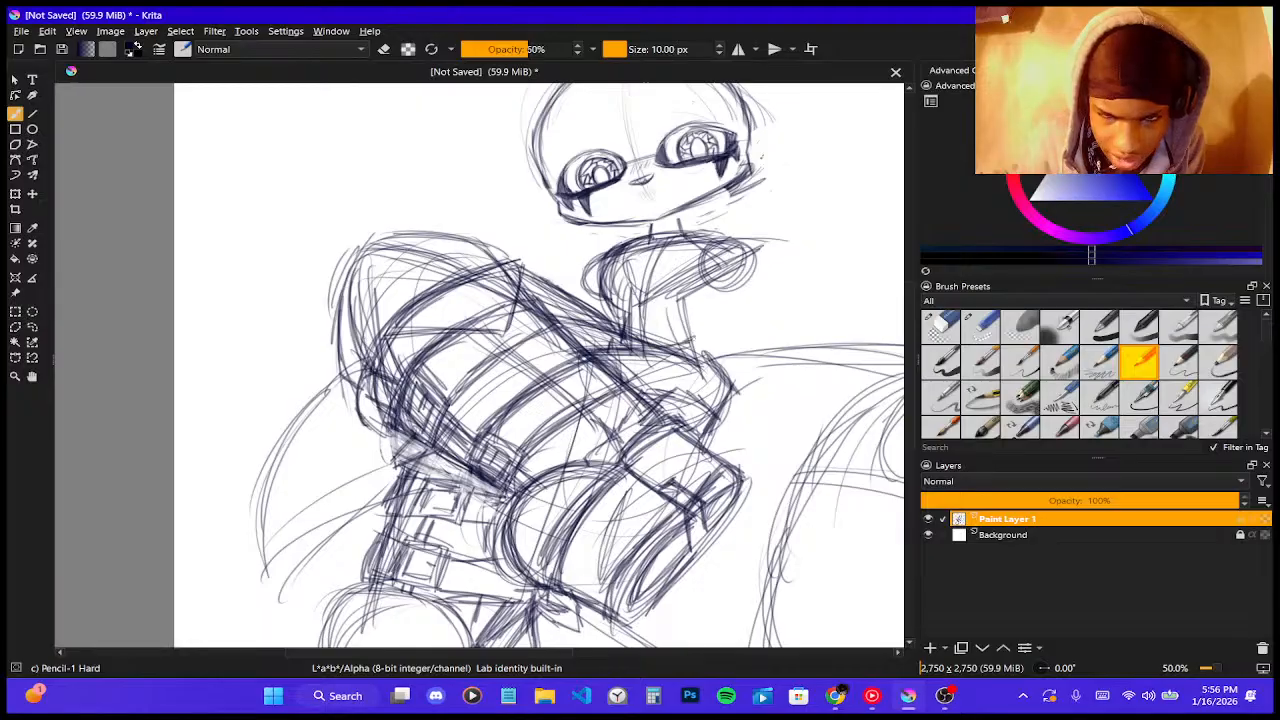
{"action": "left_click_drag", "start_coordinate": [690, 338], "coordinate": [697, 357]}
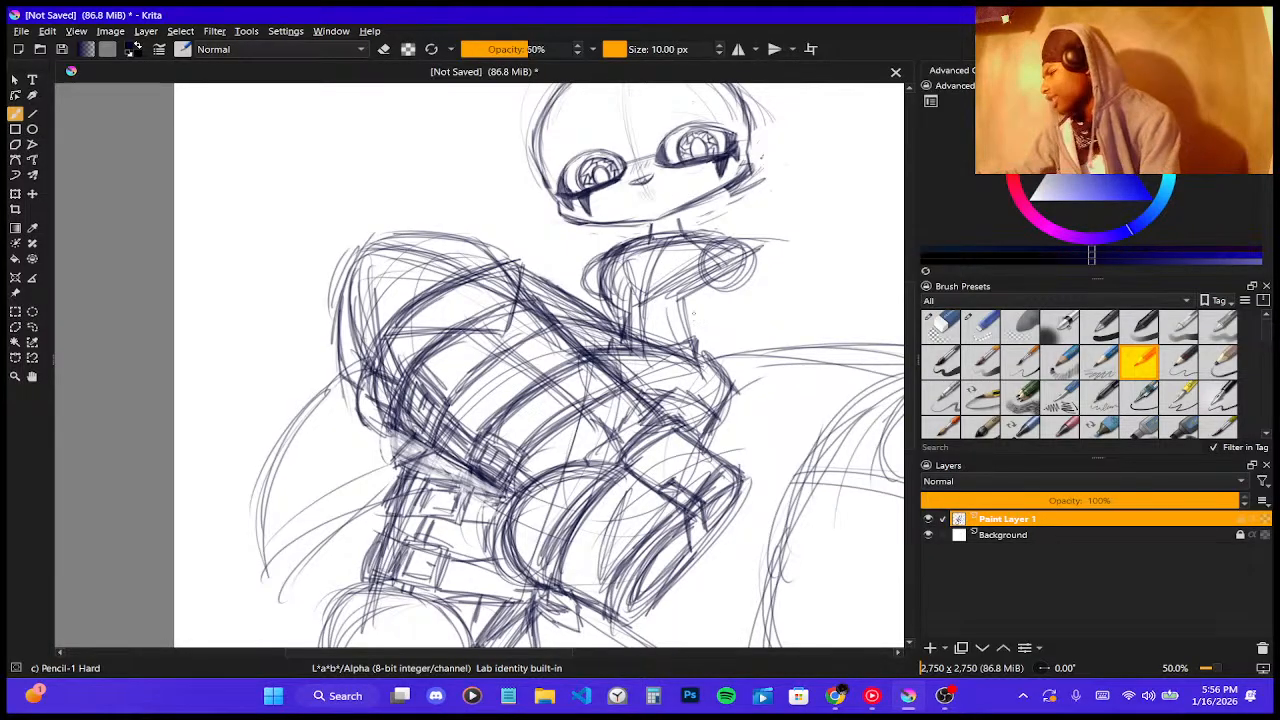
{"action": "key", "text": "ctrl+z"}
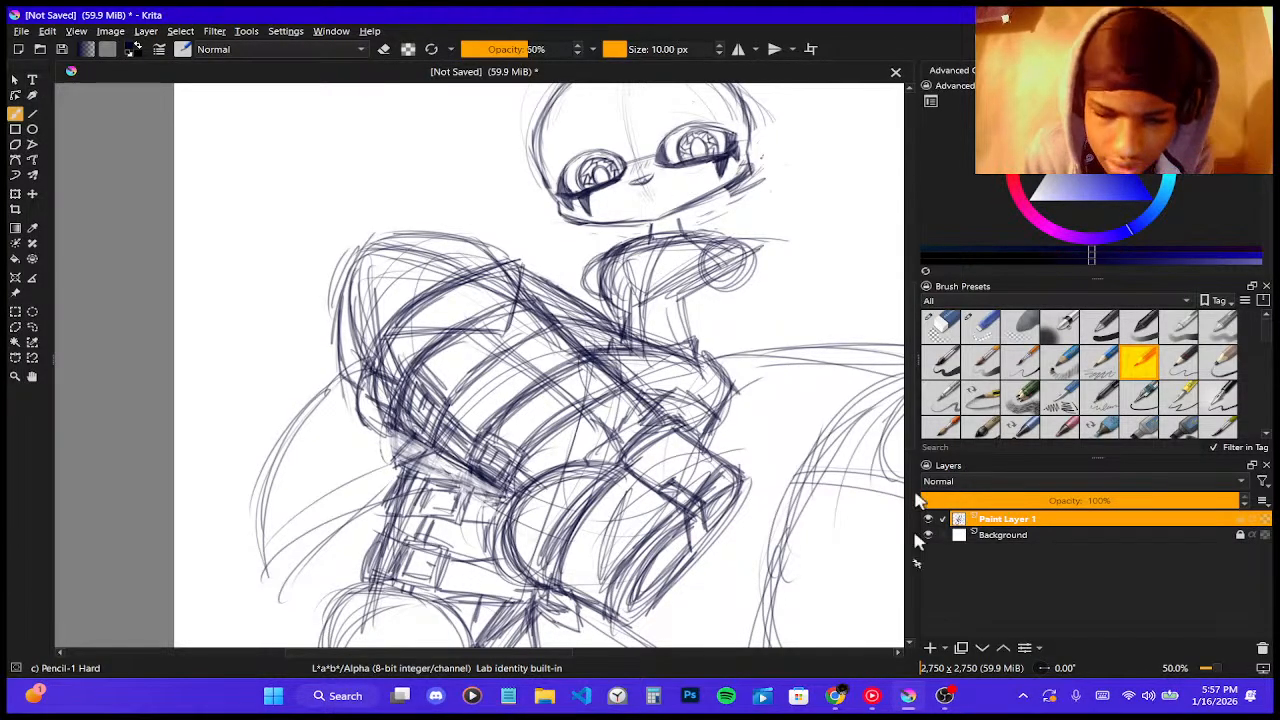
- Switch to Pinterest in the browser and look through the home feed for outfit references
{"action": "mouse_move", "coordinate": [836, 695]}
{"action": "left_click", "coordinate": [755, 650]}
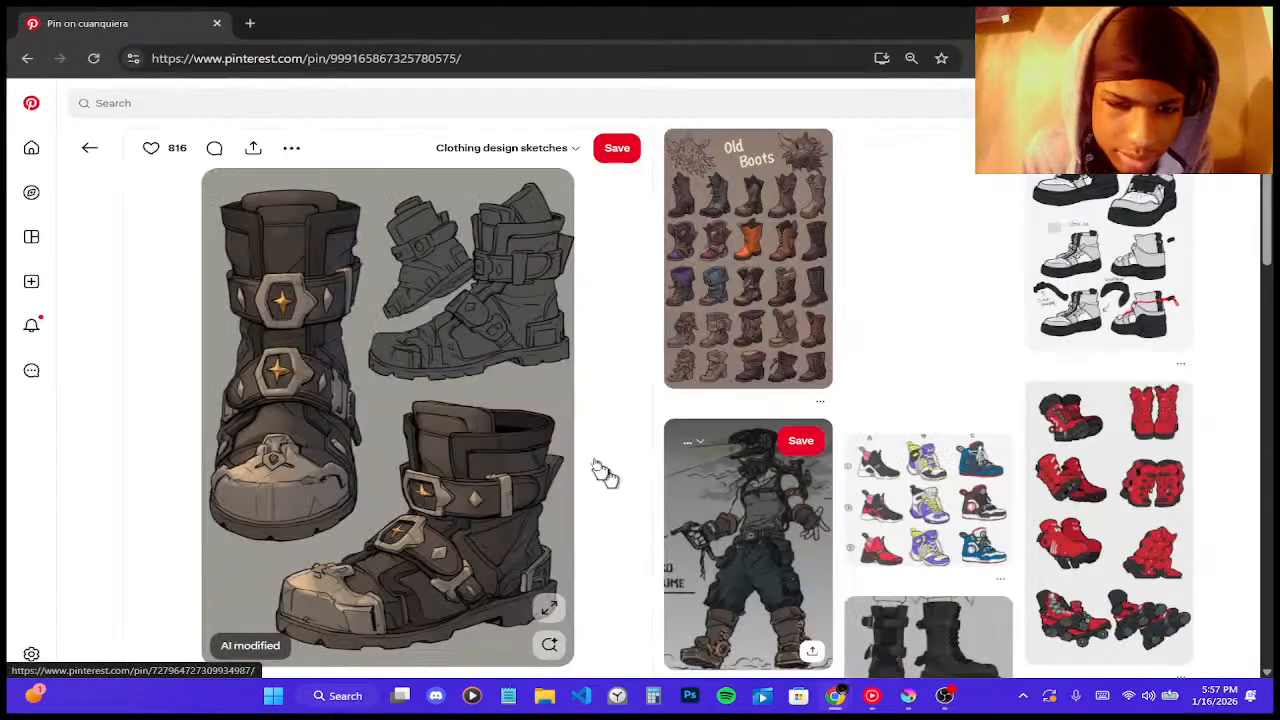
{"action": "left_click", "coordinate": [42, 110]}
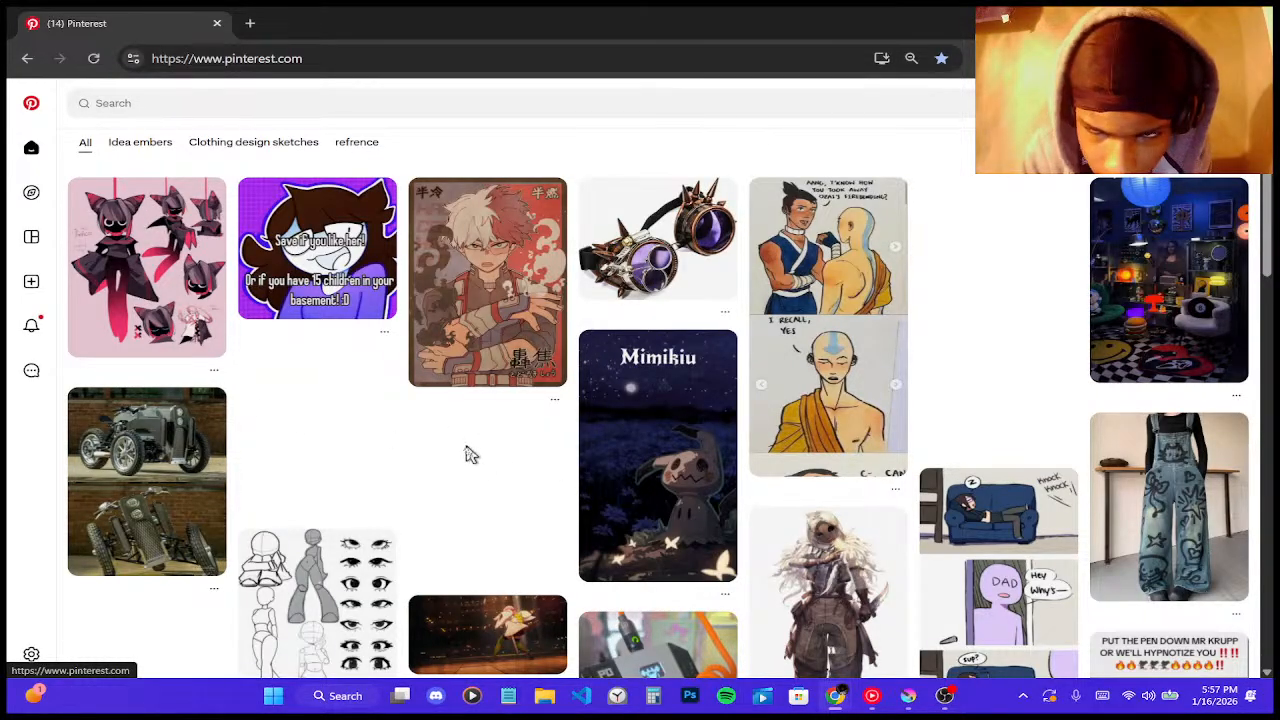
{"action": "scroll", "coordinate": [471, 455], "scroll_direction": "down", "scroll_amount": 1}
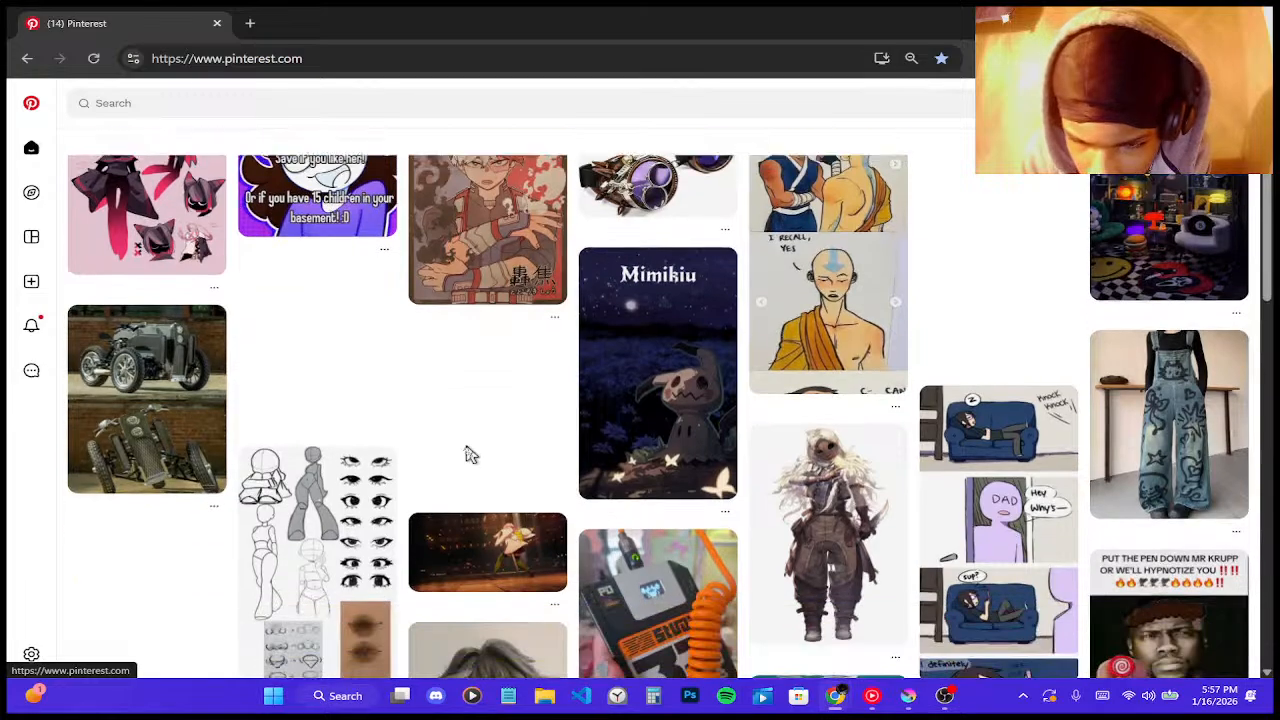
{"action": "scroll", "coordinate": [468, 453], "scroll_direction": "down", "scroll_amount": 1}
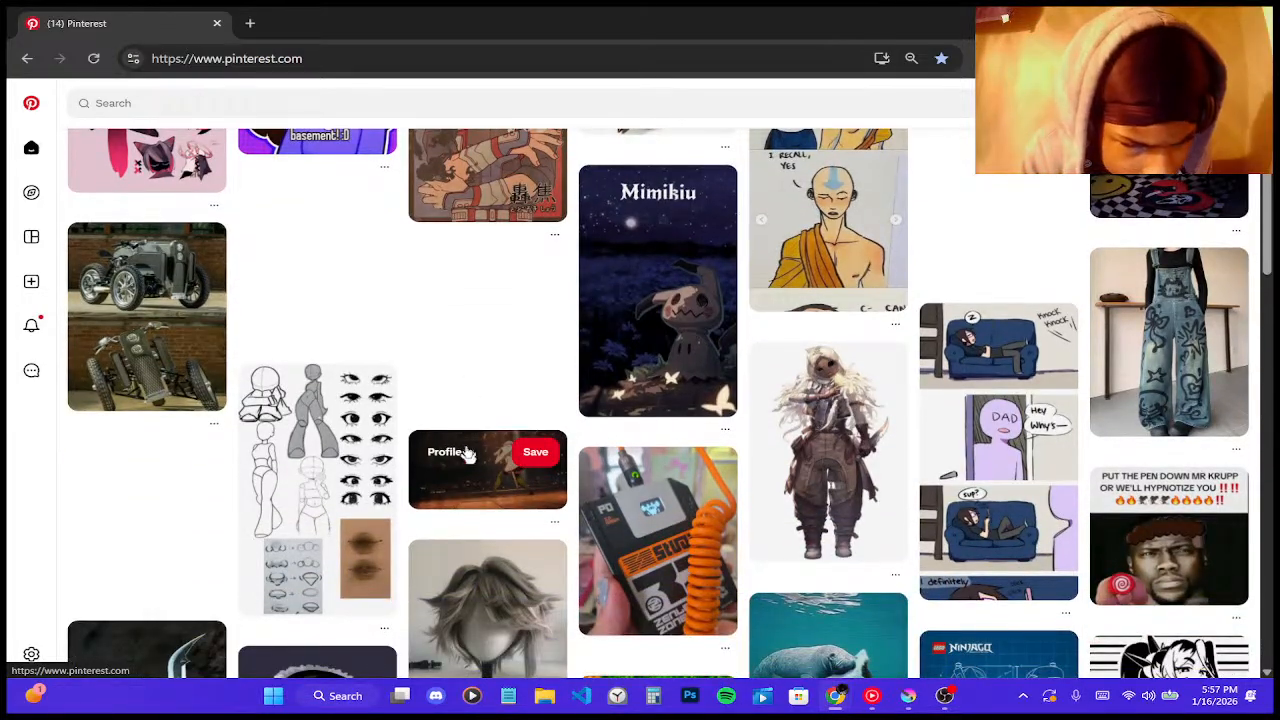
{"action": "scroll", "coordinate": [468, 453], "scroll_direction": "down", "scroll_amount": 1}
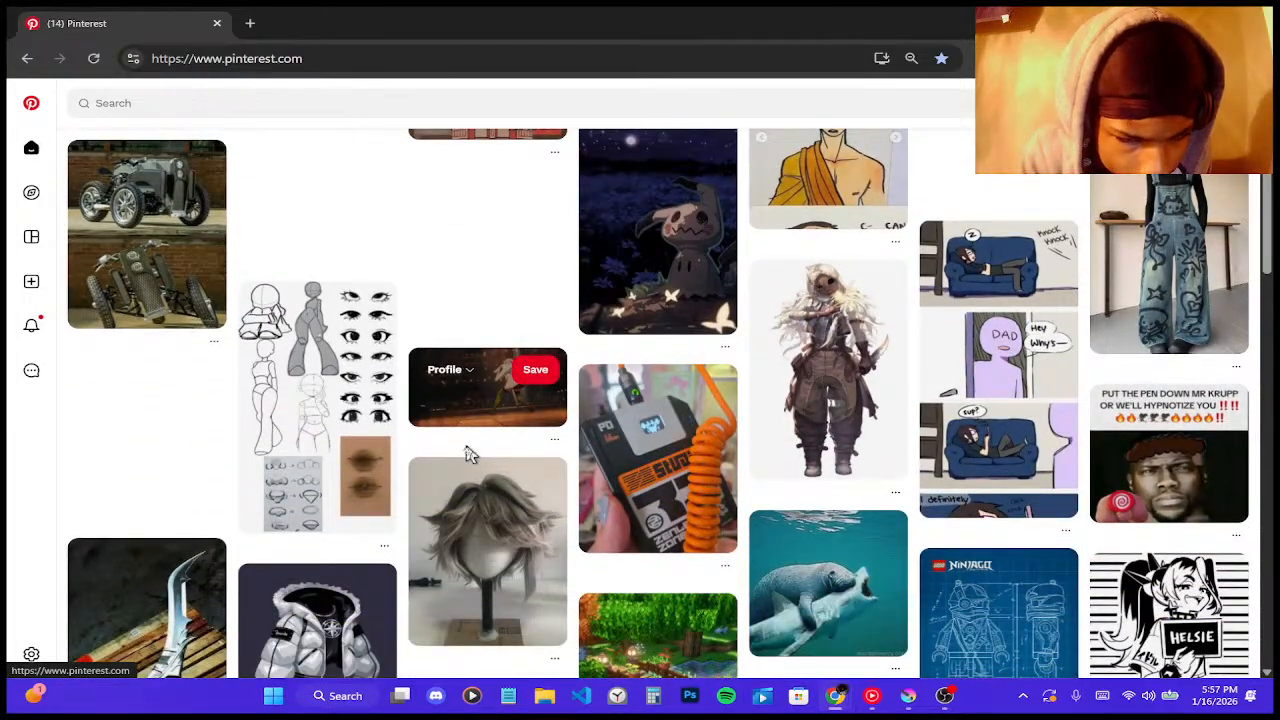
{"action": "scroll", "coordinate": [468, 453], "scroll_direction": "down", "scroll_amount": 2}
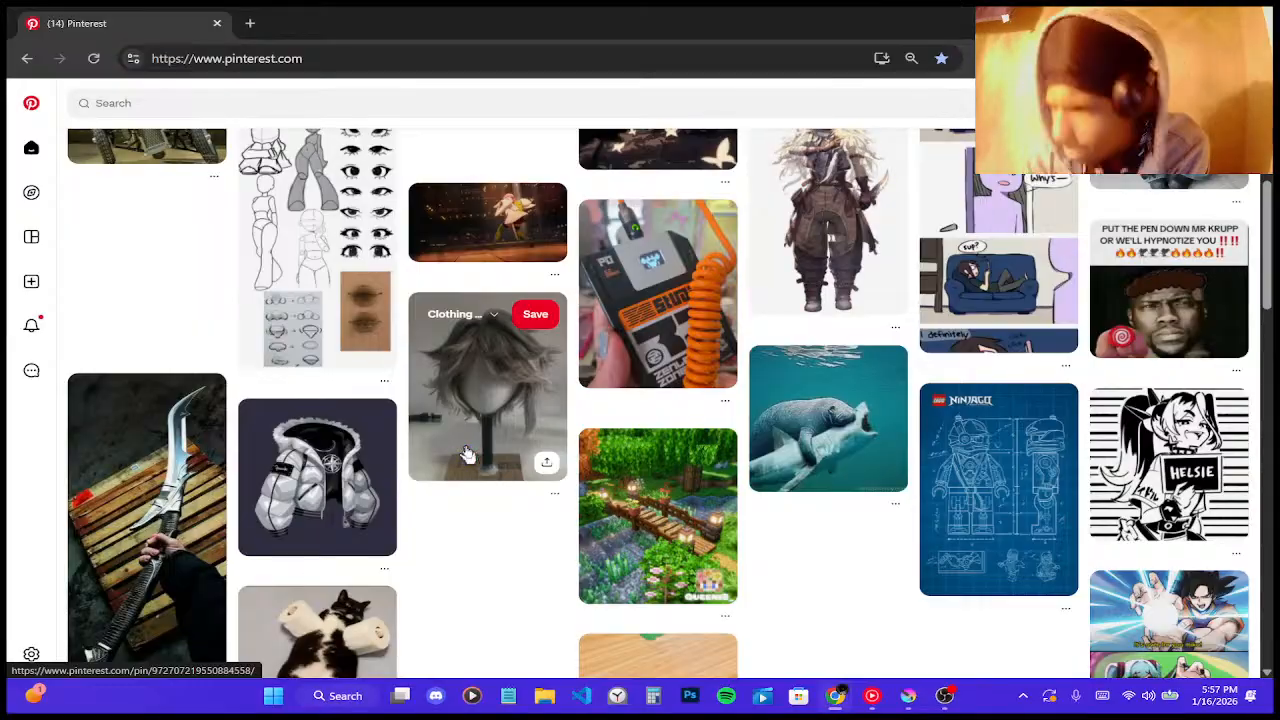
{"action": "scroll", "coordinate": [472, 450], "scroll_direction": "down", "scroll_amount": 1}
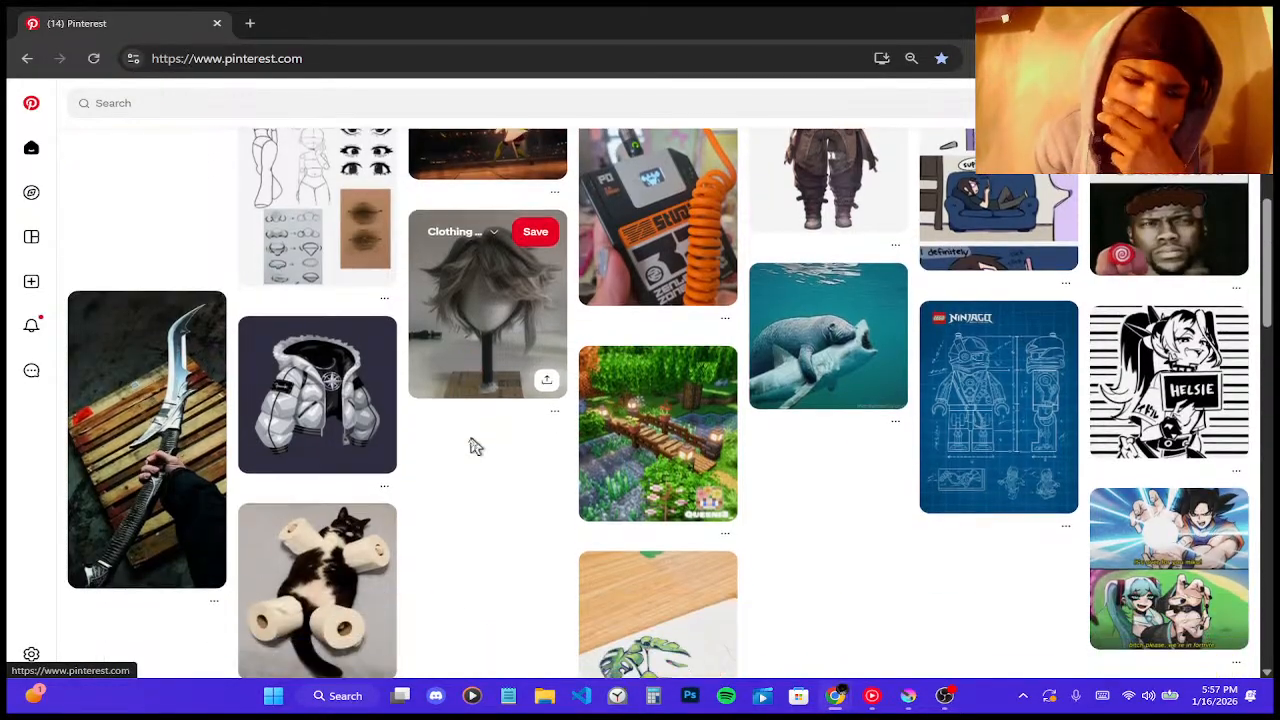
{"action": "scroll", "coordinate": [475, 446], "scroll_direction": "down", "scroll_amount": 2}
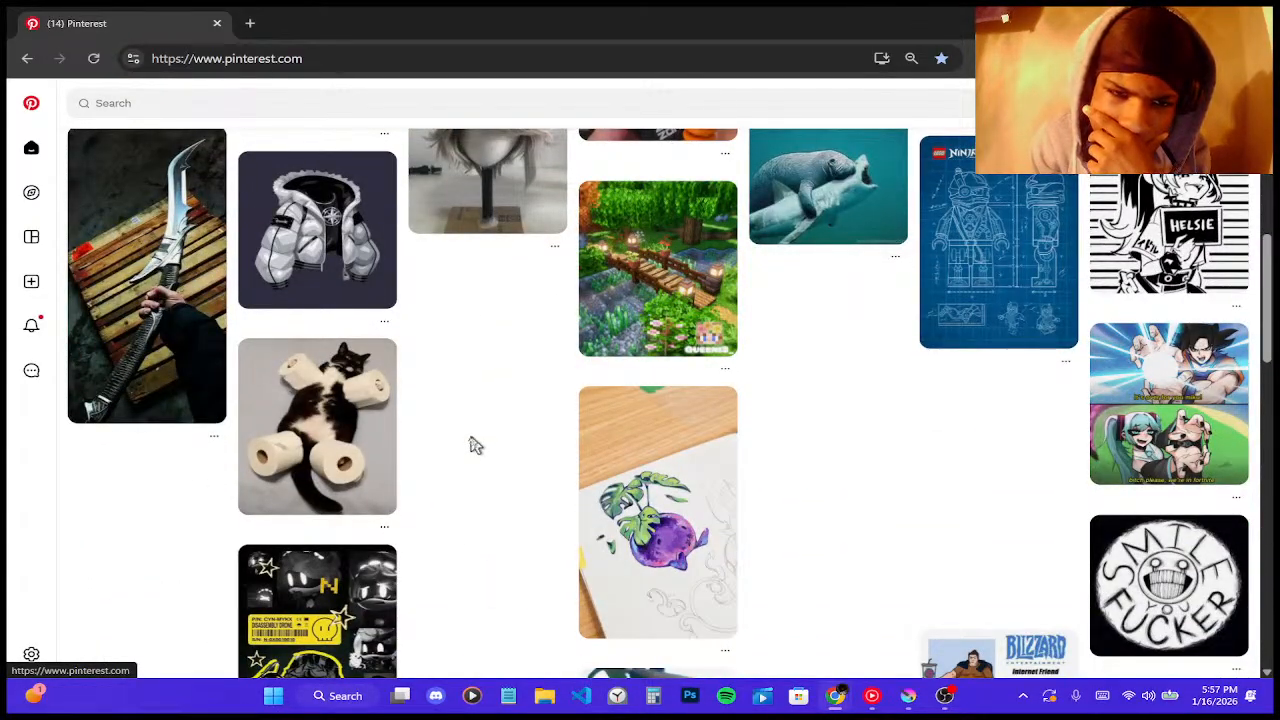
- Examine the pins further down the home feed for clothing and accessory designs
{"action": "left_click_drag", "start_coordinate": [728, 16], "coordinate": [707, 100]}
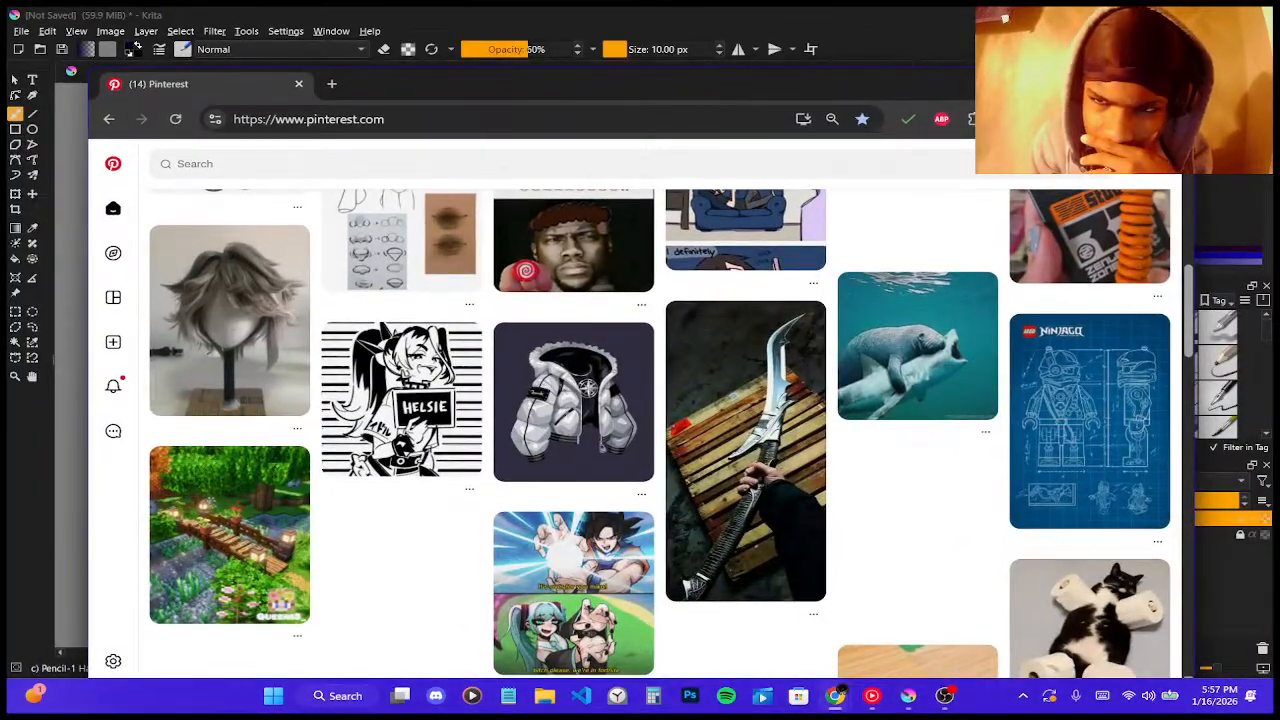
{"action": "double_click", "coordinate": [707, 100]}
{"action": "scroll", "coordinate": [706, 370], "scroll_direction": "up", "scroll_amount": 1}
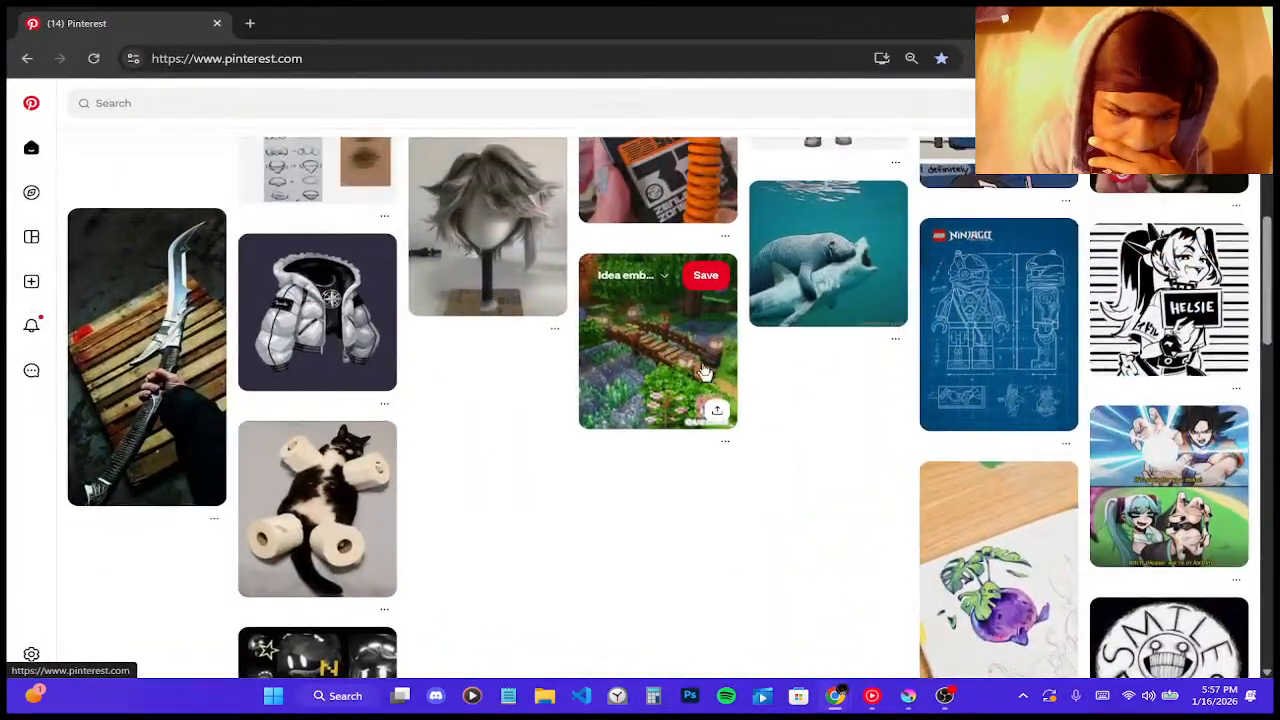
{"action": "scroll", "coordinate": [761, 362], "scroll_direction": "down", "scroll_amount": 2}
{"action": "scroll", "coordinate": [761, 362], "scroll_direction": "down", "scroll_amount": 2}
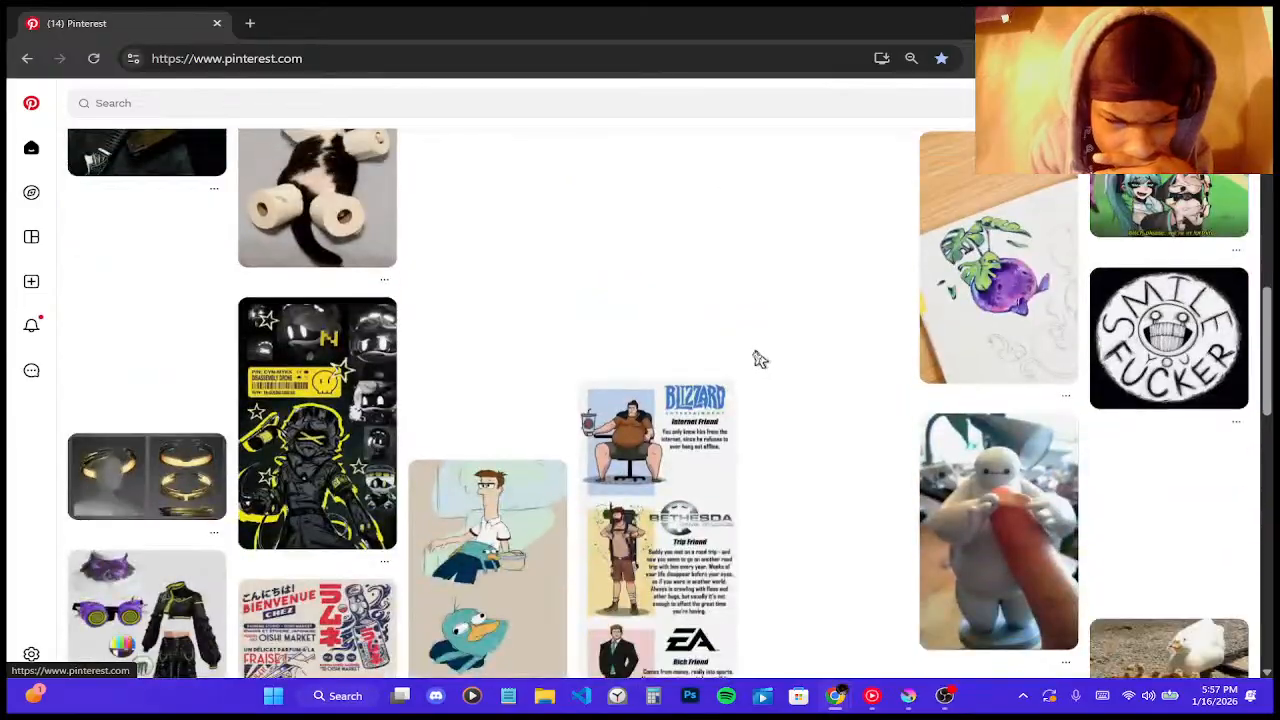
{"action": "scroll", "coordinate": [760, 360], "scroll_direction": "up", "scroll_amount": 3}
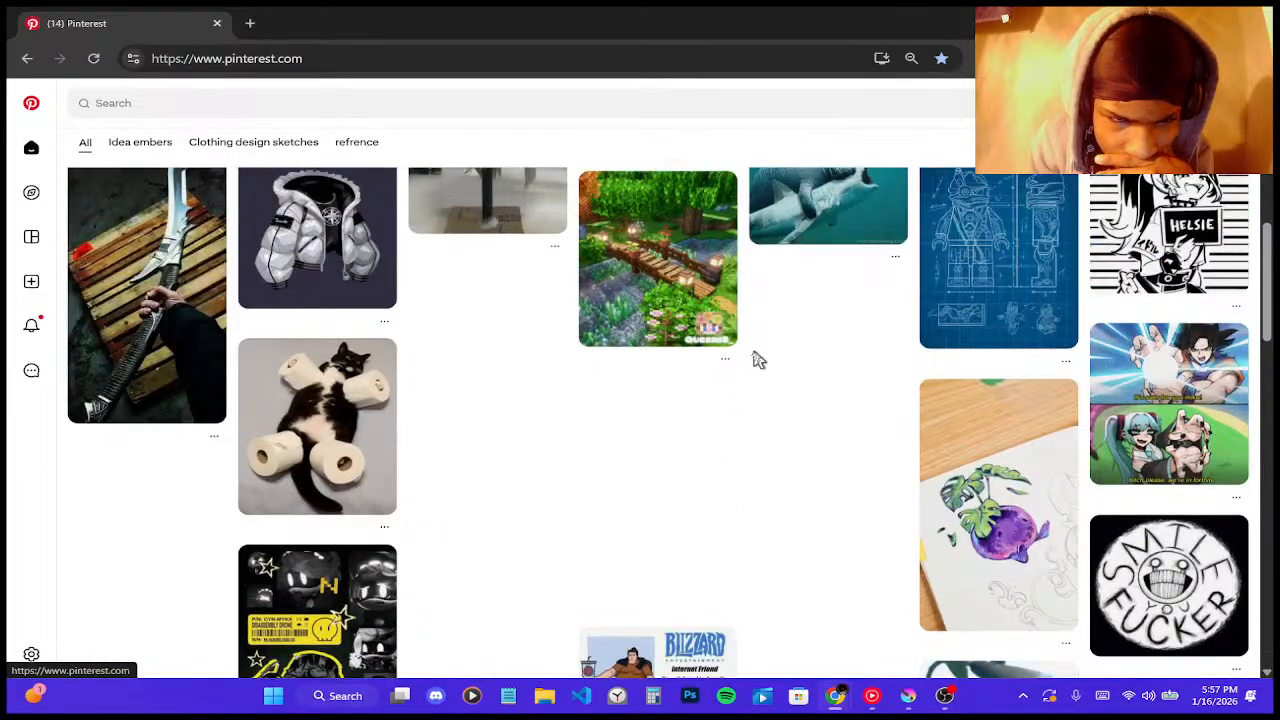
{"action": "scroll", "coordinate": [316, 248], "scroll_direction": "down", "scroll_amount": 4}
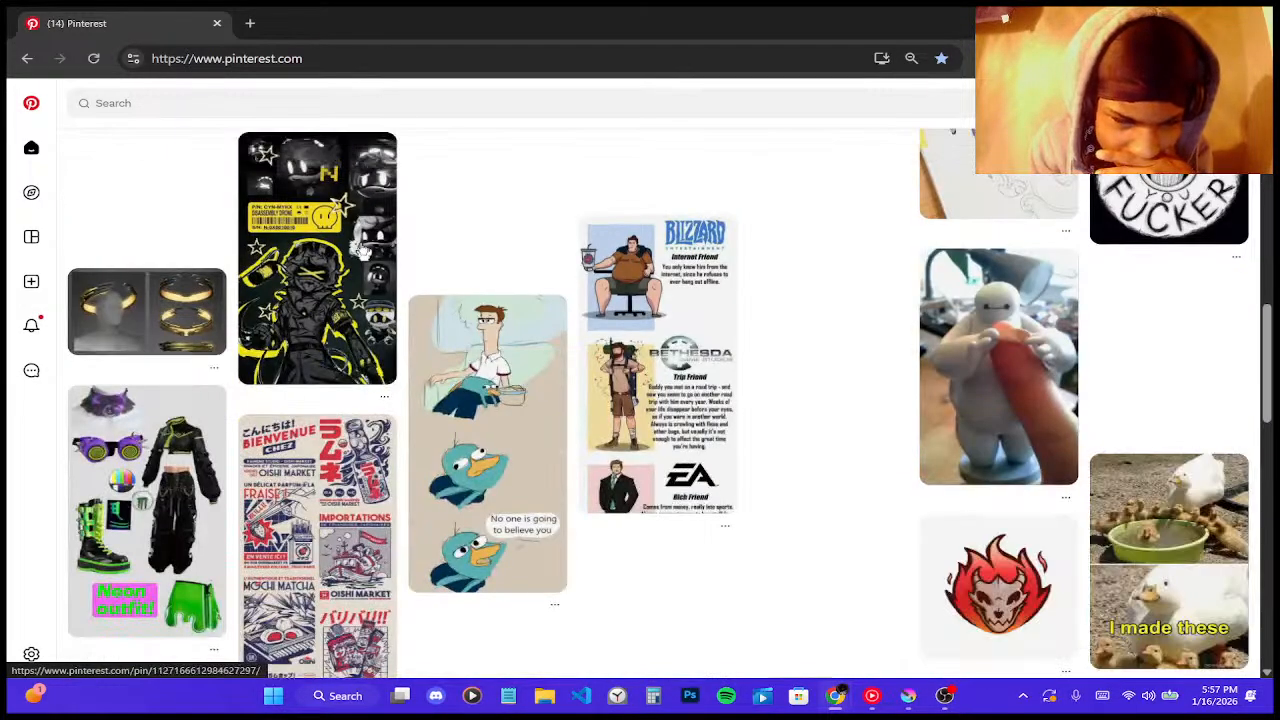
{"action": "scroll", "coordinate": [330, 250], "scroll_direction": "up", "scroll_amount": 3}
- Open the Helsie character pin and the white puffer jacket pin from the home feed in separate new tabs
{"action": "mouse_move", "coordinate": [580, 37]}
{"action": "left_mouse_down"}
{"action": "mouse_move", "coordinate": [437, 534]}
{"action": "mouse_move", "coordinate": [462, 643]}
{"action": "mouse_move", "coordinate": [522, 186]}
{"action": "left_mouse_up"}
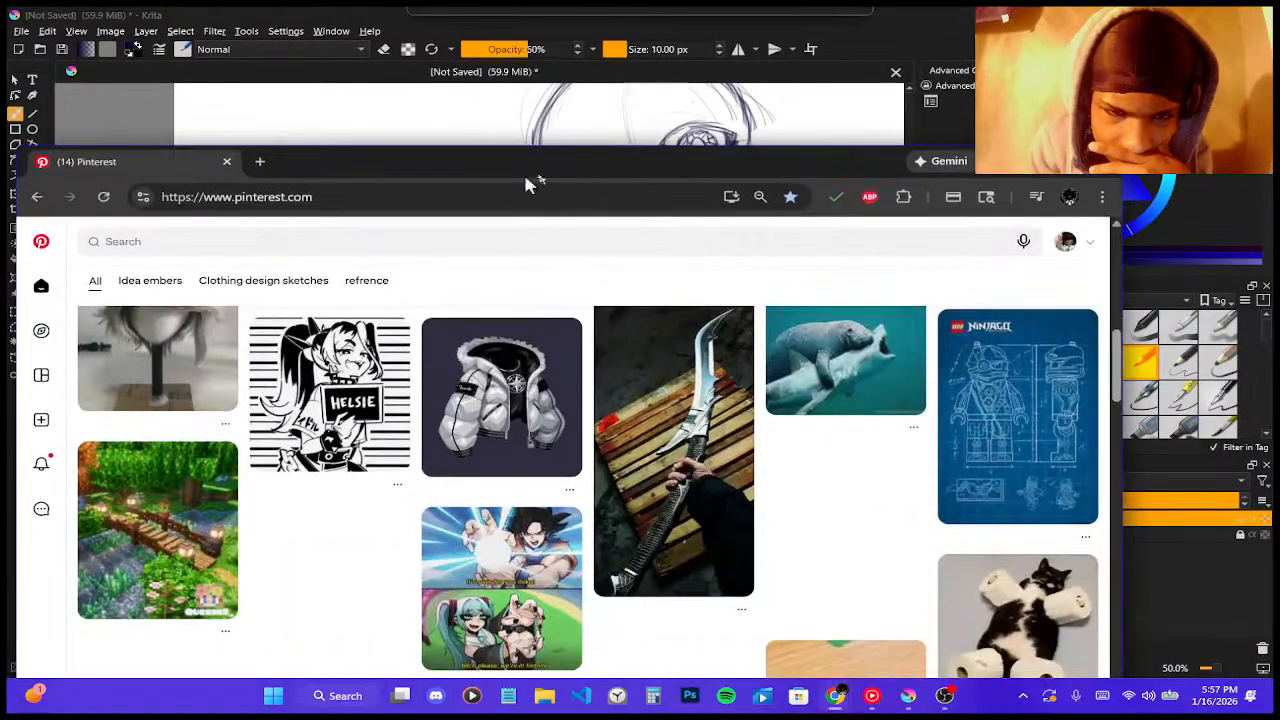
{"action": "left_click", "coordinate": [1059, 163]}
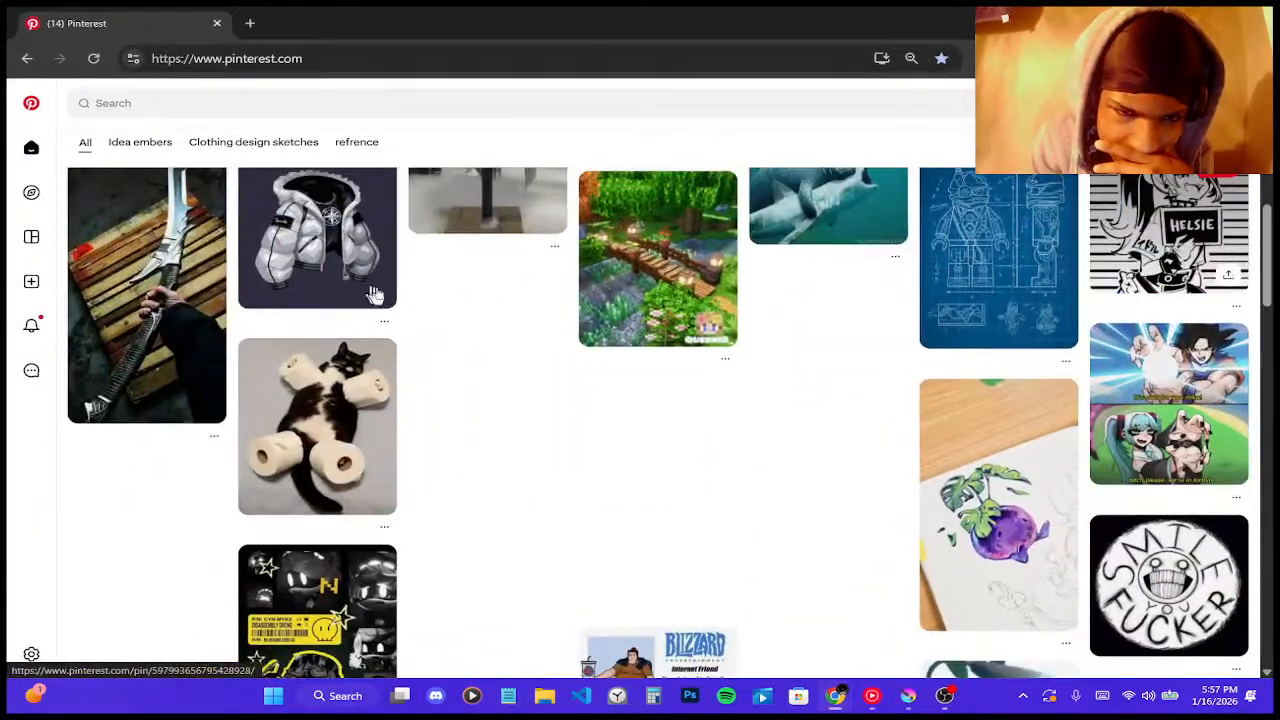
{"action": "scroll", "coordinate": [385, 300], "scroll_direction": "up", "scroll_amount": 2}
{"action": "right_click", "coordinate": [1158, 400]}
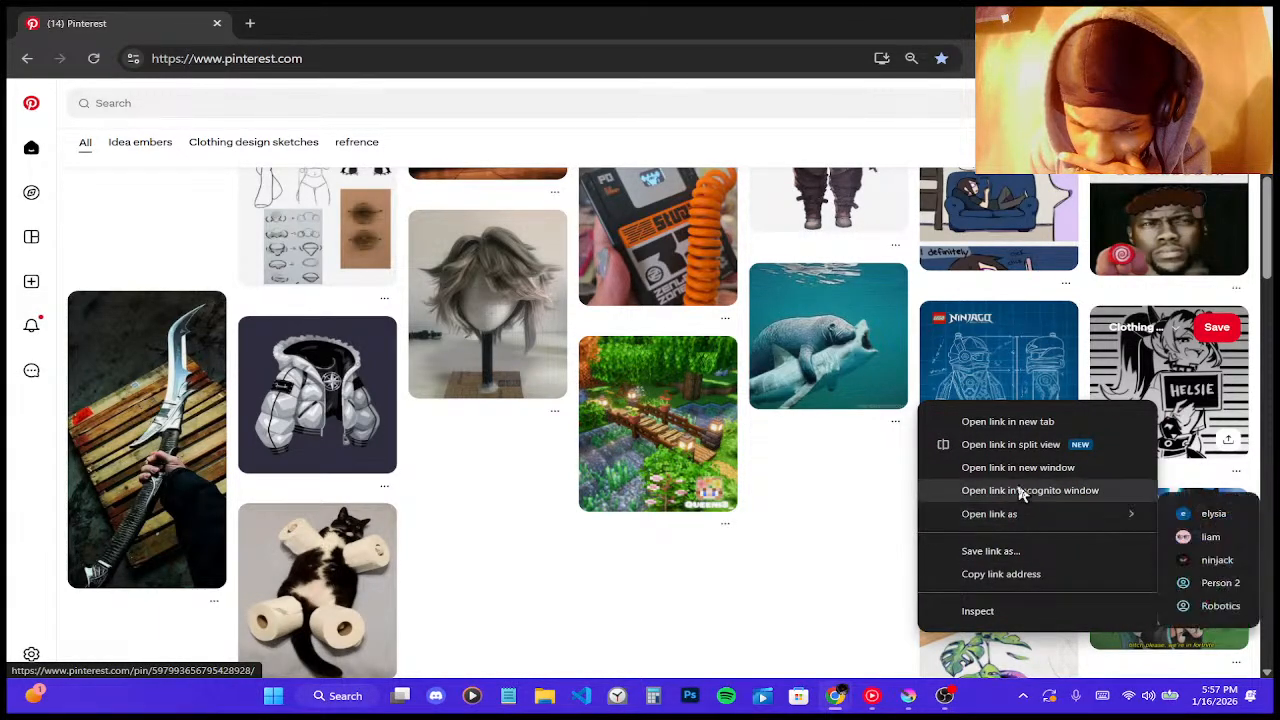
{"action": "left_click", "coordinate": [1140, 421]}
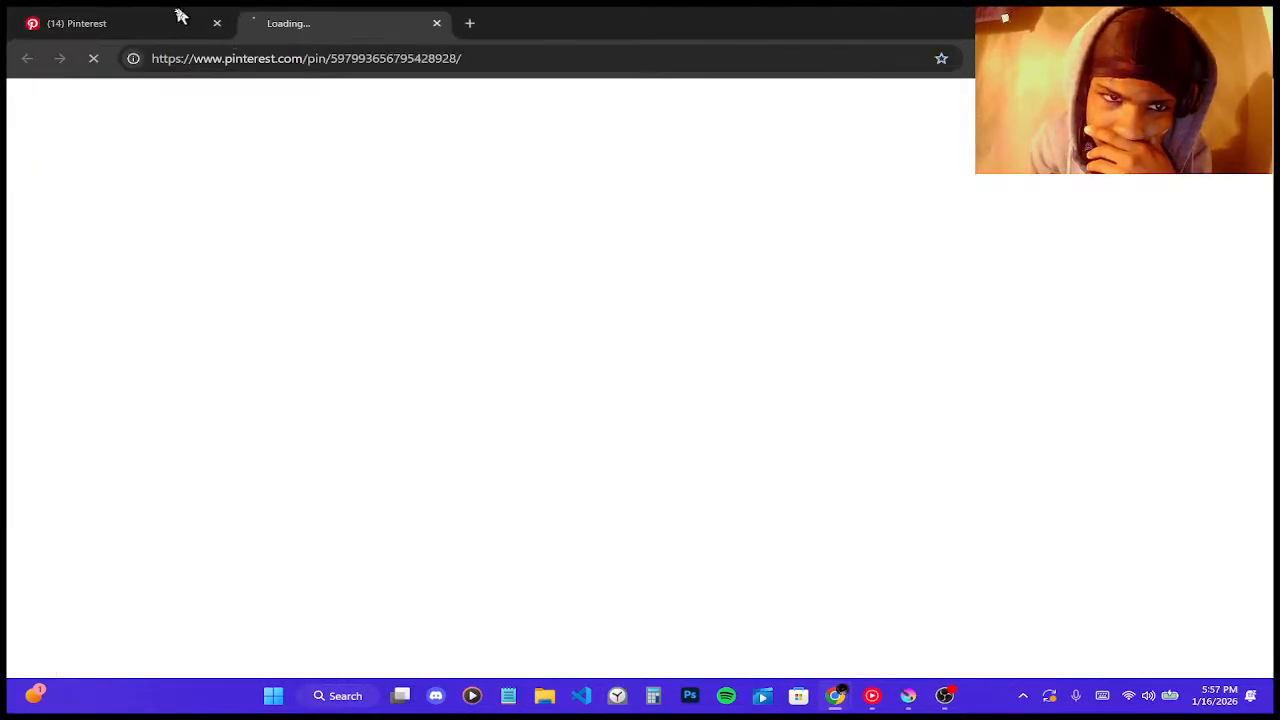
{"action": "left_click", "coordinate": [177, 14]}
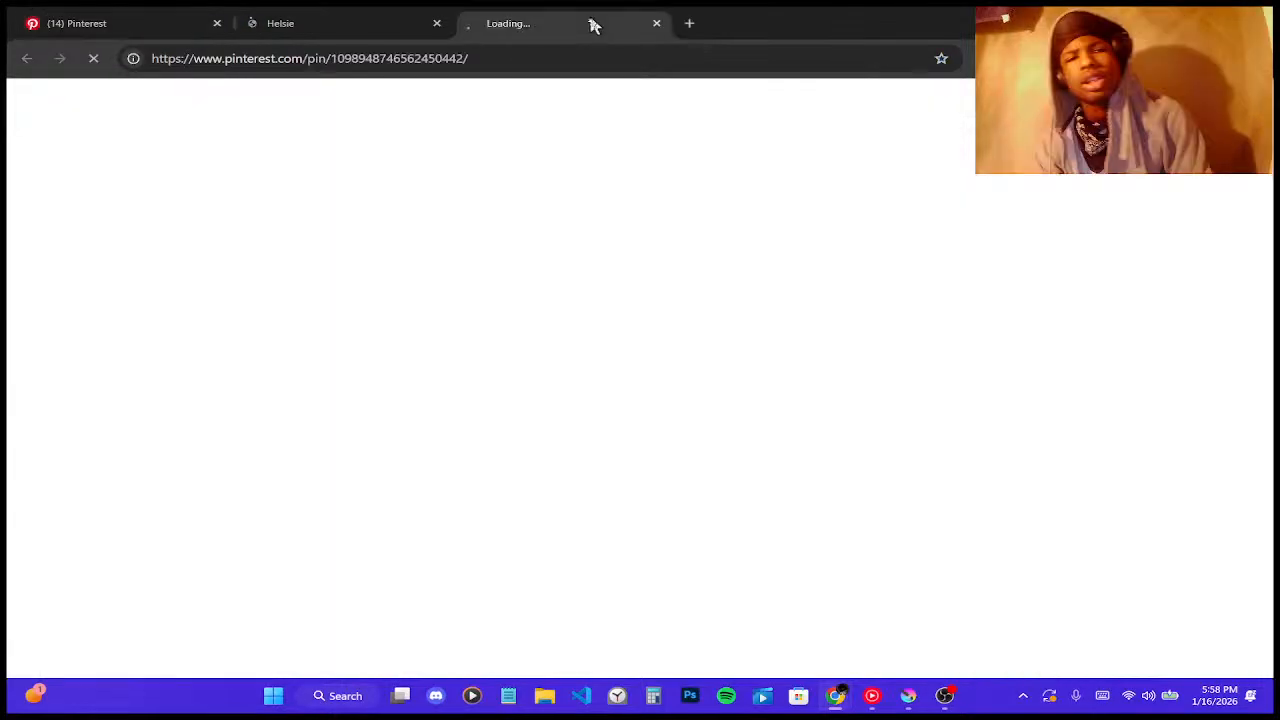
- Save the Helsie pin's image to the computer as a JPG under its suggested file name
{"action": "left_click", "coordinate": [352, 15]}
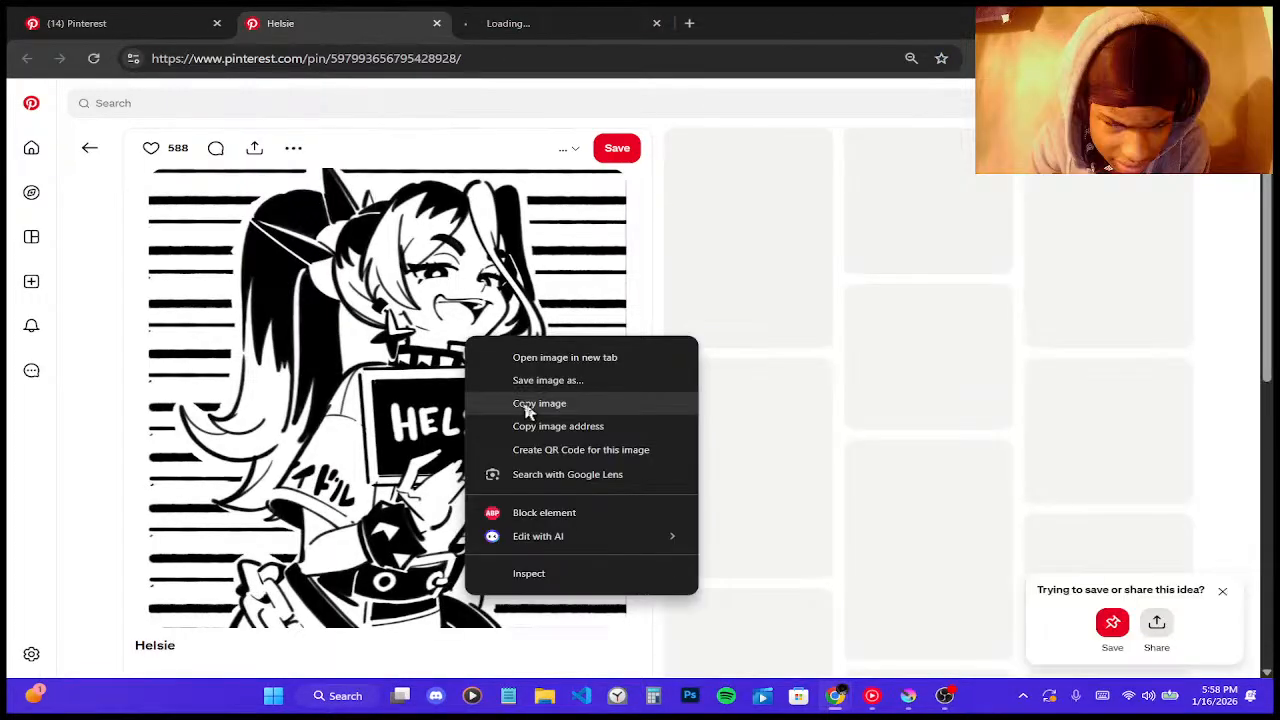
{"action": "left_click", "coordinate": [527, 404]}
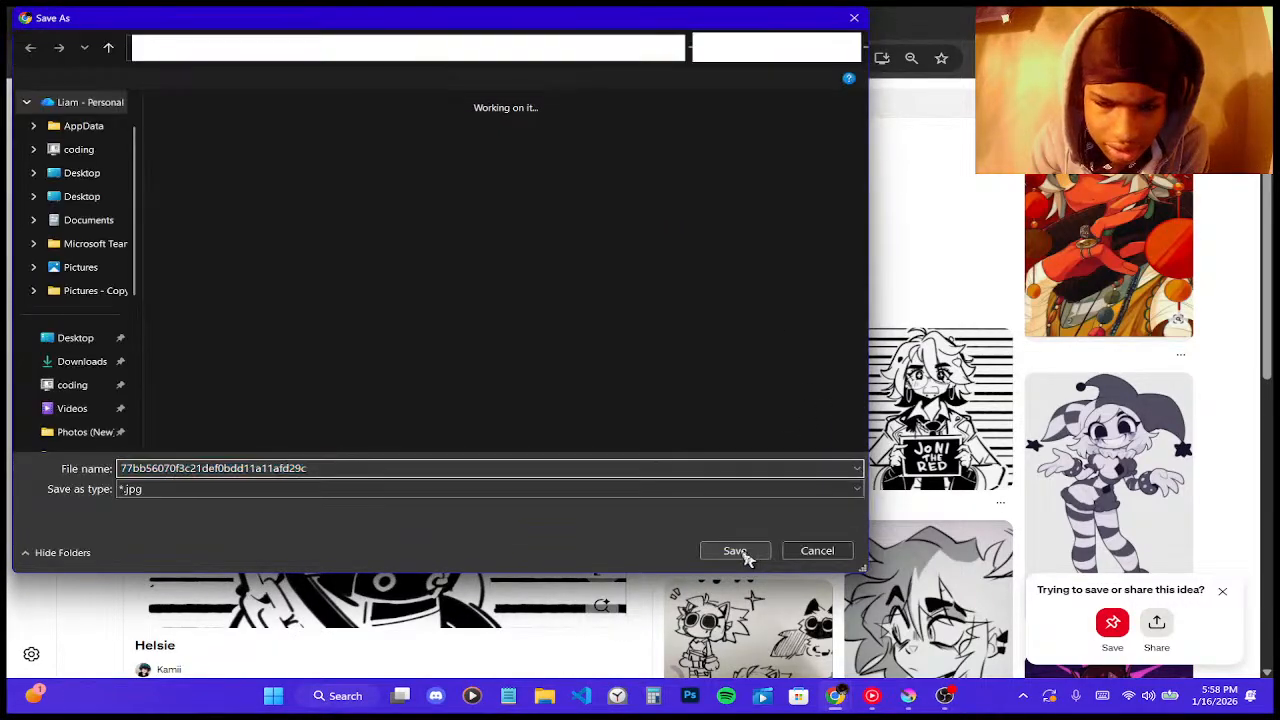
{"action": "left_click", "coordinate": [737, 551]}
- Switch to the puffer jacket pin and try to save it to Downloads as a complete webpage
{"action": "left_click", "coordinate": [580, 24]}
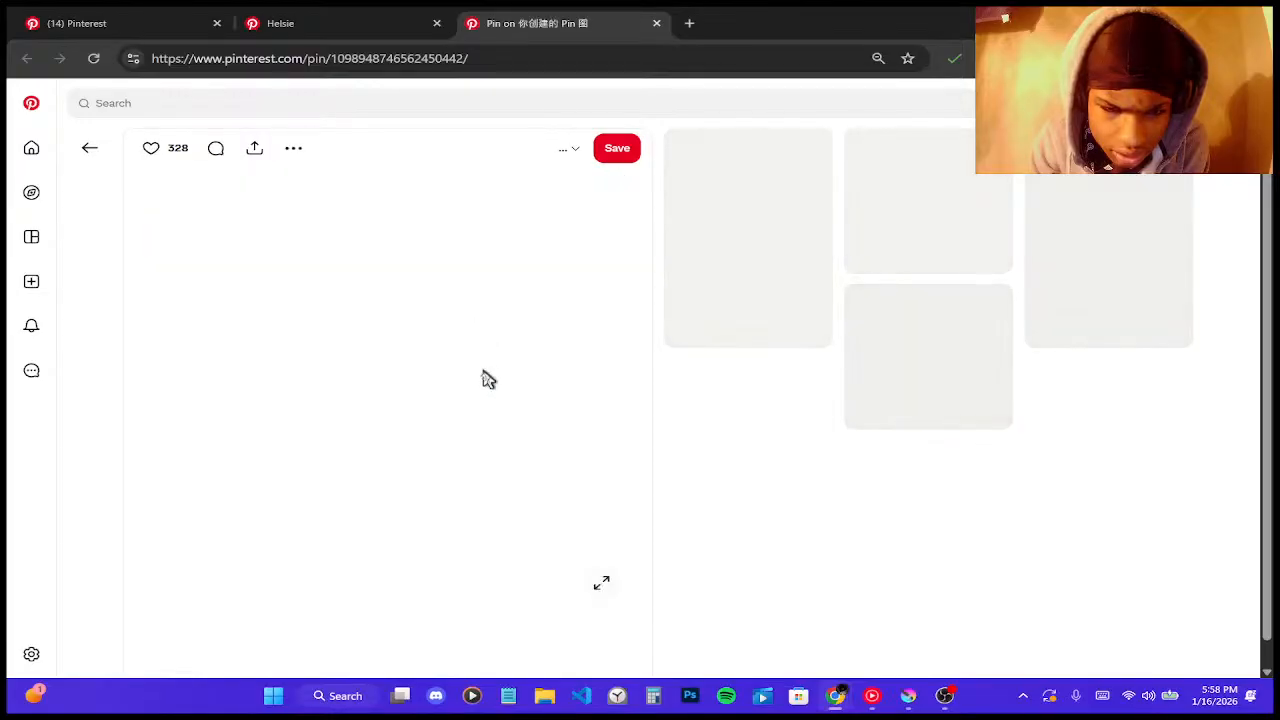
{"action": "right_click", "coordinate": [482, 370]}
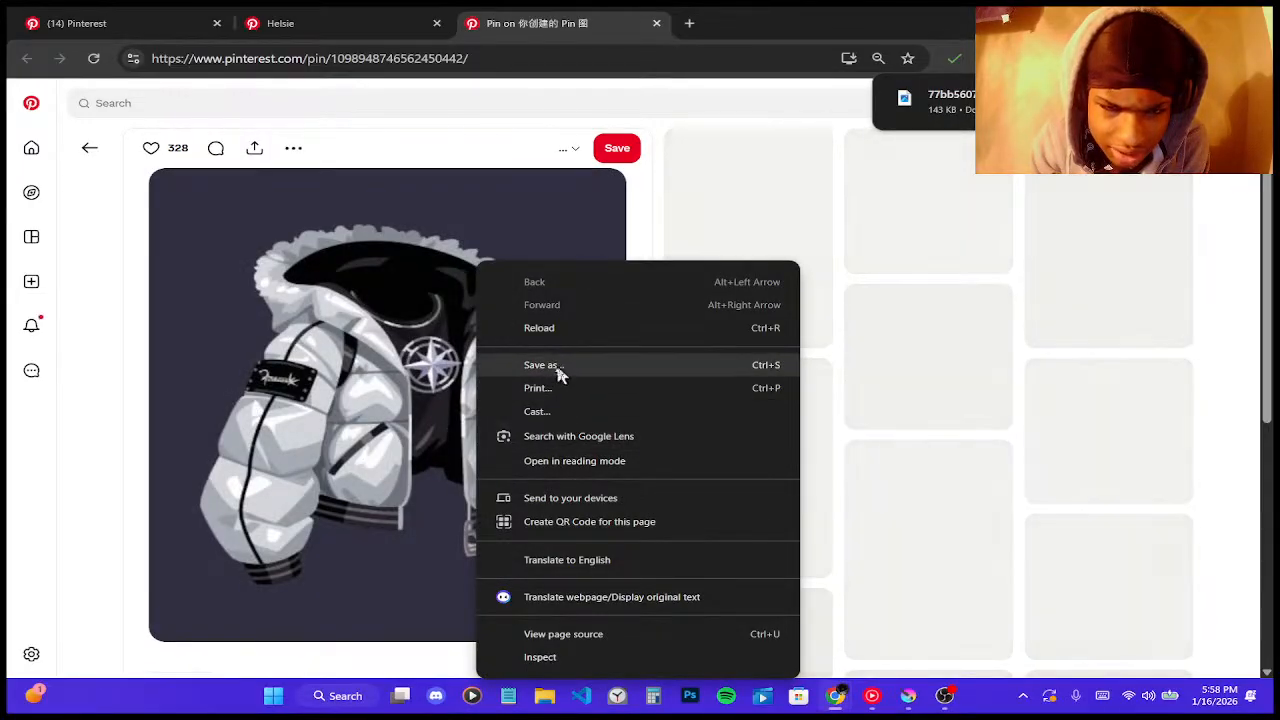
{"action": "key", "text": "Escape"}
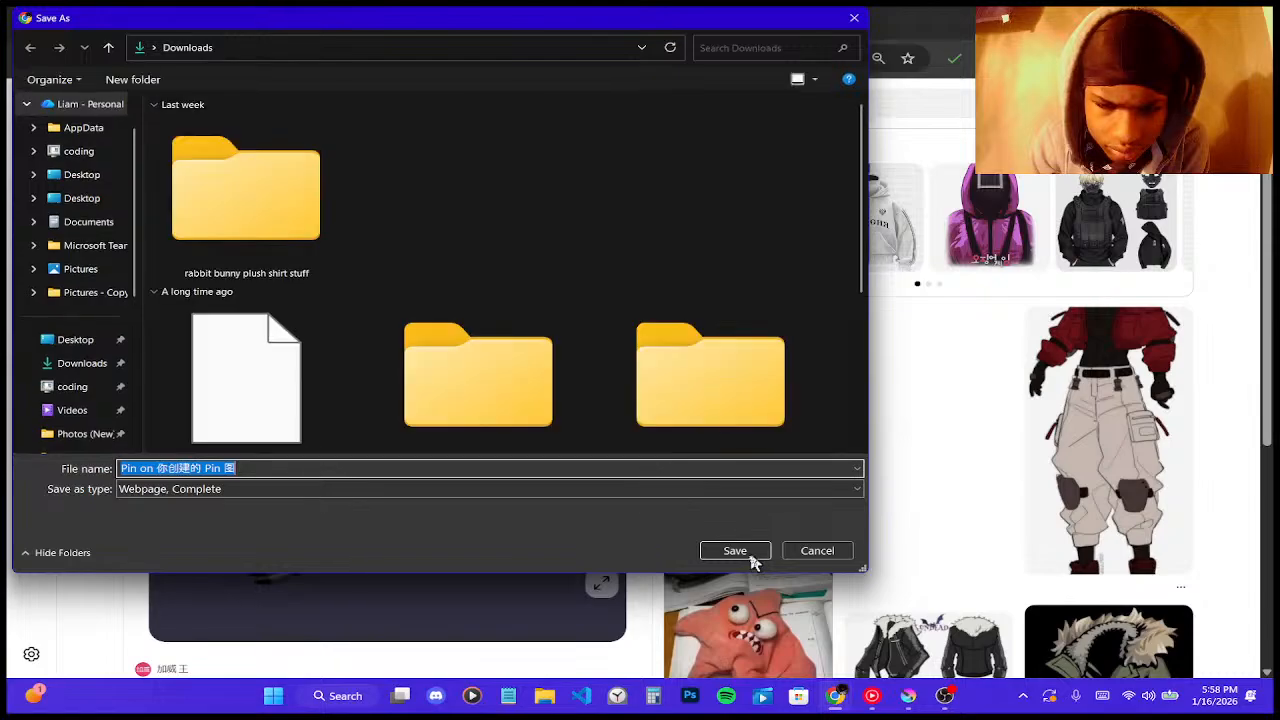
{"action": "left_click", "coordinate": [752, 558]}
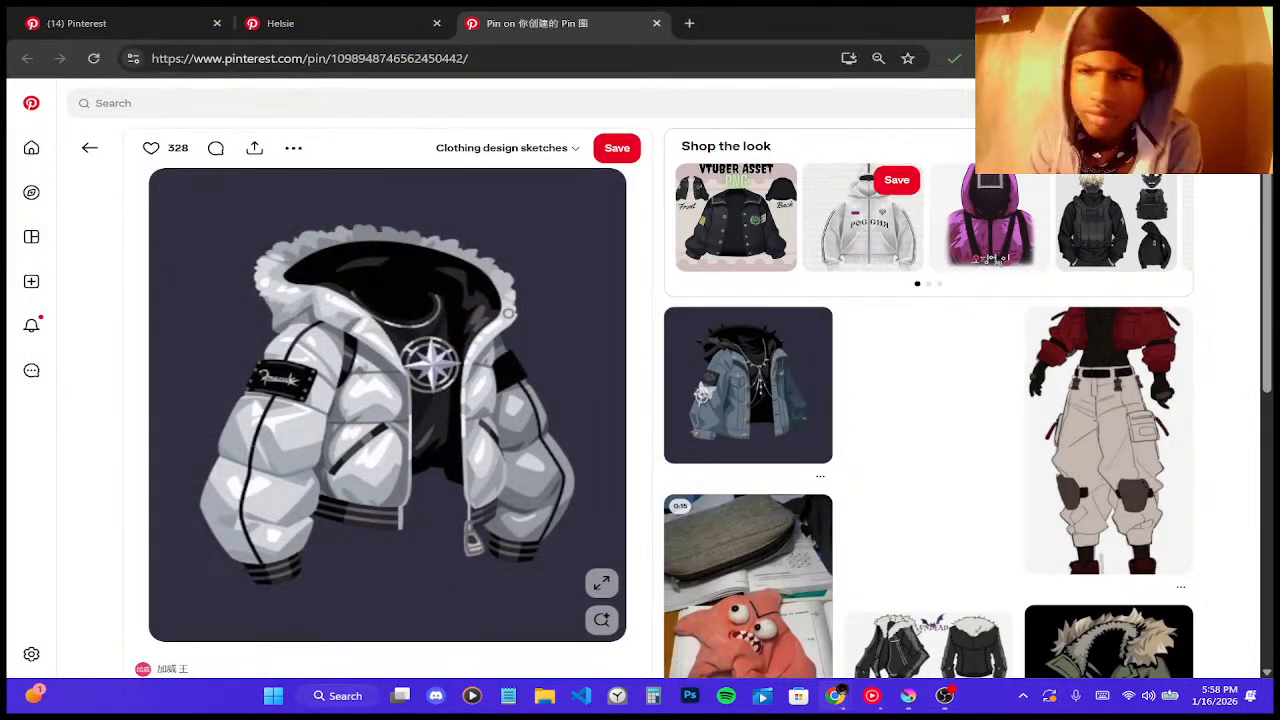
- Switch to Krita and select the blank area around the sketch lines with the Similar Color Selection tool
{"action": "left_click", "coordinate": [836, 695]}
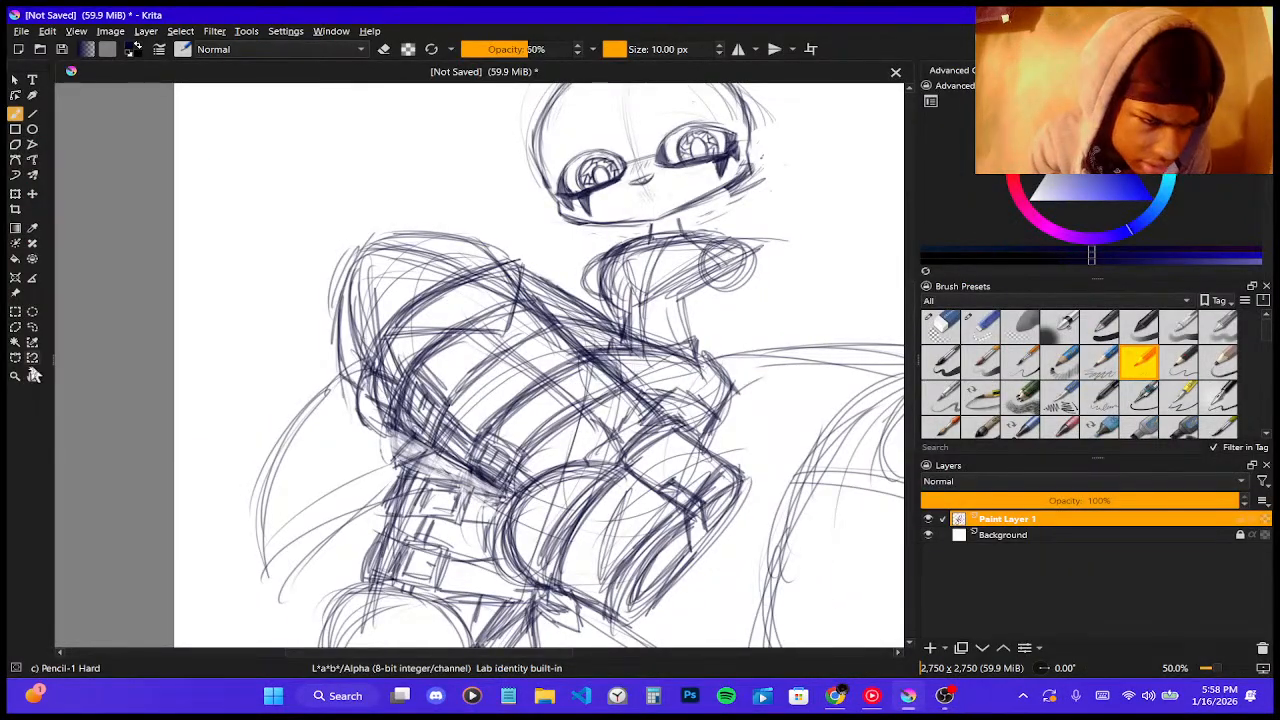
{"action": "left_click", "coordinate": [32, 343]}
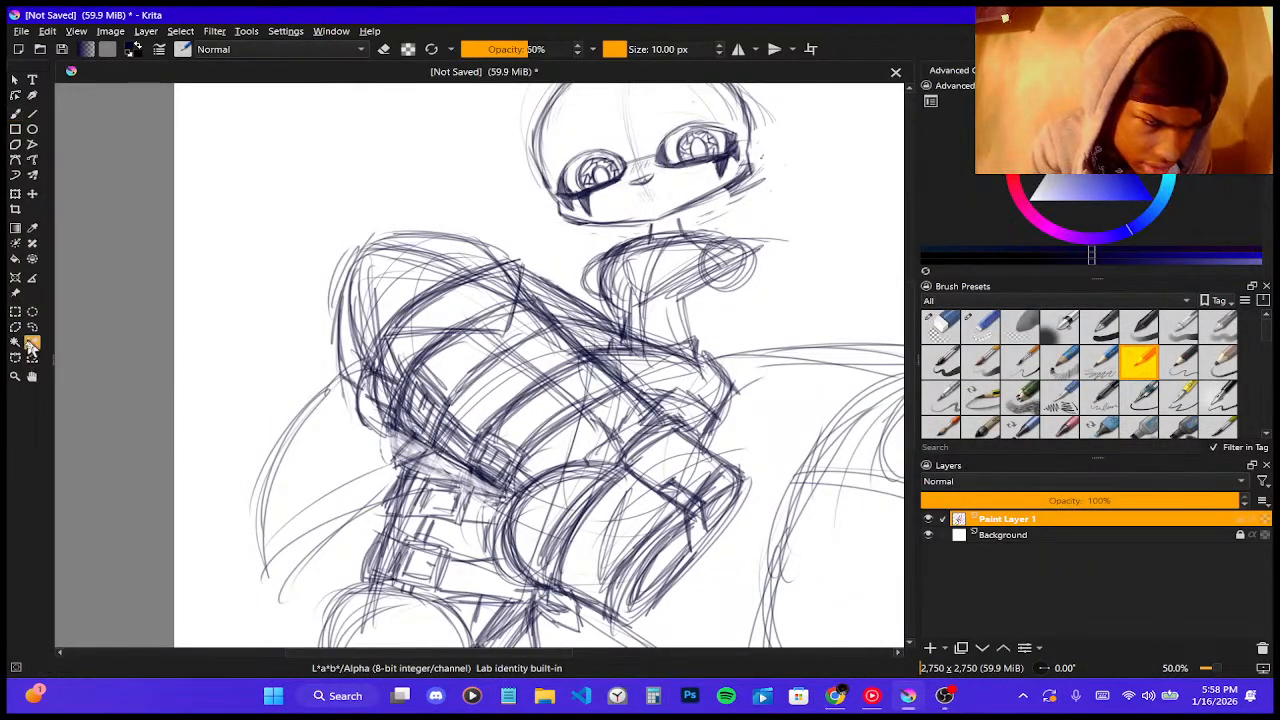
{"action": "left_click", "coordinate": [234, 323]}
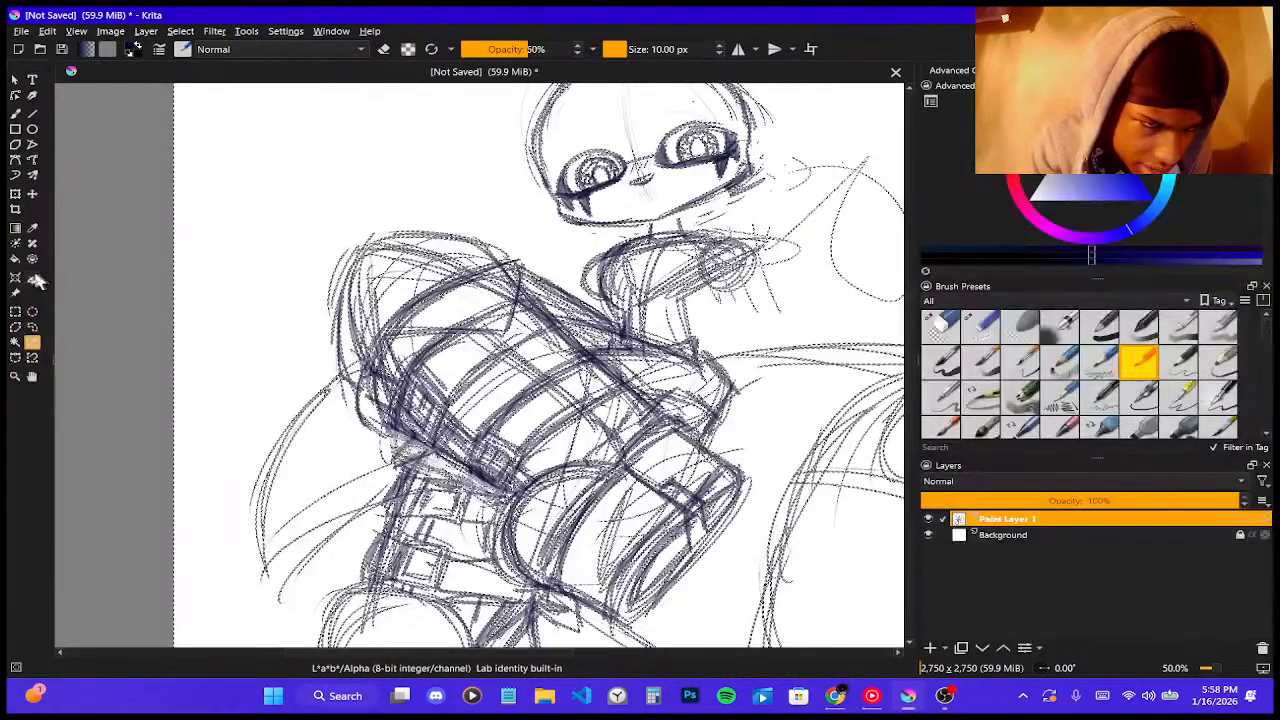
- Insert the saved Helsie picture from the Downloads folder into the drawing as a reference image
{"action": "left_click", "coordinate": [15, 292]}
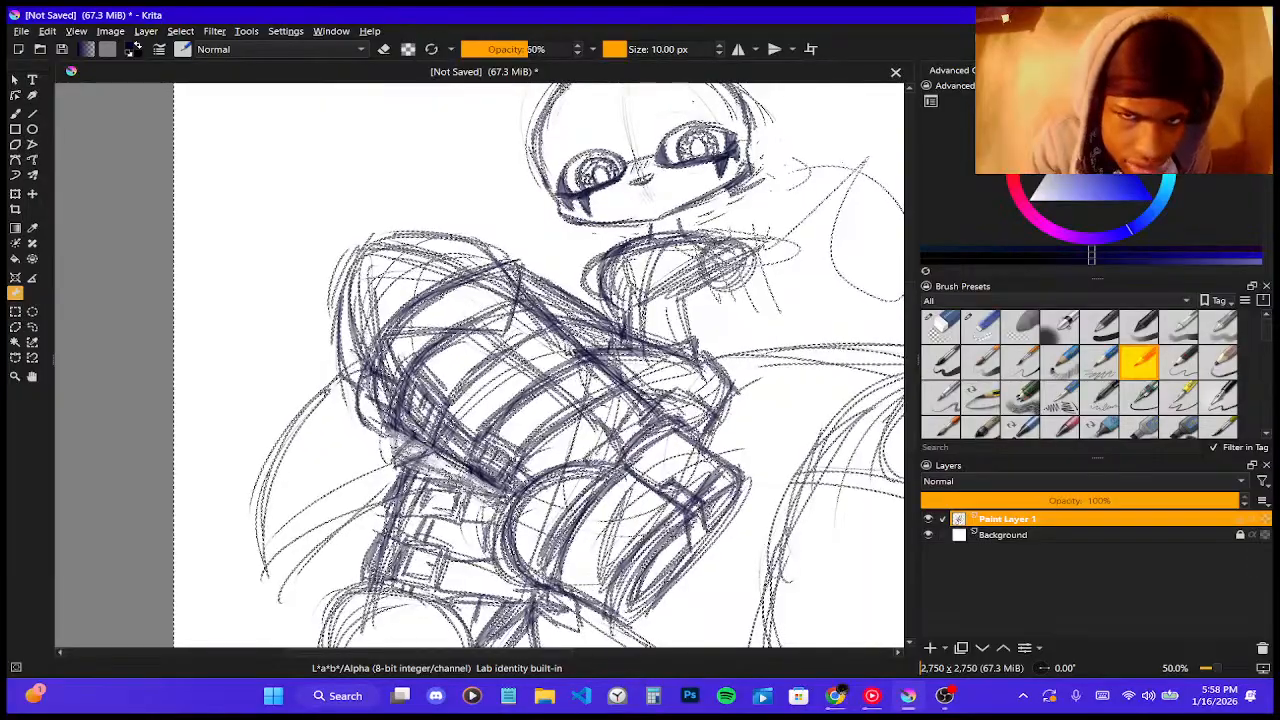
{"action": "left_click", "coordinate": [545, 696]}
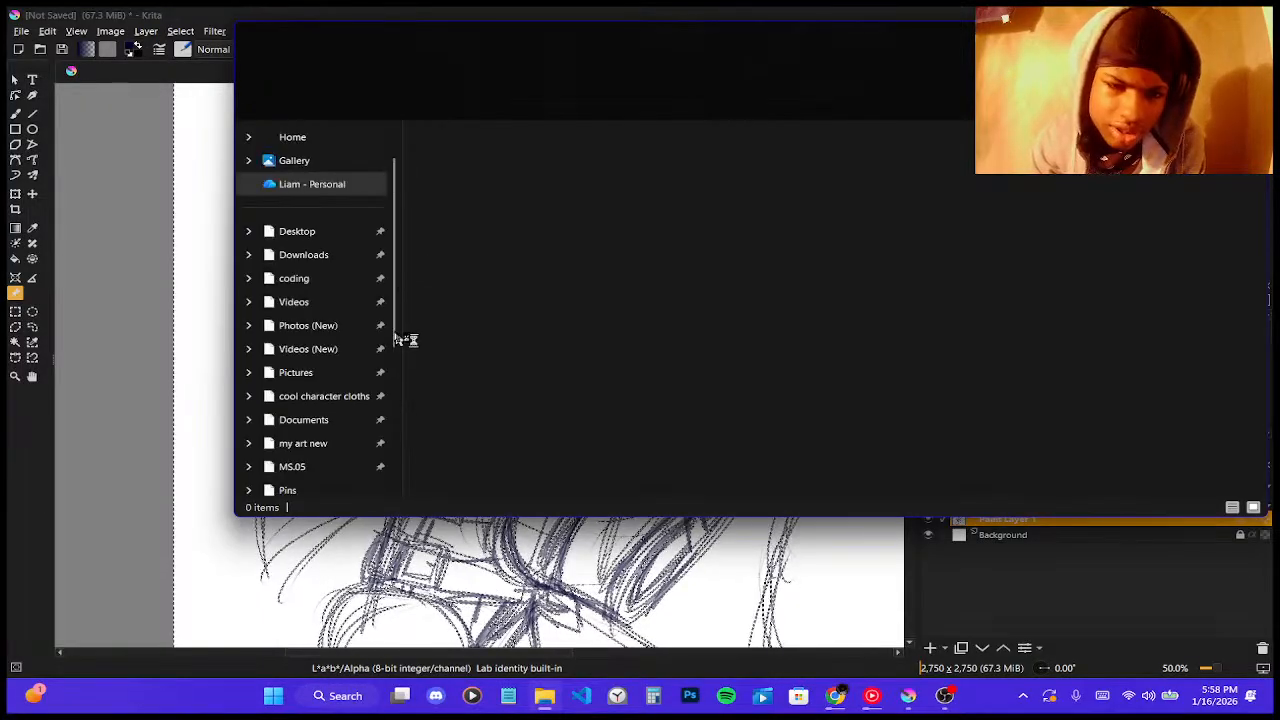
{"action": "left_click", "coordinate": [310, 391]}
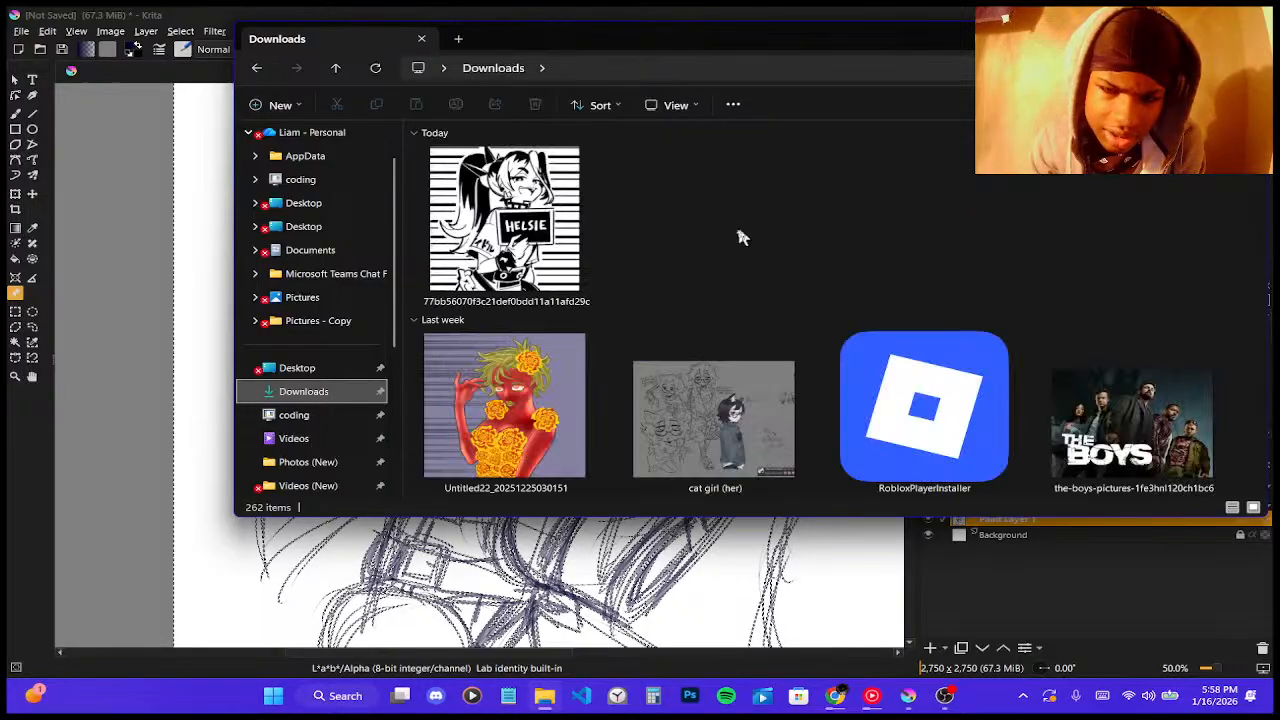
{"action": "left_click_drag", "start_coordinate": [565, 256], "coordinate": [151, 338]}
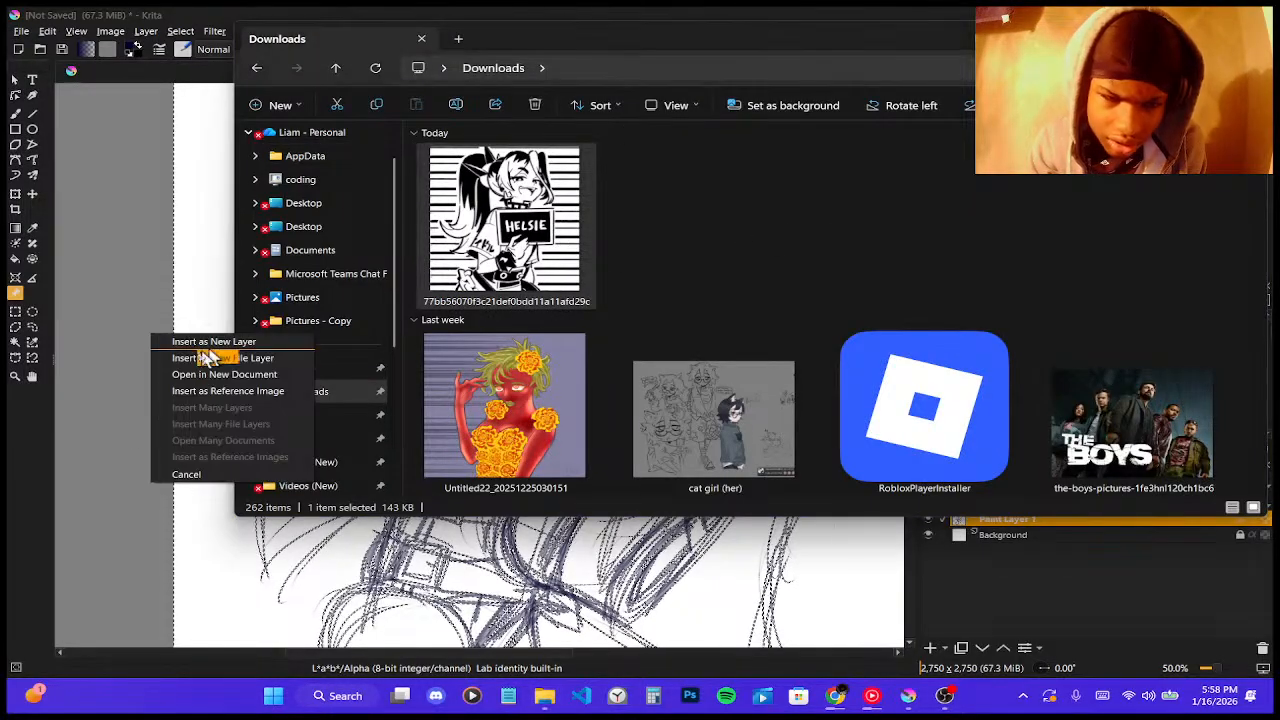
{"action": "left_click", "coordinate": [204, 396]}
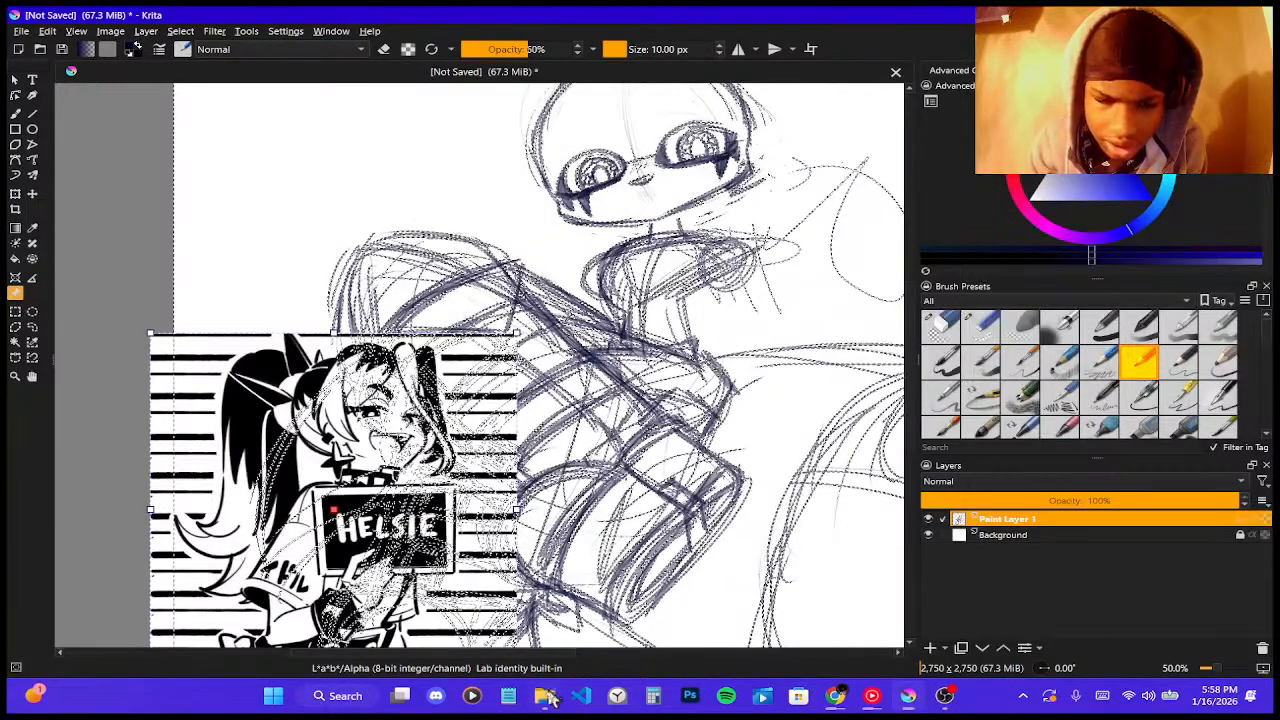
- Switch to the puffer jacket pin in the browser and save its image as a JPG in Downloads
{"action": "left_click", "coordinate": [548, 692]}
{"action": "left_click", "coordinate": [1192, 36]}
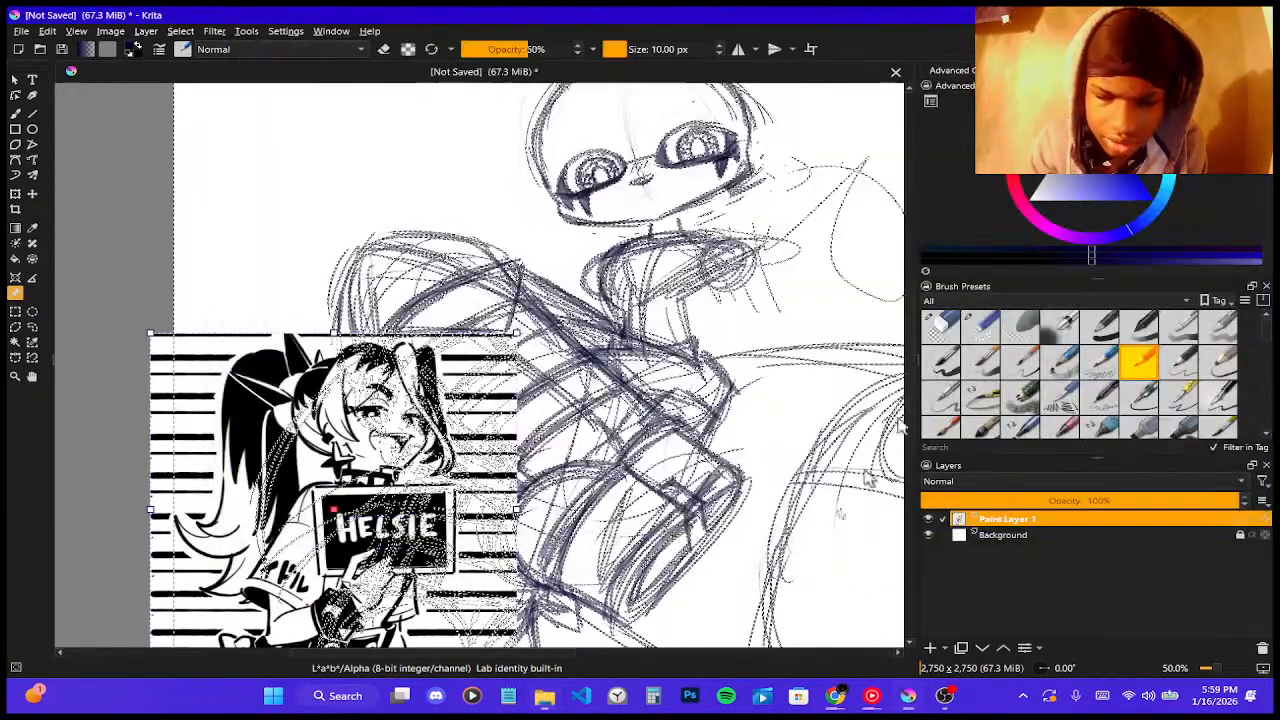
{"action": "mouse_move", "coordinate": [836, 690]}
{"action": "left_click", "coordinate": [800, 625]}
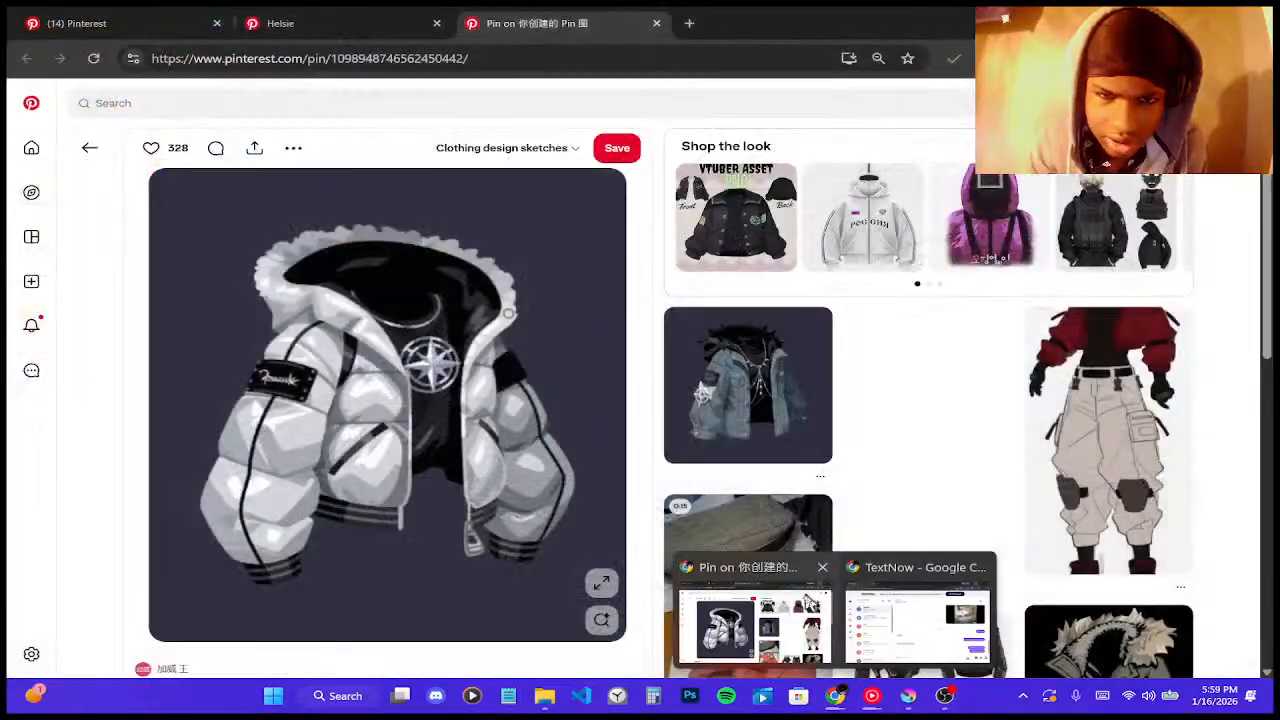
{"action": "right_click", "coordinate": [475, 342]}
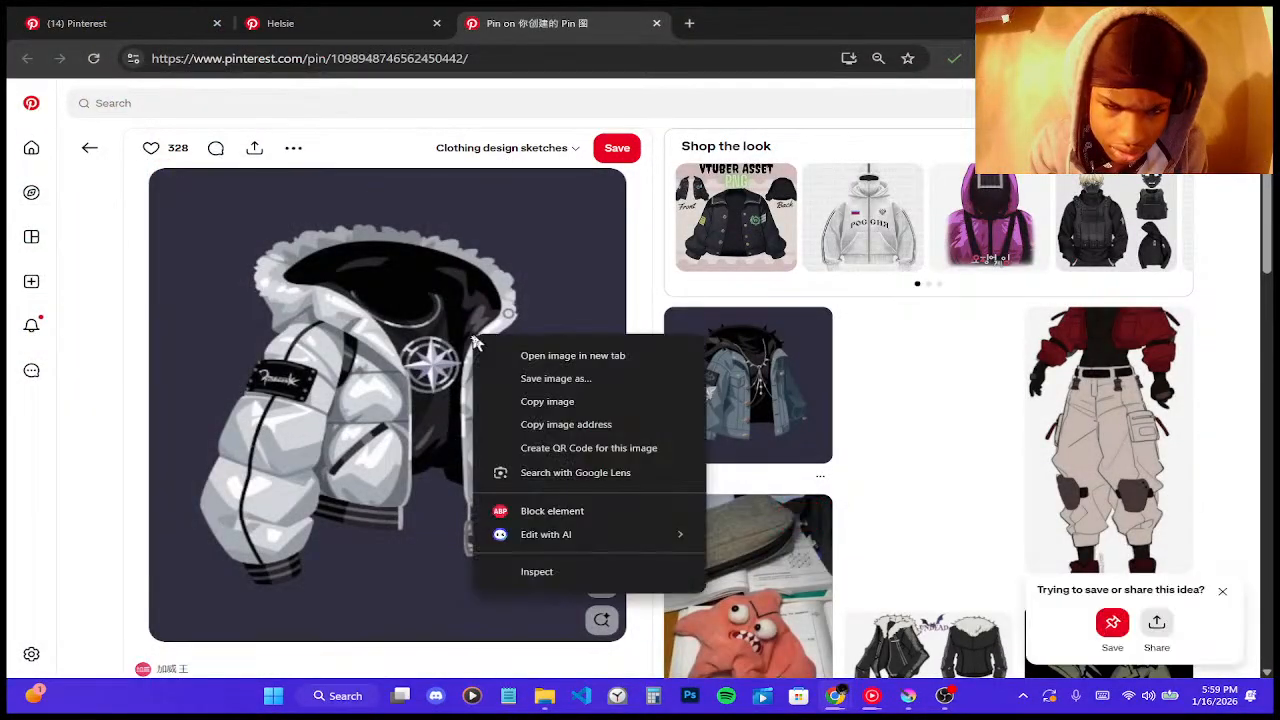
{"action": "left_click", "coordinate": [565, 396]}
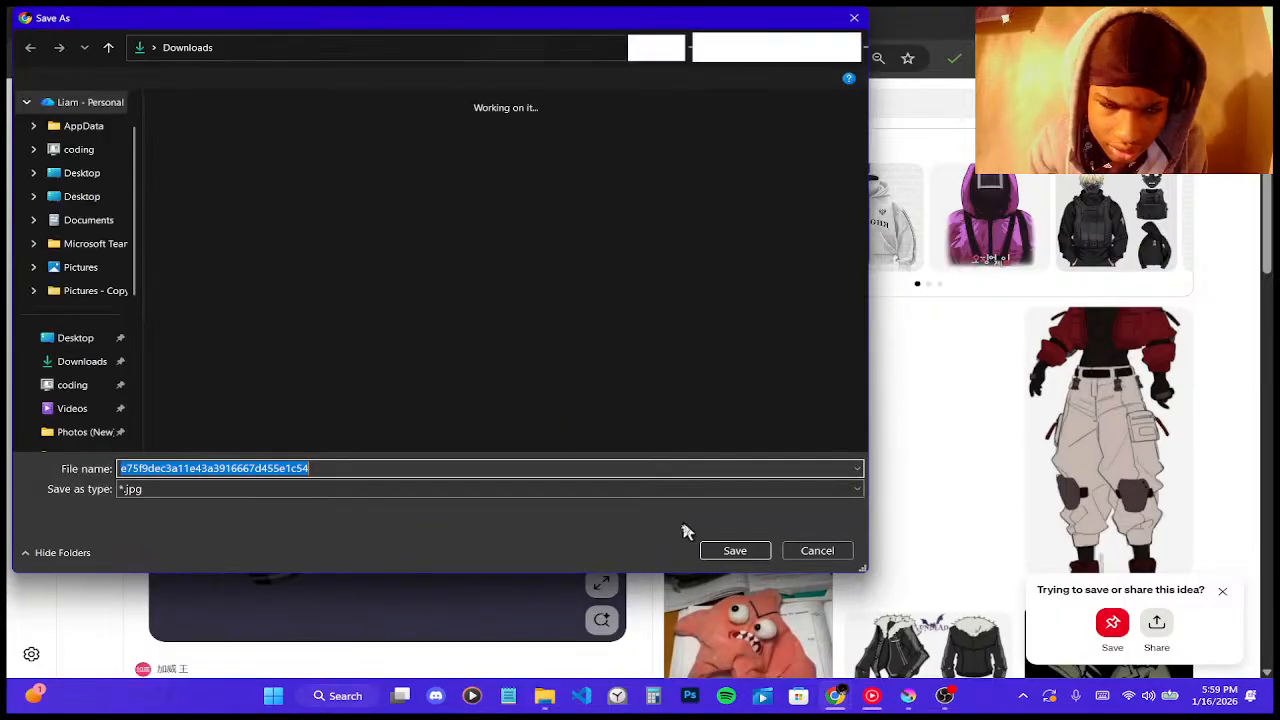
{"action": "left_click", "coordinate": [714, 551]}
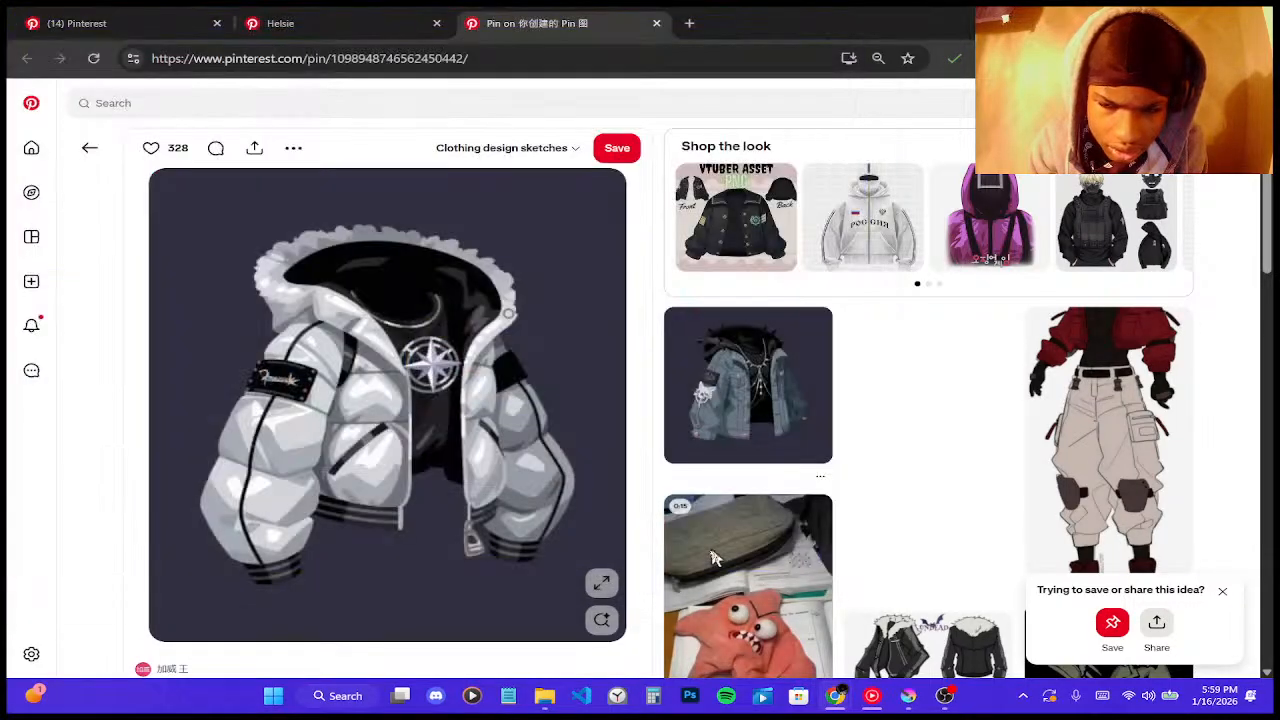
{"action": "left_click", "coordinate": [1196, 21]}
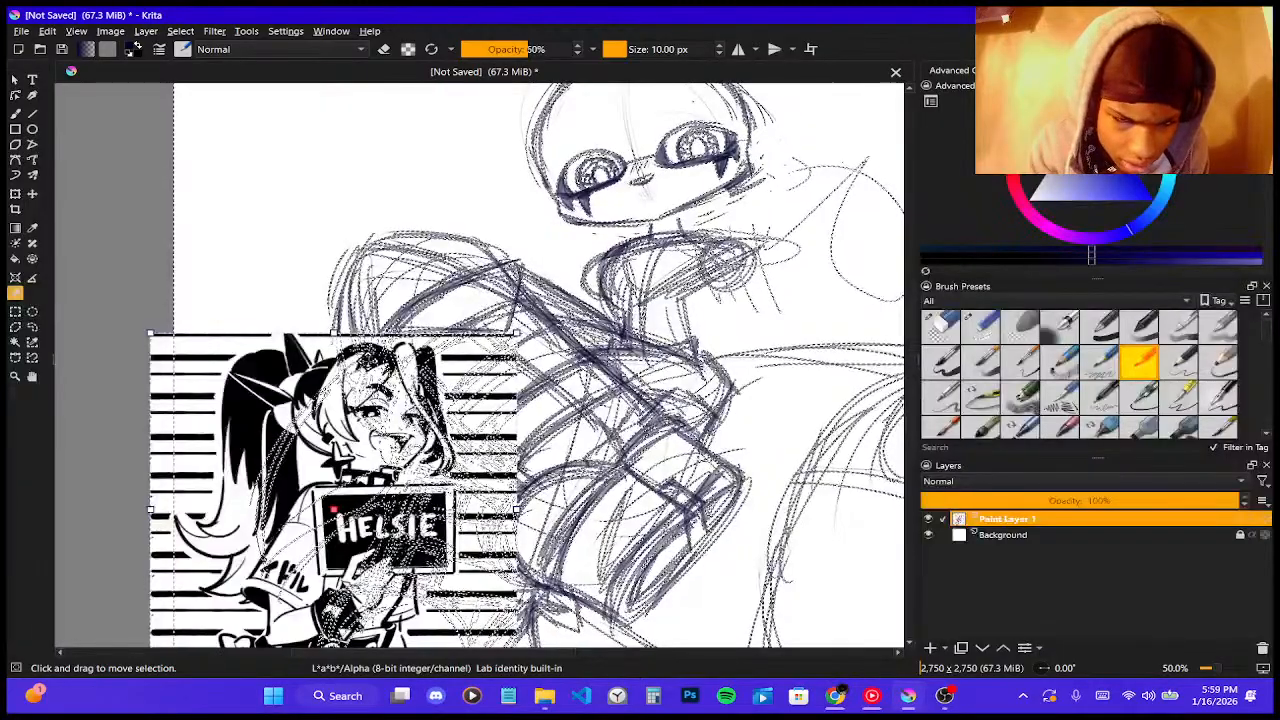
- Shrink the Helsie reference image and place it in the blank canvas area beside the character's head, above the large limb
{"action": "scroll", "coordinate": [367, 363], "scroll_direction": "down", "scroll_amount": 2}
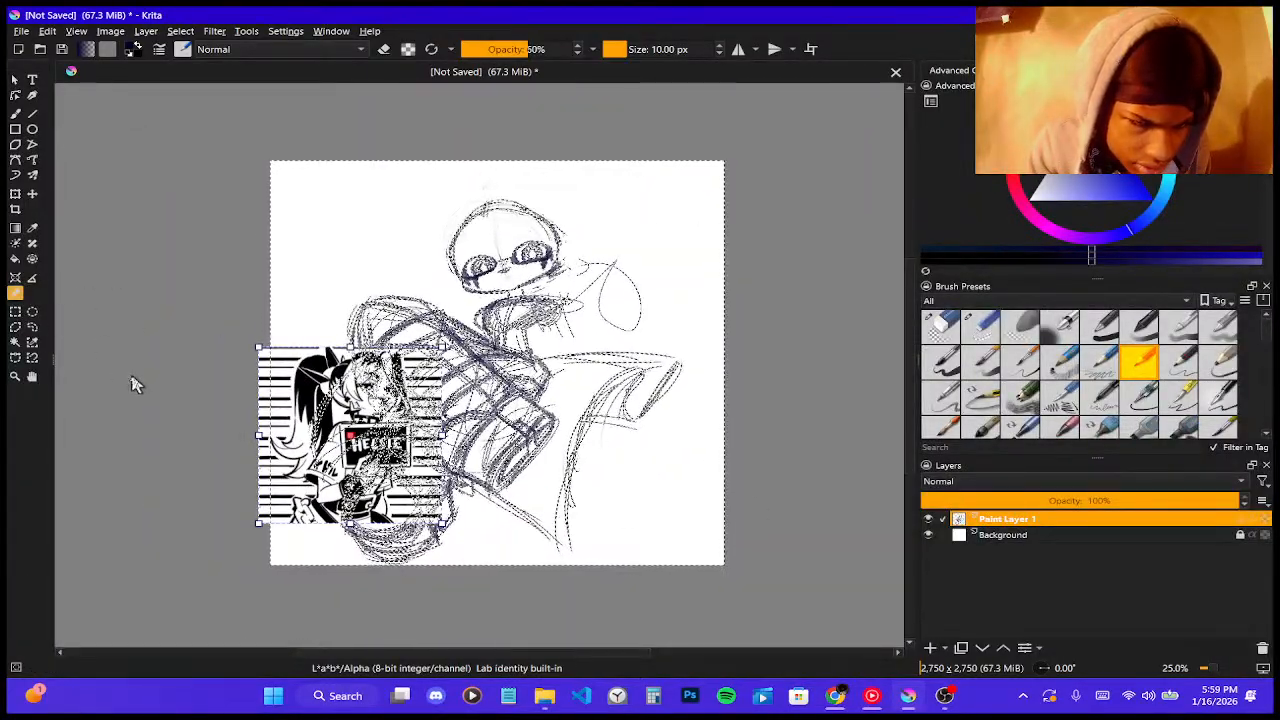
{"action": "scroll", "coordinate": [135, 383], "scroll_direction": "up", "scroll_amount": 1}
{"action": "scroll", "coordinate": [135, 383], "scroll_direction": "down", "scroll_amount": 1}
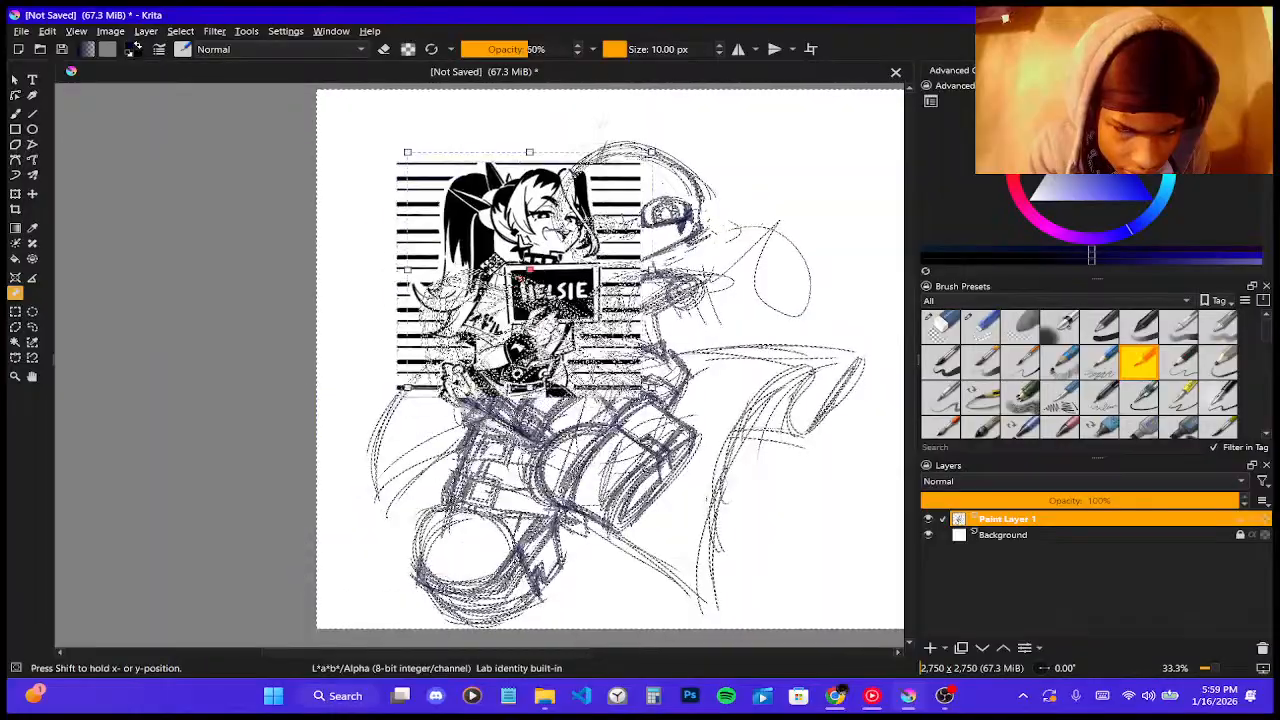
{"action": "left_click_drag", "start_coordinate": [460, 211], "coordinate": [426, 279]}
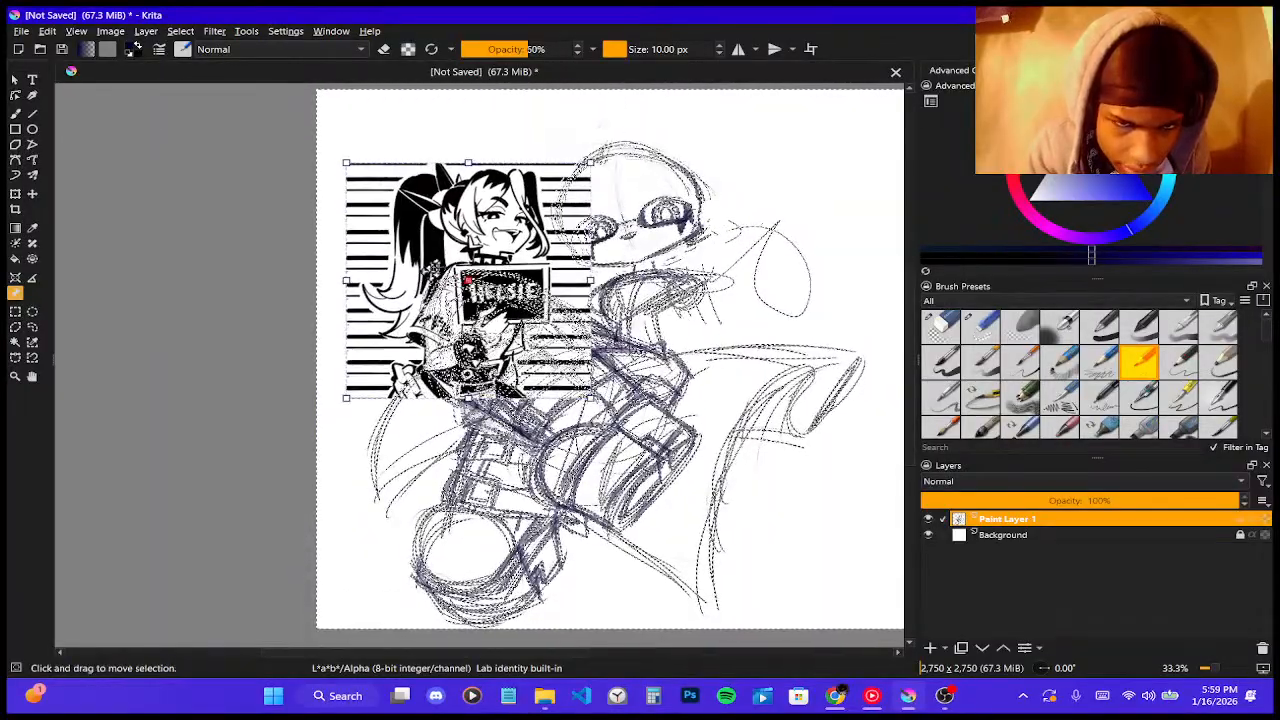
{"action": "left_click_drag", "start_coordinate": [591, 397], "coordinate": [513, 201]}
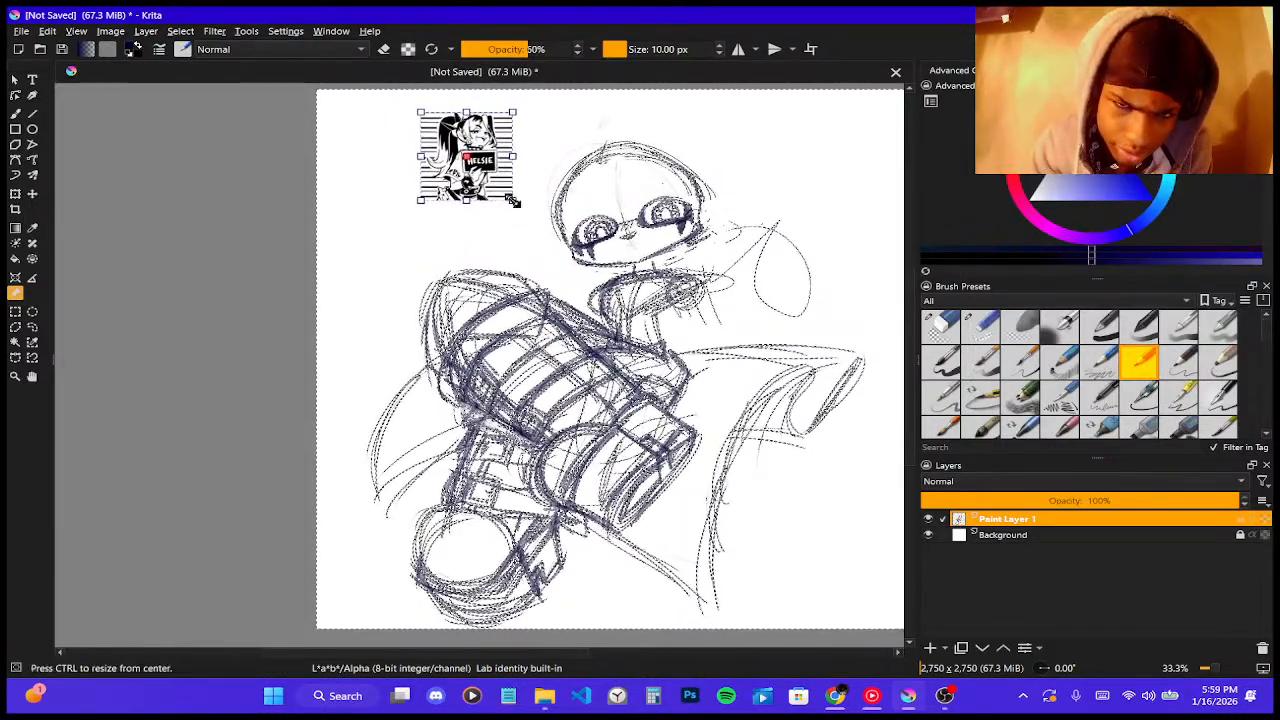
- Deselect the active selection around the sketch lines
{"action": "left_click", "coordinate": [32, 311]}
{"action": "right_click", "coordinate": [498, 319]}
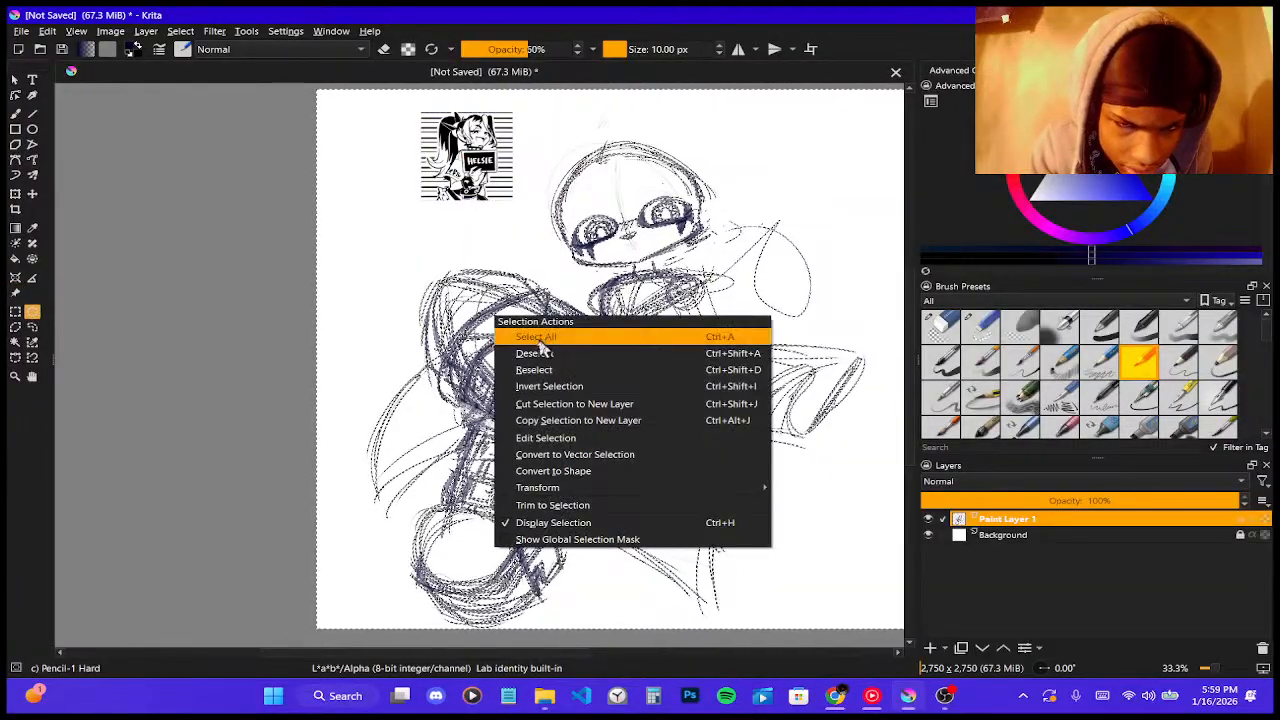
{"action": "left_click", "coordinate": [549, 362]}
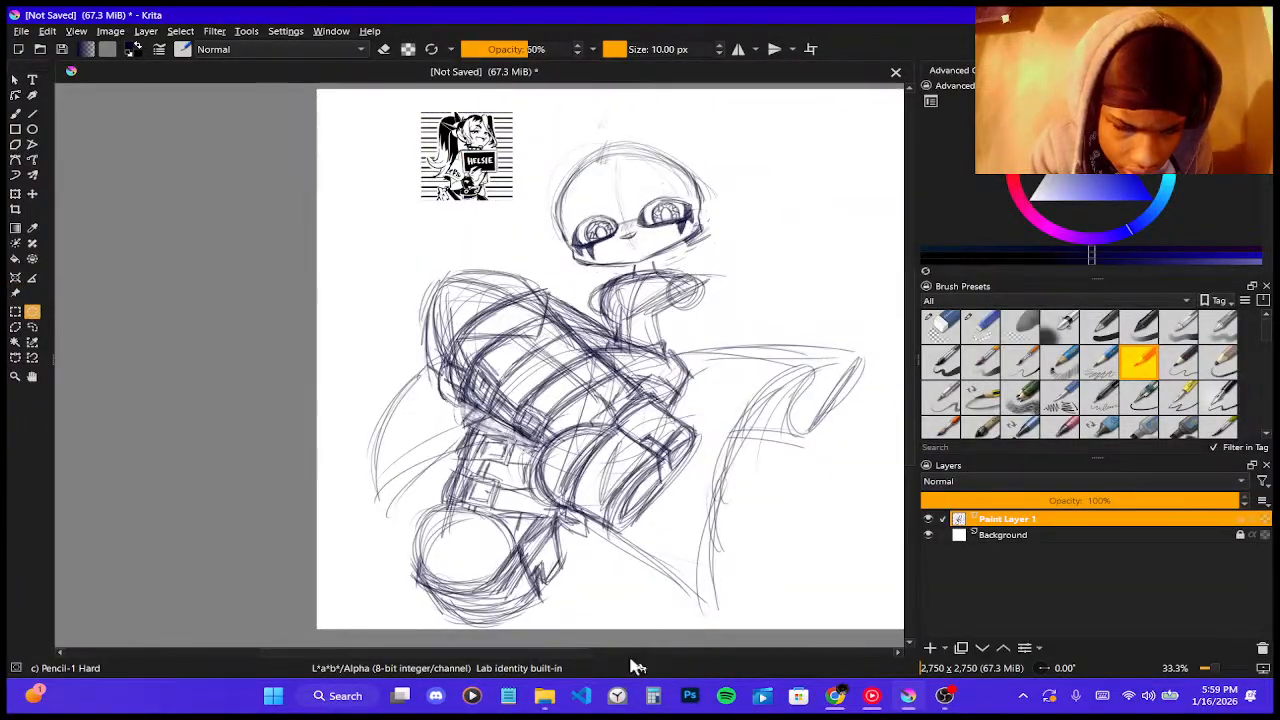
- Insert the puffer jacket picture from Downloads as a reference image, sized small in the blank area above the outstretched limb
{"action": "left_click", "coordinate": [538, 699]}
{"action": "left_click_drag", "start_coordinate": [629, 246], "coordinate": [728, 205]}
{"action": "left_click_drag", "start_coordinate": [713, 375], "coordinate": [825, 280]}
{"action": "left_click", "coordinate": [244, 471]}
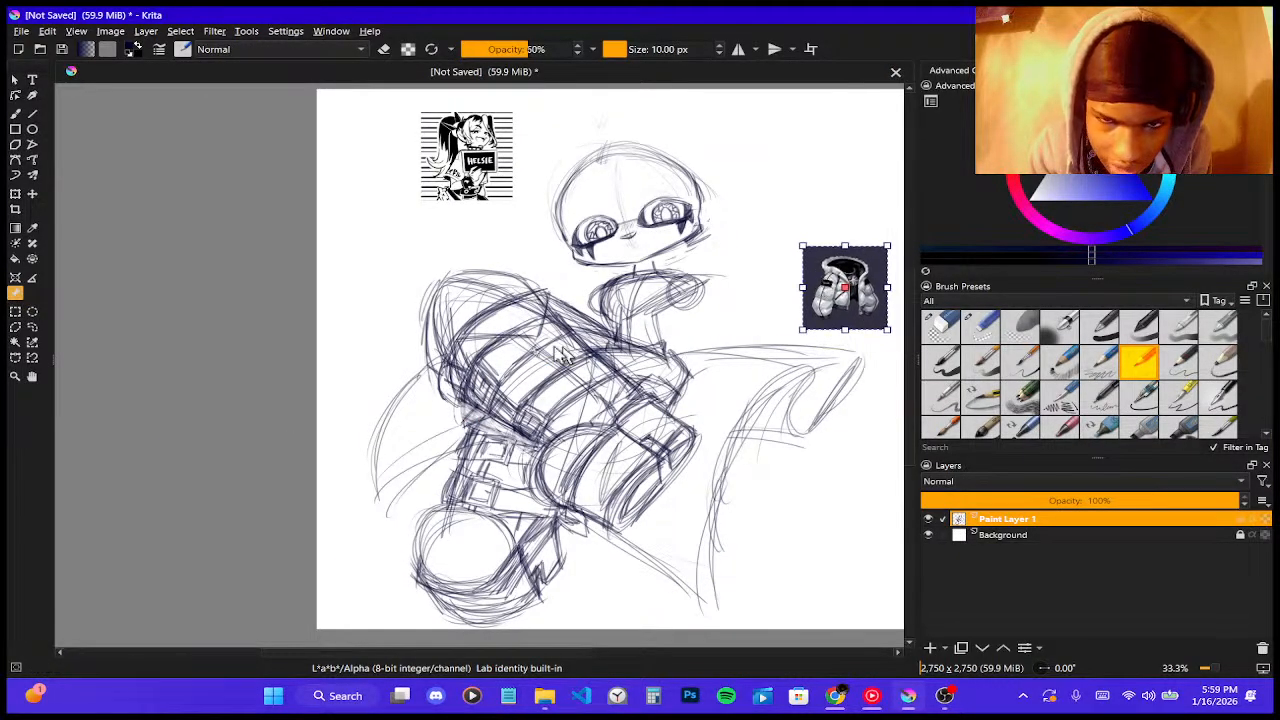
{"action": "scroll", "coordinate": [416, 294], "scroll_direction": "down", "scroll_amount": 1}
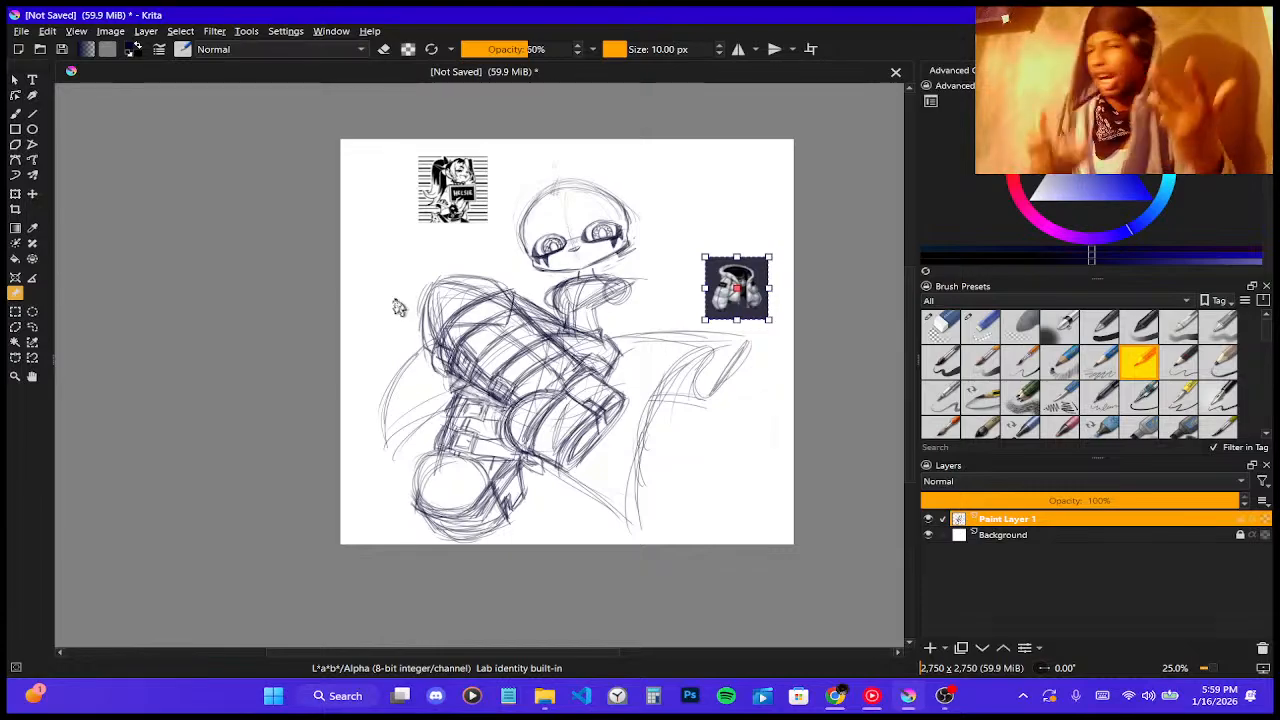
{"action": "scroll", "coordinate": [397, 303], "scroll_direction": "up", "scroll_amount": 2}
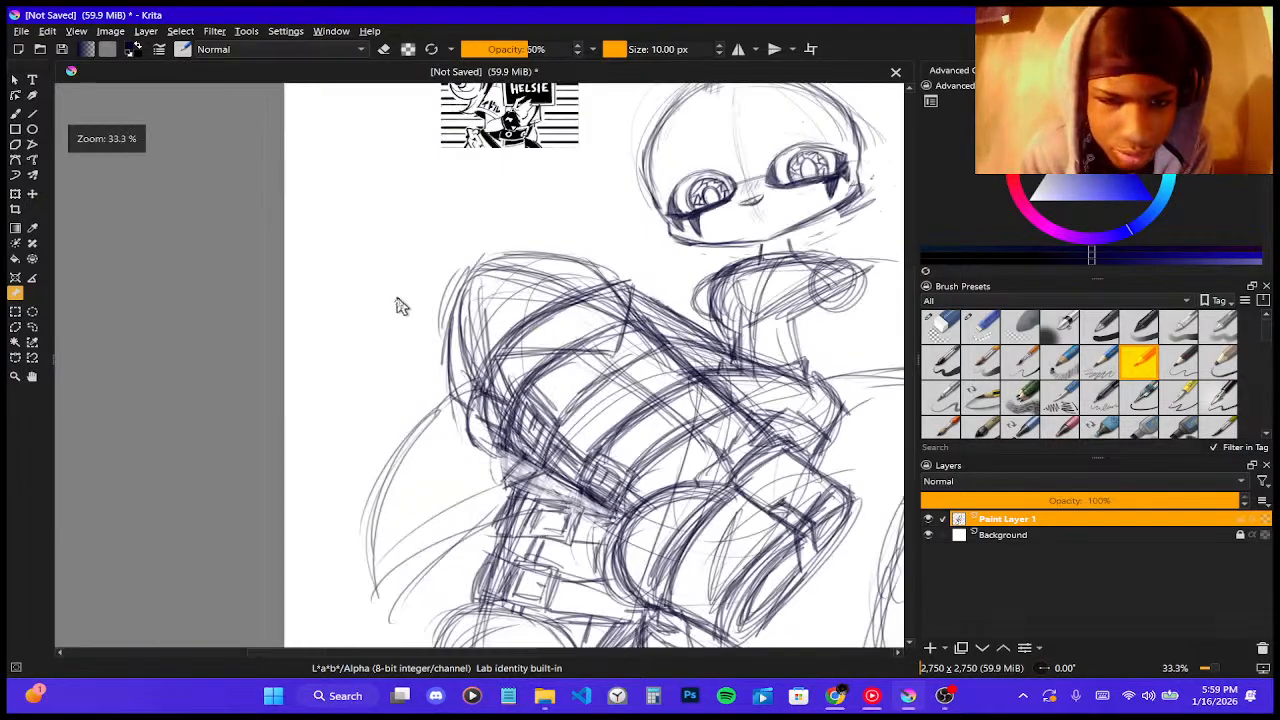
{"action": "scroll", "coordinate": [349, 306], "scroll_direction": "down", "scroll_amount": 2}
{"action": "scroll", "coordinate": [603, 295], "scroll_direction": "up", "scroll_amount": 3}
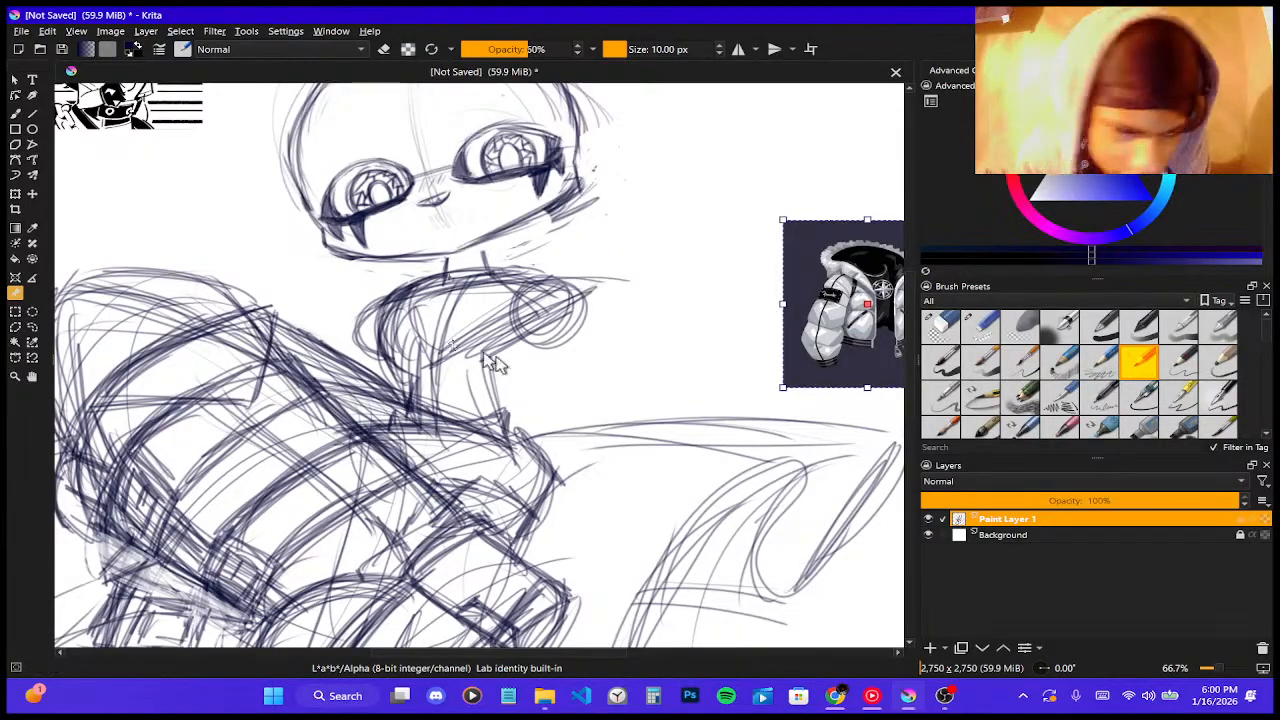
- Sketch a loose collar around the character's neck with freehand brush strokes curving out from beneath the chin
{"action": "left_click", "coordinate": [15, 112]}
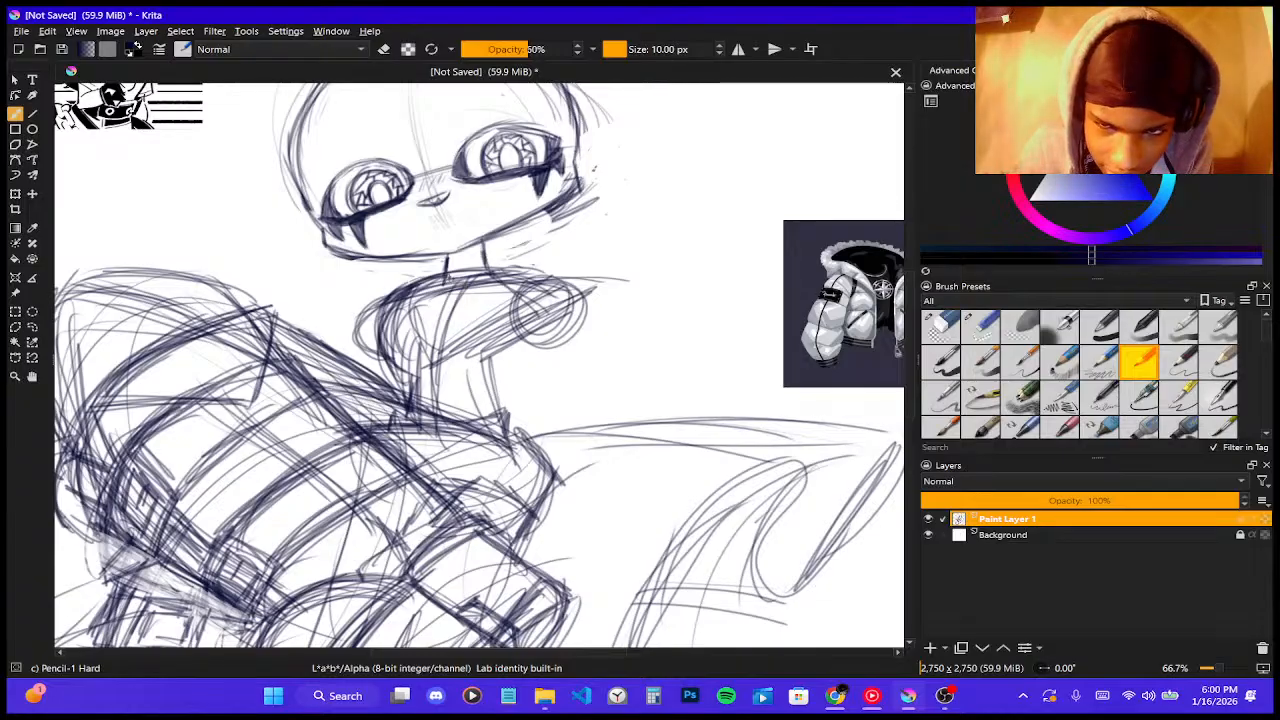
{"action": "left_click_drag", "start_coordinate": [536, 224], "coordinate": [596, 282]}
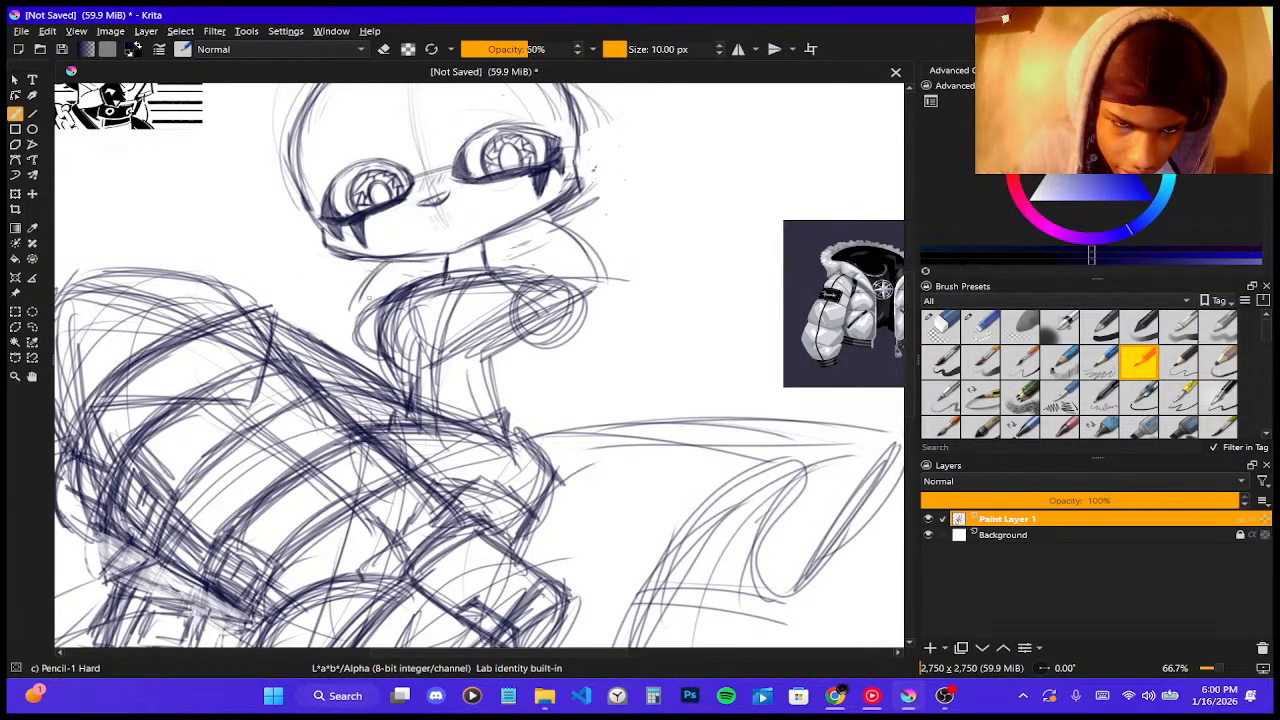
{"action": "left_click_drag", "start_coordinate": [472, 276], "coordinate": [522, 254]}
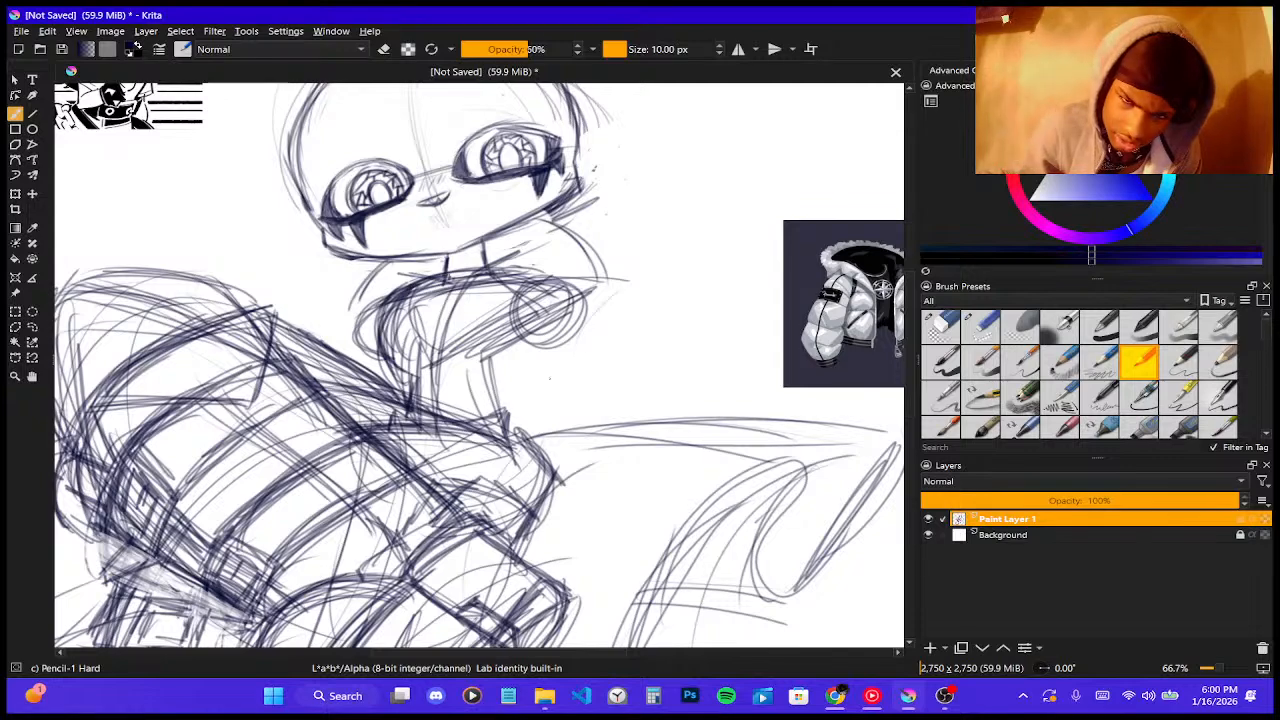
- Sketch an angular, hand-sized shape beside the torso above the outstretched limb, with a curved pointed piece rising from its upper corner
{"action": "mouse_move", "coordinate": [549, 378]}
{"action": "left_mouse_down"}
{"action": "mouse_move", "coordinate": [636, 304]}
{"action": "mouse_move", "coordinate": [525, 398]}
{"action": "mouse_move", "coordinate": [586, 337]}
{"action": "mouse_move", "coordinate": [579, 308]}
{"action": "mouse_move", "coordinate": [627, 312]}
{"action": "mouse_move", "coordinate": [660, 382]}
{"action": "left_mouse_up"}
{"action": "left_click_drag", "start_coordinate": [645, 302], "coordinate": [660, 384]}
{"action": "mouse_move", "coordinate": [530, 388]}
{"action": "left_mouse_down"}
{"action": "mouse_move", "coordinate": [598, 448]}
{"action": "mouse_move", "coordinate": [660, 378]}
{"action": "mouse_move", "coordinate": [605, 447]}
{"action": "left_mouse_up"}
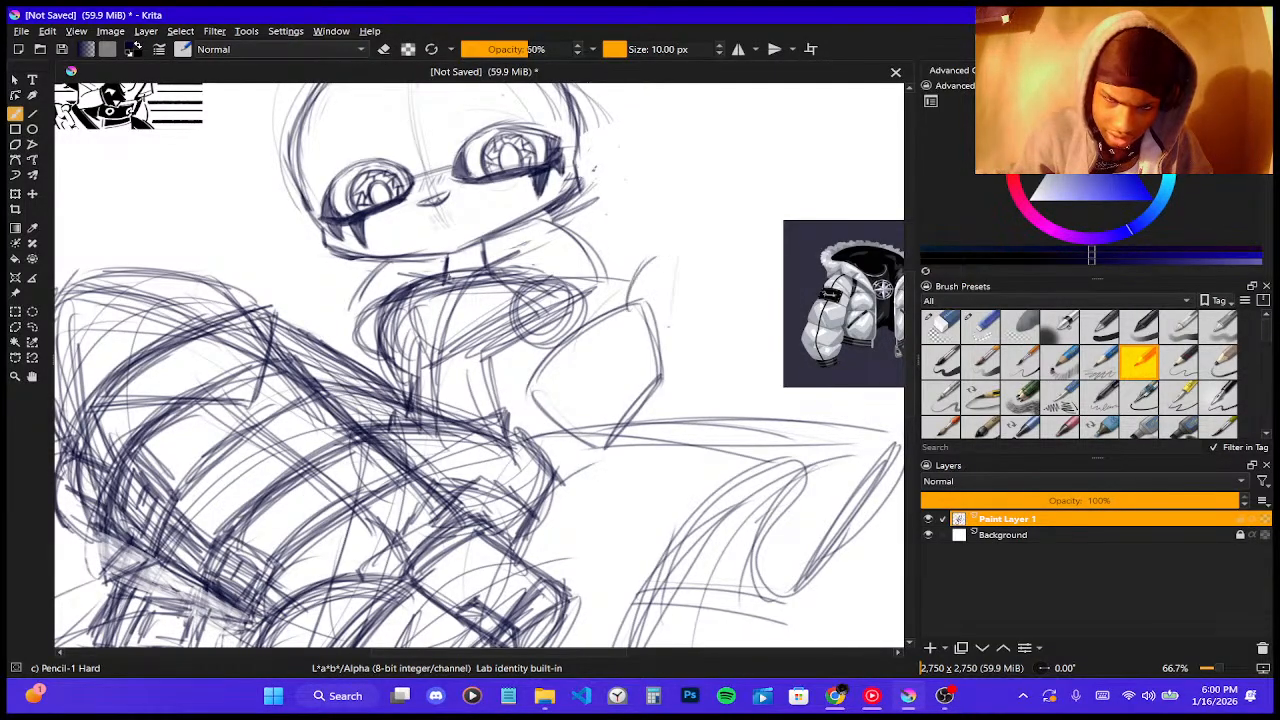
{"action": "mouse_move", "coordinate": [676, 254]}
{"action": "left_mouse_down"}
{"action": "mouse_move", "coordinate": [664, 340]}
{"action": "mouse_move", "coordinate": [666, 256]}
{"action": "mouse_move", "coordinate": [630, 302]}
{"action": "mouse_move", "coordinate": [665, 342]}
{"action": "left_mouse_up"}
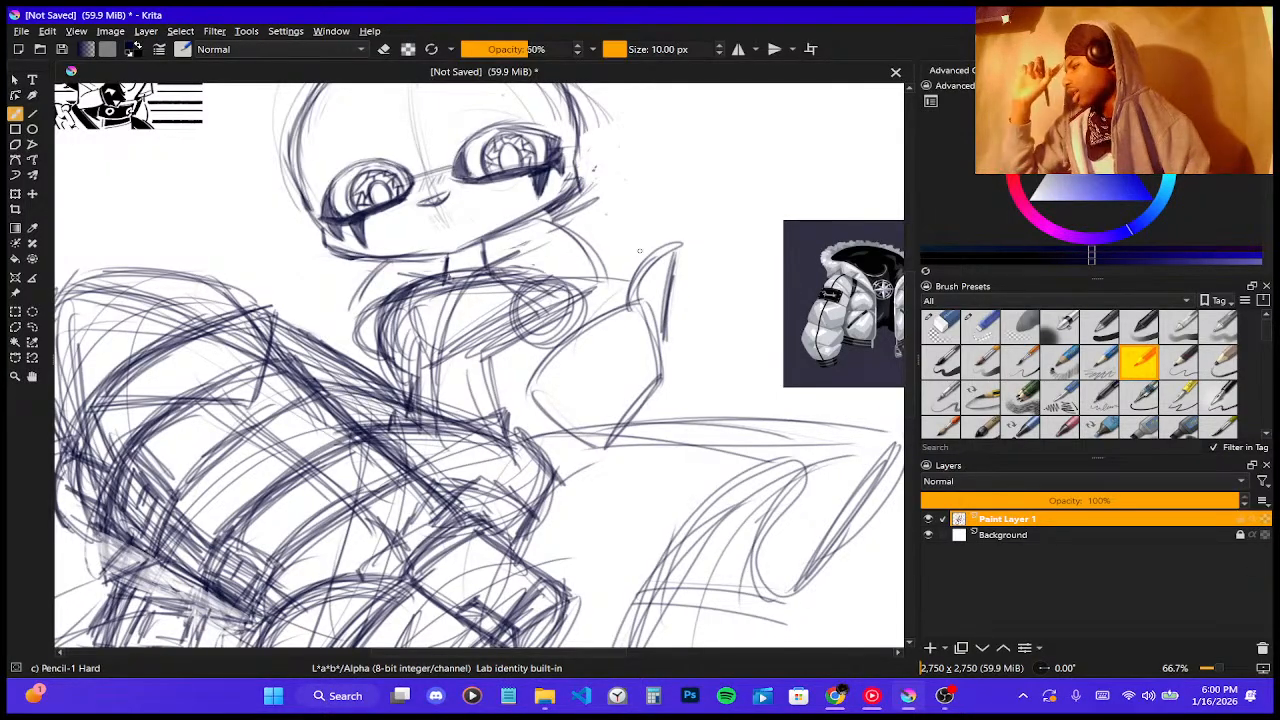
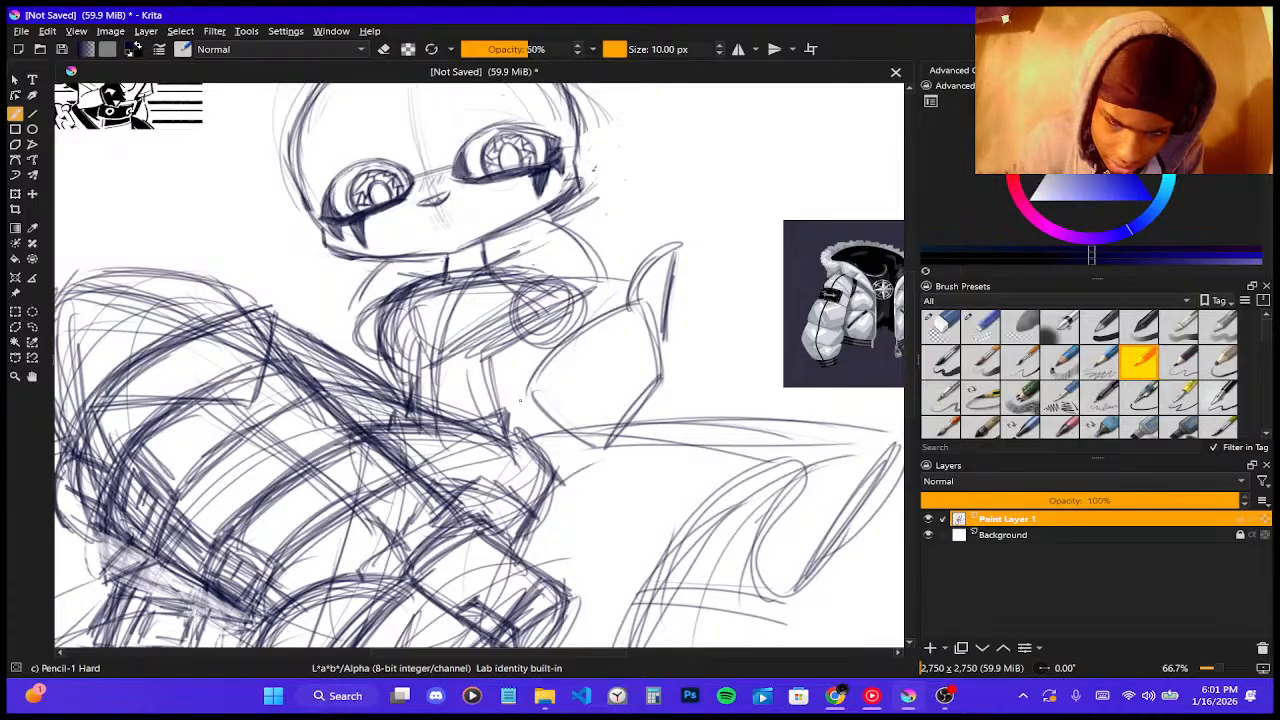
- Sketch loose outer contours around the angular shape beside the torso, with curved lines along its far side and beneath it
{"action": "left_click_drag", "start_coordinate": [520, 401], "coordinate": [512, 488]}
{"action": "left_click_drag", "start_coordinate": [520, 367], "coordinate": [497, 460]}
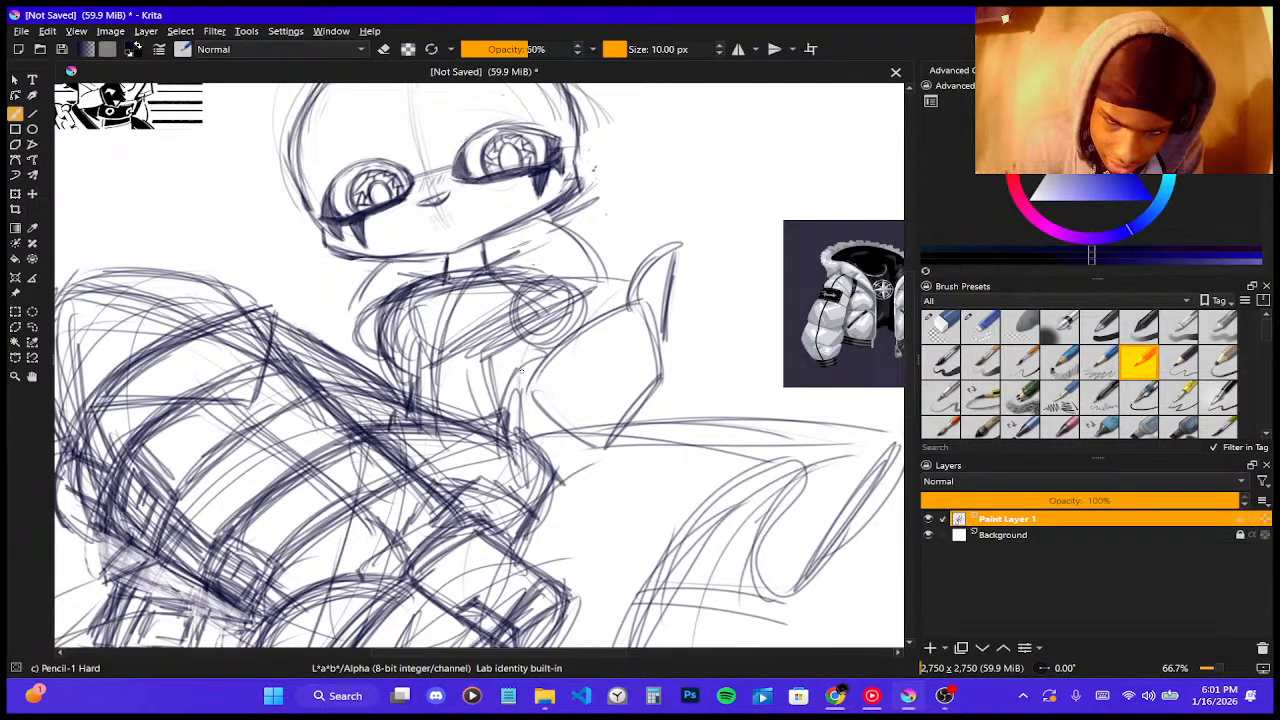
{"action": "mouse_move", "coordinate": [520, 370]}
{"action": "left_mouse_down"}
{"action": "mouse_move", "coordinate": [605, 300]}
{"action": "mouse_move", "coordinate": [736, 398]}
{"action": "left_mouse_up"}
{"action": "left_click_drag", "start_coordinate": [714, 350], "coordinate": [674, 482]}
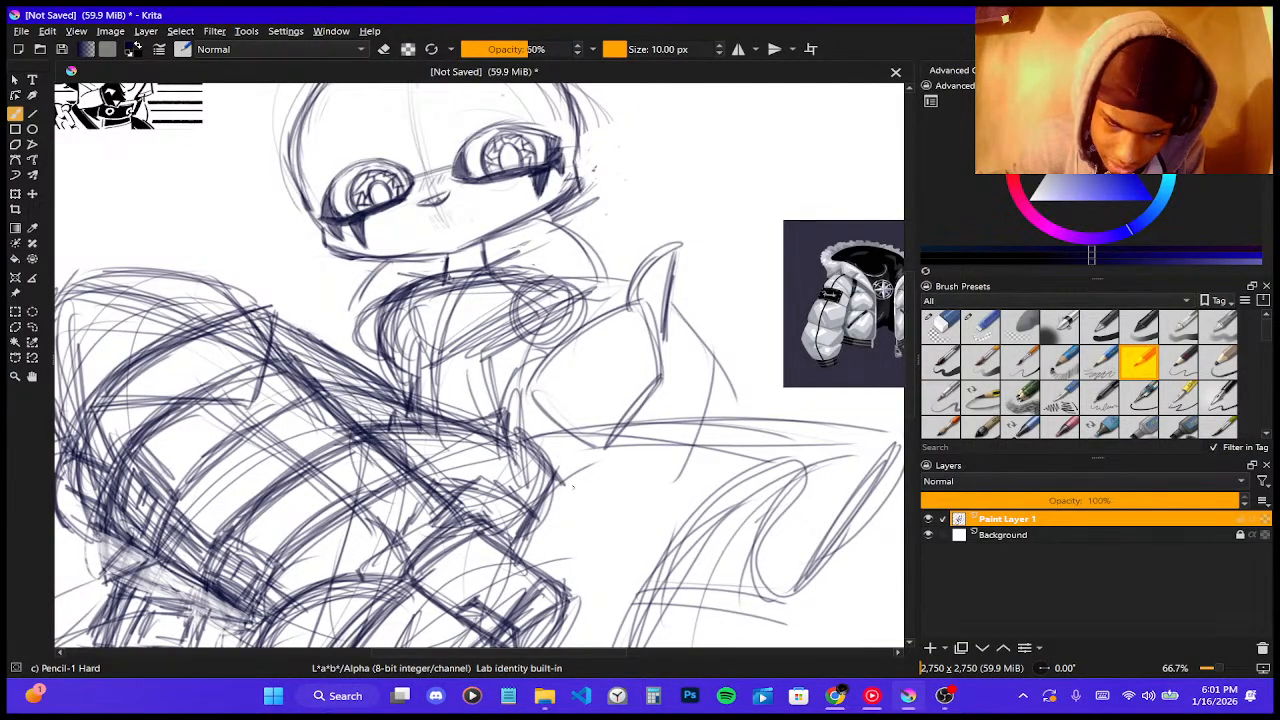
{"action": "left_click_drag", "start_coordinate": [520, 480], "coordinate": [650, 500]}
{"action": "left_click_drag", "start_coordinate": [560, 494], "coordinate": [666, 482]}
{"action": "left_click_drag", "start_coordinate": [596, 422], "coordinate": [526, 478]}
{"action": "mouse_move", "coordinate": [662, 358]}
{"action": "left_mouse_down"}
{"action": "mouse_move", "coordinate": [610, 494]}
{"action": "mouse_move", "coordinate": [656, 450]}
{"action": "left_mouse_up"}
{"action": "left_click_drag", "start_coordinate": [684, 406], "coordinate": [644, 462]}
- Add light strokes linking the chest circle to the near and upper edges of the angular shape
{"action": "left_click_drag", "start_coordinate": [518, 344], "coordinate": [510, 394]}
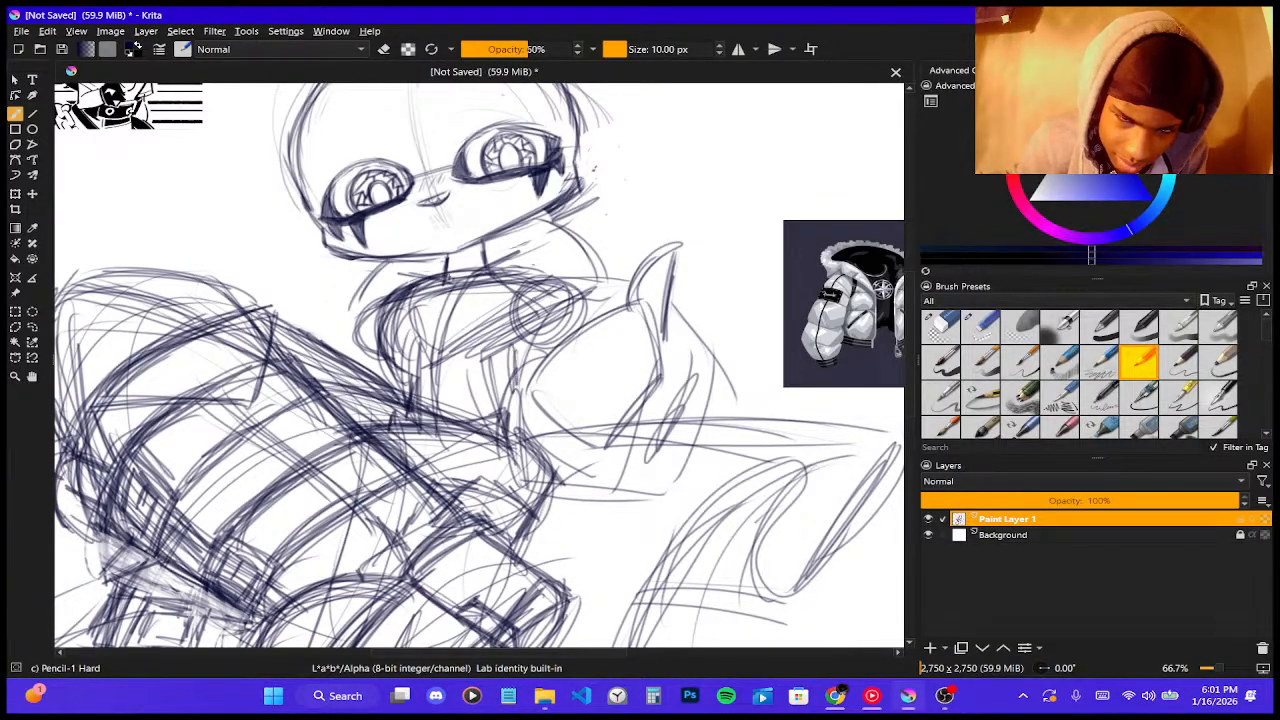
{"action": "mouse_move", "coordinate": [532, 264]}
{"action": "left_mouse_down"}
{"action": "mouse_move", "coordinate": [602, 295]}
{"action": "mouse_move", "coordinate": [528, 346]}
{"action": "left_mouse_up"}
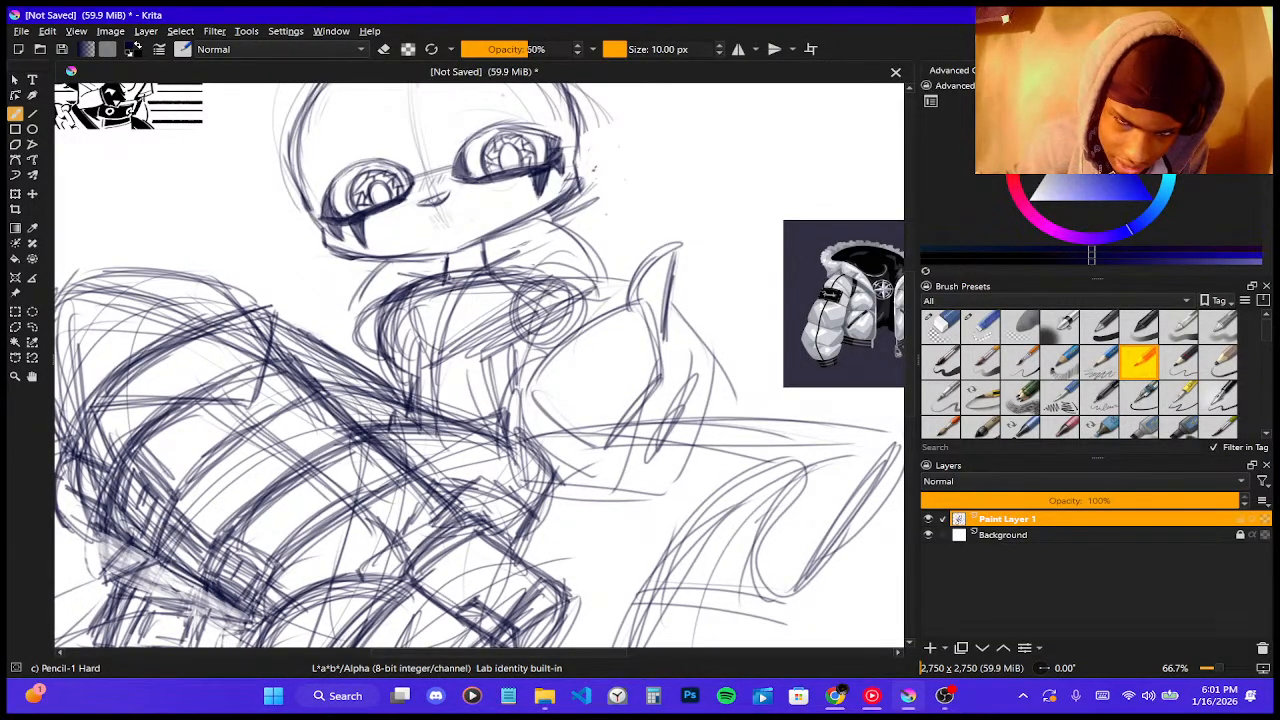
{"action": "left_click_drag", "start_coordinate": [568, 279], "coordinate": [510, 382]}
{"action": "left_click_drag", "start_coordinate": [616, 300], "coordinate": [530, 364]}
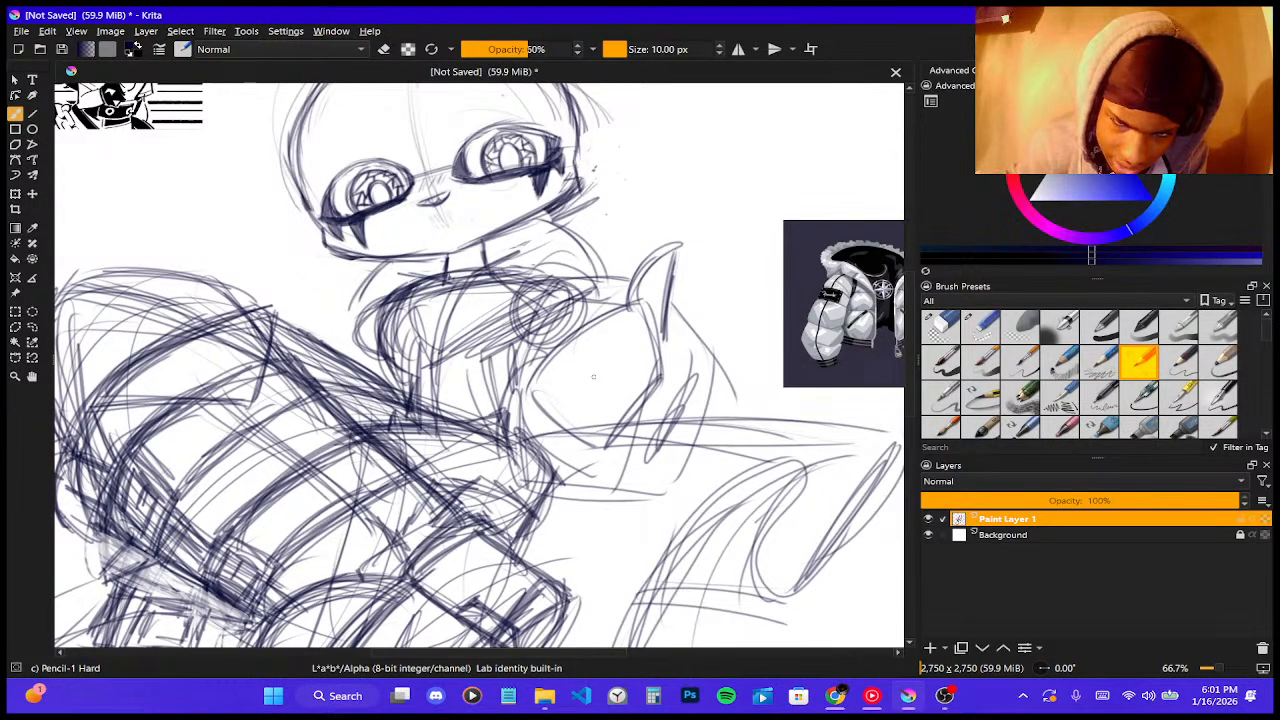
- Draw inner fold lines and contour strokes inside the angular shape, reinforcing its upper and far edges
{"action": "mouse_move", "coordinate": [656, 362]}
{"action": "left_mouse_down"}
{"action": "mouse_move", "coordinate": [664, 397]}
{"action": "mouse_move", "coordinate": [664, 351]}
{"action": "mouse_move", "coordinate": [671, 378]}
{"action": "mouse_move", "coordinate": [610, 456]}
{"action": "left_mouse_up"}
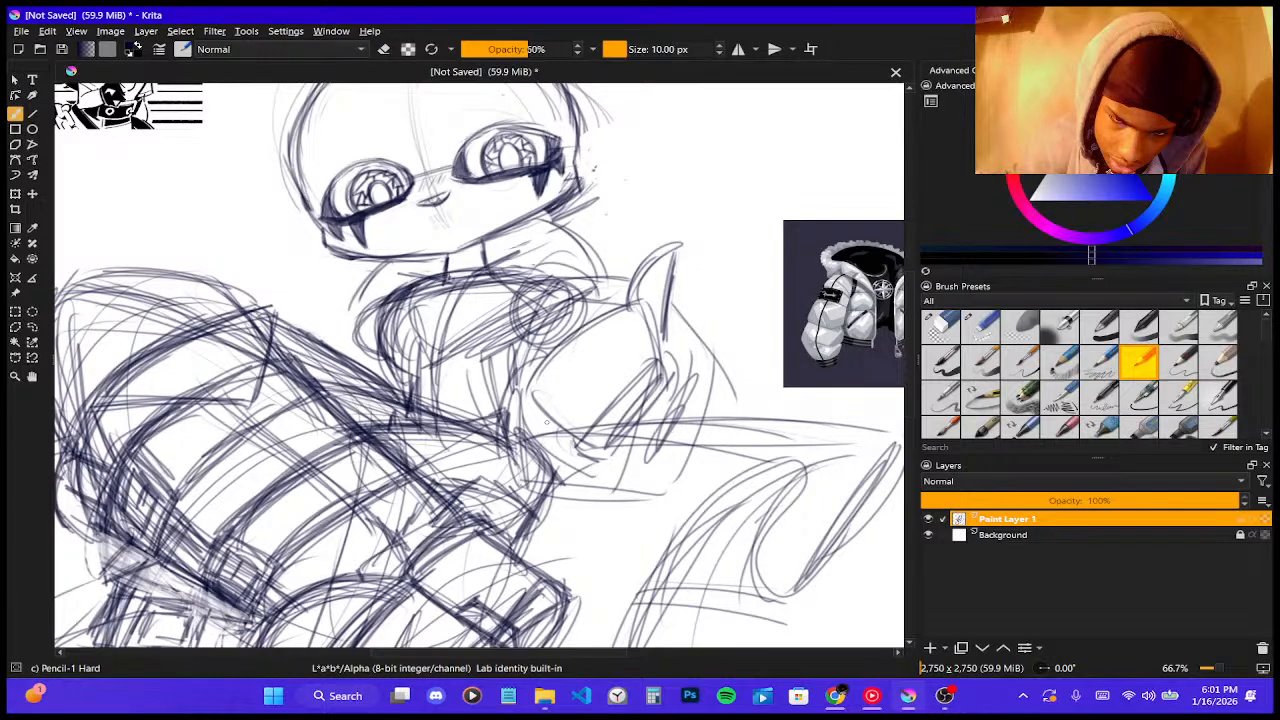
{"action": "mouse_move", "coordinate": [547, 423]}
{"action": "left_mouse_down"}
{"action": "mouse_move", "coordinate": [596, 413]}
{"action": "mouse_move", "coordinate": [586, 376]}
{"action": "mouse_move", "coordinate": [570, 386]}
{"action": "mouse_move", "coordinate": [578, 360]}
{"action": "mouse_move", "coordinate": [558, 388]}
{"action": "mouse_move", "coordinate": [549, 371]}
{"action": "mouse_move", "coordinate": [541, 396]}
{"action": "mouse_move", "coordinate": [573, 359]}
{"action": "mouse_move", "coordinate": [610, 390]}
{"action": "left_mouse_up"}
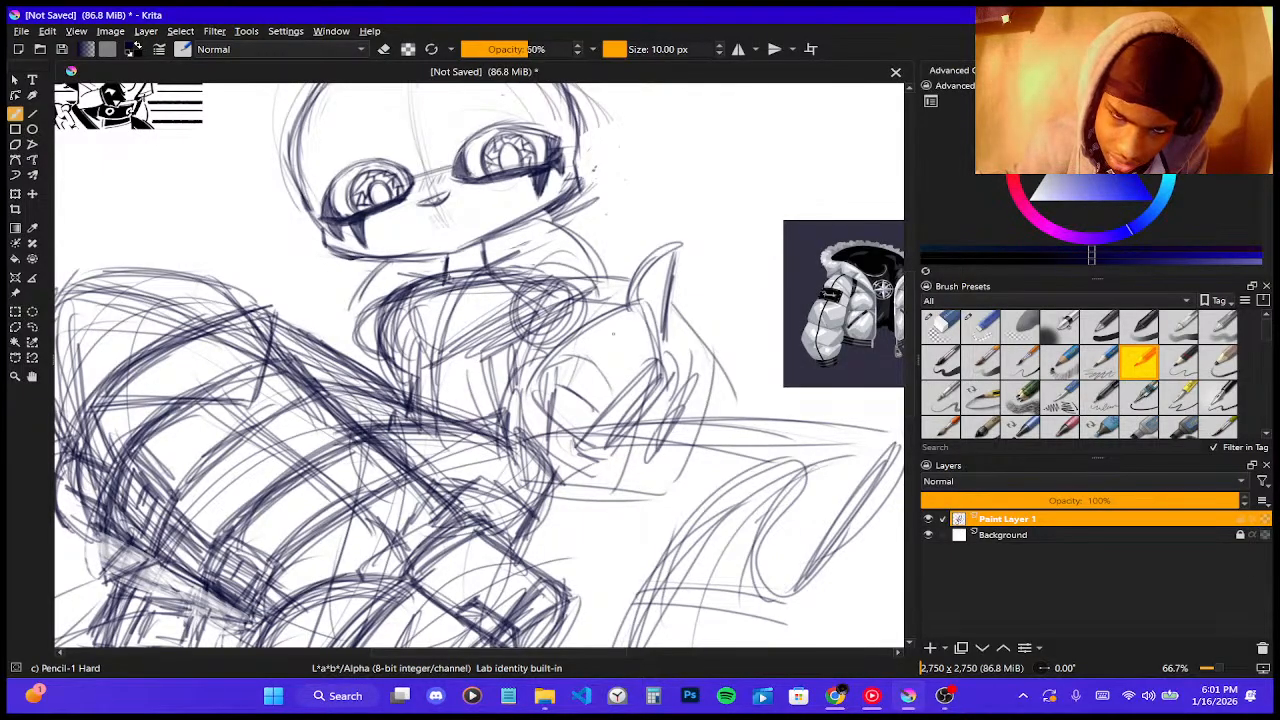
{"action": "mouse_move", "coordinate": [590, 322]}
{"action": "left_mouse_down"}
{"action": "mouse_move", "coordinate": [630, 294]}
{"action": "mouse_move", "coordinate": [656, 370]}
{"action": "left_mouse_up"}
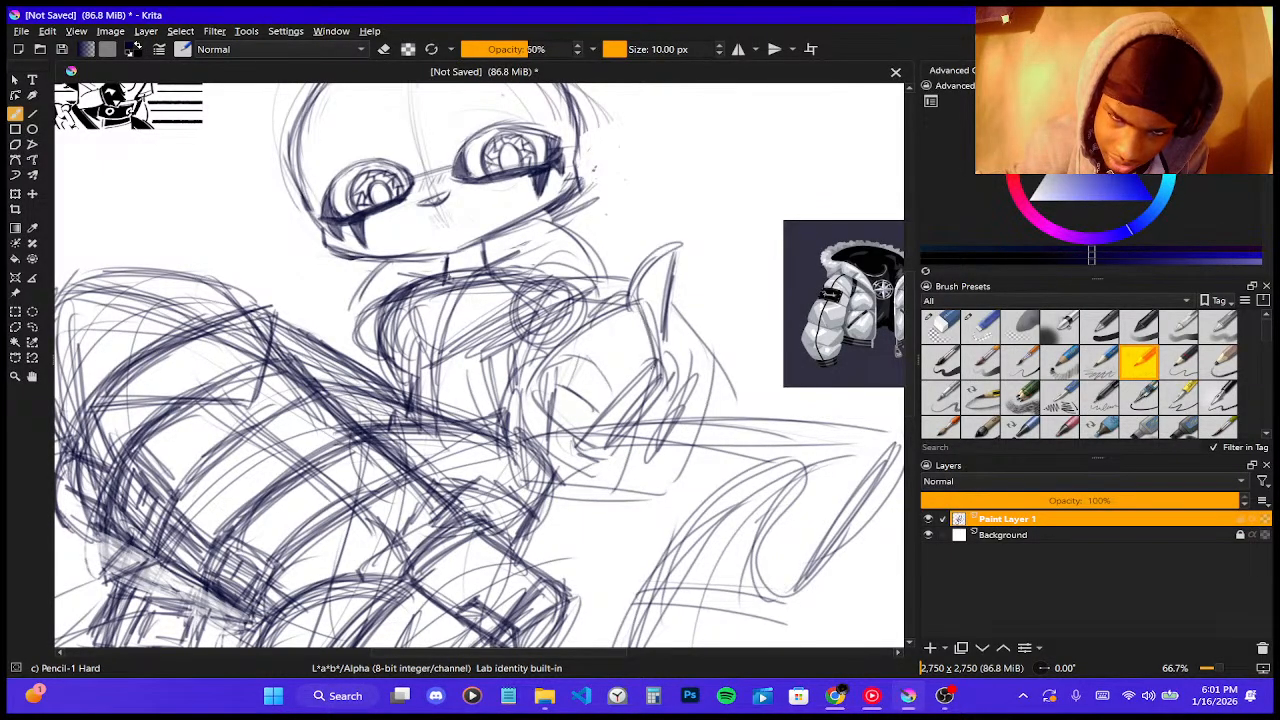
{"action": "left_click_drag", "start_coordinate": [638, 298], "coordinate": [658, 368]}
{"action": "mouse_move", "coordinate": [568, 356]}
{"action": "left_mouse_down"}
{"action": "mouse_move", "coordinate": [608, 318]}
{"action": "mouse_move", "coordinate": [632, 368]}
{"action": "left_mouse_up"}
{"action": "left_click_drag", "start_coordinate": [611, 310], "coordinate": [634, 384]}
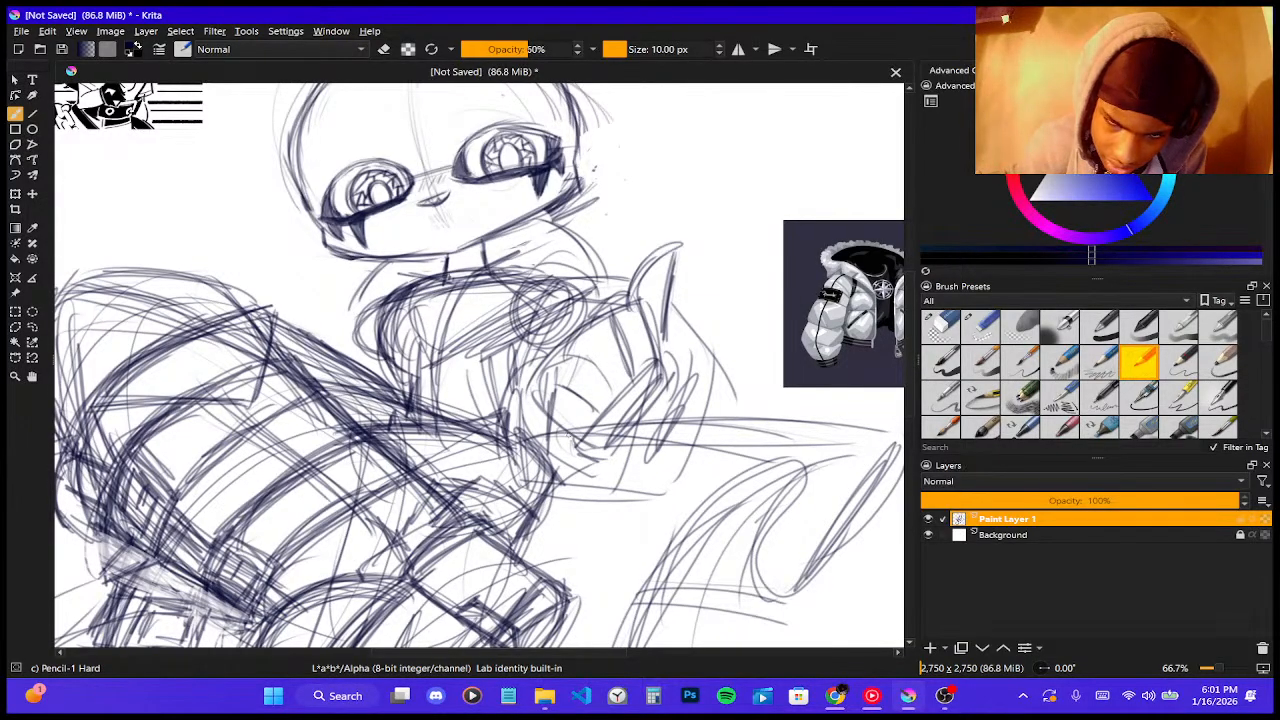
- Sketch the lower curled fingers inside the raised hand in front of the chest with the Pencil-1 Hard brush
{"action": "mouse_move", "coordinate": [559, 433]}
{"action": "left_mouse_down"}
{"action": "mouse_move", "coordinate": [575, 442]}
{"action": "mouse_move", "coordinate": [560, 435]}
{"action": "left_mouse_up"}
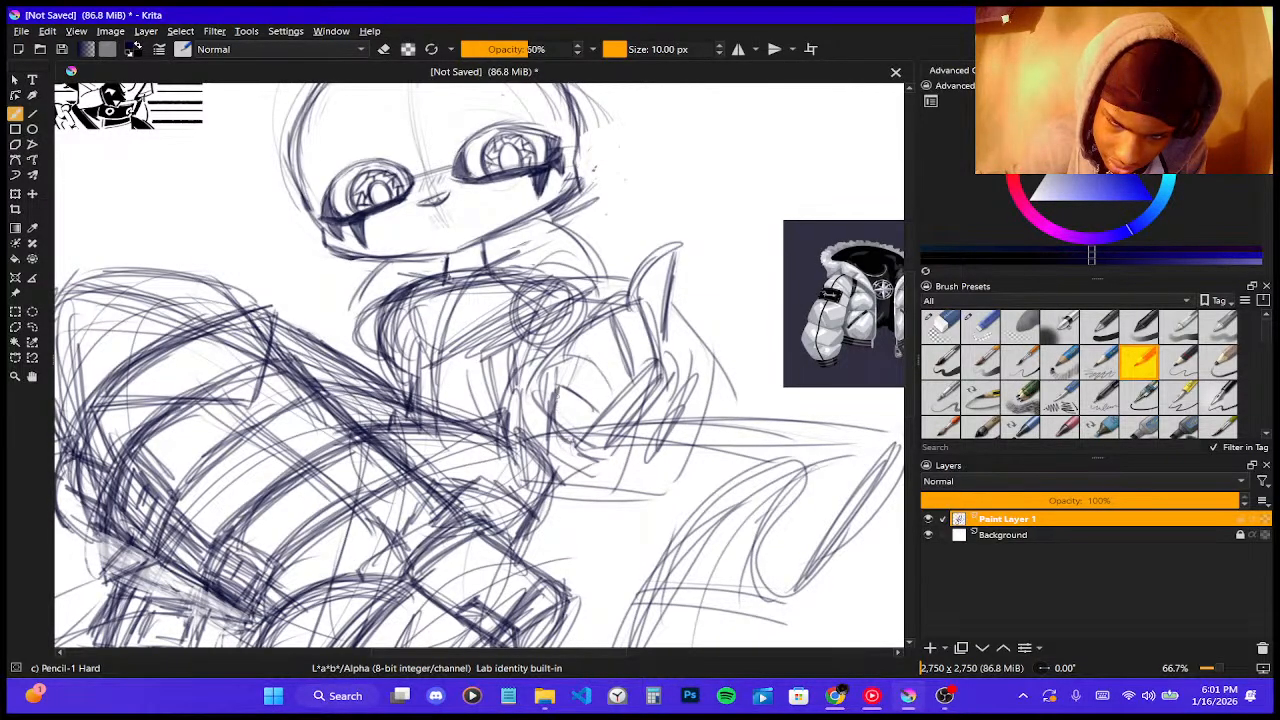
{"action": "left_click_drag", "start_coordinate": [560, 371], "coordinate": [554, 427]}
{"action": "left_click_drag", "start_coordinate": [558, 370], "coordinate": [605, 412]}
{"action": "mouse_move", "coordinate": [570, 373]}
{"action": "left_mouse_down"}
{"action": "mouse_move", "coordinate": [606, 412]}
{"action": "mouse_move", "coordinate": [552, 420]}
{"action": "left_mouse_up"}
{"action": "mouse_move", "coordinate": [562, 370]}
{"action": "left_mouse_down"}
{"action": "mouse_move", "coordinate": [586, 382]}
{"action": "mouse_move", "coordinate": [549, 403]}
{"action": "mouse_move", "coordinate": [595, 347]}
{"action": "mouse_move", "coordinate": [614, 392]}
{"action": "left_mouse_up"}
{"action": "left_click_drag", "start_coordinate": [598, 356], "coordinate": [622, 398]}
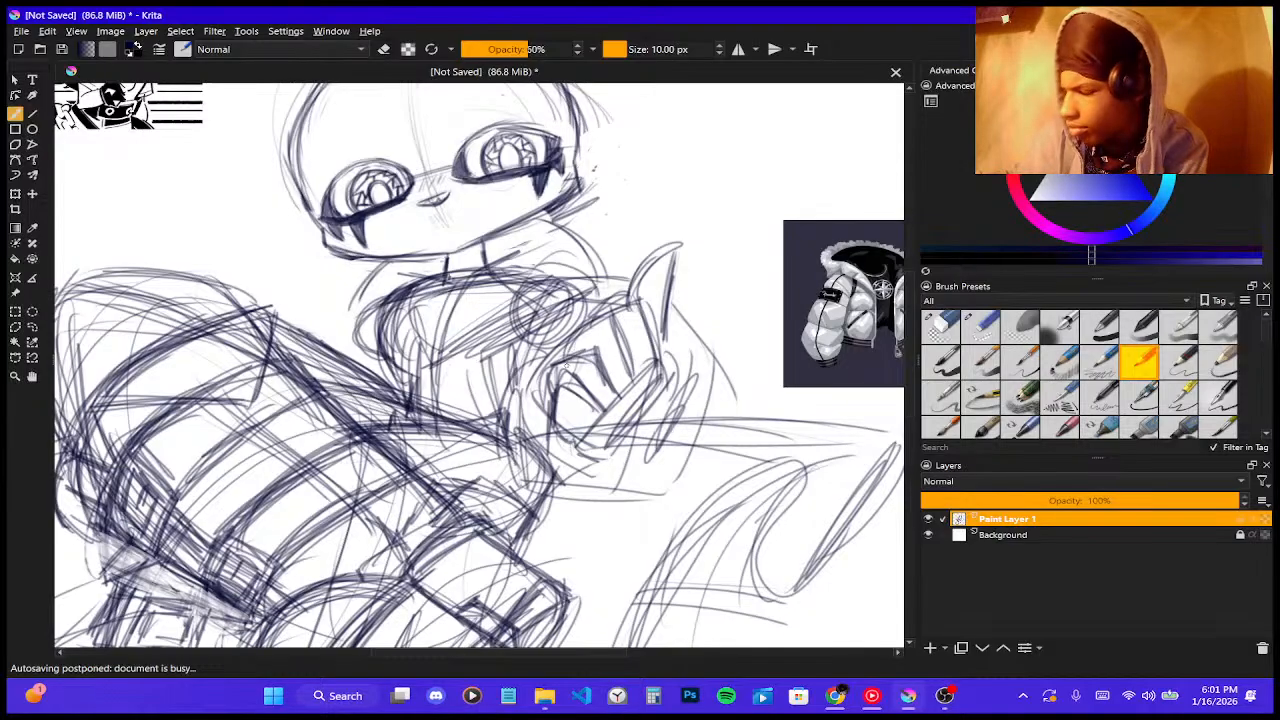
- Sketch the upper curled fingers and knuckles of the raised hand, adding the dividing lines between the fingers
{"action": "mouse_move", "coordinate": [577, 334]}
{"action": "left_mouse_down"}
{"action": "mouse_move", "coordinate": [569, 360]}
{"action": "mouse_move", "coordinate": [617, 313]}
{"action": "left_mouse_up"}
{"action": "mouse_move", "coordinate": [578, 333]}
{"action": "left_mouse_down"}
{"action": "mouse_move", "coordinate": [611, 319]}
{"action": "mouse_move", "coordinate": [627, 355]}
{"action": "left_mouse_up"}
{"action": "mouse_move", "coordinate": [618, 317]}
{"action": "left_mouse_down"}
{"action": "mouse_move", "coordinate": [631, 377]}
{"action": "mouse_move", "coordinate": [577, 420]}
{"action": "mouse_move", "coordinate": [576, 438]}
{"action": "left_mouse_up"}
{"action": "left_click_drag", "start_coordinate": [566, 364], "coordinate": [582, 434]}
{"action": "left_click_drag", "start_coordinate": [562, 374], "coordinate": [574, 432]}
{"action": "left_click_drag", "start_coordinate": [592, 356], "coordinate": [578, 386]}
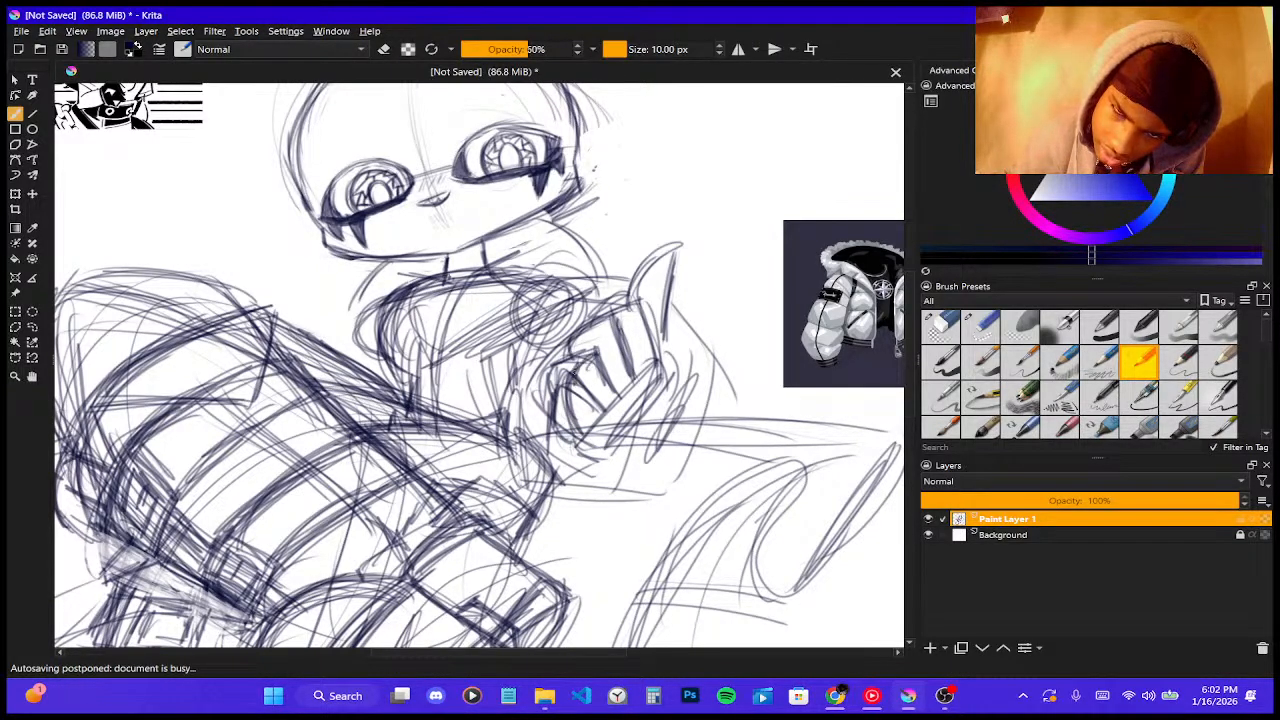
{"action": "left_click_drag", "start_coordinate": [606, 328], "coordinate": [604, 358]}
{"action": "left_click_drag", "start_coordinate": [640, 312], "coordinate": [622, 332]}
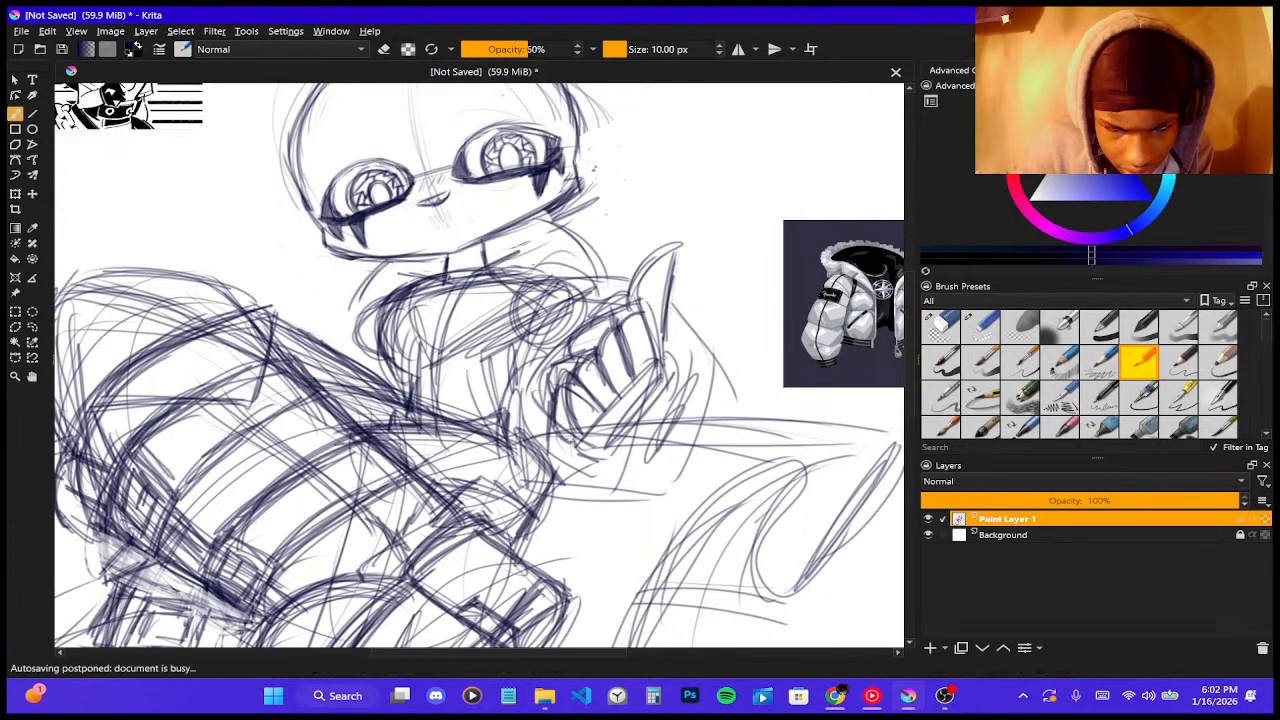
{"action": "left_click_drag", "start_coordinate": [662, 334], "coordinate": [670, 374]}
{"action": "left_click_drag", "start_coordinate": [644, 328], "coordinate": [660, 336]}
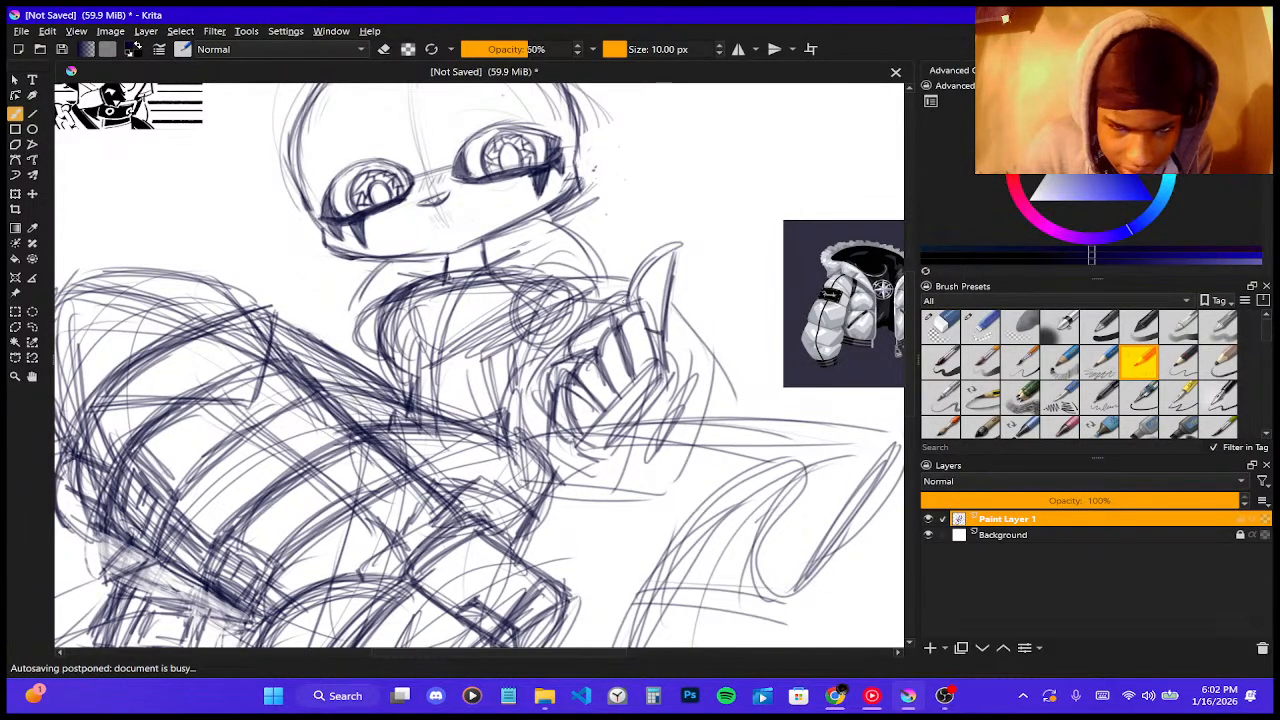
- Erase the long pointed digit sticking up above the fist, using the Eraser Small and Eraser Circle brushes
{"action": "left_click", "coordinate": [982, 328]}
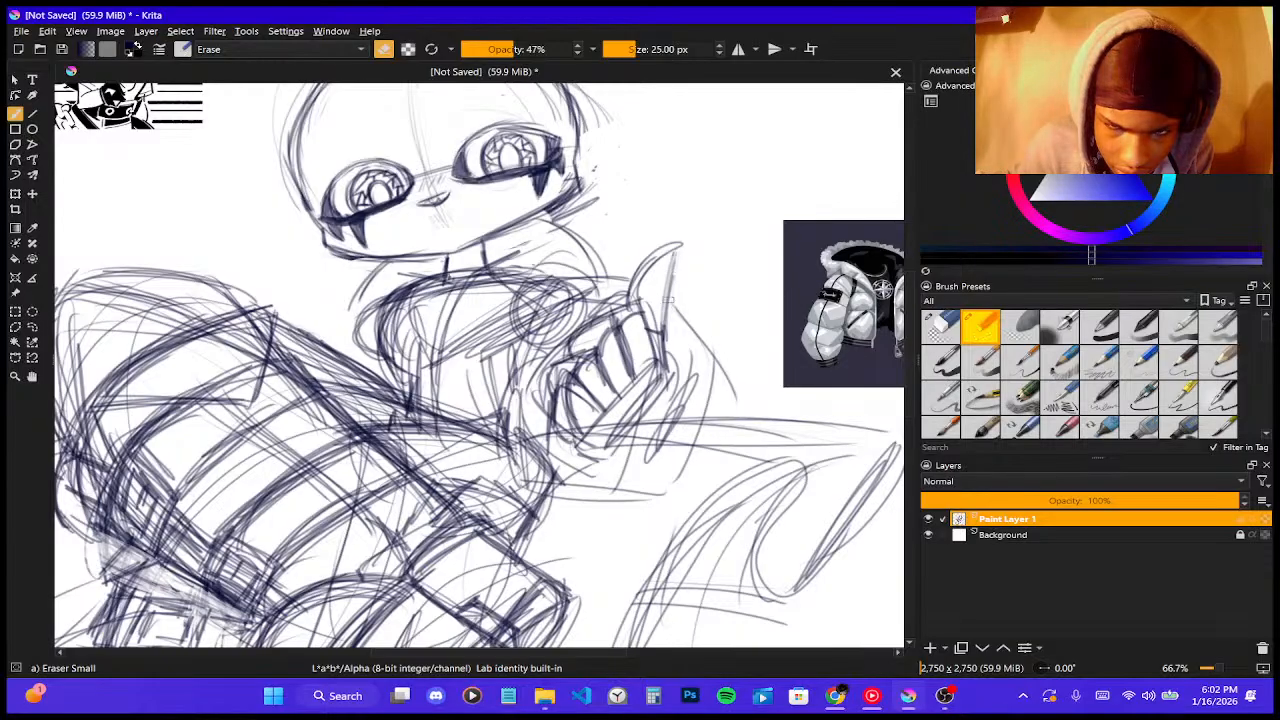
{"action": "mouse_move", "coordinate": [666, 318]}
{"action": "left_mouse_down"}
{"action": "mouse_move", "coordinate": [679, 258]}
{"action": "mouse_move", "coordinate": [635, 292]}
{"action": "left_mouse_up"}
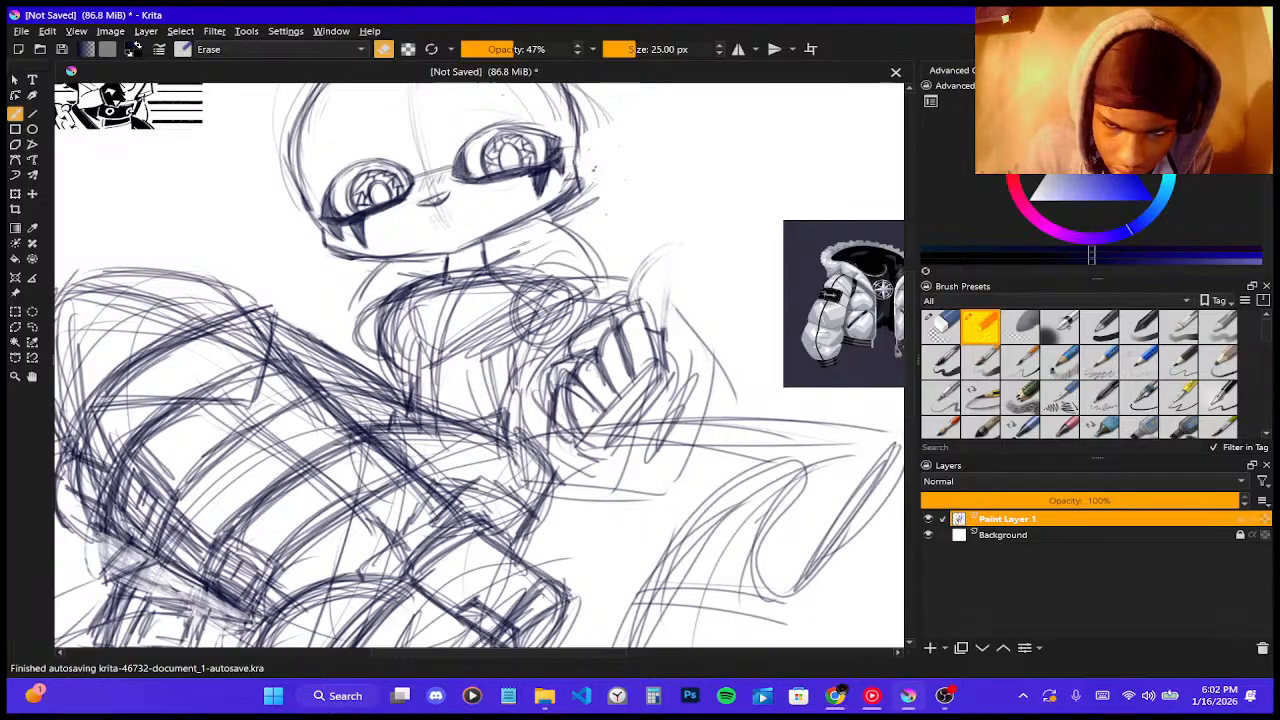
{"action": "left_click", "coordinate": [940, 325]}
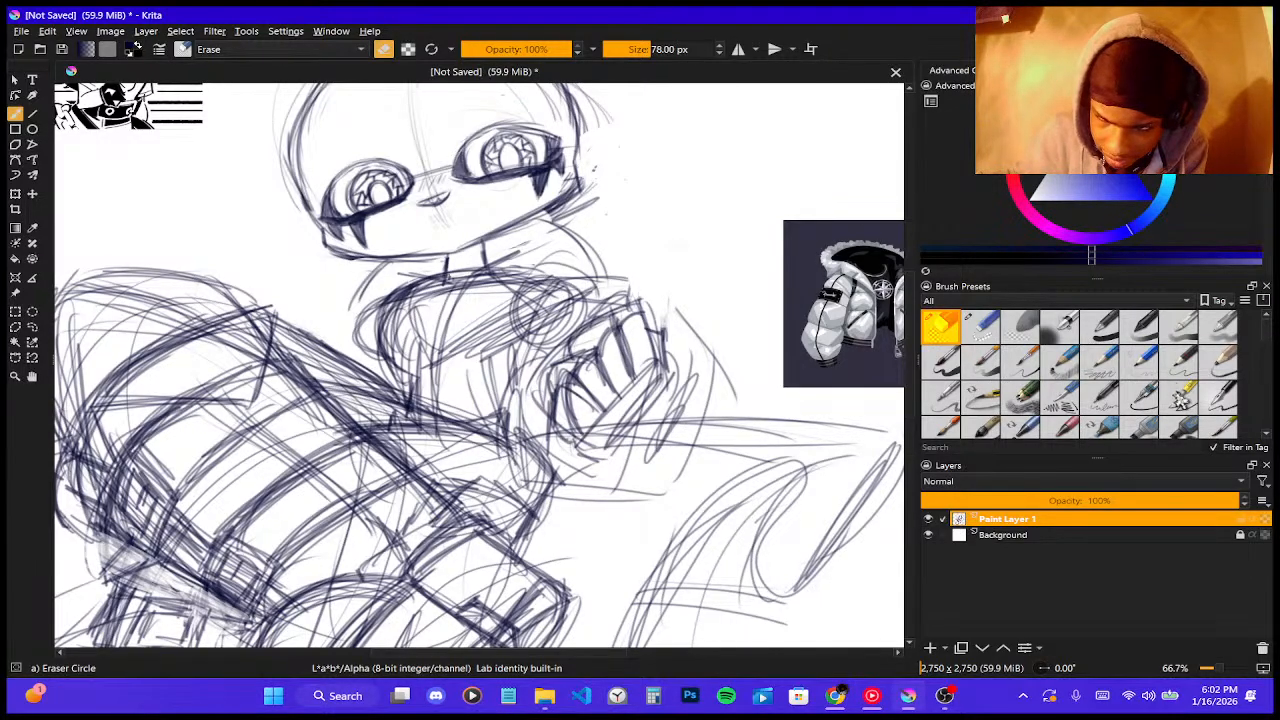
- With Pencil-1 Hard, redraw the curved sleeve line behind the fist and darken the hand's lower edge
{"action": "left_click", "coordinate": [1180, 366]}
{"action": "left_click", "coordinate": [1140, 364]}
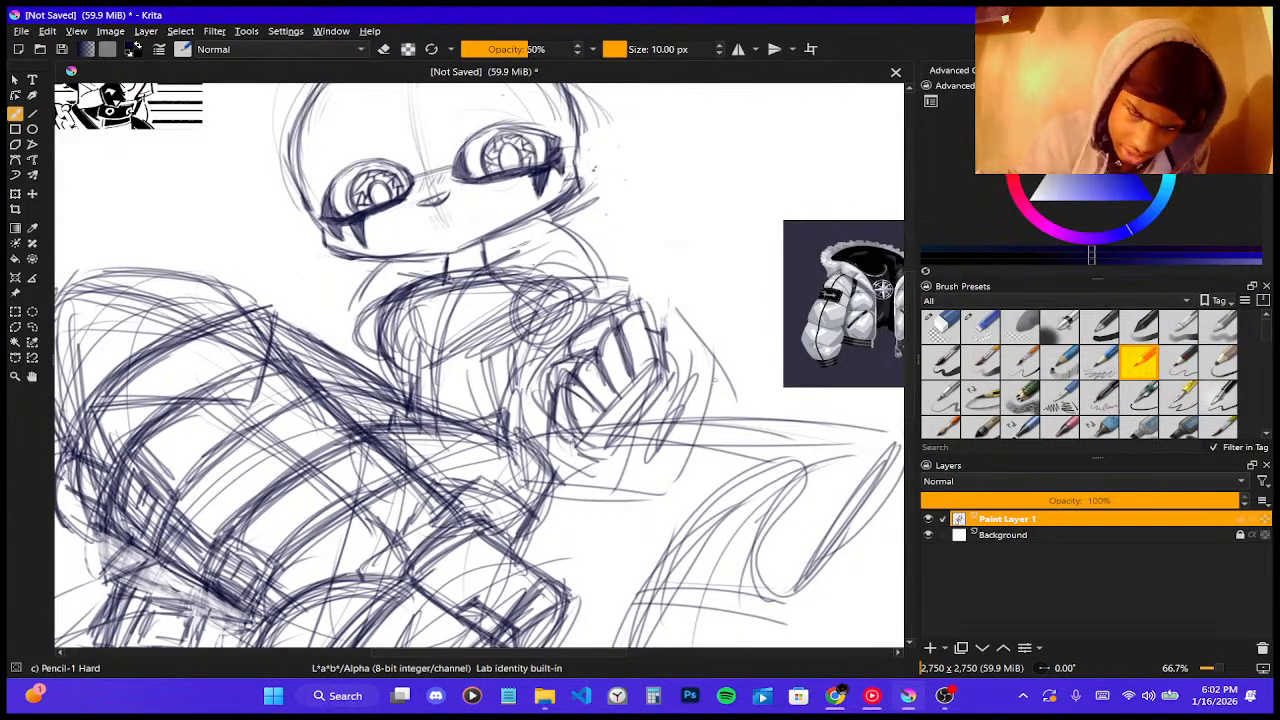
{"action": "left_click_drag", "start_coordinate": [604, 281], "coordinate": [684, 320]}
{"action": "mouse_move", "coordinate": [549, 284]}
{"action": "left_mouse_down"}
{"action": "mouse_move", "coordinate": [501, 382]}
{"action": "mouse_move", "coordinate": [508, 486]}
{"action": "left_mouse_up"}
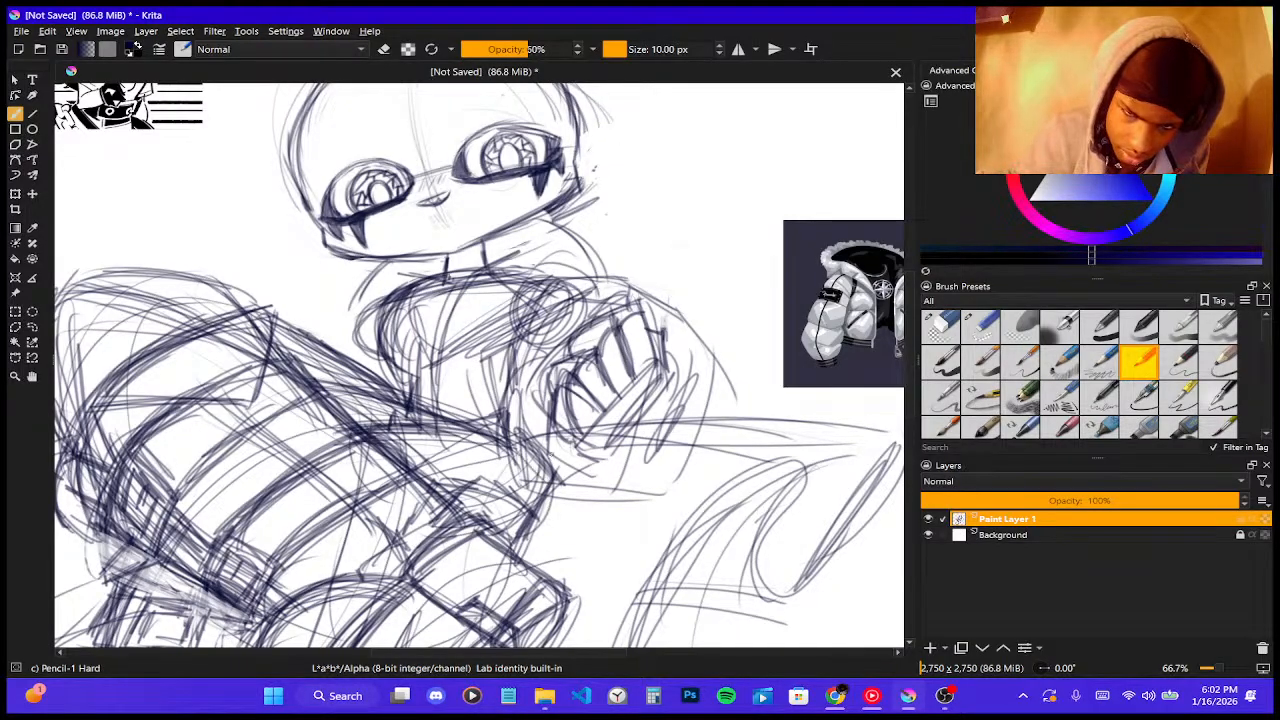
{"action": "left_click_drag", "start_coordinate": [516, 398], "coordinate": [612, 460]}
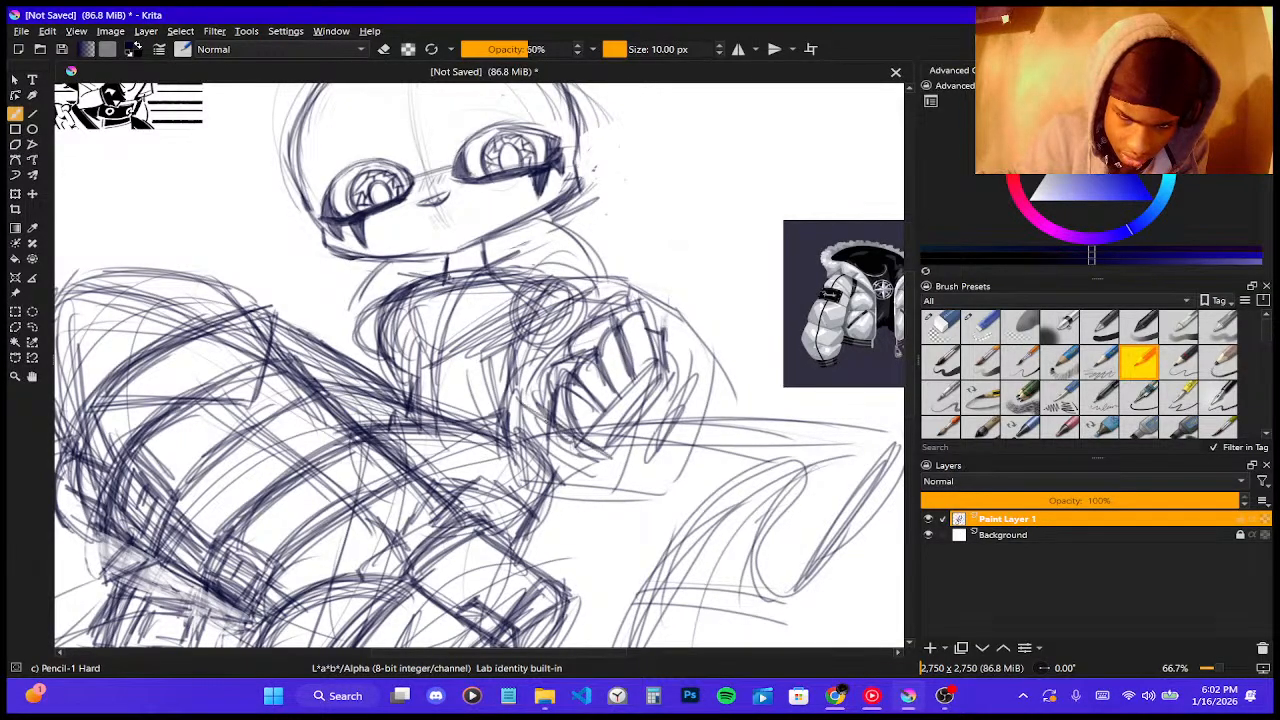
{"action": "mouse_move", "coordinate": [650, 382]}
{"action": "left_mouse_down"}
{"action": "mouse_move", "coordinate": [600, 458]}
{"action": "mouse_move", "coordinate": [614, 448]}
{"action": "left_mouse_up"}
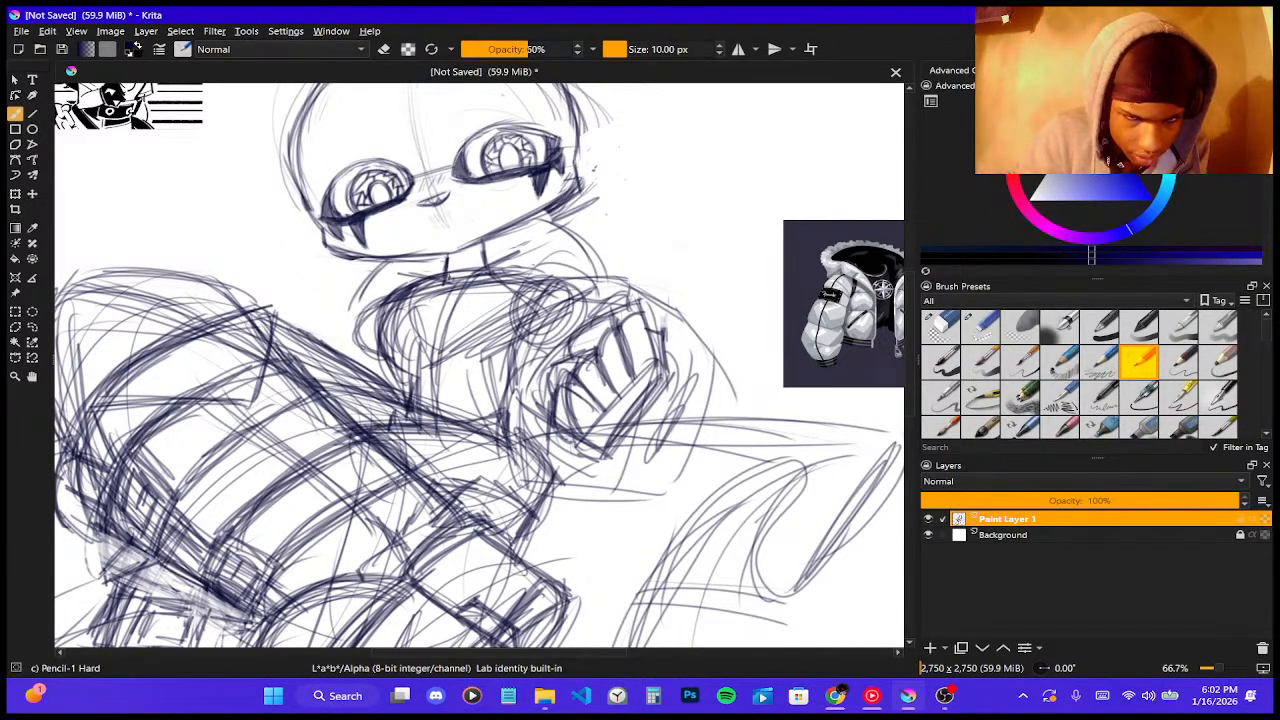
- Add a curved pencil stroke along the outer edge of the large bent knee
{"action": "key", "text": "minus"}
{"action": "key", "text": "minus"}
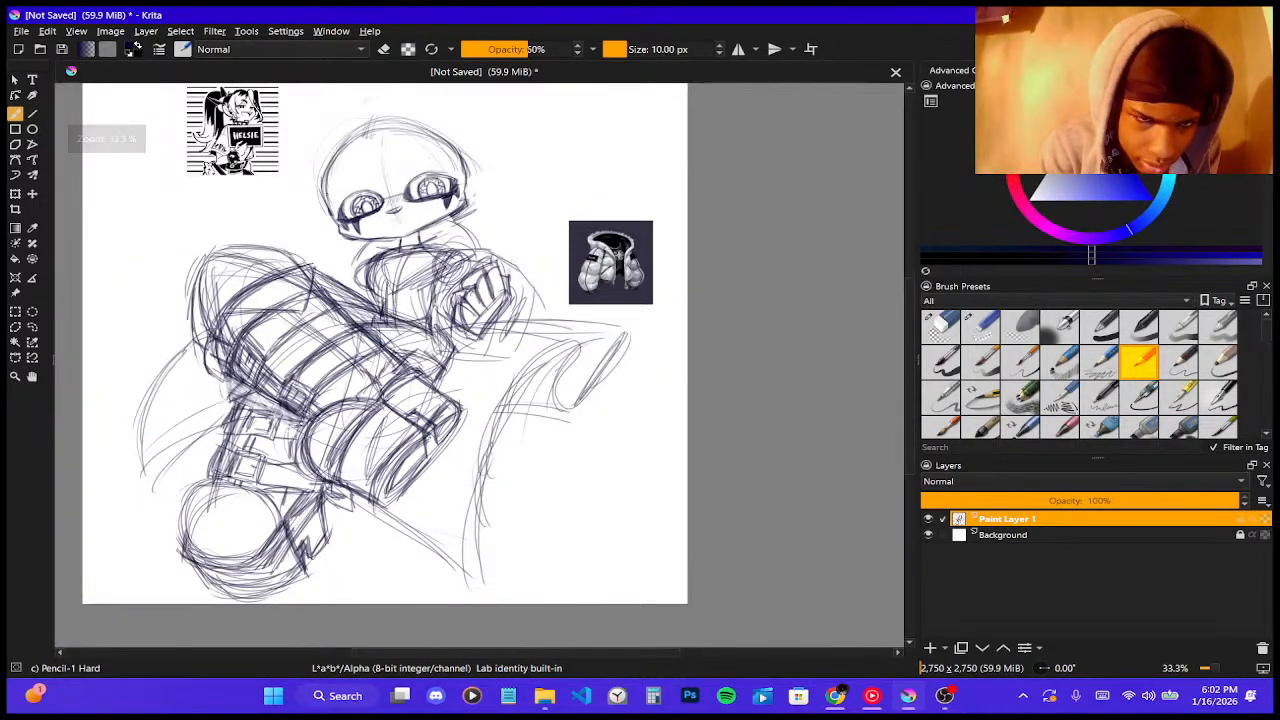
{"action": "scroll", "coordinate": [270, 234], "scroll_direction": "up", "scroll_amount": 3}
{"action": "scroll", "coordinate": [270, 234], "scroll_direction": "down", "scroll_amount": 2}
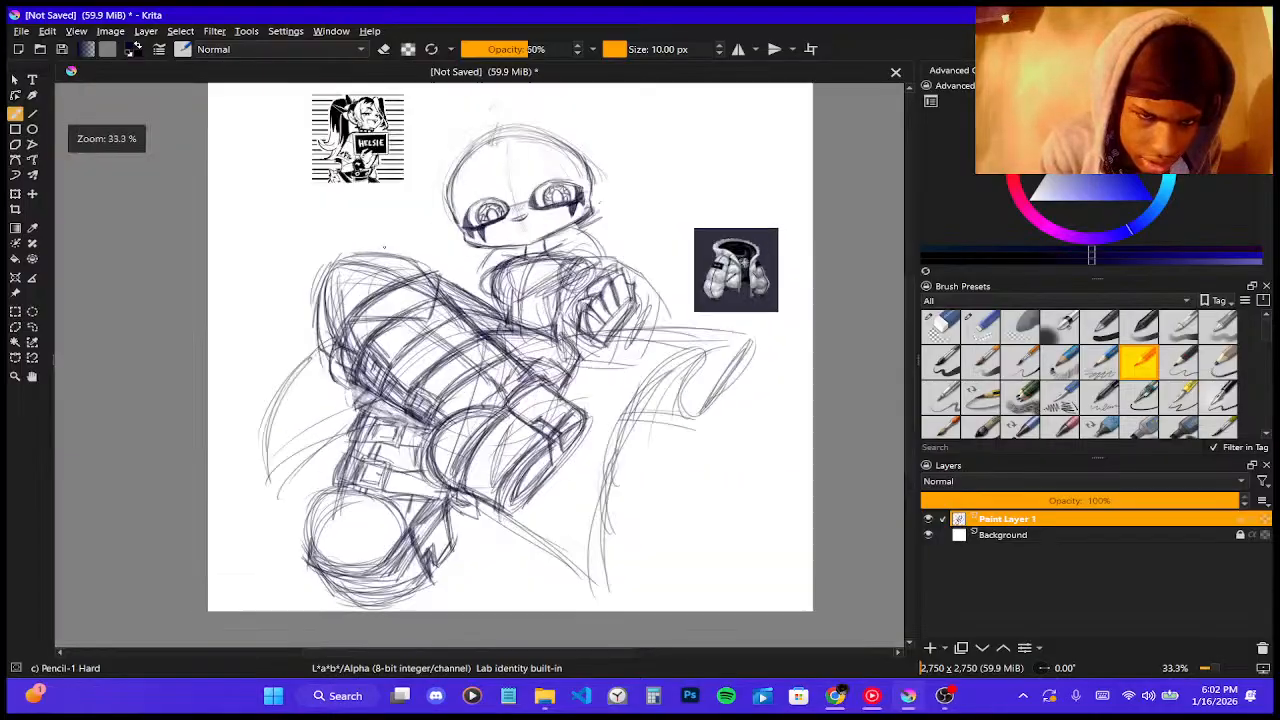
{"action": "scroll", "coordinate": [270, 234], "scroll_direction": "up", "scroll_amount": 1}
{"action": "scroll", "coordinate": [303, 254], "scroll_direction": "up", "scroll_amount": 1}
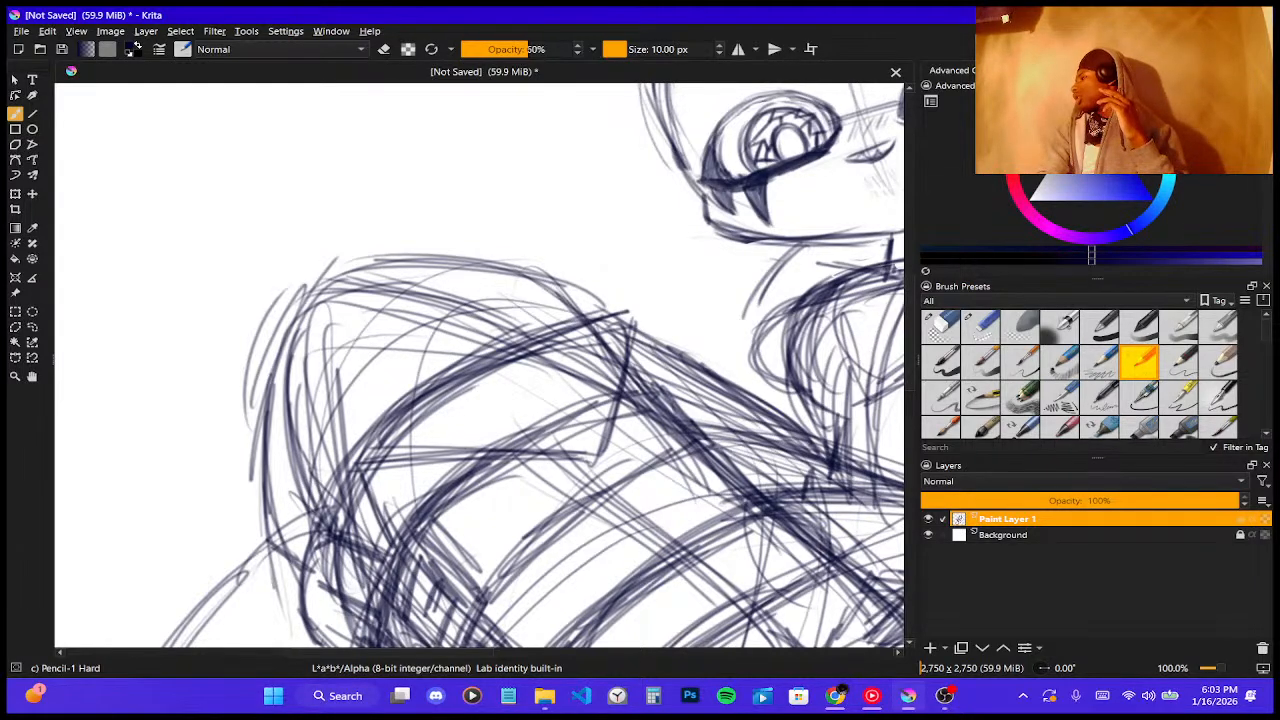
{"action": "key", "text": "alt+Tab"}
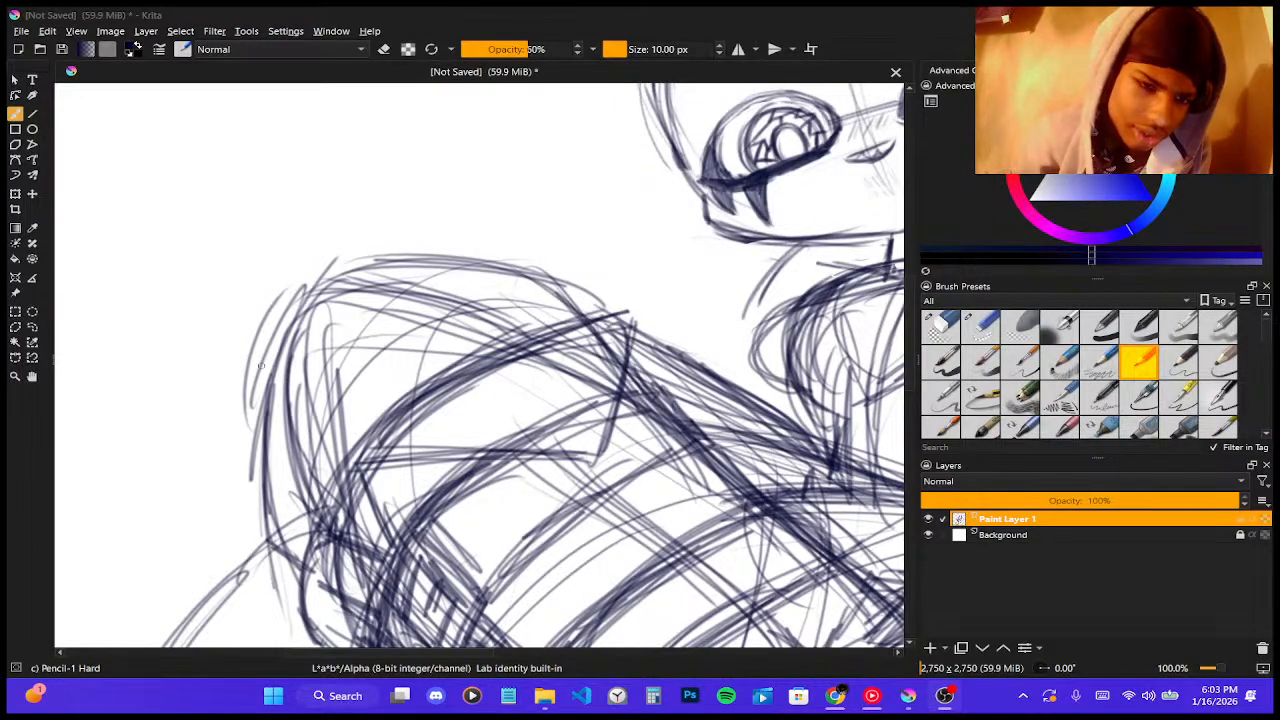
{"action": "left_click_drag", "start_coordinate": [236, 364], "coordinate": [303, 264]}
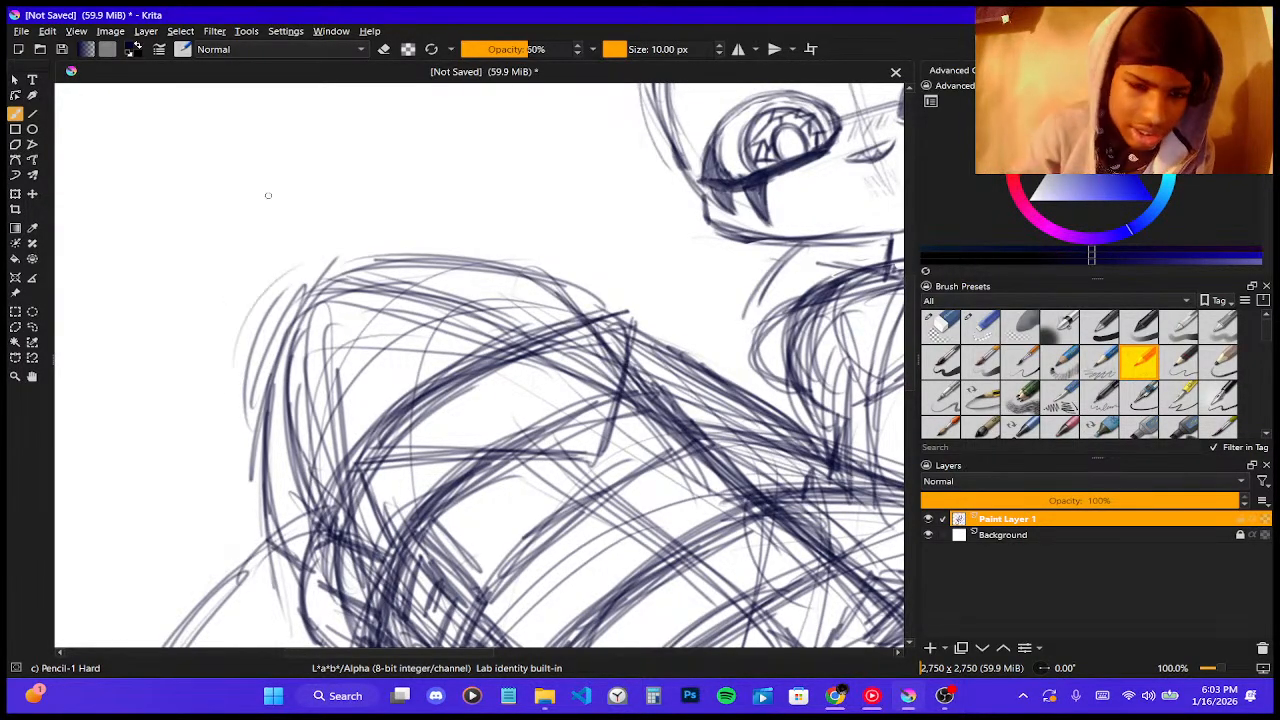
- Switch to Chrome and browse the Pinterest home feed for clothing and character references
{"action": "mouse_move", "coordinate": [835, 695]}
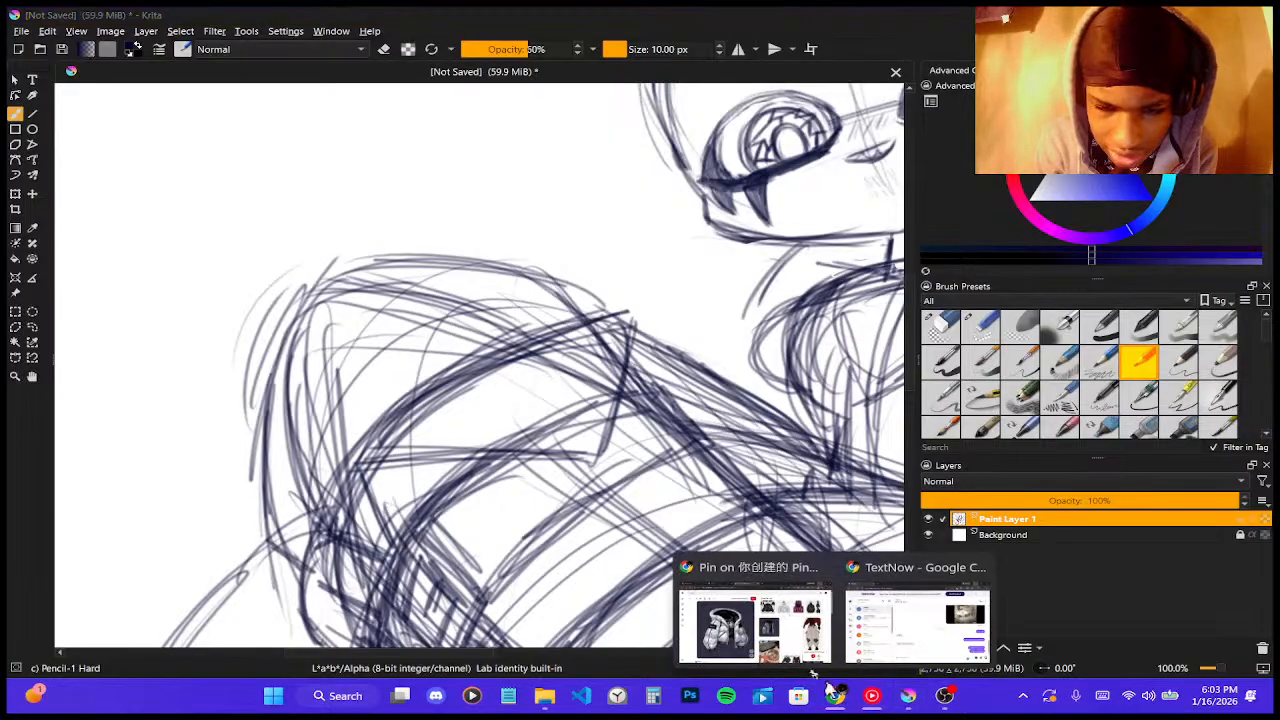
{"action": "left_click", "coordinate": [746, 633]}
{"action": "left_click", "coordinate": [31, 105]}
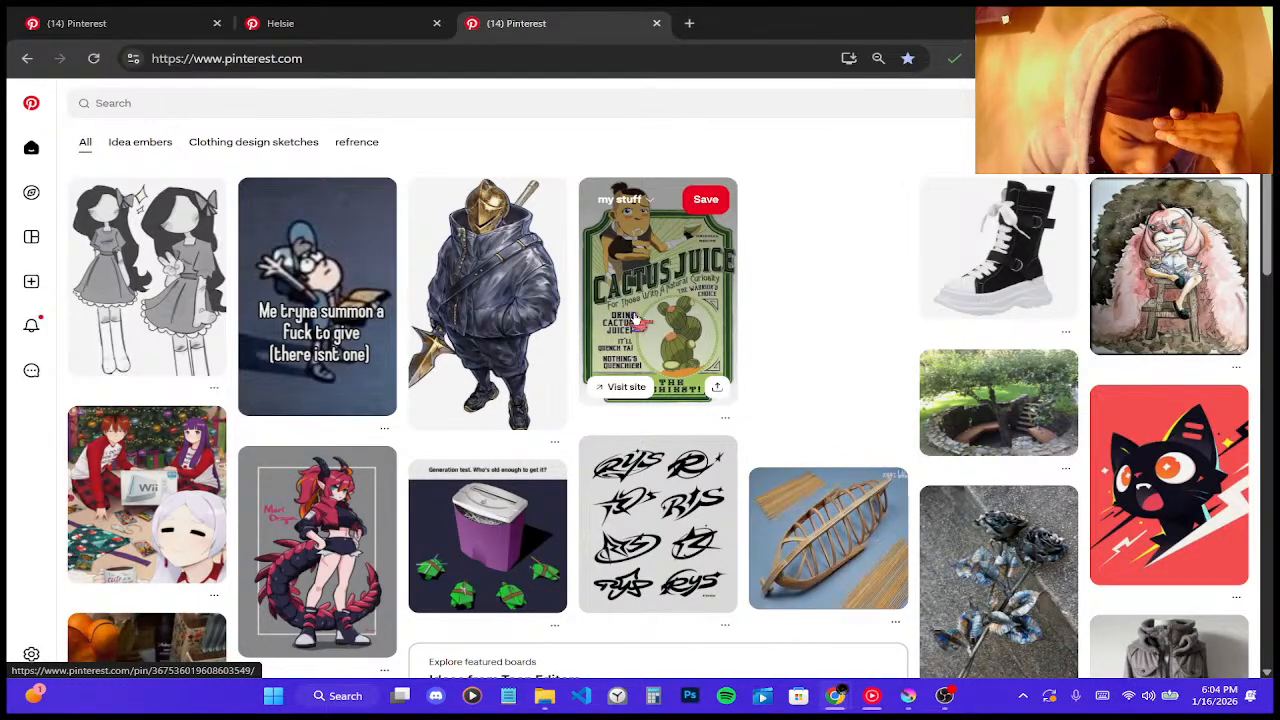
{"action": "scroll", "coordinate": [632, 322], "scroll_direction": "down", "scroll_amount": 1}
{"action": "scroll", "coordinate": [626, 322], "scroll_direction": "down", "scroll_amount": 4}
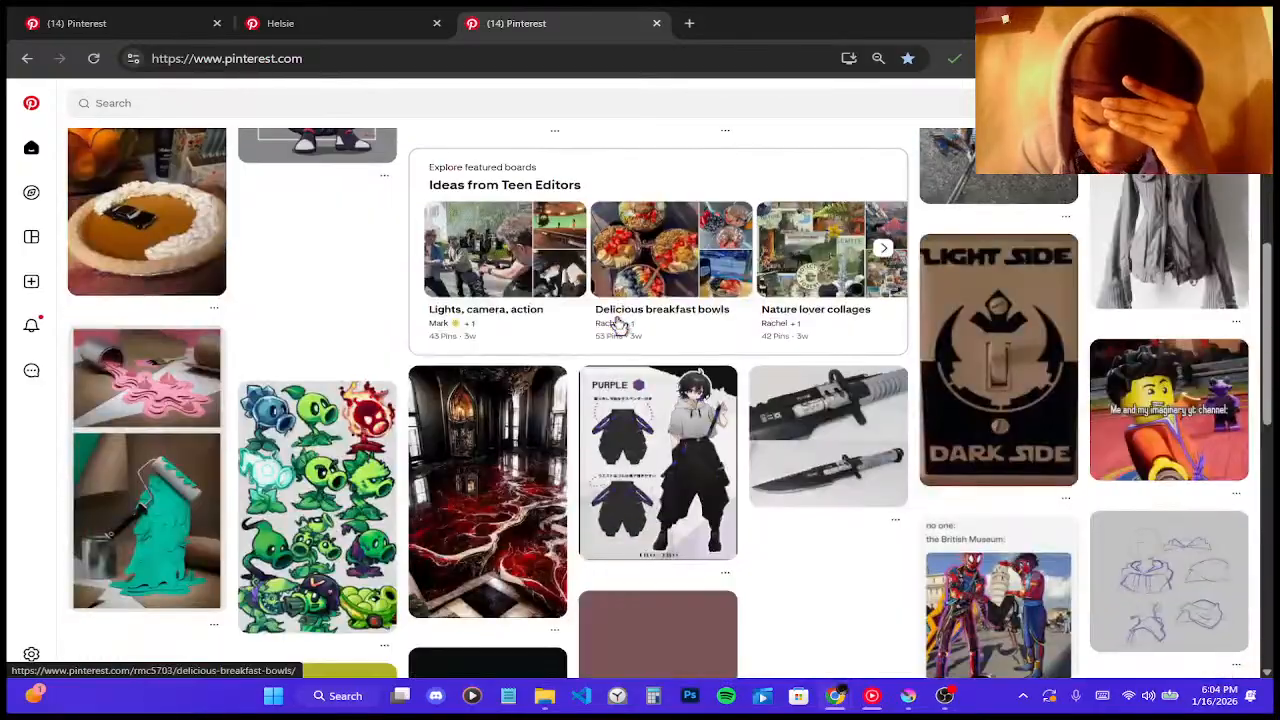
{"action": "scroll", "coordinate": [618, 325], "scroll_direction": "down", "scroll_amount": 5}
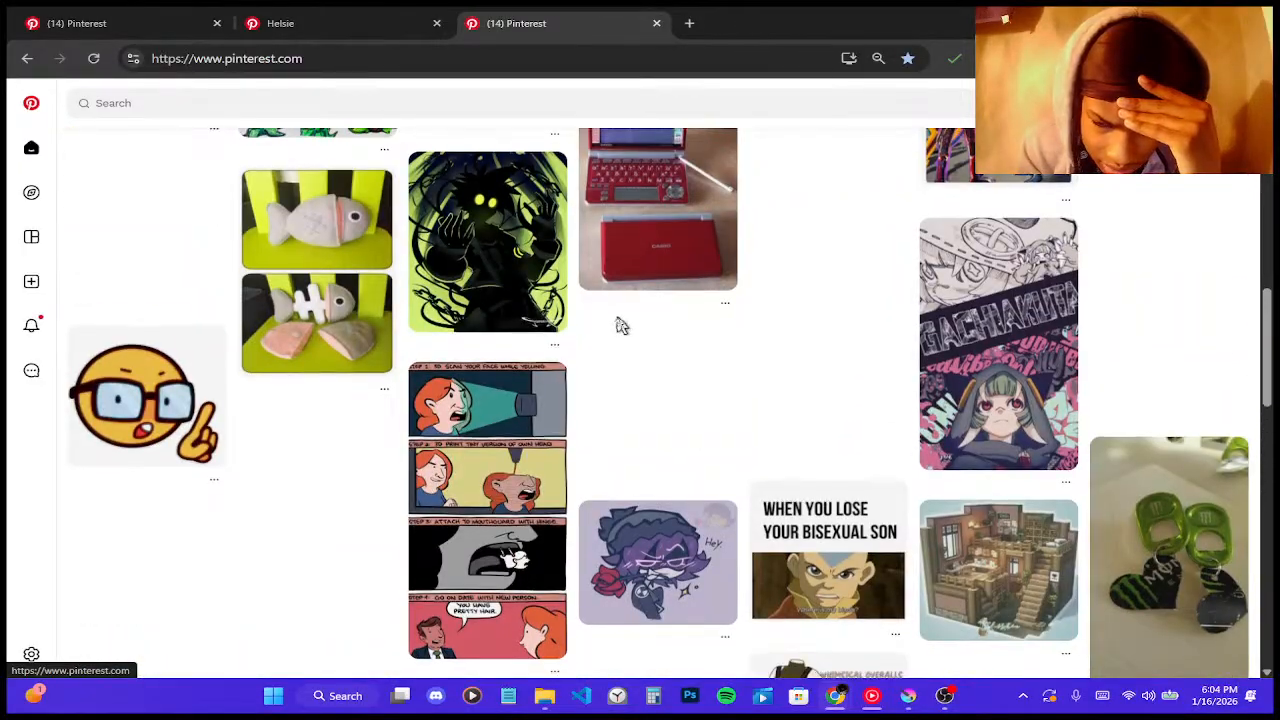
{"action": "scroll", "coordinate": [618, 325], "scroll_direction": "down", "scroll_amount": 1}
{"action": "scroll", "coordinate": [618, 325], "scroll_direction": "down", "scroll_amount": 1}
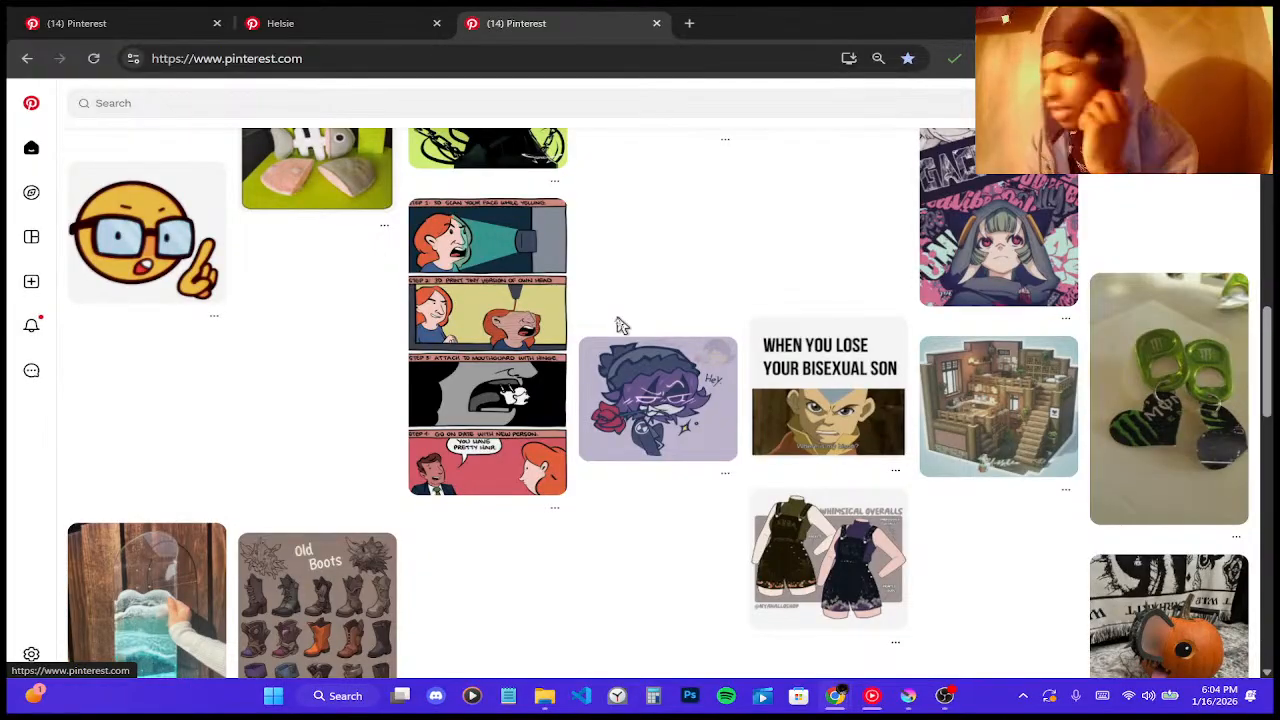
{"action": "scroll", "coordinate": [618, 325], "scroll_direction": "down", "scroll_amount": 2}
{"action": "scroll", "coordinate": [620, 325], "scroll_direction": "down", "scroll_amount": 1}
{"action": "scroll", "coordinate": [620, 325], "scroll_direction": "down", "scroll_amount": 2}
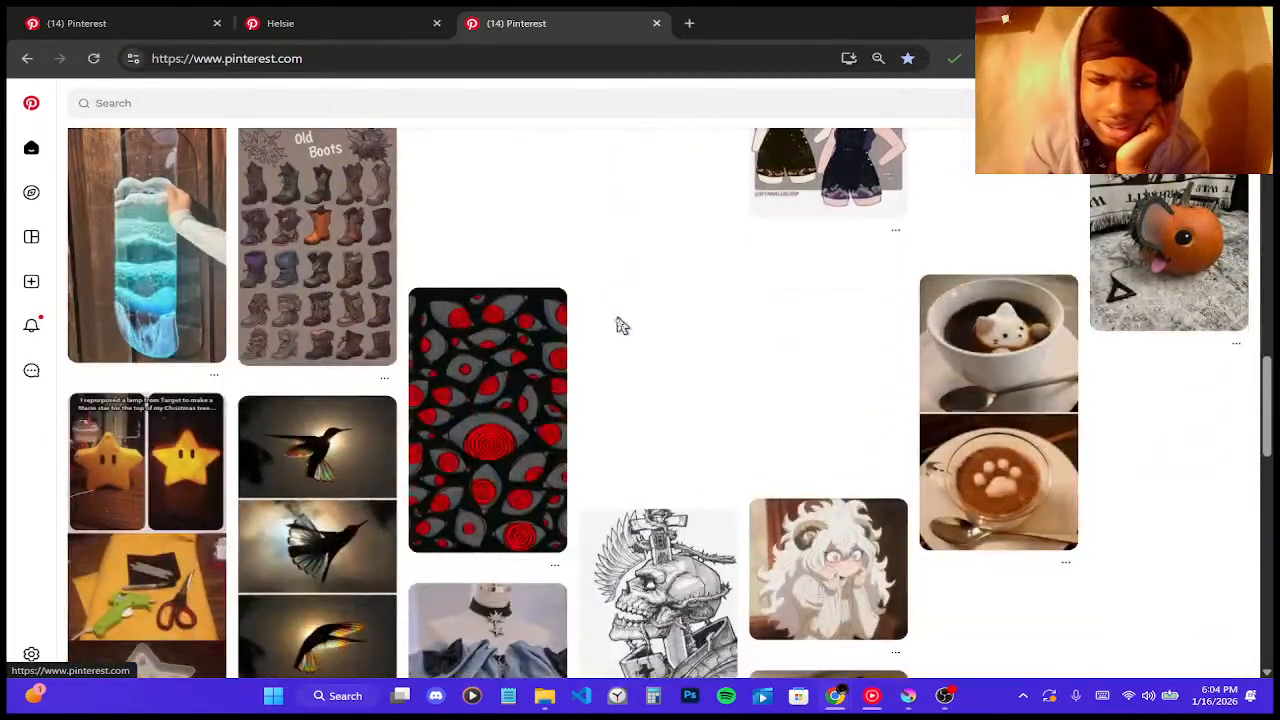
{"action": "scroll", "coordinate": [621, 325], "scroll_direction": "down", "scroll_amount": 2}
{"action": "scroll", "coordinate": [618, 325], "scroll_direction": "down", "scroll_amount": 3}
{"action": "scroll", "coordinate": [619, 325], "scroll_direction": "down", "scroll_amount": 2}
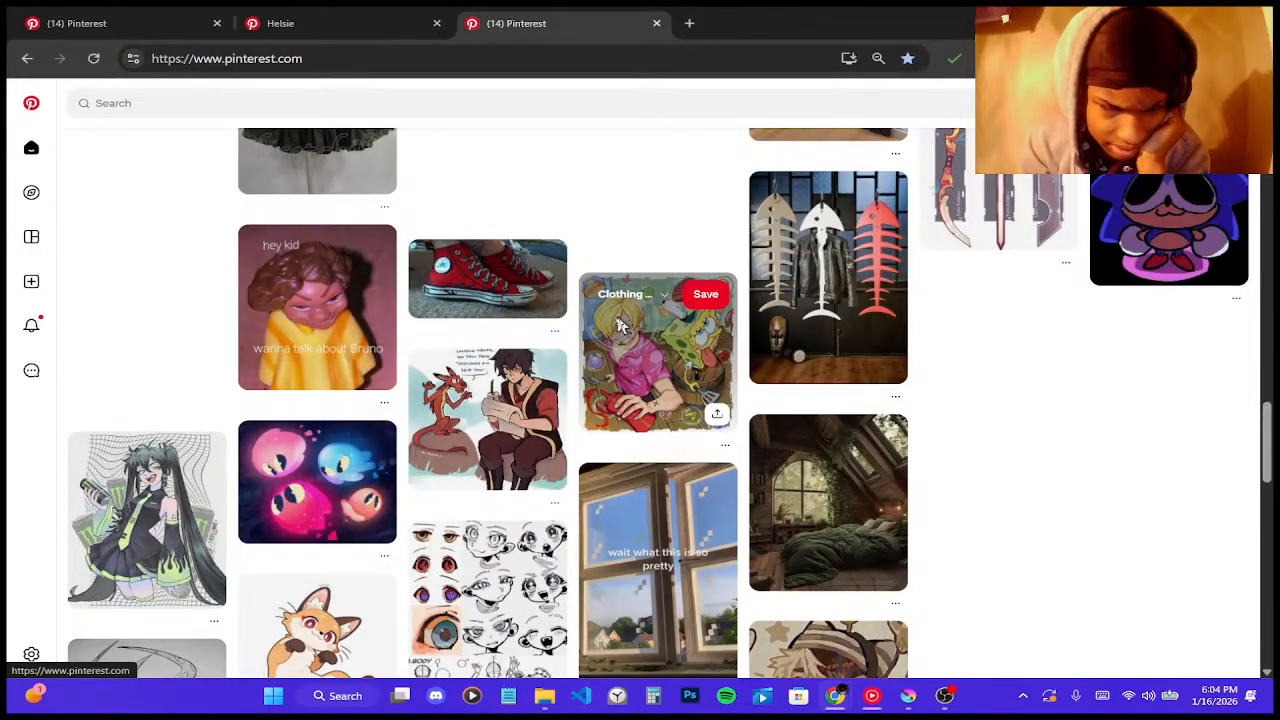
{"action": "scroll", "coordinate": [620, 325], "scroll_direction": "down", "scroll_amount": 1}
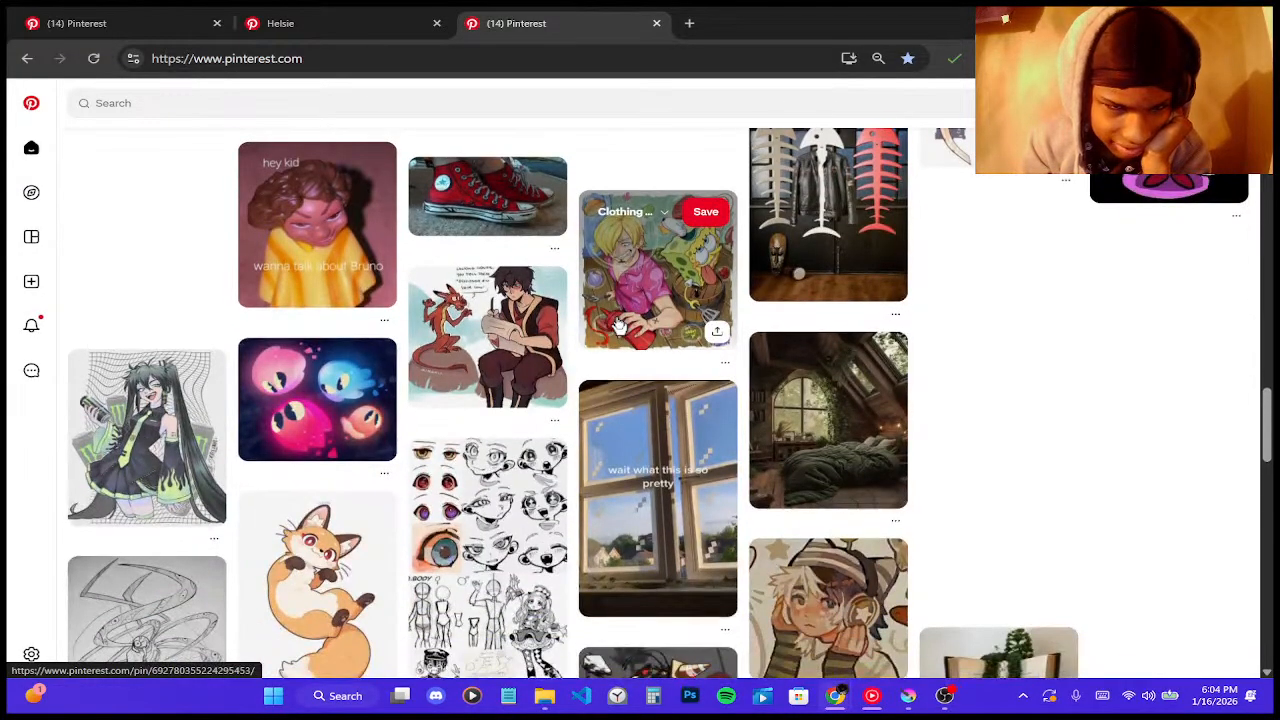
{"action": "scroll", "coordinate": [619, 325], "scroll_direction": "down", "scroll_amount": 3}
{"action": "scroll", "coordinate": [619, 325], "scroll_direction": "down", "scroll_amount": 1}
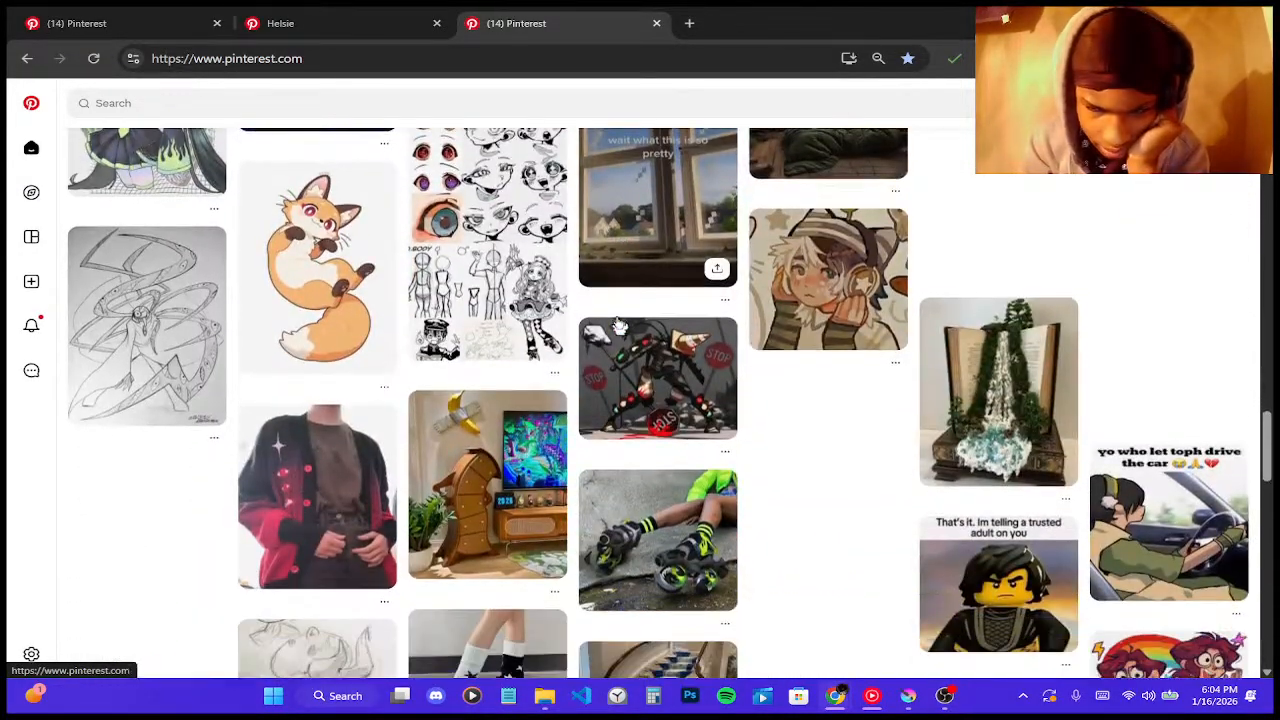
{"action": "scroll", "coordinate": [619, 325], "scroll_direction": "down", "scroll_amount": 4}
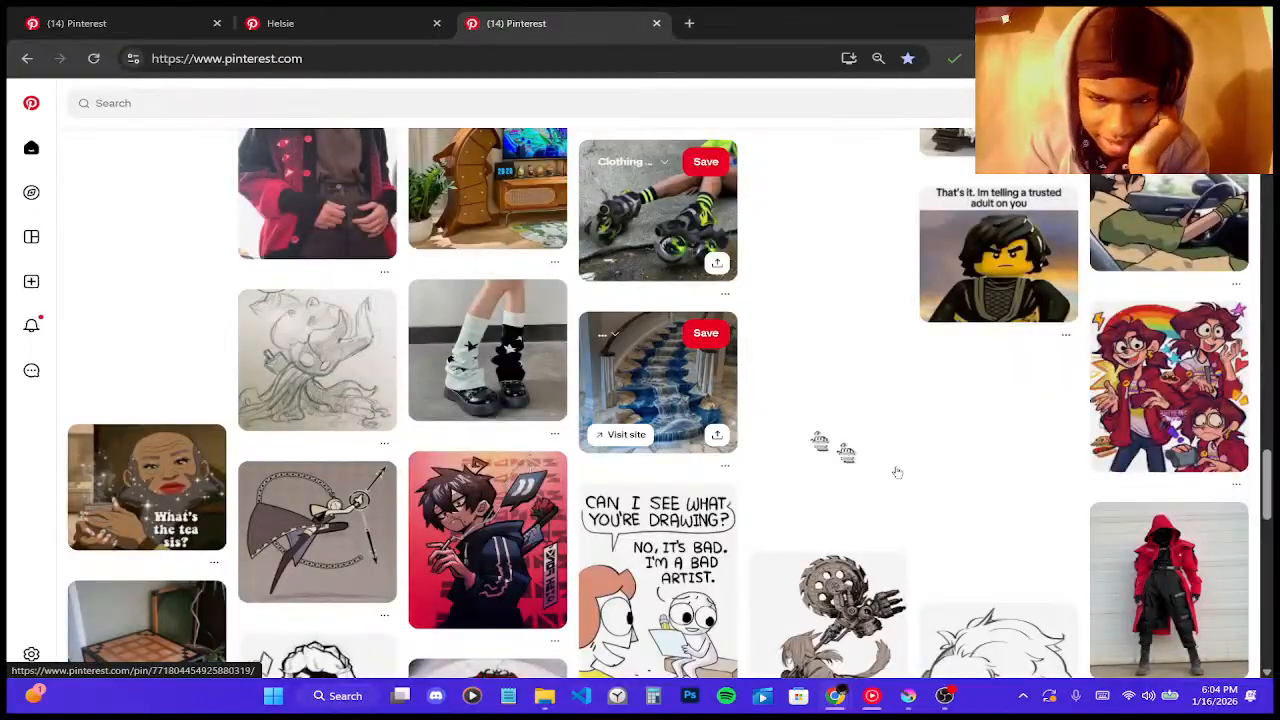
{"action": "scroll", "coordinate": [958, 497], "scroll_direction": "down", "scroll_amount": 4}
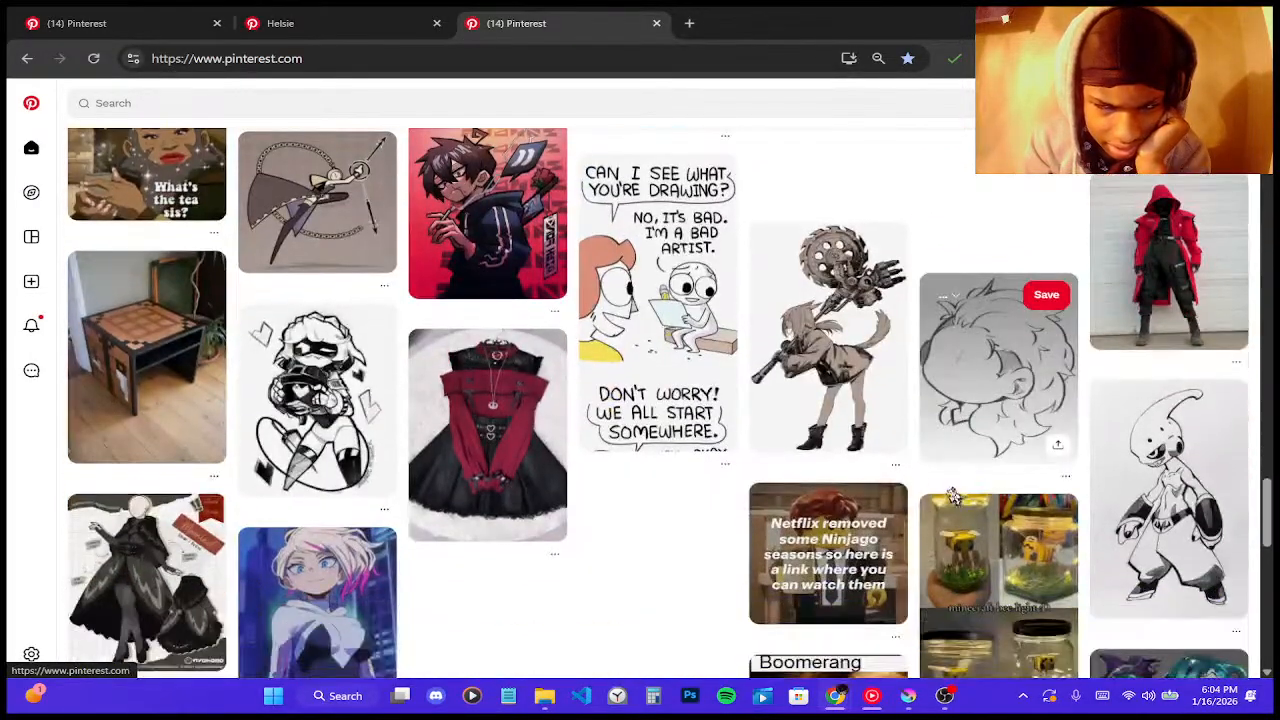
{"action": "scroll", "coordinate": [950, 494], "scroll_direction": "down", "scroll_amount": 5}
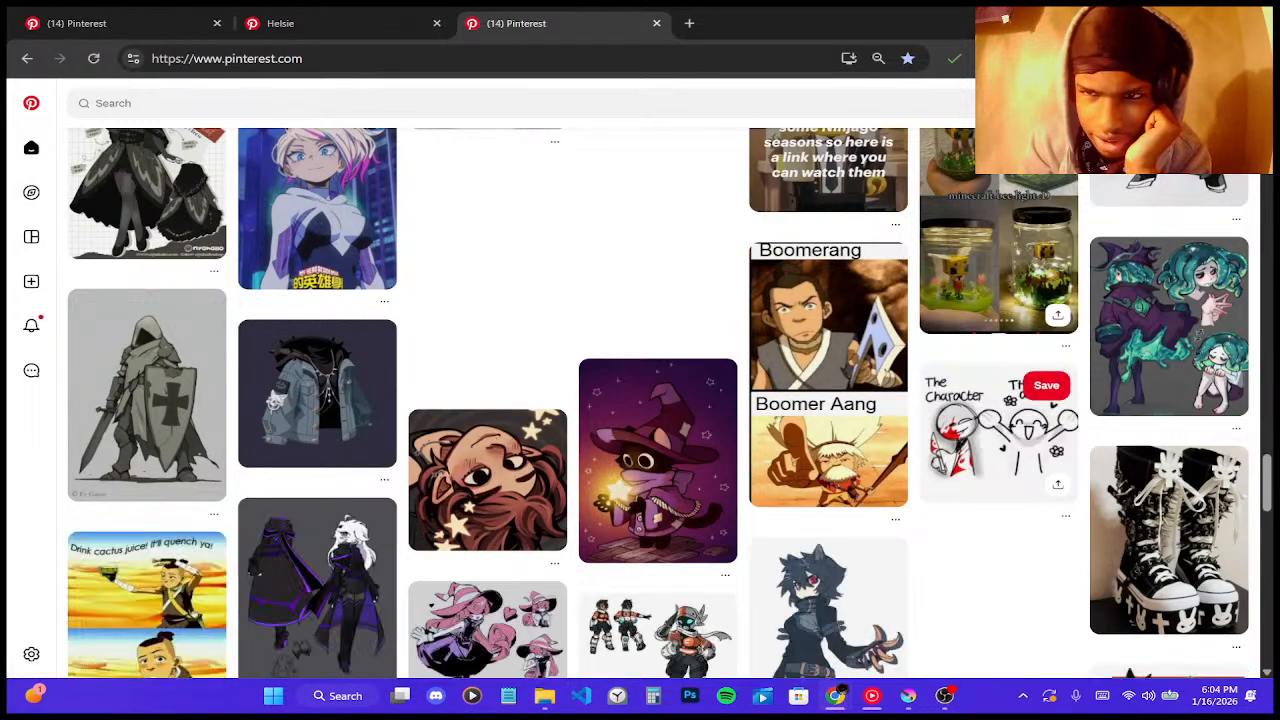
- Return to Krita and outline a rounded pad wrapping the outer side and top of the bent knee
{"action": "key", "text": "alt+Tab"}
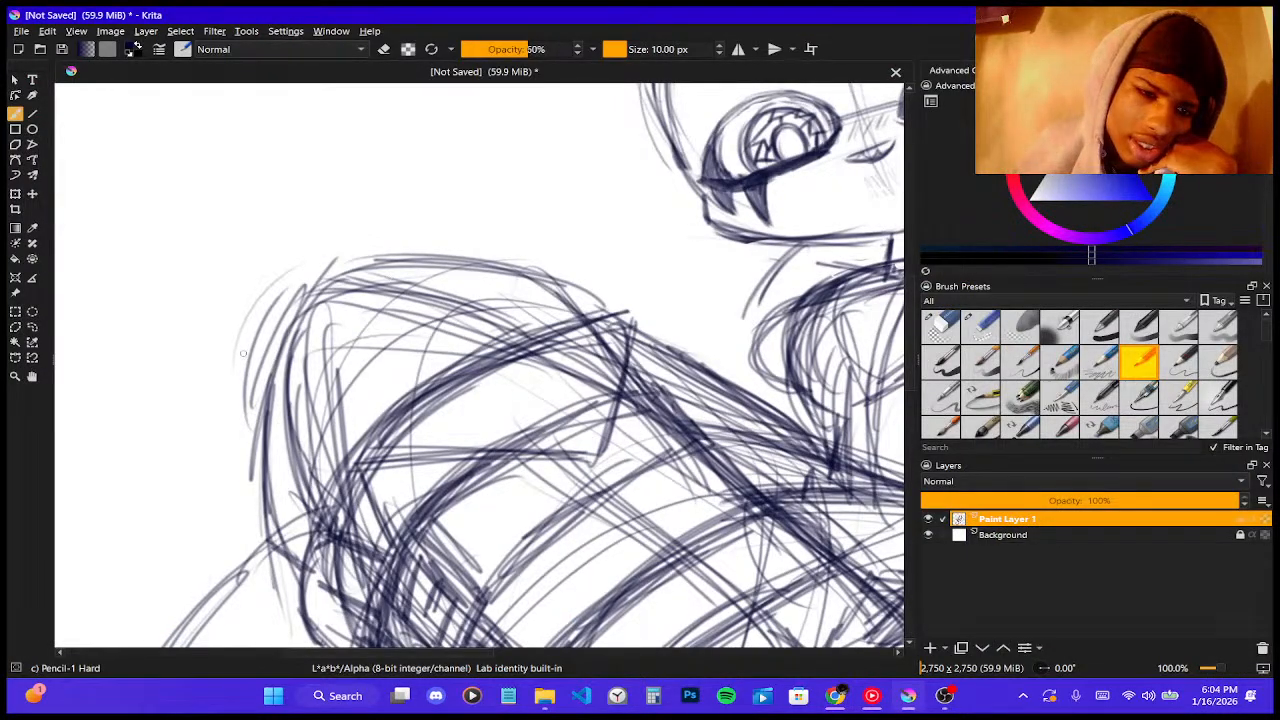
{"action": "mouse_move", "coordinate": [246, 396]}
{"action": "left_mouse_down"}
{"action": "mouse_move", "coordinate": [346, 234]}
{"action": "mouse_move", "coordinate": [394, 220]}
{"action": "mouse_move", "coordinate": [266, 290]}
{"action": "left_mouse_up"}
{"action": "mouse_move", "coordinate": [266, 288]}
{"action": "left_mouse_down"}
{"action": "mouse_move", "coordinate": [396, 212]}
{"action": "mouse_move", "coordinate": [416, 264]}
{"action": "left_mouse_up"}
{"action": "mouse_move", "coordinate": [233, 385]}
{"action": "left_mouse_down"}
{"action": "mouse_move", "coordinate": [260, 418]}
{"action": "mouse_move", "coordinate": [252, 398]}
{"action": "left_mouse_up"}
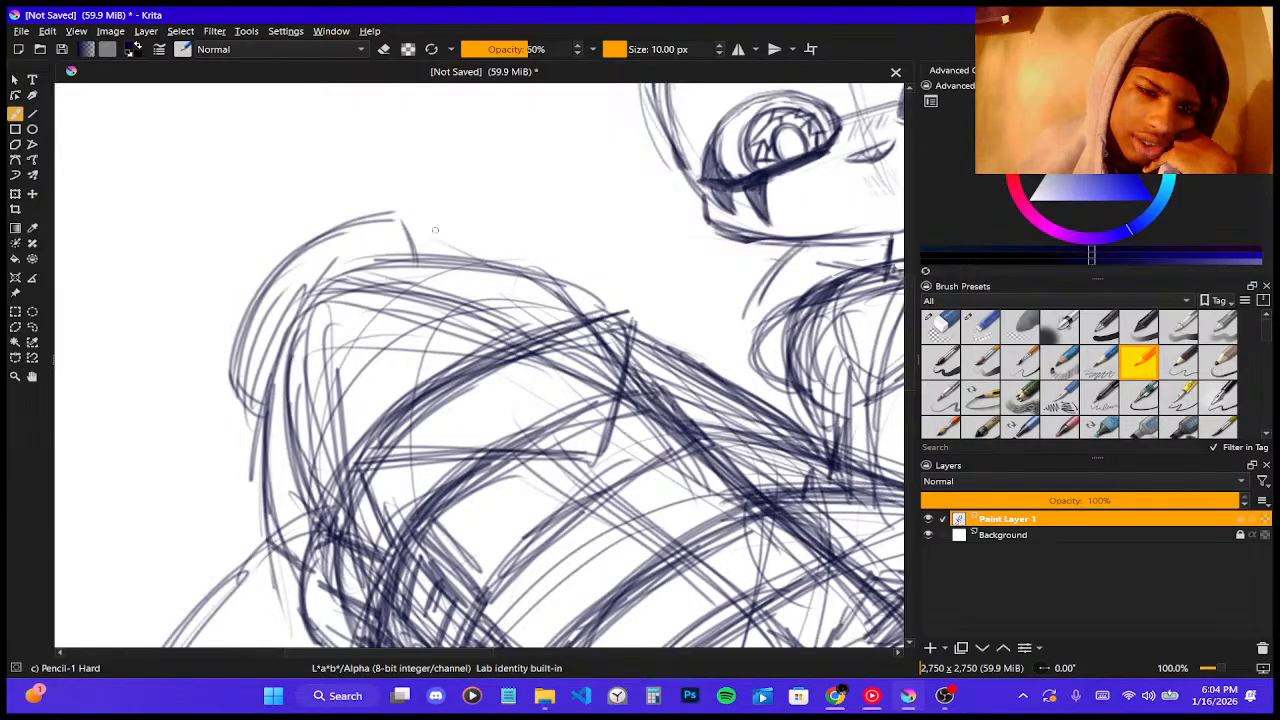
- Sketch a narrow curved panel along the slope of the bent knee facing the character's head
{"action": "left_click_drag", "start_coordinate": [428, 229], "coordinate": [520, 264]}
{"action": "left_click_drag", "start_coordinate": [422, 219], "coordinate": [526, 256]}
{"action": "mouse_move", "coordinate": [414, 266]}
{"action": "left_mouse_down"}
{"action": "mouse_move", "coordinate": [456, 275]}
{"action": "mouse_move", "coordinate": [528, 262]}
{"action": "left_mouse_up"}
{"action": "left_click_drag", "start_coordinate": [448, 282], "coordinate": [522, 262]}
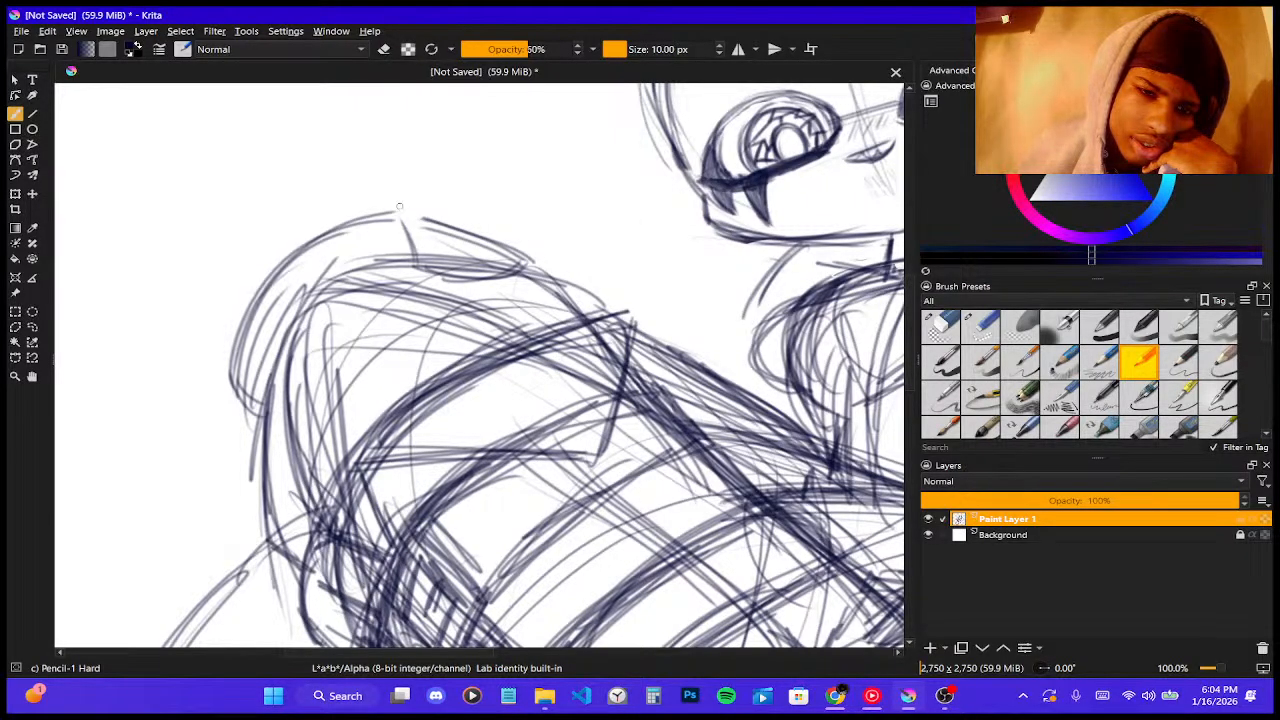
- Add a small pointed peak at the top of the knee and reinforce the narrow panel's outer and inner edges
{"action": "mouse_move", "coordinate": [380, 213]}
{"action": "left_mouse_down"}
{"action": "mouse_move", "coordinate": [456, 225]}
{"action": "mouse_move", "coordinate": [413, 199]}
{"action": "mouse_move", "coordinate": [398, 212]}
{"action": "mouse_move", "coordinate": [475, 224]}
{"action": "mouse_move", "coordinate": [432, 207]}
{"action": "left_mouse_up"}
{"action": "mouse_move", "coordinate": [420, 199]}
{"action": "left_mouse_down"}
{"action": "mouse_move", "coordinate": [482, 220]}
{"action": "mouse_move", "coordinate": [544, 270]}
{"action": "left_mouse_up"}
{"action": "left_click_drag", "start_coordinate": [462, 220], "coordinate": [535, 259]}
{"action": "mouse_move", "coordinate": [414, 228]}
{"action": "left_mouse_down"}
{"action": "mouse_move", "coordinate": [470, 284]}
{"action": "mouse_move", "coordinate": [458, 276]}
{"action": "left_mouse_up"}
{"action": "left_click_drag", "start_coordinate": [452, 272], "coordinate": [488, 284]}
{"action": "left_click_drag", "start_coordinate": [452, 236], "coordinate": [514, 258]}
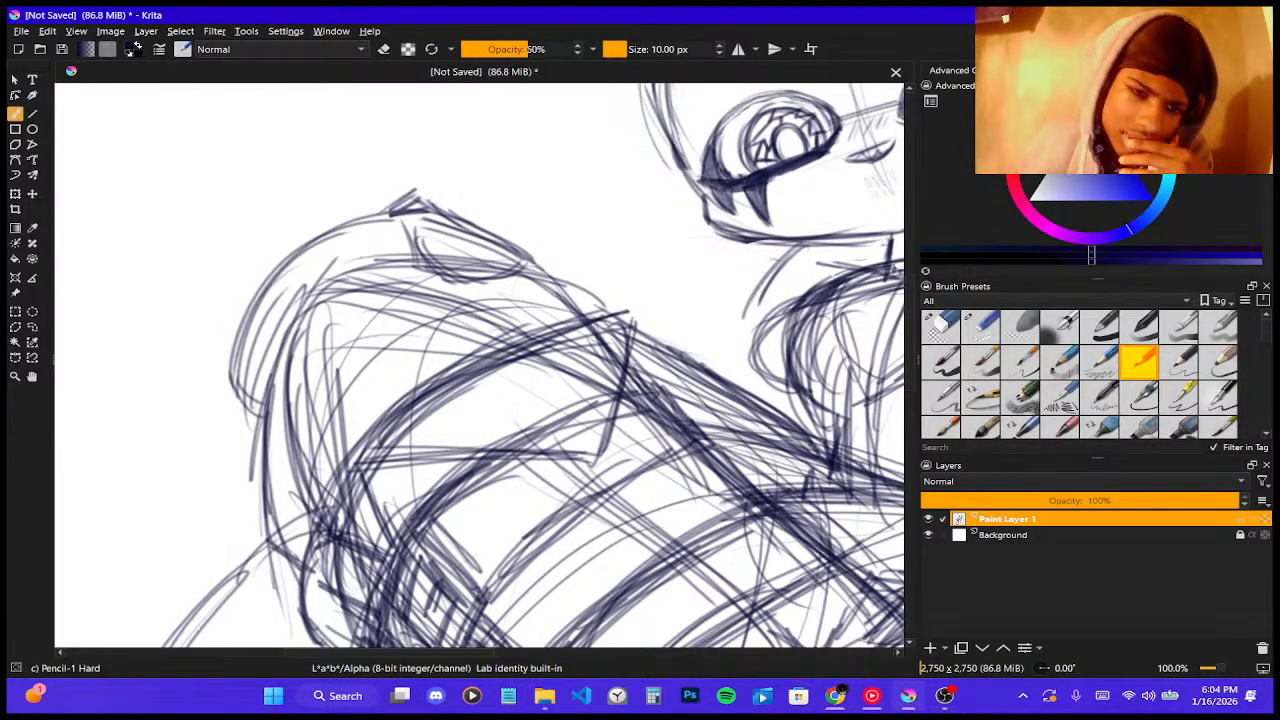
- Sketch a raised band over the top of the knee pad, with its sides tapering down to a point
{"action": "mouse_move", "coordinate": [314, 216]}
{"action": "left_mouse_down"}
{"action": "mouse_move", "coordinate": [351, 187]}
{"action": "mouse_move", "coordinate": [386, 185]}
{"action": "left_mouse_up"}
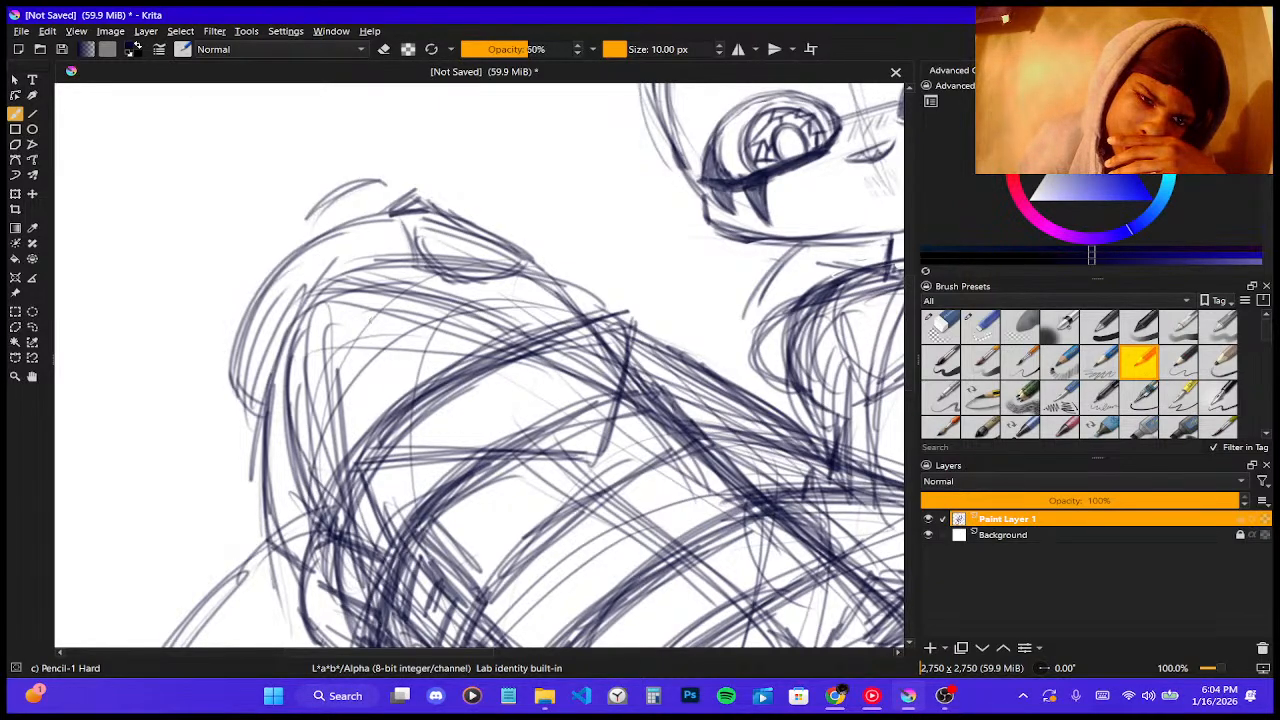
{"action": "left_click_drag", "start_coordinate": [432, 289], "coordinate": [397, 328]}
{"action": "left_click_drag", "start_coordinate": [438, 291], "coordinate": [385, 332]}
{"action": "left_click_drag", "start_coordinate": [306, 238], "coordinate": [372, 338]}
{"action": "mouse_move", "coordinate": [382, 176]}
{"action": "left_mouse_down"}
{"action": "mouse_move", "coordinate": [368, 250]}
{"action": "mouse_move", "coordinate": [428, 296]}
{"action": "left_mouse_up"}
{"action": "left_click_drag", "start_coordinate": [398, 208], "coordinate": [426, 302]}
{"action": "left_click_drag", "start_coordinate": [418, 312], "coordinate": [370, 332]}
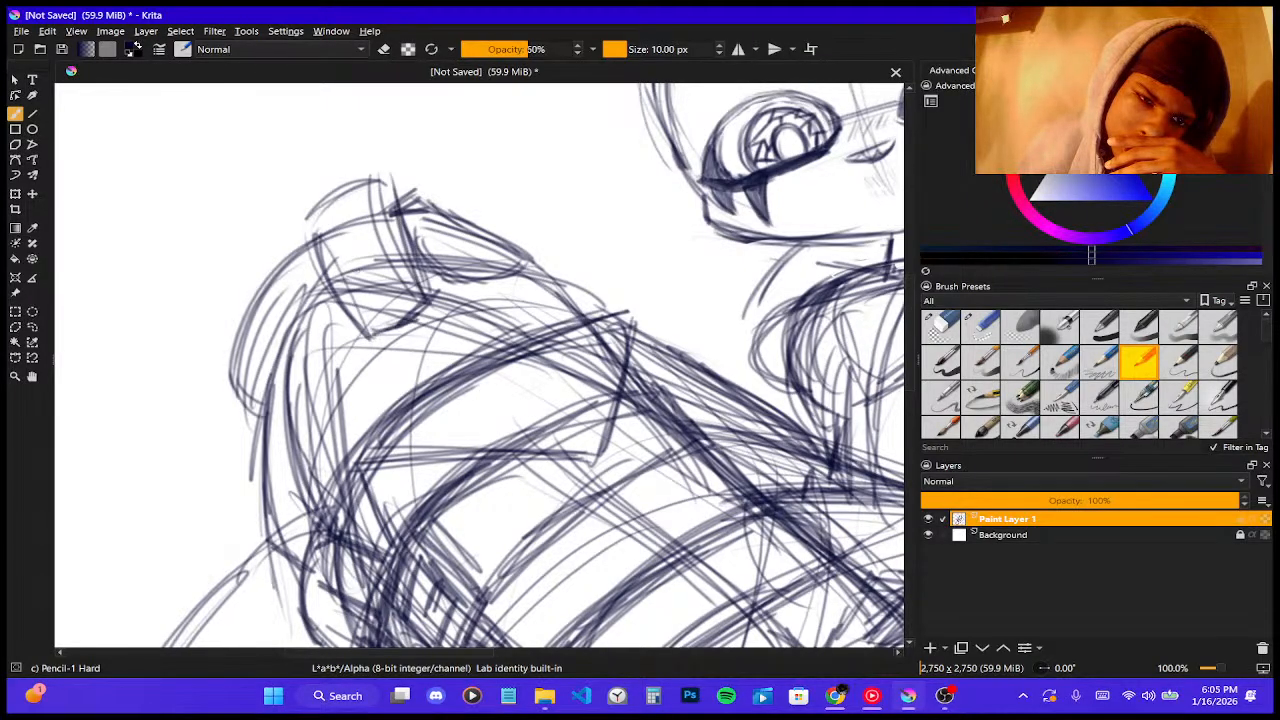
- Reinforce the raised band's top arc and outline a matching curved panel on the outer side of the knee pad
{"action": "left_click_drag", "start_coordinate": [320, 238], "coordinate": [382, 191]}
{"action": "left_click_drag", "start_coordinate": [320, 226], "coordinate": [384, 192]}
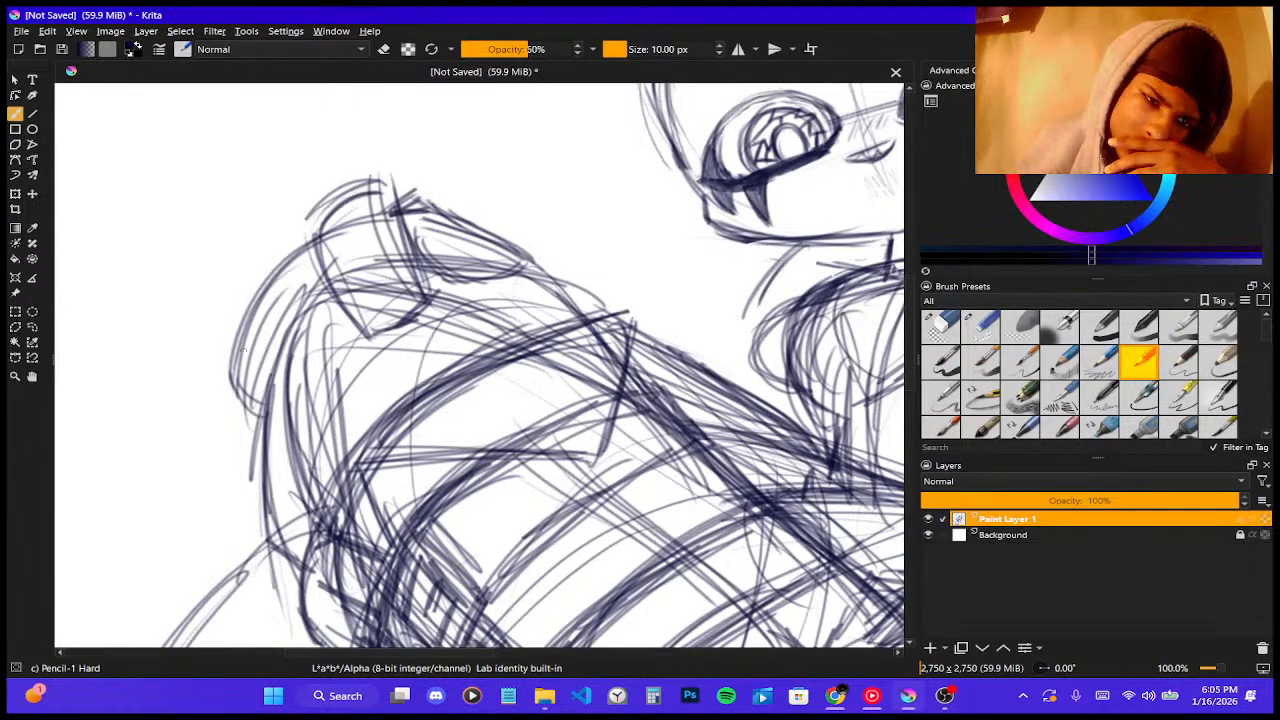
{"action": "left_click_drag", "start_coordinate": [220, 286], "coordinate": [196, 388]}
{"action": "left_click_drag", "start_coordinate": [234, 256], "coordinate": [200, 438]}
{"action": "left_click_drag", "start_coordinate": [226, 286], "coordinate": [196, 430]}
{"action": "left_click_drag", "start_coordinate": [286, 218], "coordinate": [230, 286]}
{"action": "mouse_move", "coordinate": [262, 242]}
{"action": "left_mouse_down"}
{"action": "mouse_move", "coordinate": [196, 380]}
{"action": "mouse_move", "coordinate": [298, 288]}
{"action": "left_mouse_up"}
{"action": "left_click_drag", "start_coordinate": [294, 286], "coordinate": [332, 346]}
{"action": "left_click_drag", "start_coordinate": [286, 218], "coordinate": [330, 356]}
{"action": "left_click_drag", "start_coordinate": [284, 246], "coordinate": [314, 228]}
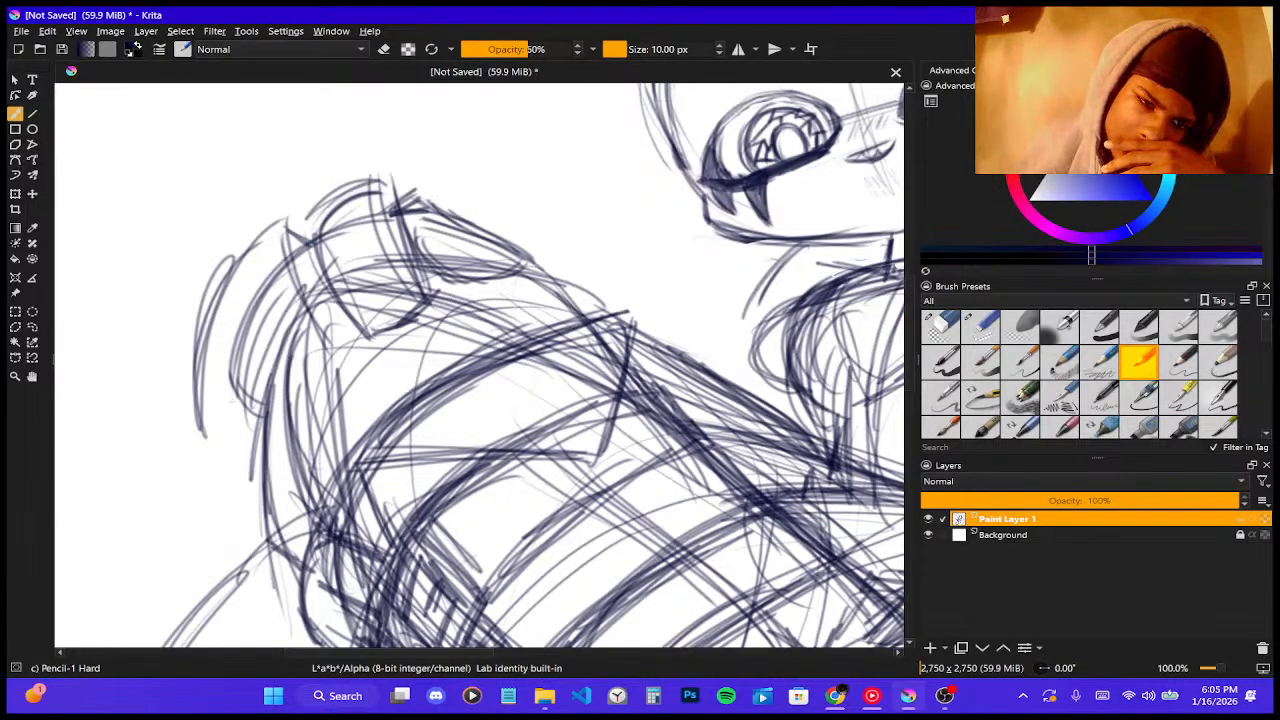
- Close the outer panel's lower end with slanted strokes and build up its long curved sides
{"action": "left_click_drag", "start_coordinate": [214, 428], "coordinate": [264, 468]}
{"action": "left_click_drag", "start_coordinate": [326, 386], "coordinate": [306, 442]}
{"action": "left_click_drag", "start_coordinate": [334, 362], "coordinate": [306, 438]}
{"action": "left_click_drag", "start_coordinate": [244, 304], "coordinate": [216, 432]}
{"action": "mouse_move", "coordinate": [270, 240]}
{"action": "left_mouse_down"}
{"action": "mouse_move", "coordinate": [247, 434]}
{"action": "mouse_move", "coordinate": [273, 219]}
{"action": "mouse_move", "coordinate": [226, 390]}
{"action": "left_mouse_up"}
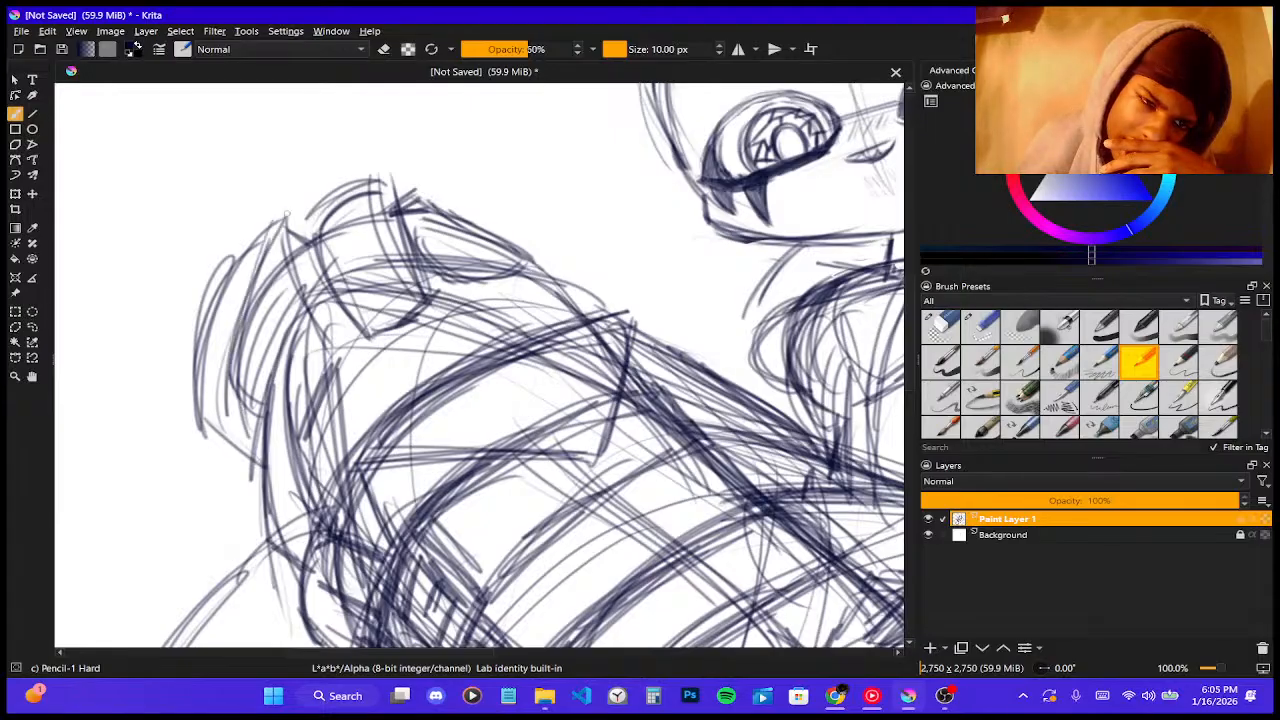
{"action": "mouse_move", "coordinate": [306, 210]}
{"action": "left_mouse_down"}
{"action": "mouse_move", "coordinate": [220, 446]}
{"action": "mouse_move", "coordinate": [222, 478]}
{"action": "left_mouse_up"}
{"action": "left_click_drag", "start_coordinate": [272, 406], "coordinate": [224, 494]}
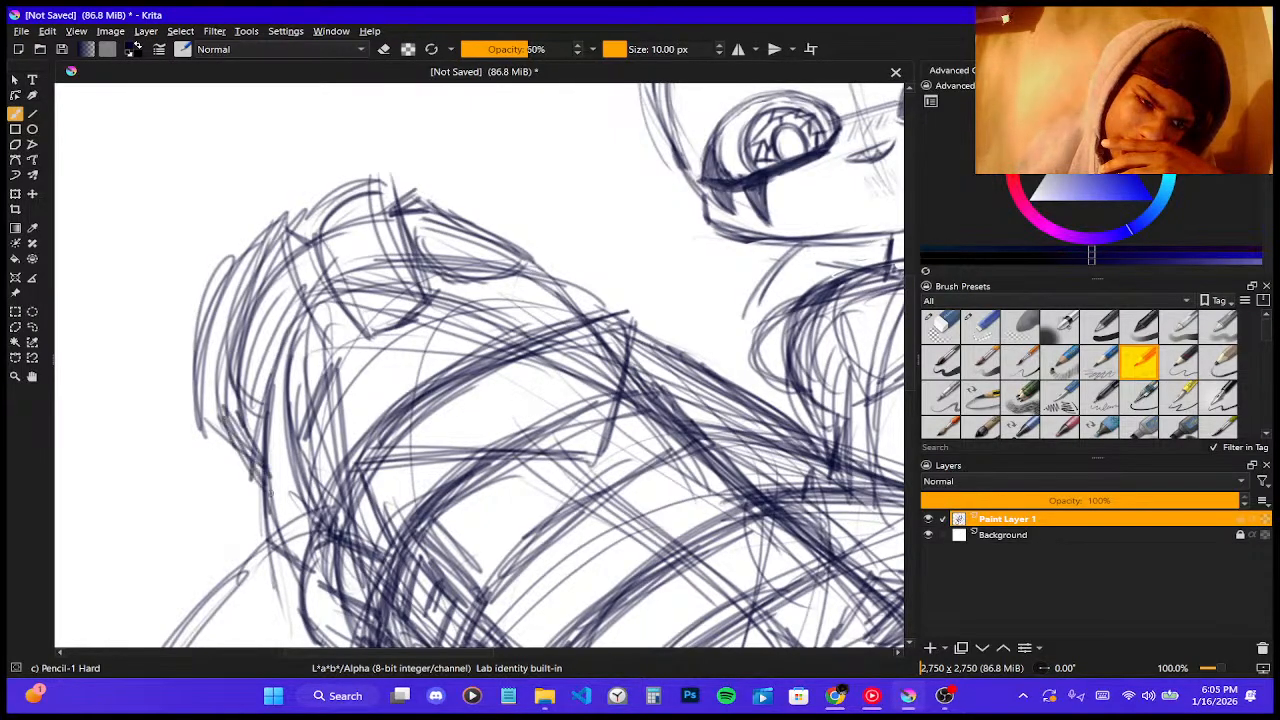
- Sketch the outer panel's inner side from the raised band down to a pointed lower tip
{"action": "left_click_drag", "start_coordinate": [298, 462], "coordinate": [268, 494]}
{"action": "mouse_move", "coordinate": [326, 372]}
{"action": "left_mouse_down"}
{"action": "mouse_move", "coordinate": [300, 460]}
{"action": "mouse_move", "coordinate": [278, 482]}
{"action": "left_mouse_up"}
{"action": "left_click_drag", "start_coordinate": [338, 356], "coordinate": [294, 462]}
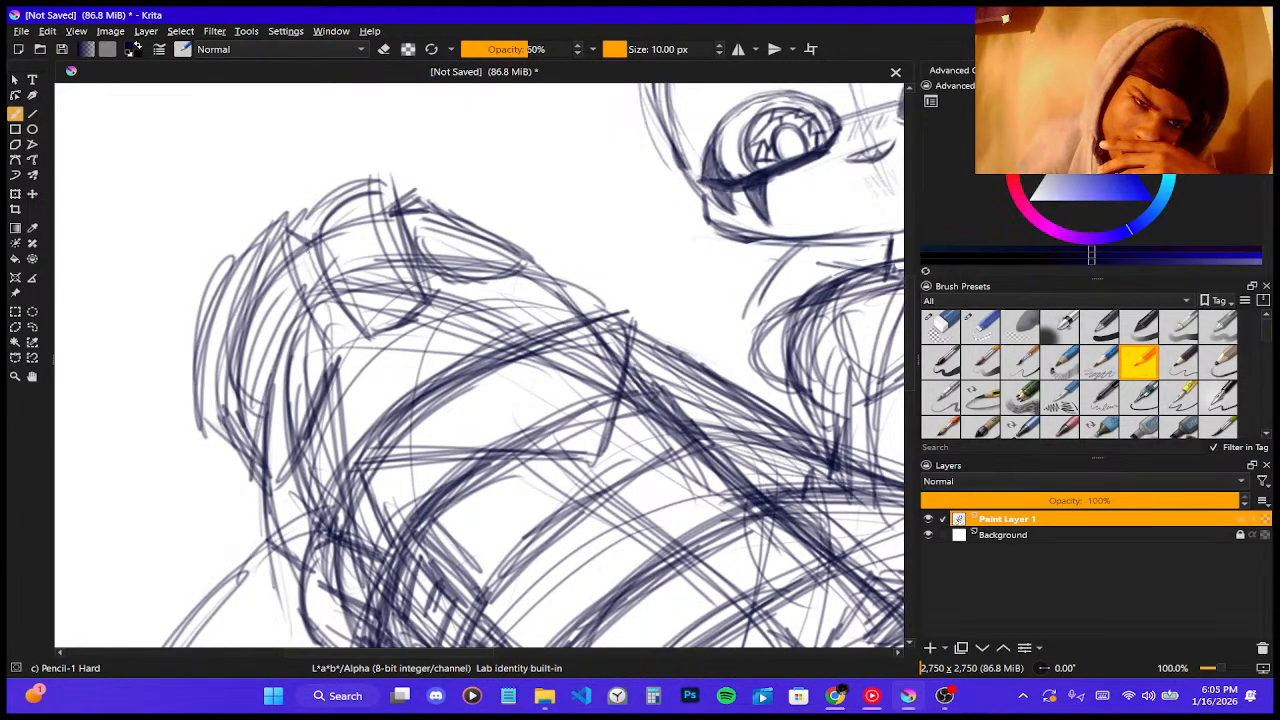
{"action": "left_click_drag", "start_coordinate": [358, 248], "coordinate": [308, 354]}
{"action": "mouse_move", "coordinate": [362, 250]}
{"action": "left_mouse_down"}
{"action": "mouse_move", "coordinate": [358, 352]}
{"action": "mouse_move", "coordinate": [290, 447]}
{"action": "left_mouse_up"}
{"action": "left_click_drag", "start_coordinate": [348, 344], "coordinate": [283, 470]}
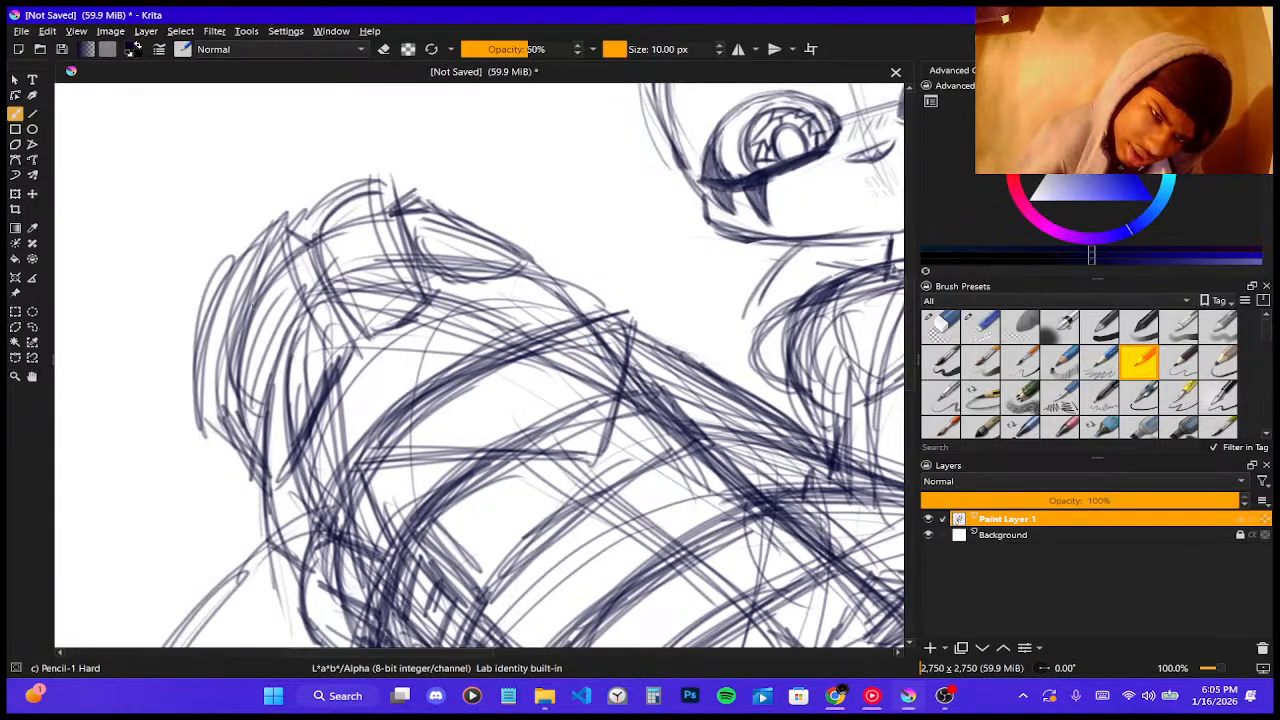
- Add converging facet lines inside the outer panel just above its lower tip
{"action": "mouse_move", "coordinate": [248, 285]}
{"action": "left_mouse_down"}
{"action": "mouse_move", "coordinate": [317, 410]}
{"action": "mouse_move", "coordinate": [302, 402]}
{"action": "left_mouse_up"}
{"action": "mouse_move", "coordinate": [280, 358]}
{"action": "left_mouse_down"}
{"action": "mouse_move", "coordinate": [234, 440]}
{"action": "mouse_move", "coordinate": [285, 472]}
{"action": "left_mouse_up"}
{"action": "mouse_move", "coordinate": [262, 414]}
{"action": "left_mouse_down"}
{"action": "mouse_move", "coordinate": [232, 462]}
{"action": "mouse_move", "coordinate": [240, 484]}
{"action": "left_mouse_up"}
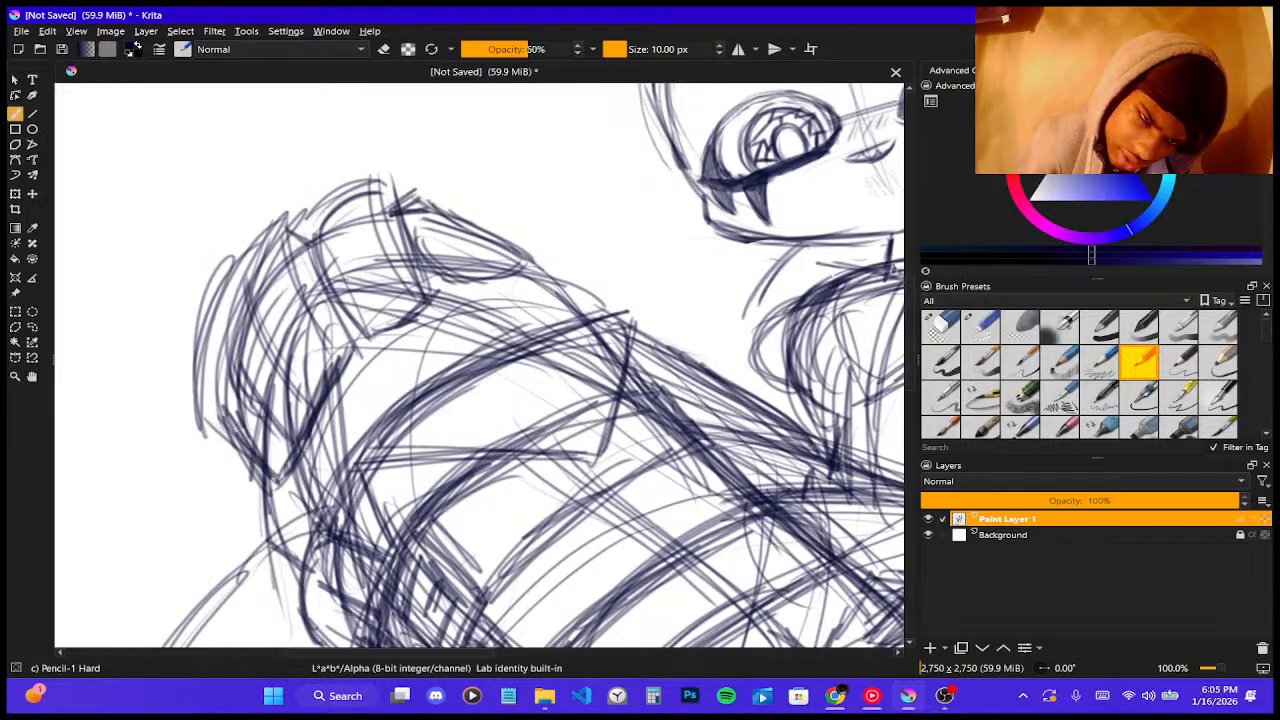
{"action": "mouse_move", "coordinate": [242, 364]}
{"action": "left_mouse_down"}
{"action": "mouse_move", "coordinate": [230, 432]}
{"action": "mouse_move", "coordinate": [230, 420]}
{"action": "mouse_move", "coordinate": [270, 422]}
{"action": "left_mouse_up"}
{"action": "left_click_drag", "start_coordinate": [294, 362], "coordinate": [238, 442]}
{"action": "left_click_drag", "start_coordinate": [288, 362], "coordinate": [232, 438]}
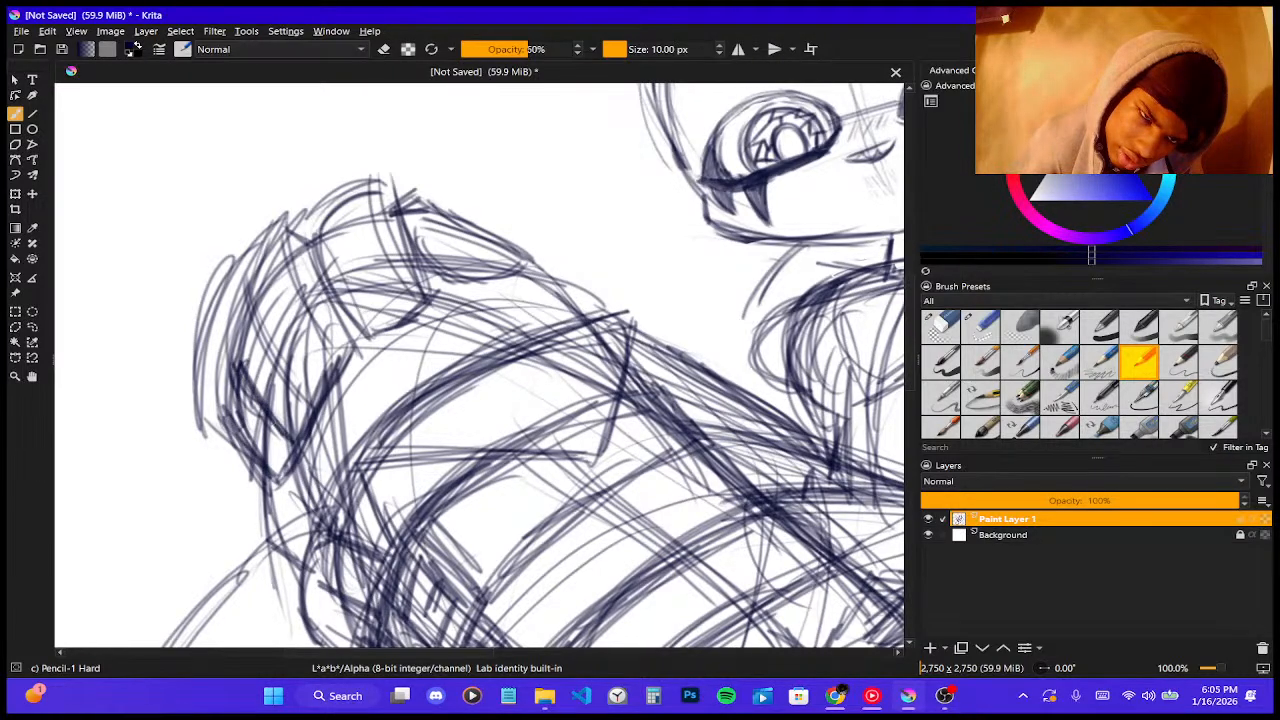
- Darken the faceted panel's outer edge up to its top corner and add diagonal strokes across its middle
{"action": "left_click_drag", "start_coordinate": [248, 312], "coordinate": [234, 364]}
{"action": "left_click_drag", "start_coordinate": [304, 296], "coordinate": [250, 406]}
{"action": "left_click_drag", "start_coordinate": [318, 292], "coordinate": [246, 400]}
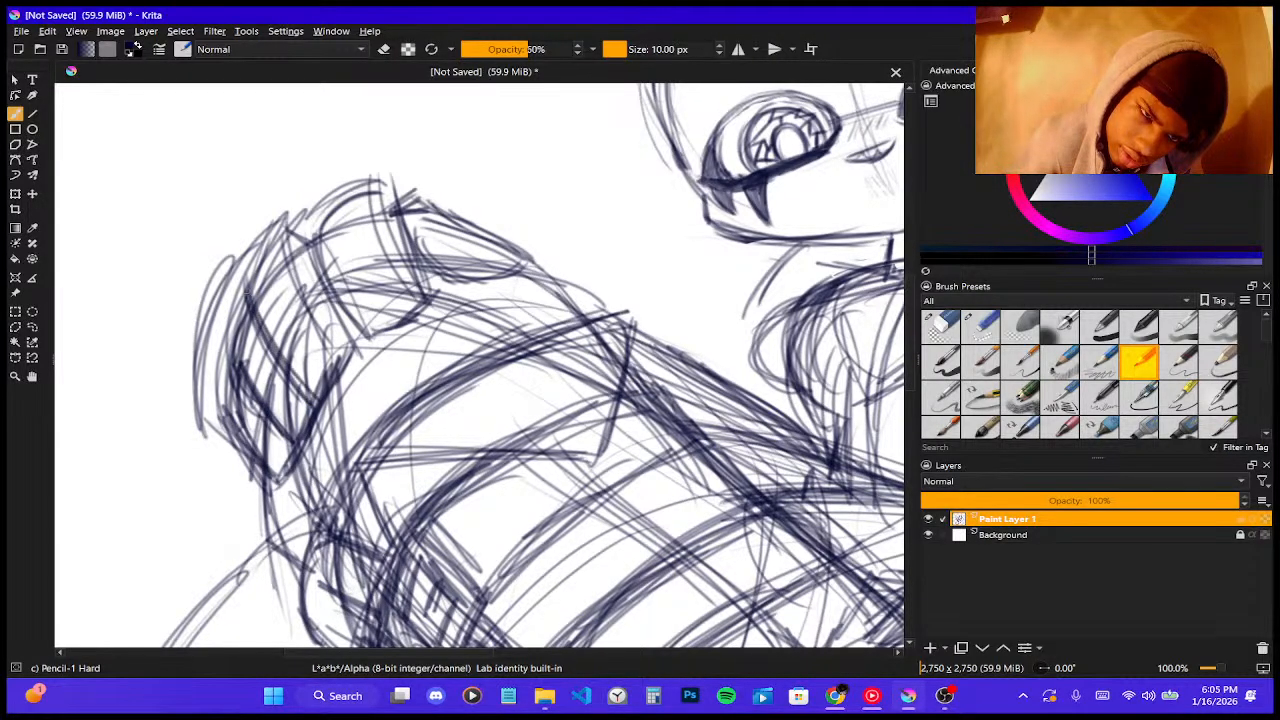
{"action": "mouse_move", "coordinate": [296, 226]}
{"action": "left_mouse_down"}
{"action": "mouse_move", "coordinate": [248, 290]}
{"action": "mouse_move", "coordinate": [286, 244]}
{"action": "left_mouse_up"}
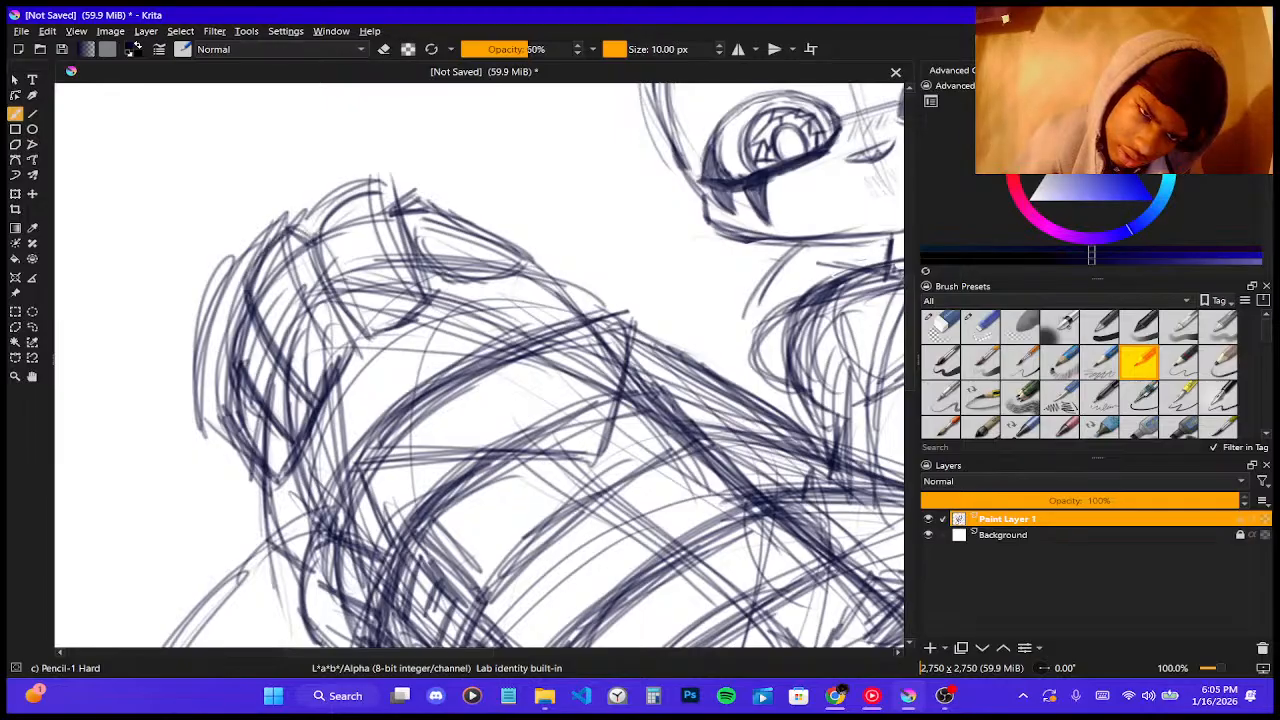
- Darken the faceted panel's inner edge down to the tip and firm up the neighbouring raised band's outline
{"action": "left_click_drag", "start_coordinate": [350, 292], "coordinate": [334, 366]}
{"action": "mouse_move", "coordinate": [350, 320]}
{"action": "left_mouse_down"}
{"action": "mouse_move", "coordinate": [346, 378]}
{"action": "mouse_move", "coordinate": [318, 410]}
{"action": "left_mouse_up"}
{"action": "left_click_drag", "start_coordinate": [346, 368], "coordinate": [330, 400]}
{"action": "left_click_drag", "start_coordinate": [352, 320], "coordinate": [284, 484]}
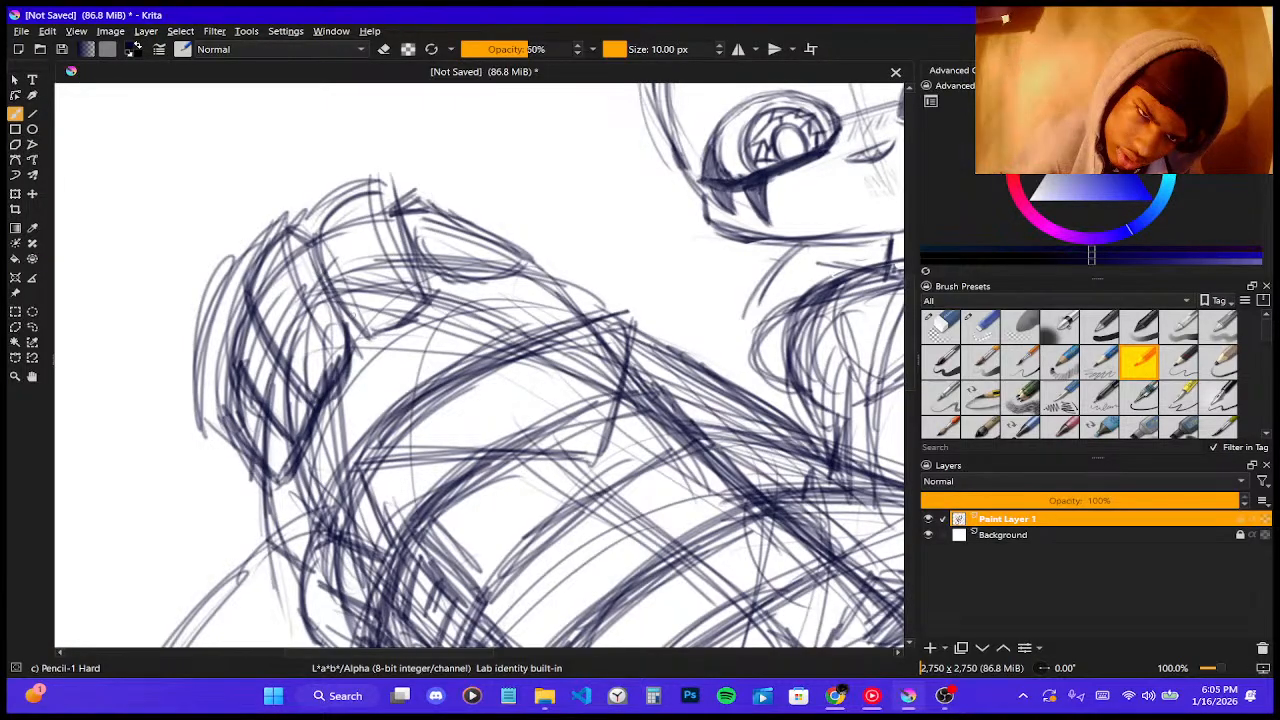
{"action": "mouse_move", "coordinate": [362, 338]}
{"action": "left_mouse_down"}
{"action": "mouse_move", "coordinate": [317, 202]}
{"action": "mouse_move", "coordinate": [382, 179]}
{"action": "mouse_move", "coordinate": [430, 312]}
{"action": "left_mouse_up"}
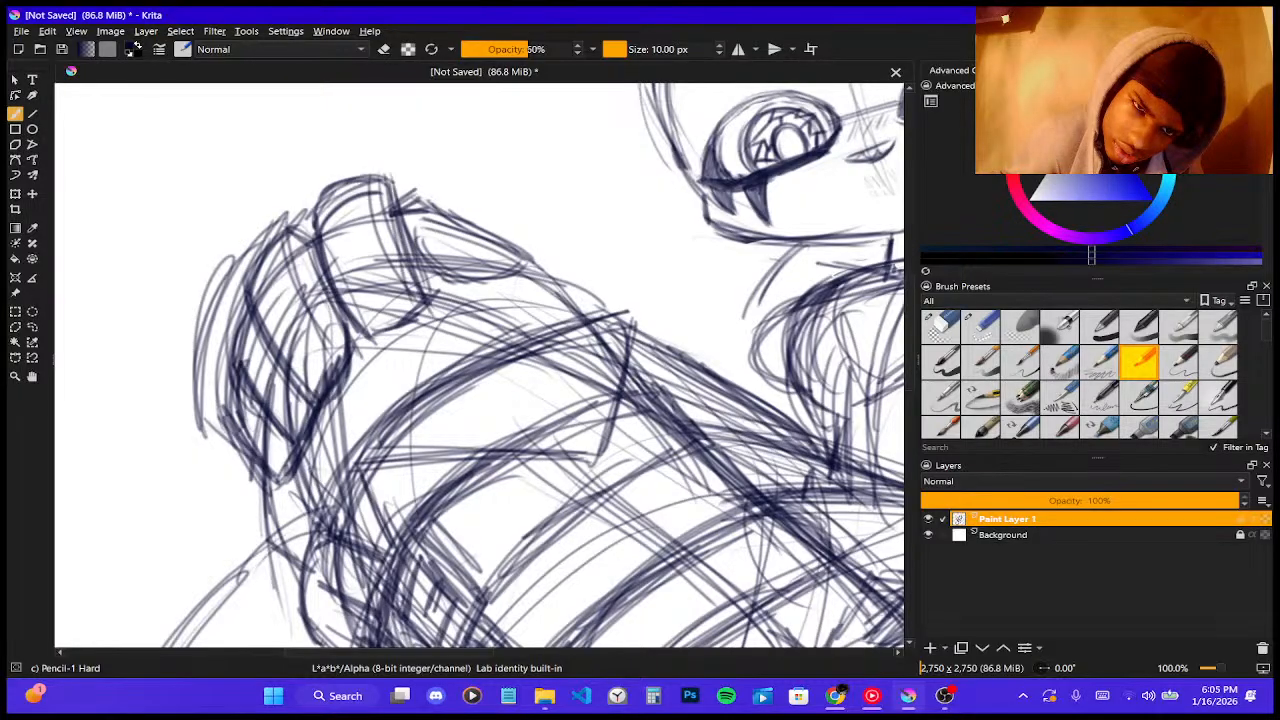
{"action": "left_click_drag", "start_coordinate": [397, 206], "coordinate": [391, 331]}
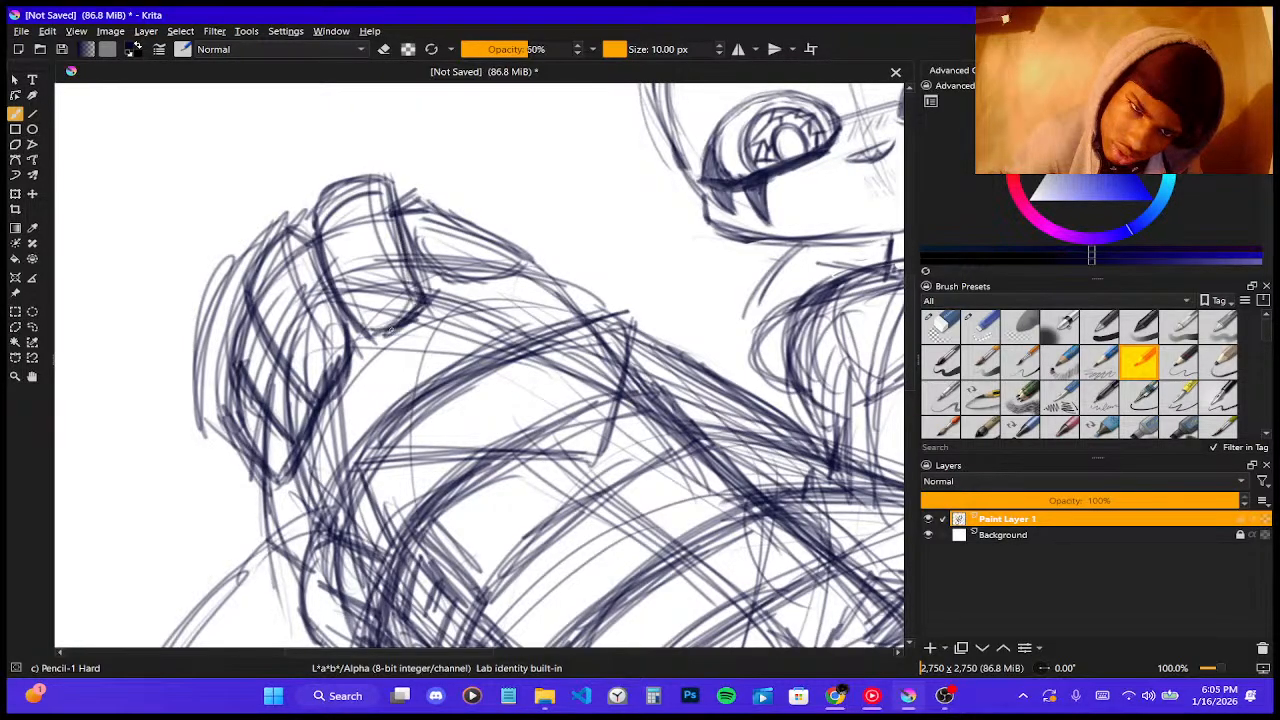
- Draw a large rounded outline around the outer side and top of the whole knee pad
{"action": "scroll", "coordinate": [345, 268], "scroll_direction": "down", "scroll_amount": 5}
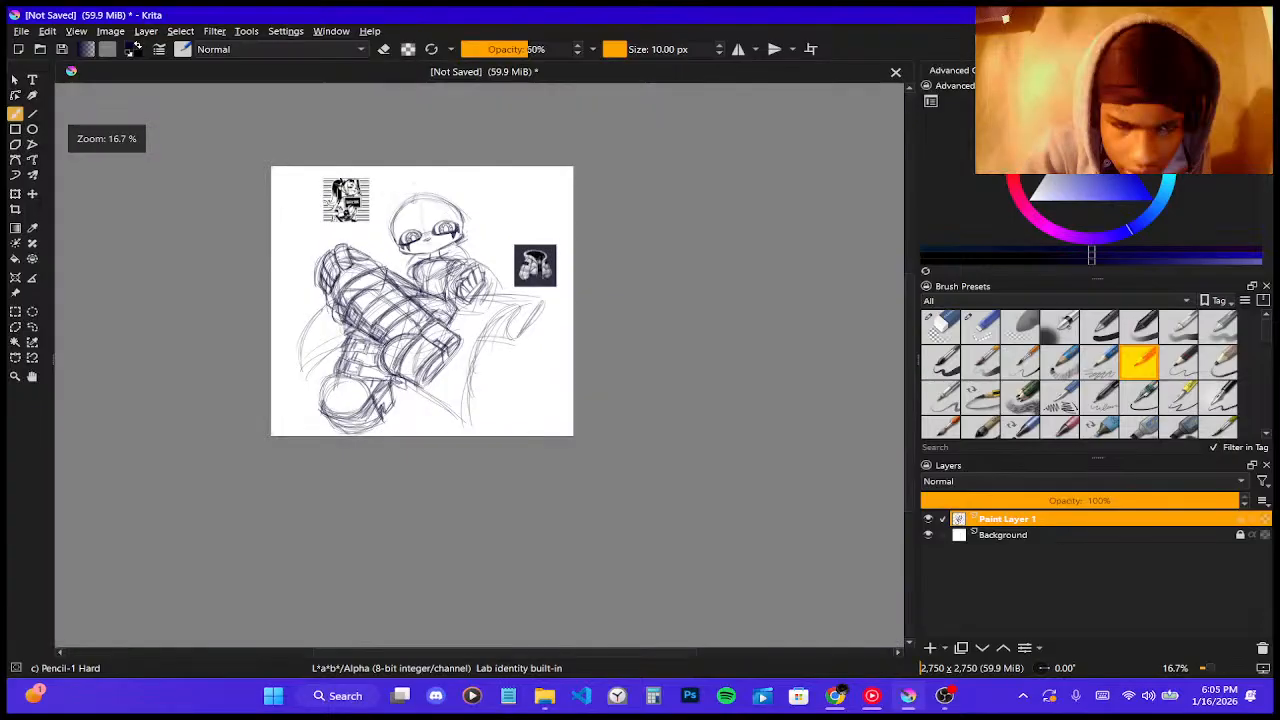
{"action": "key", "text": "1"}
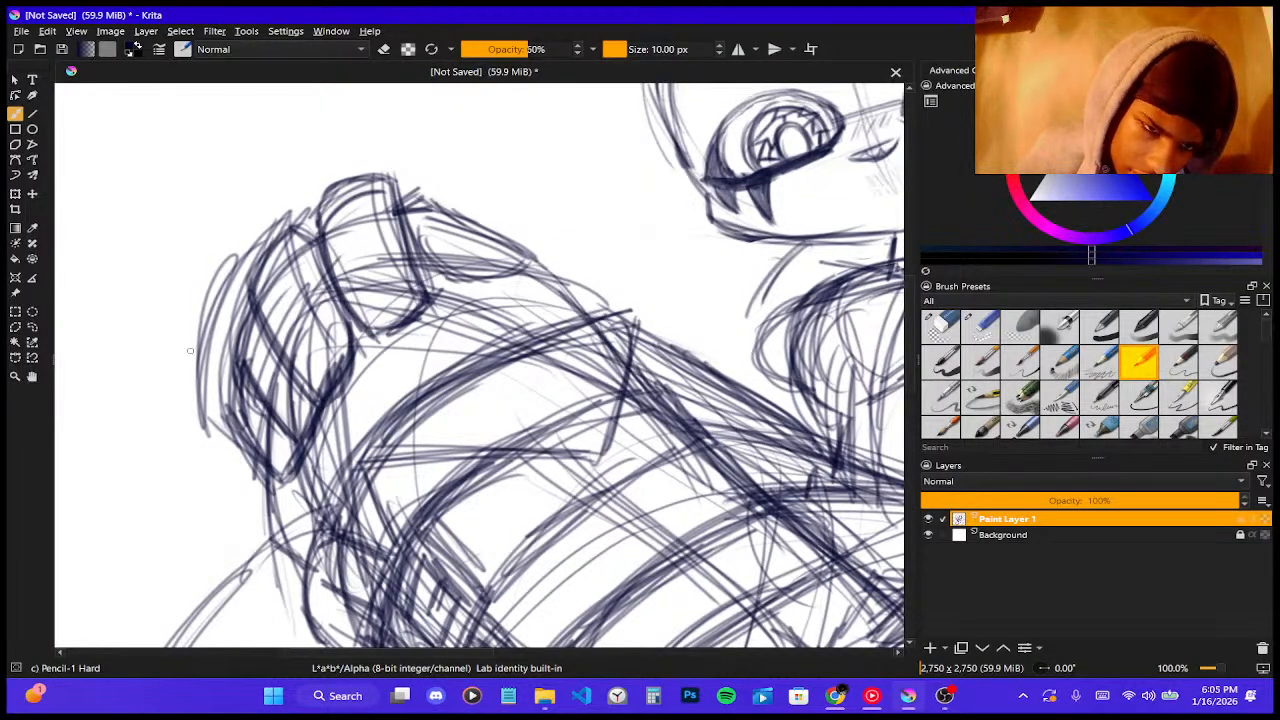
{"action": "mouse_move", "coordinate": [246, 470]}
{"action": "left_mouse_down"}
{"action": "mouse_move", "coordinate": [220, 446]}
{"action": "mouse_move", "coordinate": [202, 305]}
{"action": "mouse_move", "coordinate": [255, 197]}
{"action": "left_mouse_up"}
{"action": "mouse_move", "coordinate": [200, 360]}
{"action": "left_mouse_down"}
{"action": "mouse_move", "coordinate": [305, 148]}
{"action": "mouse_move", "coordinate": [474, 169]}
{"action": "left_mouse_up"}
{"action": "mouse_move", "coordinate": [360, 126]}
{"action": "left_mouse_down"}
{"action": "mouse_move", "coordinate": [502, 190]}
{"action": "mouse_move", "coordinate": [540, 234]}
{"action": "left_mouse_up"}
{"action": "left_click_drag", "start_coordinate": [488, 172], "coordinate": [544, 258]}
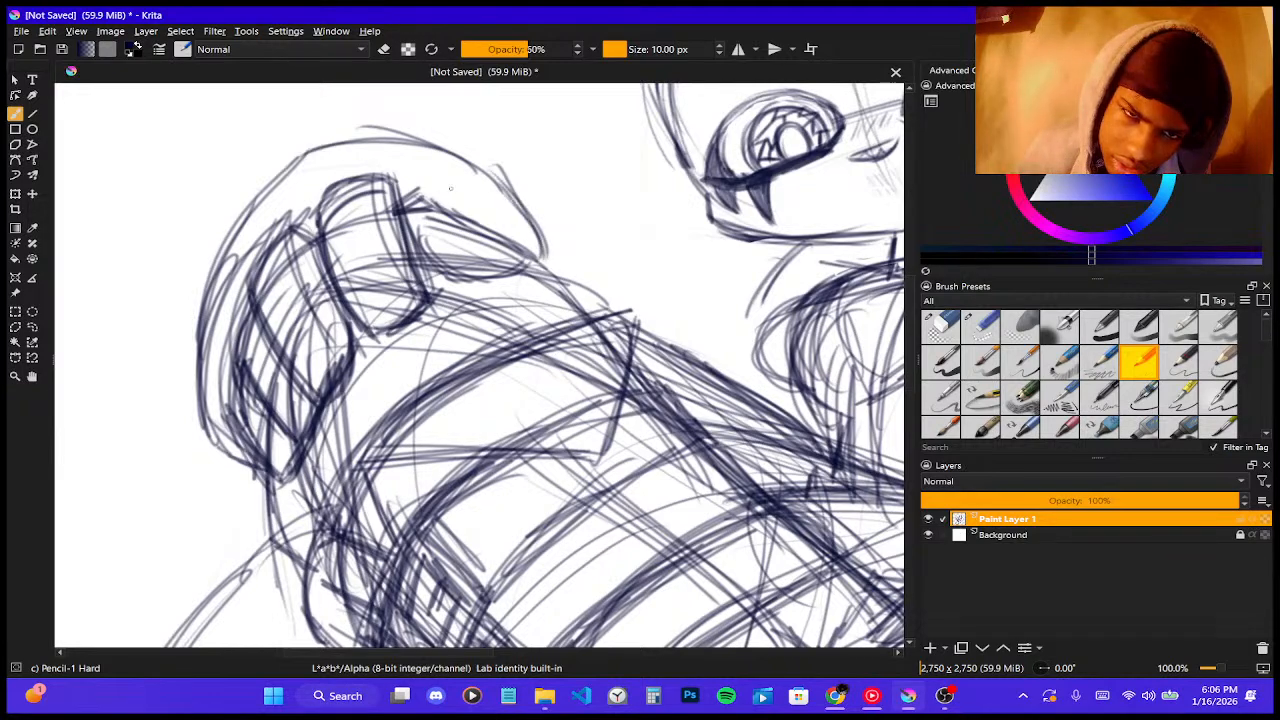
- Extend the rounded outline down the knee's slope onto the leg and add short strokes beside the character's chest
{"action": "left_click_drag", "start_coordinate": [411, 182], "coordinate": [580, 294]}
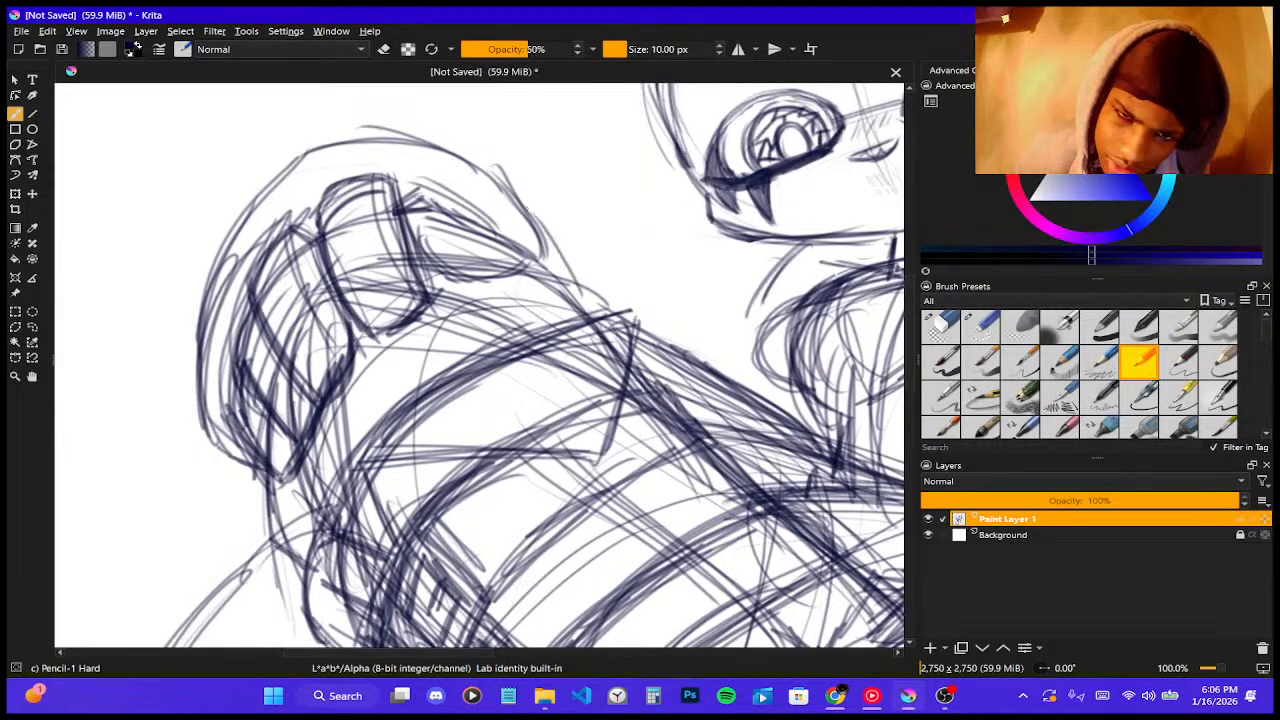
{"action": "left_click_drag", "start_coordinate": [530, 210], "coordinate": [600, 302]}
{"action": "left_click_drag", "start_coordinate": [552, 234], "coordinate": [607, 309]}
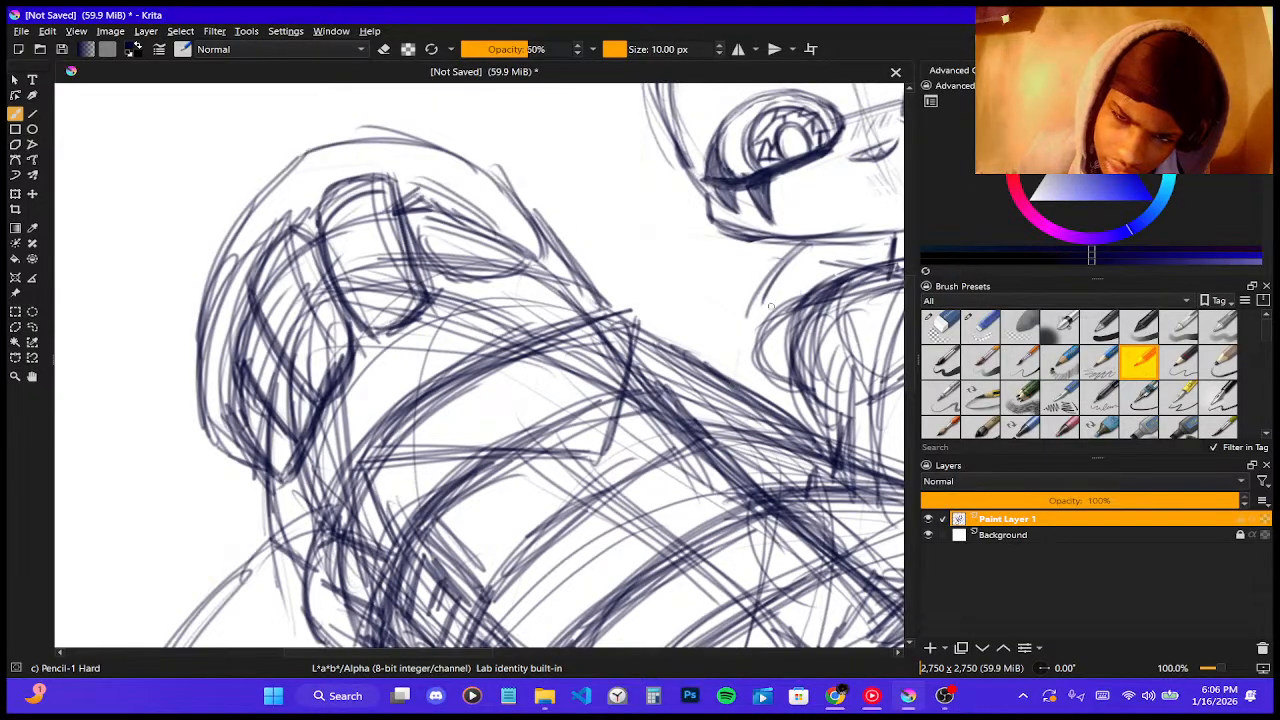
{"action": "mouse_move", "coordinate": [800, 306]}
{"action": "left_mouse_down"}
{"action": "mouse_move", "coordinate": [730, 334]}
{"action": "mouse_move", "coordinate": [732, 394]}
{"action": "mouse_move", "coordinate": [738, 380]}
{"action": "left_mouse_up"}
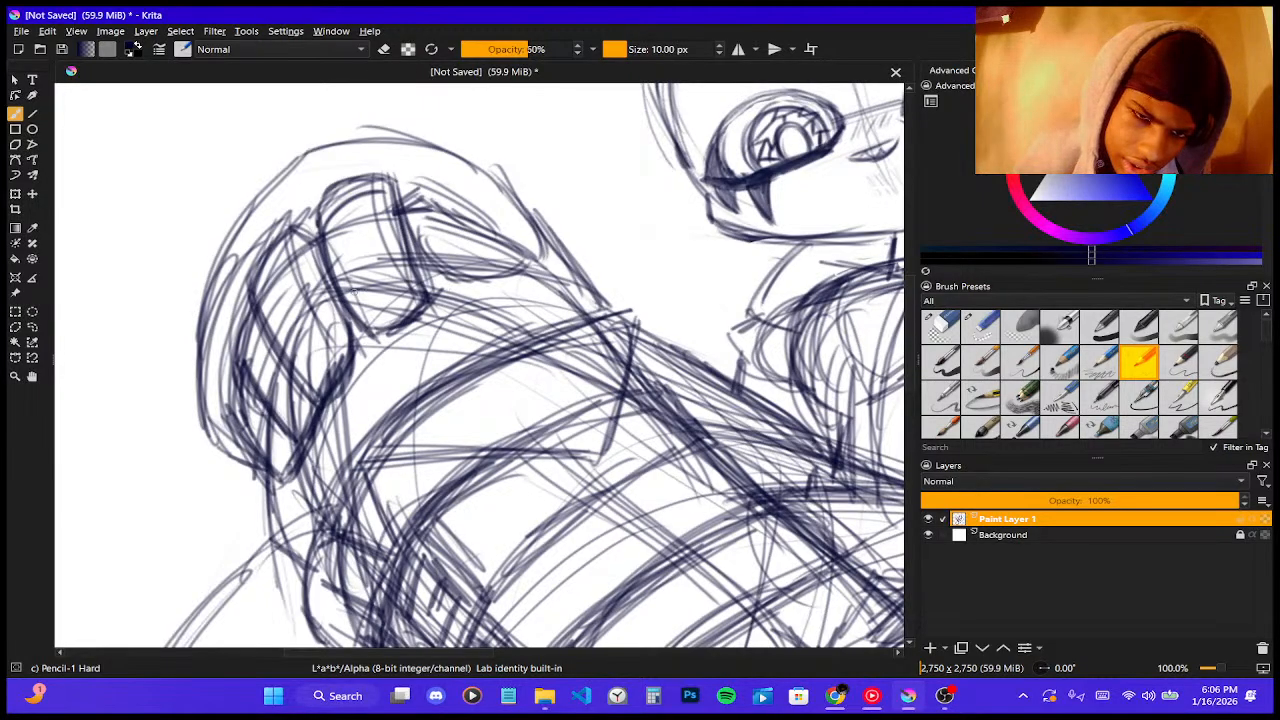
- Sketch small diamond insets in the lower ends of both raised panels and darken the narrow panel's lower edge
{"action": "mouse_move", "coordinate": [349, 294]}
{"action": "left_mouse_down"}
{"action": "mouse_move", "coordinate": [402, 263]}
{"action": "mouse_move", "coordinate": [410, 291]}
{"action": "left_mouse_up"}
{"action": "mouse_move", "coordinate": [391, 266]}
{"action": "left_mouse_down"}
{"action": "mouse_move", "coordinate": [411, 303]}
{"action": "mouse_move", "coordinate": [372, 316]}
{"action": "mouse_move", "coordinate": [406, 298]}
{"action": "left_mouse_up"}
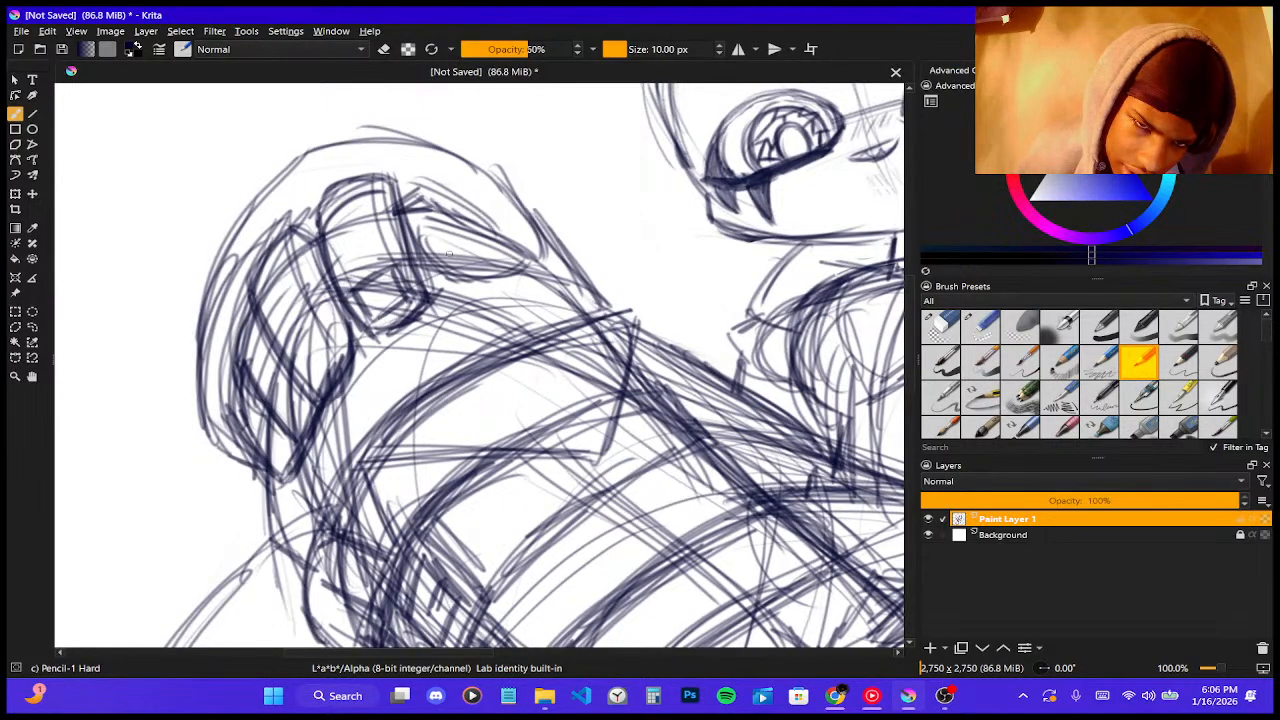
{"action": "left_click_drag", "start_coordinate": [418, 258], "coordinate": [550, 285]}
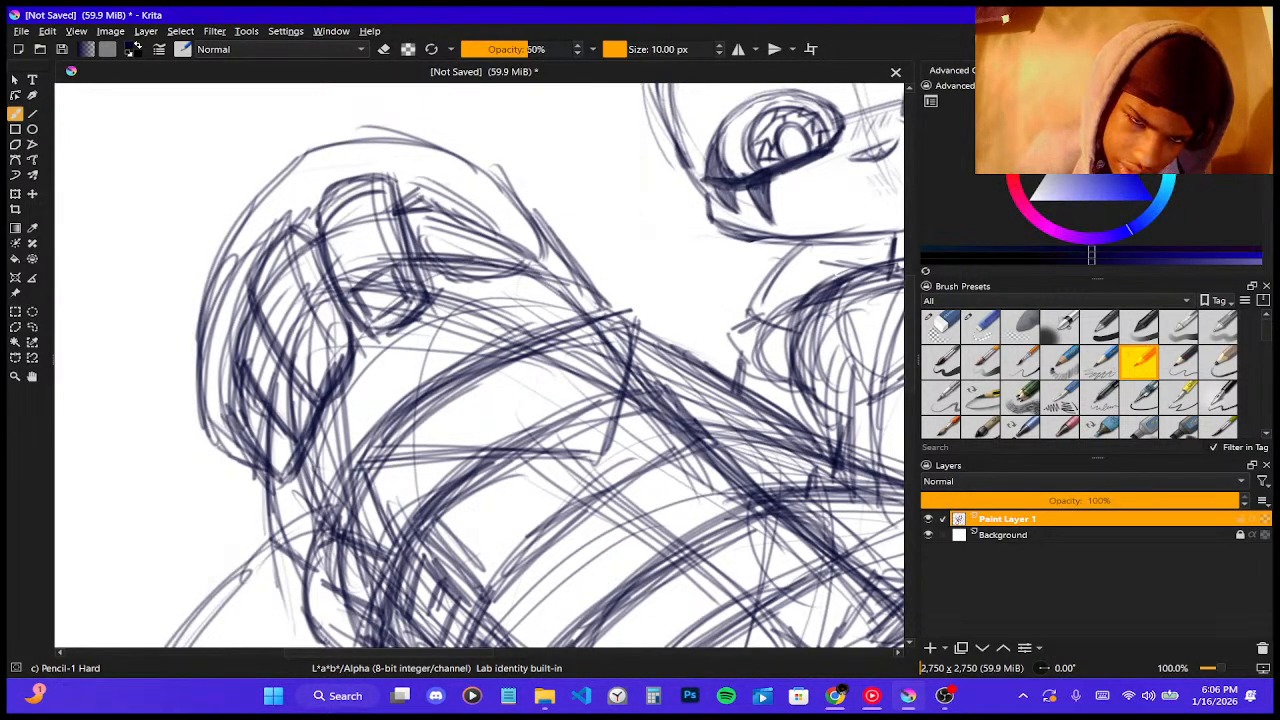
{"action": "left_click_drag", "start_coordinate": [301, 368], "coordinate": [320, 334]}
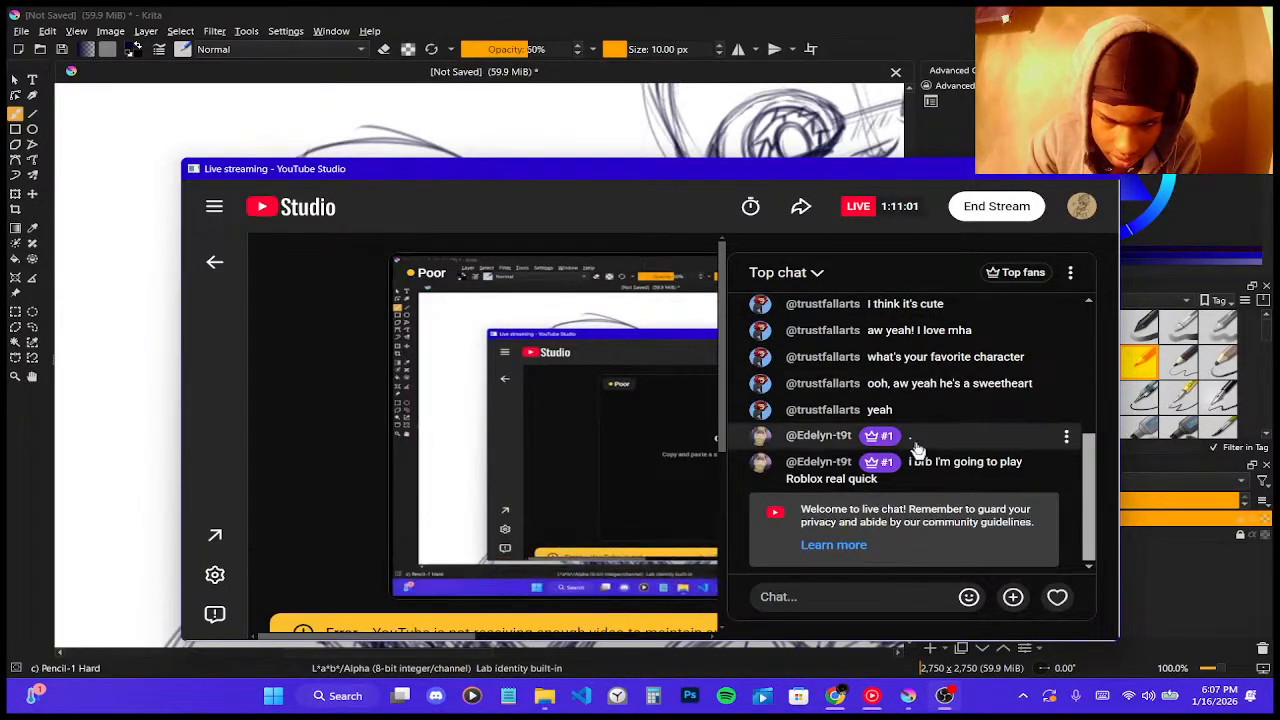
- Switch to YouTube Studio and review the live stream's chat, analytics, health status and stream settings
{"action": "scroll", "coordinate": [487, 481], "scroll_direction": "down", "scroll_amount": 3}
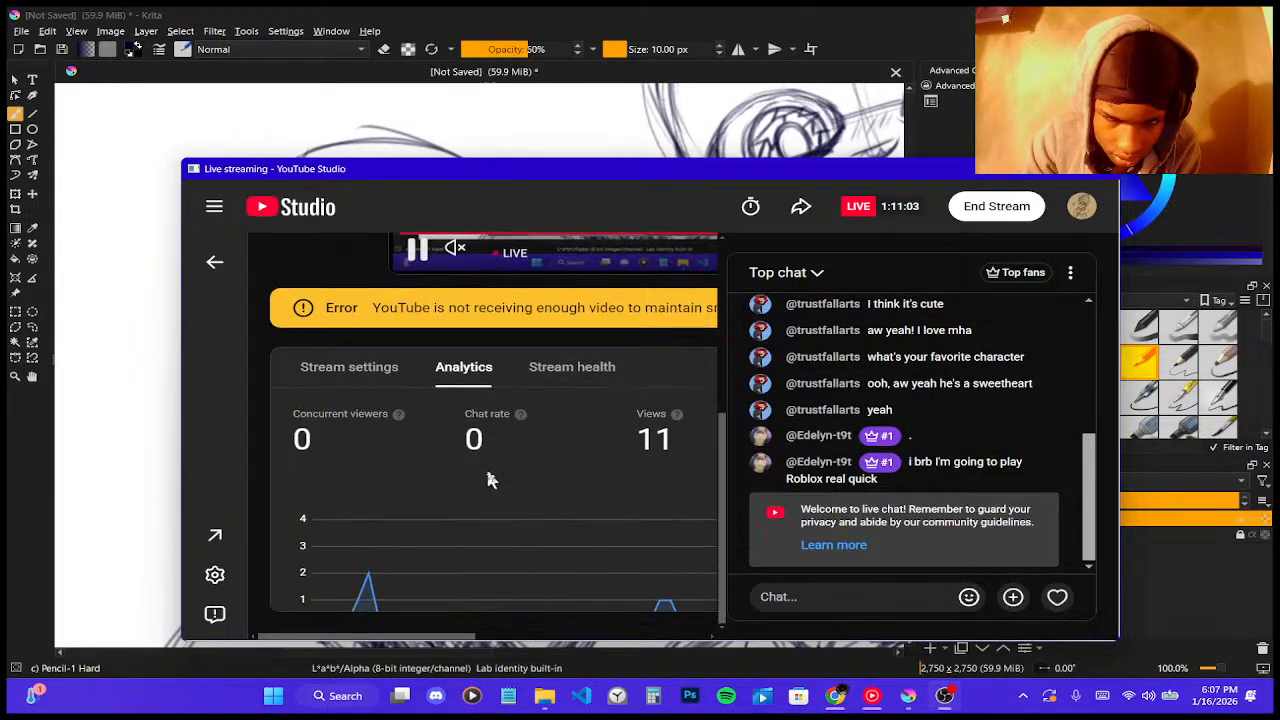
{"action": "left_click", "coordinate": [606, 372]}
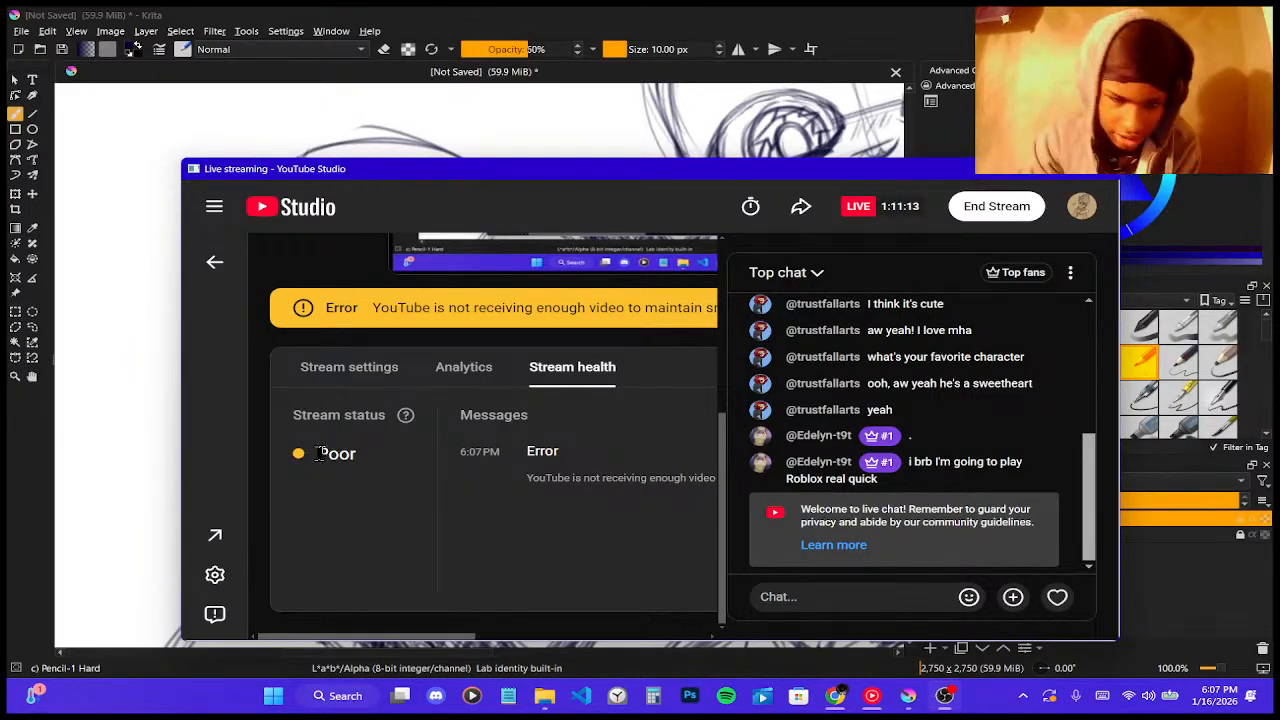
{"action": "left_click", "coordinate": [366, 380]}
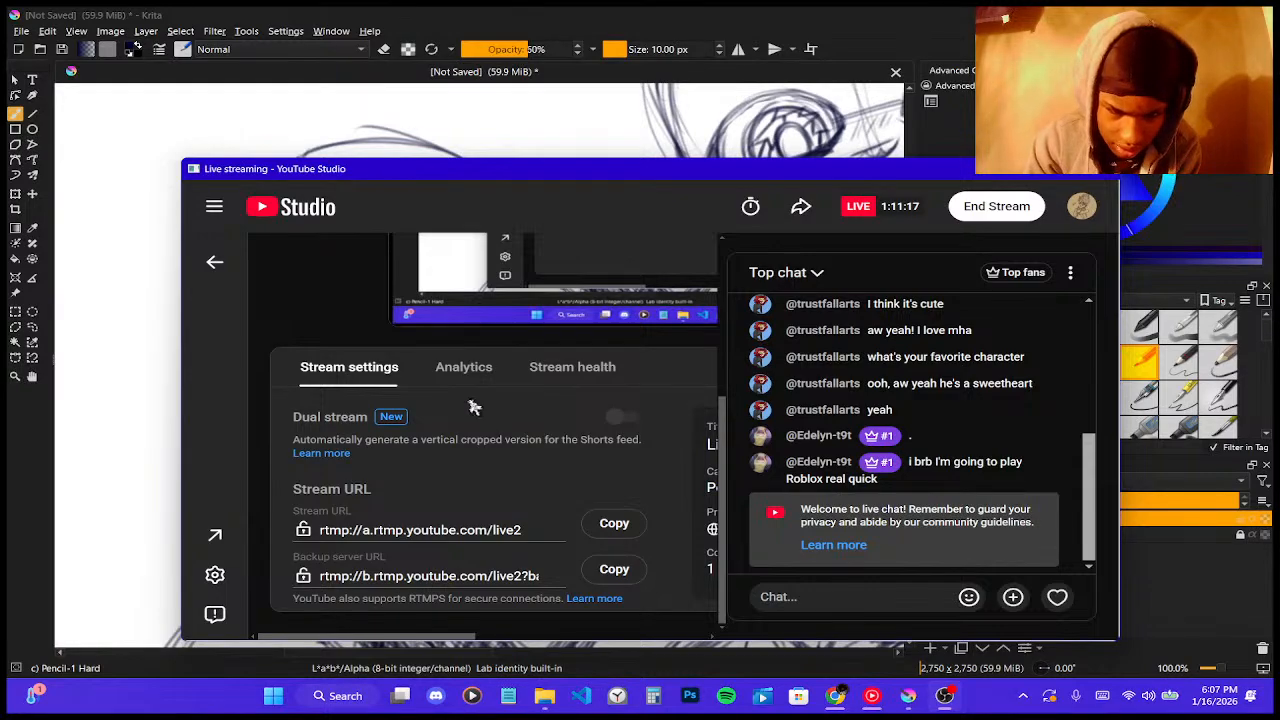
{"action": "scroll", "coordinate": [492, 443], "scroll_direction": "down", "scroll_amount": 5}
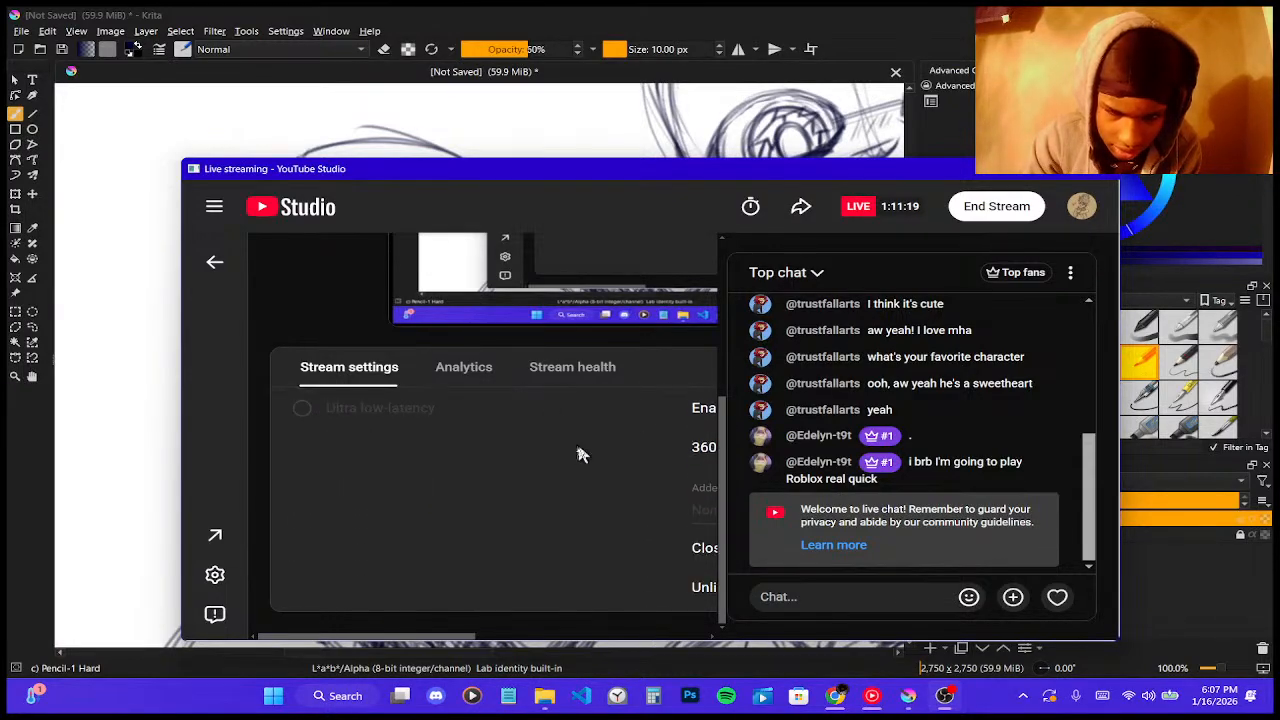
{"action": "double_click", "coordinate": [1052, 170]}
{"action": "scroll", "coordinate": [620, 460], "scroll_direction": "down", "scroll_amount": 1}
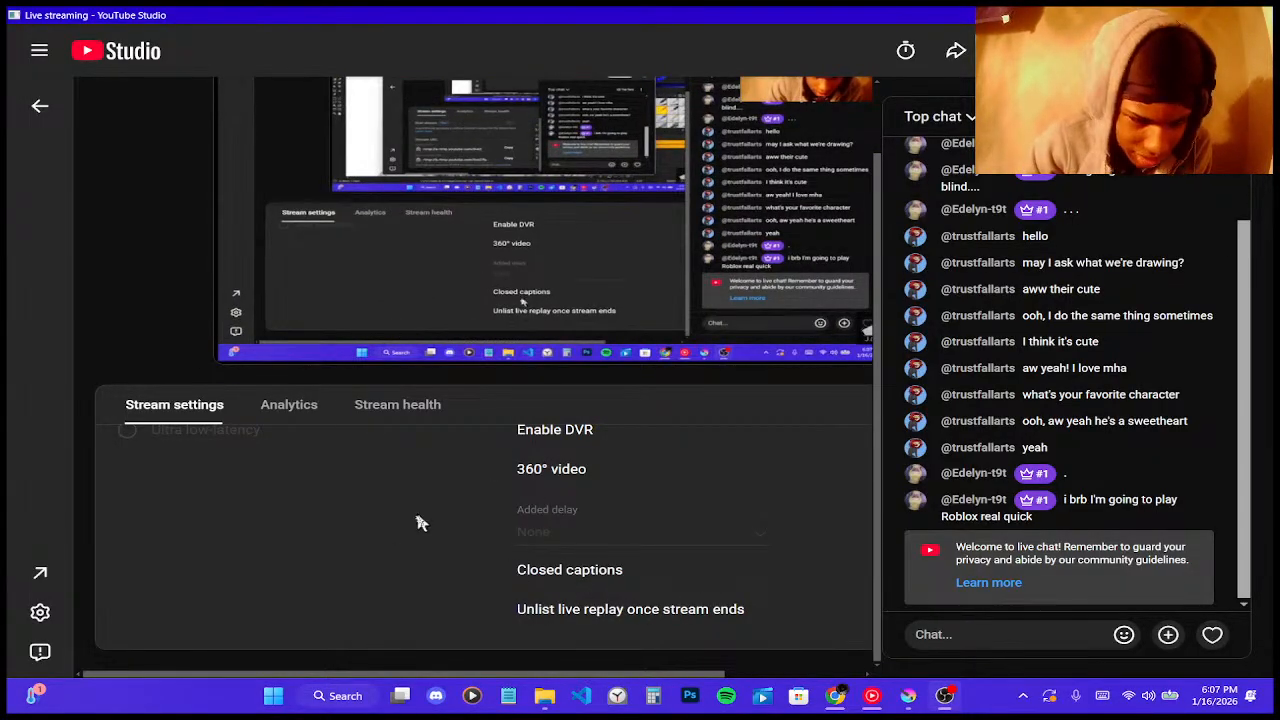
{"action": "scroll", "coordinate": [418, 520], "scroll_direction": "up", "scroll_amount": 3}
{"action": "scroll", "coordinate": [200, 545], "scroll_direction": "up", "scroll_amount": 3}
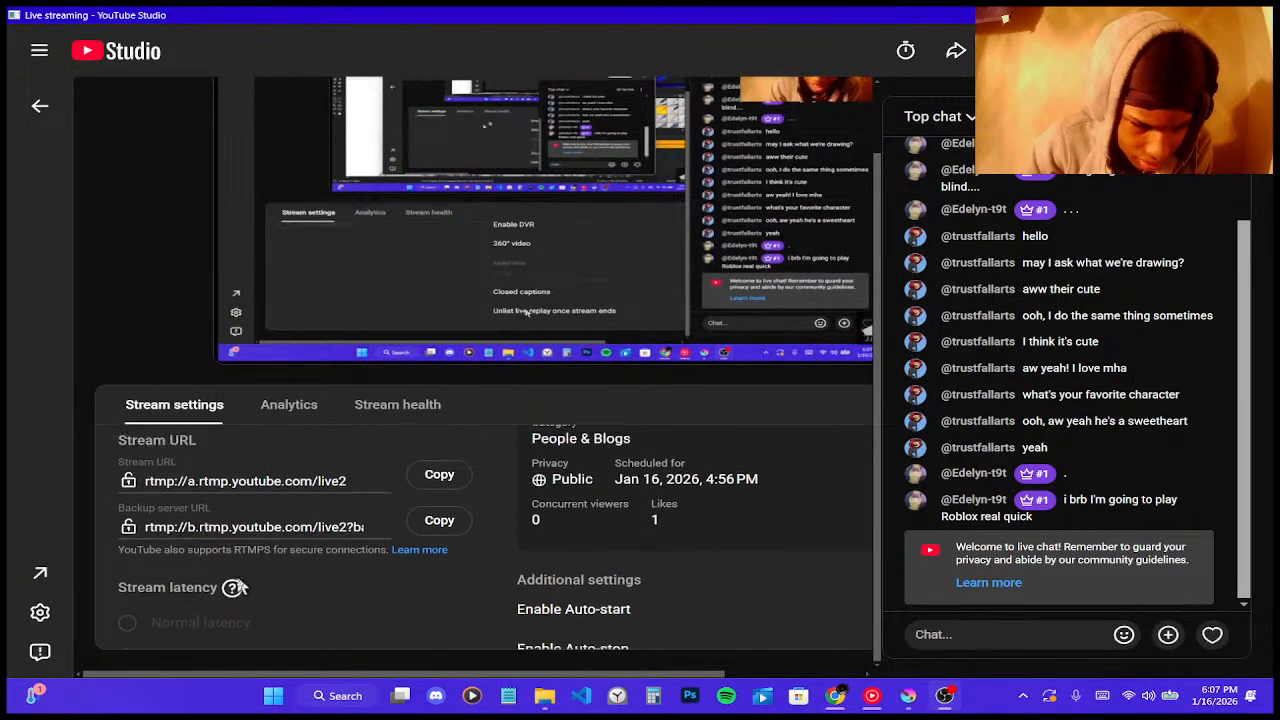
- Examine the stream's viewer figures and concurrent viewers graph, and recheck the stream health
{"action": "left_click", "coordinate": [290, 415]}
{"action": "scroll", "coordinate": [394, 486], "scroll_direction": "down", "scroll_amount": 1}
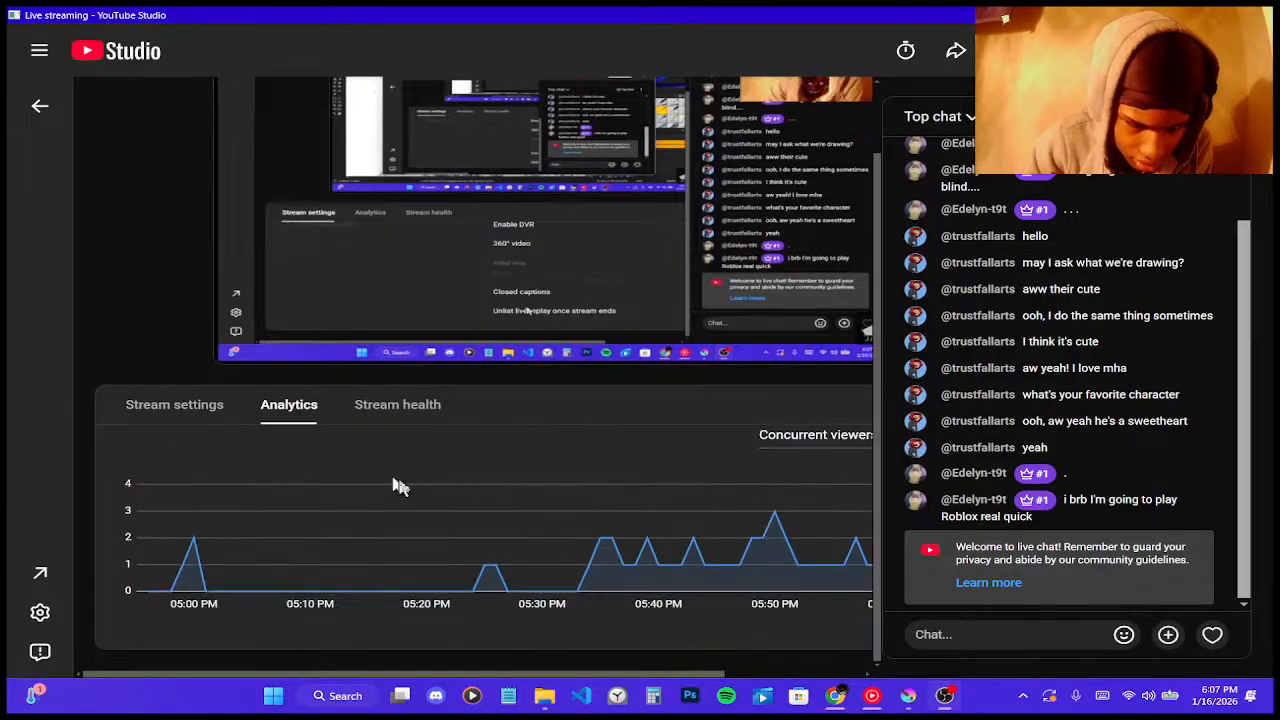
{"action": "scroll", "coordinate": [421, 493], "scroll_direction": "up", "scroll_amount": 1}
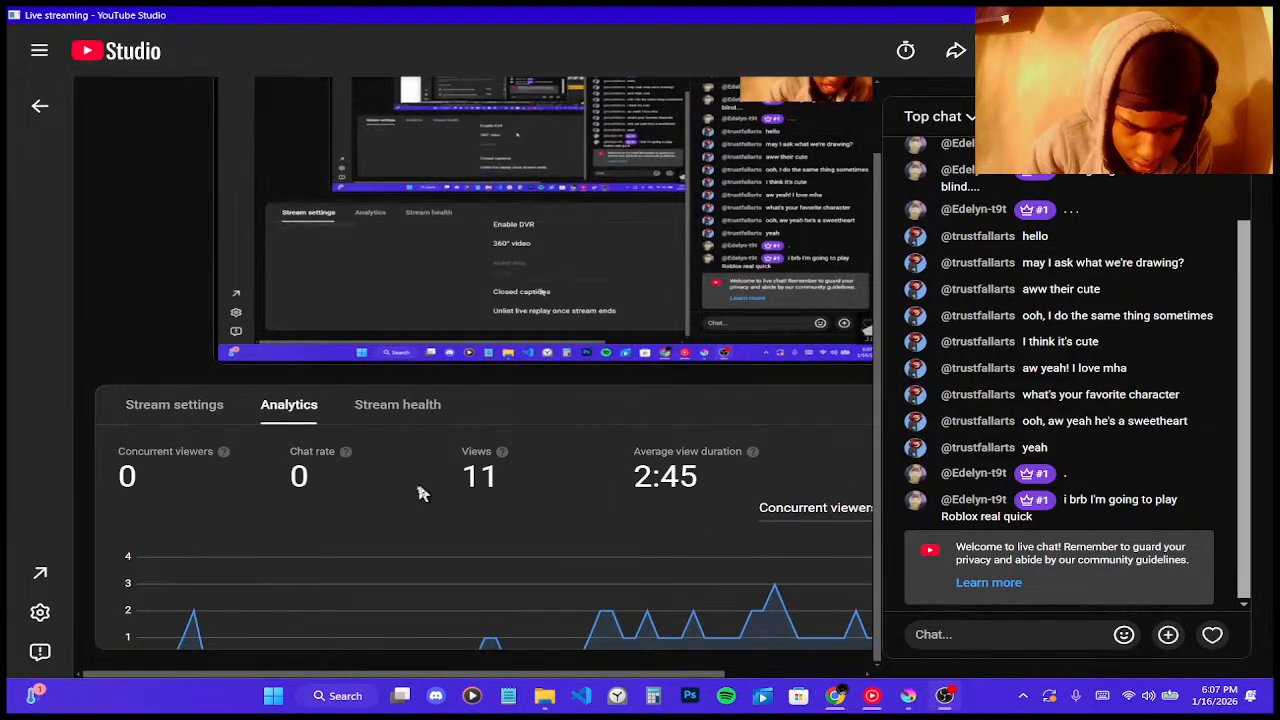
{"action": "scroll", "coordinate": [678, 488], "scroll_direction": "down", "scroll_amount": 1}
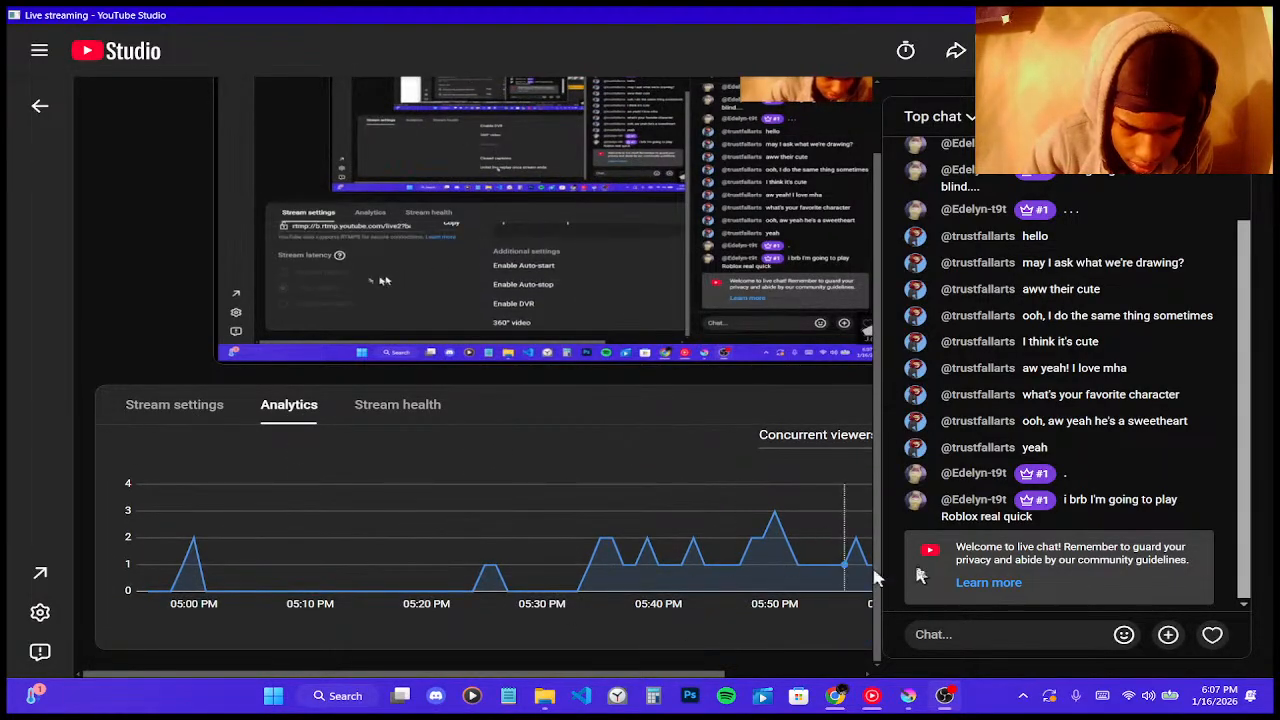
{"action": "left_click", "coordinate": [370, 405]}
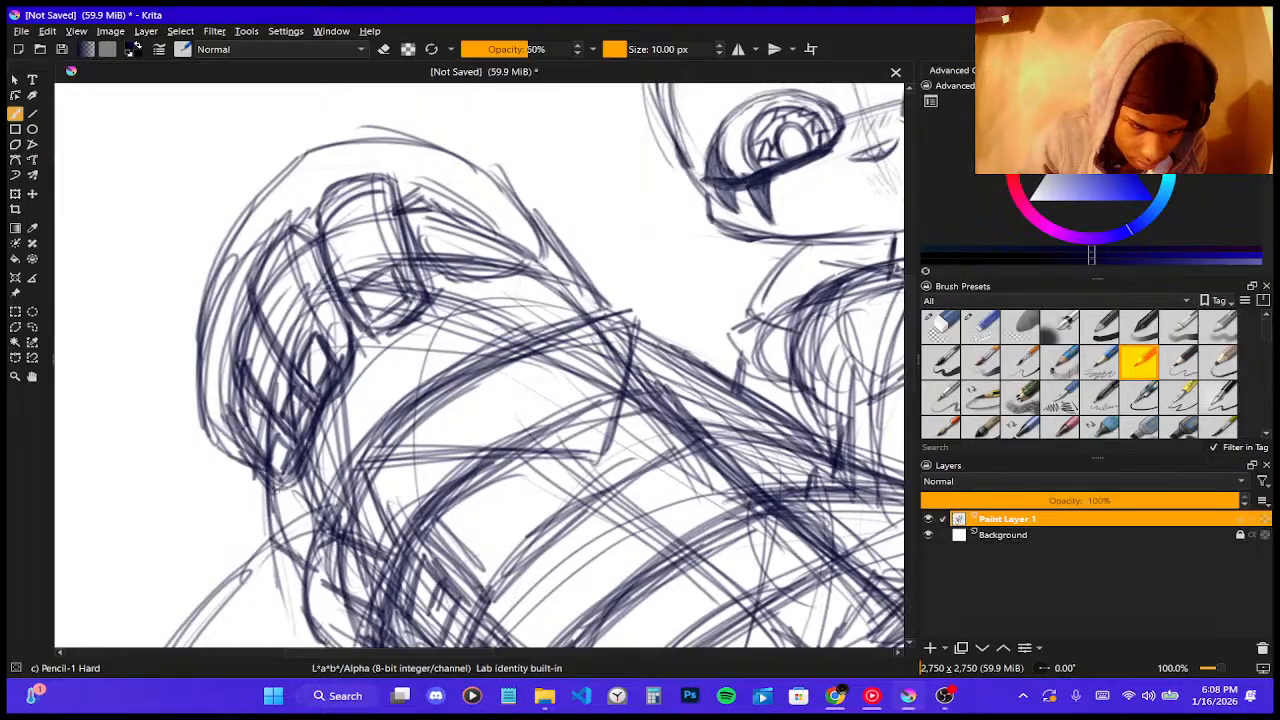
- Return to Krita and reinforce the outer panel's lower tip, facet lines and upper contour
{"action": "left_click_drag", "start_coordinate": [276, 488], "coordinate": [229, 412]}
{"action": "left_click_drag", "start_coordinate": [270, 482], "coordinate": [232, 412]}
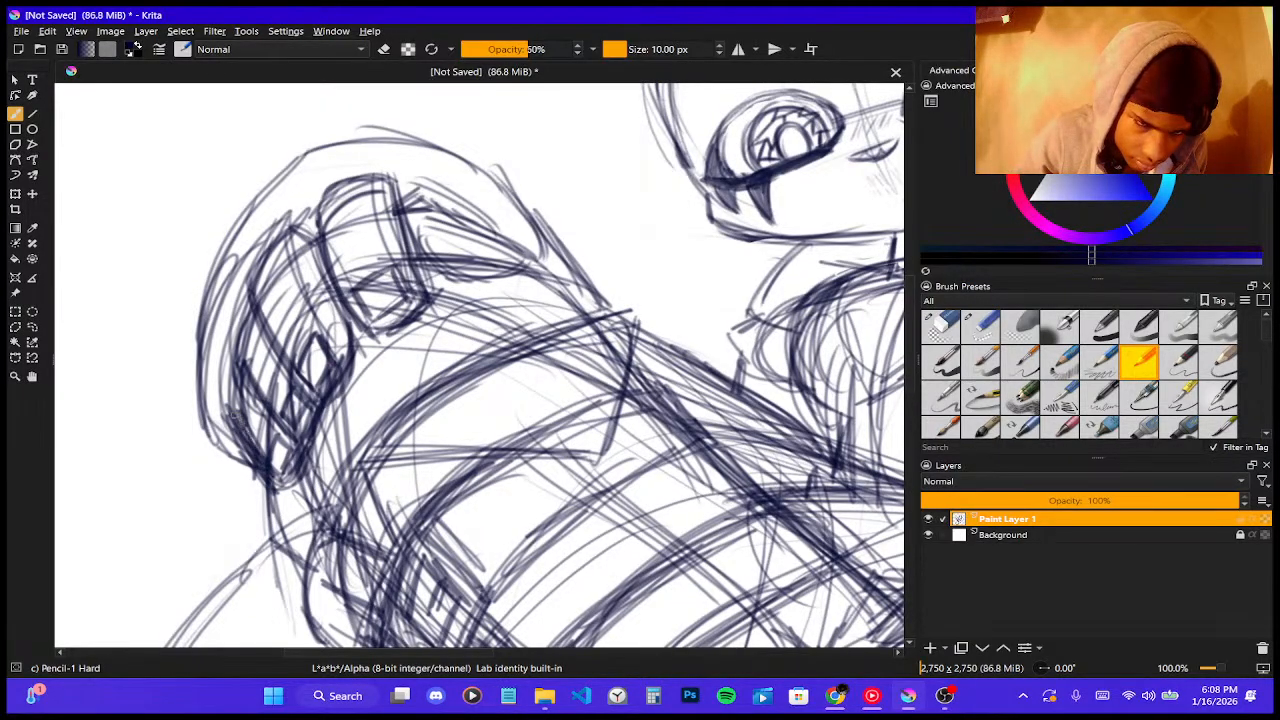
{"action": "left_click_drag", "start_coordinate": [243, 368], "coordinate": [297, 450]}
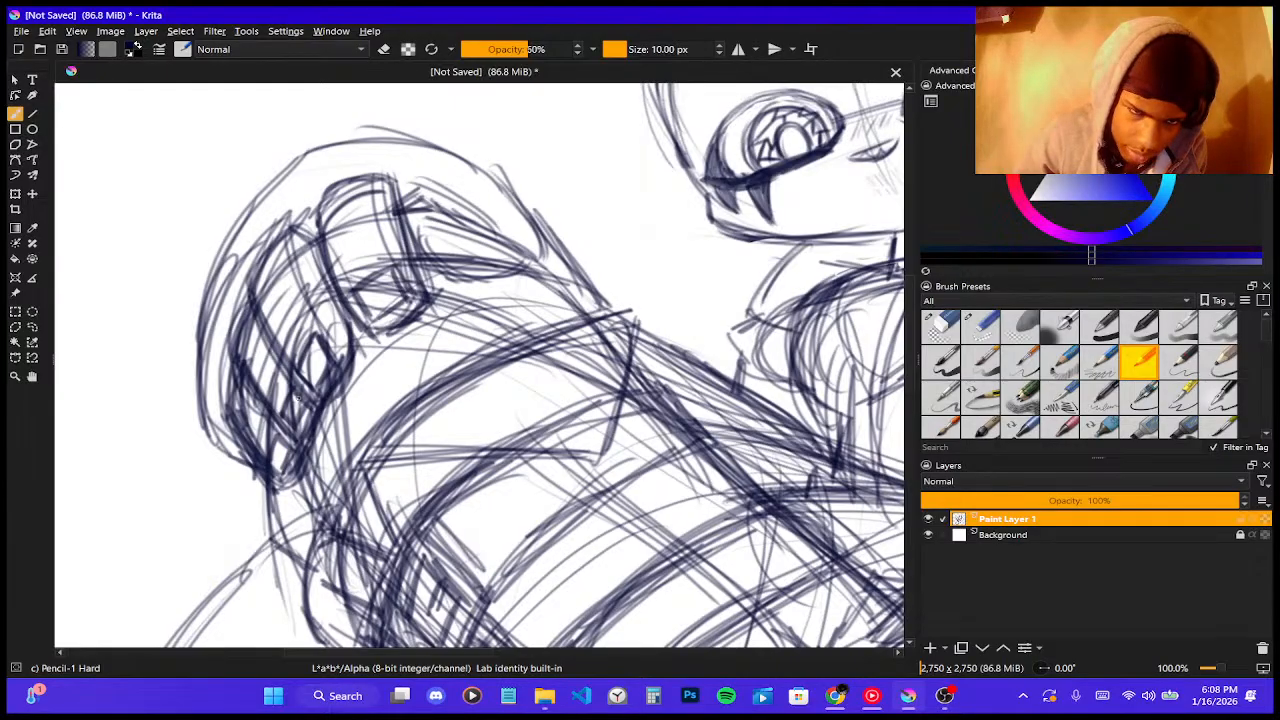
{"action": "mouse_move", "coordinate": [252, 285]}
{"action": "left_mouse_down"}
{"action": "mouse_move", "coordinate": [275, 241]}
{"action": "mouse_move", "coordinate": [313, 236]}
{"action": "mouse_move", "coordinate": [352, 332]}
{"action": "left_mouse_up"}
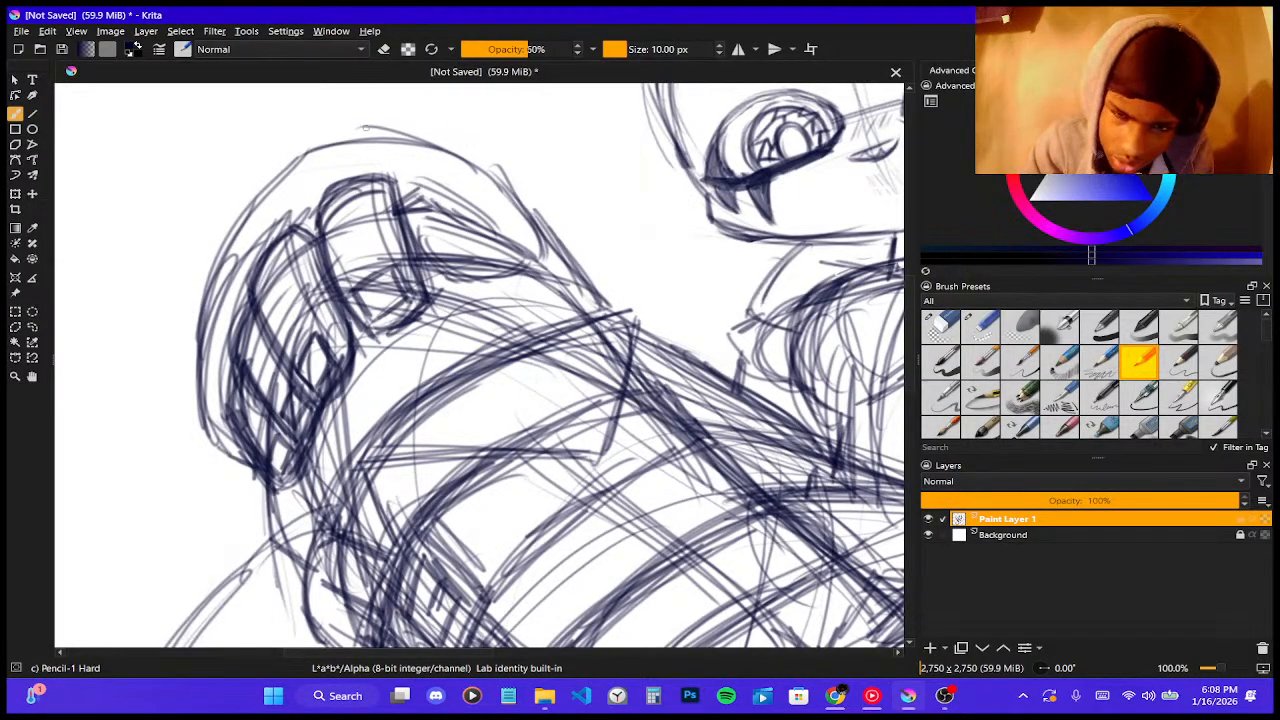
- Darken the torso's contour on the bent-knee side and draw a curved hem line across its lower part
{"action": "scroll", "coordinate": [366, 128], "scroll_direction": "down", "scroll_amount": 4}
{"action": "scroll", "coordinate": [588, 94], "scroll_direction": "up", "scroll_amount": 4}
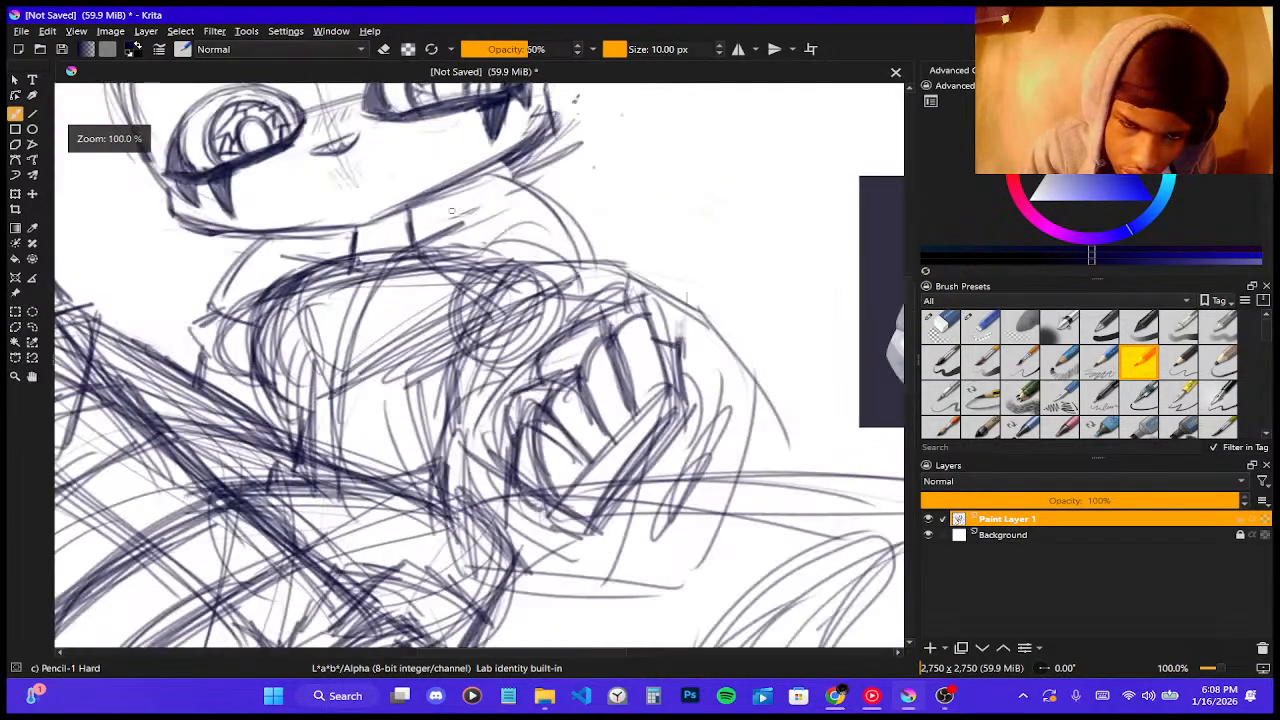
{"action": "scroll", "coordinate": [575, 97], "scroll_direction": "down", "scroll_amount": 5}
{"action": "scroll", "coordinate": [525, 100], "scroll_direction": "up", "scroll_amount": 4}
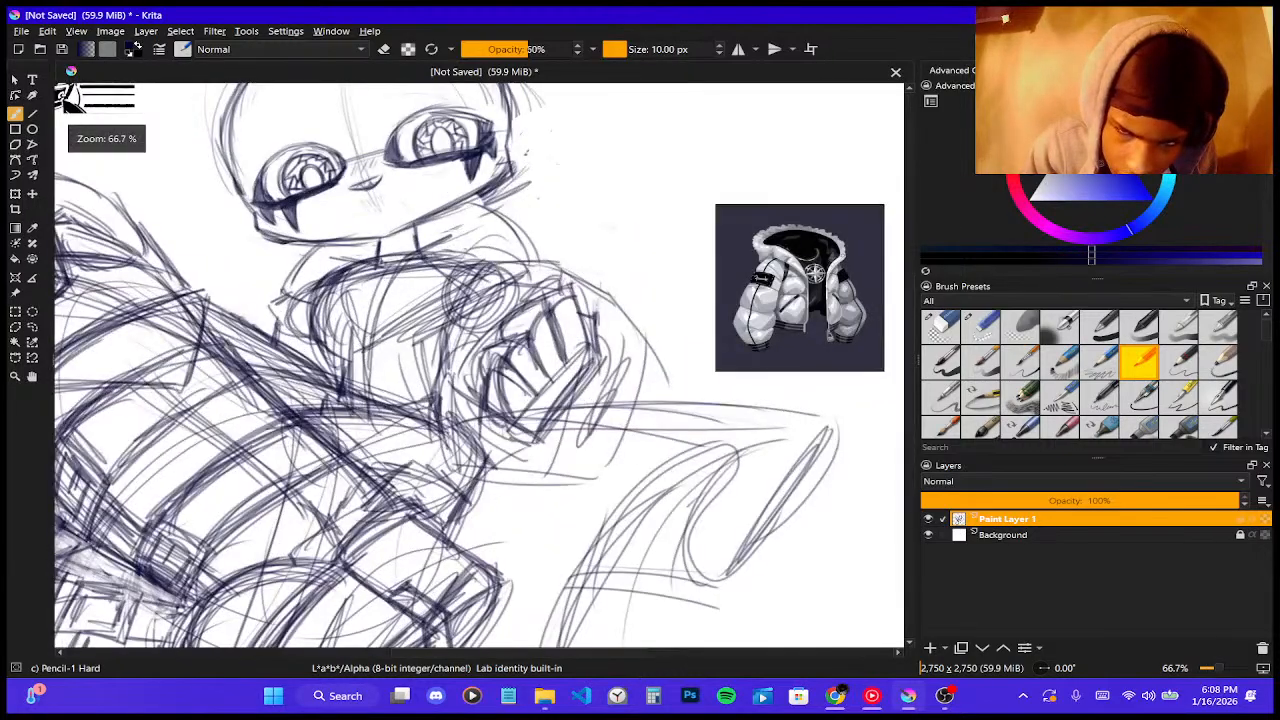
{"action": "scroll", "coordinate": [380, 260], "scroll_direction": "up", "scroll_amount": 2}
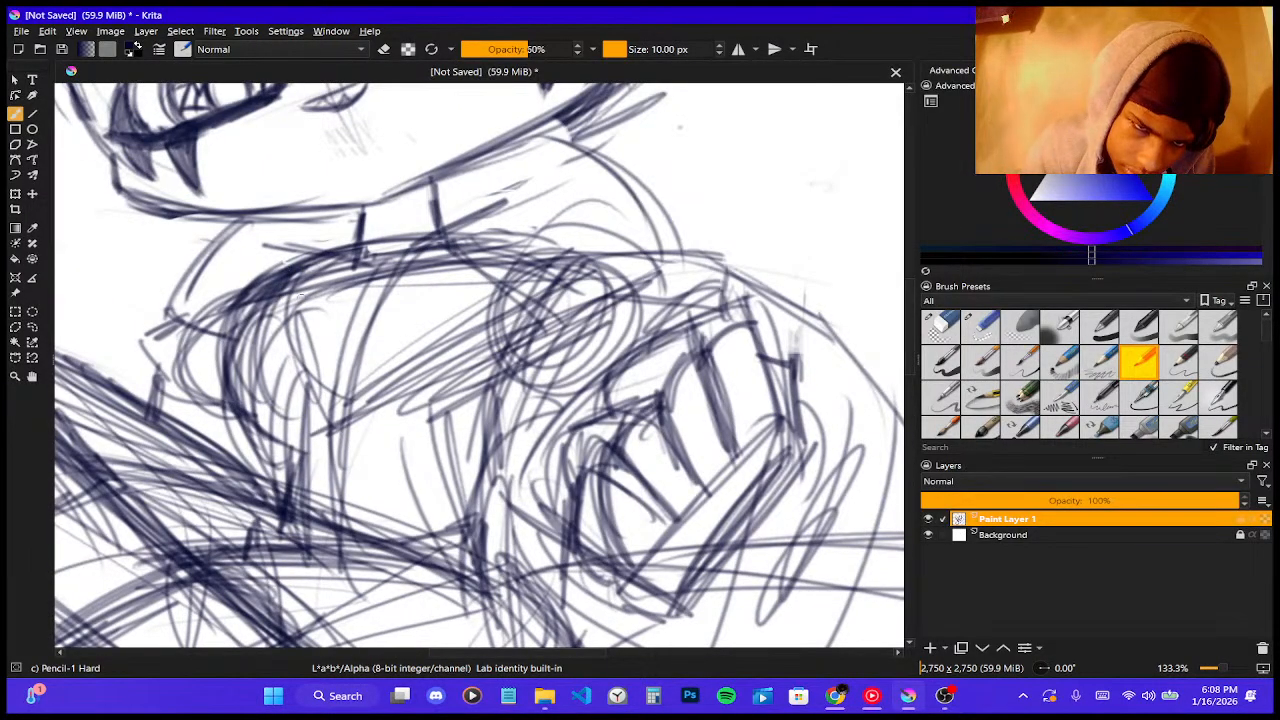
{"action": "left_click_drag", "start_coordinate": [290, 306], "coordinate": [252, 390]}
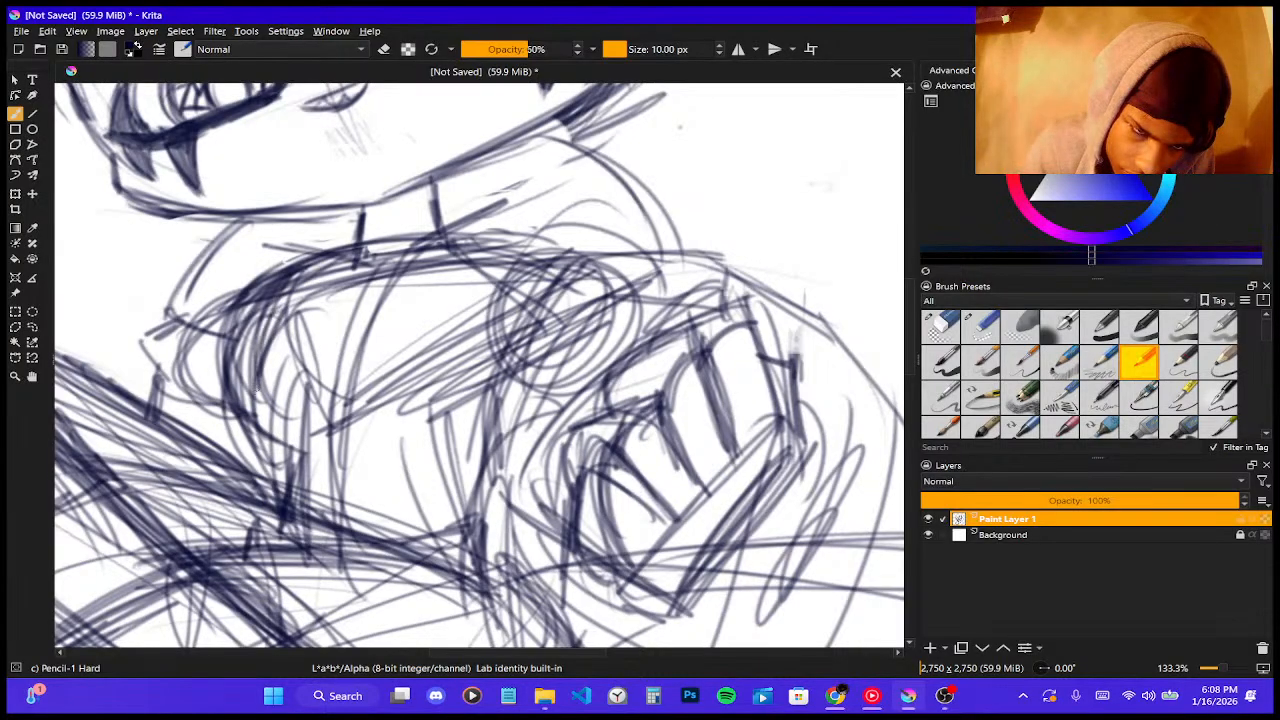
{"action": "left_click_drag", "start_coordinate": [230, 340], "coordinate": [220, 440]}
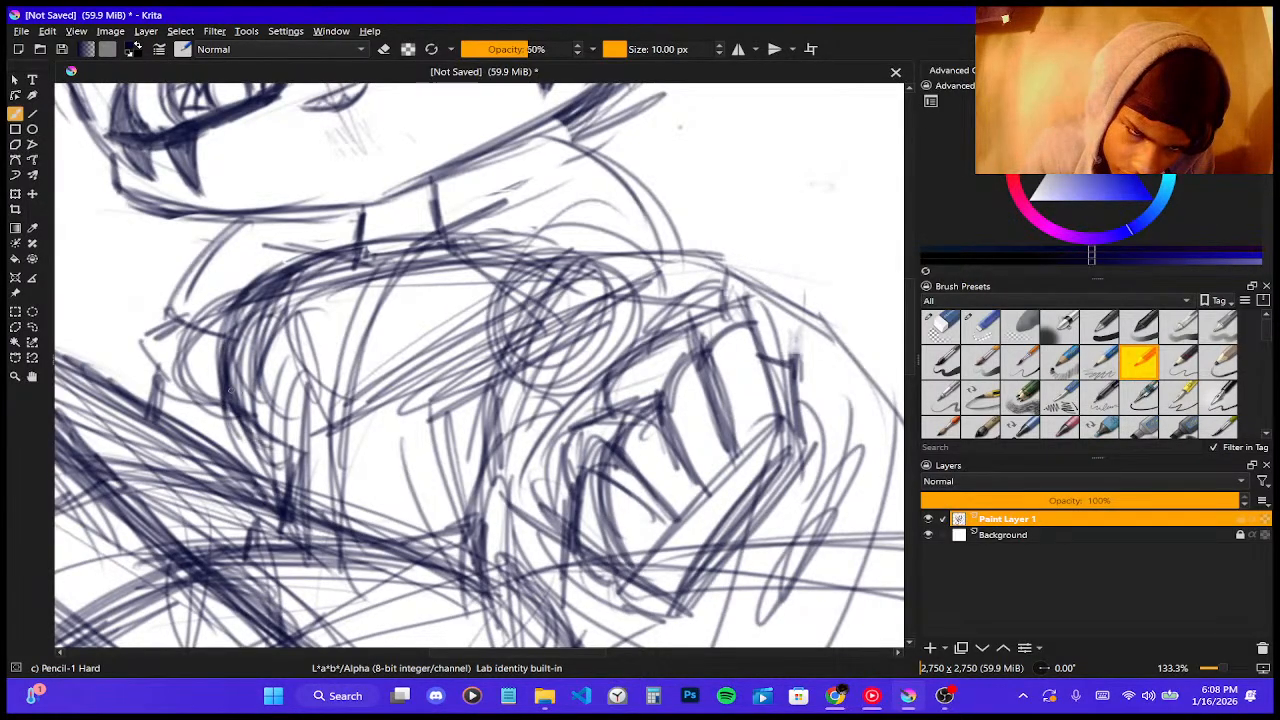
{"action": "mouse_move", "coordinate": [228, 390]}
{"action": "left_mouse_down"}
{"action": "mouse_move", "coordinate": [313, 436]}
{"action": "mouse_move", "coordinate": [256, 426]}
{"action": "mouse_move", "coordinate": [296, 432]}
{"action": "mouse_move", "coordinate": [278, 488]}
{"action": "mouse_move", "coordinate": [292, 458]}
{"action": "mouse_move", "coordinate": [306, 474]}
{"action": "mouse_move", "coordinate": [422, 472]}
{"action": "left_mouse_up"}
{"action": "left_click_drag", "start_coordinate": [298, 460], "coordinate": [486, 488]}
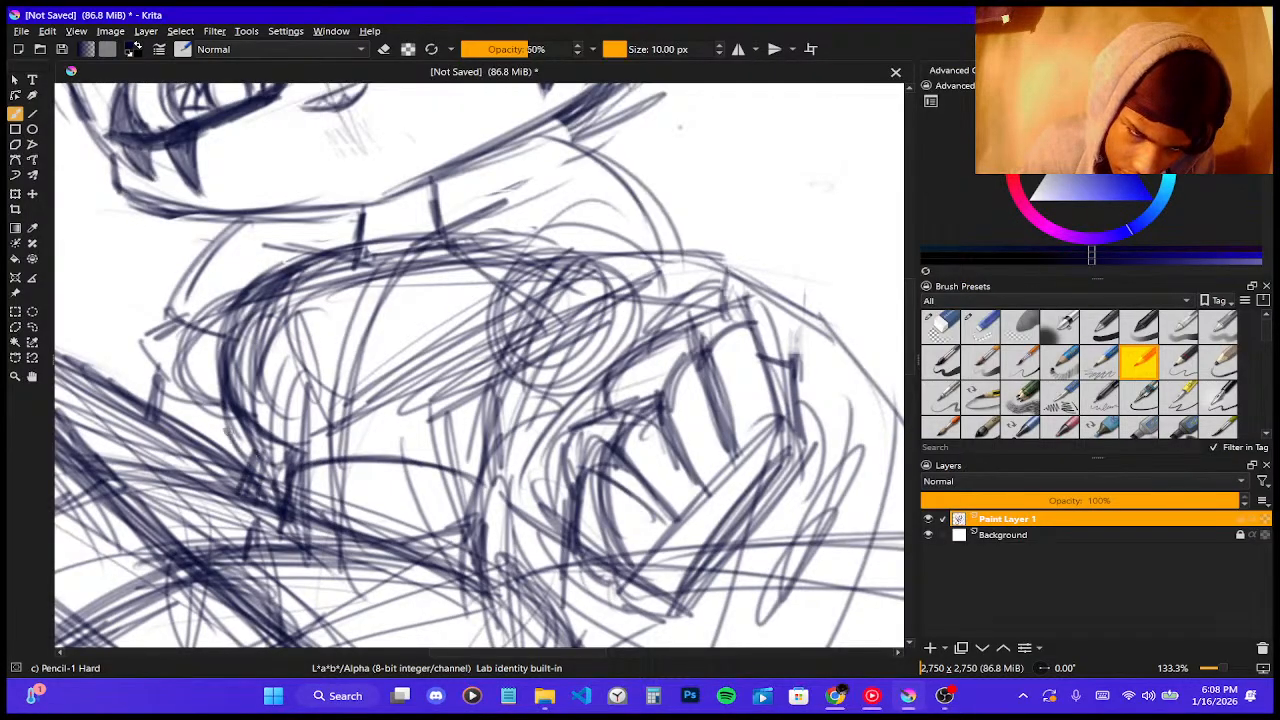
{"action": "left_click_drag", "start_coordinate": [218, 406], "coordinate": [253, 459]}
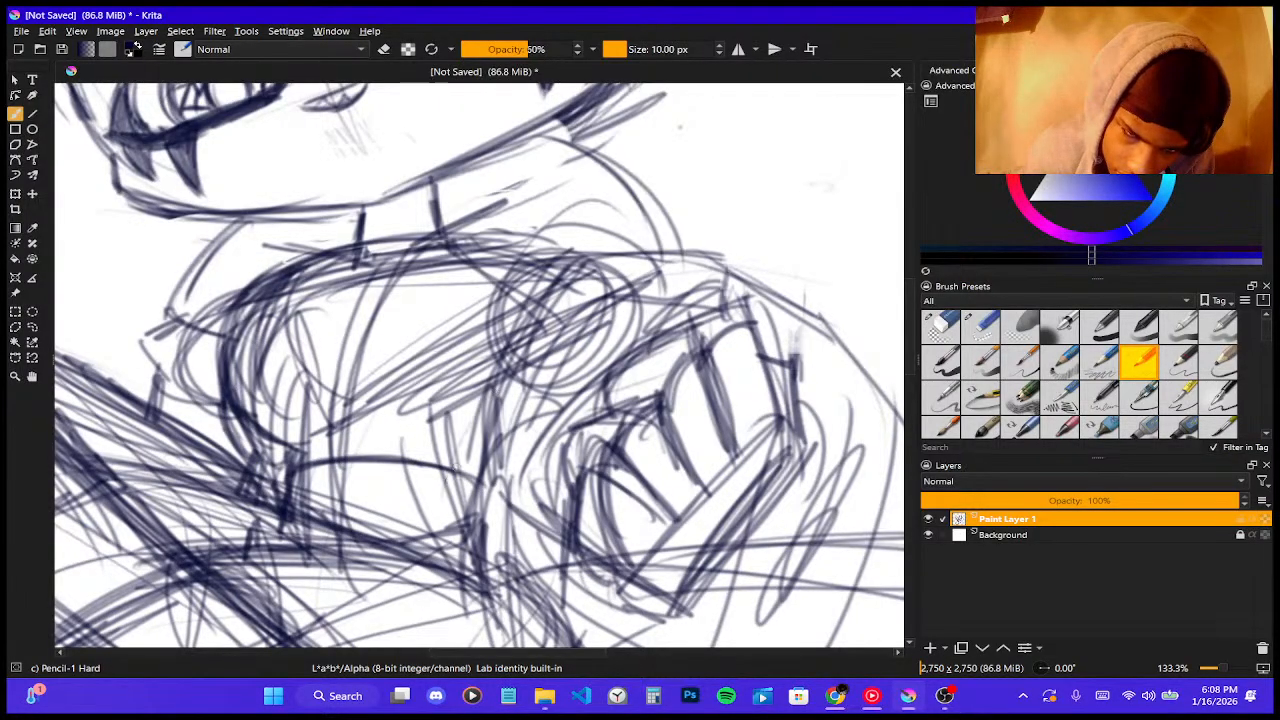
- Build up the torso's opposite contour beside the raised fist with overlapping curves from the shoulder down to the waist
{"action": "left_click_drag", "start_coordinate": [472, 414], "coordinate": [440, 590]}
{"action": "mouse_move", "coordinate": [446, 476]}
{"action": "left_mouse_down"}
{"action": "mouse_move", "coordinate": [434, 594]}
{"action": "mouse_move", "coordinate": [520, 574]}
{"action": "left_mouse_up"}
{"action": "left_click_drag", "start_coordinate": [492, 298], "coordinate": [466, 420]}
{"action": "left_click_drag", "start_coordinate": [496, 236], "coordinate": [452, 380]}
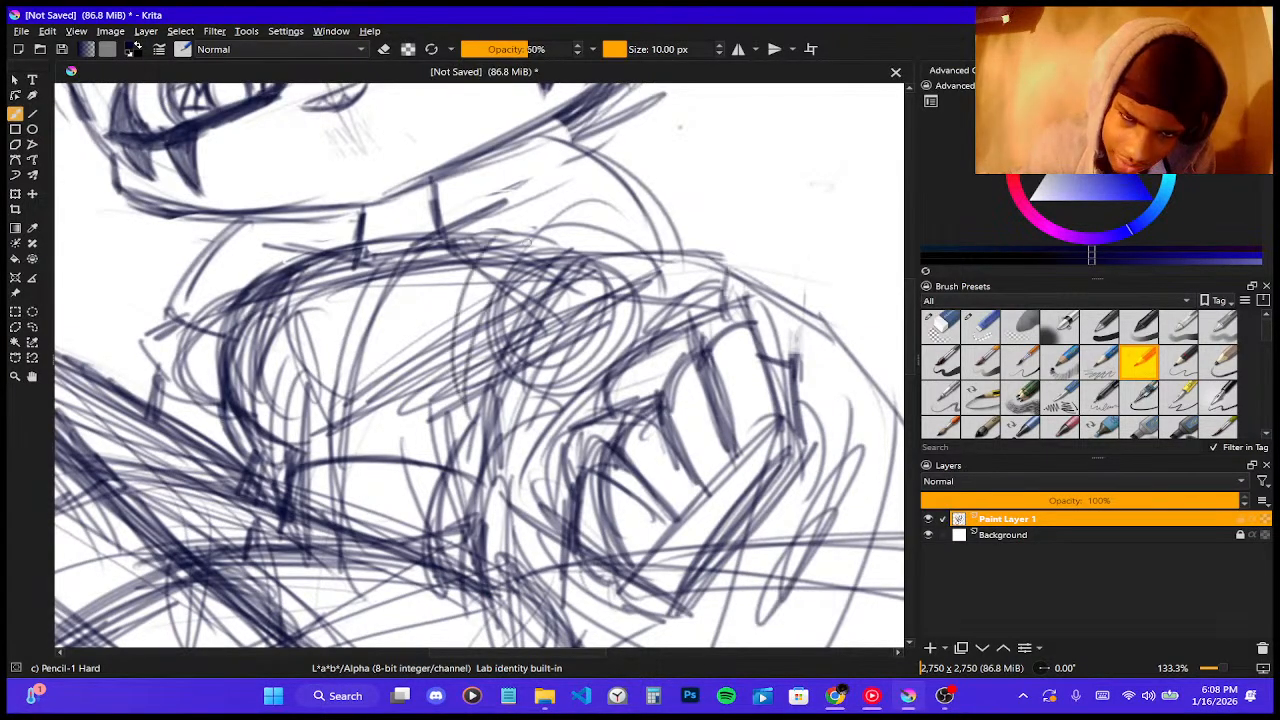
{"action": "left_click_drag", "start_coordinate": [492, 298], "coordinate": [466, 406]}
{"action": "left_click_drag", "start_coordinate": [524, 236], "coordinate": [448, 414]}
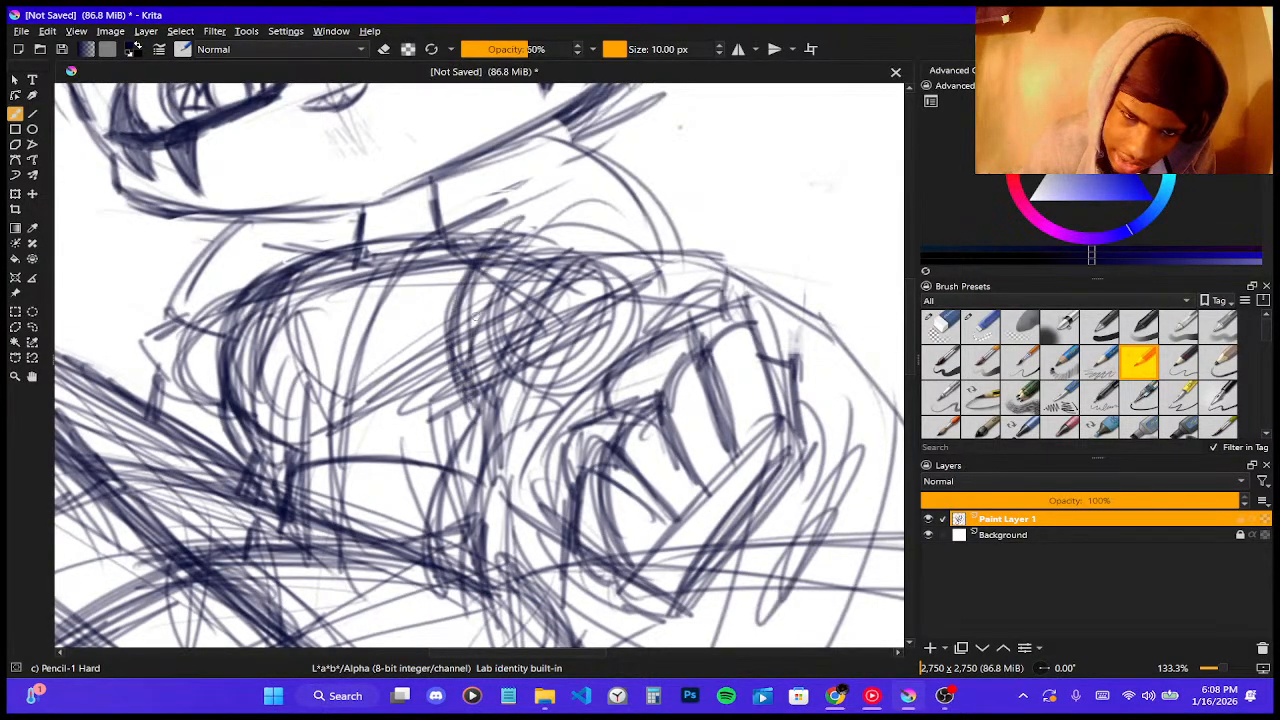
{"action": "left_click_drag", "start_coordinate": [494, 258], "coordinate": [452, 456]}
{"action": "left_click_drag", "start_coordinate": [486, 410], "coordinate": [444, 498]}
{"action": "left_click_drag", "start_coordinate": [470, 422], "coordinate": [428, 554]}
{"action": "left_click_drag", "start_coordinate": [450, 480], "coordinate": [432, 566]}
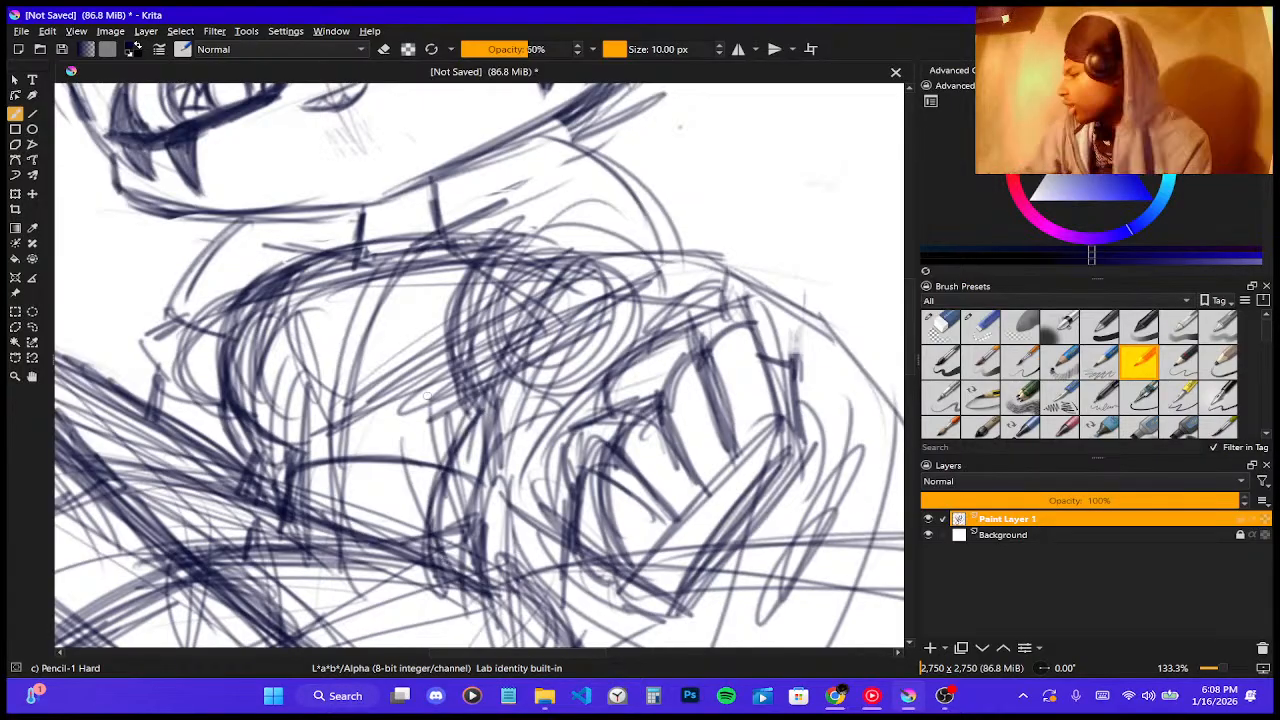
- Reinforce the torso's upper edge and neckline below the neck with long curved strokes
{"action": "scroll", "coordinate": [427, 396], "scroll_direction": "down", "scroll_amount": 1}
{"action": "scroll", "coordinate": [345, 306], "scroll_direction": "up", "scroll_amount": 2}
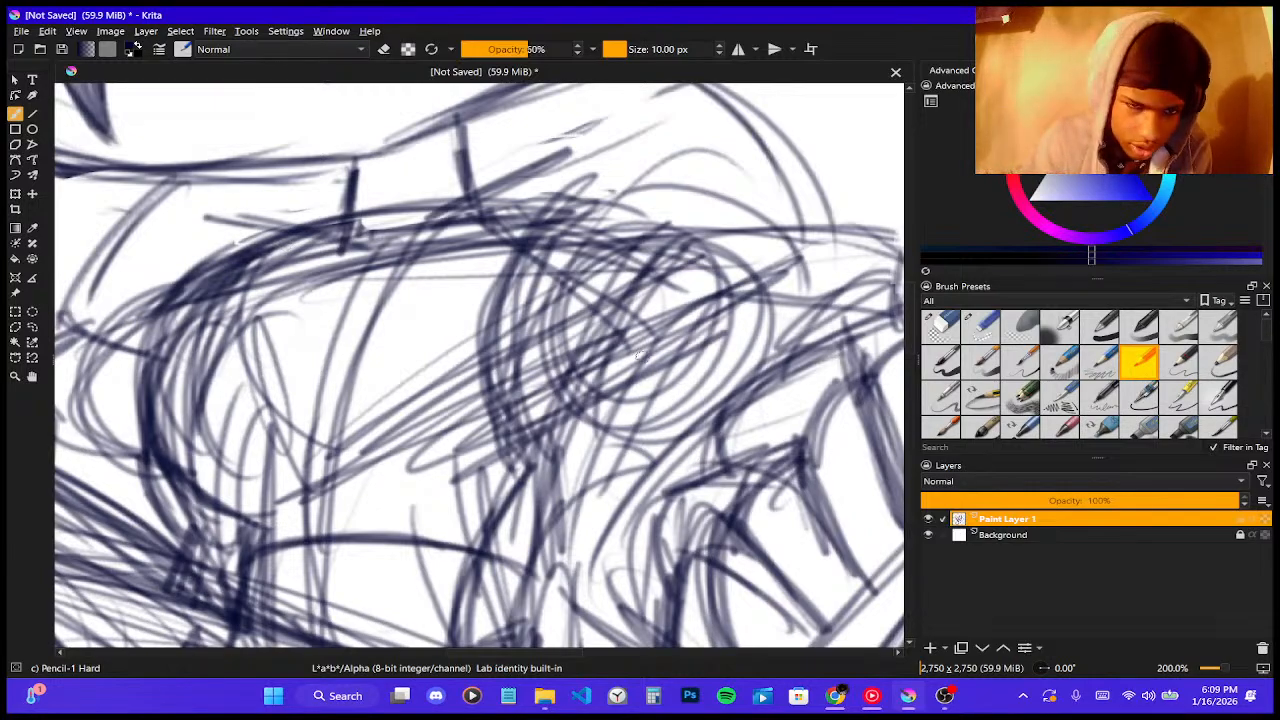
{"action": "left_click_drag", "start_coordinate": [239, 290], "coordinate": [526, 236]}
{"action": "left_click_drag", "start_coordinate": [430, 250], "coordinate": [626, 205]}
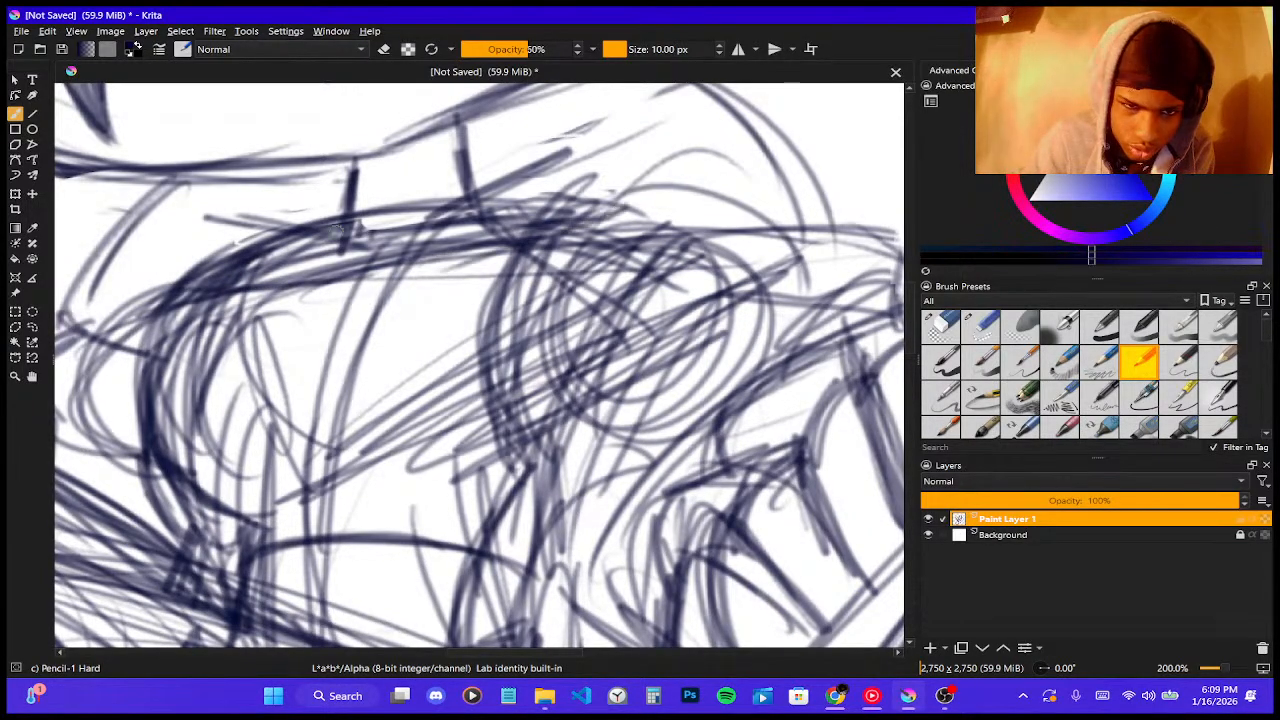
{"action": "left_click_drag", "start_coordinate": [312, 240], "coordinate": [490, 182]}
{"action": "left_click_drag", "start_coordinate": [418, 240], "coordinate": [504, 180]}
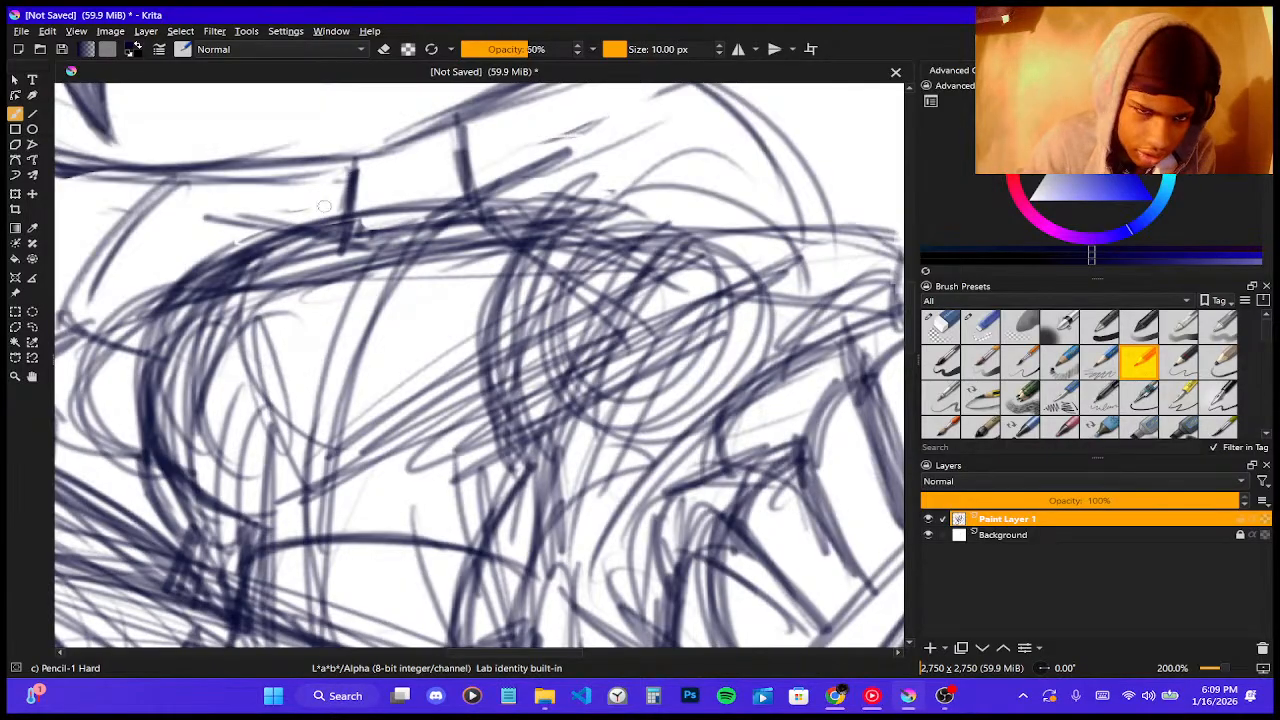
- Sketch a choker band around the neck with thickened side edges and a curved upper edge
{"action": "left_click_drag", "start_coordinate": [338, 175], "coordinate": [340, 231]}
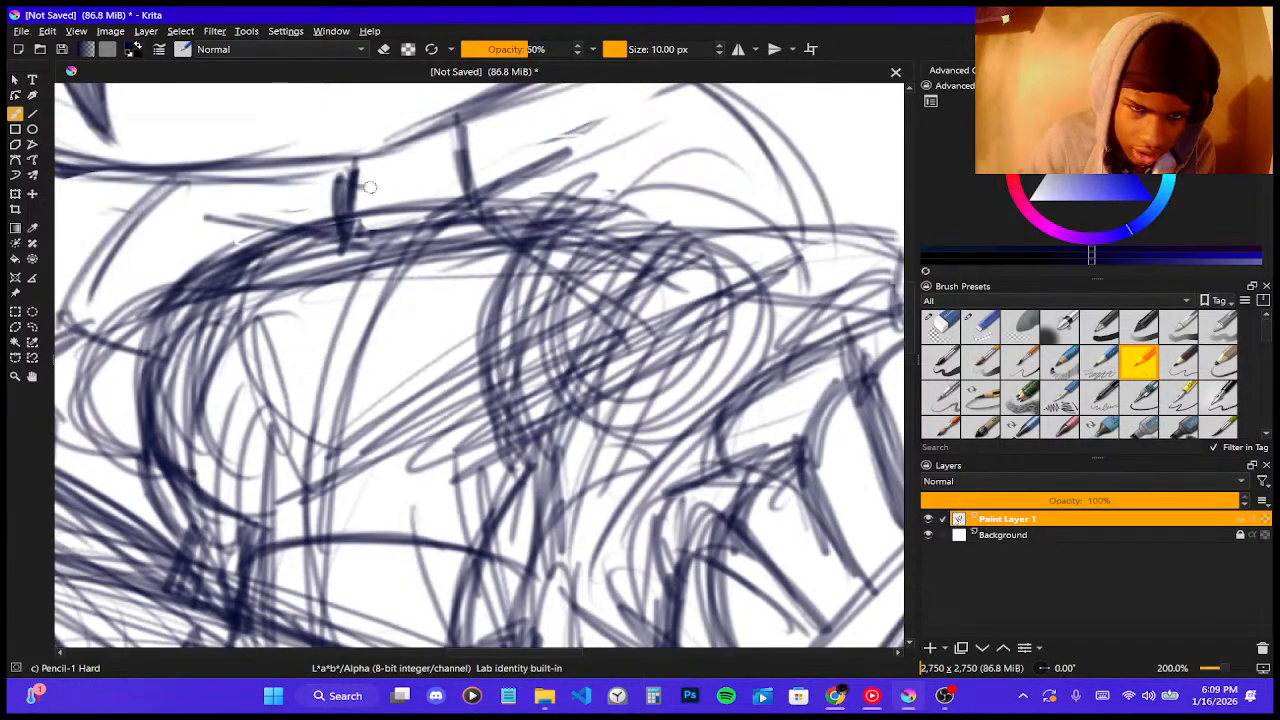
{"action": "mouse_move", "coordinate": [366, 190]}
{"action": "left_mouse_down"}
{"action": "mouse_move", "coordinate": [482, 150]}
{"action": "mouse_move", "coordinate": [456, 166]}
{"action": "mouse_move", "coordinate": [474, 196]}
{"action": "left_mouse_up"}
{"action": "left_click_drag", "start_coordinate": [486, 140], "coordinate": [496, 200]}
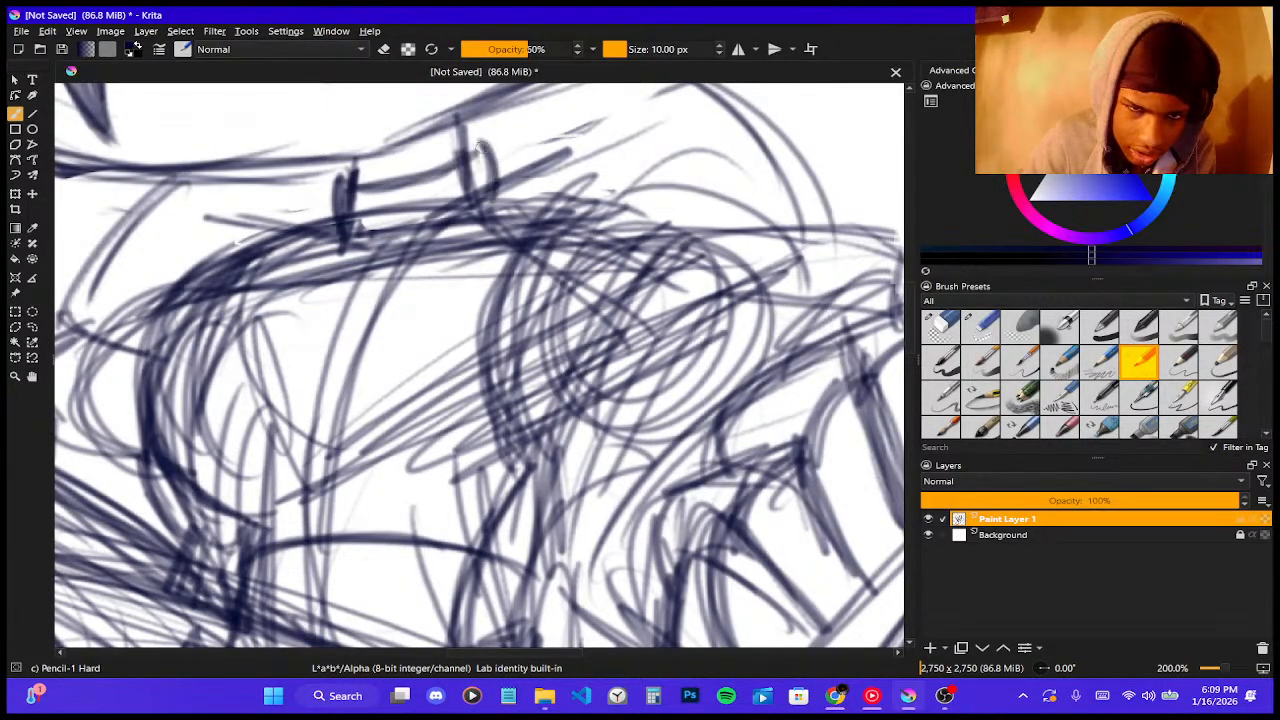
{"action": "left_click_drag", "start_coordinate": [337, 181], "coordinate": [354, 168]}
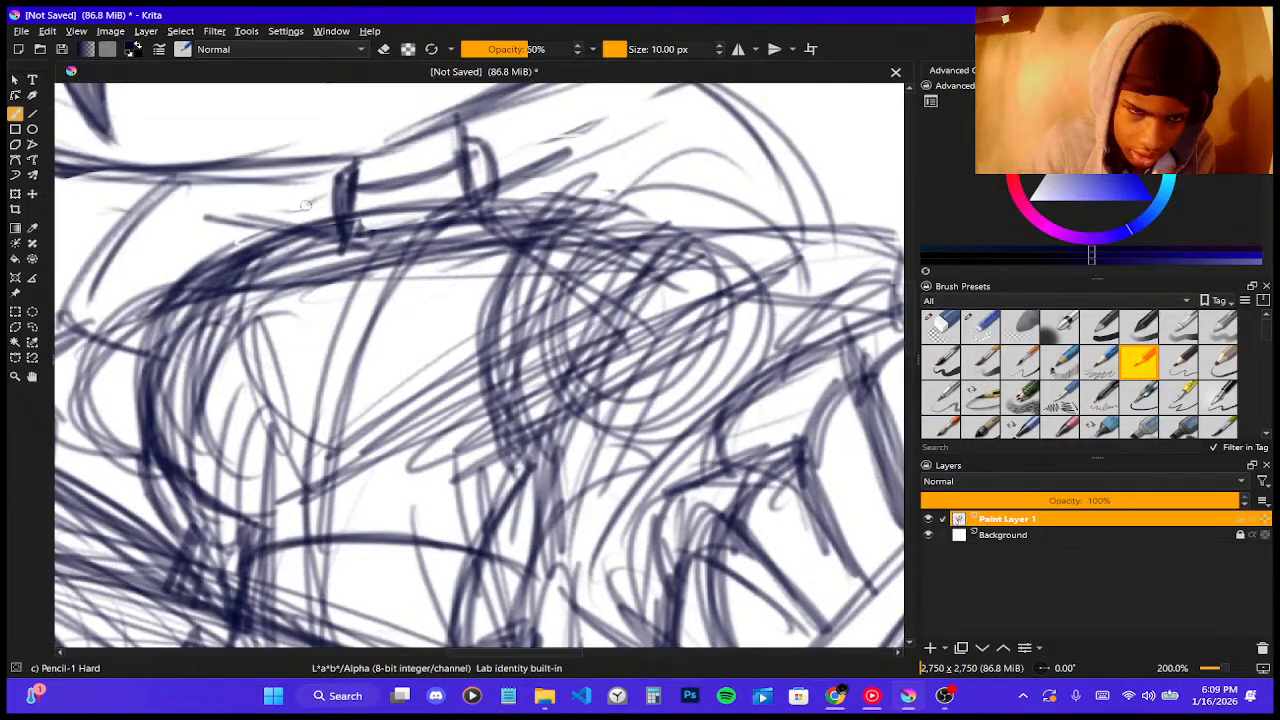
- Add a row of small pointed spikes along the choker, from one side of the neck to the other
{"action": "mouse_move", "coordinate": [306, 208]}
{"action": "left_mouse_down"}
{"action": "mouse_move", "coordinate": [341, 240]}
{"action": "mouse_move", "coordinate": [351, 210]}
{"action": "mouse_move", "coordinate": [350, 231]}
{"action": "mouse_move", "coordinate": [387, 215]}
{"action": "mouse_move", "coordinate": [329, 260]}
{"action": "mouse_move", "coordinate": [333, 247]}
{"action": "left_mouse_up"}
{"action": "mouse_move", "coordinate": [357, 193]}
{"action": "left_mouse_down"}
{"action": "mouse_move", "coordinate": [391, 236]}
{"action": "mouse_move", "coordinate": [336, 258]}
{"action": "left_mouse_up"}
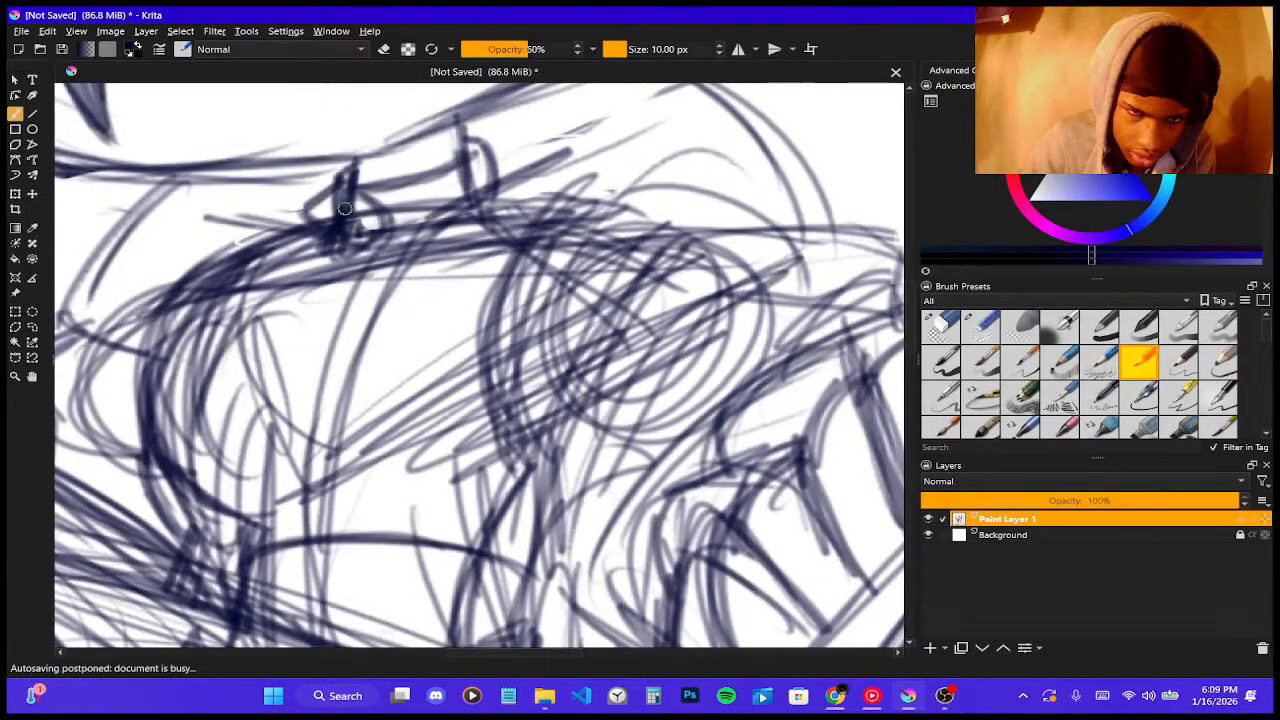
{"action": "left_click_drag", "start_coordinate": [406, 210], "coordinate": [420, 244]}
{"action": "left_click_drag", "start_coordinate": [408, 214], "coordinate": [426, 264]}
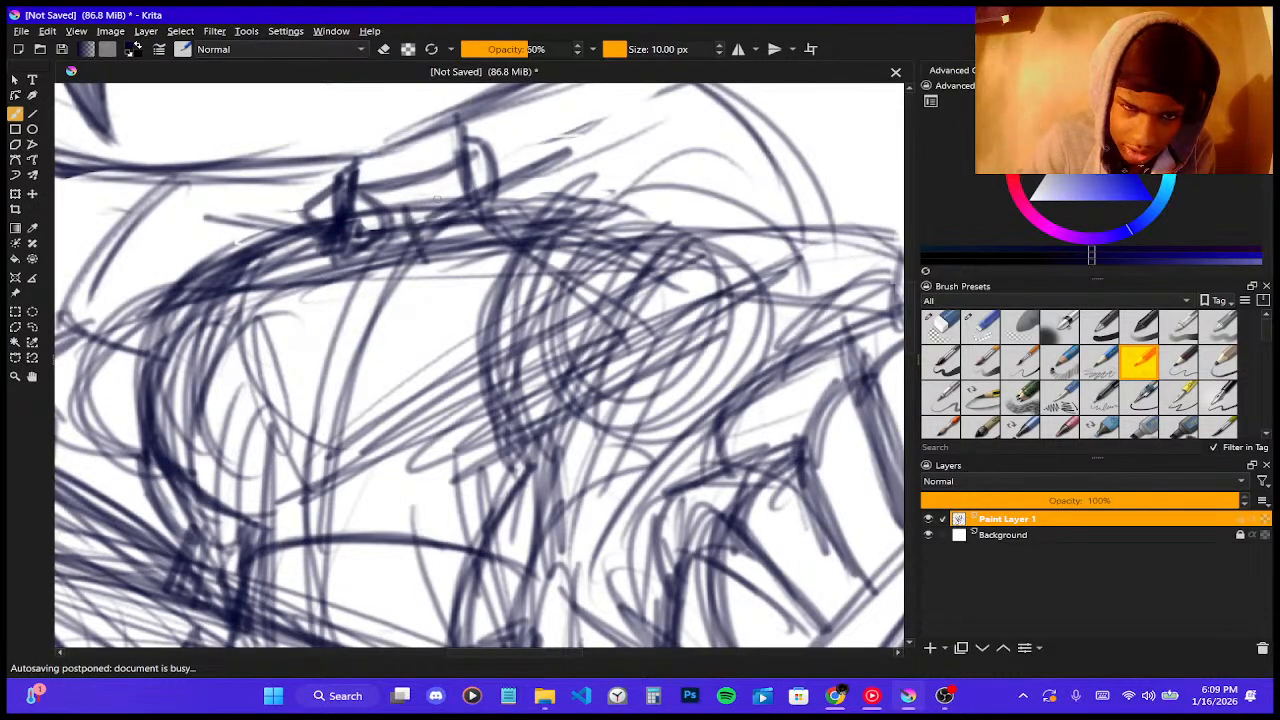
{"action": "left_click_drag", "start_coordinate": [436, 192], "coordinate": [450, 236]}
{"action": "left_click_drag", "start_coordinate": [440, 194], "coordinate": [450, 248]}
{"action": "mouse_move", "coordinate": [430, 186]}
{"action": "left_mouse_down"}
{"action": "mouse_move", "coordinate": [412, 228]}
{"action": "mouse_move", "coordinate": [452, 236]}
{"action": "left_mouse_up"}
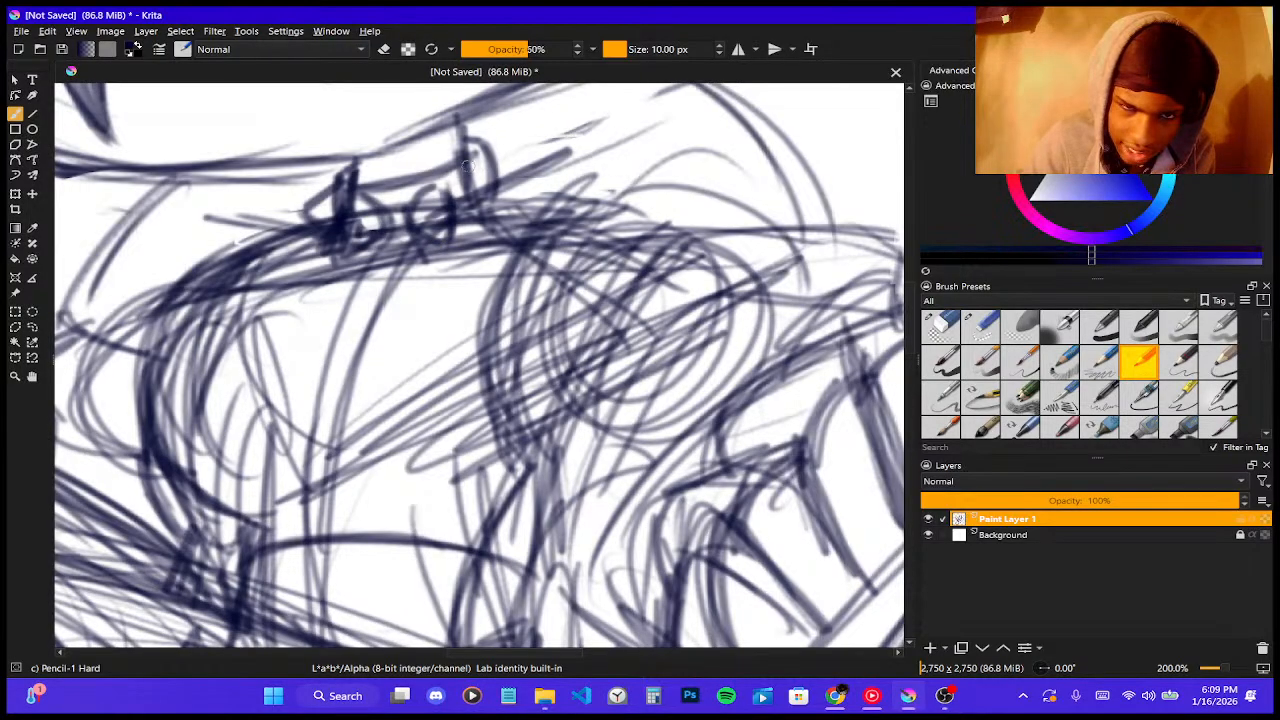
{"action": "mouse_move", "coordinate": [476, 154]}
{"action": "left_mouse_down"}
{"action": "mouse_move", "coordinate": [522, 184]}
{"action": "mouse_move", "coordinate": [487, 195]}
{"action": "mouse_move", "coordinate": [515, 193]}
{"action": "mouse_move", "coordinate": [484, 196]}
{"action": "left_mouse_up"}
{"action": "mouse_move", "coordinate": [488, 140]}
{"action": "left_mouse_down"}
{"action": "mouse_move", "coordinate": [534, 146]}
{"action": "mouse_move", "coordinate": [534, 166]}
{"action": "left_mouse_up"}
- Examine the whole figure against the HELSIE character and puffer jacket reference images, then the face
{"action": "scroll", "coordinate": [487, 118], "scroll_direction": "down", "scroll_amount": 5}
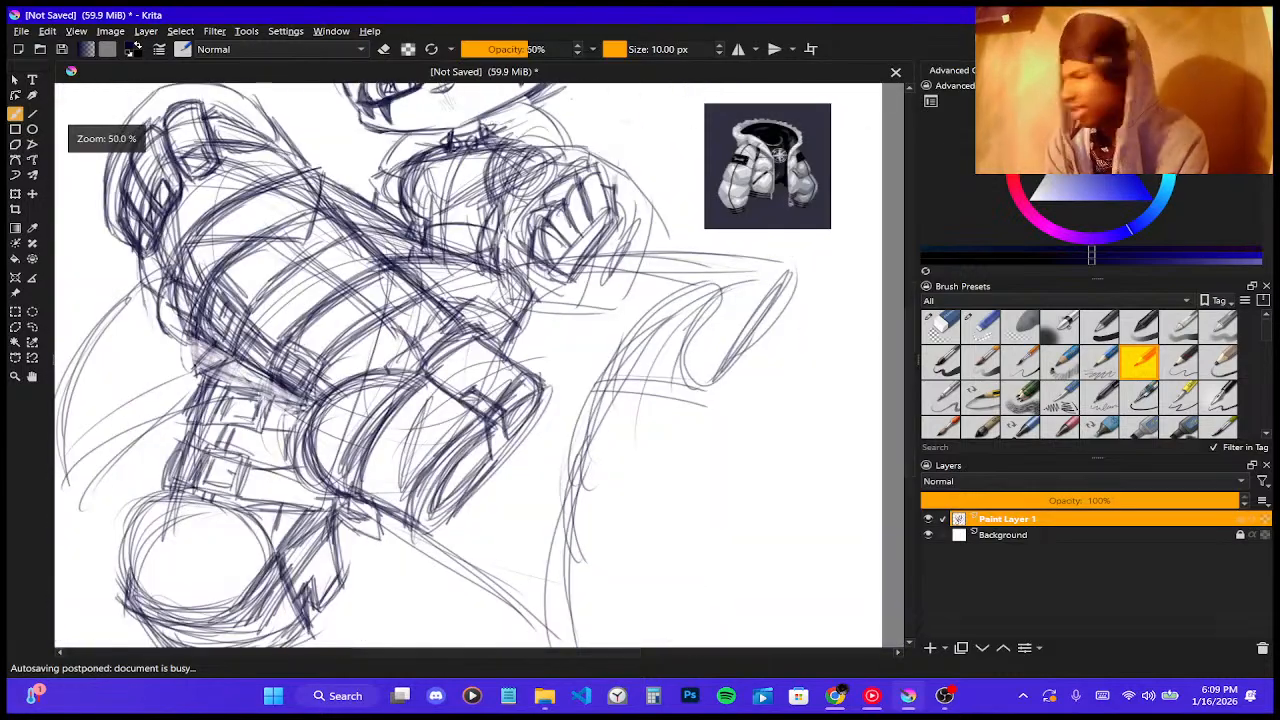
{"action": "scroll", "coordinate": [545, 110], "scroll_direction": "down", "scroll_amount": 2}
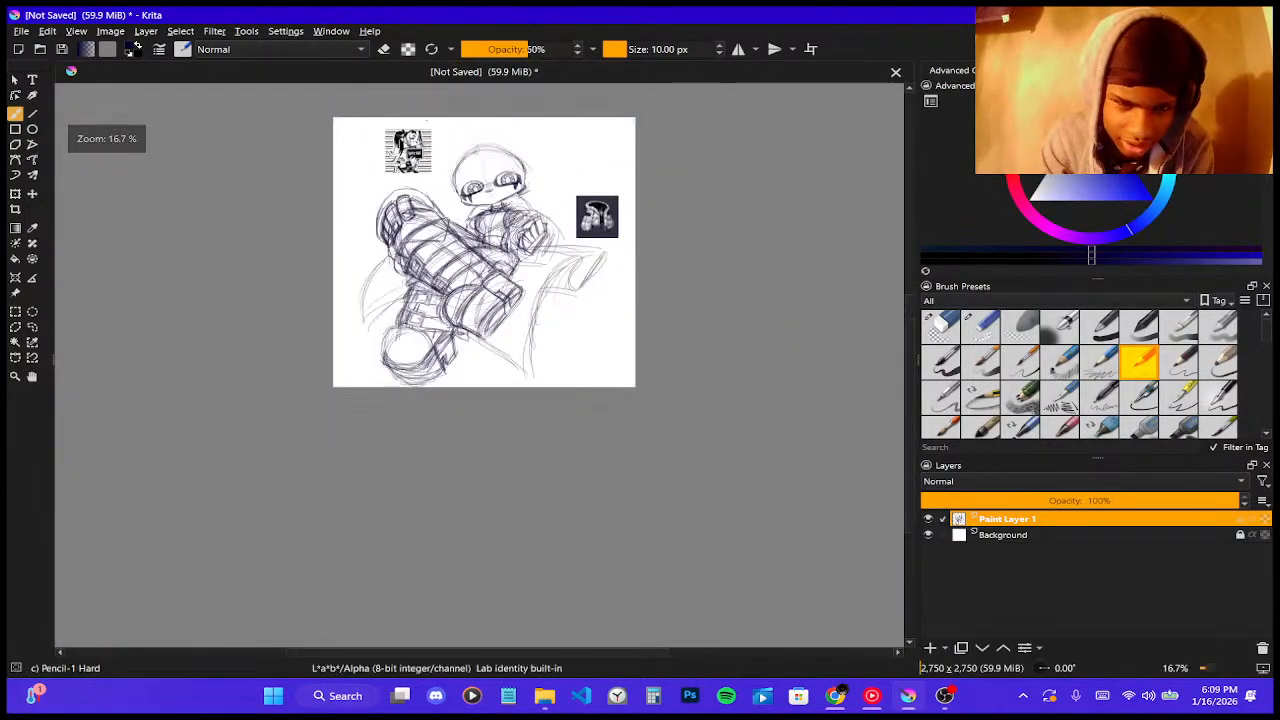
{"action": "scroll", "coordinate": [507, 164], "scroll_direction": "up", "scroll_amount": 4}
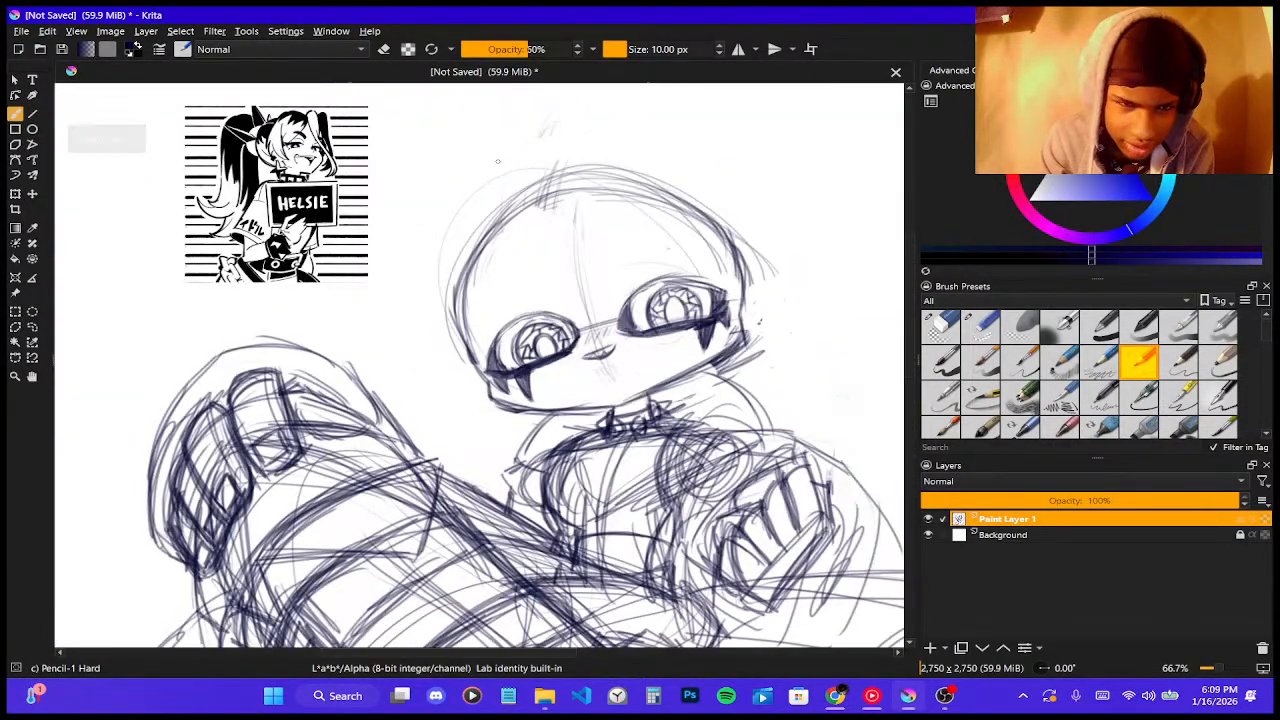
{"action": "scroll", "coordinate": [167, 122], "scroll_direction": "up", "scroll_amount": 1}
{"action": "scroll", "coordinate": [170, 127], "scroll_direction": "up", "scroll_amount": 2}
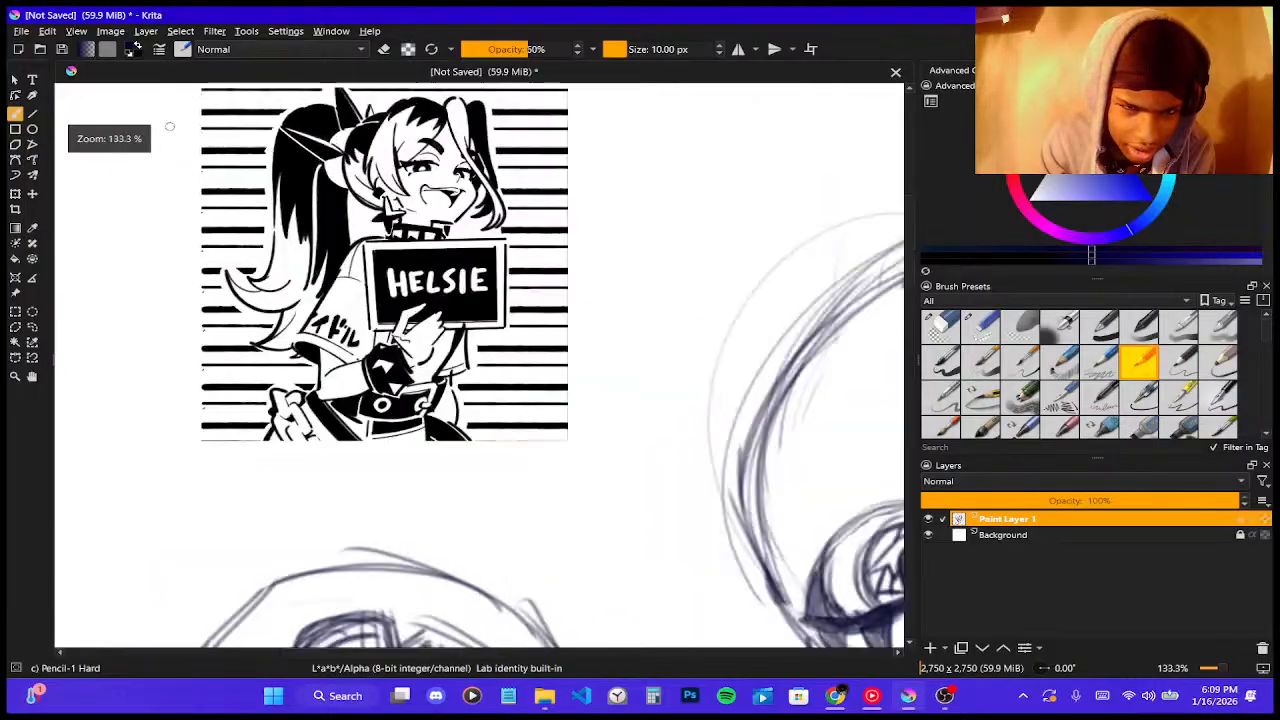
{"action": "scroll", "coordinate": [170, 127], "scroll_direction": "down", "scroll_amount": 6}
{"action": "scroll", "coordinate": [333, 140], "scroll_direction": "up", "scroll_amount": 4}
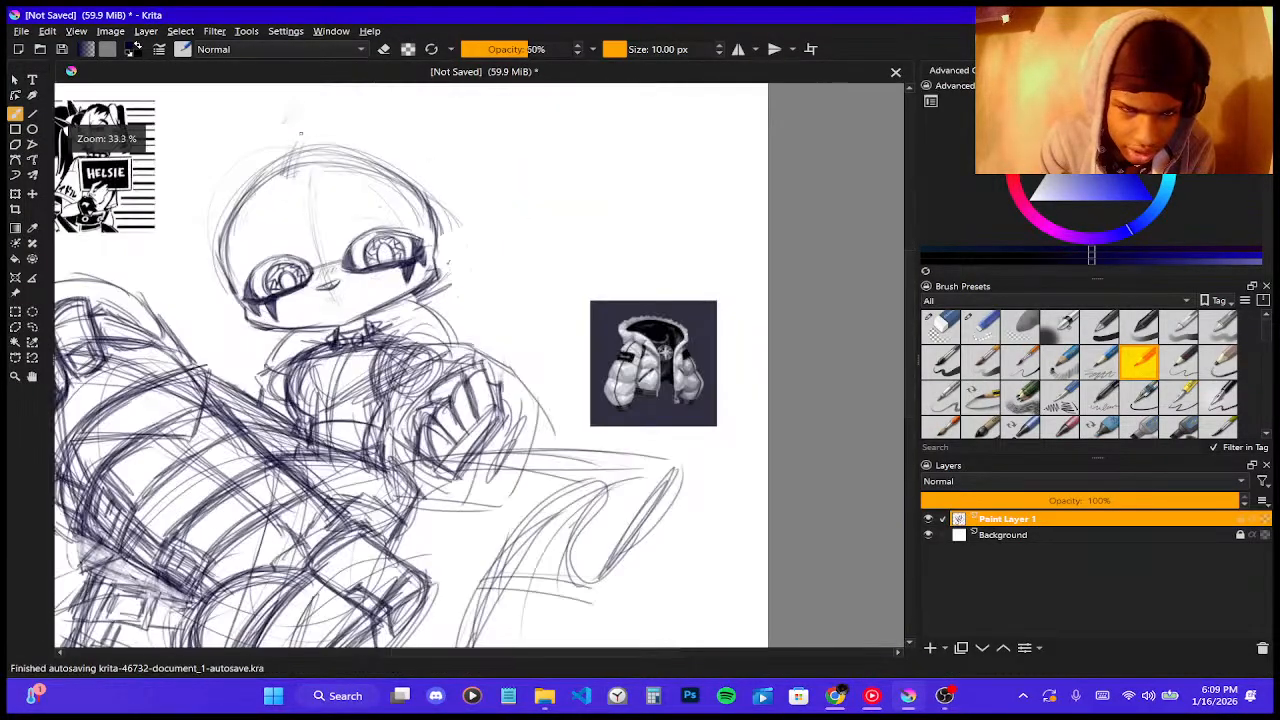
{"action": "scroll", "coordinate": [345, 370], "scroll_direction": "down", "scroll_amount": 2}
{"action": "scroll", "coordinate": [325, 465], "scroll_direction": "up", "scroll_amount": 3}
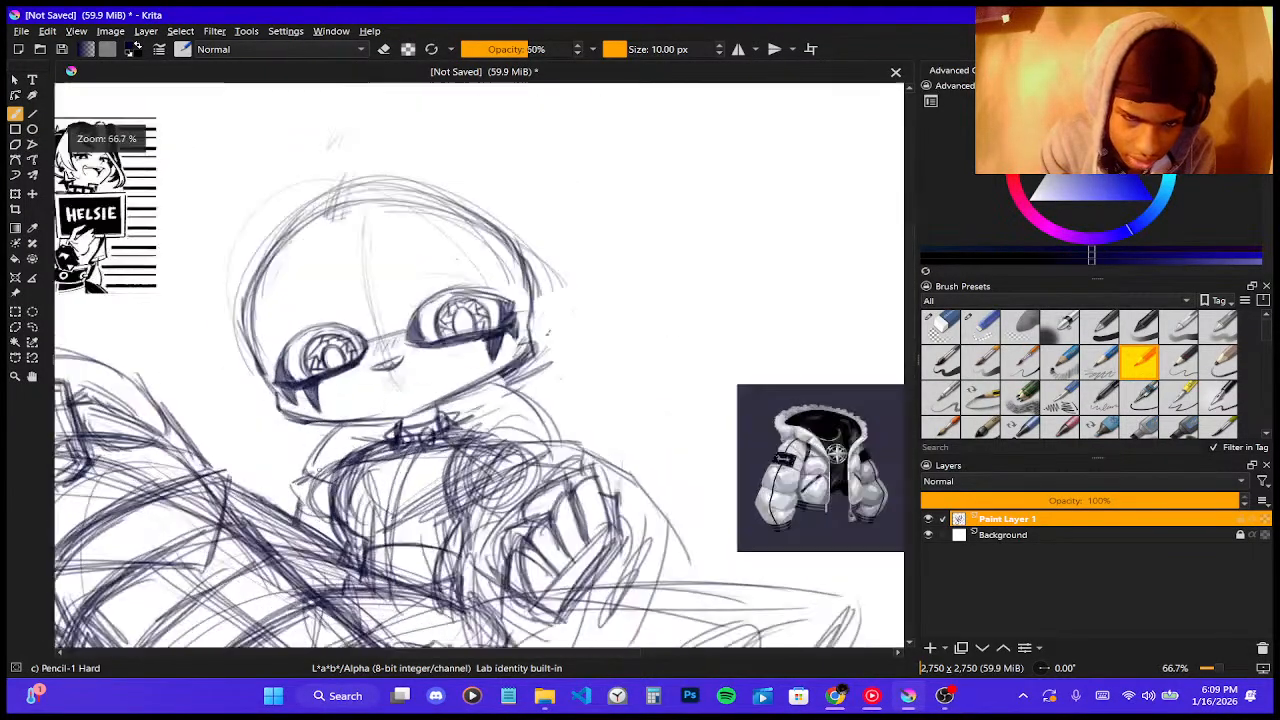
{"action": "scroll", "coordinate": [396, 327], "scroll_direction": "down", "scroll_amount": 1}
{"action": "scroll", "coordinate": [396, 327], "scroll_direction": "down", "scroll_amount": 3}
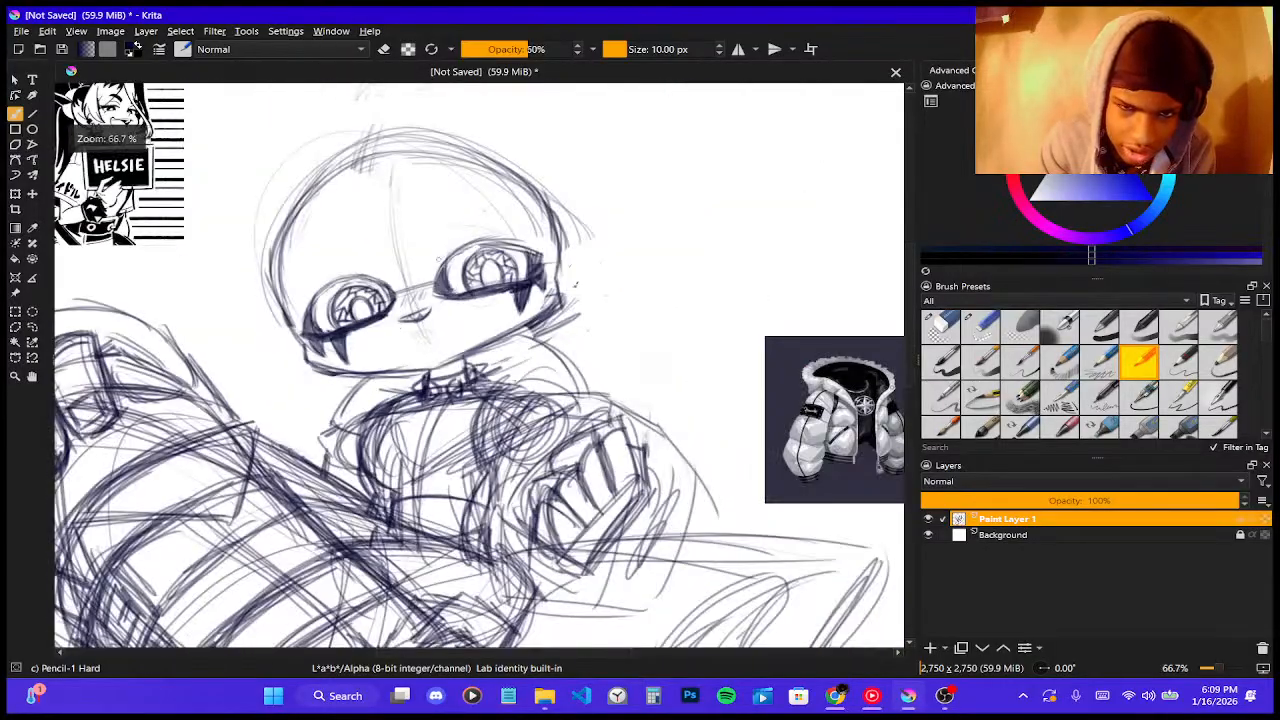
- Reshape the character's left eye with a thicker, straighter upper lid that ends in a sharp outer corner
{"action": "scroll", "coordinate": [505, 275], "scroll_direction": "up", "scroll_amount": 4}
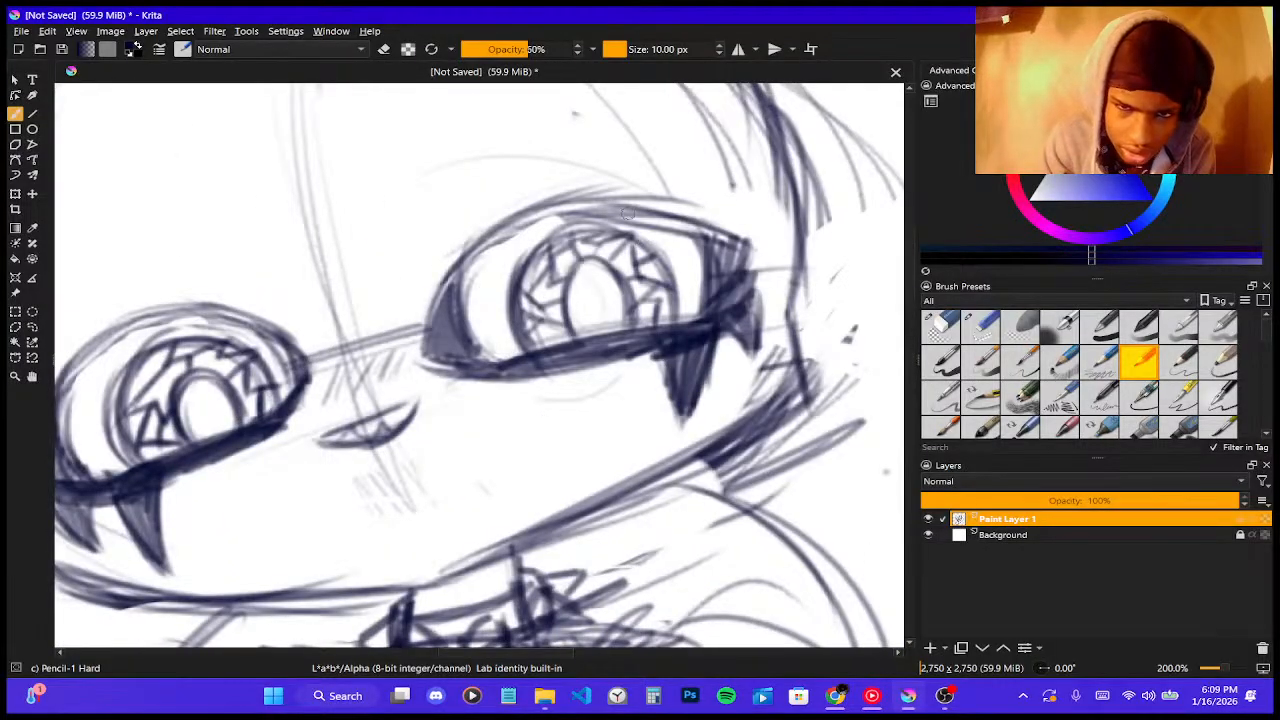
{"action": "left_click_drag", "start_coordinate": [478, 228], "coordinate": [685, 179]}
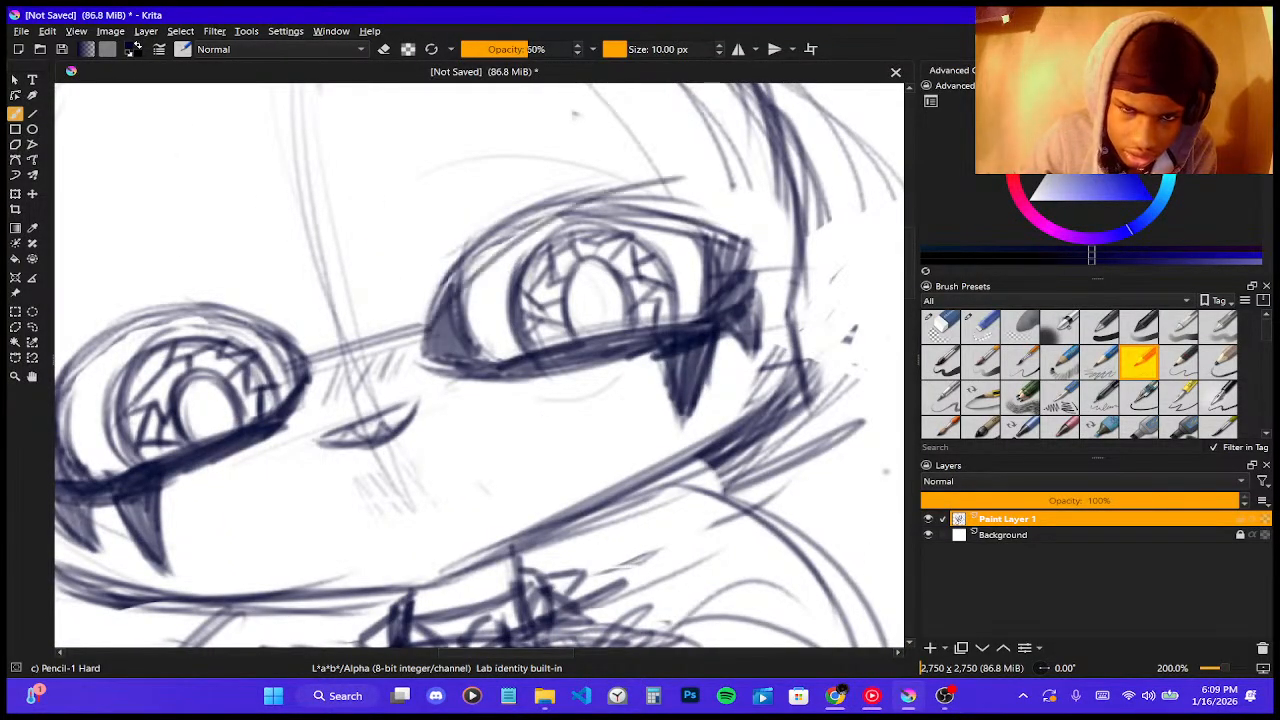
{"action": "mouse_move", "coordinate": [448, 322]}
{"action": "left_mouse_down"}
{"action": "mouse_move", "coordinate": [710, 180]}
{"action": "mouse_move", "coordinate": [720, 187]}
{"action": "left_mouse_up"}
{"action": "left_click_drag", "start_coordinate": [468, 292], "coordinate": [737, 186]}
{"action": "mouse_move", "coordinate": [466, 289]}
{"action": "left_mouse_down"}
{"action": "mouse_move", "coordinate": [657, 188]}
{"action": "mouse_move", "coordinate": [700, 197]}
{"action": "mouse_move", "coordinate": [500, 286]}
{"action": "mouse_move", "coordinate": [745, 190]}
{"action": "left_mouse_up"}
{"action": "mouse_move", "coordinate": [498, 252]}
{"action": "left_mouse_down"}
{"action": "mouse_move", "coordinate": [745, 168]}
{"action": "mouse_move", "coordinate": [752, 248]}
{"action": "left_mouse_up"}
{"action": "mouse_move", "coordinate": [726, 182]}
{"action": "left_mouse_down"}
{"action": "mouse_move", "coordinate": [756, 252]}
{"action": "mouse_move", "coordinate": [738, 294]}
{"action": "left_mouse_up"}
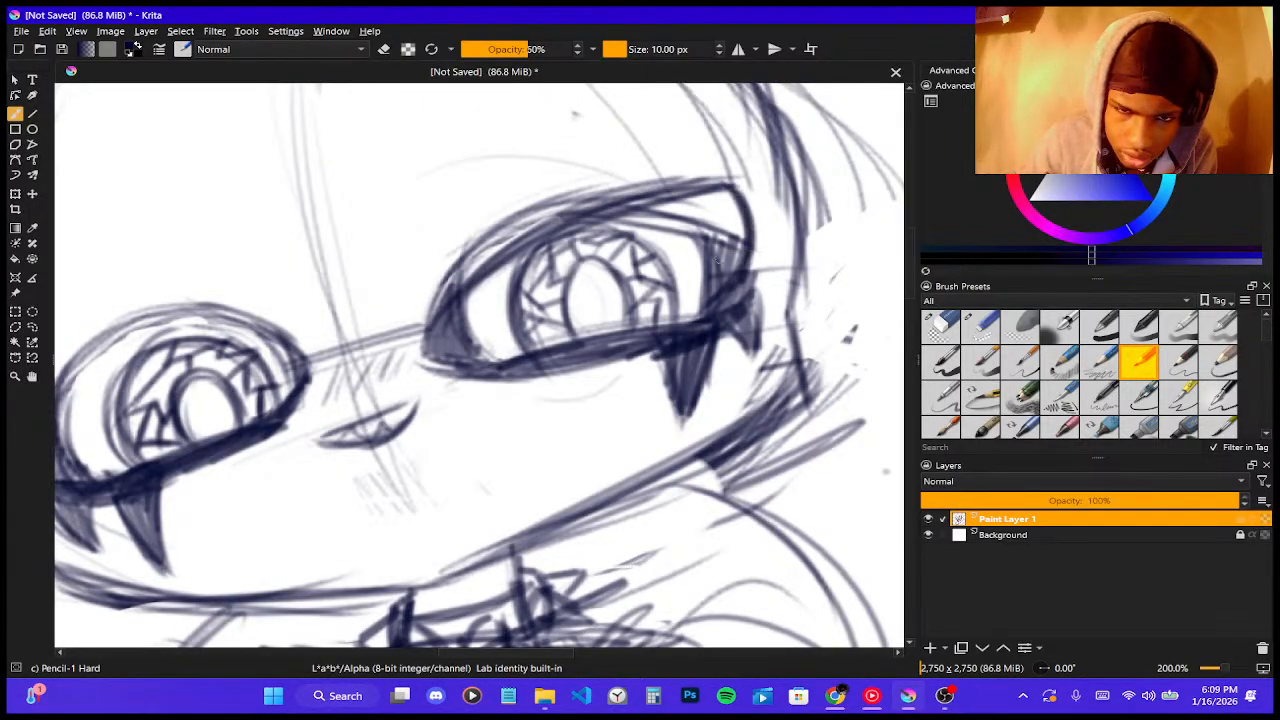
{"action": "left_click_drag", "start_coordinate": [590, 214], "coordinate": [716, 227]}
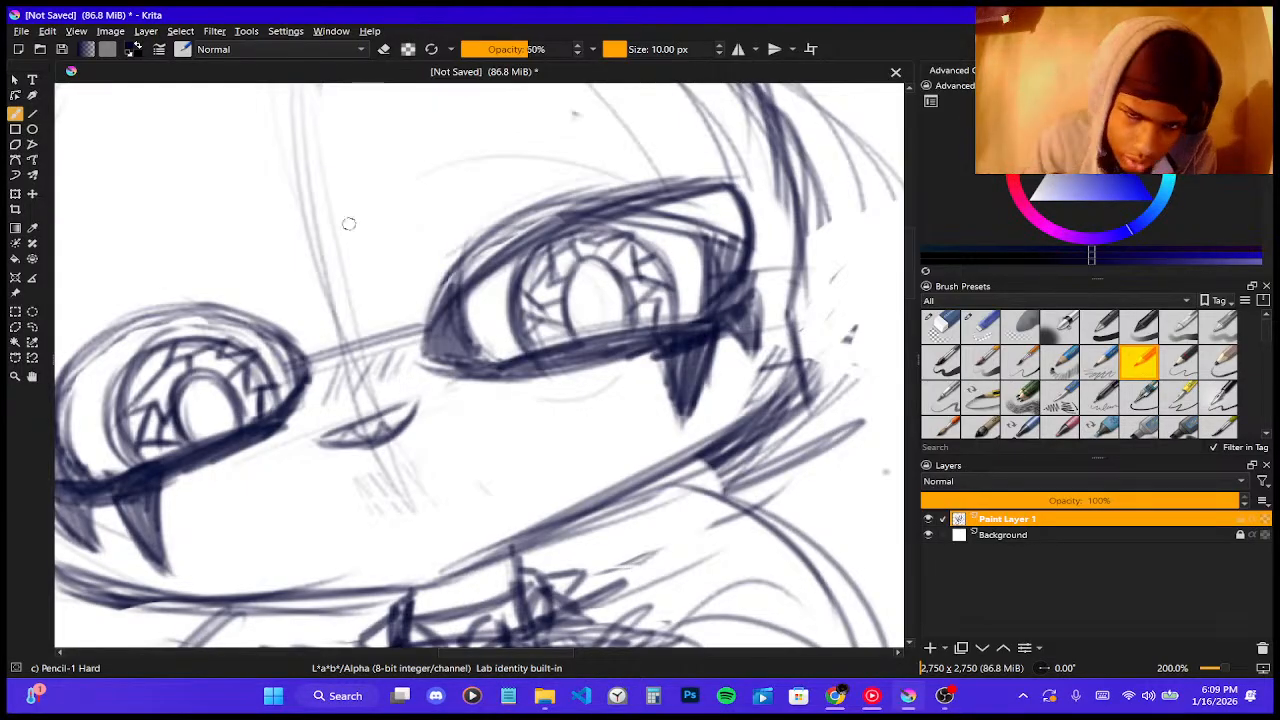
- Thicken the upper lid of the character's right eye with a flatter, darker line running to the inner corner
{"action": "scroll", "coordinate": [536, 297], "scroll_direction": "down", "scroll_amount": 3}
{"action": "scroll", "coordinate": [526, 305], "scroll_direction": "down", "scroll_amount": 2}
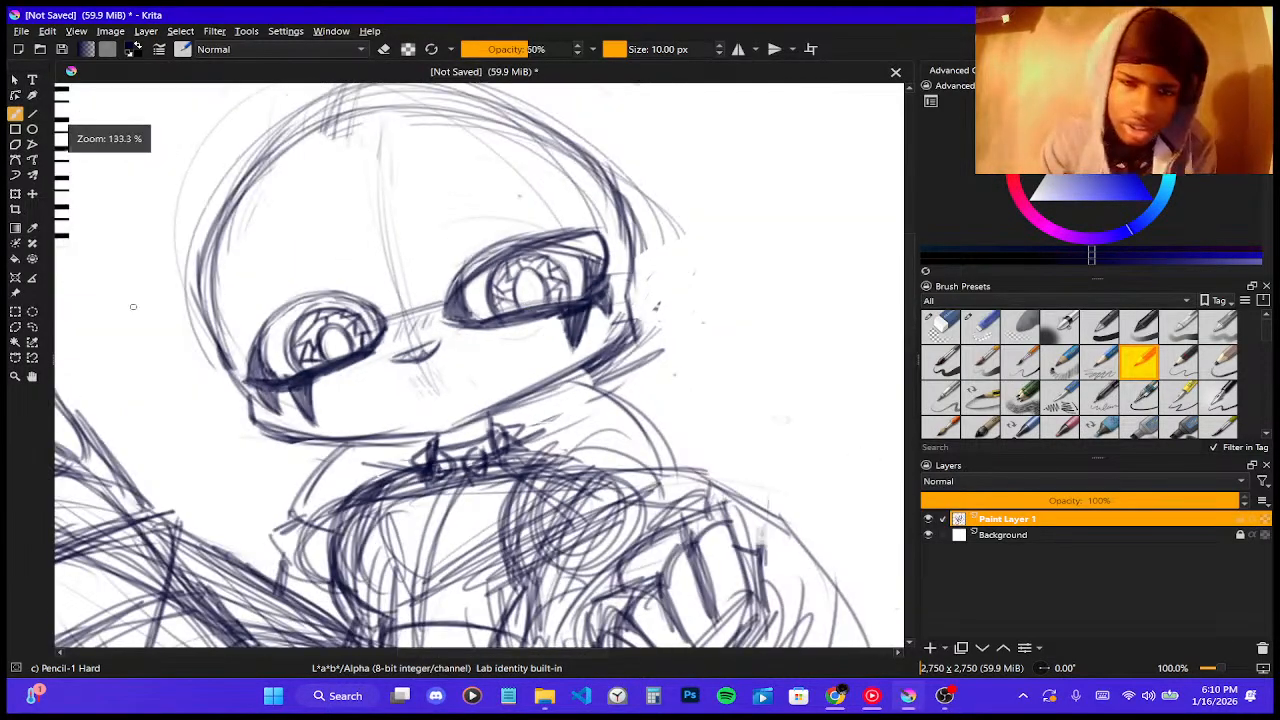
{"action": "scroll", "coordinate": [133, 306], "scroll_direction": "up", "scroll_amount": 3}
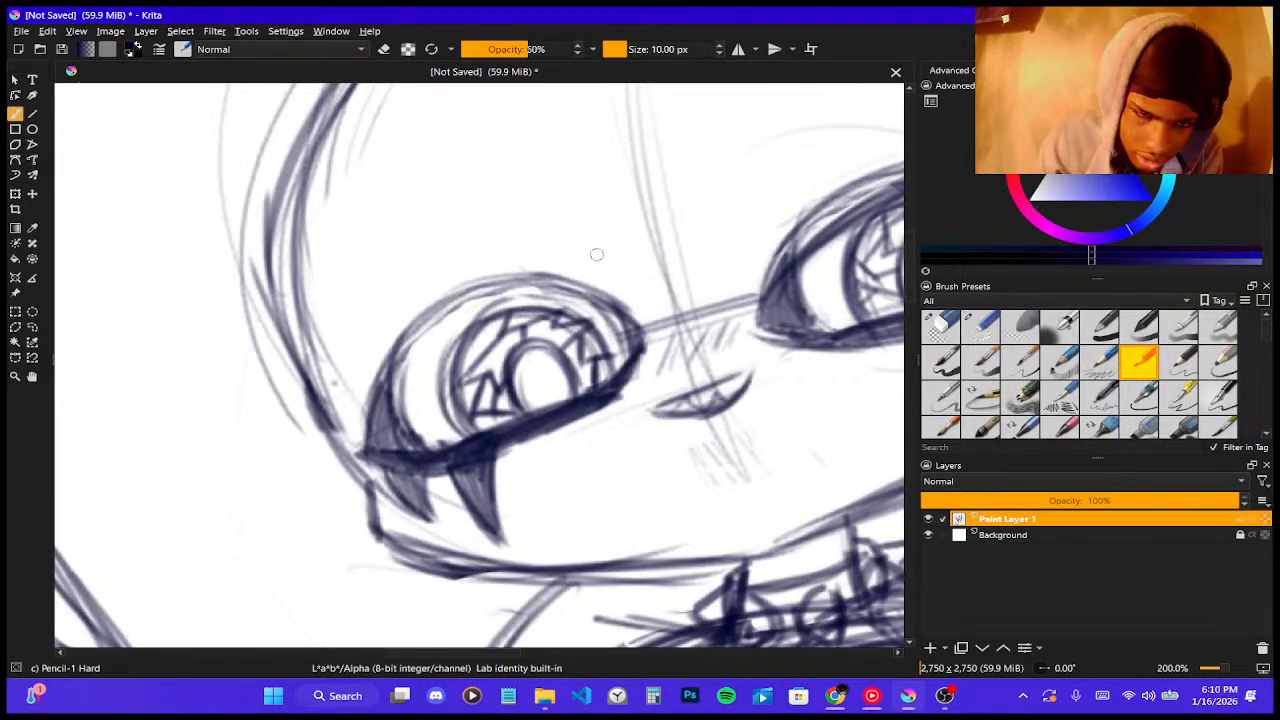
{"action": "mouse_move", "coordinate": [340, 393]}
{"action": "left_mouse_down"}
{"action": "mouse_move", "coordinate": [520, 286]}
{"action": "mouse_move", "coordinate": [575, 290]}
{"action": "mouse_move", "coordinate": [412, 320]}
{"action": "mouse_move", "coordinate": [602, 294]}
{"action": "left_mouse_up"}
{"action": "left_click_drag", "start_coordinate": [382, 330], "coordinate": [606, 290]}
{"action": "left_click_drag", "start_coordinate": [426, 328], "coordinate": [624, 294]}
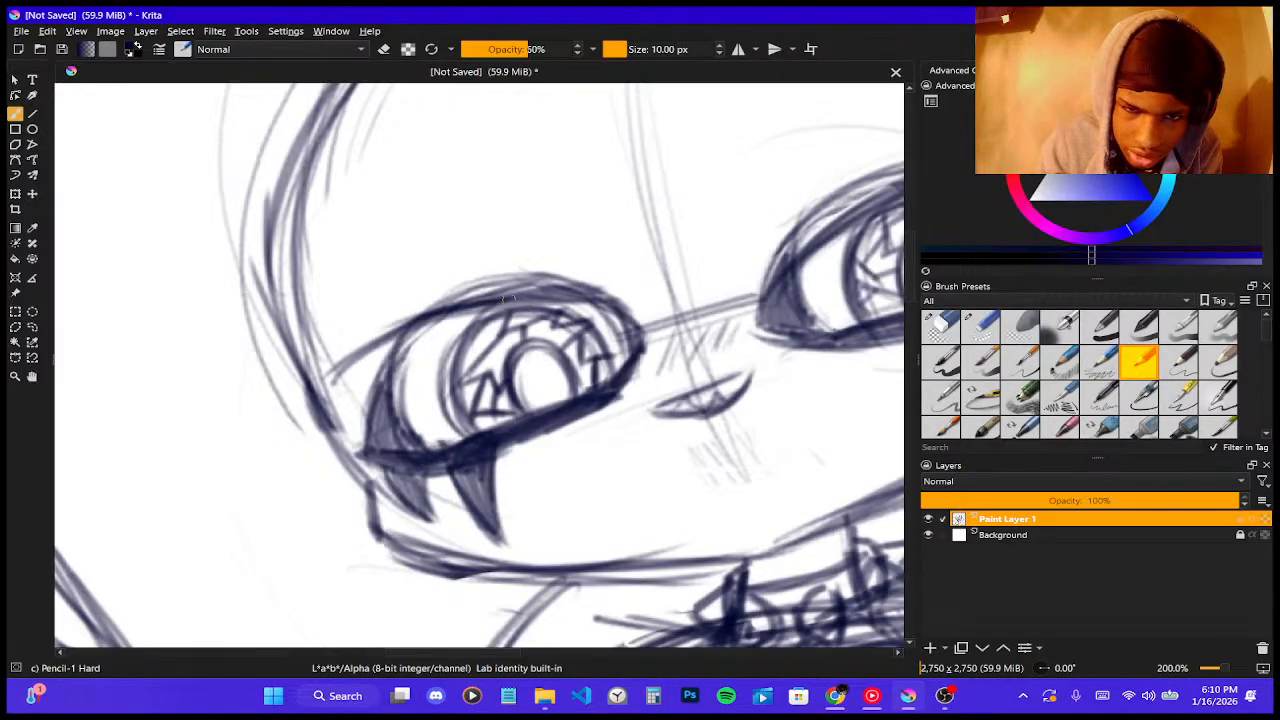
{"action": "left_click_drag", "start_coordinate": [498, 306], "coordinate": [630, 298]}
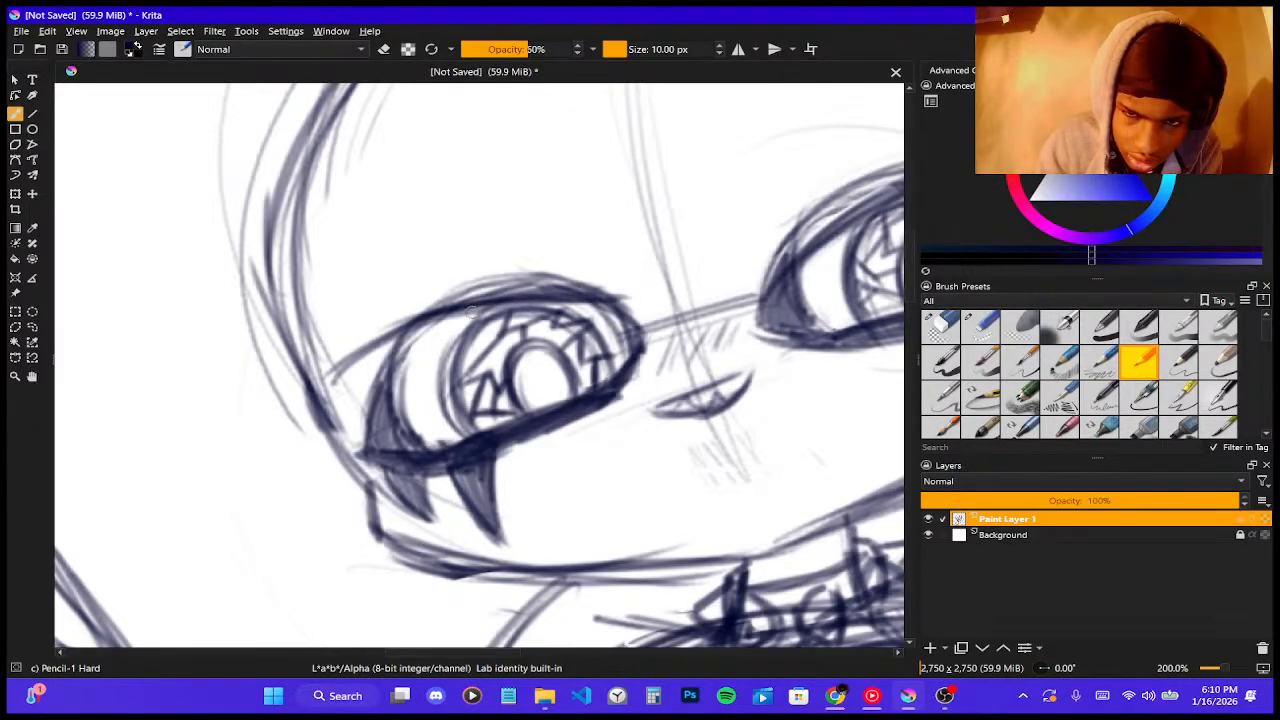
{"action": "left_click_drag", "start_coordinate": [637, 330], "coordinate": [475, 318]}
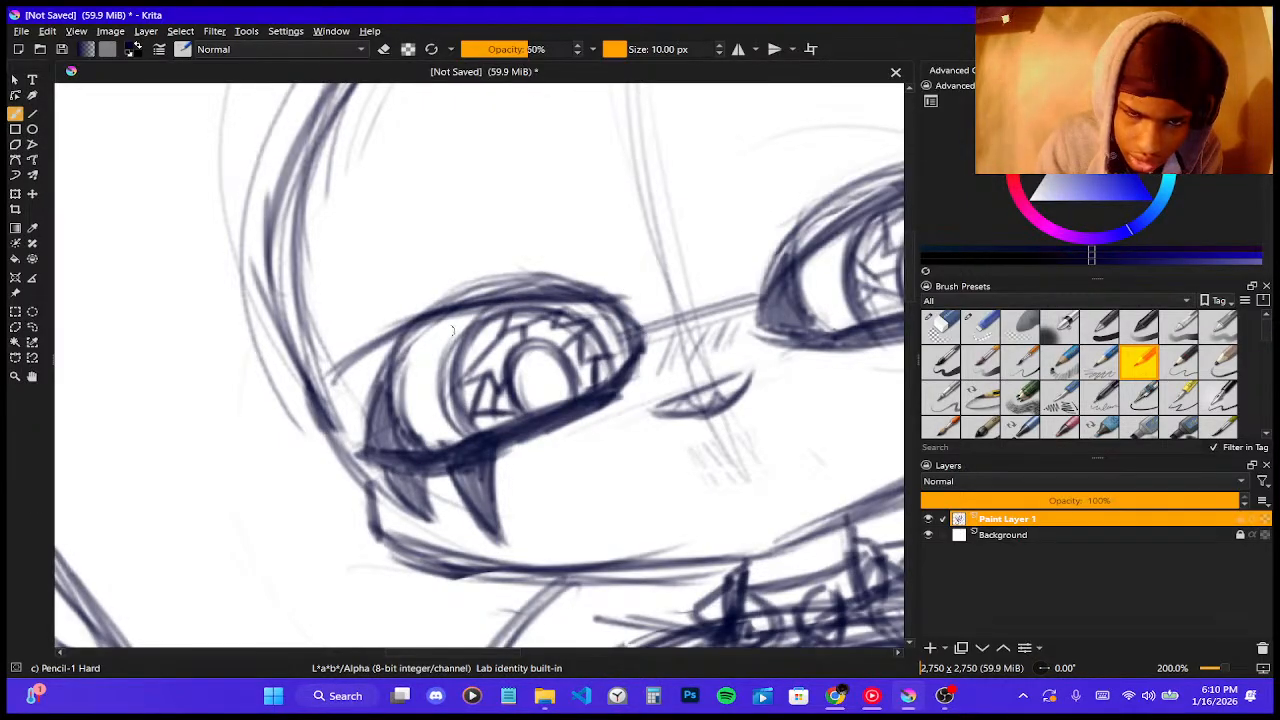
{"action": "left_click_drag", "start_coordinate": [378, 345], "coordinate": [630, 308]}
{"action": "mouse_move", "coordinate": [410, 330]}
{"action": "left_mouse_down"}
{"action": "mouse_move", "coordinate": [640, 312]}
{"action": "mouse_move", "coordinate": [597, 320]}
{"action": "left_mouse_up"}
{"action": "left_click_drag", "start_coordinate": [426, 327], "coordinate": [614, 312]}
{"action": "mouse_move", "coordinate": [316, 386]}
{"action": "left_mouse_down"}
{"action": "mouse_move", "coordinate": [391, 338]}
{"action": "mouse_move", "coordinate": [320, 382]}
{"action": "left_mouse_up"}
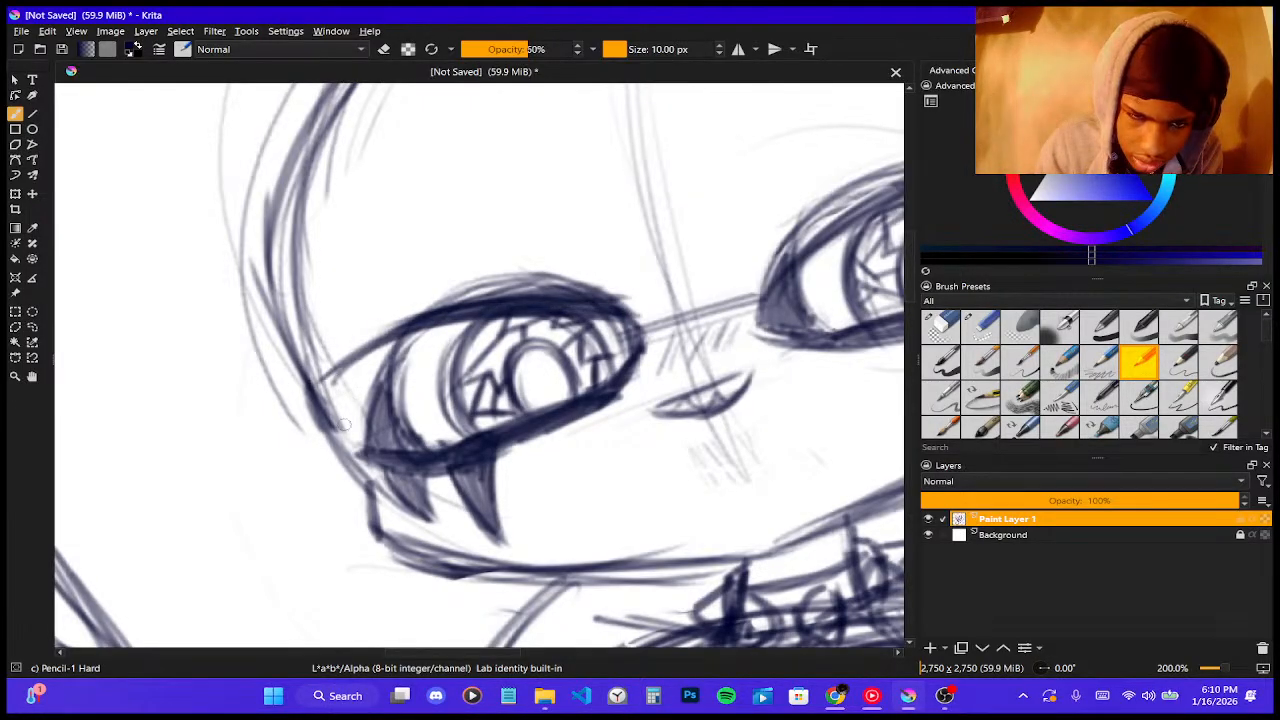
- Extend the right eye's upper lid into a long outer point past the face outline and reinforce the eye's outer edge
{"action": "left_click_drag", "start_coordinate": [252, 428], "coordinate": [358, 357]}
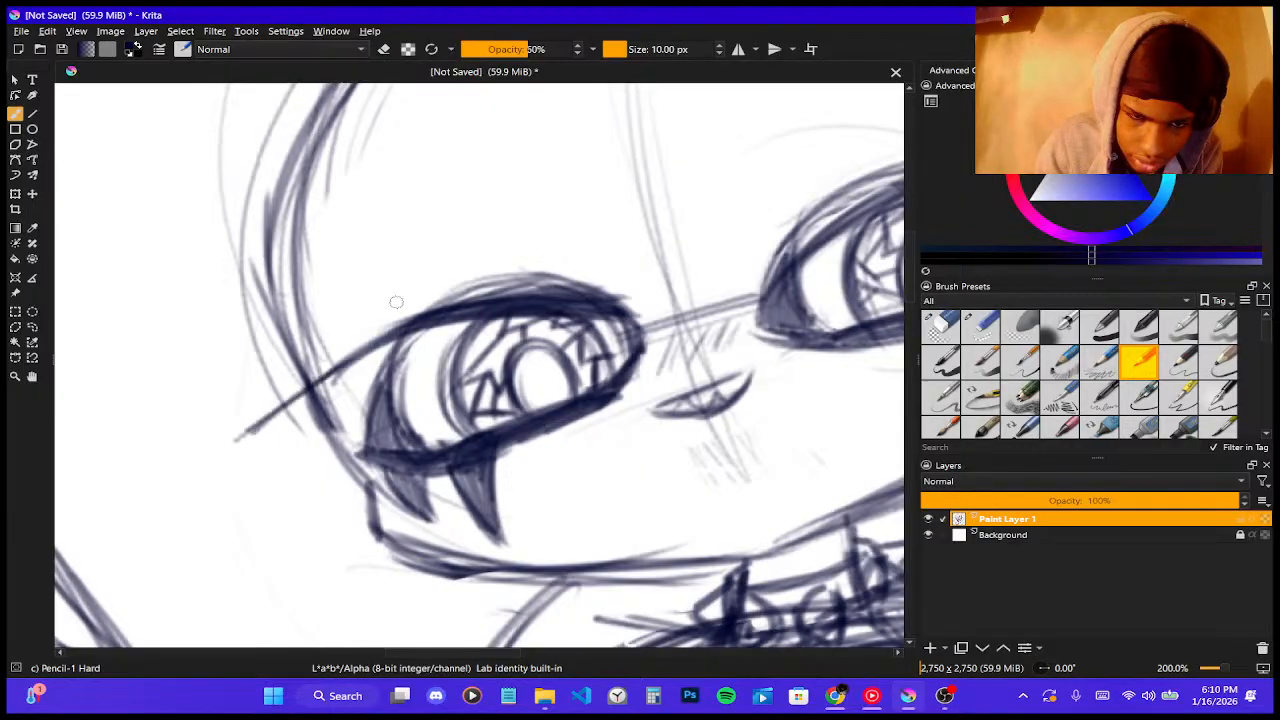
{"action": "left_click_drag", "start_coordinate": [240, 436], "coordinate": [410, 328]}
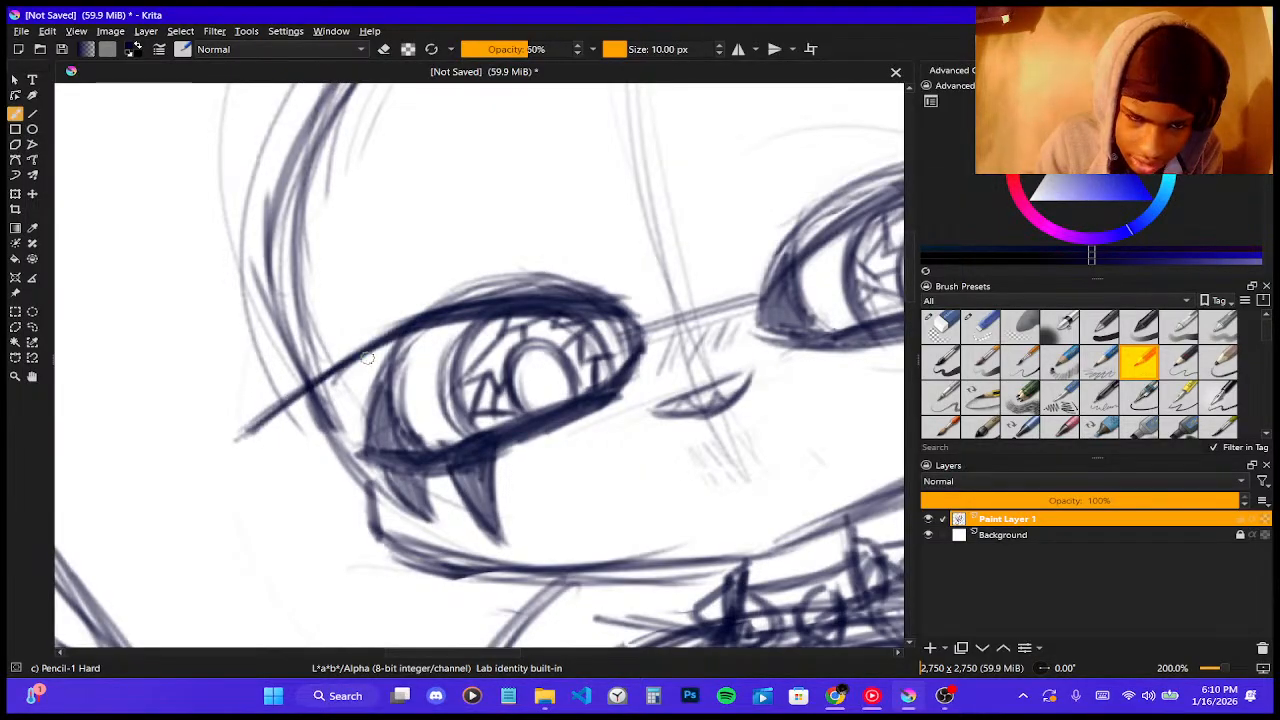
{"action": "mouse_move", "coordinate": [304, 395]}
{"action": "left_mouse_down"}
{"action": "mouse_move", "coordinate": [385, 462]}
{"action": "mouse_move", "coordinate": [385, 445]}
{"action": "mouse_move", "coordinate": [366, 454]}
{"action": "mouse_move", "coordinate": [428, 448]}
{"action": "mouse_move", "coordinate": [418, 452]}
{"action": "left_mouse_up"}
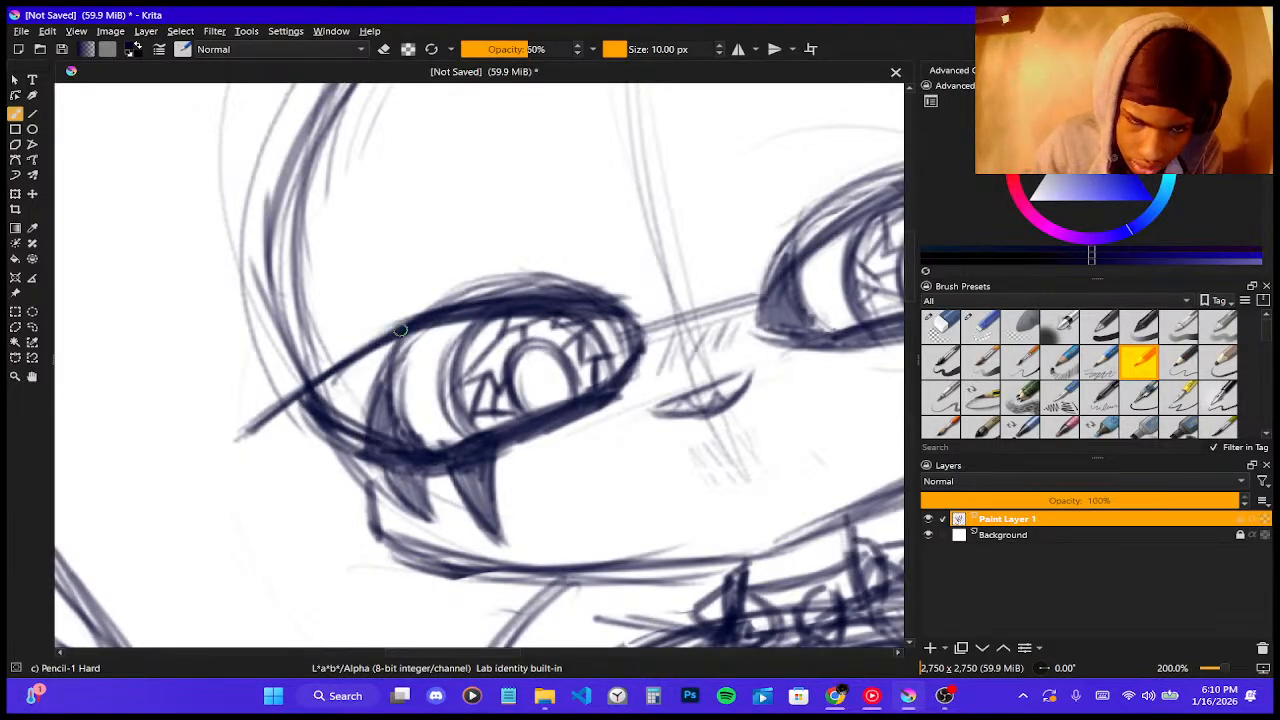
{"action": "left_click_drag", "start_coordinate": [399, 330], "coordinate": [392, 450]}
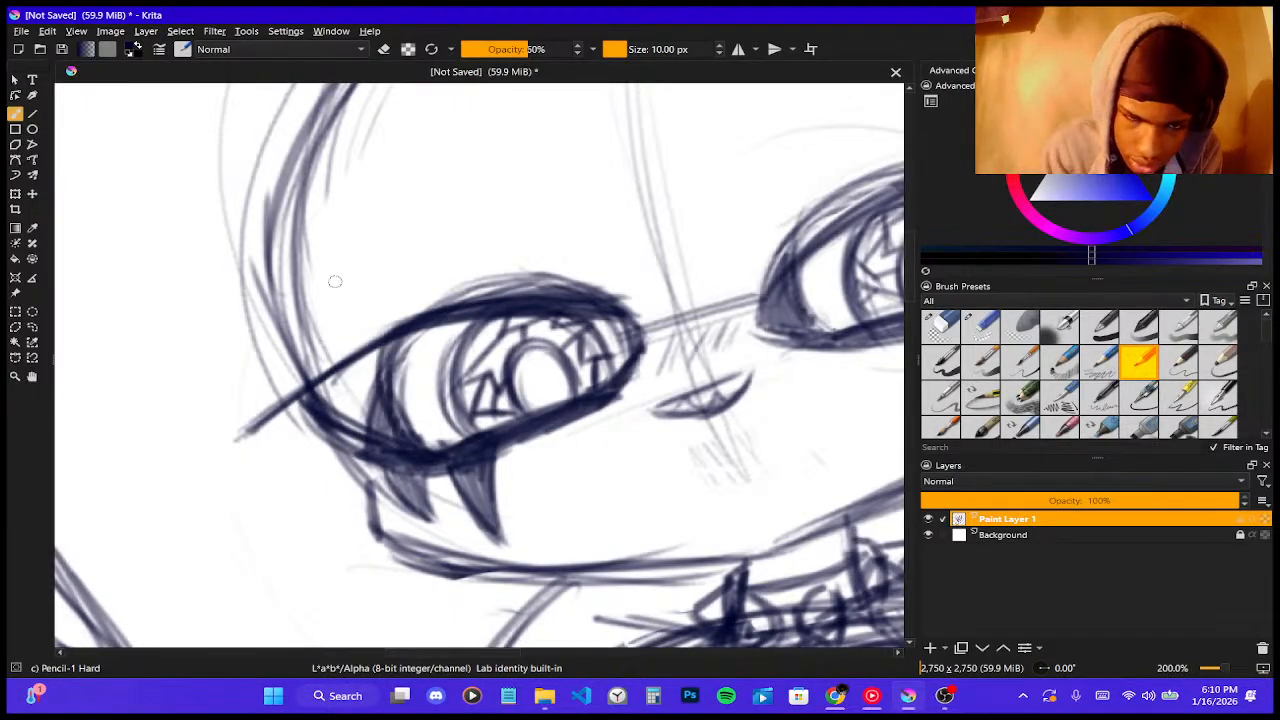
- Extend the left eye's upper lid past the face outline and sketch a line from it down to the lower lid
{"action": "scroll", "coordinate": [335, 281], "scroll_direction": "down", "scroll_amount": 5}
{"action": "scroll", "coordinate": [457, 232], "scroll_direction": "up", "scroll_amount": 5}
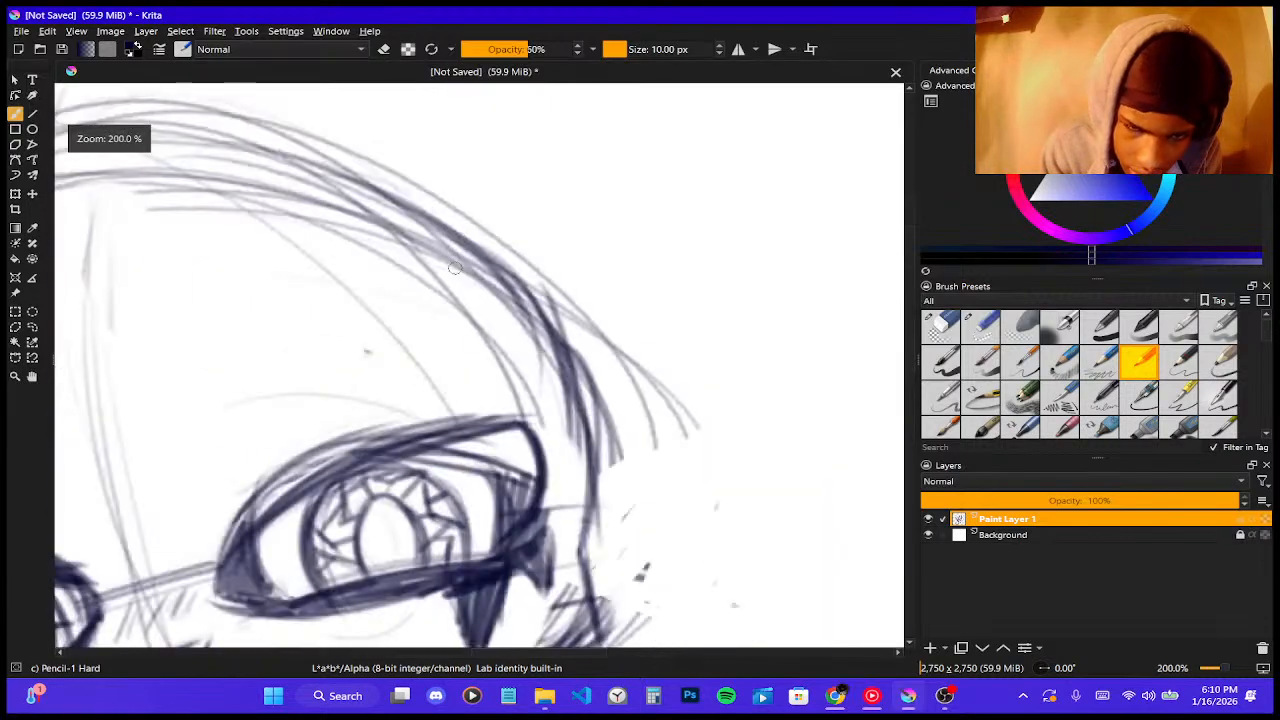
{"action": "left_click_drag", "start_coordinate": [290, 495], "coordinate": [575, 425]}
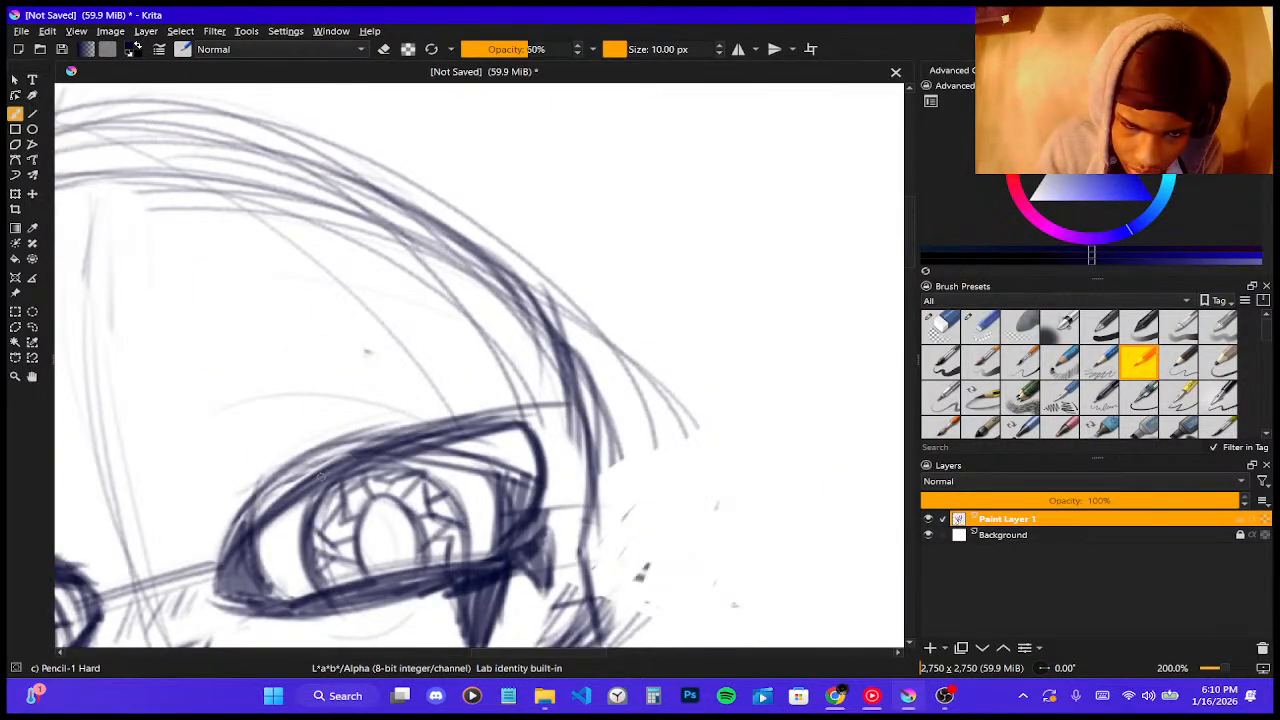
{"action": "left_click_drag", "start_coordinate": [320, 480], "coordinate": [652, 428]}
{"action": "left_click_drag", "start_coordinate": [400, 462], "coordinate": [684, 430]}
{"action": "left_click_drag", "start_coordinate": [508, 423], "coordinate": [648, 426]}
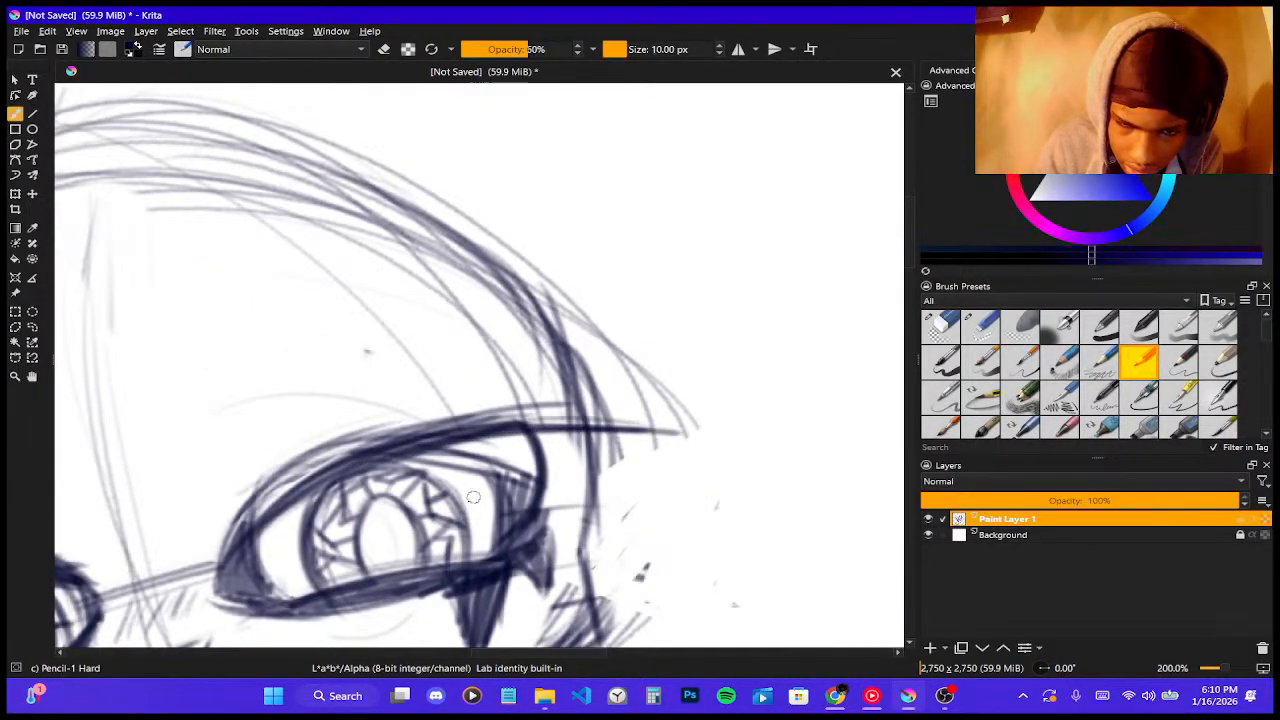
{"action": "left_click_drag", "start_coordinate": [570, 448], "coordinate": [522, 550]}
{"action": "mouse_move", "coordinate": [577, 434]}
{"action": "left_mouse_down"}
{"action": "mouse_move", "coordinate": [512, 565]}
{"action": "mouse_move", "coordinate": [538, 545]}
{"action": "left_mouse_up"}
- Draw a dark diagonal edge from the left eye's extended lid down to the outer end of its lower lid
{"action": "scroll", "coordinate": [566, 366], "scroll_direction": "down", "scroll_amount": 5}
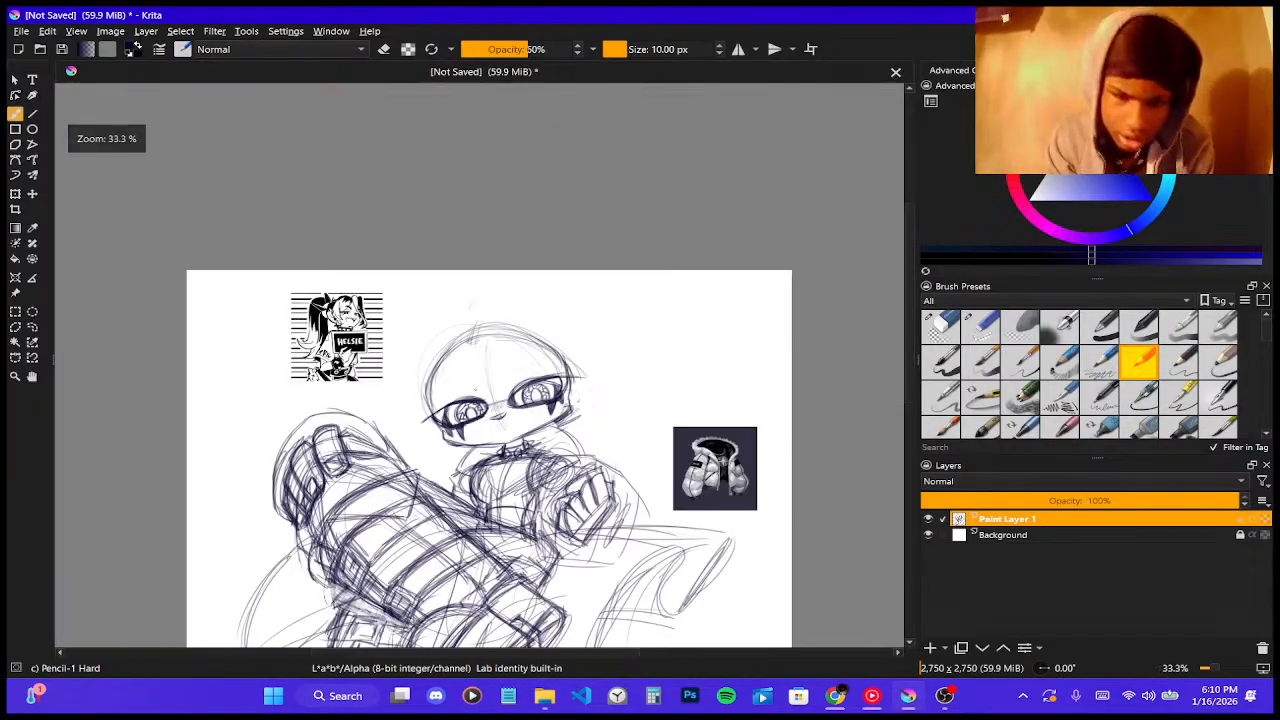
{"action": "scroll", "coordinate": [474, 390], "scroll_direction": "up", "scroll_amount": 3}
{"action": "scroll", "coordinate": [563, 465], "scroll_direction": "up", "scroll_amount": 1}
{"action": "scroll", "coordinate": [490, 460], "scroll_direction": "down", "scroll_amount": 3}
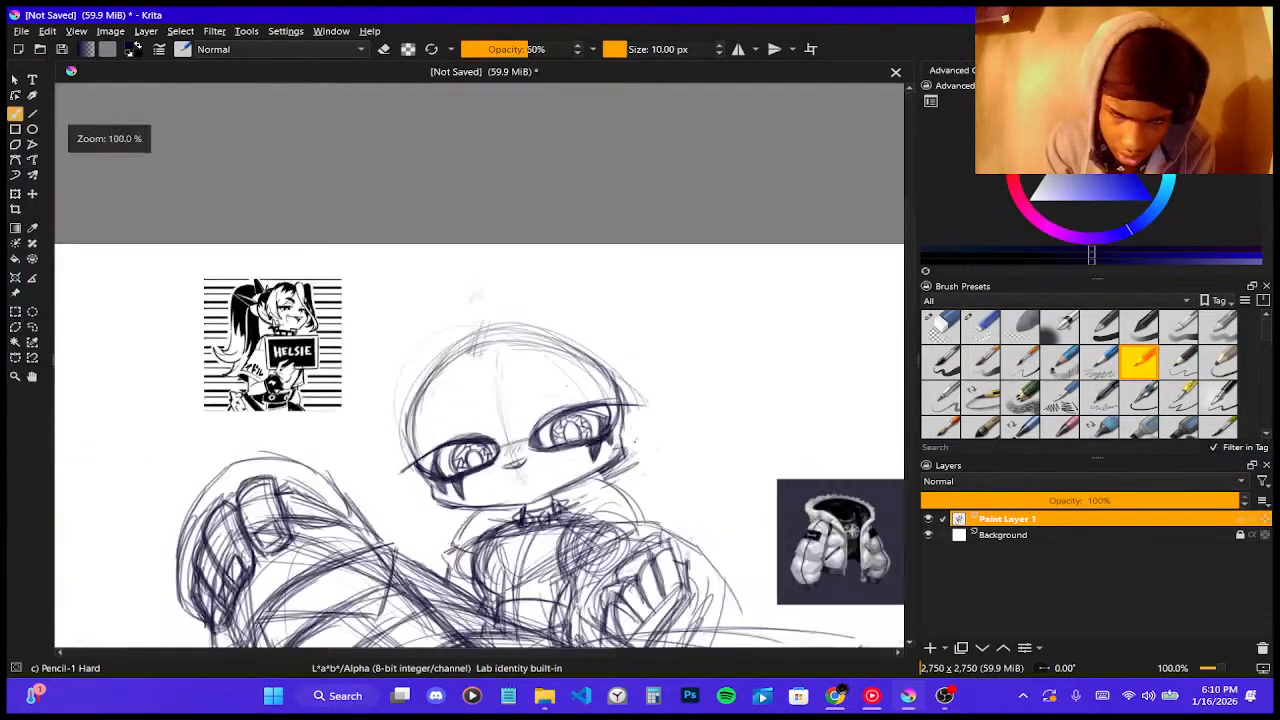
{"action": "scroll", "coordinate": [476, 296], "scroll_direction": "up", "scroll_amount": 3}
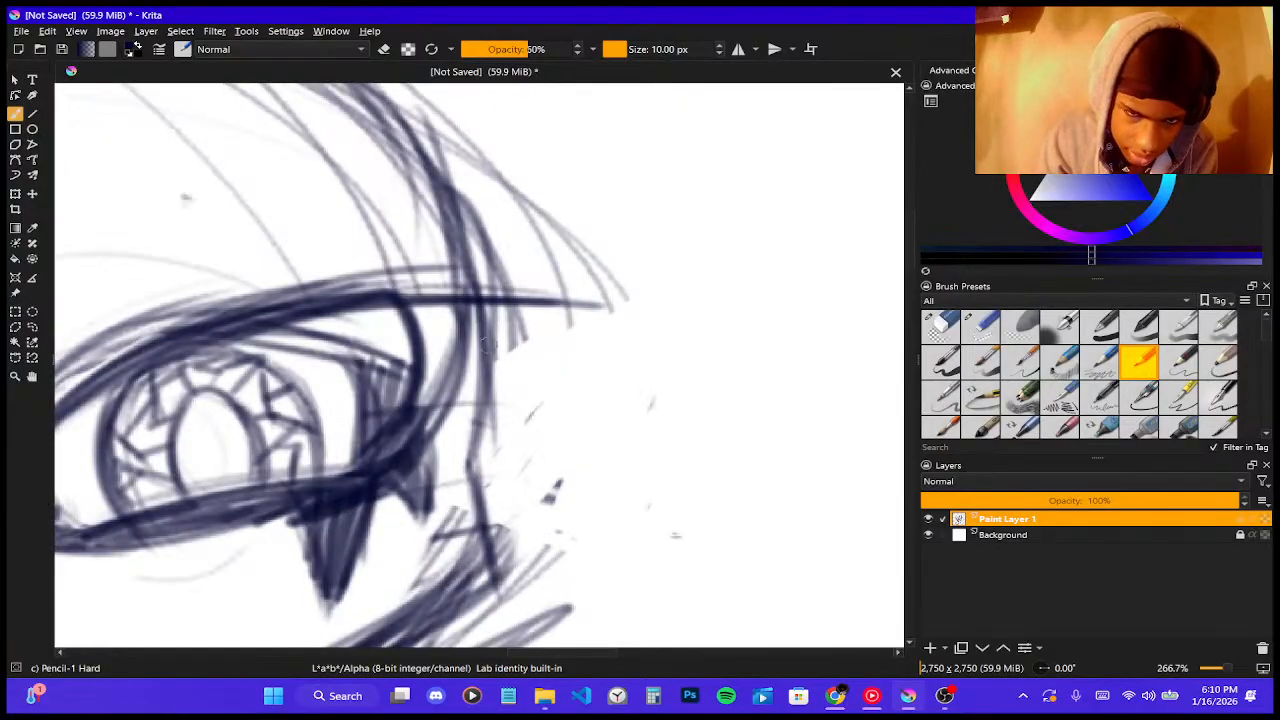
{"action": "left_click_drag", "start_coordinate": [514, 316], "coordinate": [383, 470]}
{"action": "mouse_move", "coordinate": [530, 292]}
{"action": "left_mouse_down"}
{"action": "mouse_move", "coordinate": [378, 467]}
{"action": "mouse_move", "coordinate": [429, 415]}
{"action": "left_mouse_up"}
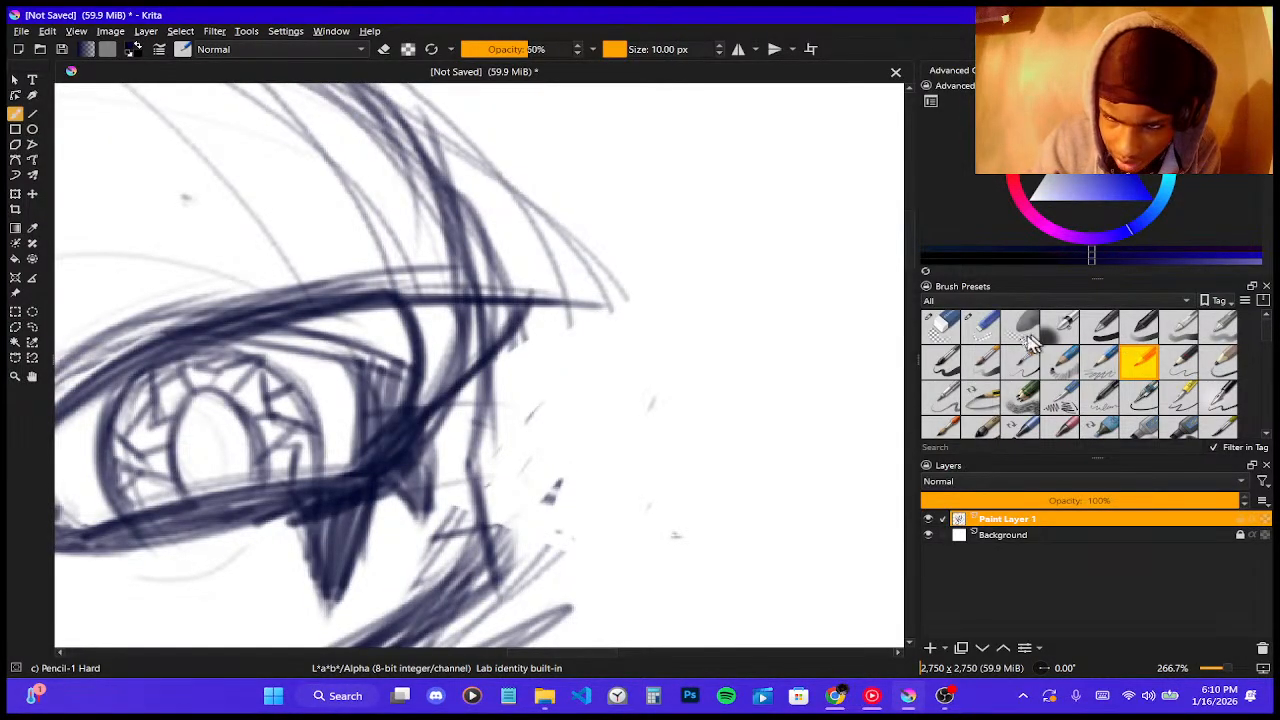
- Erase the old outer-corner lines inside the left eye and the loose strokes above its upper lid
{"action": "left_click", "coordinate": [945, 325]}
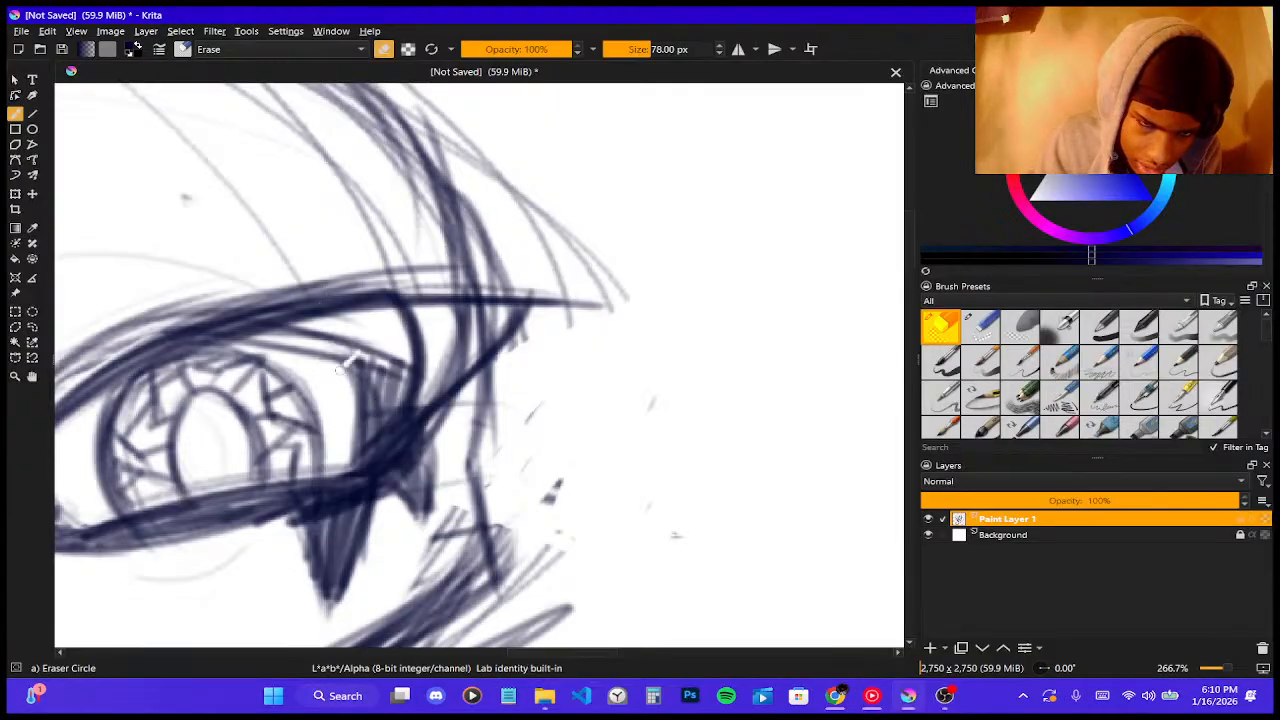
{"action": "mouse_move", "coordinate": [345, 365]}
{"action": "left_mouse_down"}
{"action": "mouse_move", "coordinate": [405, 360]}
{"action": "mouse_move", "coordinate": [350, 430]}
{"action": "mouse_move", "coordinate": [409, 386]}
{"action": "mouse_move", "coordinate": [290, 345]}
{"action": "mouse_move", "coordinate": [408, 373]}
{"action": "mouse_move", "coordinate": [452, 350]}
{"action": "mouse_move", "coordinate": [390, 328]}
{"action": "left_mouse_up"}
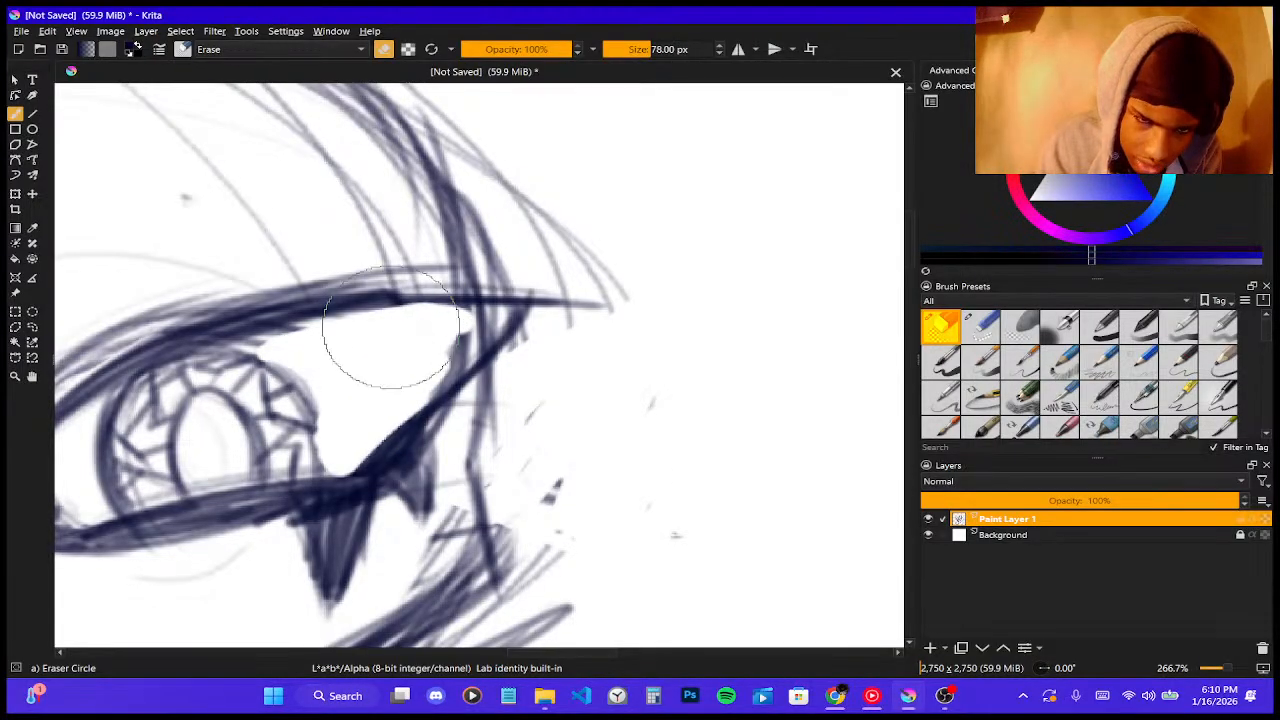
{"action": "scroll", "coordinate": [390, 328], "scroll_direction": "down", "scroll_amount": 2}
{"action": "scroll", "coordinate": [346, 338], "scroll_direction": "up", "scroll_amount": 2}
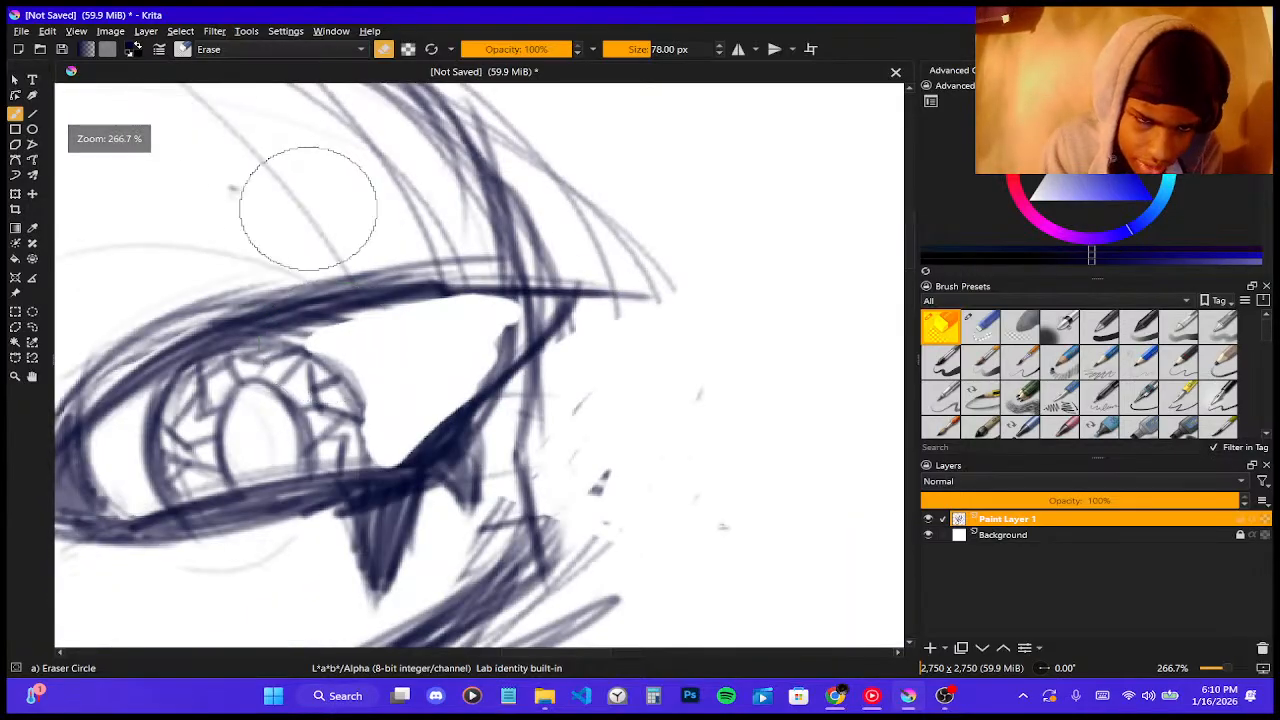
{"action": "mouse_move", "coordinate": [322, 234]}
{"action": "left_mouse_down"}
{"action": "mouse_move", "coordinate": [238, 263]}
{"action": "mouse_move", "coordinate": [75, 400]}
{"action": "left_mouse_up"}
- Erase the old outer-corner shading inside the right eye and the rough strokes above its upper lid
{"action": "scroll", "coordinate": [480, 180], "scroll_direction": "down", "scroll_amount": 8}
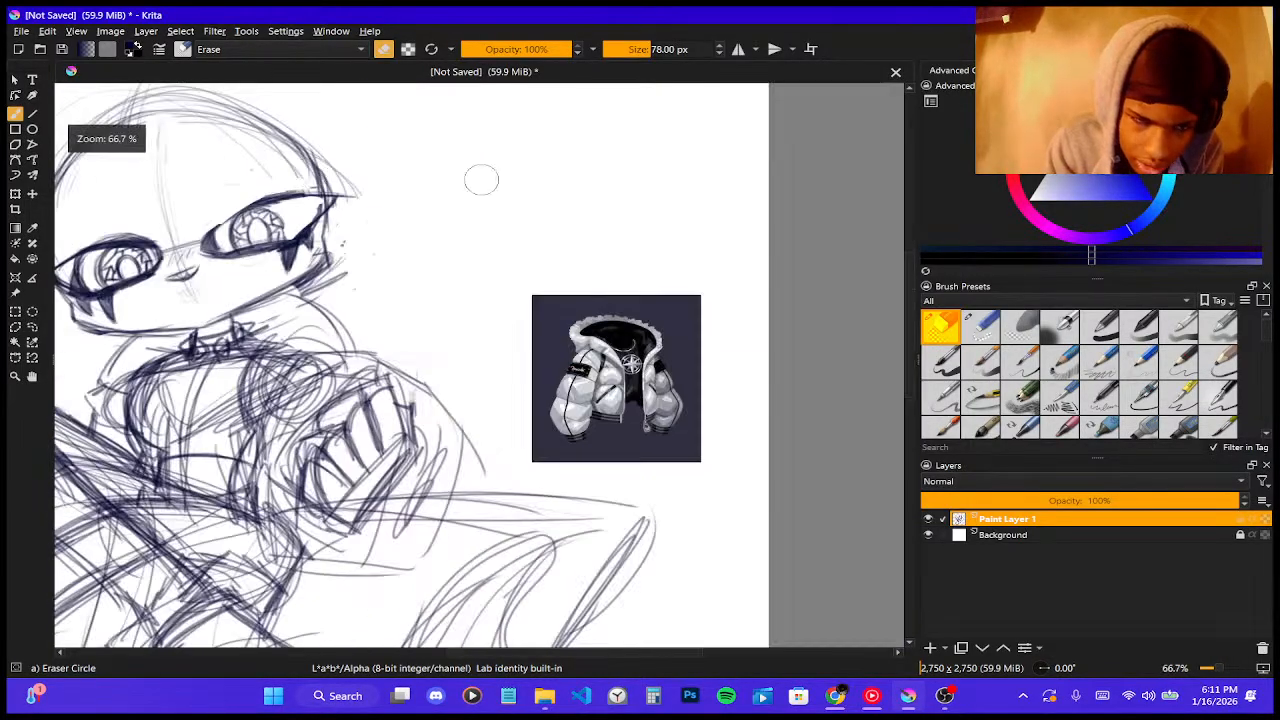
{"action": "scroll", "coordinate": [345, 215], "scroll_direction": "up", "scroll_amount": 8}
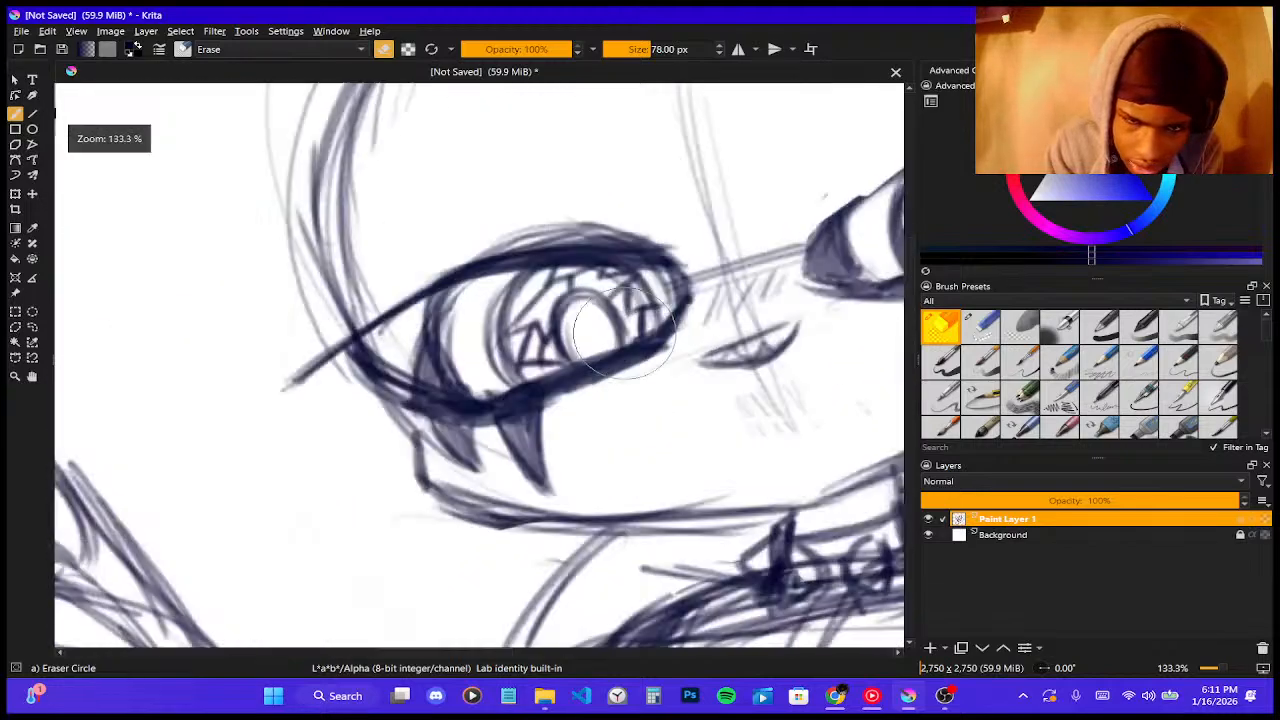
{"action": "mouse_move", "coordinate": [322, 418]}
{"action": "left_mouse_down"}
{"action": "mouse_move", "coordinate": [366, 392]}
{"action": "mouse_move", "coordinate": [372, 305]}
{"action": "mouse_move", "coordinate": [357, 363]}
{"action": "mouse_move", "coordinate": [380, 354]}
{"action": "mouse_move", "coordinate": [371, 403]}
{"action": "mouse_move", "coordinate": [382, 230]}
{"action": "mouse_move", "coordinate": [622, 198]}
{"action": "mouse_move", "coordinate": [600, 215]}
{"action": "mouse_move", "coordinate": [525, 212]}
{"action": "mouse_move", "coordinate": [684, 212]}
{"action": "left_mouse_up"}
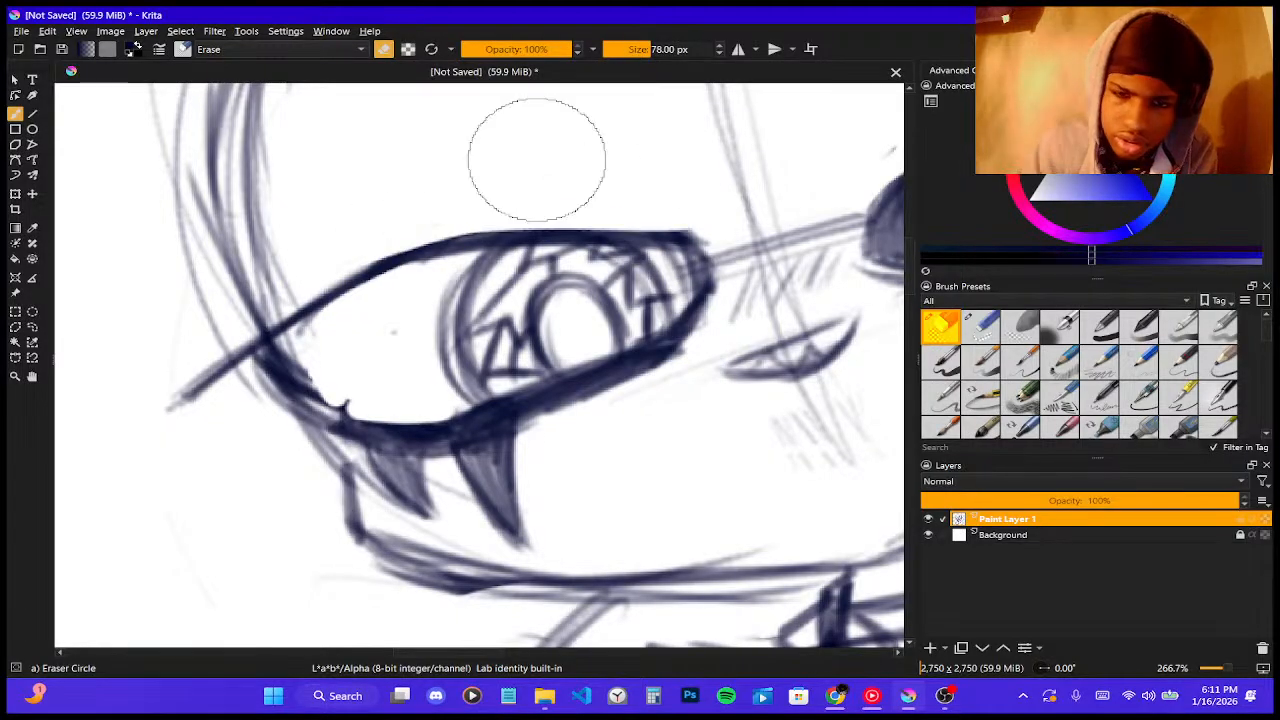
- Erase the right eye's outer lower edge and the face outline crossing its outer corner
{"action": "scroll", "coordinate": [536, 159], "scroll_direction": "down", "scroll_amount": 3}
{"action": "scroll", "coordinate": [536, 159], "scroll_direction": "down", "scroll_amount": 3}
{"action": "scroll", "coordinate": [428, 200], "scroll_direction": "up", "scroll_amount": 3}
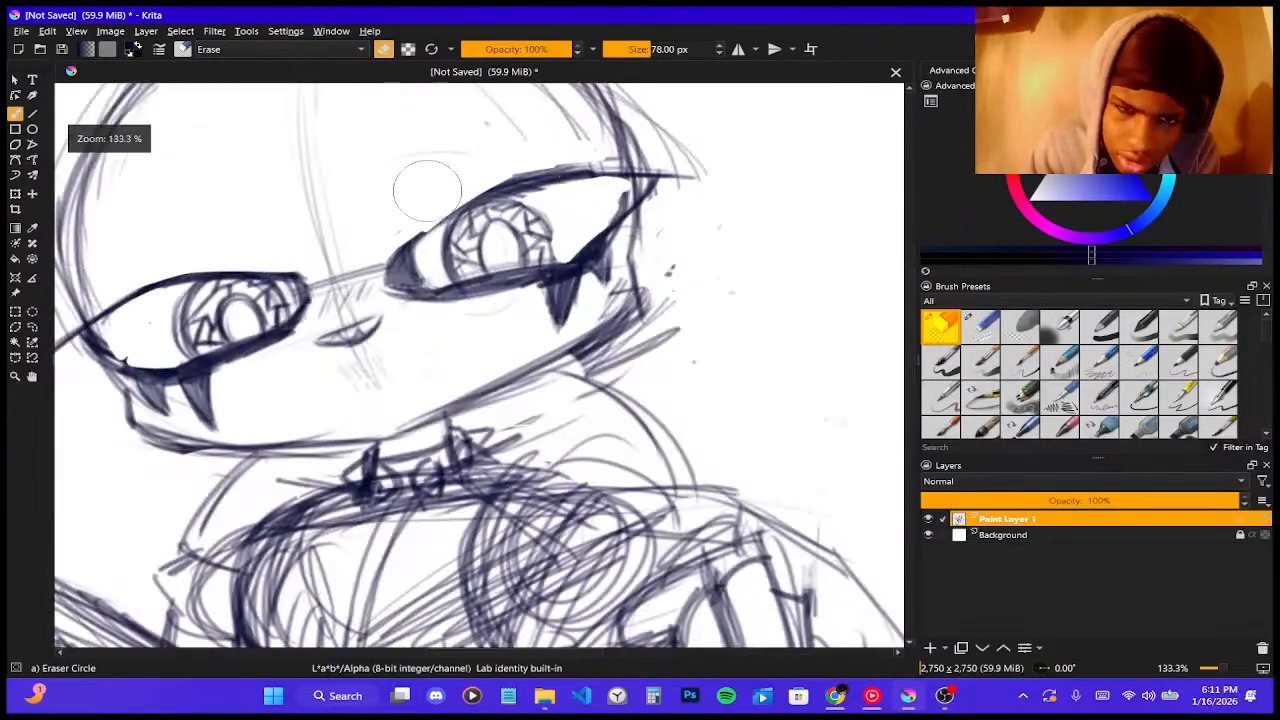
{"action": "scroll", "coordinate": [428, 200], "scroll_direction": "down", "scroll_amount": 3}
{"action": "scroll", "coordinate": [470, 180], "scroll_direction": "up", "scroll_amount": 4}
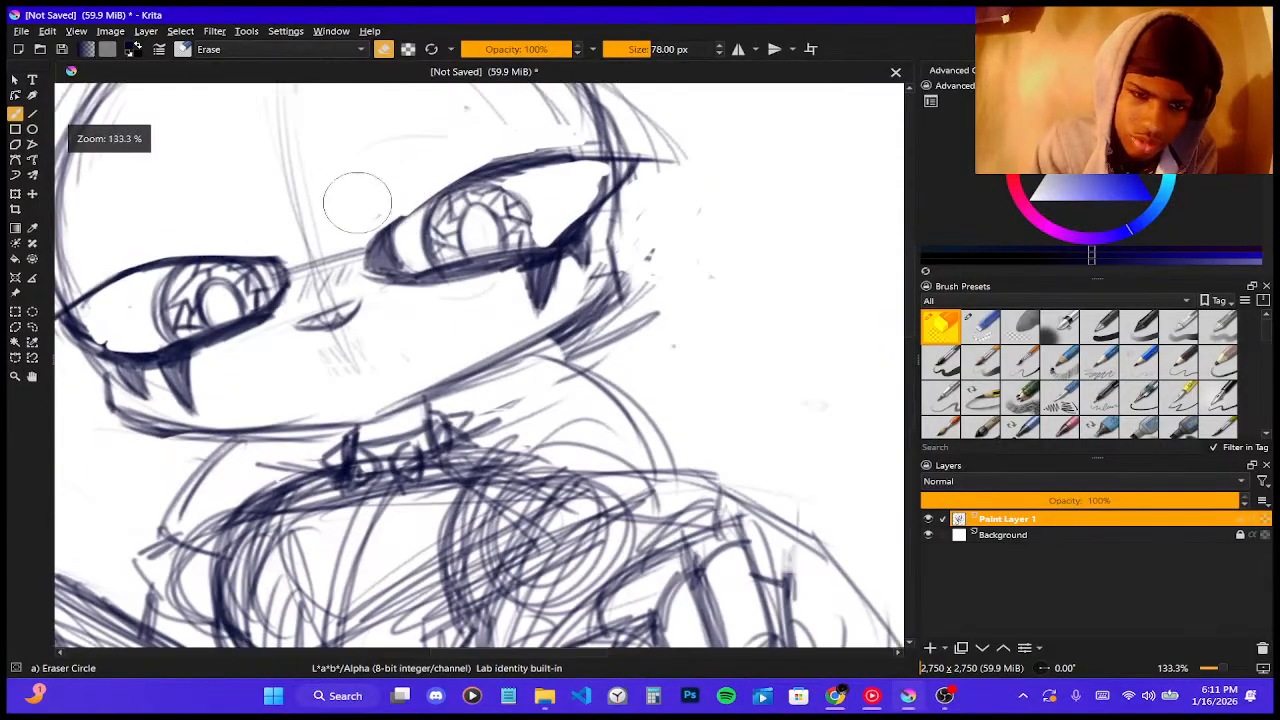
{"action": "scroll", "coordinate": [485, 172], "scroll_direction": "down", "scroll_amount": 3}
{"action": "scroll", "coordinate": [466, 243], "scroll_direction": "up", "scroll_amount": 5}
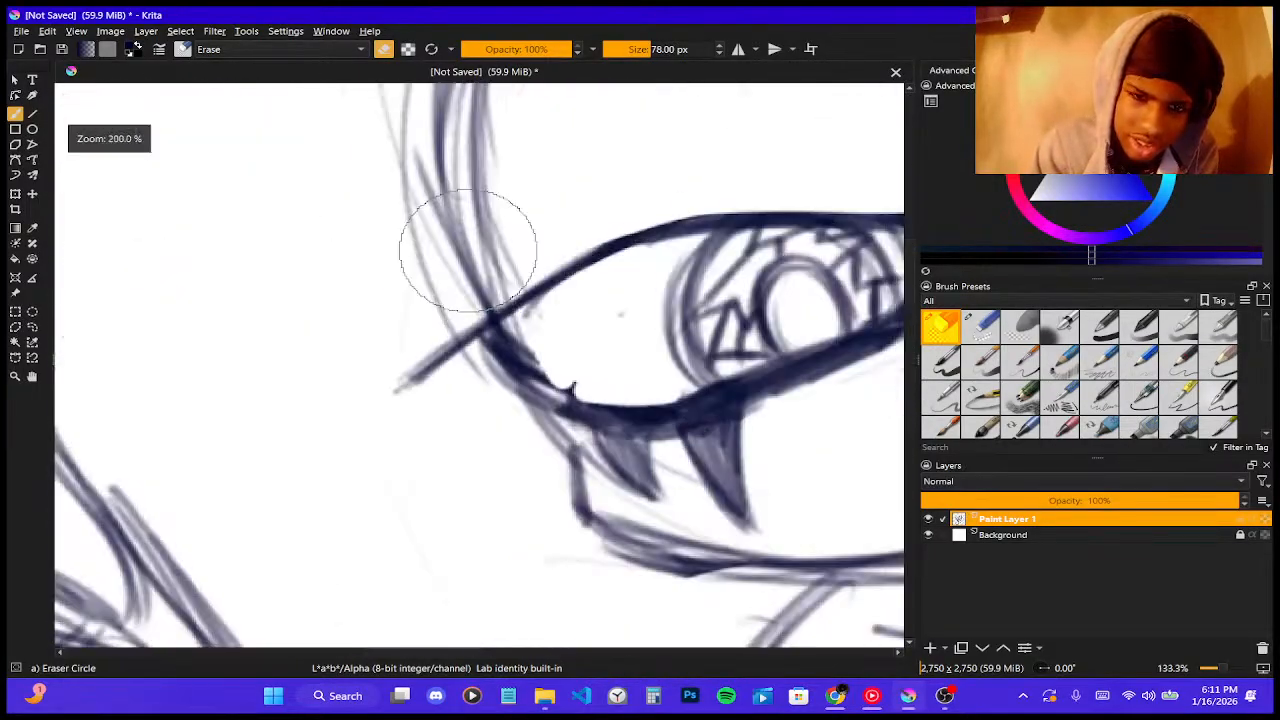
{"action": "mouse_move", "coordinate": [466, 255]}
{"action": "left_mouse_down"}
{"action": "mouse_move", "coordinate": [535, 340]}
{"action": "mouse_move", "coordinate": [509, 337]}
{"action": "mouse_move", "coordinate": [571, 366]}
{"action": "mouse_move", "coordinate": [590, 400]}
{"action": "left_mouse_up"}
- Redraw the right eye's outer corner in pencil as a longer sharp point, joining the upper lid to the lower lid
{"action": "left_click", "coordinate": [1140, 362]}
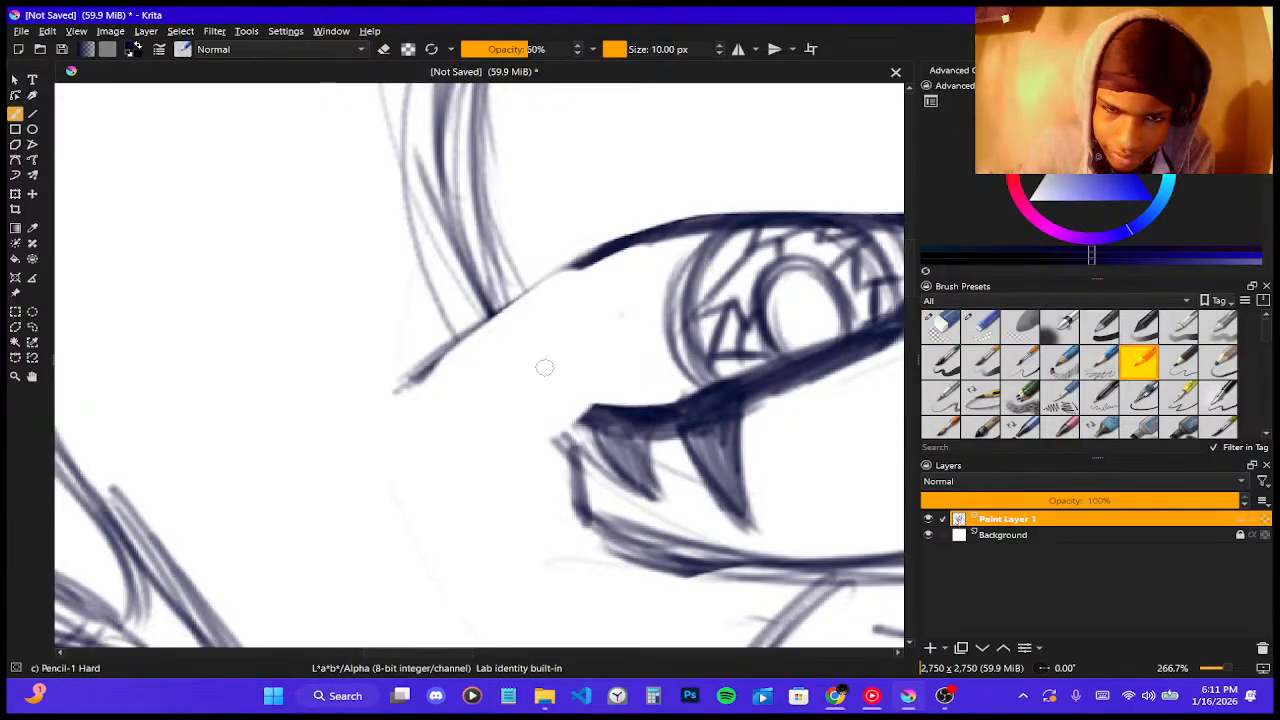
{"action": "left_click_drag", "start_coordinate": [584, 264], "coordinate": [394, 380]}
{"action": "left_click_drag", "start_coordinate": [620, 236], "coordinate": [356, 424]}
{"action": "left_click_drag", "start_coordinate": [590, 248], "coordinate": [338, 422]}
{"action": "mouse_move", "coordinate": [456, 340]}
{"action": "left_mouse_down"}
{"action": "mouse_move", "coordinate": [390, 394]}
{"action": "mouse_move", "coordinate": [610, 378]}
{"action": "left_mouse_up"}
{"action": "left_click_drag", "start_coordinate": [420, 384], "coordinate": [612, 404]}
{"action": "left_click_drag", "start_coordinate": [432, 356], "coordinate": [636, 402]}
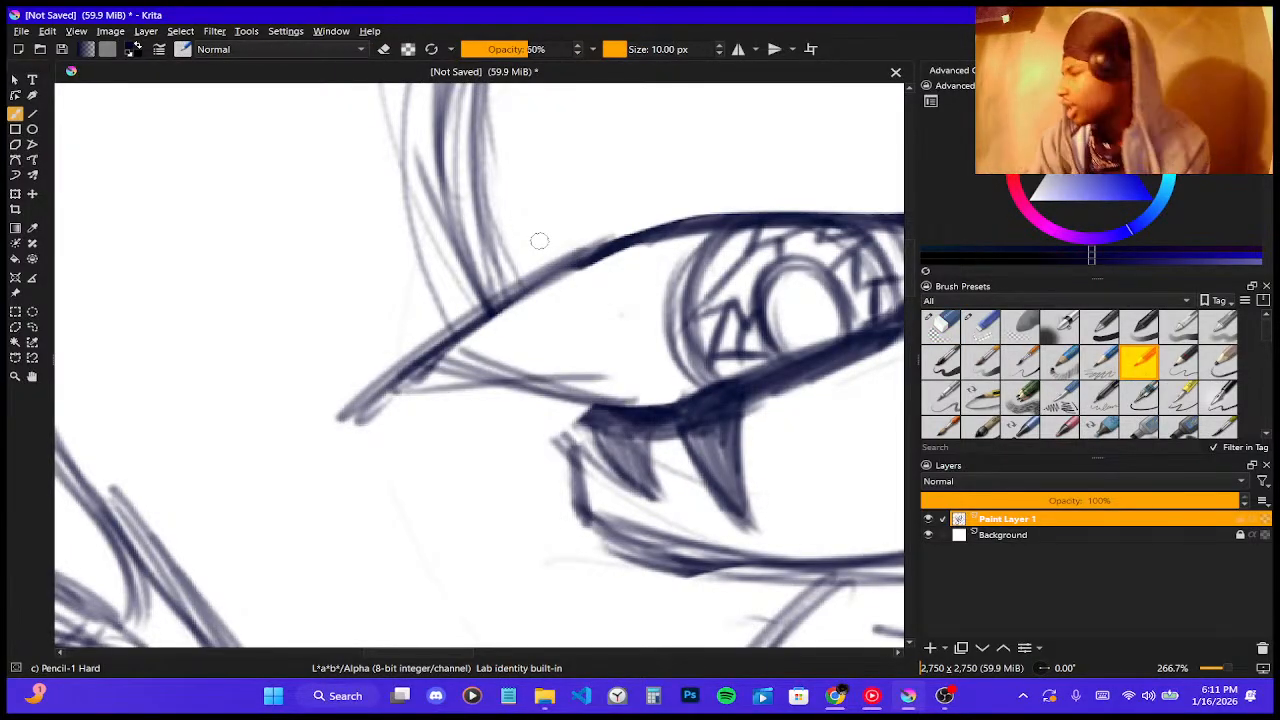
- Draw a thick curved line inside the right eye between its outer corner and the iris
{"action": "scroll", "coordinate": [539, 241], "scroll_direction": "down", "scroll_amount": 3}
{"action": "scroll", "coordinate": [535, 198], "scroll_direction": "down", "scroll_amount": 3}
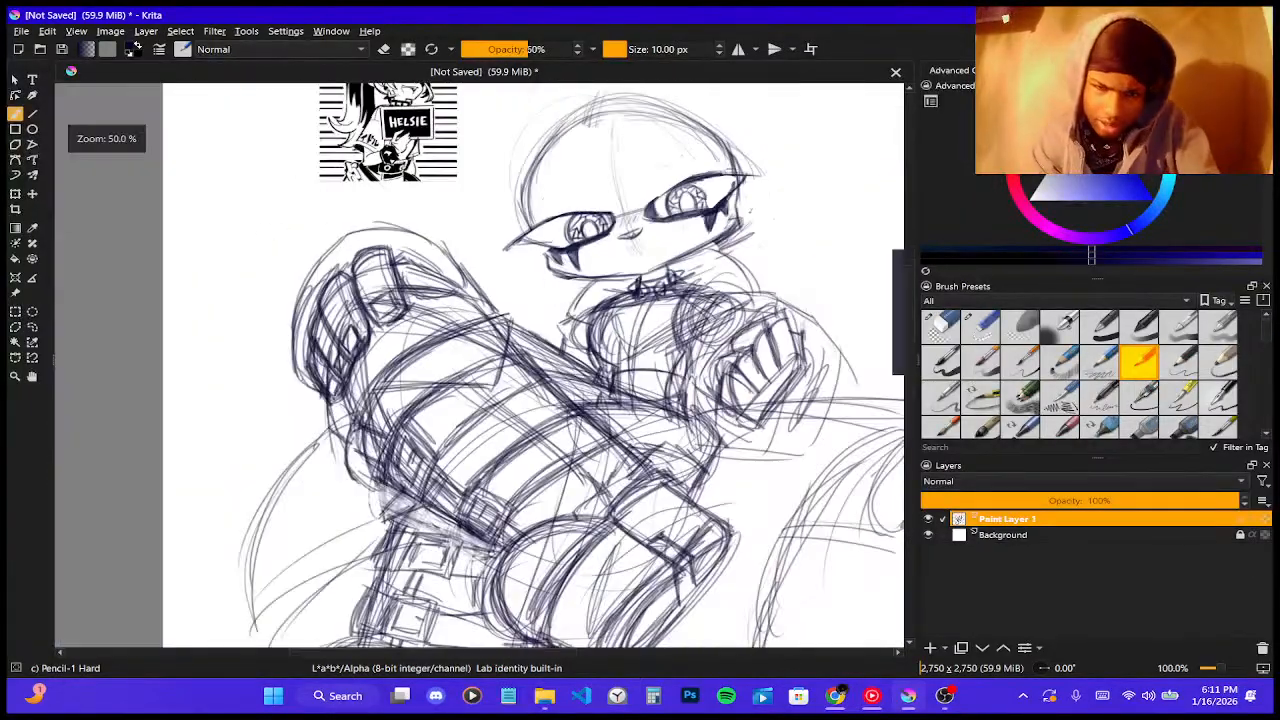
{"action": "scroll", "coordinate": [726, 122], "scroll_direction": "up", "scroll_amount": 4}
{"action": "scroll", "coordinate": [709, 136], "scroll_direction": "down", "scroll_amount": 2}
{"action": "scroll", "coordinate": [463, 273], "scroll_direction": "up", "scroll_amount": 3}
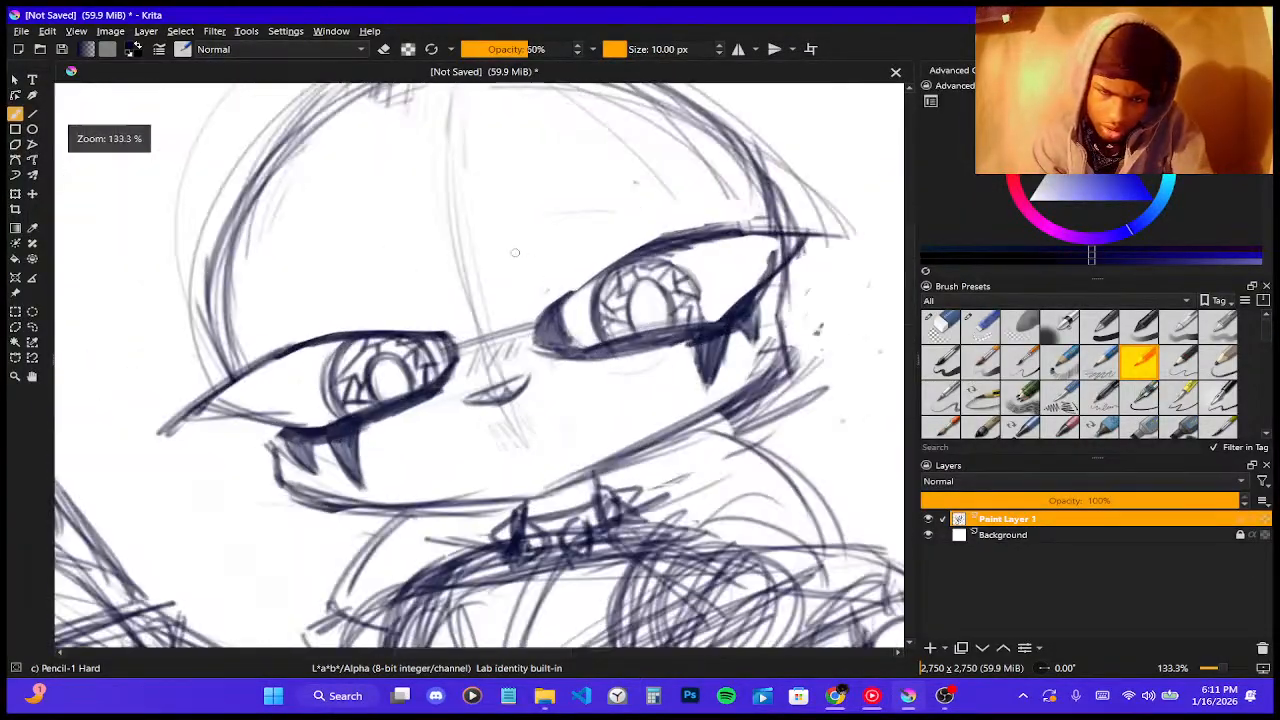
{"action": "scroll", "coordinate": [463, 273], "scroll_direction": "down", "scroll_amount": 2}
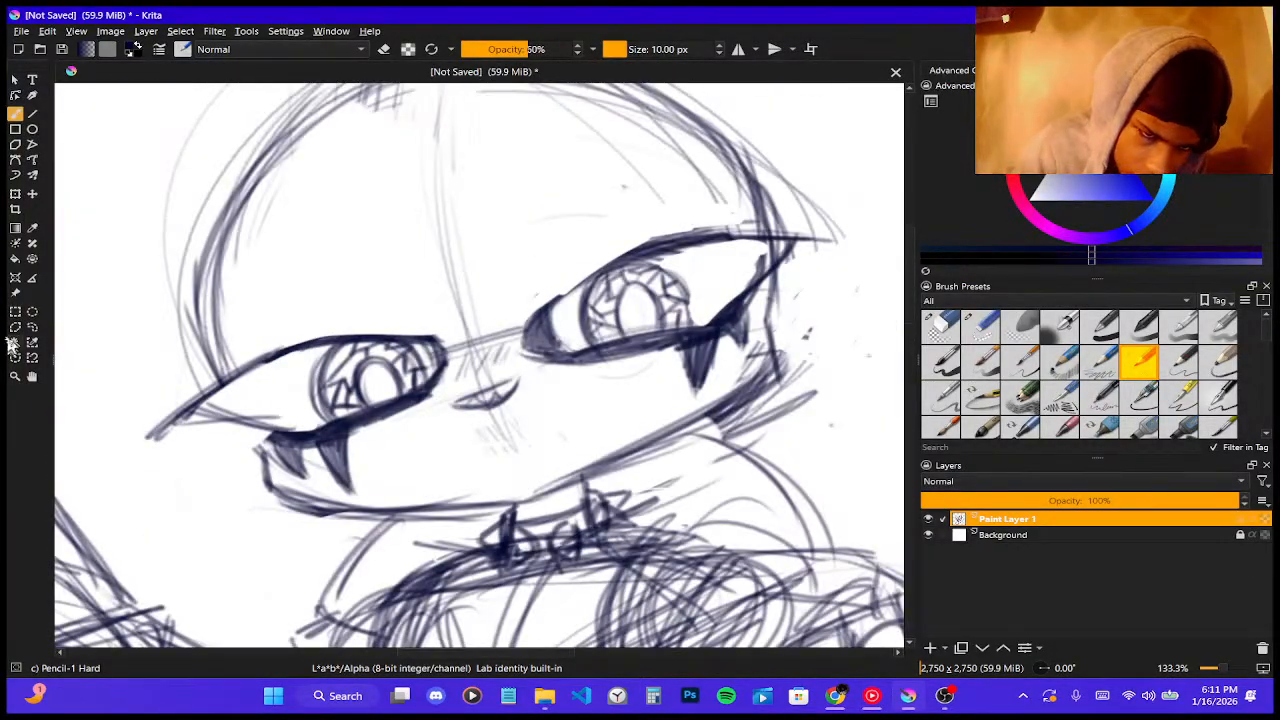
{"action": "left_click_drag", "start_coordinate": [227, 403], "coordinate": [286, 428]}
{"action": "mouse_move", "coordinate": [268, 356]}
{"action": "left_mouse_down"}
{"action": "mouse_move", "coordinate": [264, 428]}
{"action": "mouse_move", "coordinate": [272, 418]}
{"action": "mouse_move", "coordinate": [282, 434]}
{"action": "mouse_move", "coordinate": [262, 416]}
{"action": "left_mouse_up"}
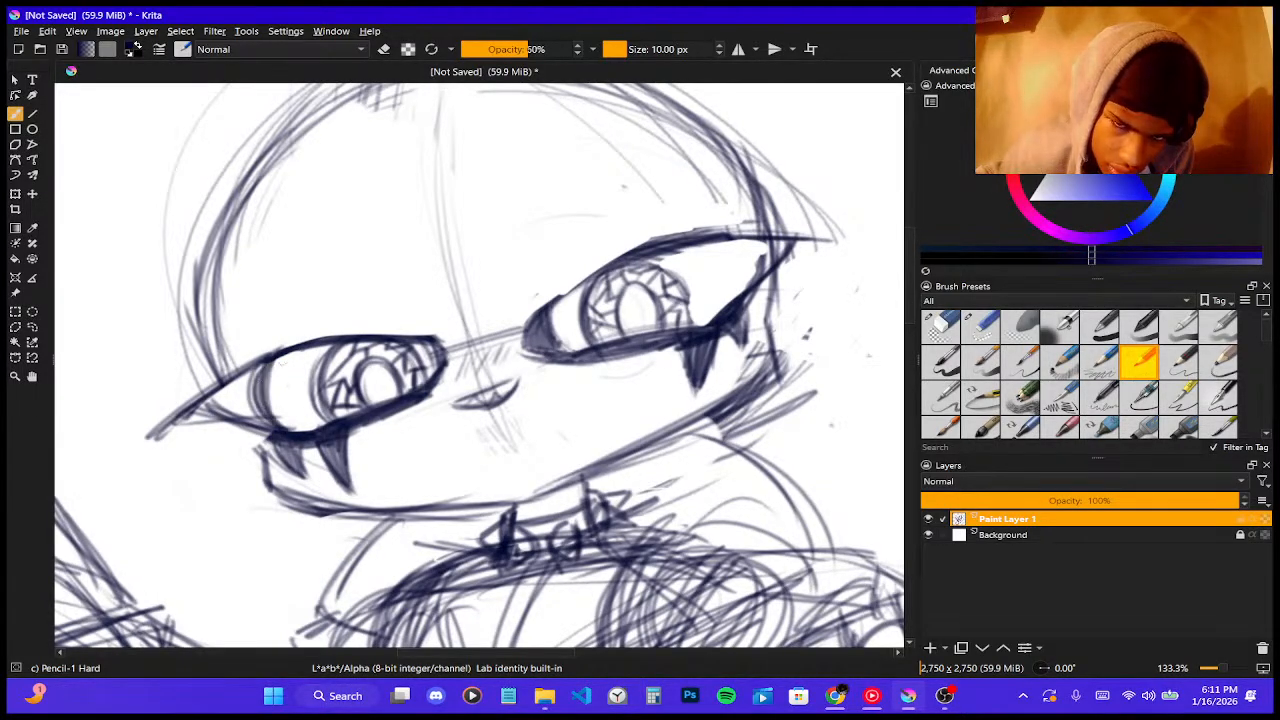
- Add a matching curve inside the left eye's outer corner and restore its upper lid line toward the inner corner
{"action": "mouse_move", "coordinate": [744, 238]}
{"action": "left_mouse_down"}
{"action": "mouse_move", "coordinate": [726, 272]}
{"action": "mouse_move", "coordinate": [736, 296]}
{"action": "mouse_move", "coordinate": [724, 292]}
{"action": "left_mouse_up"}
{"action": "left_click_drag", "start_coordinate": [541, 323], "coordinate": [655, 244]}
{"action": "mouse_move", "coordinate": [518, 344]}
{"action": "left_mouse_down"}
{"action": "mouse_move", "coordinate": [668, 240]}
{"action": "mouse_move", "coordinate": [648, 248]}
{"action": "left_mouse_up"}
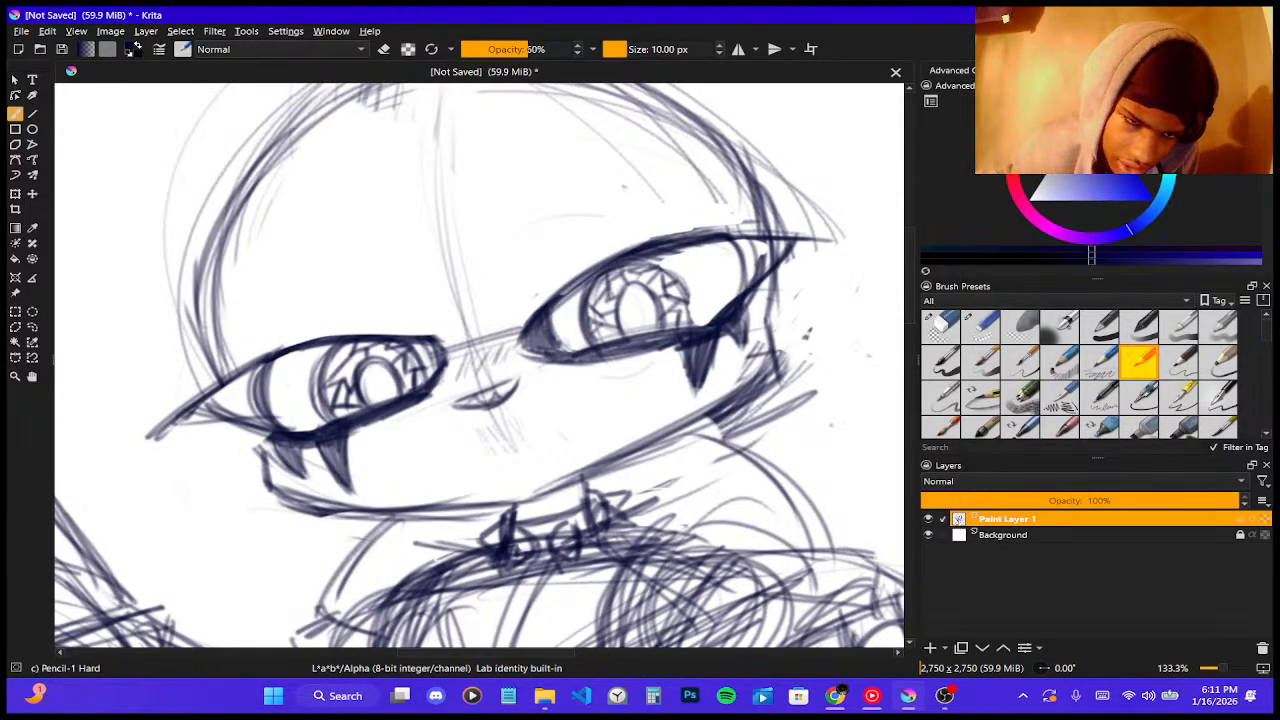
- Darken the right eye's upper lid and the lower edge of its pointed outer corner
{"action": "left_click_drag", "start_coordinate": [262, 362], "coordinate": [162, 428]}
{"action": "left_click_drag", "start_coordinate": [224, 372], "coordinate": [398, 326]}
{"action": "left_click_drag", "start_coordinate": [304, 342], "coordinate": [428, 328]}
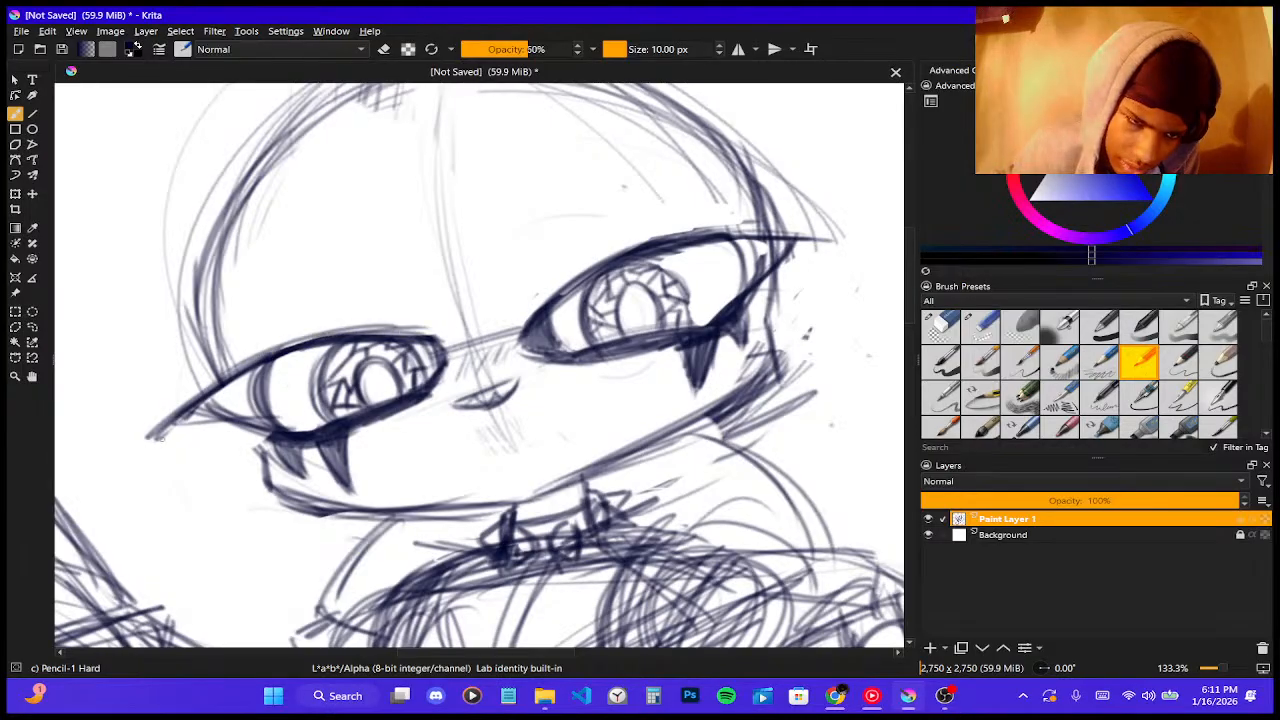
{"action": "mouse_move", "coordinate": [158, 436]}
{"action": "left_mouse_down"}
{"action": "mouse_move", "coordinate": [218, 410]}
{"action": "mouse_move", "coordinate": [204, 406]}
{"action": "mouse_move", "coordinate": [268, 432]}
{"action": "mouse_move", "coordinate": [244, 438]}
{"action": "left_mouse_up"}
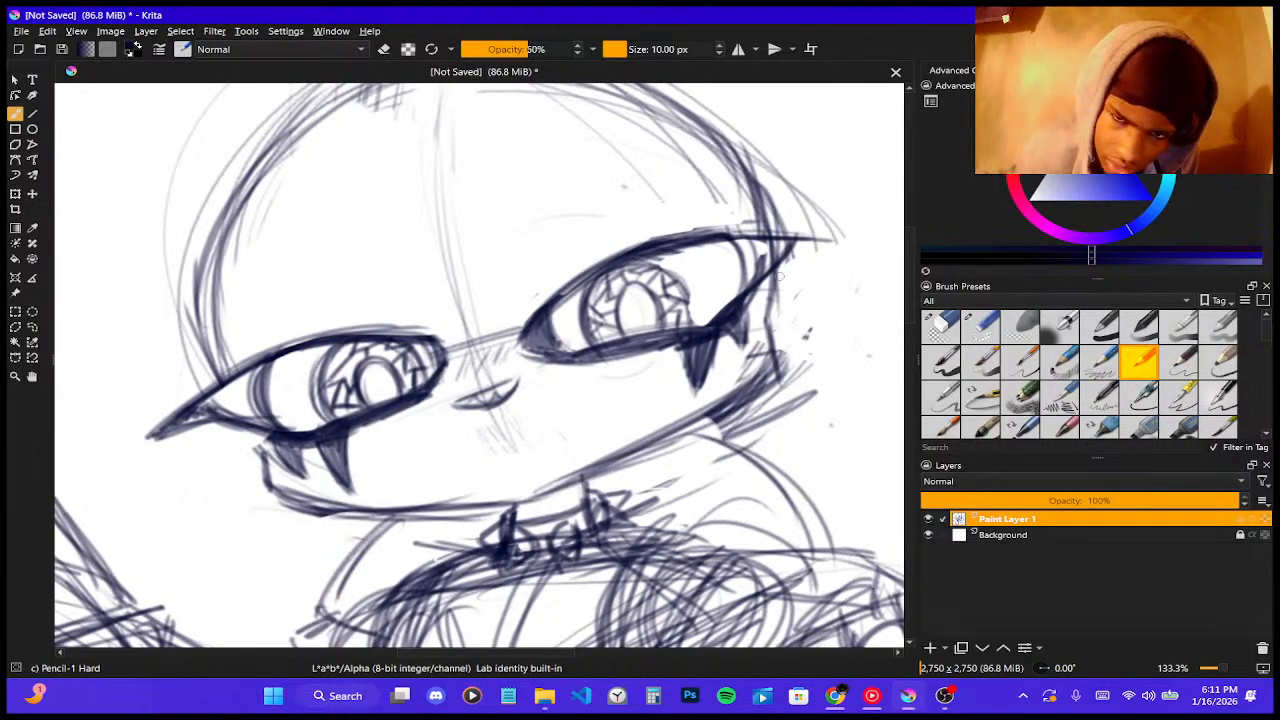
- Extend the right eye's outer corner into a longer tapered point and shade the outer corner areas inside both eyes
{"action": "mouse_move", "coordinate": [808, 250]}
{"action": "left_mouse_down"}
{"action": "mouse_move", "coordinate": [738, 306]}
{"action": "mouse_move", "coordinate": [852, 244]}
{"action": "mouse_move", "coordinate": [872, 256]}
{"action": "mouse_move", "coordinate": [806, 243]}
{"action": "mouse_move", "coordinate": [876, 258]}
{"action": "mouse_move", "coordinate": [786, 258]}
{"action": "mouse_move", "coordinate": [868, 254]}
{"action": "left_mouse_up"}
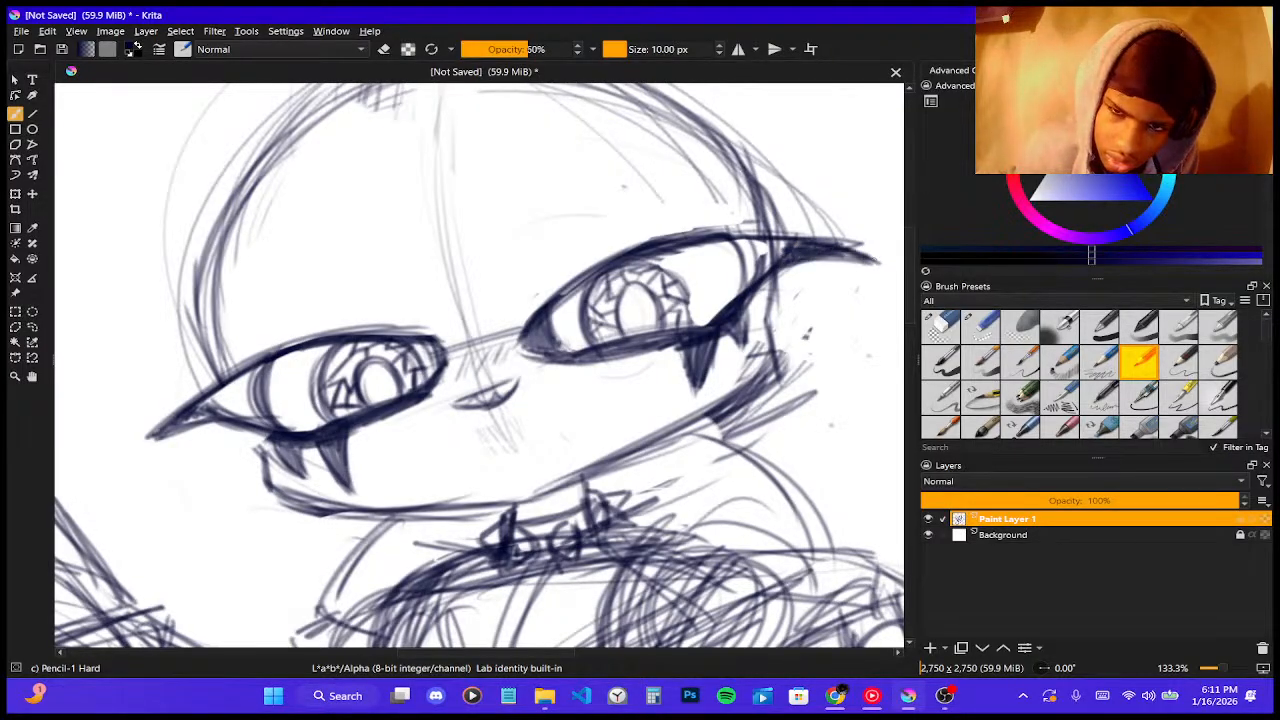
{"action": "mouse_move", "coordinate": [692, 246]}
{"action": "left_mouse_down"}
{"action": "mouse_move", "coordinate": [824, 238]}
{"action": "mouse_move", "coordinate": [736, 246]}
{"action": "mouse_move", "coordinate": [746, 258]}
{"action": "left_mouse_up"}
{"action": "mouse_move", "coordinate": [742, 240]}
{"action": "left_mouse_down"}
{"action": "mouse_move", "coordinate": [760, 257]}
{"action": "mouse_move", "coordinate": [754, 280]}
{"action": "mouse_move", "coordinate": [768, 246]}
{"action": "left_mouse_up"}
{"action": "mouse_move", "coordinate": [768, 248]}
{"action": "left_mouse_down"}
{"action": "mouse_move", "coordinate": [746, 286]}
{"action": "mouse_move", "coordinate": [784, 246]}
{"action": "left_mouse_up"}
{"action": "left_click_drag", "start_coordinate": [792, 260], "coordinate": [806, 240]}
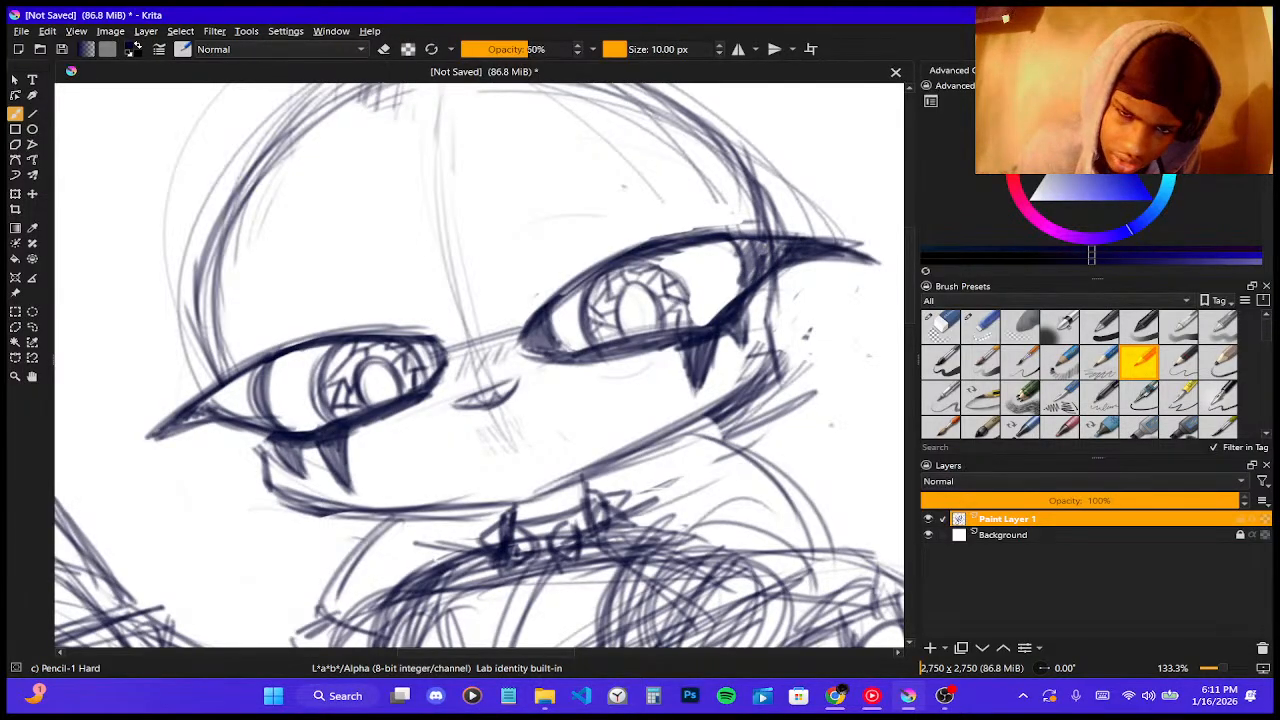
{"action": "mouse_move", "coordinate": [192, 418]}
{"action": "left_mouse_down"}
{"action": "mouse_move", "coordinate": [252, 372]}
{"action": "mouse_move", "coordinate": [262, 432]}
{"action": "left_mouse_up"}
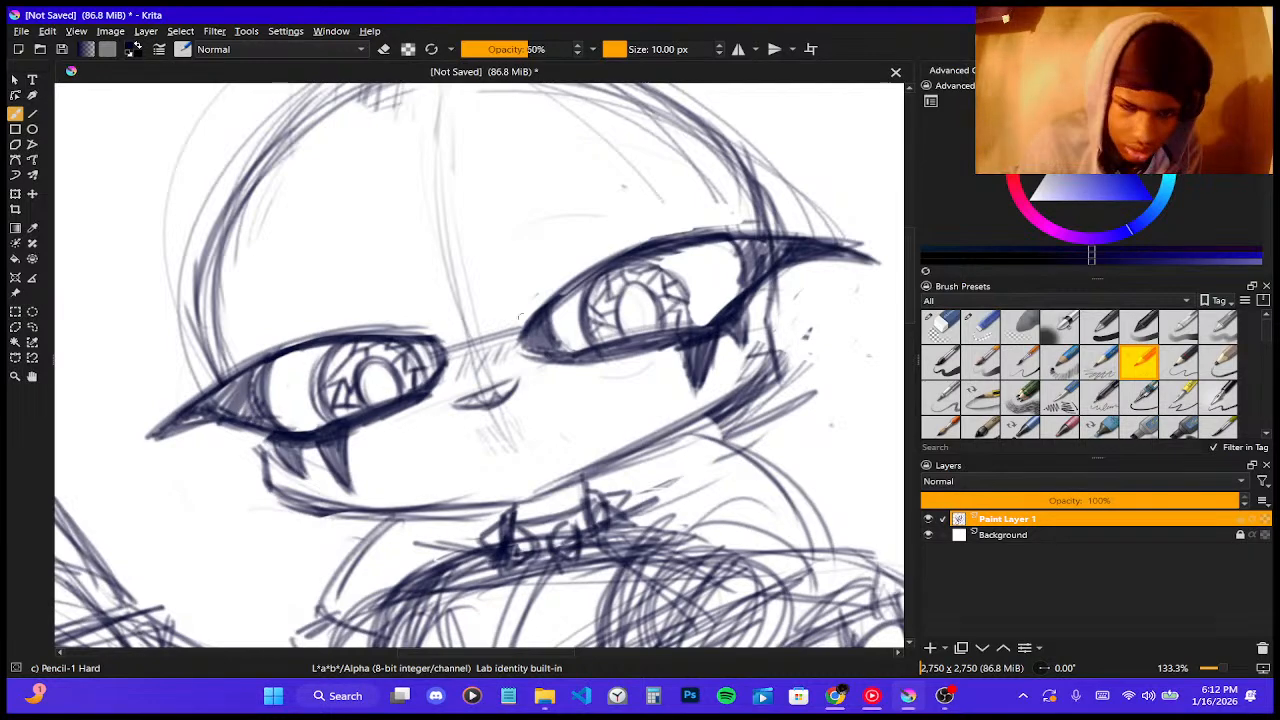
- Undo the last strokes, darken the right eye's inner corner, and reinforce the curved line inside its outer corner
{"action": "key", "text": "ctrl+z"}
{"action": "key", "text": "ctrl+z"}
{"action": "key", "text": "ctrl+z"}
{"action": "key", "text": "ctrl+z"}
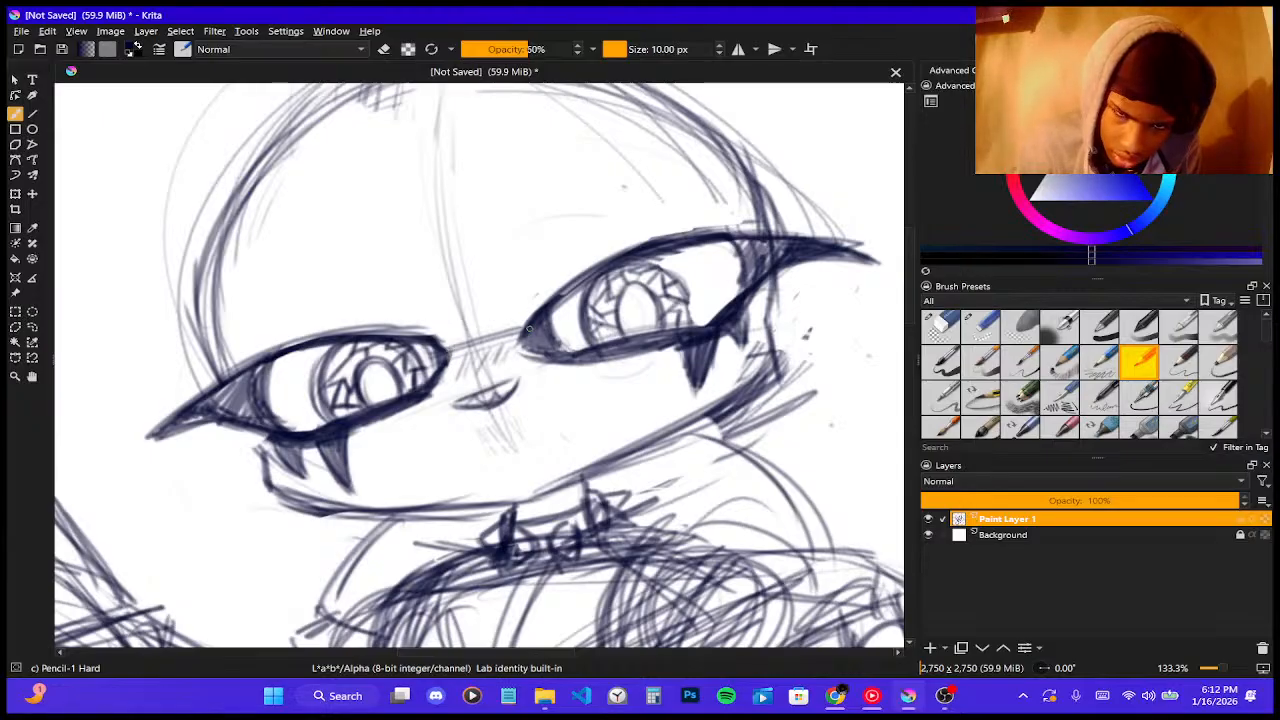
{"action": "left_click_drag", "start_coordinate": [522, 348], "coordinate": [548, 312]}
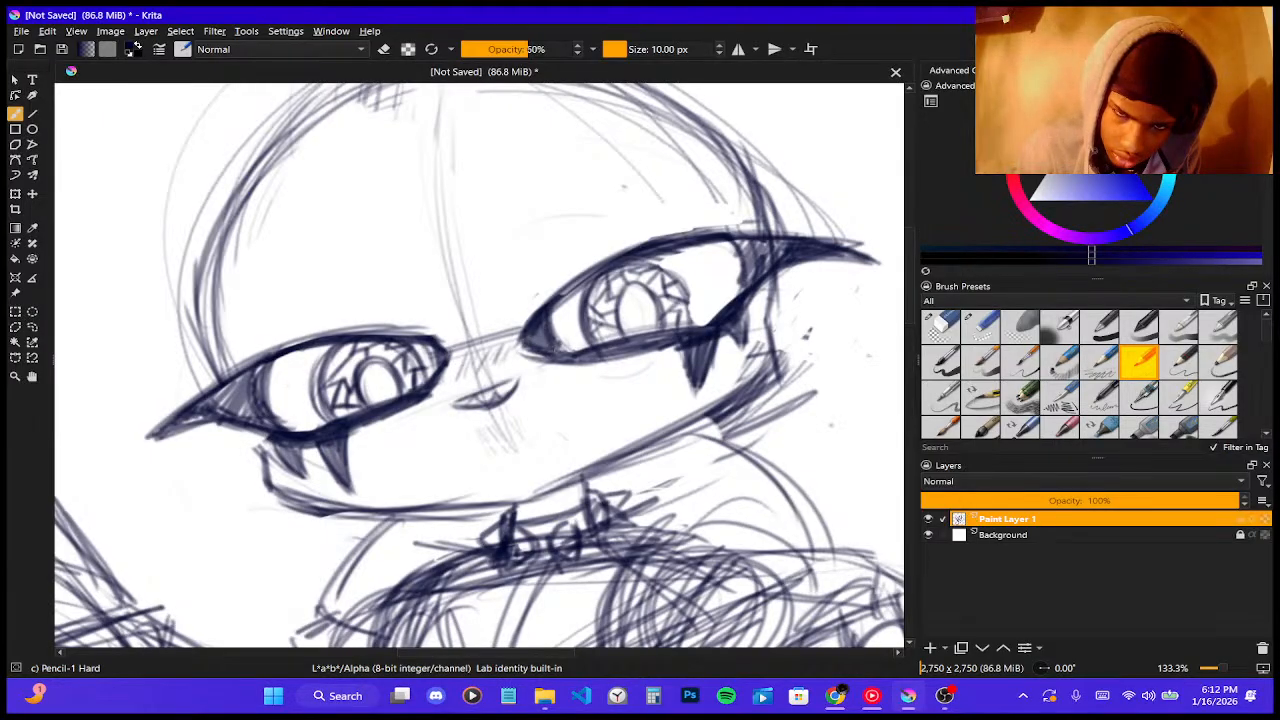
{"action": "mouse_move", "coordinate": [725, 240]}
{"action": "left_mouse_down"}
{"action": "mouse_move", "coordinate": [738, 298]}
{"action": "mouse_move", "coordinate": [726, 241]}
{"action": "mouse_move", "coordinate": [708, 316]}
{"action": "mouse_move", "coordinate": [695, 298]}
{"action": "mouse_move", "coordinate": [688, 330]}
{"action": "left_mouse_up"}
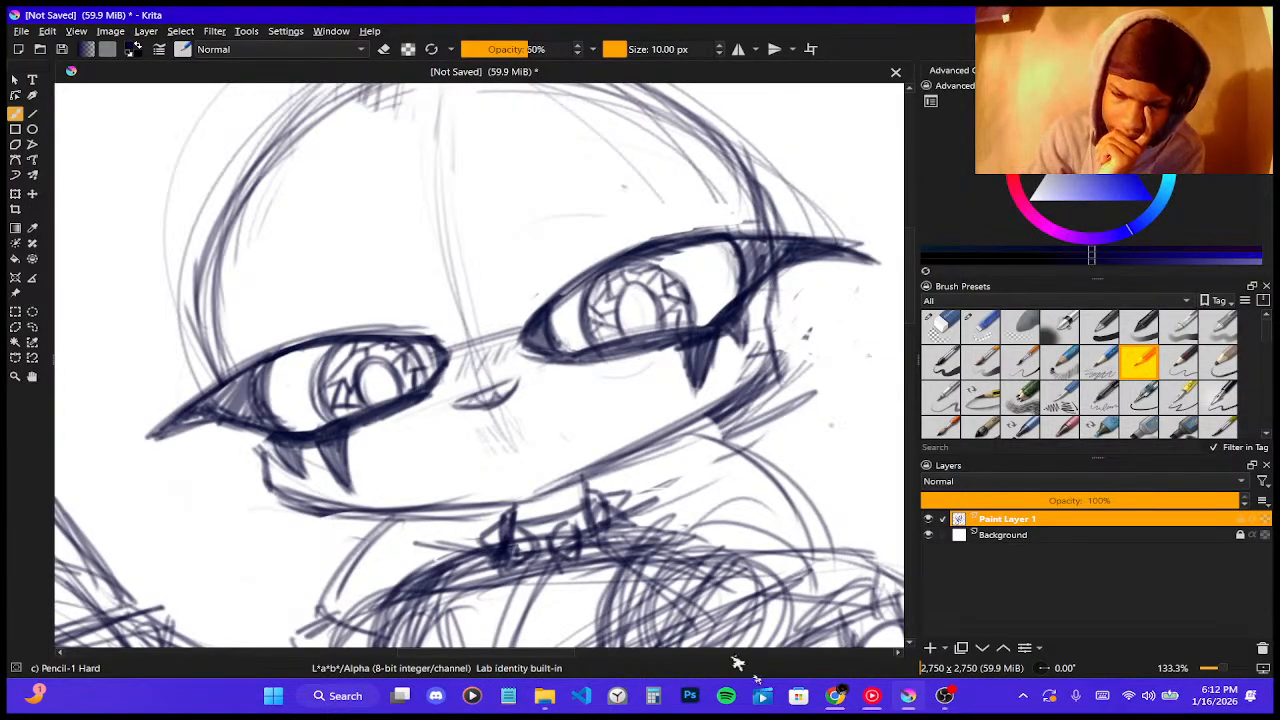
{"action": "left_click", "coordinate": [838, 700]}
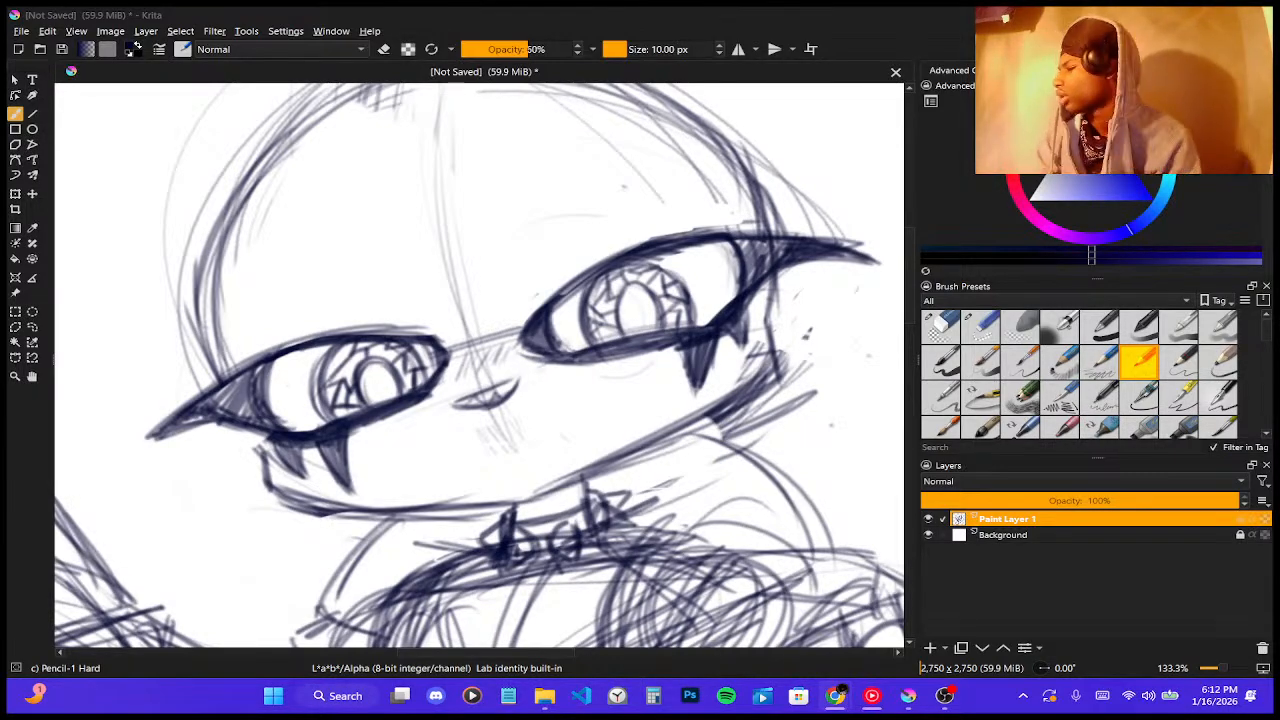
{"action": "key", "text": "alt+Tab"}
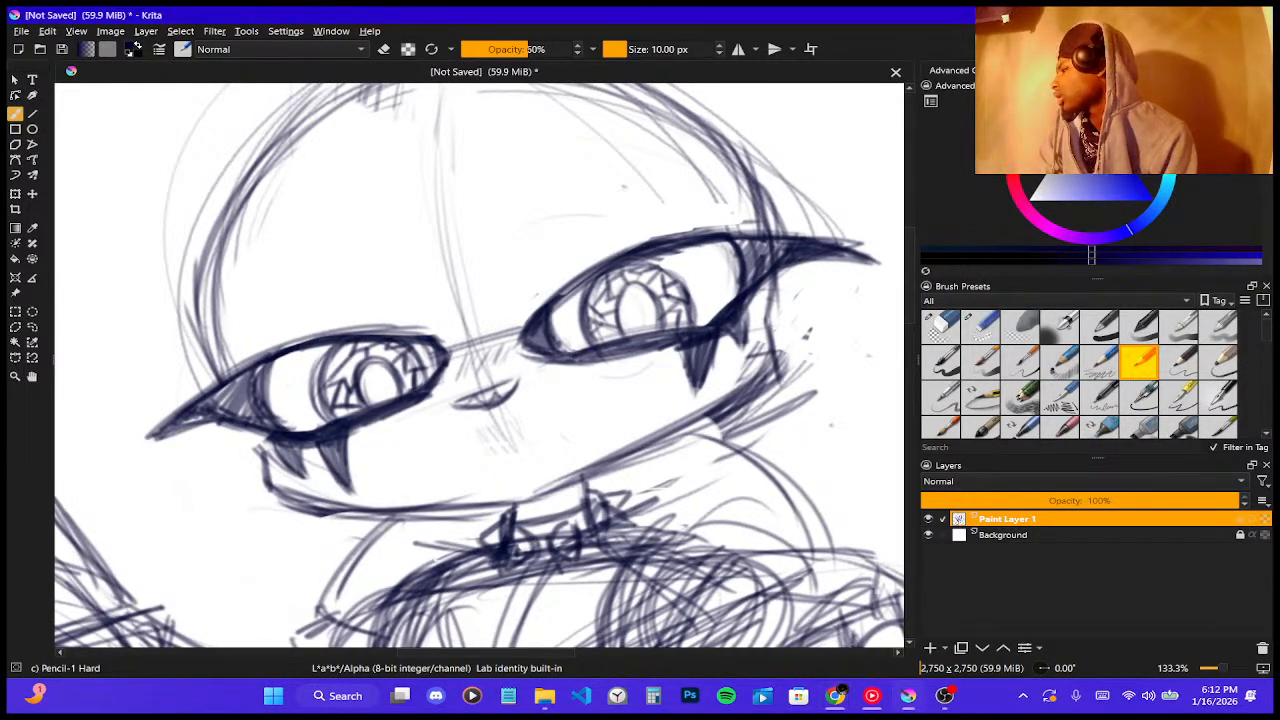
- Join the jaw outline to the left eye's lower lid and thicken the chin line toward the choker
{"action": "key", "text": "minus"}
{"action": "key", "text": "minus"}
{"action": "key", "text": "minus"}
{"action": "key", "text": "minus"}
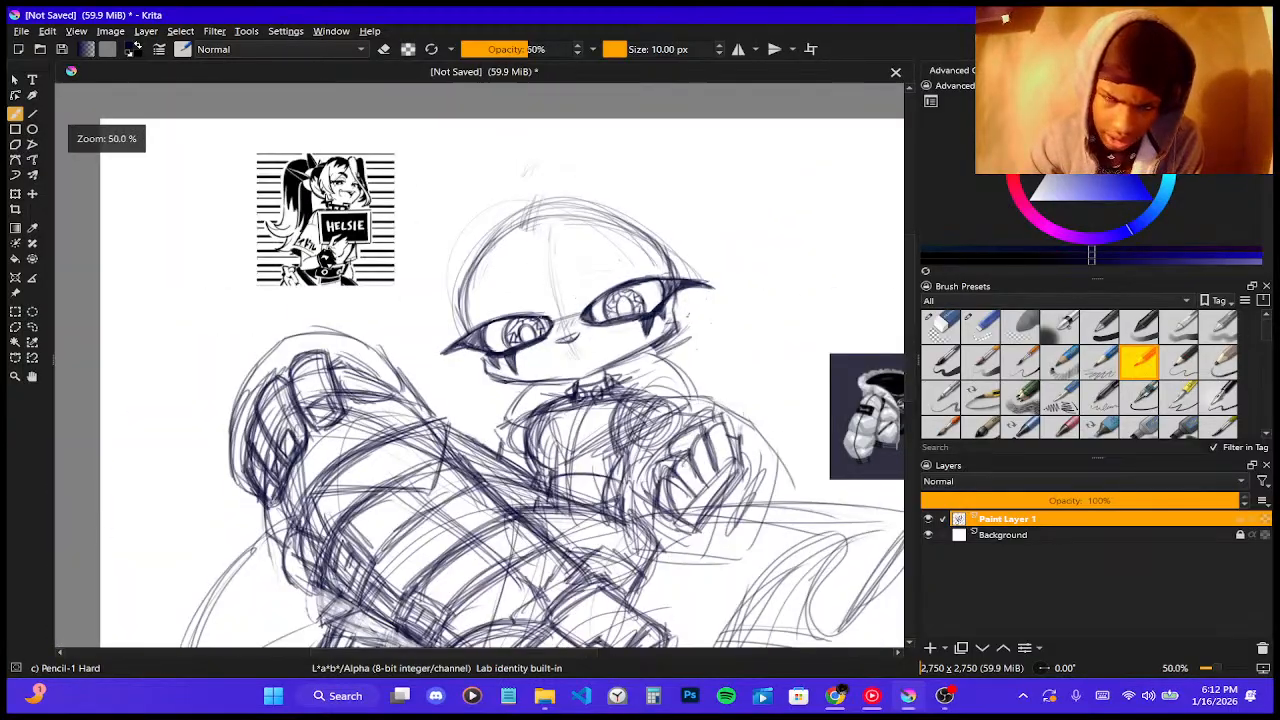
{"action": "key", "text": "plus"}
{"action": "key", "text": "plus"}
{"action": "key", "text": "plus"}
{"action": "key", "text": "plus"}
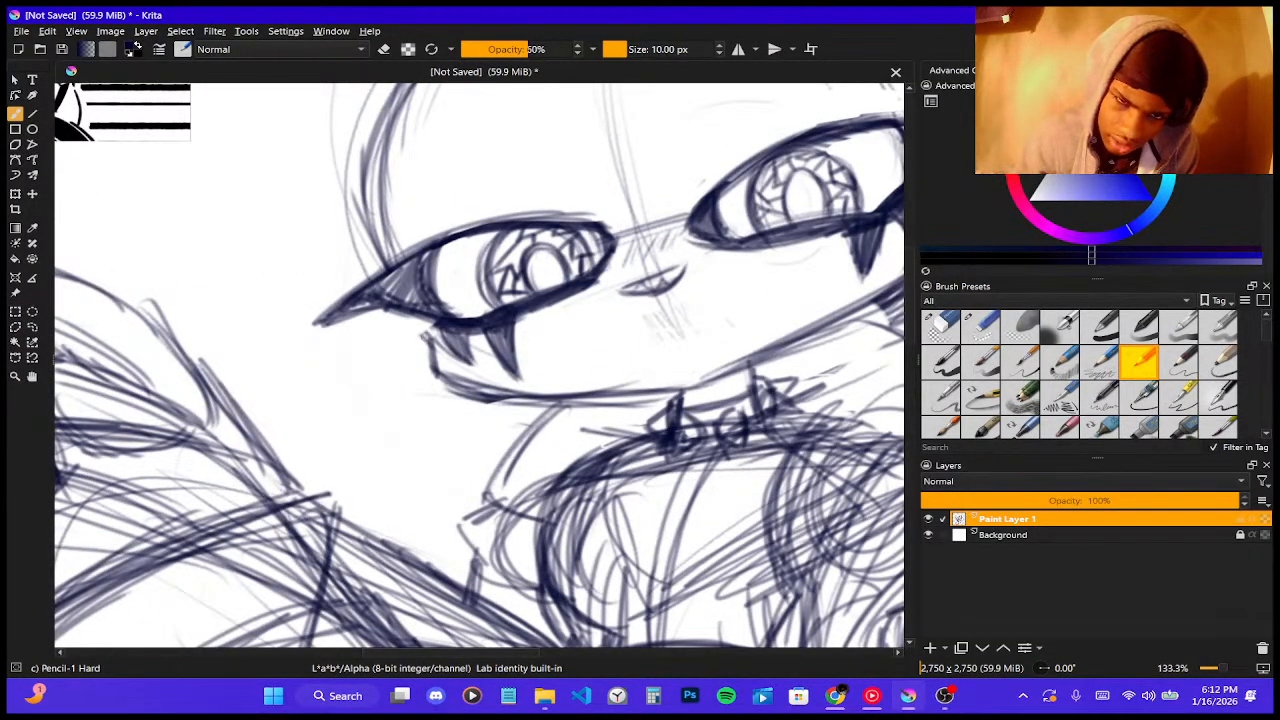
{"action": "left_click_drag", "start_coordinate": [425, 323], "coordinate": [441, 377]}
{"action": "mouse_move", "coordinate": [425, 319]}
{"action": "left_mouse_down"}
{"action": "mouse_move", "coordinate": [441, 375]}
{"action": "mouse_move", "coordinate": [566, 395]}
{"action": "left_mouse_up"}
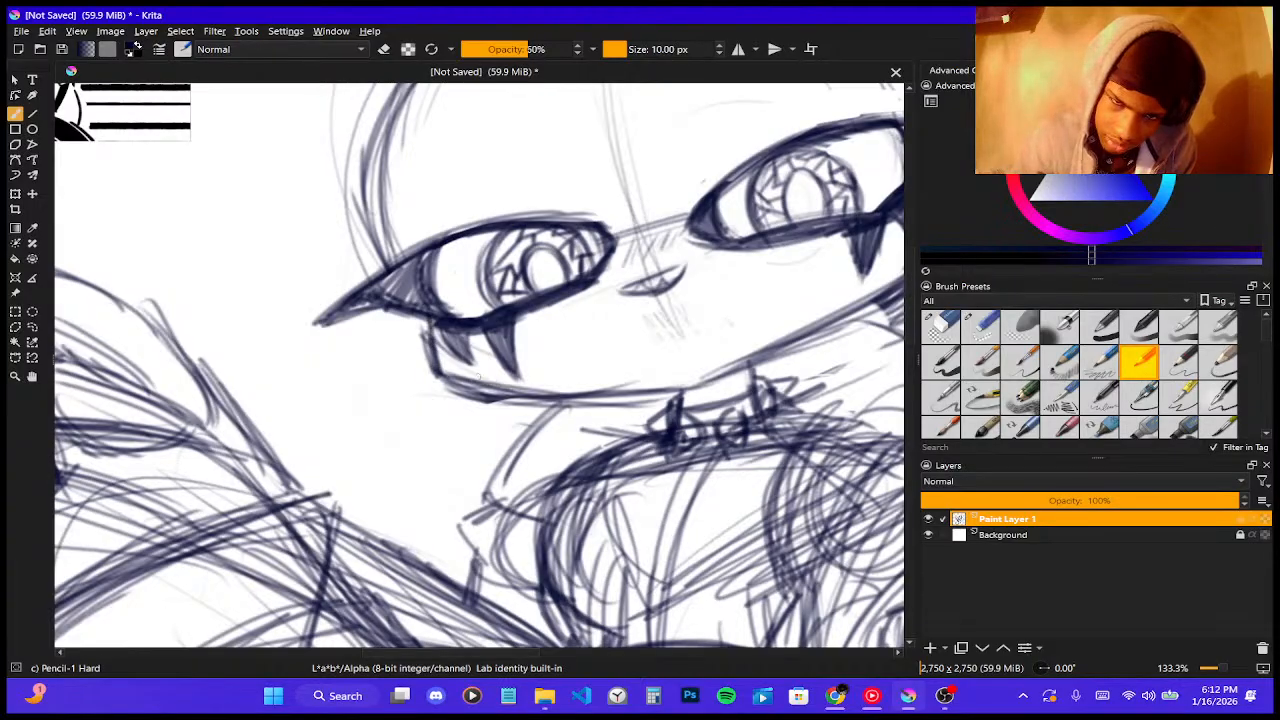
{"action": "left_click_drag", "start_coordinate": [441, 386], "coordinate": [612, 386]}
{"action": "left_click_drag", "start_coordinate": [490, 390], "coordinate": [680, 384]}
{"action": "left_click_drag", "start_coordinate": [602, 396], "coordinate": [708, 372]}
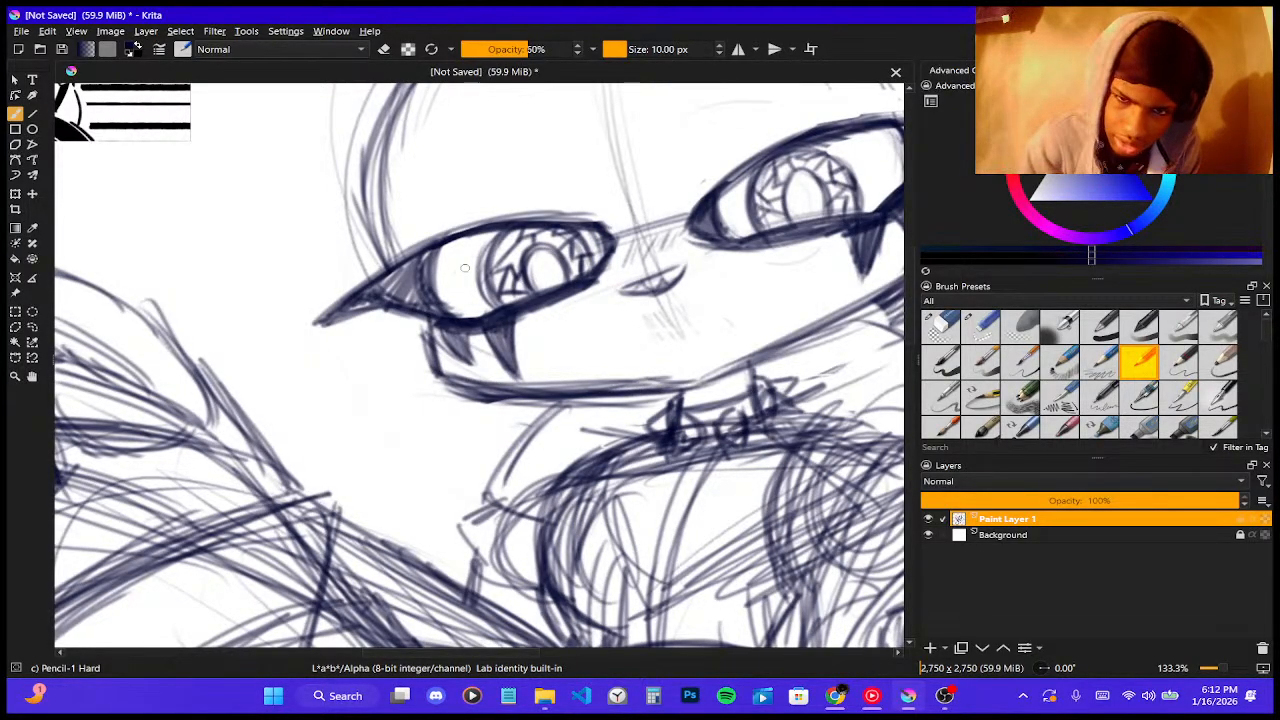
- Darken the right side of the jaw and sketch a small rounded ear behind the right eye's outer corner
{"action": "scroll", "coordinate": [466, 267], "scroll_direction": "down", "scroll_amount": 5}
{"action": "scroll", "coordinate": [537, 262], "scroll_direction": "up", "scroll_amount": 3}
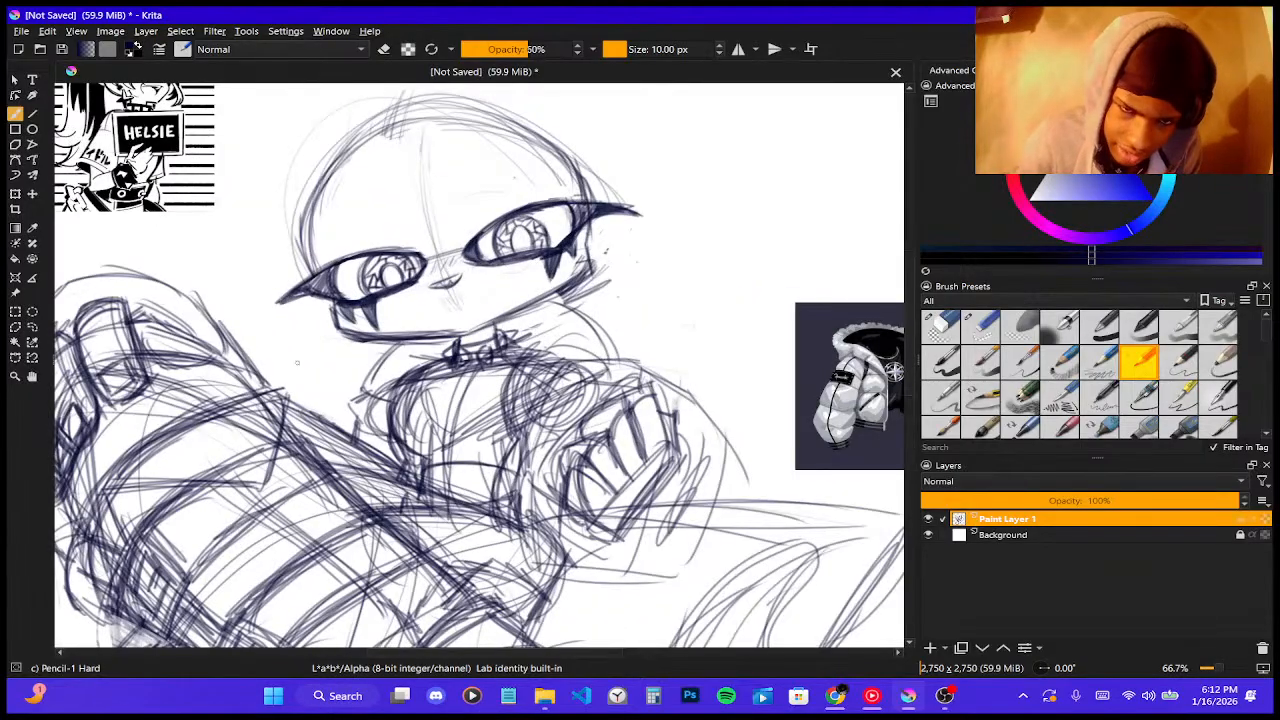
{"action": "left_click_drag", "start_coordinate": [460, 334], "coordinate": [590, 262]}
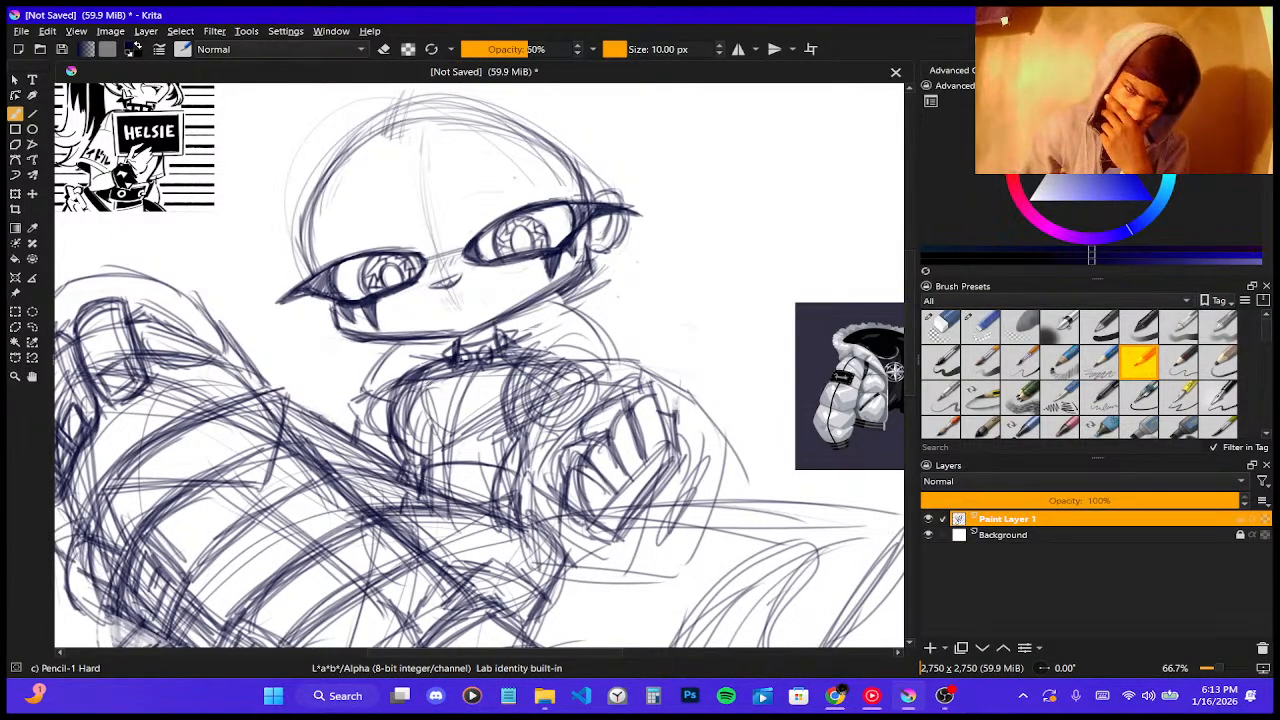
- Examine the bangs, ponytail and earring in the HELSIE reference image and compare them with the sketched head
{"action": "key", "text": "ctrl+plus"}
{"action": "key", "text": "ctrl+plus"}
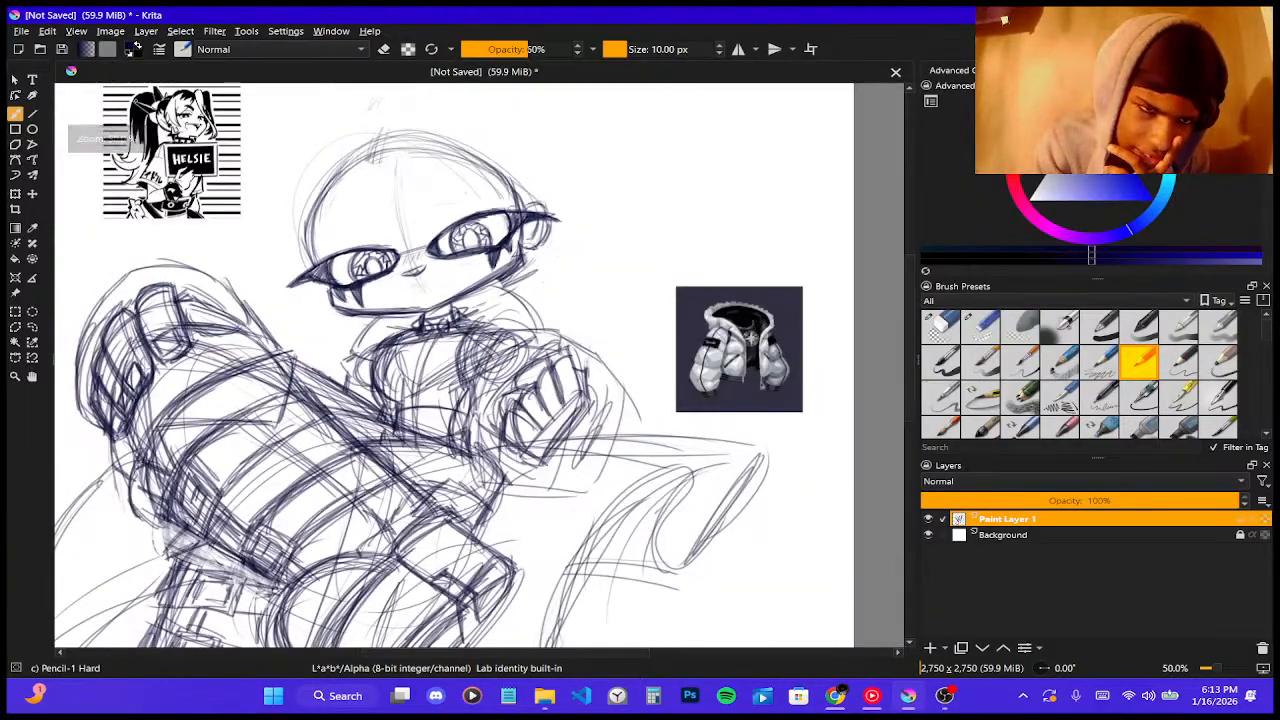
{"action": "scroll", "coordinate": [163, 128], "scroll_direction": "up", "scroll_amount": 2}
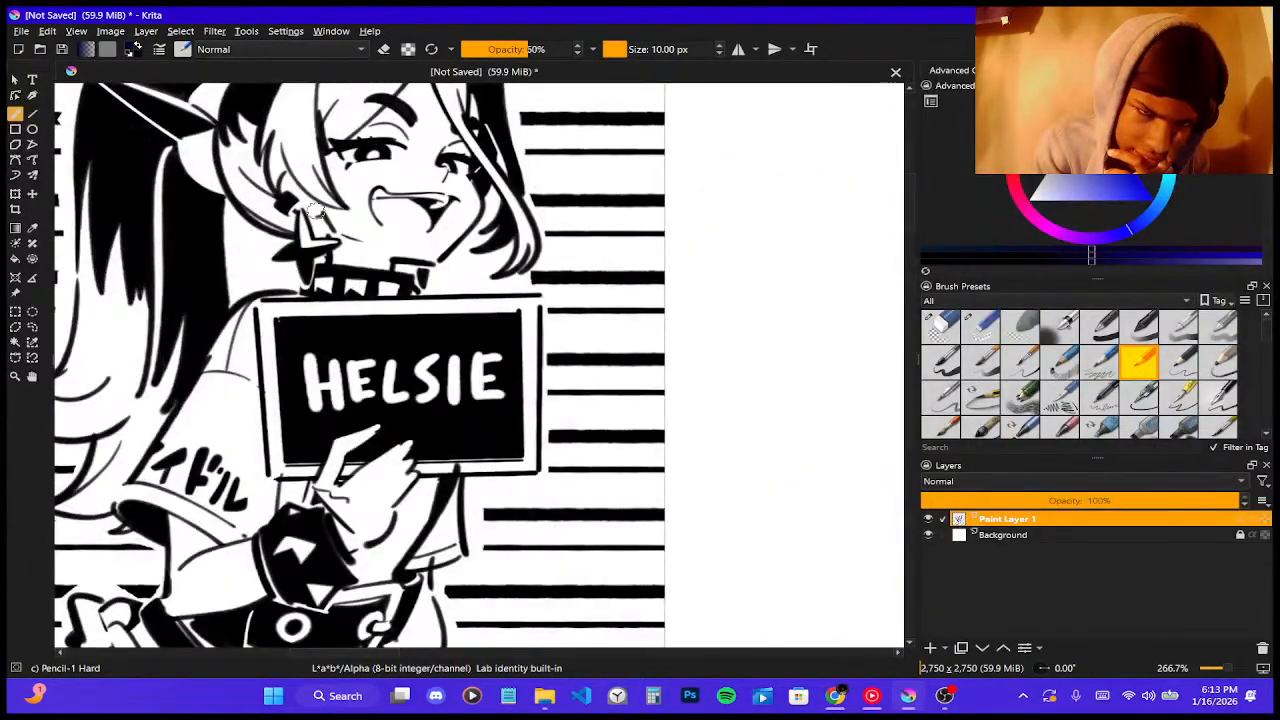
{"action": "scroll", "coordinate": [316, 218], "scroll_direction": "down", "scroll_amount": 1}
{"action": "scroll", "coordinate": [302, 229], "scroll_direction": "down", "scroll_amount": 1}
{"action": "scroll", "coordinate": [343, 142], "scroll_direction": "up", "scroll_amount": 2}
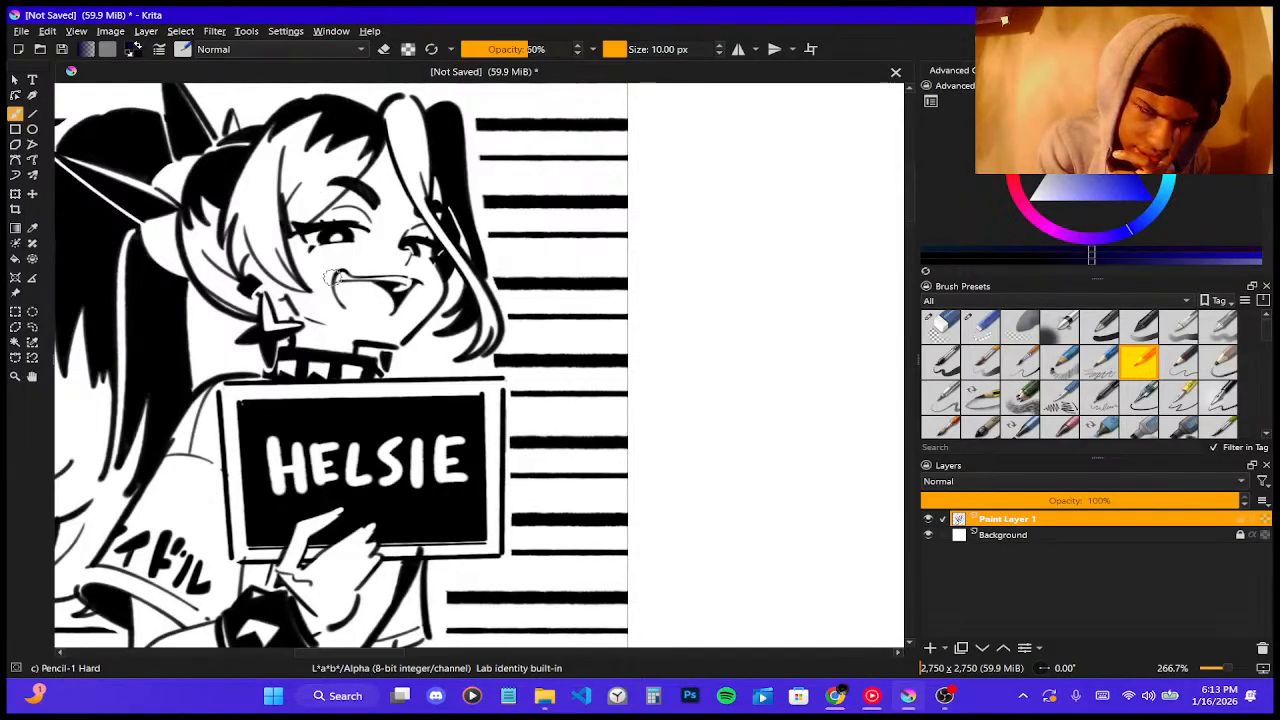
{"action": "scroll", "coordinate": [338, 277], "scroll_direction": "down", "scroll_amount": 2}
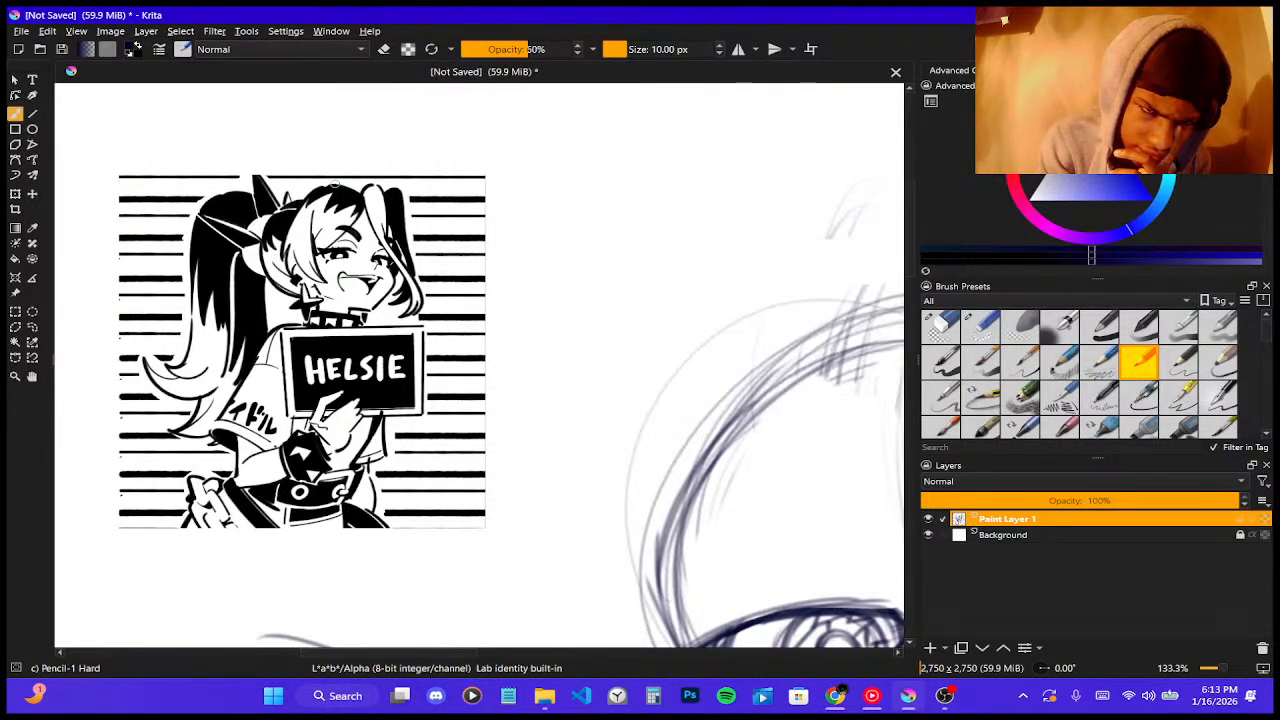
{"action": "scroll", "coordinate": [335, 190], "scroll_direction": "down", "scroll_amount": 6}
{"action": "scroll", "coordinate": [474, 294], "scroll_direction": "up", "scroll_amount": 4}
{"action": "scroll", "coordinate": [473, 294], "scroll_direction": "down", "scroll_amount": 3}
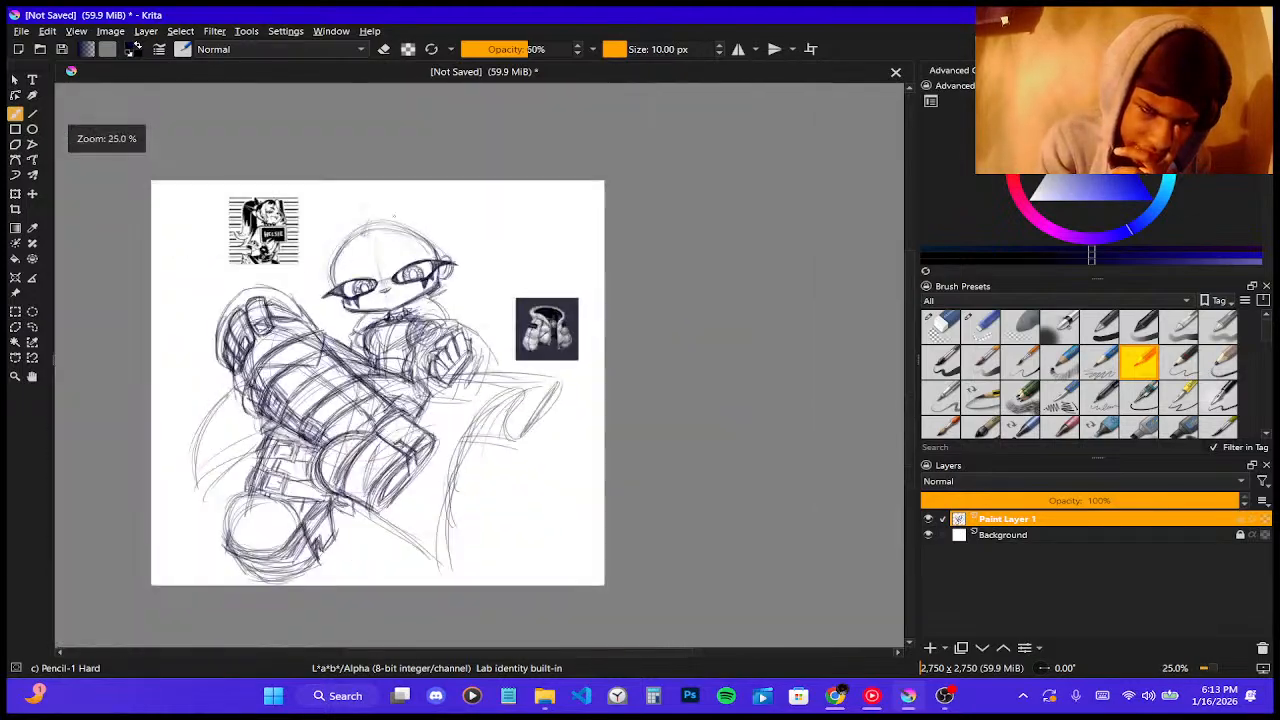
{"action": "scroll", "coordinate": [393, 216], "scroll_direction": "up", "scroll_amount": 3}
{"action": "scroll", "coordinate": [390, 217], "scroll_direction": "down", "scroll_amount": 3}
{"action": "scroll", "coordinate": [388, 218], "scroll_direction": "up", "scroll_amount": 2}
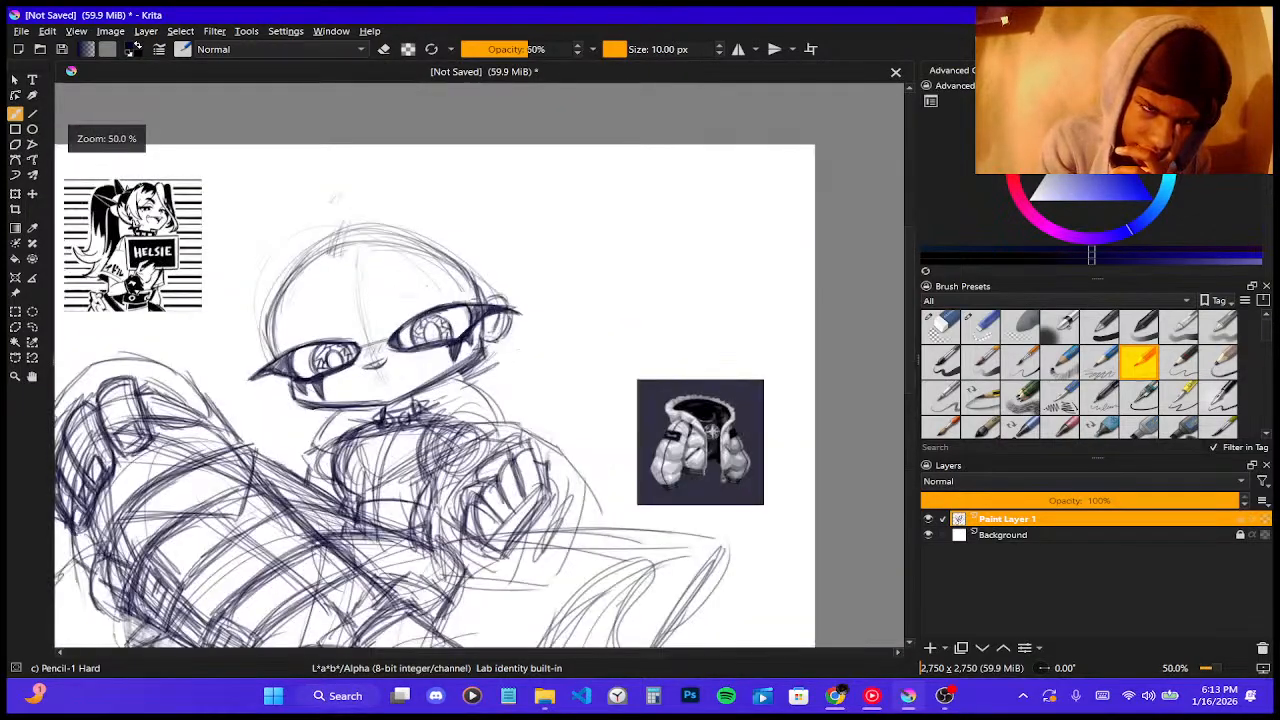
{"action": "scroll", "coordinate": [118, 180], "scroll_direction": "up", "scroll_amount": 3}
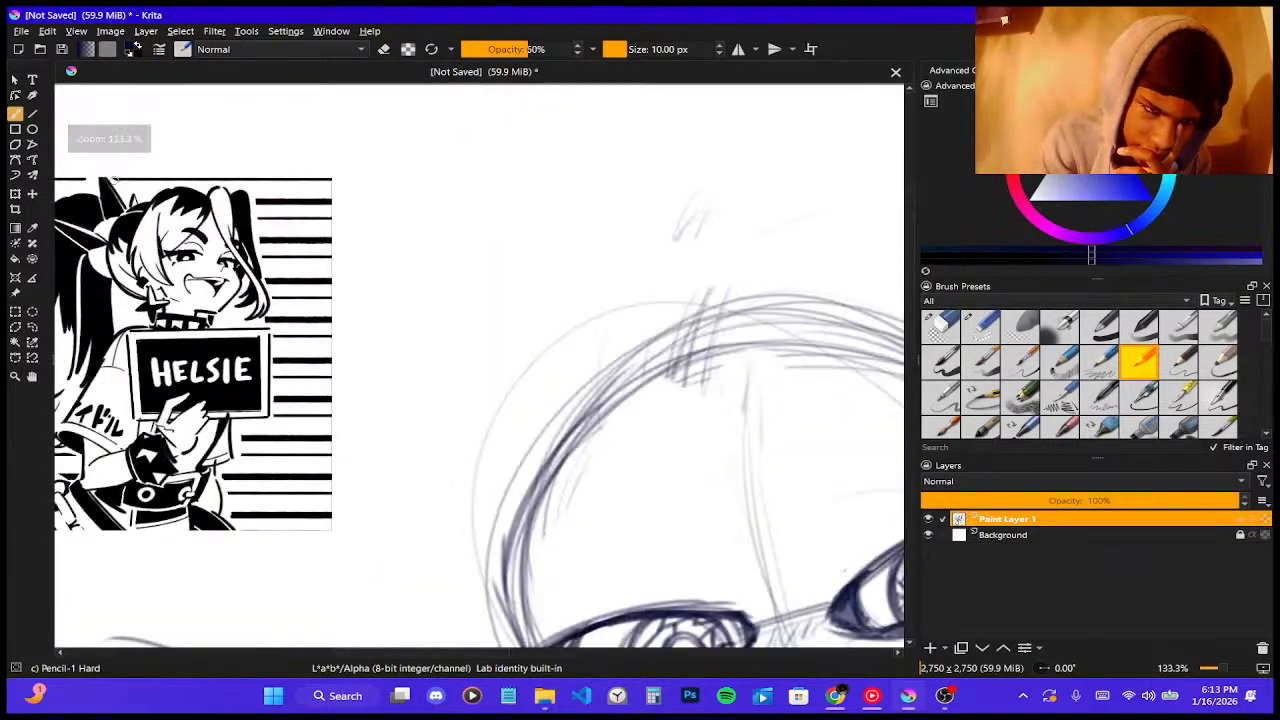
{"action": "scroll", "coordinate": [130, 224], "scroll_direction": "down", "scroll_amount": 5}
{"action": "scroll", "coordinate": [363, 277], "scroll_direction": "up", "scroll_amount": 3}
{"action": "scroll", "coordinate": [363, 277], "scroll_direction": "down", "scroll_amount": 1}
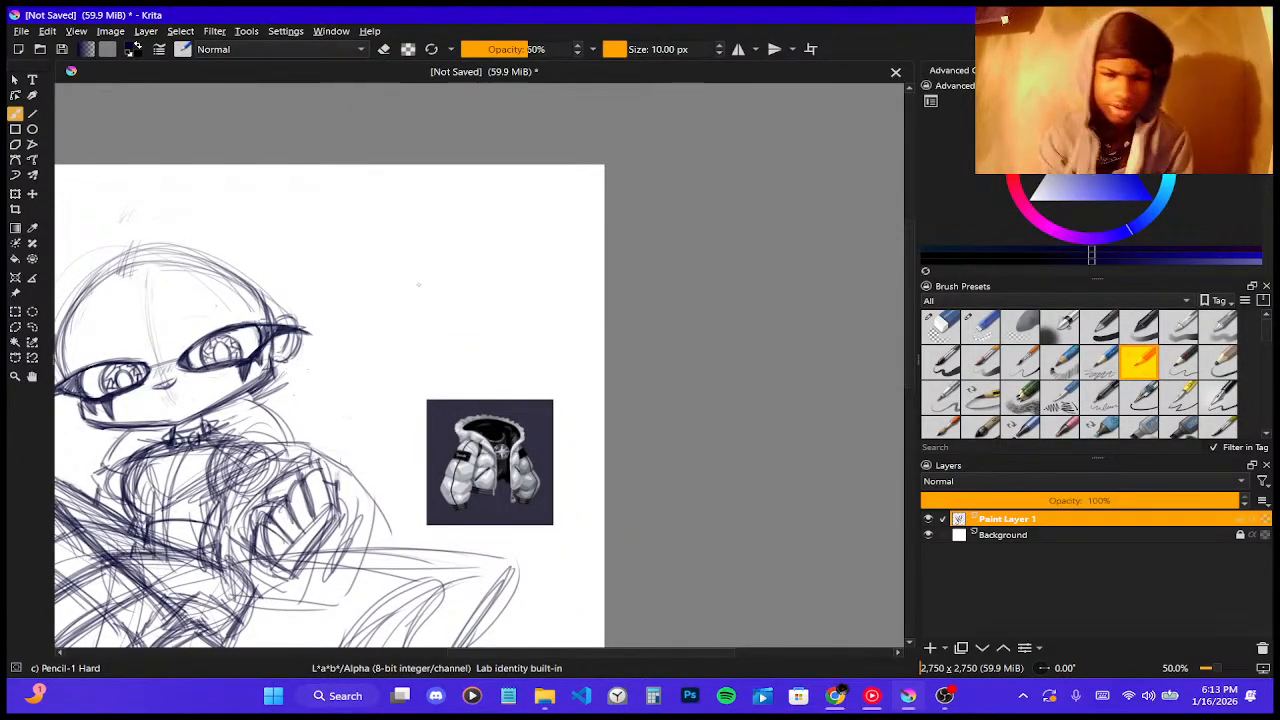
{"action": "scroll", "coordinate": [302, 276], "scroll_direction": "down", "scroll_amount": 1}
{"action": "scroll", "coordinate": [201, 279], "scroll_direction": "up", "scroll_amount": 2}
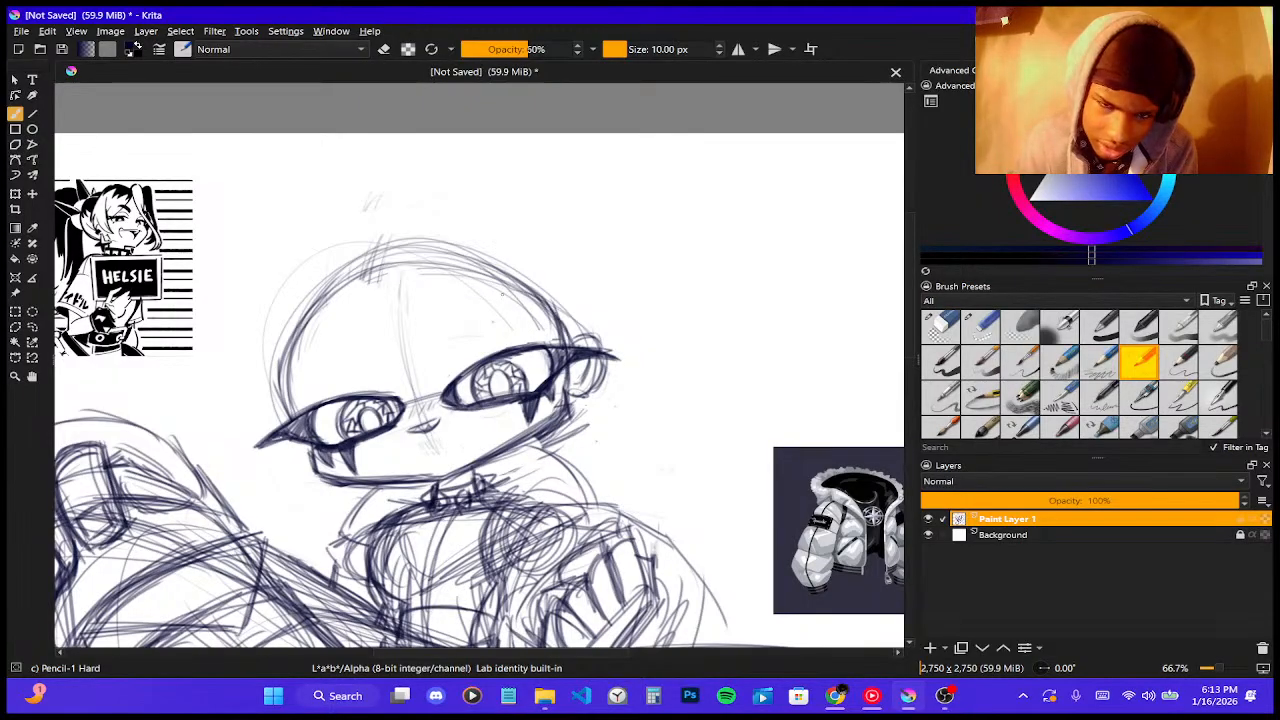
- Sketch curved hair strands sweeping from the right side of the forehead and crown down to the ear
{"action": "mouse_move", "coordinate": [474, 306]}
{"action": "left_mouse_down"}
{"action": "mouse_move", "coordinate": [531, 305]}
{"action": "mouse_move", "coordinate": [556, 326]}
{"action": "mouse_move", "coordinate": [553, 350]}
{"action": "left_mouse_up"}
{"action": "mouse_move", "coordinate": [578, 250]}
{"action": "left_mouse_down"}
{"action": "mouse_move", "coordinate": [564, 346]}
{"action": "mouse_move", "coordinate": [570, 330]}
{"action": "left_mouse_up"}
{"action": "left_click_drag", "start_coordinate": [508, 228], "coordinate": [556, 266]}
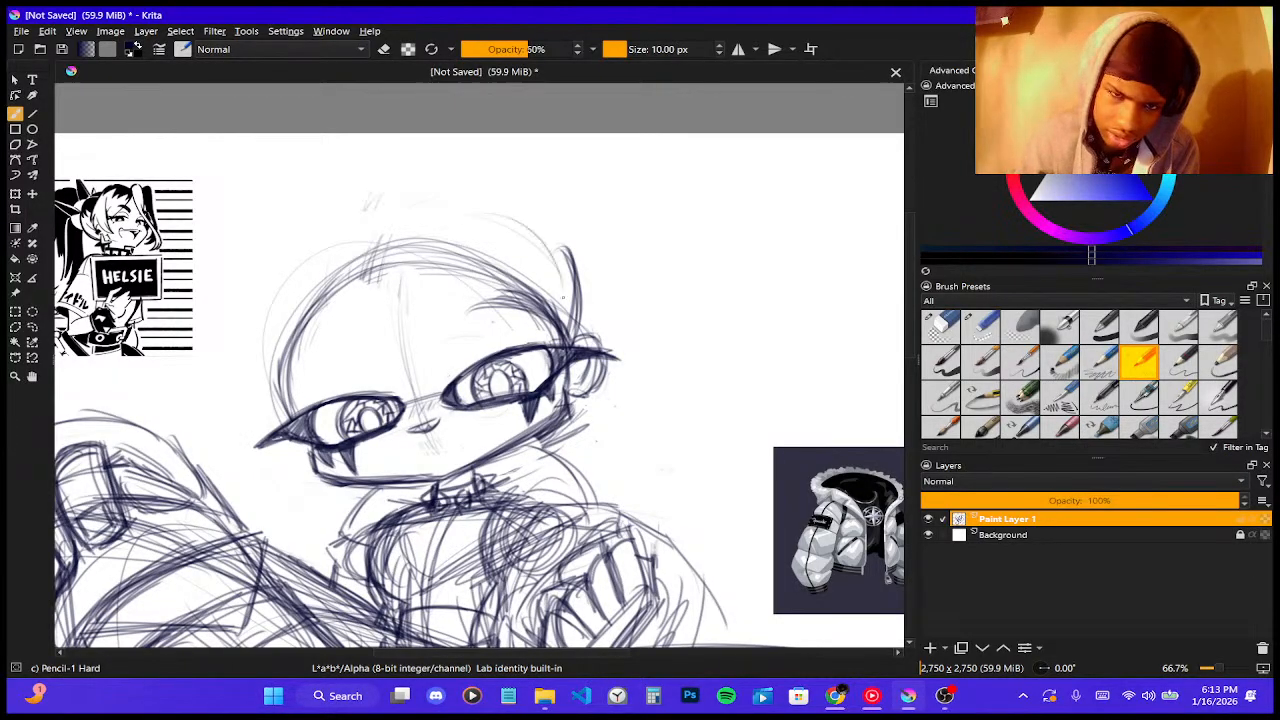
{"action": "mouse_move", "coordinate": [474, 298]}
{"action": "left_mouse_down"}
{"action": "mouse_move", "coordinate": [556, 224]}
{"action": "mouse_move", "coordinate": [568, 328]}
{"action": "left_mouse_up"}
{"action": "left_click_drag", "start_coordinate": [514, 232], "coordinate": [574, 314]}
{"action": "left_click_drag", "start_coordinate": [500, 210], "coordinate": [558, 274]}
{"action": "mouse_move", "coordinate": [570, 276]}
{"action": "left_mouse_down"}
{"action": "mouse_move", "coordinate": [562, 330]}
{"action": "mouse_move", "coordinate": [574, 296]}
{"action": "left_mouse_up"}
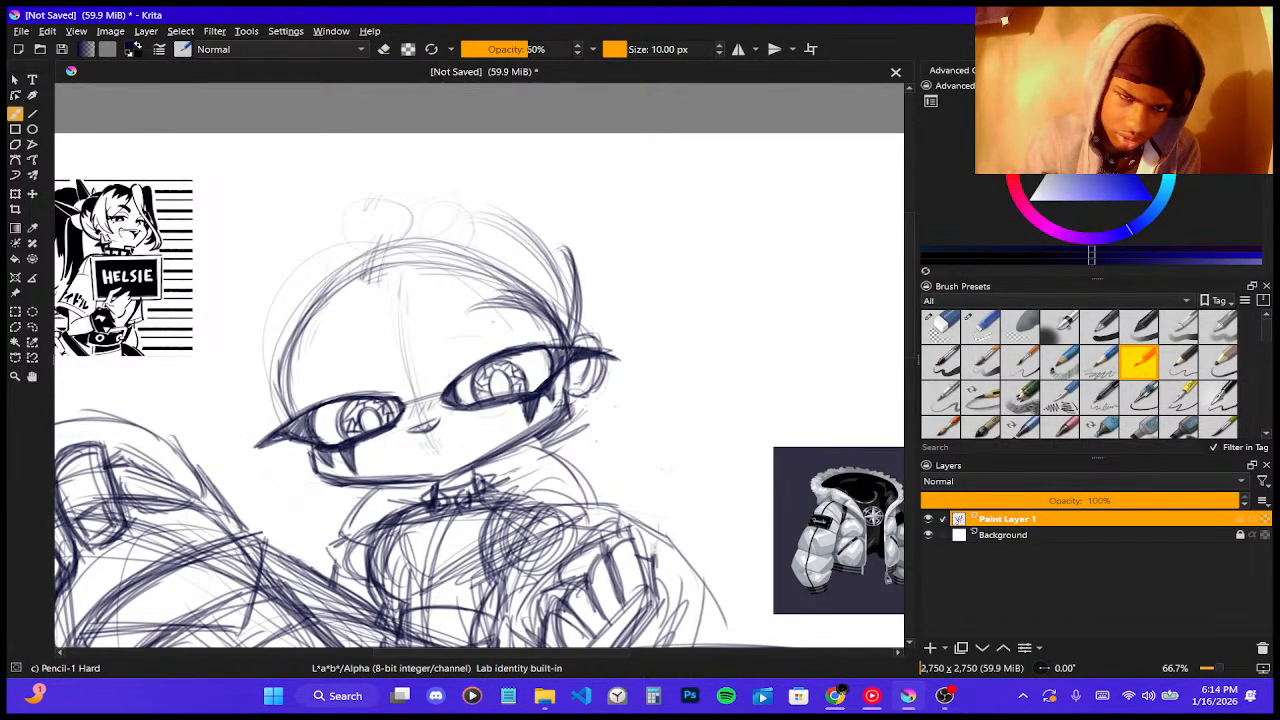
- Draw the left edge of a central bang curving from above the crown down to the right eye's inner corner
{"action": "left_click_drag", "start_coordinate": [474, 238], "coordinate": [458, 268]}
{"action": "mouse_move", "coordinate": [419, 200]}
{"action": "left_mouse_down"}
{"action": "mouse_move", "coordinate": [399, 308]}
{"action": "mouse_move", "coordinate": [430, 386]}
{"action": "left_mouse_up"}
{"action": "left_click_drag", "start_coordinate": [402, 292], "coordinate": [438, 404]}
{"action": "left_click_drag", "start_coordinate": [404, 322], "coordinate": [448, 420]}
{"action": "left_click_drag", "start_coordinate": [400, 288], "coordinate": [412, 362]}
{"action": "mouse_move", "coordinate": [402, 200]}
{"action": "left_mouse_down"}
{"action": "mouse_move", "coordinate": [424, 376]}
{"action": "mouse_move", "coordinate": [402, 366]}
{"action": "mouse_move", "coordinate": [400, 328]}
{"action": "left_mouse_up"}
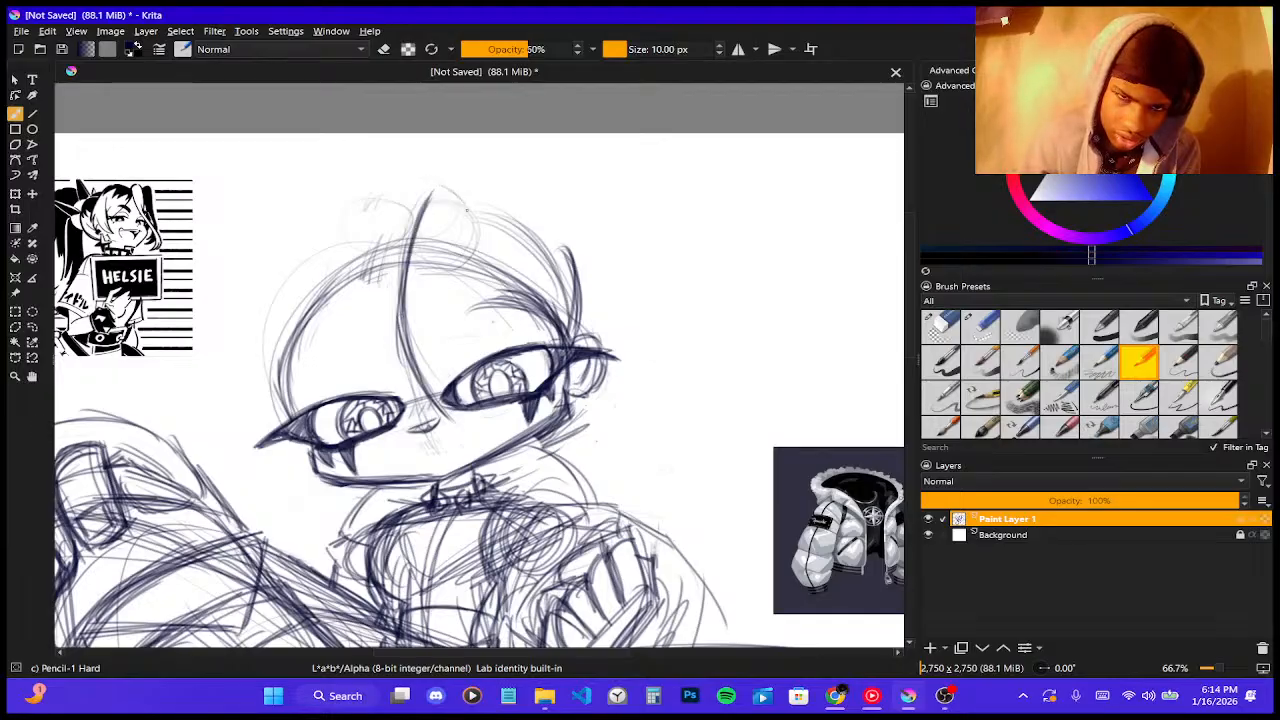
- Draw the central bang's rounded top and right edge, tapering it to a point between the eyes
{"action": "mouse_move", "coordinate": [430, 189]}
{"action": "left_mouse_down"}
{"action": "mouse_move", "coordinate": [473, 211]}
{"action": "mouse_move", "coordinate": [440, 314]}
{"action": "left_mouse_up"}
{"action": "left_click_drag", "start_coordinate": [480, 228], "coordinate": [442, 322]}
{"action": "left_click_drag", "start_coordinate": [462, 274], "coordinate": [422, 378]}
{"action": "mouse_move", "coordinate": [442, 334]}
{"action": "left_mouse_down"}
{"action": "mouse_move", "coordinate": [459, 415]}
{"action": "mouse_move", "coordinate": [428, 420]}
{"action": "left_mouse_up"}
{"action": "left_click_drag", "start_coordinate": [464, 278], "coordinate": [432, 404]}
{"action": "left_click_drag", "start_coordinate": [486, 220], "coordinate": [428, 370]}
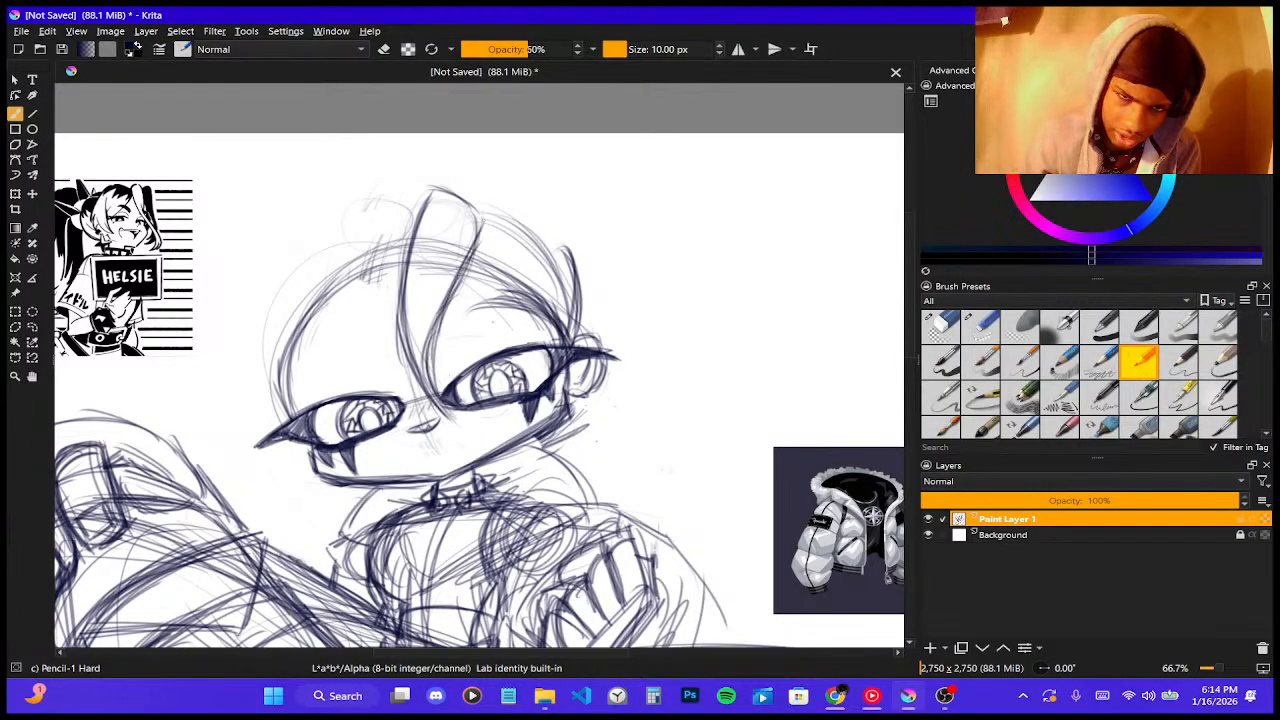
- Sketch a second long bang left of the central one, with a rounded top and a tip meeting between the eyes
{"action": "mouse_move", "coordinate": [368, 207]}
{"action": "left_mouse_down"}
{"action": "mouse_move", "coordinate": [403, 185]}
{"action": "mouse_move", "coordinate": [358, 208]}
{"action": "mouse_move", "coordinate": [400, 372]}
{"action": "left_mouse_up"}
{"action": "left_click_drag", "start_coordinate": [362, 275], "coordinate": [415, 385]}
{"action": "left_click_drag", "start_coordinate": [380, 340], "coordinate": [435, 407]}
{"action": "left_click_drag", "start_coordinate": [397, 369], "coordinate": [436, 411]}
{"action": "left_click_drag", "start_coordinate": [380, 335], "coordinate": [423, 398]}
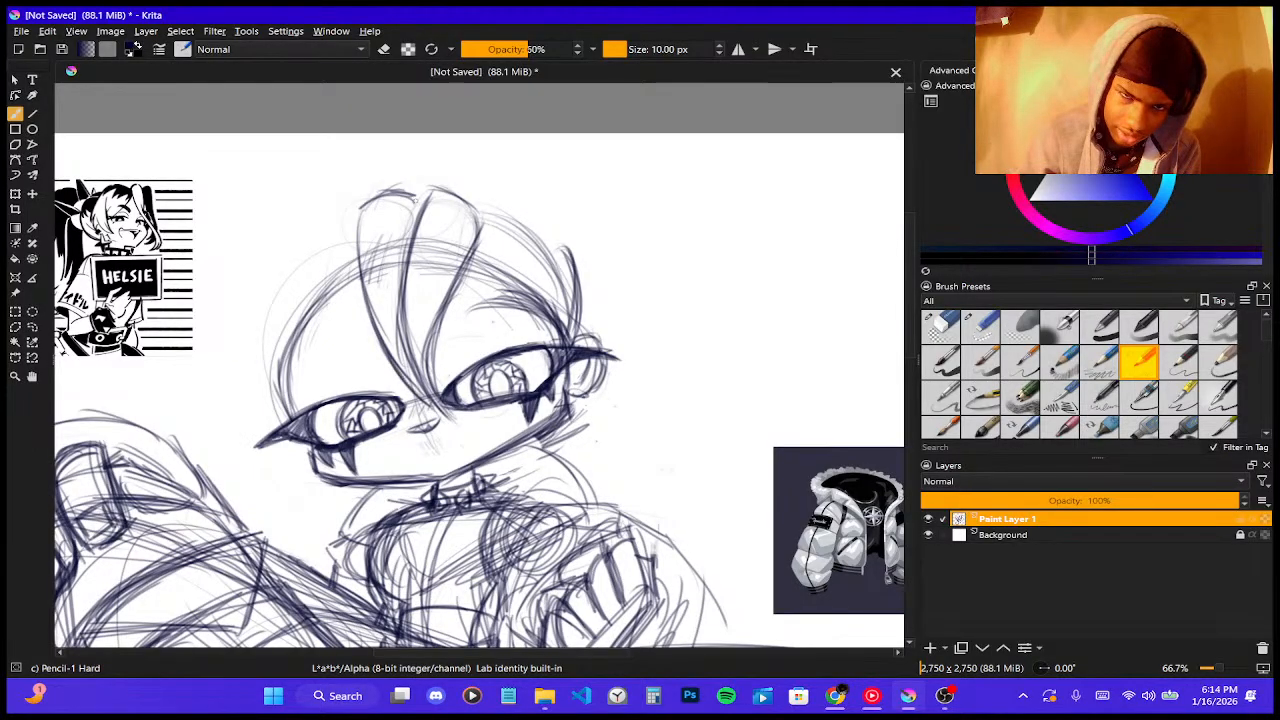
{"action": "left_click_drag", "start_coordinate": [414, 195], "coordinate": [419, 229]}
{"action": "left_click_drag", "start_coordinate": [411, 195], "coordinate": [420, 213]}
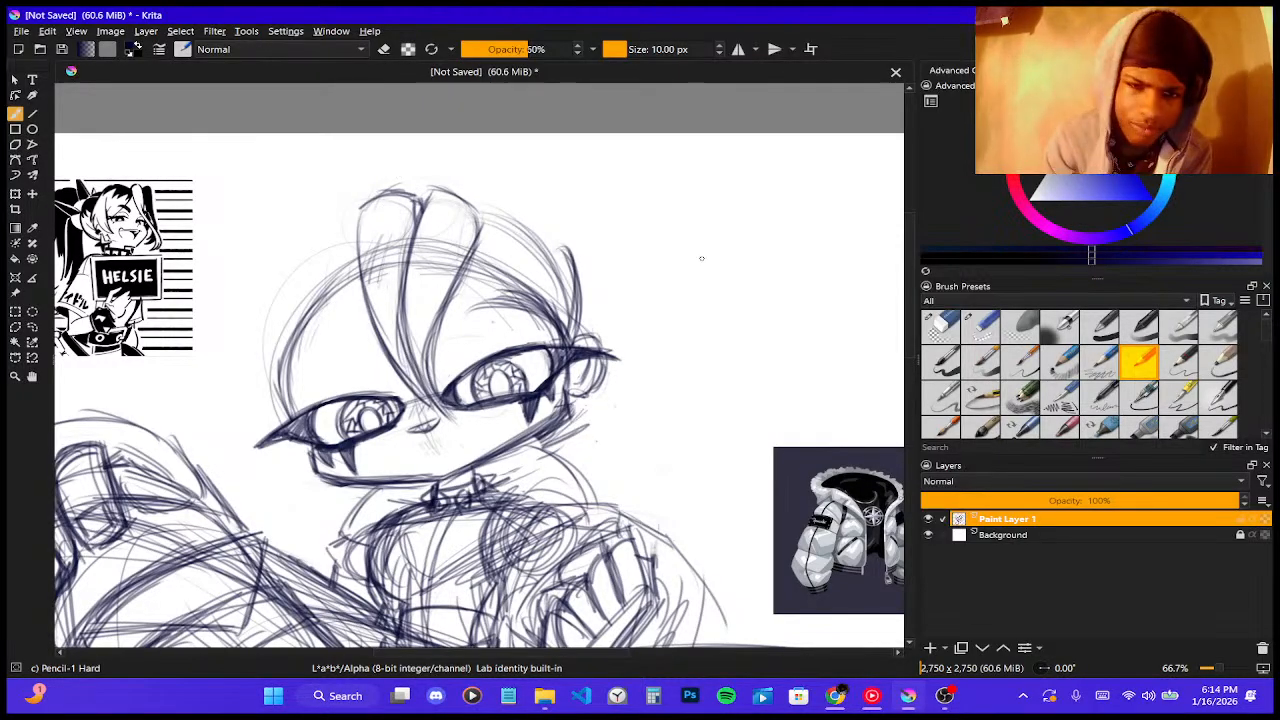
- Reinforce the outer hair contour from the top of the right bang down to the right ear
{"action": "scroll", "coordinate": [799, 223], "scroll_direction": "down", "scroll_amount": 4}
{"action": "scroll", "coordinate": [799, 223], "scroll_direction": "up", "scroll_amount": 4}
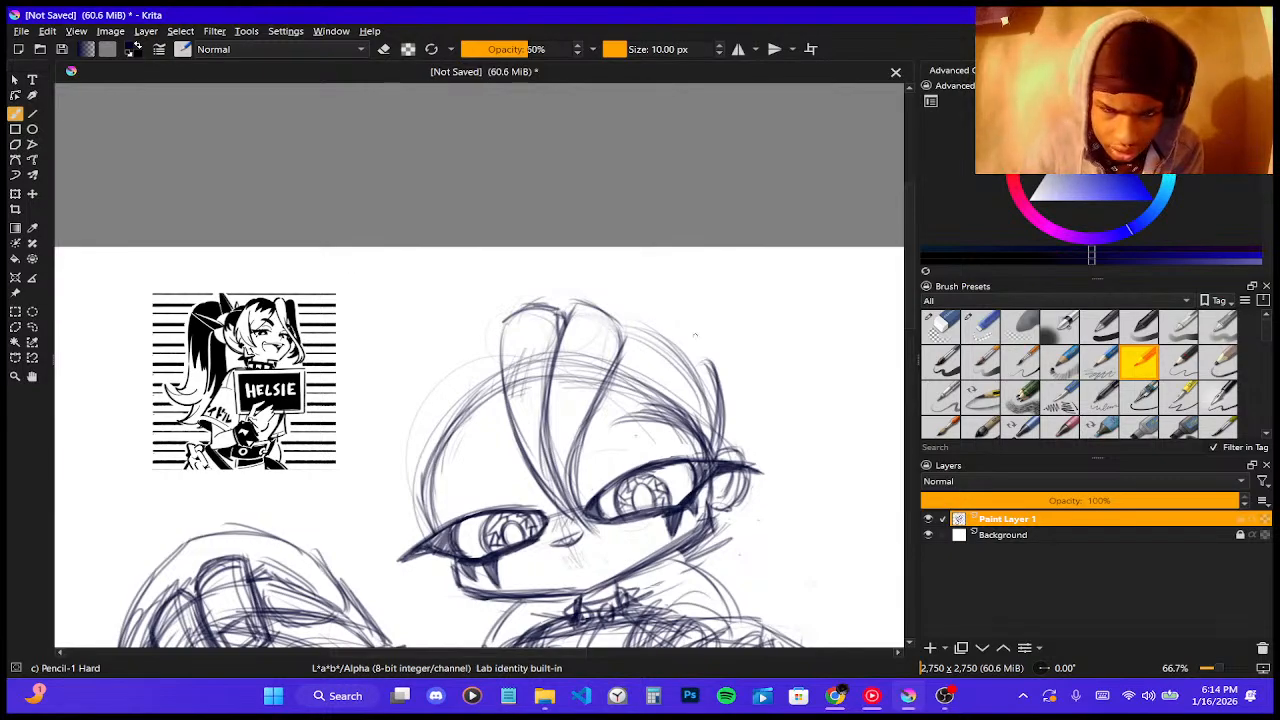
{"action": "mouse_move", "coordinate": [616, 308]}
{"action": "left_mouse_down"}
{"action": "mouse_move", "coordinate": [711, 381]}
{"action": "mouse_move", "coordinate": [709, 411]}
{"action": "left_mouse_up"}
{"action": "mouse_move", "coordinate": [641, 315]}
{"action": "left_mouse_down"}
{"action": "mouse_move", "coordinate": [733, 439]}
{"action": "mouse_move", "coordinate": [714, 430]}
{"action": "left_mouse_up"}
{"action": "mouse_move", "coordinate": [698, 362]}
{"action": "left_mouse_down"}
{"action": "mouse_move", "coordinate": [726, 460]}
{"action": "mouse_move", "coordinate": [716, 456]}
{"action": "left_mouse_up"}
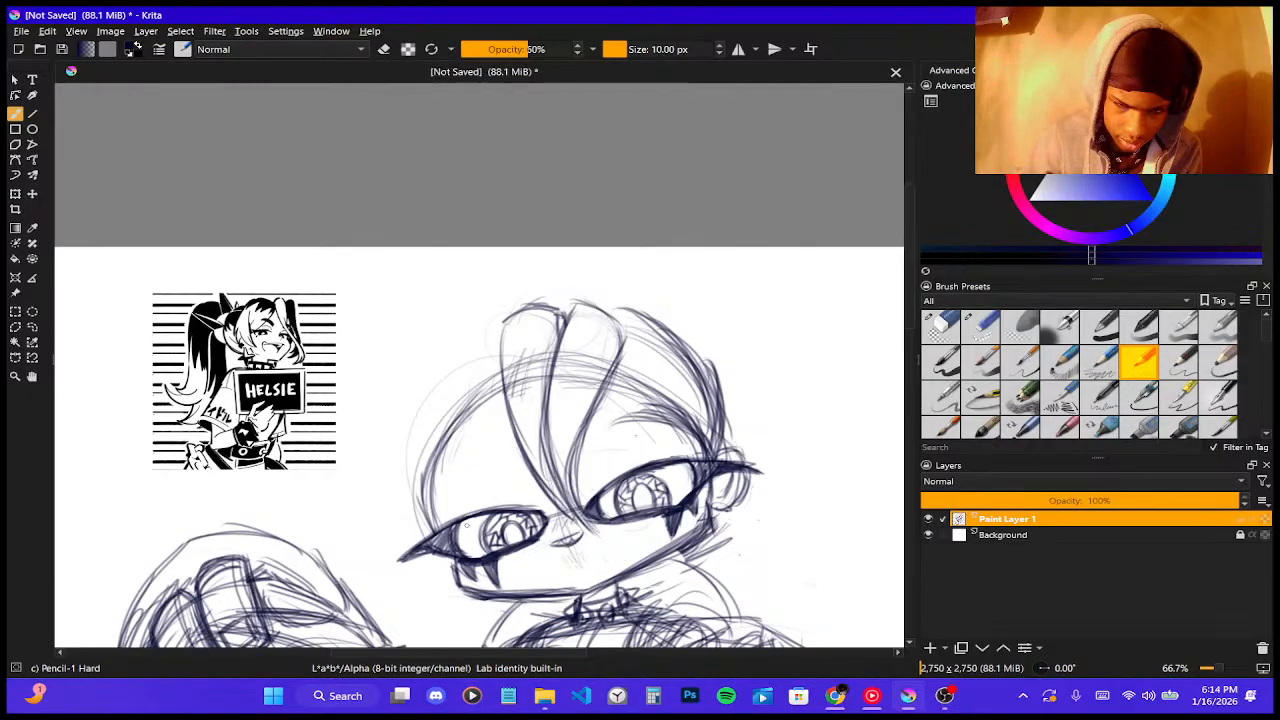
- Draw a curved hair strand from the left bang's outer edge down to the left eye's upper lid
{"action": "left_click_drag", "start_coordinate": [464, 517], "coordinate": [503, 405]}
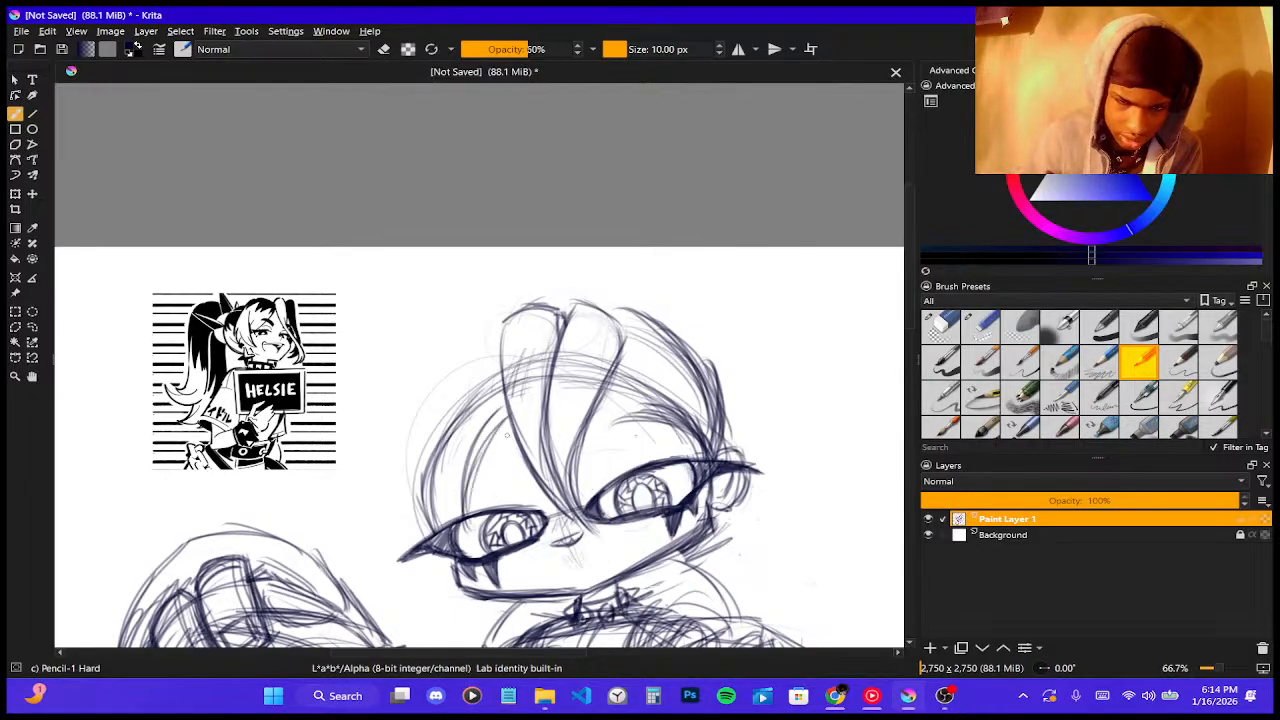
{"action": "left_click_drag", "start_coordinate": [508, 410], "coordinate": [478, 478]}
{"action": "left_click_drag", "start_coordinate": [510, 405], "coordinate": [461, 504]}
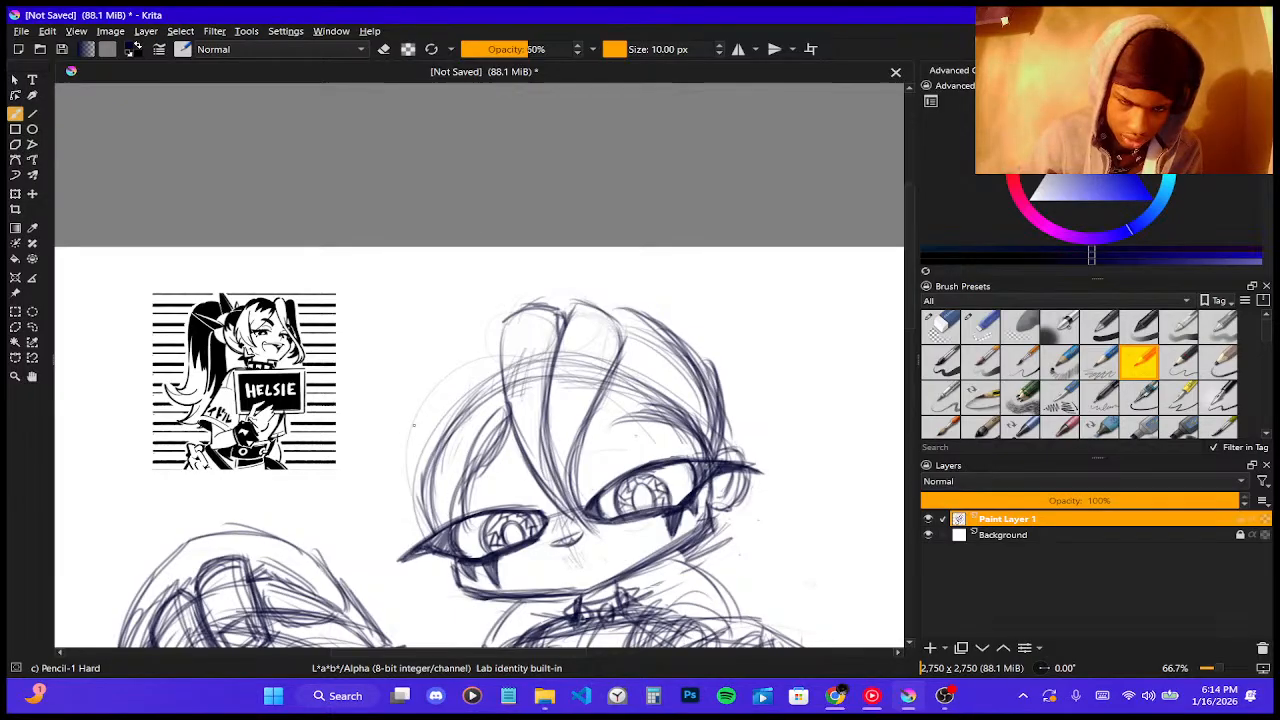
- Sketch the outer hair contour around the left side of the head, from the bangs down past the jaw, adding a small side flick
{"action": "left_click_drag", "start_coordinate": [420, 432], "coordinate": [394, 580]}
{"action": "mouse_move", "coordinate": [394, 520]}
{"action": "left_mouse_down"}
{"action": "mouse_move", "coordinate": [448, 617]}
{"action": "mouse_move", "coordinate": [488, 652]}
{"action": "left_mouse_up"}
{"action": "key", "text": "ctrl+z"}
{"action": "left_click_drag", "start_coordinate": [404, 562], "coordinate": [468, 646]}
{"action": "left_click_drag", "start_coordinate": [425, 588], "coordinate": [453, 642]}
{"action": "mouse_move", "coordinate": [401, 446]}
{"action": "left_mouse_down"}
{"action": "mouse_move", "coordinate": [428, 394]}
{"action": "mouse_move", "coordinate": [478, 356]}
{"action": "left_mouse_up"}
{"action": "mouse_move", "coordinate": [380, 515]}
{"action": "left_mouse_down"}
{"action": "mouse_move", "coordinate": [406, 424]}
{"action": "mouse_move", "coordinate": [494, 341]}
{"action": "left_mouse_up"}
{"action": "left_click_drag", "start_coordinate": [406, 430], "coordinate": [503, 336]}
{"action": "left_click_drag", "start_coordinate": [432, 381], "coordinate": [510, 337]}
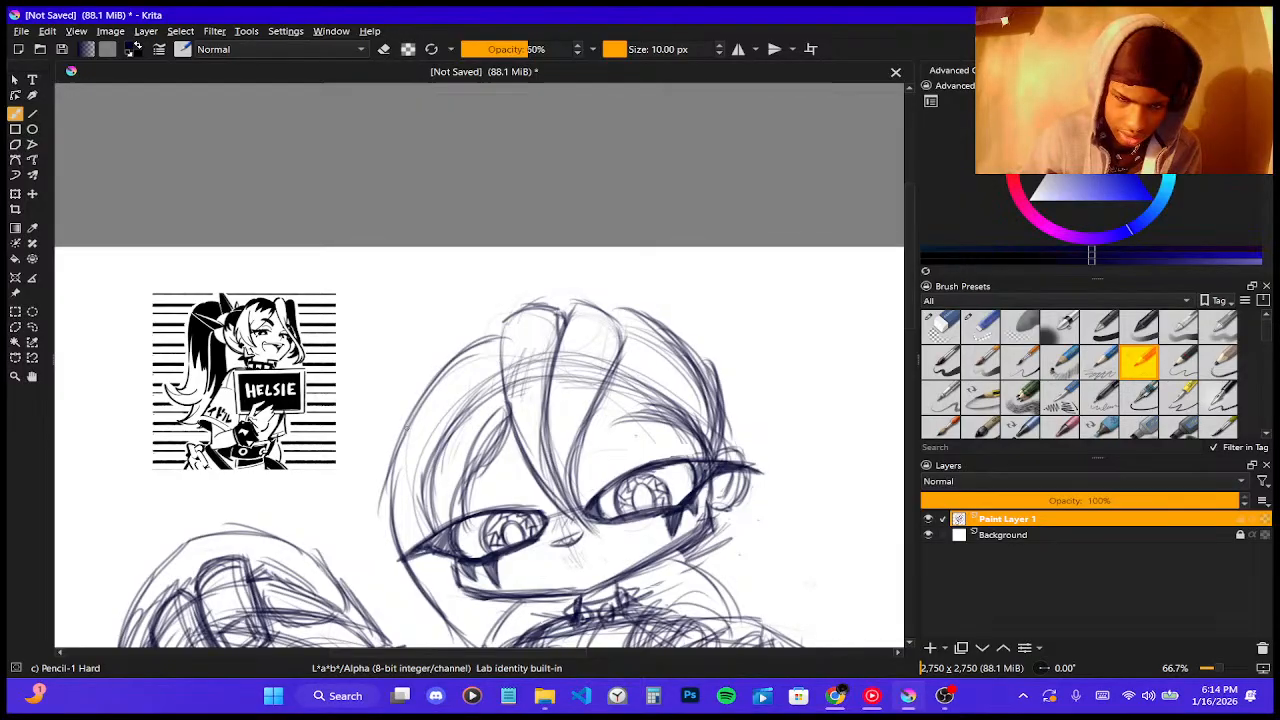
{"action": "left_click_drag", "start_coordinate": [385, 482], "coordinate": [372, 518]}
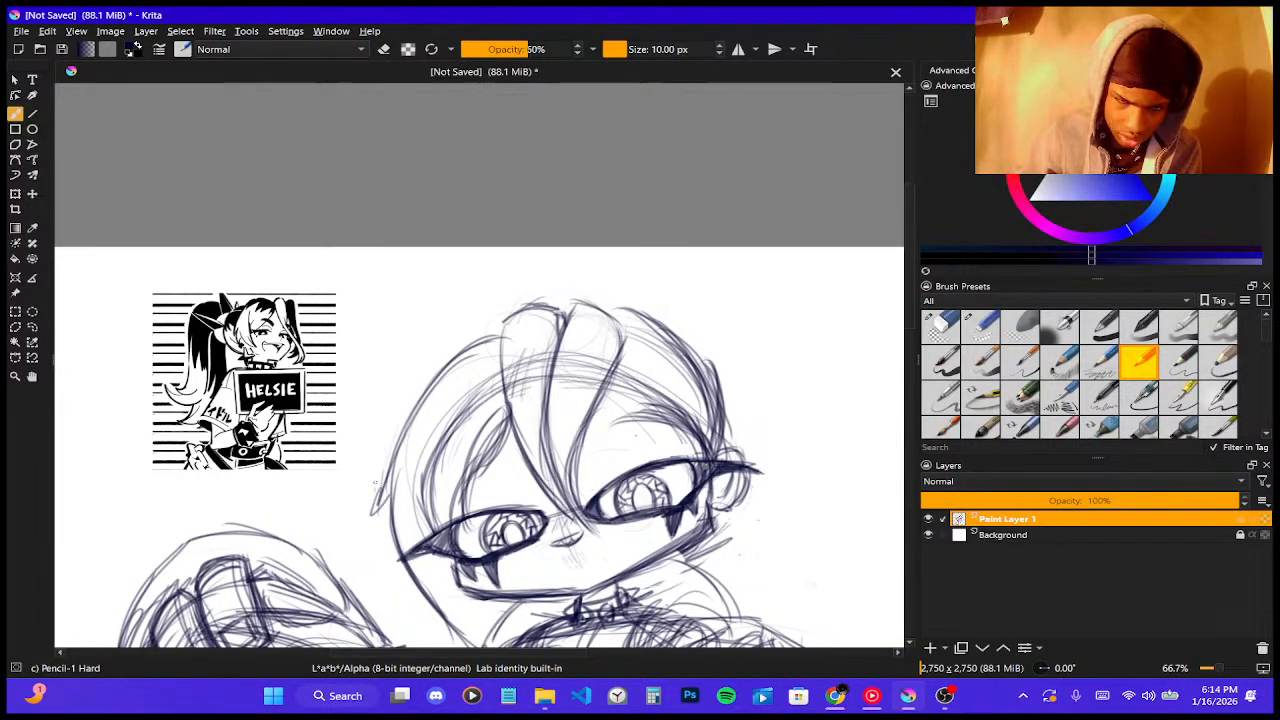
- Add short overlapping strands along the outer hair contour at the head's left side, up toward the left bang's top
{"action": "left_click_drag", "start_coordinate": [379, 459], "coordinate": [376, 496]}
{"action": "left_click_drag", "start_coordinate": [391, 429], "coordinate": [440, 368]}
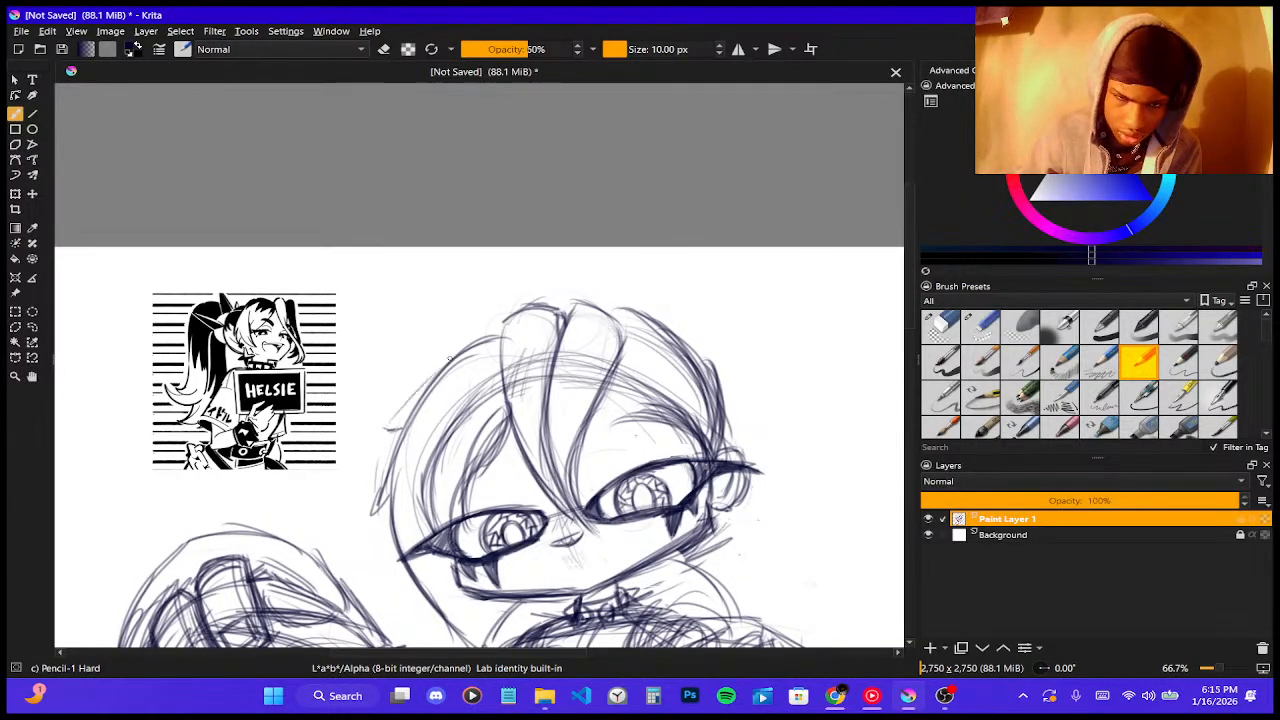
{"action": "left_click_drag", "start_coordinate": [392, 420], "coordinate": [515, 330]}
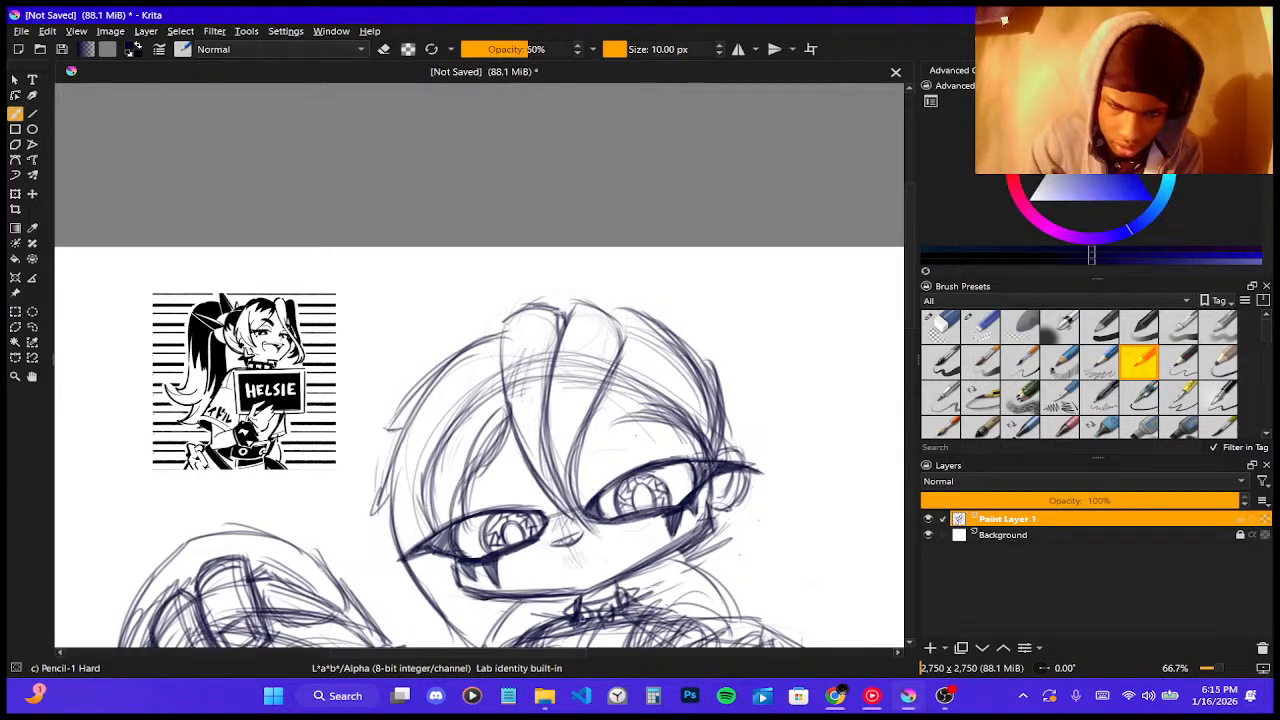
- Sketch a jagged hair lock hanging below the left side of the jaw beside the collar, ending near the shoulder
{"action": "scroll", "coordinate": [569, 242], "scroll_direction": "down", "scroll_amount": 4}
{"action": "scroll", "coordinate": [622, 470], "scroll_direction": "up", "scroll_amount": 3}
{"action": "scroll", "coordinate": [605, 417], "scroll_direction": "down", "scroll_amount": 3}
{"action": "scroll", "coordinate": [634, 326], "scroll_direction": "up", "scroll_amount": 5}
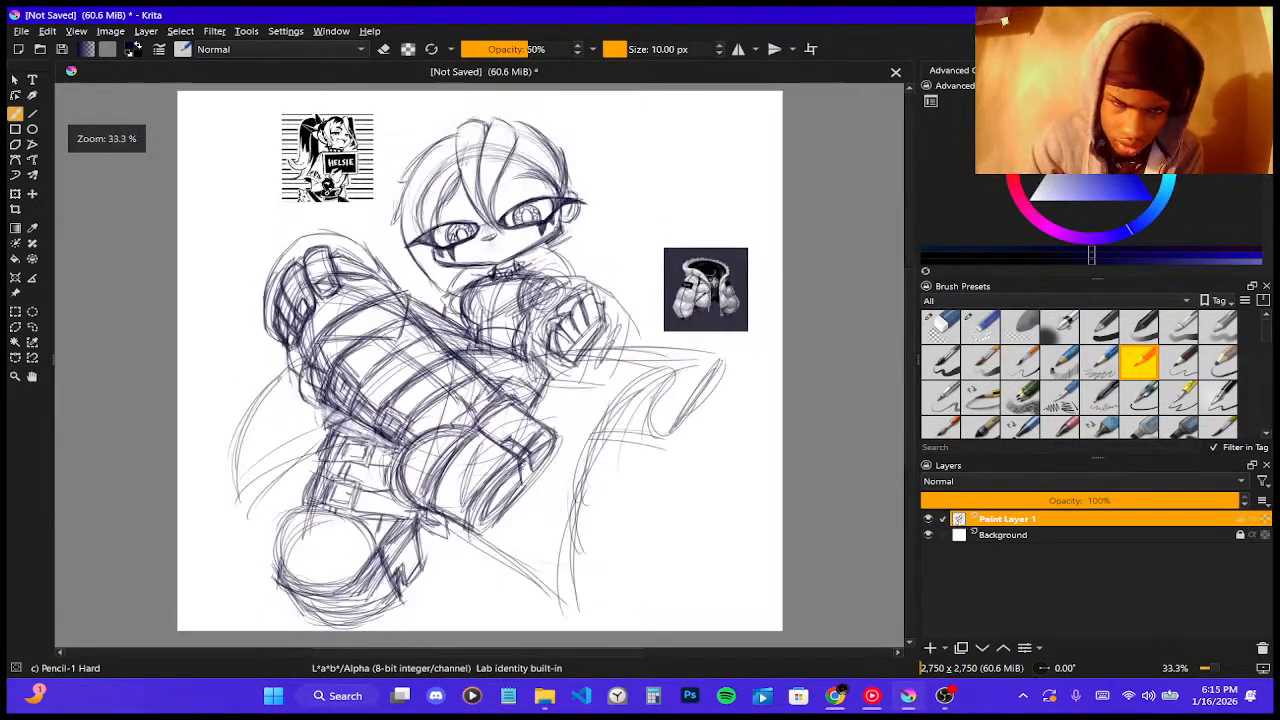
{"action": "scroll", "coordinate": [634, 326], "scroll_direction": "down", "scroll_amount": 4}
{"action": "scroll", "coordinate": [634, 326], "scroll_direction": "up", "scroll_amount": 1}
{"action": "scroll", "coordinate": [432, 283], "scroll_direction": "up", "scroll_amount": 2}
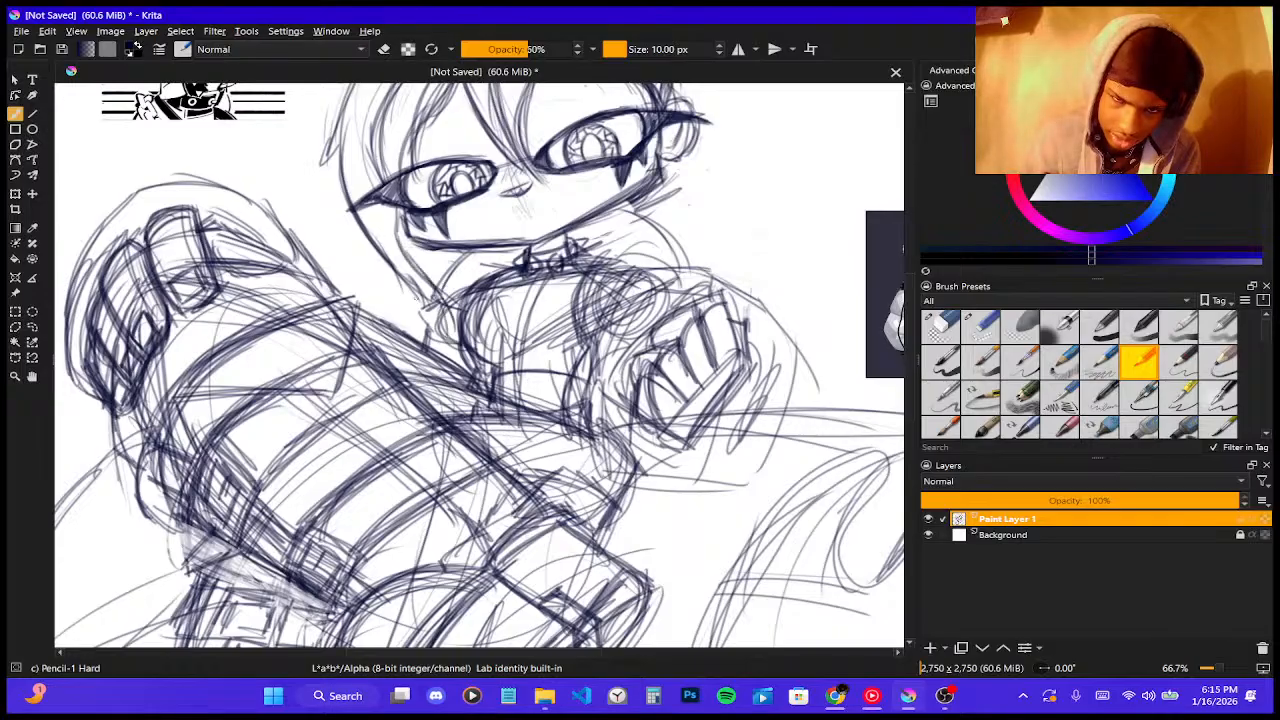
{"action": "left_click_drag", "start_coordinate": [428, 275], "coordinate": [449, 336]}
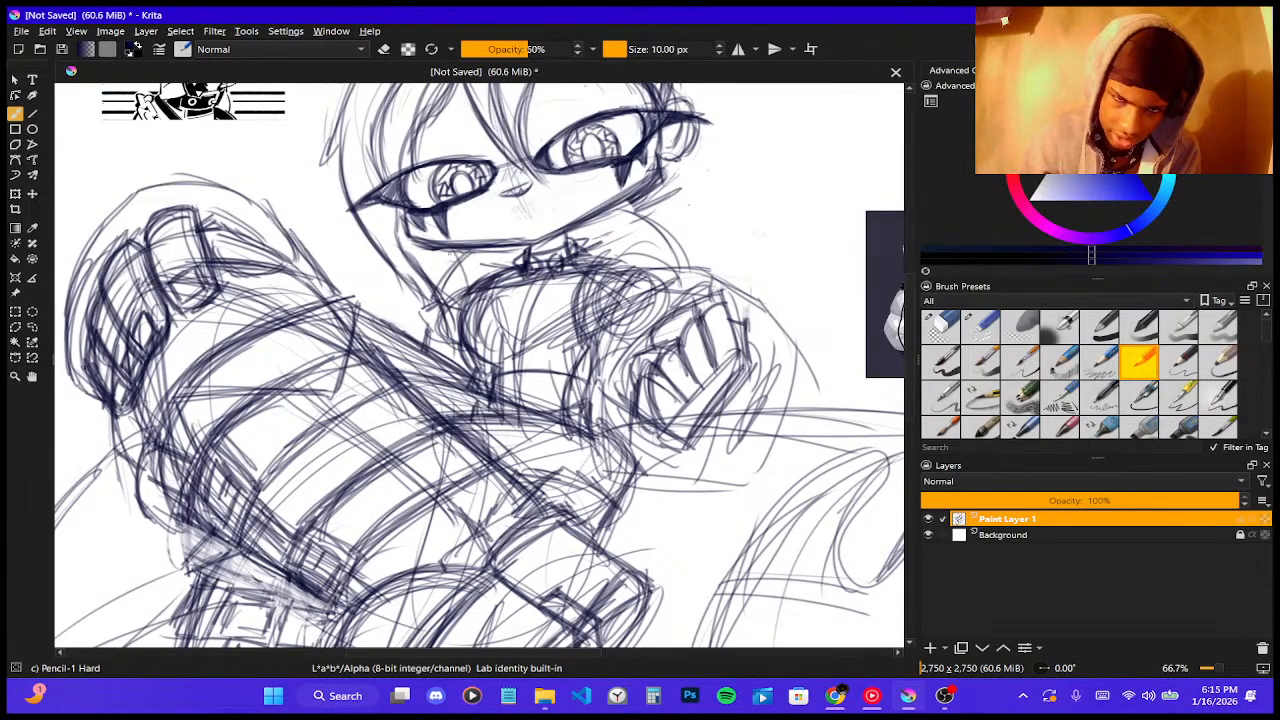
{"action": "left_click_drag", "start_coordinate": [450, 252], "coordinate": [466, 338]}
{"action": "left_click_drag", "start_coordinate": [461, 248], "coordinate": [454, 356]}
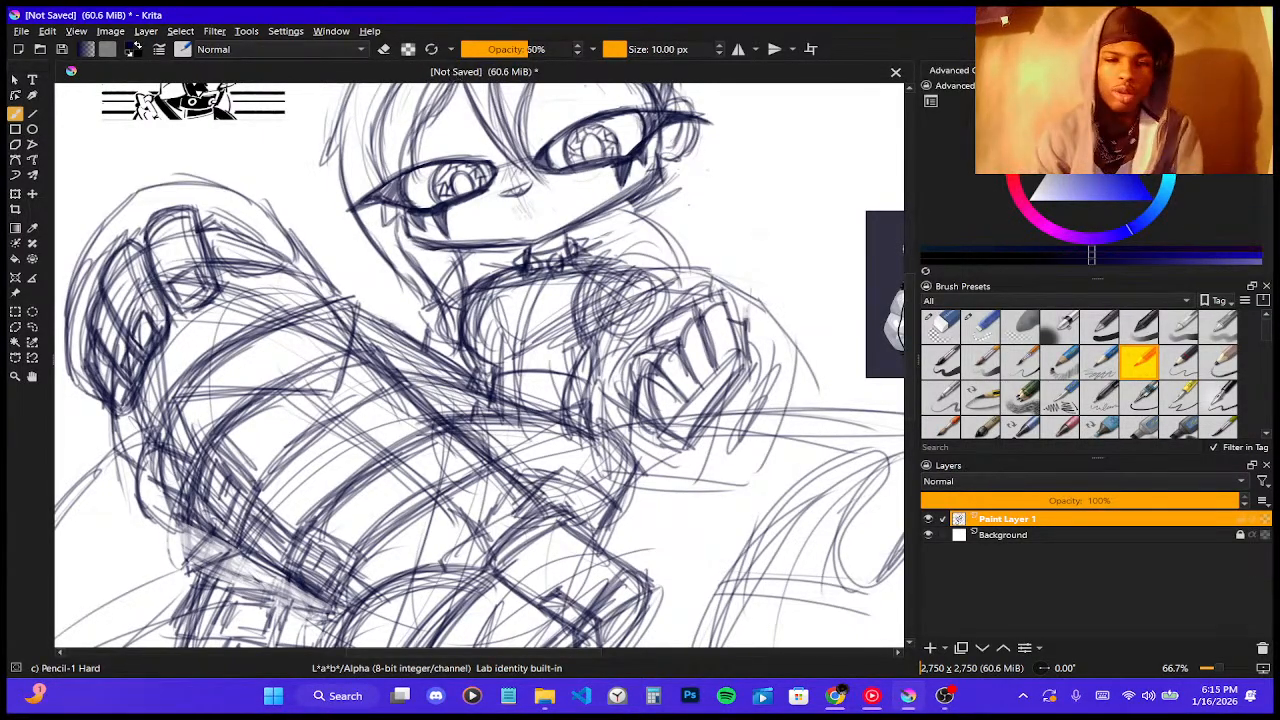
- Add a small flick to the left outer hair contour and spiky strand tips above the left eye's outer corner
{"action": "scroll", "coordinate": [455, 122], "scroll_direction": "down", "scroll_amount": 4}
{"action": "scroll", "coordinate": [420, 145], "scroll_direction": "up", "scroll_amount": 2}
{"action": "scroll", "coordinate": [384, 133], "scroll_direction": "up", "scroll_amount": 2}
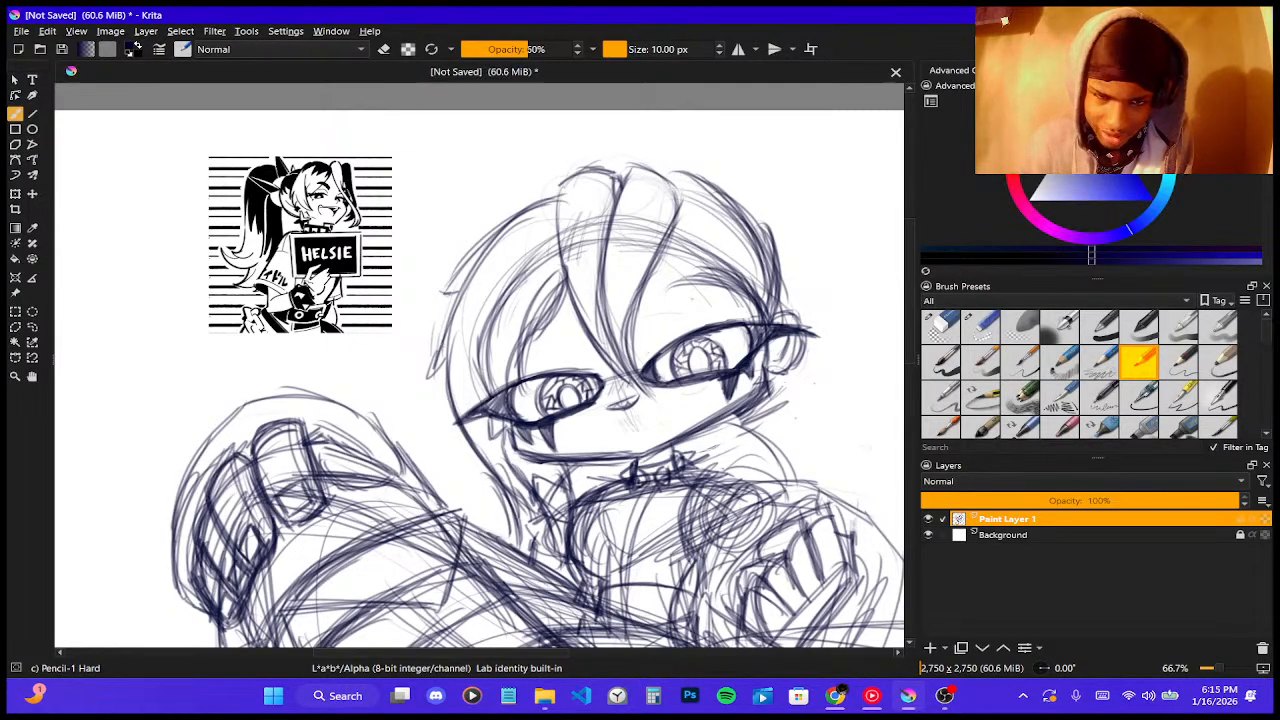
{"action": "left_click_drag", "start_coordinate": [453, 280], "coordinate": [467, 268]}
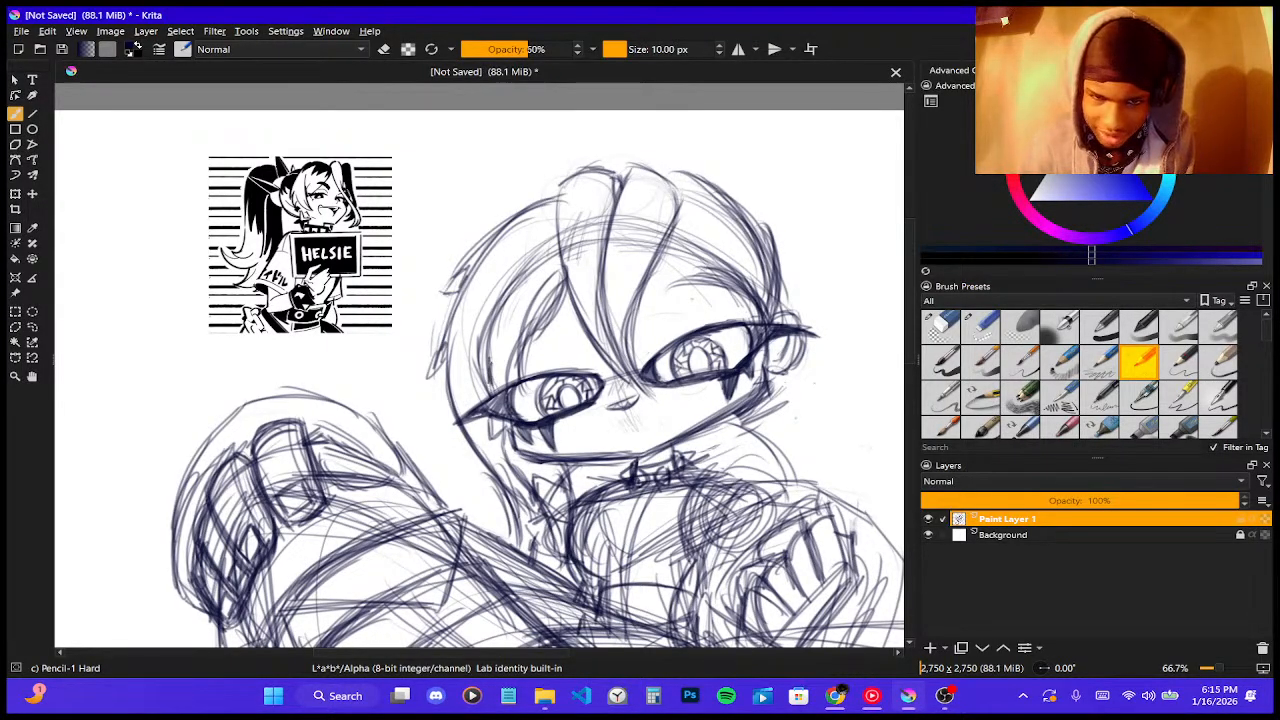
{"action": "left_click_drag", "start_coordinate": [506, 341], "coordinate": [515, 364]}
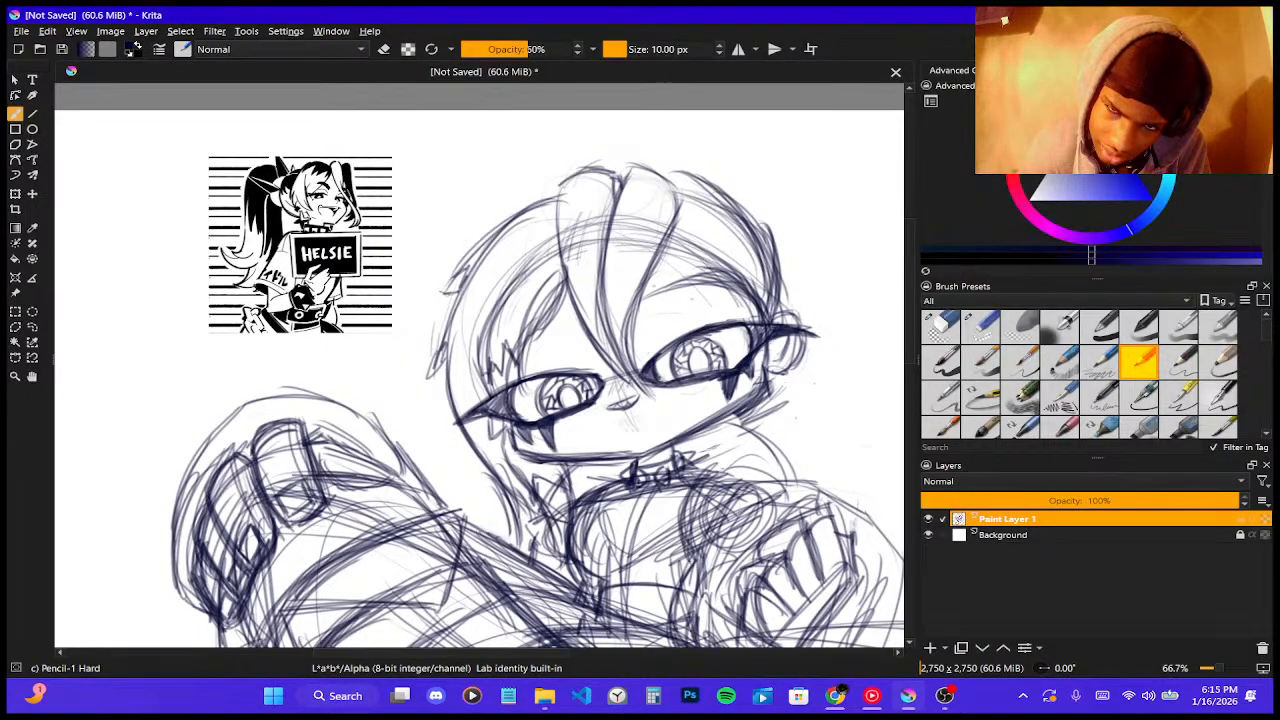
- Sketch a row of short slanted strokes beside the right bang and darken the curved strand arching above the right eye
{"action": "left_click_drag", "start_coordinate": [662, 268], "coordinate": [653, 292]}
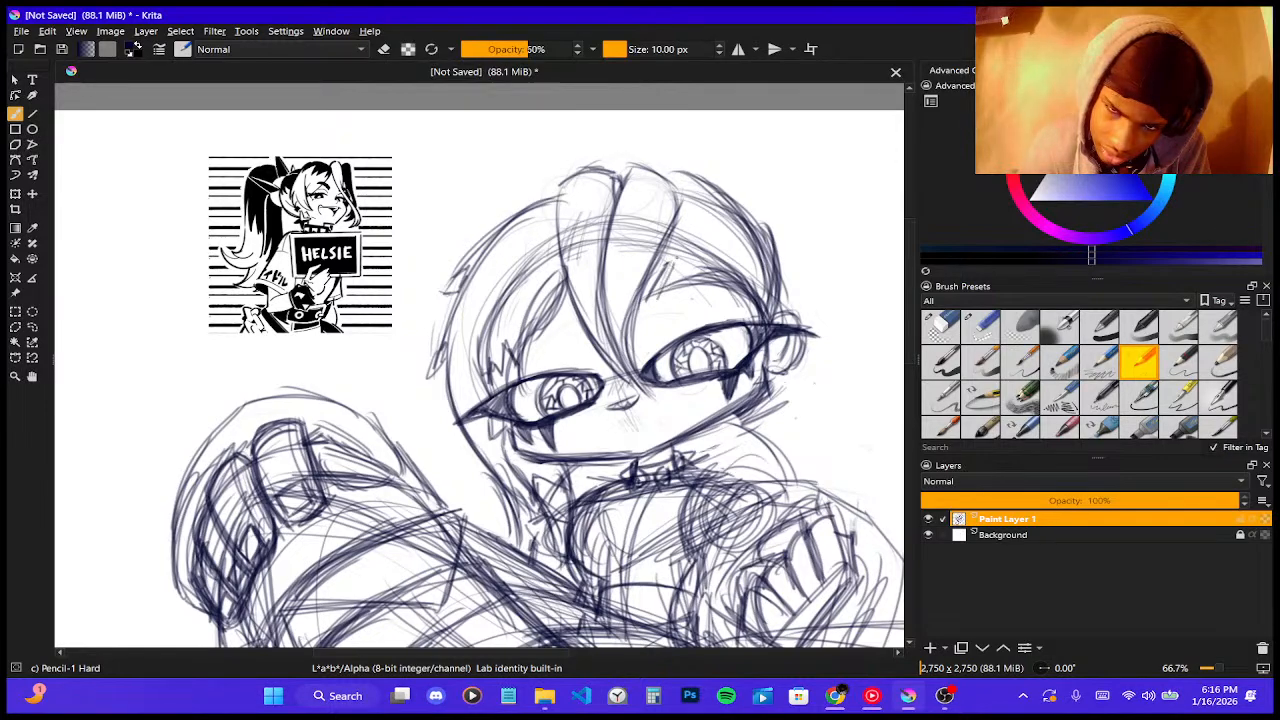
{"action": "left_click_drag", "start_coordinate": [661, 267], "coordinate": [695, 257]}
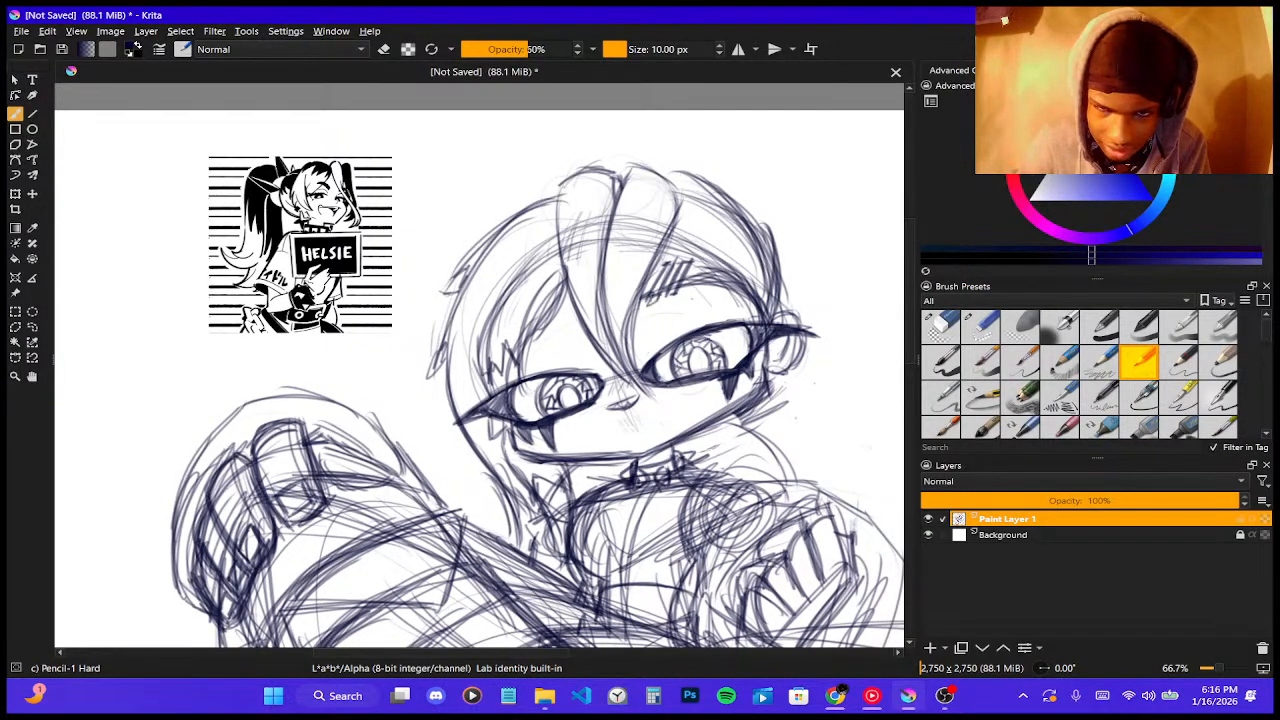
{"action": "mouse_move", "coordinate": [664, 300]}
{"action": "left_mouse_down"}
{"action": "mouse_move", "coordinate": [671, 284]}
{"action": "mouse_move", "coordinate": [710, 274]}
{"action": "mouse_move", "coordinate": [757, 295]}
{"action": "left_mouse_up"}
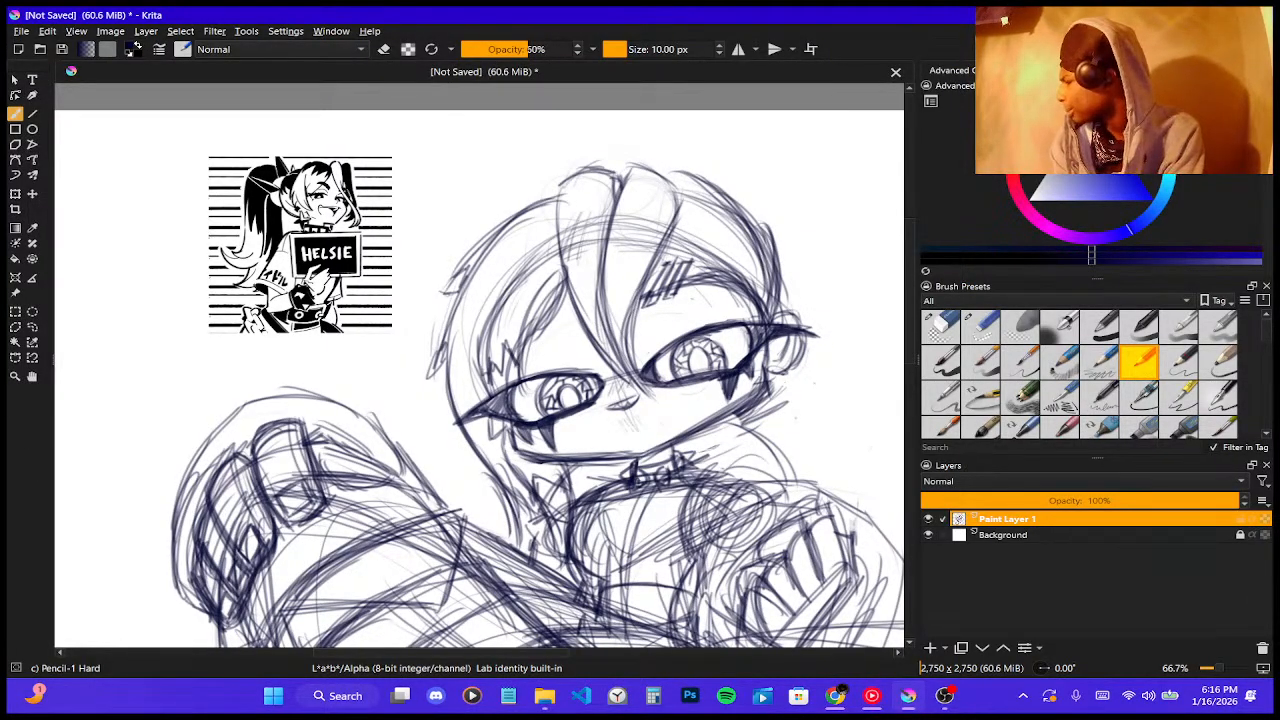
- Scale the sketch layer down slightly with the Transform tool to leave more room above the head, and return to the brush
{"action": "scroll", "coordinate": [1026, 436], "scroll_direction": "down", "scroll_amount": 5}
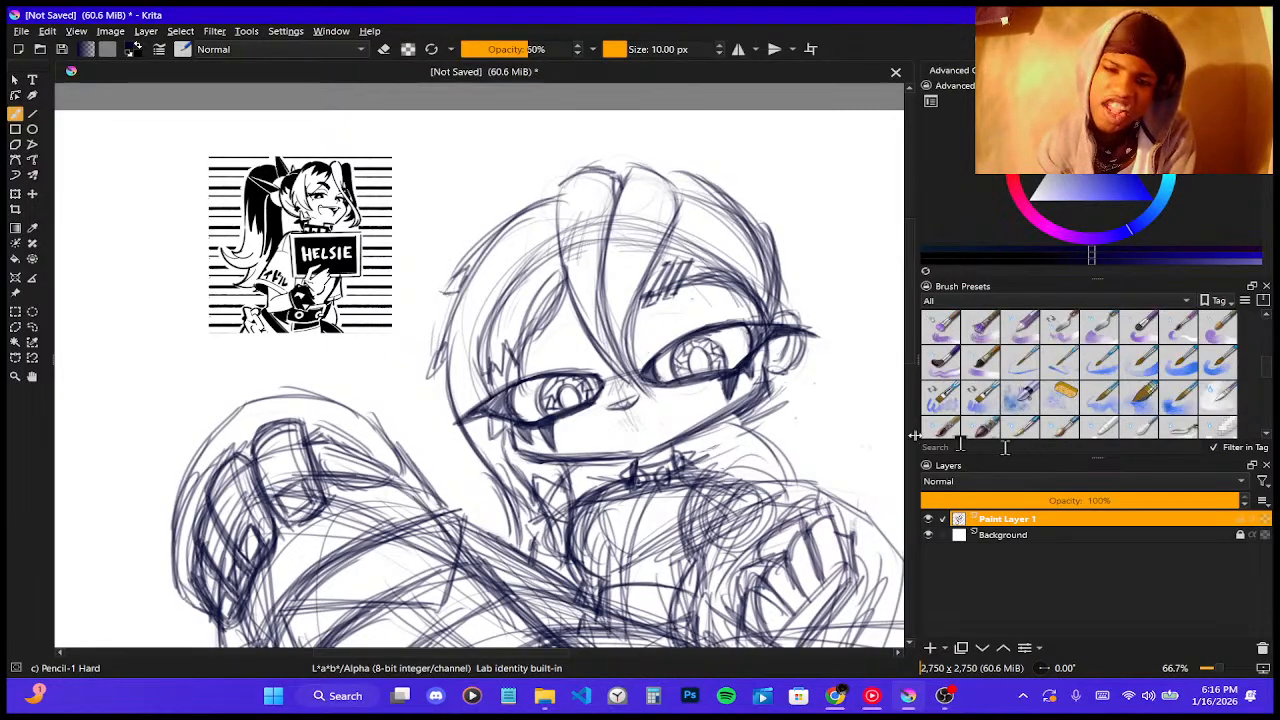
{"action": "scroll", "coordinate": [643, 363], "scroll_direction": "down", "scroll_amount": 2}
{"action": "scroll", "coordinate": [626, 300], "scroll_direction": "down", "scroll_amount": 2}
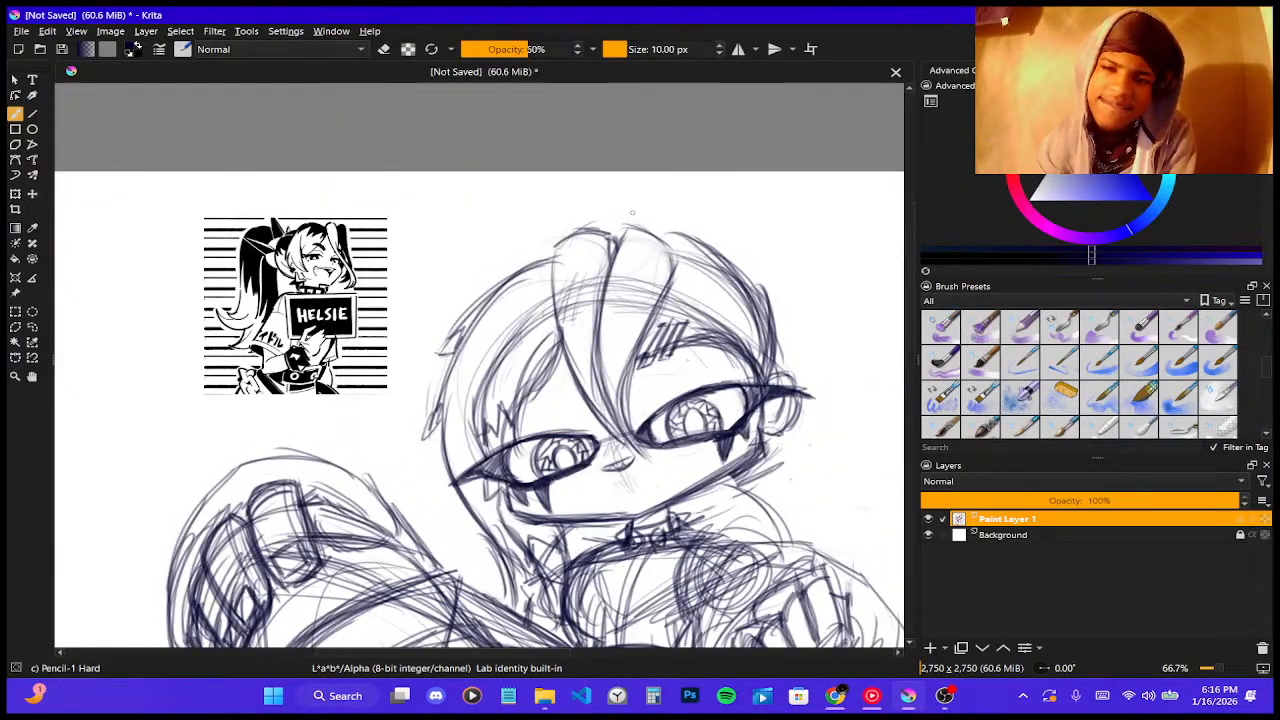
{"action": "scroll", "coordinate": [647, 287], "scroll_direction": "up", "scroll_amount": 2}
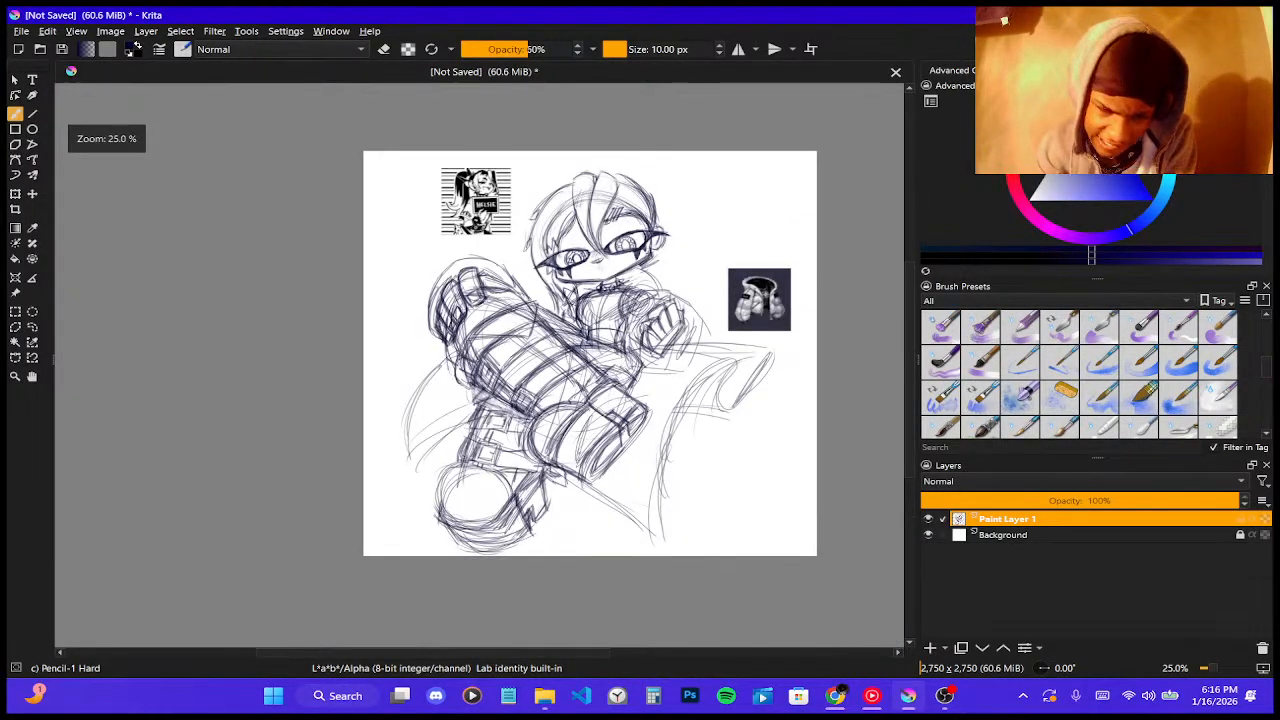
{"action": "scroll", "coordinate": [582, 430], "scroll_direction": "down", "scroll_amount": 1}
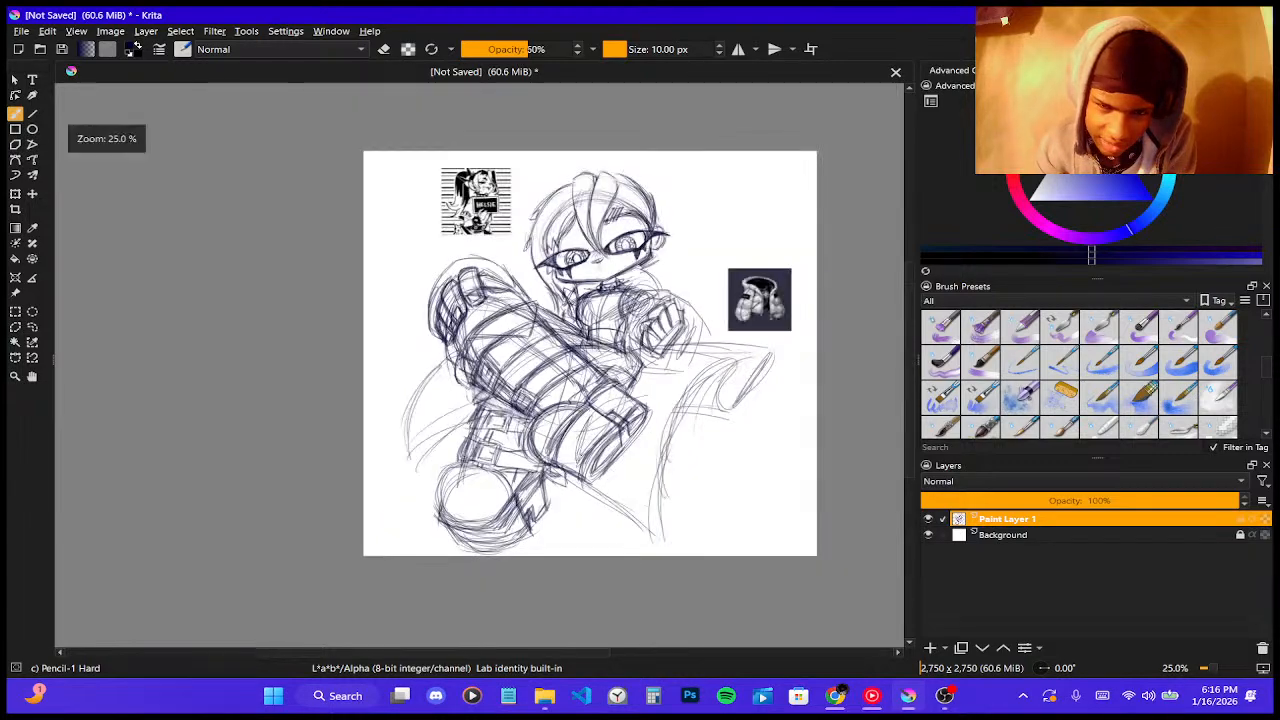
{"action": "left_click", "coordinate": [16, 194]}
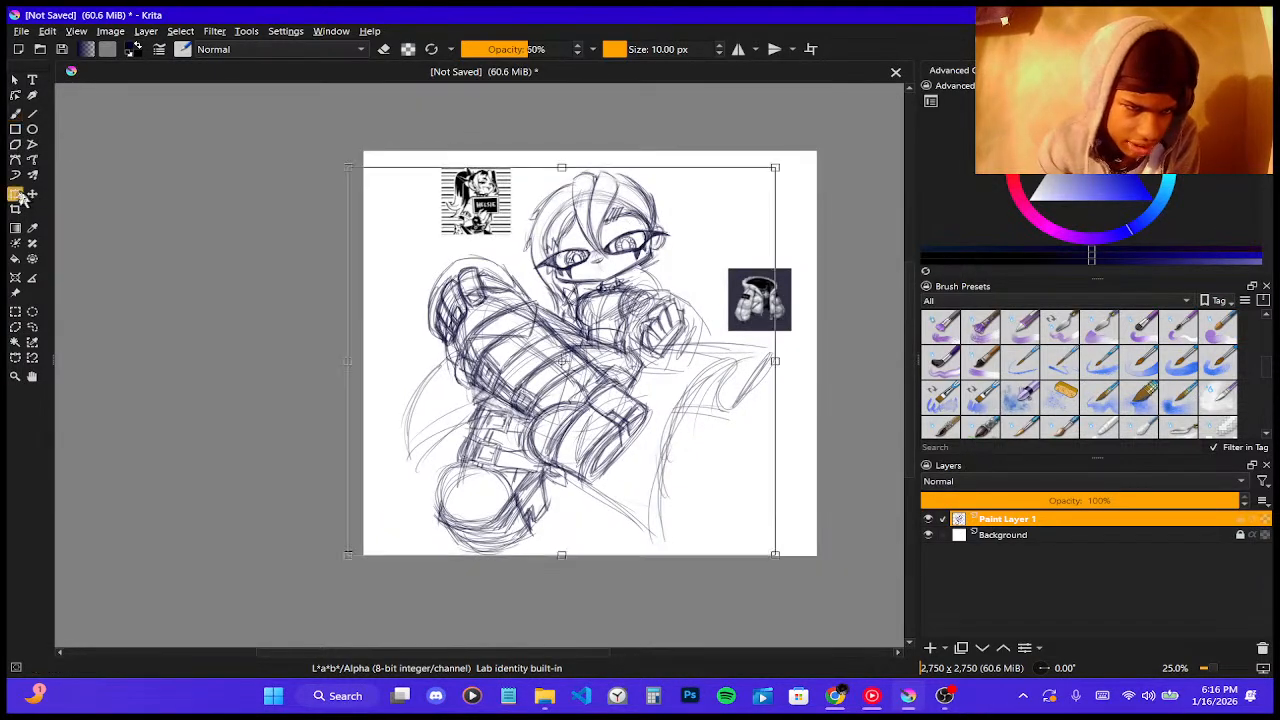
{"action": "mouse_move", "coordinate": [346, 166]}
{"action": "left_mouse_down"}
{"action": "mouse_move", "coordinate": [385, 217]}
{"action": "mouse_move", "coordinate": [379, 198]}
{"action": "mouse_move", "coordinate": [353, 193]}
{"action": "left_mouse_up"}
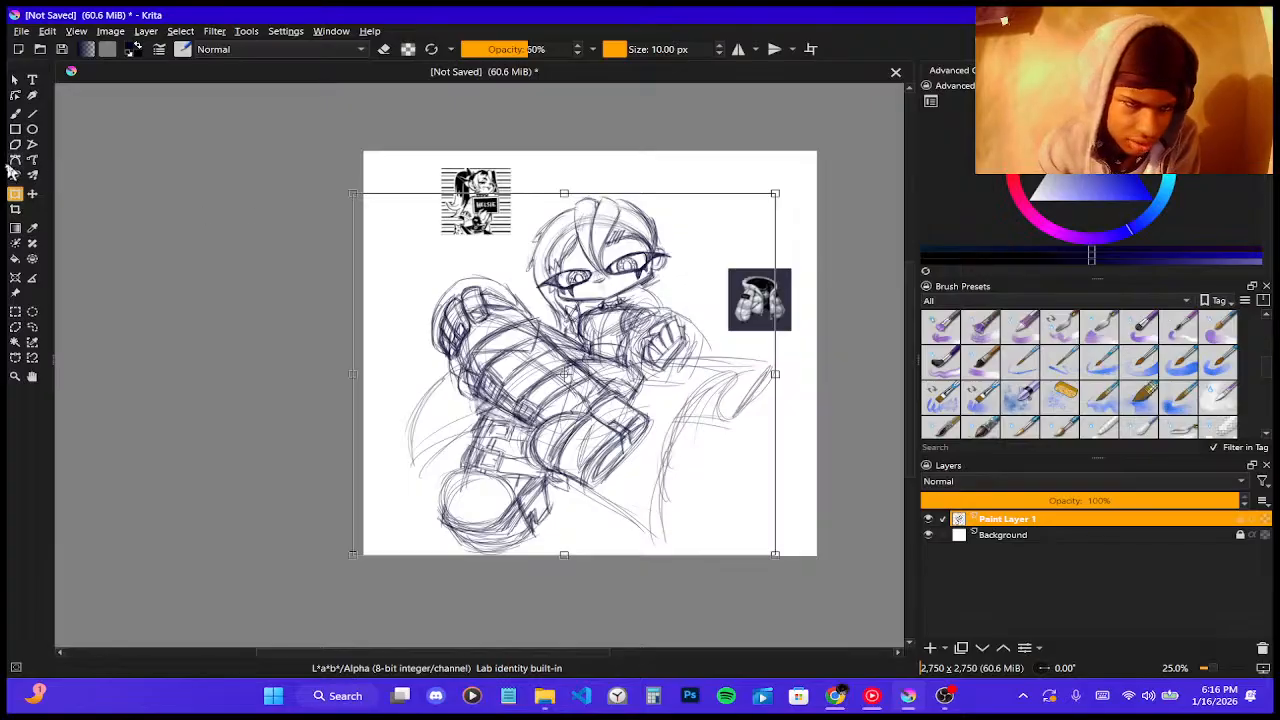
{"action": "left_click", "coordinate": [17, 115]}
- Sketch a rounded mass of hair above the bangs with light overlapping arcs and a short stroke at its right end
{"action": "scroll", "coordinate": [604, 243], "scroll_direction": "up", "scroll_amount": 1}
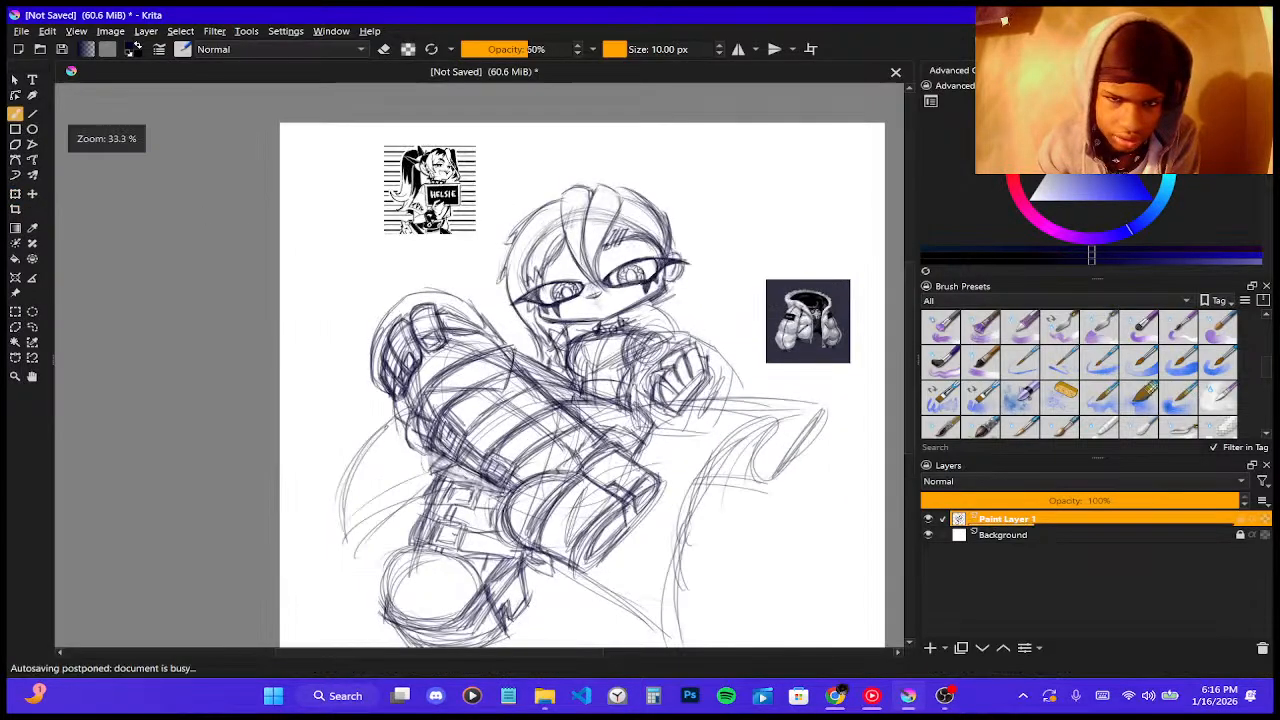
{"action": "scroll", "coordinate": [604, 243], "scroll_direction": "down", "scroll_amount": 1}
{"action": "scroll", "coordinate": [443, 276], "scroll_direction": "up", "scroll_amount": 3}
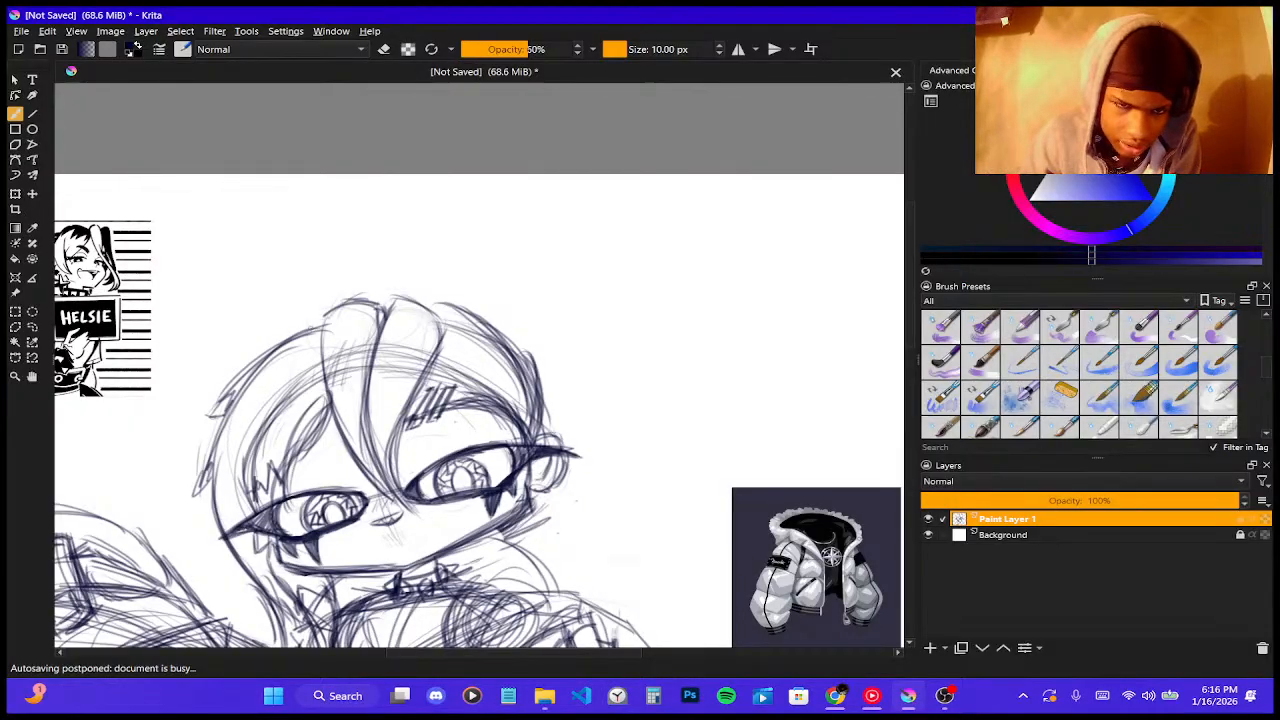
{"action": "mouse_move", "coordinate": [311, 322]}
{"action": "left_mouse_down"}
{"action": "mouse_move", "coordinate": [447, 260]}
{"action": "mouse_move", "coordinate": [500, 293]}
{"action": "left_mouse_up"}
{"action": "mouse_move", "coordinate": [366, 283]}
{"action": "left_mouse_down"}
{"action": "mouse_move", "coordinate": [398, 274]}
{"action": "mouse_move", "coordinate": [496, 310]}
{"action": "mouse_move", "coordinate": [506, 336]}
{"action": "left_mouse_up"}
{"action": "mouse_move", "coordinate": [408, 250]}
{"action": "left_mouse_down"}
{"action": "mouse_move", "coordinate": [454, 254]}
{"action": "mouse_move", "coordinate": [509, 320]}
{"action": "left_mouse_up"}
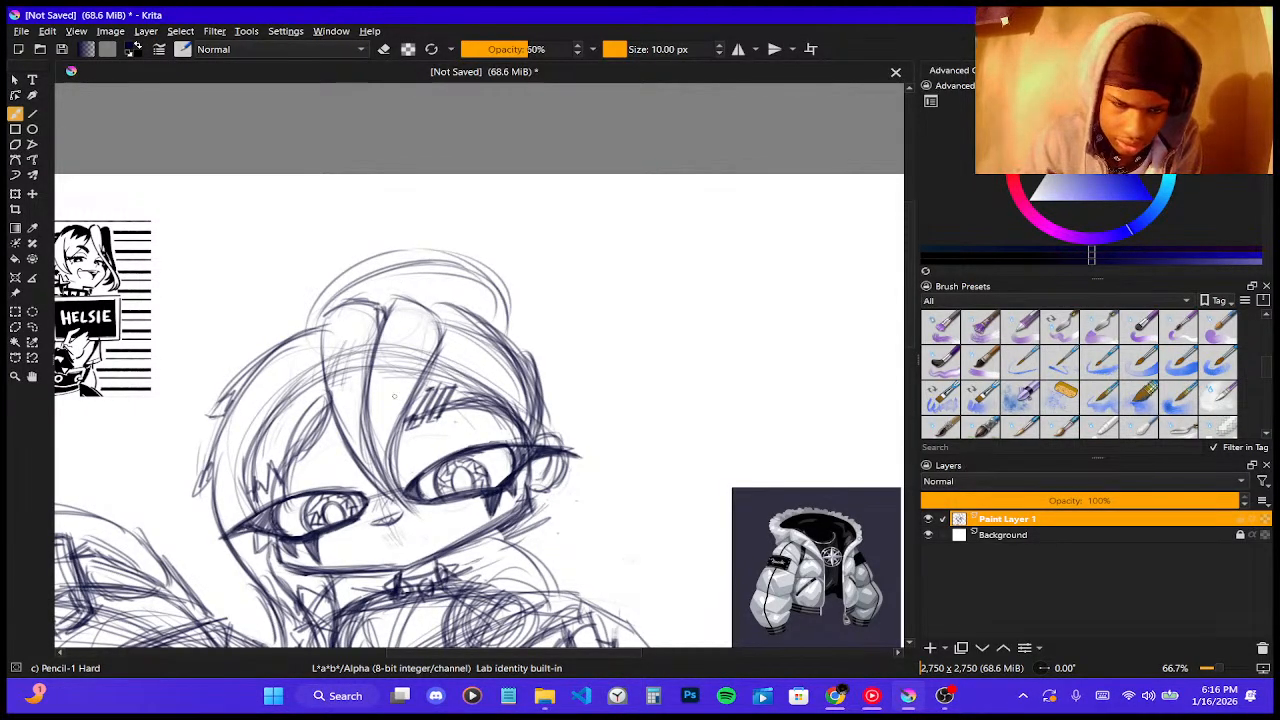
{"action": "mouse_move", "coordinate": [322, 330]}
{"action": "left_mouse_down"}
{"action": "mouse_move", "coordinate": [470, 288]}
{"action": "mouse_move", "coordinate": [514, 338]}
{"action": "left_mouse_up"}
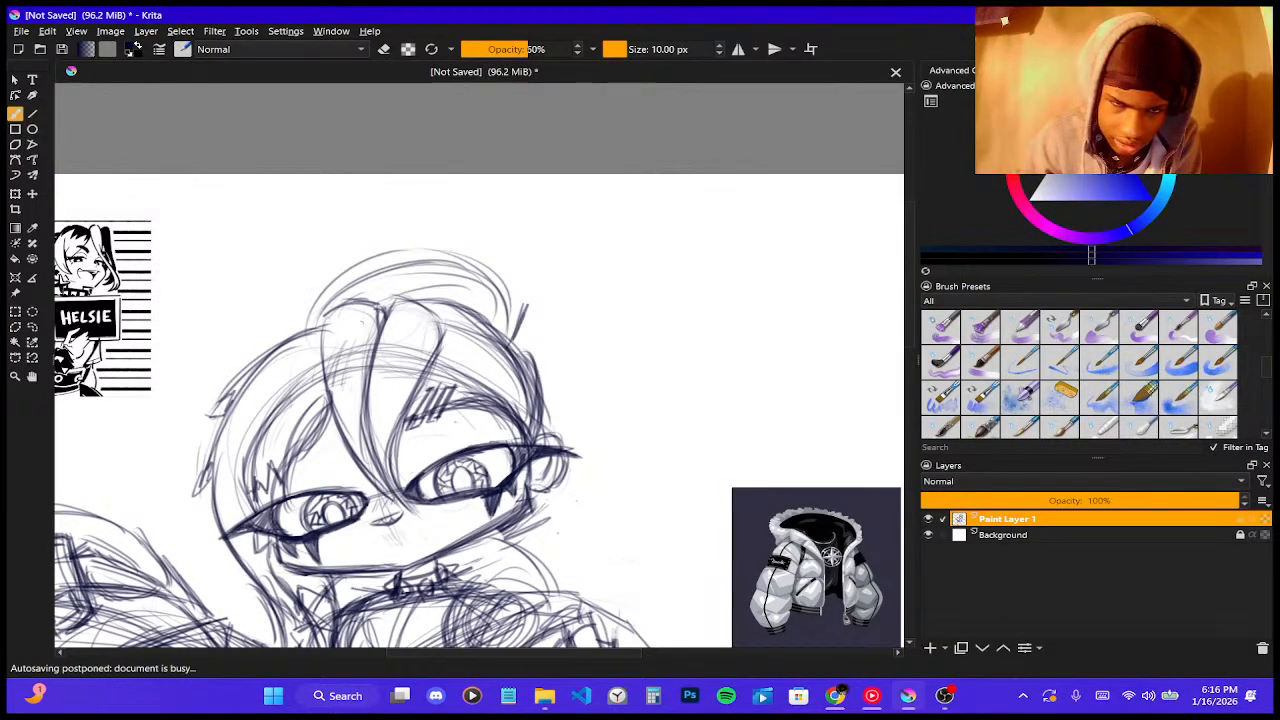
- Reinforce the outer arc of the hair mass on top of the head and close its right end into a point
{"action": "left_click_drag", "start_coordinate": [306, 326], "coordinate": [400, 262]}
{"action": "mouse_move", "coordinate": [324, 304]}
{"action": "left_mouse_down"}
{"action": "mouse_move", "coordinate": [458, 250]}
{"action": "mouse_move", "coordinate": [486, 262]}
{"action": "left_mouse_up"}
{"action": "mouse_move", "coordinate": [410, 310]}
{"action": "left_mouse_down"}
{"action": "mouse_move", "coordinate": [505, 268]}
{"action": "mouse_move", "coordinate": [530, 330]}
{"action": "left_mouse_up"}
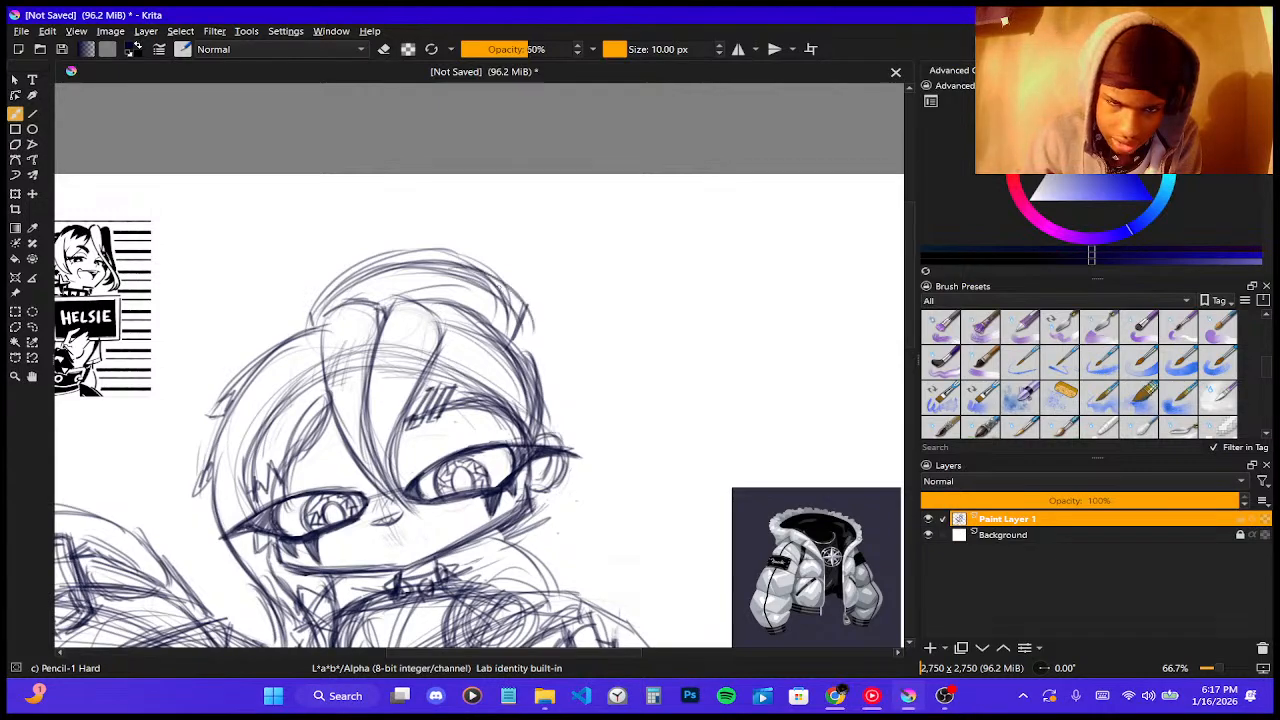
{"action": "mouse_move", "coordinate": [480, 264]}
{"action": "left_mouse_down"}
{"action": "mouse_move", "coordinate": [524, 322]}
{"action": "mouse_move", "coordinate": [484, 262]}
{"action": "left_mouse_up"}
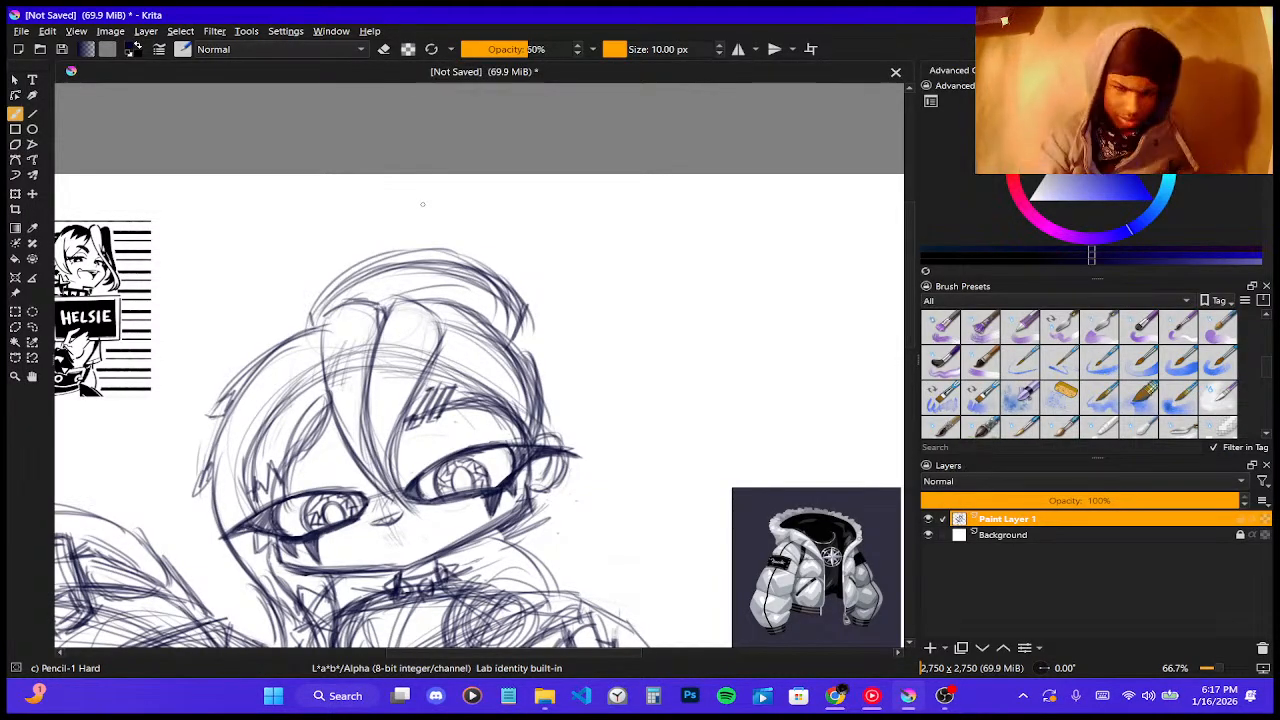
- Draw a band of short parallel strokes across the right end of the hair mass on top of the head
{"action": "scroll", "coordinate": [422, 204], "scroll_direction": "down", "scroll_amount": 3}
{"action": "scroll", "coordinate": [506, 308], "scroll_direction": "up", "scroll_amount": 1}
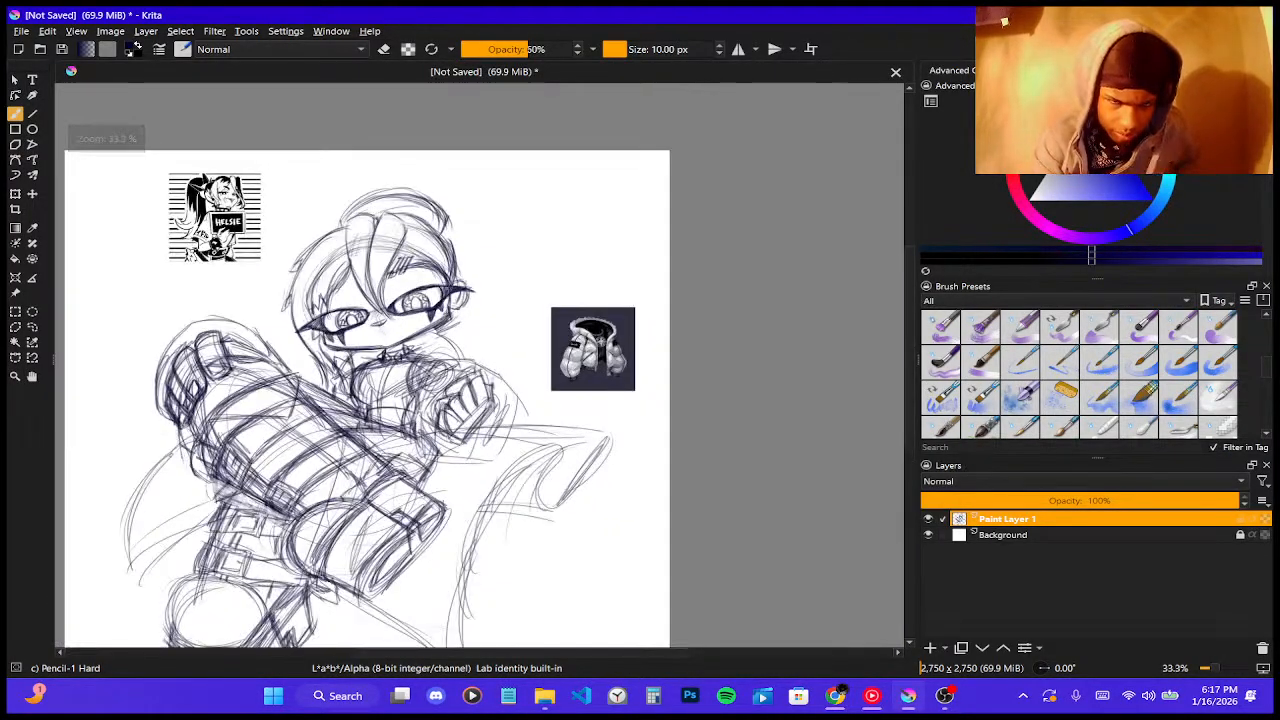
{"action": "scroll", "coordinate": [526, 200], "scroll_direction": "up", "scroll_amount": 3}
{"action": "scroll", "coordinate": [560, 180], "scroll_direction": "down", "scroll_amount": 2}
{"action": "scroll", "coordinate": [593, 198], "scroll_direction": "up", "scroll_amount": 1}
{"action": "scroll", "coordinate": [593, 198], "scroll_direction": "down", "scroll_amount": 1}
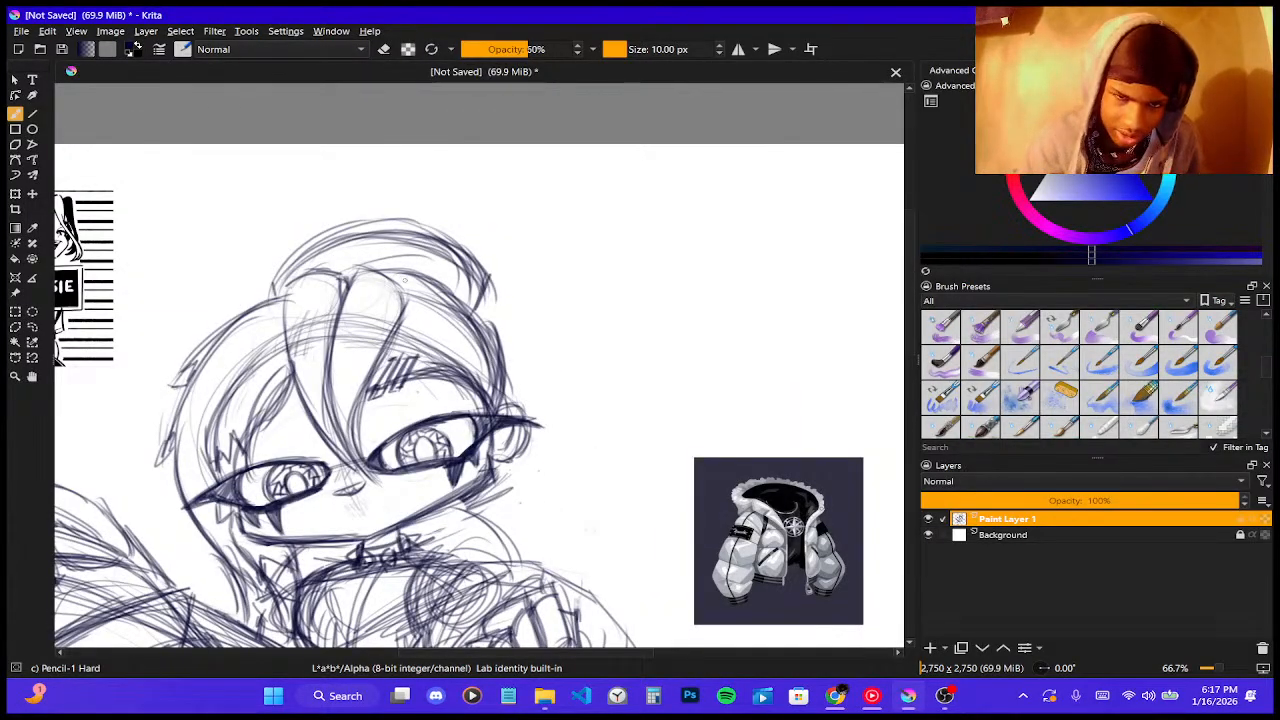
{"action": "mouse_move", "coordinate": [440, 273]}
{"action": "left_mouse_down"}
{"action": "mouse_move", "coordinate": [436, 250]}
{"action": "mouse_move", "coordinate": [471, 298]}
{"action": "left_mouse_up"}
{"action": "mouse_move", "coordinate": [474, 250]}
{"action": "left_mouse_down"}
{"action": "mouse_move", "coordinate": [468, 287]}
{"action": "mouse_move", "coordinate": [448, 287]}
{"action": "left_mouse_up"}
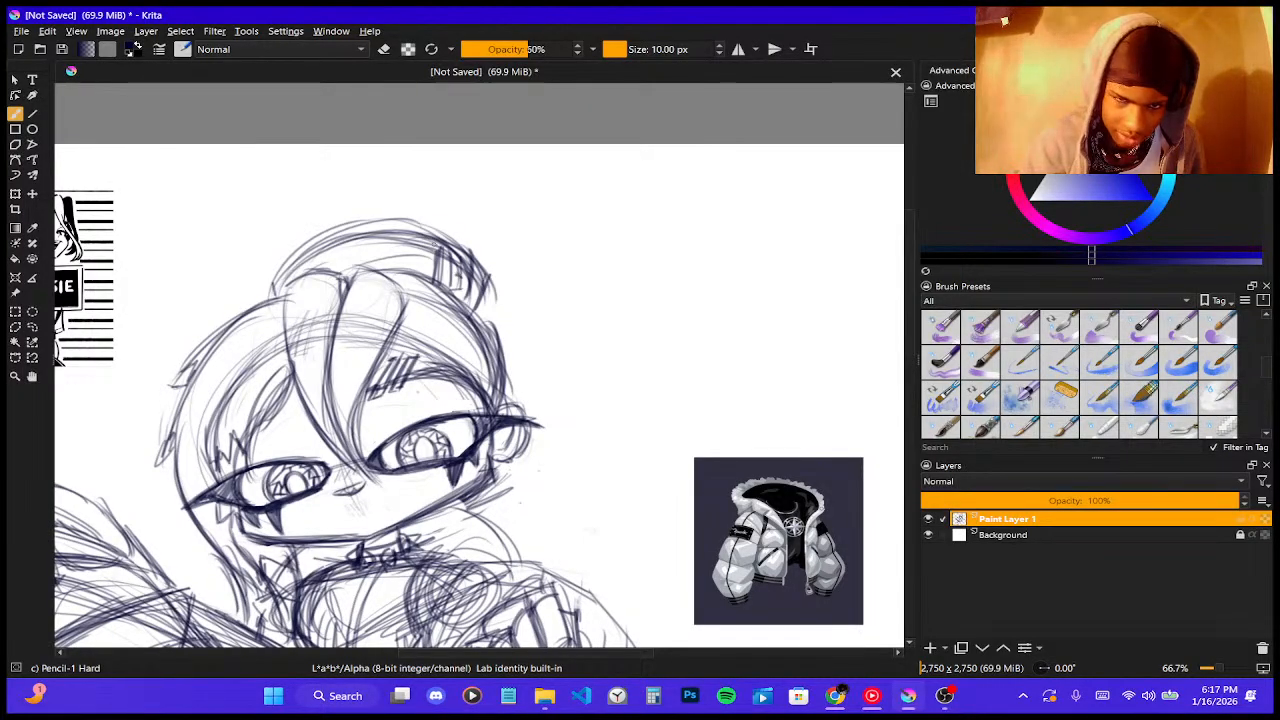
{"action": "mouse_move", "coordinate": [431, 242]}
{"action": "left_mouse_down"}
{"action": "mouse_move", "coordinate": [433, 282]}
{"action": "mouse_move", "coordinate": [462, 251]}
{"action": "left_mouse_up"}
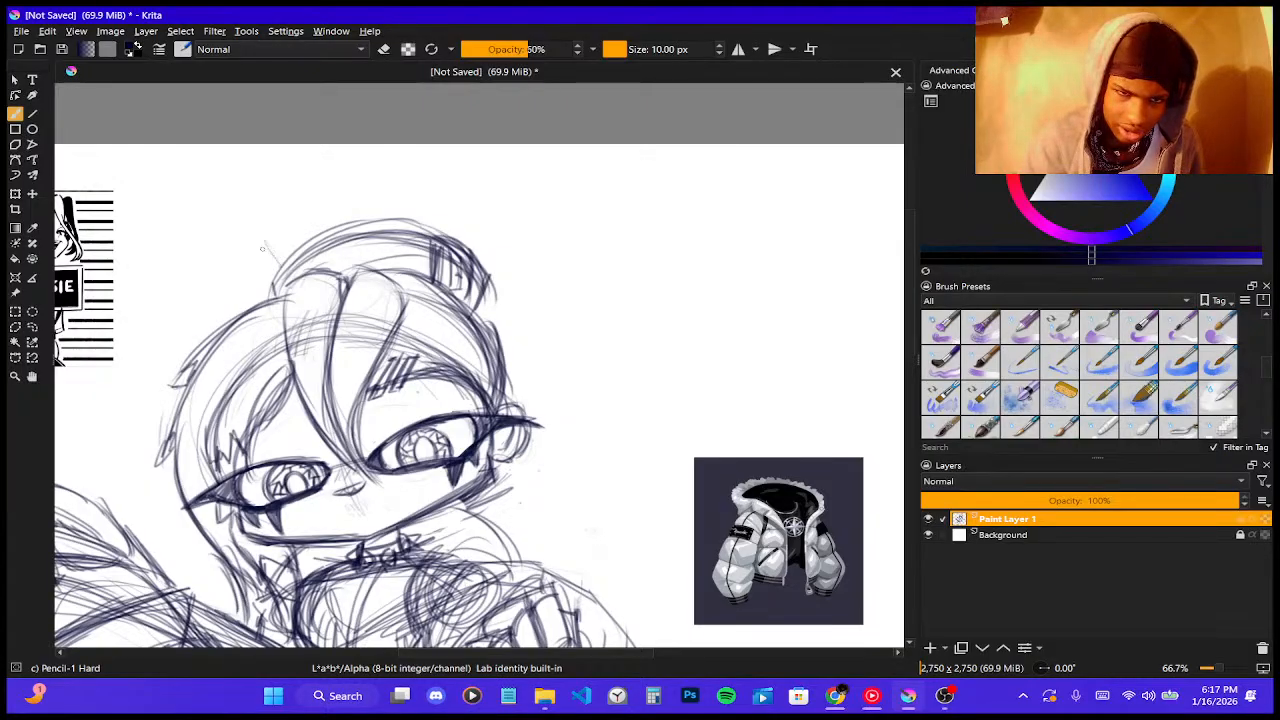
- Sketch a small pointed spike at the left base of the upper hair mass with a long thin line rising above it
{"action": "left_click_drag", "start_coordinate": [256, 238], "coordinate": [280, 268]}
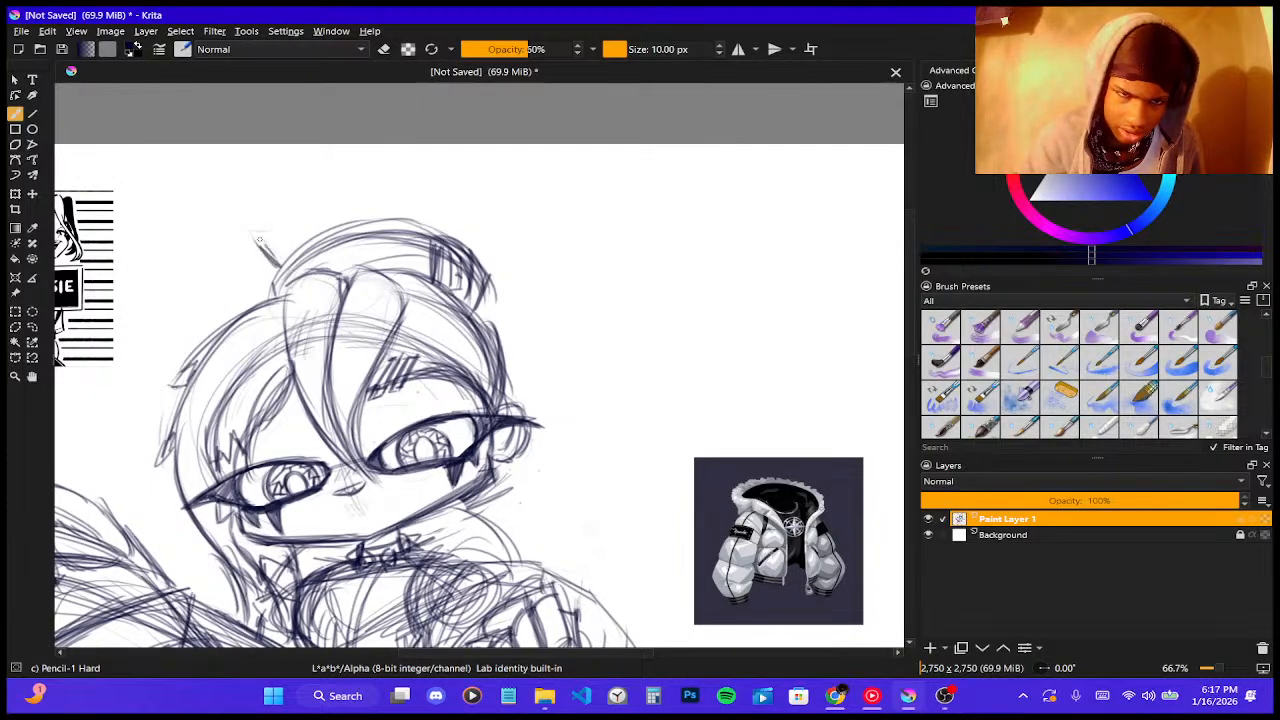
{"action": "left_click_drag", "start_coordinate": [247, 228], "coordinate": [282, 264]}
{"action": "left_click_drag", "start_coordinate": [280, 150], "coordinate": [275, 230]}
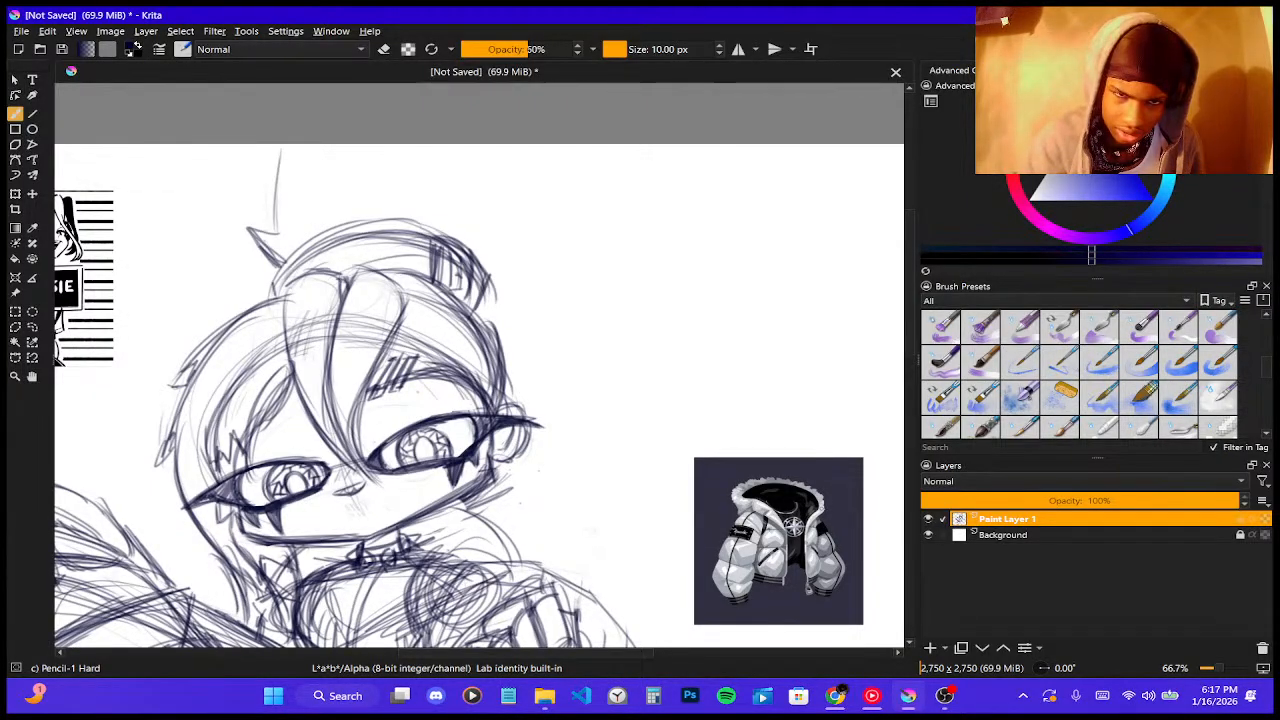
- Sketch a large outer hair contour sweeping from the canvas's top edge around the right side of the head to ear height
{"action": "left_click_drag", "start_coordinate": [432, 146], "coordinate": [562, 228]}
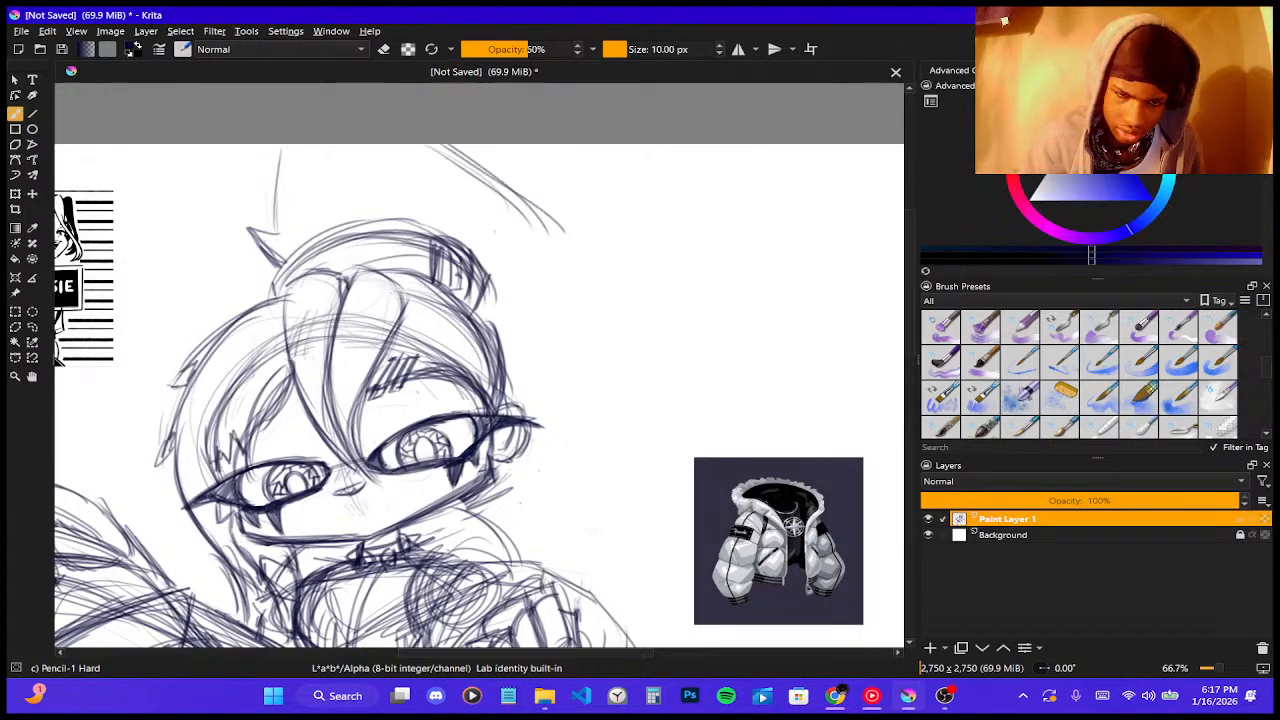
{"action": "left_click_drag", "start_coordinate": [588, 294], "coordinate": [602, 384]}
{"action": "mouse_move", "coordinate": [562, 238]}
{"action": "left_mouse_down"}
{"action": "mouse_move", "coordinate": [586, 318]}
{"action": "mouse_move", "coordinate": [566, 412]}
{"action": "left_mouse_up"}
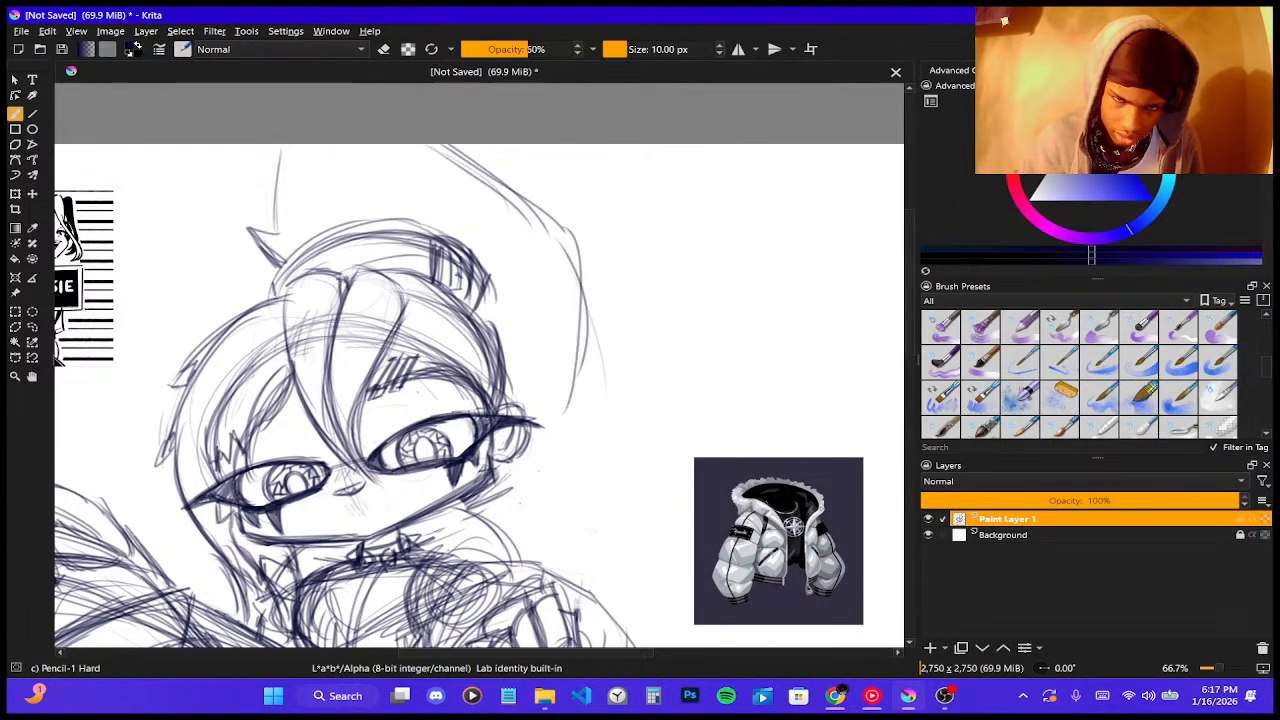
- Extend the large right hair contour from ear height down past the shoulder, curving outward, with several overlapping strokes
{"action": "mouse_move", "coordinate": [586, 264]}
{"action": "left_mouse_down"}
{"action": "mouse_move", "coordinate": [558, 470]}
{"action": "mouse_move", "coordinate": [605, 590]}
{"action": "left_mouse_up"}
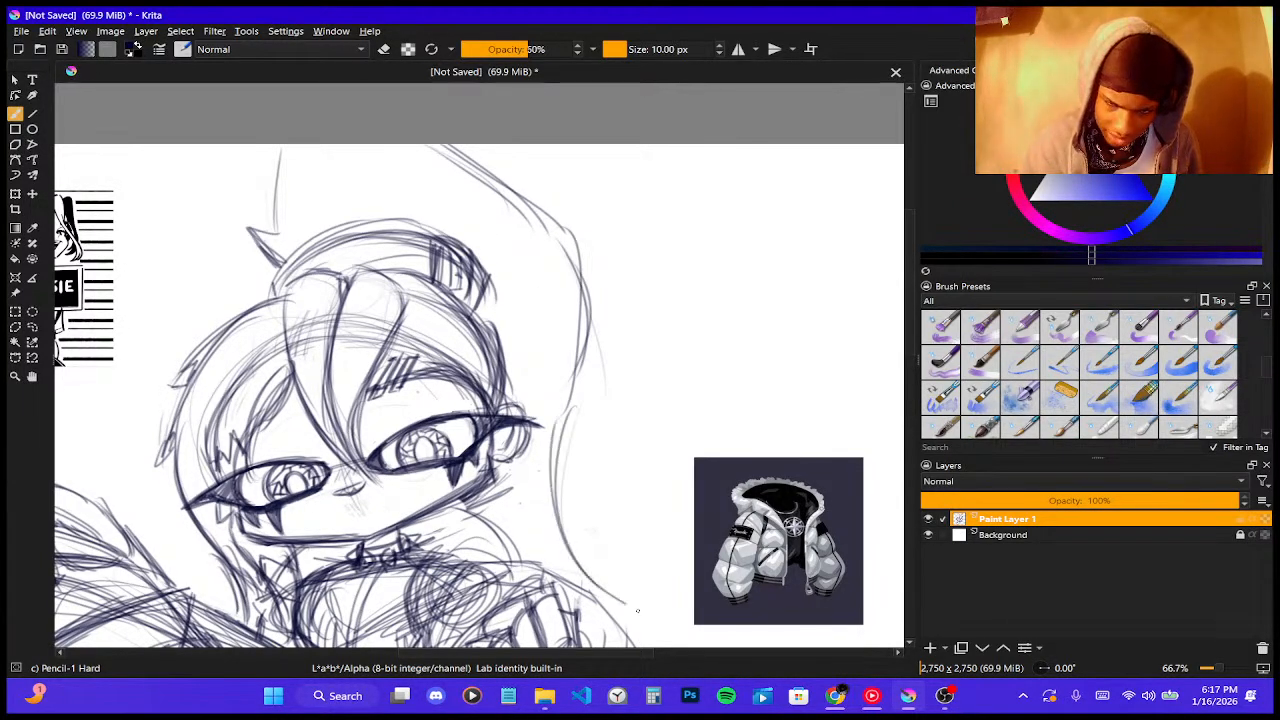
{"action": "left_click_drag", "start_coordinate": [552, 445], "coordinate": [654, 622]}
{"action": "left_click_drag", "start_coordinate": [562, 490], "coordinate": [674, 628]}
{"action": "left_click_drag", "start_coordinate": [556, 358], "coordinate": [648, 620]}
{"action": "left_click_drag", "start_coordinate": [558, 314], "coordinate": [594, 508]}
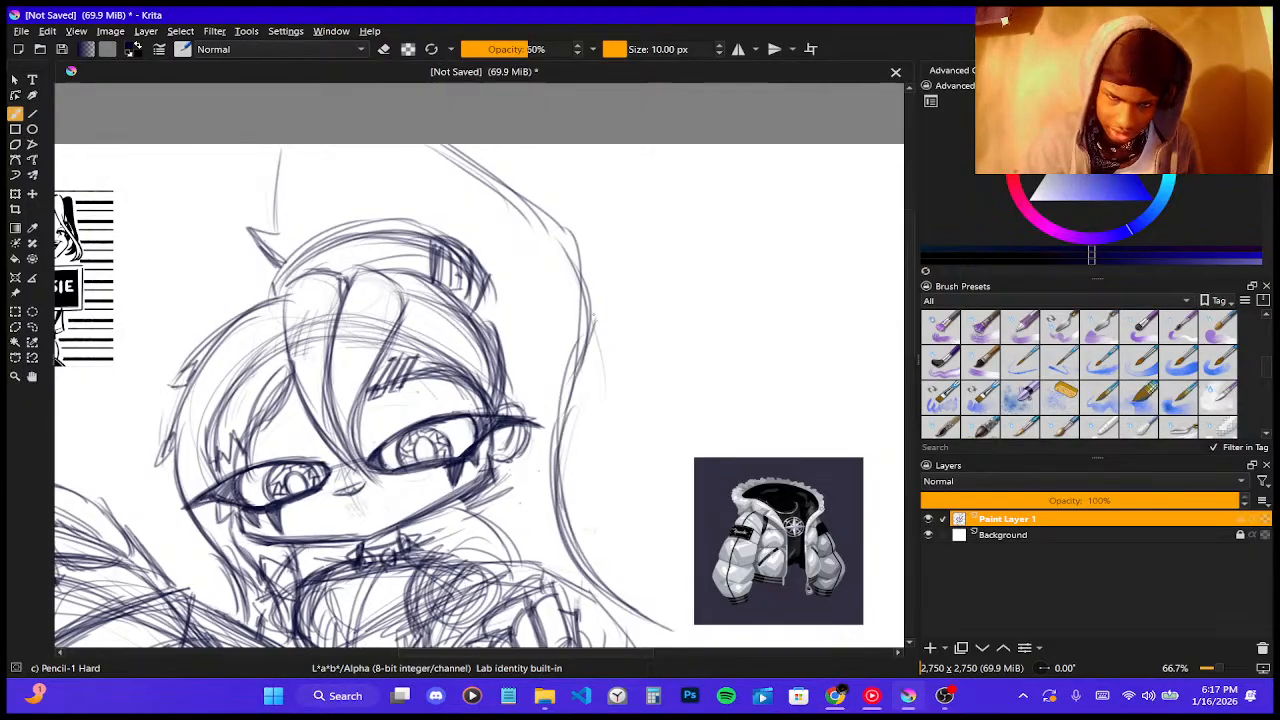
- Thicken the upper part of the large right hair contour with a second outer line and a jagged notch
{"action": "left_click_drag", "start_coordinate": [604, 298], "coordinate": [592, 380]}
{"action": "mouse_move", "coordinate": [476, 146]}
{"action": "left_mouse_down"}
{"action": "mouse_move", "coordinate": [570, 192]}
{"action": "mouse_move", "coordinate": [542, 204]}
{"action": "mouse_move", "coordinate": [572, 246]}
{"action": "left_mouse_up"}
{"action": "mouse_move", "coordinate": [560, 200]}
{"action": "left_mouse_down"}
{"action": "mouse_move", "coordinate": [596, 278]}
{"action": "mouse_move", "coordinate": [598, 318]}
{"action": "left_mouse_up"}
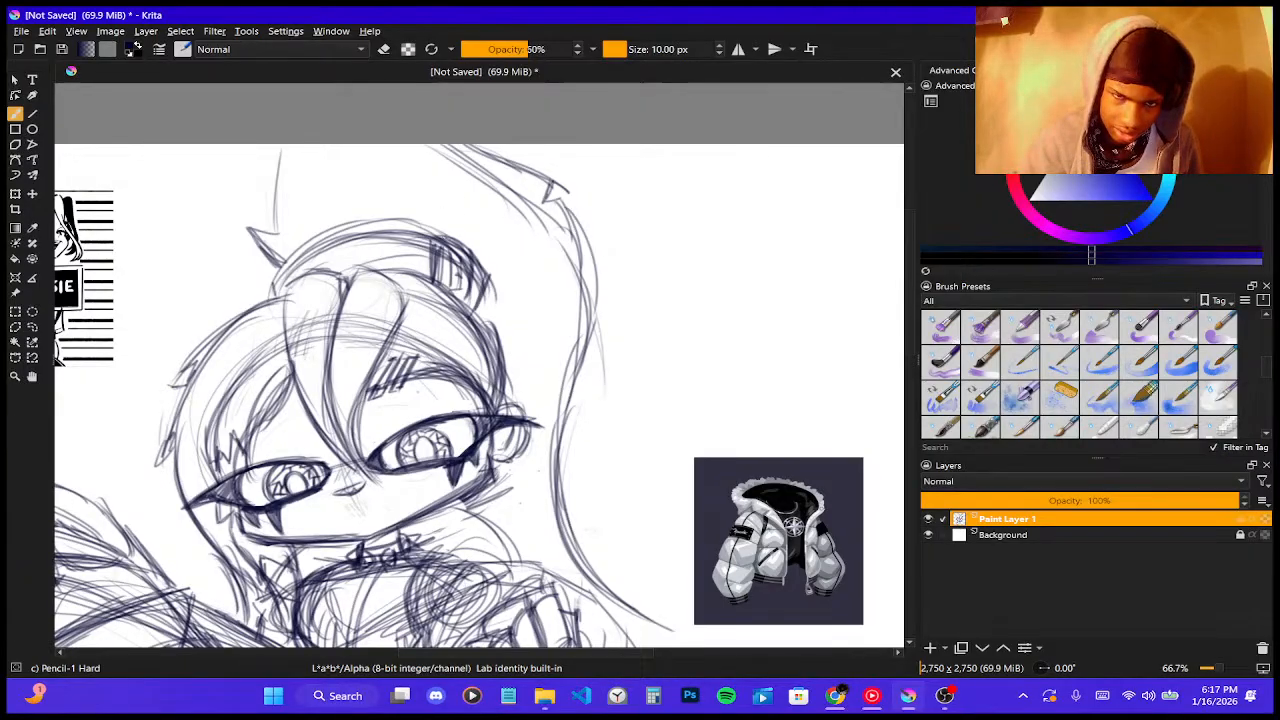
- Double the thin line rising left of the upper hair mass and sketch pointed hair strands beside the right ear
{"action": "left_click_drag", "start_coordinate": [272, 146], "coordinate": [268, 213]}
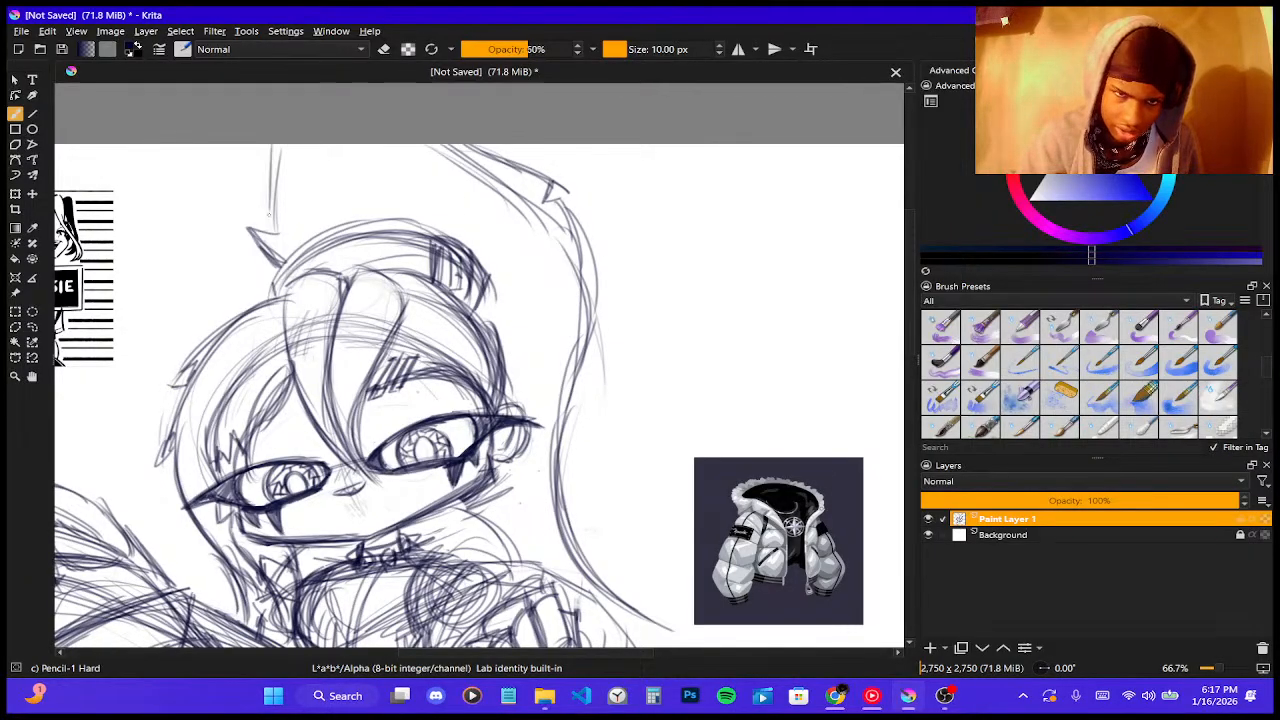
{"action": "mouse_move", "coordinate": [503, 323]}
{"action": "left_mouse_down"}
{"action": "mouse_move", "coordinate": [523, 396]}
{"action": "mouse_move", "coordinate": [538, 398]}
{"action": "left_mouse_up"}
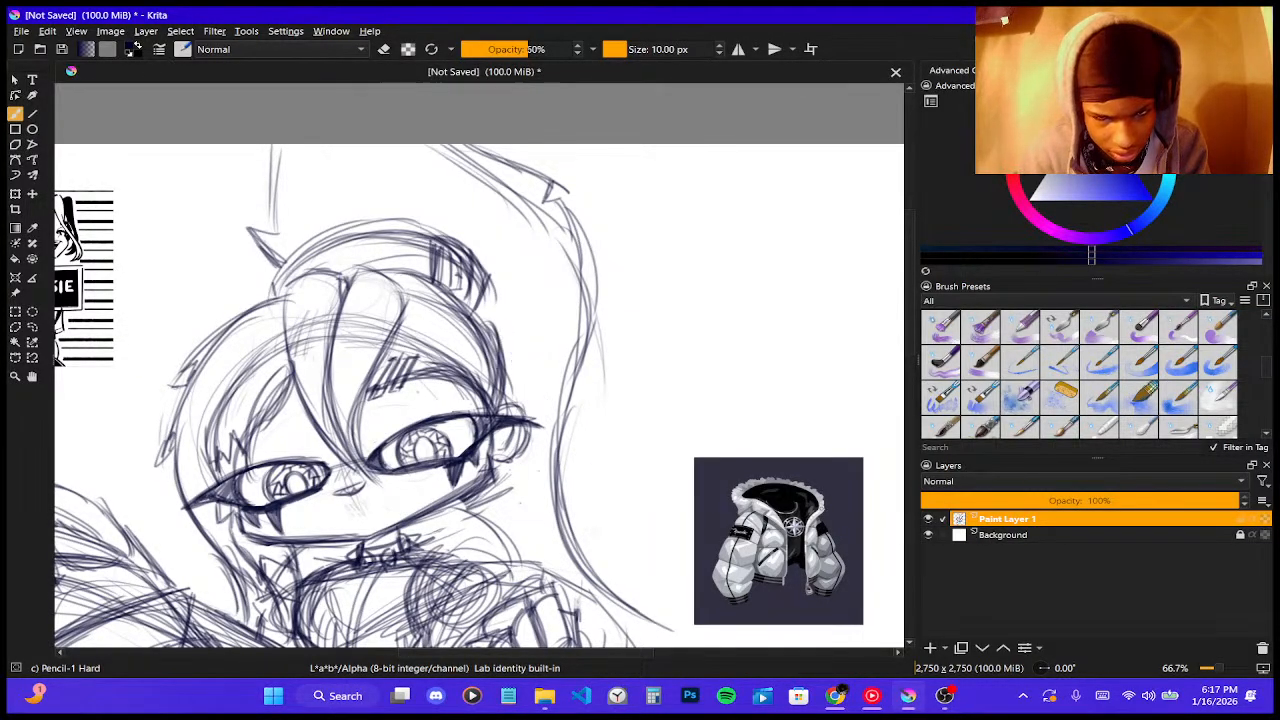
{"action": "left_click_drag", "start_coordinate": [524, 504], "coordinate": [534, 442]}
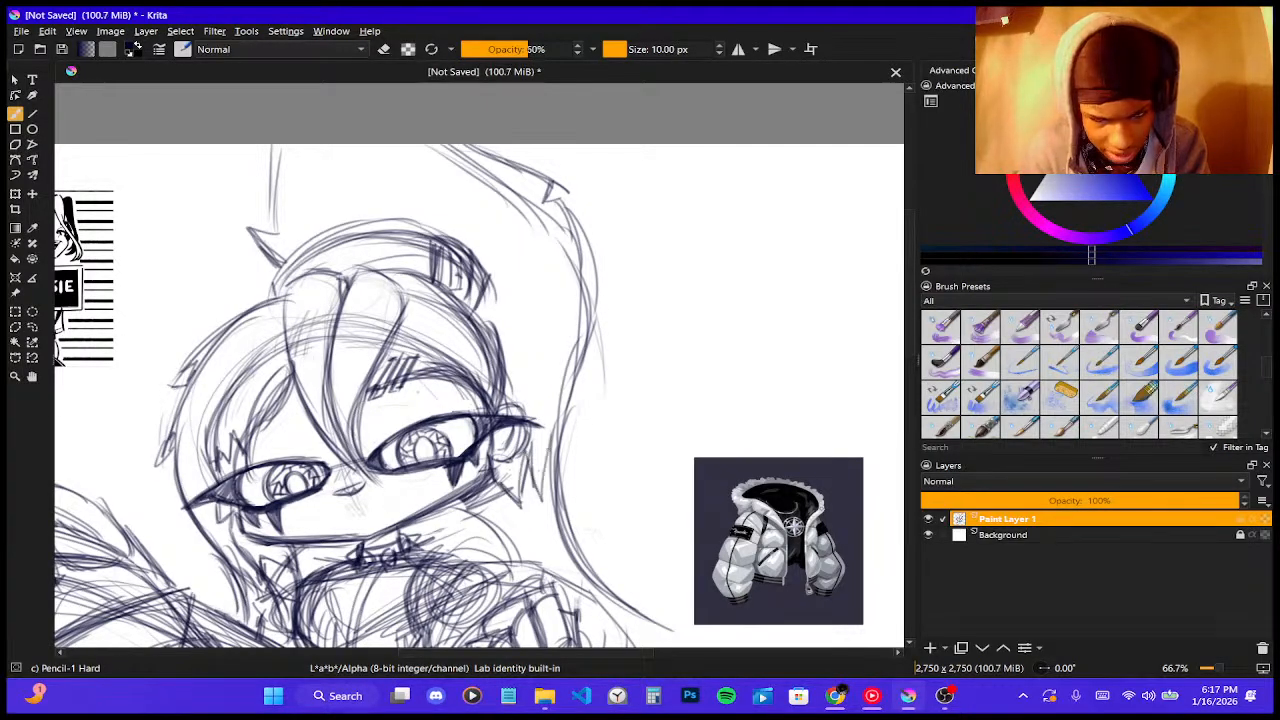
{"action": "left_click_drag", "start_coordinate": [548, 486], "coordinate": [556, 378]}
- Darken the large right hair contour with overlapping strokes from its upper notch down past the shoulder to its outward-curving tip
{"action": "mouse_move", "coordinate": [550, 456]}
{"action": "left_mouse_down"}
{"action": "mouse_move", "coordinate": [558, 390]}
{"action": "mouse_move", "coordinate": [594, 318]}
{"action": "mouse_move", "coordinate": [573, 337]}
{"action": "mouse_move", "coordinate": [592, 314]}
{"action": "left_mouse_up"}
{"action": "left_click_drag", "start_coordinate": [577, 244], "coordinate": [559, 199]}
{"action": "left_click_drag", "start_coordinate": [580, 335], "coordinate": [569, 205]}
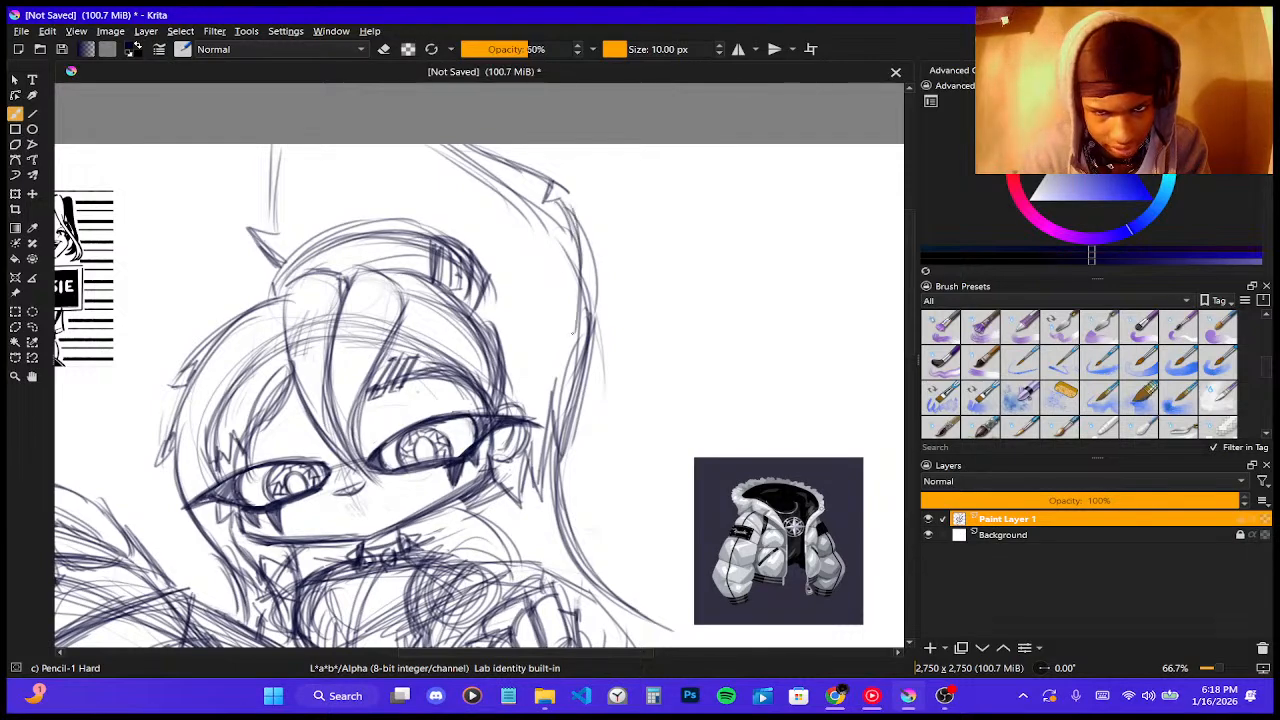
{"action": "mouse_move", "coordinate": [582, 255]}
{"action": "left_mouse_down"}
{"action": "mouse_move", "coordinate": [550, 465]}
{"action": "mouse_move", "coordinate": [571, 555]}
{"action": "left_mouse_up"}
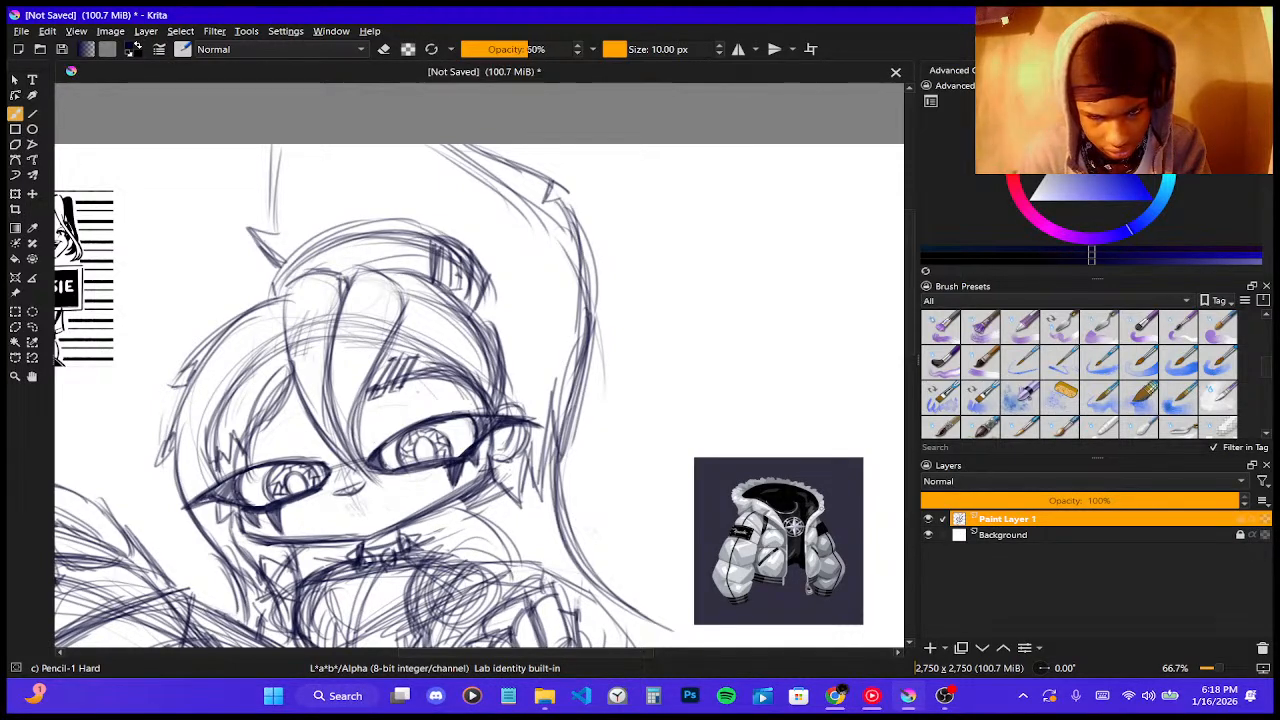
{"action": "left_click_drag", "start_coordinate": [564, 441], "coordinate": [613, 591]}
{"action": "left_click_drag", "start_coordinate": [562, 505], "coordinate": [654, 618]}
{"action": "left_click_drag", "start_coordinate": [584, 558], "coordinate": [664, 624]}
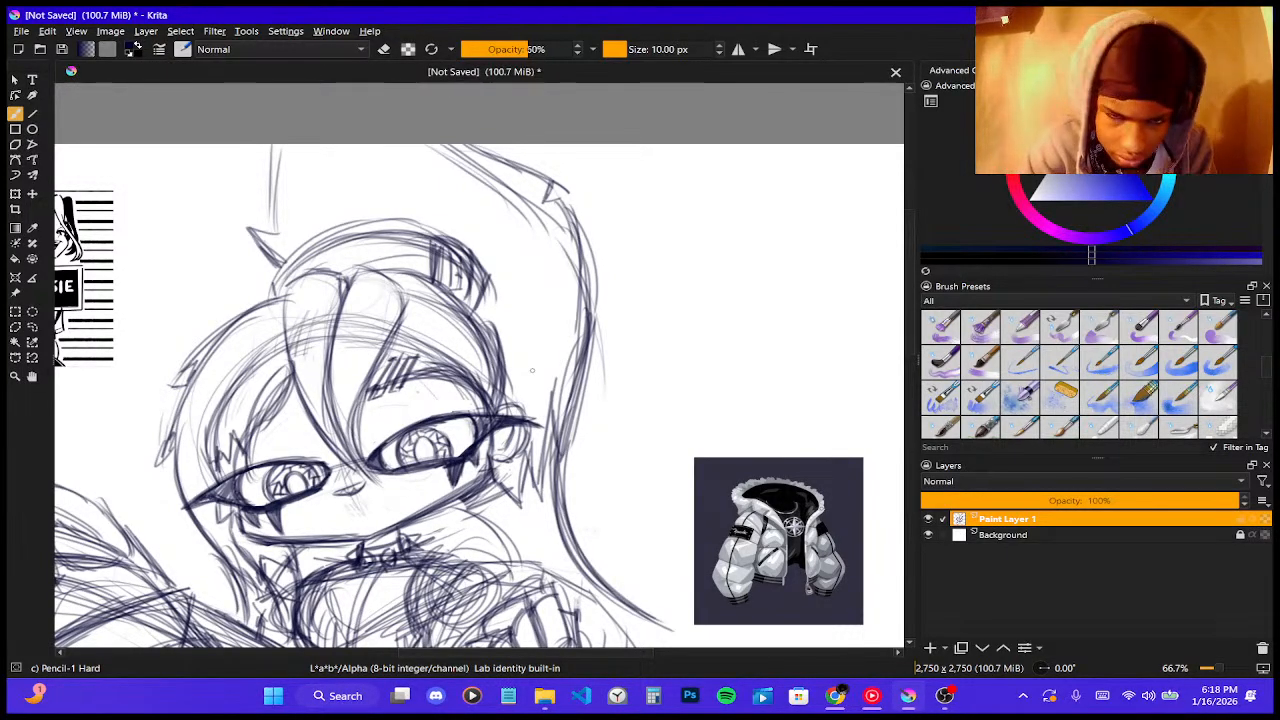
- Reinforce the outer curved edge of the pointed flap left of the raised leg with repeated long strokes
{"action": "scroll", "coordinate": [790, 178], "scroll_direction": "down", "scroll_amount": 5}
{"action": "scroll", "coordinate": [802, 250], "scroll_direction": "up", "scroll_amount": 5}
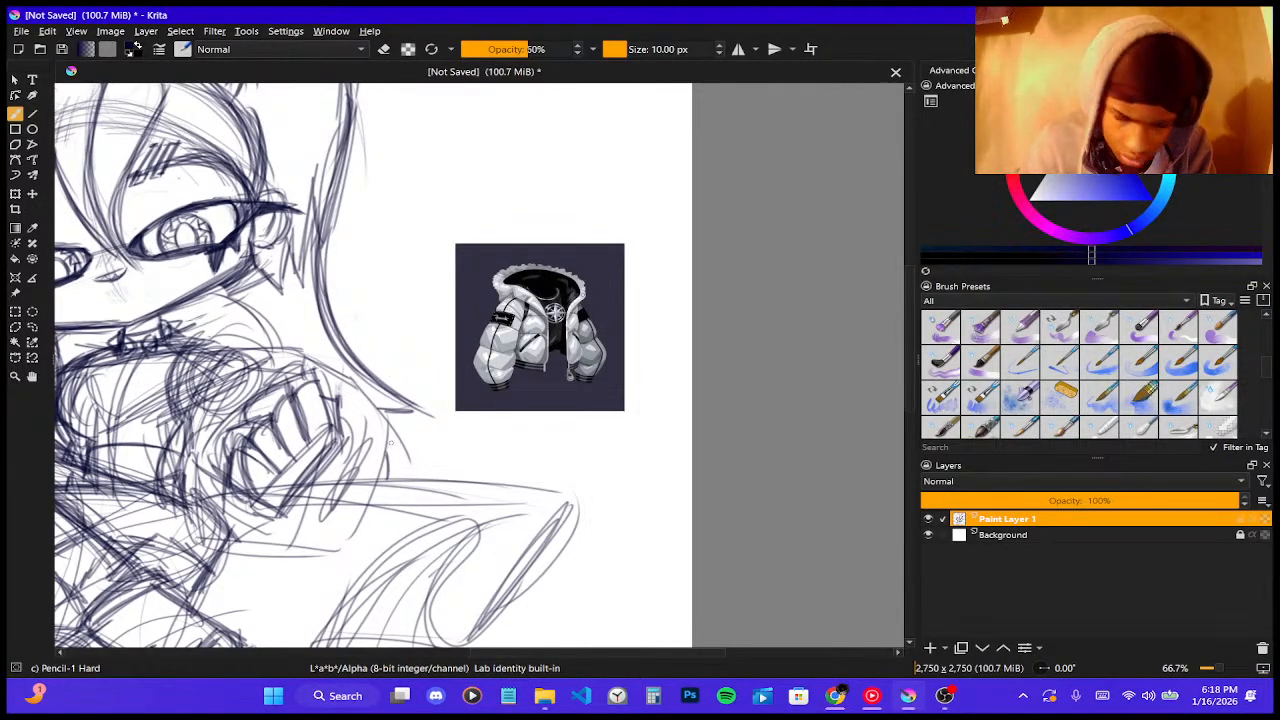
{"action": "scroll", "coordinate": [255, 315], "scroll_direction": "down", "scroll_amount": 4}
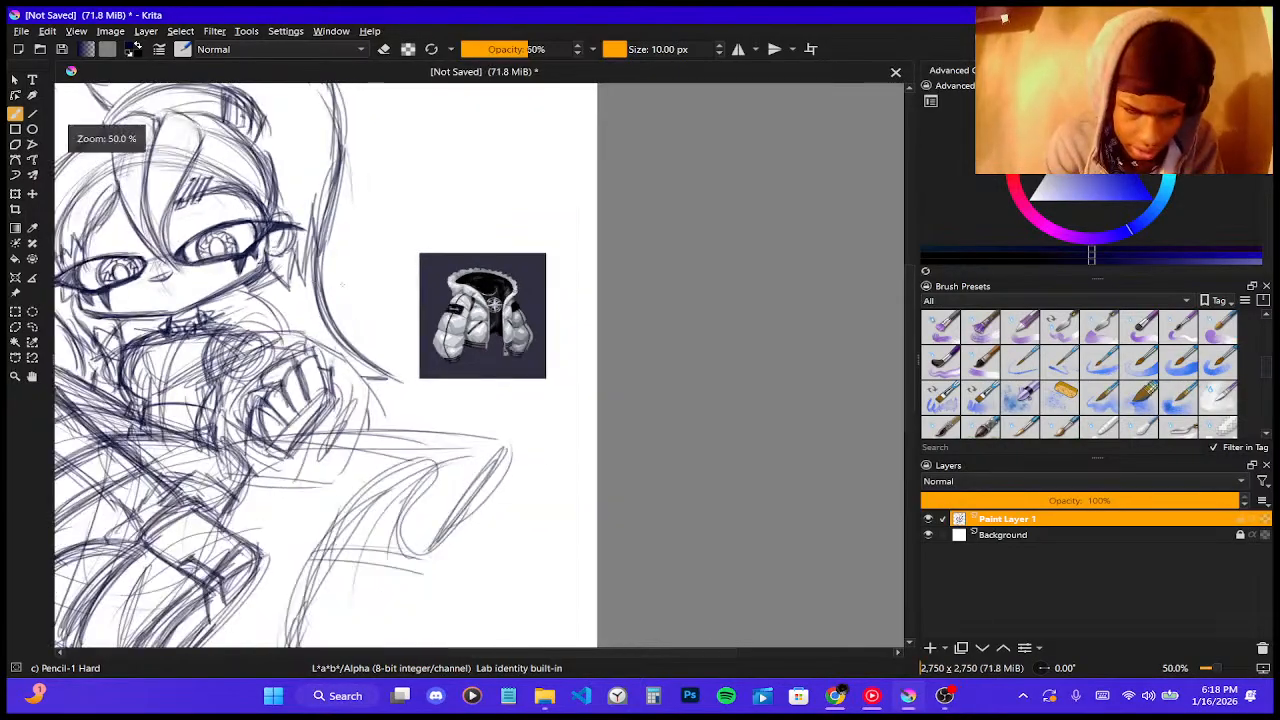
{"action": "scroll", "coordinate": [255, 315], "scroll_direction": "up", "scroll_amount": 2}
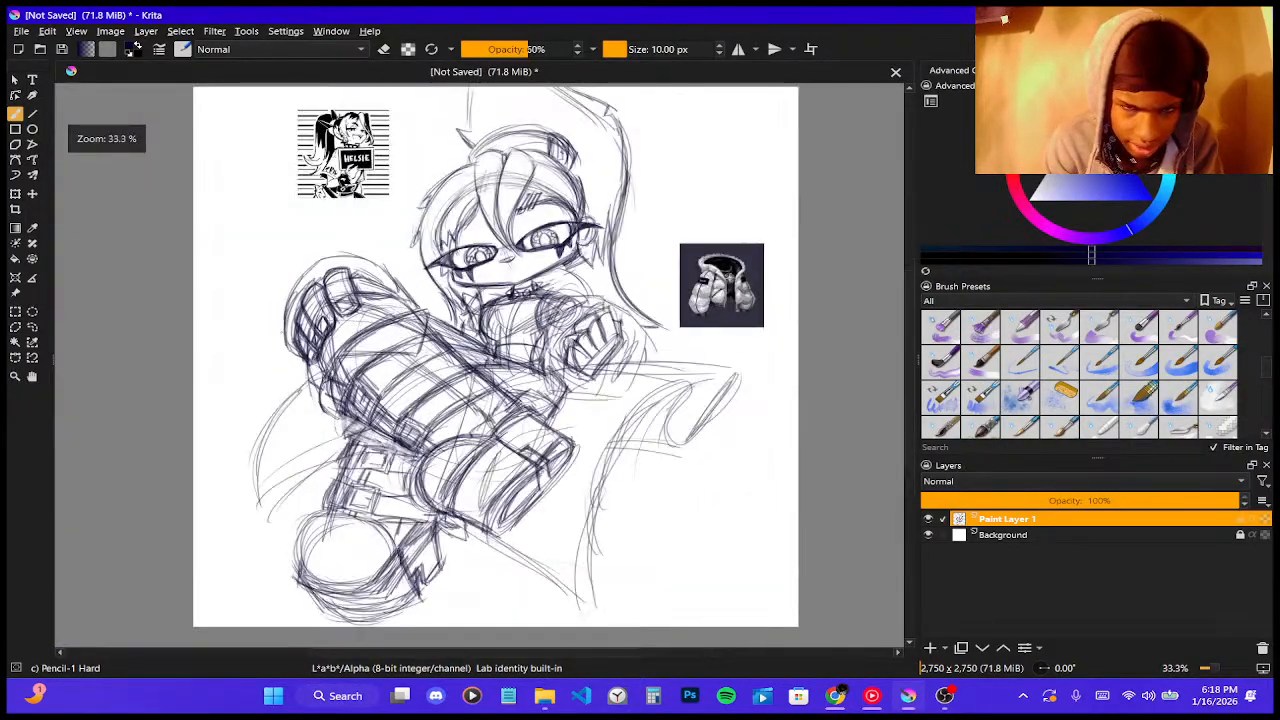
{"action": "scroll", "coordinate": [200, 380], "scroll_direction": "up", "scroll_amount": 2}
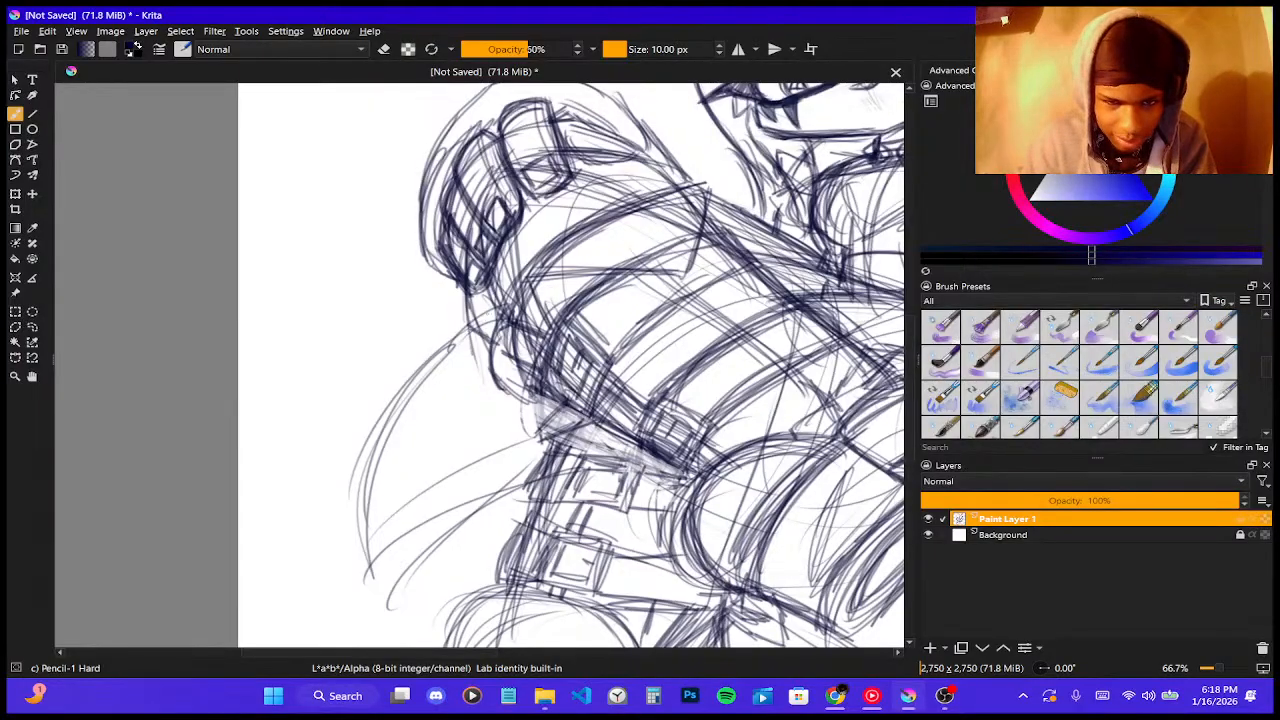
{"action": "left_click_drag", "start_coordinate": [454, 344], "coordinate": [408, 454]}
{"action": "mouse_move", "coordinate": [454, 330]}
{"action": "left_mouse_down"}
{"action": "mouse_move", "coordinate": [415, 393]}
{"action": "mouse_move", "coordinate": [372, 530]}
{"action": "left_mouse_up"}
{"action": "left_click_drag", "start_coordinate": [452, 314], "coordinate": [372, 528]}
{"action": "left_click_drag", "start_coordinate": [411, 363], "coordinate": [369, 558]}
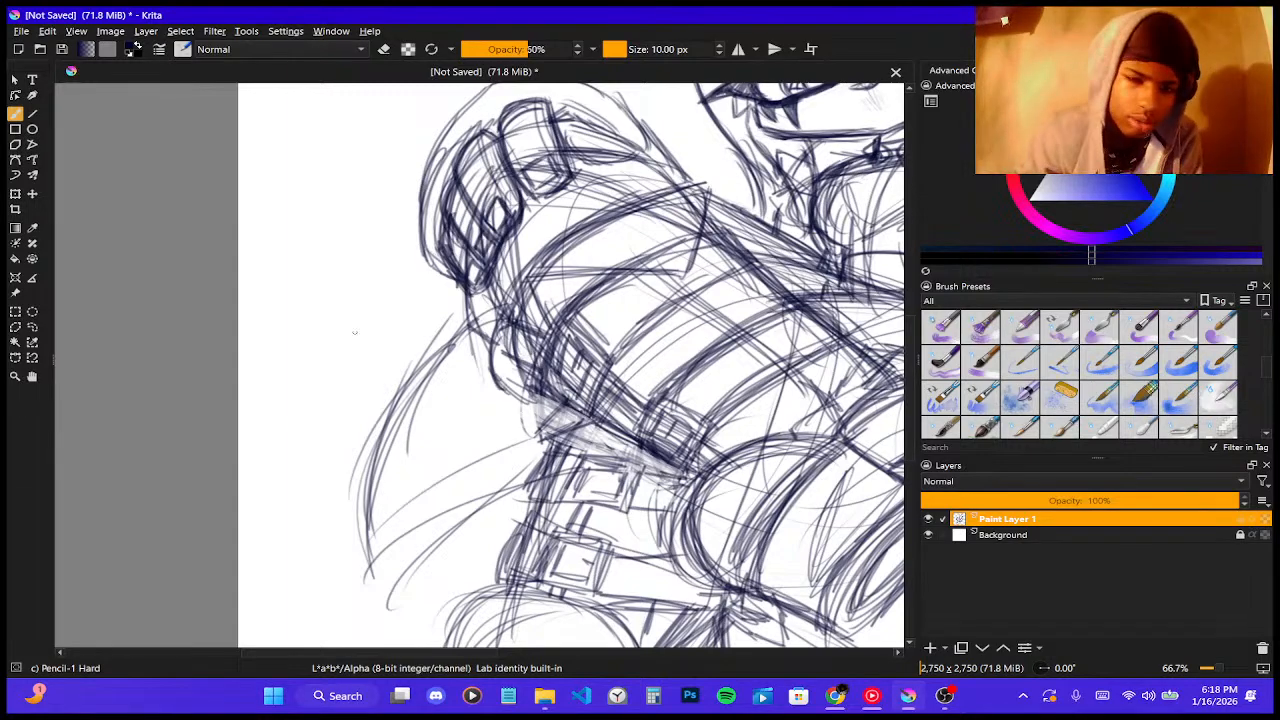
- Sketch an inner curve inside the left flap and strengthen its lower edges running toward the strapped boot
{"action": "mouse_move", "coordinate": [456, 333]}
{"action": "left_mouse_down"}
{"action": "mouse_move", "coordinate": [389, 432]}
{"action": "mouse_move", "coordinate": [382, 569]}
{"action": "mouse_move", "coordinate": [493, 481]}
{"action": "left_mouse_up"}
{"action": "left_click_drag", "start_coordinate": [389, 571], "coordinate": [525, 469]}
{"action": "left_click_drag", "start_coordinate": [376, 584], "coordinate": [542, 482]}
{"action": "left_click_drag", "start_coordinate": [478, 342], "coordinate": [402, 533]}
{"action": "mouse_move", "coordinate": [414, 432]}
{"action": "left_mouse_down"}
{"action": "mouse_move", "coordinate": [400, 517]}
{"action": "mouse_move", "coordinate": [528, 430]}
{"action": "left_mouse_up"}
{"action": "left_click_drag", "start_coordinate": [412, 502], "coordinate": [554, 438]}
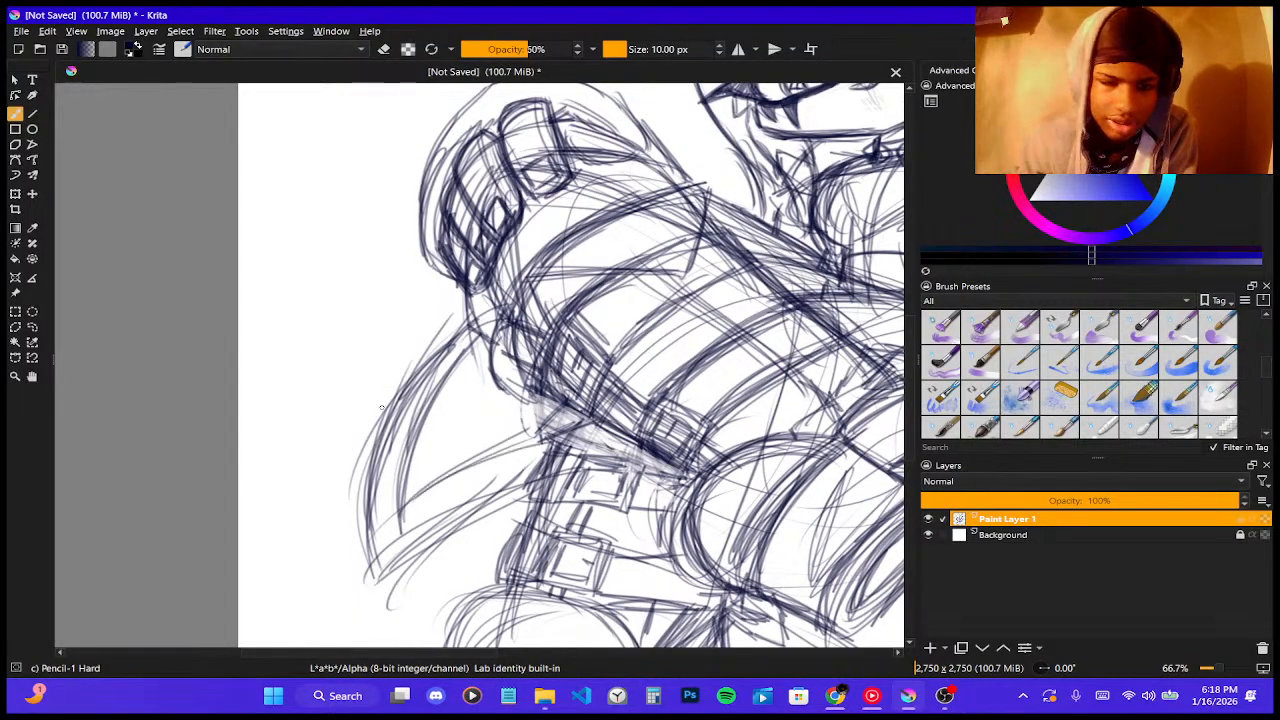
- Strengthen the folds of the large flap on the figure's right side, from its angular outer end down its long vertical edge
{"action": "scroll", "coordinate": [320, 360], "scroll_direction": "down", "scroll_amount": 5}
{"action": "scroll", "coordinate": [388, 395], "scroll_direction": "up", "scroll_amount": 3}
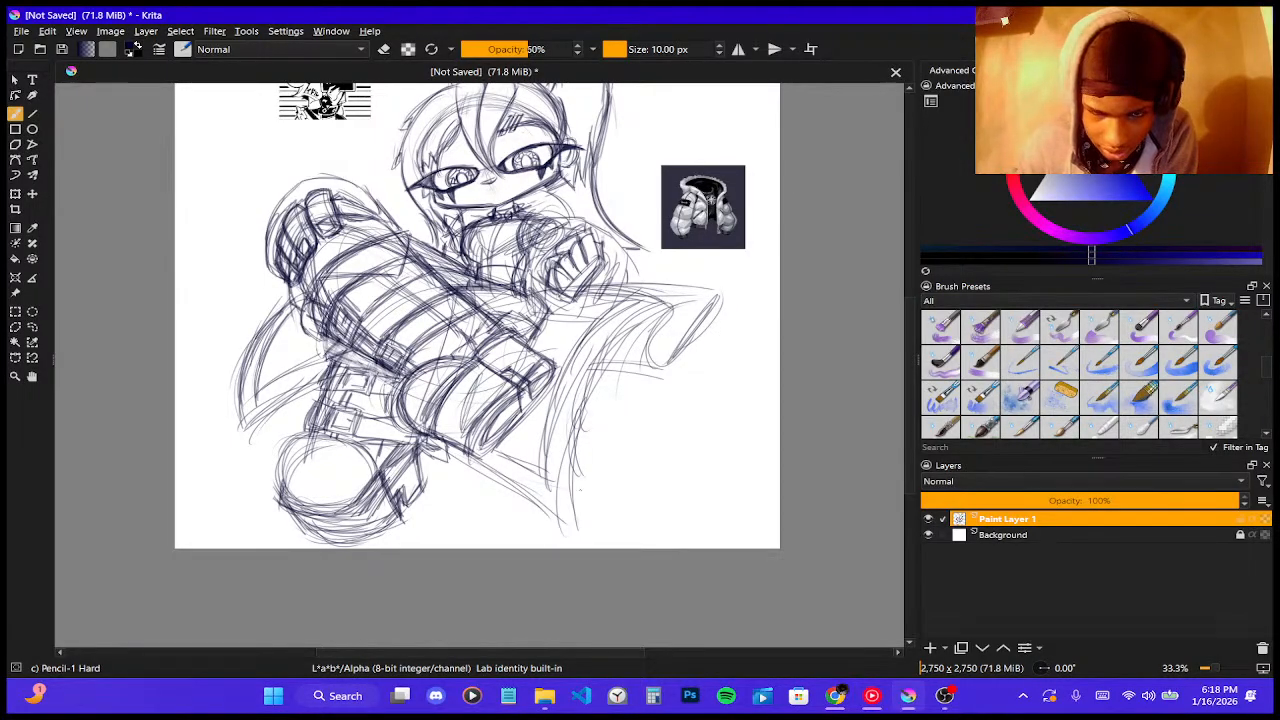
{"action": "left_click_drag", "start_coordinate": [593, 398], "coordinate": [569, 512]}
{"action": "left_click_drag", "start_coordinate": [606, 346], "coordinate": [567, 500]}
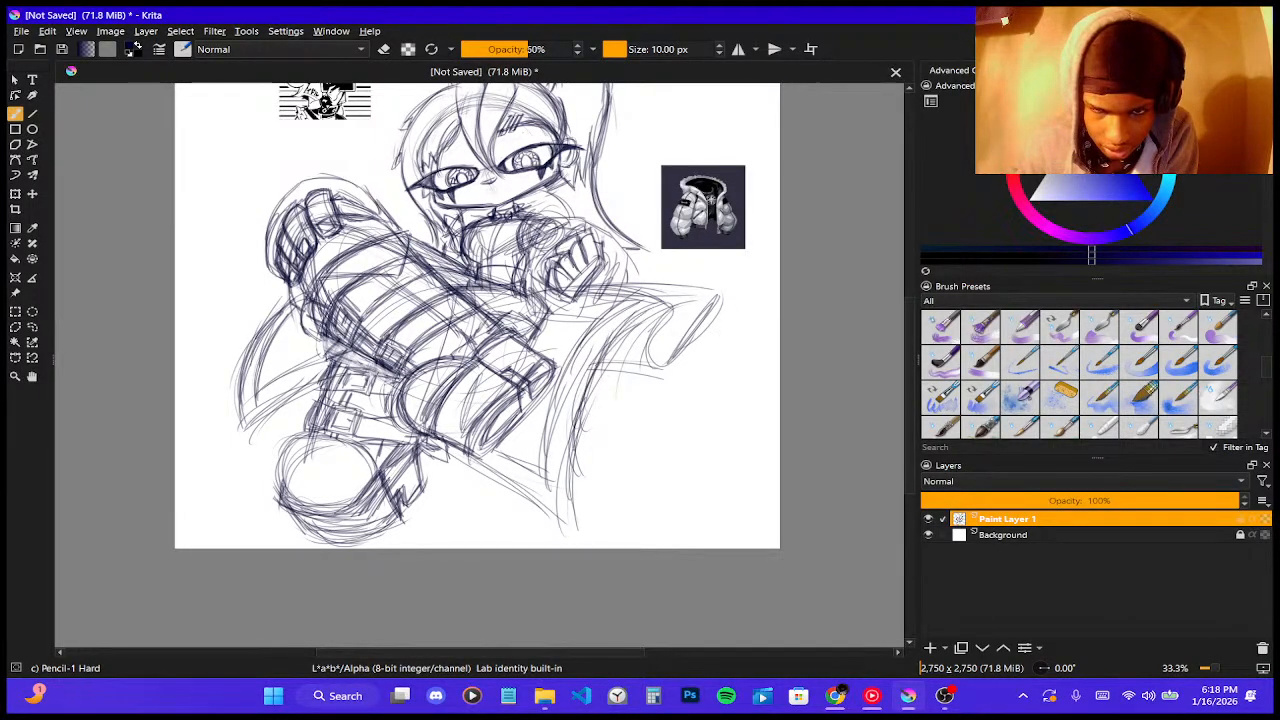
{"action": "left_click_drag", "start_coordinate": [659, 309], "coordinate": [595, 365]}
{"action": "left_click_drag", "start_coordinate": [657, 313], "coordinate": [603, 347]}
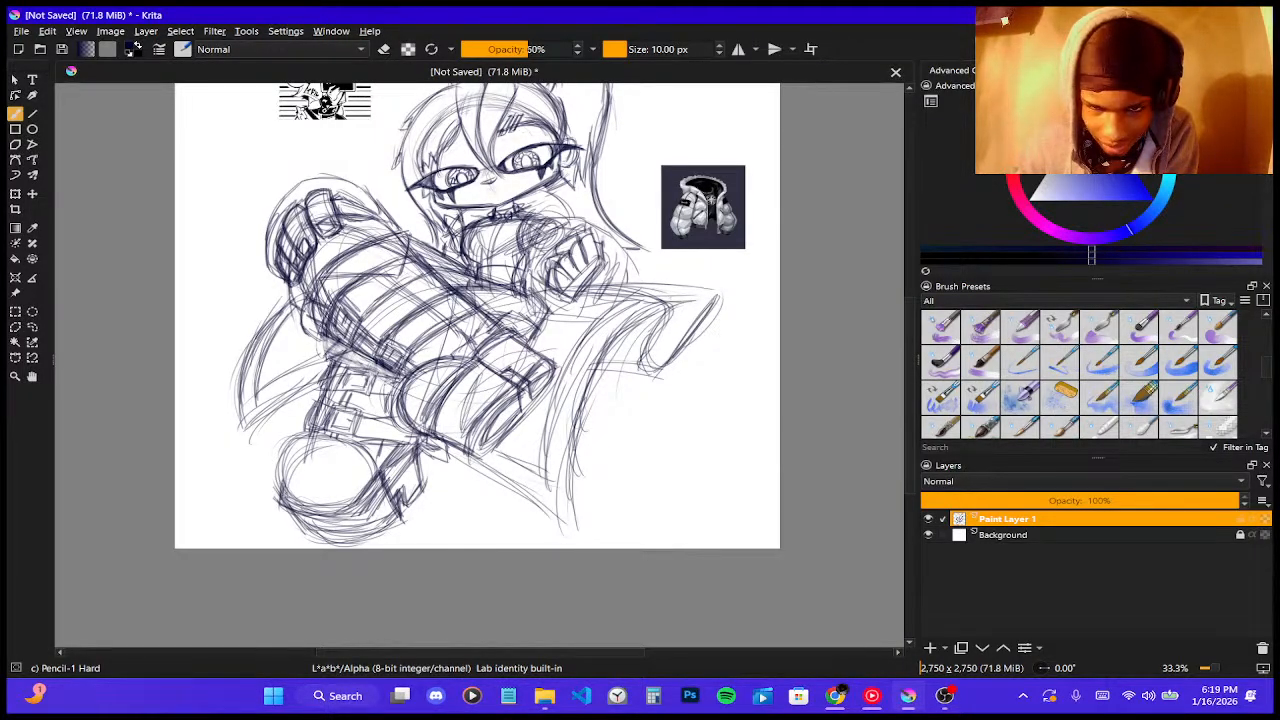
{"action": "mouse_move", "coordinate": [700, 297]}
{"action": "left_mouse_down"}
{"action": "mouse_move", "coordinate": [658, 300]}
{"action": "mouse_move", "coordinate": [660, 350]}
{"action": "left_mouse_up"}
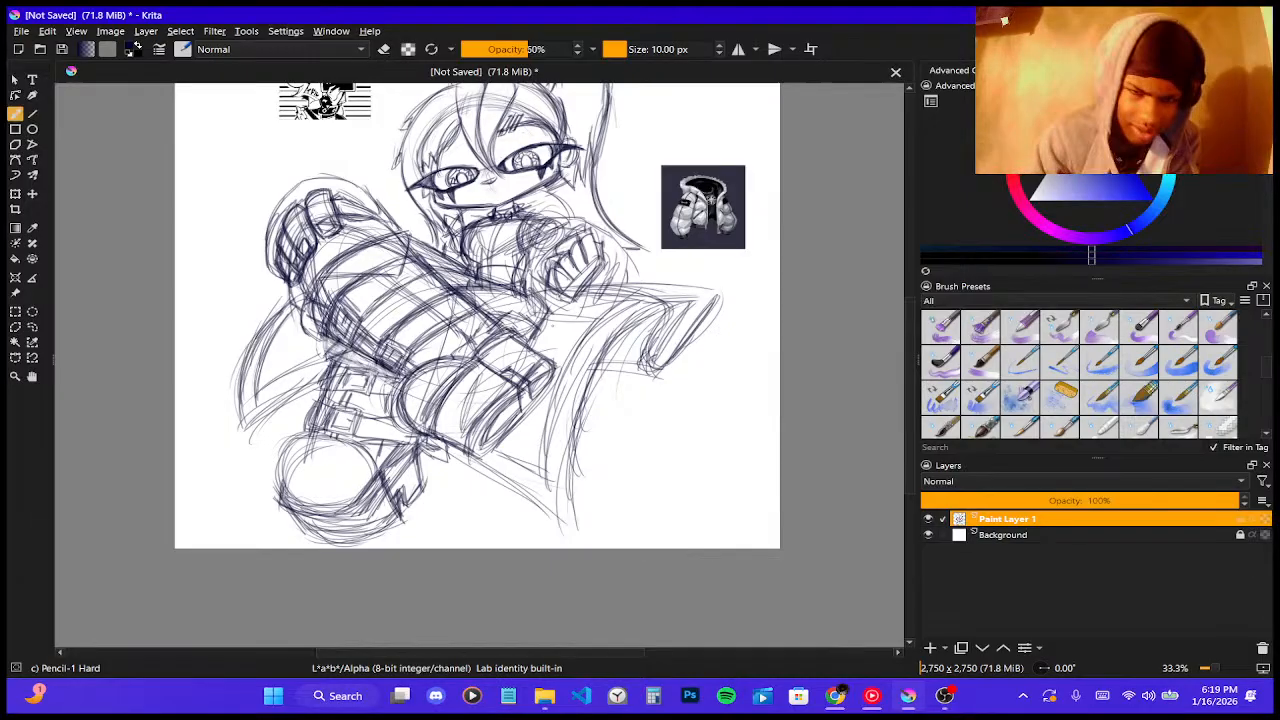
- Darken the curved line separating the torso from the right sleeve, from the shoulder down to the waist, with overlapping strokes
{"action": "key", "text": "minus"}
{"action": "key", "text": "minus"}
{"action": "key", "text": "plus"}
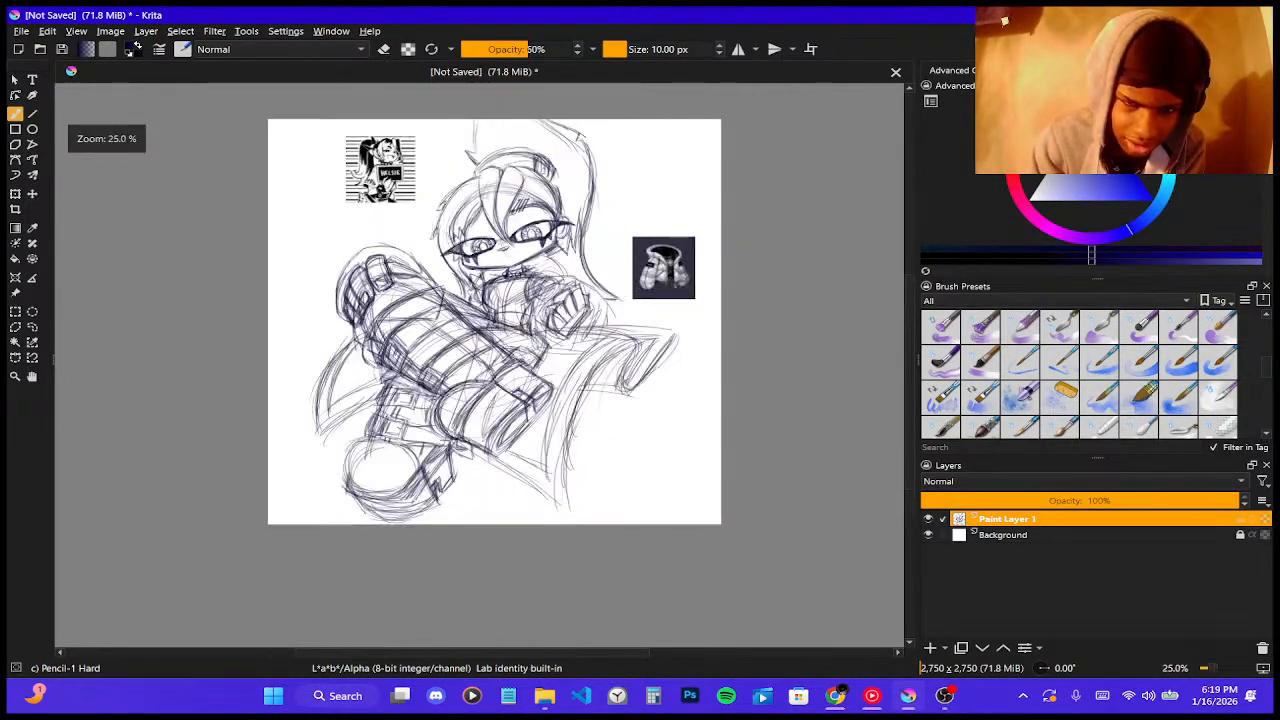
{"action": "key", "text": "plus"}
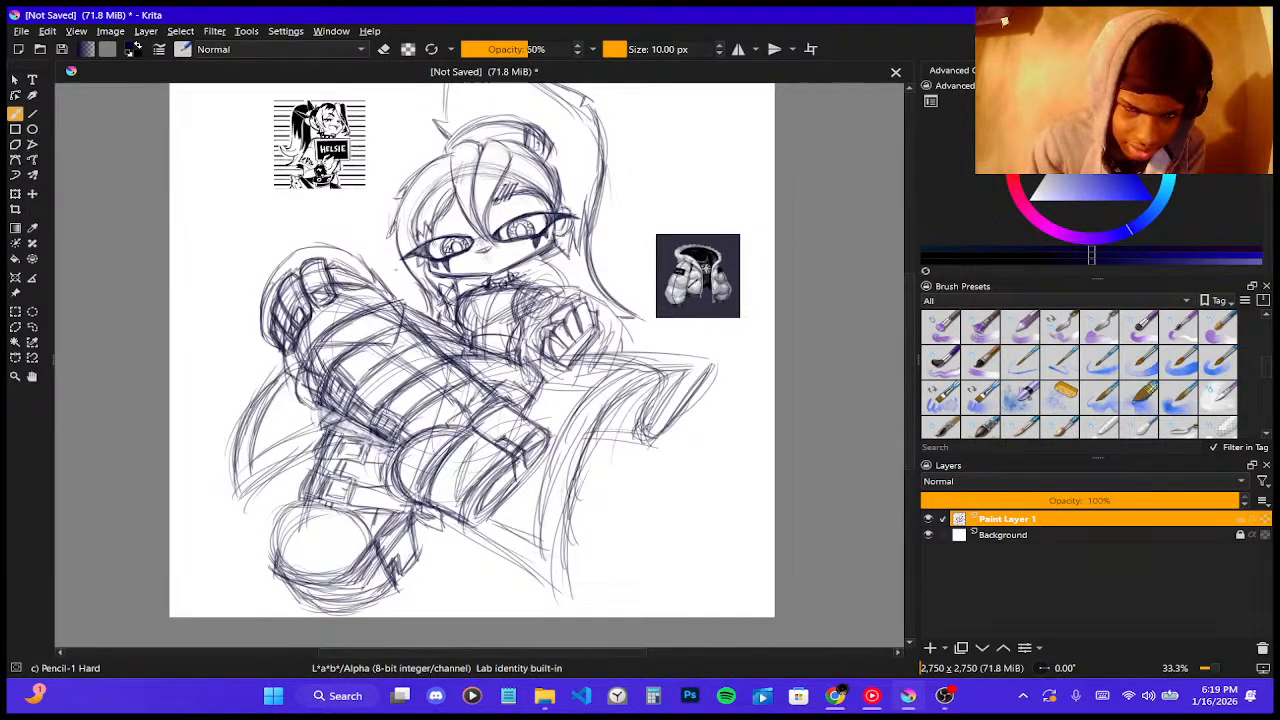
{"action": "key", "text": "1"}
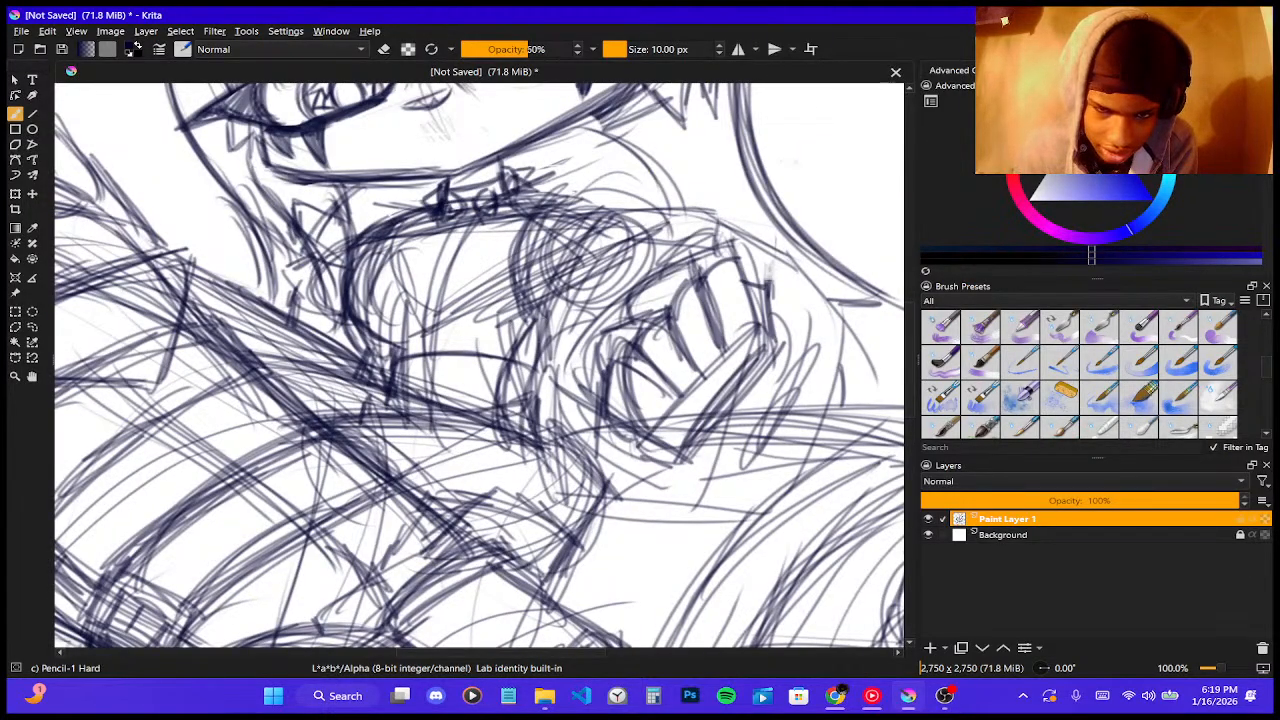
{"action": "left_click_drag", "start_coordinate": [556, 313], "coordinate": [532, 448]}
{"action": "left_click_drag", "start_coordinate": [540, 330], "coordinate": [556, 479]}
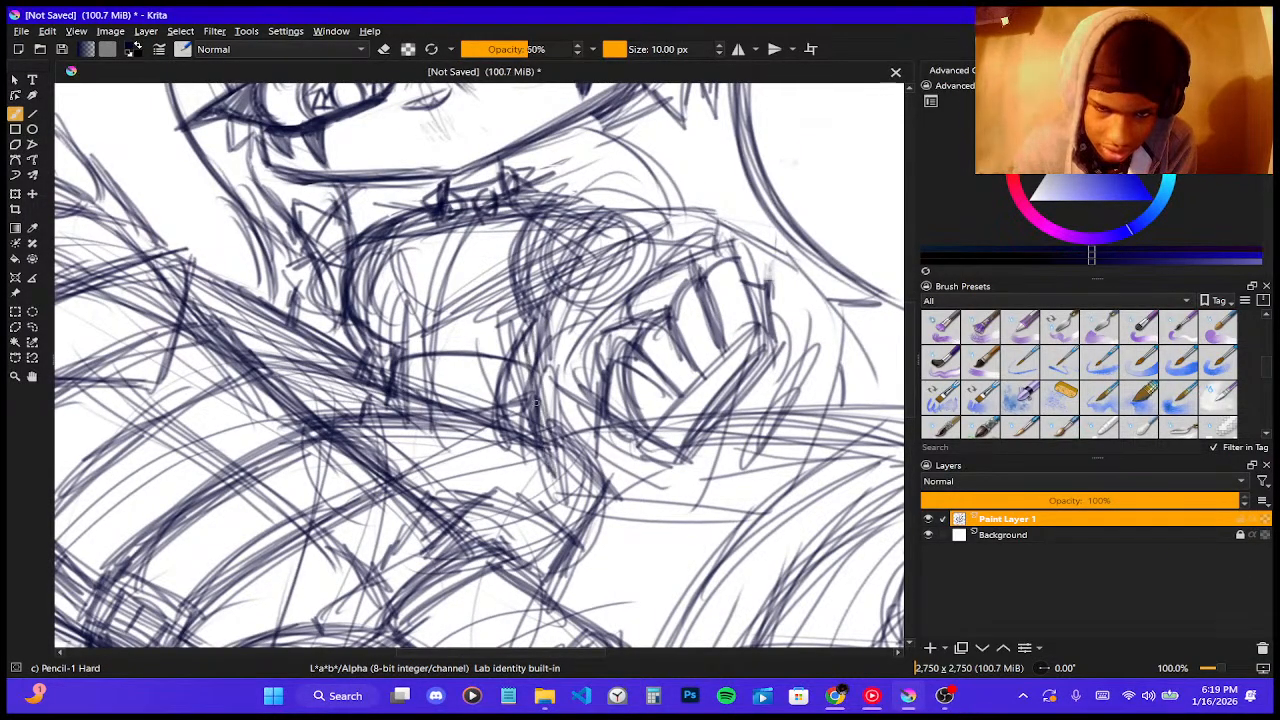
{"action": "left_click_drag", "start_coordinate": [532, 374], "coordinate": [562, 498]}
{"action": "mouse_move", "coordinate": [522, 378]}
{"action": "left_mouse_down"}
{"action": "mouse_move", "coordinate": [556, 486]}
{"action": "mouse_move", "coordinate": [582, 234]}
{"action": "left_mouse_up"}
{"action": "left_click_drag", "start_coordinate": [520, 391], "coordinate": [590, 222]}
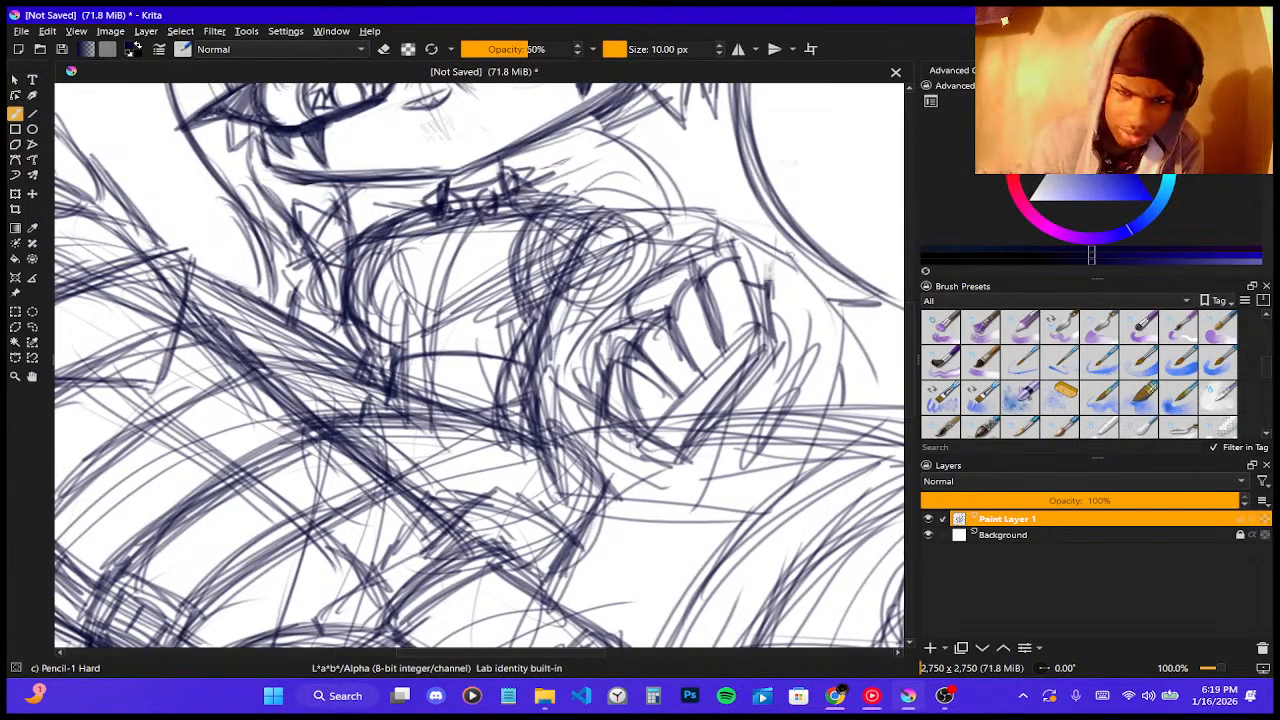
- Outline the puffy sleeve around the right fist, covering its upper edge, rounded outer side and lower edge
{"action": "left_click_drag", "start_coordinate": [622, 215], "coordinate": [782, 248]}
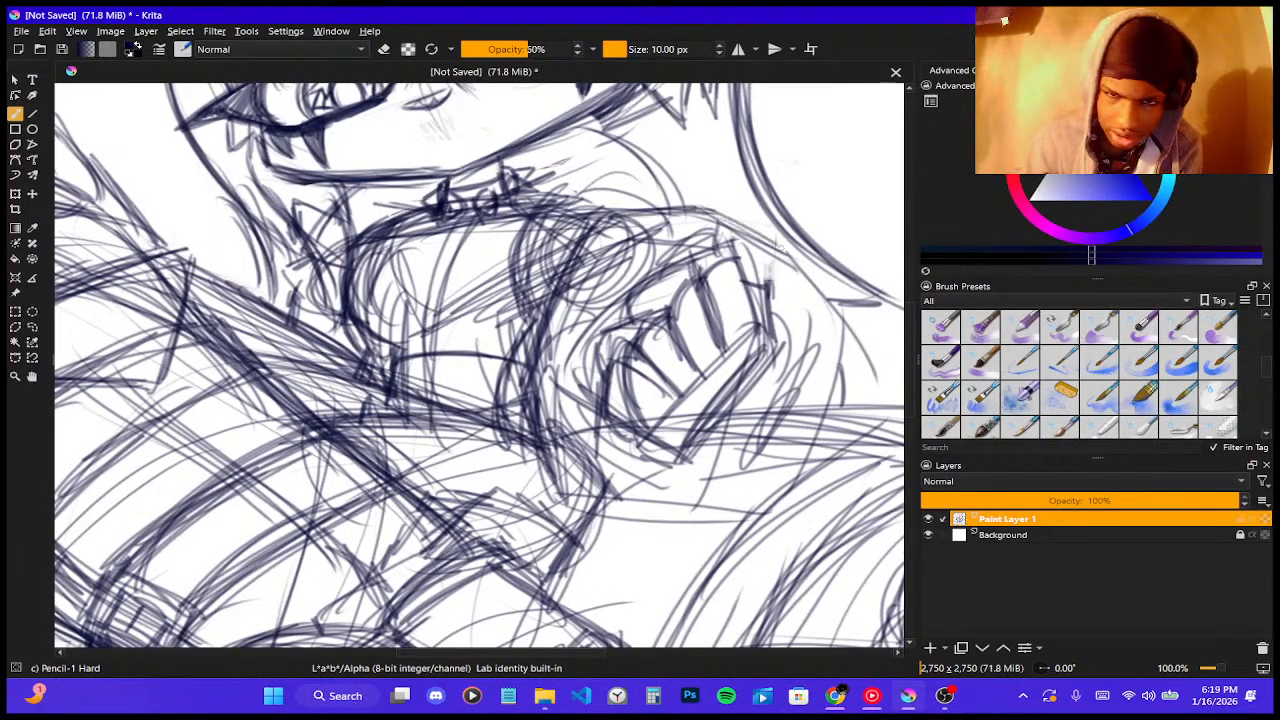
{"action": "mouse_move", "coordinate": [701, 207]}
{"action": "left_mouse_down"}
{"action": "mouse_move", "coordinate": [825, 306]}
{"action": "mouse_move", "coordinate": [814, 402]}
{"action": "left_mouse_up"}
{"action": "left_click_drag", "start_coordinate": [838, 320], "coordinate": [790, 442]}
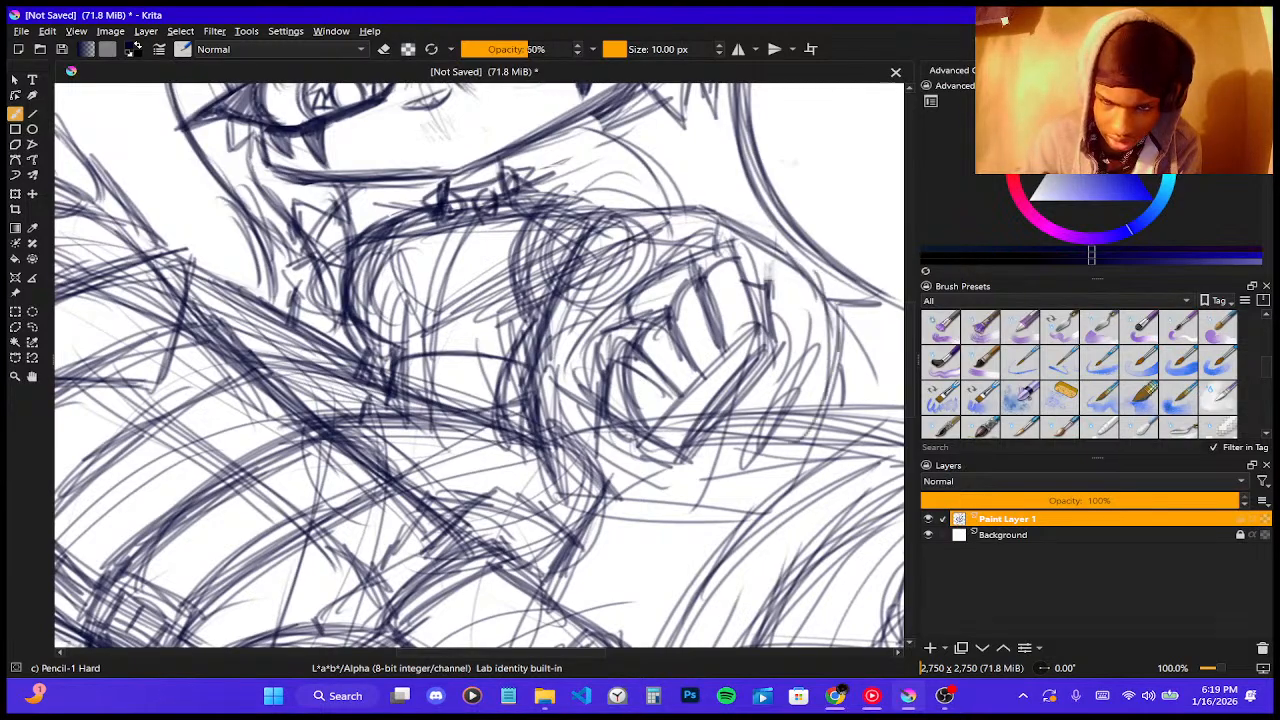
{"action": "left_click_drag", "start_coordinate": [845, 352], "coordinate": [759, 488]}
{"action": "left_click_drag", "start_coordinate": [568, 500], "coordinate": [752, 515]}
{"action": "left_click_drag", "start_coordinate": [582, 500], "coordinate": [771, 512]}
{"action": "left_click_drag", "start_coordinate": [556, 494], "coordinate": [738, 518]}
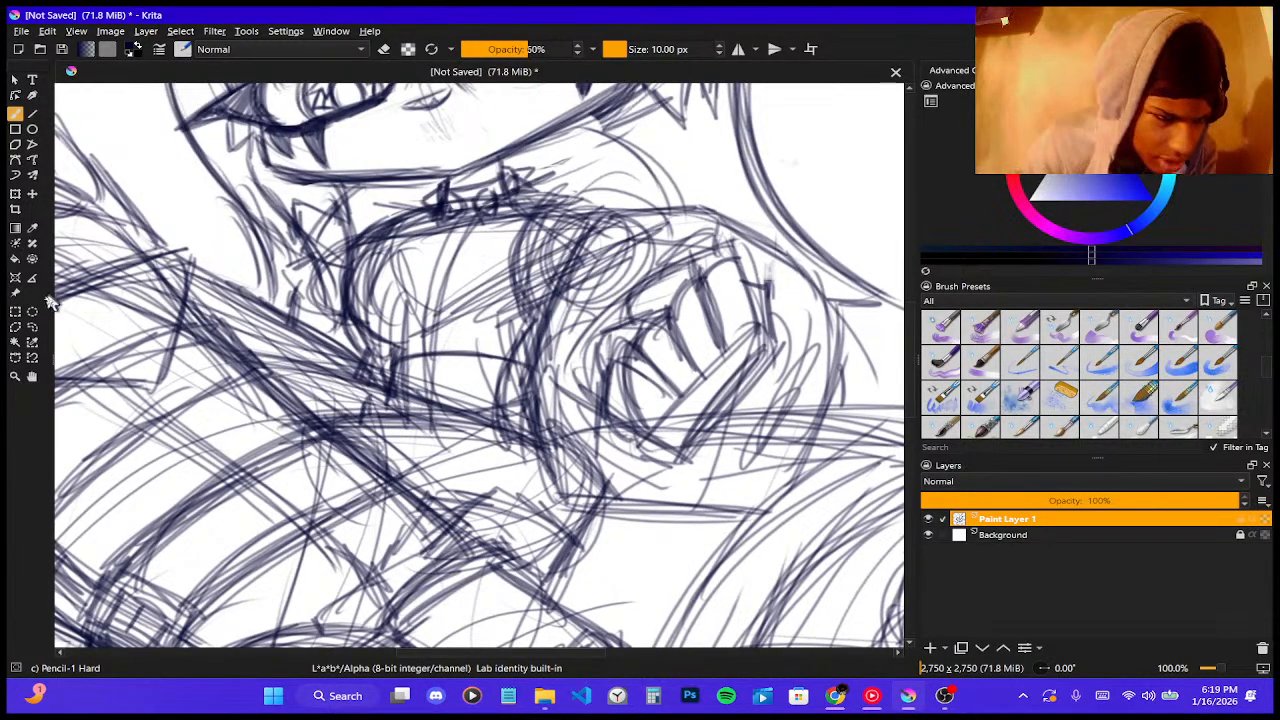
- Freehand-select the right fist and sleeve, enlarge them slightly, reposition them against the torso, and clear the selection
{"action": "left_click", "coordinate": [32, 328]}
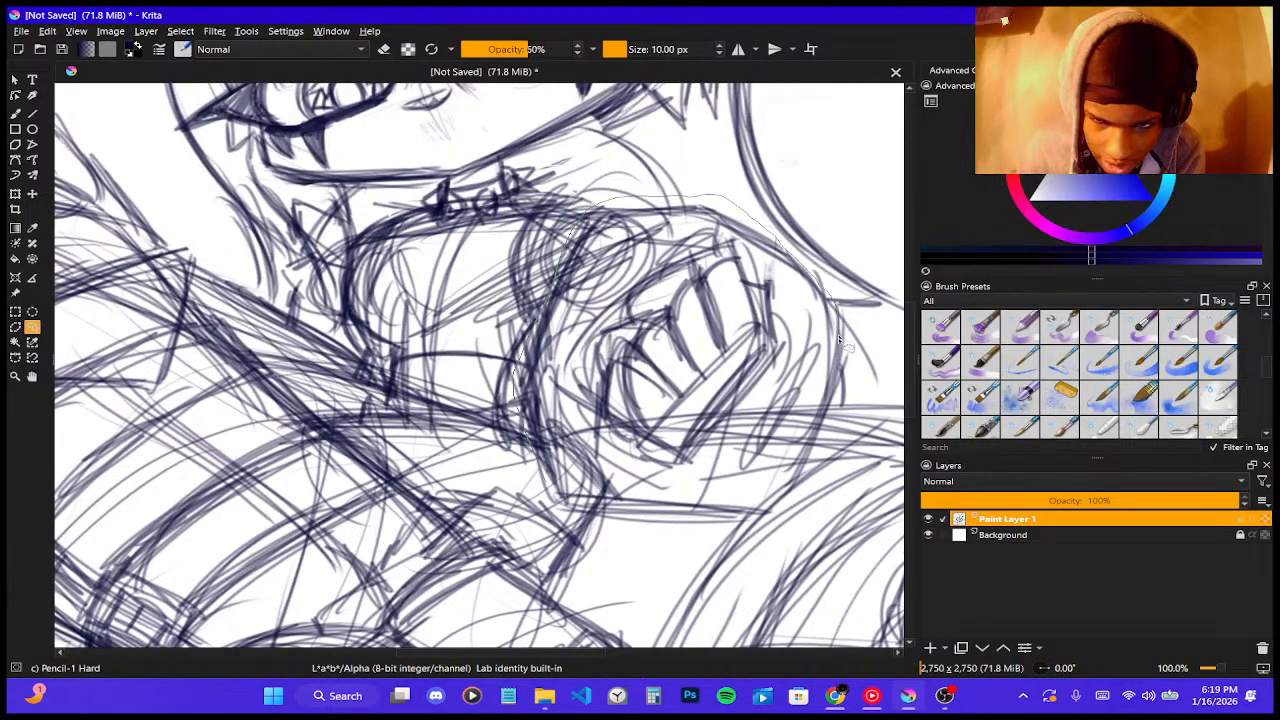
{"action": "mouse_move", "coordinate": [845, 420]}
{"action": "left_mouse_down"}
{"action": "mouse_move", "coordinate": [801, 495]}
{"action": "mouse_move", "coordinate": [759, 522]}
{"action": "mouse_move", "coordinate": [580, 527]}
{"action": "left_mouse_up"}
{"action": "left_click_drag", "start_coordinate": [521, 427], "coordinate": [517, 392]}
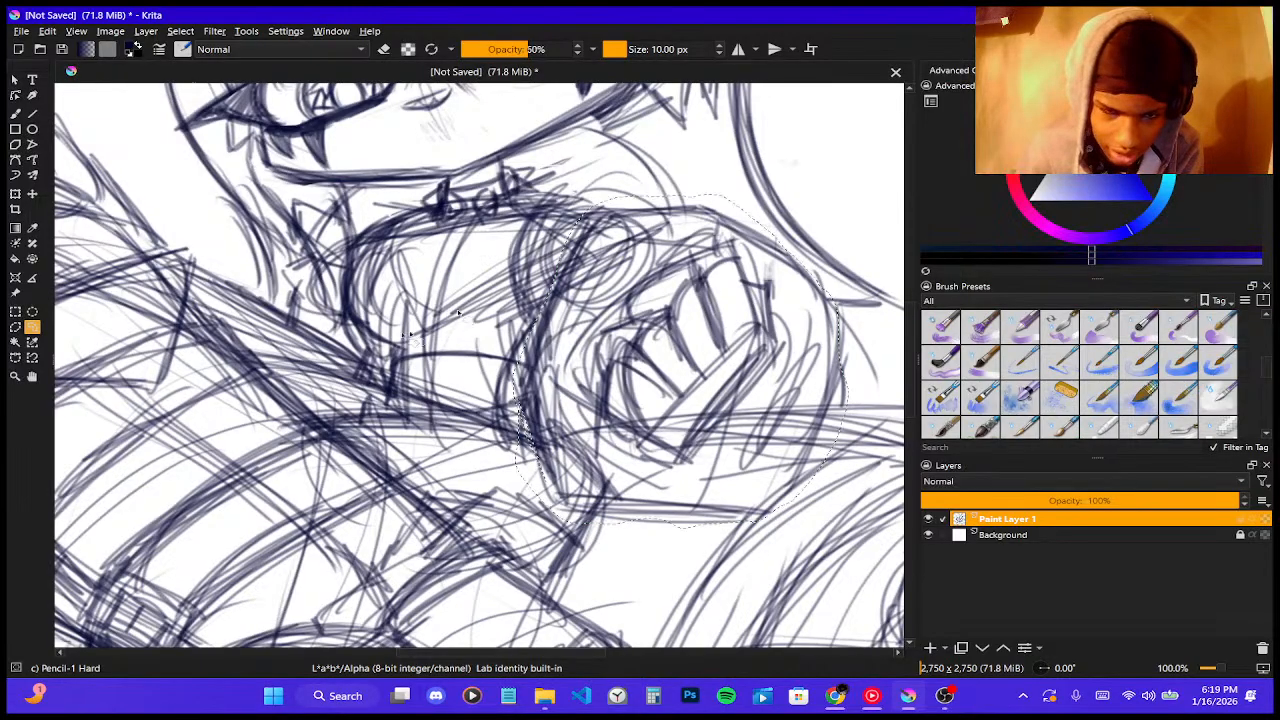
{"action": "left_click", "coordinate": [16, 194]}
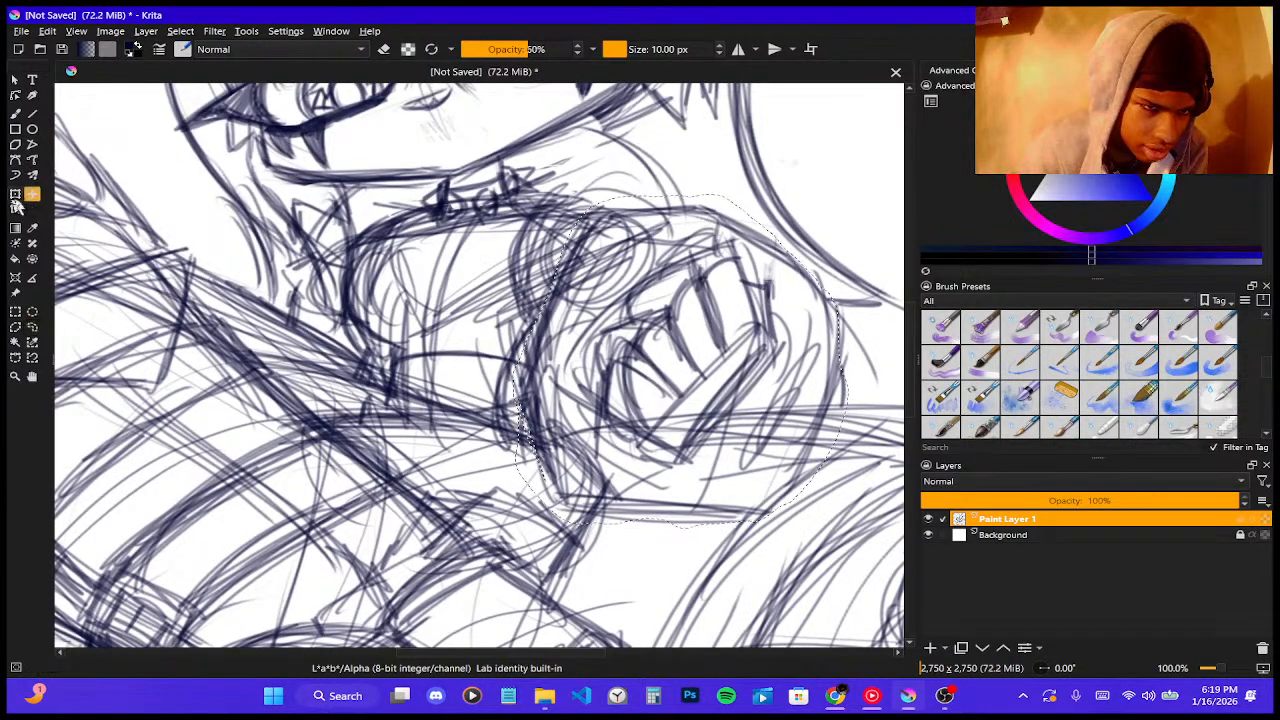
{"action": "left_click_drag", "start_coordinate": [848, 538], "coordinate": [898, 590]}
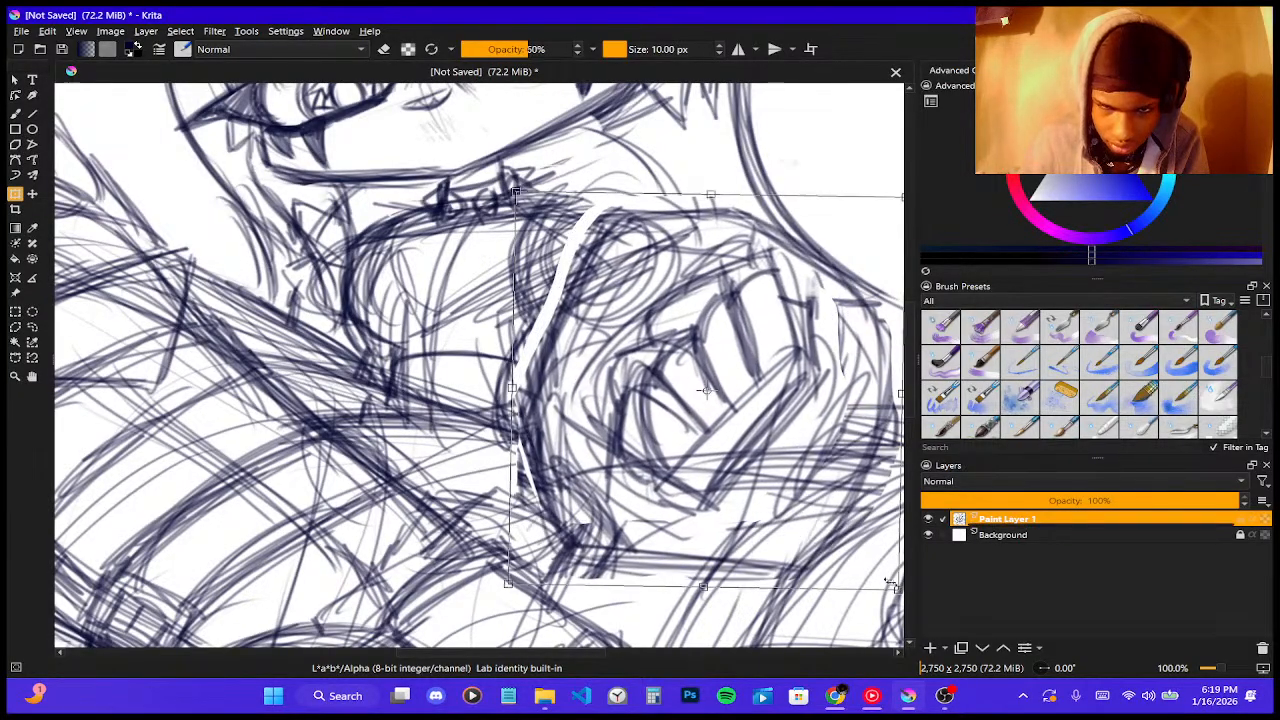
{"action": "left_click_drag", "start_coordinate": [790, 501], "coordinate": [773, 484]}
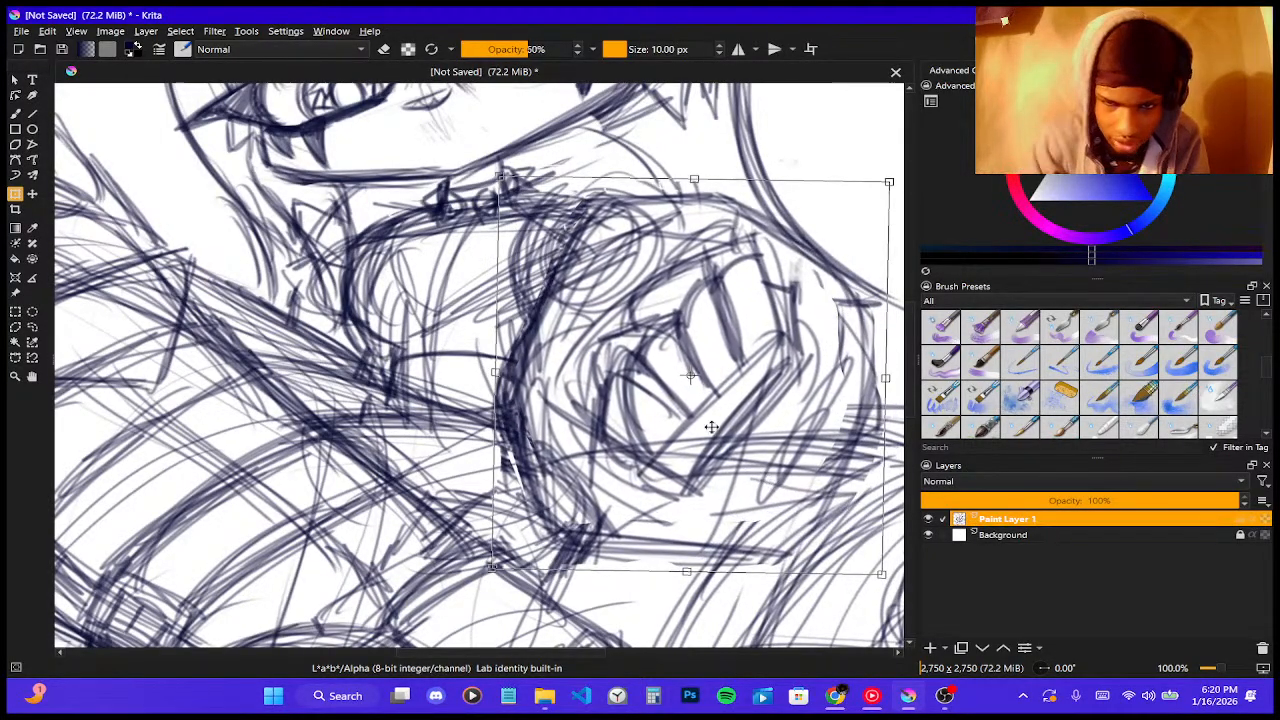
{"action": "scroll", "coordinate": [708, 422], "scroll_direction": "down", "scroll_amount": 3}
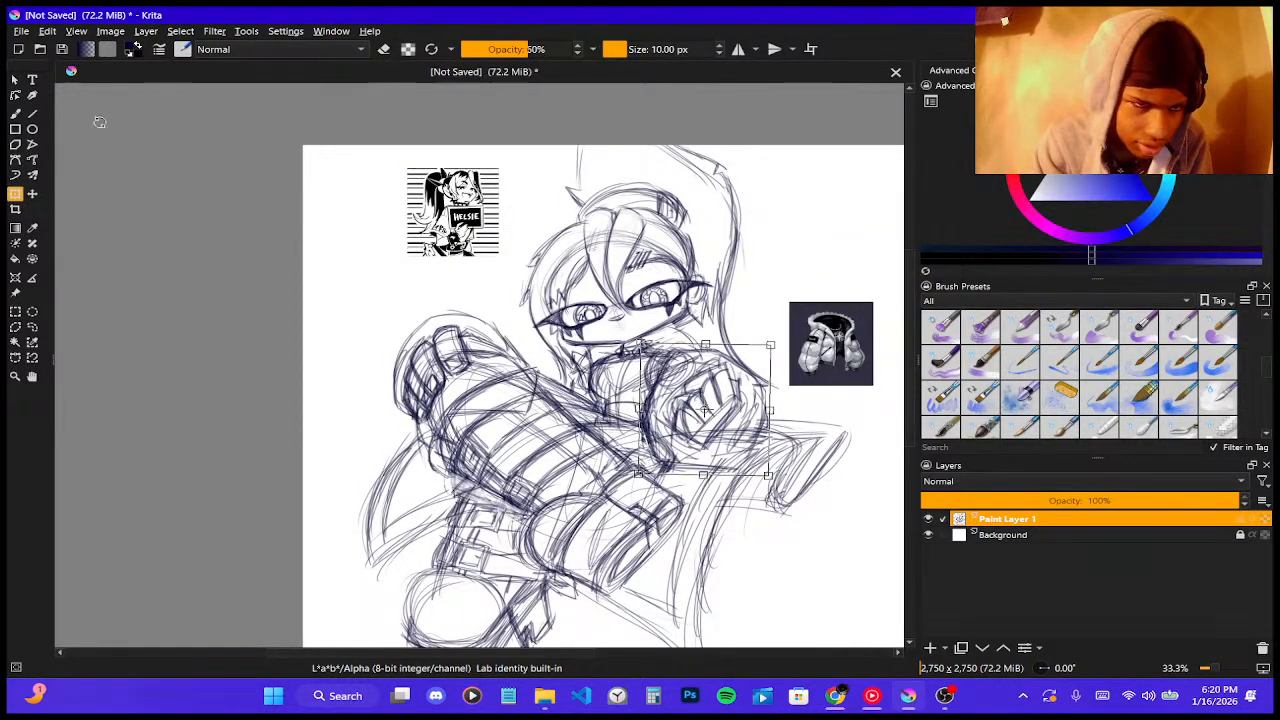
{"action": "right_click", "coordinate": [113, 161]}
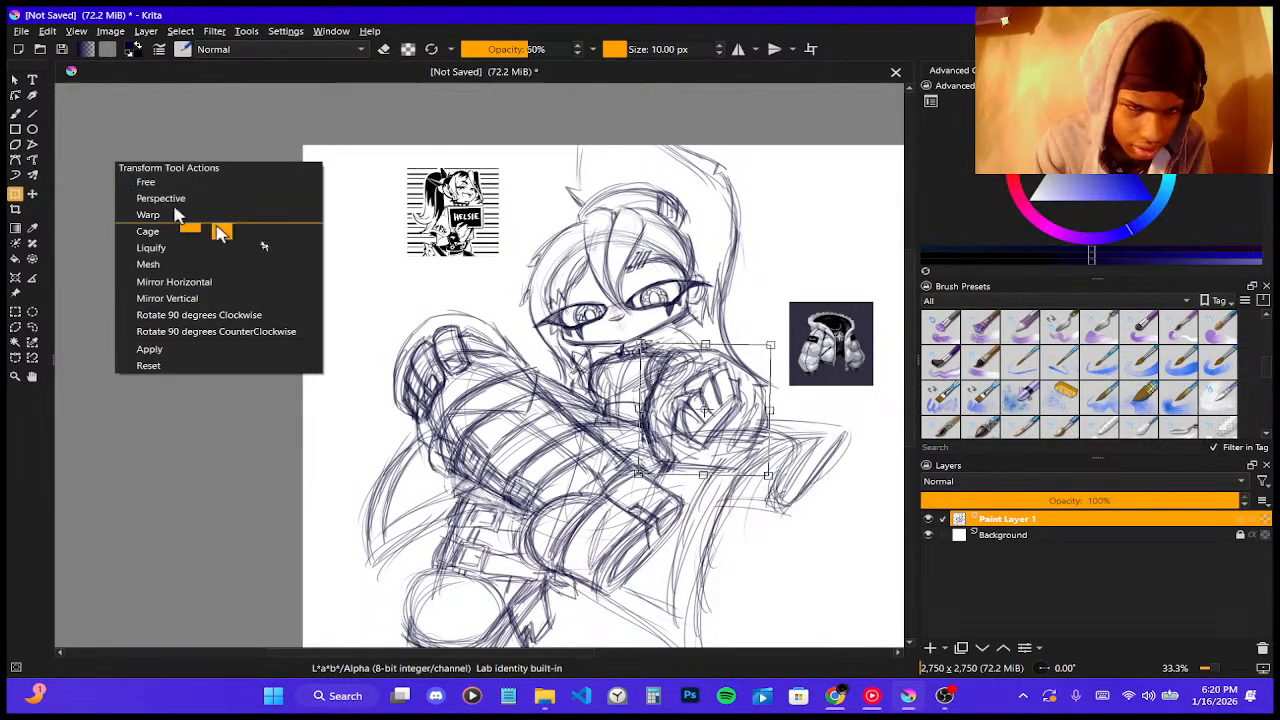
{"action": "left_click", "coordinate": [15, 311]}
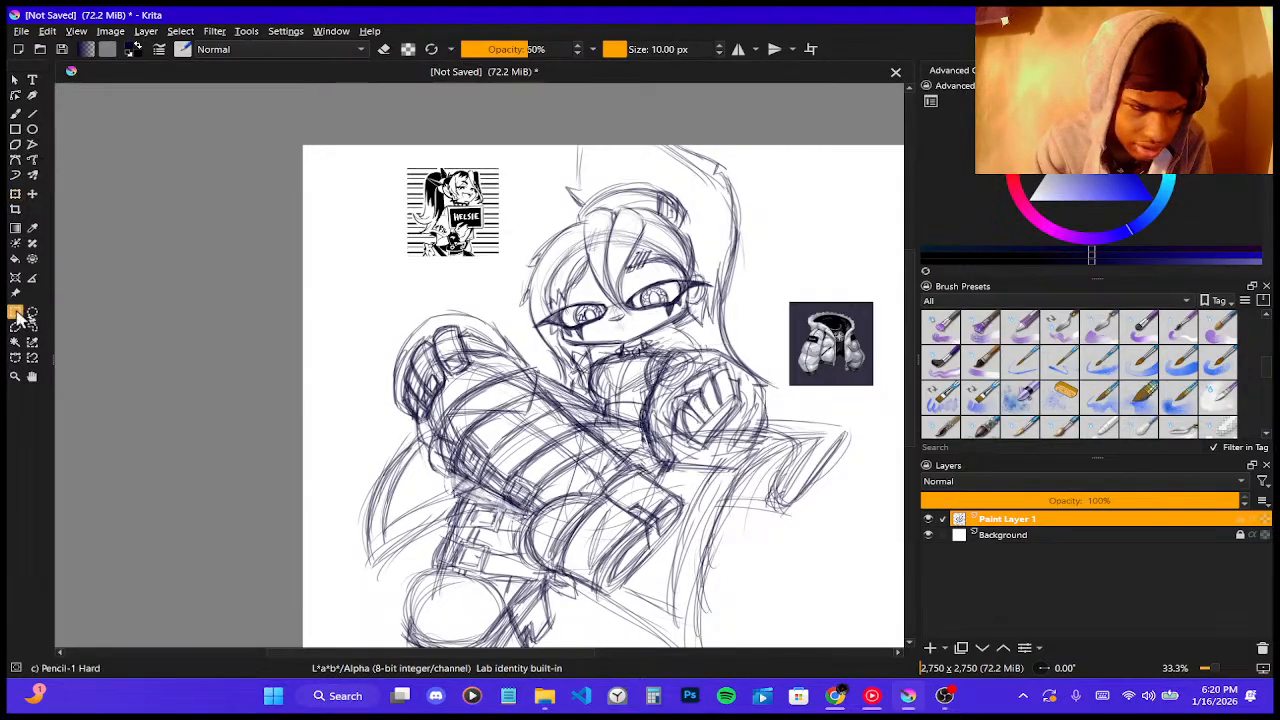
{"action": "right_click", "coordinate": [323, 322]}
{"action": "left_click", "coordinate": [300, 351]}
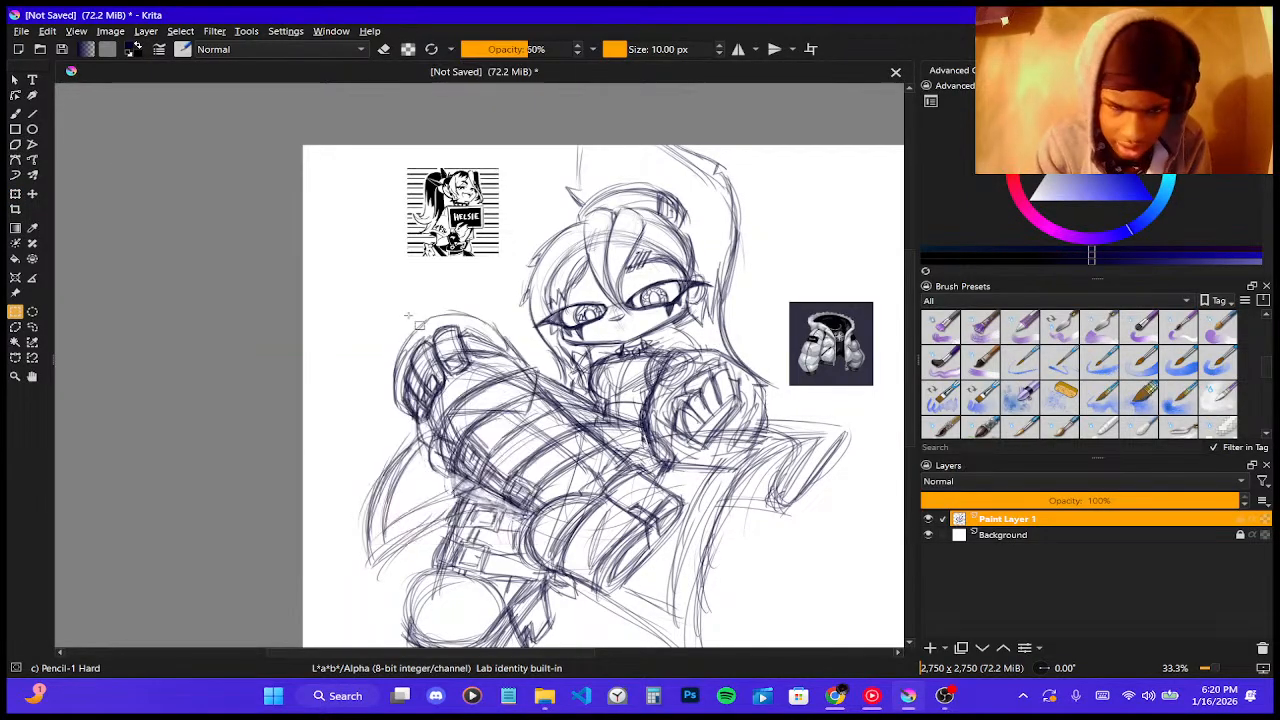
- Delete both reference images, the jacket and the black-and-white character artwork, from the canvas
{"action": "scroll", "coordinate": [399, 307], "scroll_direction": "down", "scroll_amount": 3}
{"action": "scroll", "coordinate": [503, 329], "scroll_direction": "up", "scroll_amount": 2}
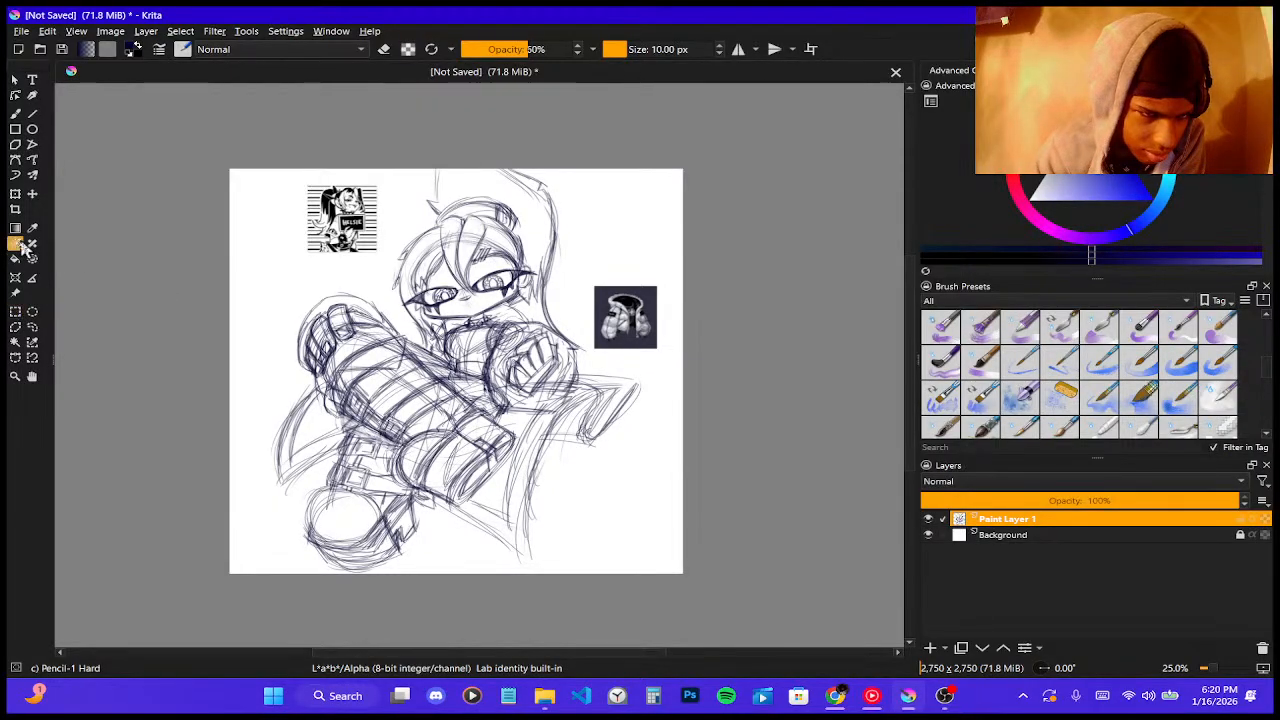
{"action": "left_click", "coordinate": [15, 292]}
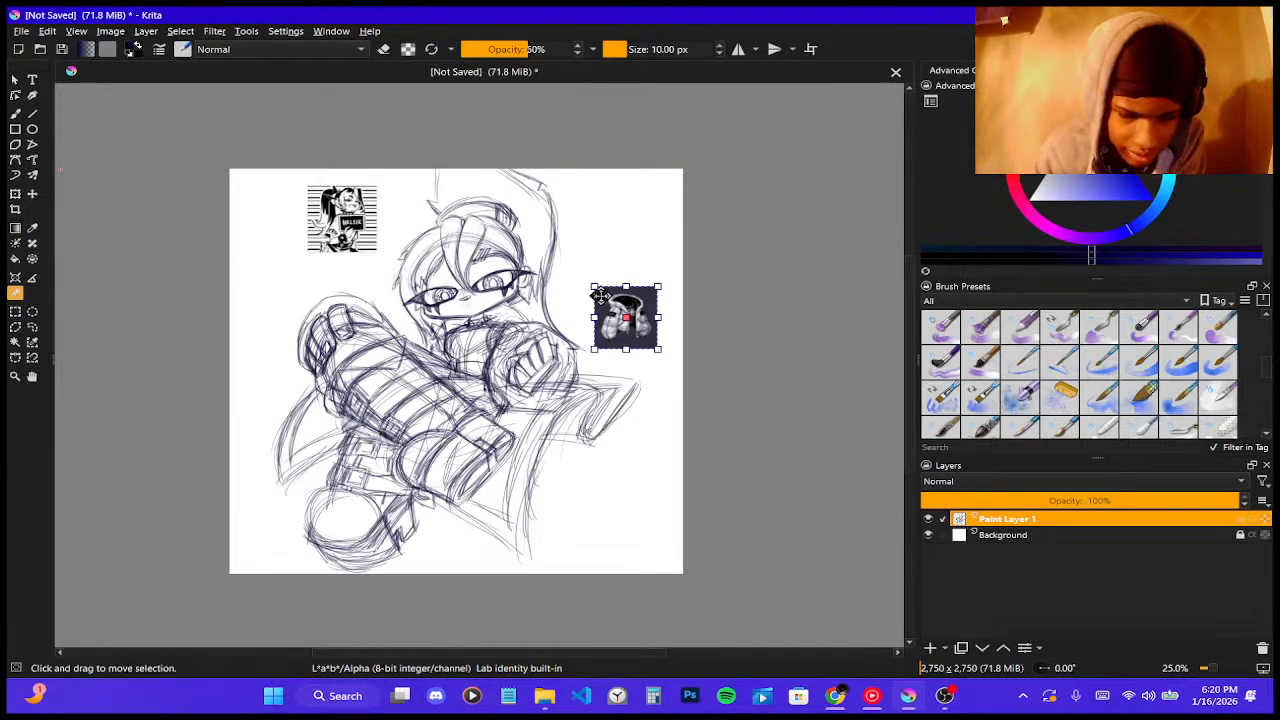
{"action": "key", "text": "Delete"}
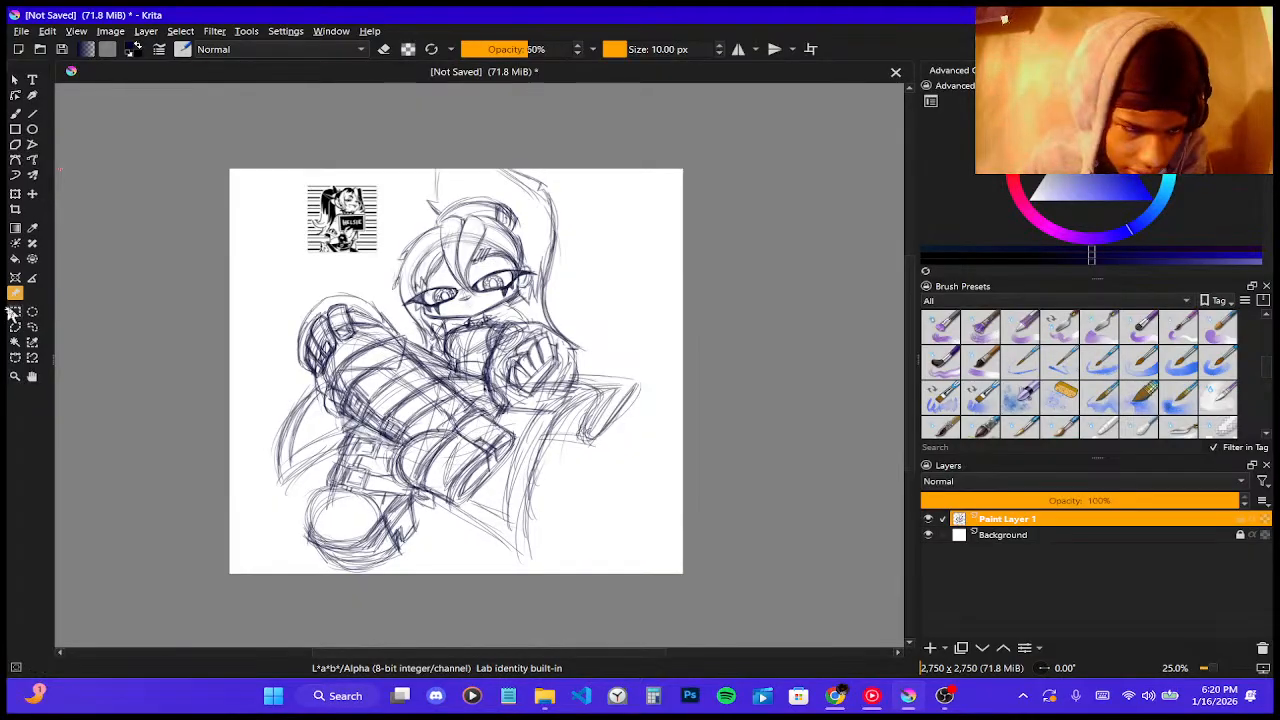
{"action": "left_click", "coordinate": [341, 218]}
{"action": "key", "text": "Delete"}
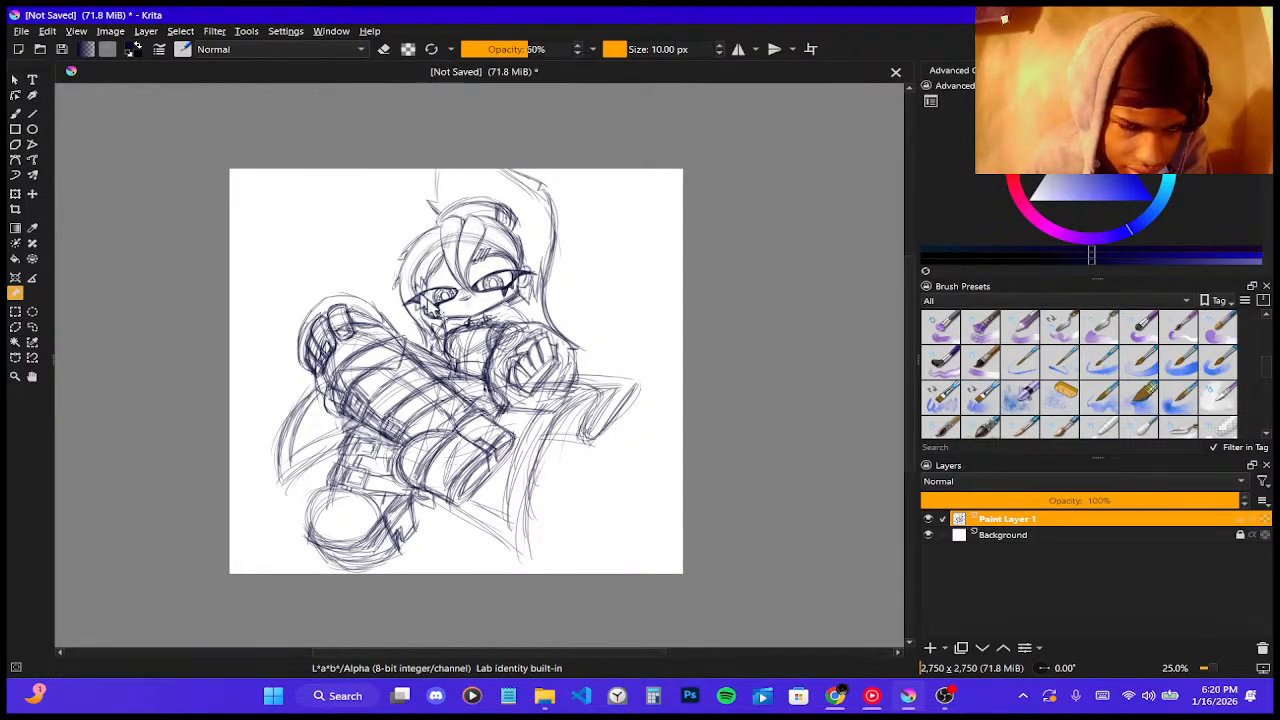
- Scale the whole sketch down slightly from its upper-left corner with the Transform tool and nudge it upward to leave margins on the canvas
{"action": "scroll", "coordinate": [450, 330], "scroll_direction": "up", "scroll_amount": 1}
{"action": "scroll", "coordinate": [450, 330], "scroll_direction": "down", "scroll_amount": 1}
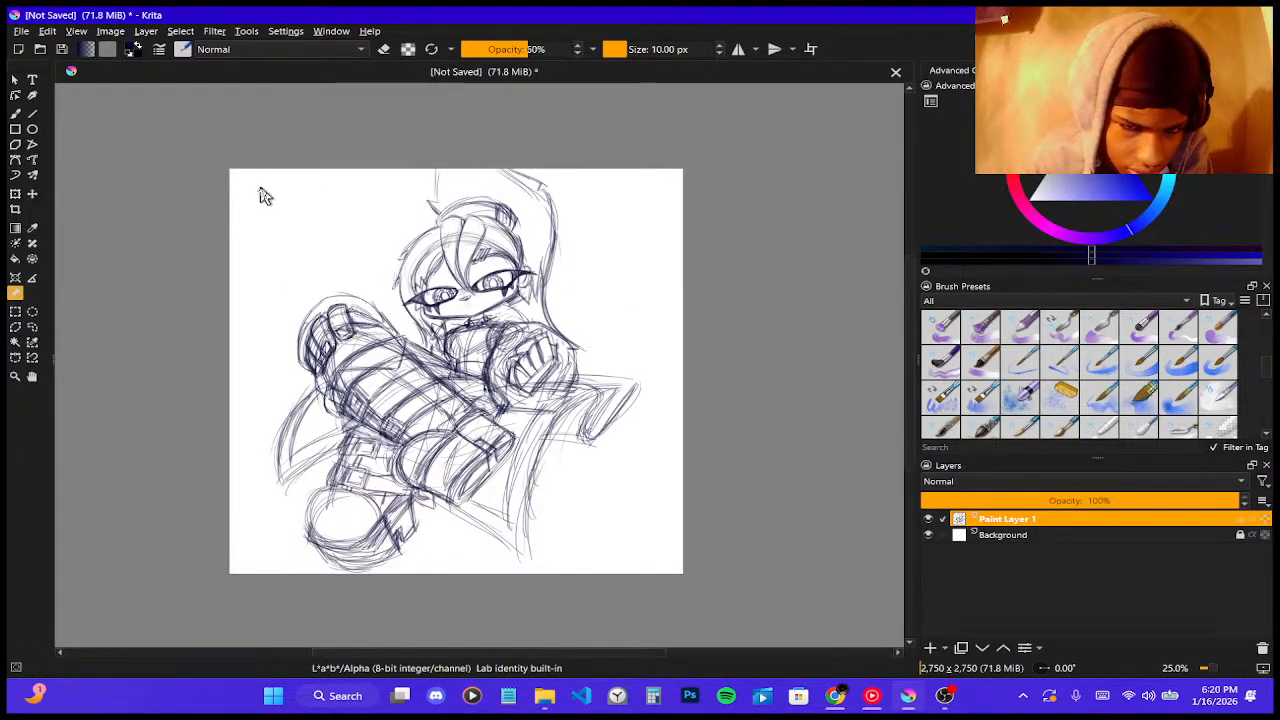
{"action": "left_click", "coordinate": [16, 194]}
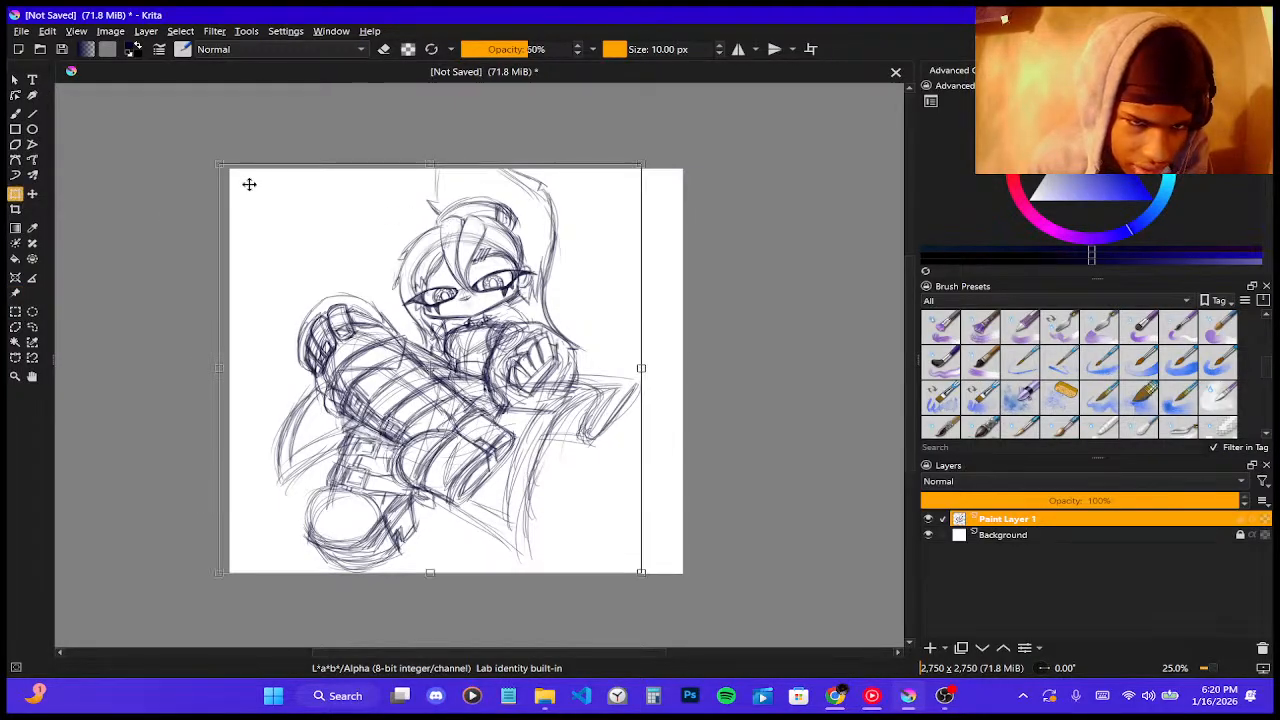
{"action": "mouse_move", "coordinate": [229, 170]}
{"action": "left_mouse_down"}
{"action": "mouse_move", "coordinate": [220, 163]}
{"action": "mouse_move", "coordinate": [233, 197]}
{"action": "mouse_move", "coordinate": [266, 195]}
{"action": "mouse_move", "coordinate": [249, 196]}
{"action": "left_mouse_up"}
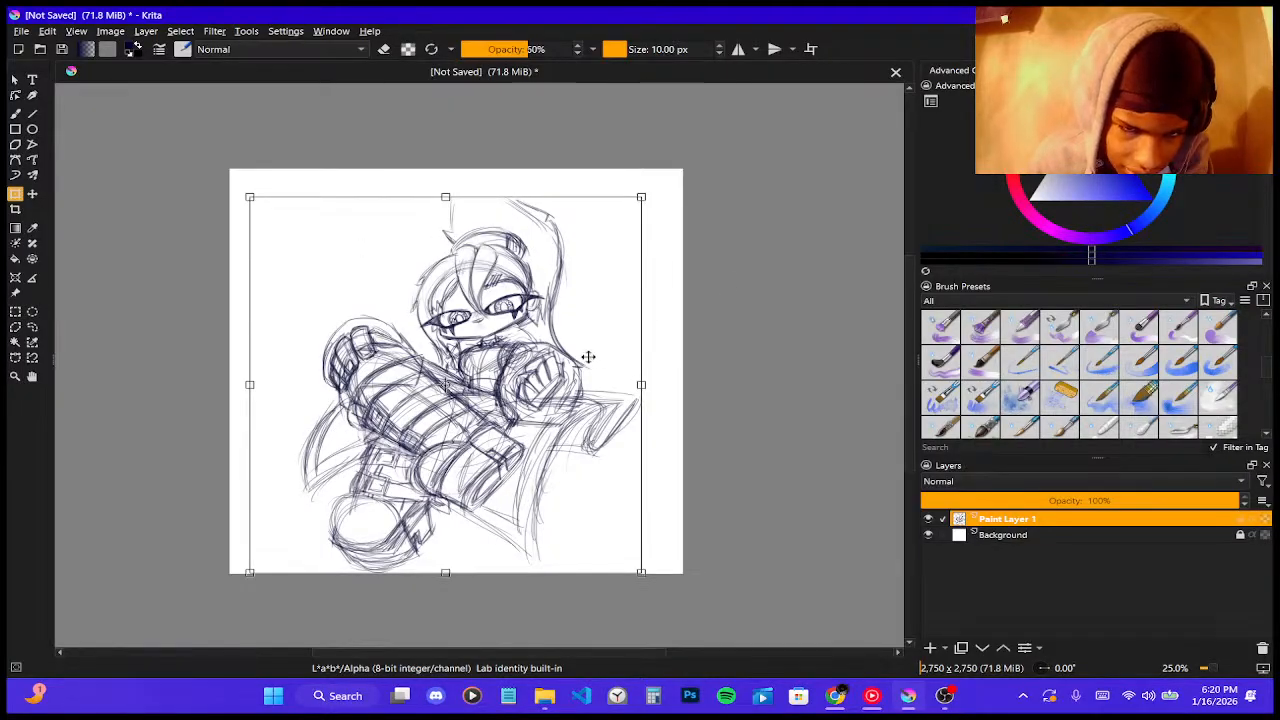
{"action": "key", "text": "Return"}
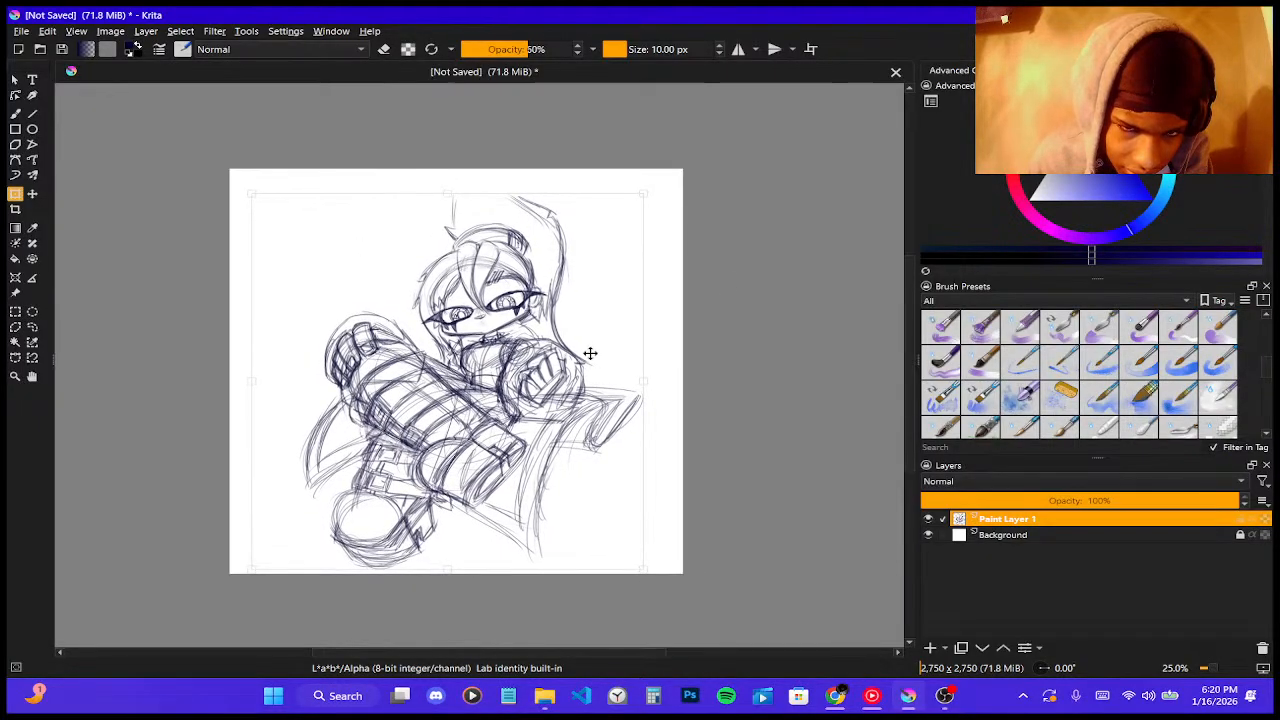
{"action": "left_click_drag", "start_coordinate": [590, 353], "coordinate": [587, 352]}
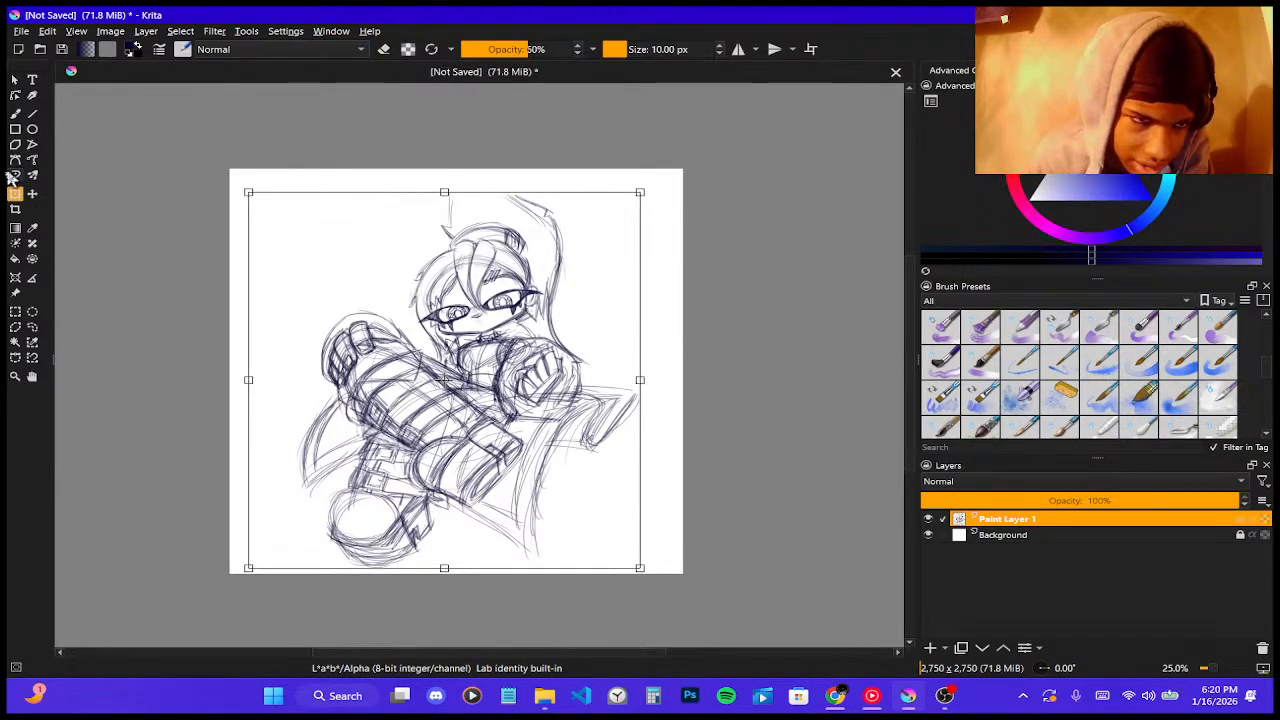
- Sketch the side edge of the hair mass above the head and its top contour, joining the existing outer curve
{"action": "left_click", "coordinate": [15, 113]}
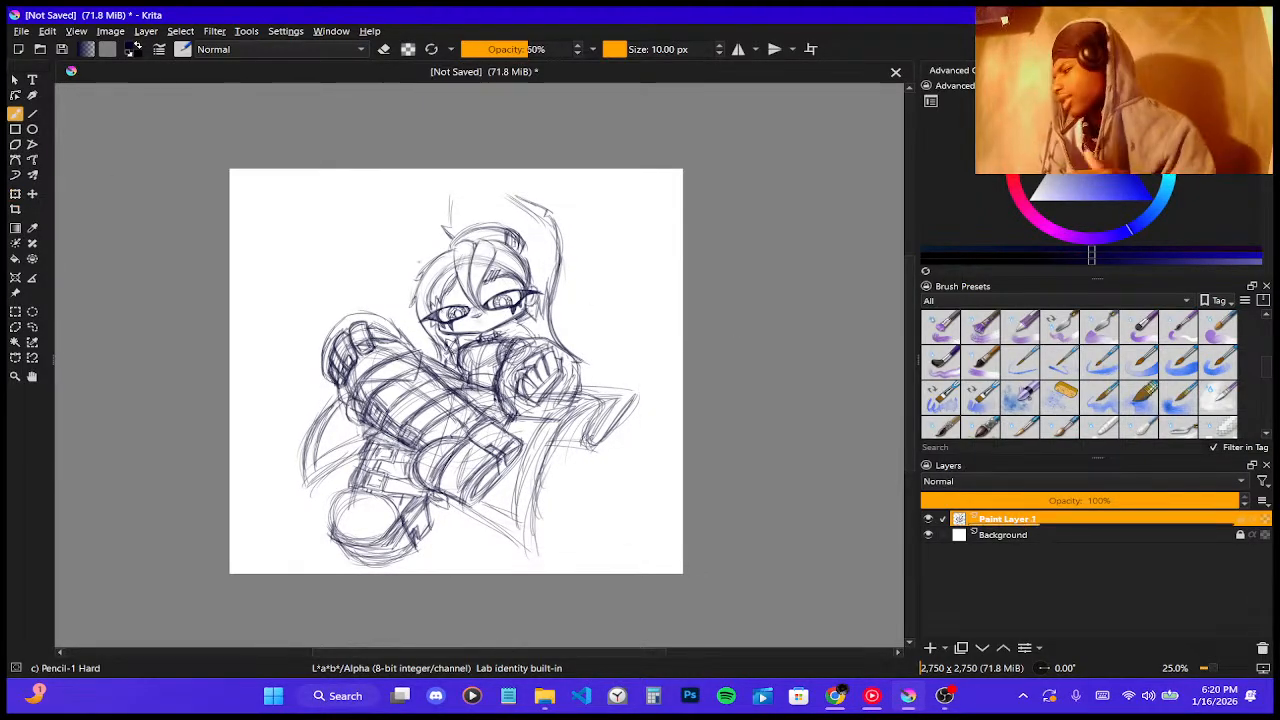
{"action": "scroll", "coordinate": [426, 268], "scroll_direction": "up", "scroll_amount": 2}
{"action": "scroll", "coordinate": [460, 322], "scroll_direction": "down", "scroll_amount": 2}
{"action": "scroll", "coordinate": [490, 300], "scroll_direction": "up", "scroll_amount": 3}
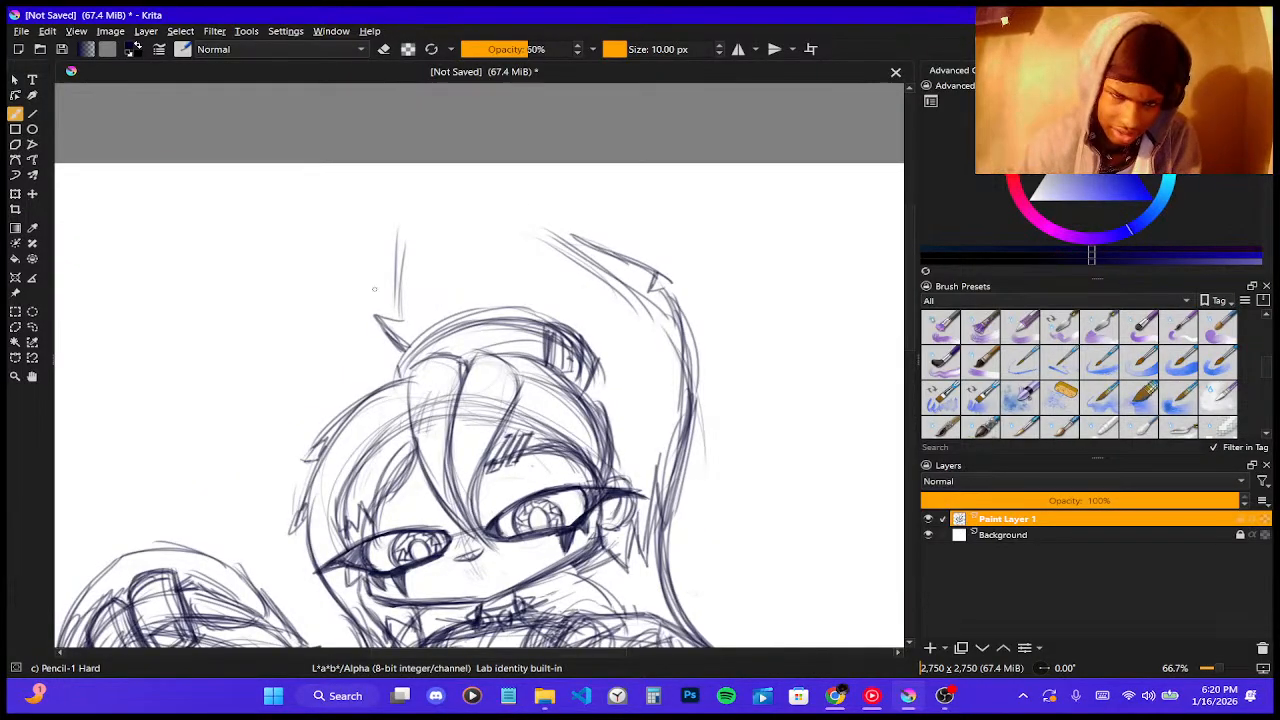
{"action": "mouse_move", "coordinate": [404, 322]}
{"action": "left_mouse_down"}
{"action": "mouse_move", "coordinate": [400, 206]}
{"action": "mouse_move", "coordinate": [526, 218]}
{"action": "left_mouse_up"}
{"action": "mouse_move", "coordinate": [400, 208]}
{"action": "left_mouse_down"}
{"action": "mouse_move", "coordinate": [580, 250]}
{"action": "mouse_move", "coordinate": [518, 228]}
{"action": "left_mouse_up"}
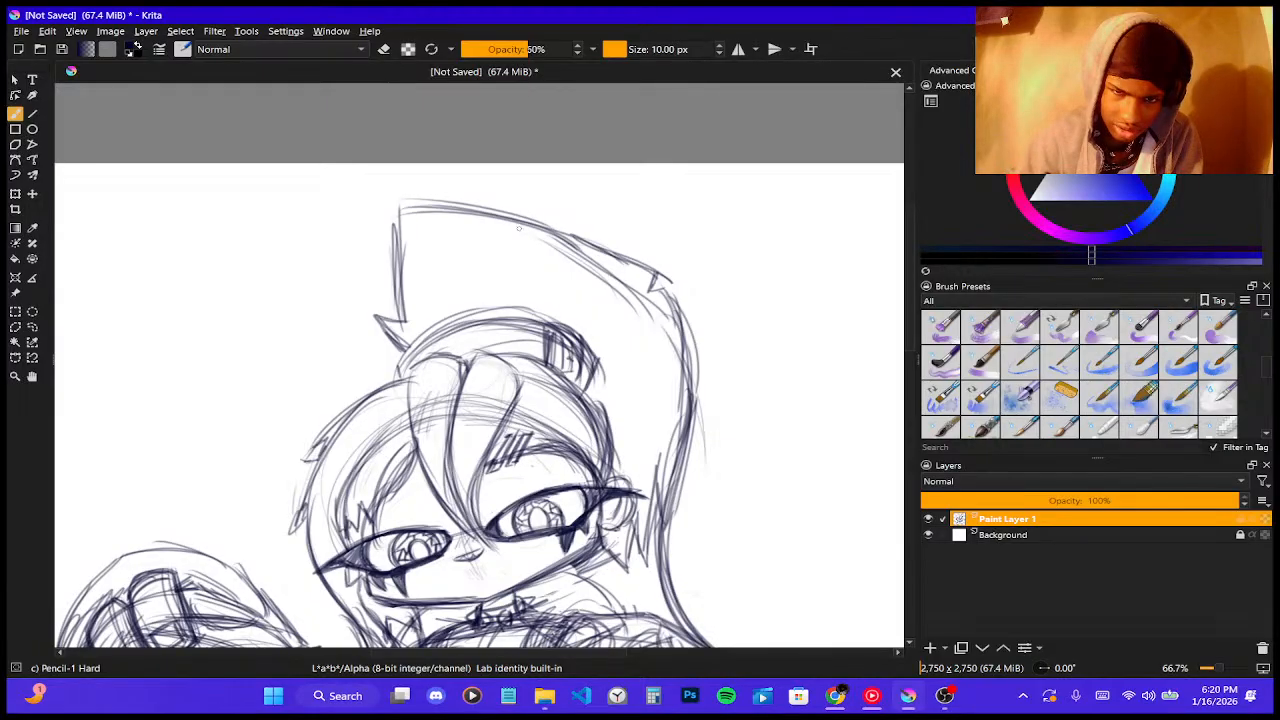
- Darken the outer curve of the hair above the head with overlapping strokes, from the top contour down to the side
{"action": "scroll", "coordinate": [585, 184], "scroll_direction": "down", "scroll_amount": 1}
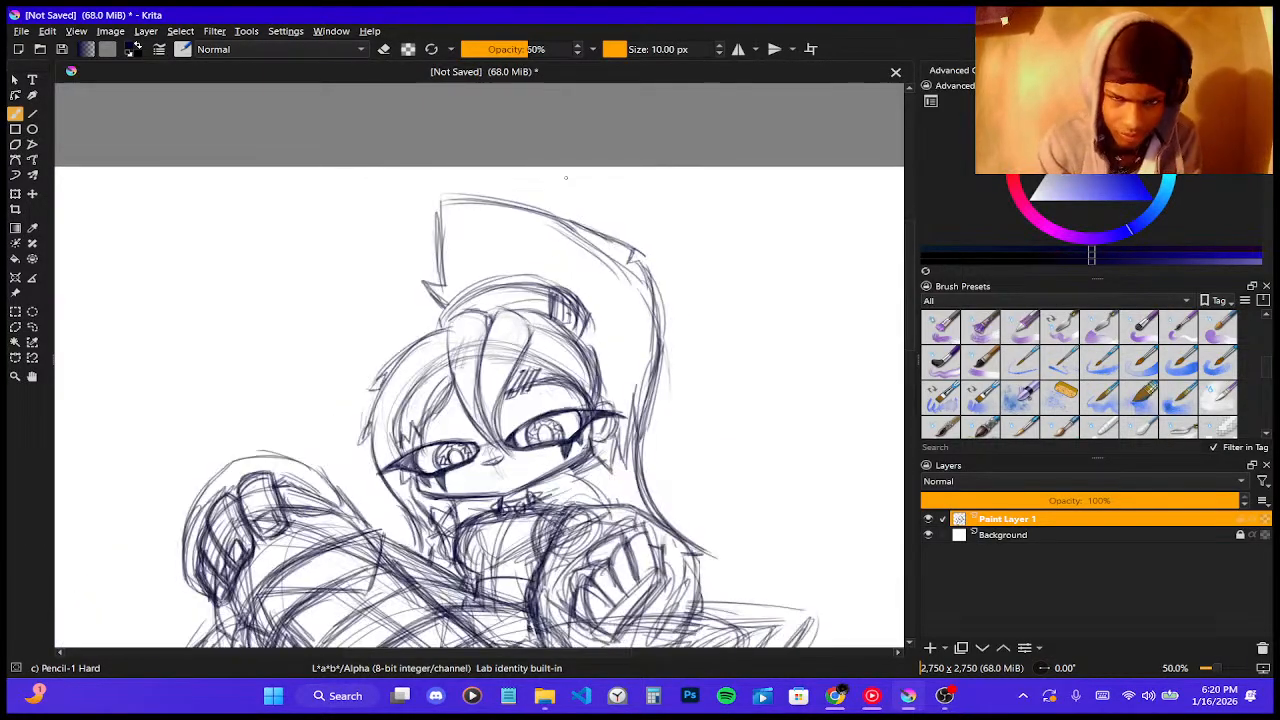
{"action": "scroll", "coordinate": [585, 184], "scroll_direction": "up", "scroll_amount": 3}
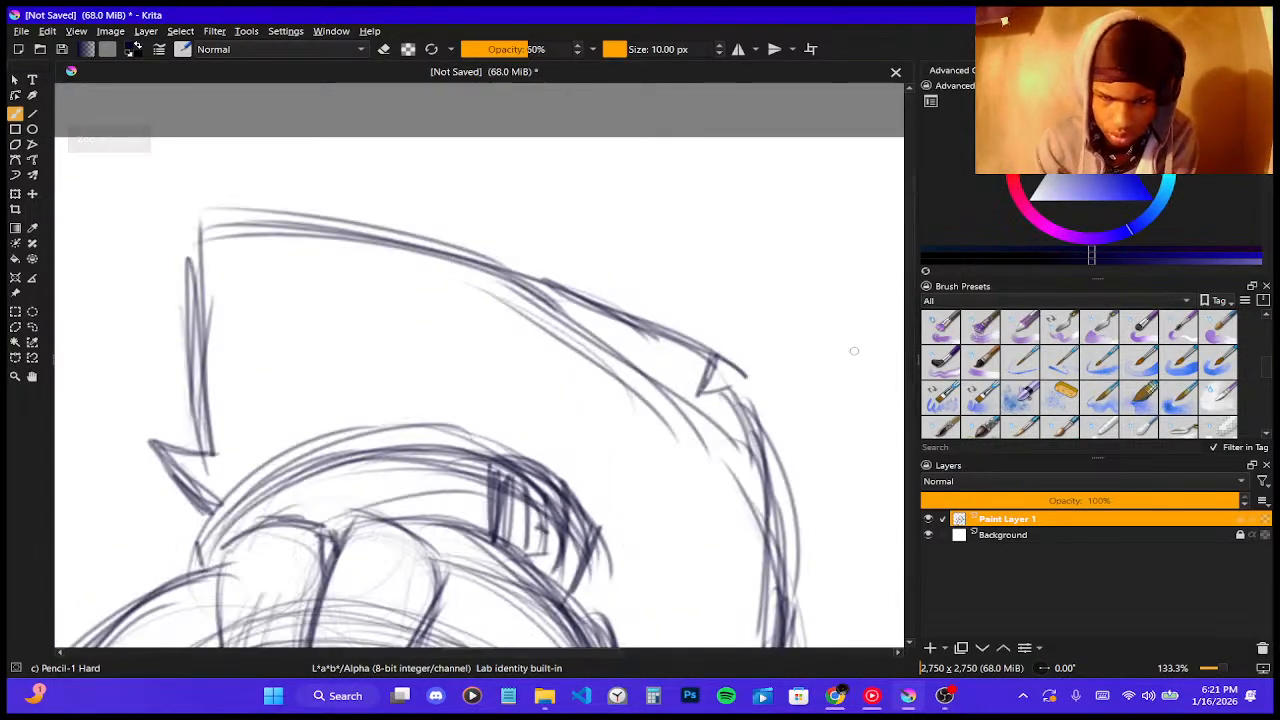
{"action": "mouse_move", "coordinate": [480, 245]}
{"action": "left_mouse_down"}
{"action": "mouse_move", "coordinate": [628, 306]}
{"action": "mouse_move", "coordinate": [594, 310]}
{"action": "mouse_move", "coordinate": [712, 408]}
{"action": "left_mouse_up"}
{"action": "left_click_drag", "start_coordinate": [521, 290], "coordinate": [780, 490]}
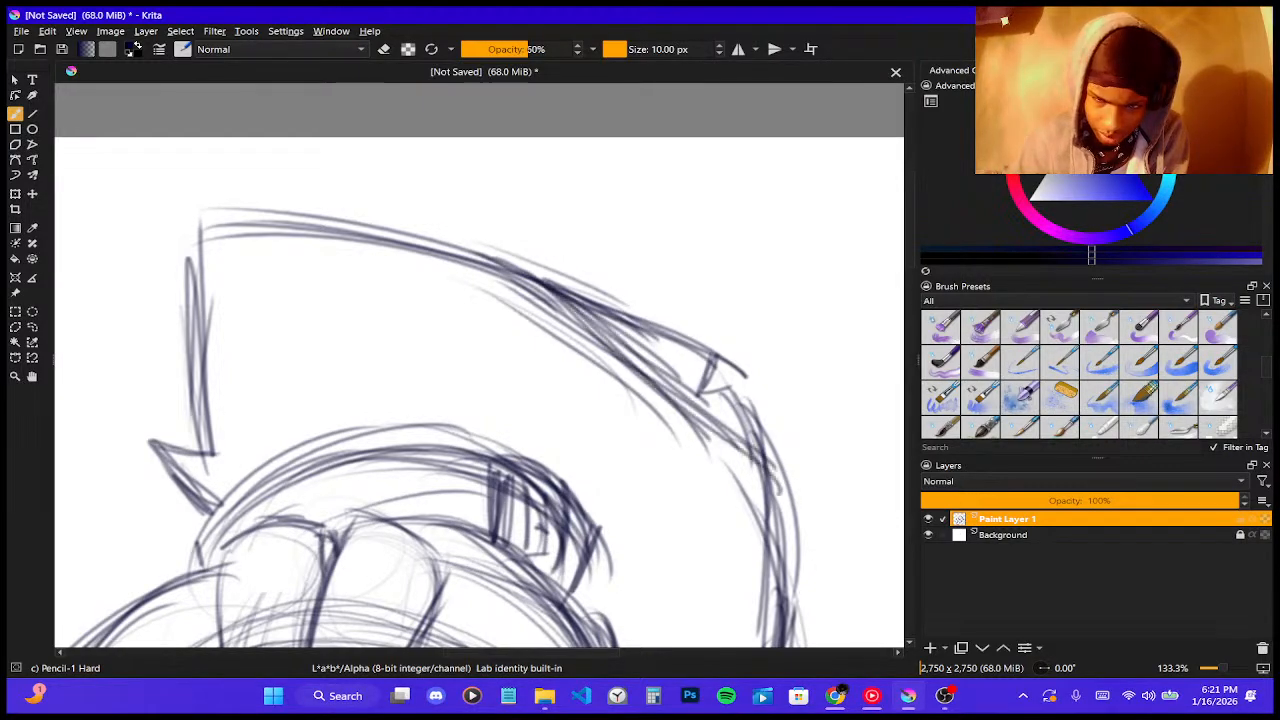
{"action": "left_click_drag", "start_coordinate": [570, 302], "coordinate": [765, 505]}
{"action": "left_click_drag", "start_coordinate": [596, 328], "coordinate": [752, 525]}
{"action": "mouse_move", "coordinate": [622, 382]}
{"action": "left_mouse_down"}
{"action": "mouse_move", "coordinate": [693, 403]}
{"action": "mouse_move", "coordinate": [765, 520]}
{"action": "left_mouse_up"}
{"action": "left_click_drag", "start_coordinate": [612, 350], "coordinate": [758, 557]}
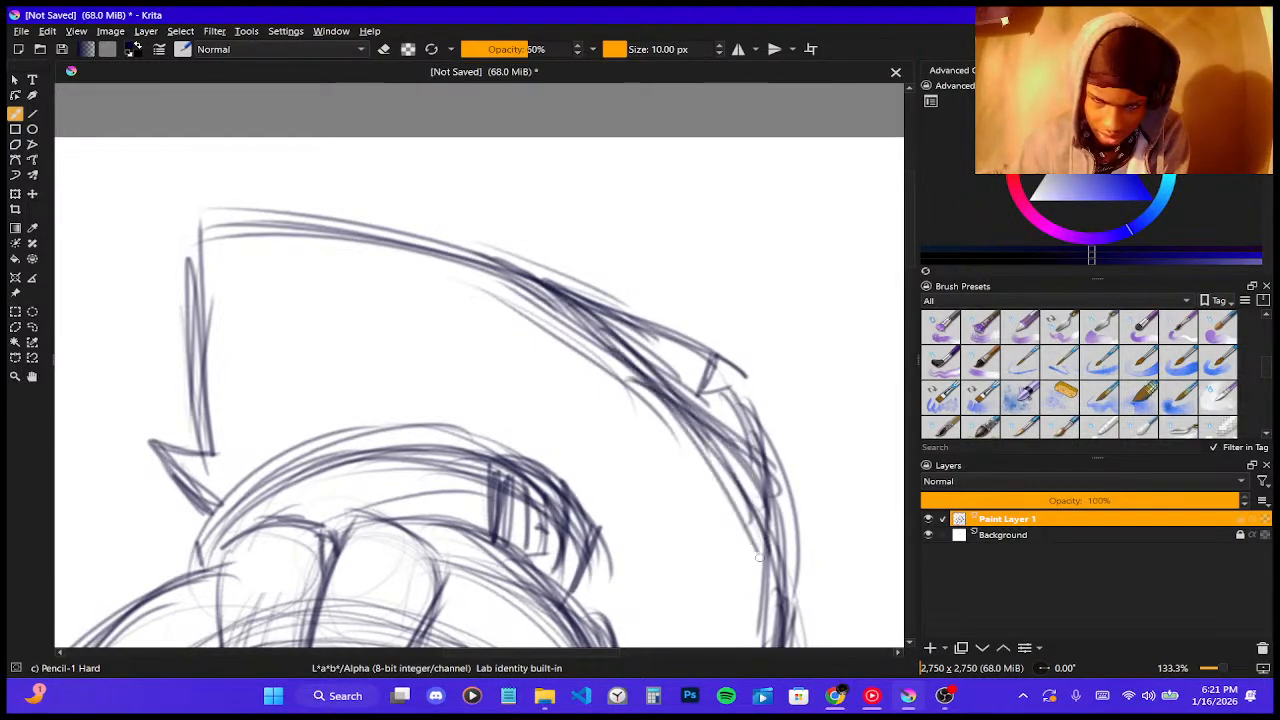
{"action": "mouse_move", "coordinate": [604, 342]}
{"action": "left_mouse_down"}
{"action": "mouse_move", "coordinate": [746, 502]}
{"action": "mouse_move", "coordinate": [782, 566]}
{"action": "left_mouse_up"}
{"action": "left_click_drag", "start_coordinate": [666, 382], "coordinate": [764, 546]}
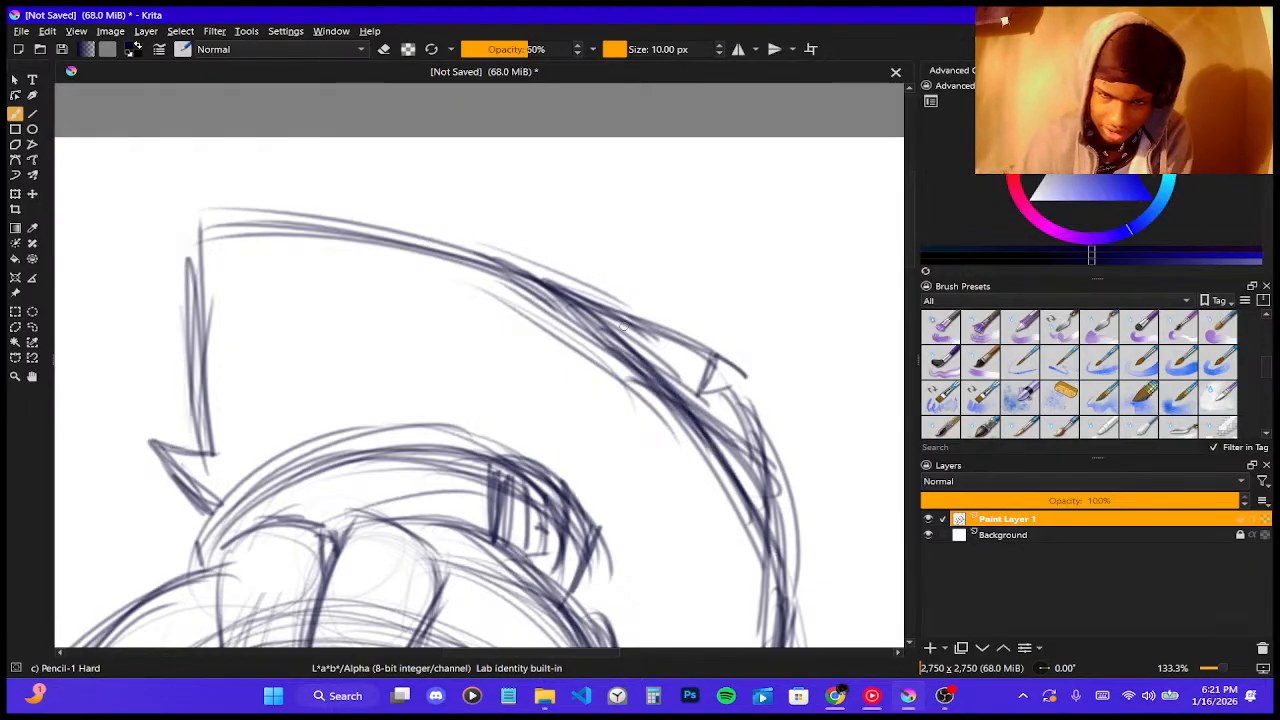
- Sketch two pointed spikes projecting outward from the outer curve of the hair above the head
{"action": "mouse_move", "coordinate": [605, 320]}
{"action": "left_mouse_down"}
{"action": "mouse_move", "coordinate": [700, 224]}
{"action": "mouse_move", "coordinate": [714, 395]}
{"action": "left_mouse_up"}
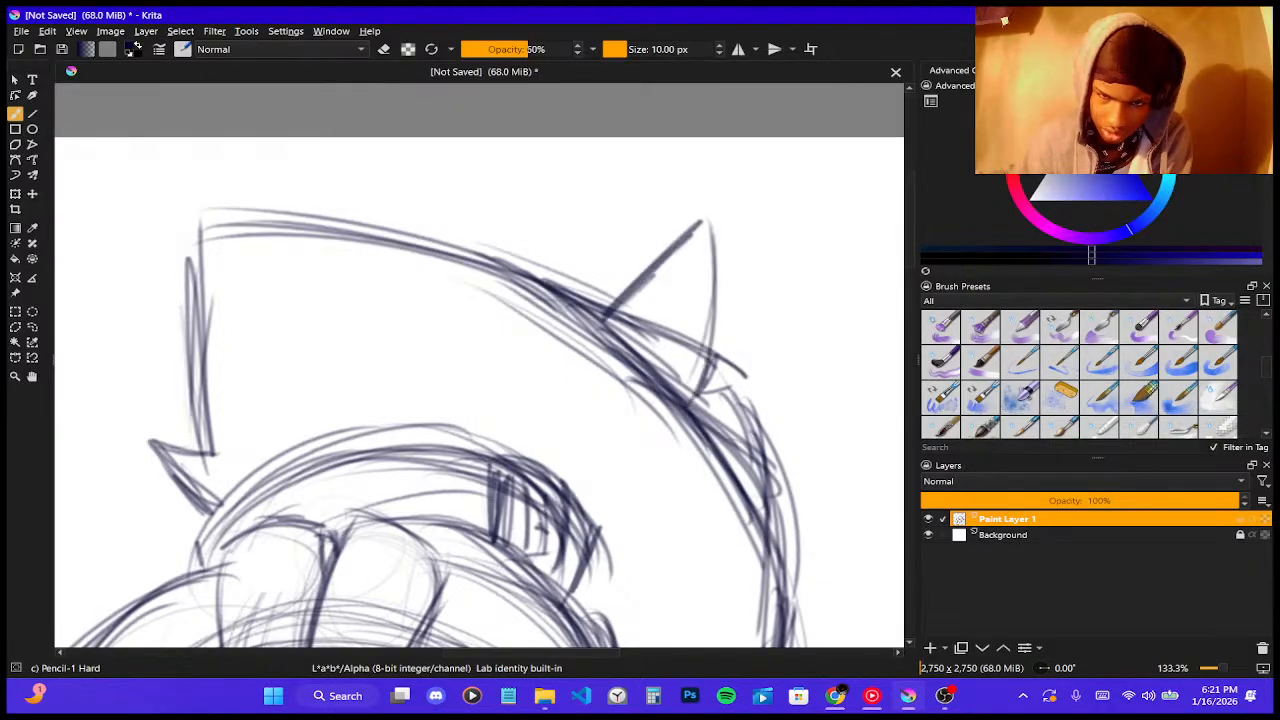
{"action": "left_click_drag", "start_coordinate": [710, 234], "coordinate": [692, 402]}
{"action": "mouse_move", "coordinate": [720, 240]}
{"action": "left_mouse_down"}
{"action": "mouse_move", "coordinate": [713, 407]}
{"action": "mouse_move", "coordinate": [838, 366]}
{"action": "left_mouse_up"}
{"action": "left_click_drag", "start_coordinate": [692, 400], "coordinate": [840, 364]}
{"action": "mouse_move", "coordinate": [840, 364]}
{"action": "left_mouse_down"}
{"action": "mouse_move", "coordinate": [815, 455]}
{"action": "mouse_move", "coordinate": [775, 484]}
{"action": "left_mouse_up"}
{"action": "left_click_drag", "start_coordinate": [846, 358], "coordinate": [762, 488]}
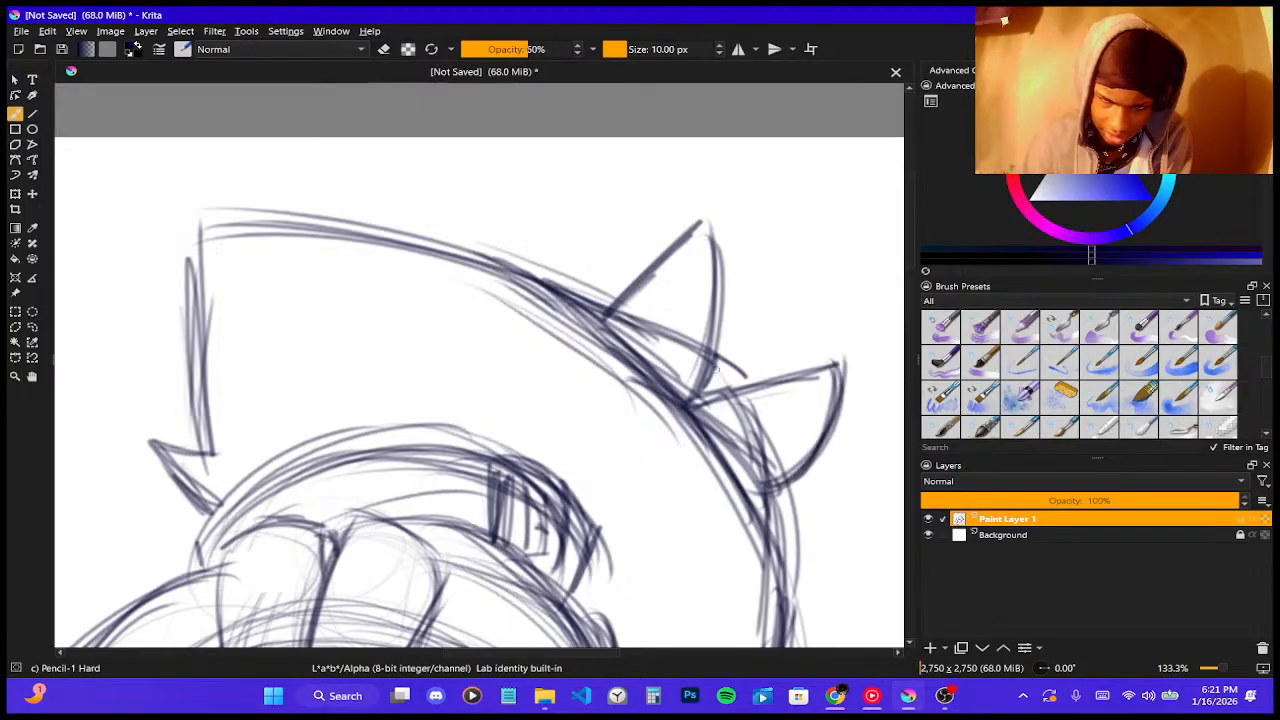
- Draw direction lines through both spikes and redraw the upper spike with a more upright tip
{"action": "left_click_drag", "start_coordinate": [634, 200], "coordinate": [632, 390]}
{"action": "left_click_drag", "start_coordinate": [730, 453], "coordinate": [902, 412]}
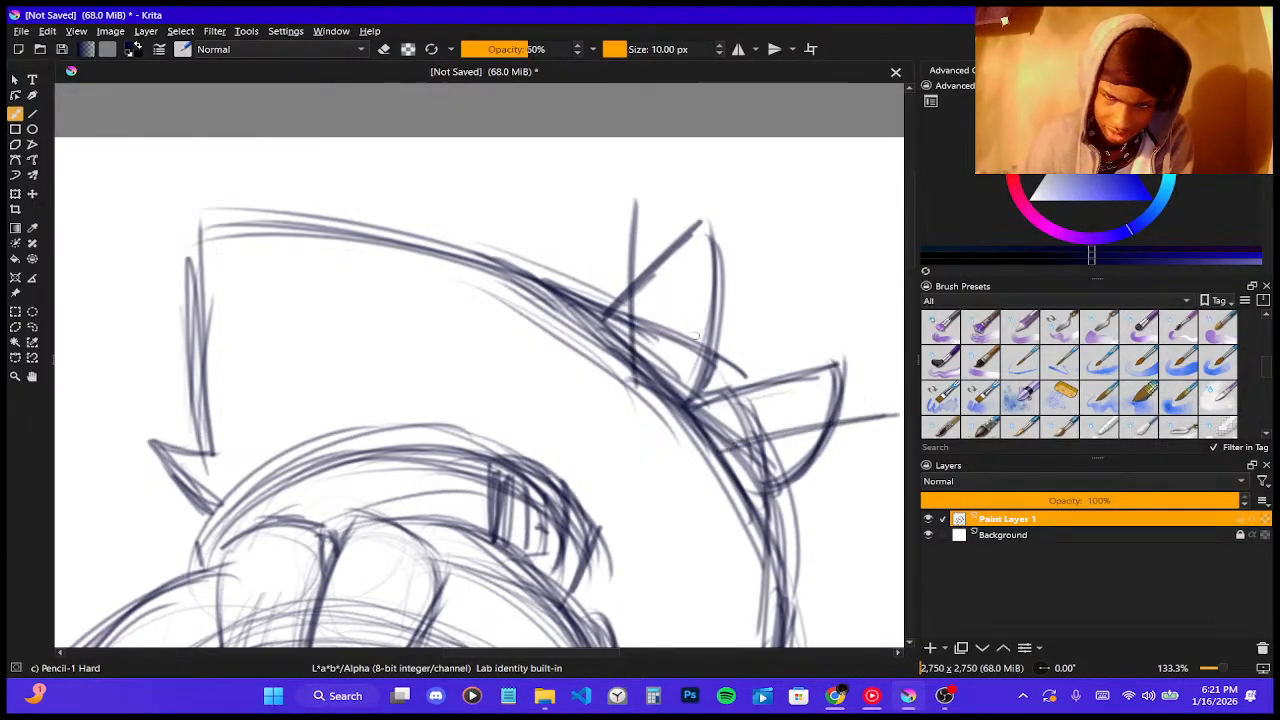
{"action": "mouse_move", "coordinate": [634, 208]}
{"action": "left_mouse_down"}
{"action": "mouse_move", "coordinate": [580, 296]}
{"action": "mouse_move", "coordinate": [632, 192]}
{"action": "mouse_move", "coordinate": [670, 232]}
{"action": "left_mouse_up"}
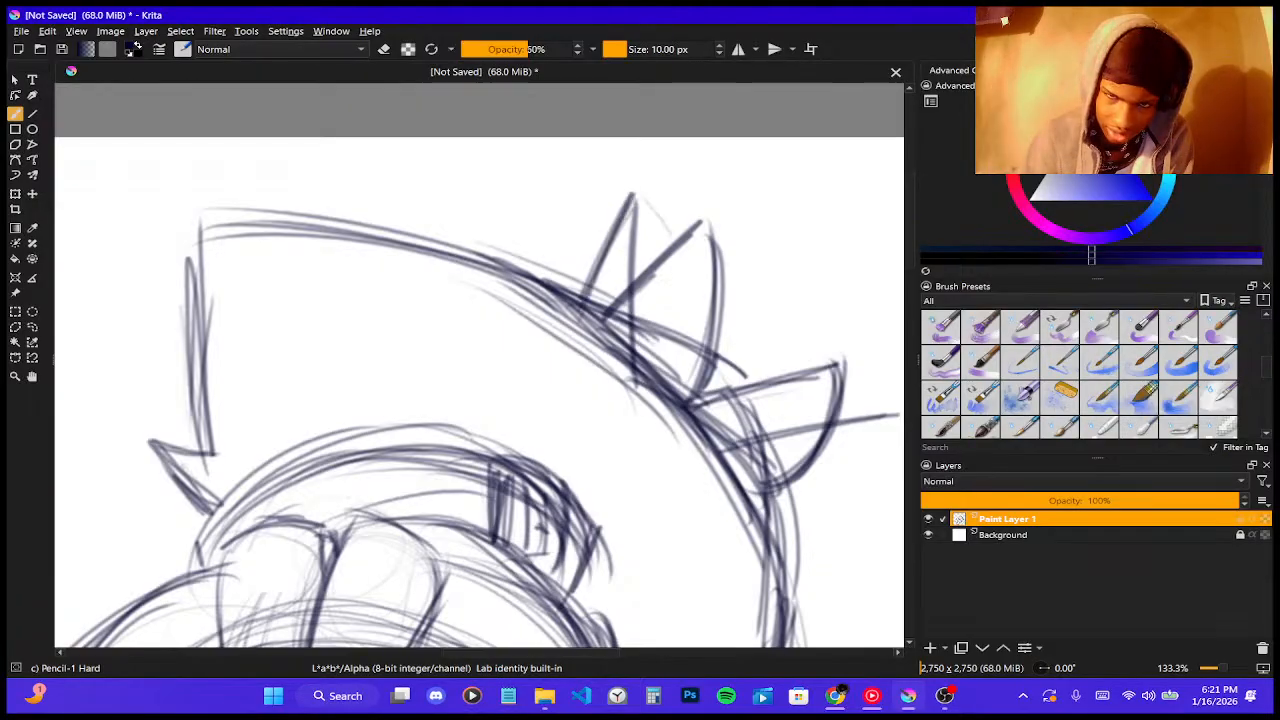
{"action": "mouse_move", "coordinate": [632, 184]}
{"action": "left_mouse_down"}
{"action": "mouse_move", "coordinate": [692, 305]}
{"action": "mouse_move", "coordinate": [696, 362]}
{"action": "left_mouse_up"}
{"action": "left_click_drag", "start_coordinate": [664, 232], "coordinate": [700, 384]}
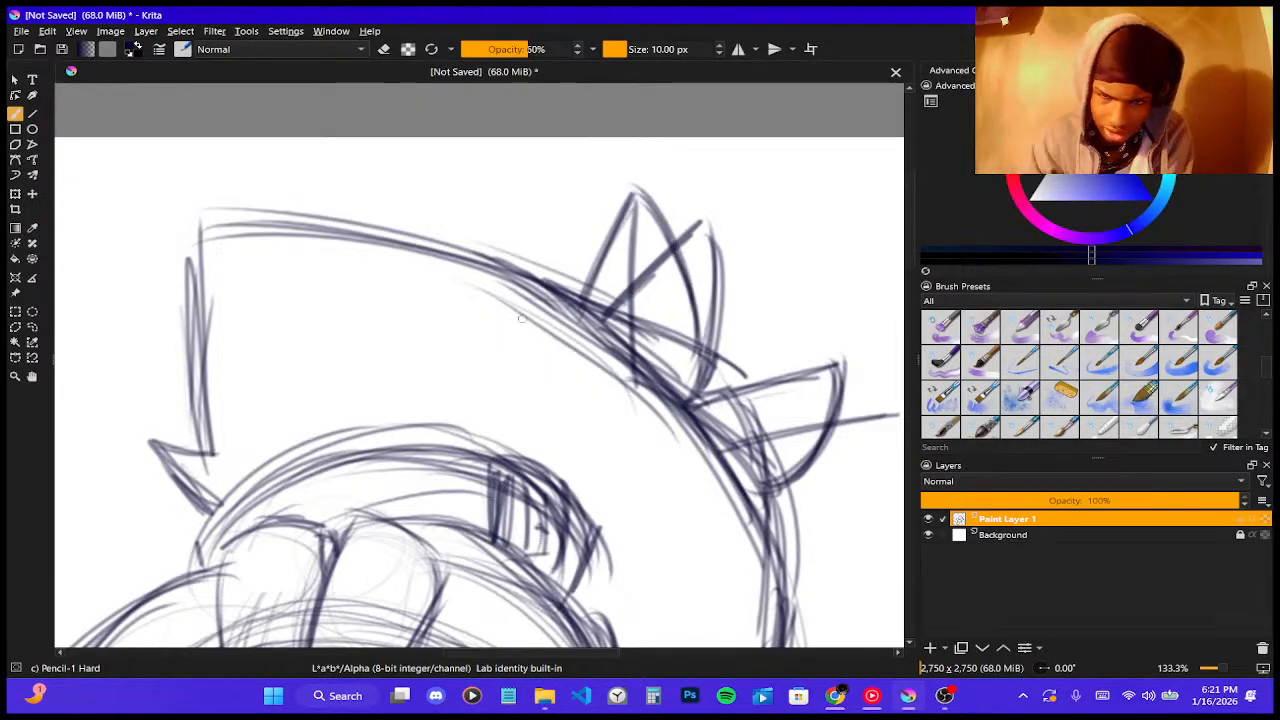
- Redraw the lower spike longer, extending its upper and lower edges to a tip farther from the hair
{"action": "scroll", "coordinate": [522, 318], "scroll_direction": "down", "scroll_amount": 3}
{"action": "scroll", "coordinate": [630, 388], "scroll_direction": "up", "scroll_amount": 3}
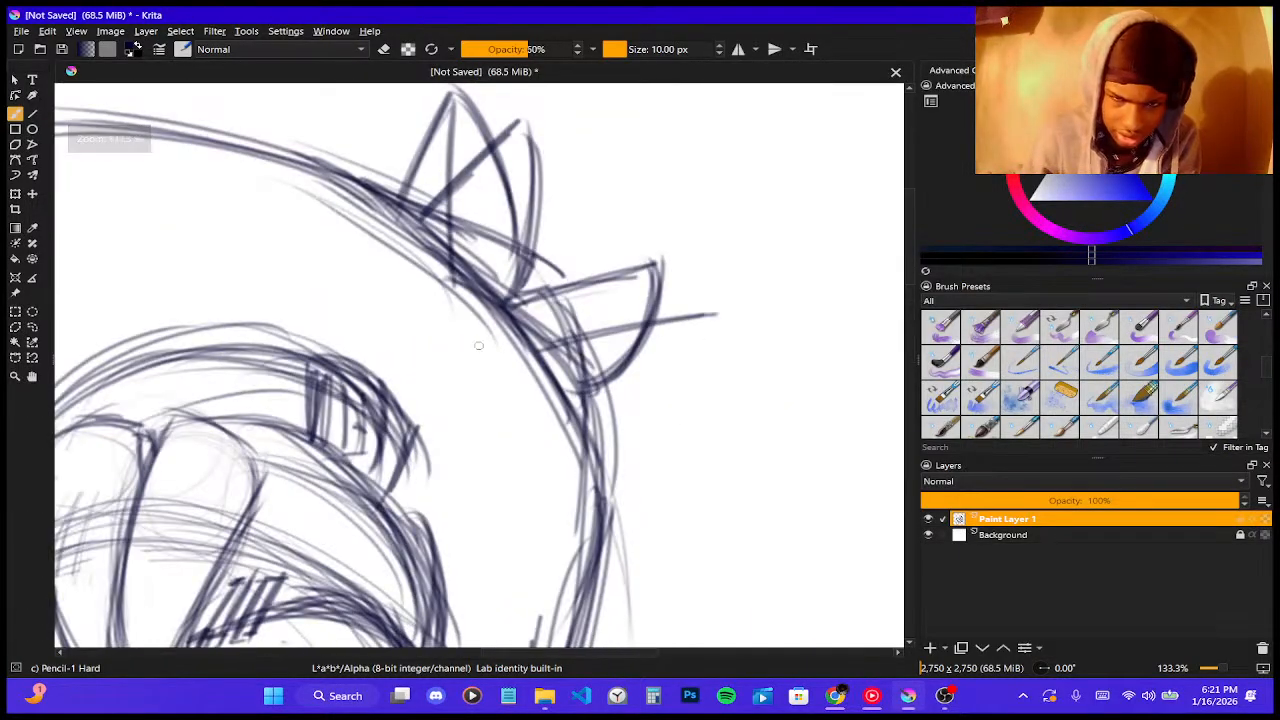
{"action": "left_click_drag", "start_coordinate": [512, 303], "coordinate": [584, 290]}
{"action": "left_click_drag", "start_coordinate": [548, 295], "coordinate": [724, 300]}
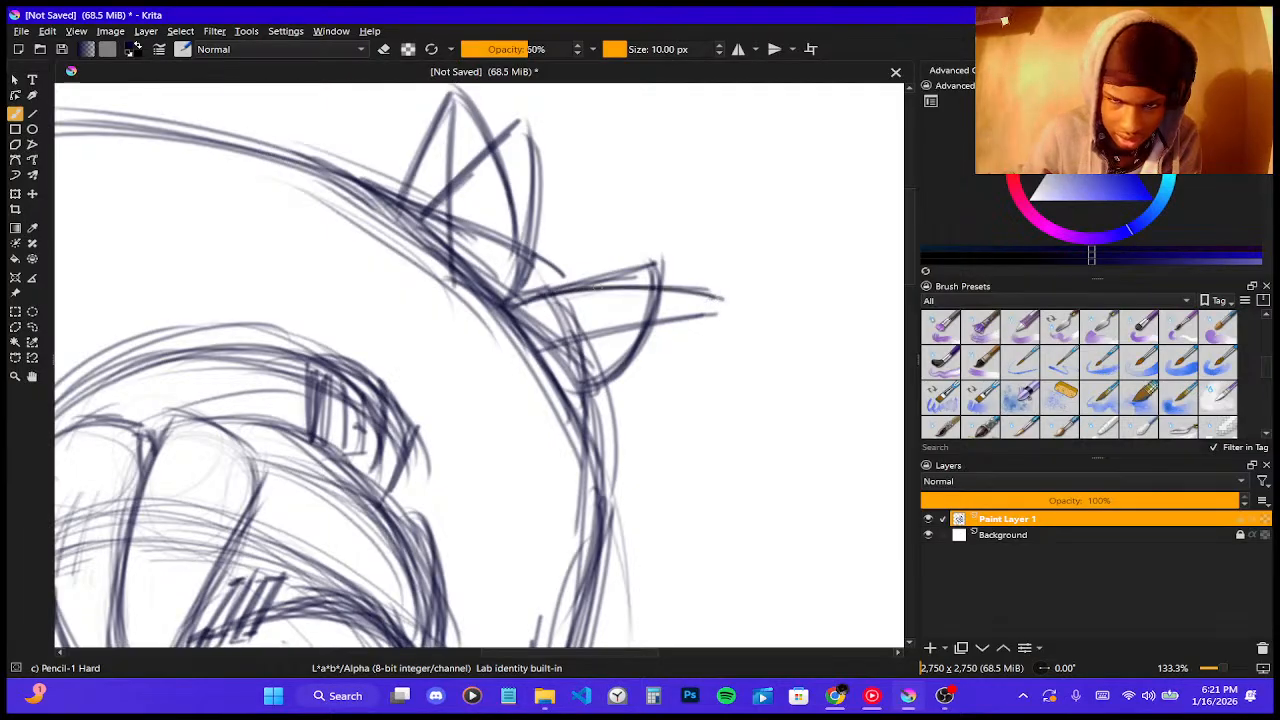
{"action": "mouse_move", "coordinate": [590, 287]}
{"action": "left_mouse_down"}
{"action": "mouse_move", "coordinate": [738, 308]}
{"action": "mouse_move", "coordinate": [575, 385]}
{"action": "left_mouse_up"}
{"action": "mouse_move", "coordinate": [728, 308]}
{"action": "left_mouse_down"}
{"action": "mouse_move", "coordinate": [585, 390]}
{"action": "mouse_move", "coordinate": [603, 383]}
{"action": "left_mouse_up"}
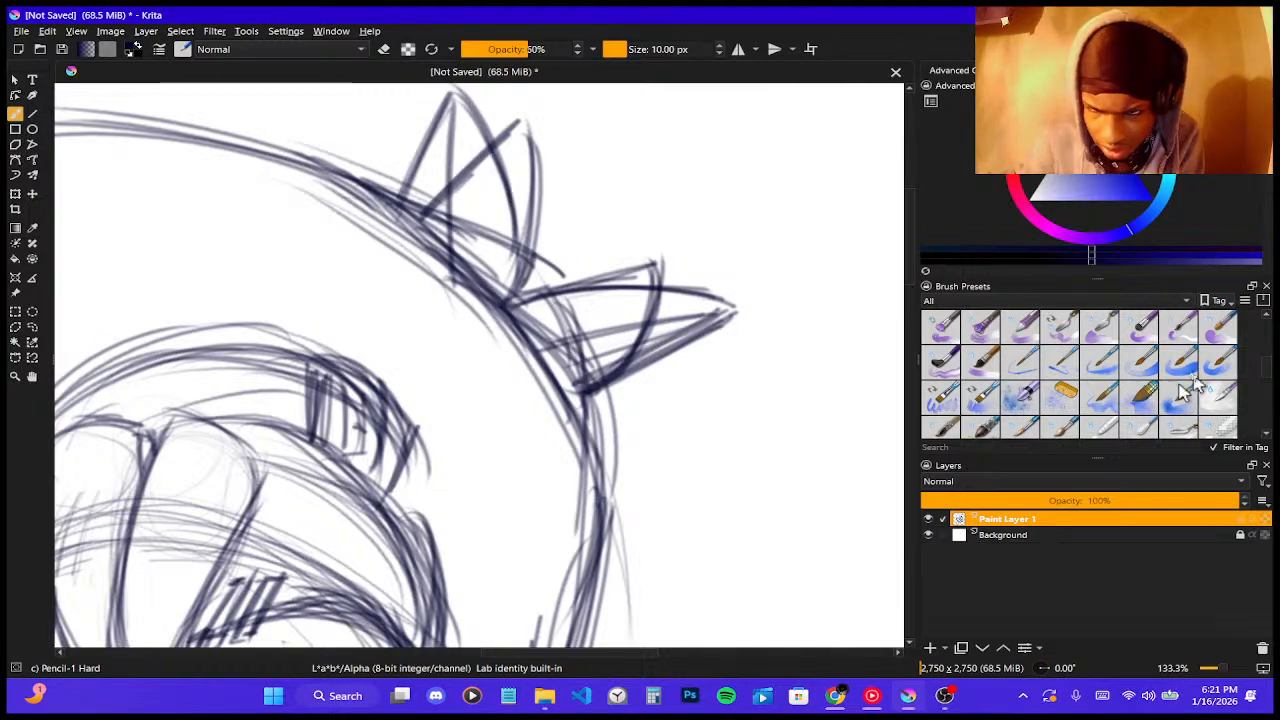
- Erase the old spike outlines and direction lines inside and around both spikes using the Eraser Small and Eraser Circle presets
{"action": "left_click", "coordinate": [983, 325]}
{"action": "scroll", "coordinate": [1100, 370], "scroll_direction": "up", "scroll_amount": 5}
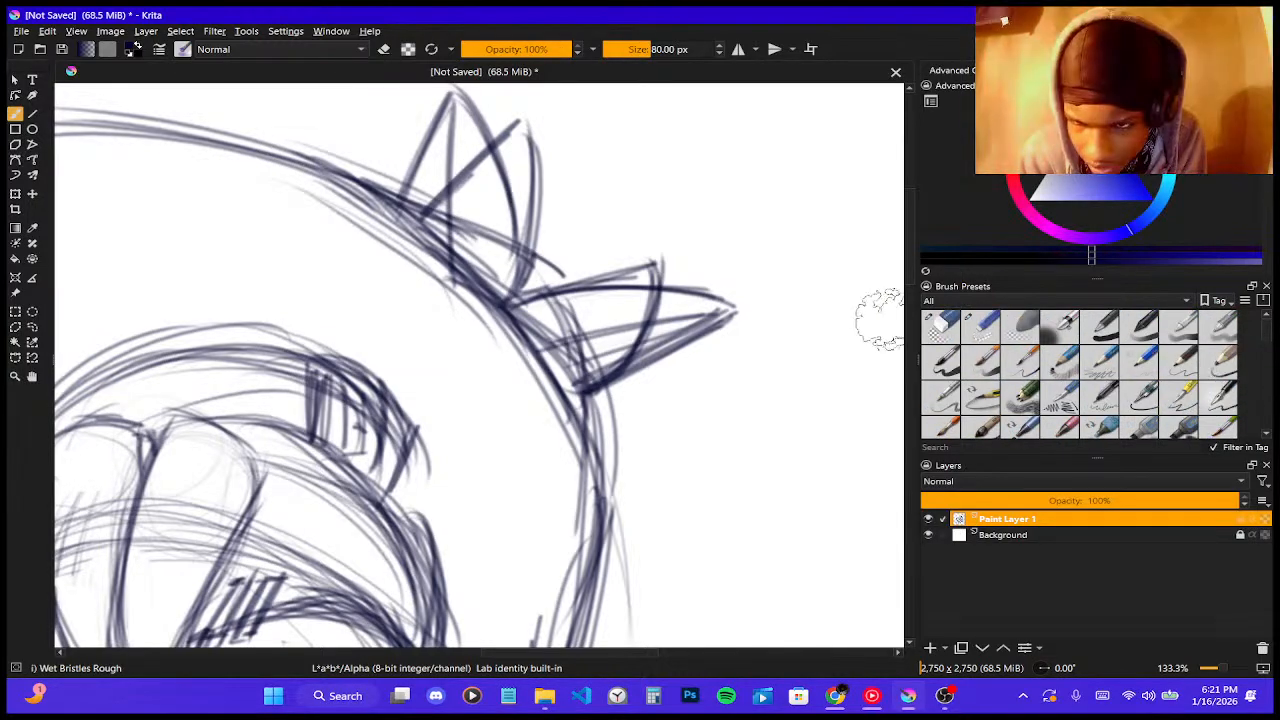
{"action": "left_click", "coordinate": [985, 335]}
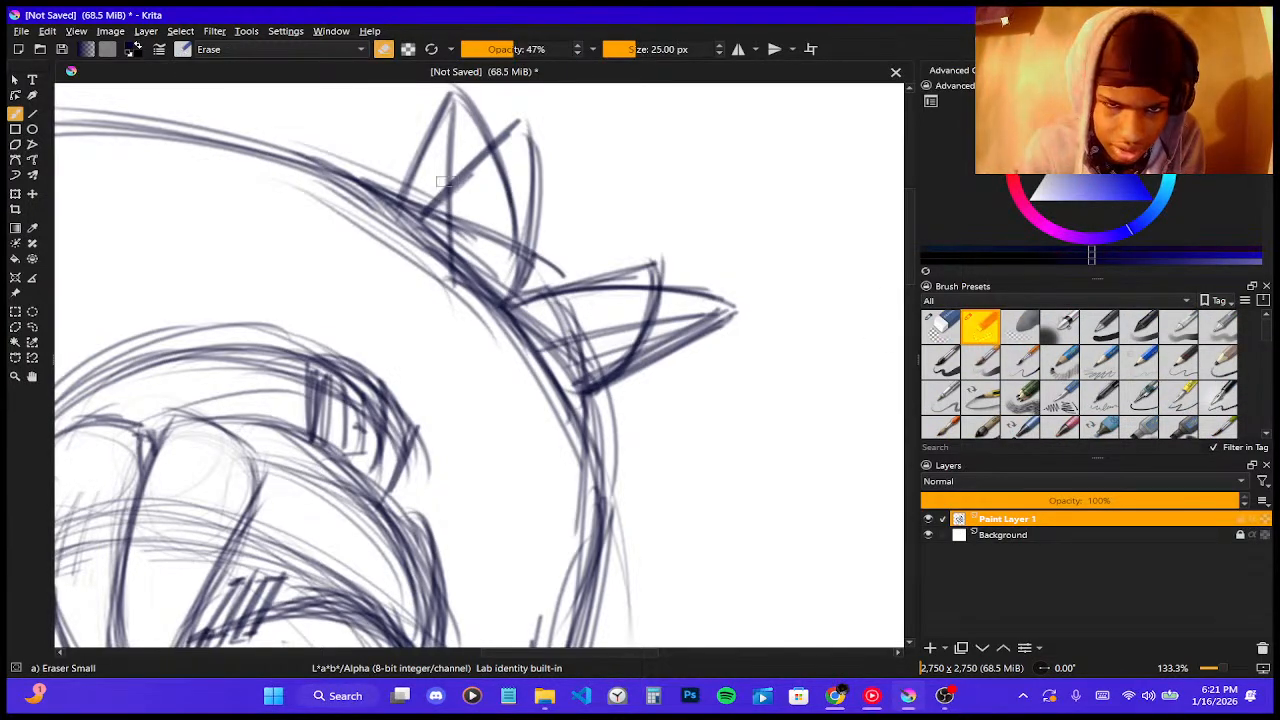
{"action": "mouse_move", "coordinate": [472, 184]}
{"action": "left_mouse_down"}
{"action": "mouse_move", "coordinate": [448, 205]}
{"action": "mouse_move", "coordinate": [470, 230]}
{"action": "left_mouse_up"}
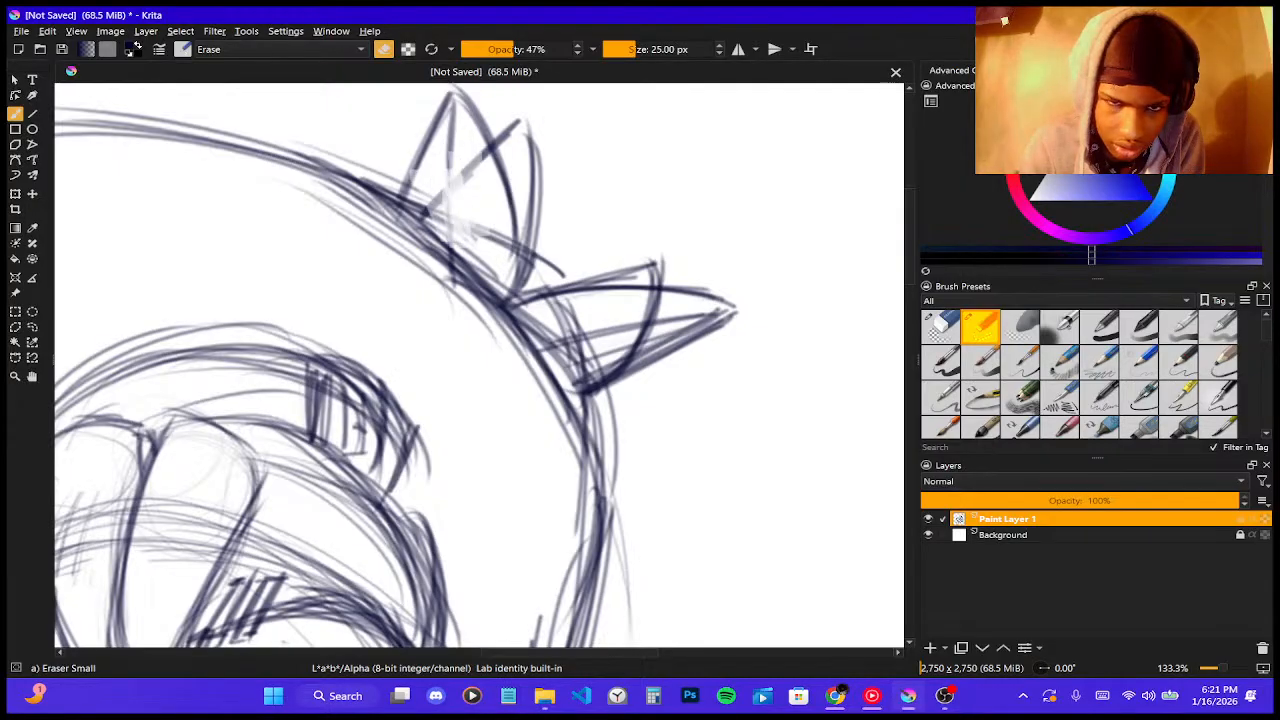
{"action": "left_click", "coordinate": [940, 325]}
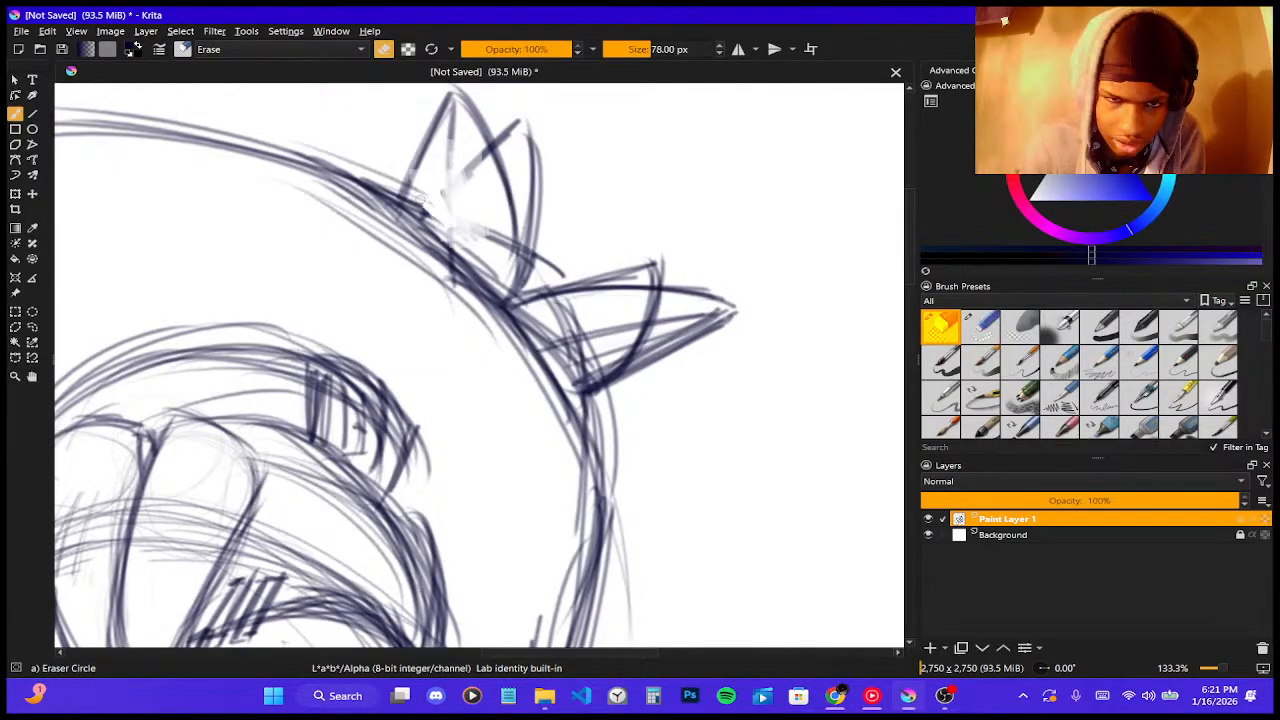
{"action": "mouse_move", "coordinate": [462, 222]}
{"action": "left_mouse_down"}
{"action": "mouse_move", "coordinate": [461, 147]}
{"action": "mouse_move", "coordinate": [485, 228]}
{"action": "mouse_move", "coordinate": [456, 132]}
{"action": "mouse_move", "coordinate": [456, 236]}
{"action": "left_mouse_up"}
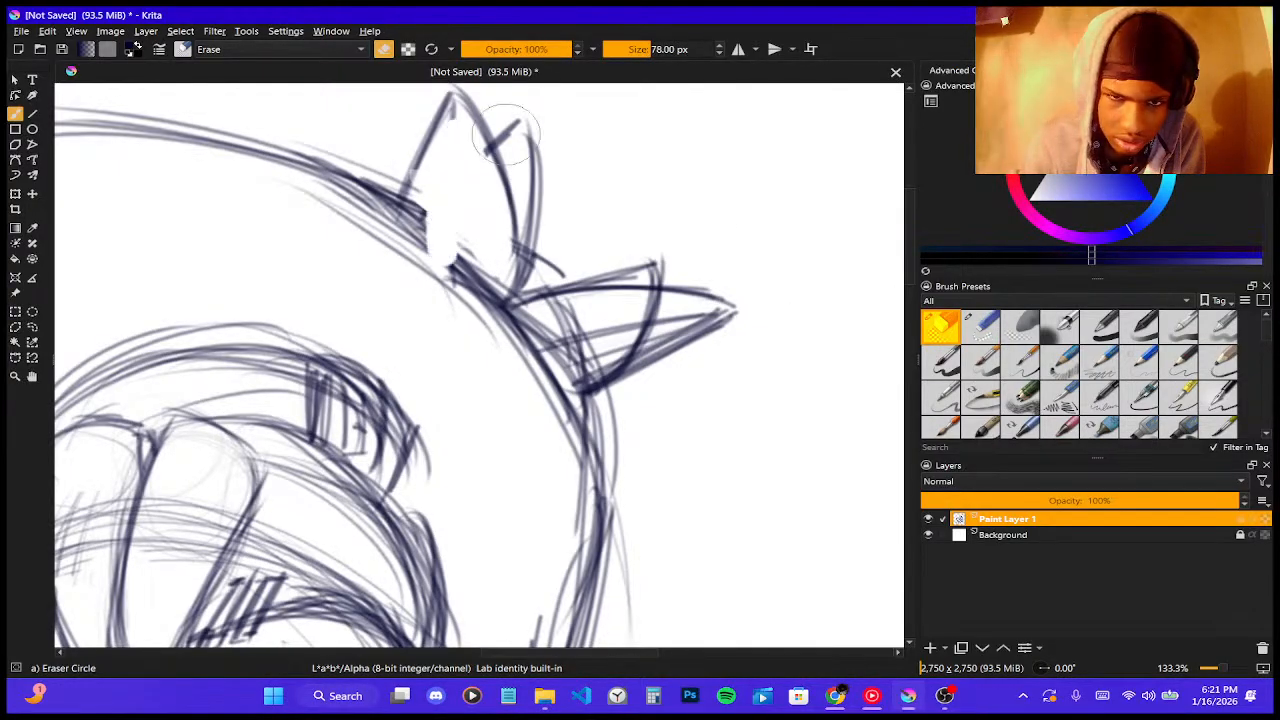
{"action": "mouse_move", "coordinate": [506, 130]}
{"action": "left_mouse_down"}
{"action": "mouse_move", "coordinate": [494, 163]}
{"action": "mouse_move", "coordinate": [509, 131]}
{"action": "mouse_move", "coordinate": [527, 290]}
{"action": "mouse_move", "coordinate": [596, 304]}
{"action": "mouse_move", "coordinate": [587, 312]}
{"action": "mouse_move", "coordinate": [625, 303]}
{"action": "mouse_move", "coordinate": [610, 330]}
{"action": "mouse_move", "coordinate": [665, 268]}
{"action": "mouse_move", "coordinate": [690, 271]}
{"action": "mouse_move", "coordinate": [545, 276]}
{"action": "mouse_move", "coordinate": [687, 290]}
{"action": "mouse_move", "coordinate": [609, 288]}
{"action": "mouse_move", "coordinate": [590, 335]}
{"action": "left_mouse_up"}
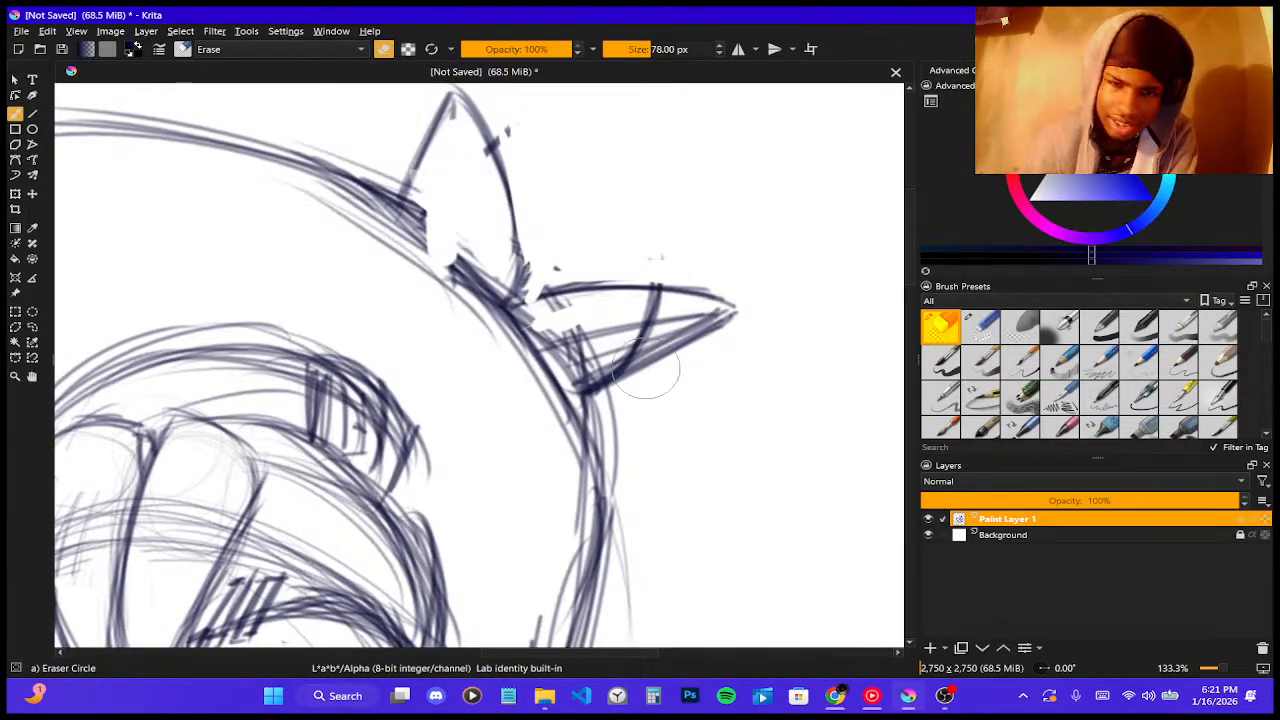
{"action": "mouse_move", "coordinate": [522, 360]}
{"action": "left_mouse_down"}
{"action": "mouse_move", "coordinate": [530, 345]}
{"action": "mouse_move", "coordinate": [580, 350]}
{"action": "mouse_move", "coordinate": [653, 316]}
{"action": "left_mouse_up"}
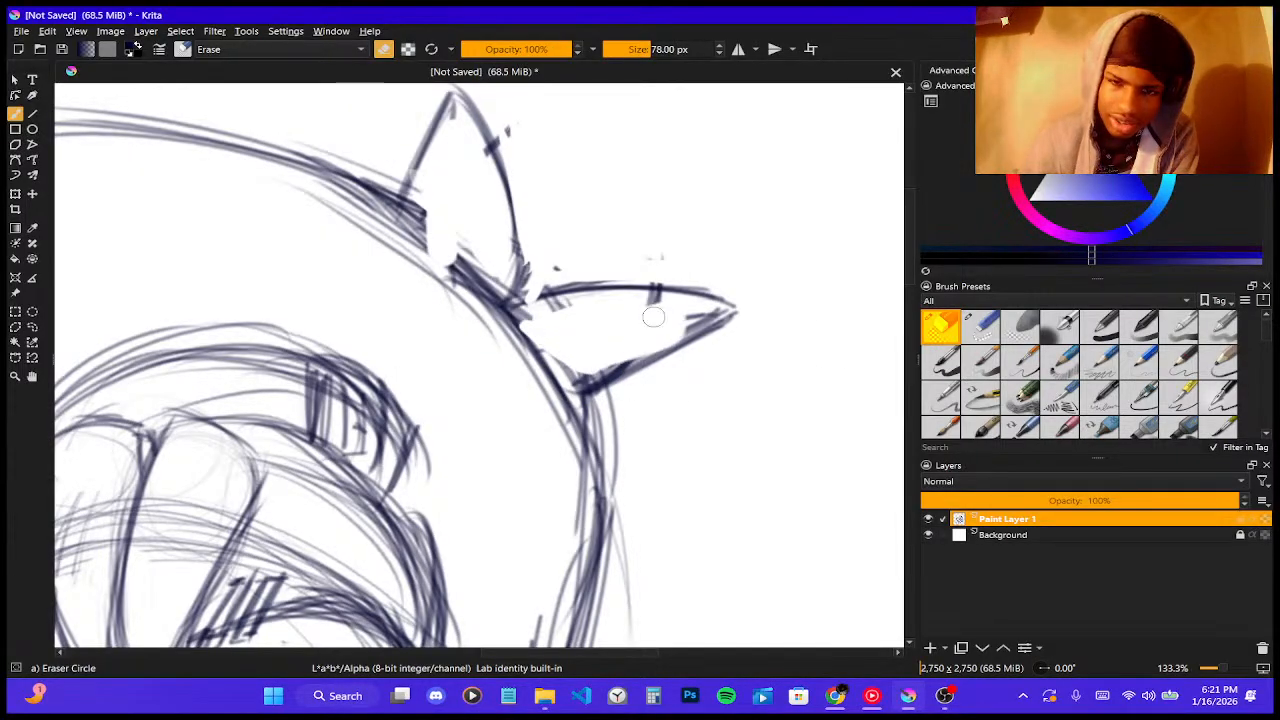
- Check the whole figure's proportions and how the two new spikes sit on the hair
{"action": "scroll", "coordinate": [583, 267], "scroll_direction": "down", "scroll_amount": 5}
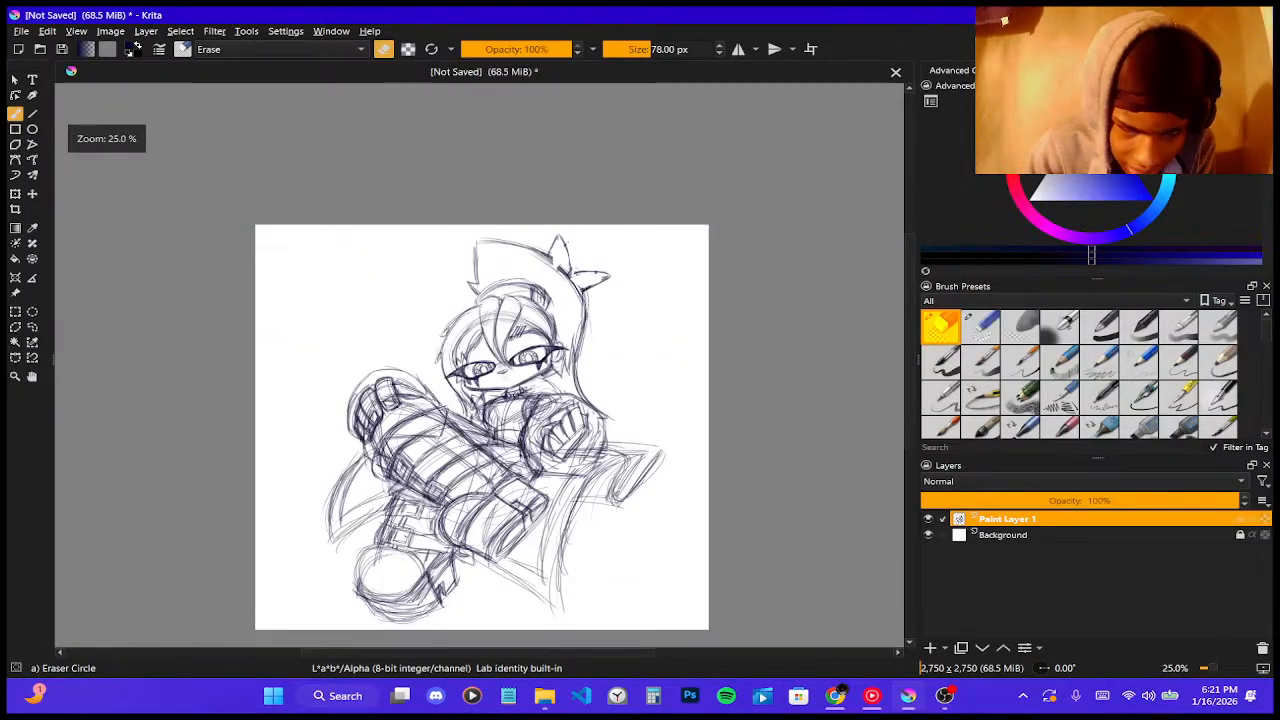
{"action": "scroll", "coordinate": [462, 411], "scroll_direction": "up", "scroll_amount": 1}
{"action": "scroll", "coordinate": [494, 348], "scroll_direction": "down", "scroll_amount": 2}
{"action": "scroll", "coordinate": [670, 430], "scroll_direction": "up", "scroll_amount": 1}
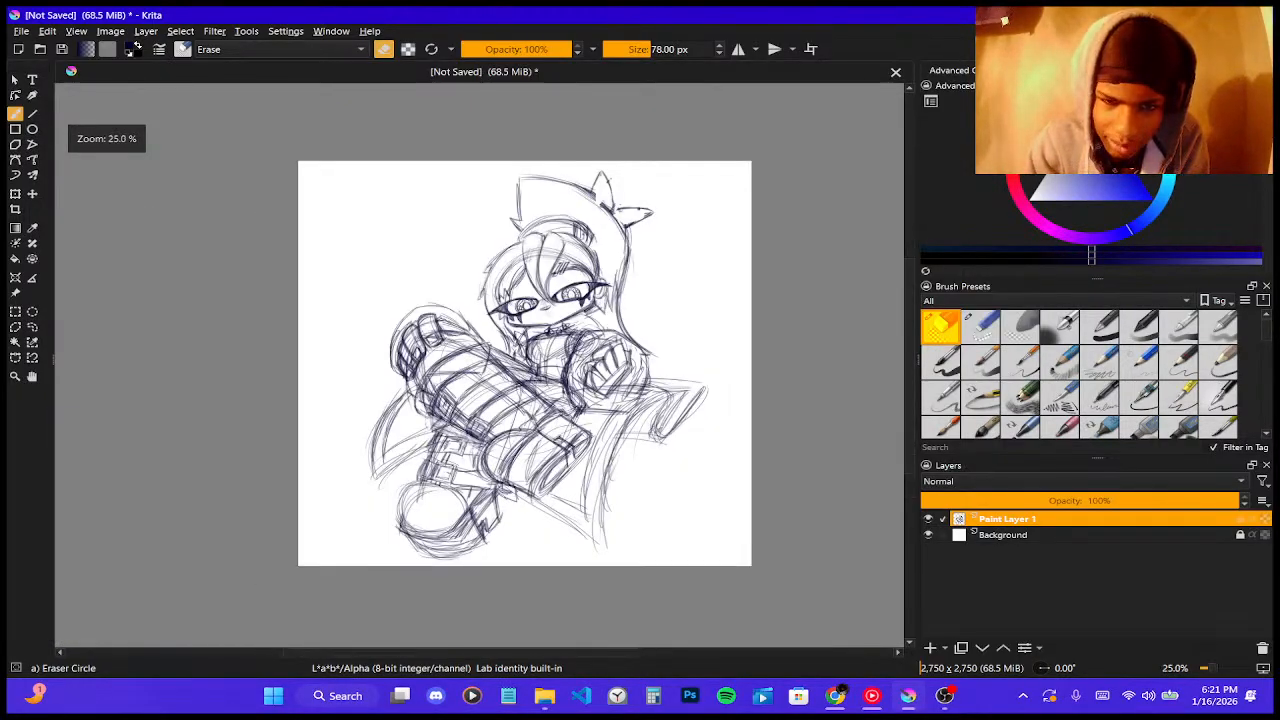
{"action": "scroll", "coordinate": [544, 377], "scroll_direction": "up", "scroll_amount": 1}
{"action": "scroll", "coordinate": [546, 374], "scroll_direction": "down", "scroll_amount": 3}
{"action": "scroll", "coordinate": [538, 390], "scroll_direction": "up", "scroll_amount": 4}
{"action": "scroll", "coordinate": [541, 390], "scroll_direction": "down", "scroll_amount": 2}
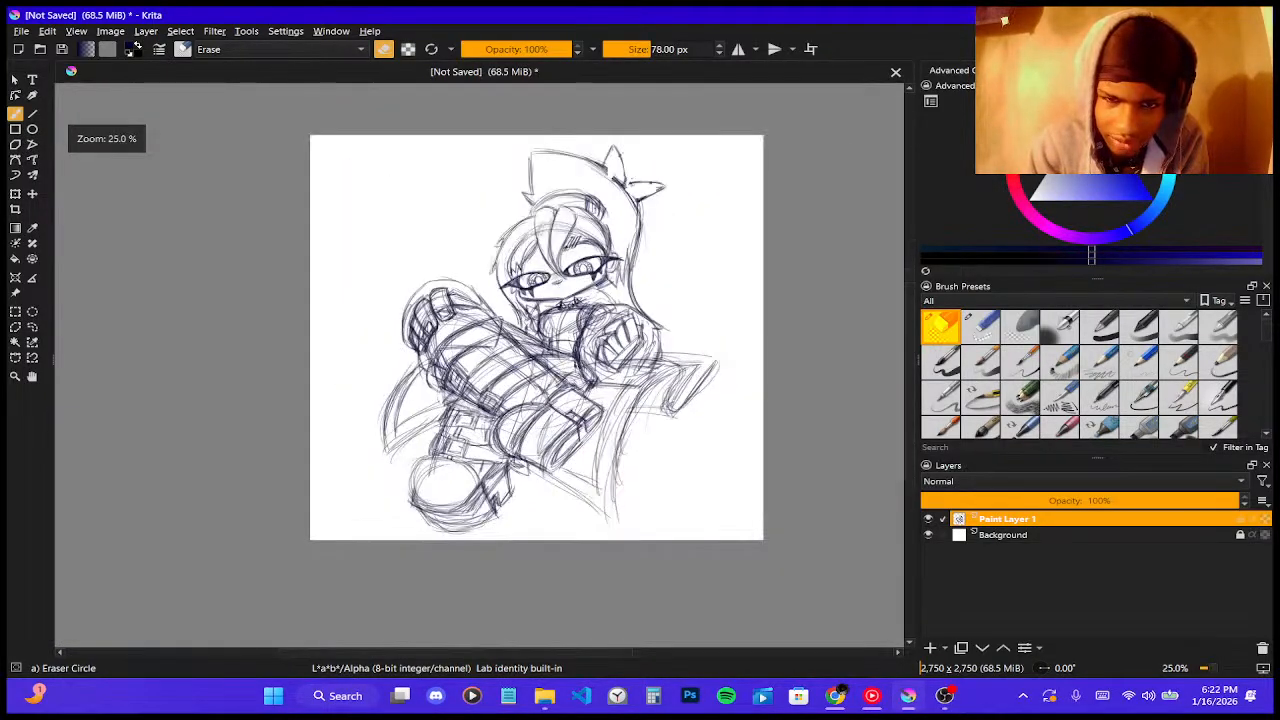
- Capture a screenshot of the whole sketch canvas to the clipboard and close the Snipping Tool preview
{"action": "scroll", "coordinate": [555, 318], "scroll_direction": "up", "scroll_amount": 1}
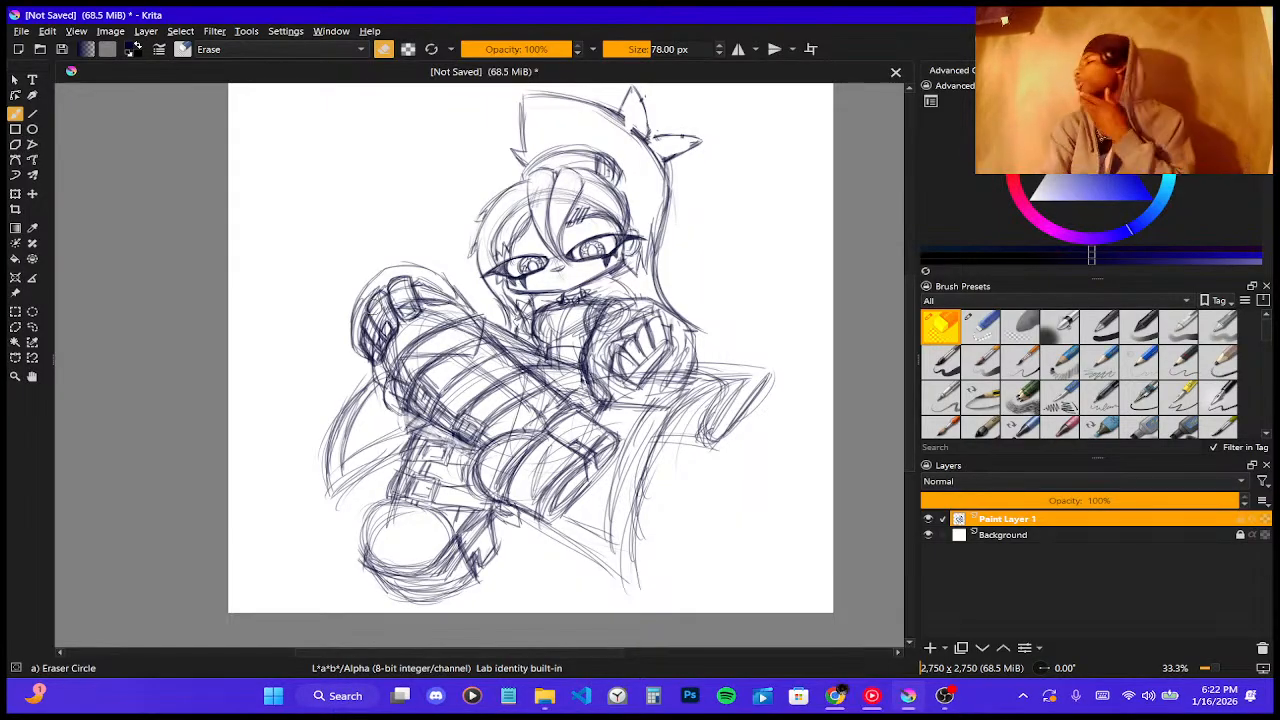
{"action": "scroll", "coordinate": [376, 278], "scroll_direction": "down", "scroll_amount": 1}
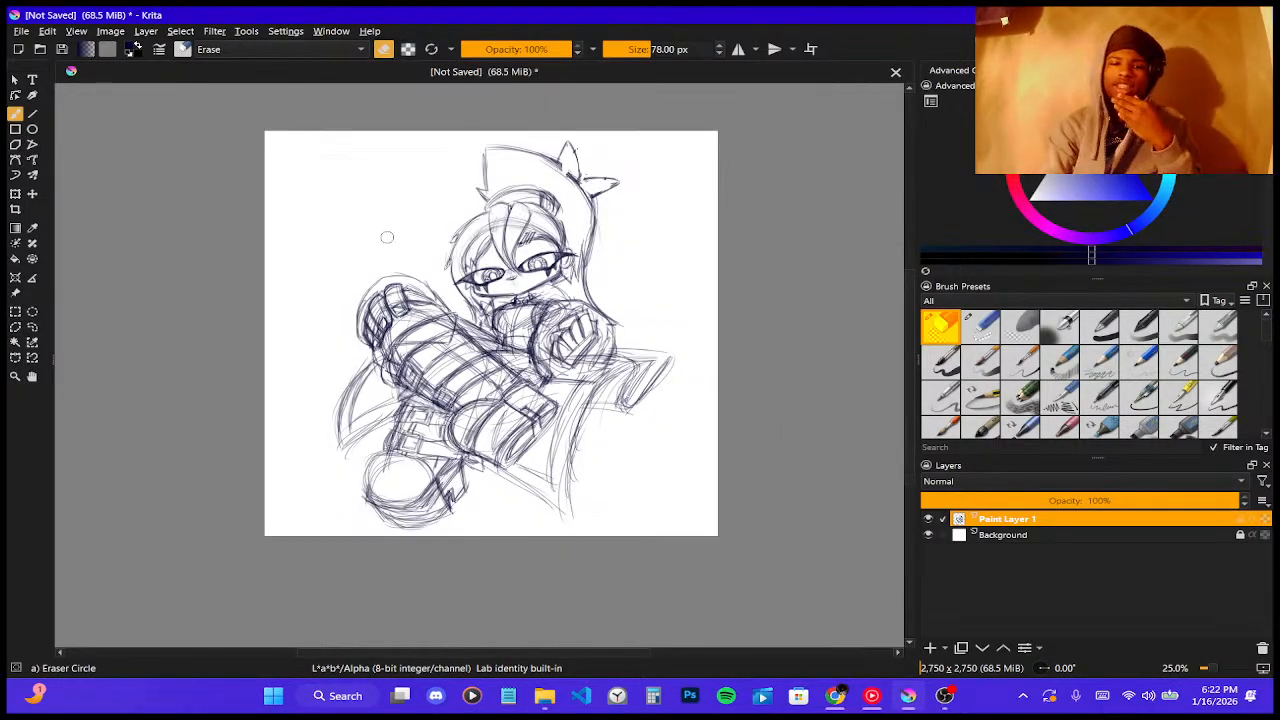
{"action": "scroll", "coordinate": [386, 240], "scroll_direction": "up", "scroll_amount": 1}
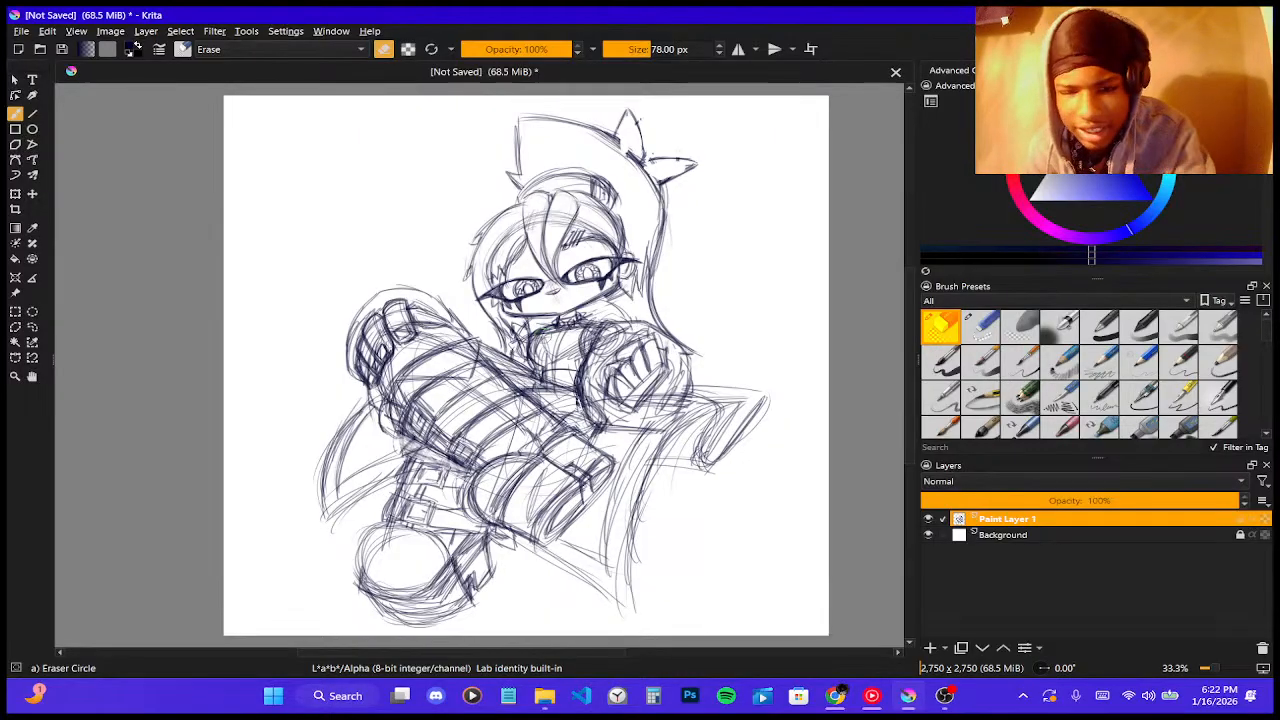
{"action": "key", "text": "super+shift+s"}
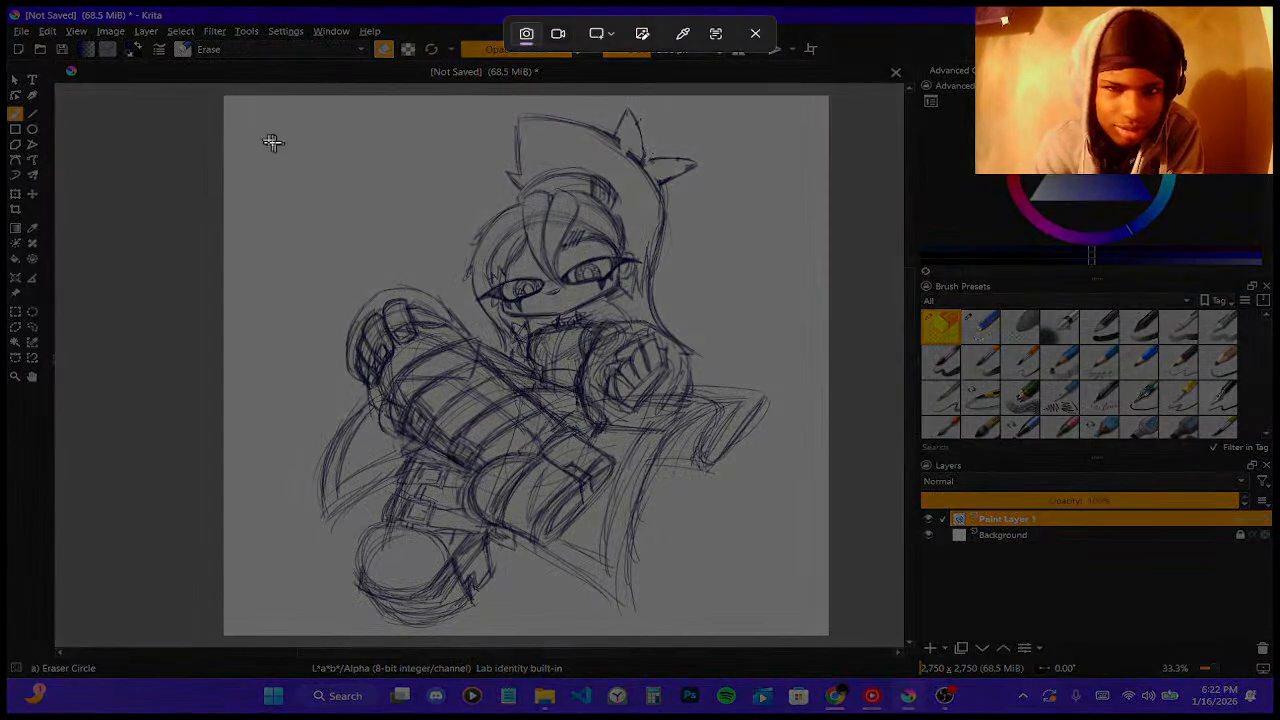
{"action": "left_click_drag", "start_coordinate": [243, 106], "coordinate": [829, 637]}
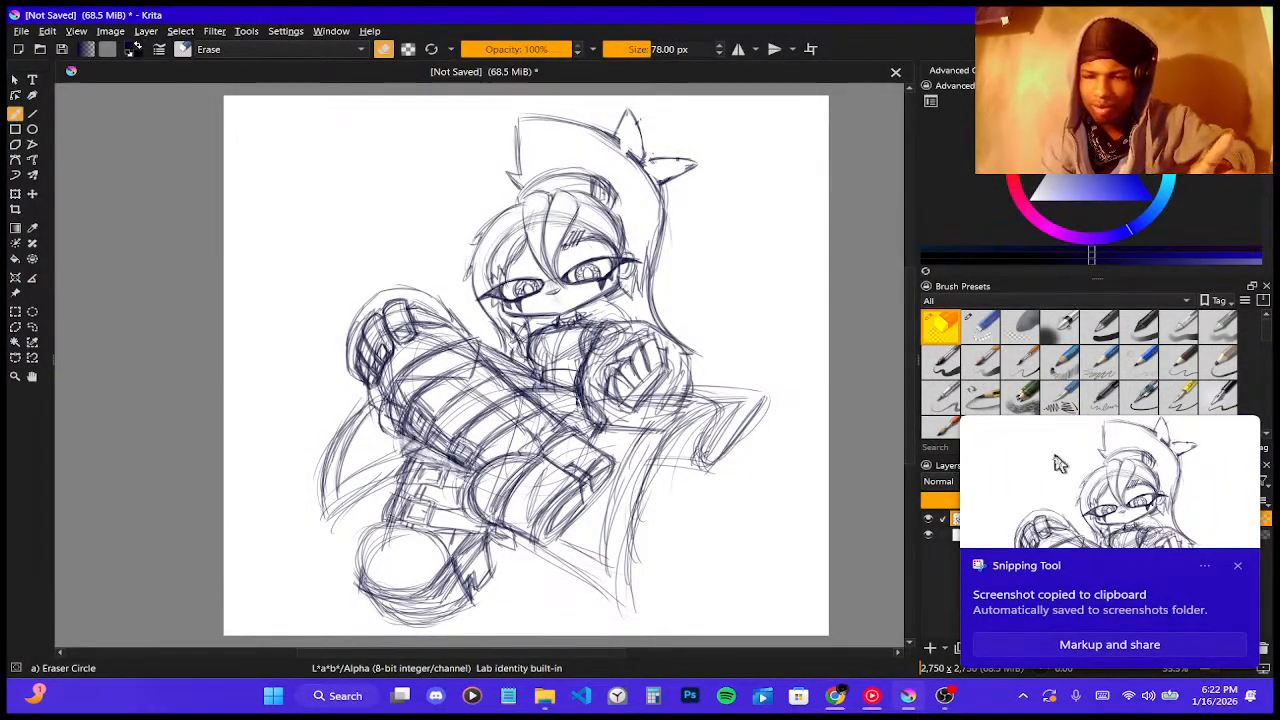
{"action": "left_click", "coordinate": [1055, 460]}
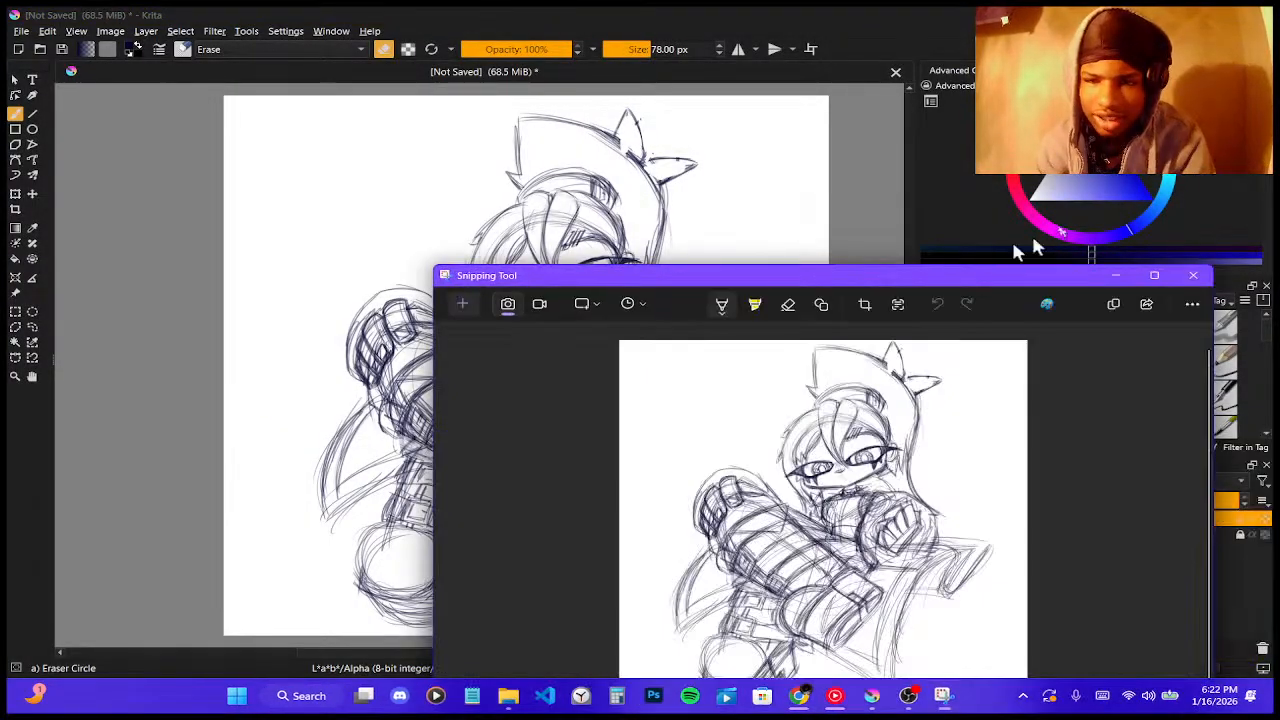
{"action": "left_click", "coordinate": [1185, 282]}
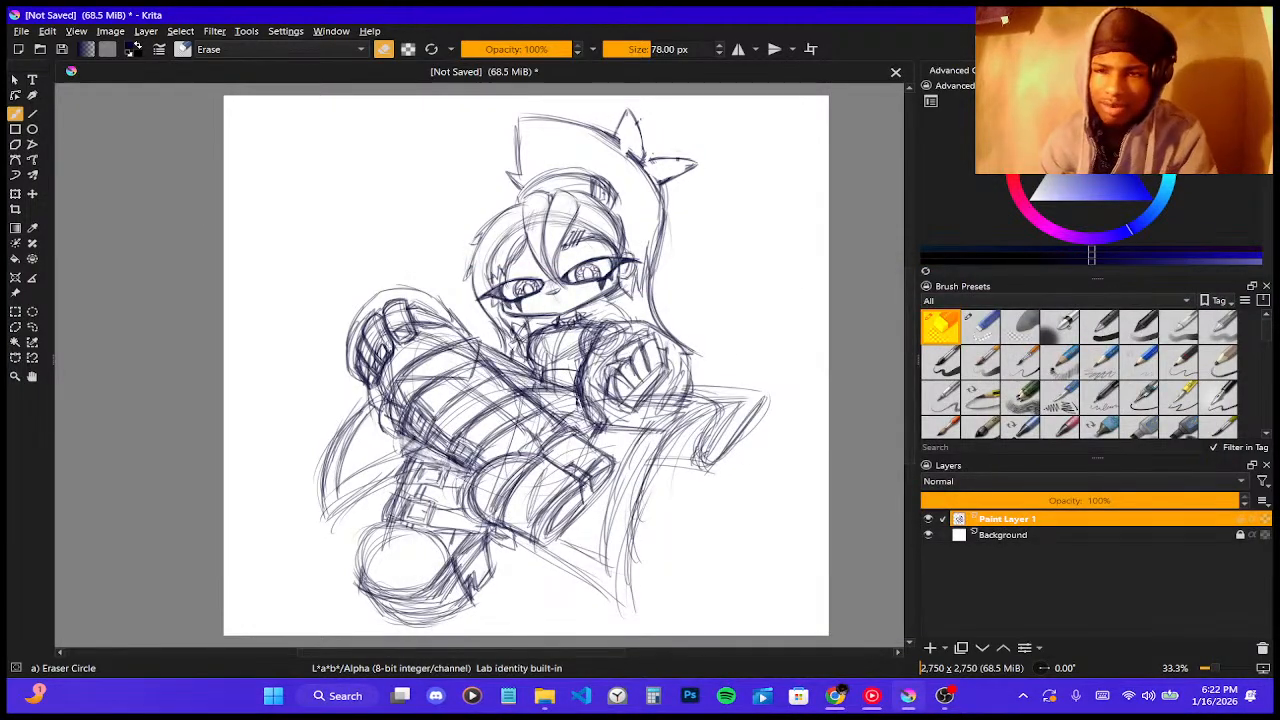
- Clear the desktop by minimizing Krita, closing the Downloads folder and briefly viewing Discord before closing it
{"action": "left_click", "coordinate": [1192, 15]}
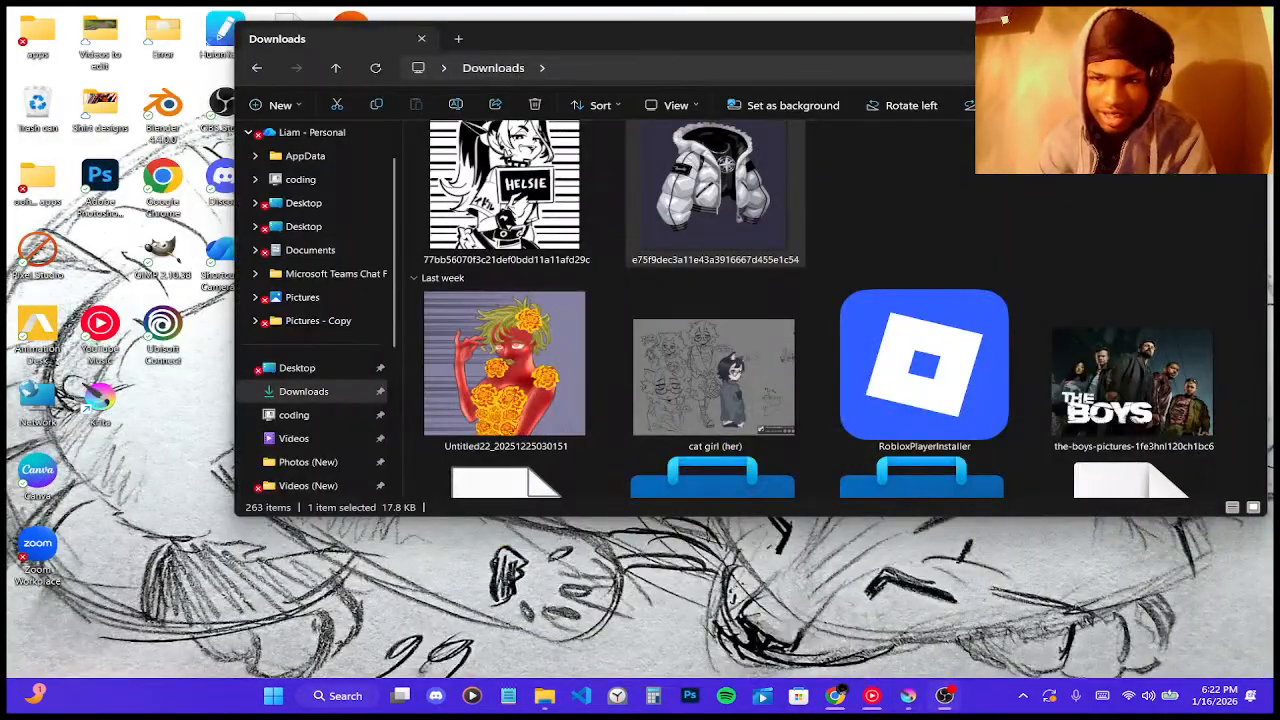
{"action": "left_click", "coordinate": [1248, 38]}
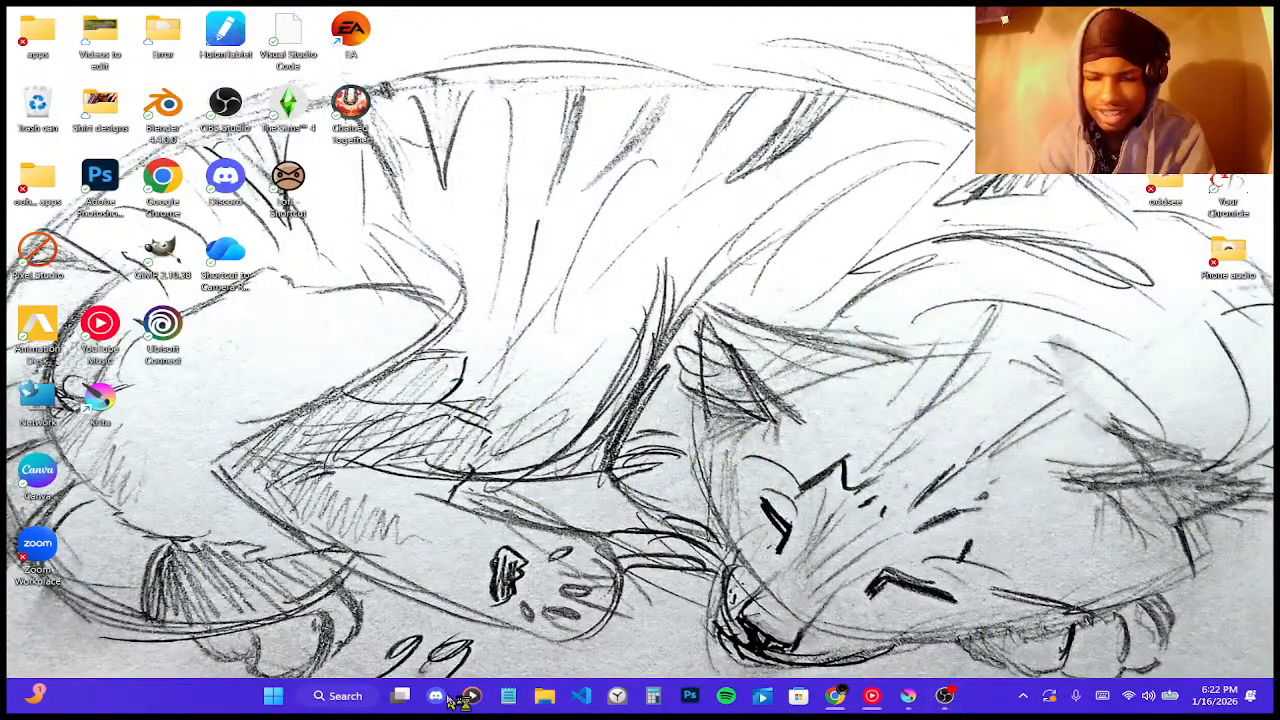
{"action": "left_click", "coordinate": [438, 697]}
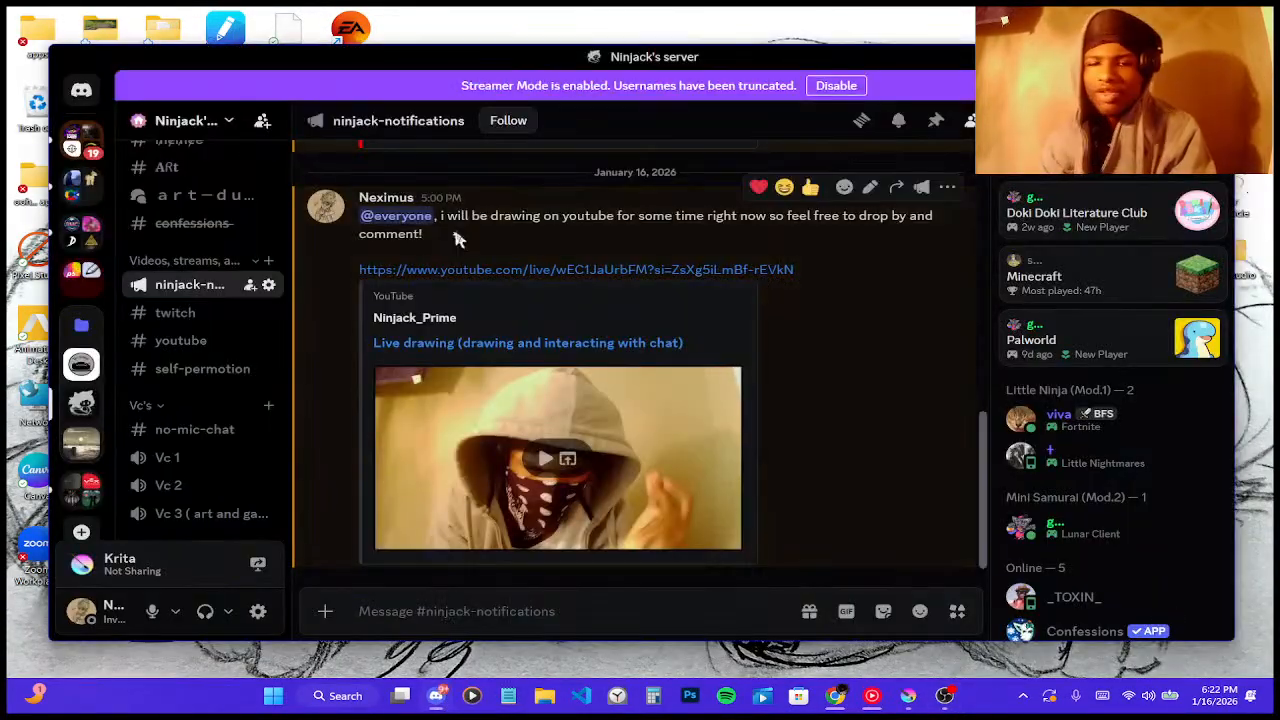
{"action": "left_click_drag", "start_coordinate": [851, 62], "coordinate": [1279, 140]}
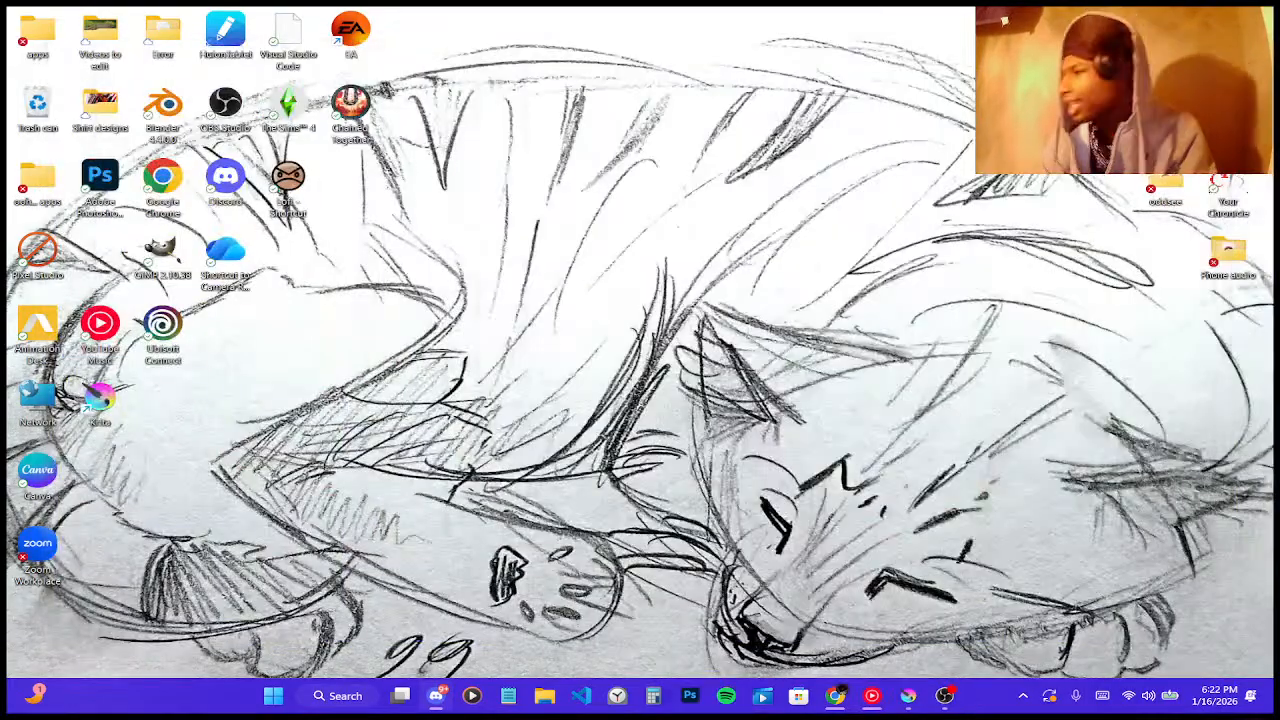
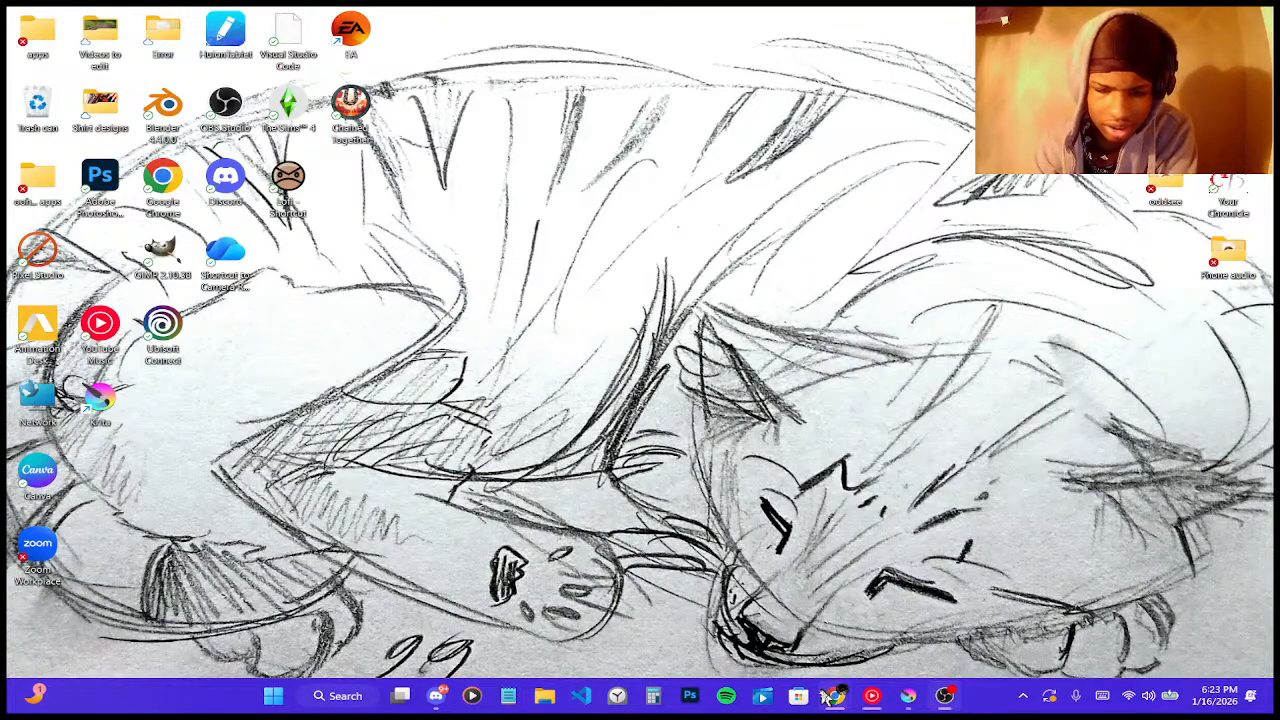
- Switch to Chrome and replace all open Pinterest tabs with a single new tab
{"action": "mouse_move", "coordinate": [828, 696]}
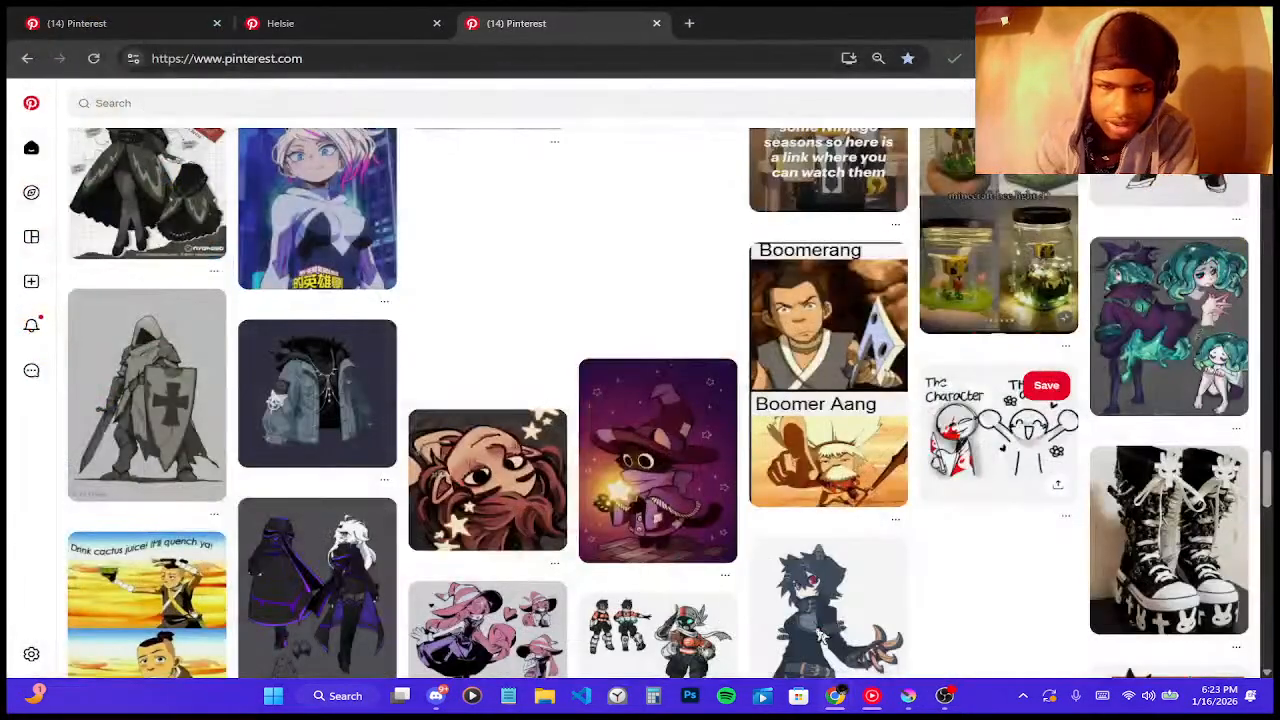
{"action": "left_click", "coordinate": [755, 625]}
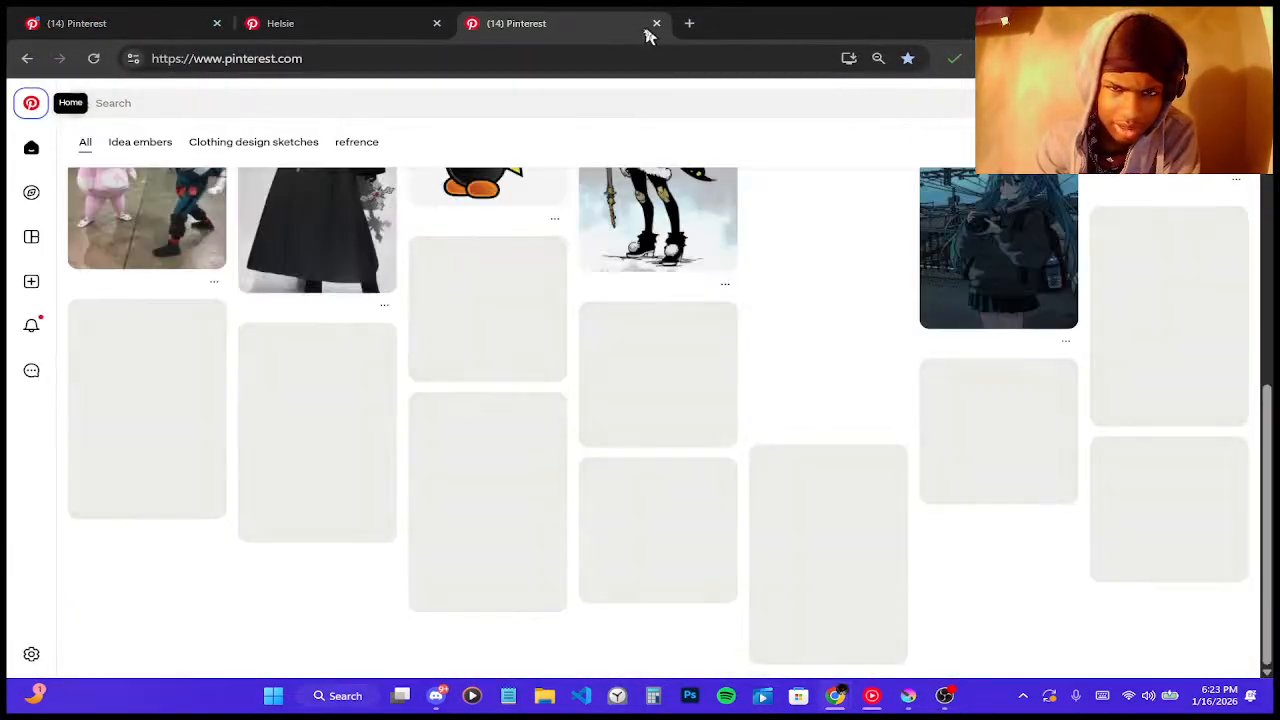
{"action": "left_click", "coordinate": [656, 23]}
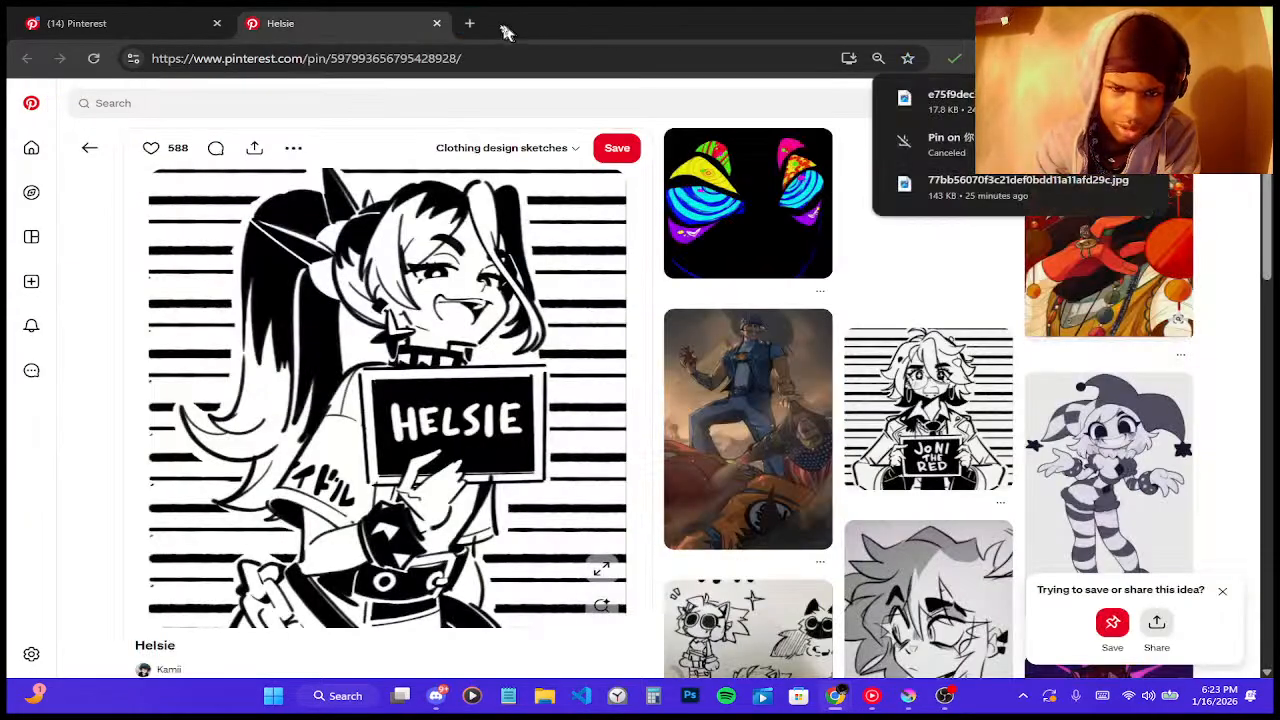
{"action": "left_click", "coordinate": [470, 23]}
{"action": "left_click", "coordinate": [437, 23]}
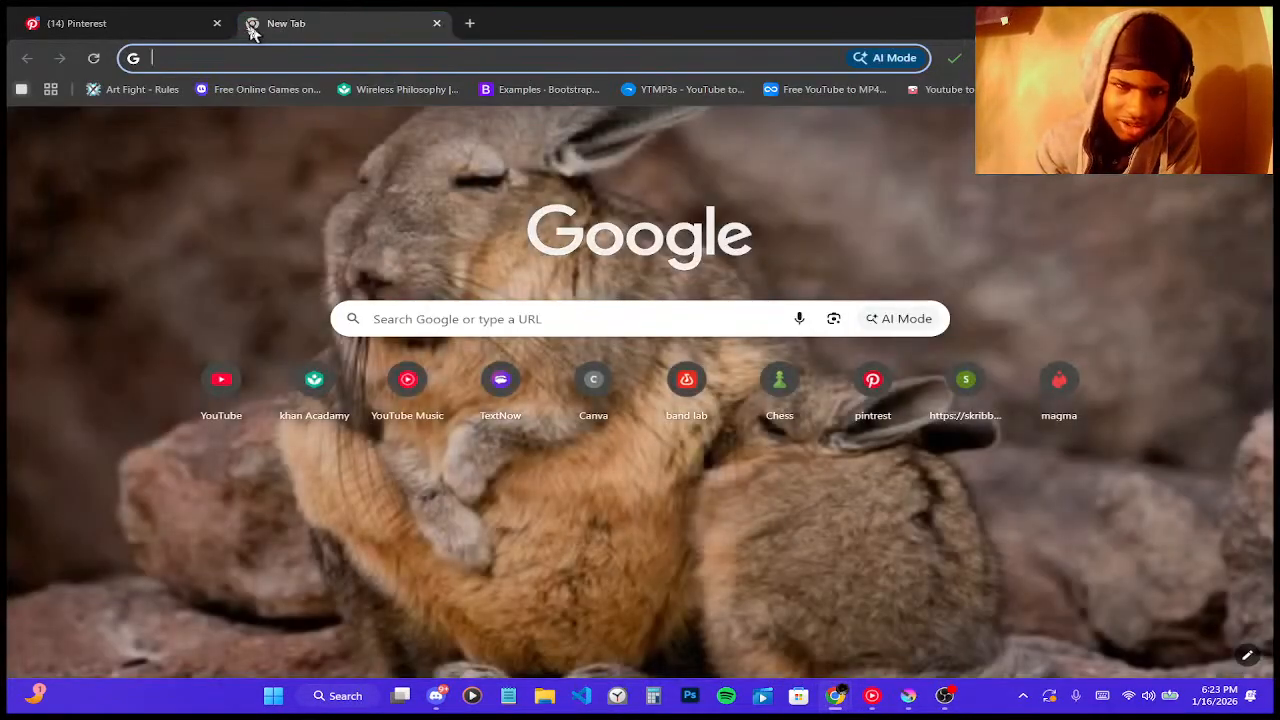
{"action": "left_click", "coordinate": [216, 23]}
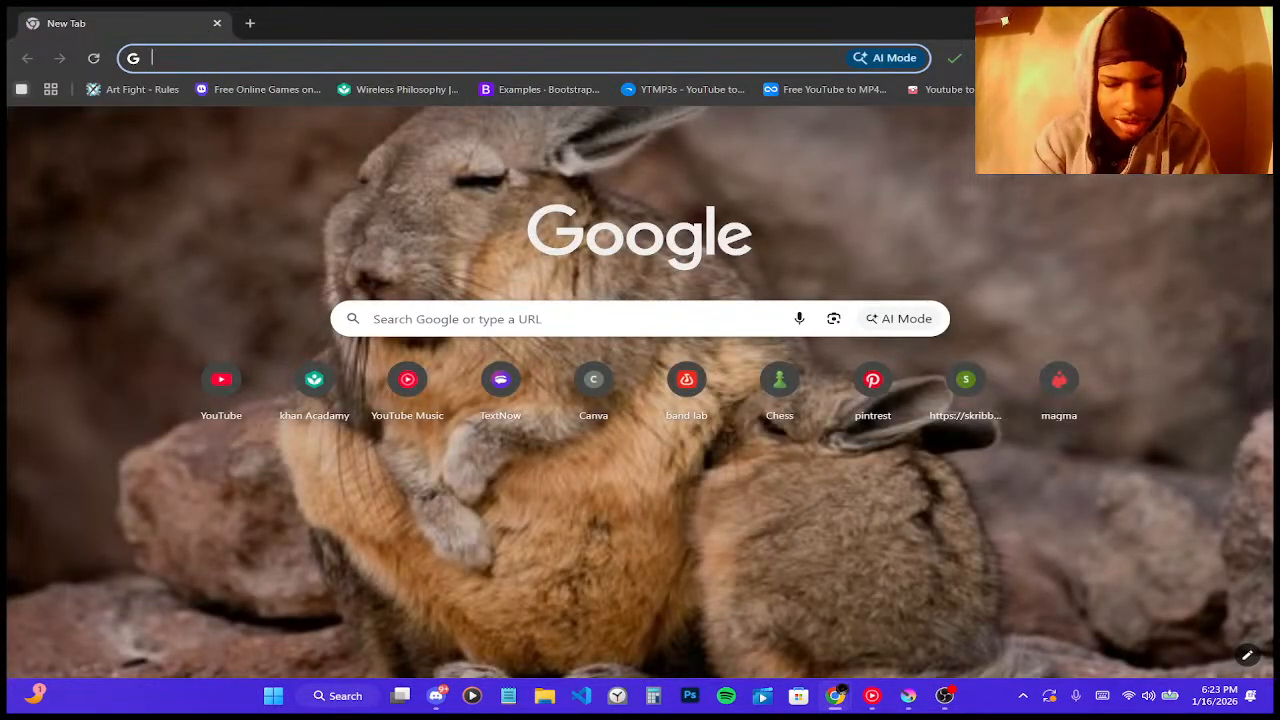
- Go to chatgpt.com and dismiss the GPT 5.2 announcement
{"action": "type", "text": "ch"}
{"action": "key", "text": "BackSpace"}
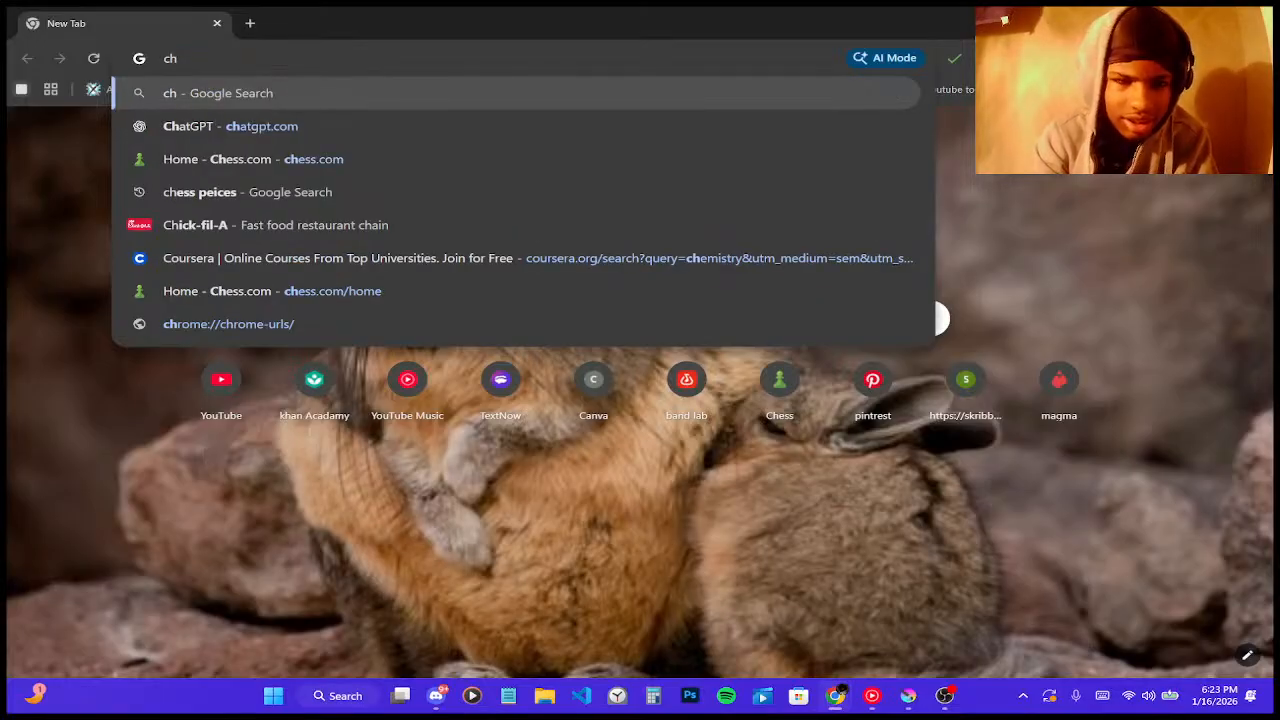
{"action": "type", "text": "a"}
{"action": "key", "text": "Return"}
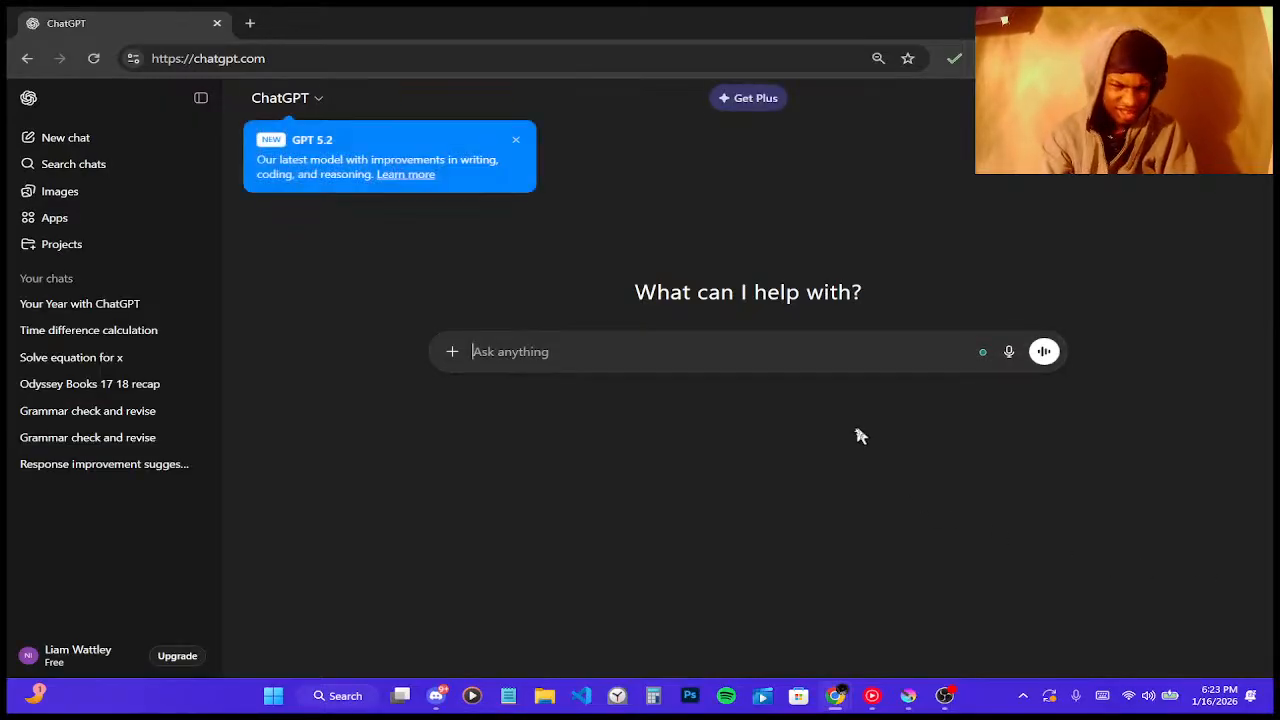
{"action": "left_click", "coordinate": [516, 140]}
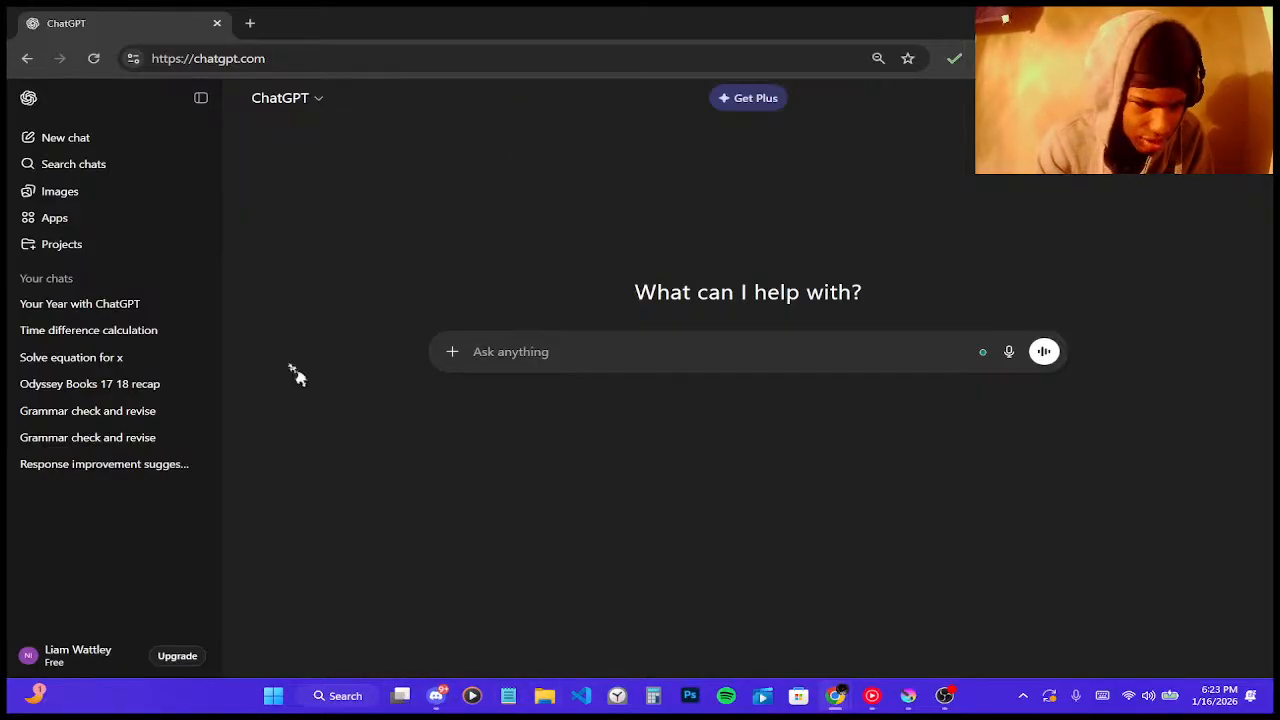
- Look through the earlier Time difference calculation conversation and return to a new, empty chat
{"action": "left_click", "coordinate": [88, 305]}
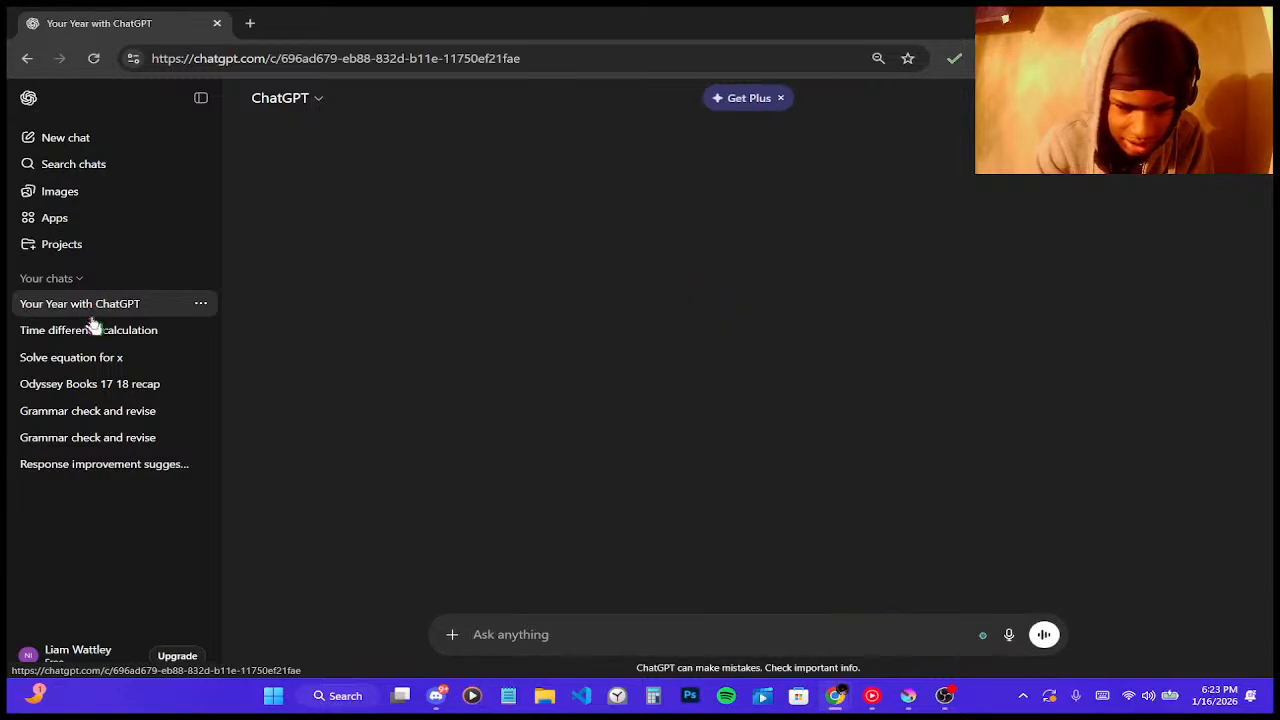
{"action": "left_click", "coordinate": [95, 332]}
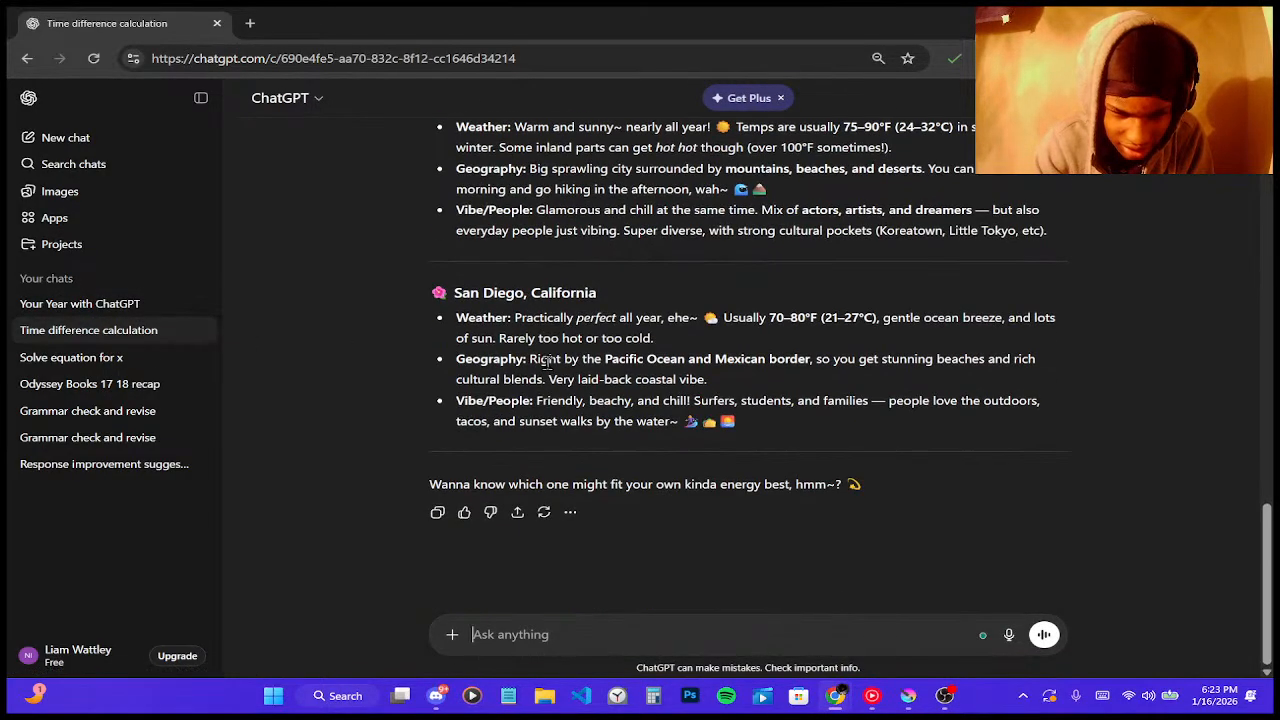
{"action": "scroll", "coordinate": [571, 384], "scroll_direction": "up", "scroll_amount": 9}
{"action": "scroll", "coordinate": [571, 384], "scroll_direction": "up", "scroll_amount": 5}
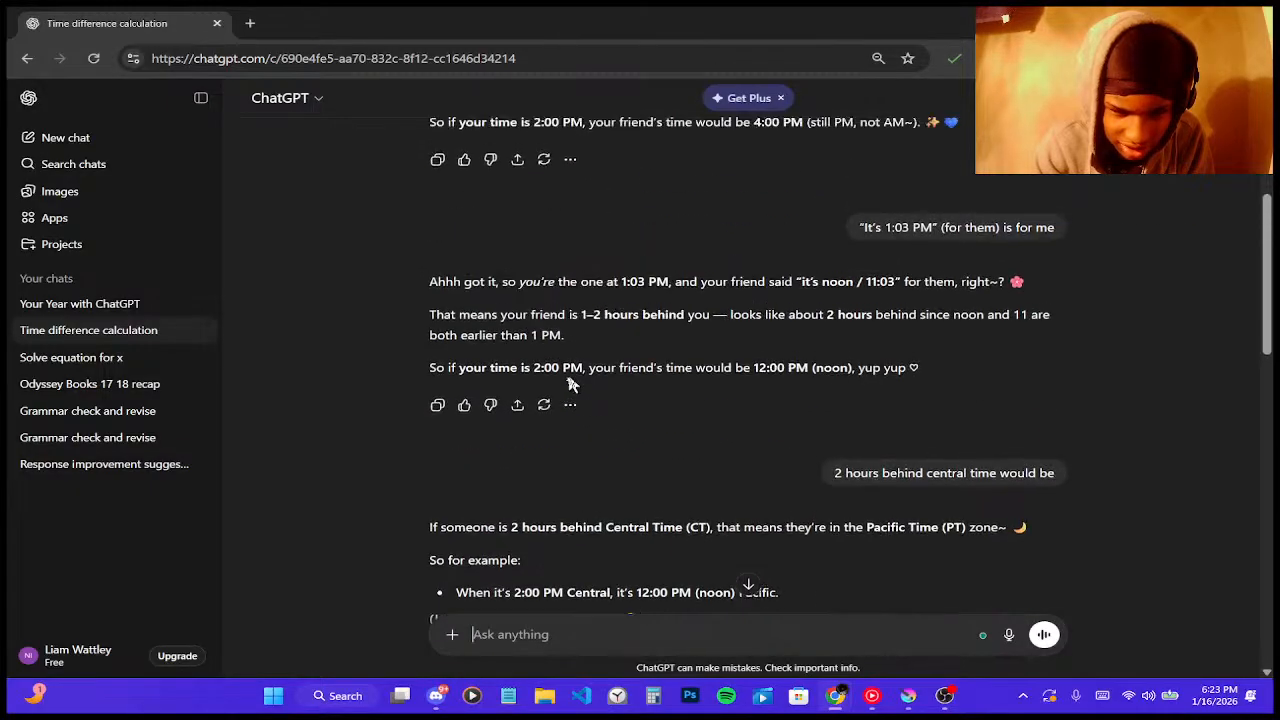
{"action": "scroll", "coordinate": [571, 384], "scroll_direction": "up", "scroll_amount": 2}
{"action": "scroll", "coordinate": [571, 384], "scroll_direction": "down", "scroll_amount": 4}
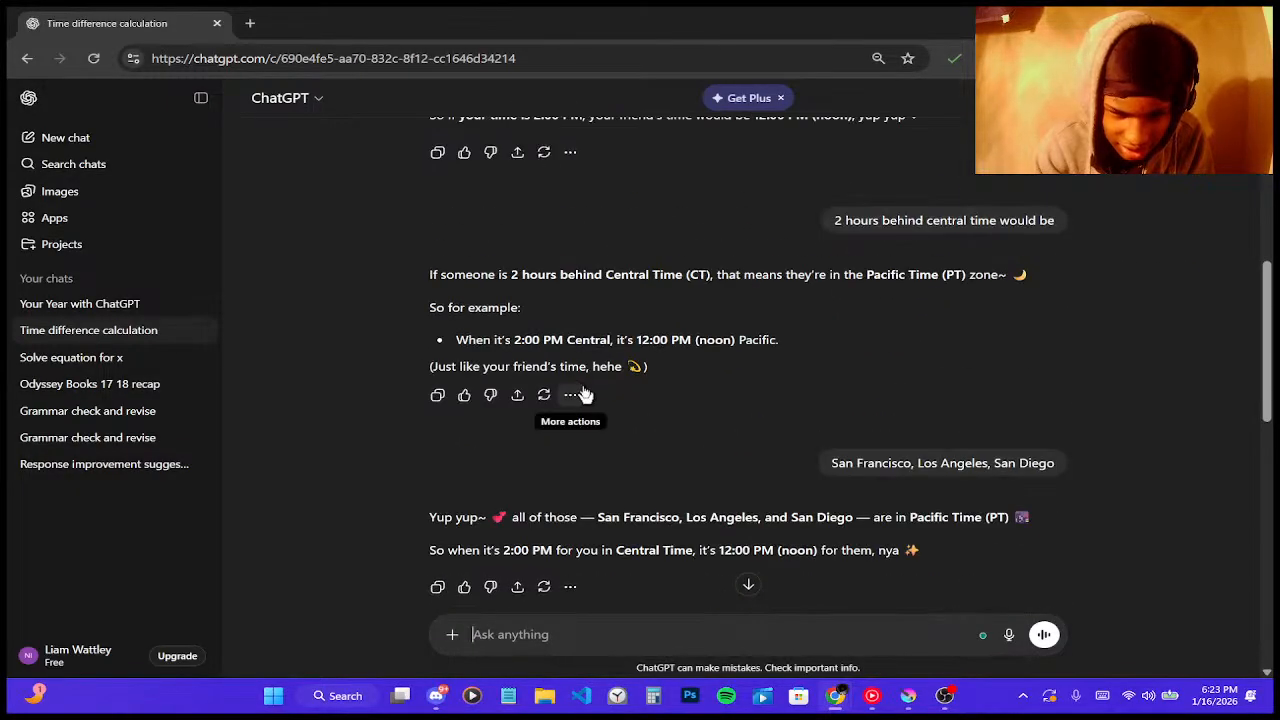
{"action": "scroll", "coordinate": [580, 391], "scroll_direction": "down", "scroll_amount": 8}
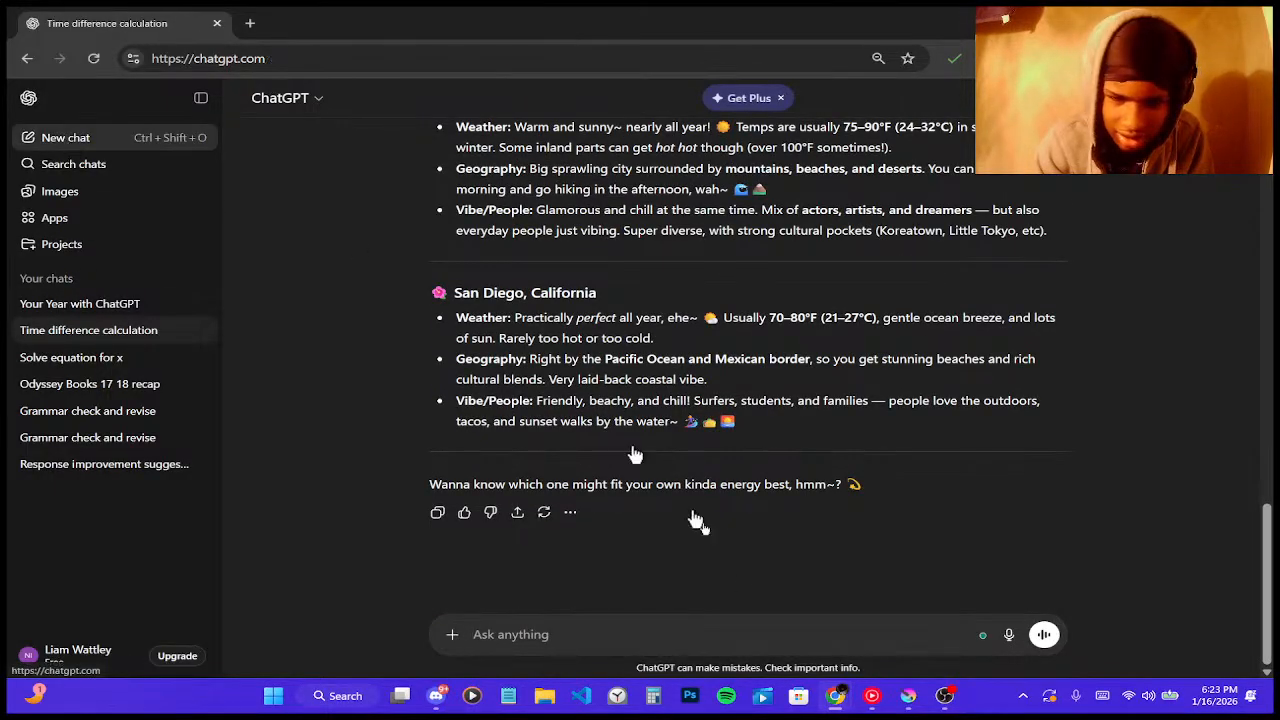
{"action": "left_click", "coordinate": [68, 146]}
{"action": "left_click", "coordinate": [545, 696]}
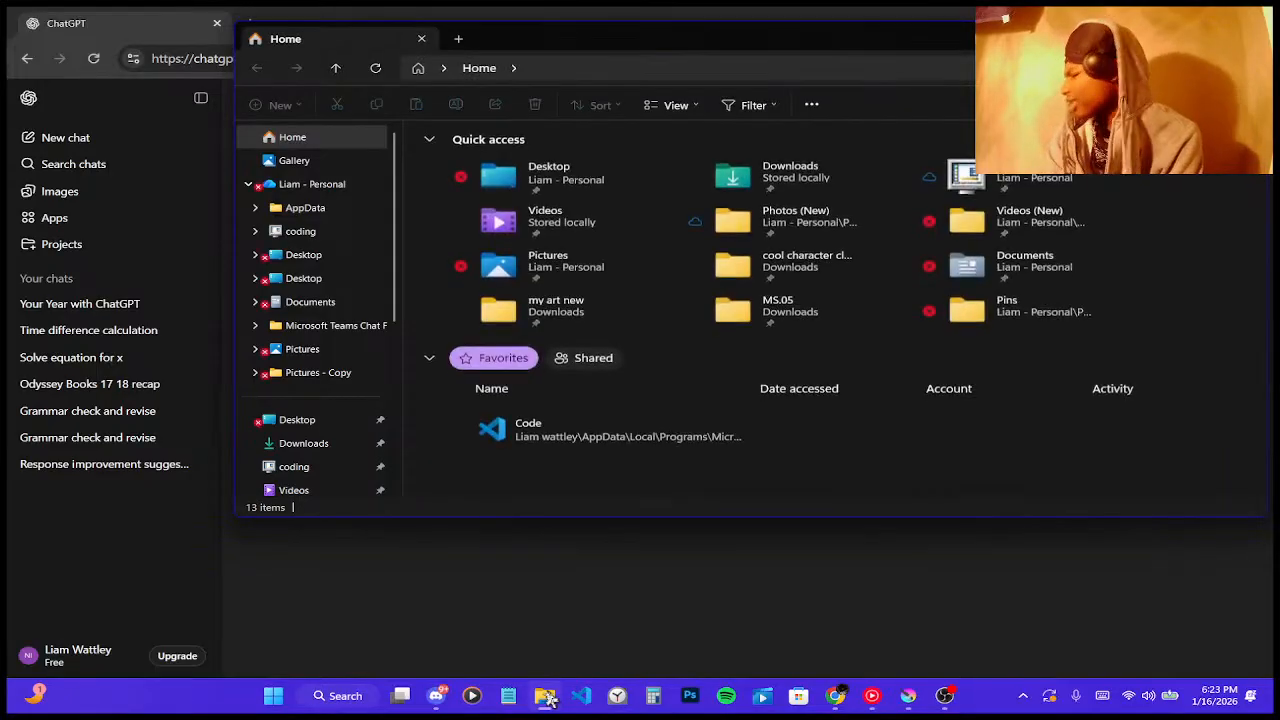
{"action": "left_click", "coordinate": [272, 443]}
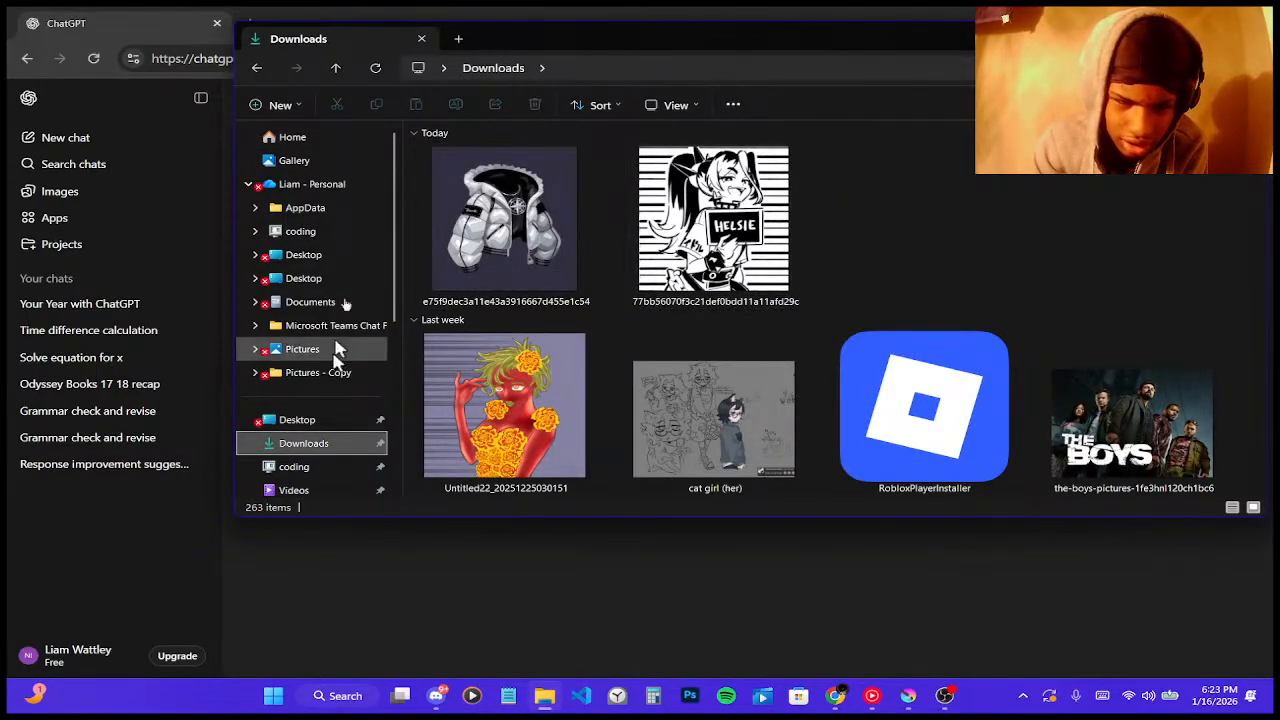
{"action": "left_click", "coordinate": [1184, 38]}
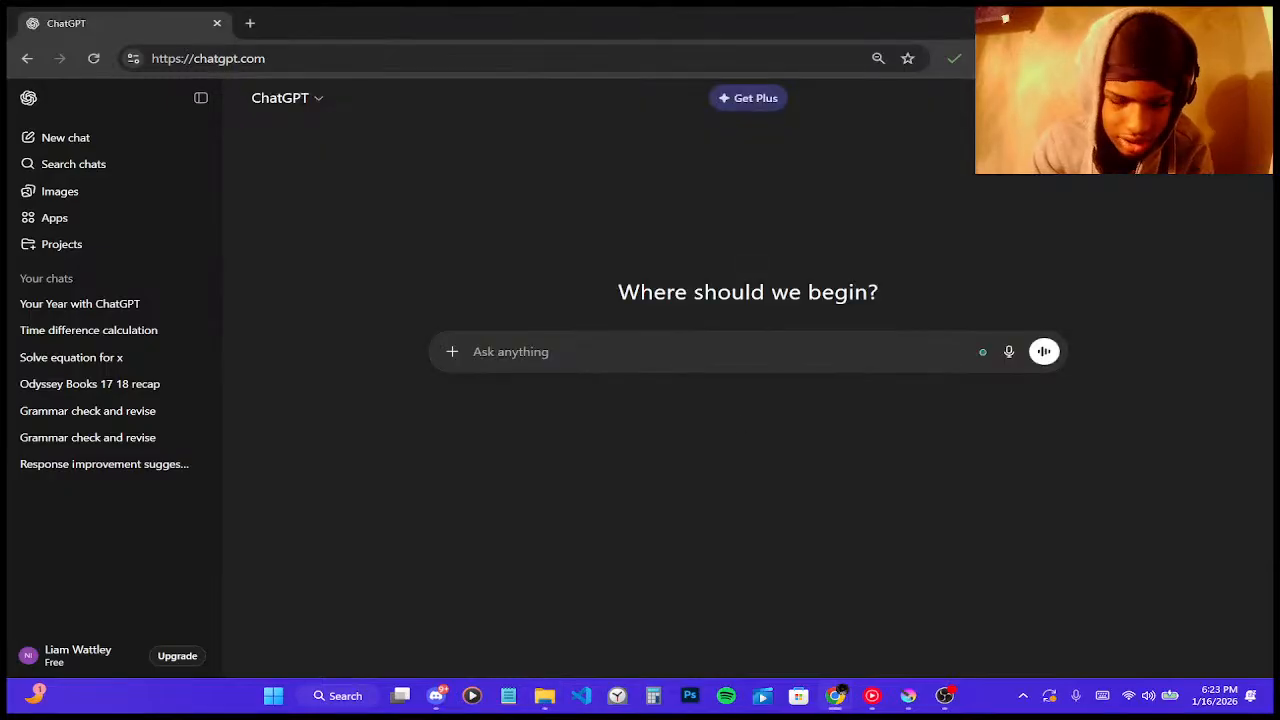
- Send ChatGPT the captured sketch with the prompt "use one or 2 words to describe this drawing" and close the browser after the reply
{"action": "key", "text": "ctrl+v"}
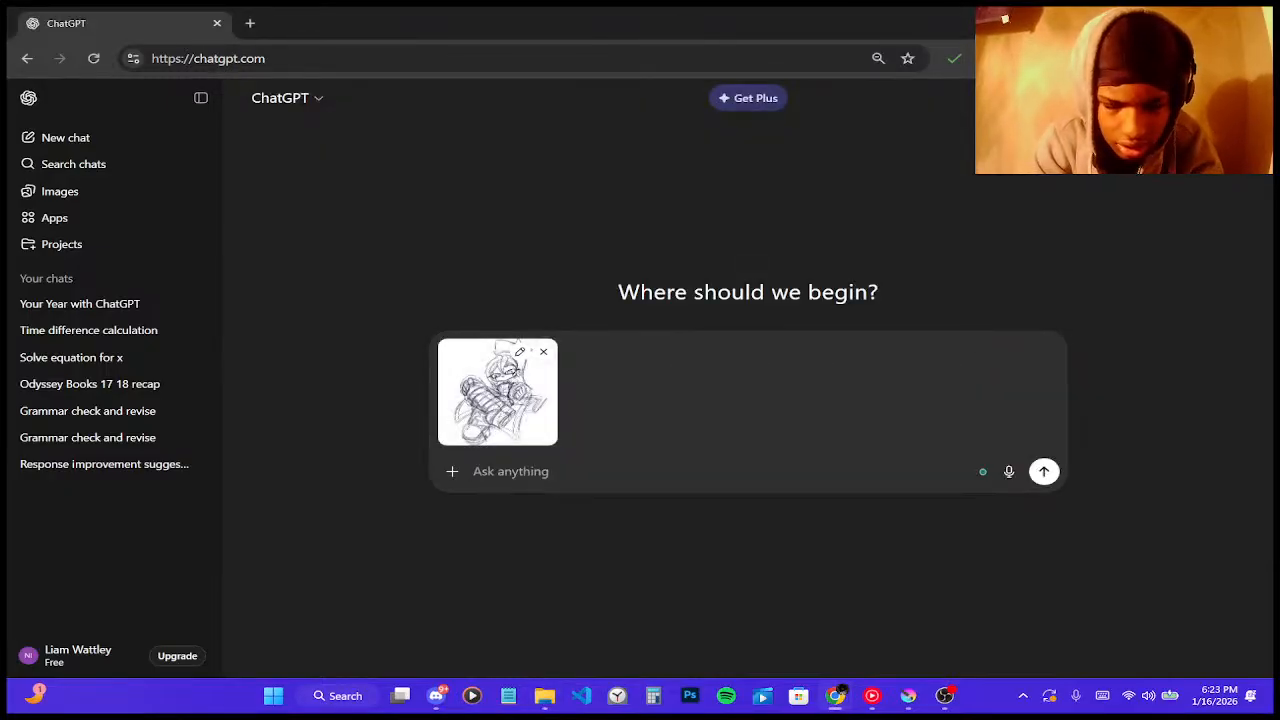
{"action": "type", "text": "de"}
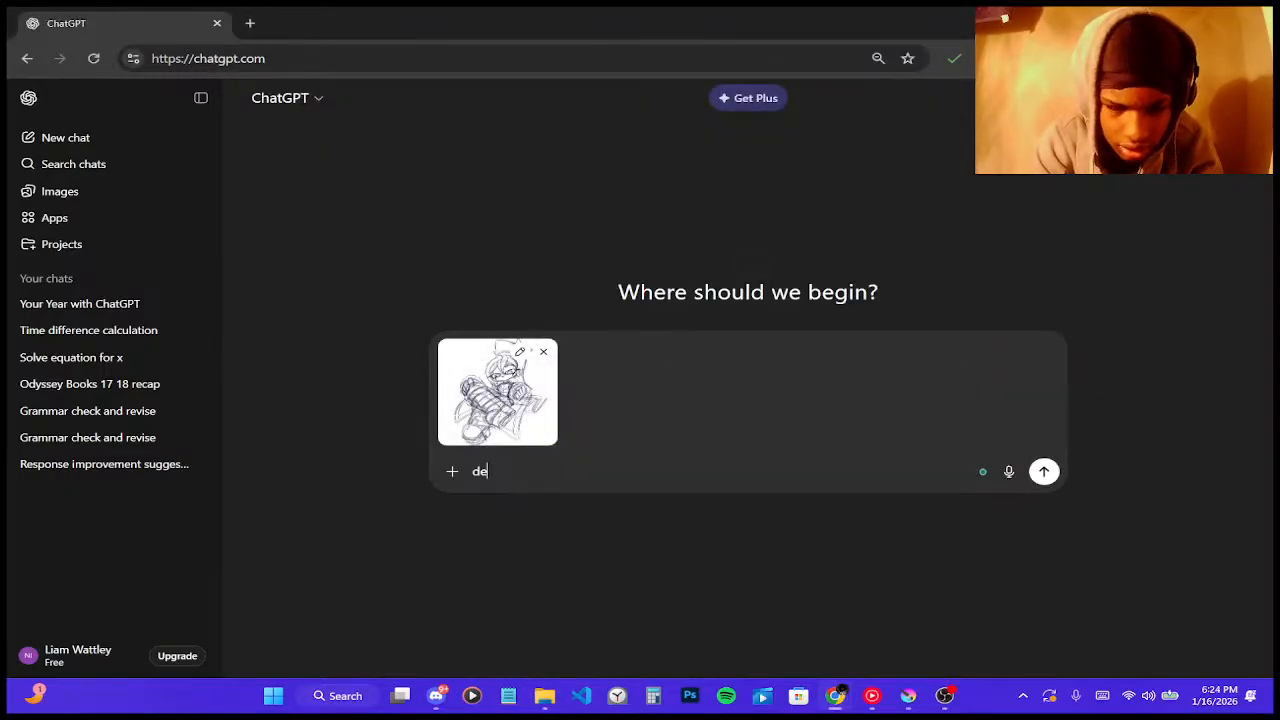
{"action": "key", "text": "BackSpace"}
{"action": "key", "text": "BackSpace"}
{"action": "type", "text": "us"}
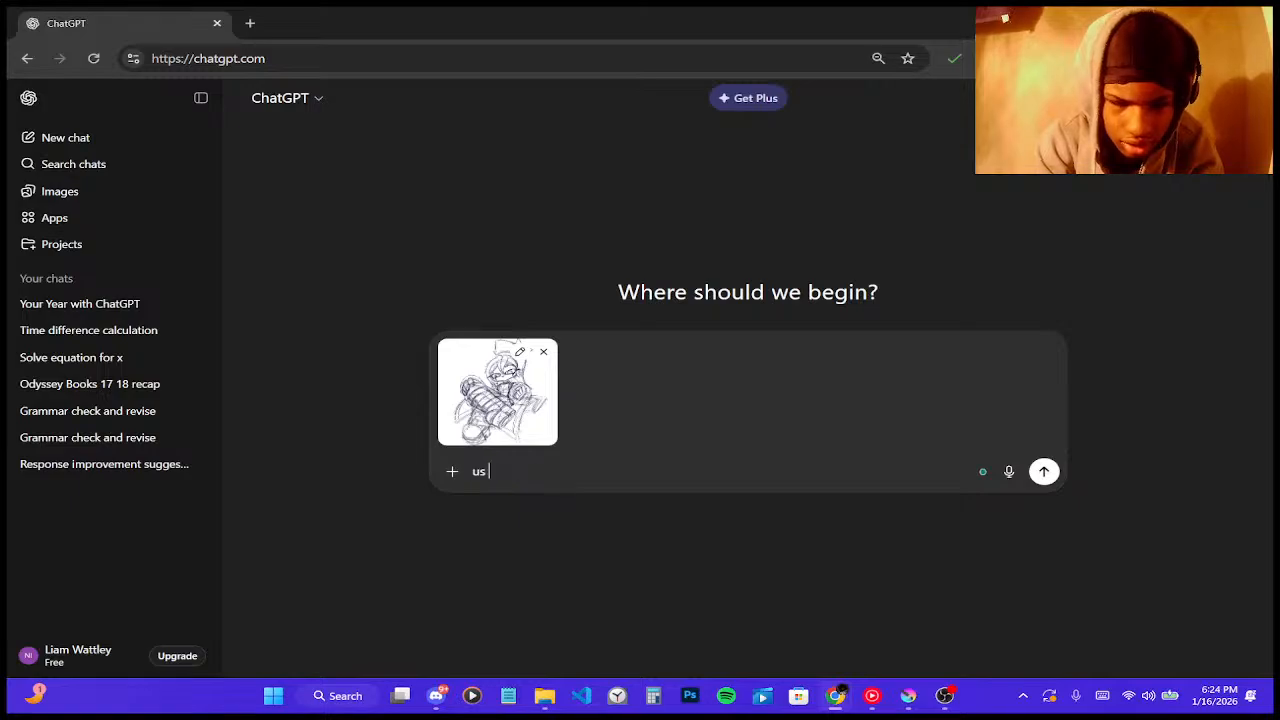
{"action": "type", "text": "e one "}
{"action": "type", "text": "words to describe this"}
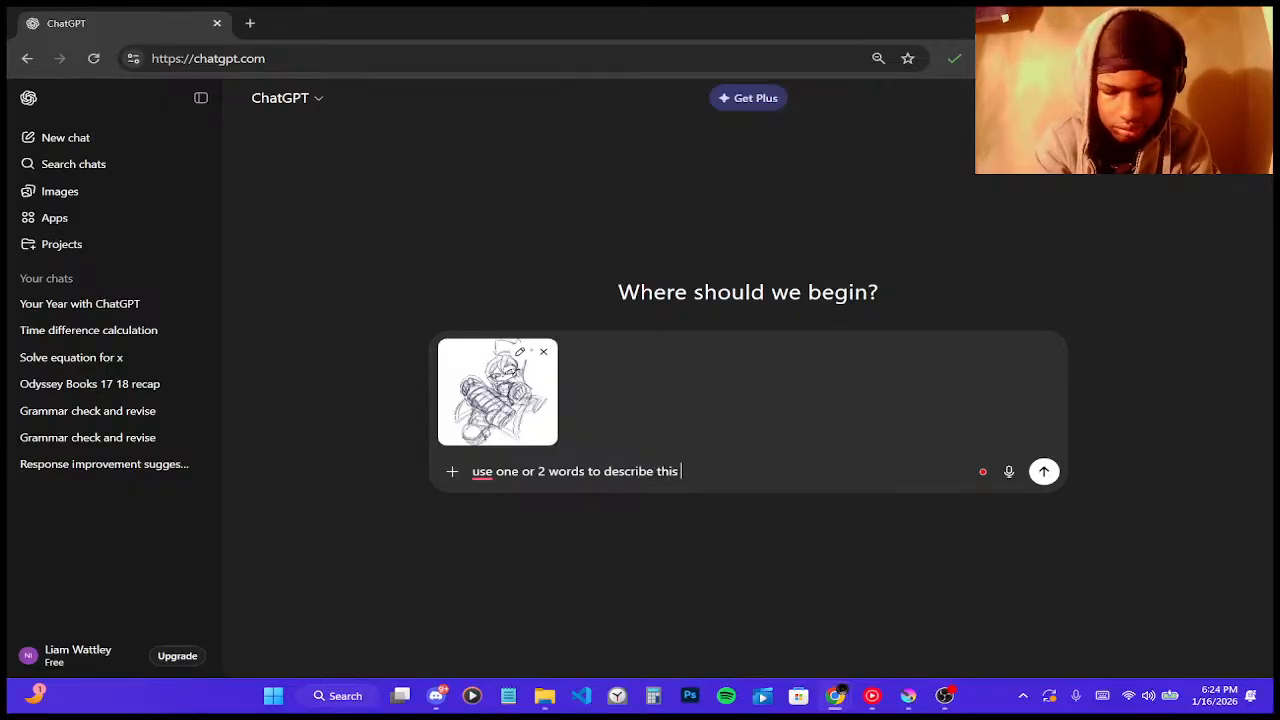
{"action": "type", "text": "ng"}
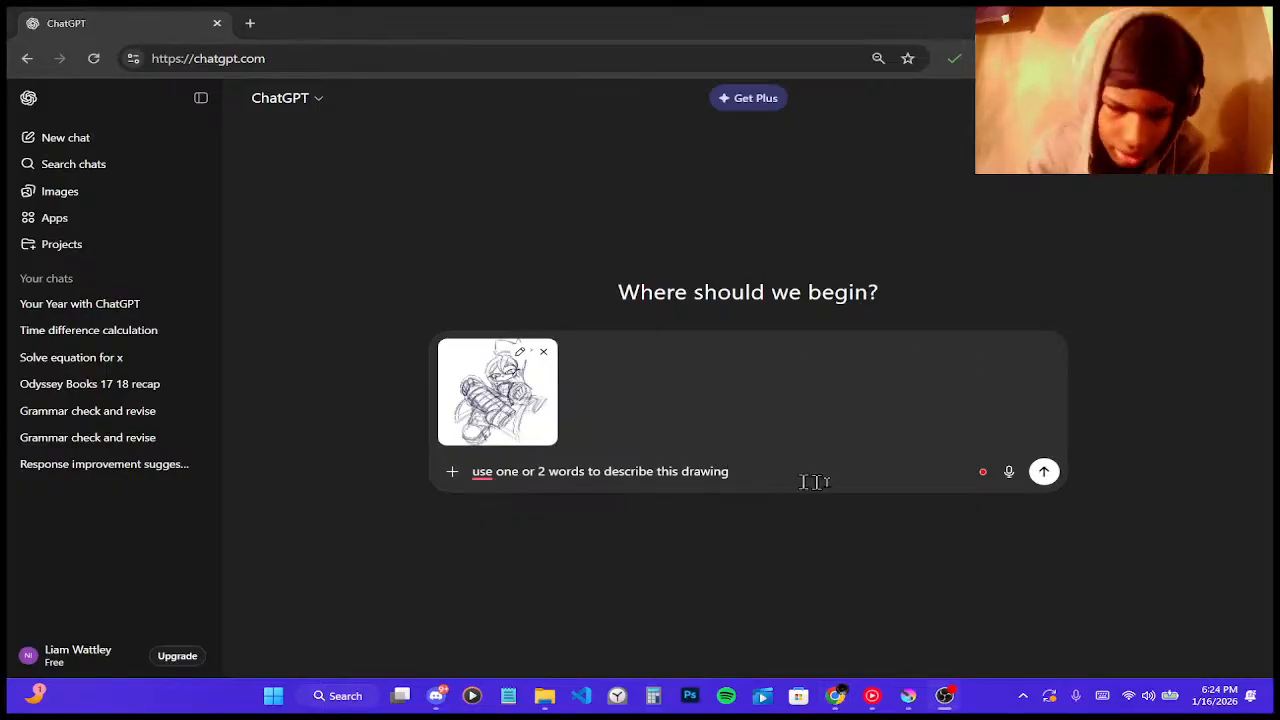
{"action": "left_click", "coordinate": [1042, 473]}
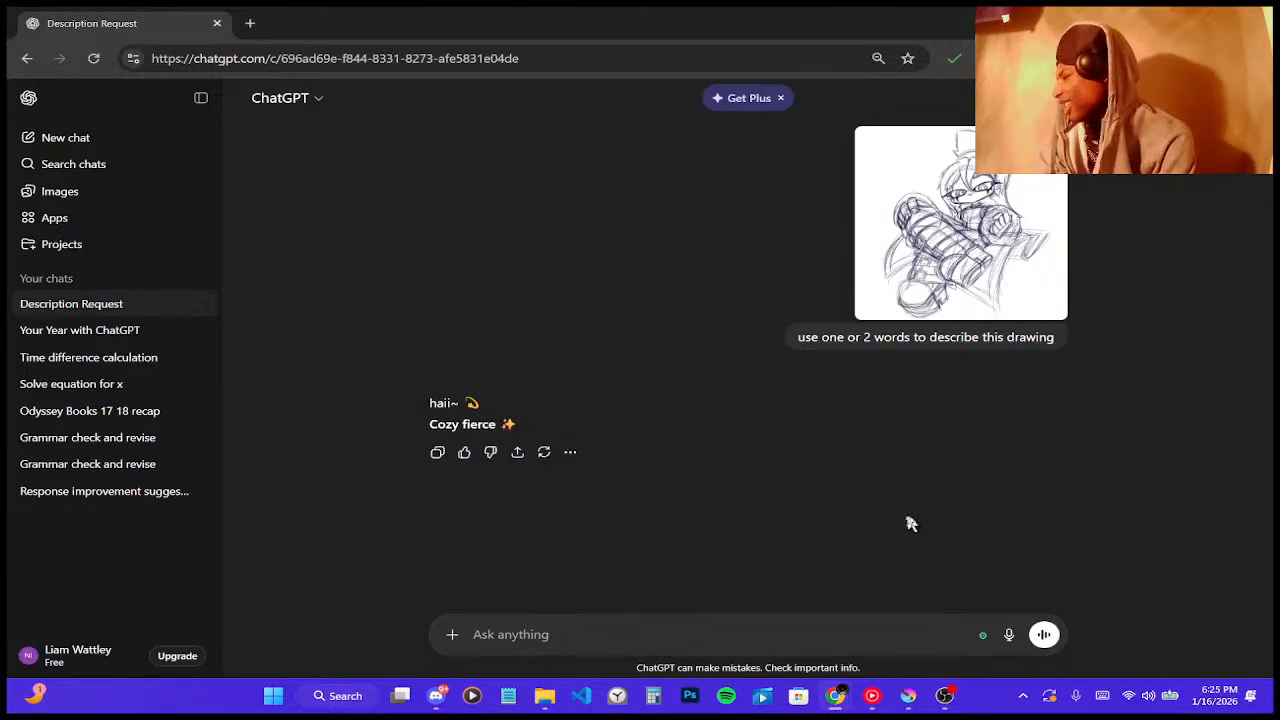
{"action": "left_click", "coordinate": [216, 22]}
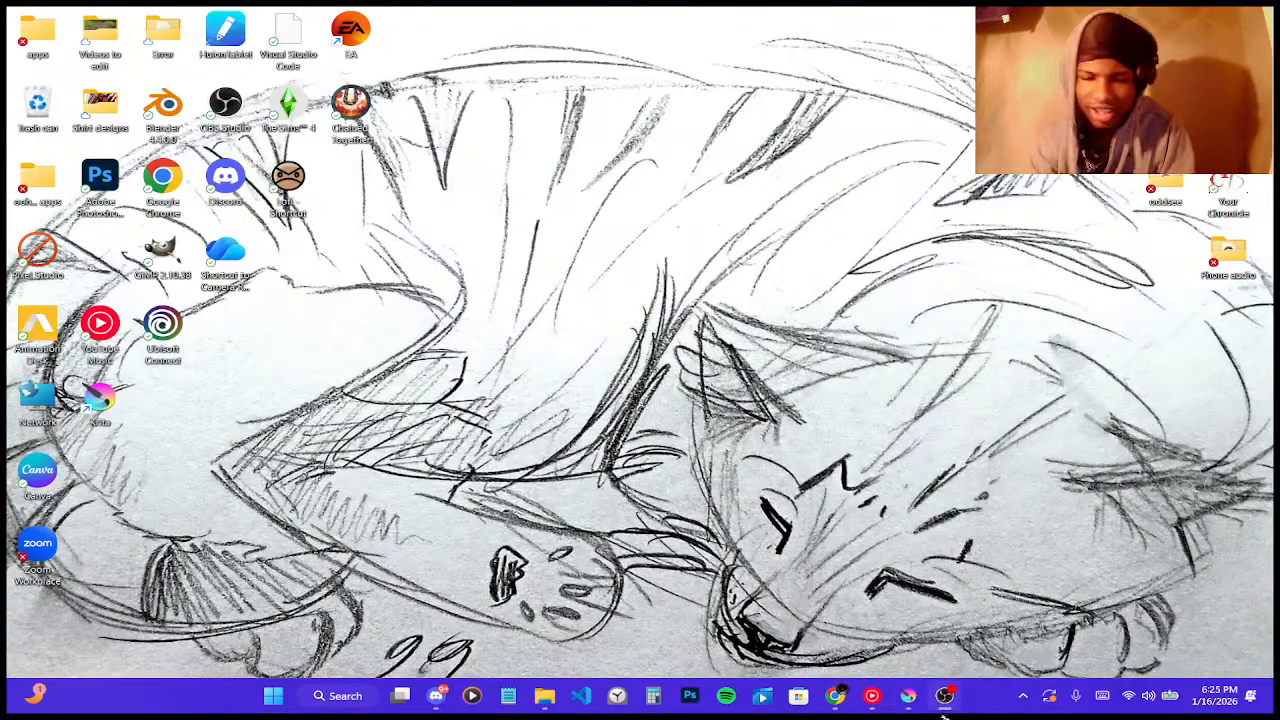
- Switch back to the character sketch in Krita
{"action": "left_click", "coordinate": [908, 696]}
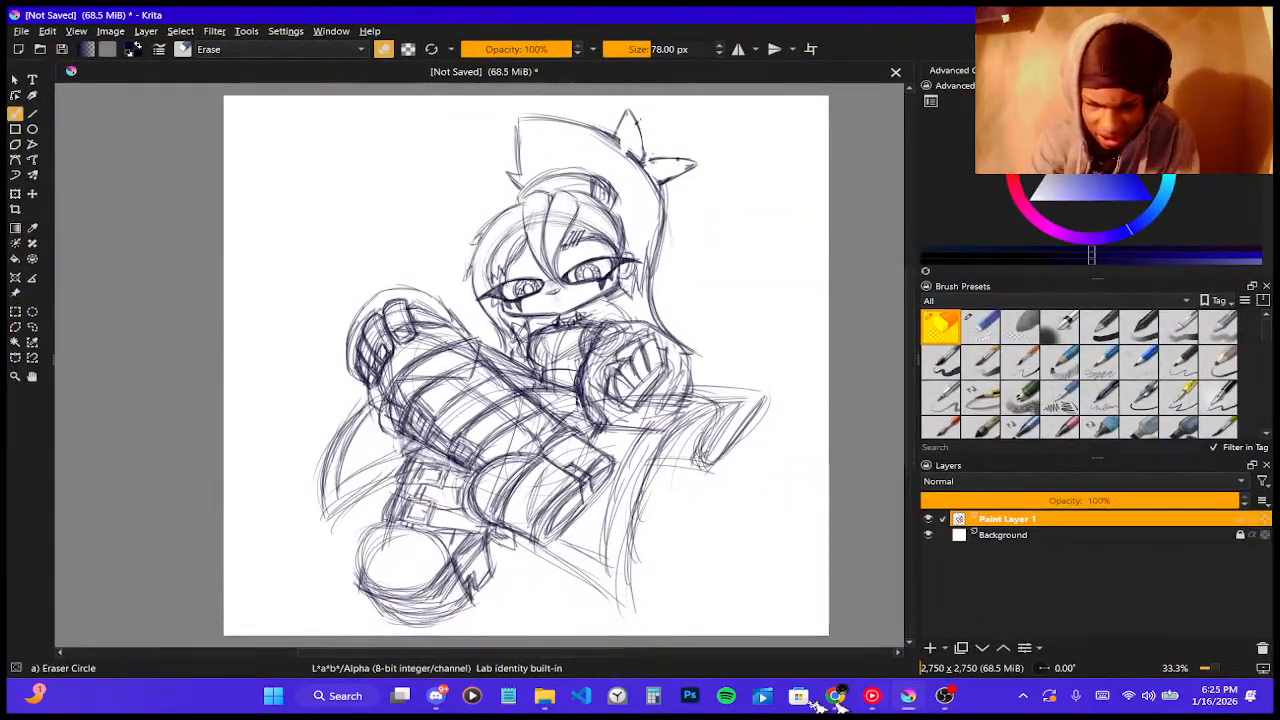
{"action": "left_click", "coordinate": [442, 696]}
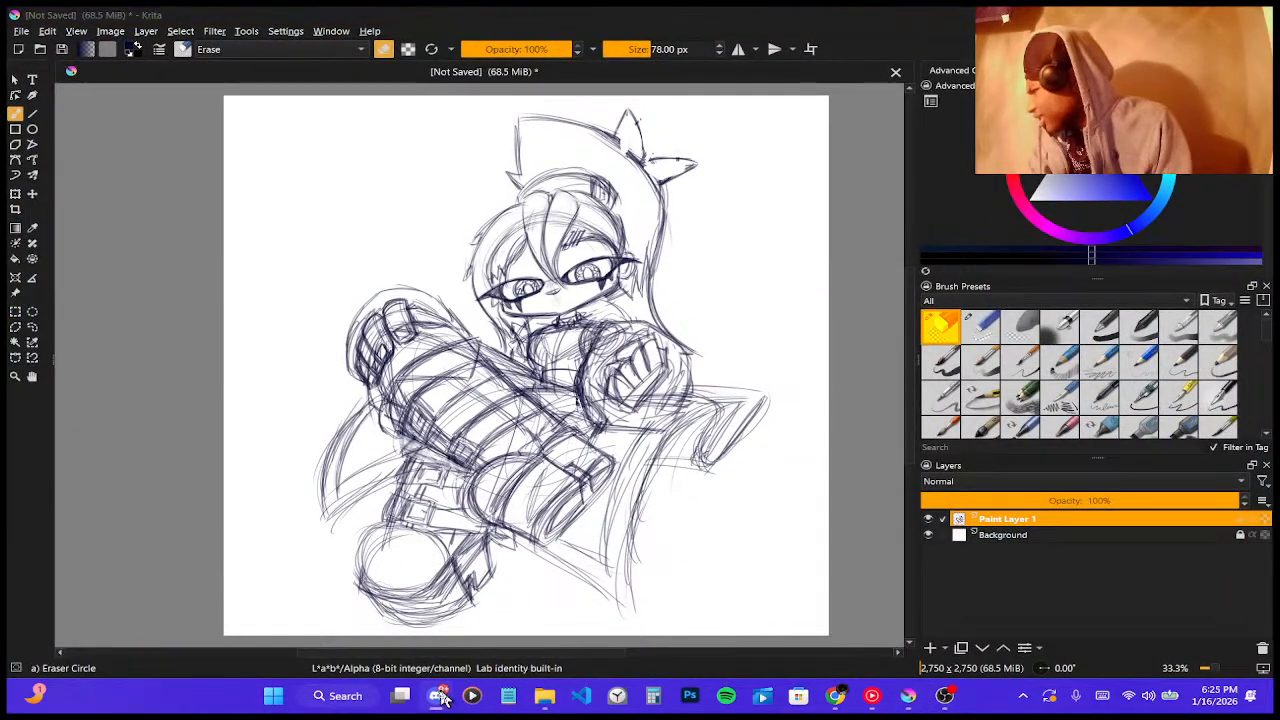
{"action": "left_click", "coordinate": [443, 697]}
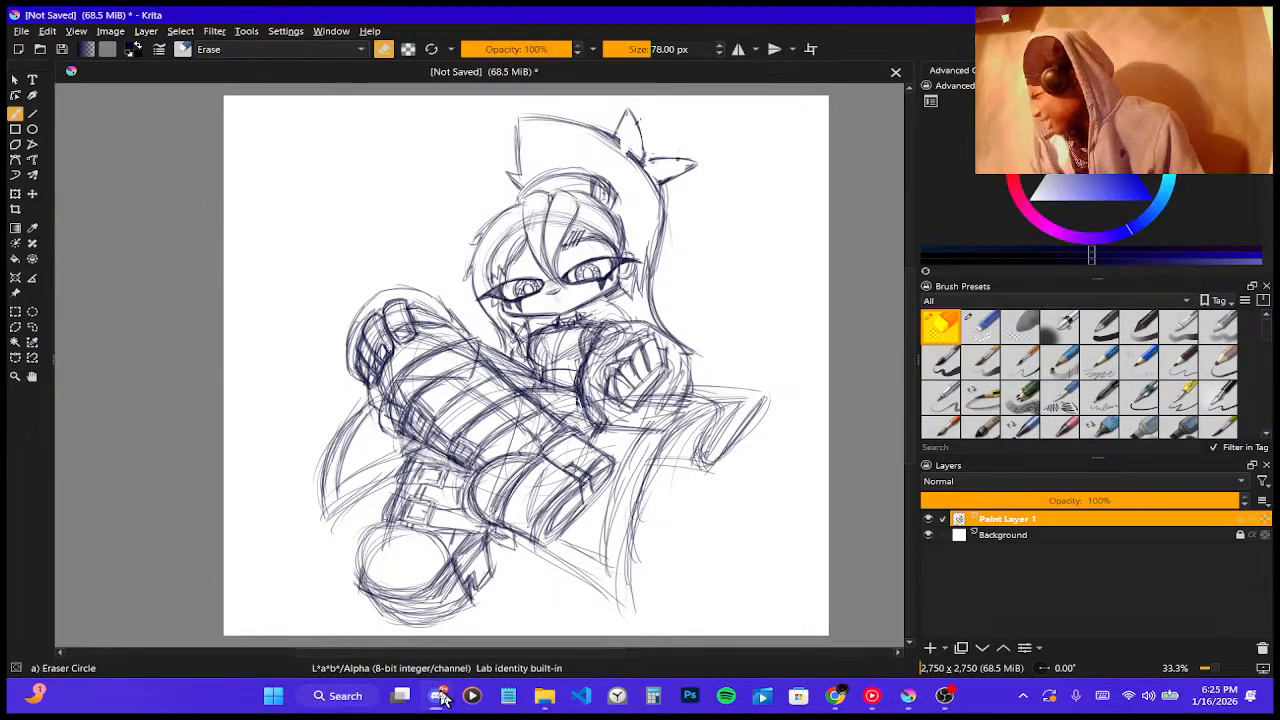
- Examine the character sketch up close and as a whole, from the face down to the boots
{"action": "scroll", "coordinate": [557, 325], "scroll_direction": "up", "scroll_amount": 4}
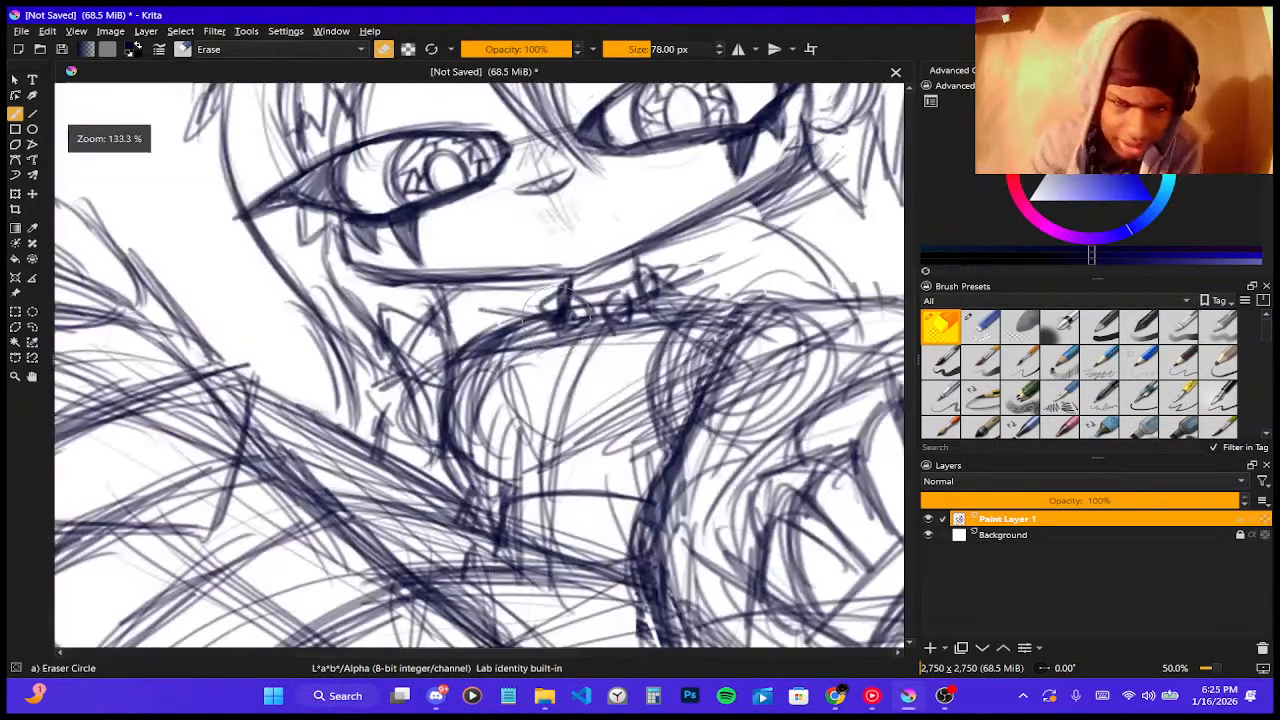
{"action": "scroll", "coordinate": [553, 297], "scroll_direction": "down", "scroll_amount": 5}
{"action": "scroll", "coordinate": [552, 292], "scroll_direction": "up", "scroll_amount": 5}
{"action": "scroll", "coordinate": [585, 214], "scroll_direction": "down", "scroll_amount": 8}
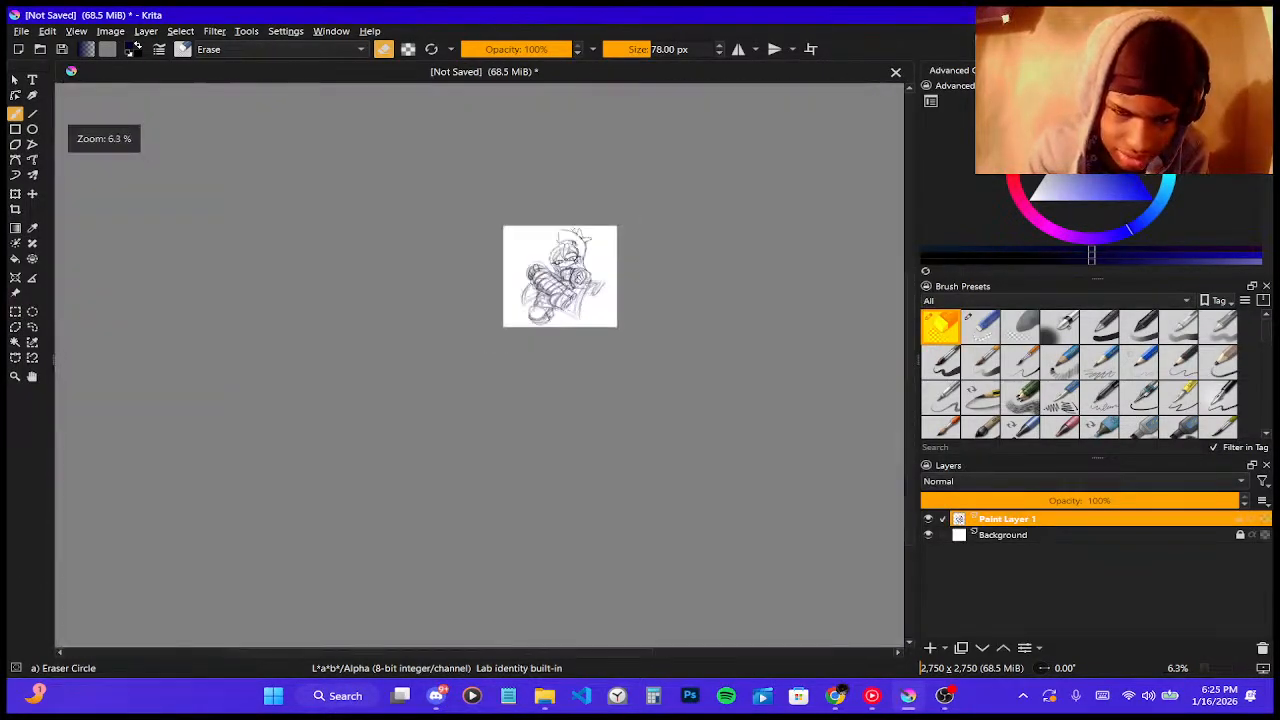
{"action": "scroll", "coordinate": [585, 214], "scroll_direction": "up", "scroll_amount": 3}
{"action": "scroll", "coordinate": [455, 395], "scroll_direction": "up", "scroll_amount": 6}
{"action": "scroll", "coordinate": [455, 395], "scroll_direction": "down", "scroll_amount": 8}
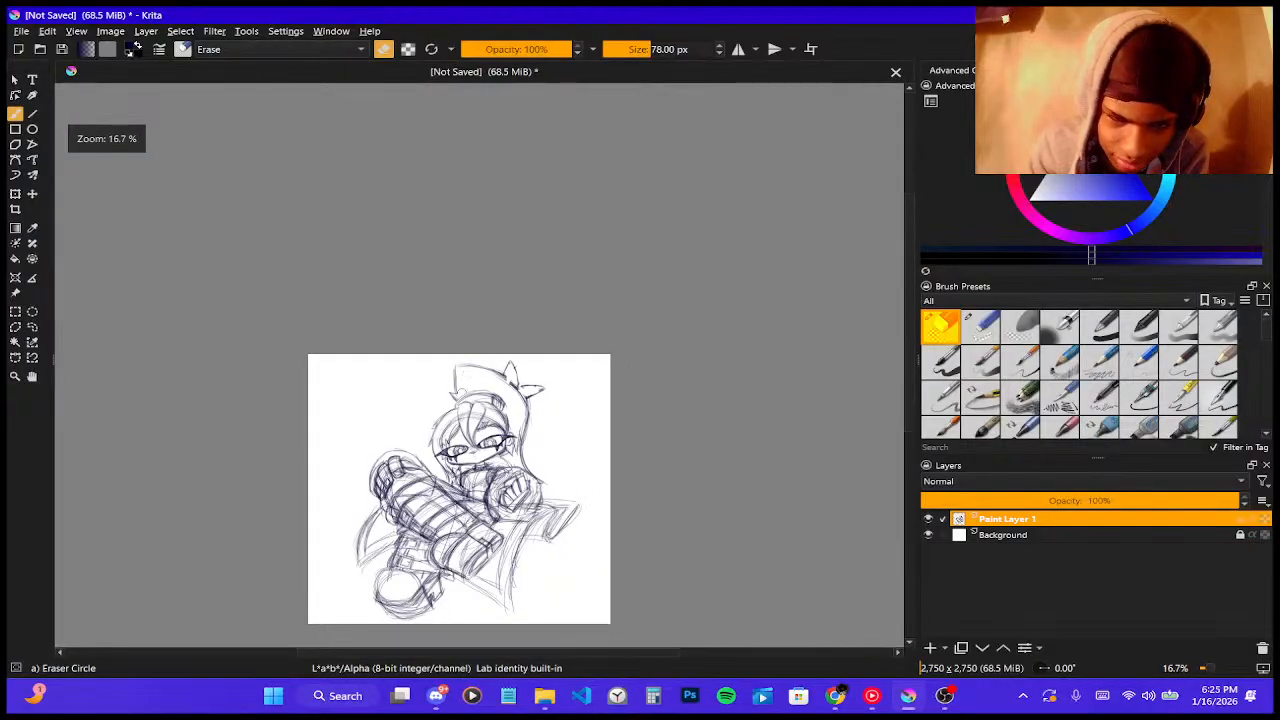
{"action": "scroll", "coordinate": [455, 388], "scroll_direction": "up", "scroll_amount": 6}
{"action": "scroll", "coordinate": [455, 388], "scroll_direction": "down", "scroll_amount": 6}
{"action": "scroll", "coordinate": [434, 536], "scroll_direction": "up", "scroll_amount": 5}
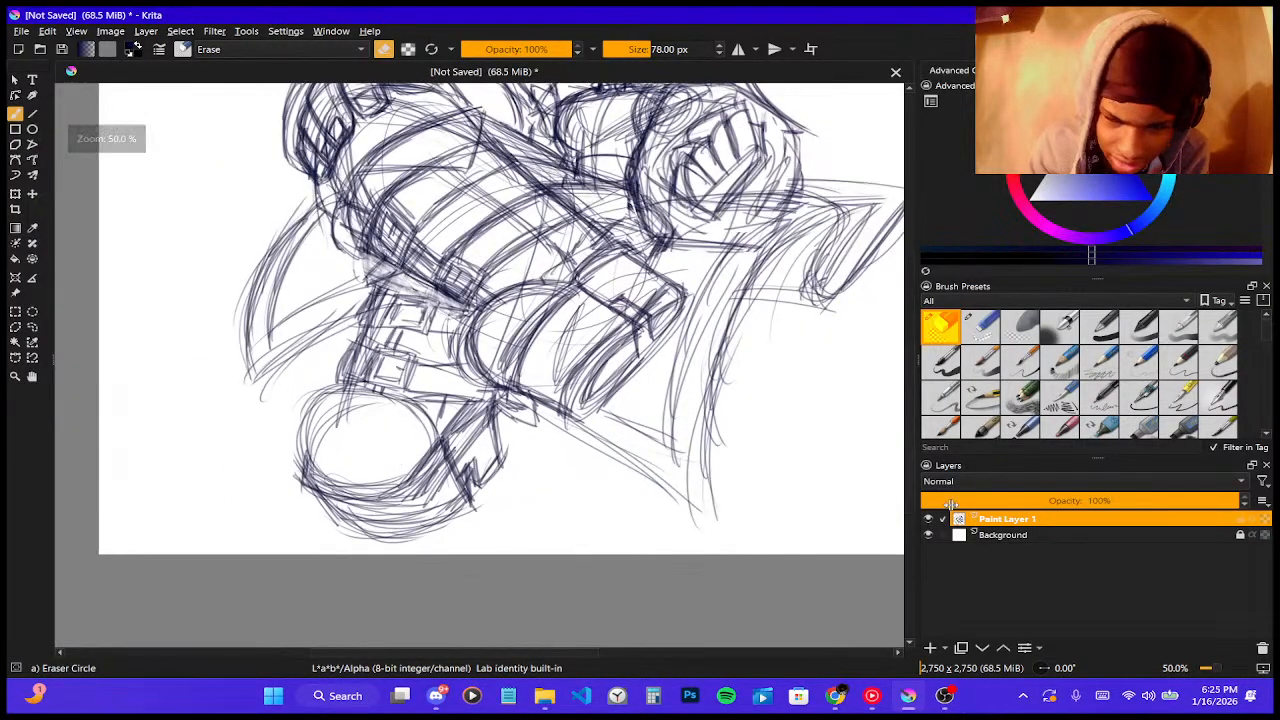
- Add a new paint layer above the sketch and lower the opacity of Paint Layer 1 to 49%
{"action": "left_click", "coordinate": [930, 648]}
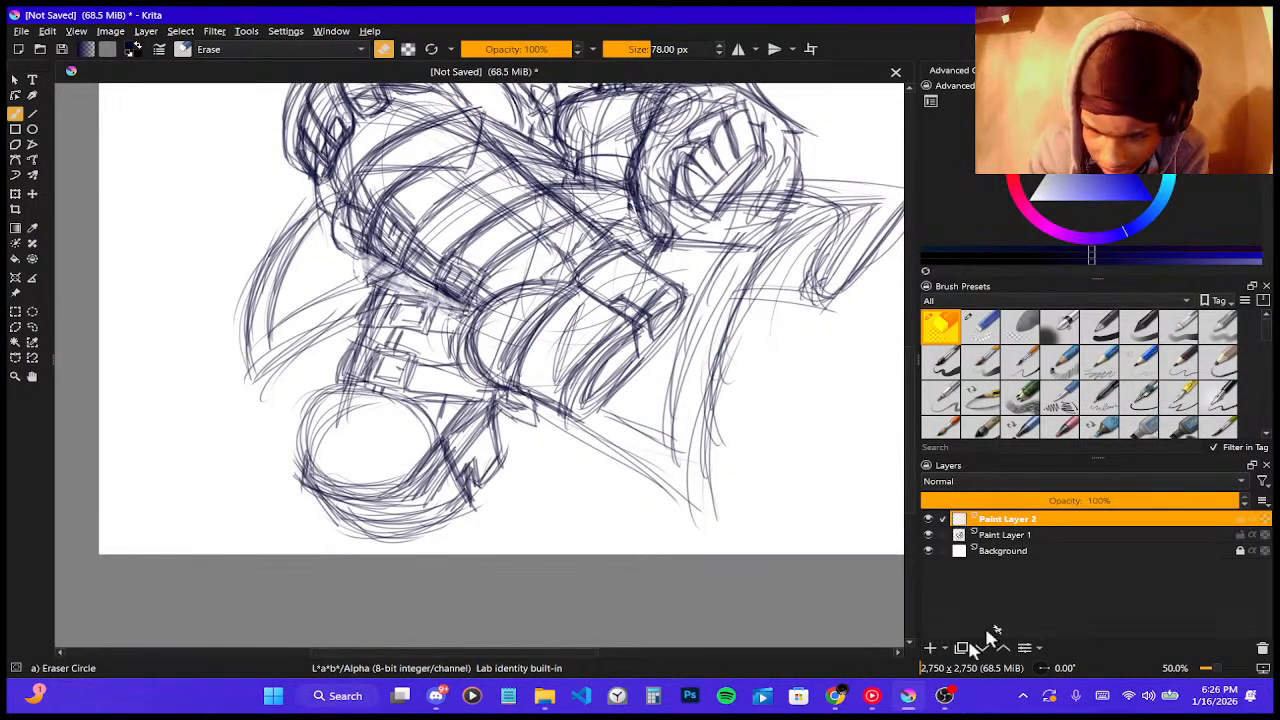
{"action": "left_click", "coordinate": [985, 537]}
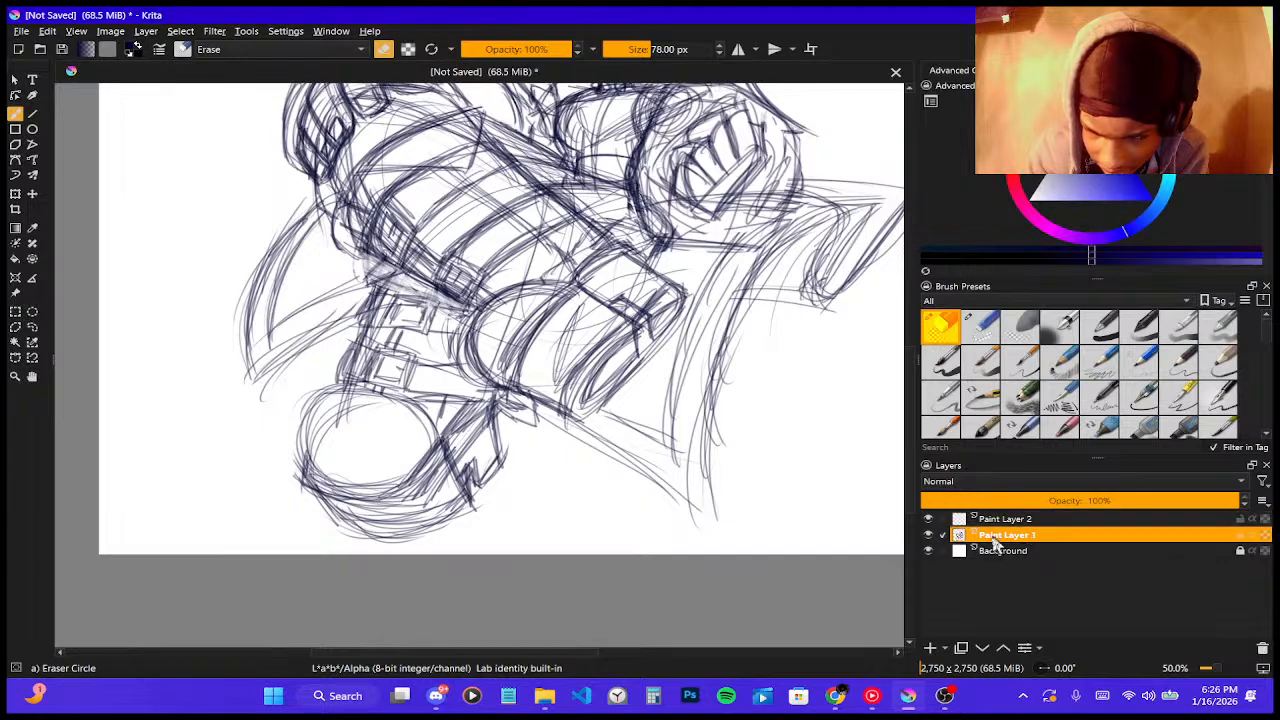
{"action": "left_click", "coordinate": [1070, 500]}
{"action": "left_click_drag", "start_coordinate": [1070, 500], "coordinate": [1076, 501]}
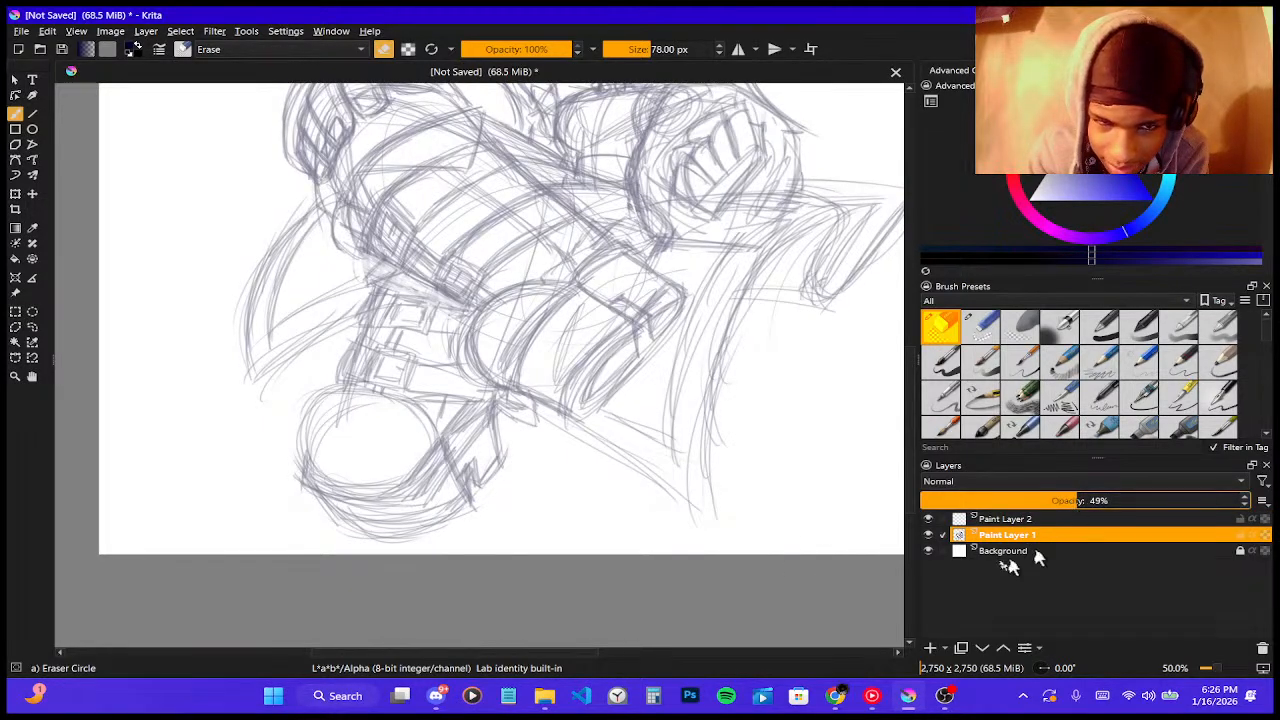
- Make the new empty layer active and choose the Ink-2 Fineliner brush preset for inking
{"action": "scroll", "coordinate": [617, 417], "scroll_direction": "down", "scroll_amount": 5}
{"action": "scroll", "coordinate": [613, 311], "scroll_direction": "up", "scroll_amount": 4}
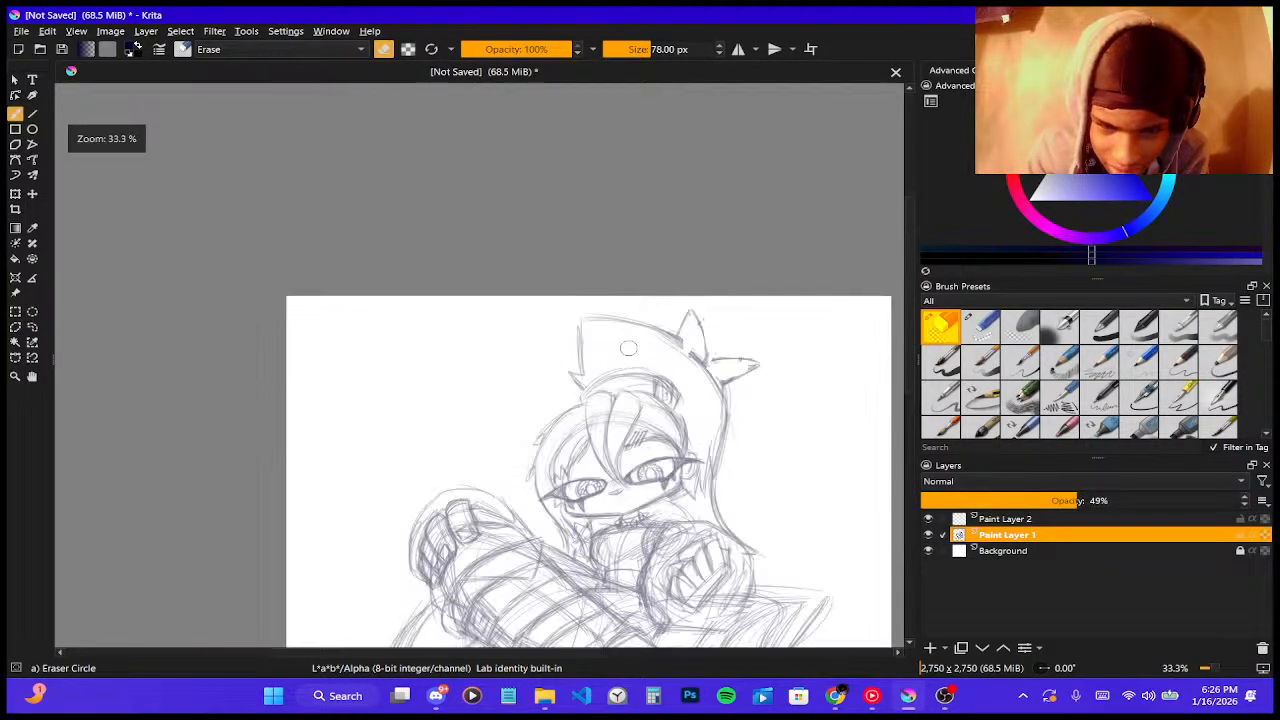
{"action": "left_click", "coordinate": [995, 519]}
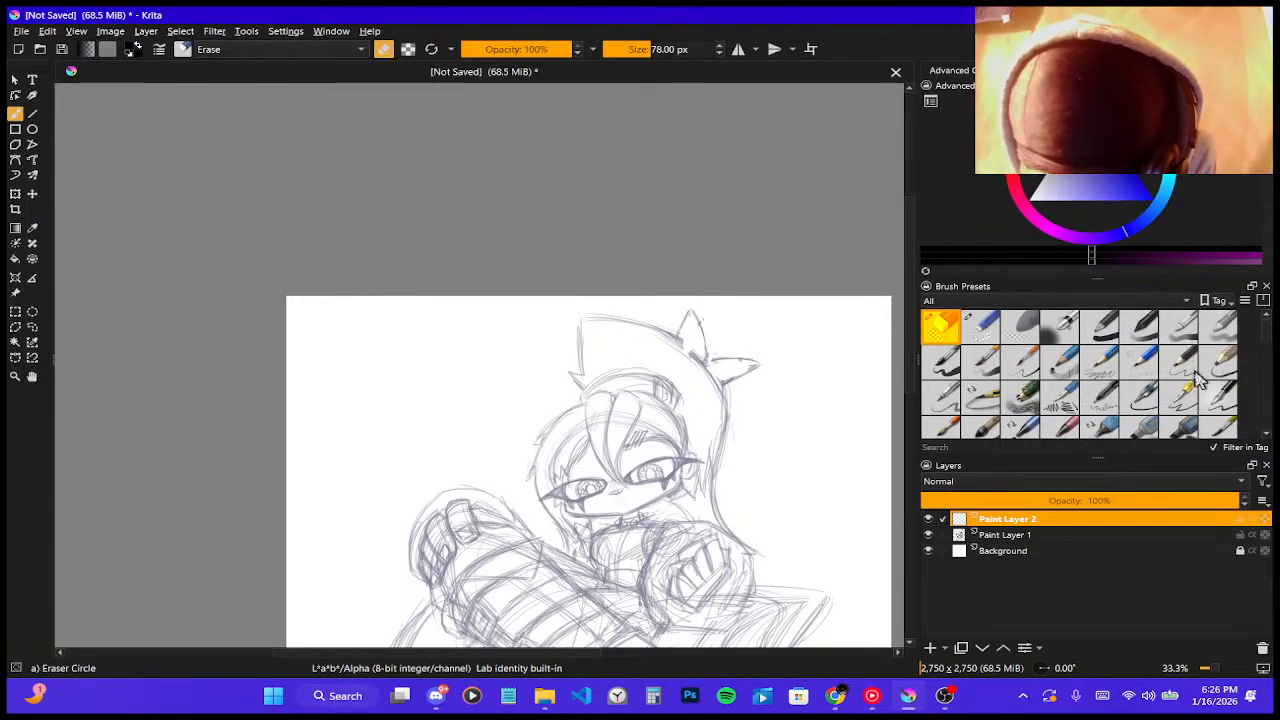
{"action": "scroll", "coordinate": [1065, 405], "scroll_direction": "down", "scroll_amount": 2}
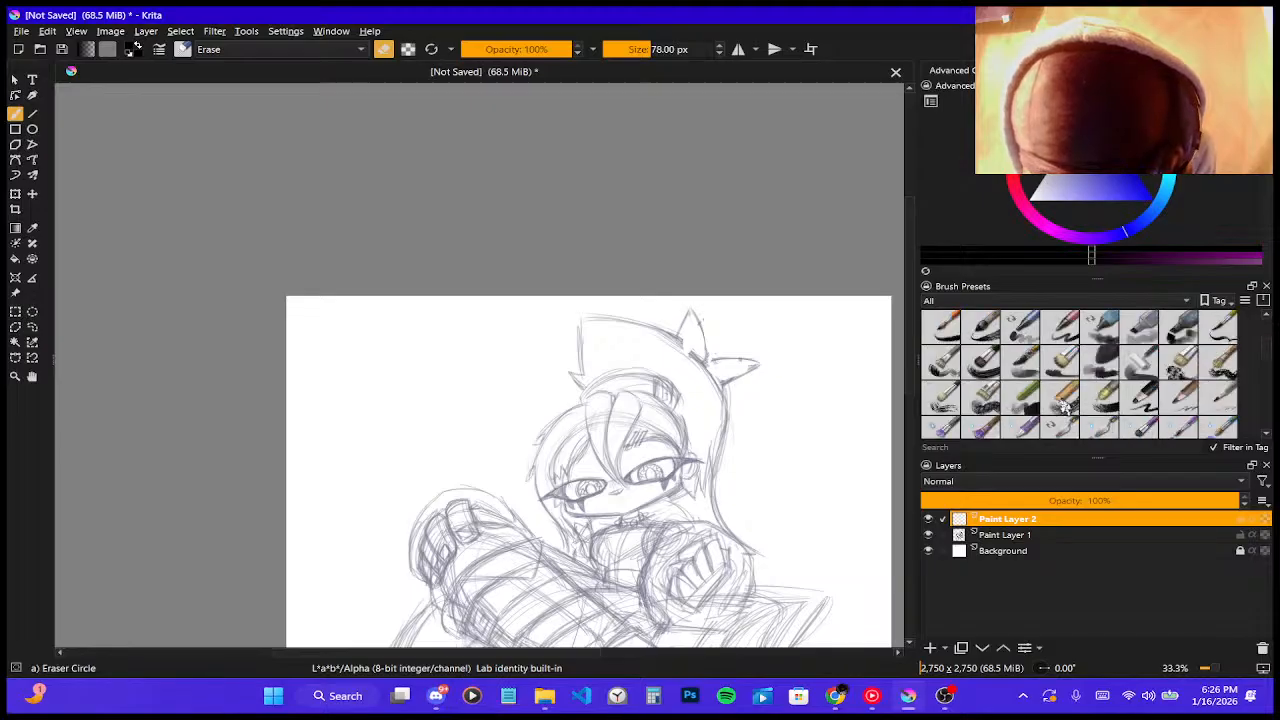
{"action": "scroll", "coordinate": [1065, 405], "scroll_direction": "up", "scroll_amount": 3}
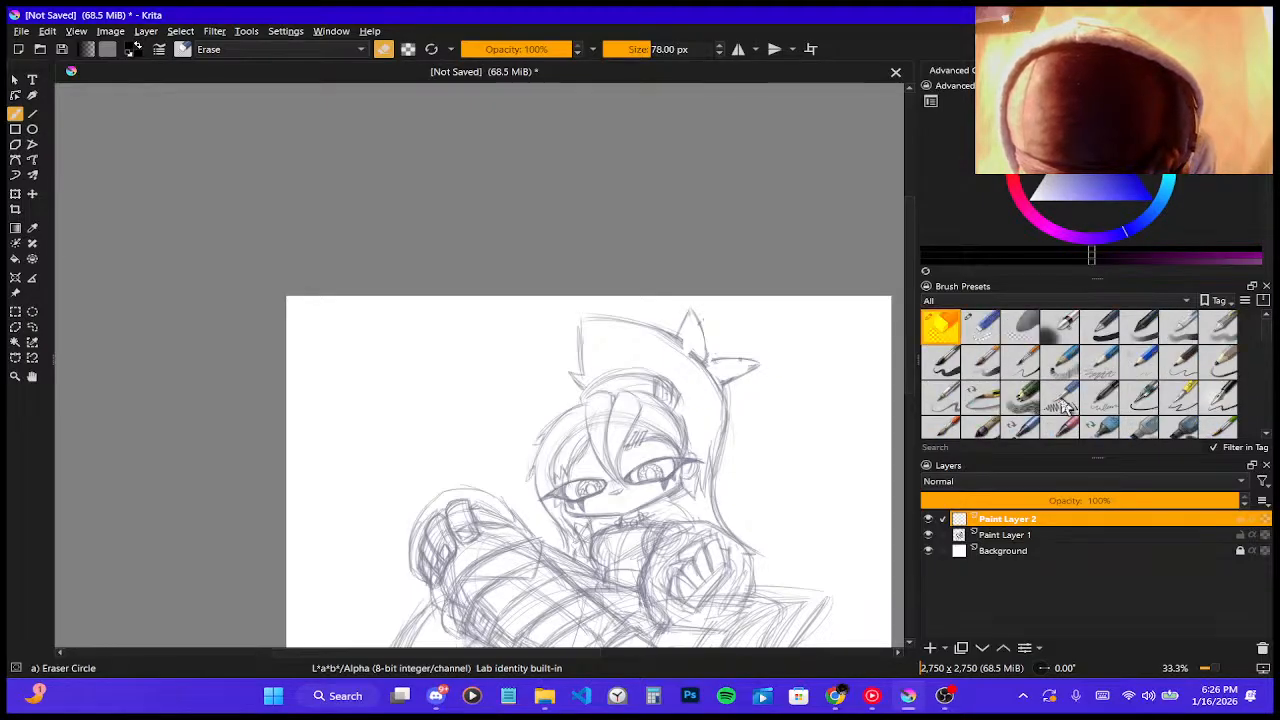
{"action": "left_click", "coordinate": [1143, 399]}
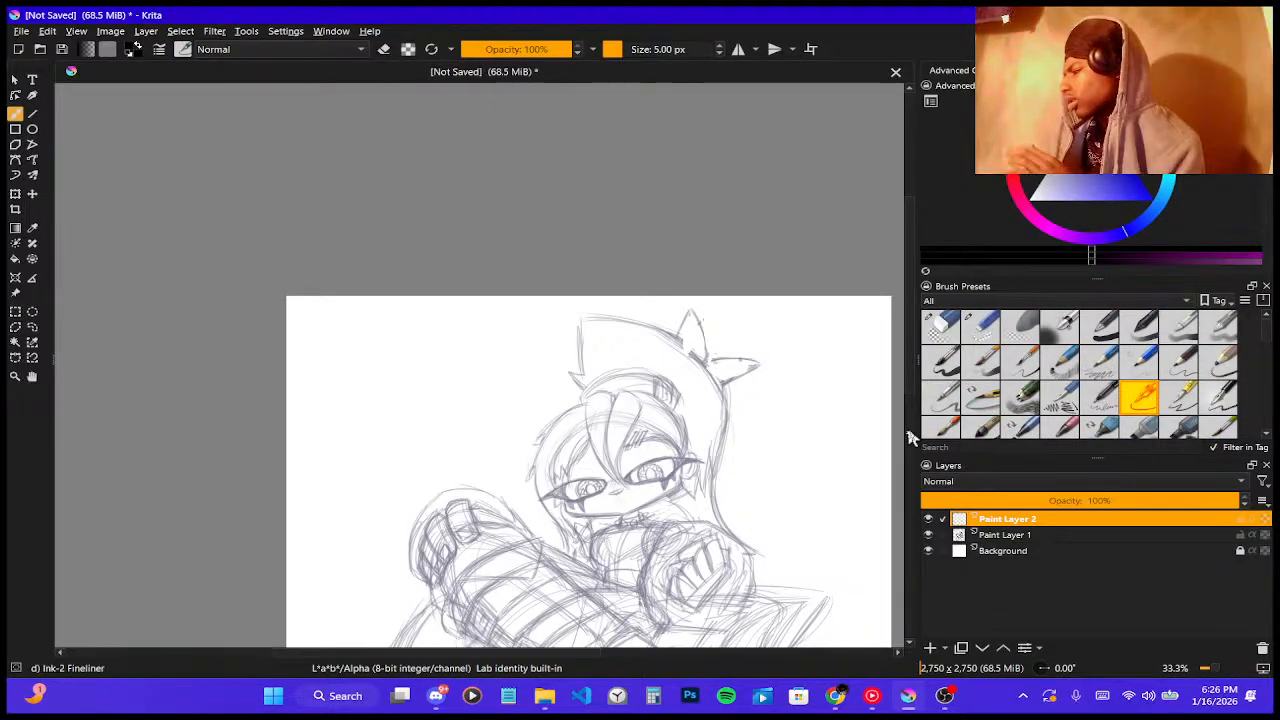
- Try fineliner strokes at several brush sizes over the sketch, undoing the tests, and set the size to 6 px
{"action": "mouse_move", "coordinate": [308, 365]}
{"action": "left_mouse_down"}
{"action": "mouse_move", "coordinate": [328, 292]}
{"action": "mouse_move", "coordinate": [392, 390]}
{"action": "mouse_move", "coordinate": [488, 484]}
{"action": "left_mouse_up"}
{"action": "key", "text": "ctrl+z"}
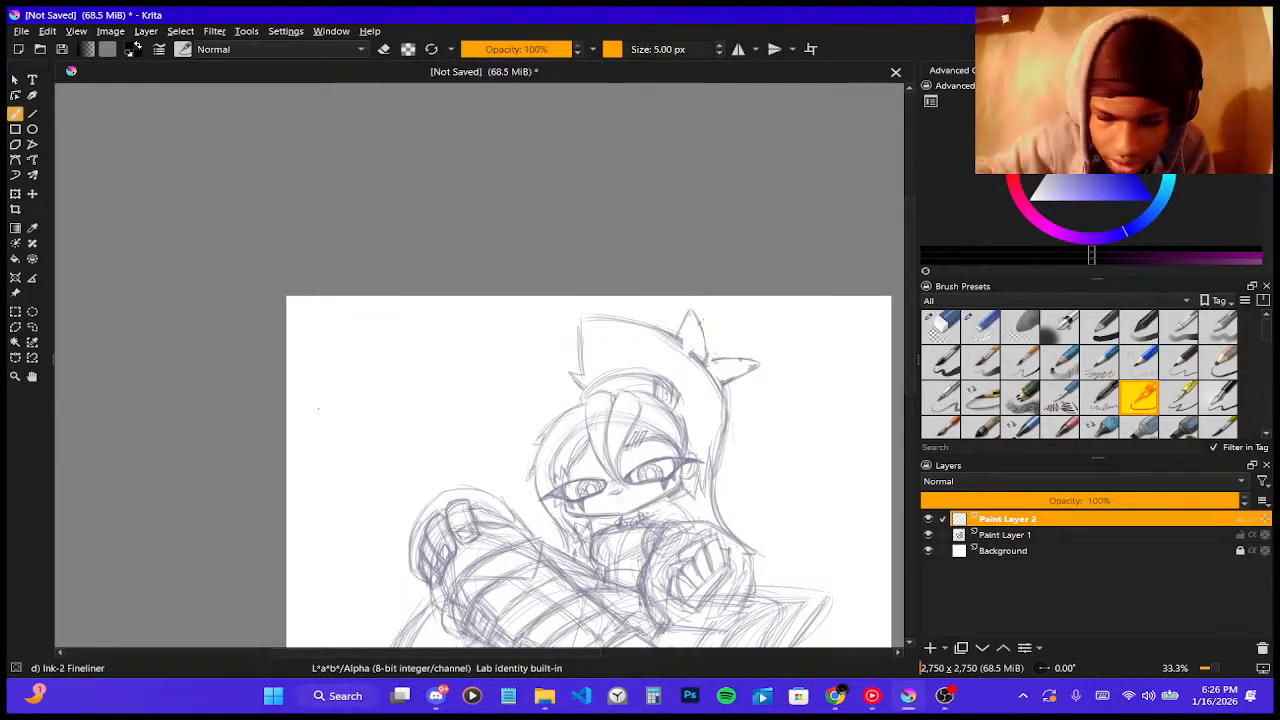
{"action": "key", "text": "bracketright"}
{"action": "key", "text": "bracketright"}
{"action": "mouse_move", "coordinate": [738, 478]}
{"action": "left_mouse_down"}
{"action": "mouse_move", "coordinate": [662, 530]}
{"action": "mouse_move", "coordinate": [738, 515]}
{"action": "left_mouse_up"}
{"action": "key", "text": "ctrl+z"}
{"action": "key", "text": "bracketleft"}
{"action": "key", "text": "bracketleft"}
{"action": "mouse_move", "coordinate": [643, 381]}
{"action": "left_mouse_down"}
{"action": "mouse_move", "coordinate": [611, 464]}
{"action": "mouse_move", "coordinate": [638, 492]}
{"action": "left_mouse_up"}
{"action": "key", "text": "ctrl+z"}
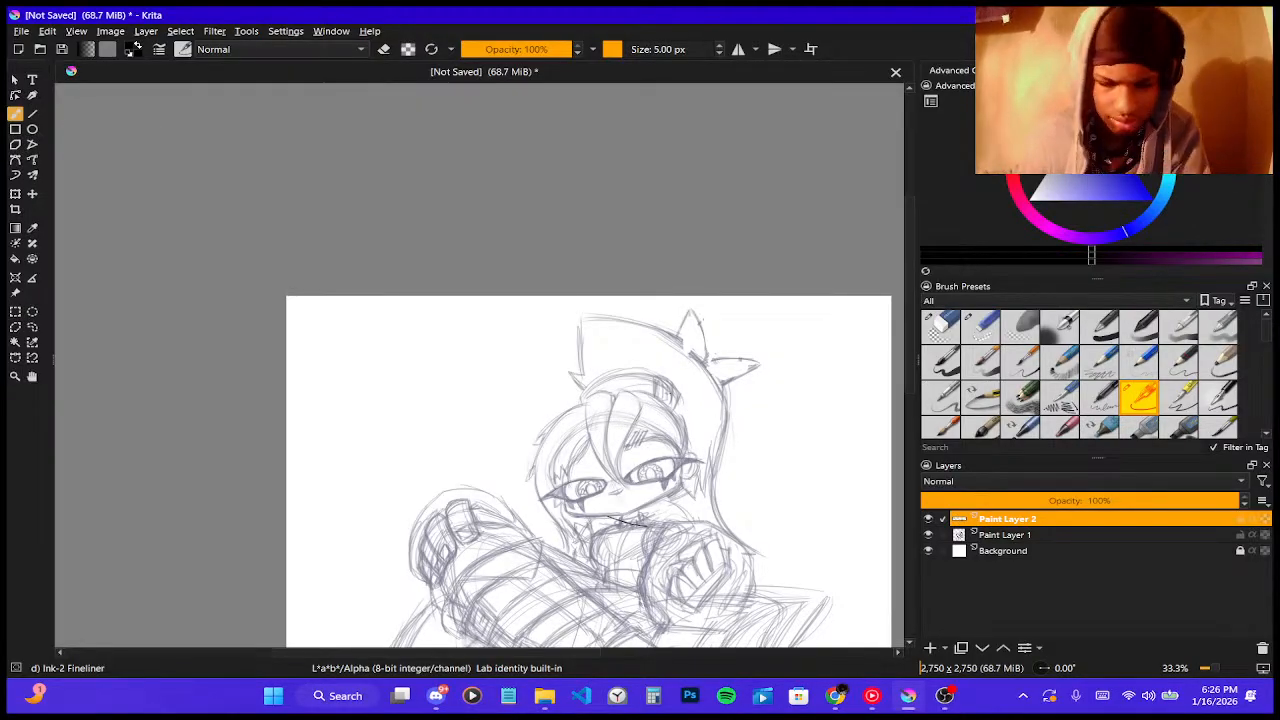
{"action": "key", "text": "bracketright"}
{"action": "mouse_move", "coordinate": [574, 345]}
{"action": "left_mouse_down"}
{"action": "mouse_move", "coordinate": [604, 340]}
{"action": "mouse_move", "coordinate": [704, 468]}
{"action": "left_mouse_up"}
{"action": "key", "text": "ctrl+z"}
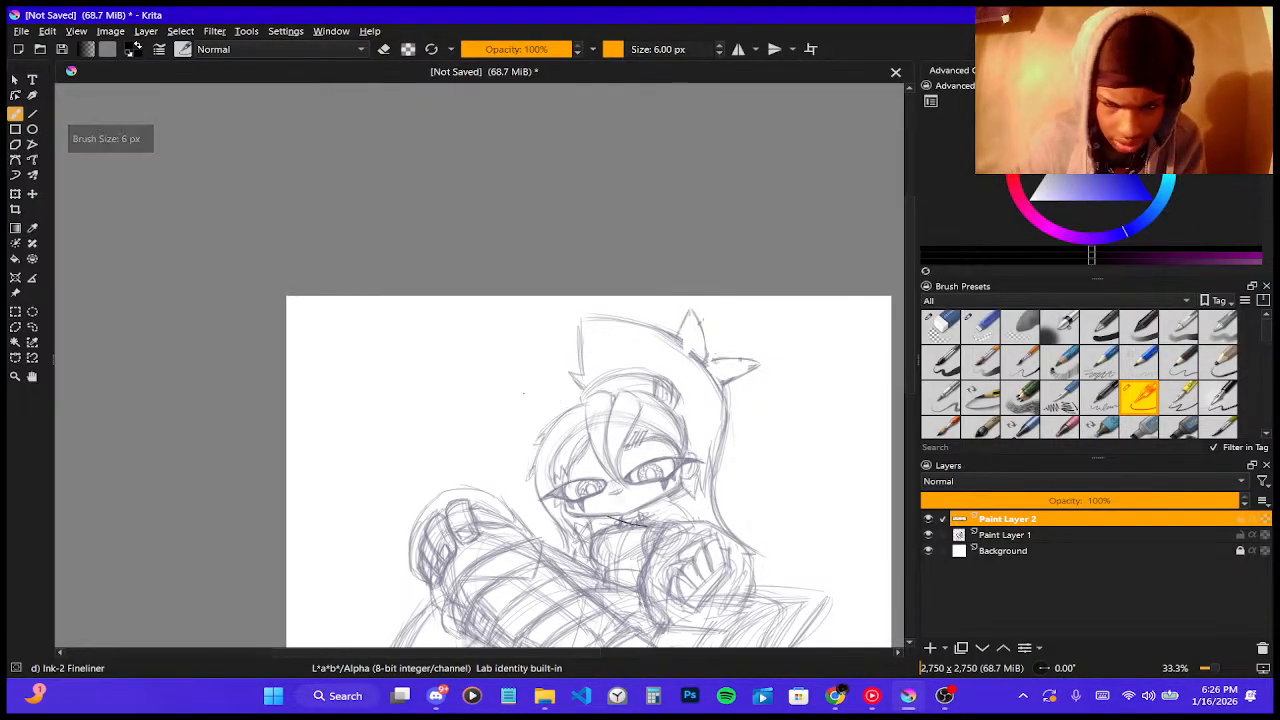
- Undo the leftover test stroke below the character's chin
{"action": "scroll", "coordinate": [520, 391], "scroll_direction": "down", "scroll_amount": 3}
{"action": "scroll", "coordinate": [458, 530], "scroll_direction": "up", "scroll_amount": 3}
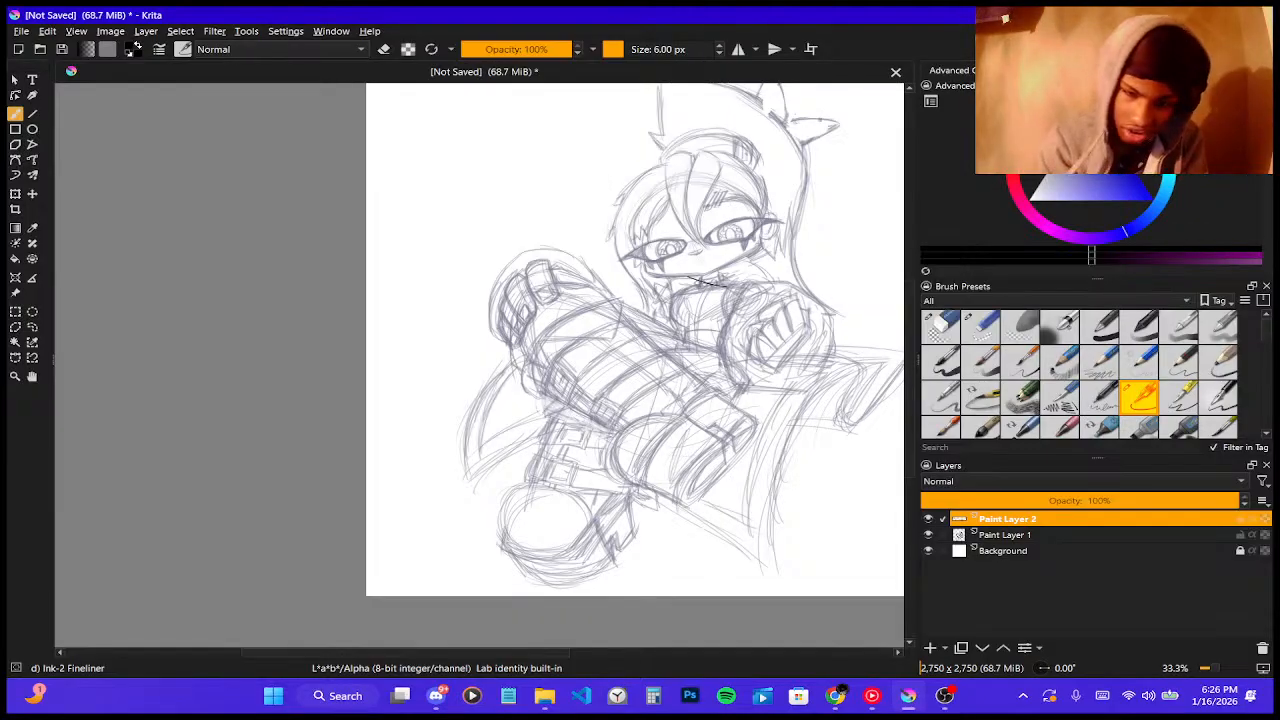
{"action": "scroll", "coordinate": [458, 530], "scroll_direction": "up", "scroll_amount": 3}
{"action": "scroll", "coordinate": [250, 425], "scroll_direction": "down", "scroll_amount": 3}
{"action": "scroll", "coordinate": [340, 480], "scroll_direction": "up", "scroll_amount": 4}
{"action": "scroll", "coordinate": [369, 445], "scroll_direction": "down", "scroll_amount": 4}
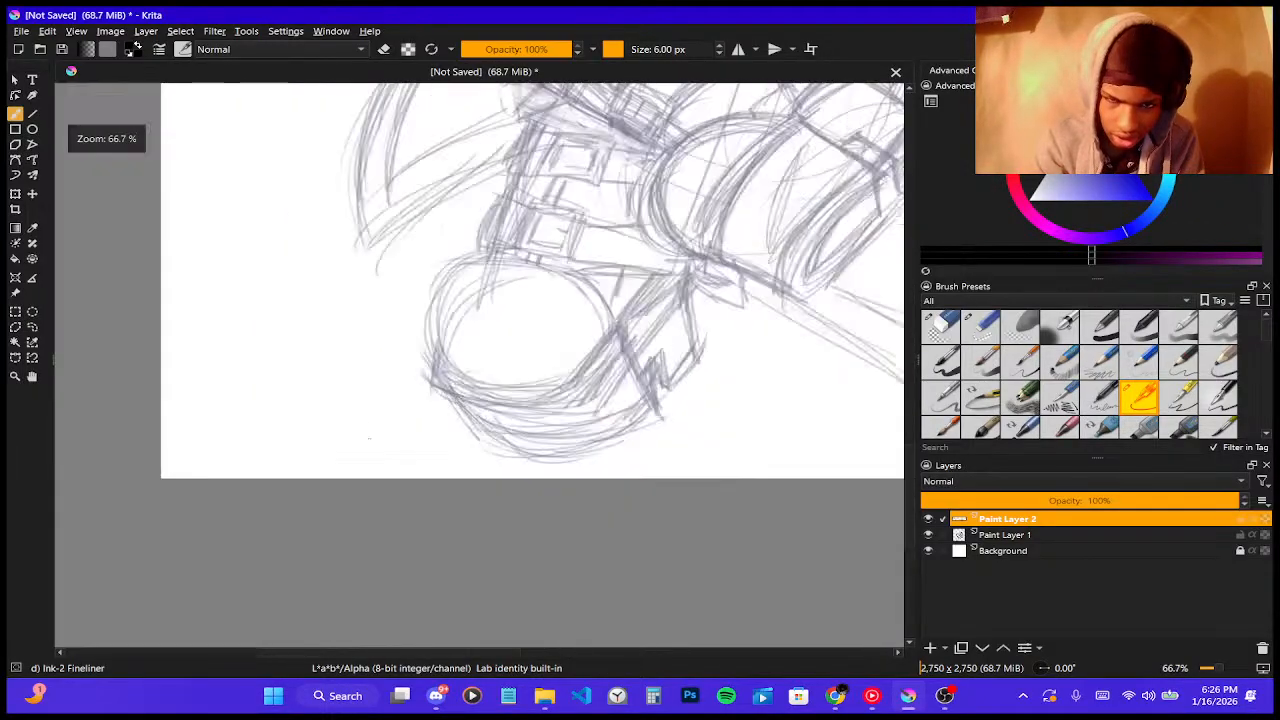
{"action": "scroll", "coordinate": [486, 192], "scroll_direction": "up", "scroll_amount": 2}
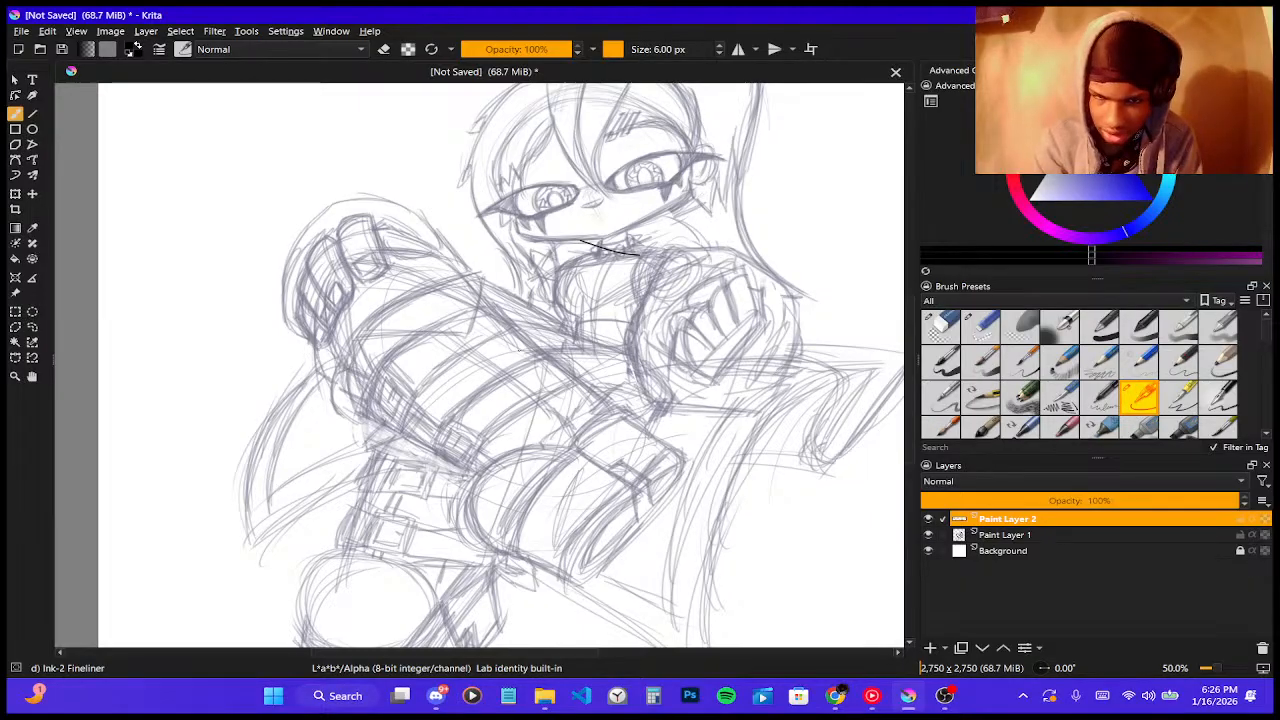
{"action": "scroll", "coordinate": [388, 510], "scroll_direction": "down", "scroll_amount": 1}
{"action": "key", "text": "ctrl+z"}
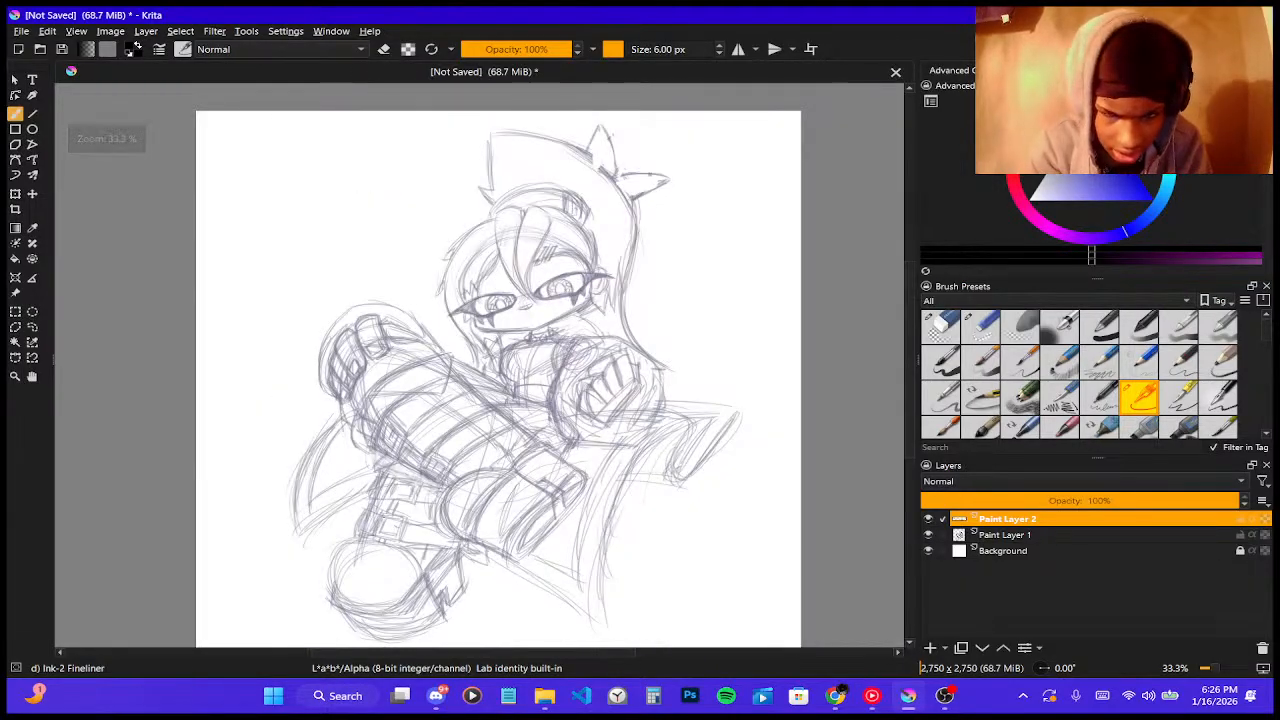
- Look over the faded sketch's face, arms and boots to judge where inking can start
{"action": "scroll", "coordinate": [372, 495], "scroll_direction": "up", "scroll_amount": 1}
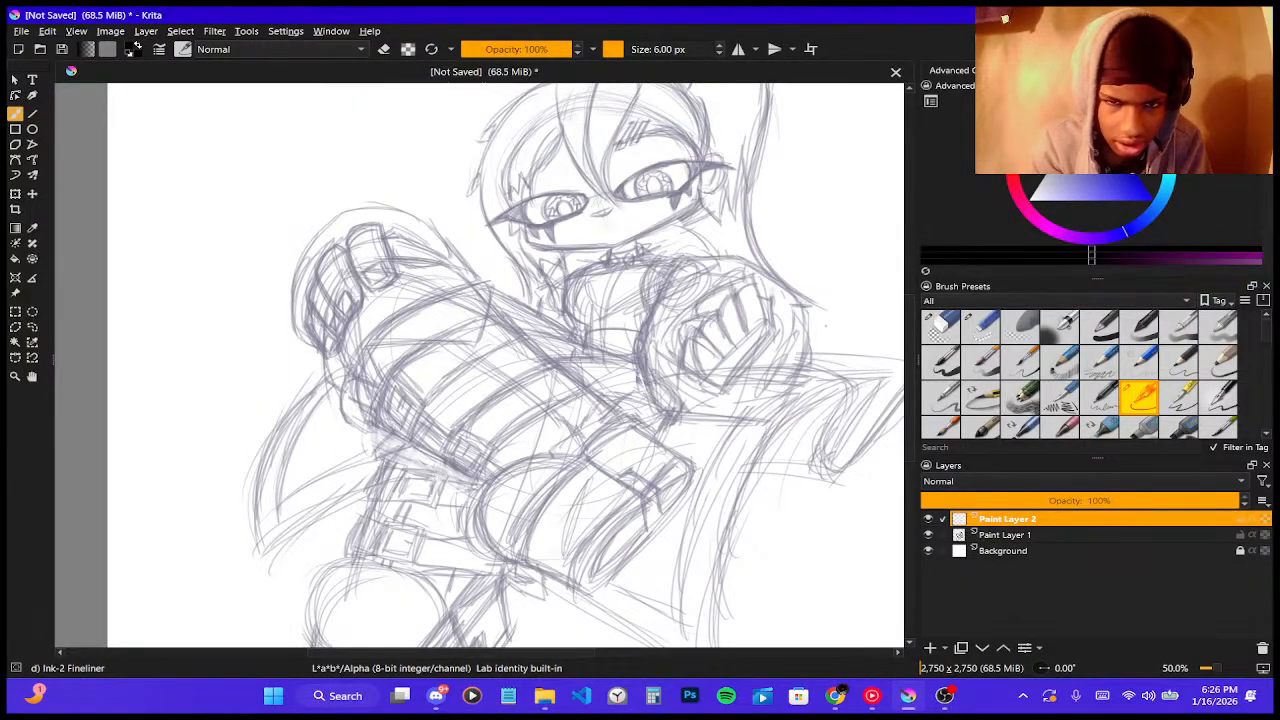
{"action": "scroll", "coordinate": [782, 280], "scroll_direction": "down", "scroll_amount": 3}
{"action": "scroll", "coordinate": [846, 195], "scroll_direction": "up", "scroll_amount": 1}
{"action": "scroll", "coordinate": [735, 293], "scroll_direction": "up", "scroll_amount": 5}
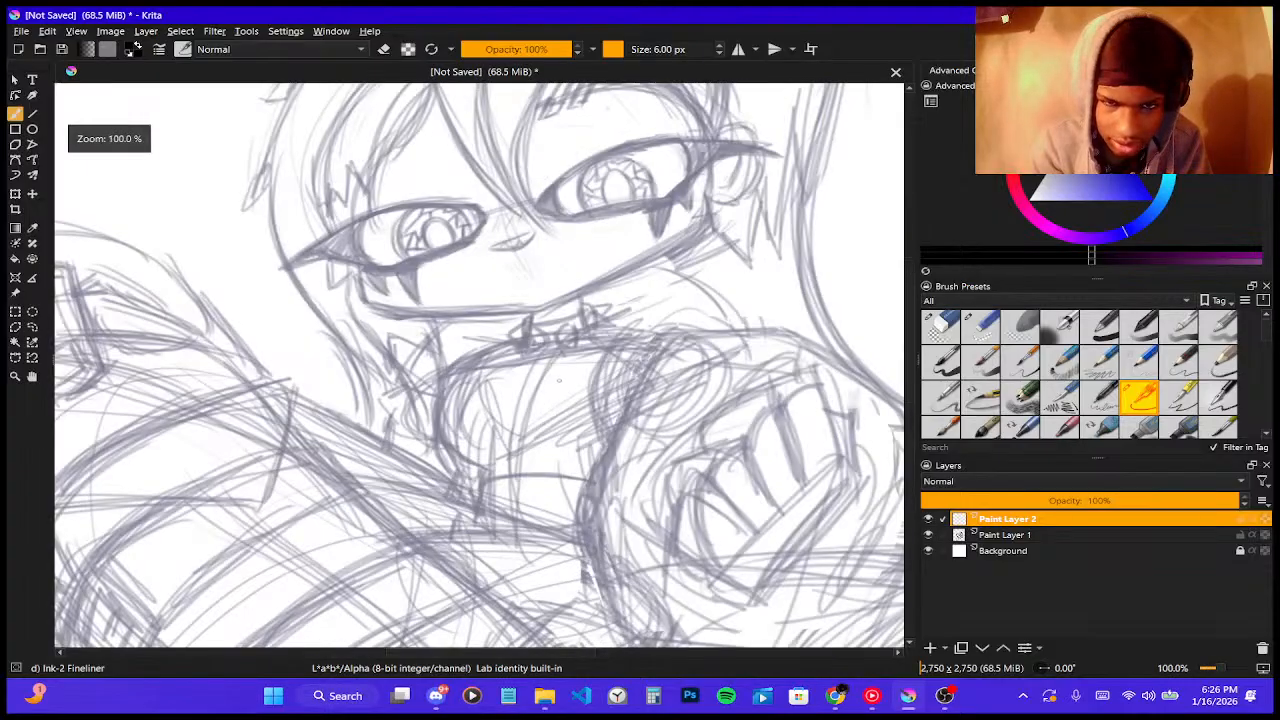
{"action": "scroll", "coordinate": [460, 440], "scroll_direction": "down", "scroll_amount": 2}
{"action": "scroll", "coordinate": [550, 270], "scroll_direction": "up", "scroll_amount": 1}
{"action": "scroll", "coordinate": [260, 460], "scroll_direction": "up", "scroll_amount": 2}
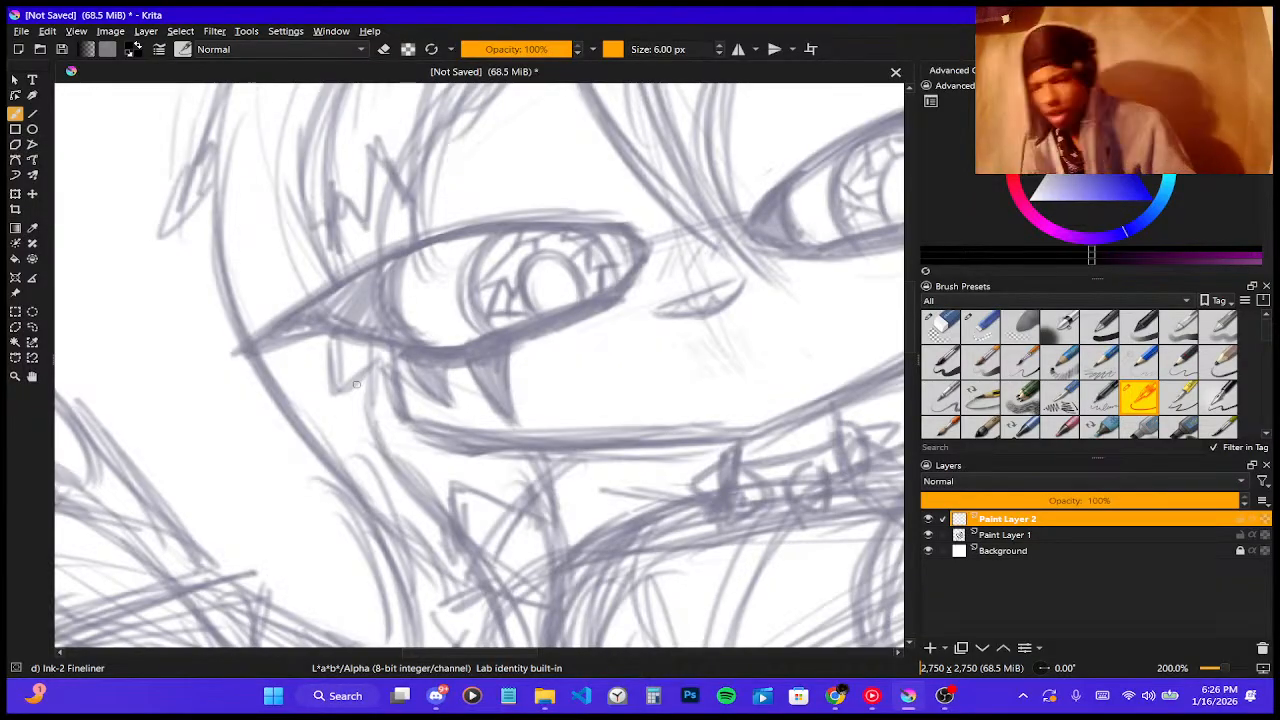
{"action": "scroll", "coordinate": [356, 384], "scroll_direction": "down", "scroll_amount": 6}
{"action": "scroll", "coordinate": [480, 360], "scroll_direction": "up", "scroll_amount": 1}
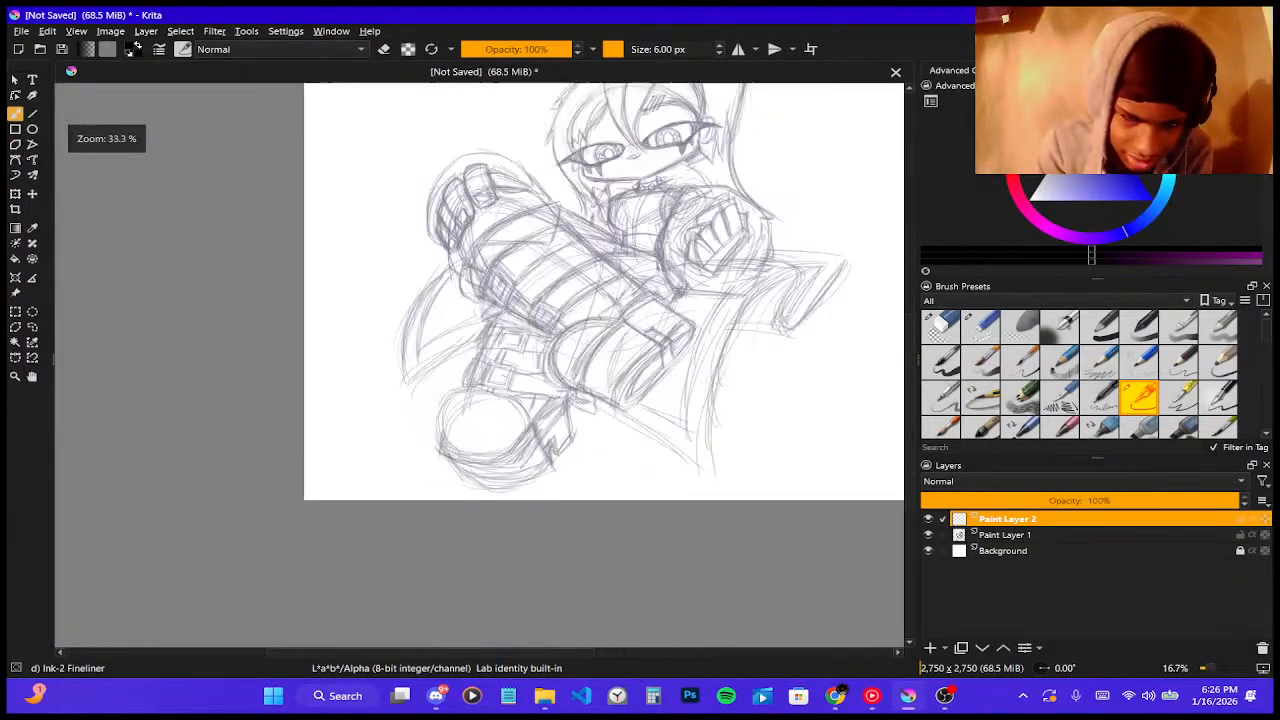
{"action": "scroll", "coordinate": [560, 358], "scroll_direction": "up", "scroll_amount": 1}
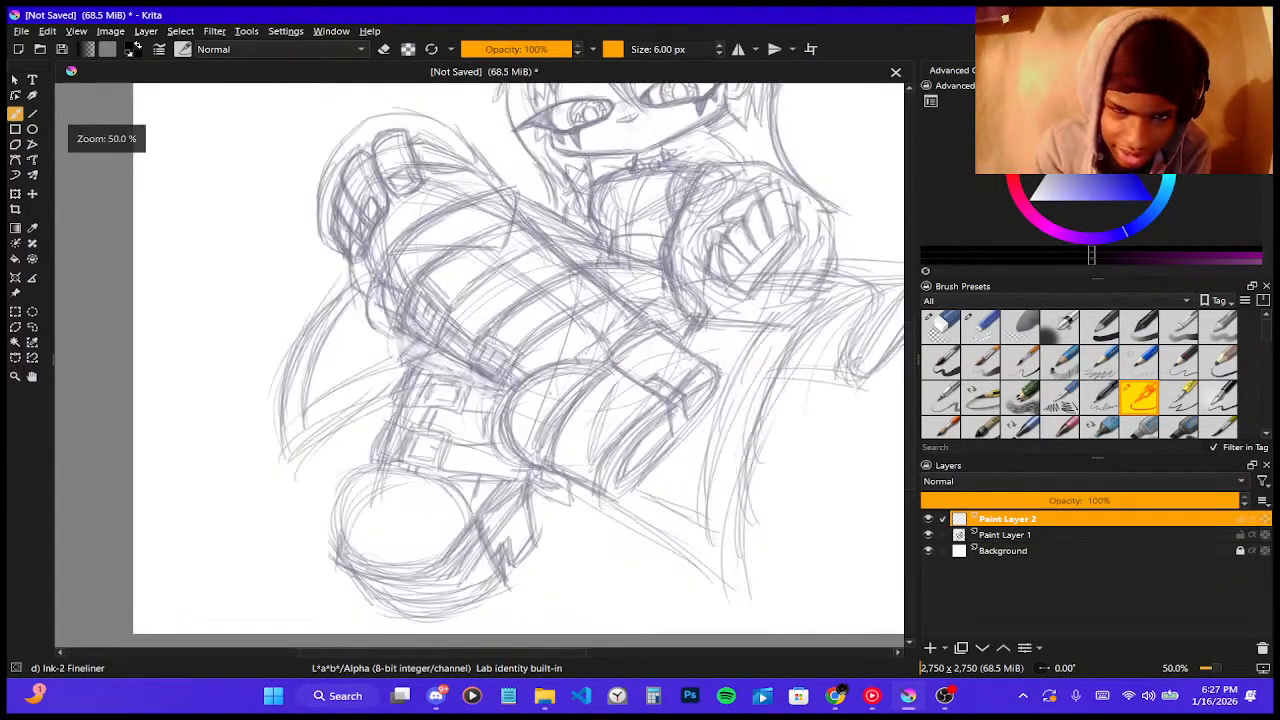
{"action": "scroll", "coordinate": [465, 535], "scroll_direction": "down", "scroll_amount": 2}
{"action": "scroll", "coordinate": [535, 405], "scroll_direction": "up", "scroll_amount": 3}
{"action": "scroll", "coordinate": [437, 202], "scroll_direction": "down", "scroll_amount": 1}
{"action": "scroll", "coordinate": [437, 202], "scroll_direction": "up", "scroll_amount": 3}
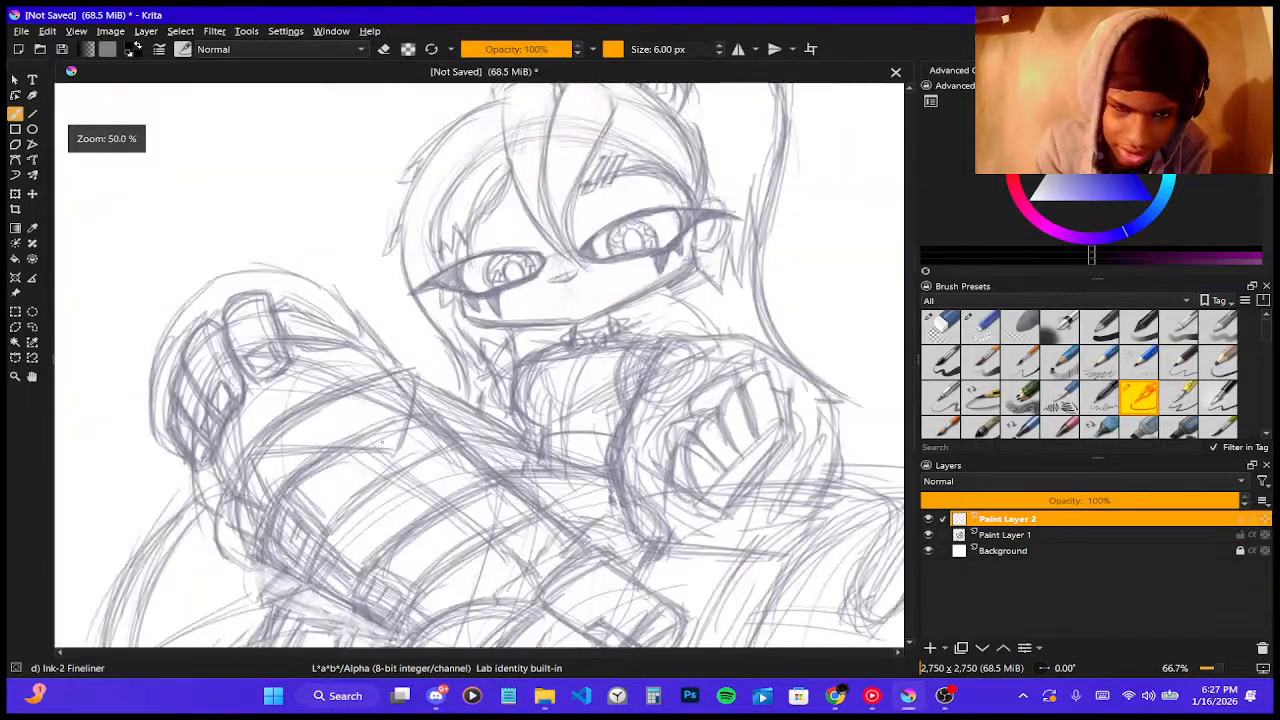
- Try a fineliner stroke along the outer corner of the drawing's left-hand eye and undo it
{"action": "scroll", "coordinate": [550, 225], "scroll_direction": "up", "scroll_amount": 3}
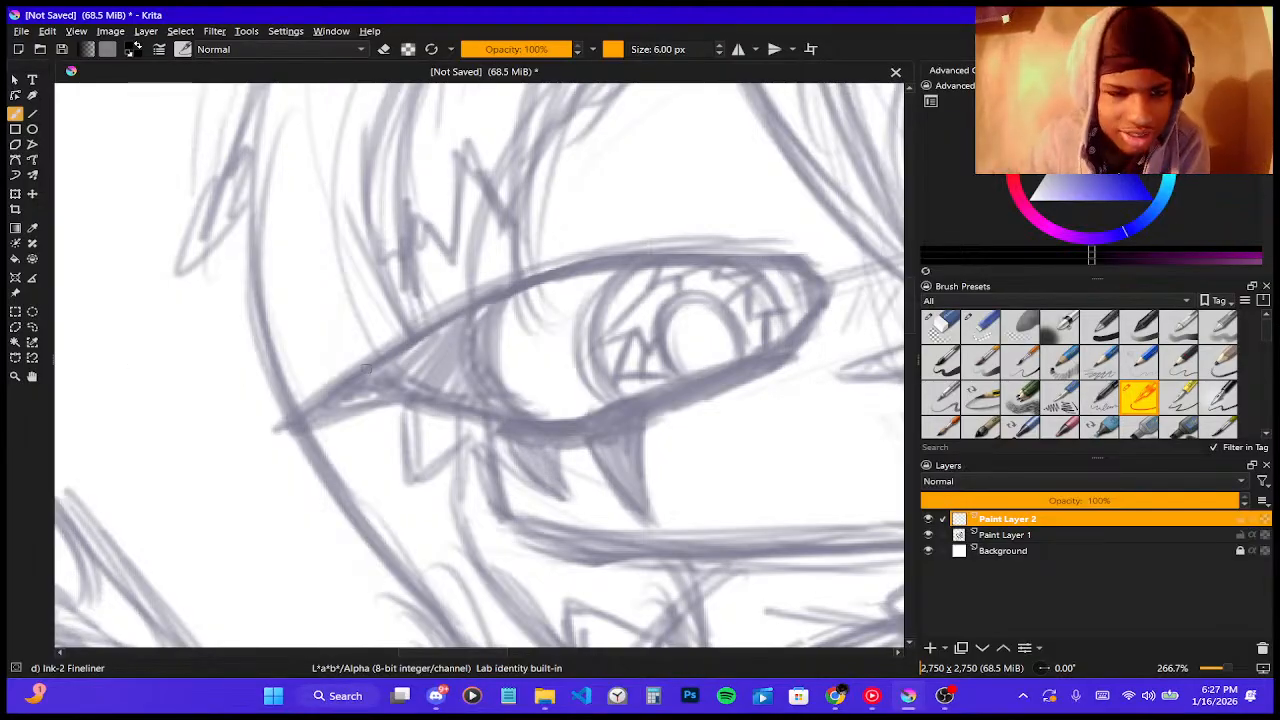
{"action": "left_click_drag", "start_coordinate": [280, 426], "coordinate": [367, 364]}
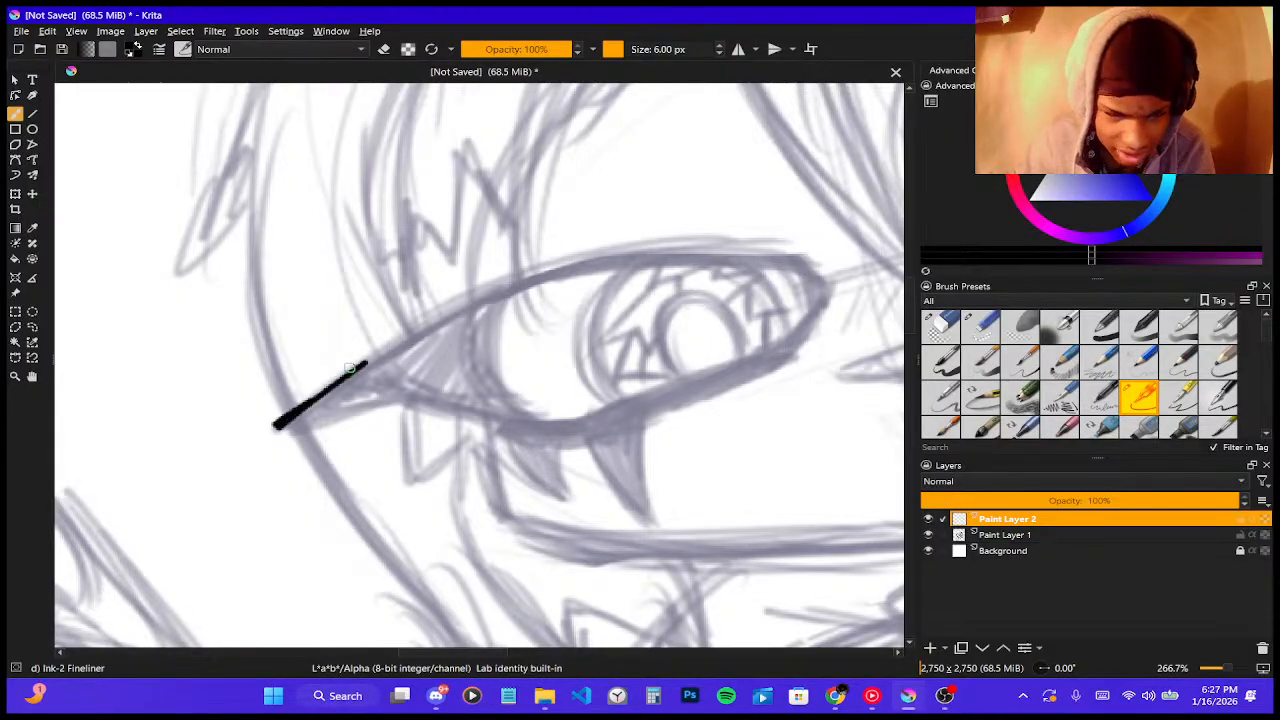
{"action": "key", "text": "ctrl+z"}
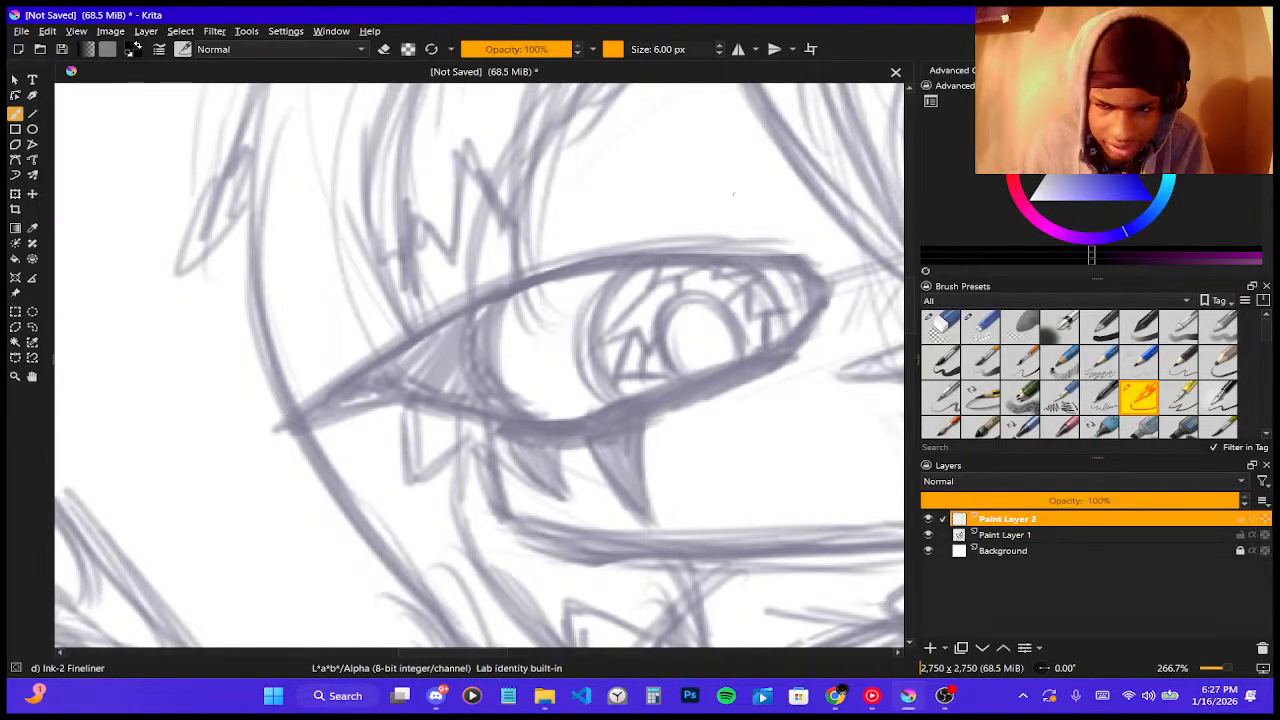
- Ink the outer half of the left-hand eye's upper lid line with the Ink-3 Gpen brush at 5 px
{"action": "left_click", "coordinate": [1178, 397]}
{"action": "left_click_drag", "start_coordinate": [558, 468], "coordinate": [562, 500]}
{"action": "key", "text": "ctrl+z"}
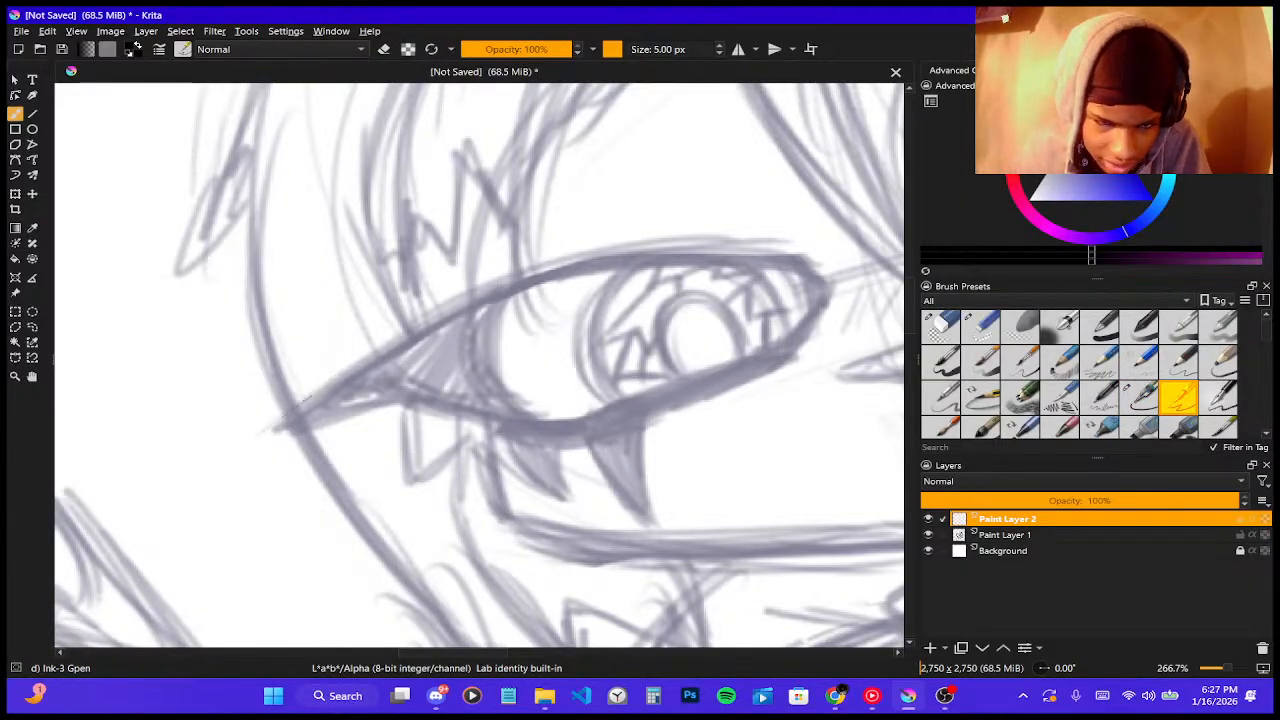
{"action": "mouse_move", "coordinate": [275, 430]}
{"action": "left_mouse_down"}
{"action": "mouse_move", "coordinate": [478, 300]}
{"action": "mouse_move", "coordinate": [590, 250]}
{"action": "left_mouse_up"}
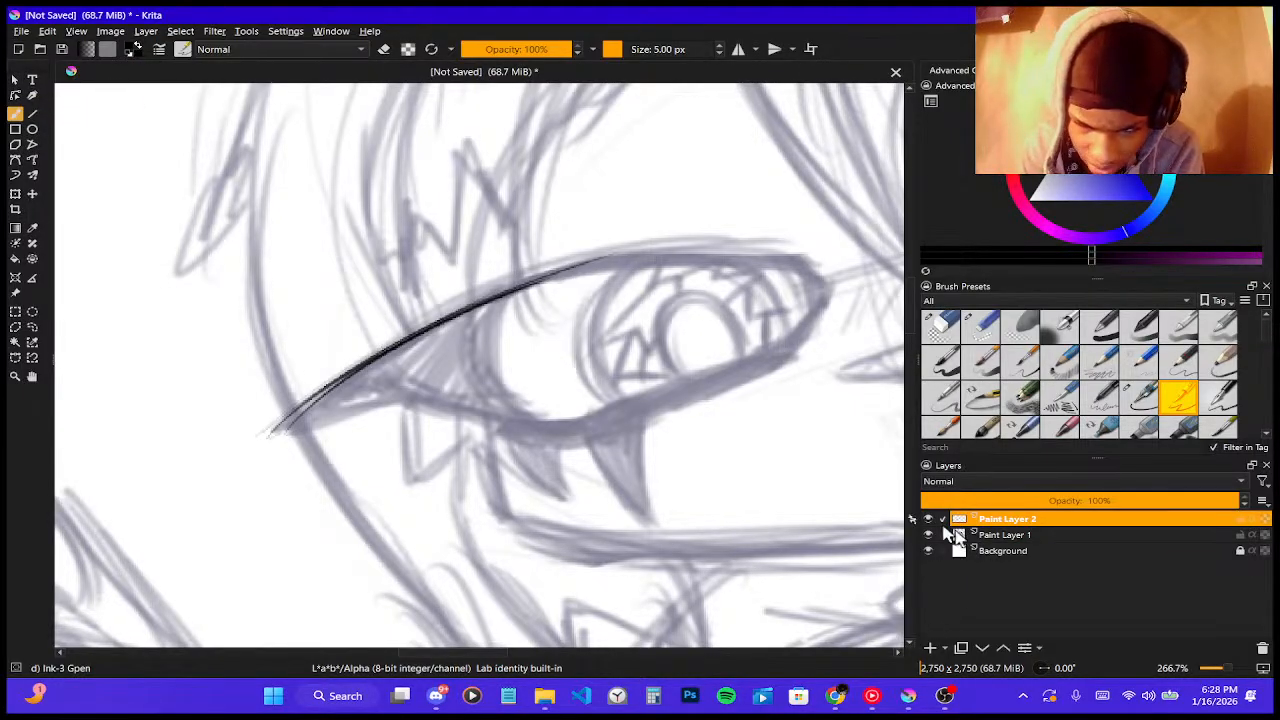
{"action": "left_click", "coordinate": [32, 376]}
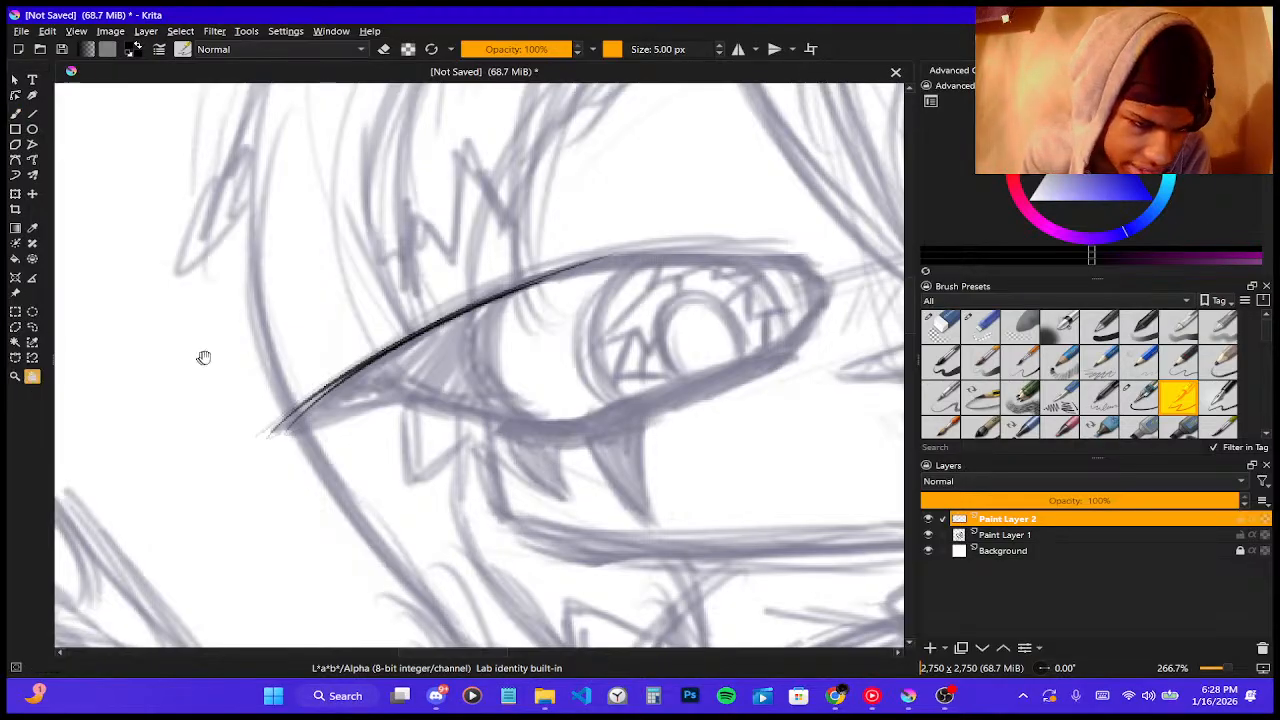
{"action": "mouse_move", "coordinate": [203, 357]}
{"action": "left_mouse_down"}
{"action": "mouse_move", "coordinate": [337, 251]}
{"action": "mouse_move", "coordinate": [171, 266]}
{"action": "left_mouse_up"}
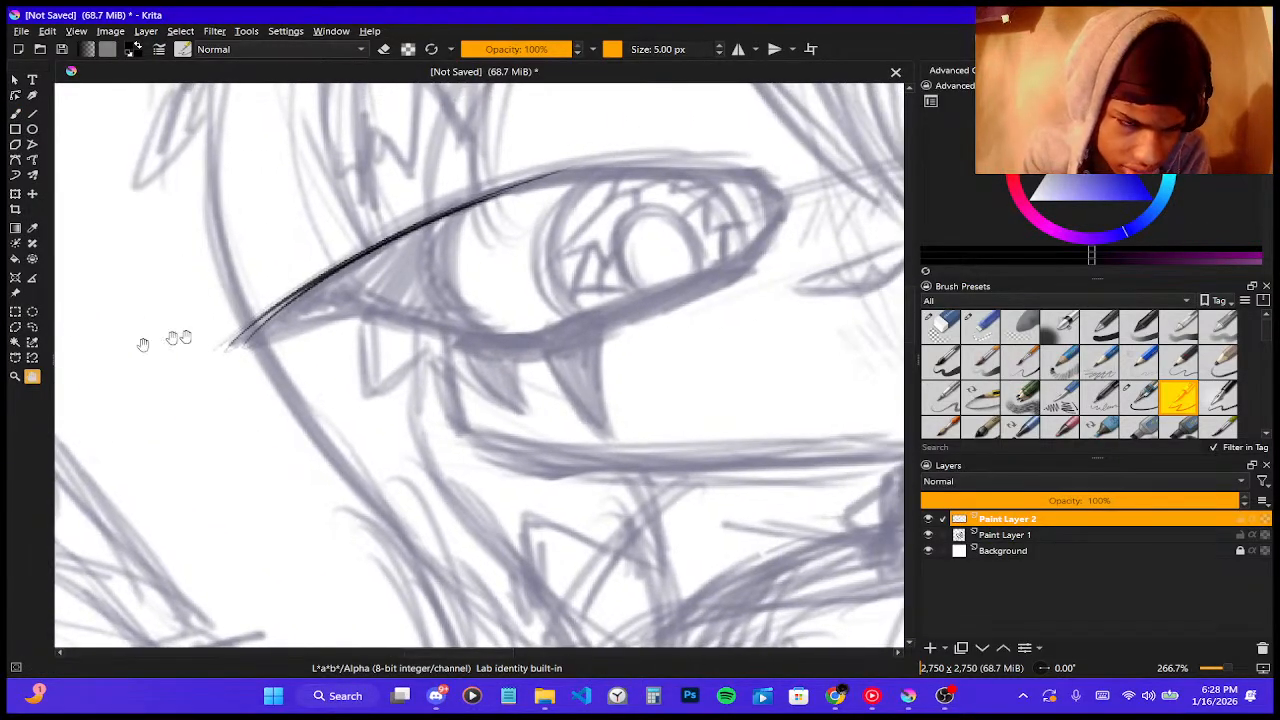
{"action": "left_click", "coordinate": [15, 376]}
{"action": "mouse_move", "coordinate": [180, 340]}
{"action": "left_mouse_down"}
{"action": "mouse_move", "coordinate": [205, 385]}
{"action": "mouse_move", "coordinate": [101, 255]}
{"action": "left_mouse_up"}
{"action": "scroll", "coordinate": [105, 258], "scroll_direction": "down", "scroll_amount": 11}
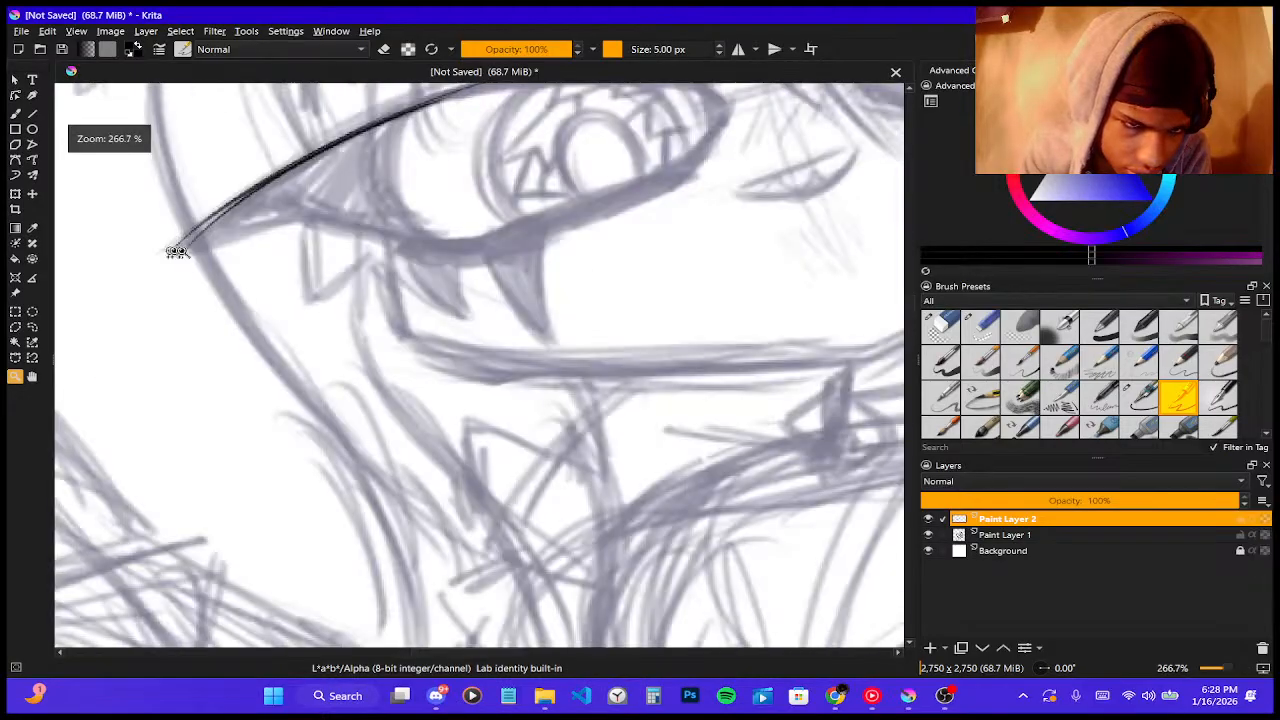
{"action": "scroll", "coordinate": [175, 251], "scroll_direction": "down", "scroll_amount": 4}
{"action": "scroll", "coordinate": [190, 212], "scroll_direction": "up", "scroll_amount": 1}
{"action": "left_click_drag", "start_coordinate": [162, 179], "coordinate": [398, 316]}
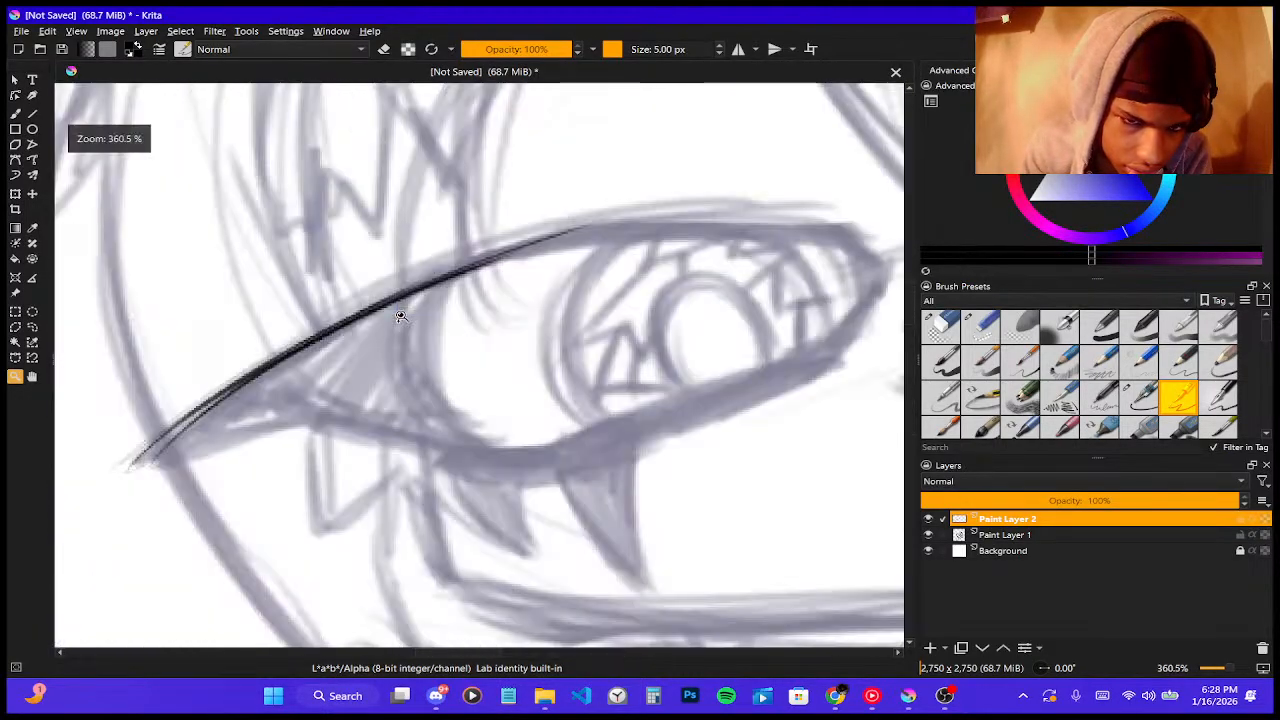
{"action": "left_click", "coordinate": [15, 244]}
{"action": "left_click", "coordinate": [189, 303]}
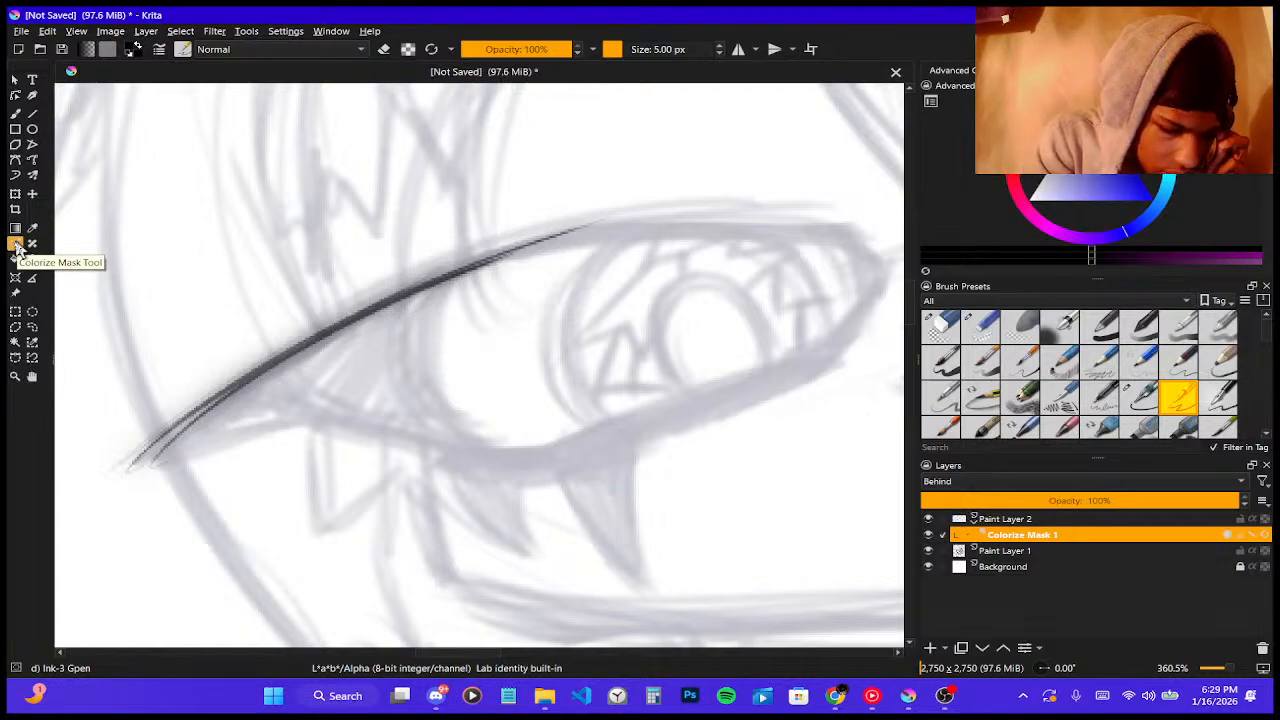
{"action": "key", "text": "ctrl+z"}
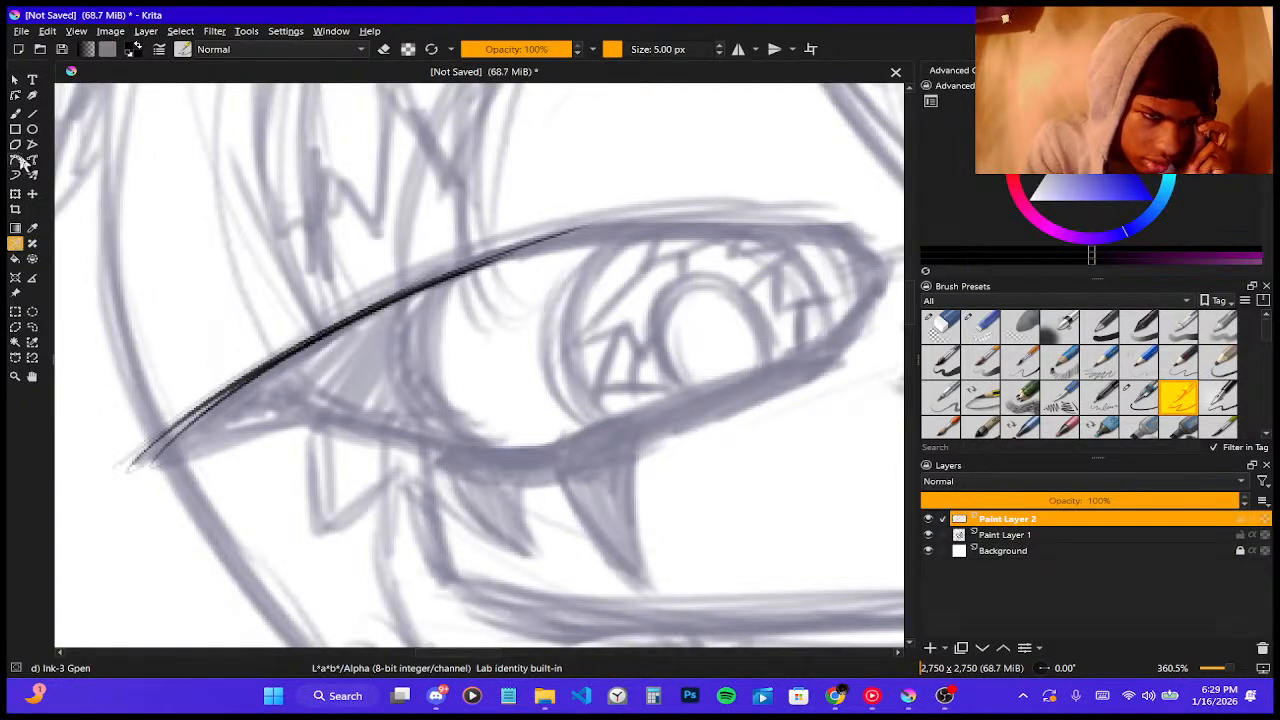
- Thicken the outer half of the left-hand eye's upper lid line with overlapping brush strokes from the pointed outer tip inward
{"action": "left_click", "coordinate": [15, 113]}
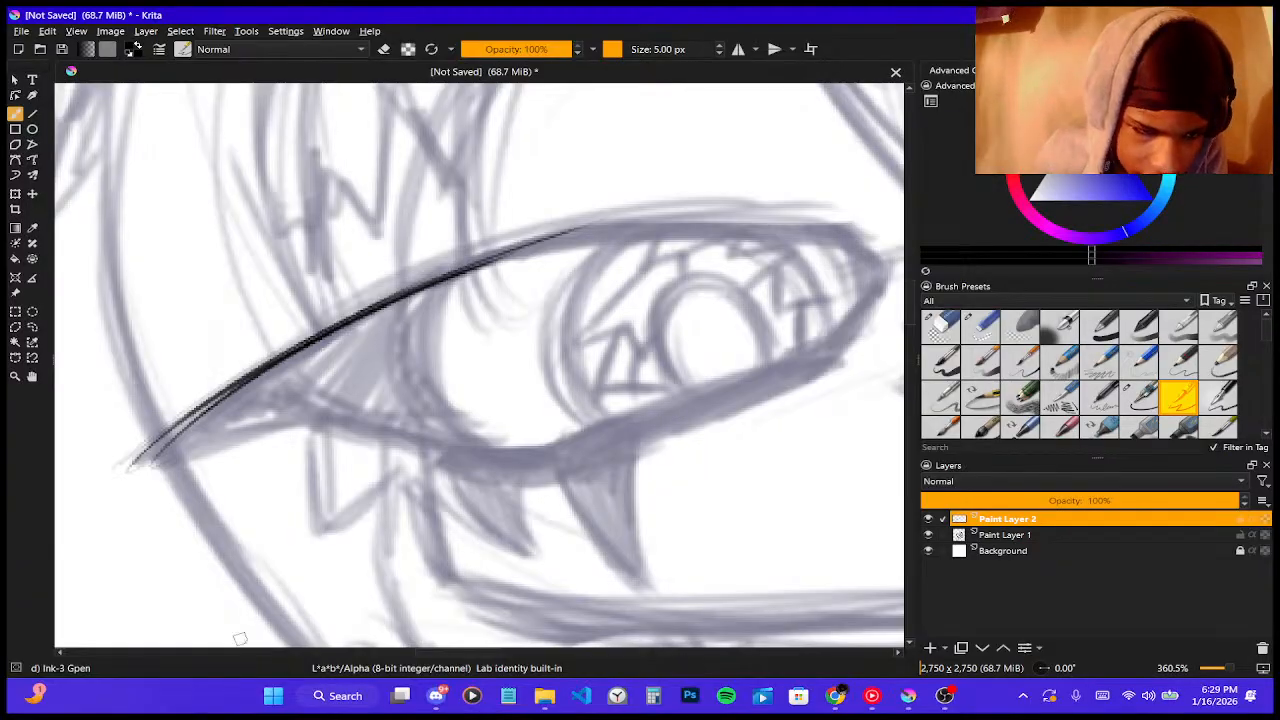
{"action": "mouse_move", "coordinate": [143, 466]}
{"action": "left_mouse_down"}
{"action": "mouse_move", "coordinate": [164, 420]}
{"action": "mouse_move", "coordinate": [226, 373]}
{"action": "left_mouse_up"}
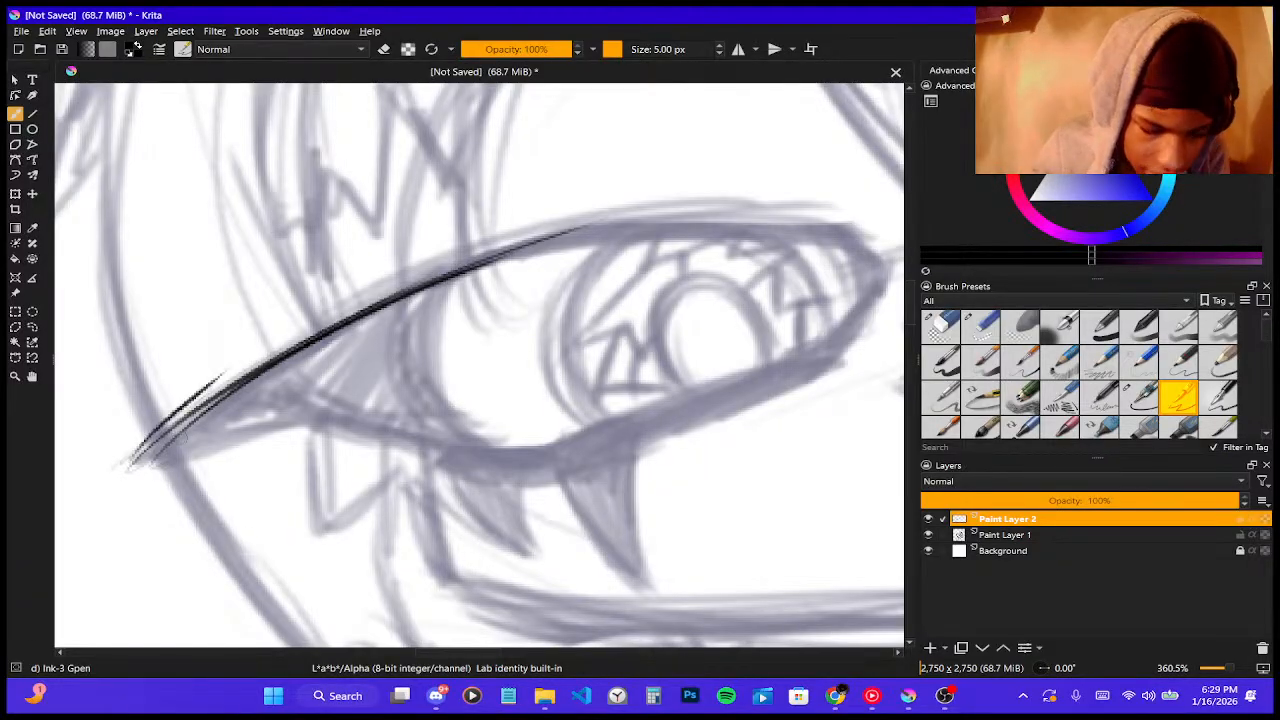
{"action": "key", "text": "ctrl+z"}
{"action": "left_click_drag", "start_coordinate": [138, 474], "coordinate": [201, 408]}
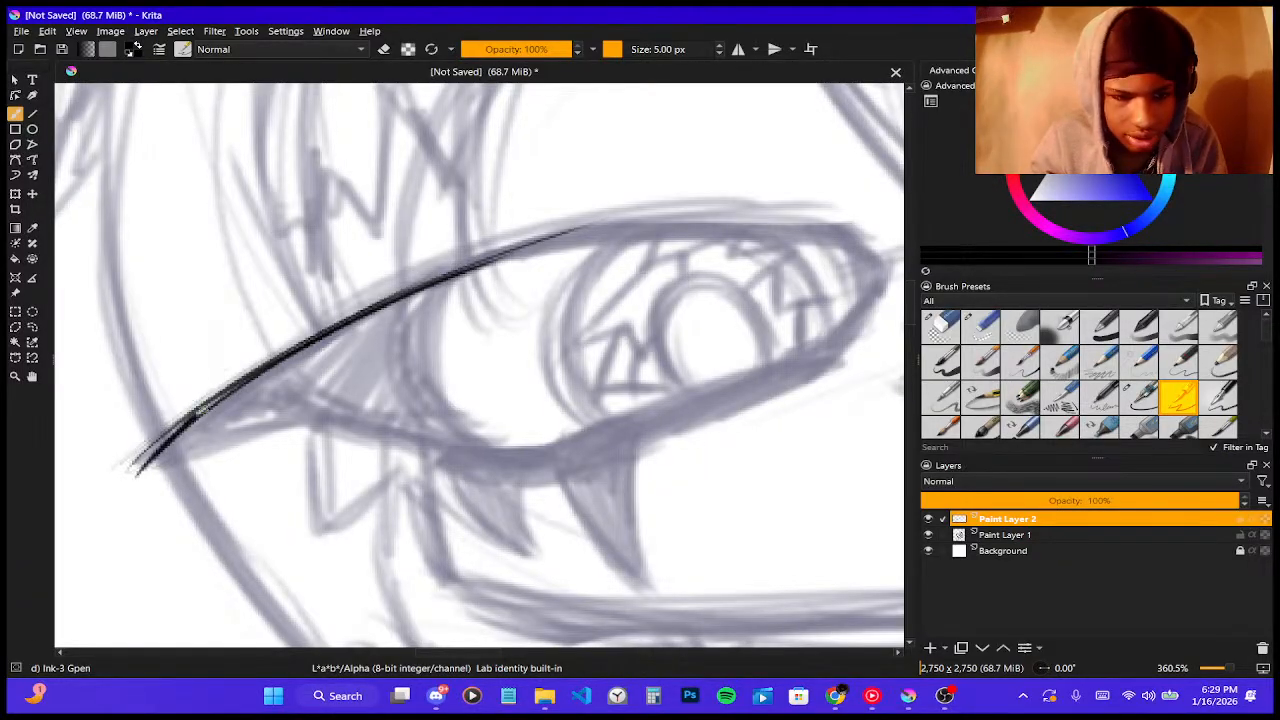
{"action": "key", "text": "ctrl+z"}
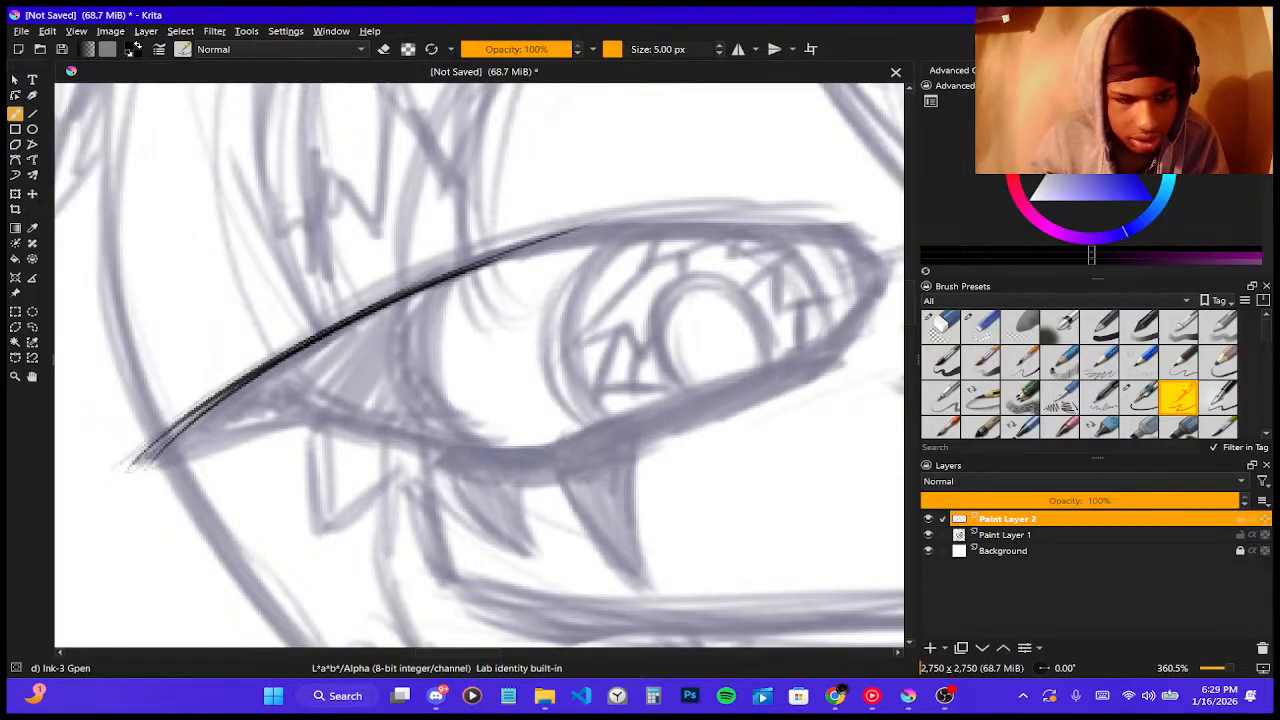
{"action": "left_click_drag", "start_coordinate": [138, 465], "coordinate": [347, 298]}
{"action": "left_click_drag", "start_coordinate": [240, 384], "coordinate": [516, 230]}
{"action": "left_click_drag", "start_coordinate": [274, 368], "coordinate": [550, 236]}
{"action": "left_click_drag", "start_coordinate": [446, 270], "coordinate": [572, 228]}
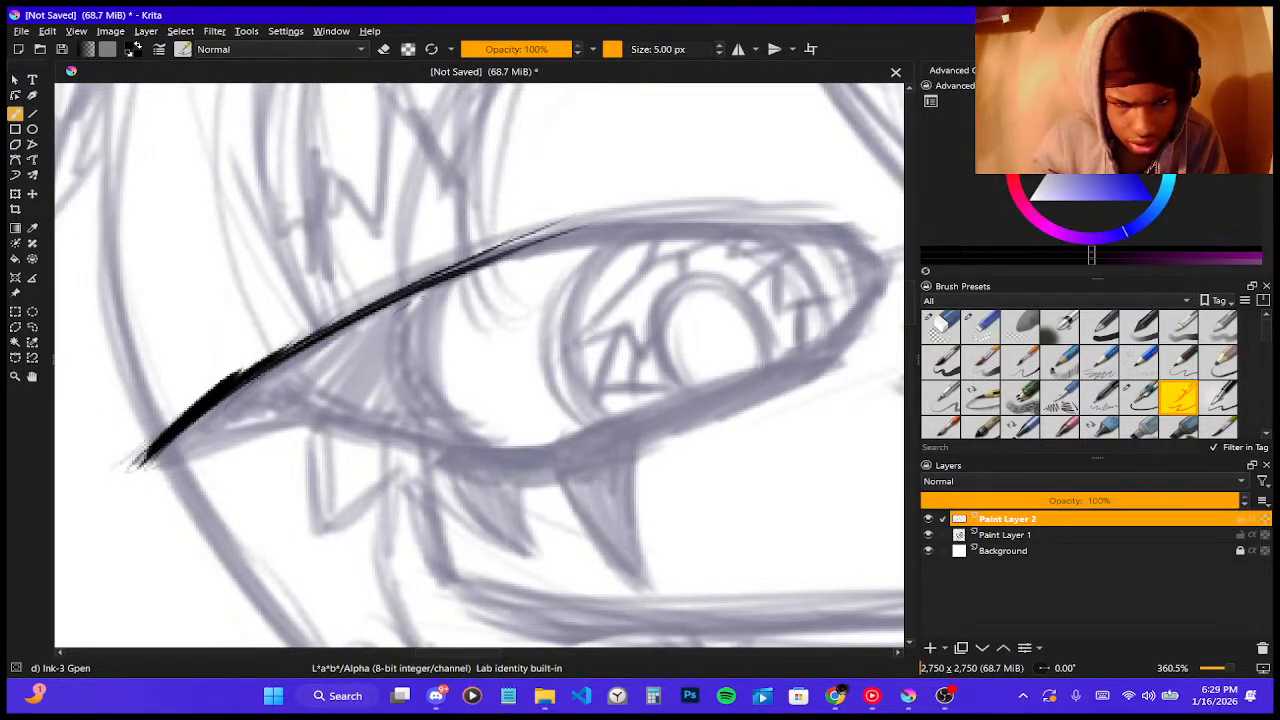
- Try extending the upper lid line from its inked outer half toward the iris and undo the strokes
{"action": "left_click_drag", "start_coordinate": [400, 300], "coordinate": [612, 225]}
{"action": "left_click_drag", "start_coordinate": [426, 288], "coordinate": [636, 224]}
{"action": "key", "text": "ctrl+z"}
{"action": "key", "text": "ctrl+z"}
{"action": "key", "text": "ctrl+z"}
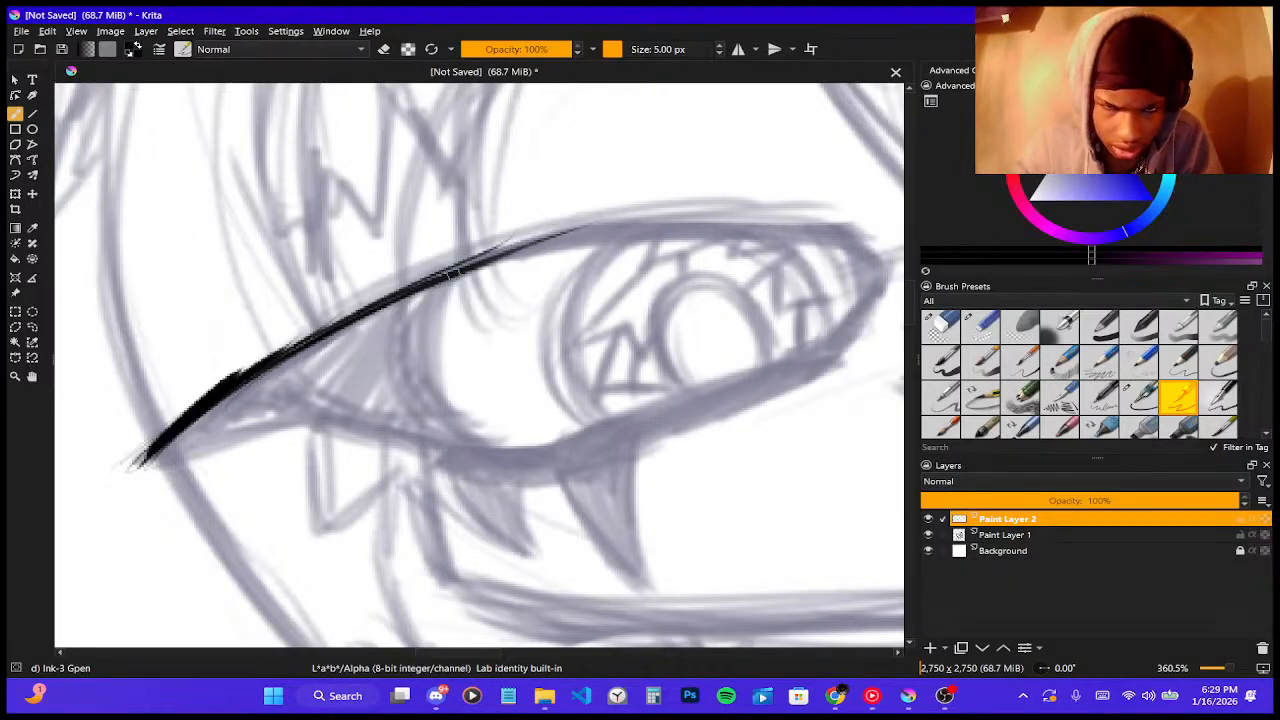
{"action": "left_click_drag", "start_coordinate": [476, 262], "coordinate": [554, 218]}
{"action": "key", "text": "ctrl+z"}
{"action": "left_click_drag", "start_coordinate": [442, 280], "coordinate": [600, 222]}
{"action": "key", "text": "ctrl+z"}
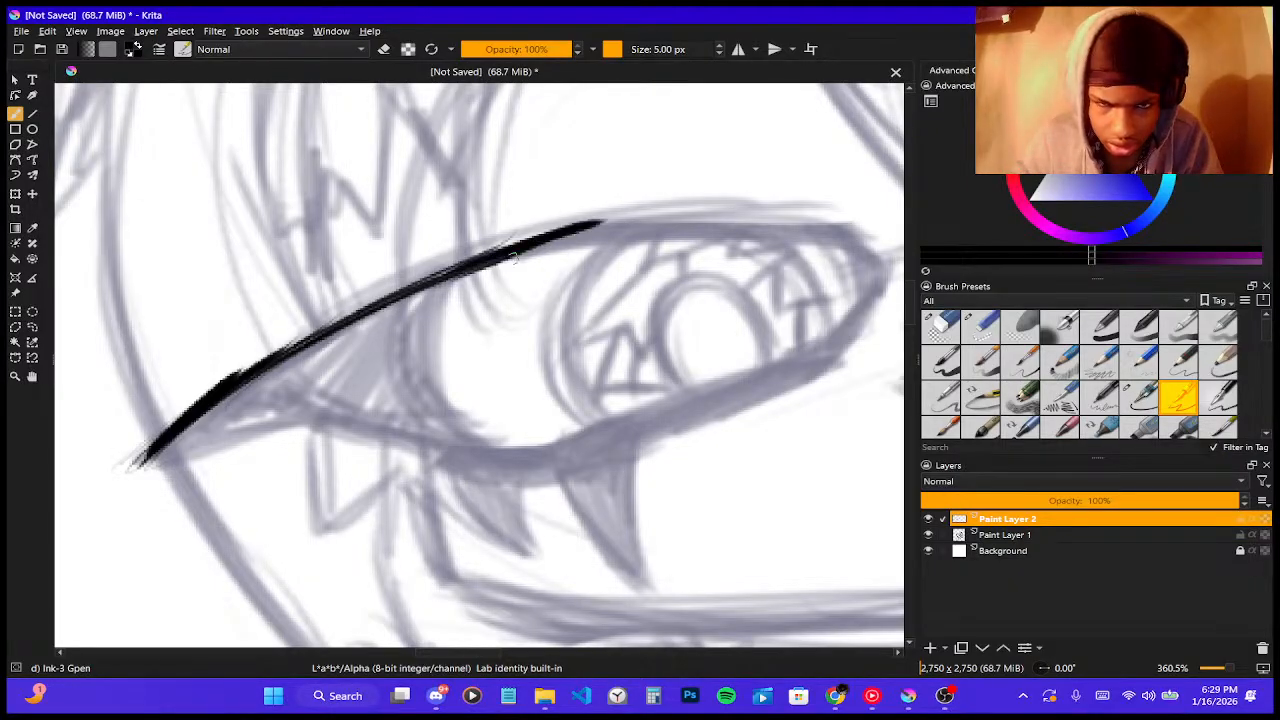
- Ink the upper lid line across the top of the iris and down to the eye's inner corner
{"action": "left_click_drag", "start_coordinate": [488, 254], "coordinate": [650, 213]}
{"action": "mouse_move", "coordinate": [556, 238]}
{"action": "left_mouse_down"}
{"action": "mouse_move", "coordinate": [706, 218]}
{"action": "mouse_move", "coordinate": [740, 199]}
{"action": "left_mouse_up"}
{"action": "key", "text": "ctrl+z"}
{"action": "scroll", "coordinate": [654, 209], "scroll_direction": "up", "scroll_amount": 1}
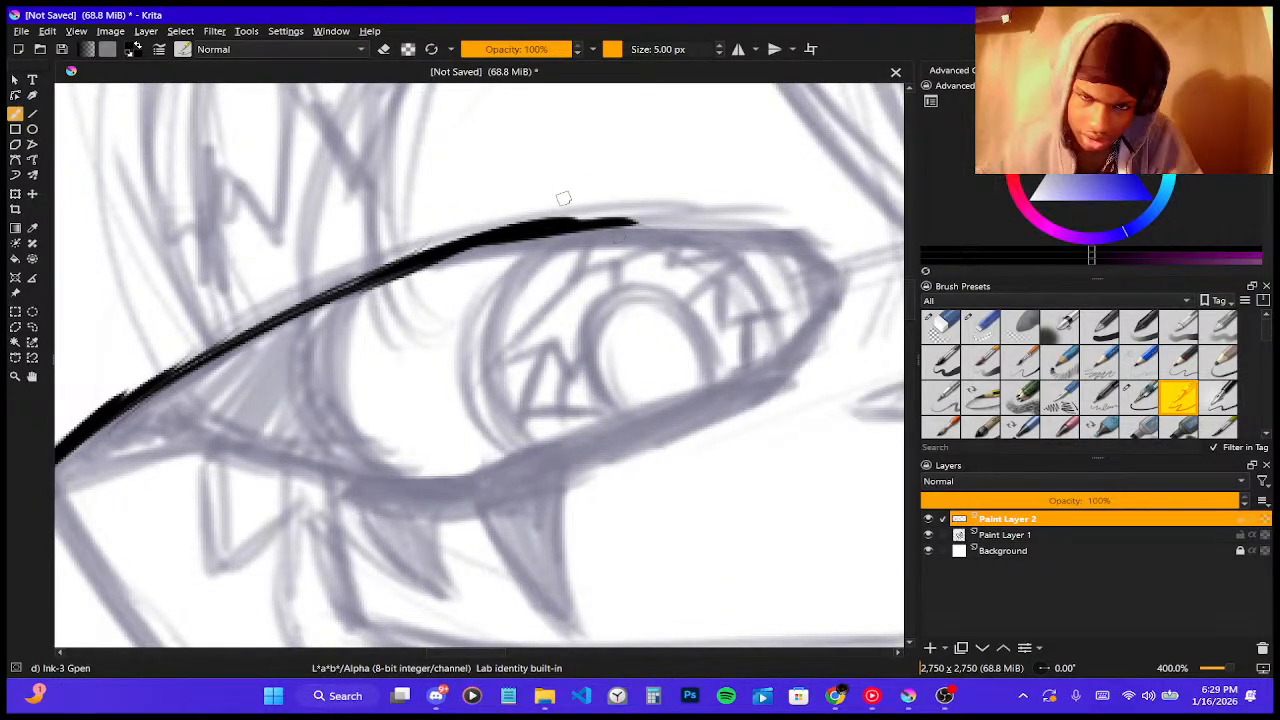
{"action": "left_click_drag", "start_coordinate": [563, 198], "coordinate": [754, 224]}
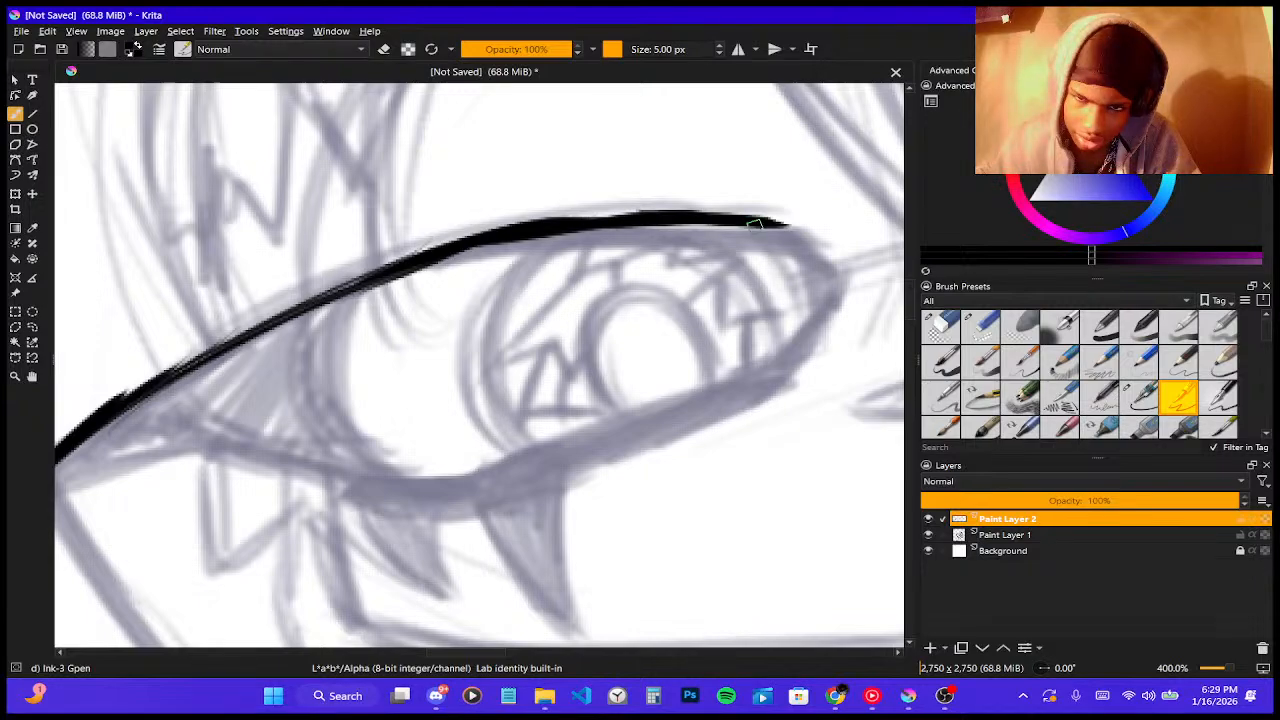
{"action": "left_click_drag", "start_coordinate": [650, 208], "coordinate": [822, 244]}
{"action": "left_click_drag", "start_coordinate": [734, 217], "coordinate": [862, 278]}
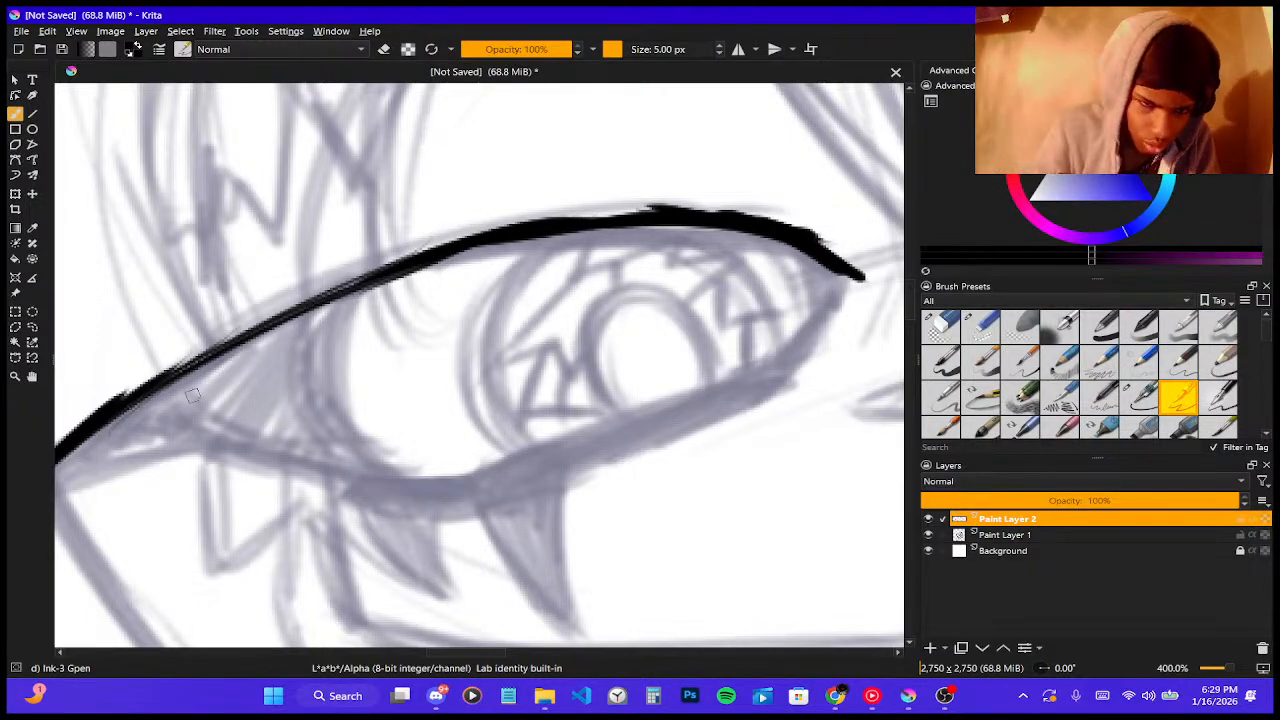
- Build up the upper lid line into a heavier black arc from near the outer tip to above the iris
{"action": "left_click_drag", "start_coordinate": [100, 430], "coordinate": [258, 324]}
{"action": "left_click_drag", "start_coordinate": [140, 414], "coordinate": [362, 283]}
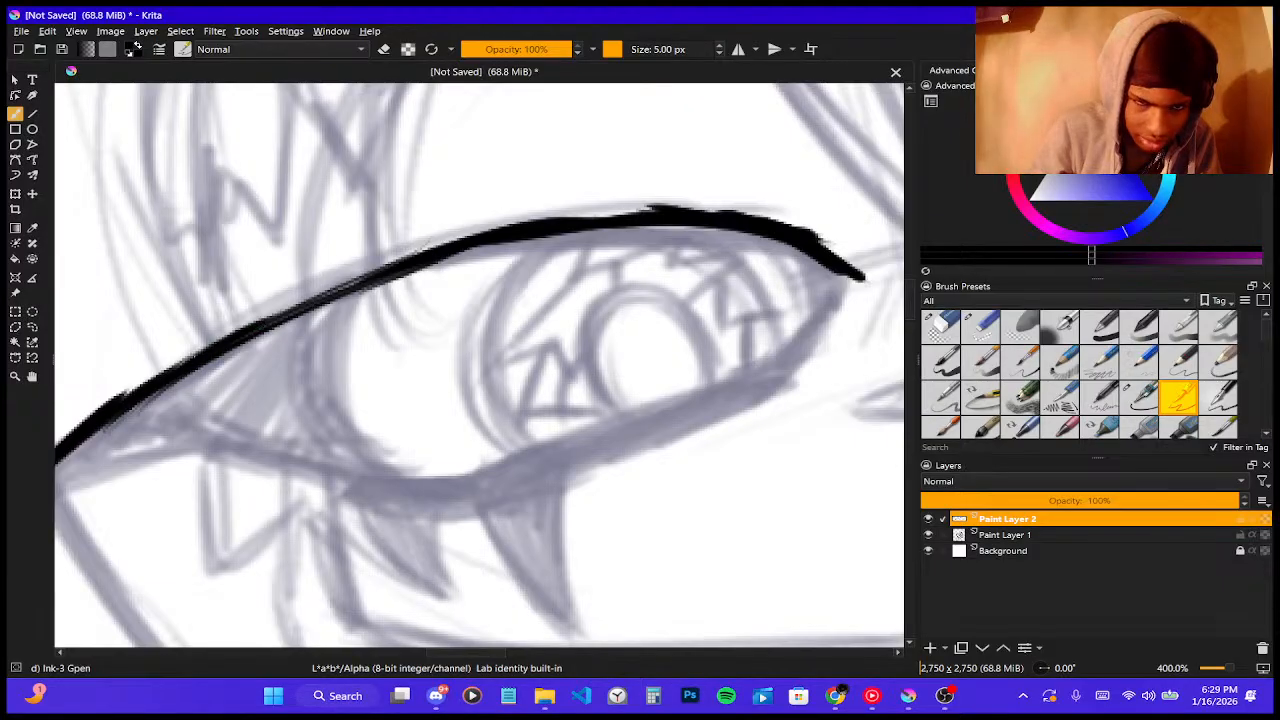
{"action": "left_click_drag", "start_coordinate": [198, 354], "coordinate": [386, 236]}
{"action": "key", "text": "ctrl+z"}
{"action": "left_click_drag", "start_coordinate": [273, 317], "coordinate": [390, 257]}
{"action": "mouse_move", "coordinate": [228, 335]}
{"action": "left_mouse_down"}
{"action": "mouse_move", "coordinate": [388, 258]}
{"action": "mouse_move", "coordinate": [338, 290]}
{"action": "mouse_move", "coordinate": [452, 245]}
{"action": "left_mouse_up"}
{"action": "left_click_drag", "start_coordinate": [276, 315], "coordinate": [549, 219]}
{"action": "left_click_drag", "start_coordinate": [458, 236], "coordinate": [616, 212]}
{"action": "left_click_drag", "start_coordinate": [500, 225], "coordinate": [660, 210]}
{"action": "left_click_drag", "start_coordinate": [560, 217], "coordinate": [678, 219]}
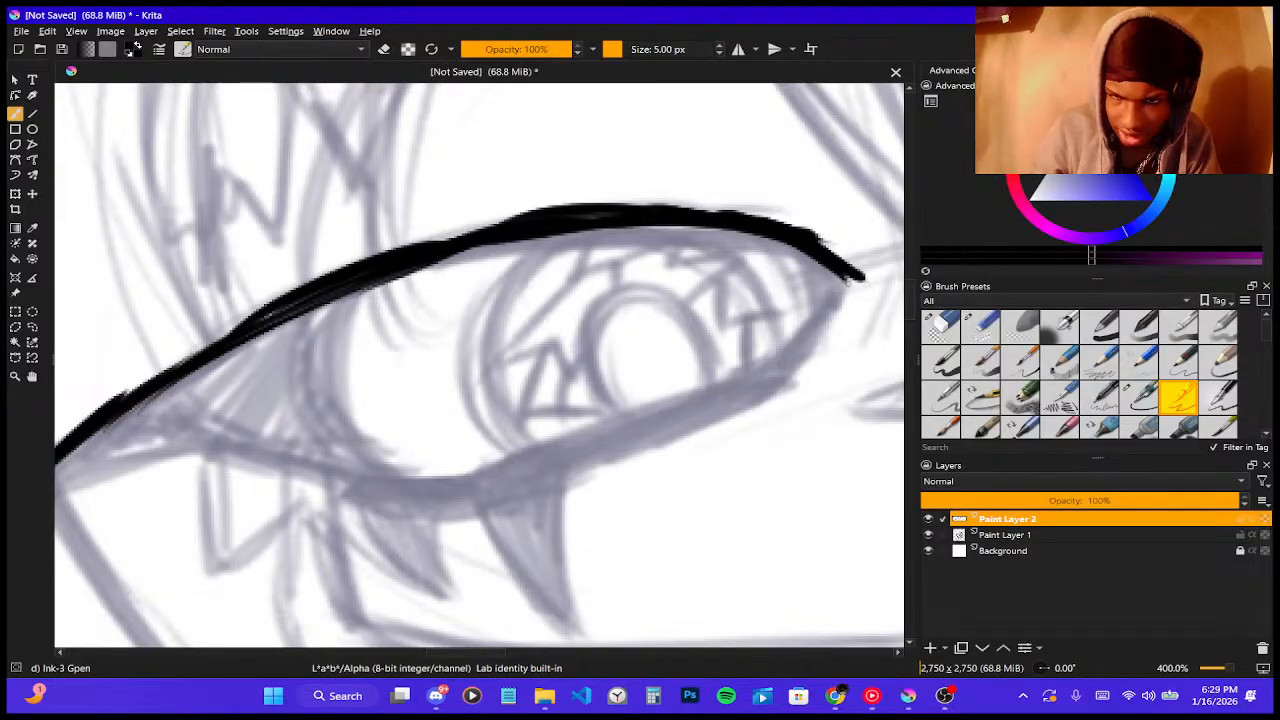
- Ink the lower lid's outer edge from the inner corner down to the base of the larger lower lash spike
{"action": "mouse_move", "coordinate": [818, 252]}
{"action": "left_mouse_down"}
{"action": "mouse_move", "coordinate": [859, 277]}
{"action": "mouse_move", "coordinate": [785, 368]}
{"action": "left_mouse_up"}
{"action": "left_click_drag", "start_coordinate": [843, 287], "coordinate": [760, 395]}
{"action": "left_click_drag", "start_coordinate": [797, 350], "coordinate": [722, 422]}
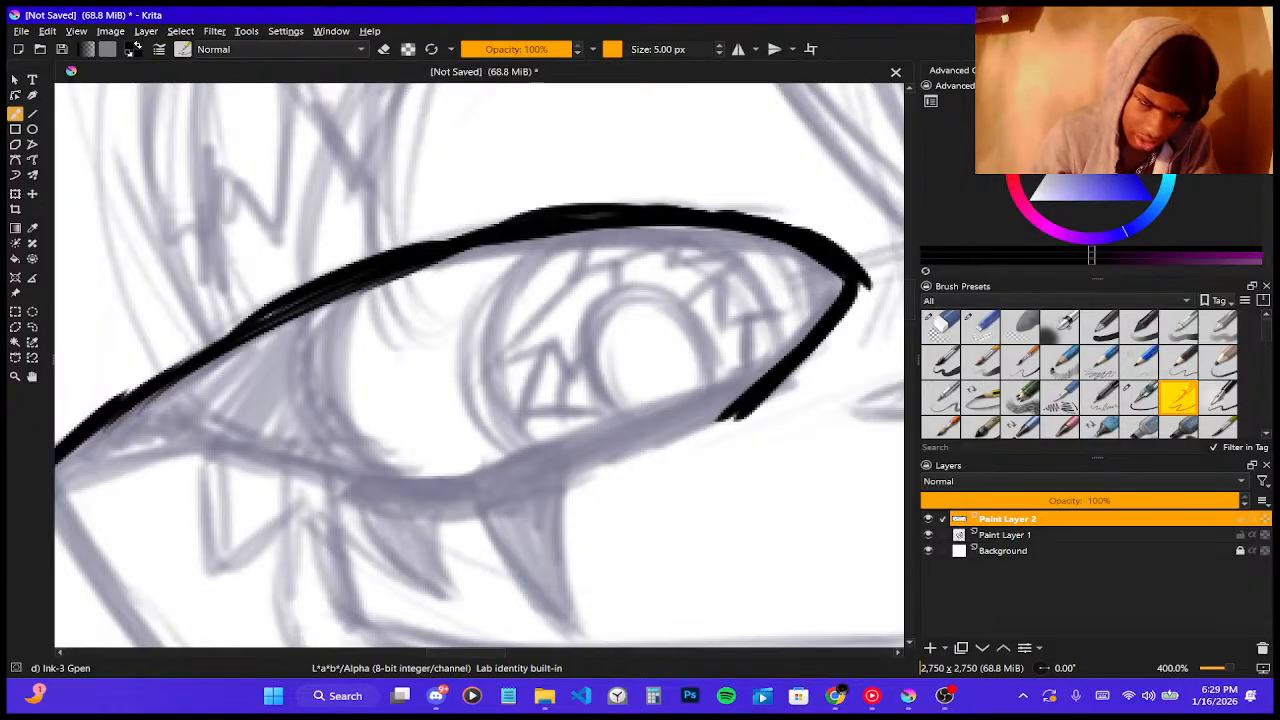
{"action": "left_click_drag", "start_coordinate": [572, 480], "coordinate": [704, 408]}
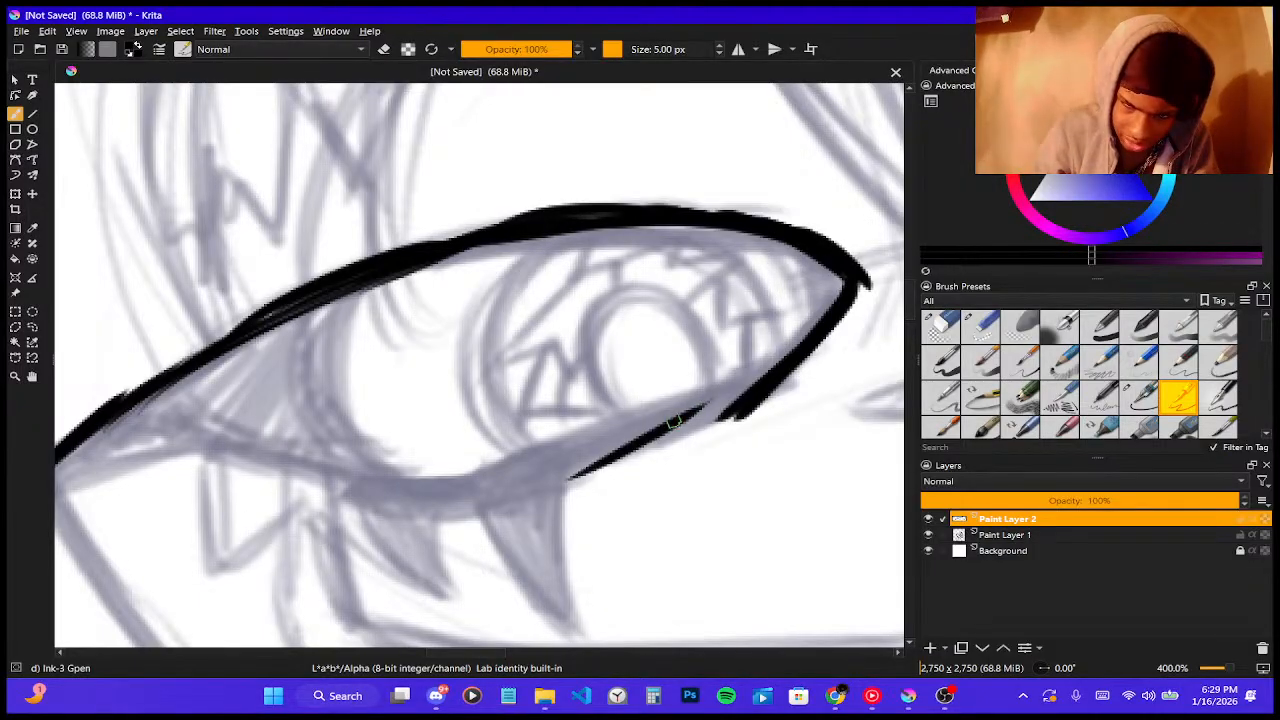
{"action": "key", "text": "ctrl+z"}
{"action": "left_click_drag", "start_coordinate": [580, 470], "coordinate": [764, 385]}
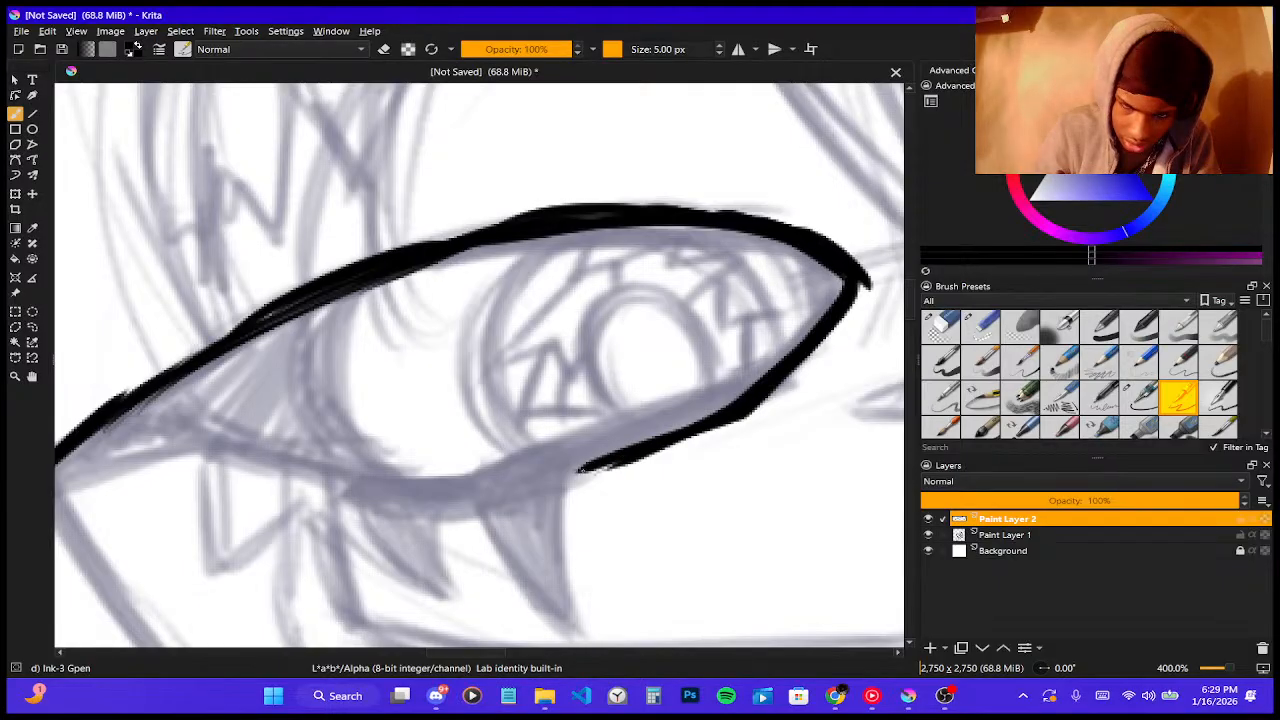
- Outline the two pointed lash spikes below the lower lid, joined by a short line between their bases
{"action": "mouse_move", "coordinate": [620, 462]}
{"action": "left_mouse_down"}
{"action": "mouse_move", "coordinate": [563, 482]}
{"action": "mouse_move", "coordinate": [570, 590]}
{"action": "left_mouse_up"}
{"action": "mouse_move", "coordinate": [568, 490]}
{"action": "left_mouse_down"}
{"action": "mouse_move", "coordinate": [576, 599]}
{"action": "mouse_move", "coordinate": [585, 470]}
{"action": "mouse_move", "coordinate": [572, 480]}
{"action": "mouse_move", "coordinate": [585, 597]}
{"action": "mouse_move", "coordinate": [573, 588]}
{"action": "mouse_move", "coordinate": [590, 625]}
{"action": "left_mouse_up"}
{"action": "left_click_drag", "start_coordinate": [466, 504], "coordinate": [570, 606]}
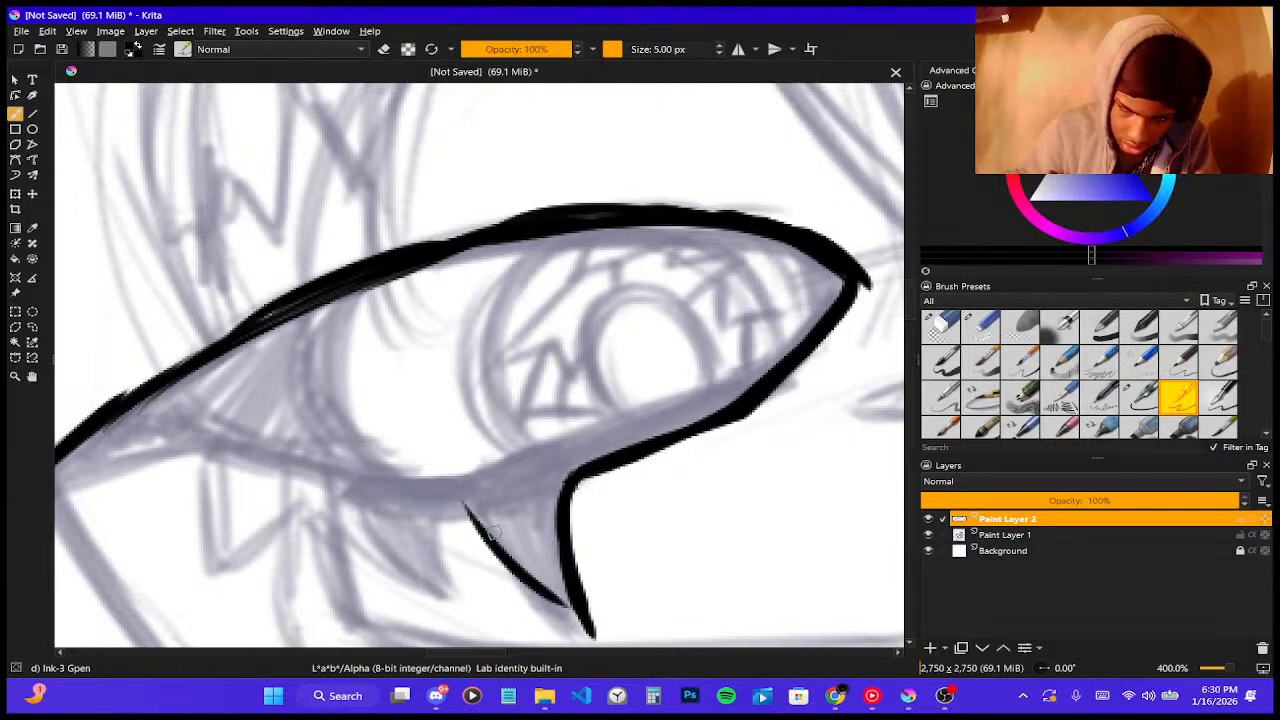
{"action": "mouse_move", "coordinate": [484, 532]}
{"action": "left_mouse_down"}
{"action": "mouse_move", "coordinate": [605, 633]}
{"action": "mouse_move", "coordinate": [518, 585]}
{"action": "mouse_move", "coordinate": [483, 517]}
{"action": "left_mouse_up"}
{"action": "key", "text": "ctrl+z"}
{"action": "key", "text": "ctrl+z"}
{"action": "mouse_move", "coordinate": [528, 602]}
{"action": "left_mouse_down"}
{"action": "mouse_move", "coordinate": [451, 516]}
{"action": "mouse_move", "coordinate": [481, 505]}
{"action": "mouse_move", "coordinate": [470, 597]}
{"action": "left_mouse_up"}
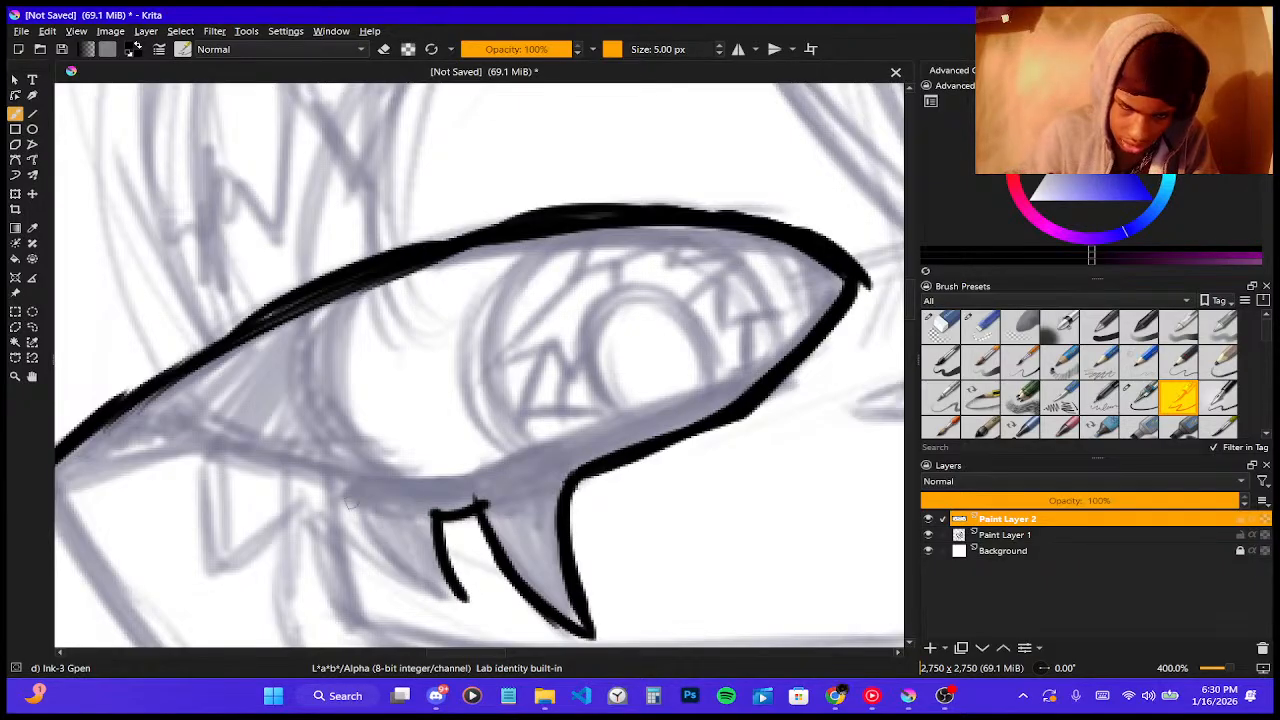
{"action": "mouse_move", "coordinate": [340, 476]}
{"action": "left_mouse_down"}
{"action": "mouse_move", "coordinate": [376, 560]}
{"action": "mouse_move", "coordinate": [468, 600]}
{"action": "left_mouse_up"}
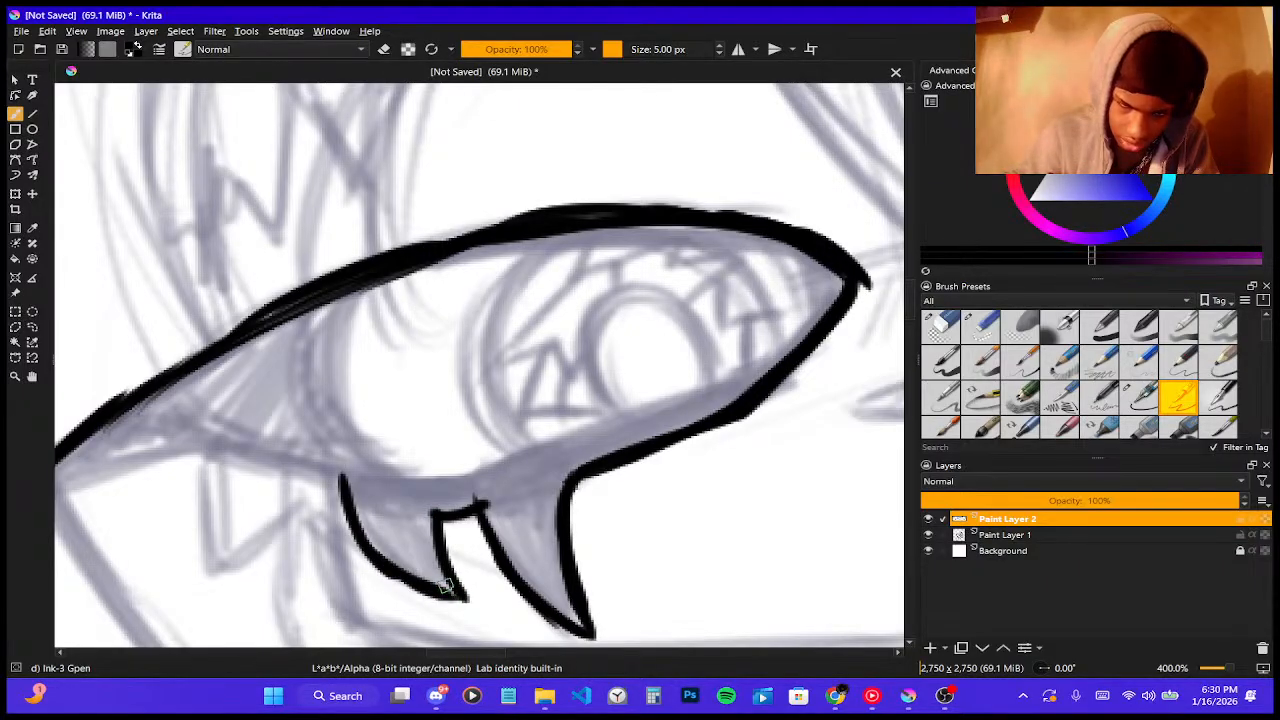
- Ink the lower lid's outer edge from the smaller lash spike to the eye's pointed outer tip
{"action": "left_click_drag", "start_coordinate": [192, 442], "coordinate": [348, 484]}
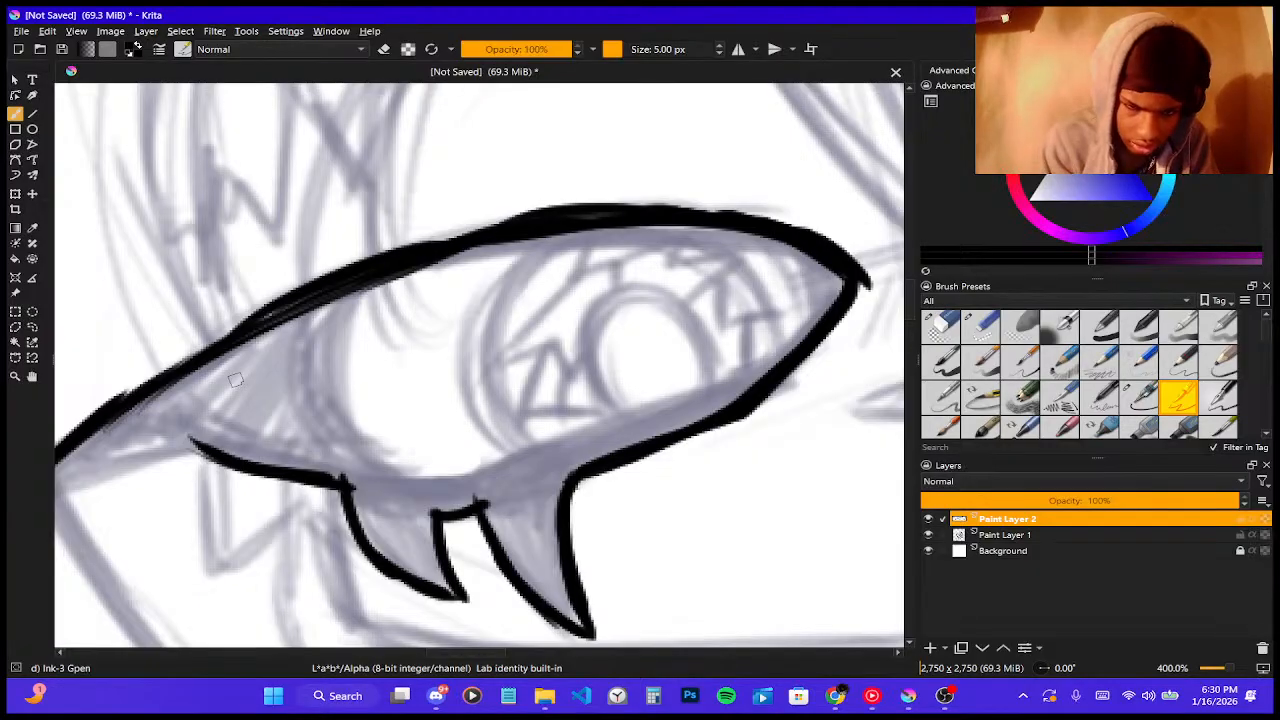
{"action": "scroll", "coordinate": [236, 380], "scroll_direction": "down", "scroll_amount": 2}
{"action": "scroll", "coordinate": [142, 400], "scroll_direction": "up", "scroll_amount": 3}
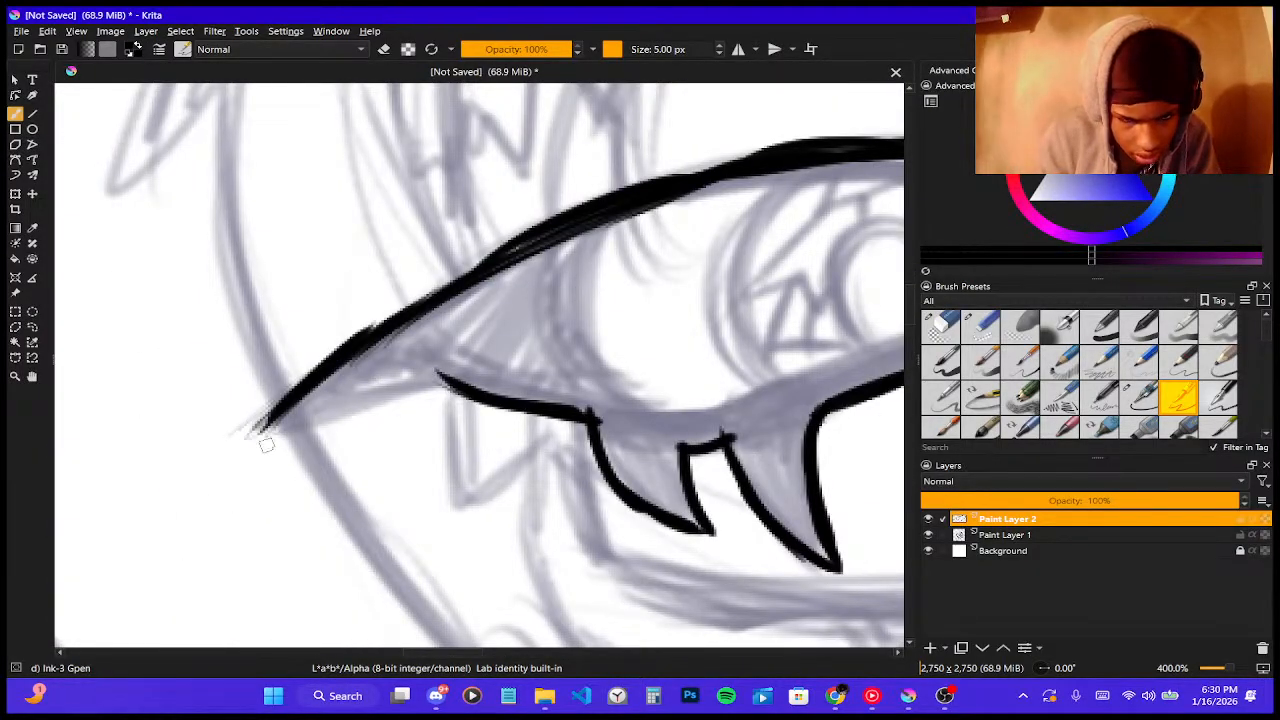
{"action": "mouse_move", "coordinate": [266, 445]}
{"action": "left_mouse_down"}
{"action": "mouse_move", "coordinate": [355, 395]}
{"action": "mouse_move", "coordinate": [270, 446]}
{"action": "mouse_move", "coordinate": [446, 374]}
{"action": "left_mouse_up"}
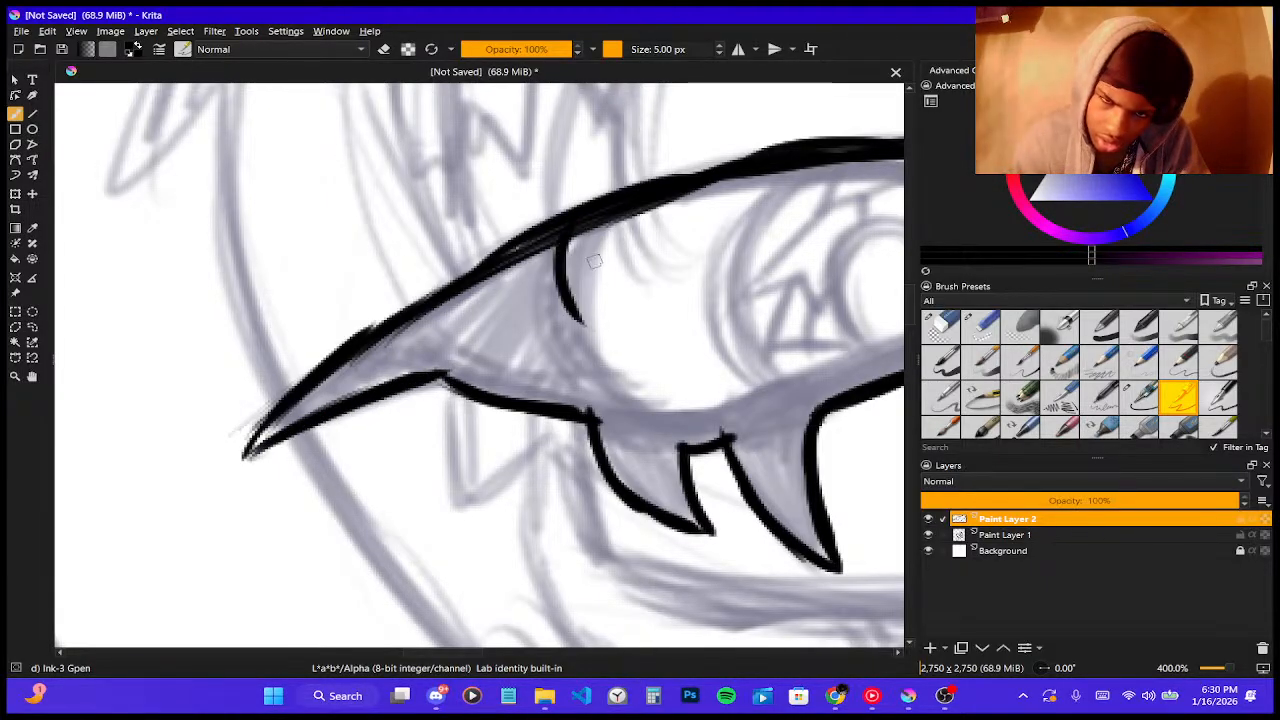
- Ink the eyeball's curved outer side and the start of its bottom edge, adding a second curve just inside it
{"action": "mouse_move", "coordinate": [556, 246]}
{"action": "left_mouse_down"}
{"action": "mouse_move", "coordinate": [550, 362]}
{"action": "mouse_move", "coordinate": [634, 416]}
{"action": "left_mouse_up"}
{"action": "mouse_move", "coordinate": [584, 376]}
{"action": "left_mouse_down"}
{"action": "mouse_move", "coordinate": [680, 431]}
{"action": "mouse_move", "coordinate": [716, 411]}
{"action": "left_mouse_up"}
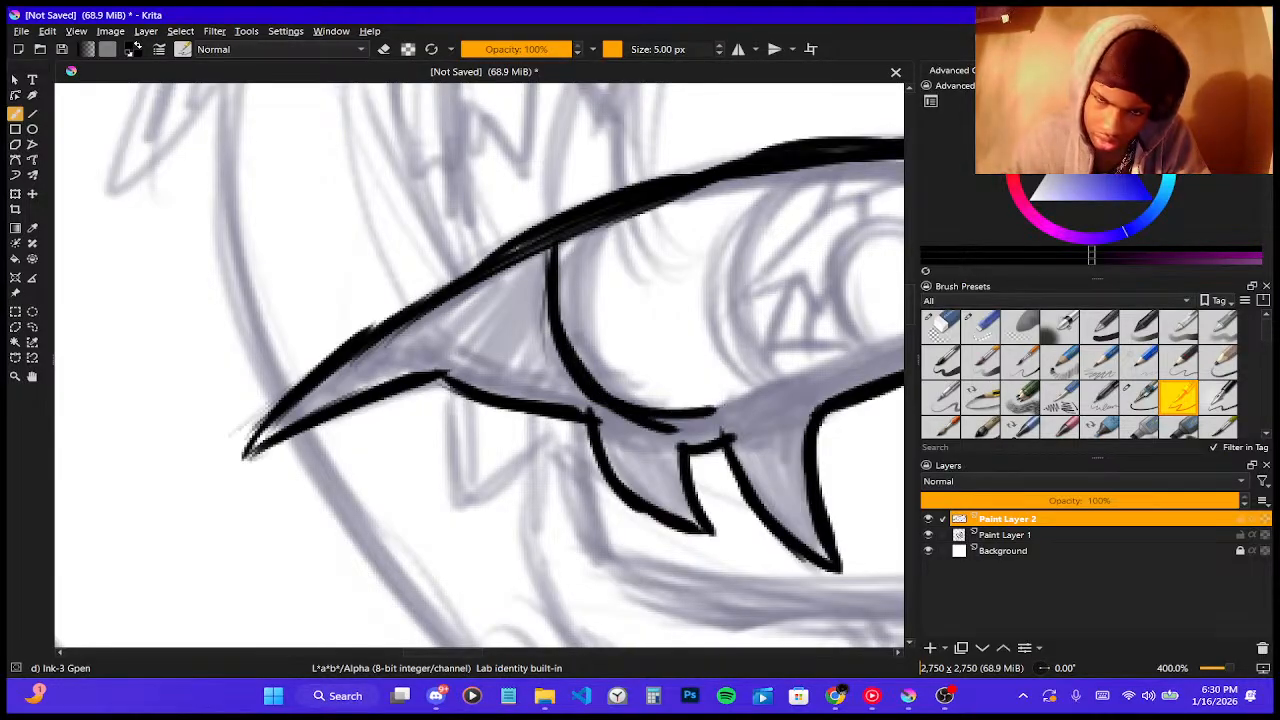
{"action": "left_click_drag", "start_coordinate": [636, 405], "coordinate": [766, 384]}
{"action": "key", "text": "ctrl+z"}
{"action": "mouse_move", "coordinate": [635, 409]}
{"action": "left_mouse_down"}
{"action": "mouse_move", "coordinate": [736, 414]}
{"action": "mouse_move", "coordinate": [780, 400]}
{"action": "left_mouse_up"}
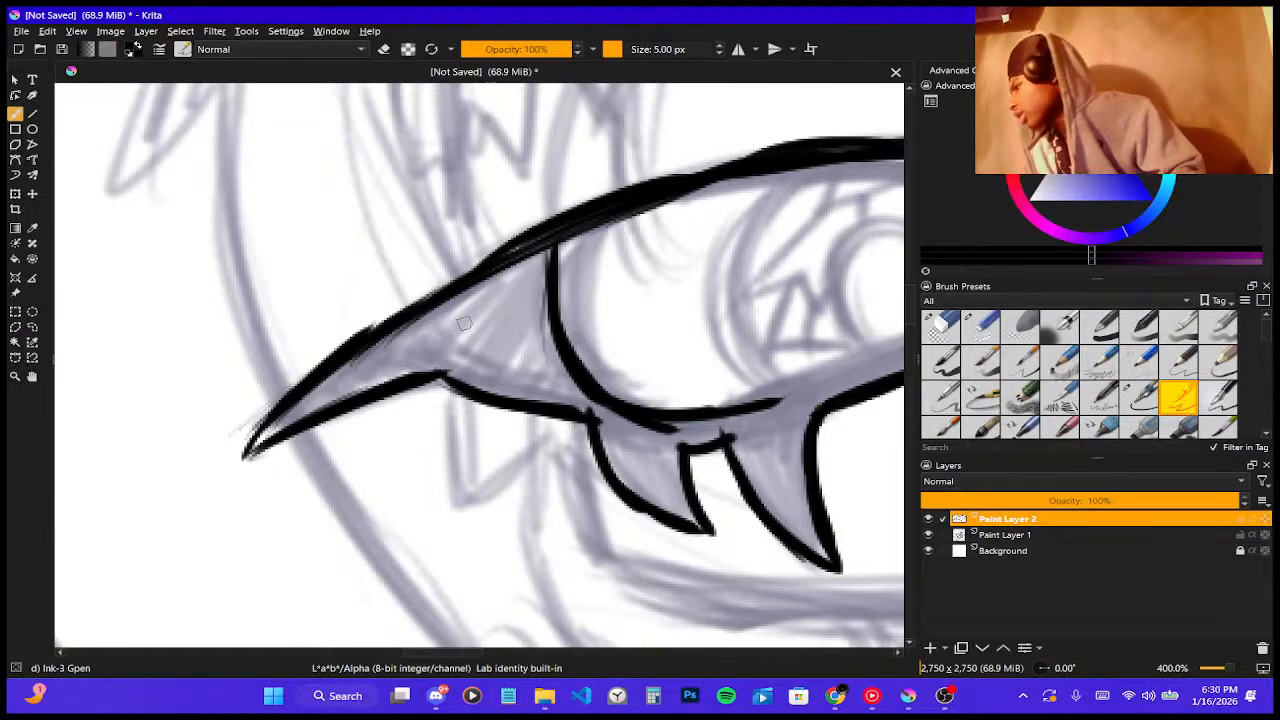
{"action": "scroll", "coordinate": [458, 322], "scroll_direction": "down", "scroll_amount": 2}
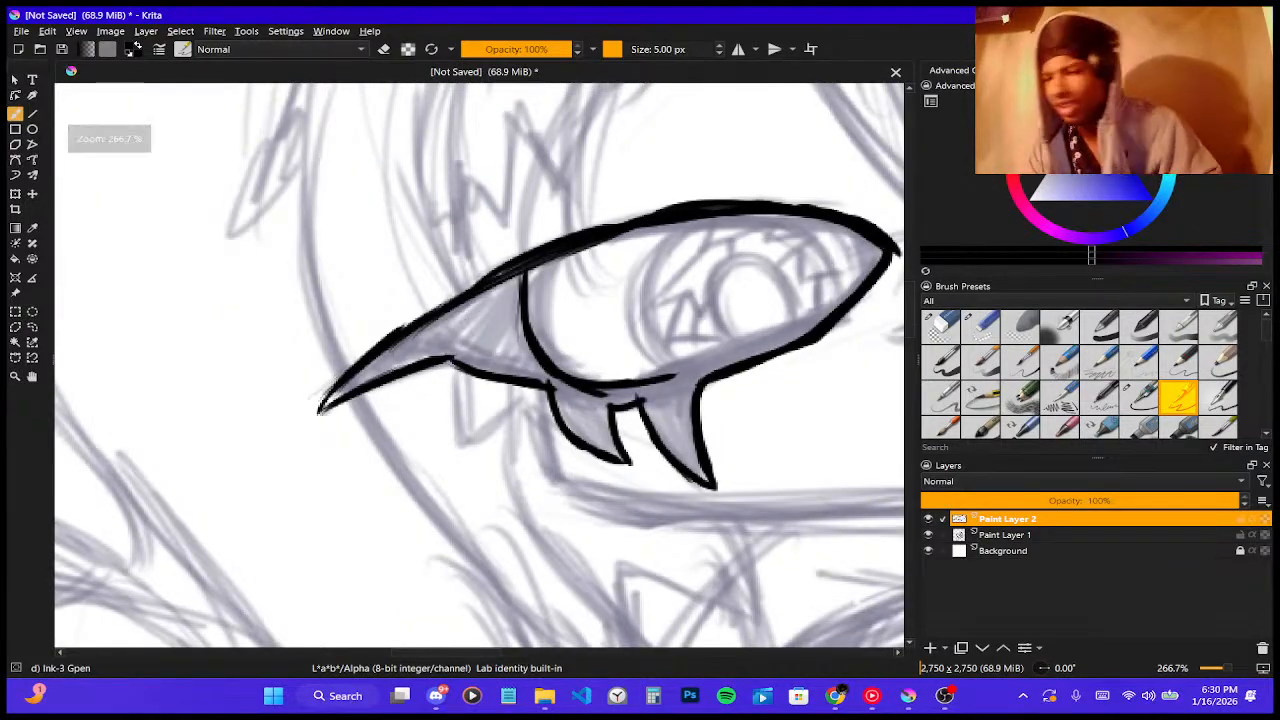
{"action": "scroll", "coordinate": [405, 427], "scroll_direction": "down", "scroll_amount": 3}
{"action": "scroll", "coordinate": [490, 365], "scroll_direction": "up", "scroll_amount": 3}
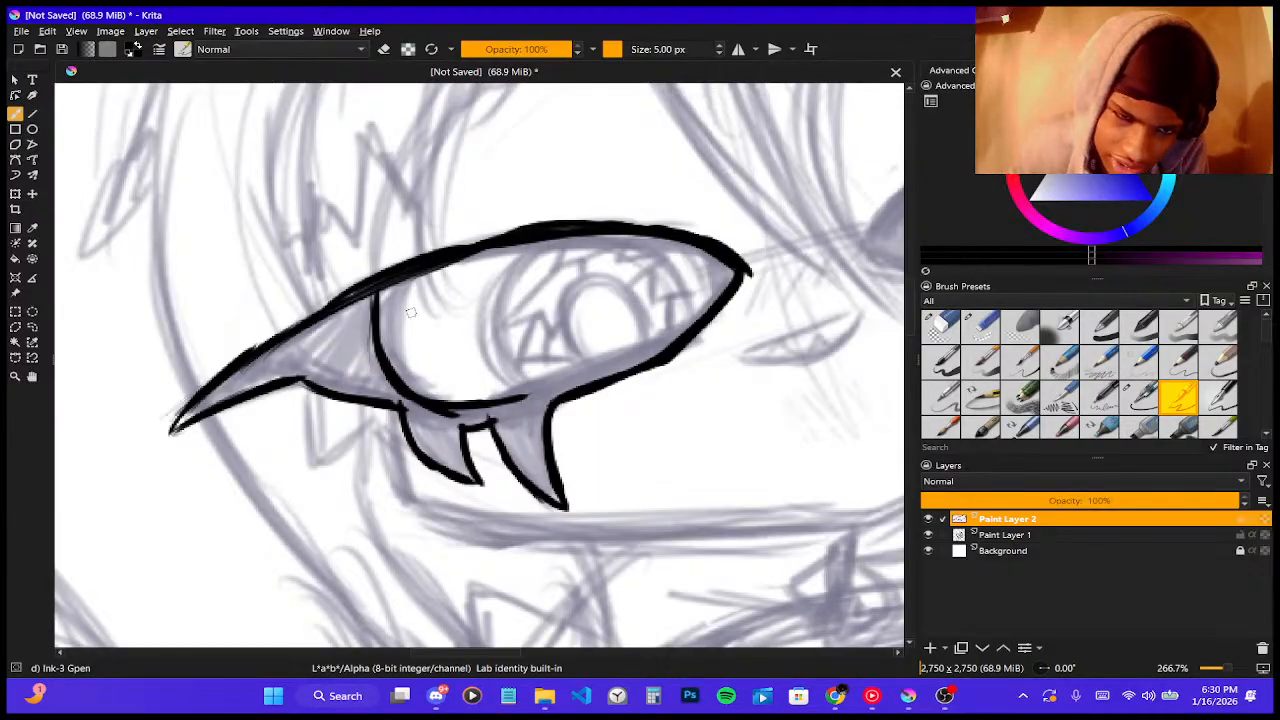
{"action": "mouse_move", "coordinate": [404, 273]}
{"action": "left_mouse_down"}
{"action": "mouse_move", "coordinate": [390, 362]}
{"action": "mouse_move", "coordinate": [400, 372]}
{"action": "left_mouse_up"}
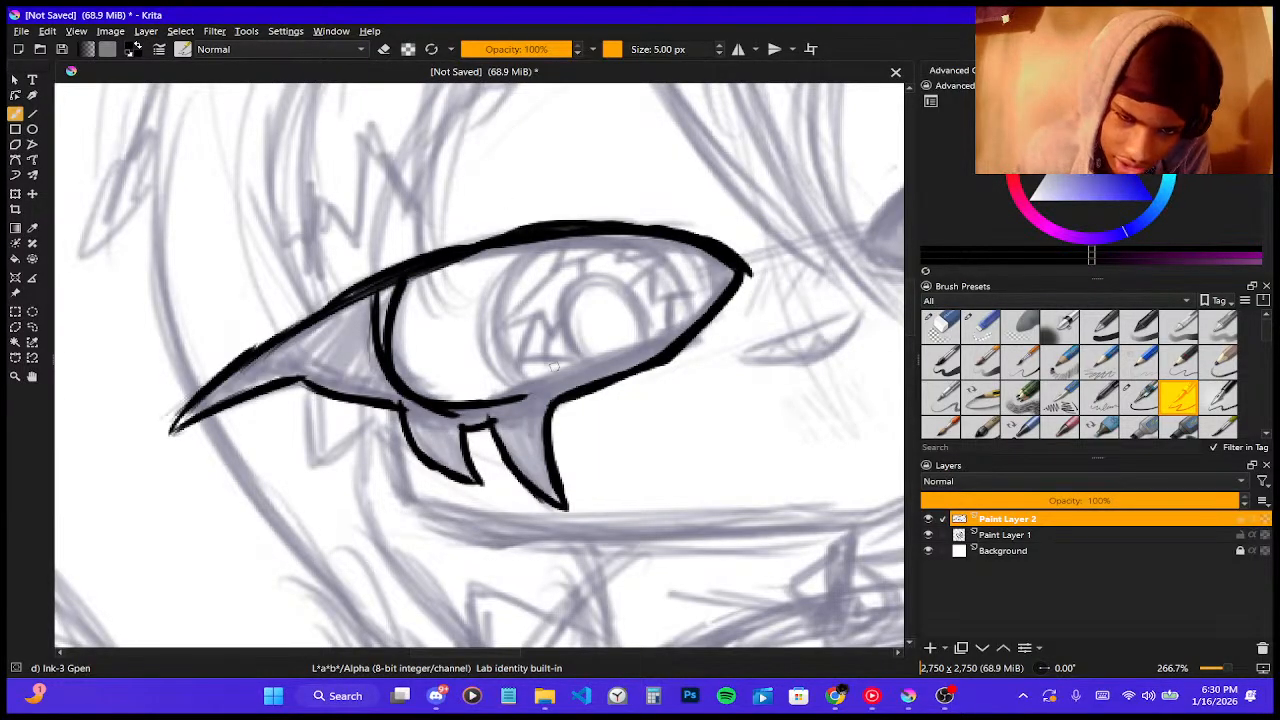
- Continue the eyeball's bottom edge to the inner corner and fill the corner and inner lower lid with black
{"action": "mouse_move", "coordinate": [515, 398]}
{"action": "left_mouse_down"}
{"action": "mouse_move", "coordinate": [668, 320]}
{"action": "mouse_move", "coordinate": [665, 338]}
{"action": "mouse_move", "coordinate": [705, 298]}
{"action": "left_mouse_up"}
{"action": "left_click_drag", "start_coordinate": [648, 345], "coordinate": [716, 290]}
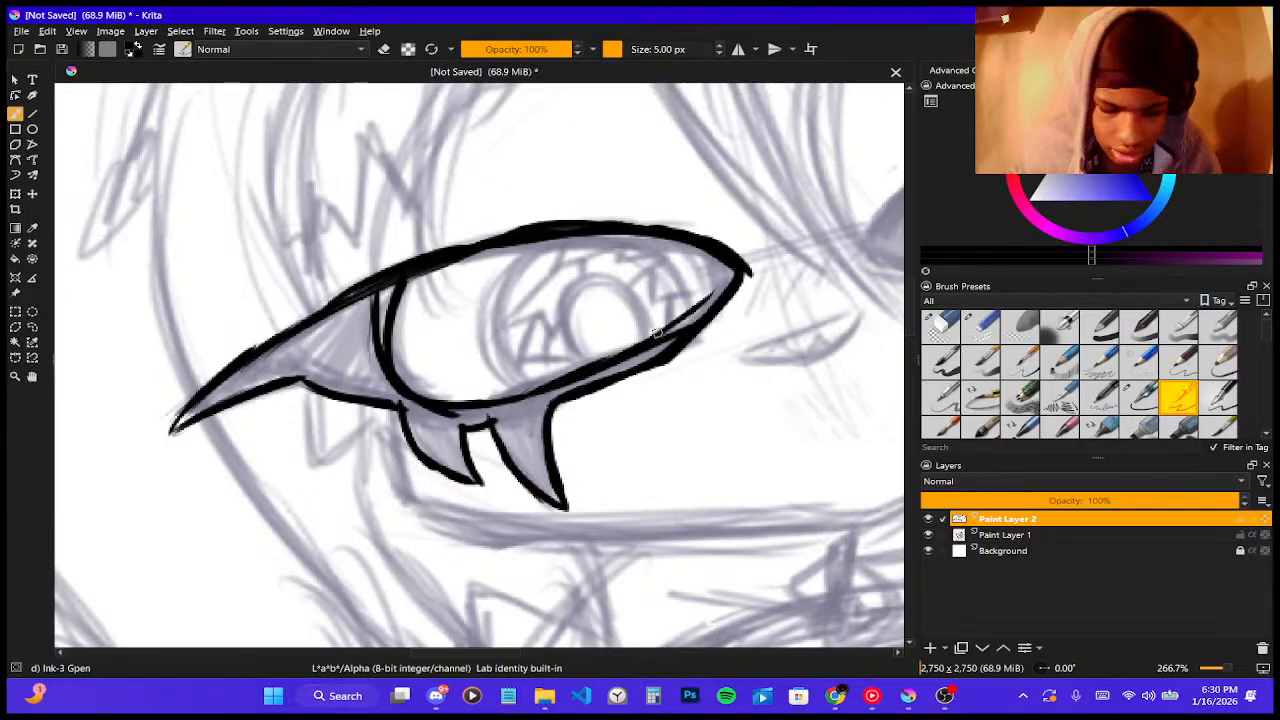
{"action": "key", "text": "ctrl+z"}
{"action": "mouse_move", "coordinate": [657, 343]}
{"action": "left_mouse_down"}
{"action": "mouse_move", "coordinate": [718, 290]}
{"action": "mouse_move", "coordinate": [712, 302]}
{"action": "mouse_move", "coordinate": [715, 263]}
{"action": "mouse_move", "coordinate": [731, 275]}
{"action": "left_mouse_up"}
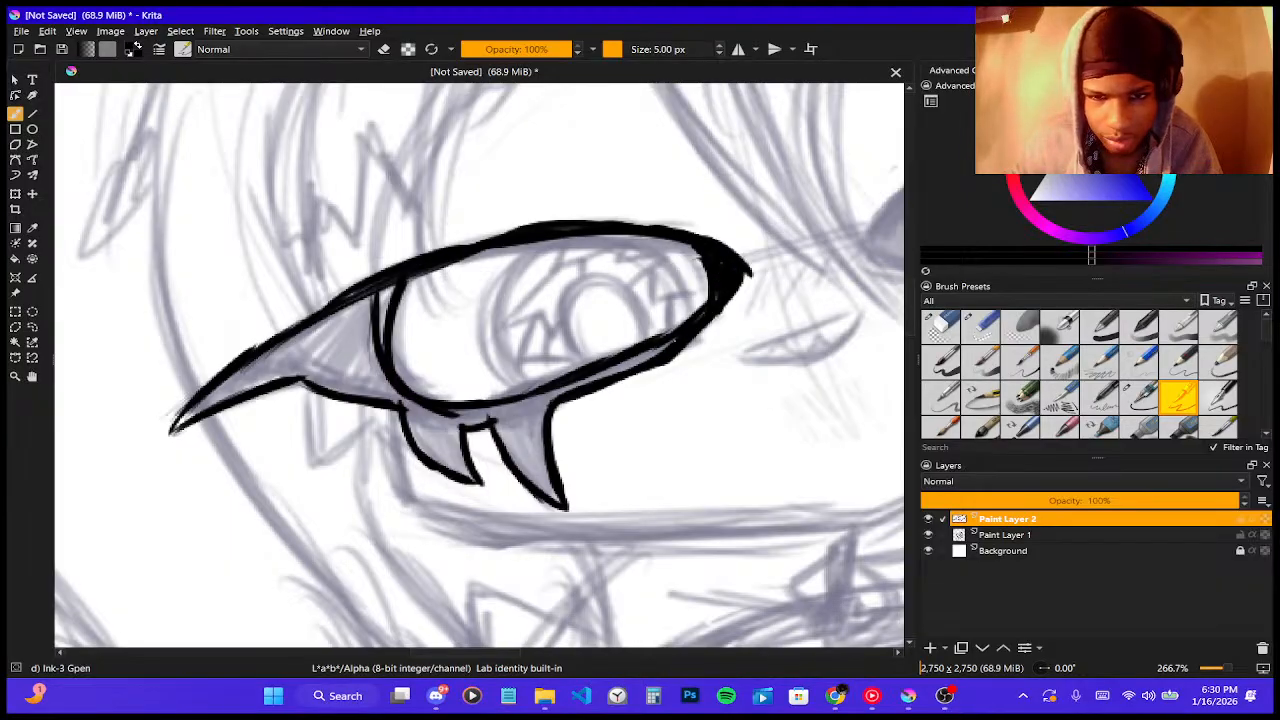
{"action": "left_click_drag", "start_coordinate": [672, 342], "coordinate": [549, 403]}
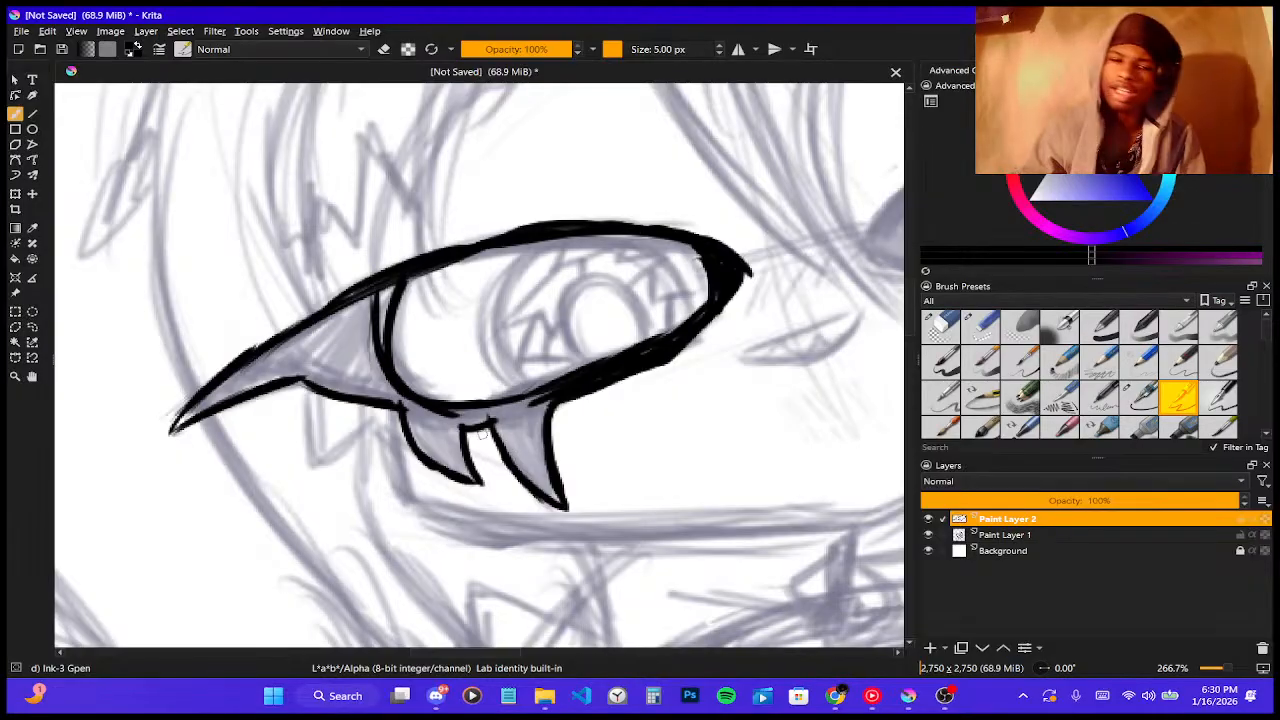
- Try filling strokes along the upper edge of the eye's outer wedge and undo them
{"action": "mouse_move", "coordinate": [178, 420]}
{"action": "left_mouse_down"}
{"action": "mouse_move", "coordinate": [345, 302]}
{"action": "mouse_move", "coordinate": [361, 305]}
{"action": "mouse_move", "coordinate": [372, 361]}
{"action": "mouse_move", "coordinate": [298, 358]}
{"action": "mouse_move", "coordinate": [246, 380]}
{"action": "mouse_move", "coordinate": [319, 348]}
{"action": "mouse_move", "coordinate": [312, 384]}
{"action": "mouse_move", "coordinate": [358, 392]}
{"action": "mouse_move", "coordinate": [335, 342]}
{"action": "mouse_move", "coordinate": [323, 354]}
{"action": "mouse_move", "coordinate": [370, 390]}
{"action": "mouse_move", "coordinate": [339, 349]}
{"action": "left_mouse_up"}
{"action": "key", "text": "ctrl+z"}
{"action": "key", "text": "ctrl+z"}
{"action": "key", "text": "ctrl+z"}
{"action": "key", "text": "ctrl+z"}
{"action": "key", "text": "ctrl+z"}
{"action": "key", "text": "ctrl+z"}
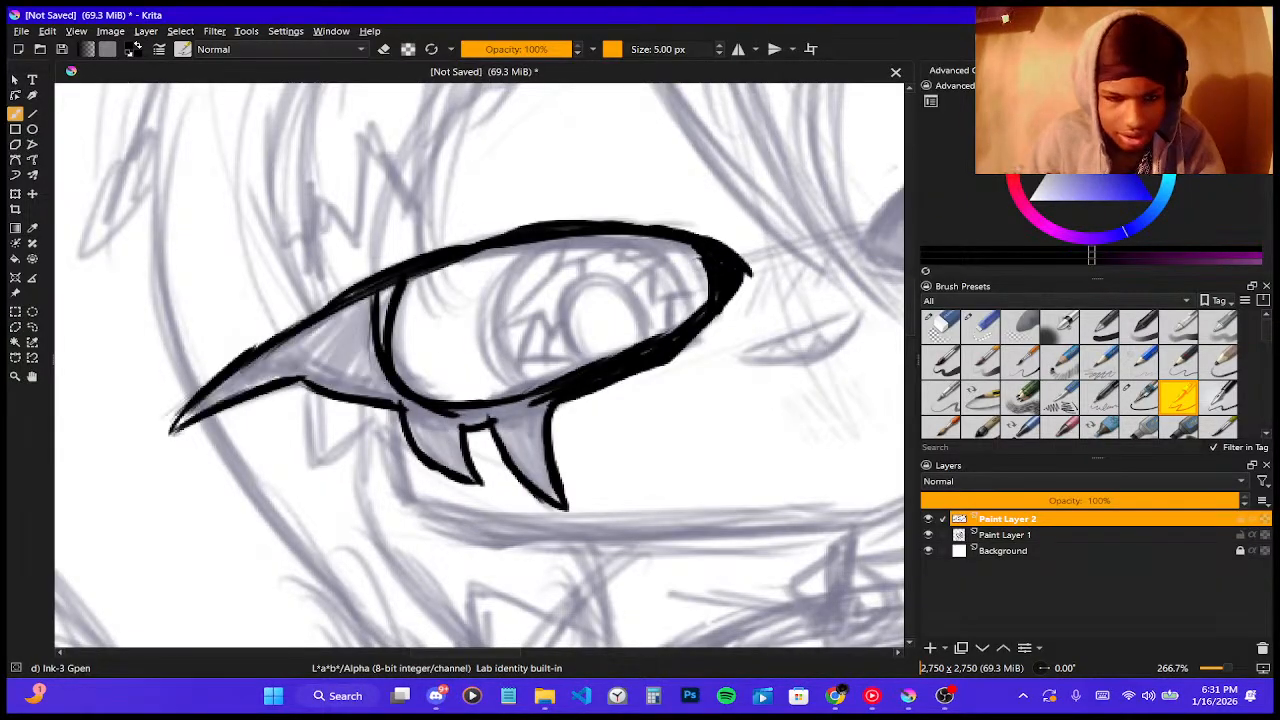
- Thicken the upper and lower edges of the eye's outer wedge and blacken the gap between the eyeball's two outer curves
{"action": "mouse_move", "coordinate": [196, 415]}
{"action": "left_mouse_down"}
{"action": "mouse_move", "coordinate": [352, 308]}
{"action": "mouse_move", "coordinate": [282, 342]}
{"action": "left_mouse_up"}
{"action": "left_click_drag", "start_coordinate": [176, 440], "coordinate": [288, 374]}
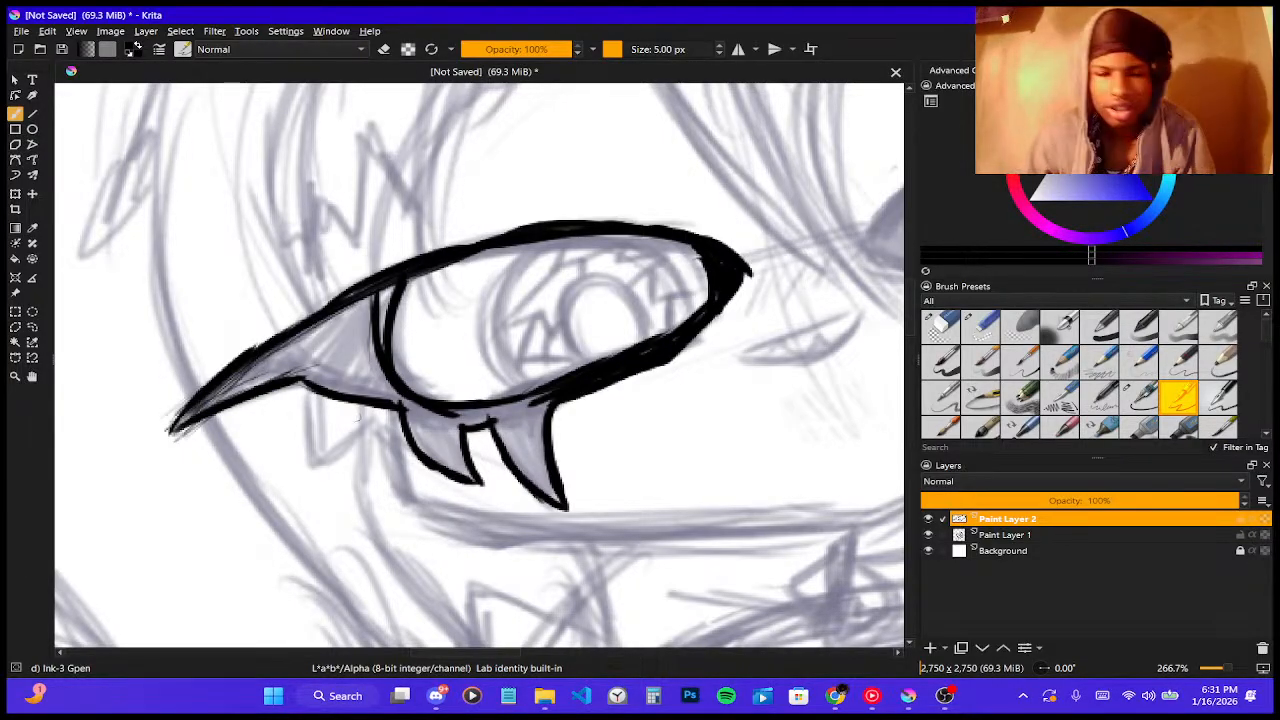
{"action": "left_click_drag", "start_coordinate": [330, 388], "coordinate": [400, 400]}
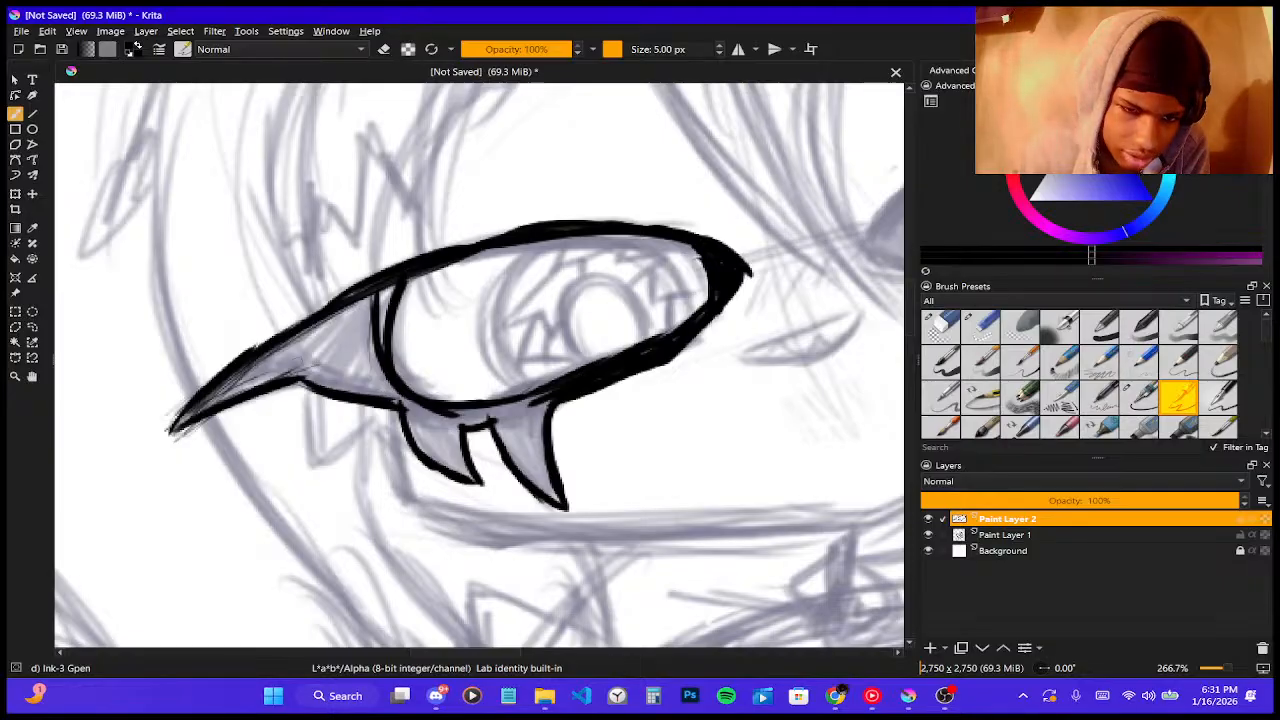
{"action": "left_click_drag", "start_coordinate": [290, 372], "coordinate": [402, 398]}
{"action": "left_click_drag", "start_coordinate": [380, 296], "coordinate": [374, 362]}
{"action": "left_click_drag", "start_coordinate": [372, 300], "coordinate": [364, 330]}
{"action": "left_click_drag", "start_coordinate": [376, 298], "coordinate": [342, 322]}
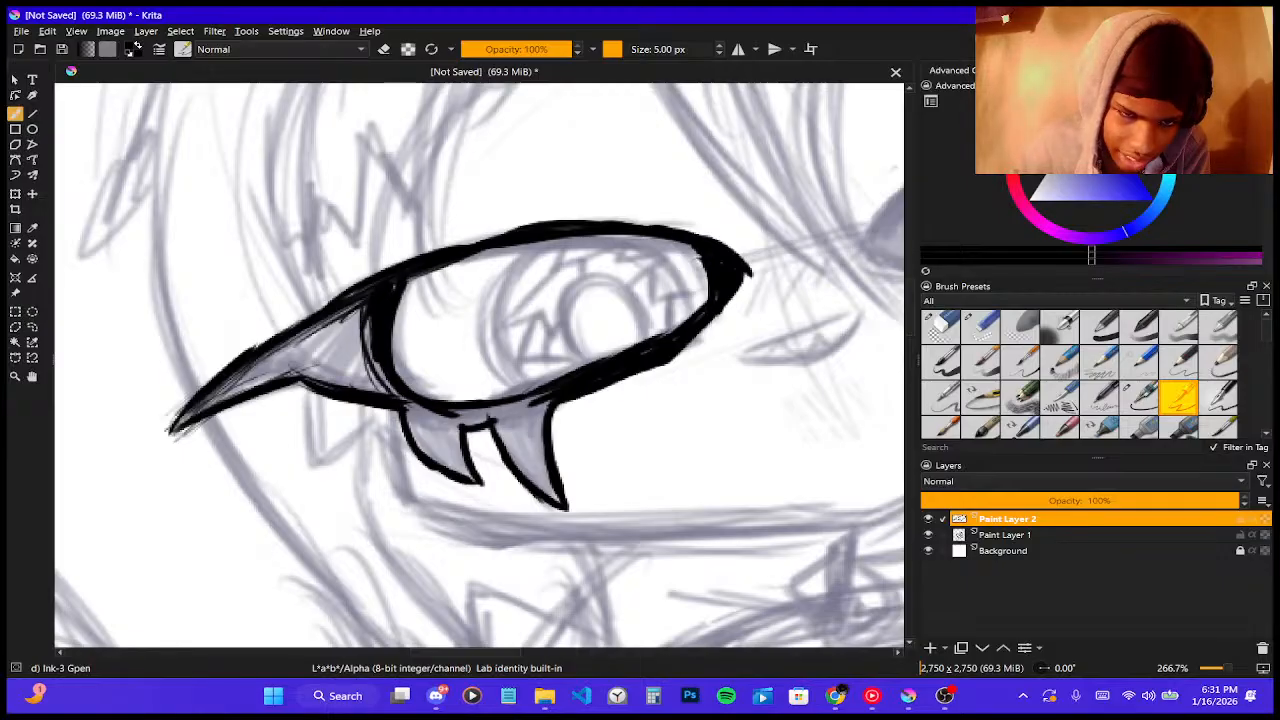
- Thicken the inner edges of both lash spikes below the eye with black strokes
{"action": "mouse_move", "coordinate": [407, 414]}
{"action": "left_mouse_down"}
{"action": "mouse_move", "coordinate": [463, 474]}
{"action": "mouse_move", "coordinate": [444, 465]}
{"action": "mouse_move", "coordinate": [472, 477]}
{"action": "left_mouse_up"}
{"action": "left_click_drag", "start_coordinate": [461, 422], "coordinate": [479, 485]}
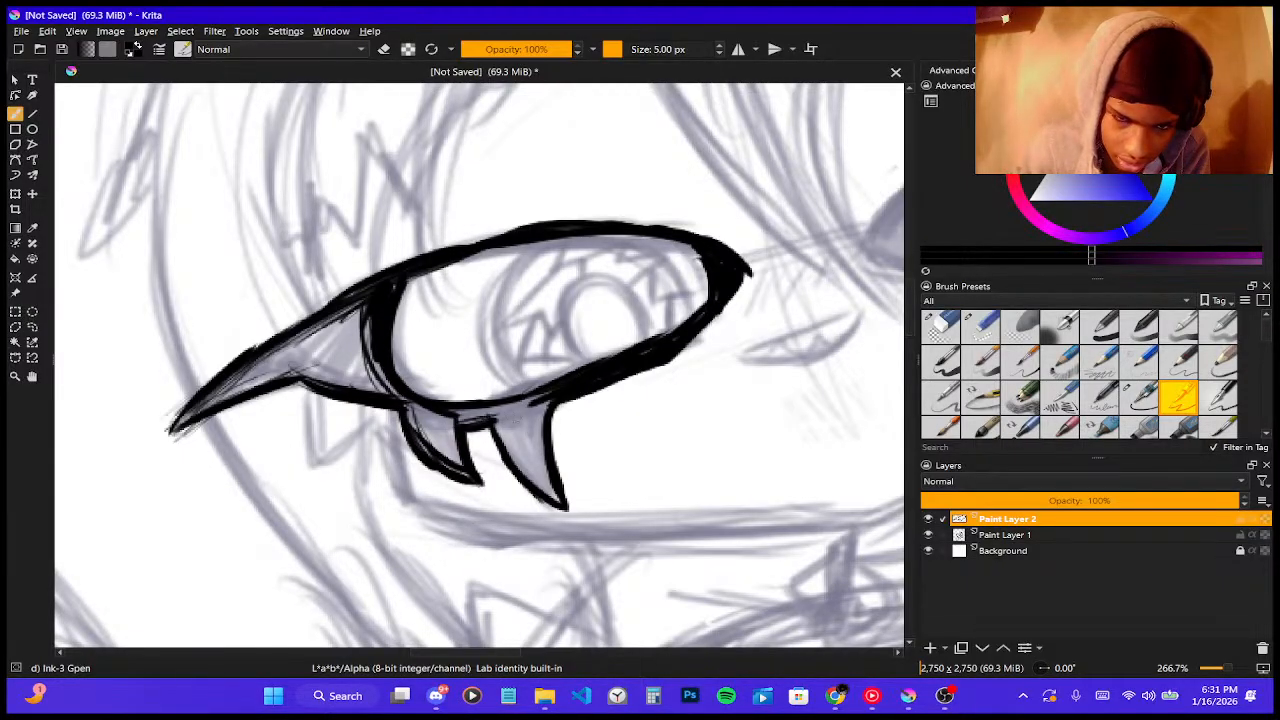
{"action": "mouse_move", "coordinate": [494, 408]}
{"action": "left_mouse_down"}
{"action": "mouse_move", "coordinate": [531, 450]}
{"action": "mouse_move", "coordinate": [546, 486]}
{"action": "left_mouse_up"}
{"action": "mouse_move", "coordinate": [550, 414]}
{"action": "left_mouse_down"}
{"action": "mouse_move", "coordinate": [560, 500]}
{"action": "mouse_move", "coordinate": [540, 478]}
{"action": "left_mouse_up"}
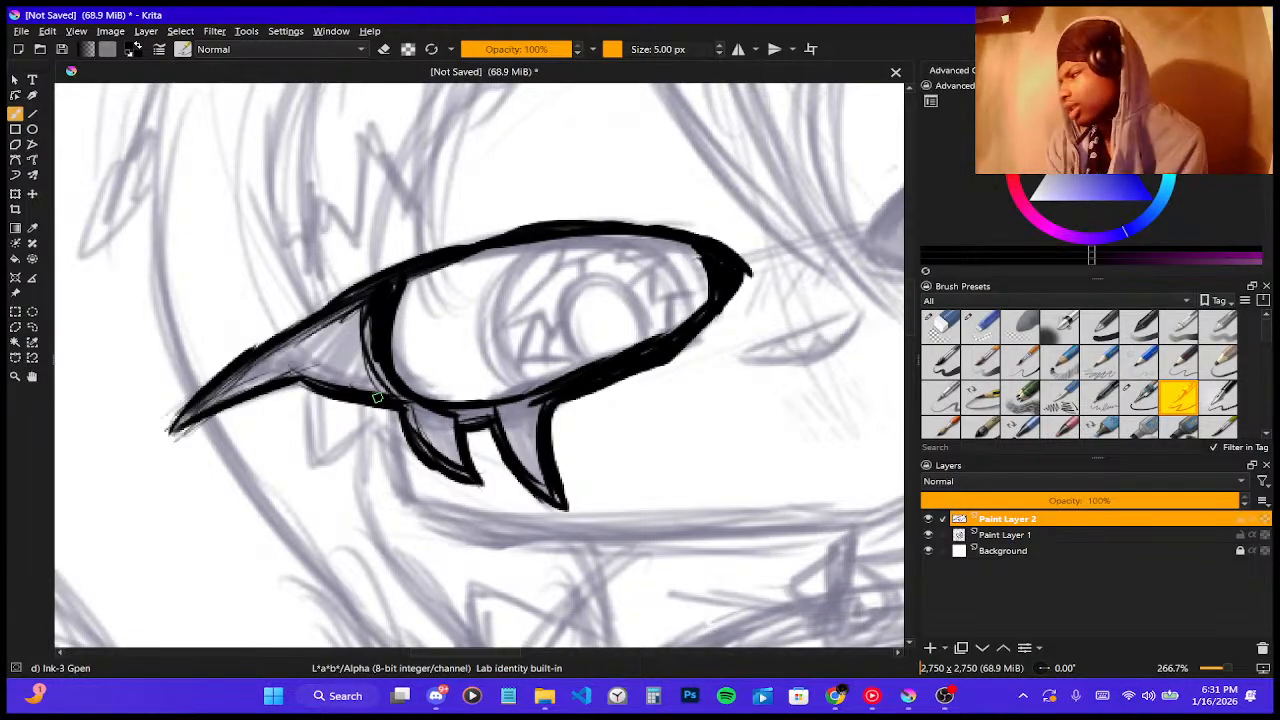
- Ink the iris outline from the lower lid up its outer side and along its top under the upper lid
{"action": "scroll", "coordinate": [377, 398], "scroll_direction": "down", "scroll_amount": 3}
{"action": "scroll", "coordinate": [277, 371], "scroll_direction": "up", "scroll_amount": 2}
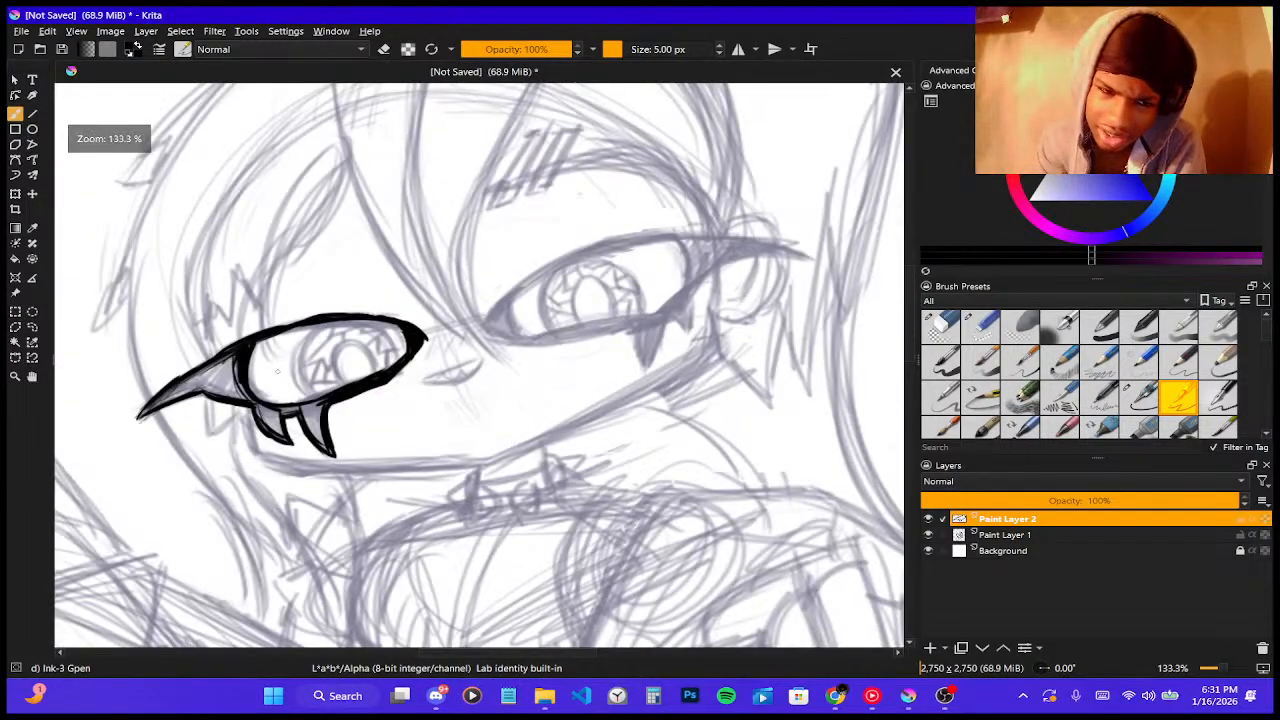
{"action": "scroll", "coordinate": [261, 326], "scroll_direction": "up", "scroll_amount": 3}
{"action": "scroll", "coordinate": [261, 326], "scroll_direction": "down", "scroll_amount": 3}
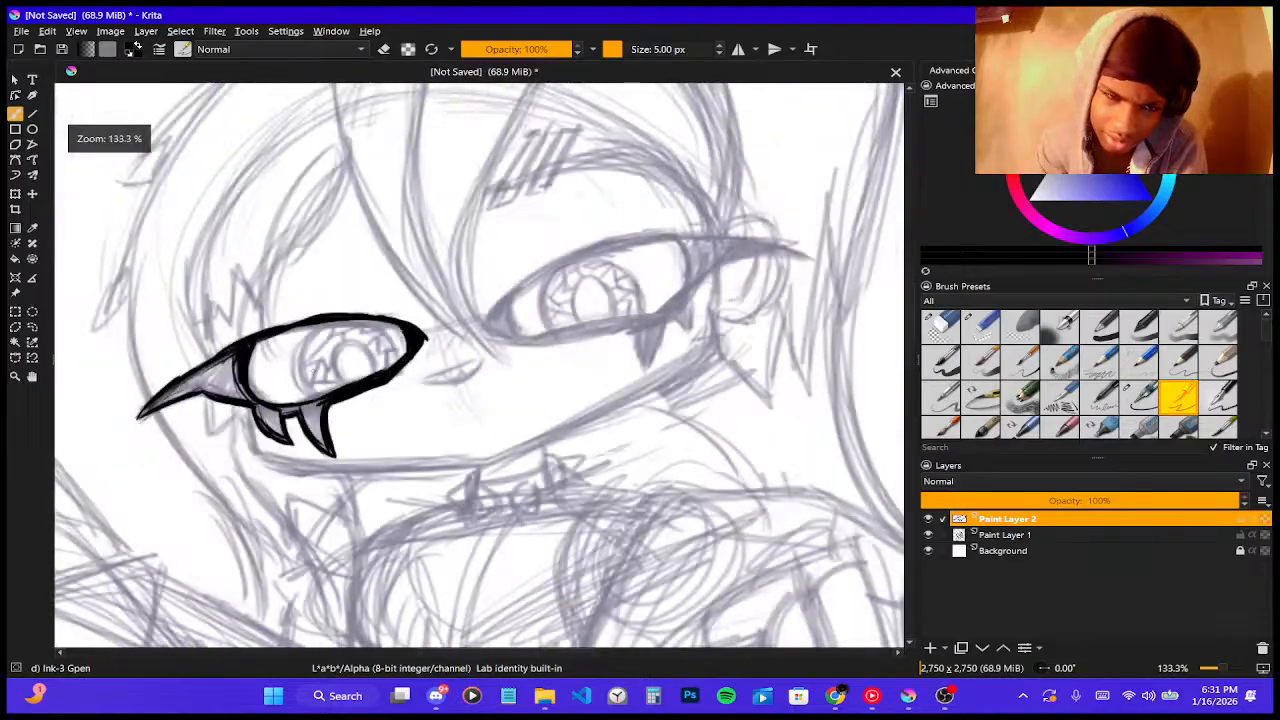
{"action": "scroll", "coordinate": [261, 326], "scroll_direction": "up", "scroll_amount": 4}
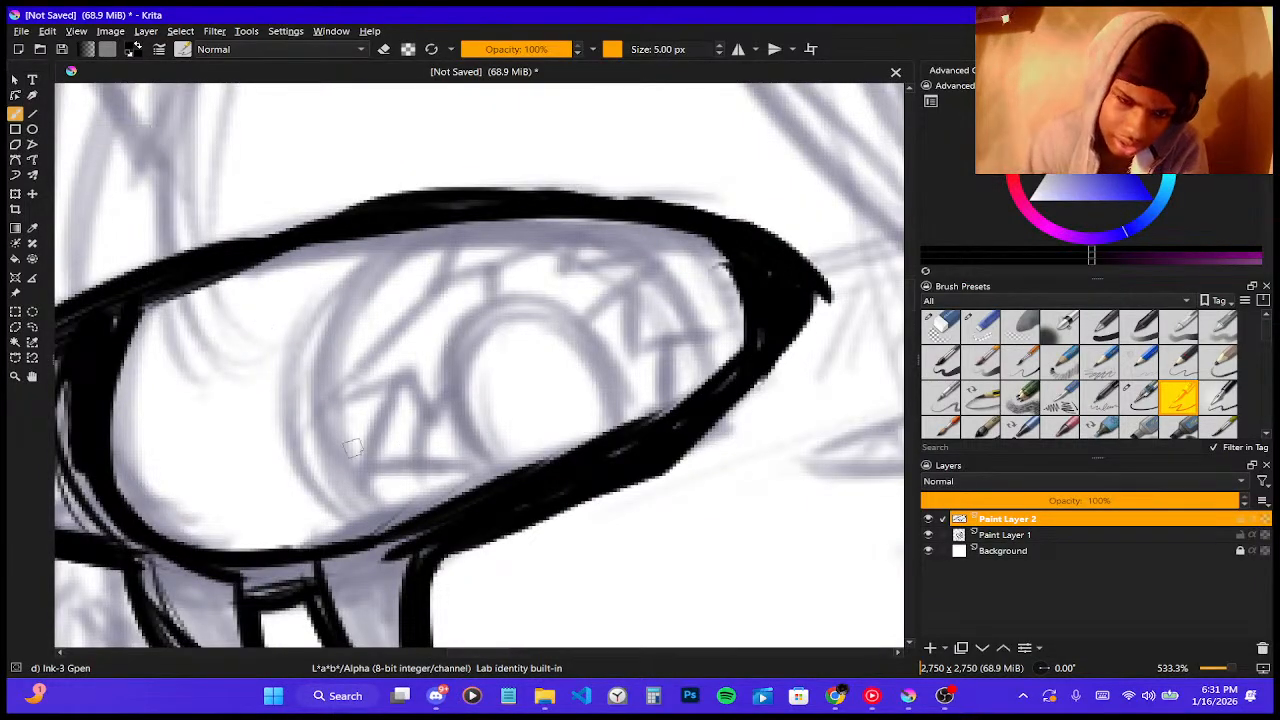
{"action": "mouse_move", "coordinate": [400, 530]}
{"action": "left_mouse_down"}
{"action": "mouse_move", "coordinate": [325, 499]}
{"action": "mouse_move", "coordinate": [295, 436]}
{"action": "mouse_move", "coordinate": [343, 444]}
{"action": "mouse_move", "coordinate": [297, 448]}
{"action": "mouse_move", "coordinate": [392, 252]}
{"action": "left_mouse_up"}
{"action": "left_click_drag", "start_coordinate": [295, 385], "coordinate": [407, 261]}
{"action": "mouse_move", "coordinate": [330, 308]}
{"action": "left_mouse_down"}
{"action": "mouse_move", "coordinate": [418, 240]}
{"action": "mouse_move", "coordinate": [388, 236]}
{"action": "mouse_move", "coordinate": [478, 230]}
{"action": "left_mouse_up"}
{"action": "left_click_drag", "start_coordinate": [398, 252], "coordinate": [545, 230]}
{"action": "mouse_move", "coordinate": [452, 230]}
{"action": "left_mouse_down"}
{"action": "mouse_move", "coordinate": [582, 224]}
{"action": "mouse_move", "coordinate": [605, 238]}
{"action": "left_mouse_up"}
{"action": "mouse_move", "coordinate": [400, 240]}
{"action": "left_mouse_down"}
{"action": "mouse_move", "coordinate": [555, 262]}
{"action": "mouse_move", "coordinate": [615, 246]}
{"action": "left_mouse_up"}
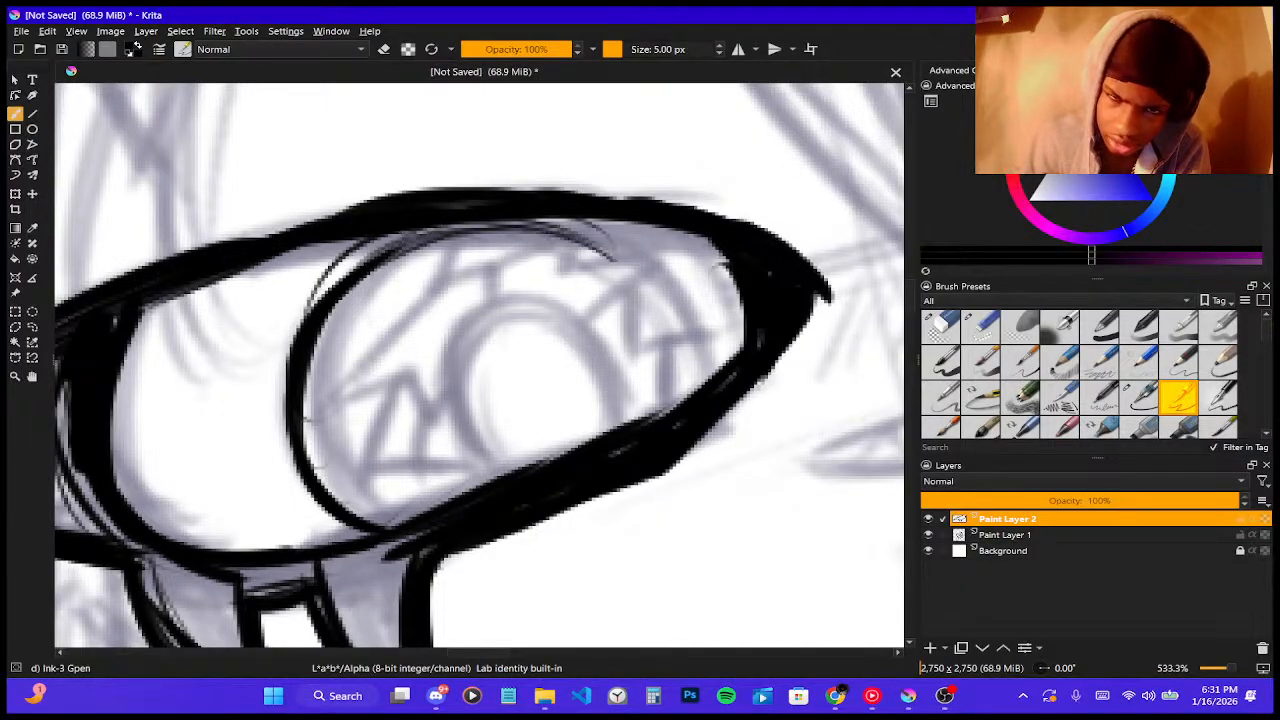
- Ink the iris's inner side from the upper lid down to the lower lid, redoing the lowest strokes
{"action": "mouse_move", "coordinate": [540, 220]}
{"action": "left_mouse_down"}
{"action": "mouse_move", "coordinate": [660, 310]}
{"action": "mouse_move", "coordinate": [692, 358]}
{"action": "left_mouse_up"}
{"action": "mouse_move", "coordinate": [628, 243]}
{"action": "left_mouse_down"}
{"action": "mouse_move", "coordinate": [702, 368]}
{"action": "mouse_move", "coordinate": [690, 395]}
{"action": "left_mouse_up"}
{"action": "left_click_drag", "start_coordinate": [682, 307], "coordinate": [712, 378]}
{"action": "left_click_drag", "start_coordinate": [687, 320], "coordinate": [704, 386]}
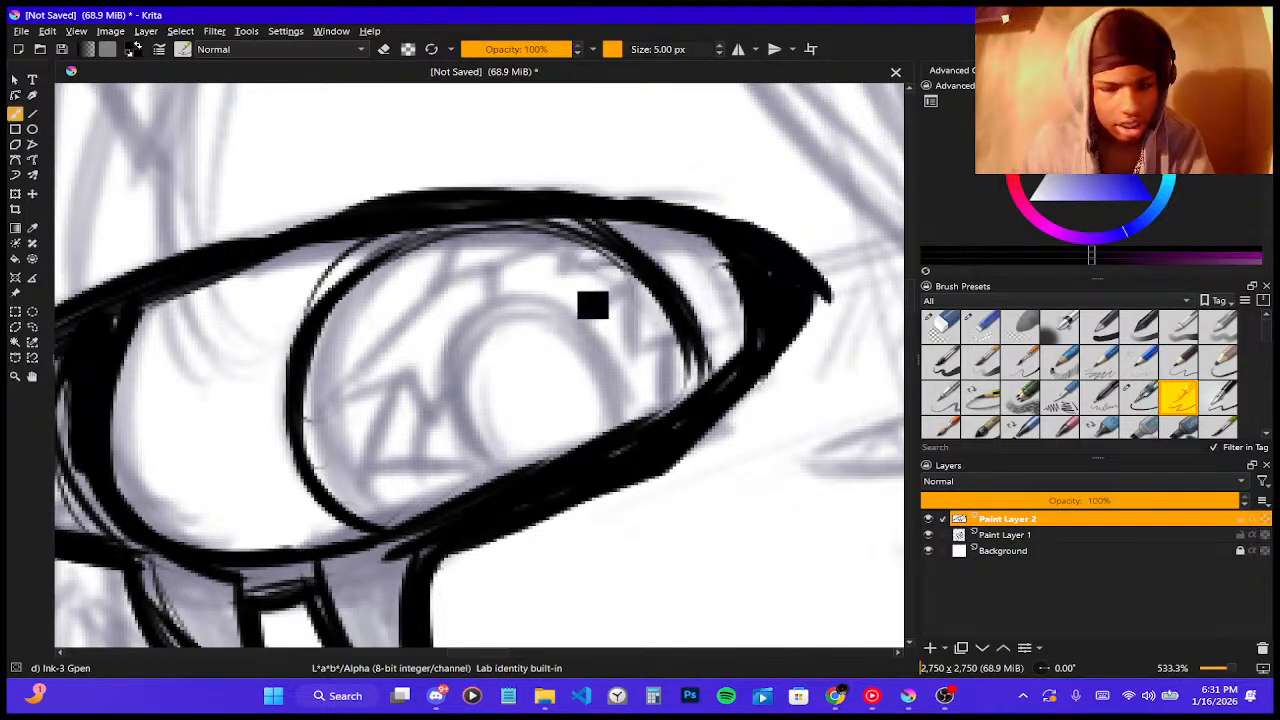
{"action": "key", "text": "ctrl+z"}
{"action": "key", "text": "ctrl+z"}
{"action": "mouse_move", "coordinate": [688, 315]}
{"action": "left_mouse_down"}
{"action": "mouse_move", "coordinate": [712, 370]}
{"action": "mouse_move", "coordinate": [700, 398]}
{"action": "left_mouse_up"}
- Ink the pupil's outline from the lower lid up its outer side and over the top to its inner side
{"action": "left_click_drag", "start_coordinate": [446, 385], "coordinate": [492, 475]}
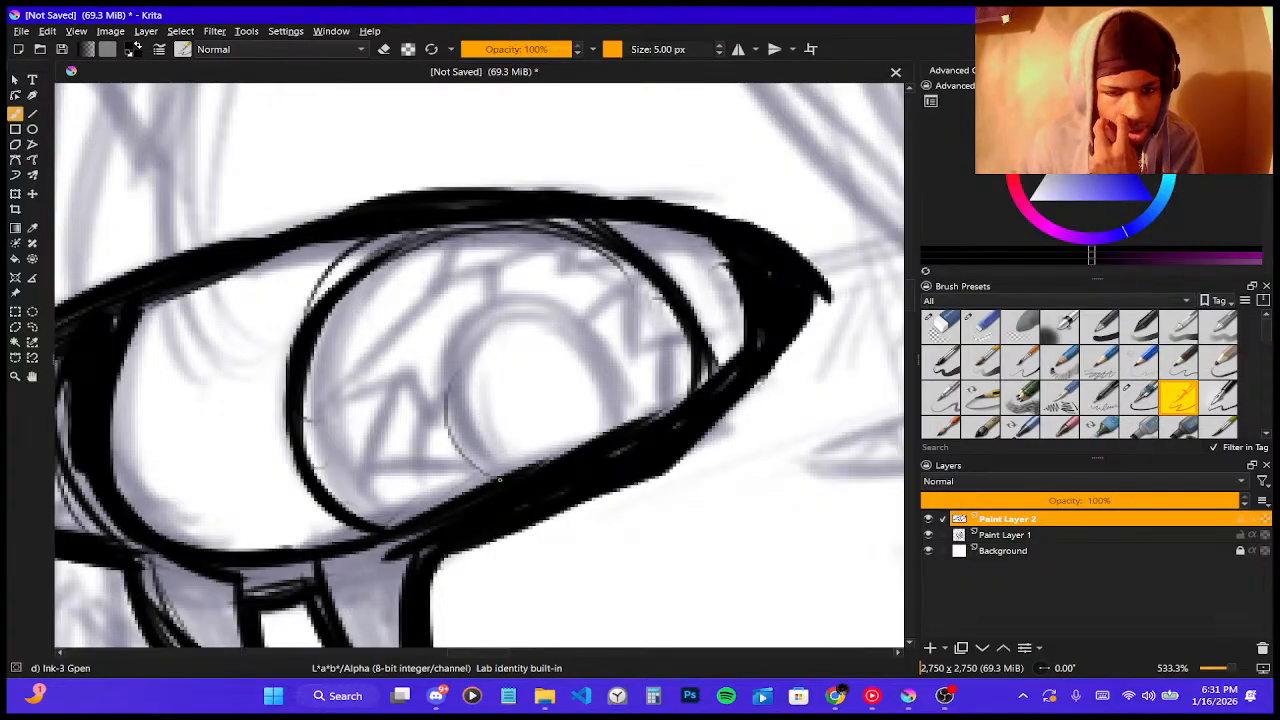
{"action": "left_click_drag", "start_coordinate": [482, 338], "coordinate": [490, 478]}
{"action": "mouse_move", "coordinate": [500, 312]}
{"action": "left_mouse_down"}
{"action": "mouse_move", "coordinate": [482, 478]}
{"action": "mouse_move", "coordinate": [440, 380]}
{"action": "left_mouse_up"}
{"action": "left_click_drag", "start_coordinate": [452, 340], "coordinate": [525, 312]}
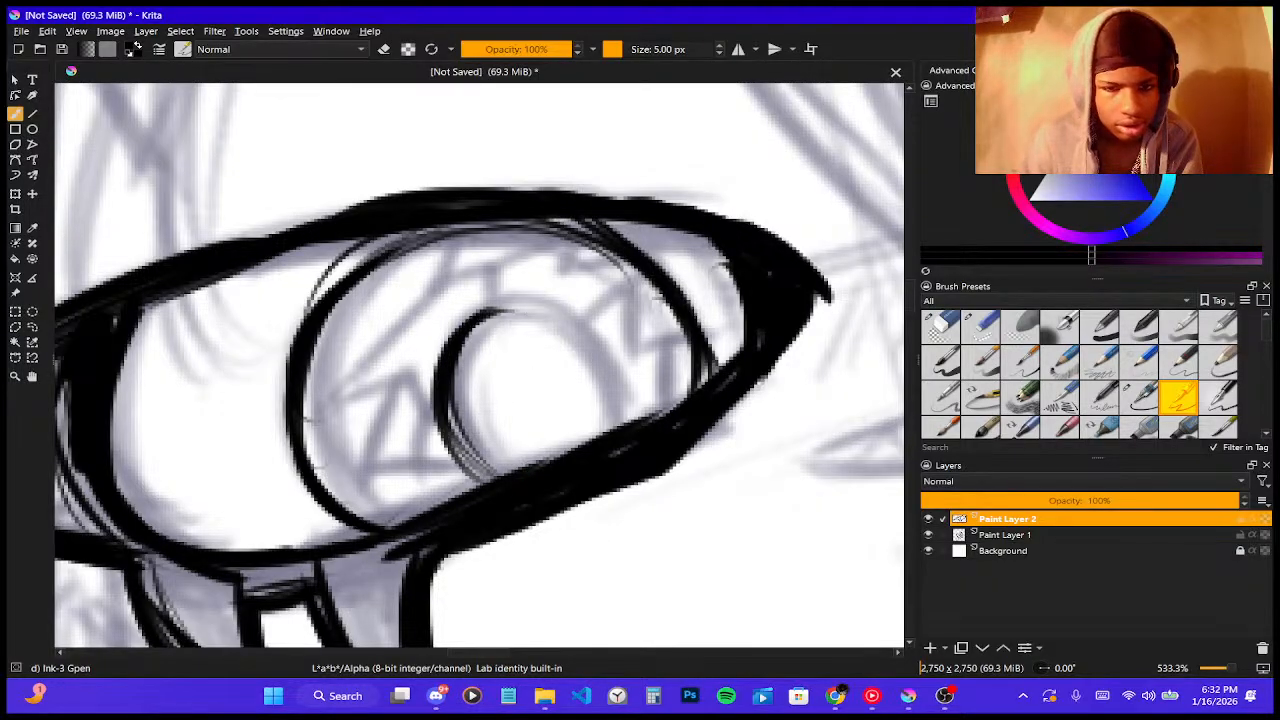
{"action": "left_click_drag", "start_coordinate": [455, 470], "coordinate": [452, 360]}
{"action": "mouse_move", "coordinate": [470, 330]}
{"action": "left_mouse_down"}
{"action": "mouse_move", "coordinate": [537, 316]}
{"action": "mouse_move", "coordinate": [600, 356]}
{"action": "left_mouse_up"}
{"action": "left_click_drag", "start_coordinate": [500, 308], "coordinate": [608, 410]}
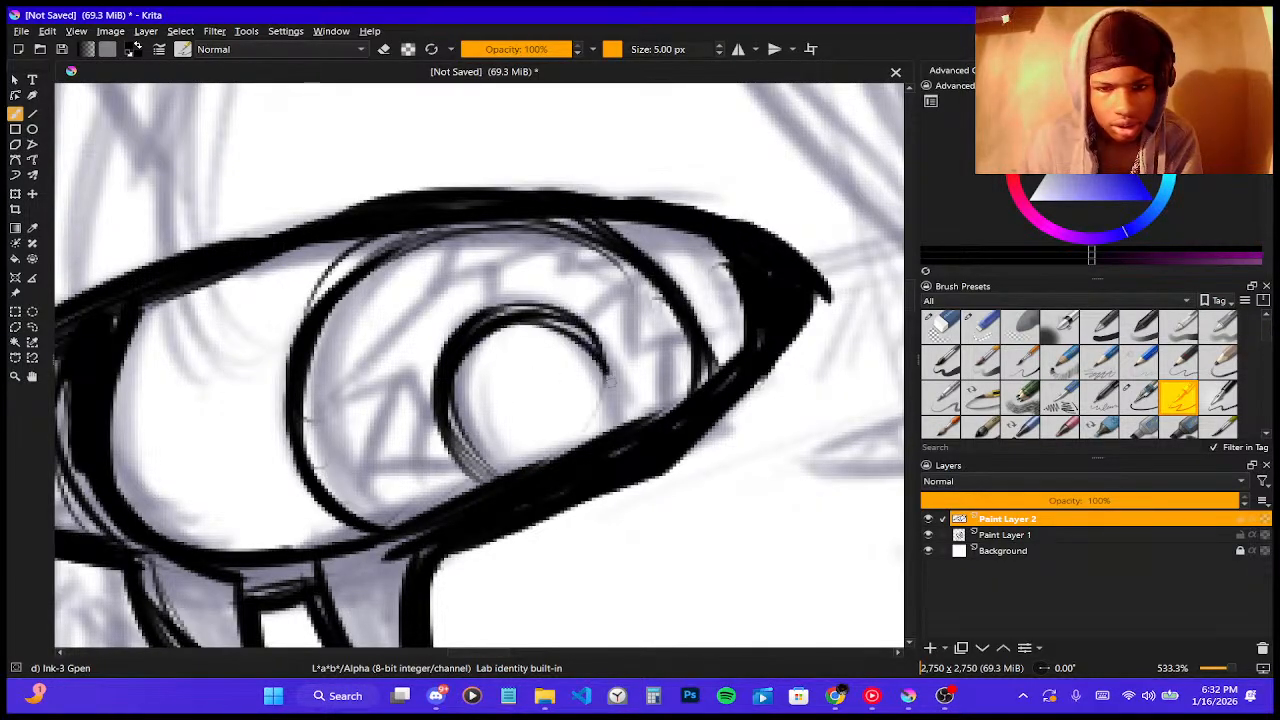
{"action": "mouse_move", "coordinate": [560, 320]}
{"action": "left_mouse_down"}
{"action": "mouse_move", "coordinate": [615, 431]}
{"action": "mouse_move", "coordinate": [625, 424]}
{"action": "left_mouse_up"}
{"action": "left_click_drag", "start_coordinate": [525, 330], "coordinate": [632, 418]}
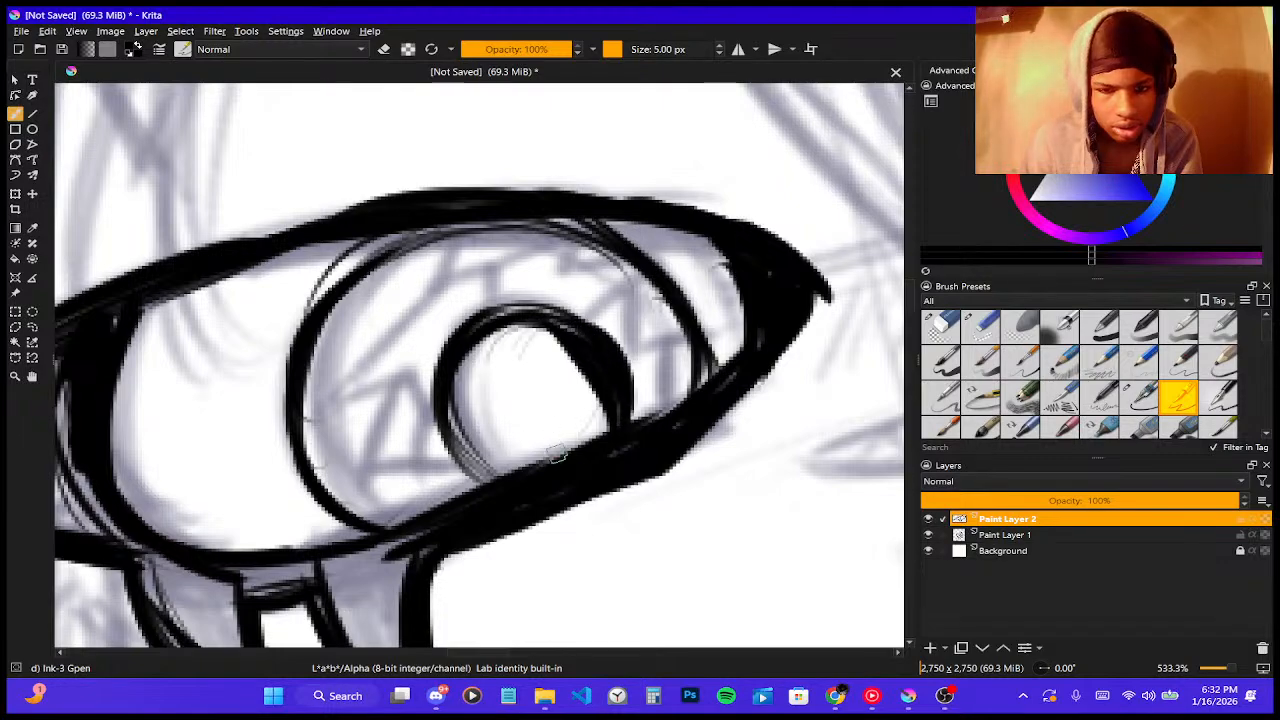
{"action": "key", "text": "ctrl+z"}
{"action": "key", "text": "ctrl+z"}
{"action": "key", "text": "ctrl+z"}
{"action": "key", "text": "ctrl+z"}
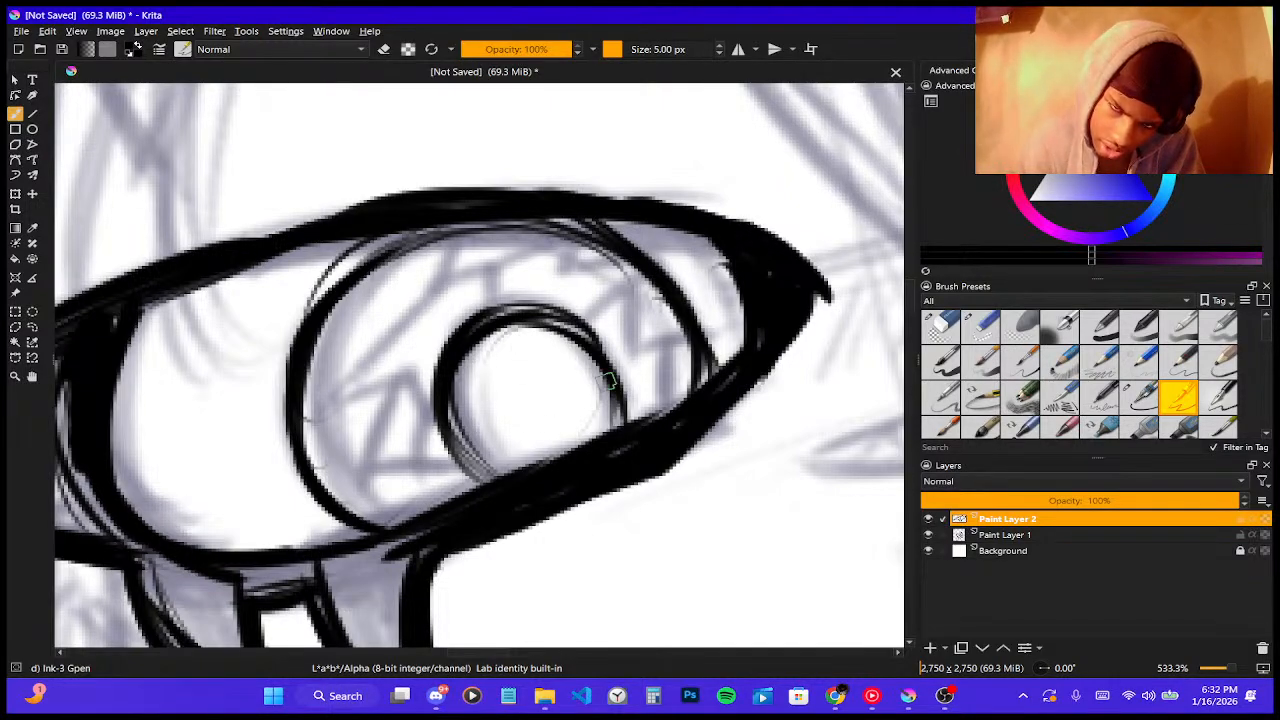
- Ink the pupil's outline in the character's left-hand eye, building up its right and left sides down to the lower lid
{"action": "left_click_drag", "start_coordinate": [562, 332], "coordinate": [630, 422]}
{"action": "left_click_drag", "start_coordinate": [604, 352], "coordinate": [628, 424]}
{"action": "left_click_drag", "start_coordinate": [449, 394], "coordinate": [484, 484]}
{"action": "left_click_drag", "start_coordinate": [456, 430], "coordinate": [486, 486]}
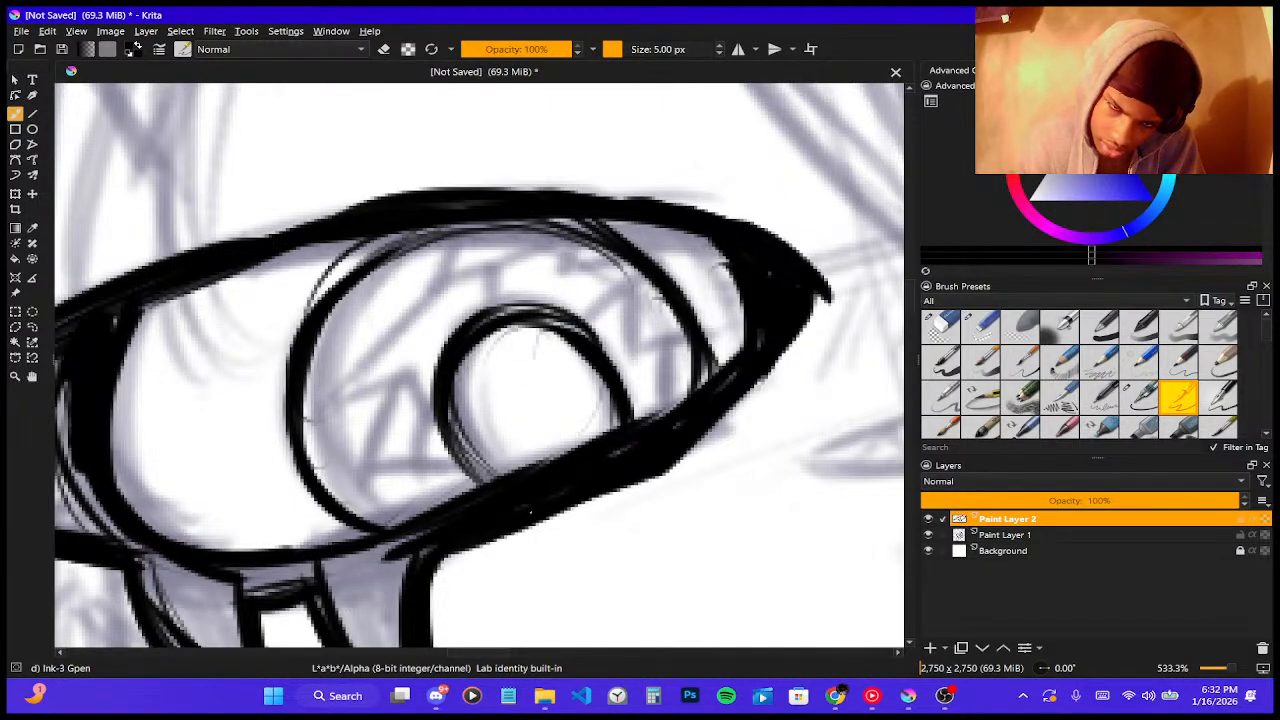
{"action": "left_click_drag", "start_coordinate": [451, 408], "coordinate": [494, 484]}
{"action": "mouse_move", "coordinate": [464, 370]}
{"action": "left_mouse_down"}
{"action": "mouse_move", "coordinate": [496, 478]}
{"action": "mouse_move", "coordinate": [510, 468]}
{"action": "left_mouse_up"}
{"action": "left_click_drag", "start_coordinate": [492, 342], "coordinate": [606, 410]}
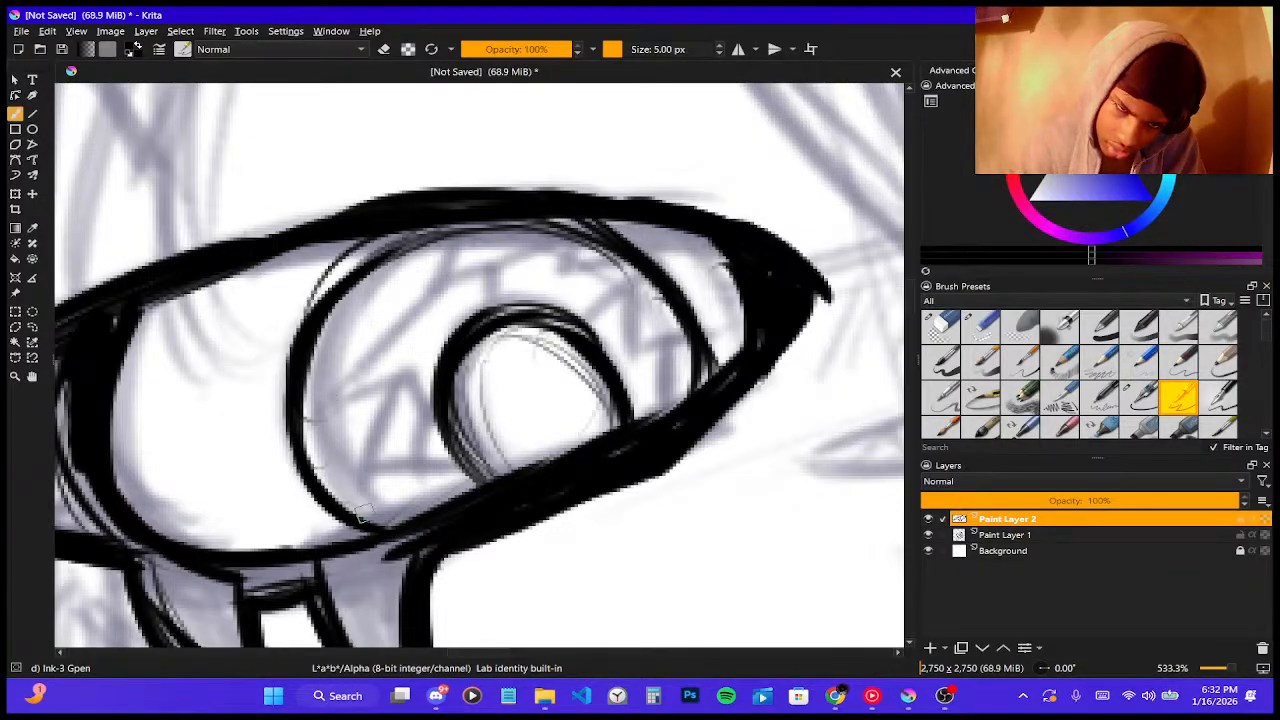
{"action": "mouse_move", "coordinate": [362, 512]}
{"action": "left_mouse_down"}
{"action": "mouse_move", "coordinate": [388, 488]}
{"action": "mouse_move", "coordinate": [394, 398]}
{"action": "left_mouse_up"}
{"action": "key", "text": "ctrl+z"}
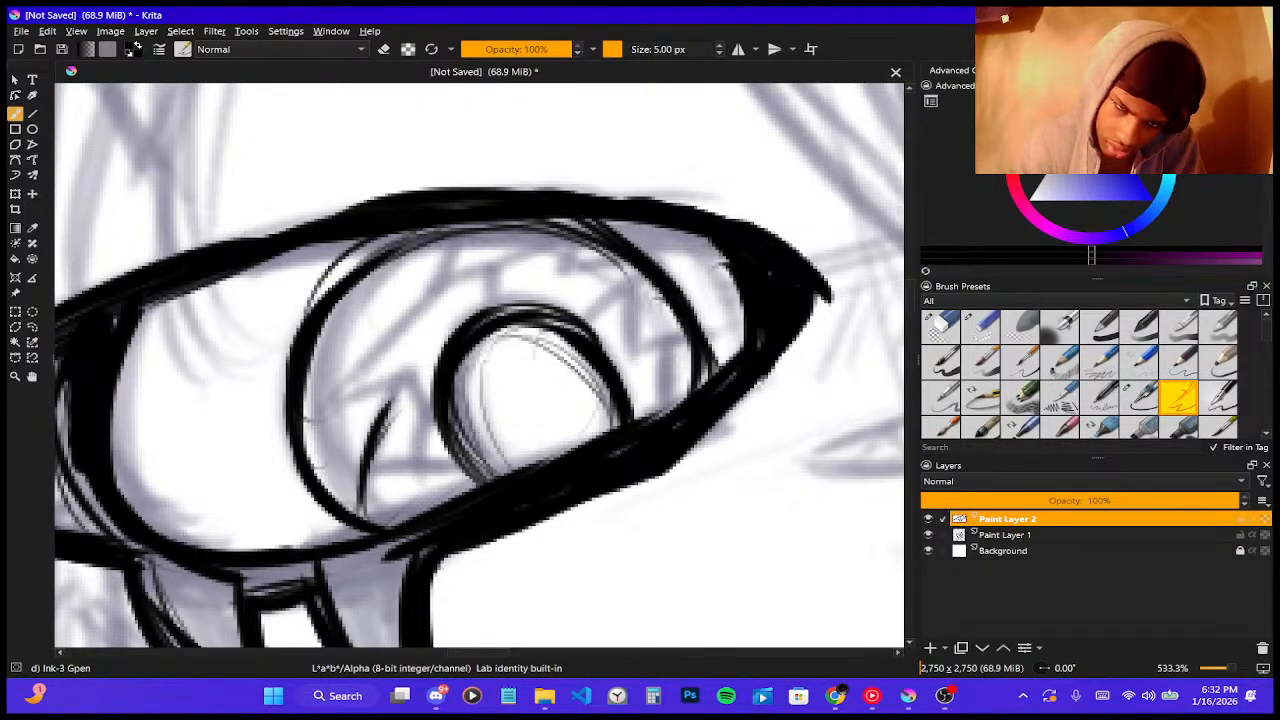
{"action": "key", "text": "ctrl+z"}
- Ink the jagged shard lines in the iris to the lower left of the pupil, following the sketch
{"action": "left_click_drag", "start_coordinate": [354, 510], "coordinate": [384, 400]}
{"action": "left_click_drag", "start_coordinate": [358, 512], "coordinate": [386, 402]}
{"action": "left_click_drag", "start_coordinate": [368, 478], "coordinate": [470, 472]}
{"action": "left_click_drag", "start_coordinate": [432, 410], "coordinate": [420, 490]}
{"action": "left_click_drag", "start_coordinate": [398, 372], "coordinate": [432, 416]}
{"action": "left_click_drag", "start_coordinate": [305, 430], "coordinate": [406, 372]}
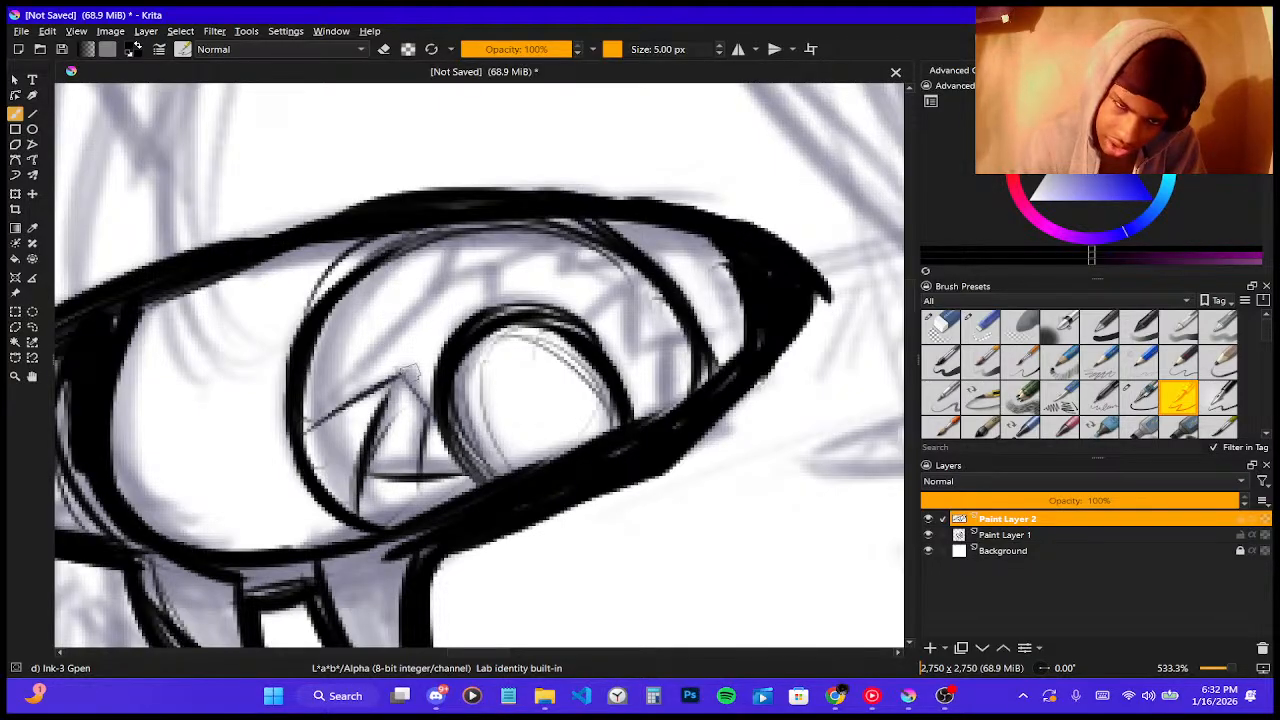
- Ink the zigzag shard lines across the upper and right parts of the iris
{"action": "mouse_move", "coordinate": [310, 424]}
{"action": "left_mouse_down"}
{"action": "mouse_move", "coordinate": [452, 250]}
{"action": "mouse_move", "coordinate": [443, 278]}
{"action": "mouse_move", "coordinate": [518, 240]}
{"action": "mouse_move", "coordinate": [498, 306]}
{"action": "left_mouse_up"}
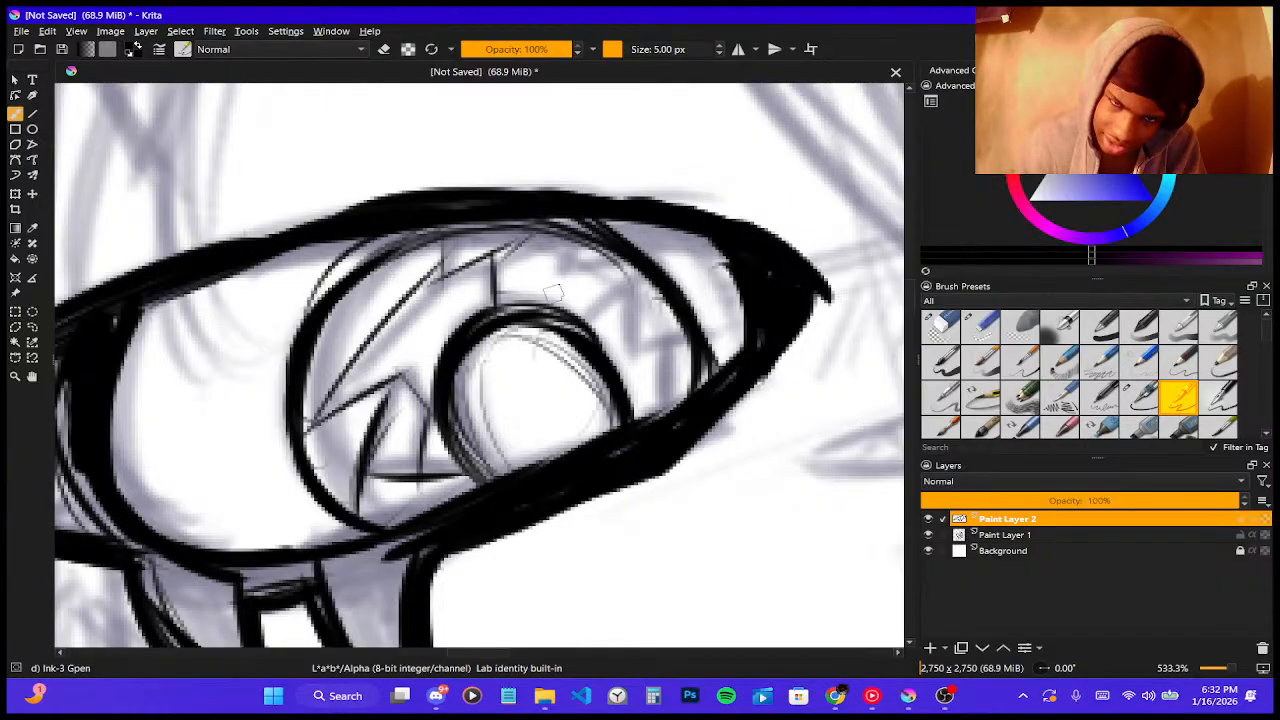
{"action": "left_click_drag", "start_coordinate": [572, 245], "coordinate": [606, 257]}
{"action": "mouse_move", "coordinate": [590, 319]}
{"action": "left_mouse_down"}
{"action": "mouse_move", "coordinate": [628, 284]}
{"action": "mouse_move", "coordinate": [632, 345]}
{"action": "mouse_move", "coordinate": [658, 358]}
{"action": "mouse_move", "coordinate": [642, 415]}
{"action": "left_mouse_up"}
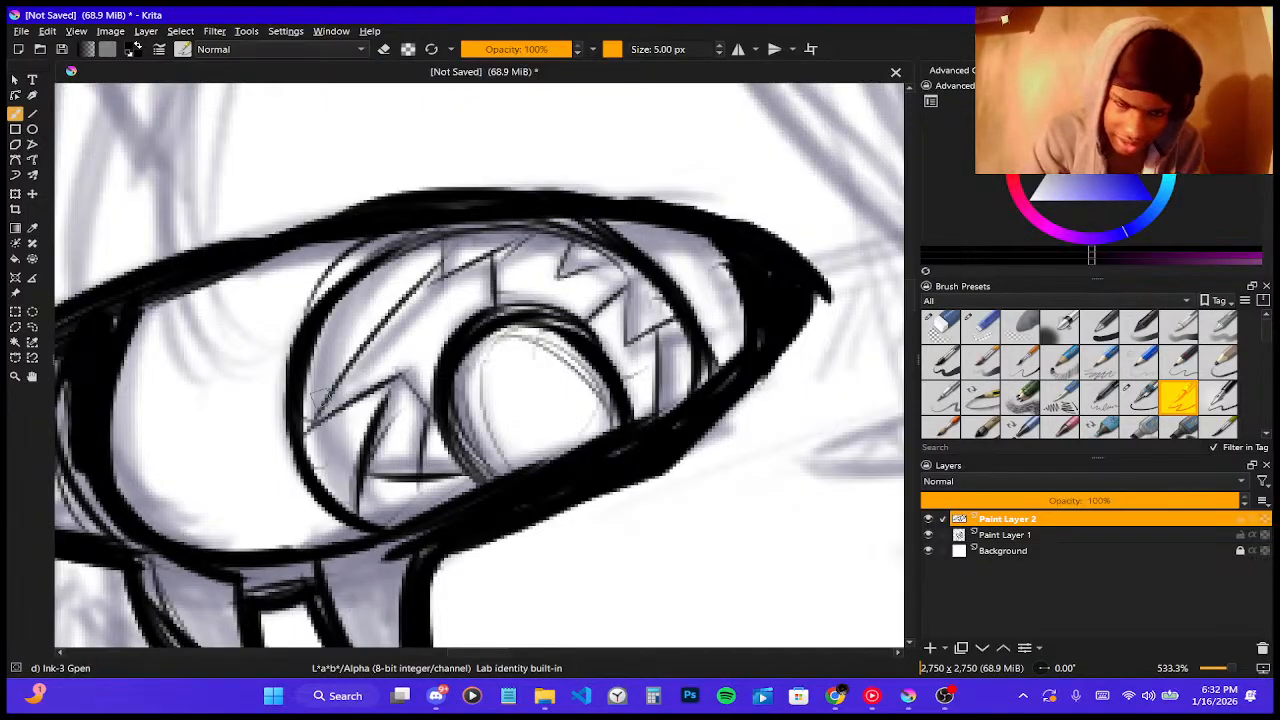
- Fill the eye's pointed outer corner with closely spaced black hatching between its upper and lower outlines
{"action": "scroll", "coordinate": [132, 455], "scroll_direction": "down", "scroll_amount": 5}
{"action": "scroll", "coordinate": [132, 455], "scroll_direction": "up", "scroll_amount": 5}
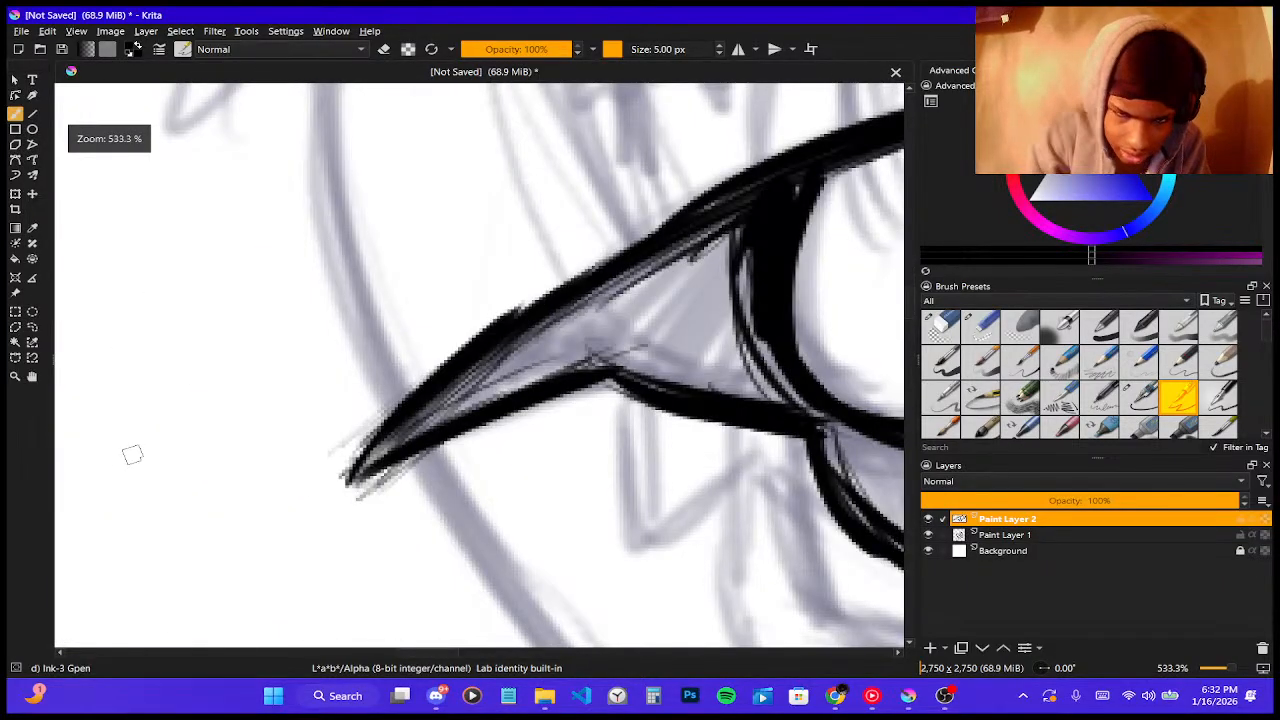
{"action": "mouse_move", "coordinate": [416, 420]}
{"action": "left_mouse_down"}
{"action": "mouse_move", "coordinate": [356, 480]}
{"action": "mouse_move", "coordinate": [450, 377]}
{"action": "mouse_move", "coordinate": [612, 282]}
{"action": "mouse_move", "coordinate": [679, 225]}
{"action": "mouse_move", "coordinate": [700, 370]}
{"action": "mouse_move", "coordinate": [720, 385]}
{"action": "mouse_move", "coordinate": [750, 300]}
{"action": "mouse_move", "coordinate": [805, 410]}
{"action": "left_mouse_up"}
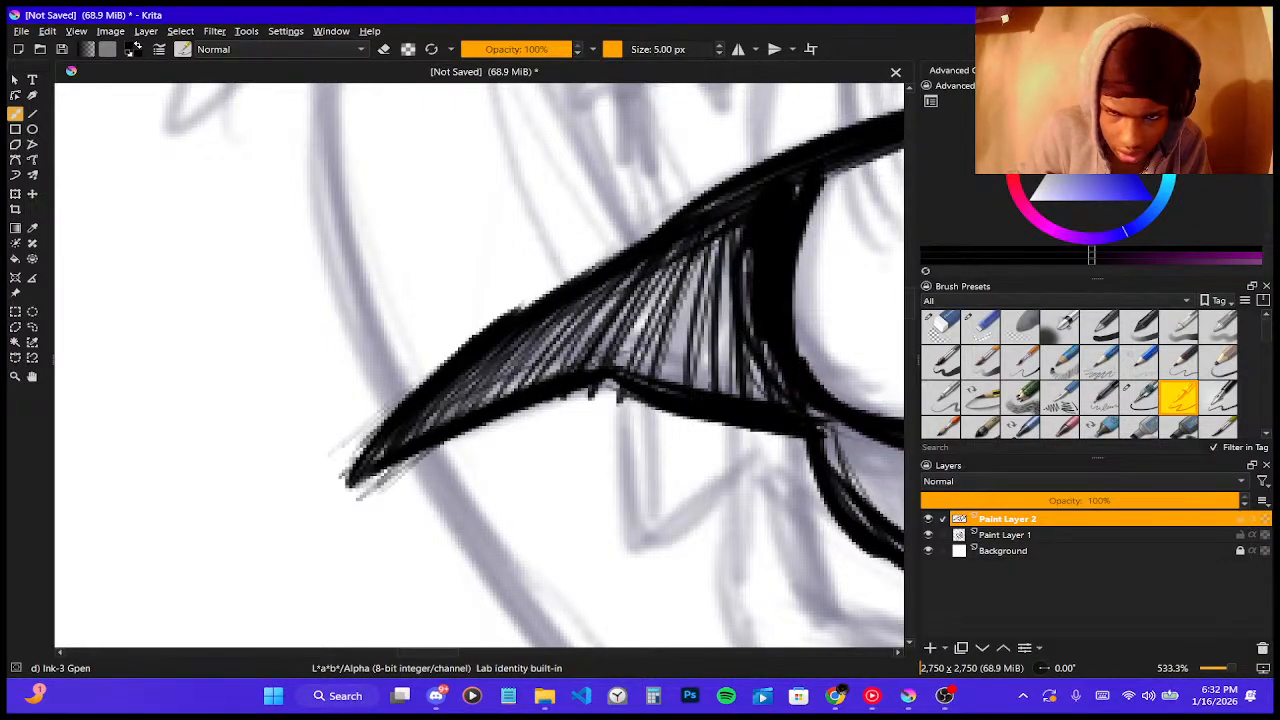
- Hatch the two fang-shaped lower lashes and the narrow strip between them with diagonal ink strokes
{"action": "scroll", "coordinate": [717, 300], "scroll_direction": "down", "scroll_amount": 5}
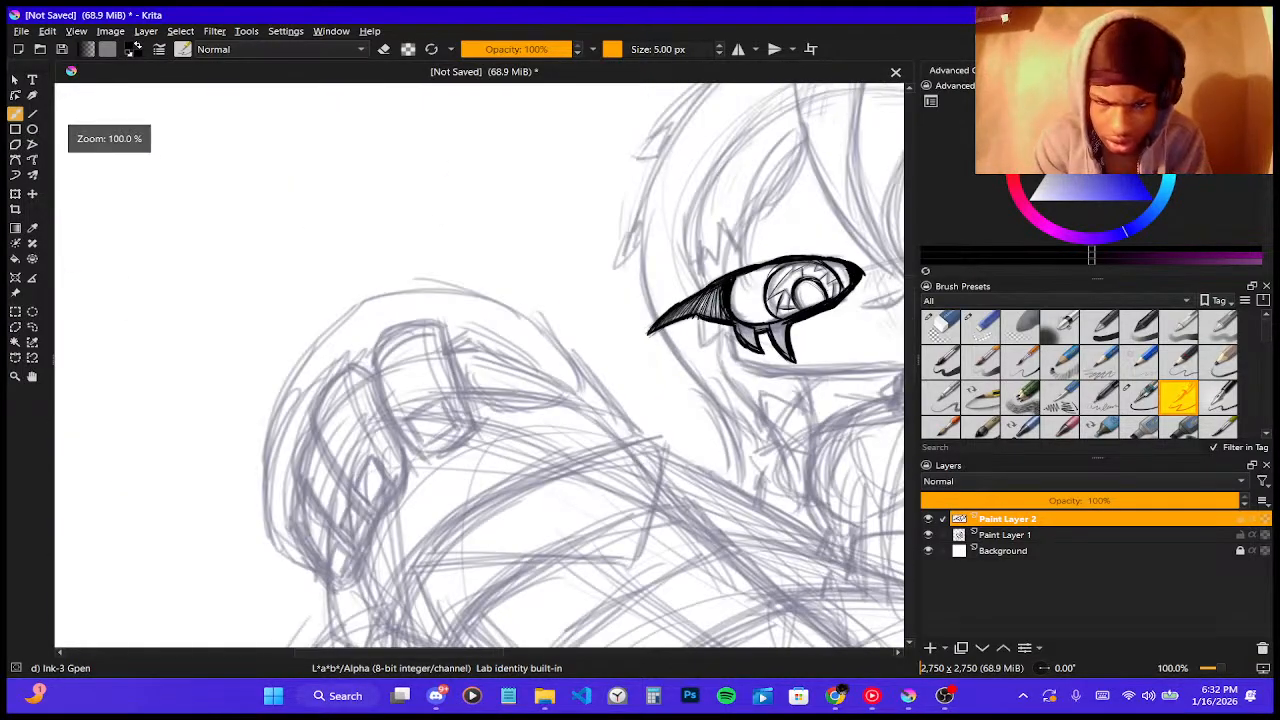
{"action": "scroll", "coordinate": [516, 318], "scroll_direction": "down", "scroll_amount": 4}
{"action": "scroll", "coordinate": [580, 318], "scroll_direction": "up", "scroll_amount": 9}
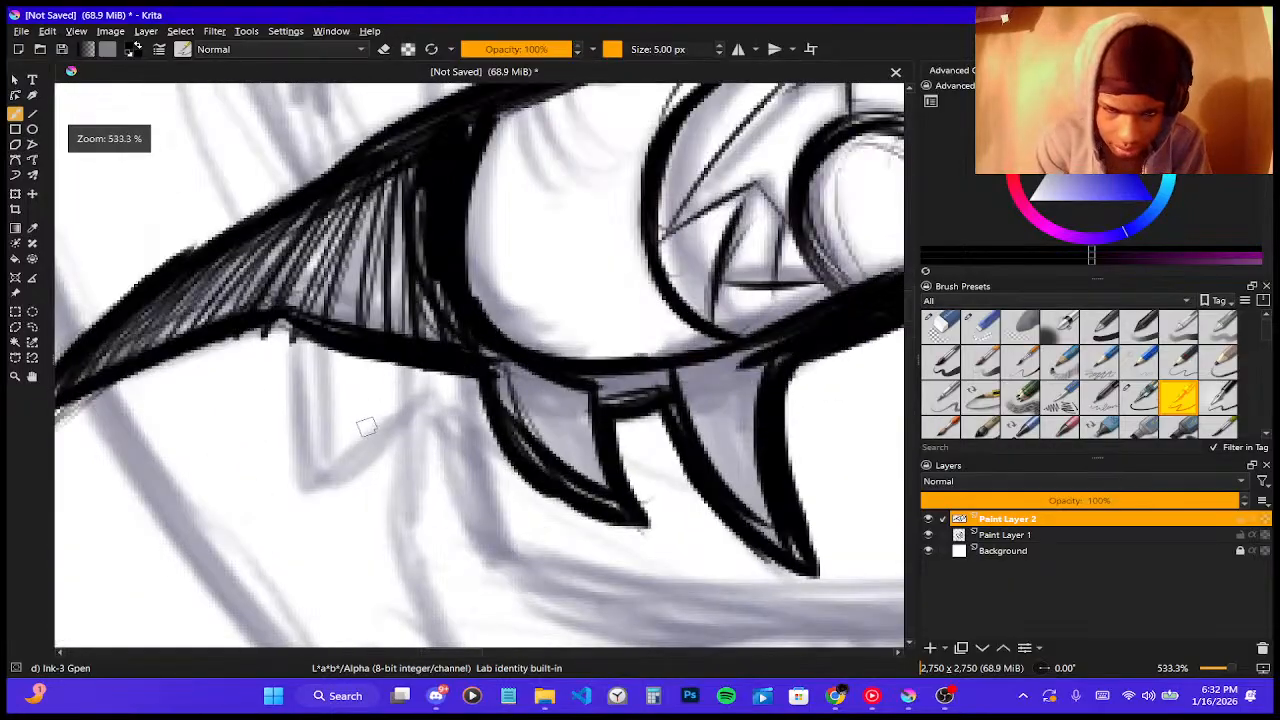
{"action": "mouse_move", "coordinate": [482, 381]}
{"action": "left_mouse_down"}
{"action": "mouse_move", "coordinate": [580, 480]}
{"action": "mouse_move", "coordinate": [557, 374]}
{"action": "mouse_move", "coordinate": [615, 392]}
{"action": "mouse_move", "coordinate": [645, 385]}
{"action": "mouse_move", "coordinate": [720, 450]}
{"action": "mouse_move", "coordinate": [745, 506]}
{"action": "mouse_move", "coordinate": [700, 420]}
{"action": "mouse_move", "coordinate": [745, 360]}
{"action": "left_mouse_up"}
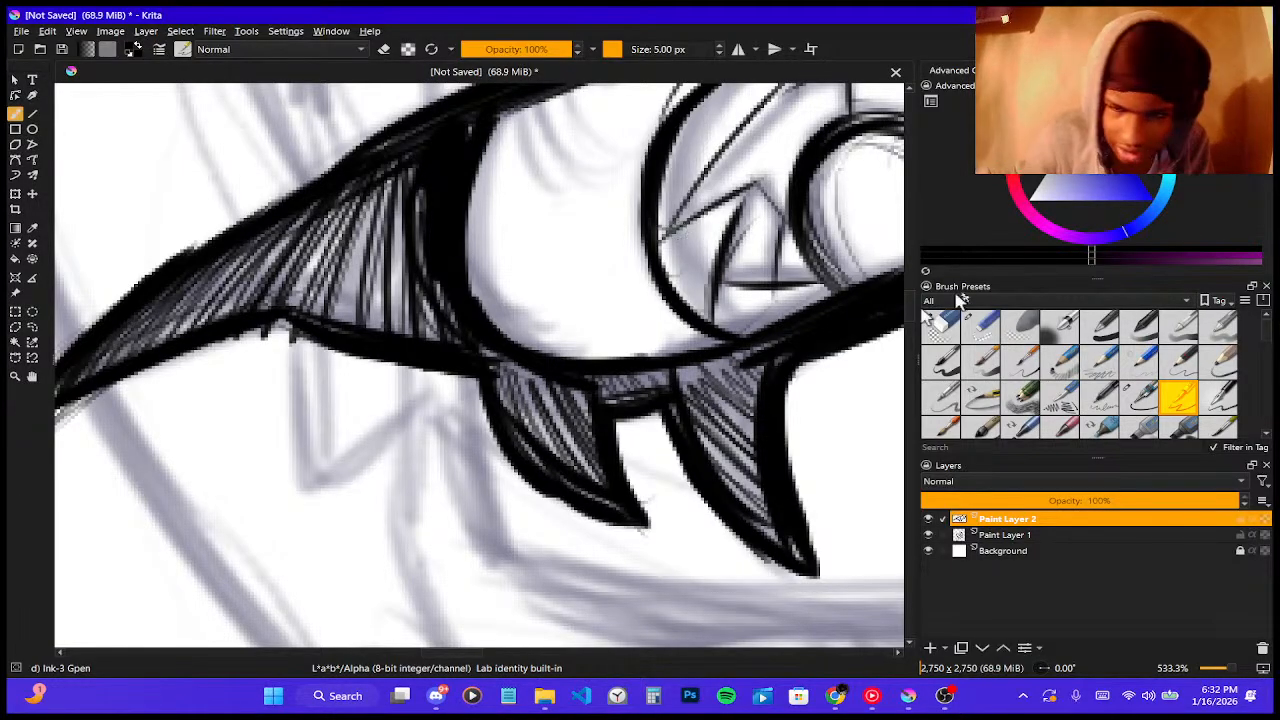
- Erase the stray hatch ends beneath the outer corner's lower edge with the Eraser Small brush
{"action": "left_click", "coordinate": [980, 326]}
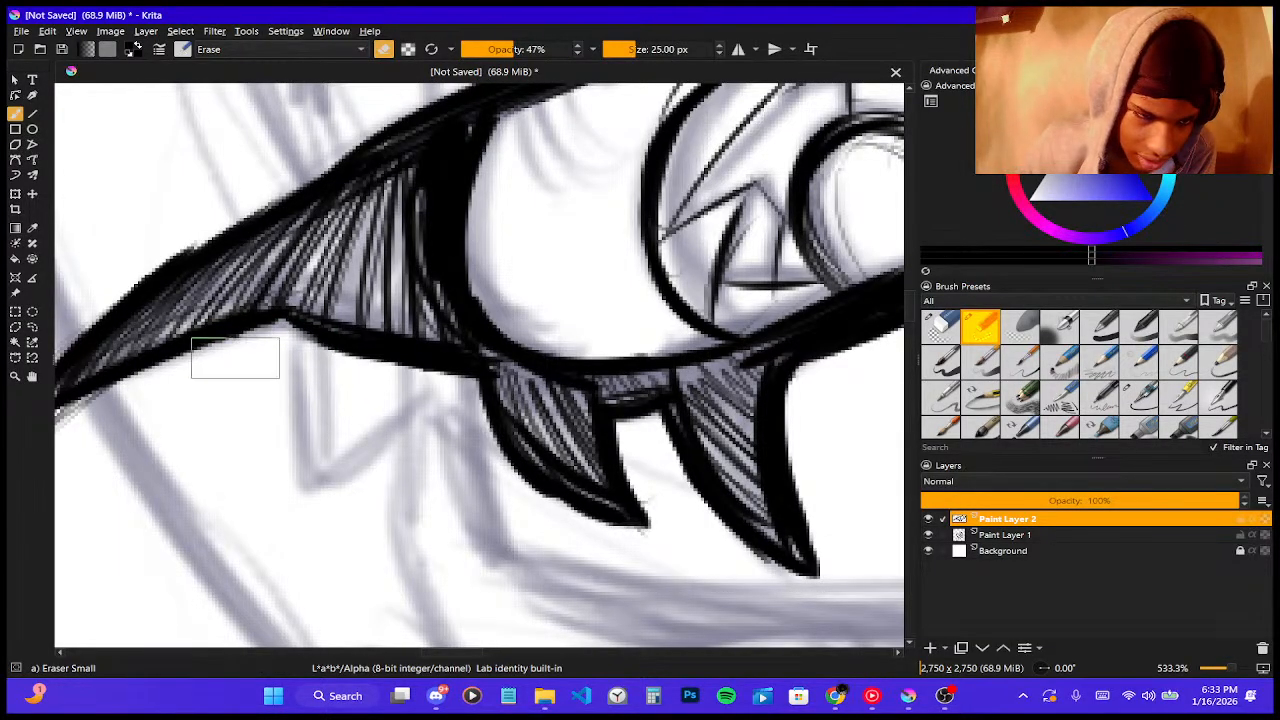
{"action": "scroll", "coordinate": [166, 351], "scroll_direction": "down", "scroll_amount": 1}
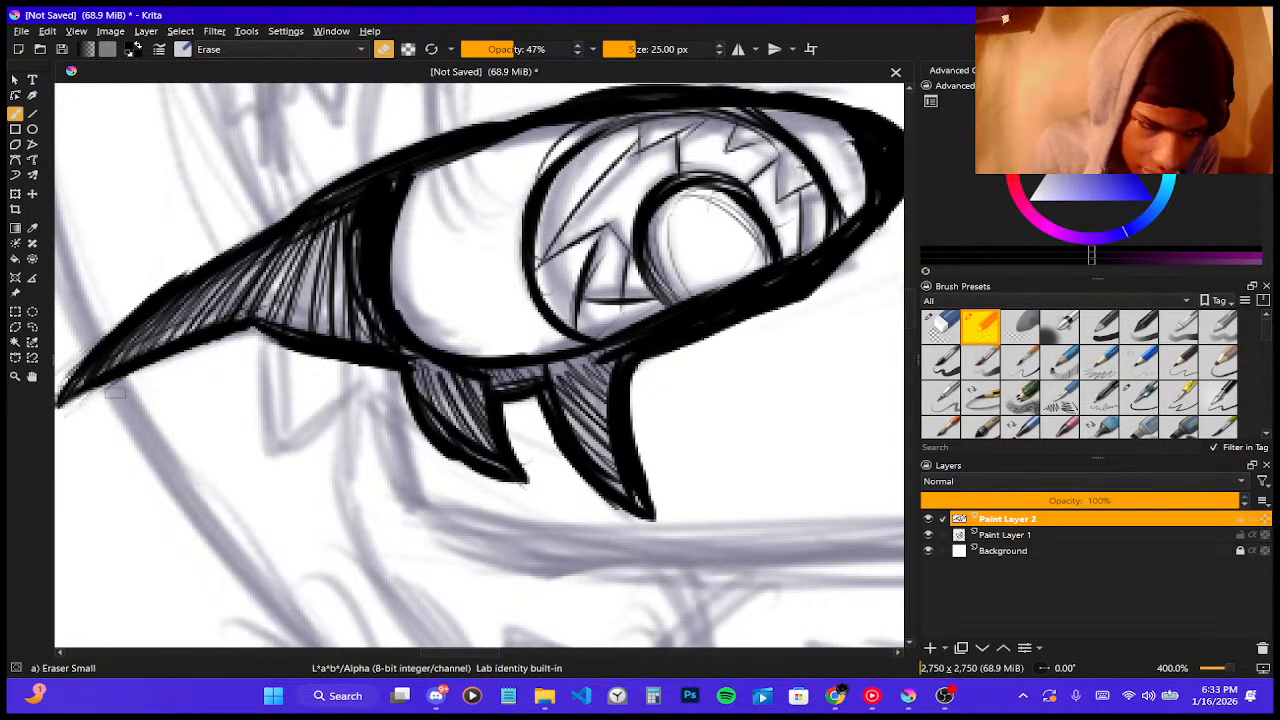
{"action": "scroll", "coordinate": [121, 380], "scroll_direction": "down", "scroll_amount": 3}
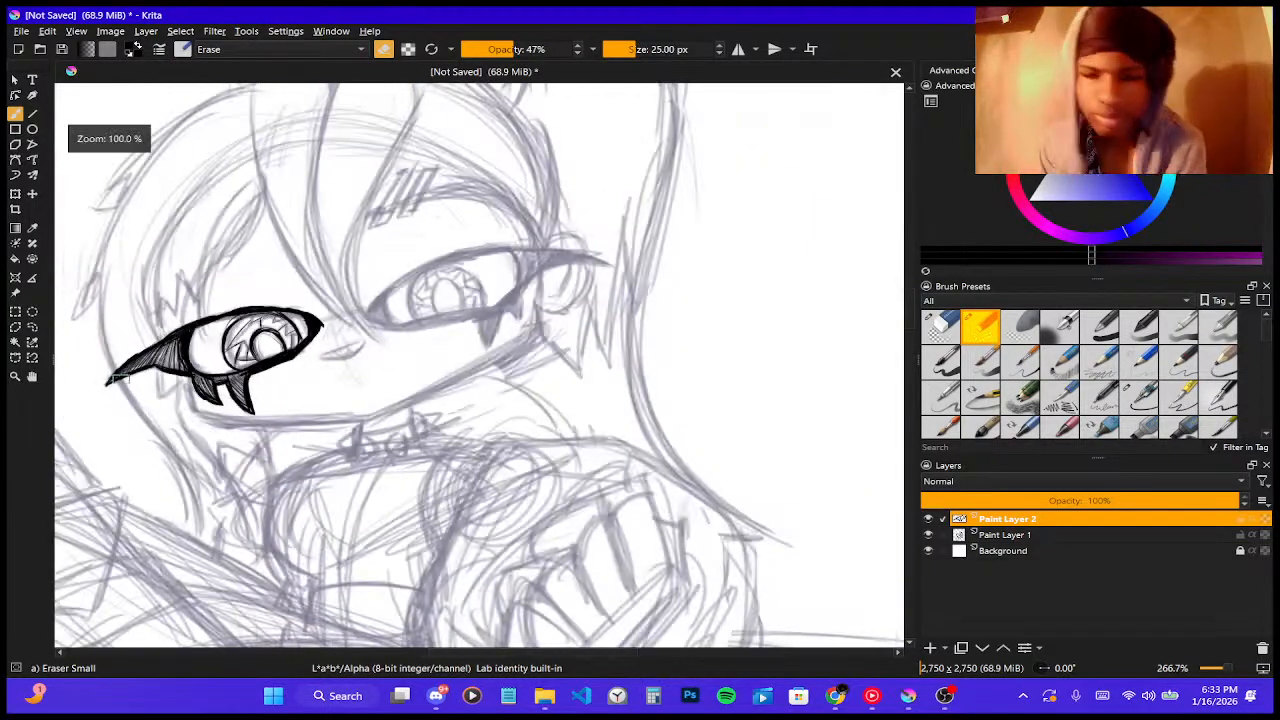
- Return to the Ink-3 Gpen brush and thicken the eye's lower lid line between the outer corner and the iris
{"action": "scroll", "coordinate": [384, 347], "scroll_direction": "up", "scroll_amount": 2}
{"action": "scroll", "coordinate": [384, 347], "scroll_direction": "up", "scroll_amount": 1}
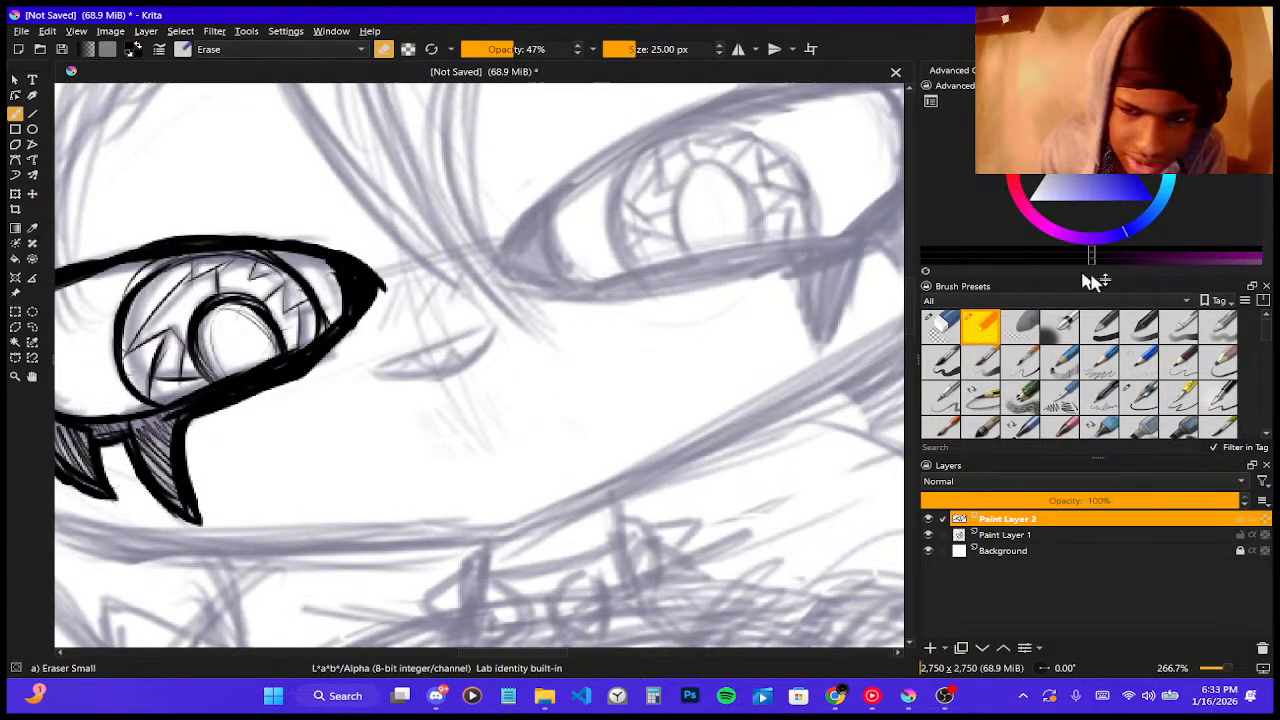
{"action": "left_click", "coordinate": [1182, 412]}
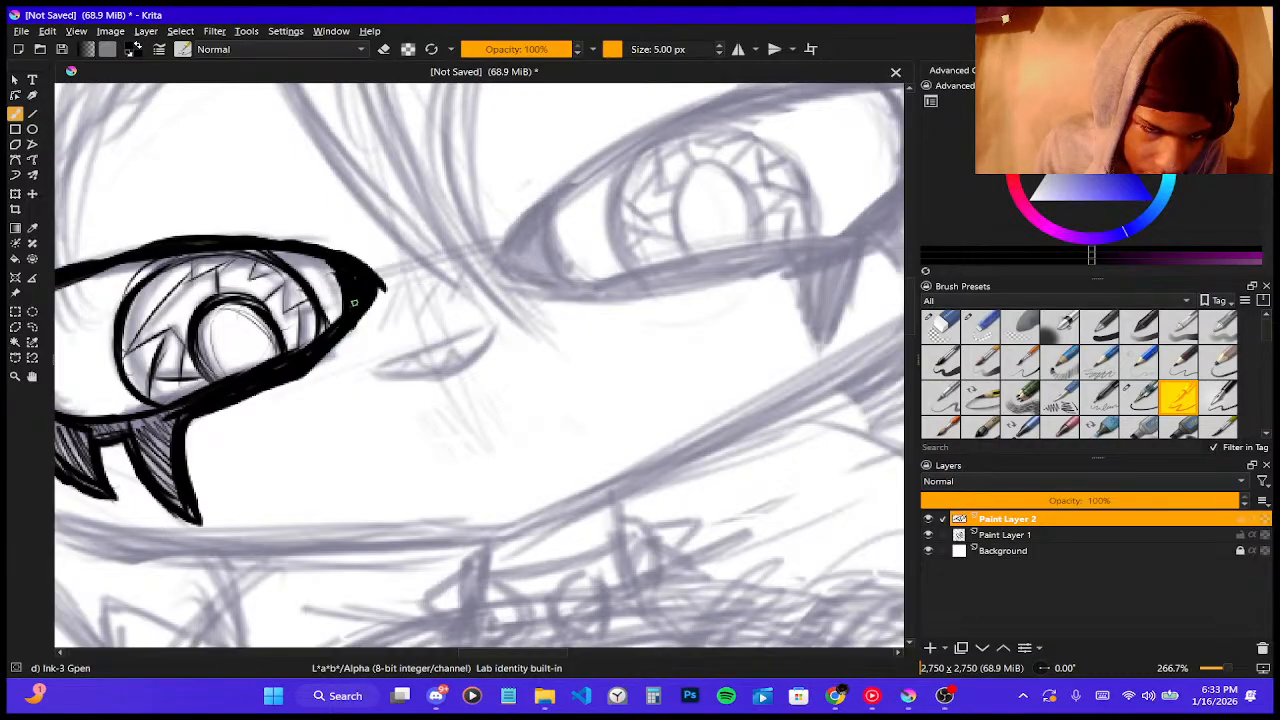
{"action": "mouse_move", "coordinate": [384, 310]}
{"action": "left_mouse_down"}
{"action": "mouse_move", "coordinate": [416, 383]}
{"action": "mouse_move", "coordinate": [454, 387]}
{"action": "left_mouse_up"}
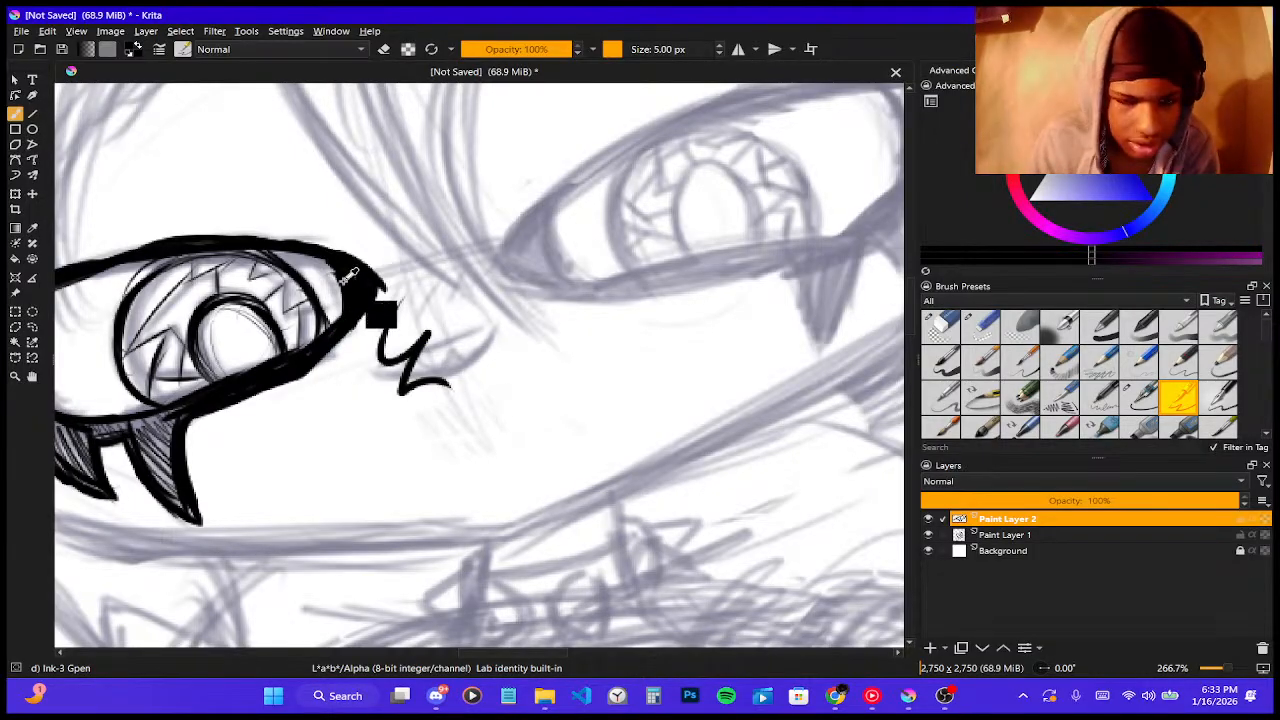
{"action": "key", "text": "ctrl+z"}
{"action": "scroll", "coordinate": [430, 274], "scroll_direction": "down", "scroll_amount": 3}
{"action": "scroll", "coordinate": [316, 243], "scroll_direction": "up", "scroll_amount": 3}
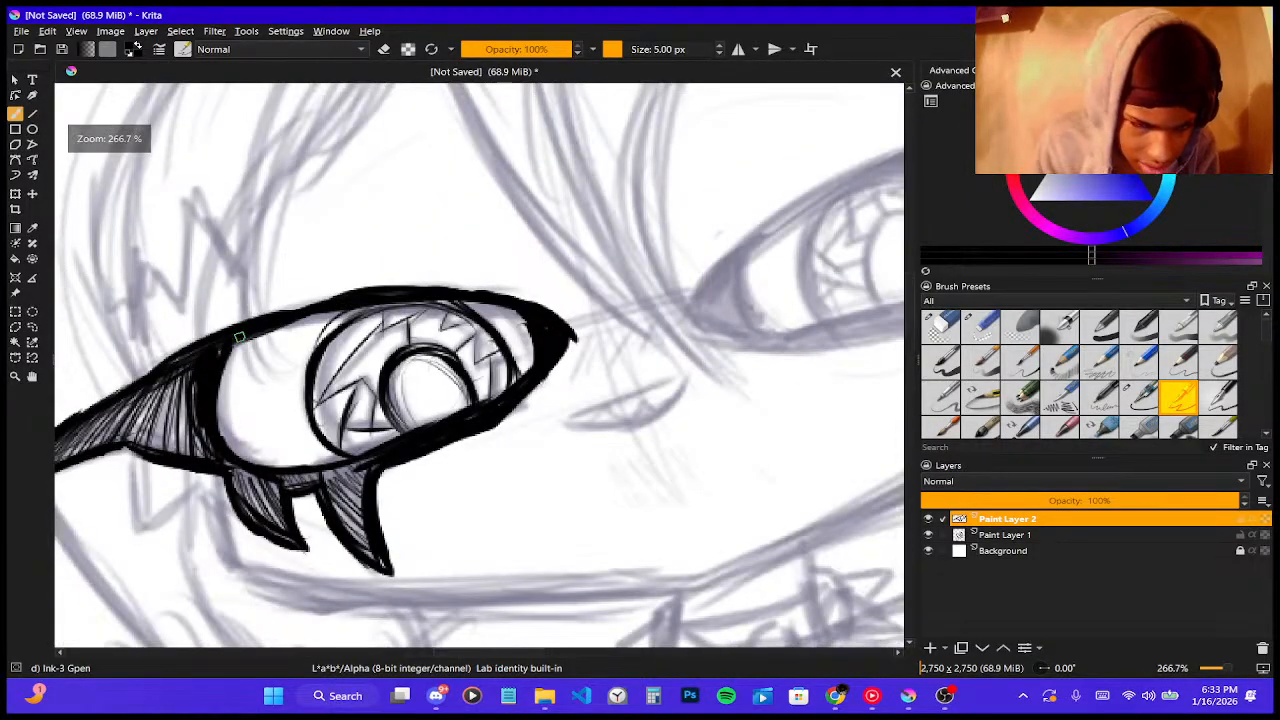
{"action": "mouse_move", "coordinate": [212, 432]}
{"action": "left_mouse_down"}
{"action": "mouse_move", "coordinate": [255, 457]}
{"action": "mouse_move", "coordinate": [380, 462]}
{"action": "left_mouse_up"}
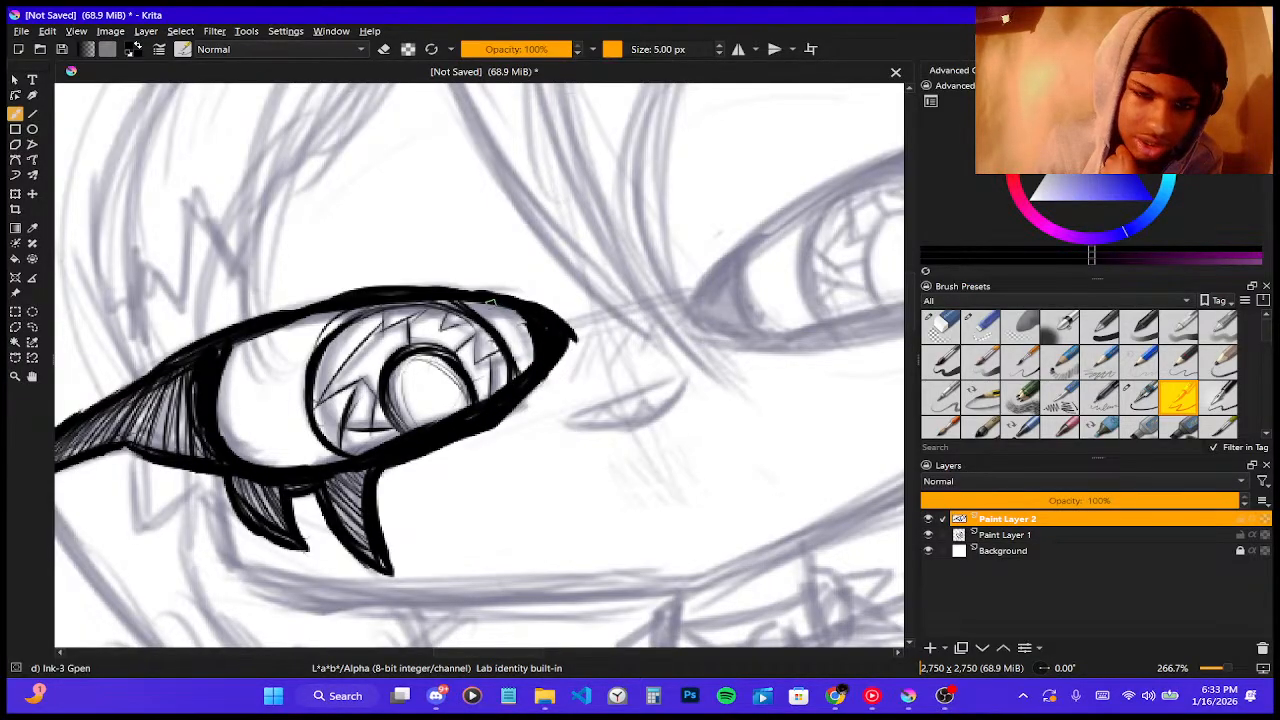
- Touch up the eye's inner corner, round off the outer white's upper corner and smooth the upper lid line
{"action": "left_click_drag", "start_coordinate": [525, 323], "coordinate": [532, 363]}
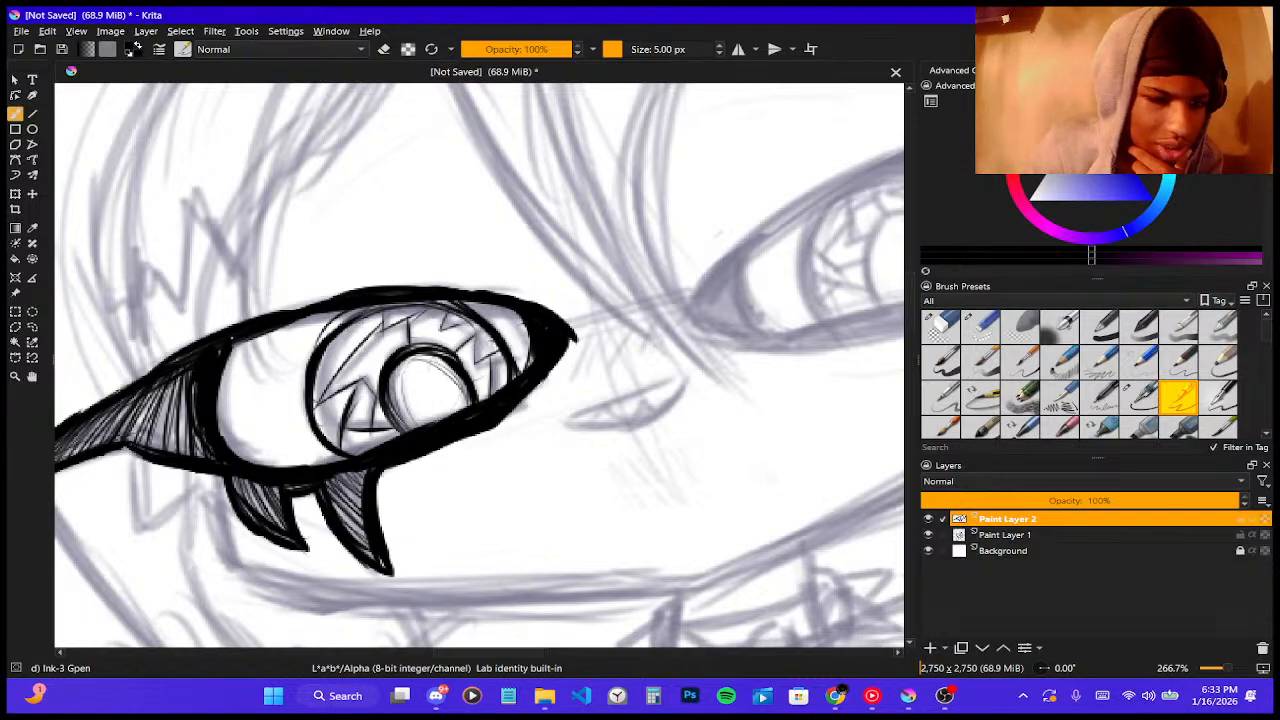
{"action": "left_click_drag", "start_coordinate": [246, 341], "coordinate": [218, 388]}
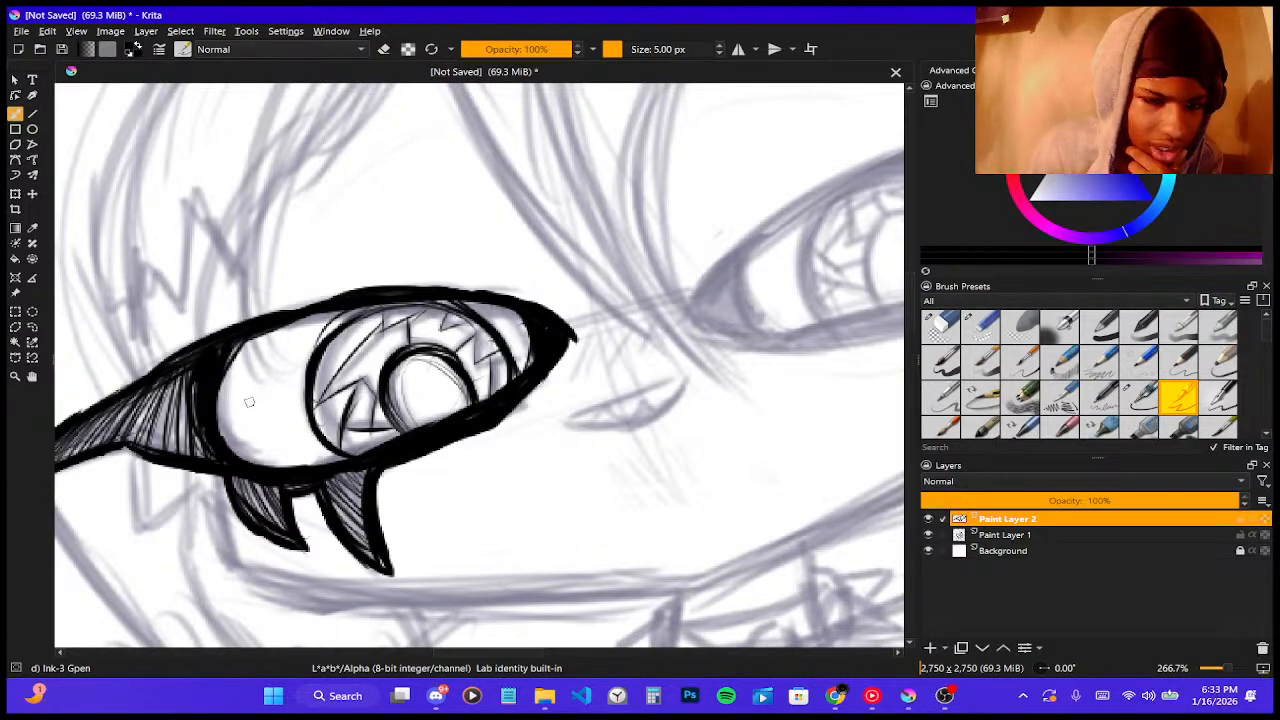
{"action": "mouse_move", "coordinate": [290, 309]}
{"action": "left_mouse_down"}
{"action": "mouse_move", "coordinate": [379, 292]}
{"action": "mouse_move", "coordinate": [542, 300]}
{"action": "left_mouse_up"}
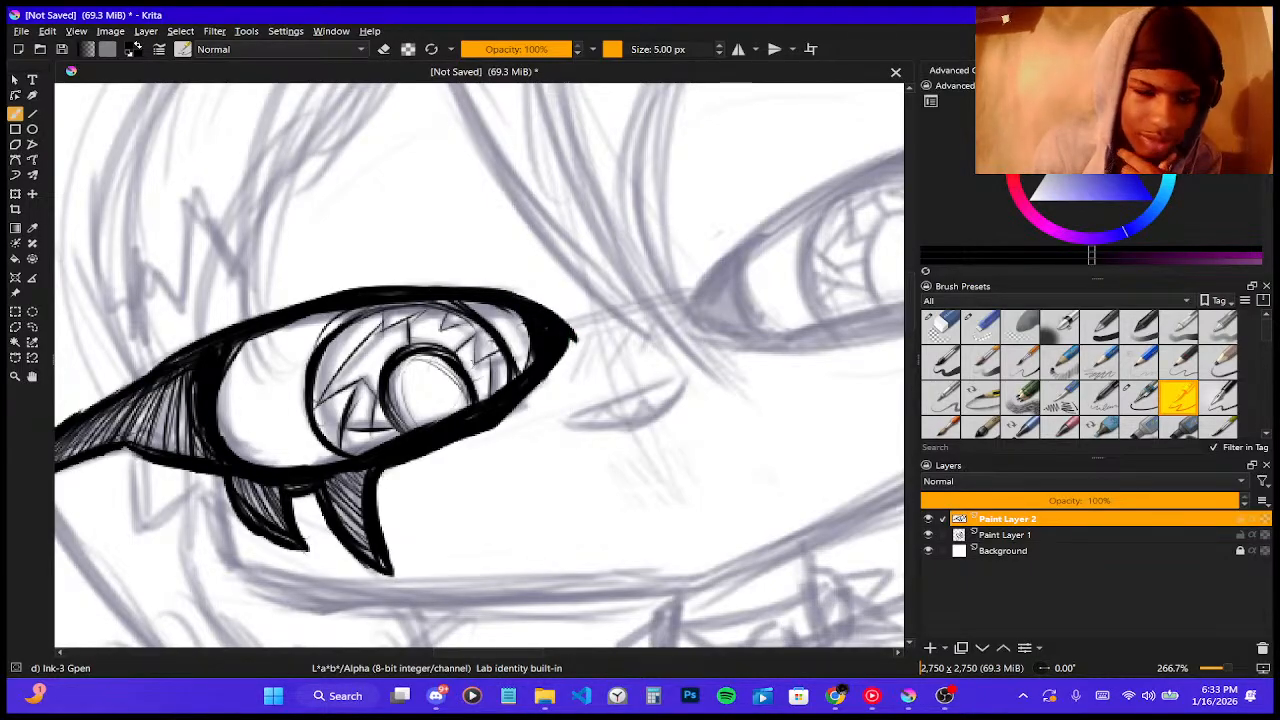
- Thin the solid black at the inner corner and along the lower lid beneath the iris with the Eraser Circle brush
{"action": "left_click", "coordinate": [941, 326]}
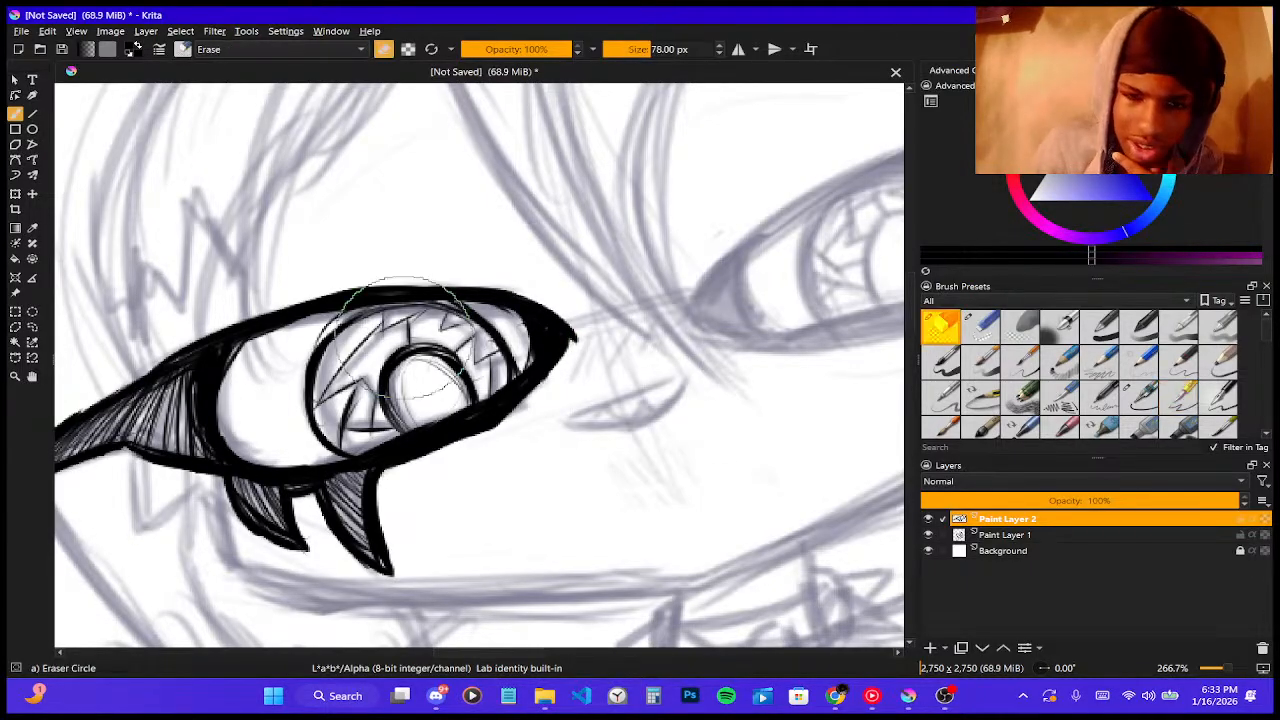
{"action": "mouse_move", "coordinate": [533, 327]}
{"action": "left_mouse_down"}
{"action": "mouse_move", "coordinate": [533, 347]}
{"action": "mouse_move", "coordinate": [546, 347]}
{"action": "mouse_move", "coordinate": [527, 353]}
{"action": "left_mouse_up"}
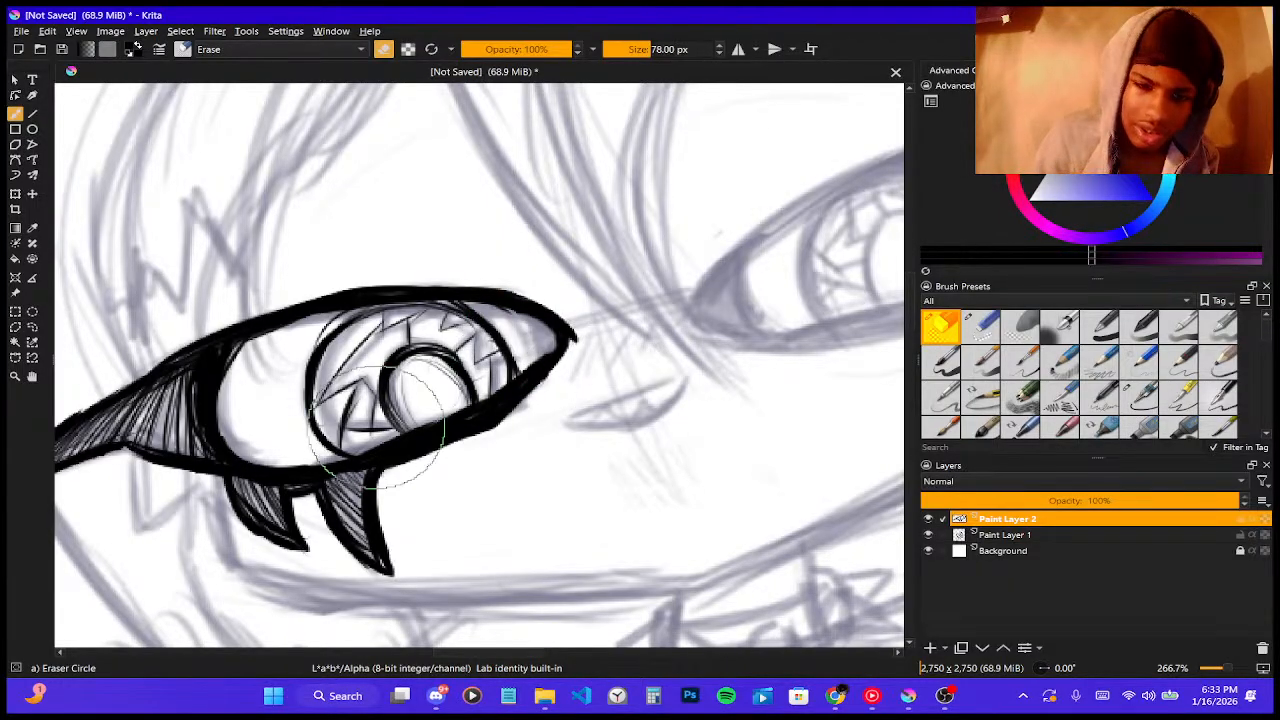
{"action": "mouse_move", "coordinate": [396, 439]}
{"action": "left_mouse_down"}
{"action": "mouse_move", "coordinate": [474, 412]}
{"action": "mouse_move", "coordinate": [535, 363]}
{"action": "left_mouse_up"}
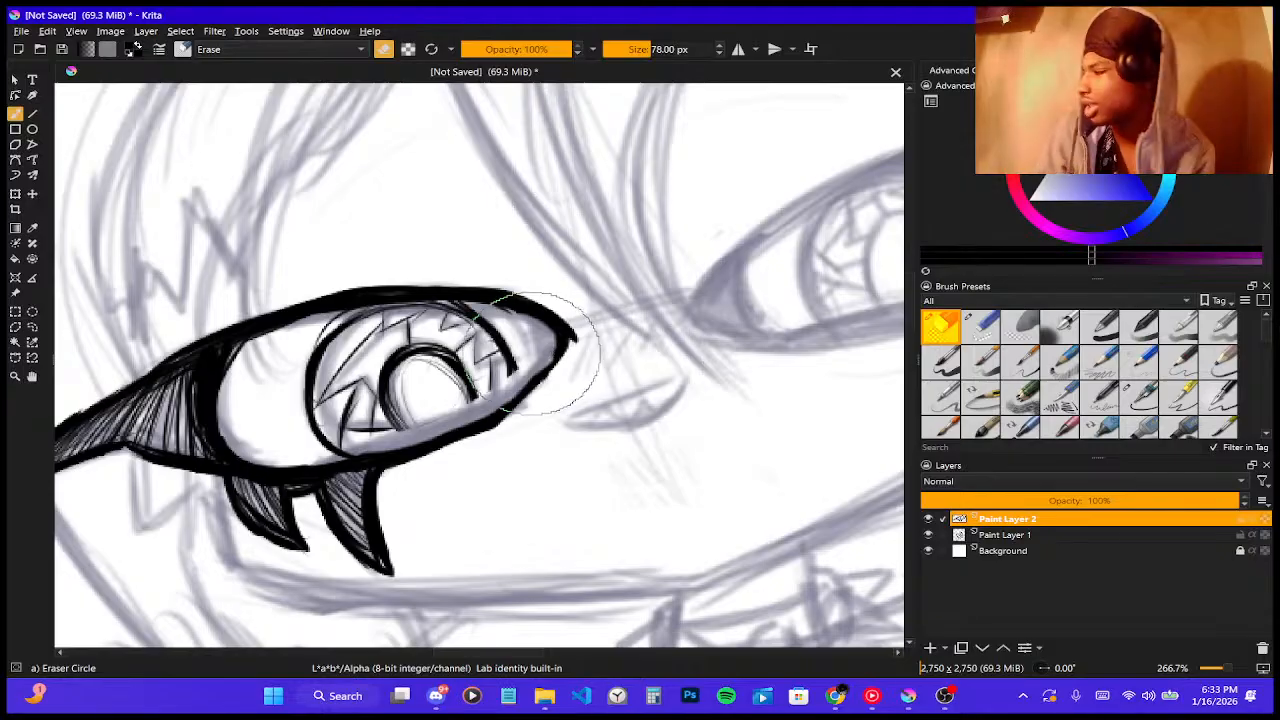
- Restore the iris and pupil lines down to the thinned lower lid with Ink-3 Gpen, and extend the inner corner's tip
{"action": "left_click", "coordinate": [1000, 335]}
{"action": "left_click", "coordinate": [1181, 410]}
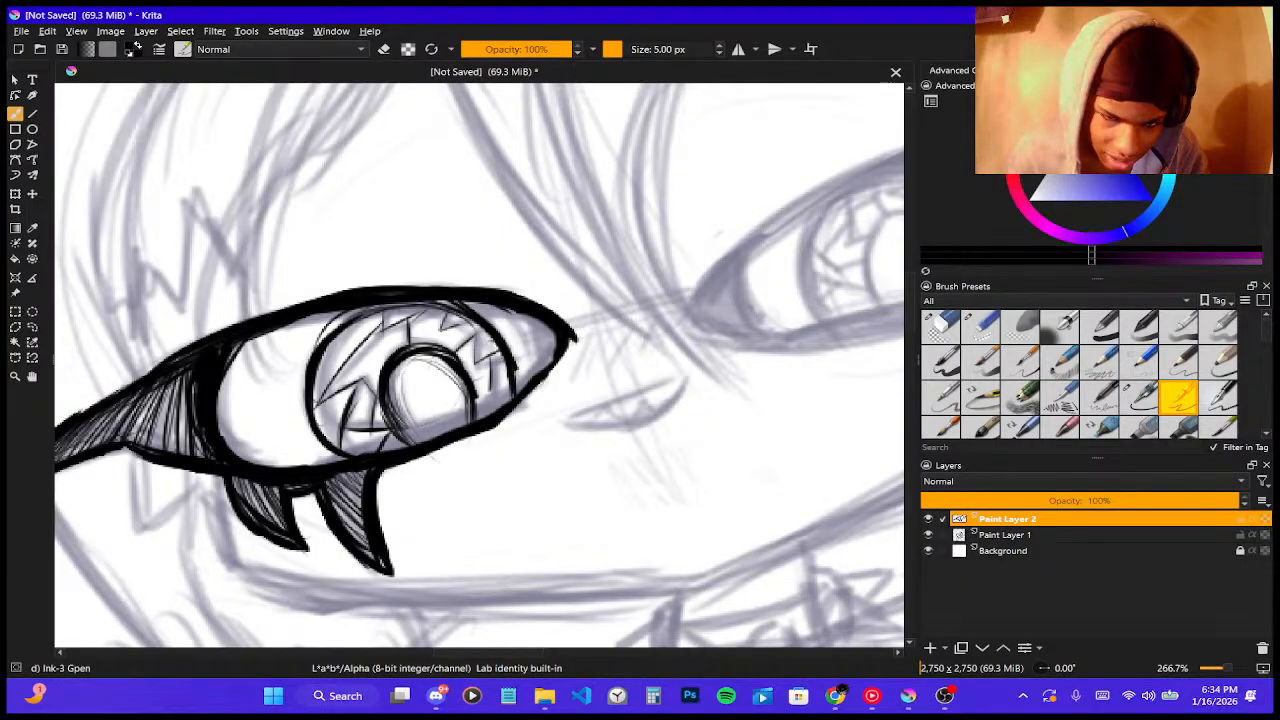
{"action": "left_click_drag", "start_coordinate": [508, 374], "coordinate": [480, 402]}
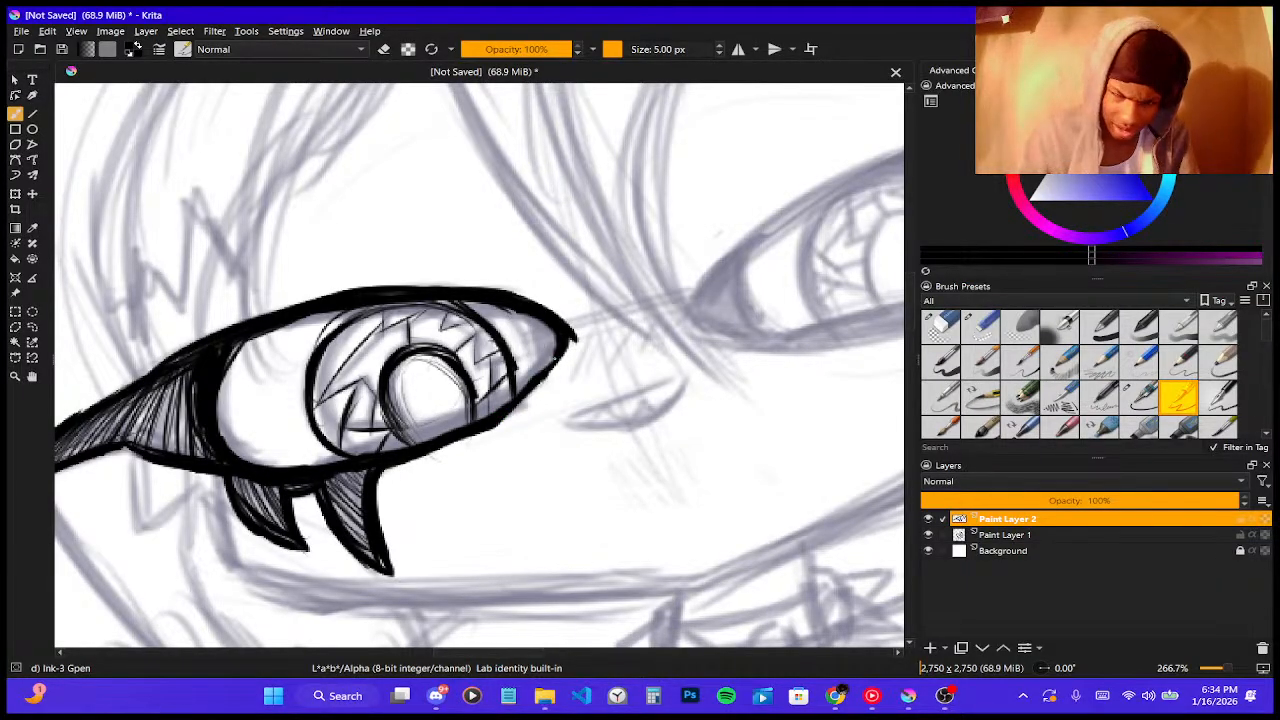
{"action": "left_click_drag", "start_coordinate": [571, 334], "coordinate": [577, 354]}
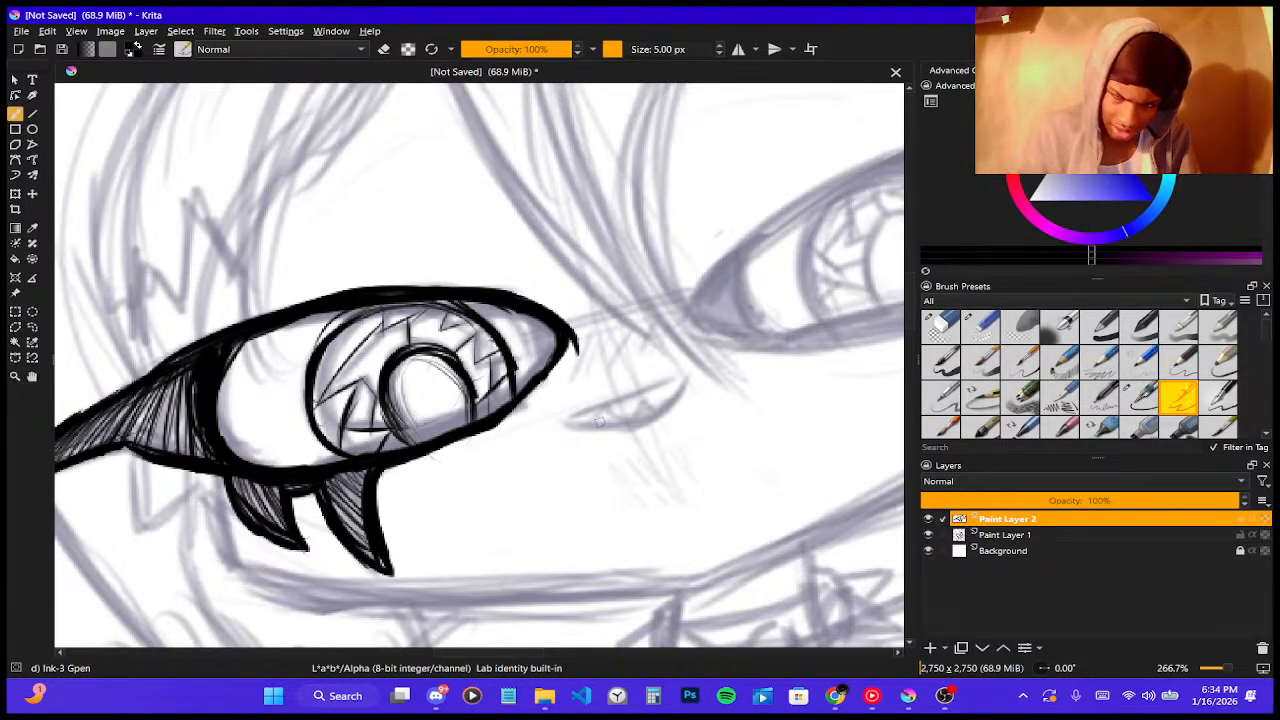
- Try inking the nose outline over the sketch, and erase it with the Eraser Circle brush
{"action": "mouse_move", "coordinate": [555, 430]}
{"action": "left_mouse_down"}
{"action": "mouse_move", "coordinate": [693, 364]}
{"action": "mouse_move", "coordinate": [573, 424]}
{"action": "mouse_move", "coordinate": [676, 370]}
{"action": "mouse_move", "coordinate": [662, 418]}
{"action": "mouse_move", "coordinate": [592, 426]}
{"action": "mouse_move", "coordinate": [675, 421]}
{"action": "left_mouse_up"}
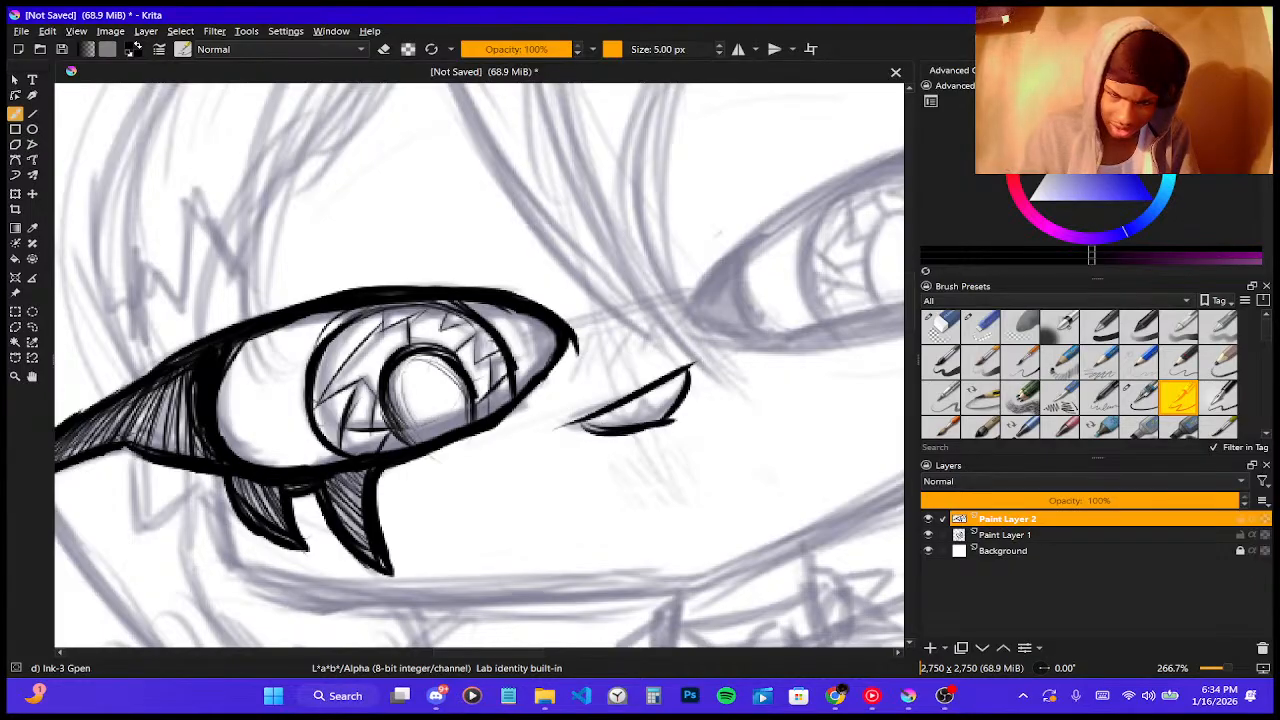
{"action": "key", "text": "ctrl+z"}
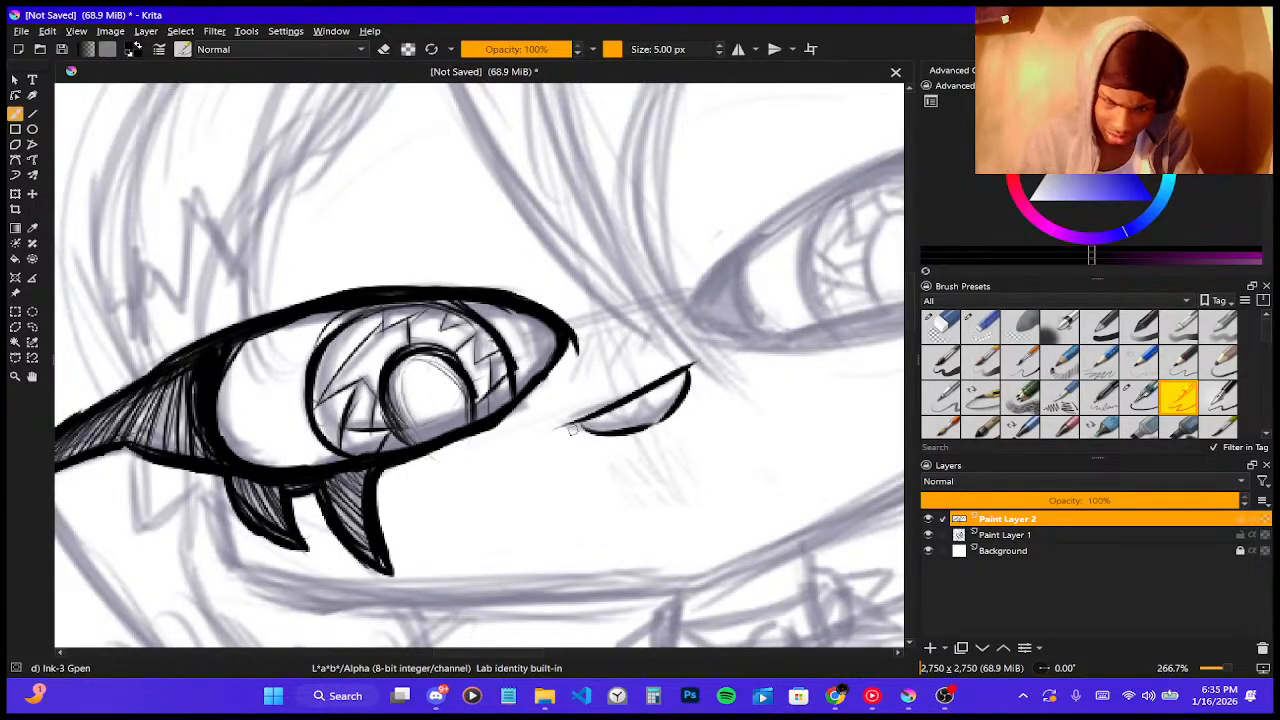
{"action": "mouse_move", "coordinate": [570, 424]}
{"action": "left_mouse_down"}
{"action": "mouse_move", "coordinate": [612, 421]}
{"action": "mouse_move", "coordinate": [592, 435]}
{"action": "mouse_move", "coordinate": [666, 403]}
{"action": "mouse_move", "coordinate": [636, 429]}
{"action": "mouse_move", "coordinate": [679, 409]}
{"action": "left_mouse_up"}
{"action": "key", "text": "ctrl+z"}
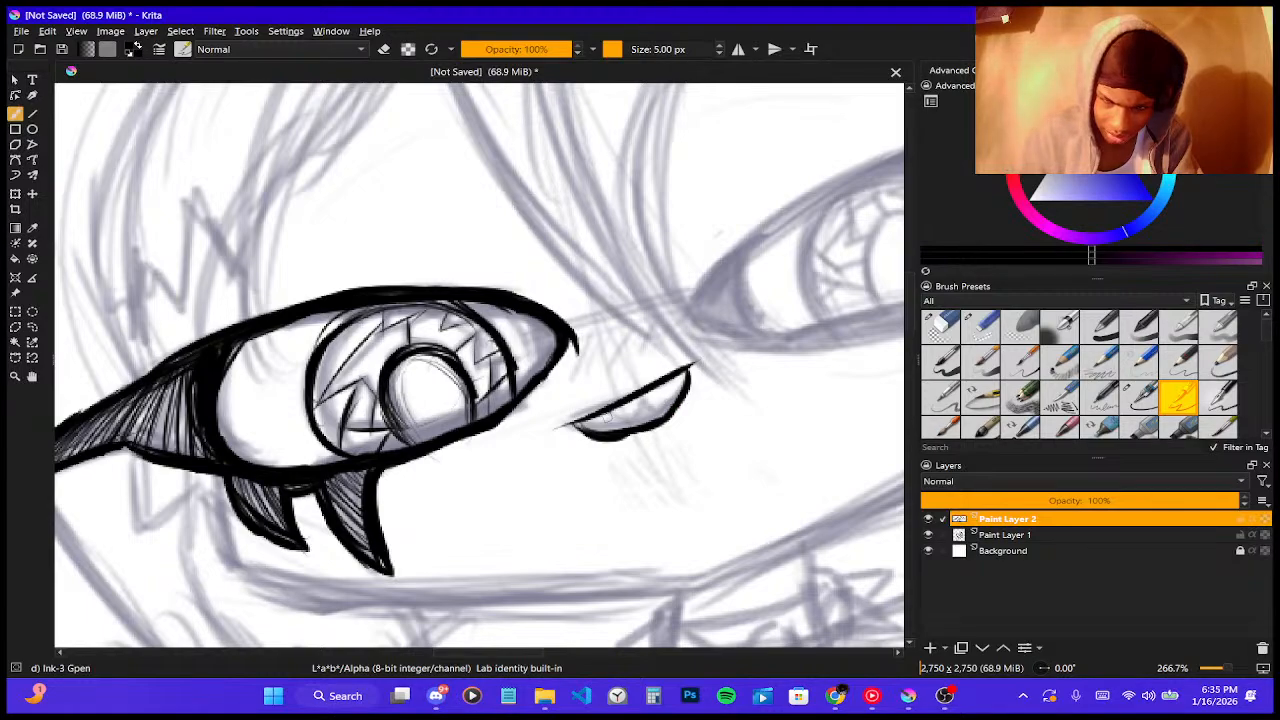
{"action": "left_click_drag", "start_coordinate": [586, 424], "coordinate": [626, 424]}
{"action": "key", "text": "ctrl+z"}
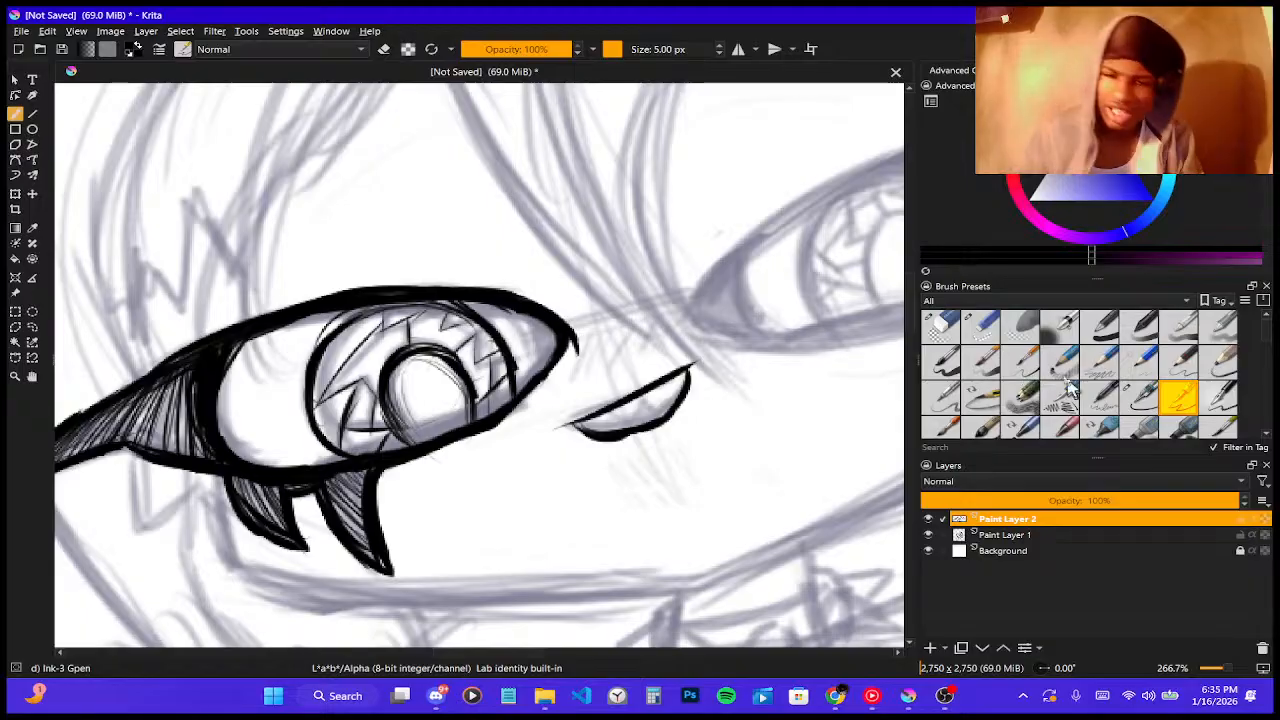
{"action": "left_click", "coordinate": [940, 325]}
{"action": "mouse_move", "coordinate": [570, 425]}
{"action": "left_mouse_down"}
{"action": "mouse_move", "coordinate": [643, 414]}
{"action": "mouse_move", "coordinate": [632, 420]}
{"action": "left_mouse_up"}
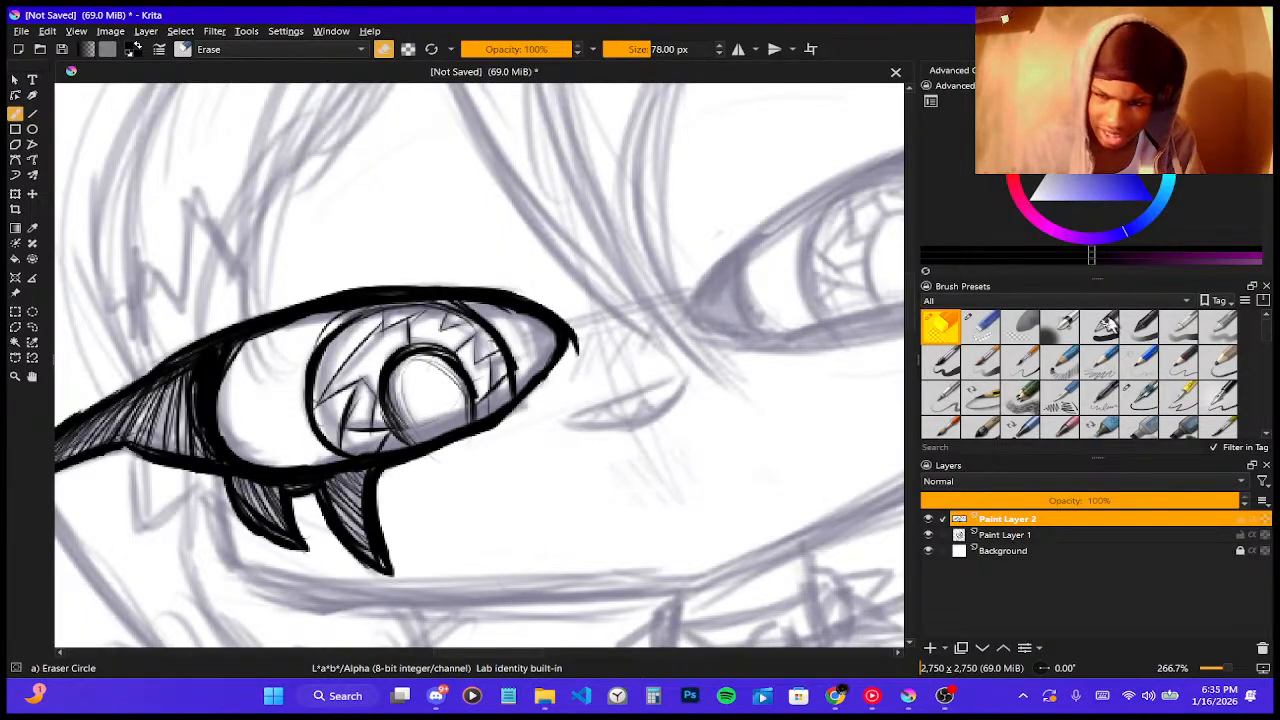
- Ink the small crescent mouth between the eyes with Ink-3 Gpen, and add zigzag teeth inside its outline
{"action": "left_click", "coordinate": [1179, 398]}
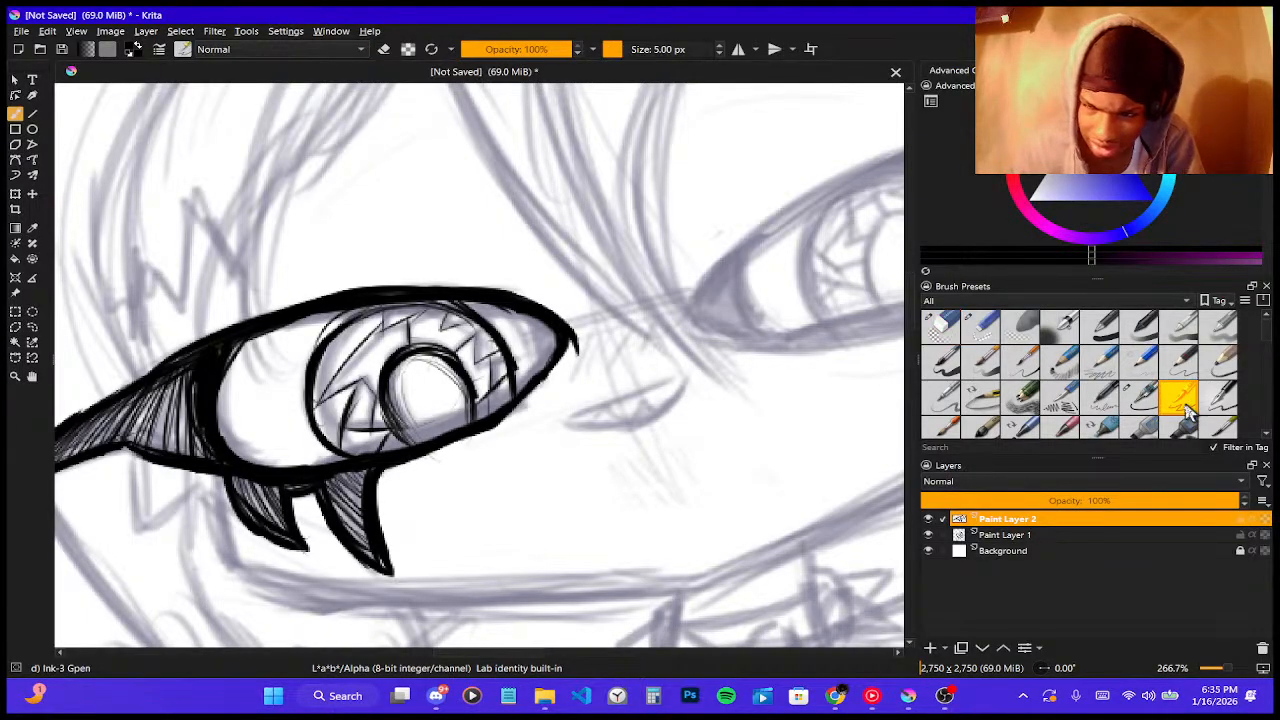
{"action": "left_click_drag", "start_coordinate": [576, 414], "coordinate": [700, 372]}
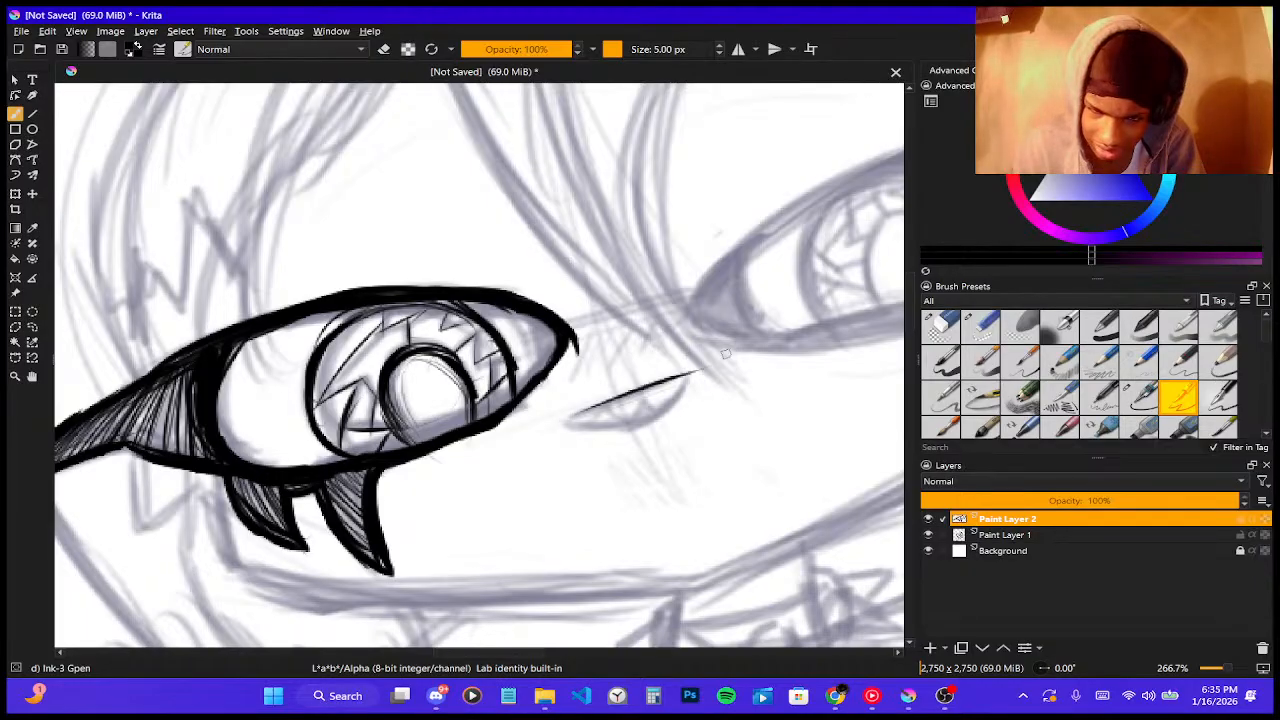
{"action": "key", "text": "ctrl+z"}
{"action": "left_click_drag", "start_coordinate": [574, 420], "coordinate": [702, 372]}
{"action": "key", "text": "ctrl+z"}
{"action": "mouse_move", "coordinate": [566, 420]}
{"action": "left_mouse_down"}
{"action": "mouse_move", "coordinate": [698, 373]}
{"action": "mouse_move", "coordinate": [650, 421]}
{"action": "mouse_move", "coordinate": [567, 420]}
{"action": "mouse_move", "coordinate": [624, 432]}
{"action": "mouse_move", "coordinate": [668, 412]}
{"action": "left_mouse_up"}
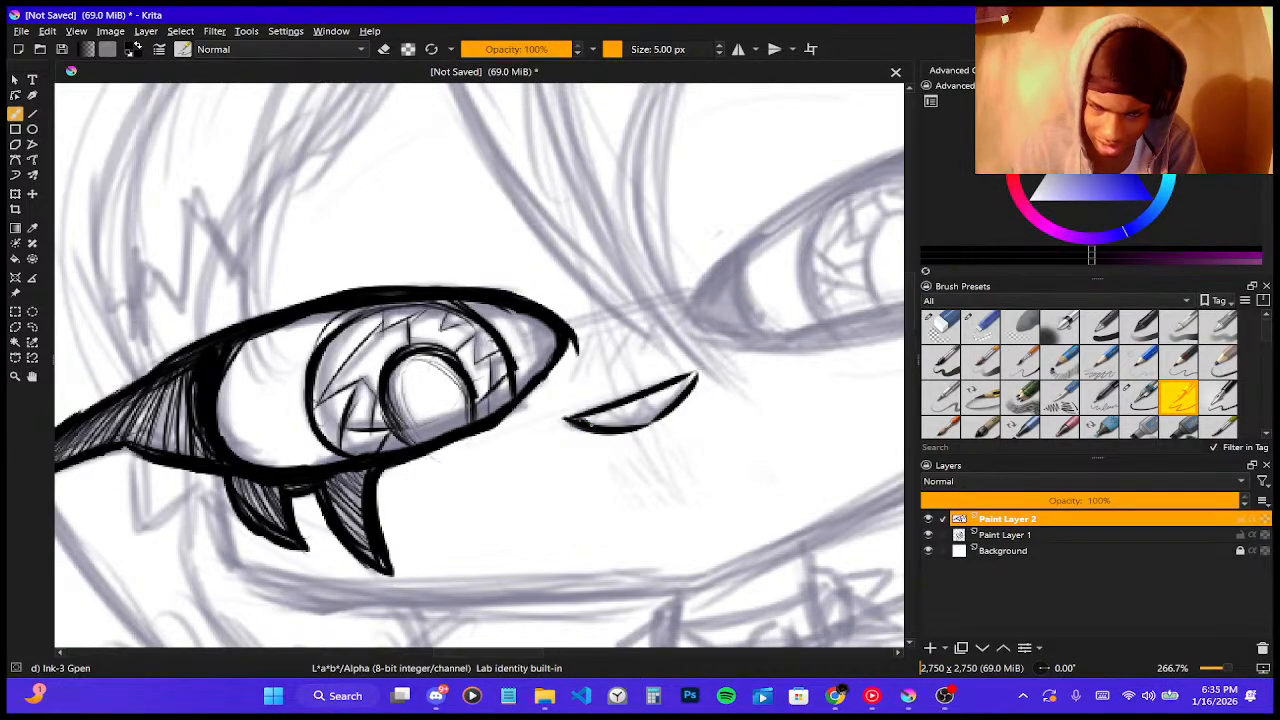
{"action": "left_click_drag", "start_coordinate": [693, 377], "coordinate": [688, 384]}
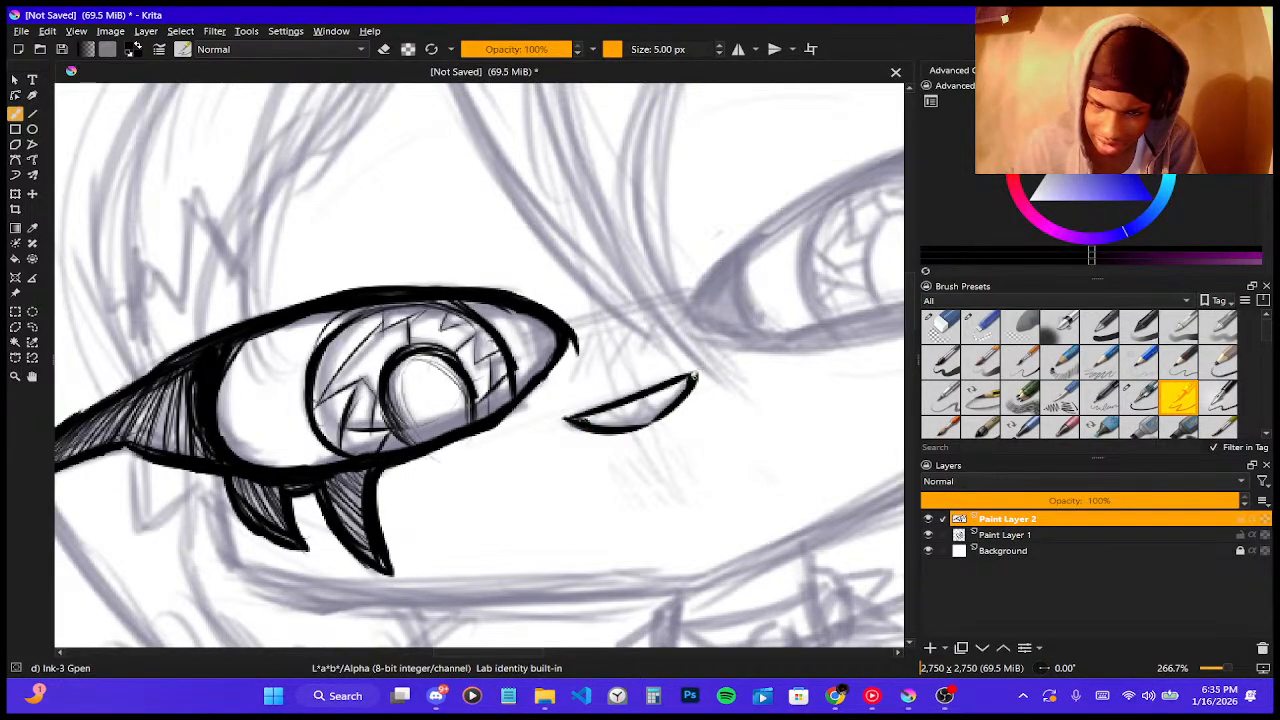
{"action": "left_click_drag", "start_coordinate": [602, 427], "coordinate": [590, 420]}
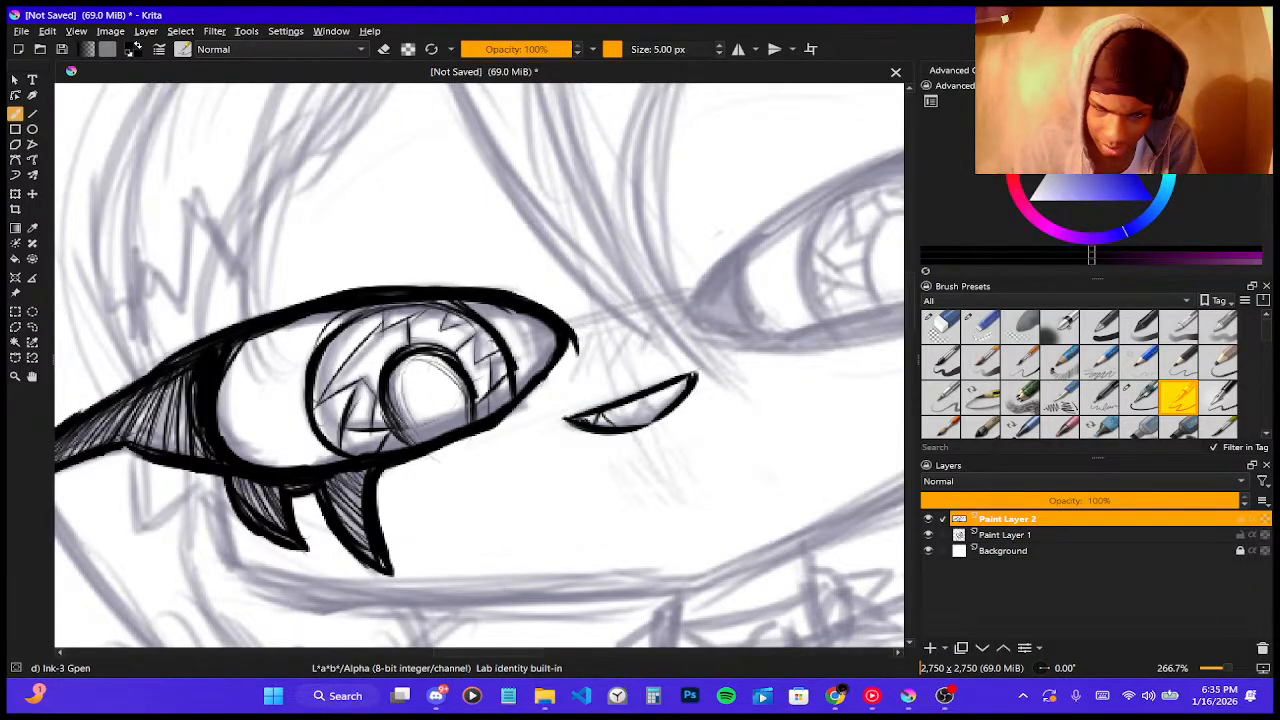
{"action": "mouse_move", "coordinate": [620, 426]}
{"action": "left_mouse_down"}
{"action": "mouse_move", "coordinate": [632, 406]}
{"action": "mouse_move", "coordinate": [642, 422]}
{"action": "mouse_move", "coordinate": [660, 388]}
{"action": "mouse_move", "coordinate": [675, 401]}
{"action": "mouse_move", "coordinate": [681, 382]}
{"action": "left_mouse_up"}
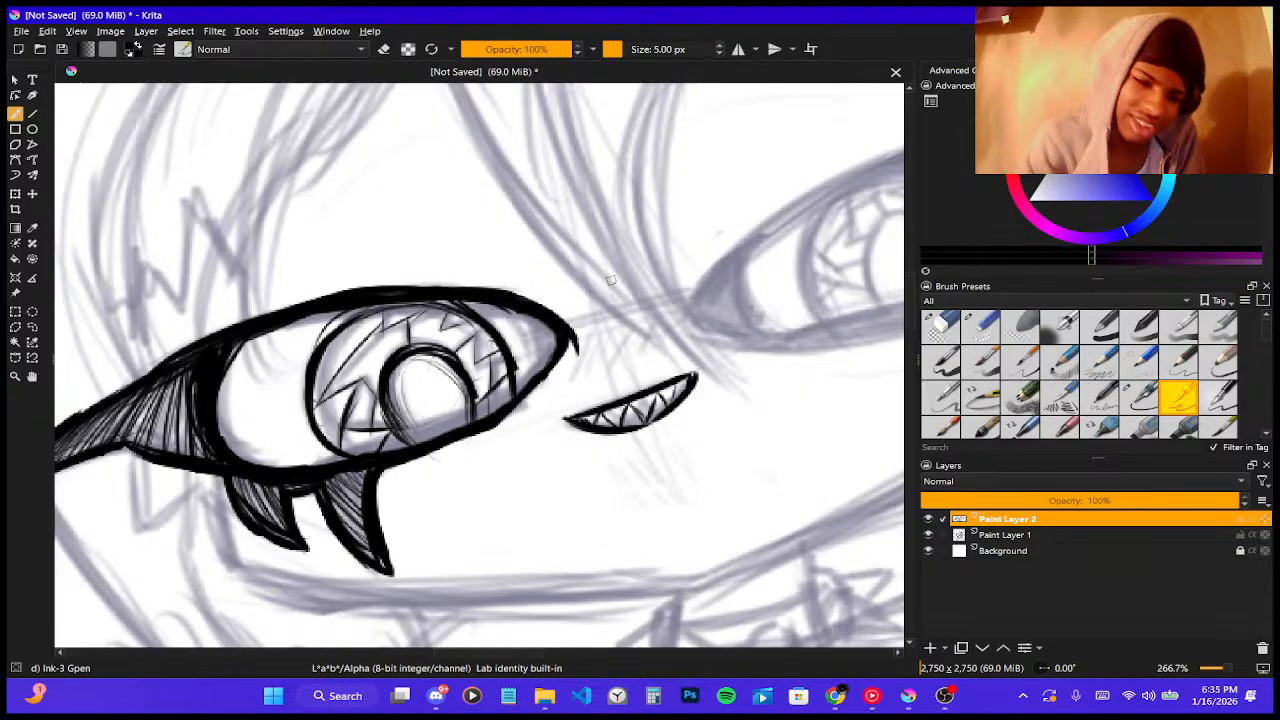
- Ink the upper lid of the right-hand eye in overlapping strokes from the inner corner out over the wing
{"action": "scroll", "coordinate": [609, 281], "scroll_direction": "down", "scroll_amount": 2}
{"action": "scroll", "coordinate": [447, 272], "scroll_direction": "down", "scroll_amount": 2}
{"action": "scroll", "coordinate": [685, 241], "scroll_direction": "up", "scroll_amount": 2}
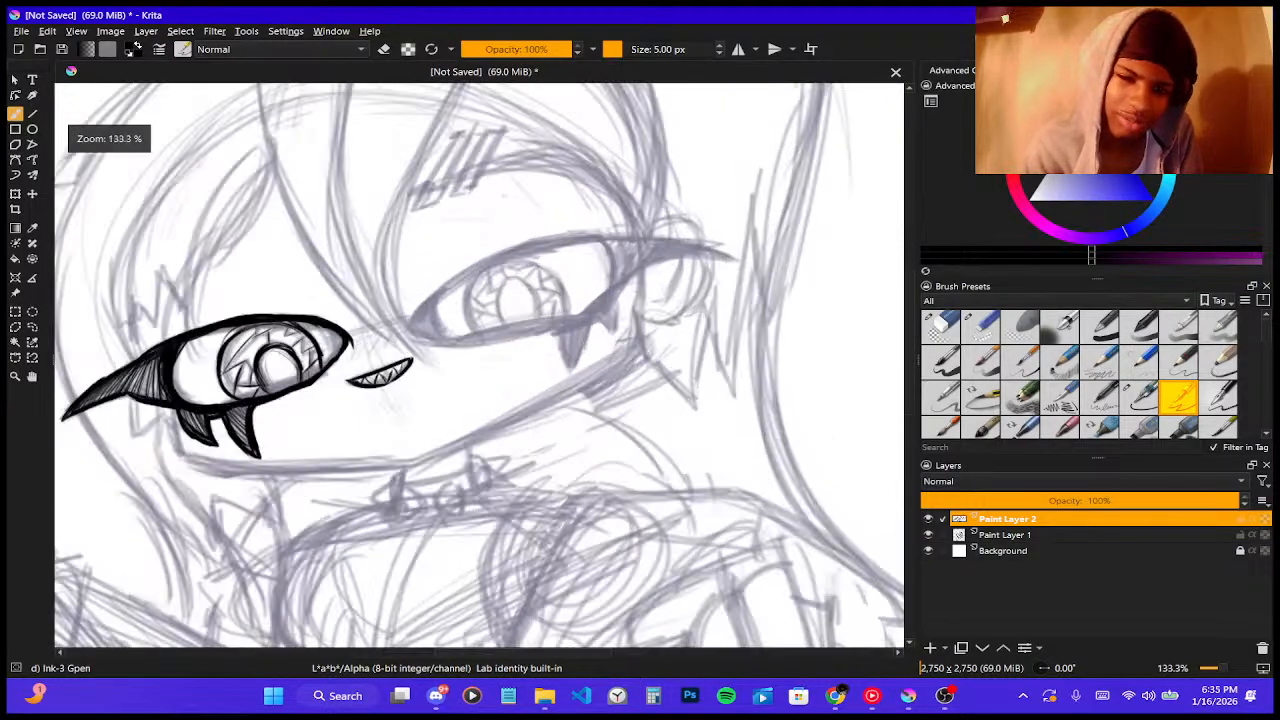
{"action": "scroll", "coordinate": [604, 257], "scroll_direction": "up", "scroll_amount": 2}
{"action": "scroll", "coordinate": [512, 257], "scroll_direction": "down", "scroll_amount": 2}
{"action": "scroll", "coordinate": [347, 258], "scroll_direction": "up", "scroll_amount": 2}
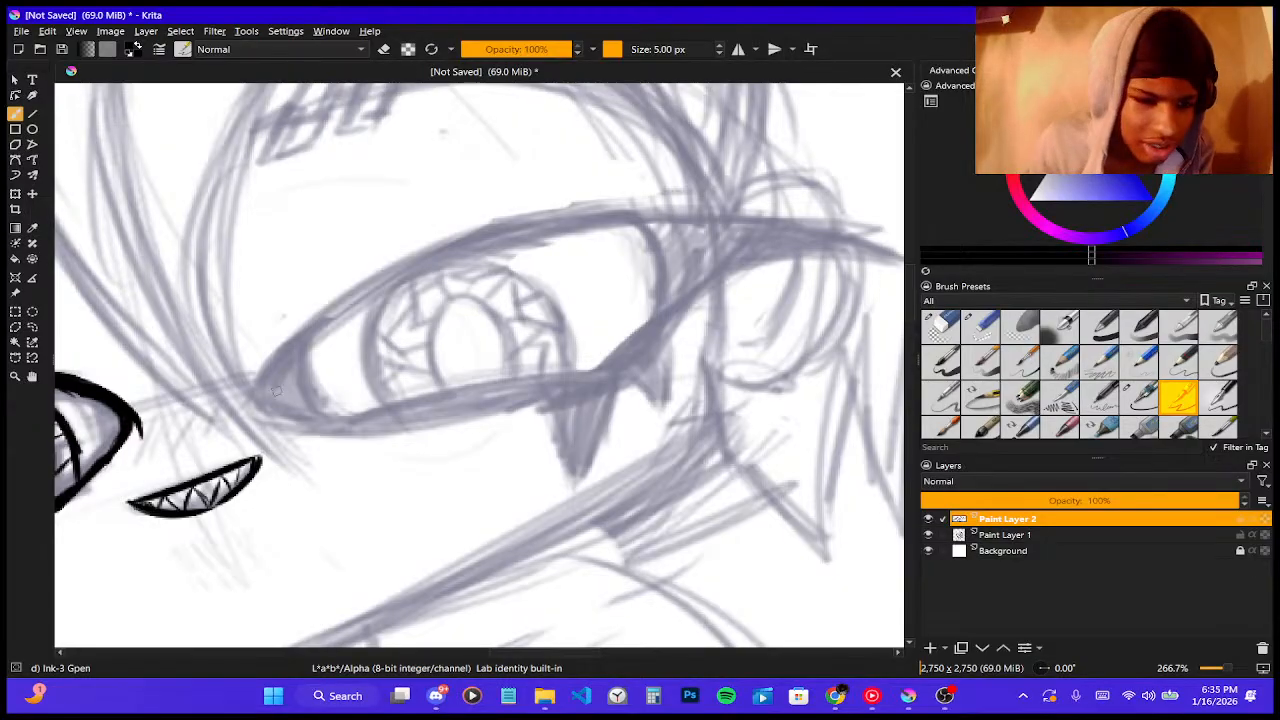
{"action": "mouse_move", "coordinate": [252, 402]}
{"action": "left_mouse_down"}
{"action": "mouse_move", "coordinate": [310, 348]}
{"action": "mouse_move", "coordinate": [284, 344]}
{"action": "mouse_move", "coordinate": [362, 305]}
{"action": "mouse_move", "coordinate": [352, 298]}
{"action": "mouse_move", "coordinate": [522, 233]}
{"action": "left_mouse_up"}
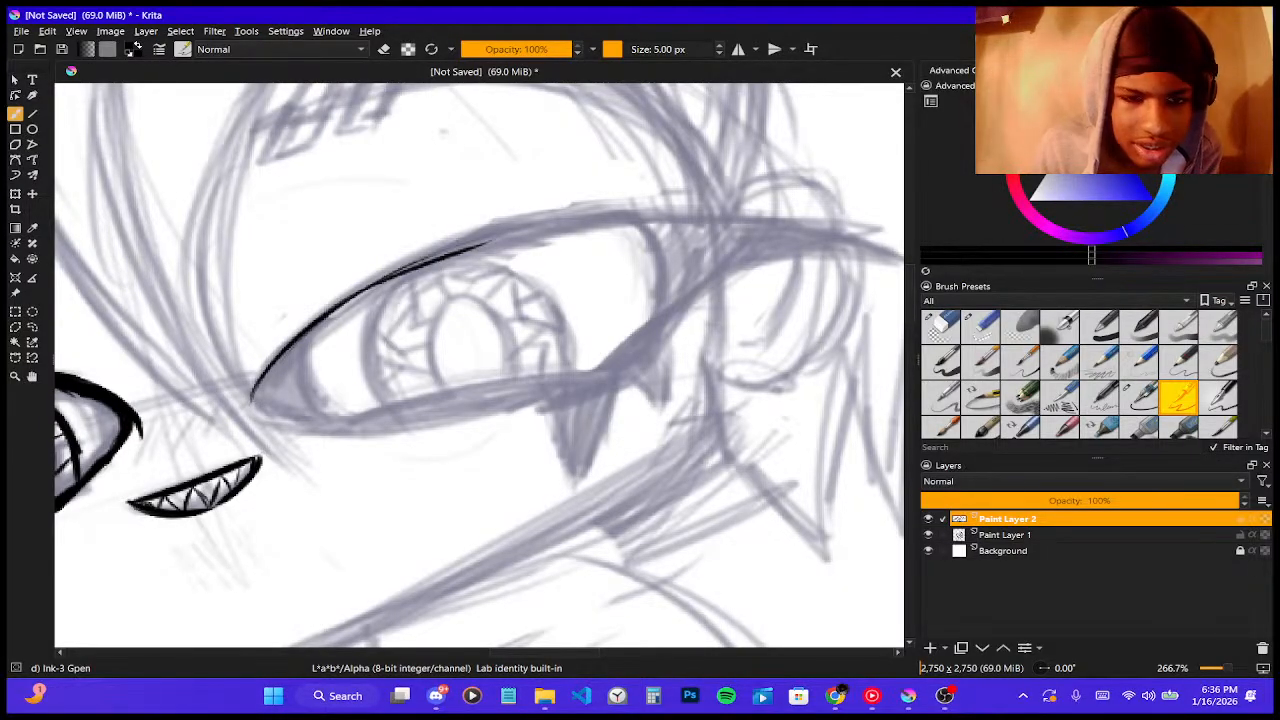
{"action": "left_click_drag", "start_coordinate": [322, 311], "coordinate": [581, 221]}
{"action": "left_click_drag", "start_coordinate": [418, 270], "coordinate": [658, 210]}
{"action": "left_click_drag", "start_coordinate": [476, 246], "coordinate": [694, 216]}
{"action": "left_click_drag", "start_coordinate": [522, 236], "coordinate": [756, 218]}
{"action": "left_click_drag", "start_coordinate": [616, 220], "coordinate": [846, 232]}
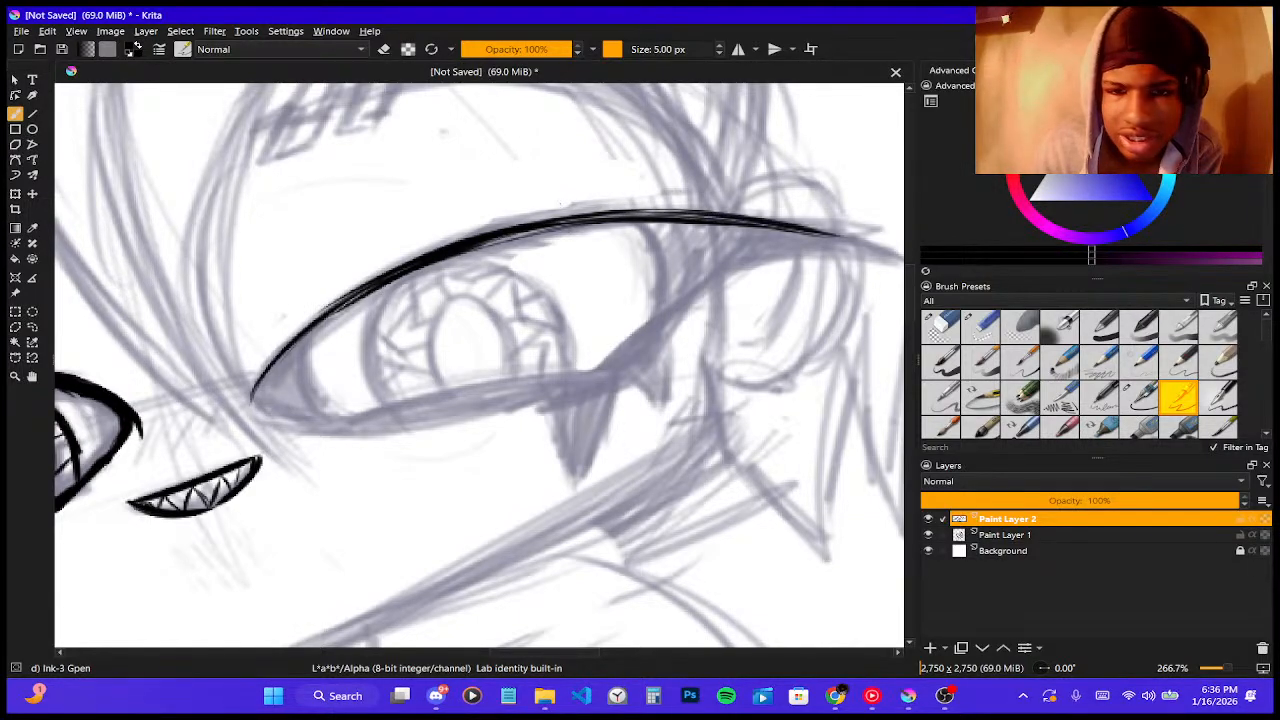
- Thicken the outer half of the upper lid line and extend it to the tip of the wing
{"action": "left_click_drag", "start_coordinate": [580, 208], "coordinate": [708, 214]}
{"action": "left_click_drag", "start_coordinate": [624, 216], "coordinate": [768, 228]}
{"action": "left_click_drag", "start_coordinate": [664, 212], "coordinate": [854, 240]}
{"action": "left_click_drag", "start_coordinate": [726, 230], "coordinate": [886, 245]}
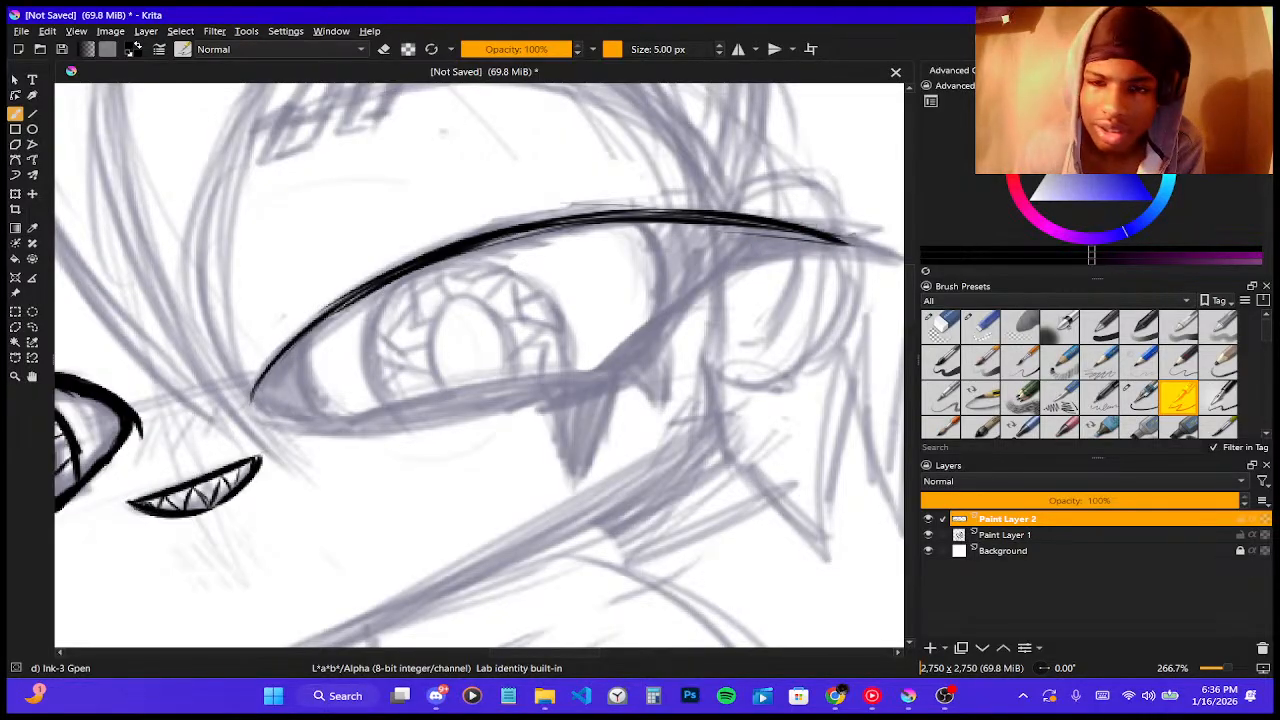
{"action": "left_click_drag", "start_coordinate": [832, 236], "coordinate": [898, 261]}
{"action": "left_click_drag", "start_coordinate": [800, 227], "coordinate": [904, 263]}
{"action": "left_click_drag", "start_coordinate": [808, 231], "coordinate": [915, 273]}
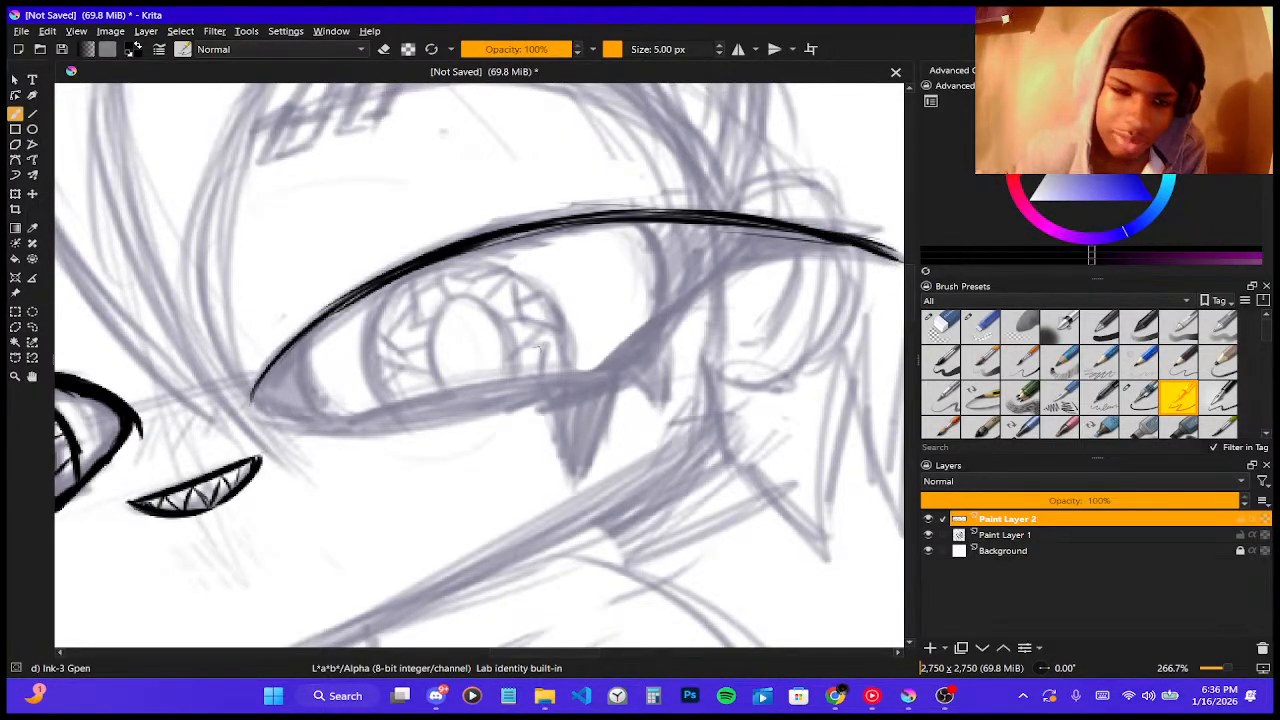
- Ink the lower lid curving out from the inner corner, and undo the uneven strokes beneath the iris
{"action": "mouse_move", "coordinate": [250, 396]}
{"action": "left_mouse_down"}
{"action": "mouse_move", "coordinate": [376, 442]}
{"action": "mouse_move", "coordinate": [466, 418]}
{"action": "left_mouse_up"}
{"action": "left_click_drag", "start_coordinate": [370, 432], "coordinate": [515, 412]}
{"action": "left_click_drag", "start_coordinate": [429, 433], "coordinate": [548, 402]}
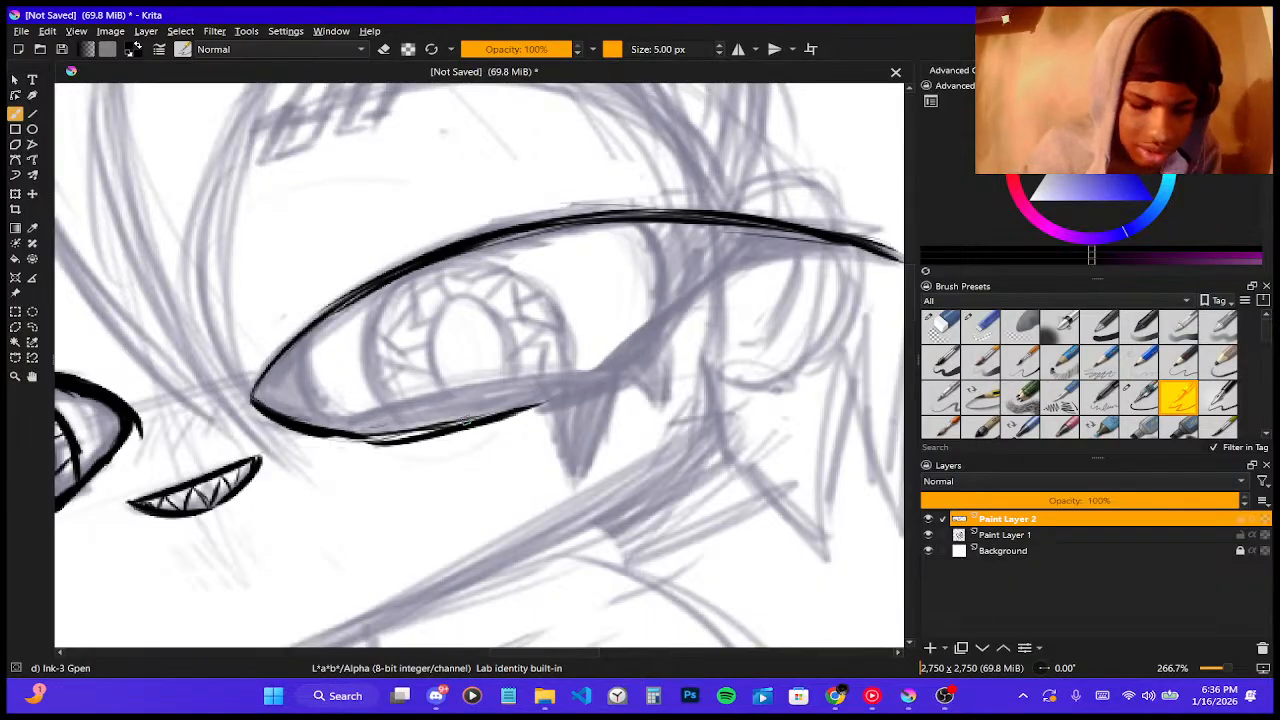
{"action": "key", "text": "ctrl+z"}
{"action": "key", "text": "ctrl+z"}
{"action": "key", "text": "ctrl+z"}
{"action": "key", "text": "ctrl+z"}
{"action": "key", "text": "ctrl+z"}
{"action": "left_click_drag", "start_coordinate": [362, 438], "coordinate": [440, 424]}
{"action": "key", "text": "ctrl+z"}
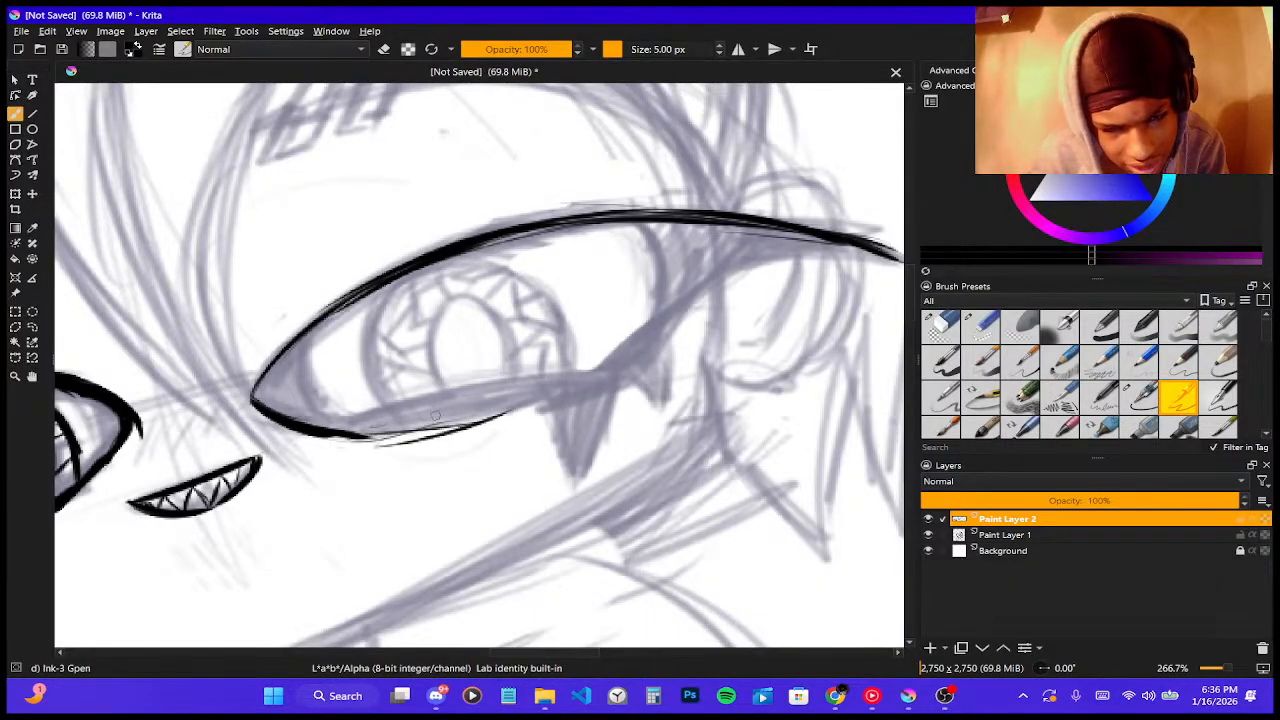
{"action": "key", "text": "ctrl+z"}
{"action": "key", "text": "ctrl+z"}
- Redraw the lower lid line beneath the iris up to the root of the first lower lash
{"action": "left_click_drag", "start_coordinate": [362, 438], "coordinate": [560, 379]}
{"action": "key", "text": "ctrl+z"}
{"action": "key", "text": "ctrl+z"}
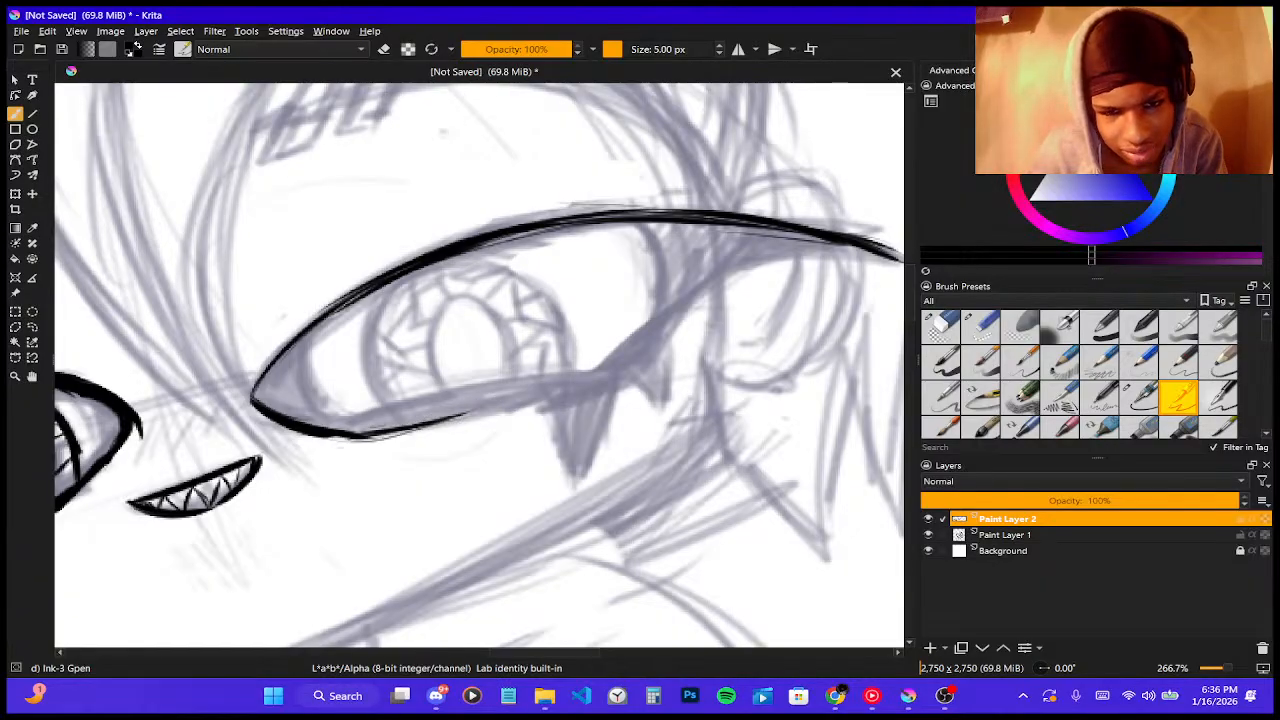
{"action": "left_click_drag", "start_coordinate": [368, 438], "coordinate": [536, 396]}
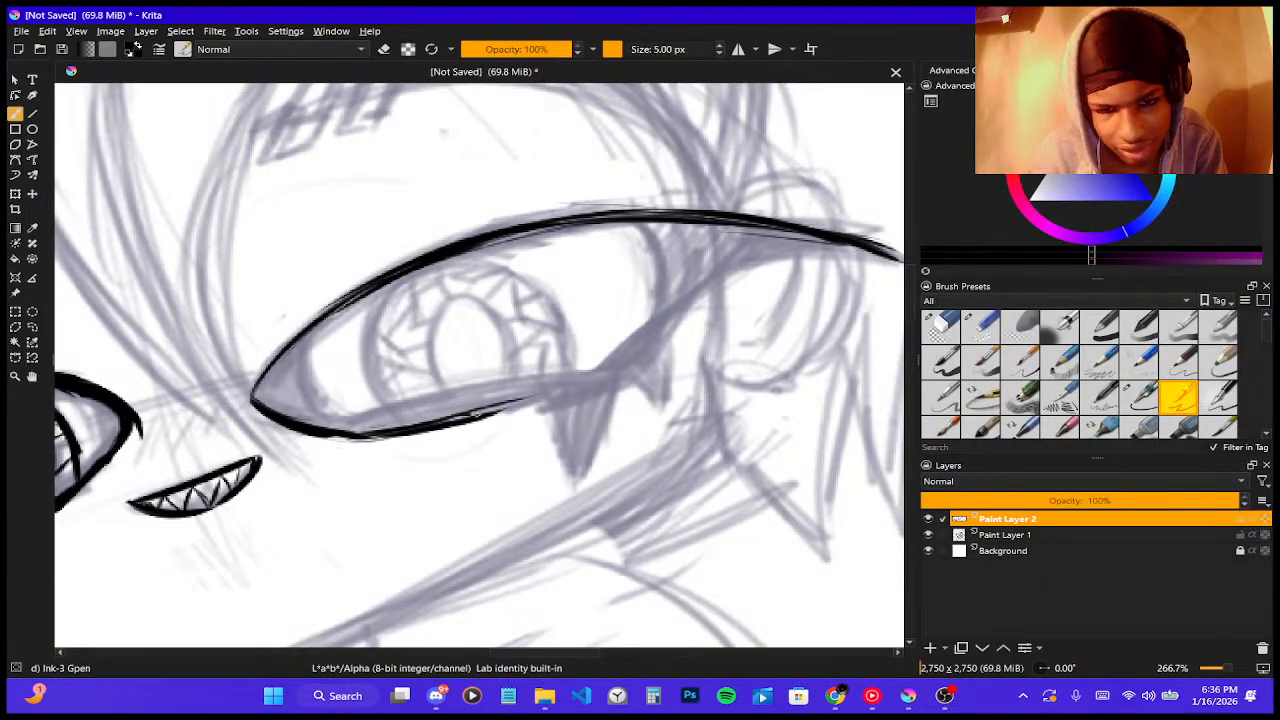
{"action": "left_click_drag", "start_coordinate": [468, 418], "coordinate": [598, 386]}
{"action": "key", "text": "ctrl+z"}
{"action": "key", "text": "ctrl+z"}
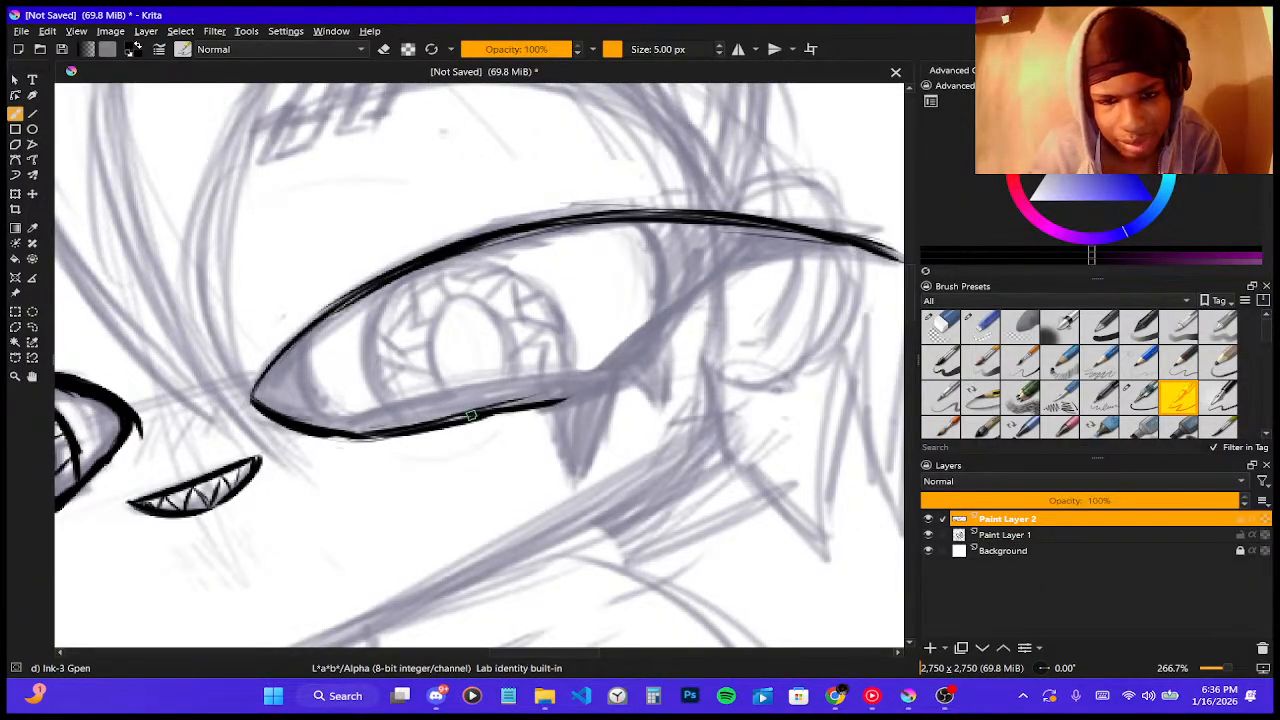
- Try inking the first lower lash curving outward to its tip, and undo the strokes
{"action": "mouse_move", "coordinate": [471, 415]}
{"action": "left_mouse_down"}
{"action": "mouse_move", "coordinate": [556, 398]}
{"action": "mouse_move", "coordinate": [562, 466]}
{"action": "left_mouse_up"}
{"action": "left_click_drag", "start_coordinate": [554, 404], "coordinate": [574, 484]}
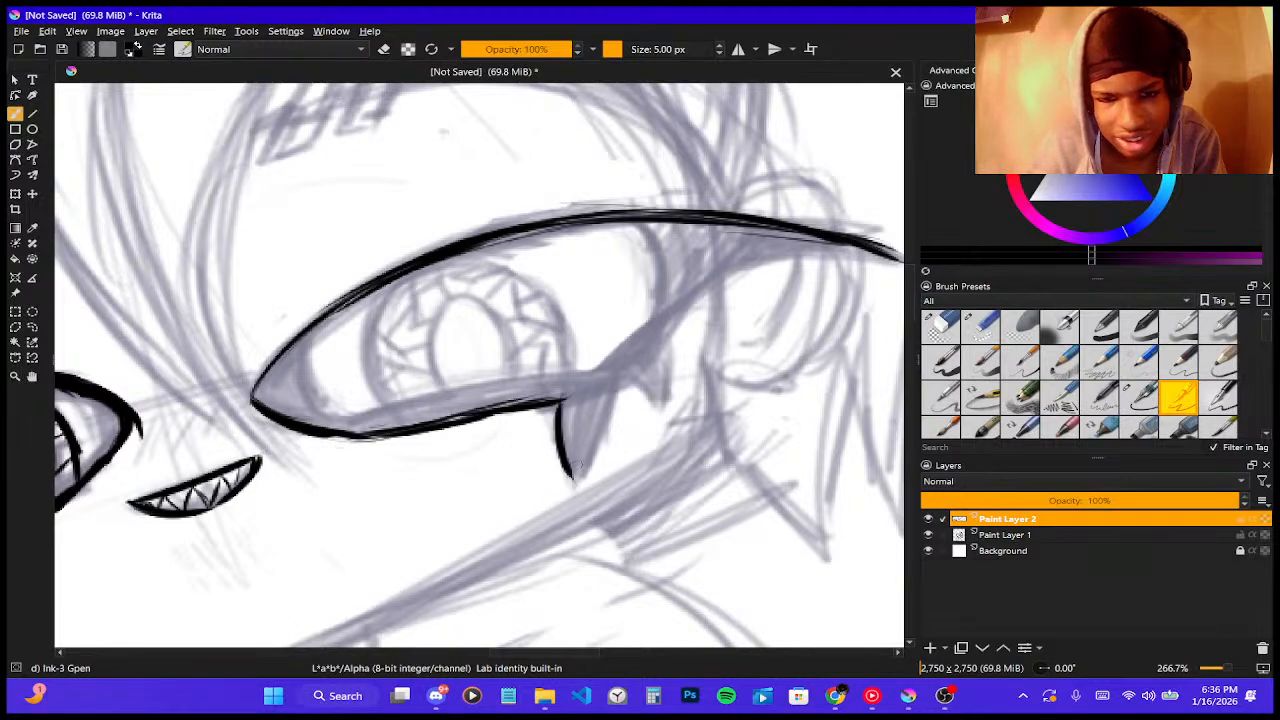
{"action": "left_click_drag", "start_coordinate": [596, 432], "coordinate": [574, 474]}
{"action": "key", "text": "ctrl+z"}
{"action": "key", "text": "ctrl+z"}
{"action": "key", "text": "ctrl+z"}
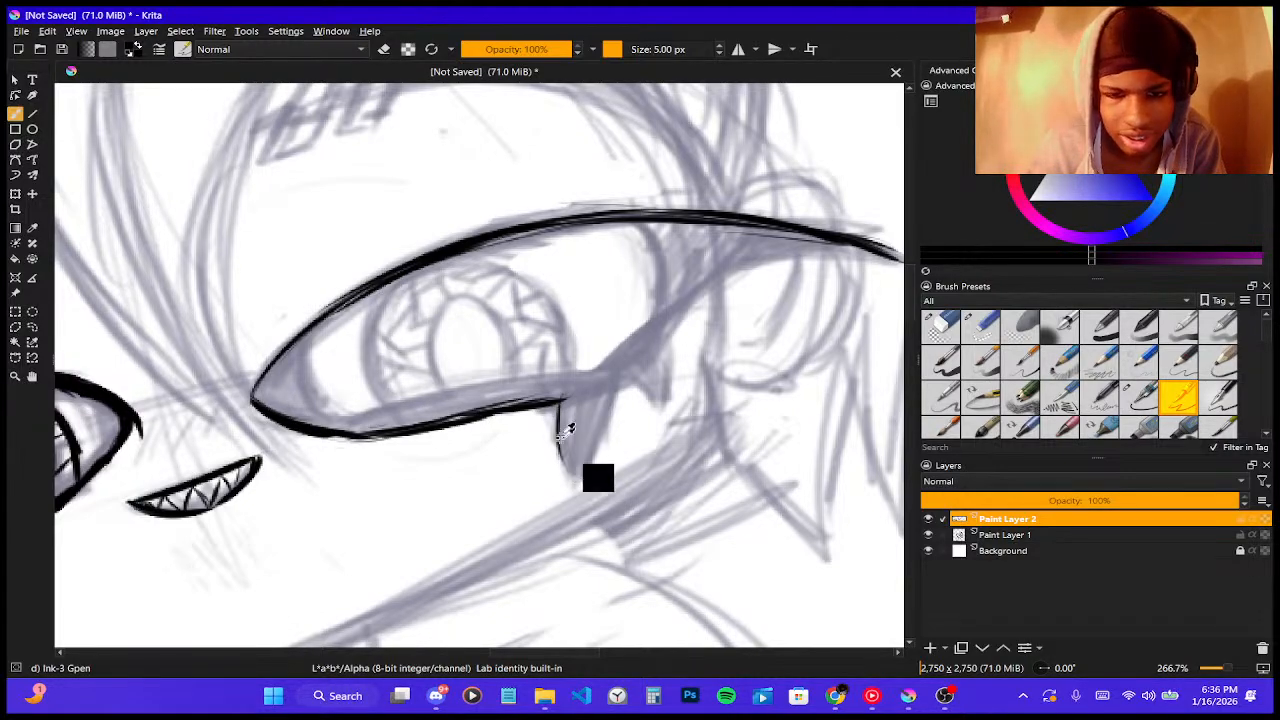
- Ink two pointed lower lashes under the outer half of the right-hand eye, with the first tip leaning inward
{"action": "mouse_move", "coordinate": [562, 406]}
{"action": "left_mouse_down"}
{"action": "mouse_move", "coordinate": [541, 438]}
{"action": "mouse_move", "coordinate": [561, 420]}
{"action": "mouse_move", "coordinate": [547, 480]}
{"action": "left_mouse_up"}
{"action": "key", "text": "ctrl+z"}
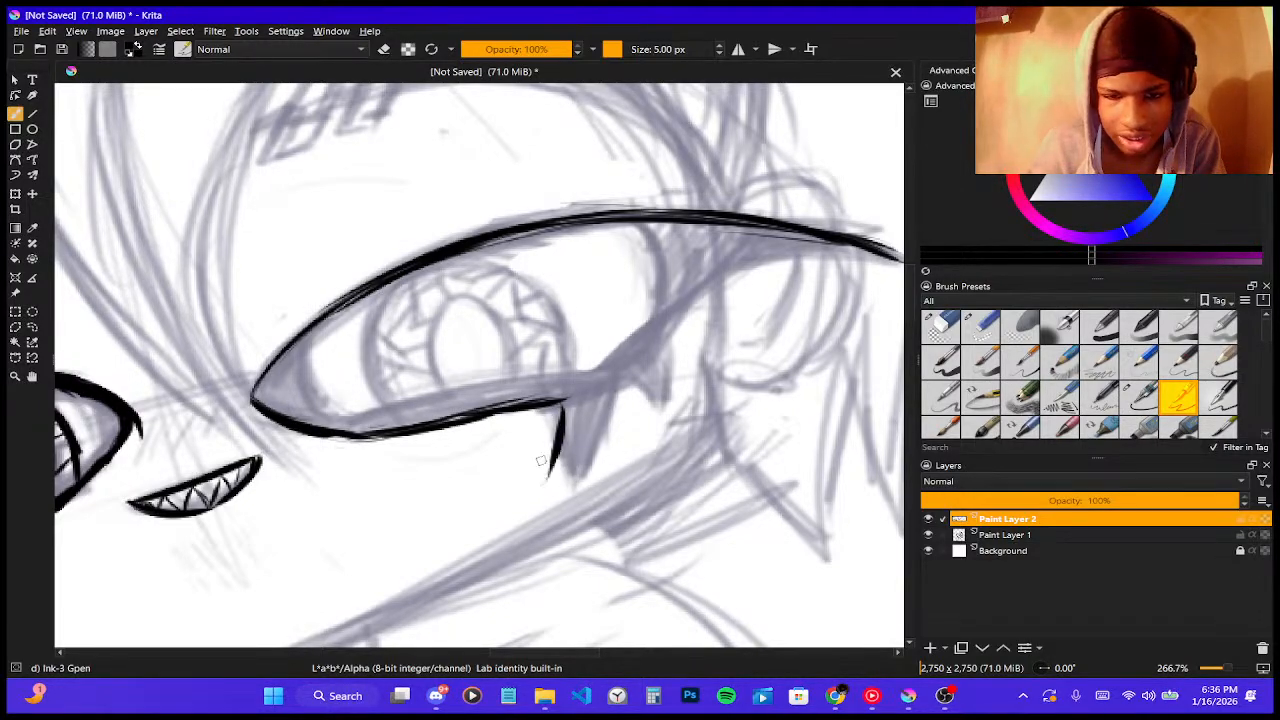
{"action": "mouse_move", "coordinate": [565, 402]}
{"action": "left_mouse_down"}
{"action": "mouse_move", "coordinate": [551, 473]}
{"action": "mouse_move", "coordinate": [614, 400]}
{"action": "mouse_move", "coordinate": [593, 428]}
{"action": "left_mouse_up"}
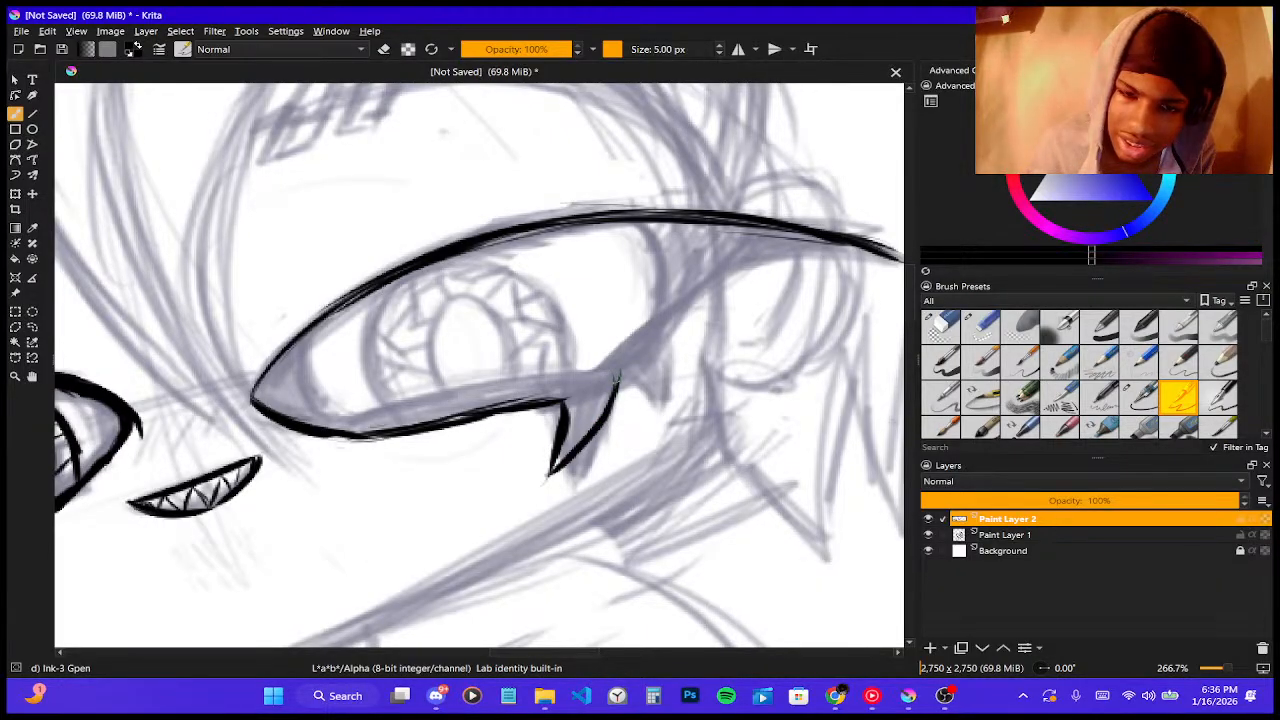
{"action": "left_click_drag", "start_coordinate": [618, 376], "coordinate": [646, 404]}
{"action": "left_click_drag", "start_coordinate": [668, 332], "coordinate": [649, 430]}
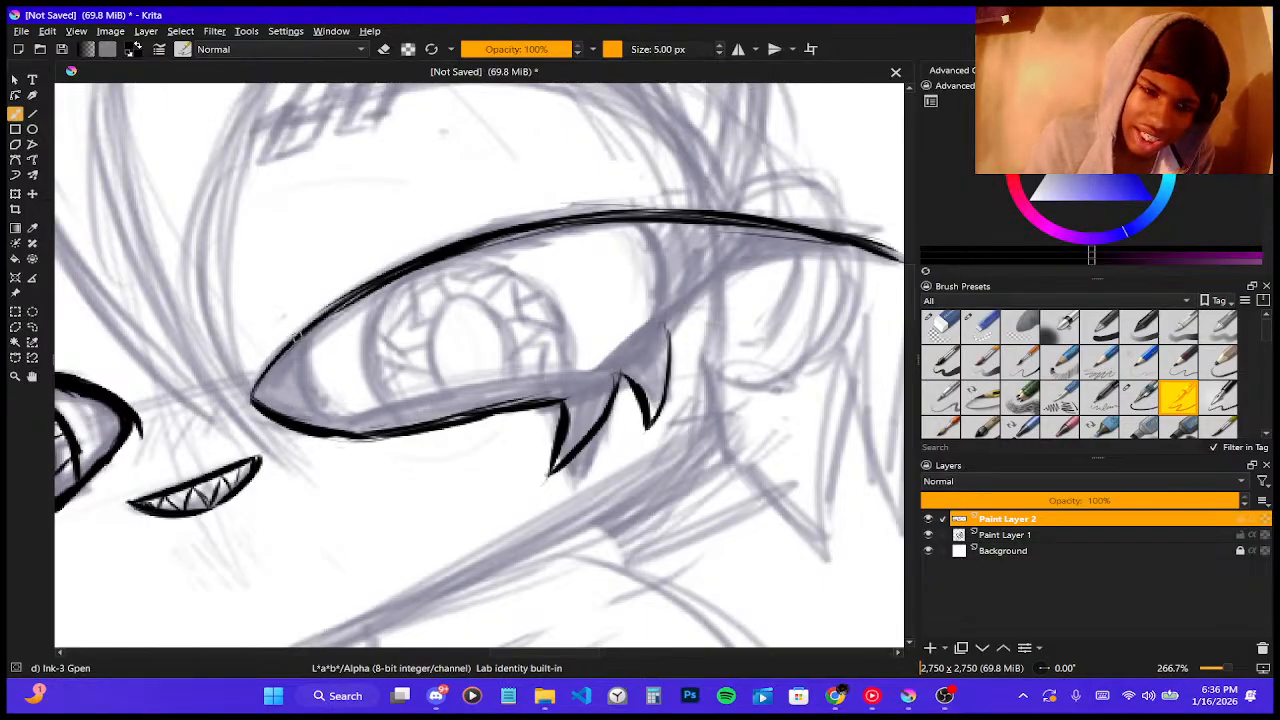
- Try inking the inner edge of the eye white and thickening the inner corner, and undo the strokes
{"action": "left_click_drag", "start_coordinate": [298, 334], "coordinate": [306, 388]}
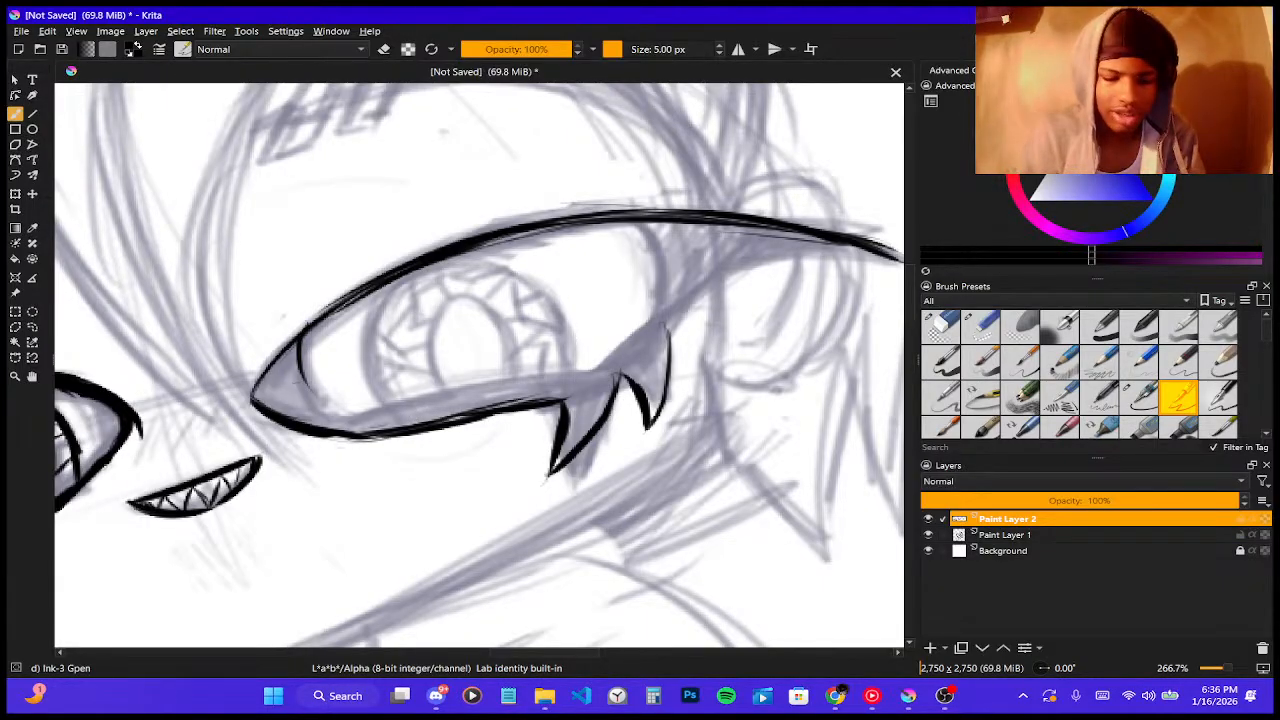
{"action": "key", "text": "ctrl+z"}
{"action": "left_click_drag", "start_coordinate": [258, 402], "coordinate": [278, 358]}
{"action": "key", "text": "ctrl+z"}
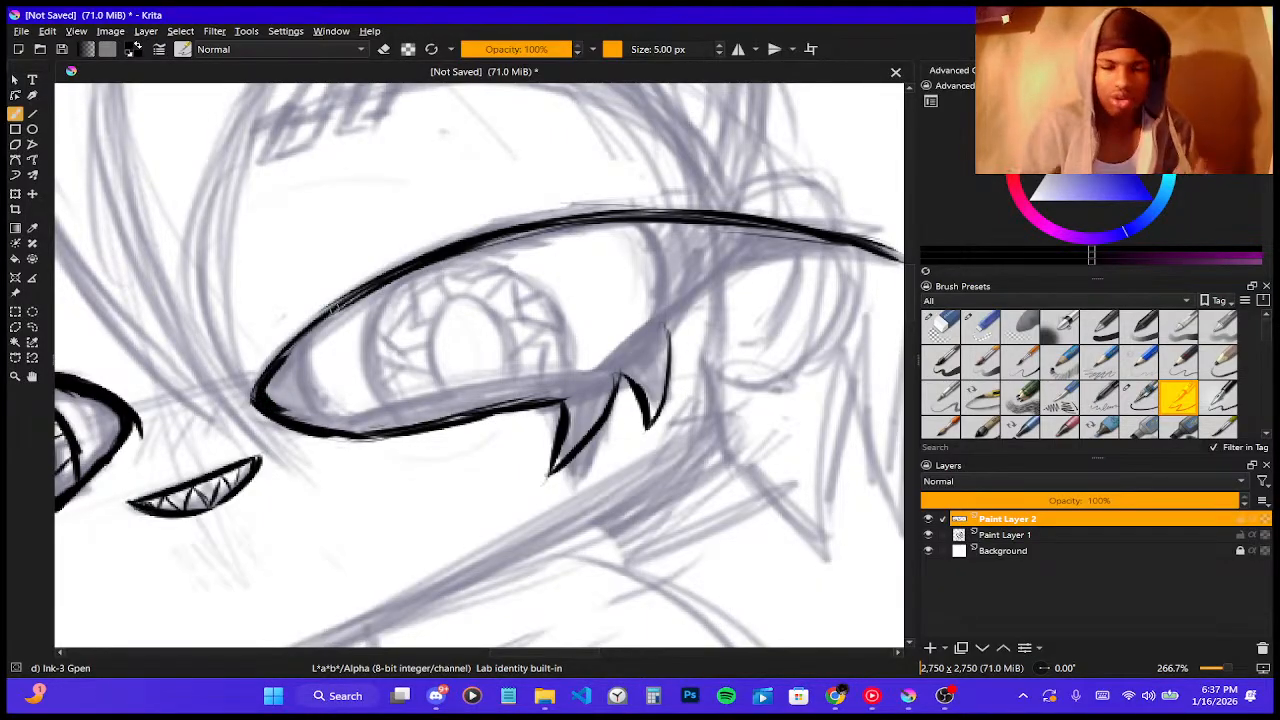
{"action": "key", "text": "ctrl+z"}
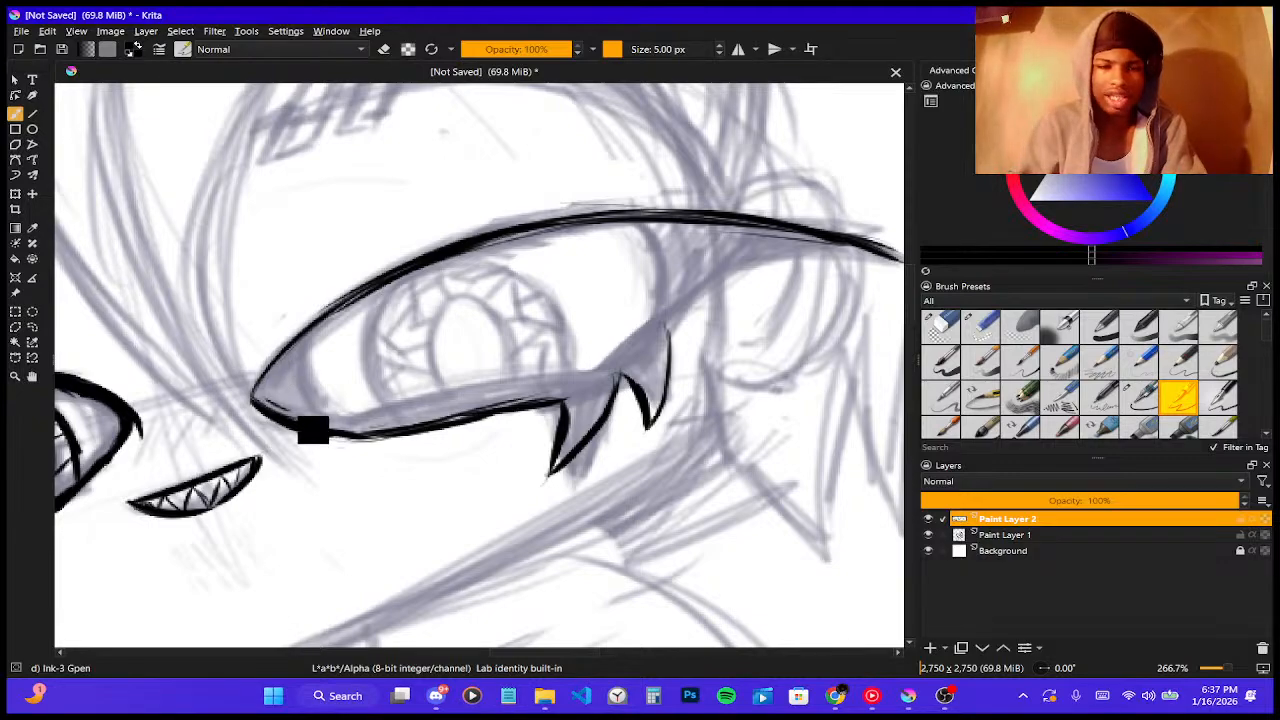
{"action": "mouse_move", "coordinate": [268, 396]}
{"action": "left_mouse_down"}
{"action": "mouse_move", "coordinate": [260, 378]}
{"action": "mouse_move", "coordinate": [302, 338]}
{"action": "left_mouse_up"}
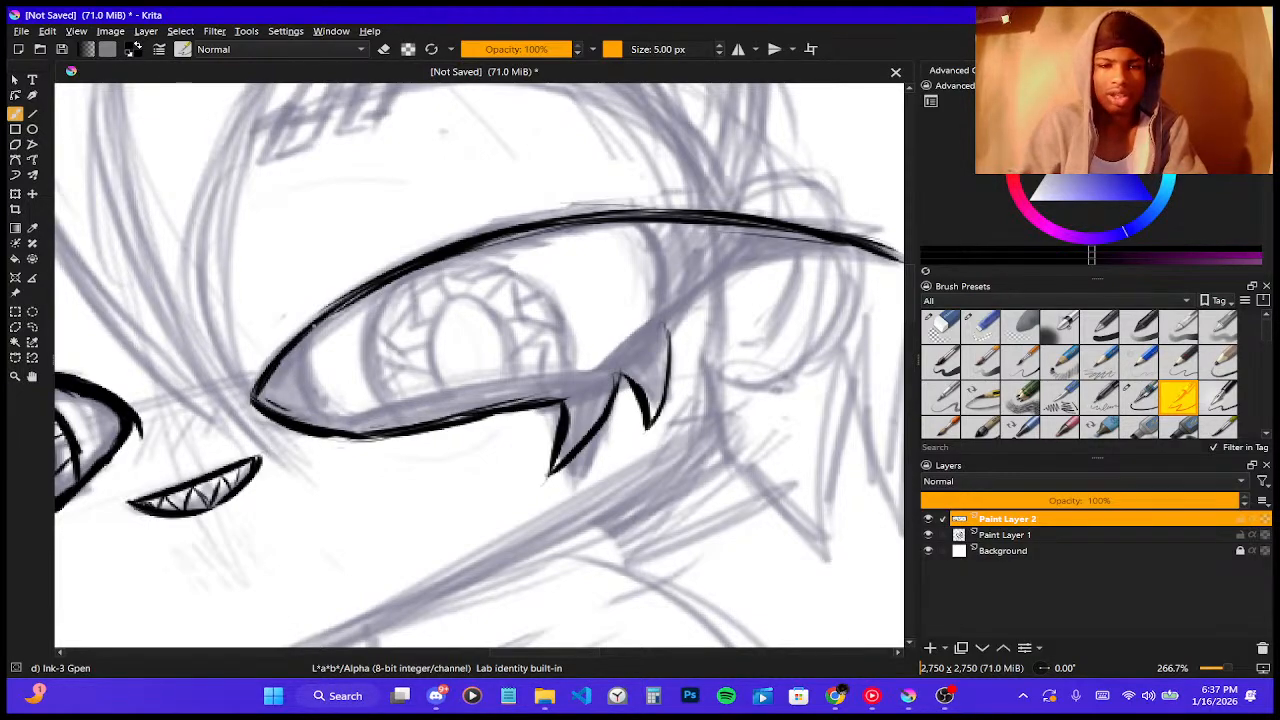
{"action": "key", "text": "ctrl+z"}
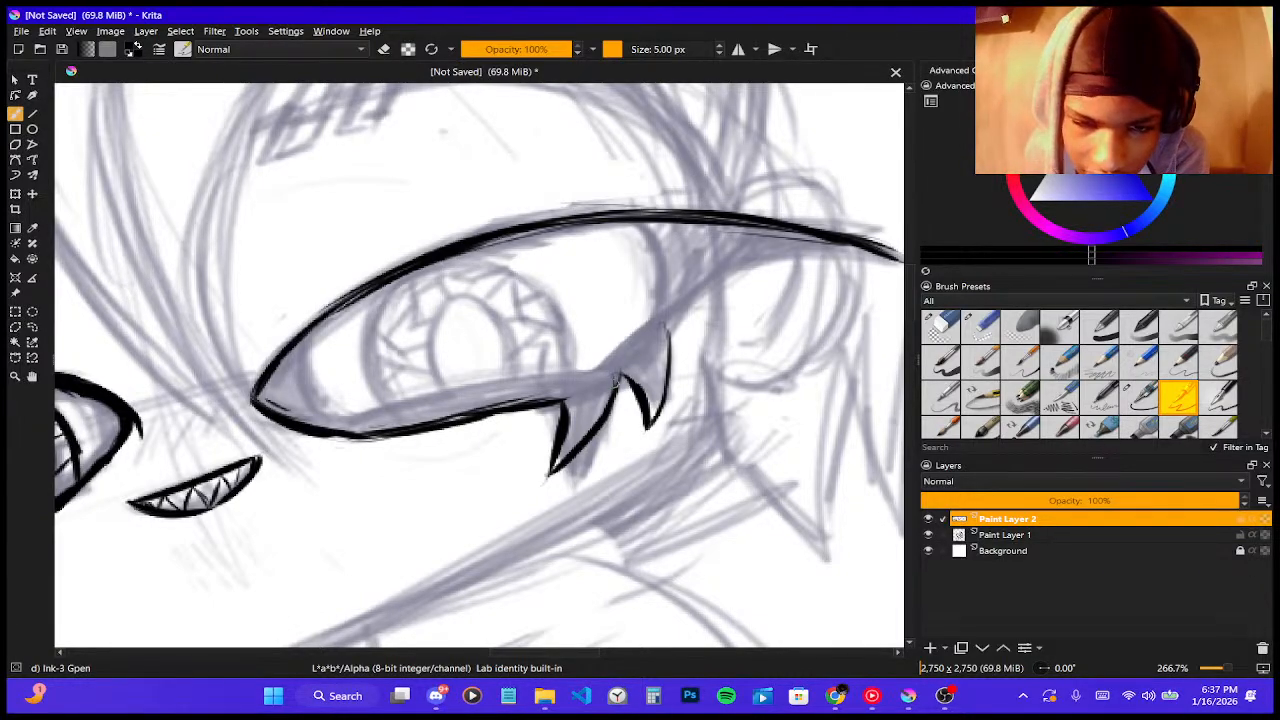
- Reinforce the second lower lash at its roots, and ink the wing's lower edge from there to the outer tip
{"action": "mouse_move", "coordinate": [617, 368]}
{"action": "left_mouse_down"}
{"action": "mouse_move", "coordinate": [634, 381]}
{"action": "mouse_move", "coordinate": [610, 395]}
{"action": "left_mouse_up"}
{"action": "left_click_drag", "start_coordinate": [667, 327], "coordinate": [671, 376]}
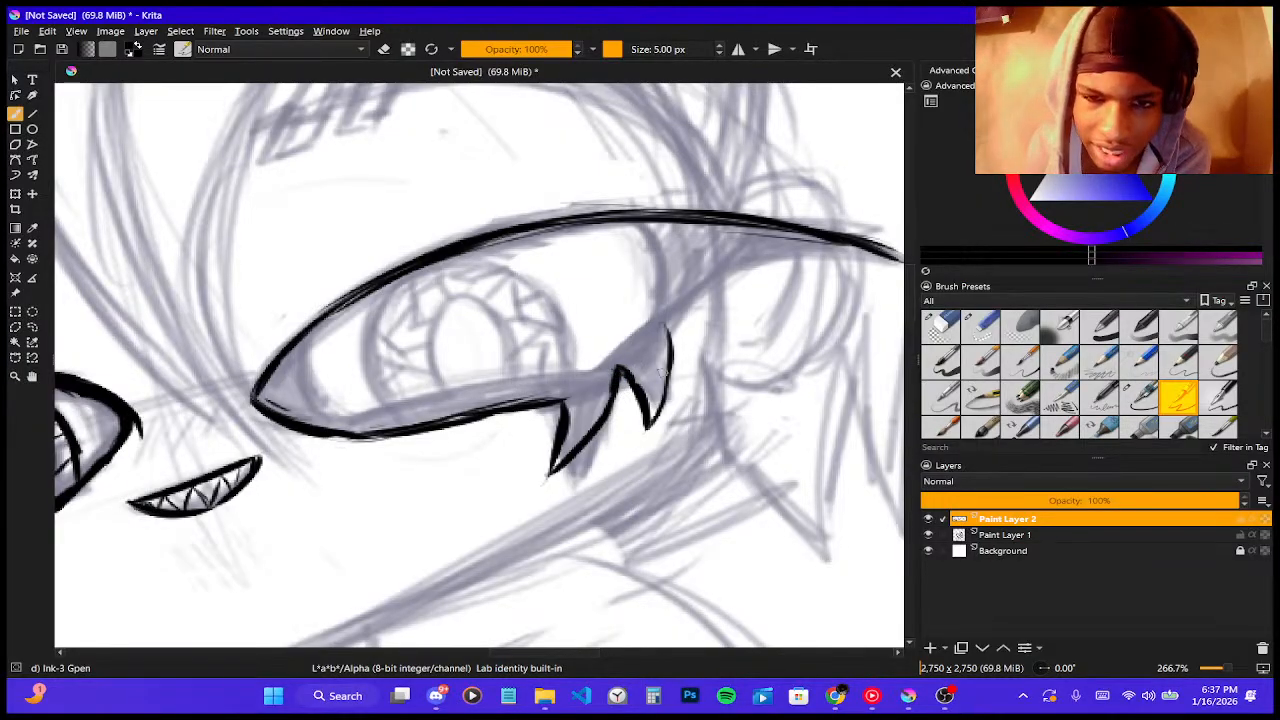
{"action": "mouse_move", "coordinate": [670, 325]}
{"action": "left_mouse_down"}
{"action": "mouse_move", "coordinate": [745, 266]}
{"action": "mouse_move", "coordinate": [845, 258]}
{"action": "left_mouse_up"}
{"action": "mouse_move", "coordinate": [755, 261]}
{"action": "left_mouse_down"}
{"action": "mouse_move", "coordinate": [858, 257]}
{"action": "mouse_move", "coordinate": [840, 257]}
{"action": "left_mouse_up"}
{"action": "mouse_move", "coordinate": [720, 277]}
{"action": "left_mouse_down"}
{"action": "mouse_move", "coordinate": [868, 258]}
{"action": "mouse_move", "coordinate": [915, 268]}
{"action": "left_mouse_up"}
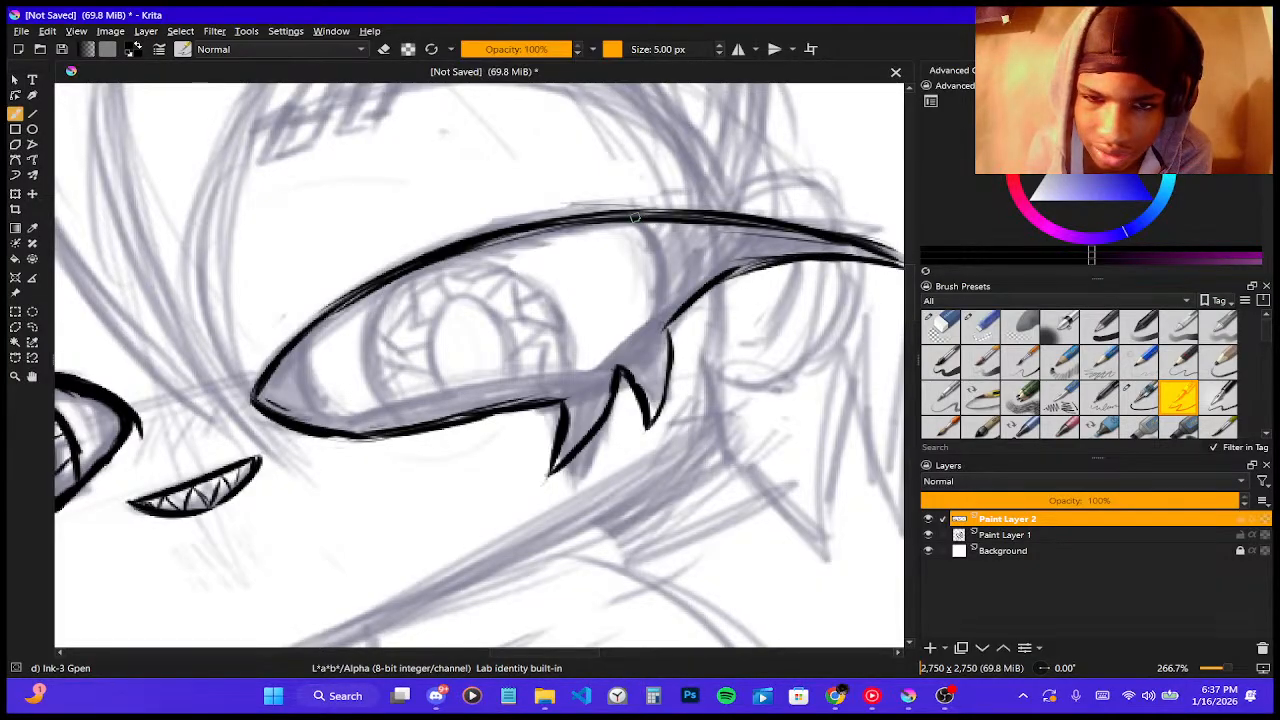
- Ink the eye white's curved outer edge and its inner-corner edge, and undo the line tried beneath the iris
{"action": "mouse_move", "coordinate": [654, 224]}
{"action": "left_mouse_down"}
{"action": "mouse_move", "coordinate": [660, 318]}
{"action": "mouse_move", "coordinate": [626, 342]}
{"action": "left_mouse_up"}
{"action": "mouse_move", "coordinate": [667, 248]}
{"action": "left_mouse_down"}
{"action": "mouse_move", "coordinate": [669, 283]}
{"action": "mouse_move", "coordinate": [595, 351]}
{"action": "left_mouse_up"}
{"action": "mouse_move", "coordinate": [322, 318]}
{"action": "left_mouse_down"}
{"action": "mouse_move", "coordinate": [297, 408]}
{"action": "mouse_move", "coordinate": [336, 424]}
{"action": "left_mouse_up"}
{"action": "mouse_move", "coordinate": [290, 370]}
{"action": "left_mouse_down"}
{"action": "mouse_move", "coordinate": [350, 420]}
{"action": "mouse_move", "coordinate": [473, 385]}
{"action": "left_mouse_up"}
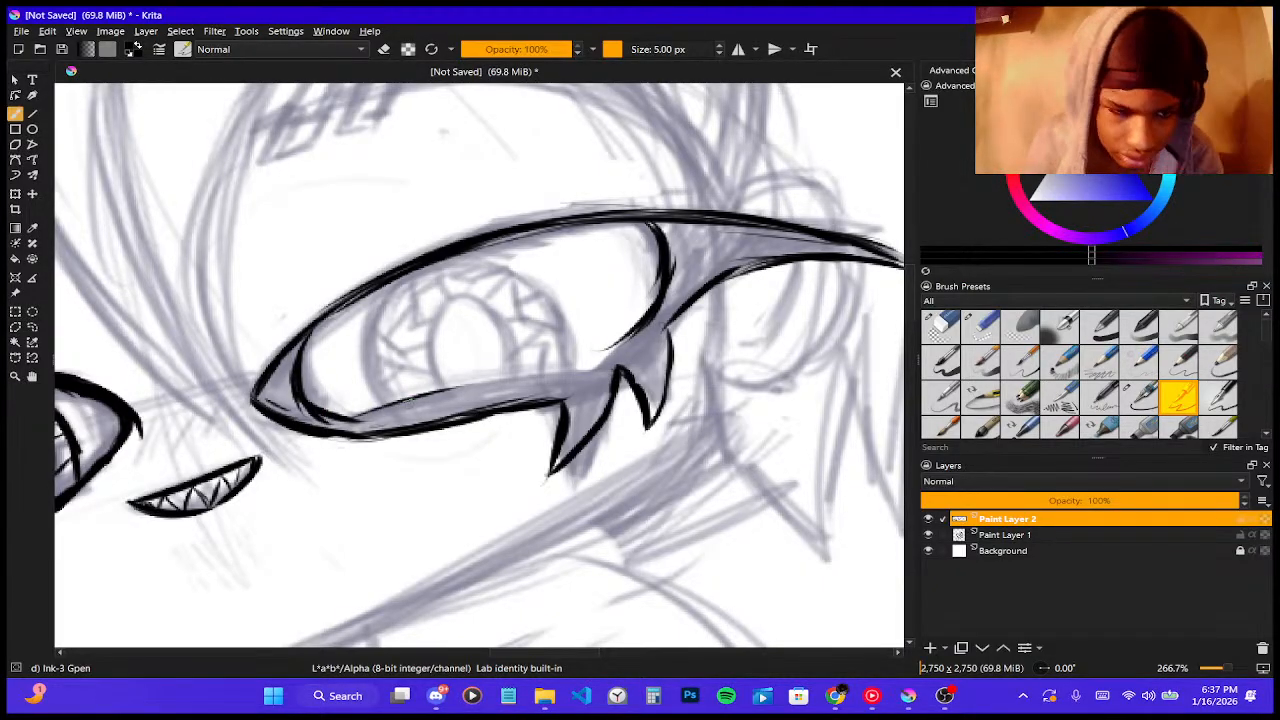
{"action": "key", "text": "ctrl+z"}
{"action": "scroll", "coordinate": [360, 410], "scroll_direction": "down", "scroll_amount": 3}
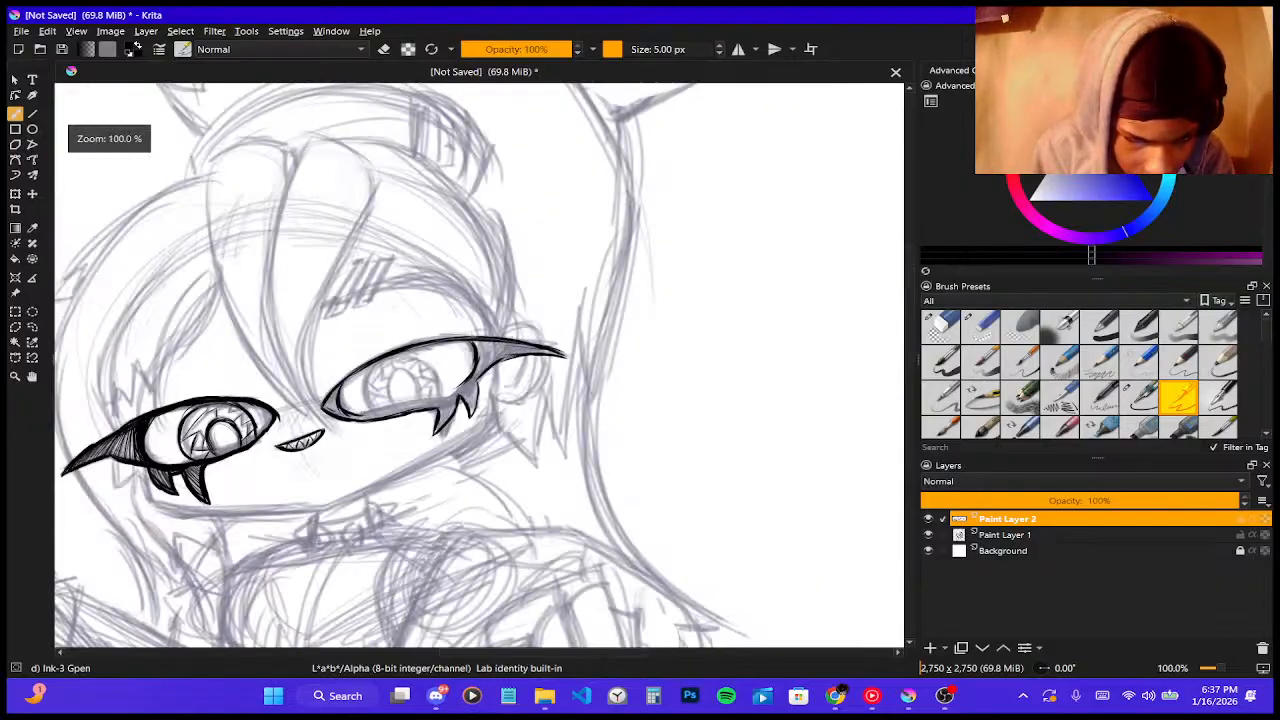
{"action": "scroll", "coordinate": [360, 410], "scroll_direction": "up", "scroll_amount": 3}
{"action": "key", "text": "ctrl+z"}
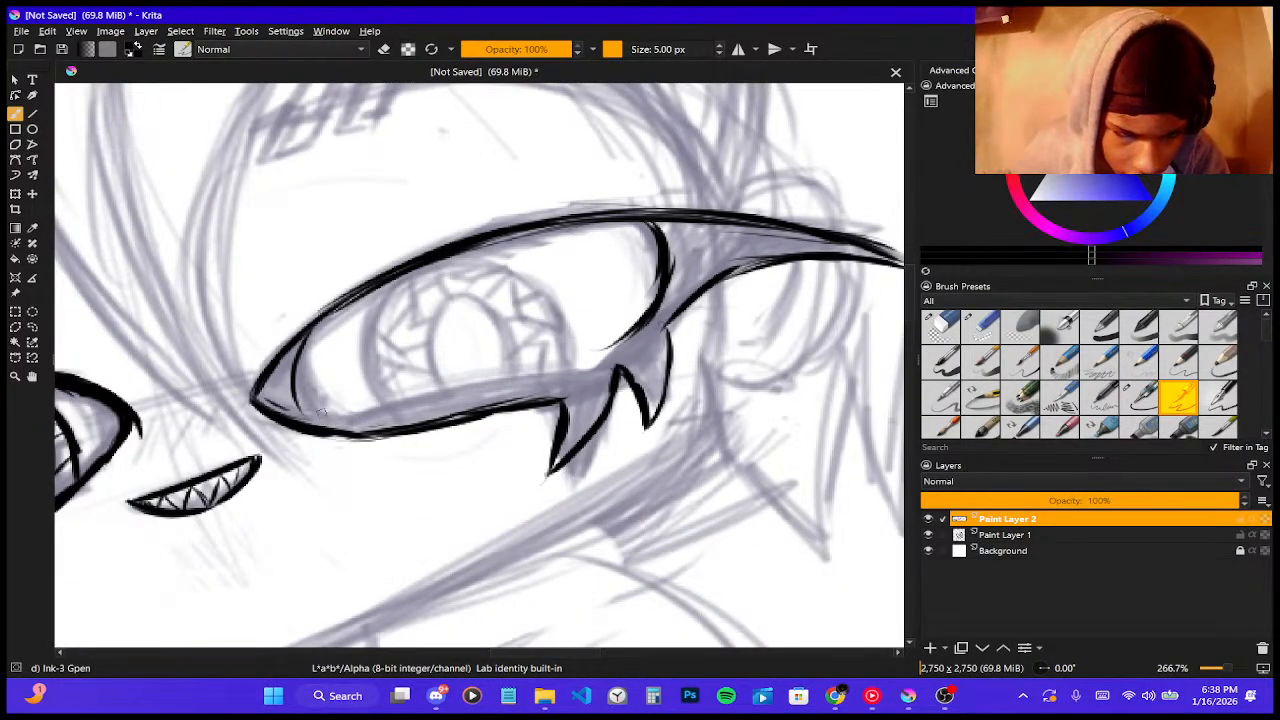
- Thicken the eye white's inner edge and ink its lower edge beneath the iris up to the outer curve
{"action": "left_click_drag", "start_coordinate": [308, 338], "coordinate": [300, 424]}
{"action": "mouse_move", "coordinate": [302, 362]}
{"action": "left_mouse_down"}
{"action": "mouse_move", "coordinate": [298, 392]}
{"action": "mouse_move", "coordinate": [330, 428]}
{"action": "mouse_move", "coordinate": [398, 430]}
{"action": "left_mouse_up"}
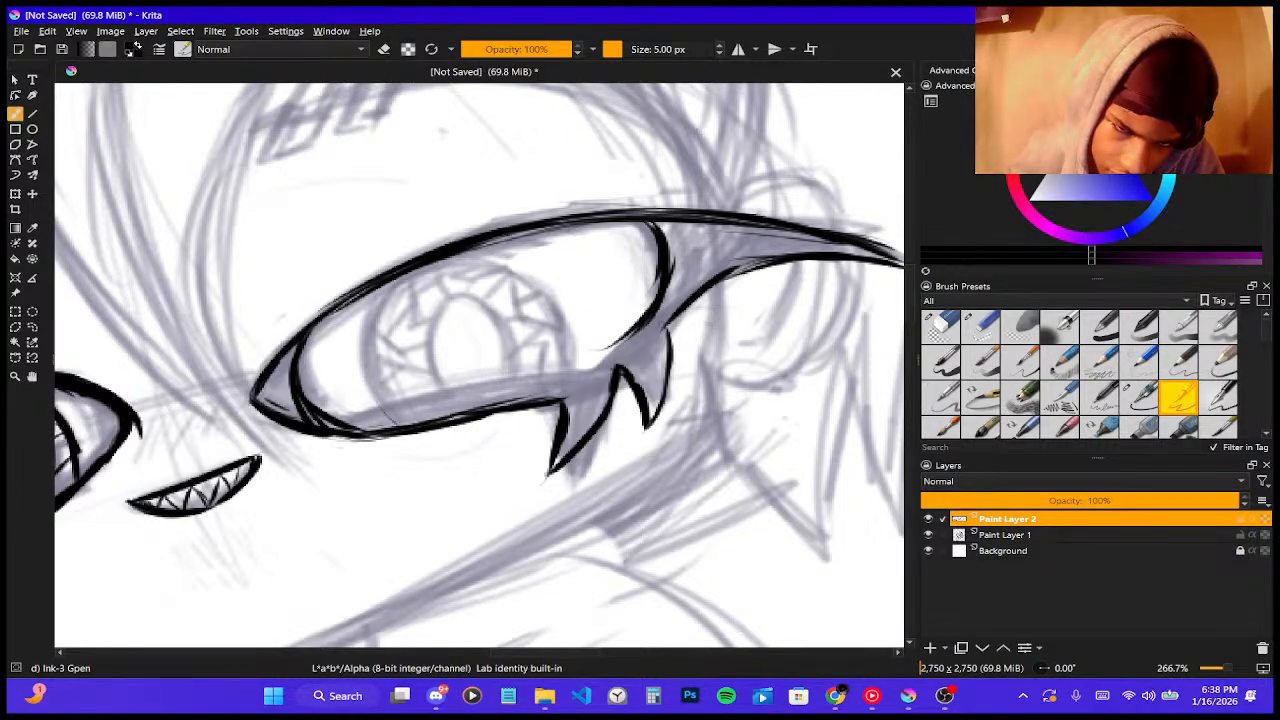
{"action": "left_click_drag", "start_coordinate": [412, 430], "coordinate": [338, 425]}
{"action": "mouse_move", "coordinate": [362, 427]}
{"action": "left_mouse_down"}
{"action": "mouse_move", "coordinate": [568, 386]}
{"action": "mouse_move", "coordinate": [636, 340]}
{"action": "left_mouse_up"}
{"action": "mouse_move", "coordinate": [566, 386]}
{"action": "left_mouse_down"}
{"action": "mouse_move", "coordinate": [652, 318]}
{"action": "mouse_move", "coordinate": [648, 306]}
{"action": "left_mouse_up"}
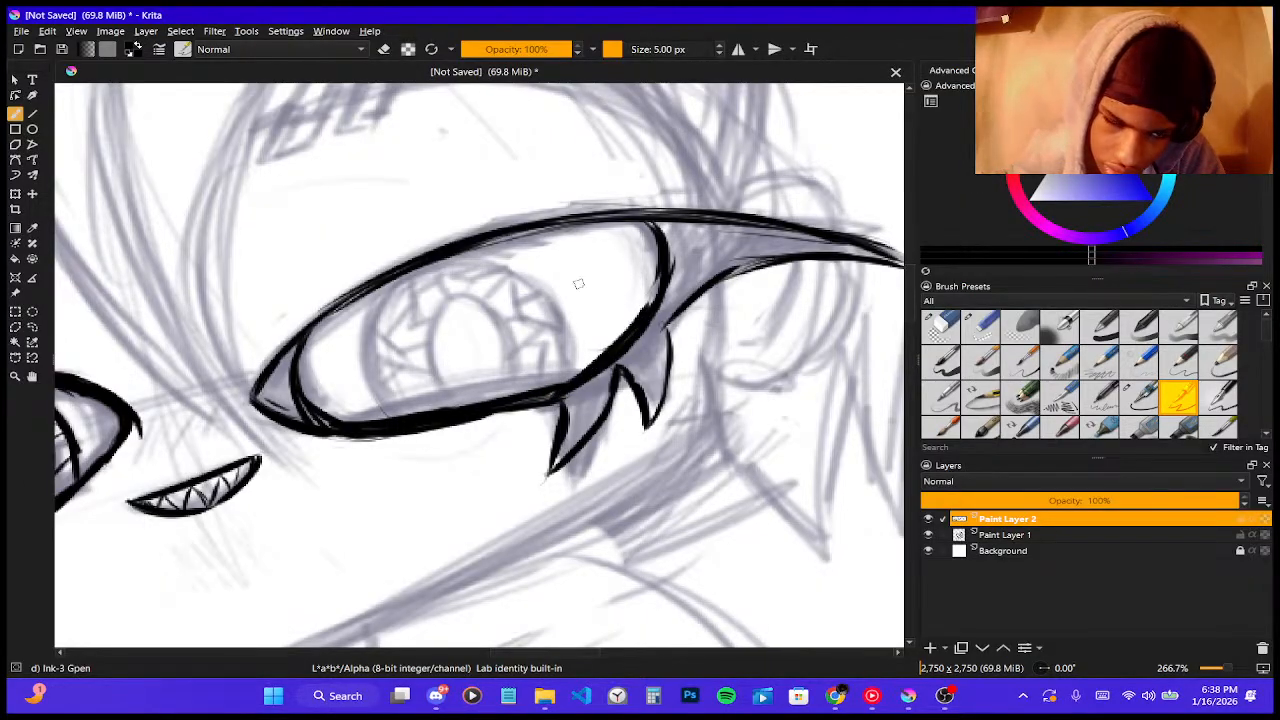
{"action": "scroll", "coordinate": [527, 225], "scroll_direction": "down", "scroll_amount": 4}
{"action": "scroll", "coordinate": [757, 297], "scroll_direction": "up", "scroll_amount": 3}
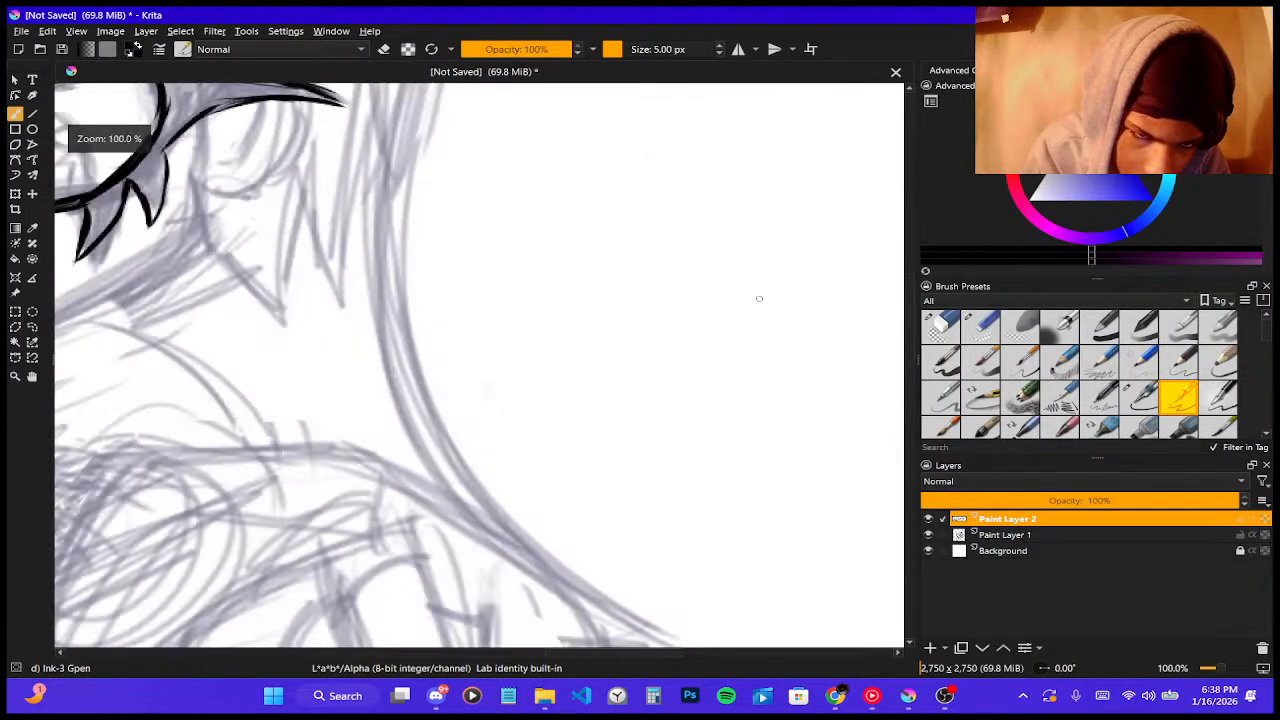
- Thicken the curved outer edge of the eye white on the right-hand eye, from the upper lid downward
{"action": "scroll", "coordinate": [757, 297], "scroll_direction": "down", "scroll_amount": 3}
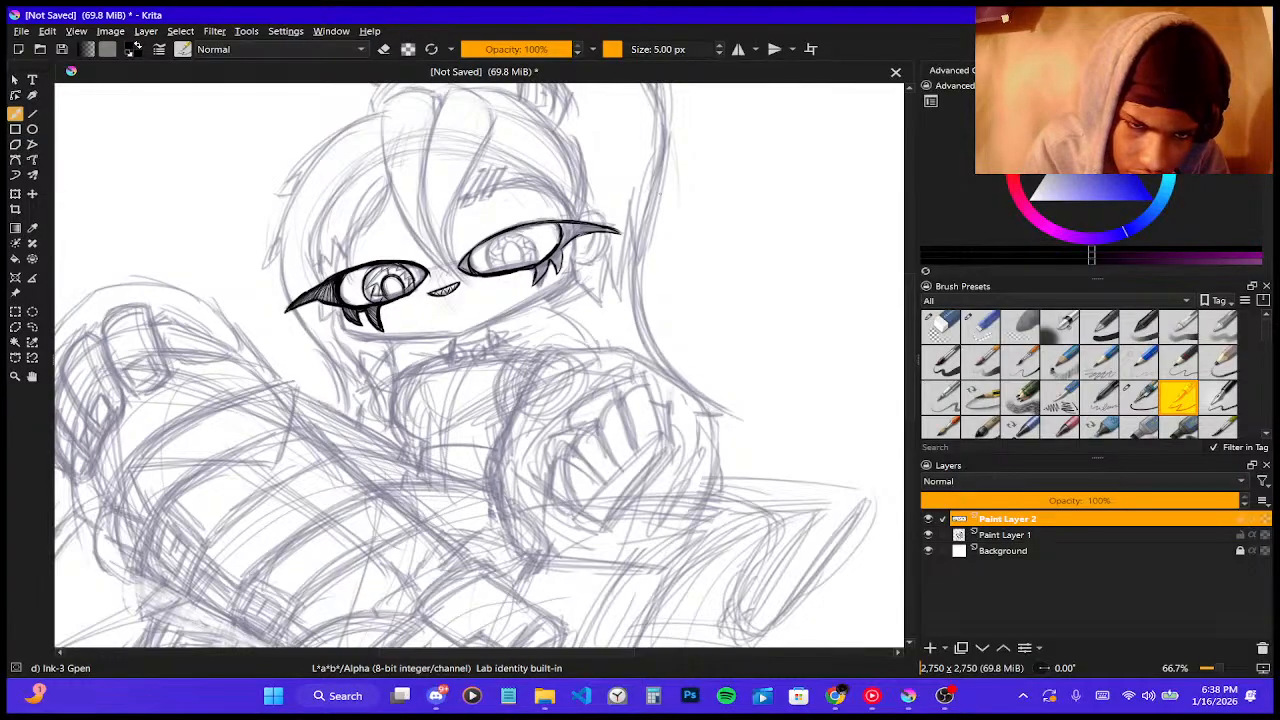
{"action": "scroll", "coordinate": [557, 212], "scroll_direction": "up", "scroll_amount": 4}
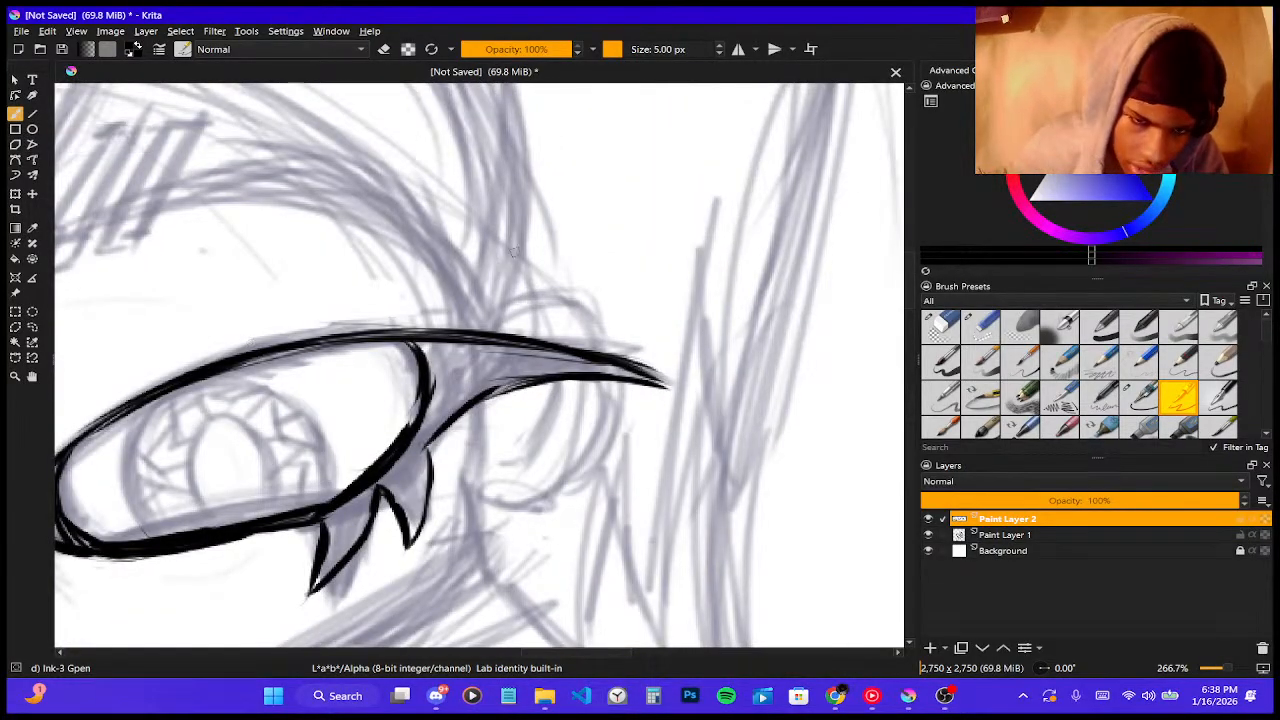
{"action": "mouse_move", "coordinate": [379, 341]}
{"action": "left_mouse_down"}
{"action": "mouse_move", "coordinate": [419, 376]}
{"action": "mouse_move", "coordinate": [426, 428]}
{"action": "mouse_move", "coordinate": [412, 427]}
{"action": "left_mouse_up"}
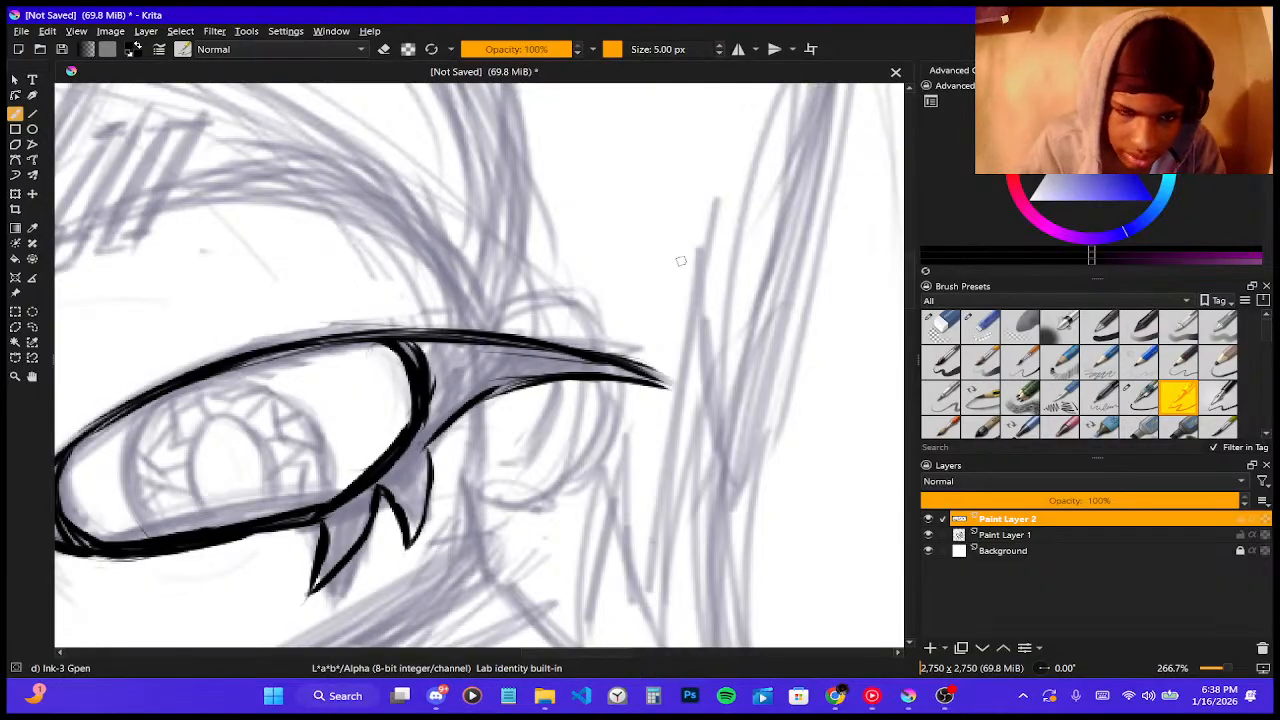
- Ink the iris outline of the right-hand eye as two curved sides between the upper lid and the lower edge
{"action": "scroll", "coordinate": [812, 181], "scroll_direction": "down", "scroll_amount": 2}
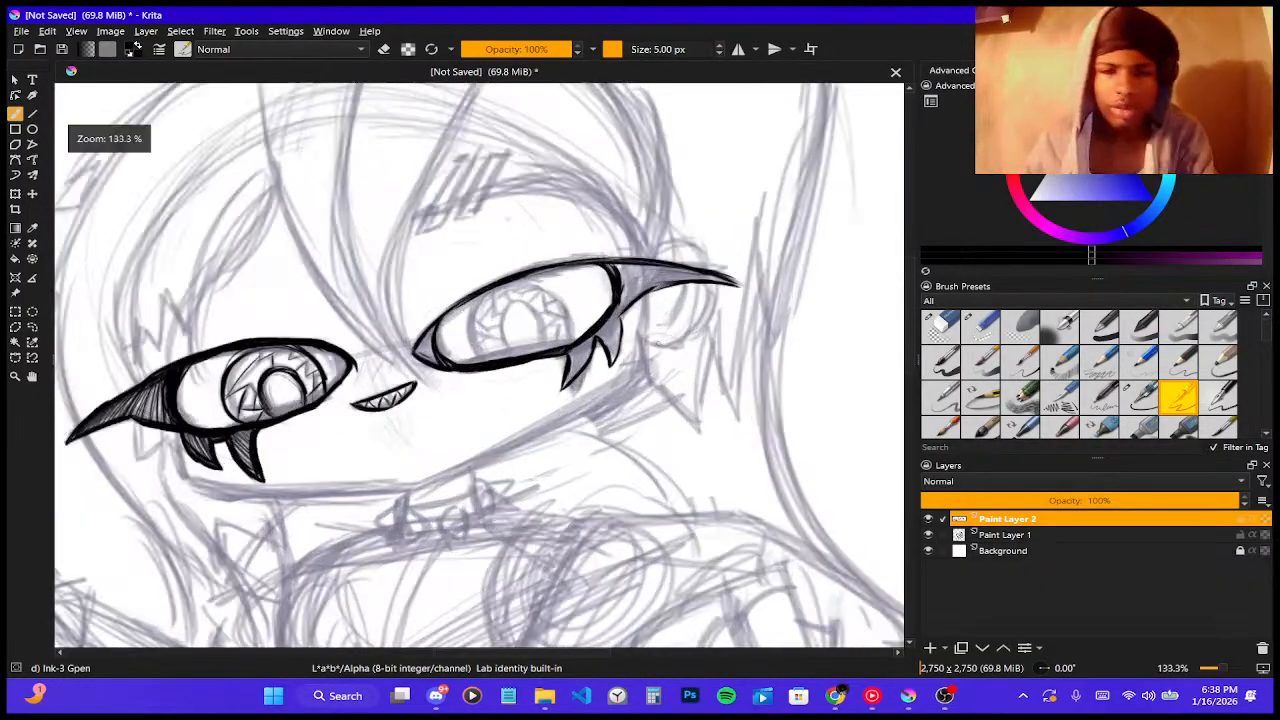
{"action": "scroll", "coordinate": [634, 315], "scroll_direction": "up", "scroll_amount": 3}
{"action": "scroll", "coordinate": [640, 315], "scroll_direction": "down", "scroll_amount": 2}
{"action": "scroll", "coordinate": [382, 283], "scroll_direction": "up", "scroll_amount": 2}
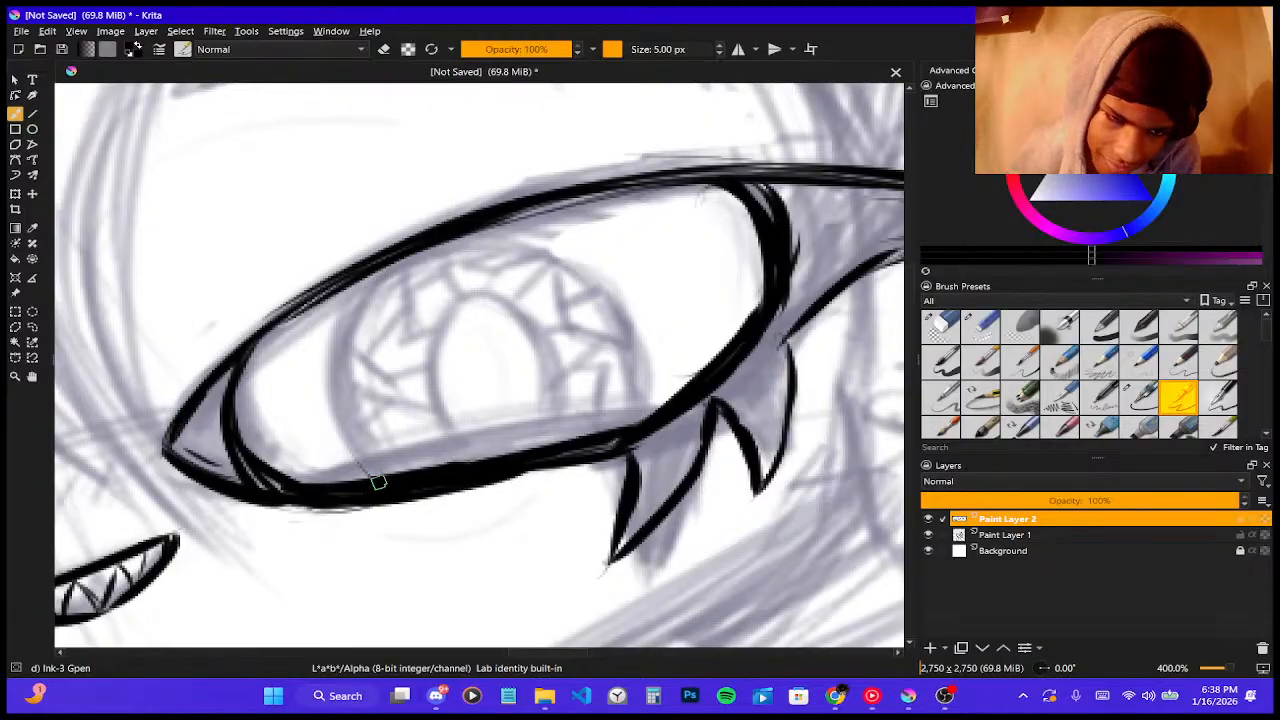
{"action": "mouse_move", "coordinate": [378, 482]}
{"action": "left_mouse_down"}
{"action": "mouse_move", "coordinate": [324, 394]}
{"action": "mouse_move", "coordinate": [326, 346]}
{"action": "left_mouse_up"}
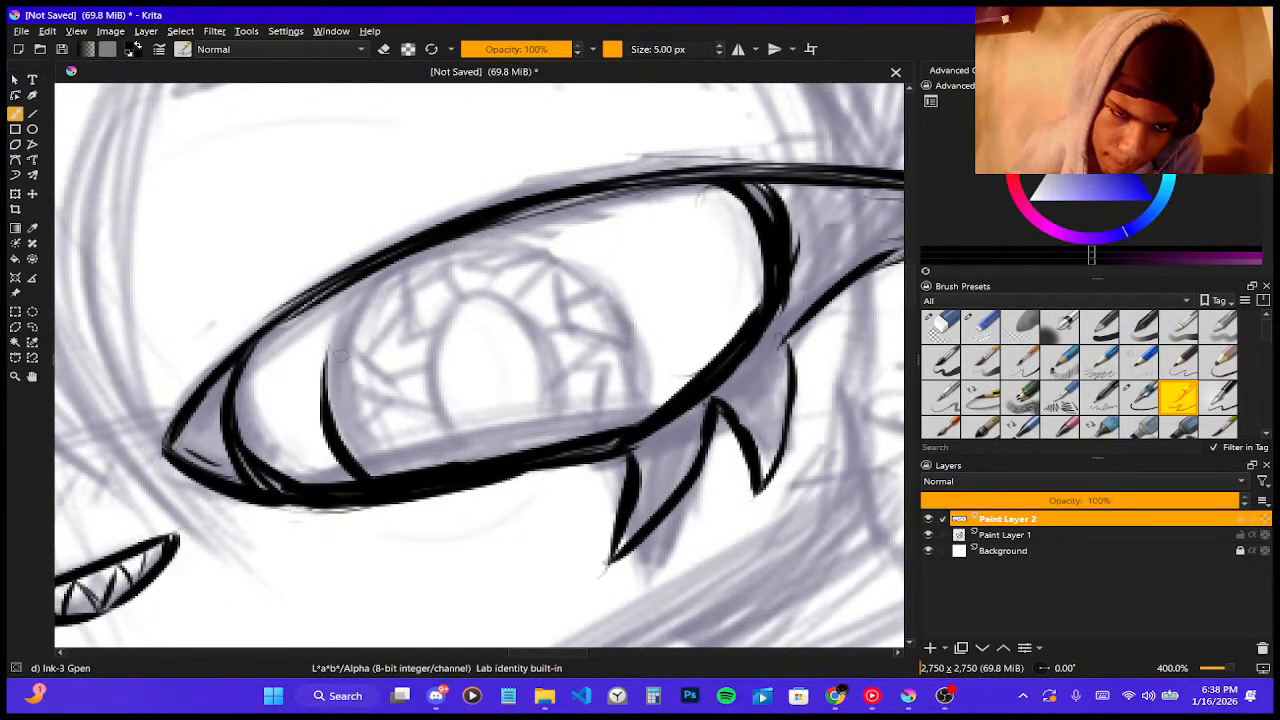
{"action": "left_click_drag", "start_coordinate": [323, 408], "coordinate": [338, 320]}
{"action": "mouse_move", "coordinate": [322, 366]}
{"action": "left_mouse_down"}
{"action": "mouse_move", "coordinate": [354, 376]}
{"action": "mouse_move", "coordinate": [360, 290]}
{"action": "mouse_move", "coordinate": [389, 268]}
{"action": "left_mouse_up"}
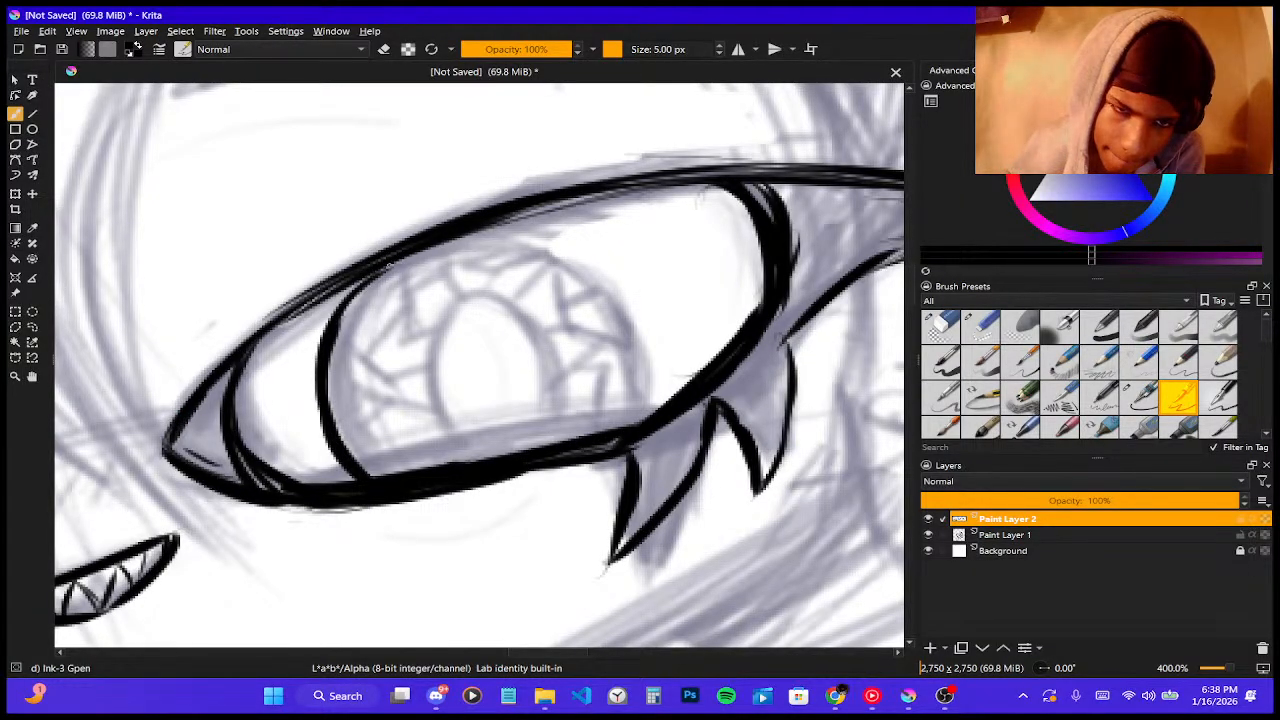
{"action": "mouse_move", "coordinate": [502, 230]}
{"action": "left_mouse_down"}
{"action": "mouse_move", "coordinate": [588, 279]}
{"action": "mouse_move", "coordinate": [599, 314]}
{"action": "left_mouse_up"}
{"action": "mouse_move", "coordinate": [508, 234]}
{"action": "left_mouse_down"}
{"action": "mouse_move", "coordinate": [608, 324]}
{"action": "mouse_move", "coordinate": [626, 352]}
{"action": "mouse_move", "coordinate": [622, 410]}
{"action": "left_mouse_up"}
{"action": "left_click_drag", "start_coordinate": [620, 344], "coordinate": [620, 430]}
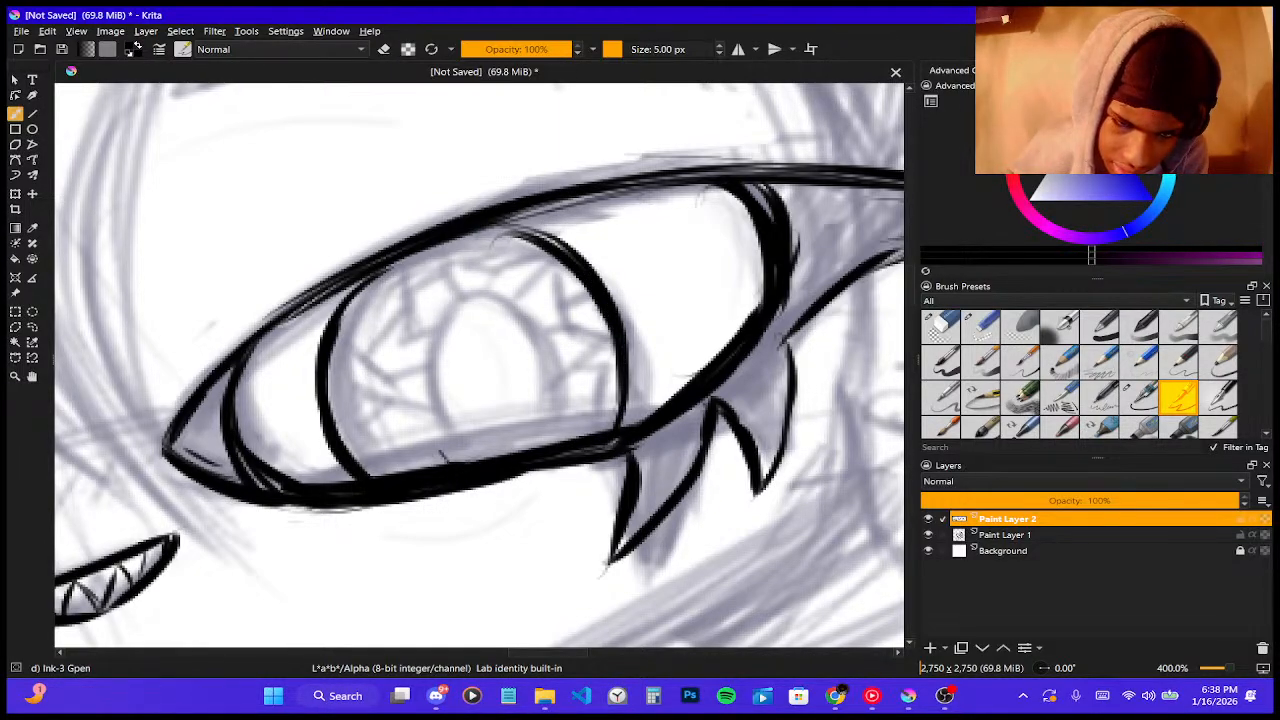
- Ink the oval pupil outline inside the iris down to the lower eye edge, thickening its right side
{"action": "mouse_move", "coordinate": [424, 370]}
{"action": "left_mouse_down"}
{"action": "mouse_move", "coordinate": [448, 462]}
{"action": "mouse_move", "coordinate": [440, 455]}
{"action": "left_mouse_up"}
{"action": "mouse_move", "coordinate": [488, 290]}
{"action": "left_mouse_down"}
{"action": "mouse_move", "coordinate": [466, 375]}
{"action": "mouse_move", "coordinate": [430, 390]}
{"action": "left_mouse_up"}
{"action": "left_click_drag", "start_coordinate": [436, 338], "coordinate": [522, 346]}
{"action": "mouse_move", "coordinate": [470, 298]}
{"action": "left_mouse_down"}
{"action": "mouse_move", "coordinate": [538, 424]}
{"action": "mouse_move", "coordinate": [560, 436]}
{"action": "left_mouse_up"}
{"action": "left_click_drag", "start_coordinate": [494, 320], "coordinate": [548, 446]}
{"action": "mouse_move", "coordinate": [544, 368]}
{"action": "left_mouse_down"}
{"action": "mouse_move", "coordinate": [528, 446]}
{"action": "mouse_move", "coordinate": [552, 444]}
{"action": "left_mouse_up"}
- Ink the jagged facet lines in the iris along the pupil's left side and over its top
{"action": "mouse_move", "coordinate": [362, 476]}
{"action": "left_mouse_down"}
{"action": "mouse_move", "coordinate": [405, 408]}
{"action": "mouse_move", "coordinate": [384, 436]}
{"action": "mouse_move", "coordinate": [425, 440]}
{"action": "mouse_move", "coordinate": [332, 412]}
{"action": "mouse_move", "coordinate": [356, 362]}
{"action": "mouse_move", "coordinate": [378, 373]}
{"action": "mouse_move", "coordinate": [386, 282]}
{"action": "left_mouse_up"}
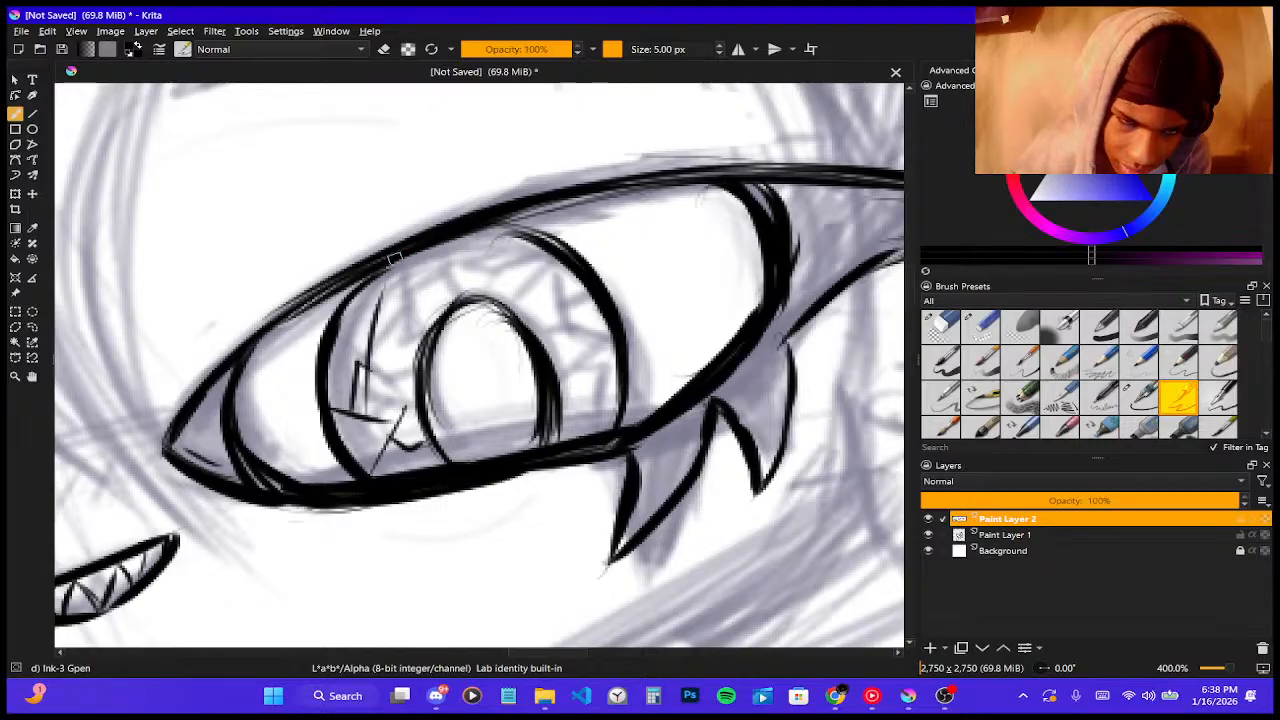
{"action": "mouse_move", "coordinate": [376, 330]}
{"action": "left_mouse_down"}
{"action": "mouse_move", "coordinate": [390, 320]}
{"action": "mouse_move", "coordinate": [417, 335]}
{"action": "mouse_move", "coordinate": [402, 386]}
{"action": "left_mouse_up"}
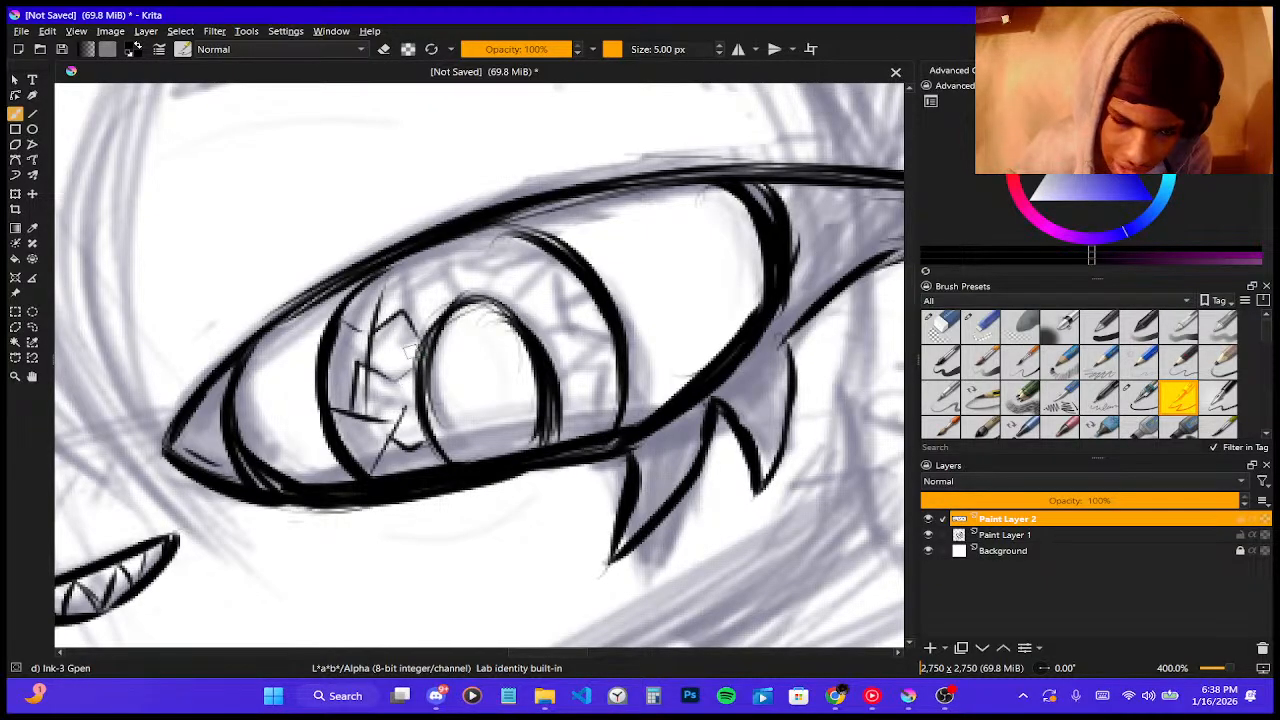
{"action": "left_click_drag", "start_coordinate": [376, 335], "coordinate": [398, 383]}
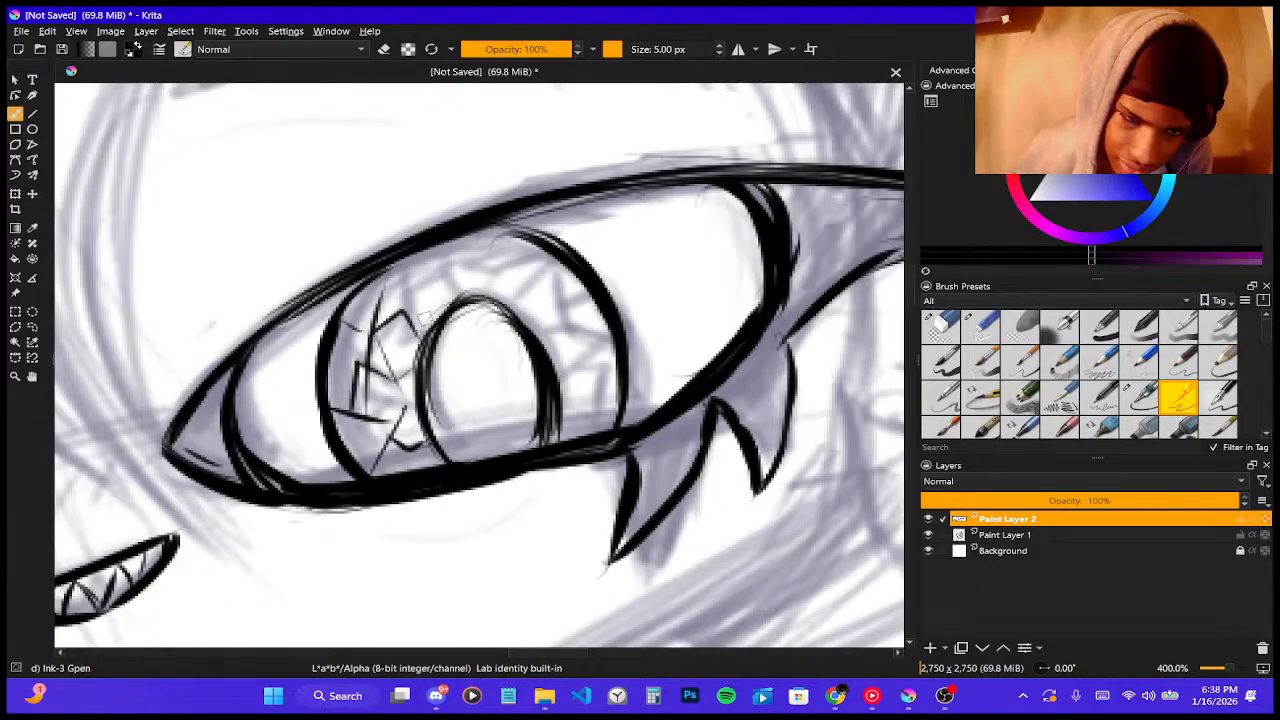
{"action": "mouse_move", "coordinate": [405, 298]}
{"action": "left_mouse_down"}
{"action": "mouse_move", "coordinate": [410, 257]}
{"action": "mouse_move", "coordinate": [403, 307]}
{"action": "mouse_move", "coordinate": [430, 281]}
{"action": "mouse_move", "coordinate": [454, 296]}
{"action": "mouse_move", "coordinate": [459, 240]}
{"action": "left_mouse_up"}
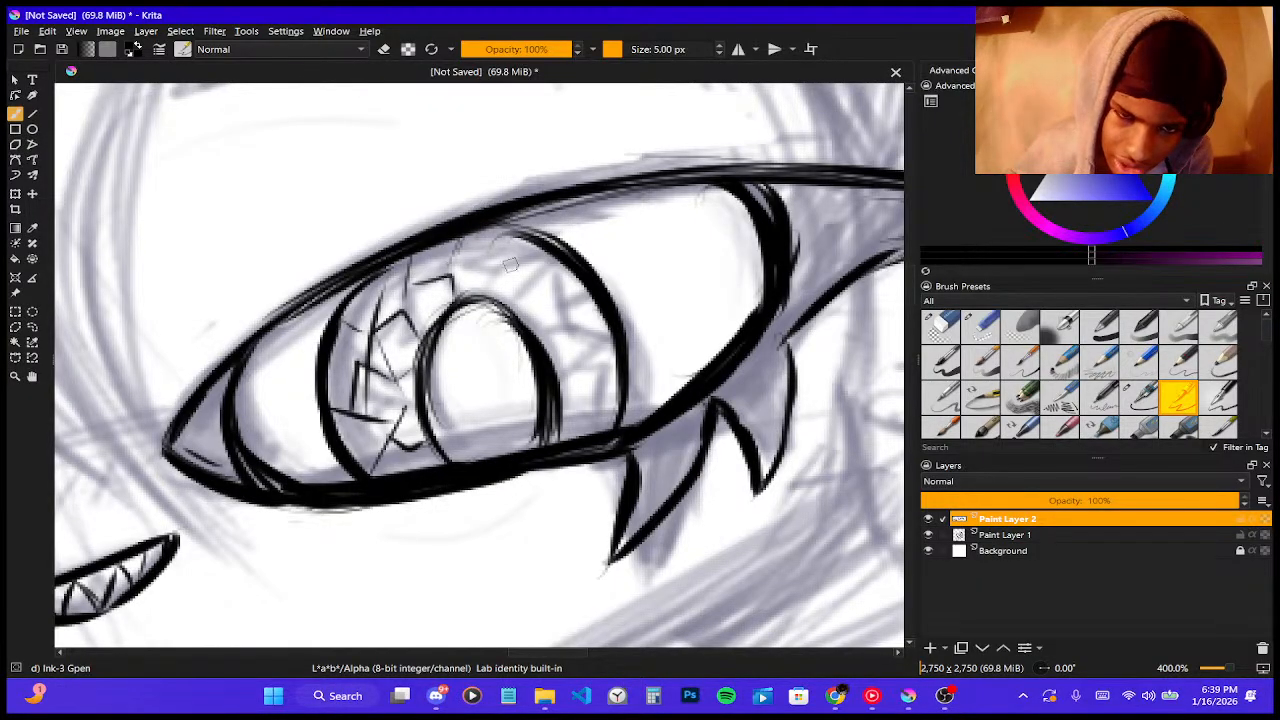
{"action": "mouse_move", "coordinate": [413, 304]}
{"action": "left_mouse_down"}
{"action": "mouse_move", "coordinate": [451, 285]}
{"action": "mouse_move", "coordinate": [489, 291]}
{"action": "mouse_move", "coordinate": [536, 247]}
{"action": "mouse_move", "coordinate": [577, 274]}
{"action": "mouse_move", "coordinate": [550, 316]}
{"action": "left_mouse_up"}
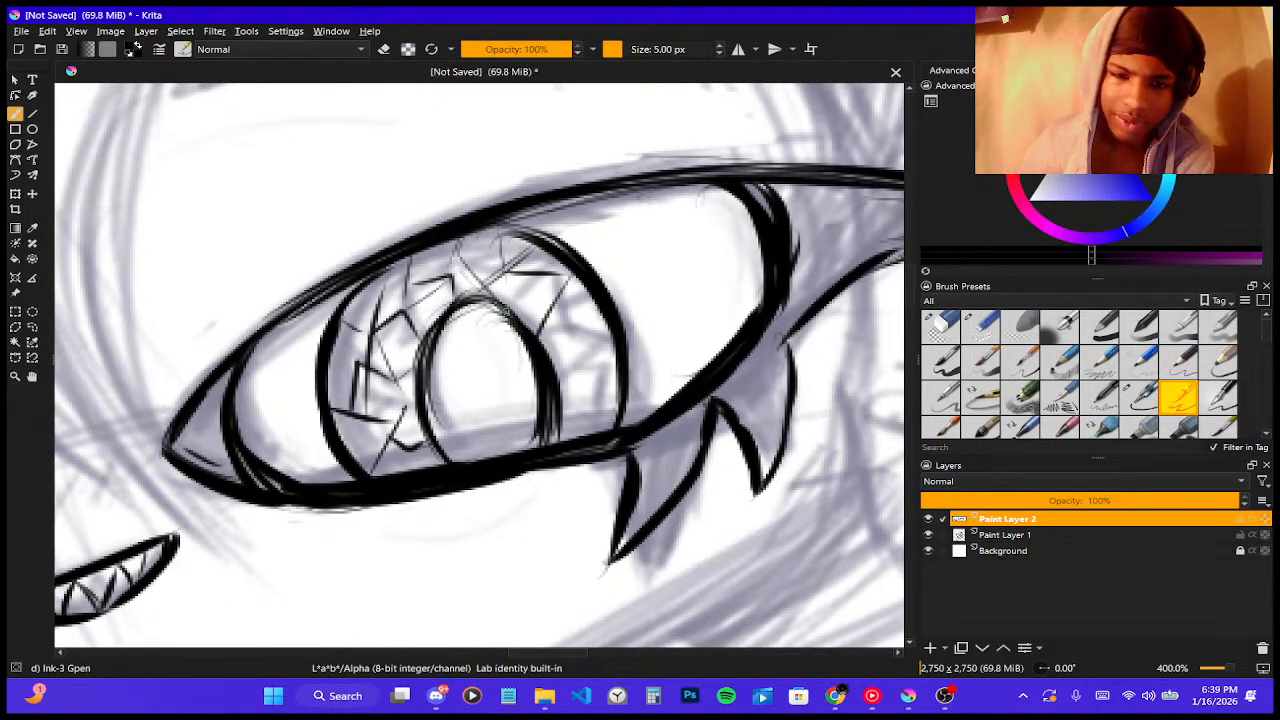
- Ink the remaining jagged facet lines in the iris between the pupil's right side and the iris outline
{"action": "left_click_drag", "start_coordinate": [508, 311], "coordinate": [546, 313]}
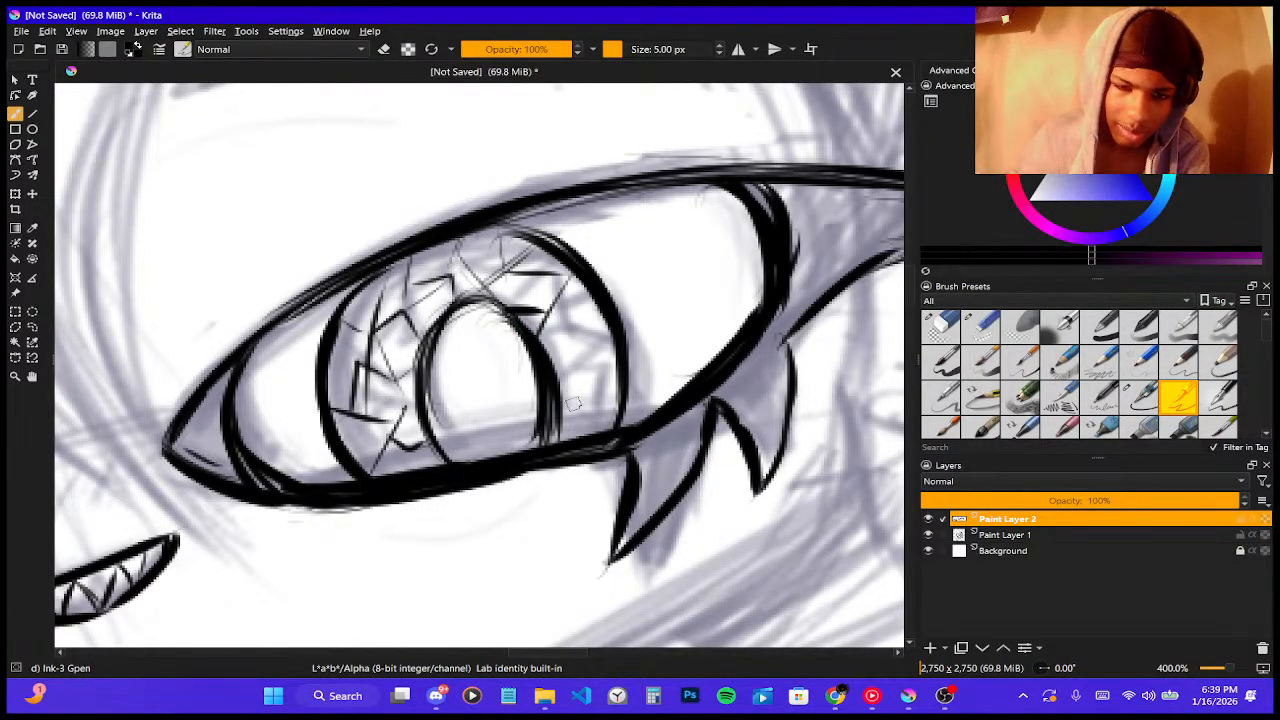
{"action": "mouse_move", "coordinate": [568, 390]}
{"action": "left_mouse_down"}
{"action": "mouse_move", "coordinate": [632, 410]}
{"action": "mouse_move", "coordinate": [601, 321]}
{"action": "left_mouse_up"}
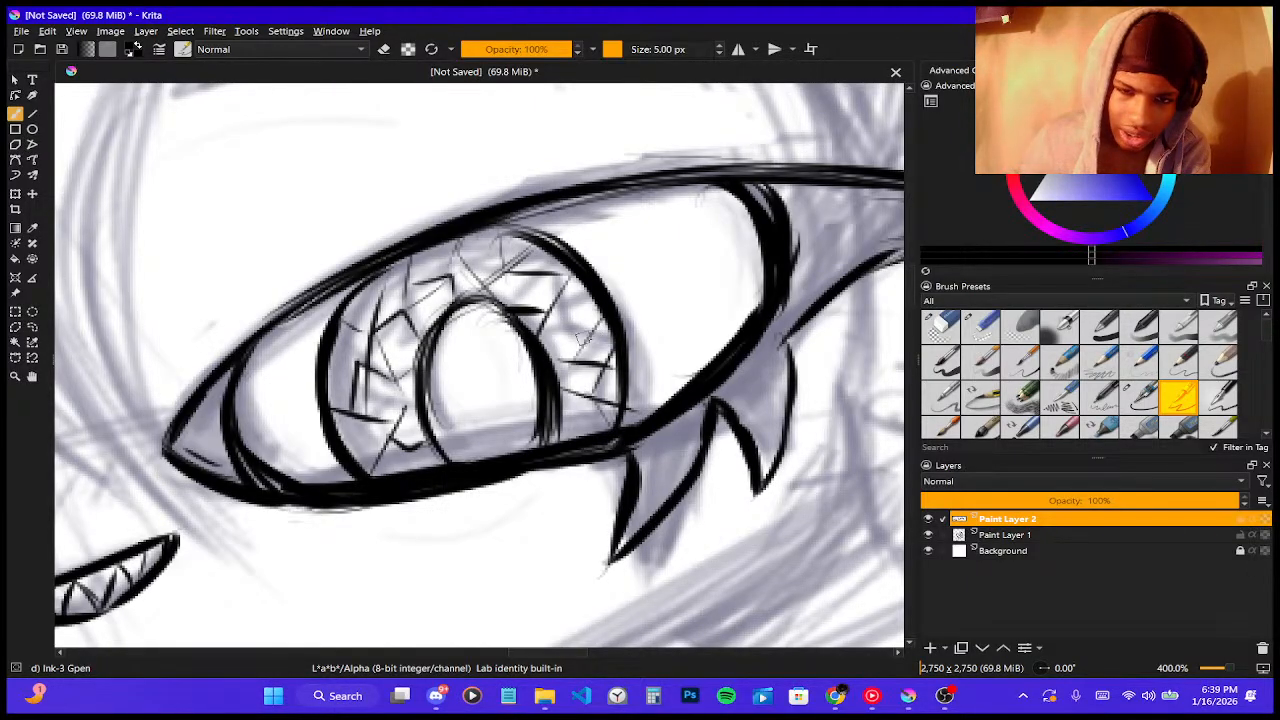
{"action": "left_click_drag", "start_coordinate": [548, 348], "coordinate": [600, 320]}
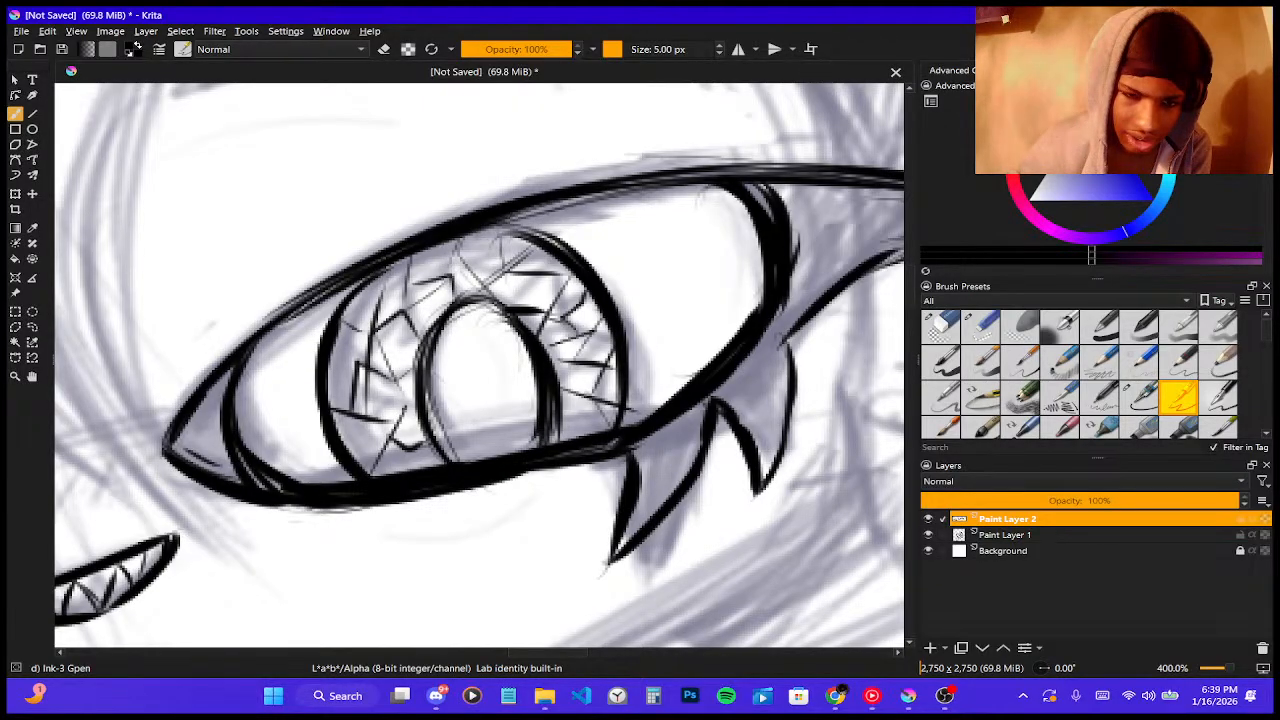
- Draw a thin, loose inner ring of repeated strokes just inside the pupil outline
{"action": "left_click_drag", "start_coordinate": [430, 402], "coordinate": [466, 462]}
{"action": "mouse_move", "coordinate": [444, 346]}
{"action": "left_mouse_down"}
{"action": "mouse_move", "coordinate": [462, 460]}
{"action": "mouse_move", "coordinate": [488, 461]}
{"action": "left_mouse_up"}
{"action": "left_click_drag", "start_coordinate": [481, 314], "coordinate": [447, 450]}
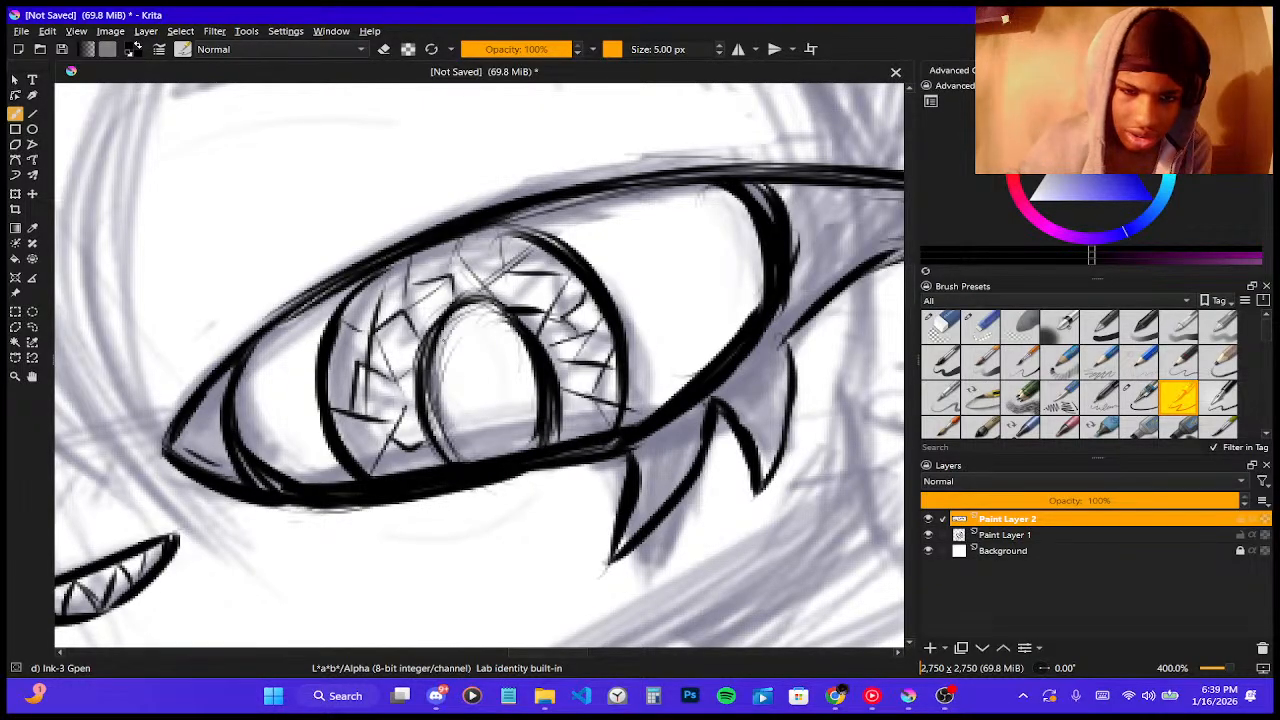
{"action": "left_click_drag", "start_coordinate": [442, 354], "coordinate": [536, 422]}
{"action": "mouse_move", "coordinate": [468, 320]}
{"action": "left_mouse_down"}
{"action": "mouse_move", "coordinate": [533, 374]}
{"action": "mouse_move", "coordinate": [526, 492]}
{"action": "mouse_move", "coordinate": [508, 512]}
{"action": "mouse_move", "coordinate": [518, 500]}
{"action": "left_mouse_up"}
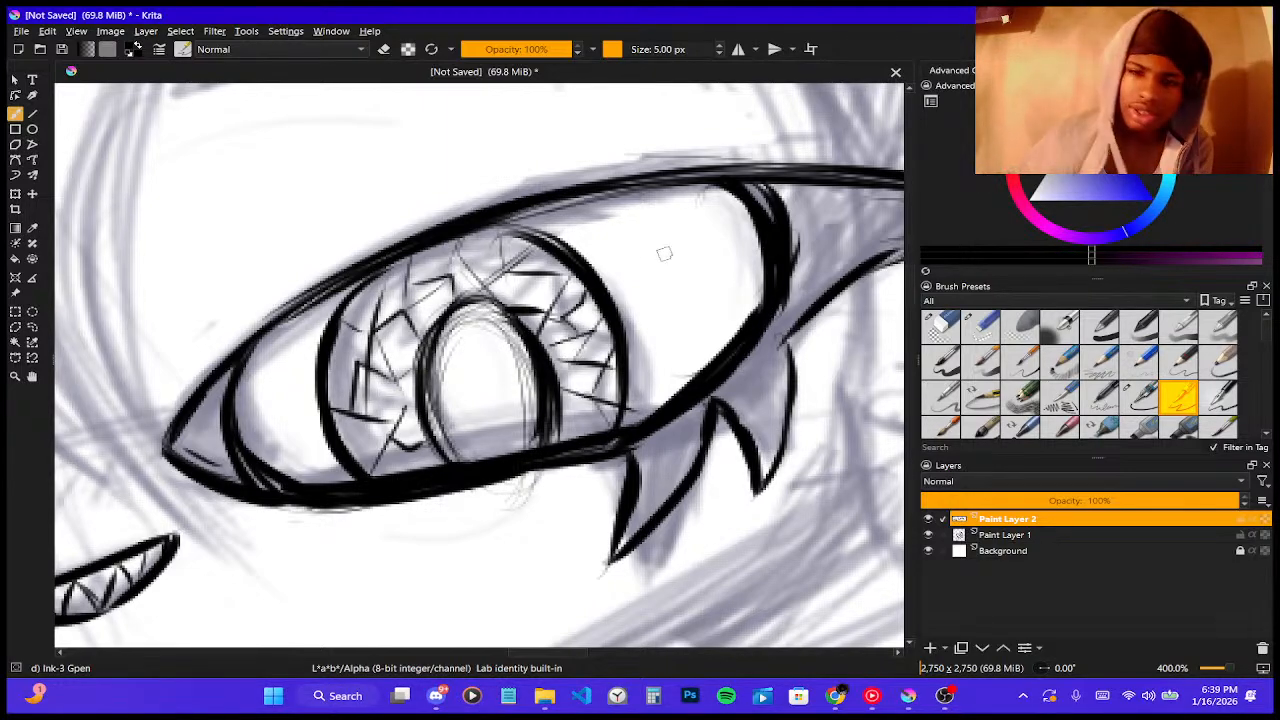
- Fill the right-hand eye's two lower lashes with dense black hatching strokes
{"action": "left_click_drag", "start_coordinate": [630, 448], "coordinate": [650, 532]}
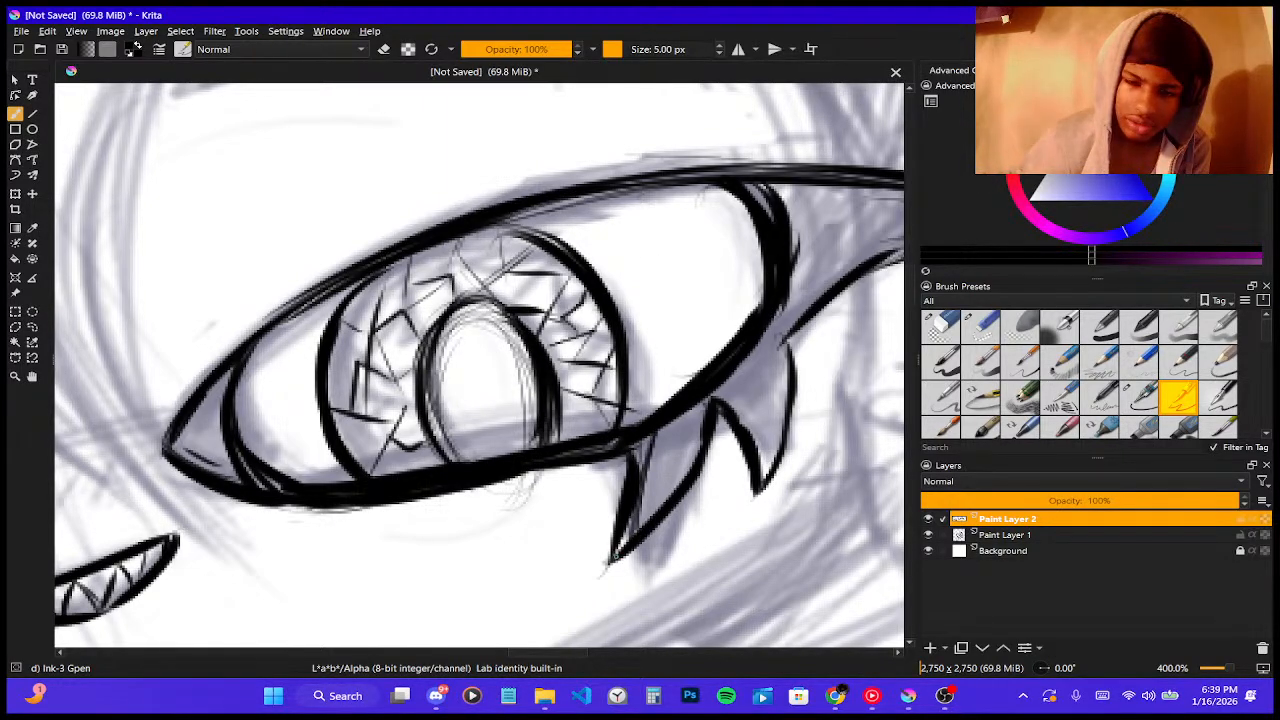
{"action": "mouse_move", "coordinate": [660, 428]}
{"action": "left_mouse_down"}
{"action": "mouse_move", "coordinate": [636, 530]}
{"action": "mouse_move", "coordinate": [646, 524]}
{"action": "left_mouse_up"}
{"action": "mouse_move", "coordinate": [698, 402]}
{"action": "left_mouse_down"}
{"action": "mouse_move", "coordinate": [668, 494]}
{"action": "mouse_move", "coordinate": [688, 470]}
{"action": "left_mouse_up"}
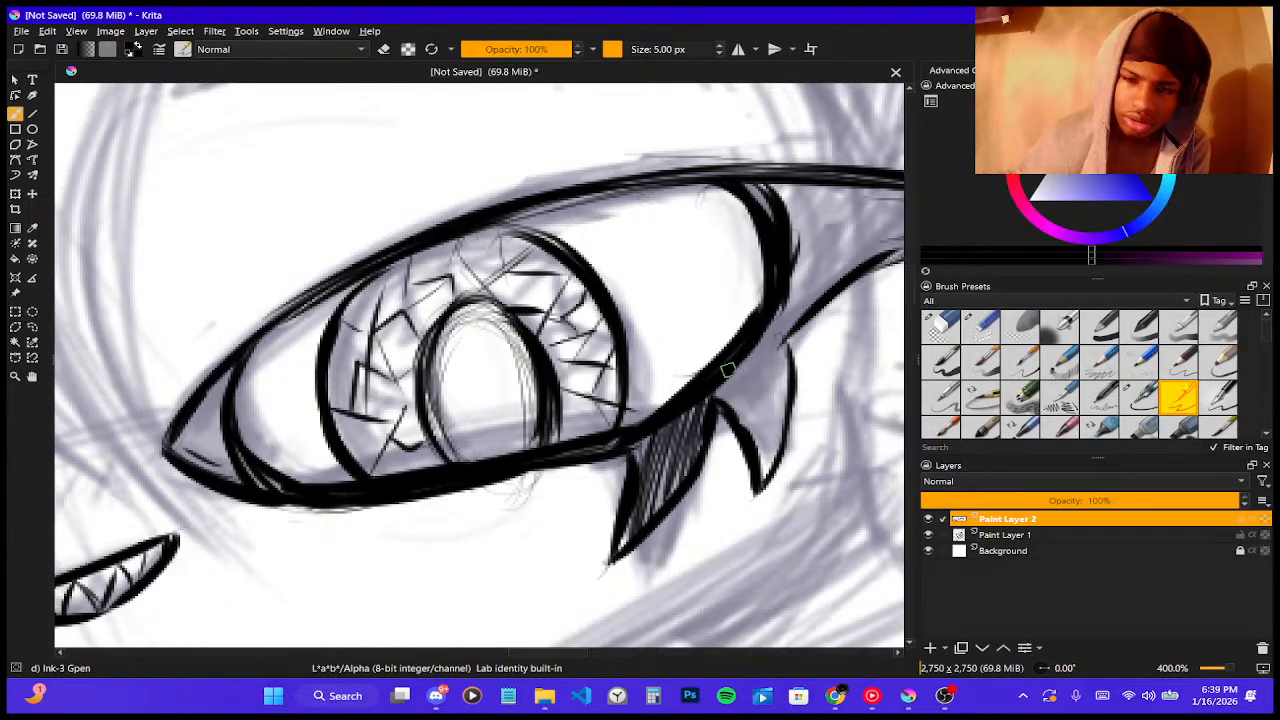
{"action": "left_click_drag", "start_coordinate": [727, 370], "coordinate": [736, 446]}
{"action": "mouse_move", "coordinate": [748, 345]}
{"action": "left_mouse_down"}
{"action": "mouse_move", "coordinate": [754, 440]}
{"action": "mouse_move", "coordinate": [781, 462]}
{"action": "mouse_move", "coordinate": [790, 440]}
{"action": "left_mouse_up"}
{"action": "key", "text": "1"}
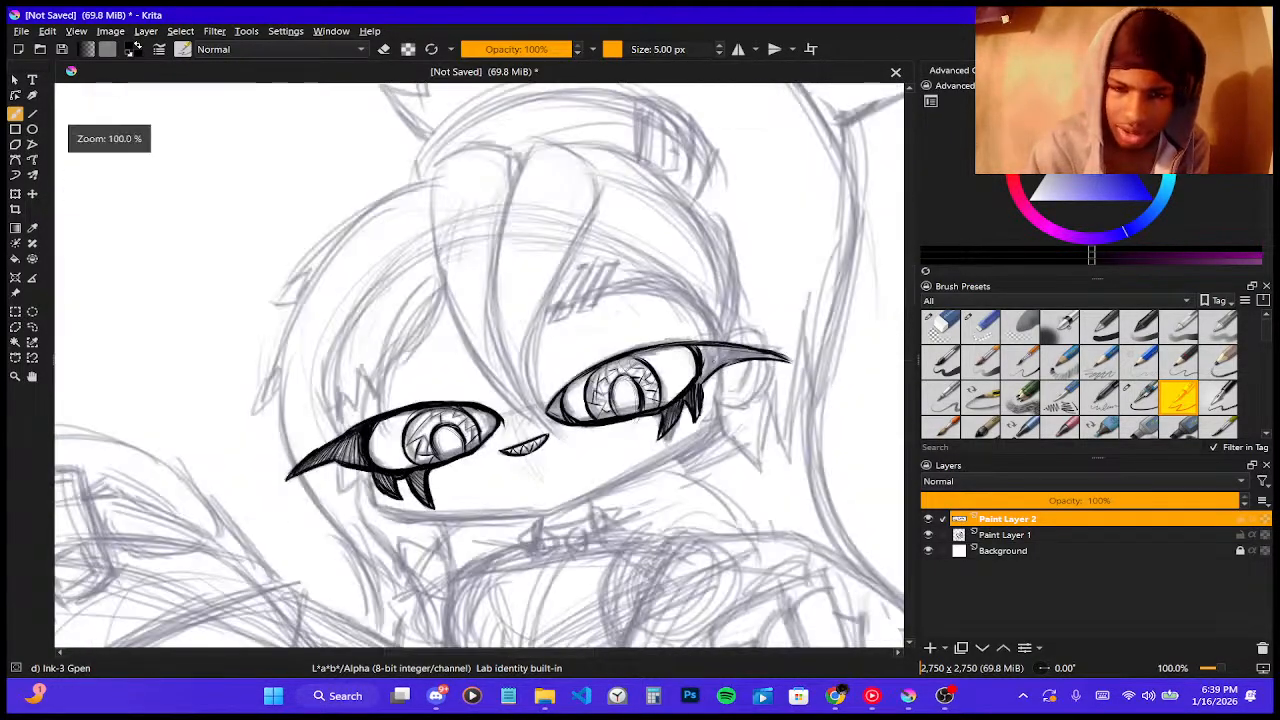
- Fill the inner corner of the right-hand eye with black hatching strokes
{"action": "scroll", "coordinate": [716, 361], "scroll_direction": "up", "scroll_amount": 2}
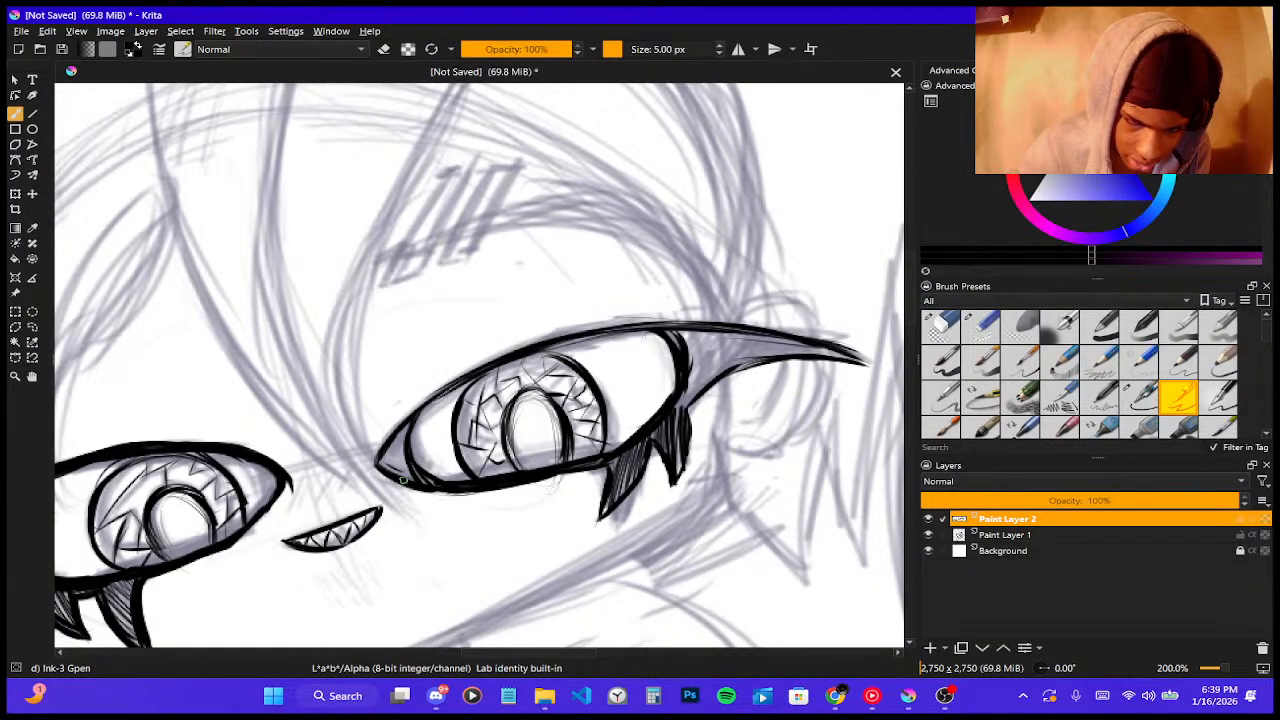
{"action": "scroll", "coordinate": [381, 425], "scroll_direction": "down", "scroll_amount": 4}
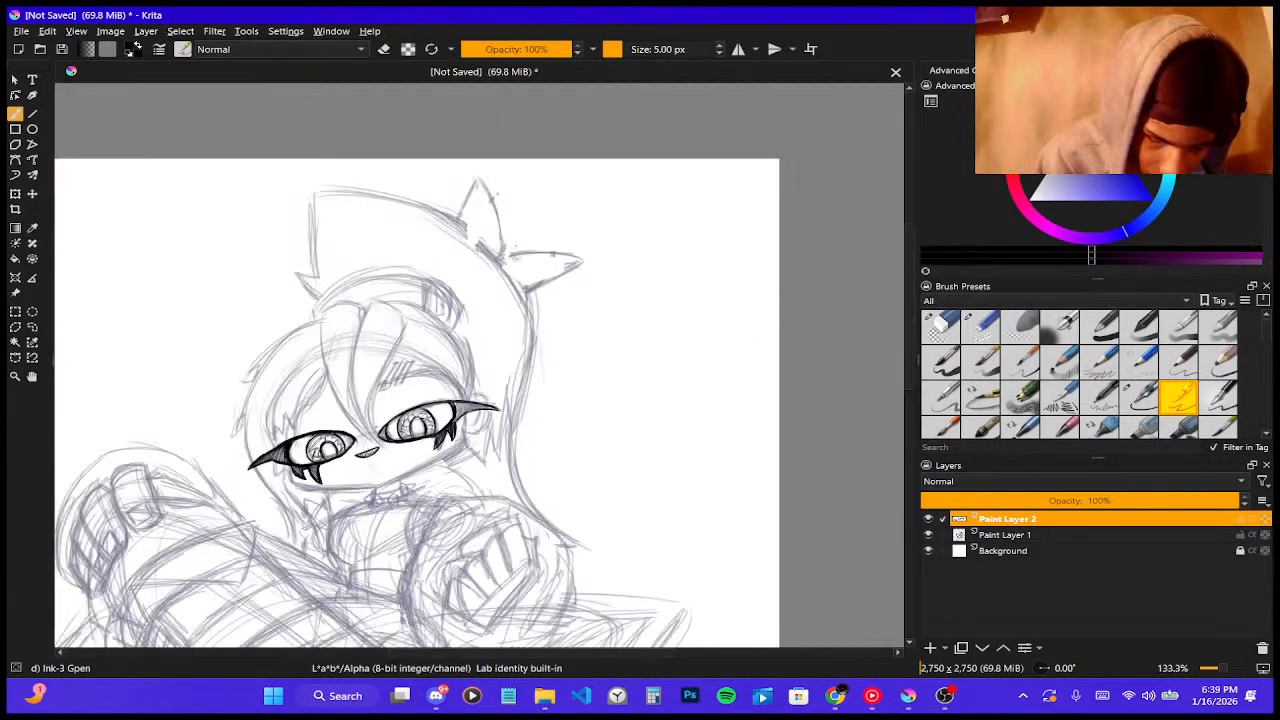
{"action": "scroll", "coordinate": [450, 436], "scroll_direction": "up", "scroll_amount": 4}
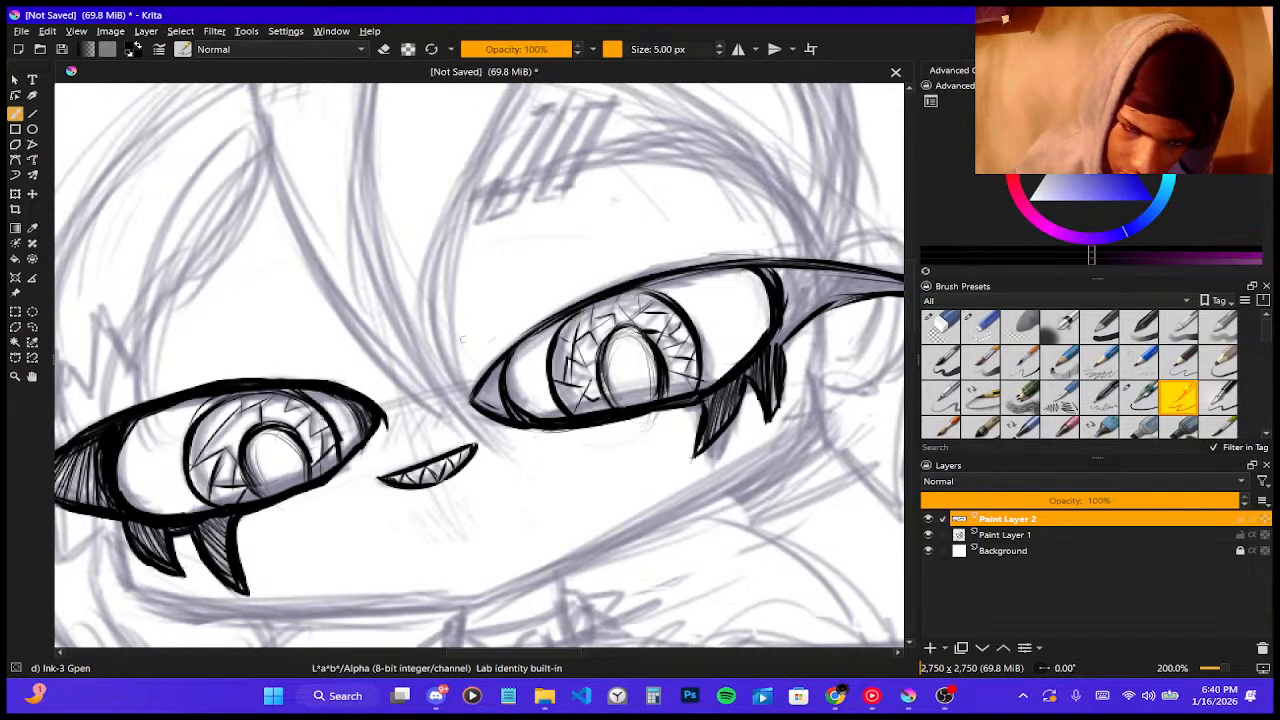
{"action": "mouse_move", "coordinate": [478, 382]}
{"action": "left_mouse_down"}
{"action": "mouse_move", "coordinate": [486, 408]}
{"action": "mouse_move", "coordinate": [507, 417]}
{"action": "left_mouse_up"}
{"action": "left_click_drag", "start_coordinate": [504, 404], "coordinate": [509, 418]}
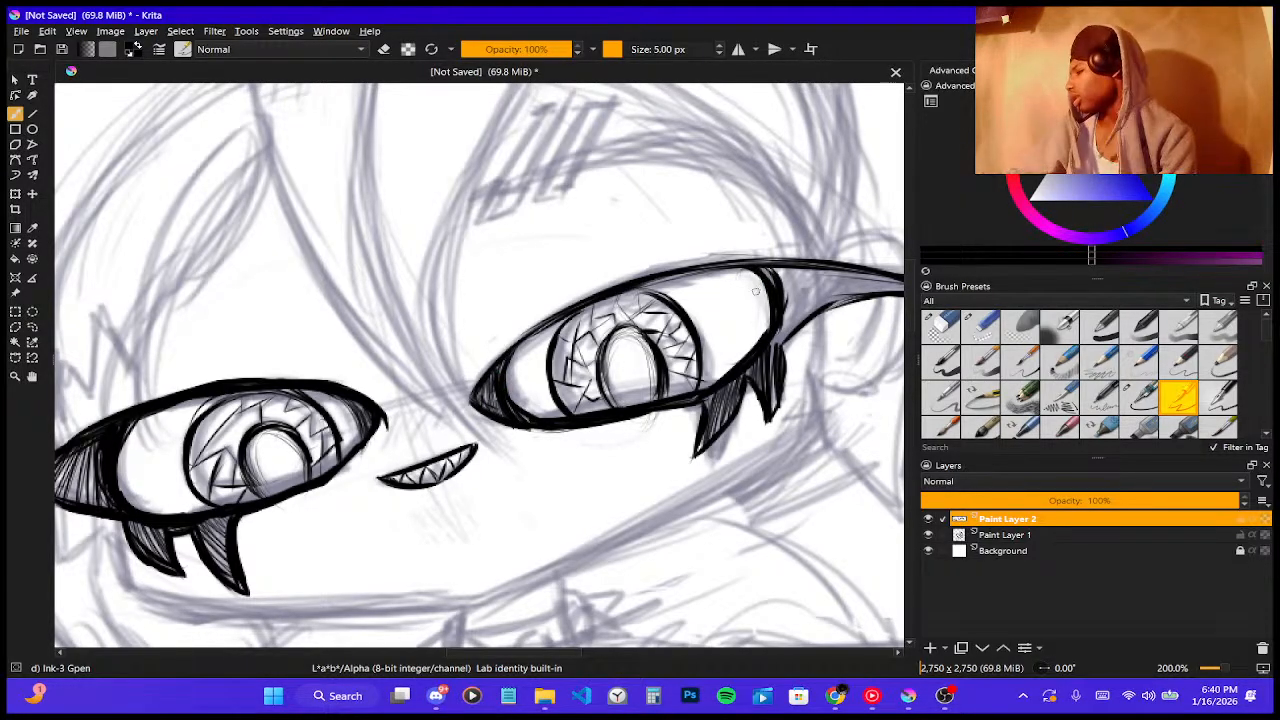
- Hatch the right-hand eye's wing from the outer corner to its tip, and reinforce the adjoining lid lines
{"action": "scroll", "coordinate": [721, 327], "scroll_direction": "down", "scroll_amount": 2}
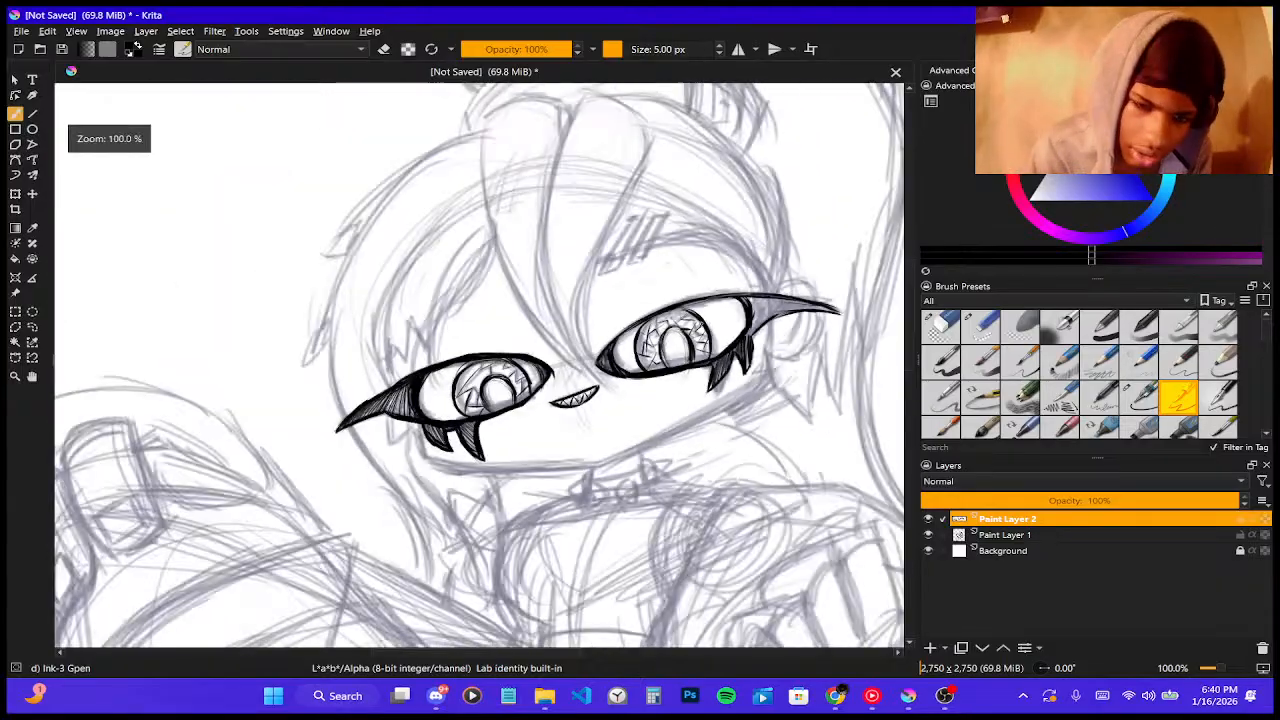
{"action": "scroll", "coordinate": [870, 281], "scroll_direction": "up", "scroll_amount": 3}
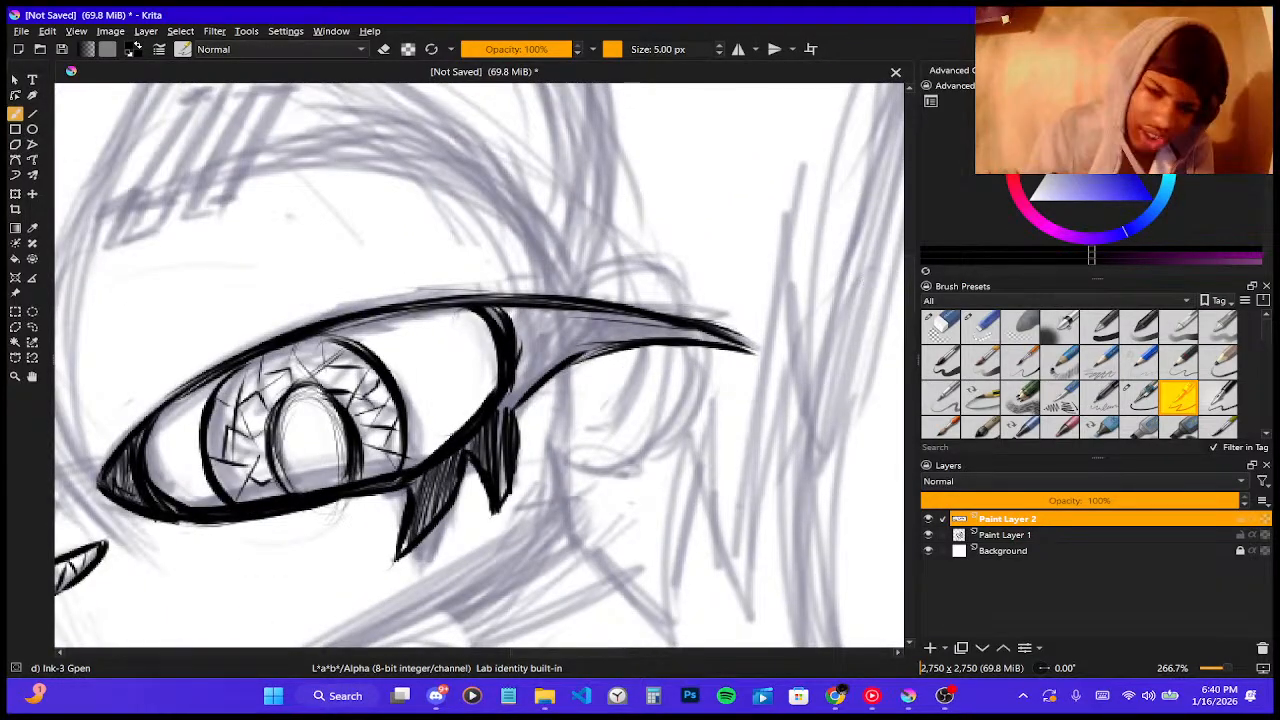
{"action": "left_click_drag", "start_coordinate": [512, 384], "coordinate": [499, 415]}
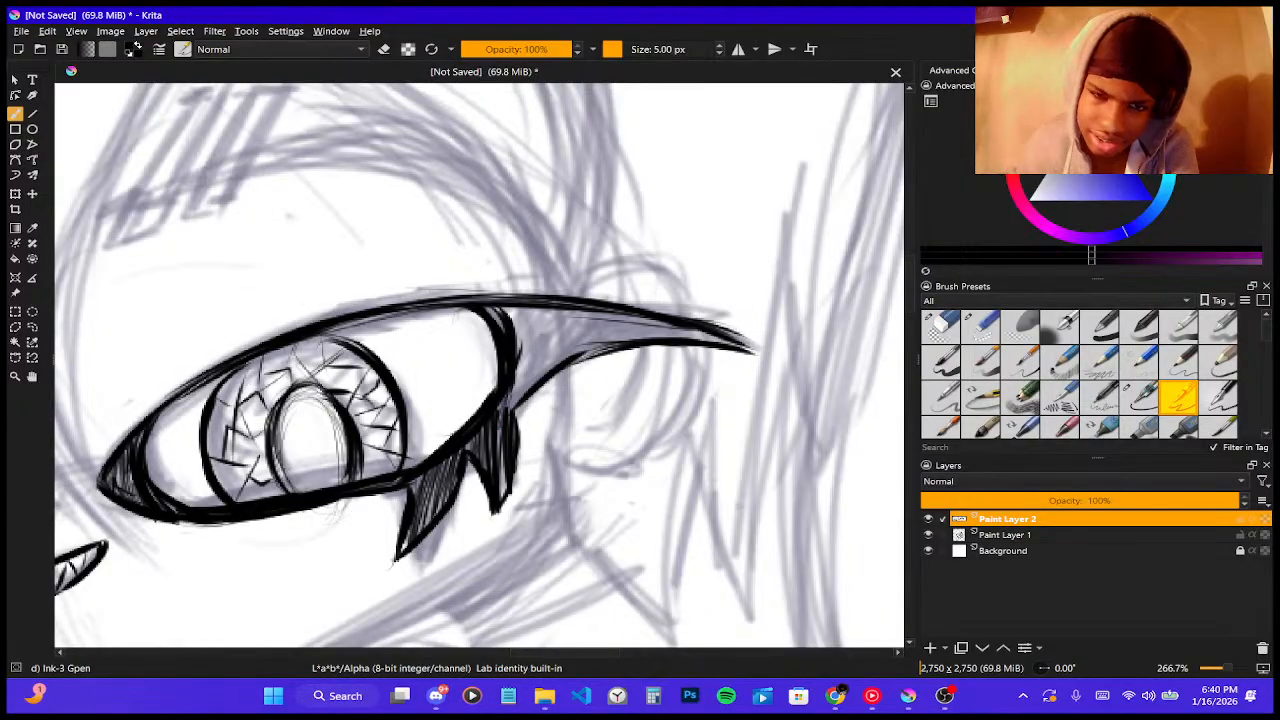
{"action": "mouse_move", "coordinate": [516, 315]}
{"action": "left_mouse_down"}
{"action": "mouse_move", "coordinate": [512, 405]}
{"action": "mouse_move", "coordinate": [534, 380]}
{"action": "left_mouse_up"}
{"action": "mouse_move", "coordinate": [562, 310]}
{"action": "left_mouse_down"}
{"action": "mouse_move", "coordinate": [558, 355]}
{"action": "mouse_move", "coordinate": [574, 352]}
{"action": "left_mouse_up"}
{"action": "mouse_move", "coordinate": [602, 314]}
{"action": "left_mouse_down"}
{"action": "mouse_move", "coordinate": [598, 350]}
{"action": "mouse_move", "coordinate": [610, 344]}
{"action": "left_mouse_up"}
{"action": "mouse_move", "coordinate": [628, 314]}
{"action": "left_mouse_down"}
{"action": "mouse_move", "coordinate": [624, 338]}
{"action": "mouse_move", "coordinate": [636, 334]}
{"action": "left_mouse_up"}
{"action": "left_click_drag", "start_coordinate": [658, 314], "coordinate": [664, 338]}
{"action": "left_click_drag", "start_coordinate": [682, 326], "coordinate": [686, 342]}
{"action": "left_click_drag", "start_coordinate": [712, 328], "coordinate": [708, 344]}
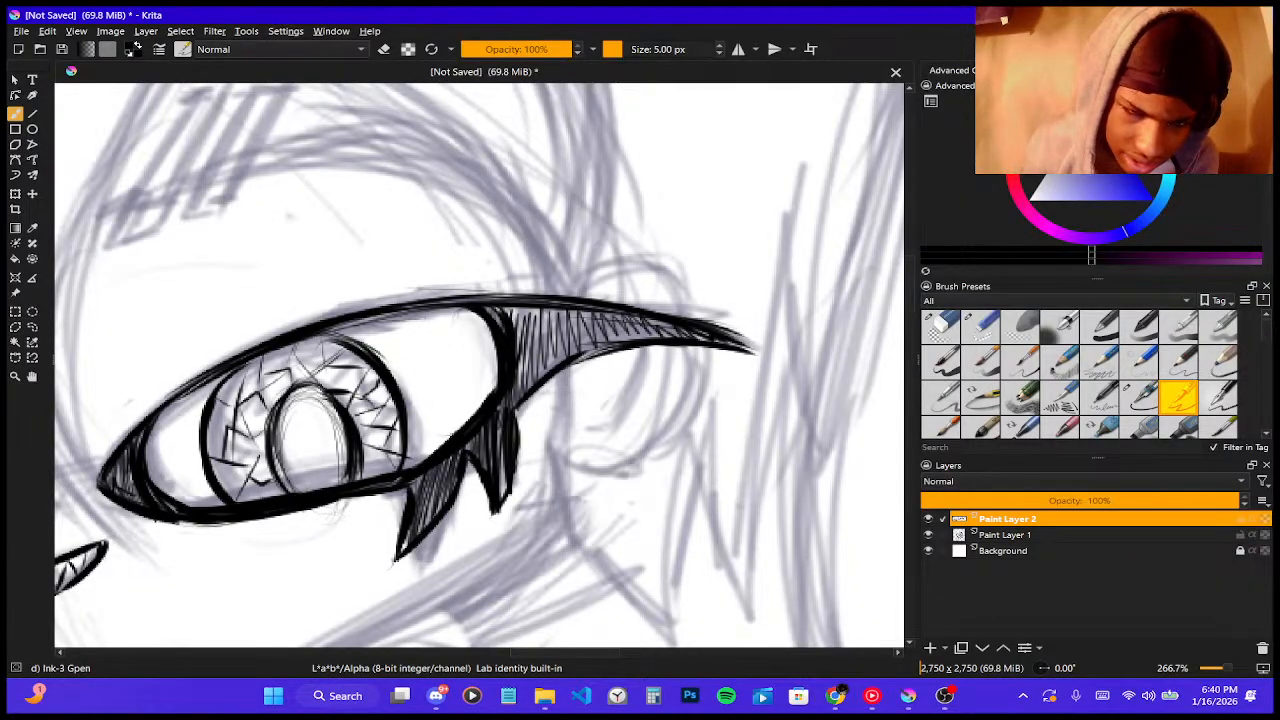
{"action": "left_click_drag", "start_coordinate": [364, 318], "coordinate": [556, 287]}
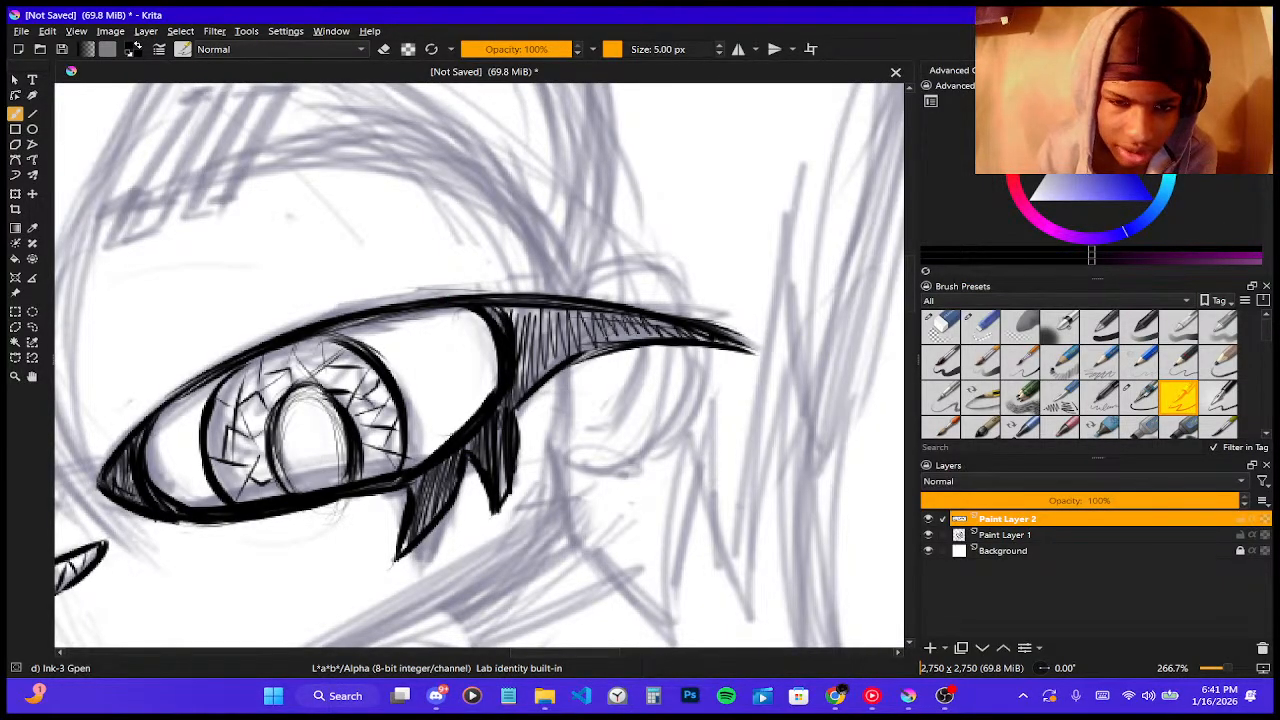
- Ink the left edge of the central hair lock from the hairline down toward the eyes, and undo its last stroke
{"action": "scroll", "coordinate": [600, 342], "scroll_direction": "down", "scroll_amount": 5}
{"action": "scroll", "coordinate": [560, 345], "scroll_direction": "up", "scroll_amount": 4}
{"action": "scroll", "coordinate": [511, 340], "scroll_direction": "down", "scroll_amount": 2}
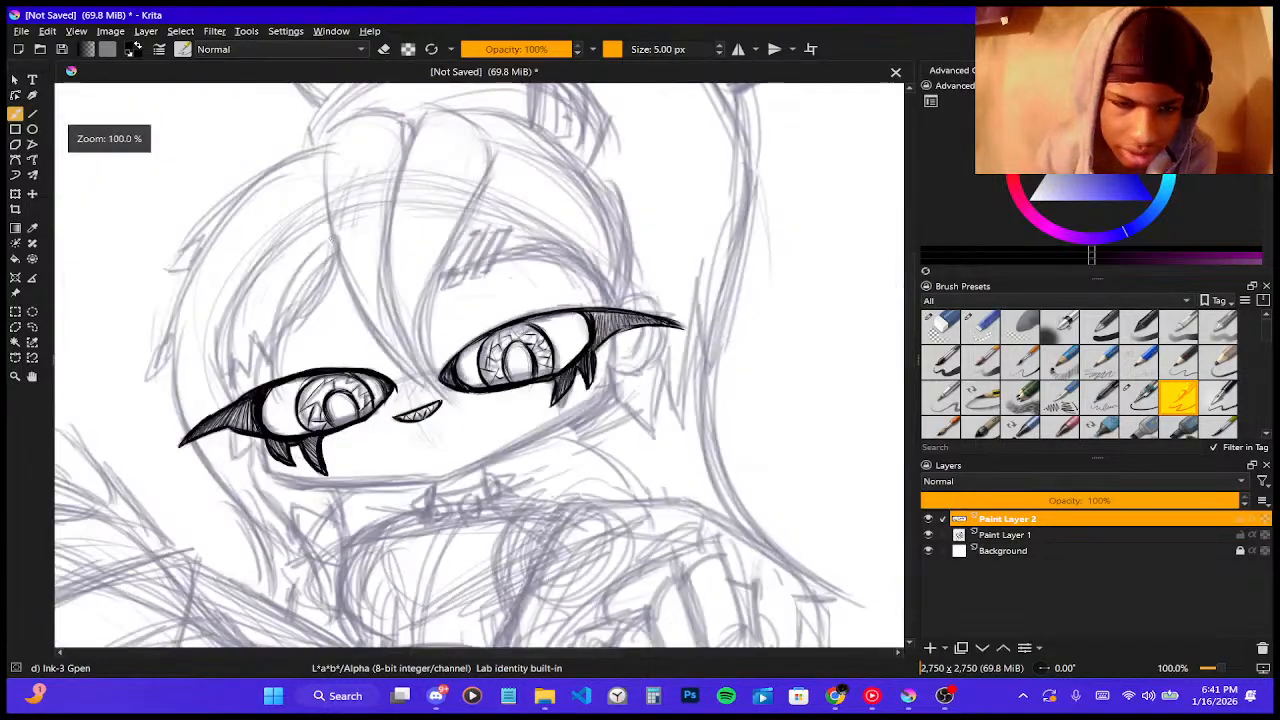
{"action": "scroll", "coordinate": [326, 238], "scroll_direction": "down", "scroll_amount": 1}
{"action": "scroll", "coordinate": [366, 118], "scroll_direction": "up", "scroll_amount": 1}
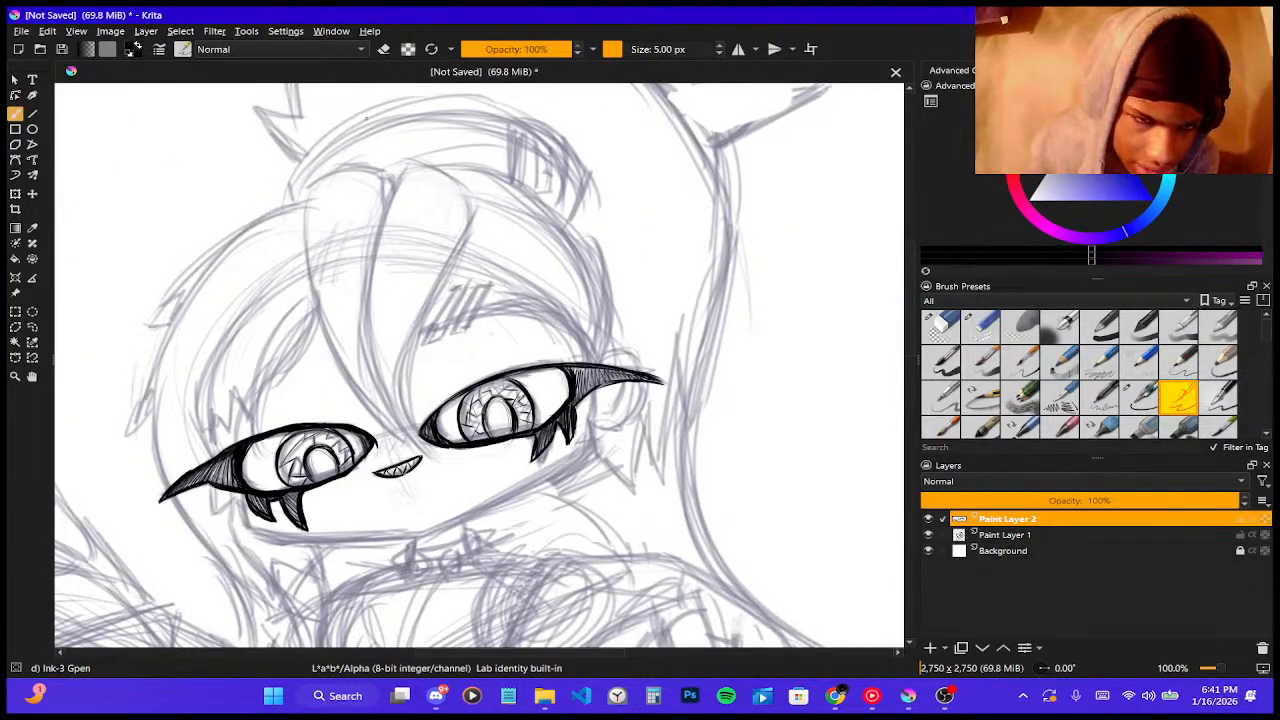
{"action": "left_click_drag", "start_coordinate": [306, 181], "coordinate": [310, 296]}
{"action": "mouse_move", "coordinate": [306, 208]}
{"action": "left_mouse_down"}
{"action": "mouse_move", "coordinate": [320, 330]}
{"action": "mouse_move", "coordinate": [350, 390]}
{"action": "left_mouse_up"}
{"action": "left_click_drag", "start_coordinate": [322, 328], "coordinate": [362, 430]}
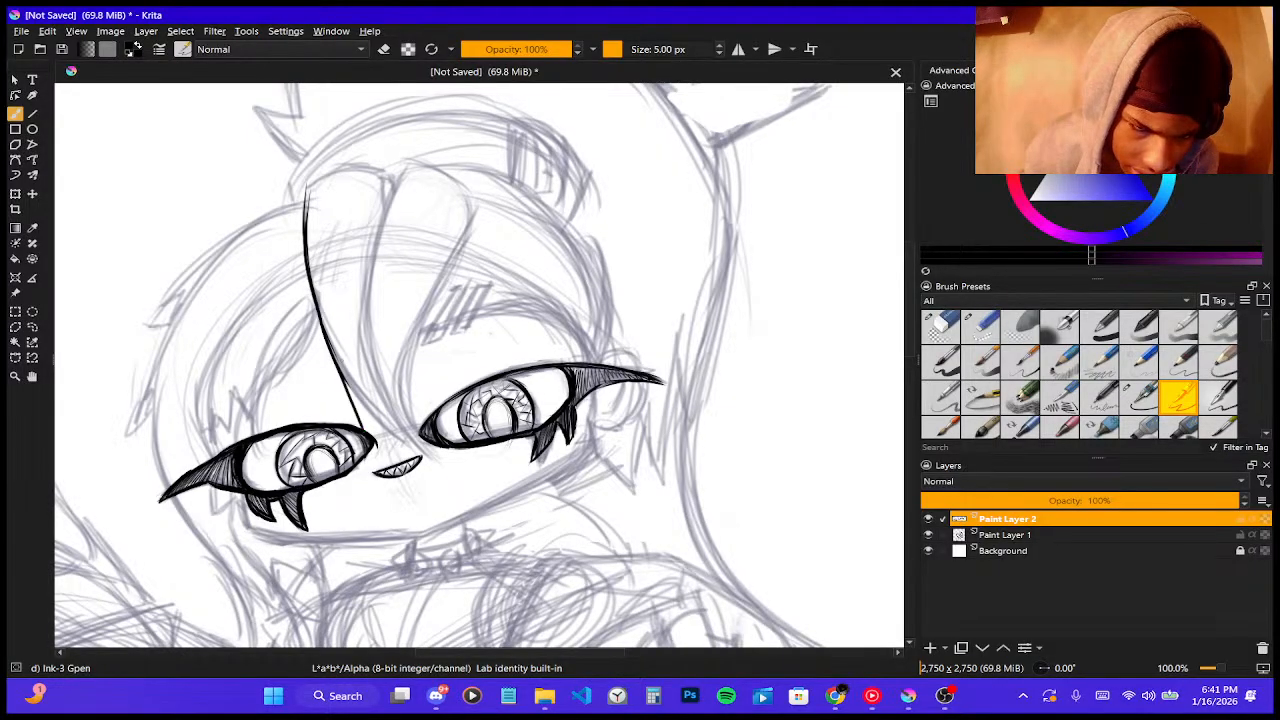
{"action": "key", "text": "ctrl+z"}
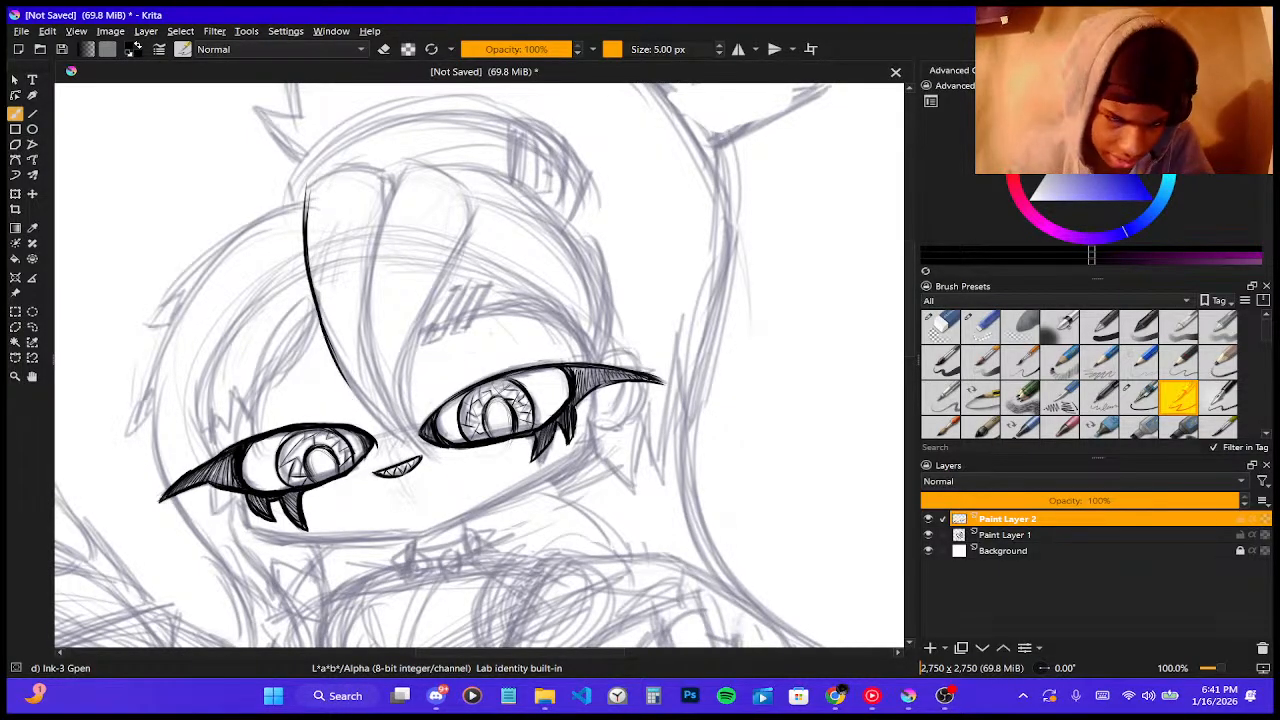
- Finish inking the central lock's left edge to its tip between the eyes, and ink its right edge up to the hairline
{"action": "left_click_drag", "start_coordinate": [330, 350], "coordinate": [400, 440]}
{"action": "mouse_move", "coordinate": [354, 388]}
{"action": "left_mouse_down"}
{"action": "mouse_move", "coordinate": [412, 443]}
{"action": "mouse_move", "coordinate": [372, 371]}
{"action": "left_mouse_up"}
{"action": "mouse_move", "coordinate": [405, 435]}
{"action": "left_mouse_down"}
{"action": "mouse_move", "coordinate": [368, 349]}
{"action": "mouse_move", "coordinate": [367, 309]}
{"action": "left_mouse_up"}
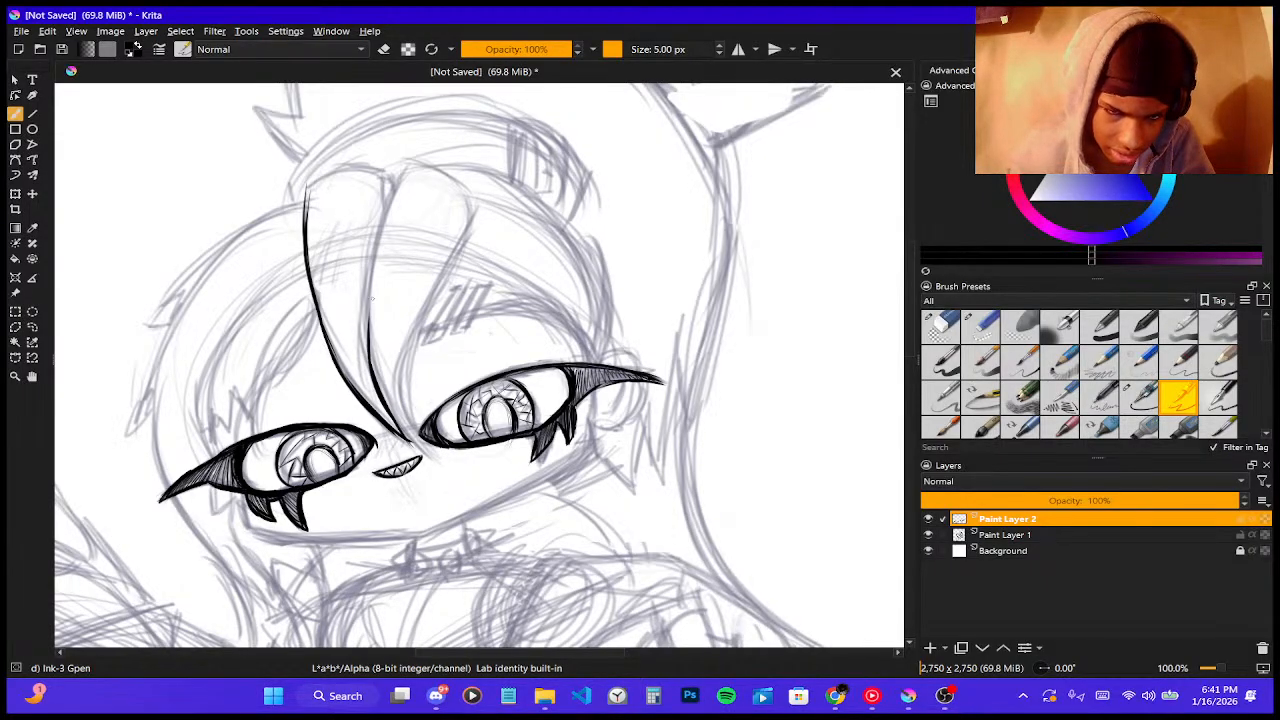
{"action": "left_click_drag", "start_coordinate": [369, 365], "coordinate": [376, 224]}
{"action": "left_click_drag", "start_coordinate": [370, 268], "coordinate": [406, 176]}
{"action": "left_click_drag", "start_coordinate": [384, 228], "coordinate": [409, 162]}
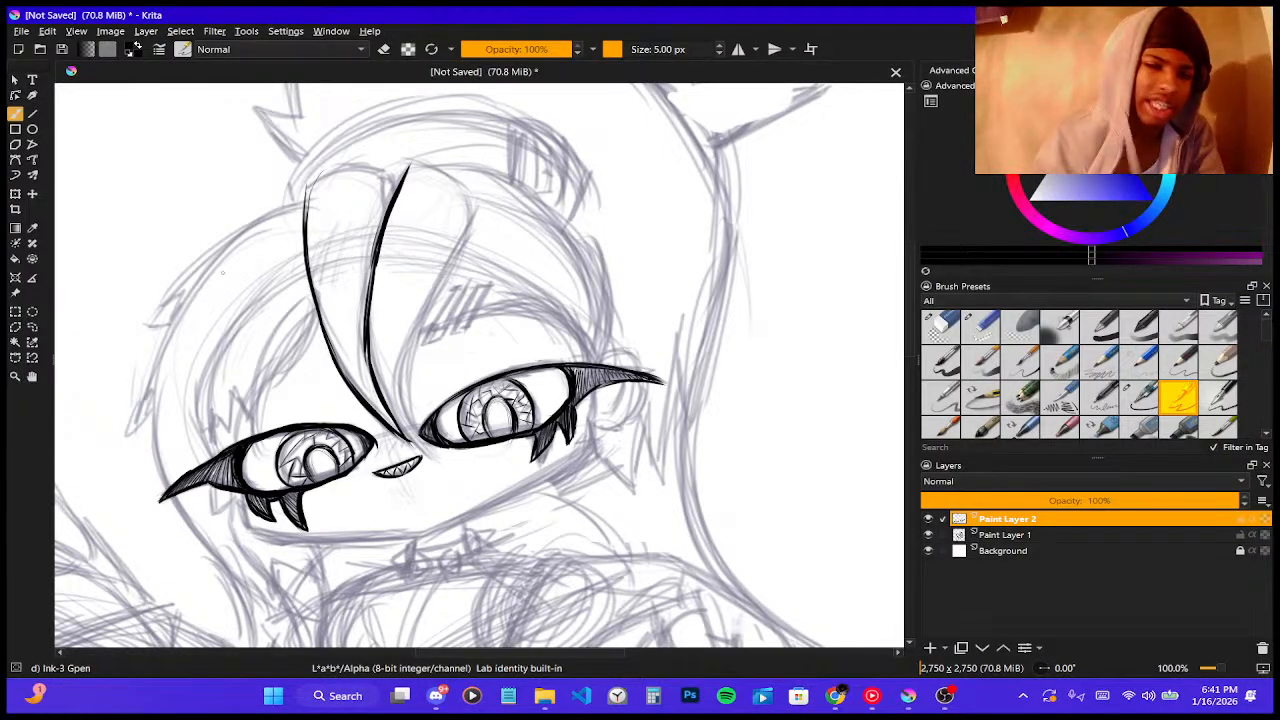
- Ink the rounded top of the left central lock and the small fold joining it to the neighbouring lock
{"action": "scroll", "coordinate": [223, 273], "scroll_direction": "up", "scroll_amount": 2}
{"action": "scroll", "coordinate": [378, 401], "scroll_direction": "down", "scroll_amount": 2}
{"action": "scroll", "coordinate": [406, 340], "scroll_direction": "up", "scroll_amount": 4}
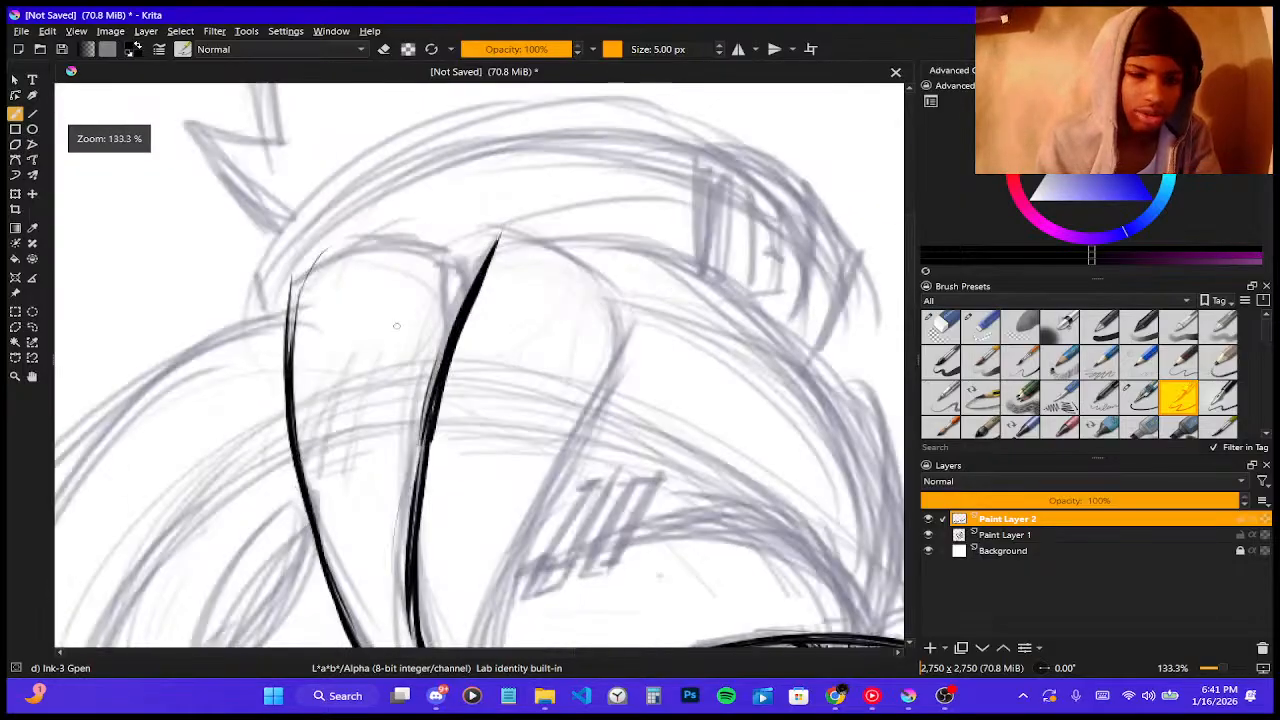
{"action": "left_click_drag", "start_coordinate": [264, 290], "coordinate": [264, 364]}
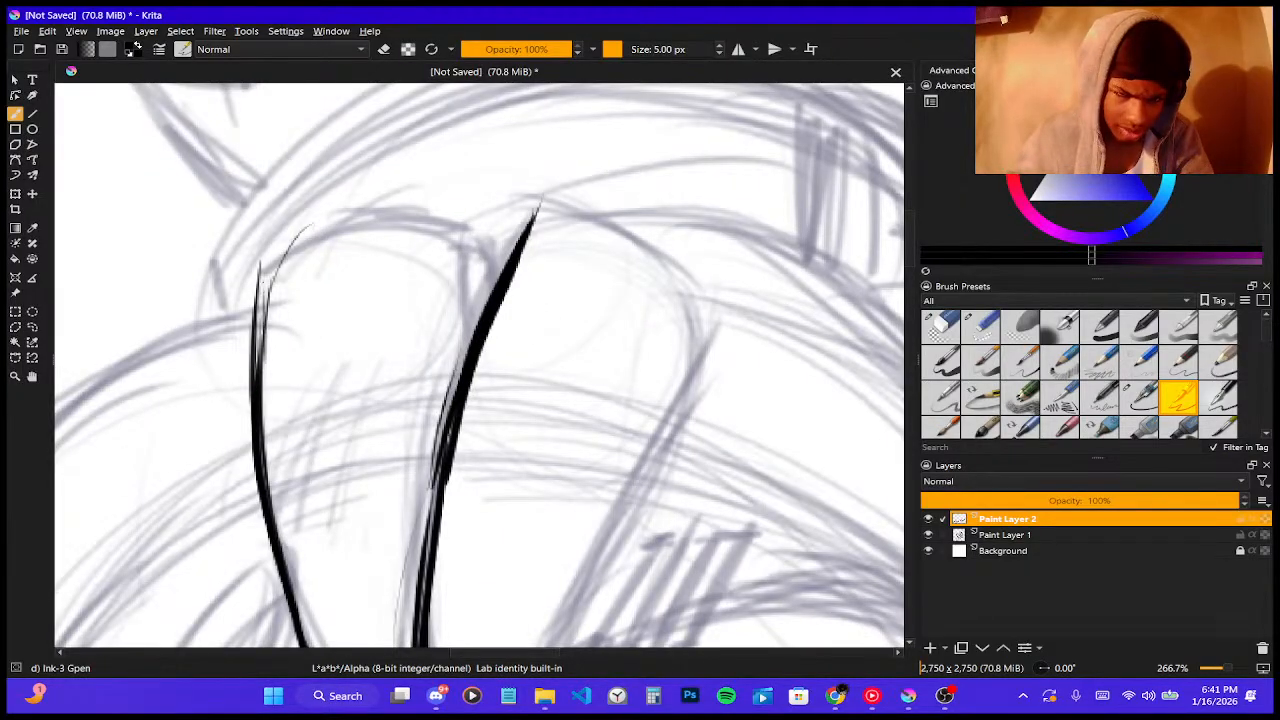
{"action": "mouse_move", "coordinate": [264, 262]}
{"action": "left_mouse_down"}
{"action": "mouse_move", "coordinate": [258, 366]}
{"action": "mouse_move", "coordinate": [265, 310]}
{"action": "mouse_move", "coordinate": [340, 228]}
{"action": "mouse_move", "coordinate": [448, 218]}
{"action": "mouse_move", "coordinate": [474, 256]}
{"action": "mouse_move", "coordinate": [470, 340]}
{"action": "left_mouse_up"}
{"action": "mouse_move", "coordinate": [466, 232]}
{"action": "left_mouse_down"}
{"action": "mouse_move", "coordinate": [493, 256]}
{"action": "mouse_move", "coordinate": [474, 330]}
{"action": "left_mouse_up"}
{"action": "left_click_drag", "start_coordinate": [500, 264], "coordinate": [472, 326]}
{"action": "left_click_drag", "start_coordinate": [478, 238], "coordinate": [507, 264]}
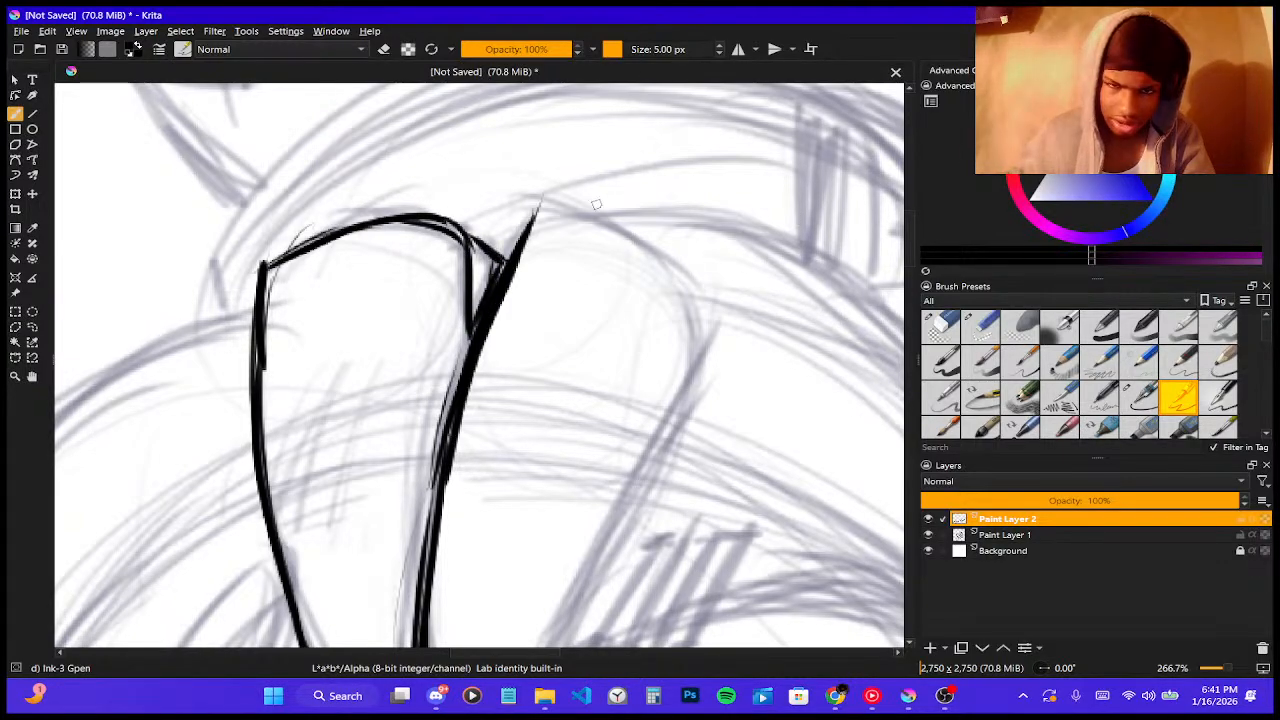
- Ink the second central lock's top curve and the upper part of its right edge
{"action": "mouse_move", "coordinate": [538, 207]}
{"action": "left_mouse_down"}
{"action": "mouse_move", "coordinate": [610, 225]}
{"action": "mouse_move", "coordinate": [703, 352]}
{"action": "left_mouse_up"}
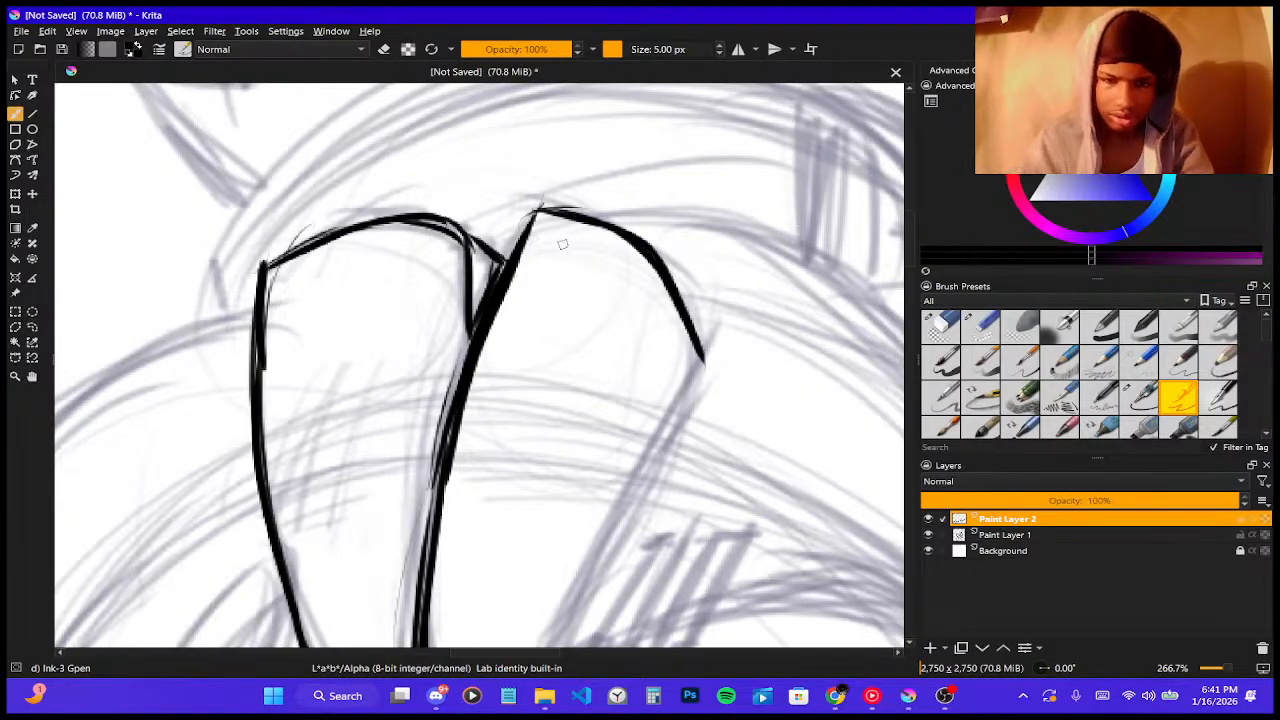
{"action": "key", "text": "1"}
{"action": "scroll", "coordinate": [556, 363], "scroll_direction": "up", "scroll_amount": 1}
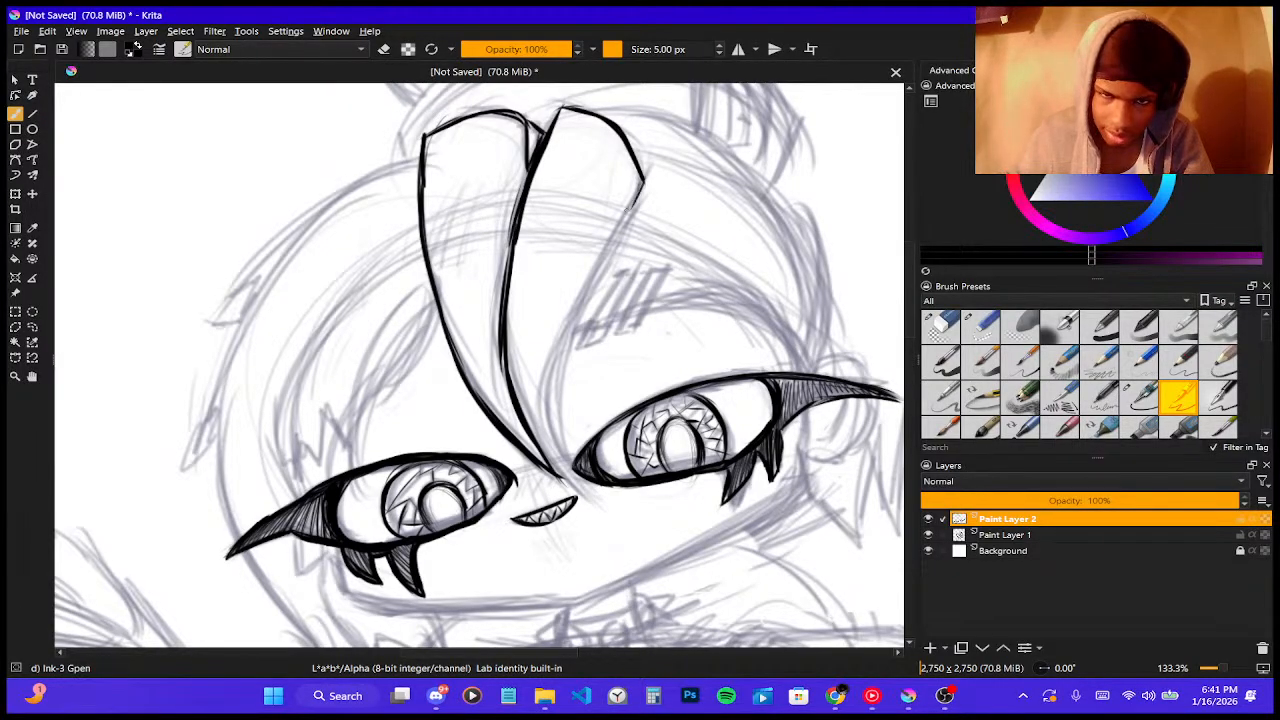
{"action": "left_click_drag", "start_coordinate": [641, 190], "coordinate": [590, 292]}
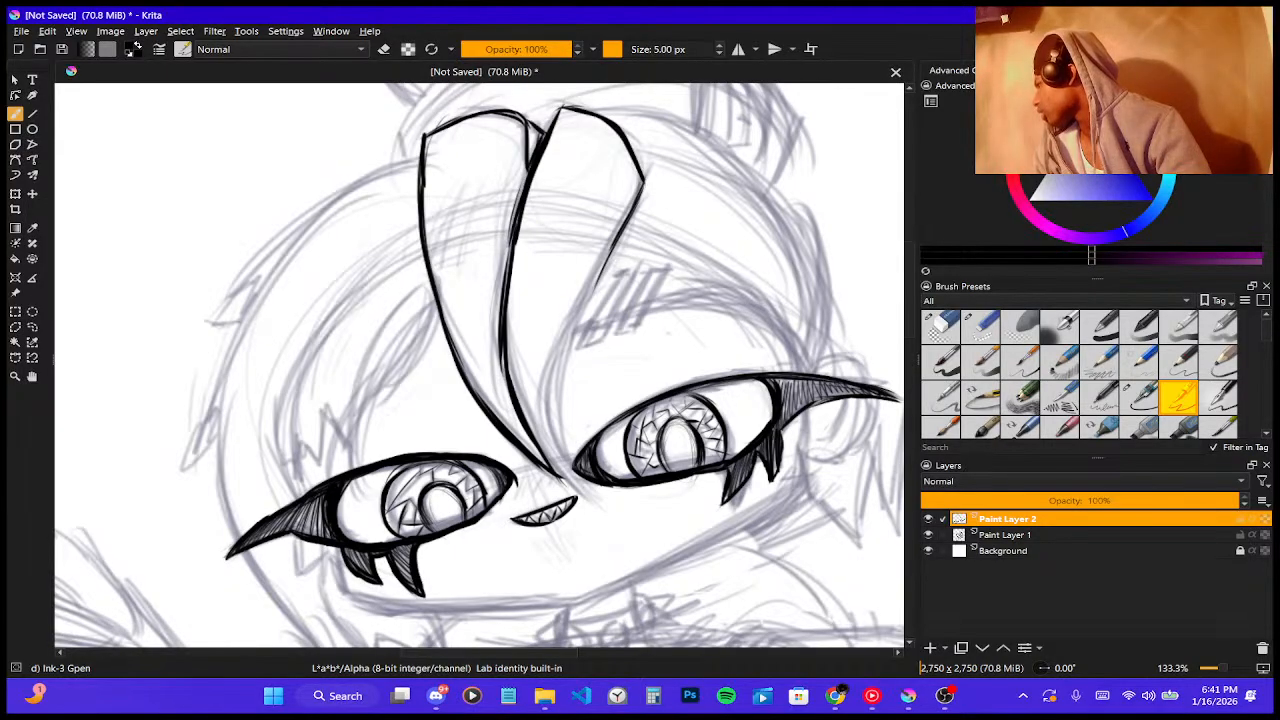
{"action": "left_click", "coordinate": [945, 696]}
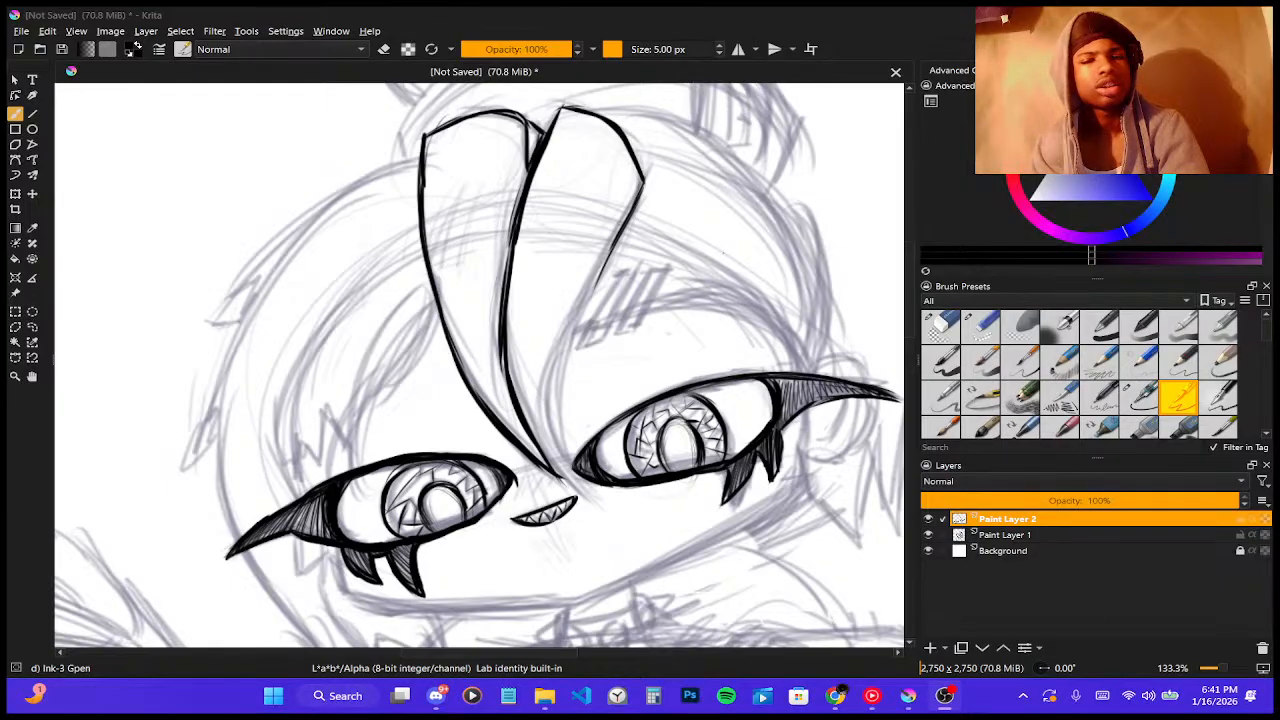
- Extend the second lock's right edge down past the sketched hair clips, and undo the last strokes
{"action": "scroll", "coordinate": [852, 236], "scroll_direction": "up", "scroll_amount": 1}
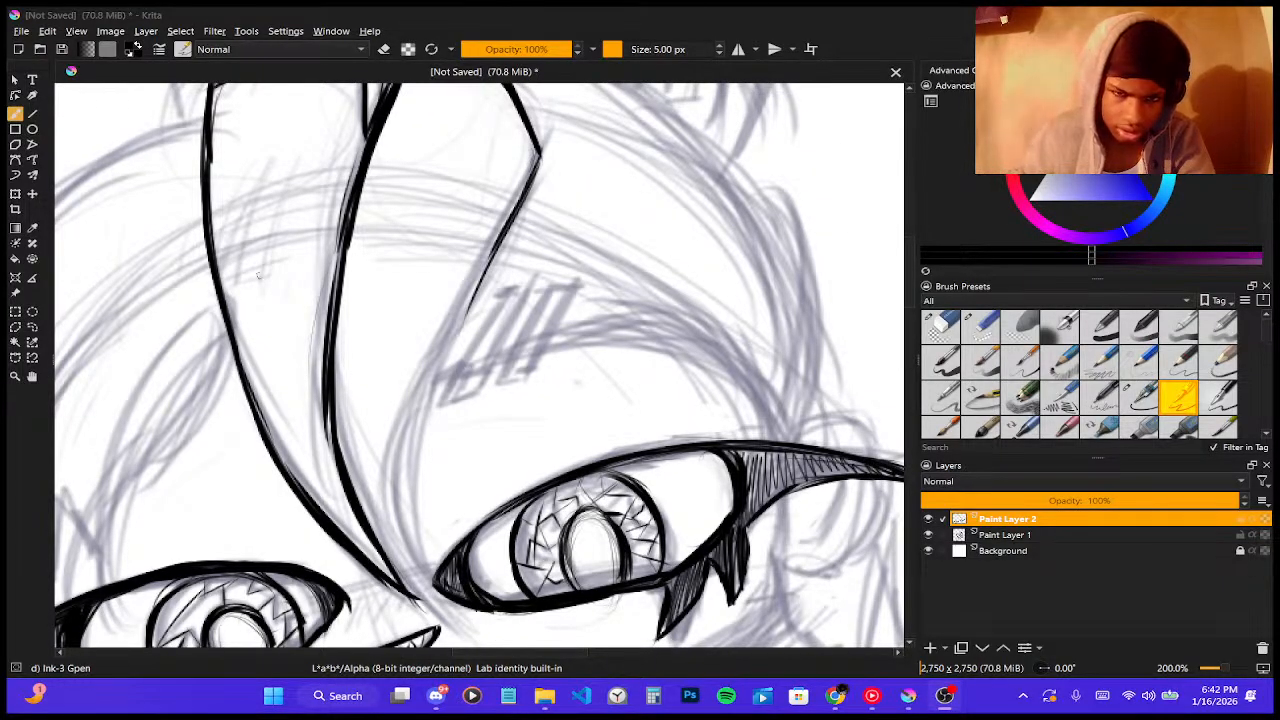
{"action": "left_click_drag", "start_coordinate": [488, 255], "coordinate": [447, 350]}
{"action": "left_click_drag", "start_coordinate": [472, 304], "coordinate": [430, 414]}
{"action": "left_click_drag", "start_coordinate": [458, 335], "coordinate": [424, 450]}
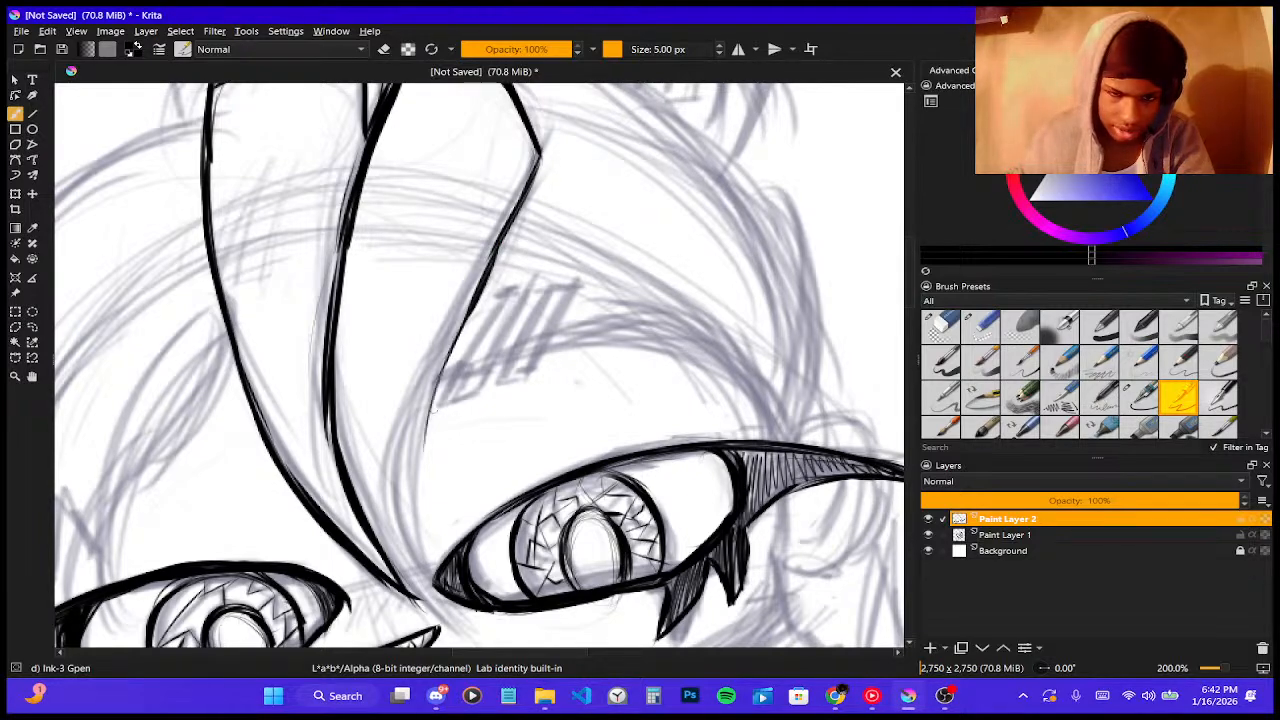
{"action": "left_click_drag", "start_coordinate": [450, 357], "coordinate": [420, 462]}
{"action": "key", "text": "ctrl+z"}
{"action": "key", "text": "ctrl+z"}
{"action": "key", "text": "ctrl+z"}
{"action": "key", "text": "ctrl+z"}
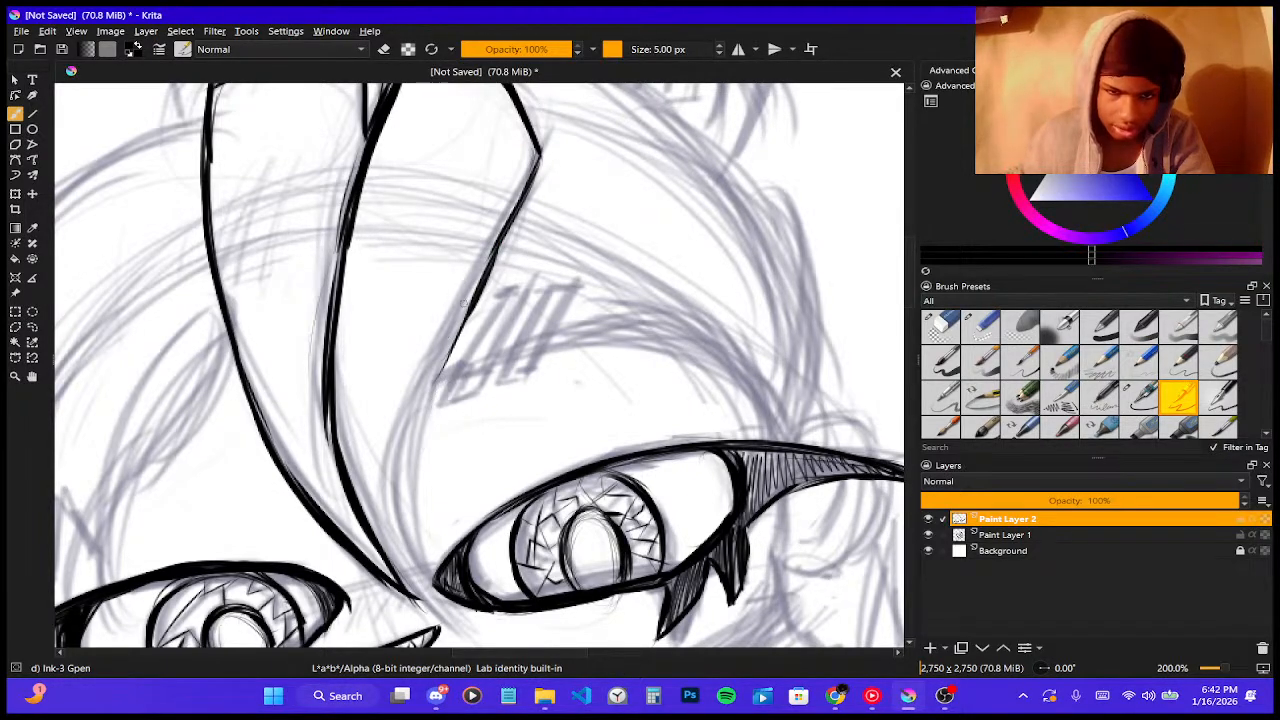
- Ink the lower right edge of the second lock in a curve down to its tip beside the right-hand eye's inner corner
{"action": "left_click_drag", "start_coordinate": [468, 302], "coordinate": [408, 452]}
{"action": "left_click_drag", "start_coordinate": [428, 378], "coordinate": [402, 484]}
{"action": "left_click_drag", "start_coordinate": [415, 406], "coordinate": [404, 528]}
{"action": "mouse_move", "coordinate": [412, 434]}
{"action": "left_mouse_down"}
{"action": "mouse_move", "coordinate": [412, 555]}
{"action": "mouse_move", "coordinate": [438, 598]}
{"action": "left_mouse_up"}
{"action": "left_click_drag", "start_coordinate": [404, 468], "coordinate": [452, 620]}
{"action": "left_click_drag", "start_coordinate": [422, 566], "coordinate": [456, 625]}
{"action": "mouse_move", "coordinate": [403, 450]}
{"action": "left_mouse_down"}
{"action": "mouse_move", "coordinate": [402, 516]}
{"action": "mouse_move", "coordinate": [446, 618]}
{"action": "left_mouse_up"}
{"action": "mouse_move", "coordinate": [386, 566]}
{"action": "left_mouse_down"}
{"action": "mouse_move", "coordinate": [450, 621]}
{"action": "mouse_move", "coordinate": [412, 522]}
{"action": "mouse_move", "coordinate": [421, 382]}
{"action": "mouse_move", "coordinate": [409, 470]}
{"action": "left_mouse_up"}
- Outline the slanted hair clip bars beside the second lock above the right-hand eye
{"action": "mouse_move", "coordinate": [428, 382]}
{"action": "left_mouse_down"}
{"action": "mouse_move", "coordinate": [482, 278]}
{"action": "mouse_move", "coordinate": [464, 364]}
{"action": "left_mouse_up"}
{"action": "left_click_drag", "start_coordinate": [496, 284], "coordinate": [446, 405]}
{"action": "left_click_drag", "start_coordinate": [478, 326], "coordinate": [450, 402]}
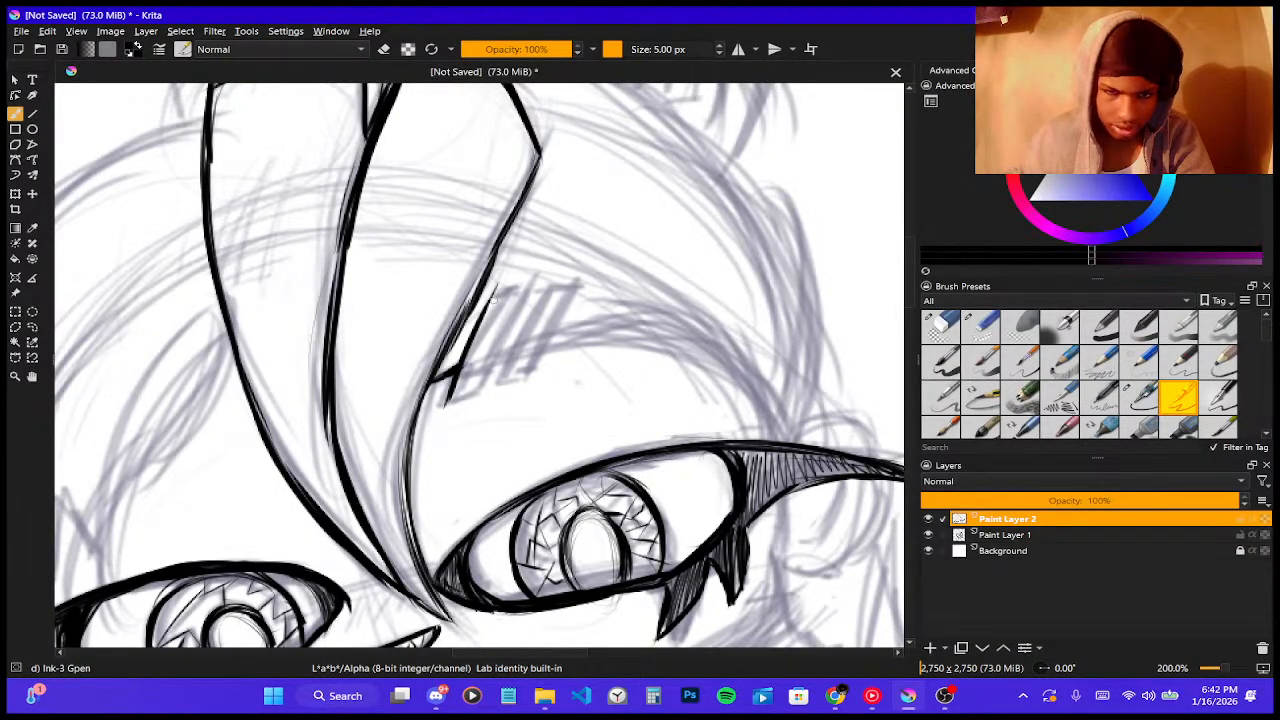
{"action": "mouse_move", "coordinate": [488, 296]}
{"action": "left_mouse_down"}
{"action": "mouse_move", "coordinate": [490, 376]}
{"action": "mouse_move", "coordinate": [450, 402]}
{"action": "mouse_move", "coordinate": [488, 384]}
{"action": "left_mouse_up"}
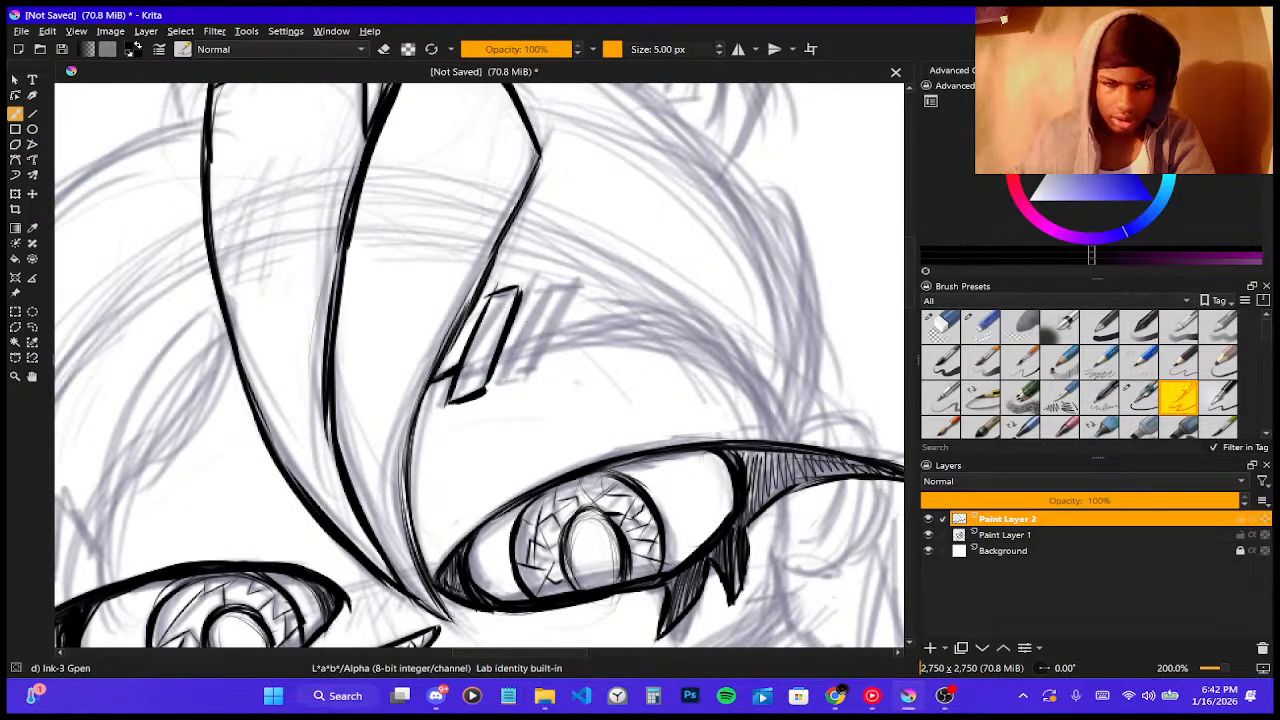
{"action": "left_click_drag", "start_coordinate": [540, 300], "coordinate": [506, 380]}
{"action": "left_click_drag", "start_coordinate": [530, 308], "coordinate": [508, 379]}
{"action": "mouse_move", "coordinate": [552, 284]}
{"action": "left_mouse_down"}
{"action": "mouse_move", "coordinate": [511, 377]}
{"action": "mouse_move", "coordinate": [580, 283]}
{"action": "mouse_move", "coordinate": [540, 368]}
{"action": "left_mouse_up"}
{"action": "mouse_move", "coordinate": [570, 305]}
{"action": "left_mouse_down"}
{"action": "mouse_move", "coordinate": [530, 382]}
{"action": "mouse_move", "coordinate": [508, 386]}
{"action": "left_mouse_up"}
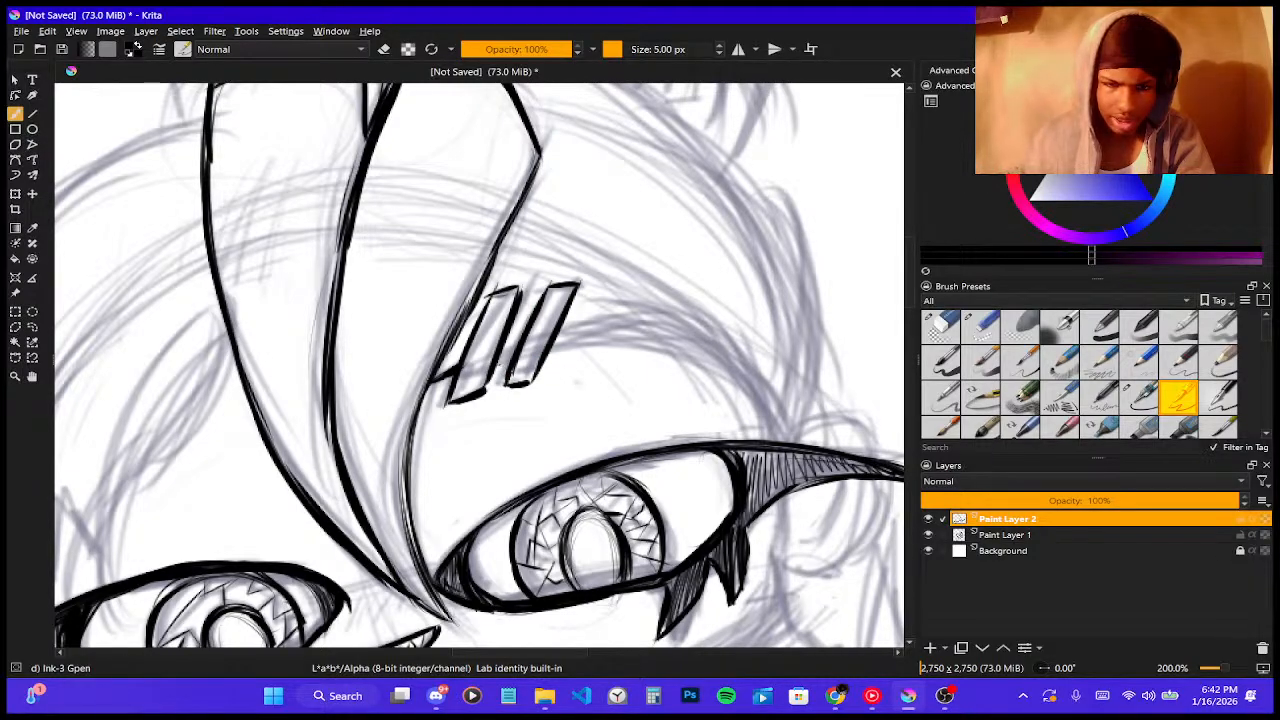
- Ink the arched bang line over the right-hand eye from the hair clips down to the upper lid
{"action": "mouse_move", "coordinate": [556, 343]}
{"action": "left_mouse_down"}
{"action": "mouse_move", "coordinate": [655, 318]}
{"action": "mouse_move", "coordinate": [700, 345]}
{"action": "left_mouse_up"}
{"action": "mouse_move", "coordinate": [600, 326]}
{"action": "left_mouse_down"}
{"action": "mouse_move", "coordinate": [690, 342]}
{"action": "mouse_move", "coordinate": [638, 327]}
{"action": "mouse_move", "coordinate": [718, 370]}
{"action": "left_mouse_up"}
{"action": "left_click_drag", "start_coordinate": [664, 328], "coordinate": [756, 439]}
{"action": "left_click_drag", "start_coordinate": [708, 347], "coordinate": [747, 438]}
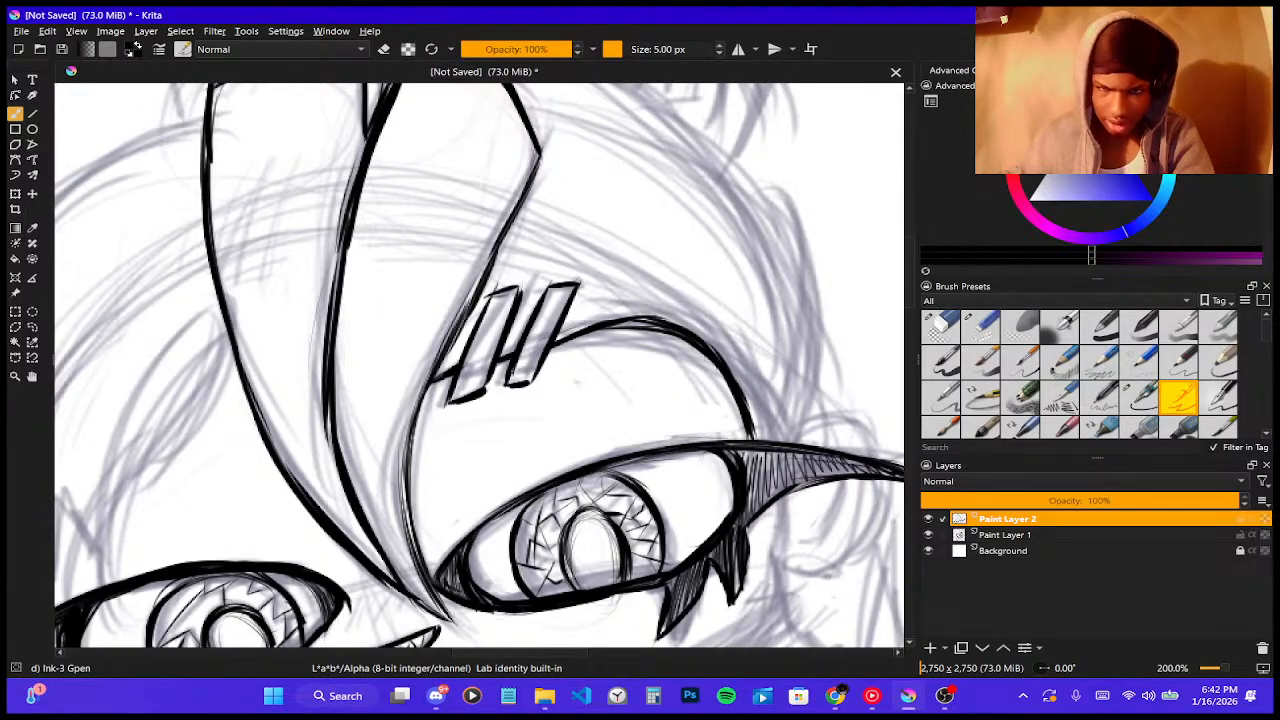
{"action": "scroll", "coordinate": [640, 239], "scroll_direction": "down", "scroll_amount": 5}
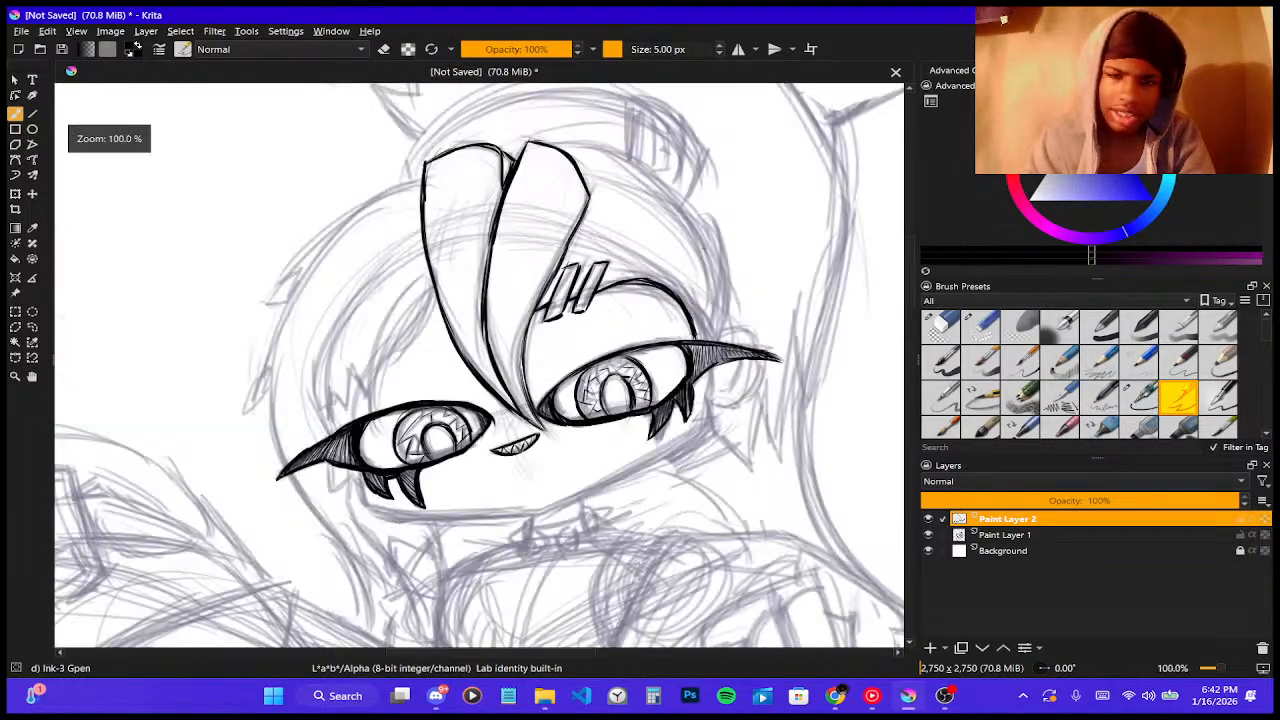
{"action": "scroll", "coordinate": [662, 197], "scroll_direction": "up", "scroll_amount": 4}
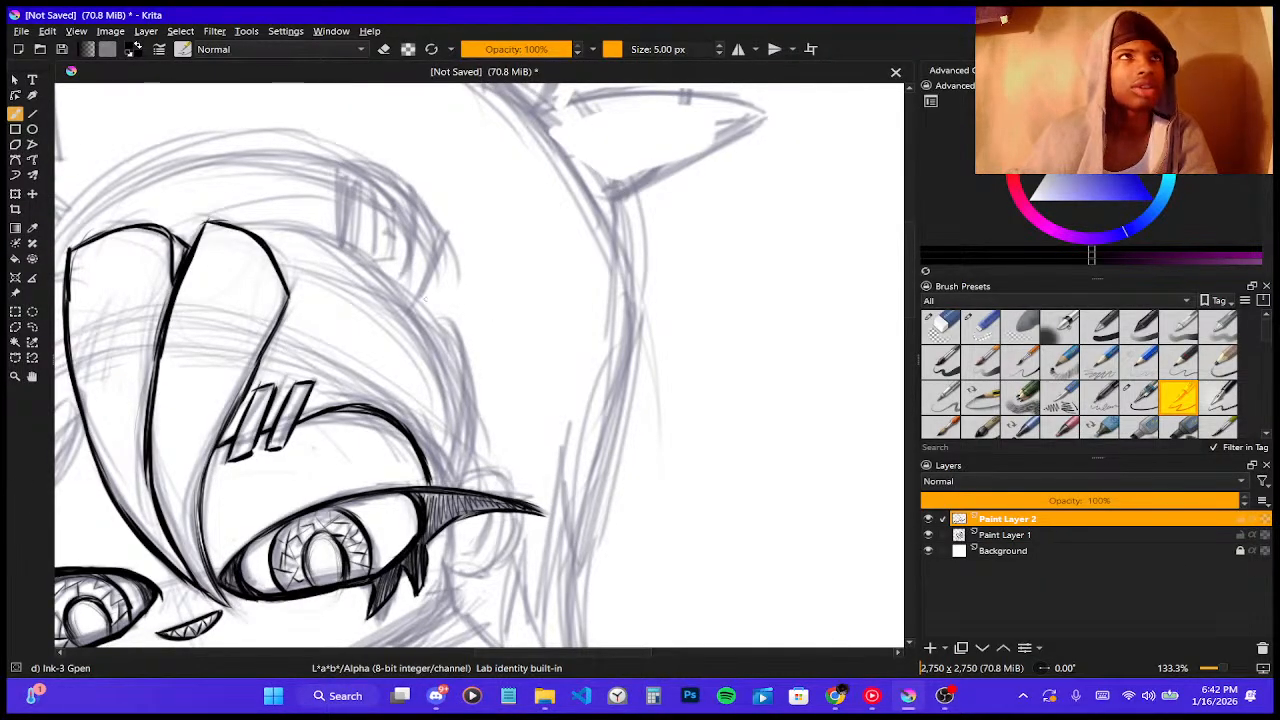
- Ink the outer hair contour from the top of the second lock around to the right-hand eye's wing
{"action": "mouse_move", "coordinate": [286, 395]}
{"action": "left_mouse_down"}
{"action": "mouse_move", "coordinate": [293, 424]}
{"action": "mouse_move", "coordinate": [316, 372]}
{"action": "left_mouse_up"}
{"action": "key", "text": "ctrl+z"}
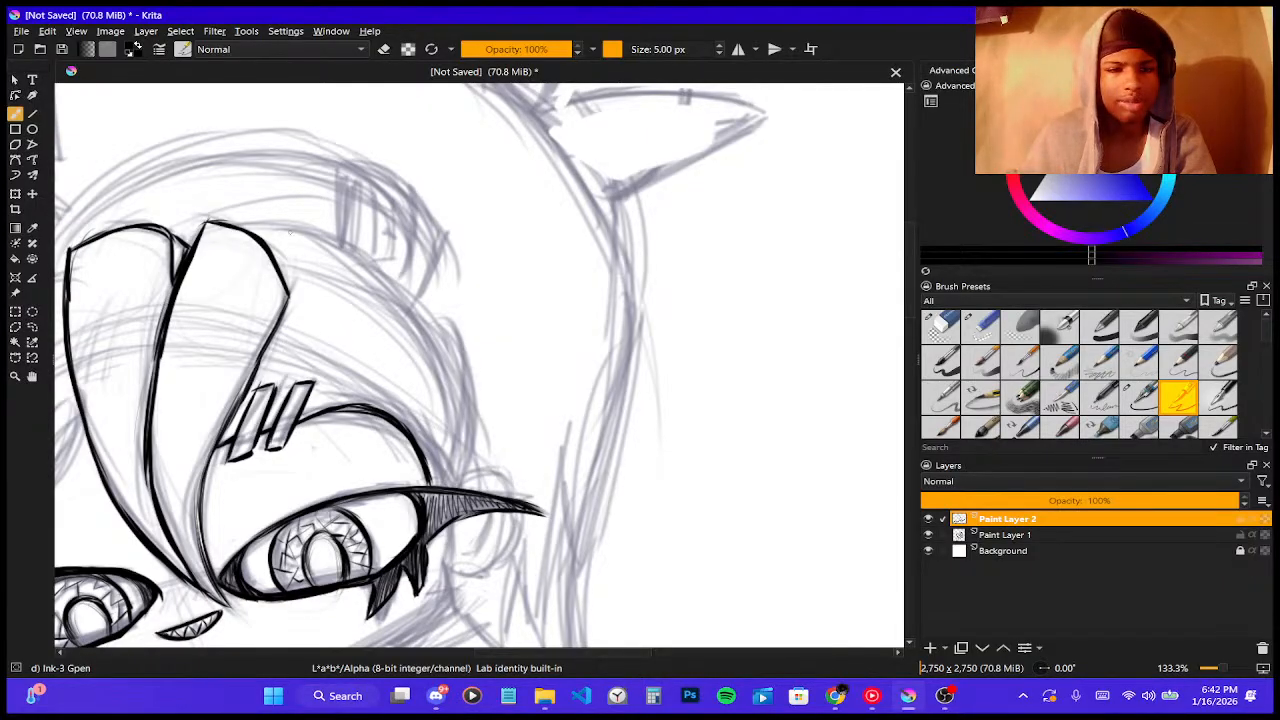
{"action": "mouse_move", "coordinate": [240, 225]}
{"action": "left_mouse_down"}
{"action": "mouse_move", "coordinate": [310, 231]}
{"action": "mouse_move", "coordinate": [382, 278]}
{"action": "mouse_move", "coordinate": [448, 368]}
{"action": "mouse_move", "coordinate": [470, 440]}
{"action": "left_mouse_up"}
{"action": "left_click_drag", "start_coordinate": [452, 380], "coordinate": [470, 470]}
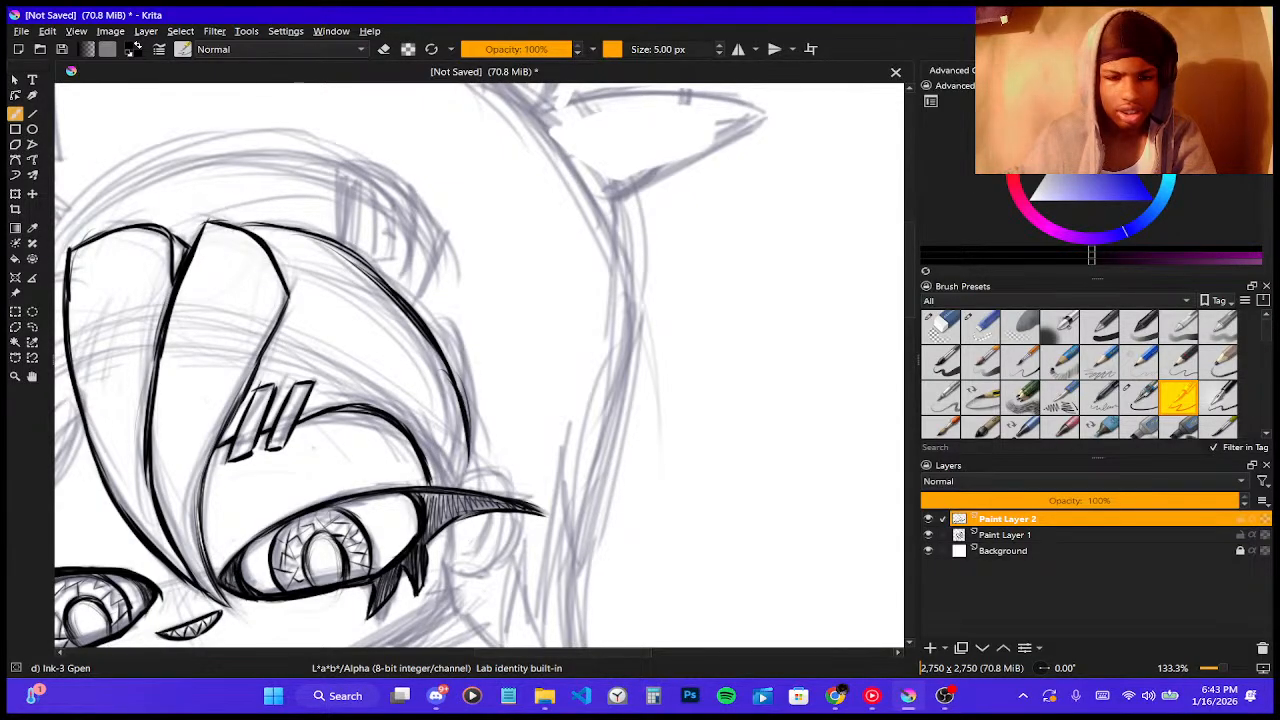
{"action": "mouse_move", "coordinate": [460, 425]}
{"action": "left_mouse_down"}
{"action": "mouse_move", "coordinate": [466, 486]}
{"action": "mouse_move", "coordinate": [454, 487]}
{"action": "mouse_move", "coordinate": [463, 428]}
{"action": "left_mouse_up"}
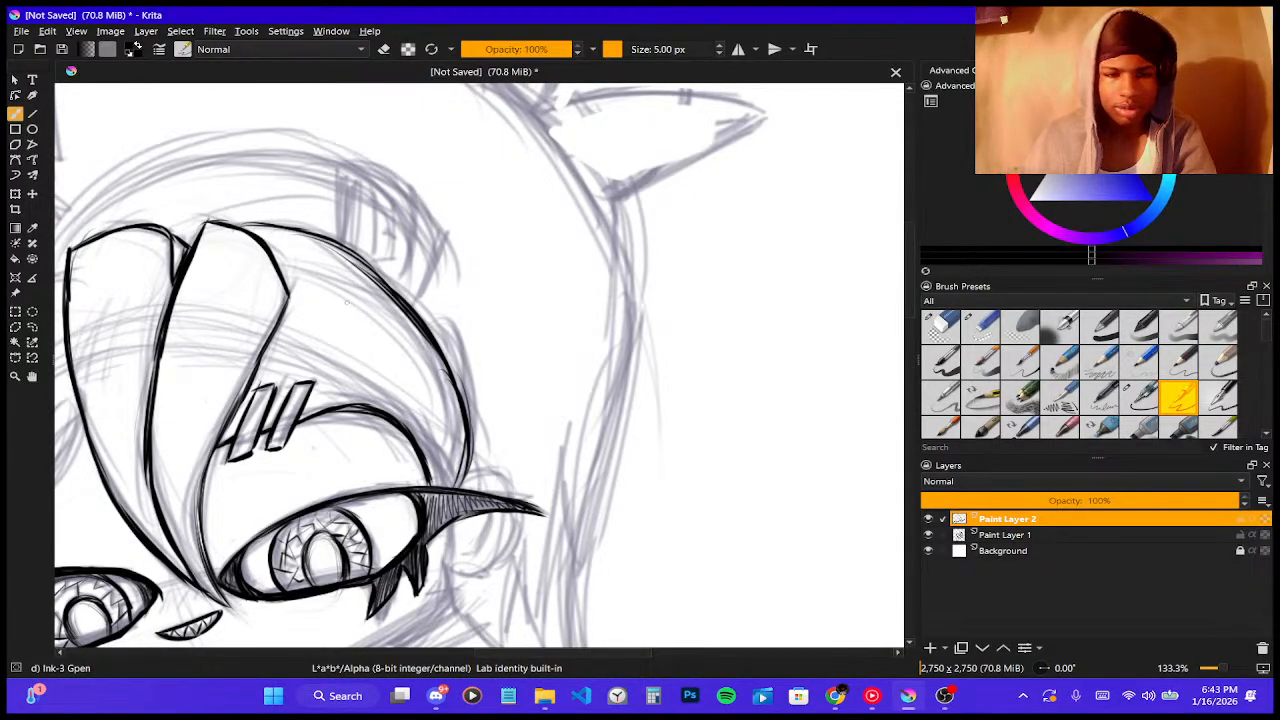
{"action": "left_click_drag", "start_coordinate": [431, 259], "coordinate": [414, 309]}
{"action": "left_click_drag", "start_coordinate": [432, 262], "coordinate": [415, 306]}
{"action": "key", "text": "ctrl+z"}
{"action": "key", "text": "ctrl+z"}
{"action": "key", "text": "ctrl+z"}
{"action": "left_click_drag", "start_coordinate": [417, 210], "coordinate": [433, 263]}
{"action": "key", "text": "ctrl+z"}
{"action": "key", "text": "ctrl+z"}
{"action": "key", "text": "ctrl+z"}
- Outline the block at the right end of the headband, including its angled side face and top edge
{"action": "left_click_drag", "start_coordinate": [419, 213], "coordinate": [433, 254]}
{"action": "mouse_move", "coordinate": [416, 203]}
{"action": "left_mouse_down"}
{"action": "mouse_move", "coordinate": [402, 250]}
{"action": "mouse_move", "coordinate": [404, 295]}
{"action": "left_mouse_up"}
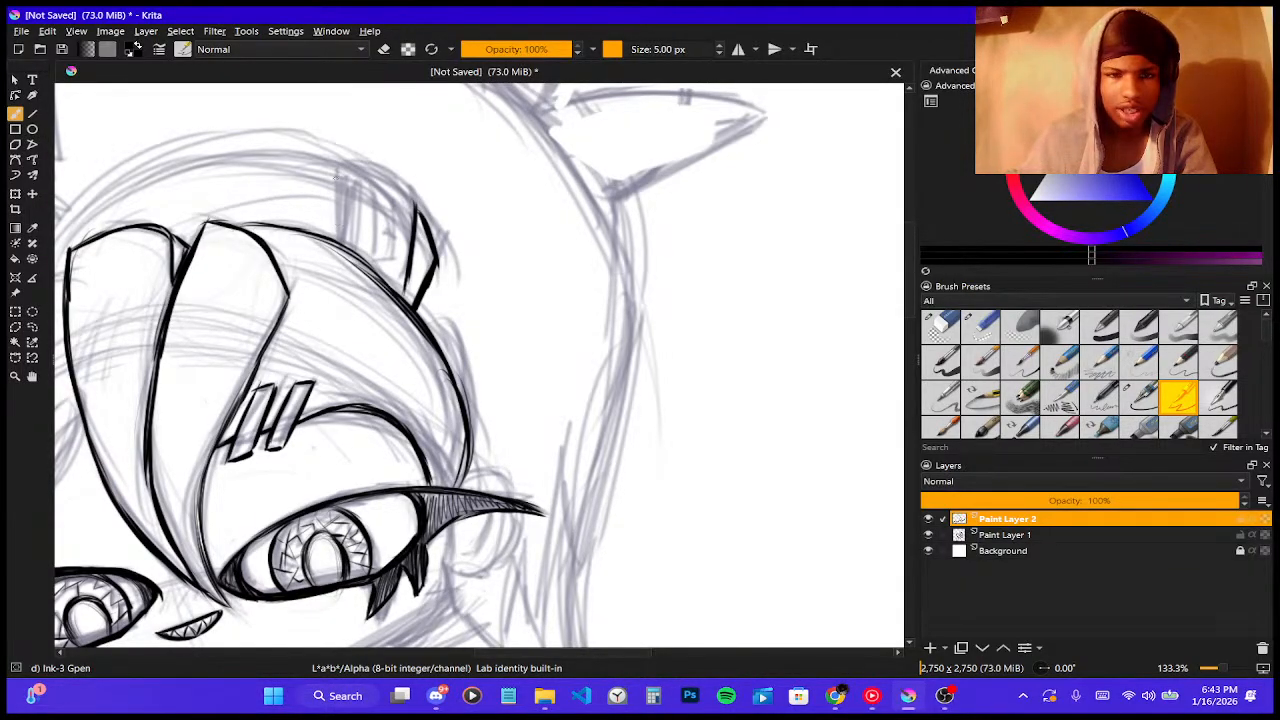
{"action": "left_click_drag", "start_coordinate": [335, 165], "coordinate": [338, 242]}
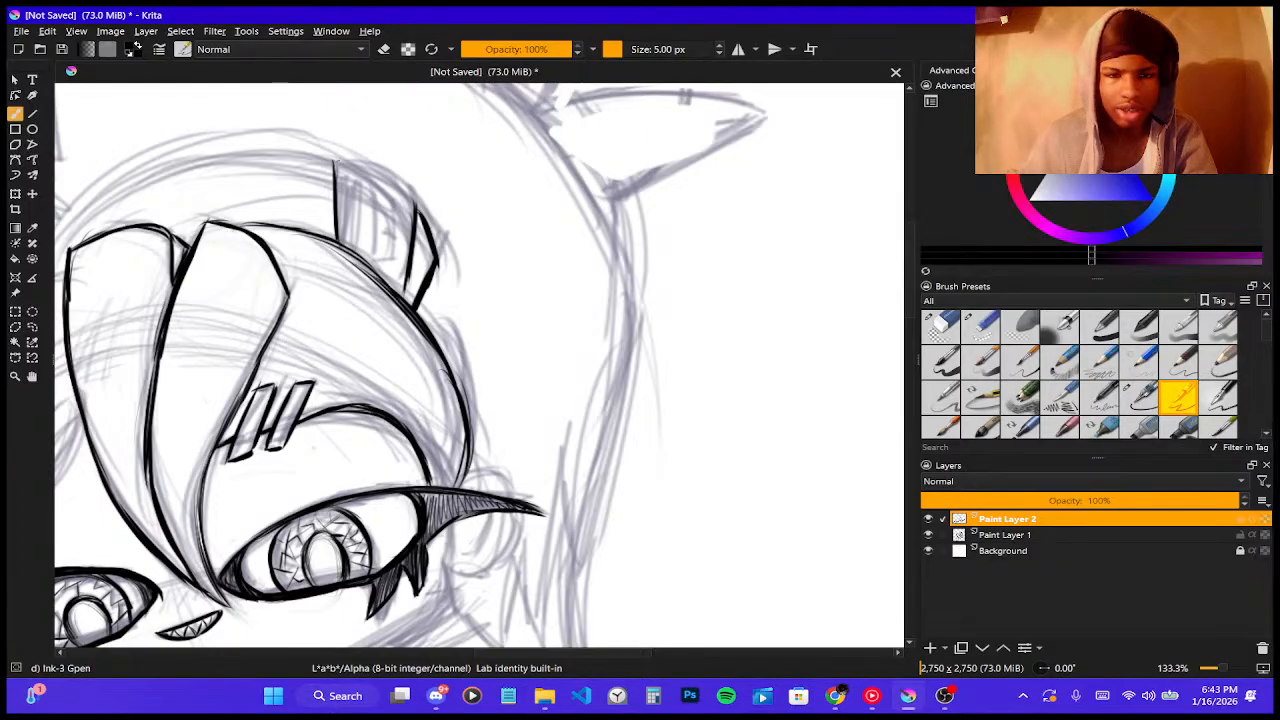
{"action": "mouse_move", "coordinate": [338, 157]}
{"action": "left_mouse_down"}
{"action": "mouse_move", "coordinate": [410, 203]}
{"action": "mouse_move", "coordinate": [365, 254]}
{"action": "left_mouse_up"}
- Ink the vertical line and curved edge of the headband block's inner panel, and undo the strokes placed inside it
{"action": "left_click_drag", "start_coordinate": [367, 180], "coordinate": [367, 245]}
{"action": "key", "text": "ctrl+z"}
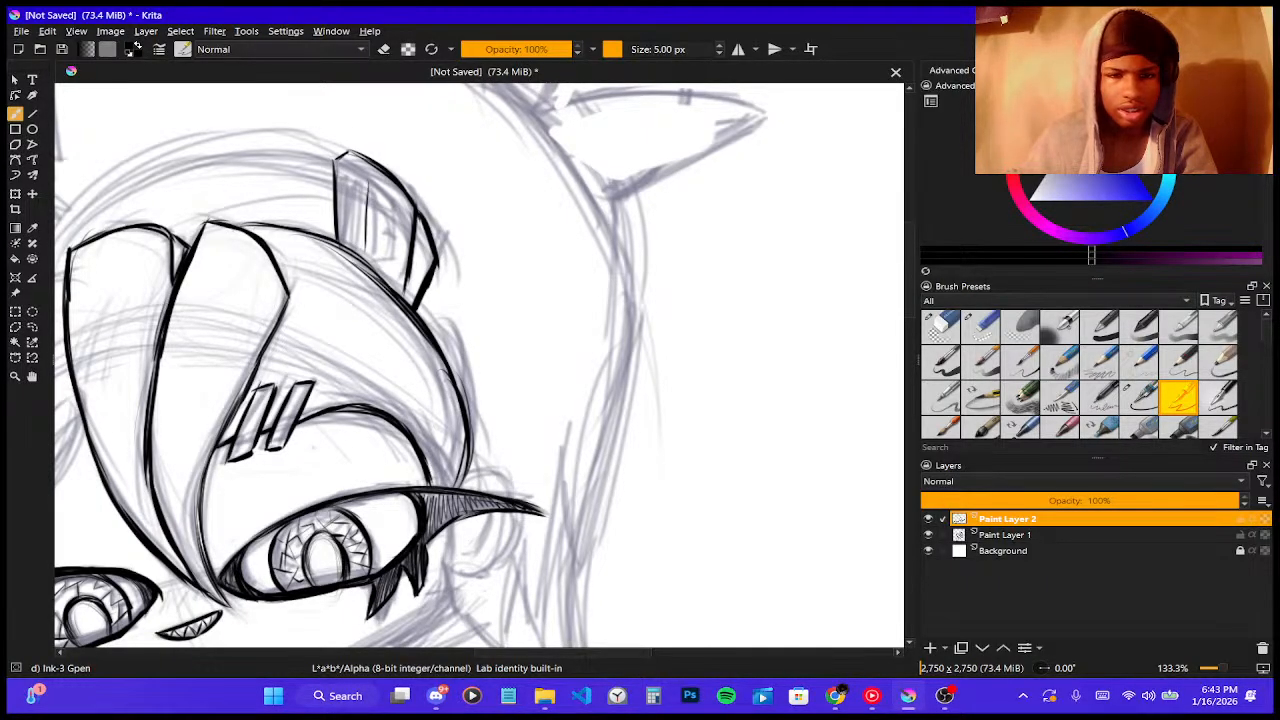
{"action": "key", "text": "ctrl+z"}
{"action": "left_click_drag", "start_coordinate": [366, 188], "coordinate": [366, 253]}
{"action": "left_click_drag", "start_coordinate": [366, 180], "coordinate": [366, 250]}
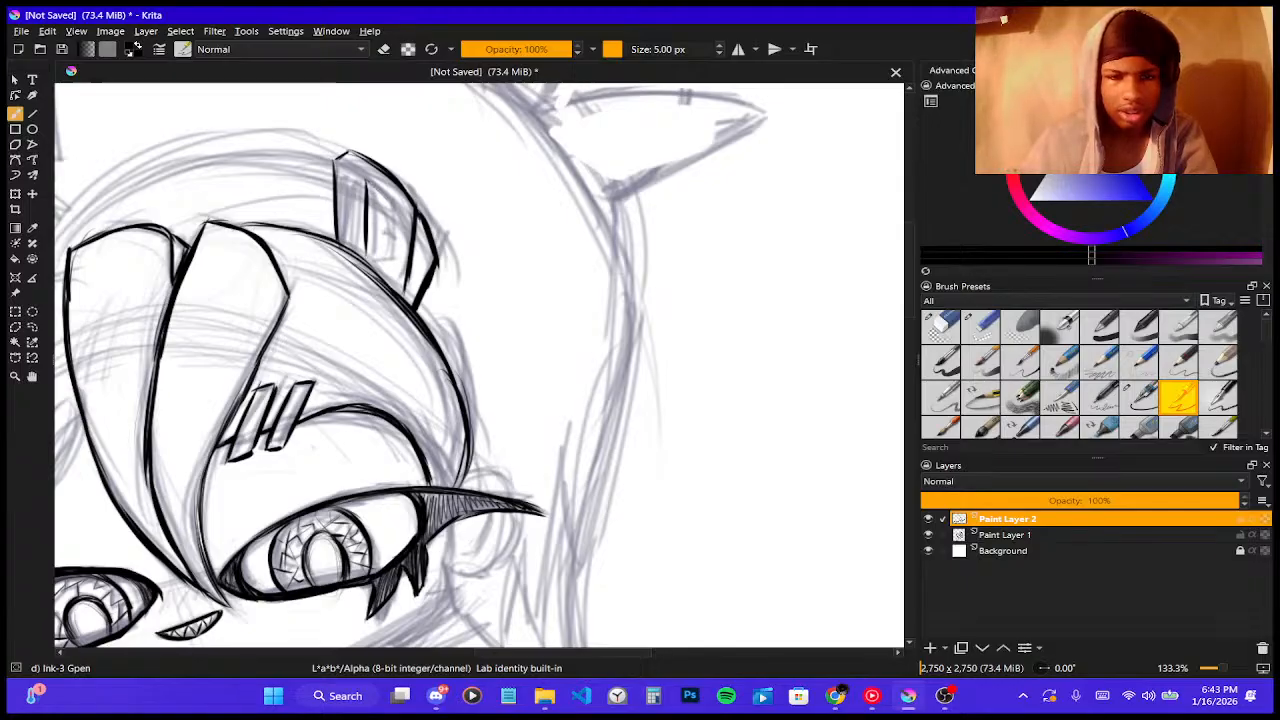
{"action": "mouse_move", "coordinate": [370, 180]}
{"action": "left_mouse_down"}
{"action": "mouse_move", "coordinate": [400, 220]}
{"action": "mouse_move", "coordinate": [386, 262]}
{"action": "left_mouse_up"}
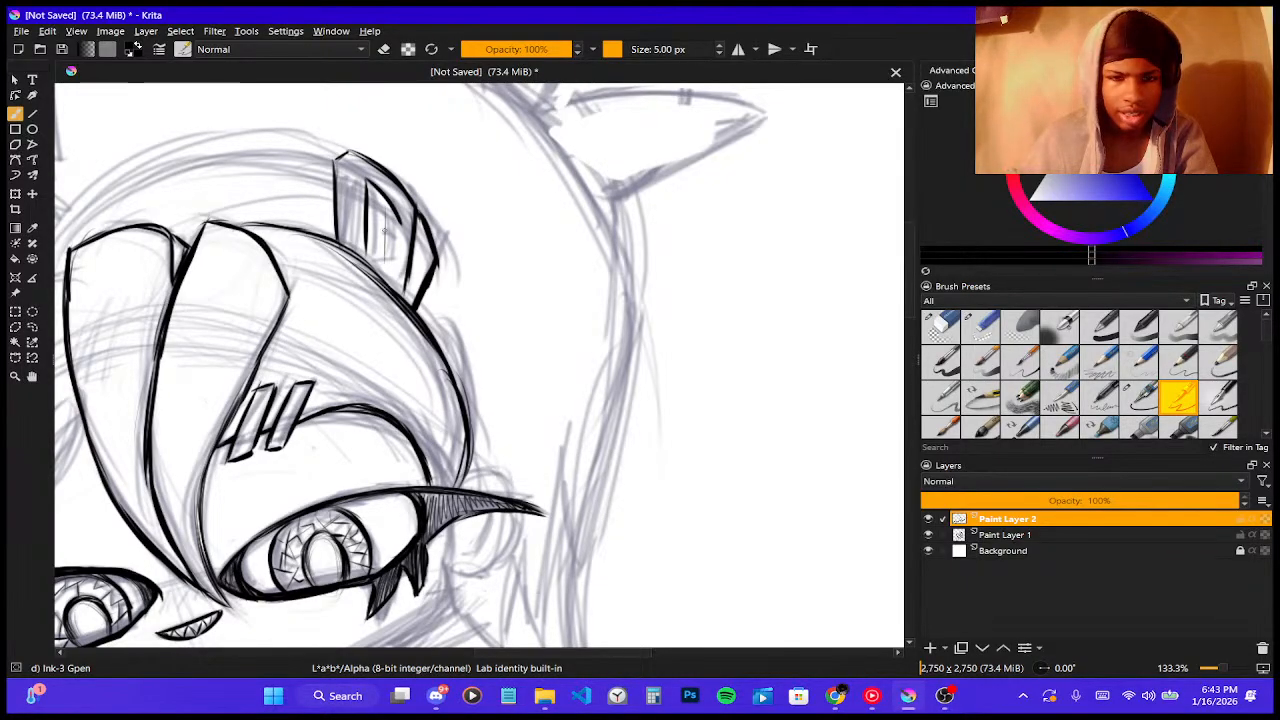
{"action": "left_click_drag", "start_coordinate": [388, 212], "coordinate": [385, 272]}
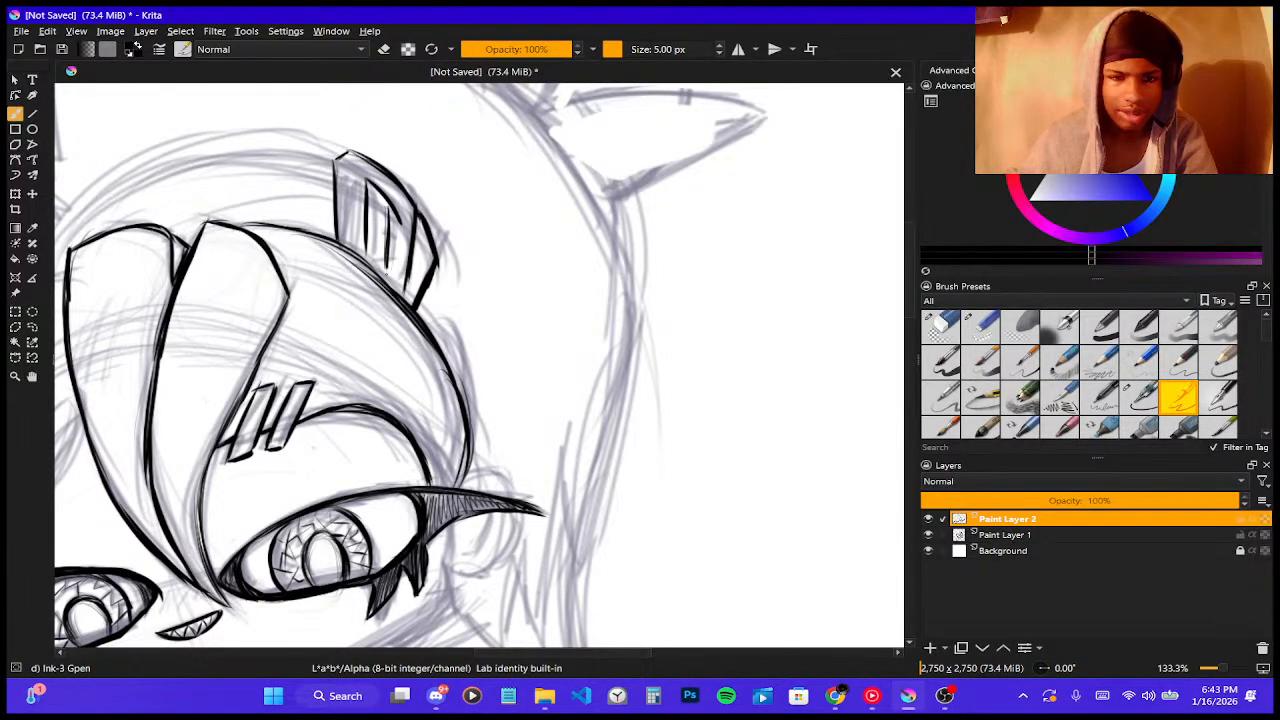
{"action": "key", "text": "ctrl+z"}
{"action": "key", "text": "ctrl+z"}
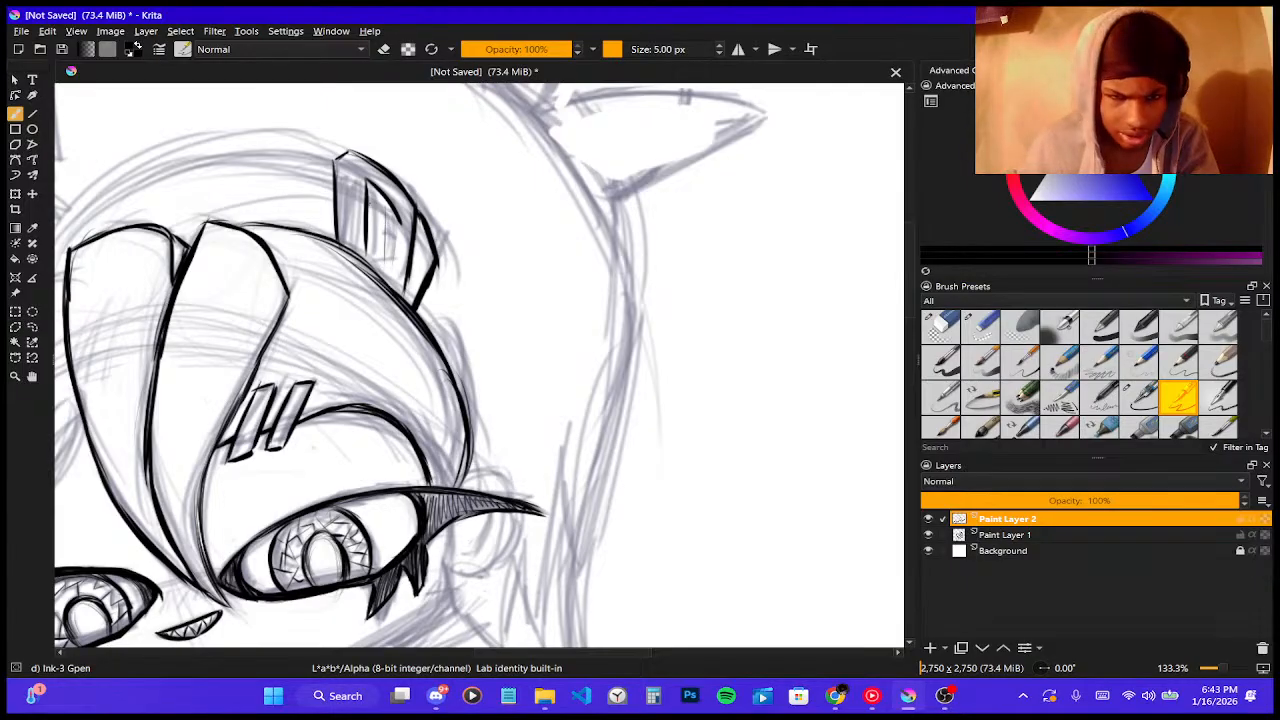
- Draw the inner contour and small grid detail in the headband block's panel, and reinforce the block's left edge
{"action": "left_click_drag", "start_coordinate": [374, 204], "coordinate": [398, 266]}
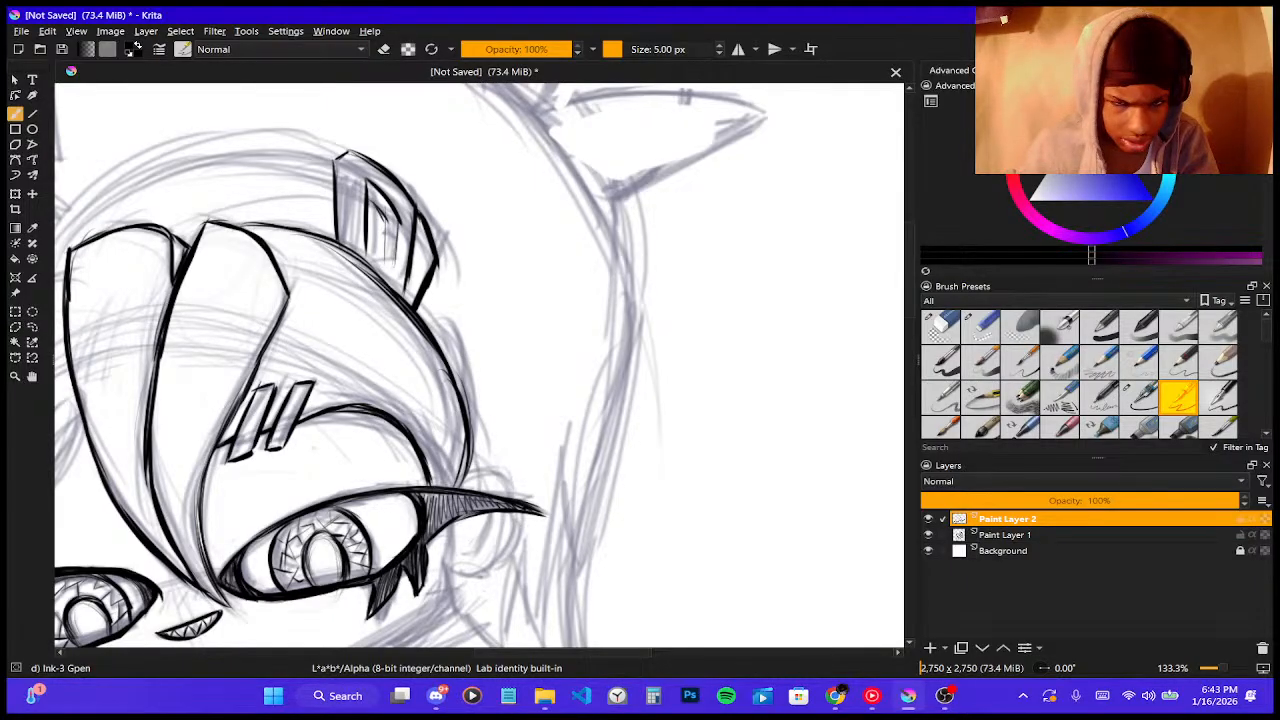
{"action": "mouse_move", "coordinate": [400, 222]}
{"action": "left_mouse_down"}
{"action": "mouse_move", "coordinate": [395, 270]}
{"action": "mouse_move", "coordinate": [380, 244]}
{"action": "mouse_move", "coordinate": [393, 245]}
{"action": "left_mouse_up"}
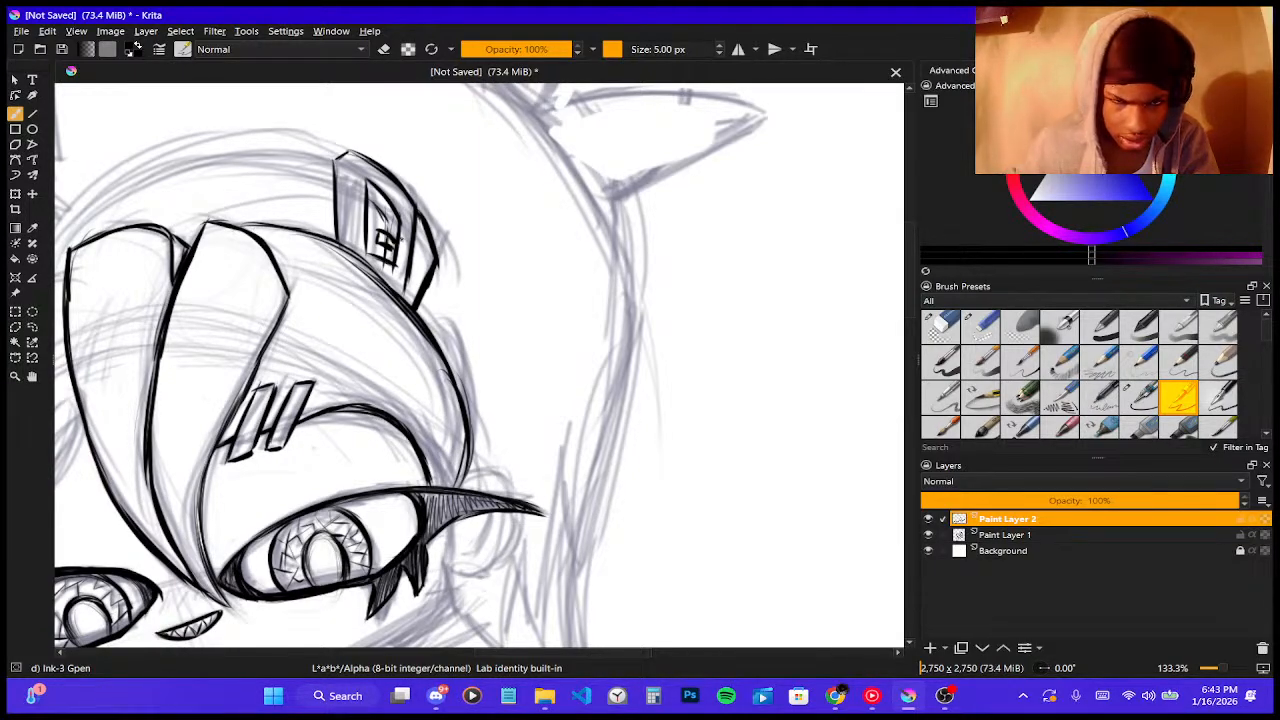
{"action": "left_click_drag", "start_coordinate": [399, 238], "coordinate": [407, 256]}
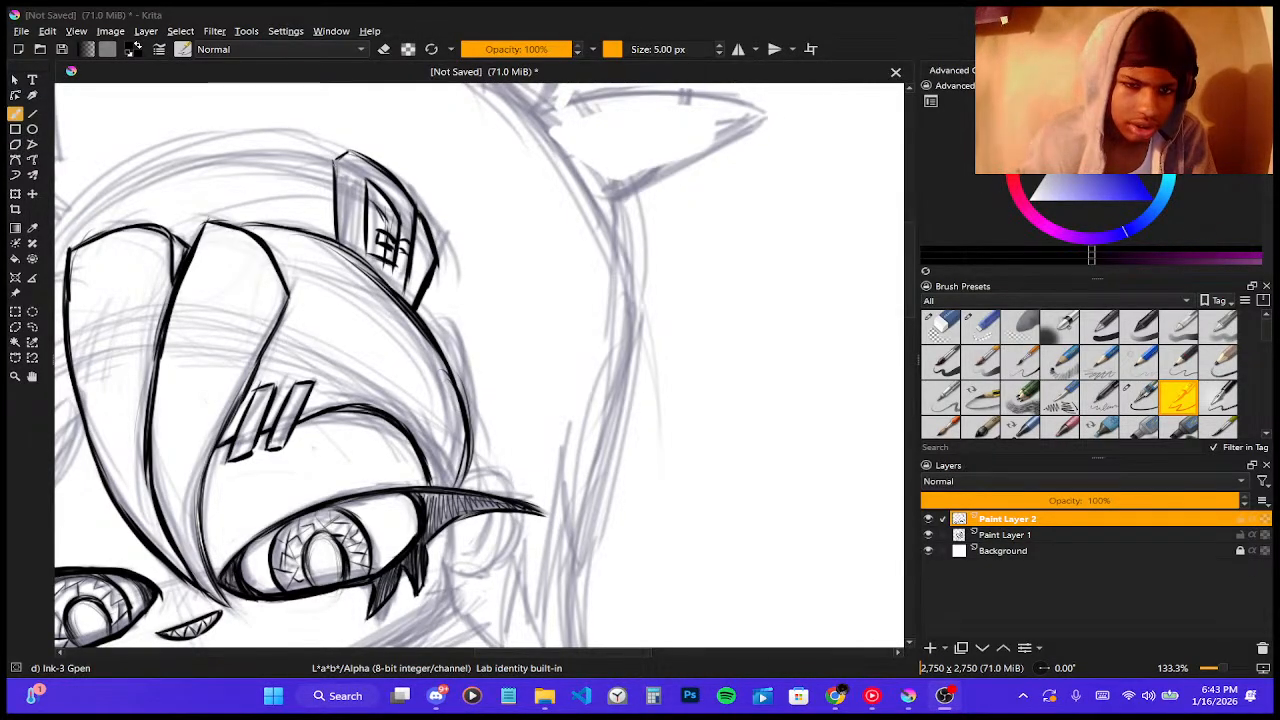
{"action": "key", "text": "alt+Tab"}
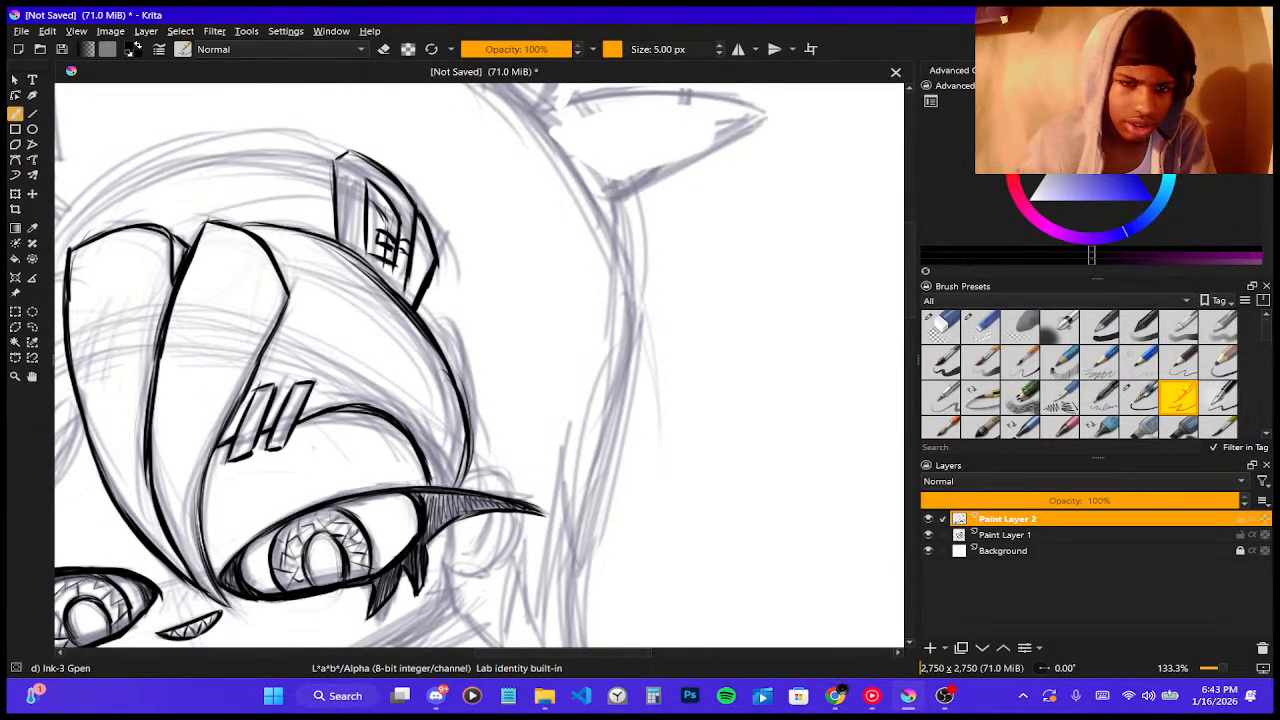
{"action": "left_click_drag", "start_coordinate": [332, 168], "coordinate": [333, 236]}
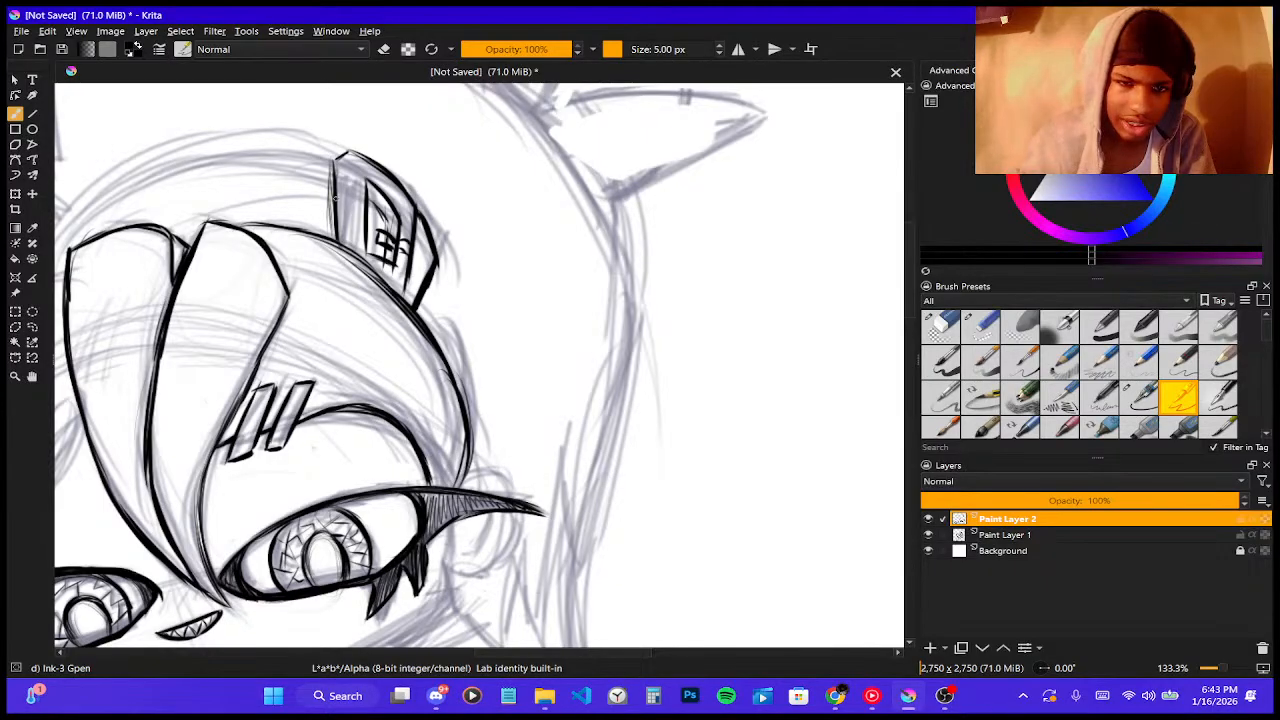
{"action": "scroll", "coordinate": [205, 90], "scroll_direction": "down", "scroll_amount": 2}
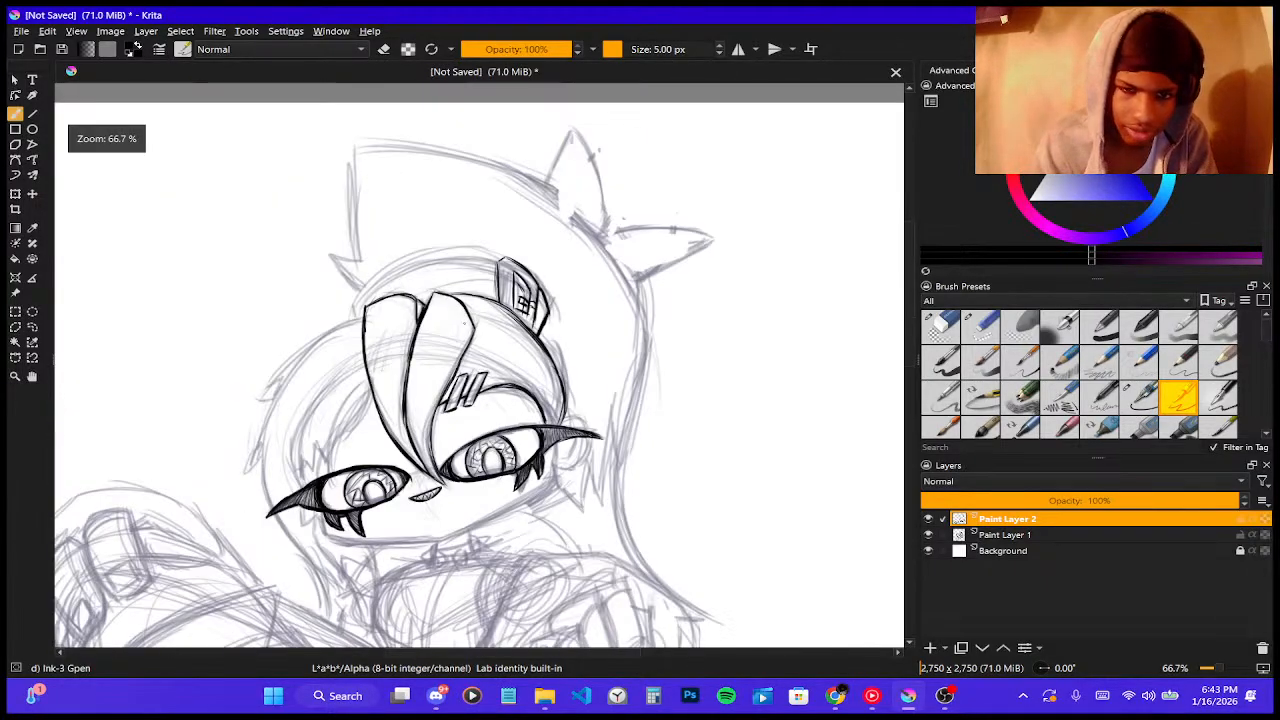
{"action": "scroll", "coordinate": [464, 322], "scroll_direction": "up", "scroll_amount": 2}
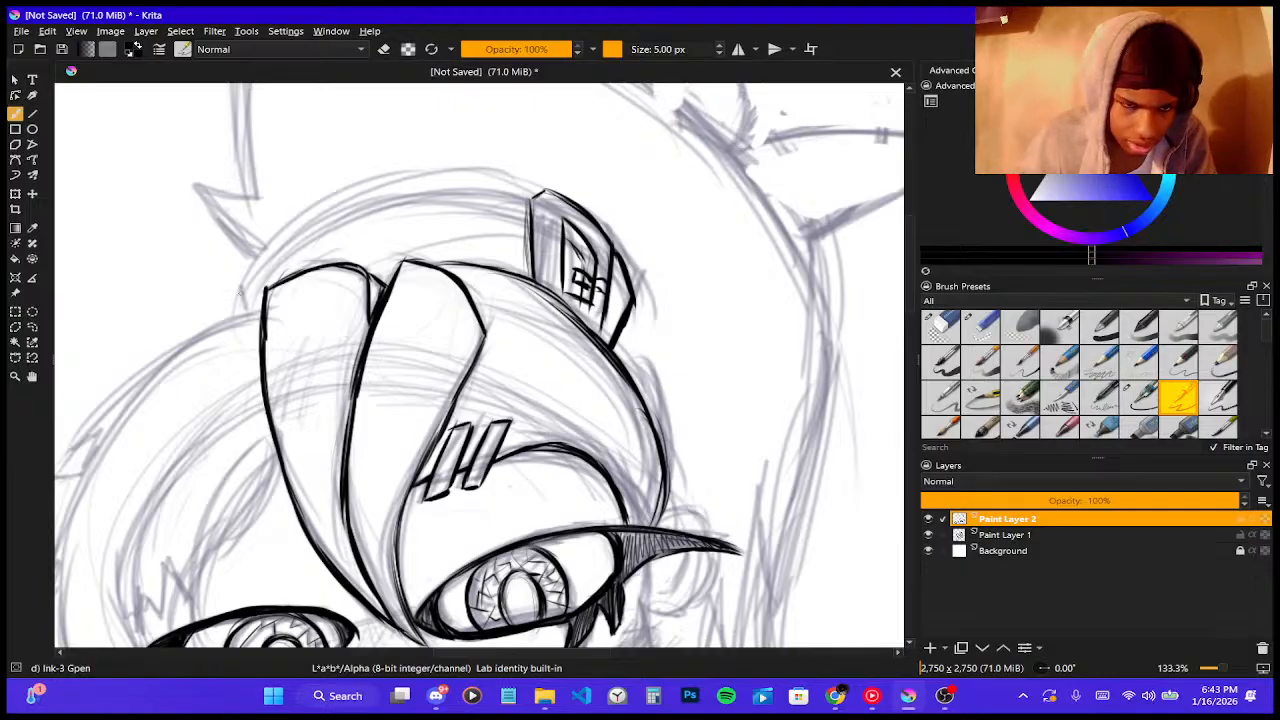
- Ink the headband's left end and the first part of its upper edge over the sketch
{"action": "mouse_move", "coordinate": [241, 291]}
{"action": "left_mouse_down"}
{"action": "mouse_move", "coordinate": [252, 314]}
{"action": "mouse_move", "coordinate": [322, 210]}
{"action": "mouse_move", "coordinate": [435, 188]}
{"action": "left_mouse_up"}
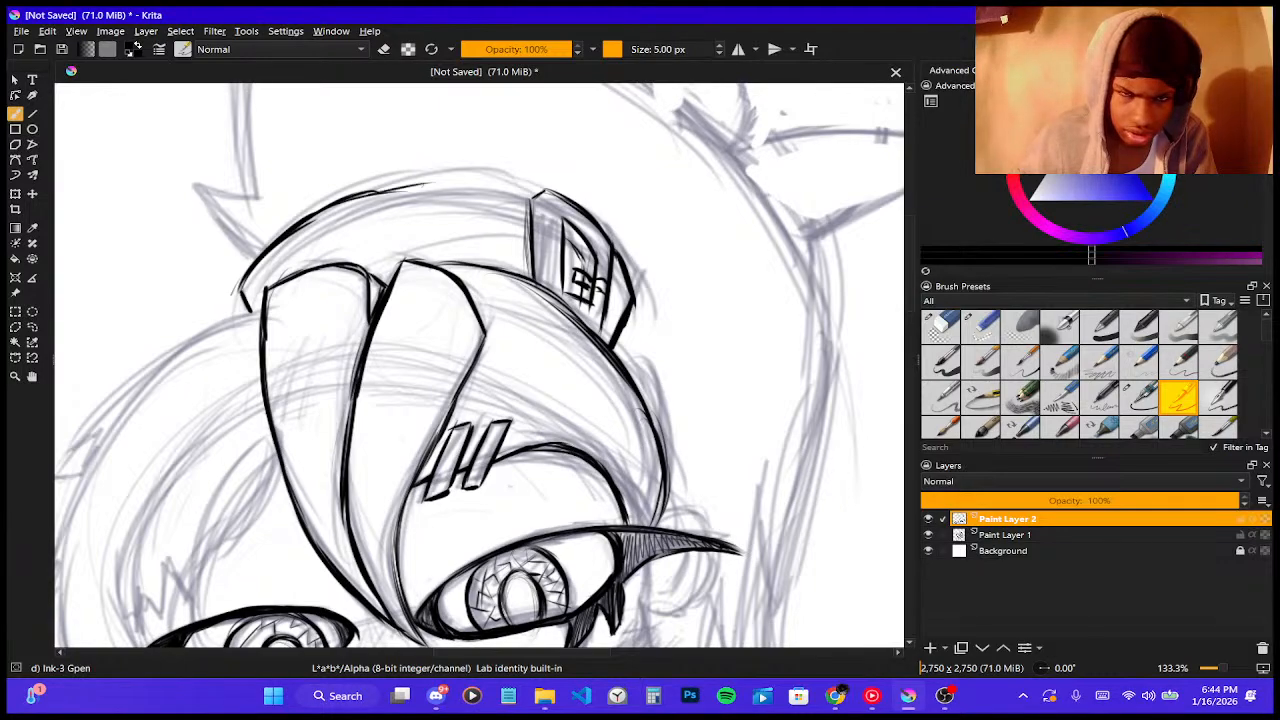
{"action": "left_click_drag", "start_coordinate": [326, 203], "coordinate": [447, 181]}
{"action": "key", "text": "ctrl+z"}
{"action": "key", "text": "ctrl+z"}
{"action": "left_click_drag", "start_coordinate": [366, 191], "coordinate": [410, 183]}
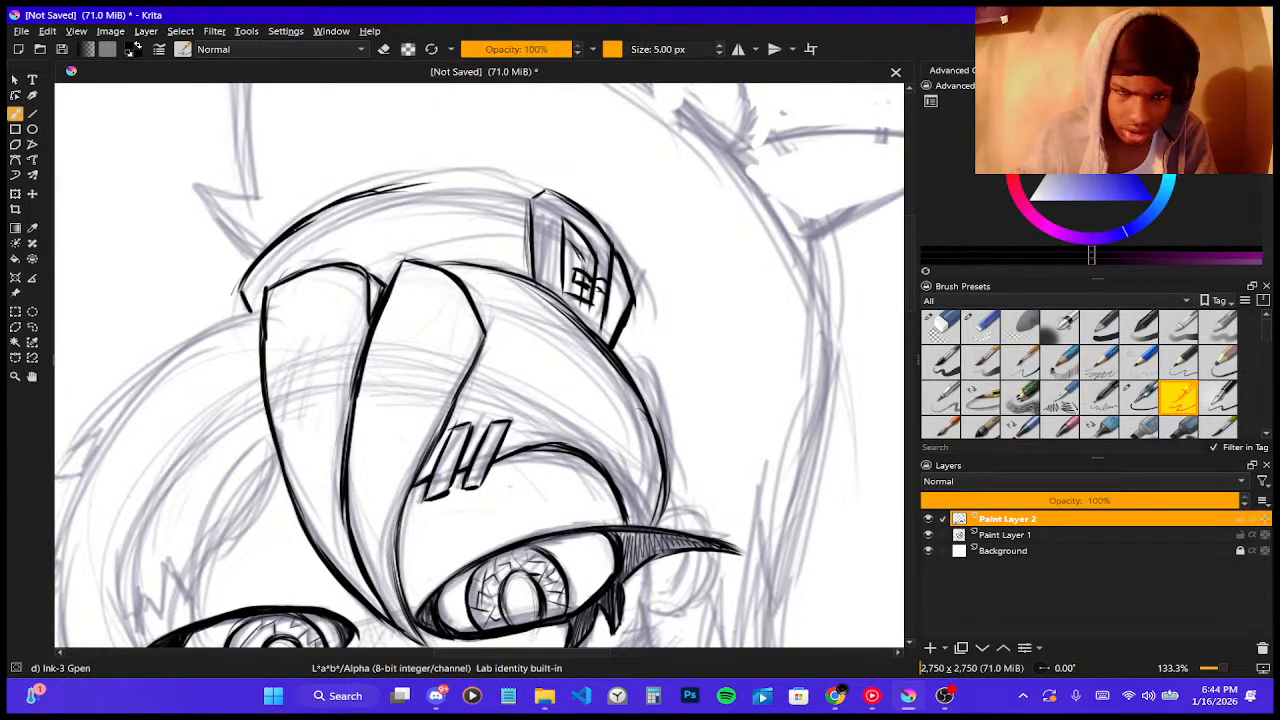
- Extend the headband's upper edge in a thick curve to the block at its right end, undoing and redrawing uneven strokes
{"action": "left_click_drag", "start_coordinate": [320, 213], "coordinate": [446, 186]}
{"action": "left_click_drag", "start_coordinate": [374, 190], "coordinate": [519, 191]}
{"action": "key", "text": "ctrl+z"}
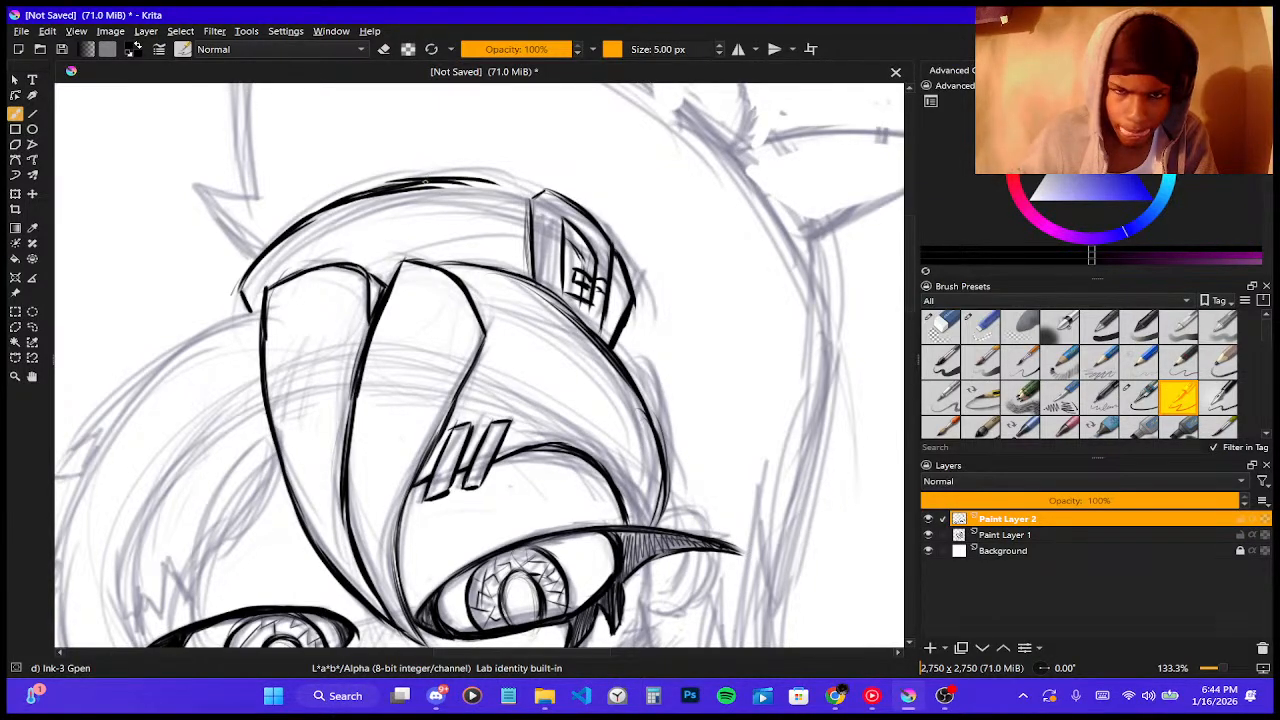
{"action": "key", "text": "ctrl+z"}
{"action": "mouse_move", "coordinate": [394, 194]}
{"action": "left_mouse_down"}
{"action": "mouse_move", "coordinate": [502, 183]}
{"action": "mouse_move", "coordinate": [488, 185]}
{"action": "left_mouse_up"}
{"action": "key", "text": "ctrl+z"}
{"action": "key", "text": "ctrl+z"}
{"action": "mouse_move", "coordinate": [412, 182]}
{"action": "left_mouse_down"}
{"action": "mouse_move", "coordinate": [504, 186]}
{"action": "mouse_move", "coordinate": [540, 206]}
{"action": "left_mouse_up"}
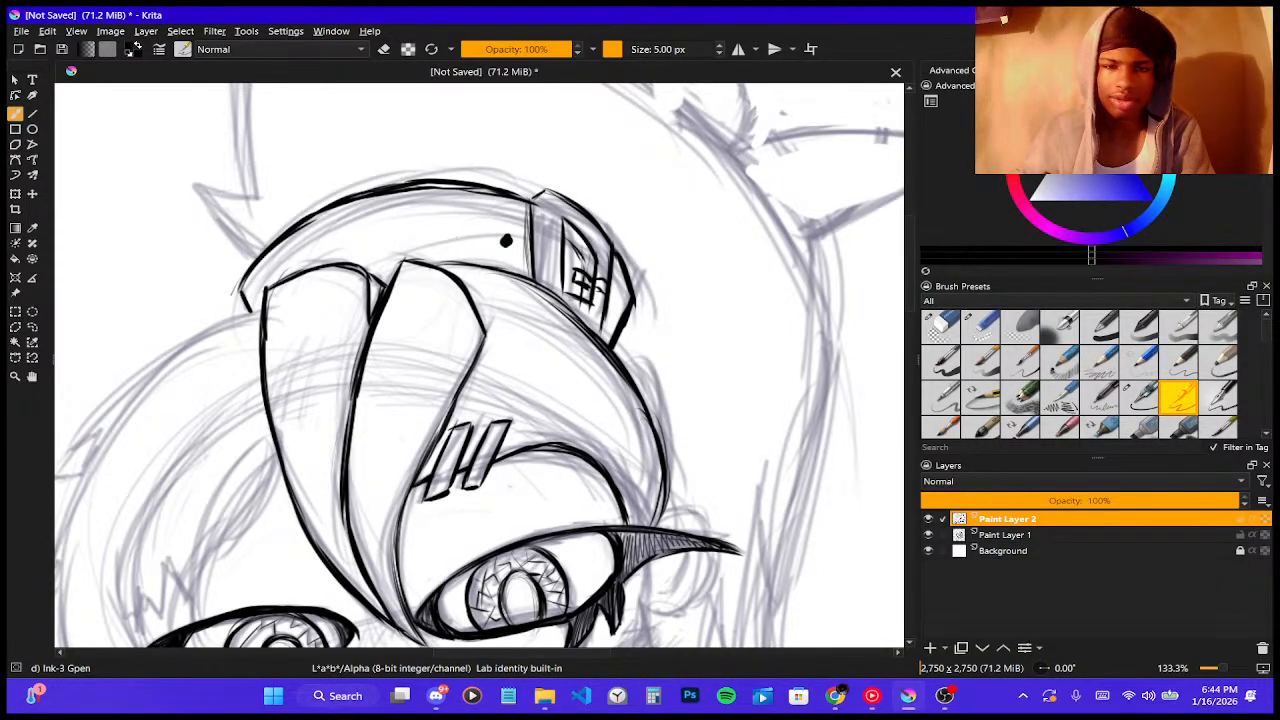
- Fill in a row of three round black dots along the headband and add a small mark to the block's grid detail
{"action": "left_click_drag", "start_coordinate": [458, 235], "coordinate": [459, 238]}
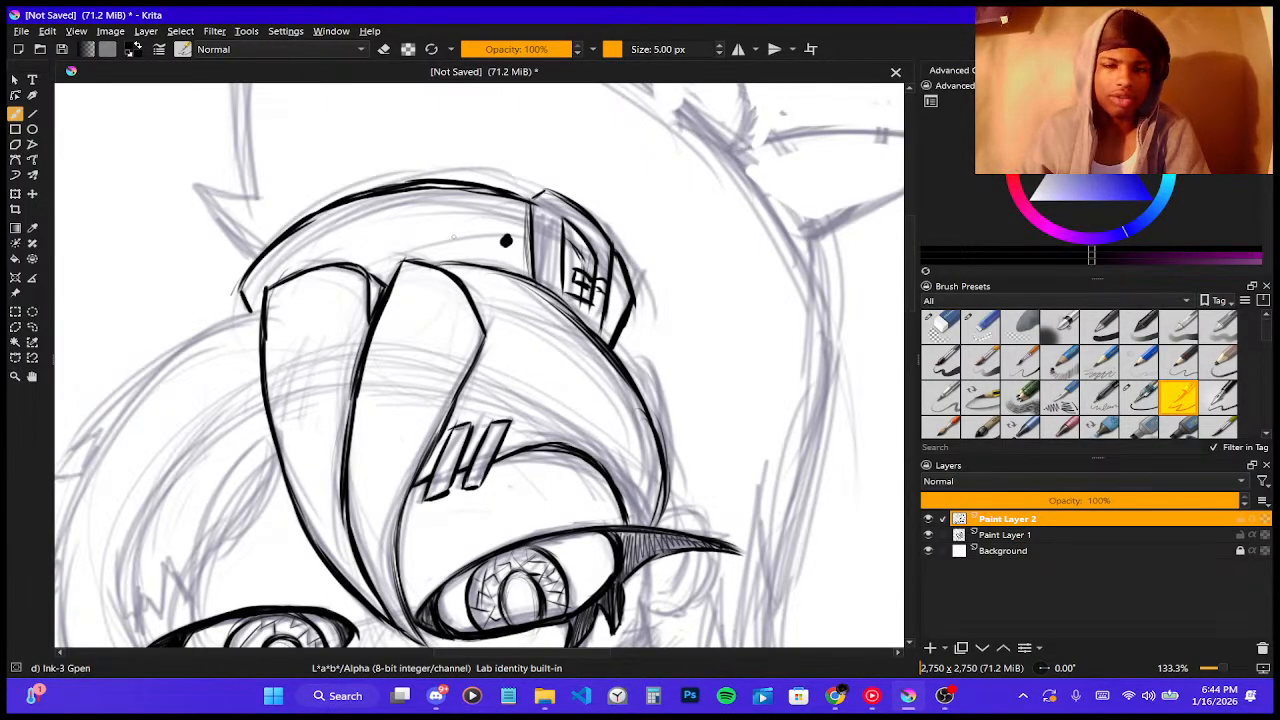
{"action": "left_click_drag", "start_coordinate": [457, 235], "coordinate": [455, 233]}
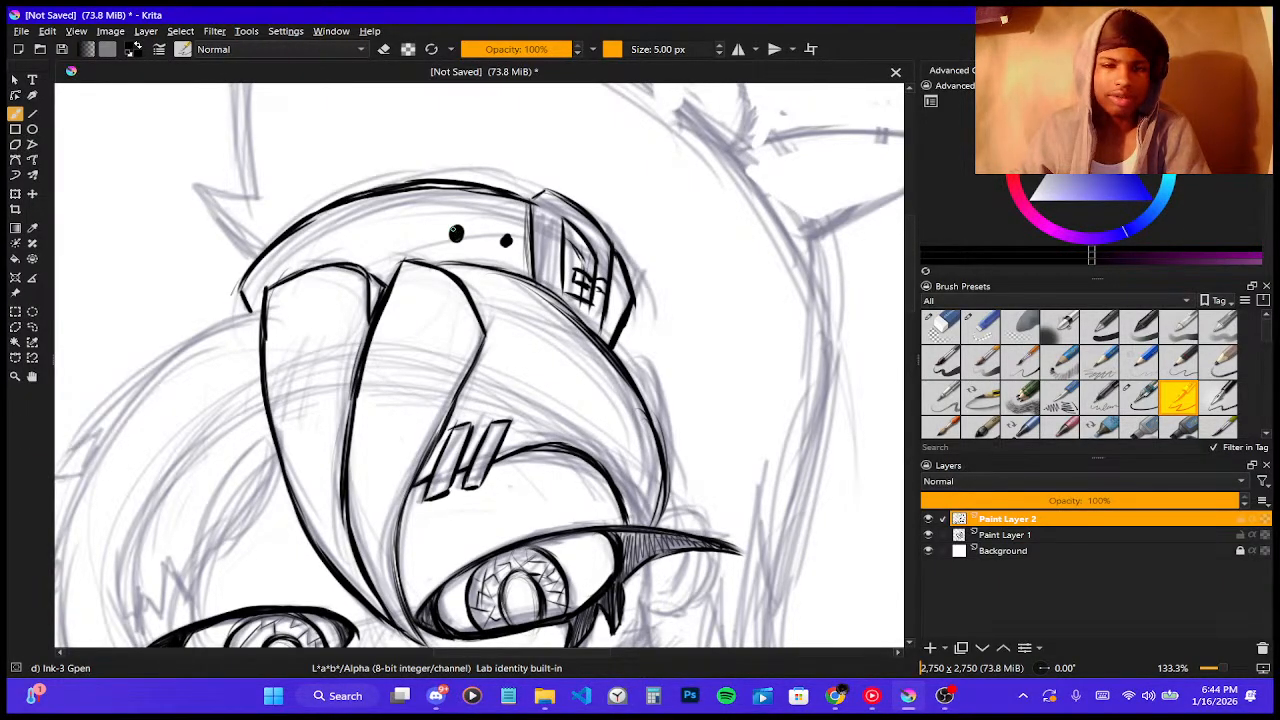
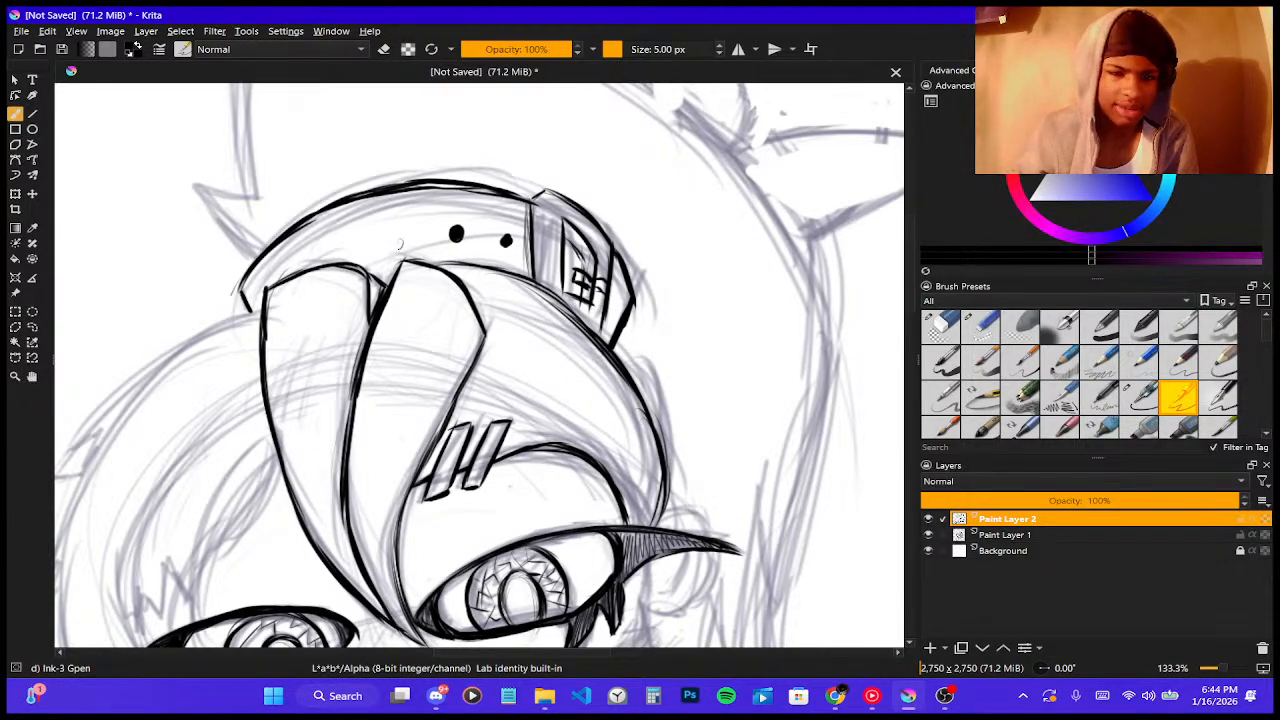
{"action": "left_click_drag", "start_coordinate": [400, 242], "coordinate": [398, 240]}
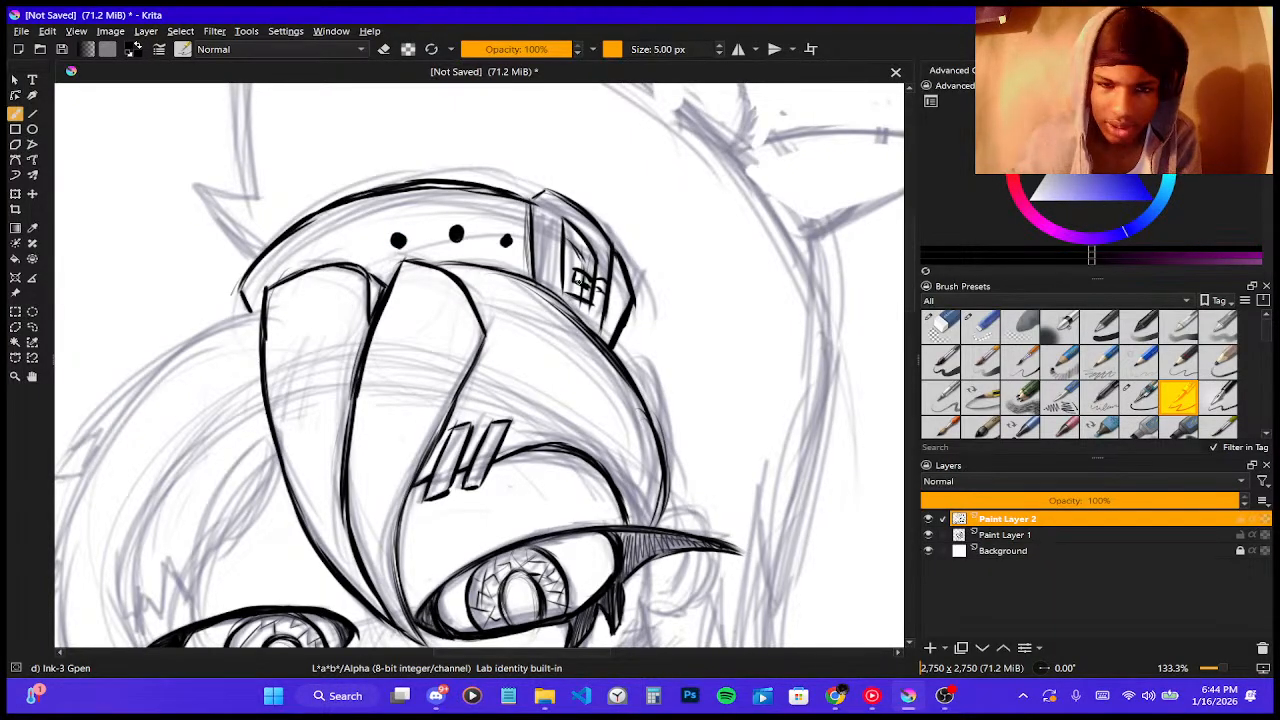
{"action": "left_click_drag", "start_coordinate": [567, 272], "coordinate": [571, 276]}
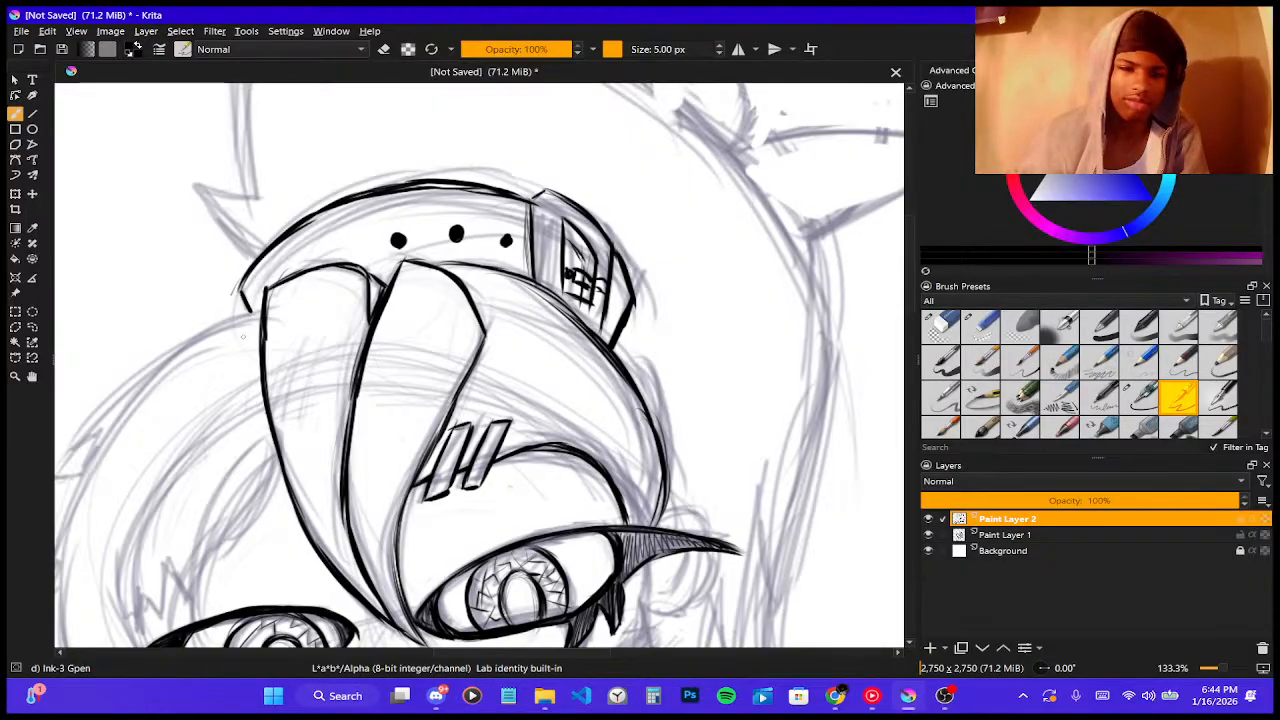
- Ink the inner edge of the left side lock from the left-hand eye's upper lid up to the central bang
{"action": "scroll", "coordinate": [430, 296], "scroll_direction": "down", "scroll_amount": 2}
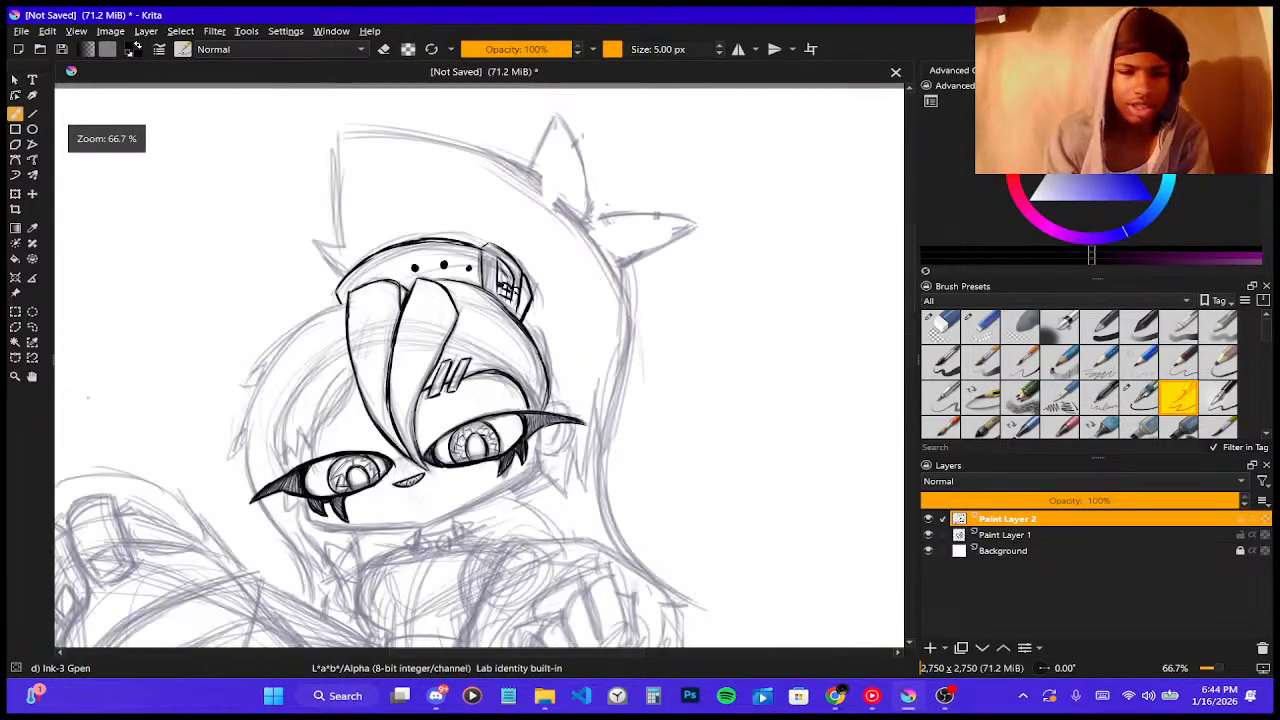
{"action": "scroll", "coordinate": [100, 430], "scroll_direction": "down", "scroll_amount": 1}
{"action": "scroll", "coordinate": [135, 428], "scroll_direction": "up", "scroll_amount": 3}
{"action": "scroll", "coordinate": [174, 359], "scroll_direction": "down", "scroll_amount": 1}
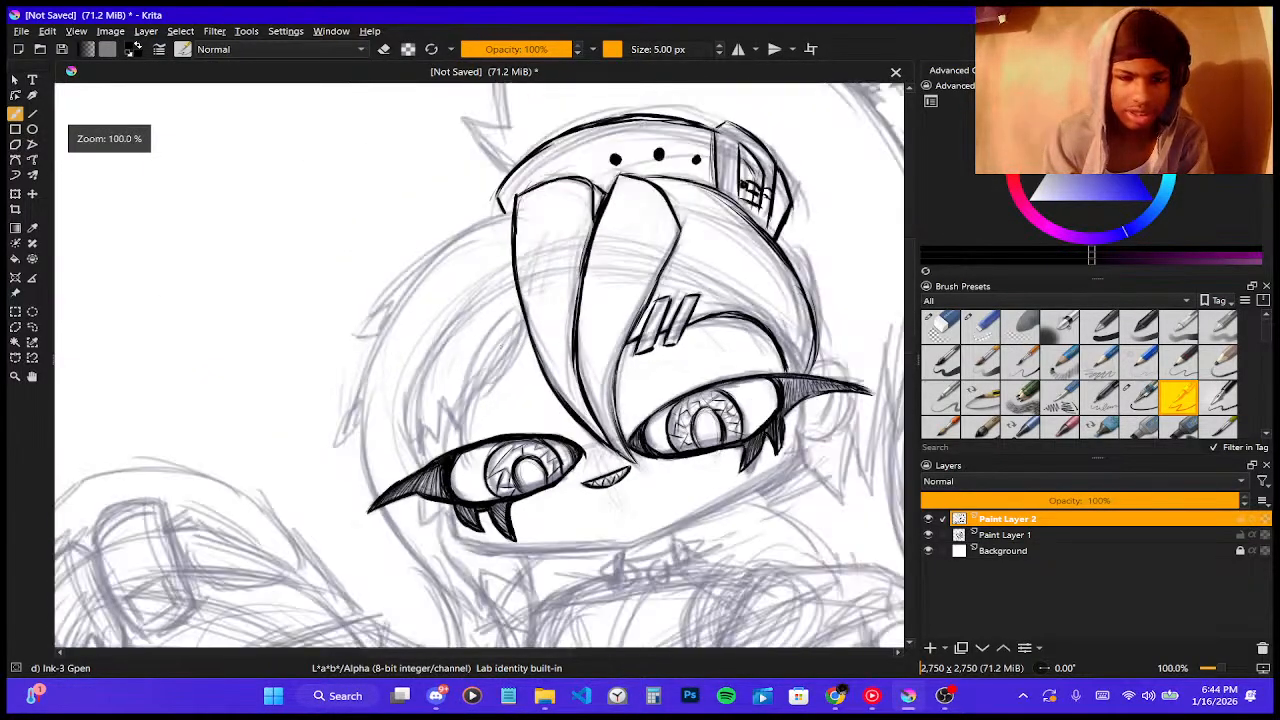
{"action": "scroll", "coordinate": [174, 359], "scroll_direction": "up", "scroll_amount": 2}
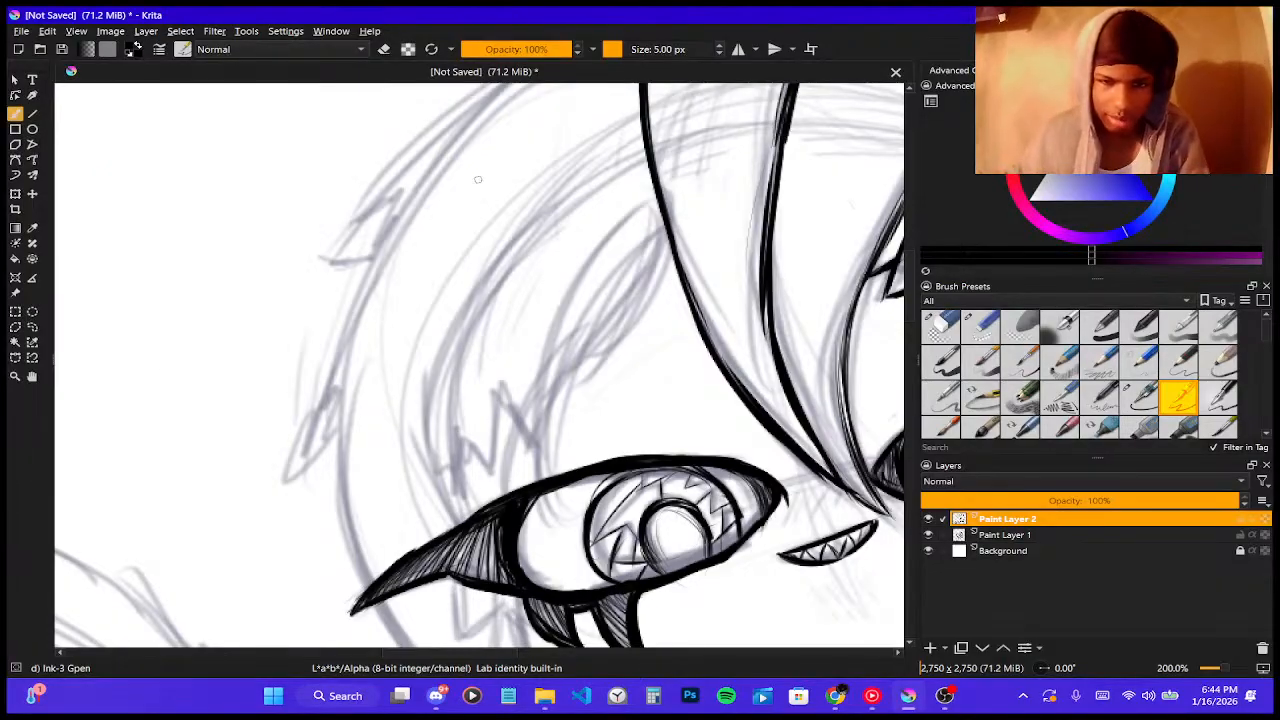
{"action": "left_click_drag", "start_coordinate": [546, 466], "coordinate": [574, 366]}
{"action": "left_click_drag", "start_coordinate": [555, 434], "coordinate": [595, 338]}
{"action": "left_click_drag", "start_coordinate": [563, 400], "coordinate": [627, 308]}
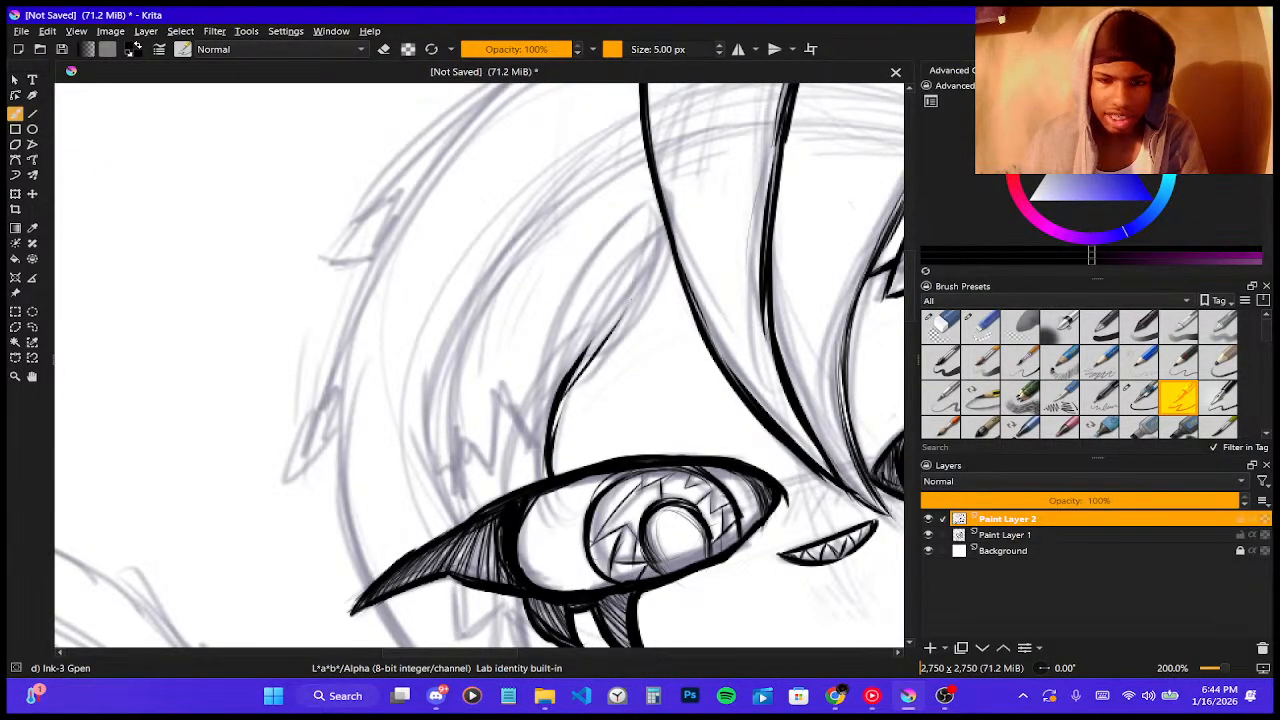
{"action": "left_click_drag", "start_coordinate": [578, 368], "coordinate": [664, 250]}
{"action": "left_click_drag", "start_coordinate": [640, 292], "coordinate": [669, 236]}
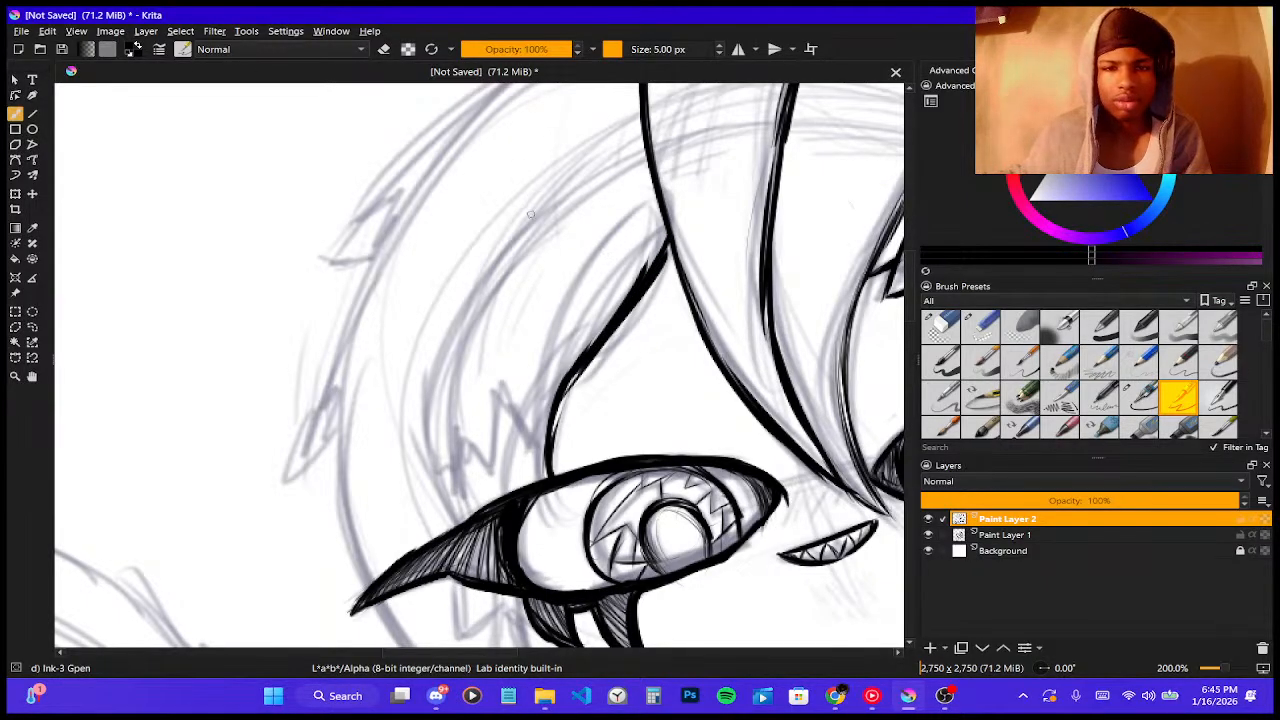
- Ink the outer edge of the left side lock, with a small split at its top, curving down to the left-hand eye's wing
{"action": "left_click_drag", "start_coordinate": [563, 180], "coordinate": [499, 241]}
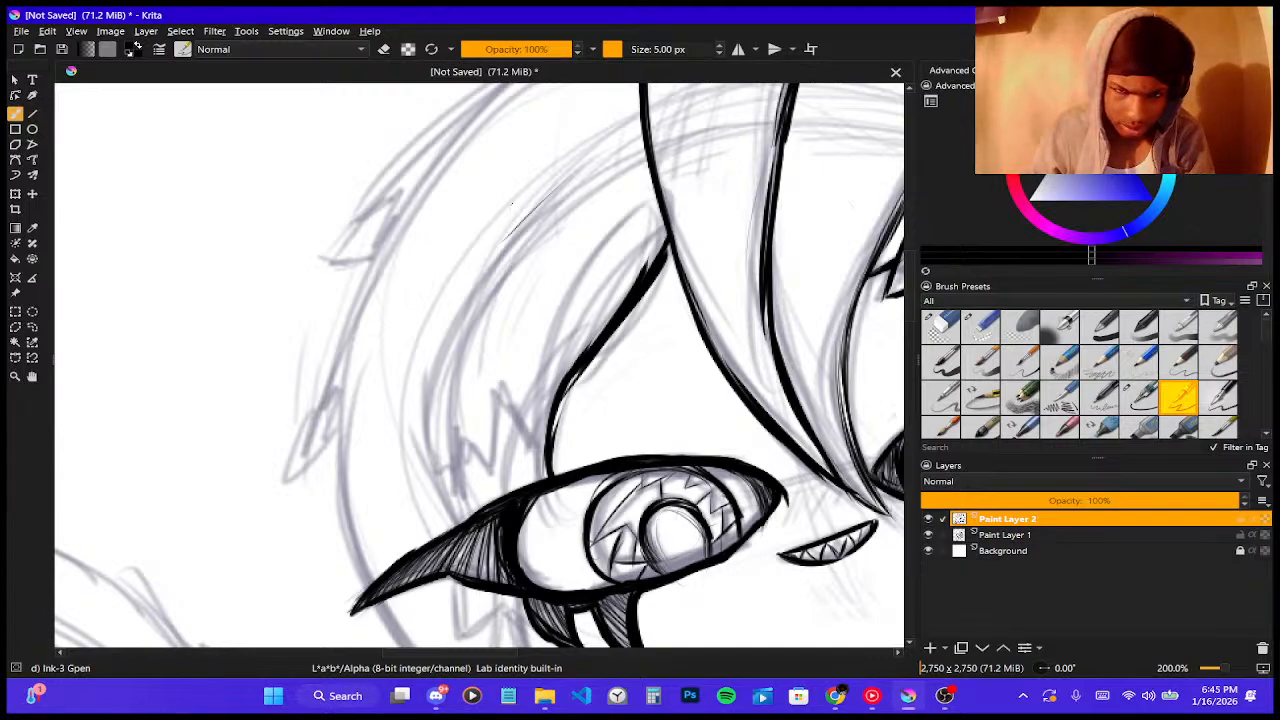
{"action": "mouse_move", "coordinate": [513, 205]}
{"action": "left_mouse_down"}
{"action": "mouse_move", "coordinate": [501, 253]}
{"action": "mouse_move", "coordinate": [444, 327]}
{"action": "left_mouse_up"}
{"action": "left_click_drag", "start_coordinate": [485, 269], "coordinate": [424, 358]}
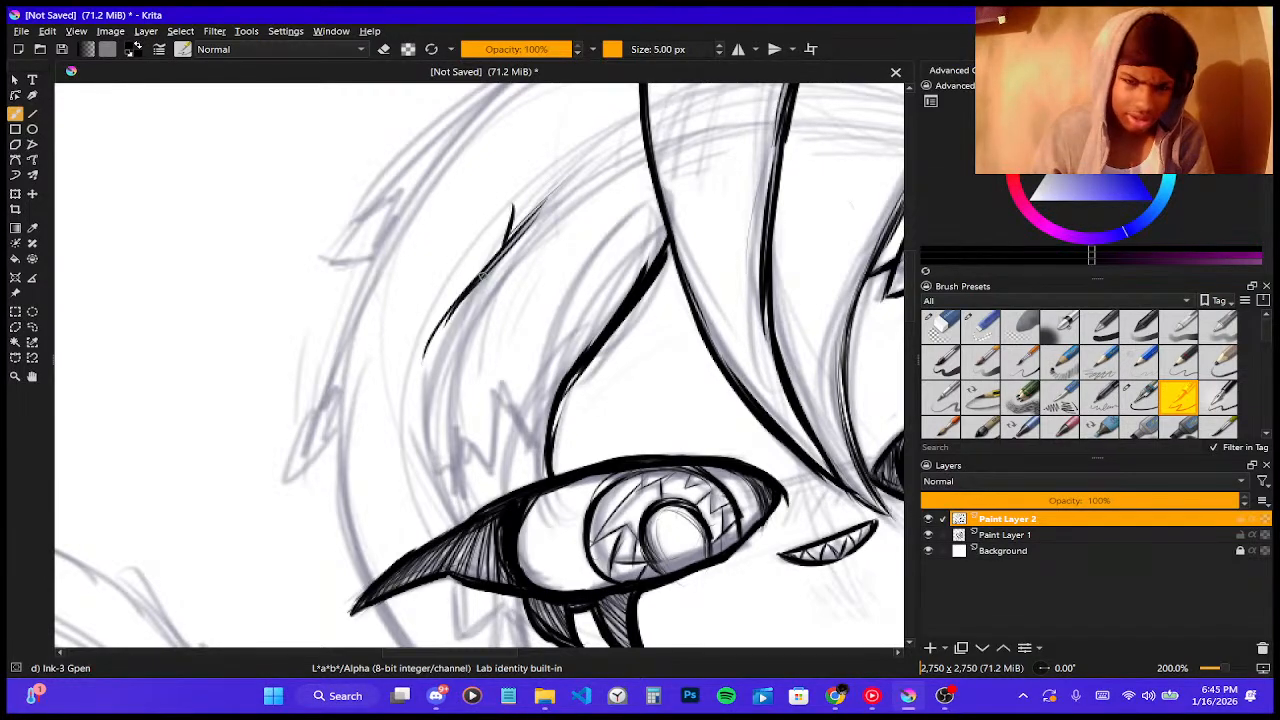
{"action": "left_click_drag", "start_coordinate": [466, 296], "coordinate": [415, 414]}
{"action": "mouse_move", "coordinate": [432, 340]}
{"action": "left_mouse_down"}
{"action": "mouse_move", "coordinate": [413, 460]}
{"action": "mouse_move", "coordinate": [440, 486]}
{"action": "left_mouse_up"}
{"action": "left_click_drag", "start_coordinate": [420, 400], "coordinate": [455, 518]}
{"action": "left_click_drag", "start_coordinate": [422, 452], "coordinate": [456, 528]}
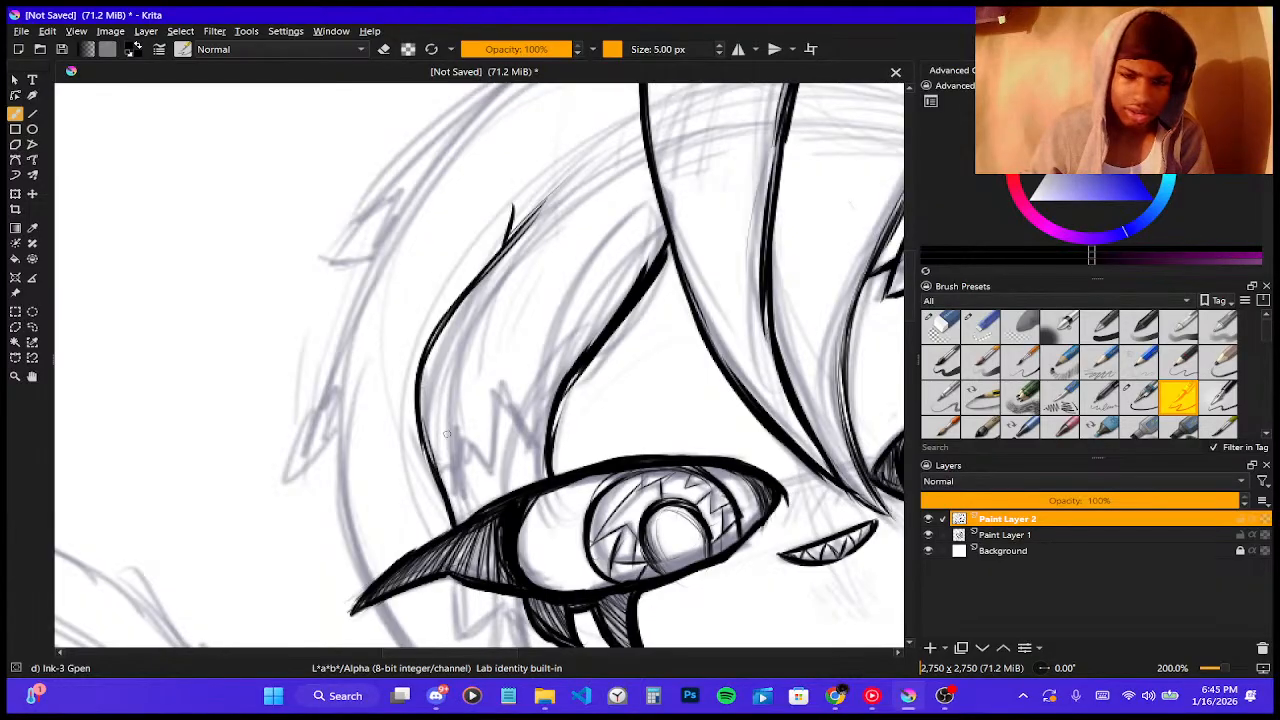
- Draw the jagged zigzag hair tips between the side lock's two edges, just above the left-hand eye
{"action": "left_click_drag", "start_coordinate": [451, 444], "coordinate": [455, 514]}
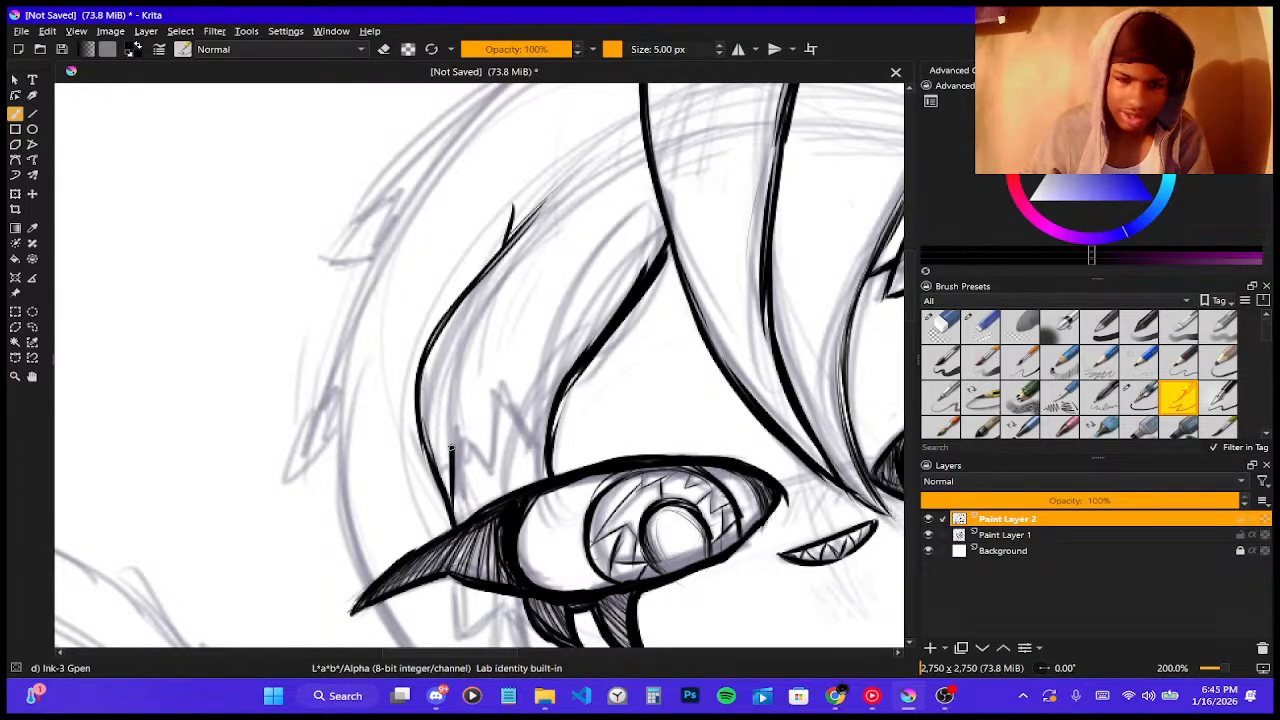
{"action": "mouse_move", "coordinate": [448, 434]}
{"action": "left_mouse_down"}
{"action": "mouse_move", "coordinate": [469, 502]}
{"action": "mouse_move", "coordinate": [487, 393]}
{"action": "left_mouse_up"}
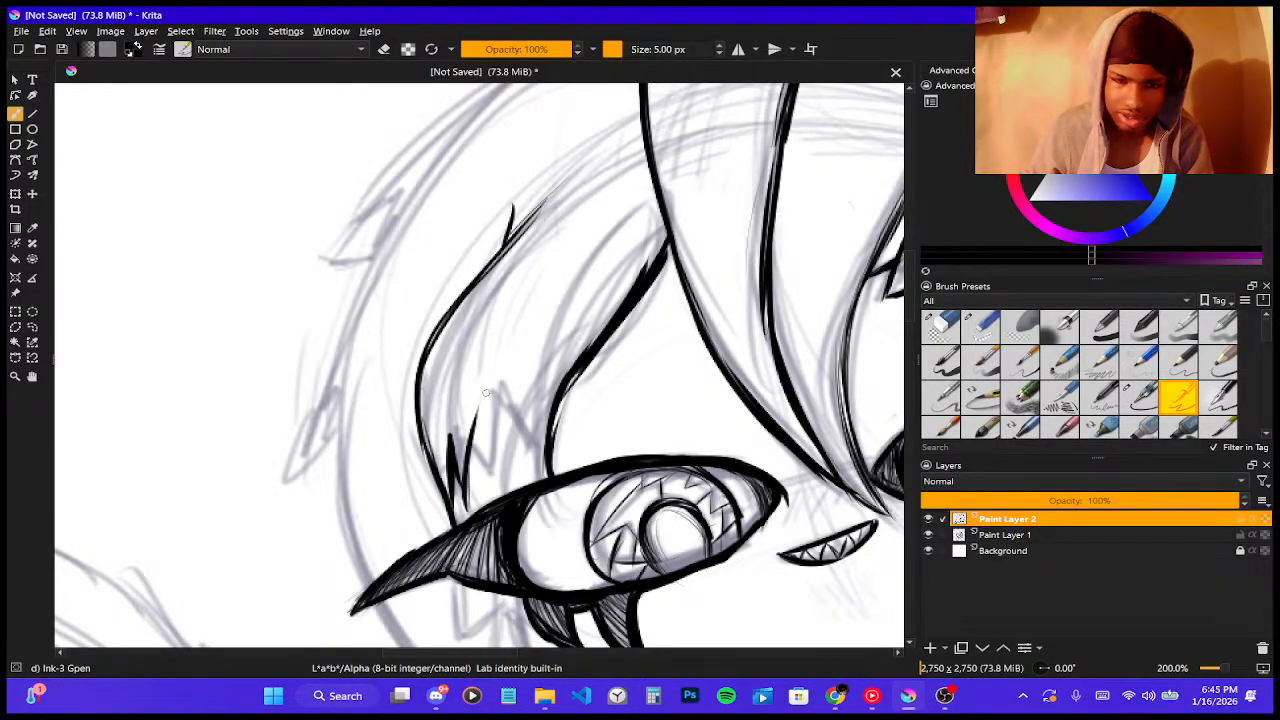
{"action": "left_click_drag", "start_coordinate": [464, 505], "coordinate": [494, 371]}
{"action": "mouse_move", "coordinate": [492, 416]}
{"action": "left_mouse_down"}
{"action": "mouse_move", "coordinate": [509, 381]}
{"action": "mouse_move", "coordinate": [527, 476]}
{"action": "mouse_move", "coordinate": [548, 420]}
{"action": "mouse_move", "coordinate": [513, 381]}
{"action": "left_mouse_up"}
{"action": "key", "text": "ctrl+z"}
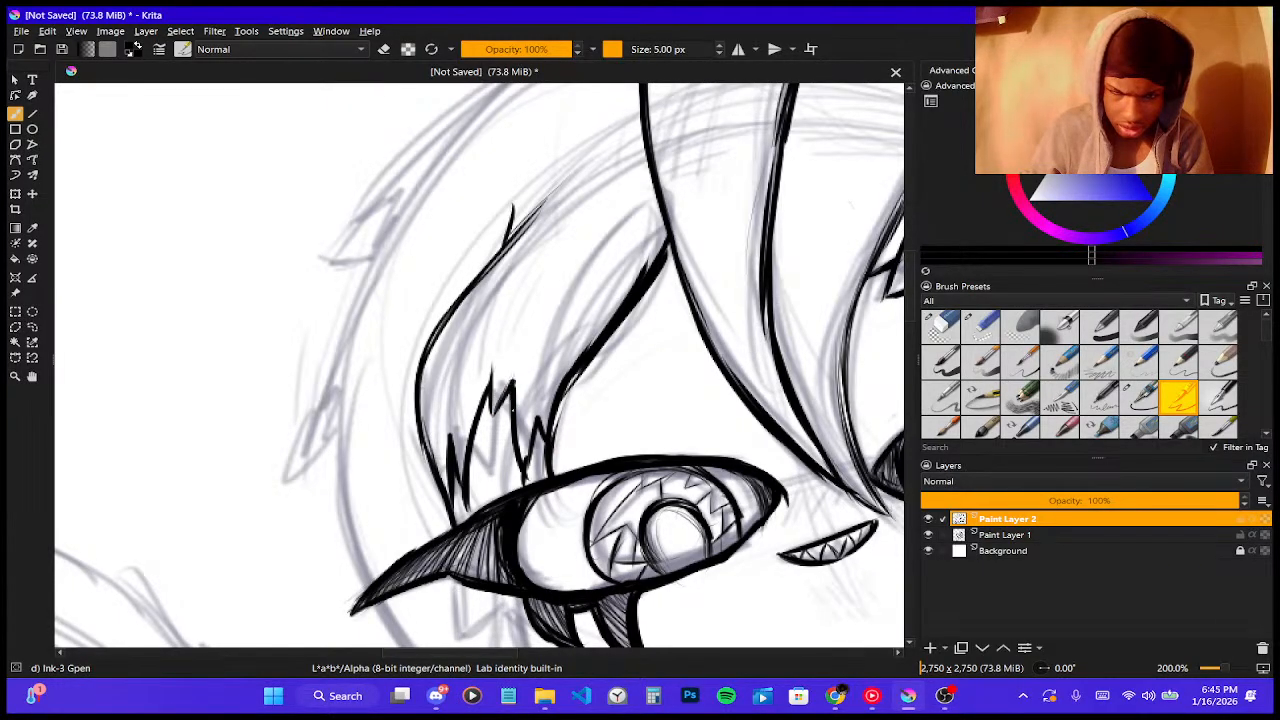
- Continue the side lock below the left-hand eye with two edges tapering to a point, undoing the stray strokes
{"action": "scroll", "coordinate": [433, 336], "scroll_direction": "down", "scroll_amount": 4}
{"action": "scroll", "coordinate": [398, 418], "scroll_direction": "up", "scroll_amount": 4}
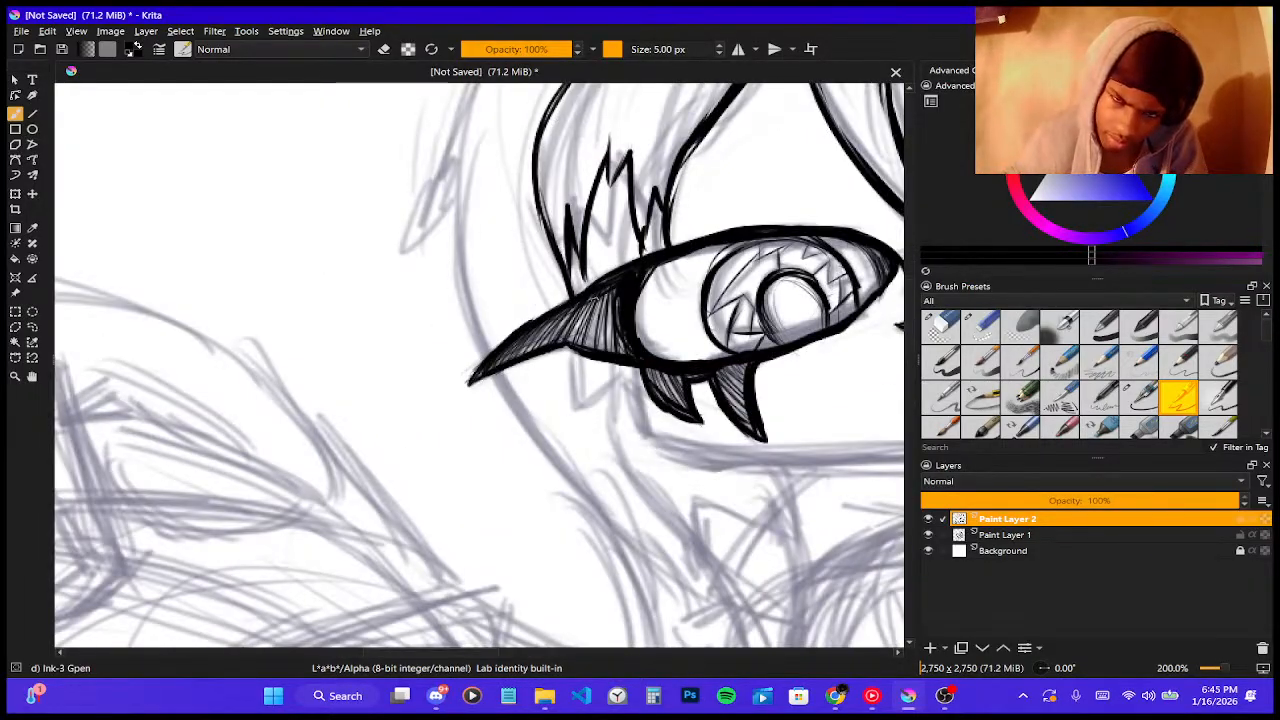
{"action": "left_click_drag", "start_coordinate": [580, 352], "coordinate": [587, 430]}
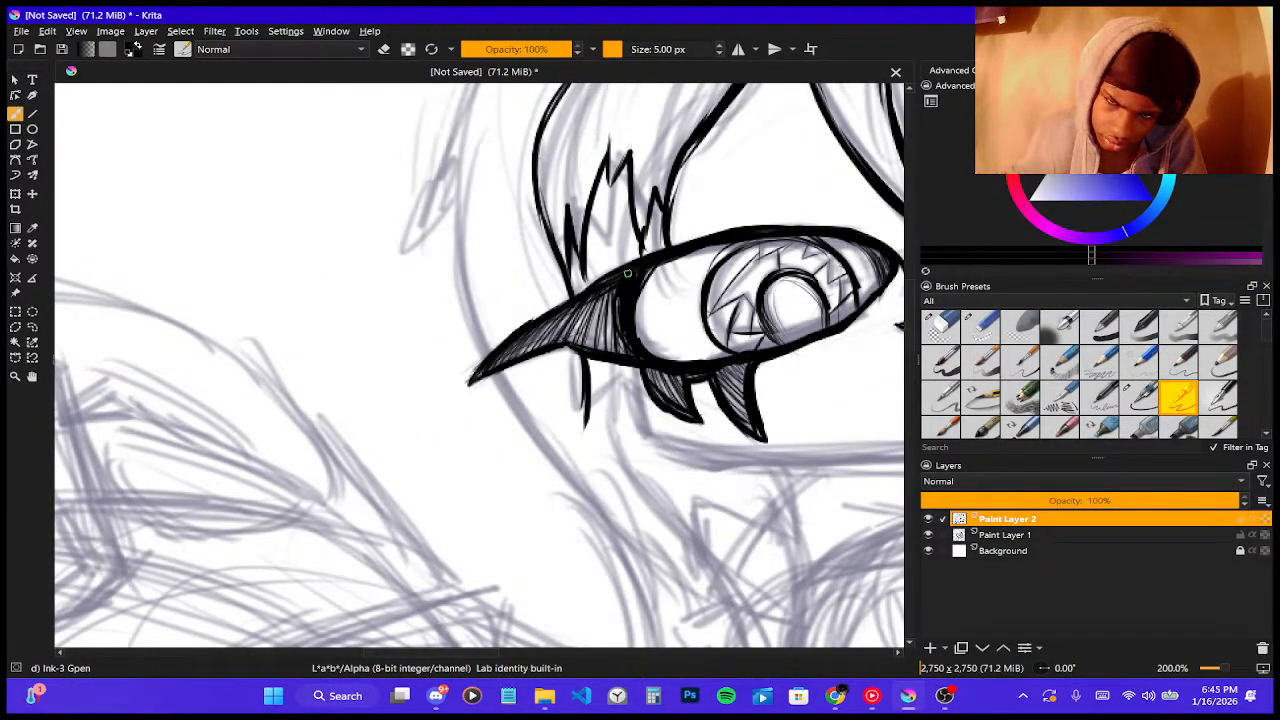
{"action": "left_click_drag", "start_coordinate": [669, 262], "coordinate": [636, 409]}
{"action": "left_click_drag", "start_coordinate": [656, 302], "coordinate": [632, 440]}
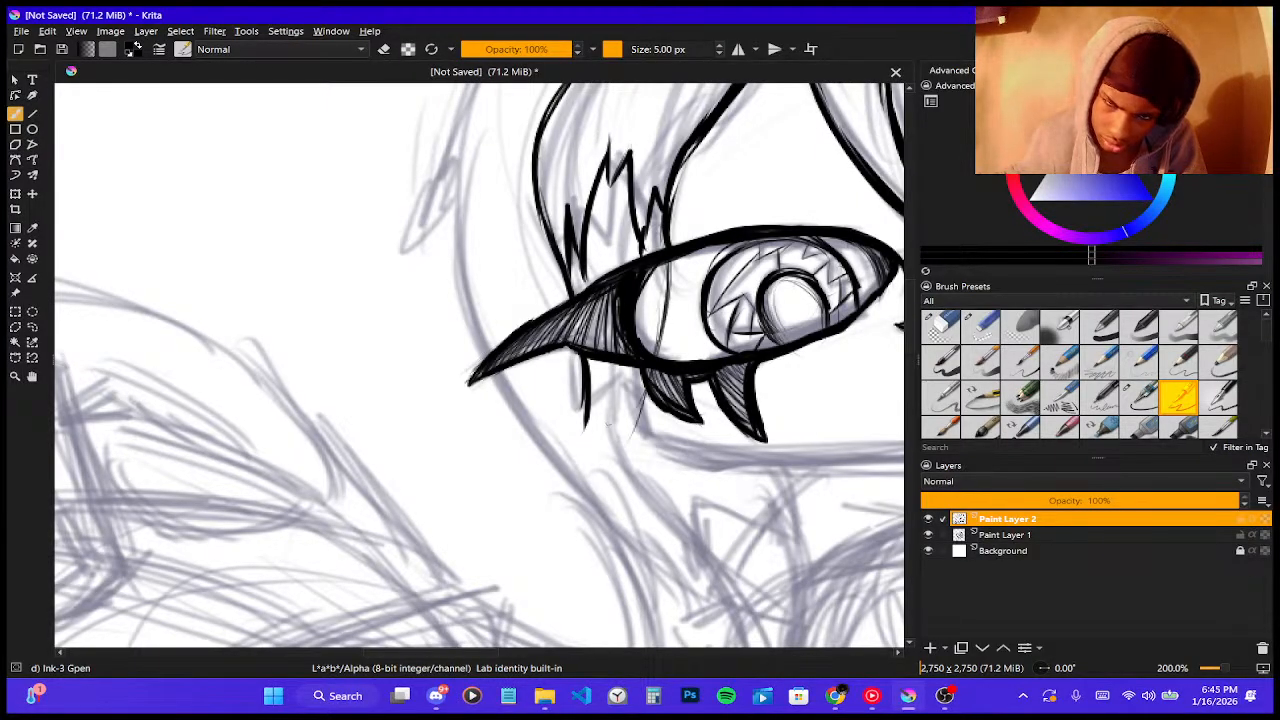
{"action": "left_click_drag", "start_coordinate": [646, 392], "coordinate": [593, 490]}
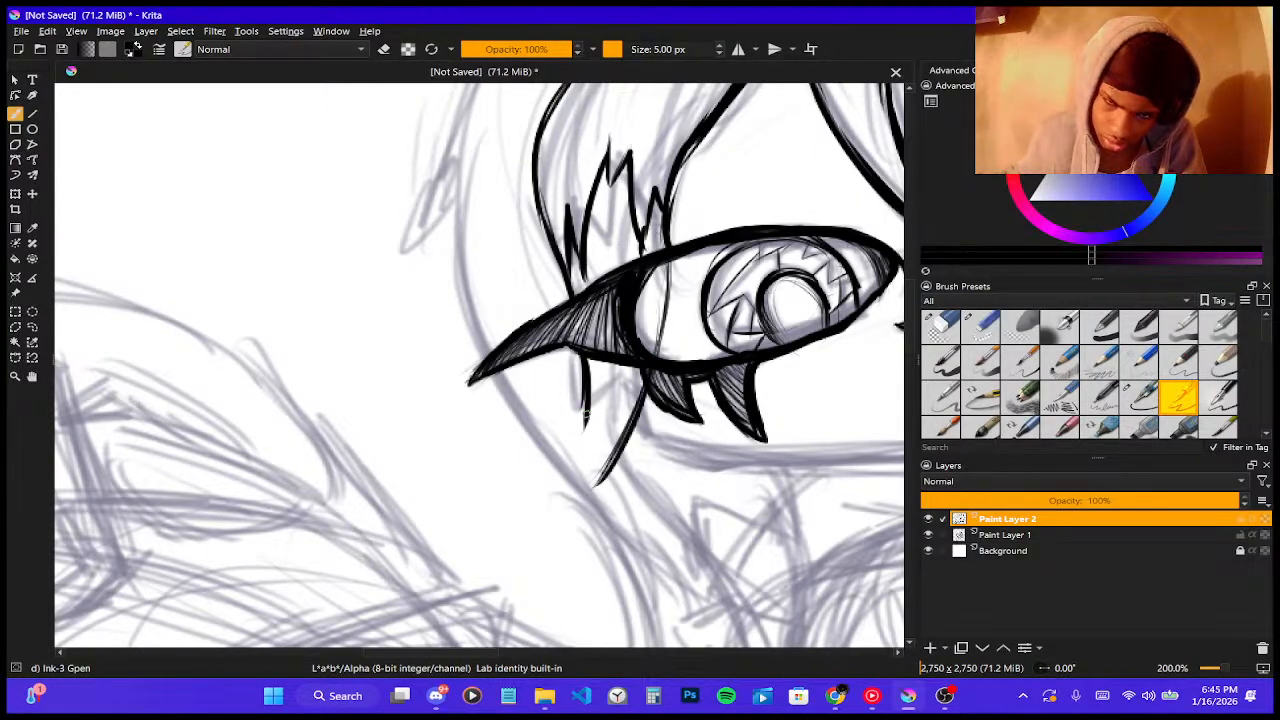
{"action": "mouse_move", "coordinate": [586, 400]}
{"action": "left_mouse_down"}
{"action": "mouse_move", "coordinate": [574, 506]}
{"action": "mouse_move", "coordinate": [577, 486]}
{"action": "left_mouse_up"}
{"action": "left_click_drag", "start_coordinate": [620, 440], "coordinate": [580, 490]}
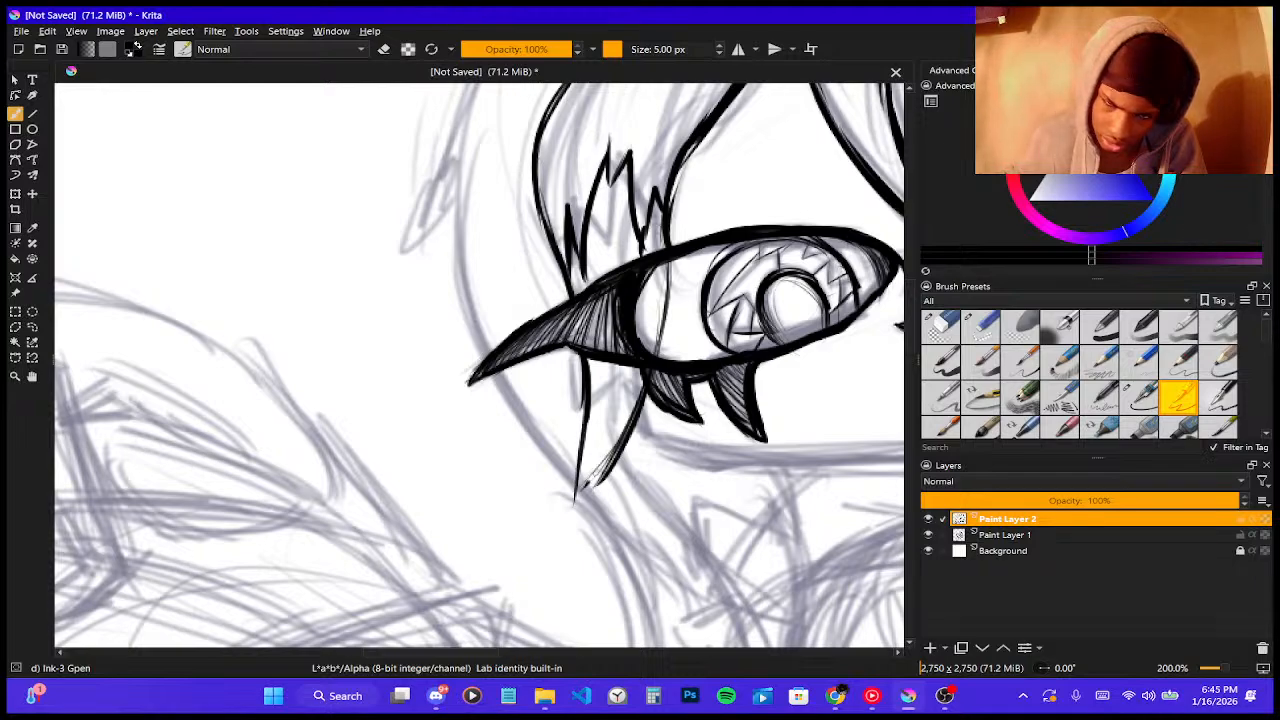
{"action": "mouse_move", "coordinate": [634, 400]}
{"action": "left_mouse_down"}
{"action": "mouse_move", "coordinate": [578, 508]}
{"action": "mouse_move", "coordinate": [616, 446]}
{"action": "left_mouse_up"}
{"action": "key", "text": "ctrl+z"}
{"action": "key", "text": "ctrl+z"}
{"action": "key", "text": "ctrl+z"}
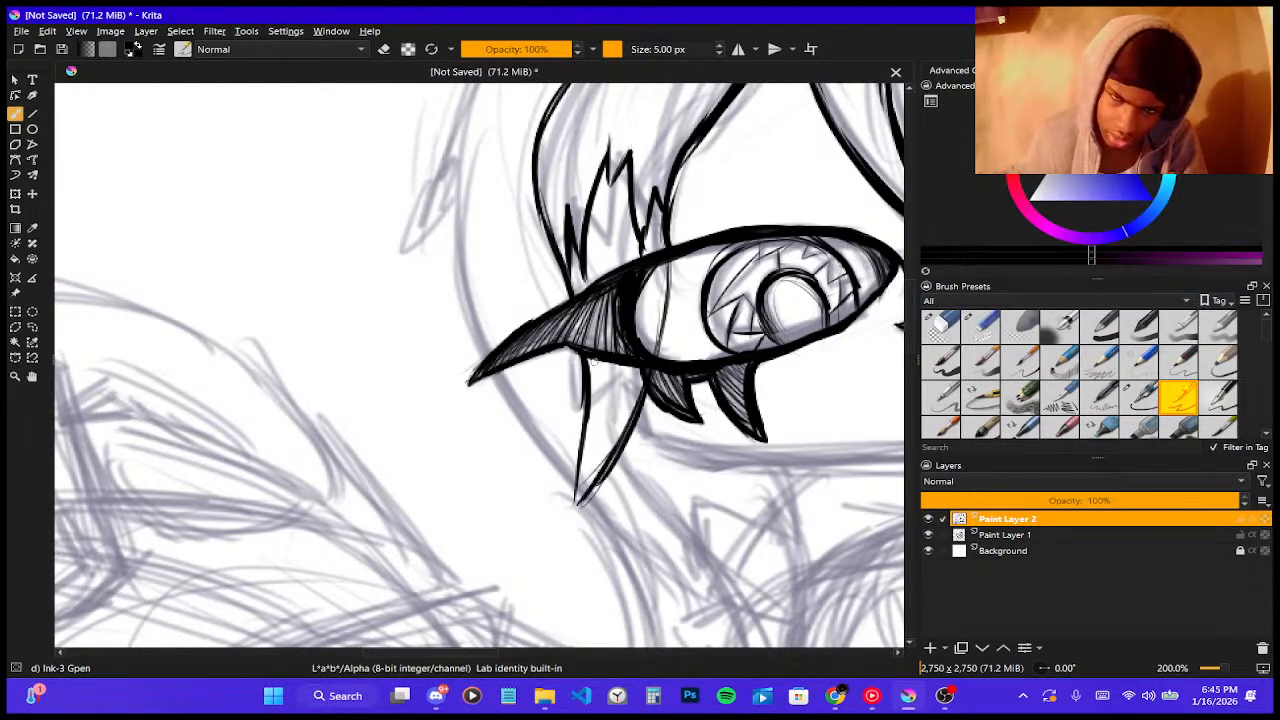
- Ink the outer contour of the ear behind the right-hand eye's wing, above and below the wing
{"action": "scroll", "coordinate": [472, 281], "scroll_direction": "down", "scroll_amount": 5}
{"action": "scroll", "coordinate": [456, 248], "scroll_direction": "up", "scroll_amount": 4}
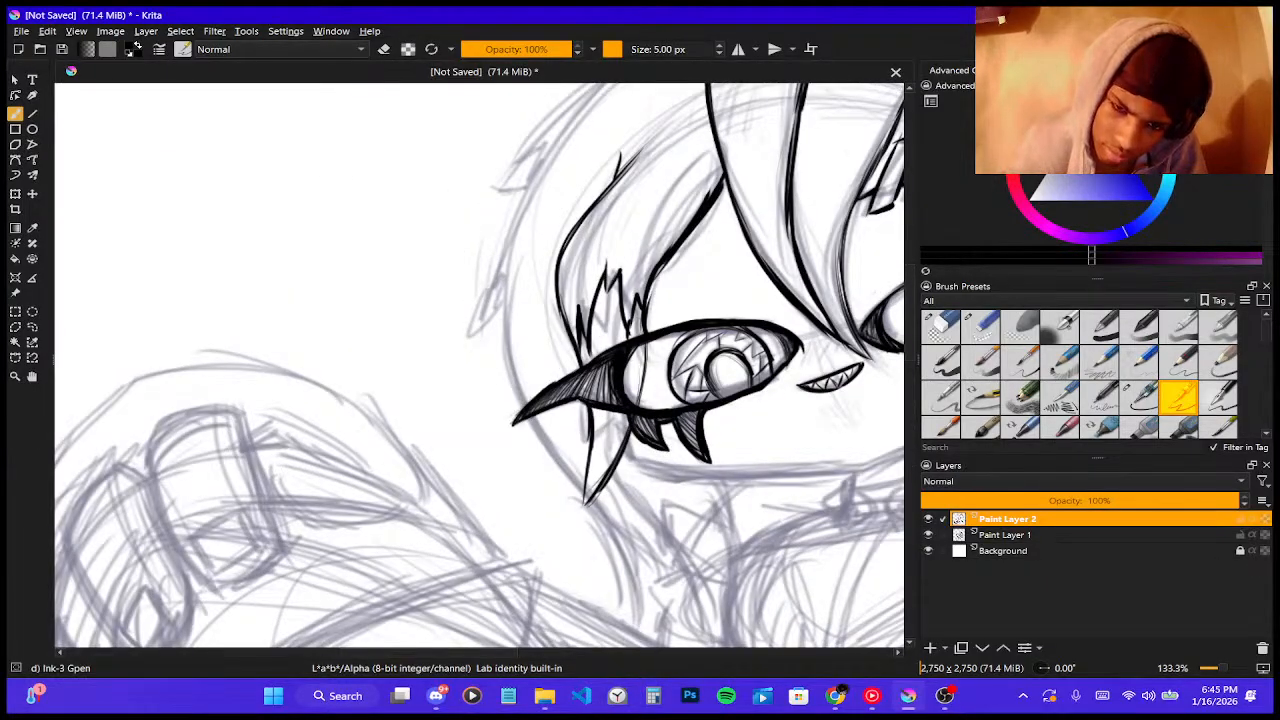
{"action": "scroll", "coordinate": [81, 272], "scroll_direction": "down", "scroll_amount": 4}
{"action": "scroll", "coordinate": [249, 213], "scroll_direction": "up", "scroll_amount": 2}
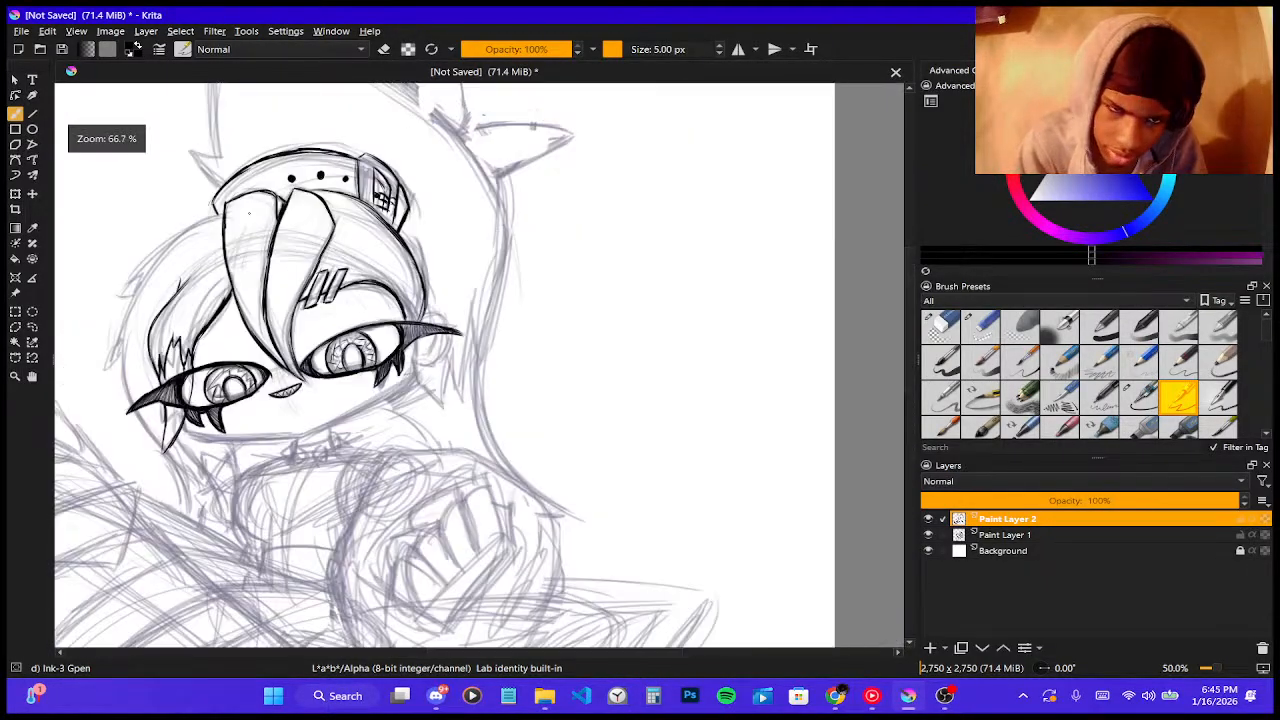
{"action": "scroll", "coordinate": [249, 213], "scroll_direction": "up", "scroll_amount": 2}
{"action": "scroll", "coordinate": [561, 414], "scroll_direction": "down", "scroll_amount": 2}
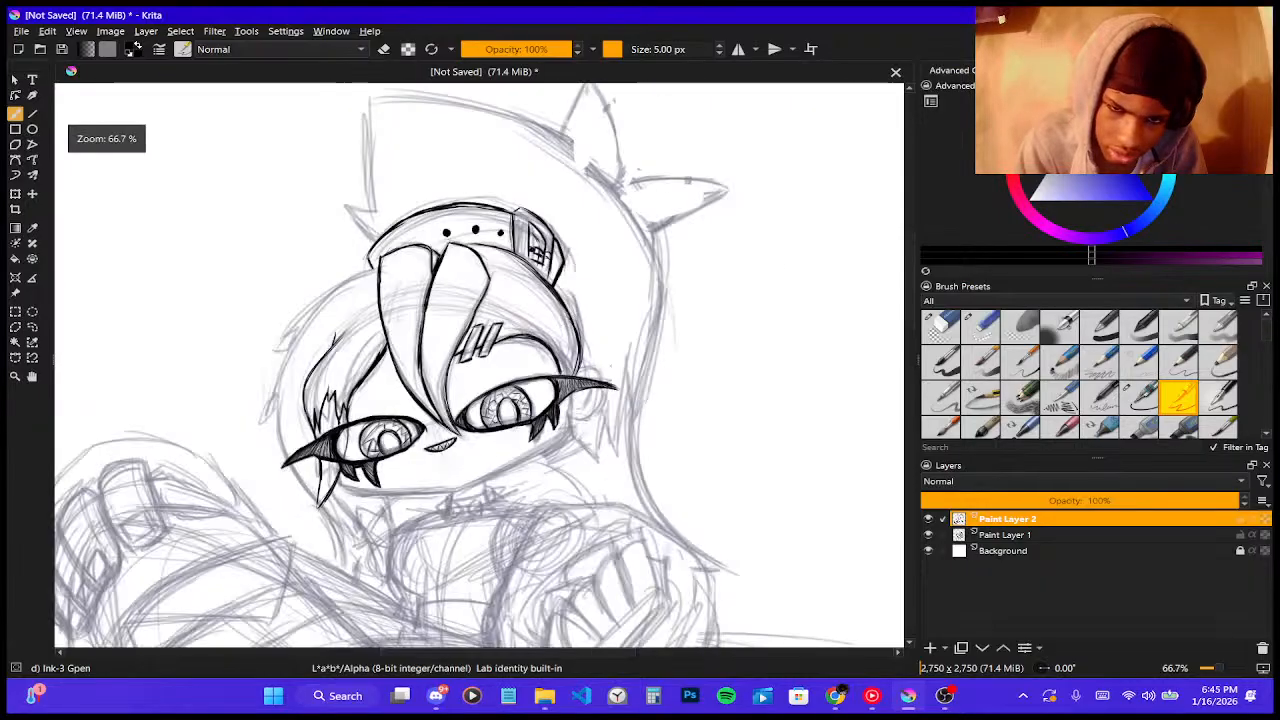
{"action": "scroll", "coordinate": [561, 414], "scroll_direction": "up", "scroll_amount": 4}
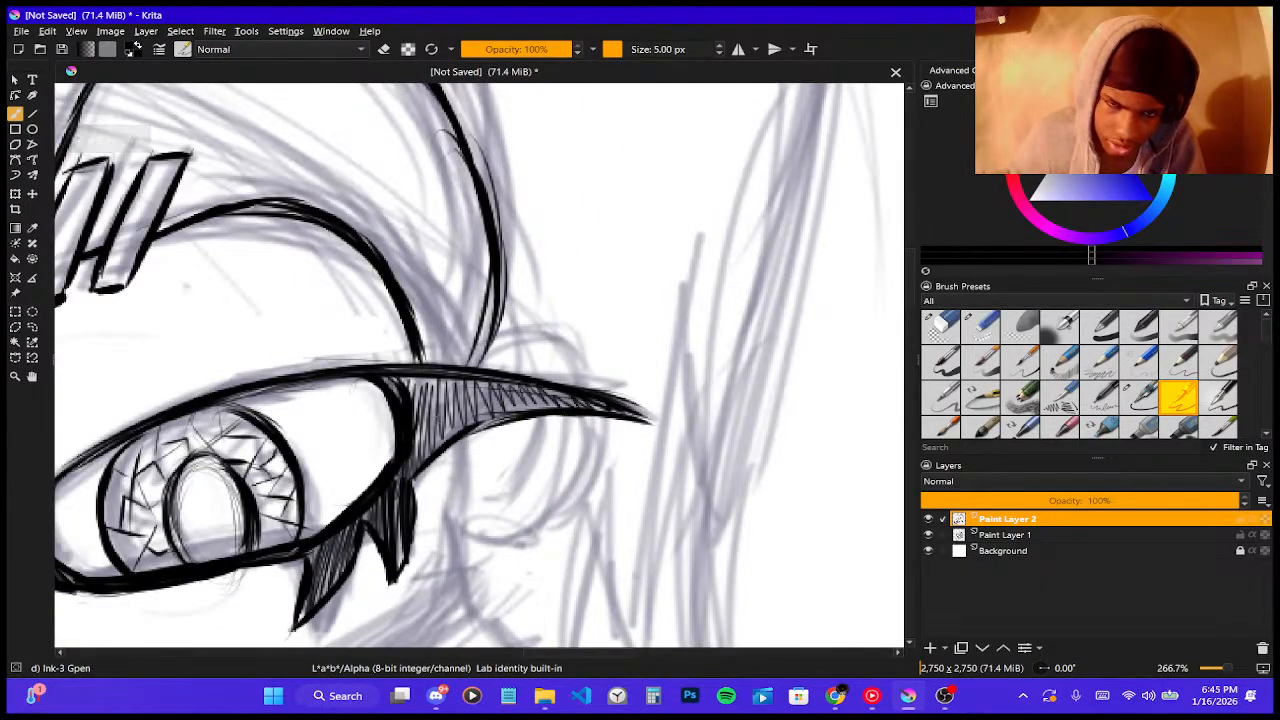
{"action": "mouse_move", "coordinate": [494, 272]}
{"action": "left_mouse_down"}
{"action": "mouse_move", "coordinate": [479, 366]}
{"action": "mouse_move", "coordinate": [565, 320]}
{"action": "mouse_move", "coordinate": [590, 325]}
{"action": "mouse_move", "coordinate": [598, 386]}
{"action": "left_mouse_up"}
{"action": "mouse_move", "coordinate": [566, 320]}
{"action": "left_mouse_down"}
{"action": "mouse_move", "coordinate": [604, 390]}
{"action": "mouse_move", "coordinate": [597, 352]}
{"action": "left_mouse_up"}
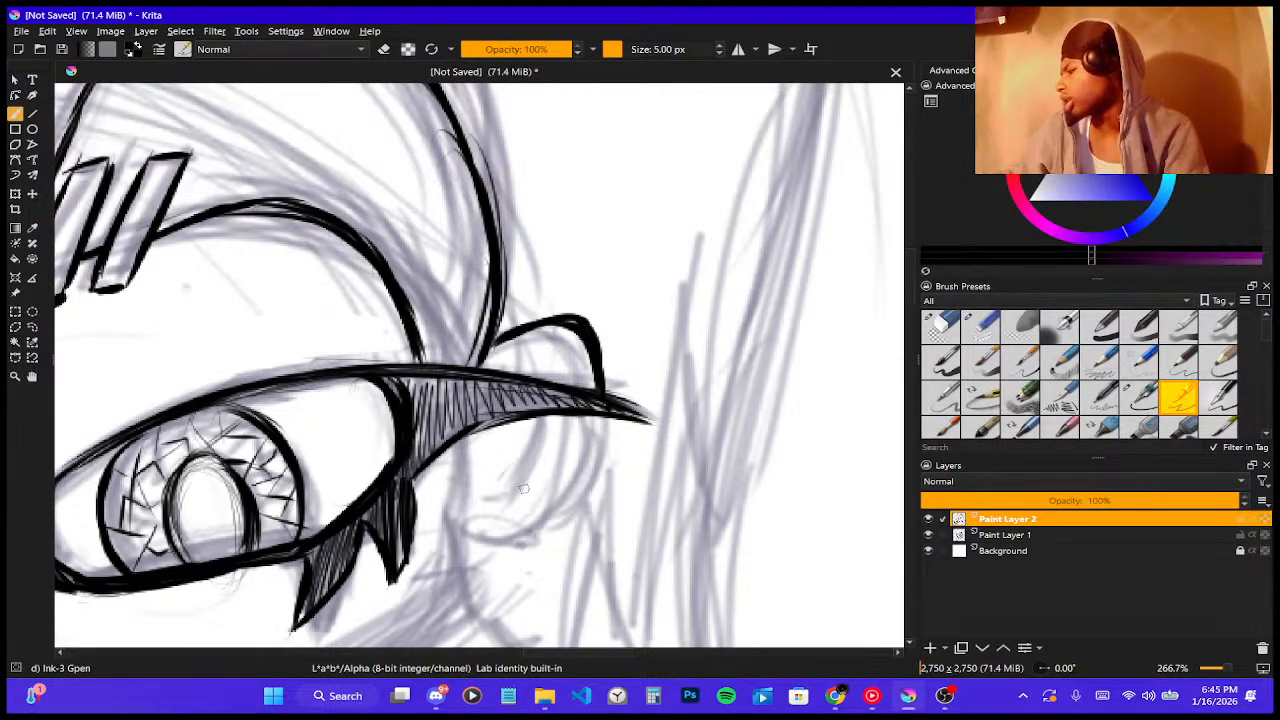
{"action": "mouse_move", "coordinate": [446, 530]}
{"action": "left_mouse_down"}
{"action": "mouse_move", "coordinate": [498, 541]}
{"action": "mouse_move", "coordinate": [545, 528]}
{"action": "mouse_move", "coordinate": [600, 445]}
{"action": "mouse_move", "coordinate": [601, 410]}
{"action": "mouse_move", "coordinate": [602, 460]}
{"action": "left_mouse_up"}
- Ink the ear's inner rim, front edge and small curved inner folds, undoing and redrawing the first fold stroke
{"action": "left_click_drag", "start_coordinate": [473, 510], "coordinate": [535, 488]}
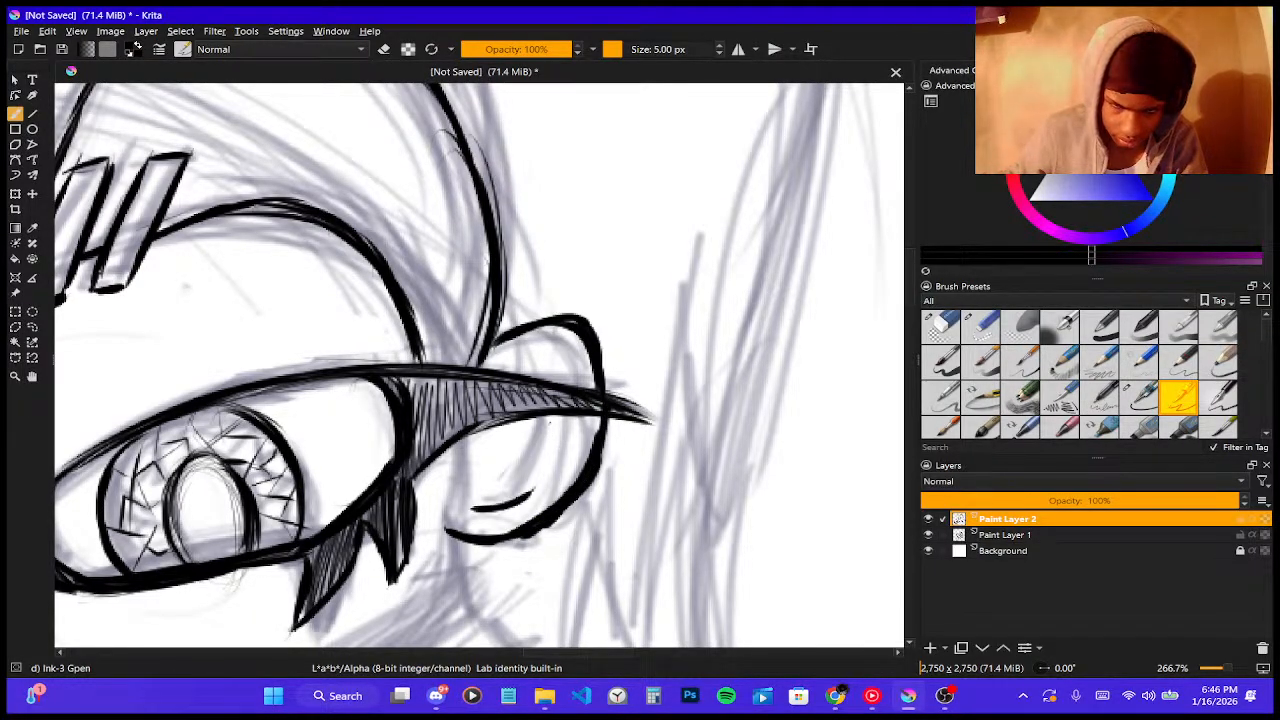
{"action": "left_click_drag", "start_coordinate": [551, 420], "coordinate": [517, 493]}
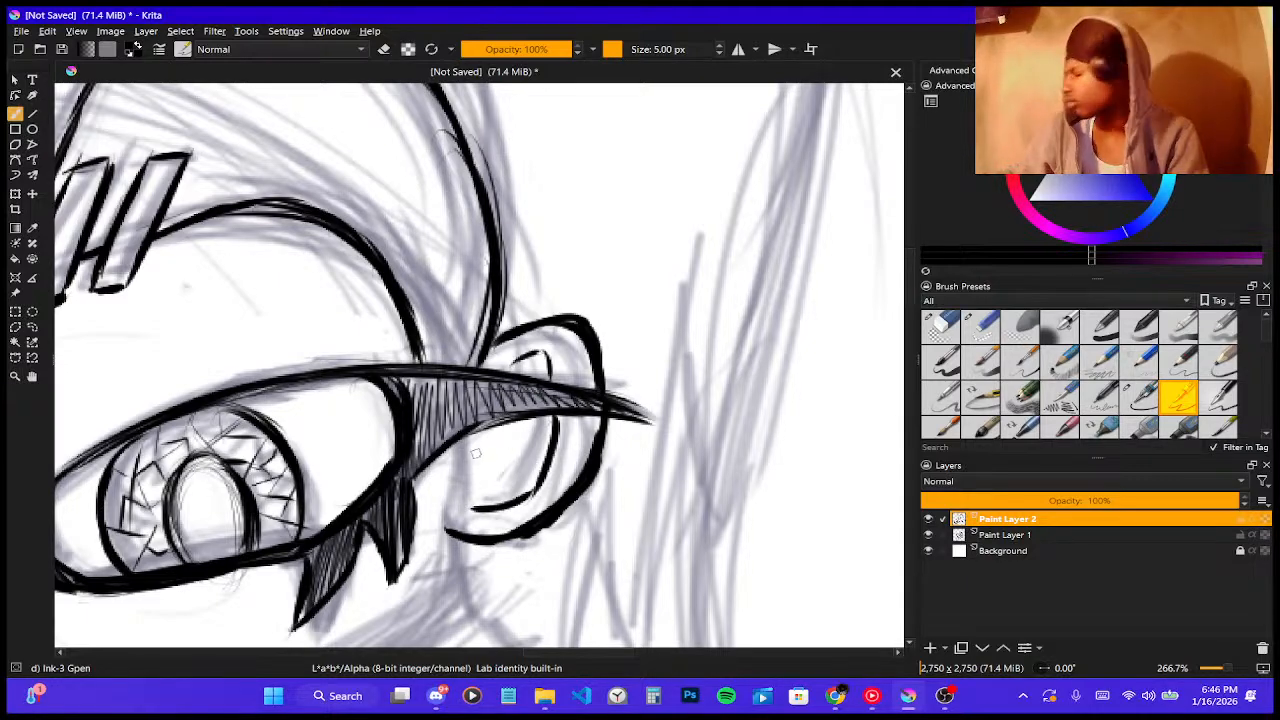
{"action": "mouse_move", "coordinate": [463, 442]}
{"action": "left_mouse_down"}
{"action": "mouse_move", "coordinate": [450, 515]}
{"action": "mouse_move", "coordinate": [465, 581]}
{"action": "left_mouse_up"}
{"action": "left_click_drag", "start_coordinate": [446, 522], "coordinate": [472, 611]}
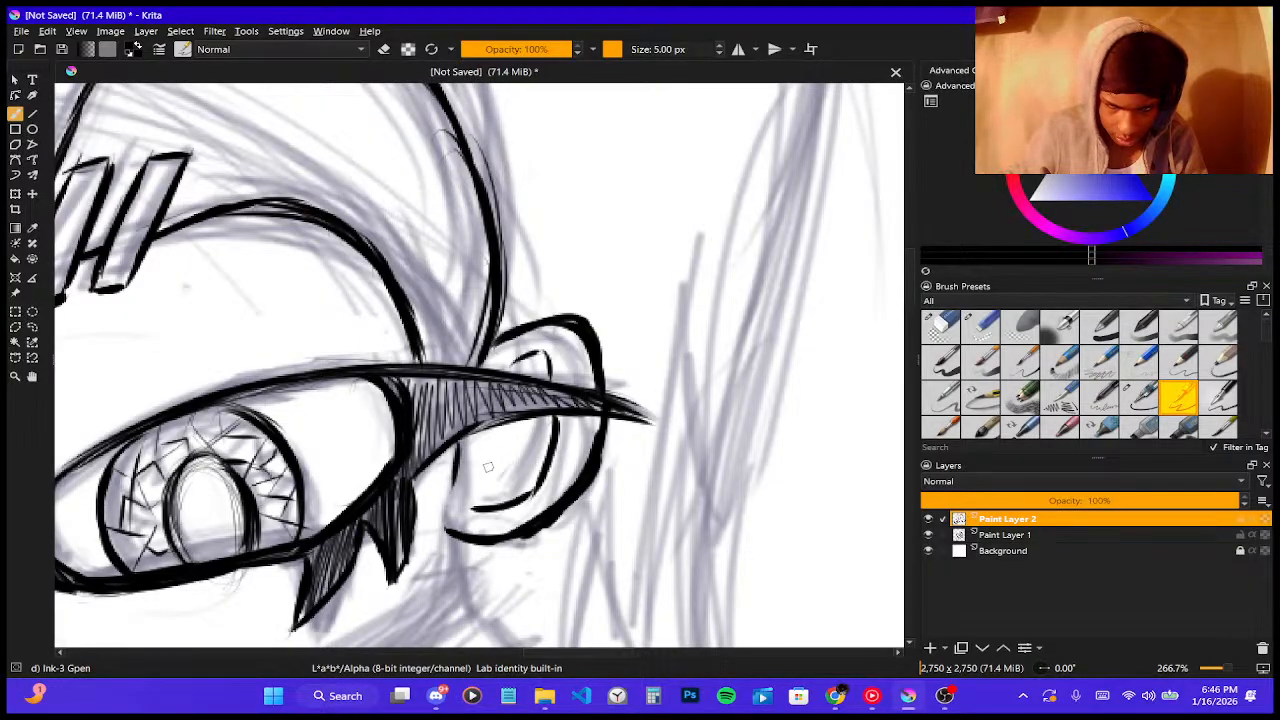
{"action": "left_click_drag", "start_coordinate": [509, 435], "coordinate": [501, 489]}
{"action": "key", "text": "ctrl+z"}
{"action": "mouse_move", "coordinate": [513, 424]}
{"action": "left_mouse_down"}
{"action": "mouse_move", "coordinate": [521, 466]}
{"action": "mouse_move", "coordinate": [476, 500]}
{"action": "left_mouse_up"}
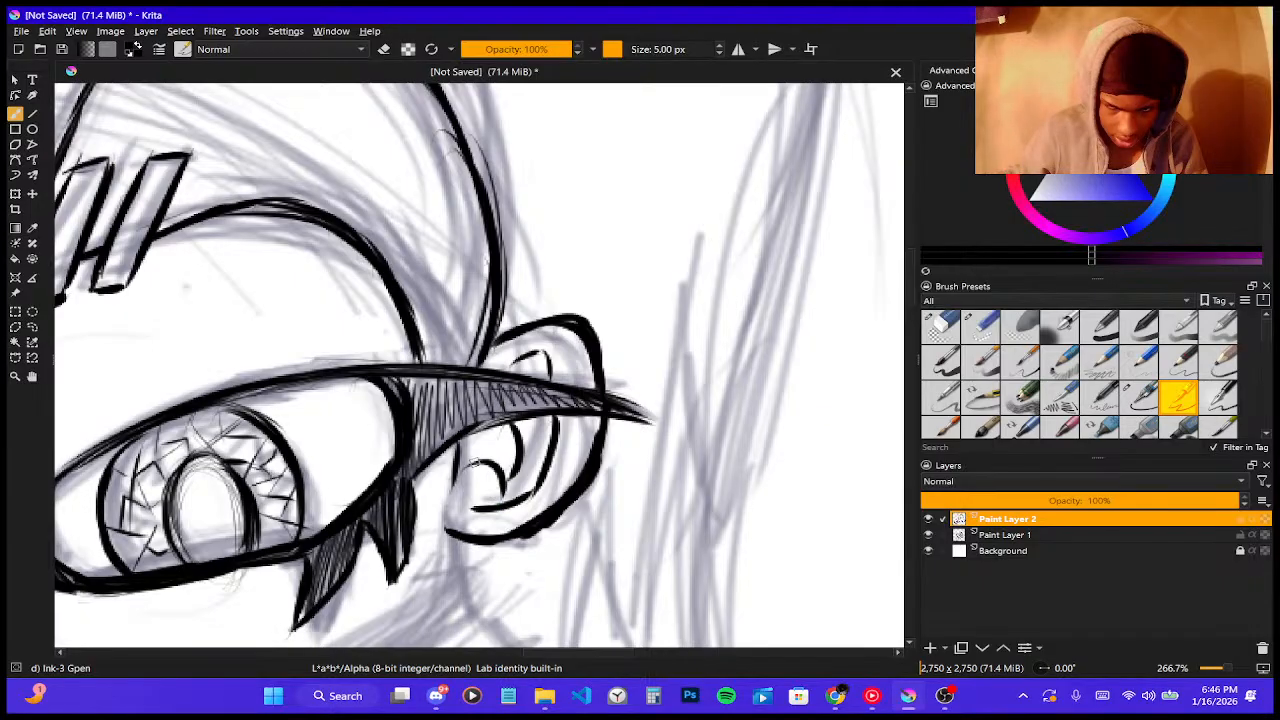
- Try adding a small extra curl within the inner folds of the ear
{"action": "mouse_move", "coordinate": [490, 436]}
{"action": "left_mouse_down"}
{"action": "mouse_move", "coordinate": [468, 462]}
{"action": "mouse_move", "coordinate": [488, 466]}
{"action": "left_mouse_up"}
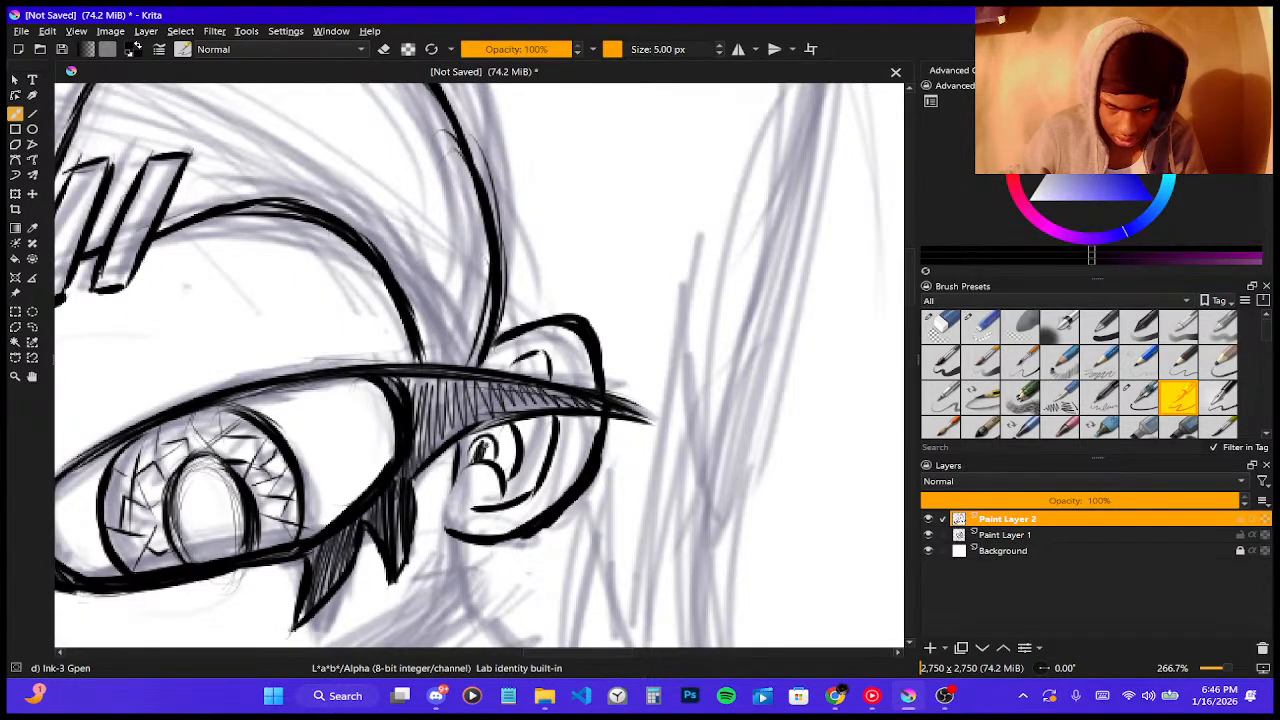
{"action": "scroll", "coordinate": [425, 318], "scroll_direction": "down", "scroll_amount": 7}
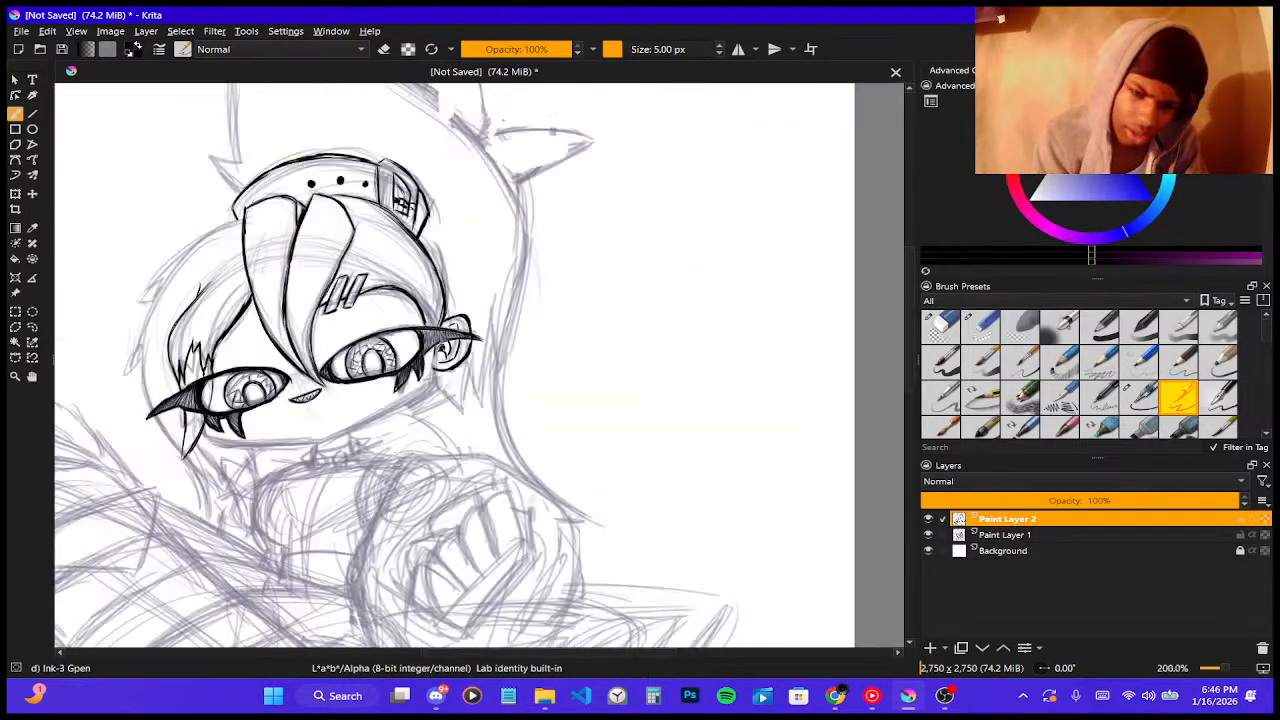
{"action": "scroll", "coordinate": [420, 325], "scroll_direction": "up", "scroll_amount": 5}
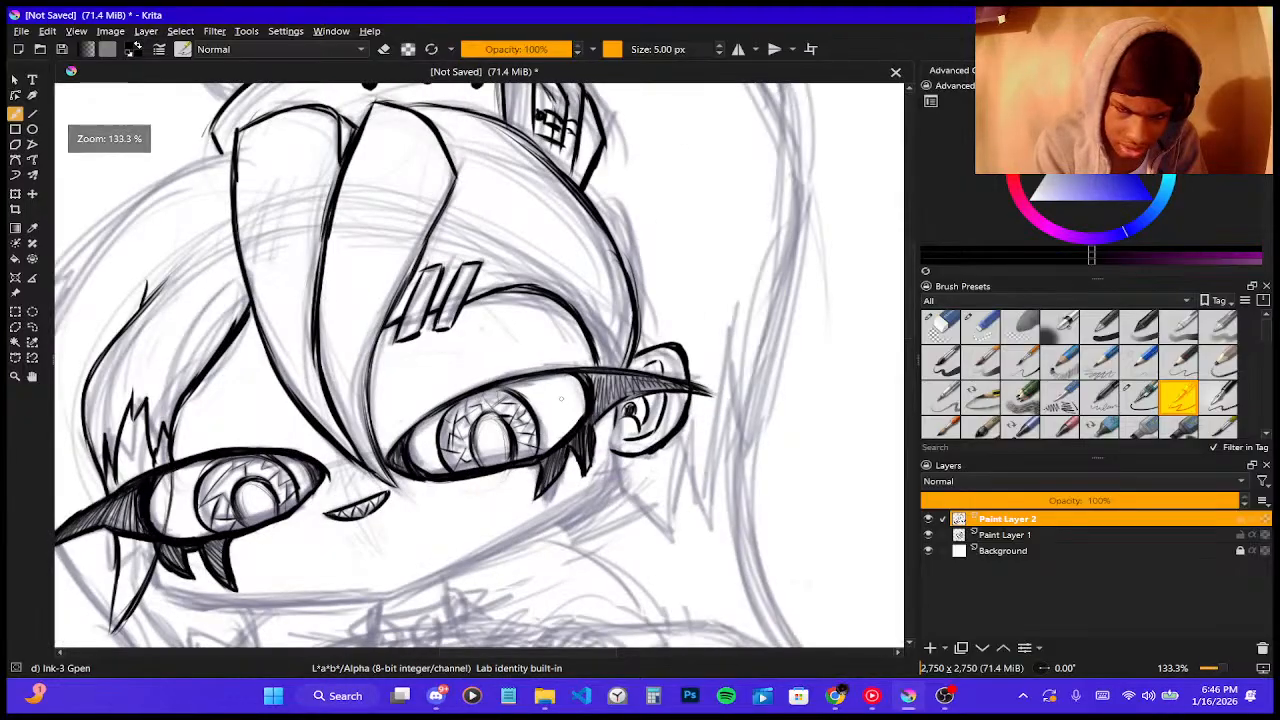
{"action": "scroll", "coordinate": [447, 374], "scroll_direction": "up", "scroll_amount": 2}
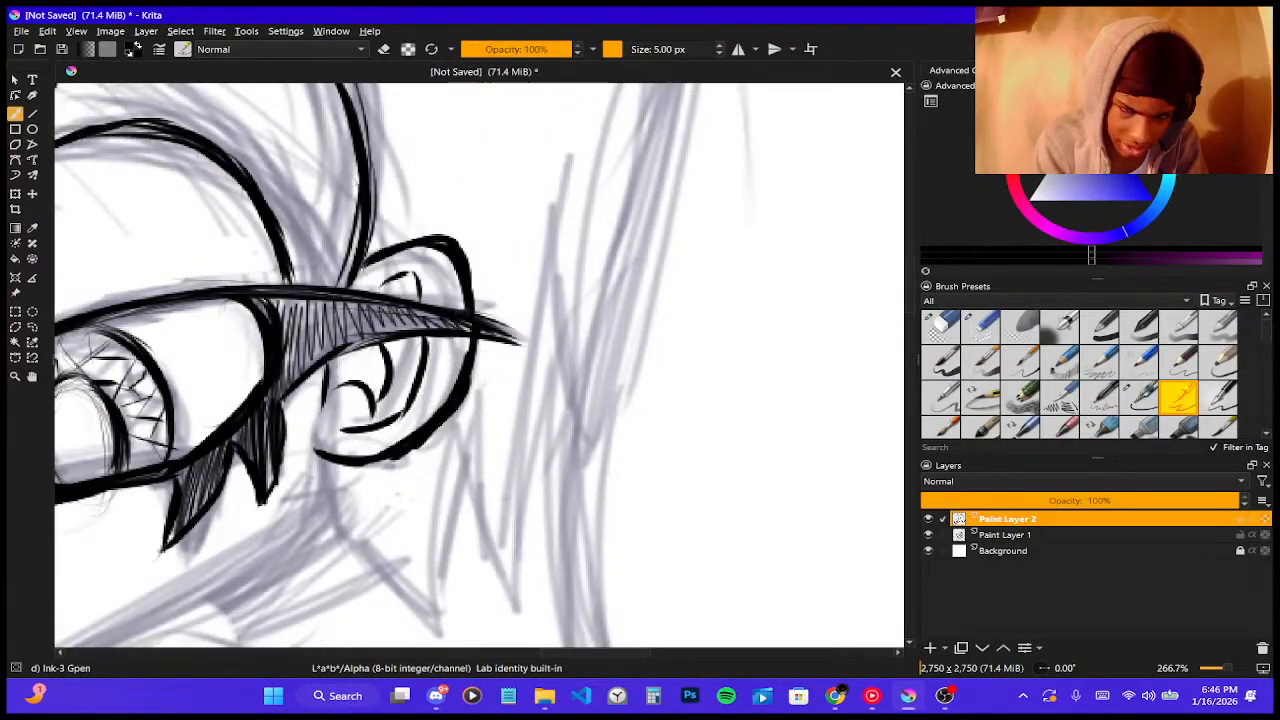
{"action": "scroll", "coordinate": [369, 375], "scroll_direction": "up", "scroll_amount": 2}
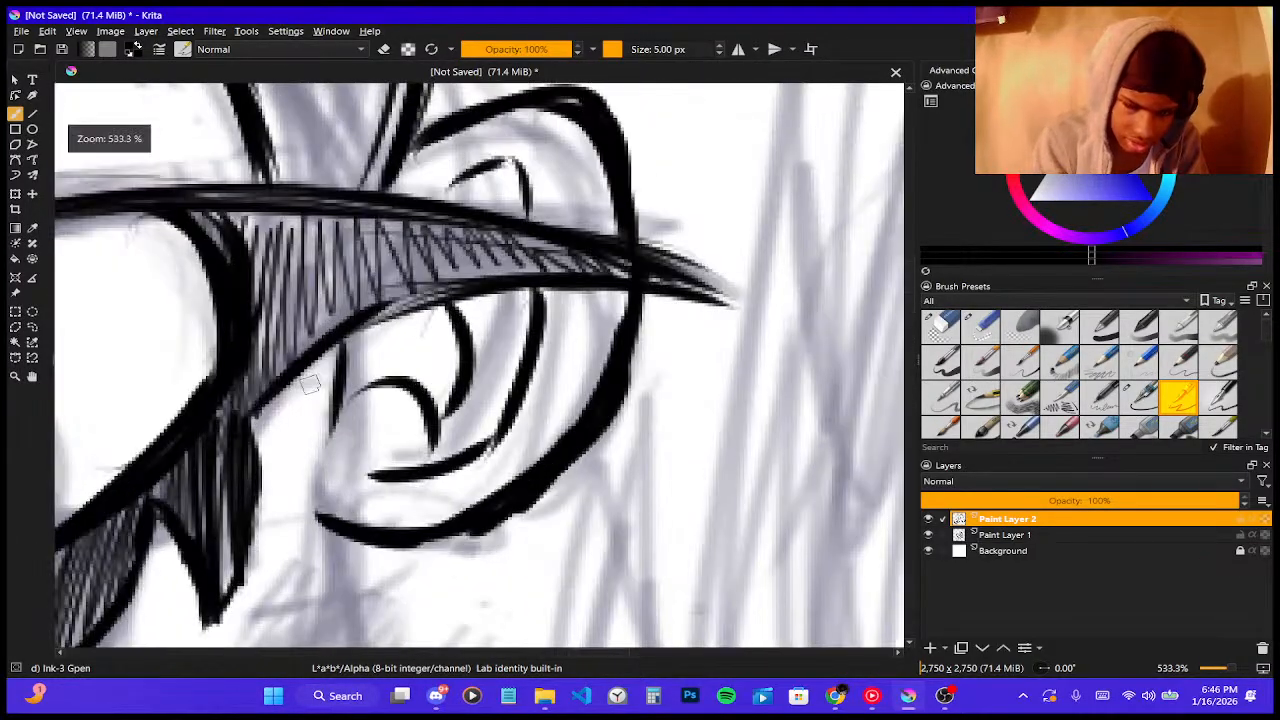
- Draw an earring with a solid round stud on the earlobe and a five-pointed star hanging from it
{"action": "scroll", "coordinate": [206, 417], "scroll_direction": "down", "scroll_amount": 1}
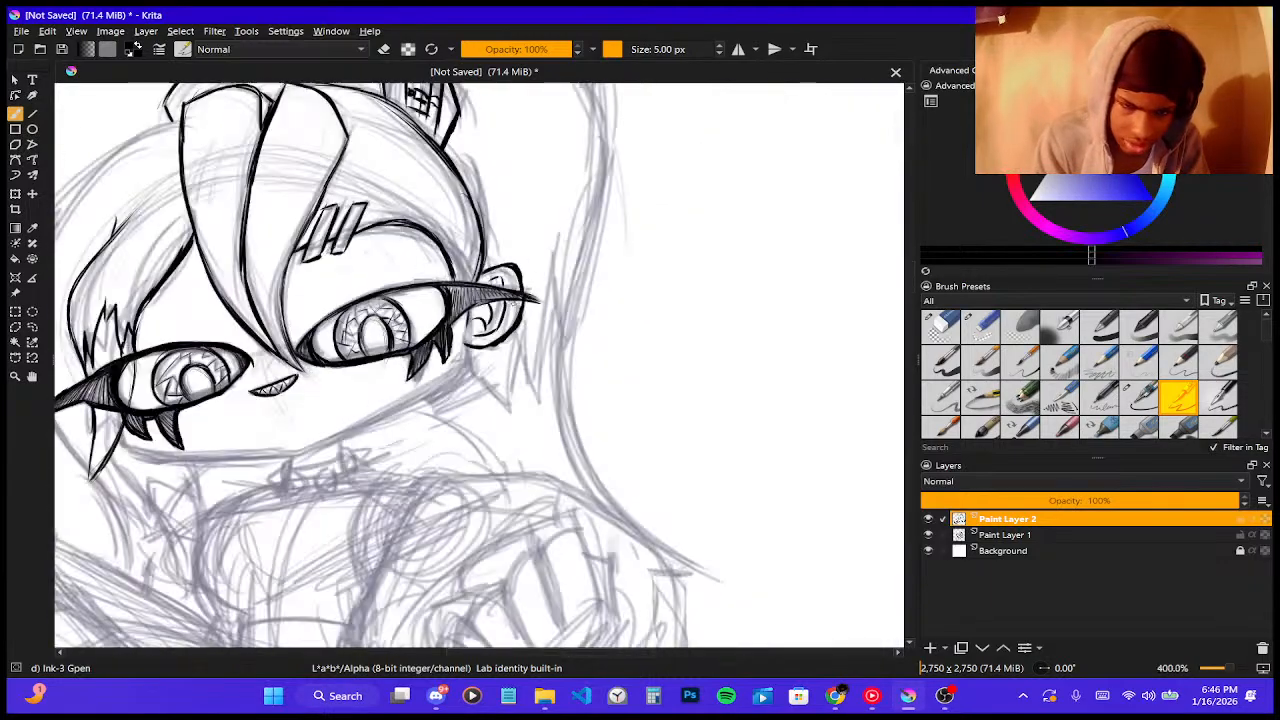
{"action": "scroll", "coordinate": [555, 410], "scroll_direction": "up", "scroll_amount": 3}
{"action": "scroll", "coordinate": [482, 390], "scroll_direction": "down", "scroll_amount": 2}
{"action": "scroll", "coordinate": [398, 308], "scroll_direction": "up", "scroll_amount": 2}
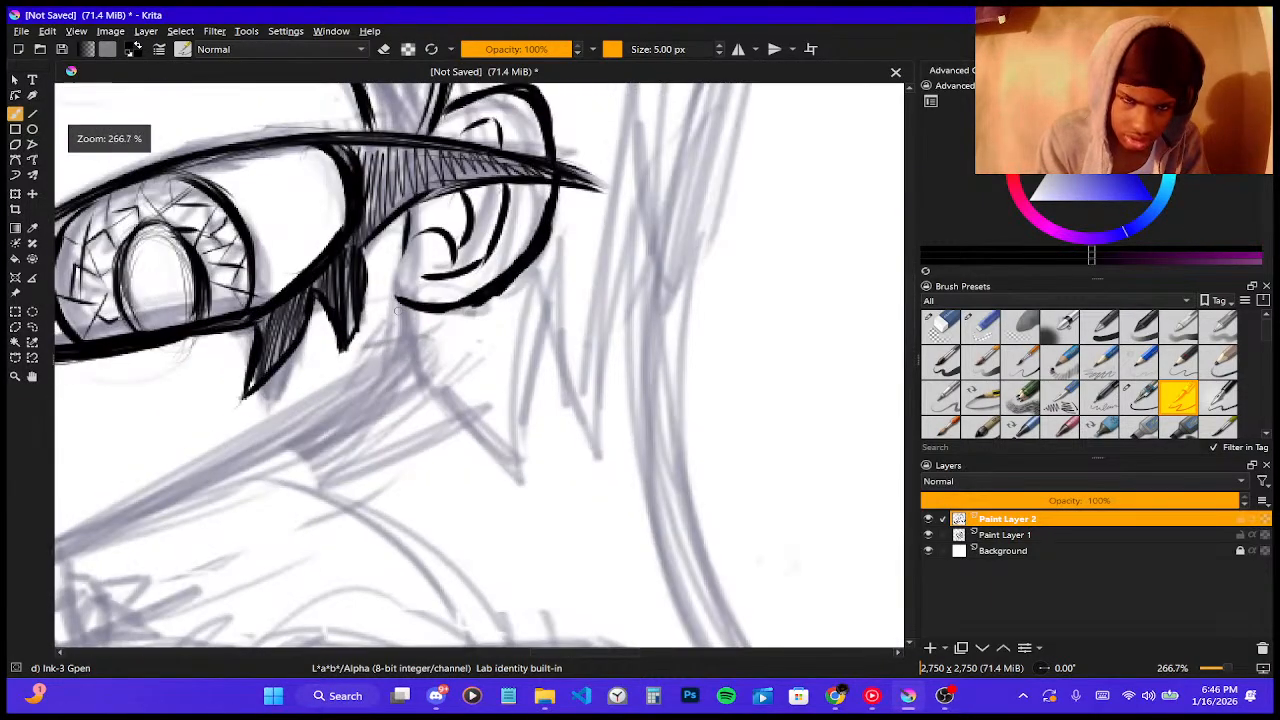
{"action": "scroll", "coordinate": [398, 312], "scroll_direction": "up", "scroll_amount": 1}
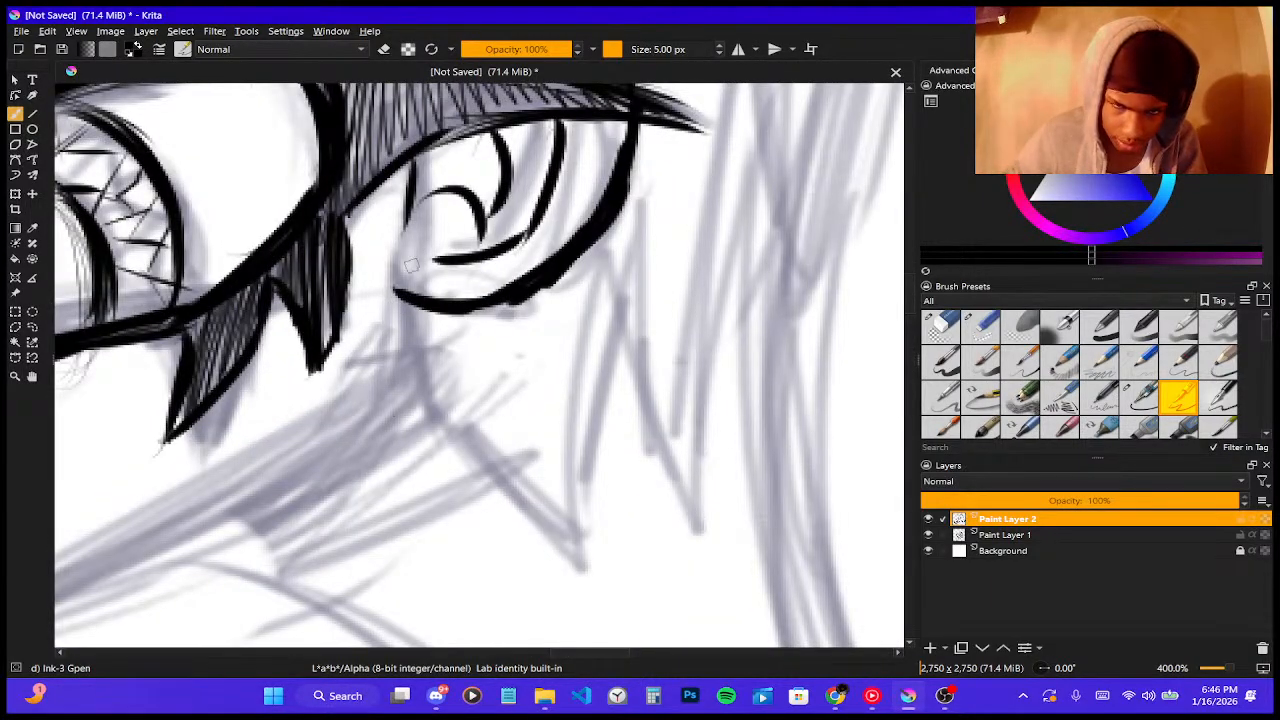
{"action": "left_click_drag", "start_coordinate": [455, 300], "coordinate": [459, 301]}
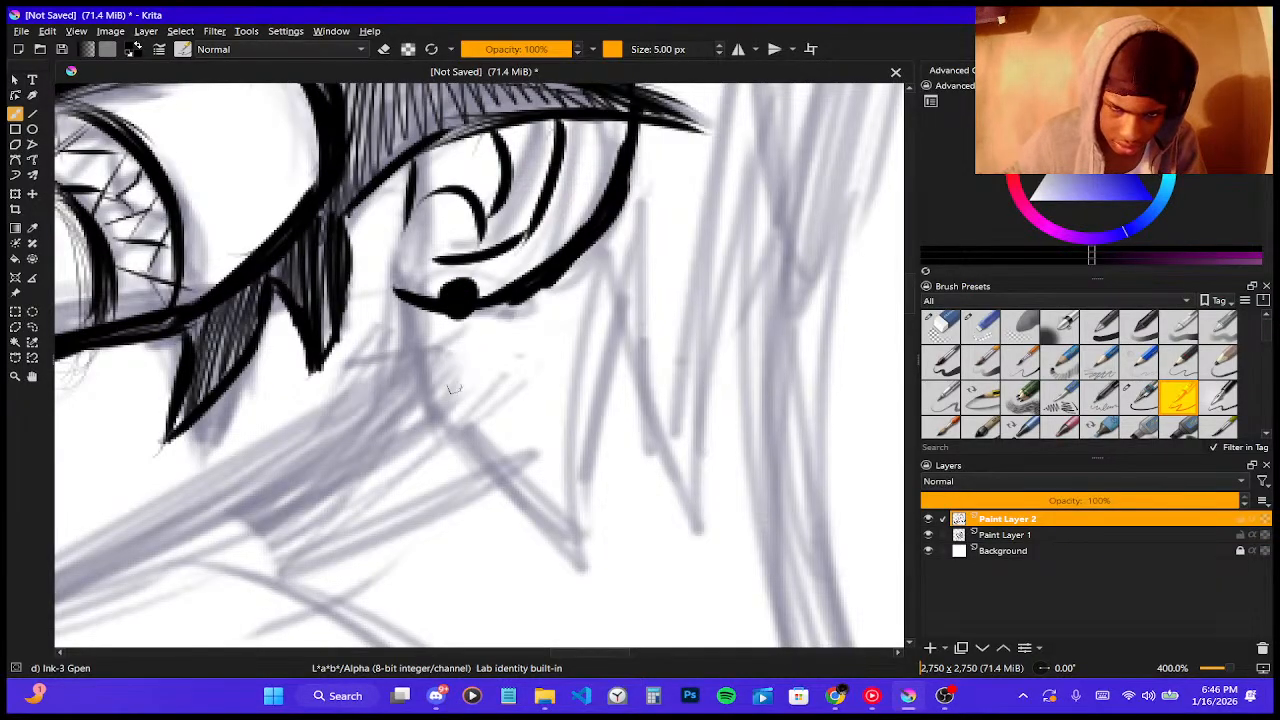
{"action": "mouse_move", "coordinate": [409, 511]}
{"action": "left_mouse_down"}
{"action": "mouse_move", "coordinate": [463, 318]}
{"action": "mouse_move", "coordinate": [518, 485]}
{"action": "left_mouse_up"}
{"action": "left_click_drag", "start_coordinate": [408, 507], "coordinate": [528, 368]}
{"action": "left_click_drag", "start_coordinate": [365, 398], "coordinate": [535, 361]}
{"action": "left_click_drag", "start_coordinate": [379, 401], "coordinate": [516, 484]}
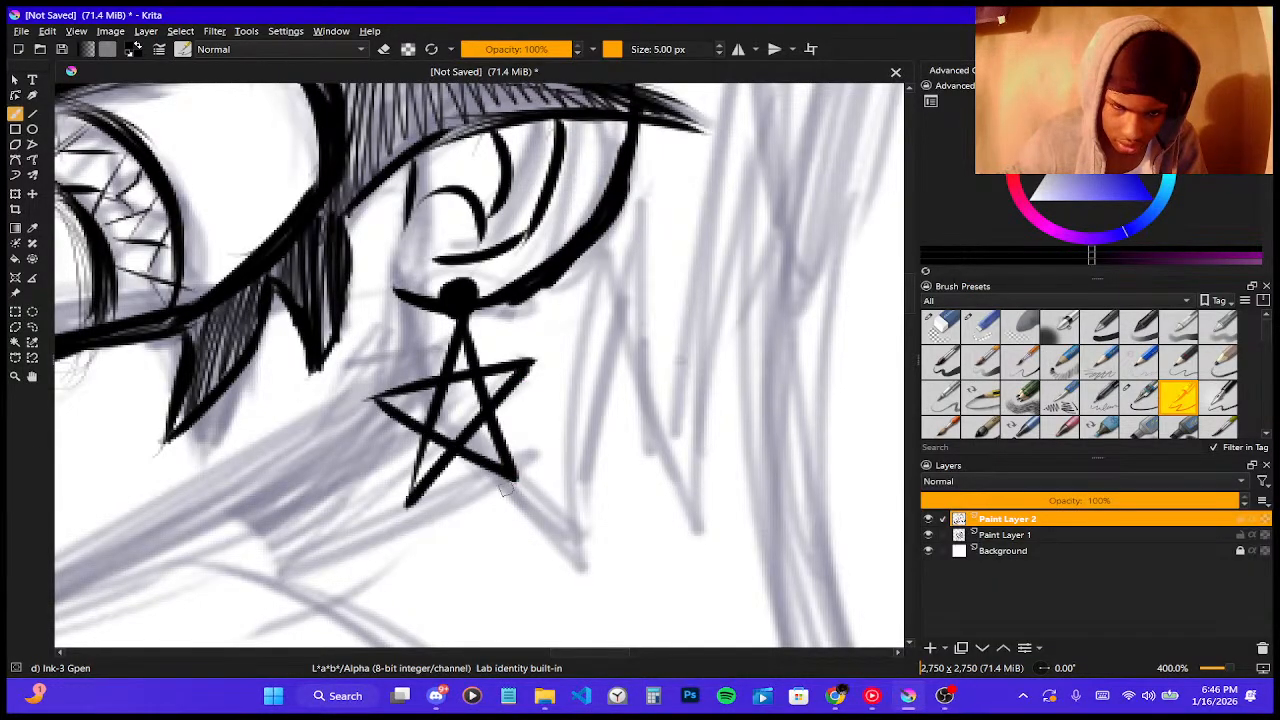
- Ink a short edge running from the earlobe's front end down behind the star earring
{"action": "scroll", "coordinate": [423, 252], "scroll_direction": "down", "scroll_amount": 5}
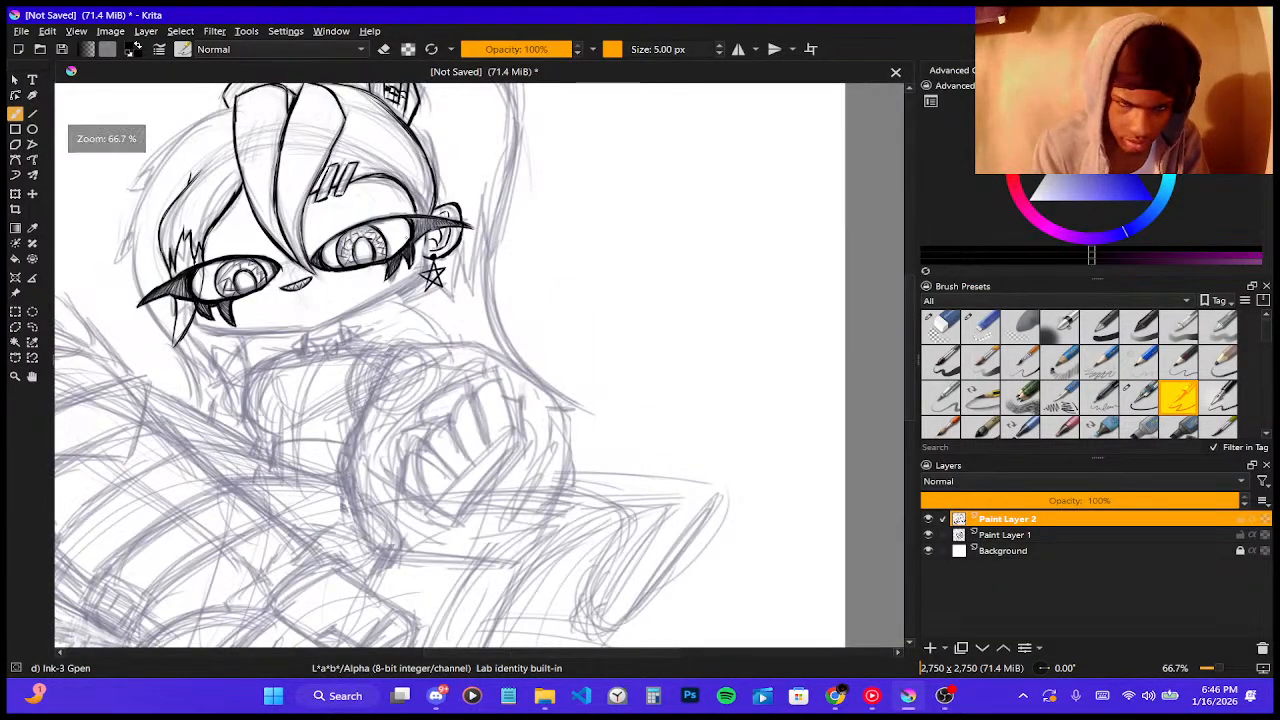
{"action": "scroll", "coordinate": [410, 240], "scroll_direction": "up", "scroll_amount": 4}
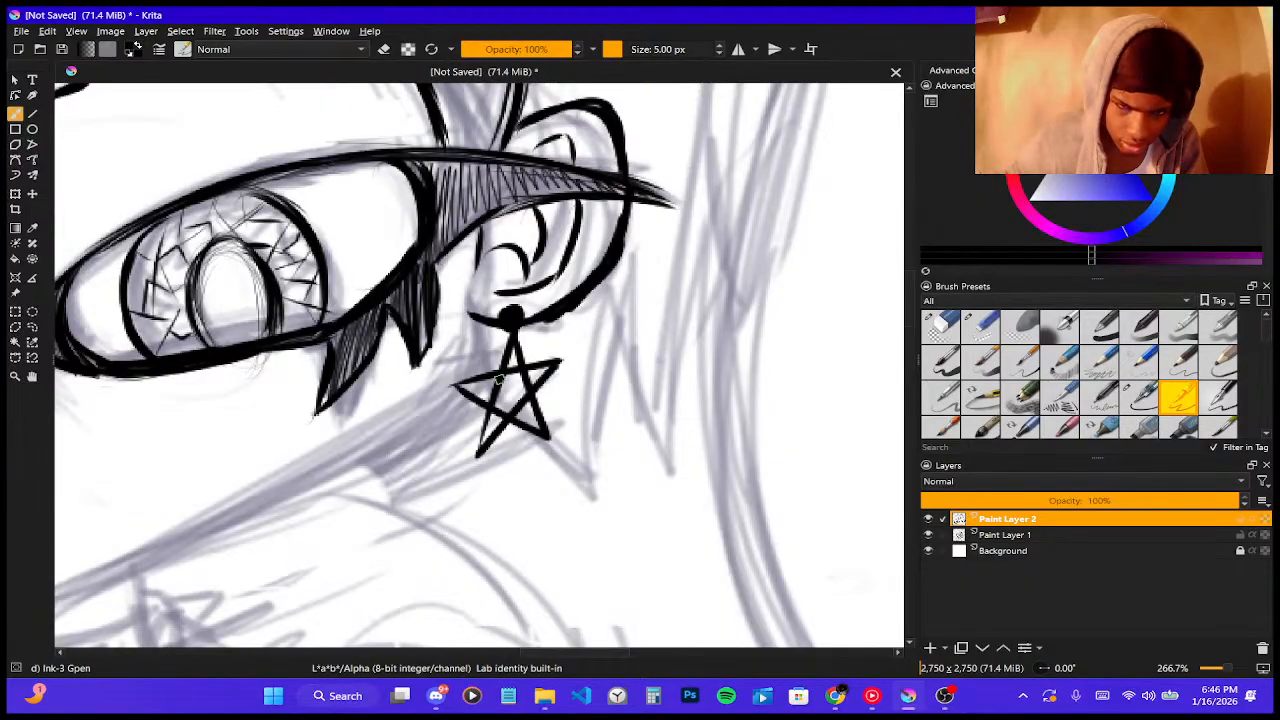
{"action": "left_click_drag", "start_coordinate": [470, 316], "coordinate": [498, 372]}
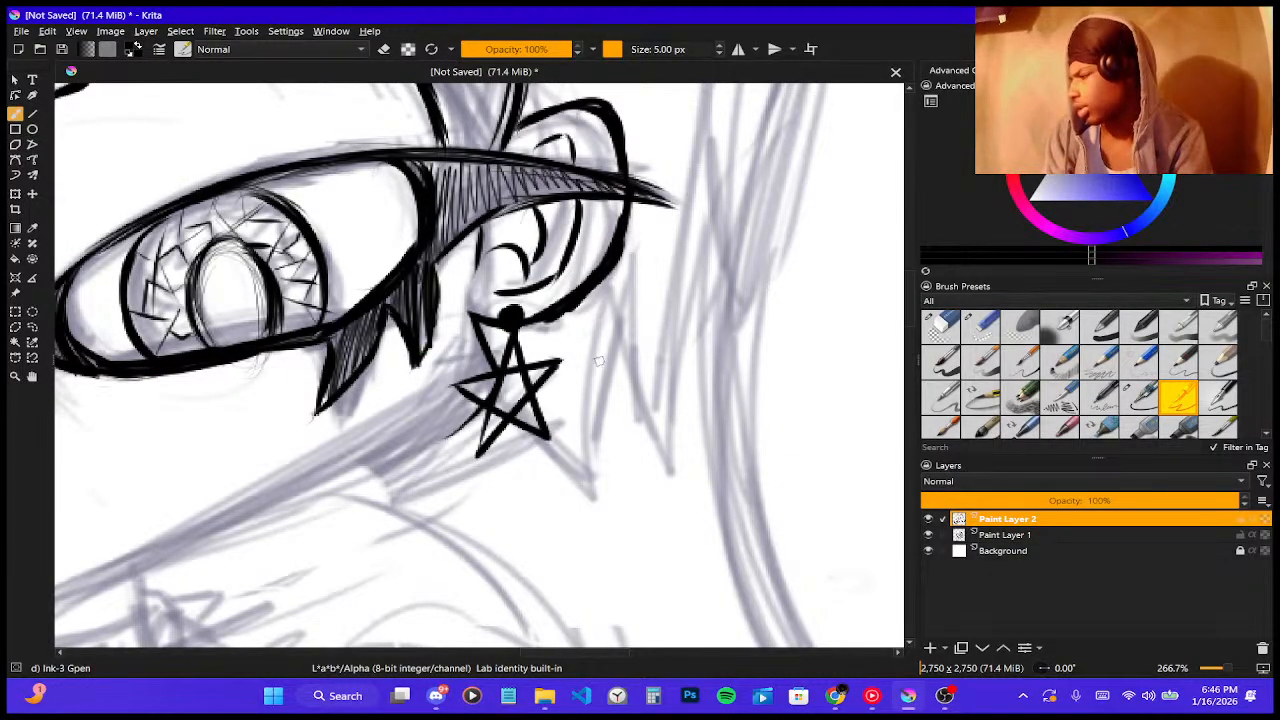
{"action": "scroll", "coordinate": [422, 347], "scroll_direction": "down", "scroll_amount": 3}
{"action": "scroll", "coordinate": [275, 415], "scroll_direction": "down", "scroll_amount": 1}
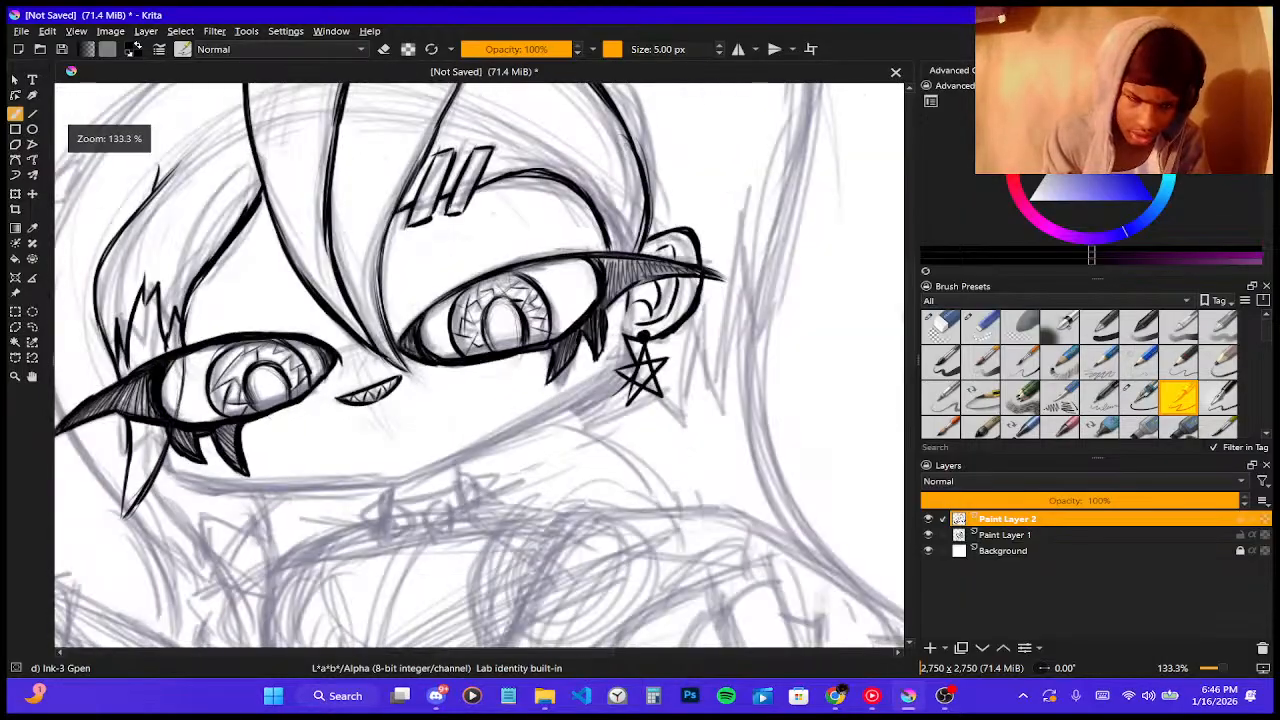
- Ink the lower face contour from below the left-hand eye along the chin, redo its end, and angle it up toward the ear
{"action": "scroll", "coordinate": [231, 430], "scroll_direction": "up", "scroll_amount": 2}
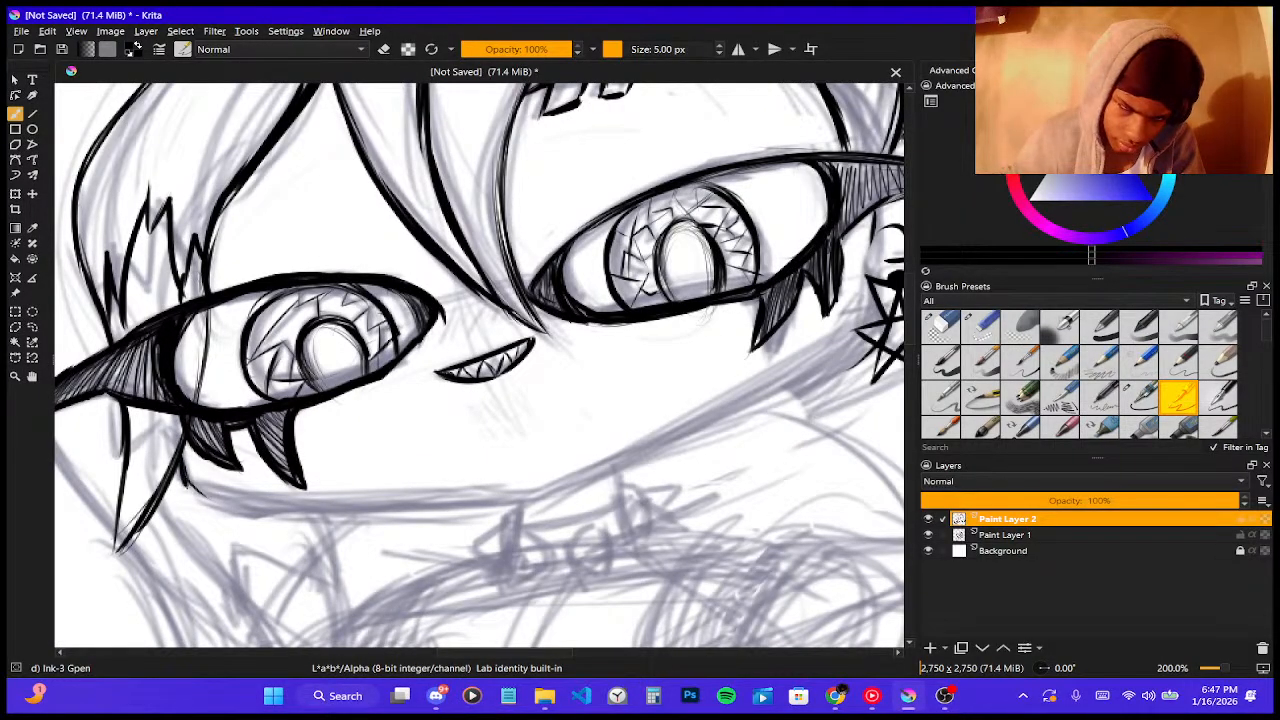
{"action": "mouse_move", "coordinate": [188, 483]}
{"action": "left_mouse_down"}
{"action": "mouse_move", "coordinate": [240, 507]}
{"action": "mouse_move", "coordinate": [322, 511]}
{"action": "mouse_move", "coordinate": [551, 496]}
{"action": "left_mouse_up"}
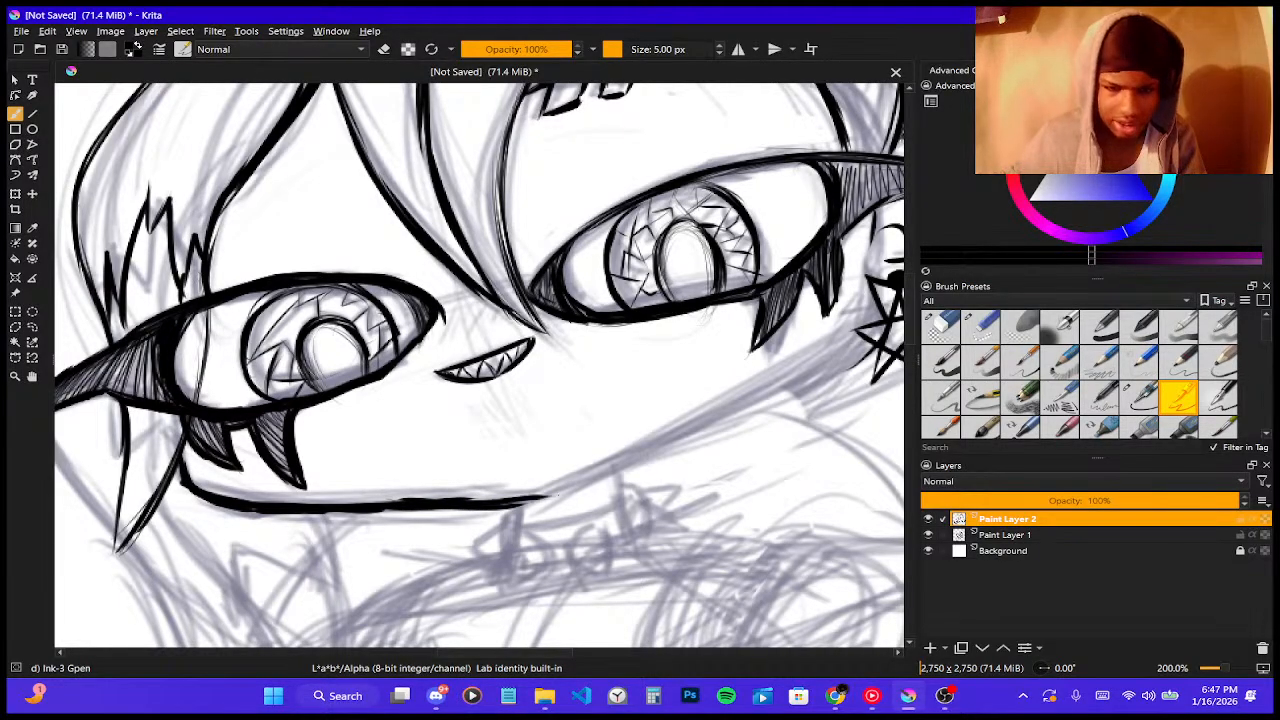
{"action": "key", "text": "ctrl+z"}
{"action": "key", "text": "ctrl+z"}
{"action": "key", "text": "ctrl+z"}
{"action": "key", "text": "ctrl+z"}
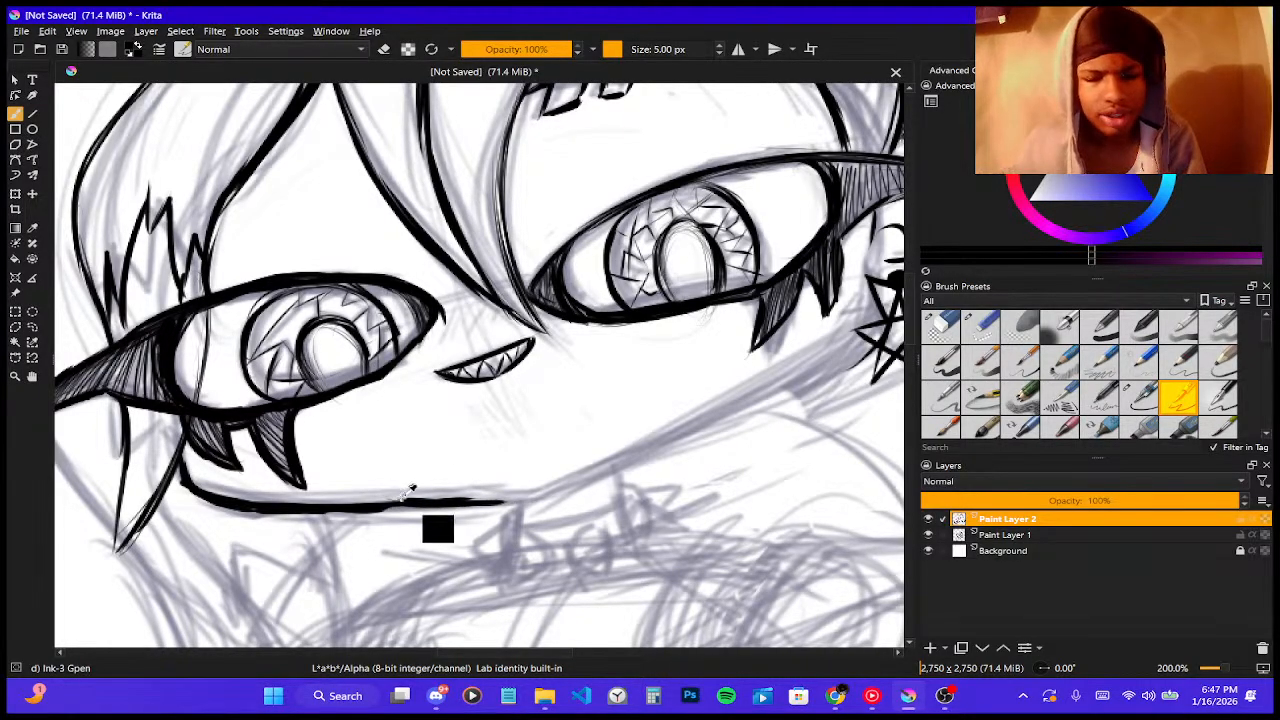
{"action": "left_click_drag", "start_coordinate": [404, 502], "coordinate": [538, 501]}
{"action": "left_click_drag", "start_coordinate": [458, 501], "coordinate": [549, 502]}
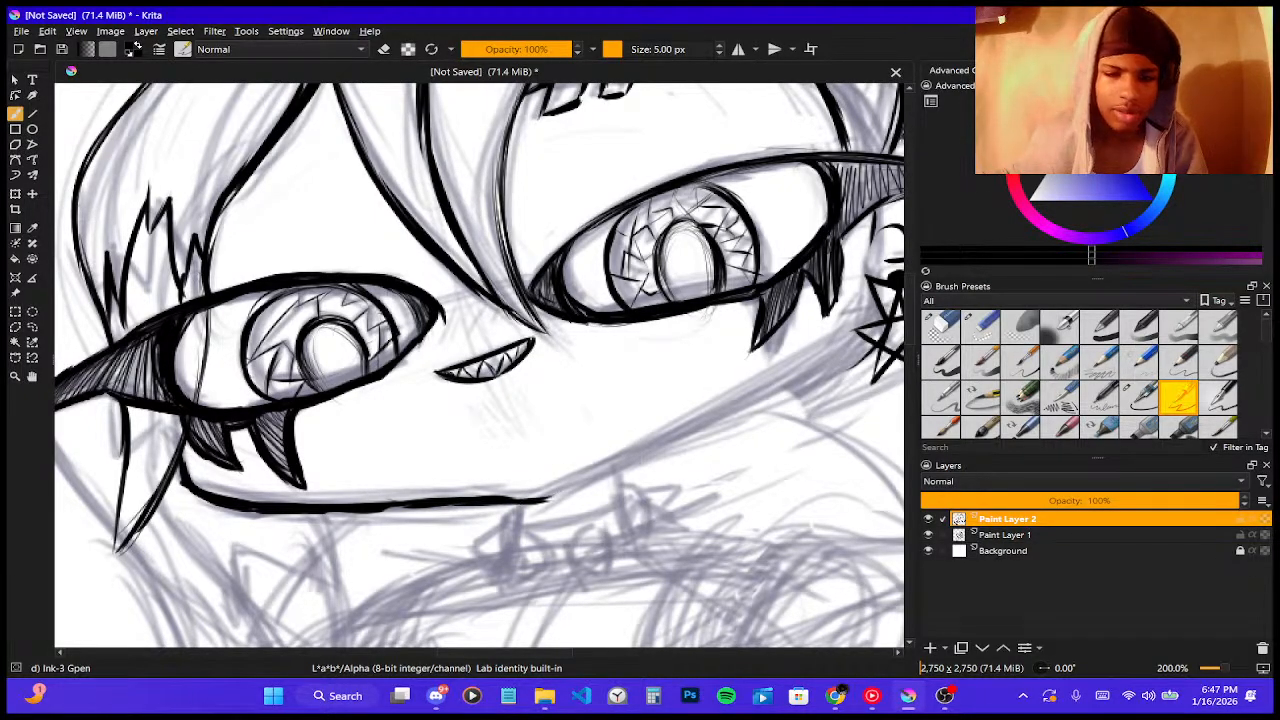
{"action": "left_click_drag", "start_coordinate": [534, 501], "coordinate": [634, 461]}
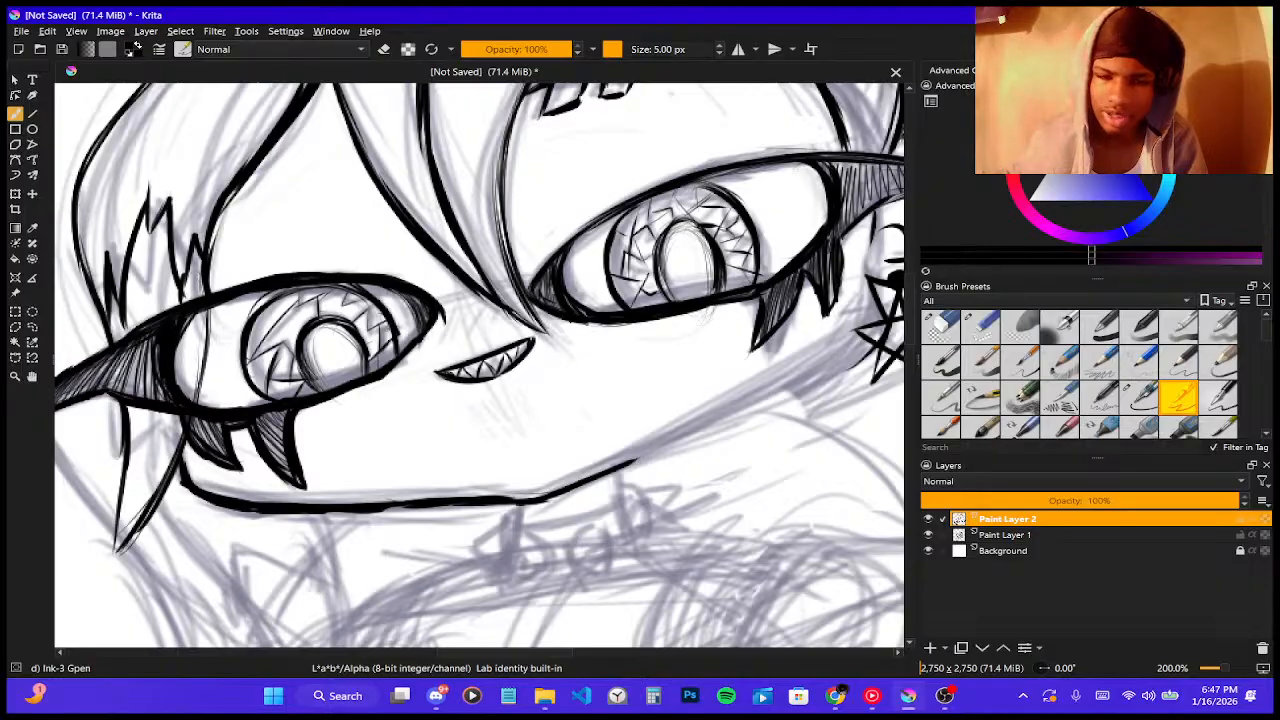
{"action": "left_click_drag", "start_coordinate": [512, 500], "coordinate": [608, 466]}
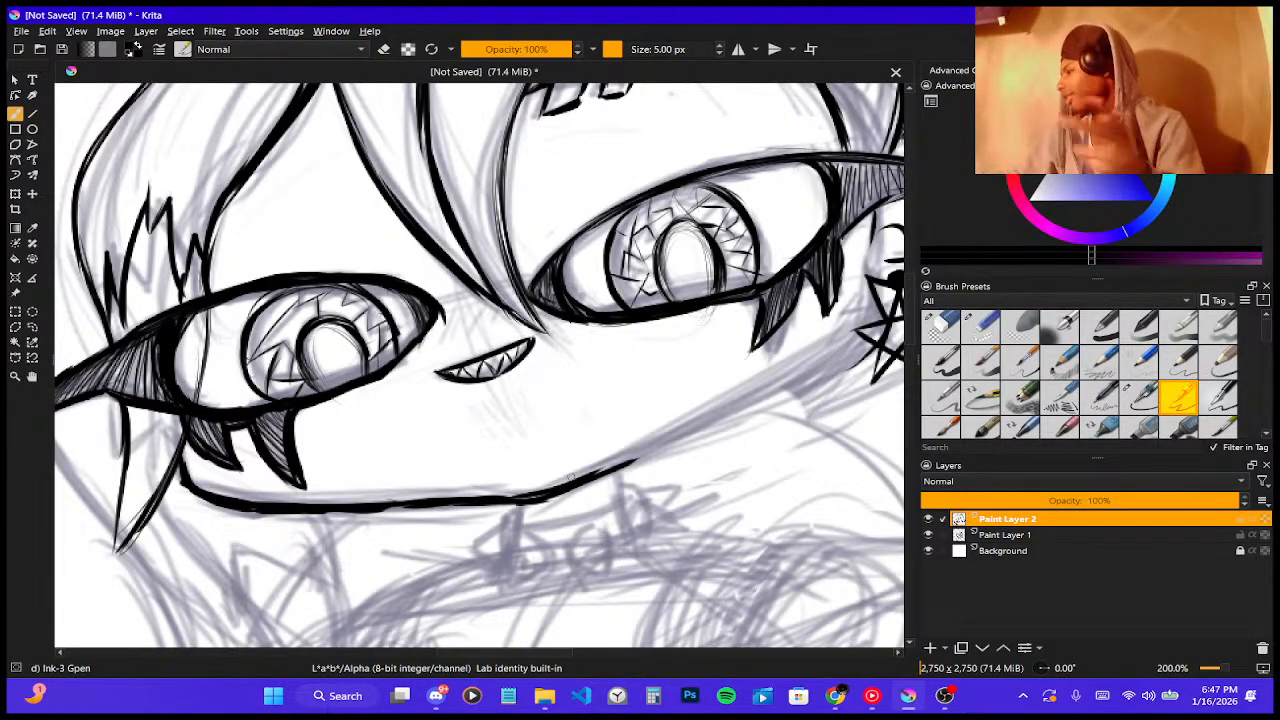
- Try several short strokes extending the jaw line from the chin toward the ear, undoing the stray ones
{"action": "key", "text": "minus"}
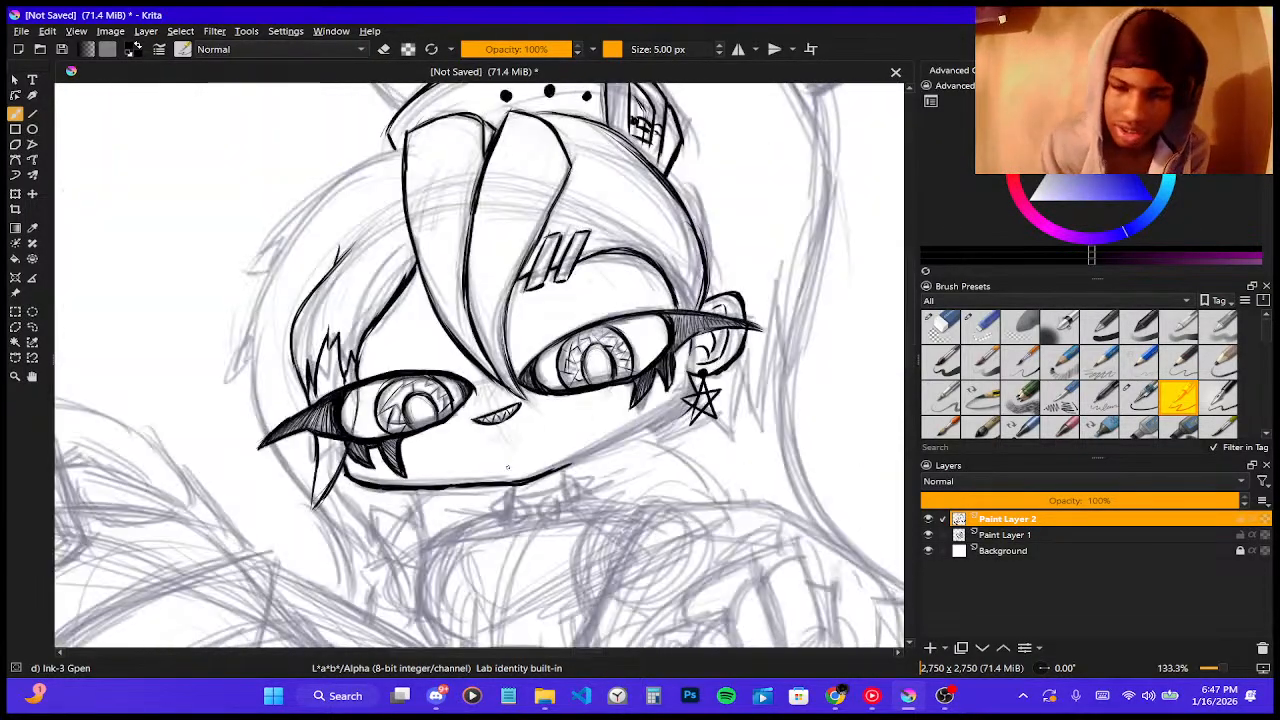
{"action": "scroll", "coordinate": [507, 467], "scroll_direction": "up", "scroll_amount": 2}
{"action": "scroll", "coordinate": [442, 467], "scroll_direction": "down", "scroll_amount": 2}
{"action": "scroll", "coordinate": [629, 456], "scroll_direction": "up", "scroll_amount": 1}
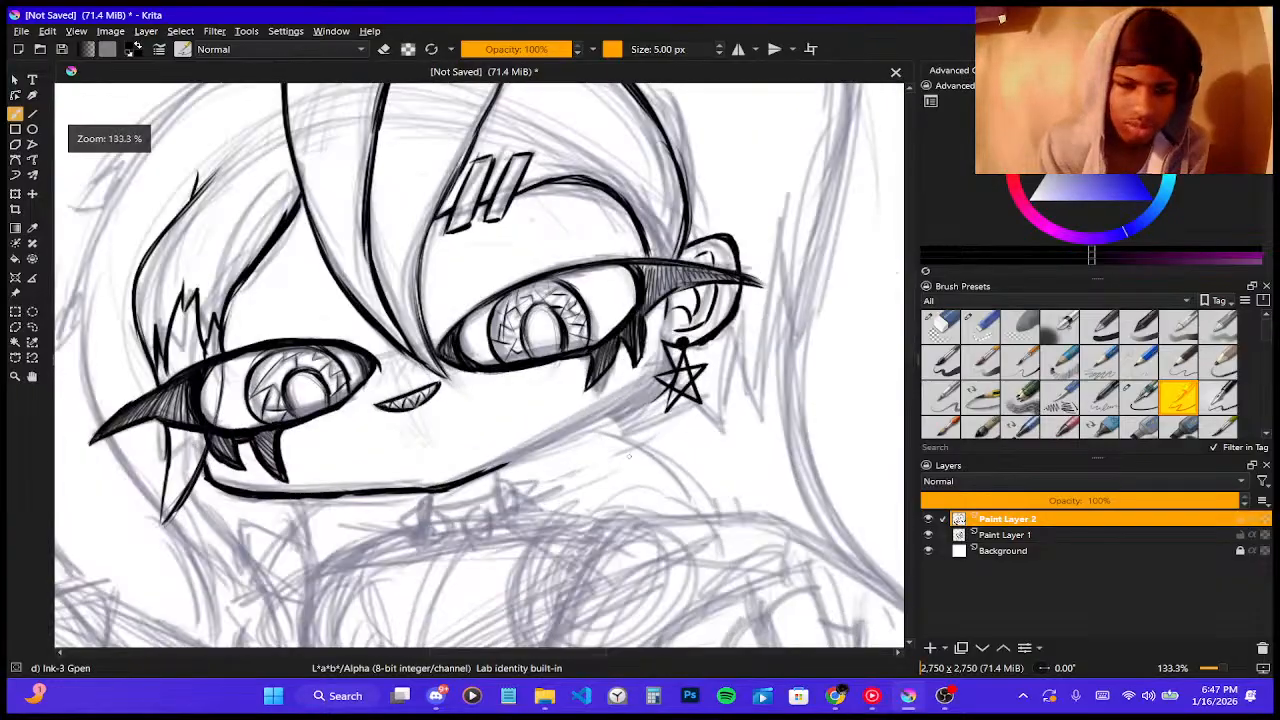
{"action": "scroll", "coordinate": [629, 456], "scroll_direction": "up", "scroll_amount": 2}
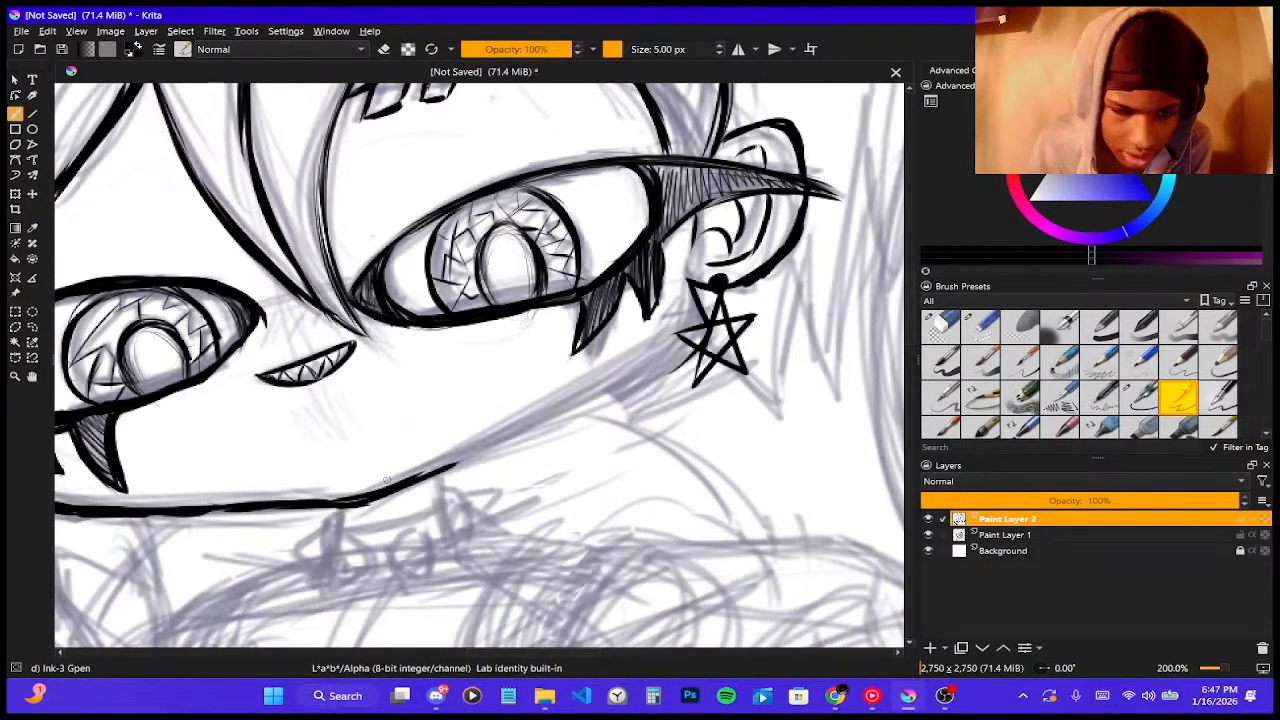
{"action": "left_click_drag", "start_coordinate": [390, 483], "coordinate": [474, 447]}
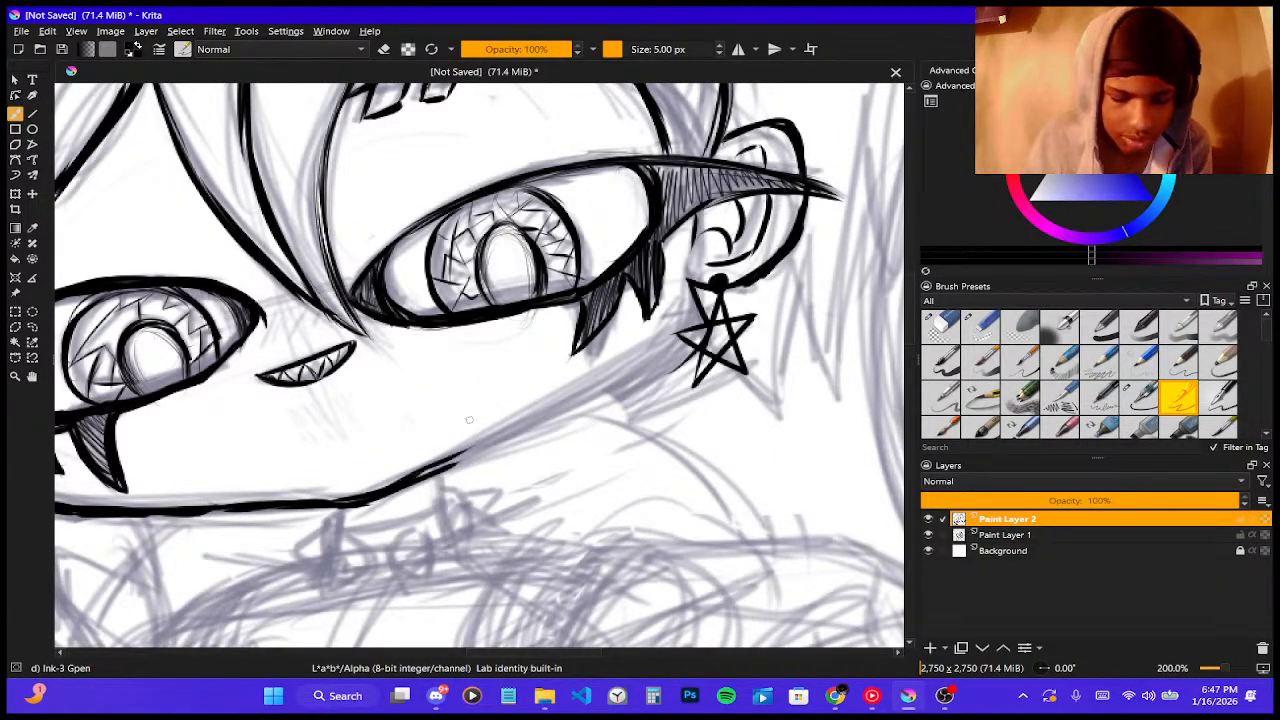
{"action": "key", "text": "ctrl+z"}
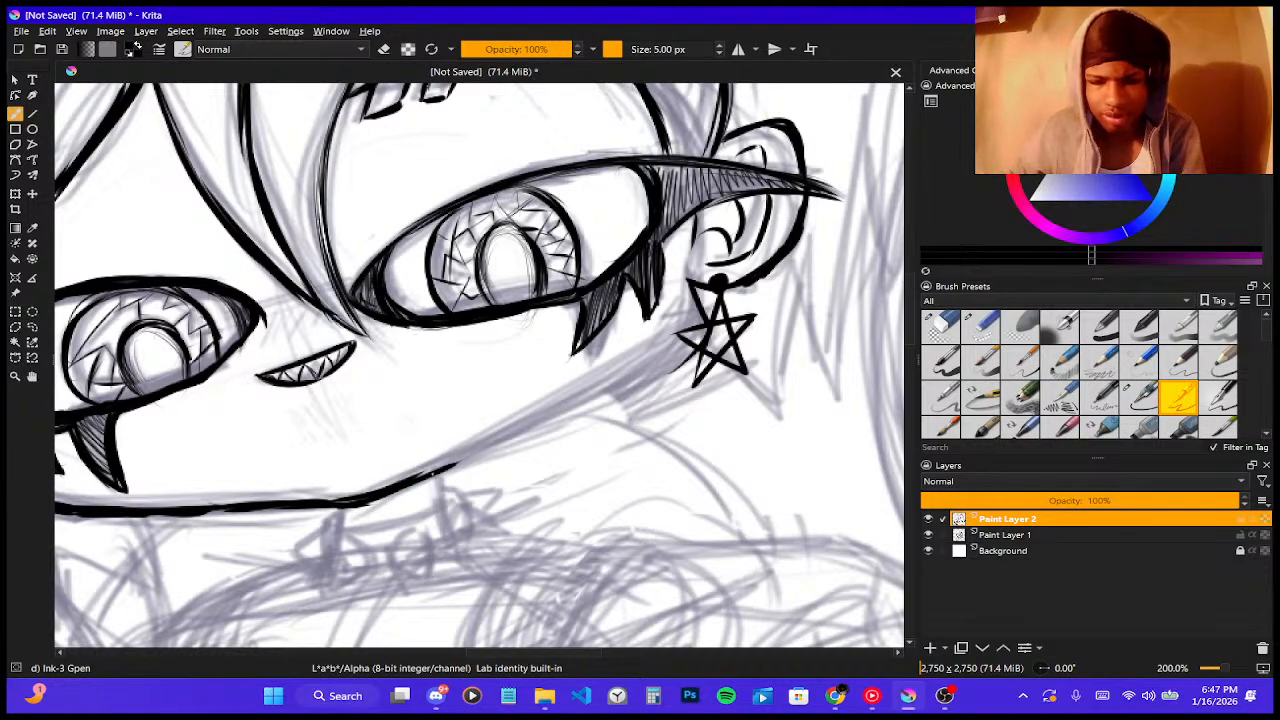
{"action": "left_click_drag", "start_coordinate": [430, 471], "coordinate": [510, 432]}
{"action": "key", "text": "ctrl+z"}
{"action": "left_click_drag", "start_coordinate": [453, 467], "coordinate": [544, 416]}
{"action": "key", "text": "ctrl+z"}
{"action": "left_click_drag", "start_coordinate": [450, 472], "coordinate": [540, 426]}
{"action": "key", "text": "ctrl+z"}
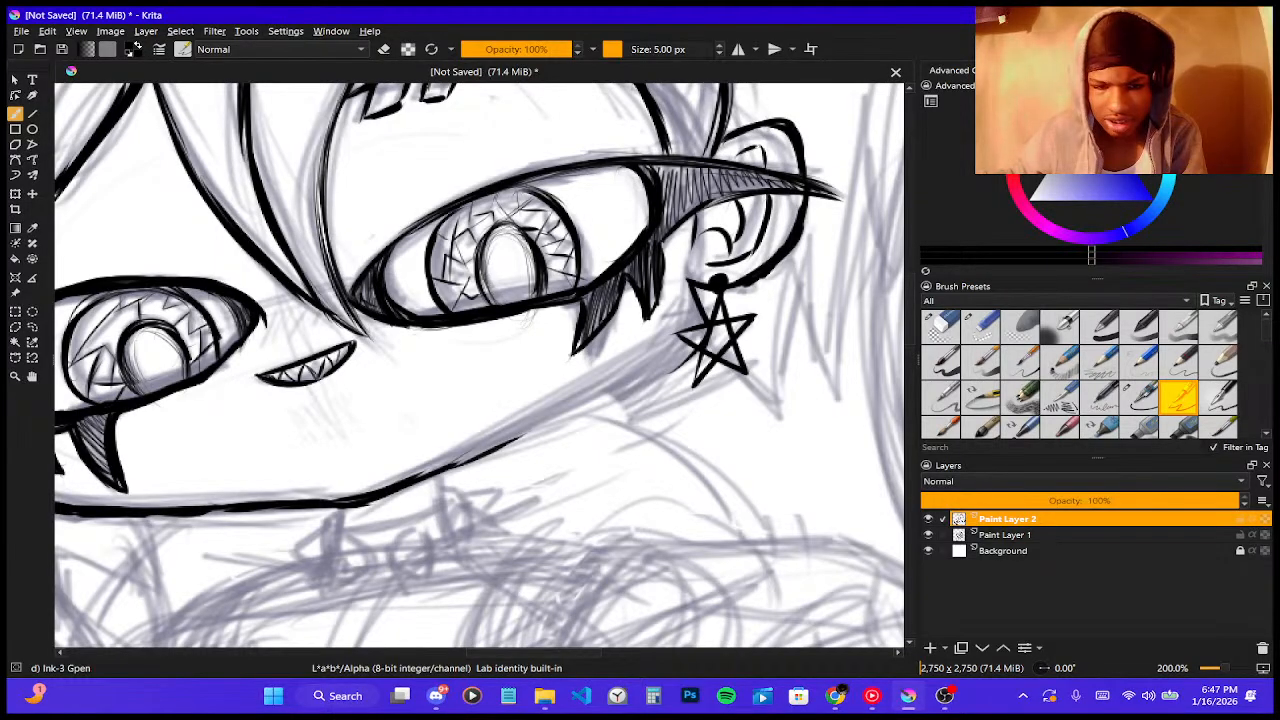
- Extend the jaw line with overlapping strokes from the chin's corner up to the star earring
{"action": "left_click_drag", "start_coordinate": [458, 465], "coordinate": [580, 416]}
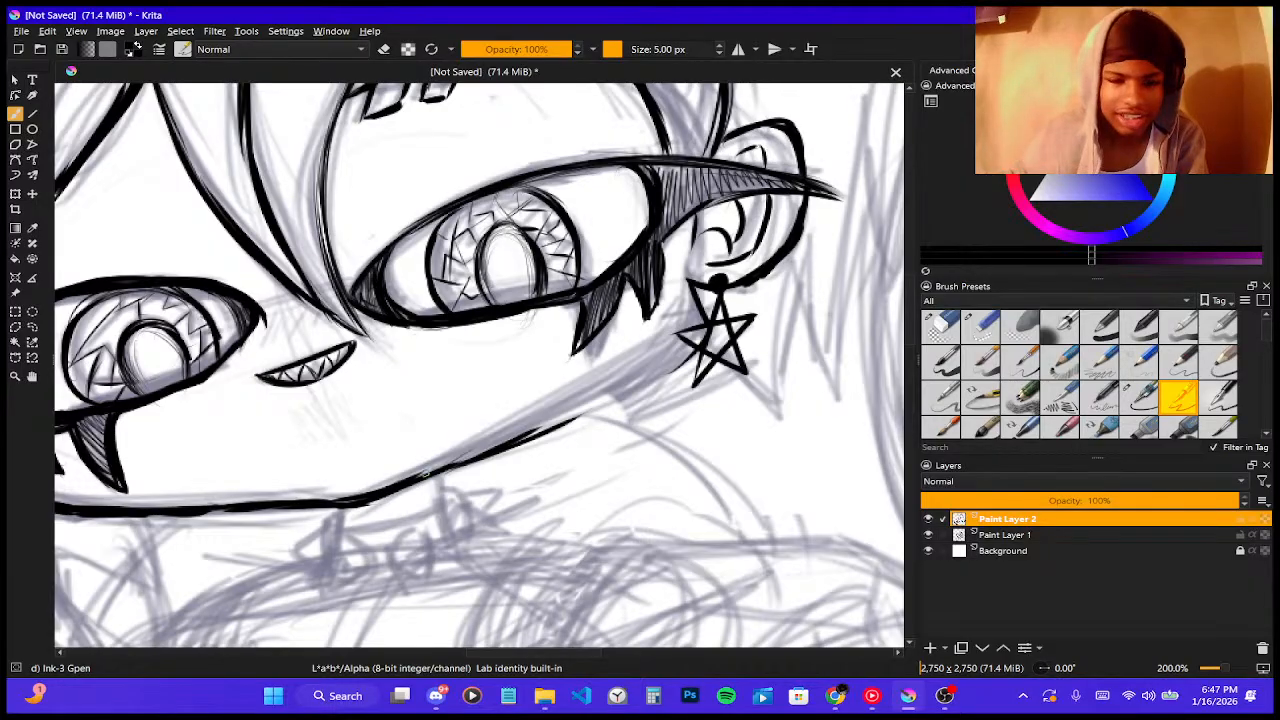
{"action": "left_click_drag", "start_coordinate": [419, 467], "coordinate": [546, 404]}
{"action": "key", "text": "ctrl+z"}
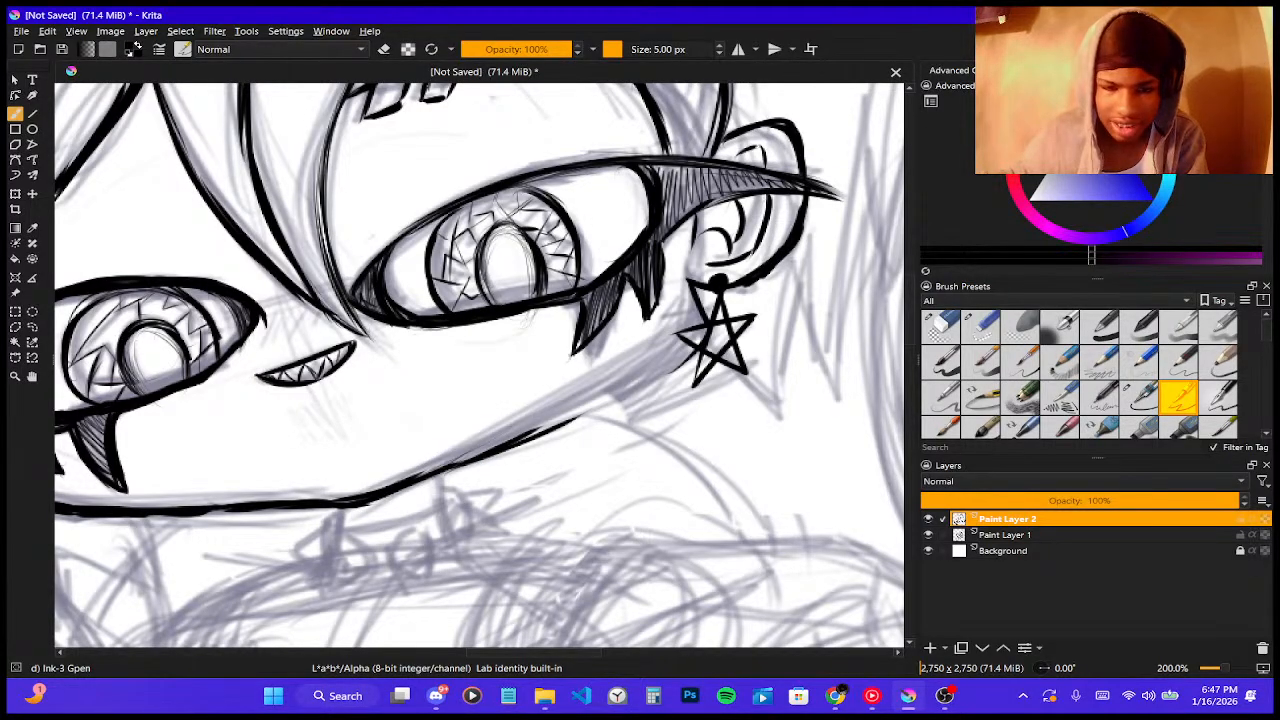
{"action": "left_click_drag", "start_coordinate": [478, 455], "coordinate": [588, 404]}
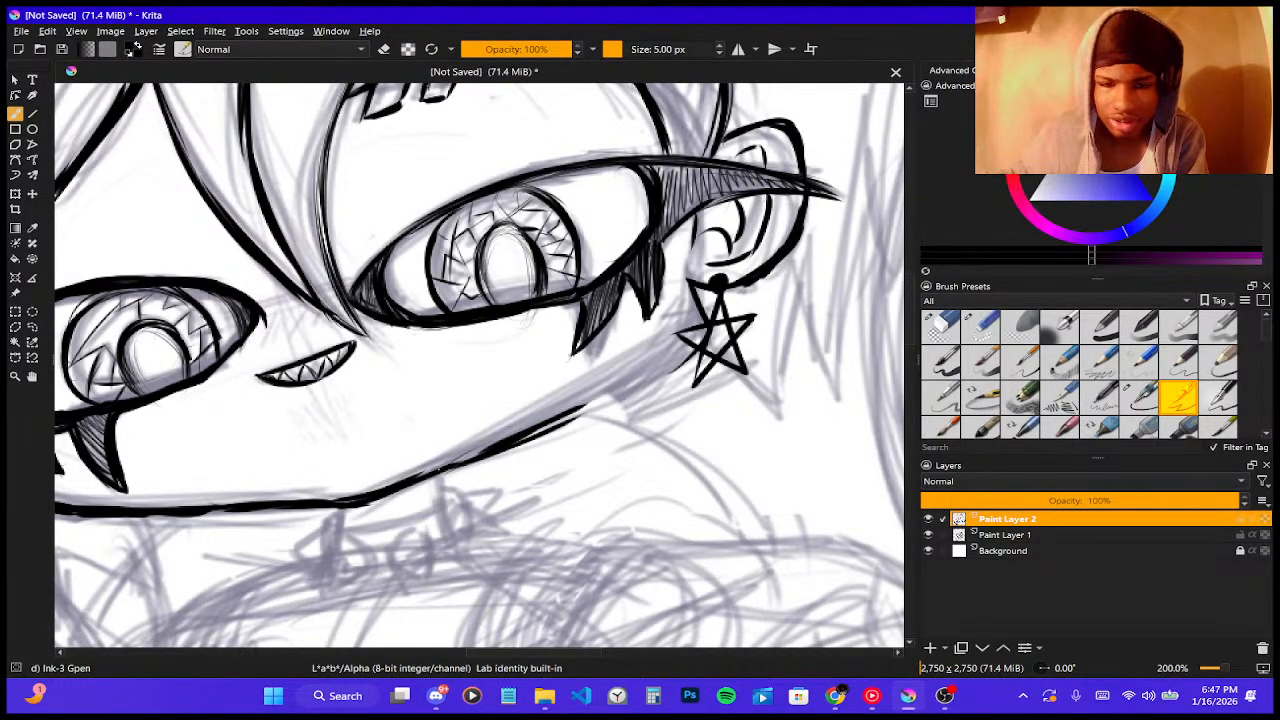
{"action": "left_click_drag", "start_coordinate": [460, 462], "coordinate": [656, 372]}
{"action": "mouse_move", "coordinate": [578, 416]}
{"action": "left_mouse_down"}
{"action": "mouse_move", "coordinate": [688, 364]}
{"action": "mouse_move", "coordinate": [695, 348]}
{"action": "left_mouse_up"}
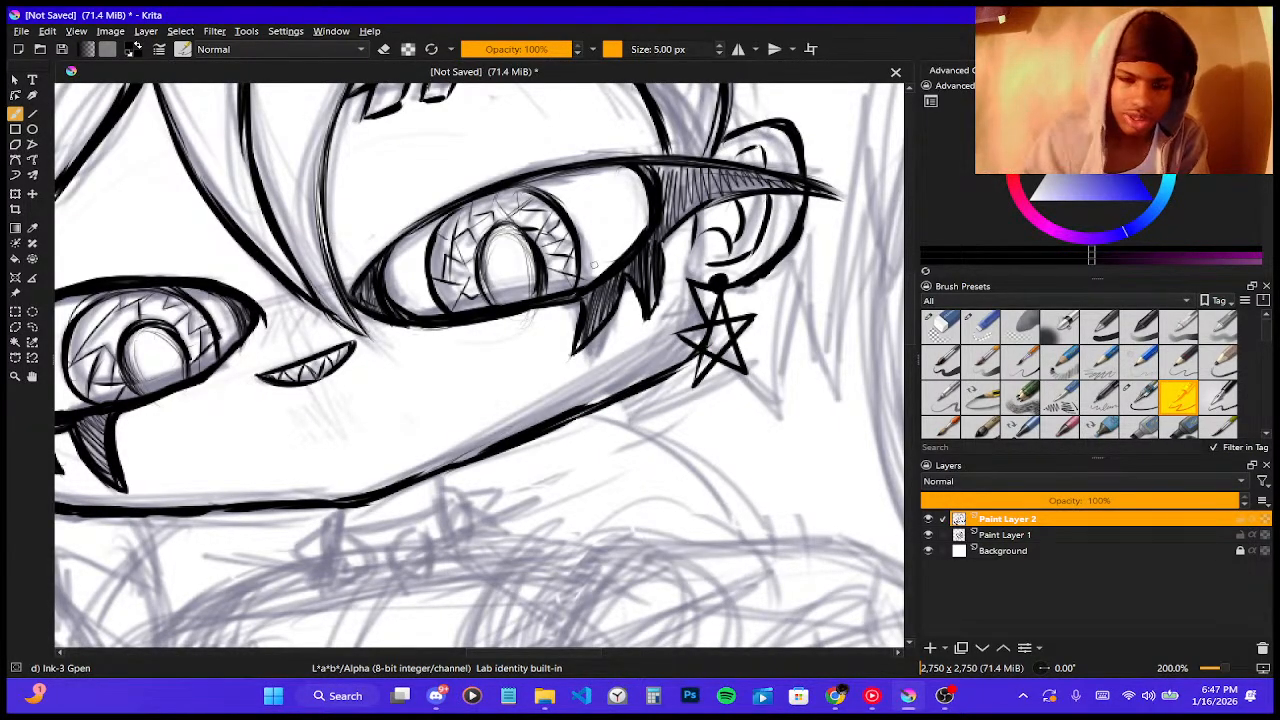
- Try to redraw the upper end of the jaw line up to the star earring
{"action": "scroll", "coordinate": [620, 260], "scroll_direction": "down", "scroll_amount": 4}
{"action": "scroll", "coordinate": [635, 252], "scroll_direction": "up", "scroll_amount": 1}
{"action": "scroll", "coordinate": [570, 246], "scroll_direction": "up", "scroll_amount": 2}
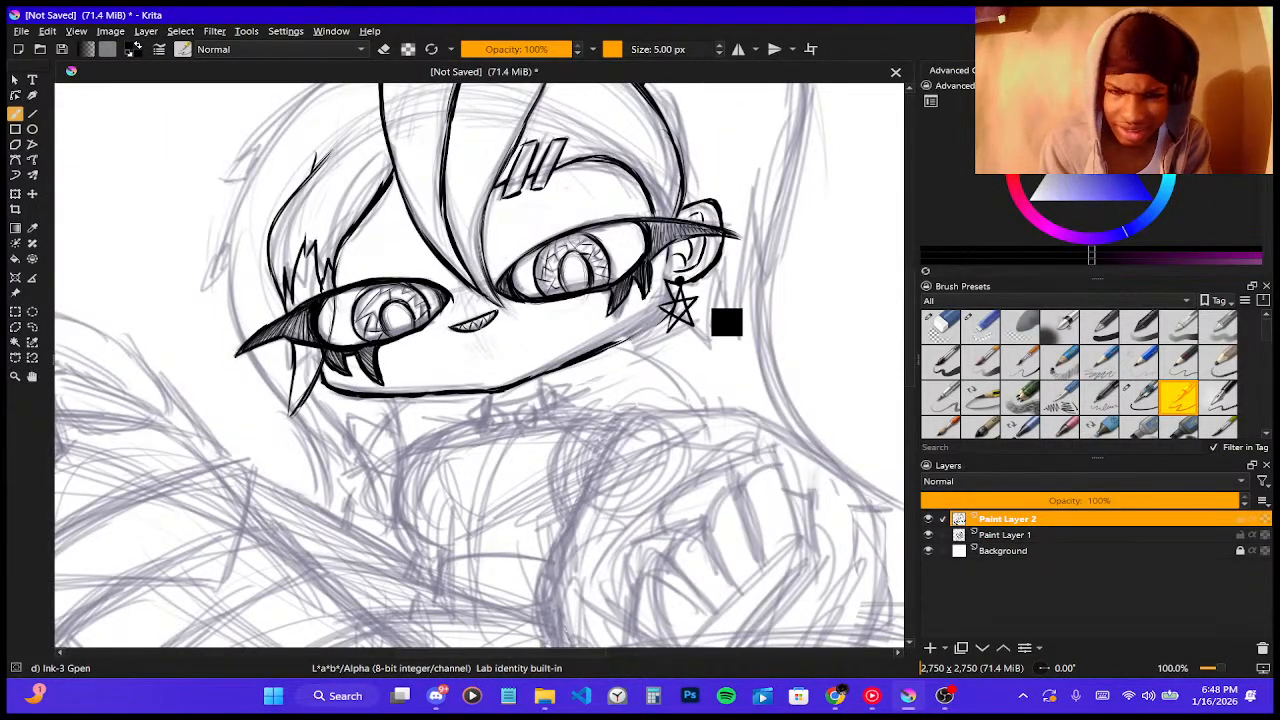
{"action": "scroll", "coordinate": [698, 282], "scroll_direction": "up", "scroll_amount": 2}
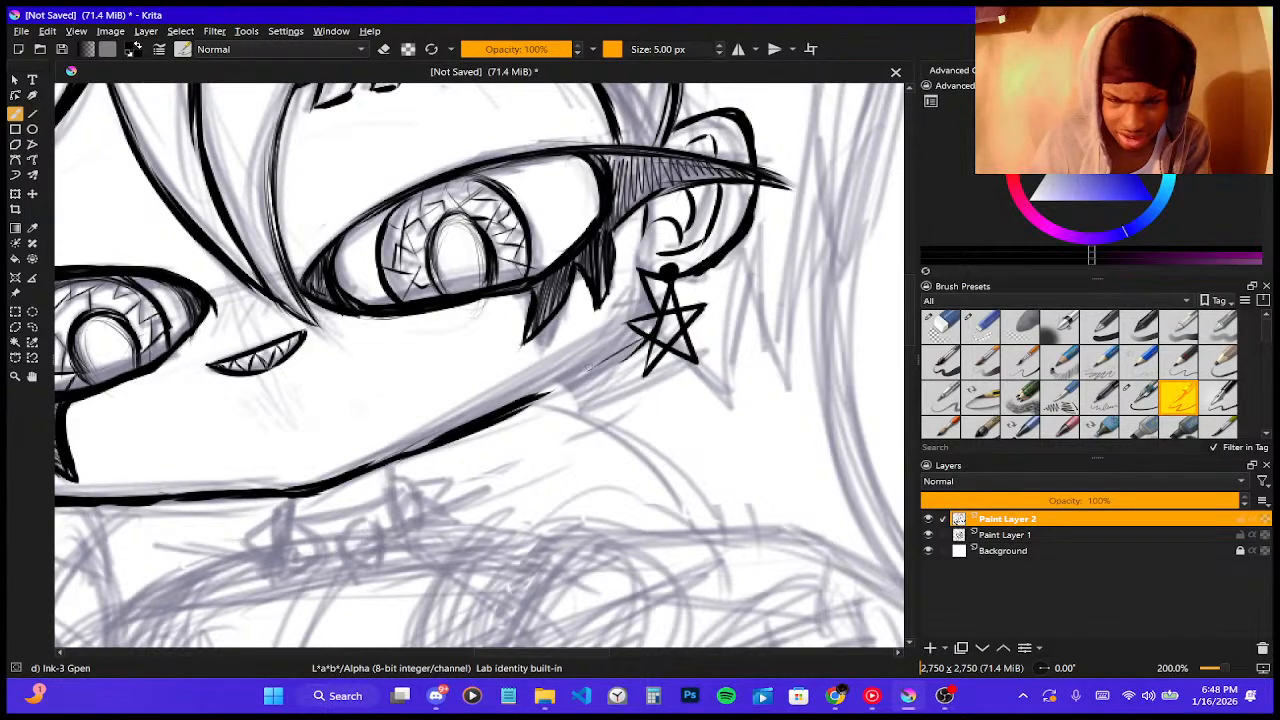
{"action": "left_click_drag", "start_coordinate": [505, 405], "coordinate": [626, 354]}
{"action": "left_click_drag", "start_coordinate": [545, 392], "coordinate": [640, 342]}
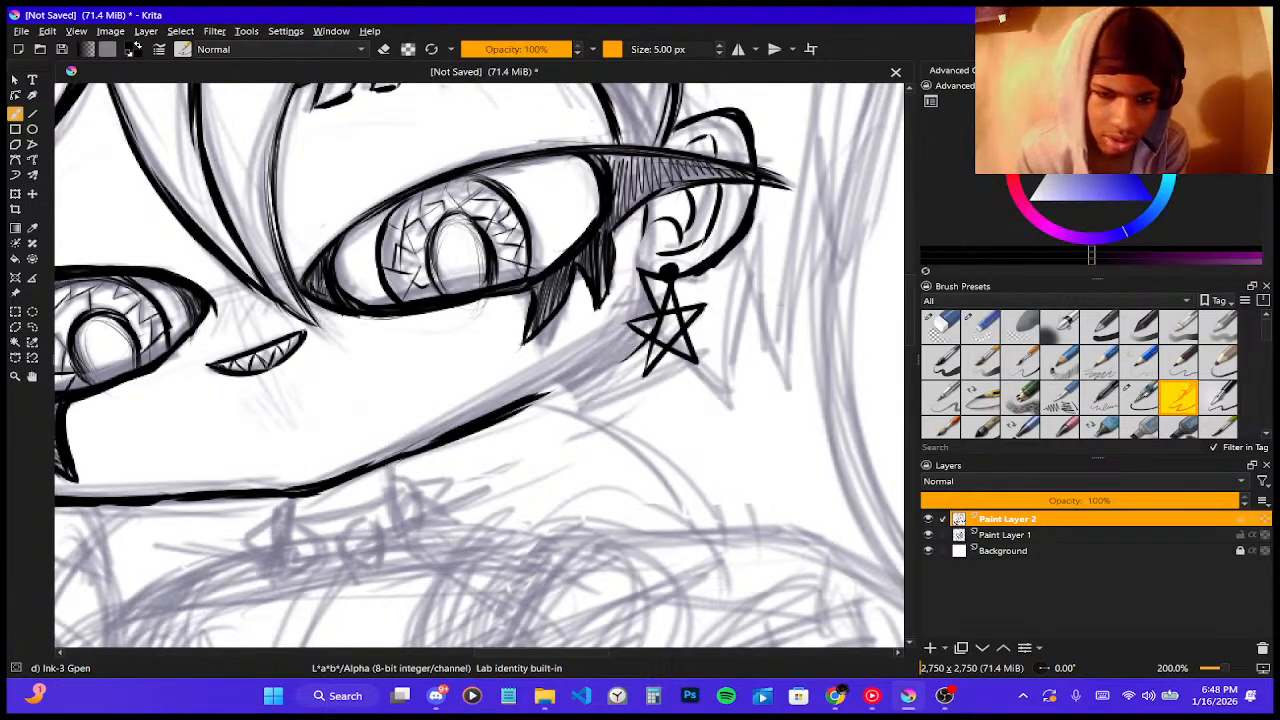
- Undo the recent jaw strokes back to the short rising segment beside the chin
{"action": "key", "text": "ctrl+z"}
{"action": "key", "text": "ctrl+z"}
{"action": "key", "text": "ctrl+z"}
{"action": "key", "text": "ctrl+z"}
{"action": "key", "text": "ctrl+z"}
{"action": "key", "text": "ctrl+z"}
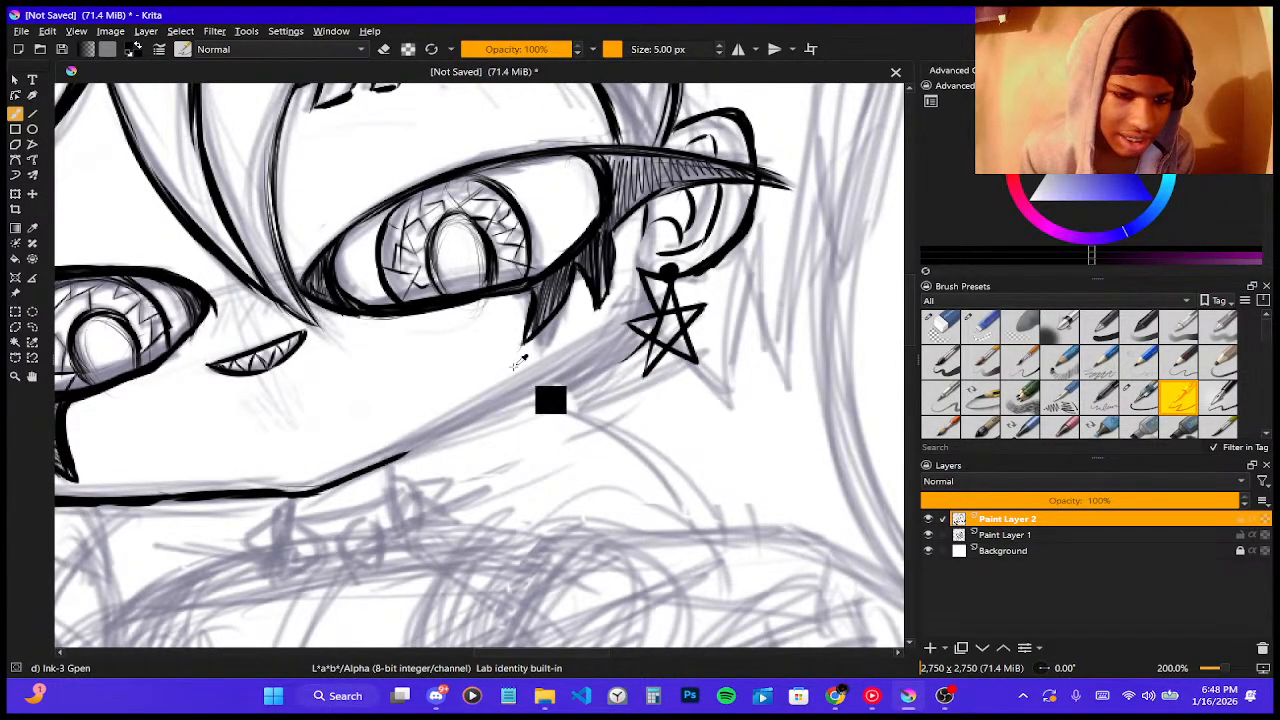
{"action": "scroll", "coordinate": [520, 366], "scroll_direction": "down", "scroll_amount": 1}
{"action": "scroll", "coordinate": [513, 368], "scroll_direction": "up", "scroll_amount": 2}
{"action": "scroll", "coordinate": [513, 368], "scroll_direction": "down", "scroll_amount": 1}
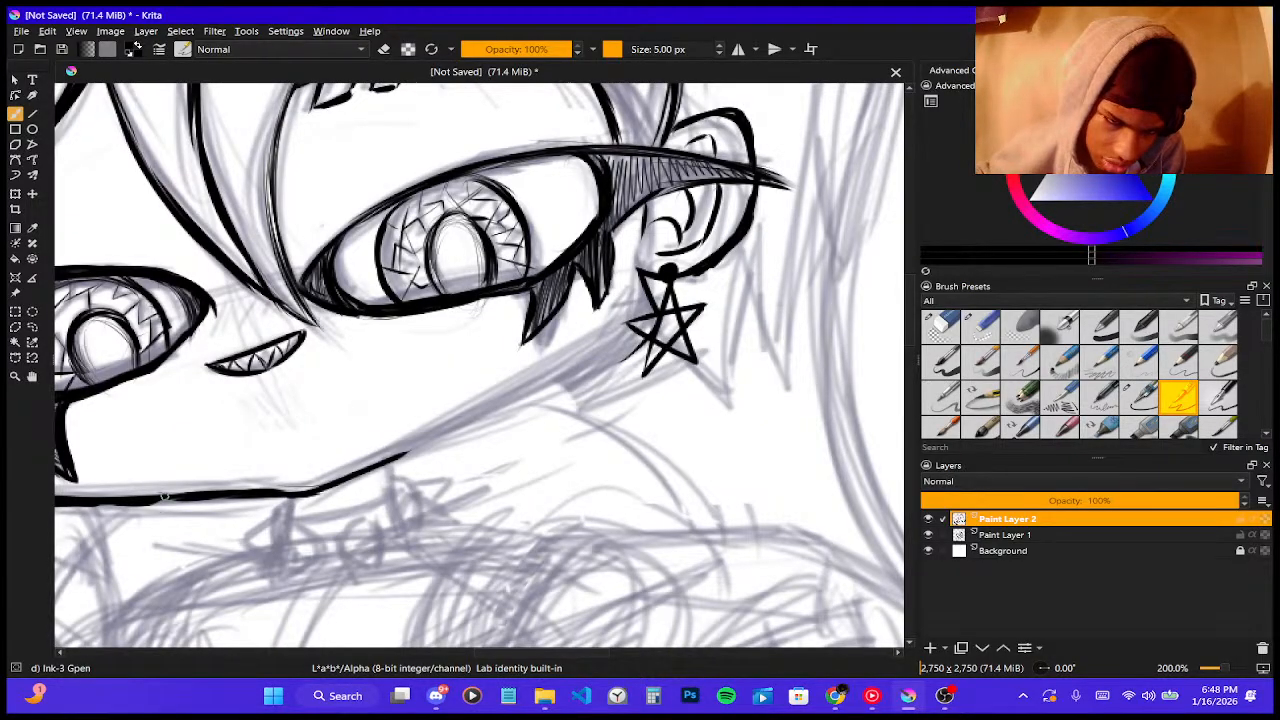
- Try several strokes over the chin line and its rising corner, undoing the unsatisfactory ones
{"action": "left_click_drag", "start_coordinate": [141, 502], "coordinate": [236, 502]}
{"action": "key", "text": "ctrl+z"}
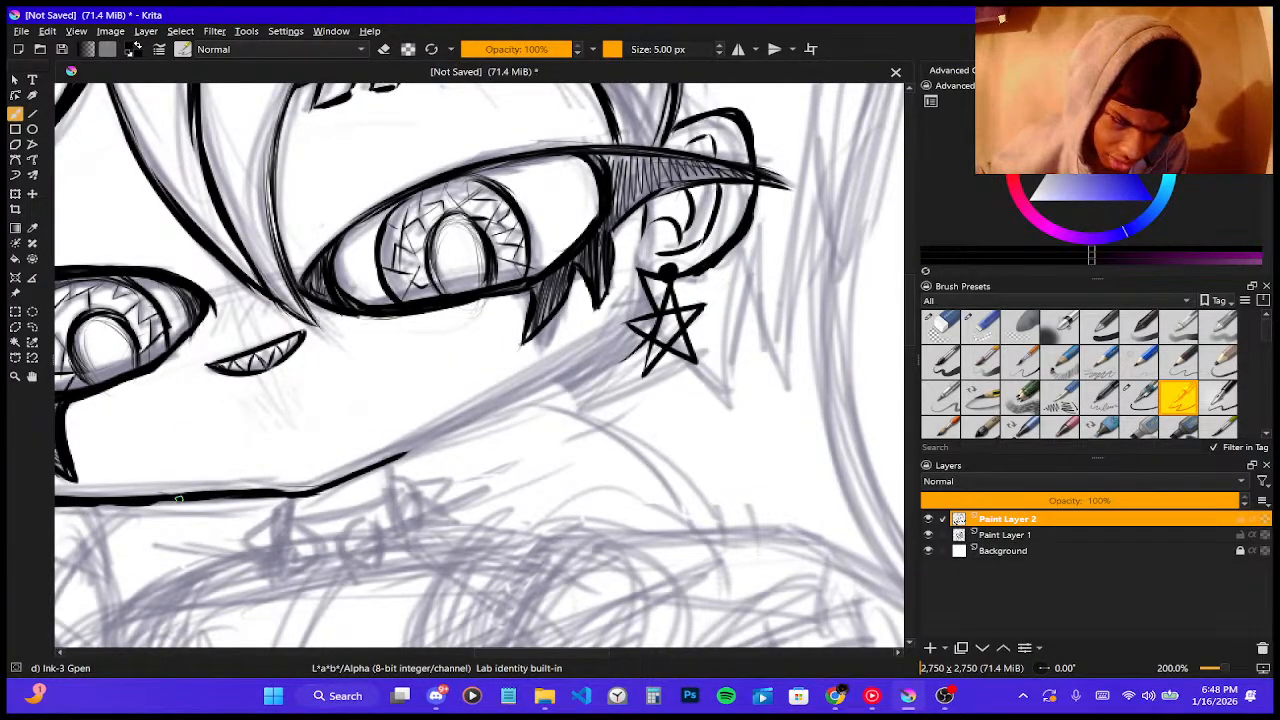
{"action": "left_click_drag", "start_coordinate": [152, 504], "coordinate": [222, 498]}
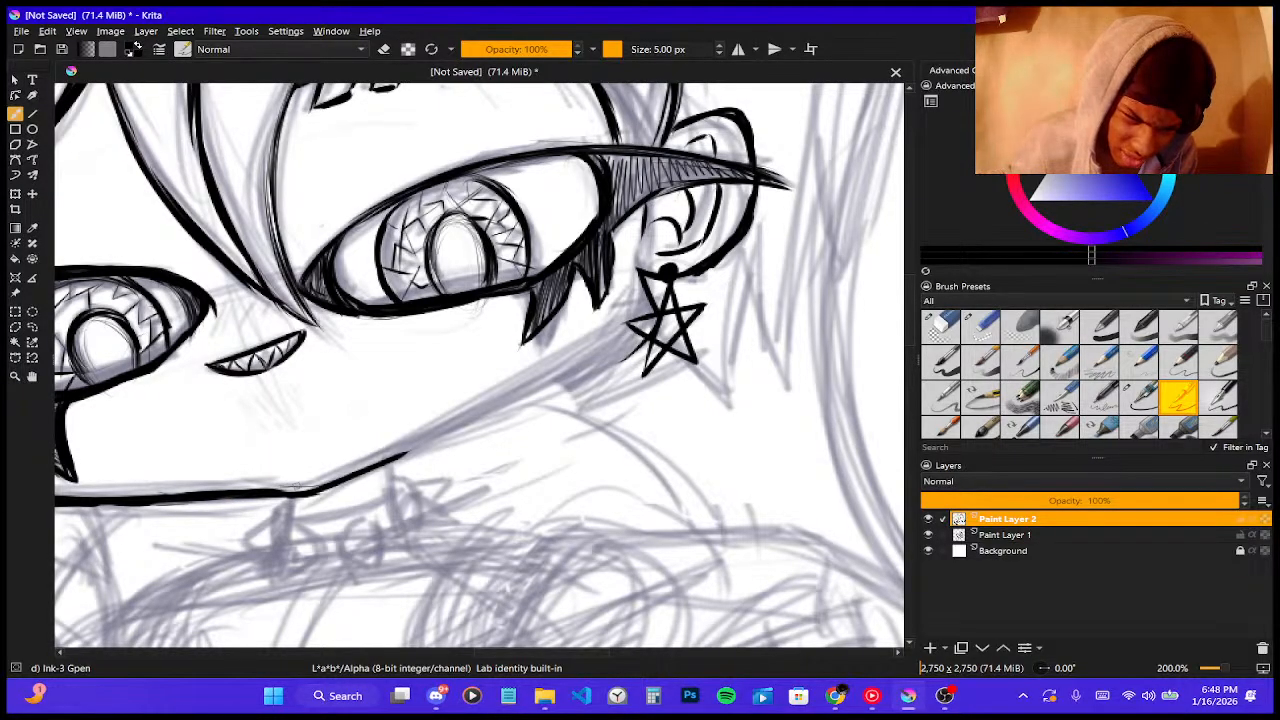
{"action": "left_click_drag", "start_coordinate": [290, 490], "coordinate": [326, 483]}
{"action": "key", "text": "ctrl+z"}
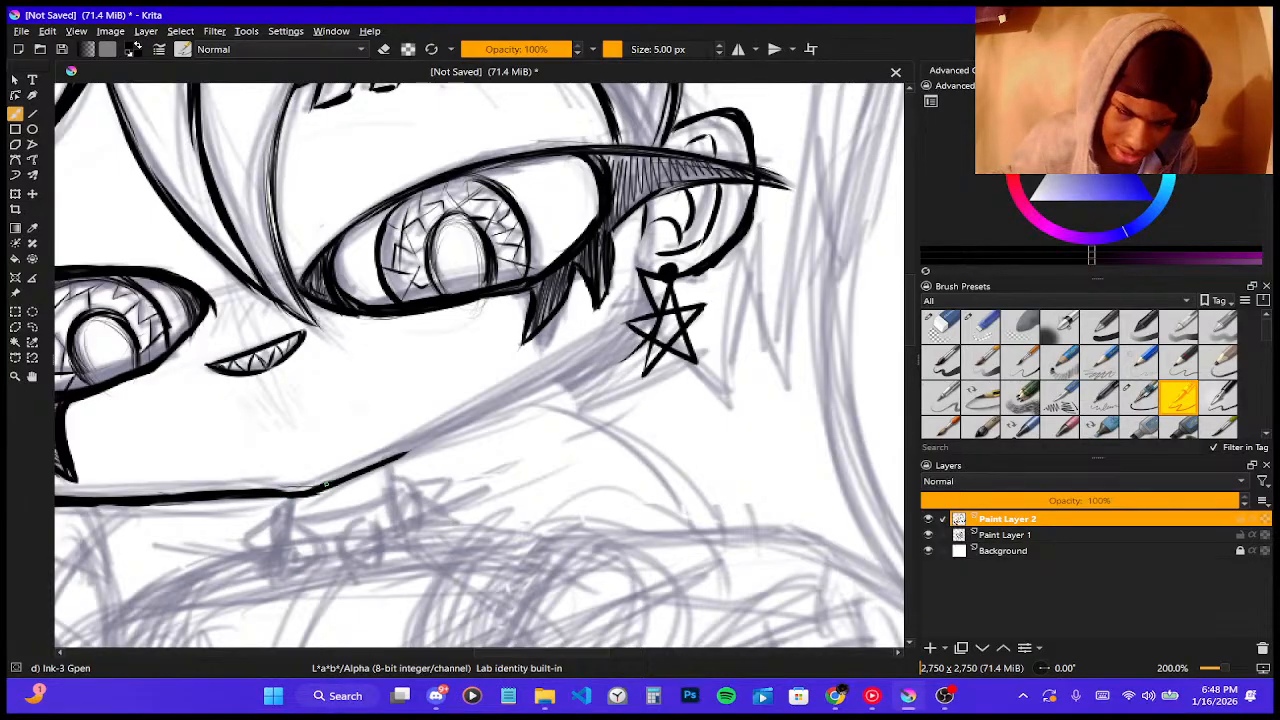
{"action": "left_click_drag", "start_coordinate": [274, 491], "coordinate": [419, 438]}
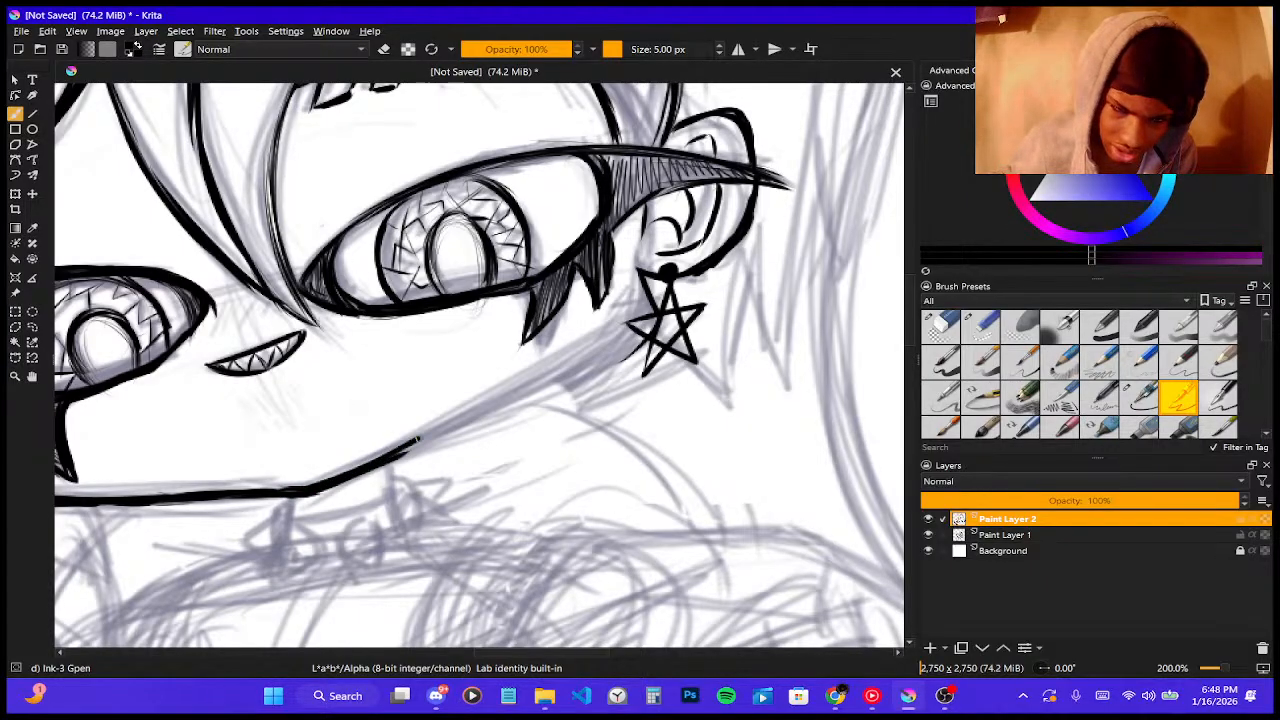
{"action": "key", "text": "ctrl+z"}
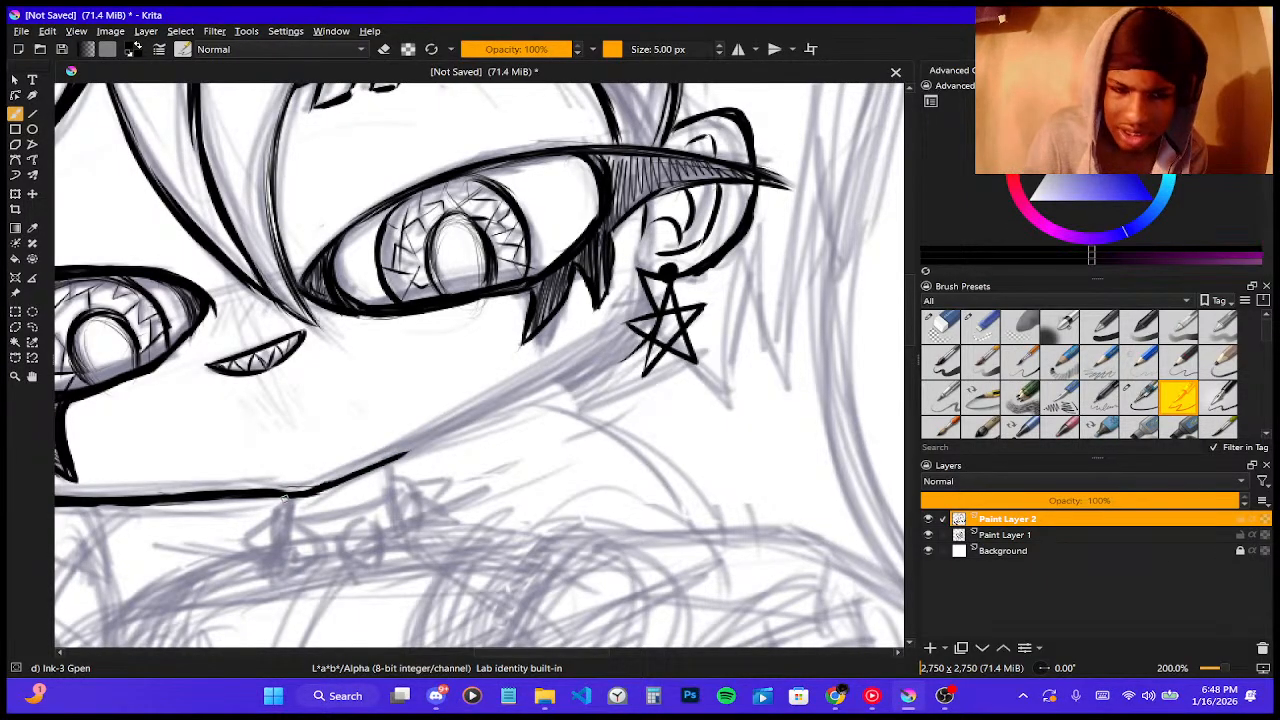
{"action": "mouse_move", "coordinate": [266, 491]}
{"action": "left_mouse_down"}
{"action": "mouse_move", "coordinate": [322, 487]}
{"action": "mouse_move", "coordinate": [418, 437]}
{"action": "left_mouse_up"}
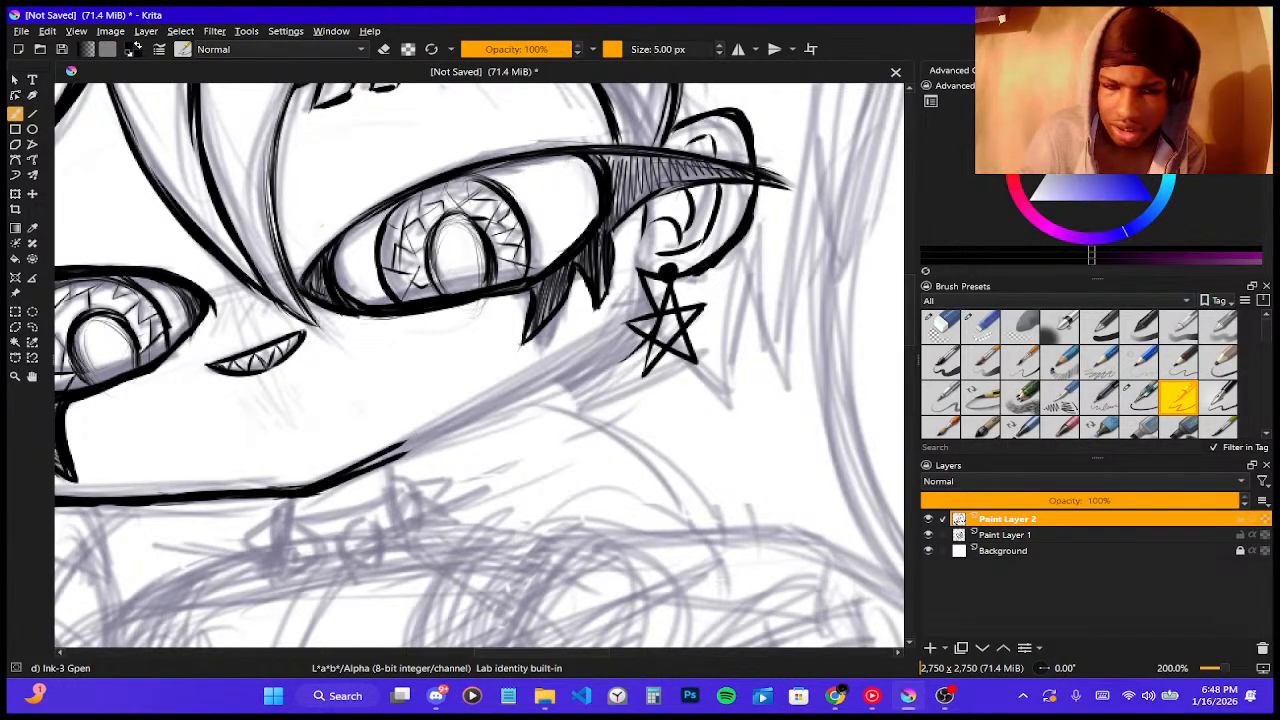
{"action": "key", "text": "ctrl+z"}
- Ink the jaw line with overlapping strokes from the chin's corner up to the star earring, undoing the stray upper strokes
{"action": "left_click_drag", "start_coordinate": [282, 487], "coordinate": [420, 438]}
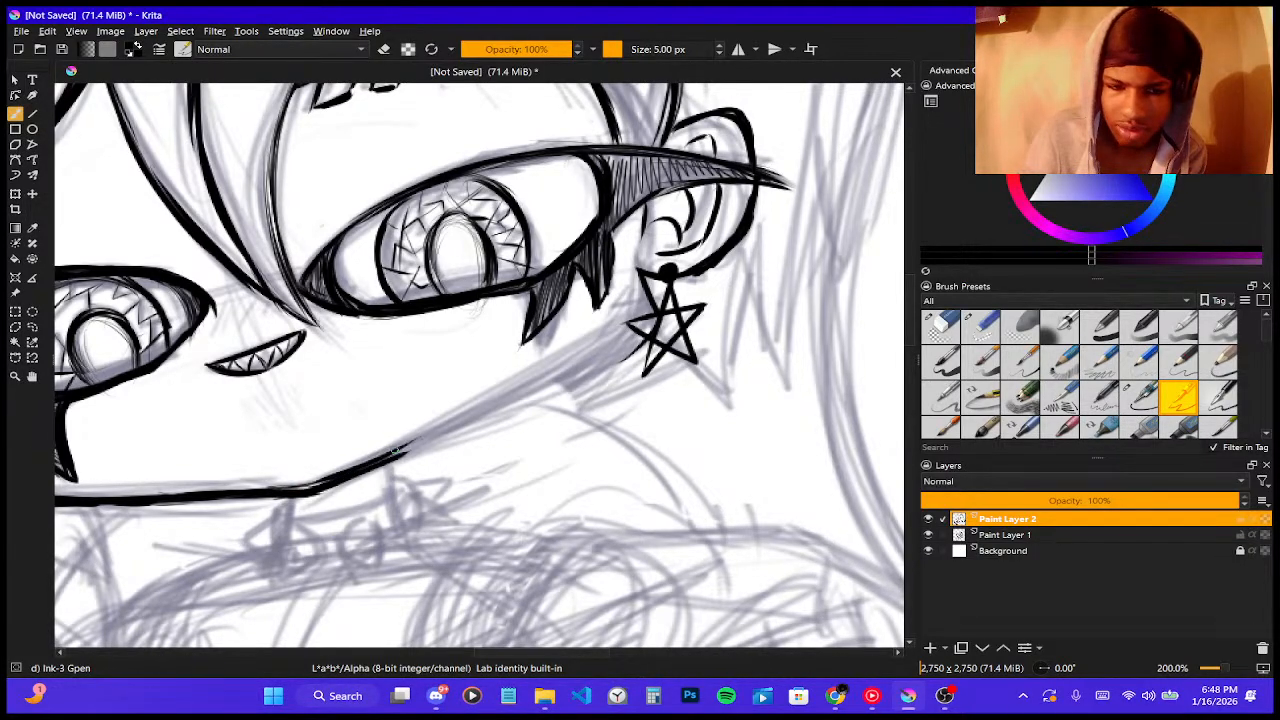
{"action": "left_click_drag", "start_coordinate": [328, 477], "coordinate": [458, 415]}
{"action": "left_click_drag", "start_coordinate": [382, 449], "coordinate": [568, 366]}
{"action": "left_click_drag", "start_coordinate": [474, 418], "coordinate": [610, 350]}
{"action": "left_click_drag", "start_coordinate": [530, 382], "coordinate": [647, 321]}
{"action": "key", "text": "ctrl+z"}
{"action": "key", "text": "ctrl+z"}
{"action": "mouse_move", "coordinate": [494, 398]}
{"action": "left_mouse_down"}
{"action": "mouse_move", "coordinate": [626, 353]}
{"action": "mouse_move", "coordinate": [648, 330]}
{"action": "left_mouse_up"}
{"action": "key", "text": "ctrl+z"}
{"action": "key", "text": "ctrl+z"}
{"action": "key", "text": "ctrl+z"}
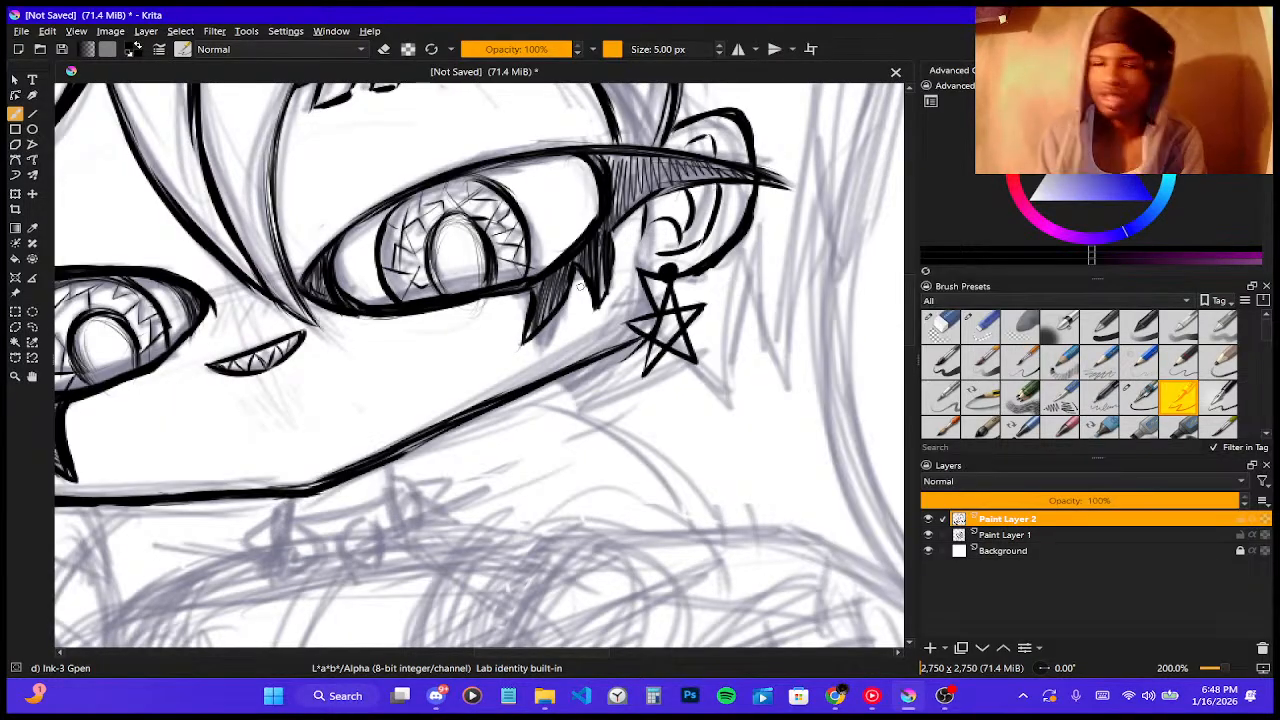
- Add curved strokes joining the upper end of the jaw line to the bottom of the ear, across the star earring
{"action": "scroll", "coordinate": [582, 286], "scroll_direction": "down", "scroll_amount": 2}
{"action": "scroll", "coordinate": [495, 277], "scroll_direction": "down", "scroll_amount": 2}
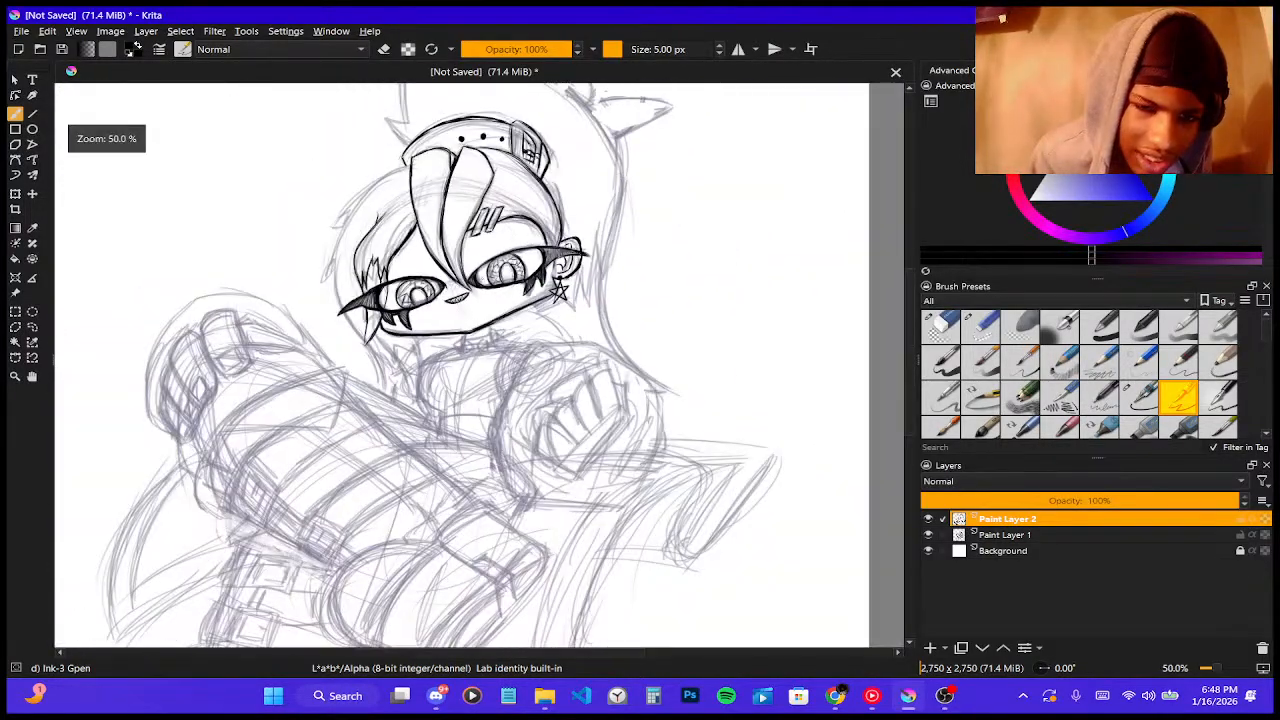
{"action": "scroll", "coordinate": [500, 286], "scroll_direction": "up", "scroll_amount": 4}
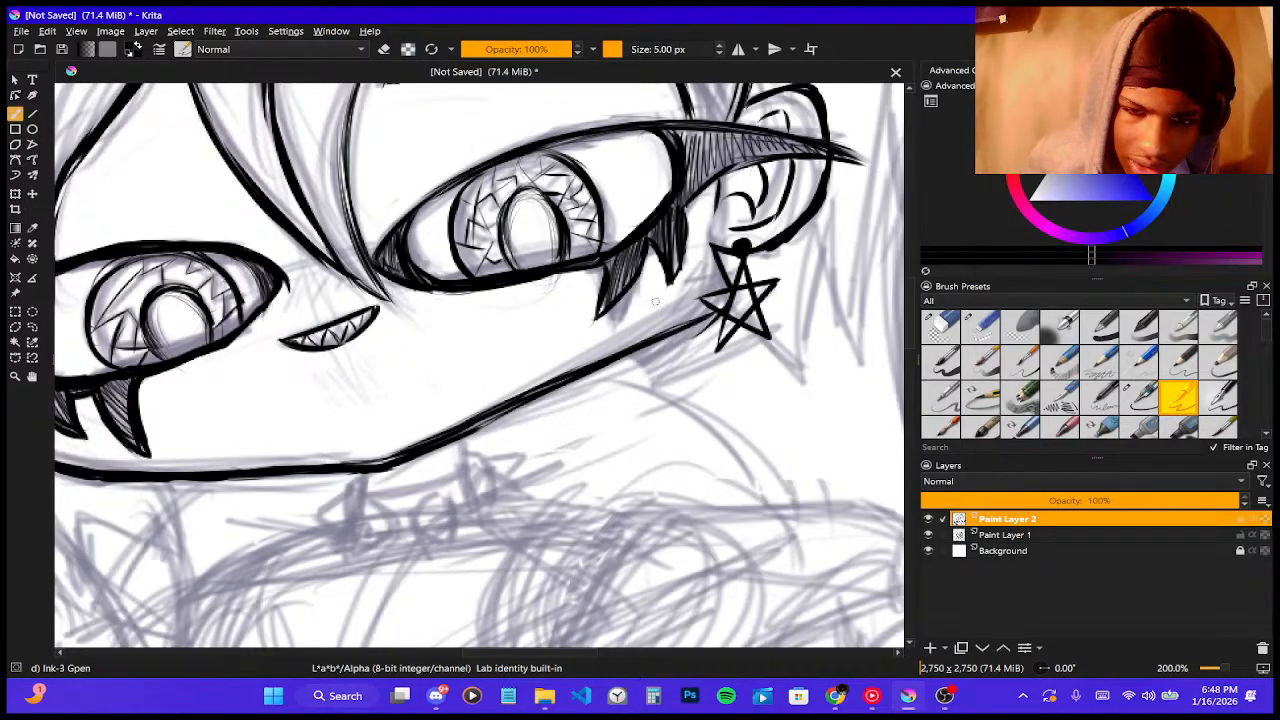
{"action": "mouse_move", "coordinate": [721, 267]}
{"action": "left_mouse_down"}
{"action": "mouse_move", "coordinate": [680, 330]}
{"action": "mouse_move", "coordinate": [484, 428]}
{"action": "left_mouse_up"}
{"action": "mouse_move", "coordinate": [683, 316]}
{"action": "left_mouse_down"}
{"action": "mouse_move", "coordinate": [634, 346]}
{"action": "mouse_move", "coordinate": [648, 337]}
{"action": "left_mouse_up"}
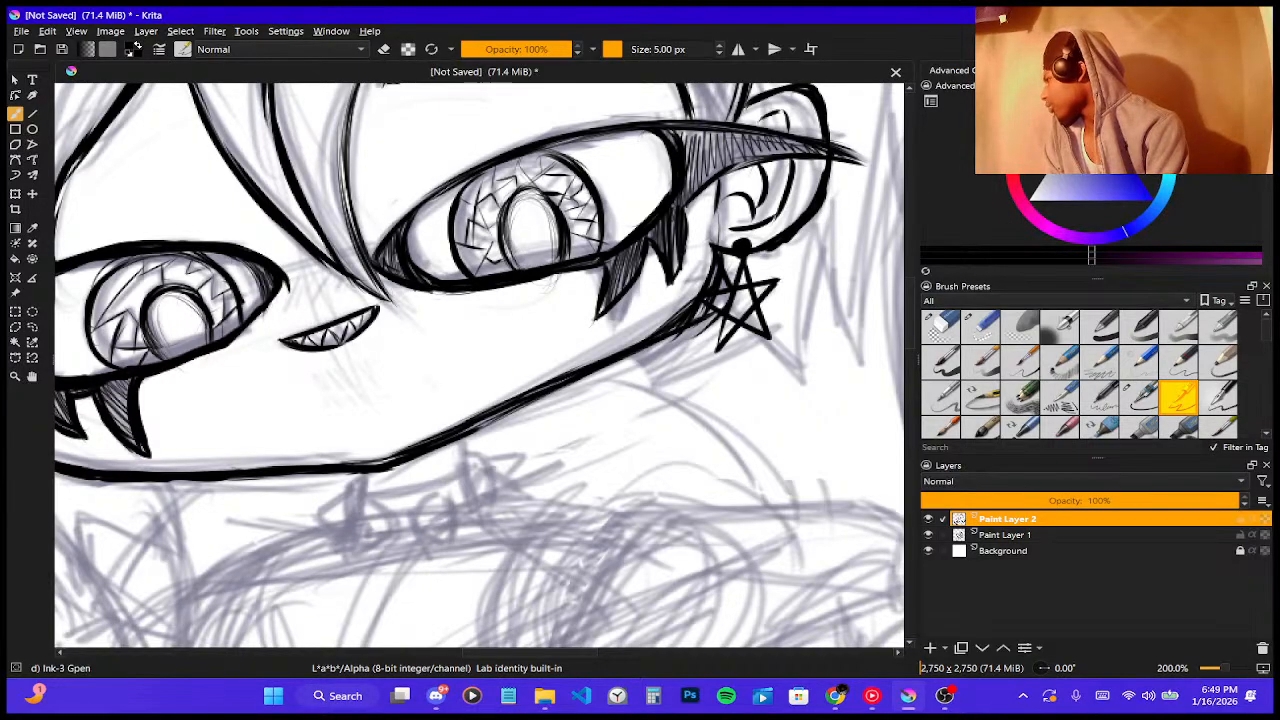
- Erase the excess jaw strokes and the star earring below the ear with the Eraser Circle brush at 78 px
{"action": "key", "text": "alt+Tab"}
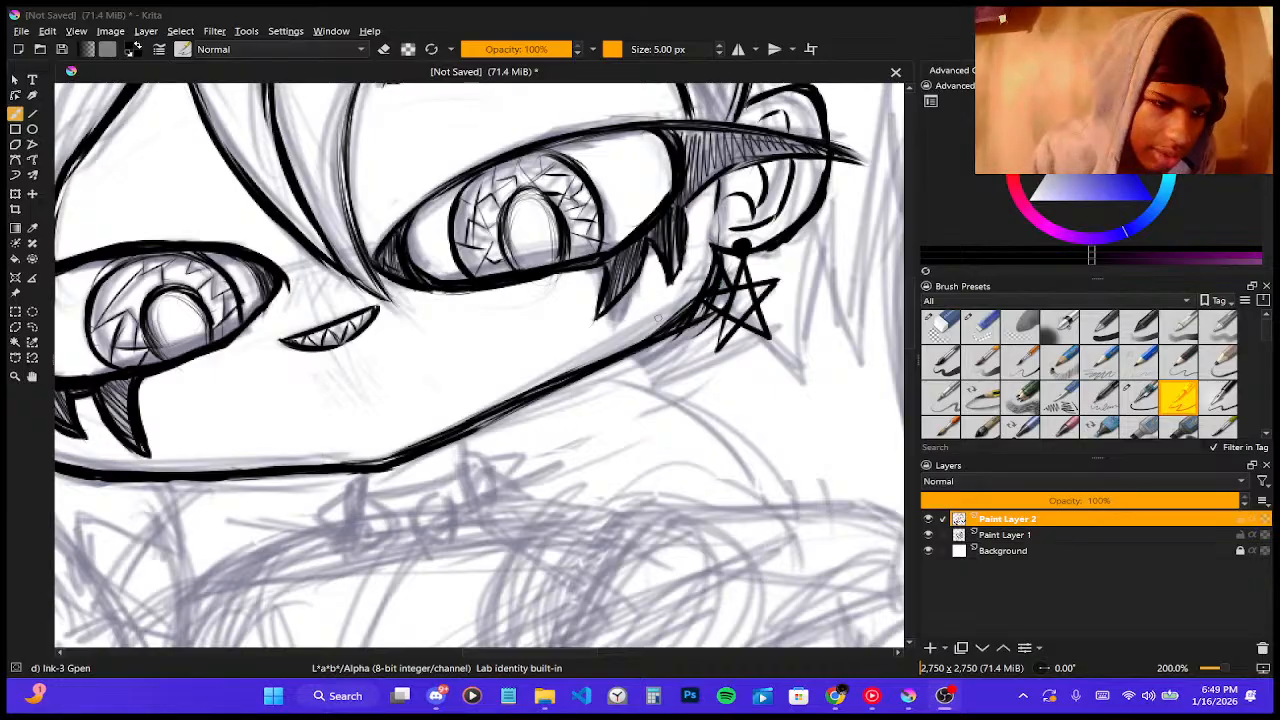
{"action": "left_click", "coordinate": [940, 325]}
{"action": "mouse_move", "coordinate": [725, 302]}
{"action": "left_mouse_down"}
{"action": "mouse_move", "coordinate": [696, 321]}
{"action": "mouse_move", "coordinate": [725, 276]}
{"action": "mouse_move", "coordinate": [700, 305]}
{"action": "left_mouse_up"}
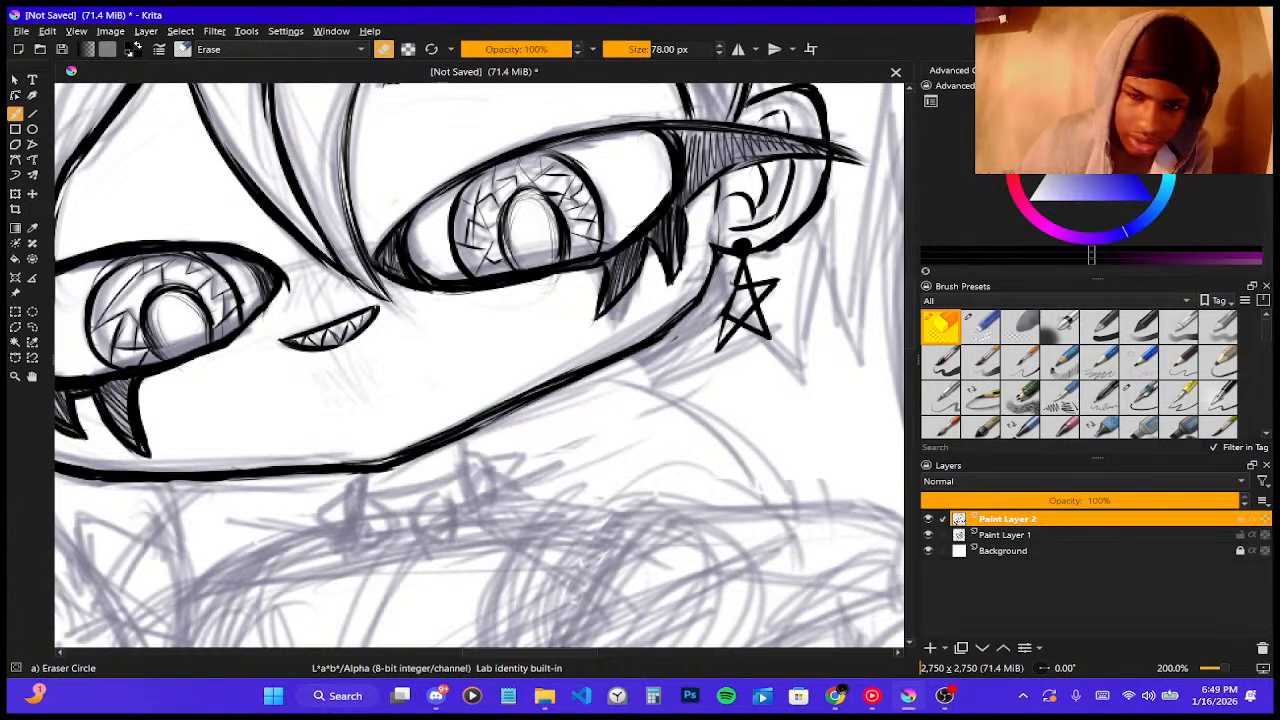
{"action": "mouse_move", "coordinate": [724, 320]}
{"action": "left_mouse_down"}
{"action": "mouse_move", "coordinate": [740, 300]}
{"action": "mouse_move", "coordinate": [716, 340]}
{"action": "mouse_move", "coordinate": [768, 292]}
{"action": "mouse_move", "coordinate": [735, 280]}
{"action": "mouse_move", "coordinate": [728, 310]}
{"action": "left_mouse_up"}
{"action": "key", "text": "ctrl+z"}
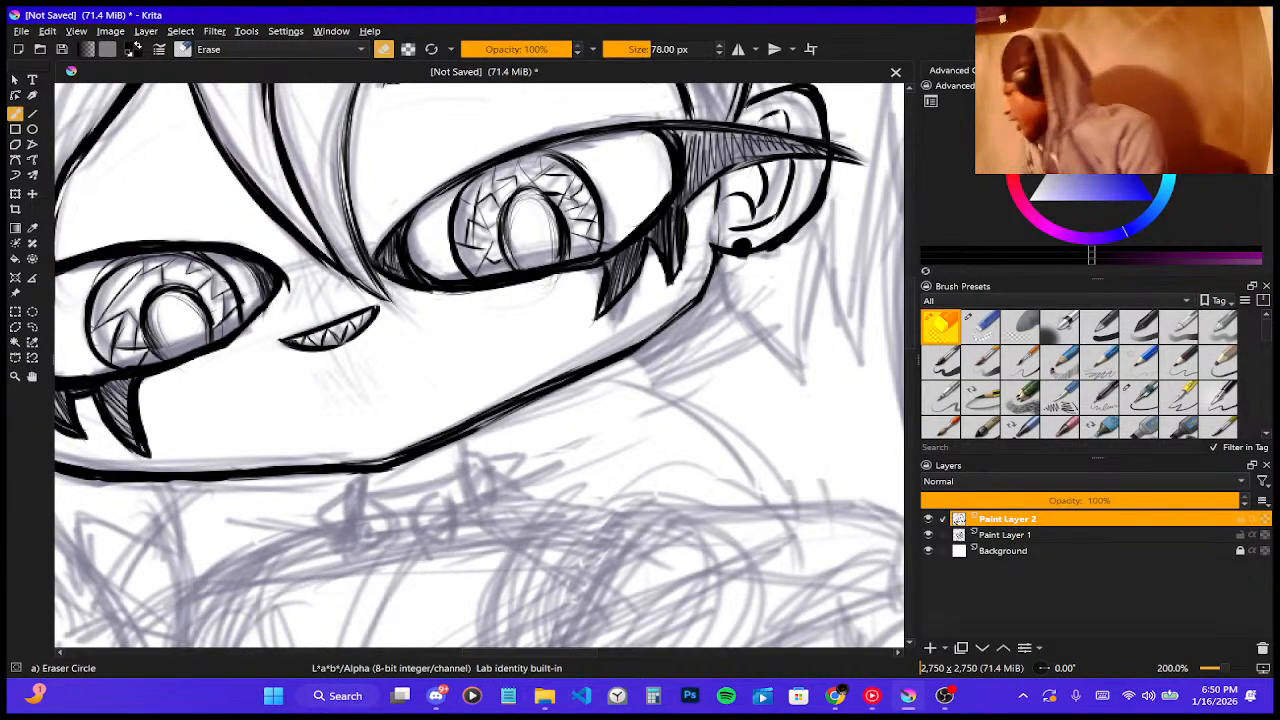
- Switch to a new Chrome window and move it clear of the drawing
{"action": "key", "text": "minus"}
{"action": "key", "text": "minus"}
{"action": "key", "text": "minus"}
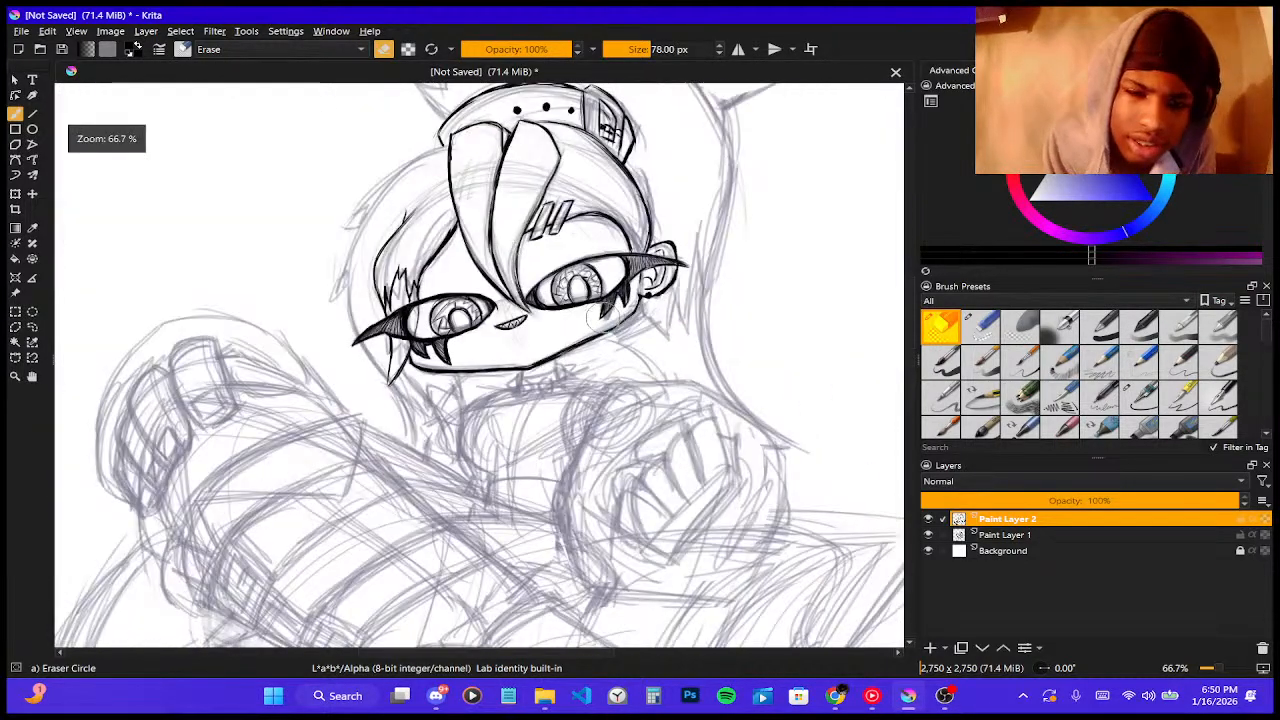
{"action": "scroll", "coordinate": [600, 320], "scroll_direction": "up", "scroll_amount": 2}
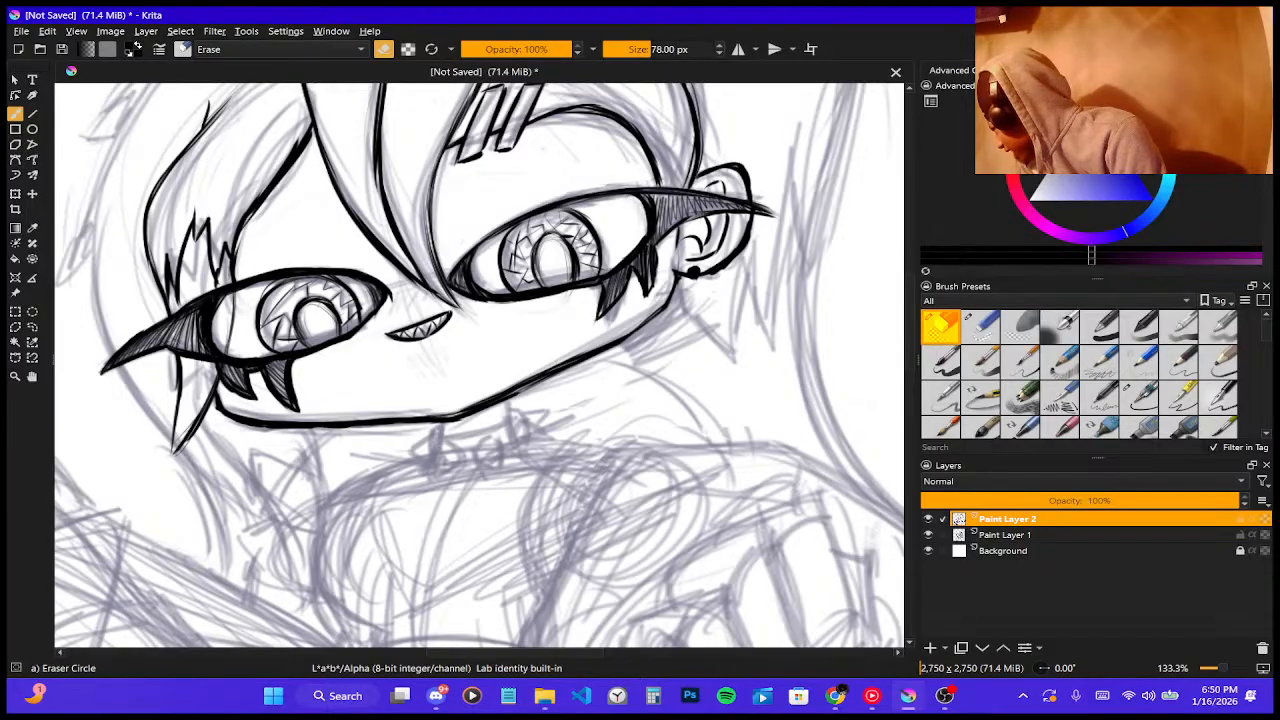
{"action": "left_click", "coordinate": [944, 696]}
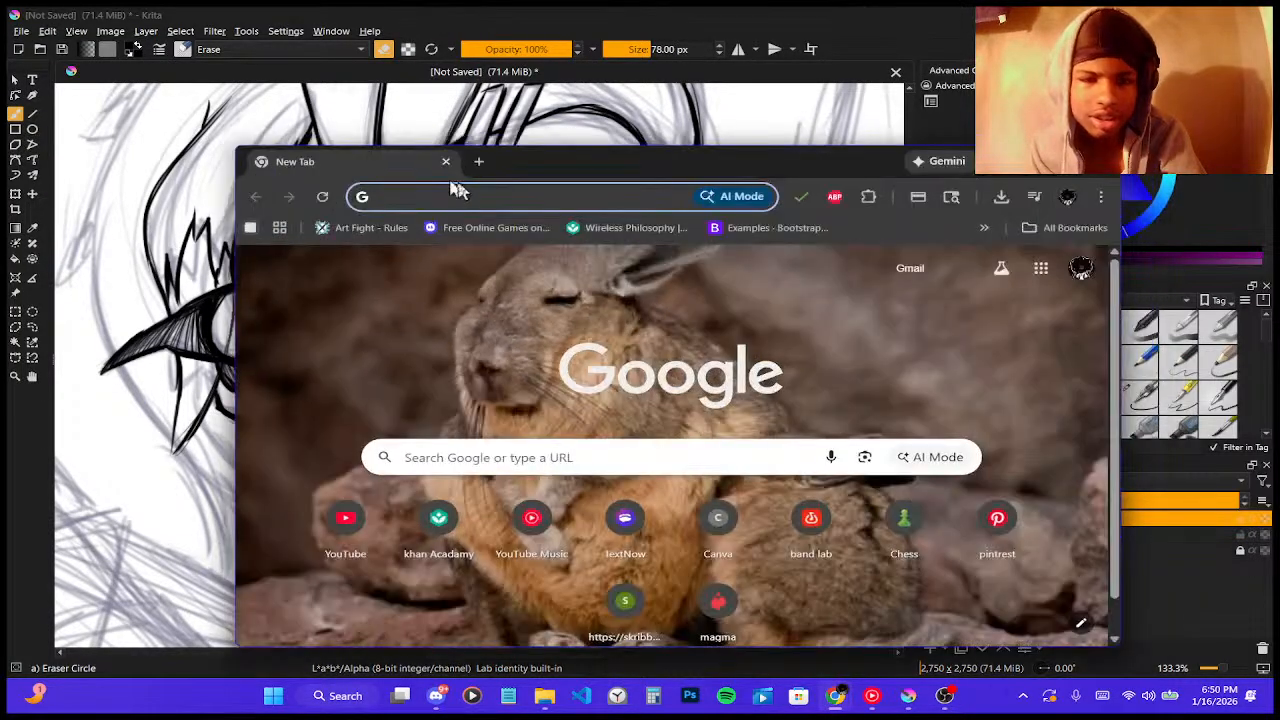
{"action": "left_click_drag", "start_coordinate": [512, 177], "coordinate": [1279, 177]}
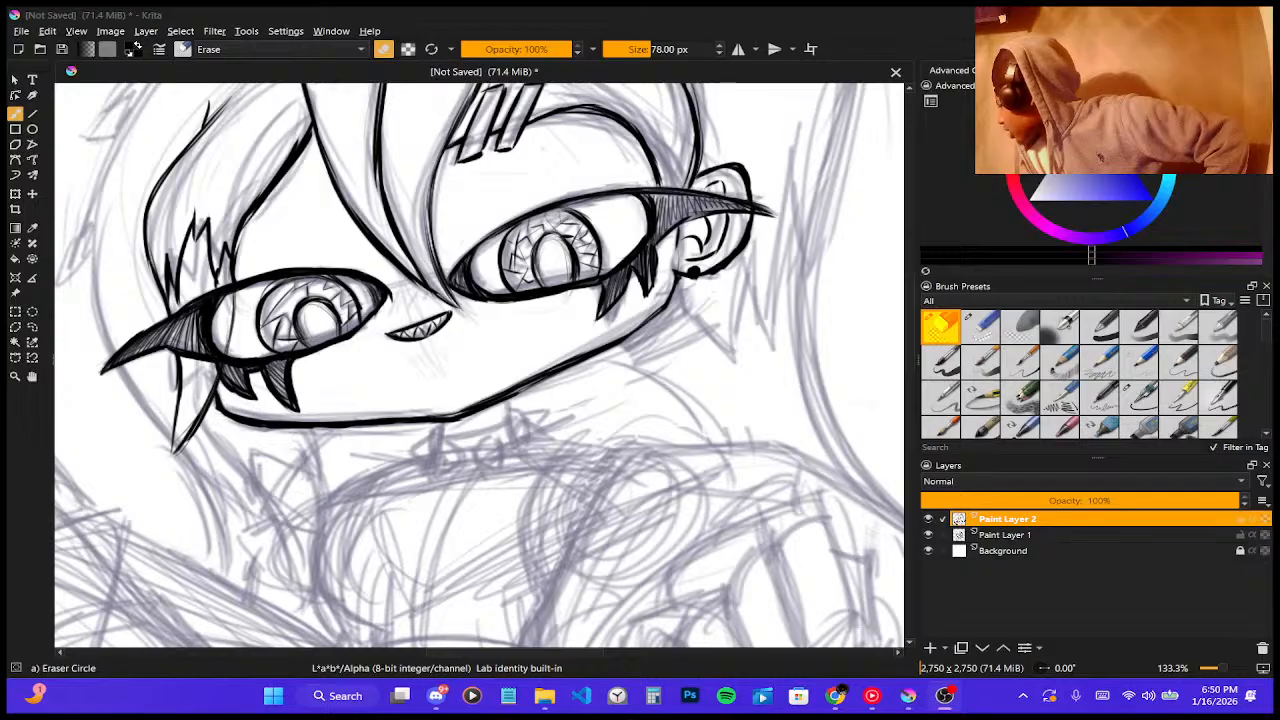
{"action": "key", "text": "minus"}
{"action": "key", "text": "minus"}
{"action": "key", "text": "minus"}
{"action": "key", "text": "minus"}
{"action": "key", "text": "minus"}
{"action": "key", "text": "plus"}
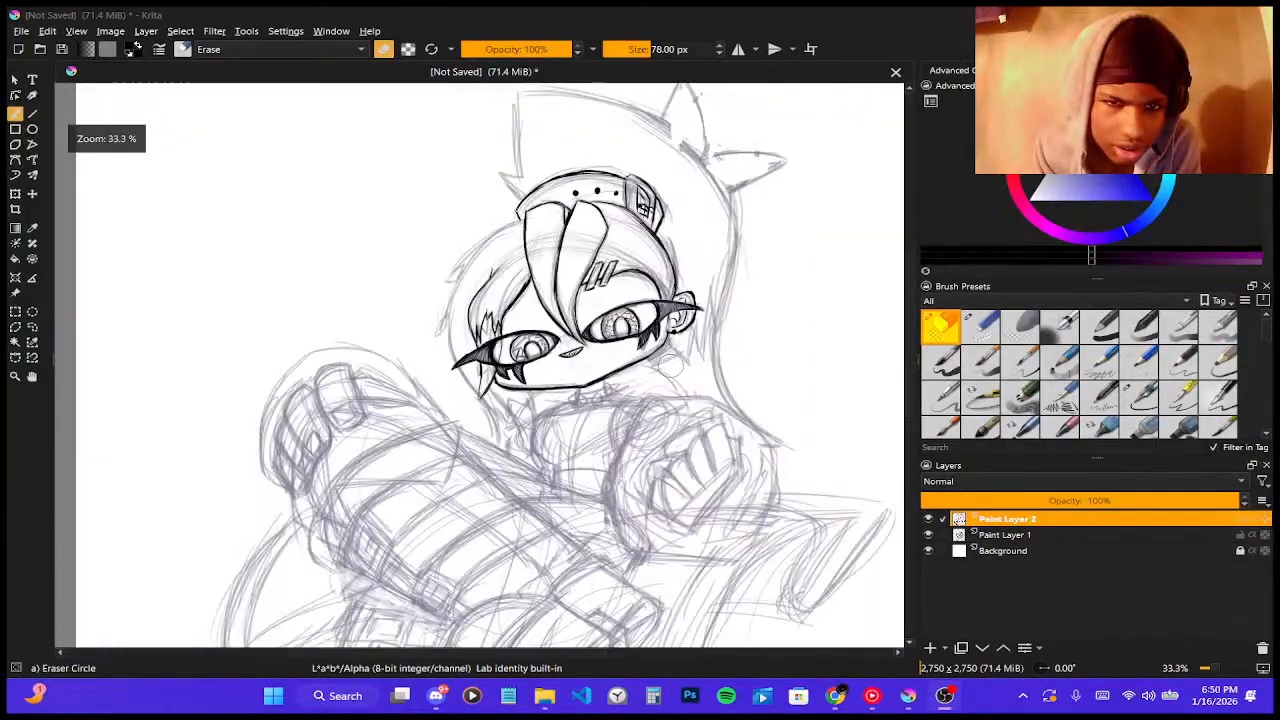
{"action": "key", "text": "plus"}
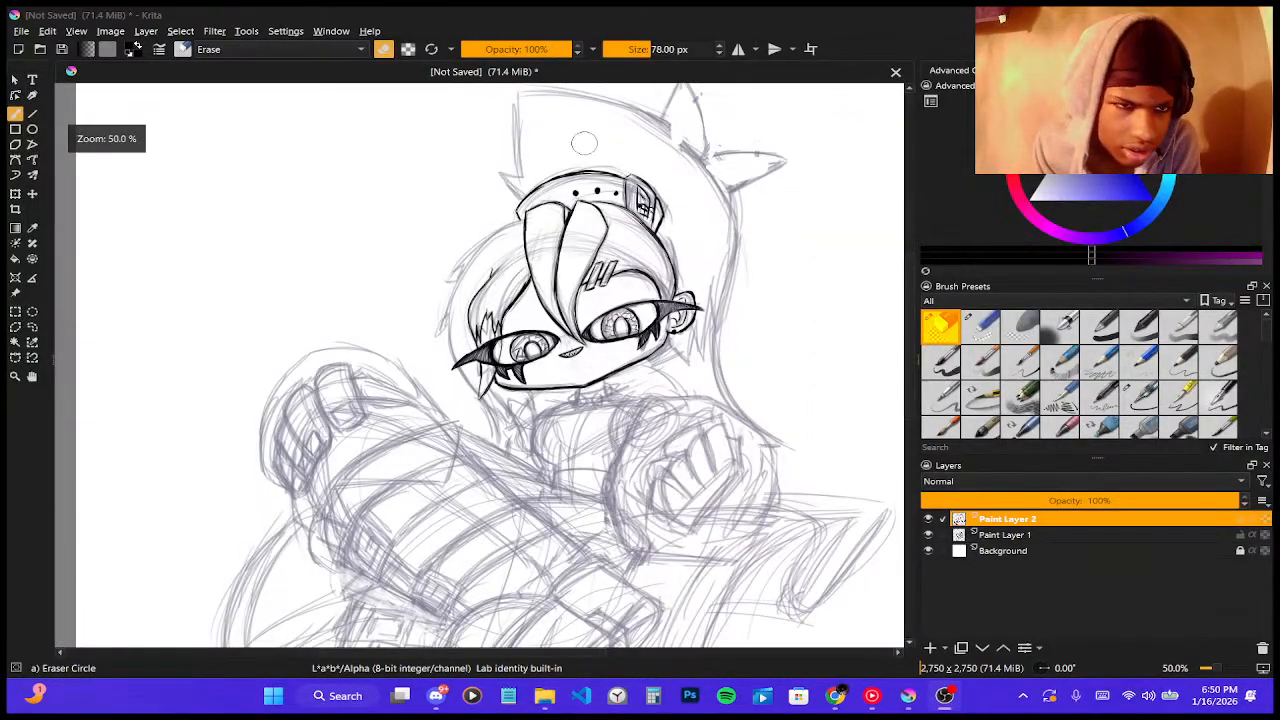
- Create a new 2750 by 2750 px document with a resolution of 300 pixels per inch
{"action": "left_click", "coordinate": [20, 31]}
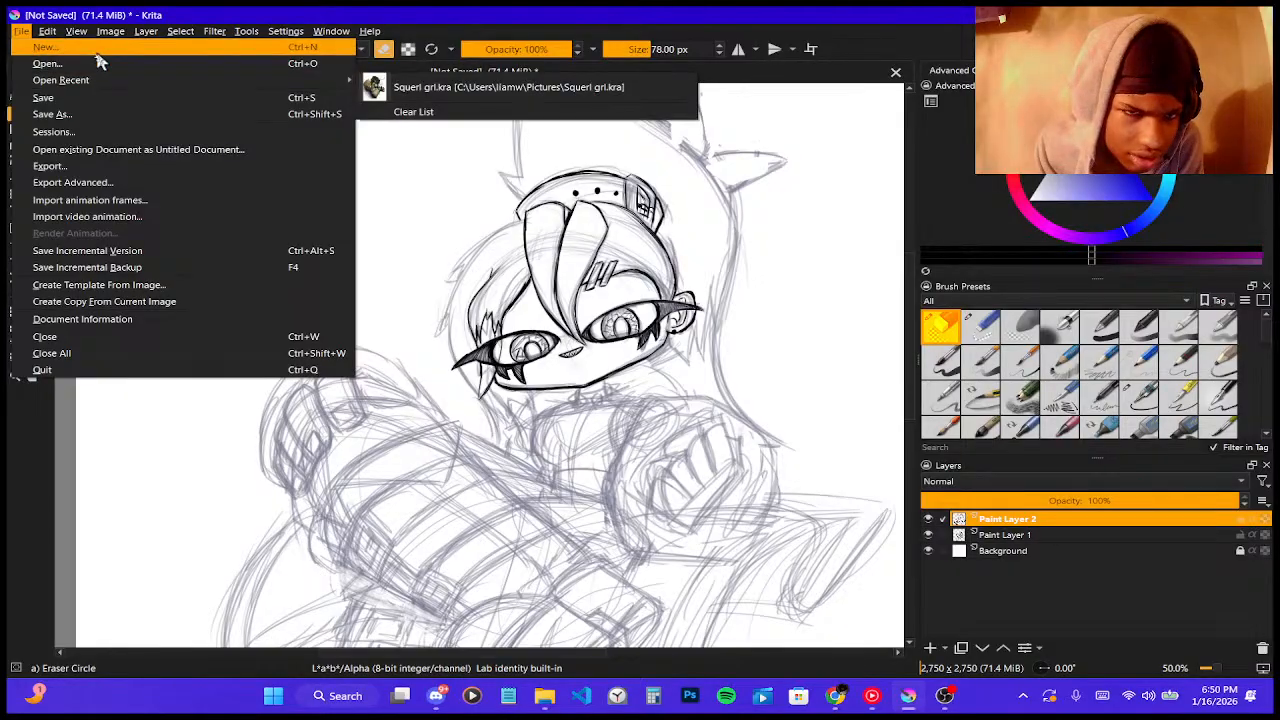
{"action": "key", "text": "Escape"}
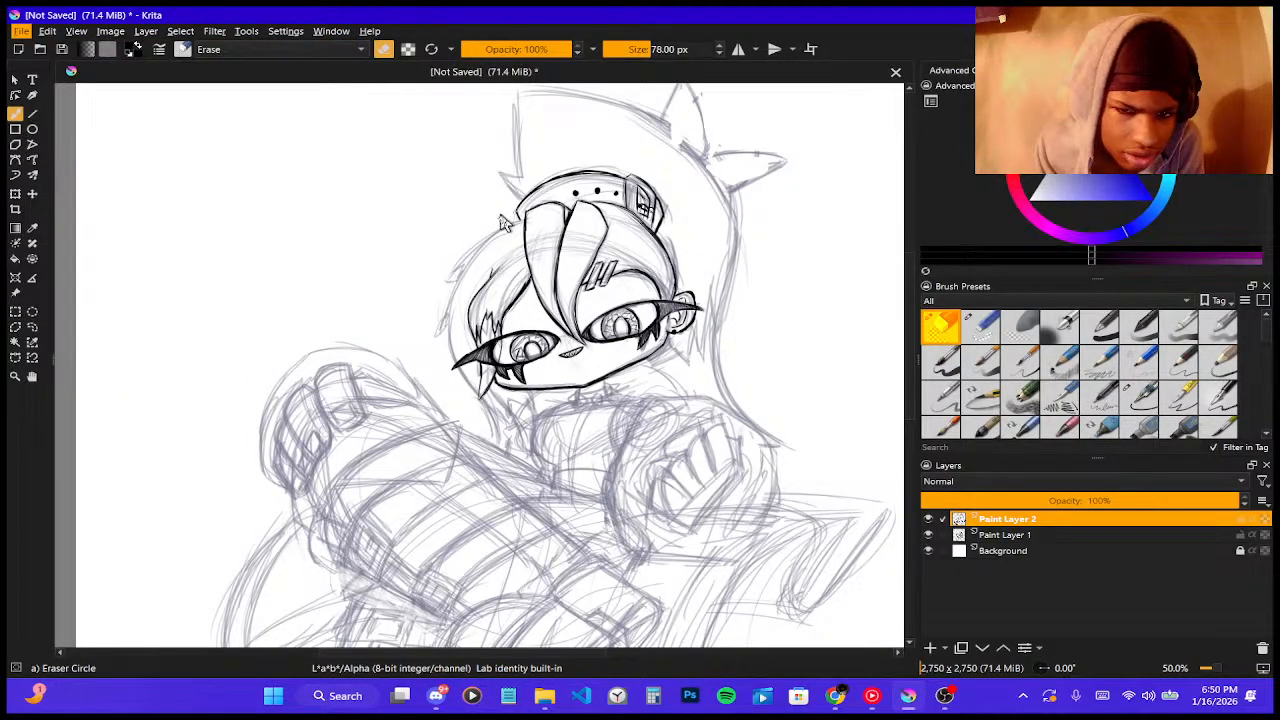
{"action": "key", "text": "ctrl+n"}
{"action": "left_click", "coordinate": [635, 297]}
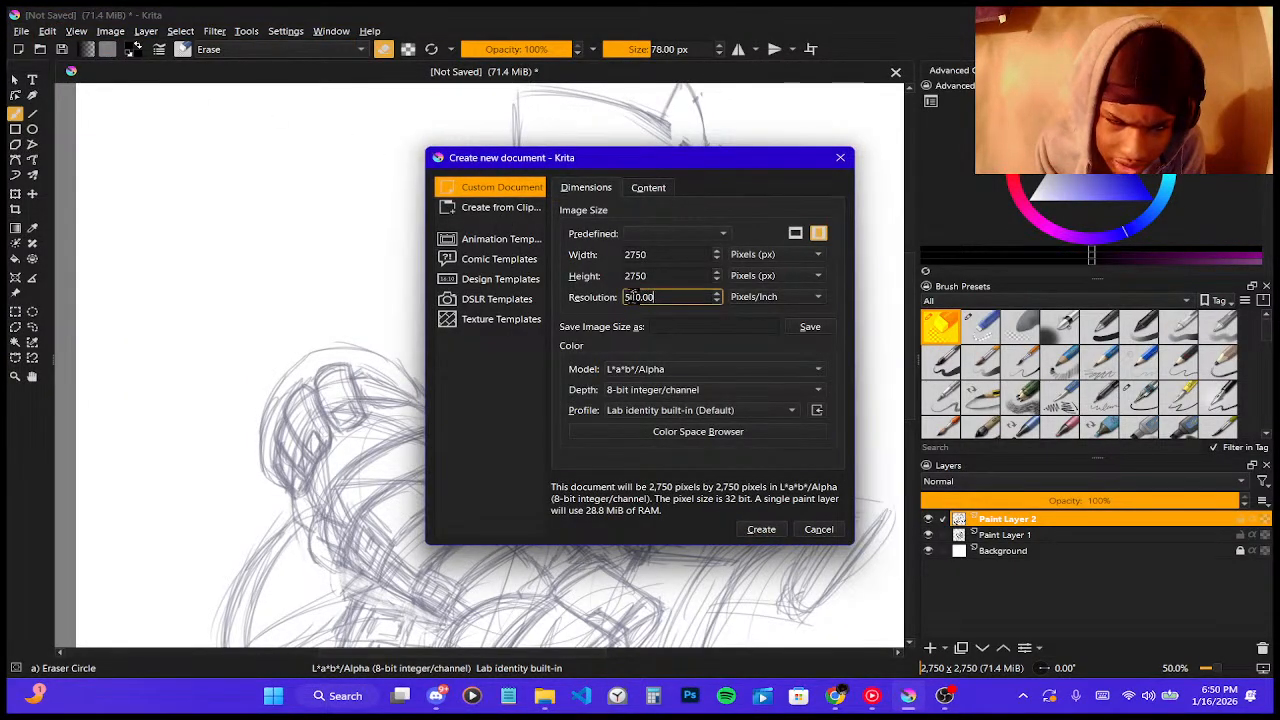
{"action": "double_click", "coordinate": [633, 298]}
{"action": "left_click", "coordinate": [630, 298]}
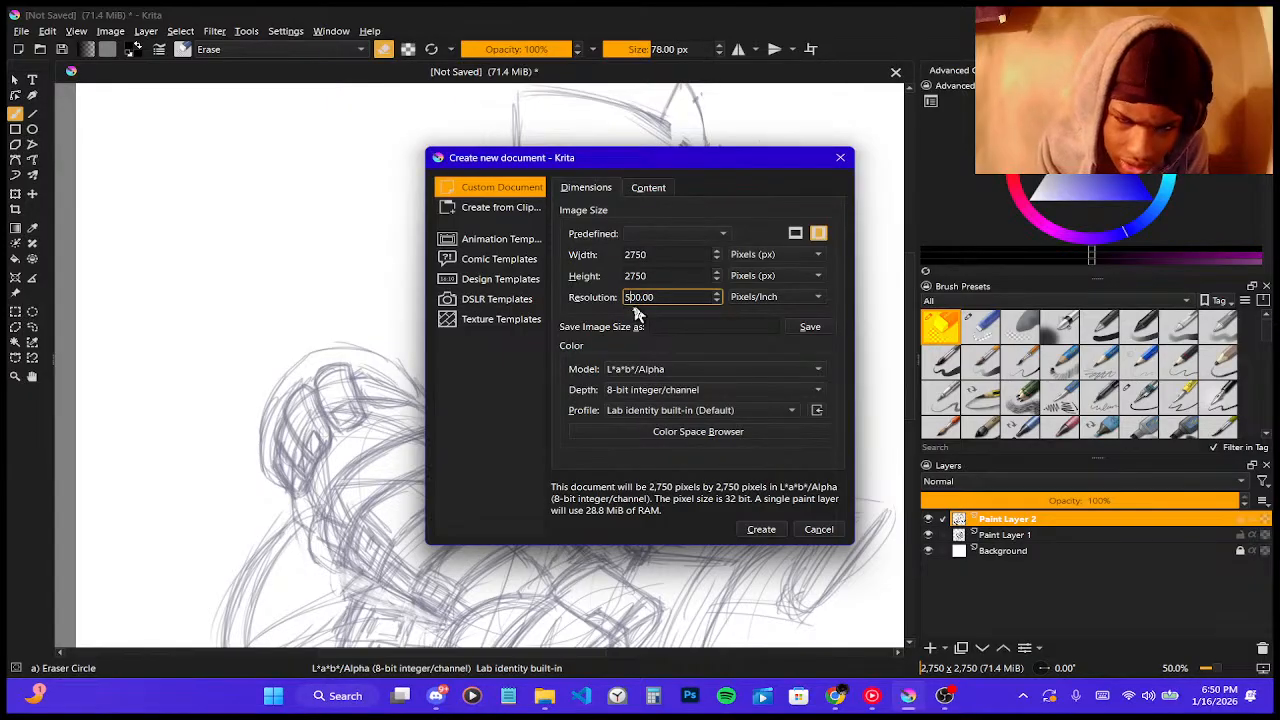
{"action": "key", "text": "BackSpace"}
{"action": "type", "text": "3"}
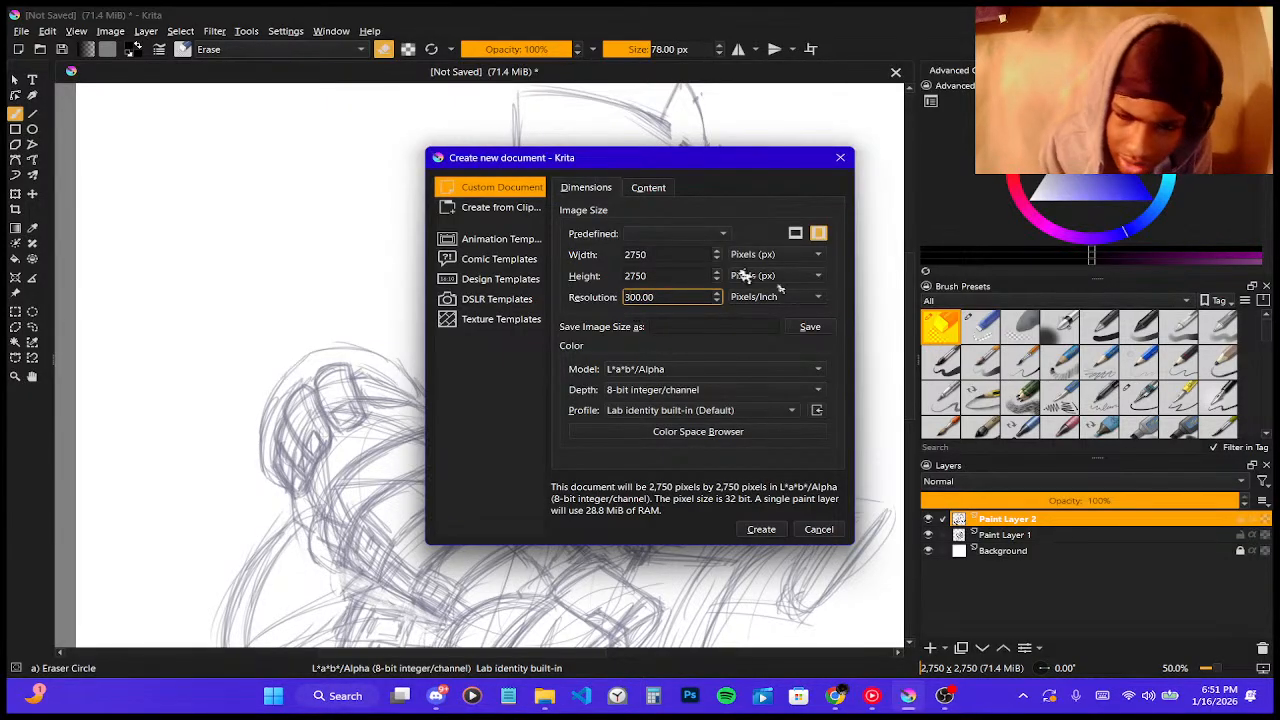
{"action": "left_click", "coordinate": [766, 528]}
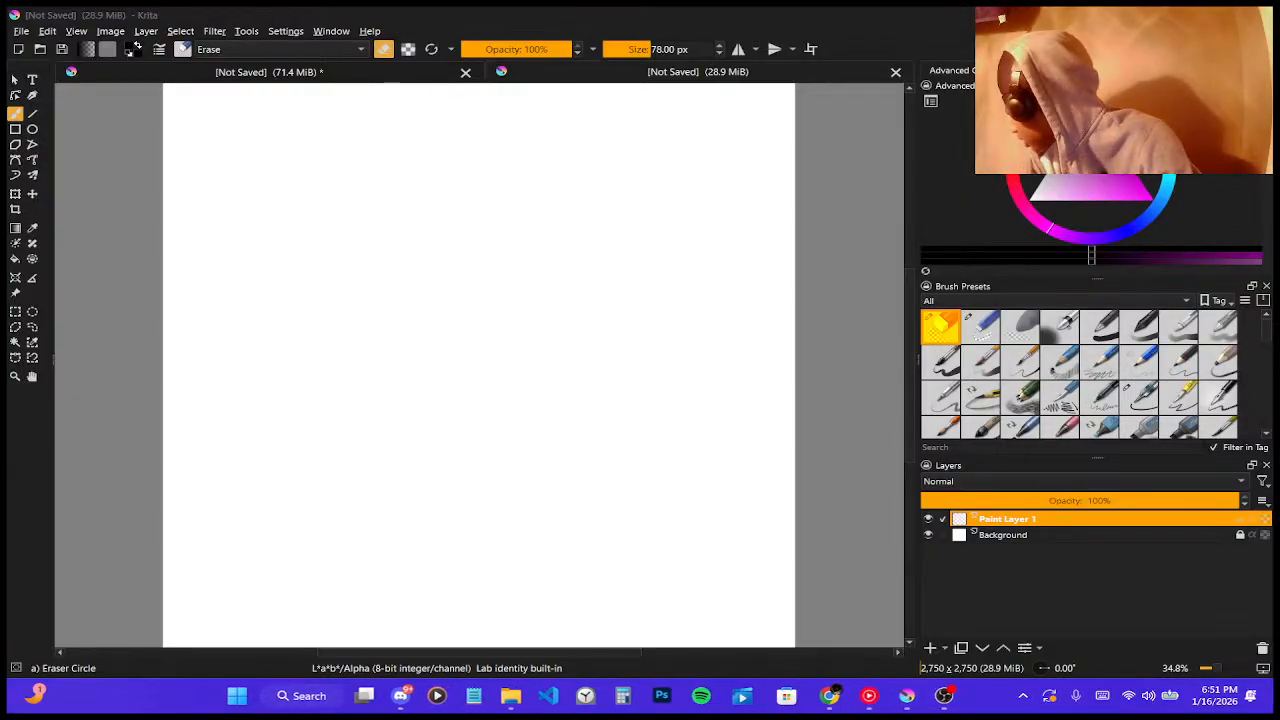
- Capture a screenshot of the pink-haired anime character reference and open the screenshots folder from Snipping Tool
{"action": "key", "text": "super+shift+s"}
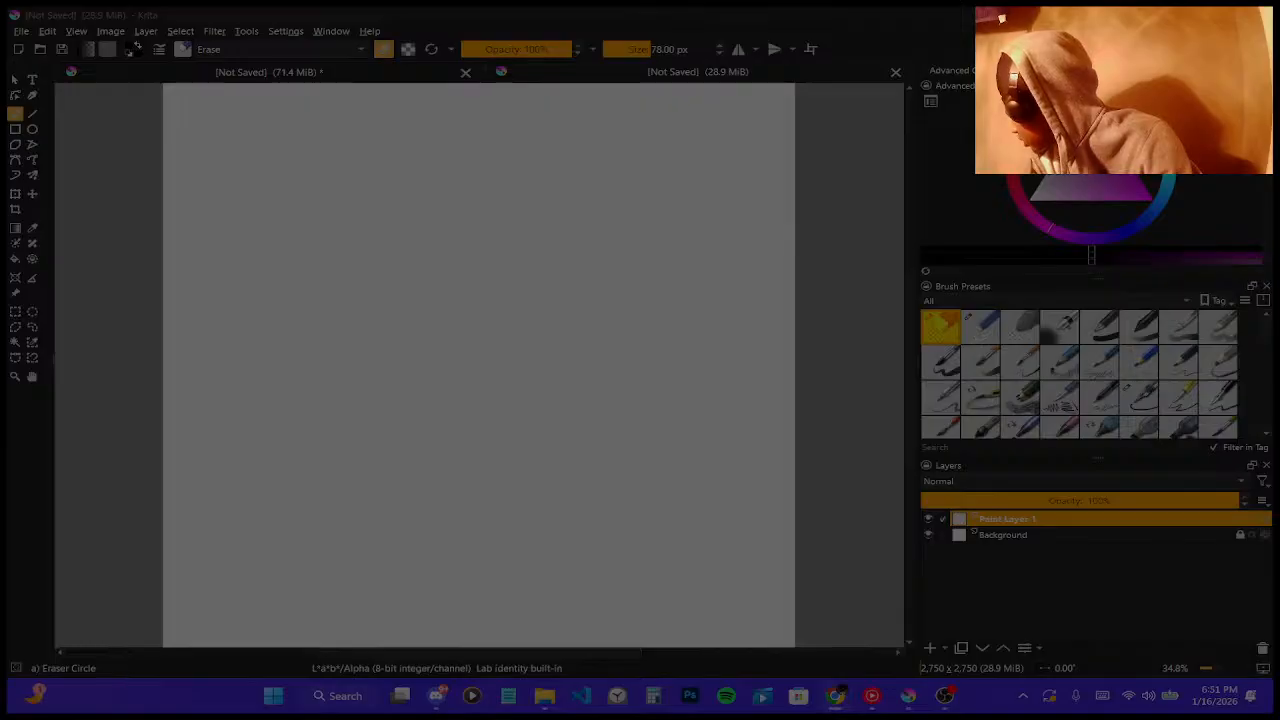
{"action": "key", "text": "Escape"}
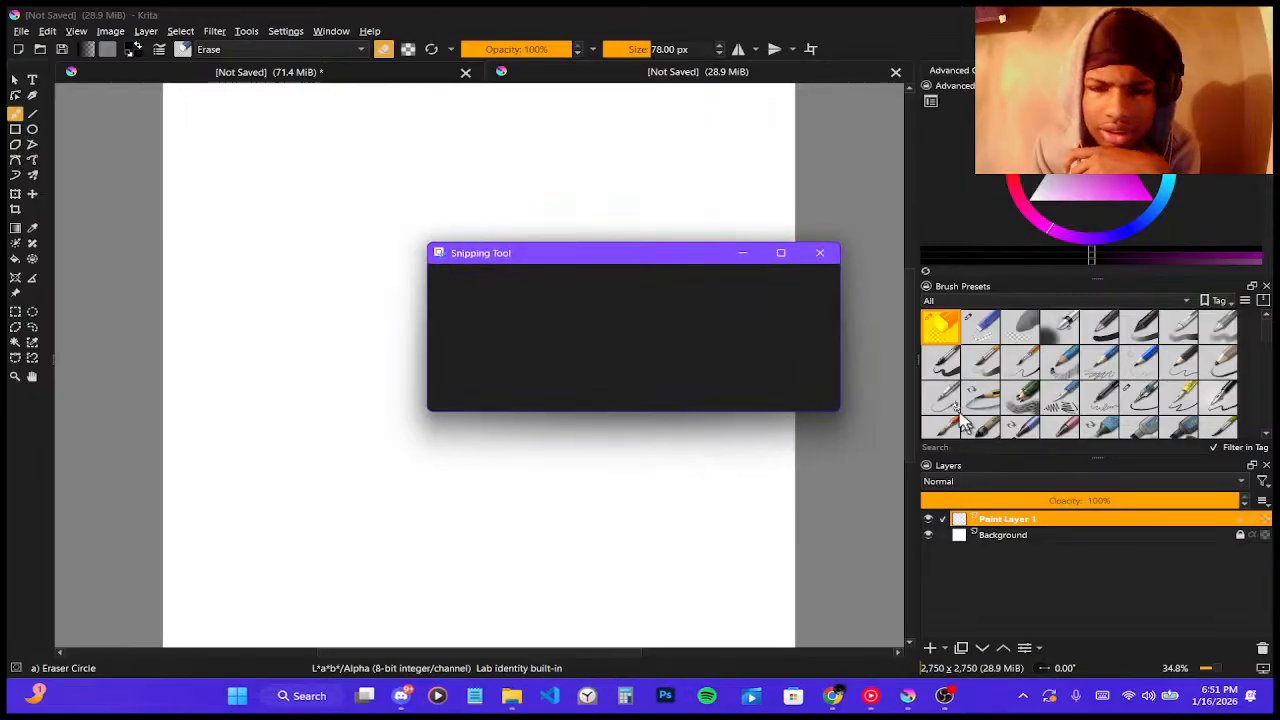
{"action": "left_click_drag", "start_coordinate": [960, 260], "coordinate": [920, 163]}
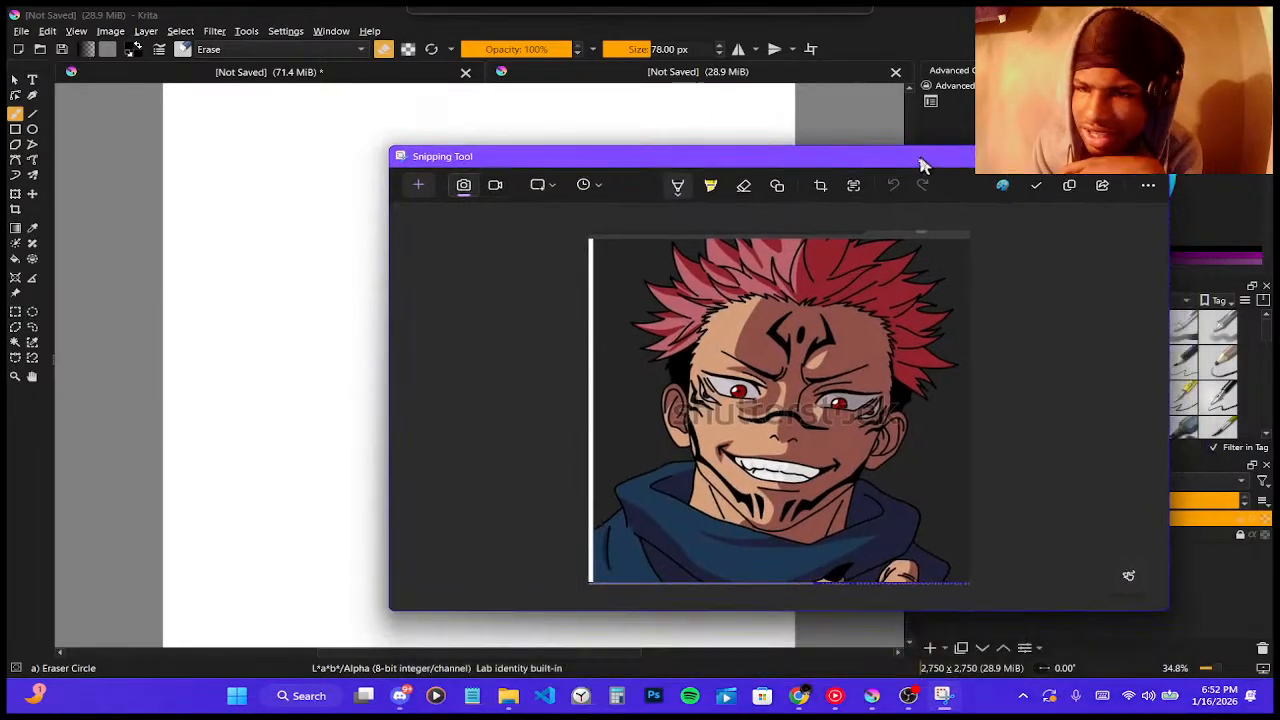
{"action": "left_click", "coordinate": [1148, 185]}
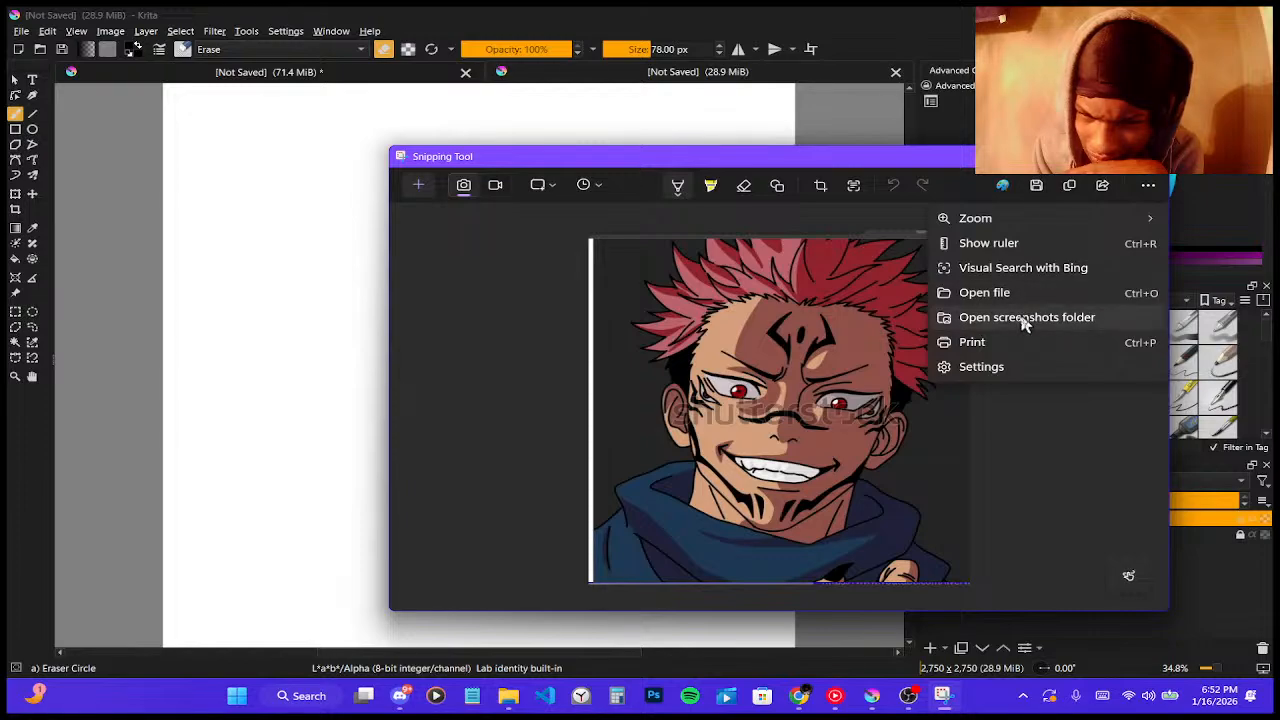
{"action": "left_click", "coordinate": [1024, 319]}
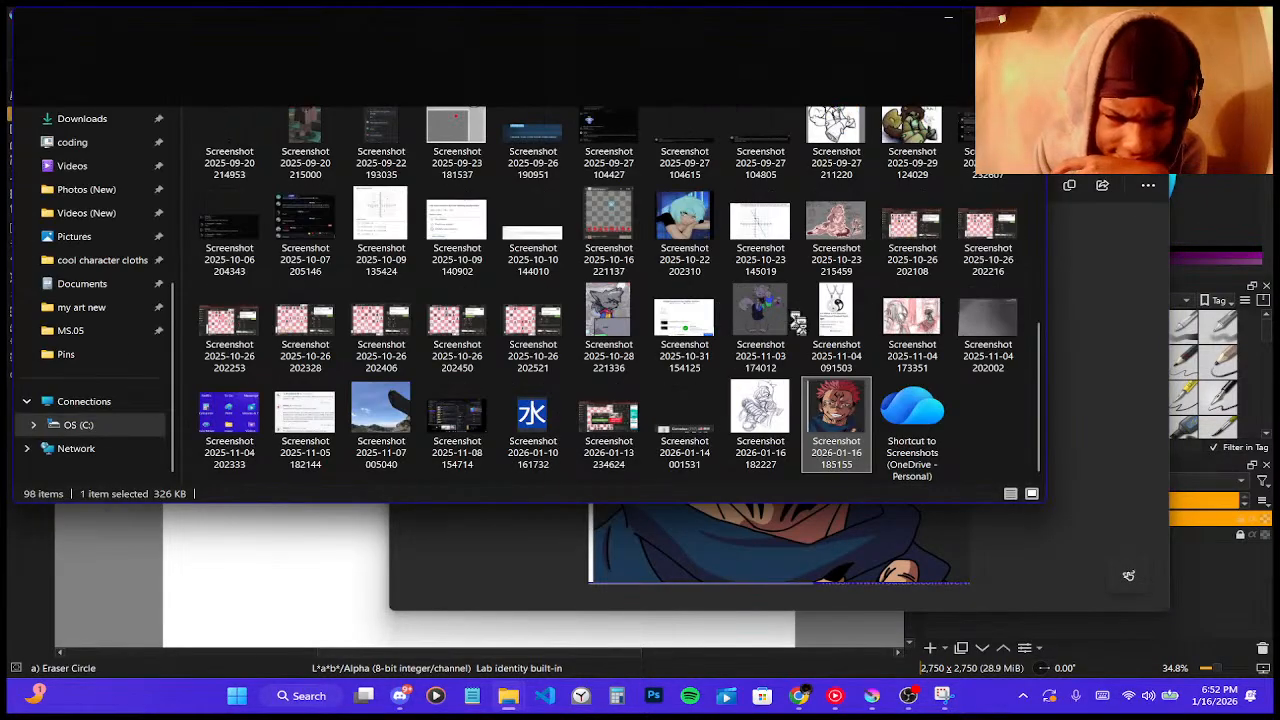
{"action": "left_click_drag", "start_coordinate": [253, 550], "coordinate": [255, 550]}
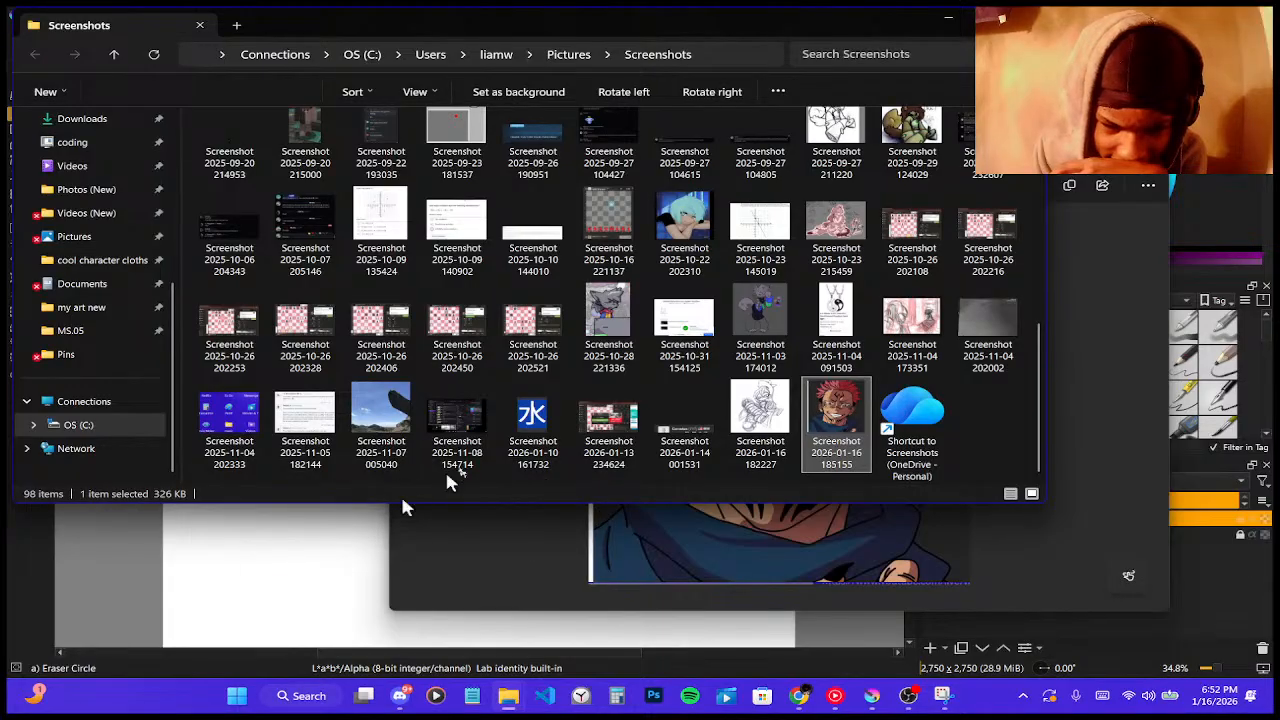
{"action": "left_click", "coordinate": [345, 605]}
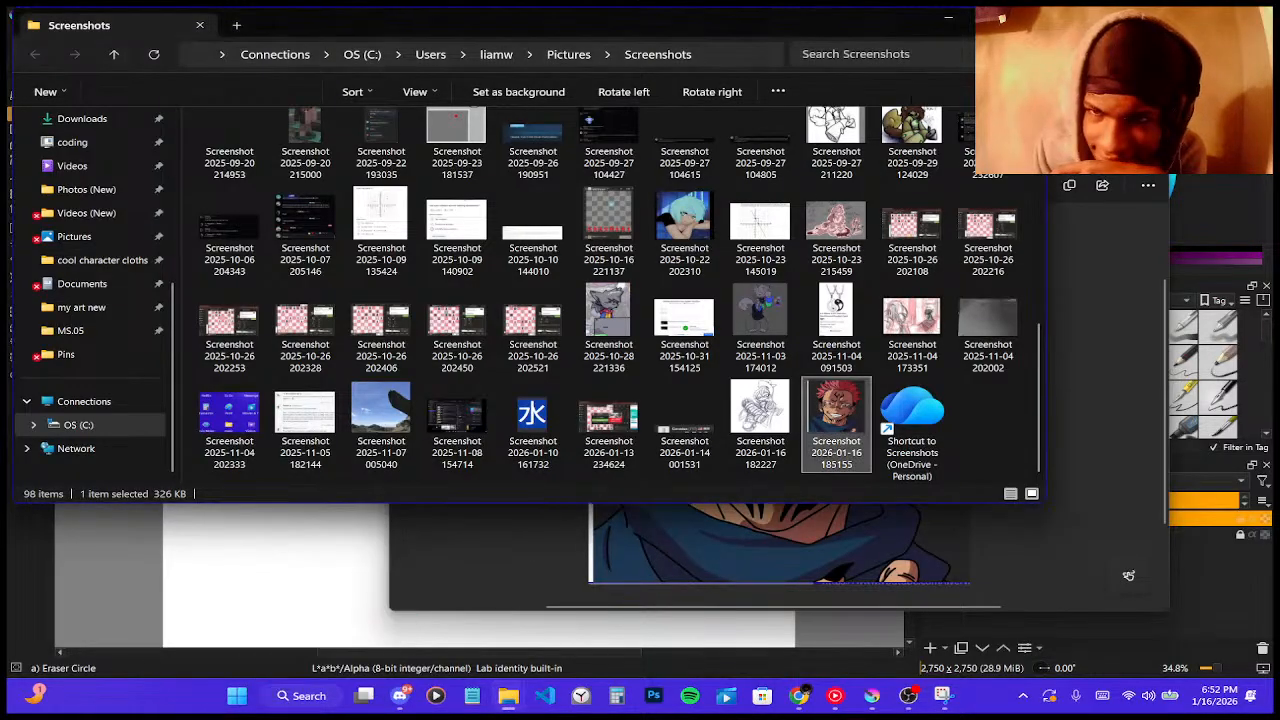
{"action": "left_click", "coordinate": [1026, 20]}
{"action": "left_click", "coordinate": [1150, 157]}
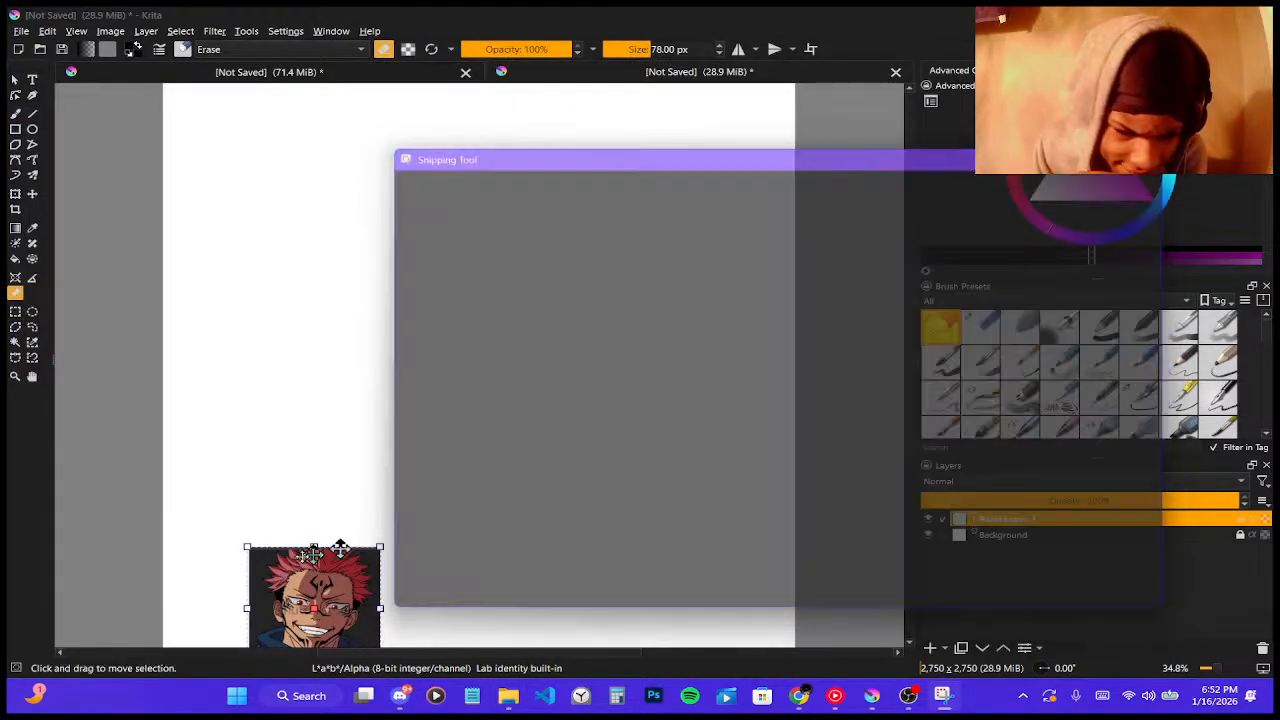
{"action": "mouse_move", "coordinate": [277, 525]}
{"action": "left_mouse_down"}
{"action": "mouse_move", "coordinate": [280, 298]}
{"action": "mouse_move", "coordinate": [260, 127]}
{"action": "mouse_move", "coordinate": [240, 80]}
{"action": "left_mouse_up"}
{"action": "left_click_drag", "start_coordinate": [352, 230], "coordinate": [394, 266]}
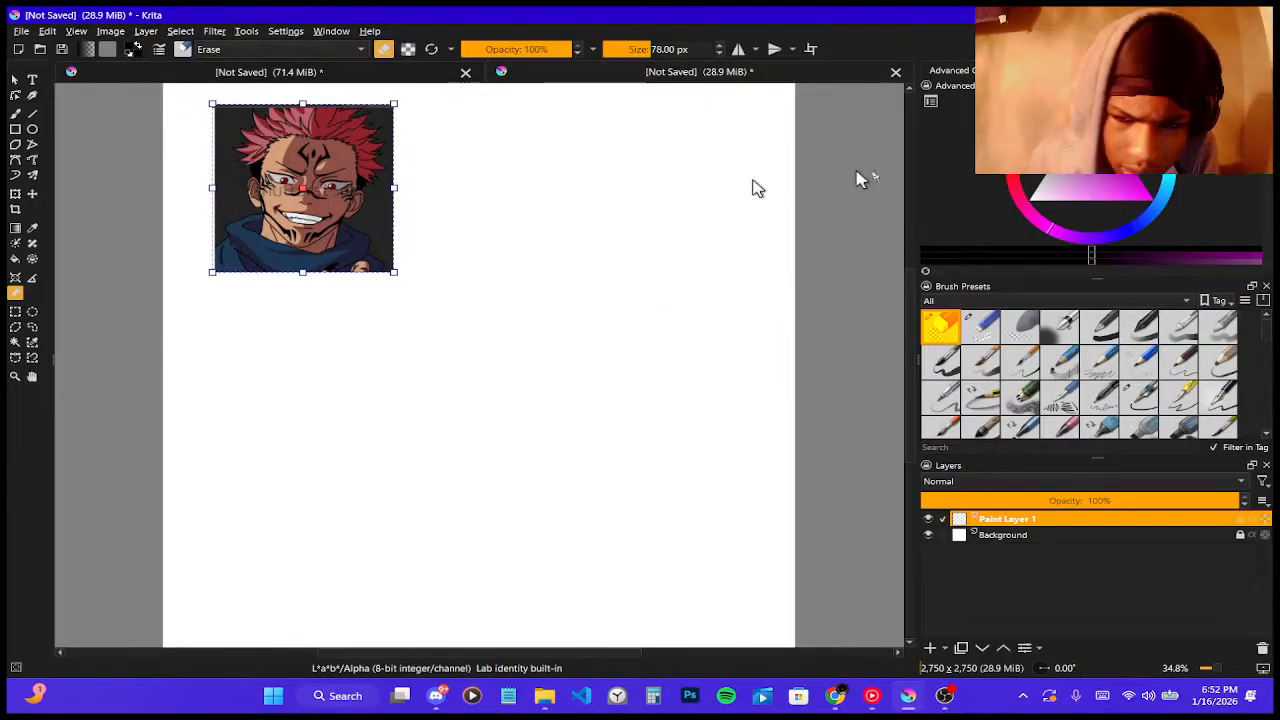
- Sketch the head as loose overlapping circles beside the reference image on Paint Layer 1, using the freehand Pencil-1 Hard brush at 10 px
{"action": "left_click", "coordinate": [1140, 360]}
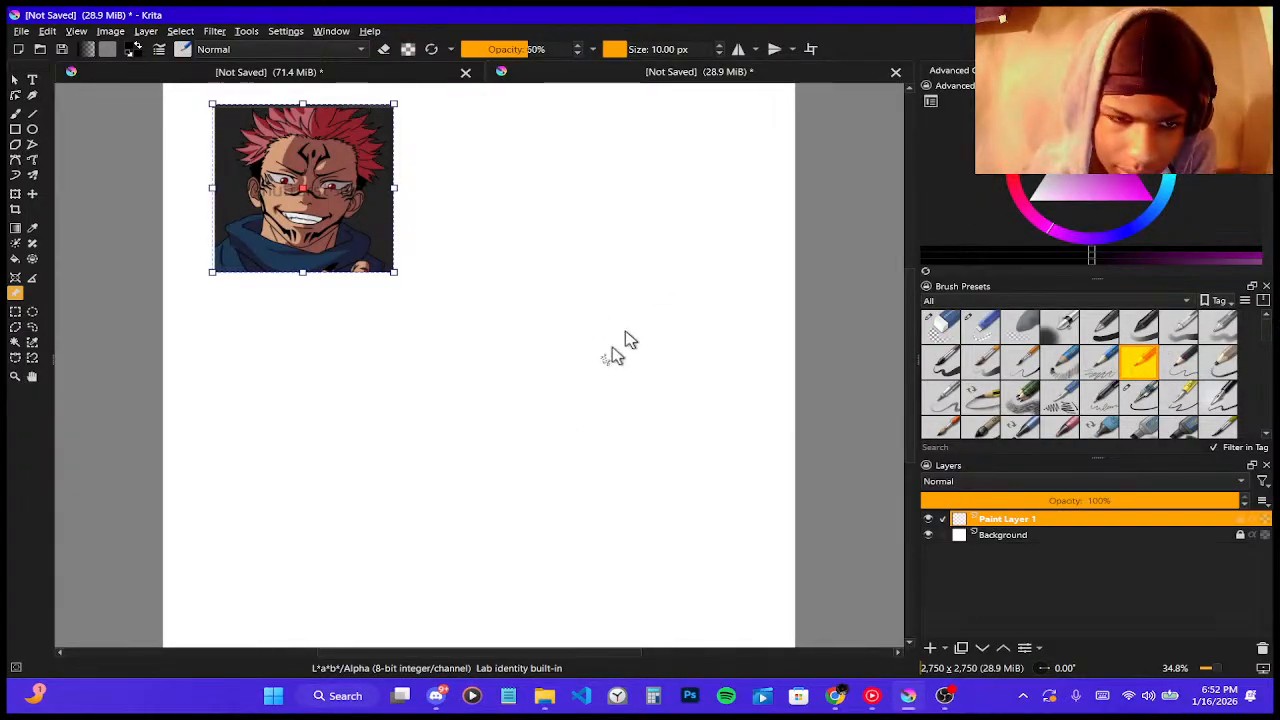
{"action": "left_click_drag", "start_coordinate": [491, 280], "coordinate": [651, 257]}
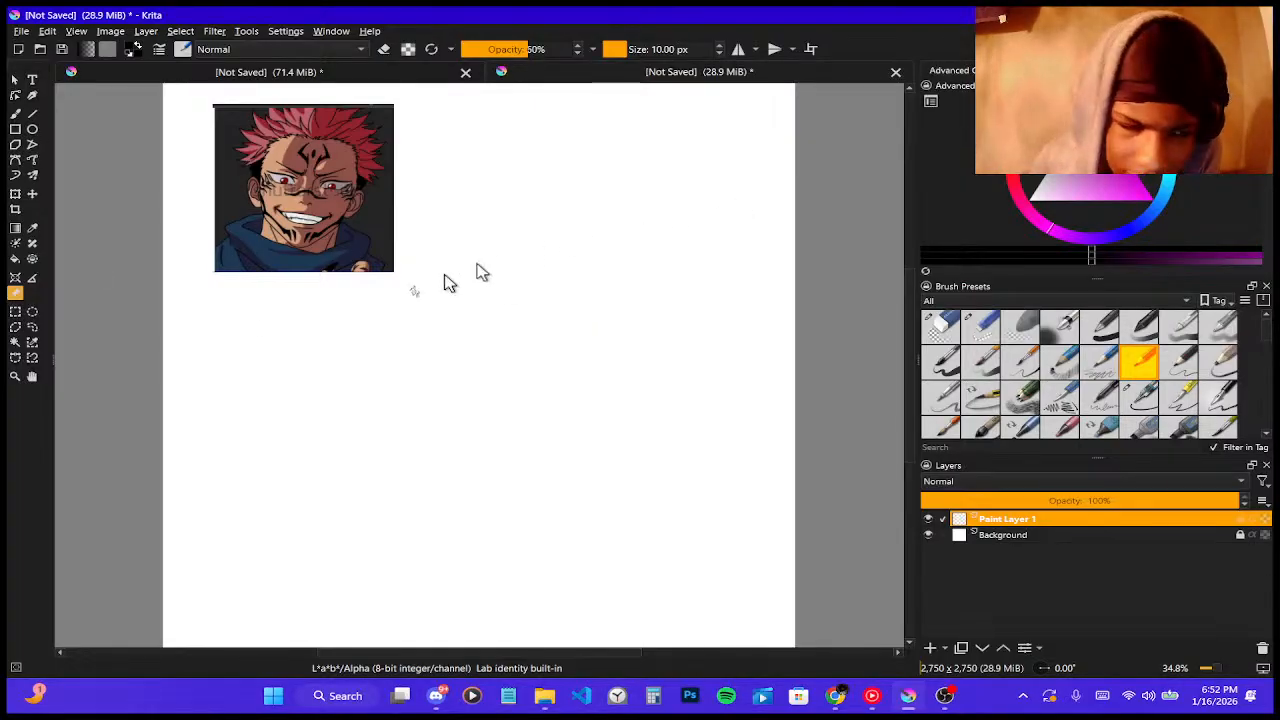
{"action": "left_click", "coordinate": [15, 113]}
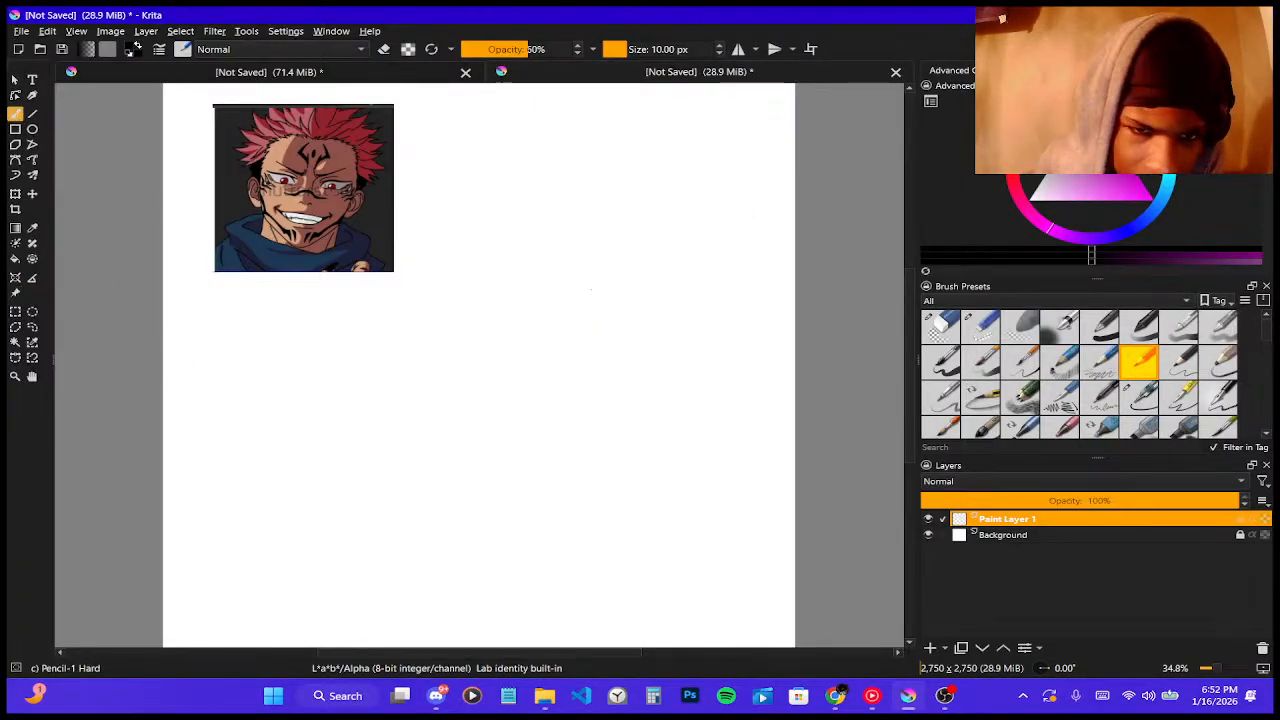
{"action": "mouse_move", "coordinate": [529, 304]}
{"action": "left_mouse_down"}
{"action": "mouse_move", "coordinate": [564, 330]}
{"action": "mouse_move", "coordinate": [557, 348]}
{"action": "mouse_move", "coordinate": [644, 337]}
{"action": "mouse_move", "coordinate": [697, 289]}
{"action": "mouse_move", "coordinate": [694, 229]}
{"action": "mouse_move", "coordinate": [630, 178]}
{"action": "mouse_move", "coordinate": [536, 196]}
{"action": "left_mouse_up"}
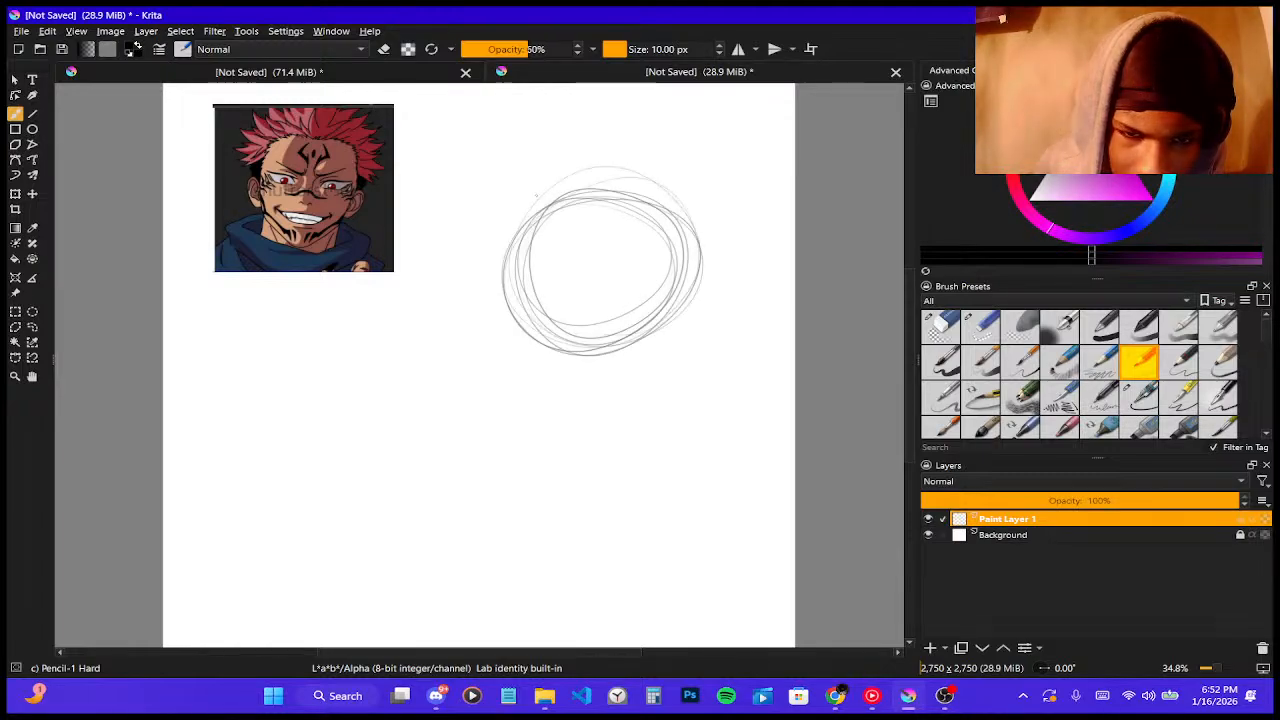
{"action": "left_click_drag", "start_coordinate": [676, 300], "coordinate": [640, 172]}
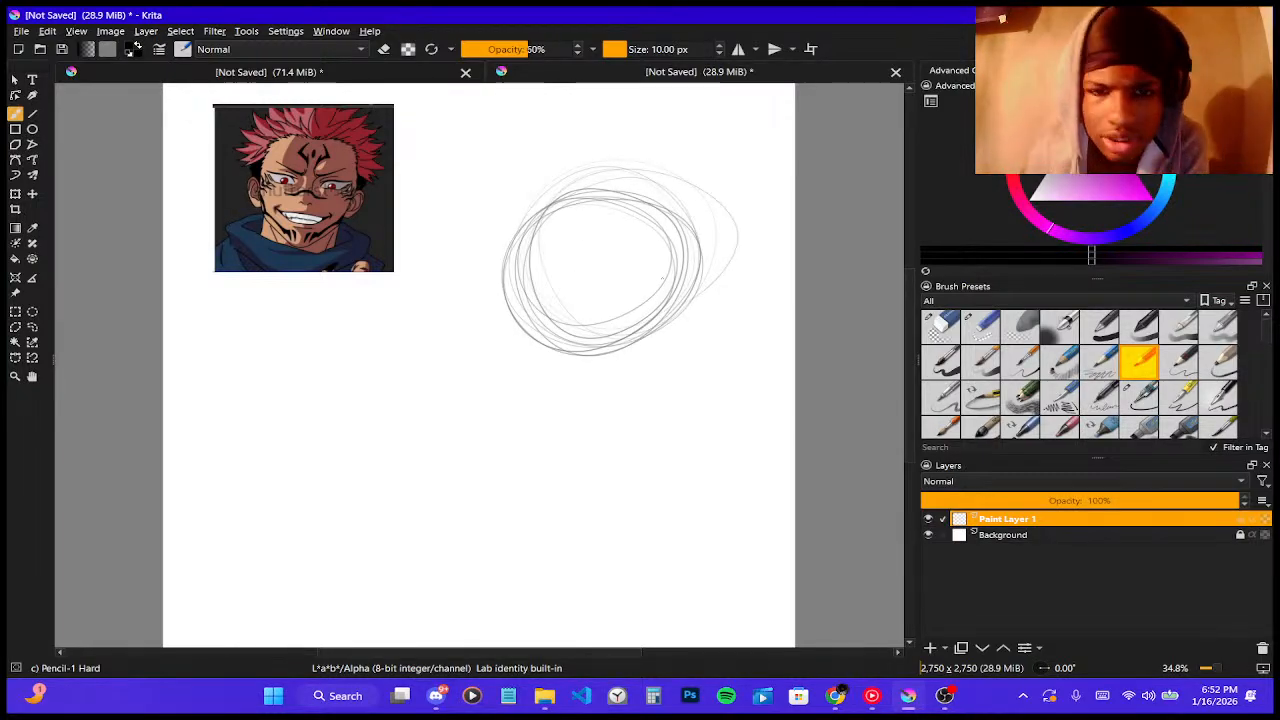
{"action": "left_click_drag", "start_coordinate": [662, 333], "coordinate": [602, 355]}
{"action": "left_click_drag", "start_coordinate": [699, 290], "coordinate": [617, 370]}
{"action": "left_click_drag", "start_coordinate": [685, 329], "coordinate": [602, 355]}
{"action": "mouse_move", "coordinate": [690, 195]}
{"action": "left_mouse_down"}
{"action": "mouse_move", "coordinate": [650, 360]}
{"action": "mouse_move", "coordinate": [672, 175]}
{"action": "left_mouse_up"}
{"action": "mouse_move", "coordinate": [538, 233]}
{"action": "left_mouse_down"}
{"action": "mouse_move", "coordinate": [572, 330]}
{"action": "mouse_move", "coordinate": [576, 198]}
{"action": "left_mouse_up"}
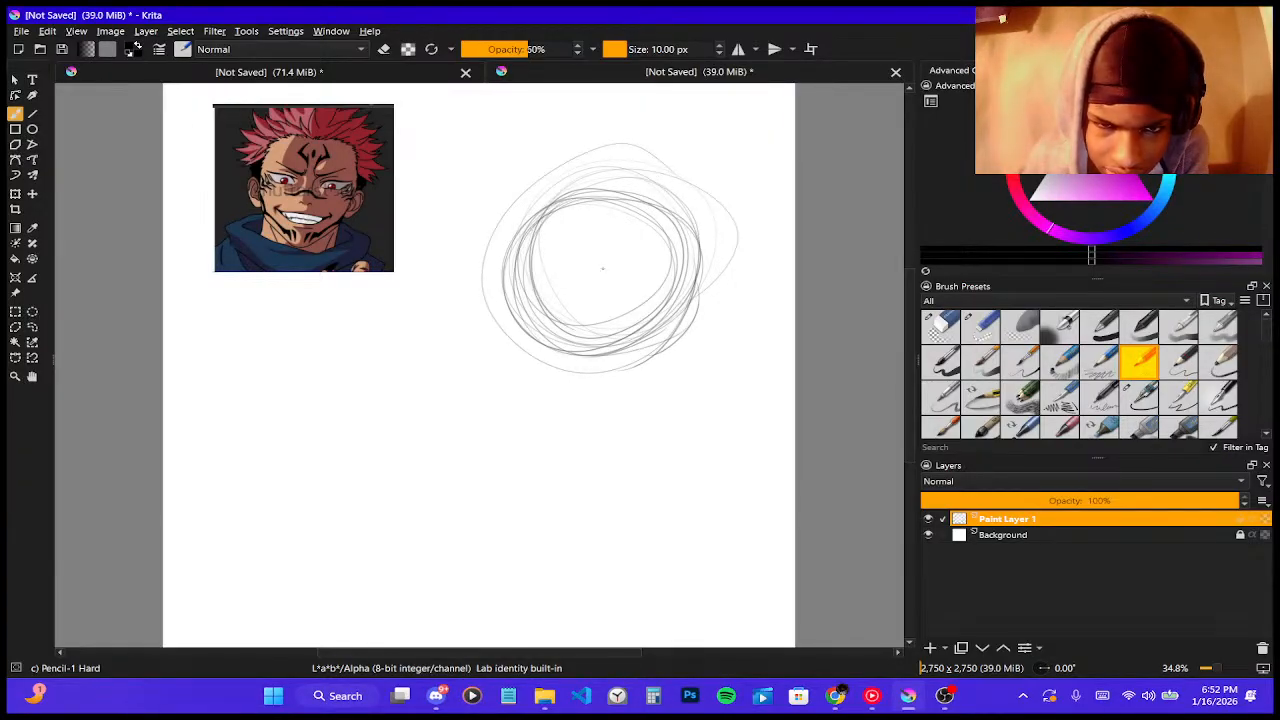
{"action": "mouse_move", "coordinate": [564, 340]}
{"action": "left_mouse_down"}
{"action": "mouse_move", "coordinate": [590, 184]}
{"action": "mouse_move", "coordinate": [500, 245]}
{"action": "mouse_move", "coordinate": [560, 196]}
{"action": "mouse_move", "coordinate": [502, 310]}
{"action": "left_mouse_up"}
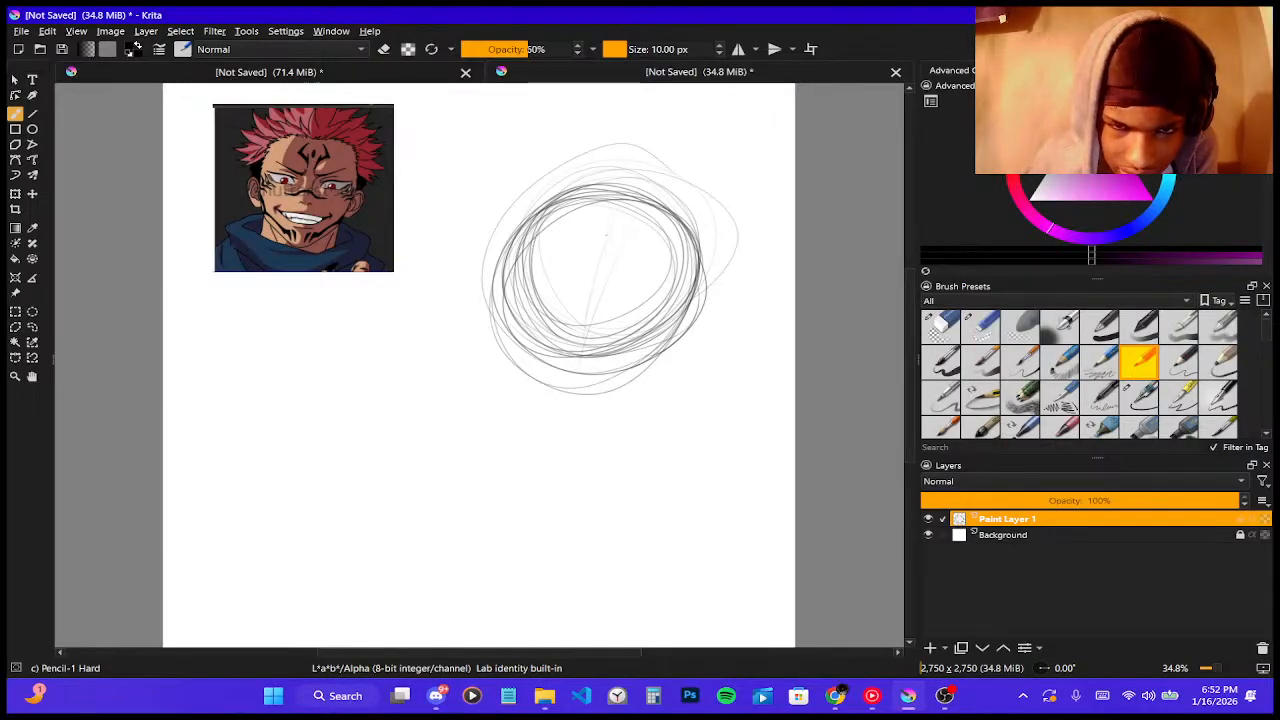
- Draw a tilted centre line and a crossing guideline inside the head circle, and darken the circle's left edge
{"action": "left_click_drag", "start_coordinate": [610, 226], "coordinate": [578, 378]}
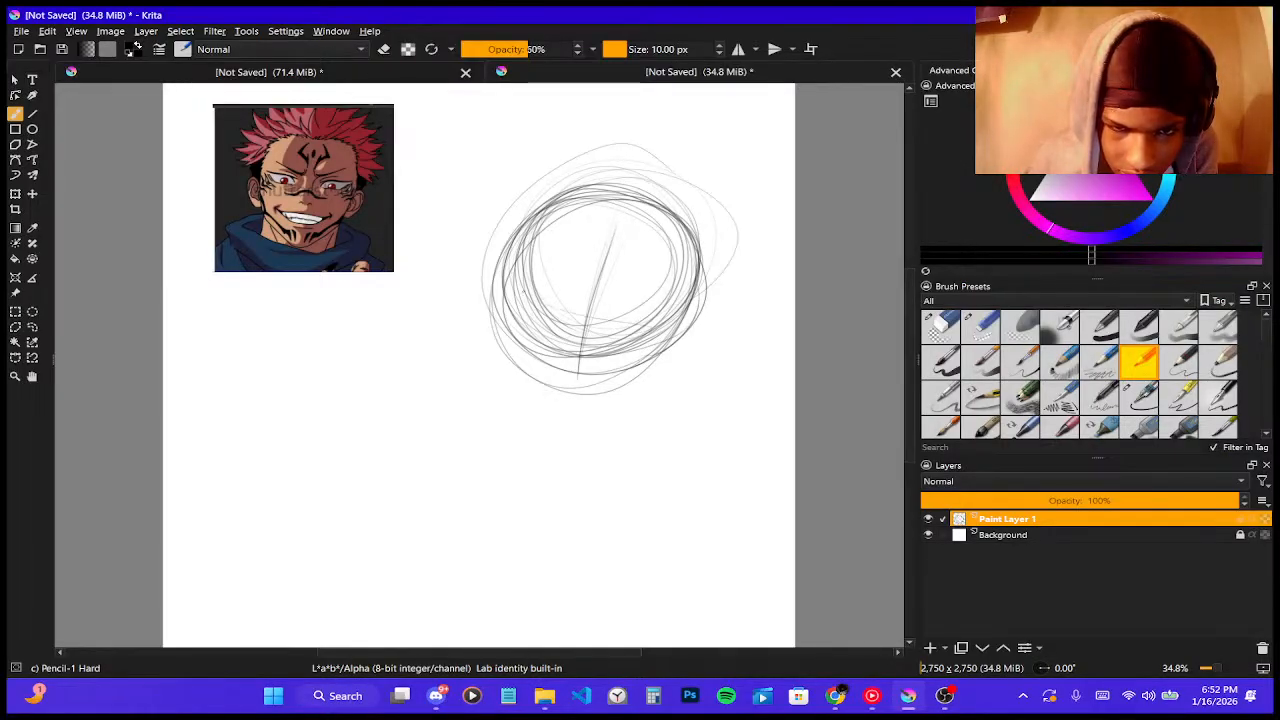
{"action": "left_click_drag", "start_coordinate": [542, 300], "coordinate": [660, 336]}
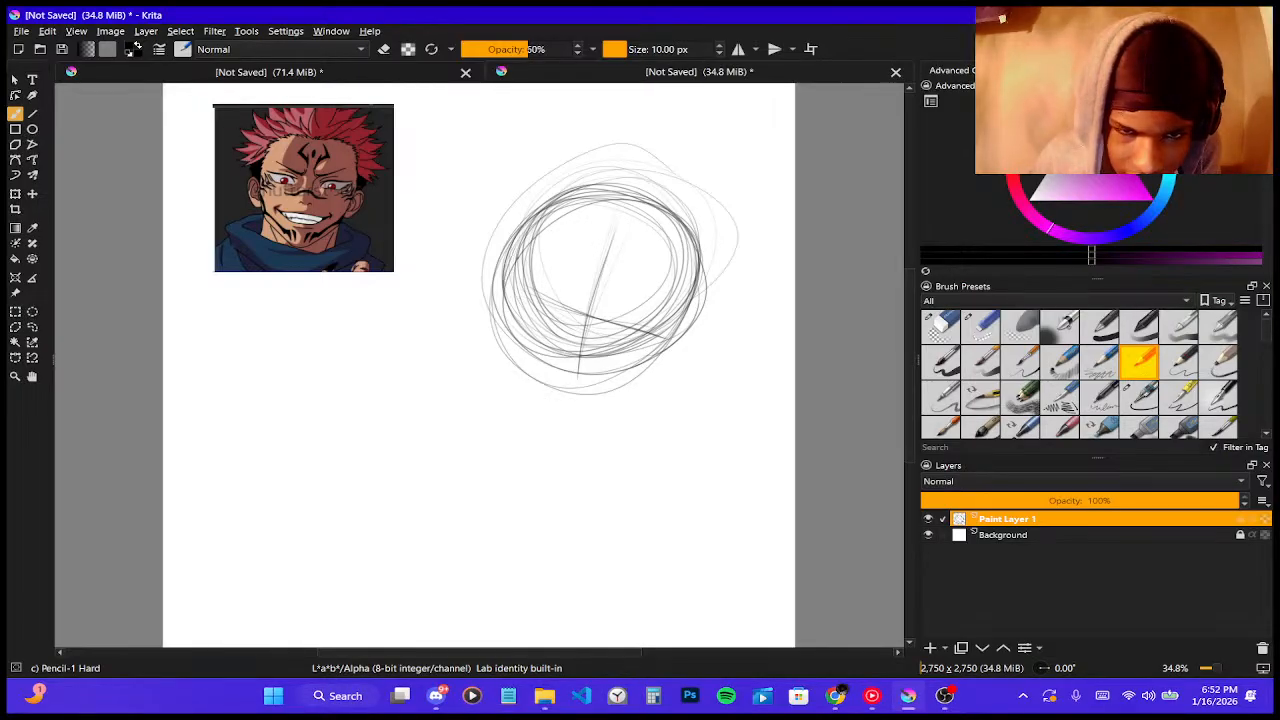
{"action": "mouse_move", "coordinate": [528, 222]}
{"action": "left_mouse_down"}
{"action": "mouse_move", "coordinate": [508, 316]}
{"action": "mouse_move", "coordinate": [504, 298]}
{"action": "left_mouse_up"}
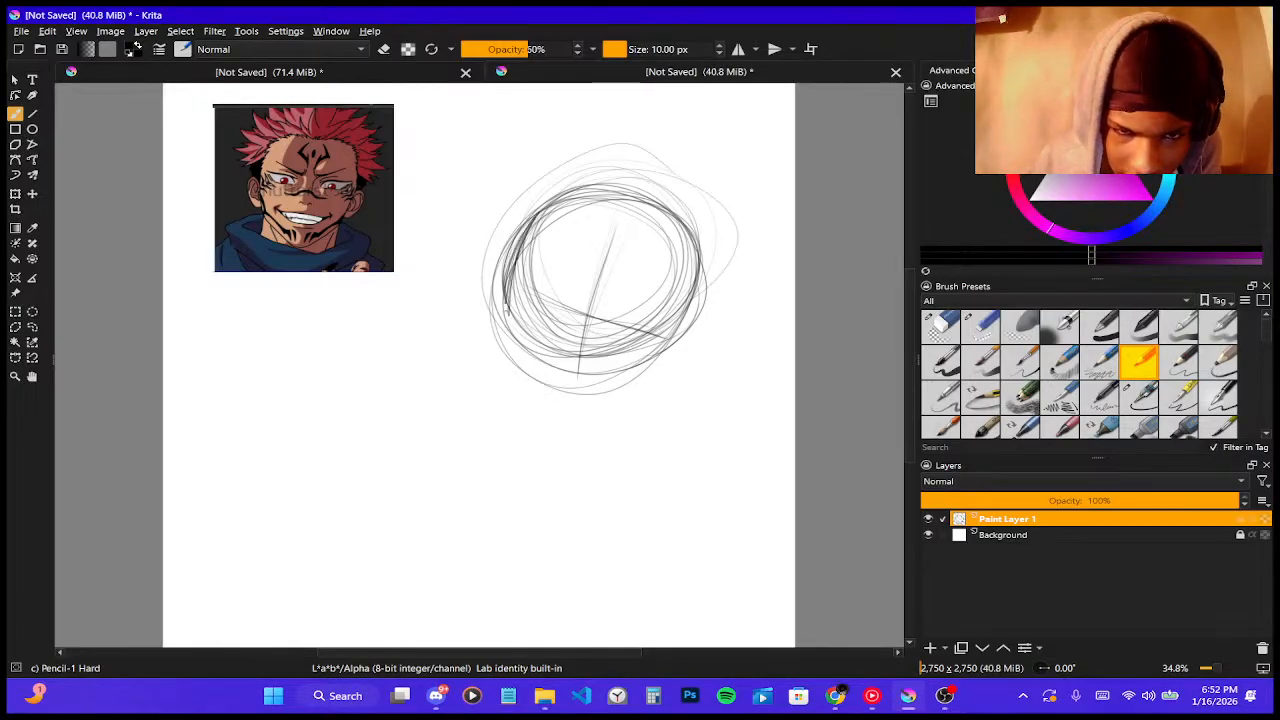
{"action": "key", "text": "ctrl+z"}
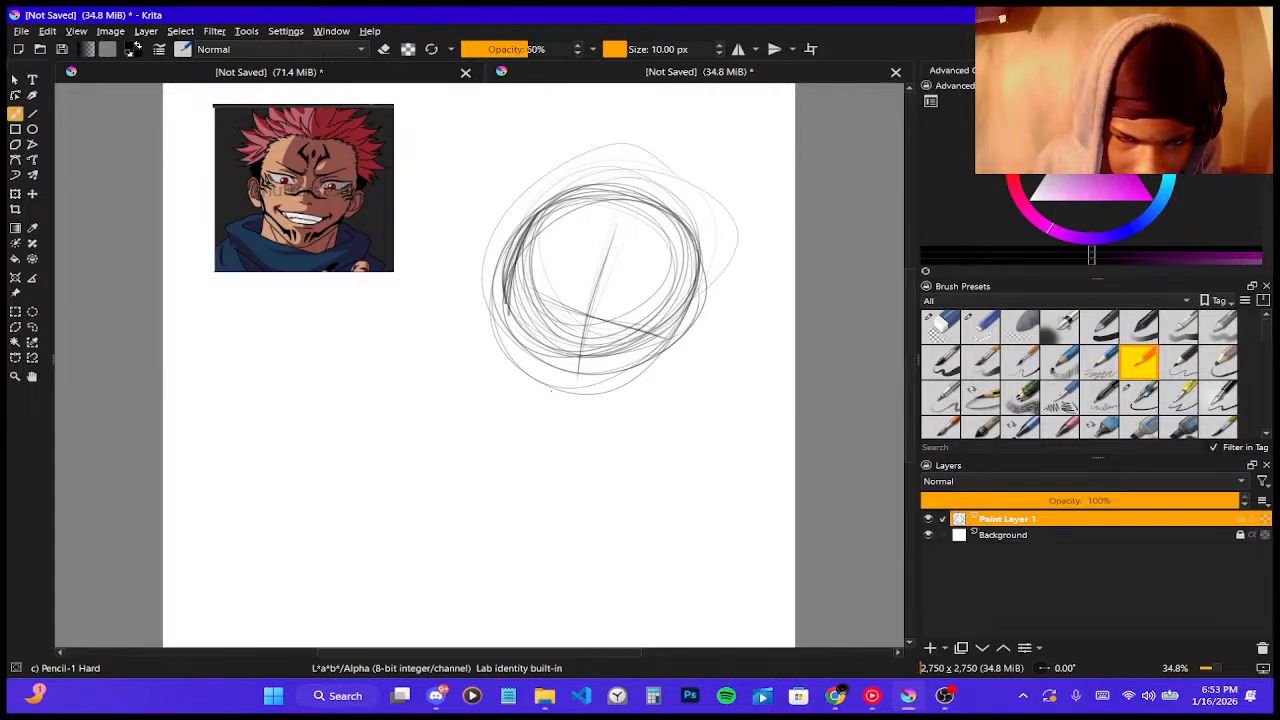
- Sketch the angled chin and the left jawline beneath the head circle with repeated strokes
{"action": "mouse_move", "coordinate": [504, 342]}
{"action": "left_mouse_down"}
{"action": "mouse_move", "coordinate": [548, 394]}
{"action": "mouse_move", "coordinate": [544, 382]}
{"action": "mouse_move", "coordinate": [662, 382]}
{"action": "left_mouse_up"}
{"action": "left_click_drag", "start_coordinate": [574, 400], "coordinate": [654, 376]}
{"action": "left_click_drag", "start_coordinate": [560, 398], "coordinate": [668, 370]}
{"action": "left_click_drag", "start_coordinate": [566, 396], "coordinate": [660, 372]}
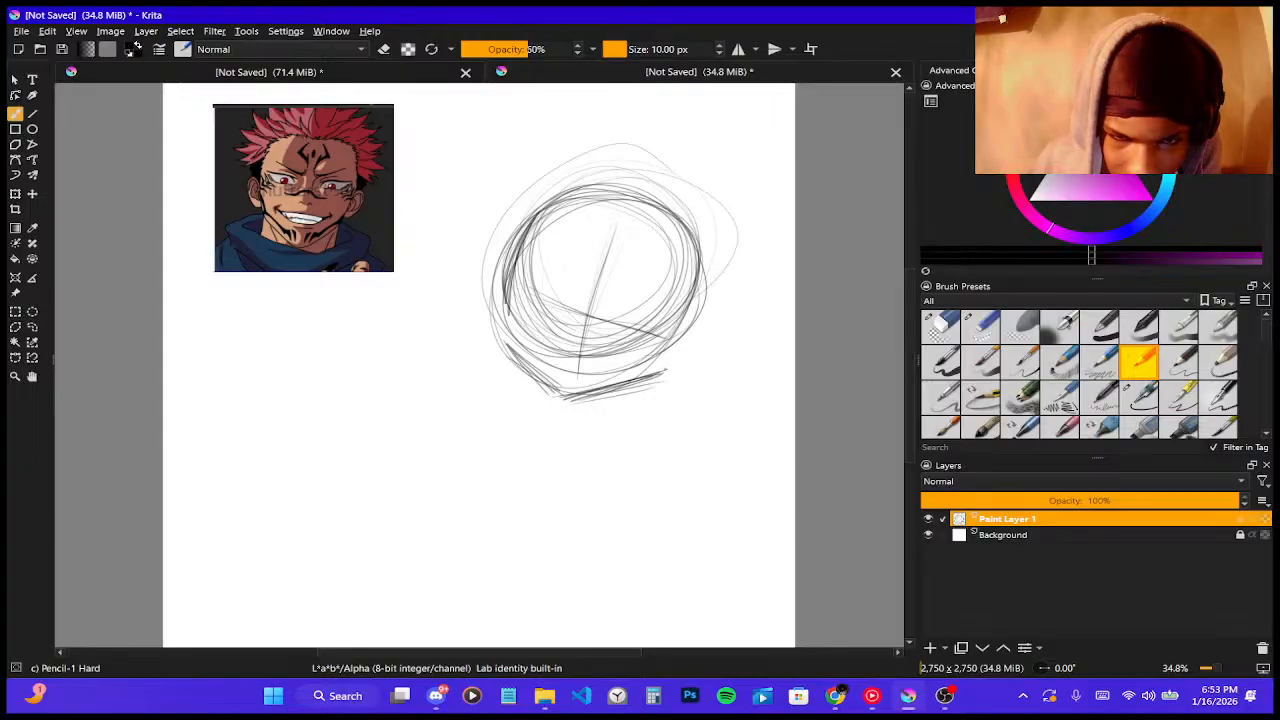
{"action": "left_click_drag", "start_coordinate": [506, 338], "coordinate": [556, 390]}
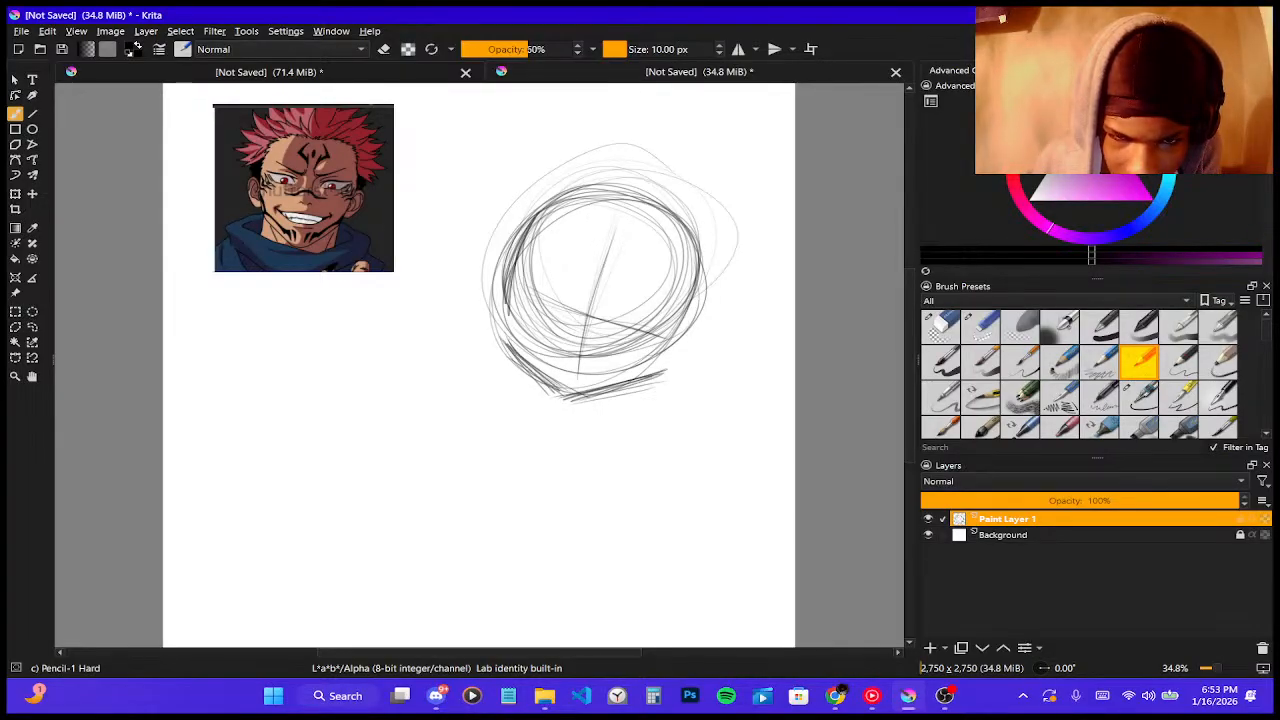
{"action": "left_click_drag", "start_coordinate": [506, 338], "coordinate": [572, 394]}
{"action": "left_click_drag", "start_coordinate": [520, 360], "coordinate": [542, 376]}
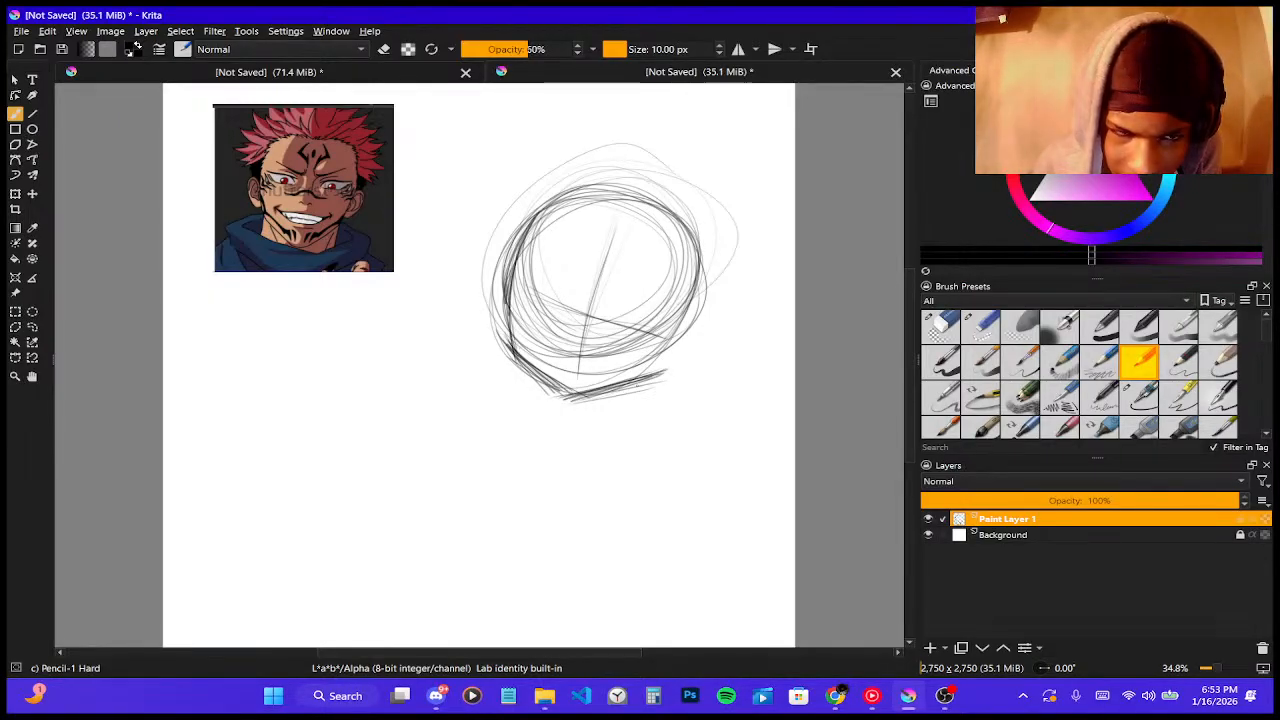
- Sketch the right jawline from the chin up to the side of the head, and reinforce the lower left jaw
{"action": "left_click_drag", "start_coordinate": [634, 380], "coordinate": [676, 338]}
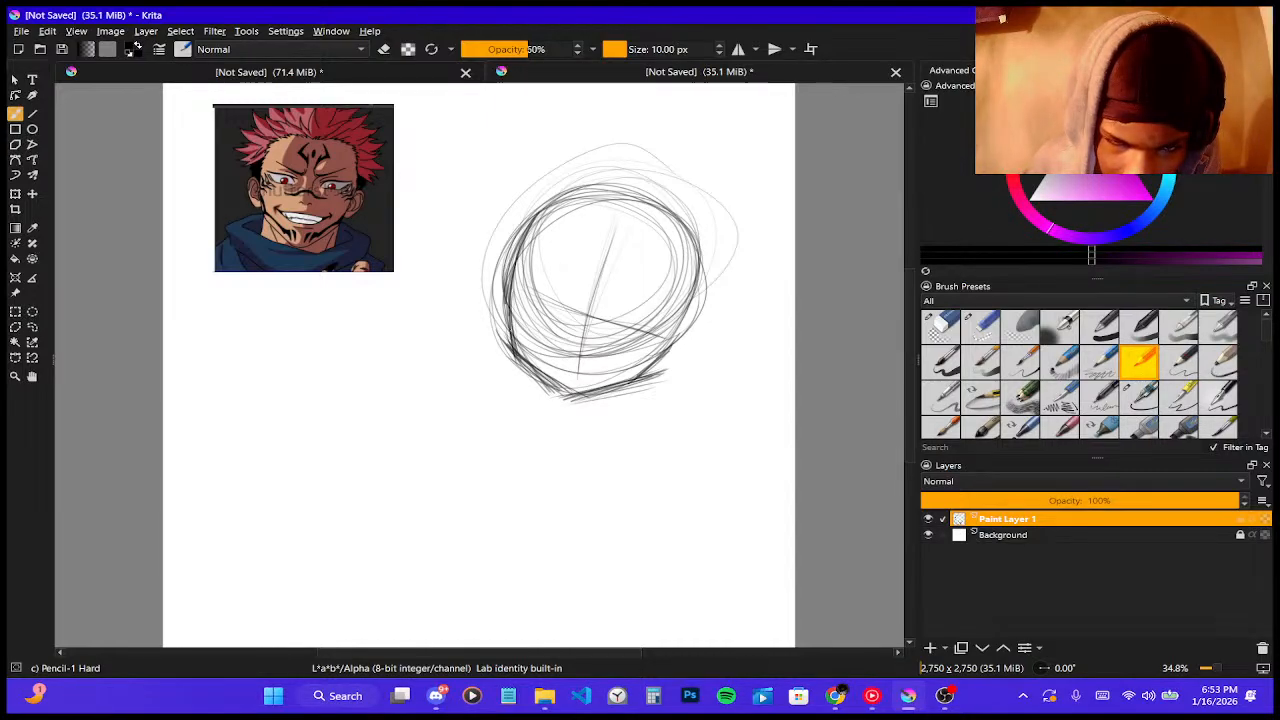
{"action": "left_click_drag", "start_coordinate": [518, 338], "coordinate": [568, 408]}
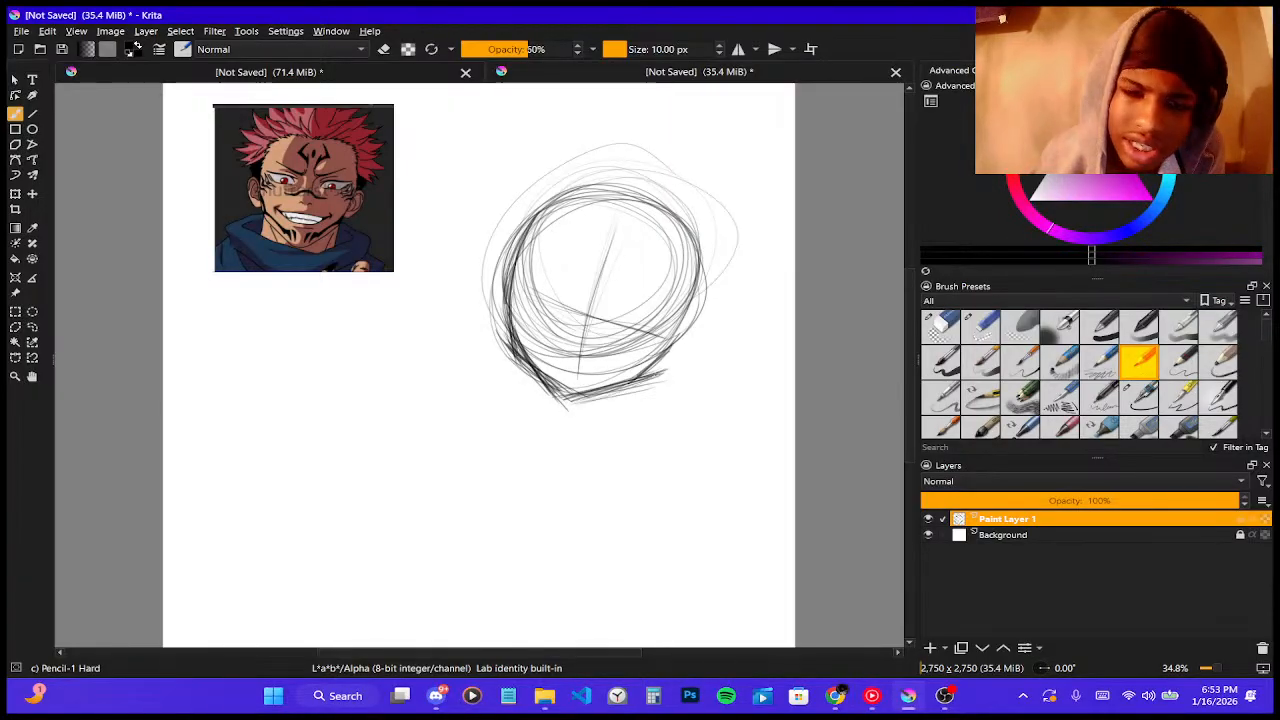
{"action": "left_click_drag", "start_coordinate": [600, 388], "coordinate": [669, 356]}
{"action": "left_click_drag", "start_coordinate": [586, 391], "coordinate": [692, 348]}
{"action": "mouse_move", "coordinate": [626, 377]}
{"action": "left_mouse_down"}
{"action": "mouse_move", "coordinate": [690, 338]}
{"action": "mouse_move", "coordinate": [705, 274]}
{"action": "left_mouse_up"}
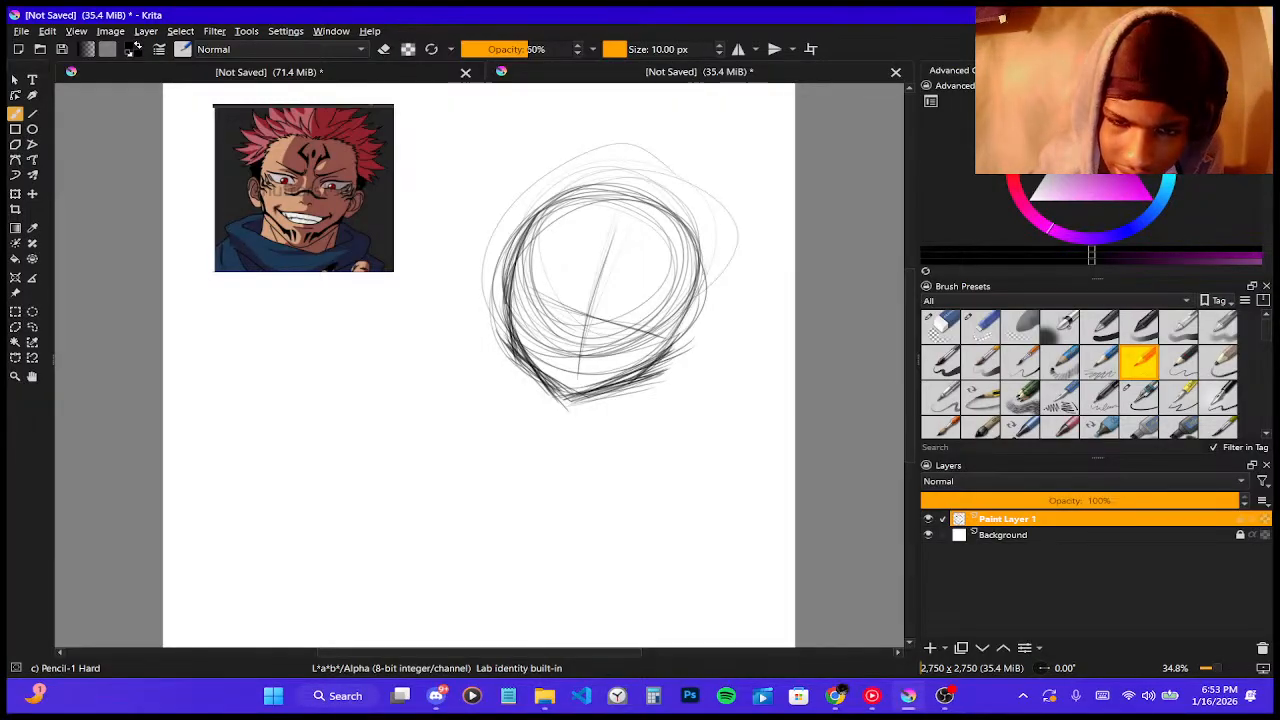
{"action": "mouse_move", "coordinate": [662, 354]}
{"action": "left_mouse_down"}
{"action": "mouse_move", "coordinate": [704, 276]}
{"action": "mouse_move", "coordinate": [678, 336]}
{"action": "left_mouse_up"}
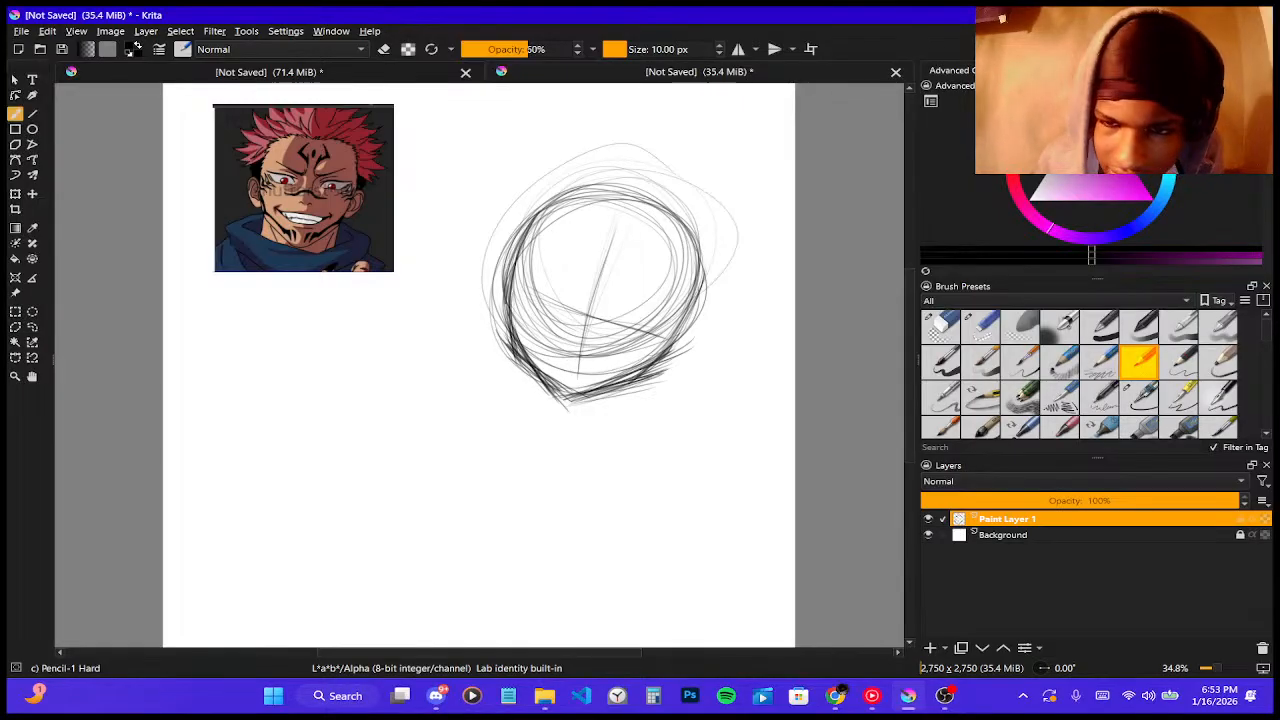
- Erase the construction lines inside the head and the stray lines outside the jaw with the 78 px Eraser Circle brush
{"action": "left_click", "coordinate": [942, 328]}
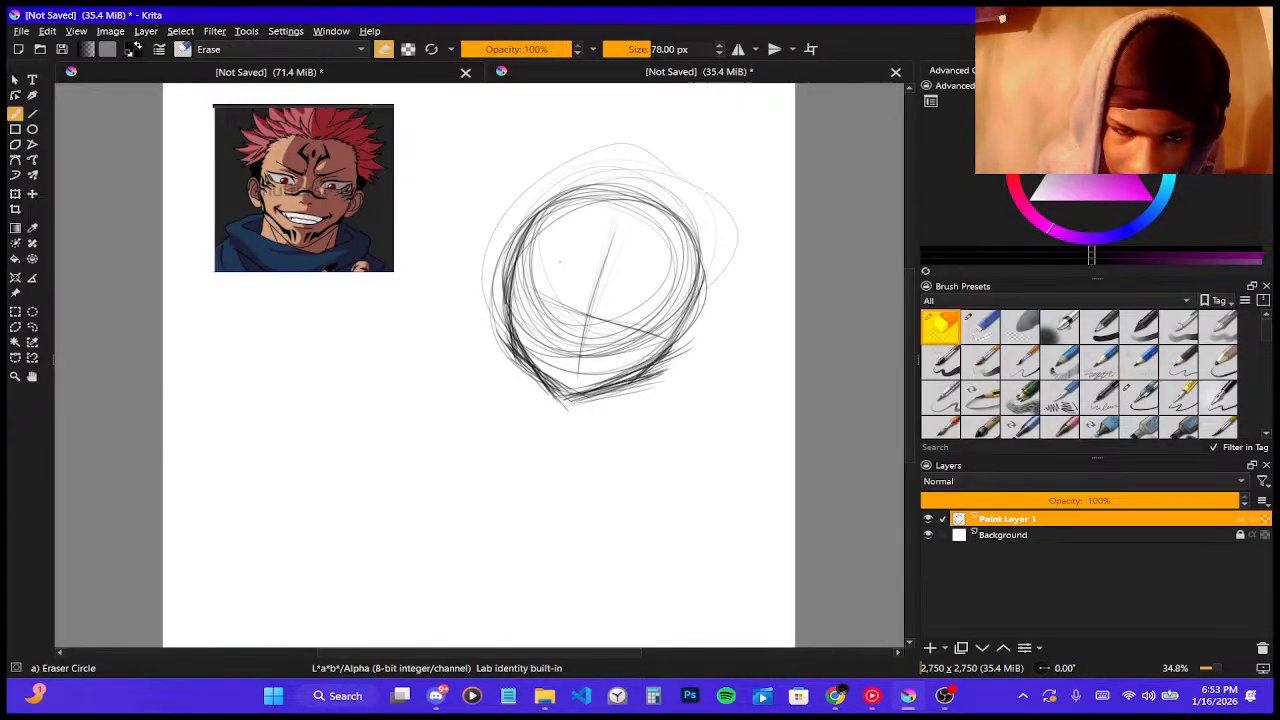
{"action": "mouse_move", "coordinate": [605, 340]}
{"action": "left_mouse_down"}
{"action": "mouse_move", "coordinate": [555, 330]}
{"action": "mouse_move", "coordinate": [532, 300]}
{"action": "mouse_move", "coordinate": [564, 362]}
{"action": "mouse_move", "coordinate": [590, 345]}
{"action": "mouse_move", "coordinate": [605, 355]}
{"action": "mouse_move", "coordinate": [663, 306]}
{"action": "left_mouse_up"}
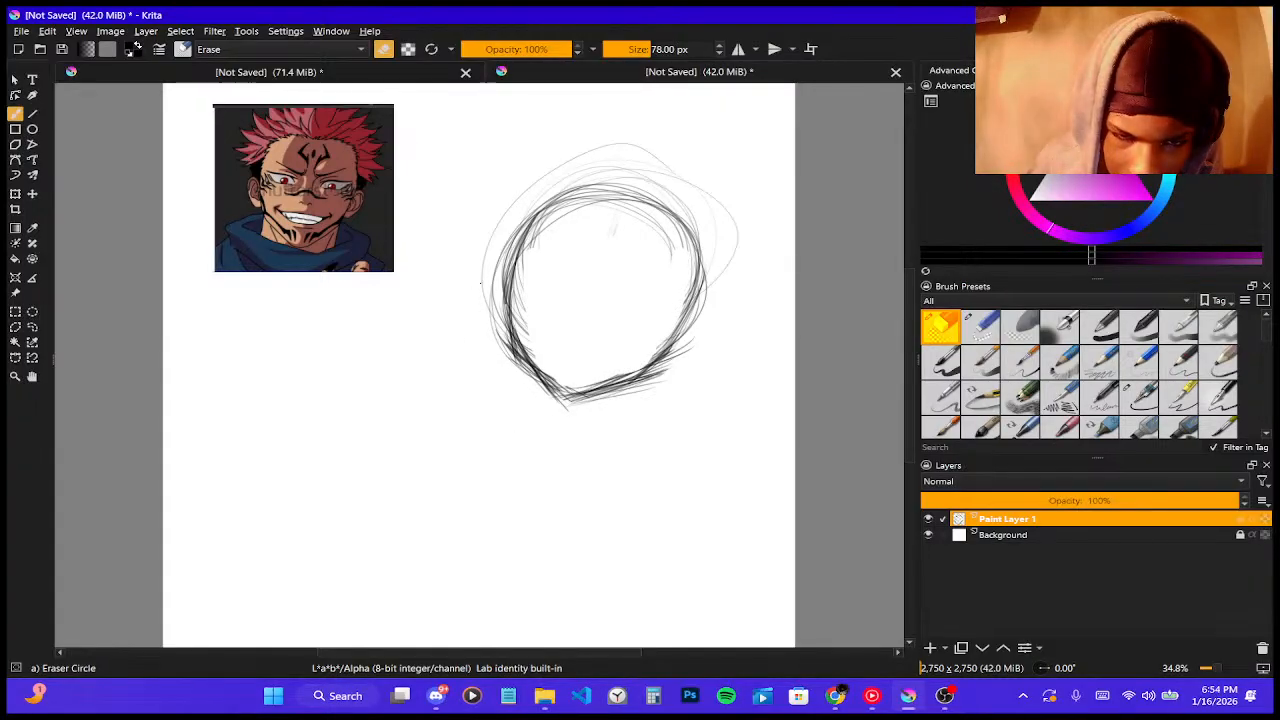
{"action": "mouse_move", "coordinate": [482, 290]}
{"action": "left_mouse_down"}
{"action": "mouse_move", "coordinate": [530, 384]}
{"action": "mouse_move", "coordinate": [624, 402]}
{"action": "mouse_move", "coordinate": [659, 373]}
{"action": "mouse_move", "coordinate": [572, 406]}
{"action": "left_mouse_up"}
{"action": "left_click_drag", "start_coordinate": [658, 376], "coordinate": [596, 394]}
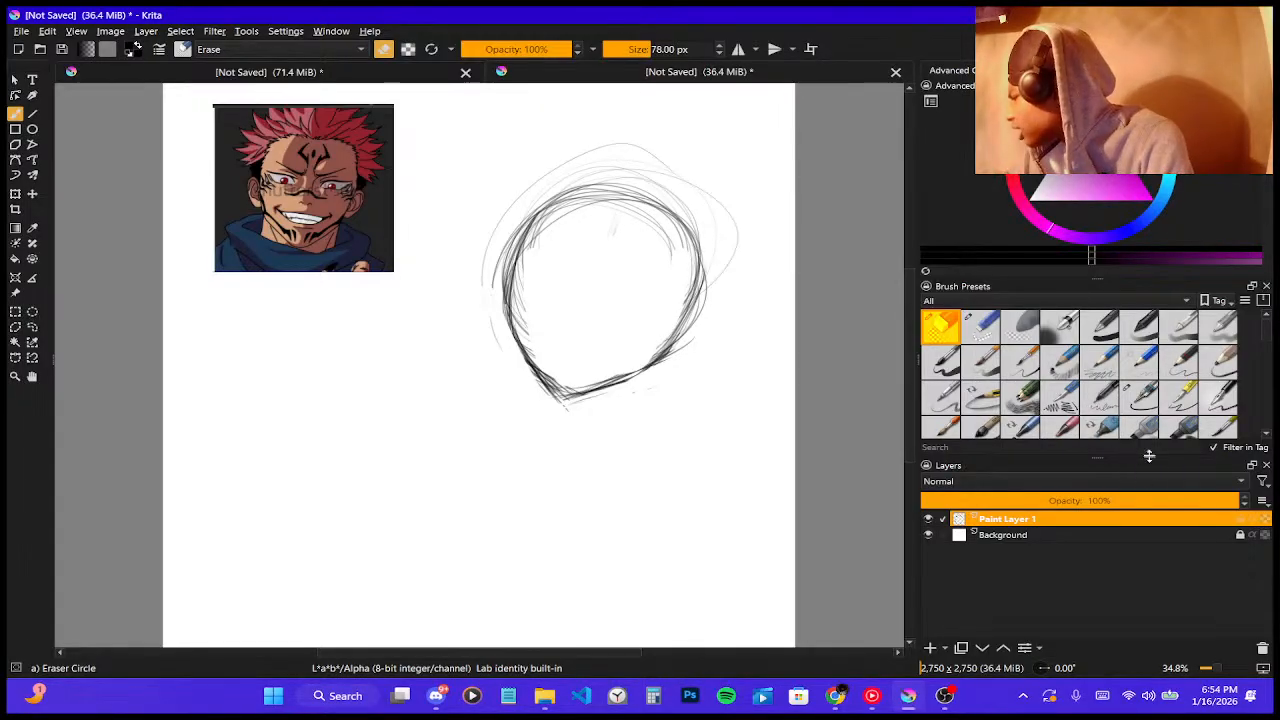
- Draw slanted eye and mouth guidelines across the face with the Pencil-1 Hard brush
{"action": "left_click", "coordinate": [1176, 400]}
{"action": "left_click", "coordinate": [1150, 374]}
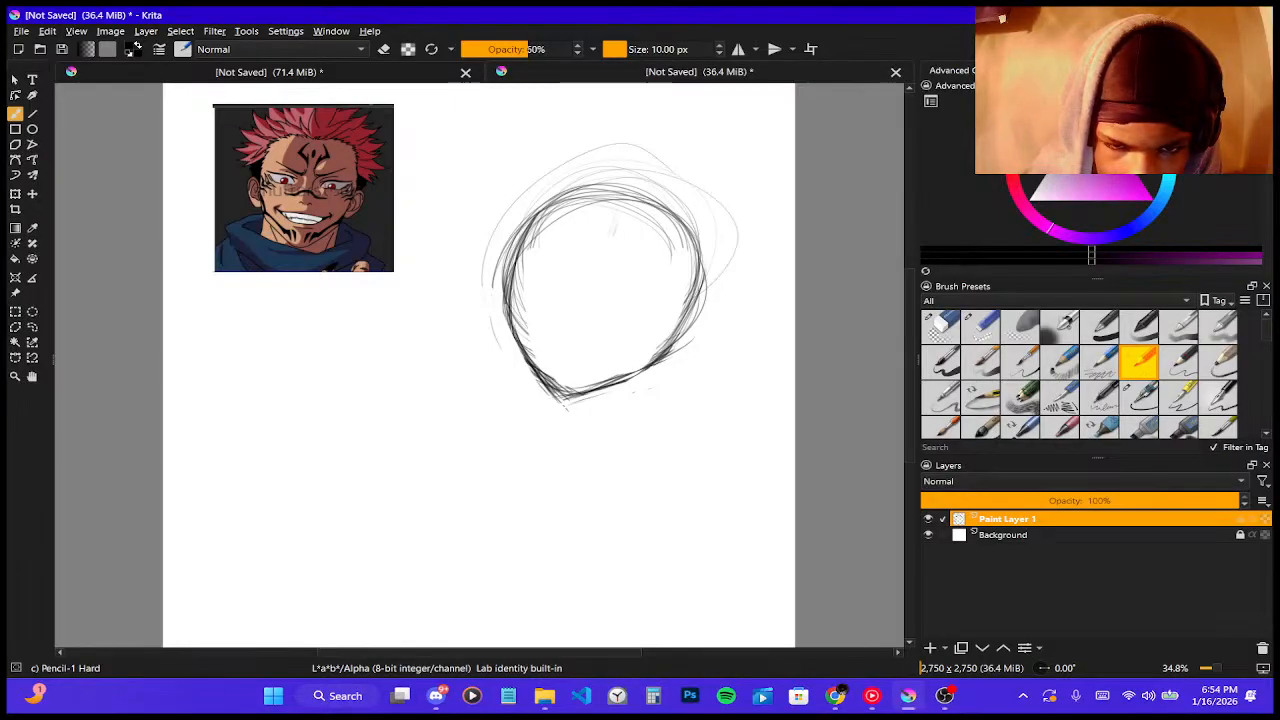
{"action": "left_click_drag", "start_coordinate": [552, 337], "coordinate": [652, 354]}
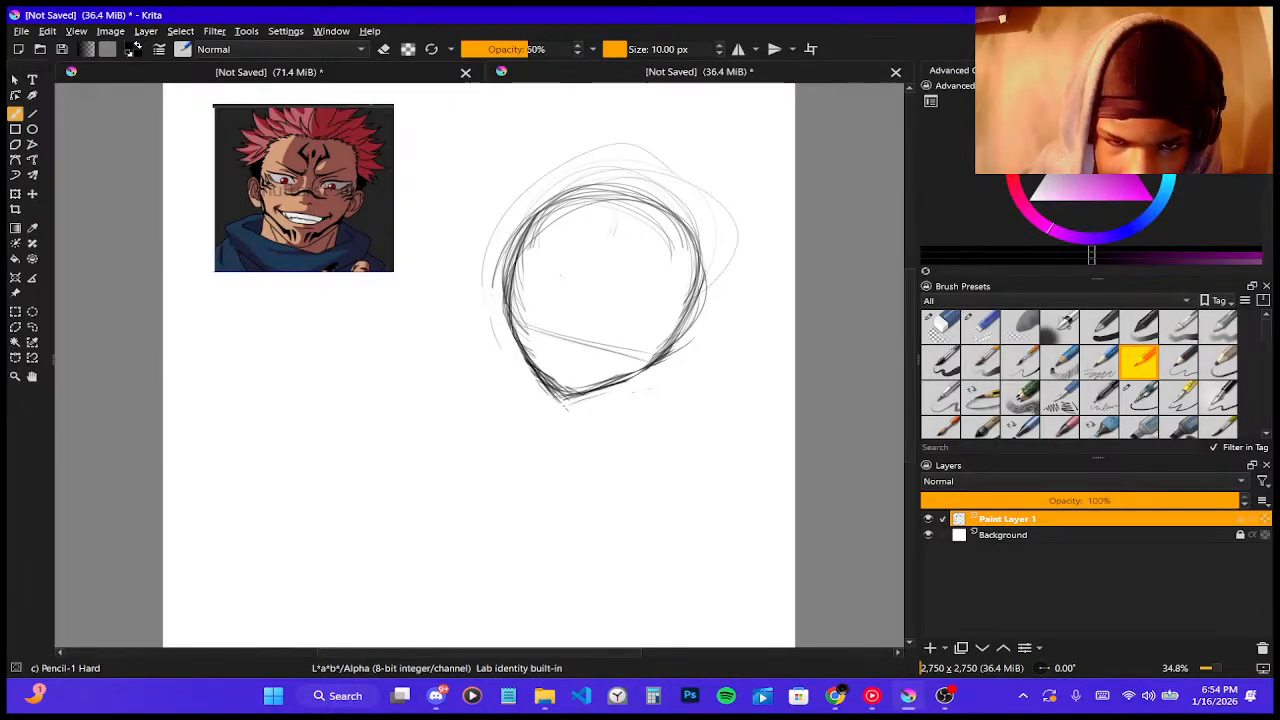
{"action": "left_click_drag", "start_coordinate": [568, 284], "coordinate": [660, 311]}
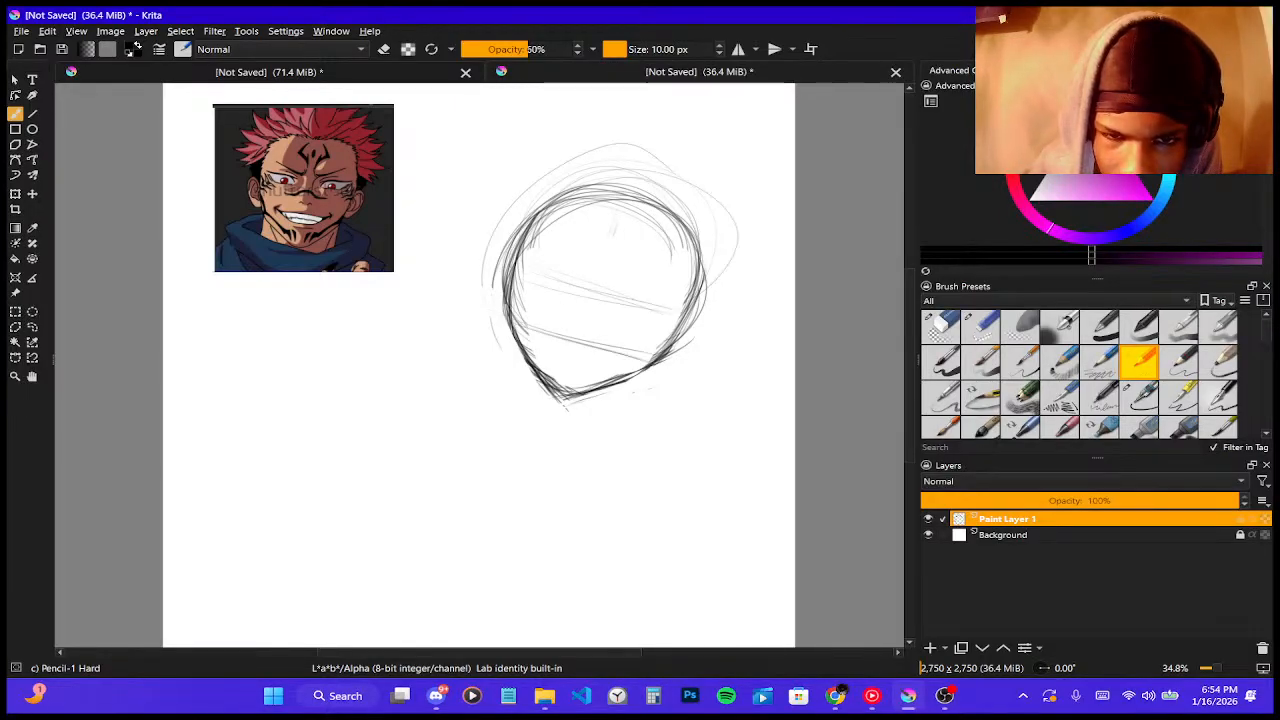
{"action": "left_click_drag", "start_coordinate": [528, 275], "coordinate": [694, 315]}
{"action": "left_click_drag", "start_coordinate": [524, 266], "coordinate": [672, 308]}
{"action": "left_click_drag", "start_coordinate": [578, 286], "coordinate": [630, 302]}
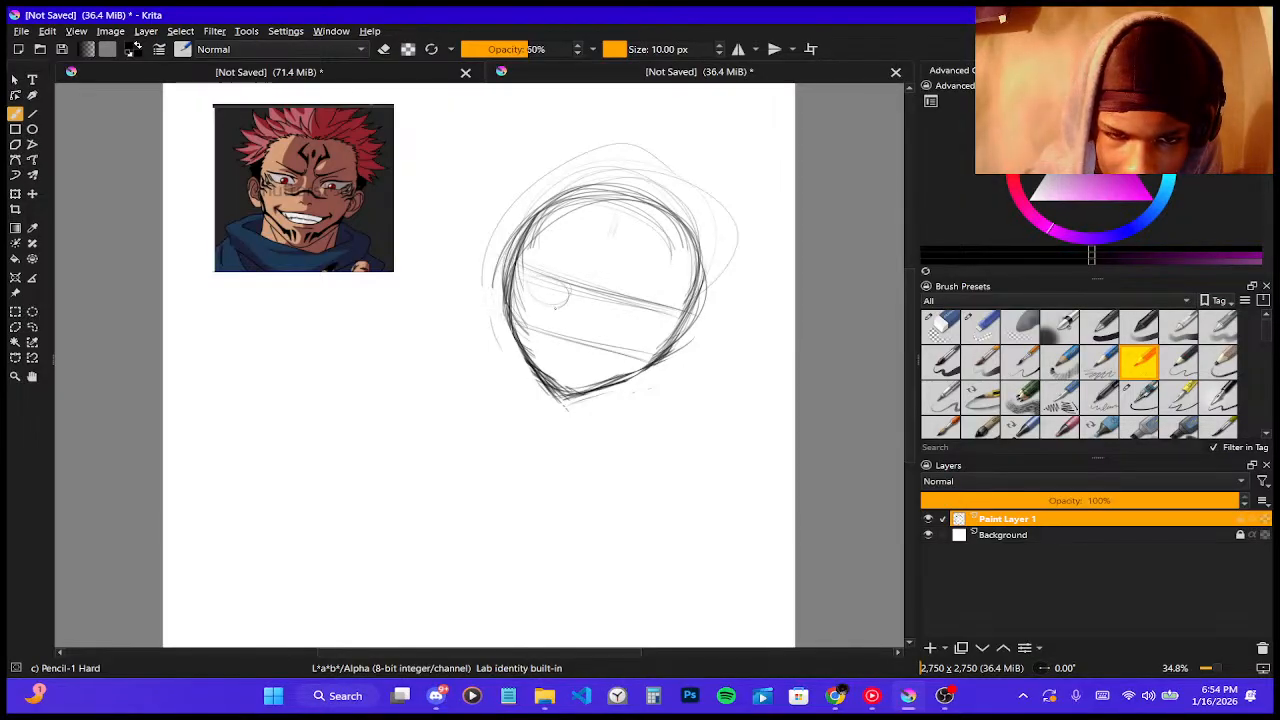
- Undo the trial eye stroke and reinforce the slanted eye and mouth guidelines with extra parallel strokes
{"action": "left_click_drag", "start_coordinate": [564, 290], "coordinate": [562, 298]}
{"action": "key", "text": "ctrl+z"}
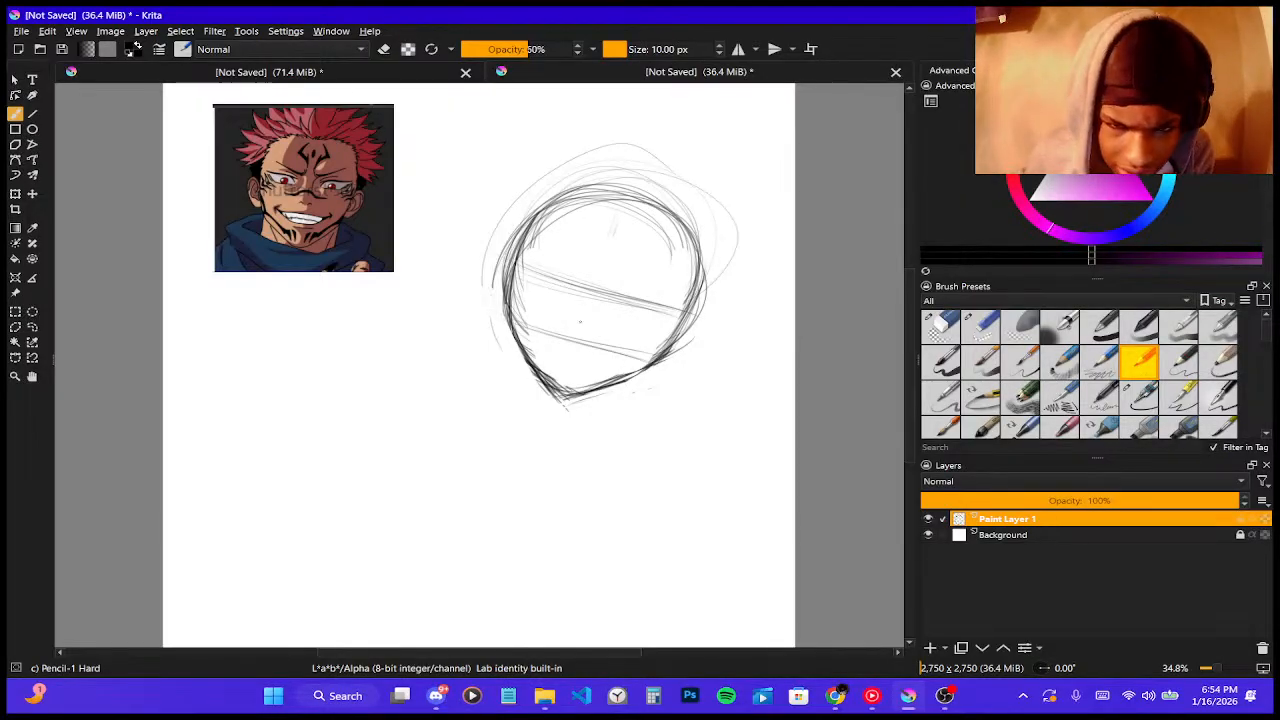
{"action": "left_click_drag", "start_coordinate": [541, 289], "coordinate": [675, 321]}
{"action": "left_click_drag", "start_coordinate": [529, 268], "coordinate": [673, 310]}
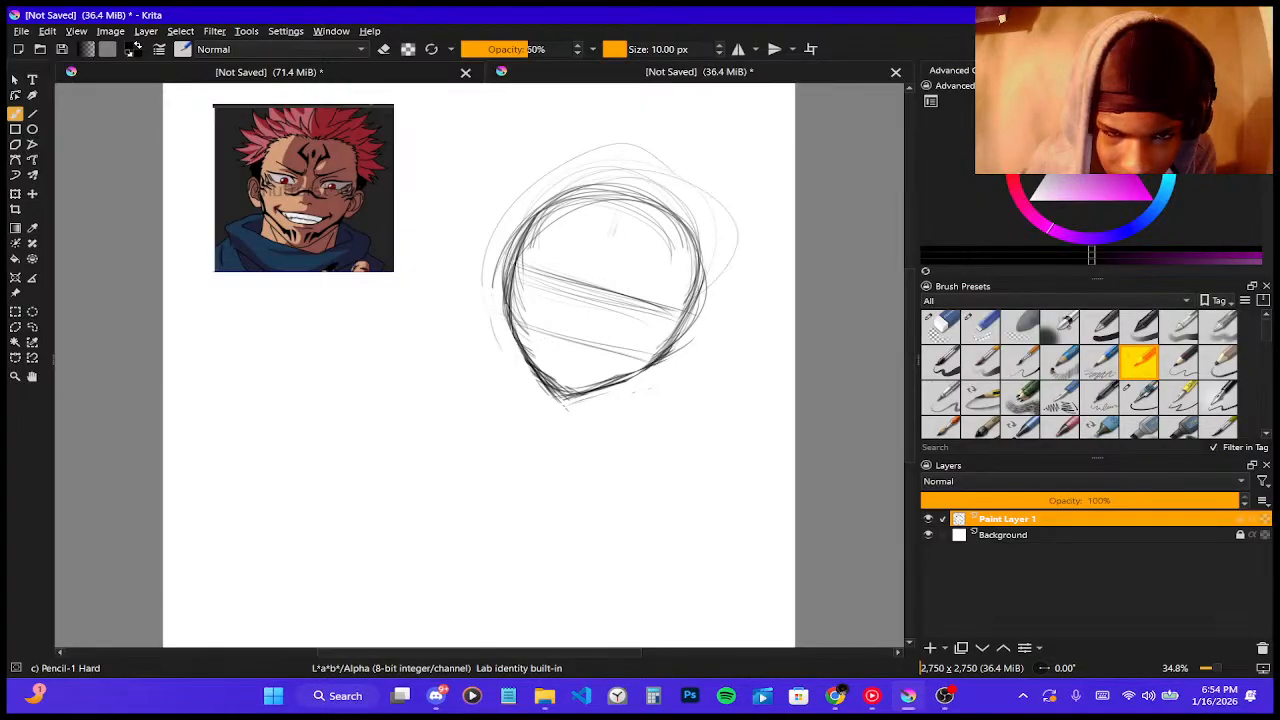
{"action": "left_click_drag", "start_coordinate": [562, 337], "coordinate": [619, 351]}
{"action": "left_click_drag", "start_coordinate": [537, 330], "coordinate": [616, 351]}
{"action": "key", "text": "ctrl+z"}
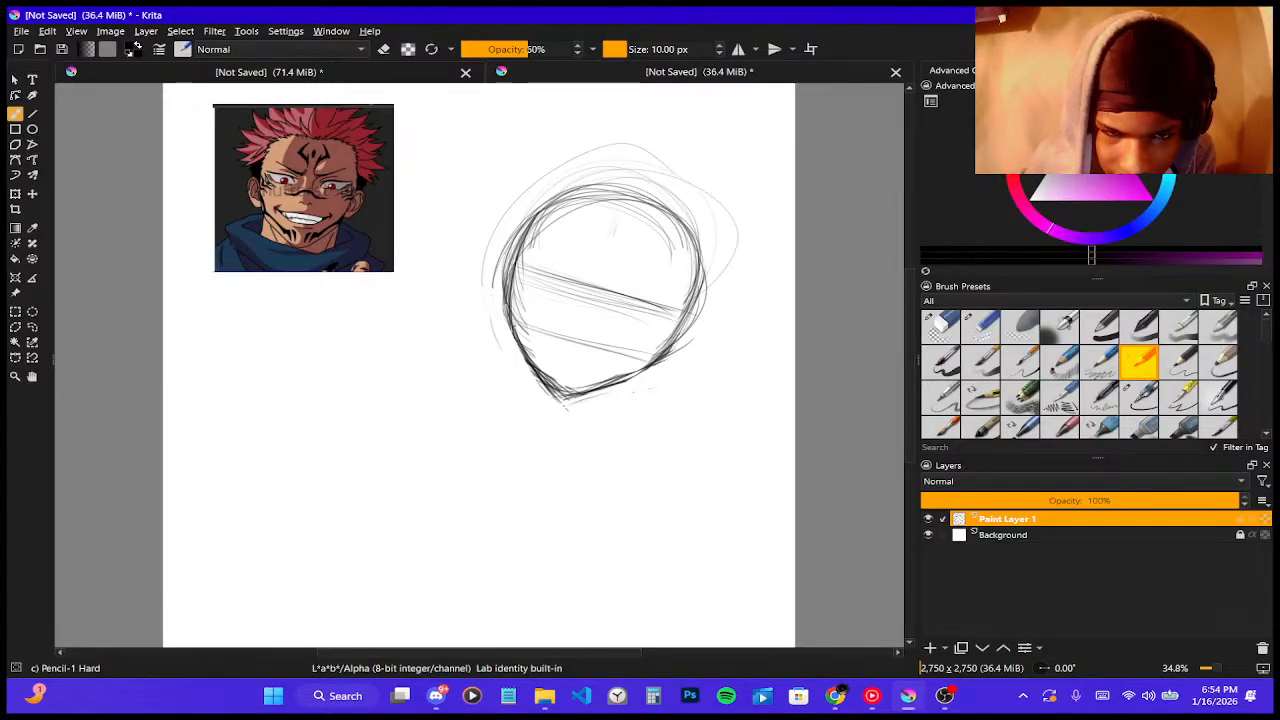
{"action": "left_click_drag", "start_coordinate": [524, 329], "coordinate": [645, 368]}
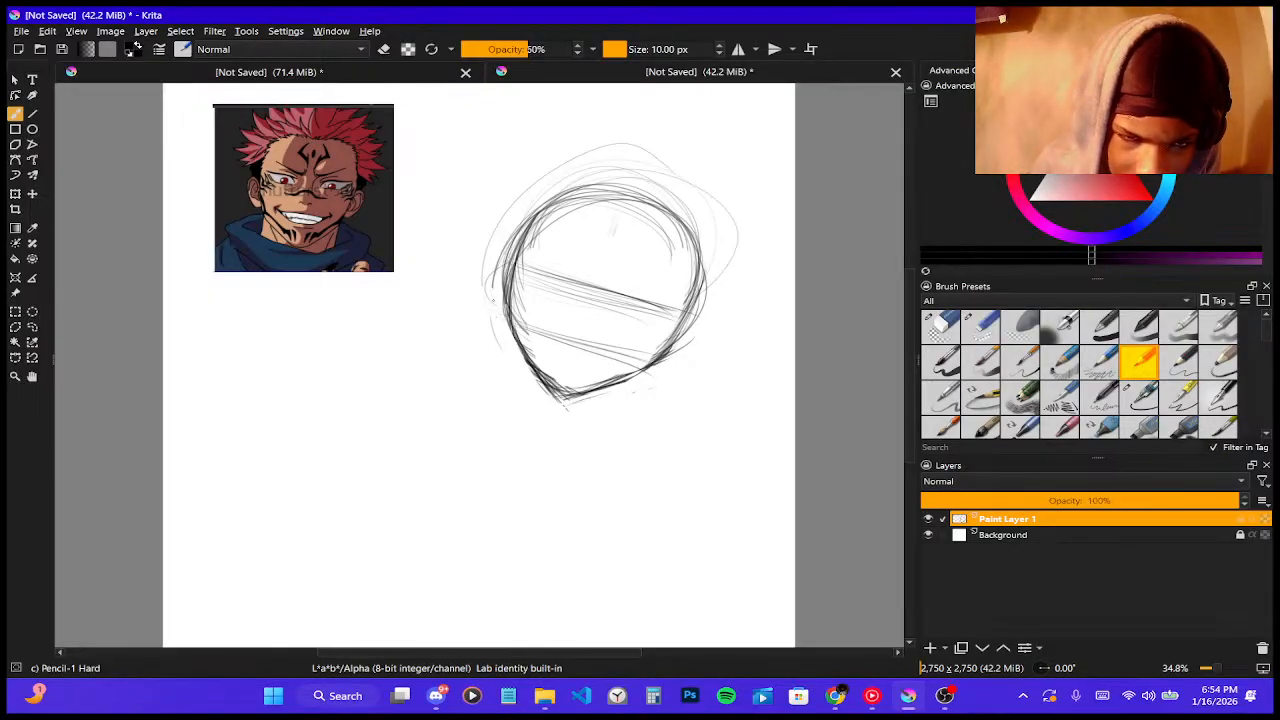
- Sketch an ear on each side of the head near the eye guideline, adding inner contour lines to the left ear
{"action": "left_click_drag", "start_coordinate": [502, 314], "coordinate": [480, 246]}
{"action": "mouse_move", "coordinate": [508, 272]}
{"action": "left_mouse_down"}
{"action": "mouse_move", "coordinate": [502, 244]}
{"action": "mouse_move", "coordinate": [484, 246]}
{"action": "left_mouse_up"}
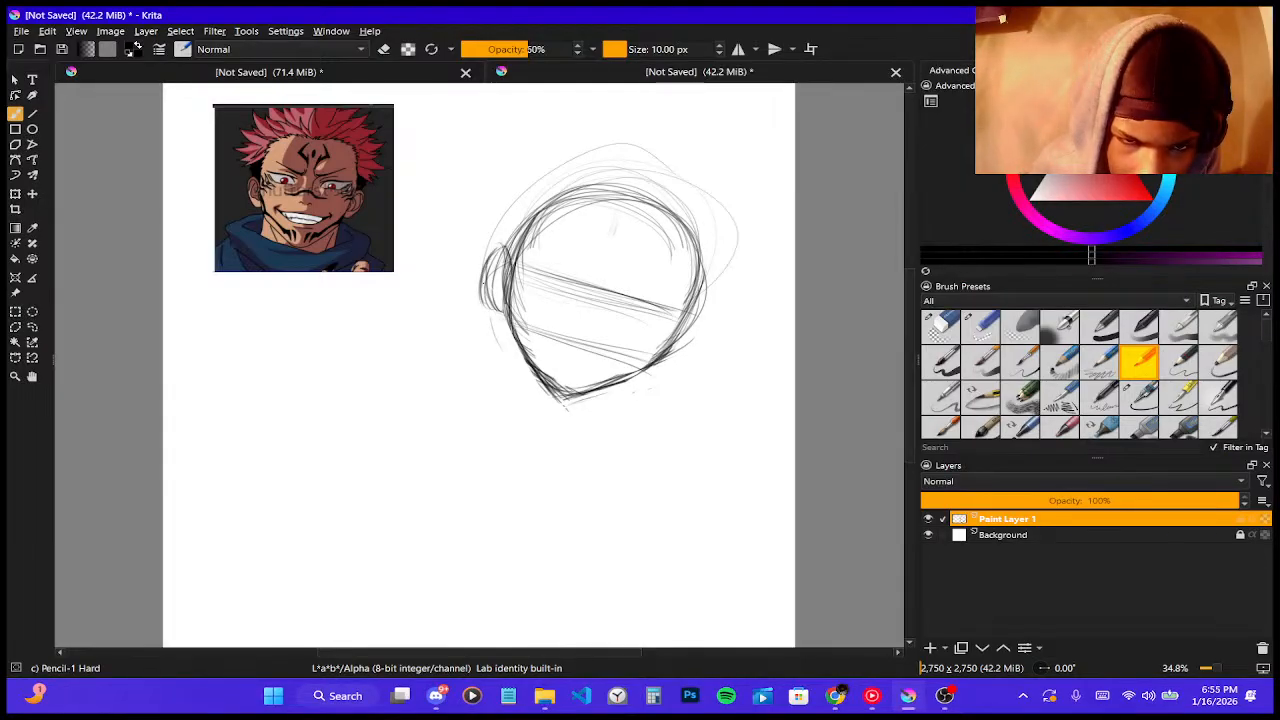
{"action": "left_click_drag", "start_coordinate": [488, 304], "coordinate": [486, 248]}
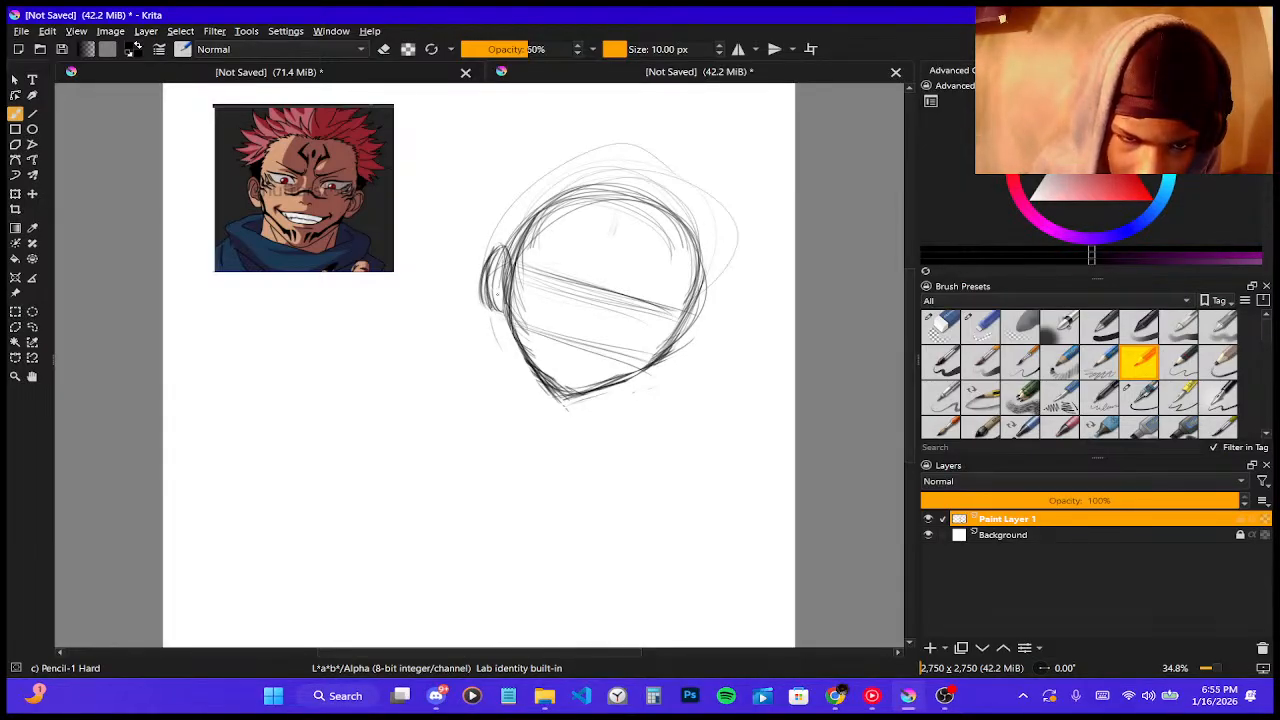
{"action": "left_click_drag", "start_coordinate": [506, 296], "coordinate": [504, 254]}
{"action": "left_click_drag", "start_coordinate": [506, 290], "coordinate": [502, 250]}
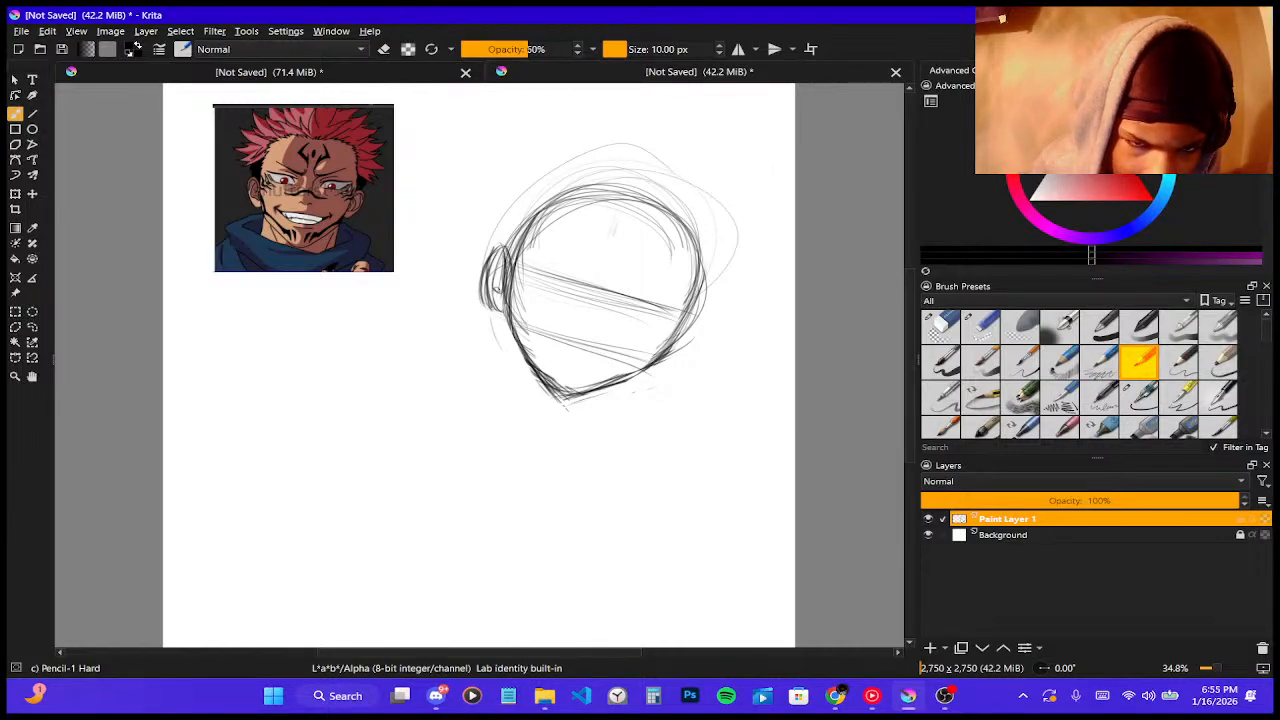
{"action": "left_click_drag", "start_coordinate": [501, 264], "coordinate": [498, 292]}
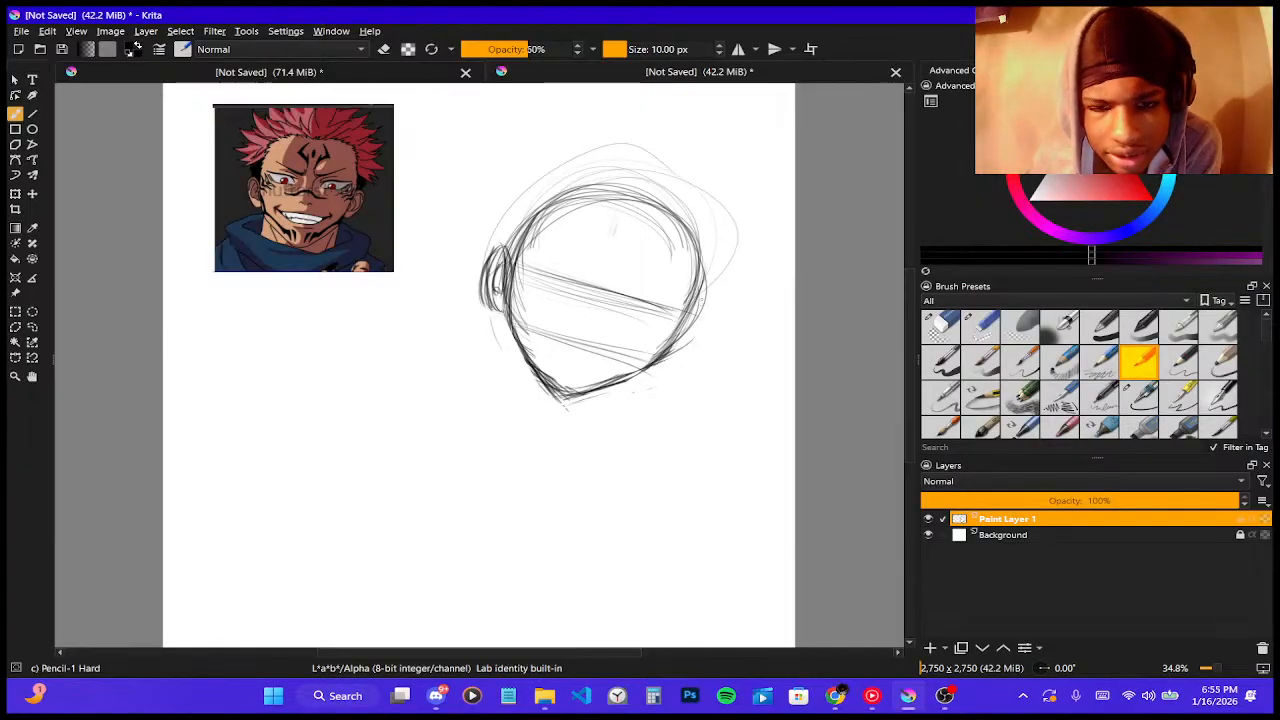
{"action": "mouse_move", "coordinate": [712, 304]}
{"action": "left_mouse_down"}
{"action": "mouse_move", "coordinate": [715, 338]}
{"action": "mouse_move", "coordinate": [670, 358]}
{"action": "left_mouse_up"}
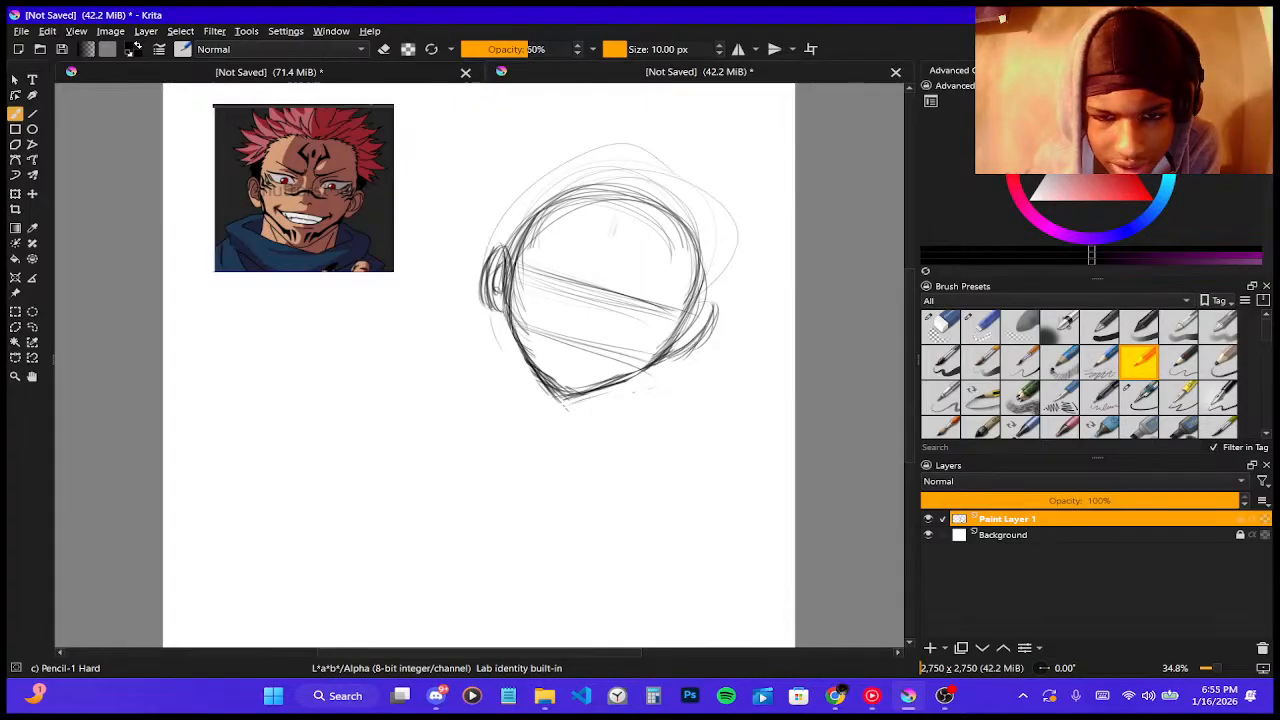
{"action": "mouse_move", "coordinate": [697, 300]}
{"action": "left_mouse_down"}
{"action": "mouse_move", "coordinate": [713, 300]}
{"action": "mouse_move", "coordinate": [680, 349]}
{"action": "mouse_move", "coordinate": [682, 338]}
{"action": "left_mouse_up"}
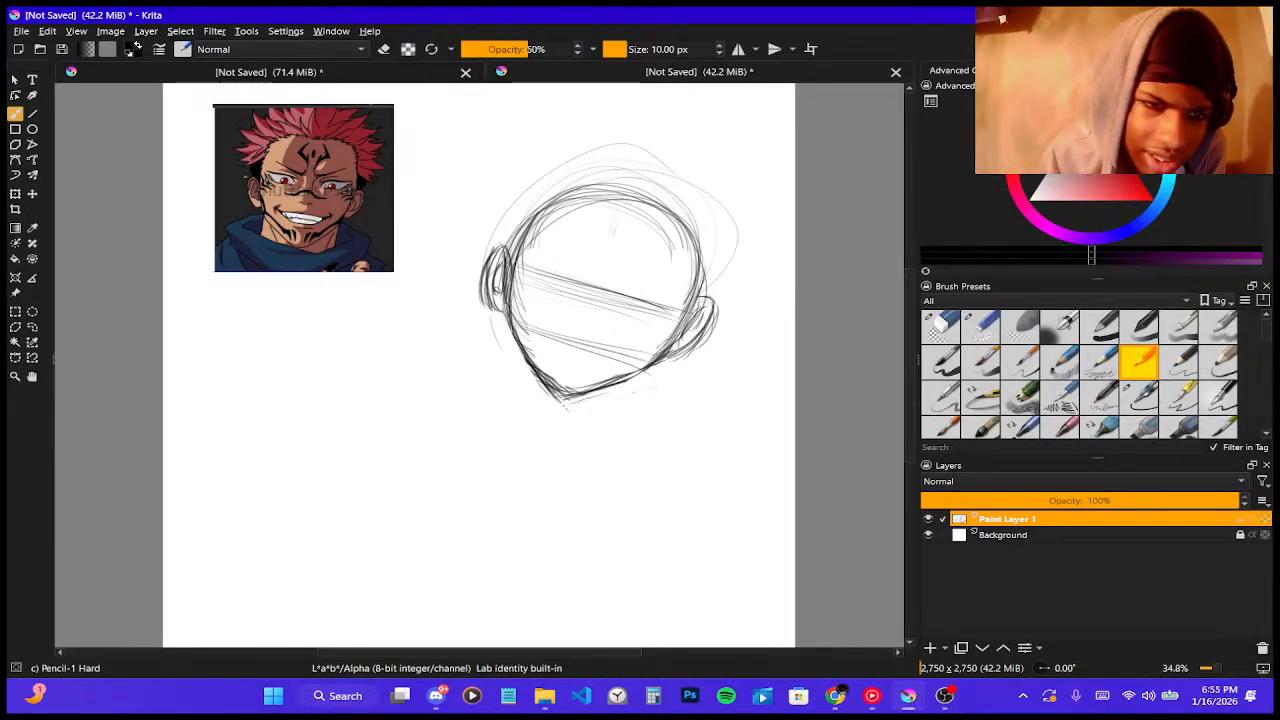
- Examine the reference character's eyes, facial markings and mouth up close and compare them with the head sketch
{"action": "scroll", "coordinate": [266, 188], "scroll_direction": "up", "scroll_amount": 2}
{"action": "scroll", "coordinate": [309, 211], "scroll_direction": "up", "scroll_amount": 2}
{"action": "scroll", "coordinate": [336, 234], "scroll_direction": "down", "scroll_amount": 3}
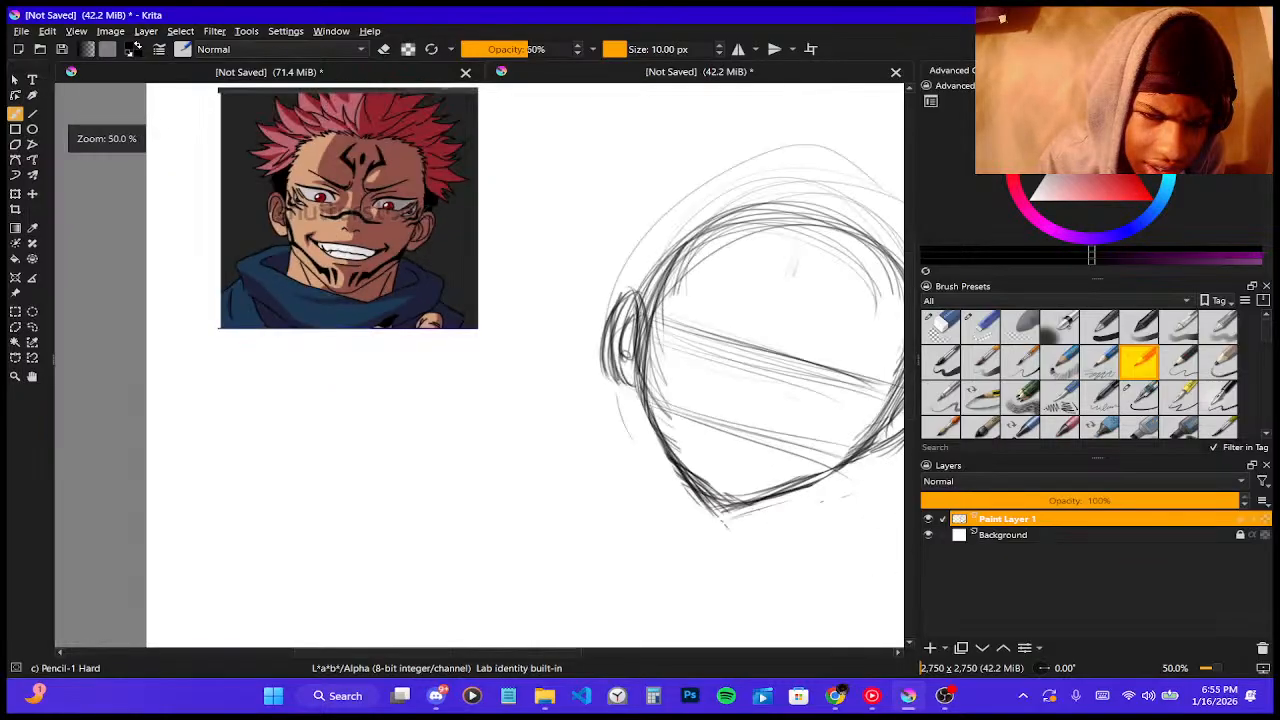
{"action": "scroll", "coordinate": [331, 168], "scroll_direction": "up", "scroll_amount": 3}
{"action": "scroll", "coordinate": [229, 207], "scroll_direction": "up", "scroll_amount": 3}
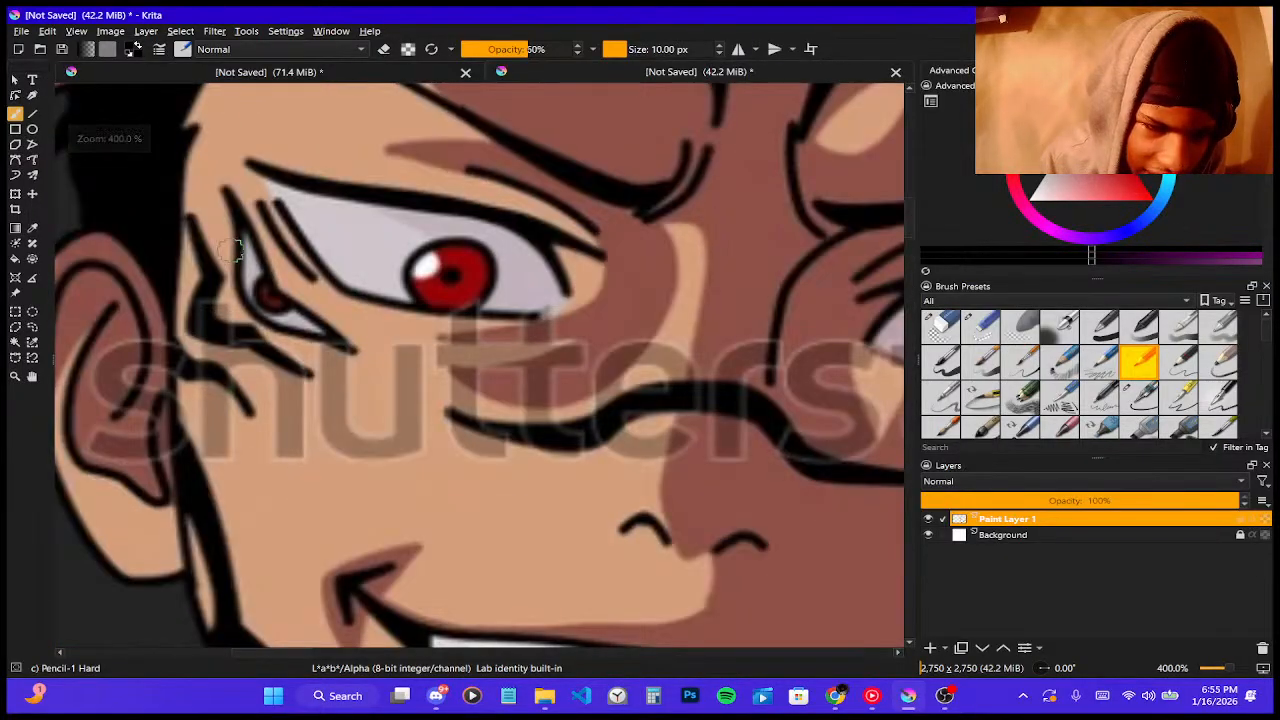
{"action": "scroll", "coordinate": [233, 250], "scroll_direction": "down", "scroll_amount": 2}
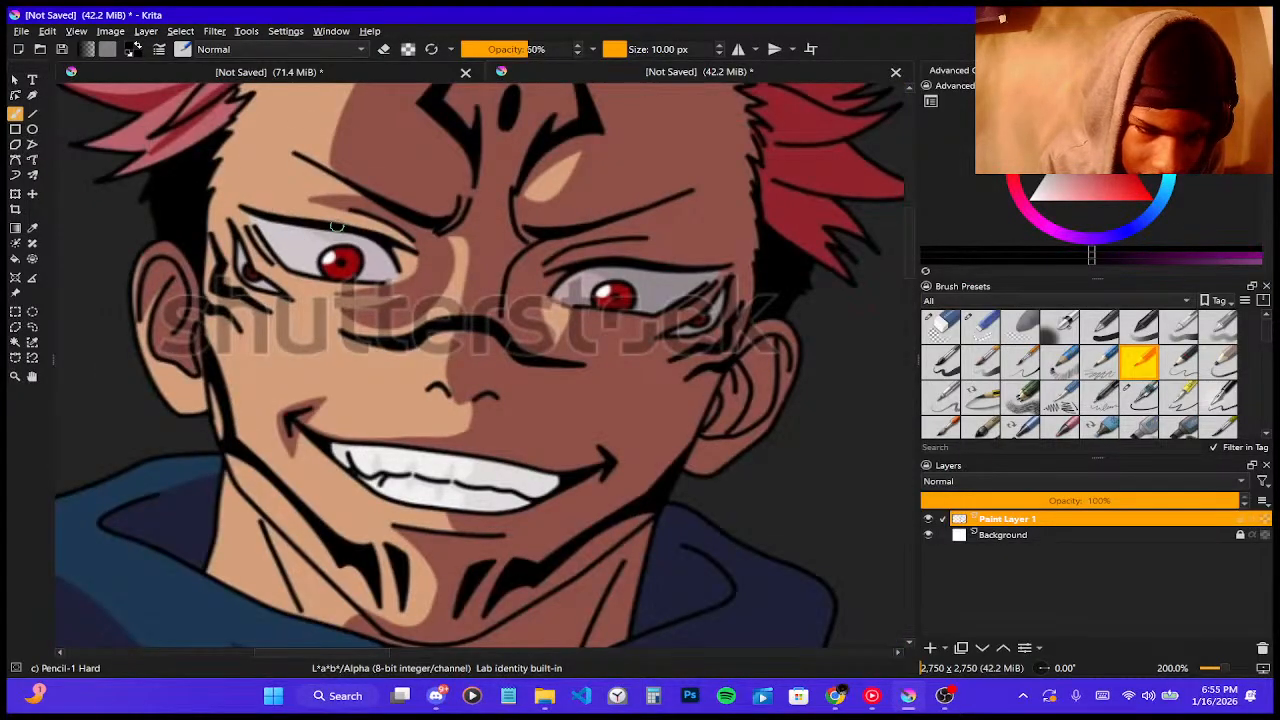
{"action": "scroll", "coordinate": [383, 305], "scroll_direction": "down", "scroll_amount": 5}
{"action": "scroll", "coordinate": [480, 260], "scroll_direction": "up", "scroll_amount": 3}
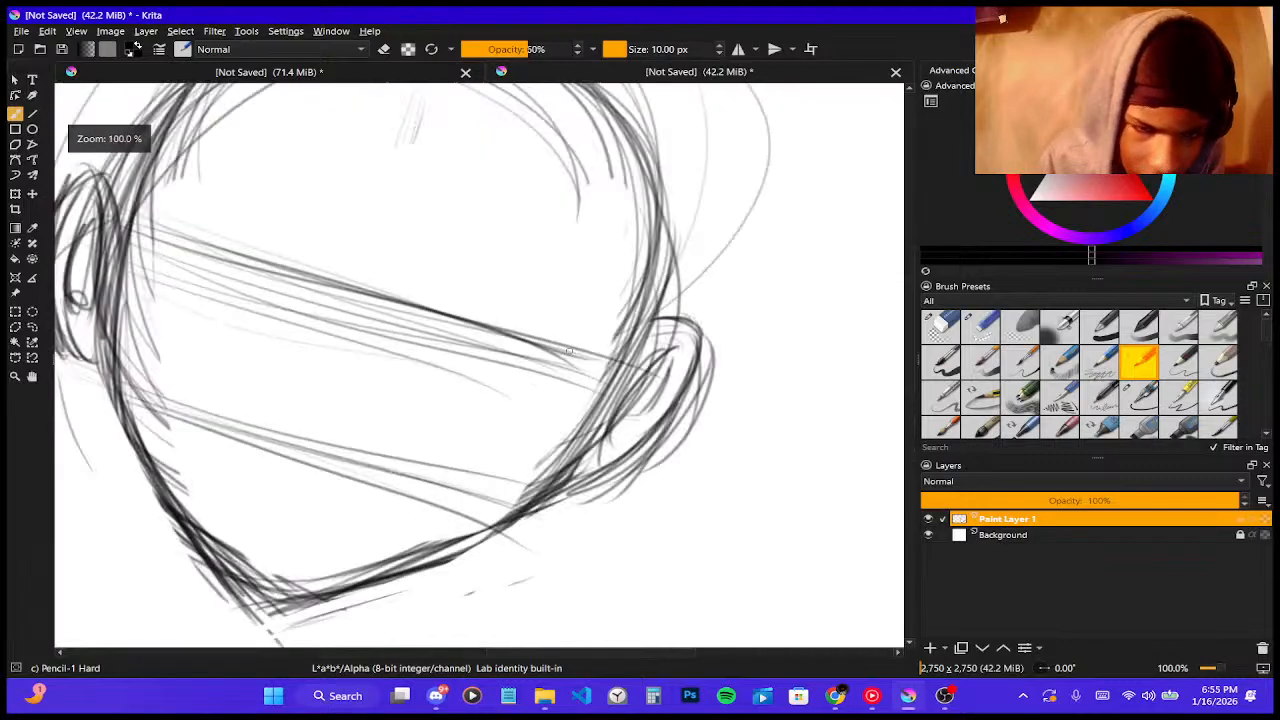
{"action": "scroll", "coordinate": [490, 235], "scroll_direction": "down", "scroll_amount": 1}
{"action": "scroll", "coordinate": [500, 250], "scroll_direction": "up", "scroll_amount": 1}
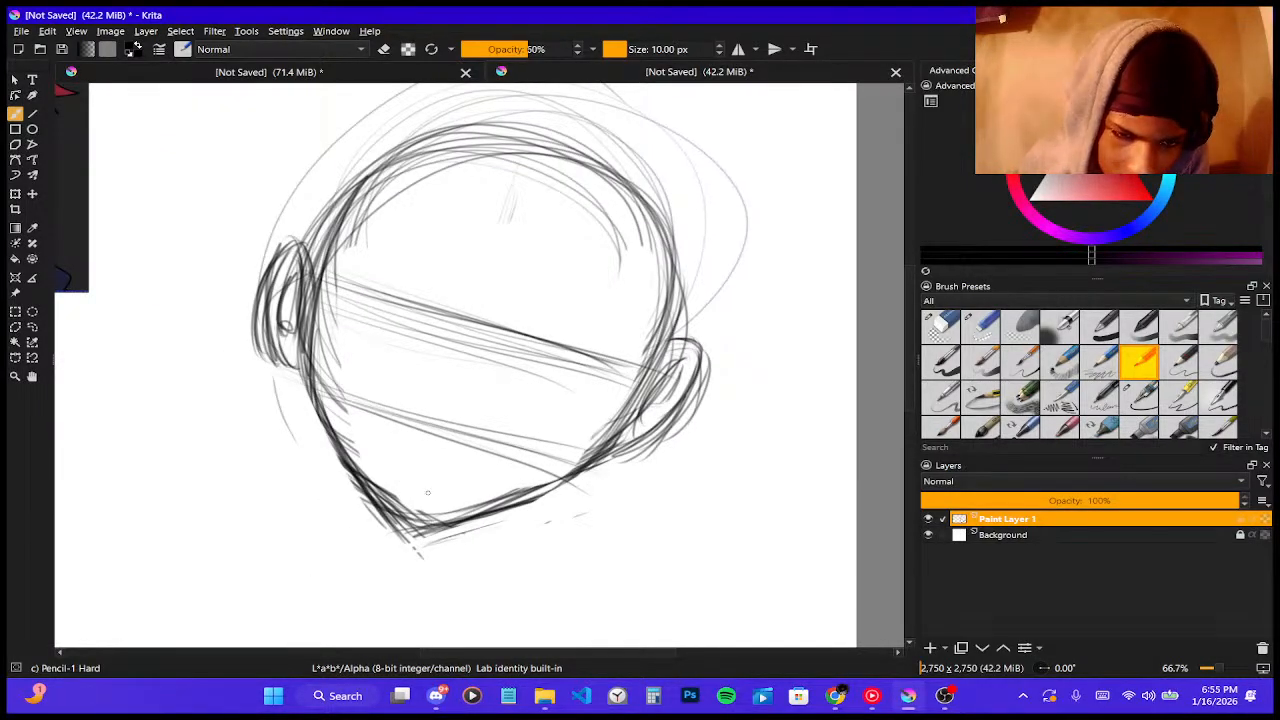
- Draw a slanted centre line from forehead to chin and mark the outer edge of the left eye
{"action": "left_click_drag", "start_coordinate": [484, 324], "coordinate": [414, 510]}
{"action": "left_click_drag", "start_coordinate": [476, 354], "coordinate": [432, 488]}
{"action": "left_click_drag", "start_coordinate": [510, 280], "coordinate": [444, 432]}
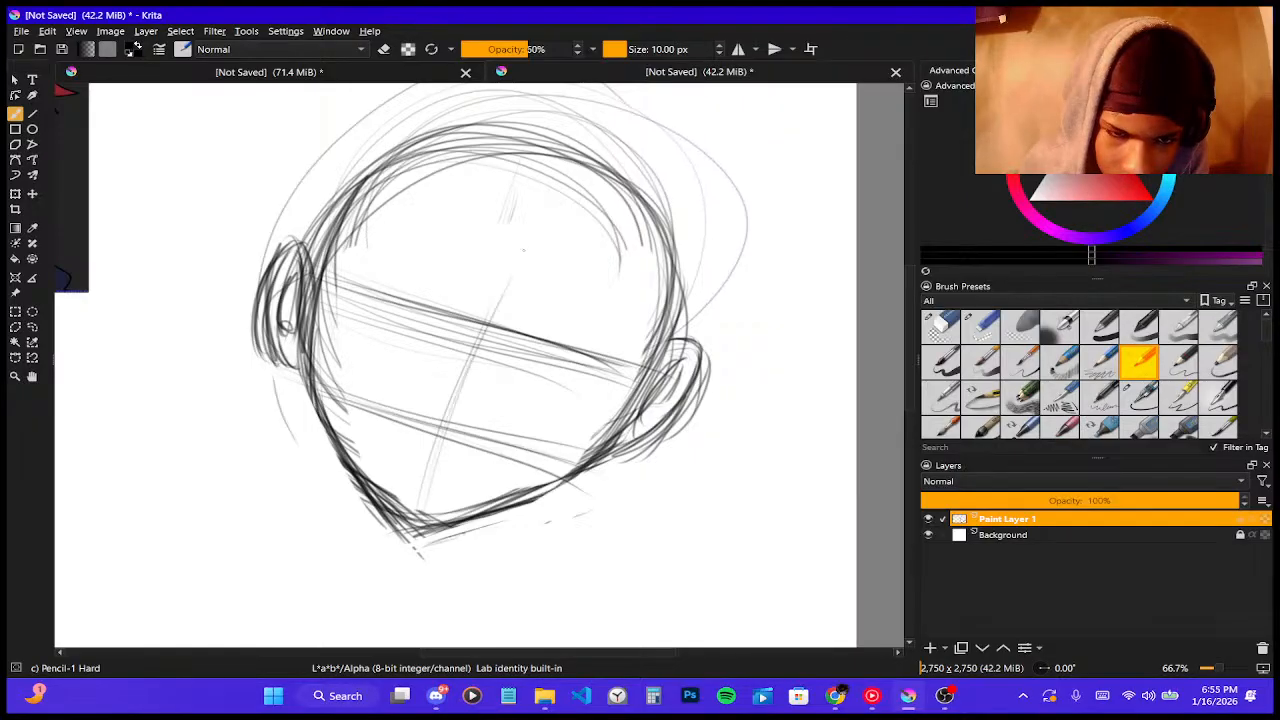
{"action": "left_click_drag", "start_coordinate": [522, 254], "coordinate": [458, 398]}
{"action": "left_click_drag", "start_coordinate": [543, 200], "coordinate": [484, 332]}
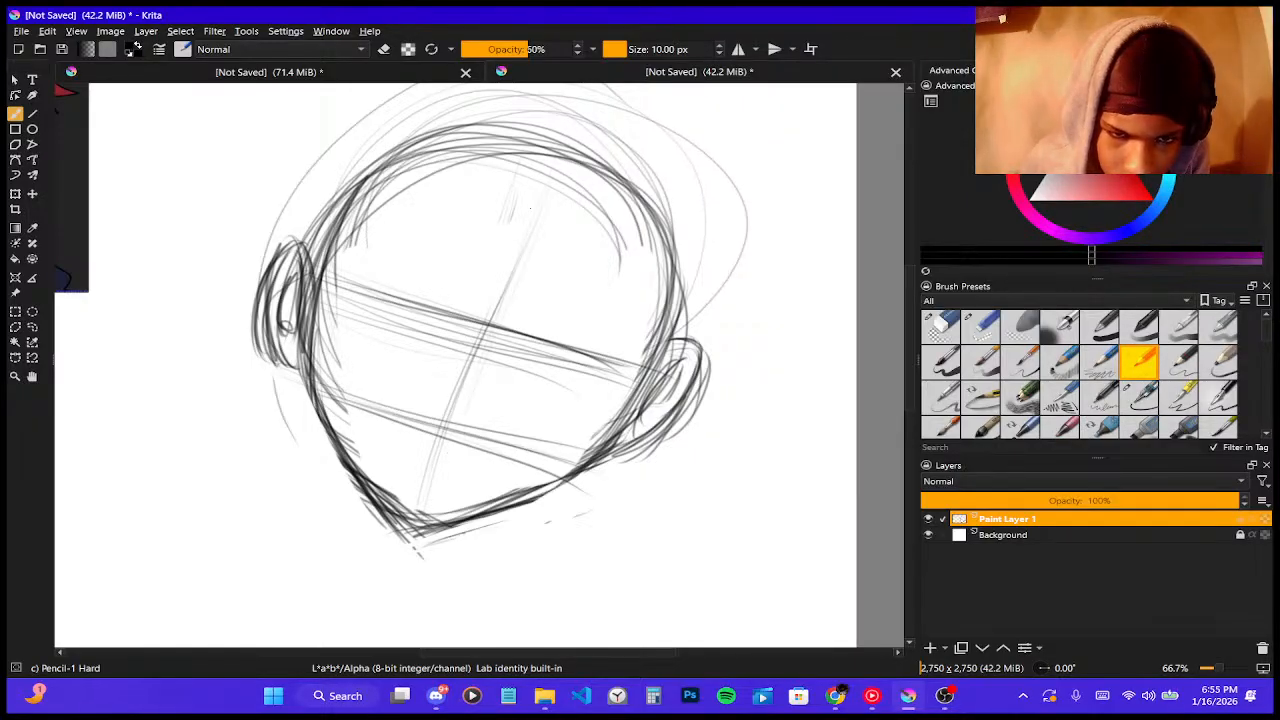
{"action": "left_click_drag", "start_coordinate": [528, 230], "coordinate": [456, 446]}
{"action": "left_click_drag", "start_coordinate": [510, 268], "coordinate": [420, 508]}
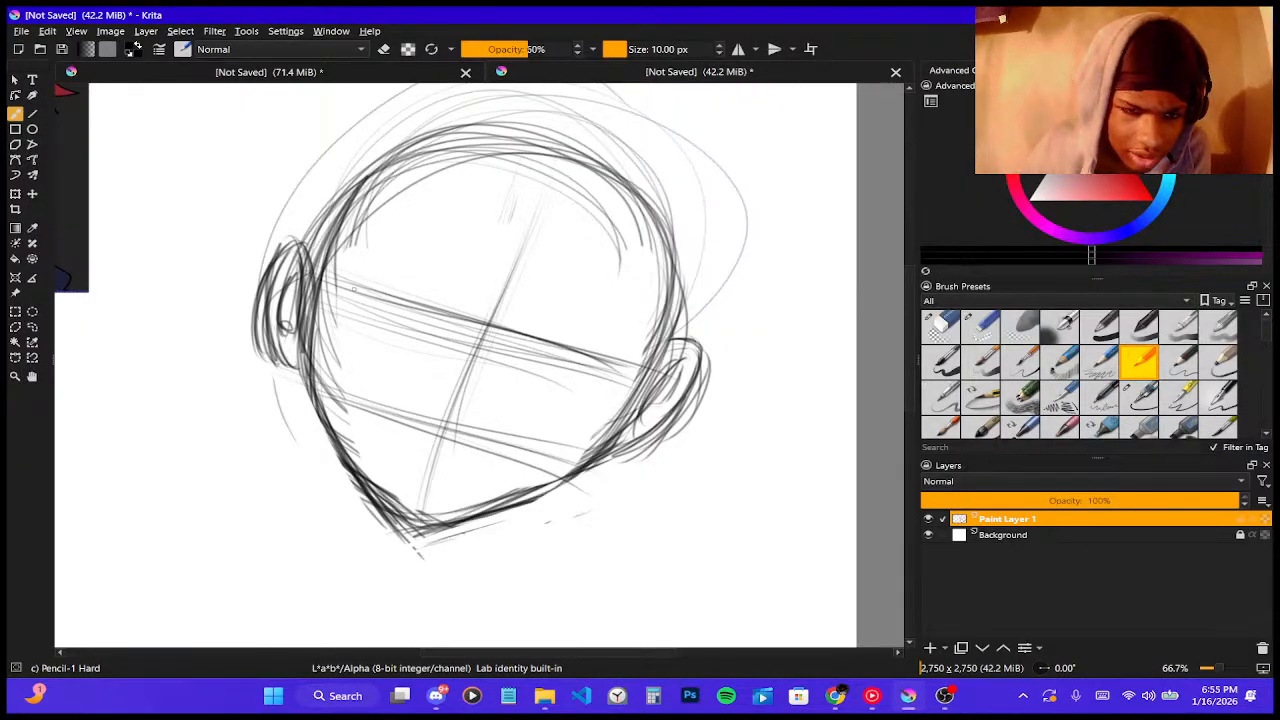
{"action": "left_click_drag", "start_coordinate": [352, 270], "coordinate": [366, 326]}
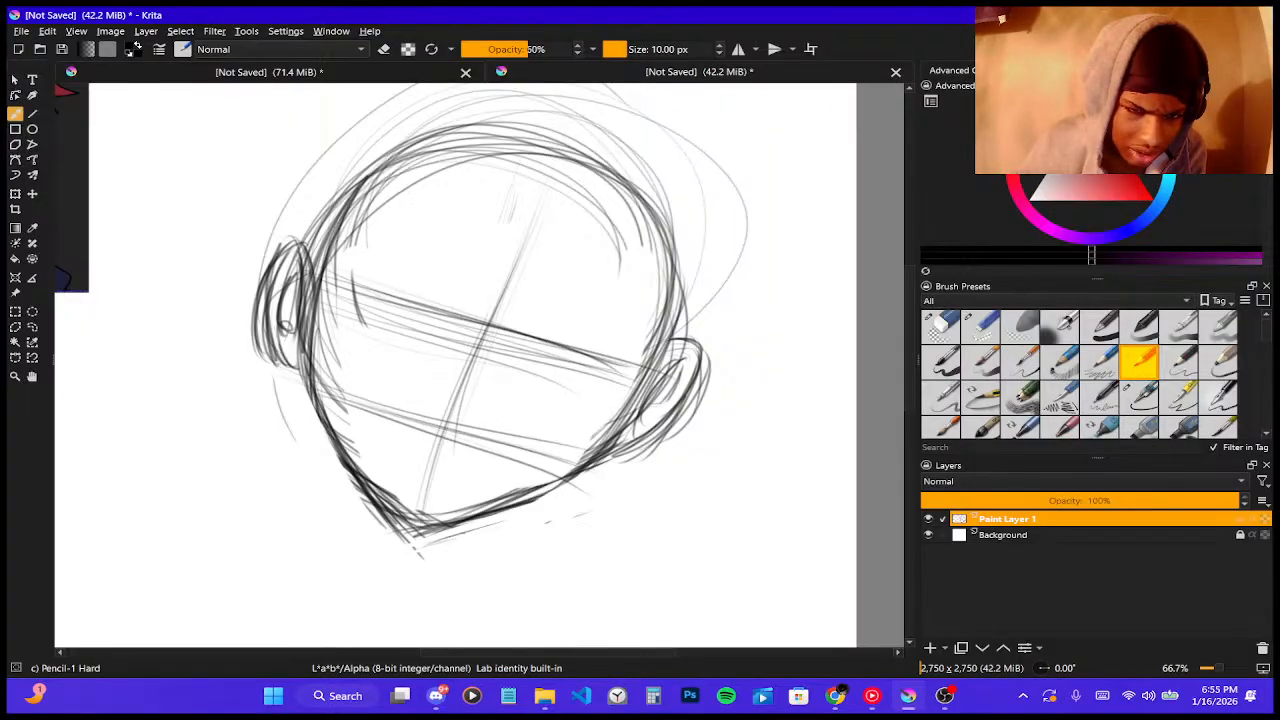
- Darken the left side of the face from temple to jaw with overlapping strokes, undoing and redrawing the misplaced ones
{"action": "mouse_move", "coordinate": [330, 258]}
{"action": "left_mouse_down"}
{"action": "mouse_move", "coordinate": [308, 384]}
{"action": "mouse_move", "coordinate": [309, 370]}
{"action": "left_mouse_up"}
{"action": "mouse_move", "coordinate": [330, 212]}
{"action": "left_mouse_down"}
{"action": "mouse_move", "coordinate": [301, 386]}
{"action": "mouse_move", "coordinate": [305, 364]}
{"action": "mouse_move", "coordinate": [345, 477]}
{"action": "left_mouse_up"}
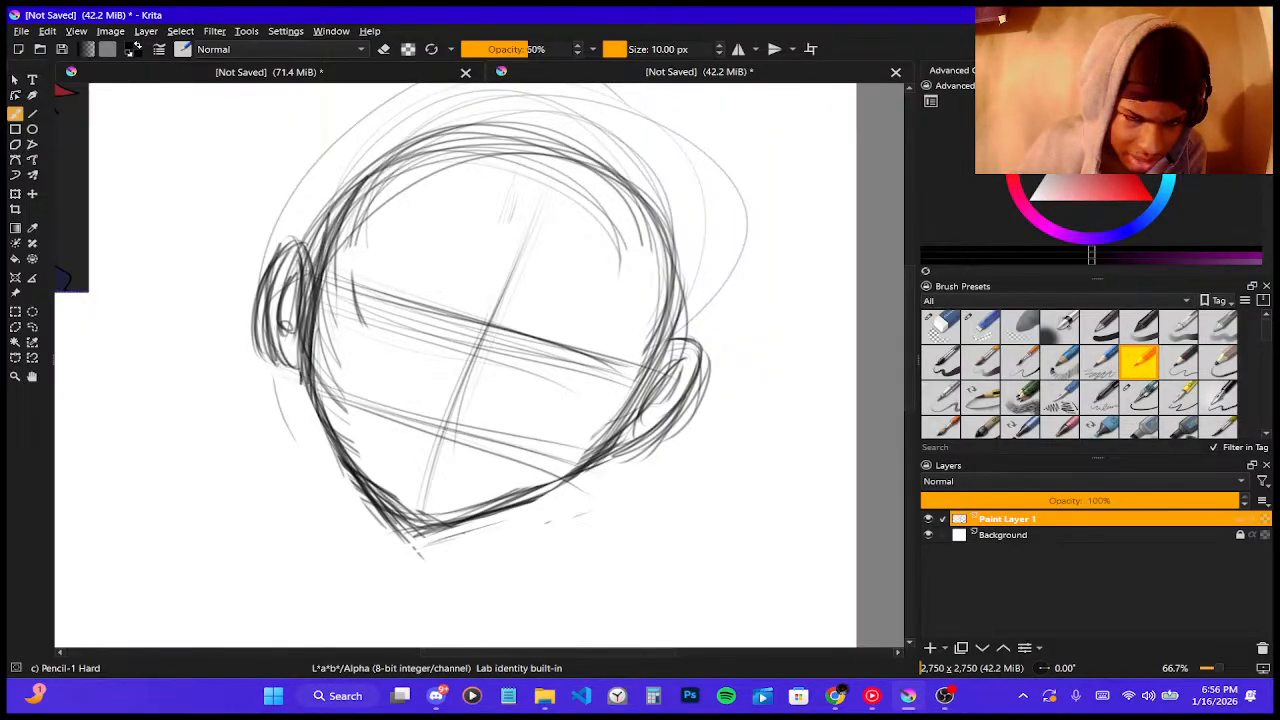
{"action": "left_click_drag", "start_coordinate": [302, 384], "coordinate": [357, 502]}
{"action": "left_click_drag", "start_coordinate": [296, 364], "coordinate": [376, 526]}
{"action": "key", "text": "ctrl+z"}
{"action": "key", "text": "ctrl+z"}
{"action": "left_click_drag", "start_coordinate": [298, 376], "coordinate": [378, 518]}
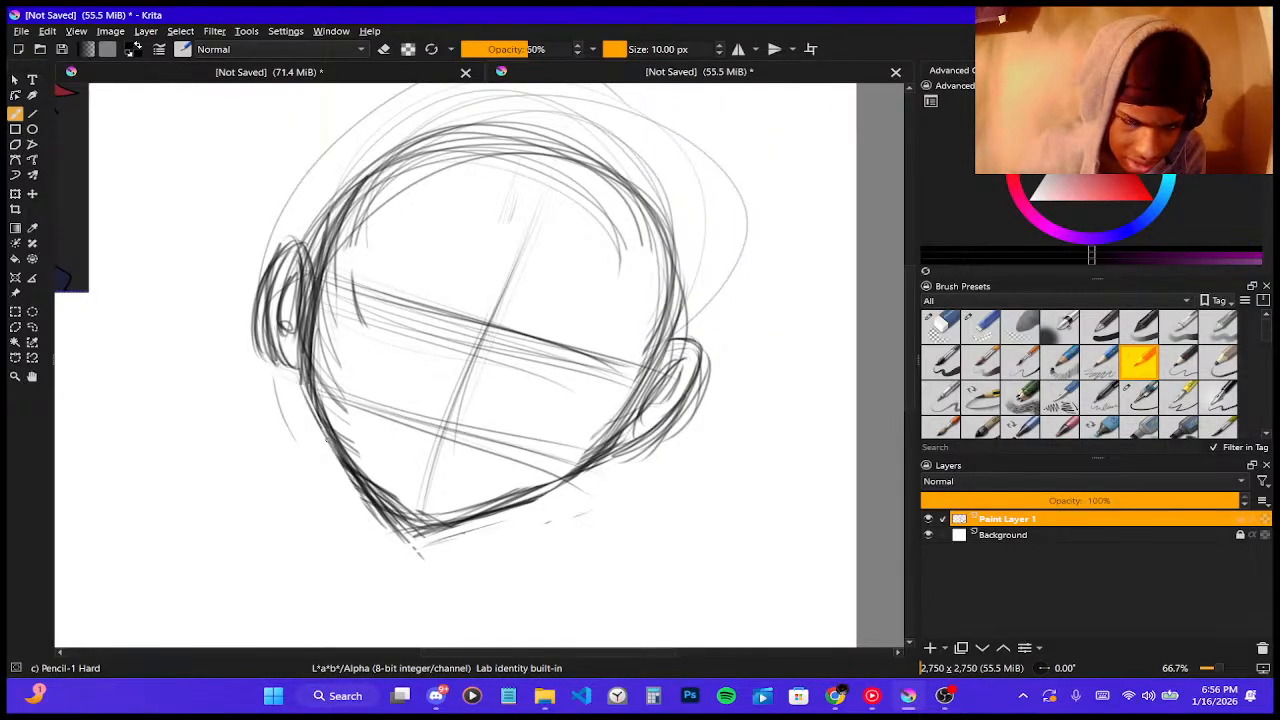
{"action": "left_click_drag", "start_coordinate": [327, 440], "coordinate": [373, 511]}
- Reinforce the right side of the jaw and cheek from the chin up to the right ear
{"action": "left_click_drag", "start_coordinate": [490, 513], "coordinate": [568, 490]}
{"action": "left_click_drag", "start_coordinate": [443, 526], "coordinate": [576, 480]}
{"action": "mouse_move", "coordinate": [453, 530]}
{"action": "left_mouse_down"}
{"action": "mouse_move", "coordinate": [590, 480]}
{"action": "mouse_move", "coordinate": [661, 349]}
{"action": "left_mouse_up"}
{"action": "left_click_drag", "start_coordinate": [582, 488], "coordinate": [676, 336]}
{"action": "left_click_drag", "start_coordinate": [594, 475], "coordinate": [682, 322]}
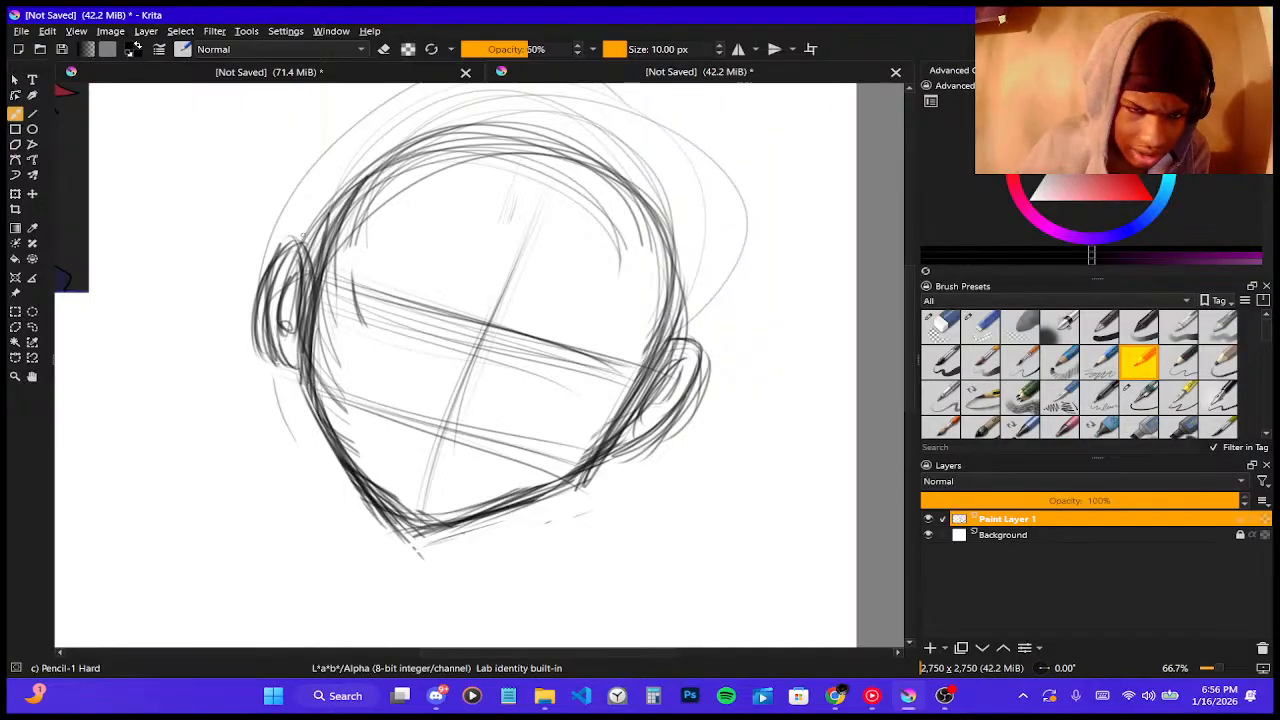
- Add short connecting strokes where the tops of both ears meet the head
{"action": "left_click_drag", "start_coordinate": [298, 240], "coordinate": [336, 210]}
{"action": "left_click_drag", "start_coordinate": [324, 268], "coordinate": [356, 206]}
{"action": "mouse_move", "coordinate": [316, 278]}
{"action": "left_mouse_down"}
{"action": "mouse_move", "coordinate": [352, 210]}
{"action": "mouse_move", "coordinate": [320, 276]}
{"action": "left_mouse_up"}
{"action": "left_click_drag", "start_coordinate": [298, 278], "coordinate": [320, 226]}
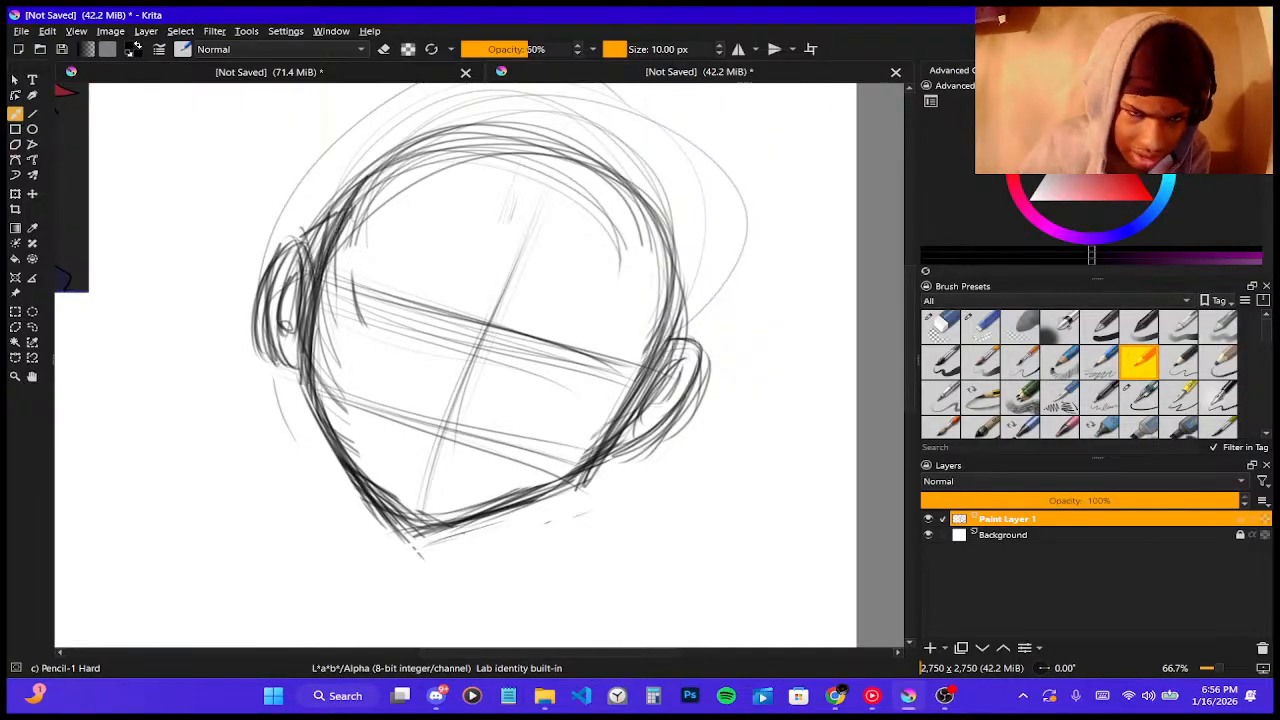
{"action": "mouse_move", "coordinate": [646, 352]}
{"action": "left_mouse_down"}
{"action": "mouse_move", "coordinate": [680, 288]}
{"action": "mouse_move", "coordinate": [700, 296]}
{"action": "mouse_move", "coordinate": [702, 330]}
{"action": "left_mouse_up"}
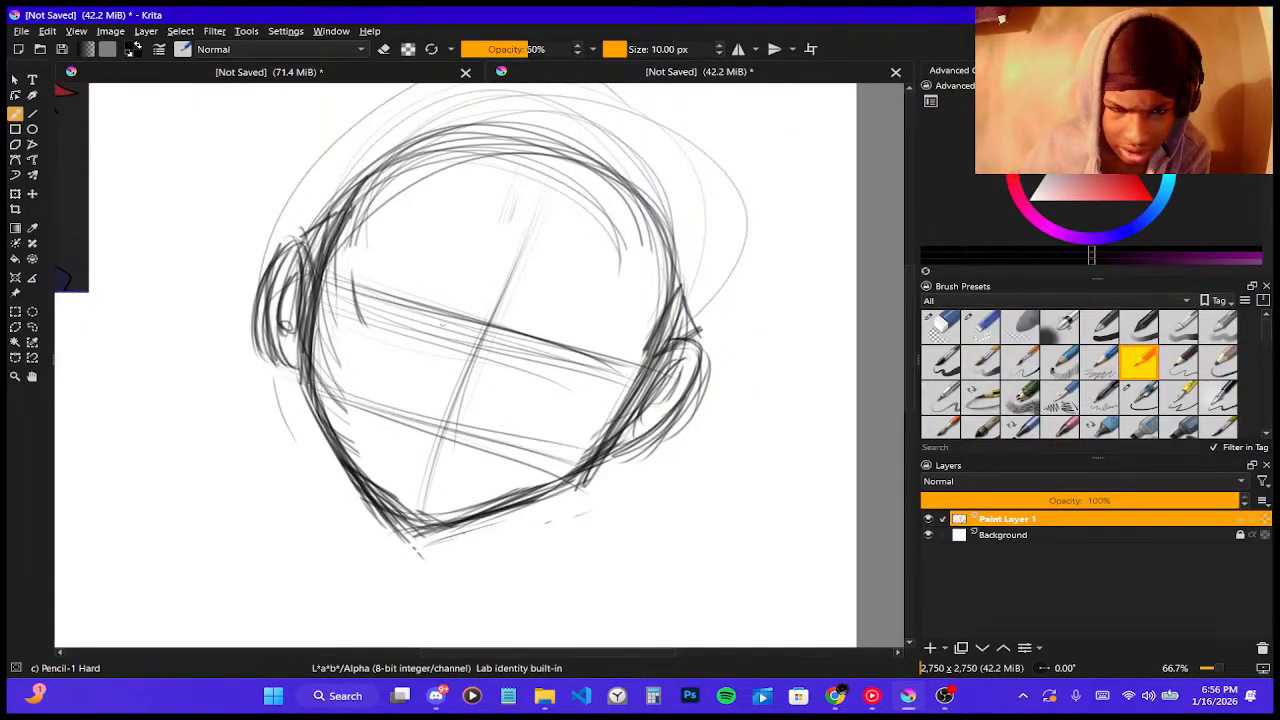
- Darken the slanted centre line with repeated strokes and fill in a small diamond mark on it at the forehead
{"action": "left_click_drag", "start_coordinate": [418, 514], "coordinate": [478, 340]}
{"action": "left_click_drag", "start_coordinate": [456, 392], "coordinate": [512, 258]}
{"action": "left_click_drag", "start_coordinate": [488, 322], "coordinate": [540, 164]}
{"action": "left_click_drag", "start_coordinate": [460, 376], "coordinate": [486, 300]}
{"action": "mouse_move", "coordinate": [452, 430]}
{"action": "left_mouse_down"}
{"action": "mouse_move", "coordinate": [522, 210]}
{"action": "mouse_move", "coordinate": [474, 356]}
{"action": "left_mouse_up"}
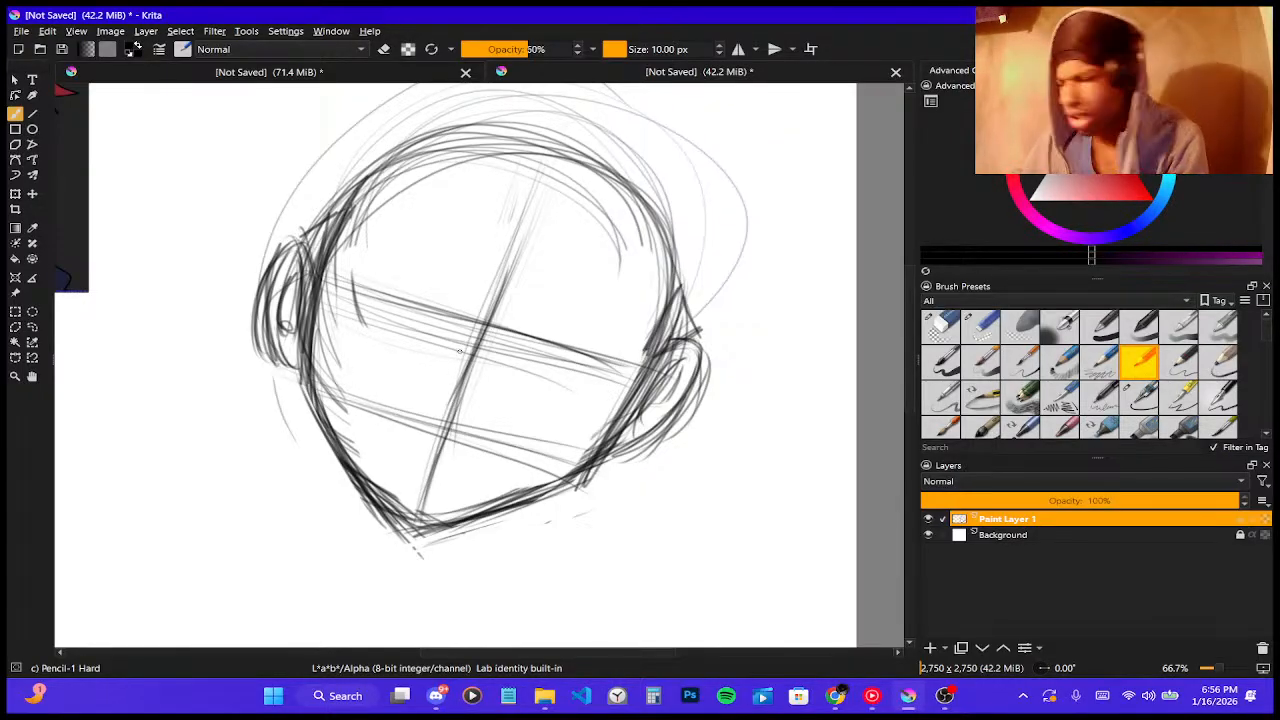
{"action": "mouse_move", "coordinate": [516, 250]}
{"action": "left_mouse_down"}
{"action": "mouse_move", "coordinate": [504, 276]}
{"action": "mouse_move", "coordinate": [504, 250]}
{"action": "mouse_move", "coordinate": [518, 240]}
{"action": "mouse_move", "coordinate": [504, 272]}
{"action": "left_mouse_up"}
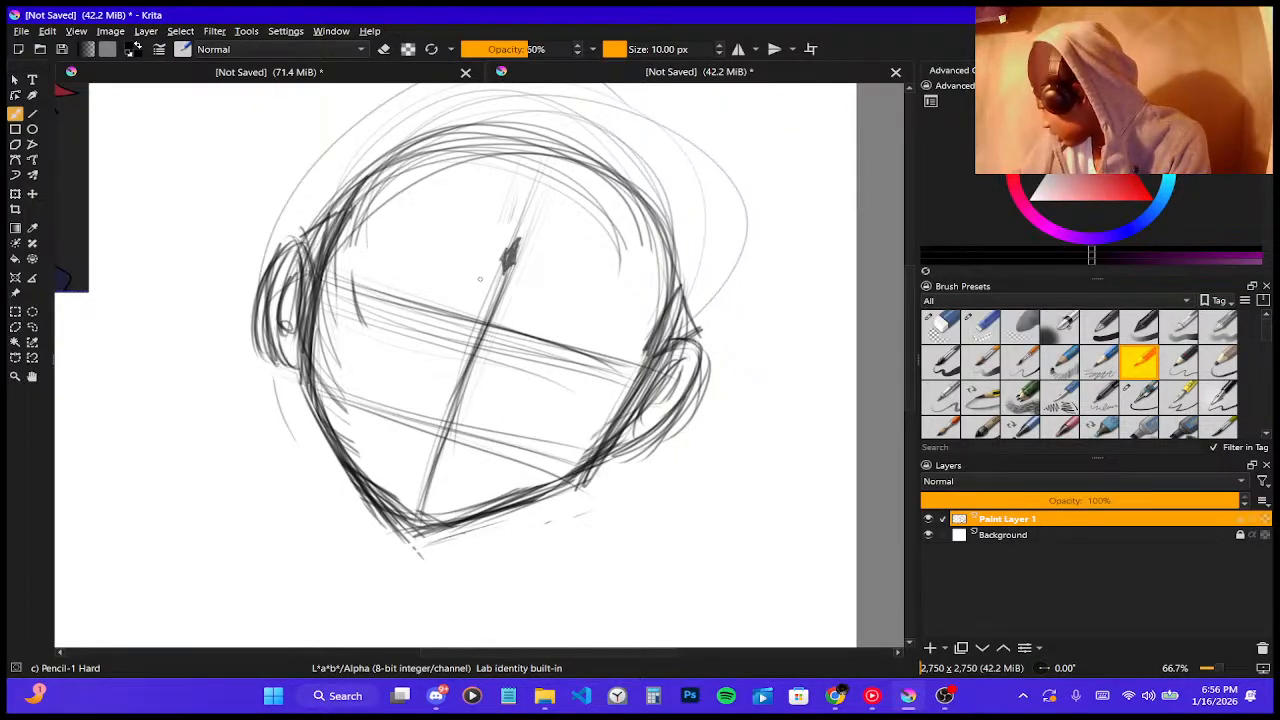
{"action": "left_click_drag", "start_coordinate": [502, 212], "coordinate": [442, 268]}
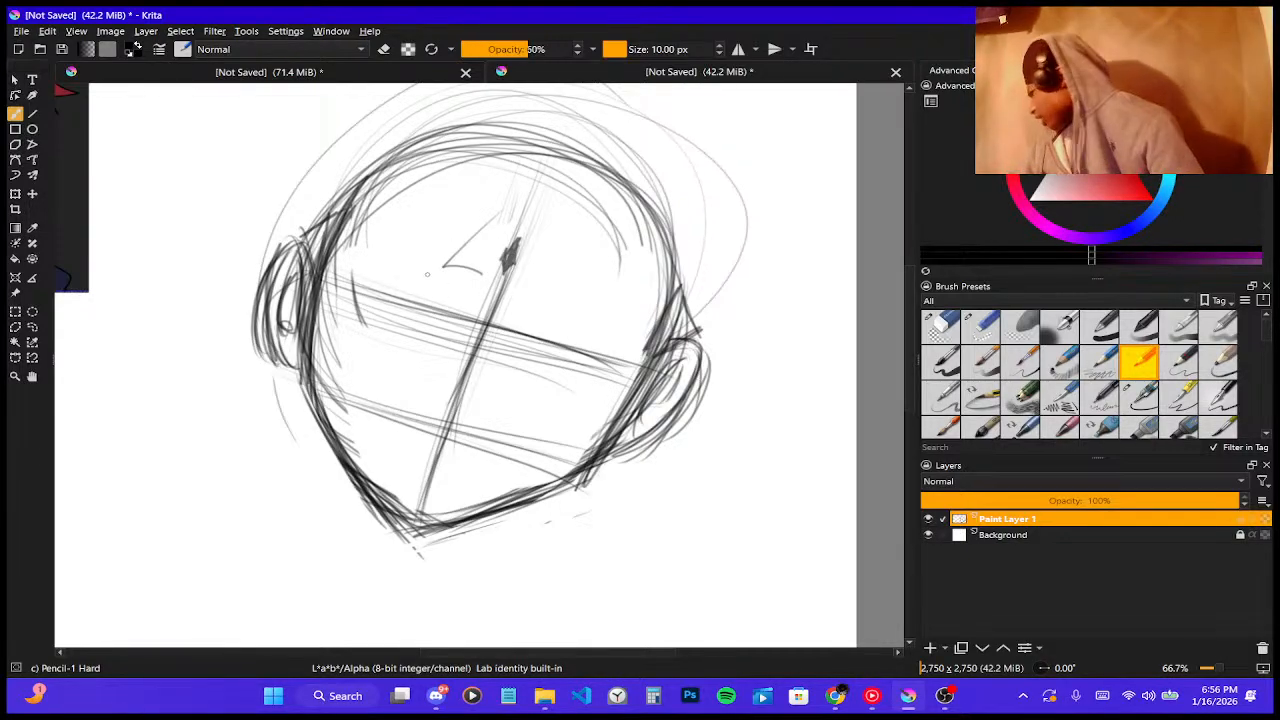
{"action": "key", "text": "ctrl+z"}
{"action": "key", "text": "ctrl+z"}
{"action": "left_click_drag", "start_coordinate": [458, 240], "coordinate": [480, 280]}
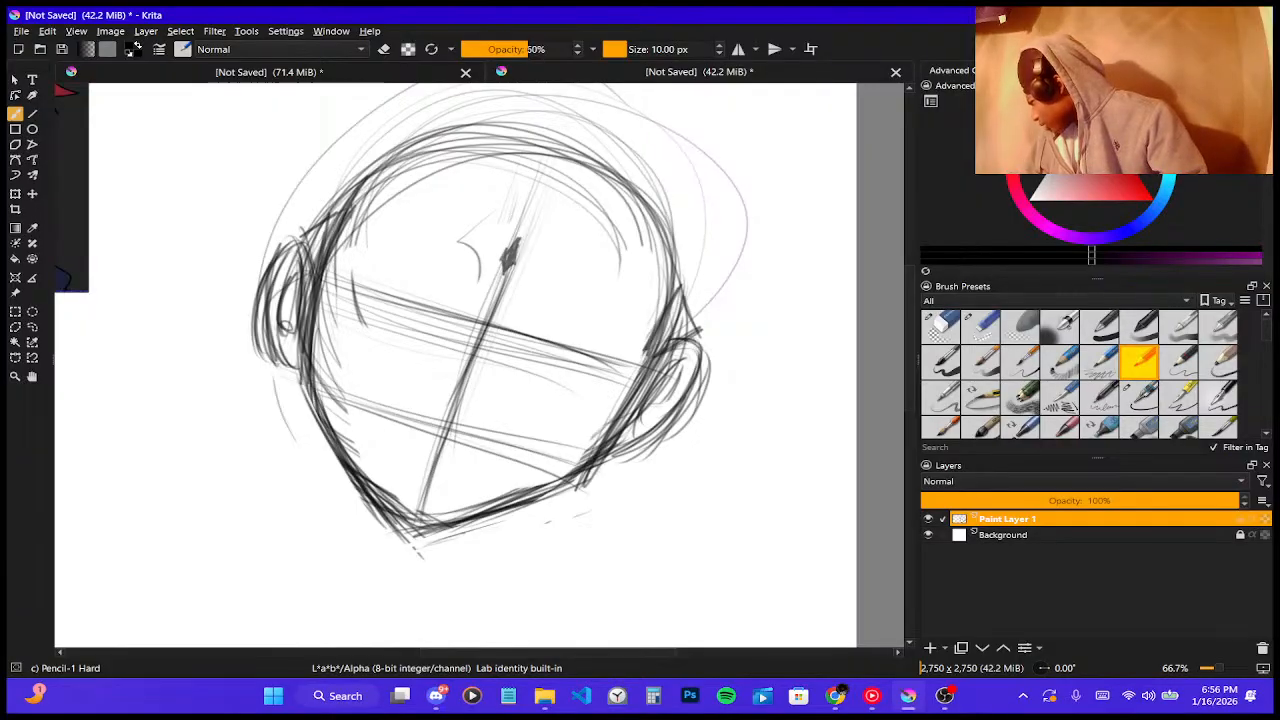
{"action": "key", "text": "ctrl+z"}
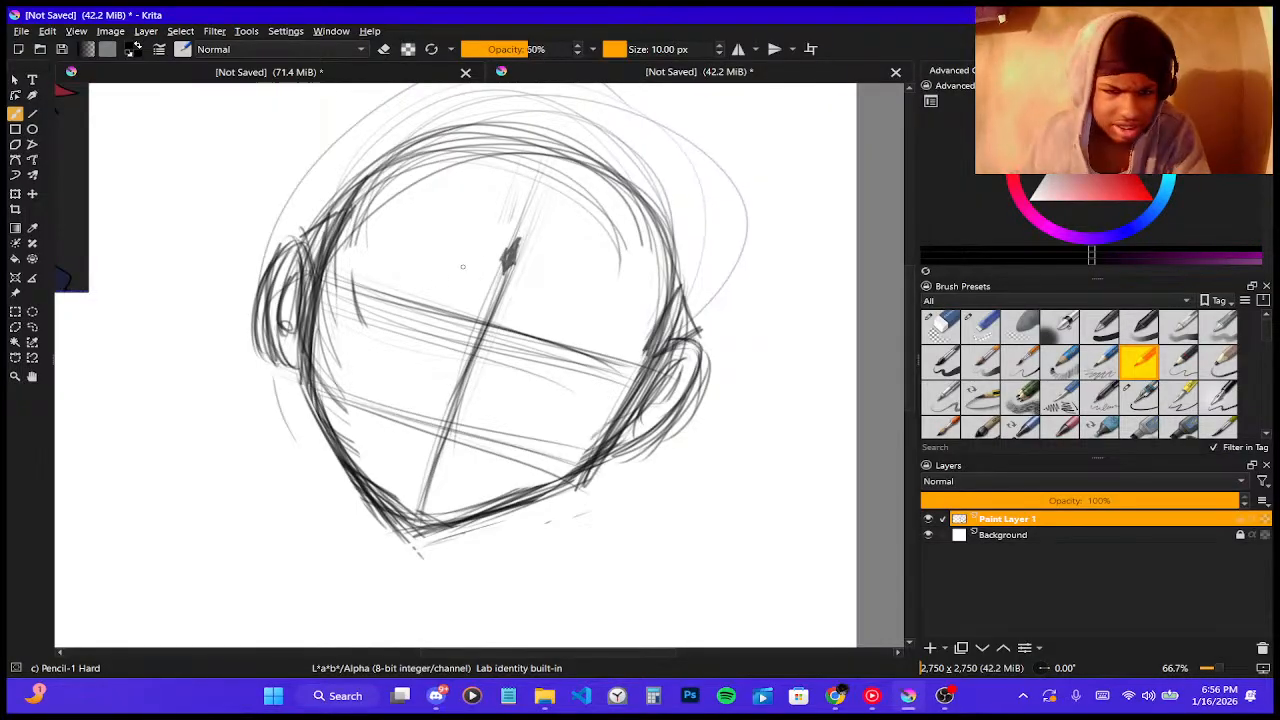
{"action": "left_click_drag", "start_coordinate": [474, 278], "coordinate": [500, 206]}
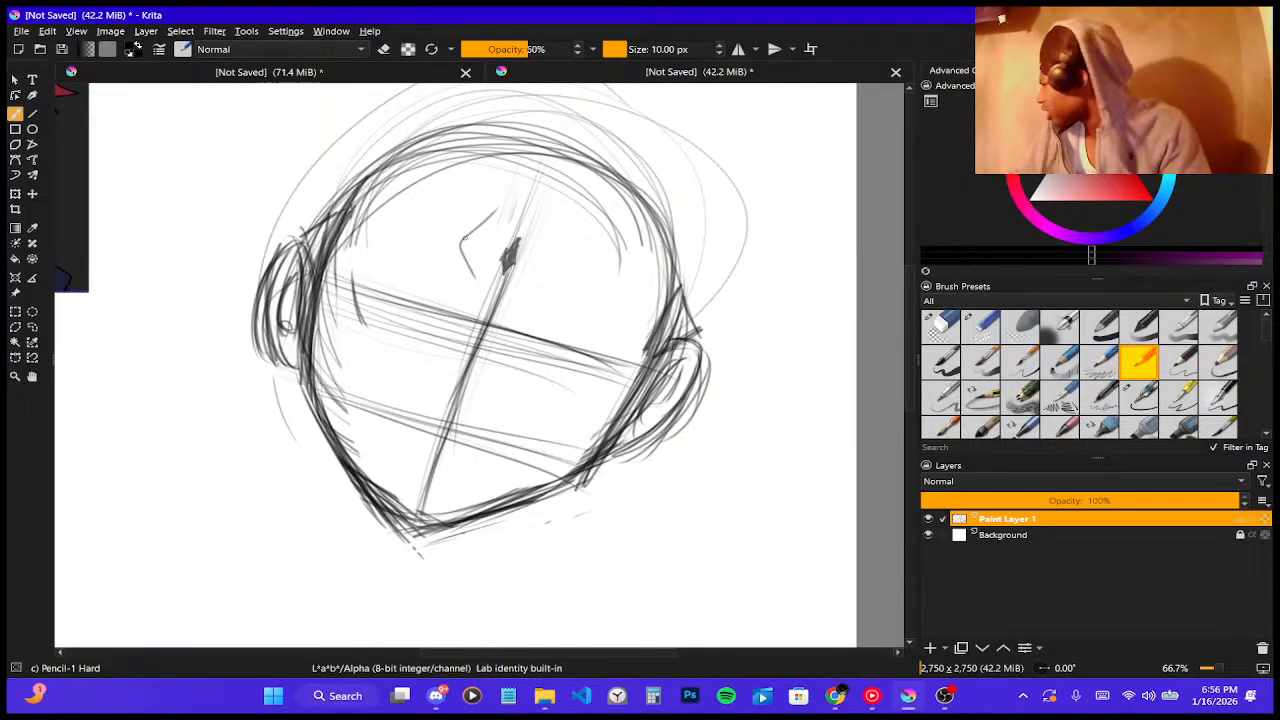
{"action": "key", "text": "ctrl+z"}
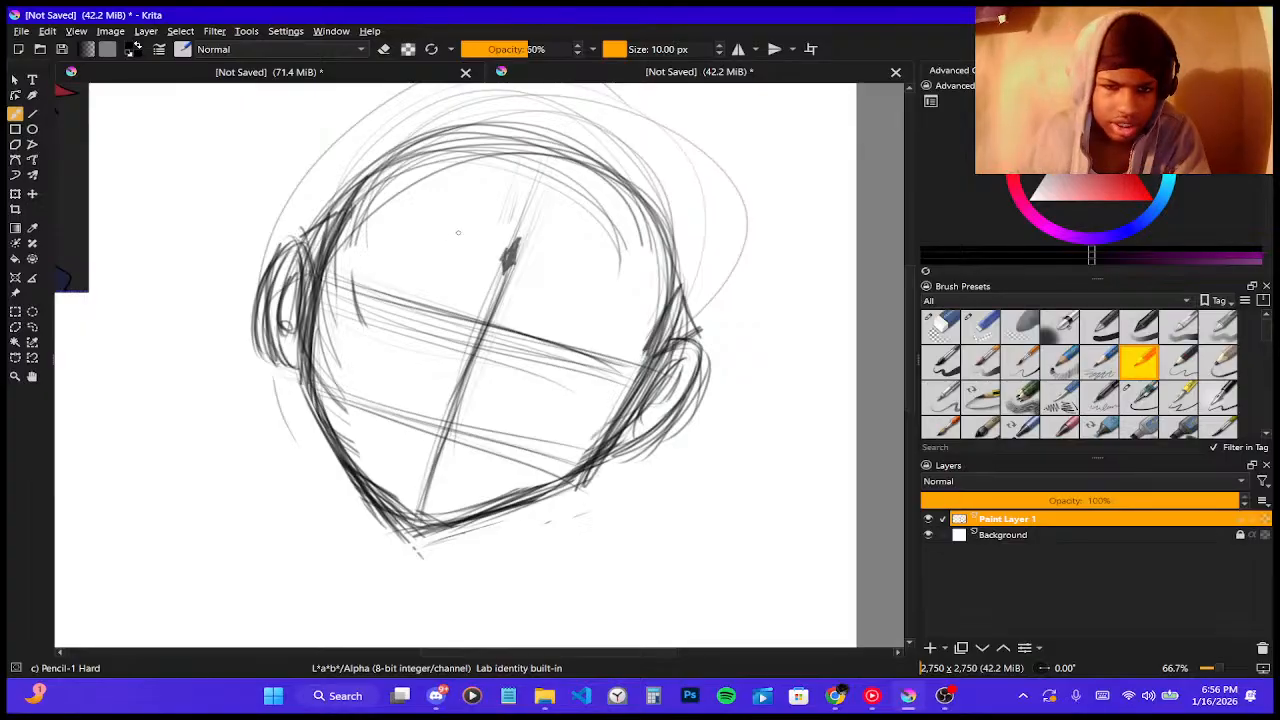
- Sketch thin angular forehead markings on both sides of the diamond mark, following the reference
{"action": "left_click_drag", "start_coordinate": [445, 238], "coordinate": [487, 203]}
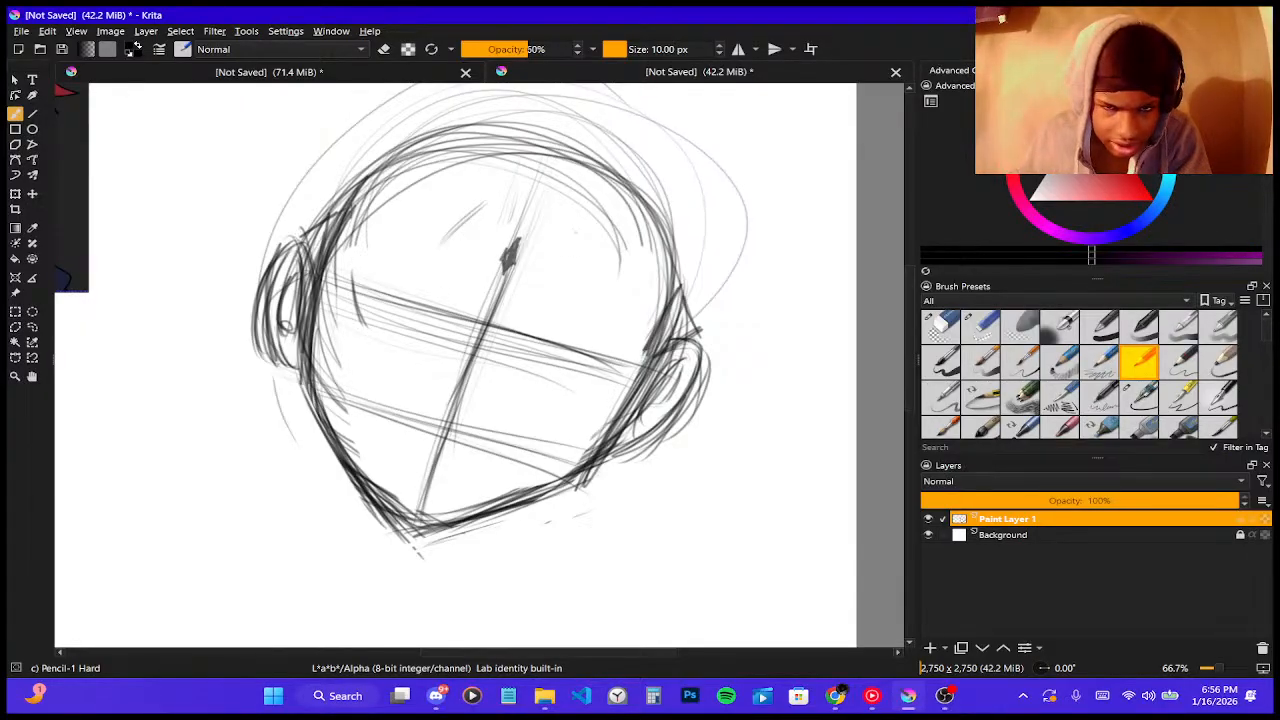
{"action": "left_click_drag", "start_coordinate": [576, 236], "coordinate": [576, 279]}
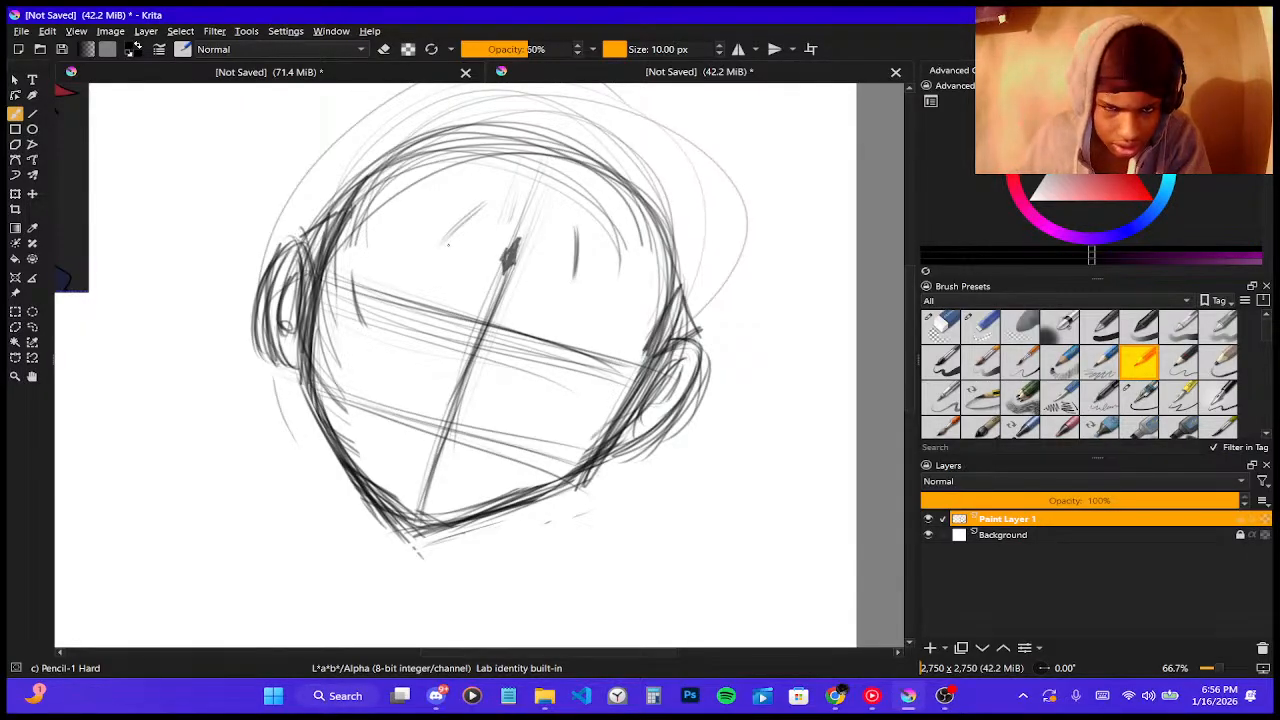
{"action": "left_click_drag", "start_coordinate": [444, 243], "coordinate": [474, 277]}
{"action": "left_click_drag", "start_coordinate": [443, 242], "coordinate": [473, 275]}
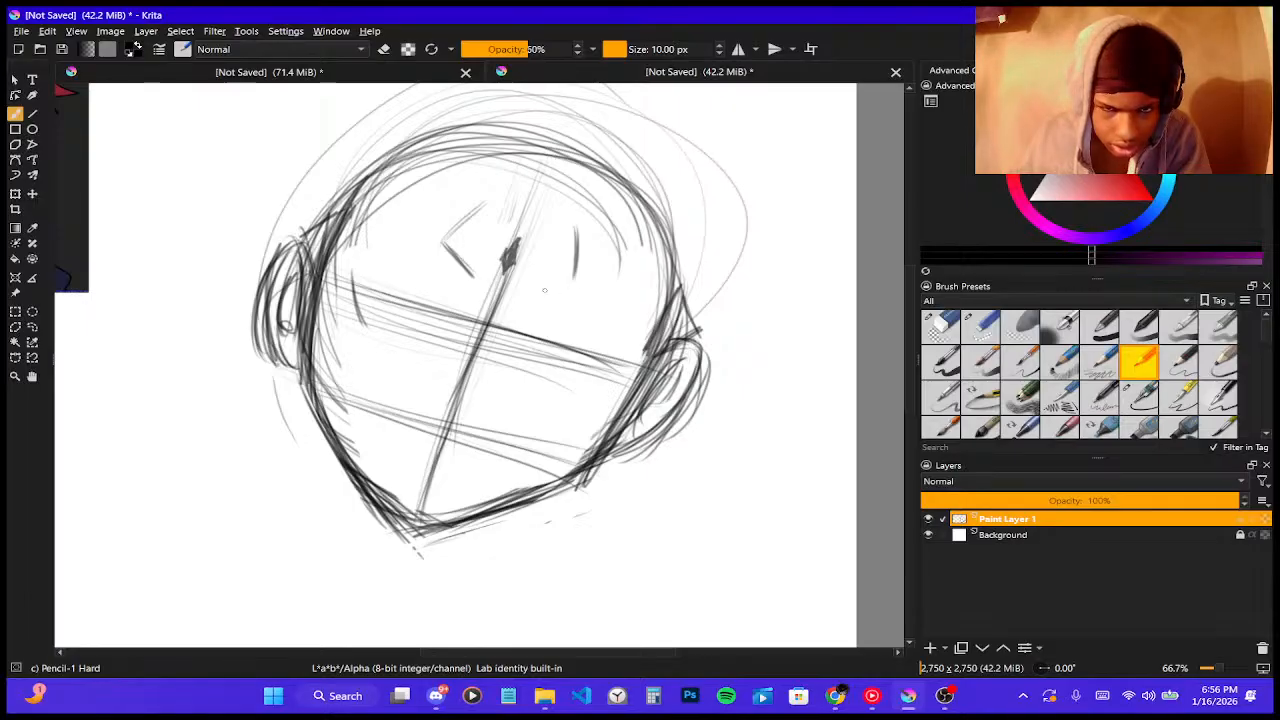
{"action": "left_click_drag", "start_coordinate": [576, 277], "coordinate": [527, 294]}
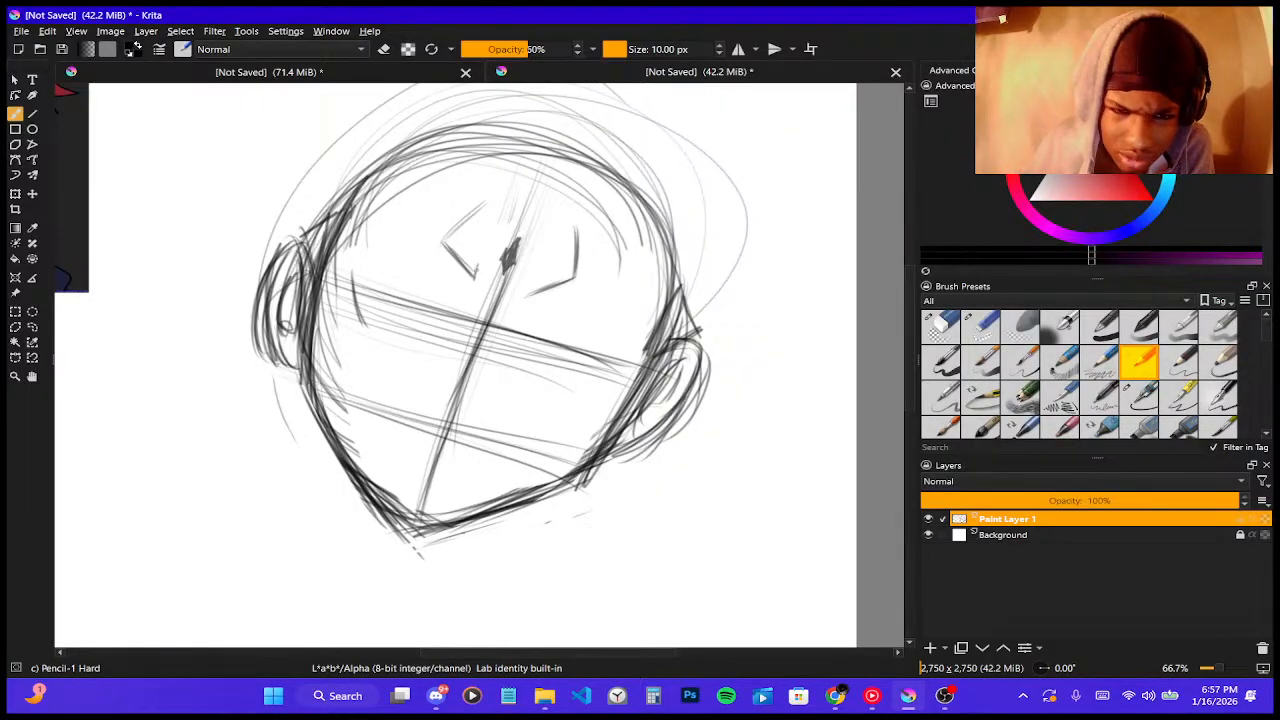
{"action": "mouse_move", "coordinate": [475, 277]}
{"action": "left_mouse_down"}
{"action": "mouse_move", "coordinate": [477, 258]}
{"action": "mouse_move", "coordinate": [473, 278]}
{"action": "left_mouse_up"}
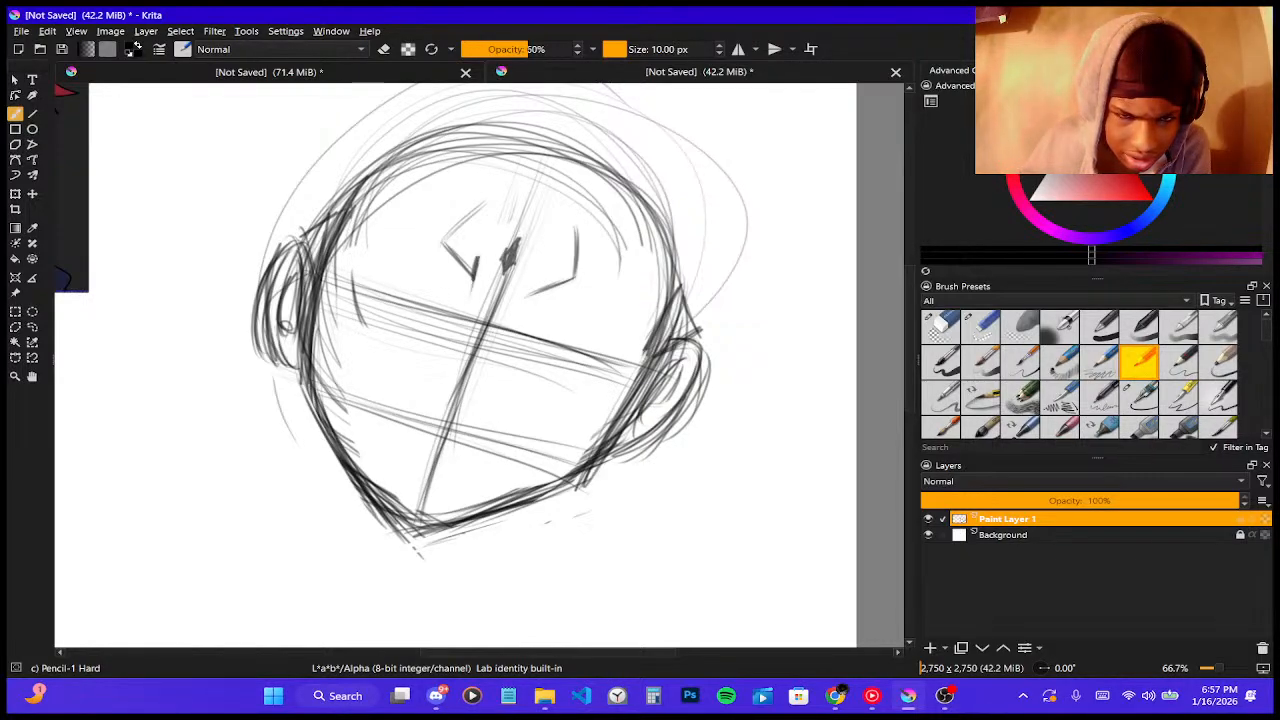
- Add the inner ends of both forehead markings and thicken their lines into bold angular shapes
{"action": "left_click_drag", "start_coordinate": [479, 256], "coordinate": [471, 292]}
{"action": "left_click_drag", "start_coordinate": [540, 266], "coordinate": [524, 306]}
{"action": "mouse_move", "coordinate": [542, 264]}
{"action": "left_mouse_down"}
{"action": "mouse_move", "coordinate": [528, 292]}
{"action": "mouse_move", "coordinate": [574, 274]}
{"action": "mouse_move", "coordinate": [551, 283]}
{"action": "mouse_move", "coordinate": [563, 277]}
{"action": "left_mouse_up"}
{"action": "left_click_drag", "start_coordinate": [537, 285], "coordinate": [573, 275]}
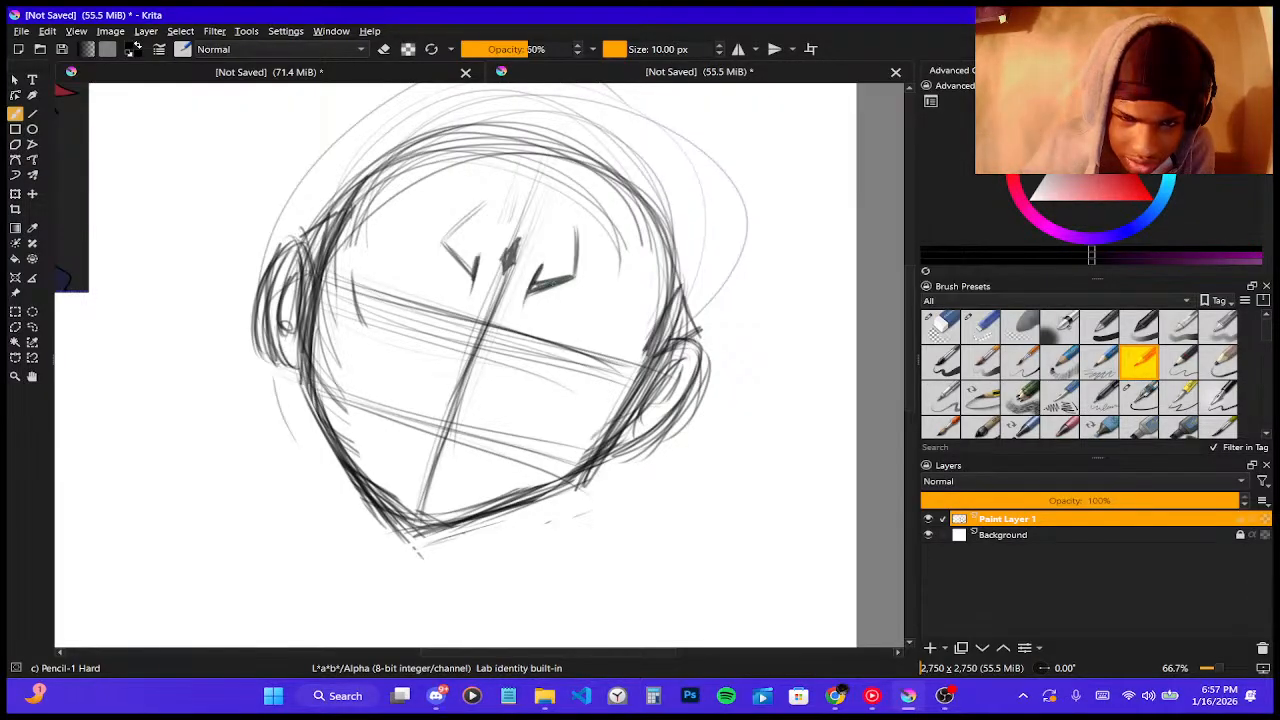
{"action": "mouse_move", "coordinate": [576, 244]}
{"action": "left_mouse_down"}
{"action": "mouse_move", "coordinate": [568, 286]}
{"action": "mouse_move", "coordinate": [552, 286]}
{"action": "mouse_move", "coordinate": [572, 272]}
{"action": "left_mouse_up"}
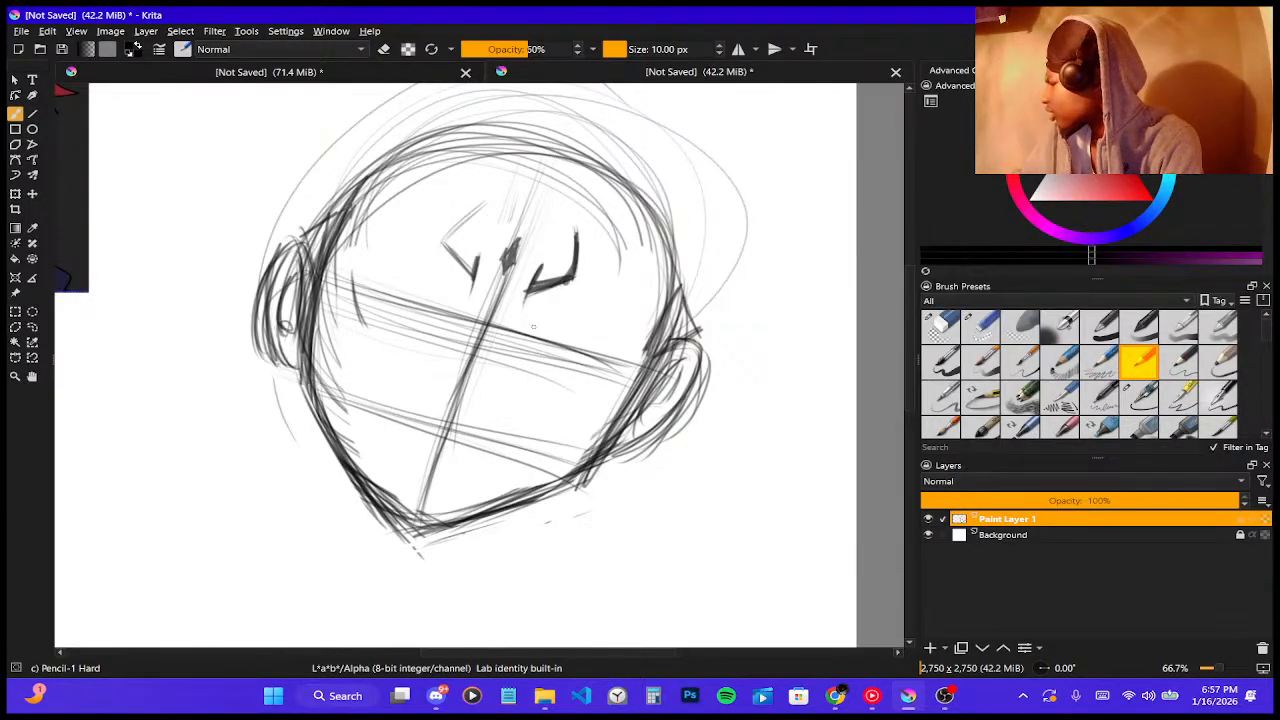
{"action": "mouse_move", "coordinate": [577, 266]}
{"action": "left_mouse_down"}
{"action": "mouse_move", "coordinate": [566, 294]}
{"action": "mouse_move", "coordinate": [575, 283]}
{"action": "left_mouse_up"}
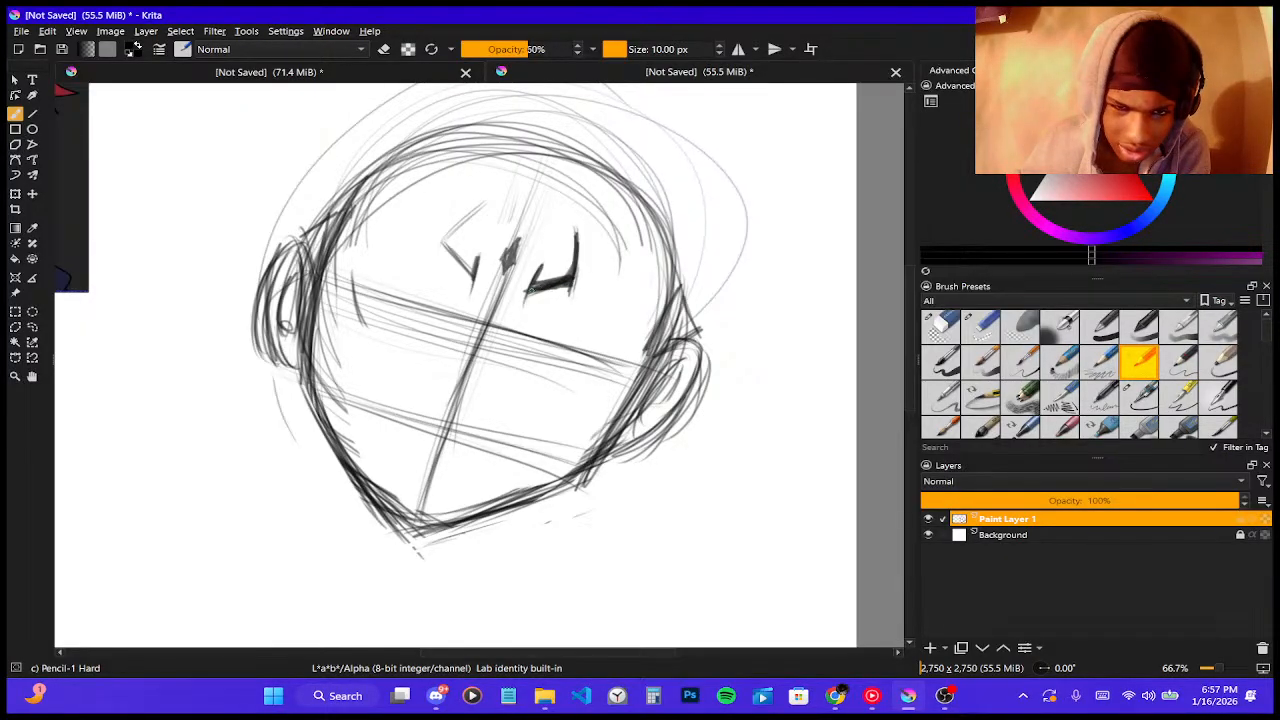
{"action": "mouse_move", "coordinate": [450, 236]}
{"action": "left_mouse_down"}
{"action": "mouse_move", "coordinate": [468, 276]}
{"action": "mouse_move", "coordinate": [490, 204]}
{"action": "mouse_move", "coordinate": [448, 234]}
{"action": "left_mouse_up"}
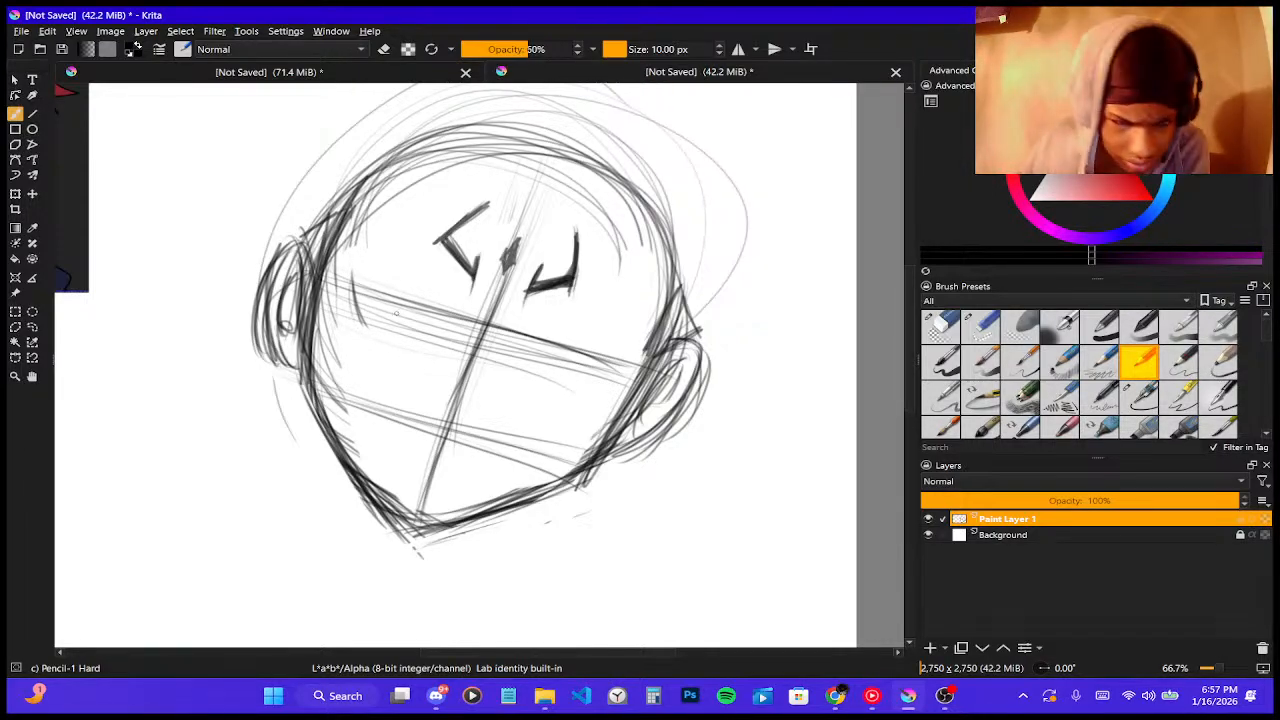
- Sketch the outlines of both eyes along the slanted eye guideline, with iris lines in the left eye
{"action": "mouse_move", "coordinate": [378, 283]}
{"action": "left_mouse_down"}
{"action": "mouse_move", "coordinate": [446, 318]}
{"action": "mouse_move", "coordinate": [443, 346]}
{"action": "mouse_move", "coordinate": [368, 323]}
{"action": "mouse_move", "coordinate": [430, 348]}
{"action": "left_mouse_up"}
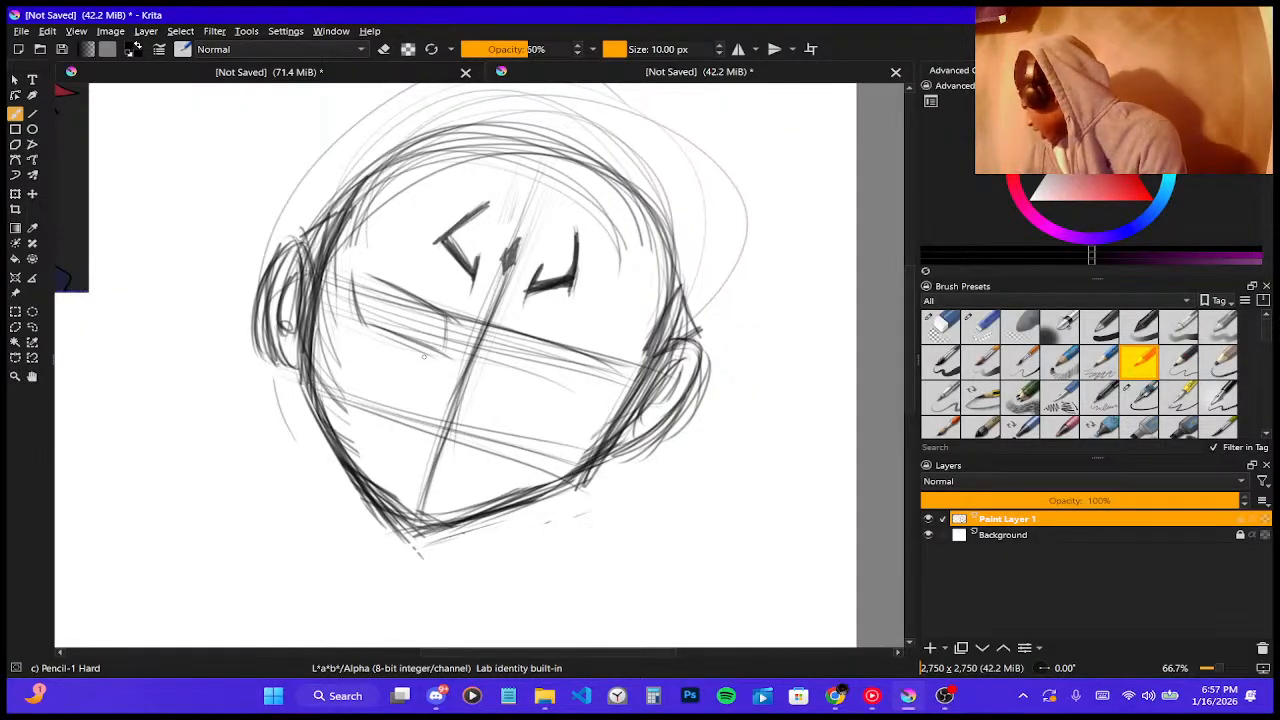
{"action": "left_click_drag", "start_coordinate": [428, 310], "coordinate": [430, 336]}
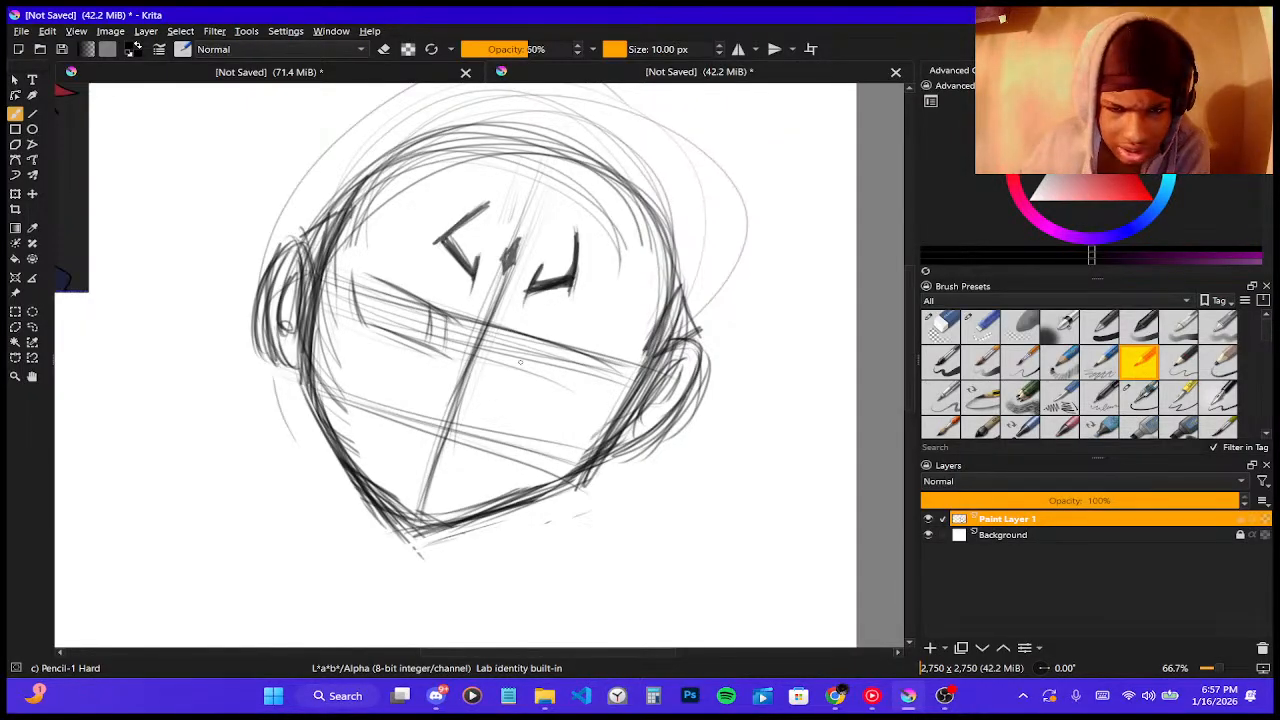
{"action": "mouse_move", "coordinate": [520, 364]}
{"action": "left_mouse_down"}
{"action": "mouse_move", "coordinate": [566, 334]}
{"action": "mouse_move", "coordinate": [634, 356]}
{"action": "mouse_move", "coordinate": [595, 385]}
{"action": "left_mouse_up"}
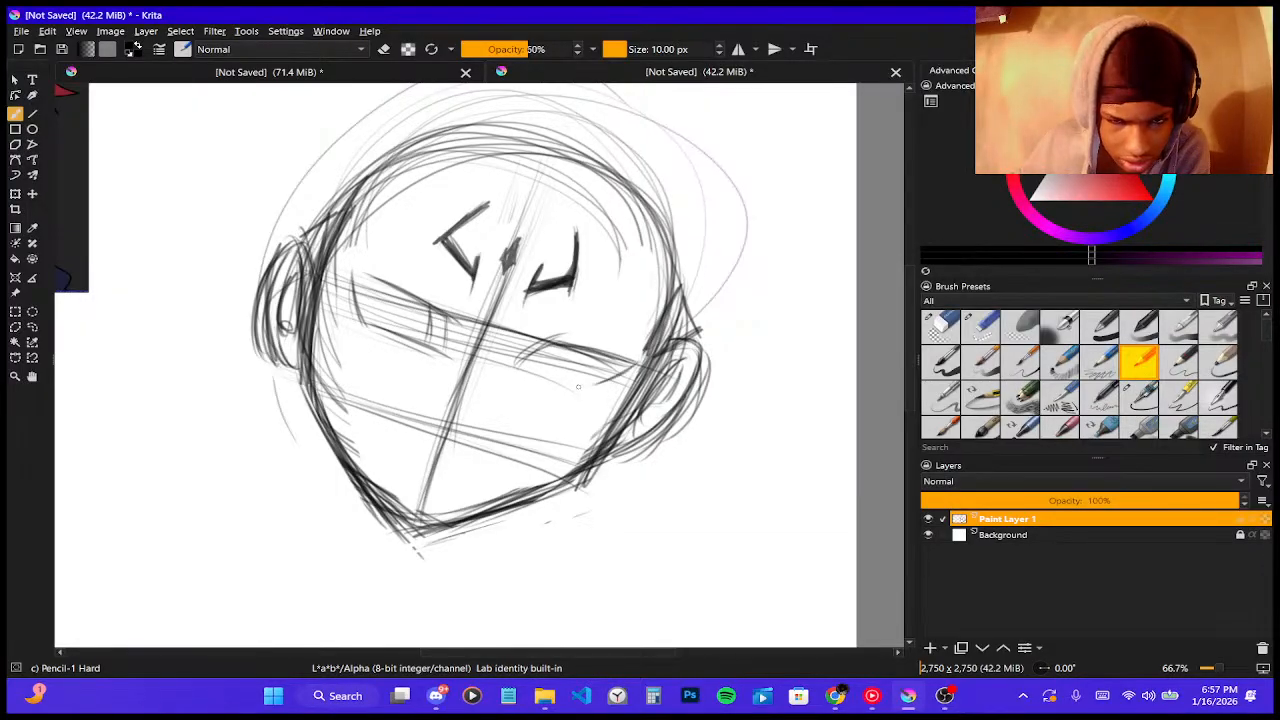
{"action": "left_click_drag", "start_coordinate": [512, 368], "coordinate": [596, 392]}
{"action": "left_click_drag", "start_coordinate": [518, 362], "coordinate": [596, 390]}
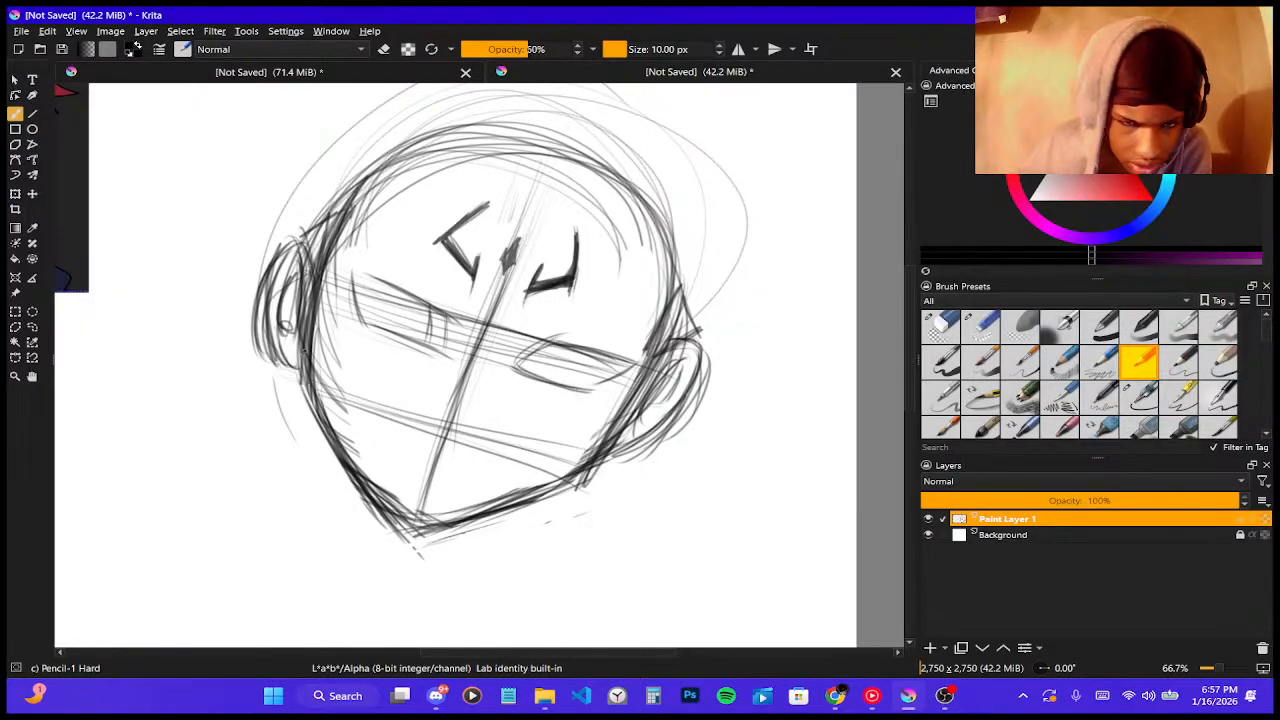
- Fade the left eye's rough lines with Eraser Small and redraw its outline with Pencil-1 Hard
{"action": "left_click", "coordinate": [980, 326]}
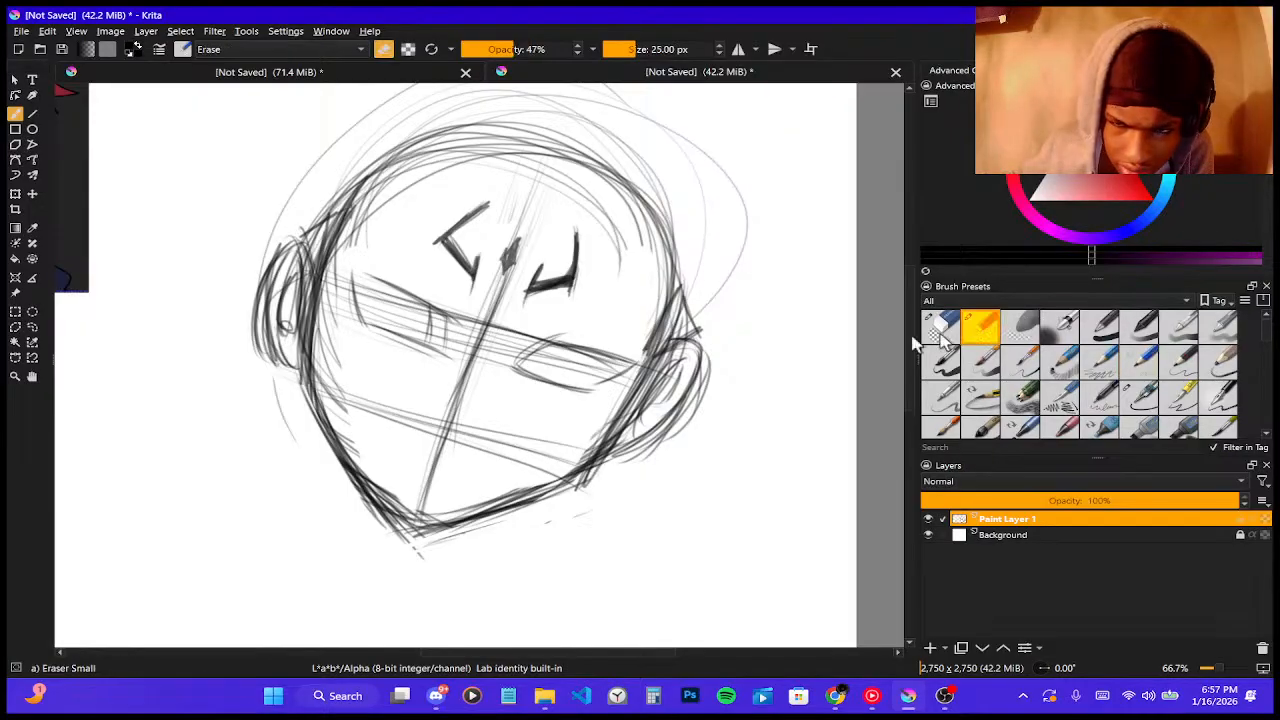
{"action": "mouse_move", "coordinate": [365, 275]}
{"action": "left_mouse_down"}
{"action": "mouse_move", "coordinate": [356, 317]}
{"action": "mouse_move", "coordinate": [379, 328]}
{"action": "mouse_move", "coordinate": [410, 289]}
{"action": "mouse_move", "coordinate": [429, 341]}
{"action": "mouse_move", "coordinate": [447, 346]}
{"action": "mouse_move", "coordinate": [440, 306]}
{"action": "mouse_move", "coordinate": [412, 342]}
{"action": "mouse_move", "coordinate": [374, 281]}
{"action": "mouse_move", "coordinate": [355, 300]}
{"action": "left_mouse_up"}
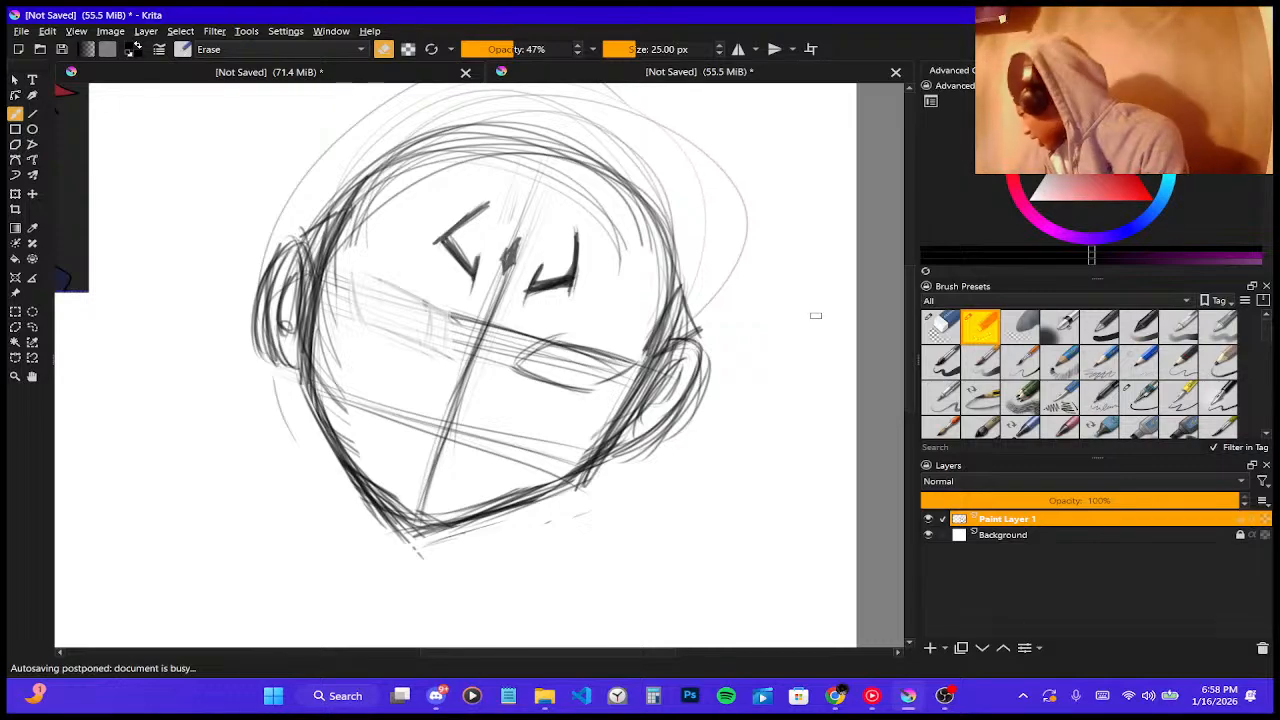
{"action": "left_click", "coordinate": [1142, 362]}
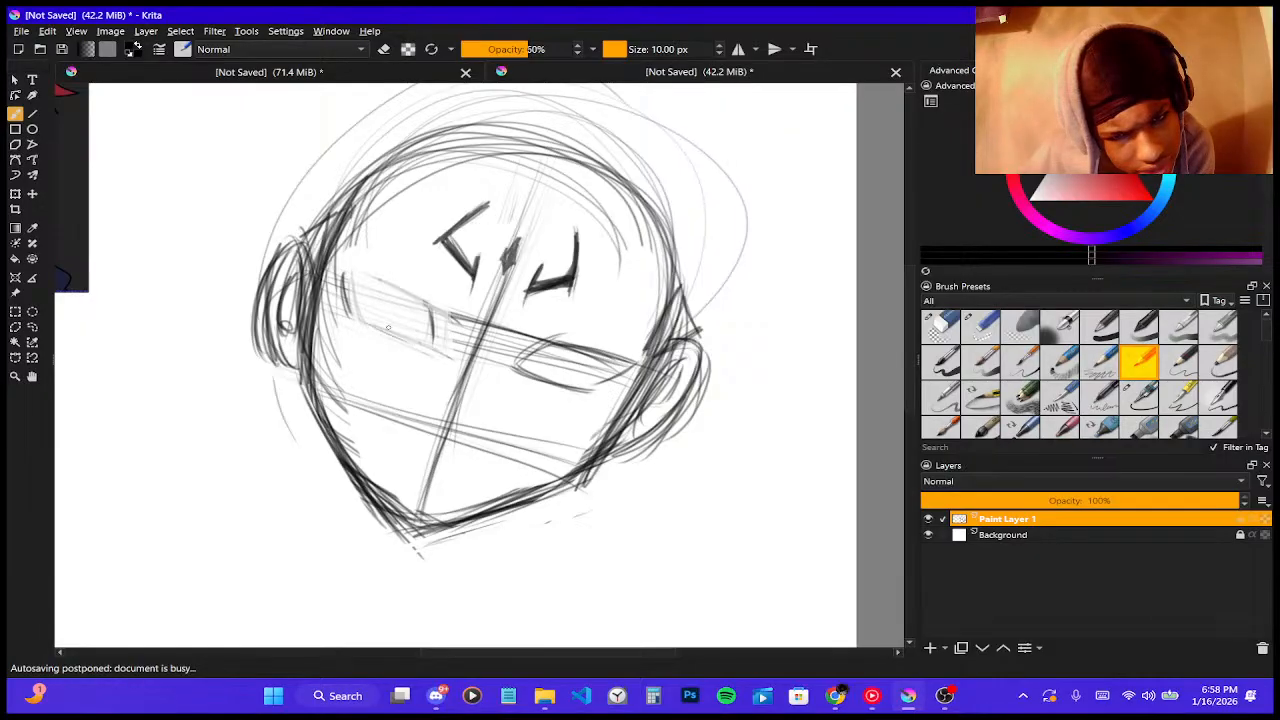
{"action": "left_click_drag", "start_coordinate": [388, 327], "coordinate": [414, 338]}
{"action": "left_click_drag", "start_coordinate": [346, 276], "coordinate": [424, 310]}
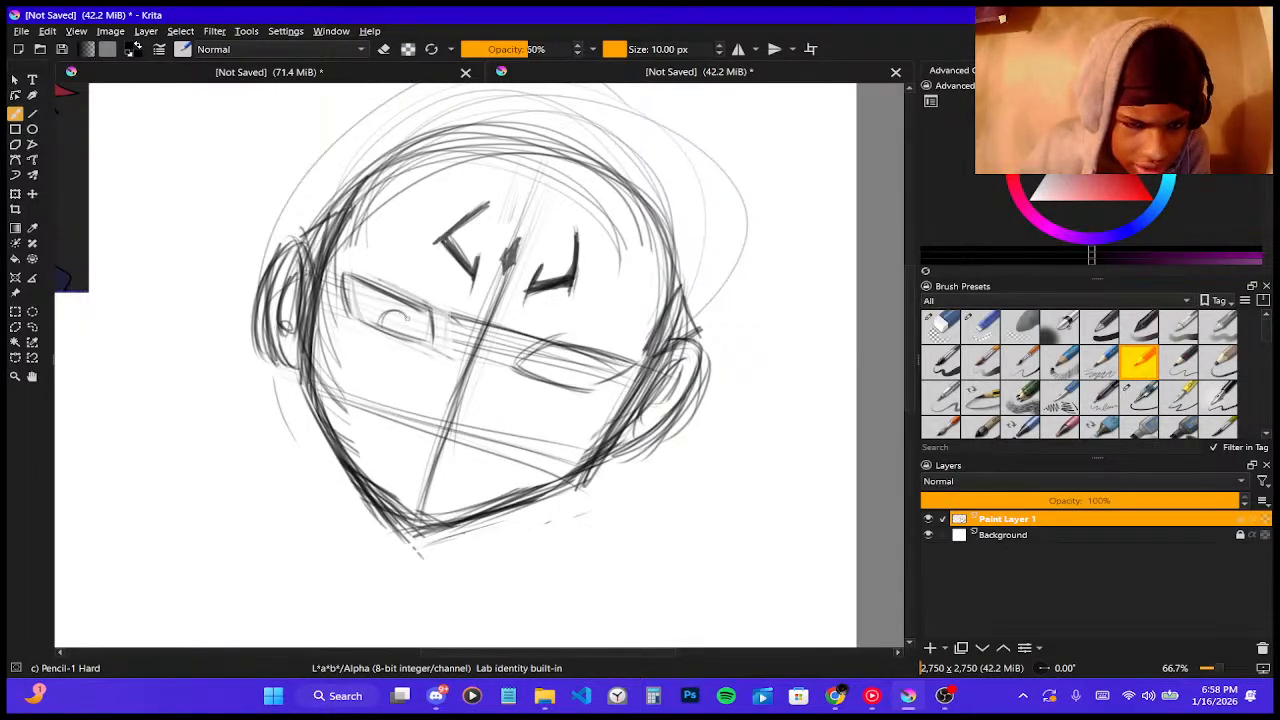
- Draw round irises with pupils in both eyes and add slanted, angry eyebrows above them
{"action": "left_click_drag", "start_coordinate": [381, 326], "coordinate": [412, 322]}
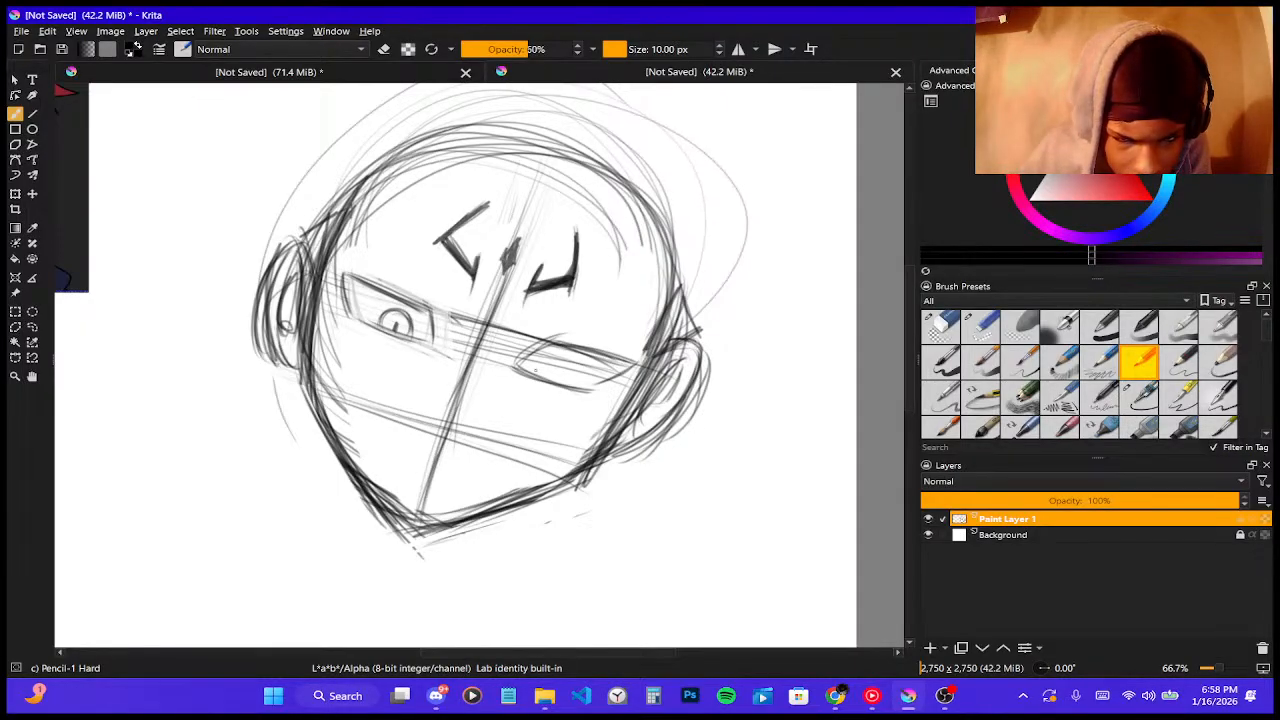
{"action": "left_click_drag", "start_coordinate": [530, 370], "coordinate": [550, 366]}
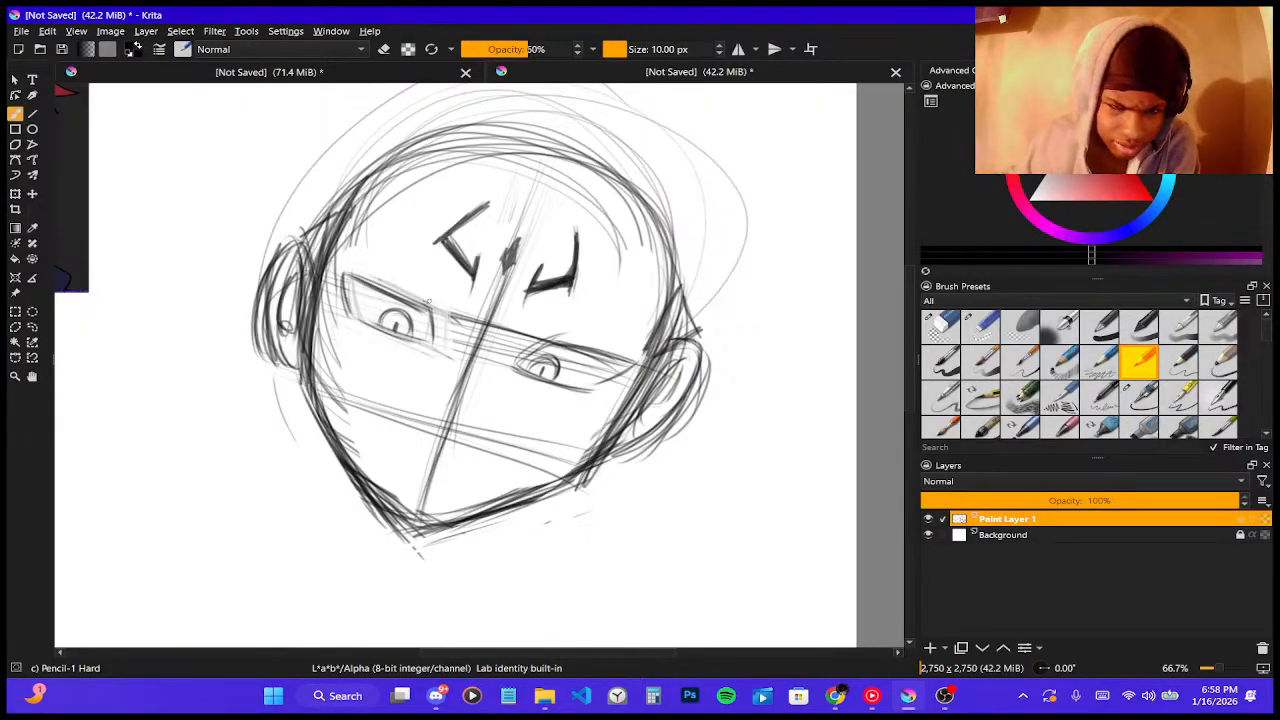
{"action": "left_click_drag", "start_coordinate": [410, 278], "coordinate": [462, 320]}
{"action": "left_click_drag", "start_coordinate": [388, 256], "coordinate": [456, 318]}
{"action": "left_click_drag", "start_coordinate": [455, 316], "coordinate": [467, 305]}
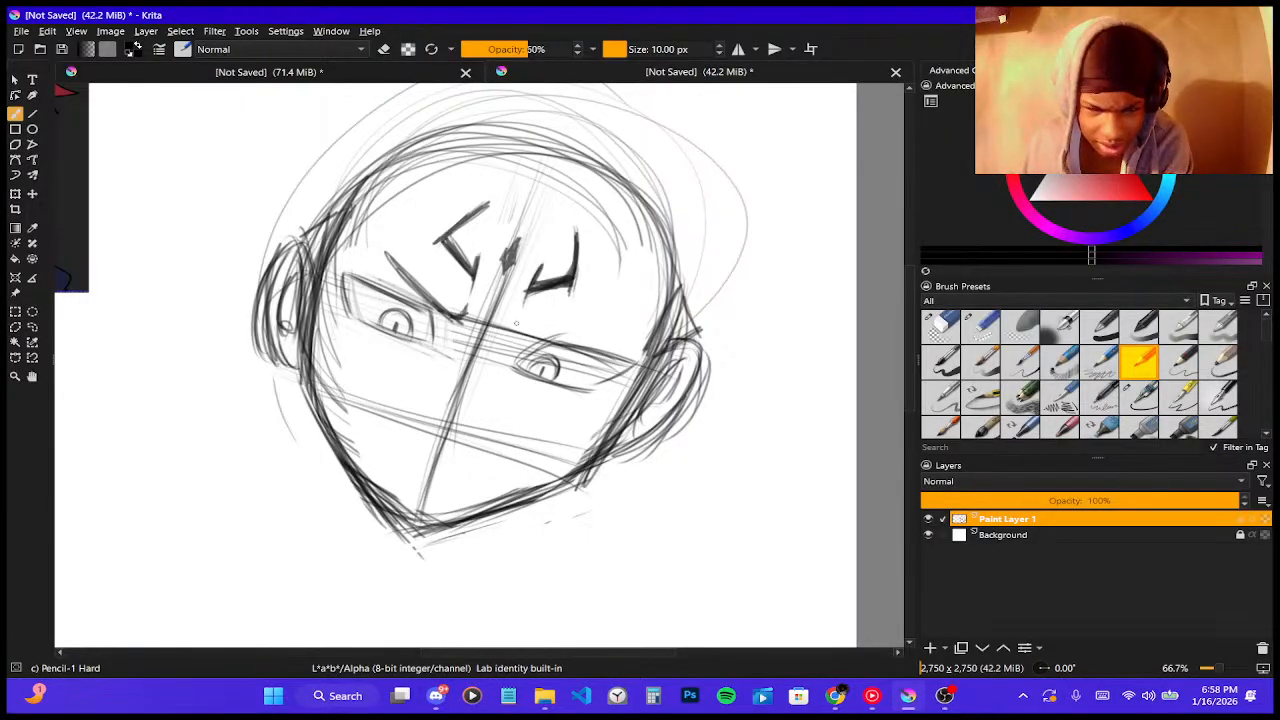
{"action": "mouse_move", "coordinate": [536, 332]}
{"action": "left_mouse_down"}
{"action": "mouse_move", "coordinate": [614, 329]}
{"action": "mouse_move", "coordinate": [528, 332]}
{"action": "mouse_move", "coordinate": [632, 318]}
{"action": "left_mouse_up"}
- Compare the sketched eyes, brows and jaw proportions with the reference image
{"action": "scroll", "coordinate": [458, 323], "scroll_direction": "down", "scroll_amount": 3}
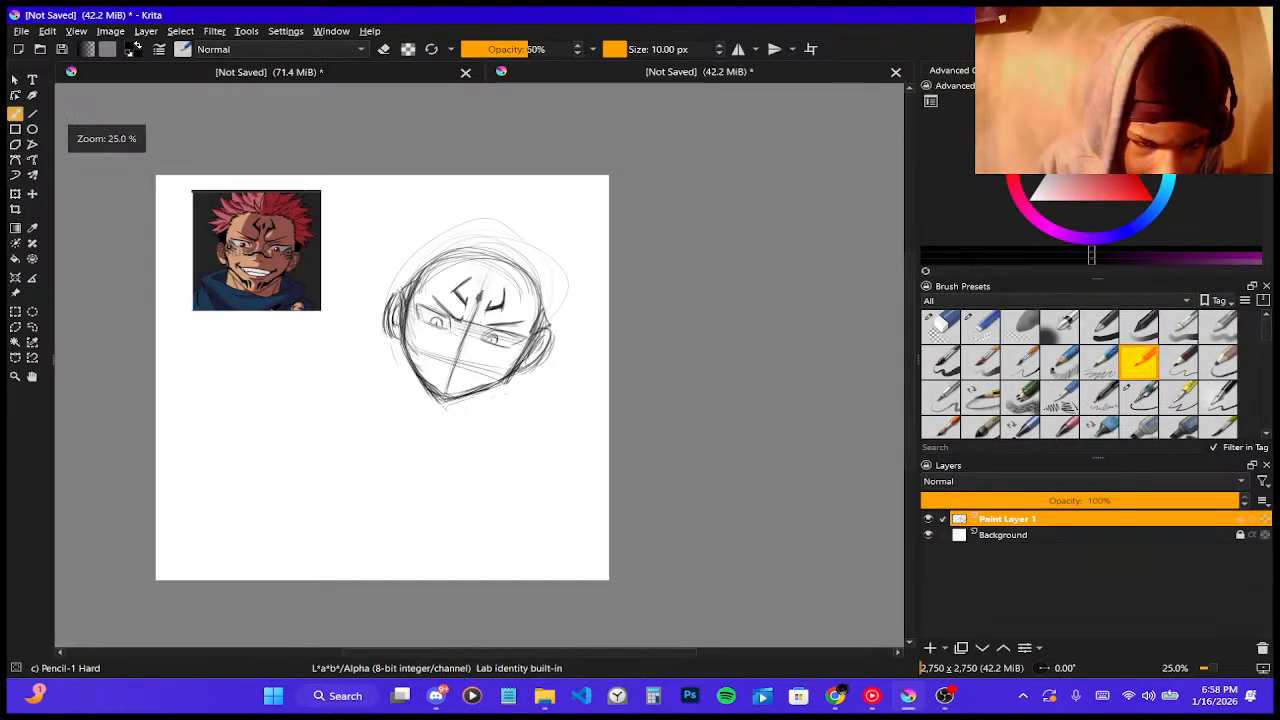
{"action": "scroll", "coordinate": [254, 273], "scroll_direction": "up", "scroll_amount": 1}
{"action": "scroll", "coordinate": [244, 241], "scroll_direction": "up", "scroll_amount": 2}
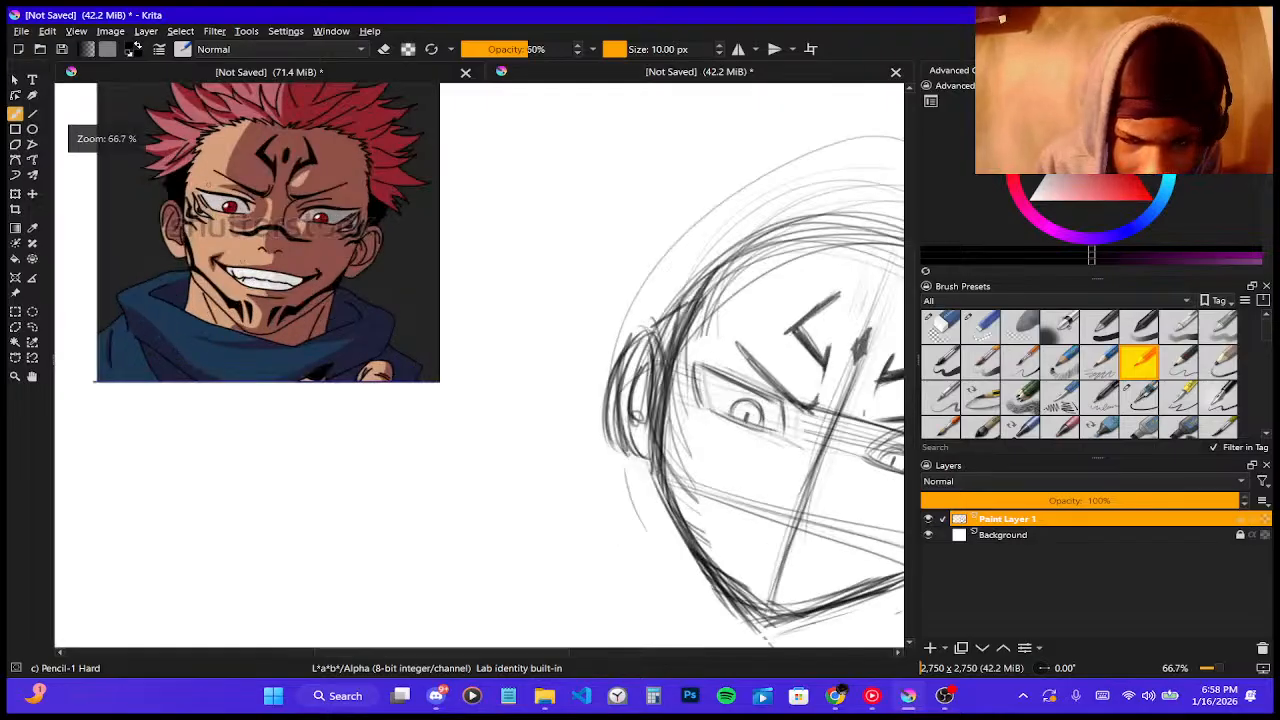
{"action": "scroll", "coordinate": [209, 195], "scroll_direction": "down", "scroll_amount": 2}
{"action": "scroll", "coordinate": [467, 318], "scroll_direction": "up", "scroll_amount": 2}
{"action": "scroll", "coordinate": [410, 289], "scroll_direction": "down", "scroll_amount": 3}
{"action": "scroll", "coordinate": [295, 234], "scroll_direction": "up", "scroll_amount": 2}
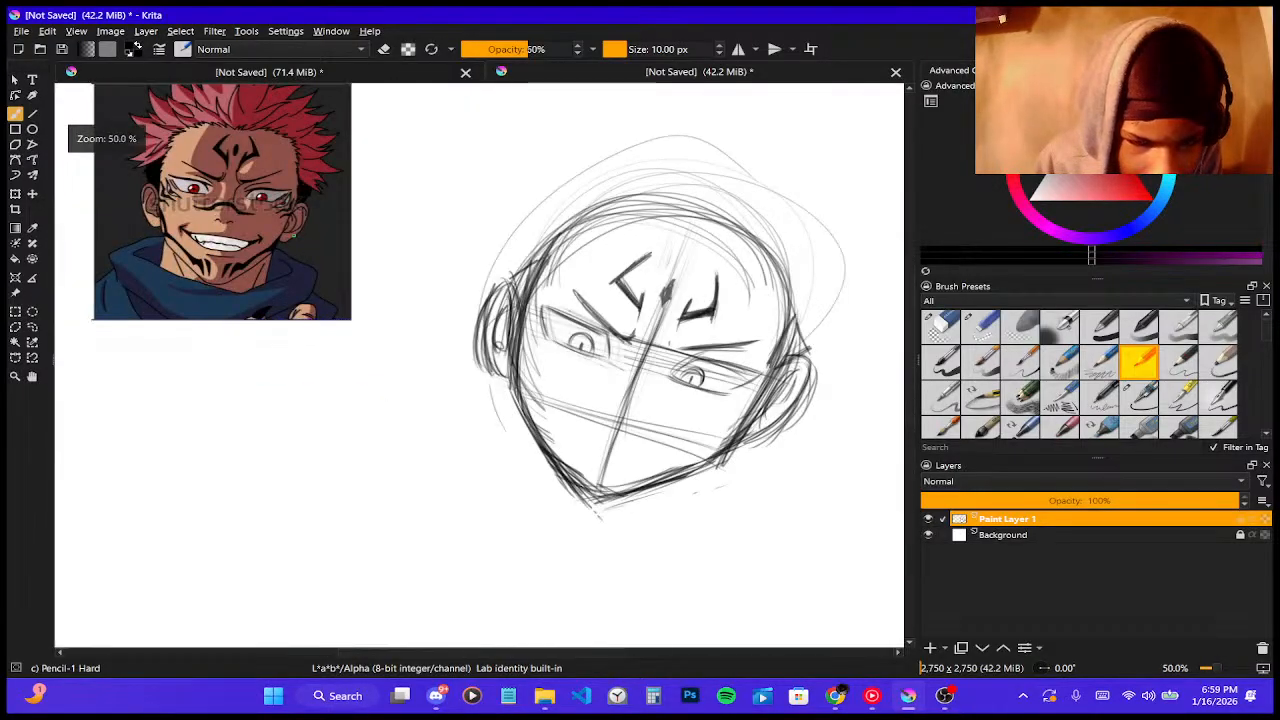
{"action": "scroll", "coordinate": [580, 400], "scroll_direction": "down", "scroll_amount": 2}
{"action": "scroll", "coordinate": [640, 441], "scroll_direction": "up", "scroll_amount": 3}
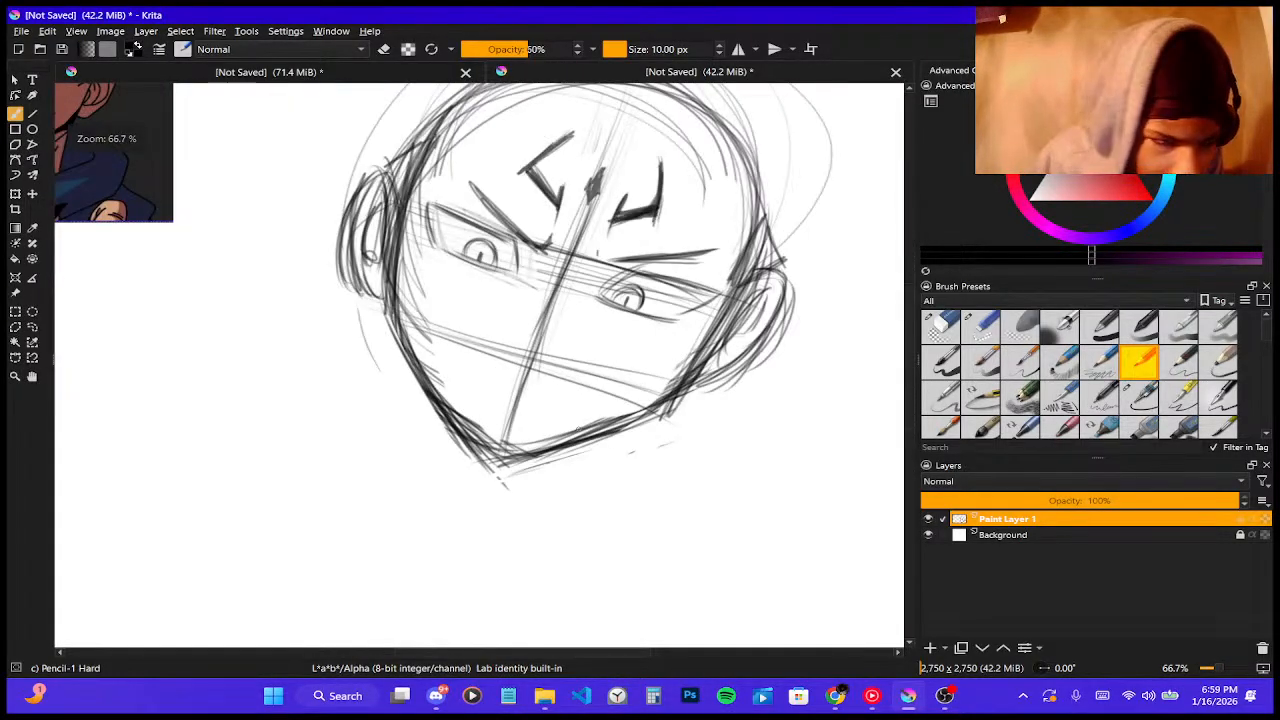
- Erase the left side of the jaw with Eraser Circle and redraw it as a slanted line from the ear to the chin
{"action": "left_click", "coordinate": [940, 326]}
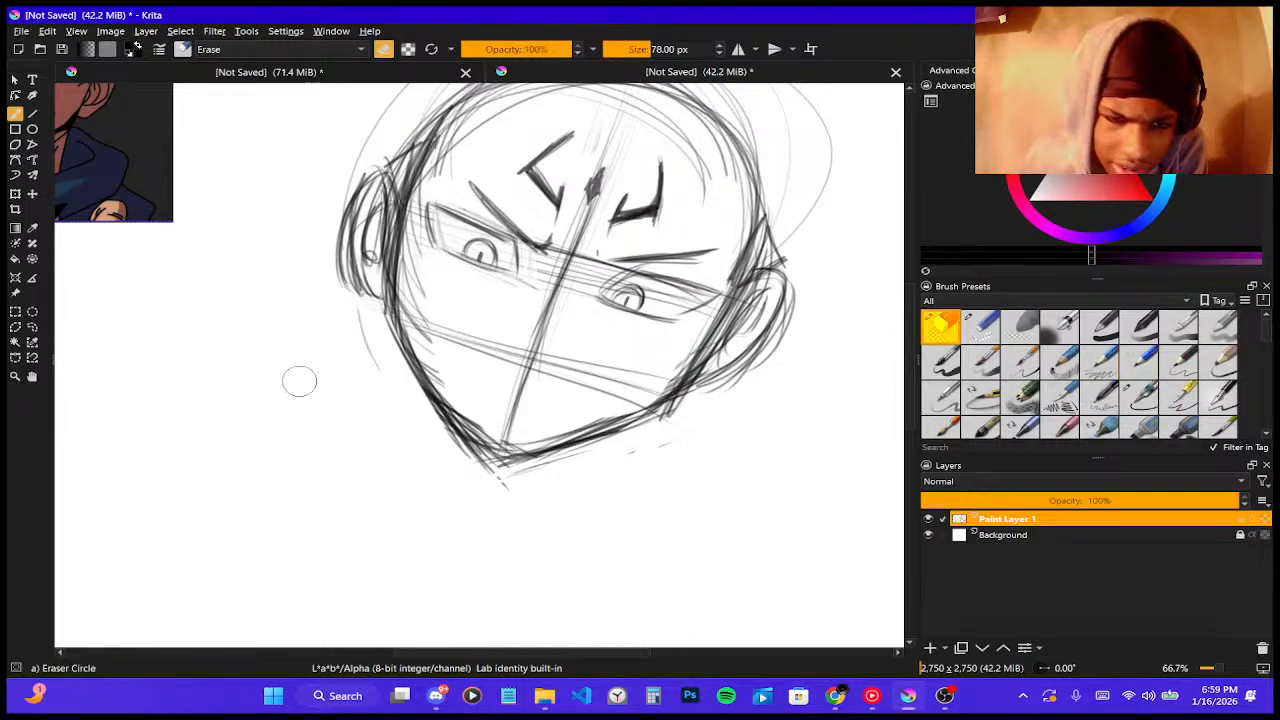
{"action": "mouse_move", "coordinate": [430, 418]}
{"action": "left_mouse_down"}
{"action": "mouse_move", "coordinate": [480, 455]}
{"action": "mouse_move", "coordinate": [391, 360]}
{"action": "mouse_move", "coordinate": [398, 343]}
{"action": "left_mouse_up"}
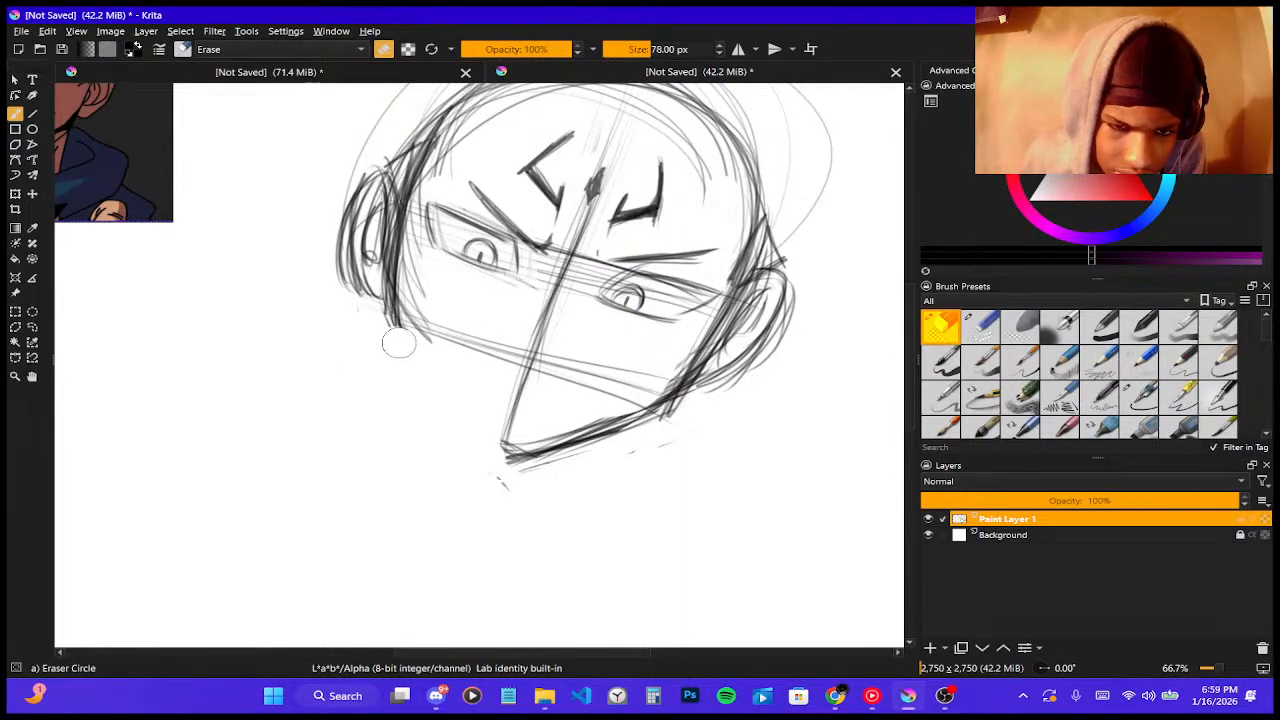
{"action": "left_click", "coordinate": [1140, 362]}
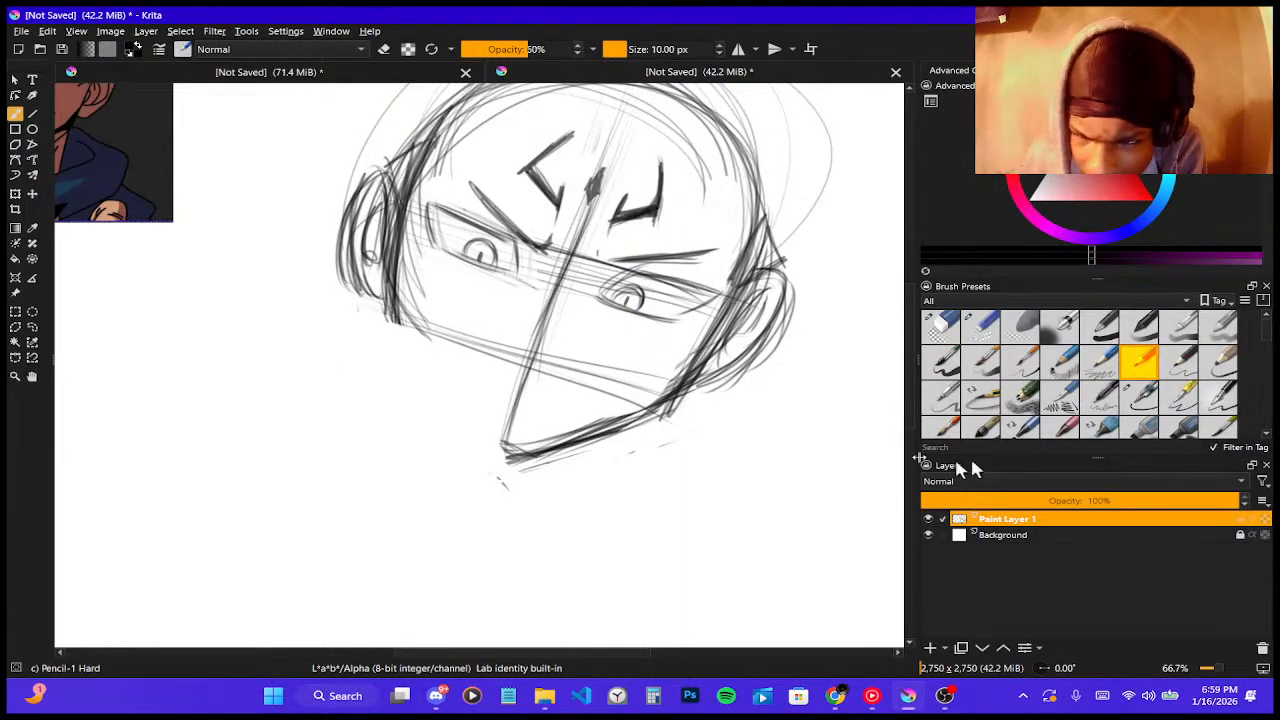
{"action": "mouse_move", "coordinate": [385, 308]}
{"action": "left_mouse_down"}
{"action": "mouse_move", "coordinate": [503, 447]}
{"action": "mouse_move", "coordinate": [480, 422]}
{"action": "left_mouse_up"}
{"action": "left_click_drag", "start_coordinate": [374, 300], "coordinate": [486, 432]}
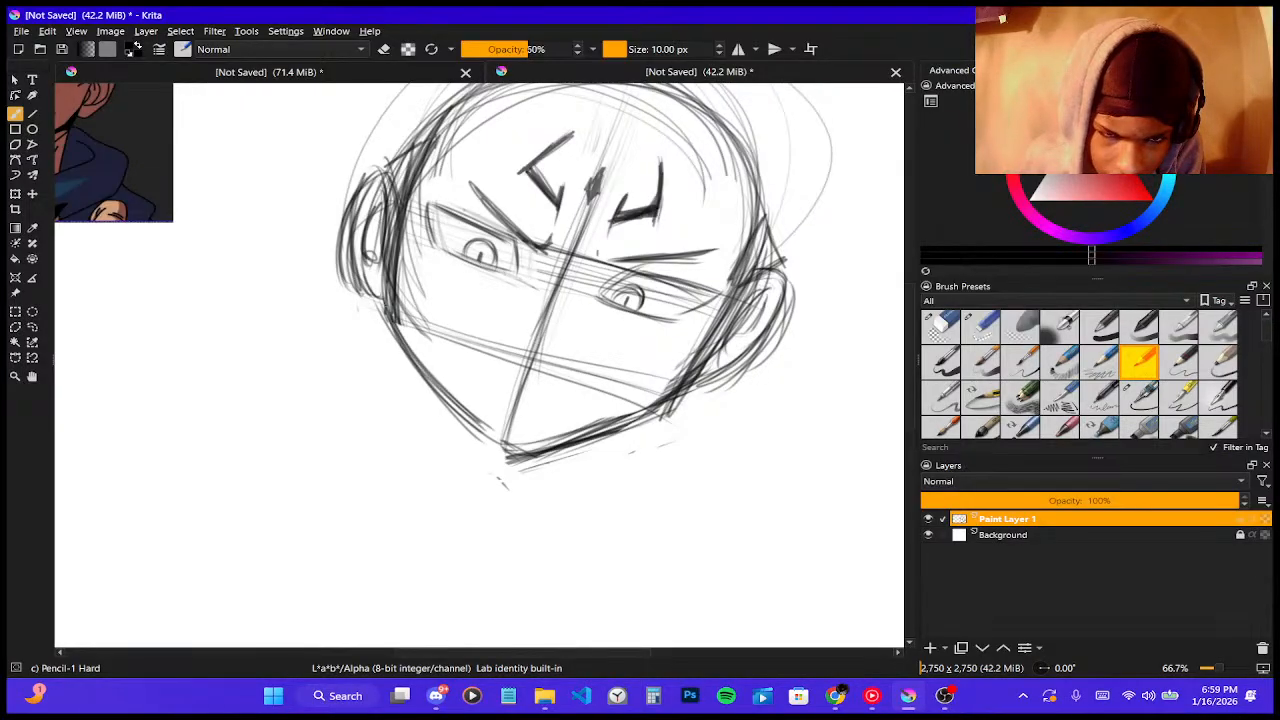
{"action": "mouse_move", "coordinate": [394, 322]}
{"action": "left_mouse_down"}
{"action": "mouse_move", "coordinate": [510, 446]}
{"action": "mouse_move", "coordinate": [600, 440]}
{"action": "mouse_move", "coordinate": [658, 412]}
{"action": "left_mouse_up"}
- Erase the right side of the jaw and redraw it as a straighter line from the chin towards the right ear
{"action": "left_click", "coordinate": [940, 325]}
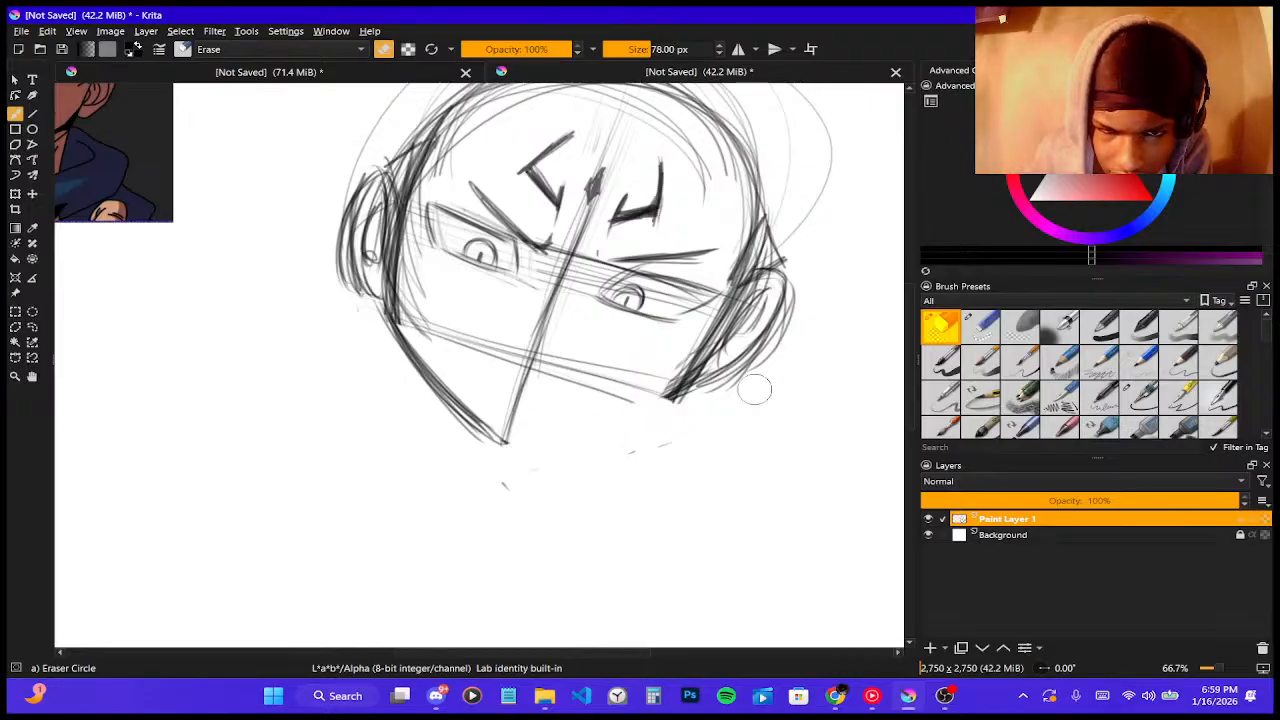
{"action": "left_click", "coordinate": [1134, 370]}
{"action": "mouse_move", "coordinate": [505, 445]}
{"action": "left_mouse_down"}
{"action": "mouse_move", "coordinate": [670, 401]}
{"action": "mouse_move", "coordinate": [510, 449]}
{"action": "mouse_move", "coordinate": [670, 401]}
{"action": "mouse_move", "coordinate": [528, 444]}
{"action": "left_mouse_up"}
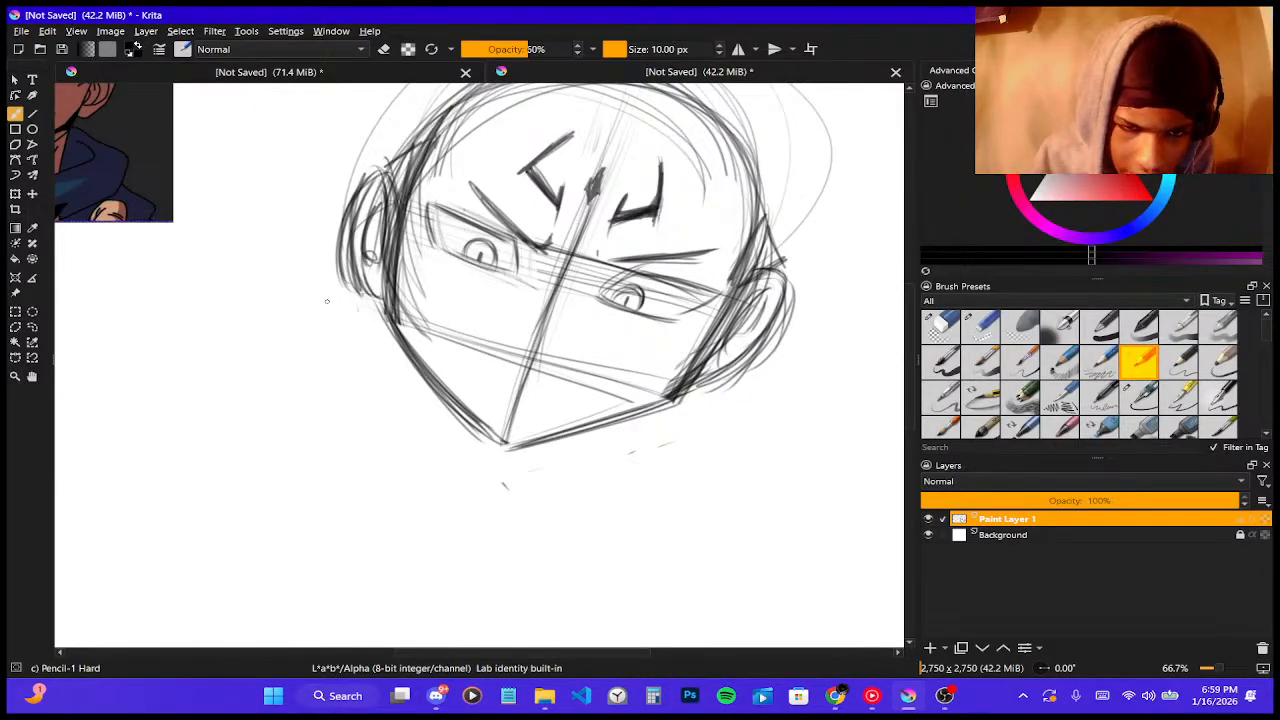
- Round off the chin and darken the jawline on both sides with repeated pencil strokes
{"action": "scroll", "coordinate": [327, 300], "scroll_direction": "down", "scroll_amount": 2}
{"action": "scroll", "coordinate": [271, 227], "scroll_direction": "up", "scroll_amount": 1}
{"action": "scroll", "coordinate": [271, 227], "scroll_direction": "down", "scroll_amount": 1}
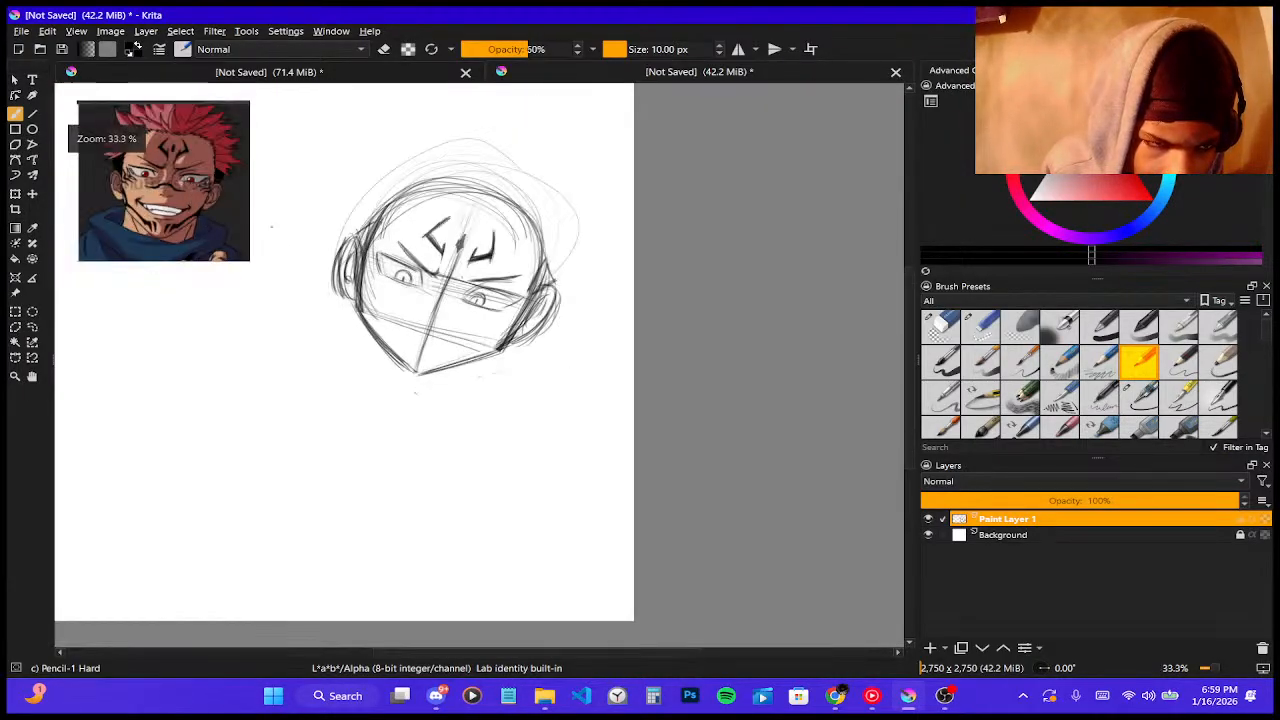
{"action": "scroll", "coordinate": [320, 250], "scroll_direction": "up", "scroll_amount": 2}
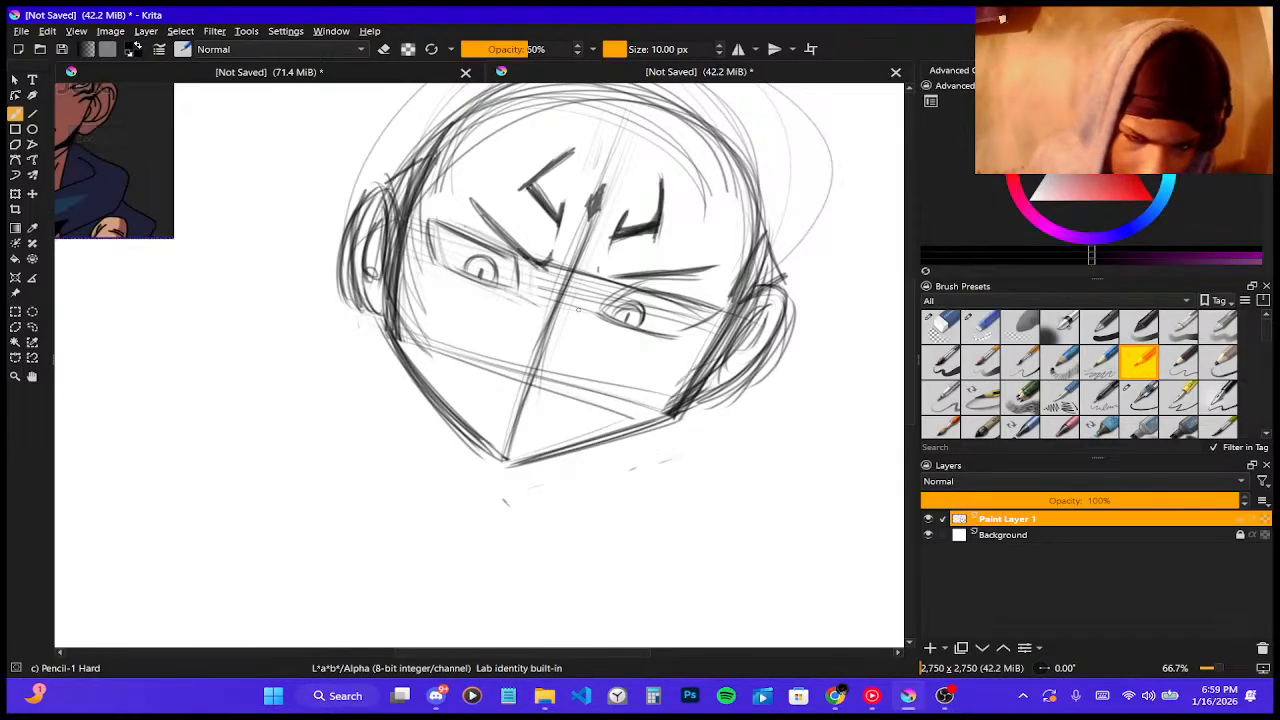
{"action": "left_click_drag", "start_coordinate": [470, 432], "coordinate": [508, 460]}
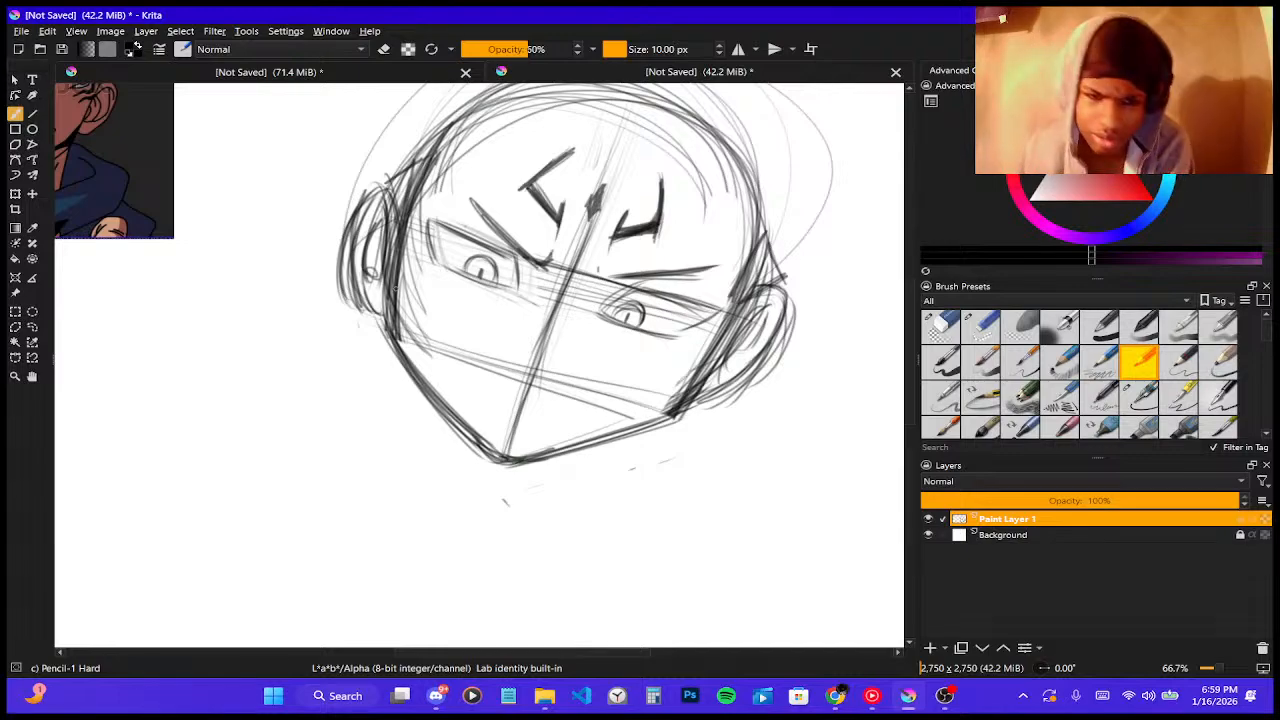
{"action": "mouse_move", "coordinate": [406, 253]}
{"action": "left_mouse_down"}
{"action": "mouse_move", "coordinate": [402, 371]}
{"action": "mouse_move", "coordinate": [478, 464]}
{"action": "left_mouse_up"}
{"action": "left_click_drag", "start_coordinate": [390, 340], "coordinate": [482, 456]}
{"action": "mouse_move", "coordinate": [408, 362]}
{"action": "left_mouse_down"}
{"action": "mouse_move", "coordinate": [510, 444]}
{"action": "mouse_move", "coordinate": [662, 424]}
{"action": "left_mouse_up"}
{"action": "mouse_move", "coordinate": [540, 456]}
{"action": "left_mouse_down"}
{"action": "mouse_move", "coordinate": [672, 417]}
{"action": "mouse_move", "coordinate": [698, 384]}
{"action": "left_mouse_up"}
{"action": "left_click_drag", "start_coordinate": [644, 430], "coordinate": [714, 370]}
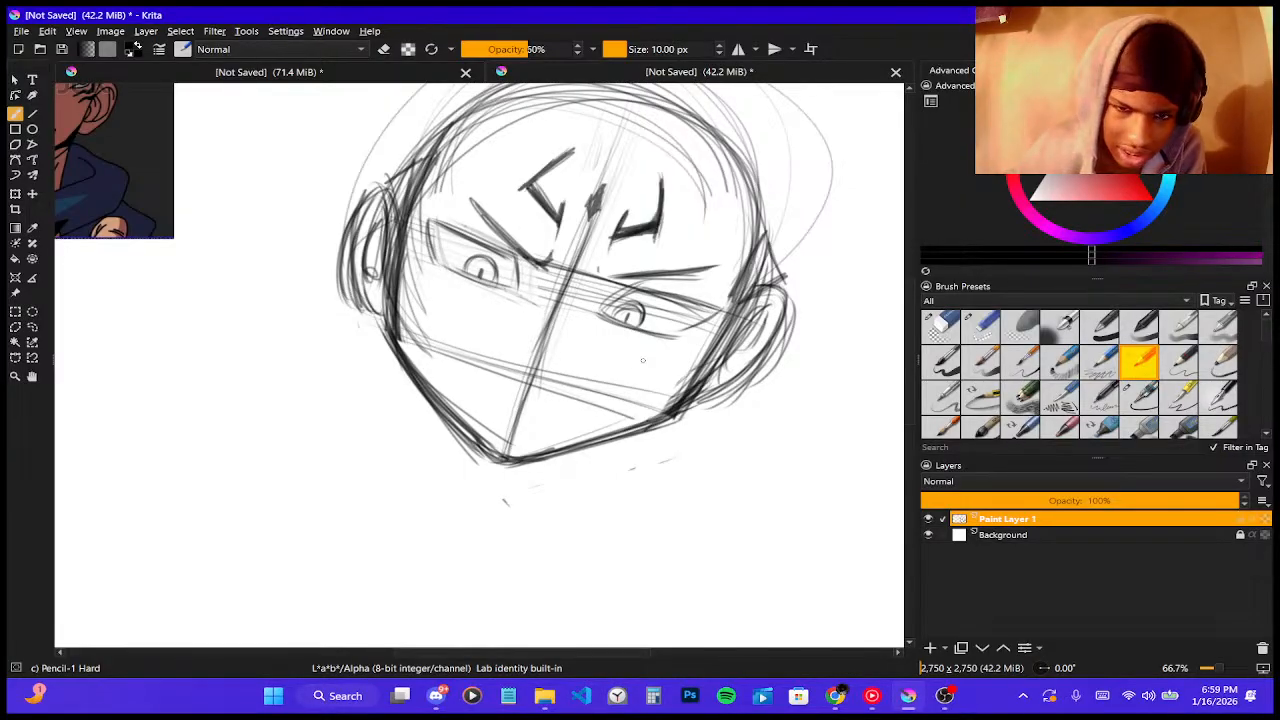
- Sketch a curved upper mouth line across the lower face, following the grin in the reference image
{"action": "scroll", "coordinate": [400, 252], "scroll_direction": "down", "scroll_amount": 2}
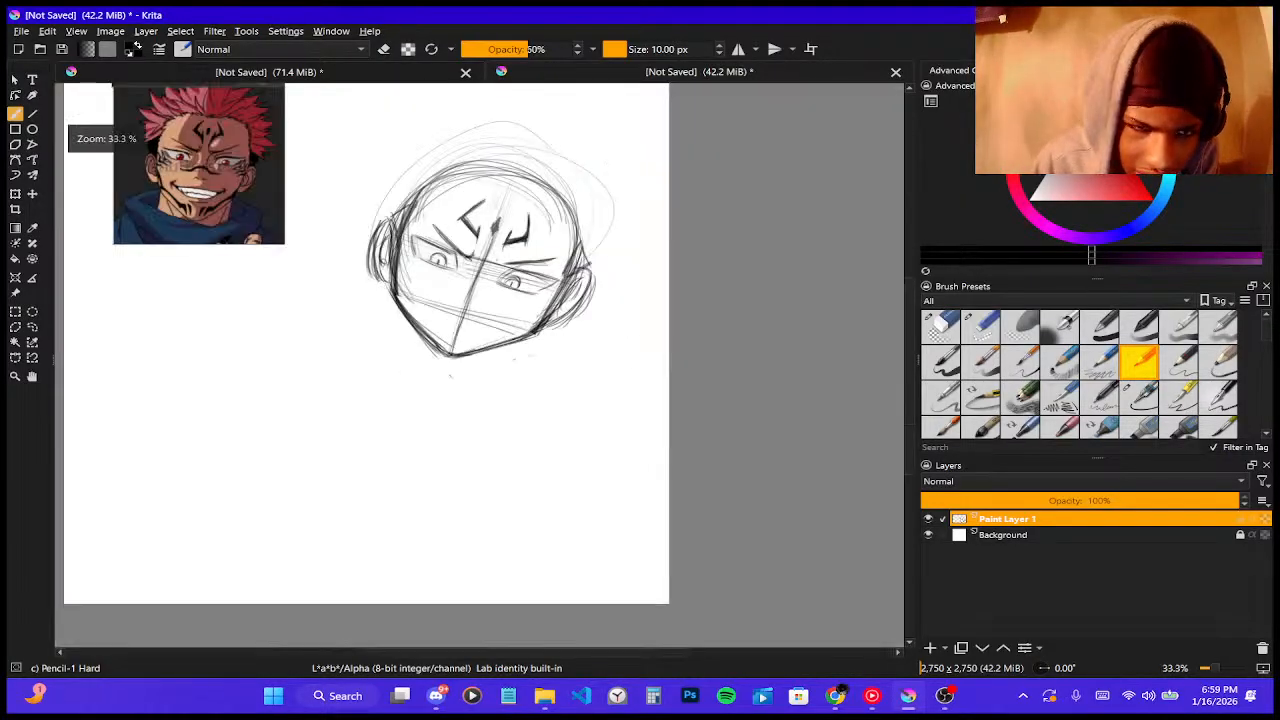
{"action": "scroll", "coordinate": [387, 246], "scroll_direction": "up", "scroll_amount": 1}
{"action": "scroll", "coordinate": [386, 245], "scroll_direction": "down", "scroll_amount": 2}
{"action": "scroll", "coordinate": [322, 153], "scroll_direction": "up", "scroll_amount": 2}
{"action": "scroll", "coordinate": [451, 390], "scroll_direction": "up", "scroll_amount": 3}
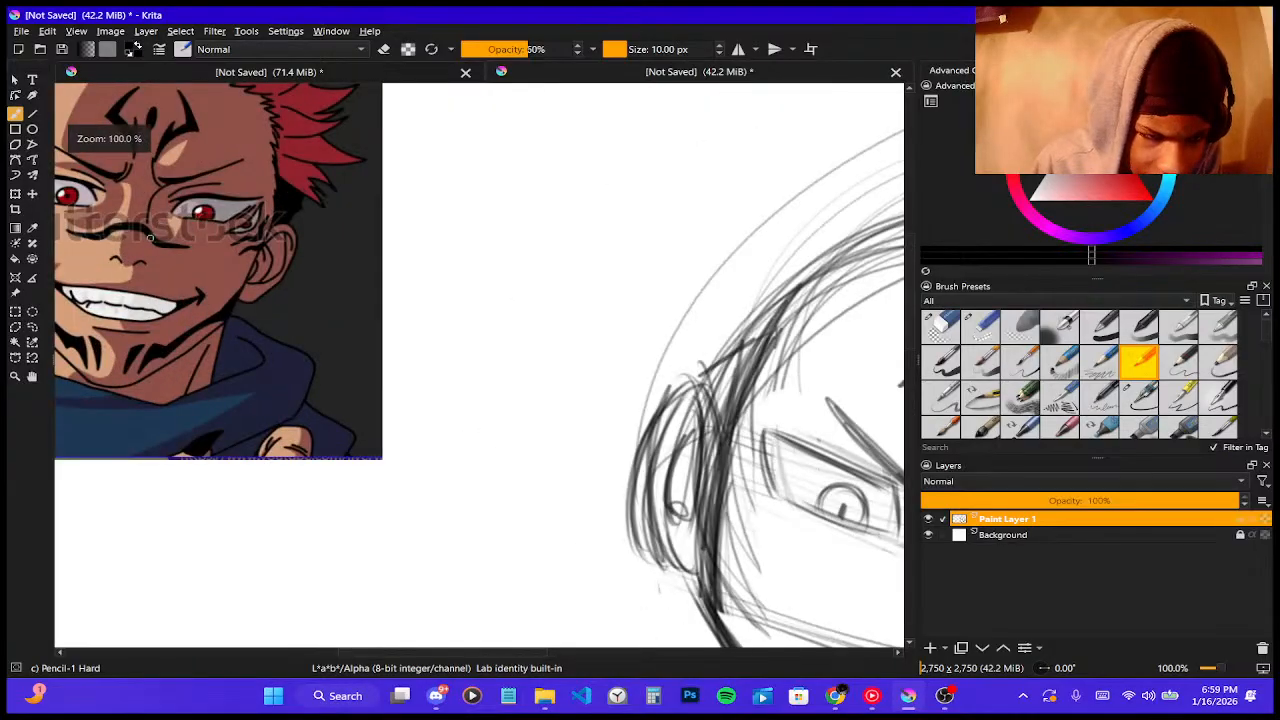
{"action": "scroll", "coordinate": [451, 390], "scroll_direction": "down", "scroll_amount": 4}
{"action": "scroll", "coordinate": [667, 480], "scroll_direction": "up", "scroll_amount": 3}
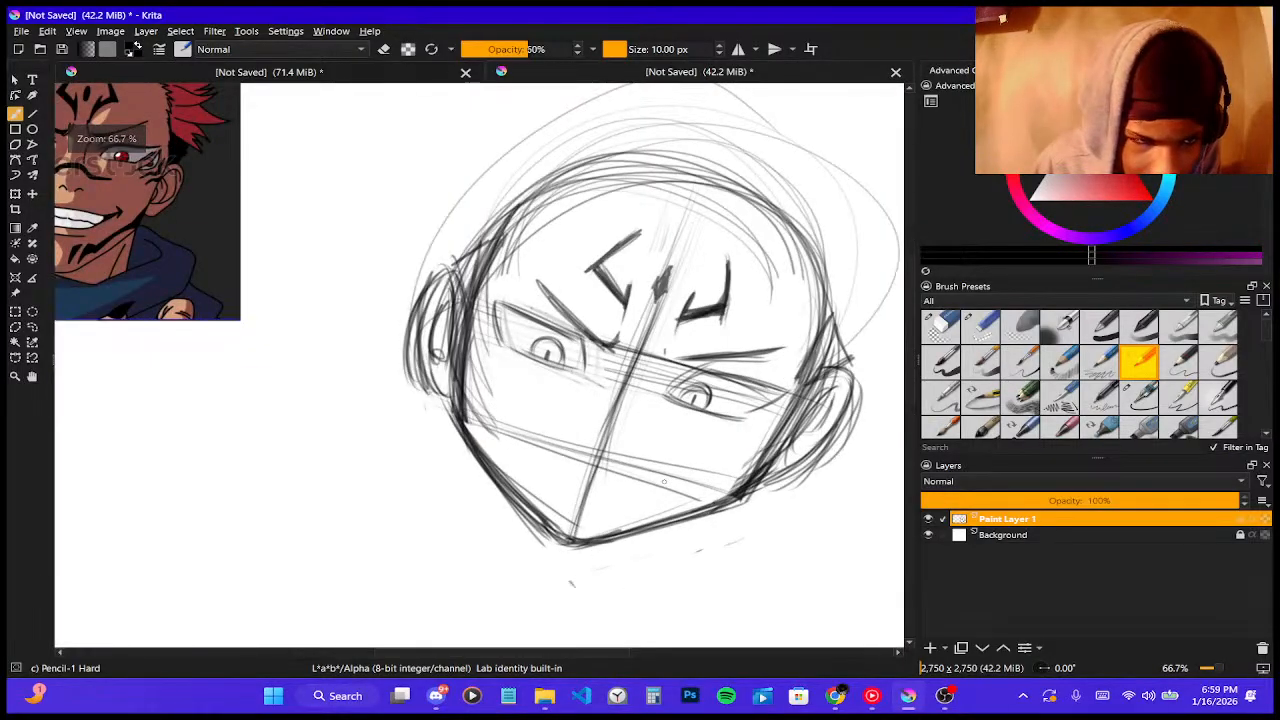
{"action": "scroll", "coordinate": [667, 480], "scroll_direction": "down", "scroll_amount": 1}
{"action": "scroll", "coordinate": [695, 466], "scroll_direction": "up", "scroll_amount": 2}
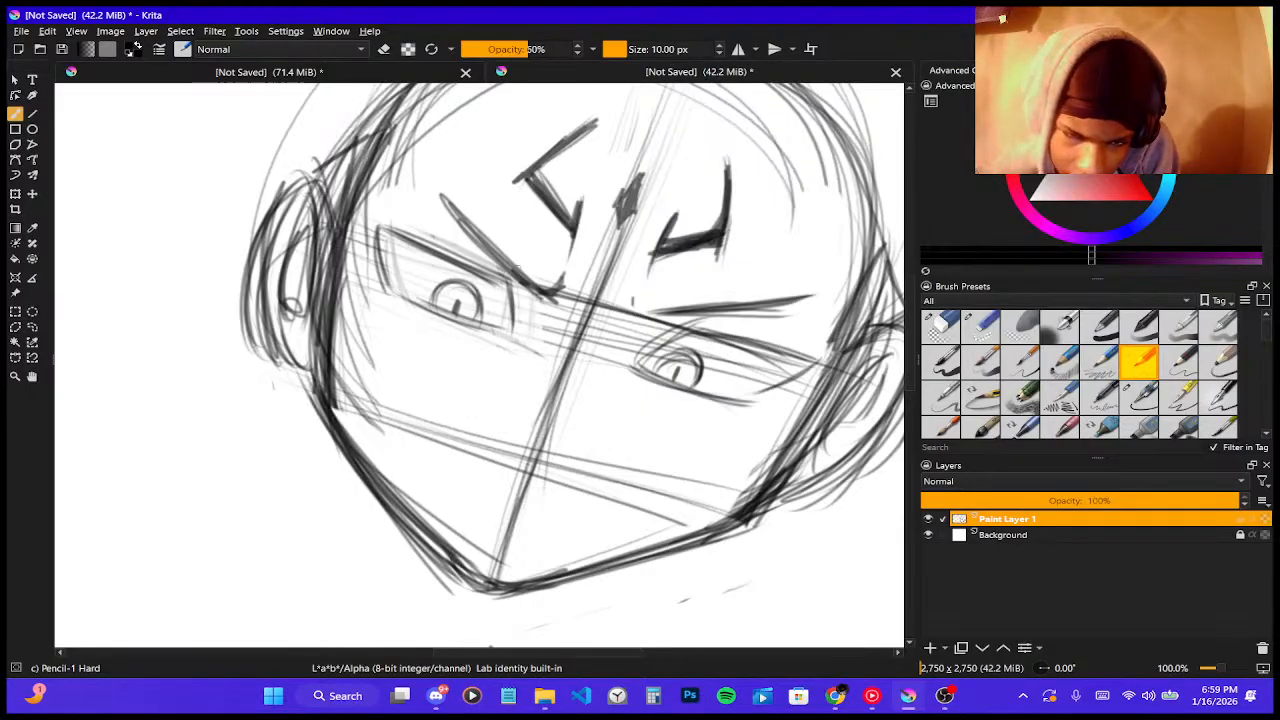
{"action": "mouse_move", "coordinate": [412, 391]}
{"action": "left_mouse_down"}
{"action": "mouse_move", "coordinate": [505, 425]}
{"action": "mouse_move", "coordinate": [520, 448]}
{"action": "mouse_move", "coordinate": [686, 461]}
{"action": "left_mouse_up"}
{"action": "mouse_move", "coordinate": [536, 456]}
{"action": "left_mouse_down"}
{"action": "mouse_move", "coordinate": [680, 460]}
{"action": "mouse_move", "coordinate": [671, 470]}
{"action": "left_mouse_up"}
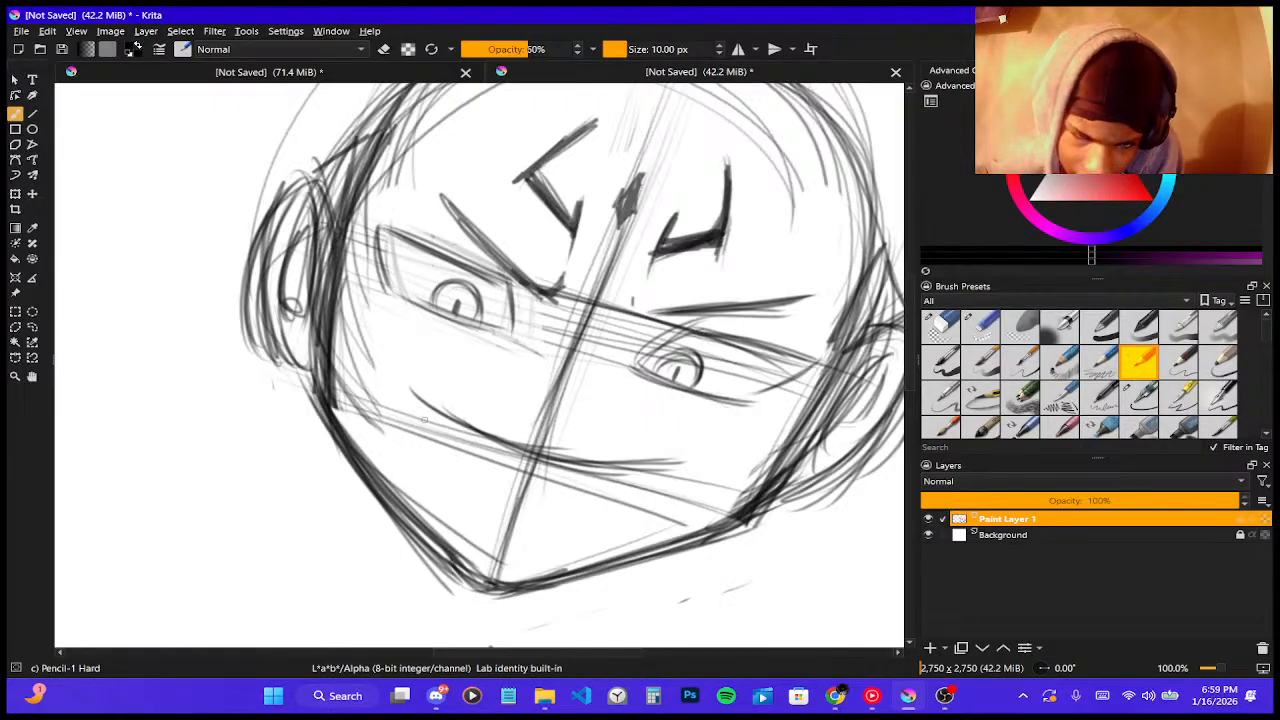
- Thicken the mouth curve and extend its left end with further pencil strokes, following the reference
{"action": "scroll", "coordinate": [392, 413], "scroll_direction": "down", "scroll_amount": 4}
{"action": "scroll", "coordinate": [450, 500], "scroll_direction": "up", "scroll_amount": 2}
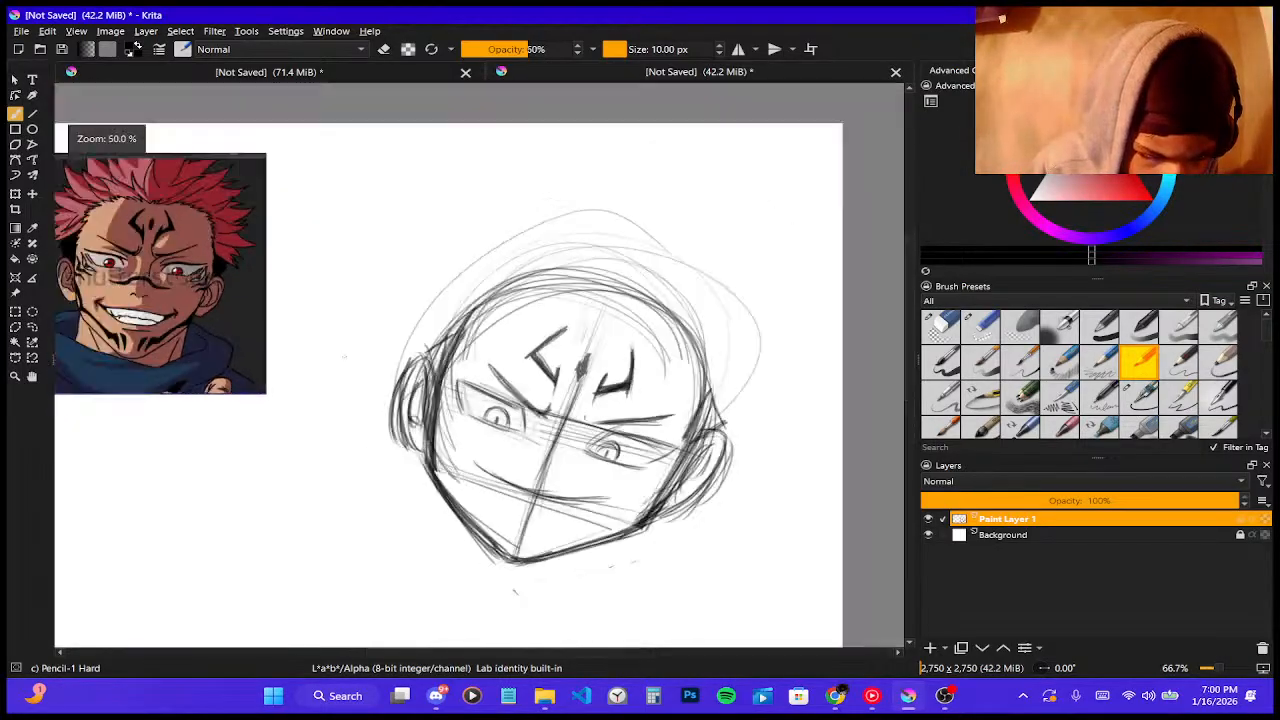
{"action": "scroll", "coordinate": [513, 591], "scroll_direction": "down", "scroll_amount": 1}
{"action": "scroll", "coordinate": [513, 591], "scroll_direction": "up", "scroll_amount": 1}
{"action": "scroll", "coordinate": [560, 560], "scroll_direction": "down", "scroll_amount": 1}
{"action": "scroll", "coordinate": [600, 535], "scroll_direction": "up", "scroll_amount": 3}
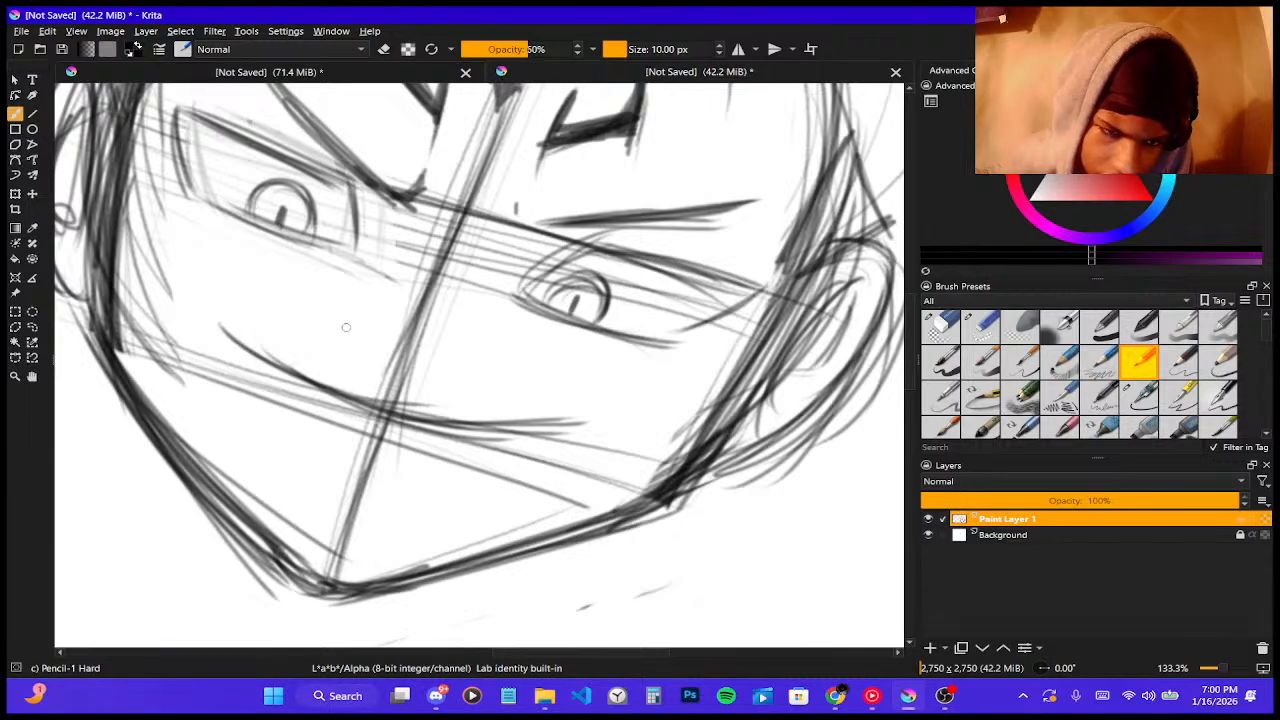
{"action": "mouse_move", "coordinate": [218, 324]}
{"action": "left_mouse_down"}
{"action": "mouse_move", "coordinate": [312, 390]}
{"action": "mouse_move", "coordinate": [276, 360]}
{"action": "mouse_move", "coordinate": [434, 429]}
{"action": "mouse_move", "coordinate": [451, 430]}
{"action": "mouse_move", "coordinate": [403, 413]}
{"action": "mouse_move", "coordinate": [590, 440]}
{"action": "left_mouse_up"}
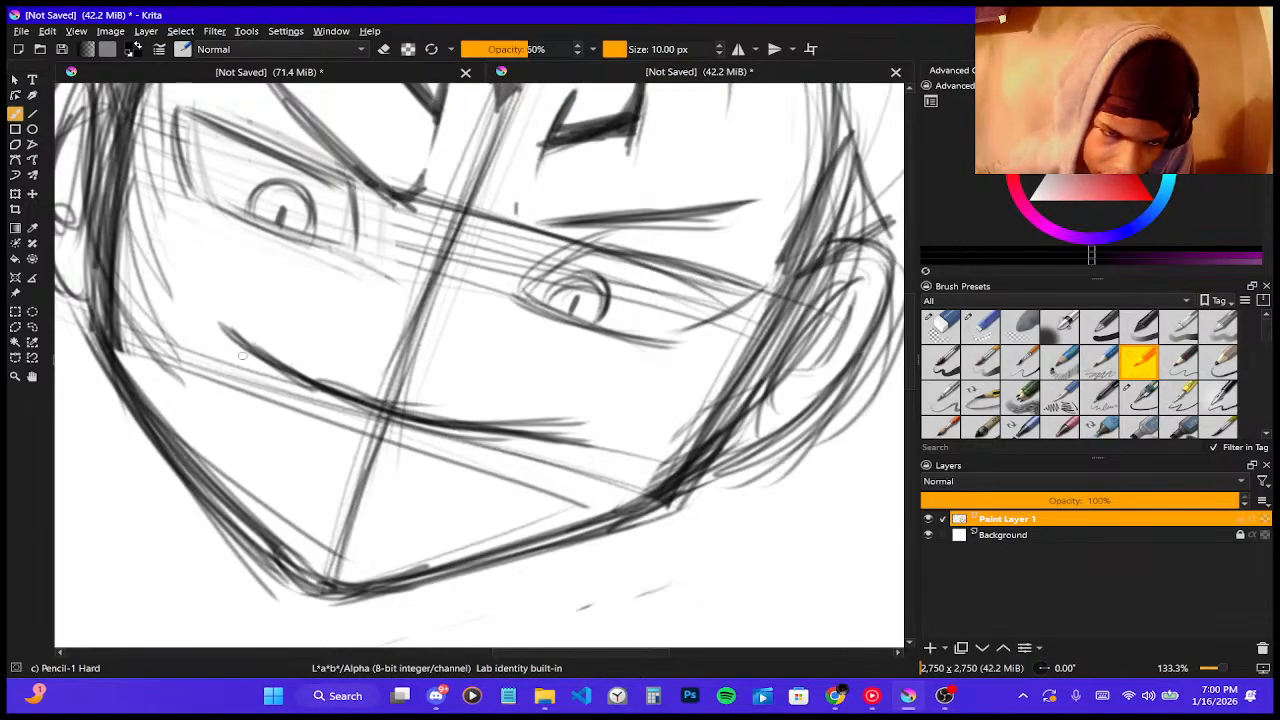
{"action": "left_click_drag", "start_coordinate": [212, 332], "coordinate": [346, 396]}
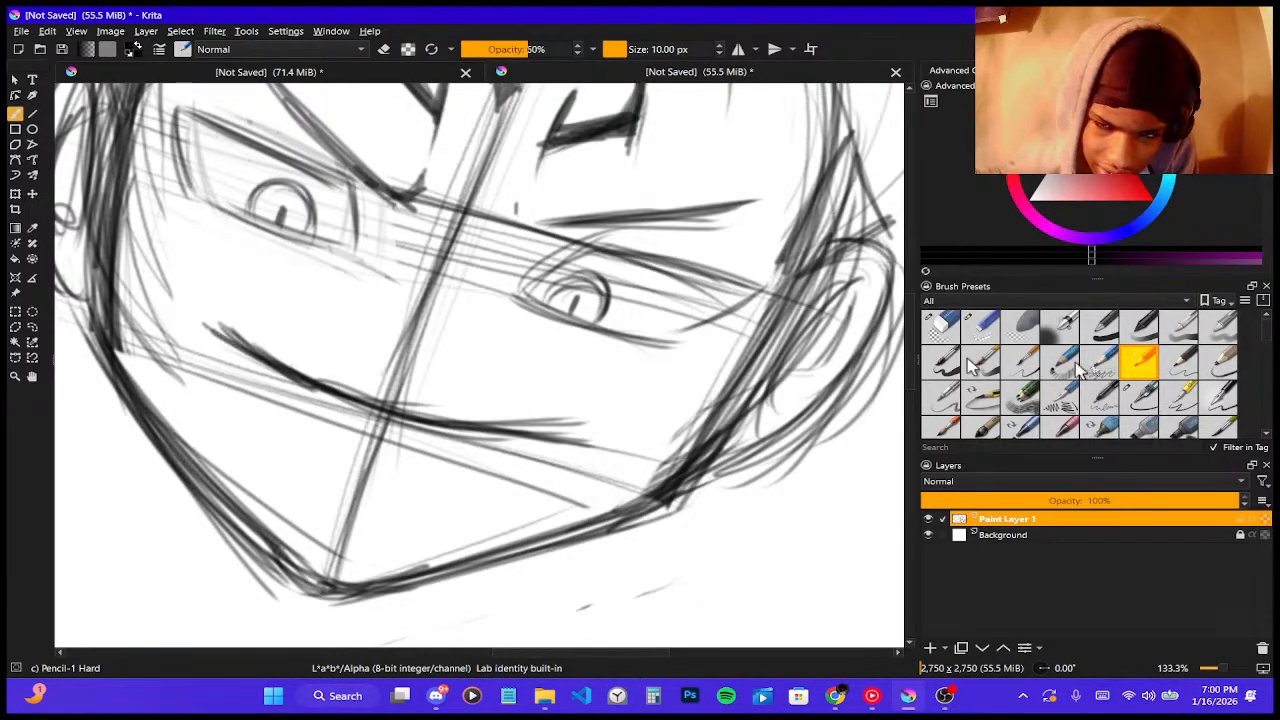
- Trim the upper edge of the thick mouth line and the centre line just above it with Eraser Circle
{"action": "left_click", "coordinate": [940, 325]}
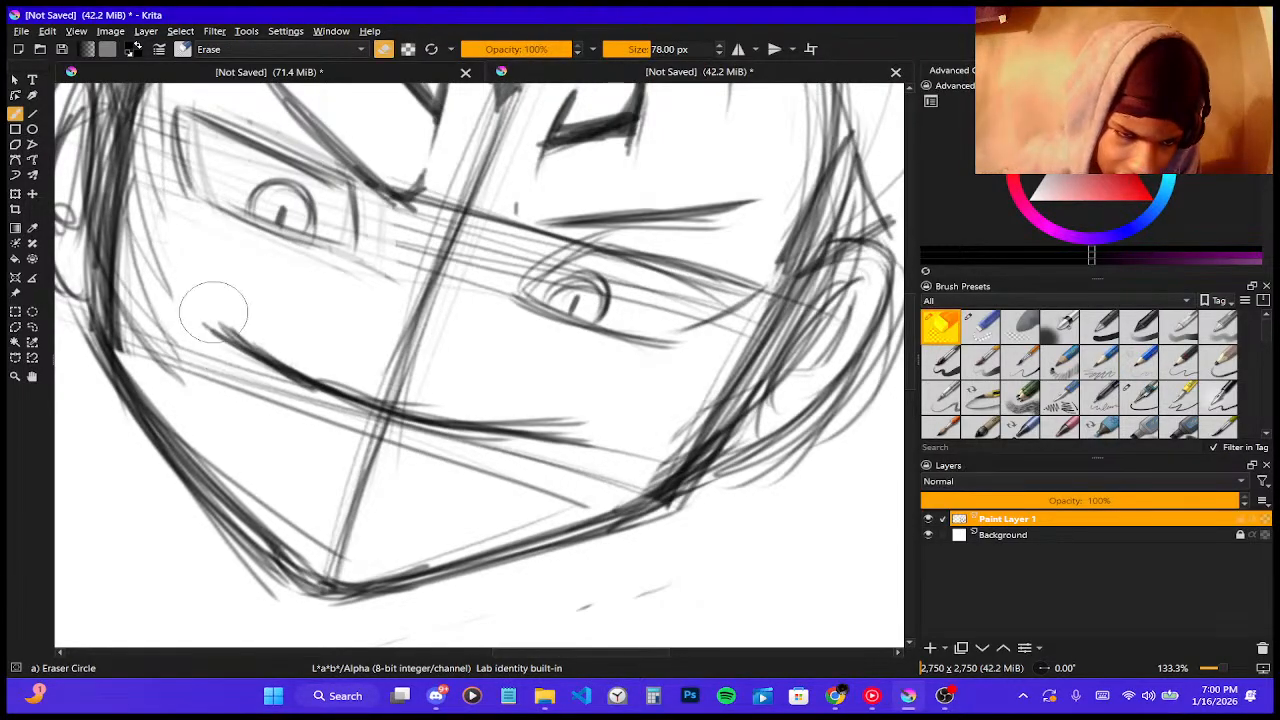
{"action": "mouse_move", "coordinate": [213, 313]}
{"action": "left_mouse_down"}
{"action": "mouse_move", "coordinate": [375, 411]}
{"action": "mouse_move", "coordinate": [436, 406]}
{"action": "left_mouse_up"}
{"action": "mouse_move", "coordinate": [352, 382]}
{"action": "left_mouse_down"}
{"action": "mouse_move", "coordinate": [462, 417]}
{"action": "mouse_move", "coordinate": [324, 390]}
{"action": "mouse_move", "coordinate": [434, 420]}
{"action": "mouse_move", "coordinate": [566, 414]}
{"action": "left_mouse_up"}
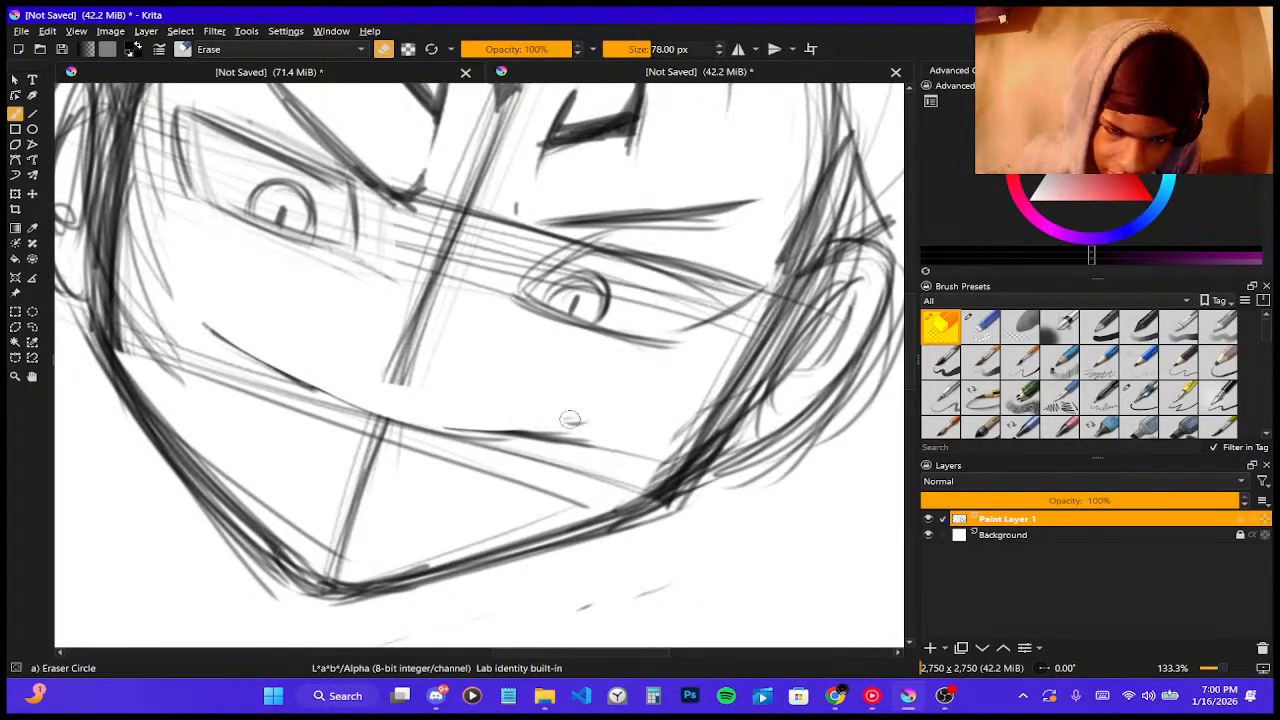
- Redraw the trimmed mouth line as one continuous, cleaner curve with Pencil-1 Hard
{"action": "left_click", "coordinate": [1140, 364]}
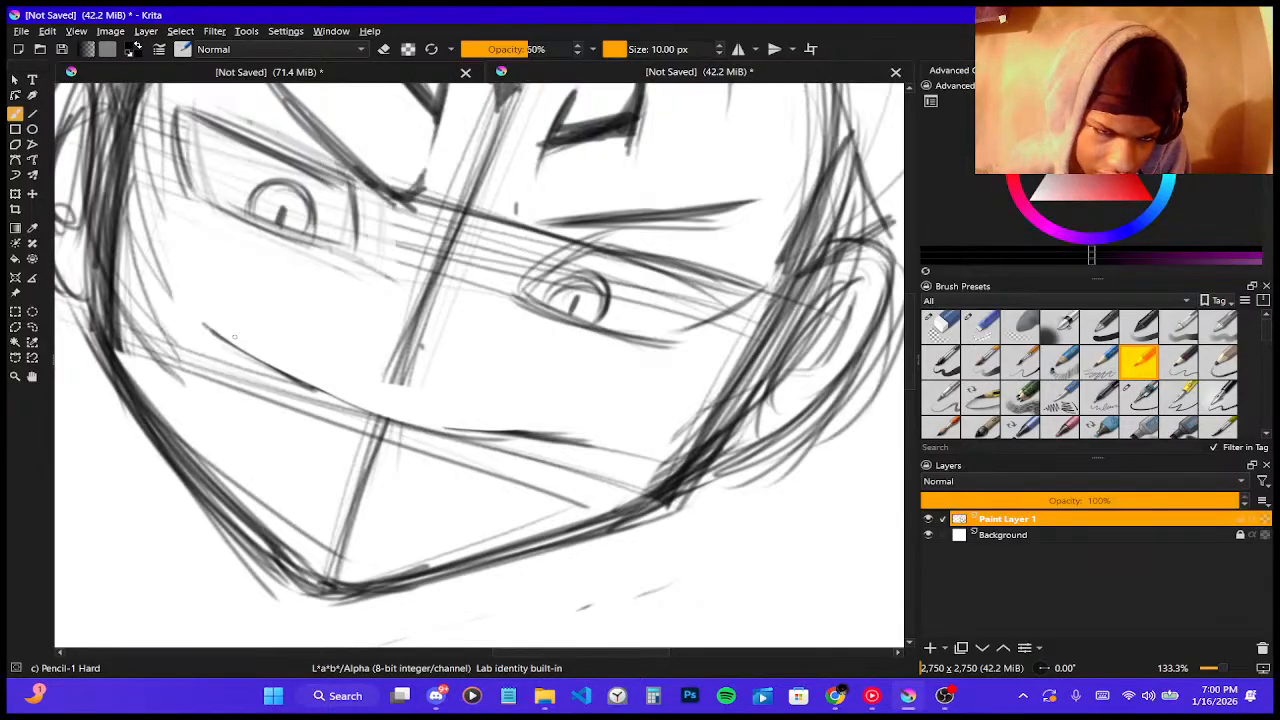
{"action": "left_click_drag", "start_coordinate": [212, 324], "coordinate": [320, 386]}
{"action": "mouse_move", "coordinate": [250, 349]}
{"action": "left_mouse_down"}
{"action": "mouse_move", "coordinate": [373, 402]}
{"action": "mouse_move", "coordinate": [307, 389]}
{"action": "mouse_move", "coordinate": [530, 435]}
{"action": "left_mouse_up"}
{"action": "left_click_drag", "start_coordinate": [450, 425], "coordinate": [562, 436]}
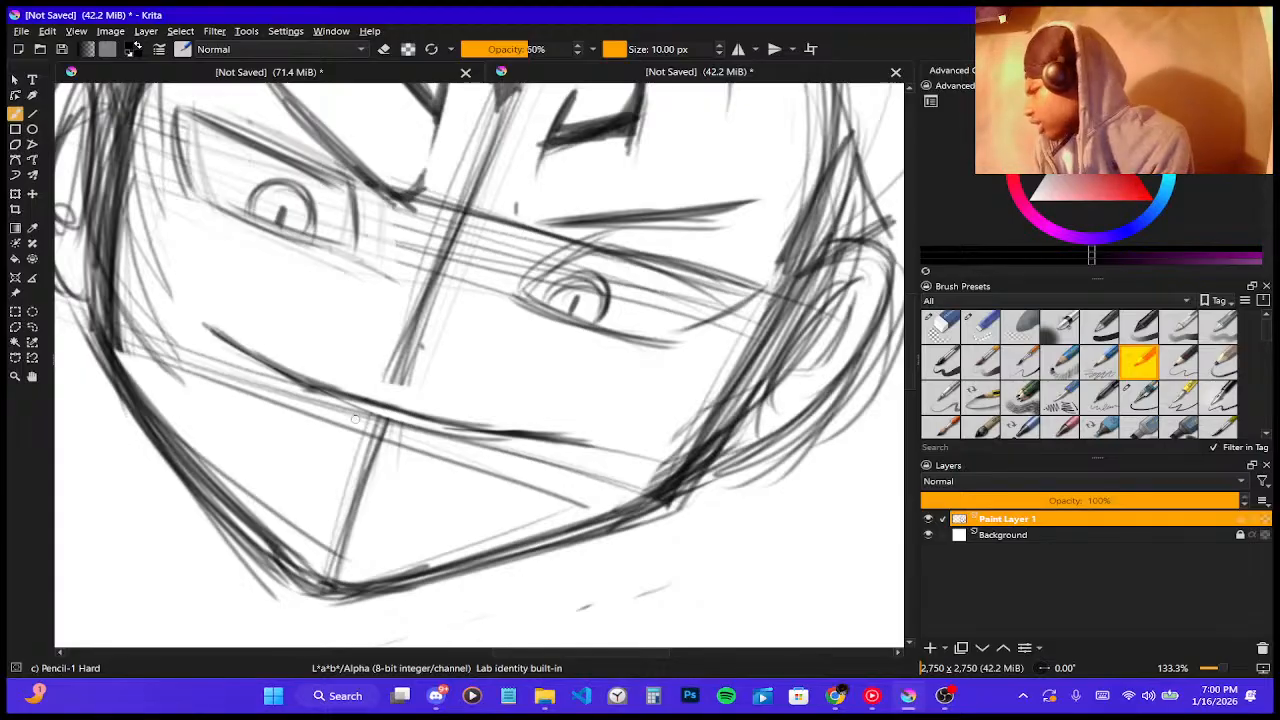
{"action": "key", "text": "minus"}
{"action": "key", "text": "minus"}
{"action": "key", "text": "minus"}
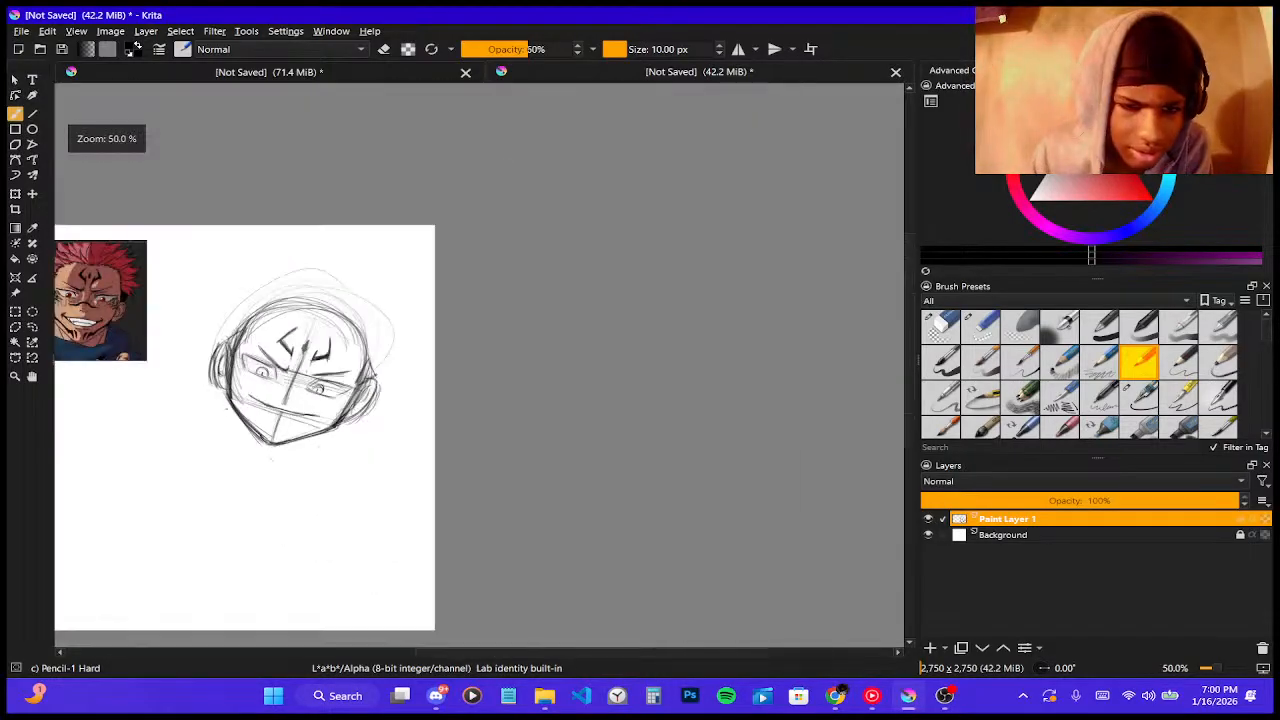
- Examine the grin and its mouth corners in the reference image and compare them with the sketched mouth line
{"action": "key", "text": "minus"}
{"action": "key", "text": "plus"}
{"action": "key", "text": "plus"}
{"action": "key", "text": "plus"}
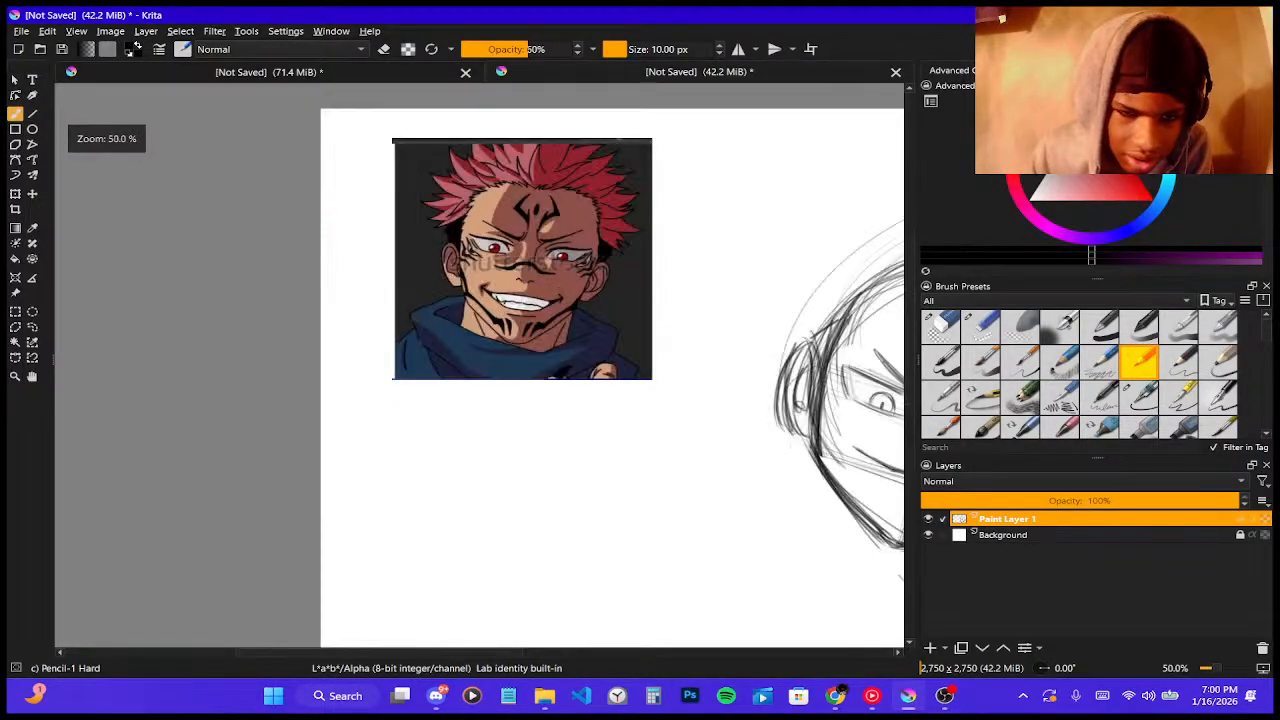
{"action": "key", "text": "minus"}
{"action": "key", "text": "plus"}
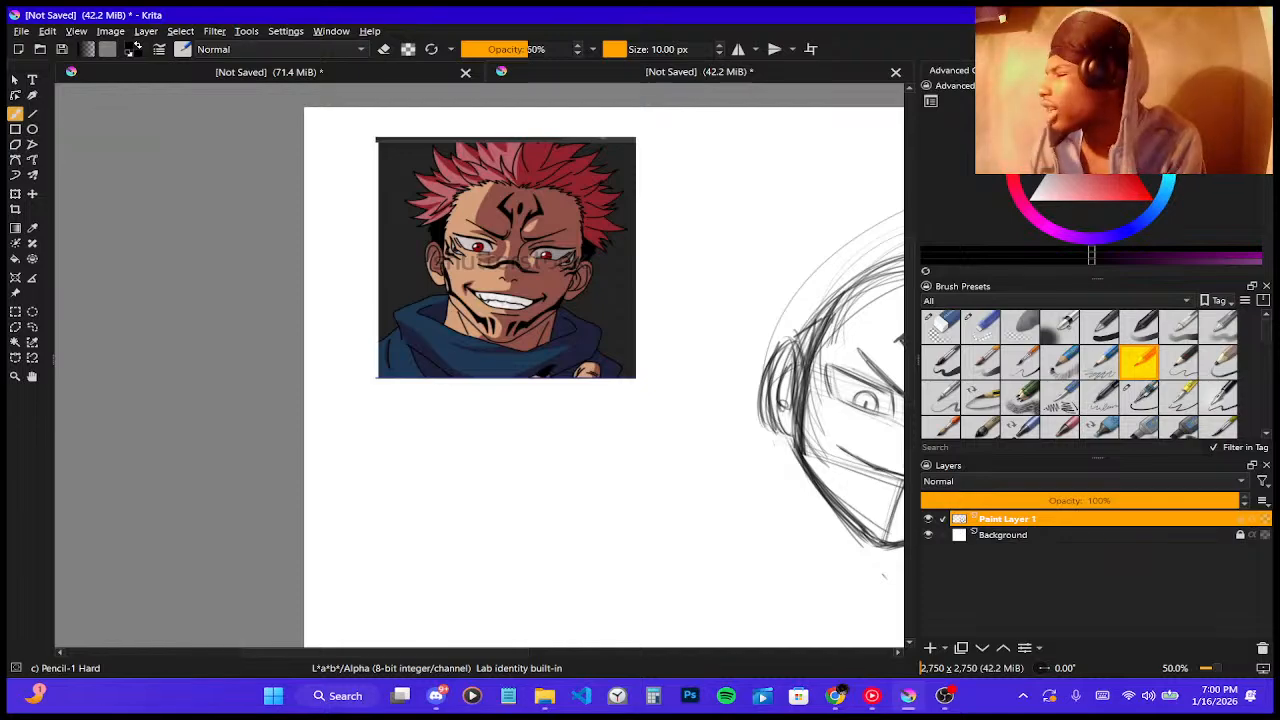
{"action": "key", "text": "minus"}
{"action": "key", "text": "plus"}
{"action": "key", "text": "plus"}
{"action": "key", "text": "plus"}
{"action": "key", "text": "plus"}
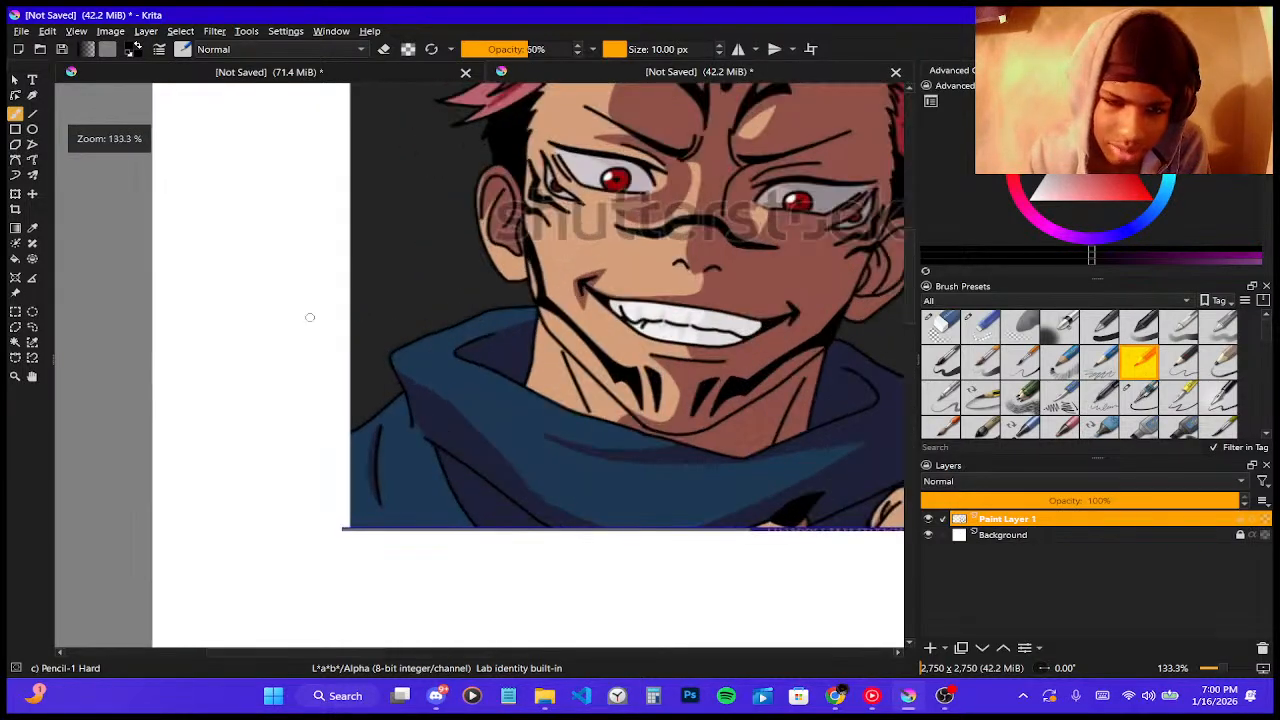
{"action": "scroll", "coordinate": [310, 317], "scroll_direction": "down", "scroll_amount": 2}
{"action": "scroll", "coordinate": [345, 320], "scroll_direction": "up", "scroll_amount": 4}
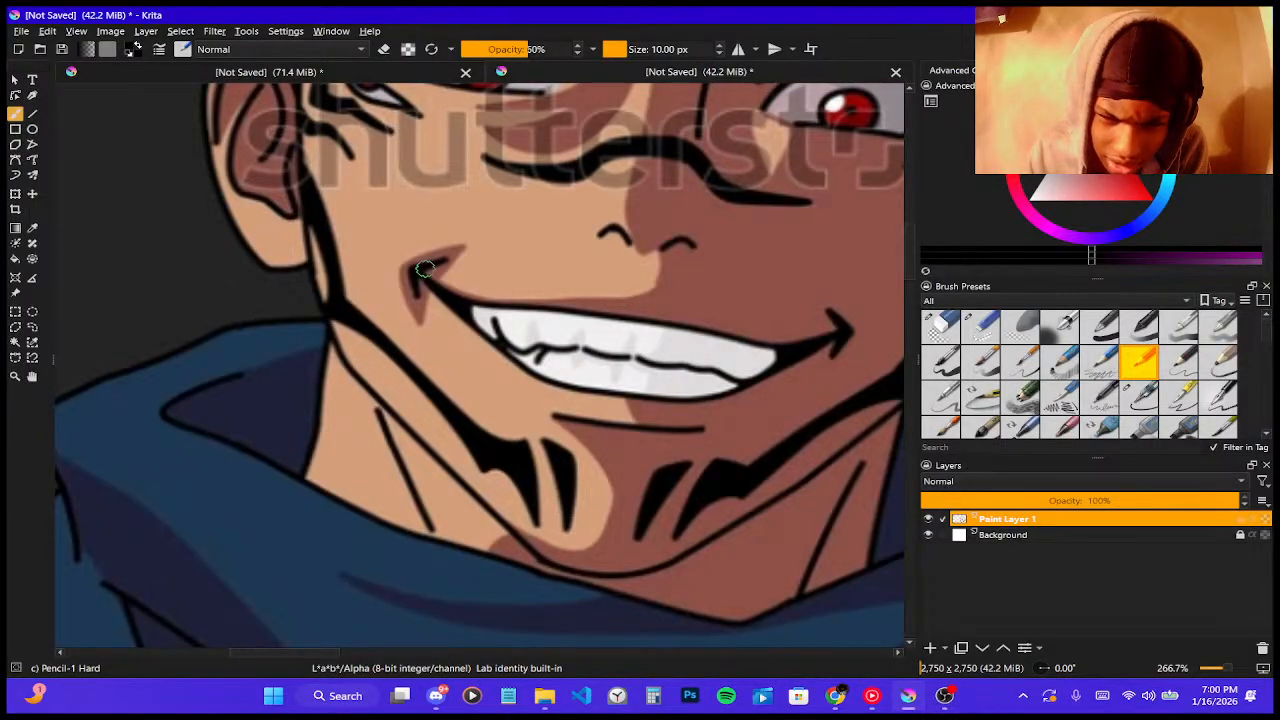
{"action": "scroll", "coordinate": [430, 285], "scroll_direction": "down", "scroll_amount": 6}
{"action": "scroll", "coordinate": [493, 377], "scroll_direction": "up", "scroll_amount": 2}
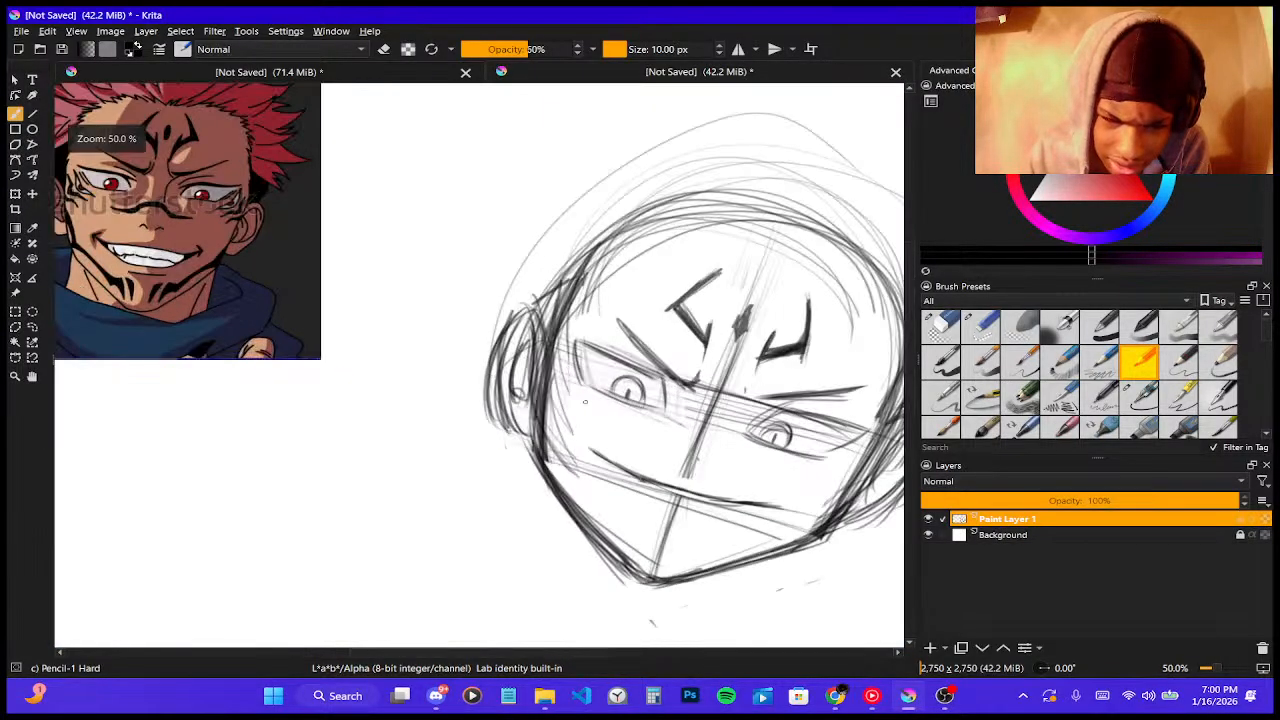
{"action": "scroll", "coordinate": [380, 340], "scroll_direction": "down", "scroll_amount": 3}
{"action": "scroll", "coordinate": [558, 423], "scroll_direction": "up", "scroll_amount": 5}
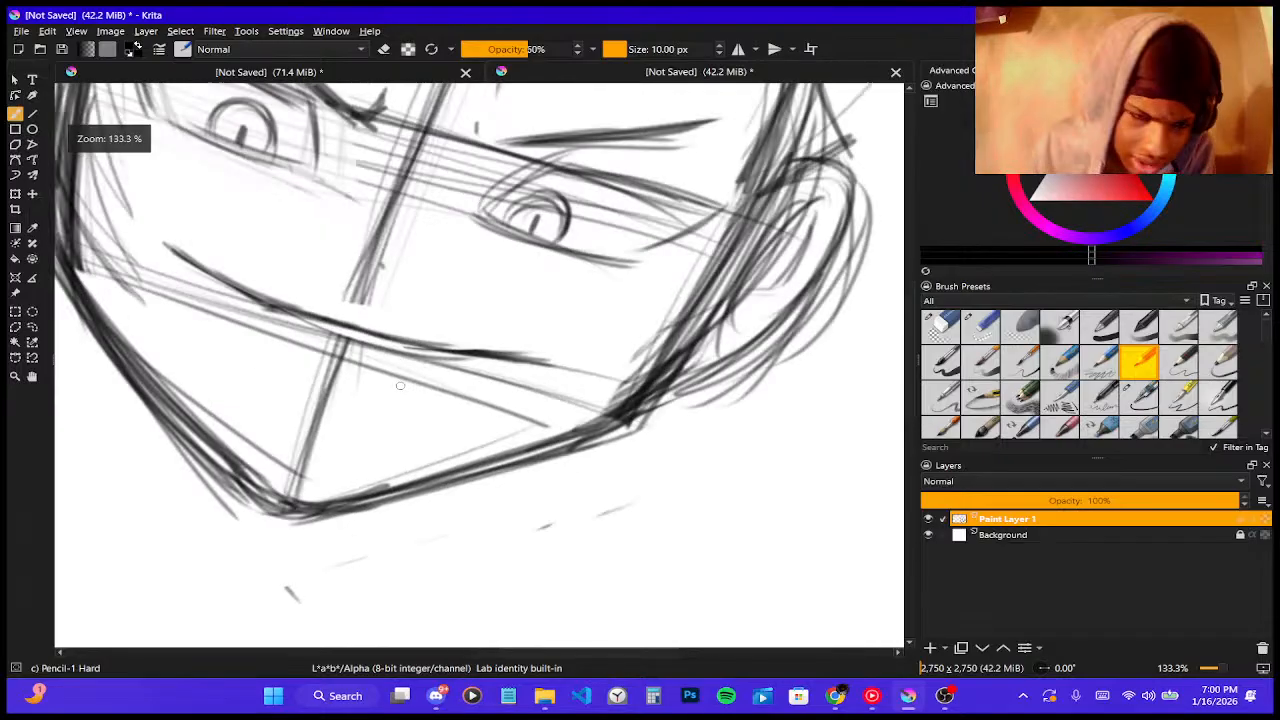
- Try to sketch short crease strokes at the left end of the mouth line
{"action": "mouse_move", "coordinate": [160, 273]}
{"action": "left_mouse_down"}
{"action": "mouse_move", "coordinate": [155, 234]}
{"action": "mouse_move", "coordinate": [201, 249]}
{"action": "mouse_move", "coordinate": [170, 289]}
{"action": "left_mouse_up"}
{"action": "mouse_move", "coordinate": [162, 238]}
{"action": "left_mouse_down"}
{"action": "mouse_move", "coordinate": [181, 270]}
{"action": "mouse_move", "coordinate": [167, 240]}
{"action": "mouse_move", "coordinate": [153, 254]}
{"action": "mouse_move", "coordinate": [153, 220]}
{"action": "mouse_move", "coordinate": [194, 238]}
{"action": "left_mouse_up"}
{"action": "key", "text": "ctrl+z"}
{"action": "key", "text": "ctrl+z"}
{"action": "key", "text": "ctrl+z"}
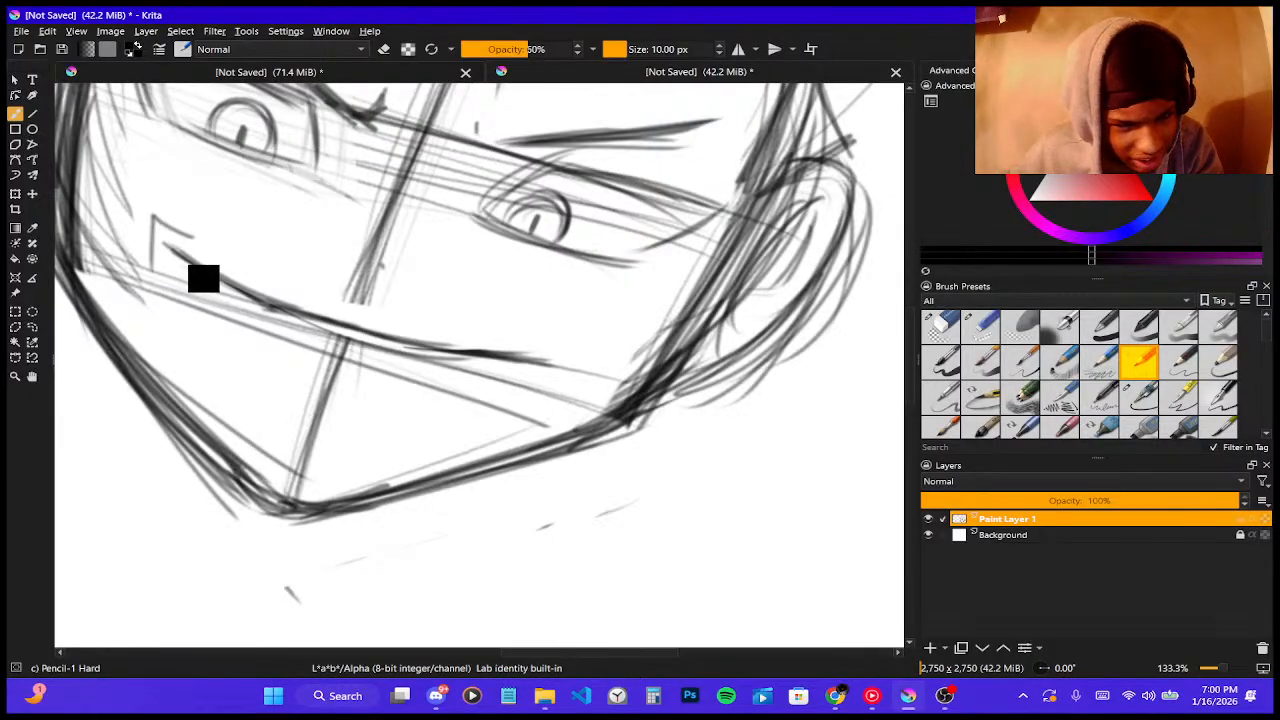
{"action": "key", "text": "ctrl+z"}
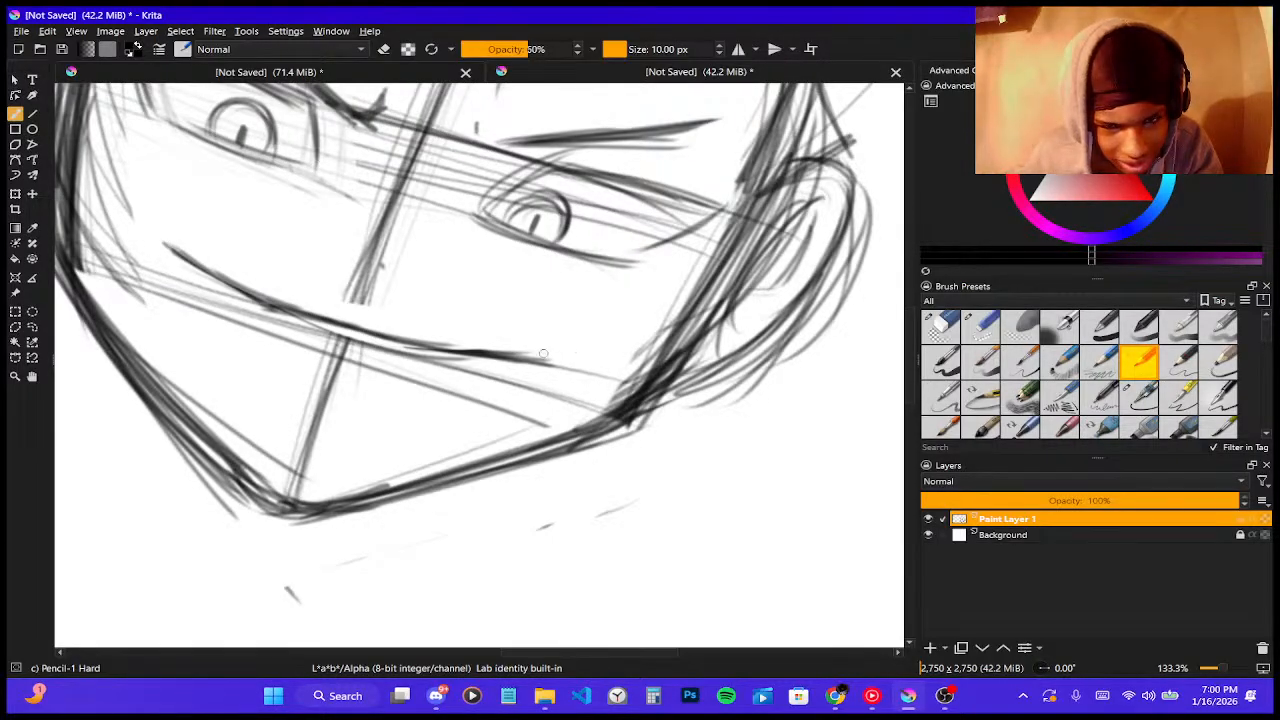
- Draw dark, arrowhead-like crease strokes at both ends of the mouth line, following the grin's corners in the reference
{"action": "mouse_move", "coordinate": [540, 351]}
{"action": "left_mouse_down"}
{"action": "mouse_move", "coordinate": [574, 356]}
{"action": "mouse_move", "coordinate": [558, 383]}
{"action": "left_mouse_up"}
{"action": "mouse_move", "coordinate": [147, 264]}
{"action": "left_mouse_down"}
{"action": "mouse_move", "coordinate": [171, 233]}
{"action": "mouse_move", "coordinate": [186, 236]}
{"action": "mouse_move", "coordinate": [148, 260]}
{"action": "mouse_move", "coordinate": [157, 222]}
{"action": "mouse_move", "coordinate": [207, 271]}
{"action": "left_mouse_up"}
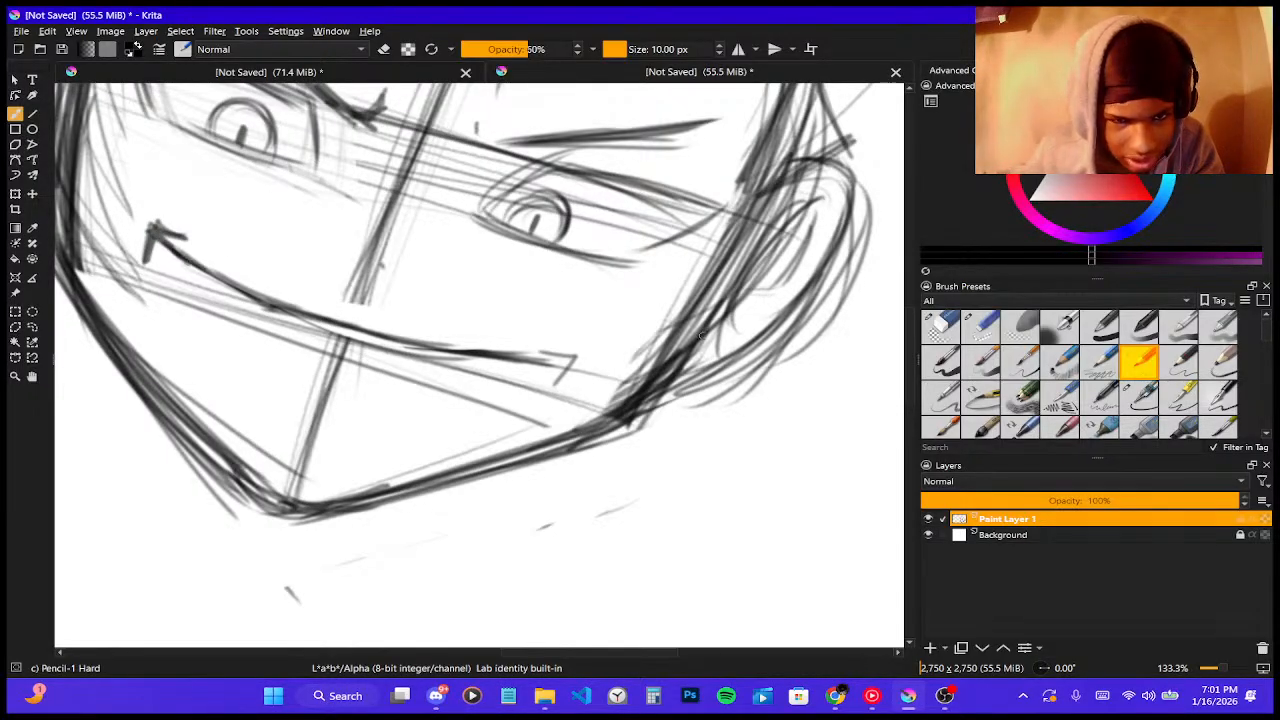
{"action": "left_click_drag", "start_coordinate": [510, 361], "coordinate": [577, 358]}
{"action": "left_click_drag", "start_coordinate": [576, 358], "coordinate": [554, 385]}
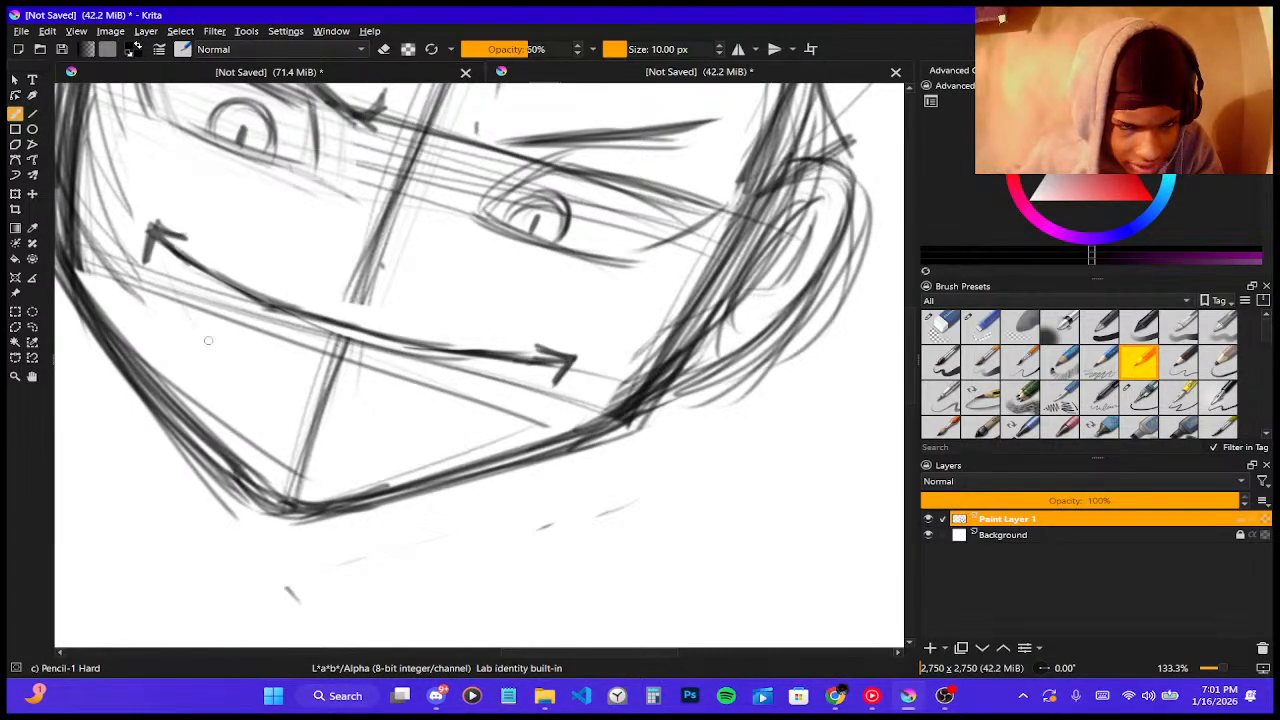
{"action": "left_click_drag", "start_coordinate": [214, 346], "coordinate": [168, 250]}
{"action": "key", "text": "ctrl+z"}
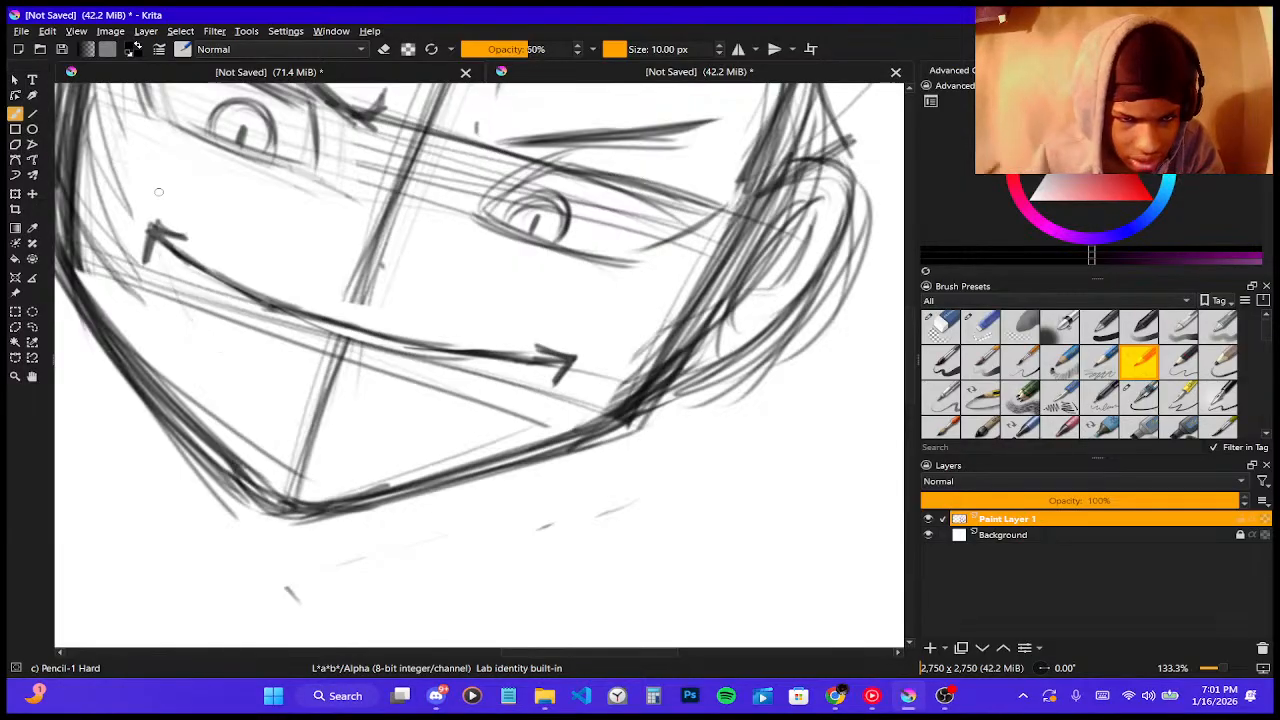
- Sketch the lower mouth curve from the left corner down across the centre line and up to the right corner, following the reference
{"action": "key", "text": "minus"}
{"action": "key", "text": "minus"}
{"action": "key", "text": "minus"}
{"action": "scroll", "coordinate": [478, 250], "scroll_direction": "down", "scroll_amount": 2}
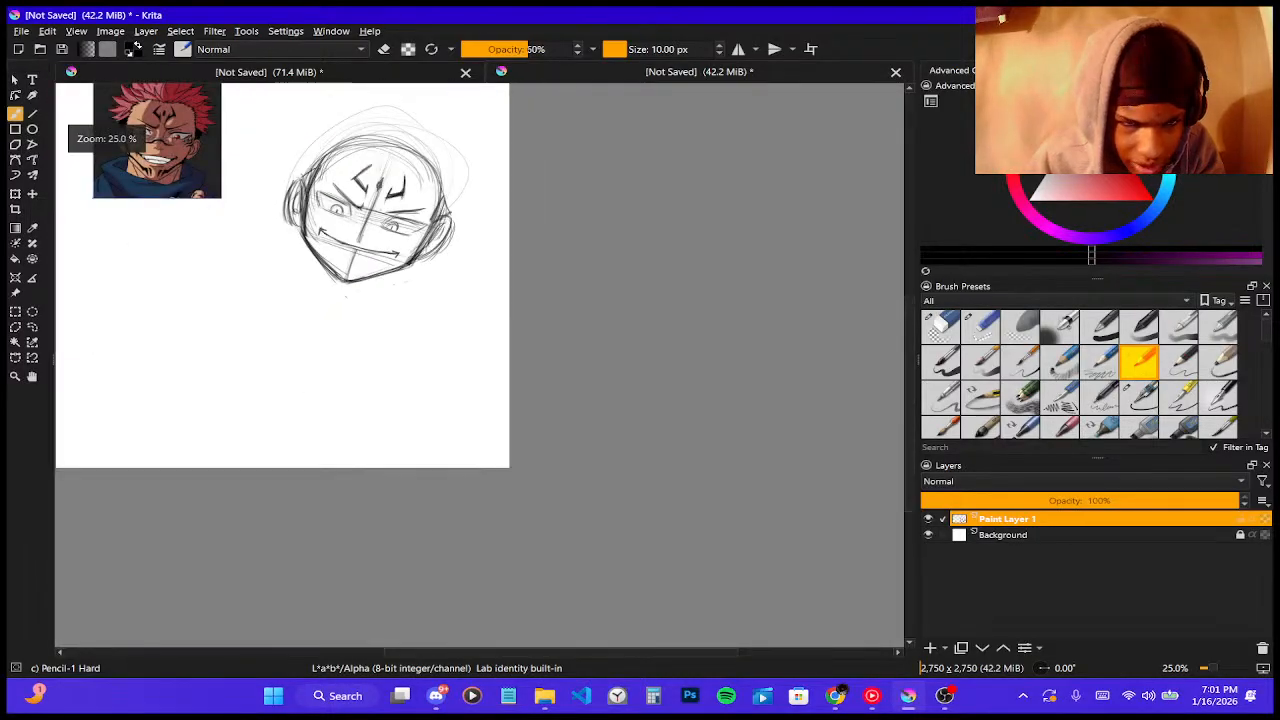
{"action": "scroll", "coordinate": [134, 154], "scroll_direction": "up", "scroll_amount": 6}
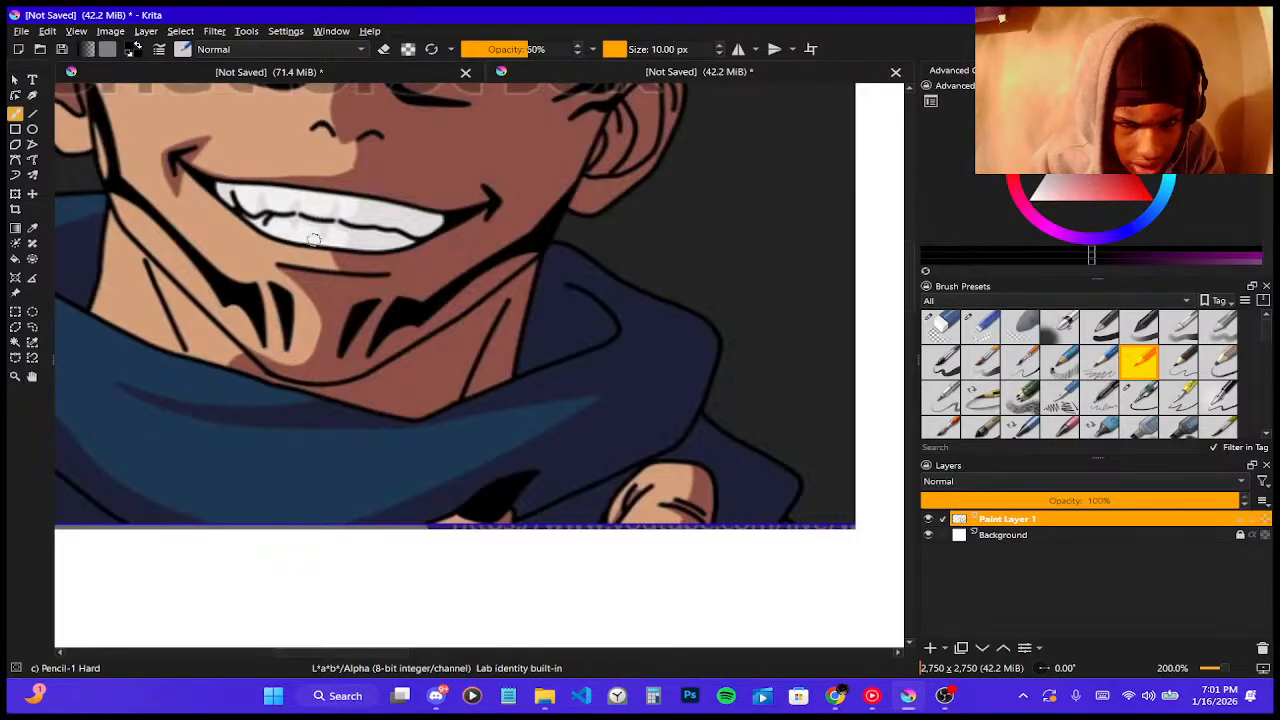
{"action": "scroll", "coordinate": [447, 217], "scroll_direction": "down", "scroll_amount": 5}
{"action": "scroll", "coordinate": [515, 307], "scroll_direction": "up", "scroll_amount": 4}
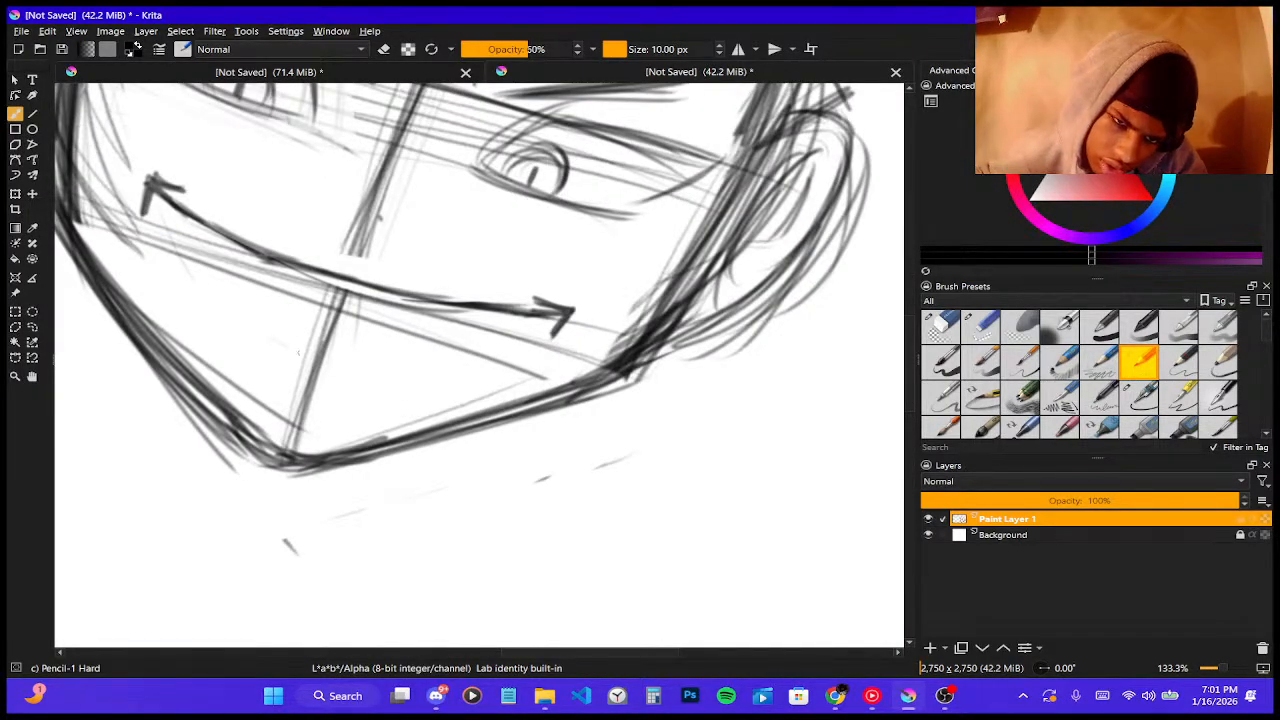
{"action": "mouse_move", "coordinate": [250, 326]}
{"action": "left_mouse_down"}
{"action": "mouse_move", "coordinate": [349, 362]}
{"action": "mouse_move", "coordinate": [268, 340]}
{"action": "mouse_move", "coordinate": [314, 358]}
{"action": "left_mouse_up"}
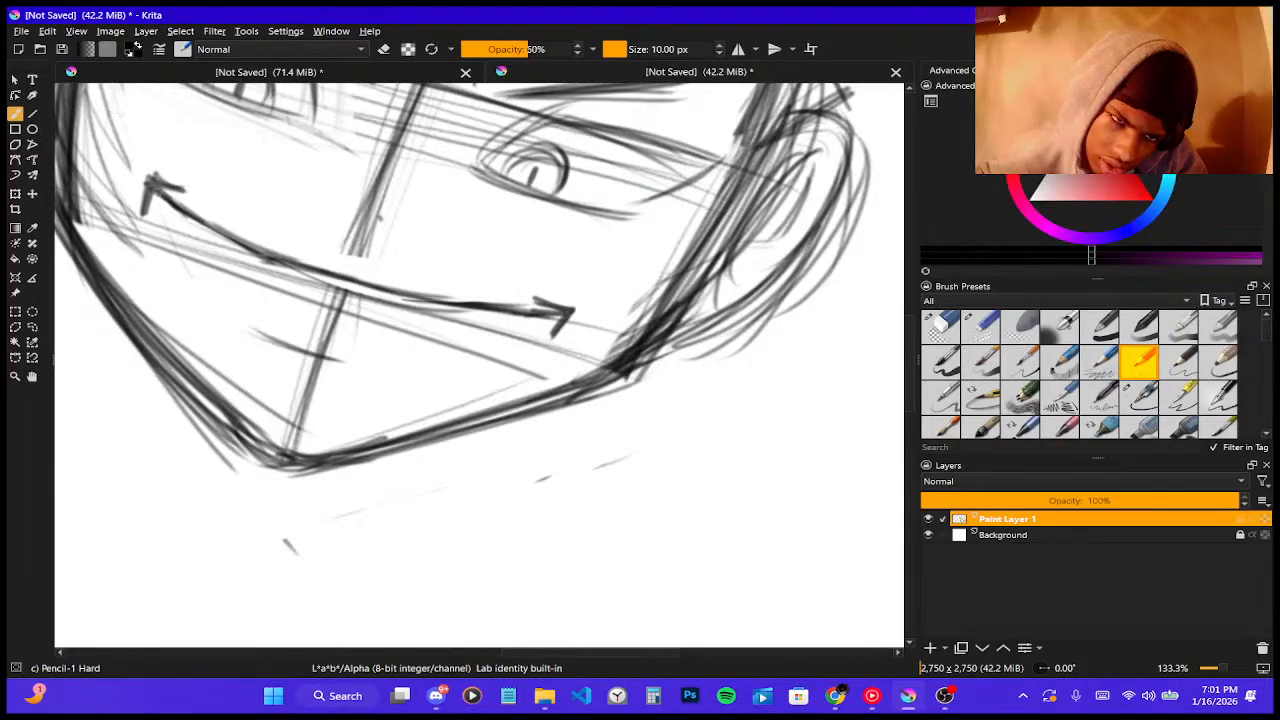
{"action": "left_click_drag", "start_coordinate": [150, 186], "coordinate": [236, 310]}
{"action": "left_click_drag", "start_coordinate": [162, 208], "coordinate": [268, 336]}
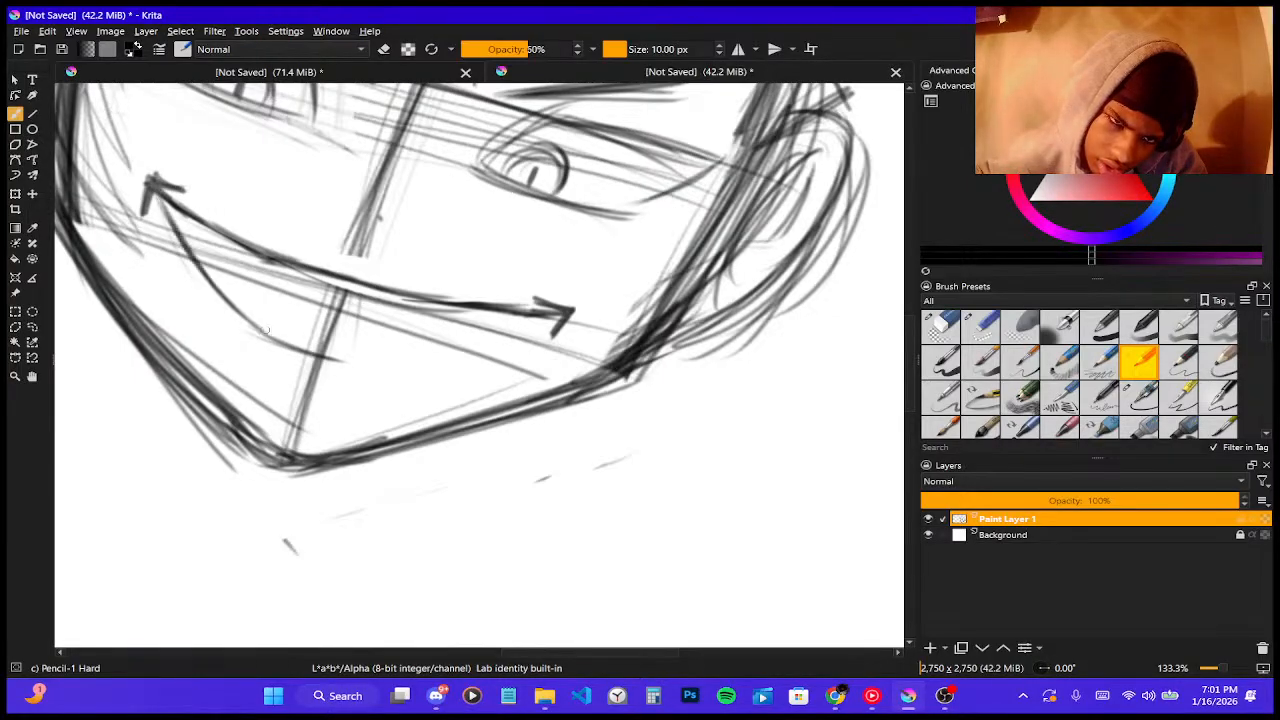
{"action": "mouse_move", "coordinate": [210, 280]}
{"action": "left_mouse_down"}
{"action": "mouse_move", "coordinate": [312, 350]}
{"action": "mouse_move", "coordinate": [358, 362]}
{"action": "mouse_move", "coordinate": [426, 354]}
{"action": "left_mouse_up"}
{"action": "left_click_drag", "start_coordinate": [384, 365], "coordinate": [503, 337]}
{"action": "left_click_drag", "start_coordinate": [432, 359], "coordinate": [555, 322]}
{"action": "left_click_drag", "start_coordinate": [474, 348], "coordinate": [563, 317]}
{"action": "left_click_drag", "start_coordinate": [485, 343], "coordinate": [576, 306]}
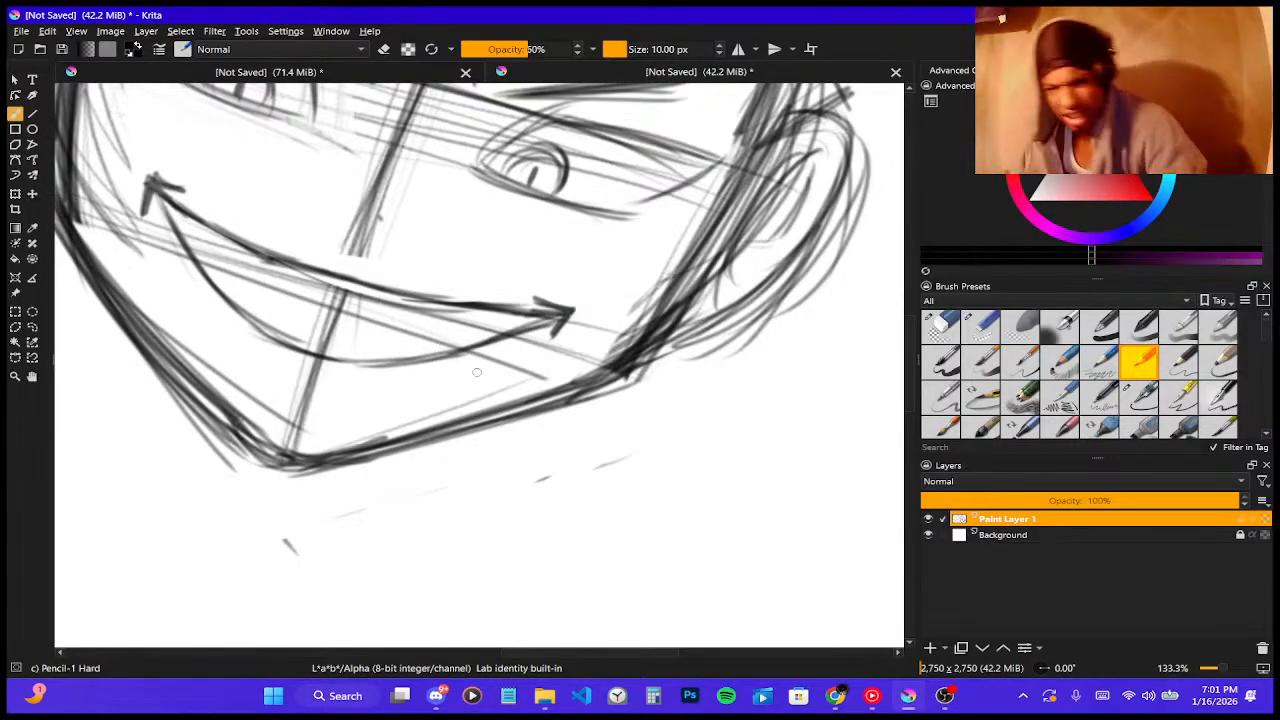
- Darken and smooth the lower mouth curve with overlapping pencil strokes from corner to corner
{"action": "left_click_drag", "start_coordinate": [430, 355], "coordinate": [560, 316]}
{"action": "left_click_drag", "start_coordinate": [490, 345], "coordinate": [552, 318]}
{"action": "mouse_move", "coordinate": [165, 200]}
{"action": "left_mouse_down"}
{"action": "mouse_move", "coordinate": [178, 246]}
{"action": "mouse_move", "coordinate": [222, 294]}
{"action": "mouse_move", "coordinate": [316, 336]}
{"action": "left_mouse_up"}
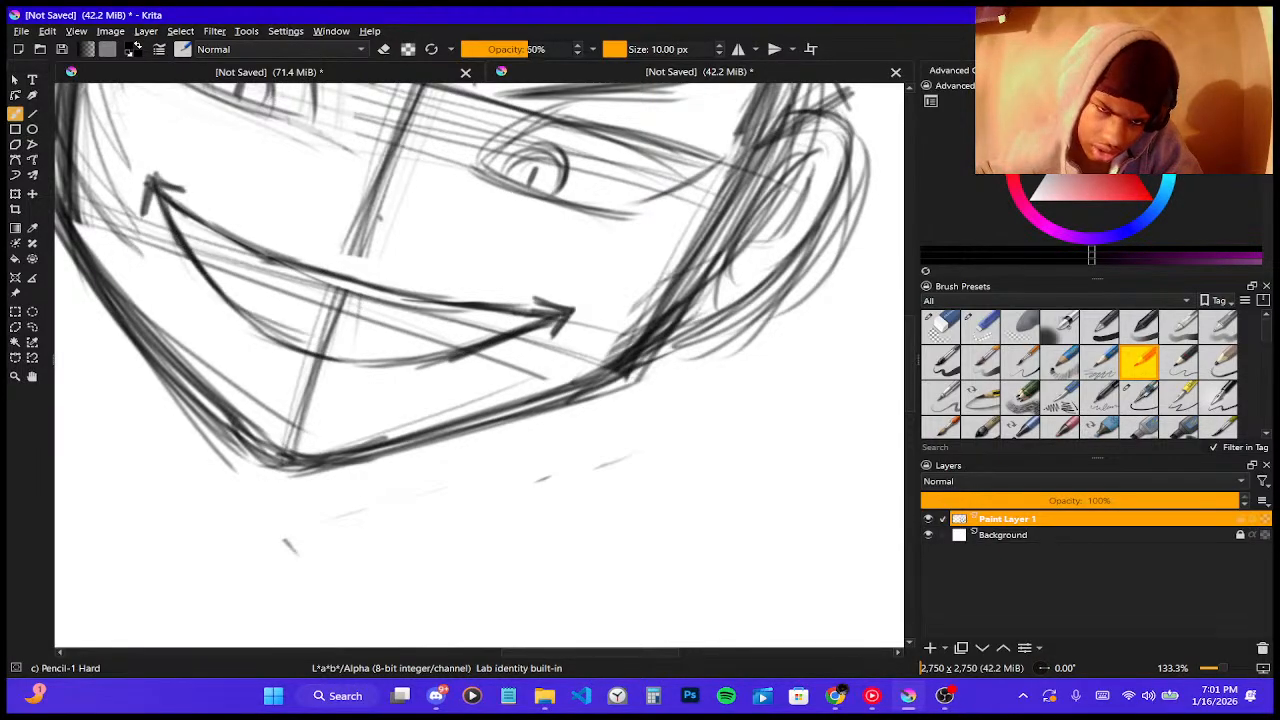
{"action": "left_click_drag", "start_coordinate": [214, 296], "coordinate": [386, 358]}
{"action": "left_click_drag", "start_coordinate": [246, 314], "coordinate": [410, 361]}
{"action": "mouse_move", "coordinate": [280, 332]}
{"action": "left_mouse_down"}
{"action": "mouse_move", "coordinate": [428, 364]}
{"action": "mouse_move", "coordinate": [490, 350]}
{"action": "left_mouse_up"}
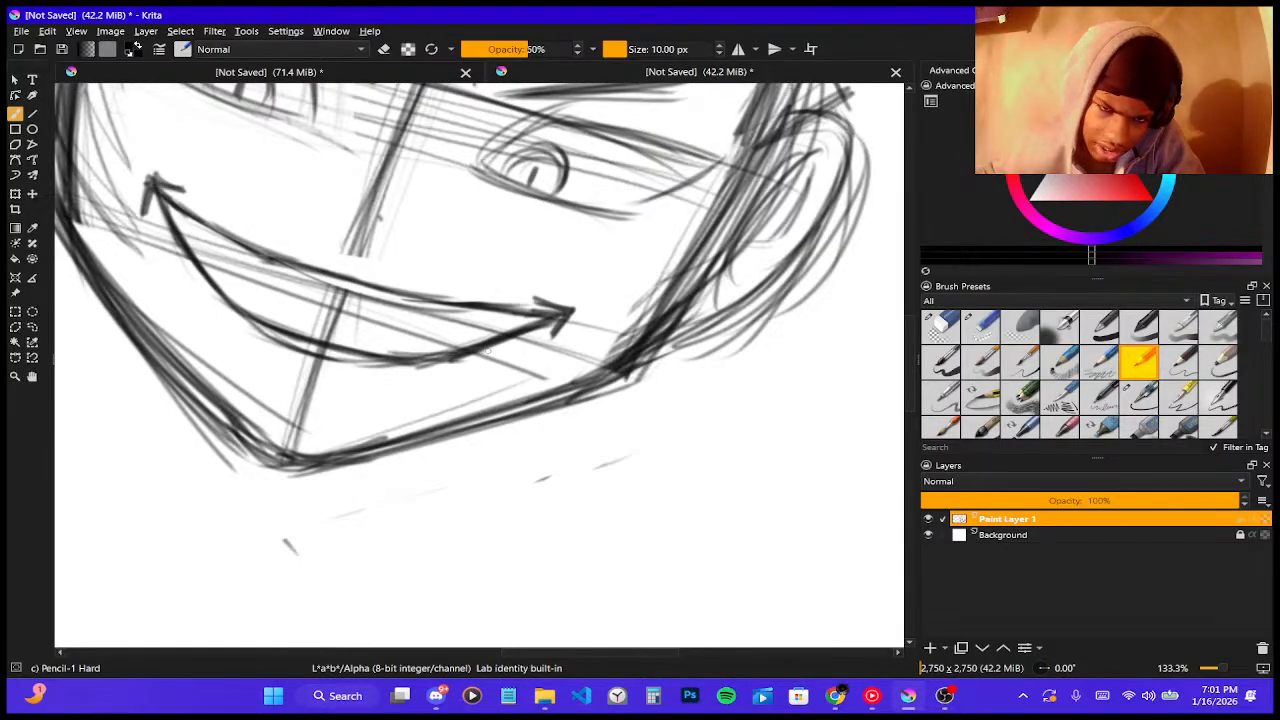
- Clean up just below the lower mouth curve with Eraser Small and draw a short lower-lip line there with Pencil-1 Hard
{"action": "left_click", "coordinate": [942, 326]}
{"action": "left_click", "coordinate": [980, 326]}
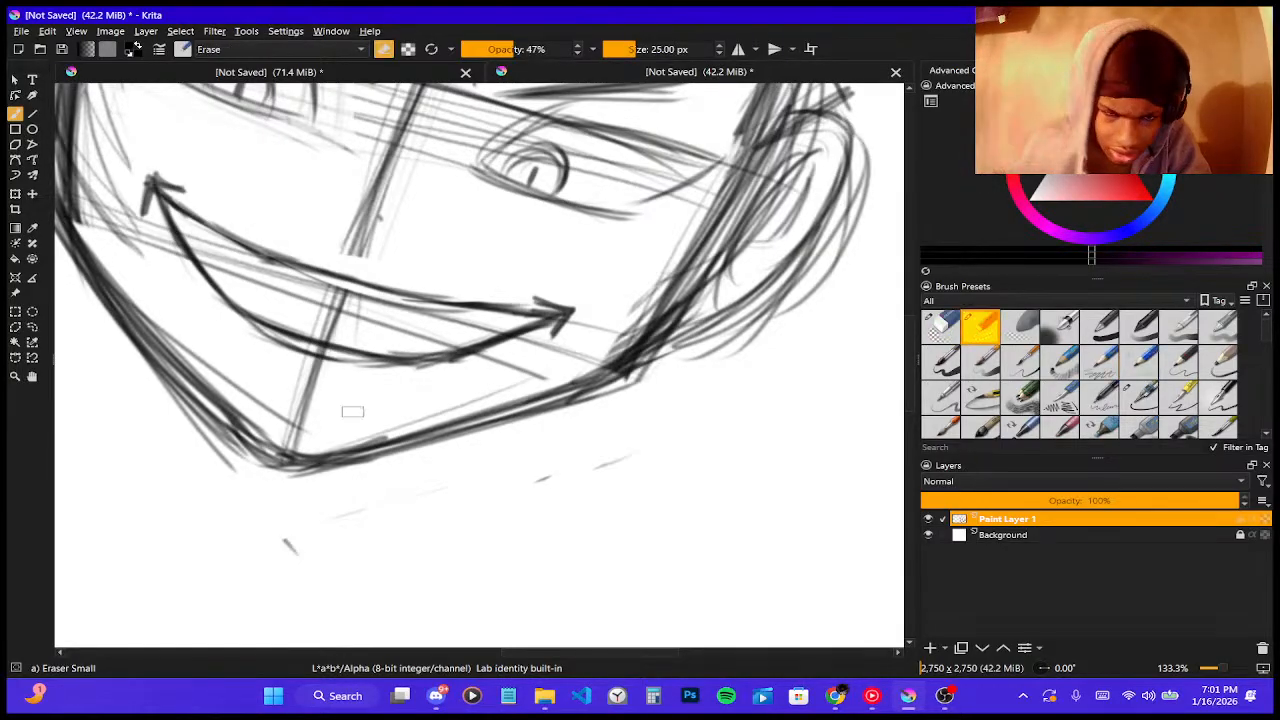
{"action": "left_click_drag", "start_coordinate": [385, 372], "coordinate": [423, 366]}
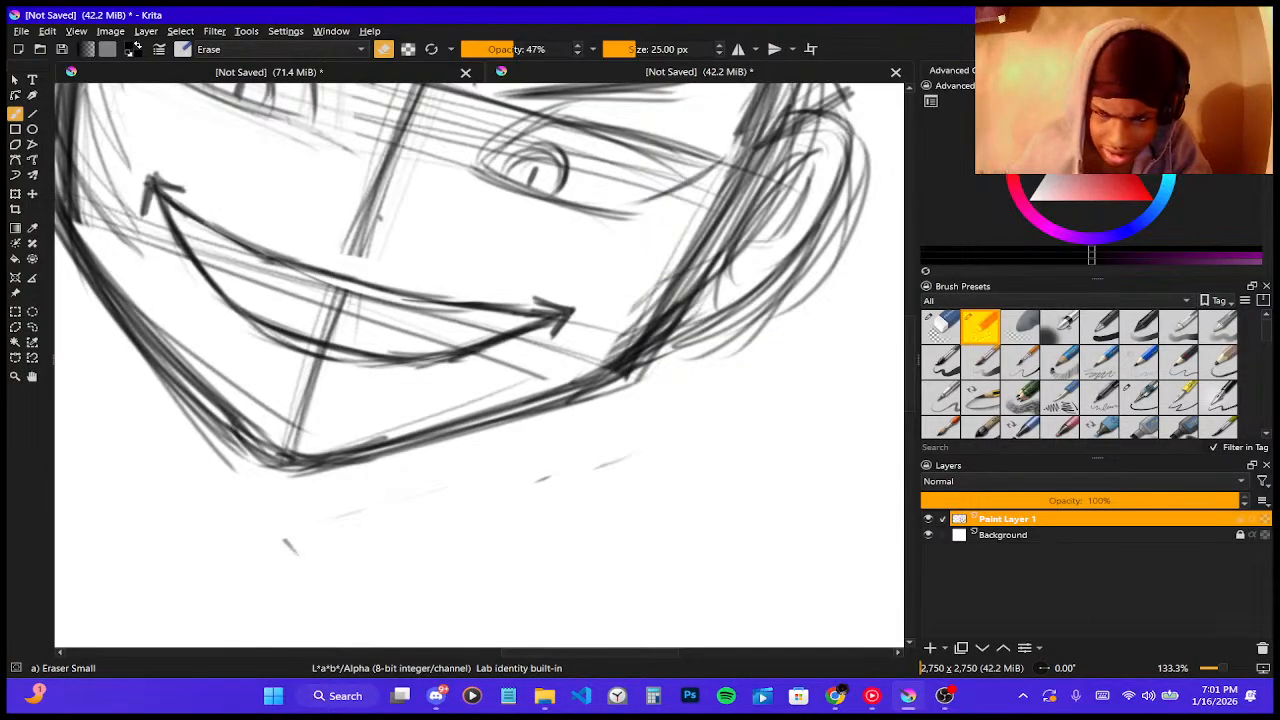
{"action": "mouse_move", "coordinate": [198, 371]}
{"action": "left_mouse_down"}
{"action": "mouse_move", "coordinate": [237, 336]}
{"action": "mouse_move", "coordinate": [386, 370]}
{"action": "left_mouse_up"}
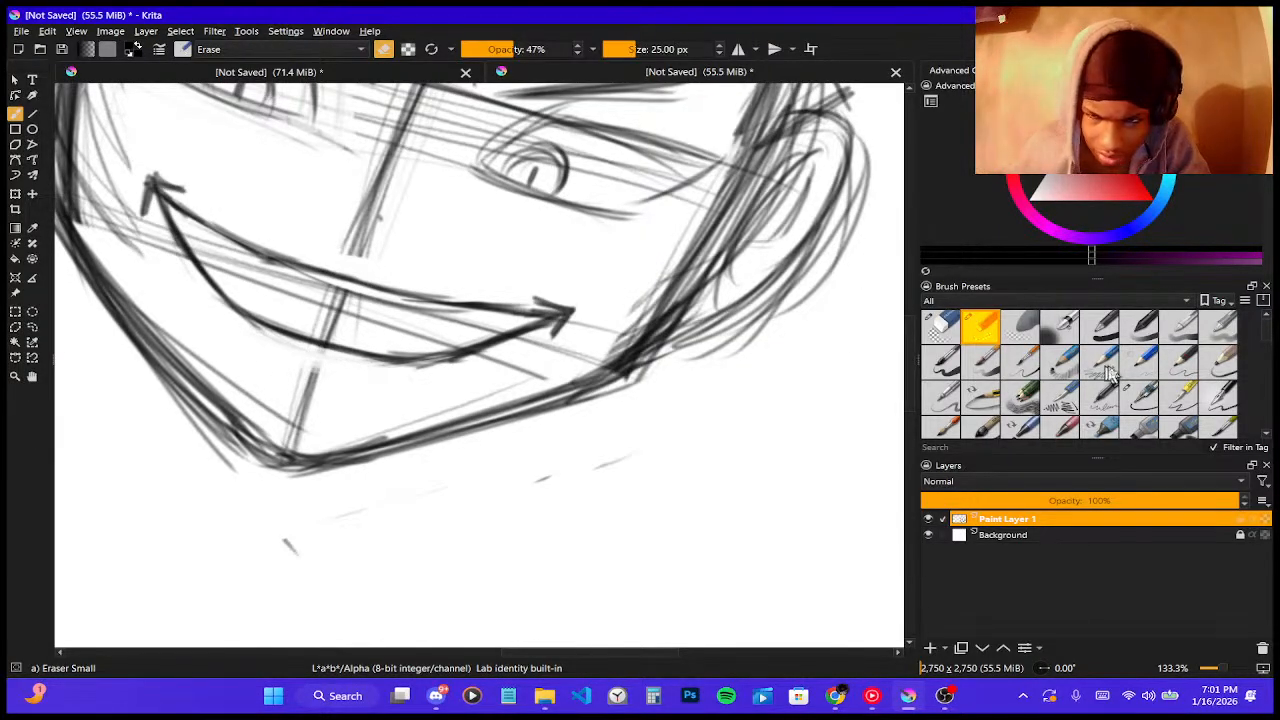
{"action": "left_click", "coordinate": [1139, 360]}
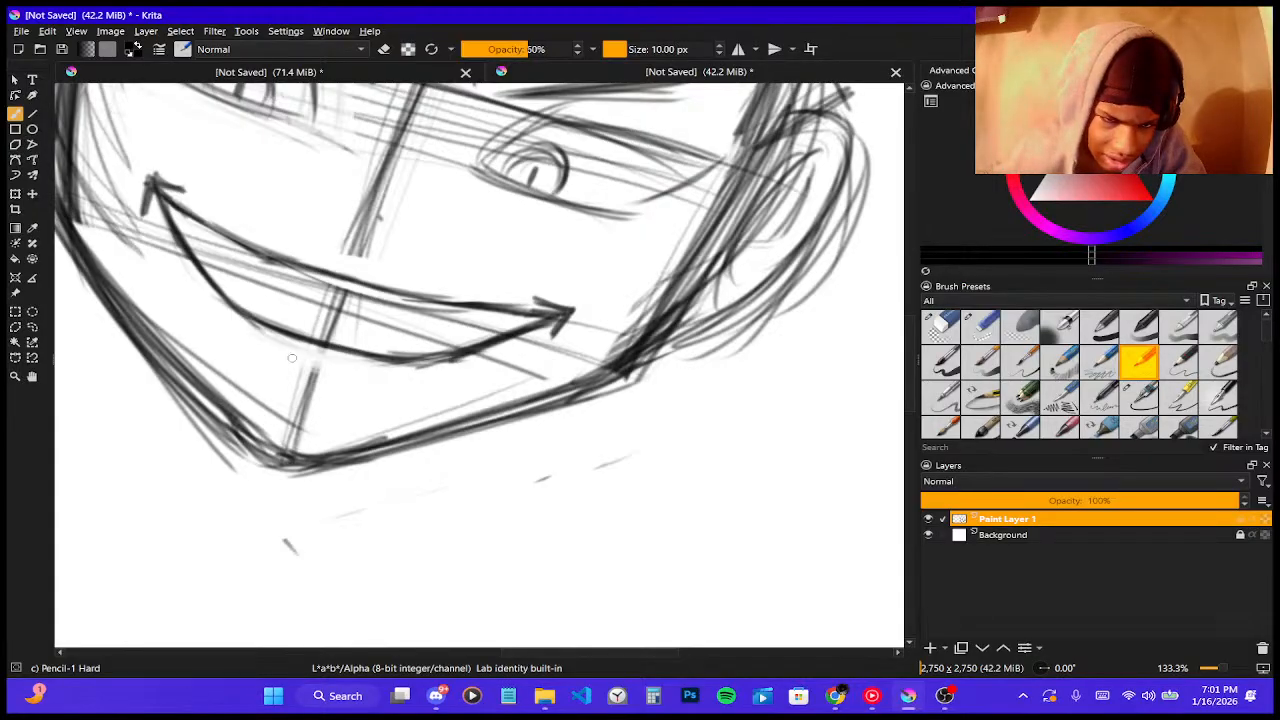
{"action": "left_click_drag", "start_coordinate": [268, 347], "coordinate": [363, 375]}
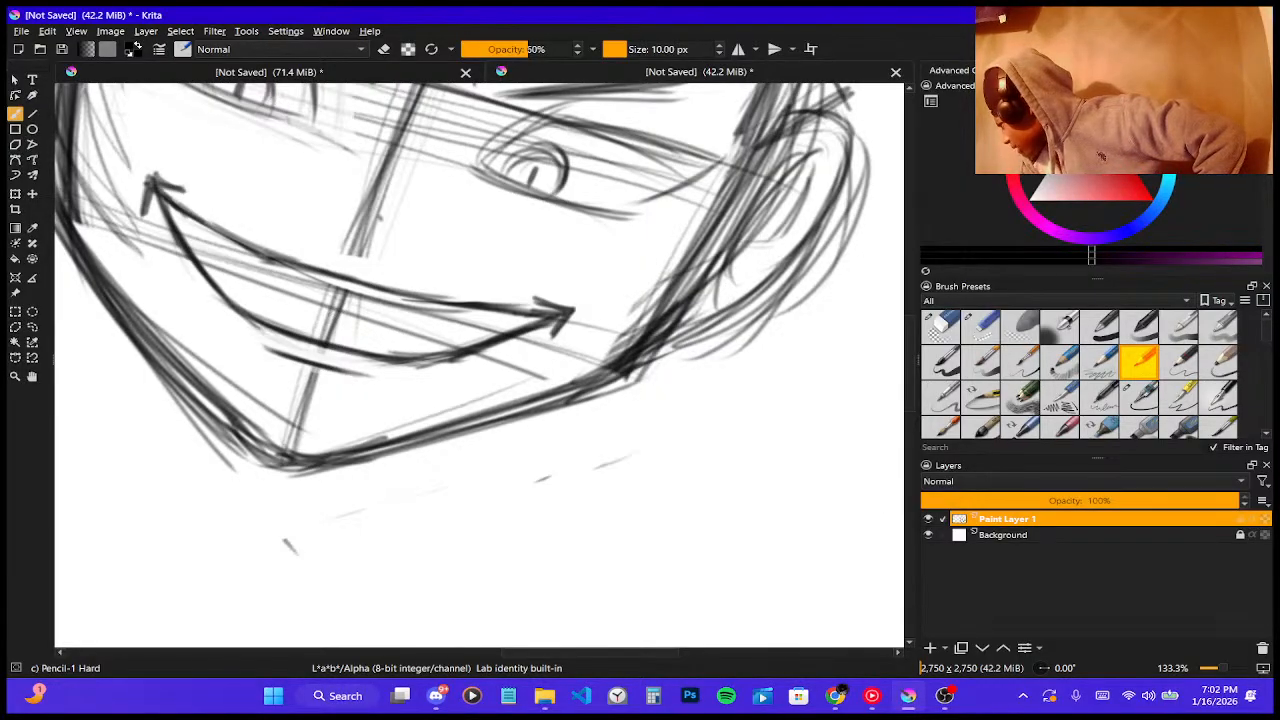
{"action": "key", "text": "alt+Tab"}
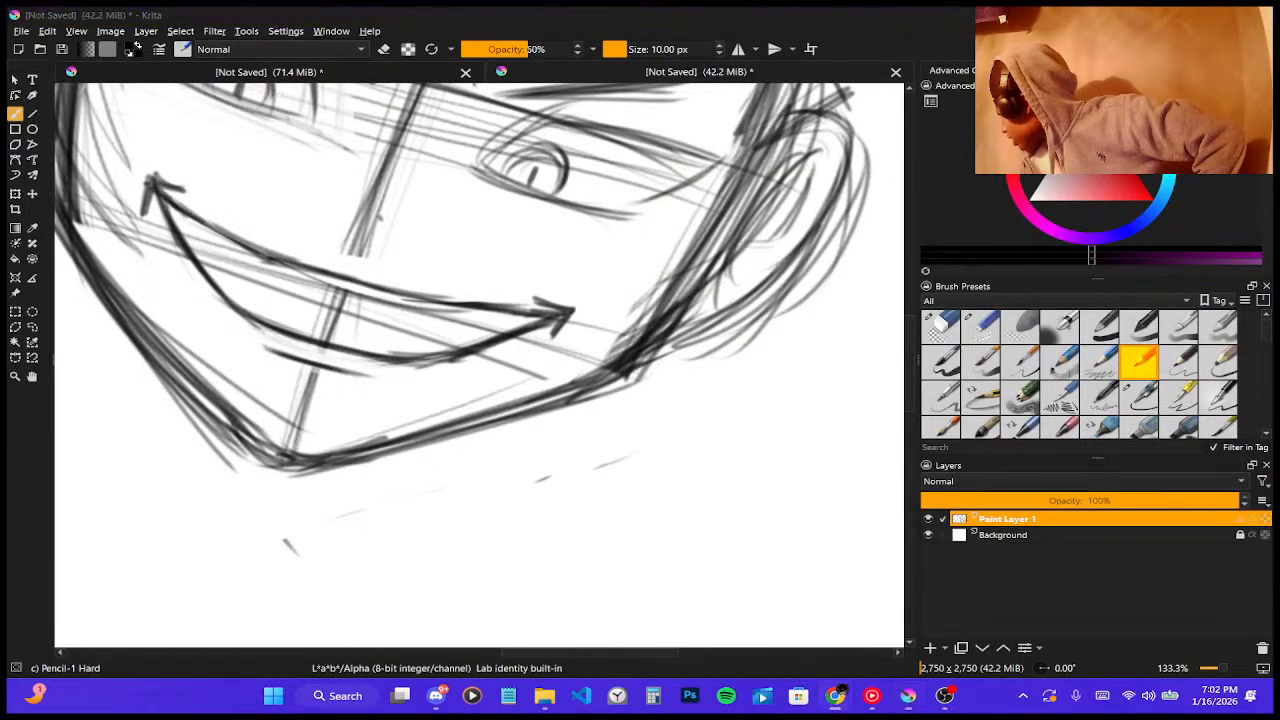
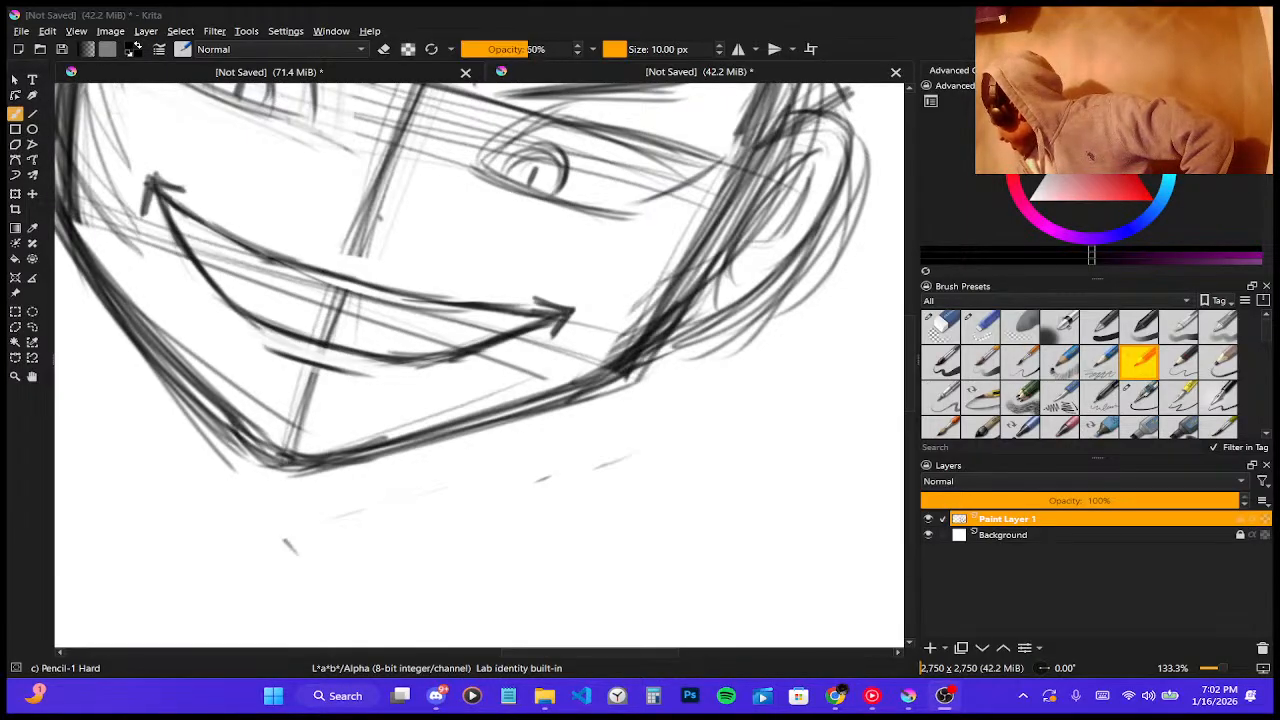
{"action": "key", "text": "super+d"}
{"action": "left_click", "coordinate": [943, 695]}
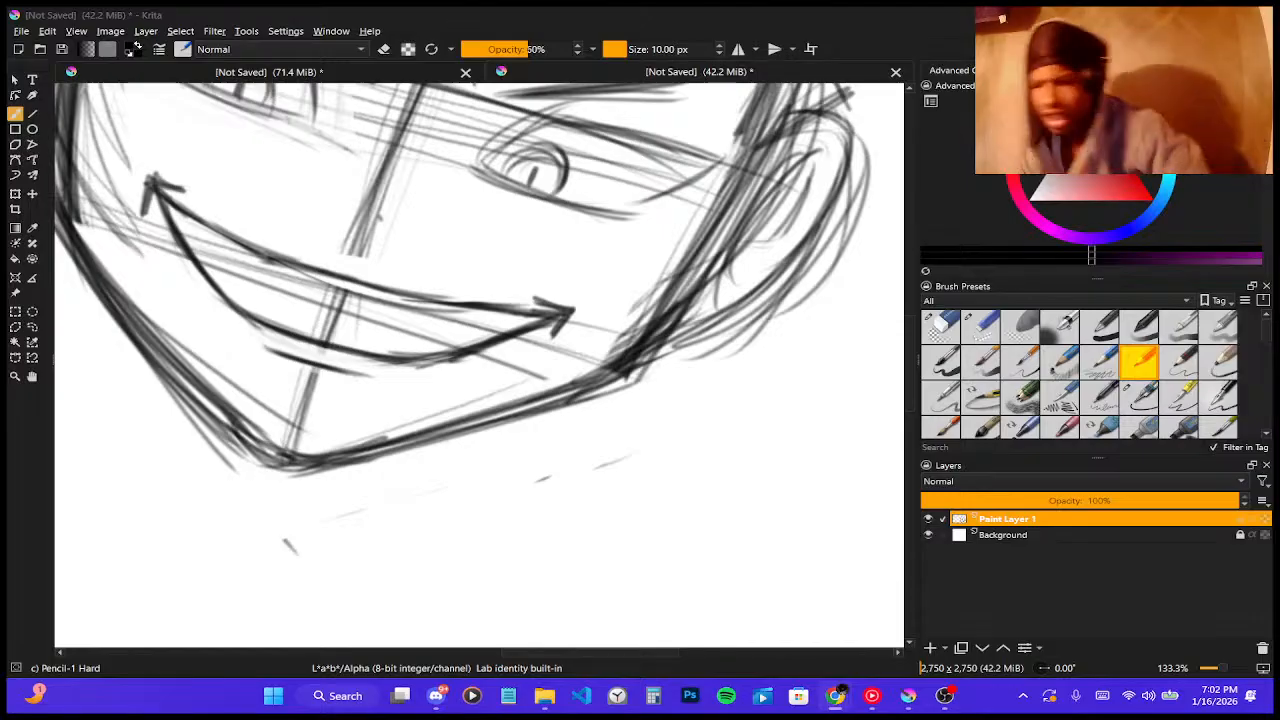
- Thicken the mouth's left corner by darkening the inner edges where the upper and lower curves meet
{"action": "scroll", "coordinate": [674, 453], "scroll_direction": "down", "scroll_amount": 5}
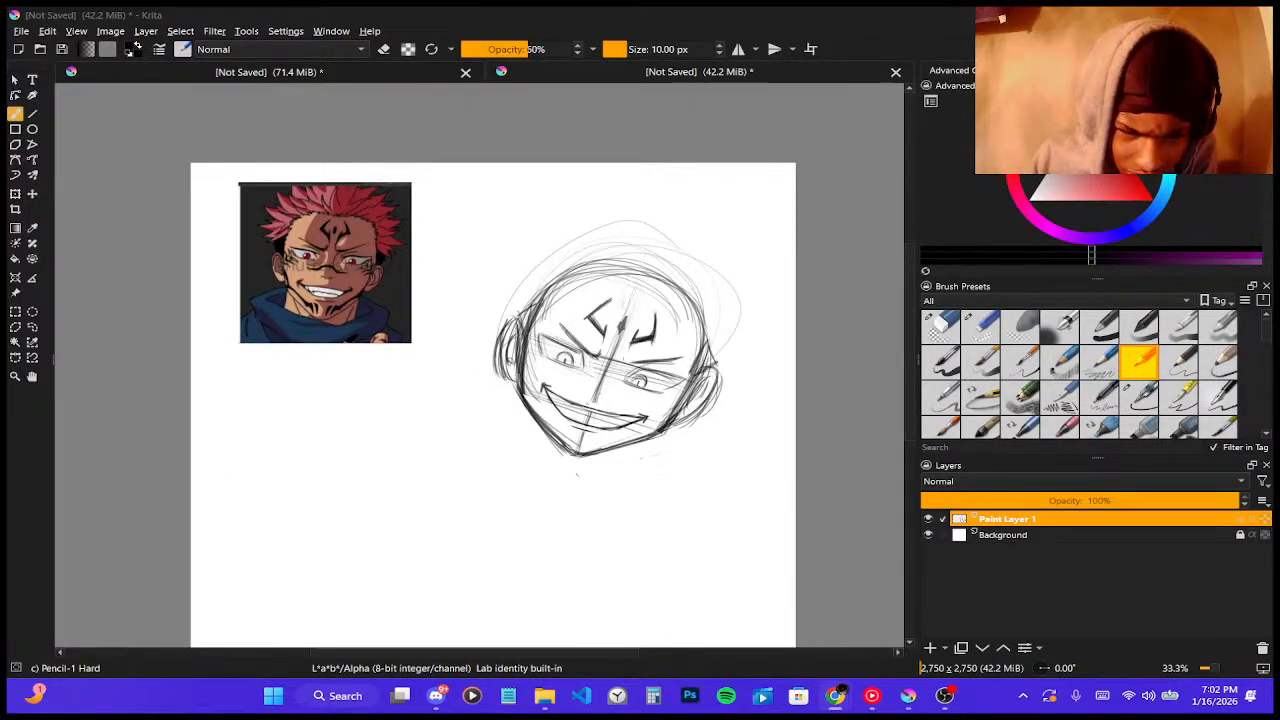
{"action": "scroll", "coordinate": [607, 415], "scroll_direction": "up", "scroll_amount": 4}
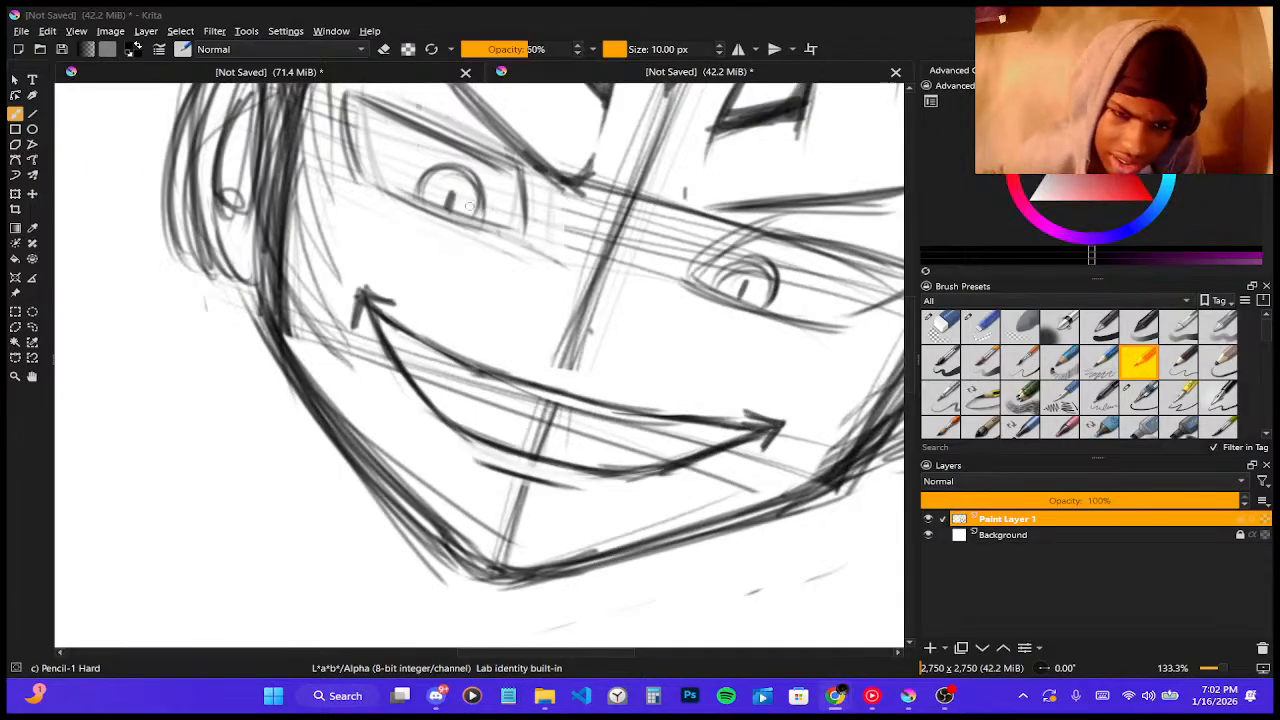
{"action": "left_click_drag", "start_coordinate": [402, 322], "coordinate": [486, 363]}
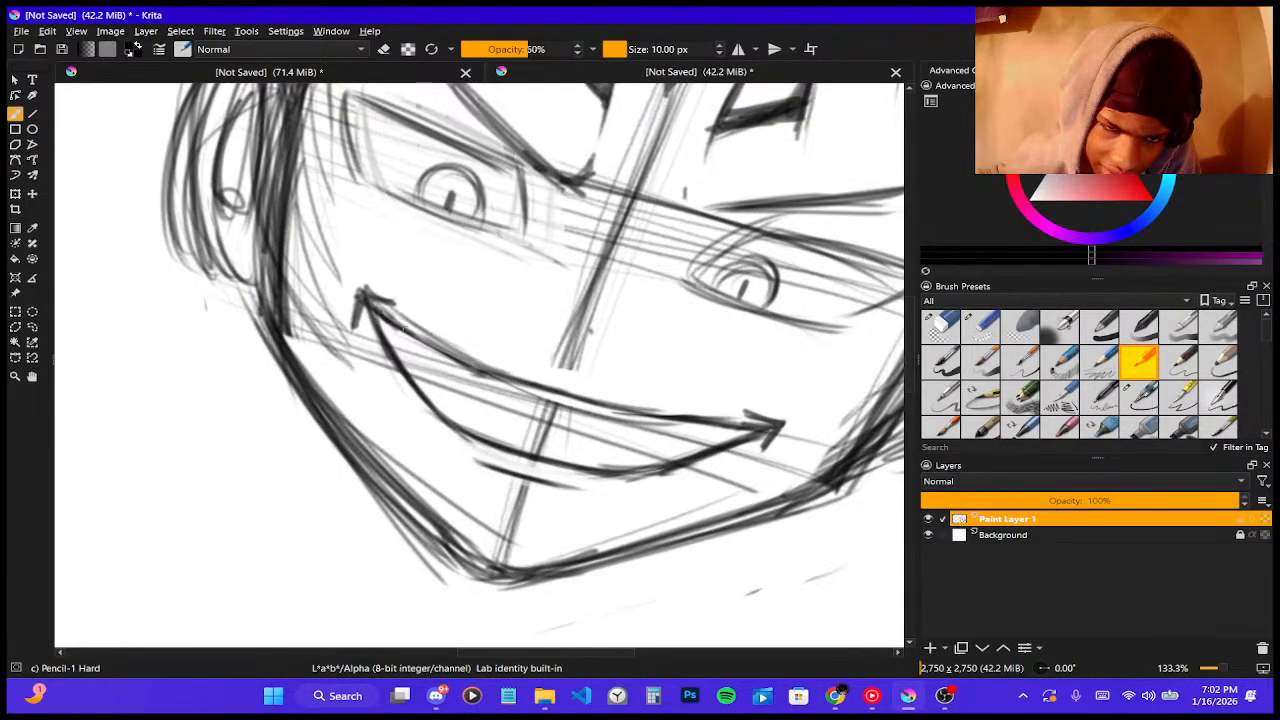
{"action": "mouse_move", "coordinate": [375, 302]}
{"action": "left_mouse_down"}
{"action": "mouse_move", "coordinate": [492, 370]}
{"action": "mouse_move", "coordinate": [455, 353]}
{"action": "left_mouse_up"}
{"action": "left_click_drag", "start_coordinate": [383, 333], "coordinate": [466, 424]}
{"action": "mouse_move", "coordinate": [394, 330]}
{"action": "left_mouse_down"}
{"action": "mouse_move", "coordinate": [442, 424]}
{"action": "mouse_move", "coordinate": [402, 362]}
{"action": "left_mouse_up"}
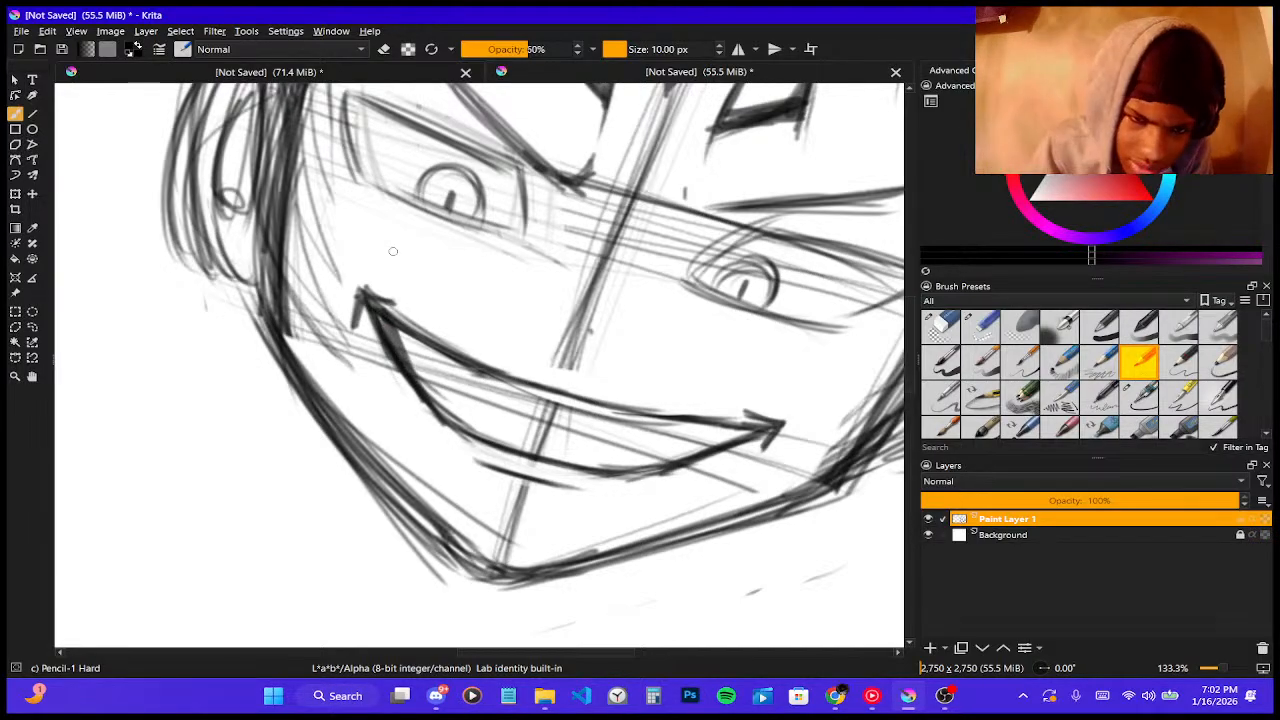
- Examine the teeth and mouth corners in the reference image and compare them with the sketched grin
{"action": "scroll", "coordinate": [393, 251], "scroll_direction": "down", "scroll_amount": 6}
{"action": "scroll", "coordinate": [188, 205], "scroll_direction": "up", "scroll_amount": 5}
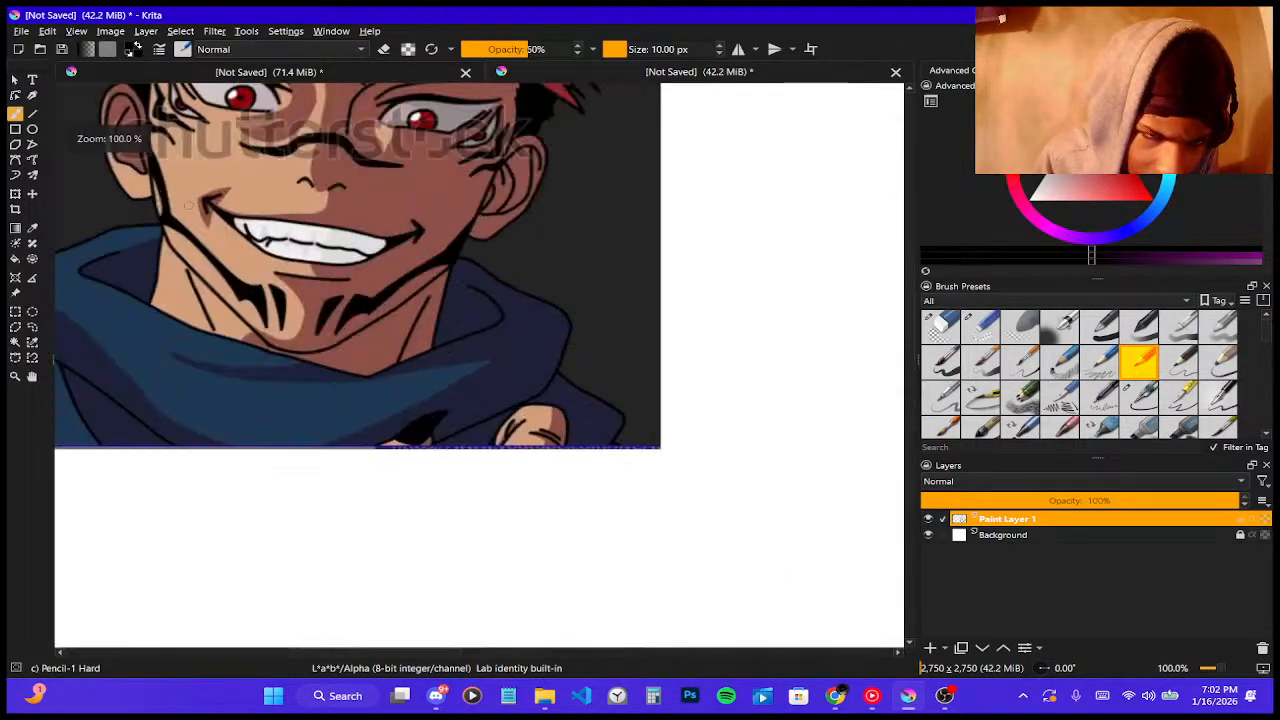
{"action": "scroll", "coordinate": [188, 205], "scroll_direction": "up", "scroll_amount": 2}
{"action": "scroll", "coordinate": [200, 213], "scroll_direction": "down", "scroll_amount": 4}
{"action": "scroll", "coordinate": [612, 423], "scroll_direction": "down", "scroll_amount": 3}
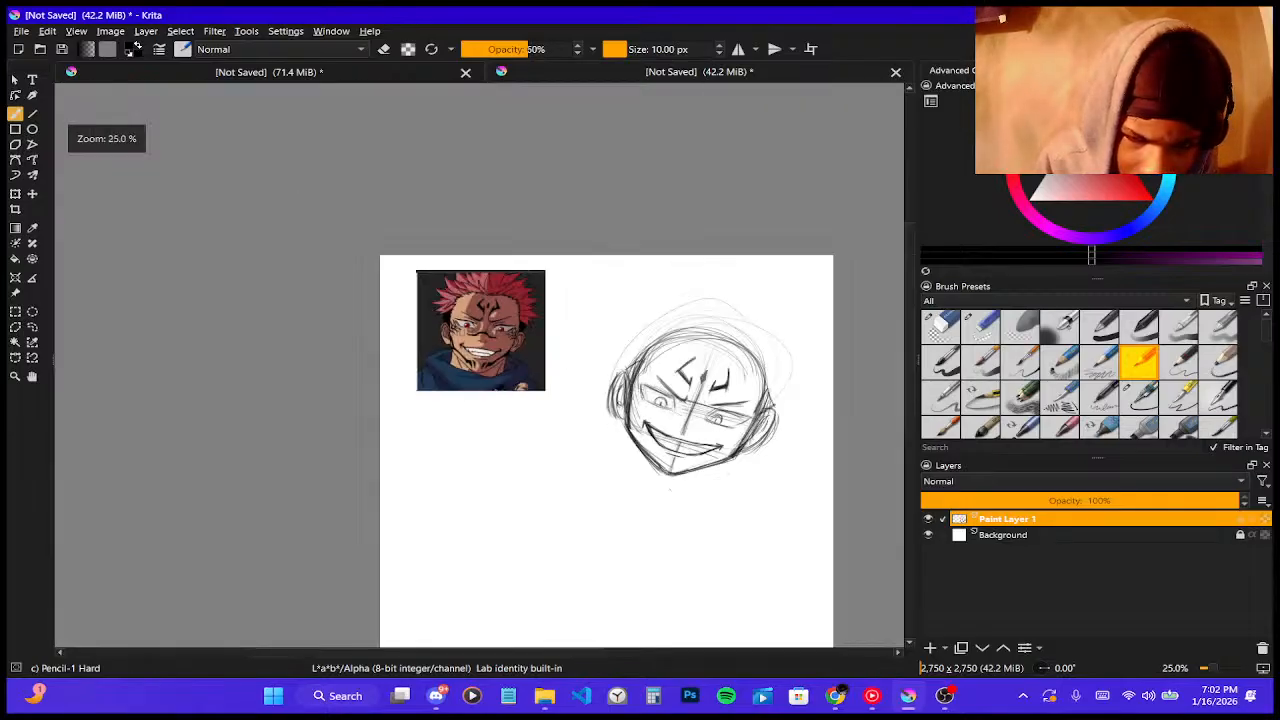
{"action": "scroll", "coordinate": [669, 488], "scroll_direction": "up", "scroll_amount": 7}
{"action": "scroll", "coordinate": [672, 480], "scroll_direction": "down", "scroll_amount": 5}
{"action": "scroll", "coordinate": [676, 470], "scroll_direction": "up", "scroll_amount": 2}
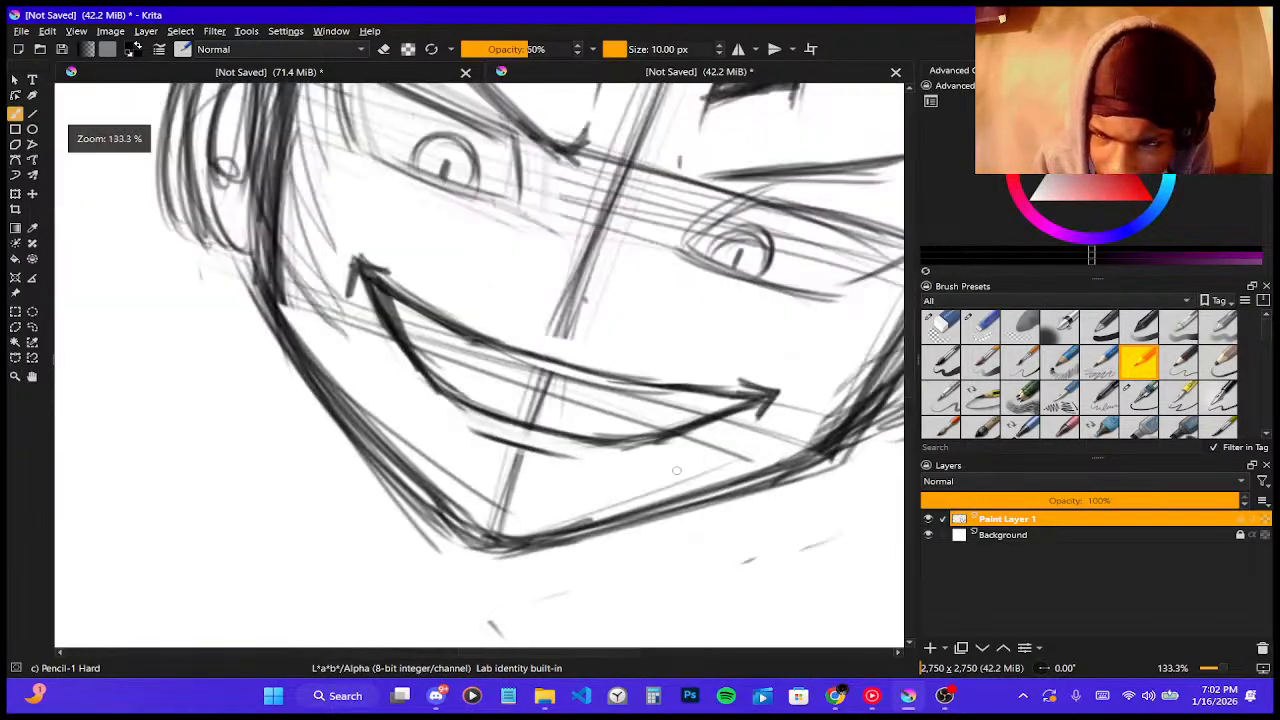
- Try a loose Pencil-1 Hard stroke across the centre line between the nose area and the upper mouth curve, and undo it
{"action": "left_click", "coordinate": [1097, 375]}
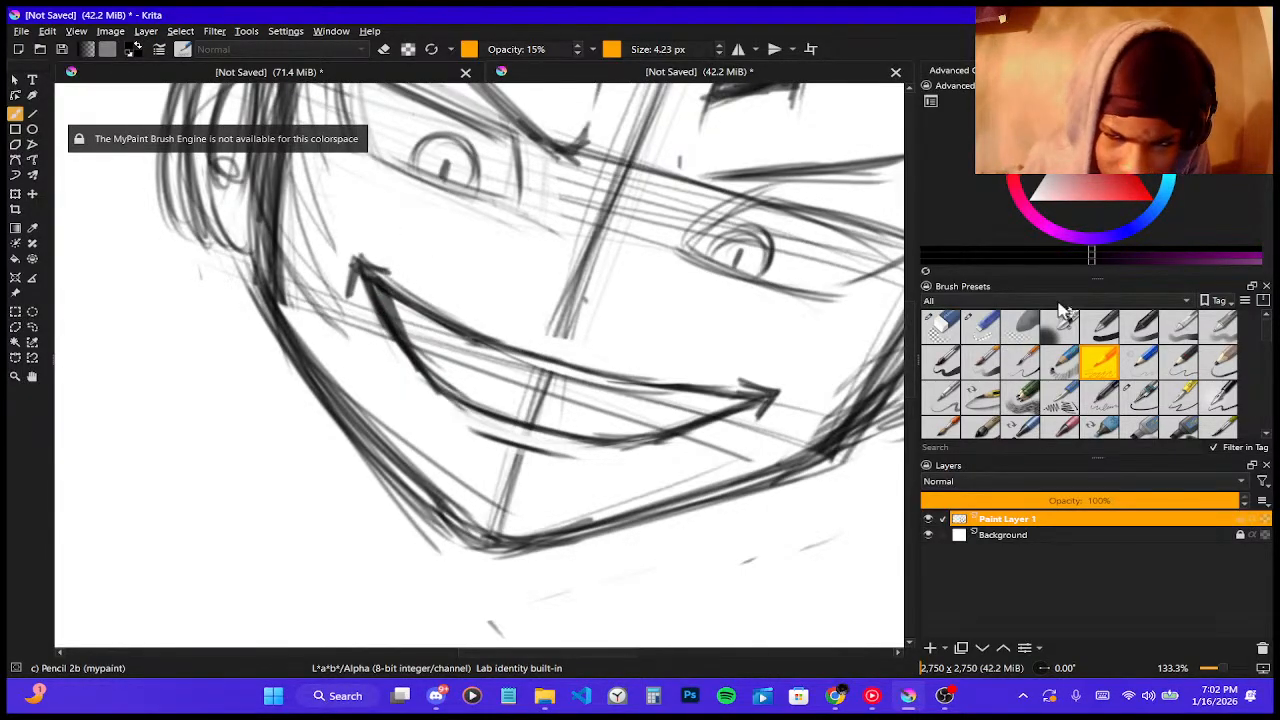
{"action": "left_click", "coordinate": [1143, 375]}
{"action": "mouse_move", "coordinate": [520, 291]}
{"action": "left_mouse_down"}
{"action": "mouse_move", "coordinate": [600, 312]}
{"action": "mouse_move", "coordinate": [603, 355]}
{"action": "left_mouse_up"}
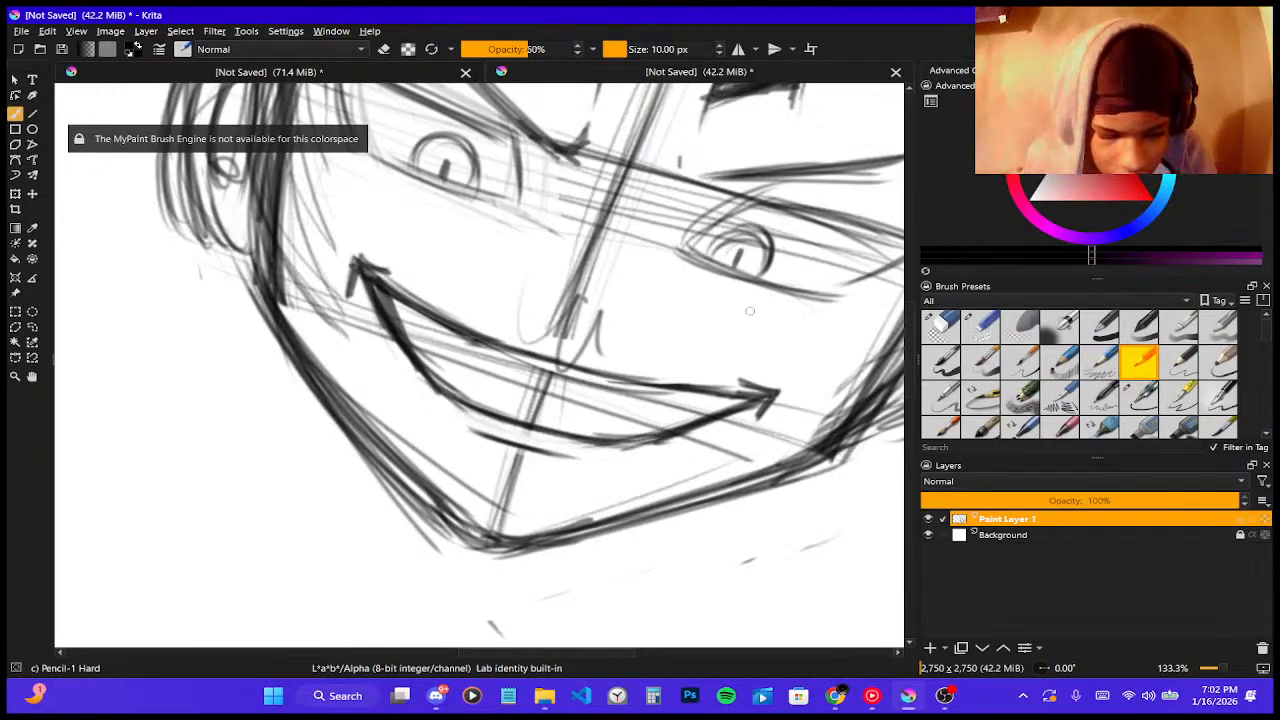
{"action": "key", "text": "ctrl+z"}
- Test the Ink-1 Precision and Ink-2 Fineliner brushes with trial strokes near the mouth's right corner, undo each stroke, and switch to Pencil 2b
{"action": "left_click", "coordinate": [1097, 375]}
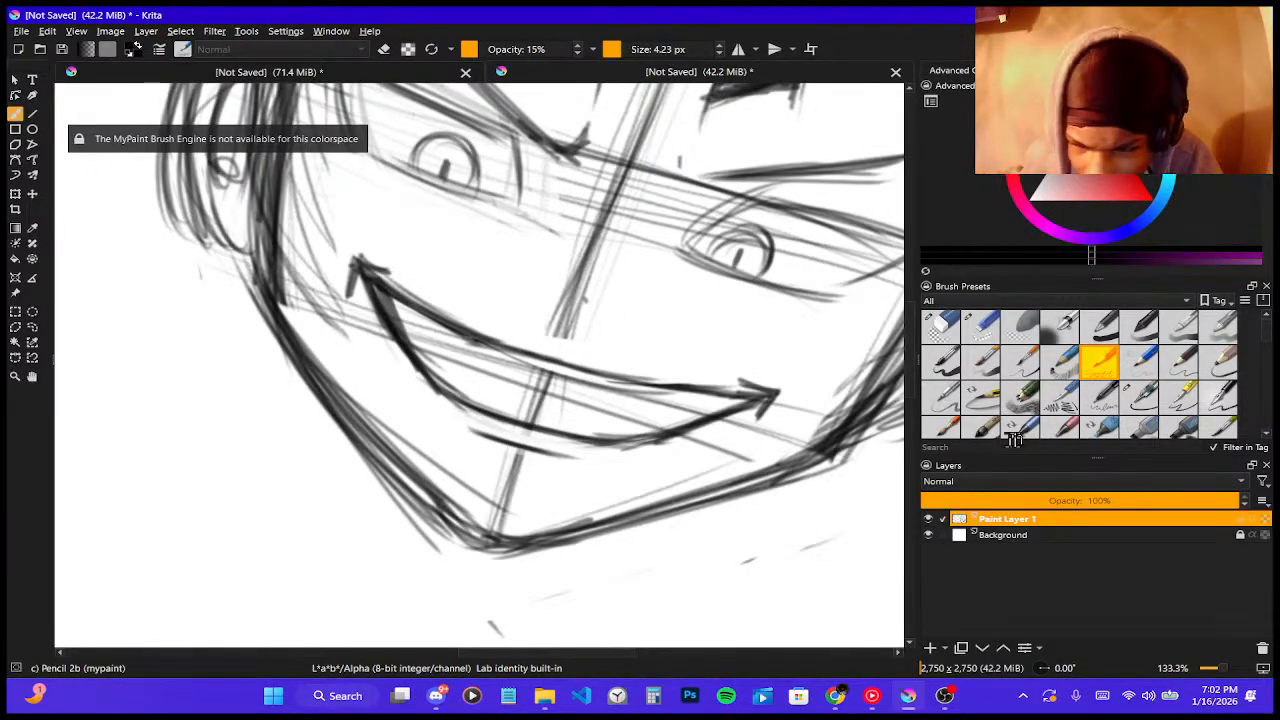
{"action": "left_click", "coordinate": [1058, 364]}
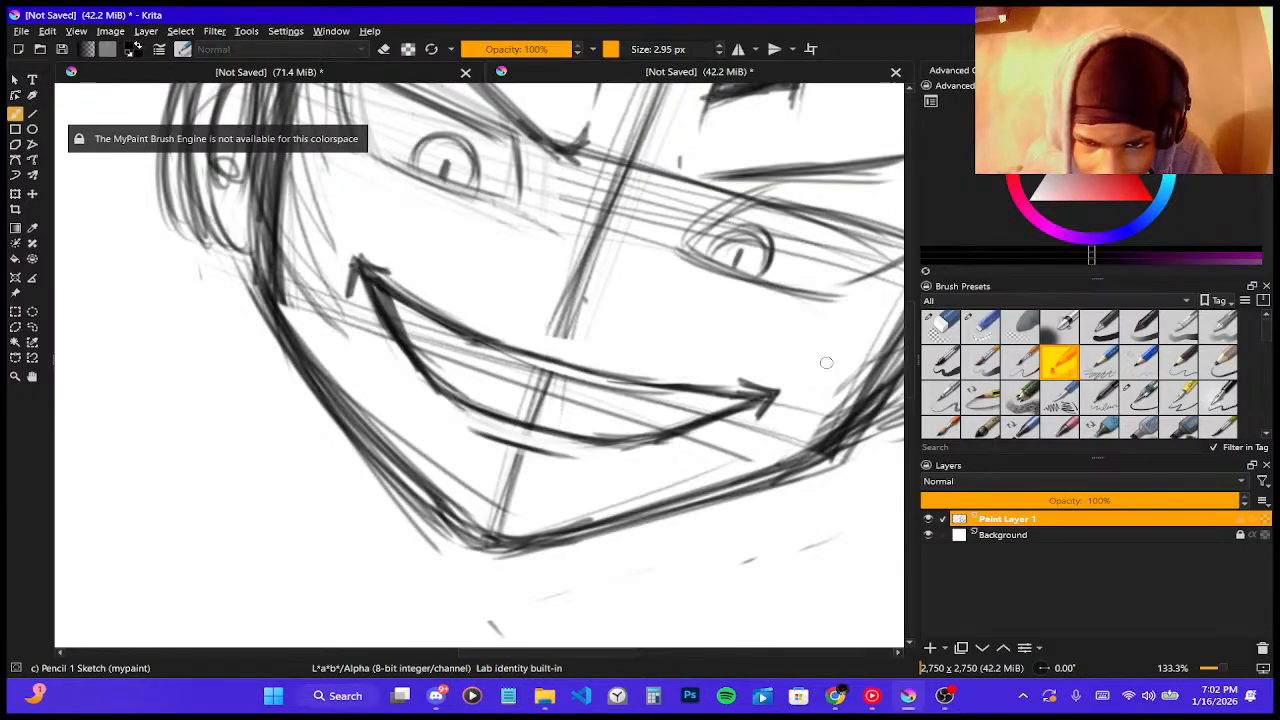
{"action": "left_click", "coordinate": [1099, 402]}
{"action": "mouse_move", "coordinate": [804, 335]}
{"action": "left_mouse_down"}
{"action": "mouse_move", "coordinate": [742, 398]}
{"action": "mouse_move", "coordinate": [762, 412]}
{"action": "left_mouse_up"}
{"action": "key", "text": "ctrl+z"}
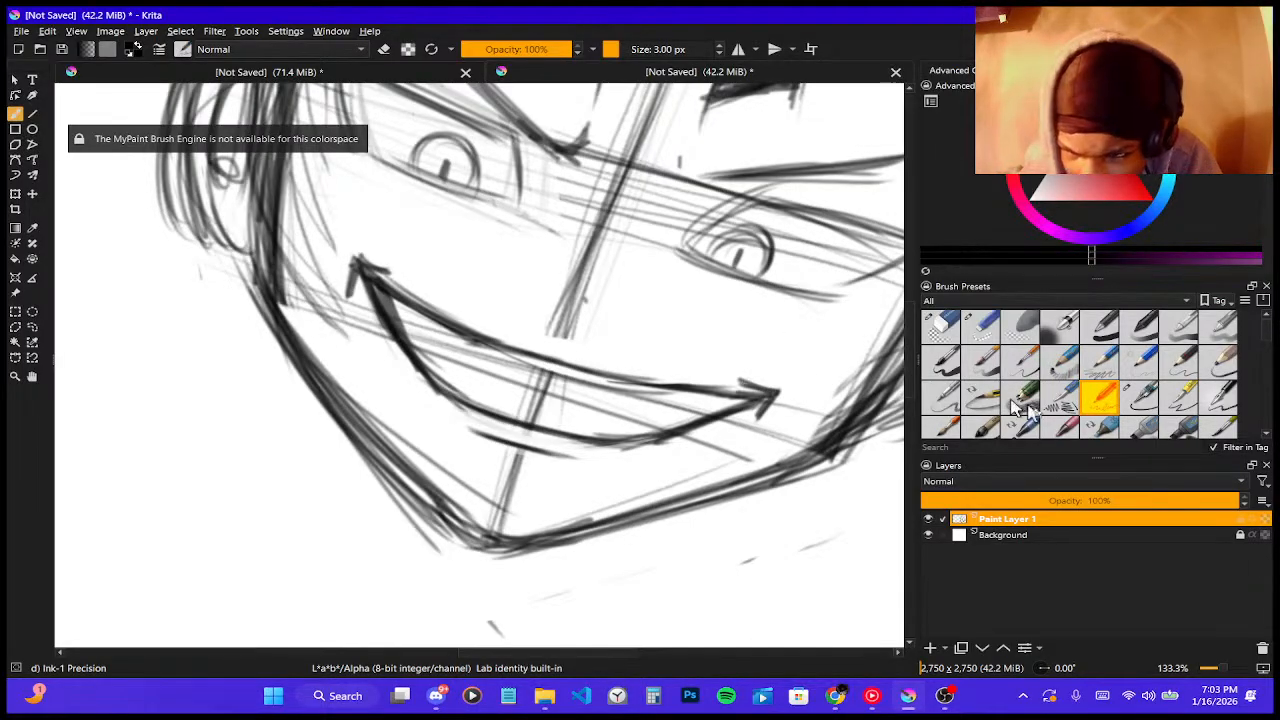
{"action": "left_click", "coordinate": [1140, 398]}
{"action": "mouse_move", "coordinate": [742, 278]}
{"action": "left_mouse_down"}
{"action": "mouse_move", "coordinate": [760, 331]}
{"action": "mouse_move", "coordinate": [795, 333]}
{"action": "mouse_move", "coordinate": [805, 384]}
{"action": "left_mouse_up"}
{"action": "key", "text": "ctrl+z"}
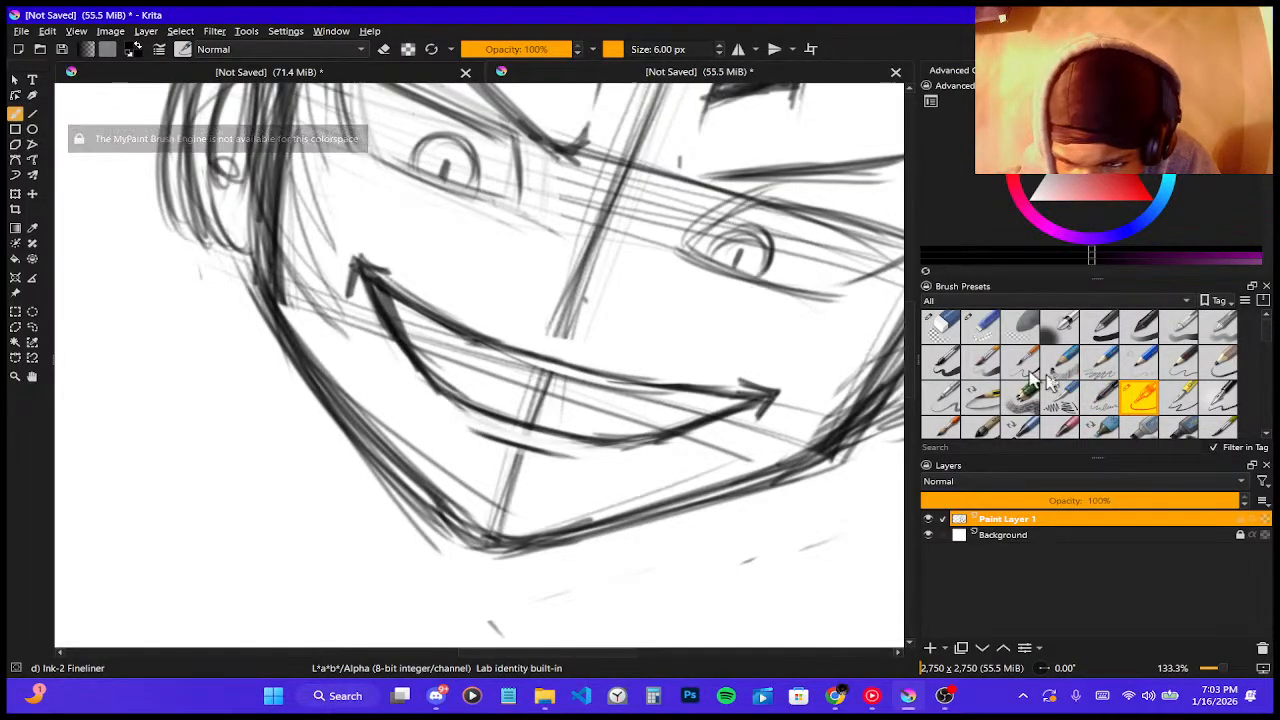
{"action": "left_click", "coordinate": [1099, 362]}
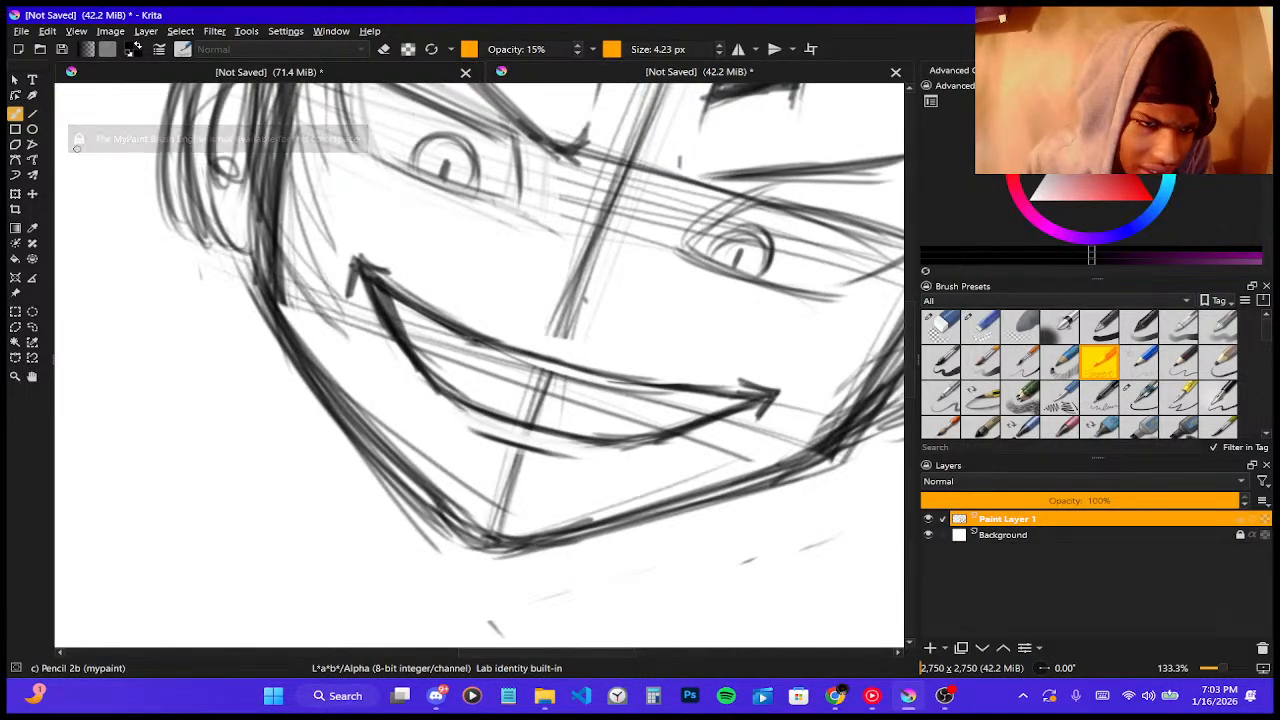
{"action": "left_click_drag", "start_coordinate": [482, 48], "coordinate": [586, 53]}
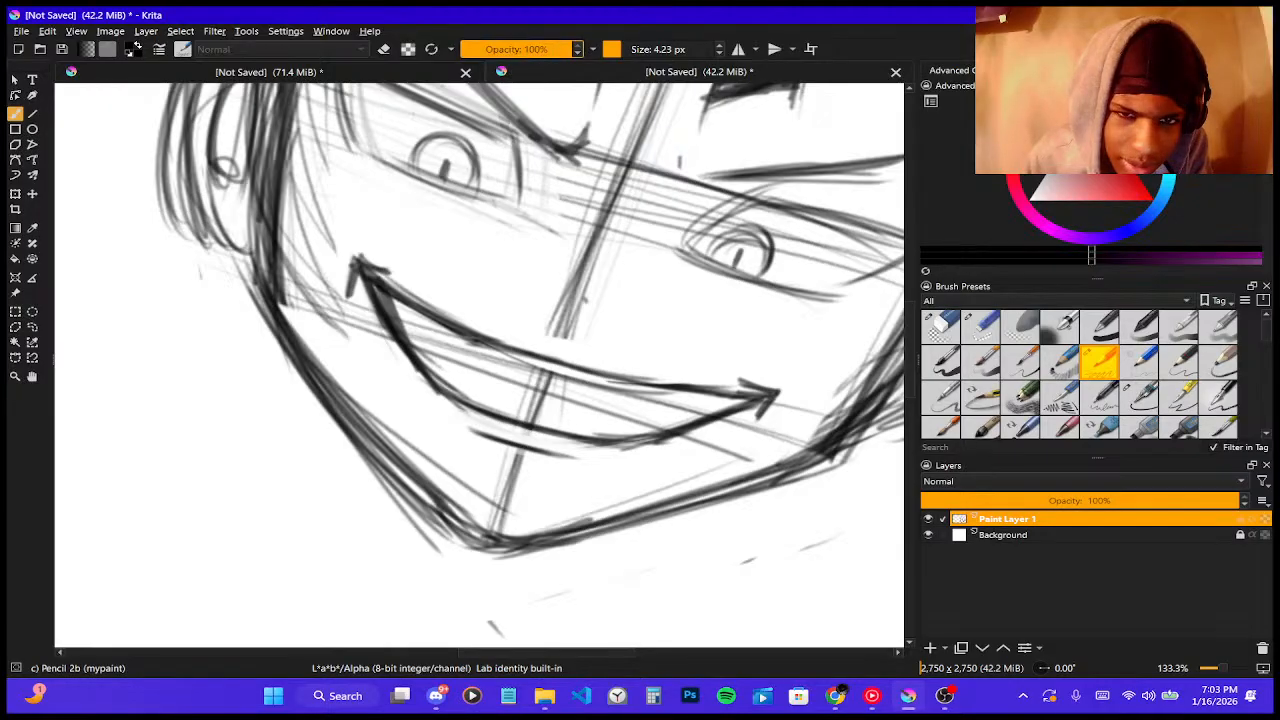
{"action": "left_click", "coordinate": [339, 250]}
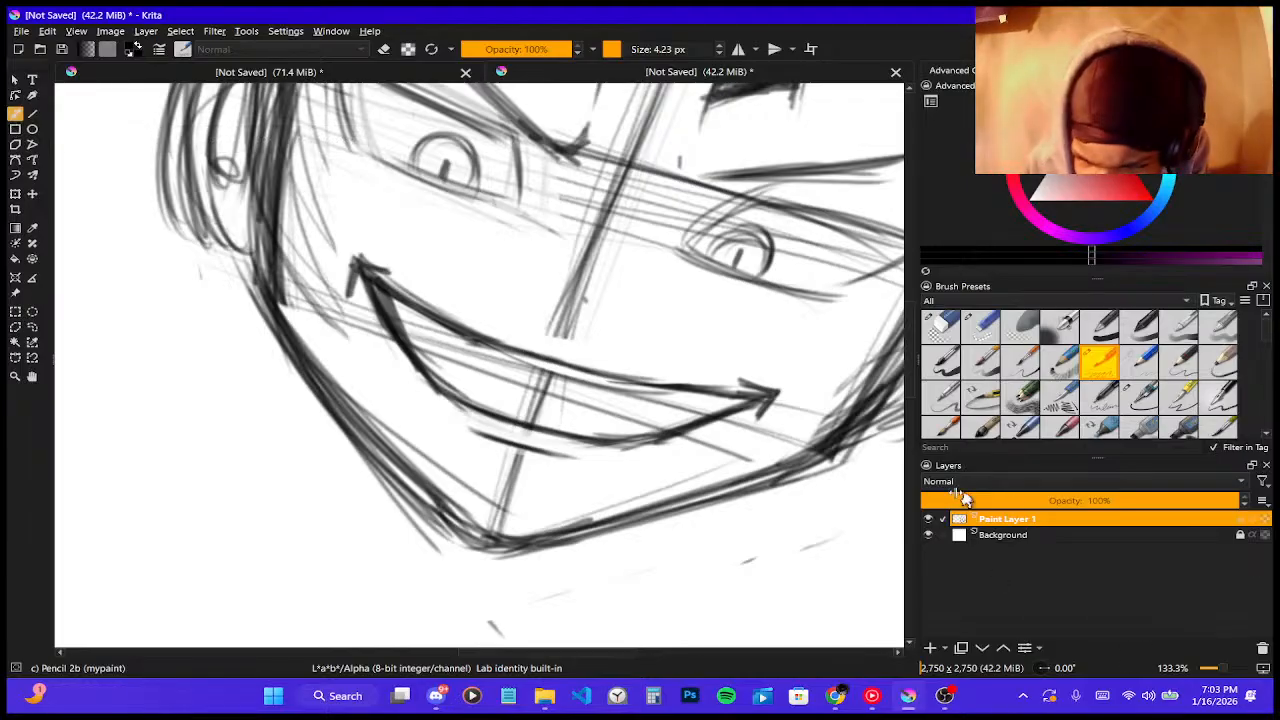
{"action": "left_click", "coordinate": [988, 536]}
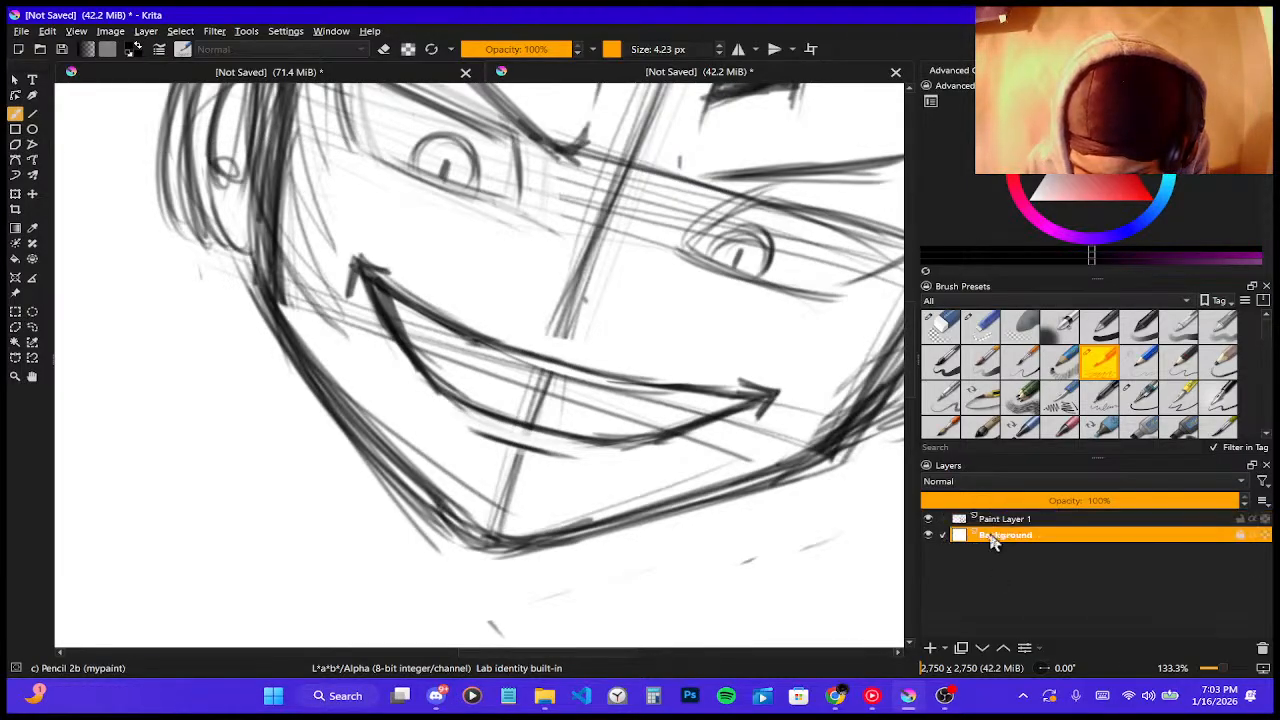
{"action": "left_click", "coordinate": [1040, 522]}
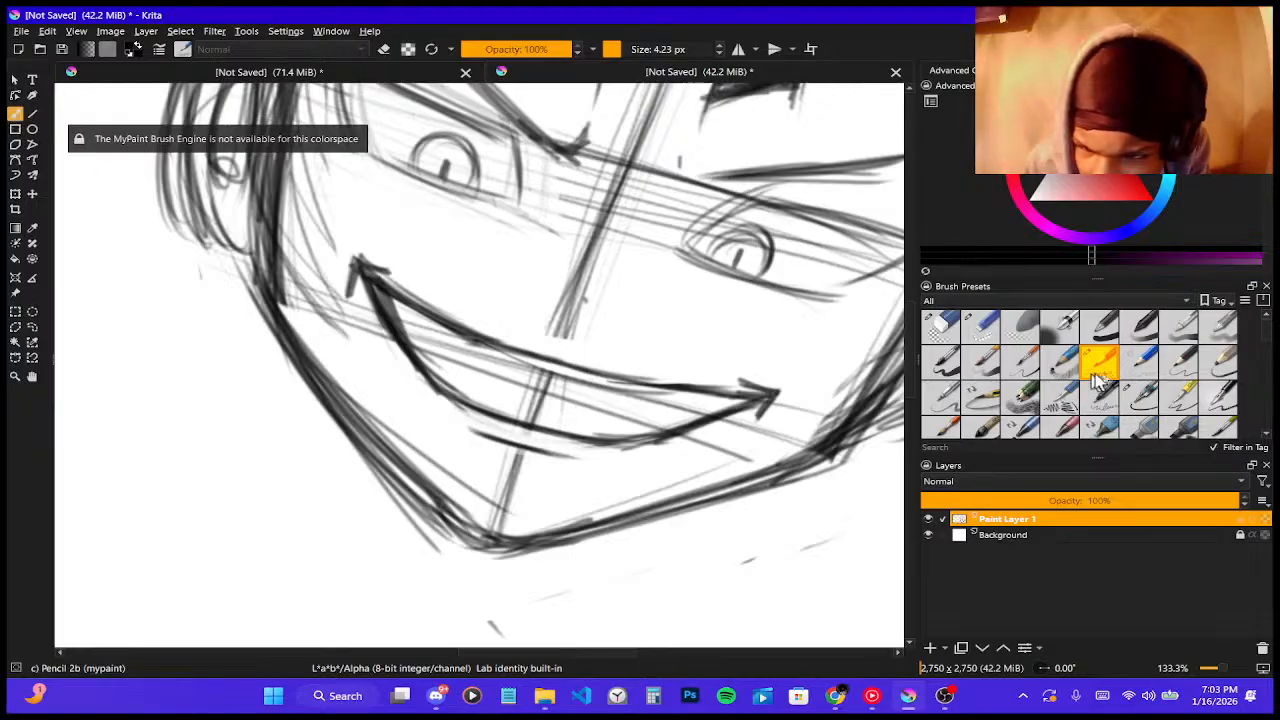
- Choose the Pencil-1 Hard brush at 10 px and set its opacity to 82%
{"action": "left_click", "coordinate": [1141, 400]}
{"action": "left_click", "coordinate": [1141, 322]}
{"action": "left_click", "coordinate": [1141, 362]}
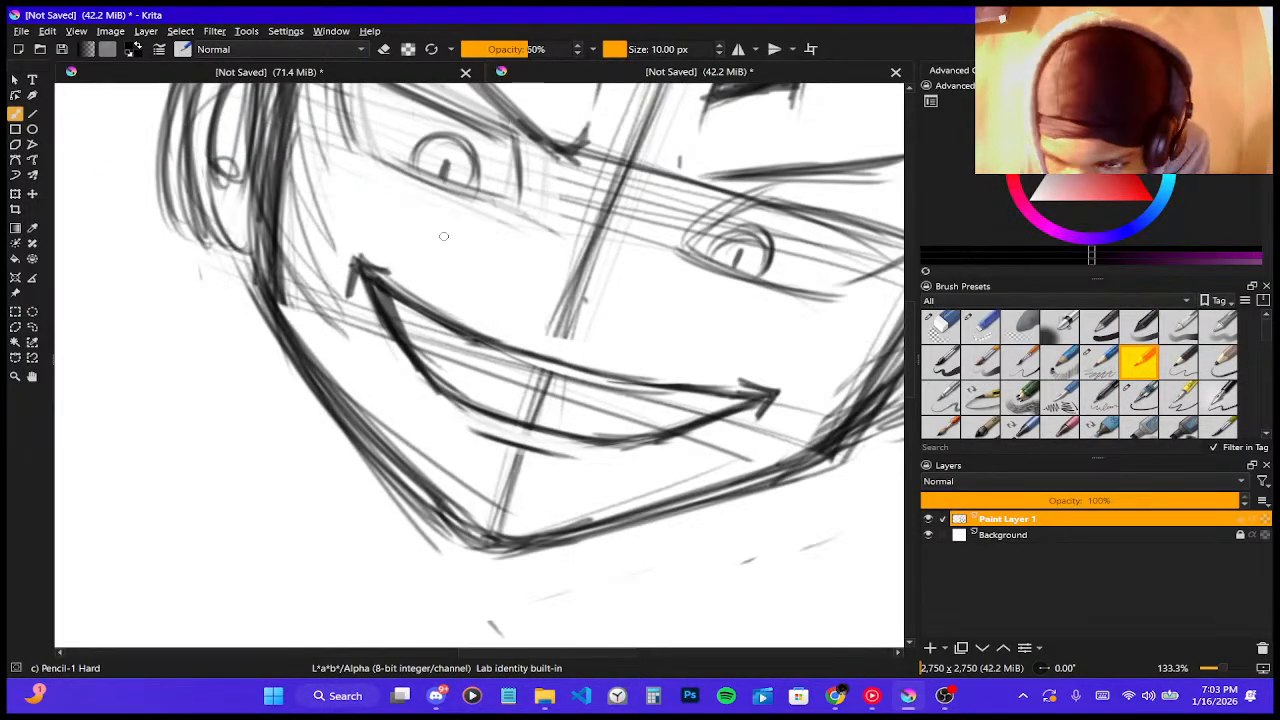
{"action": "left_click", "coordinate": [944, 334]}
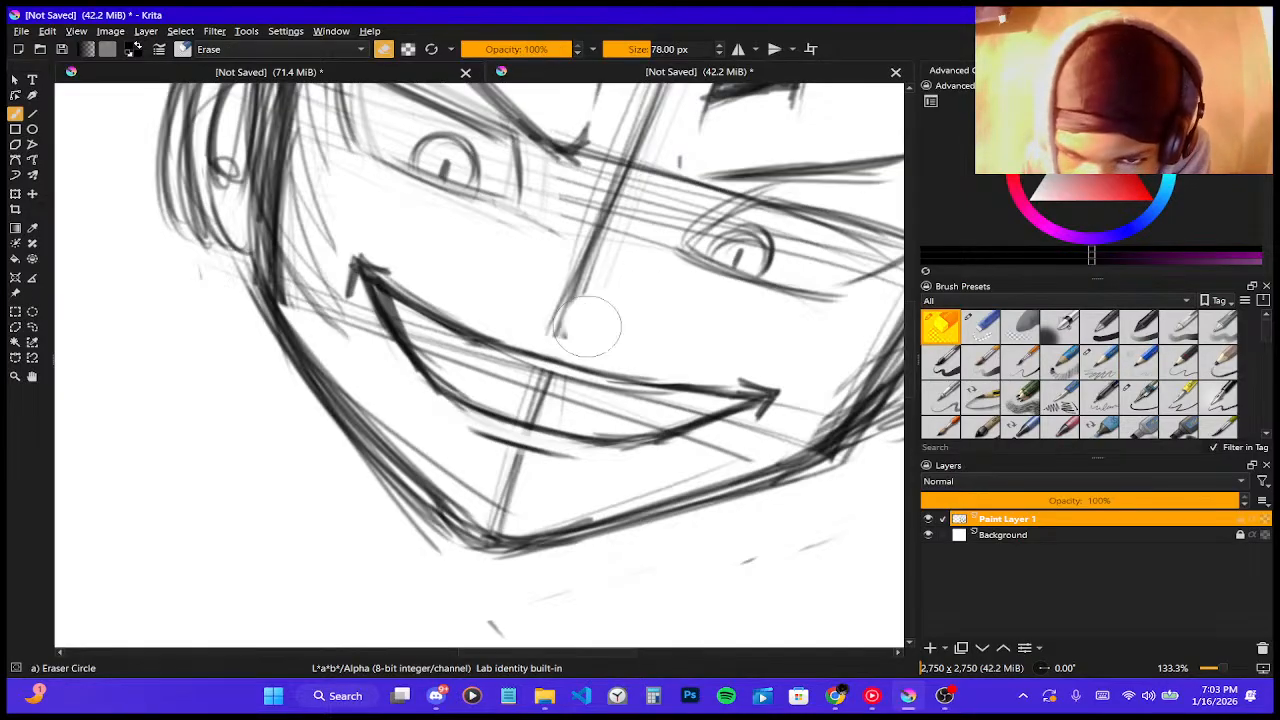
{"action": "left_click", "coordinate": [1143, 365]}
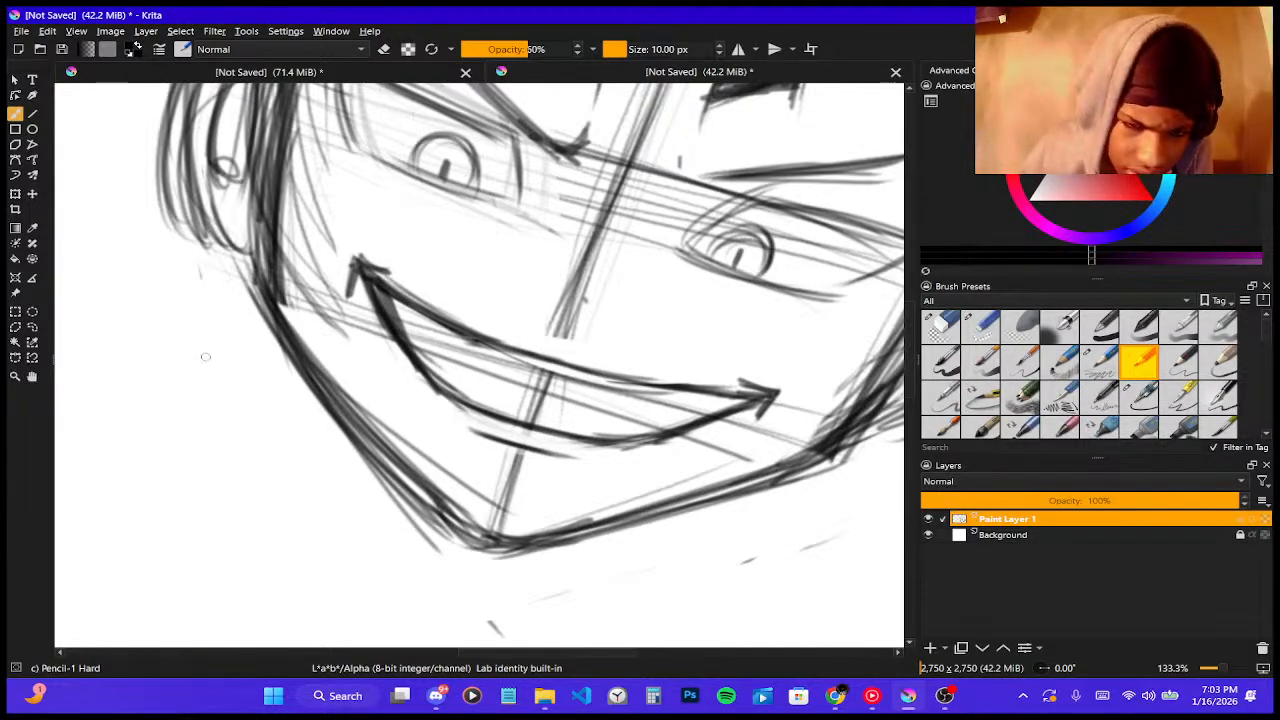
{"action": "left_click", "coordinate": [556, 52]}
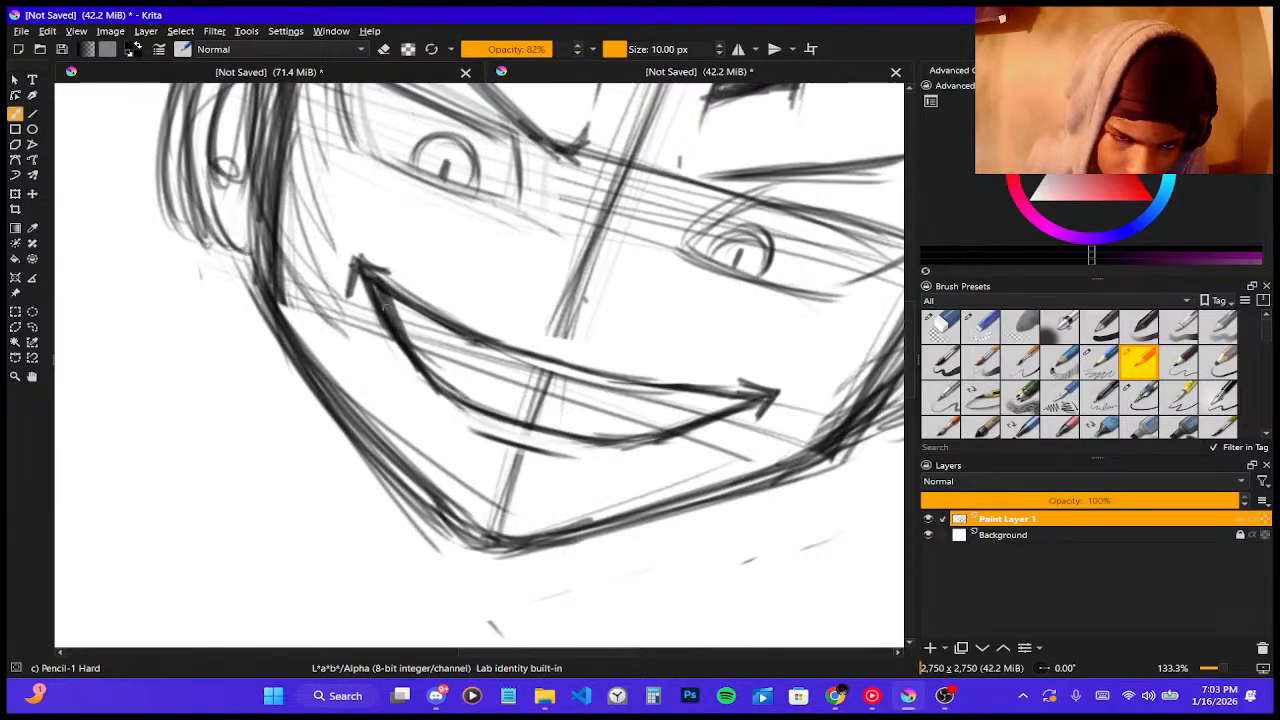
- Try darkening the inside of the grin's left corner with the pencil and undo the strokes
{"action": "mouse_move", "coordinate": [385, 296]}
{"action": "left_mouse_down"}
{"action": "mouse_move", "coordinate": [404, 340]}
{"action": "mouse_move", "coordinate": [384, 305]}
{"action": "left_mouse_up"}
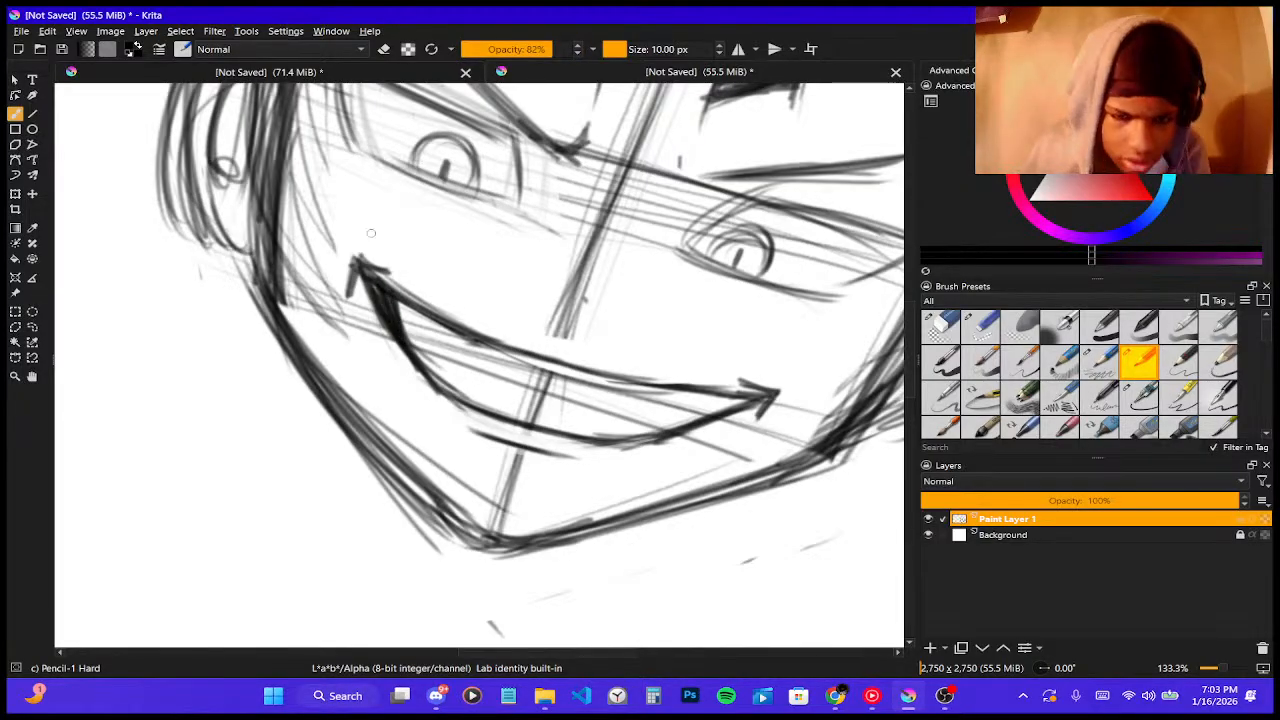
{"action": "key", "text": "ctrl+z"}
{"action": "key", "text": "ctrl+z"}
{"action": "key", "text": "ctrl+z"}
- Examine the mouth corners and teeth in the reference portrait and compare them with the sketched grin
{"action": "scroll", "coordinate": [516, 313], "scroll_direction": "down", "scroll_amount": 5}
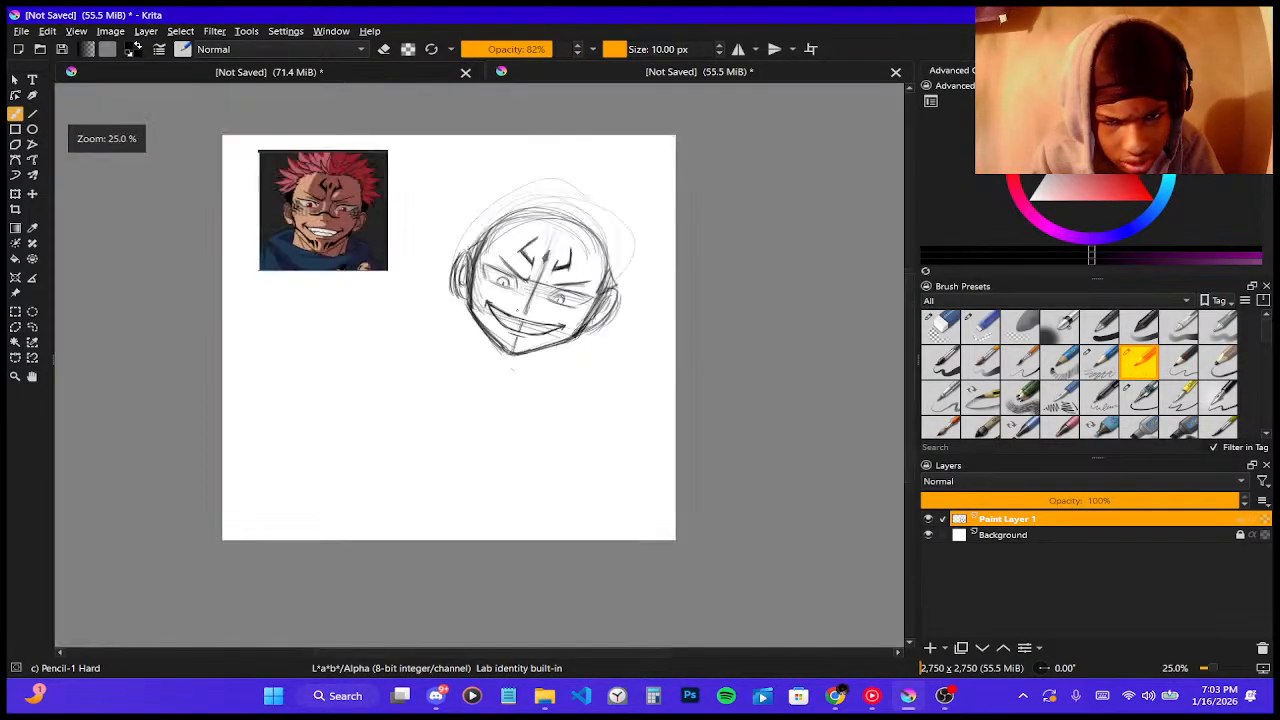
{"action": "scroll", "coordinate": [291, 230], "scroll_direction": "up", "scroll_amount": 2}
{"action": "scroll", "coordinate": [290, 230], "scroll_direction": "up", "scroll_amount": 1}
{"action": "scroll", "coordinate": [447, 183], "scroll_direction": "up", "scroll_amount": 1}
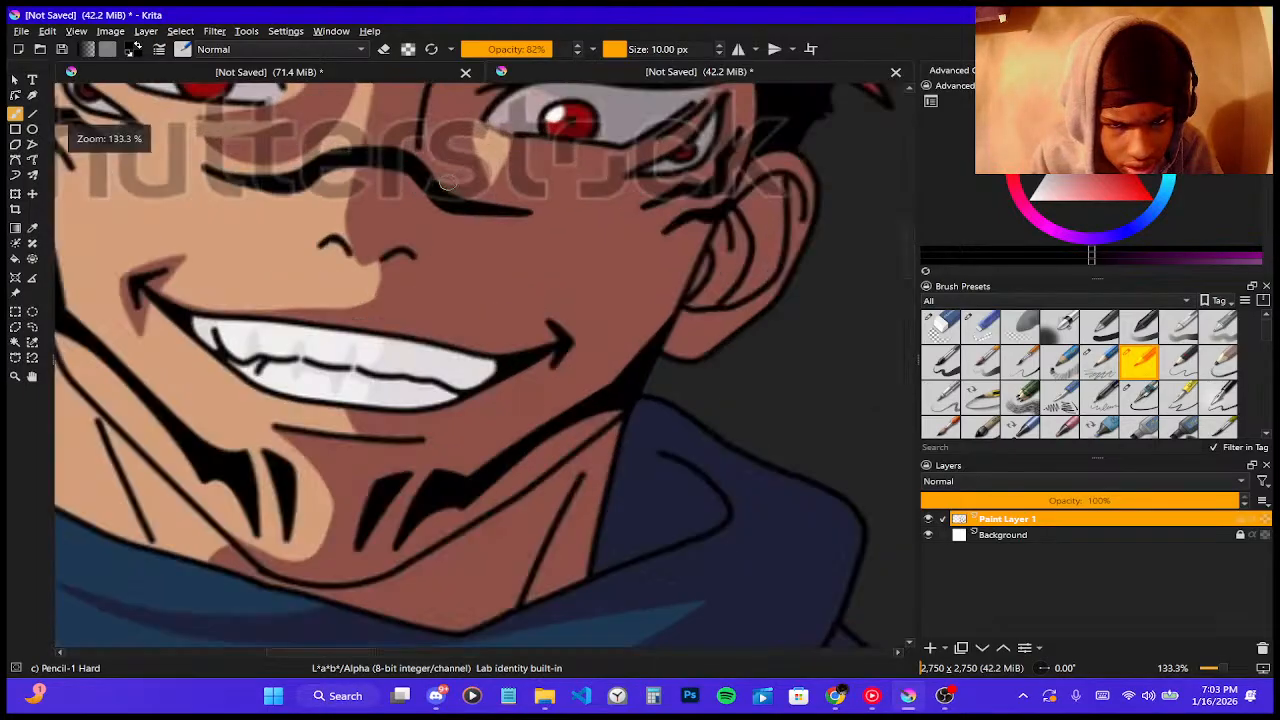
{"action": "scroll", "coordinate": [205, 330], "scroll_direction": "down", "scroll_amount": 3}
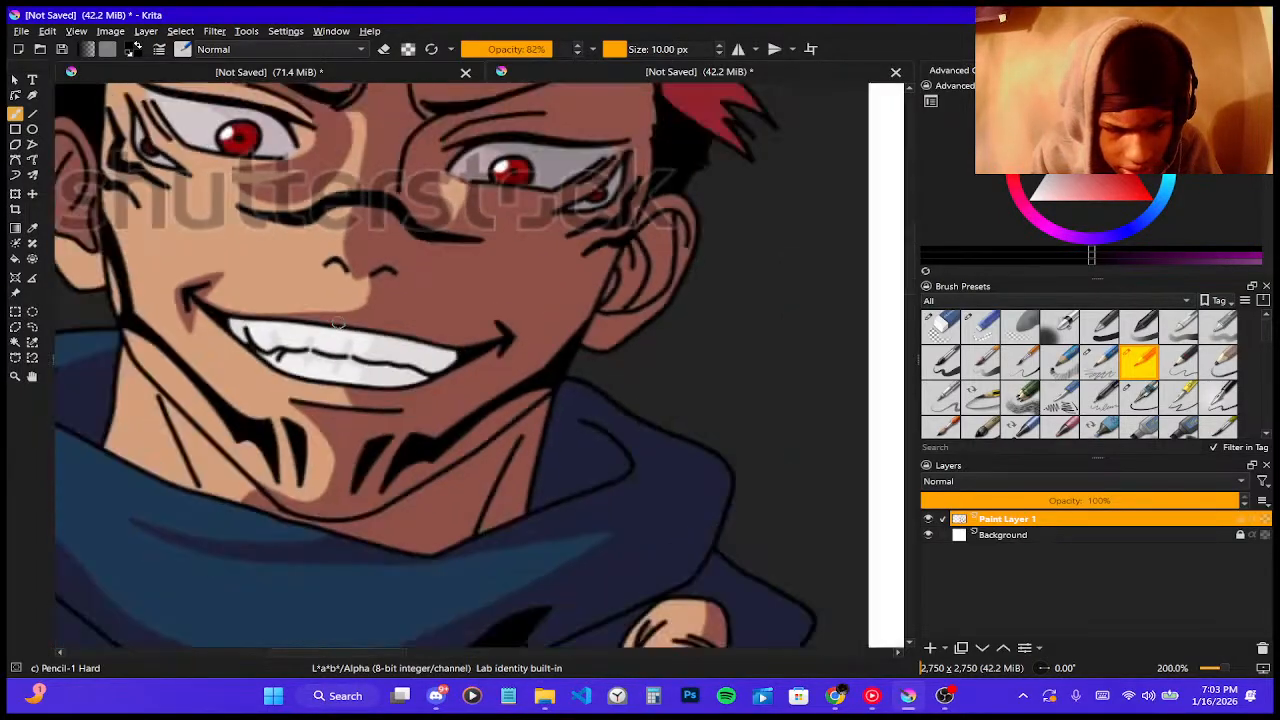
{"action": "scroll", "coordinate": [658, 402], "scroll_direction": "up", "scroll_amount": 3}
{"action": "scroll", "coordinate": [496, 383], "scroll_direction": "down", "scroll_amount": 2}
{"action": "scroll", "coordinate": [486, 436], "scroll_direction": "up", "scroll_amount": 3}
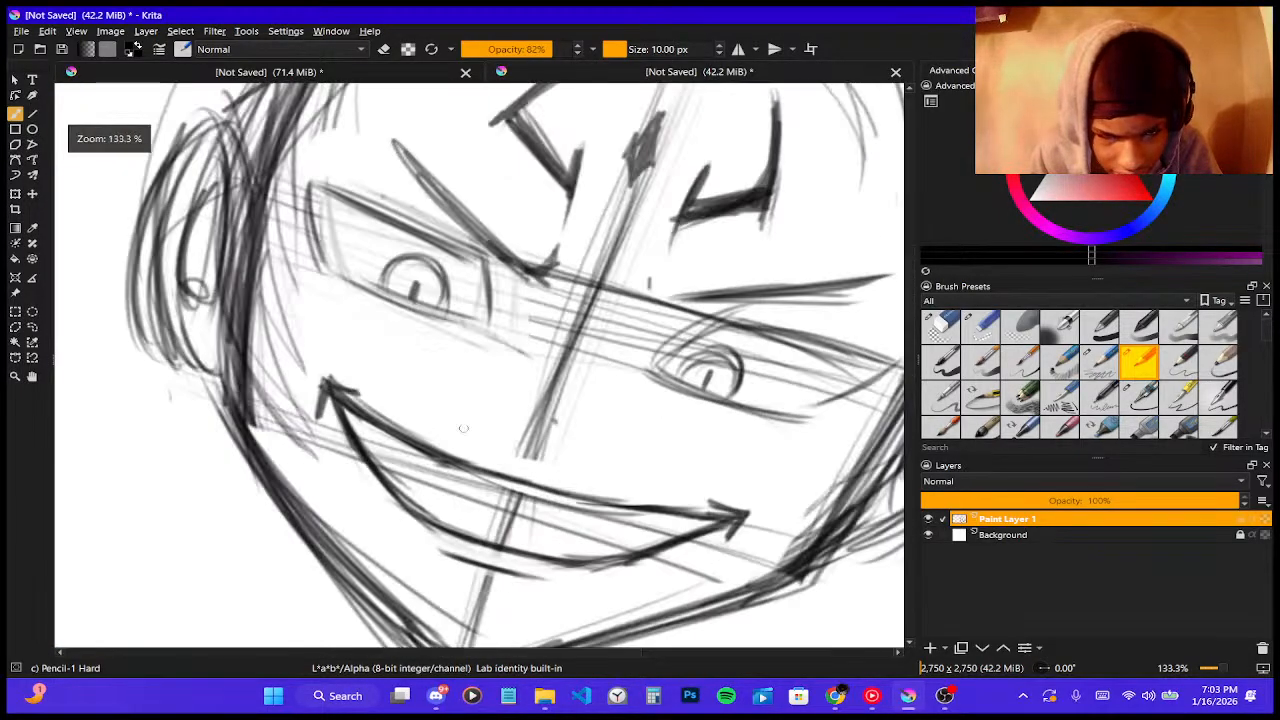
{"action": "scroll", "coordinate": [504, 320], "scroll_direction": "down", "scroll_amount": 3}
{"action": "scroll", "coordinate": [455, 378], "scroll_direction": "up", "scroll_amount": 2}
{"action": "scroll", "coordinate": [449, 377], "scroll_direction": "up", "scroll_amount": 2}
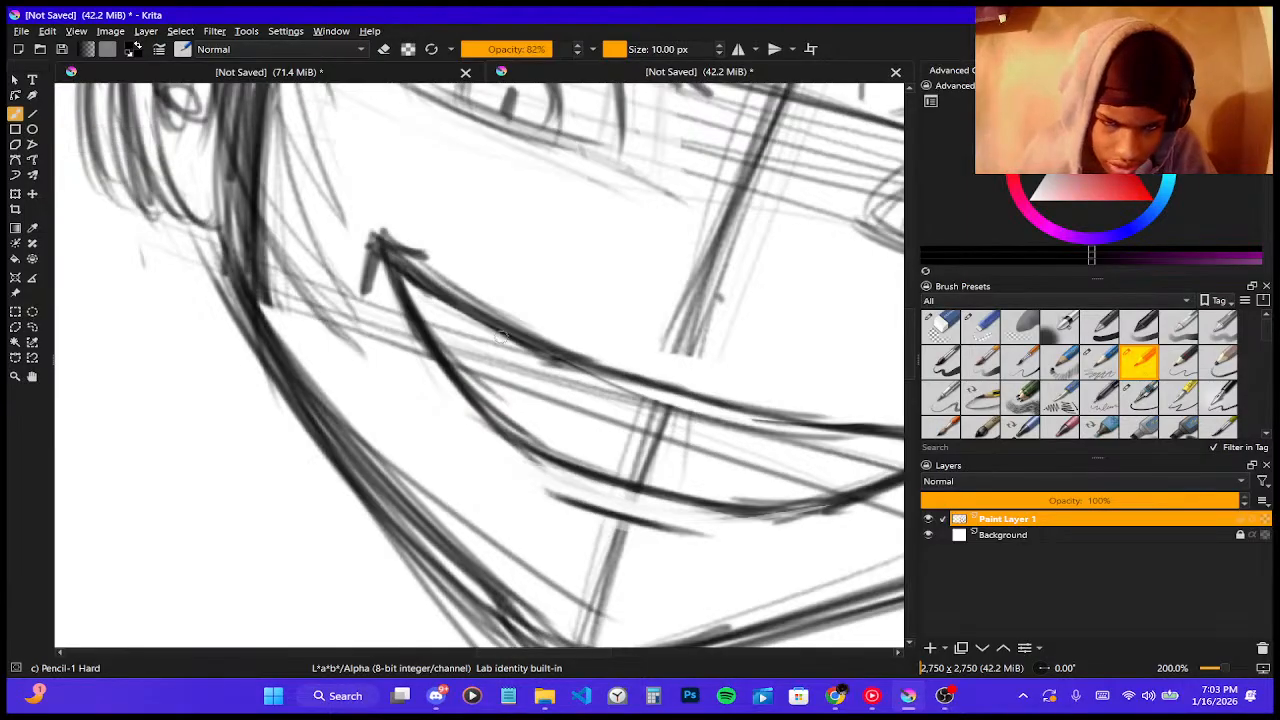
- Draw a curved line closing off the grin's left corner, fill the corner with dark shading and darken its arrow-shaped tip
{"action": "left_click_drag", "start_coordinate": [455, 305], "coordinate": [471, 390]}
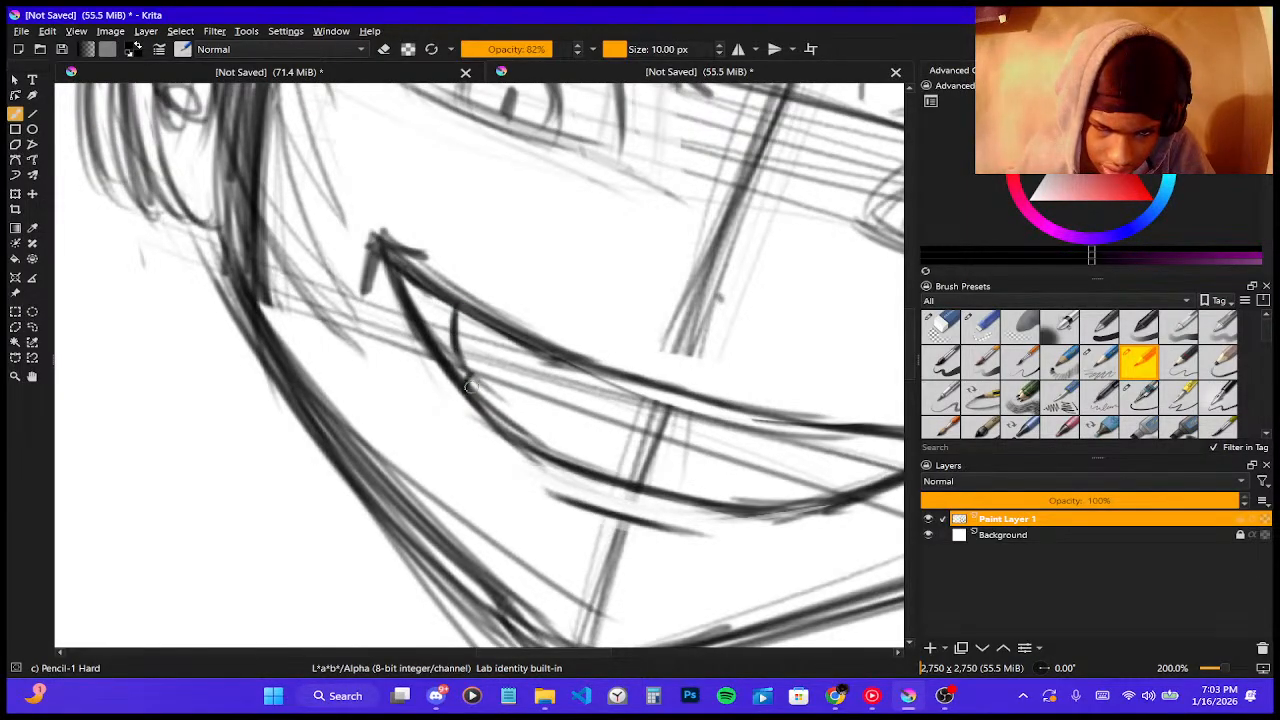
{"action": "mouse_move", "coordinate": [408, 286]}
{"action": "left_mouse_down"}
{"action": "mouse_move", "coordinate": [460, 376]}
{"action": "mouse_move", "coordinate": [430, 292]}
{"action": "mouse_move", "coordinate": [400, 287]}
{"action": "mouse_move", "coordinate": [448, 309]}
{"action": "mouse_move", "coordinate": [416, 303]}
{"action": "mouse_move", "coordinate": [434, 326]}
{"action": "mouse_move", "coordinate": [438, 299]}
{"action": "mouse_move", "coordinate": [394, 259]}
{"action": "left_mouse_up"}
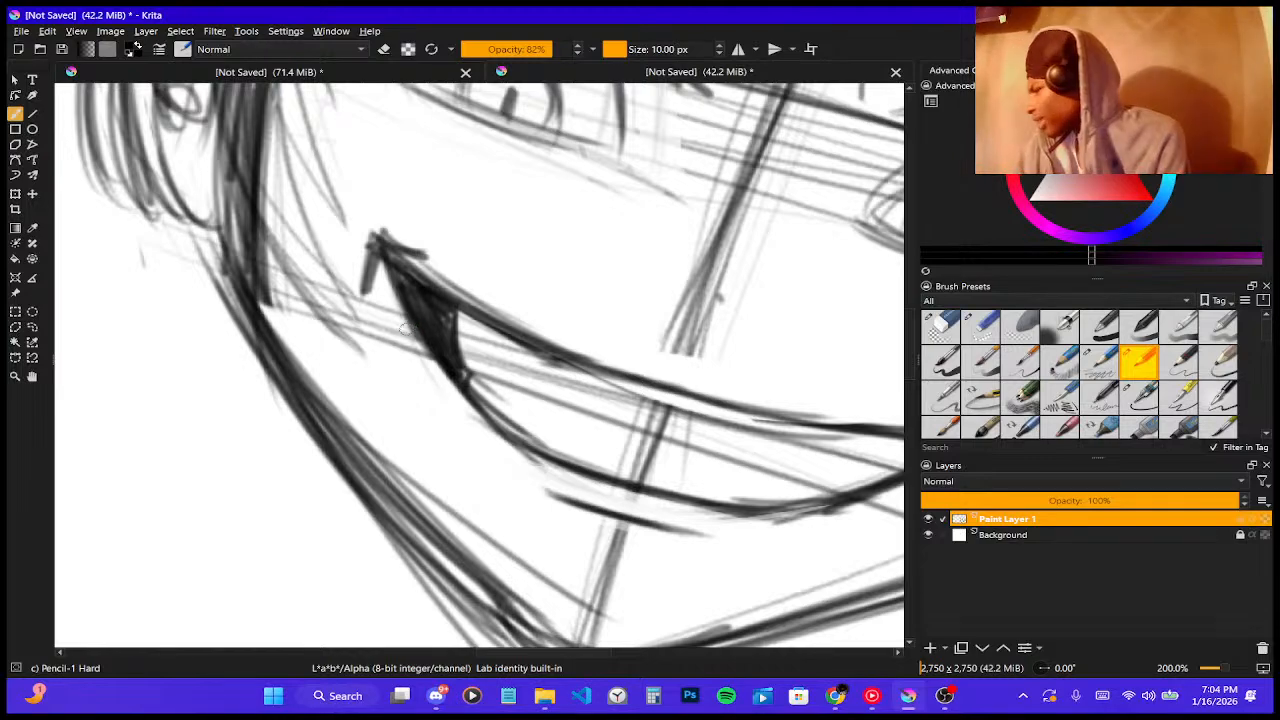
{"action": "mouse_move", "coordinate": [378, 245]}
{"action": "left_mouse_down"}
{"action": "mouse_move", "coordinate": [372, 296]}
{"action": "mouse_move", "coordinate": [370, 243]}
{"action": "mouse_move", "coordinate": [434, 256]}
{"action": "mouse_move", "coordinate": [397, 247]}
{"action": "mouse_move", "coordinate": [370, 279]}
{"action": "mouse_move", "coordinate": [379, 244]}
{"action": "mouse_move", "coordinate": [439, 300]}
{"action": "mouse_move", "coordinate": [400, 272]}
{"action": "mouse_move", "coordinate": [416, 327]}
{"action": "mouse_move", "coordinate": [385, 253]}
{"action": "mouse_move", "coordinate": [476, 387]}
{"action": "left_mouse_up"}
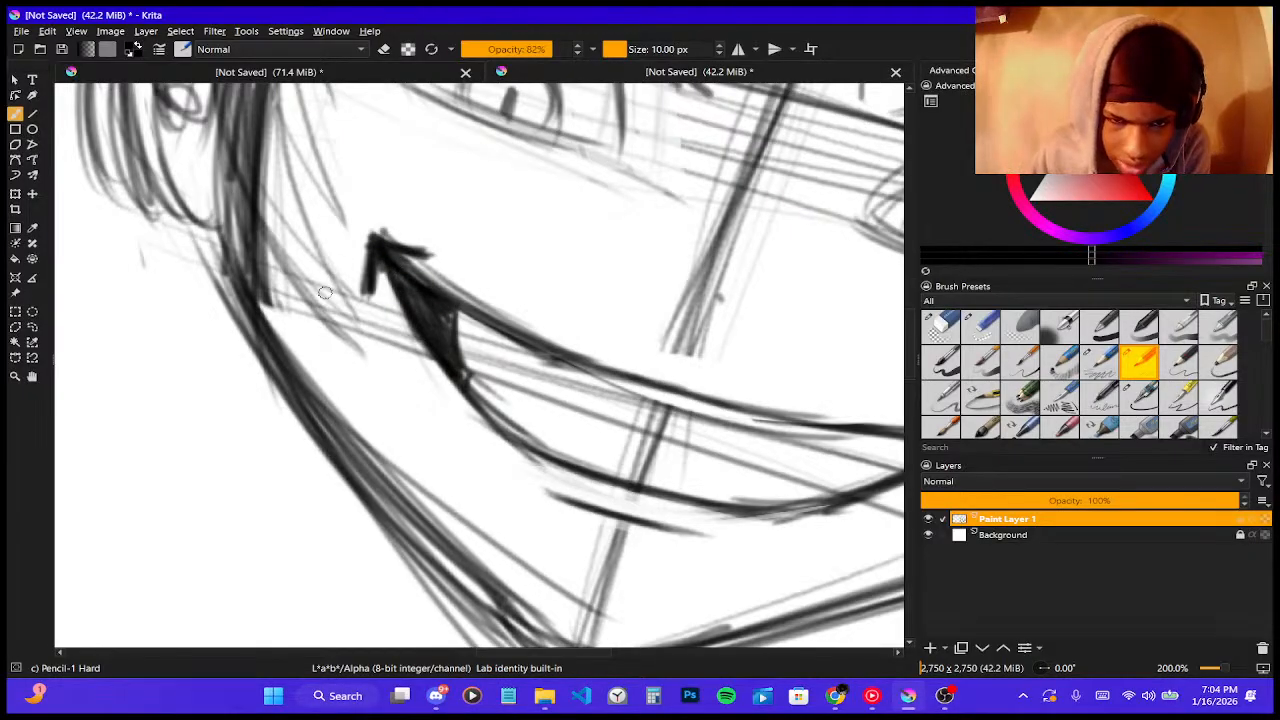
- Shade the grin's right corner dark, darken its tip and define the shading's inner edge with a curved line
{"action": "scroll", "coordinate": [325, 292], "scroll_direction": "down", "scroll_amount": 5}
{"action": "scroll", "coordinate": [411, 314], "scroll_direction": "up", "scroll_amount": 5}
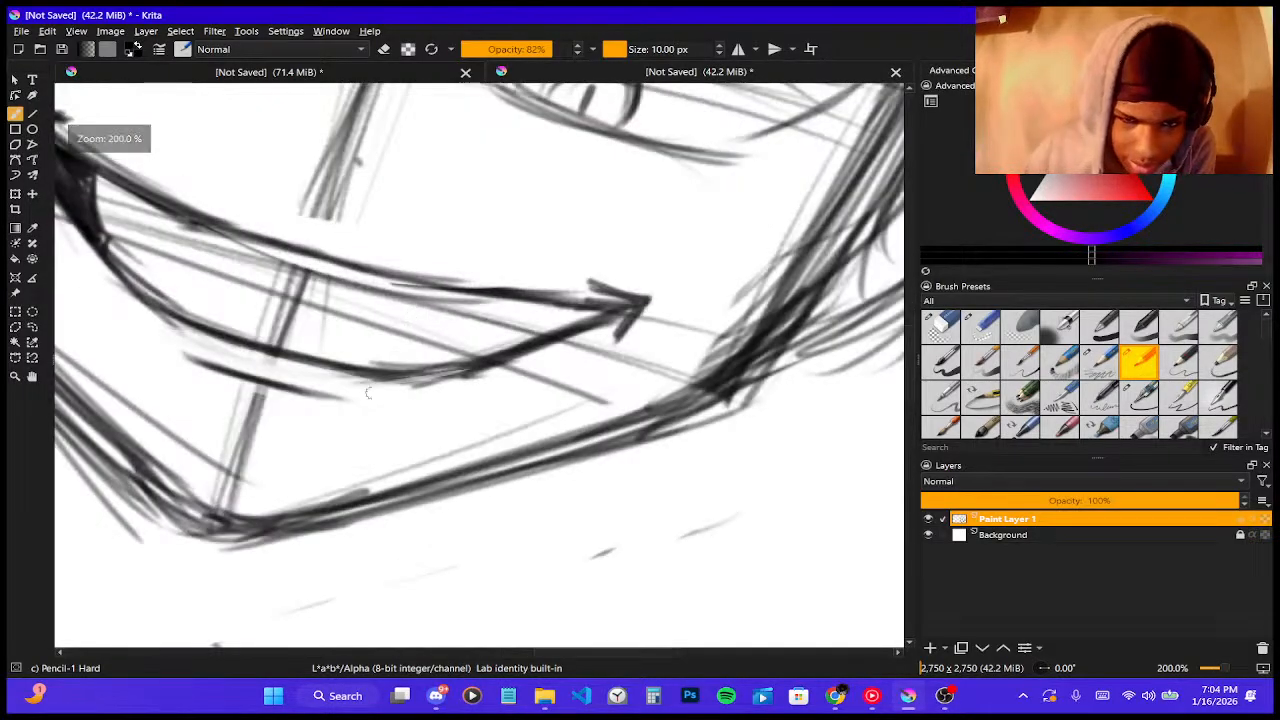
{"action": "mouse_move", "coordinate": [541, 324]}
{"action": "left_mouse_down"}
{"action": "mouse_move", "coordinate": [511, 340]}
{"action": "mouse_move", "coordinate": [560, 314]}
{"action": "mouse_move", "coordinate": [557, 329]}
{"action": "mouse_move", "coordinate": [581, 322]}
{"action": "mouse_move", "coordinate": [561, 330]}
{"action": "mouse_move", "coordinate": [555, 312]}
{"action": "mouse_move", "coordinate": [618, 313]}
{"action": "mouse_move", "coordinate": [543, 291]}
{"action": "mouse_move", "coordinate": [624, 299]}
{"action": "mouse_move", "coordinate": [561, 302]}
{"action": "mouse_move", "coordinate": [580, 307]}
{"action": "mouse_move", "coordinate": [632, 298]}
{"action": "mouse_move", "coordinate": [617, 287]}
{"action": "mouse_move", "coordinate": [656, 310]}
{"action": "mouse_move", "coordinate": [609, 336]}
{"action": "mouse_move", "coordinate": [632, 310]}
{"action": "left_mouse_up"}
{"action": "key", "text": "minus"}
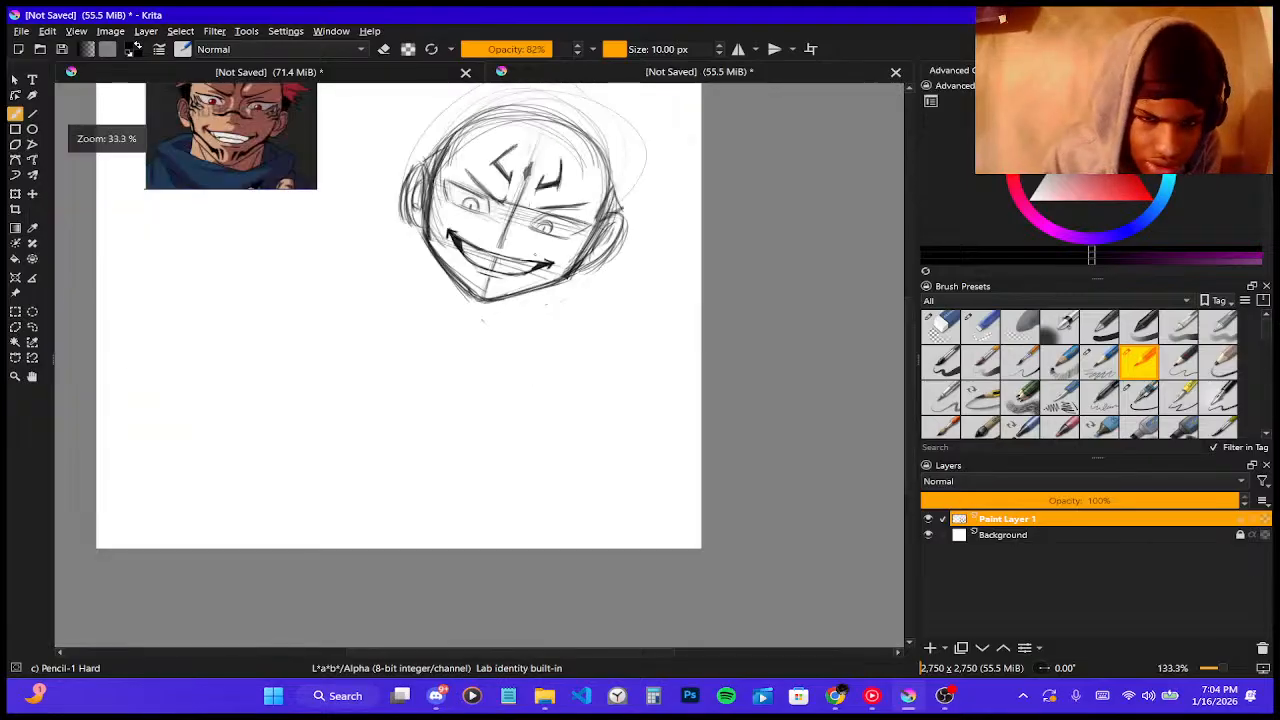
{"action": "key", "text": "plus"}
{"action": "key", "text": "plus"}
{"action": "key", "text": "plus"}
{"action": "key", "text": "plus"}
{"action": "key", "text": "plus"}
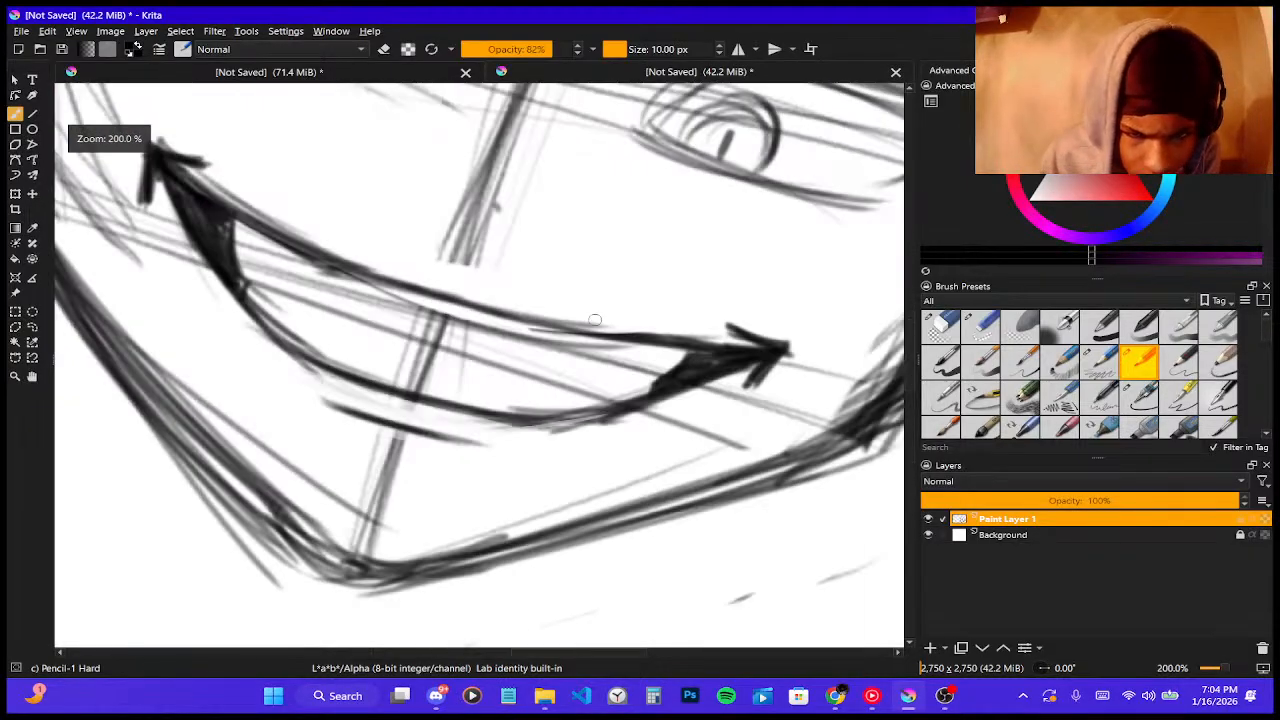
{"action": "left_click_drag", "start_coordinate": [664, 353], "coordinate": [634, 397]}
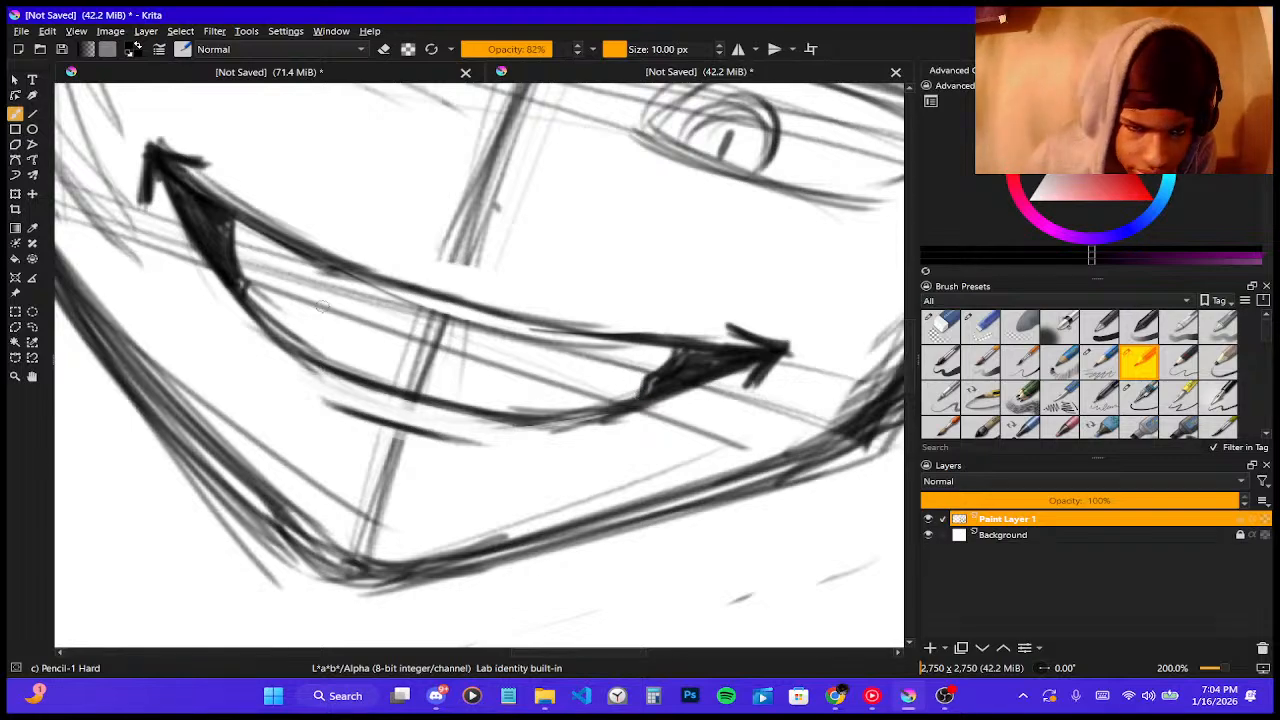
- Try sketching the start of the teeth line from the grin's left corner, checking the reference portrait's teeth
{"action": "left_click_drag", "start_coordinate": [262, 281], "coordinate": [297, 318]}
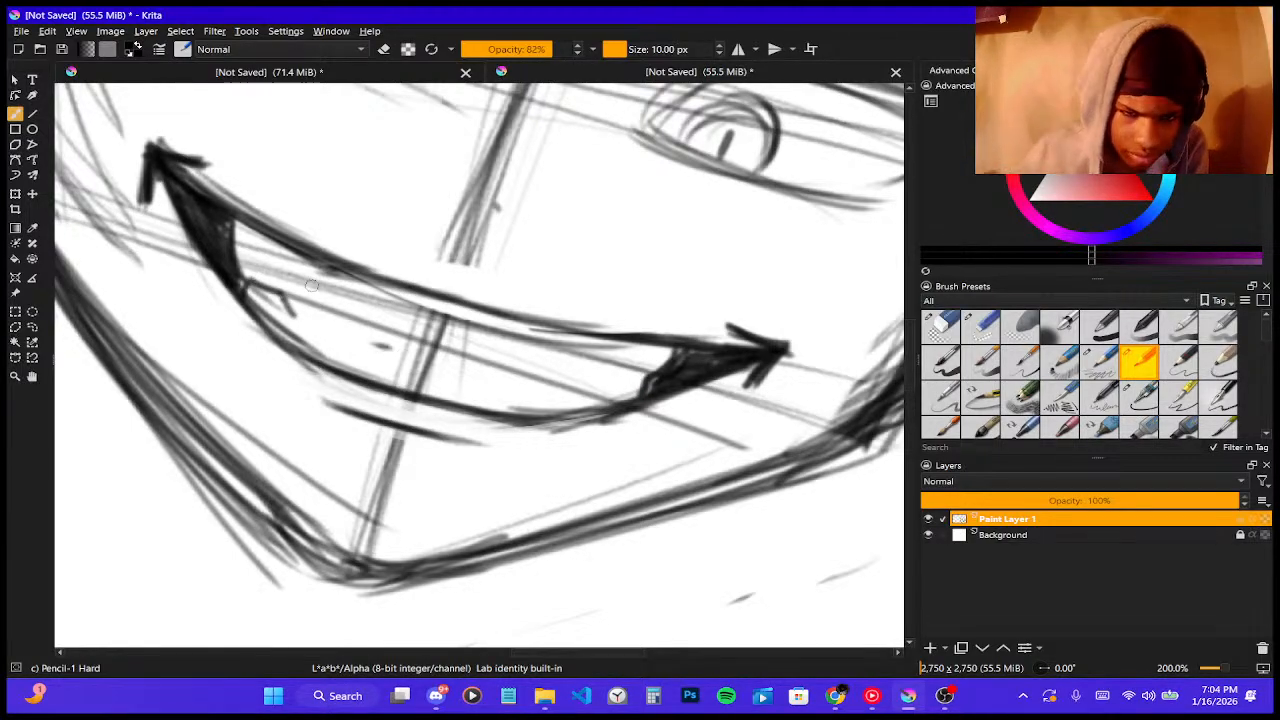
{"action": "scroll", "coordinate": [338, 300], "scroll_direction": "down", "scroll_amount": 6}
{"action": "scroll", "coordinate": [227, 217], "scroll_direction": "up", "scroll_amount": 8}
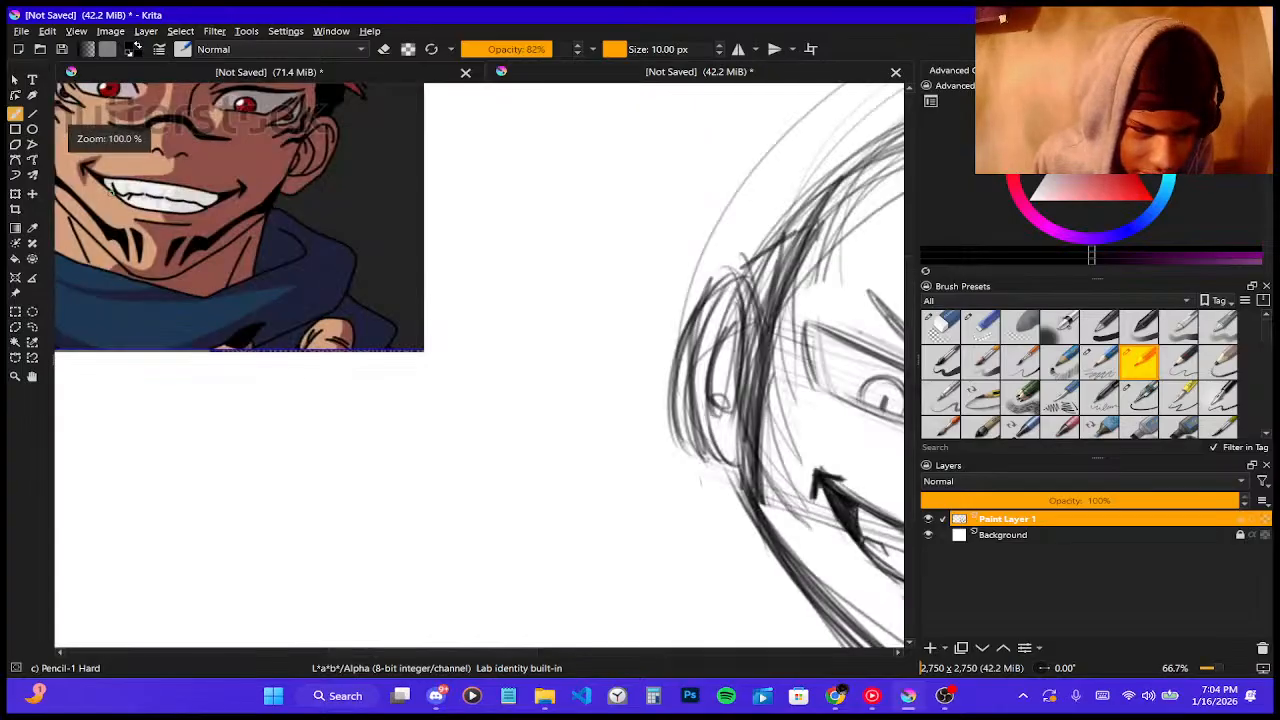
{"action": "scroll", "coordinate": [300, 240], "scroll_direction": "down", "scroll_amount": 8}
{"action": "scroll", "coordinate": [183, 240], "scroll_direction": "up", "scroll_amount": 5}
{"action": "scroll", "coordinate": [183, 240], "scroll_direction": "down", "scroll_amount": 2}
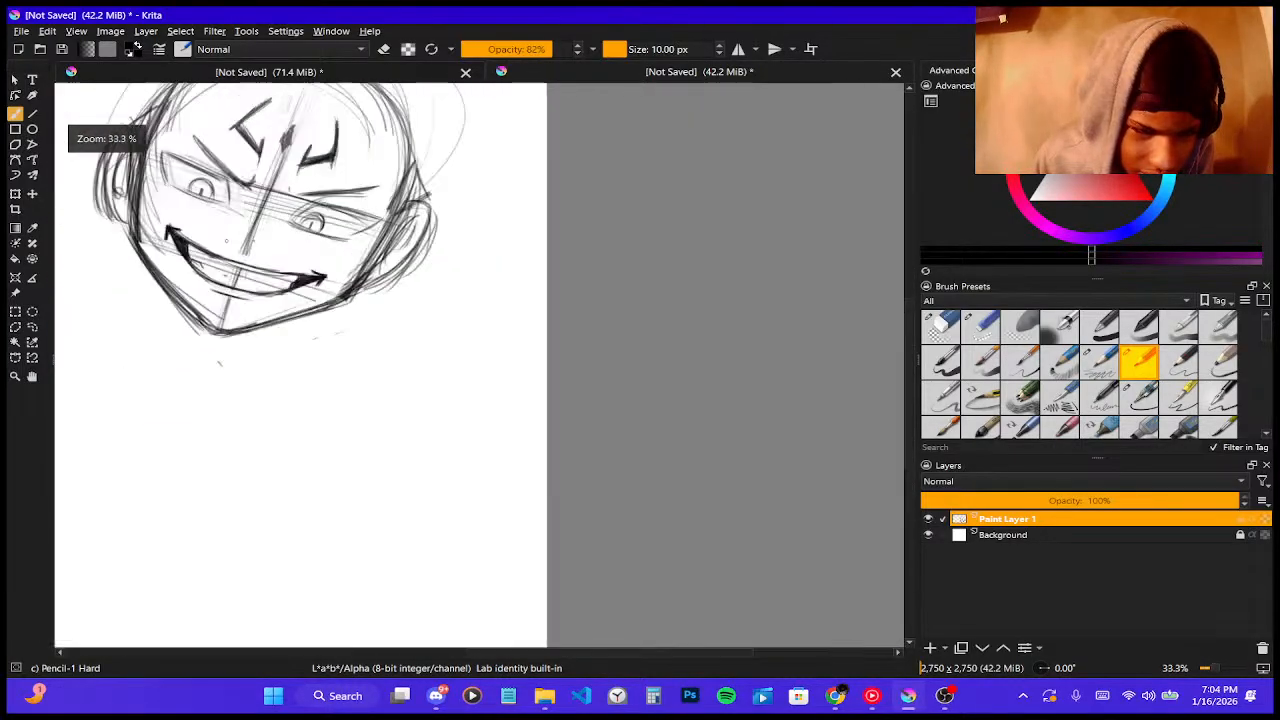
{"action": "scroll", "coordinate": [183, 240], "scroll_direction": "up", "scroll_amount": 4}
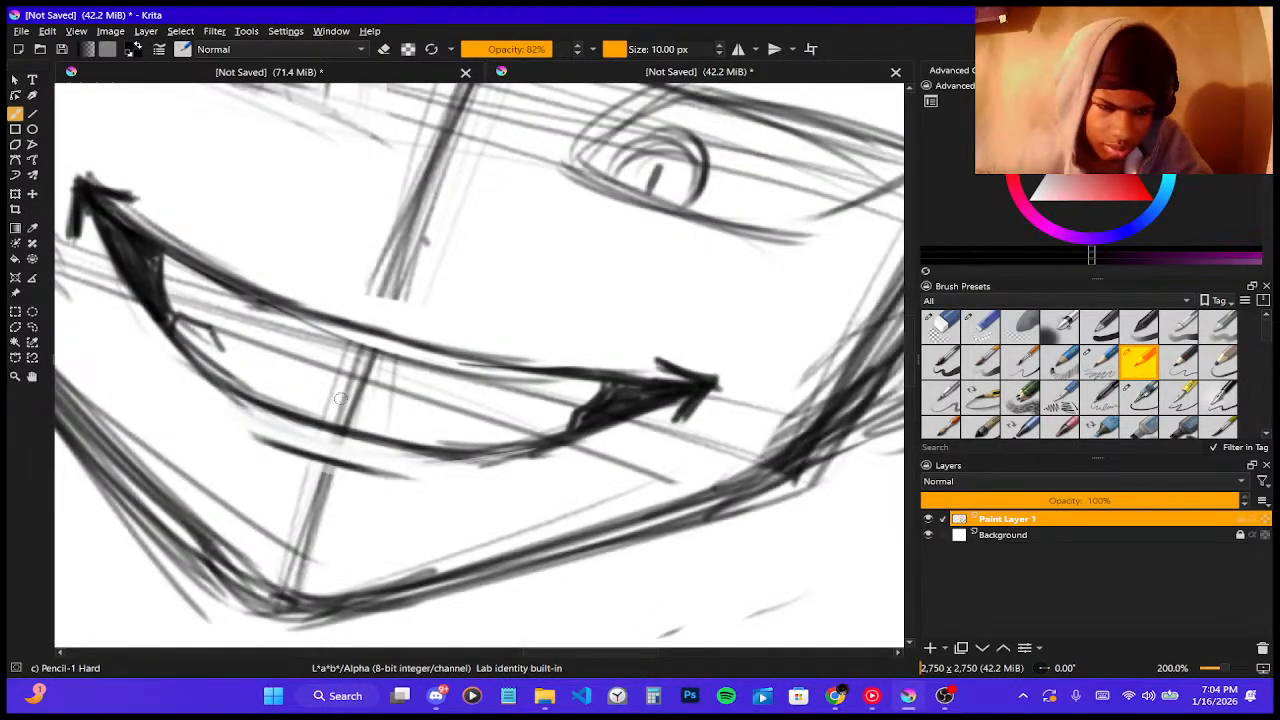
{"action": "left_click_drag", "start_coordinate": [226, 338], "coordinate": [362, 390]}
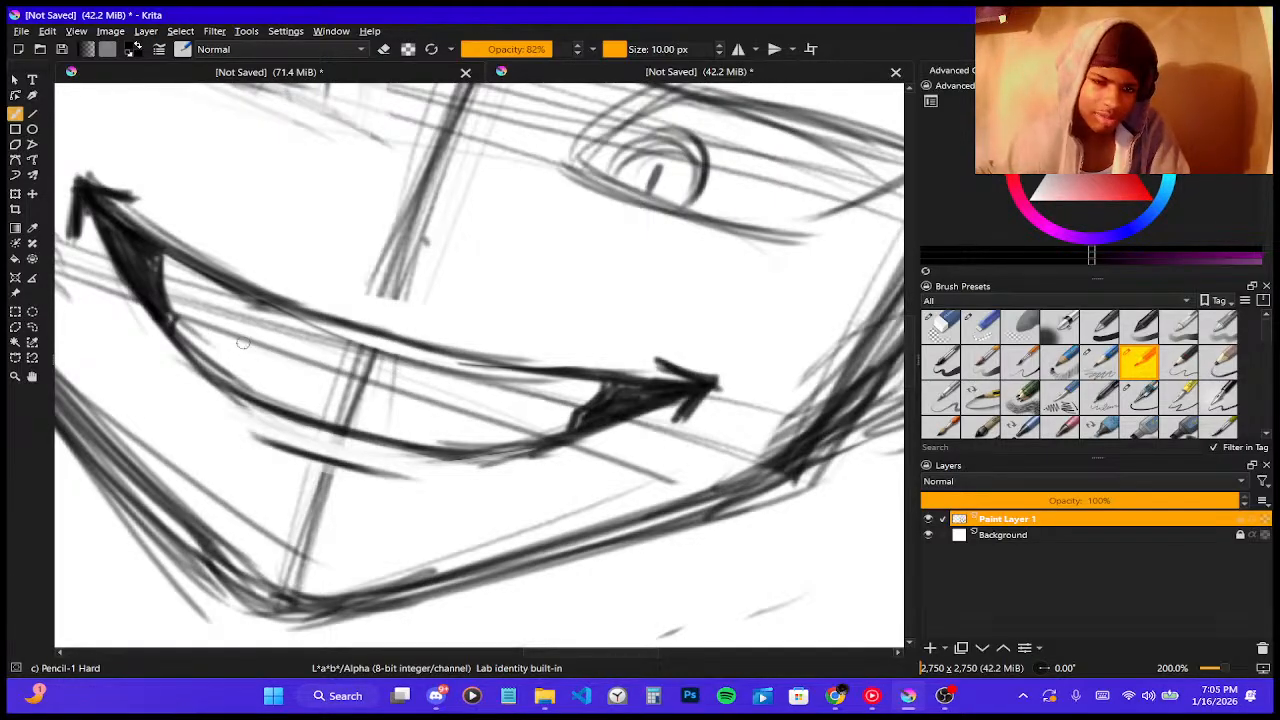
- Try a long curved line across the grin to separate the upper and lower teeth, with a small notch near its right end
{"action": "left_click_drag", "start_coordinate": [242, 343], "coordinate": [490, 414]}
{"action": "left_click_drag", "start_coordinate": [316, 377], "coordinate": [498, 410]}
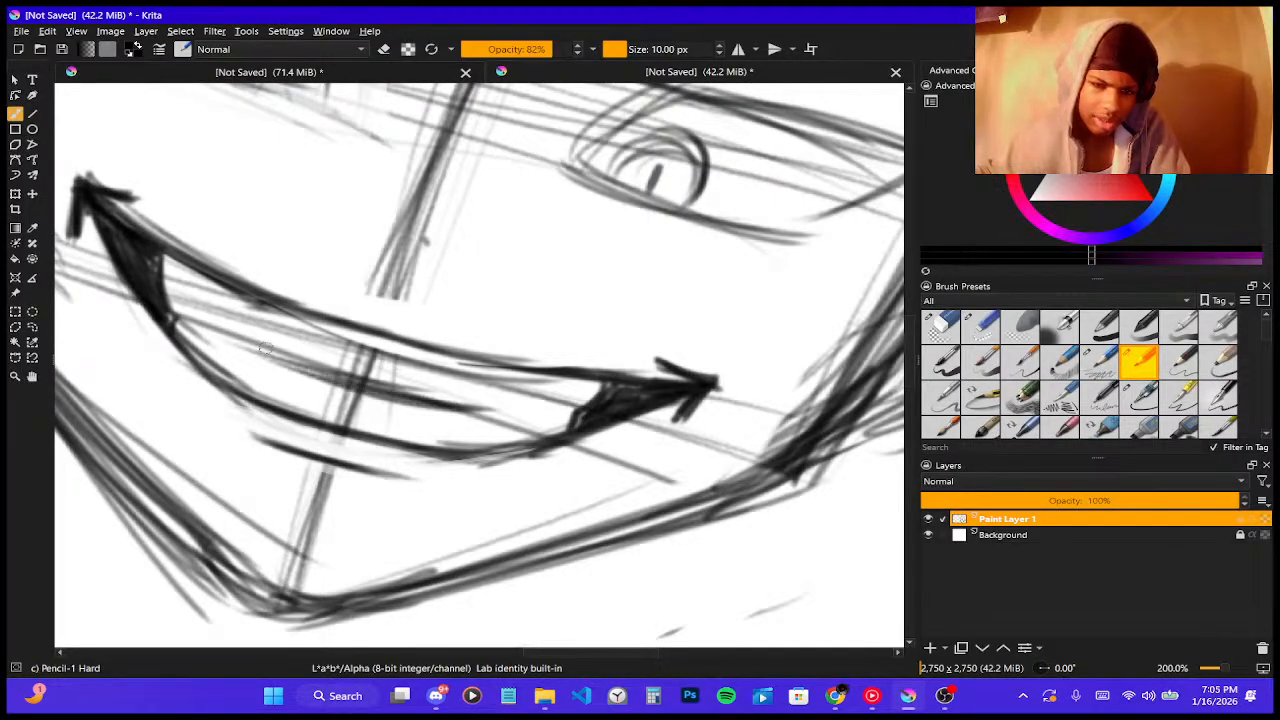
{"action": "left_click_drag", "start_coordinate": [266, 350], "coordinate": [524, 412]}
{"action": "left_click_drag", "start_coordinate": [209, 325], "coordinate": [374, 380]}
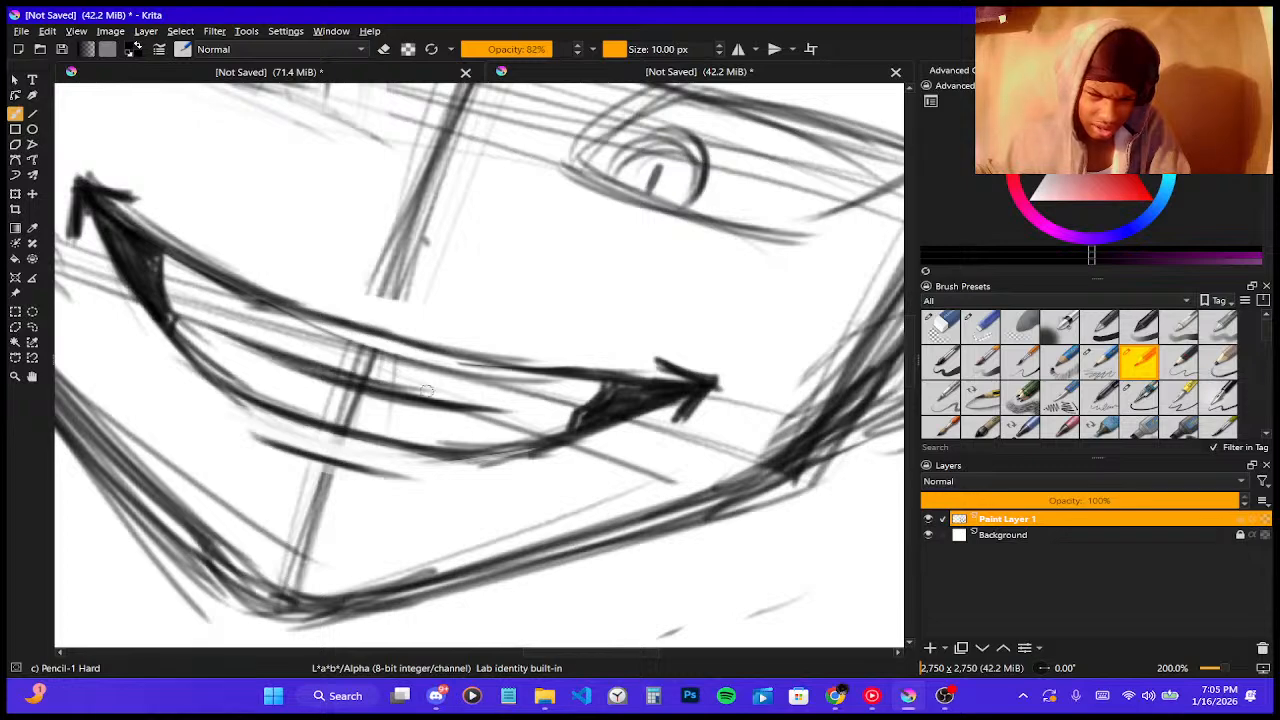
{"action": "mouse_move", "coordinate": [490, 409]}
{"action": "left_mouse_down"}
{"action": "mouse_move", "coordinate": [564, 401]}
{"action": "mouse_move", "coordinate": [507, 421]}
{"action": "mouse_move", "coordinate": [527, 404]}
{"action": "left_mouse_up"}
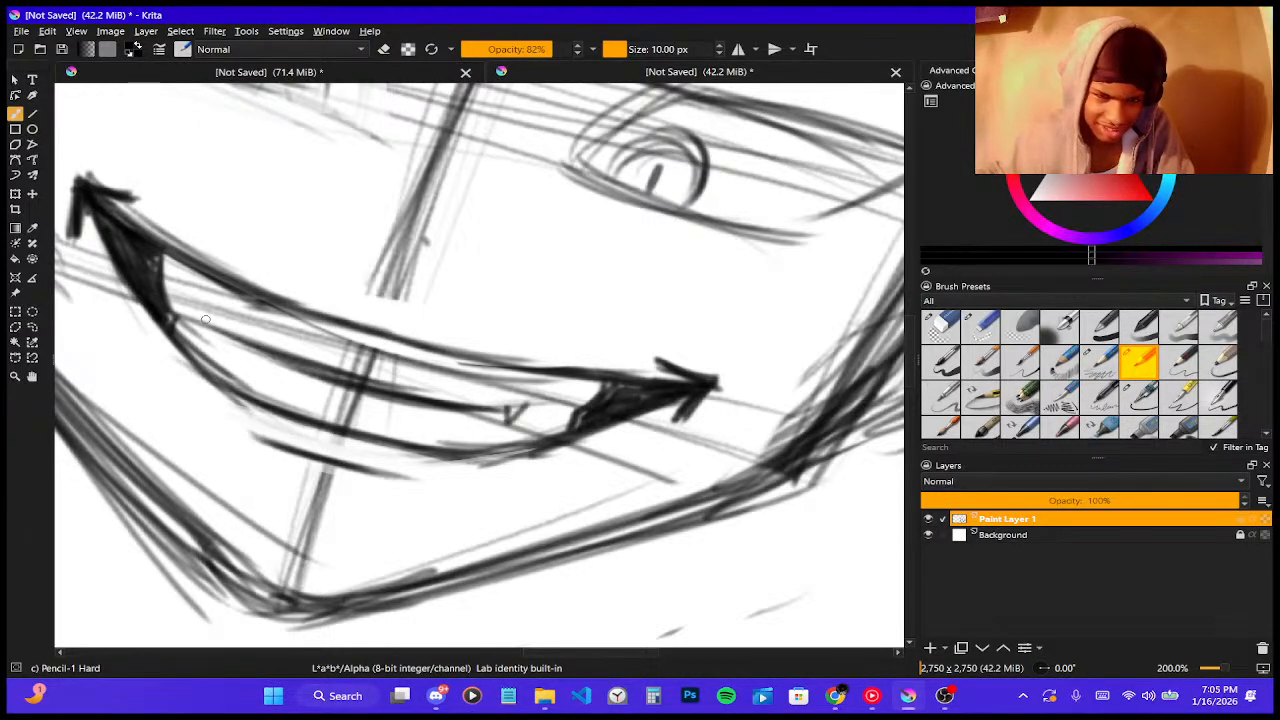
{"action": "left_click_drag", "start_coordinate": [208, 321], "coordinate": [220, 329]}
- Sketch short broken pencil marks through the middle of the grin to place the line between the upper and lower teeth
{"action": "scroll", "coordinate": [205, 240], "scroll_direction": "down", "scroll_amount": 7}
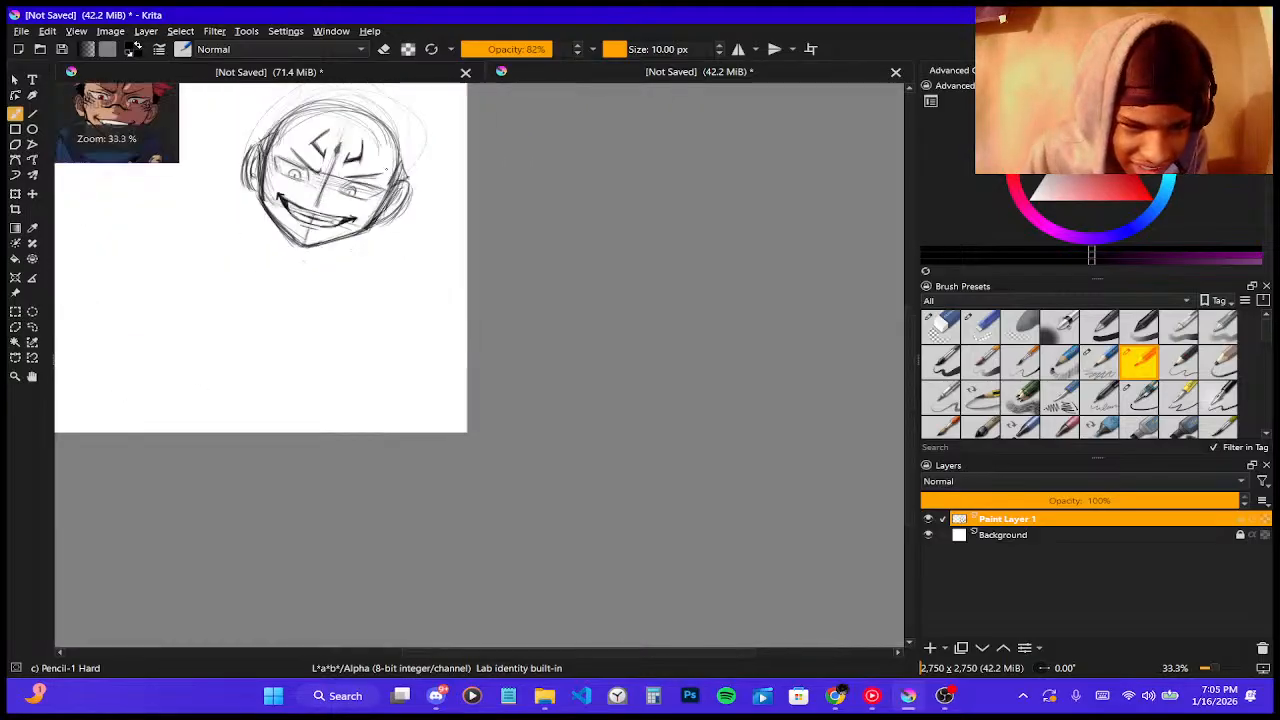
{"action": "scroll", "coordinate": [300, 155], "scroll_direction": "up", "scroll_amount": 4}
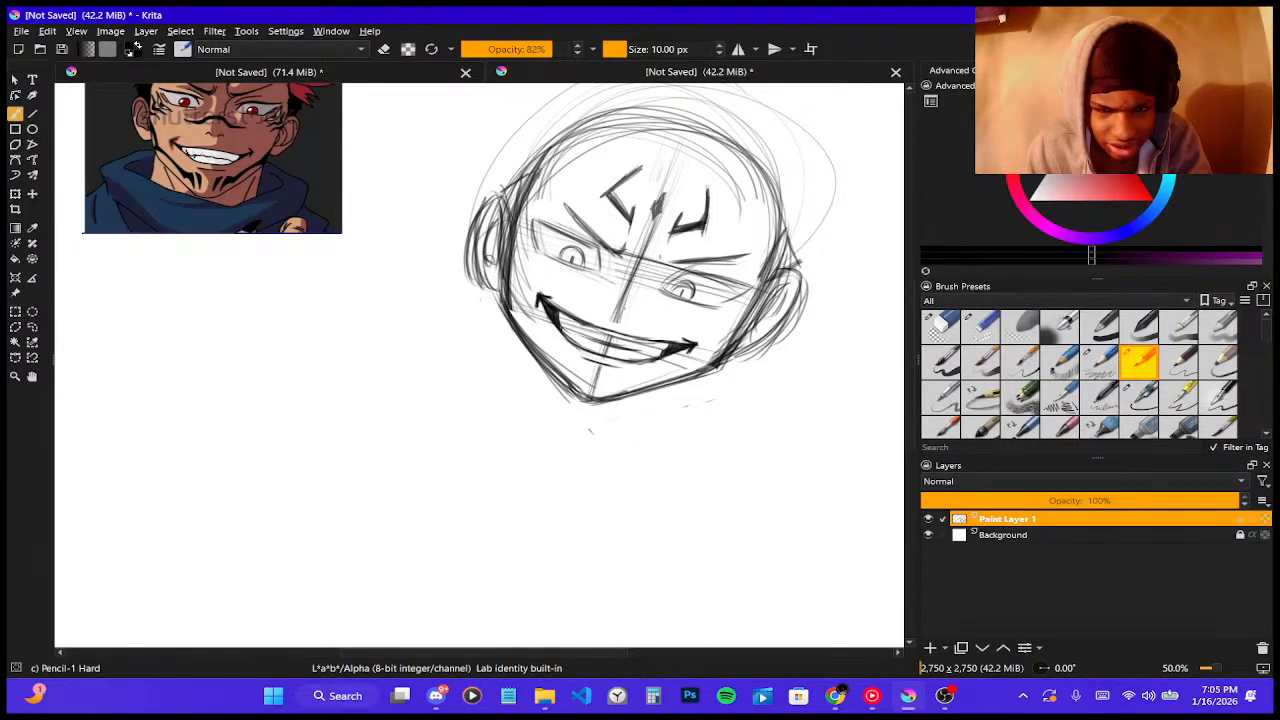
{"action": "scroll", "coordinate": [655, 333], "scroll_direction": "up", "scroll_amount": 5}
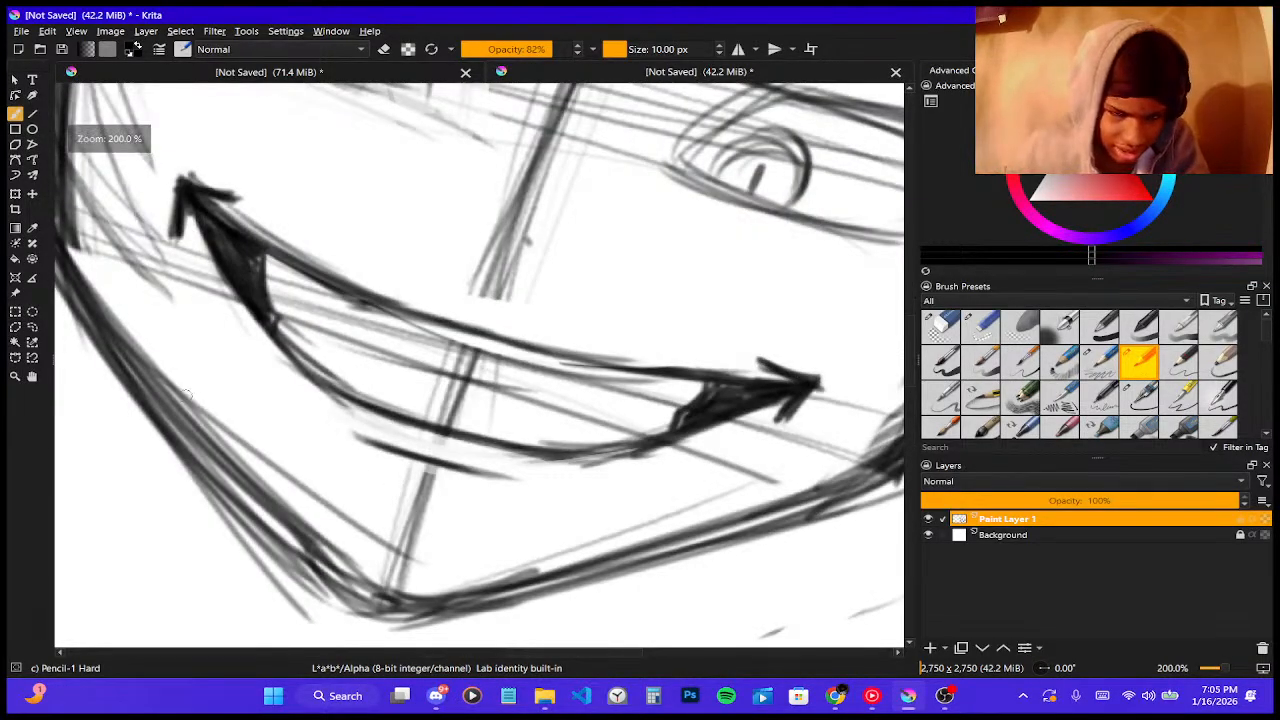
{"action": "mouse_move", "coordinate": [343, 331]}
{"action": "left_mouse_down"}
{"action": "mouse_move", "coordinate": [307, 333]}
{"action": "mouse_move", "coordinate": [336, 342]}
{"action": "left_mouse_up"}
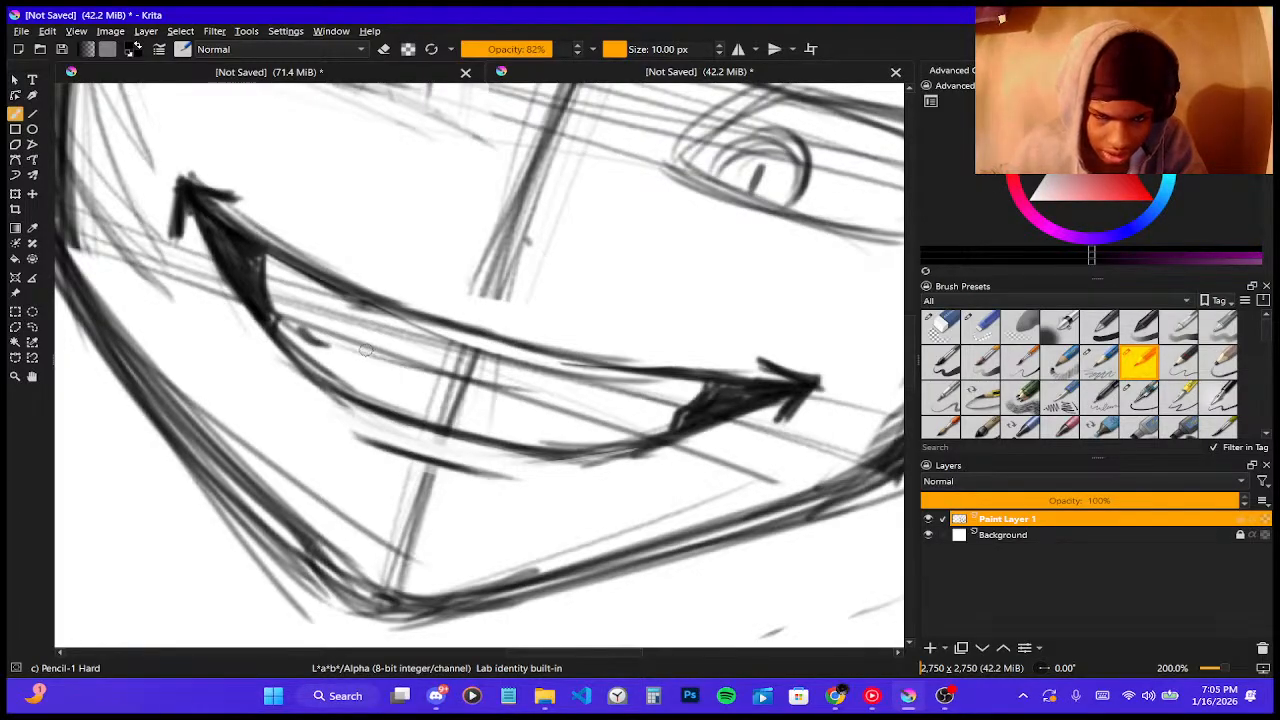
{"action": "left_click_drag", "start_coordinate": [363, 347], "coordinate": [390, 358]}
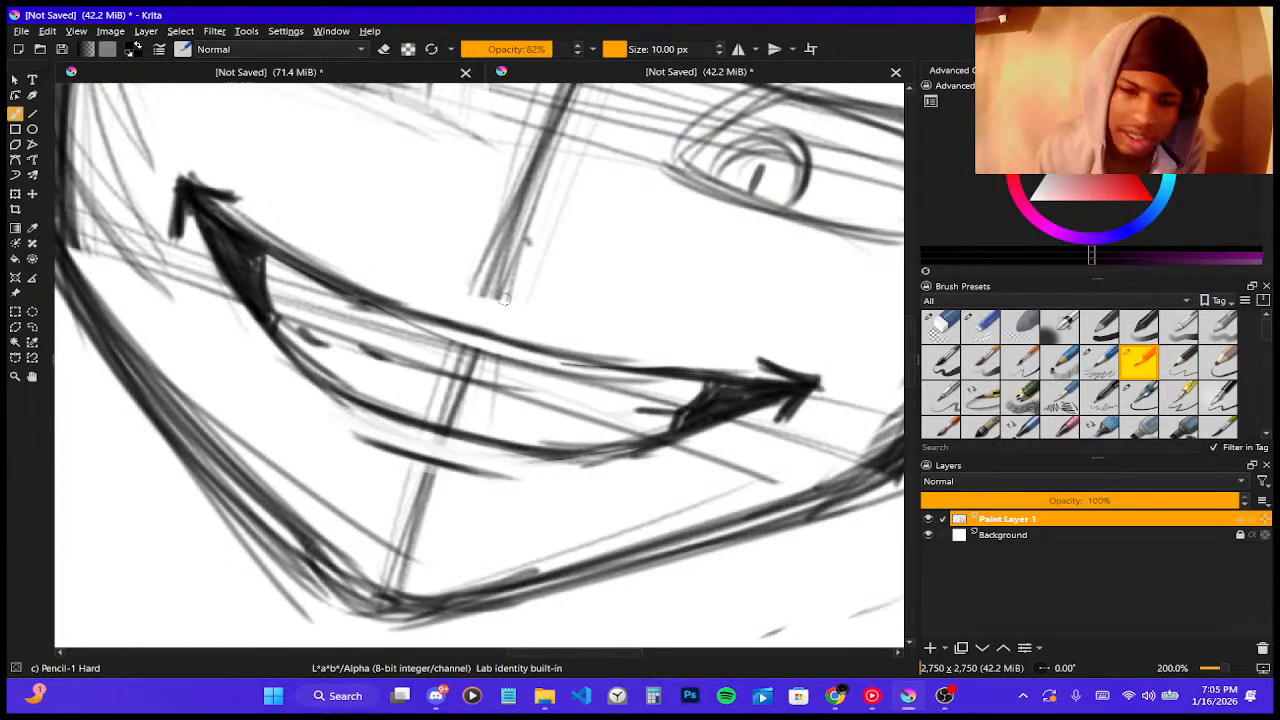
{"action": "scroll", "coordinate": [504, 299], "scroll_direction": "down", "scroll_amount": 7}
{"action": "scroll", "coordinate": [108, 388], "scroll_direction": "up", "scroll_amount": 3}
{"action": "scroll", "coordinate": [170, 380], "scroll_direction": "down", "scroll_amount": 4}
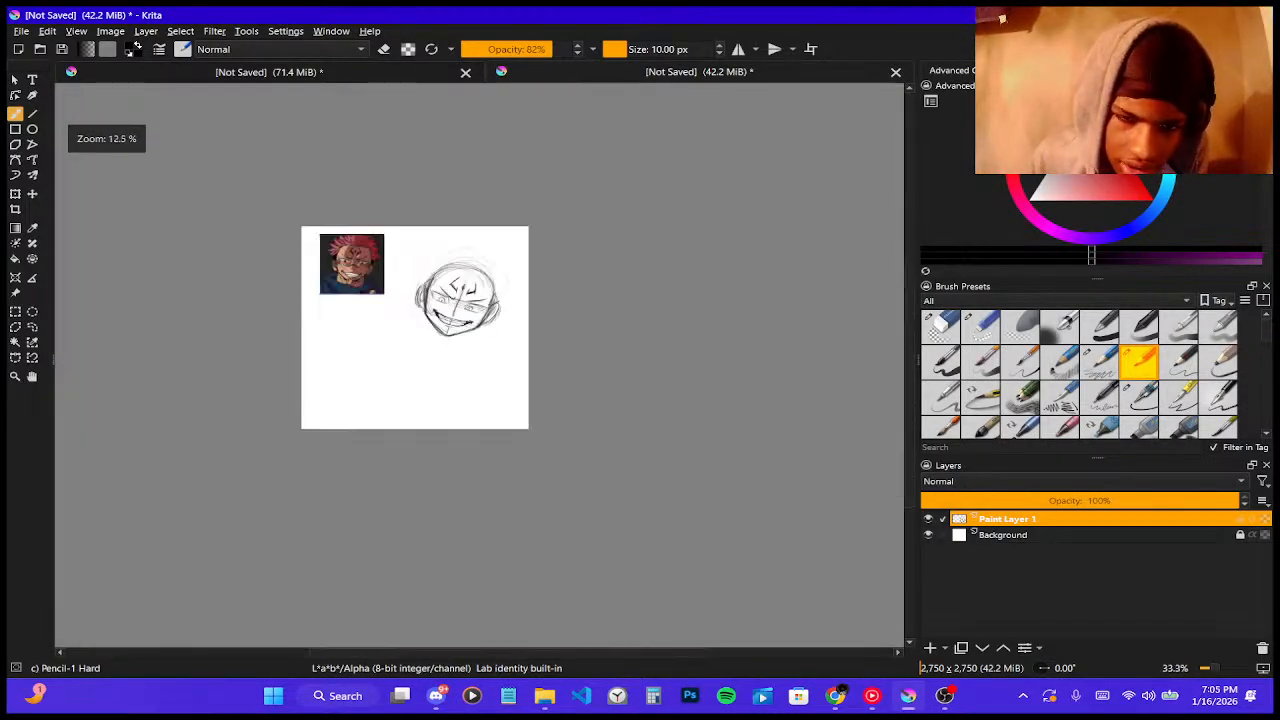
- Sketch a perspective box with two side faces and an underside in the blank area below the reference portrait
{"action": "scroll", "coordinate": [250, 345], "scroll_direction": "up", "scroll_amount": 2}
{"action": "scroll", "coordinate": [262, 377], "scroll_direction": "up", "scroll_amount": 2}
{"action": "scroll", "coordinate": [621, 378], "scroll_direction": "down", "scroll_amount": 1}
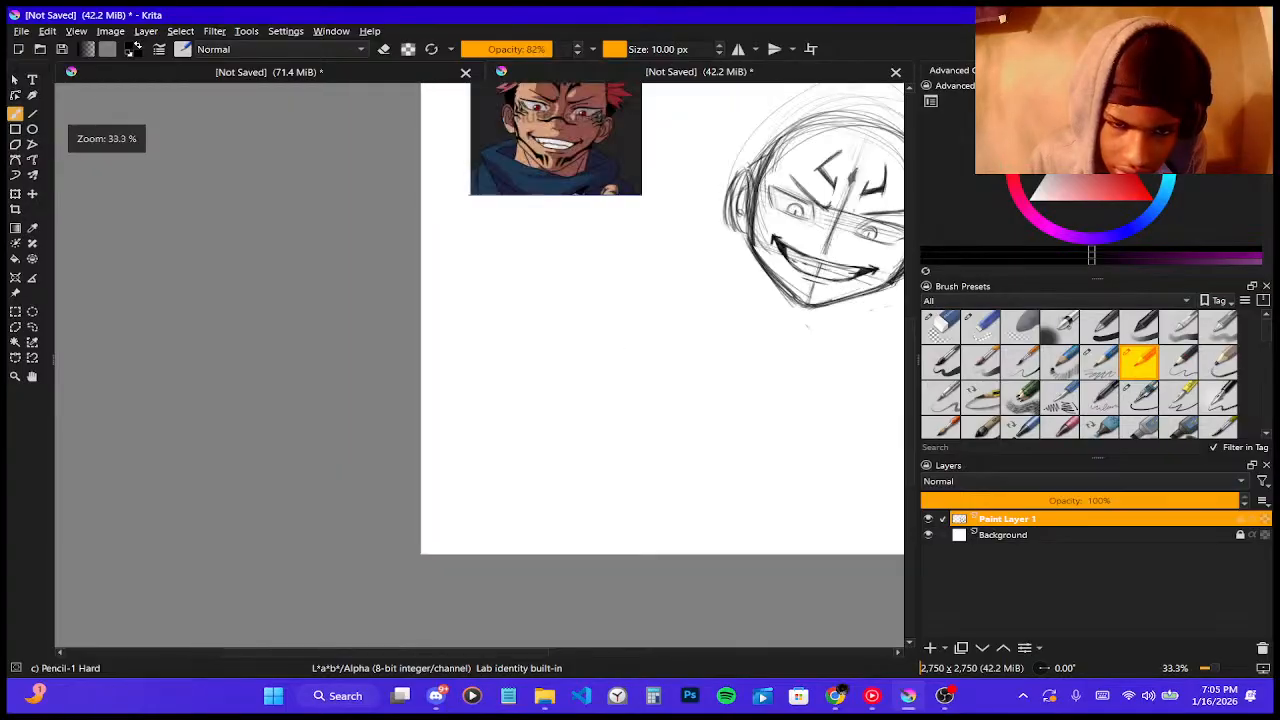
{"action": "scroll", "coordinate": [621, 378], "scroll_direction": "up", "scroll_amount": 2}
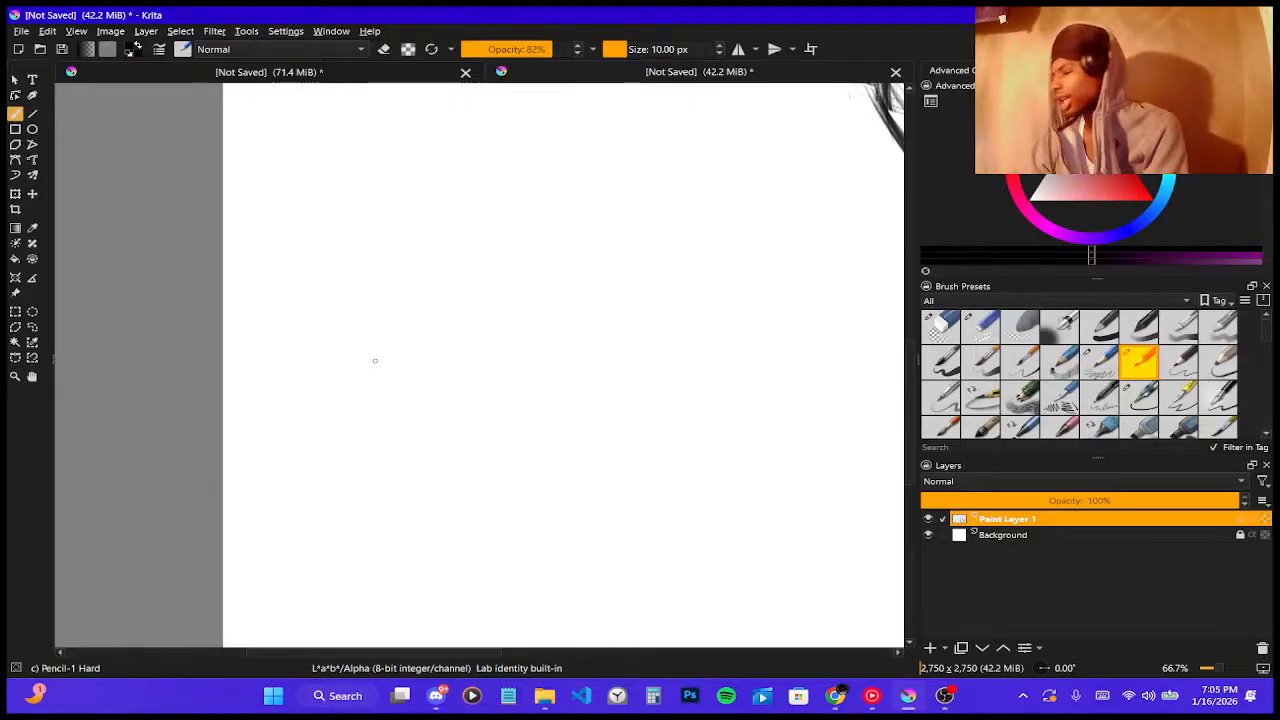
{"action": "mouse_move", "coordinate": [318, 290]}
{"action": "left_mouse_down"}
{"action": "mouse_move", "coordinate": [325, 410]}
{"action": "mouse_move", "coordinate": [405, 236]}
{"action": "mouse_move", "coordinate": [430, 212]}
{"action": "mouse_move", "coordinate": [404, 394]}
{"action": "left_mouse_up"}
{"action": "left_click_drag", "start_coordinate": [410, 326], "coordinate": [405, 390]}
{"action": "mouse_move", "coordinate": [420, 222]}
{"action": "left_mouse_down"}
{"action": "mouse_move", "coordinate": [508, 315]}
{"action": "mouse_move", "coordinate": [489, 432]}
{"action": "left_mouse_up"}
{"action": "left_click_drag", "start_coordinate": [406, 382], "coordinate": [490, 426]}
{"action": "left_click_drag", "start_coordinate": [322, 411], "coordinate": [410, 382]}
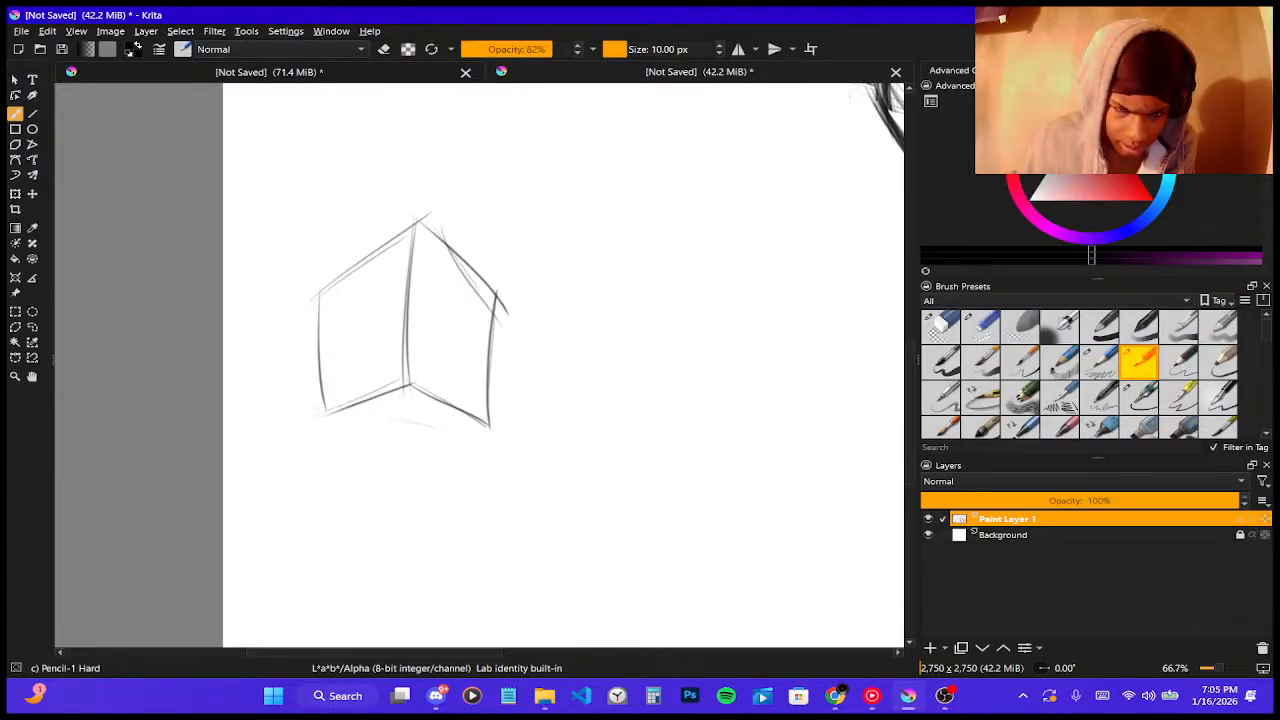
{"action": "mouse_move", "coordinate": [316, 408]}
{"action": "left_mouse_down"}
{"action": "mouse_move", "coordinate": [430, 438]}
{"action": "mouse_move", "coordinate": [490, 424]}
{"action": "left_mouse_up"}
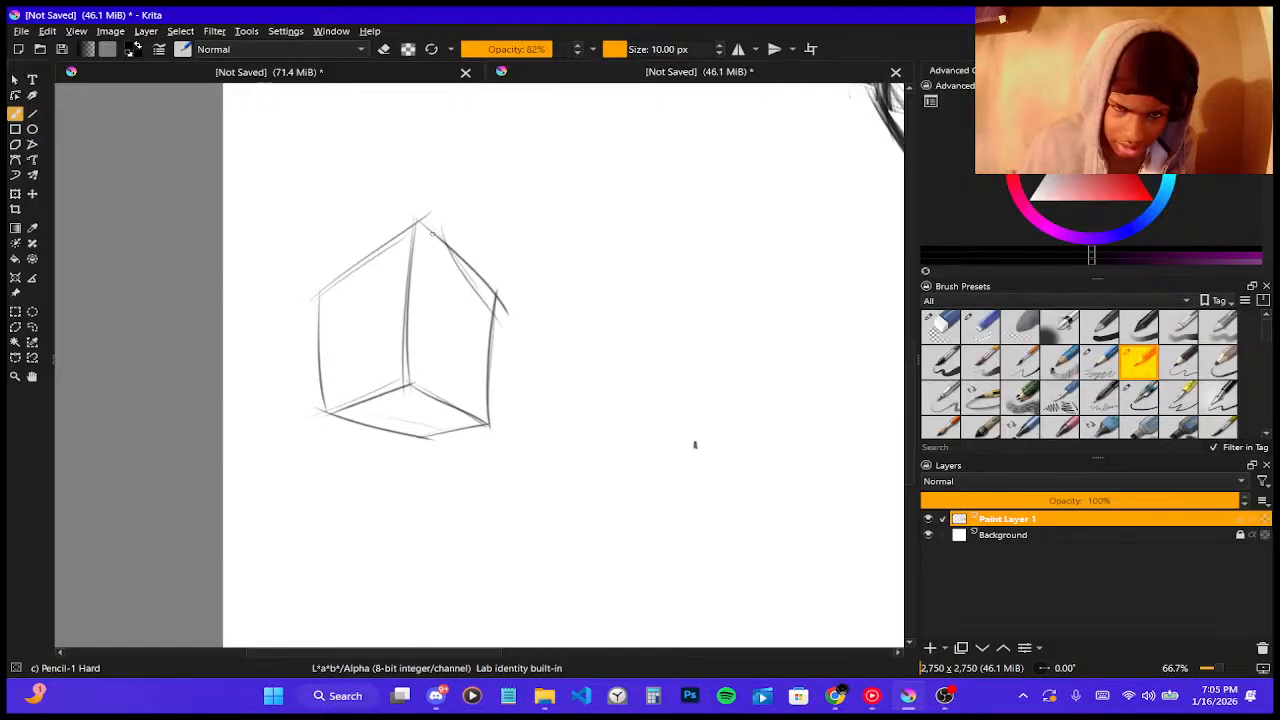
- Darken the box's upper and lower right-face edges and extend them to converge at a vanishing point on the right
{"action": "left_click_drag", "start_coordinate": [436, 228], "coordinate": [512, 312]}
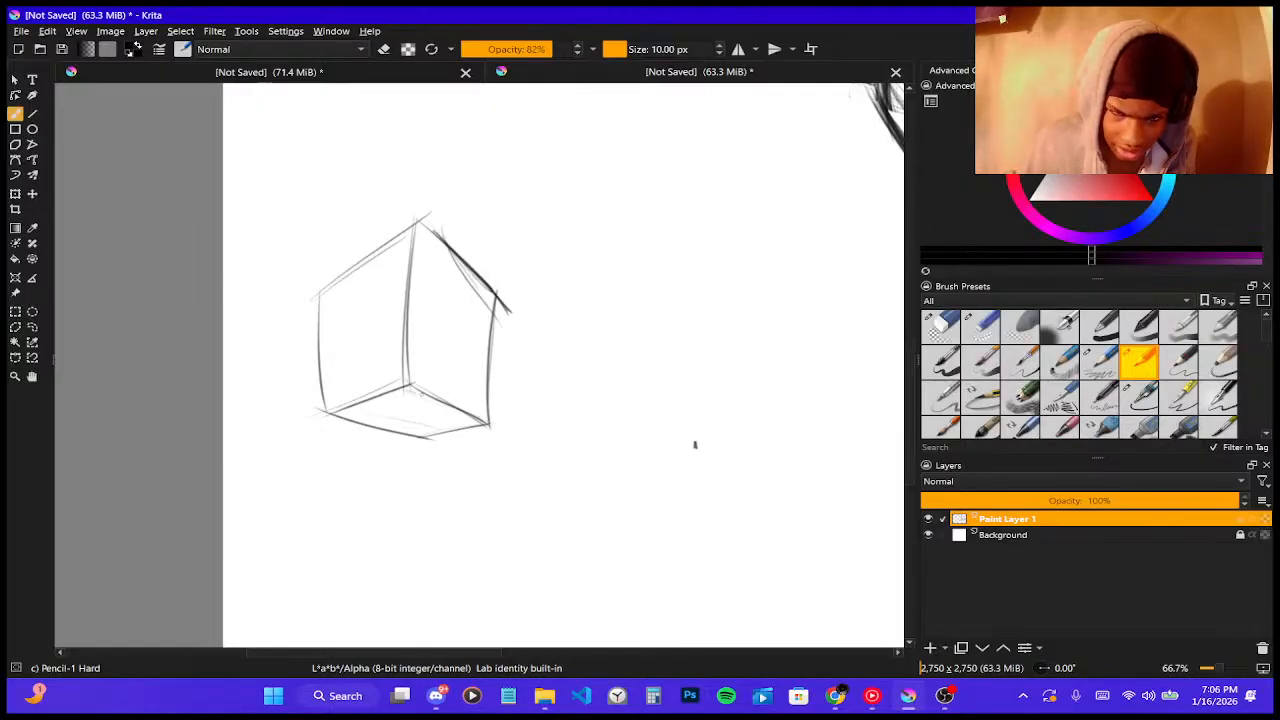
{"action": "left_click_drag", "start_coordinate": [410, 386], "coordinate": [512, 428]}
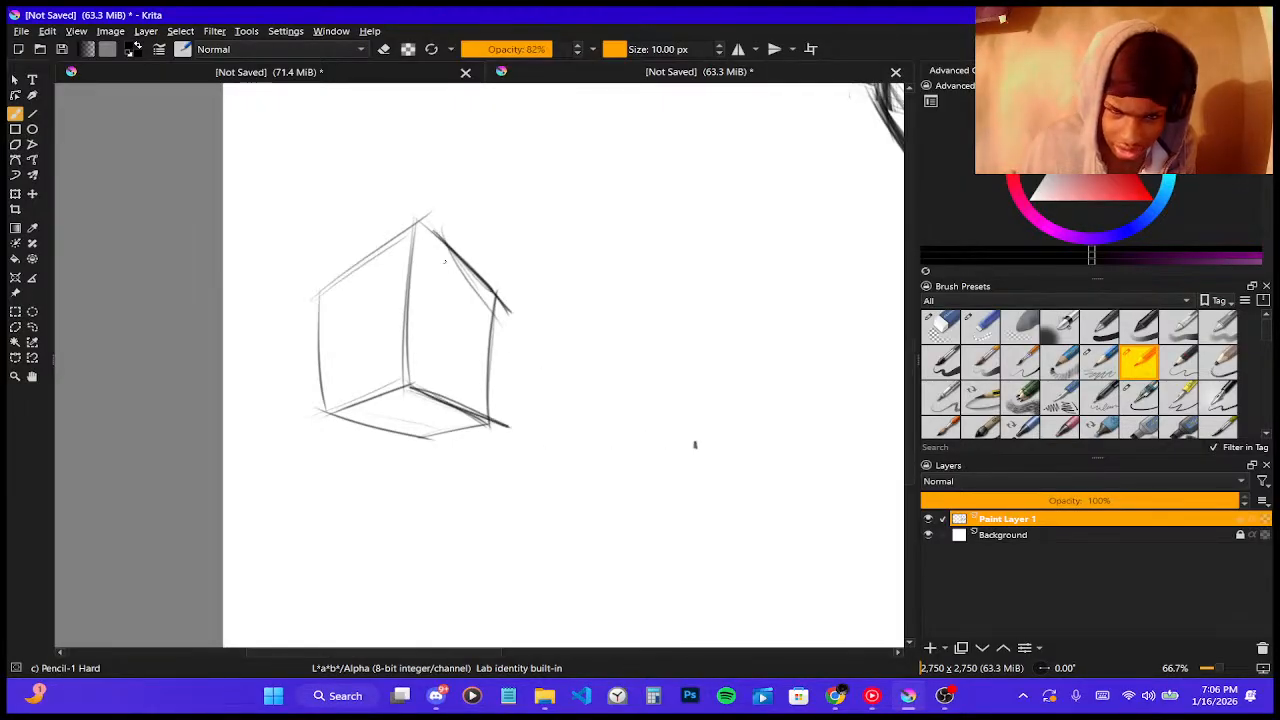
{"action": "left_click_drag", "start_coordinate": [500, 294], "coordinate": [694, 466]}
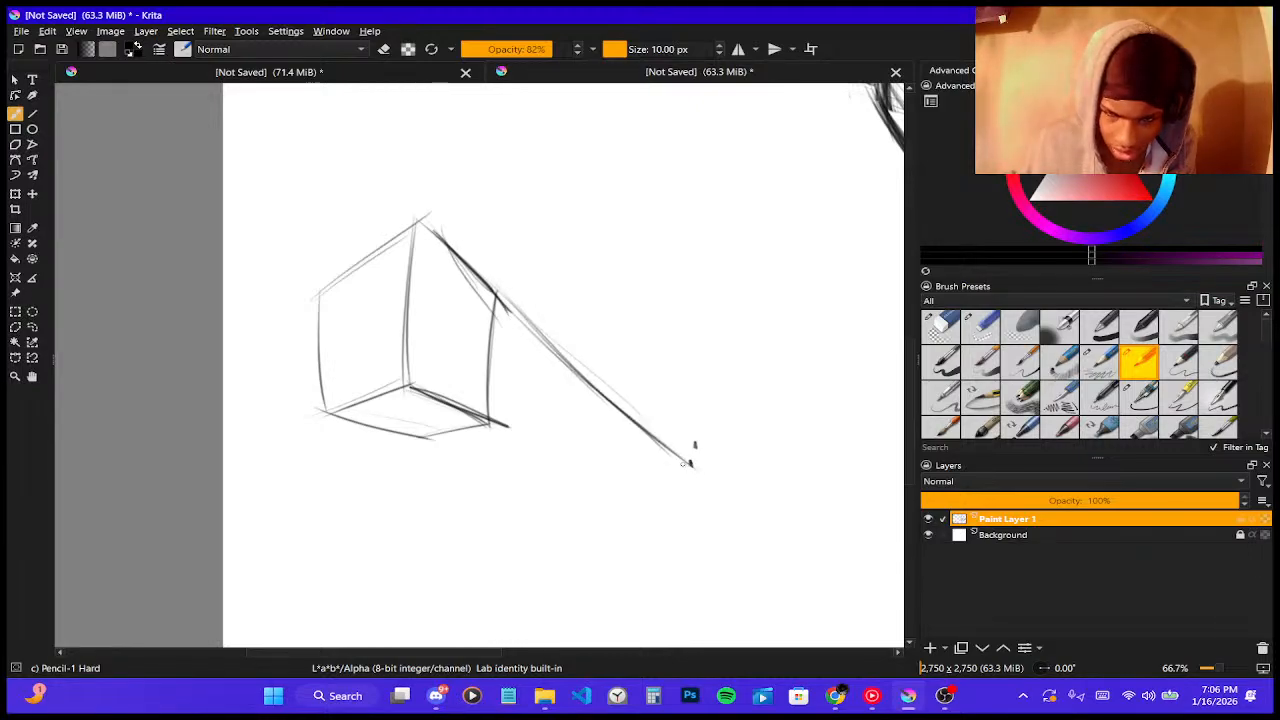
{"action": "left_click_drag", "start_coordinate": [480, 418], "coordinate": [650, 468]}
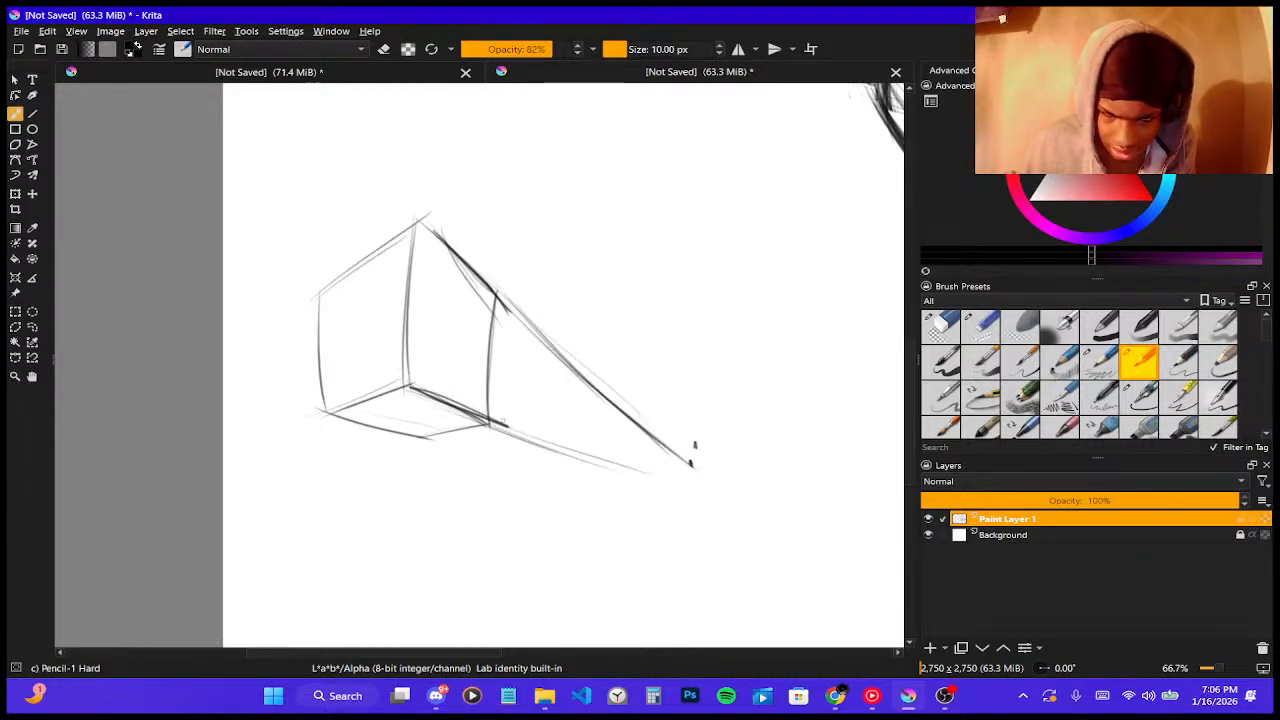
{"action": "left_click_drag", "start_coordinate": [524, 430], "coordinate": [708, 478]}
{"action": "left_click_drag", "start_coordinate": [570, 444], "coordinate": [718, 484]}
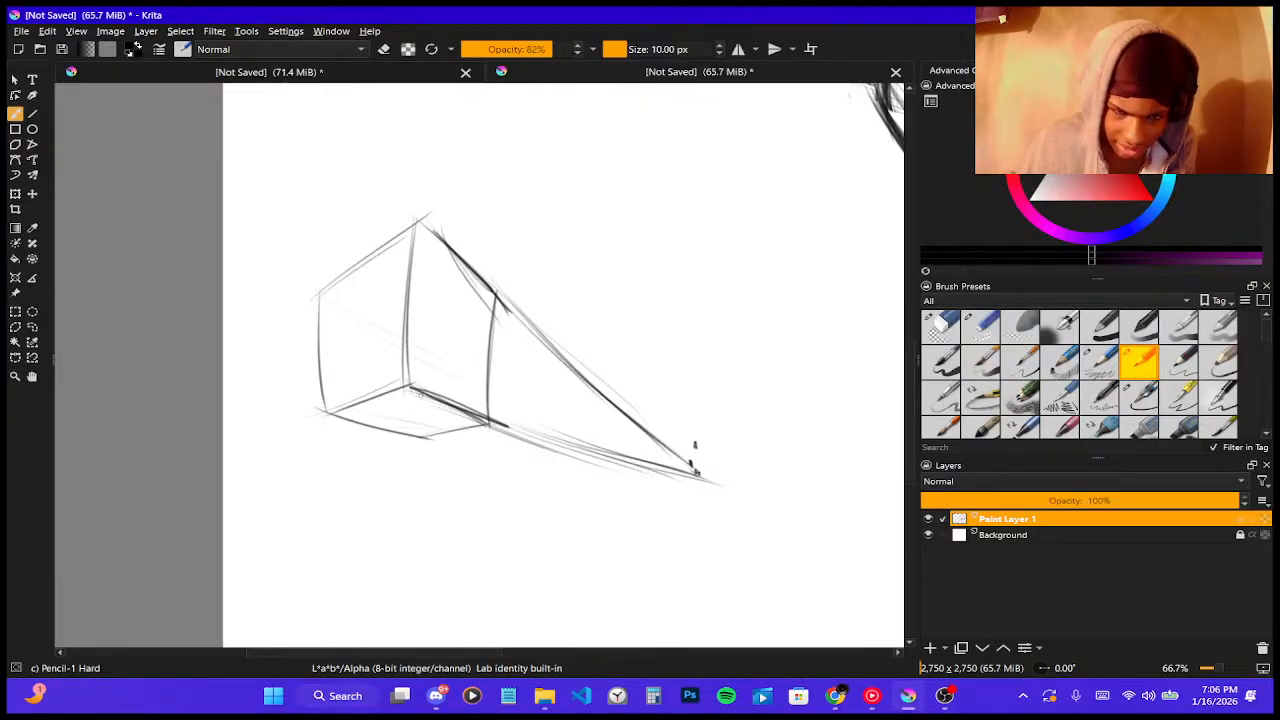
- Extend the underside's front edge with layered pencil strokes toward the same vanishing point
{"action": "left_click_drag", "start_coordinate": [336, 422], "coordinate": [514, 444]}
{"action": "left_click_drag", "start_coordinate": [388, 428], "coordinate": [548, 456]}
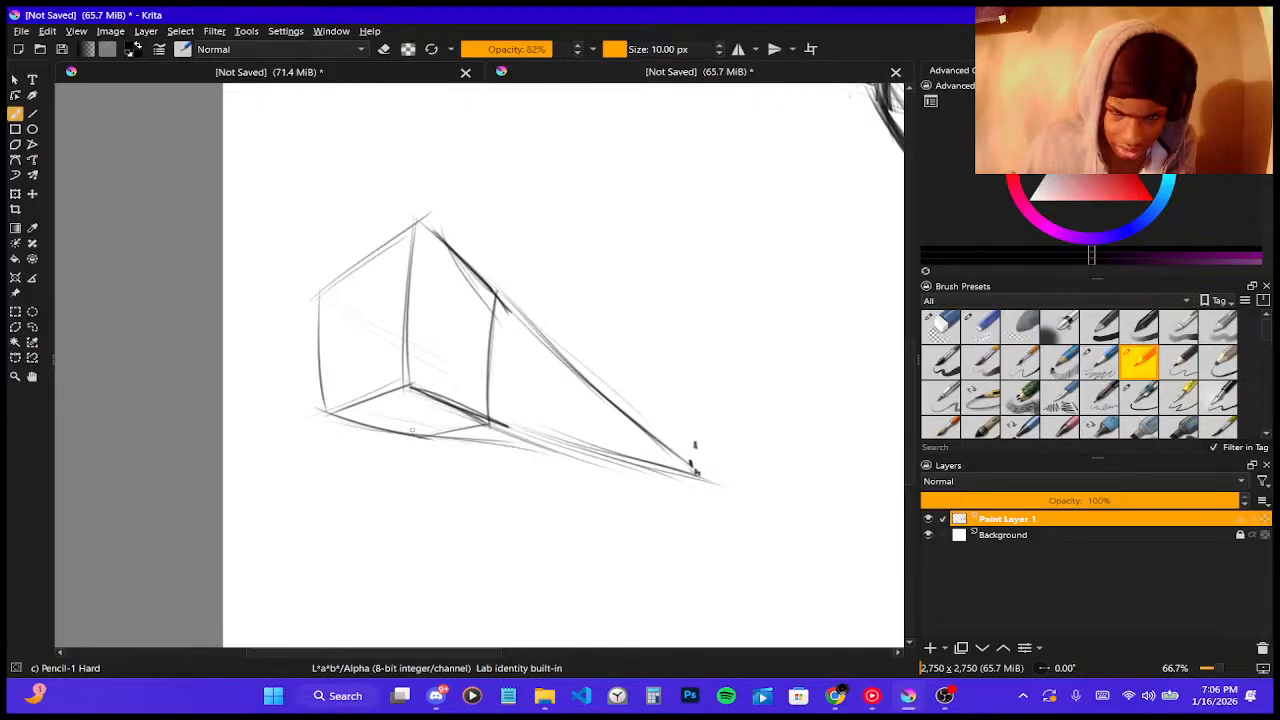
{"action": "mouse_move", "coordinate": [428, 436]}
{"action": "left_mouse_down"}
{"action": "mouse_move", "coordinate": [591, 458]}
{"action": "mouse_move", "coordinate": [384, 412]}
{"action": "mouse_move", "coordinate": [590, 468]}
{"action": "left_mouse_up"}
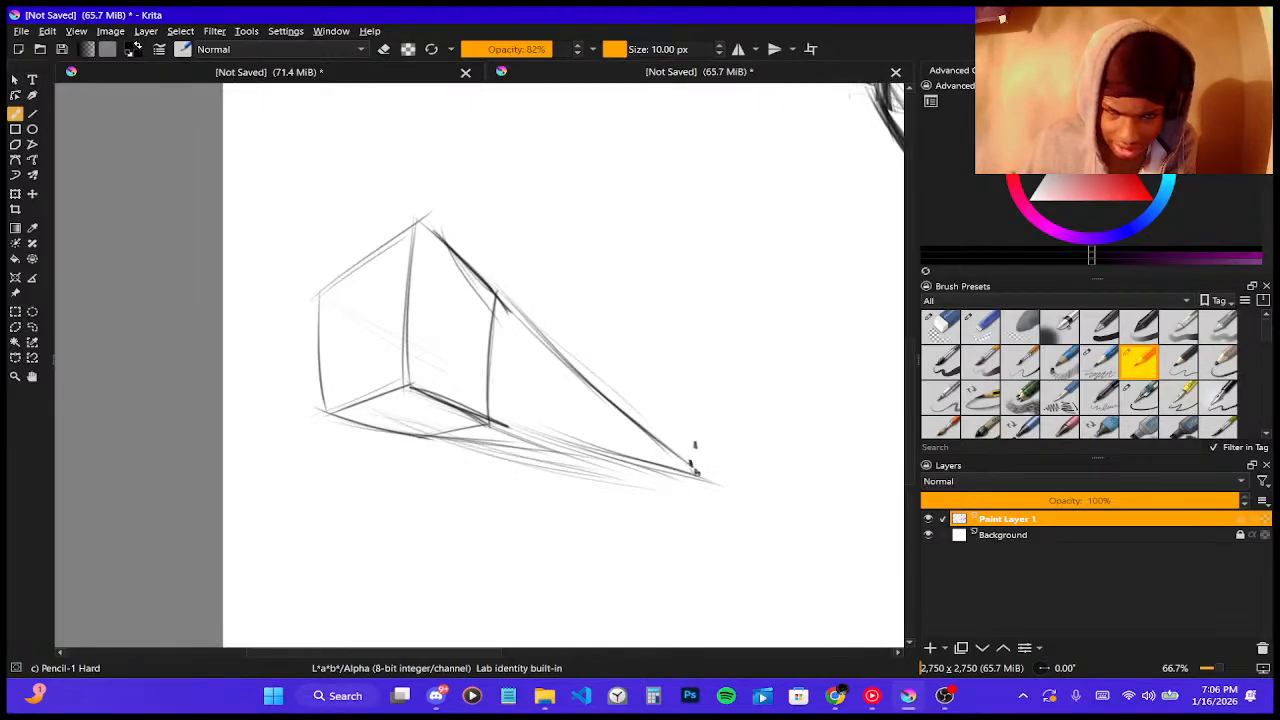
{"action": "left_click_drag", "start_coordinate": [346, 416], "coordinate": [504, 444]}
{"action": "left_click_drag", "start_coordinate": [412, 432], "coordinate": [598, 458]}
{"action": "left_click_drag", "start_coordinate": [496, 442], "coordinate": [632, 470]}
{"action": "left_click_drag", "start_coordinate": [552, 450], "coordinate": [676, 470]}
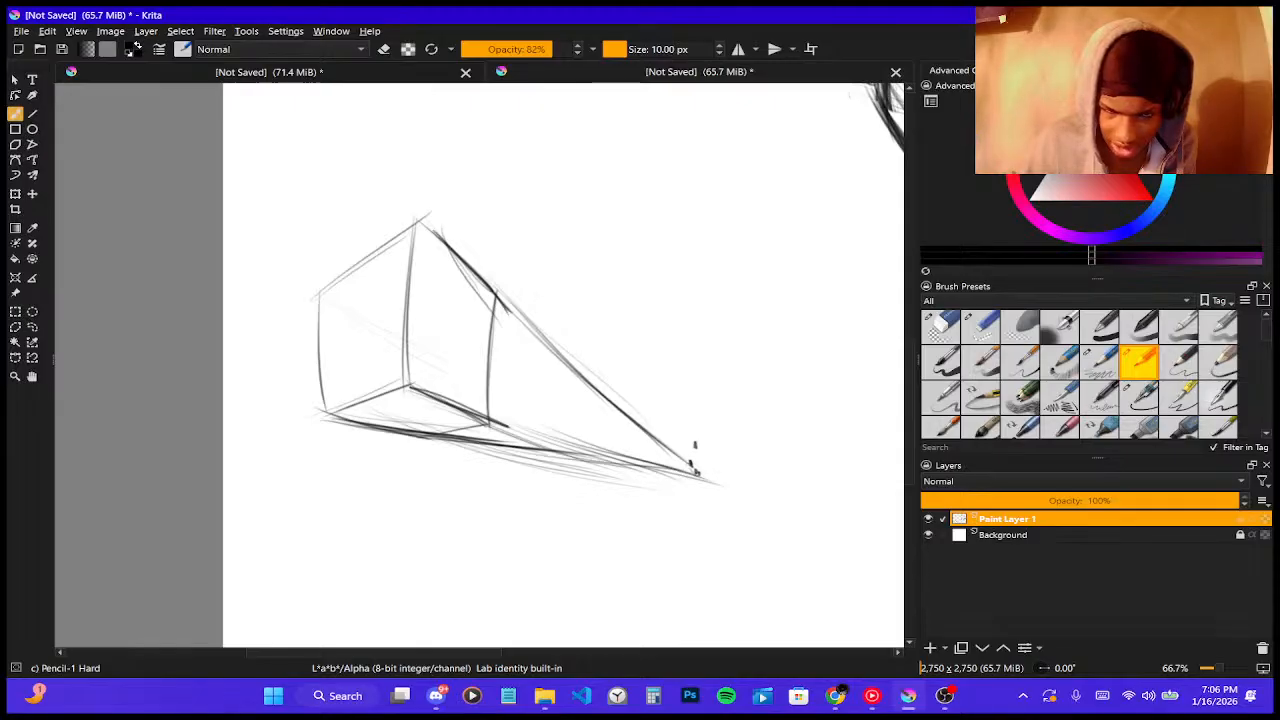
- Darken the box's short underside edge, its three vertical edges and the sloping upper edge of its left face
{"action": "left_click_drag", "start_coordinate": [452, 440], "coordinate": [500, 420]}
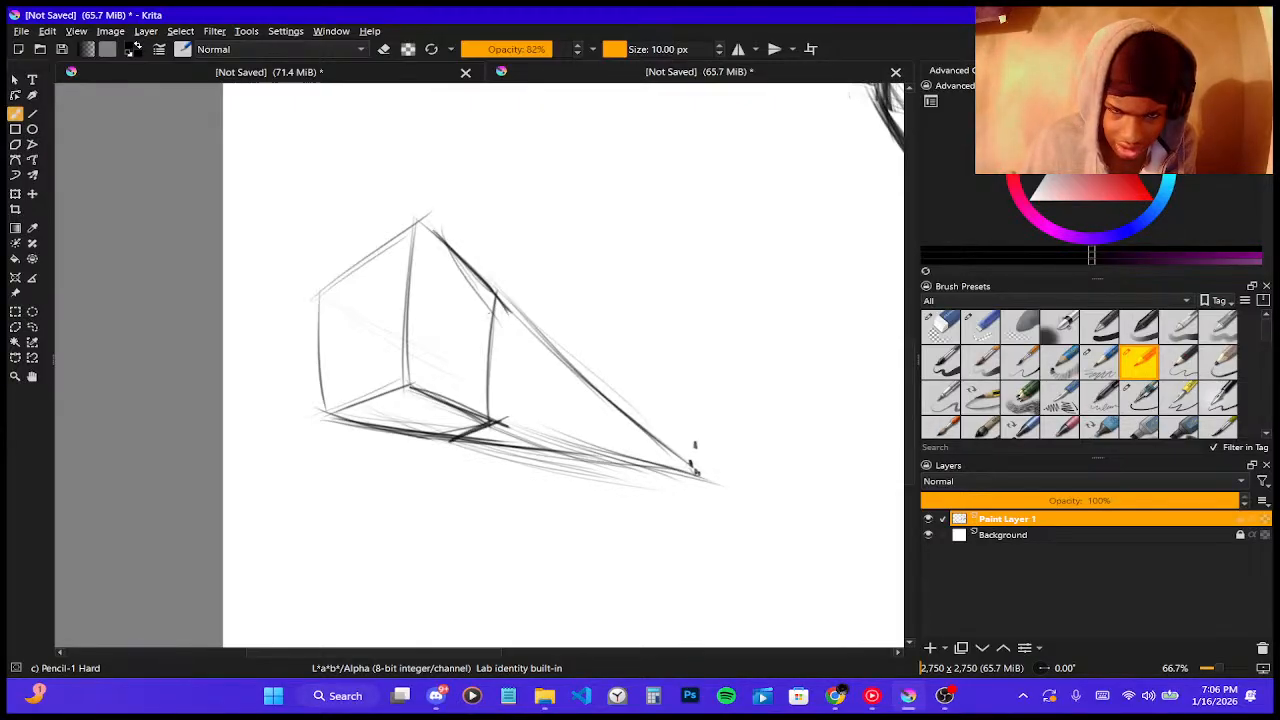
{"action": "mouse_move", "coordinate": [496, 300]}
{"action": "left_mouse_down"}
{"action": "mouse_move", "coordinate": [494, 424]}
{"action": "mouse_move", "coordinate": [492, 412]}
{"action": "left_mouse_up"}
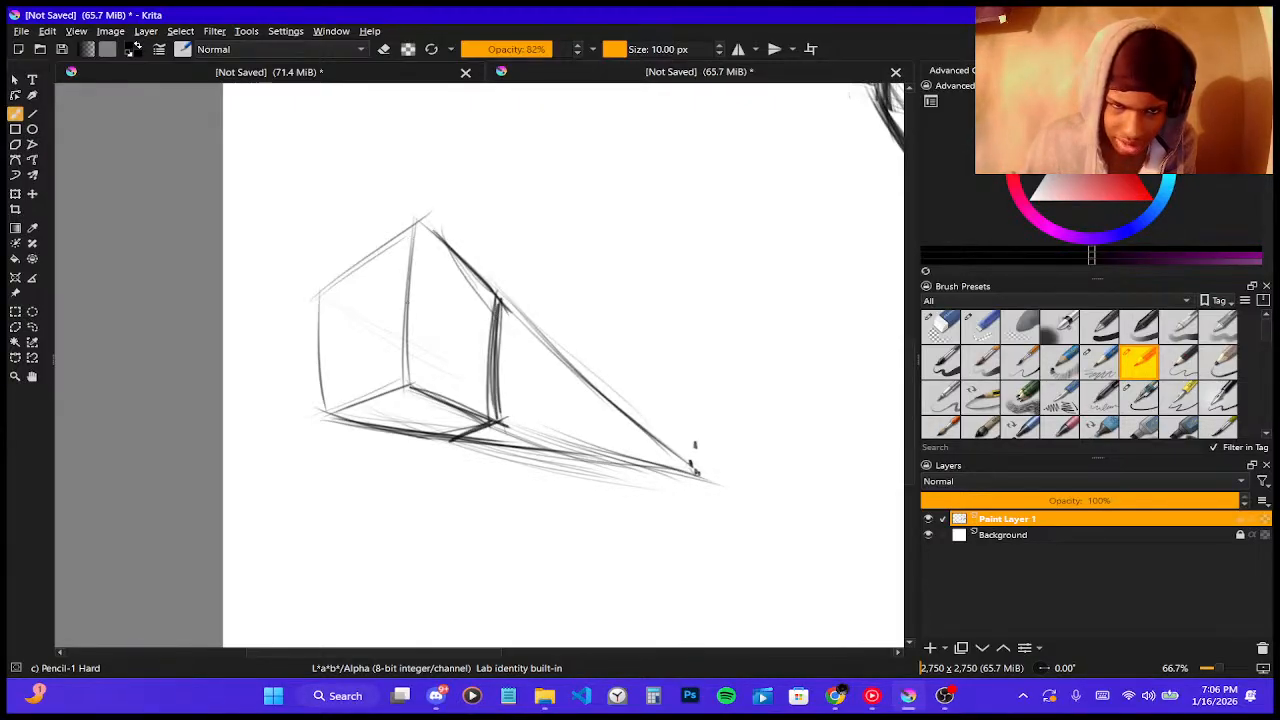
{"action": "left_click_drag", "start_coordinate": [411, 226], "coordinate": [403, 384]}
{"action": "left_click_drag", "start_coordinate": [324, 320], "coordinate": [324, 424]}
{"action": "left_click_drag", "start_coordinate": [320, 278], "coordinate": [324, 426]}
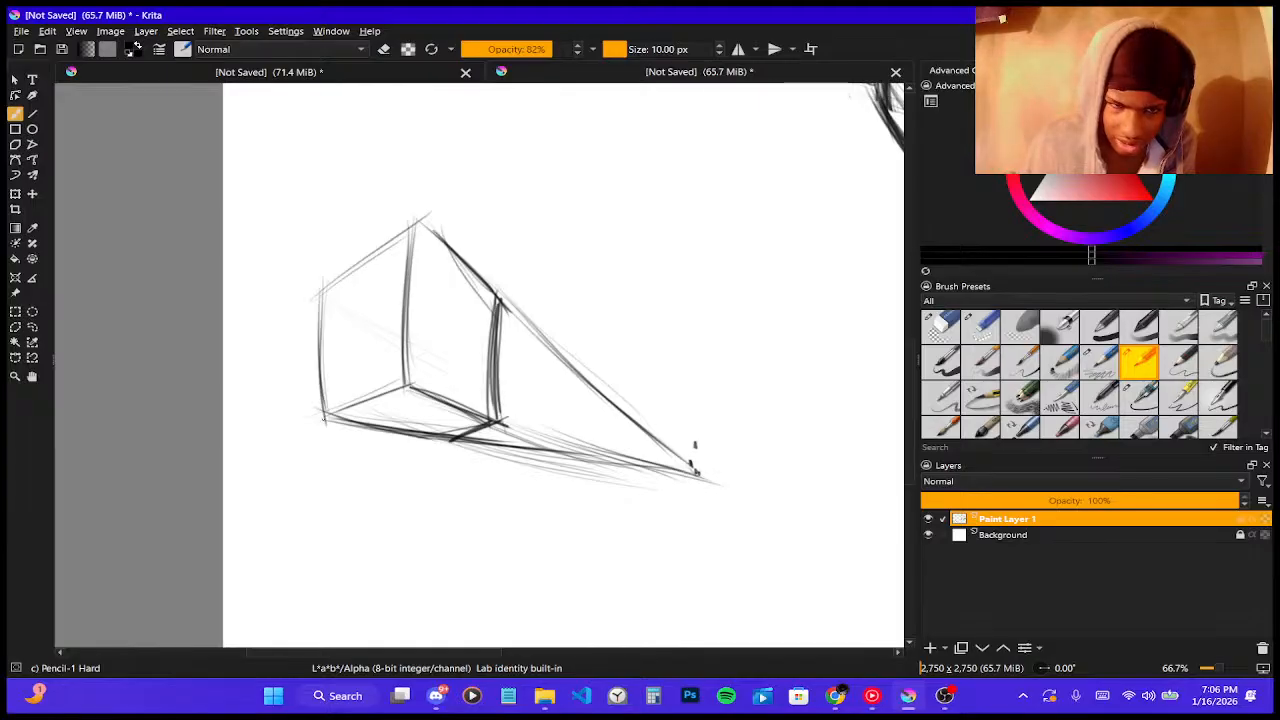
{"action": "left_click_drag", "start_coordinate": [316, 298], "coordinate": [413, 220]}
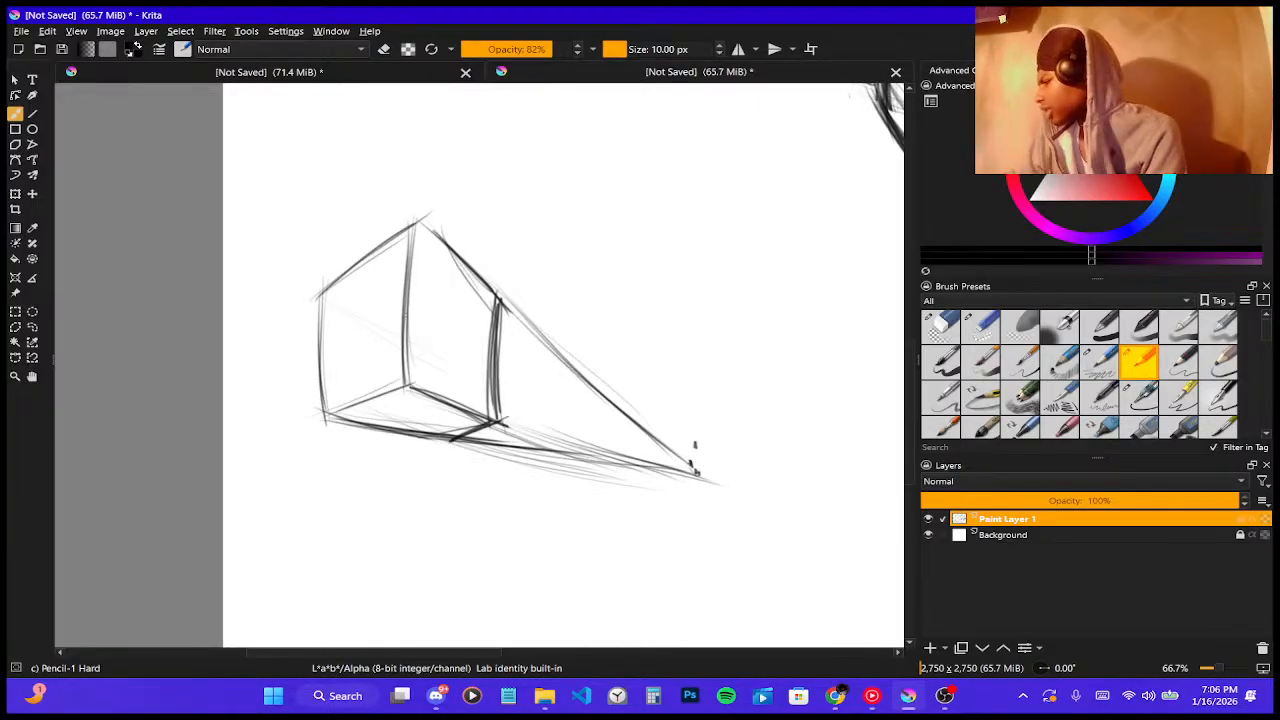
- Examine the nostrils and the dark marking across the nose in the reference portrait
{"action": "key", "text": "minus"}
{"action": "scroll", "coordinate": [316, 366], "scroll_direction": "down", "scroll_amount": 1}
{"action": "scroll", "coordinate": [316, 366], "scroll_direction": "up", "scroll_amount": 4}
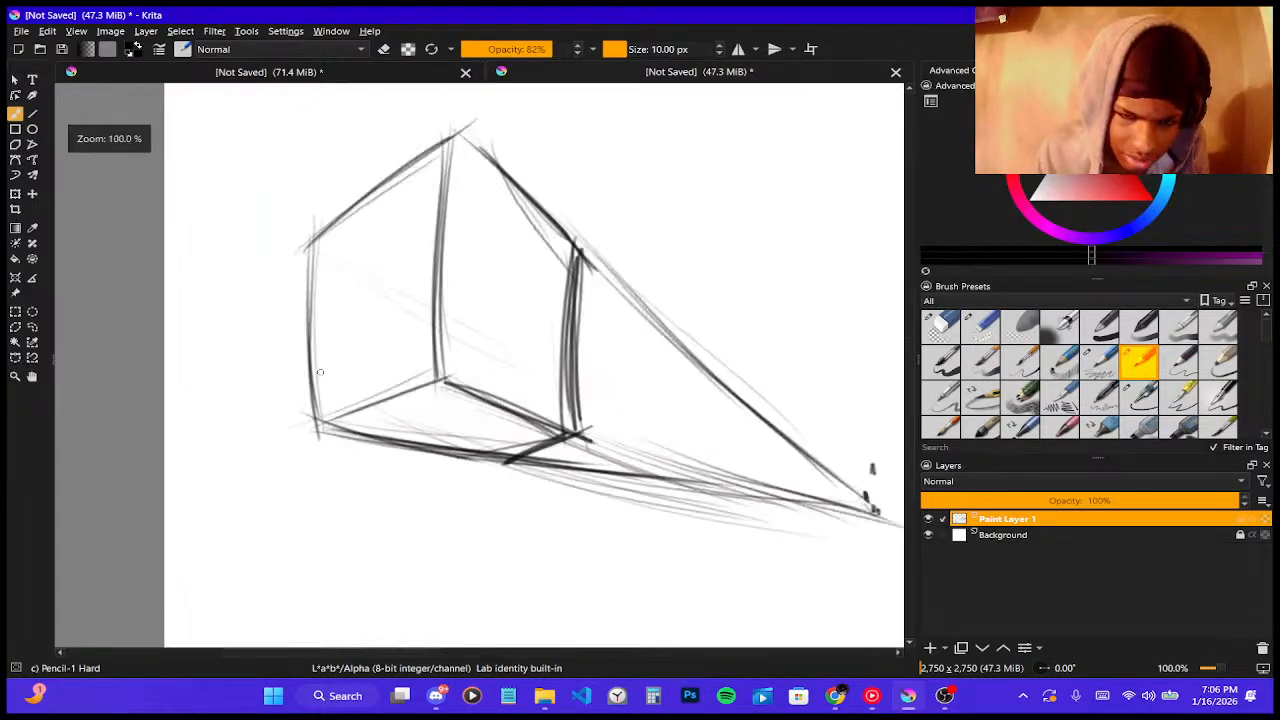
{"action": "scroll", "coordinate": [317, 367], "scroll_direction": "down", "scroll_amount": 7}
{"action": "scroll", "coordinate": [406, 410], "scroll_direction": "up", "scroll_amount": 3}
{"action": "scroll", "coordinate": [406, 410], "scroll_direction": "down", "scroll_amount": 1}
{"action": "scroll", "coordinate": [406, 410], "scroll_direction": "up", "scroll_amount": 4}
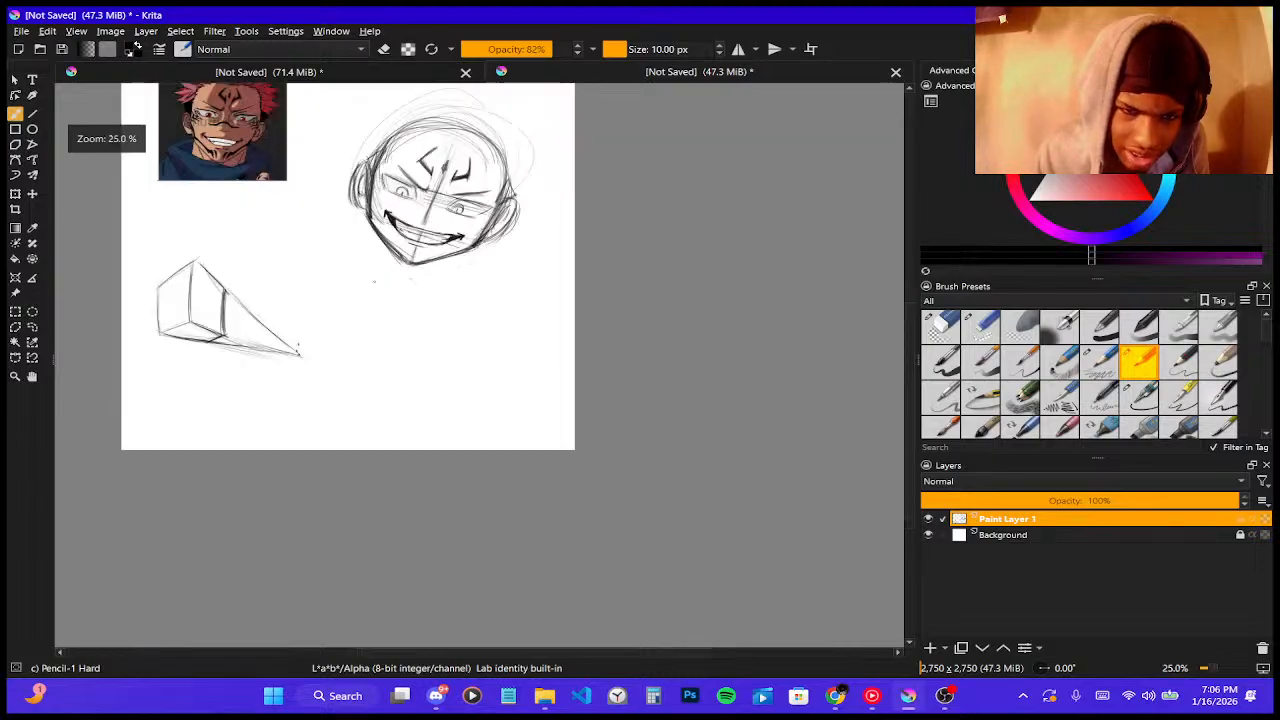
{"action": "scroll", "coordinate": [406, 410], "scroll_direction": "down", "scroll_amount": 4}
{"action": "scroll", "coordinate": [350, 130], "scroll_direction": "up", "scroll_amount": 6}
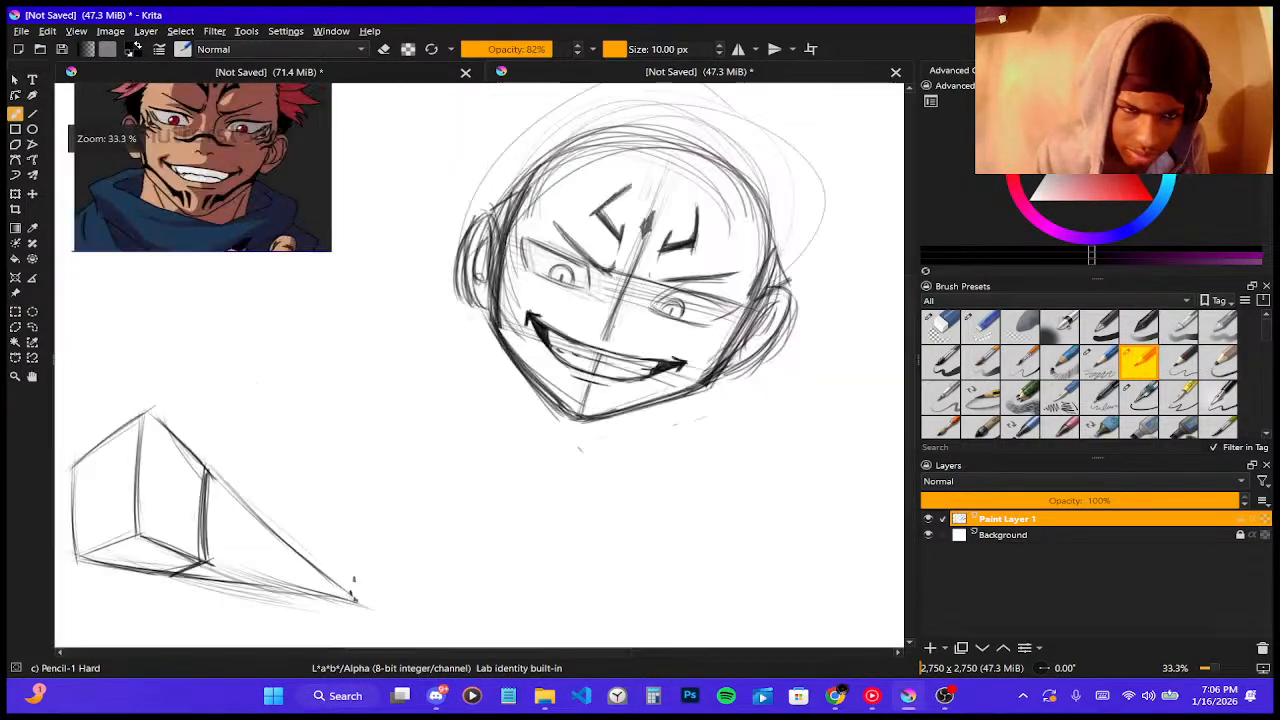
{"action": "scroll", "coordinate": [388, 256], "scroll_direction": "down", "scroll_amount": 1}
{"action": "scroll", "coordinate": [388, 256], "scroll_direction": "up", "scroll_amount": 5}
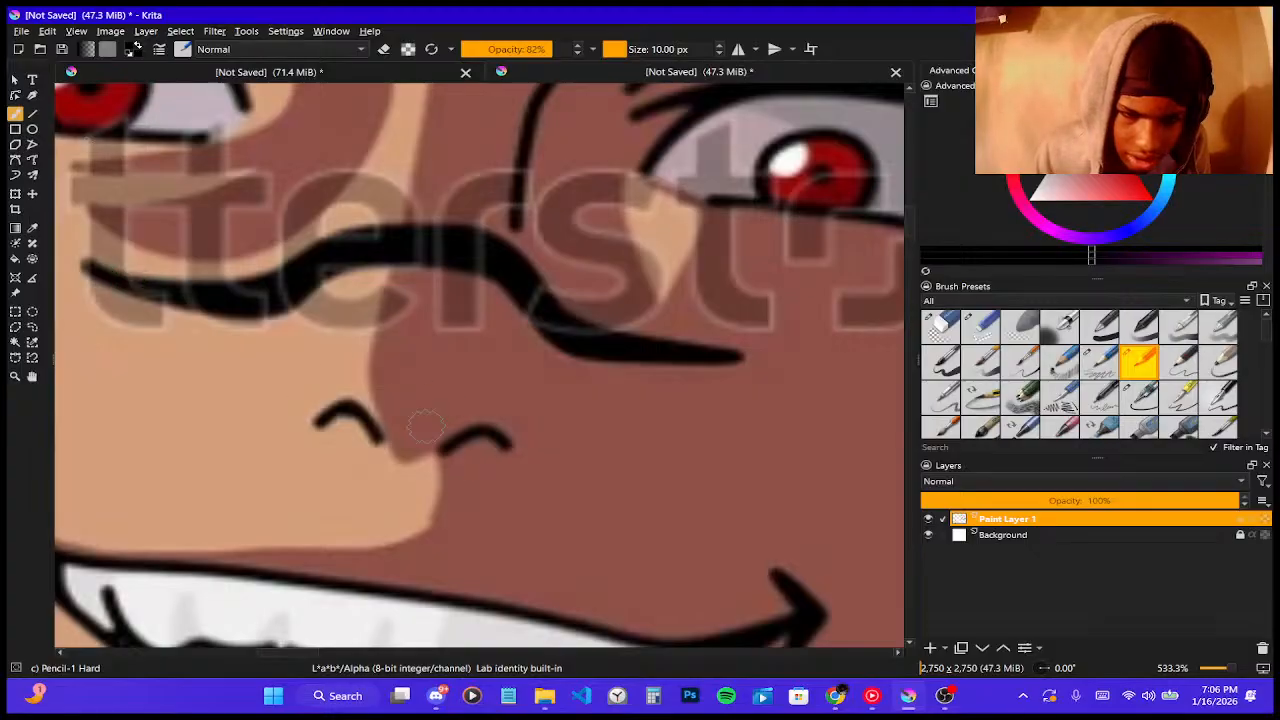
{"action": "scroll", "coordinate": [510, 410], "scroll_direction": "down", "scroll_amount": 3}
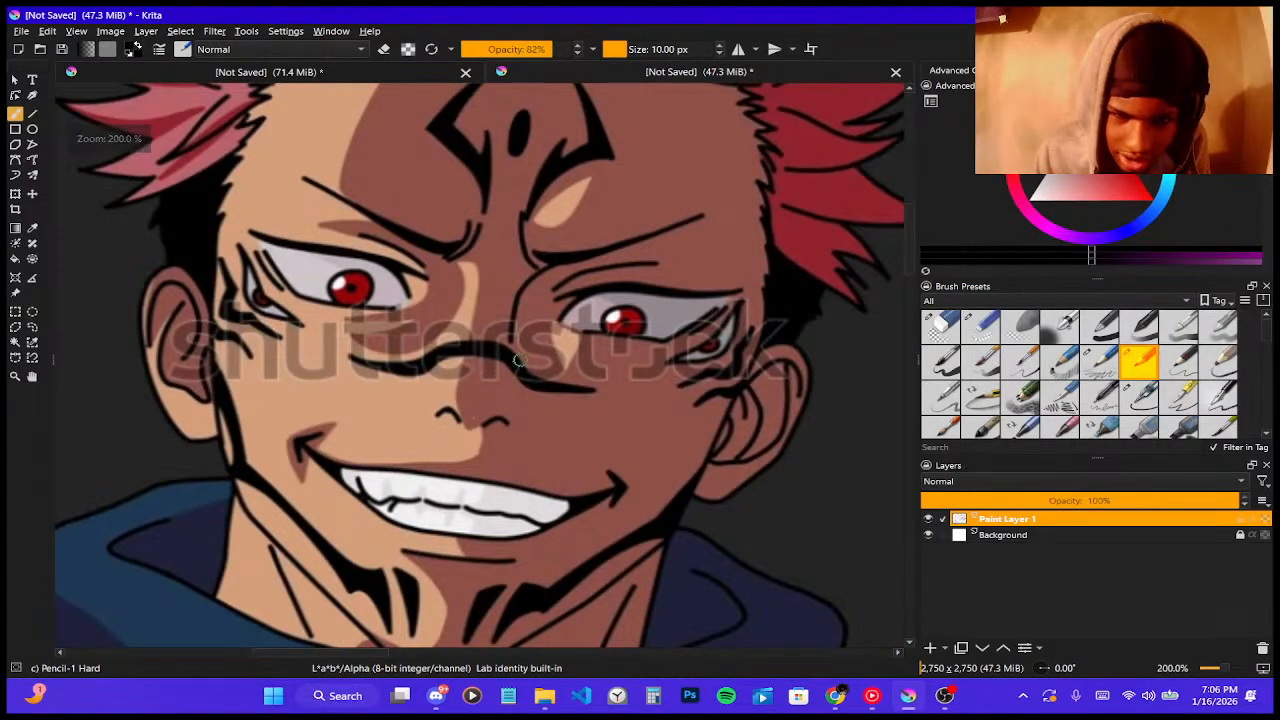
- Sketch two small curved nostrils above the grin, one on each side of the face's centre line
{"action": "scroll", "coordinate": [518, 358], "scroll_direction": "down", "scroll_amount": 5}
{"action": "scroll", "coordinate": [518, 358], "scroll_direction": "up", "scroll_amount": 2}
{"action": "scroll", "coordinate": [560, 450], "scroll_direction": "down", "scroll_amount": 2}
{"action": "scroll", "coordinate": [586, 562], "scroll_direction": "up", "scroll_amount": 1}
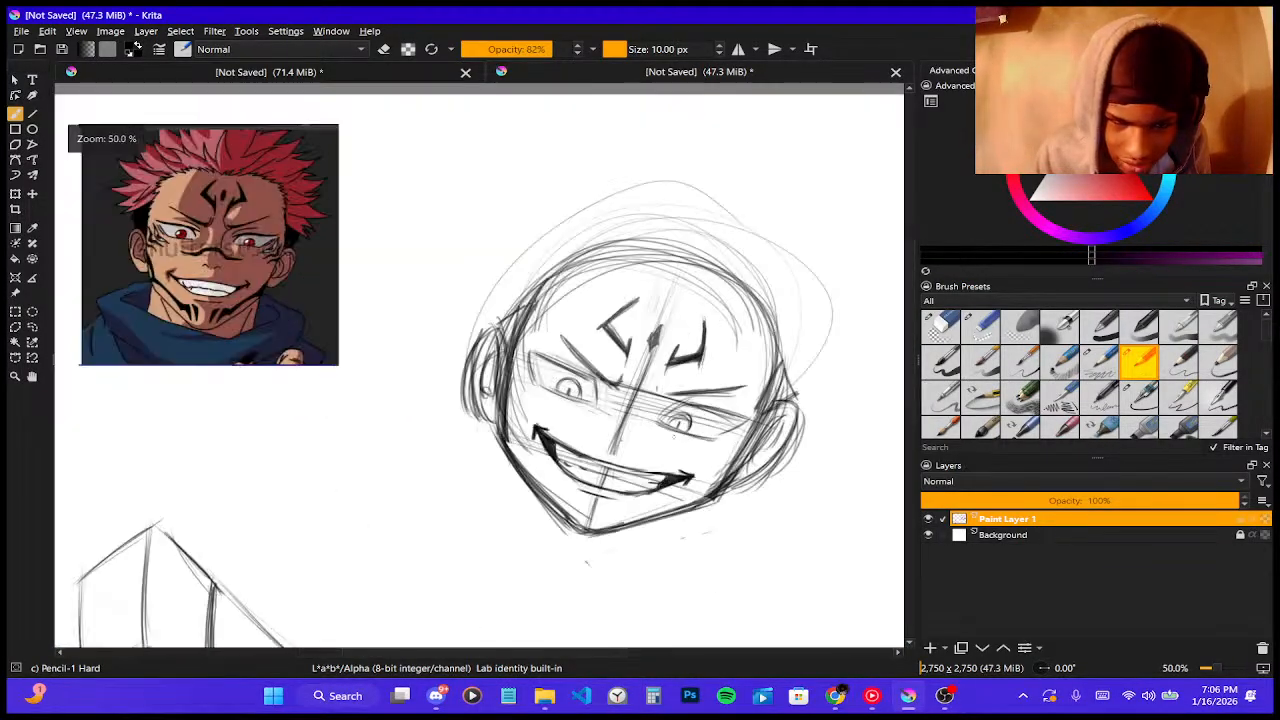
{"action": "scroll", "coordinate": [650, 450], "scroll_direction": "up", "scroll_amount": 2}
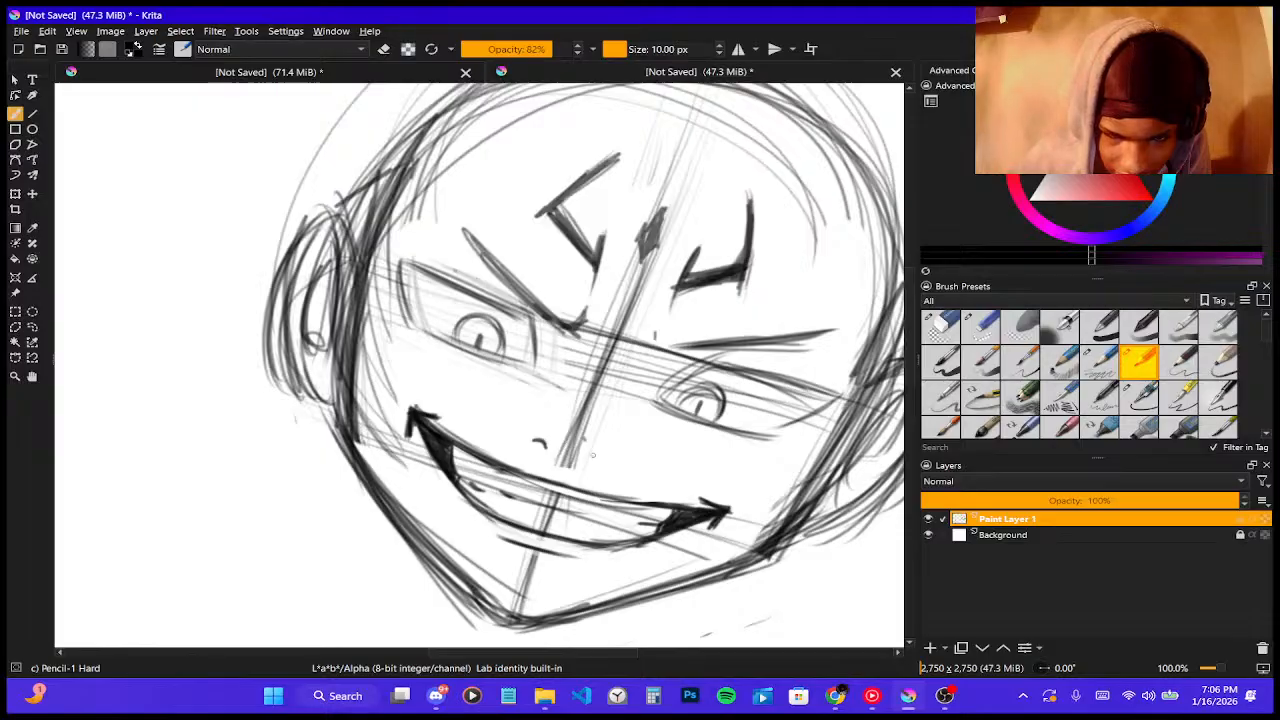
{"action": "left_click_drag", "start_coordinate": [593, 458], "coordinate": [606, 457]}
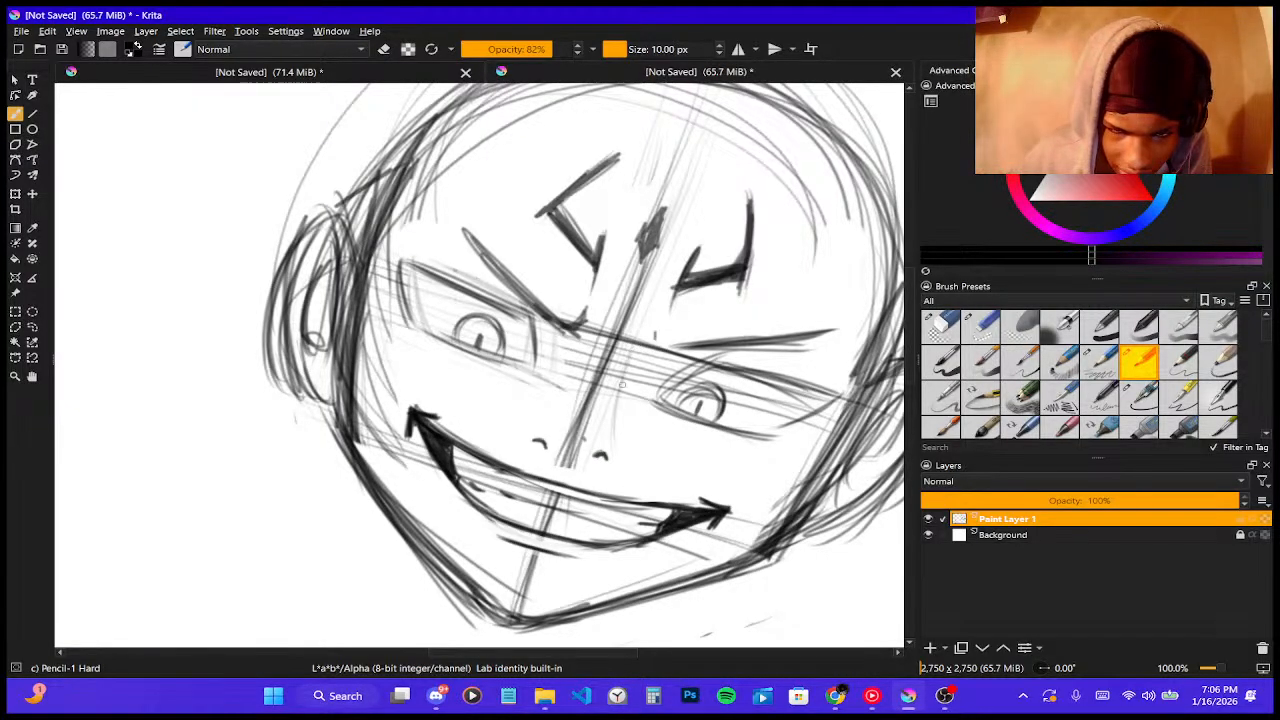
- Sketch a short nose-bridge line beside the right eye and outline the wavy marking across the nose above the nostrils
{"action": "scroll", "coordinate": [532, 305], "scroll_direction": "down", "scroll_amount": 4}
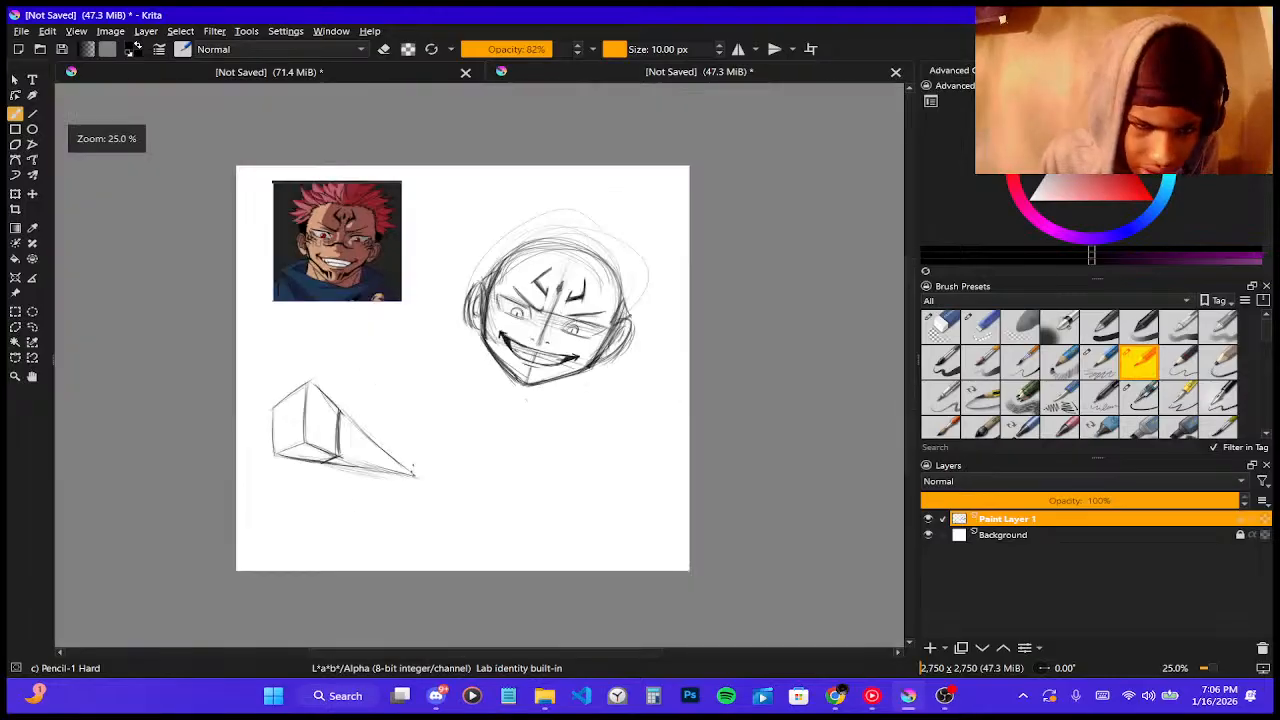
{"action": "scroll", "coordinate": [384, 197], "scroll_direction": "up", "scroll_amount": 2}
{"action": "scroll", "coordinate": [290, 285], "scroll_direction": "up", "scroll_amount": 3}
{"action": "scroll", "coordinate": [300, 300], "scroll_direction": "down", "scroll_amount": 5}
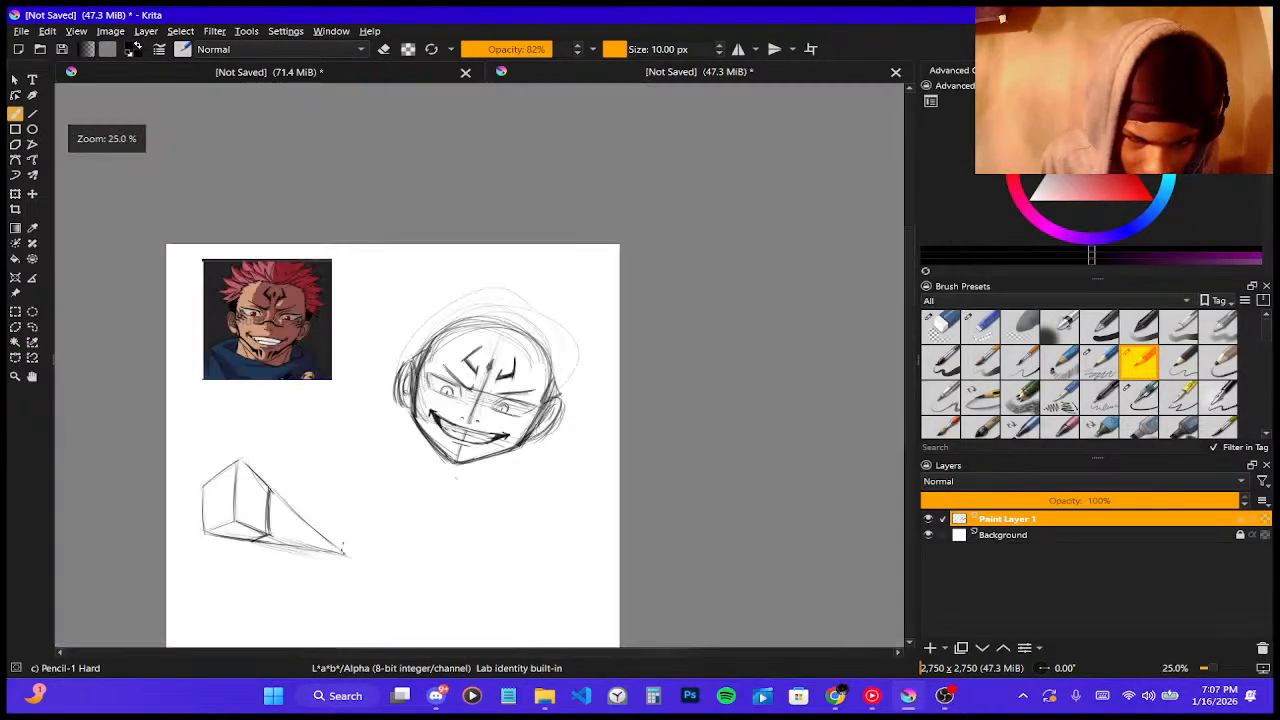
{"action": "scroll", "coordinate": [595, 456], "scroll_direction": "up", "scroll_amount": 4}
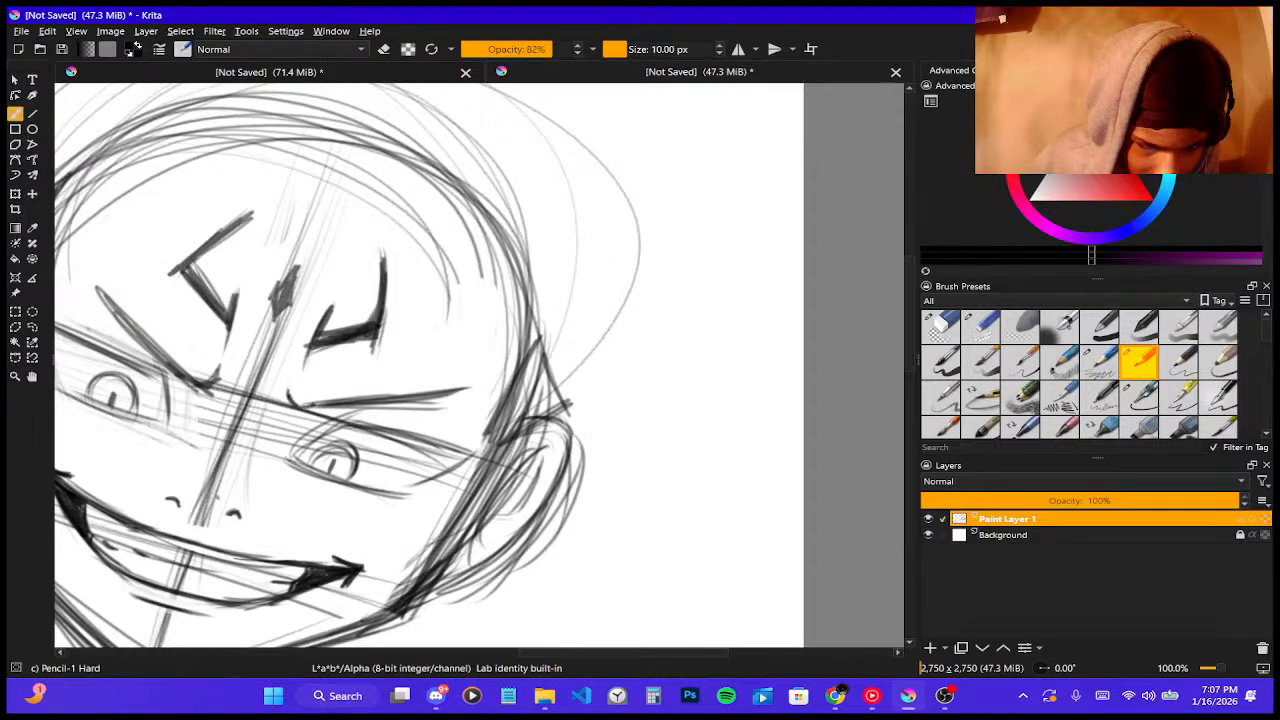
{"action": "mouse_move", "coordinate": [274, 406]}
{"action": "left_mouse_down"}
{"action": "mouse_move", "coordinate": [258, 448]}
{"action": "mouse_move", "coordinate": [276, 403]}
{"action": "mouse_move", "coordinate": [248, 478]}
{"action": "left_mouse_up"}
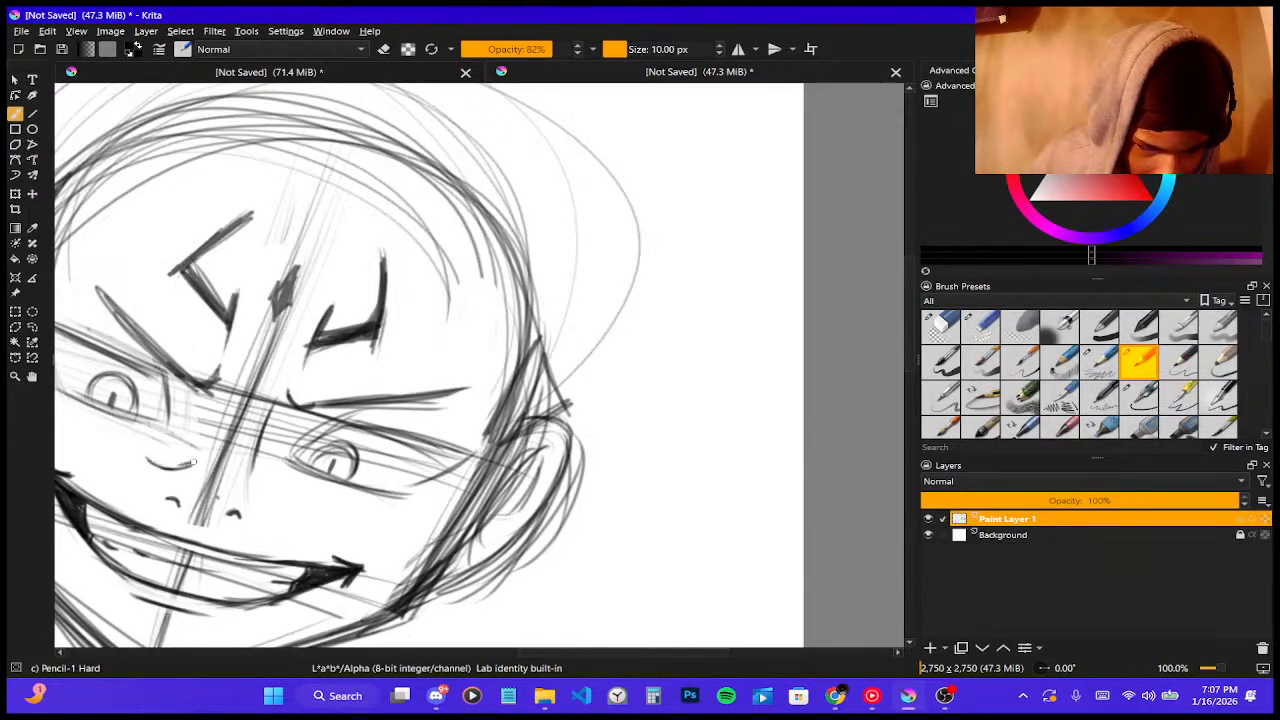
{"action": "mouse_move", "coordinate": [186, 472]}
{"action": "left_mouse_down"}
{"action": "mouse_move", "coordinate": [227, 462]}
{"action": "mouse_move", "coordinate": [253, 488]}
{"action": "mouse_move", "coordinate": [244, 473]}
{"action": "mouse_move", "coordinate": [281, 499]}
{"action": "mouse_move", "coordinate": [271, 490]}
{"action": "mouse_move", "coordinate": [303, 492]}
{"action": "left_mouse_up"}
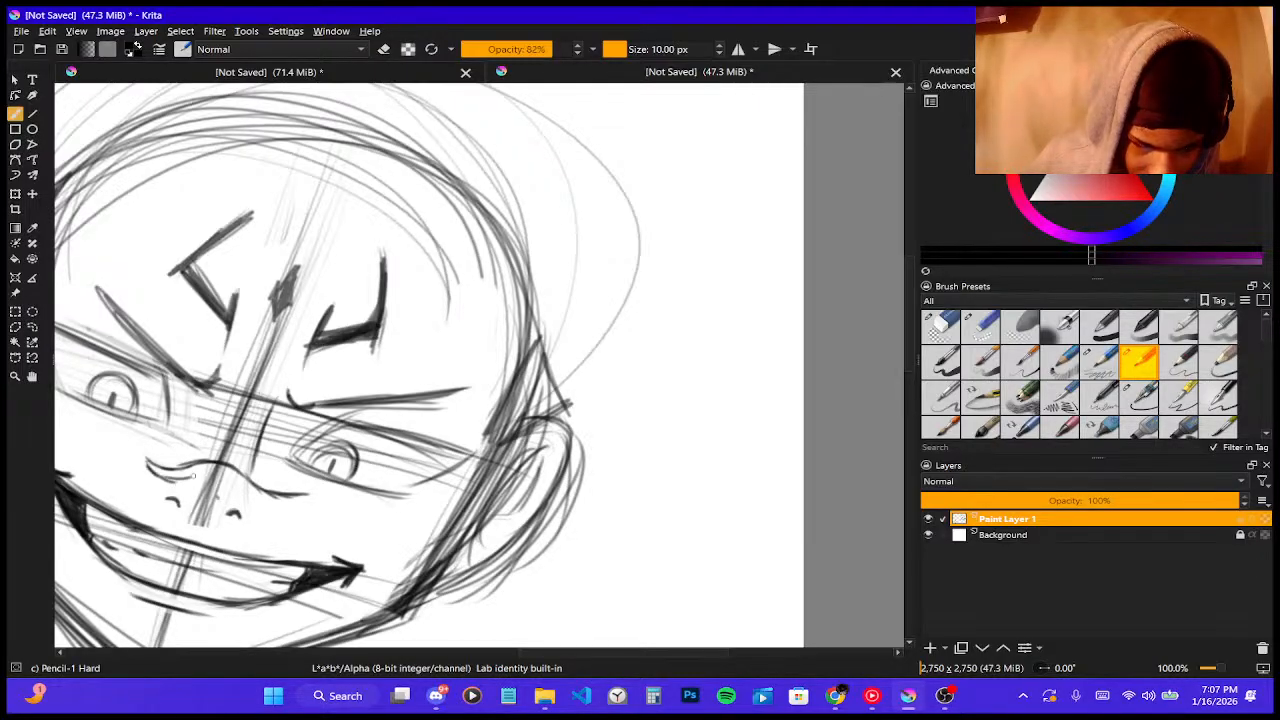
{"action": "left_click_drag", "start_coordinate": [214, 476], "coordinate": [276, 500]}
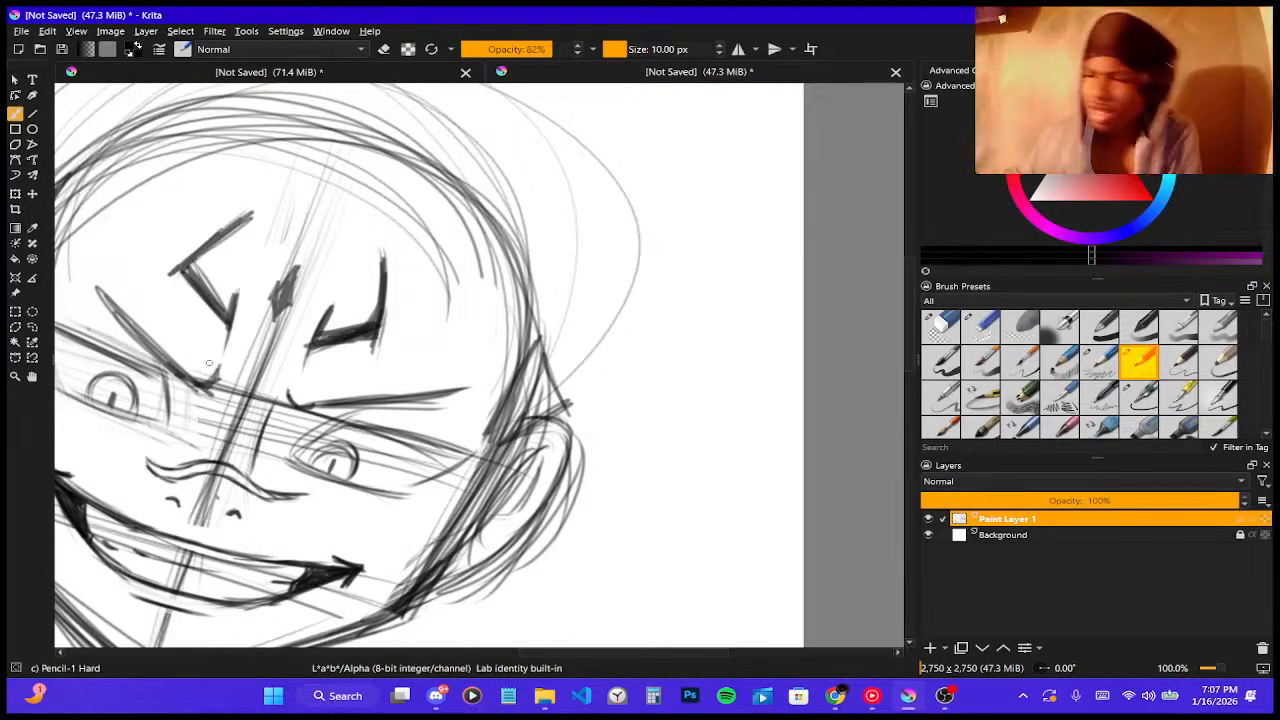
- Thicken the right nostril and fill the wavy marking across the nose with dense dark hatching
{"action": "key", "text": "minus"}
{"action": "key", "text": "minus"}
{"action": "key", "text": "minus"}
{"action": "key", "text": "minus"}
{"action": "key", "text": "minus"}
{"action": "key", "text": "minus"}
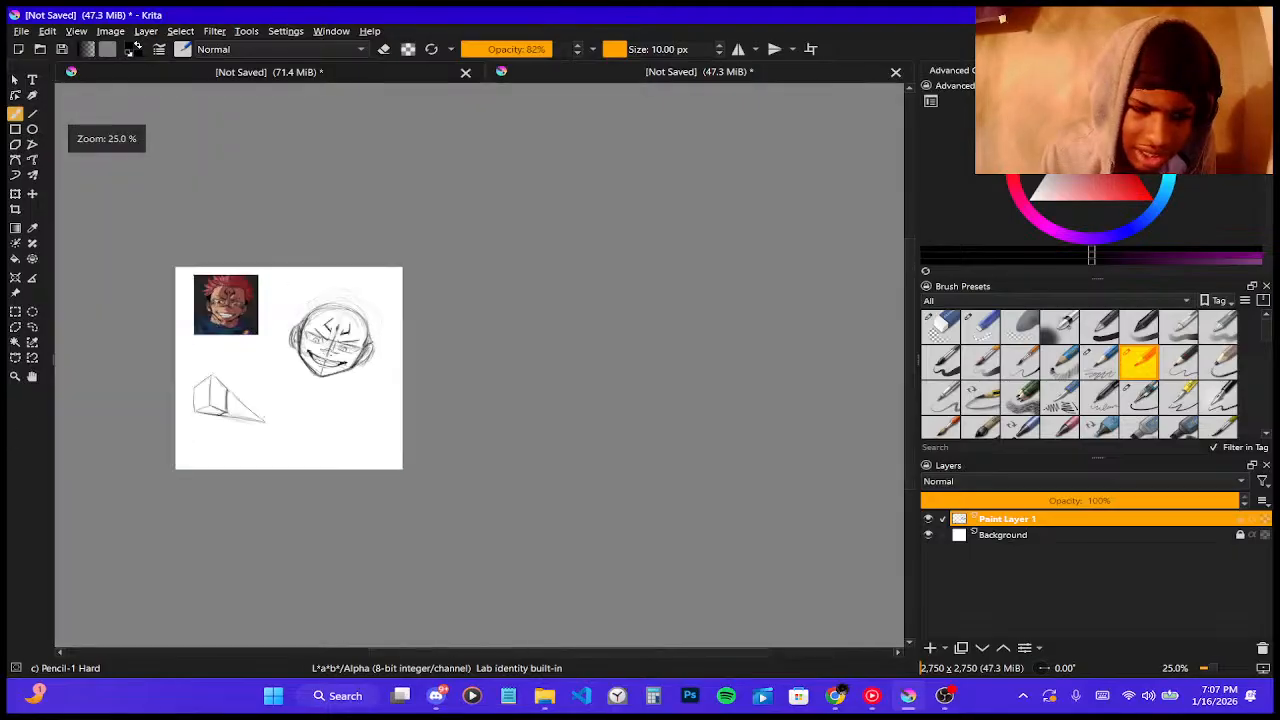
{"action": "key", "text": "plus"}
{"action": "key", "text": "plus"}
{"action": "key", "text": "plus"}
{"action": "key", "text": "plus"}
{"action": "key", "text": "plus"}
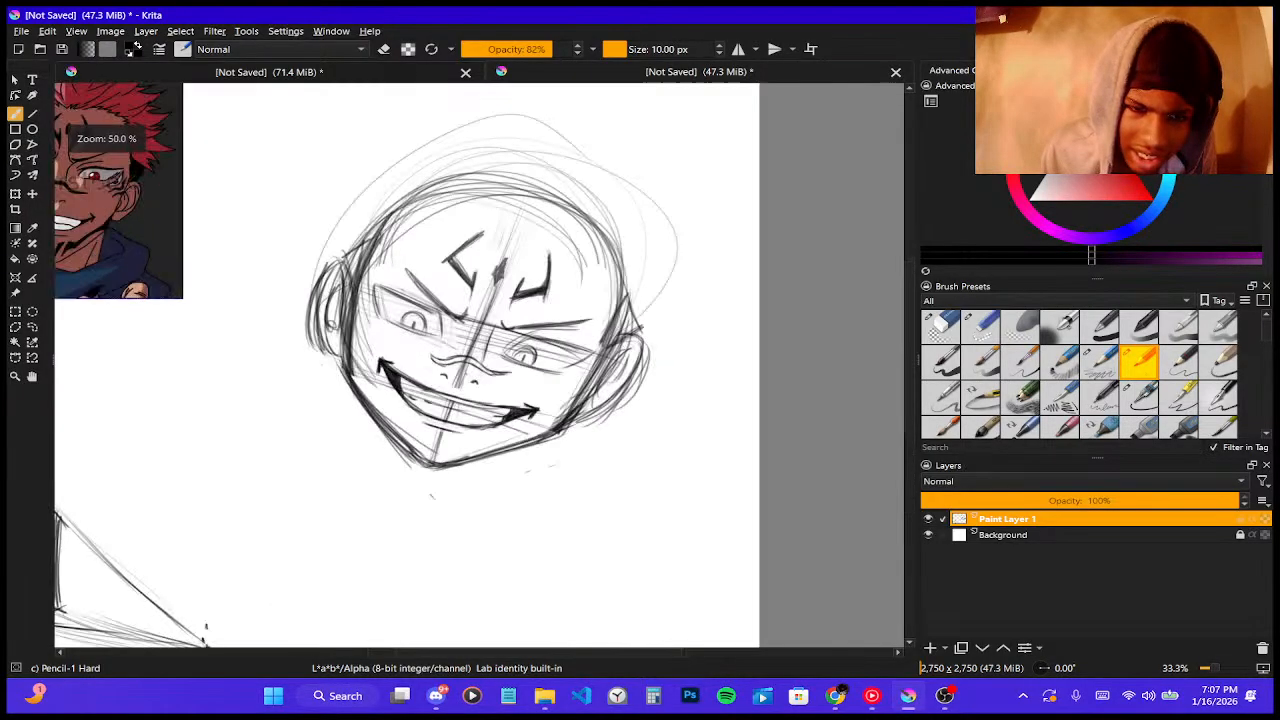
{"action": "key", "text": "plus"}
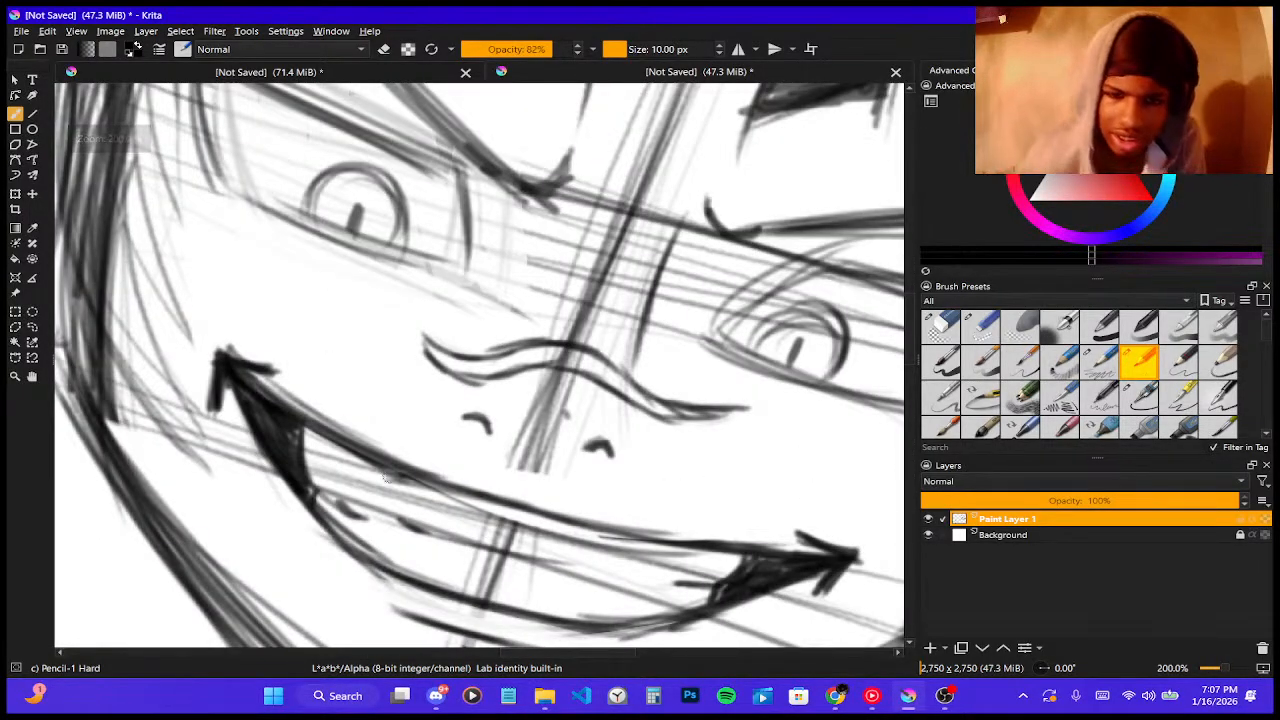
{"action": "left_click_drag", "start_coordinate": [594, 456], "coordinate": [620, 460]}
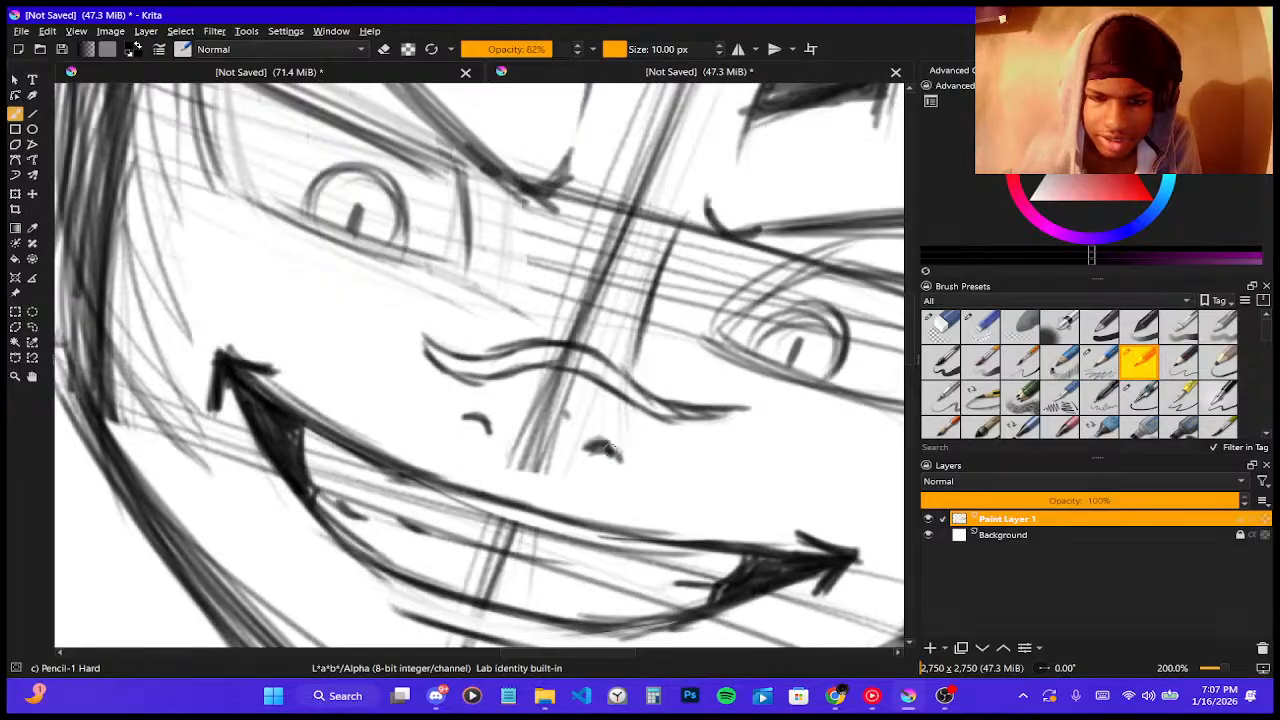
{"action": "mouse_move", "coordinate": [430, 342]}
{"action": "left_mouse_down"}
{"action": "mouse_move", "coordinate": [470, 375]}
{"action": "mouse_move", "coordinate": [543, 352]}
{"action": "mouse_move", "coordinate": [585, 362]}
{"action": "mouse_move", "coordinate": [700, 422]}
{"action": "left_mouse_up"}
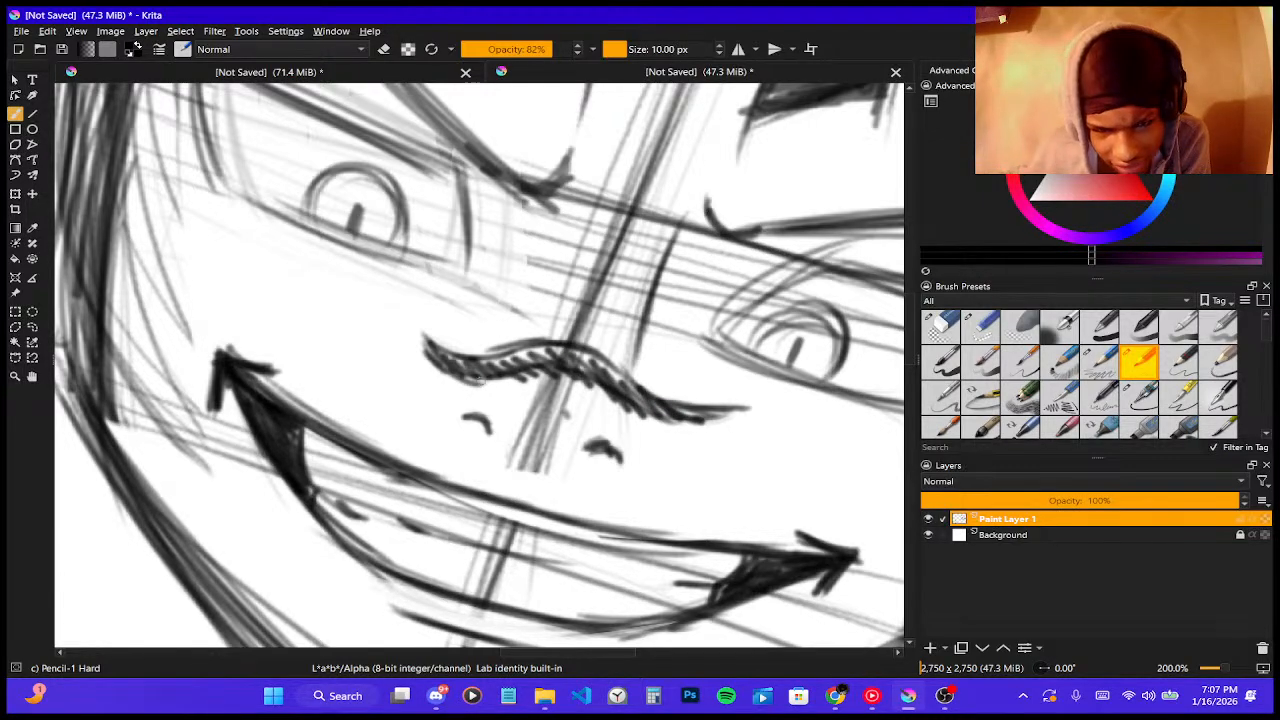
{"action": "mouse_move", "coordinate": [482, 379]}
{"action": "left_mouse_down"}
{"action": "mouse_move", "coordinate": [544, 370]}
{"action": "mouse_move", "coordinate": [498, 377]}
{"action": "mouse_move", "coordinate": [556, 378]}
{"action": "mouse_move", "coordinate": [603, 399]}
{"action": "mouse_move", "coordinate": [569, 374]}
{"action": "mouse_move", "coordinate": [641, 437]}
{"action": "mouse_move", "coordinate": [662, 421]}
{"action": "mouse_move", "coordinate": [722, 416]}
{"action": "left_mouse_up"}
{"action": "left_click_drag", "start_coordinate": [646, 428], "coordinate": [728, 416]}
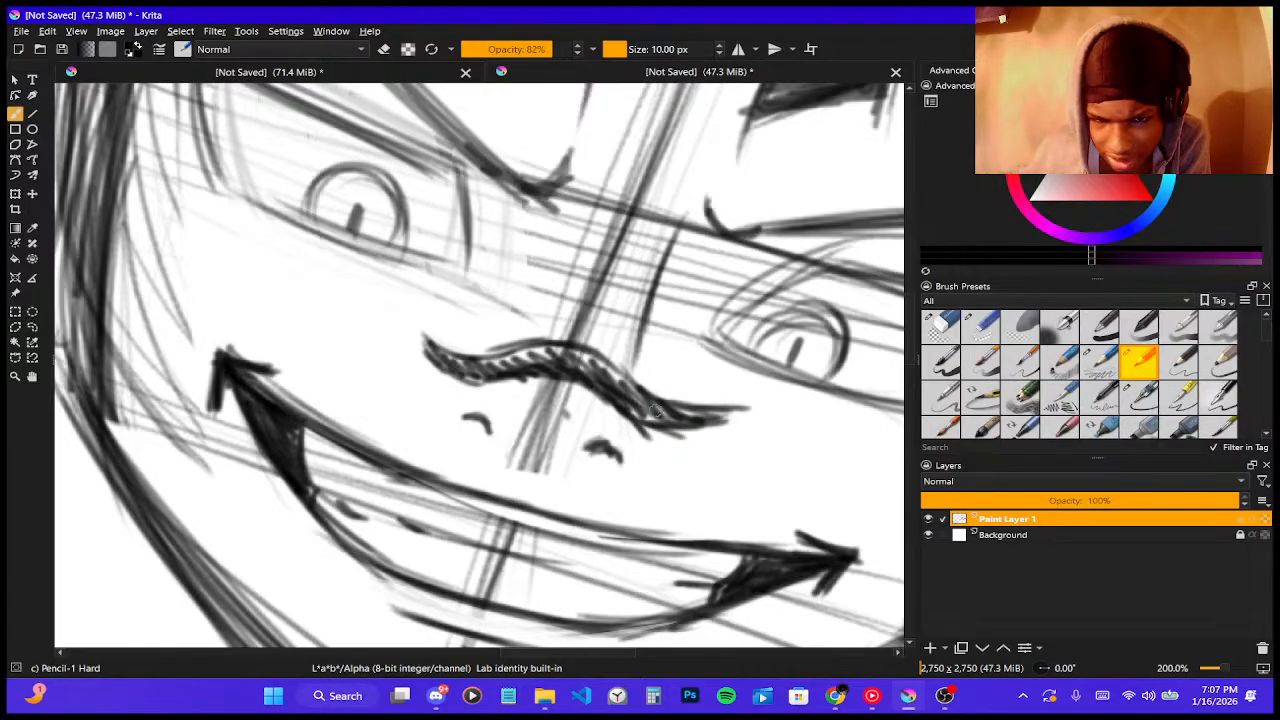
{"action": "mouse_move", "coordinate": [628, 396]}
{"action": "left_mouse_down"}
{"action": "mouse_move", "coordinate": [651, 422]}
{"action": "mouse_move", "coordinate": [576, 356]}
{"action": "mouse_move", "coordinate": [539, 346]}
{"action": "mouse_move", "coordinate": [483, 360]}
{"action": "mouse_move", "coordinate": [425, 341]}
{"action": "mouse_move", "coordinate": [479, 378]}
{"action": "mouse_move", "coordinate": [450, 361]}
{"action": "mouse_move", "coordinate": [495, 372]}
{"action": "mouse_move", "coordinate": [506, 358]}
{"action": "mouse_move", "coordinate": [554, 356]}
{"action": "mouse_move", "coordinate": [678, 430]}
{"action": "mouse_move", "coordinate": [648, 414]}
{"action": "left_mouse_up"}
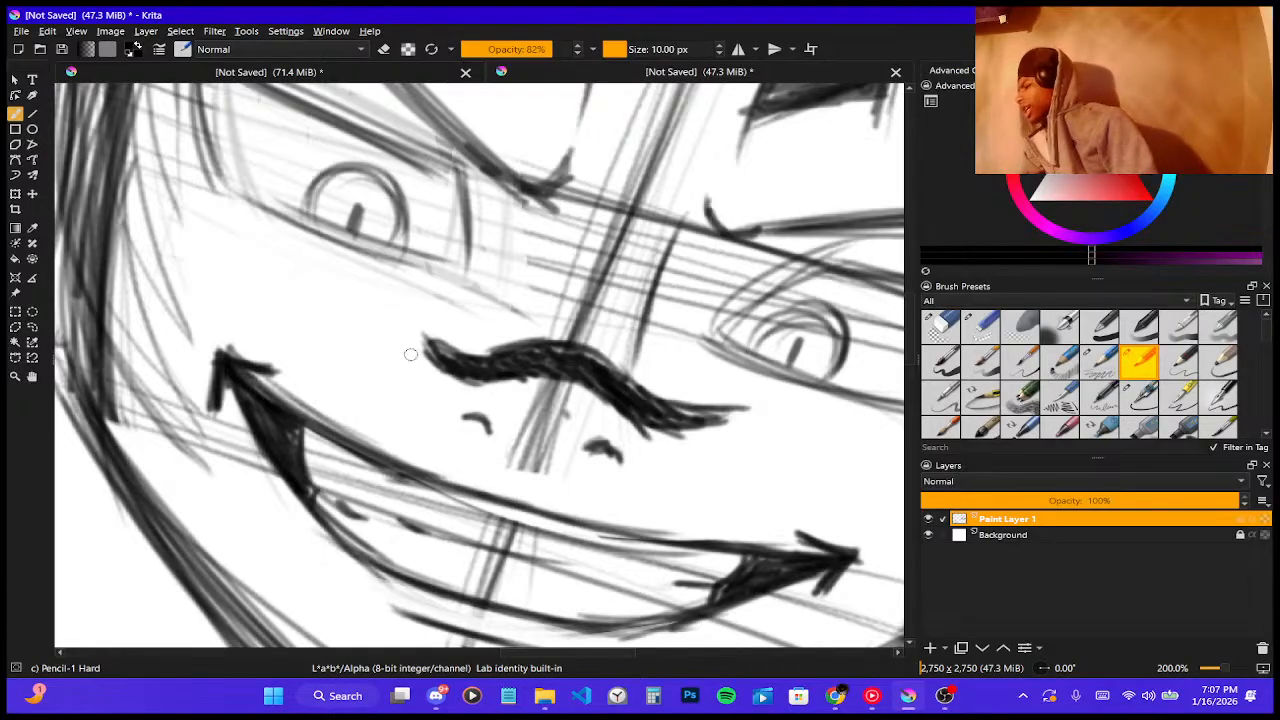
- Soften the nose marking's right tip with Eraser Small and darken the marking again with Pencil-1 Hard
{"action": "left_click", "coordinate": [976, 332]}
{"action": "mouse_move", "coordinate": [750, 408]}
{"action": "left_mouse_down"}
{"action": "mouse_move", "coordinate": [700, 415]}
{"action": "mouse_move", "coordinate": [755, 415]}
{"action": "mouse_move", "coordinate": [705, 410]}
{"action": "mouse_move", "coordinate": [744, 411]}
{"action": "left_mouse_up"}
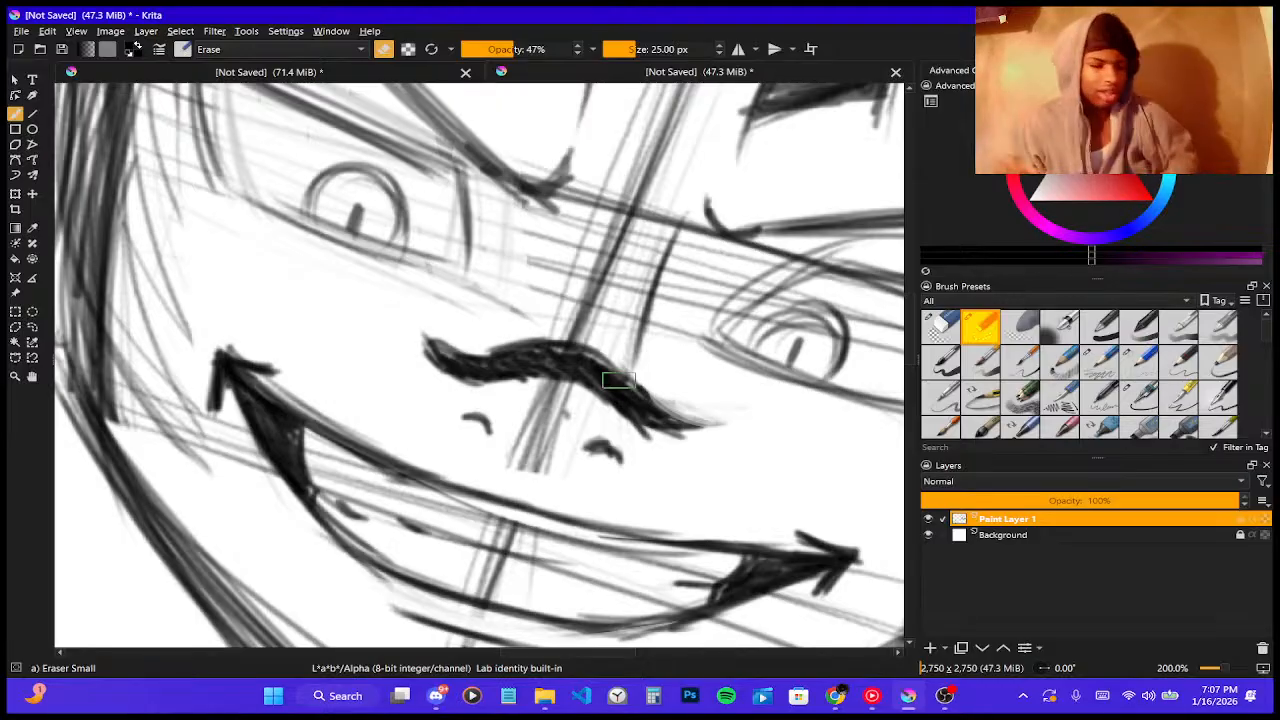
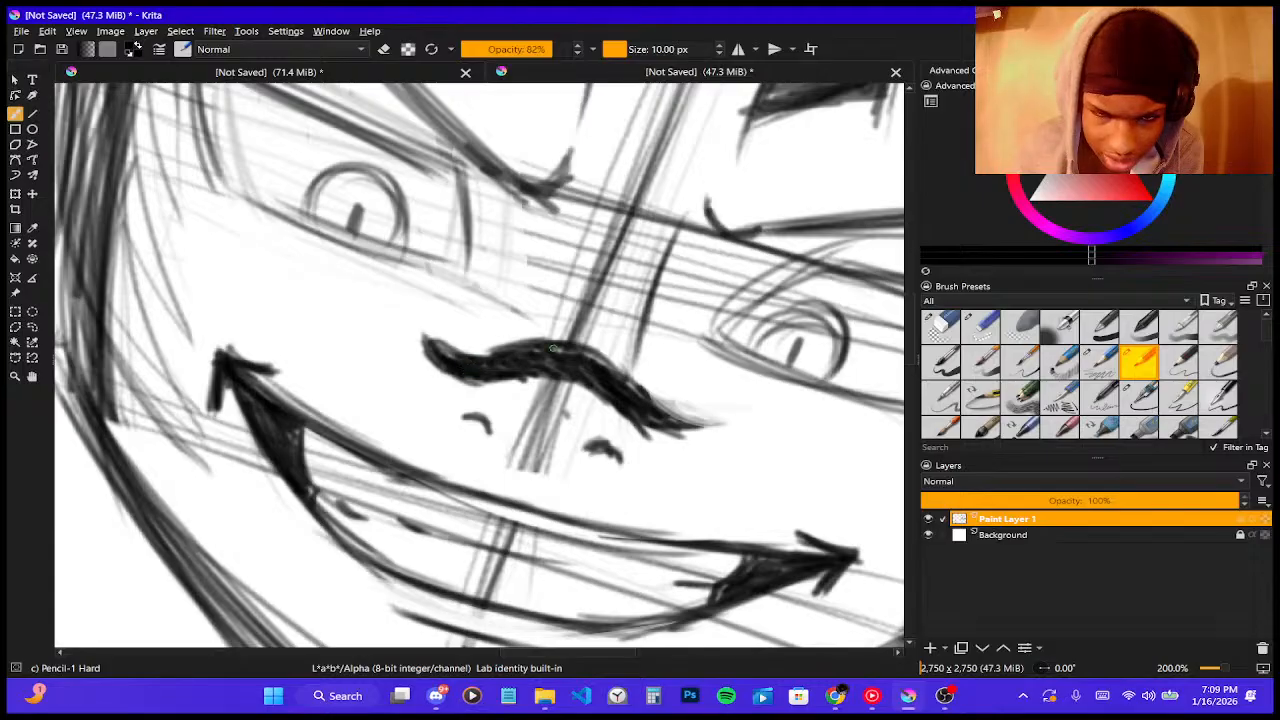
{"action": "mouse_move", "coordinate": [522, 354]}
{"action": "left_mouse_down"}
{"action": "mouse_move", "coordinate": [640, 388]}
{"action": "mouse_move", "coordinate": [642, 405]}
{"action": "mouse_move", "coordinate": [585, 364]}
{"action": "mouse_move", "coordinate": [633, 390]}
{"action": "mouse_move", "coordinate": [627, 373]}
{"action": "mouse_move", "coordinate": [709, 437]}
{"action": "mouse_move", "coordinate": [665, 428]}
{"action": "left_mouse_up"}
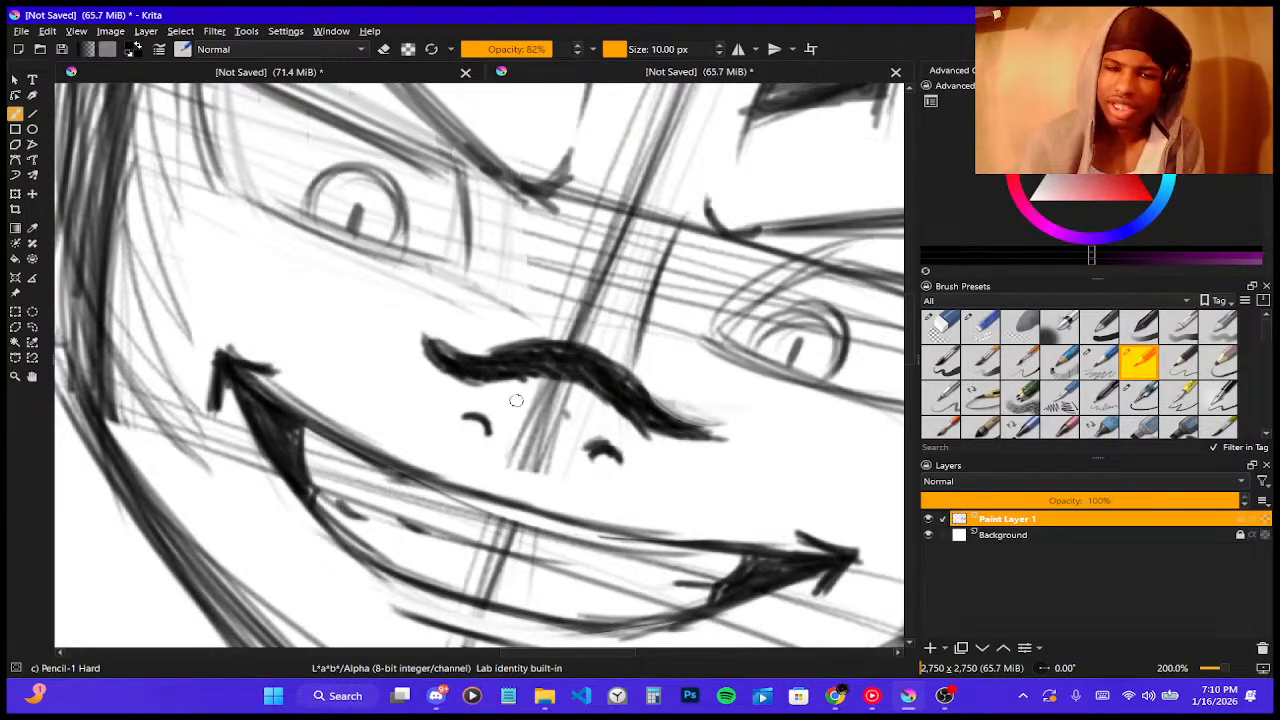
- Check the eyes in the reference portrait and darken the sloping upper lid line of the left eye
{"action": "scroll", "coordinate": [555, 381], "scroll_direction": "down", "scroll_amount": 6}
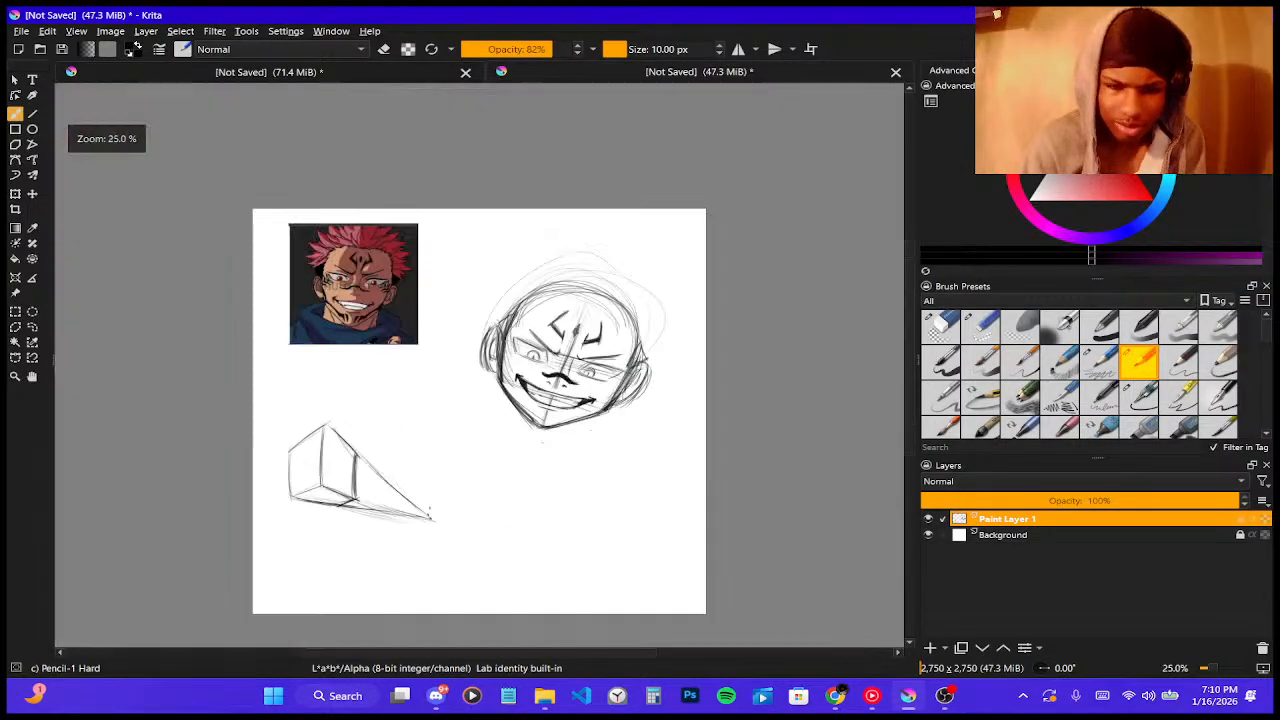
{"action": "scroll", "coordinate": [381, 411], "scroll_direction": "up", "scroll_amount": 6}
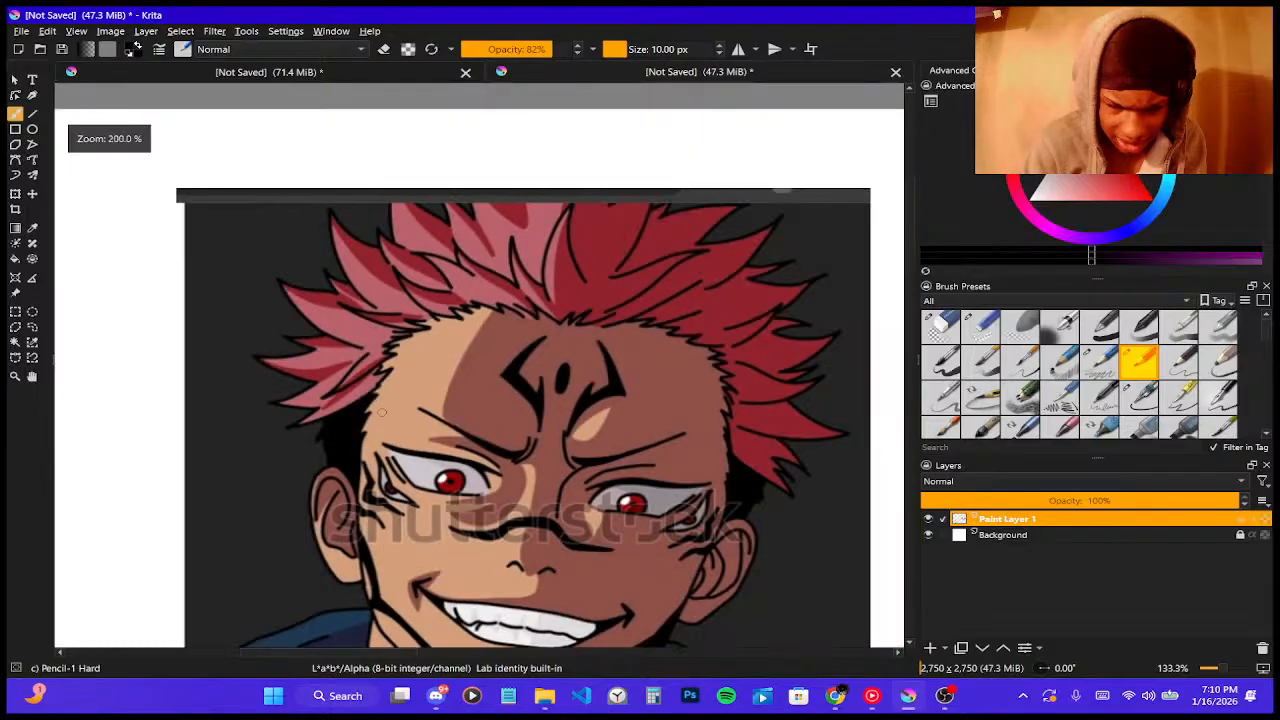
{"action": "scroll", "coordinate": [381, 411], "scroll_direction": "up", "scroll_amount": 1}
{"action": "scroll", "coordinate": [555, 487], "scroll_direction": "down", "scroll_amount": 5}
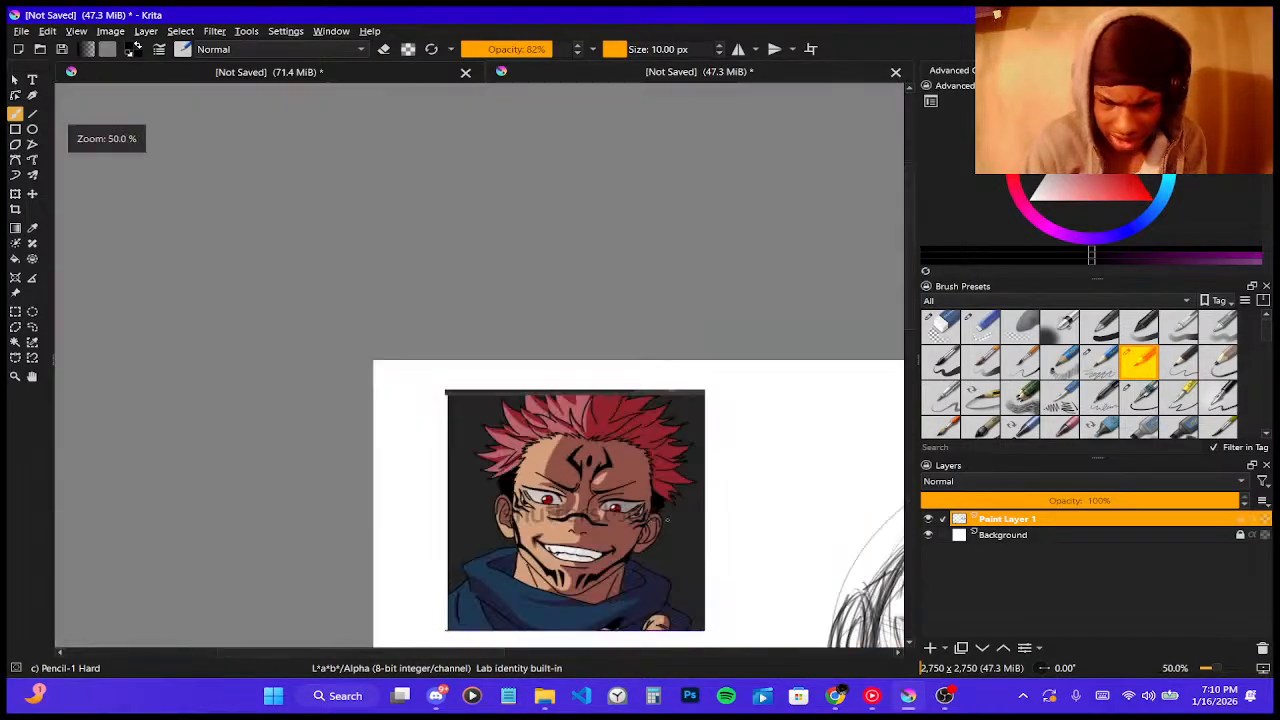
{"action": "scroll", "coordinate": [560, 460], "scroll_direction": "up", "scroll_amount": 3}
{"action": "scroll", "coordinate": [585, 453], "scroll_direction": "up", "scroll_amount": 4}
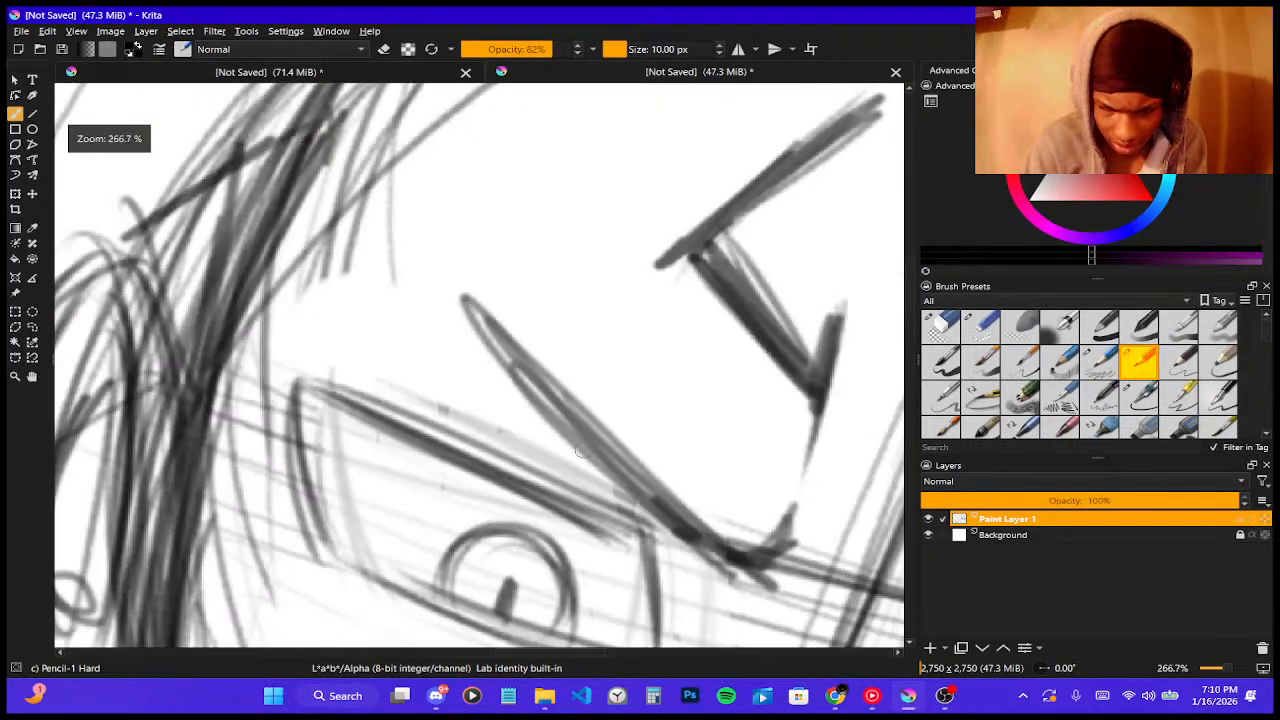
{"action": "left_click_drag", "start_coordinate": [298, 382], "coordinate": [550, 463]}
{"action": "left_click_drag", "start_coordinate": [388, 402], "coordinate": [592, 503]}
{"action": "left_click_drag", "start_coordinate": [430, 431], "coordinate": [640, 528]}
{"action": "mouse_move", "coordinate": [460, 447]}
{"action": "left_mouse_down"}
{"action": "mouse_move", "coordinate": [640, 531]}
{"action": "mouse_move", "coordinate": [623, 518]}
{"action": "mouse_move", "coordinate": [660, 526]}
{"action": "left_mouse_up"}
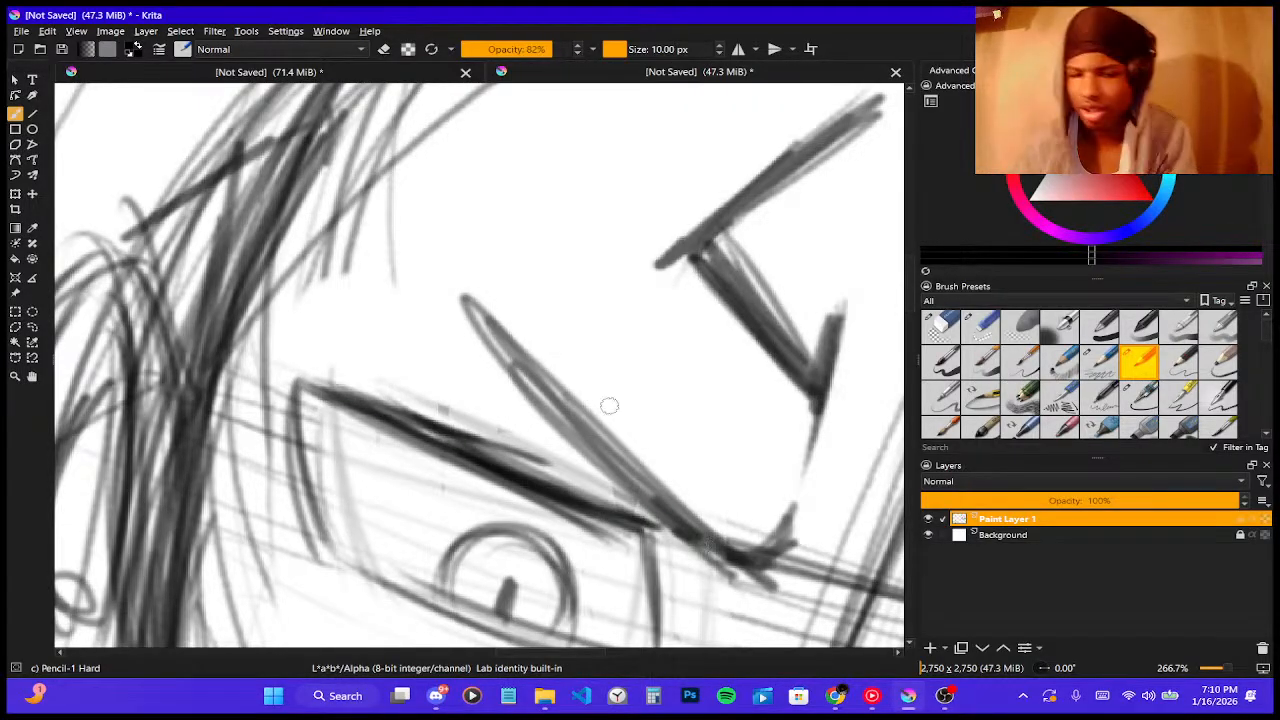
- Darken the upper lid line of the right eye from above the iris to the outer corner
{"action": "scroll", "coordinate": [606, 406], "scroll_direction": "down", "scroll_amount": 2}
{"action": "scroll", "coordinate": [600, 374], "scroll_direction": "down", "scroll_amount": 1}
{"action": "scroll", "coordinate": [712, 450], "scroll_direction": "up", "scroll_amount": 2}
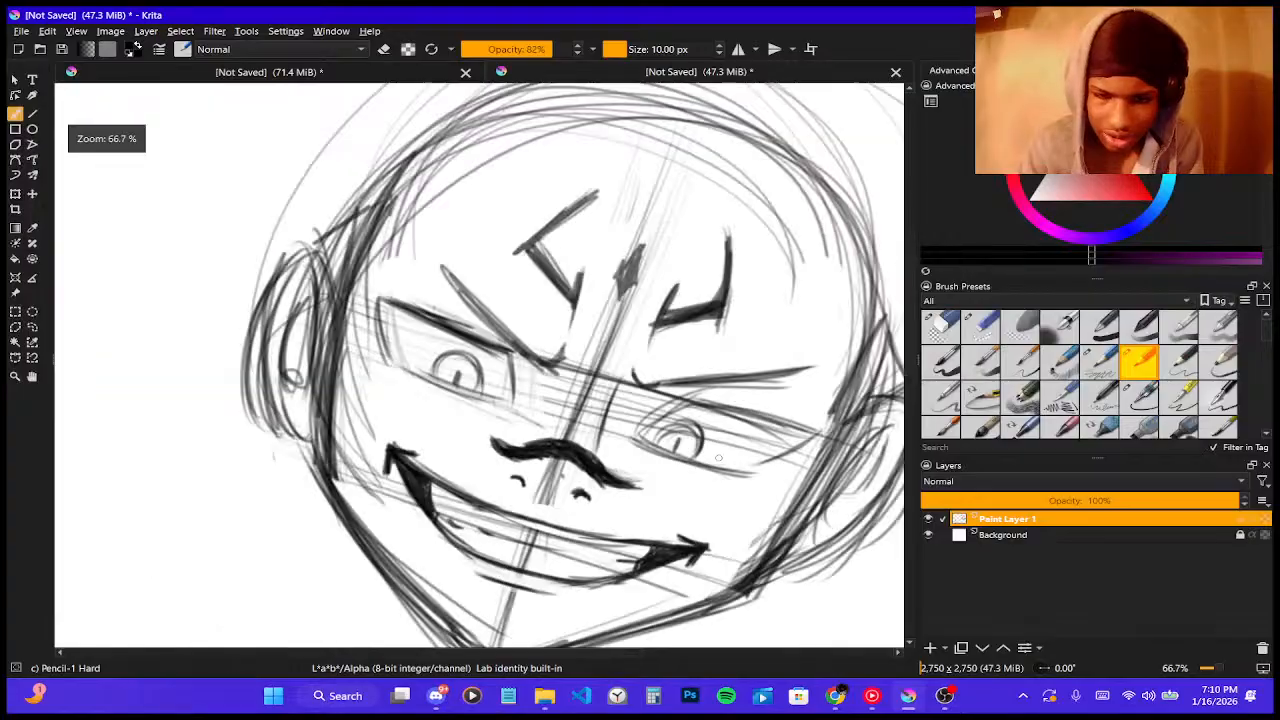
{"action": "scroll", "coordinate": [620, 418], "scroll_direction": "down", "scroll_amount": 1}
{"action": "scroll", "coordinate": [735, 450], "scroll_direction": "up", "scroll_amount": 2}
{"action": "scroll", "coordinate": [696, 434], "scroll_direction": "up", "scroll_amount": 3}
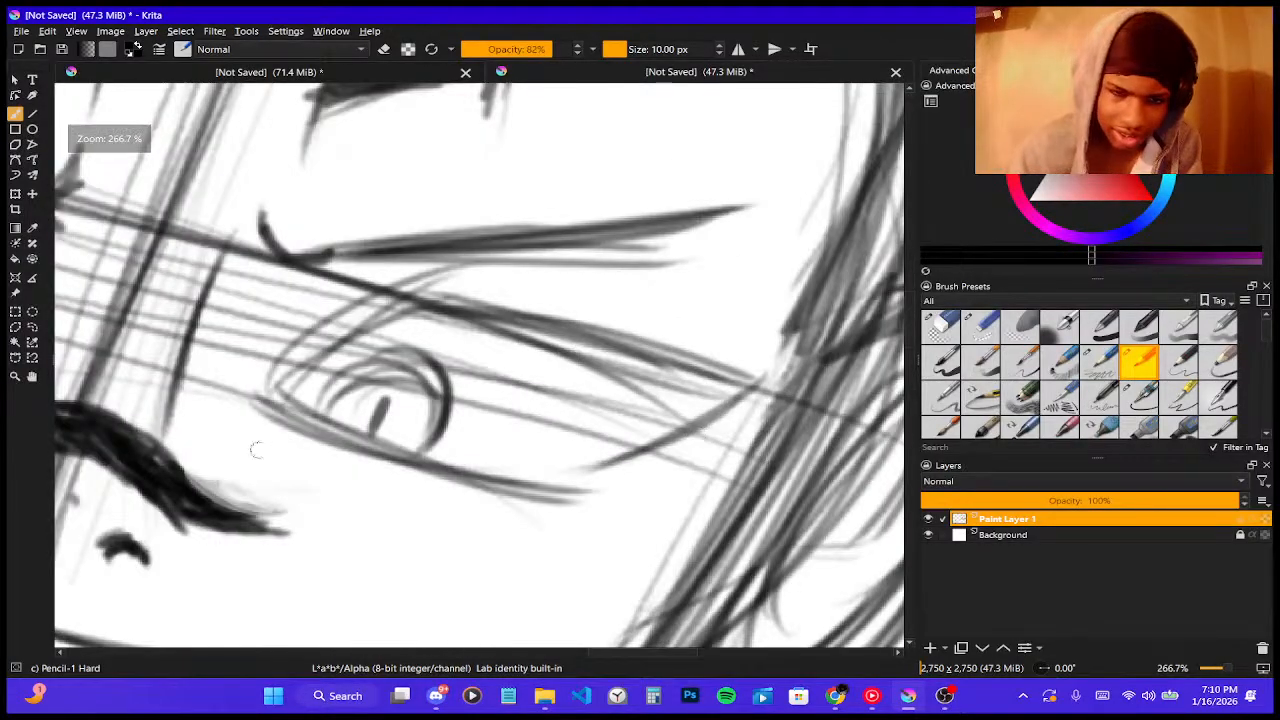
{"action": "left_click_drag", "start_coordinate": [424, 296], "coordinate": [643, 354]}
{"action": "left_click_drag", "start_coordinate": [468, 308], "coordinate": [707, 363]}
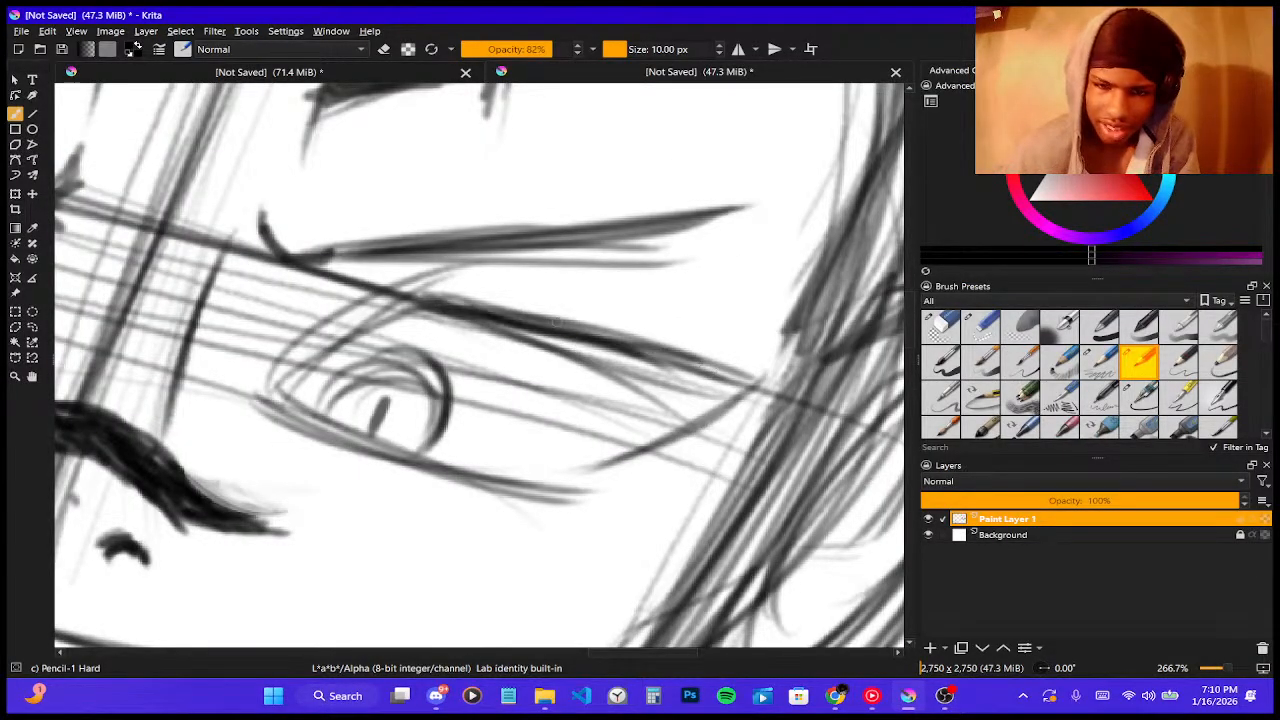
{"action": "left_click_drag", "start_coordinate": [590, 342], "coordinate": [754, 379]}
{"action": "left_click_drag", "start_coordinate": [662, 350], "coordinate": [754, 380]}
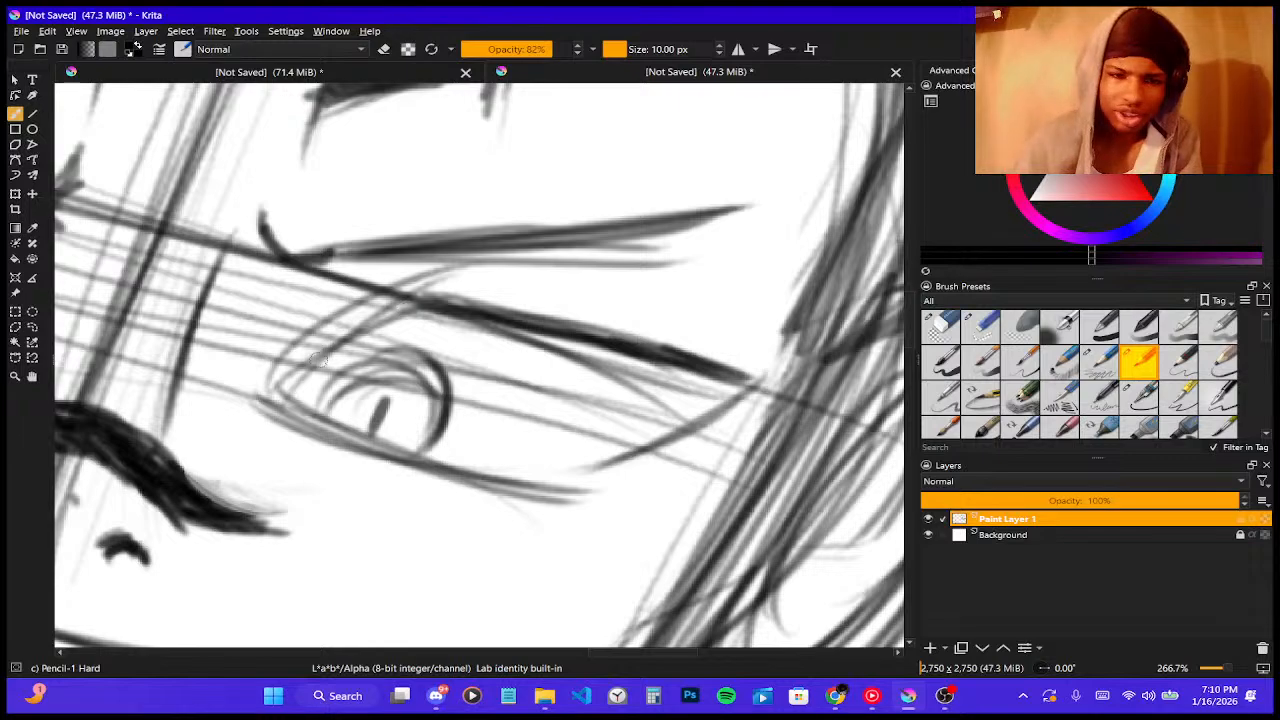
- Darken the right eye's inner upper curve, slanted outer edge and lower lid line
{"action": "left_click_drag", "start_coordinate": [318, 360], "coordinate": [376, 318]}
{"action": "left_click_drag", "start_coordinate": [290, 385], "coordinate": [419, 310]}
{"action": "mouse_move", "coordinate": [276, 387]}
{"action": "left_mouse_down"}
{"action": "mouse_move", "coordinate": [418, 310]}
{"action": "mouse_move", "coordinate": [328, 352]}
{"action": "mouse_move", "coordinate": [420, 307]}
{"action": "left_mouse_up"}
{"action": "left_click_drag", "start_coordinate": [302, 360], "coordinate": [425, 297]}
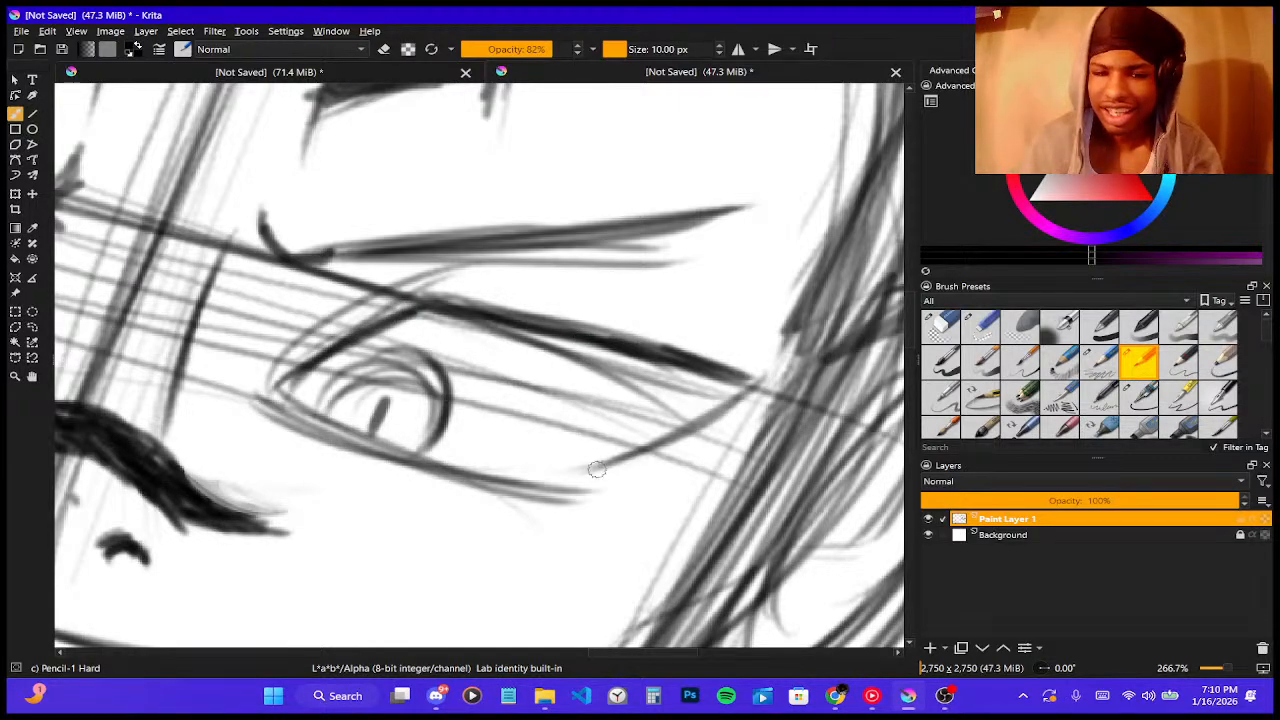
{"action": "left_click_drag", "start_coordinate": [596, 469], "coordinate": [745, 384]}
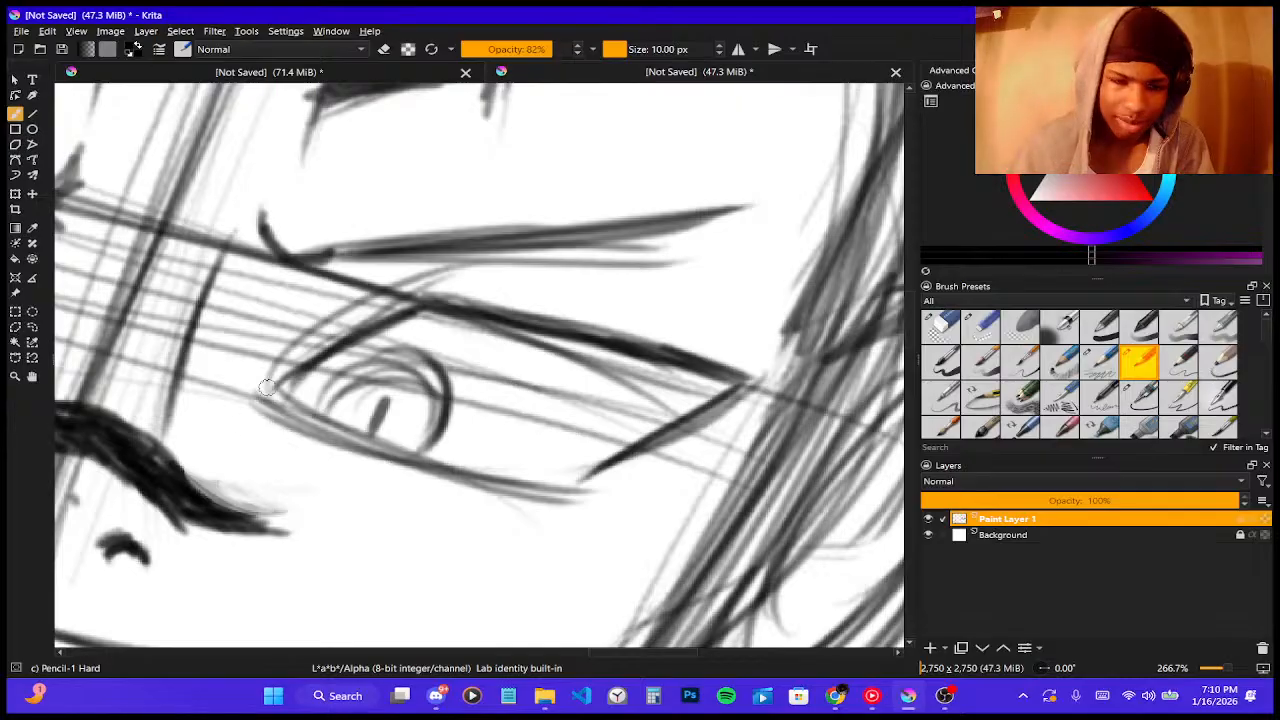
{"action": "left_click_drag", "start_coordinate": [267, 387], "coordinate": [440, 460]}
{"action": "left_click_drag", "start_coordinate": [284, 412], "coordinate": [547, 484]}
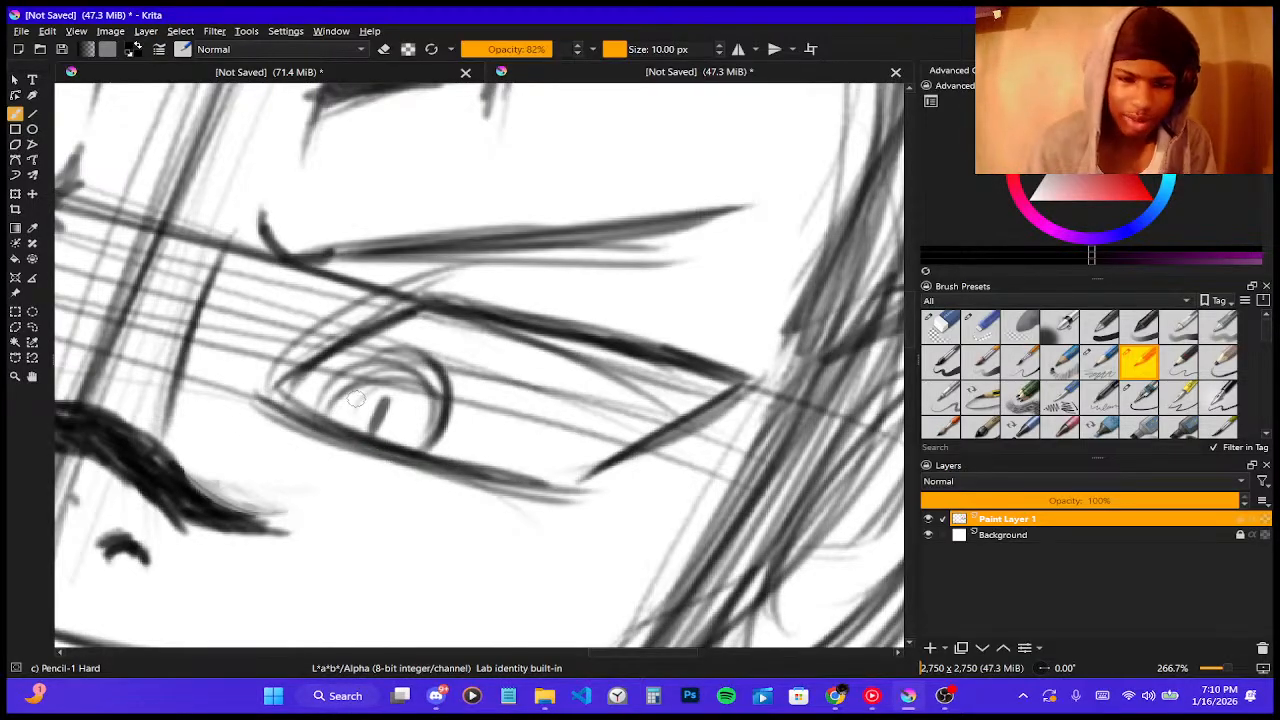
- Darken the left eye's outer edge, lower lid line and inner edge
{"action": "key", "text": "minus"}
{"action": "key", "text": "minus"}
{"action": "key", "text": "minus"}
{"action": "key", "text": "minus"}
{"action": "key", "text": "equal"}
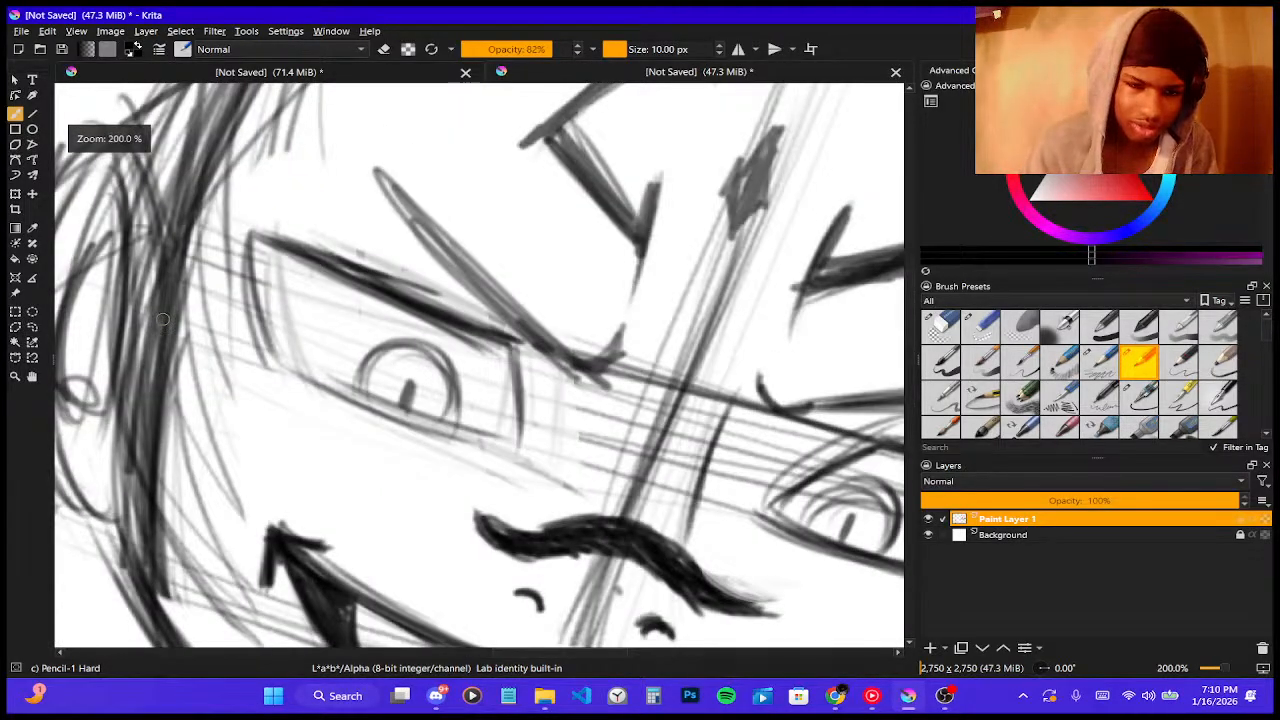
{"action": "mouse_move", "coordinate": [253, 246]}
{"action": "left_mouse_down"}
{"action": "mouse_move", "coordinate": [272, 349]}
{"action": "mouse_move", "coordinate": [254, 270]}
{"action": "mouse_move", "coordinate": [330, 382]}
{"action": "mouse_move", "coordinate": [312, 368]}
{"action": "mouse_move", "coordinate": [472, 442]}
{"action": "left_mouse_up"}
{"action": "left_click_drag", "start_coordinate": [298, 374], "coordinate": [498, 450]}
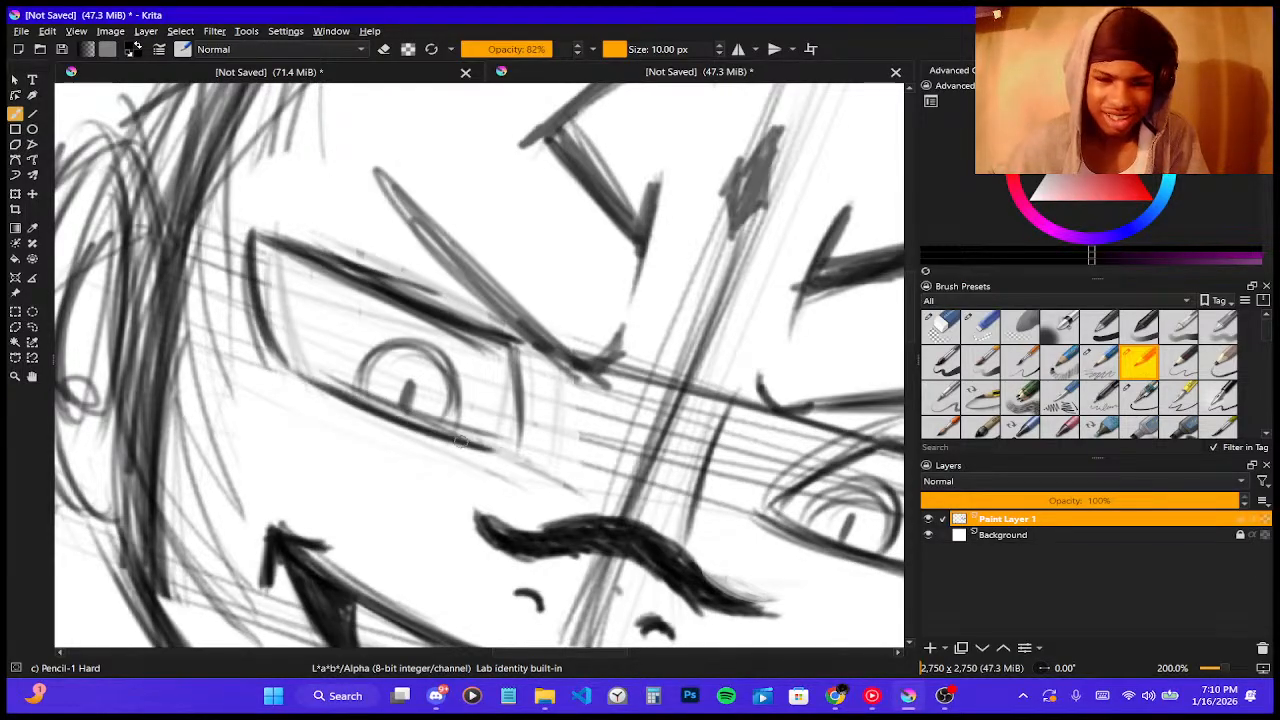
{"action": "mouse_move", "coordinate": [512, 340]}
{"action": "left_mouse_down"}
{"action": "mouse_move", "coordinate": [510, 456]}
{"action": "mouse_move", "coordinate": [497, 444]}
{"action": "left_mouse_up"}
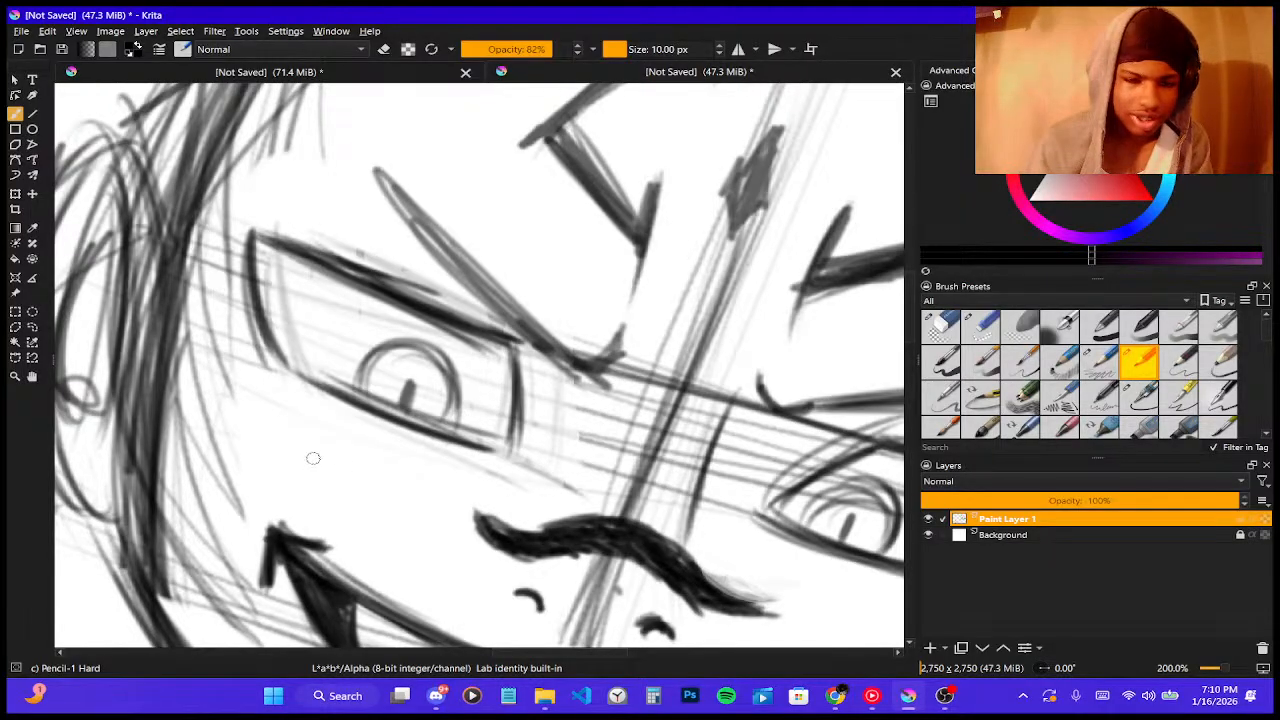
- Try to outline a small crescent-shaped marking beside the left eye's lower outer corner
{"action": "mouse_move", "coordinate": [236, 346]}
{"action": "left_mouse_down"}
{"action": "mouse_move", "coordinate": [269, 400]}
{"action": "mouse_move", "coordinate": [234, 351]}
{"action": "mouse_move", "coordinate": [272, 383]}
{"action": "mouse_move", "coordinate": [261, 398]}
{"action": "mouse_move", "coordinate": [312, 436]}
{"action": "left_mouse_up"}
{"action": "mouse_move", "coordinate": [218, 345]}
{"action": "left_mouse_down"}
{"action": "mouse_move", "coordinate": [254, 427]}
{"action": "mouse_move", "coordinate": [223, 408]}
{"action": "mouse_move", "coordinate": [292, 417]}
{"action": "mouse_move", "coordinate": [270, 434]}
{"action": "mouse_move", "coordinate": [256, 414]}
{"action": "mouse_move", "coordinate": [288, 436]}
{"action": "left_mouse_up"}
{"action": "left_click_drag", "start_coordinate": [238, 346], "coordinate": [306, 438]}
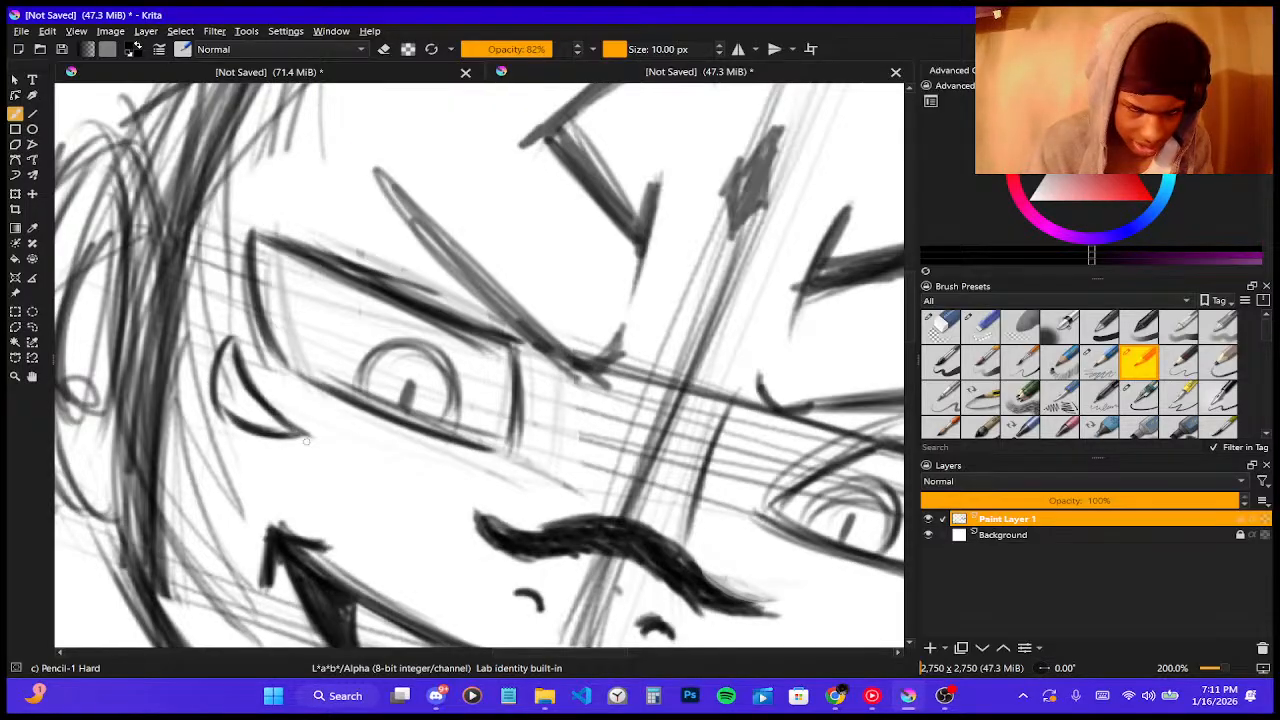
- Compare the sketch with the reference portrait and undo the crescent marking beside the left eye
{"action": "scroll", "coordinate": [233, 316], "scroll_direction": "down", "scroll_amount": 5}
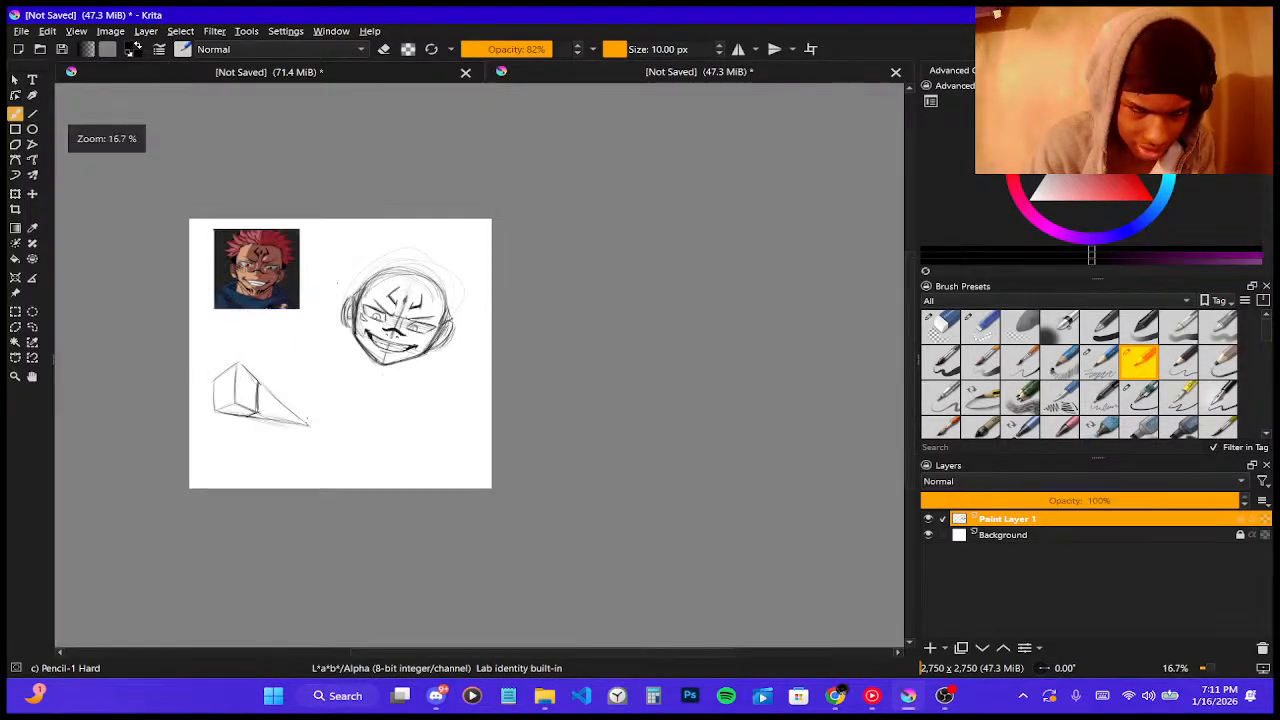
{"action": "scroll", "coordinate": [144, 248], "scroll_direction": "up", "scroll_amount": 3}
{"action": "scroll", "coordinate": [144, 248], "scroll_direction": "up", "scroll_amount": 2}
{"action": "scroll", "coordinate": [183, 263], "scroll_direction": "down", "scroll_amount": 4}
{"action": "scroll", "coordinate": [365, 353], "scroll_direction": "up", "scroll_amount": 2}
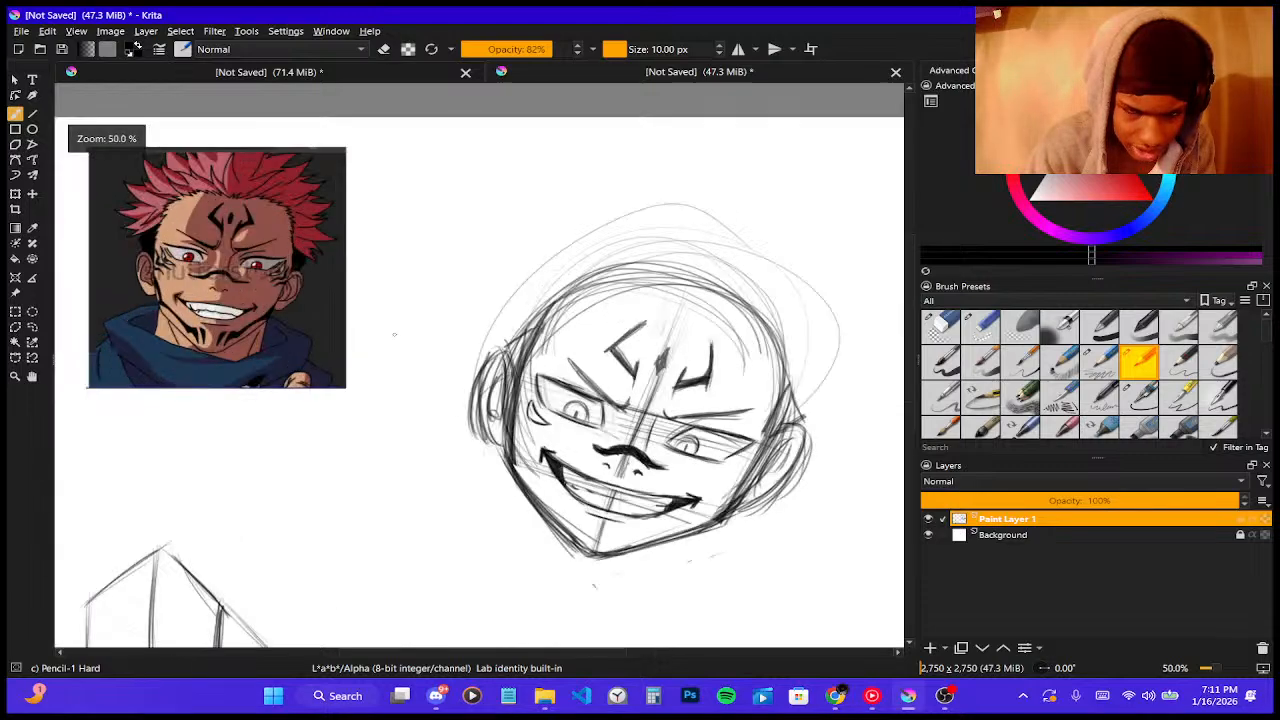
{"action": "scroll", "coordinate": [640, 429], "scroll_direction": "up", "scroll_amount": 4}
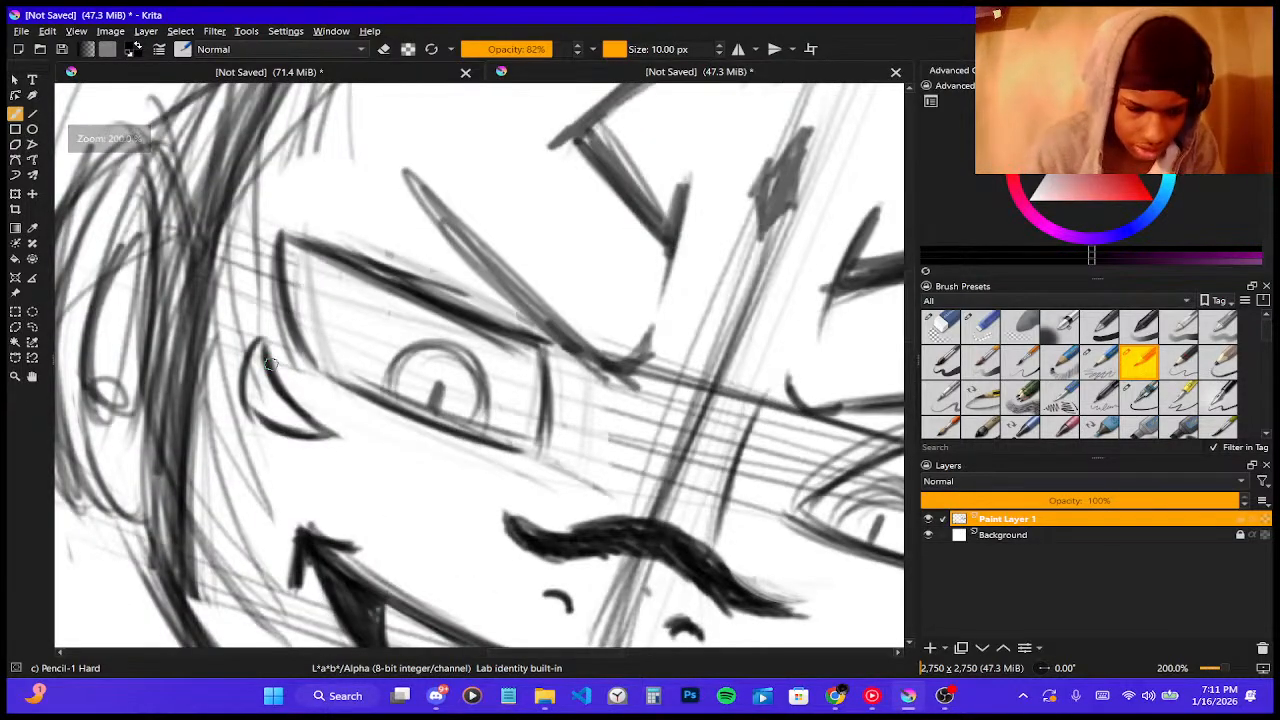
{"action": "key", "text": "ctrl+z"}
{"action": "key", "text": "ctrl+z"}
{"action": "key", "text": "ctrl+z"}
{"action": "key", "text": "ctrl+z"}
{"action": "key", "text": "ctrl+z"}
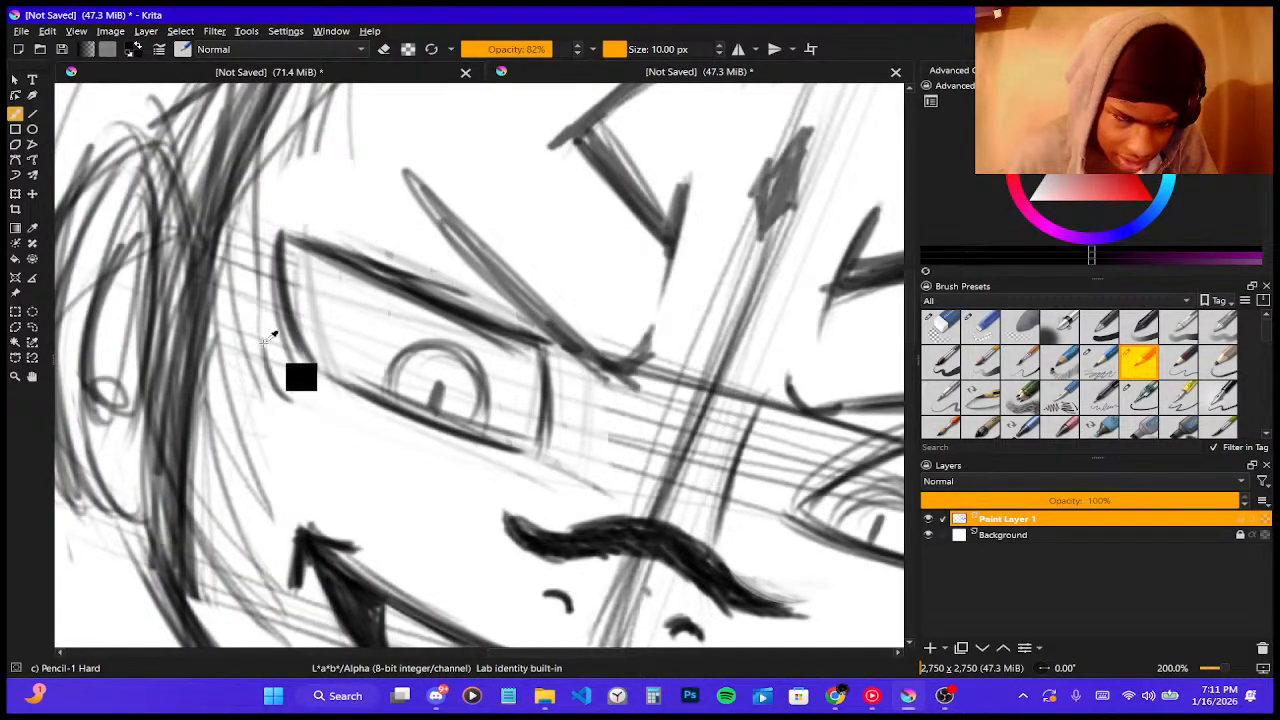
- Try an angular line below the left eye's outer corner, compare it with the reference portrait and undo it
{"action": "mouse_move", "coordinate": [256, 331]}
{"action": "left_mouse_down"}
{"action": "mouse_move", "coordinate": [267, 389]}
{"action": "mouse_move", "coordinate": [335, 421]}
{"action": "mouse_move", "coordinate": [260, 386]}
{"action": "left_mouse_up"}
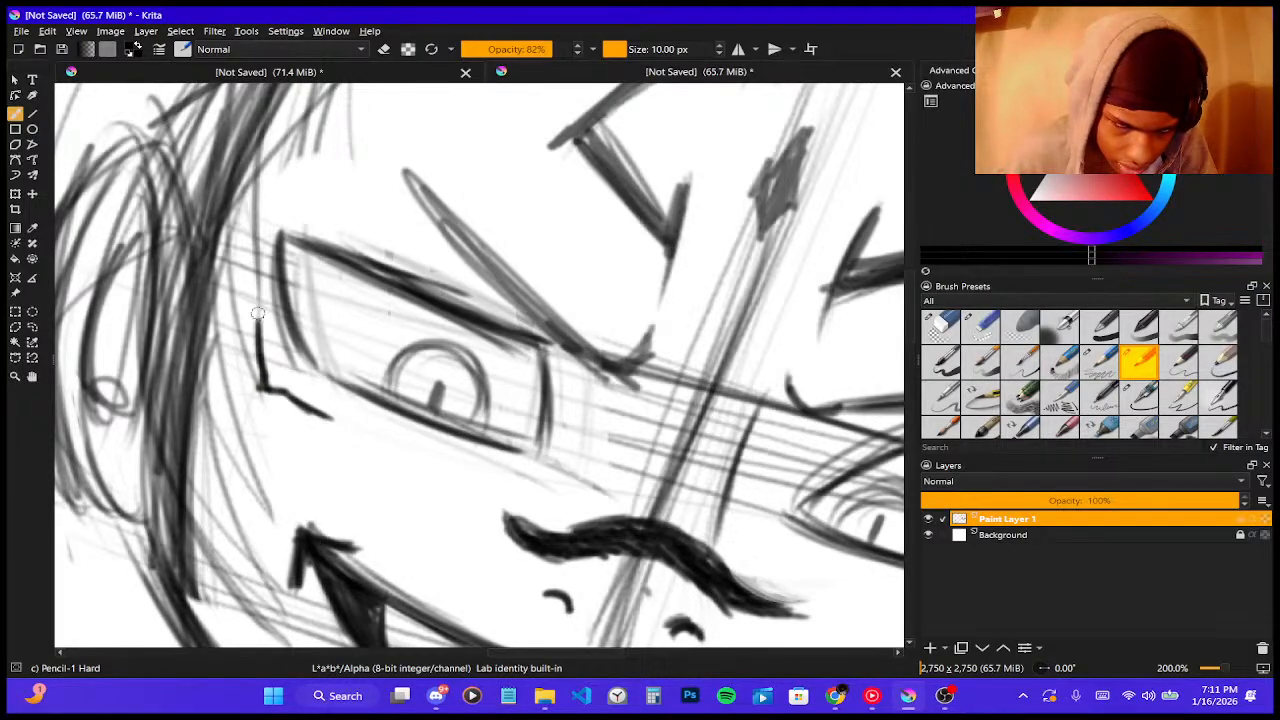
{"action": "scroll", "coordinate": [238, 281], "scroll_direction": "down", "scroll_amount": 8}
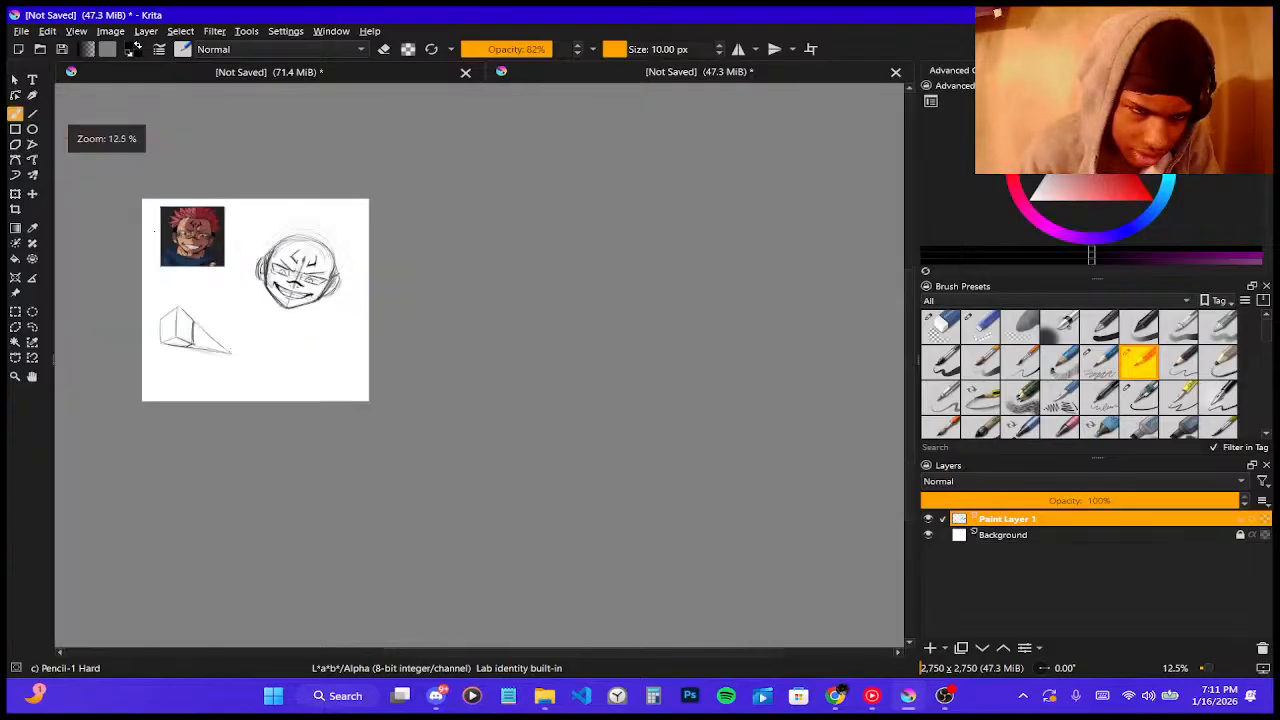
{"action": "scroll", "coordinate": [120, 220], "scroll_direction": "up", "scroll_amount": 4}
{"action": "scroll", "coordinate": [300, 280], "scroll_direction": "up", "scroll_amount": 2}
{"action": "scroll", "coordinate": [405, 296], "scroll_direction": "down", "scroll_amount": 4}
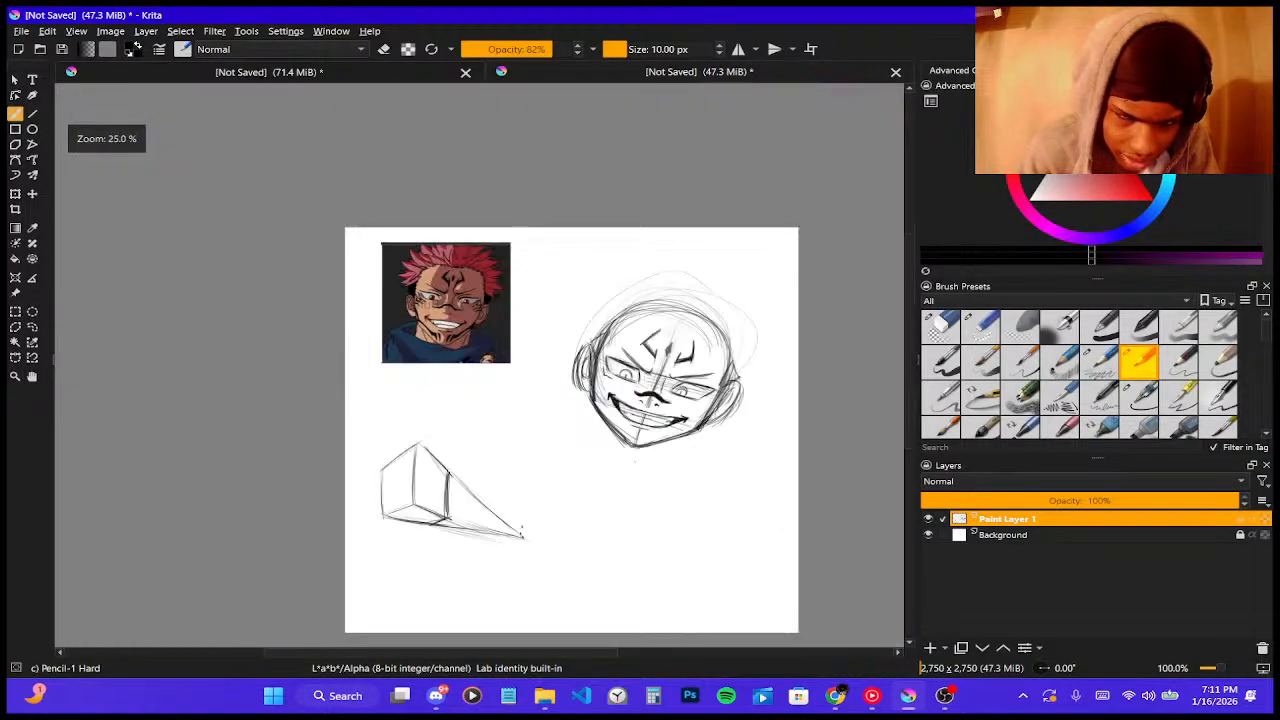
{"action": "scroll", "coordinate": [600, 380], "scroll_direction": "up", "scroll_amount": 2}
{"action": "scroll", "coordinate": [600, 380], "scroll_direction": "down", "scroll_amount": 1}
{"action": "scroll", "coordinate": [628, 393], "scroll_direction": "up", "scroll_amount": 3}
{"action": "scroll", "coordinate": [520, 390], "scroll_direction": "up", "scroll_amount": 2}
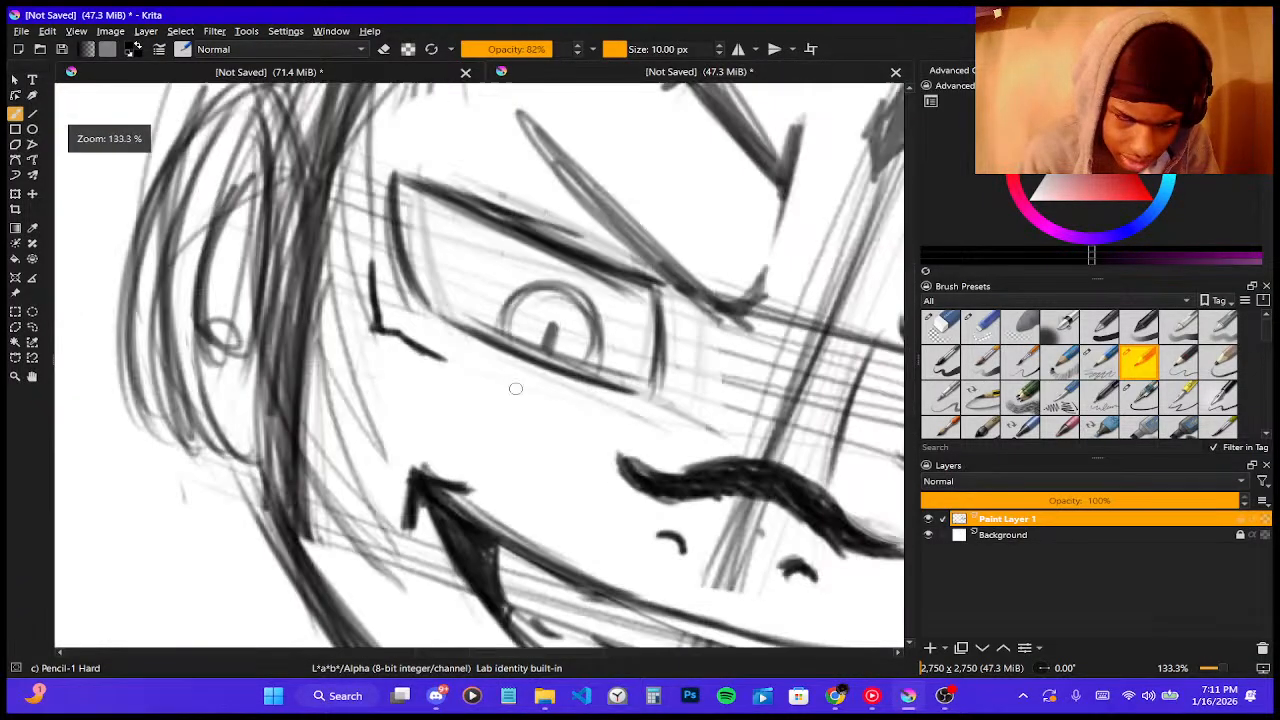
{"action": "key", "text": "ctrl+z"}
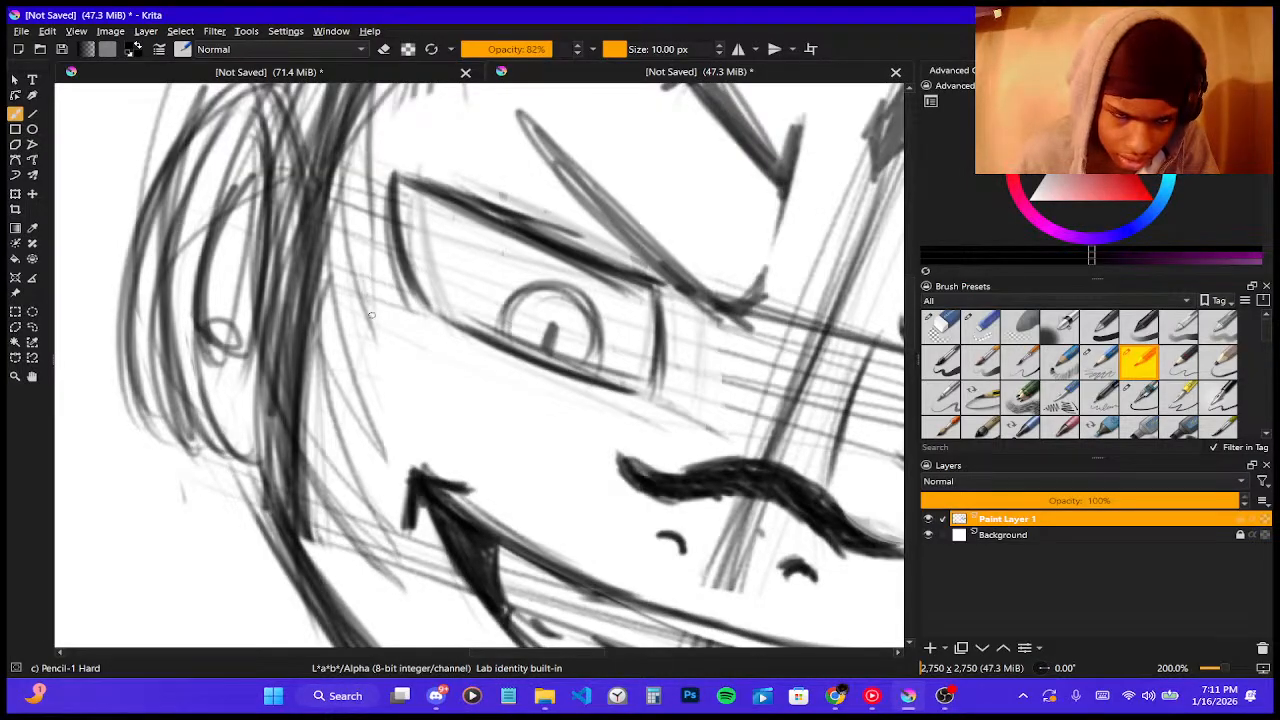
- Draw a dark crescent-shaped marking with a tapered tail beside the left eye's lower outer corner
{"action": "mouse_move", "coordinate": [362, 255]}
{"action": "left_mouse_down"}
{"action": "mouse_move", "coordinate": [379, 327]}
{"action": "mouse_move", "coordinate": [376, 316]}
{"action": "mouse_move", "coordinate": [440, 351]}
{"action": "left_mouse_up"}
{"action": "mouse_move", "coordinate": [364, 276]}
{"action": "left_mouse_down"}
{"action": "mouse_move", "coordinate": [369, 322]}
{"action": "mouse_move", "coordinate": [353, 292]}
{"action": "mouse_move", "coordinate": [390, 344]}
{"action": "mouse_move", "coordinate": [358, 329]}
{"action": "mouse_move", "coordinate": [427, 347]}
{"action": "mouse_move", "coordinate": [378, 340]}
{"action": "mouse_move", "coordinate": [390, 338]}
{"action": "mouse_move", "coordinate": [354, 288]}
{"action": "mouse_move", "coordinate": [368, 335]}
{"action": "mouse_move", "coordinate": [353, 316]}
{"action": "mouse_move", "coordinate": [356, 287]}
{"action": "mouse_move", "coordinate": [370, 333]}
{"action": "mouse_move", "coordinate": [423, 343]}
{"action": "mouse_move", "coordinate": [376, 281]}
{"action": "mouse_move", "coordinate": [371, 299]}
{"action": "mouse_move", "coordinate": [370, 262]}
{"action": "mouse_move", "coordinate": [390, 328]}
{"action": "mouse_move", "coordinate": [451, 361]}
{"action": "left_mouse_up"}
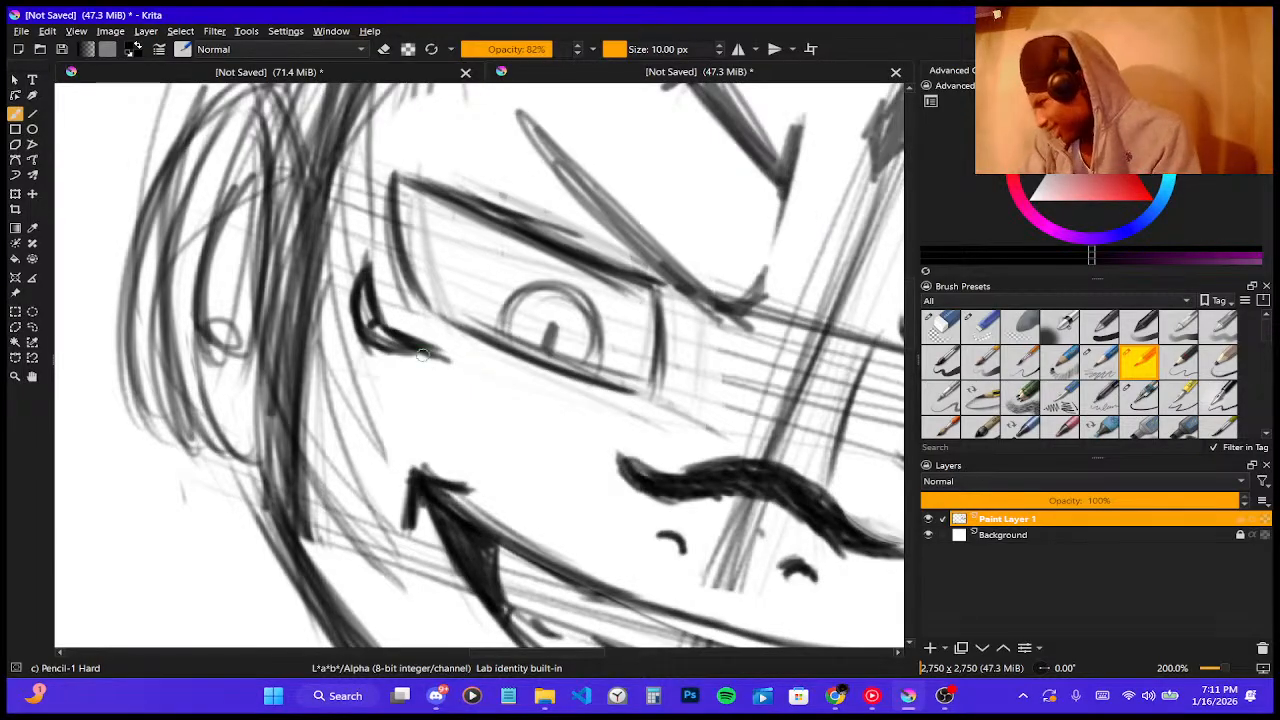
{"action": "scroll", "coordinate": [418, 353], "scroll_direction": "down", "scroll_amount": 4}
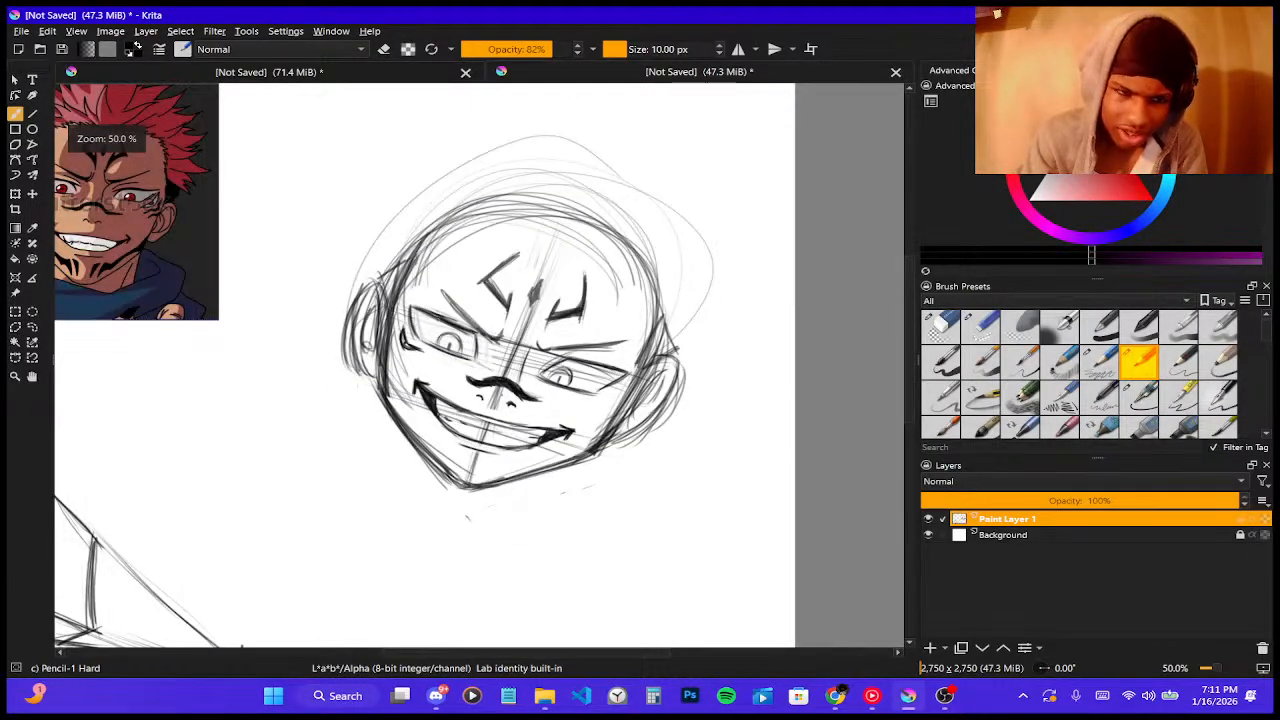
- Check the reference portrait's eye markings and sketch a matching small eye-shaped marking below the right eye's outer corner
{"action": "scroll", "coordinate": [228, 247], "scroll_direction": "up", "scroll_amount": 5}
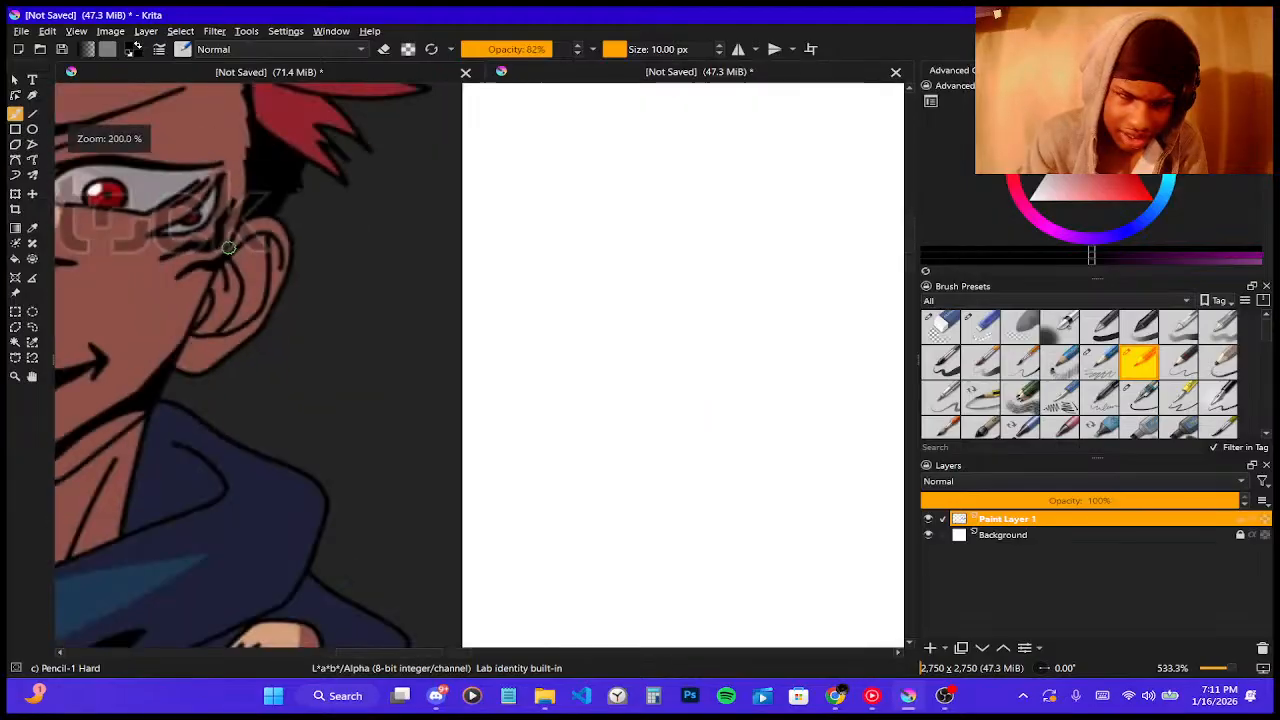
{"action": "scroll", "coordinate": [228, 247], "scroll_direction": "up", "scroll_amount": 4}
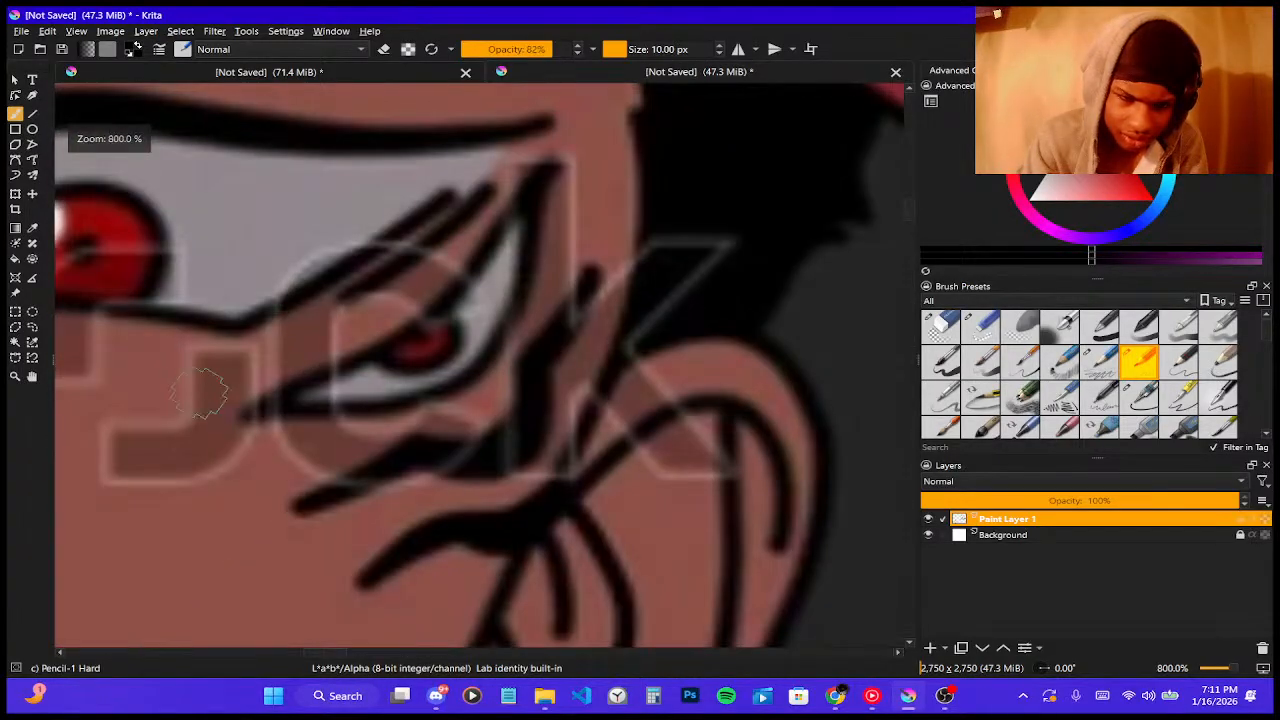
{"action": "scroll", "coordinate": [520, 412], "scroll_direction": "down", "scroll_amount": 8}
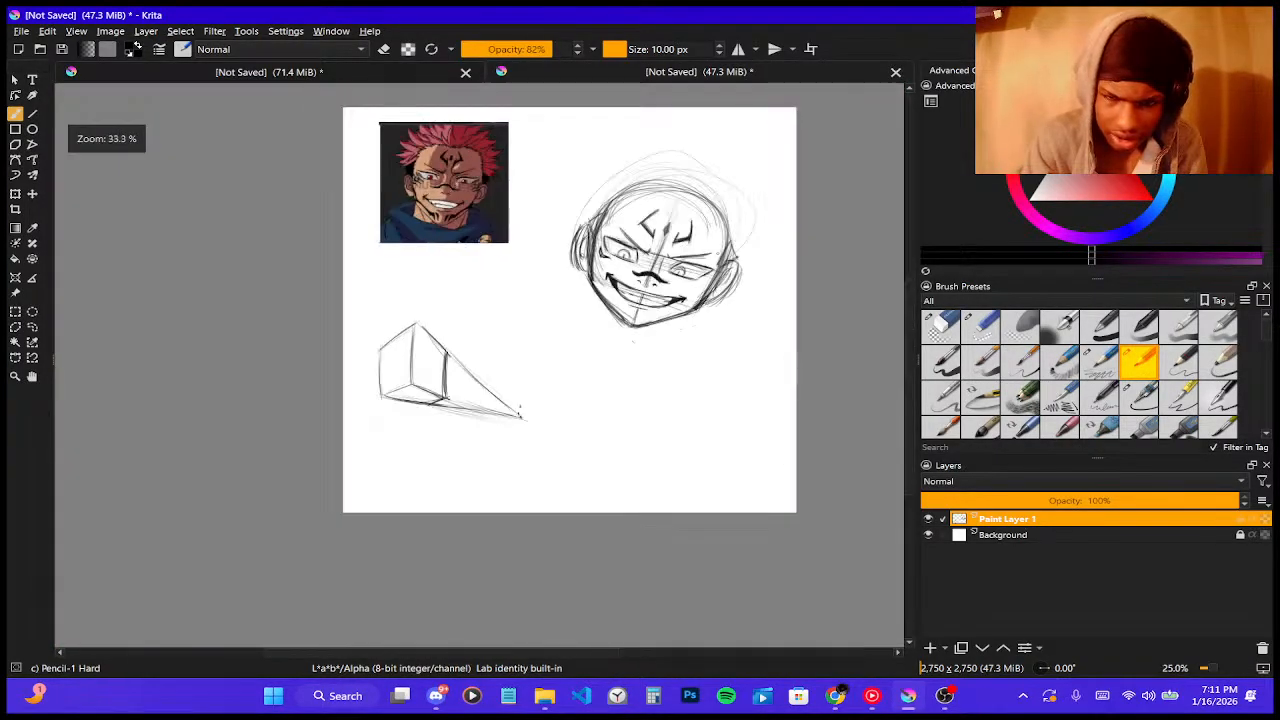
{"action": "scroll", "coordinate": [700, 290], "scroll_direction": "up", "scroll_amount": 5}
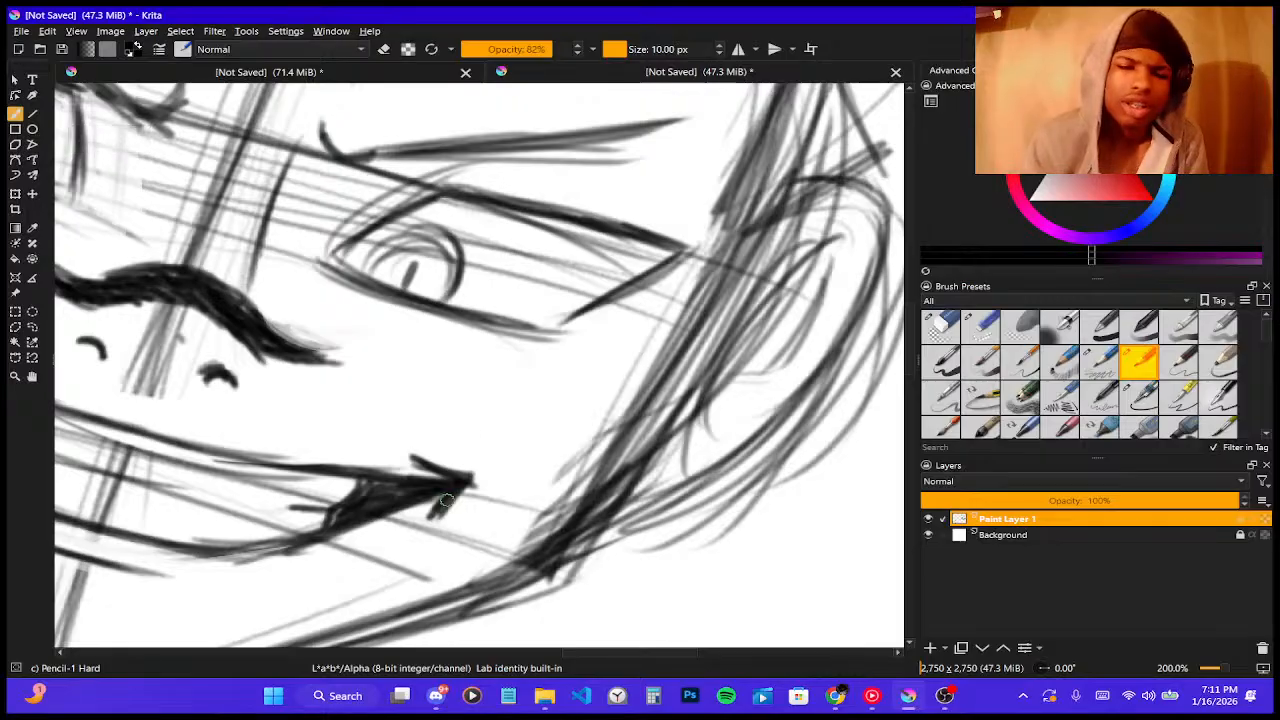
{"action": "left_click_drag", "start_coordinate": [576, 335], "coordinate": [498, 352]}
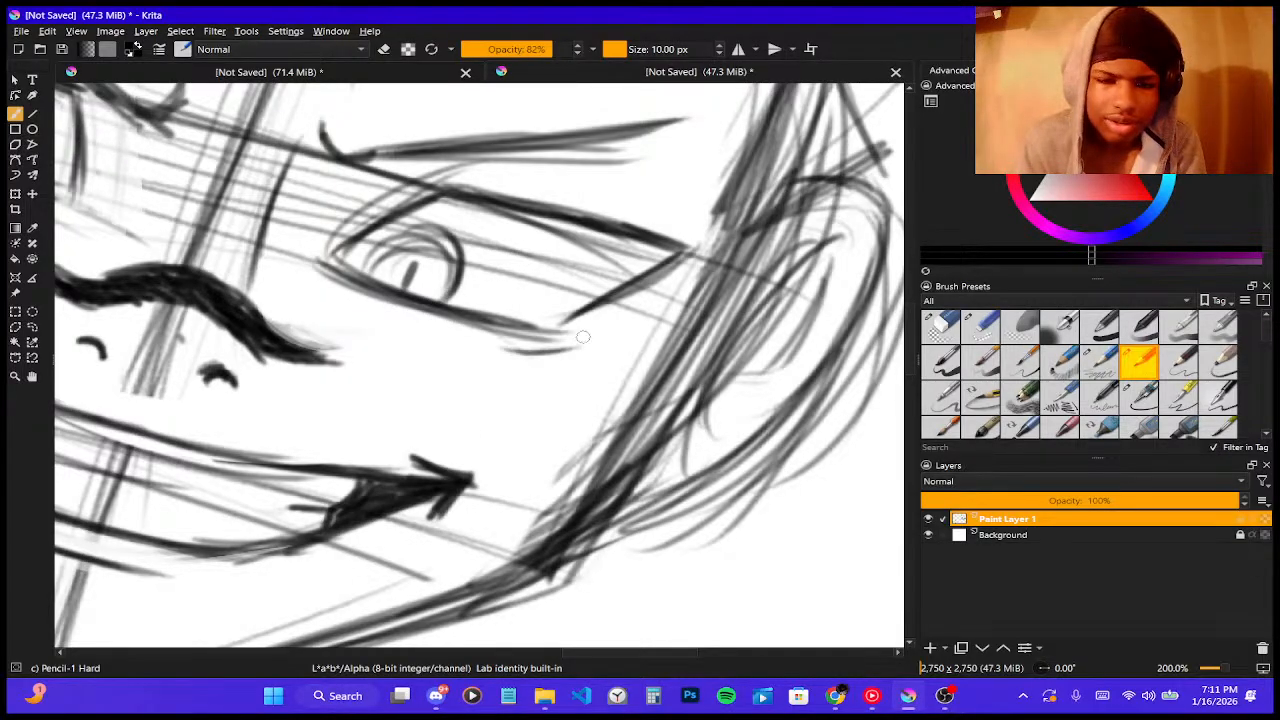
{"action": "left_click_drag", "start_coordinate": [578, 346], "coordinate": [620, 310]}
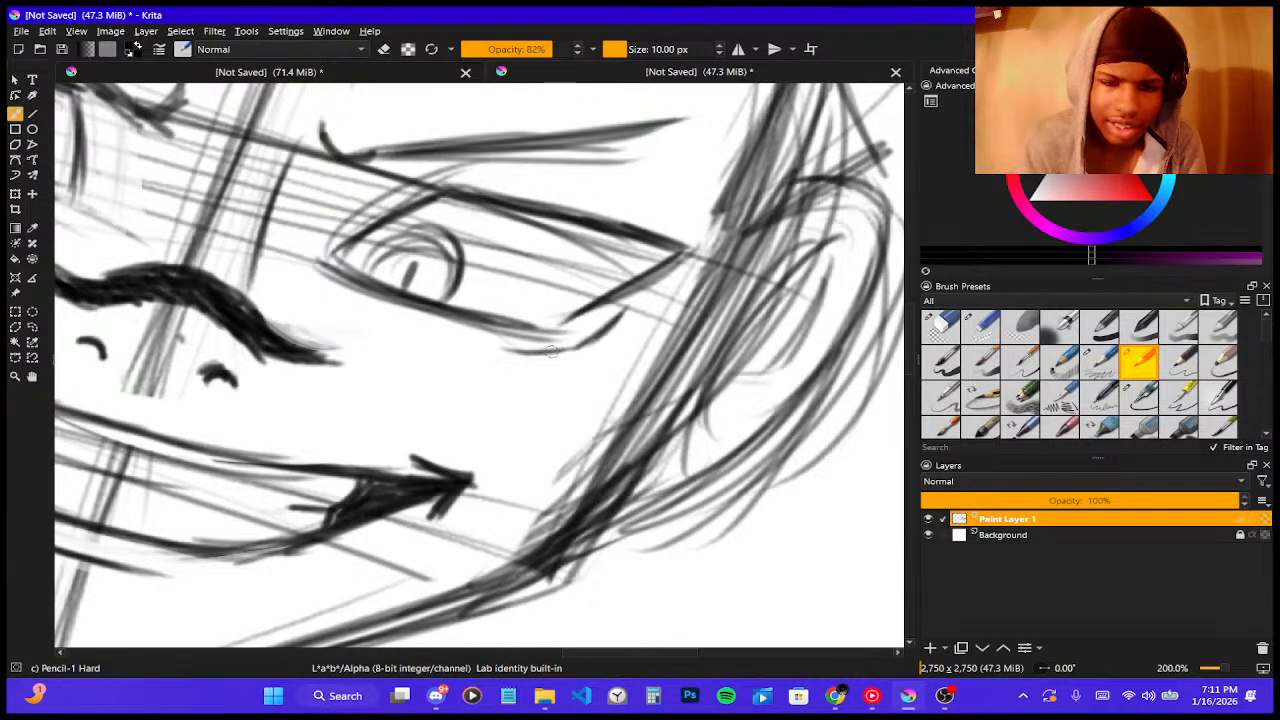
{"action": "mouse_move", "coordinate": [522, 356]}
{"action": "left_mouse_down"}
{"action": "mouse_move", "coordinate": [595, 345]}
{"action": "mouse_move", "coordinate": [534, 357]}
{"action": "mouse_move", "coordinate": [585, 362]}
{"action": "mouse_move", "coordinate": [628, 315]}
{"action": "mouse_move", "coordinate": [607, 364]}
{"action": "left_mouse_up"}
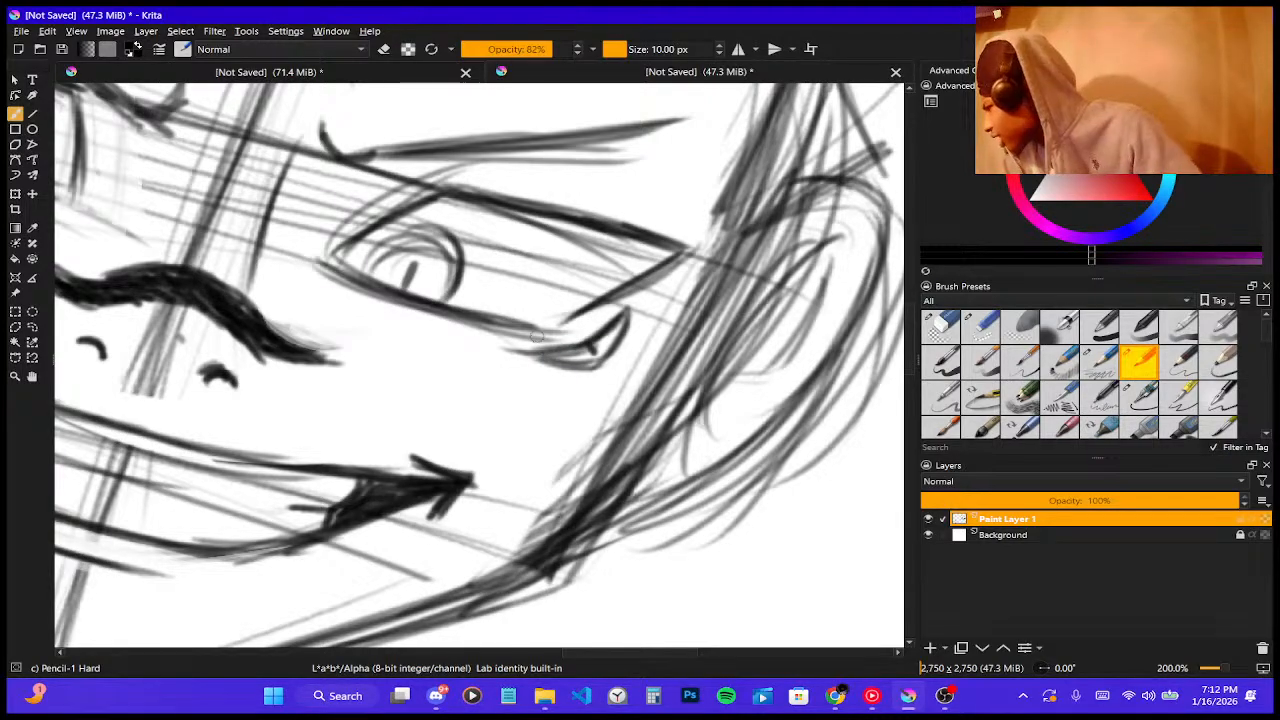
- Compare the sketched under-eye markings with those in the reference portrait
{"action": "scroll", "coordinate": [410, 226], "scroll_direction": "down", "scroll_amount": 2}
{"action": "scroll", "coordinate": [410, 228], "scroll_direction": "down", "scroll_amount": 4}
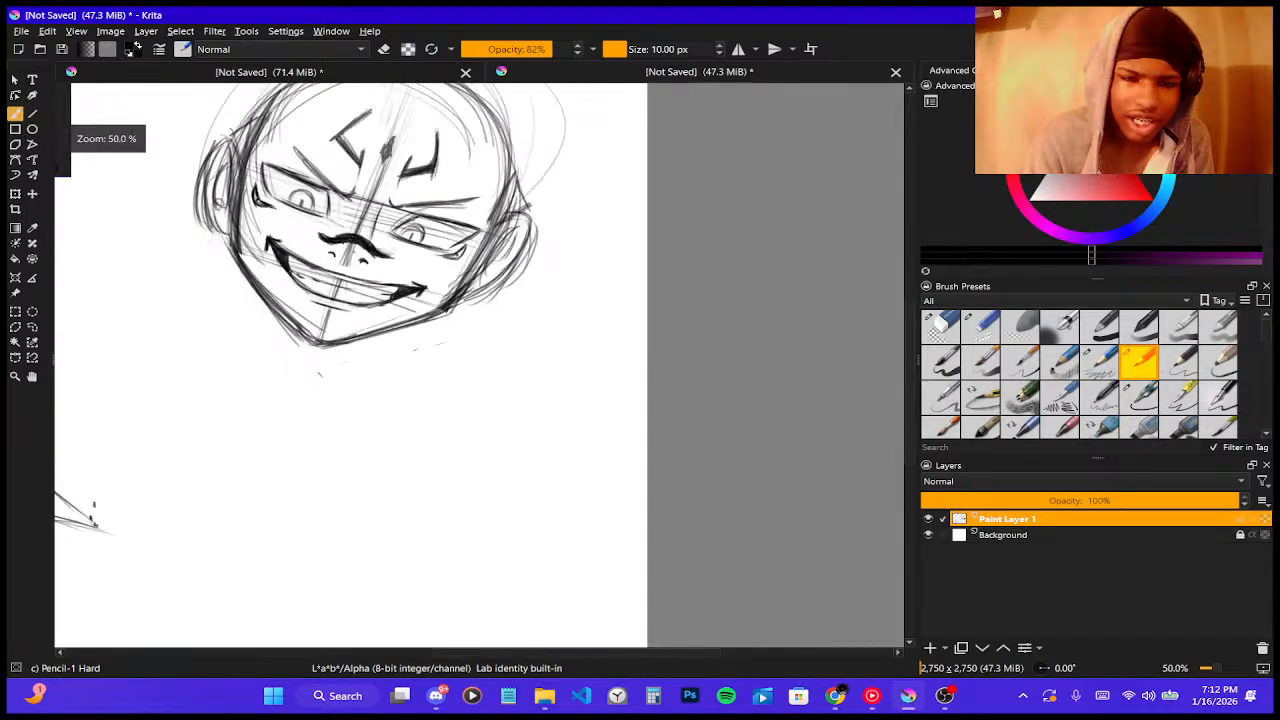
{"action": "scroll", "coordinate": [410, 228], "scroll_direction": "down", "scroll_amount": 2}
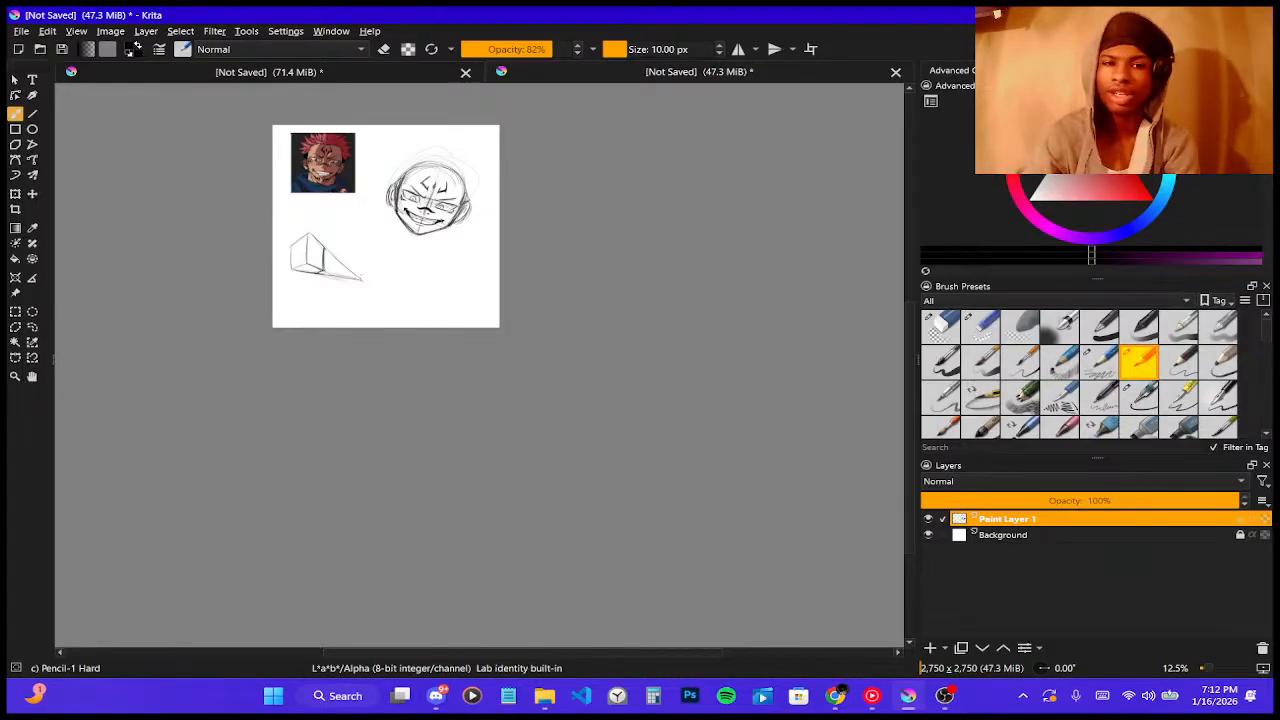
{"action": "key", "text": "plus"}
{"action": "key", "text": "plus"}
{"action": "key", "text": "plus"}
{"action": "key", "text": "plus"}
{"action": "key", "text": "plus"}
{"action": "key", "text": "plus"}
{"action": "key", "text": "plus"}
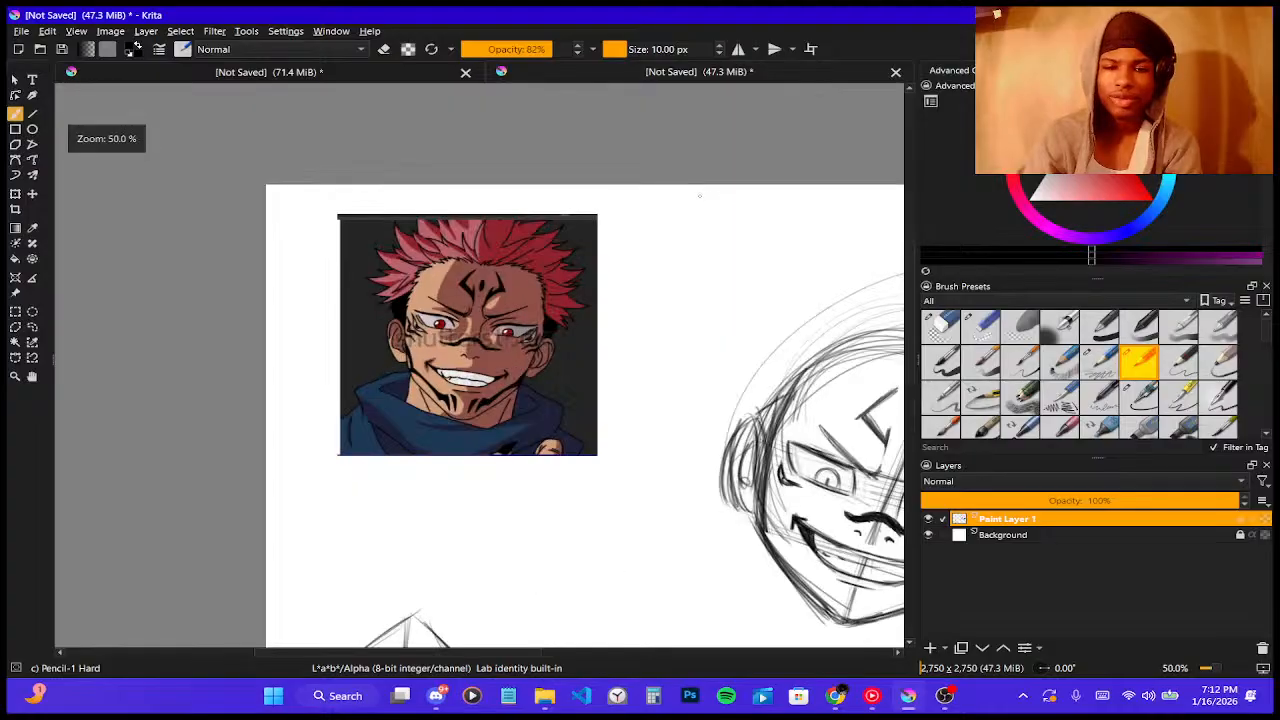
{"action": "scroll", "coordinate": [474, 314], "scroll_direction": "up", "scroll_amount": 1}
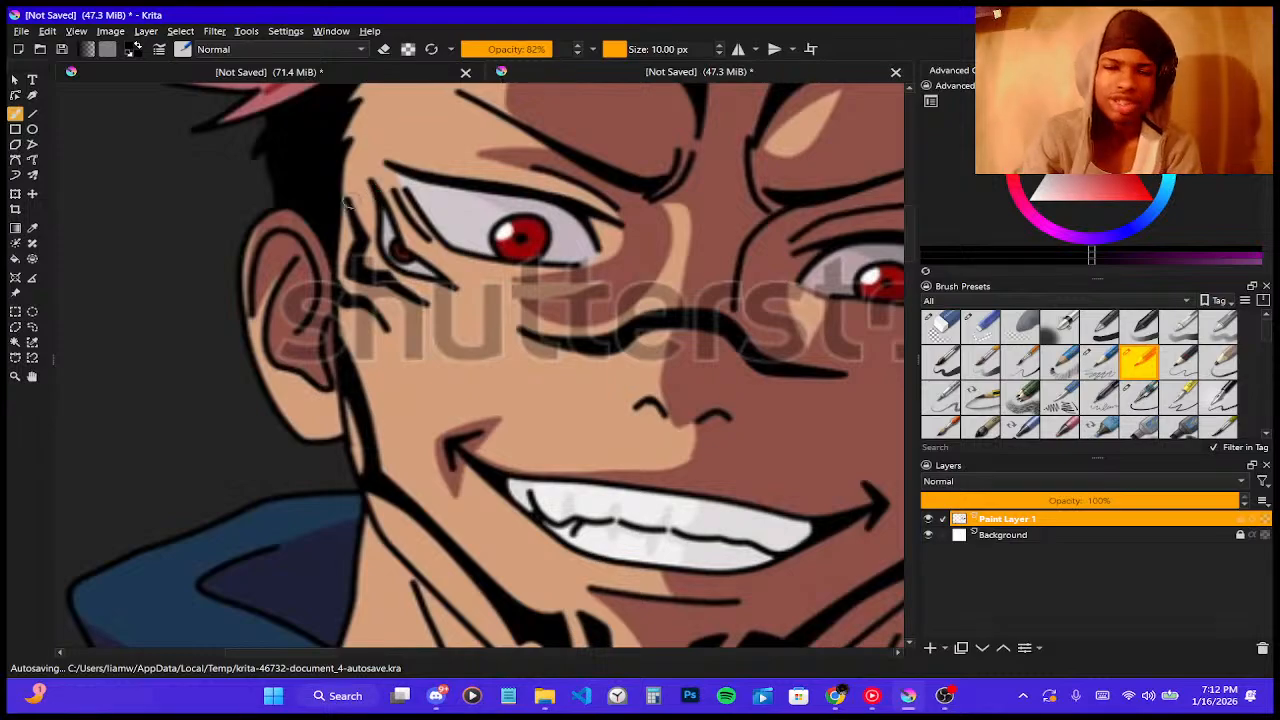
{"action": "scroll", "coordinate": [347, 203], "scroll_direction": "down", "scroll_amount": 6}
{"action": "scroll", "coordinate": [537, 316], "scroll_direction": "up", "scroll_amount": 2}
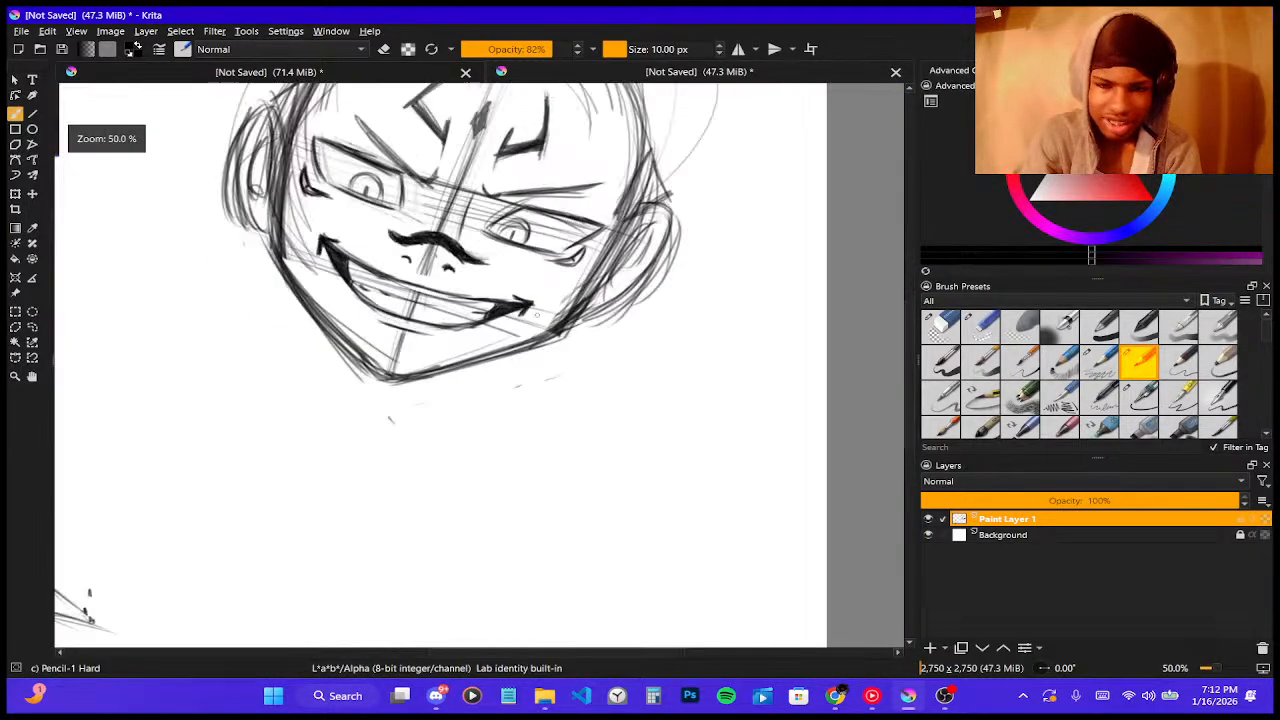
- Darken the upper line of the small marking below the right eye and extend it past its outer tip
{"action": "scroll", "coordinate": [537, 315], "scroll_direction": "up", "scroll_amount": 4}
{"action": "scroll", "coordinate": [704, 131], "scroll_direction": "down", "scroll_amount": 2}
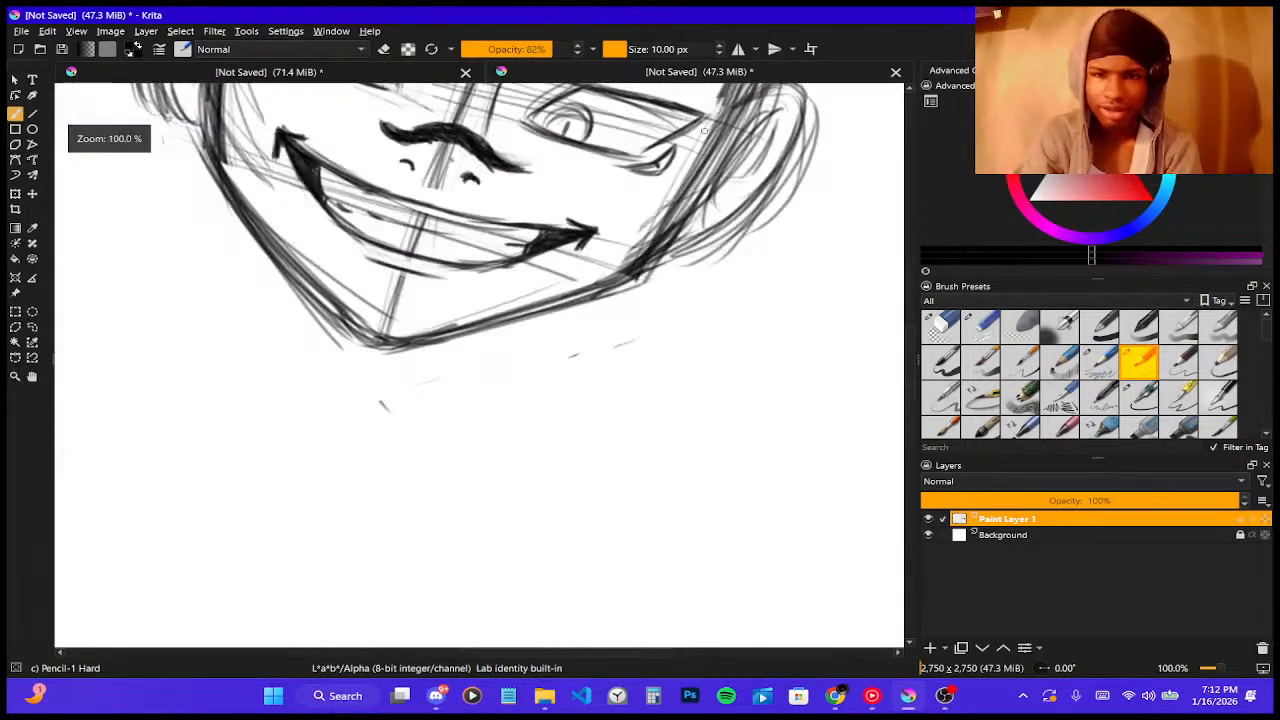
{"action": "scroll", "coordinate": [704, 131], "scroll_direction": "up", "scroll_amount": 4}
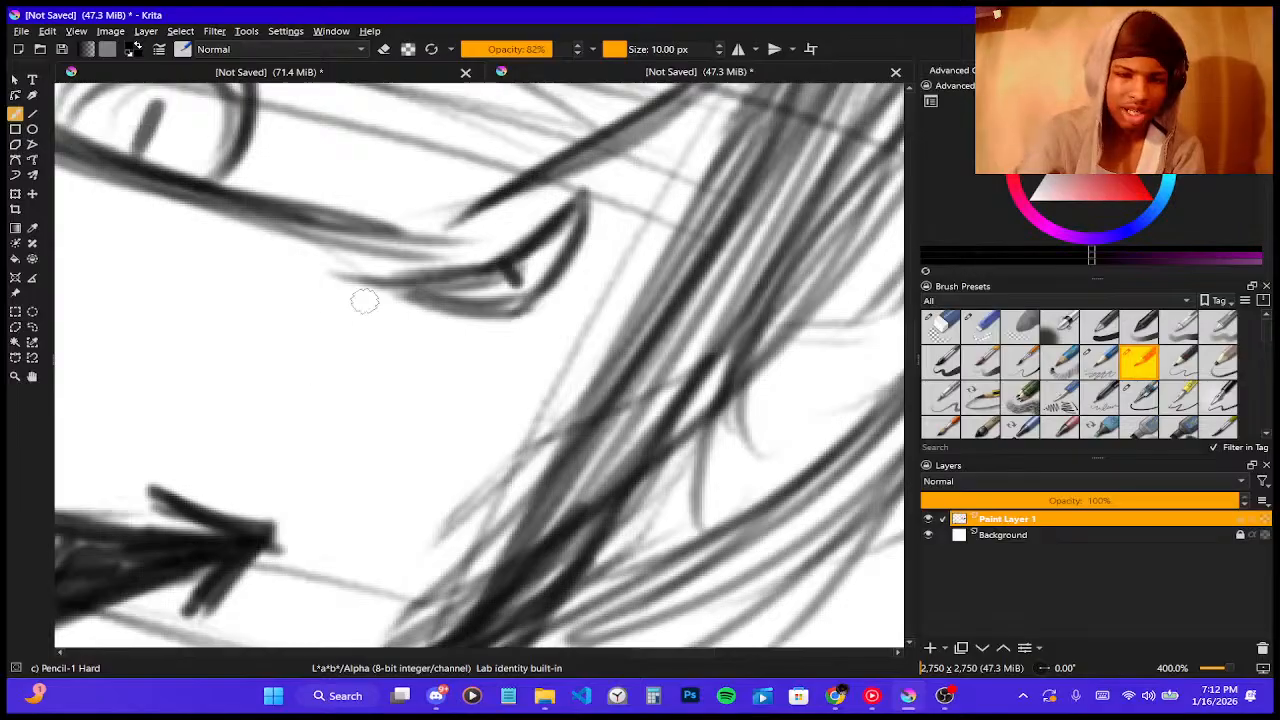
{"action": "mouse_move", "coordinate": [355, 284]}
{"action": "left_mouse_down"}
{"action": "mouse_move", "coordinate": [482, 268]}
{"action": "mouse_move", "coordinate": [542, 226]}
{"action": "mouse_move", "coordinate": [559, 229]}
{"action": "mouse_move", "coordinate": [591, 200]}
{"action": "mouse_move", "coordinate": [547, 231]}
{"action": "mouse_move", "coordinate": [622, 165]}
{"action": "left_mouse_up"}
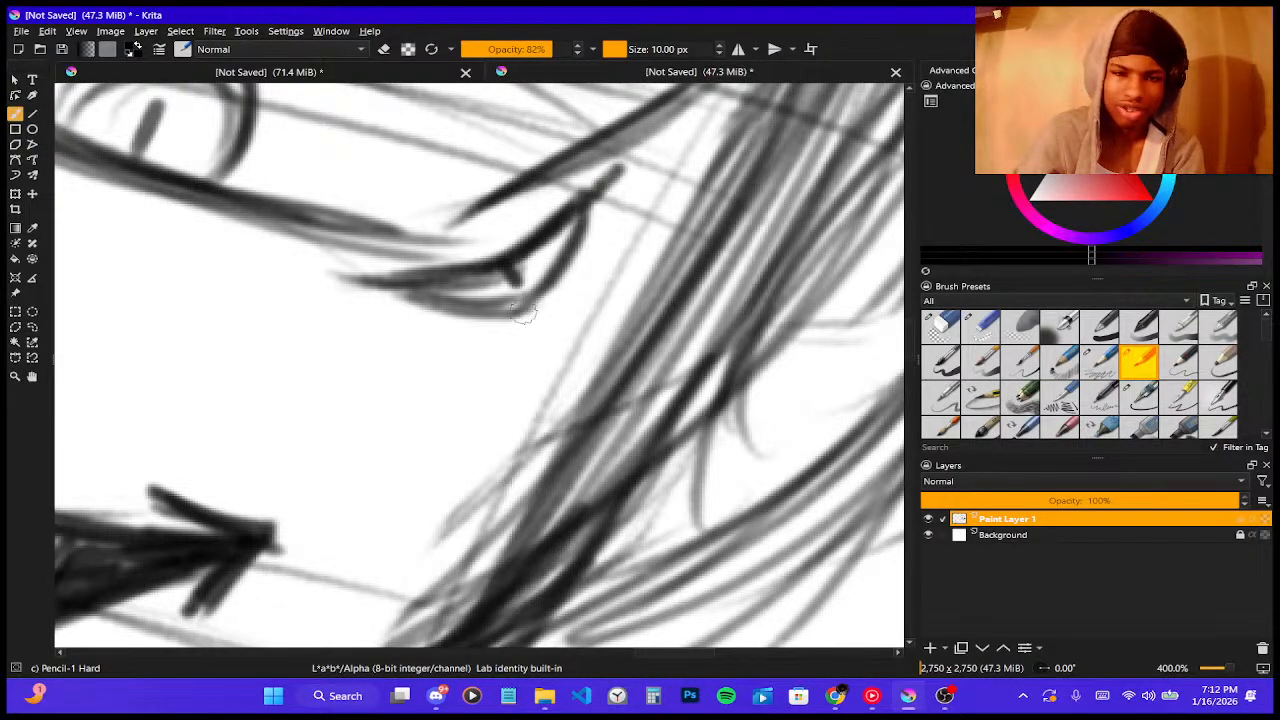
- Draw a curved stroke beneath the right eye's small marking, undo the stray strokes, and thicken the curve
{"action": "mouse_move", "coordinate": [412, 340]}
{"action": "left_mouse_down"}
{"action": "mouse_move", "coordinate": [535, 331]}
{"action": "mouse_move", "coordinate": [508, 346]}
{"action": "mouse_move", "coordinate": [562, 315]}
{"action": "left_mouse_up"}
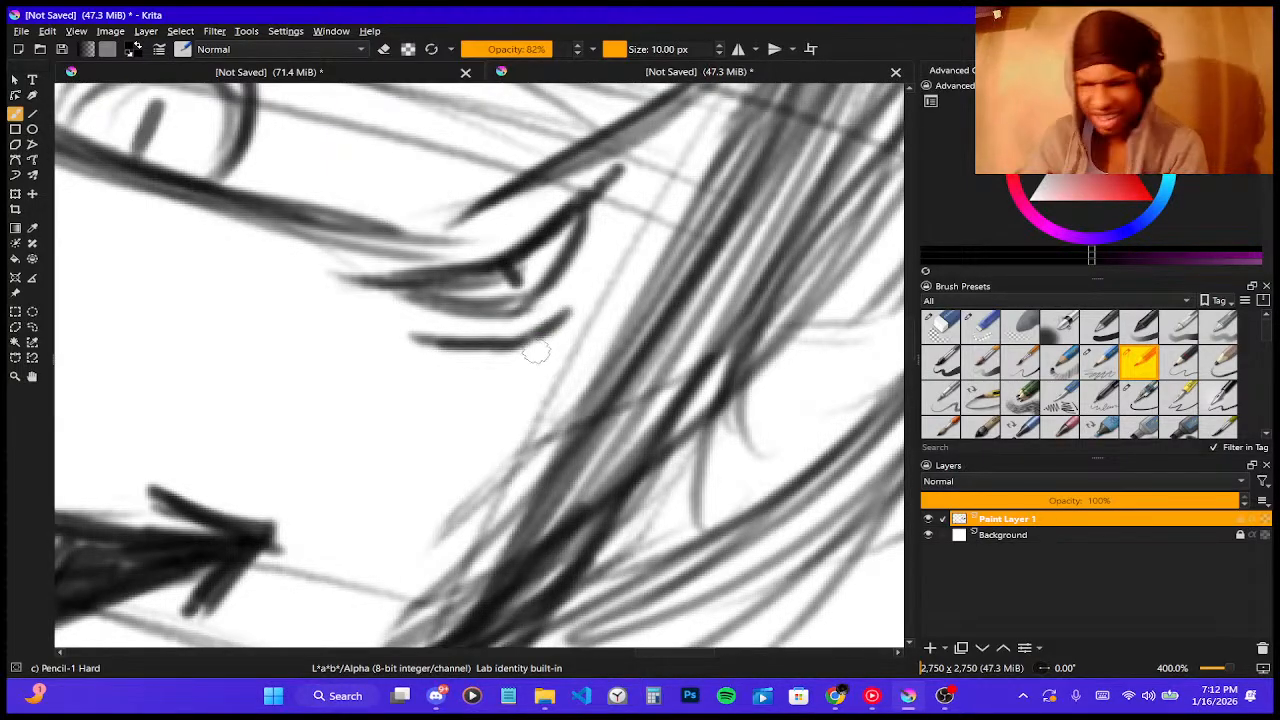
{"action": "mouse_move", "coordinate": [602, 262]}
{"action": "left_mouse_down"}
{"action": "mouse_move", "coordinate": [560, 325]}
{"action": "mouse_move", "coordinate": [516, 326]}
{"action": "mouse_move", "coordinate": [529, 341]}
{"action": "mouse_move", "coordinate": [514, 343]}
{"action": "mouse_move", "coordinate": [558, 326]}
{"action": "mouse_move", "coordinate": [553, 352]}
{"action": "mouse_move", "coordinate": [512, 360]}
{"action": "mouse_move", "coordinate": [576, 358]}
{"action": "mouse_move", "coordinate": [499, 383]}
{"action": "mouse_move", "coordinate": [605, 333]}
{"action": "mouse_move", "coordinate": [580, 375]}
{"action": "mouse_move", "coordinate": [506, 384]}
{"action": "mouse_move", "coordinate": [542, 384]}
{"action": "mouse_move", "coordinate": [554, 372]}
{"action": "mouse_move", "coordinate": [510, 381]}
{"action": "mouse_move", "coordinate": [602, 347]}
{"action": "mouse_move", "coordinate": [563, 376]}
{"action": "left_mouse_up"}
{"action": "key", "text": "ctrl+z"}
{"action": "key", "text": "ctrl+z"}
{"action": "key", "text": "ctrl+z"}
{"action": "key", "text": "ctrl+z"}
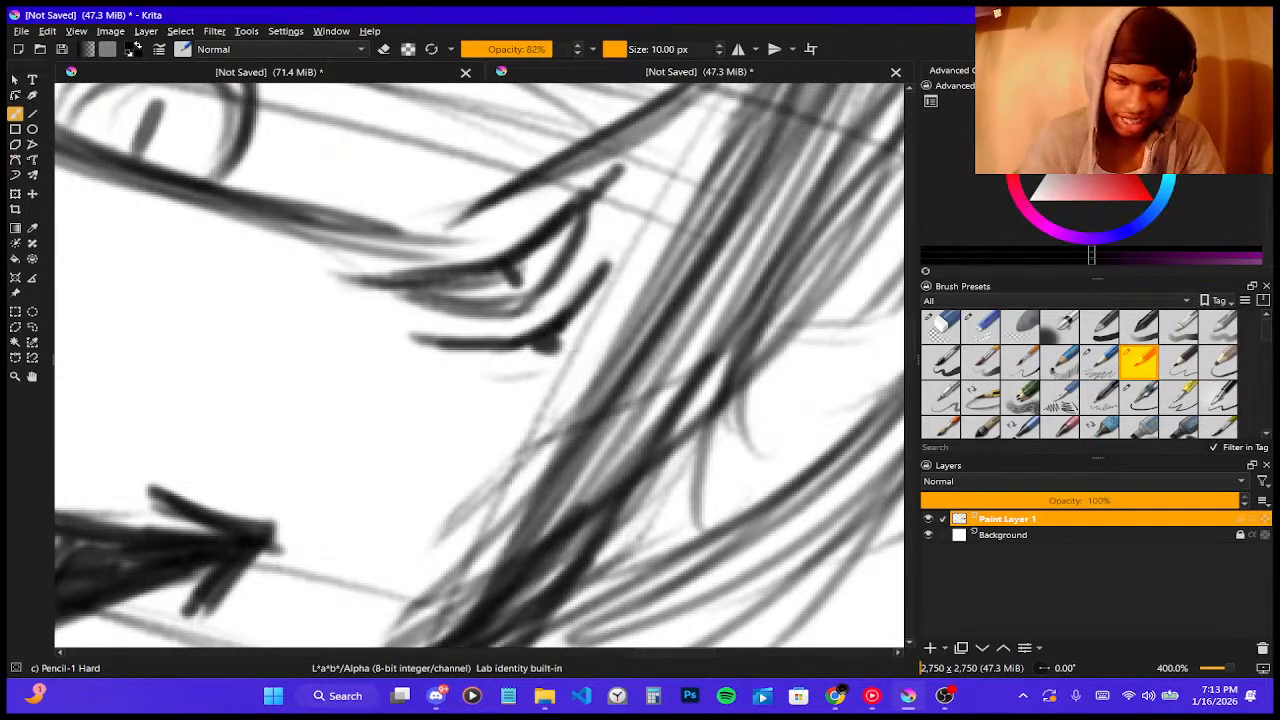
{"action": "mouse_move", "coordinate": [461, 354]}
{"action": "left_mouse_down"}
{"action": "mouse_move", "coordinate": [585, 330]}
{"action": "mouse_move", "coordinate": [620, 262]}
{"action": "mouse_move", "coordinate": [551, 346]}
{"action": "mouse_move", "coordinate": [625, 255]}
{"action": "mouse_move", "coordinate": [515, 325]}
{"action": "left_mouse_up"}
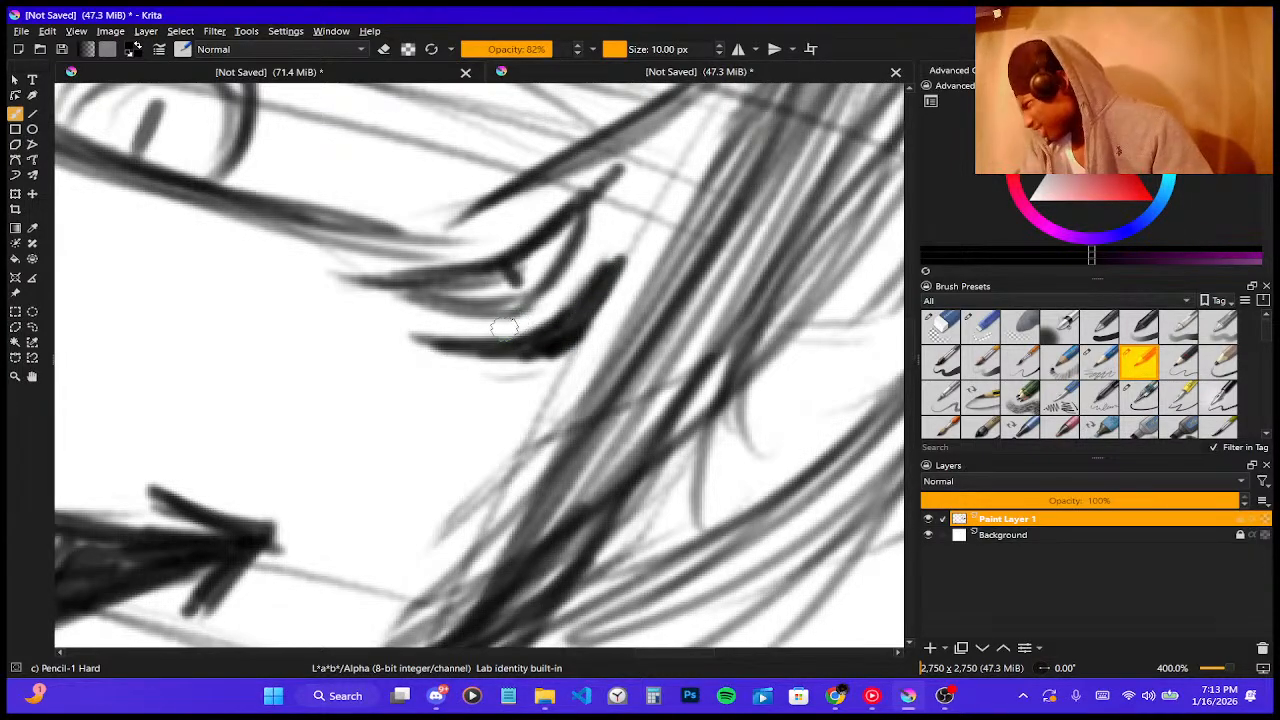
- Extend the upper tip of the left eye's crescent marking, and undo a trial curve drawn outside it
{"action": "key", "text": "minus"}
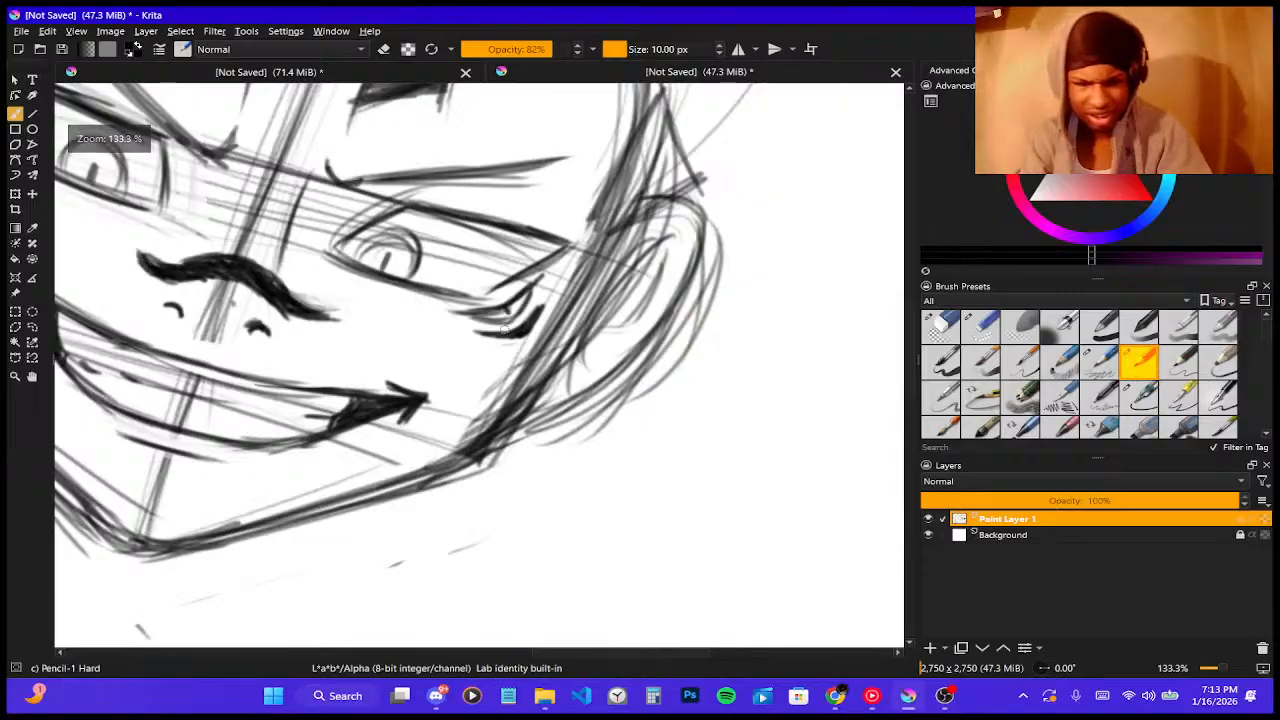
{"action": "key", "text": "minus"}
{"action": "key", "text": "minus"}
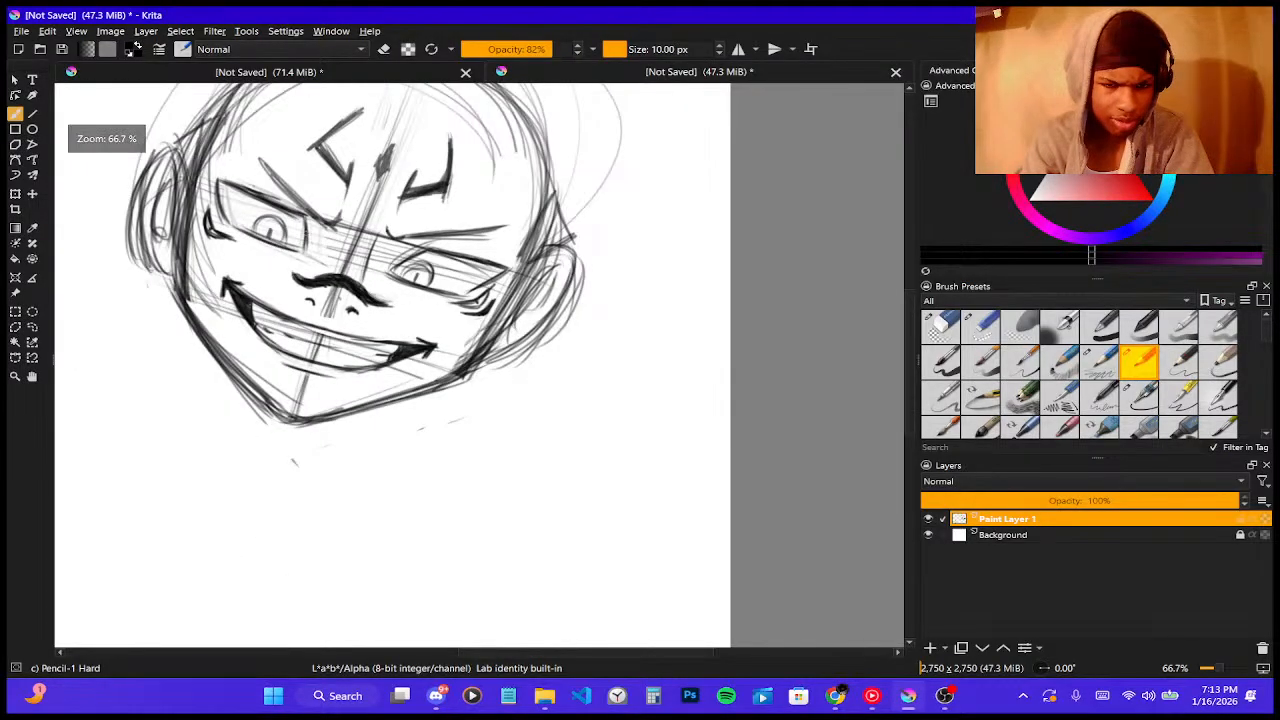
{"action": "key", "text": "plus"}
{"action": "key", "text": "plus"}
{"action": "key", "text": "plus"}
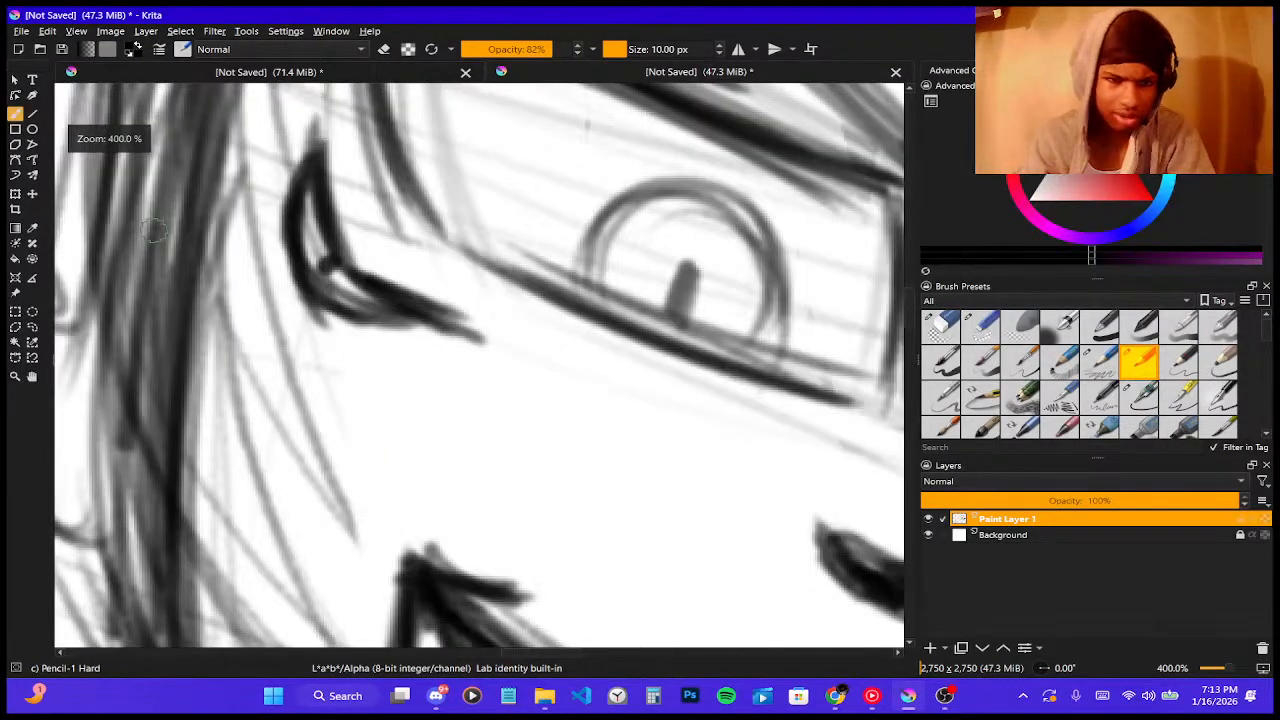
{"action": "left_click_drag", "start_coordinate": [317, 98], "coordinate": [320, 152]}
{"action": "left_click_drag", "start_coordinate": [256, 211], "coordinate": [266, 324]}
{"action": "key", "text": "ctrl+z"}
- Draw a second curved marking outside the left eye's crescent marking and fill it in dark
{"action": "left_click_drag", "start_coordinate": [240, 239], "coordinate": [250, 308]}
{"action": "mouse_move", "coordinate": [241, 217]}
{"action": "left_mouse_down"}
{"action": "mouse_move", "coordinate": [257, 313]}
{"action": "mouse_move", "coordinate": [311, 351]}
{"action": "left_mouse_up"}
{"action": "left_click_drag", "start_coordinate": [253, 322], "coordinate": [350, 364]}
{"action": "left_click_drag", "start_coordinate": [239, 240], "coordinate": [264, 337]}
{"action": "mouse_move", "coordinate": [253, 200]}
{"action": "left_mouse_down"}
{"action": "mouse_move", "coordinate": [283, 337]}
{"action": "mouse_move", "coordinate": [252, 290]}
{"action": "mouse_move", "coordinate": [333, 362]}
{"action": "mouse_move", "coordinate": [273, 325]}
{"action": "mouse_move", "coordinate": [352, 365]}
{"action": "left_mouse_up"}
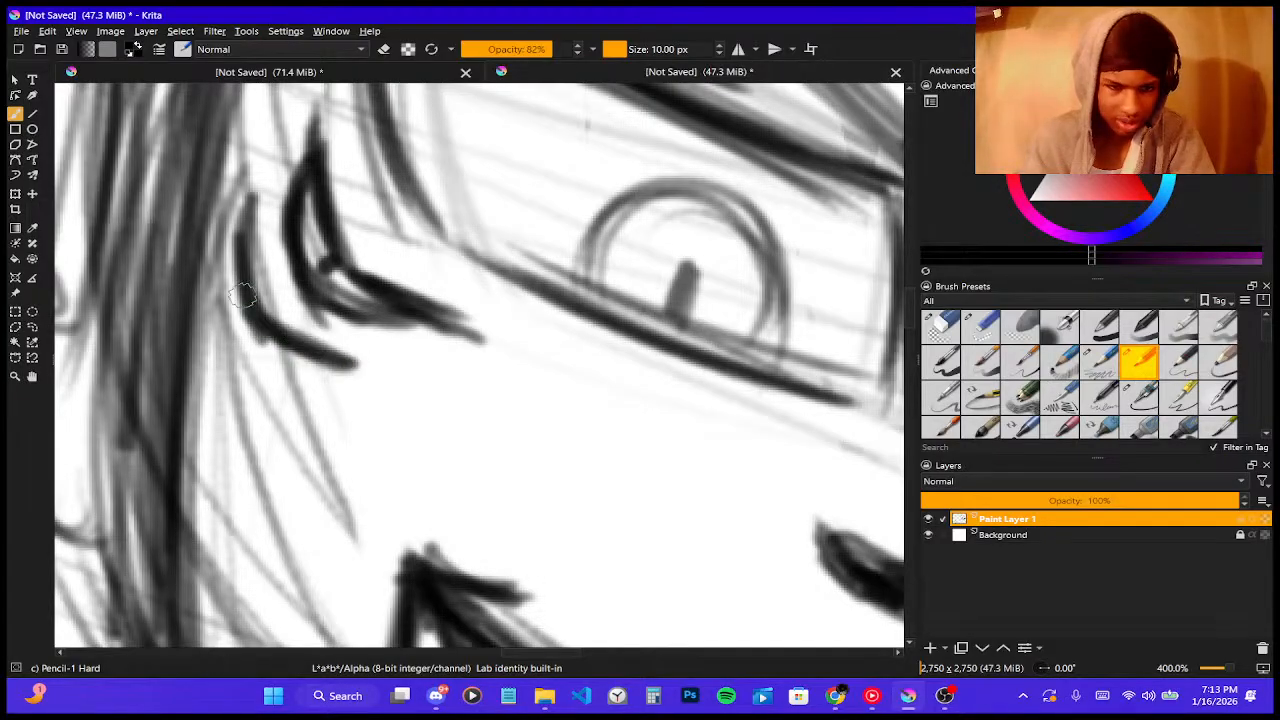
{"action": "mouse_move", "coordinate": [240, 288]}
{"action": "left_mouse_down"}
{"action": "mouse_move", "coordinate": [237, 335]}
{"action": "mouse_move", "coordinate": [243, 303]}
{"action": "mouse_move", "coordinate": [278, 352]}
{"action": "left_mouse_up"}
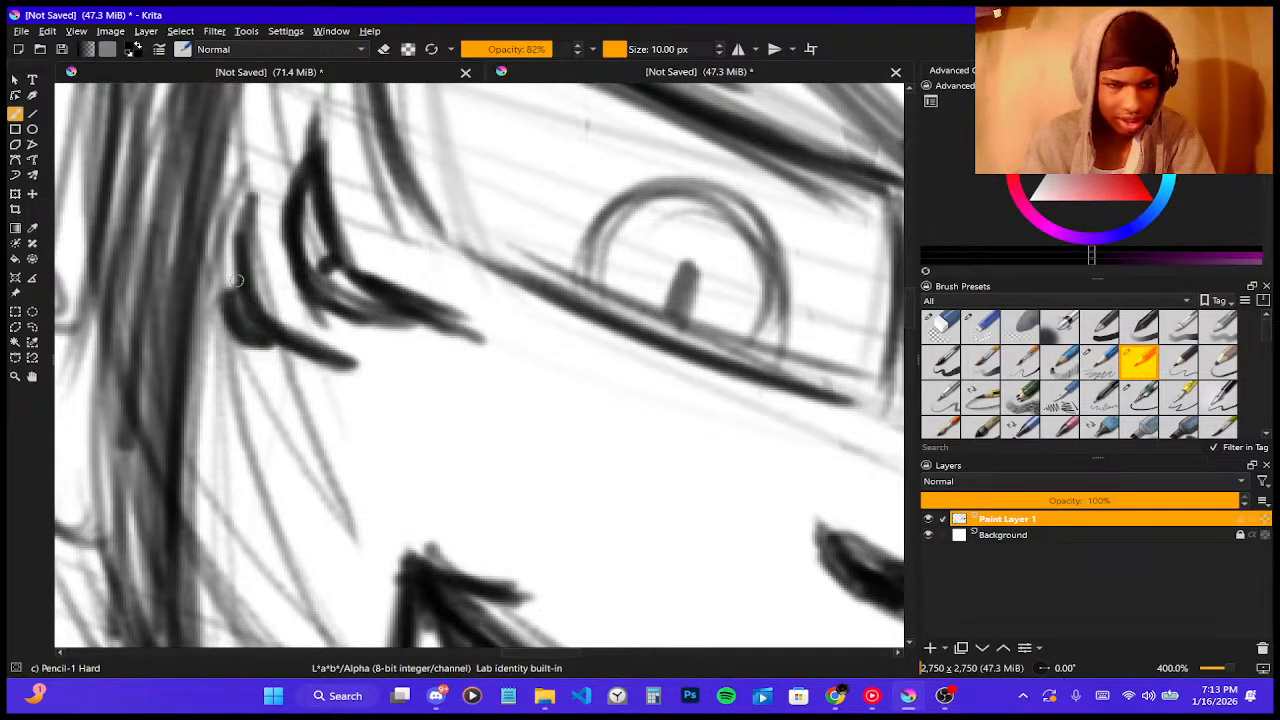
{"action": "mouse_move", "coordinate": [240, 218]}
{"action": "left_mouse_down"}
{"action": "mouse_move", "coordinate": [238, 337]}
{"action": "mouse_move", "coordinate": [243, 326]}
{"action": "mouse_move", "coordinate": [356, 376]}
{"action": "left_mouse_up"}
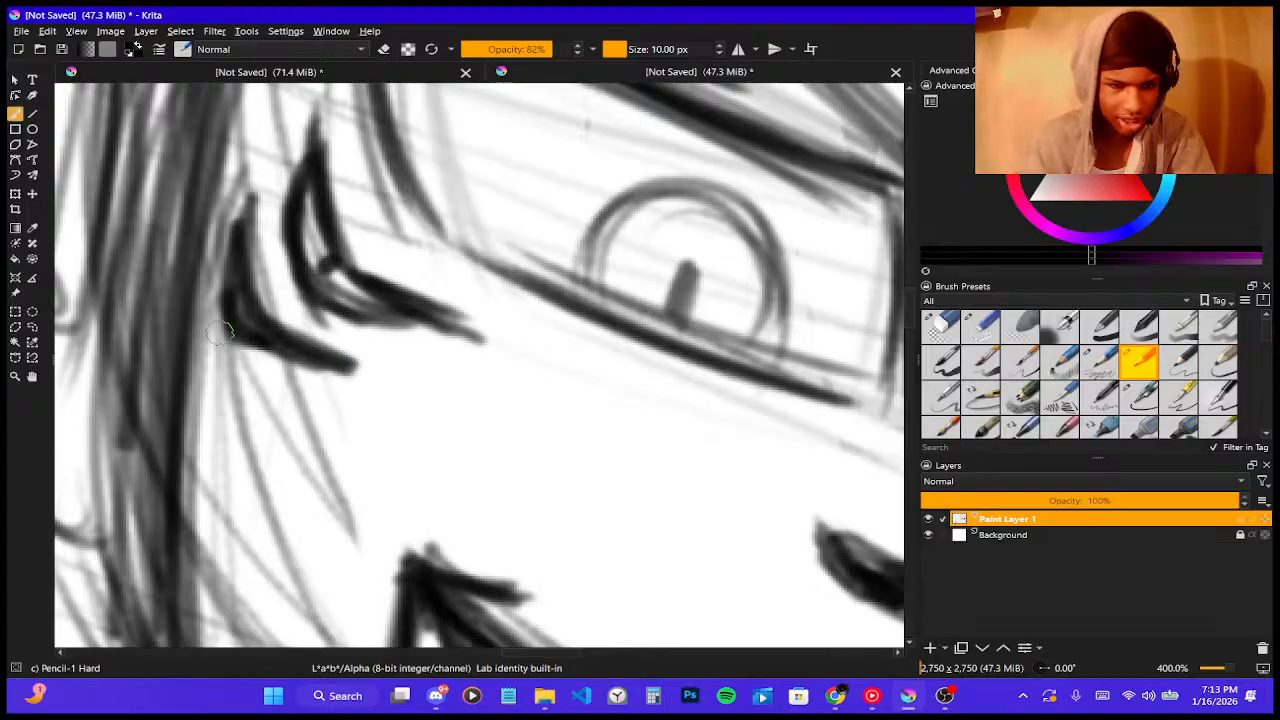
- Add a third, shorter curved marking at the face's left edge, below the second marking
{"action": "left_click_drag", "start_coordinate": [186, 344], "coordinate": [248, 418]}
{"action": "left_click_drag", "start_coordinate": [200, 292], "coordinate": [245, 412]}
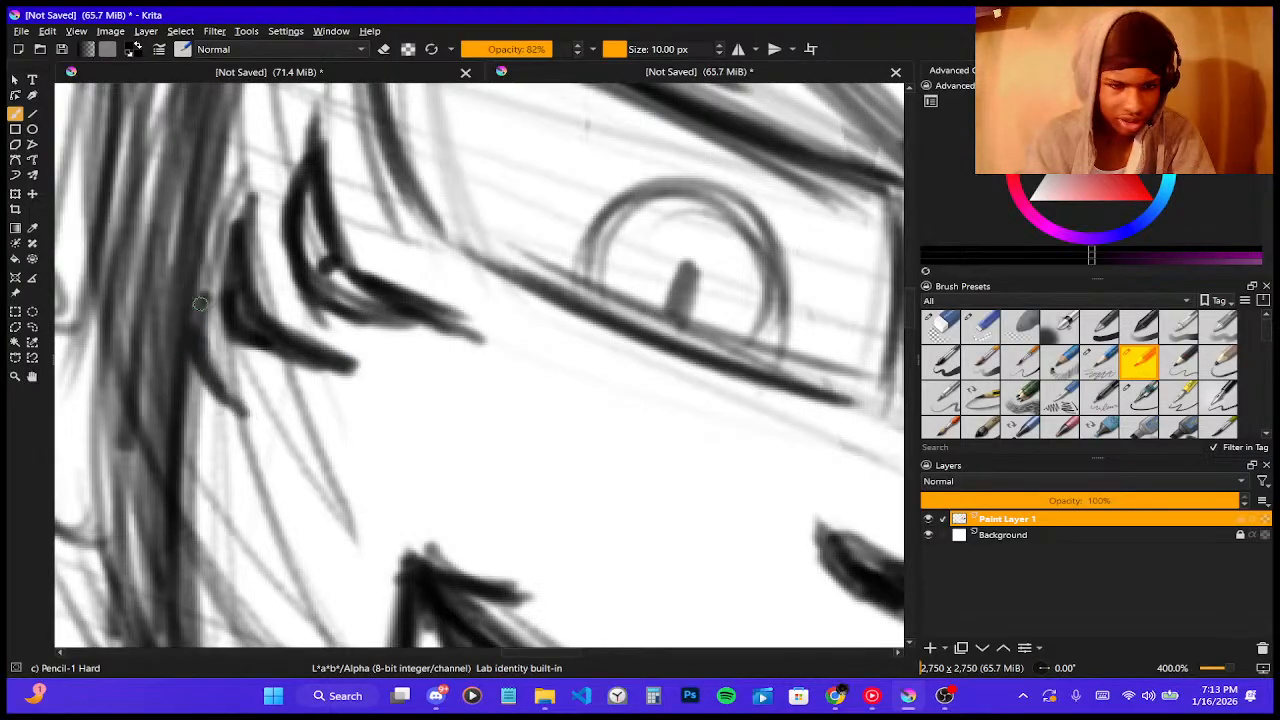
{"action": "left_click_drag", "start_coordinate": [196, 264], "coordinate": [201, 372]}
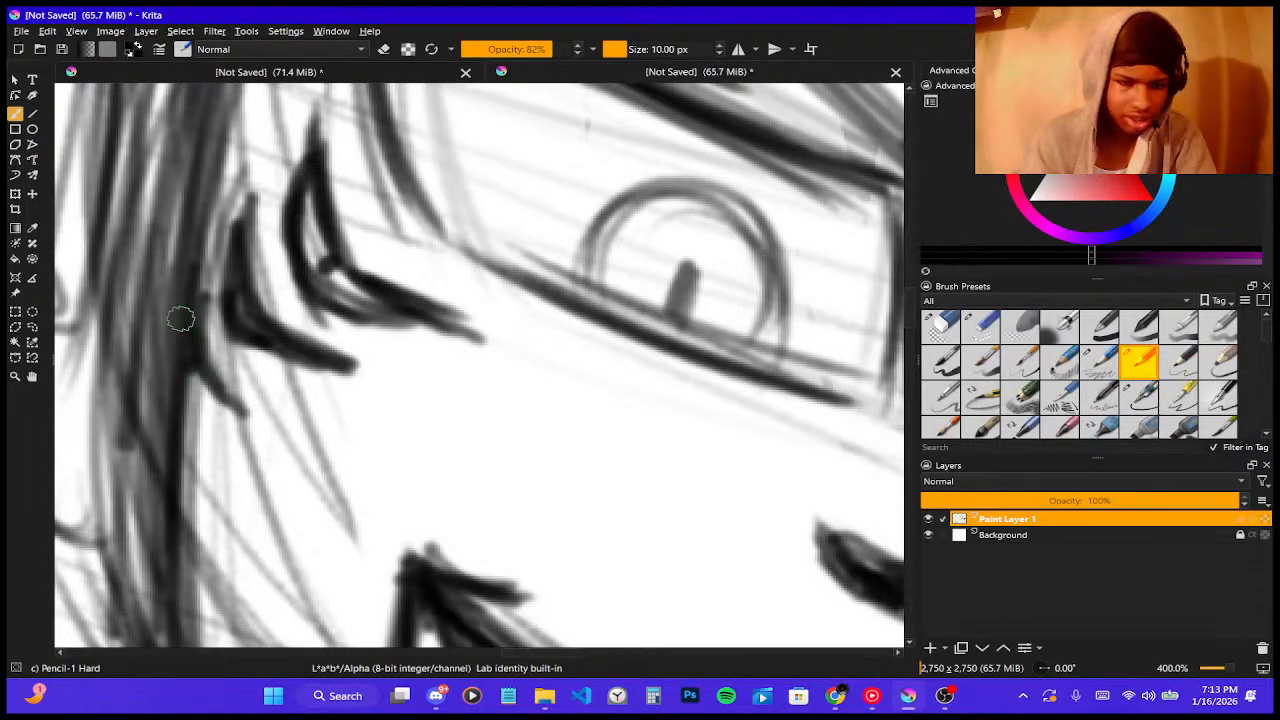
{"action": "scroll", "coordinate": [180, 318], "scroll_direction": "down", "scroll_amount": 5}
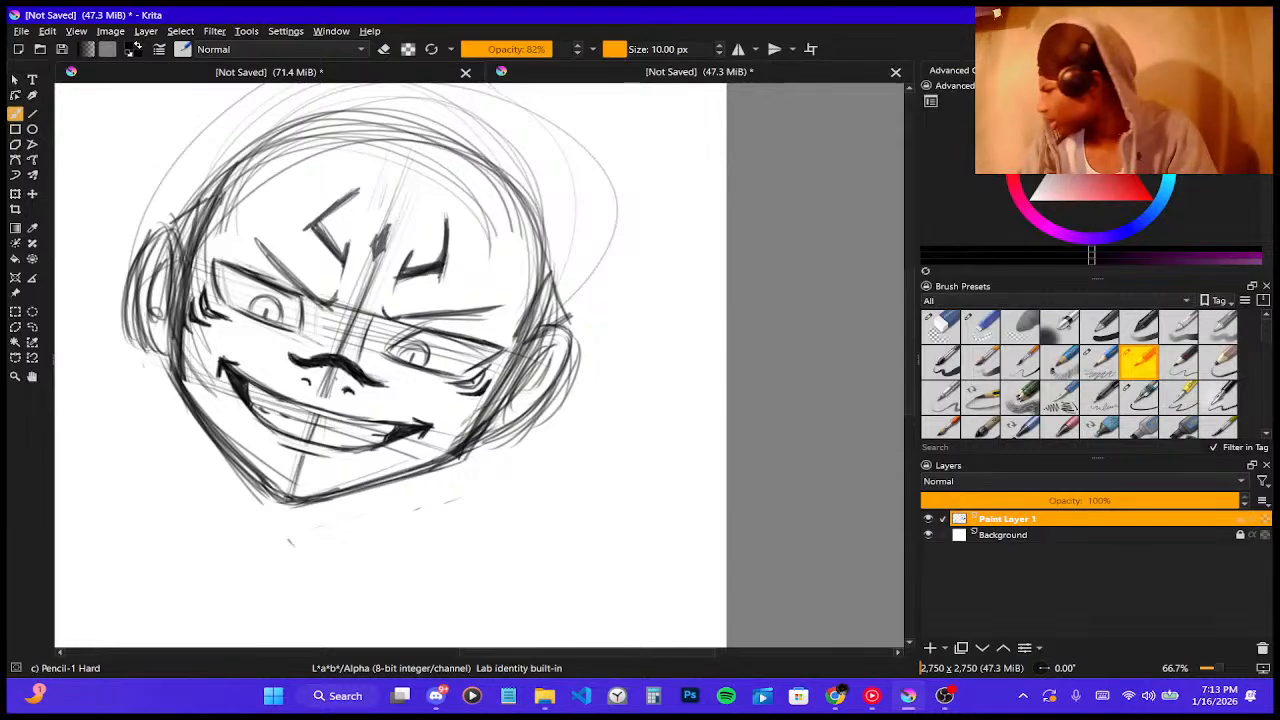
- Add a short, dark angled marking at the right cheek's edge, below the thick curved stroke under the eye
{"action": "left_click", "coordinate": [945, 696]}
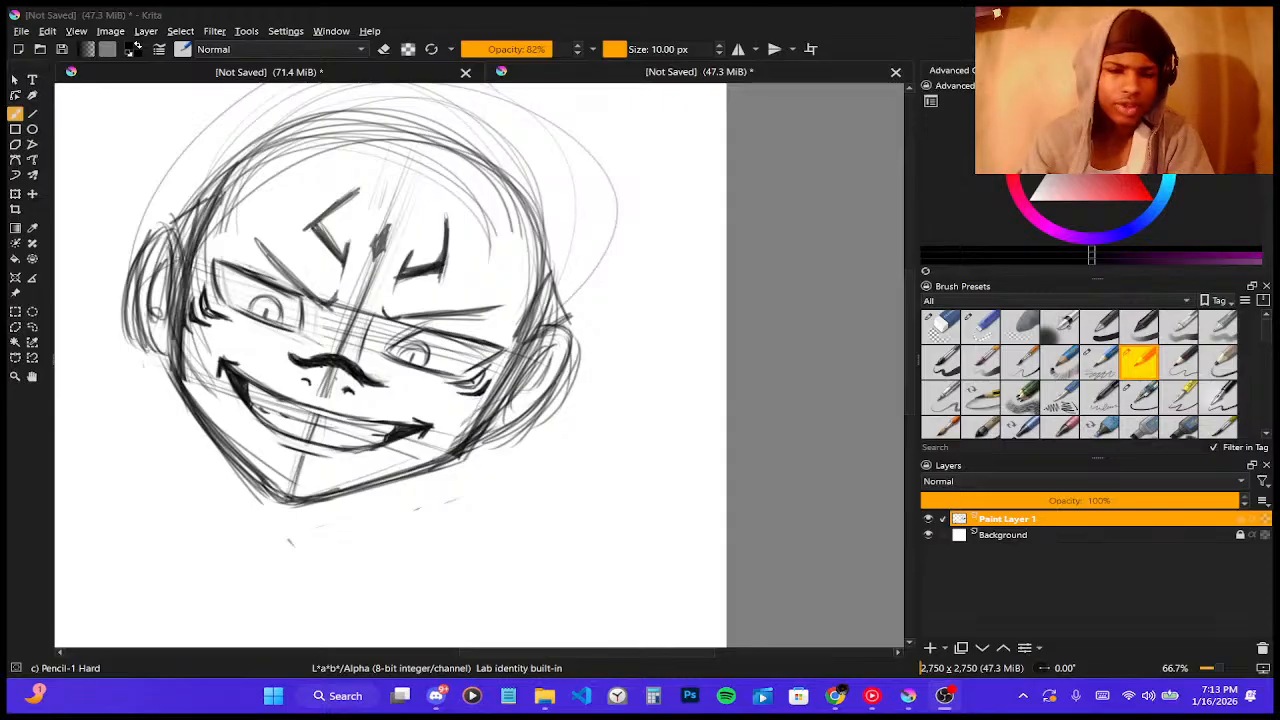
{"action": "scroll", "coordinate": [586, 443], "scroll_direction": "up", "scroll_amount": 4}
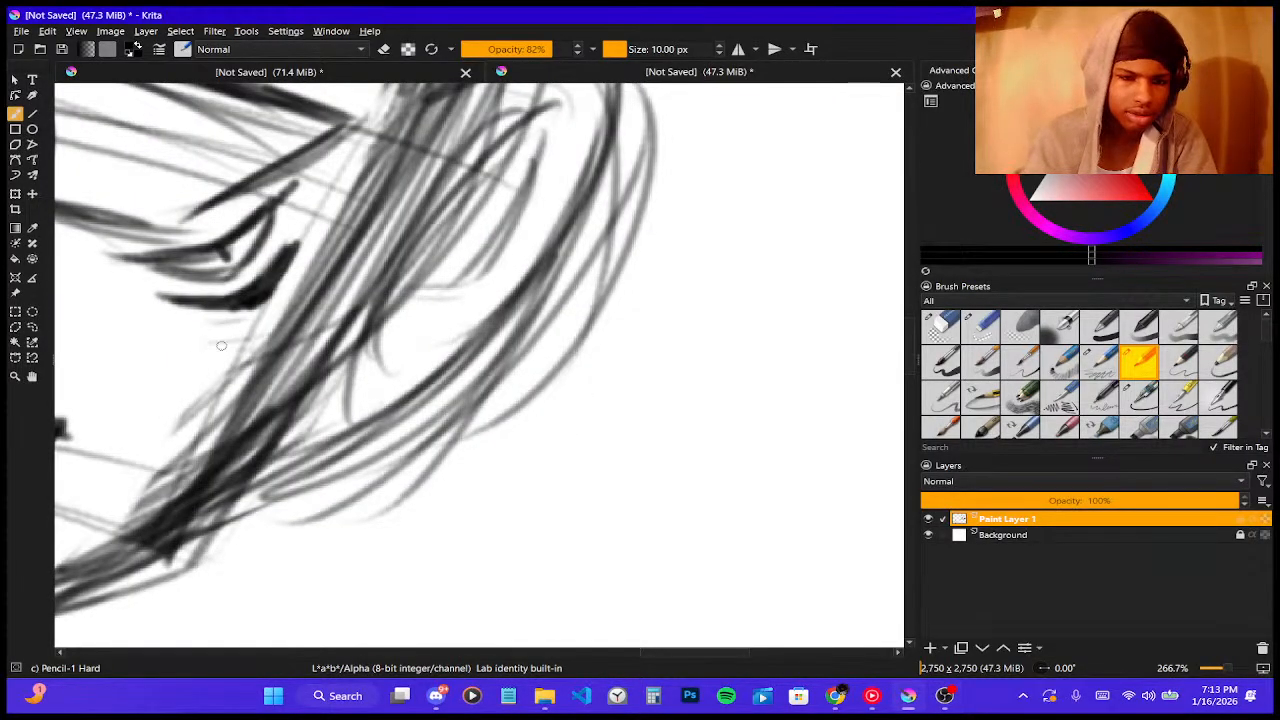
{"action": "mouse_move", "coordinate": [222, 345]}
{"action": "left_mouse_down"}
{"action": "mouse_move", "coordinate": [306, 303]}
{"action": "mouse_move", "coordinate": [259, 342]}
{"action": "mouse_move", "coordinate": [217, 346]}
{"action": "mouse_move", "coordinate": [290, 330]}
{"action": "left_mouse_up"}
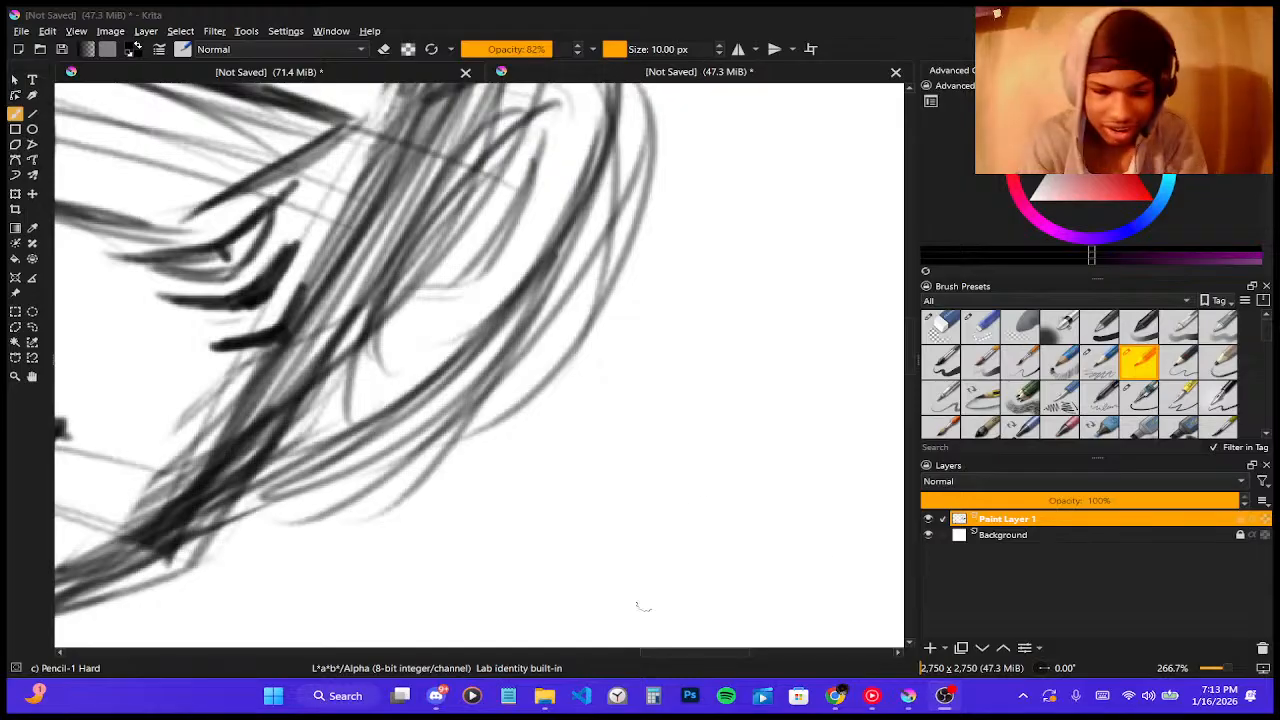
{"action": "scroll", "coordinate": [698, 506], "scroll_direction": "down", "scroll_amount": 4}
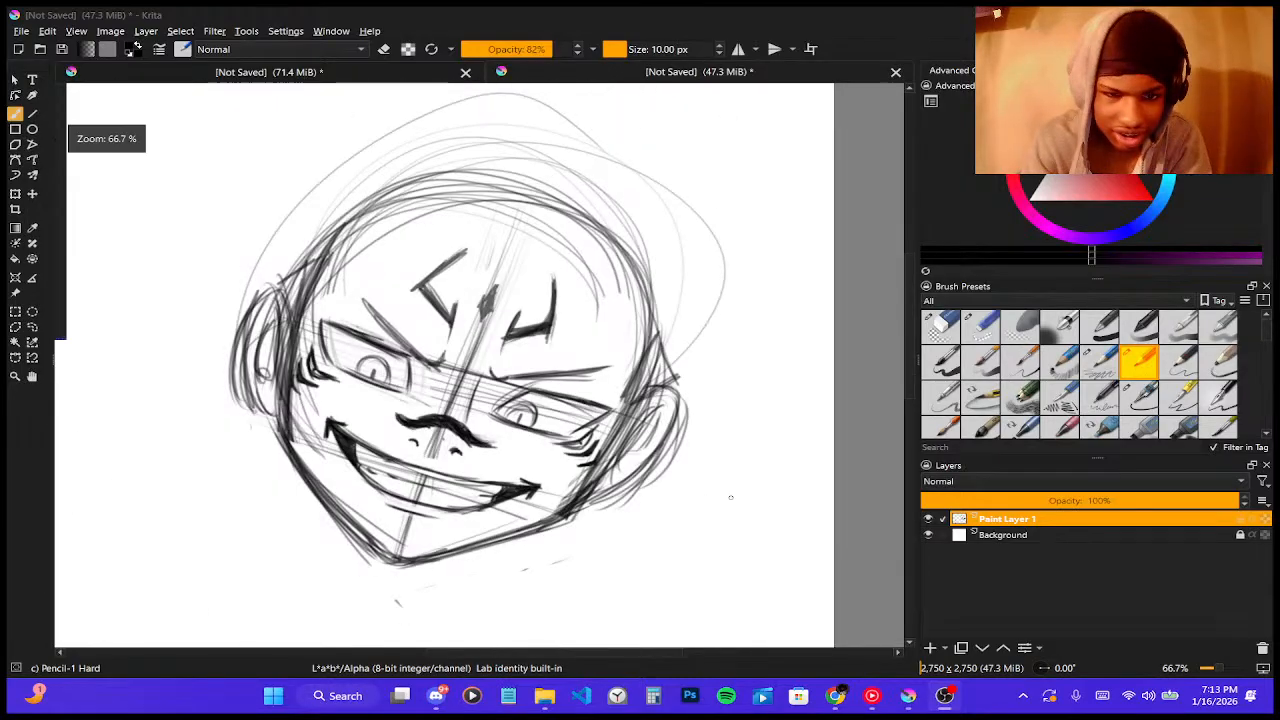
- Switch to File Explorer and show the Downloads folder
{"action": "left_click", "coordinate": [552, 705]}
{"action": "left_click", "coordinate": [552, 705]}
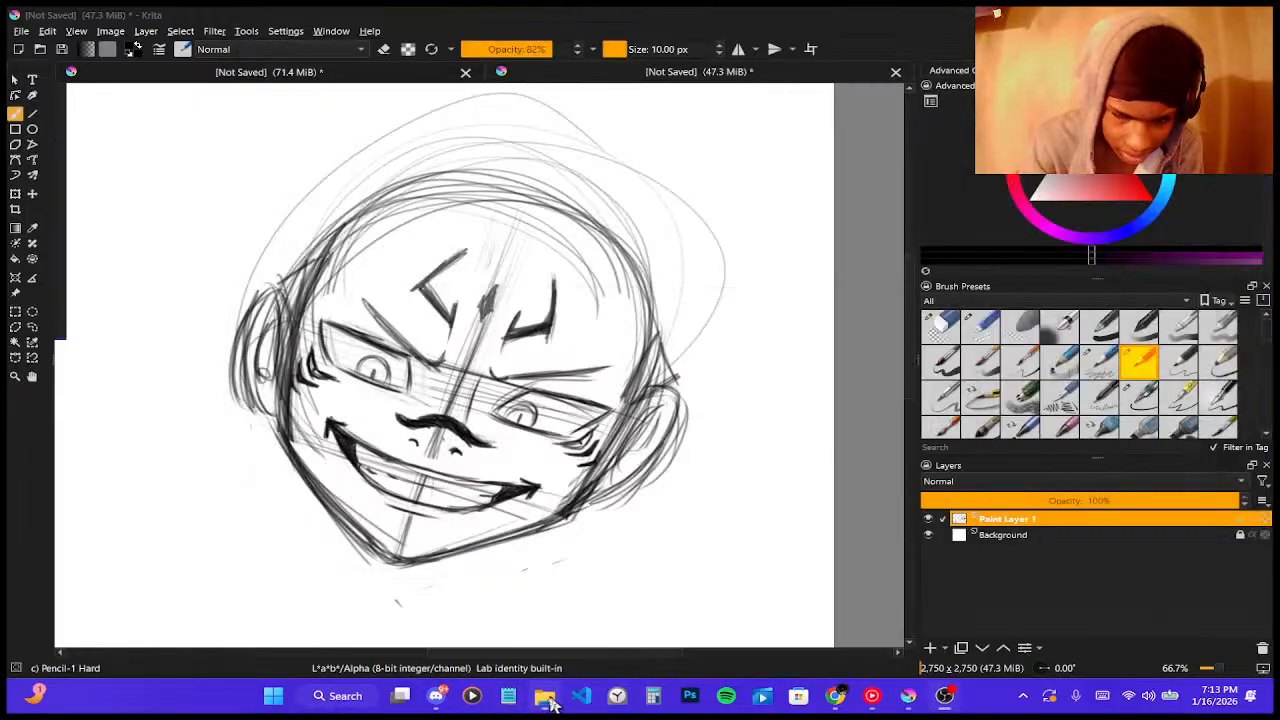
{"action": "left_click", "coordinate": [552, 705]}
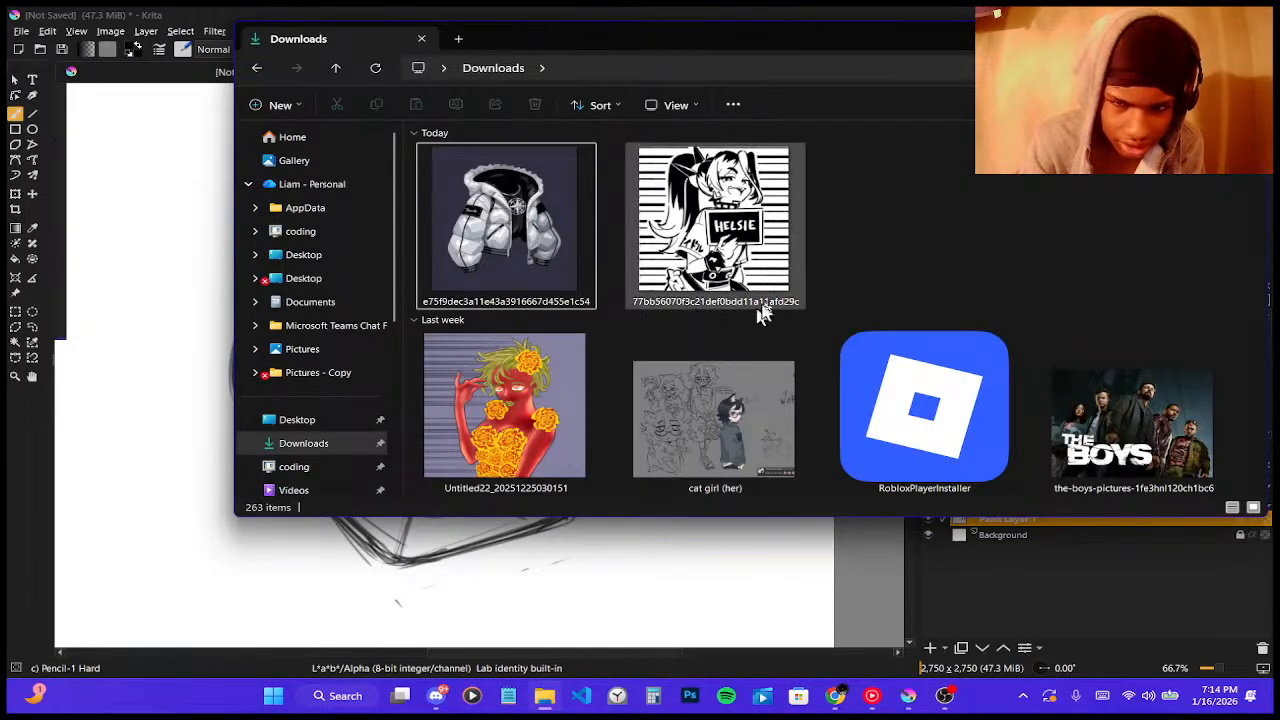
- Open the "cat girl (her)" image from Downloads and look over its character sketches and the coloured figure
{"action": "scroll", "coordinate": [525, 260], "scroll_direction": "down", "scroll_amount": 2}
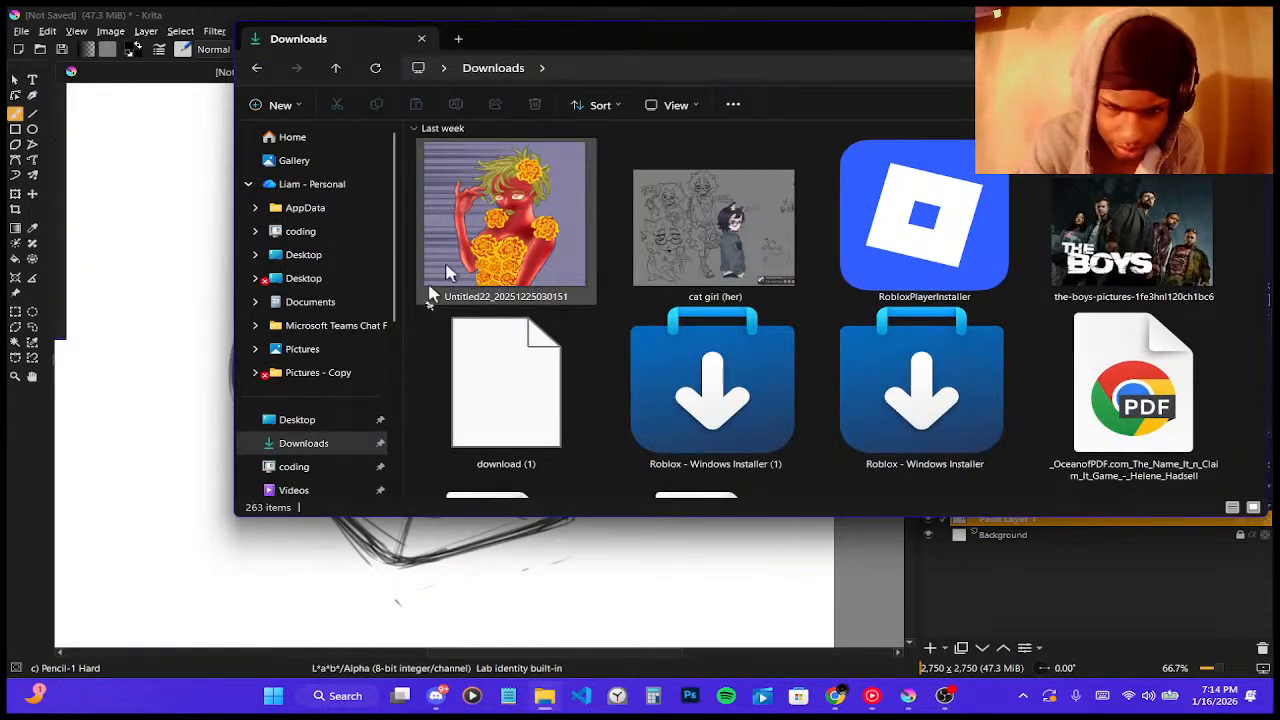
{"action": "left_click", "coordinate": [703, 248]}
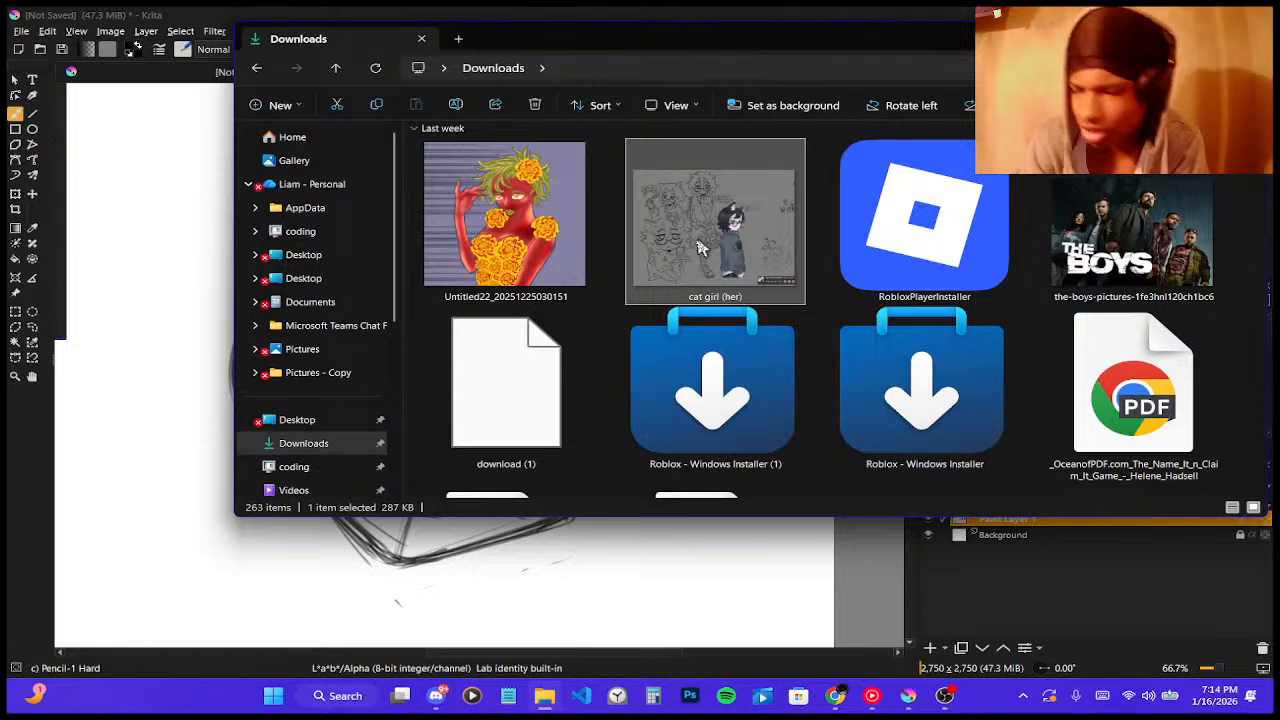
{"action": "double_click", "coordinate": [700, 247]}
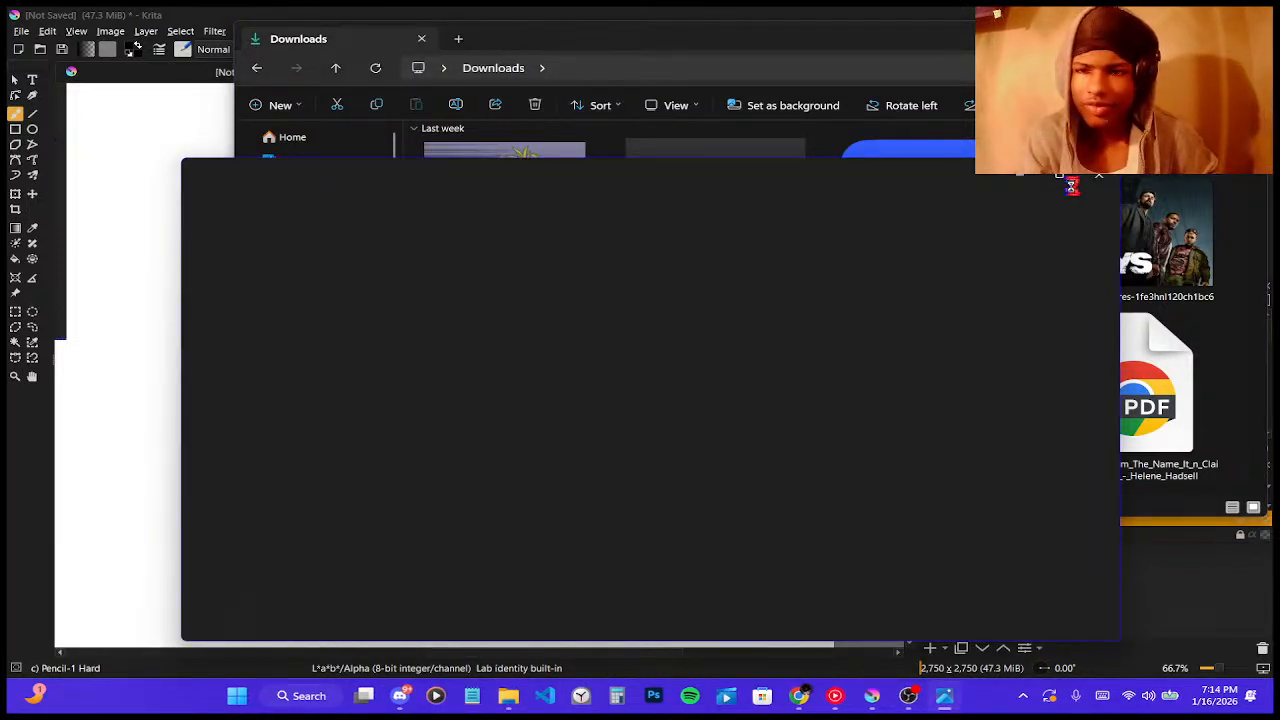
{"action": "scroll", "coordinate": [724, 365], "scroll_direction": "up", "scroll_amount": 3}
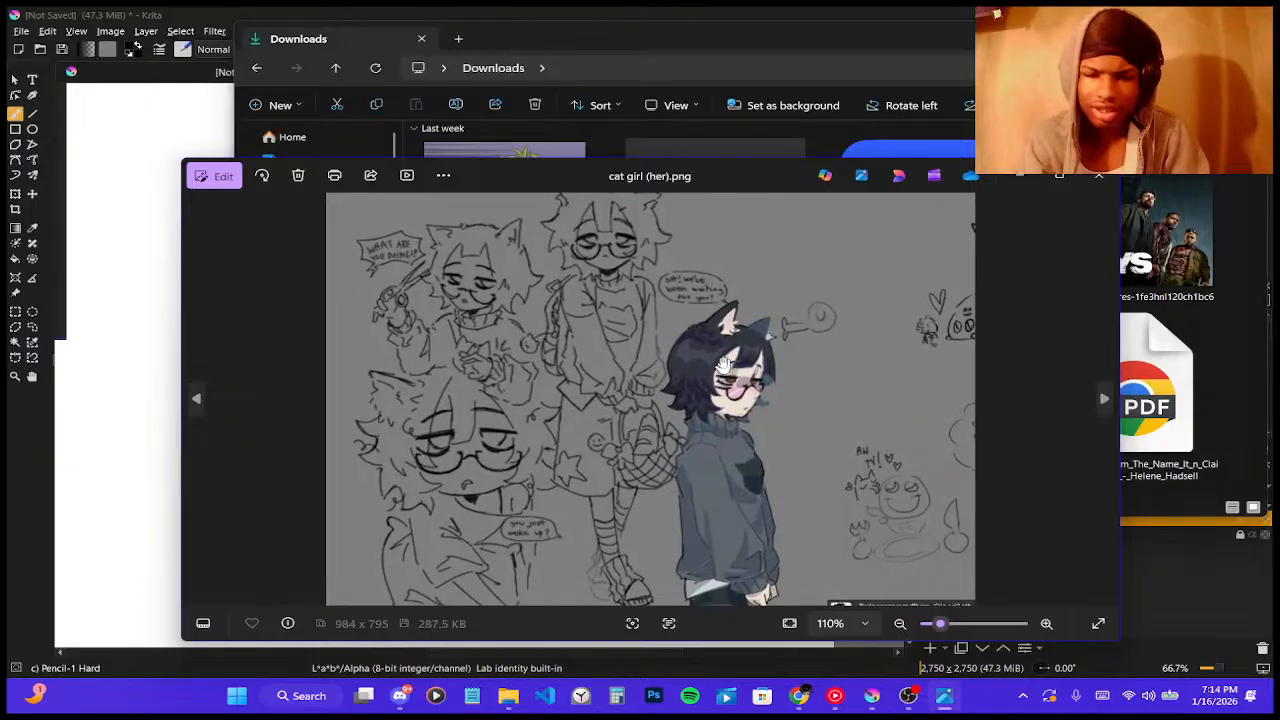
{"action": "scroll", "coordinate": [724, 365], "scroll_direction": "up", "scroll_amount": 8}
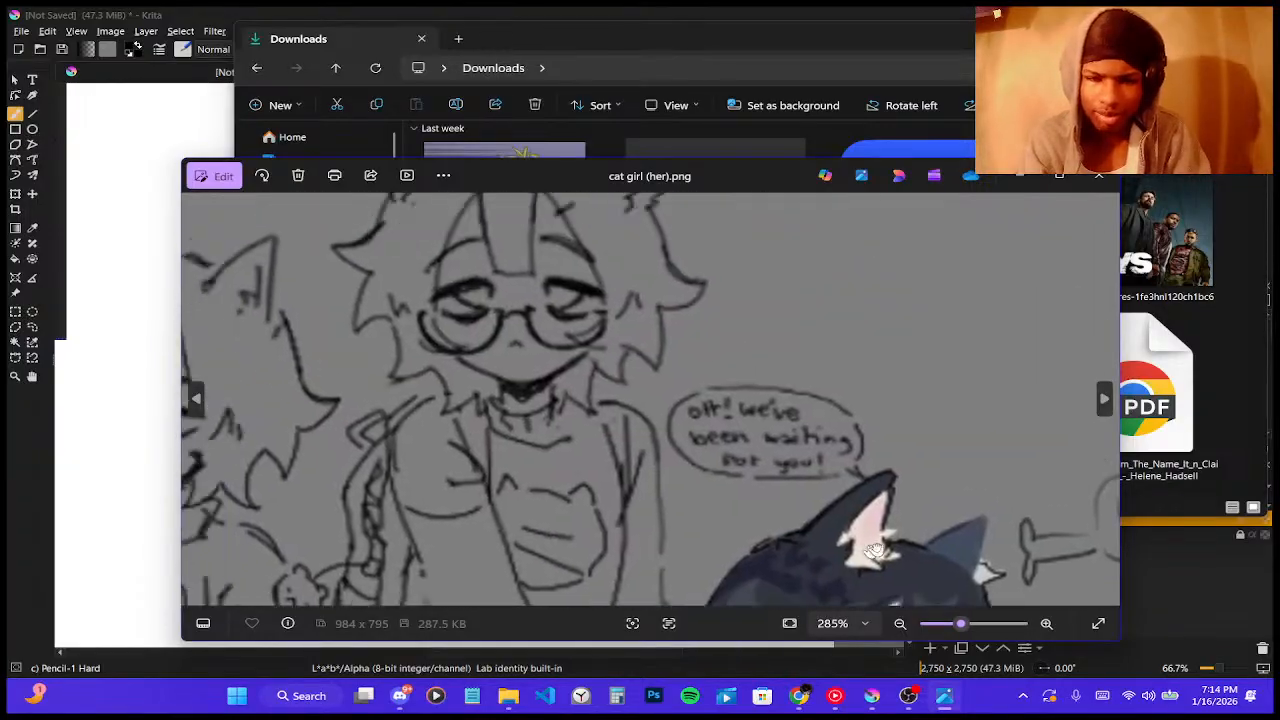
{"action": "scroll", "coordinate": [873, 549], "scroll_direction": "down", "scroll_amount": 5}
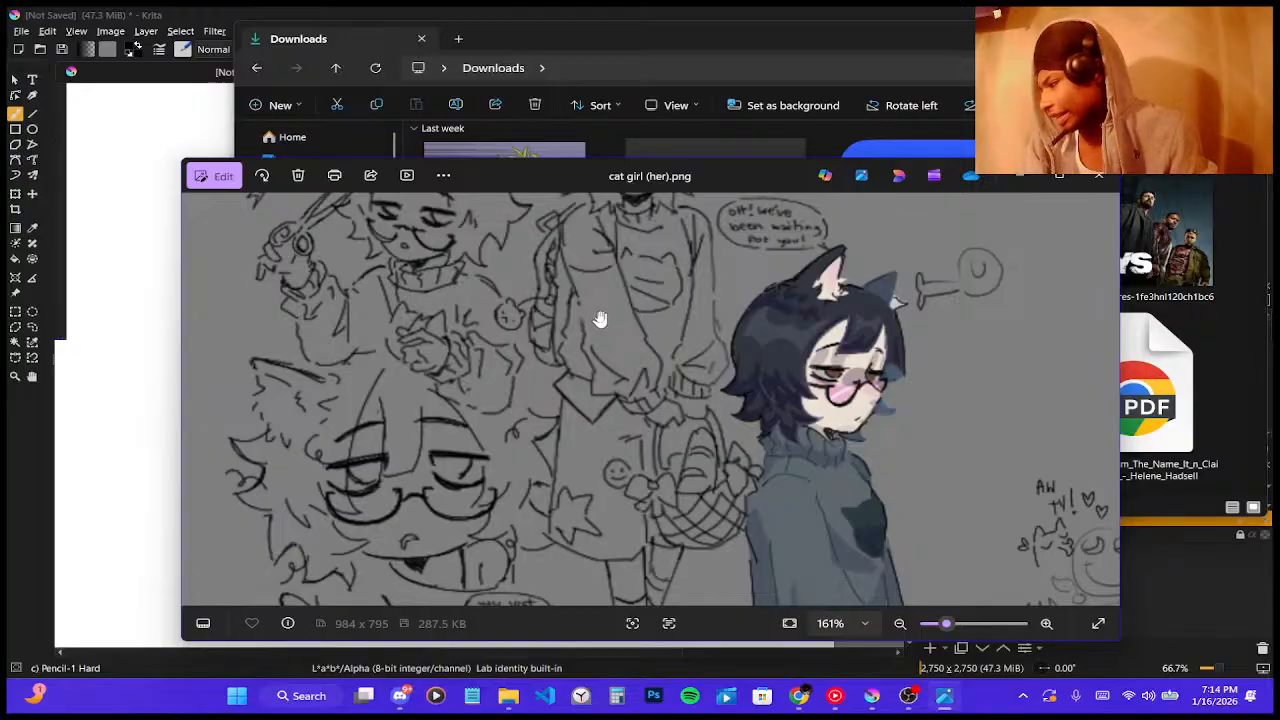
{"action": "mouse_move", "coordinate": [600, 319]}
{"action": "left_mouse_down"}
{"action": "mouse_move", "coordinate": [543, 334]}
{"action": "mouse_move", "coordinate": [443, 229]}
{"action": "mouse_move", "coordinate": [735, 340]}
{"action": "left_mouse_up"}
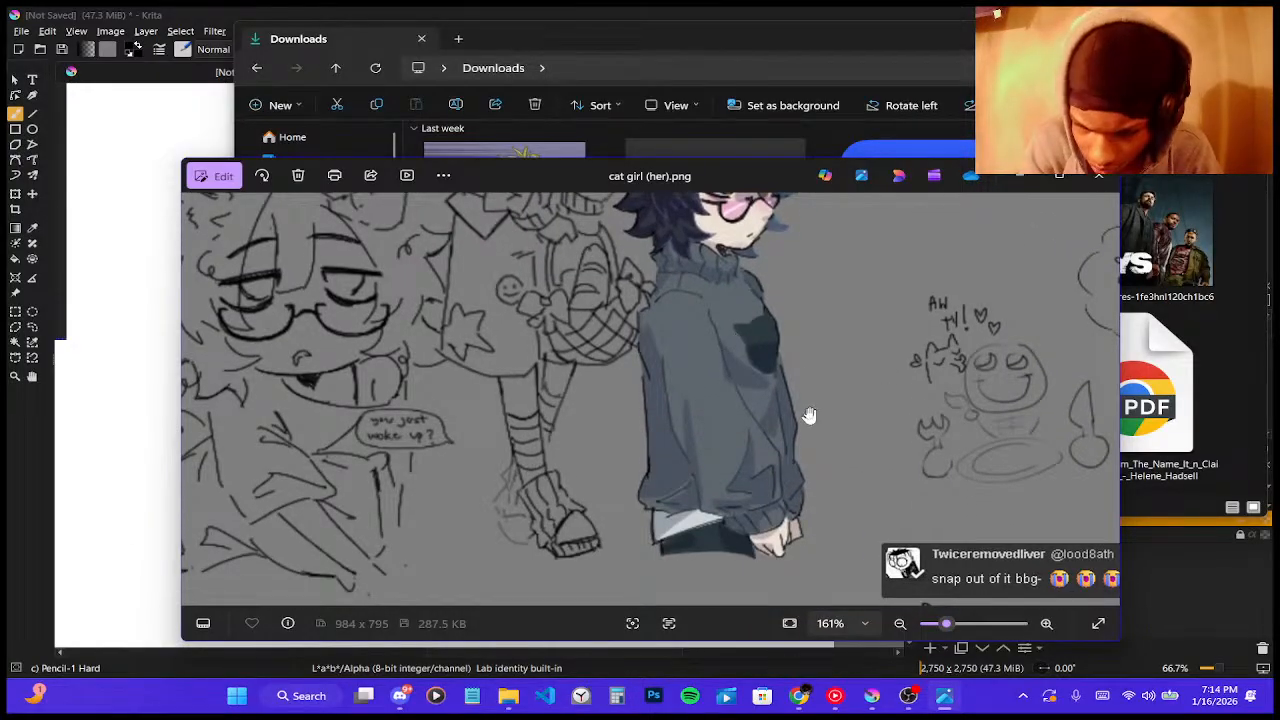
{"action": "scroll", "coordinate": [810, 415], "scroll_direction": "down", "scroll_amount": 2}
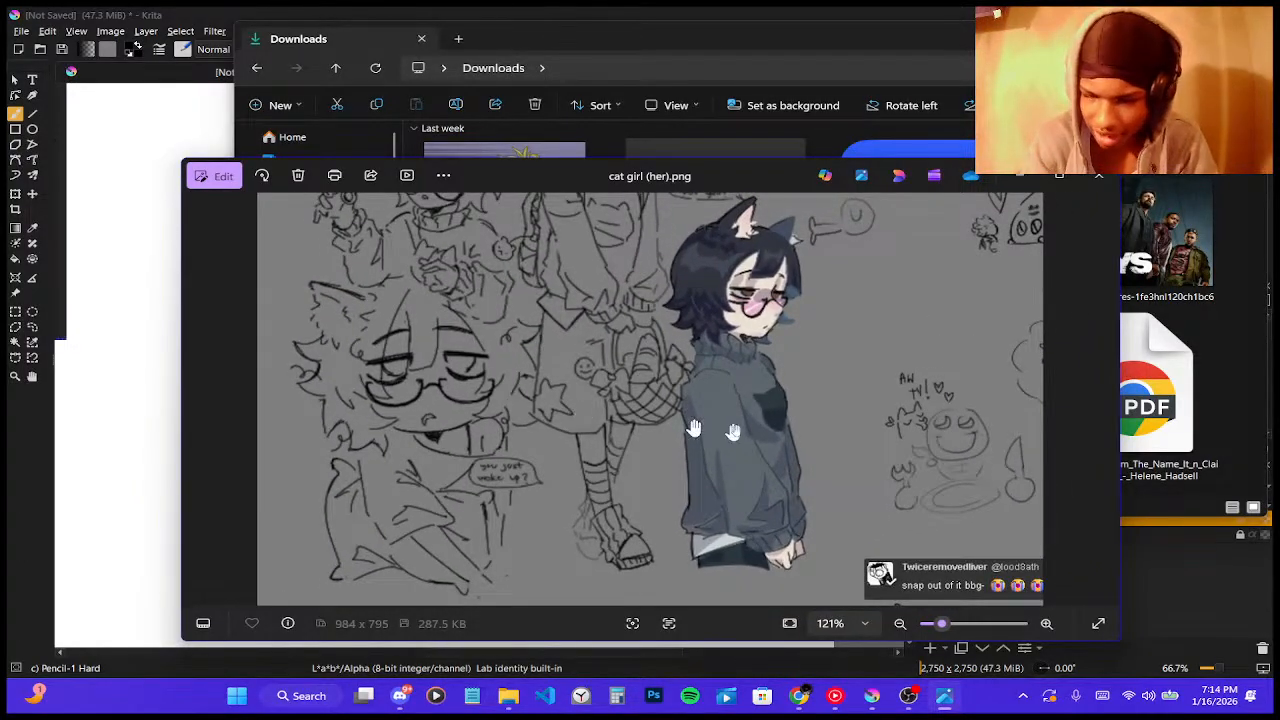
{"action": "scroll", "coordinate": [760, 420], "scroll_direction": "down", "scroll_amount": 1}
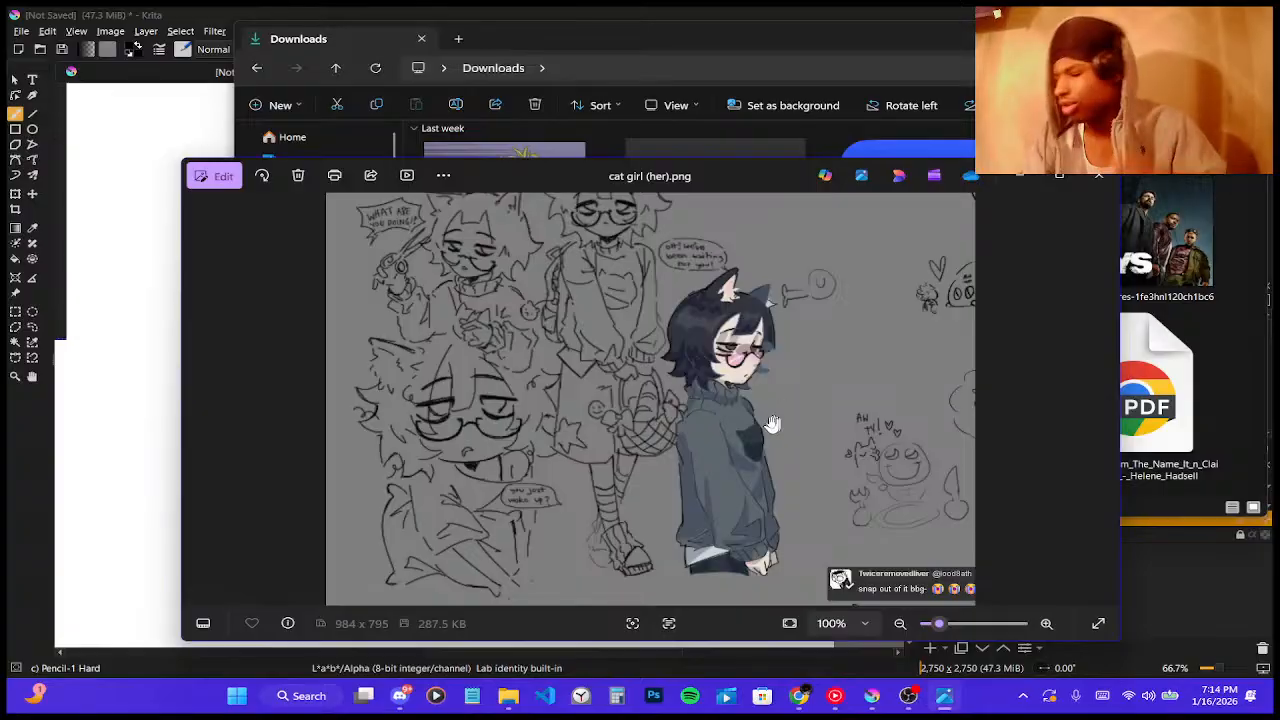
- Examine the coloured cat girl's face, sweater and the neighbouring sketches up close, and close the image
{"action": "scroll", "coordinate": [900, 405], "scroll_direction": "up", "scroll_amount": 3}
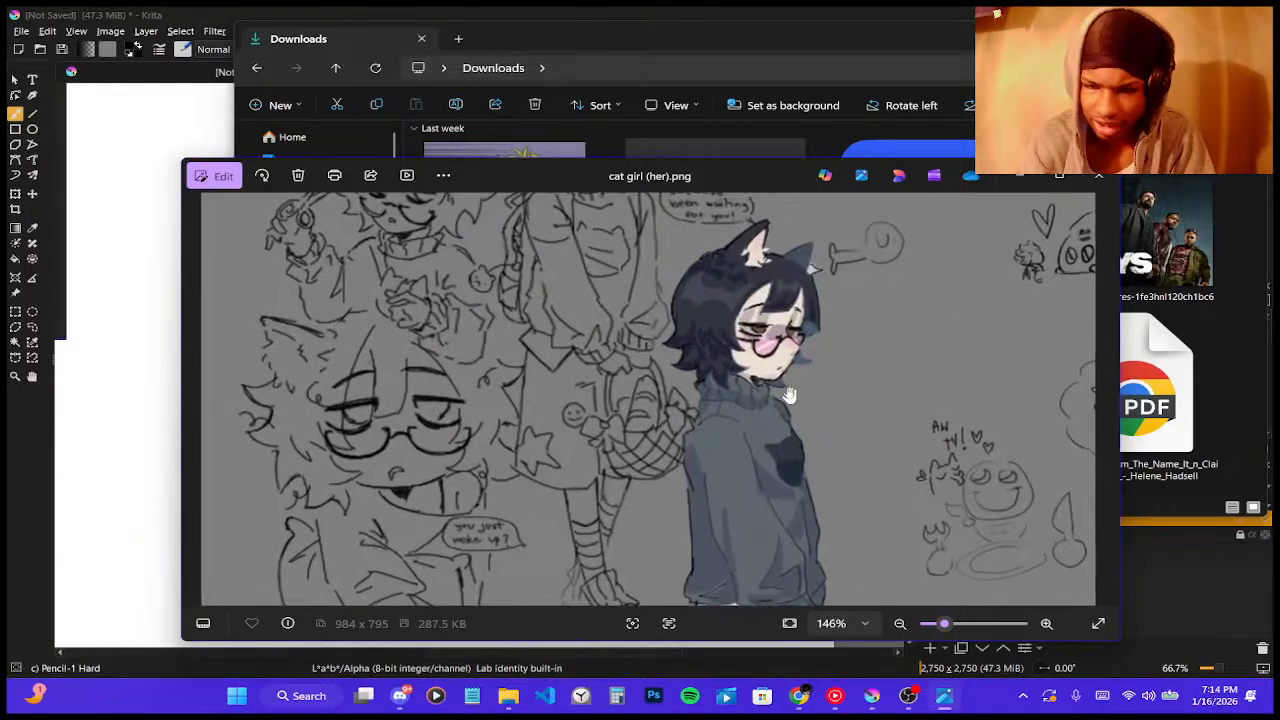
{"action": "scroll", "coordinate": [940, 420], "scroll_direction": "up", "scroll_amount": 4}
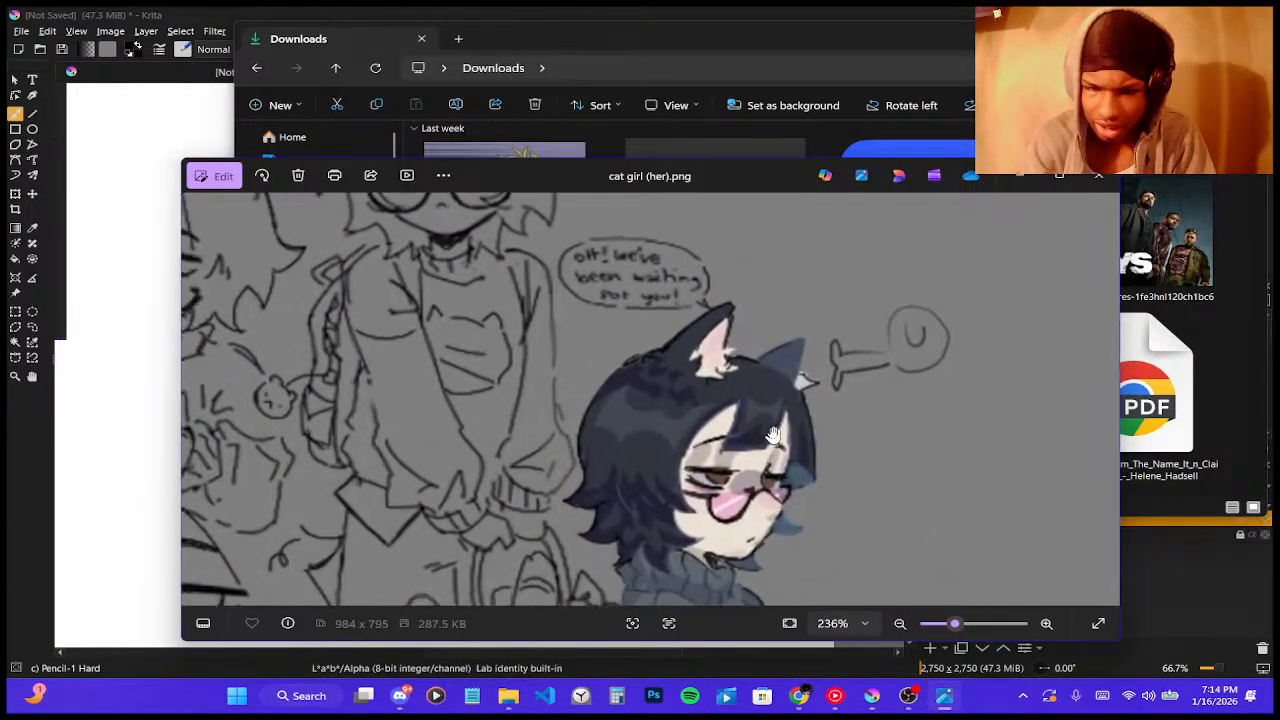
{"action": "scroll", "coordinate": [773, 434], "scroll_direction": "up", "scroll_amount": 2}
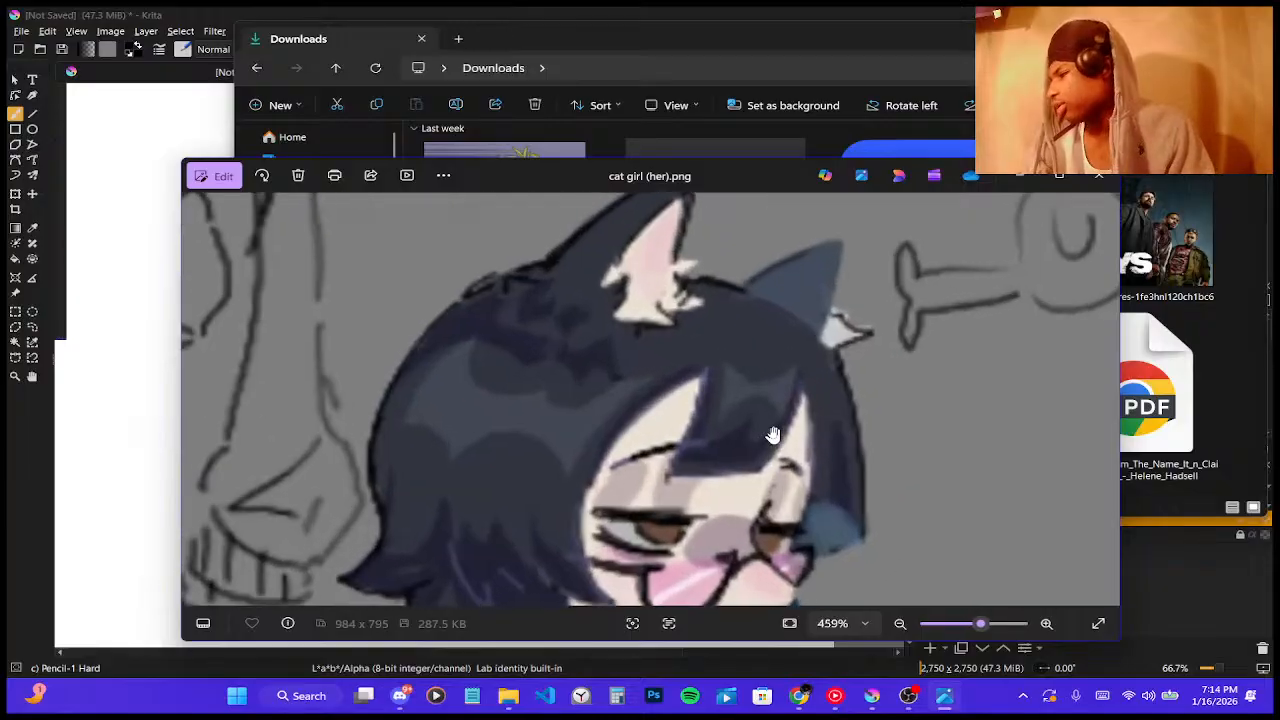
{"action": "left_click_drag", "start_coordinate": [733, 533], "coordinate": [706, 323]}
{"action": "left_click_drag", "start_coordinate": [634, 500], "coordinate": [814, 228]}
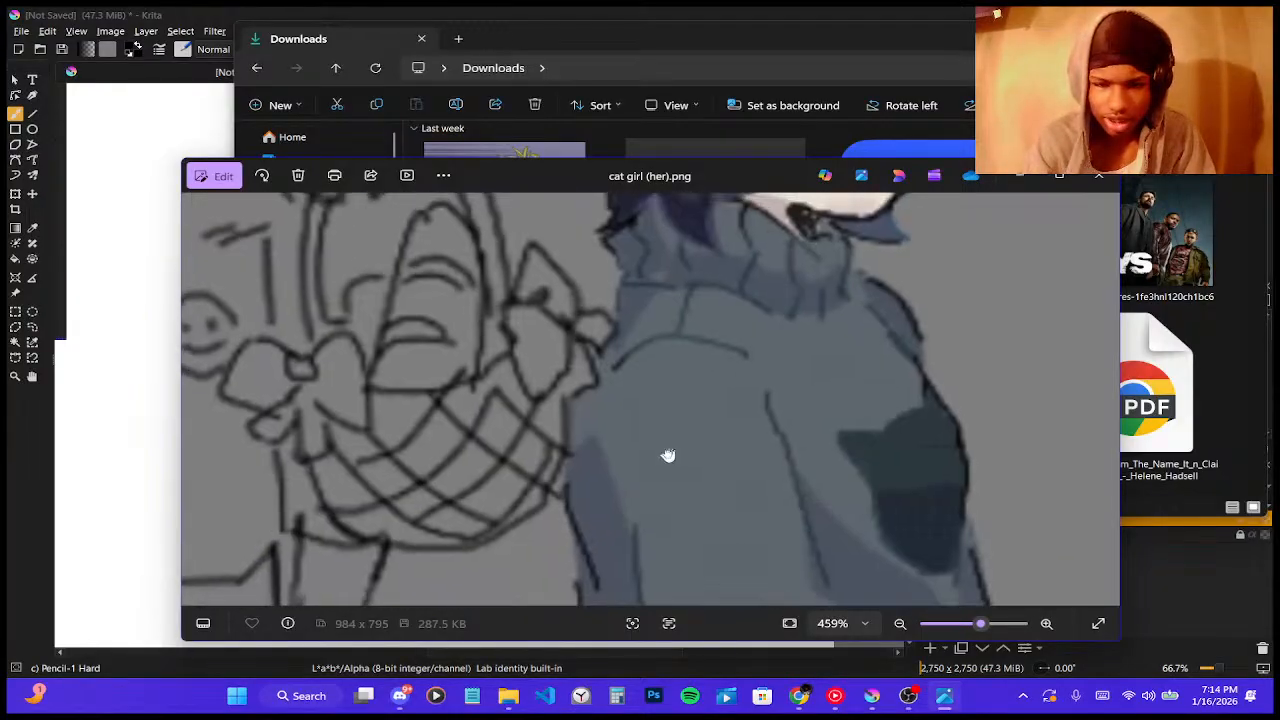
{"action": "mouse_move", "coordinate": [689, 408]}
{"action": "left_mouse_down"}
{"action": "mouse_move", "coordinate": [721, 402]}
{"action": "mouse_move", "coordinate": [1110, 555]}
{"action": "left_mouse_up"}
{"action": "left_click_drag", "start_coordinate": [586, 340], "coordinate": [994, 449]}
{"action": "mouse_move", "coordinate": [763, 372]}
{"action": "left_mouse_down"}
{"action": "mouse_move", "coordinate": [851, 314]}
{"action": "mouse_move", "coordinate": [898, 210]}
{"action": "left_mouse_up"}
{"action": "left_click_drag", "start_coordinate": [713, 376], "coordinate": [731, 346]}
{"action": "scroll", "coordinate": [731, 346], "scroll_direction": "down", "scroll_amount": 8}
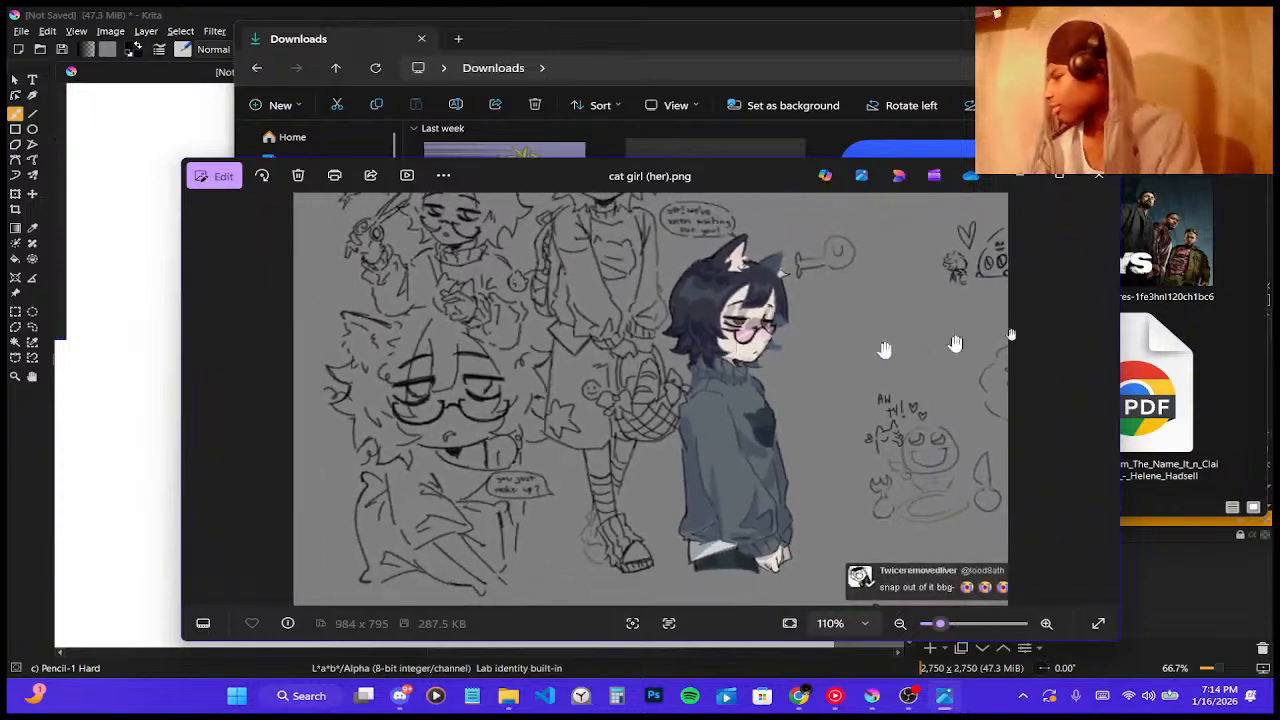
{"action": "left_click", "coordinate": [1100, 184]}
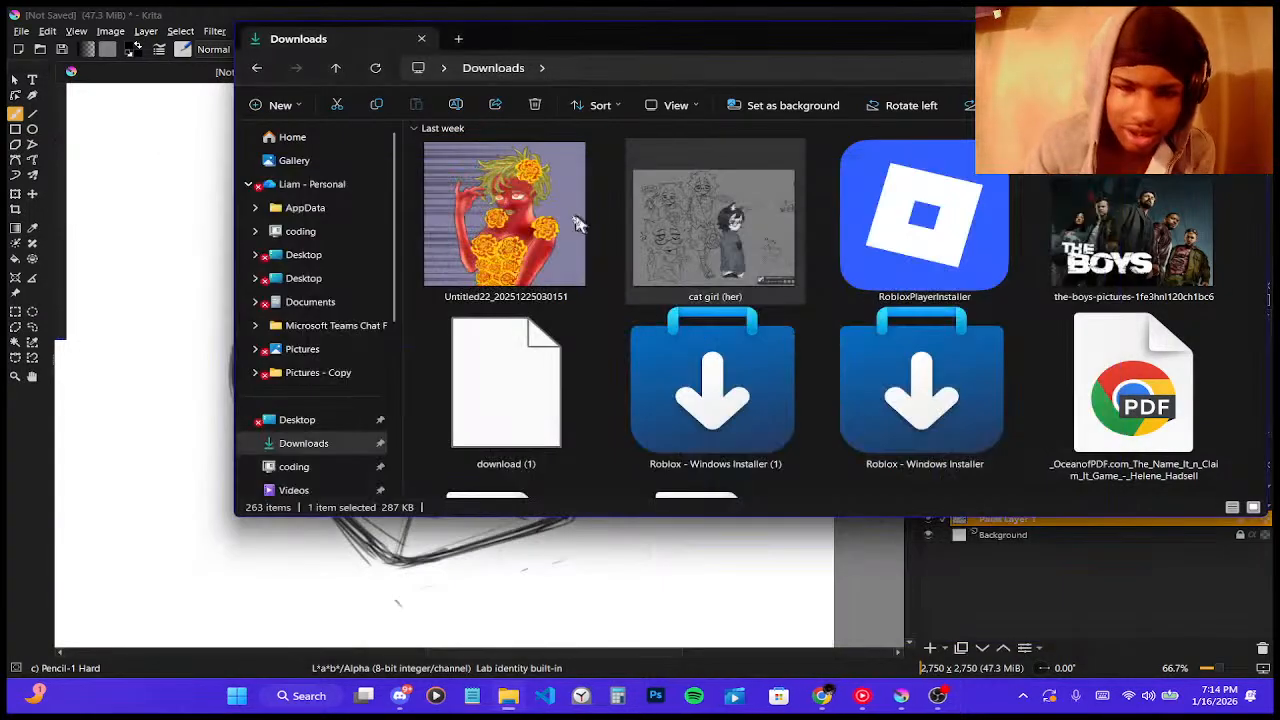
{"action": "double_click", "coordinate": [883, 213]}
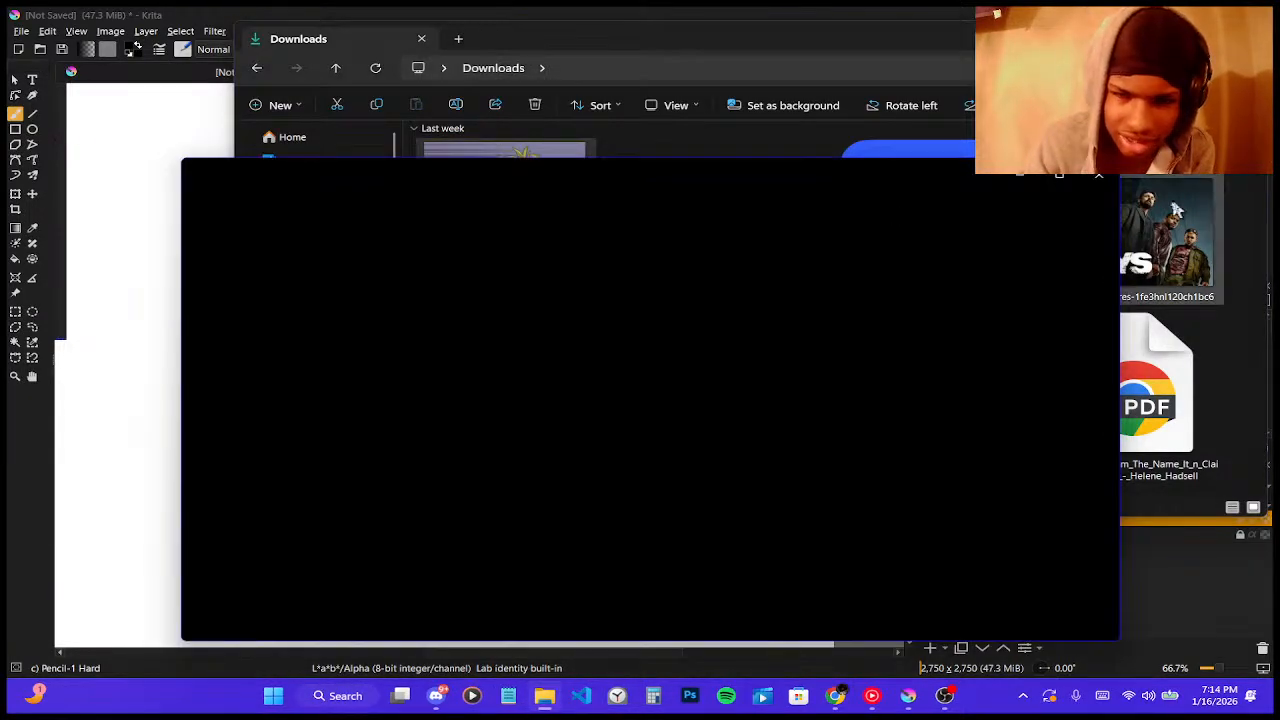
{"action": "scroll", "coordinate": [650, 360], "scroll_direction": "up", "scroll_amount": 4}
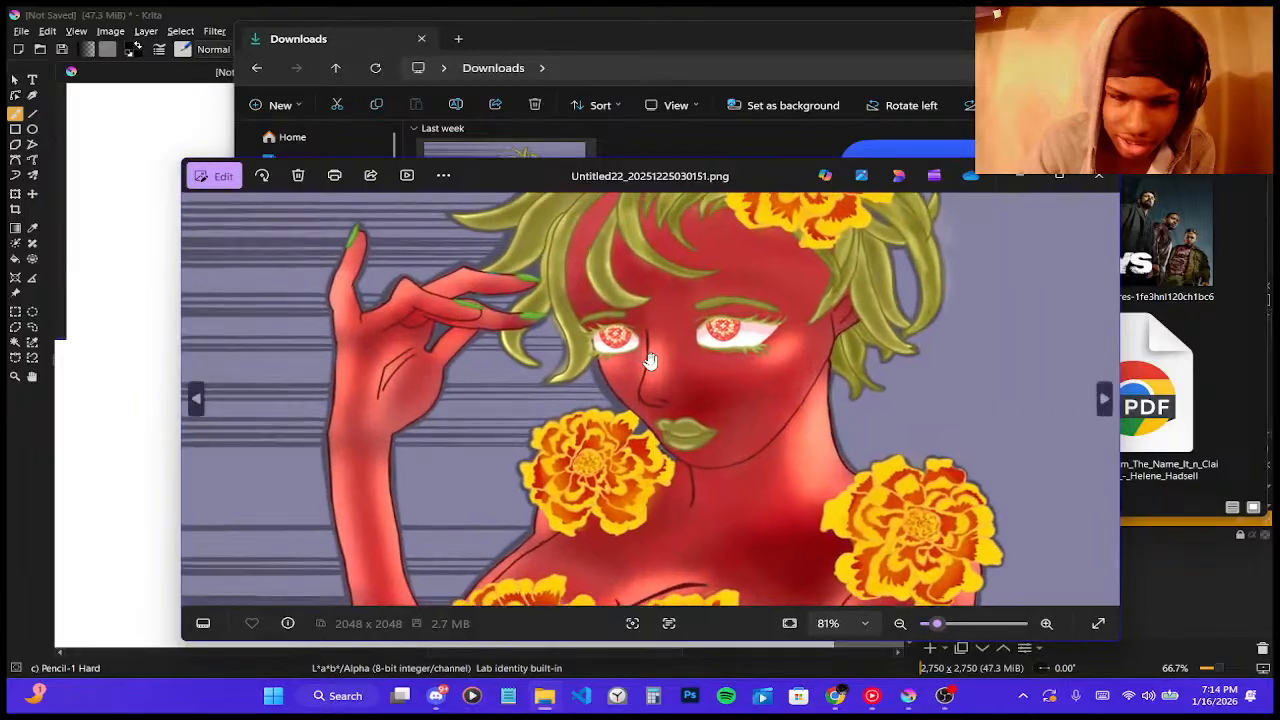
{"action": "left_click_drag", "start_coordinate": [627, 428], "coordinate": [695, 220]}
{"action": "left_click_drag", "start_coordinate": [652, 540], "coordinate": [634, 386]}
{"action": "scroll", "coordinate": [600, 410], "scroll_direction": "down", "scroll_amount": 5}
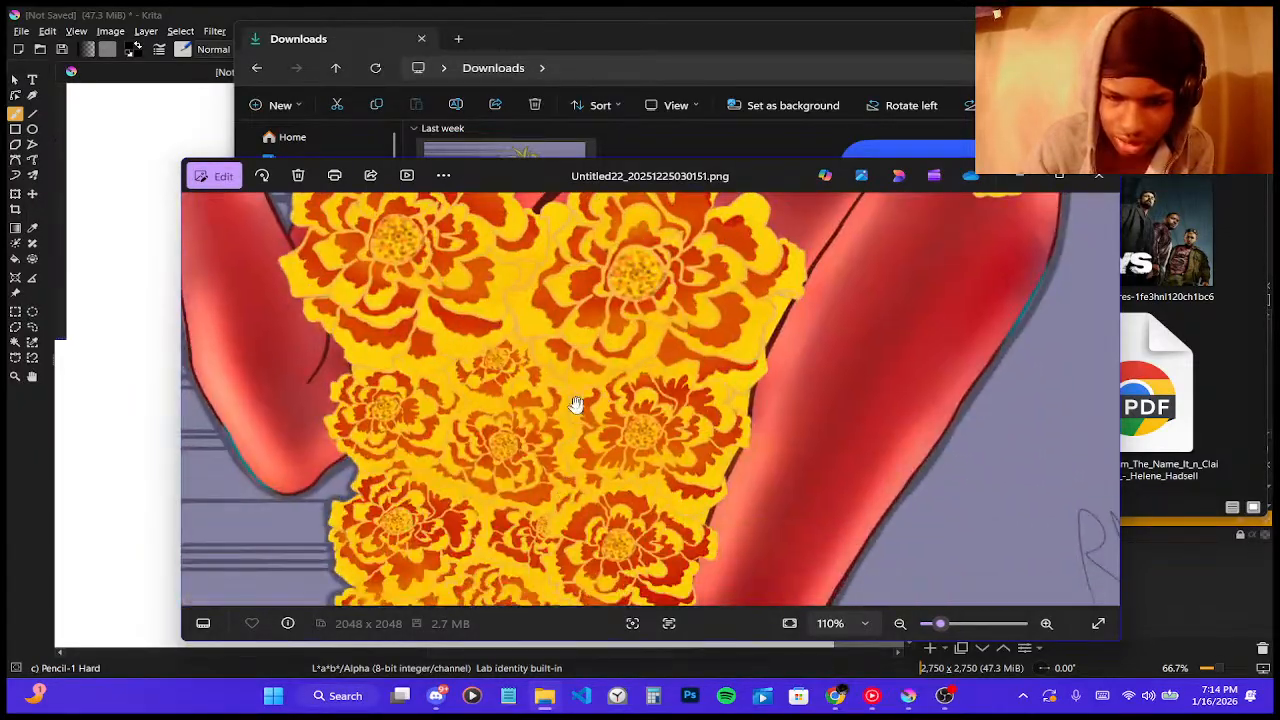
{"action": "left_click", "coordinate": [1099, 175]}
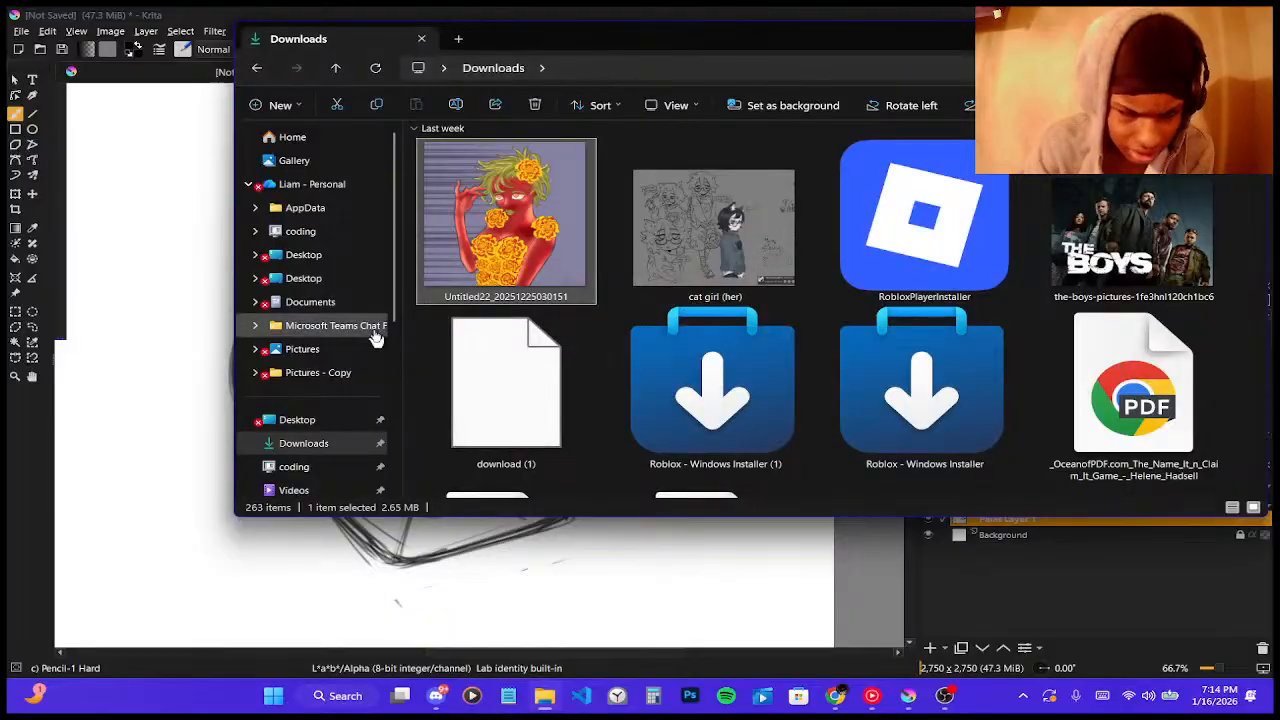
- Show the contents of the "my art new" folder
{"action": "scroll", "coordinate": [378, 340], "scroll_direction": "down", "scroll_amount": 3}
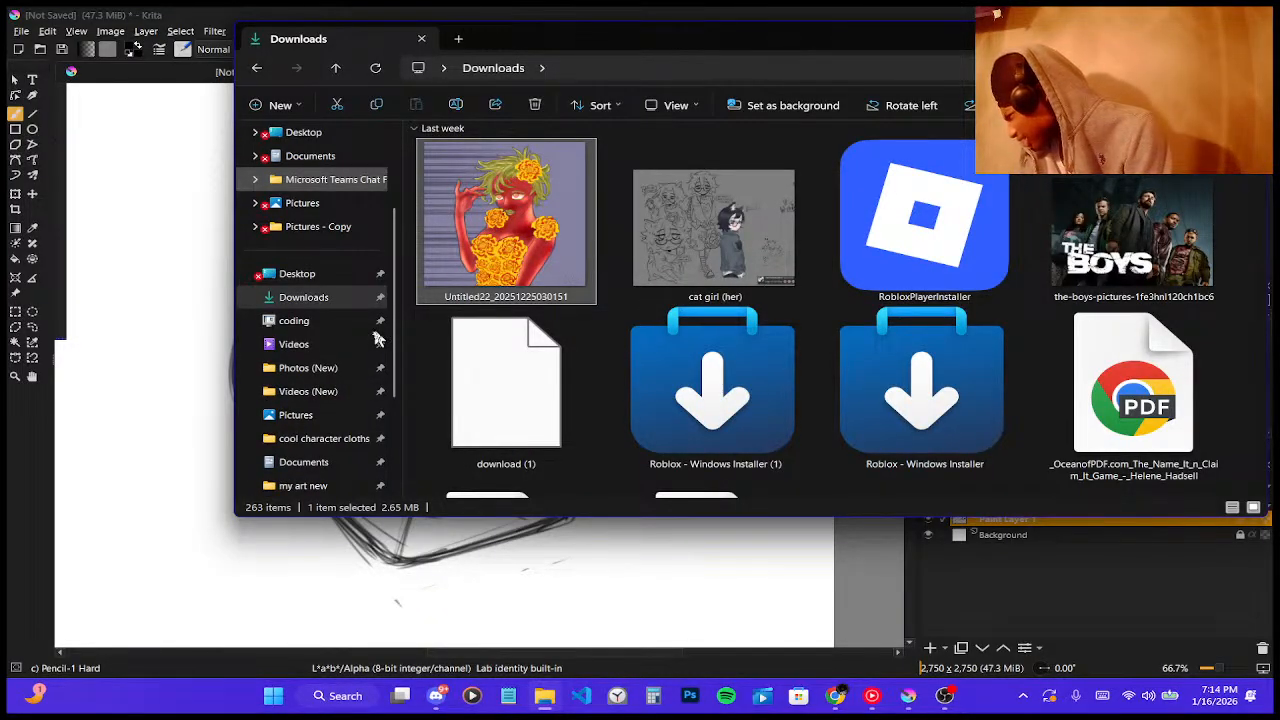
{"action": "scroll", "coordinate": [335, 428], "scroll_direction": "down", "scroll_amount": 1}
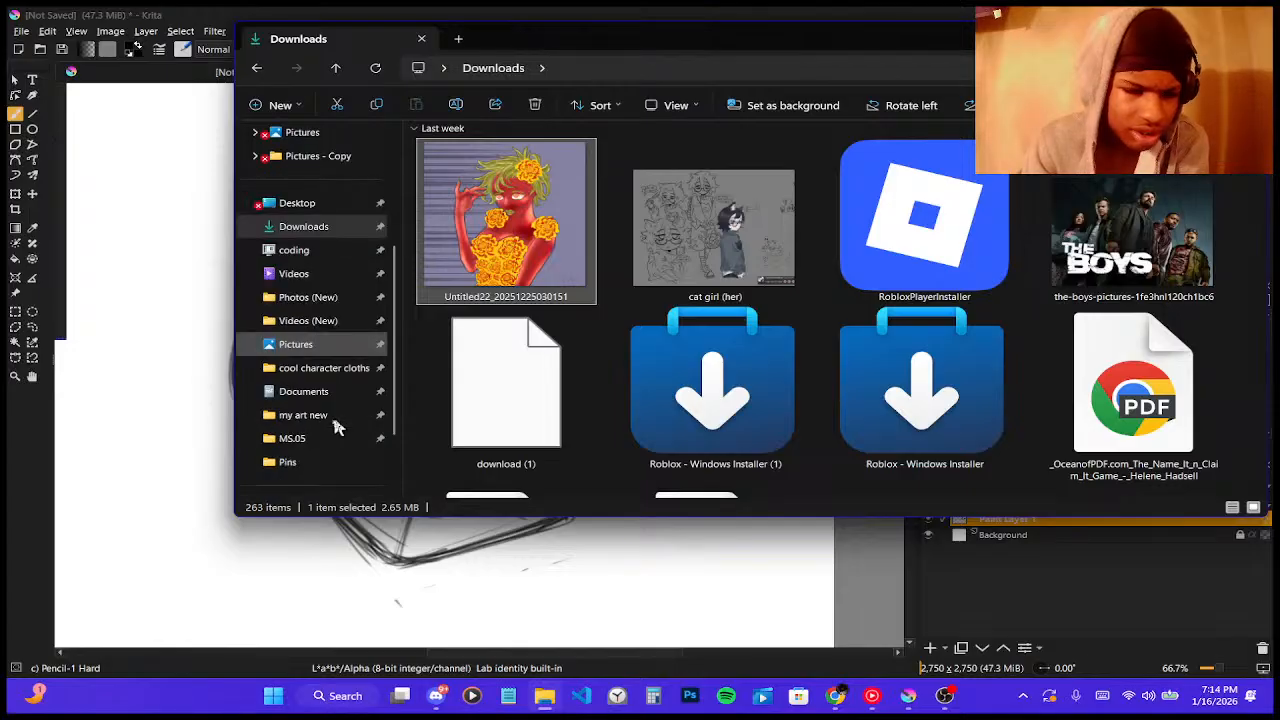
{"action": "left_click", "coordinate": [335, 428]}
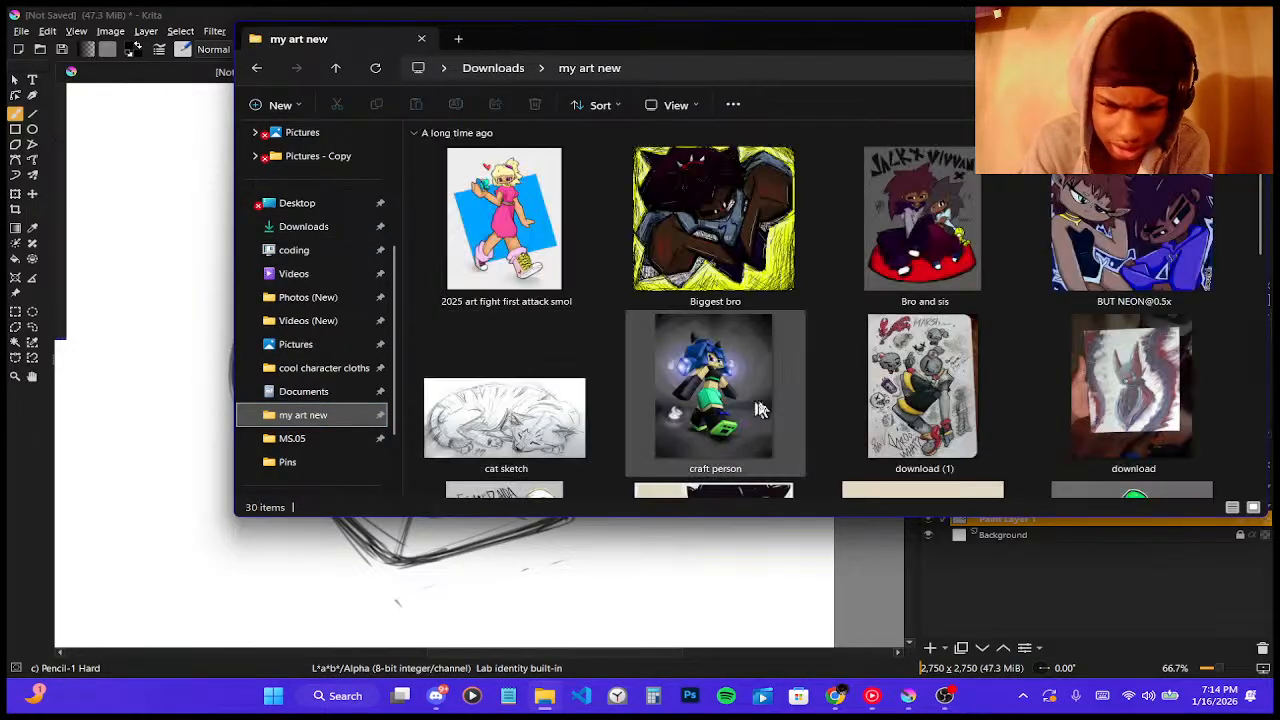
- Open the "tex mini" image, examine the horned character's head and torso up close, and close it
{"action": "scroll", "coordinate": [782, 400], "scroll_direction": "down", "scroll_amount": 8}
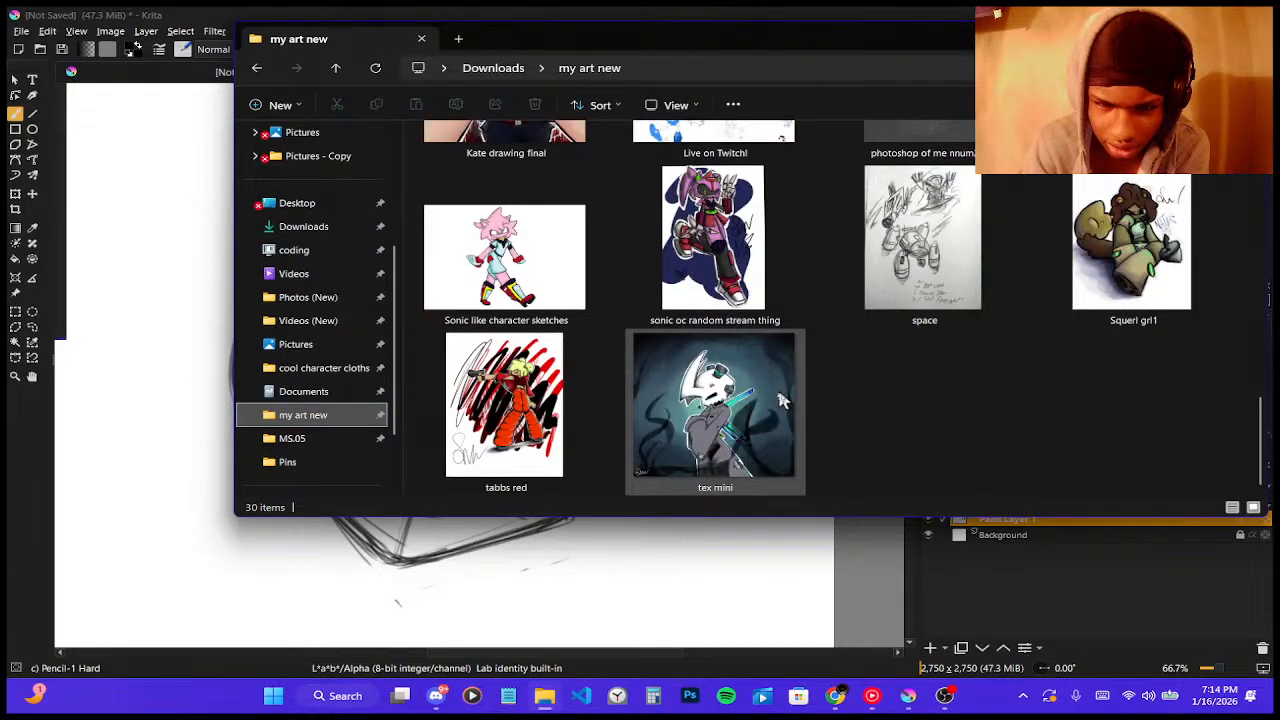
{"action": "double_click", "coordinate": [712, 400]}
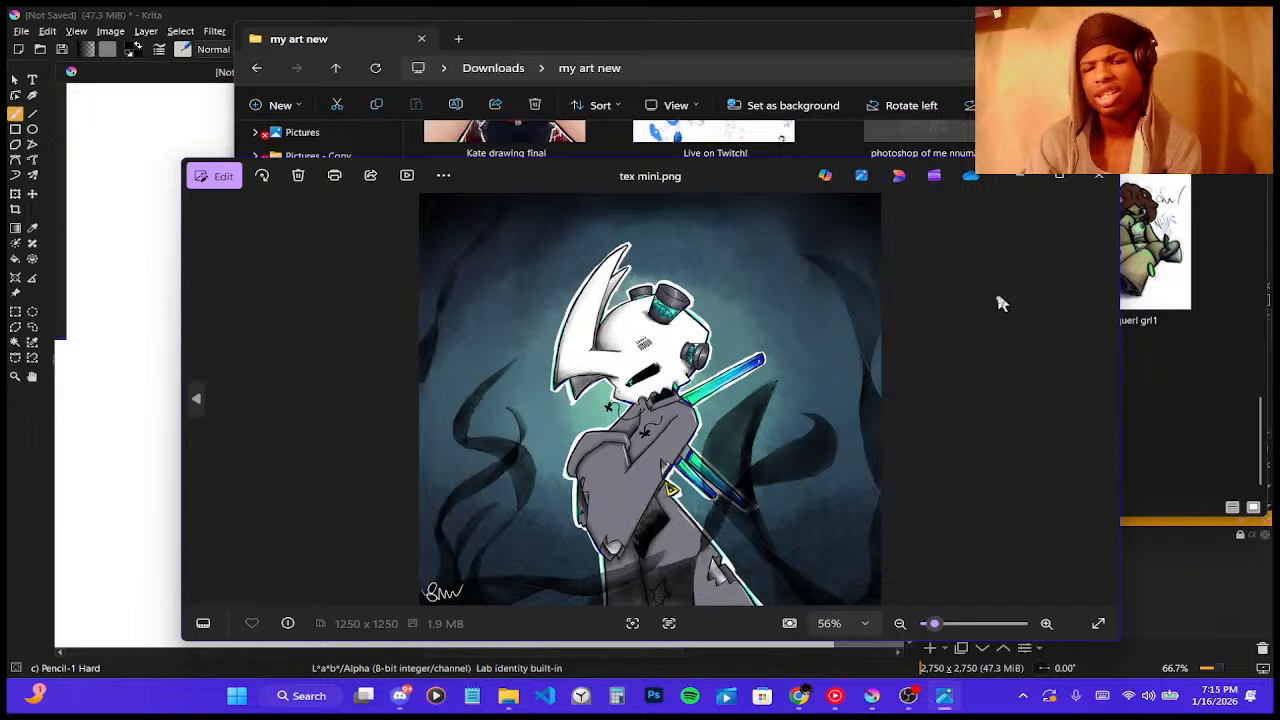
{"action": "scroll", "coordinate": [636, 325], "scroll_direction": "up", "scroll_amount": 6}
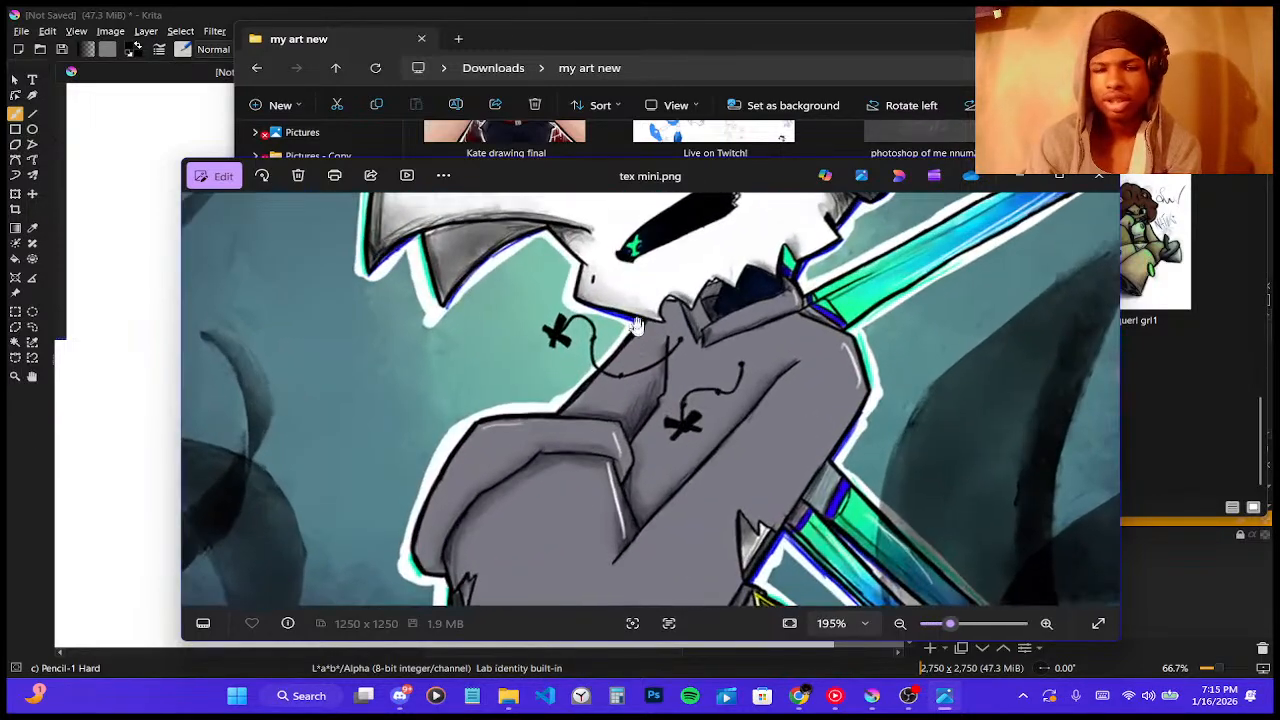
{"action": "left_click_drag", "start_coordinate": [637, 326], "coordinate": [595, 478]}
{"action": "left_click_drag", "start_coordinate": [705, 335], "coordinate": [699, 512]}
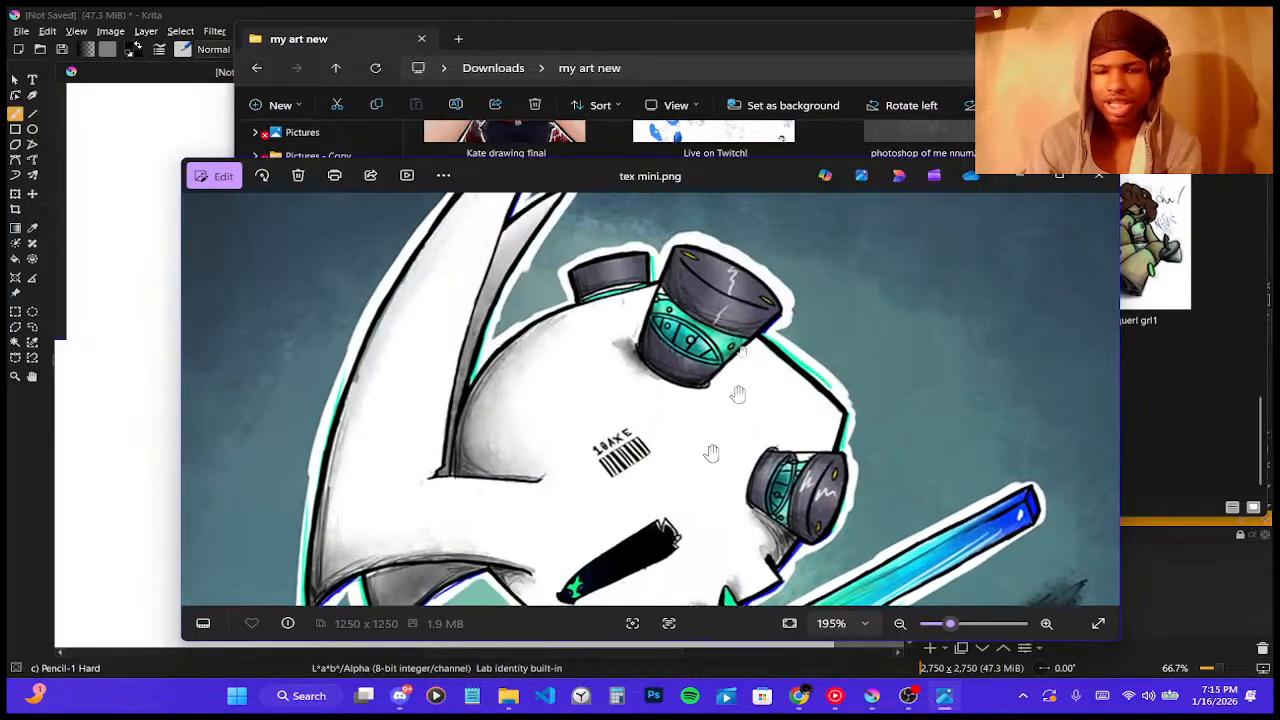
{"action": "left_click_drag", "start_coordinate": [716, 404], "coordinate": [725, 556]}
{"action": "scroll", "coordinate": [717, 412], "scroll_direction": "down", "scroll_amount": 3}
{"action": "left_click_drag", "start_coordinate": [706, 448], "coordinate": [705, 262]}
{"action": "scroll", "coordinate": [796, 519], "scroll_direction": "down", "scroll_amount": 3}
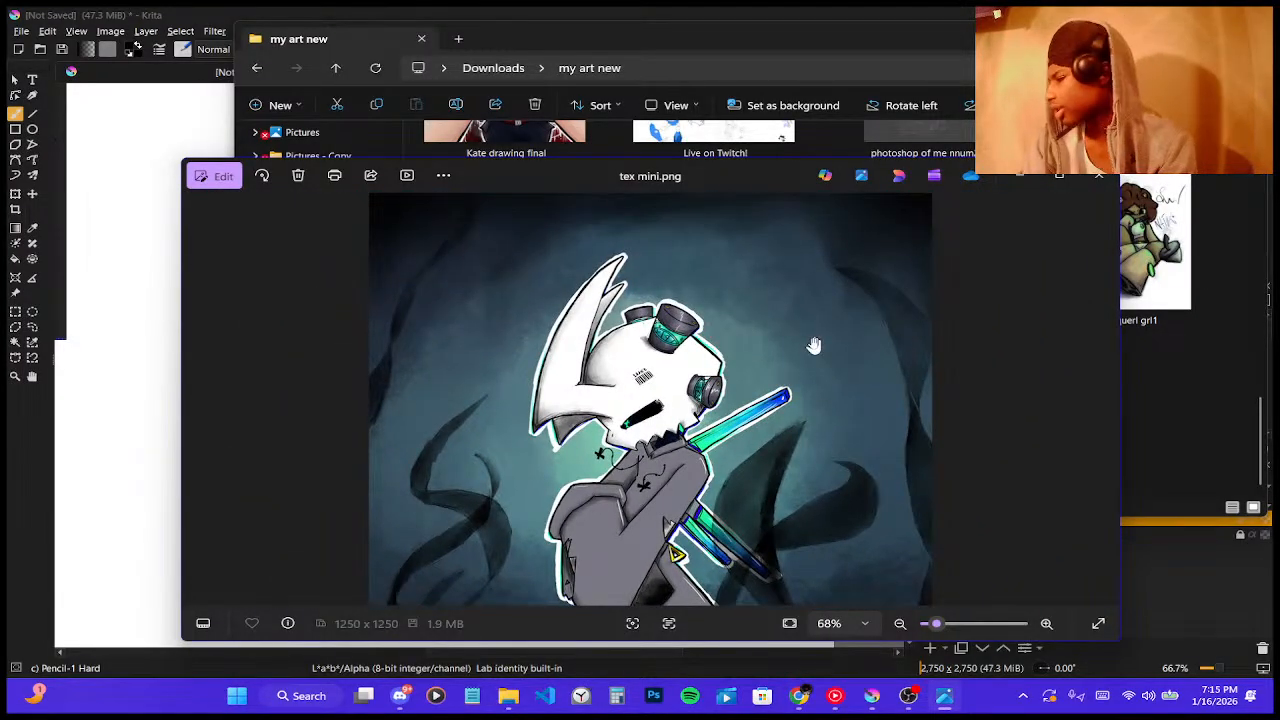
{"action": "left_click", "coordinate": [1092, 187]}
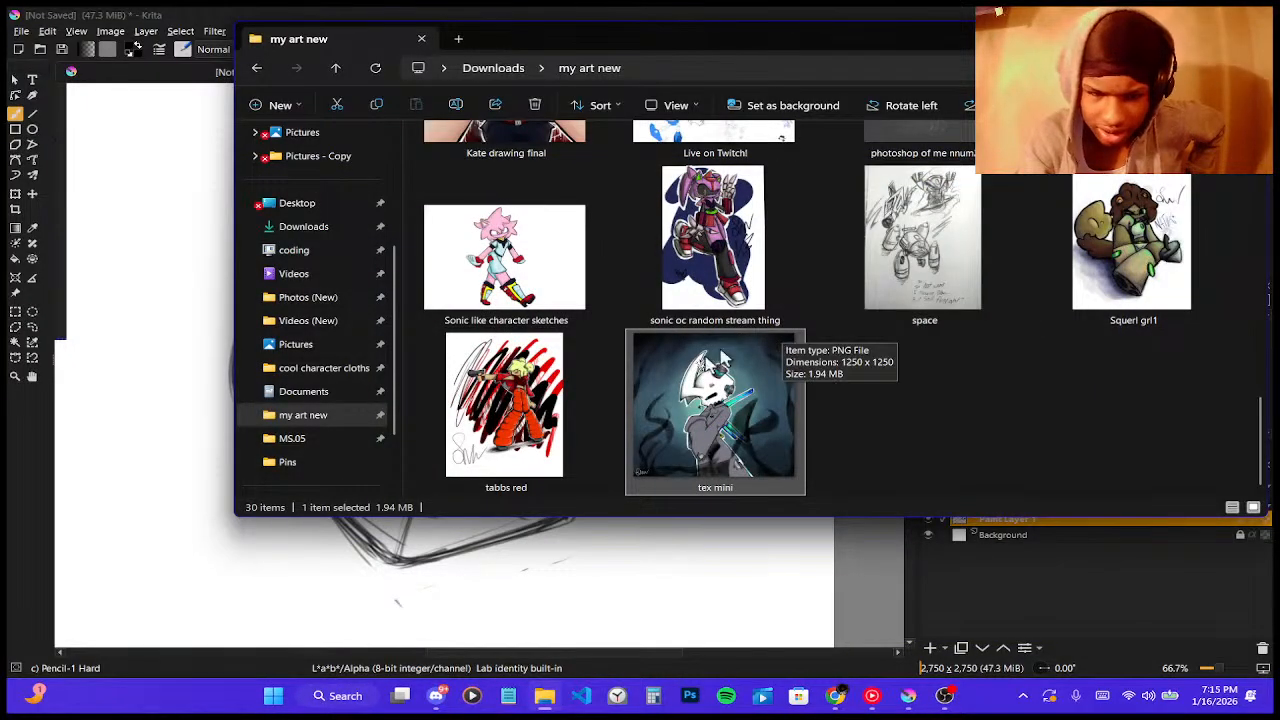
- Browse the artwork in the "my art new" folder and open the "Bro and sis" image
{"action": "scroll", "coordinate": [718, 358], "scroll_direction": "up", "scroll_amount": 3}
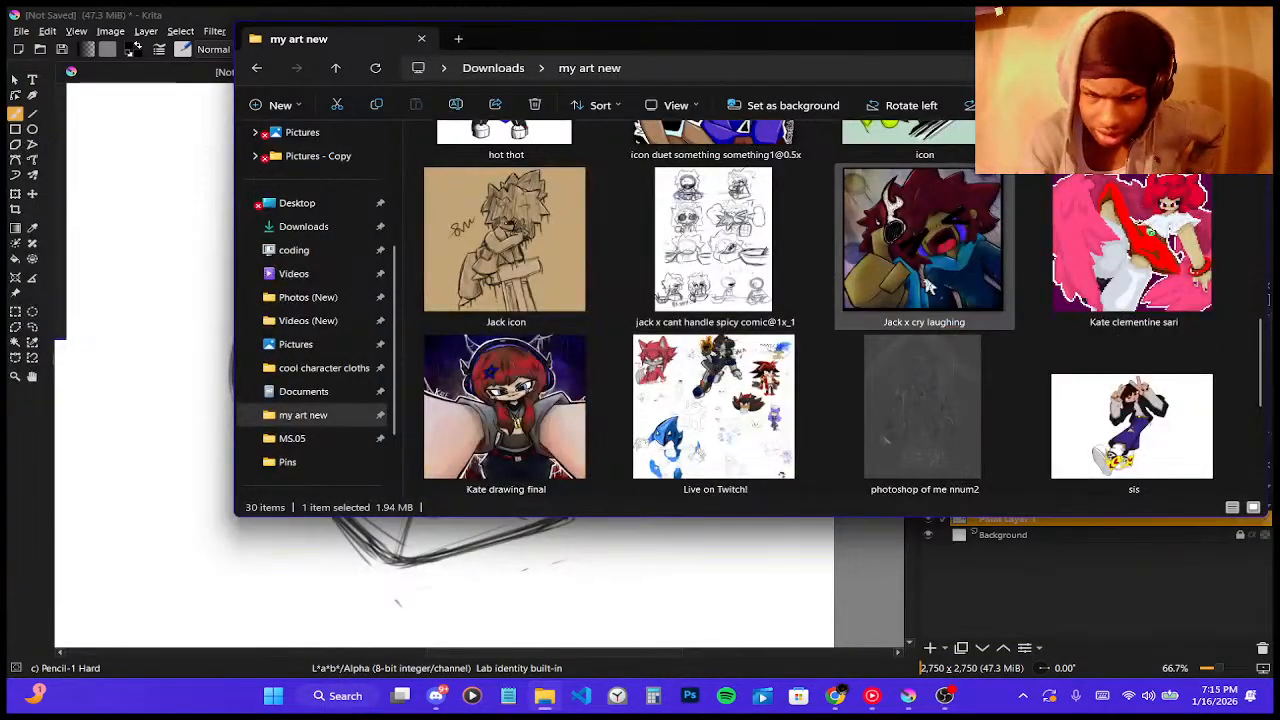
{"action": "scroll", "coordinate": [925, 290], "scroll_direction": "down", "scroll_amount": 2}
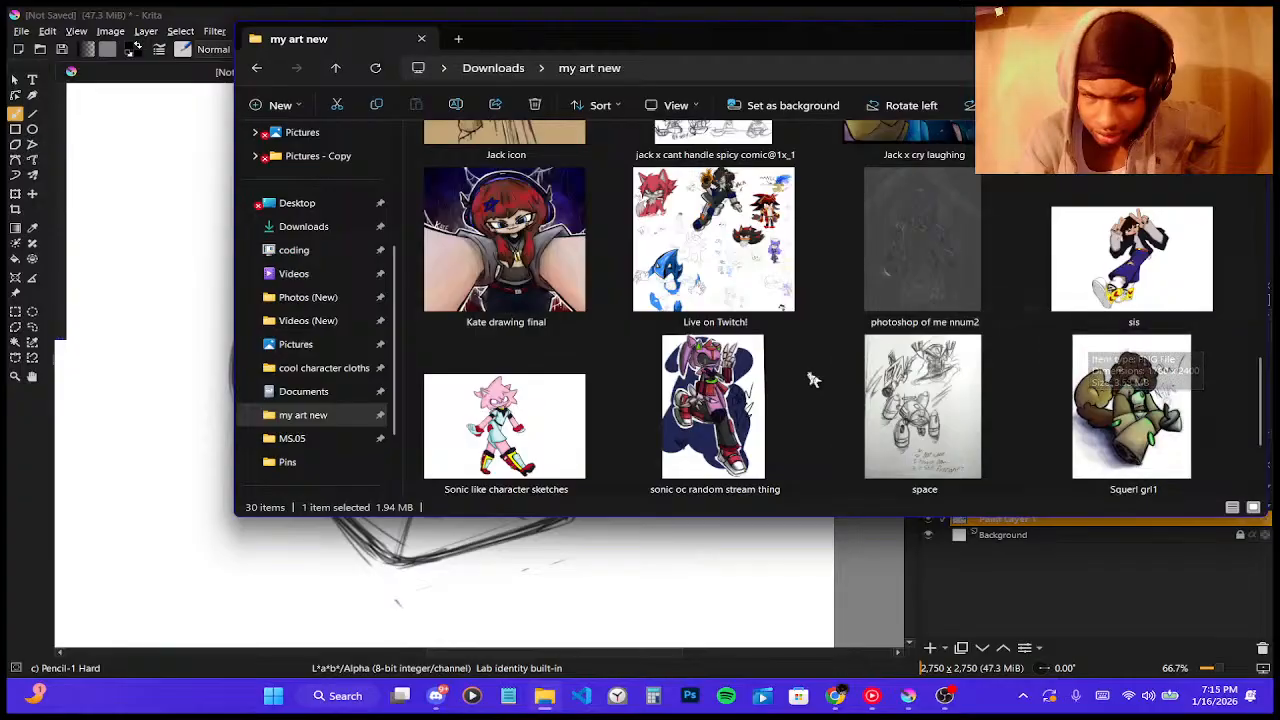
{"action": "scroll", "coordinate": [812, 379], "scroll_direction": "up", "scroll_amount": 3}
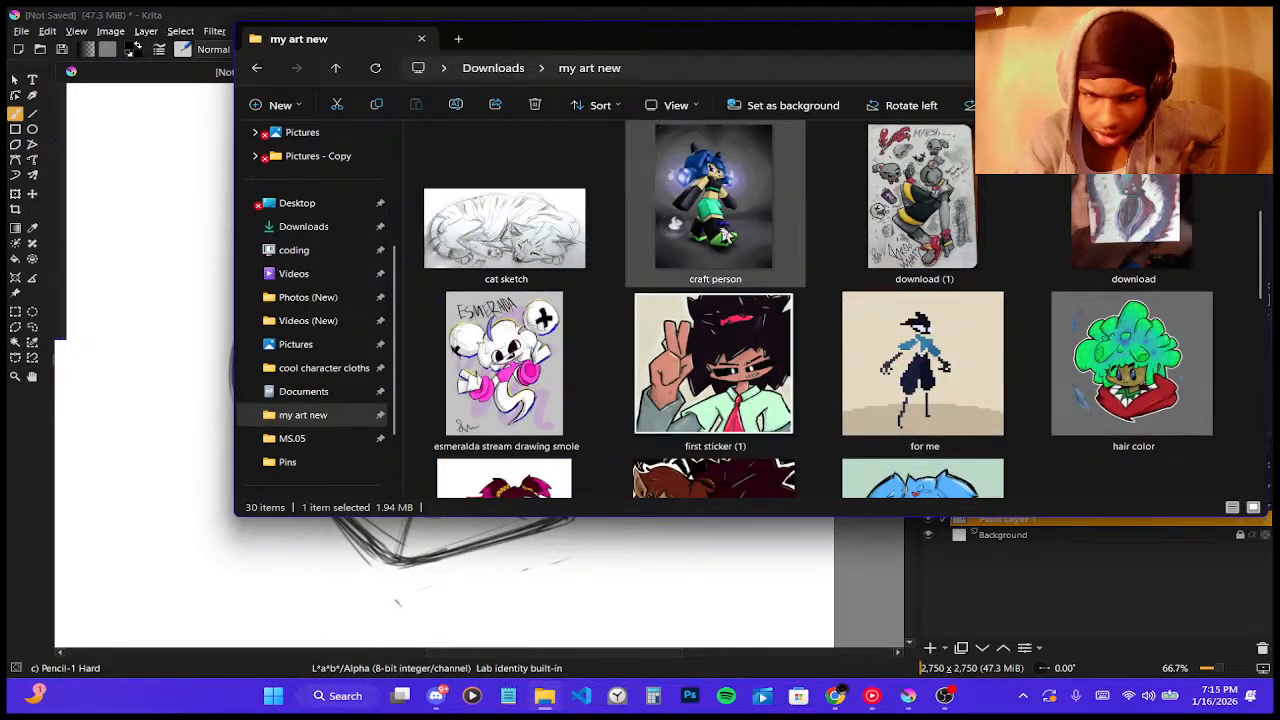
{"action": "scroll", "coordinate": [900, 253], "scroll_direction": "down", "scroll_amount": 1}
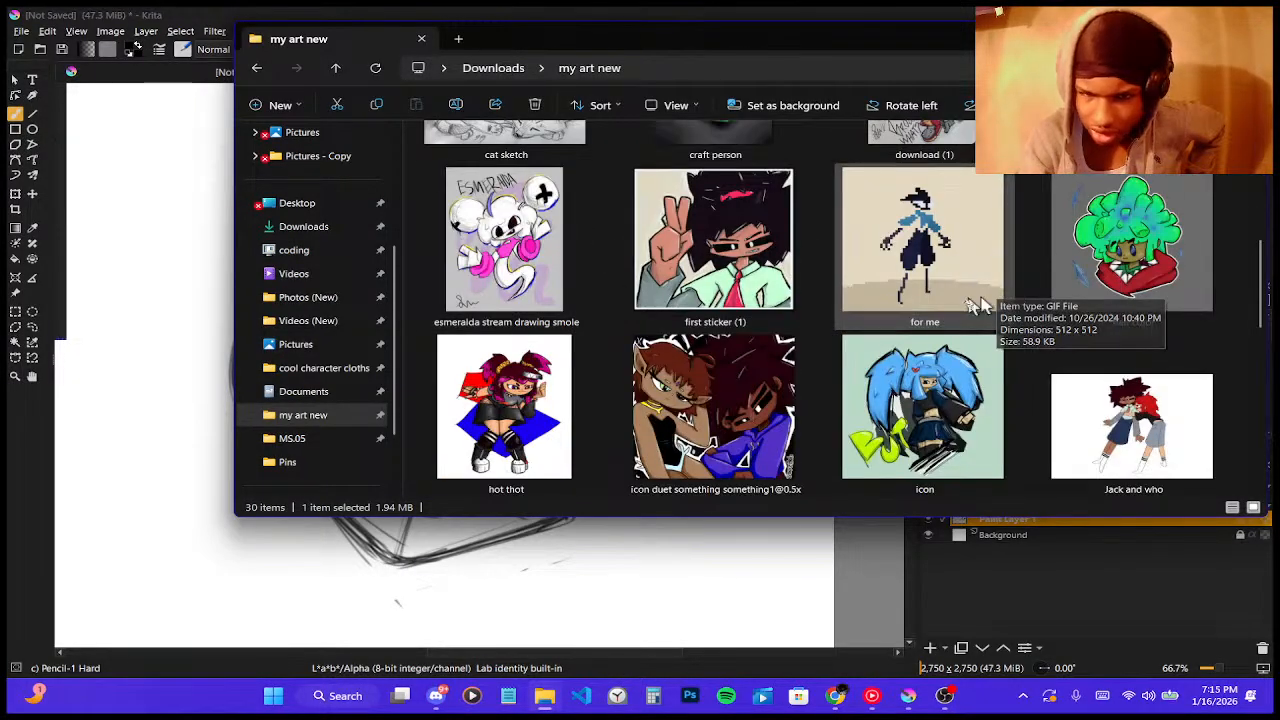
{"action": "scroll", "coordinate": [925, 260], "scroll_direction": "down", "scroll_amount": 5}
{"action": "scroll", "coordinate": [977, 288], "scroll_direction": "up", "scroll_amount": 10}
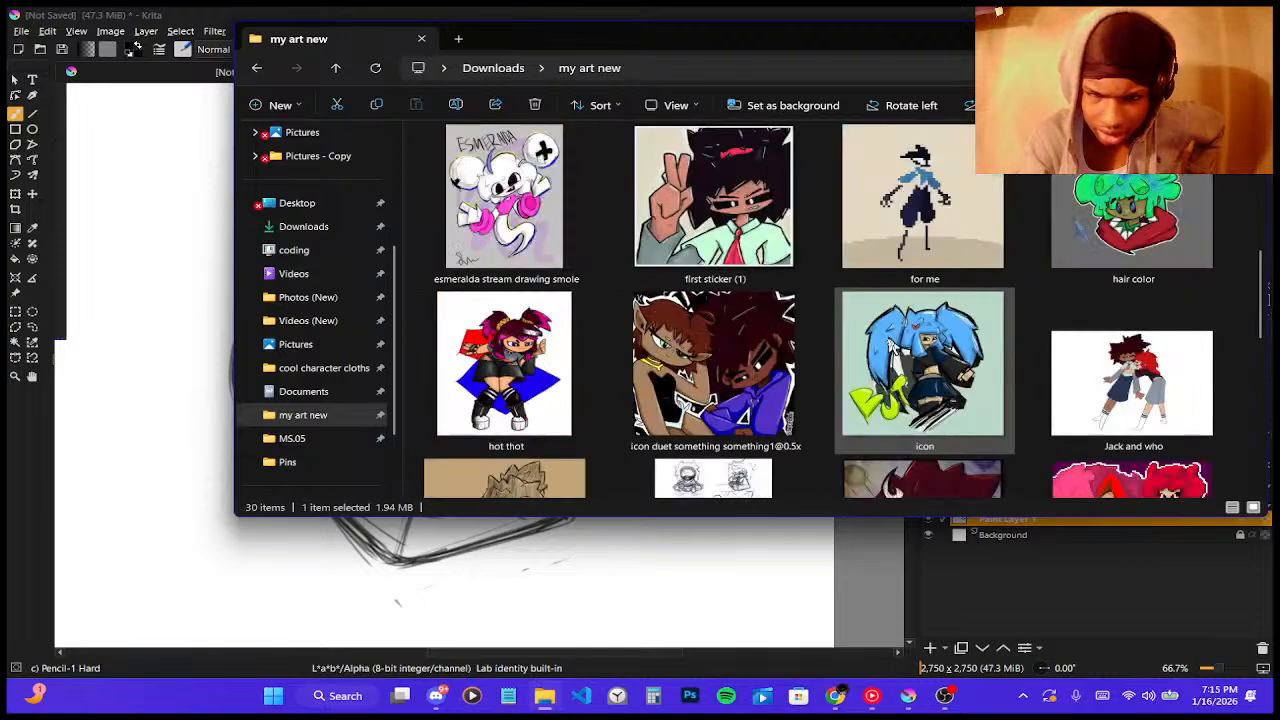
{"action": "left_click", "coordinate": [977, 288]}
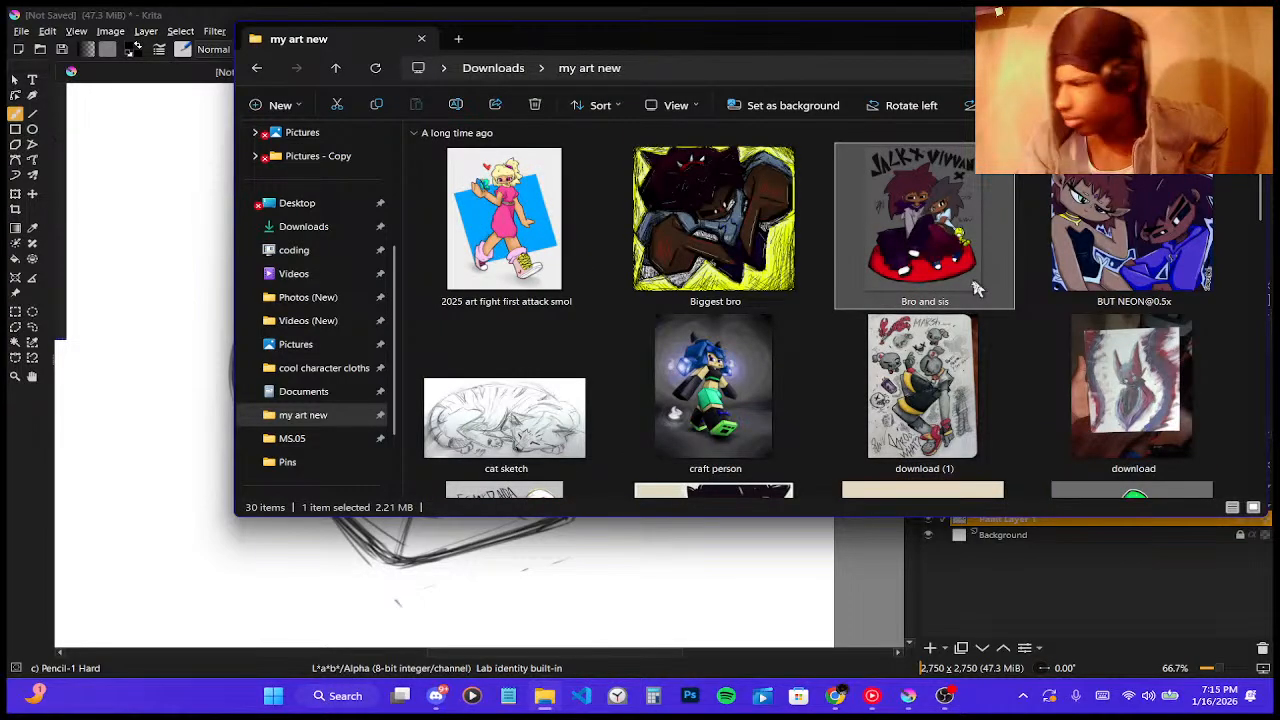
{"action": "double_click", "coordinate": [977, 288]}
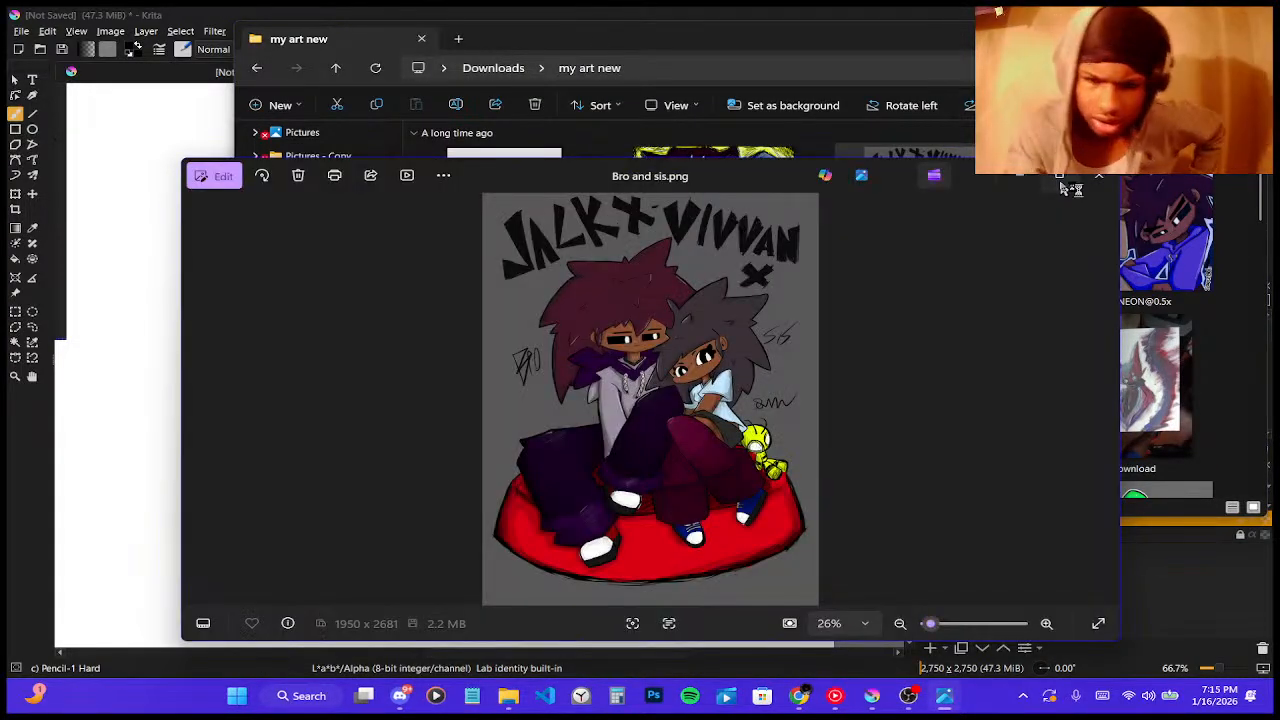
- Enlarge the "Bro and sis" image to full screen, inspect the boy's face and the seated pair up close, and close it
{"action": "left_click", "coordinate": [1060, 178]}
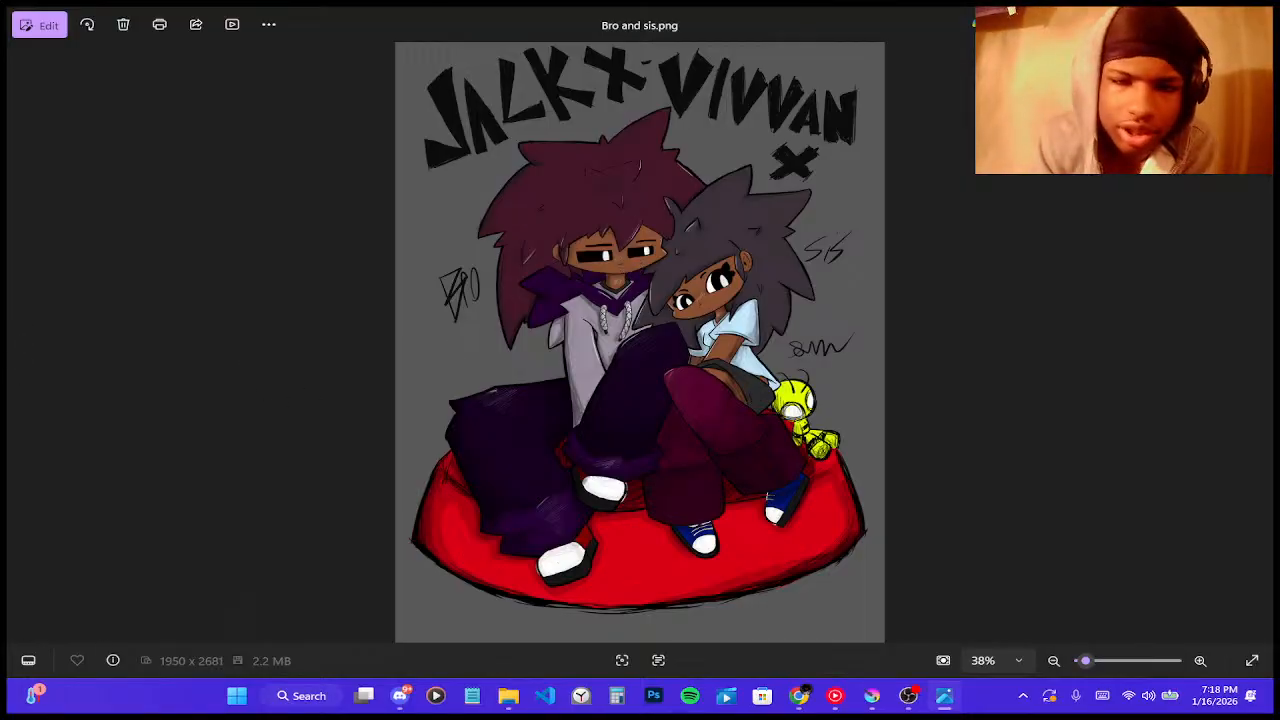
{"action": "scroll", "coordinate": [643, 288], "scroll_direction": "up", "scroll_amount": 8}
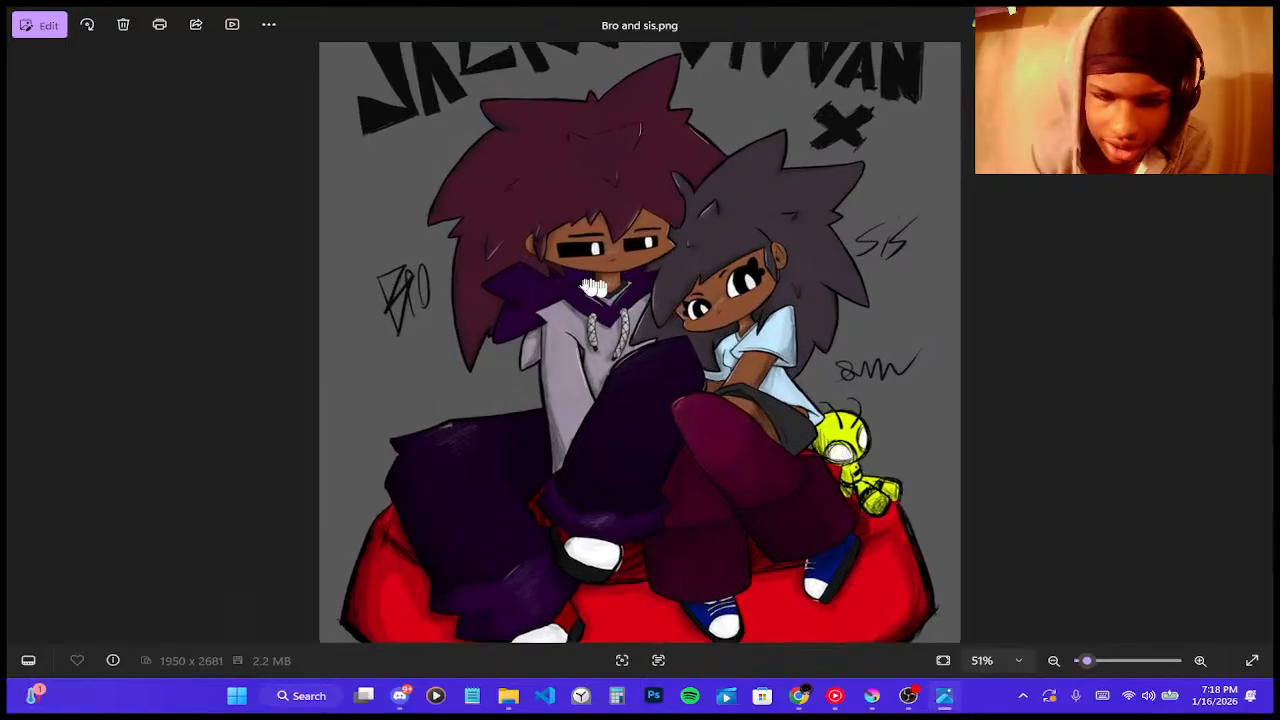
{"action": "scroll", "coordinate": [700, 228], "scroll_direction": "up", "scroll_amount": 4}
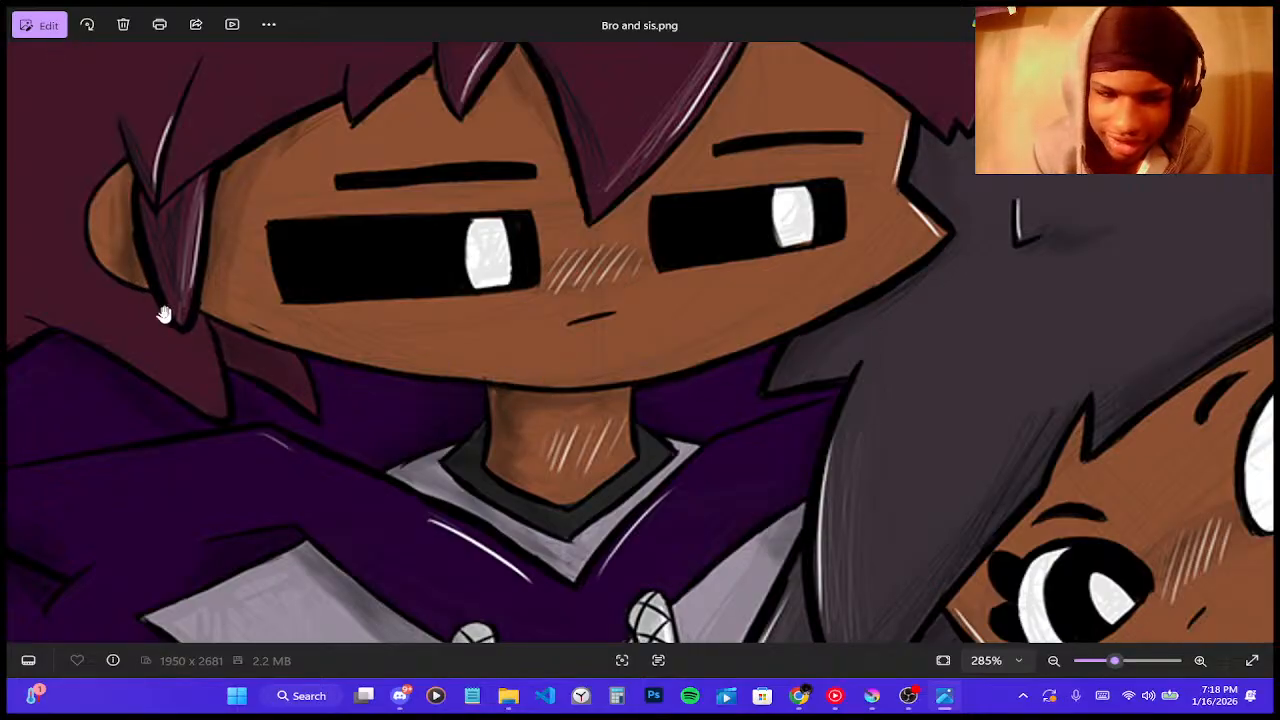
{"action": "scroll", "coordinate": [775, 312], "scroll_direction": "down", "scroll_amount": 6}
{"action": "scroll", "coordinate": [768, 307], "scroll_direction": "down", "scroll_amount": 5}
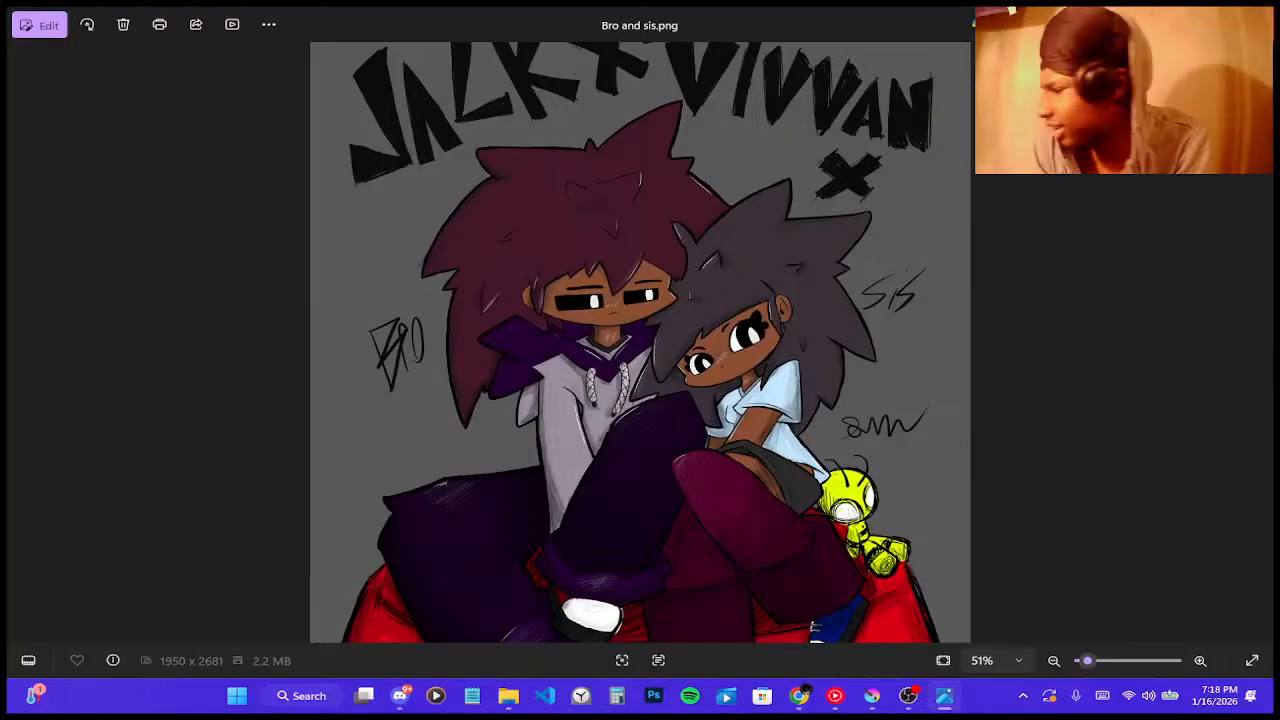
{"action": "left_click", "coordinate": [1253, 22]}
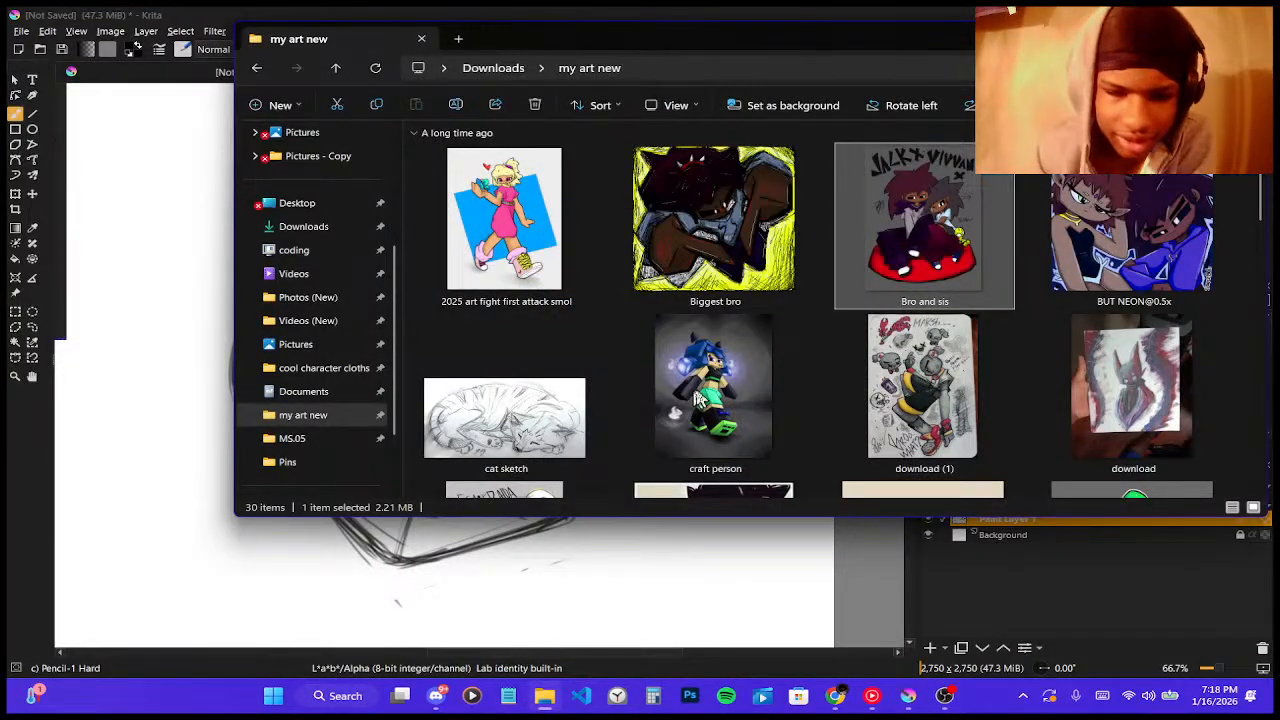
- Open the "cat sketch" image, examine the sleeping cat's pencil lines, and close it
{"action": "left_click", "coordinate": [556, 420]}
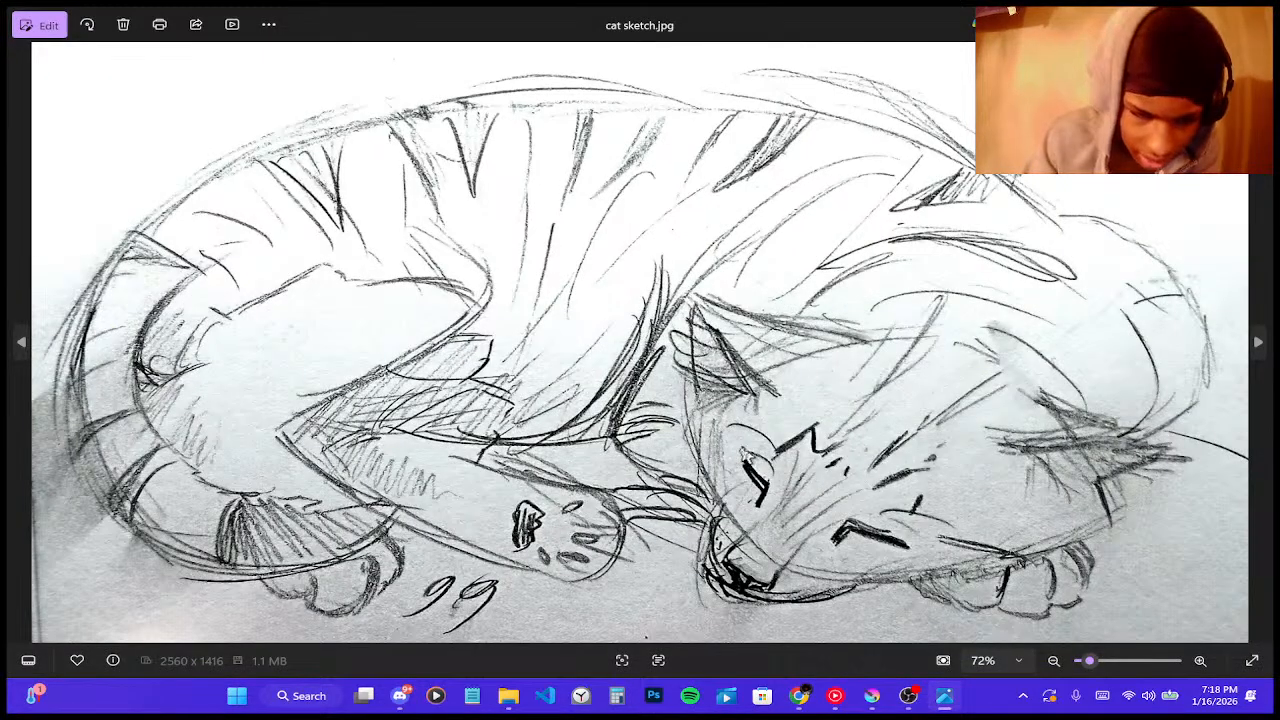
{"action": "scroll", "coordinate": [745, 455], "scroll_direction": "up", "scroll_amount": 3}
{"action": "scroll", "coordinate": [745, 455], "scroll_direction": "down", "scroll_amount": 2}
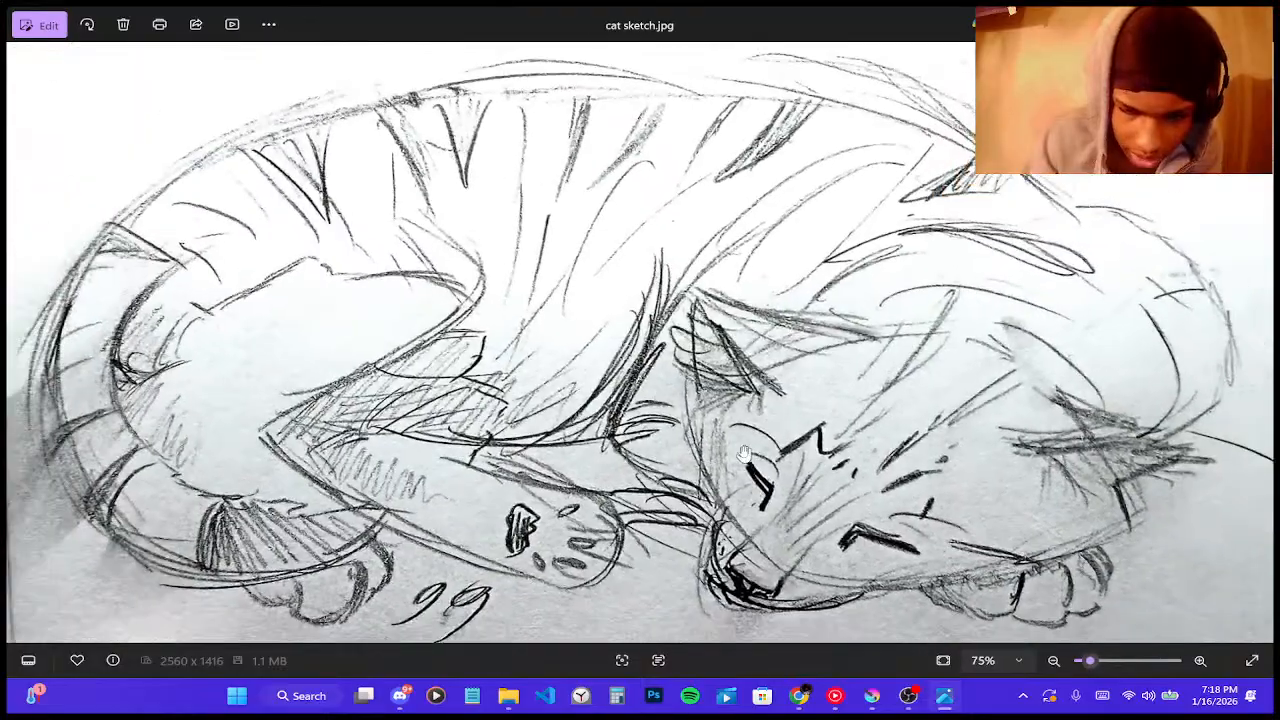
{"action": "scroll", "coordinate": [241, 288], "scroll_direction": "down", "scroll_amount": 1}
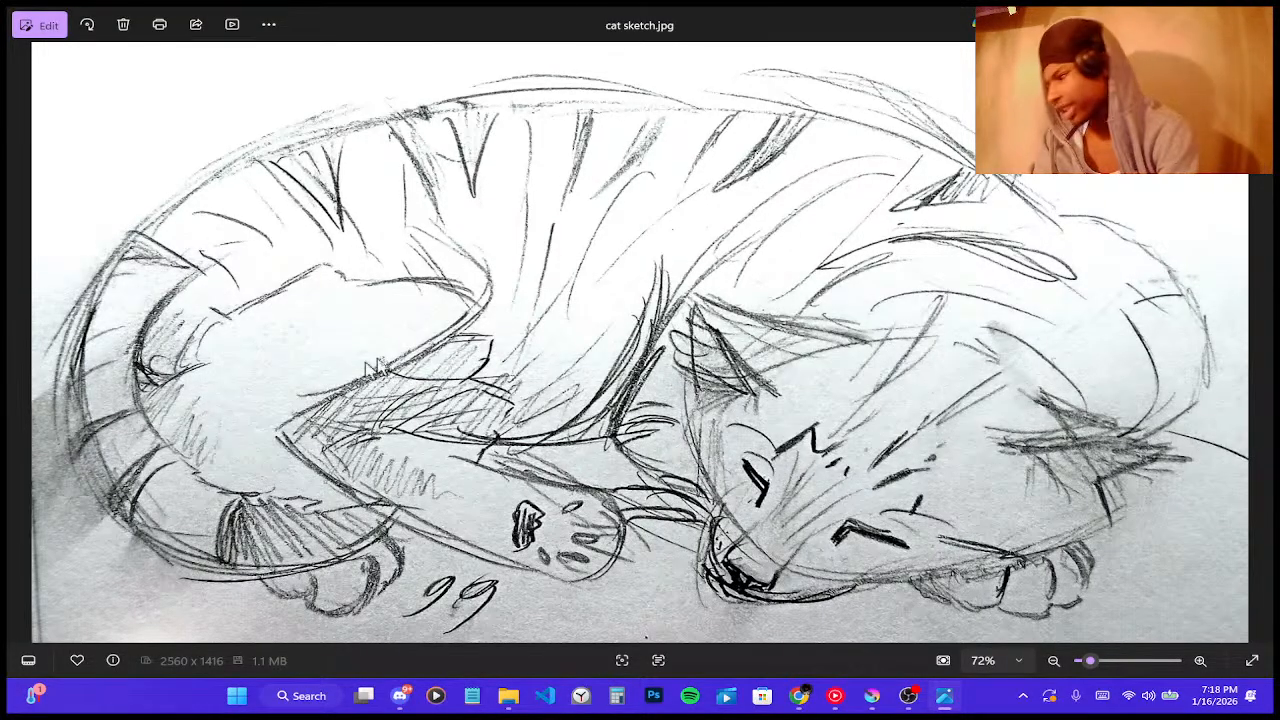
{"action": "left_click", "coordinate": [1253, 20]}
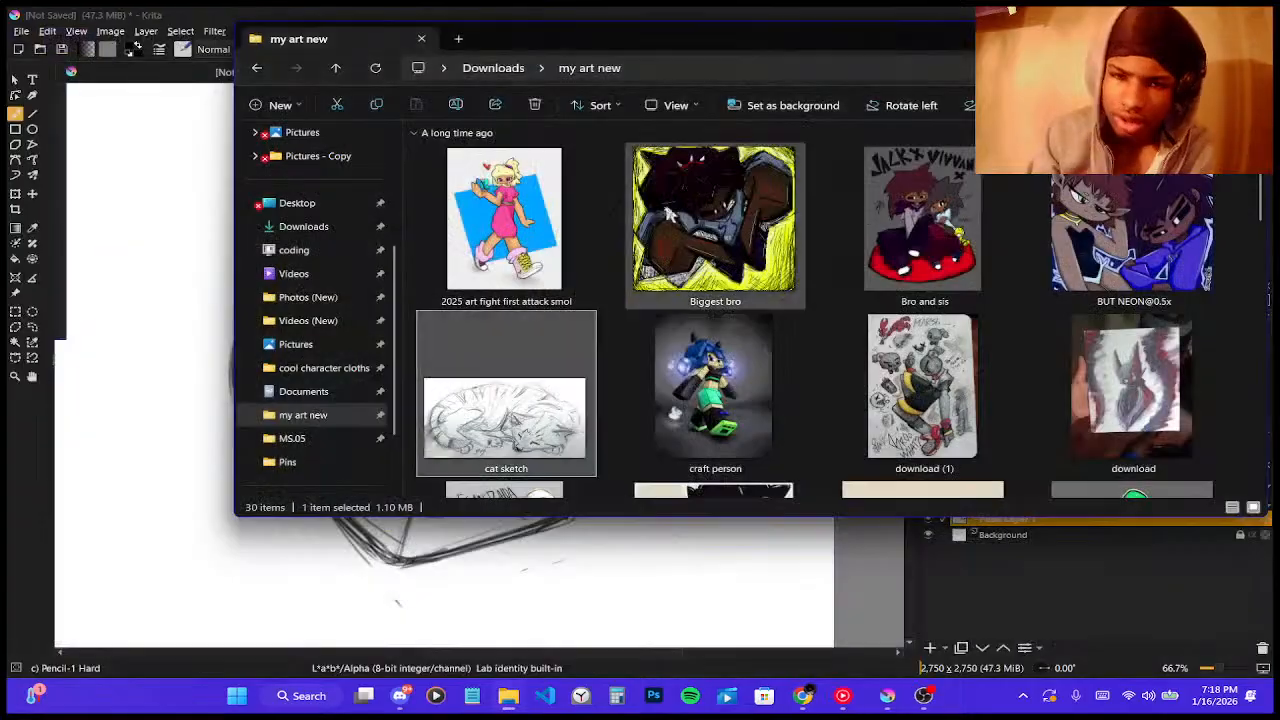
- Browse the remaining artwork in the "my art new" folder and return to the face sketch in Krita
{"action": "scroll", "coordinate": [677, 226], "scroll_direction": "down", "scroll_amount": 3}
{"action": "scroll", "coordinate": [677, 226], "scroll_direction": "down", "scroll_amount": 3}
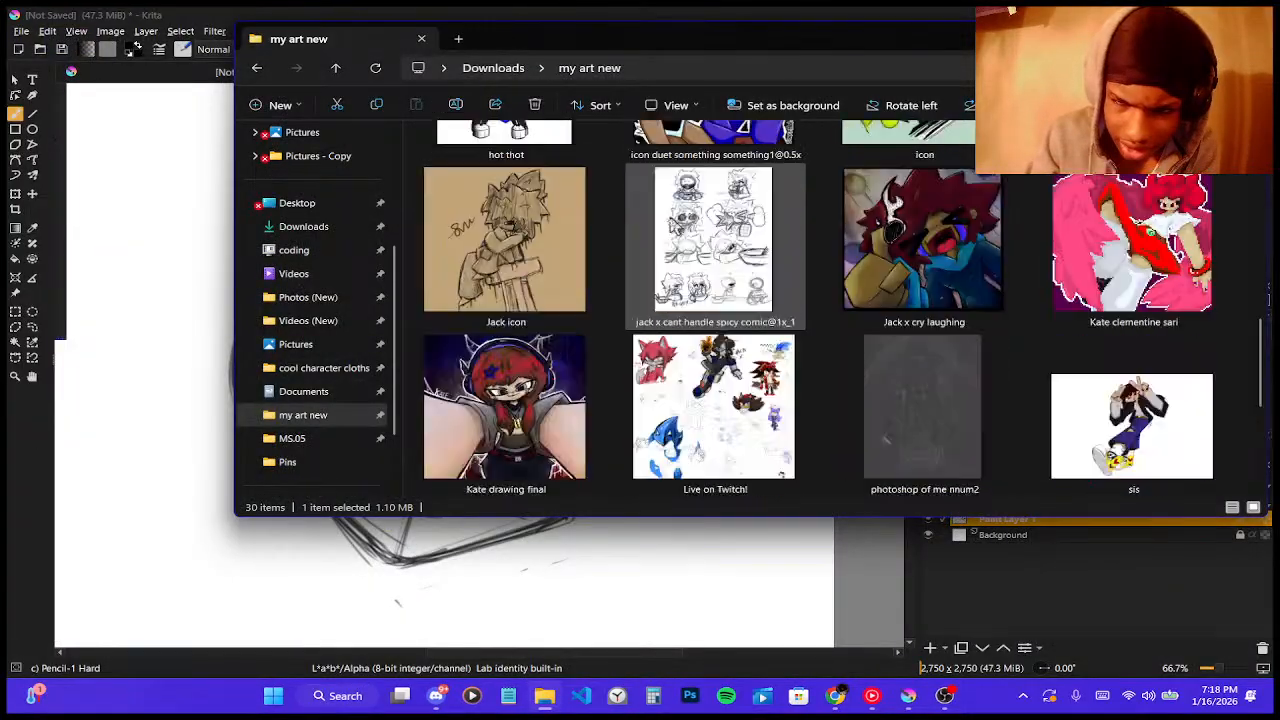
{"action": "scroll", "coordinate": [677, 226], "scroll_direction": "down", "scroll_amount": 3}
{"action": "scroll", "coordinate": [677, 226], "scroll_direction": "up", "scroll_amount": 2}
{"action": "scroll", "coordinate": [677, 226], "scroll_direction": "down", "scroll_amount": 3}
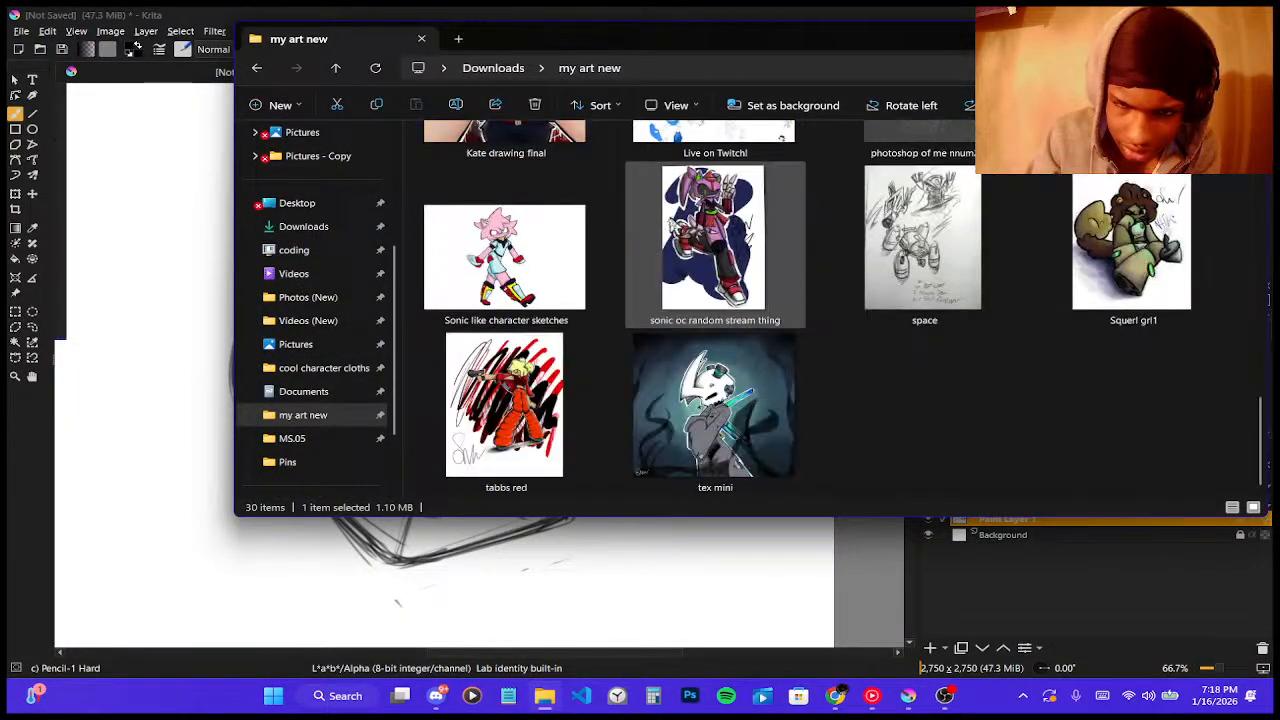
{"action": "scroll", "coordinate": [683, 230], "scroll_direction": "up", "scroll_amount": 10}
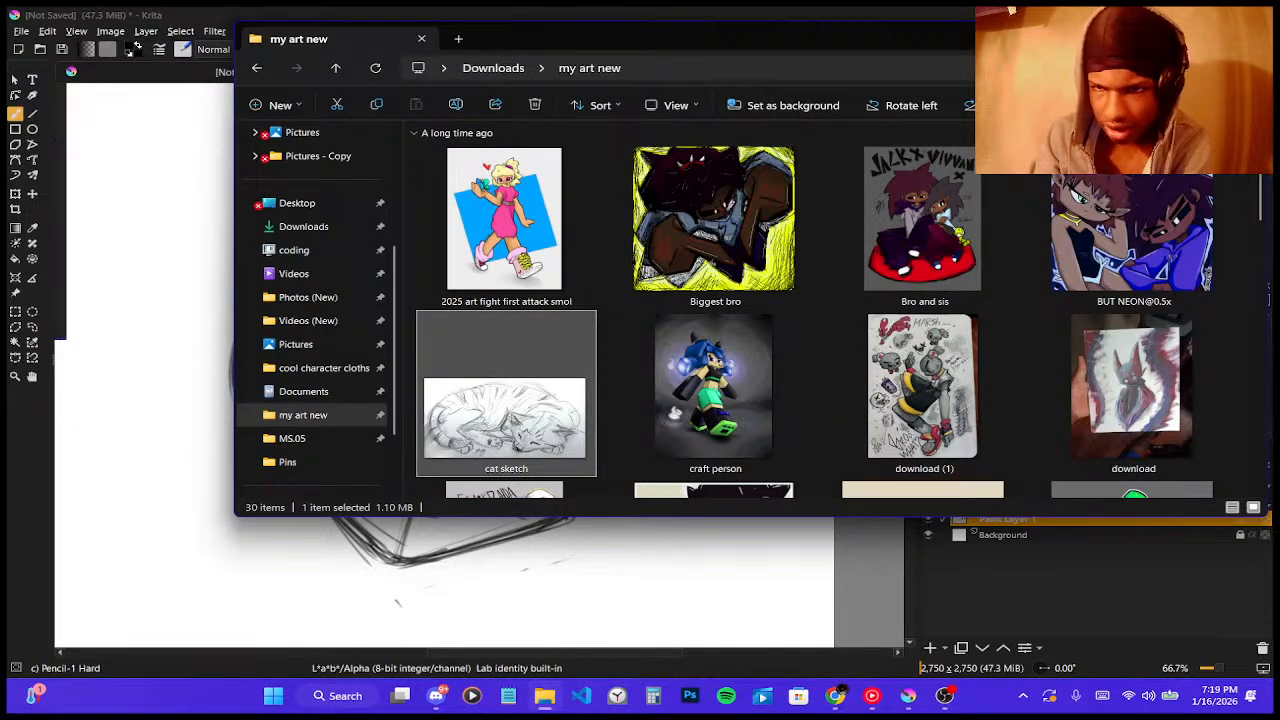
{"action": "left_click", "coordinate": [1168, 37]}
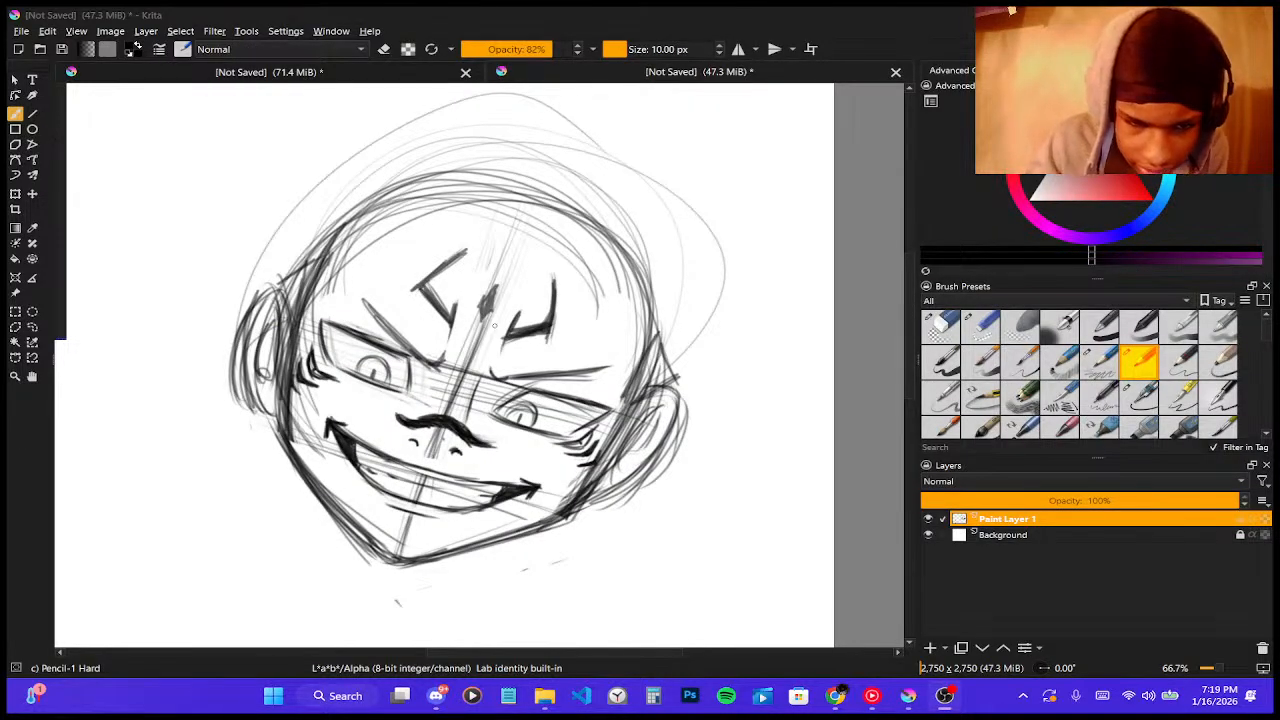
- Pencil a short dark wedge marking on the chin, just left of the face's center line, and undo the surplus strokes
{"action": "scroll", "coordinate": [494, 325], "scroll_direction": "down", "scroll_amount": 4}
{"action": "scroll", "coordinate": [187, 280], "scroll_direction": "up", "scroll_amount": 3}
{"action": "scroll", "coordinate": [554, 285], "scroll_direction": "up", "scroll_amount": 1}
{"action": "scroll", "coordinate": [476, 300], "scroll_direction": "down", "scroll_amount": 5}
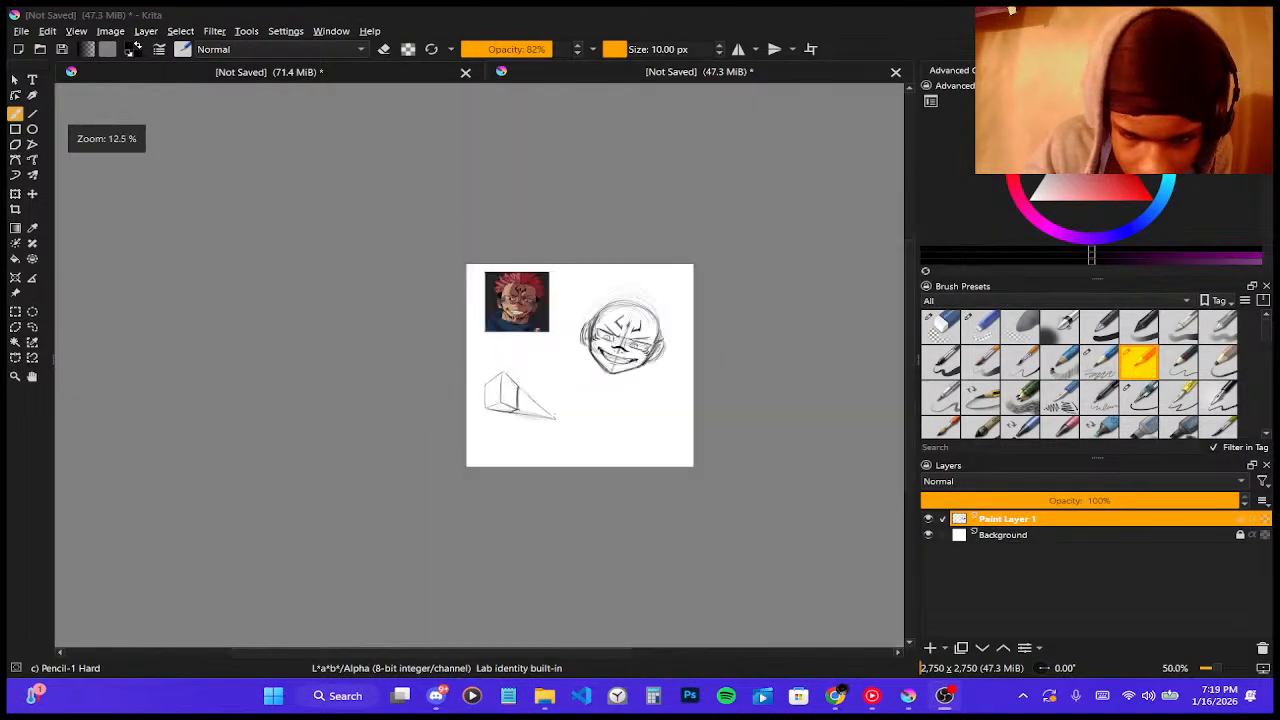
{"action": "scroll", "coordinate": [718, 343], "scroll_direction": "up", "scroll_amount": 3}
{"action": "scroll", "coordinate": [355, 398], "scroll_direction": "up", "scroll_amount": 3}
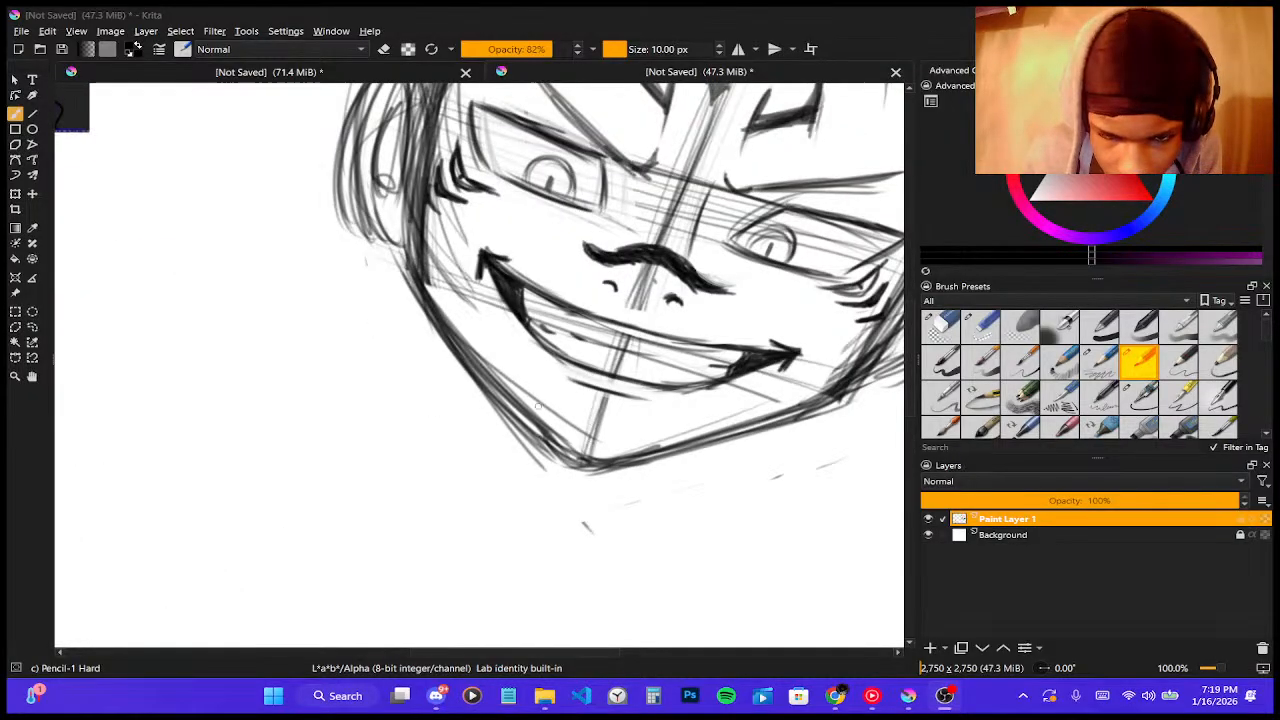
{"action": "left_click_drag", "start_coordinate": [557, 396], "coordinate": [556, 432]}
{"action": "mouse_move", "coordinate": [573, 390]}
{"action": "left_mouse_down"}
{"action": "mouse_move", "coordinate": [576, 436]}
{"action": "mouse_move", "coordinate": [560, 412]}
{"action": "mouse_move", "coordinate": [574, 408]}
{"action": "mouse_move", "coordinate": [566, 432]}
{"action": "left_mouse_up"}
{"action": "key", "text": "ctrl+z"}
{"action": "key", "text": "ctrl+z"}
{"action": "key", "text": "ctrl+z"}
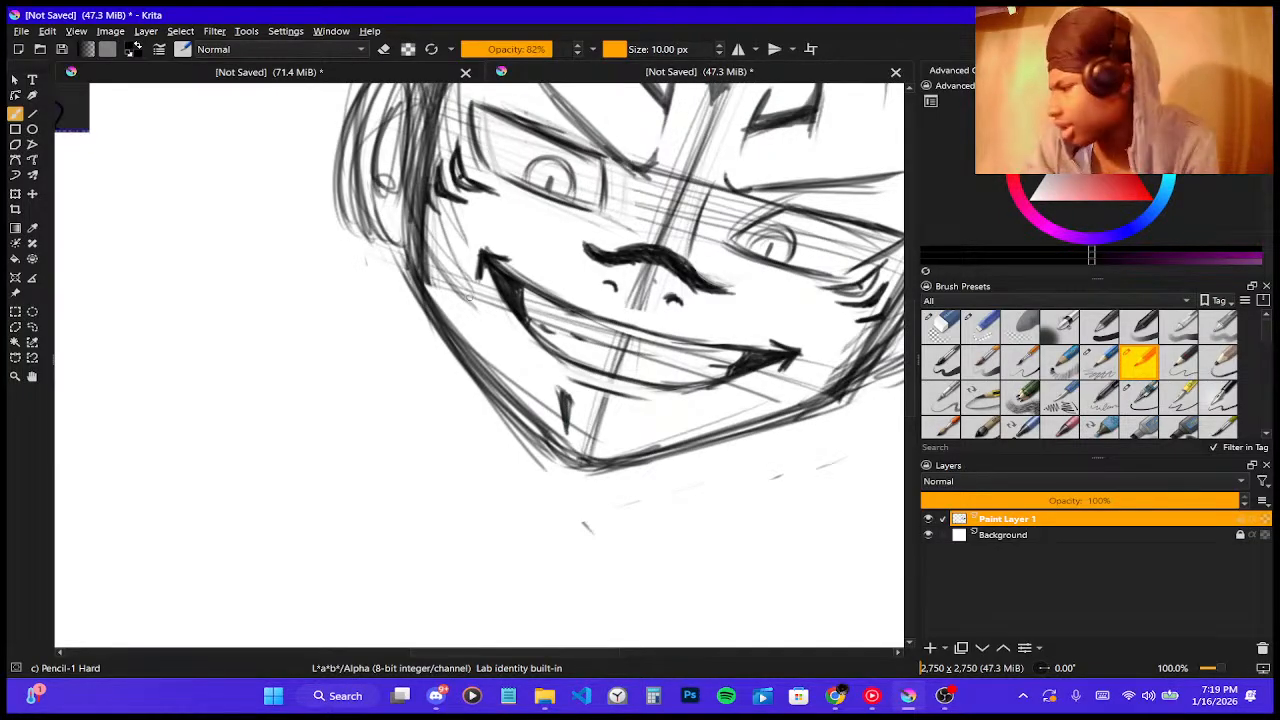
- Examine the jaw and chin markings on the reference portrait up close and compare them with the sketch
{"action": "scroll", "coordinate": [469, 298], "scroll_direction": "down", "scroll_amount": 2}
{"action": "scroll", "coordinate": [336, 220], "scroll_direction": "up", "scroll_amount": 2}
{"action": "scroll", "coordinate": [336, 220], "scroll_direction": "down", "scroll_amount": 2}
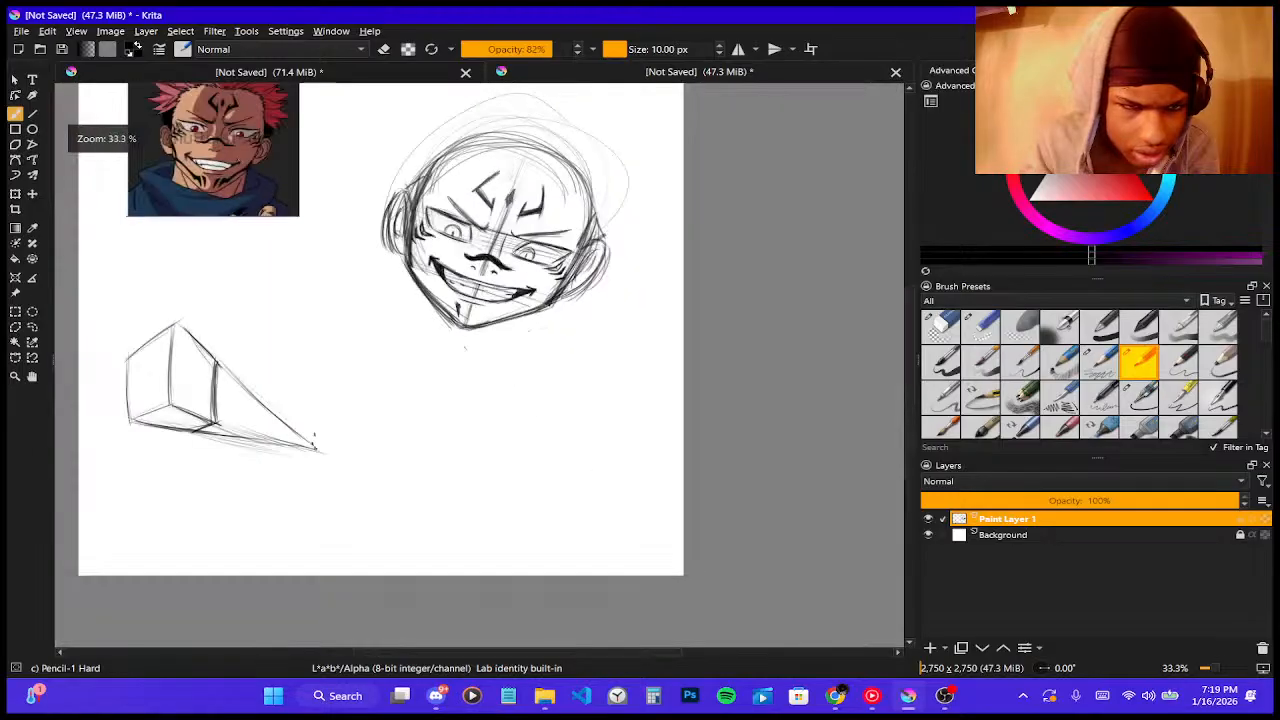
{"action": "scroll", "coordinate": [260, 150], "scroll_direction": "up", "scroll_amount": 2}
{"action": "scroll", "coordinate": [160, 140], "scroll_direction": "up", "scroll_amount": 3}
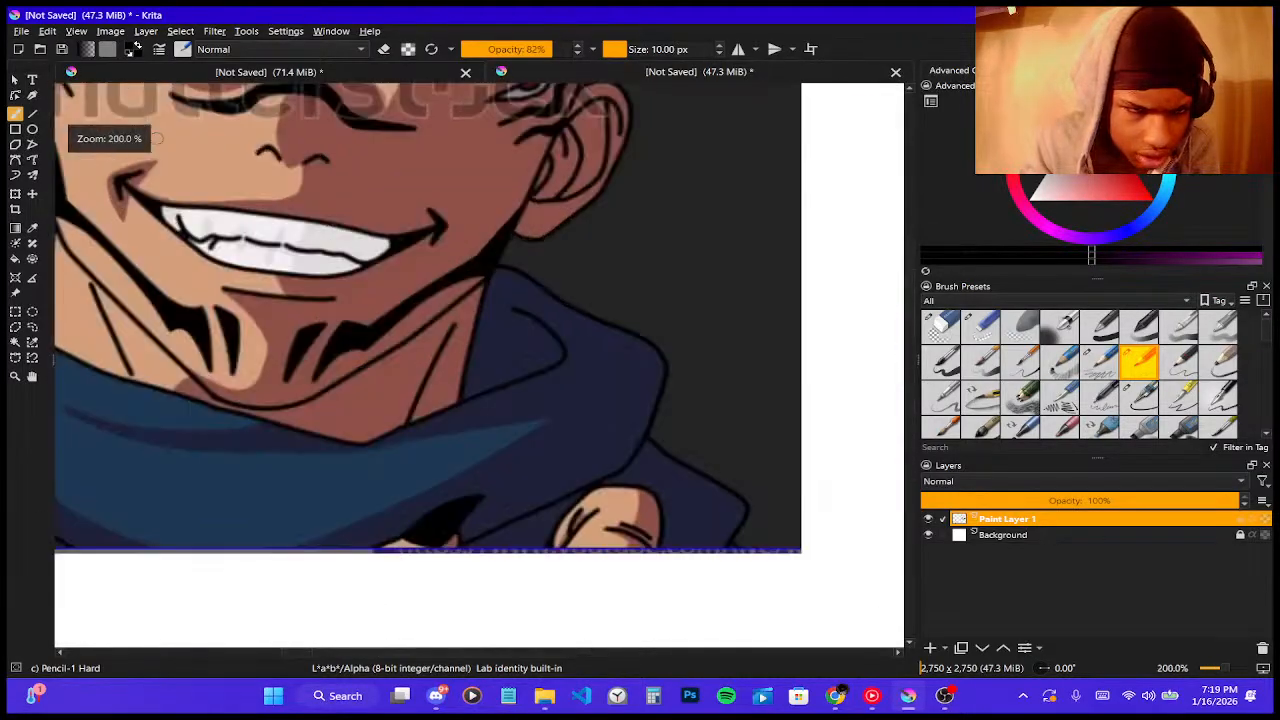
{"action": "scroll", "coordinate": [446, 272], "scroll_direction": "down", "scroll_amount": 1}
{"action": "scroll", "coordinate": [300, 200], "scroll_direction": "up", "scroll_amount": 3}
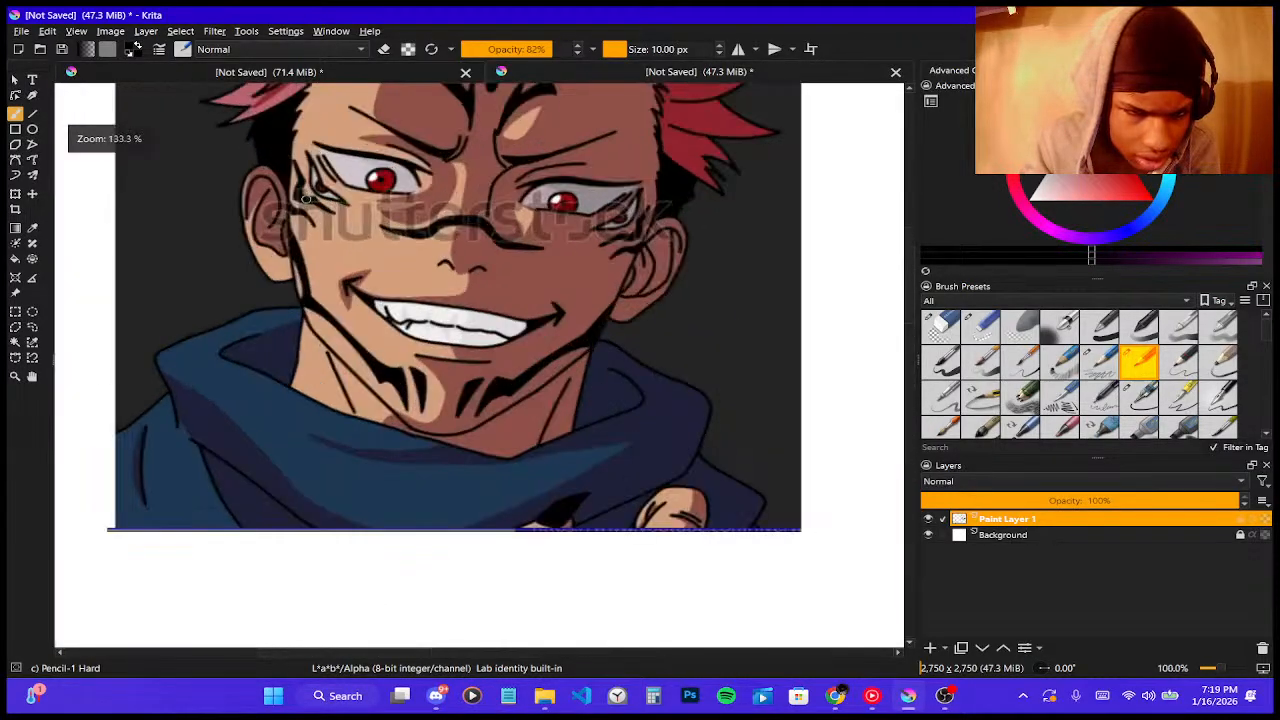
{"action": "scroll", "coordinate": [300, 200], "scroll_direction": "down", "scroll_amount": 3}
{"action": "scroll", "coordinate": [770, 388], "scroll_direction": "up", "scroll_amount": 1}
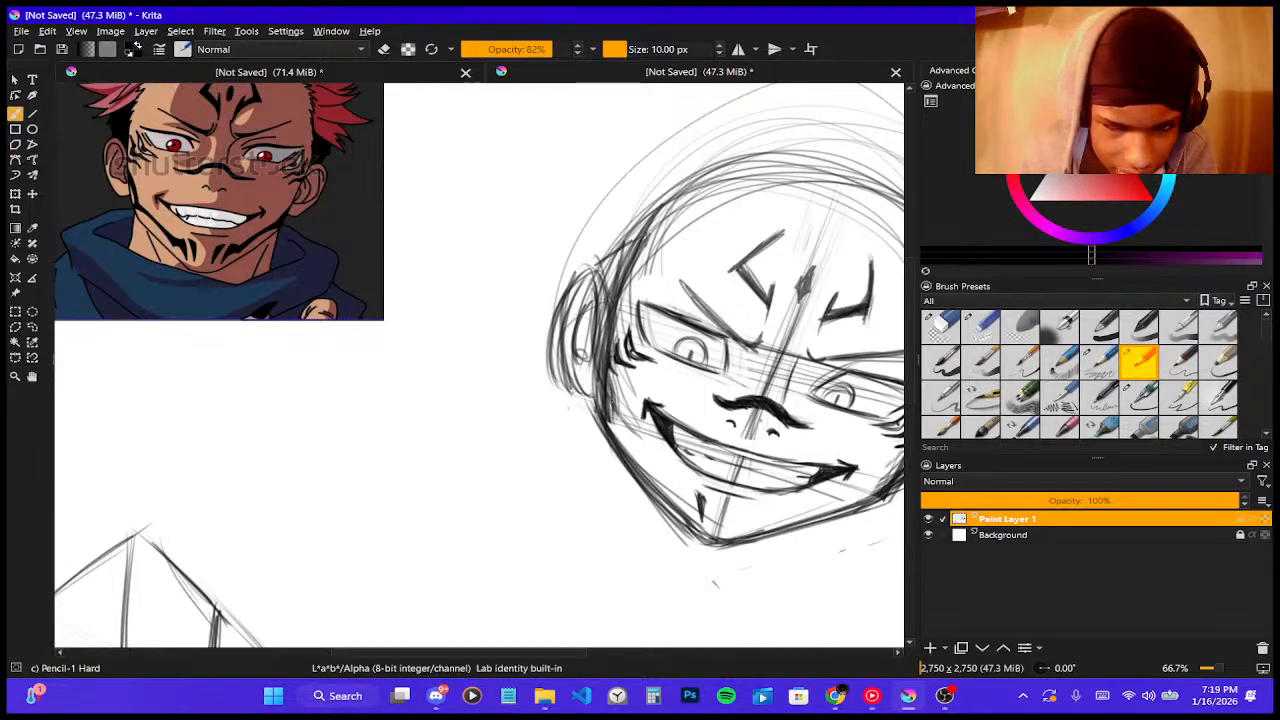
- Draw the dark marking along the left jaw, from below the ear down to a jagged point beside the chin wedge
{"action": "left_click_drag", "start_coordinate": [611, 376], "coordinate": [610, 432]}
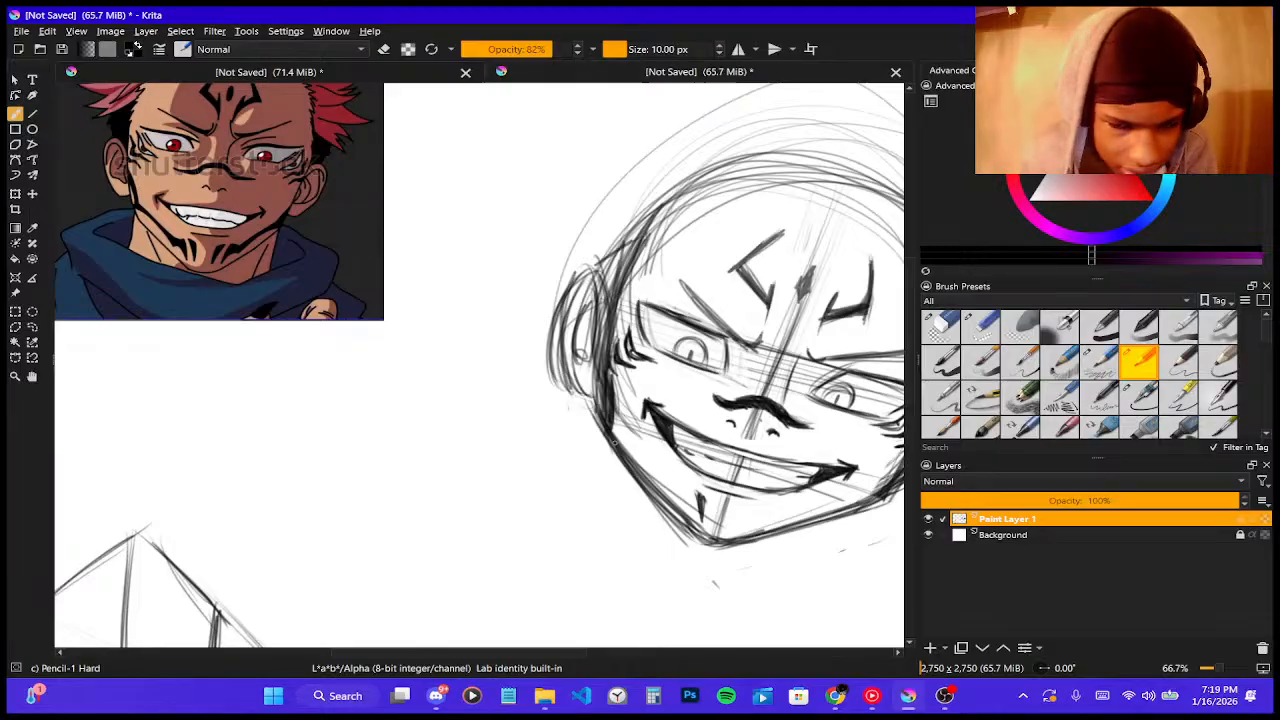
{"action": "mouse_move", "coordinate": [608, 432]}
{"action": "left_mouse_down"}
{"action": "mouse_move", "coordinate": [646, 448]}
{"action": "mouse_move", "coordinate": [668, 482]}
{"action": "left_mouse_up"}
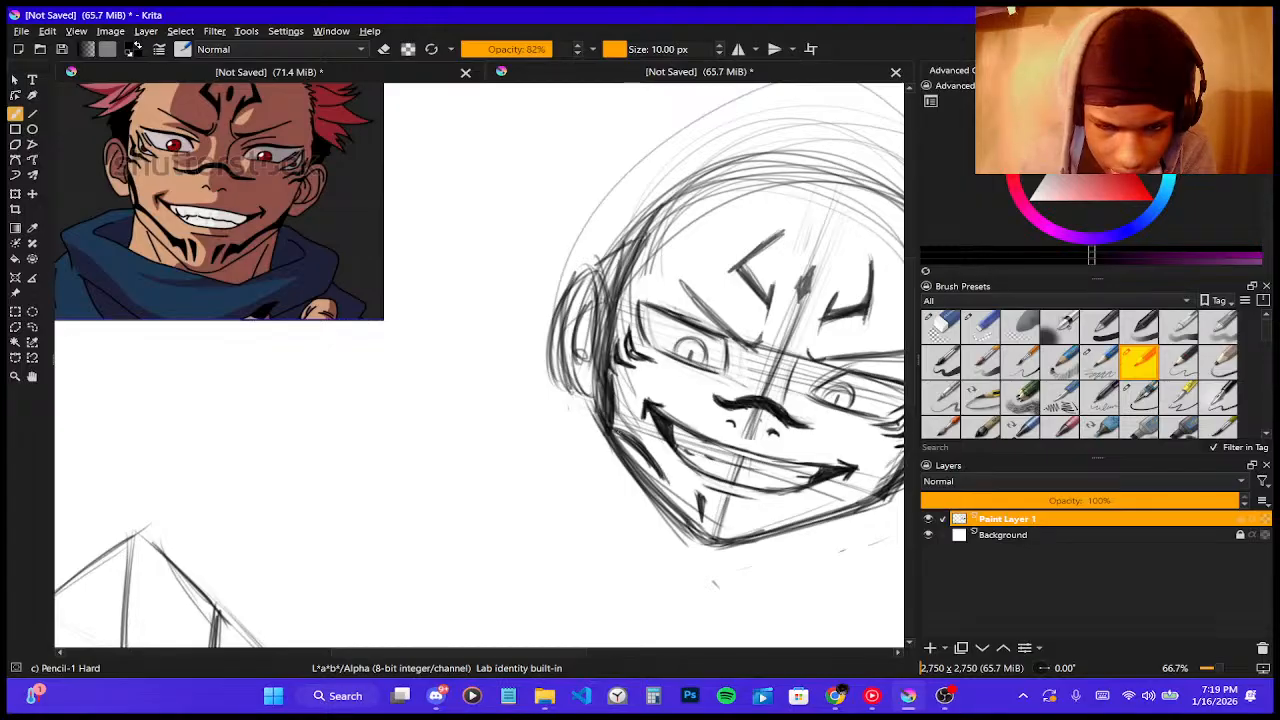
{"action": "left_click_drag", "start_coordinate": [615, 427], "coordinate": [633, 435]}
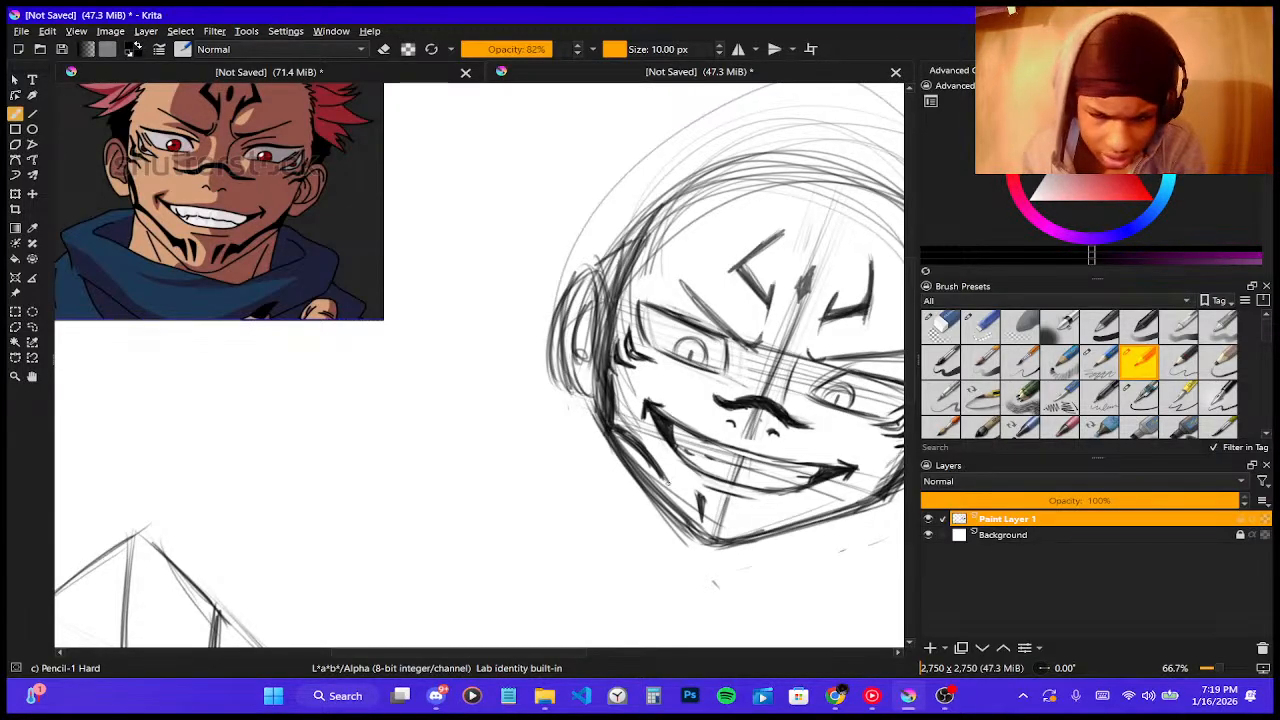
{"action": "left_click_drag", "start_coordinate": [655, 468], "coordinate": [670, 490]}
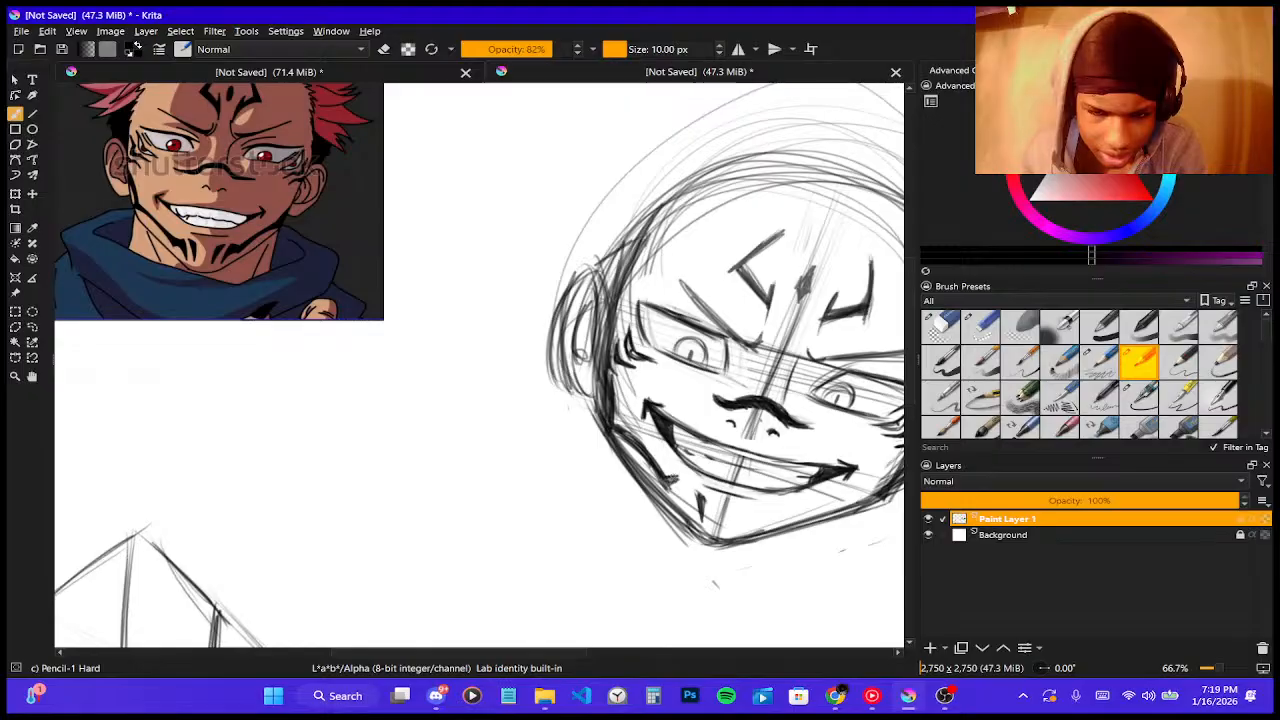
{"action": "left_click_drag", "start_coordinate": [682, 483], "coordinate": [686, 510]}
{"action": "left_click_drag", "start_coordinate": [669, 481], "coordinate": [686, 508]}
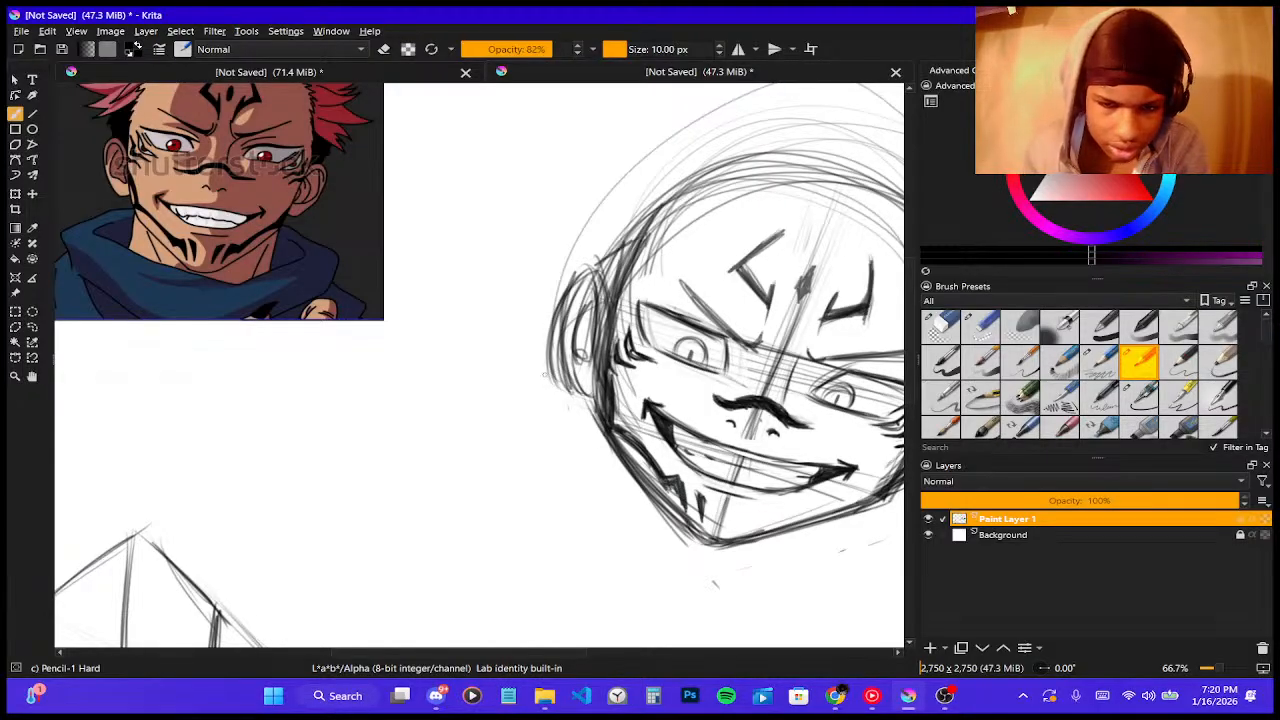
- Draw a slanted dark wedge marking on the chin, right of the face's center line
{"action": "scroll", "coordinate": [545, 375], "scroll_direction": "up", "scroll_amount": 4}
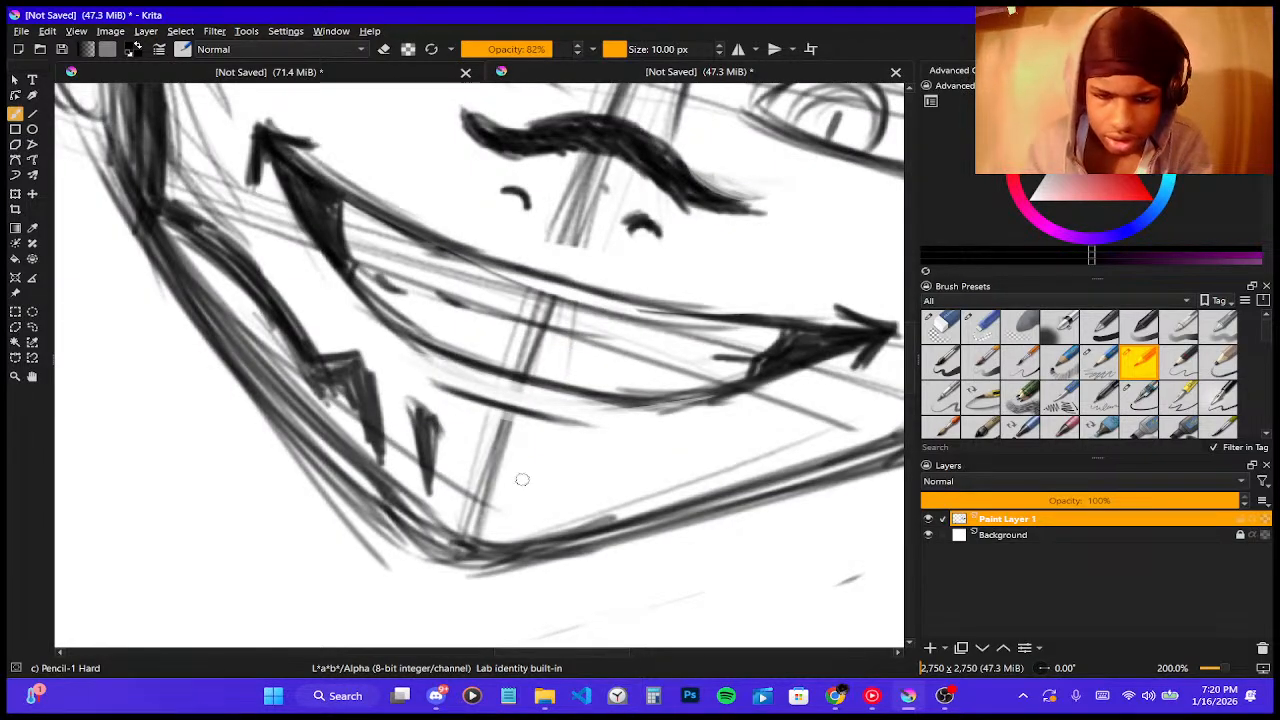
{"action": "left_click_drag", "start_coordinate": [553, 462], "coordinate": [519, 516]}
{"action": "mouse_move", "coordinate": [556, 460]}
{"action": "left_mouse_down"}
{"action": "mouse_move", "coordinate": [569, 461]}
{"action": "mouse_move", "coordinate": [566, 481]}
{"action": "mouse_move", "coordinate": [525, 512]}
{"action": "mouse_move", "coordinate": [560, 465]}
{"action": "mouse_move", "coordinate": [538, 505]}
{"action": "mouse_move", "coordinate": [580, 466]}
{"action": "left_mouse_up"}
- Outline the jagged marking along the right jaw, with a slanted spike beside the chin wedge and a curve towards the cheek
{"action": "scroll", "coordinate": [483, 332], "scroll_direction": "down", "scroll_amount": 1}
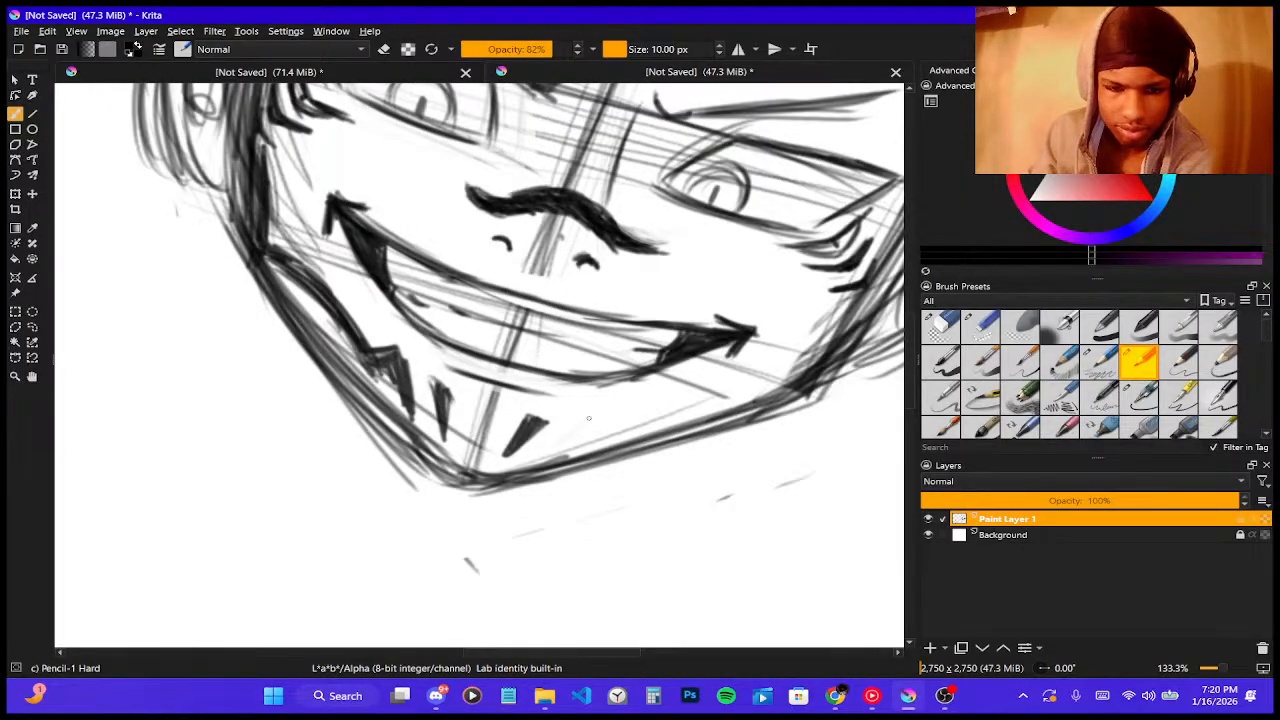
{"action": "mouse_move", "coordinate": [554, 448]}
{"action": "left_mouse_down"}
{"action": "mouse_move", "coordinate": [606, 399]}
{"action": "mouse_move", "coordinate": [657, 399]}
{"action": "mouse_move", "coordinate": [612, 405]}
{"action": "mouse_move", "coordinate": [661, 386]}
{"action": "mouse_move", "coordinate": [617, 409]}
{"action": "mouse_move", "coordinate": [695, 382]}
{"action": "left_mouse_up"}
{"action": "mouse_move", "coordinate": [606, 412]}
{"action": "left_mouse_down"}
{"action": "mouse_move", "coordinate": [705, 384]}
{"action": "mouse_move", "coordinate": [714, 396]}
{"action": "left_mouse_up"}
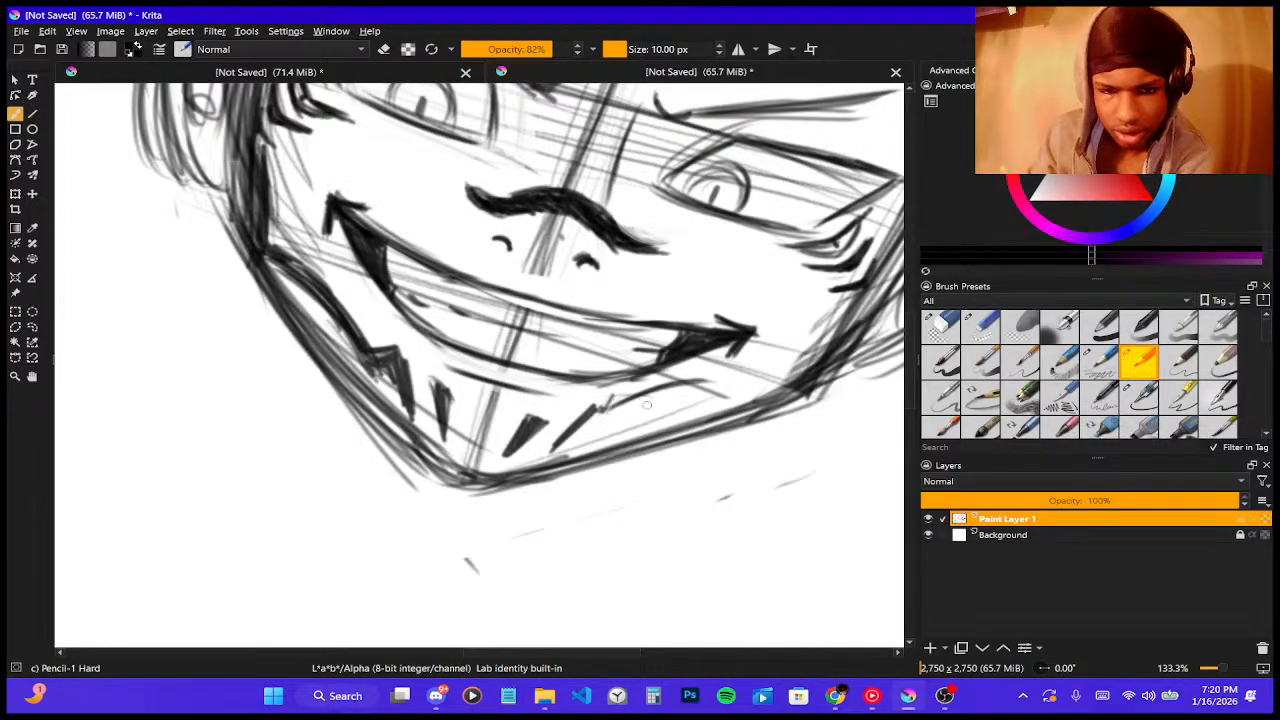
{"action": "mouse_move", "coordinate": [612, 420]}
{"action": "left_mouse_down"}
{"action": "mouse_move", "coordinate": [632, 394]}
{"action": "mouse_move", "coordinate": [742, 376]}
{"action": "left_mouse_up"}
{"action": "left_click_drag", "start_coordinate": [652, 404], "coordinate": [770, 381]}
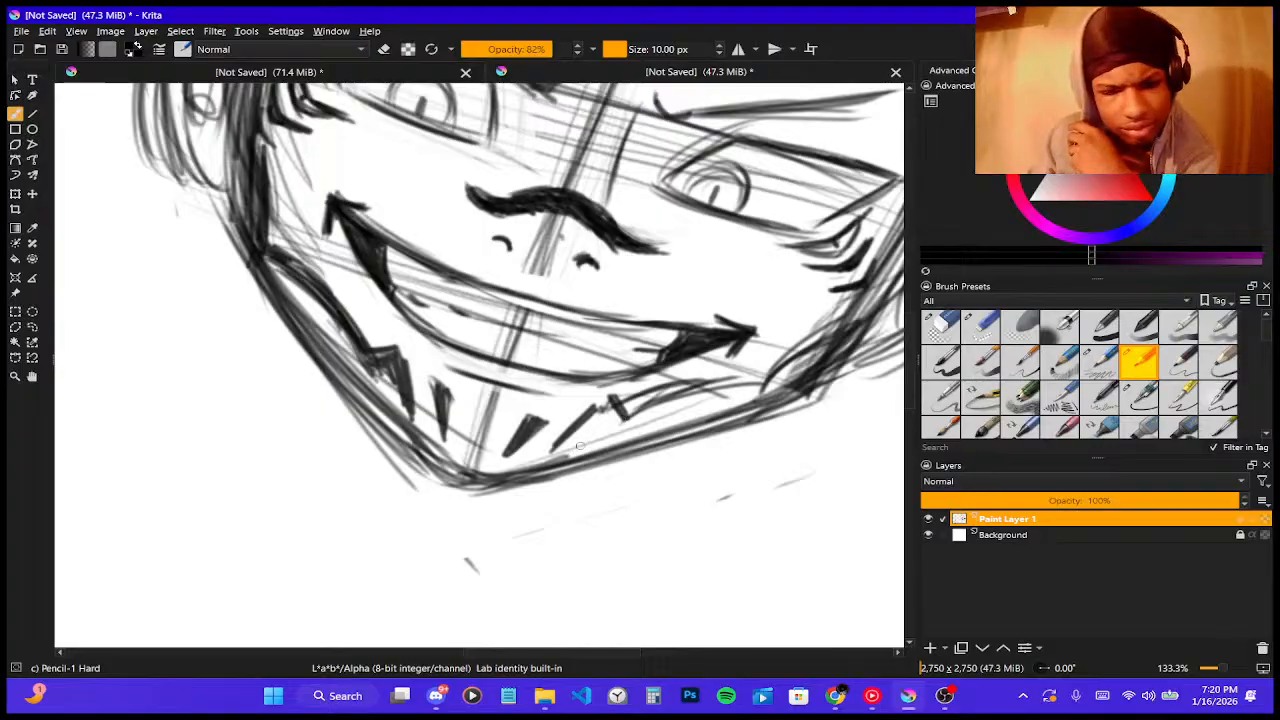
{"action": "mouse_move", "coordinate": [582, 432]}
{"action": "left_mouse_down"}
{"action": "mouse_move", "coordinate": [612, 410]}
{"action": "mouse_move", "coordinate": [603, 430]}
{"action": "left_mouse_up"}
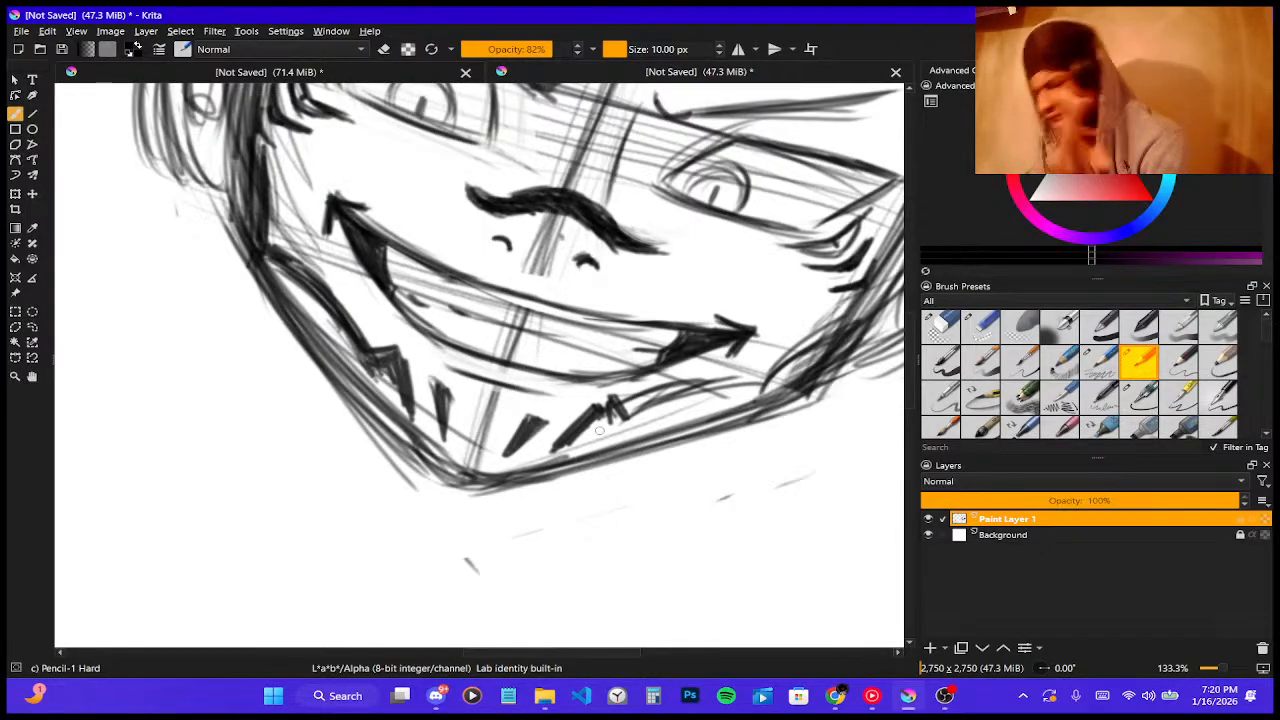
- Fill in and darken the right jaw marking from its jagged tip to the jaw corner, and check it against the reference
{"action": "mouse_move", "coordinate": [595, 431]}
{"action": "left_mouse_down"}
{"action": "mouse_move", "coordinate": [606, 413]}
{"action": "mouse_move", "coordinate": [616, 426]}
{"action": "mouse_move", "coordinate": [740, 388]}
{"action": "mouse_move", "coordinate": [634, 418]}
{"action": "left_mouse_up"}
{"action": "mouse_move", "coordinate": [710, 392]}
{"action": "left_mouse_down"}
{"action": "mouse_move", "coordinate": [762, 382]}
{"action": "mouse_move", "coordinate": [705, 398]}
{"action": "left_mouse_up"}
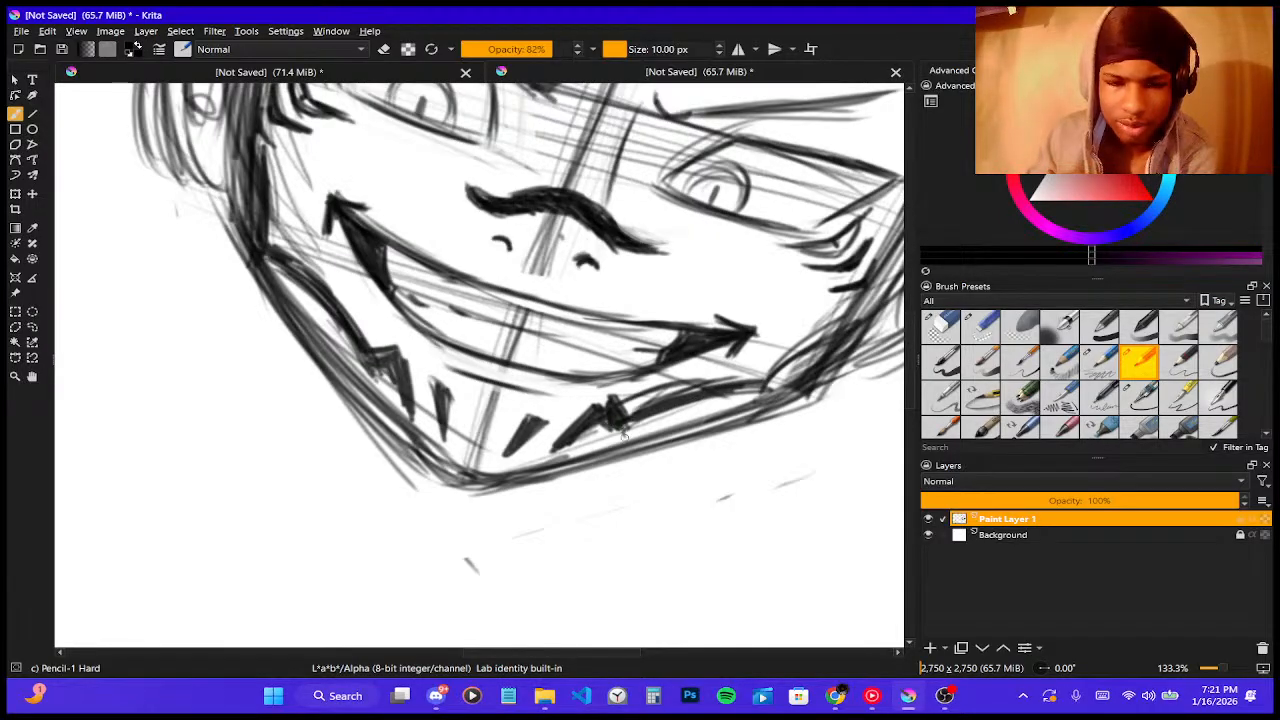
{"action": "mouse_move", "coordinate": [625, 425]}
{"action": "left_mouse_down"}
{"action": "mouse_move", "coordinate": [764, 387]}
{"action": "mouse_move", "coordinate": [700, 405]}
{"action": "mouse_move", "coordinate": [755, 390]}
{"action": "mouse_move", "coordinate": [668, 434]}
{"action": "left_mouse_up"}
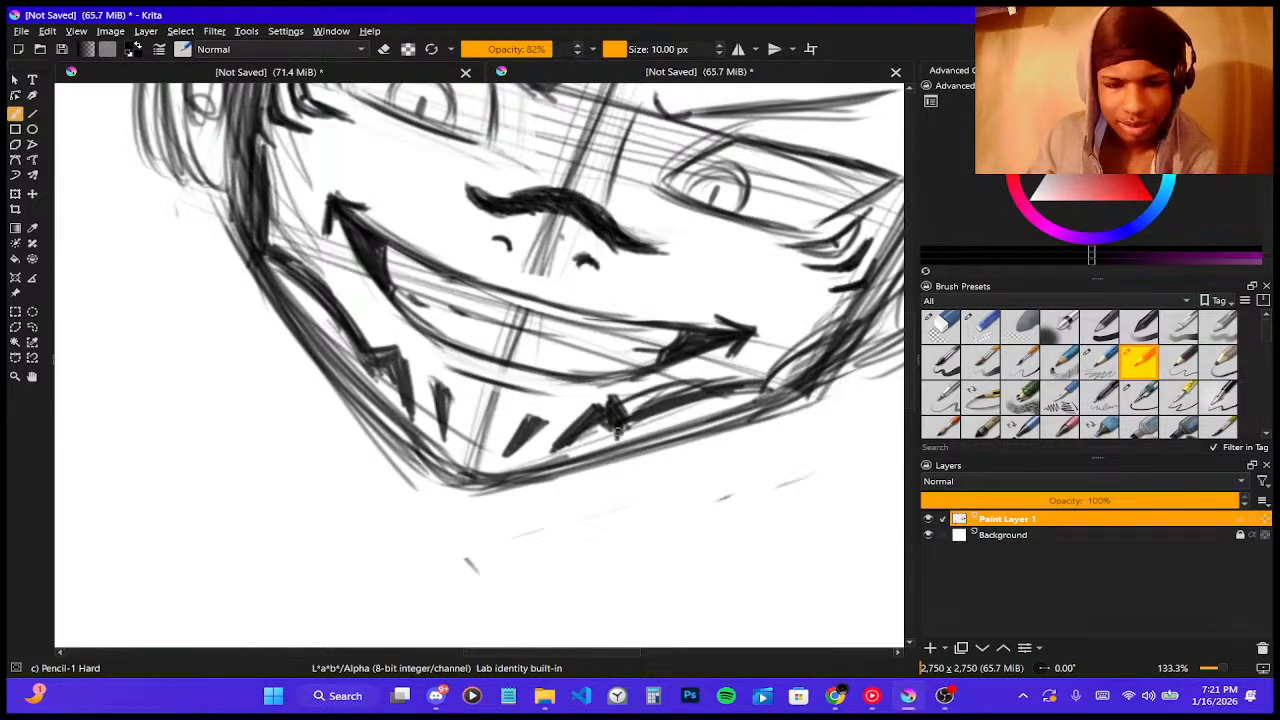
{"action": "mouse_move", "coordinate": [612, 420]}
{"action": "left_mouse_down"}
{"action": "mouse_move", "coordinate": [762, 389]}
{"action": "mouse_move", "coordinate": [666, 415]}
{"action": "mouse_move", "coordinate": [772, 384]}
{"action": "mouse_move", "coordinate": [797, 356]}
{"action": "mouse_move", "coordinate": [776, 380]}
{"action": "mouse_move", "coordinate": [841, 341]}
{"action": "mouse_move", "coordinate": [775, 390]}
{"action": "left_mouse_up"}
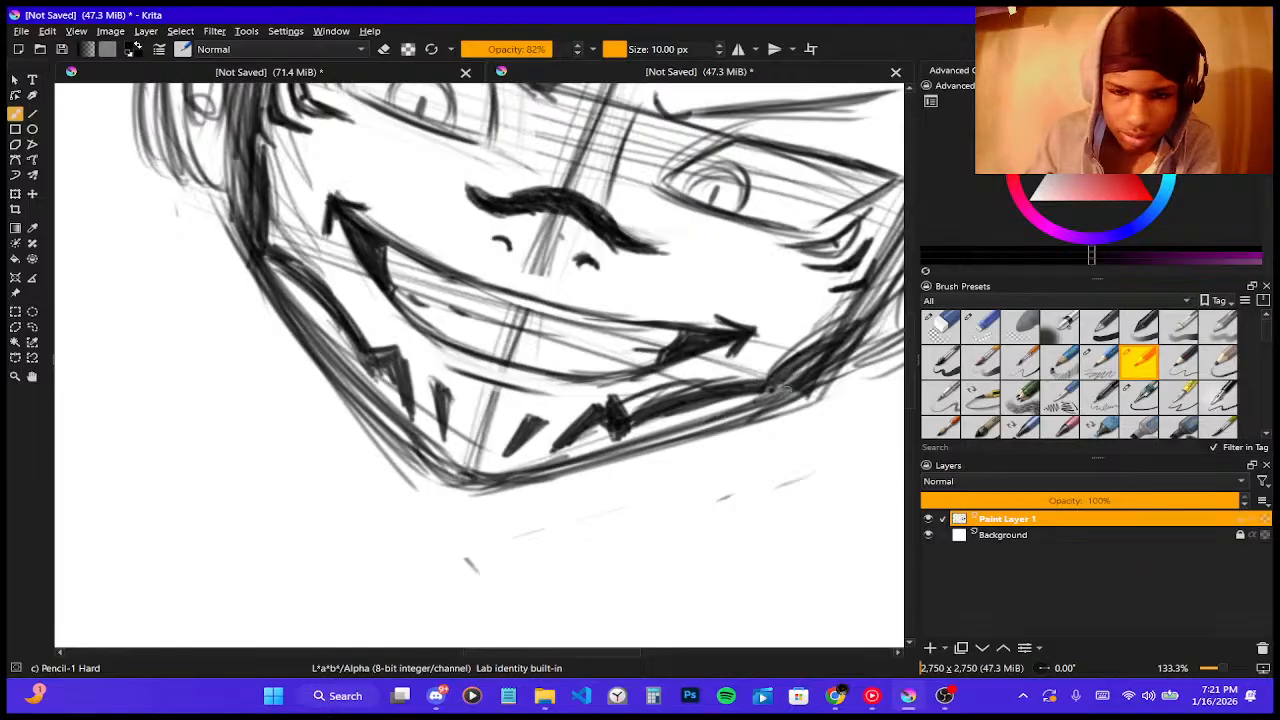
{"action": "left_click_drag", "start_coordinate": [766, 389], "coordinate": [756, 391]}
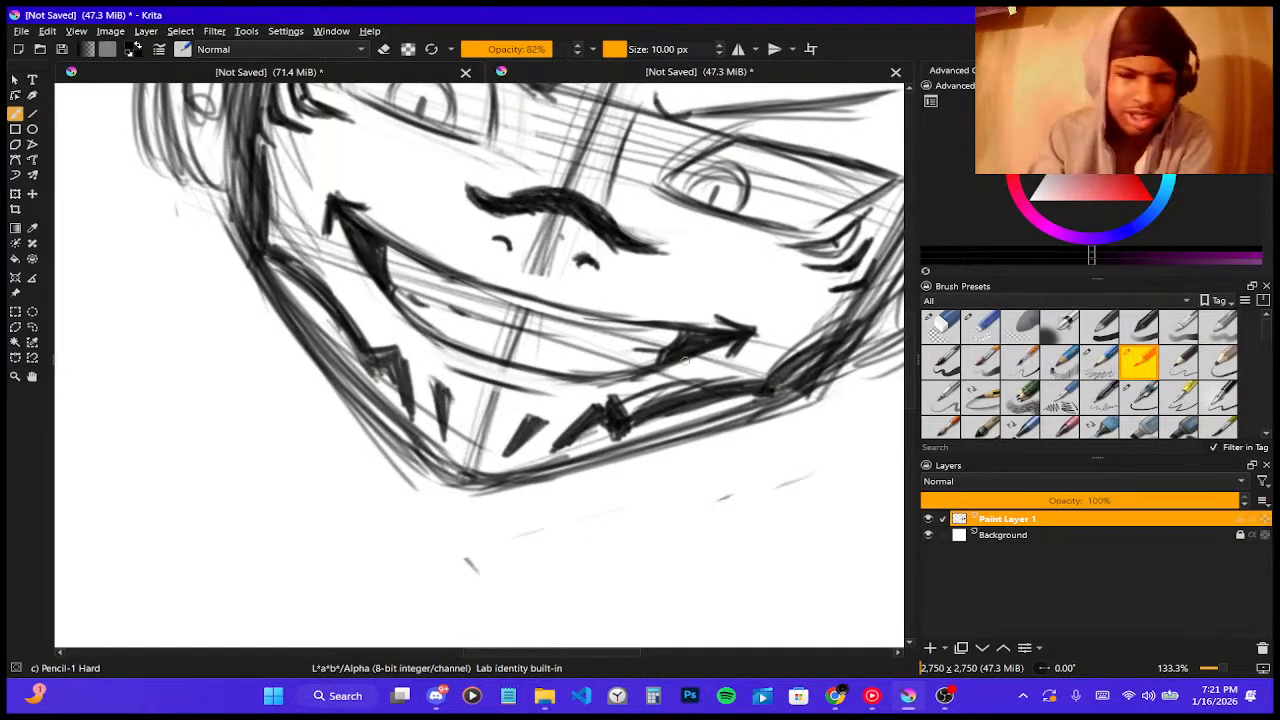
{"action": "scroll", "coordinate": [686, 361], "scroll_direction": "down", "scroll_amount": 5}
{"action": "scroll", "coordinate": [592, 223], "scroll_direction": "up", "scroll_amount": 3}
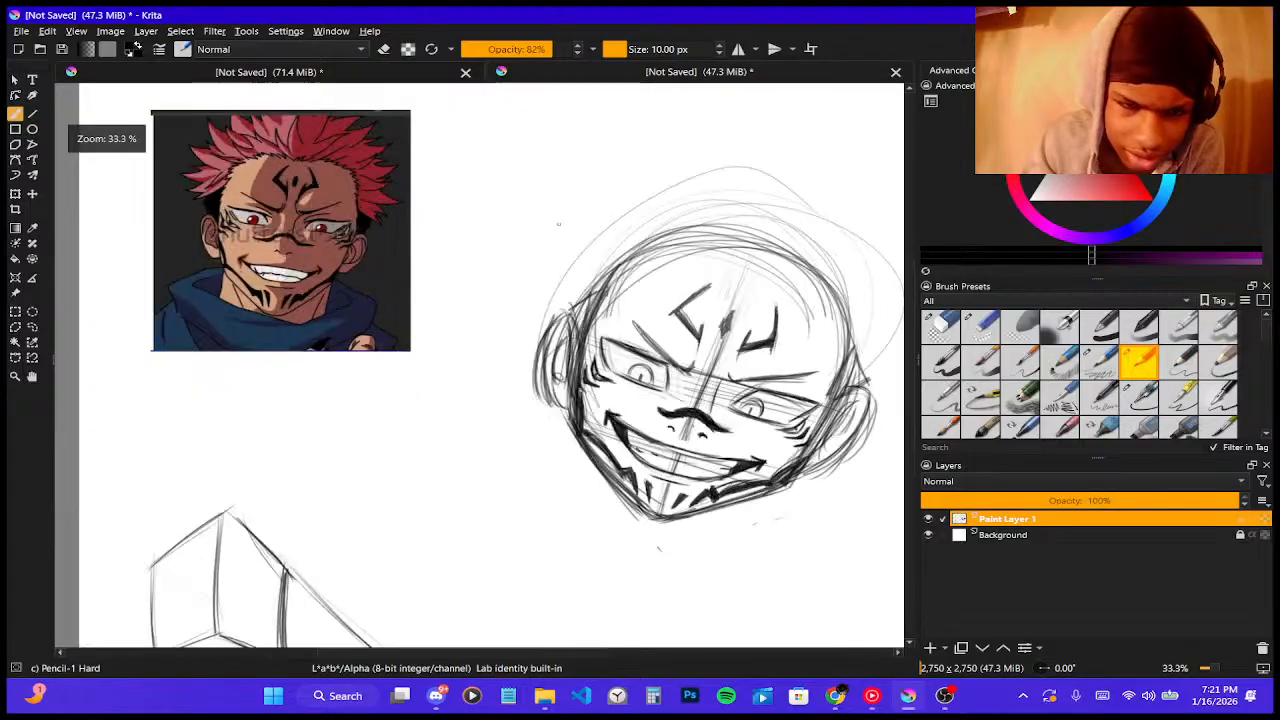
- Draw short curved strokes rising from the inner ends of both eyebrows, on each side of the face's center line
{"action": "scroll", "coordinate": [208, 201], "scroll_direction": "up", "scroll_amount": 2}
{"action": "scroll", "coordinate": [208, 201], "scroll_direction": "down", "scroll_amount": 3}
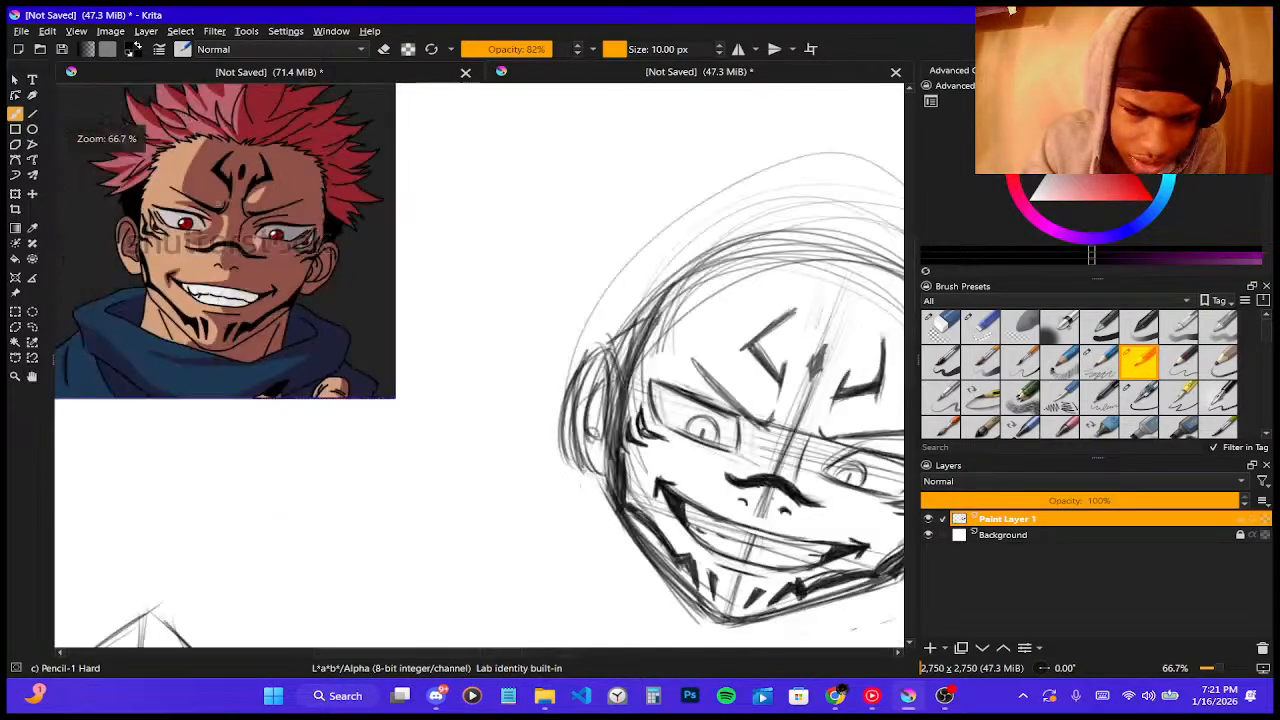
{"action": "scroll", "coordinate": [222, 198], "scroll_direction": "up", "scroll_amount": 2}
{"action": "scroll", "coordinate": [228, 205], "scroll_direction": "down", "scroll_amount": 3}
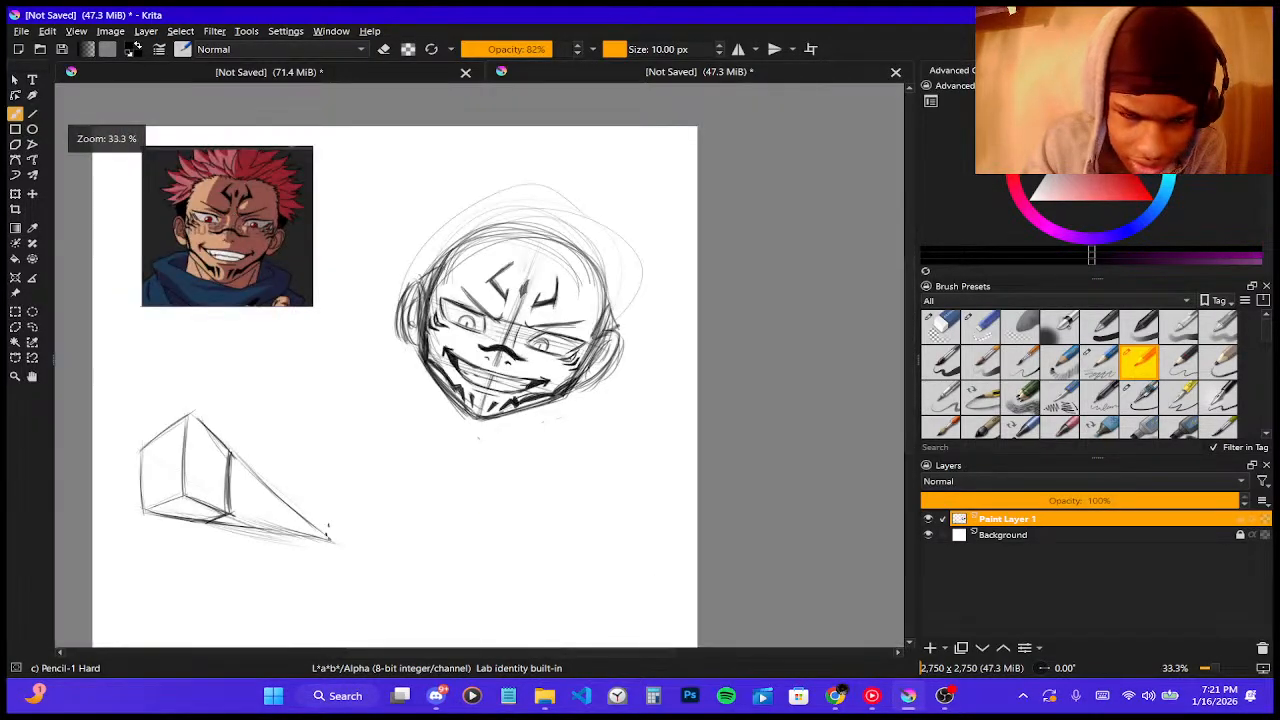
{"action": "scroll", "coordinate": [630, 380], "scroll_direction": "up", "scroll_amount": 3}
{"action": "scroll", "coordinate": [437, 365], "scroll_direction": "down", "scroll_amount": 1}
{"action": "scroll", "coordinate": [437, 365], "scroll_direction": "up", "scroll_amount": 2}
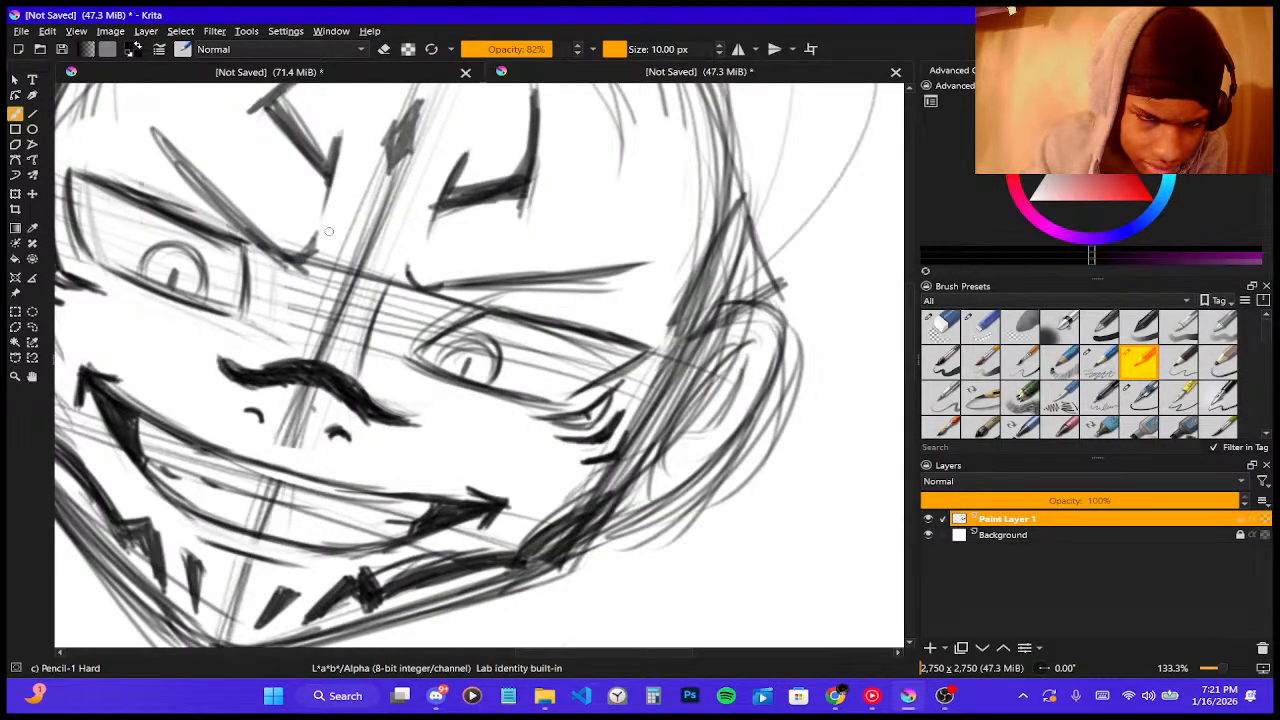
{"action": "left_click_drag", "start_coordinate": [330, 226], "coordinate": [308, 268]}
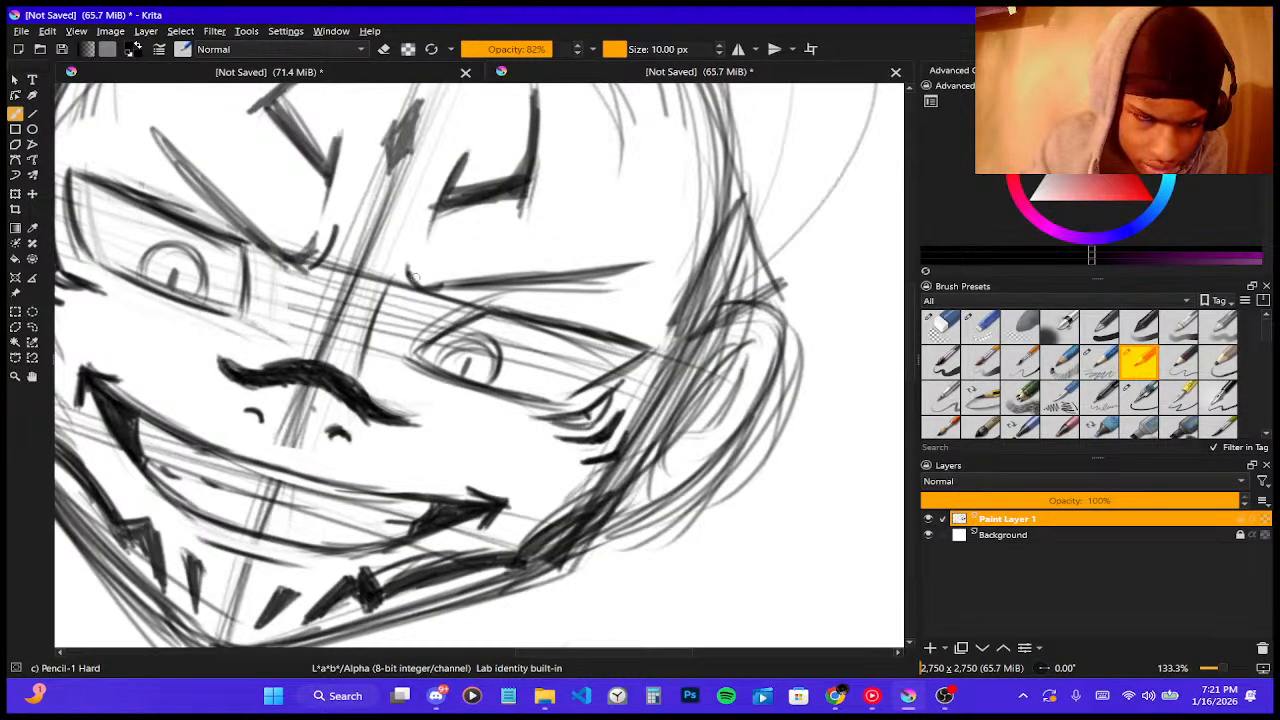
{"action": "left_click_drag", "start_coordinate": [420, 254], "coordinate": [406, 284]}
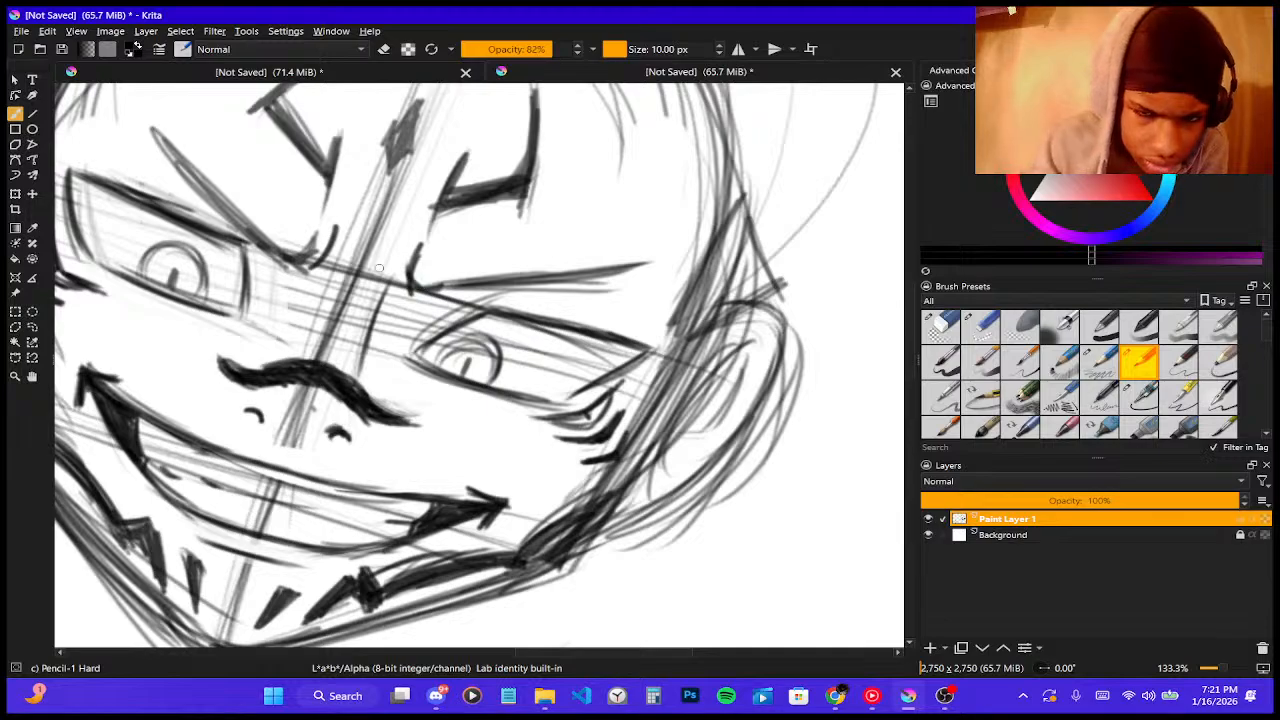
- Compare the face and neck in the reference portrait with the pencil sketch
{"action": "scroll", "coordinate": [350, 264], "scroll_direction": "down", "scroll_amount": 7}
{"action": "scroll", "coordinate": [237, 160], "scroll_direction": "up", "scroll_amount": 5}
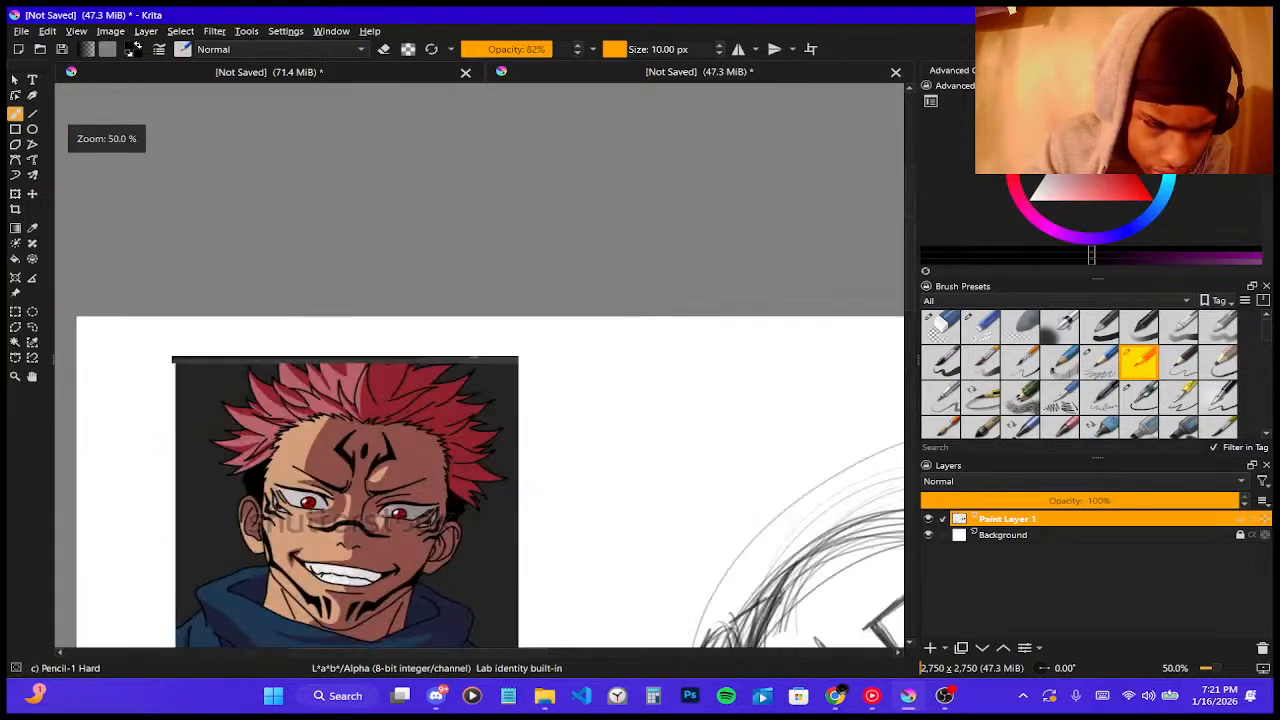
{"action": "scroll", "coordinate": [204, 330], "scroll_direction": "down", "scroll_amount": 1}
{"action": "scroll", "coordinate": [253, 443], "scroll_direction": "up", "scroll_amount": 2}
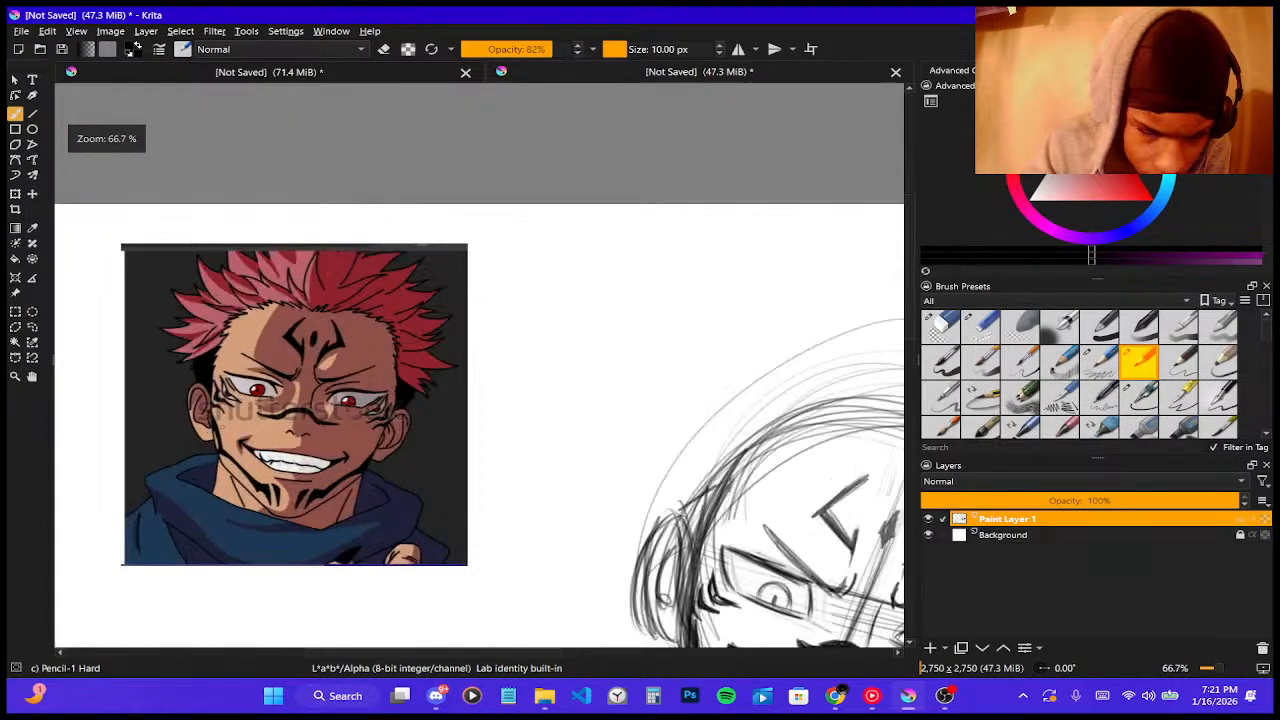
{"action": "scroll", "coordinate": [236, 426], "scroll_direction": "down", "scroll_amount": 4}
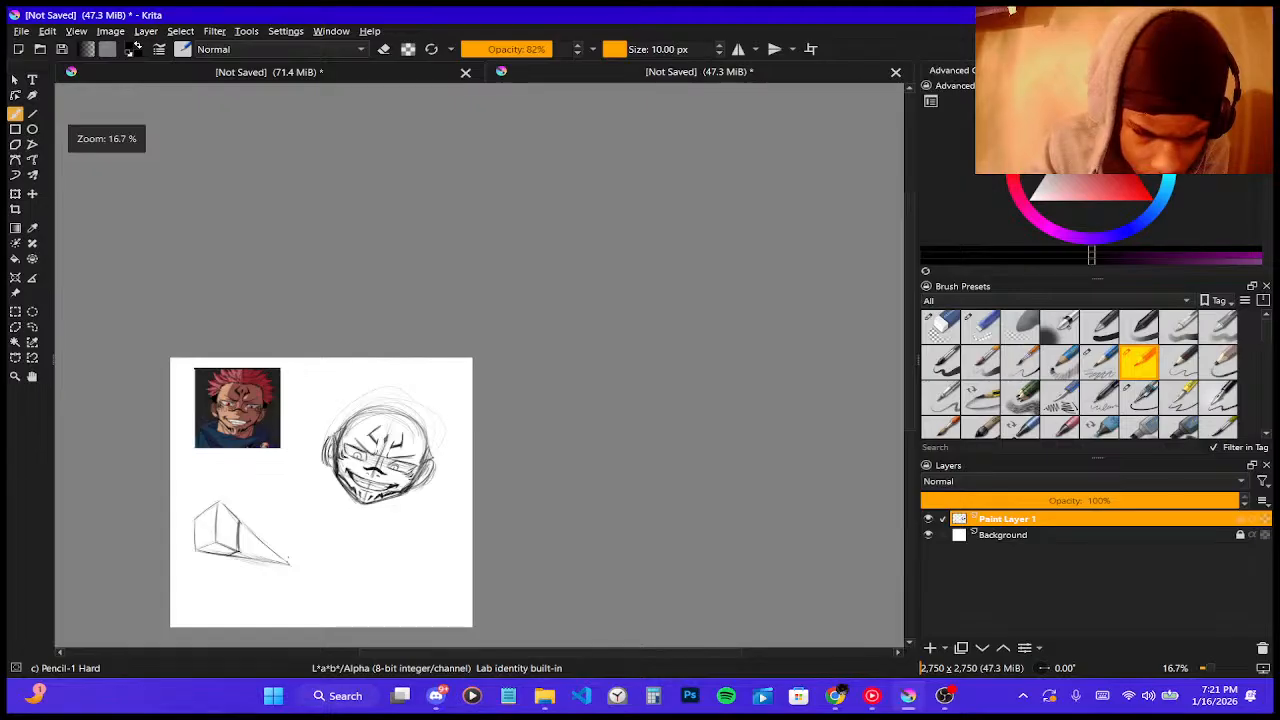
{"action": "scroll", "coordinate": [500, 335], "scroll_direction": "down", "scroll_amount": 1}
{"action": "scroll", "coordinate": [431, 502], "scroll_direction": "up", "scroll_amount": 3}
{"action": "scroll", "coordinate": [421, 502], "scroll_direction": "down", "scroll_amount": 2}
{"action": "scroll", "coordinate": [178, 389], "scroll_direction": "up", "scroll_amount": 3}
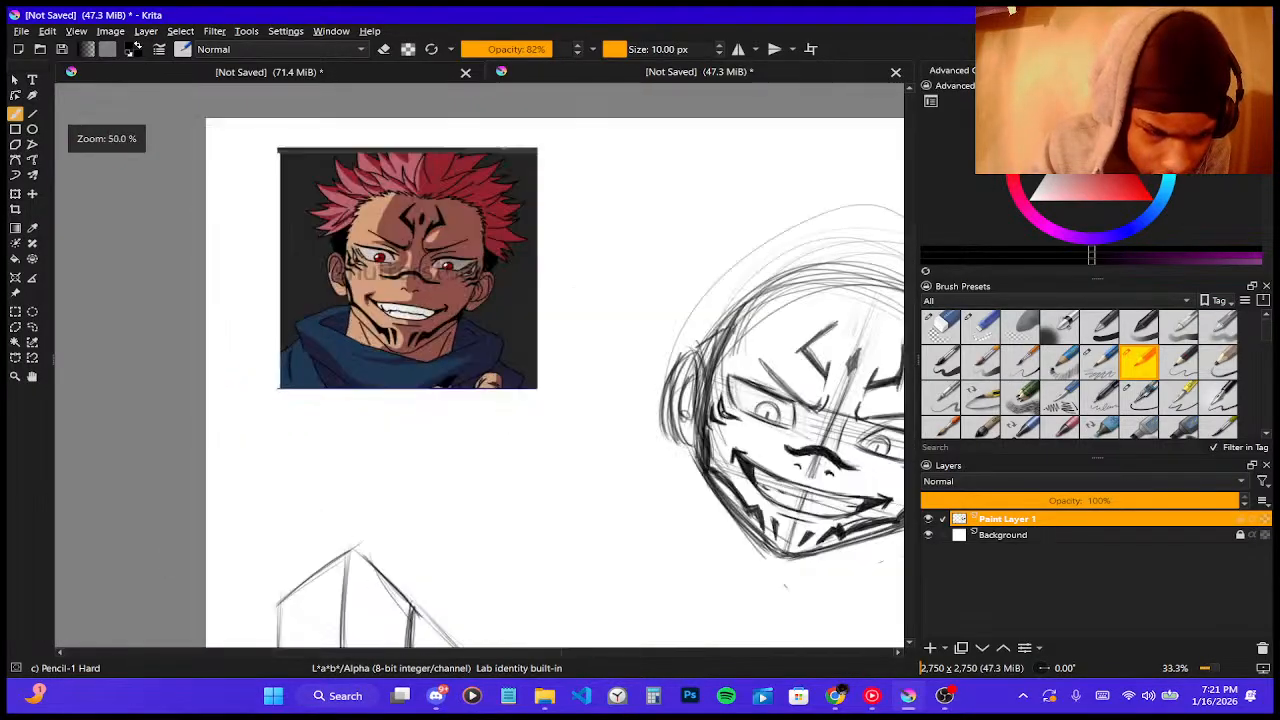
{"action": "scroll", "coordinate": [538, 455], "scroll_direction": "down", "scroll_amount": 4}
{"action": "scroll", "coordinate": [684, 570], "scroll_direction": "up", "scroll_amount": 4}
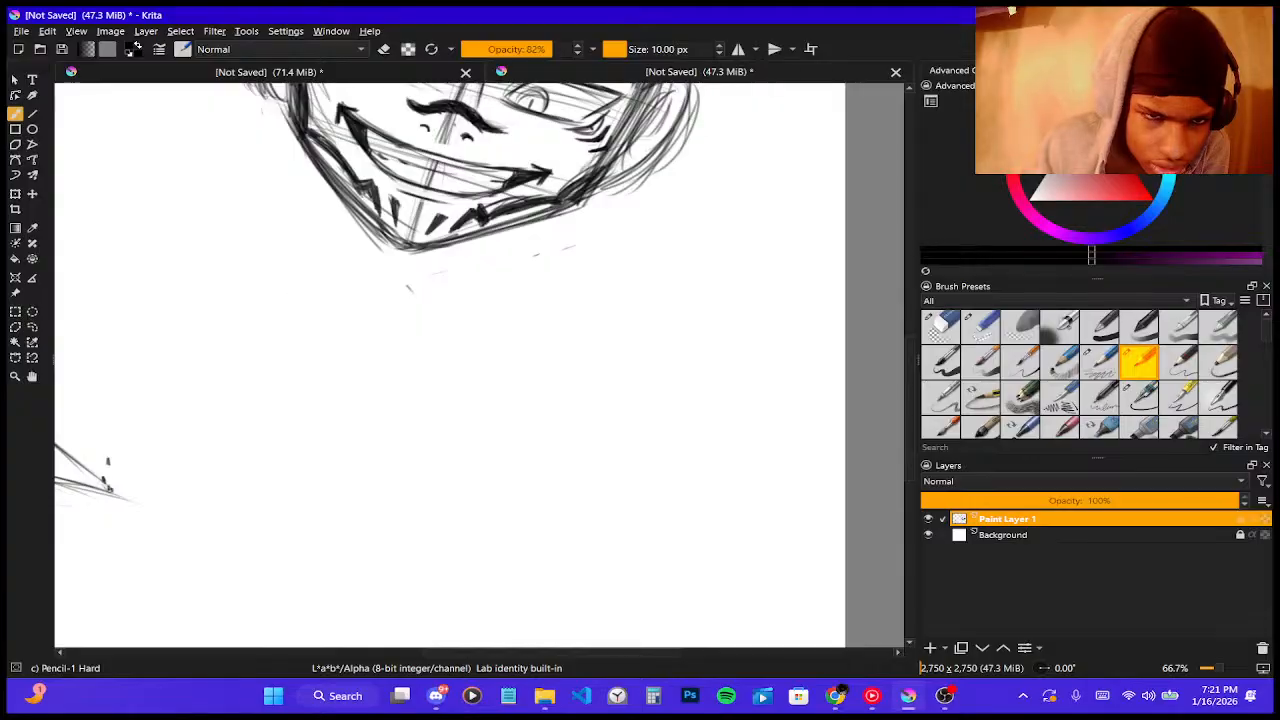
- Draw the neck's two side lines slanting down from the jaw corners, redrawing the right one closer to the chin
{"action": "left_click_drag", "start_coordinate": [306, 154], "coordinate": [290, 190]}
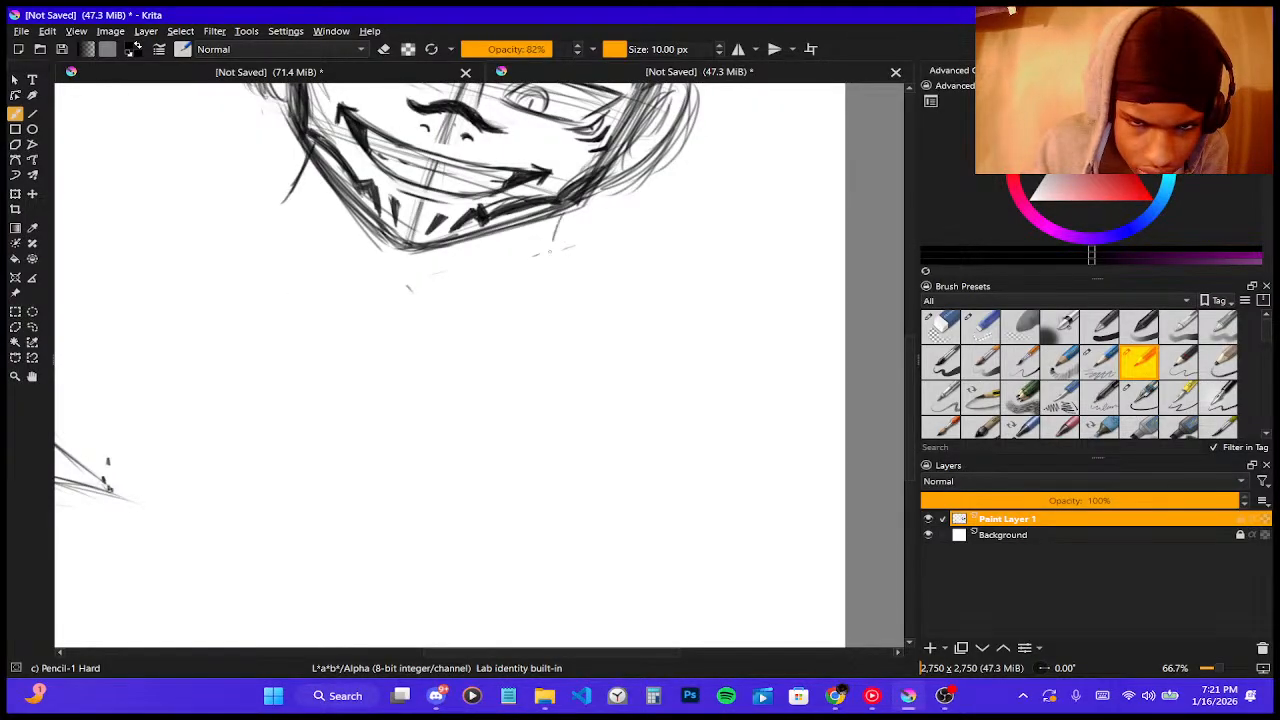
{"action": "left_click_drag", "start_coordinate": [559, 210], "coordinate": [534, 265]}
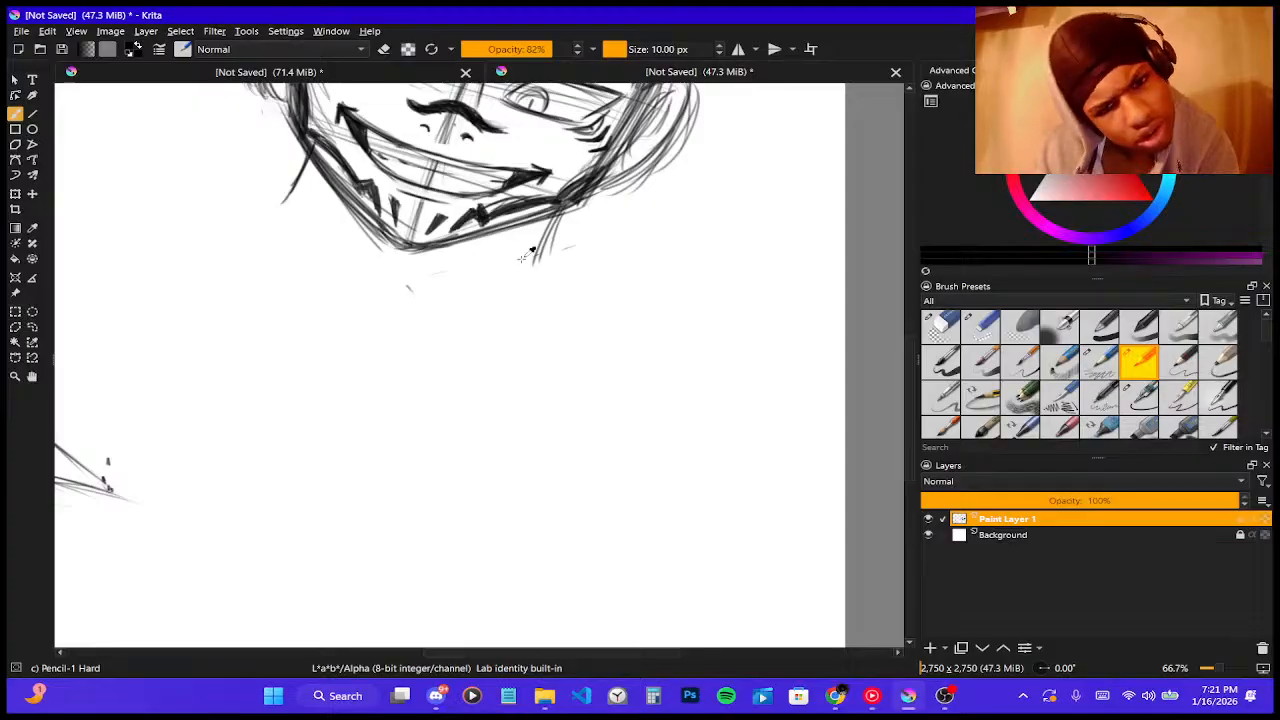
{"action": "key", "text": "ctrl+z"}
{"action": "left_click_drag", "start_coordinate": [542, 220], "coordinate": [524, 272]}
{"action": "left_click_drag", "start_coordinate": [540, 221], "coordinate": [523, 262]}
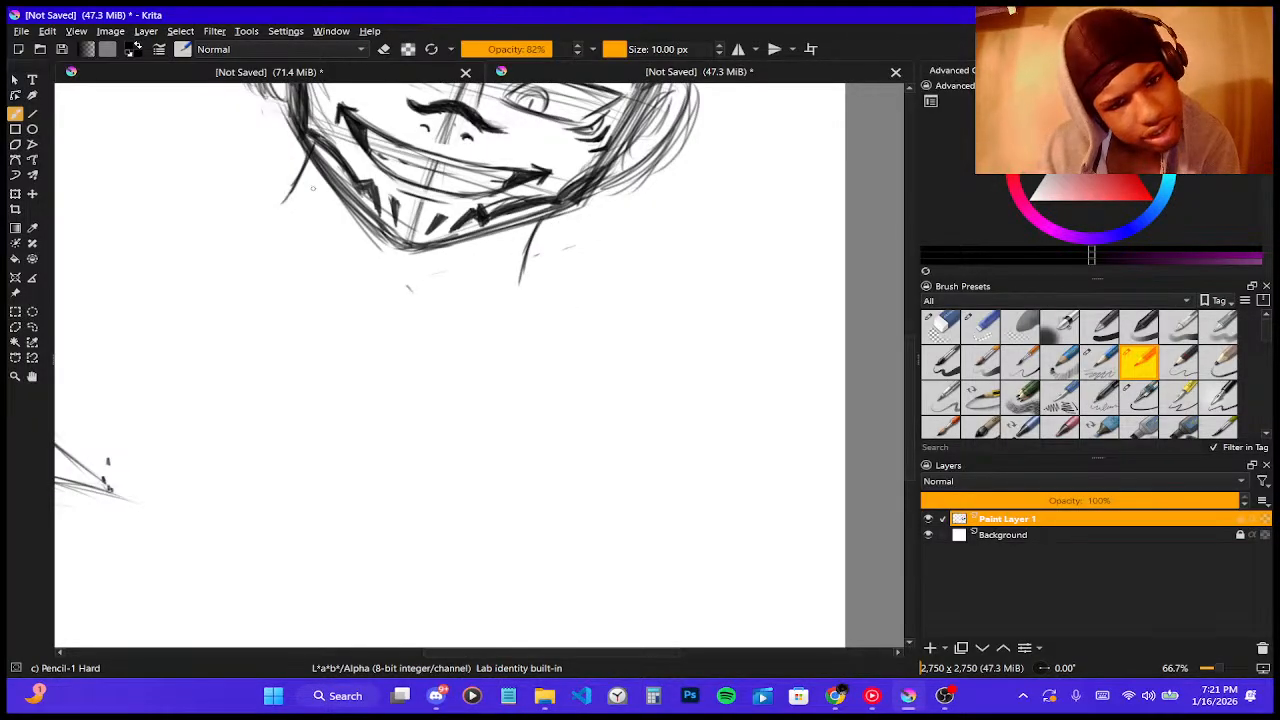
{"action": "left_click_drag", "start_coordinate": [300, 172], "coordinate": [279, 208]}
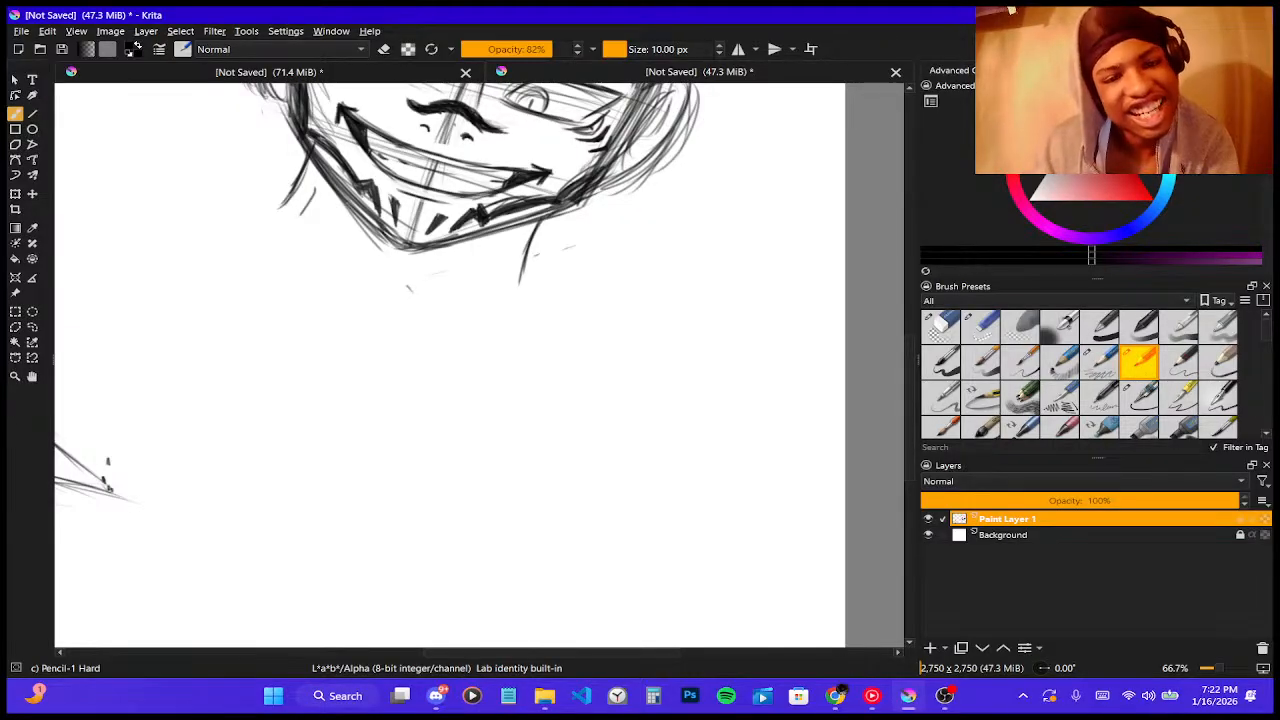
{"action": "left_click_drag", "start_coordinate": [499, 244], "coordinate": [491, 279]}
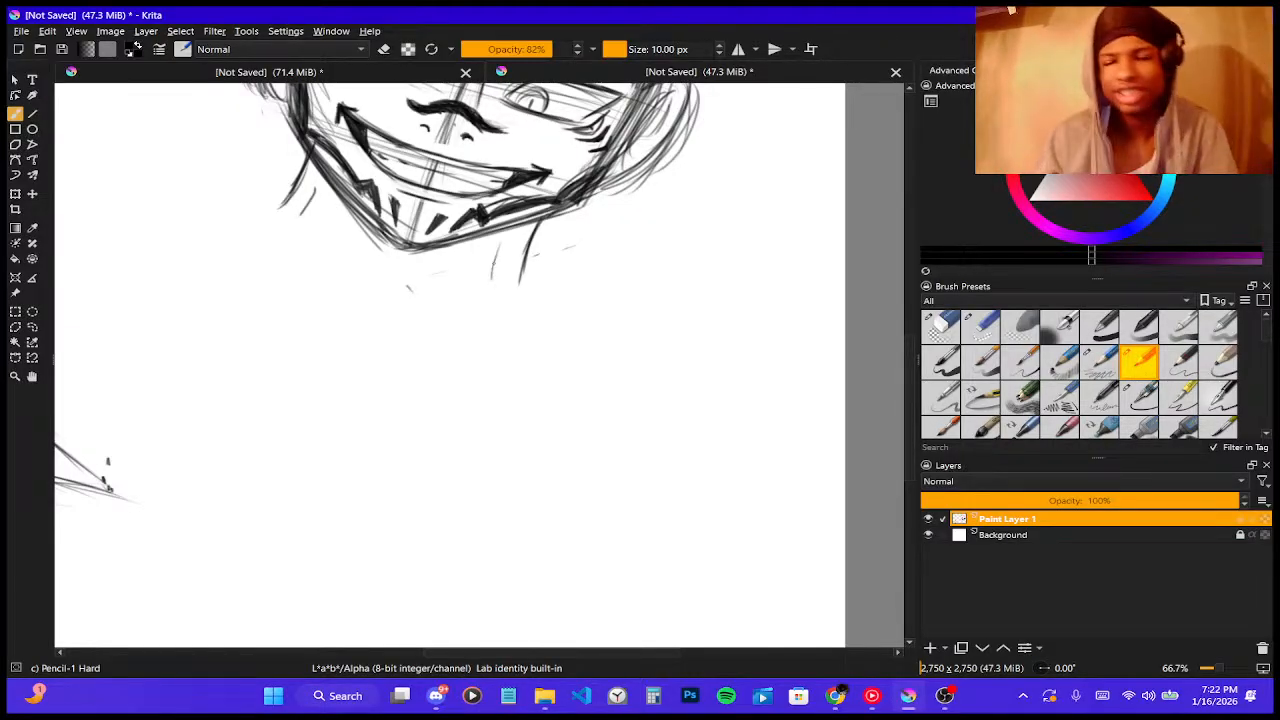
- Check the neck against the reference and draw a short steep line inside its left edge, below the jaw
{"action": "key", "text": "minus"}
{"action": "key", "text": "minus"}
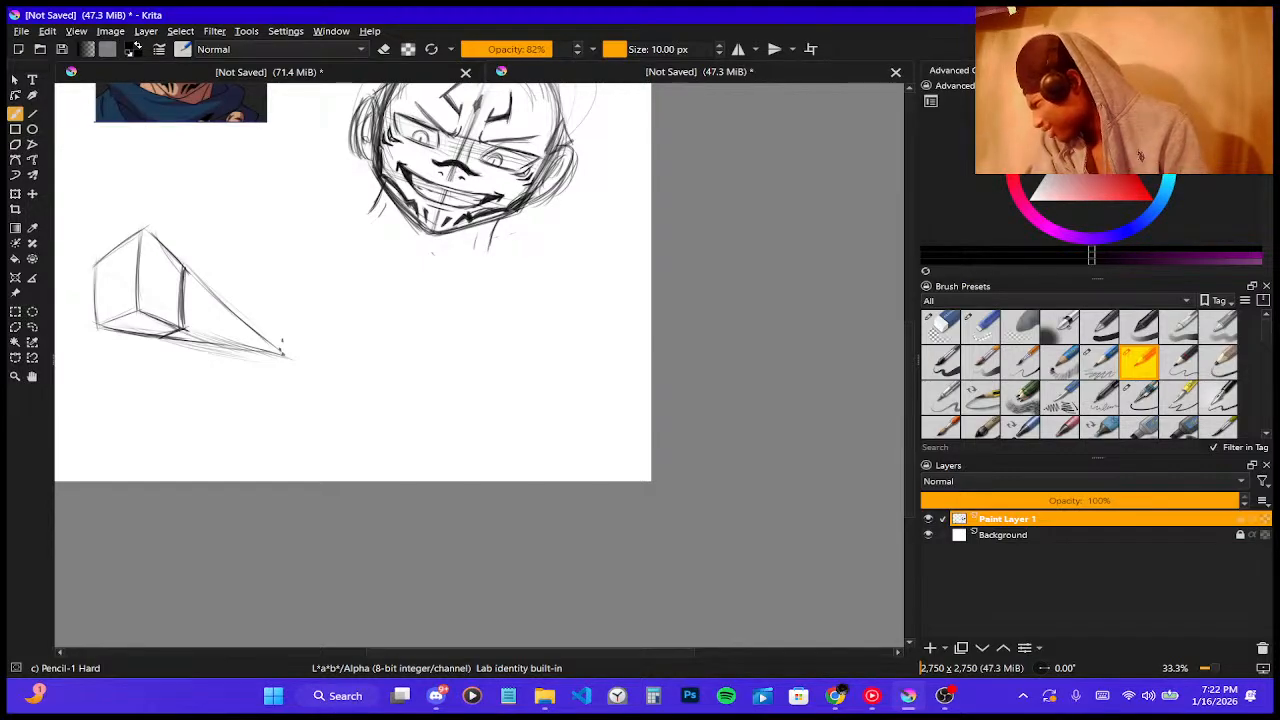
{"action": "key", "text": "minus"}
{"action": "key", "text": "plus"}
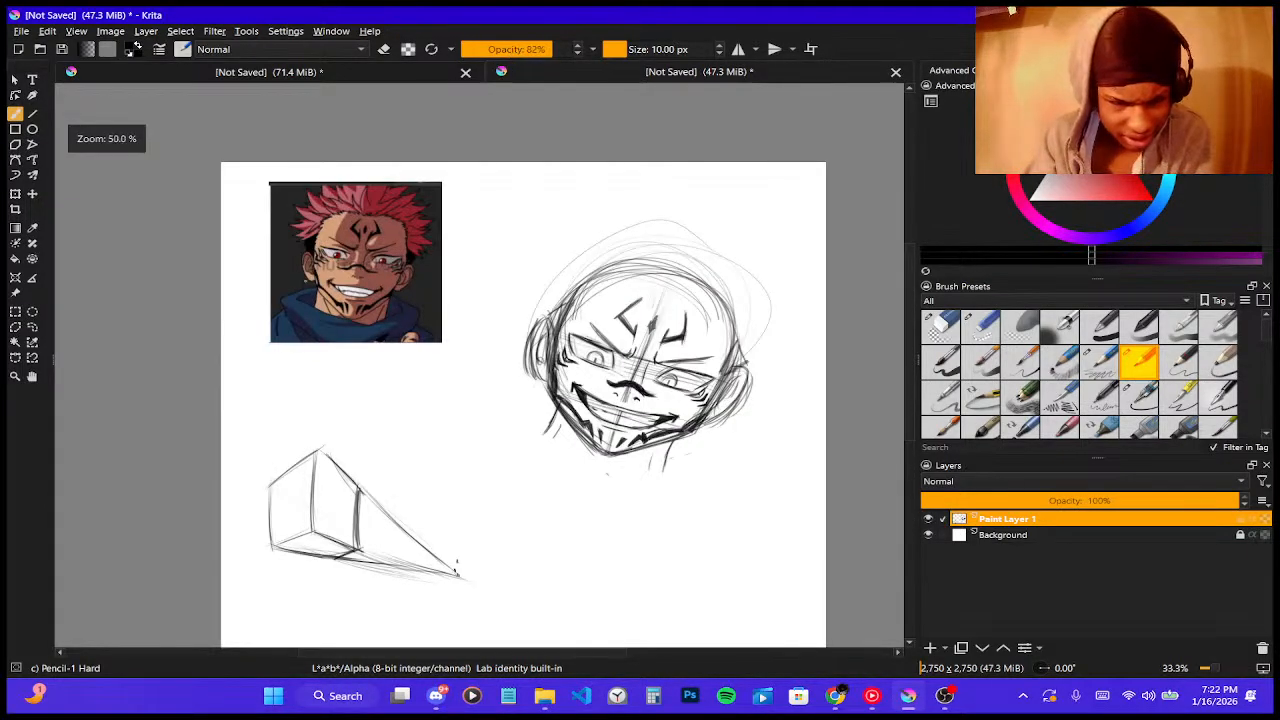
{"action": "key", "text": "plus"}
{"action": "key", "text": "plus"}
{"action": "key", "text": "minus"}
{"action": "key", "text": "minus"}
{"action": "key", "text": "minus"}
{"action": "key", "text": "plus"}
{"action": "key", "text": "plus"}
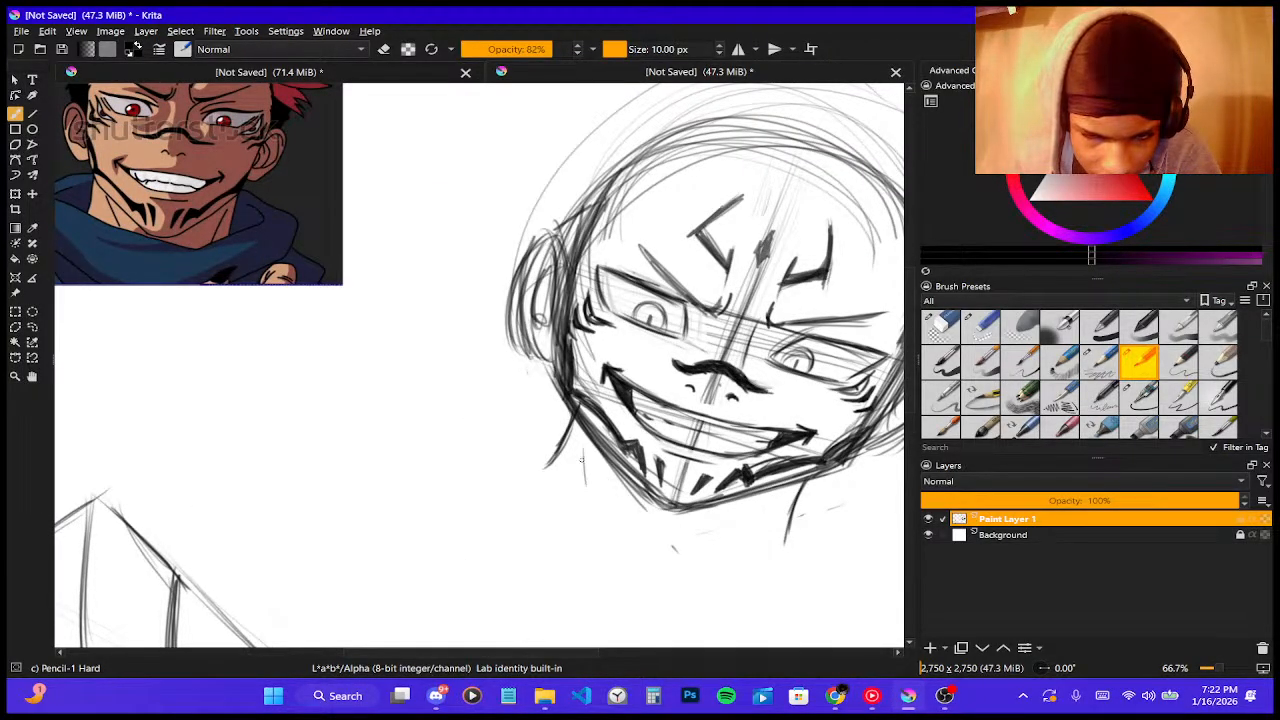
{"action": "left_click_drag", "start_coordinate": [580, 442], "coordinate": [589, 498]}
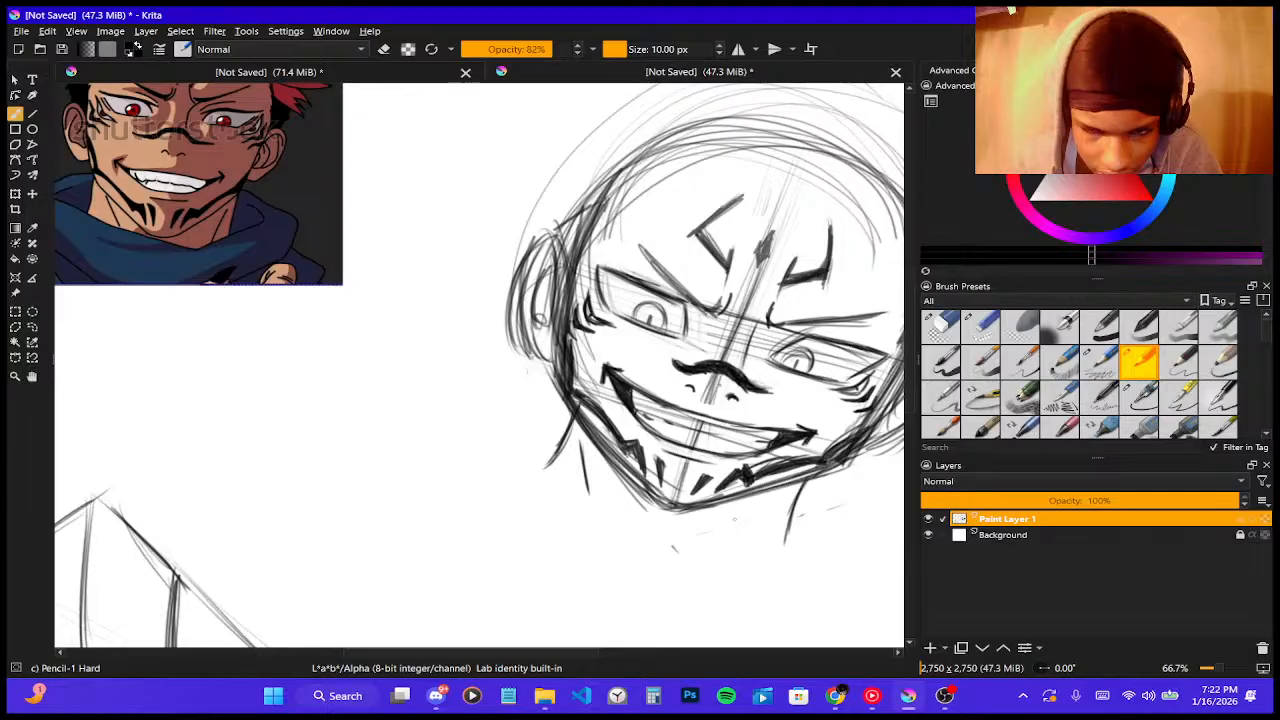
- Sketch the collar opening below the chin, with a short right edge and a long reinforced left edge crossing the neck
{"action": "left_click_drag", "start_coordinate": [704, 531], "coordinate": [756, 507]}
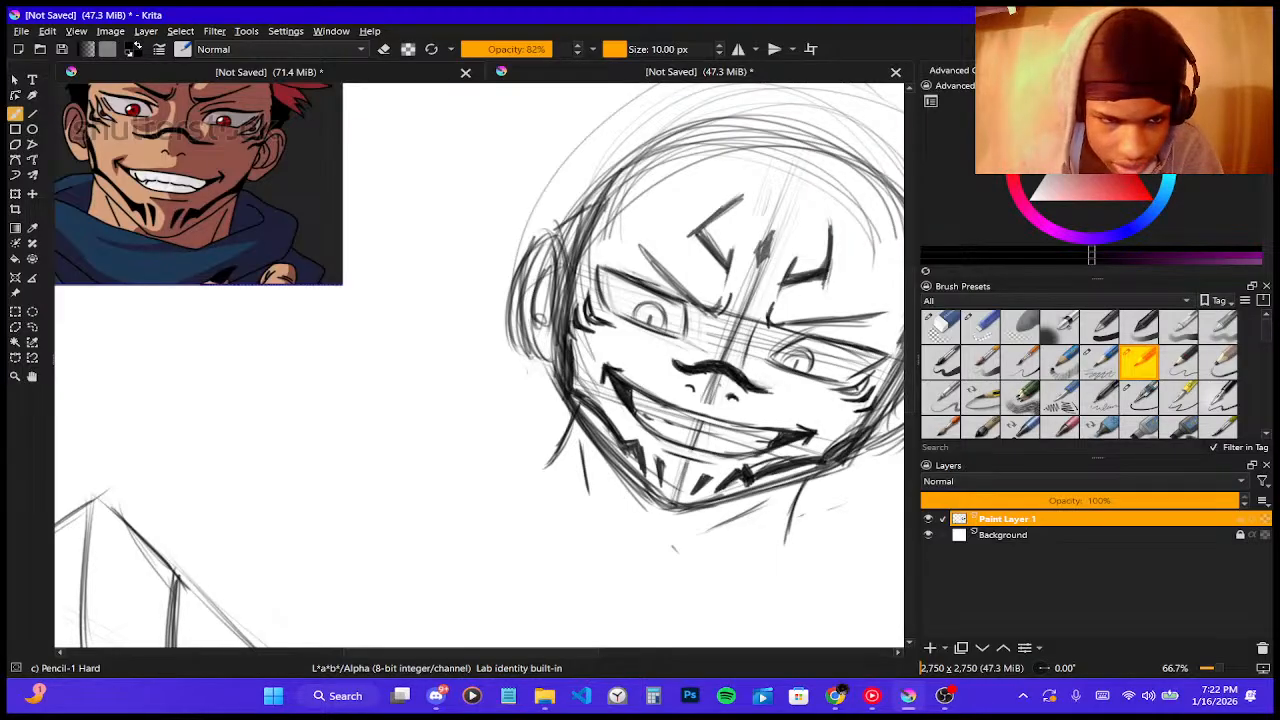
{"action": "left_click_drag", "start_coordinate": [530, 455], "coordinate": [636, 527]}
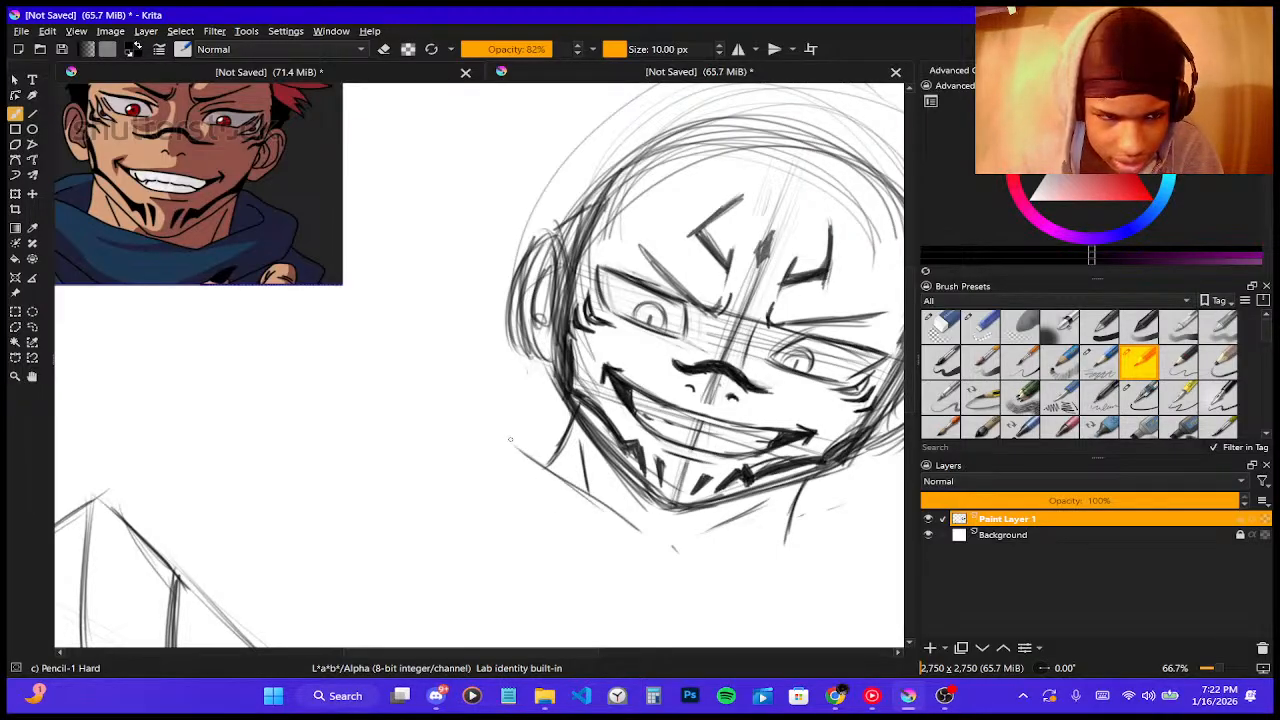
{"action": "left_click_drag", "start_coordinate": [532, 468], "coordinate": [660, 538]}
{"action": "left_click_drag", "start_coordinate": [564, 484], "coordinate": [704, 563]}
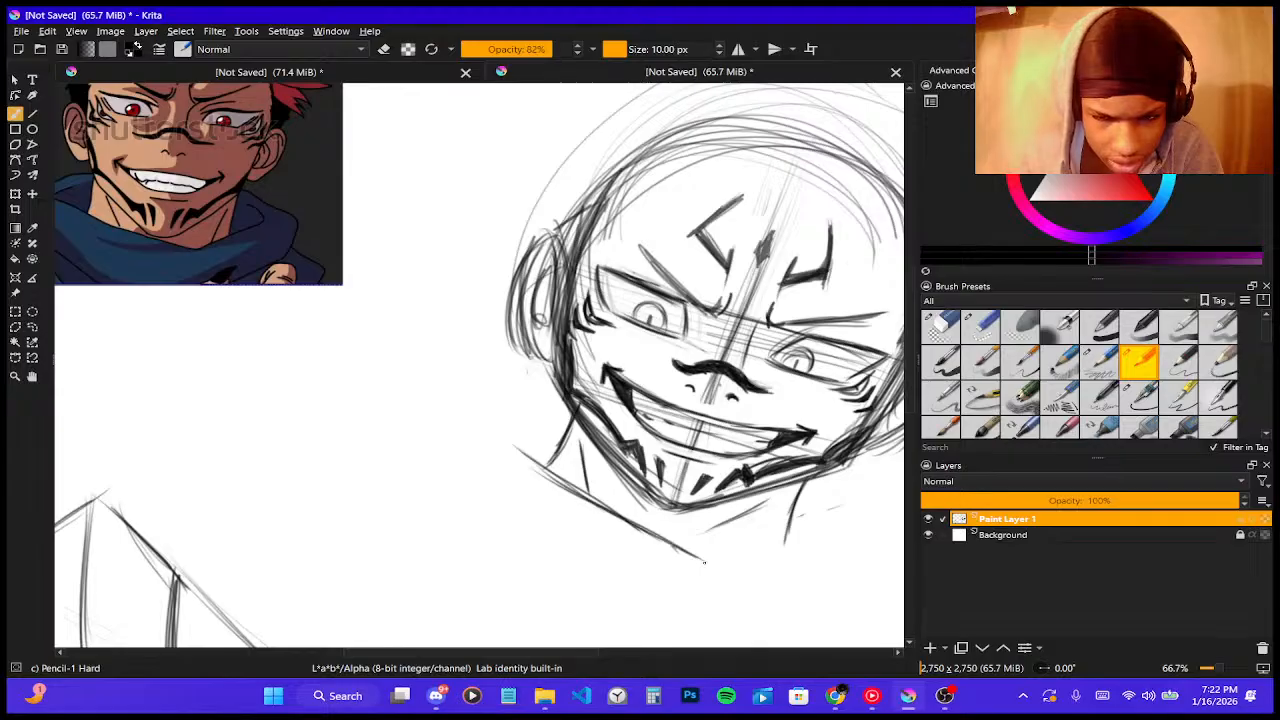
- Sketch the left side of the hood around the neck, with its curved top edge, outer folds and start of the shoulder
{"action": "left_click_drag", "start_coordinate": [432, 430], "coordinate": [558, 400]}
{"action": "left_click_drag", "start_coordinate": [498, 430], "coordinate": [568, 412]}
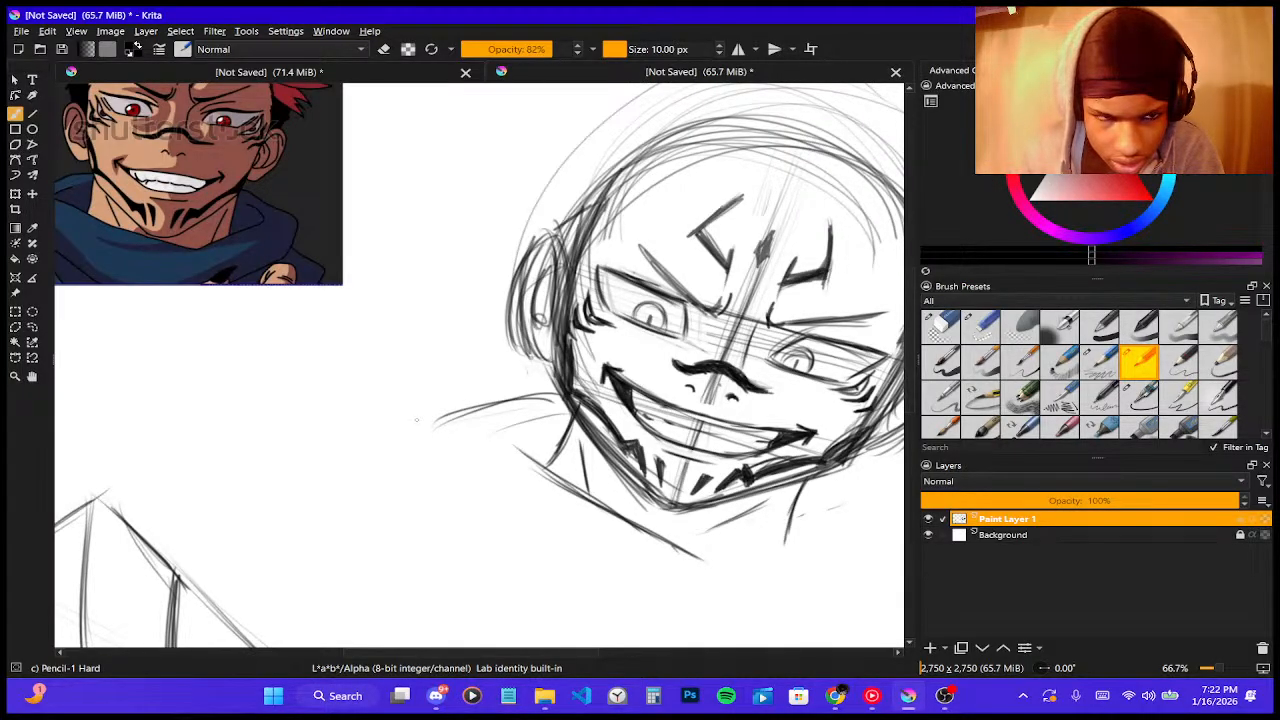
{"action": "left_click_drag", "start_coordinate": [416, 419], "coordinate": [456, 494]}
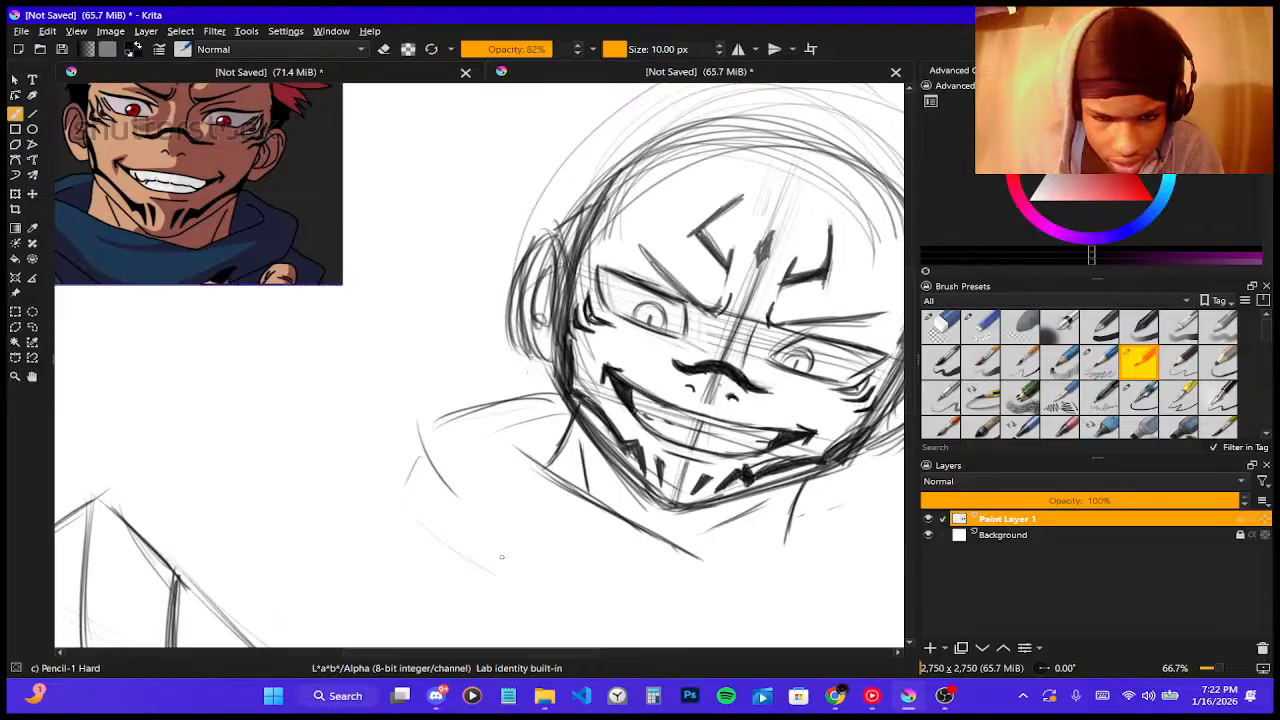
{"action": "mouse_move", "coordinate": [368, 517]}
{"action": "left_mouse_down"}
{"action": "mouse_move", "coordinate": [421, 497]}
{"action": "mouse_move", "coordinate": [437, 516]}
{"action": "left_mouse_up"}
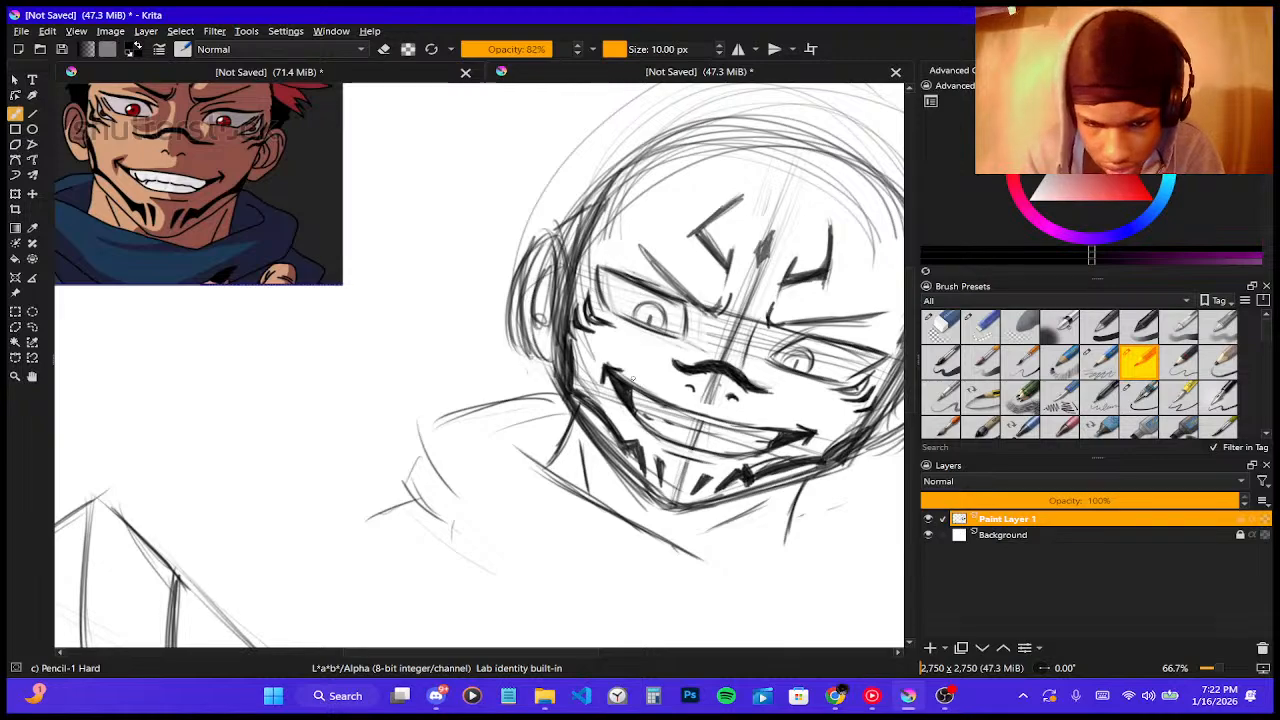
- Sketch the right side of the hood, curving out from below the jaw corner and folding back in towards the chest
{"action": "scroll", "coordinate": [633, 380], "scroll_direction": "down", "scroll_amount": 4}
{"action": "scroll", "coordinate": [747, 459], "scroll_direction": "up", "scroll_amount": 3}
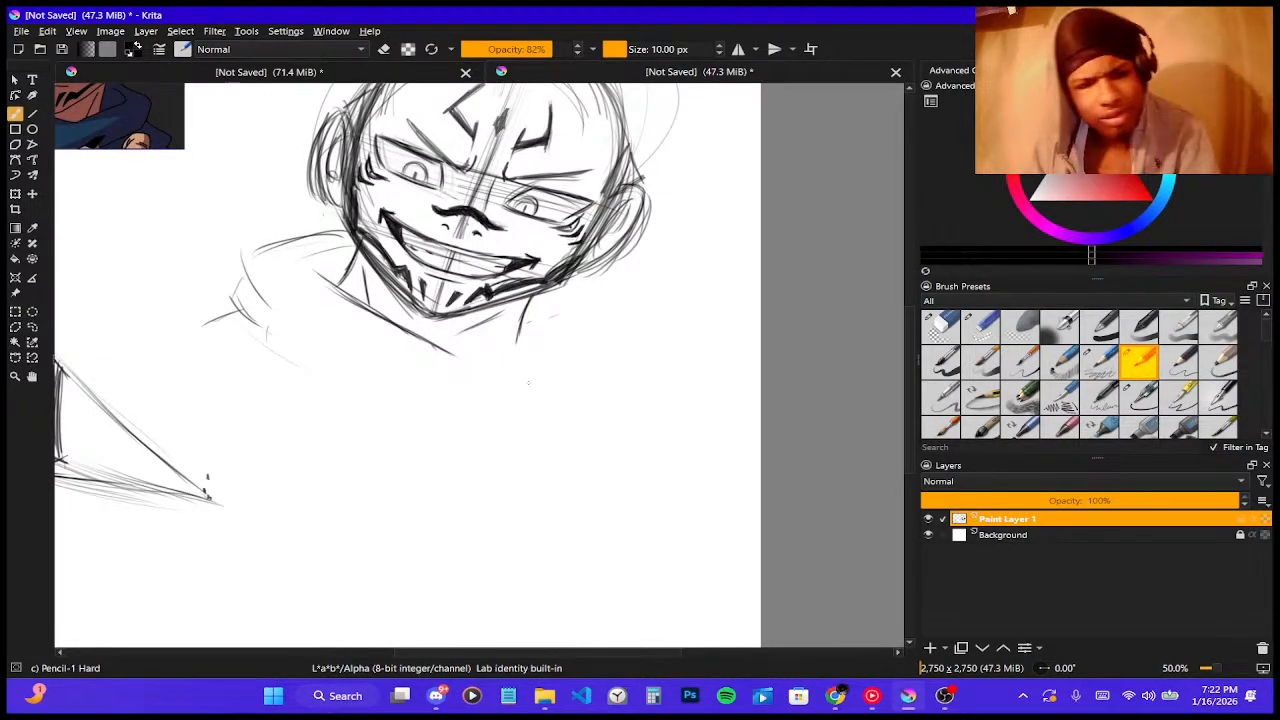
{"action": "left_click_drag", "start_coordinate": [561, 291], "coordinate": [610, 380]}
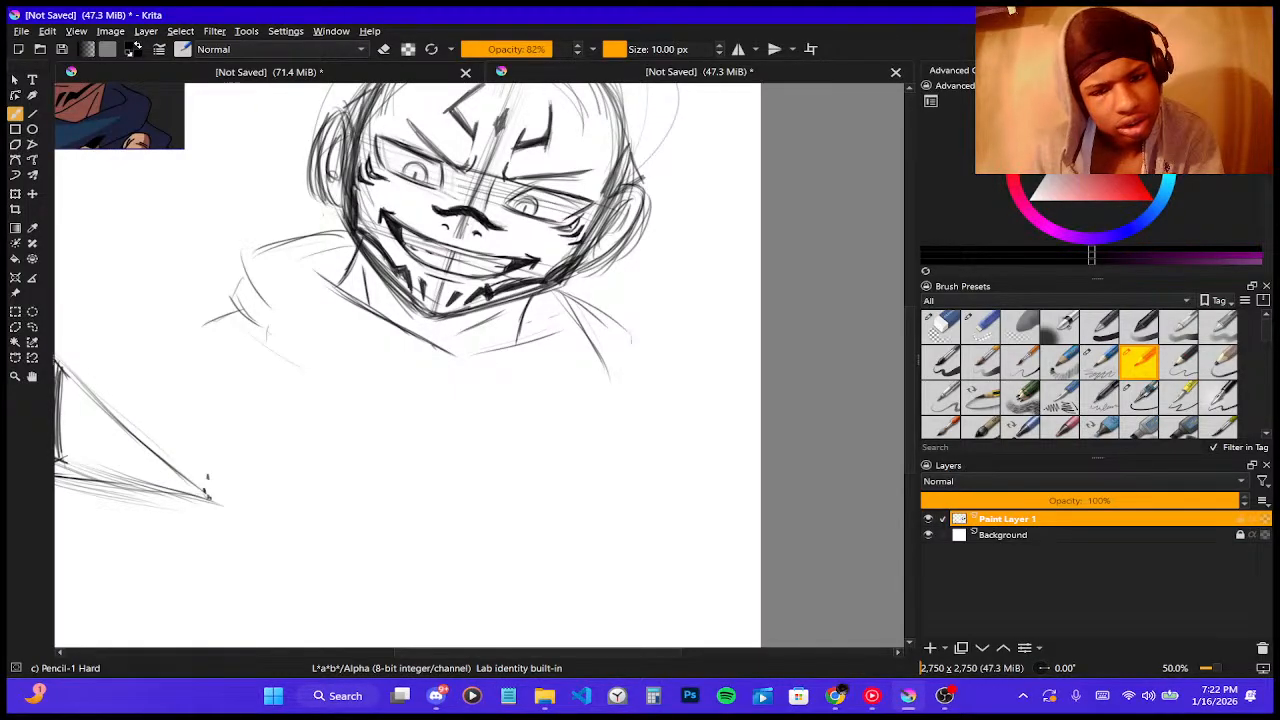
{"action": "left_click_drag", "start_coordinate": [628, 336], "coordinate": [576, 398]}
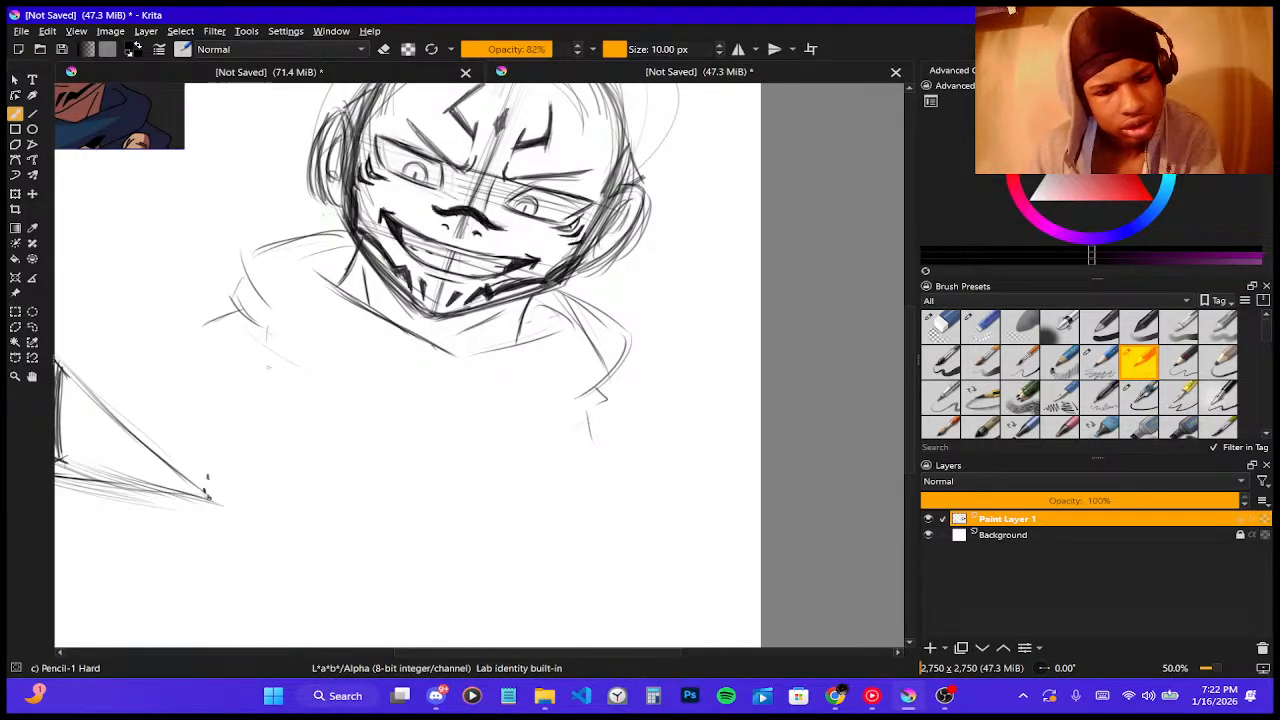
- Draw the hood's long lower edge sweeping from the left shoulder across the chest, and strengthen its right end
{"action": "mouse_move", "coordinate": [190, 318]}
{"action": "left_mouse_down"}
{"action": "mouse_move", "coordinate": [544, 442]}
{"action": "mouse_move", "coordinate": [634, 430]}
{"action": "left_mouse_up"}
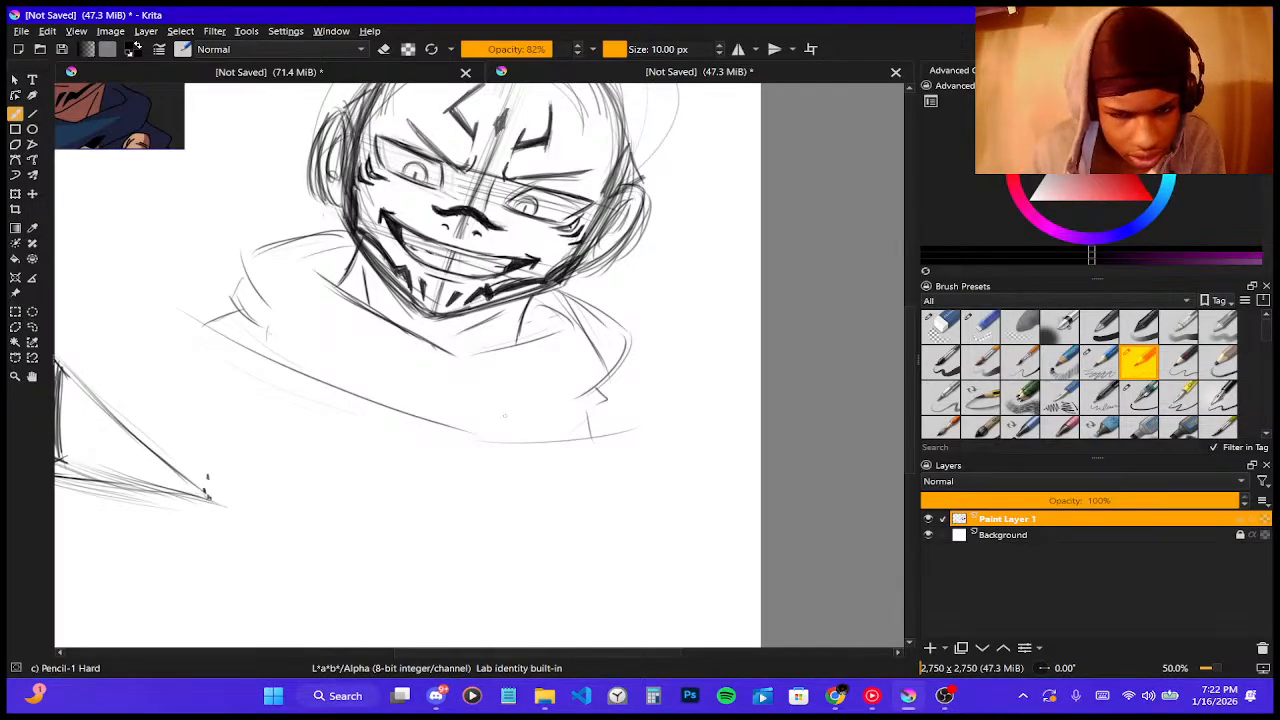
{"action": "left_click_drag", "start_coordinate": [480, 424], "coordinate": [580, 396]}
{"action": "scroll", "coordinate": [205, 328], "scroll_direction": "down", "scroll_amount": 4}
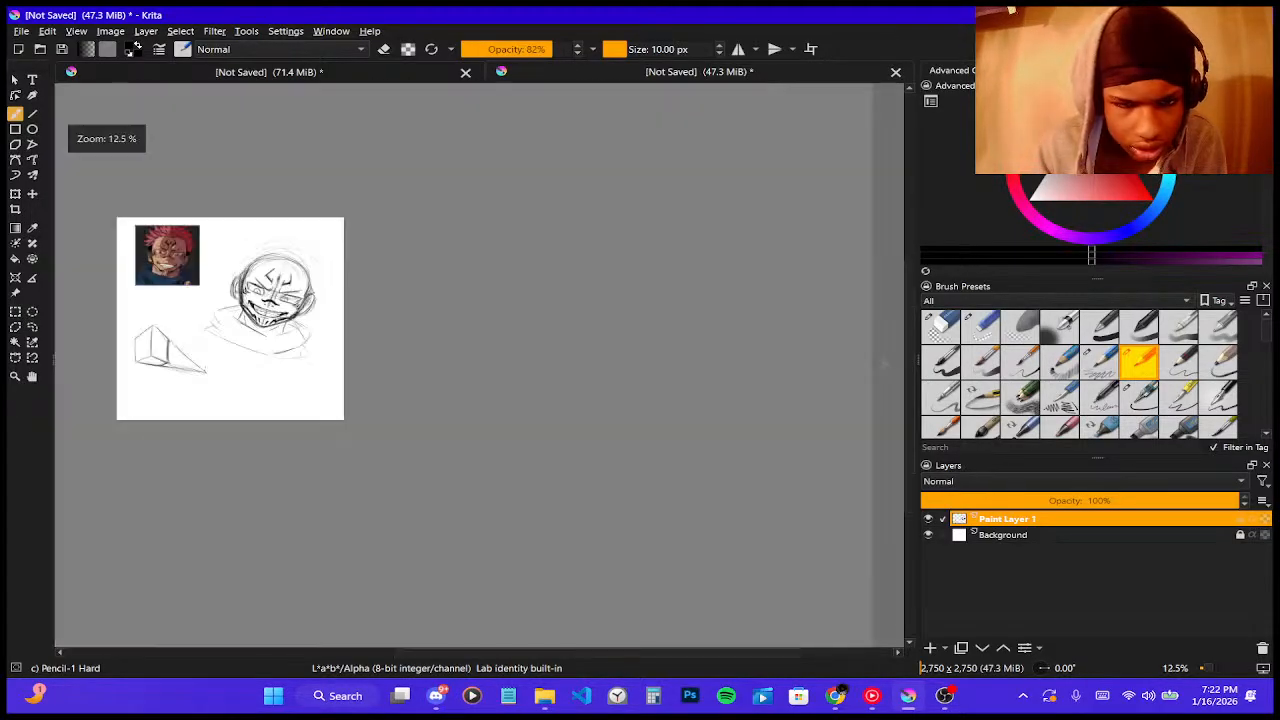
- Darken the left temple and sketch a jagged hairline along the top of the forehead
{"action": "scroll", "coordinate": [295, 270], "scroll_direction": "up", "scroll_amount": 4}
{"action": "scroll", "coordinate": [513, 281], "scroll_direction": "down", "scroll_amount": 3}
{"action": "scroll", "coordinate": [368, 262], "scroll_direction": "up", "scroll_amount": 3}
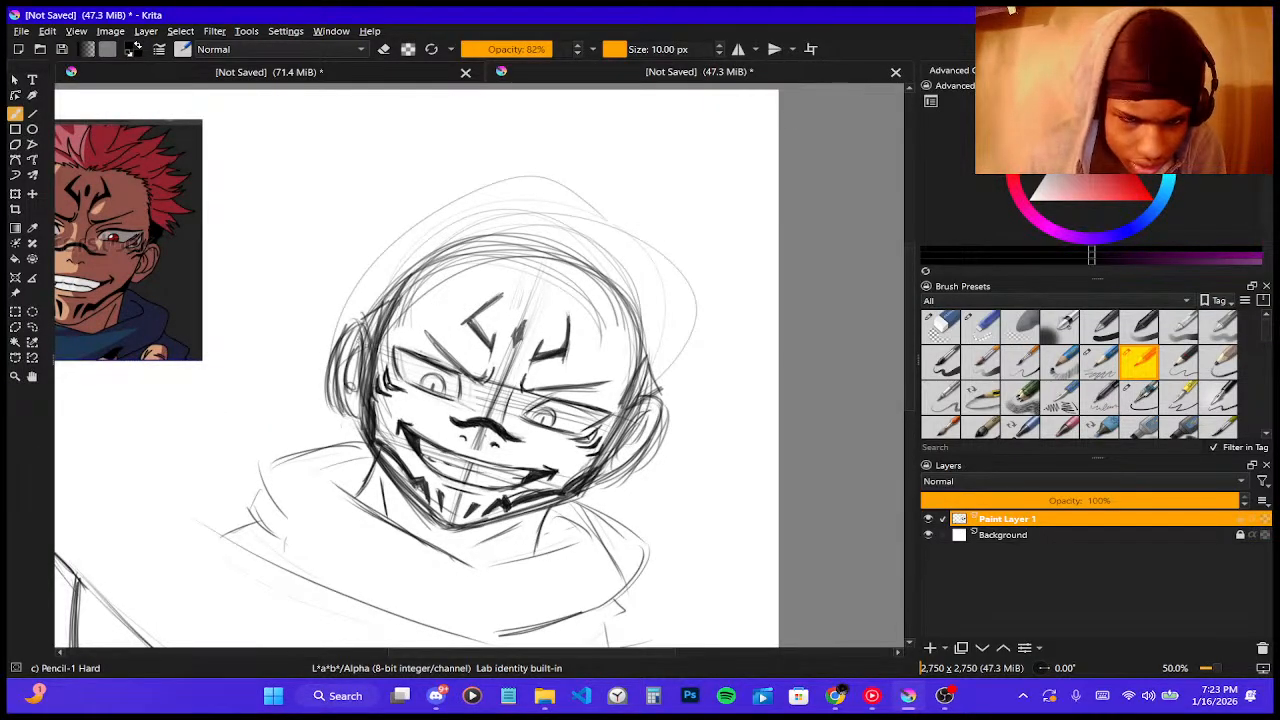
{"action": "mouse_move", "coordinate": [372, 334]}
{"action": "left_mouse_down"}
{"action": "mouse_move", "coordinate": [396, 294]}
{"action": "mouse_move", "coordinate": [434, 270]}
{"action": "mouse_move", "coordinate": [520, 258]}
{"action": "left_mouse_up"}
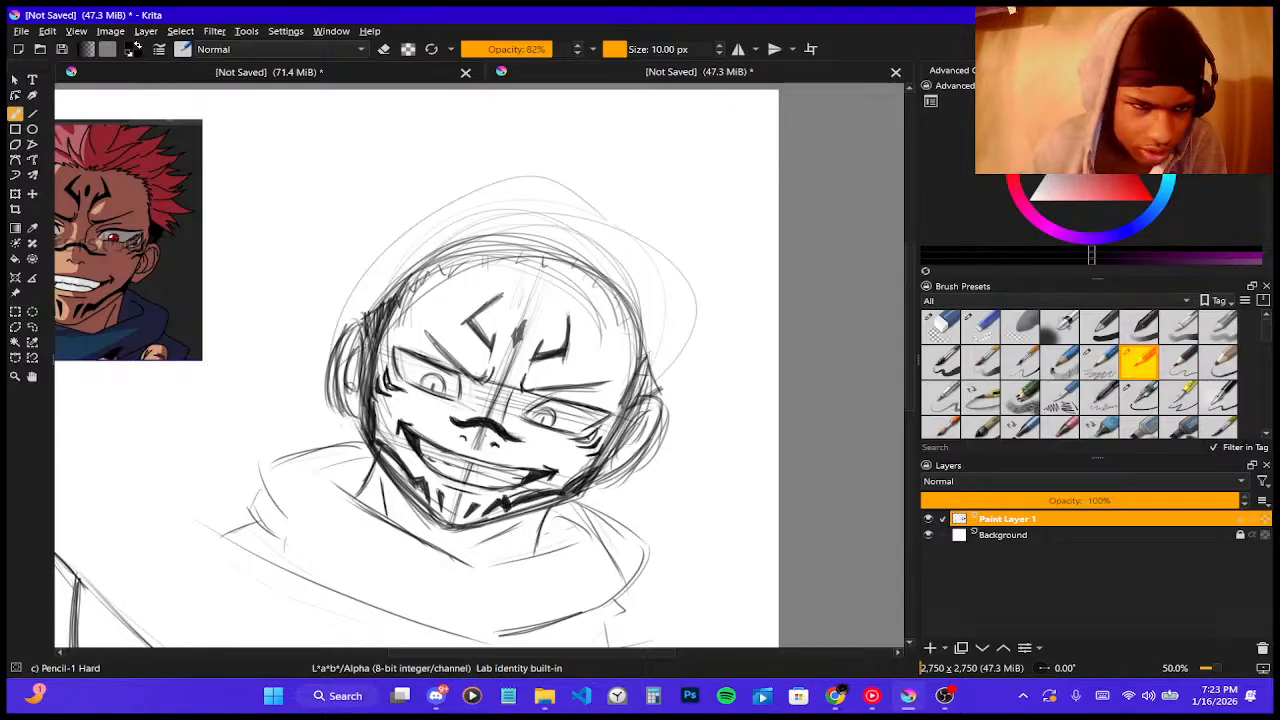
- Sketch pointed hair spikes above the crown and on the left side of the head
{"action": "mouse_move", "coordinate": [503, 159]}
{"action": "left_mouse_down"}
{"action": "mouse_move", "coordinate": [502, 222]}
{"action": "mouse_move", "coordinate": [538, 204]}
{"action": "left_mouse_up"}
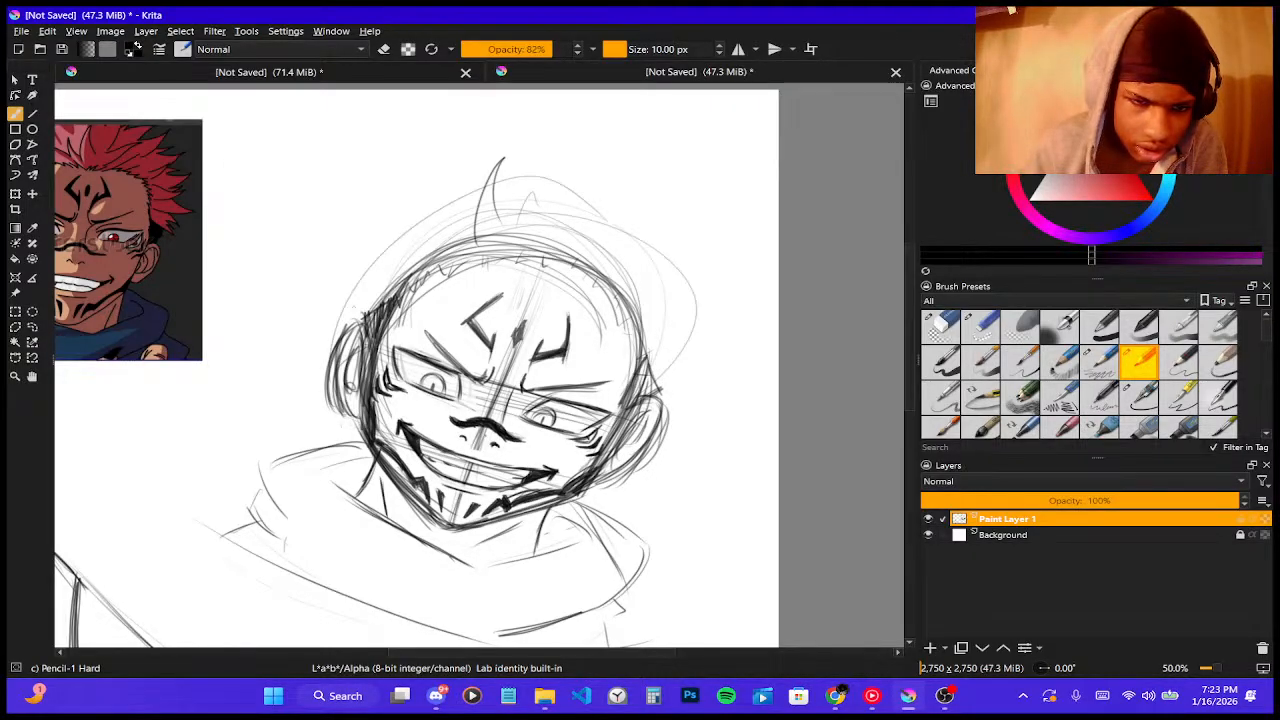
{"action": "mouse_move", "coordinate": [352, 316]}
{"action": "left_mouse_down"}
{"action": "mouse_move", "coordinate": [330, 286]}
{"action": "mouse_move", "coordinate": [356, 296]}
{"action": "left_mouse_up"}
{"action": "mouse_move", "coordinate": [367, 286]}
{"action": "left_mouse_down"}
{"action": "mouse_move", "coordinate": [379, 230]}
{"action": "mouse_move", "coordinate": [372, 194]}
{"action": "left_mouse_up"}
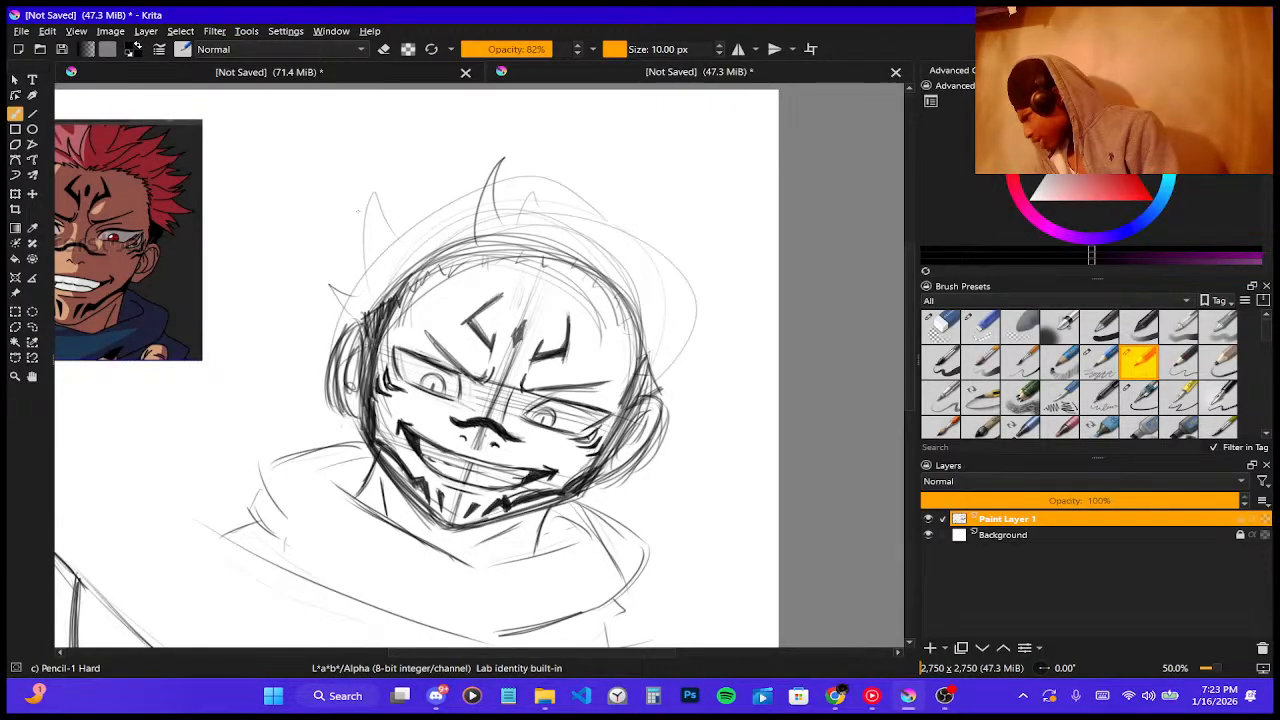
{"action": "key", "text": "minus"}
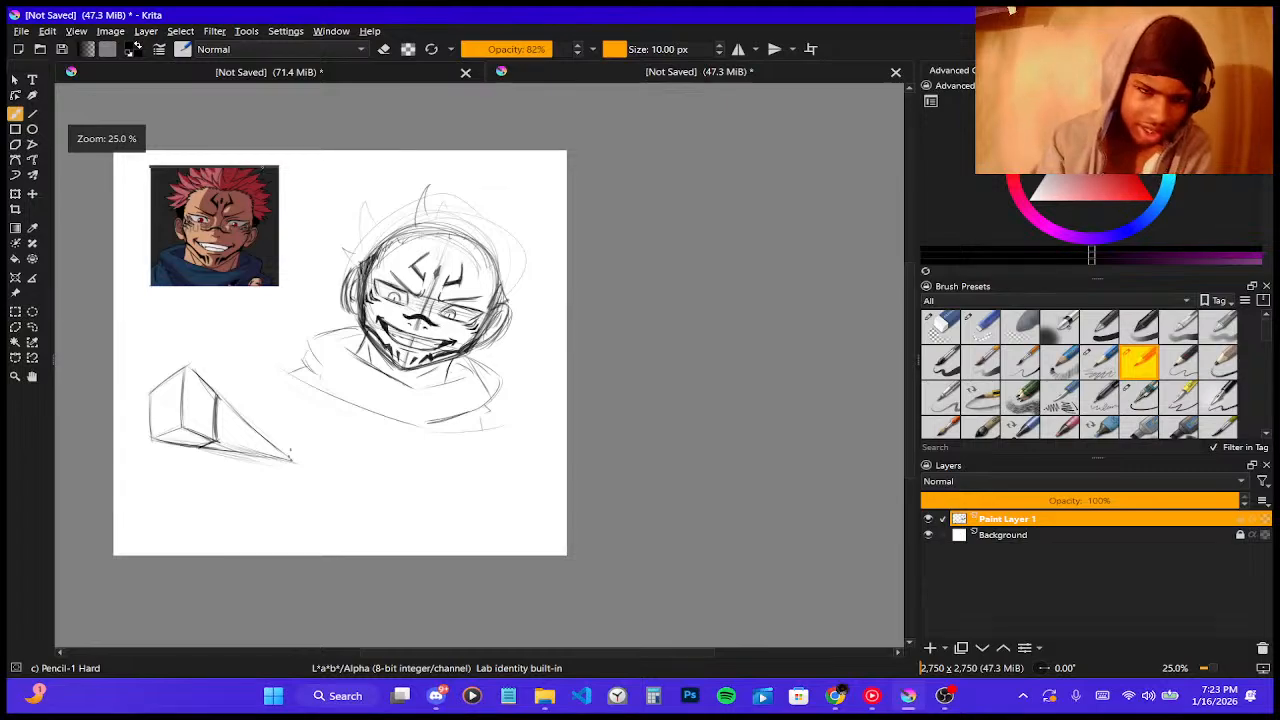
- Sketch tall pointed hair spikes from above the left ear up to the upper-left side of the crown
{"action": "key", "text": "plus"}
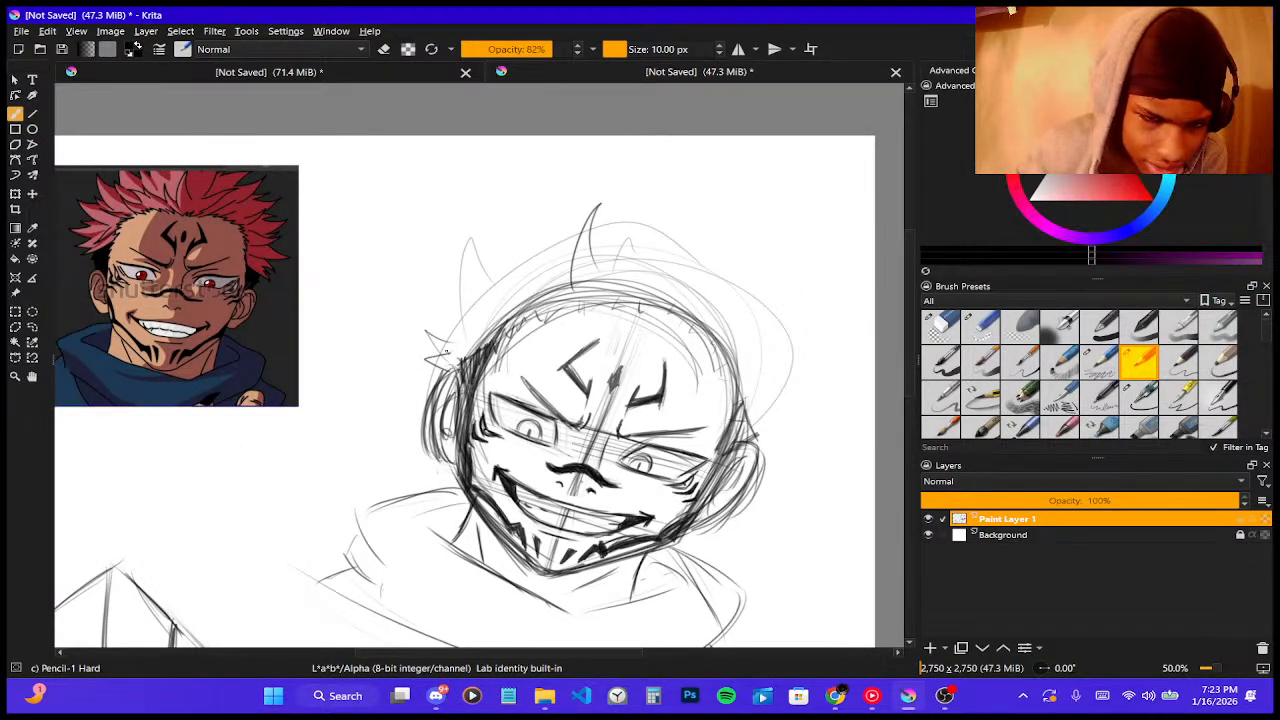
{"action": "left_click_drag", "start_coordinate": [446, 351], "coordinate": [429, 328]}
{"action": "mouse_move", "coordinate": [432, 328]}
{"action": "left_mouse_down"}
{"action": "mouse_move", "coordinate": [454, 338]}
{"action": "mouse_move", "coordinate": [458, 281]}
{"action": "left_mouse_up"}
{"action": "mouse_move", "coordinate": [447, 343]}
{"action": "left_mouse_down"}
{"action": "mouse_move", "coordinate": [439, 317]}
{"action": "mouse_move", "coordinate": [470, 228]}
{"action": "left_mouse_up"}
{"action": "left_click_drag", "start_coordinate": [458, 299], "coordinate": [471, 221]}
{"action": "mouse_move", "coordinate": [471, 220]}
{"action": "left_mouse_down"}
{"action": "mouse_move", "coordinate": [493, 254]}
{"action": "mouse_move", "coordinate": [527, 244]}
{"action": "mouse_move", "coordinate": [537, 170]}
{"action": "left_mouse_up"}
{"action": "mouse_move", "coordinate": [538, 172]}
{"action": "left_mouse_down"}
{"action": "mouse_move", "coordinate": [554, 222]}
{"action": "mouse_move", "coordinate": [511, 252]}
{"action": "left_mouse_up"}
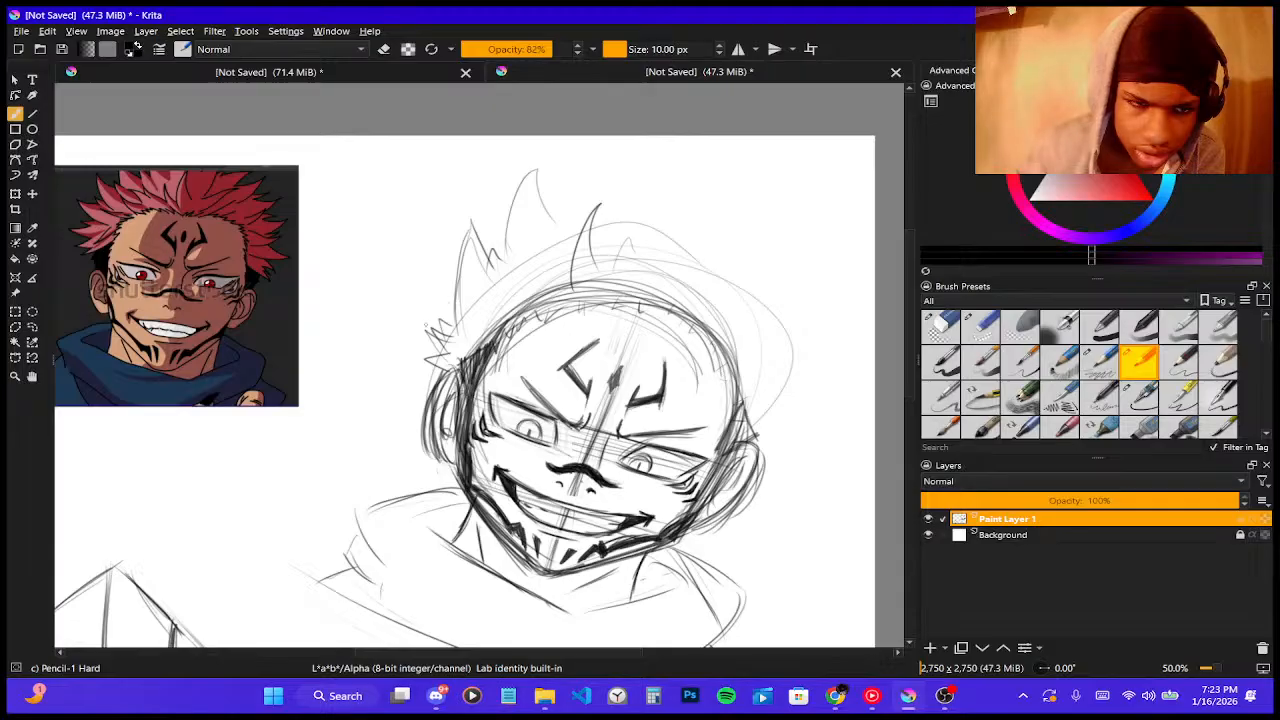
- Add outward-pointing hair spikes beside the left temple and strengthen the outer edges of the spikes climbing towards the crown
{"action": "left_click_drag", "start_coordinate": [430, 370], "coordinate": [389, 352]}
{"action": "mouse_move", "coordinate": [389, 352]}
{"action": "left_mouse_down"}
{"action": "mouse_move", "coordinate": [426, 345]}
{"action": "mouse_move", "coordinate": [452, 292]}
{"action": "left_mouse_up"}
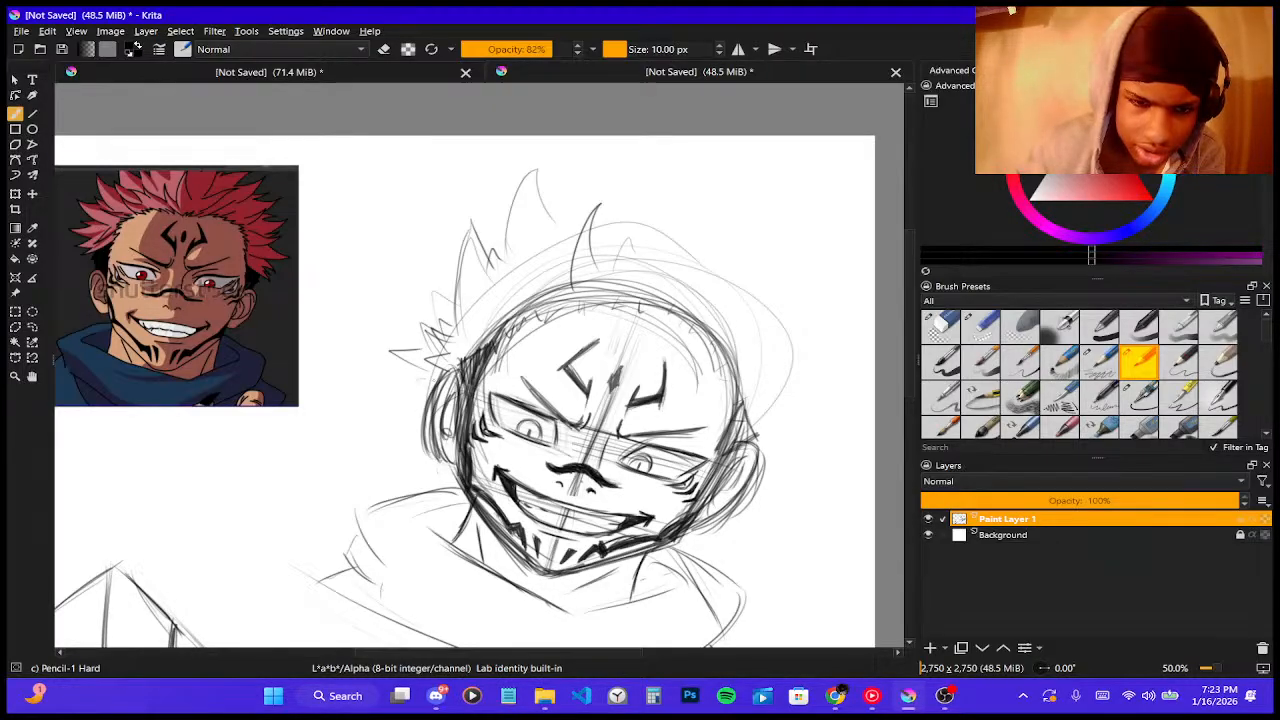
{"action": "left_click_drag", "start_coordinate": [440, 304], "coordinate": [441, 242]}
{"action": "left_click_drag", "start_coordinate": [441, 242], "coordinate": [459, 330]}
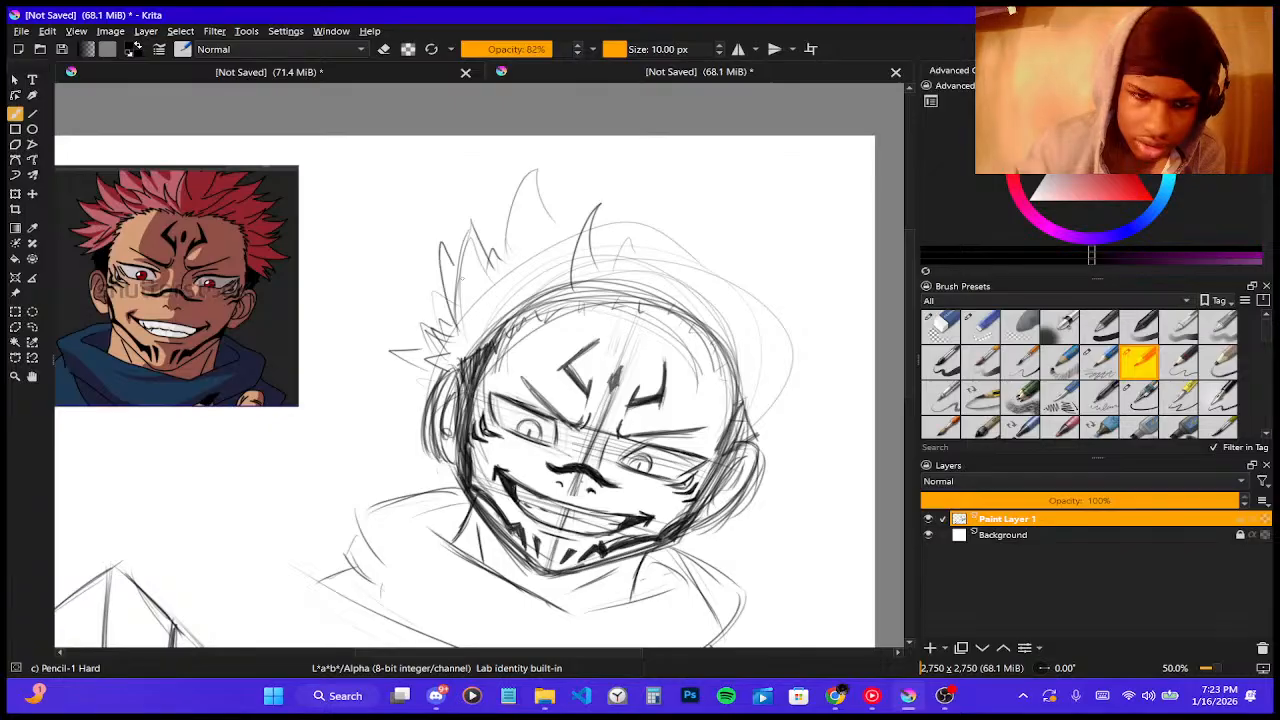
{"action": "left_click_drag", "start_coordinate": [453, 283], "coordinate": [477, 215]}
{"action": "mouse_move", "coordinate": [477, 215]}
{"action": "left_mouse_down"}
{"action": "mouse_move", "coordinate": [489, 245]}
{"action": "mouse_move", "coordinate": [474, 215]}
{"action": "mouse_move", "coordinate": [532, 164]}
{"action": "left_mouse_up"}
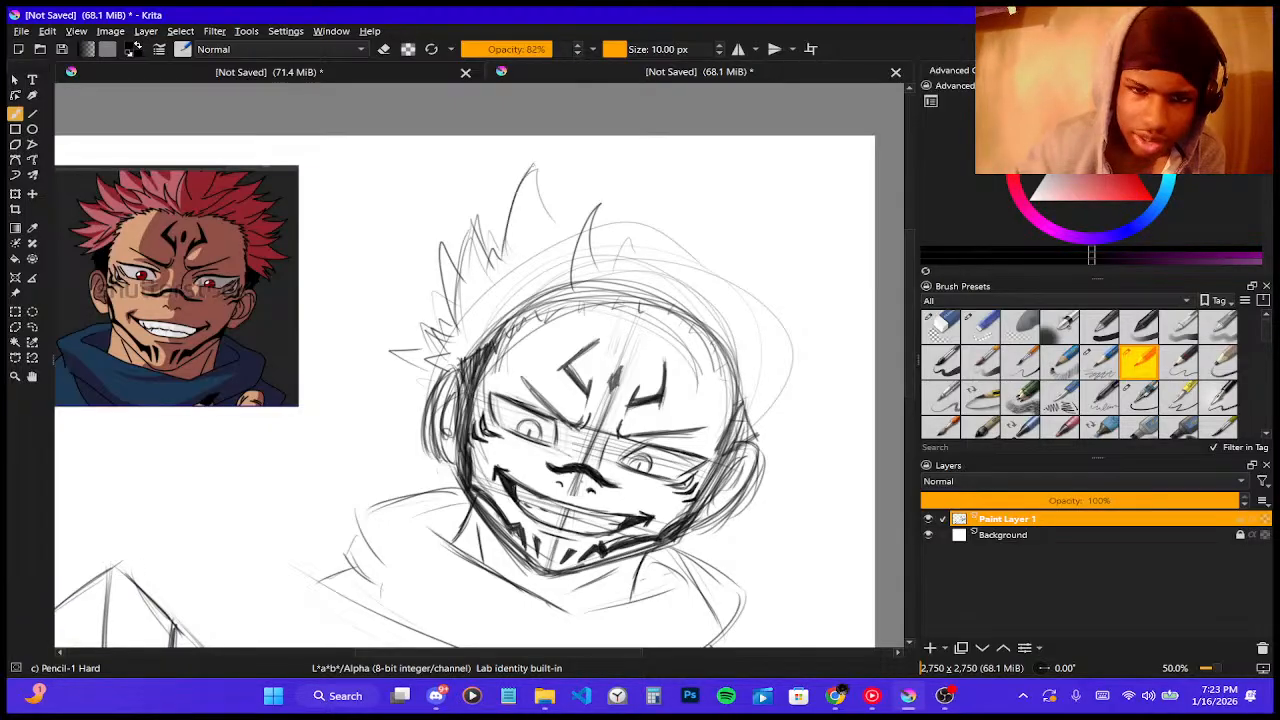
- Continue the spiky hair outline across the top of the head and down towards its right side
{"action": "mouse_move", "coordinate": [496, 242]}
{"action": "left_mouse_down"}
{"action": "mouse_move", "coordinate": [526, 164]}
{"action": "mouse_move", "coordinate": [548, 206]}
{"action": "mouse_move", "coordinate": [558, 160]}
{"action": "left_mouse_up"}
{"action": "left_click_drag", "start_coordinate": [558, 162], "coordinate": [566, 190]}
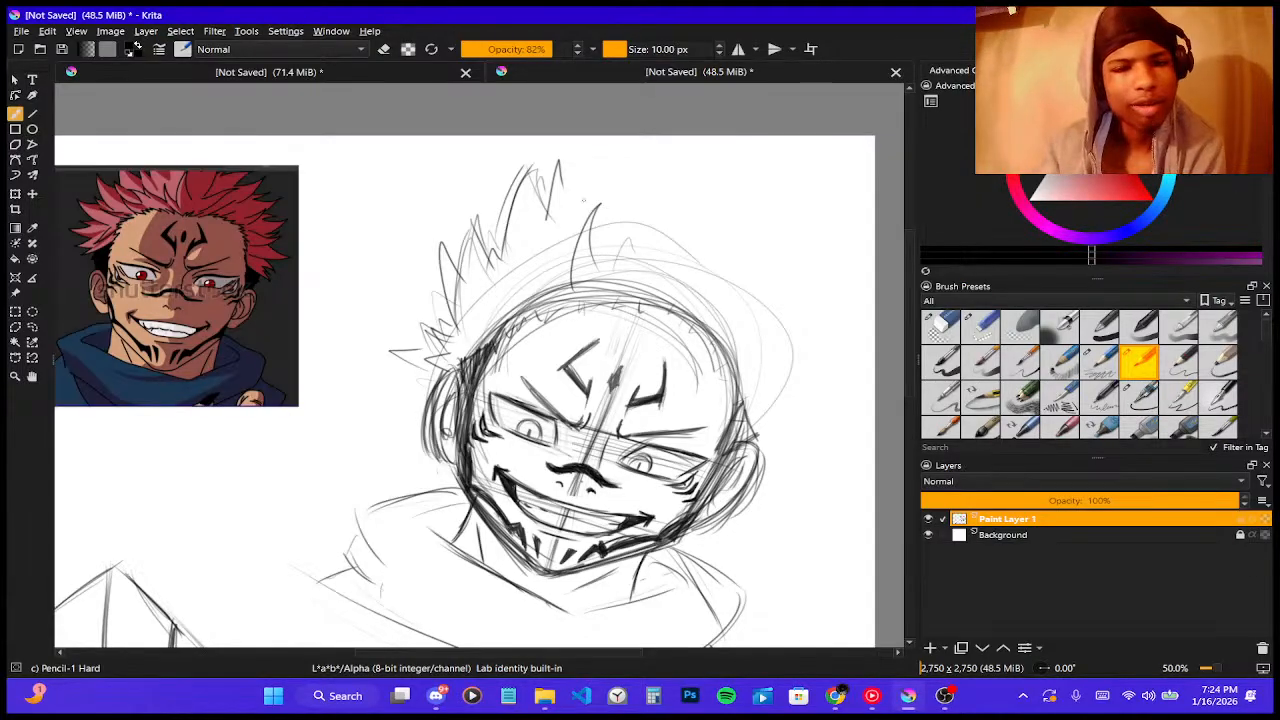
{"action": "left_click_drag", "start_coordinate": [572, 190], "coordinate": [600, 156]}
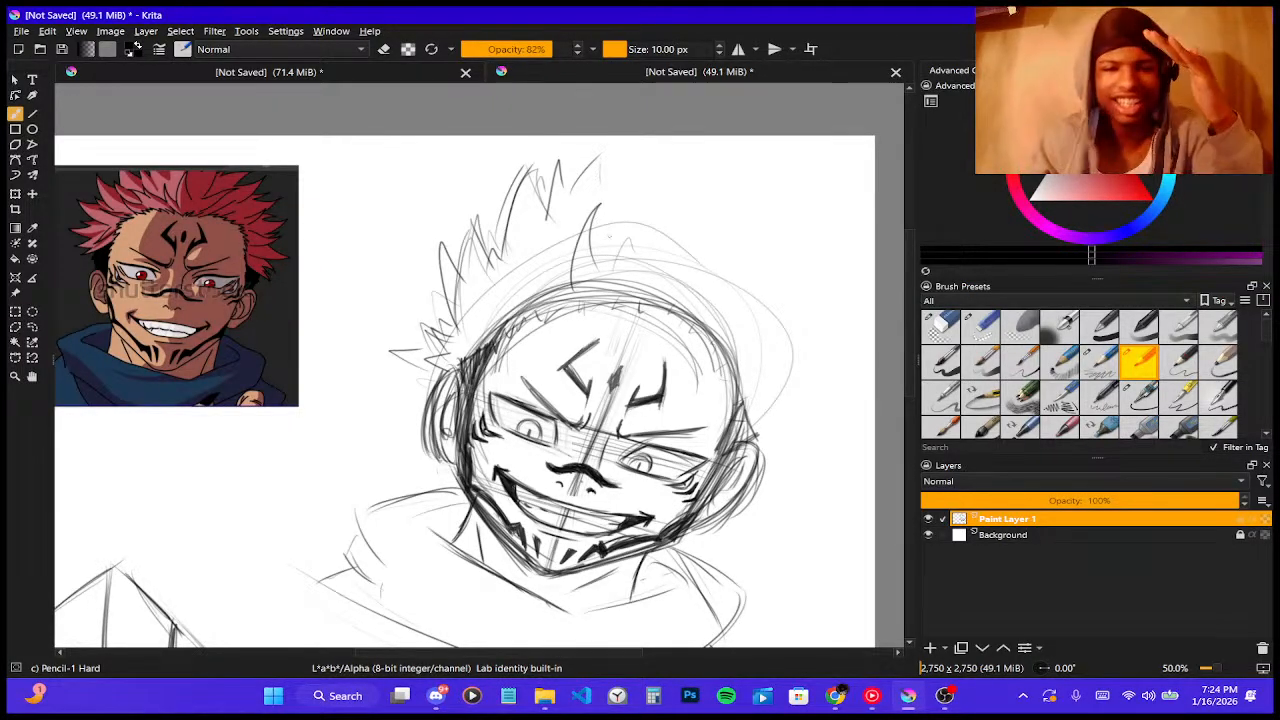
{"action": "mouse_move", "coordinate": [600, 188]}
{"action": "left_mouse_down"}
{"action": "mouse_move", "coordinate": [634, 139]}
{"action": "mouse_move", "coordinate": [650, 192]}
{"action": "mouse_move", "coordinate": [740, 158]}
{"action": "mouse_move", "coordinate": [750, 214]}
{"action": "mouse_move", "coordinate": [690, 262]}
{"action": "mouse_move", "coordinate": [766, 272]}
{"action": "left_mouse_up"}
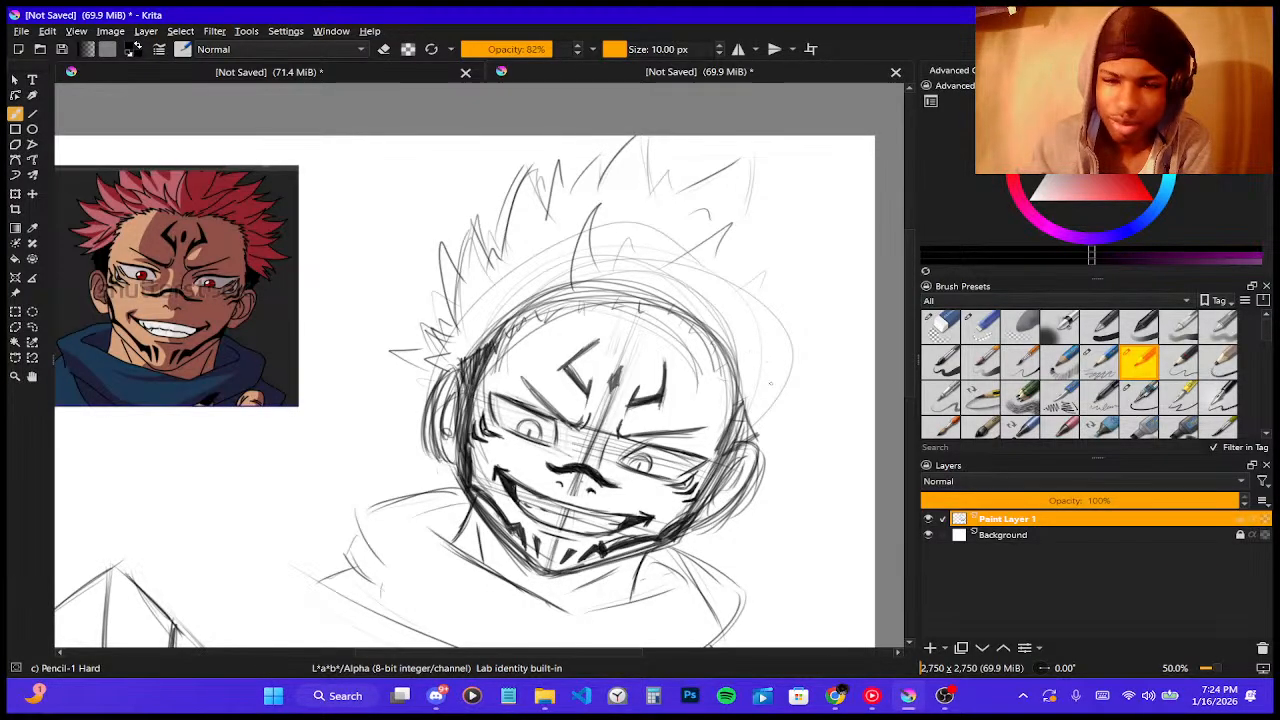
- Sketch jagged hair spikes down the right side of the head to the ear and strengthen the upper-right outline
{"action": "left_click_drag", "start_coordinate": [742, 412], "coordinate": [790, 406]}
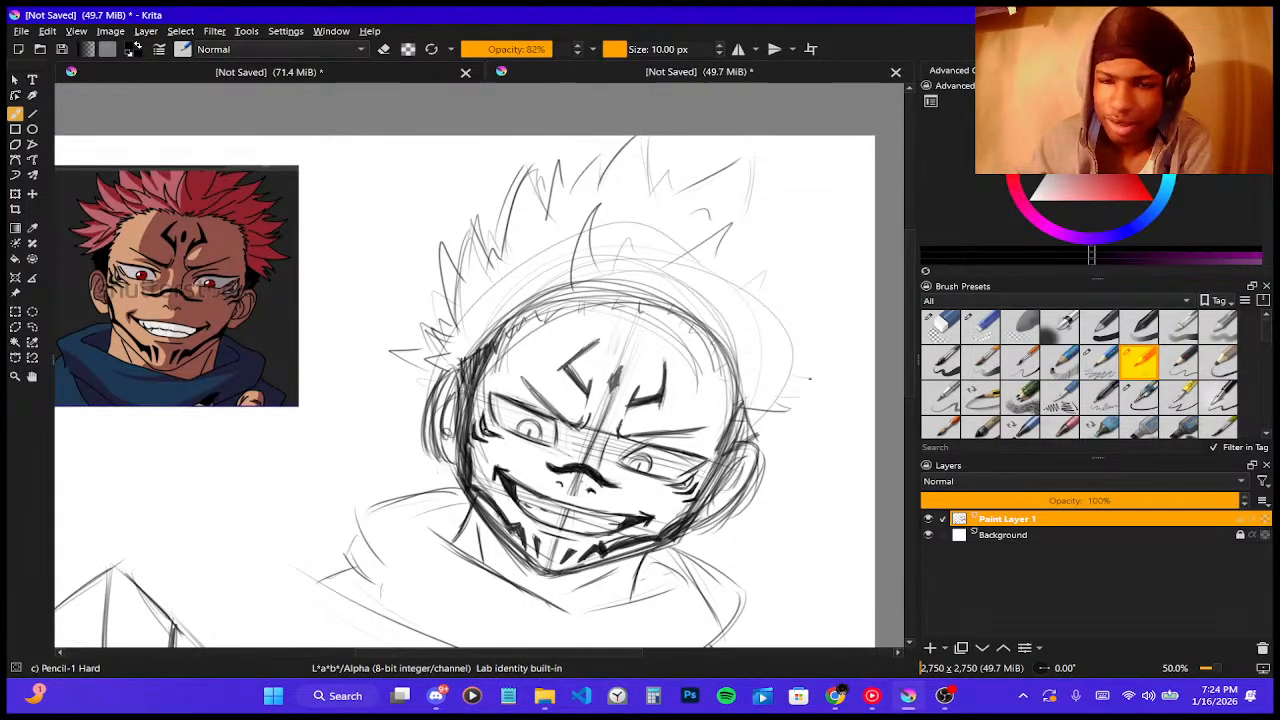
{"action": "left_click_drag", "start_coordinate": [776, 312], "coordinate": [799, 293]}
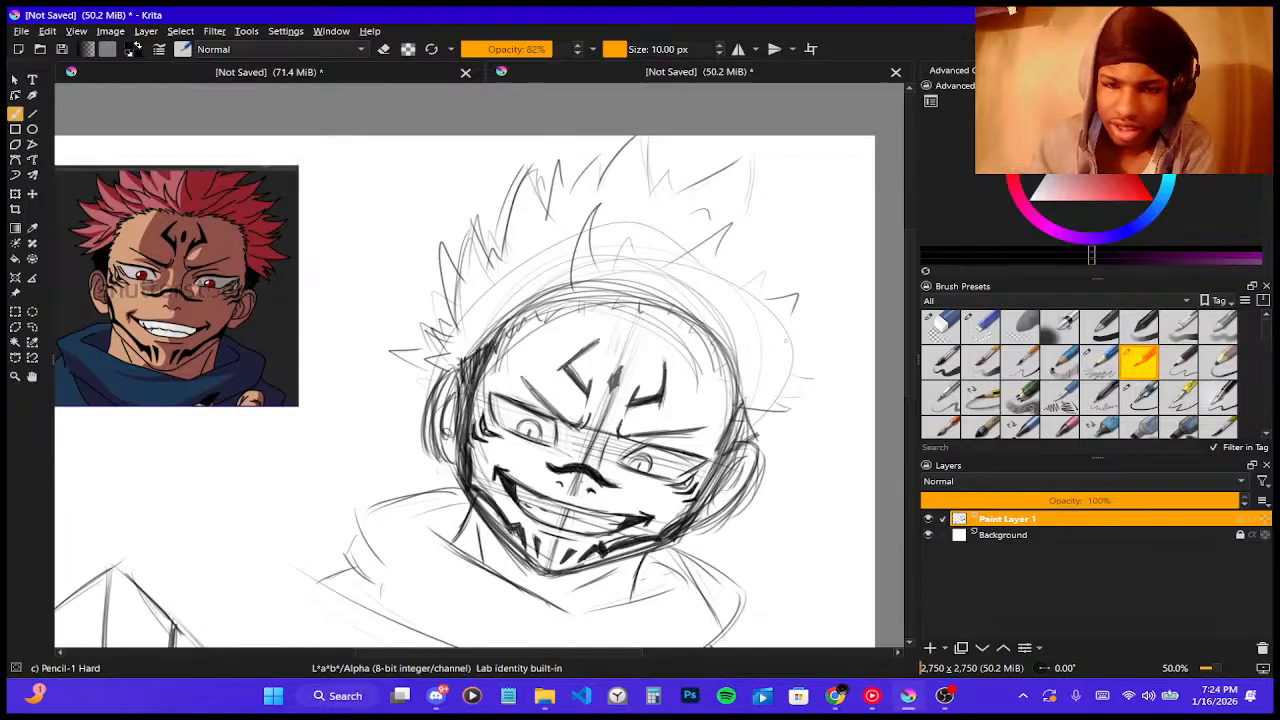
{"action": "mouse_move", "coordinate": [774, 350]}
{"action": "left_mouse_down"}
{"action": "mouse_move", "coordinate": [808, 345]}
{"action": "mouse_move", "coordinate": [790, 364]}
{"action": "mouse_move", "coordinate": [811, 401]}
{"action": "mouse_move", "coordinate": [757, 438]}
{"action": "mouse_move", "coordinate": [778, 426]}
{"action": "left_mouse_up"}
{"action": "left_click_drag", "start_coordinate": [765, 417], "coordinate": [778, 406]}
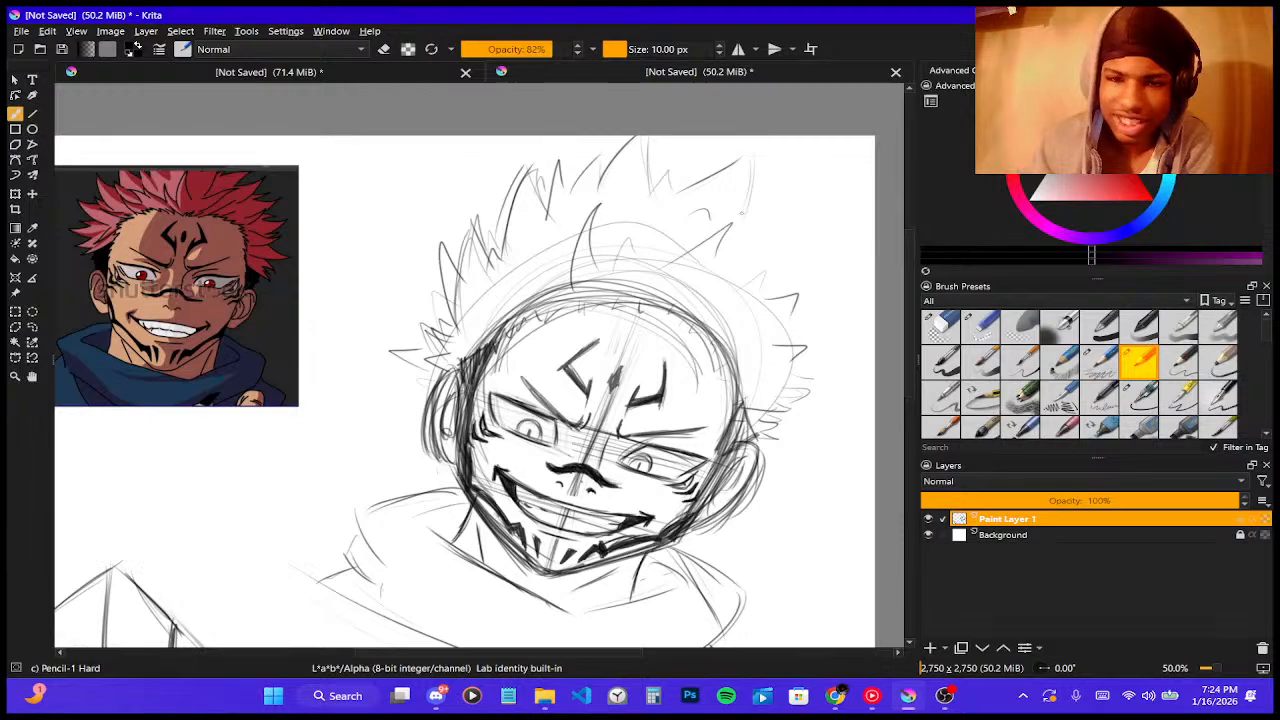
{"action": "mouse_move", "coordinate": [768, 212]}
{"action": "left_mouse_down"}
{"action": "mouse_move", "coordinate": [760, 251]}
{"action": "mouse_move", "coordinate": [791, 243]}
{"action": "mouse_move", "coordinate": [774, 286]}
{"action": "left_mouse_up"}
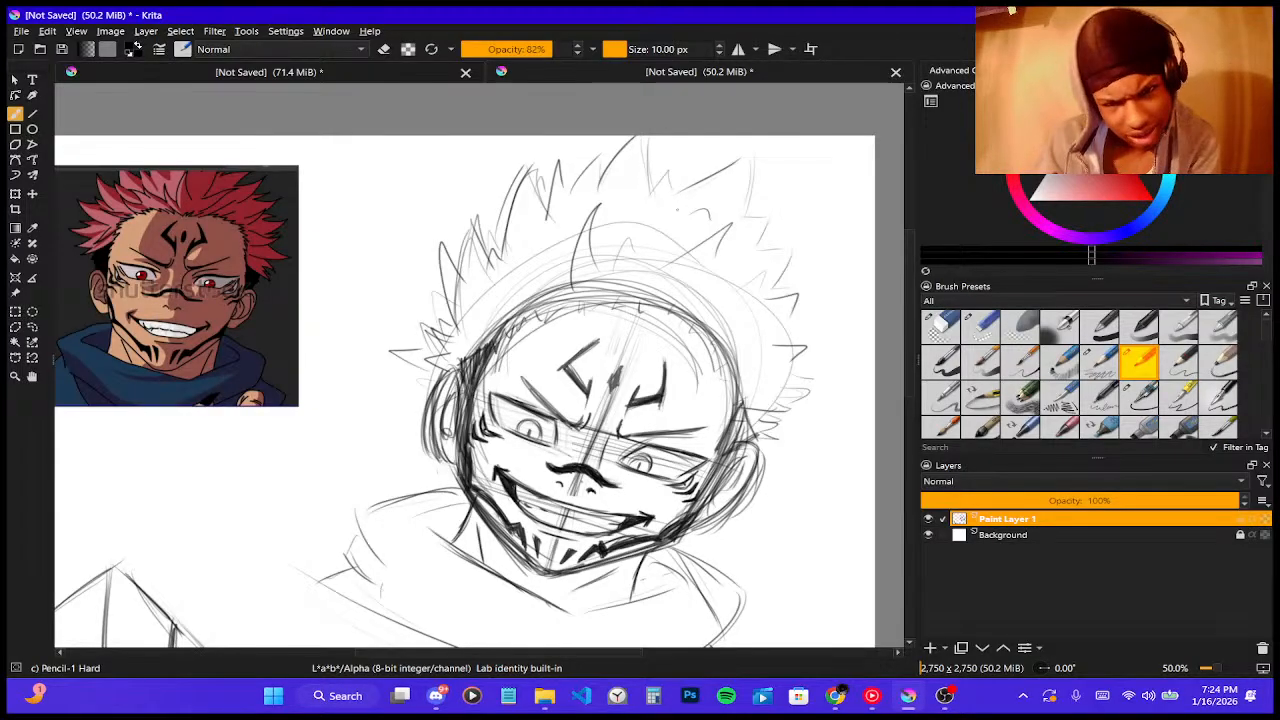
{"action": "mouse_move", "coordinate": [670, 216]}
{"action": "left_mouse_down"}
{"action": "mouse_move", "coordinate": [751, 194]}
{"action": "mouse_move", "coordinate": [739, 228]}
{"action": "mouse_move", "coordinate": [776, 248]}
{"action": "mouse_move", "coordinate": [766, 251]}
{"action": "mouse_move", "coordinate": [782, 342]}
{"action": "left_mouse_up"}
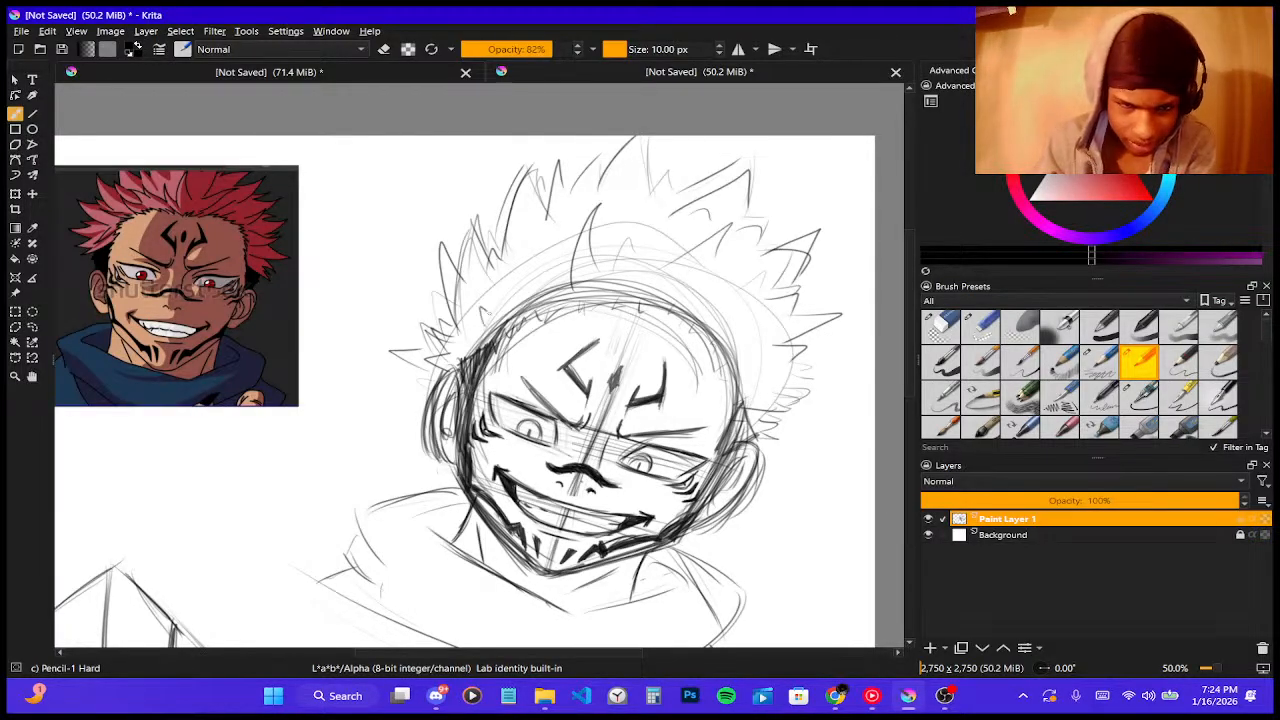
- Fill the left side and centre of the hair with smaller inner spikes rising from the skull line
{"action": "mouse_move", "coordinate": [538, 300]}
{"action": "left_mouse_down"}
{"action": "mouse_move", "coordinate": [524, 242]}
{"action": "mouse_move", "coordinate": [547, 270]}
{"action": "mouse_move", "coordinate": [482, 267]}
{"action": "left_mouse_up"}
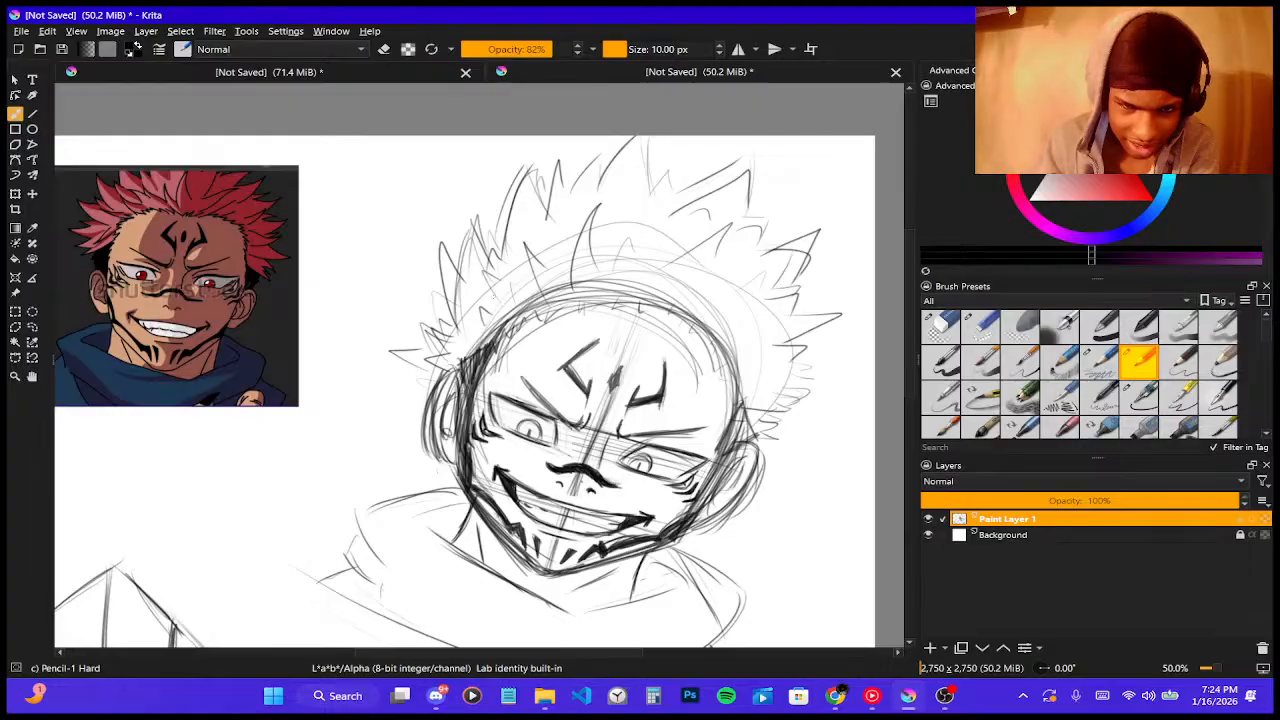
{"action": "left_click_drag", "start_coordinate": [468, 324], "coordinate": [459, 289]}
{"action": "left_click_drag", "start_coordinate": [468, 349], "coordinate": [447, 329]}
{"action": "left_click_drag", "start_coordinate": [508, 256], "coordinate": [530, 213]}
{"action": "mouse_move", "coordinate": [512, 297]}
{"action": "left_mouse_down"}
{"action": "mouse_move", "coordinate": [508, 264]}
{"action": "mouse_move", "coordinate": [562, 235]}
{"action": "mouse_move", "coordinate": [547, 217]}
{"action": "left_mouse_up"}
{"action": "left_click_drag", "start_coordinate": [603, 273], "coordinate": [632, 190]}
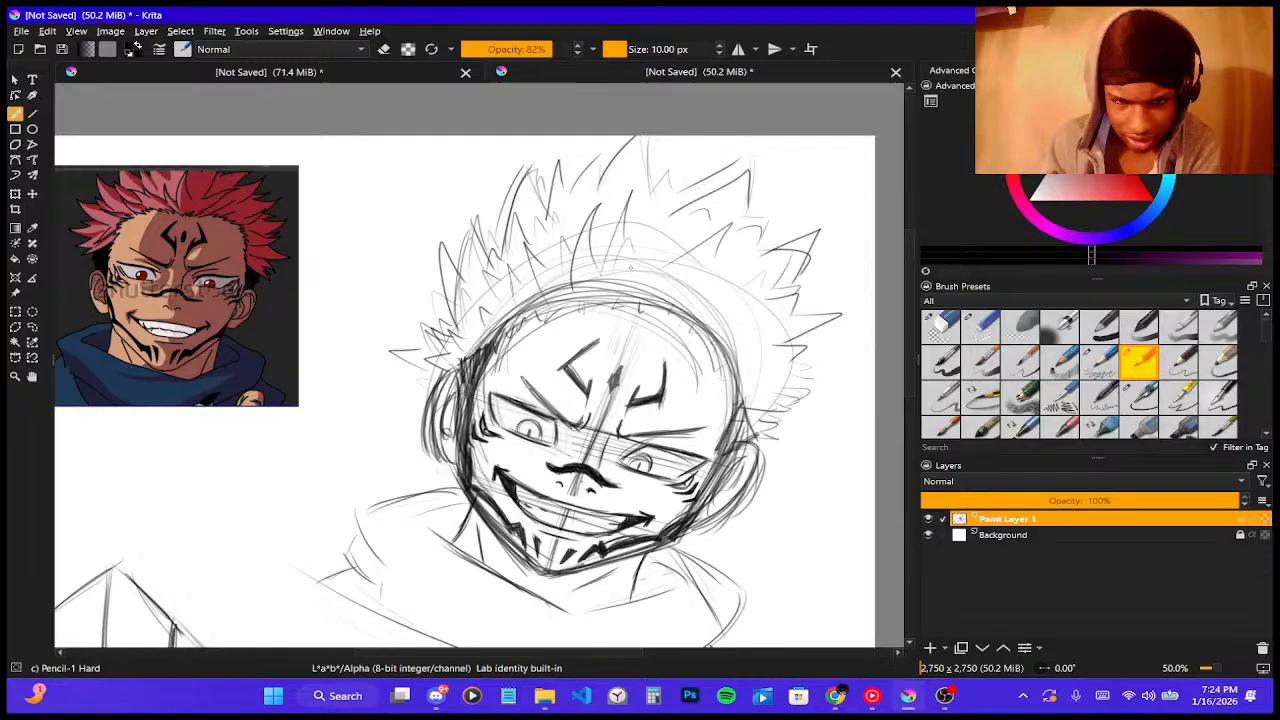
- Add smaller inner spikes through the right half of the hair, from the crown down to above the right ear
{"action": "left_click_drag", "start_coordinate": [636, 260], "coordinate": [619, 182]}
{"action": "left_click_drag", "start_coordinate": [648, 265], "coordinate": [680, 238]}
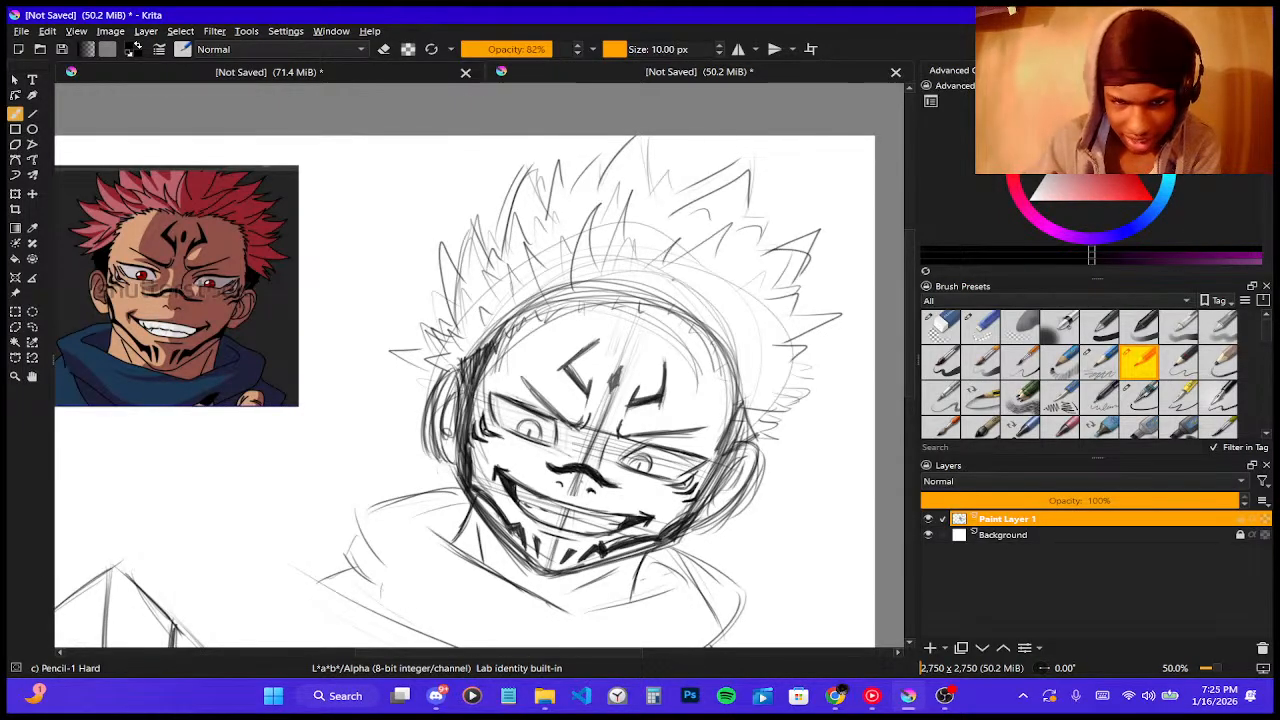
{"action": "mouse_move", "coordinate": [675, 296]}
{"action": "left_mouse_down"}
{"action": "mouse_move", "coordinate": [716, 276]}
{"action": "mouse_move", "coordinate": [658, 278]}
{"action": "left_mouse_up"}
{"action": "mouse_move", "coordinate": [714, 321]}
{"action": "left_mouse_down"}
{"action": "mouse_move", "coordinate": [780, 332]}
{"action": "mouse_move", "coordinate": [756, 285]}
{"action": "mouse_move", "coordinate": [756, 311]}
{"action": "left_mouse_up"}
{"action": "left_click_drag", "start_coordinate": [728, 243], "coordinate": [760, 240]}
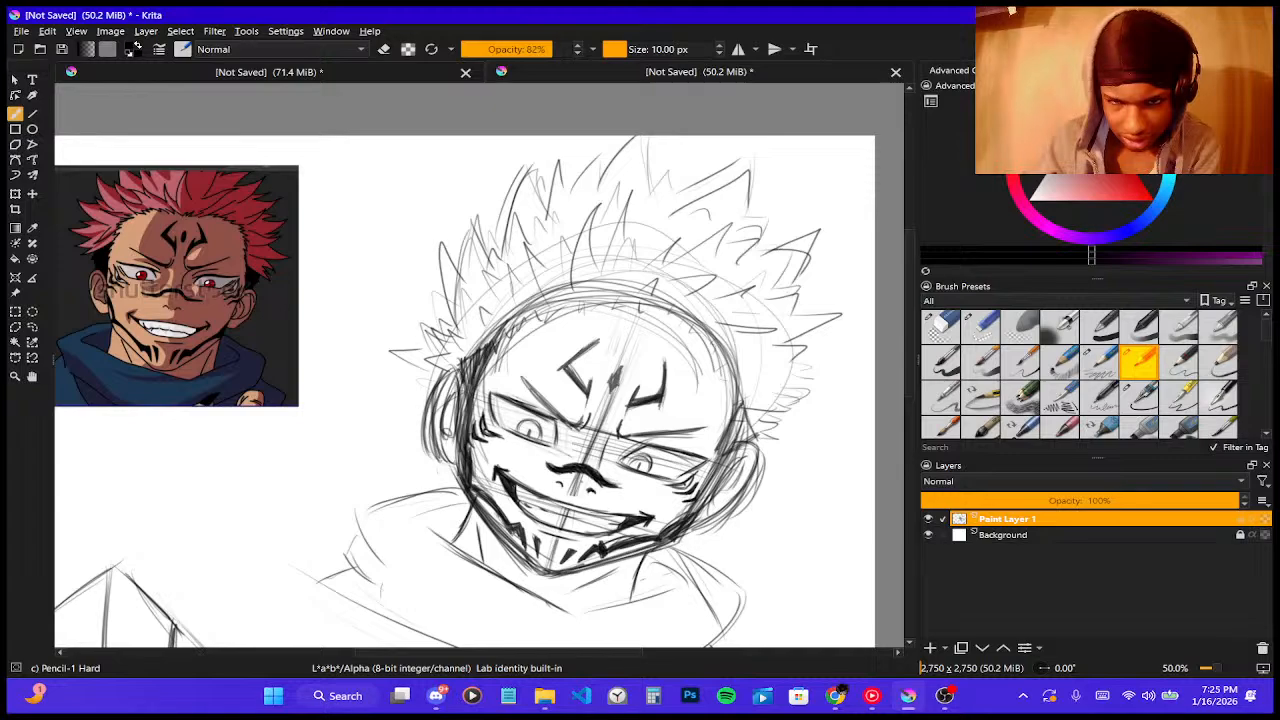
{"action": "mouse_move", "coordinate": [746, 378]}
{"action": "left_mouse_down"}
{"action": "mouse_move", "coordinate": [788, 362]}
{"action": "mouse_move", "coordinate": [768, 345]}
{"action": "mouse_move", "coordinate": [783, 372]}
{"action": "left_mouse_up"}
{"action": "left_click_drag", "start_coordinate": [729, 333], "coordinate": [767, 347]}
{"action": "left_click_drag", "start_coordinate": [792, 390], "coordinate": [820, 376]}
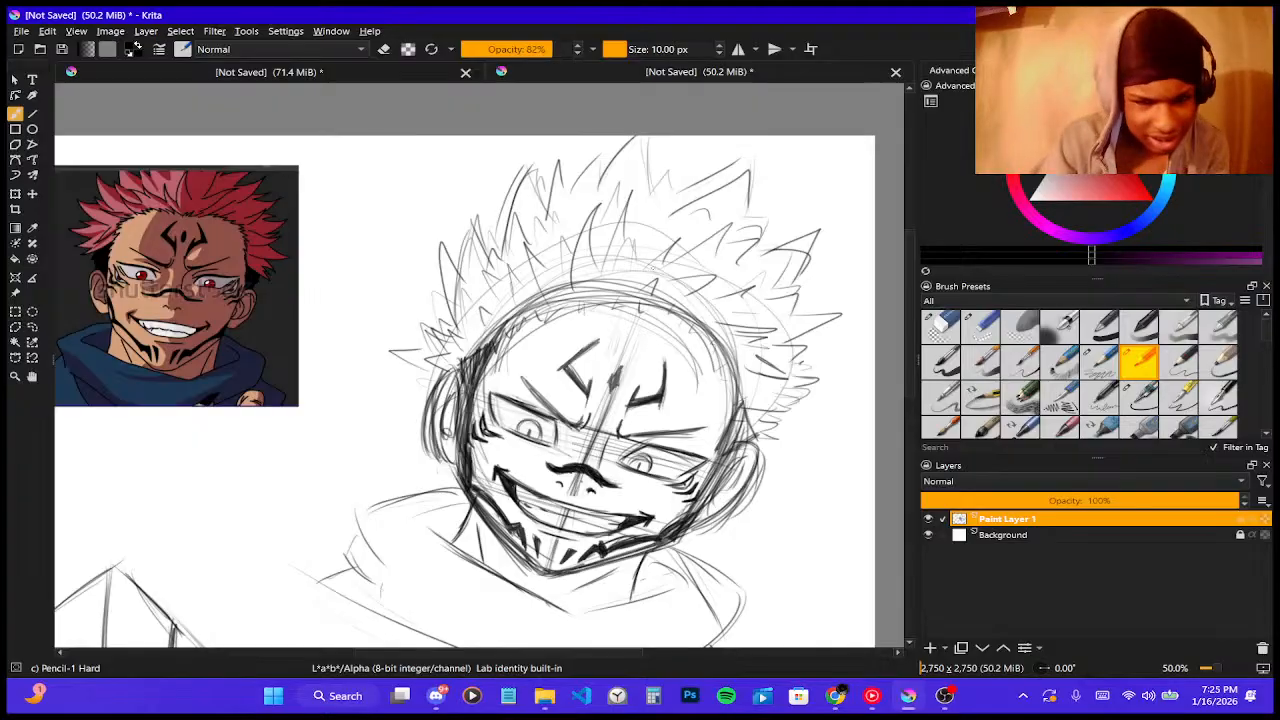
- Sketch the jagged hairline across the top of the forehead and down towards the right temple
{"action": "scroll", "coordinate": [650, 265], "scroll_direction": "down", "scroll_amount": 1}
{"action": "scroll", "coordinate": [700, 300], "scroll_direction": "up", "scroll_amount": 2}
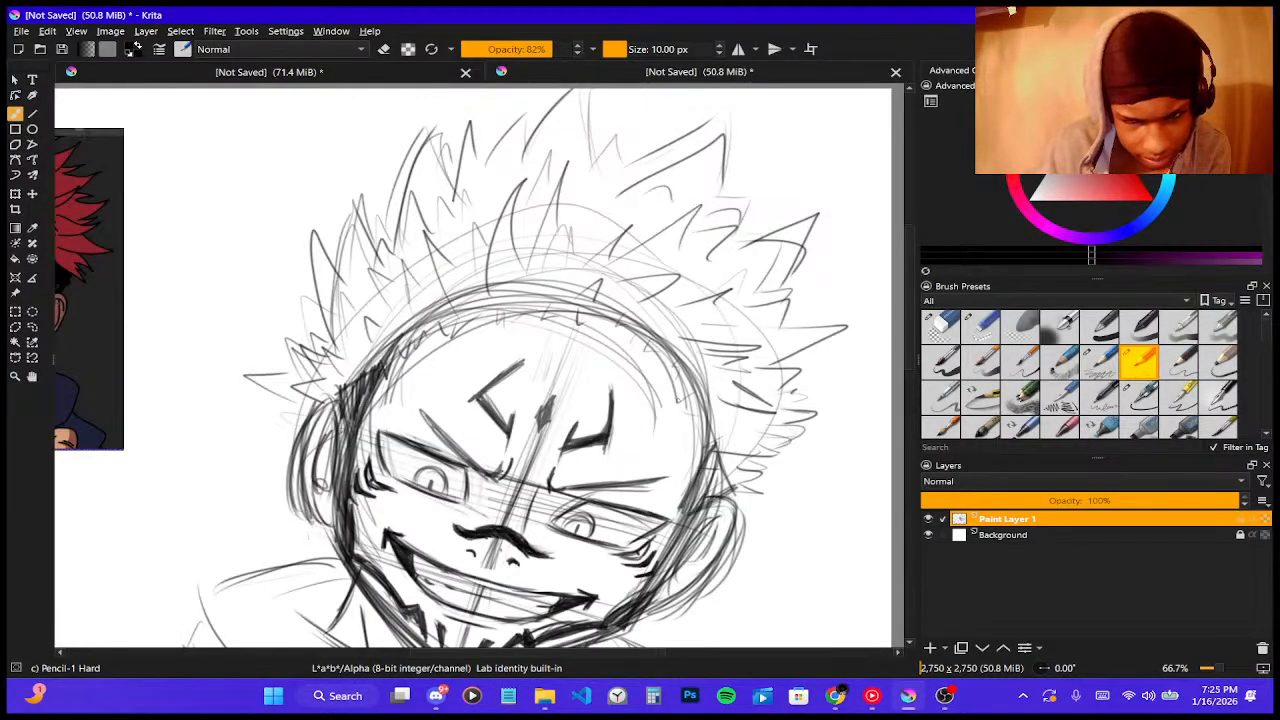
{"action": "left_click_drag", "start_coordinate": [548, 316], "coordinate": [612, 338]}
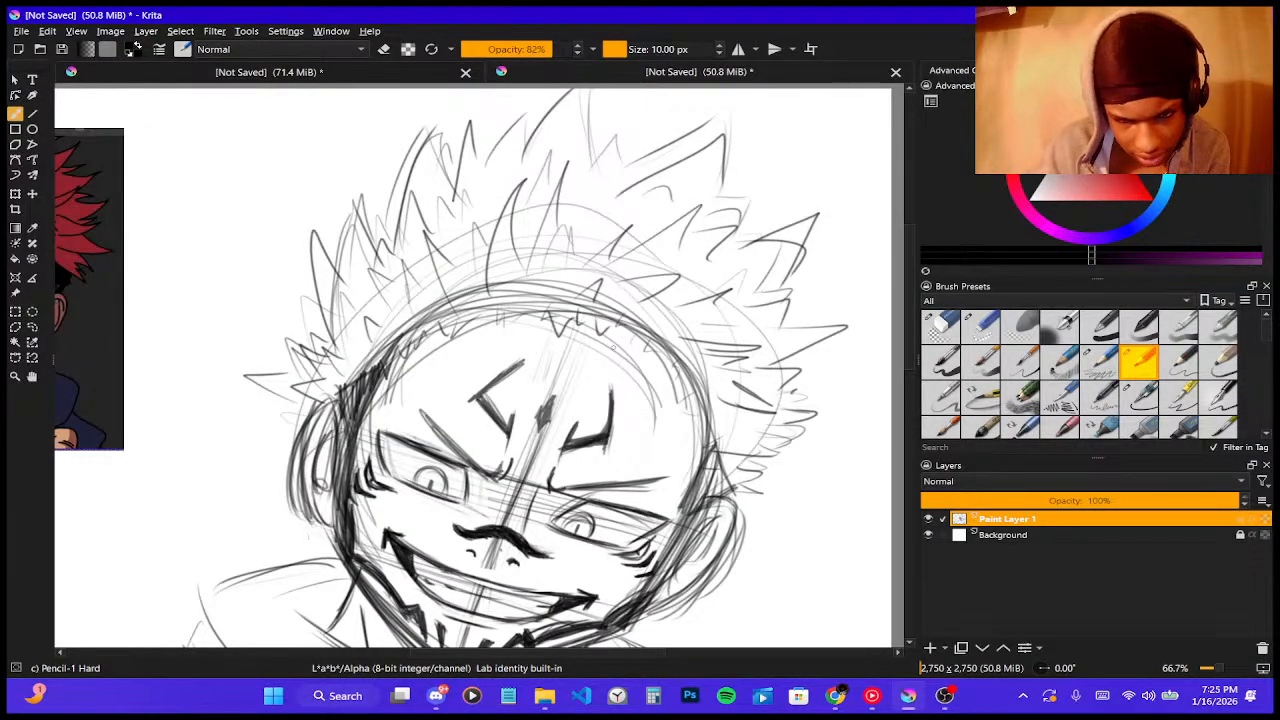
{"action": "mouse_move", "coordinate": [518, 306]}
{"action": "left_mouse_down"}
{"action": "mouse_move", "coordinate": [690, 368]}
{"action": "mouse_move", "coordinate": [704, 330]}
{"action": "left_mouse_up"}
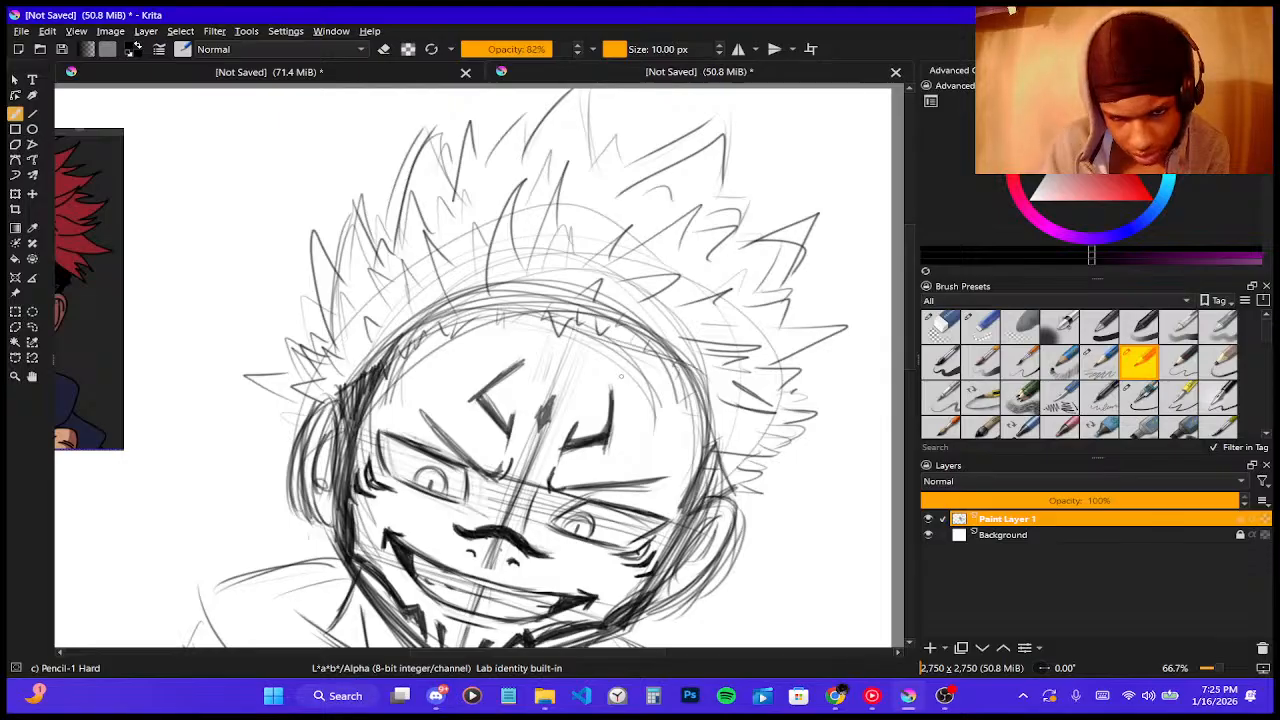
{"action": "mouse_move", "coordinate": [602, 350]}
{"action": "left_mouse_down"}
{"action": "mouse_move", "coordinate": [664, 384]}
{"action": "mouse_move", "coordinate": [726, 456]}
{"action": "left_mouse_up"}
{"action": "scroll", "coordinate": [625, 378], "scroll_direction": "down", "scroll_amount": 5}
{"action": "scroll", "coordinate": [625, 378], "scroll_direction": "up", "scroll_amount": 3}
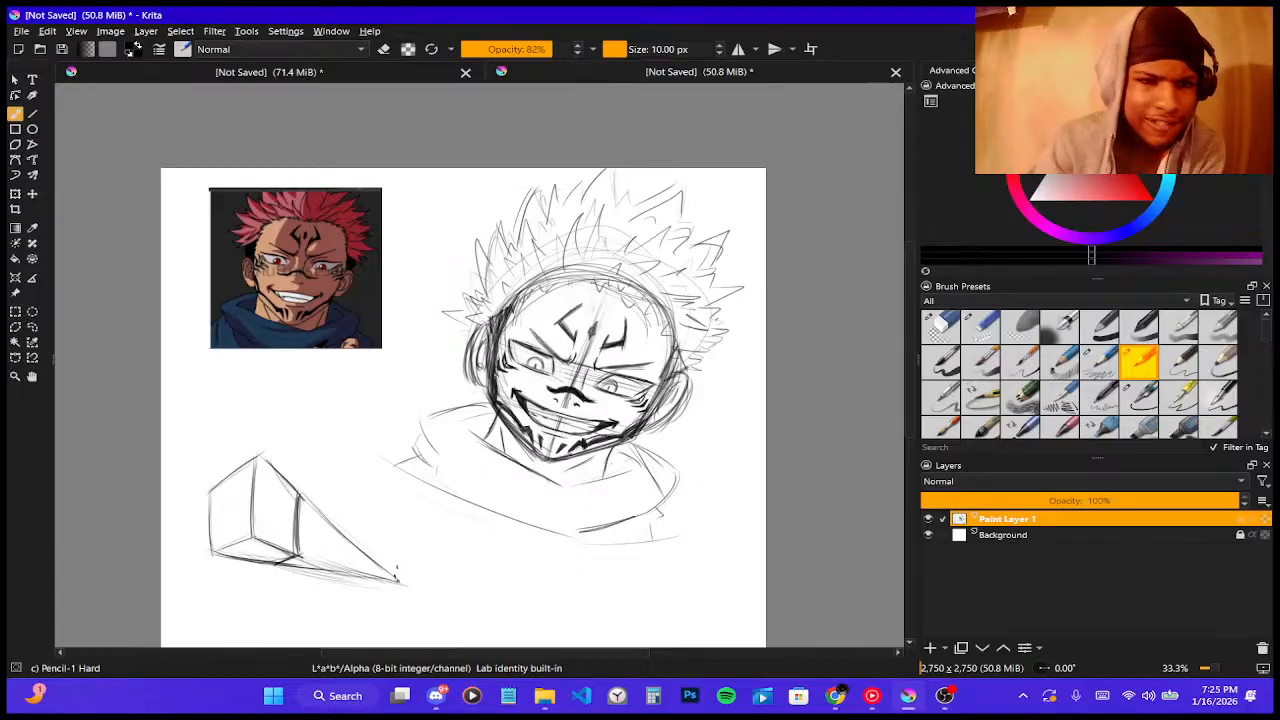
- Switch to the other open drawing, choose the Ink-3 Gpen brush and frame the left side of the character's hair
{"action": "left_click", "coordinate": [346, 75]}
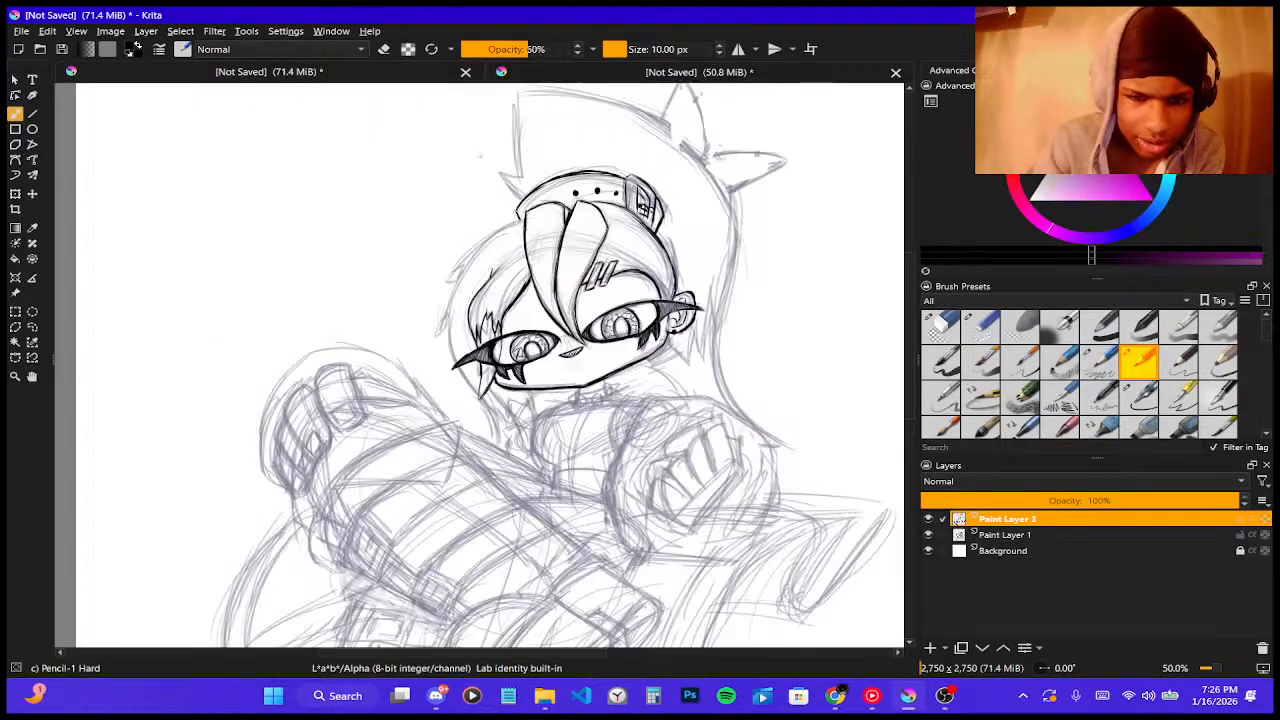
{"action": "scroll", "coordinate": [480, 156], "scroll_direction": "down", "scroll_amount": 2}
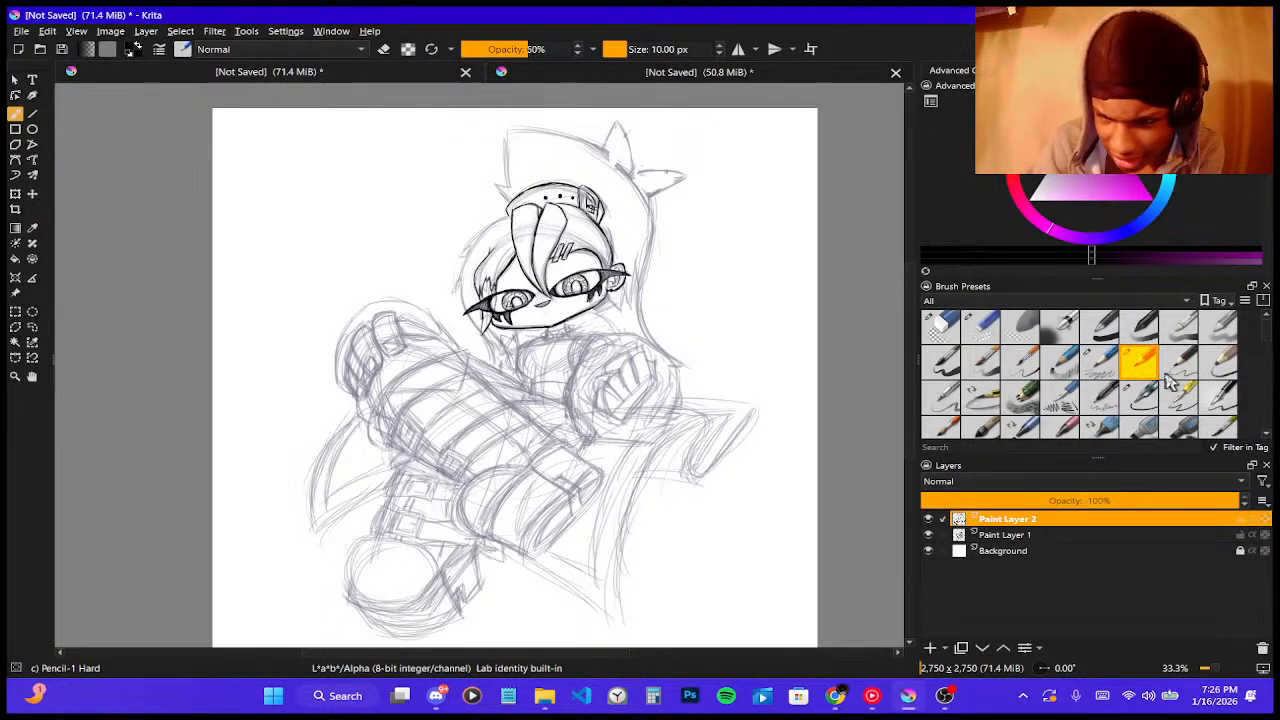
{"action": "left_click", "coordinate": [1178, 397]}
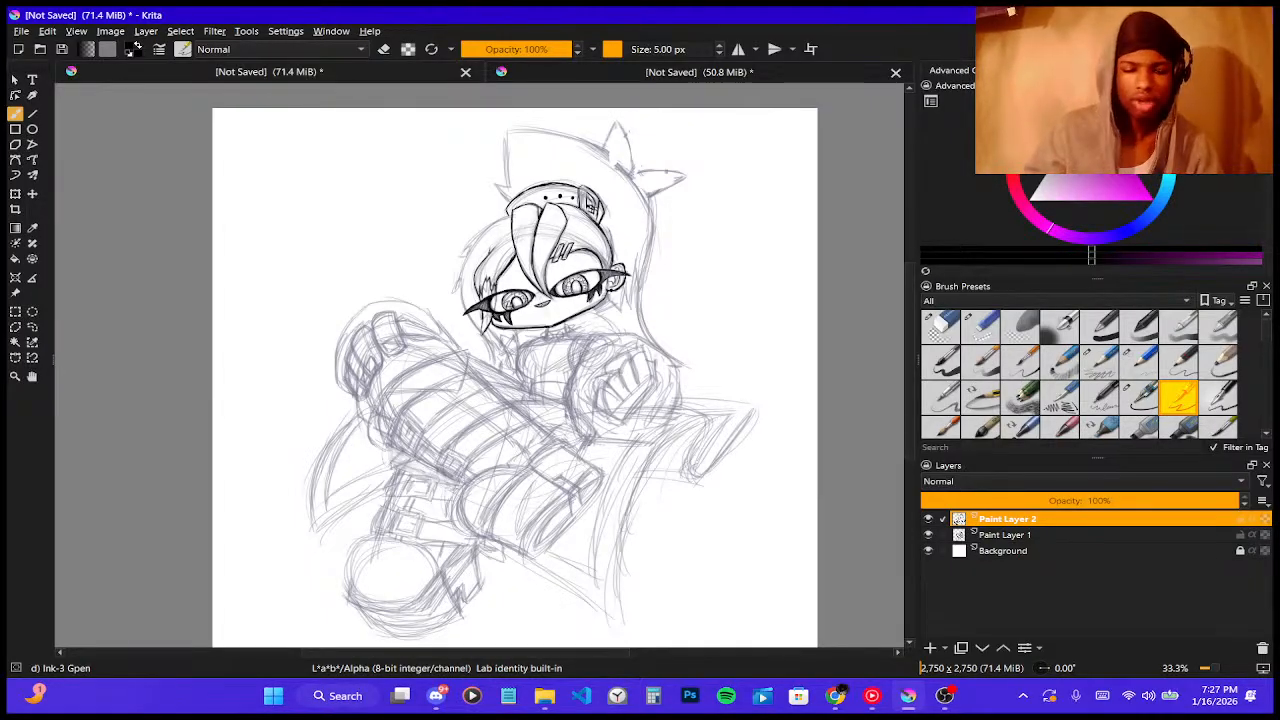
{"action": "key", "text": "1"}
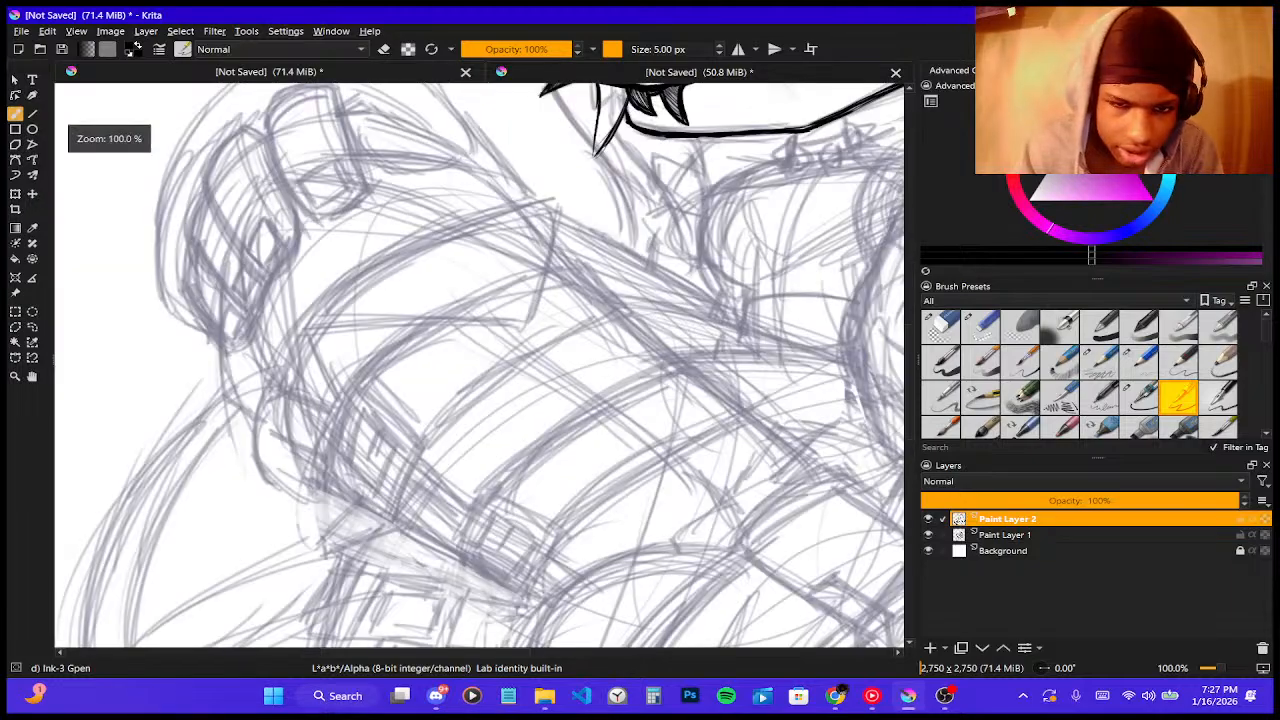
{"action": "key", "text": "minus"}
{"action": "key", "text": "minus"}
{"action": "key", "text": "minus"}
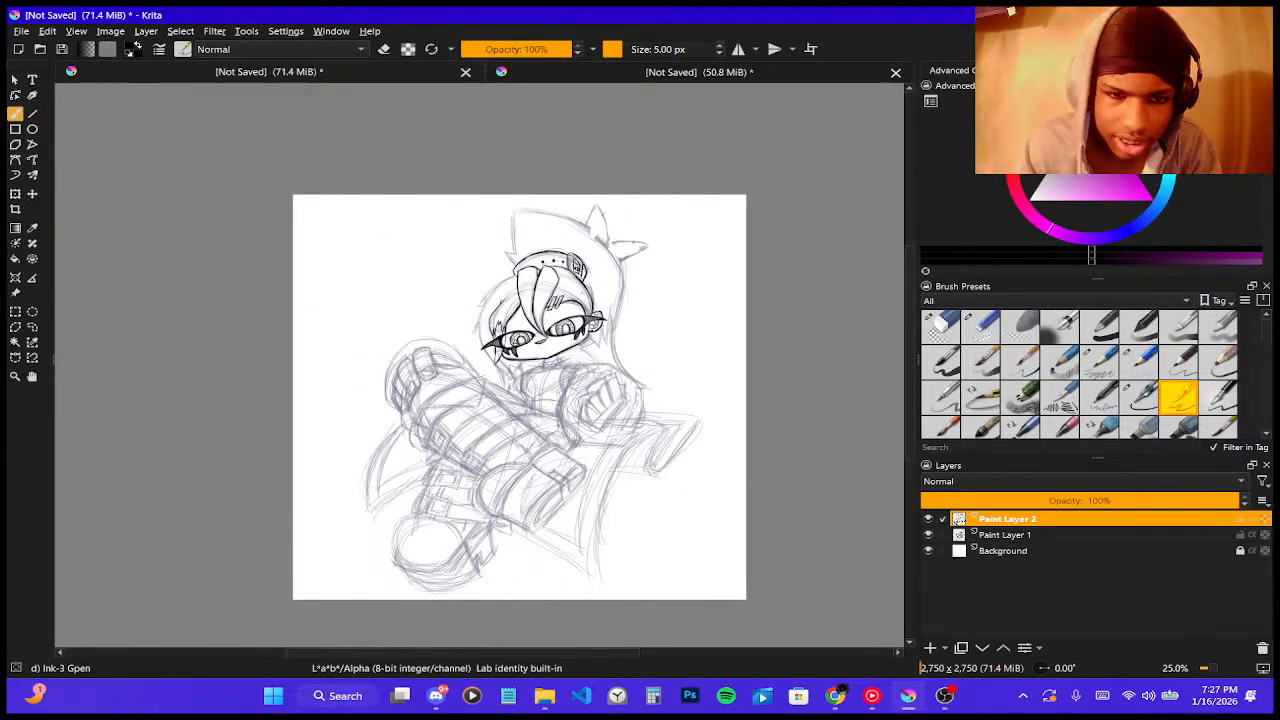
{"action": "key", "text": "plus"}
{"action": "key", "text": "plus"}
{"action": "key", "text": "plus"}
{"action": "key", "text": "plus"}
{"action": "key", "text": "plus"}
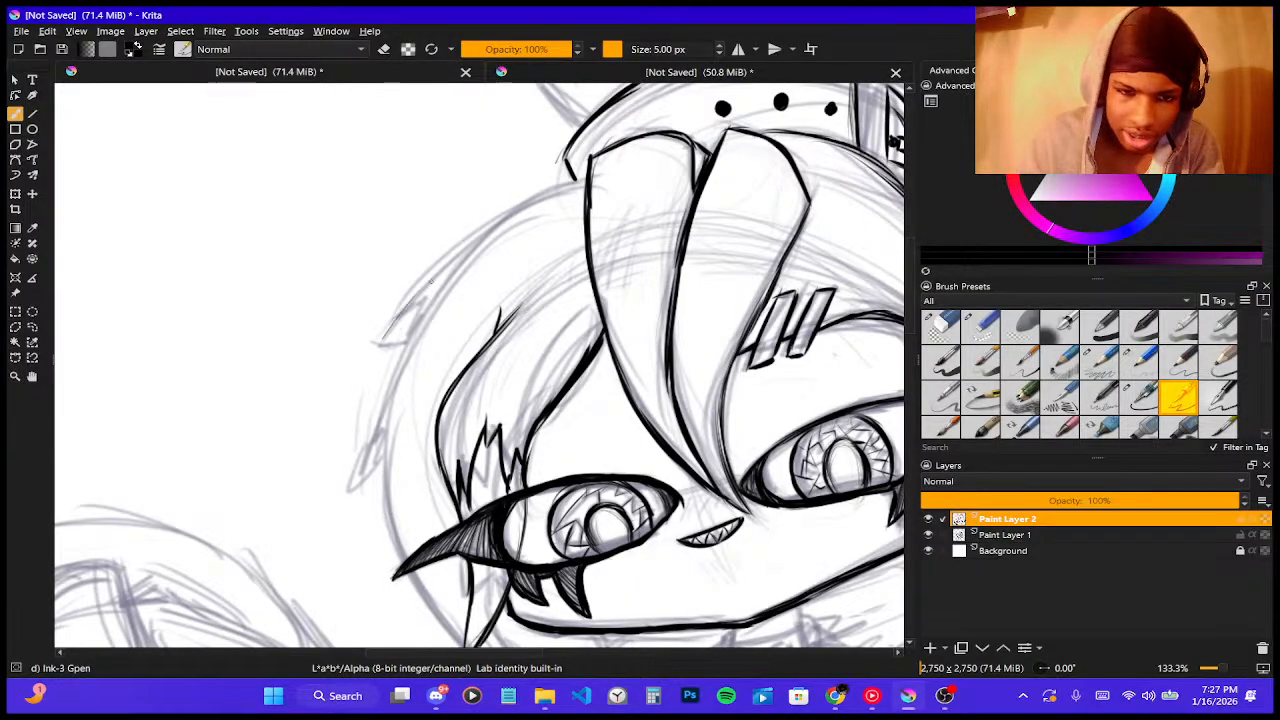
{"action": "left_click_drag", "start_coordinate": [376, 348], "coordinate": [460, 256]}
{"action": "left_click_drag", "start_coordinate": [394, 316], "coordinate": [486, 229]}
{"action": "left_click_drag", "start_coordinate": [414, 285], "coordinate": [508, 212]}
{"action": "key", "text": "ctrl+z"}
{"action": "key", "text": "ctrl+z"}
{"action": "key", "text": "ctrl+z"}
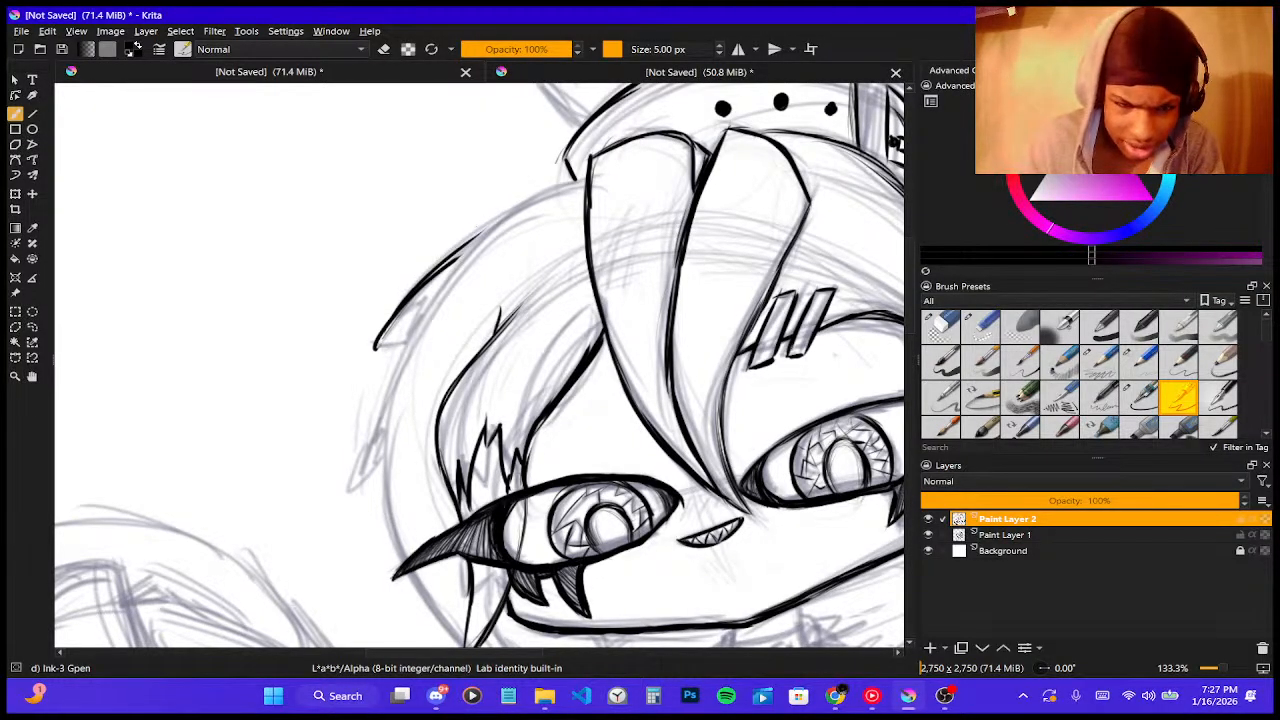
- Ink the upper-left hair contour from the bangs down to a pointed tuft, and close the tuft
{"action": "mouse_move", "coordinate": [370, 347]}
{"action": "left_mouse_down"}
{"action": "mouse_move", "coordinate": [406, 343]}
{"action": "mouse_move", "coordinate": [402, 315]}
{"action": "mouse_move", "coordinate": [440, 265]}
{"action": "mouse_move", "coordinate": [528, 197]}
{"action": "left_mouse_up"}
{"action": "mouse_move", "coordinate": [436, 268]}
{"action": "left_mouse_down"}
{"action": "mouse_move", "coordinate": [548, 188]}
{"action": "mouse_move", "coordinate": [586, 178]}
{"action": "left_mouse_up"}
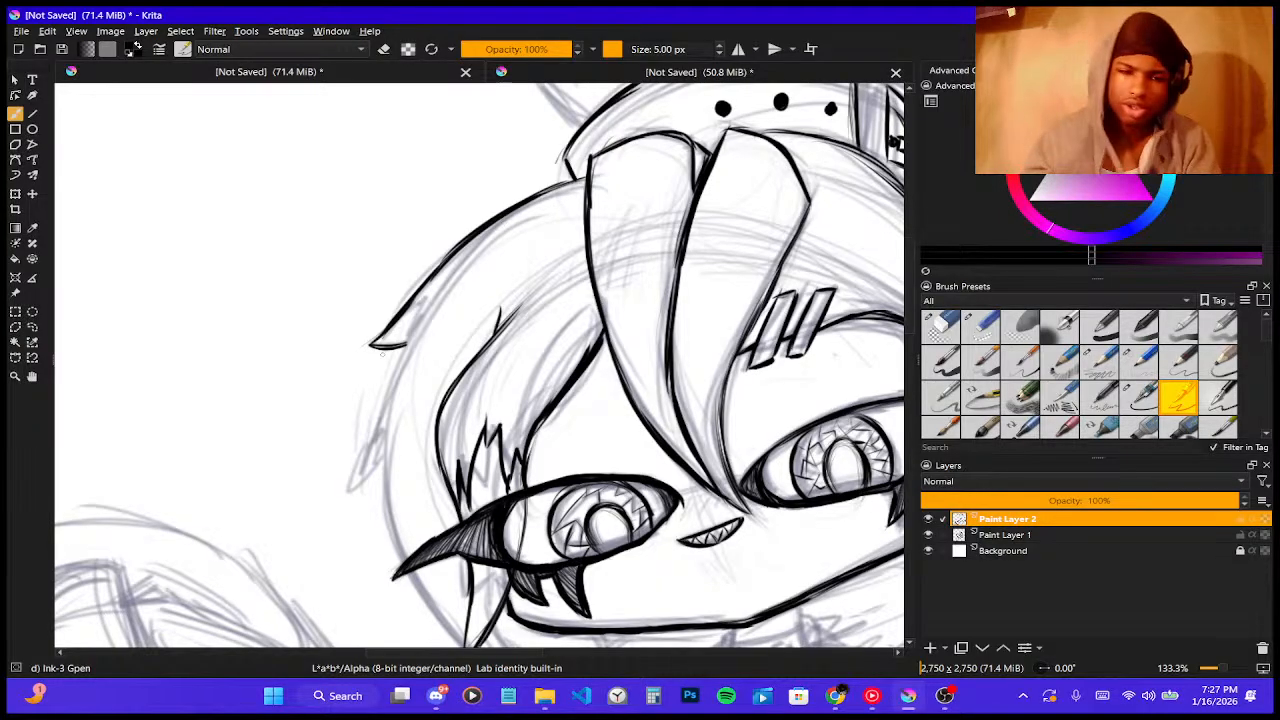
{"action": "mouse_move", "coordinate": [409, 307]}
{"action": "left_mouse_down"}
{"action": "mouse_move", "coordinate": [426, 300]}
{"action": "mouse_move", "coordinate": [407, 328]}
{"action": "left_mouse_up"}
- Ink the left hair contour below the first tuft, forming a second pointed tuft and continuing down to the eyelash tip
{"action": "left_click_drag", "start_coordinate": [438, 284], "coordinate": [379, 408]}
{"action": "left_click_drag", "start_coordinate": [403, 346], "coordinate": [368, 447]}
{"action": "left_click_drag", "start_coordinate": [380, 392], "coordinate": [350, 483]}
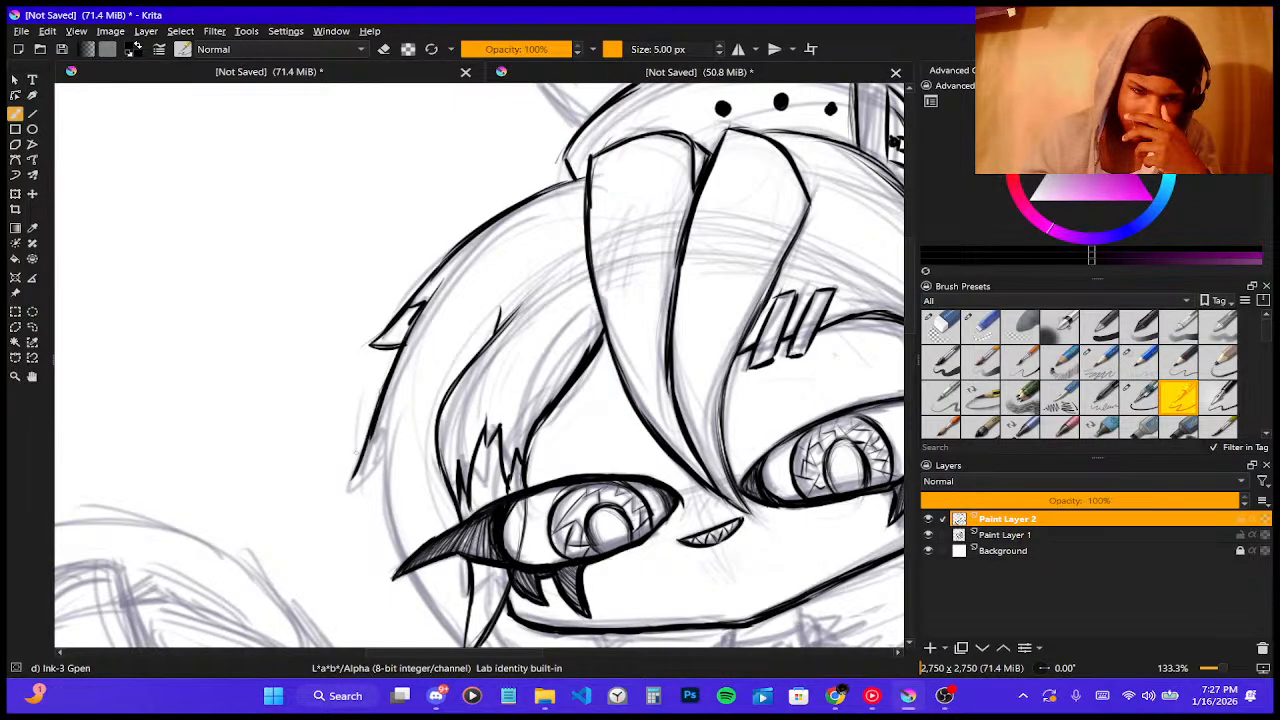
{"action": "mouse_move", "coordinate": [364, 438]}
{"action": "left_mouse_down"}
{"action": "mouse_move", "coordinate": [347, 487]}
{"action": "mouse_move", "coordinate": [374, 420]}
{"action": "mouse_move", "coordinate": [369, 459]}
{"action": "mouse_move", "coordinate": [381, 473]}
{"action": "mouse_move", "coordinate": [381, 446]}
{"action": "mouse_move", "coordinate": [412, 570]}
{"action": "left_mouse_up"}
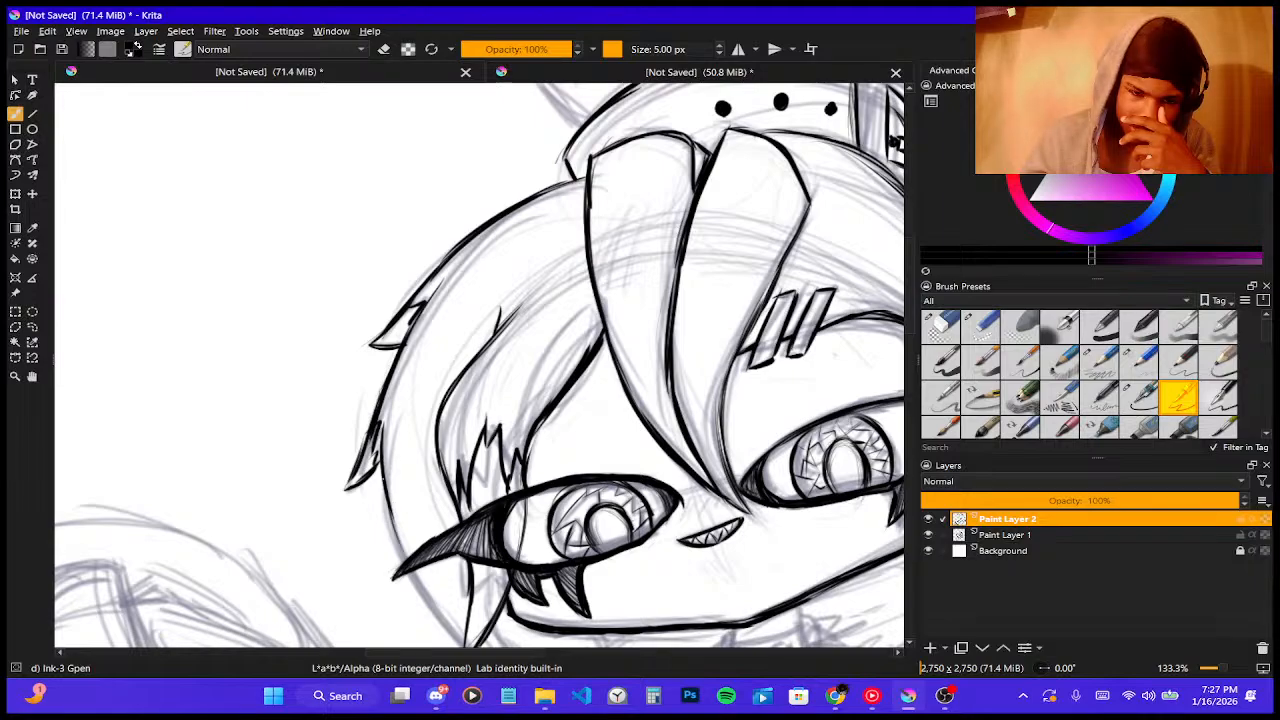
{"action": "left_click_drag", "start_coordinate": [384, 484], "coordinate": [413, 590]}
{"action": "left_click_drag", "start_coordinate": [383, 480], "coordinate": [400, 556]}
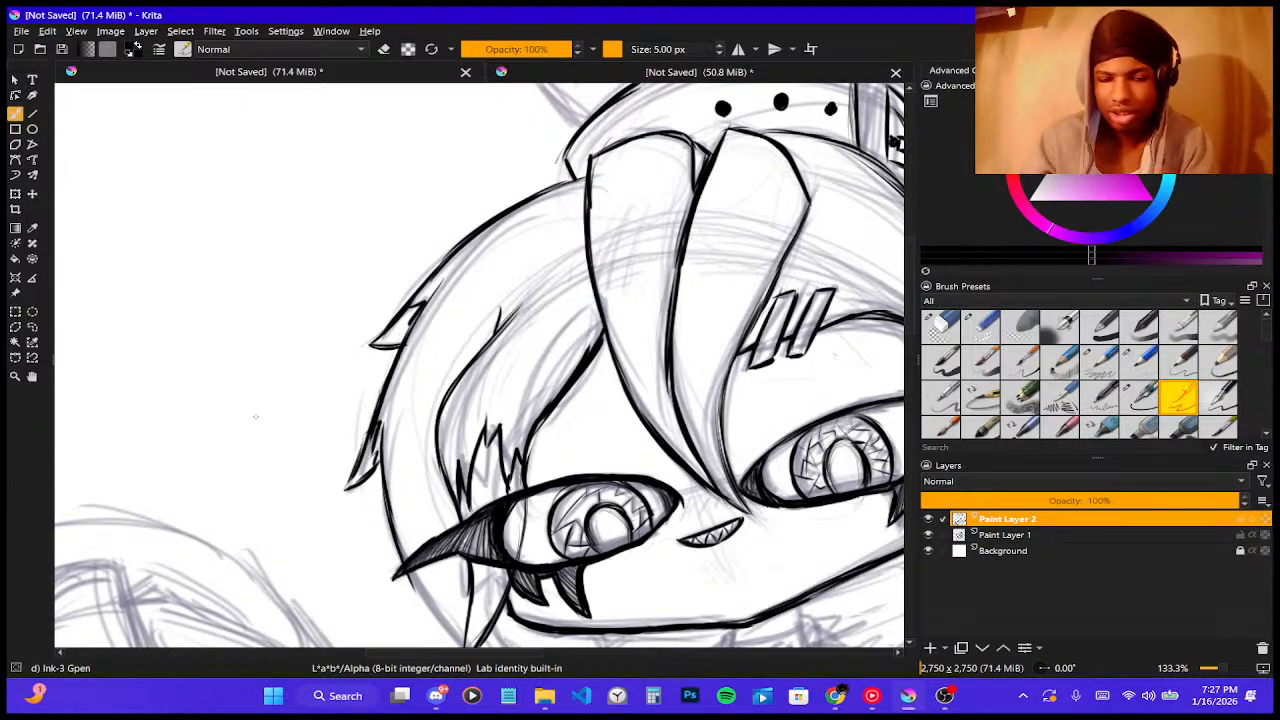
{"action": "scroll", "coordinate": [257, 414], "scroll_direction": "down", "scroll_amount": 4}
{"action": "scroll", "coordinate": [577, 344], "scroll_direction": "down", "scroll_amount": 1}
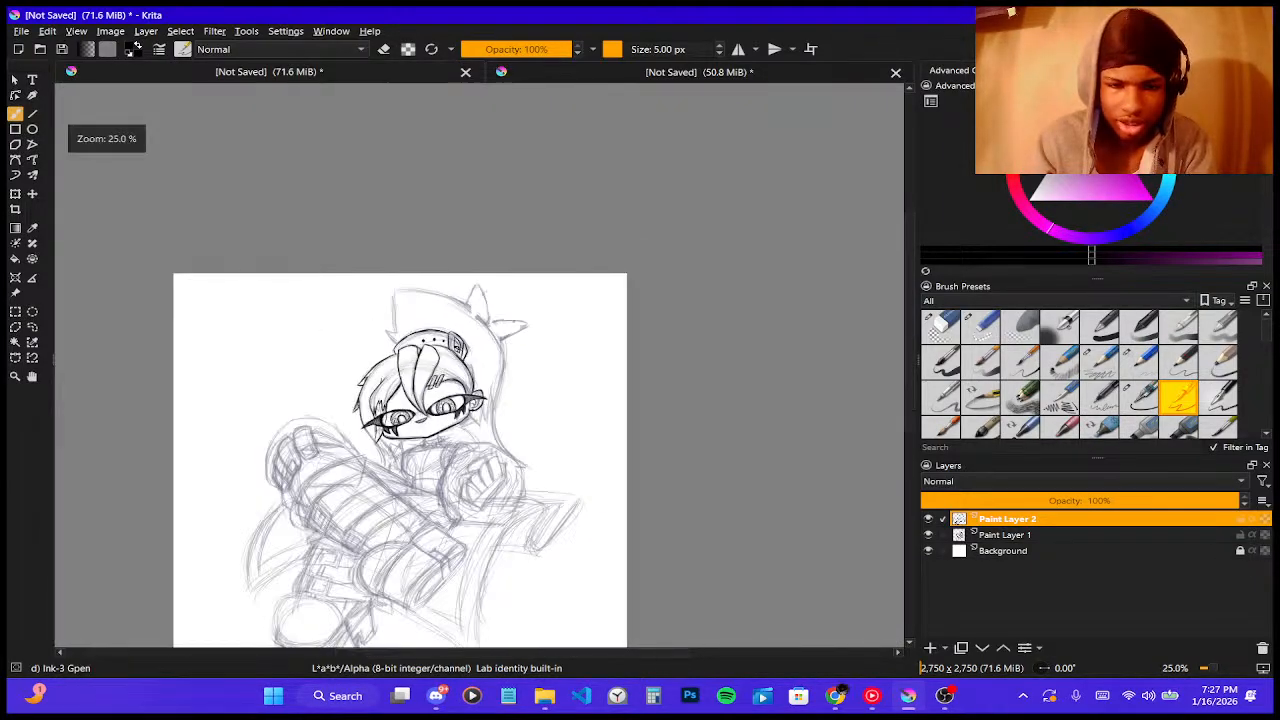
{"action": "scroll", "coordinate": [300, 470], "scroll_direction": "up", "scroll_amount": 4}
{"action": "scroll", "coordinate": [323, 425], "scroll_direction": "down", "scroll_amount": 2}
{"action": "scroll", "coordinate": [381, 378], "scroll_direction": "up", "scroll_amount": 1}
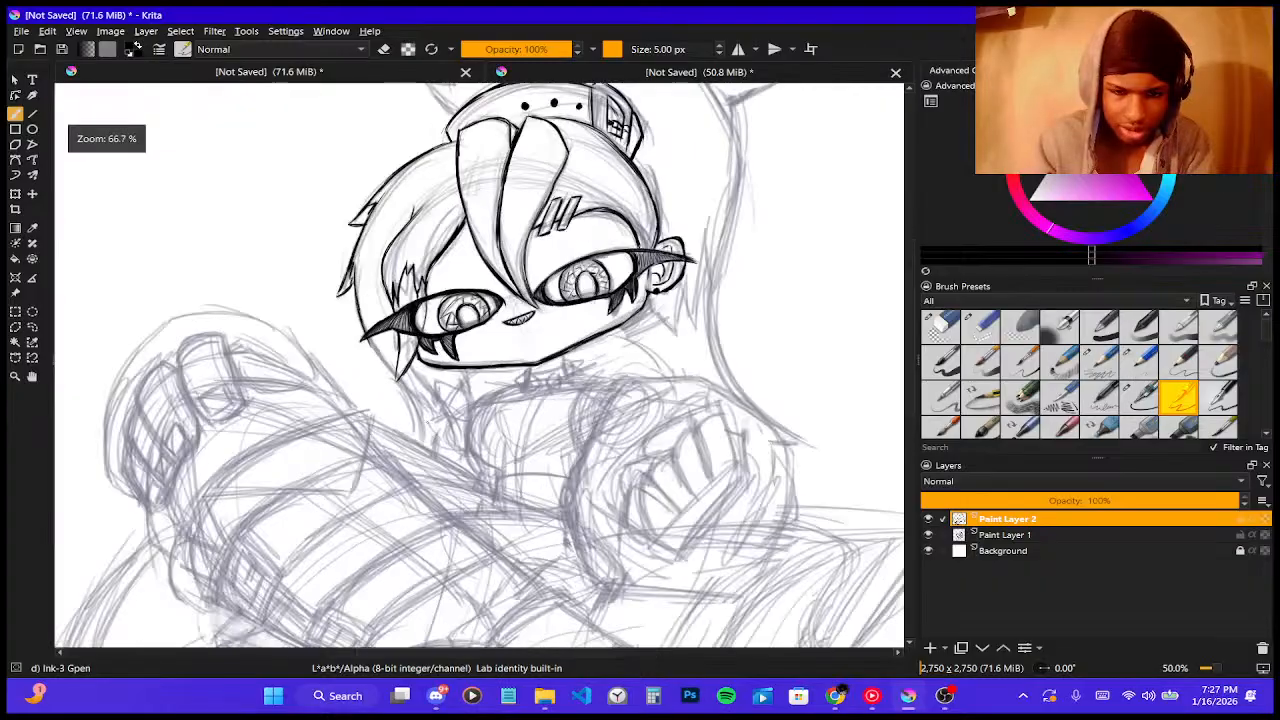
- Ink the outer contour of the lower-left hair lock from the eyelash tip down to a pointed end beside the neck
{"action": "scroll", "coordinate": [381, 378], "scroll_direction": "up", "scroll_amount": 2}
{"action": "scroll", "coordinate": [381, 378], "scroll_direction": "down", "scroll_amount": 2}
{"action": "scroll", "coordinate": [381, 378], "scroll_direction": "up", "scroll_amount": 1}
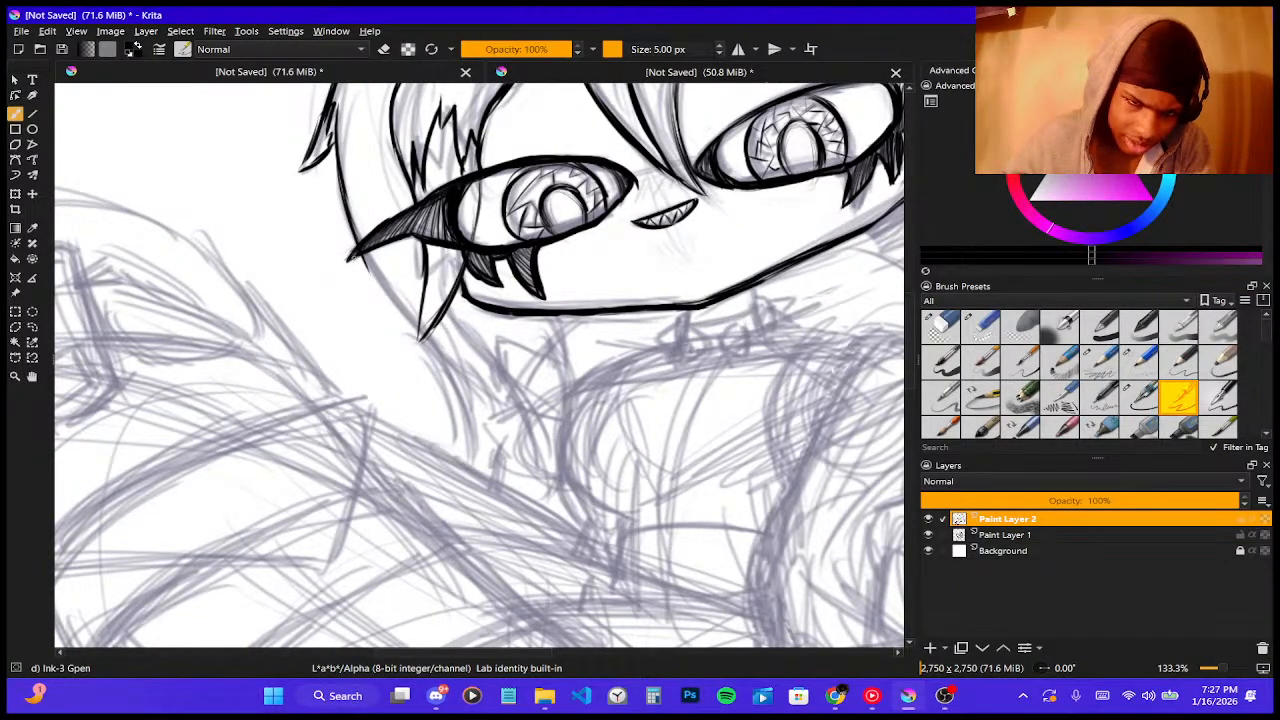
{"action": "left_click_drag", "start_coordinate": [360, 257], "coordinate": [422, 332]}
{"action": "left_click_drag", "start_coordinate": [386, 293], "coordinate": [468, 410]}
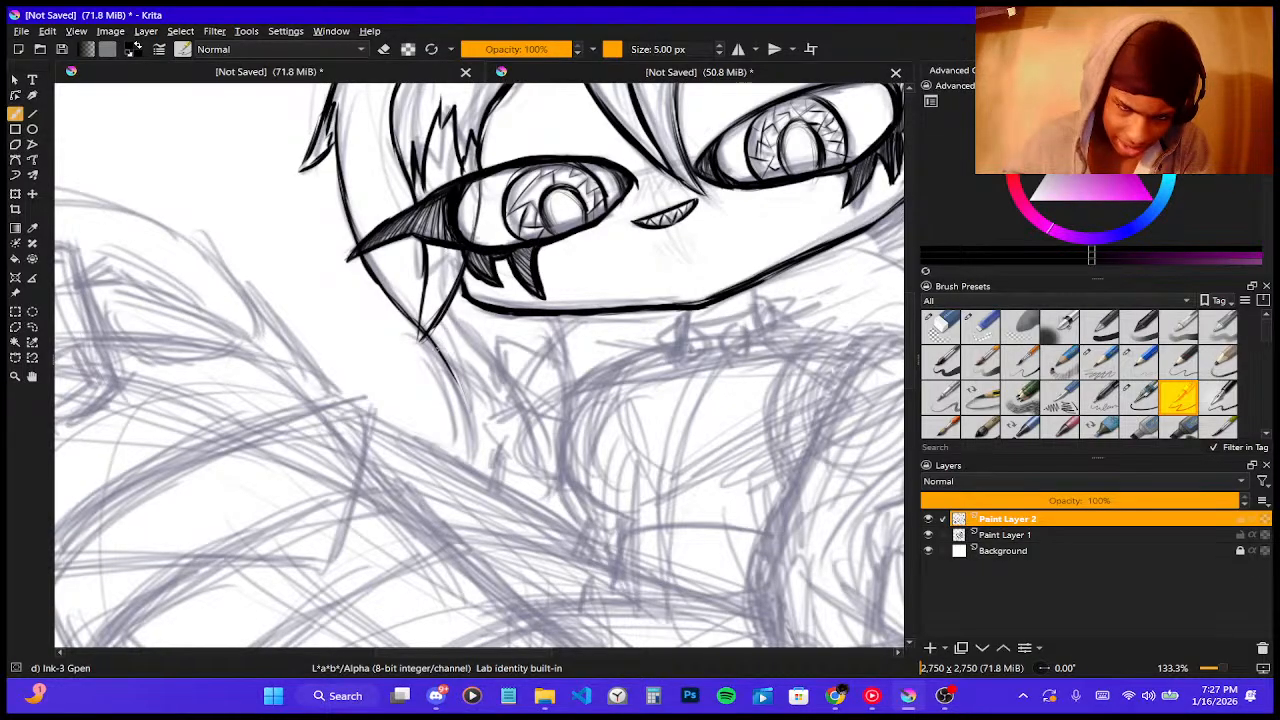
{"action": "left_click_drag", "start_coordinate": [434, 346], "coordinate": [470, 430]}
{"action": "left_click_drag", "start_coordinate": [454, 378], "coordinate": [470, 468]}
{"action": "left_click_drag", "start_coordinate": [486, 412], "coordinate": [473, 468]}
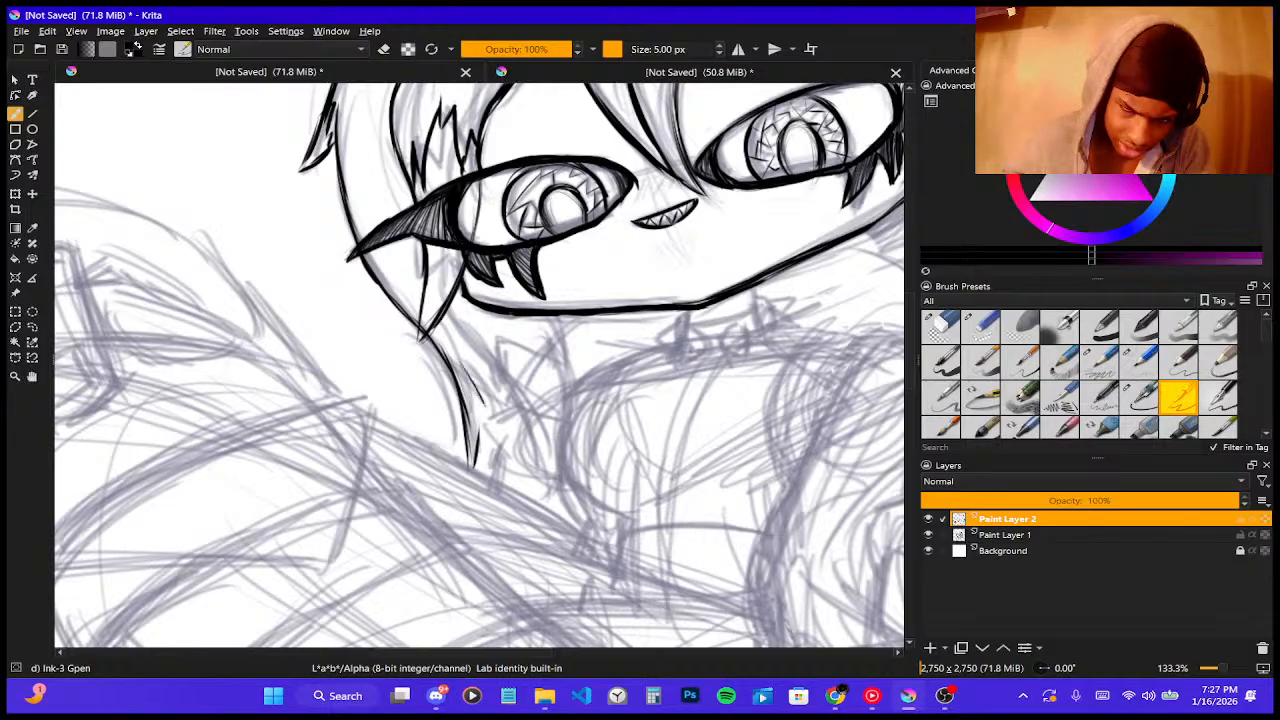
- Ink the jagged inner tips of the lower-left hair lock and the long pointed strand running down beside them
{"action": "mouse_move", "coordinate": [466, 356]}
{"action": "left_mouse_down"}
{"action": "mouse_move", "coordinate": [486, 425]}
{"action": "mouse_move", "coordinate": [509, 411]}
{"action": "mouse_move", "coordinate": [510, 448]}
{"action": "mouse_move", "coordinate": [481, 475]}
{"action": "left_mouse_up"}
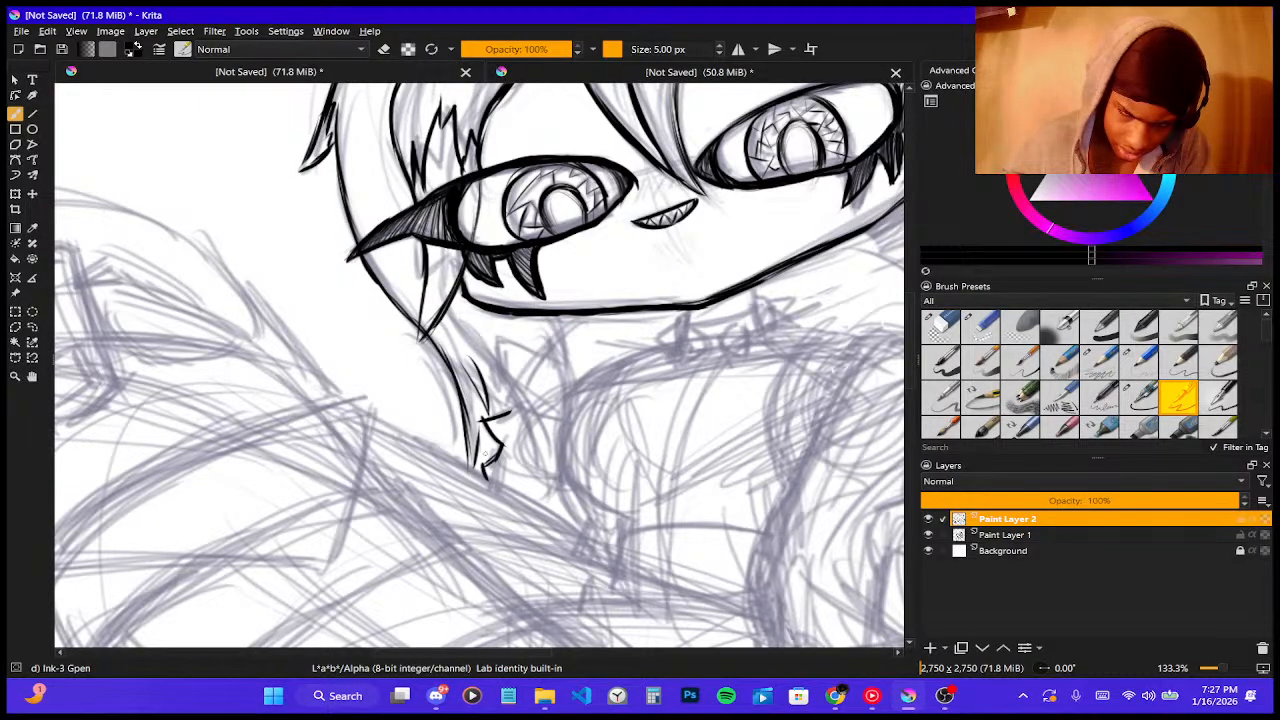
{"action": "left_click_drag", "start_coordinate": [472, 370], "coordinate": [516, 432]}
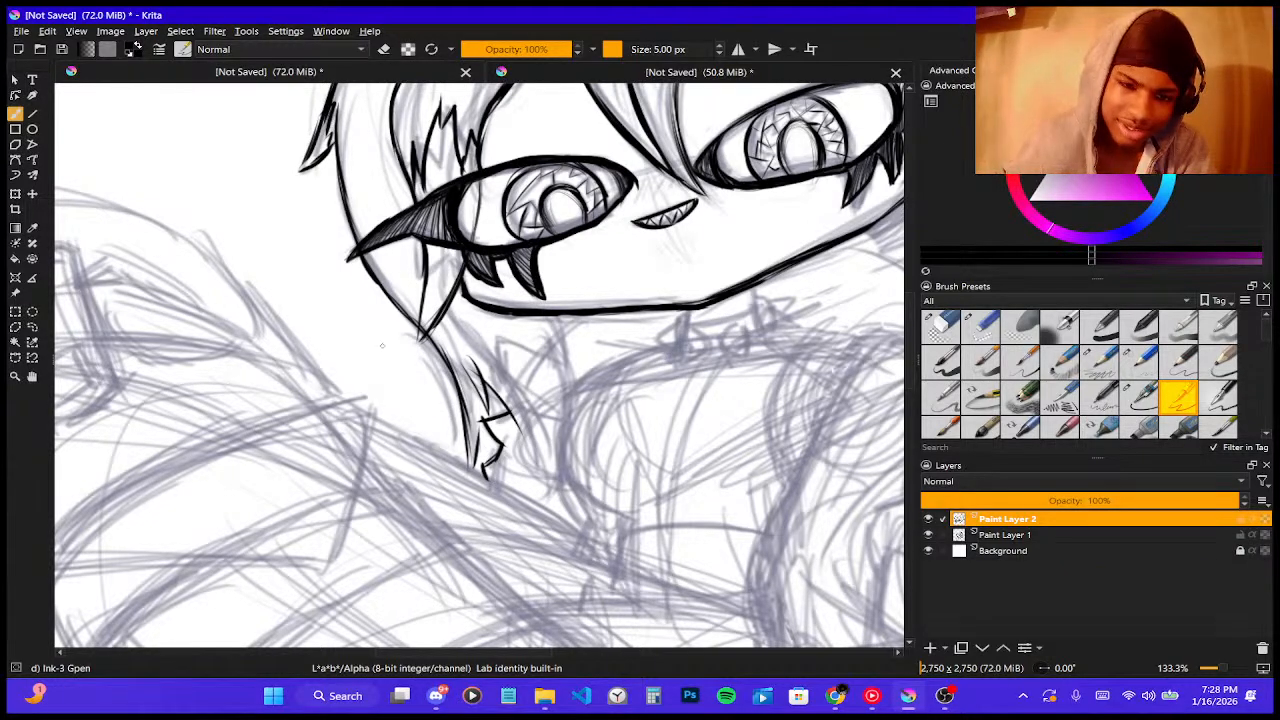
{"action": "mouse_move", "coordinate": [450, 318]}
{"action": "left_mouse_down"}
{"action": "mouse_move", "coordinate": [526, 388]}
{"action": "mouse_move", "coordinate": [540, 430]}
{"action": "left_mouse_up"}
{"action": "mouse_move", "coordinate": [518, 382]}
{"action": "left_mouse_down"}
{"action": "mouse_move", "coordinate": [550, 458]}
{"action": "mouse_move", "coordinate": [525, 447]}
{"action": "mouse_move", "coordinate": [540, 466]}
{"action": "left_mouse_up"}
{"action": "left_click_drag", "start_coordinate": [532, 412], "coordinate": [548, 466]}
{"action": "mouse_move", "coordinate": [510, 375]}
{"action": "left_mouse_down"}
{"action": "mouse_move", "coordinate": [546, 454]}
{"action": "mouse_move", "coordinate": [540, 470]}
{"action": "left_mouse_up"}
{"action": "left_click_drag", "start_coordinate": [508, 414], "coordinate": [549, 482]}
{"action": "left_click_drag", "start_coordinate": [547, 436], "coordinate": [551, 485]}
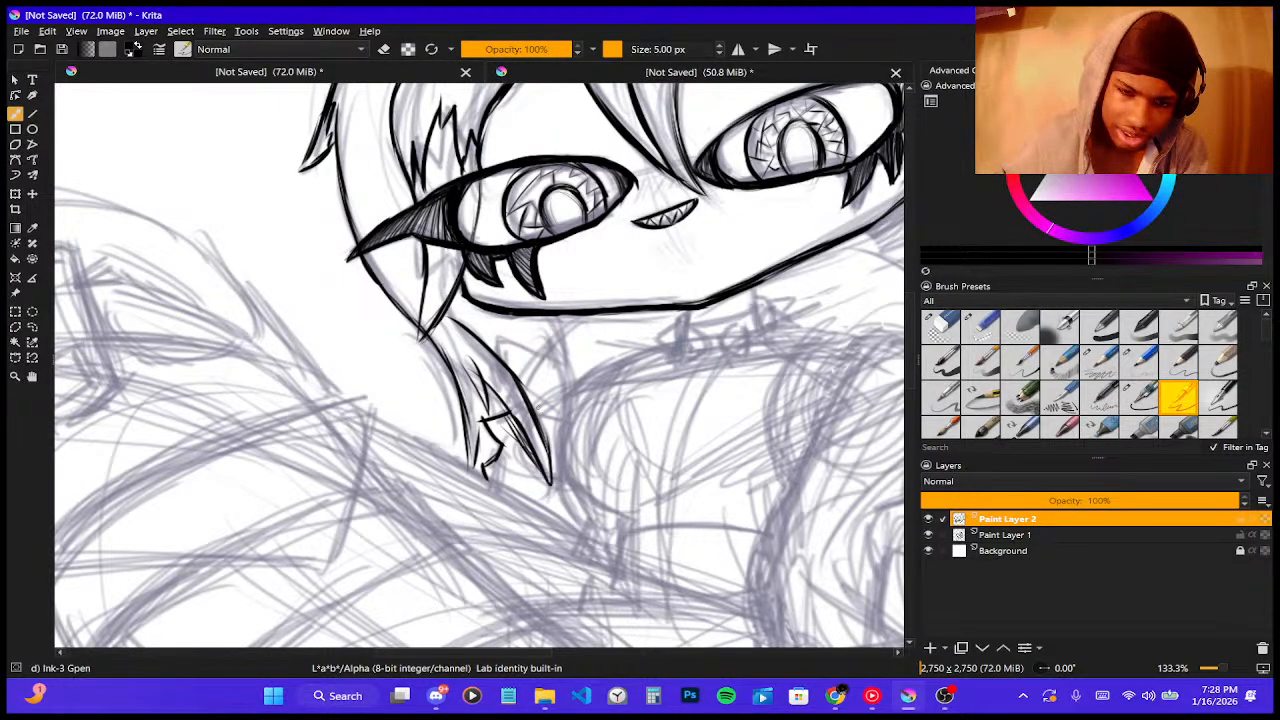
- Ink the upper edges of the small pointed shape between the left hair lock and the neck, just below the jaw
{"action": "mouse_move", "coordinate": [501, 337]}
{"action": "left_mouse_down"}
{"action": "mouse_move", "coordinate": [561, 358]}
{"action": "mouse_move", "coordinate": [518, 348]}
{"action": "mouse_move", "coordinate": [501, 323]}
{"action": "mouse_move", "coordinate": [497, 357]}
{"action": "left_mouse_up"}
{"action": "left_click_drag", "start_coordinate": [497, 341], "coordinate": [565, 363]}
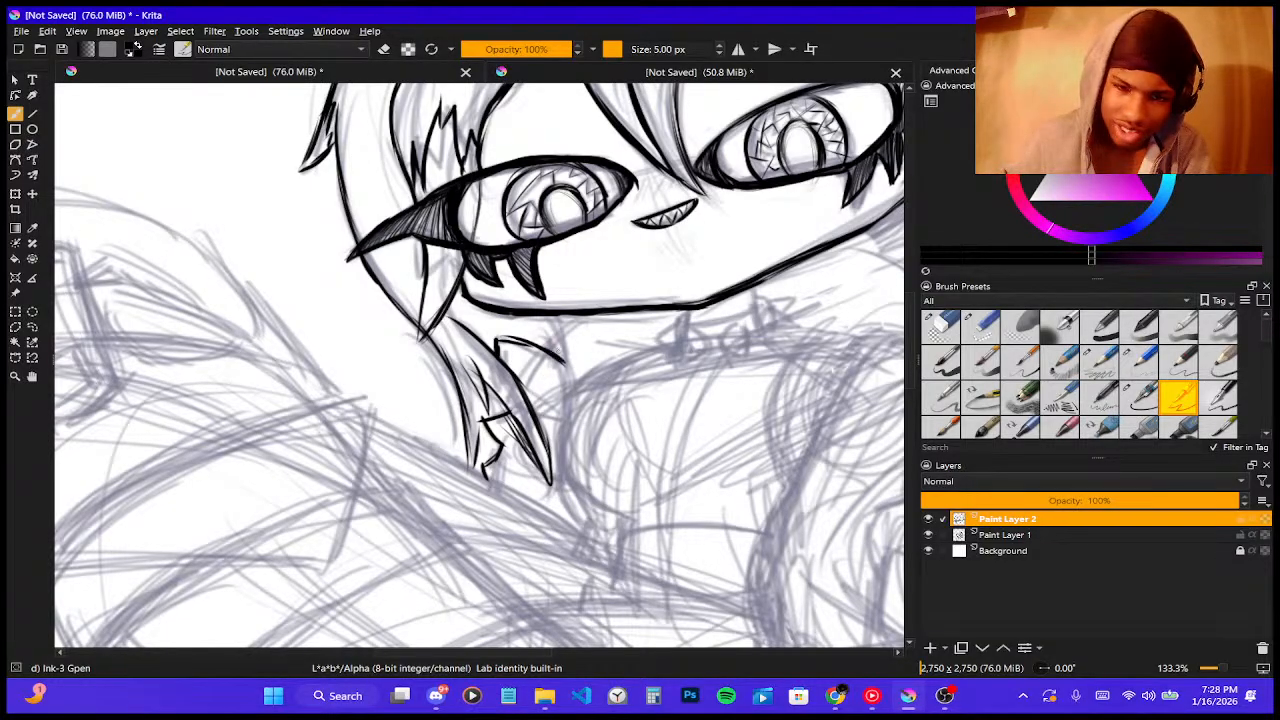
{"action": "left_click_drag", "start_coordinate": [556, 318], "coordinate": [563, 374]}
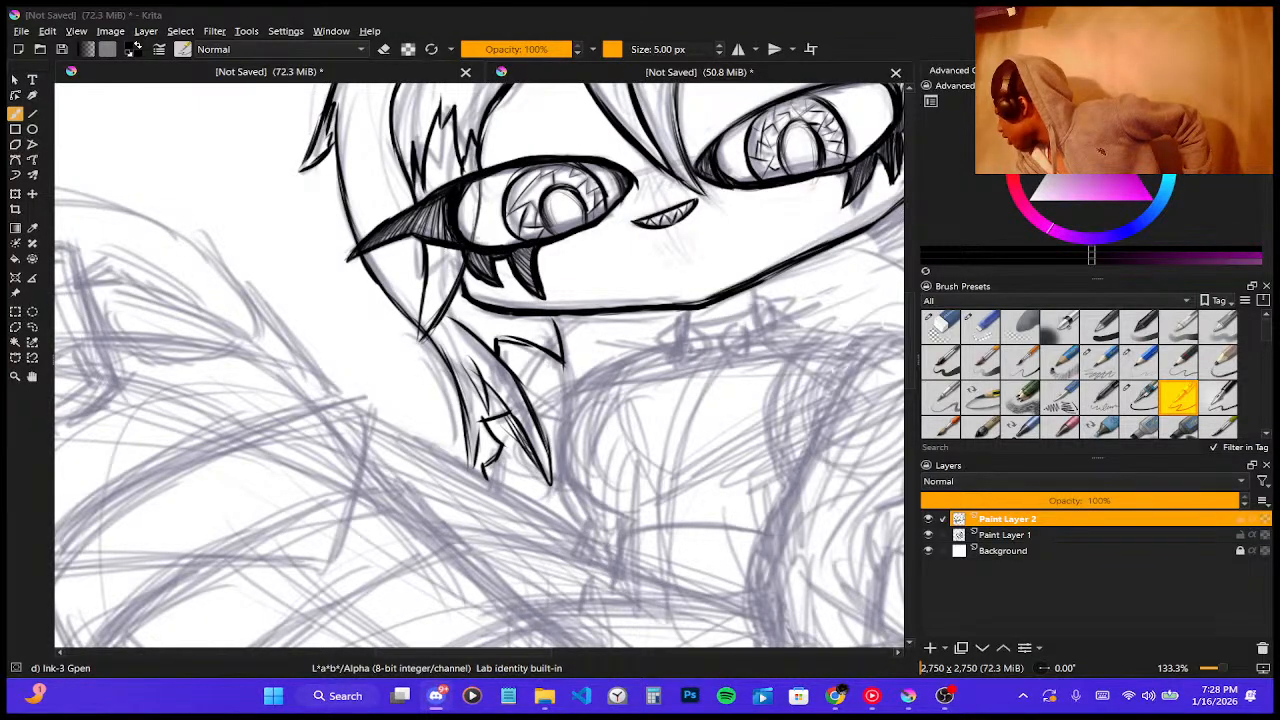
{"action": "left_click", "coordinate": [897, 100]}
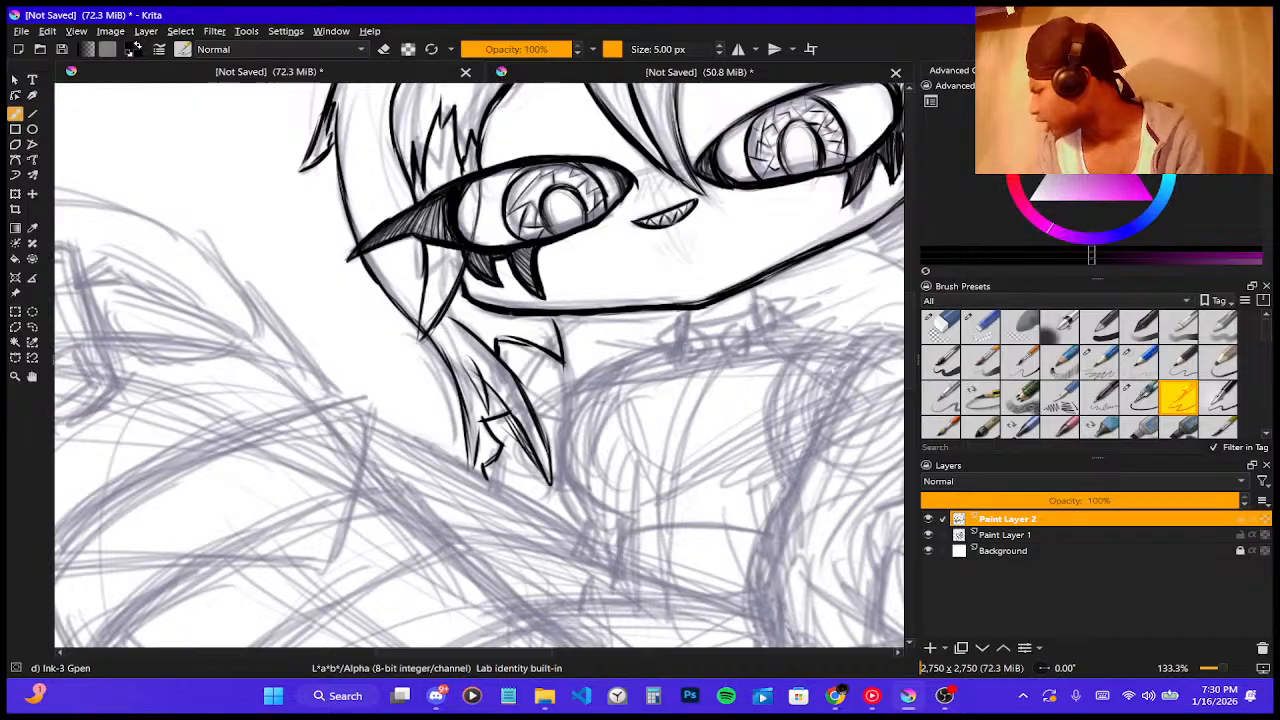
{"action": "left_click", "coordinate": [945, 696]}
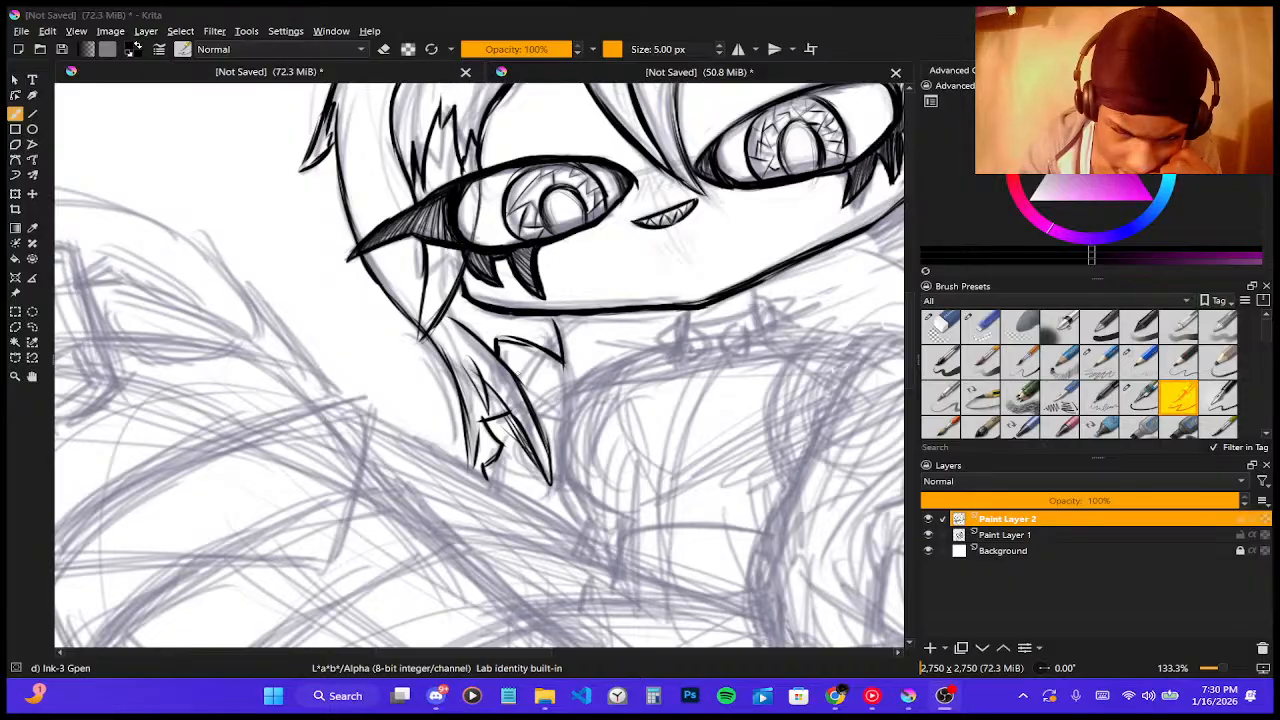
- Ink the crossing lines inside the pointed neck shape, the curved body contour descending from it and the short outline below the hair strand
{"action": "left_click_drag", "start_coordinate": [520, 375], "coordinate": [546, 346]}
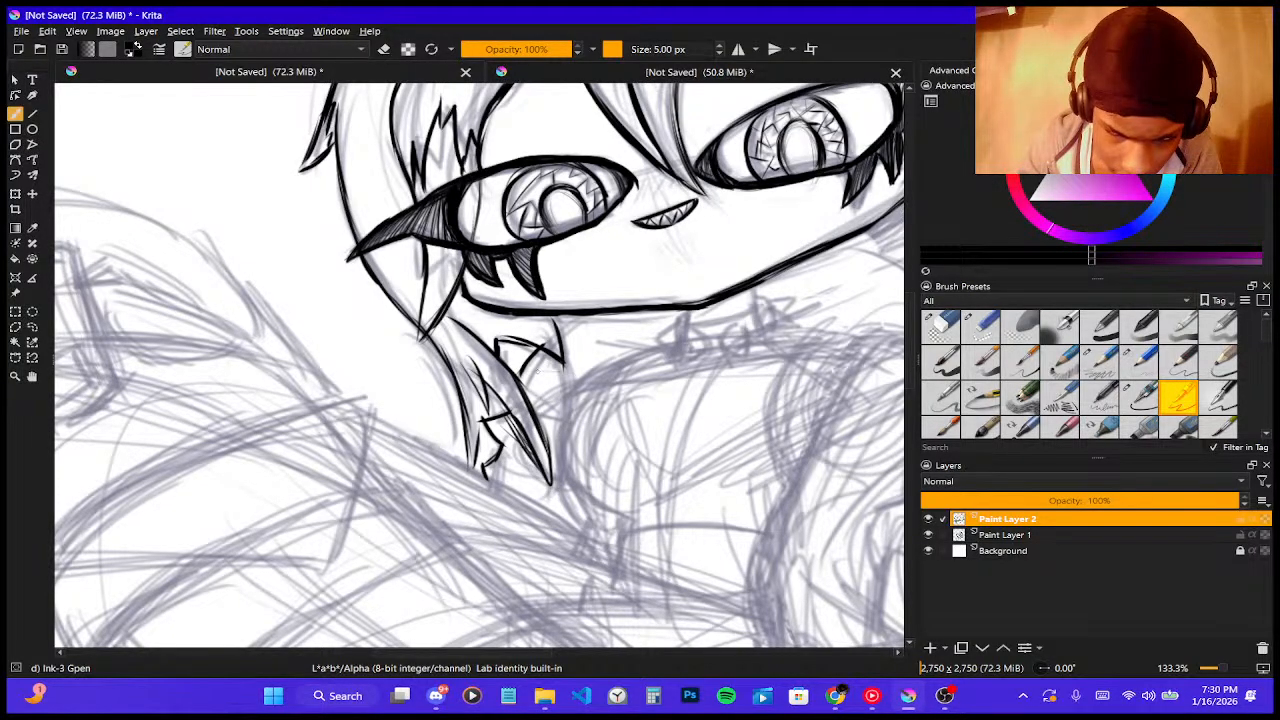
{"action": "mouse_move", "coordinate": [527, 370]}
{"action": "left_mouse_down"}
{"action": "mouse_move", "coordinate": [558, 366]}
{"action": "mouse_move", "coordinate": [588, 396]}
{"action": "mouse_move", "coordinate": [562, 446]}
{"action": "left_mouse_up"}
{"action": "mouse_move", "coordinate": [596, 380]}
{"action": "left_mouse_down"}
{"action": "mouse_move", "coordinate": [563, 447]}
{"action": "mouse_move", "coordinate": [576, 493]}
{"action": "left_mouse_up"}
{"action": "mouse_move", "coordinate": [565, 450]}
{"action": "left_mouse_down"}
{"action": "mouse_move", "coordinate": [587, 481]}
{"action": "mouse_move", "coordinate": [575, 487]}
{"action": "mouse_move", "coordinate": [622, 520]}
{"action": "left_mouse_up"}
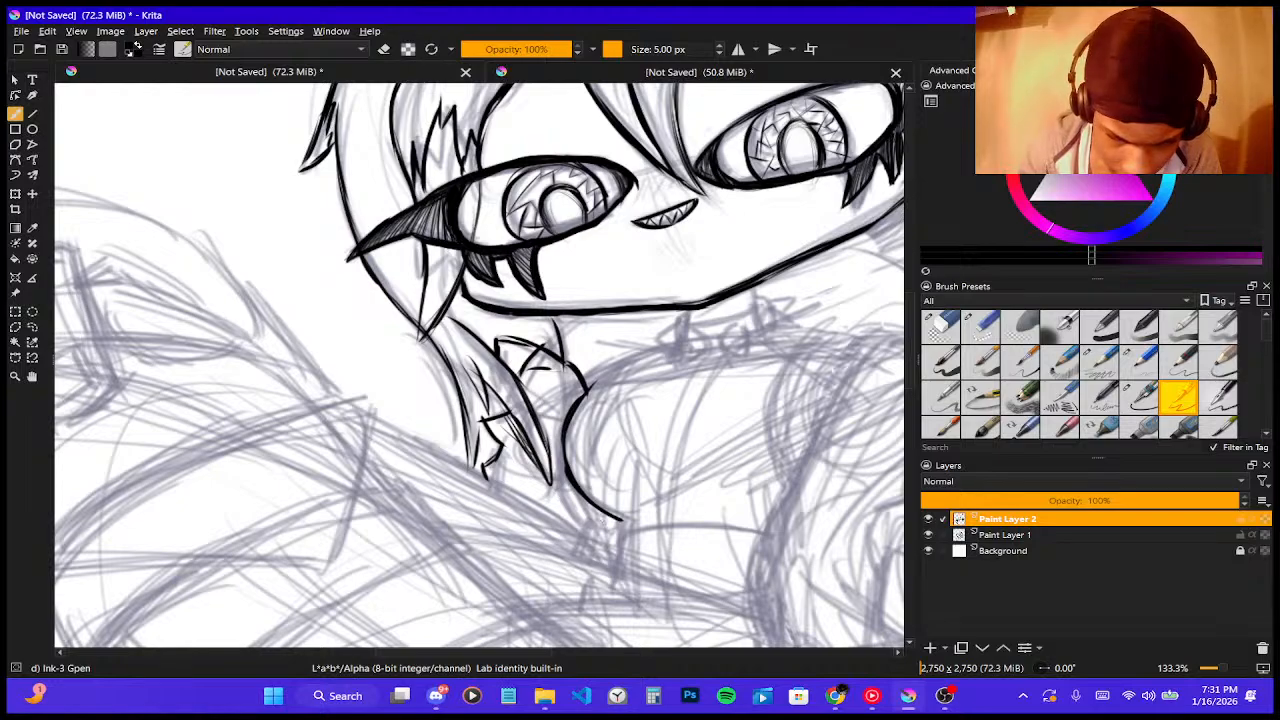
{"action": "left_click_drag", "start_coordinate": [586, 526], "coordinate": [578, 544]}
{"action": "left_click_drag", "start_coordinate": [556, 488], "coordinate": [582, 526]}
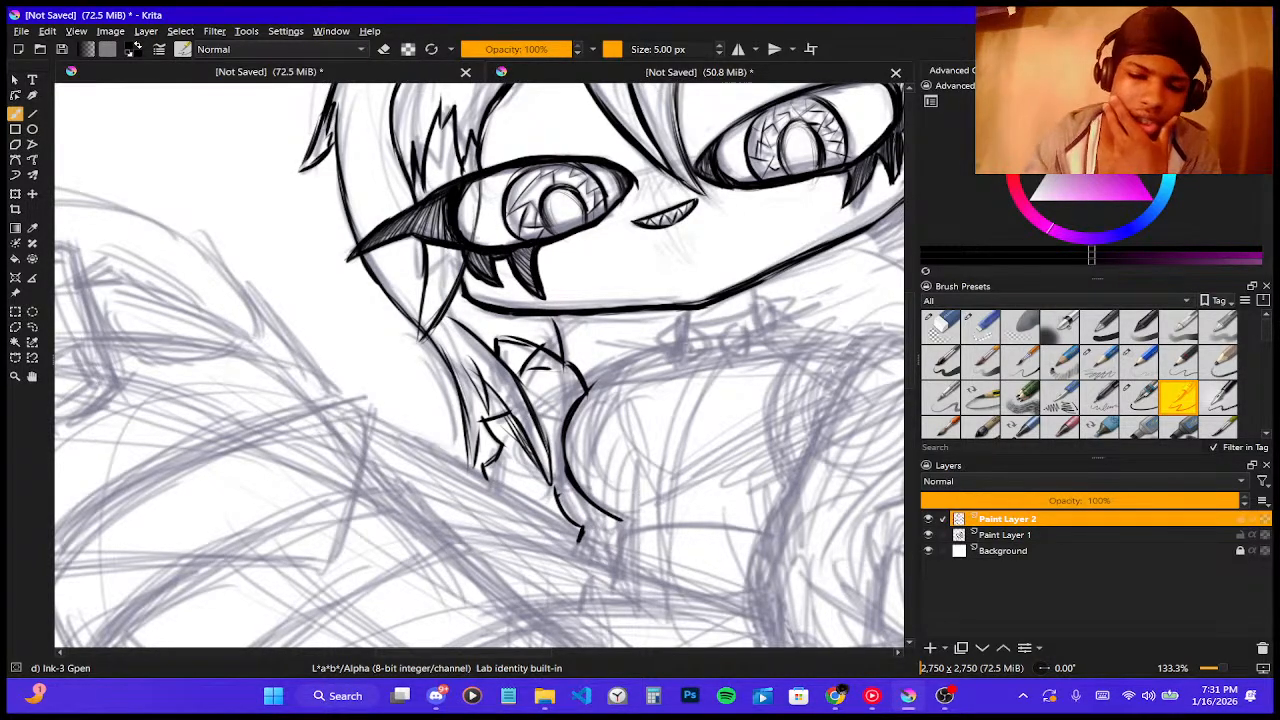
- Ink the spiked choker under the chin, with its upper band line and star-like spikes across the middle and right
{"action": "scroll", "coordinate": [510, 413], "scroll_direction": "down", "scroll_amount": 1}
{"action": "scroll", "coordinate": [678, 368], "scroll_direction": "up", "scroll_amount": 1}
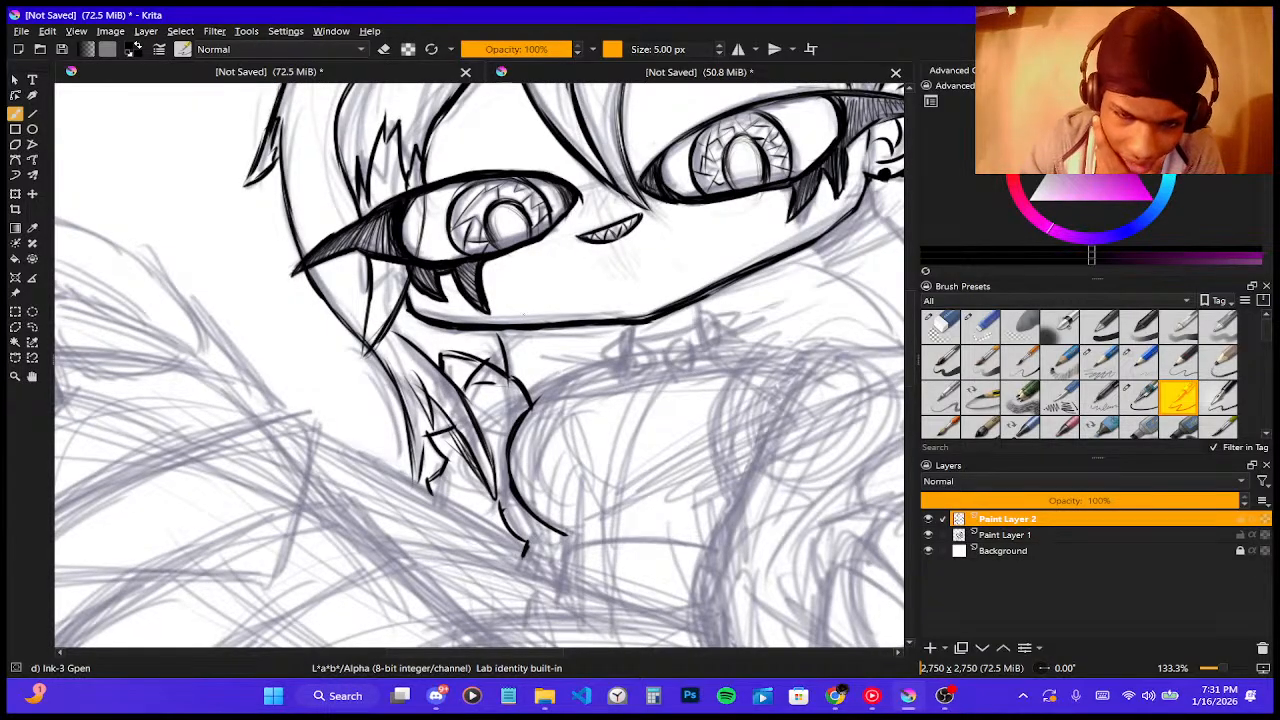
{"action": "left_click_drag", "start_coordinate": [540, 355], "coordinate": [603, 362]}
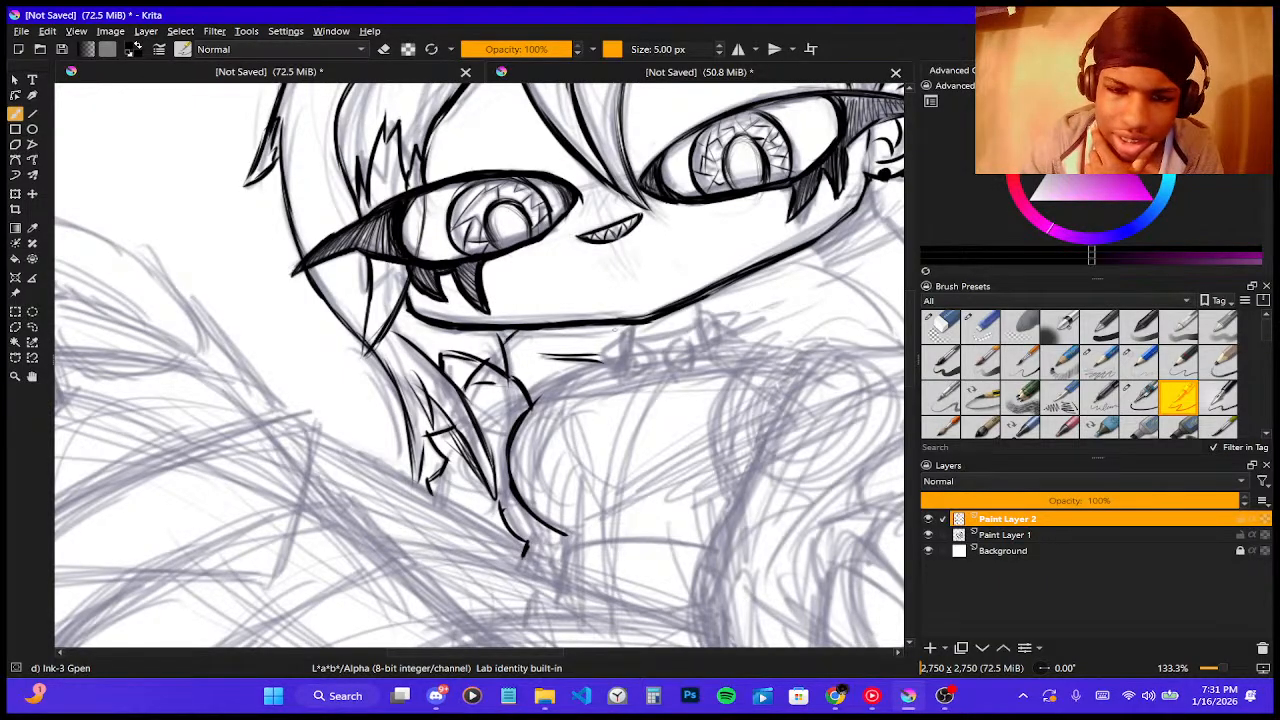
{"action": "mouse_move", "coordinate": [612, 336]}
{"action": "left_mouse_down"}
{"action": "mouse_move", "coordinate": [616, 370]}
{"action": "mouse_move", "coordinate": [638, 350]}
{"action": "mouse_move", "coordinate": [643, 368]}
{"action": "mouse_move", "coordinate": [620, 337]}
{"action": "mouse_move", "coordinate": [687, 331]}
{"action": "mouse_move", "coordinate": [710, 317]}
{"action": "mouse_move", "coordinate": [698, 313]}
{"action": "mouse_move", "coordinate": [714, 336]}
{"action": "mouse_move", "coordinate": [719, 326]}
{"action": "mouse_move", "coordinate": [742, 340]}
{"action": "mouse_move", "coordinate": [724, 346]}
{"action": "mouse_move", "coordinate": [716, 325]}
{"action": "left_mouse_up"}
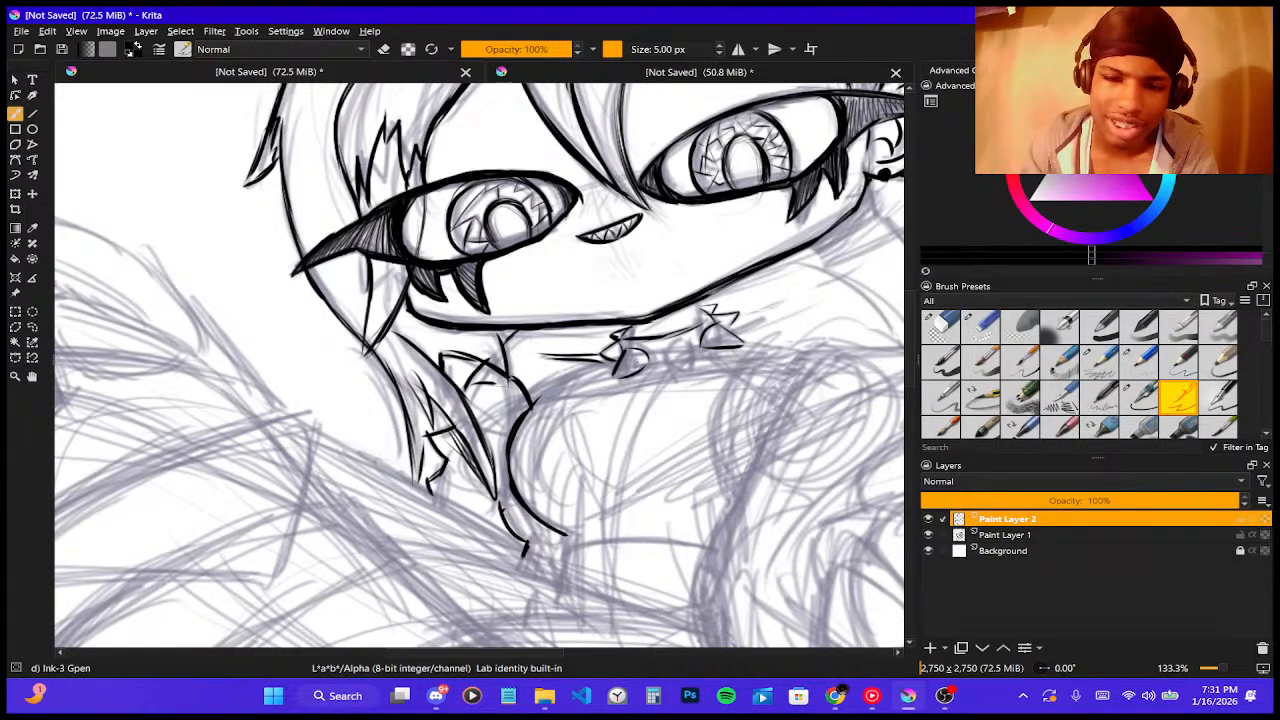
{"action": "mouse_move", "coordinate": [668, 354]}
{"action": "left_mouse_down"}
{"action": "mouse_move", "coordinate": [690, 346]}
{"action": "mouse_move", "coordinate": [692, 376]}
{"action": "mouse_move", "coordinate": [678, 375]}
{"action": "mouse_move", "coordinate": [691, 380]}
{"action": "left_mouse_up"}
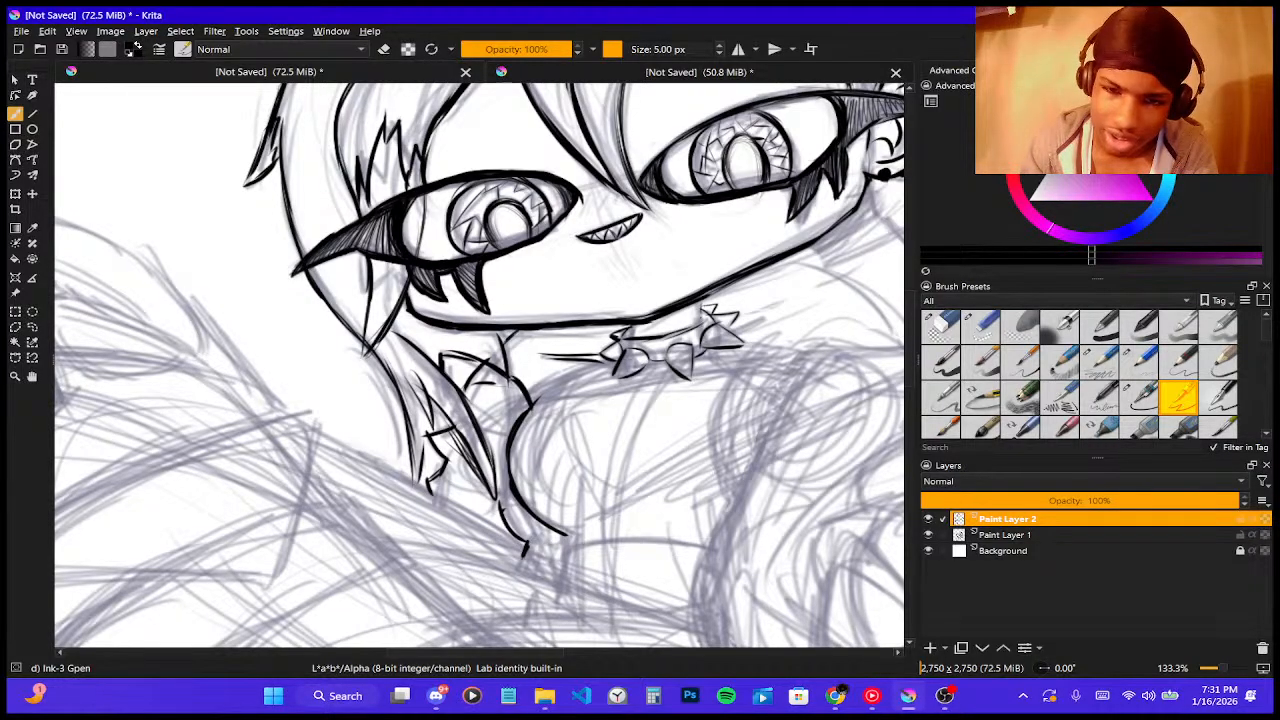
{"action": "left_click_drag", "start_coordinate": [700, 329], "coordinate": [700, 304]}
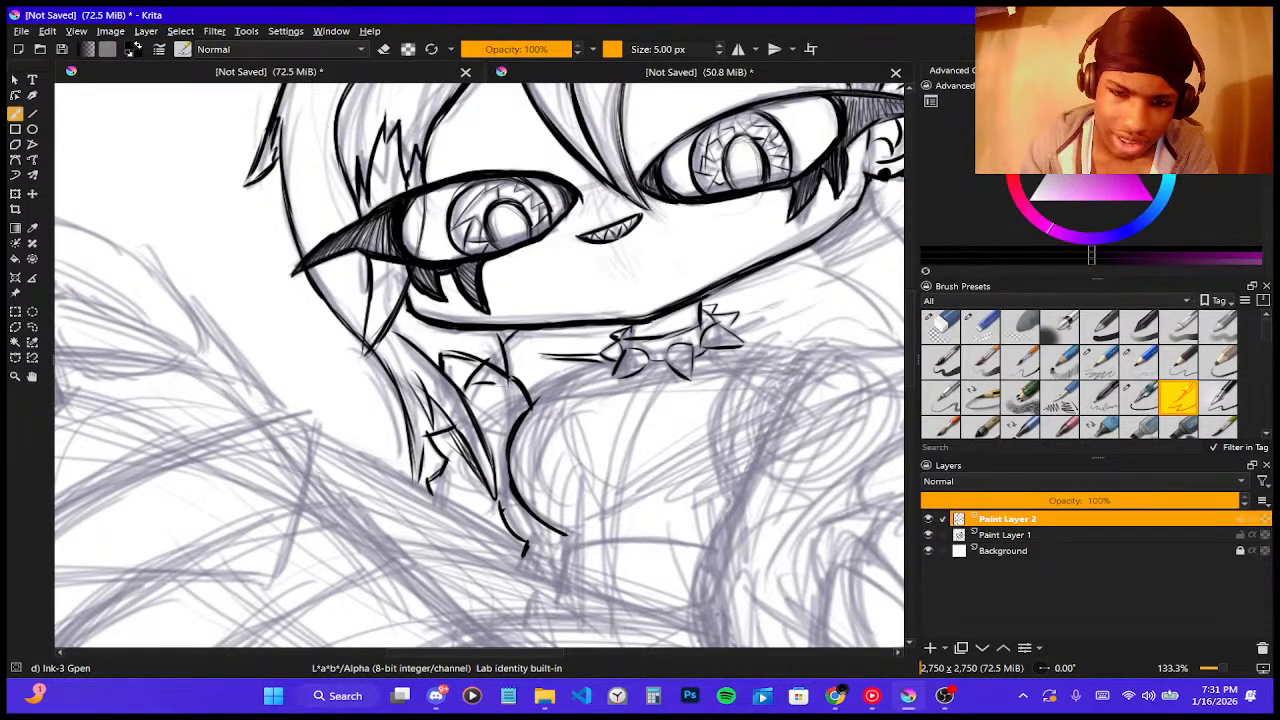
{"action": "mouse_move", "coordinate": [652, 361]}
{"action": "left_mouse_down"}
{"action": "mouse_move", "coordinate": [690, 377]}
{"action": "mouse_move", "coordinate": [698, 352]}
{"action": "mouse_move", "coordinate": [735, 349]}
{"action": "mouse_move", "coordinate": [746, 330]}
{"action": "mouse_move", "coordinate": [751, 349]}
{"action": "mouse_move", "coordinate": [740, 318]}
{"action": "left_mouse_up"}
{"action": "left_click_drag", "start_coordinate": [734, 324], "coordinate": [746, 314]}
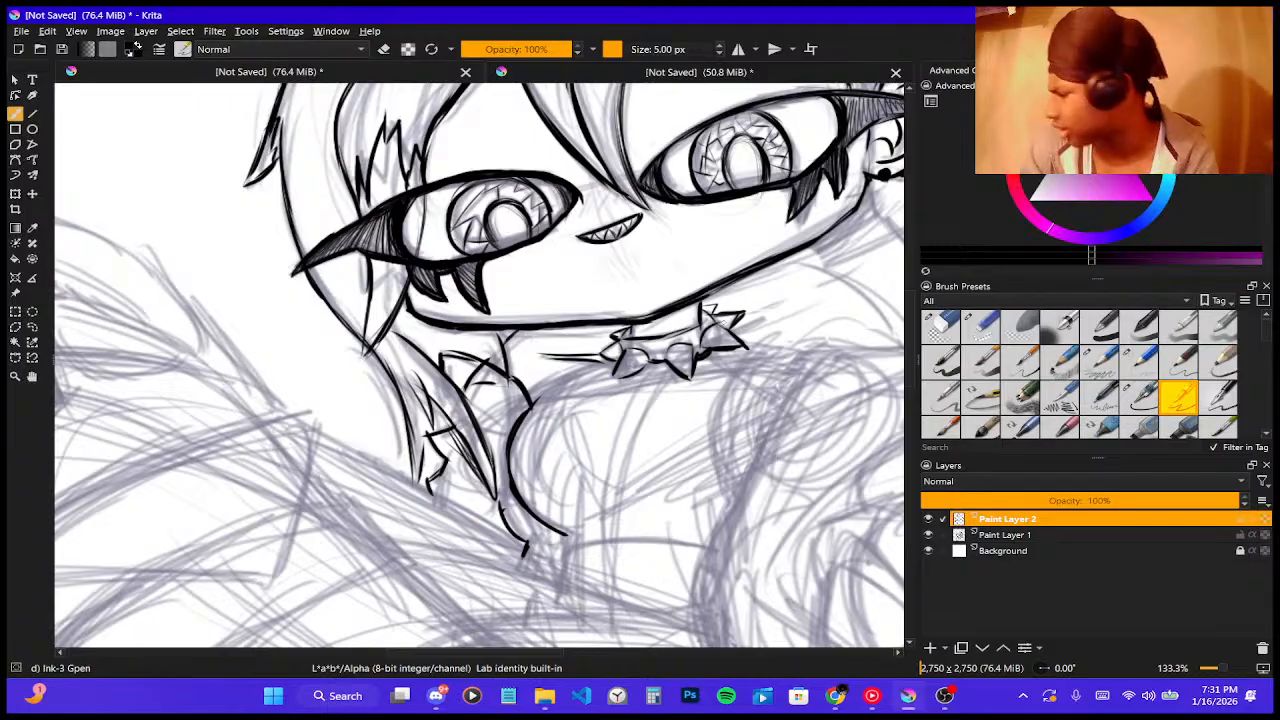
- Undo the last choker stroke and refine the outlines of the right-hand and left-hand spikes
{"action": "key", "text": "ctrl+z"}
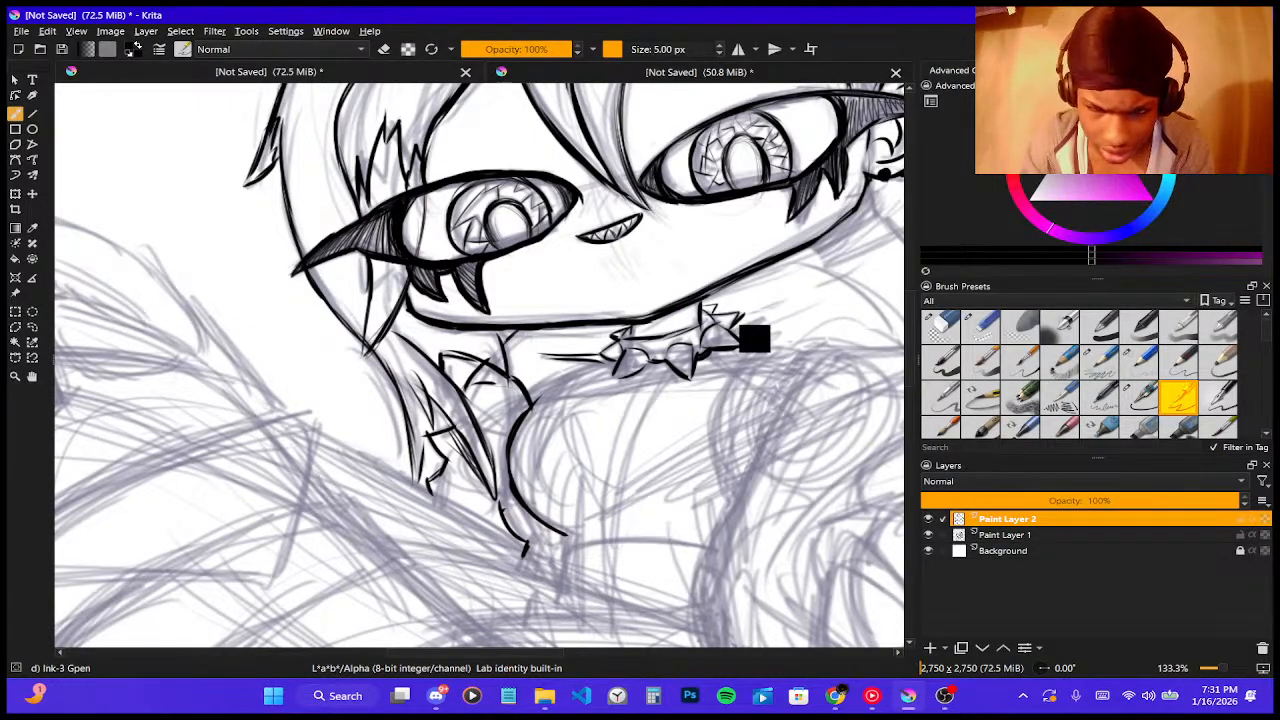
{"action": "left_click_drag", "start_coordinate": [715, 312], "coordinate": [744, 315]}
{"action": "mouse_move", "coordinate": [742, 313]}
{"action": "left_mouse_down"}
{"action": "mouse_move", "coordinate": [732, 331]}
{"action": "mouse_move", "coordinate": [743, 337]}
{"action": "mouse_move", "coordinate": [718, 306]}
{"action": "left_mouse_up"}
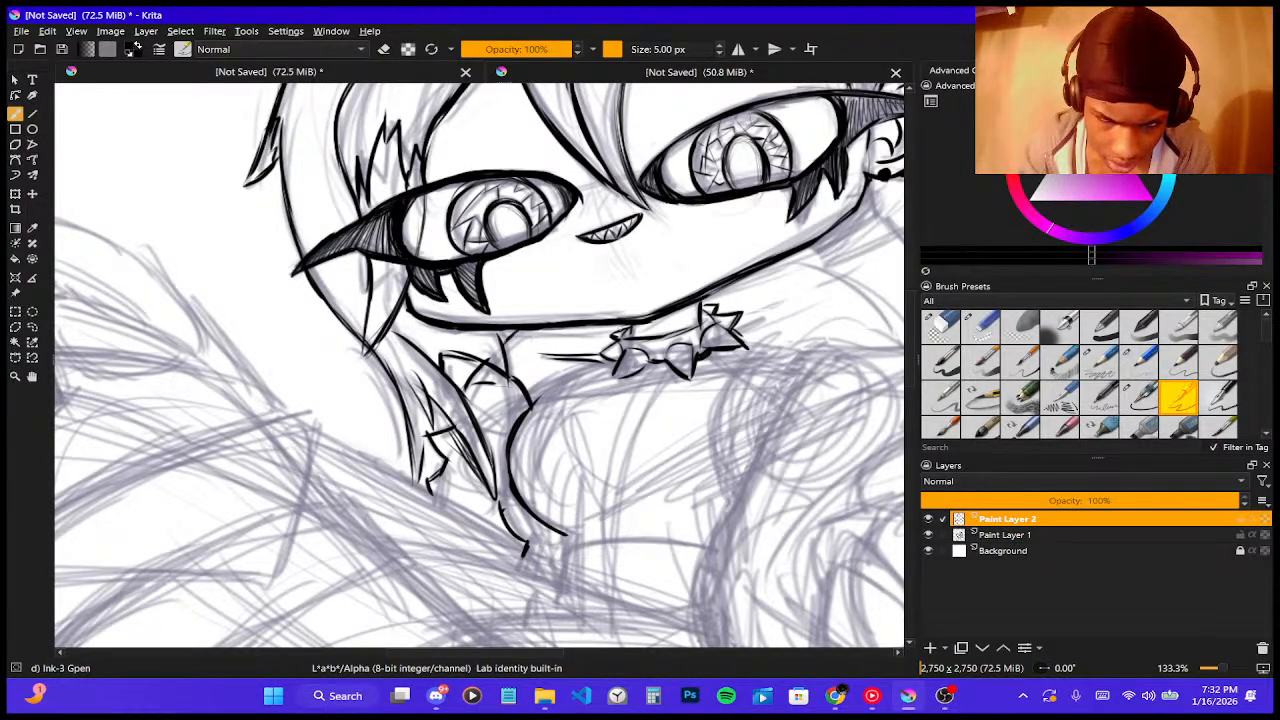
{"action": "left_click_drag", "start_coordinate": [617, 335], "coordinate": [600, 357]}
{"action": "mouse_move", "coordinate": [601, 356]}
{"action": "left_mouse_down"}
{"action": "mouse_move", "coordinate": [642, 380]}
{"action": "mouse_move", "coordinate": [627, 379]}
{"action": "mouse_move", "coordinate": [645, 364]}
{"action": "left_mouse_up"}
{"action": "key", "text": "ctrl+z"}
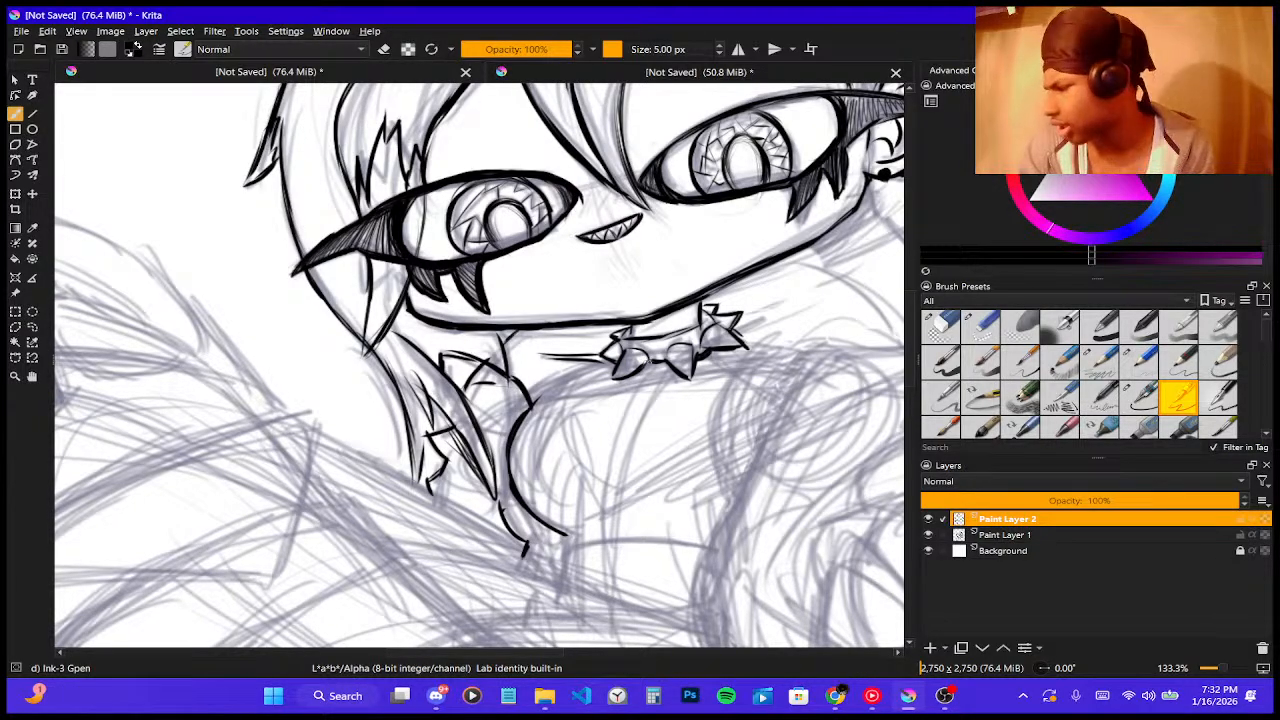
- Try to ink a curve from the body contour up to the choker's left spike, and undo it
{"action": "scroll", "coordinate": [624, 294], "scroll_direction": "up", "scroll_amount": 4}
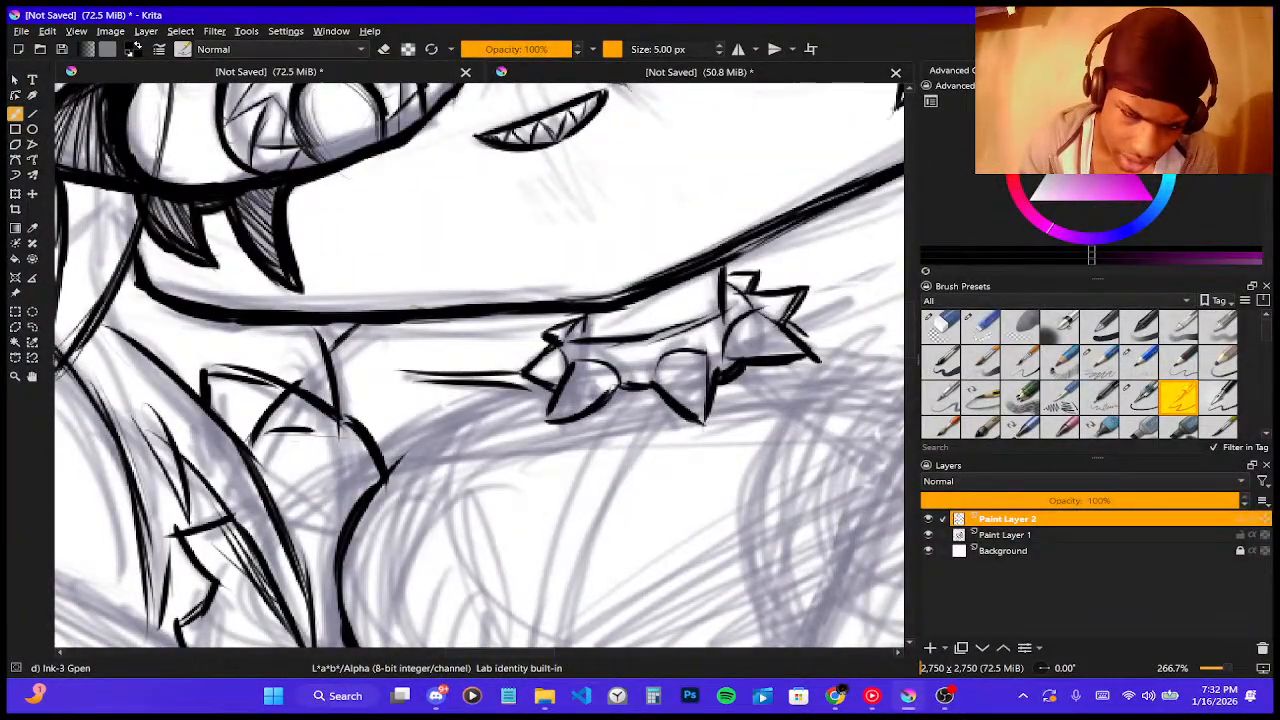
{"action": "left_click_drag", "start_coordinate": [386, 470], "coordinate": [540, 393]}
{"action": "key", "text": "ctrl+z"}
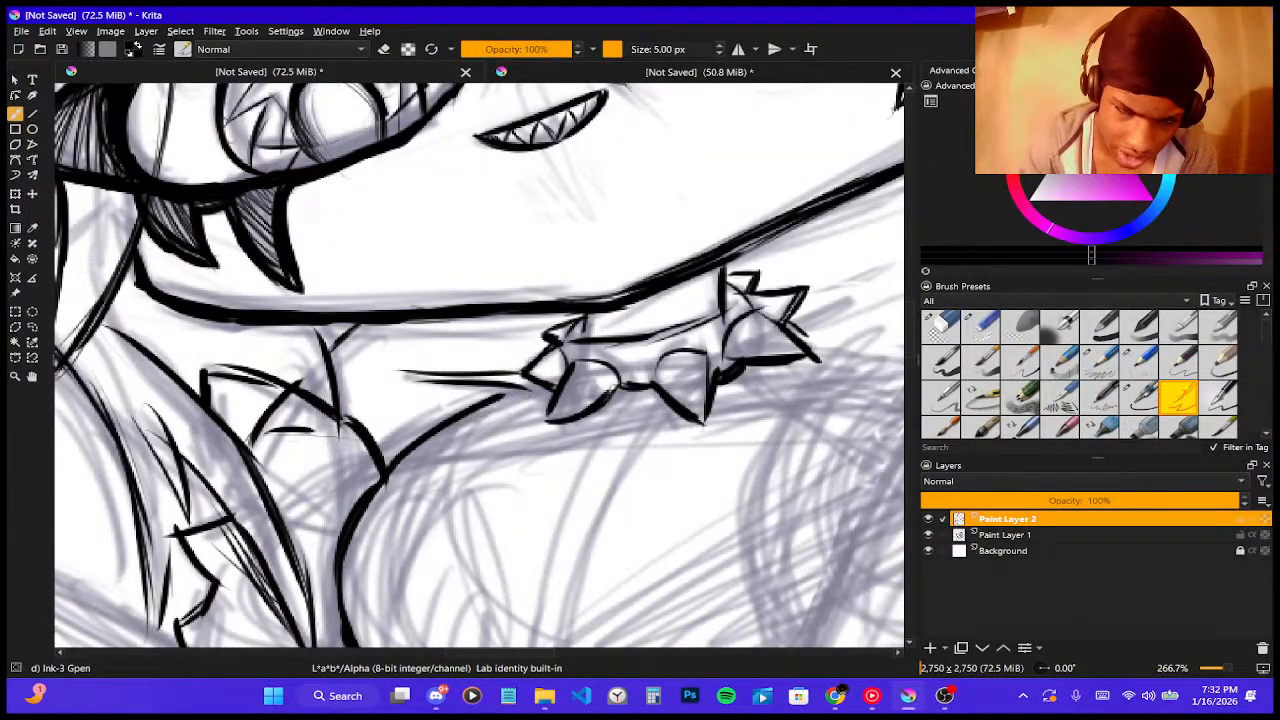
- Compare the inked neck and choker with the sketch at several zoom levels, temporarily hiding Paint Layer 2
{"action": "scroll", "coordinate": [450, 452], "scroll_direction": "down", "scroll_amount": 5}
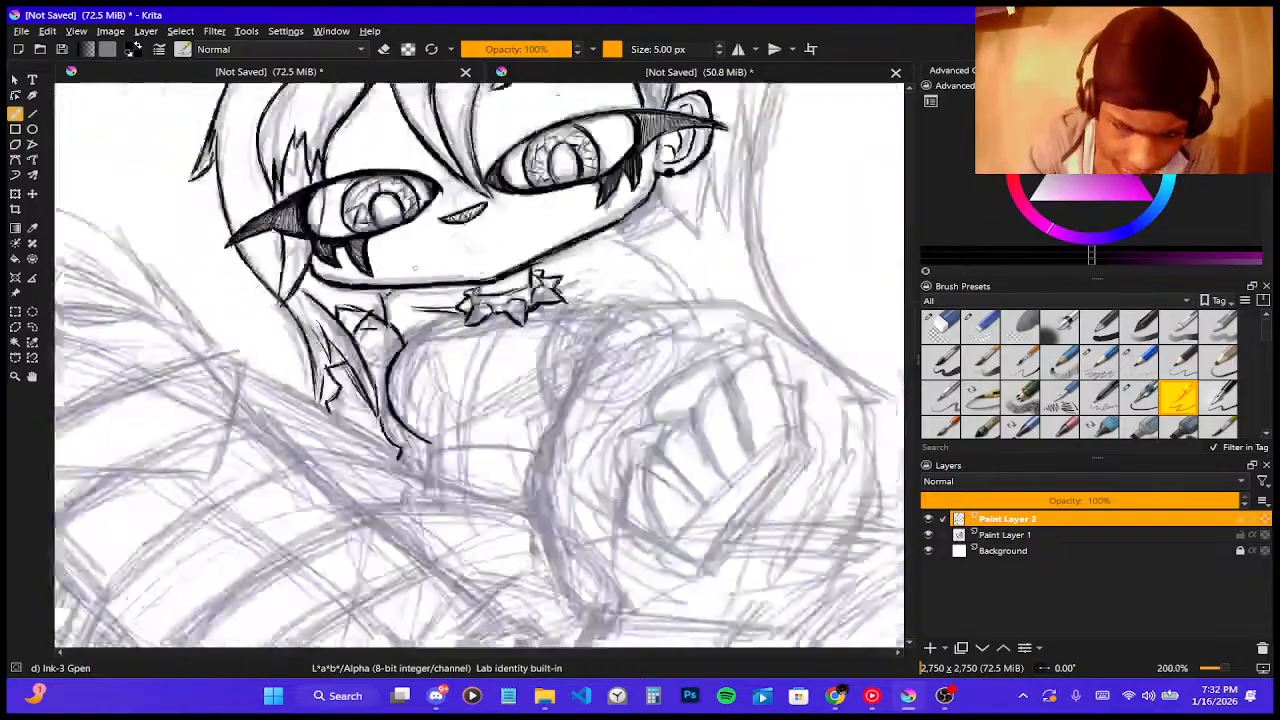
{"action": "scroll", "coordinate": [488, 314], "scroll_direction": "up", "scroll_amount": 2}
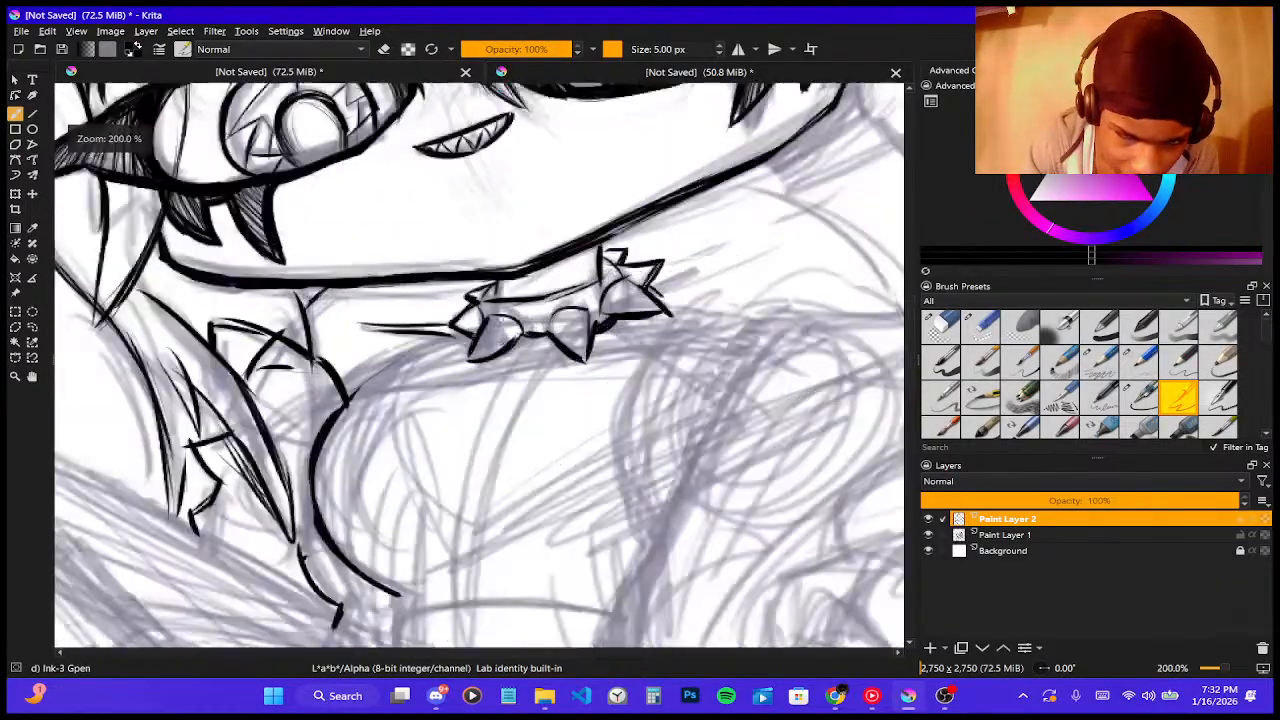
{"action": "scroll", "coordinate": [492, 315], "scroll_direction": "down", "scroll_amount": 5}
{"action": "scroll", "coordinate": [505, 322], "scroll_direction": "up", "scroll_amount": 4}
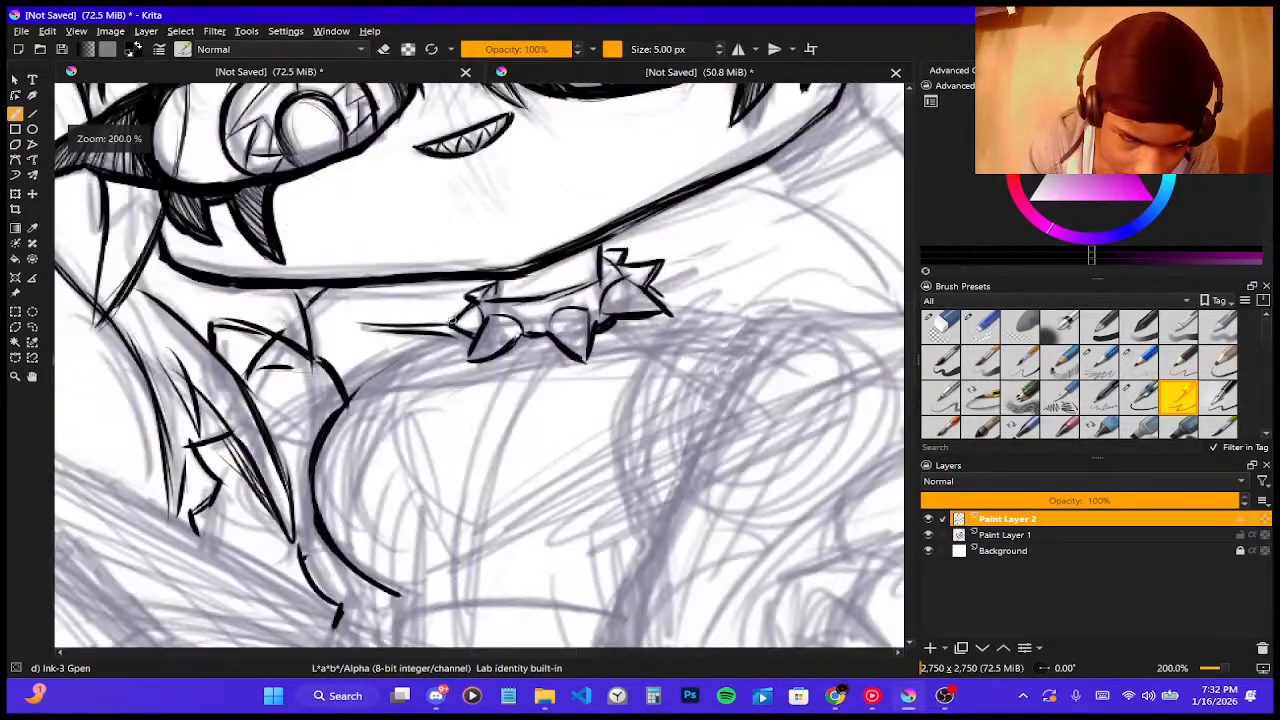
{"action": "scroll", "coordinate": [354, 352], "scroll_direction": "down", "scroll_amount": 3}
{"action": "scroll", "coordinate": [300, 365], "scroll_direction": "up", "scroll_amount": 3}
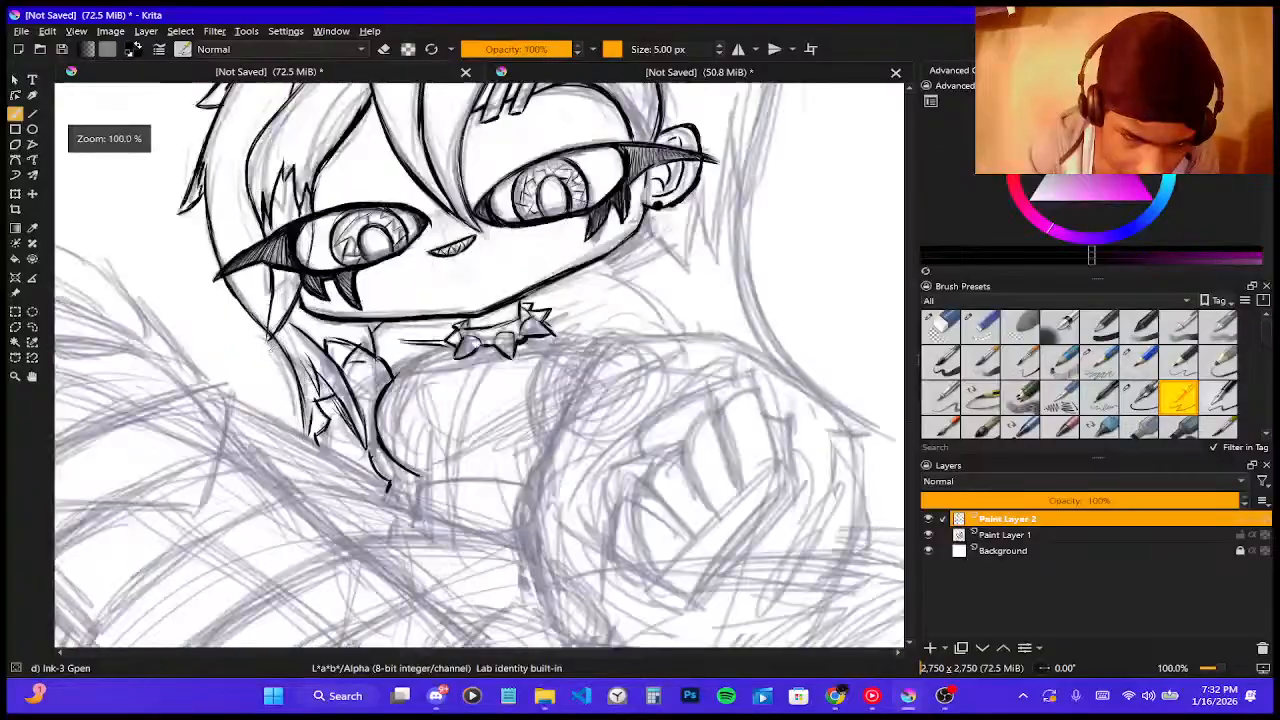
{"action": "scroll", "coordinate": [295, 369], "scroll_direction": "down", "scroll_amount": 2}
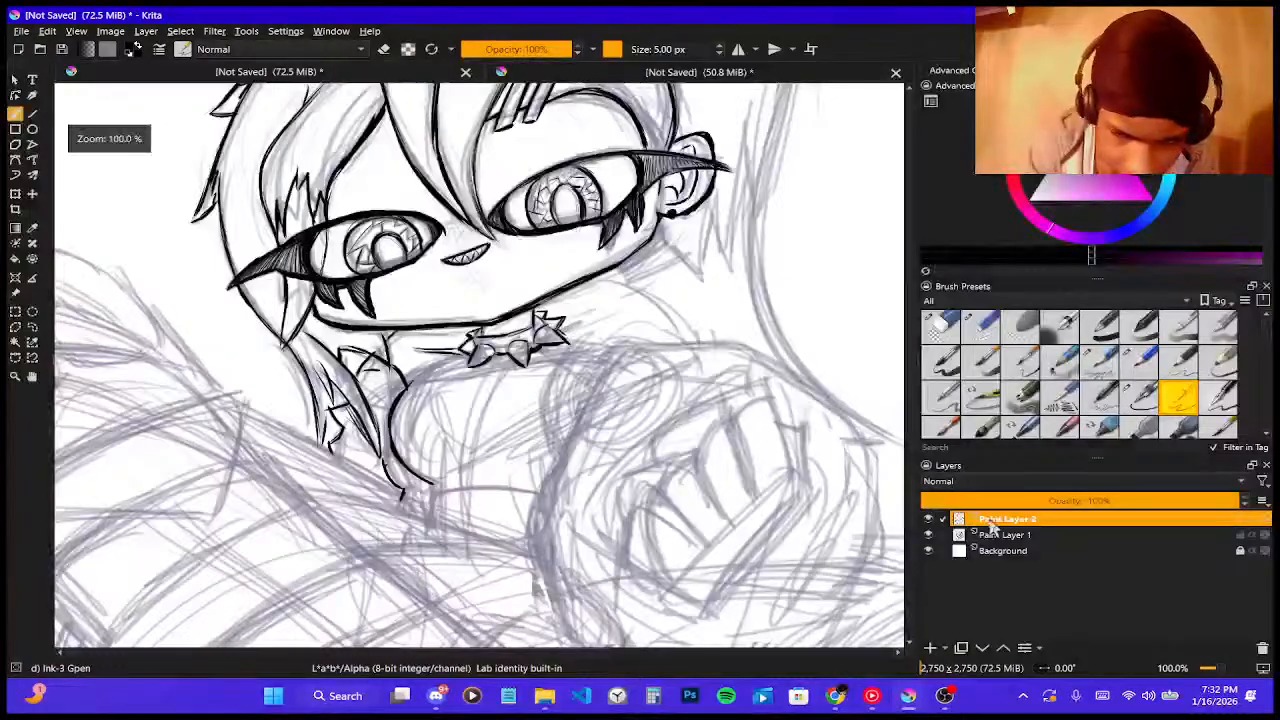
{"action": "left_click", "coordinate": [930, 521]}
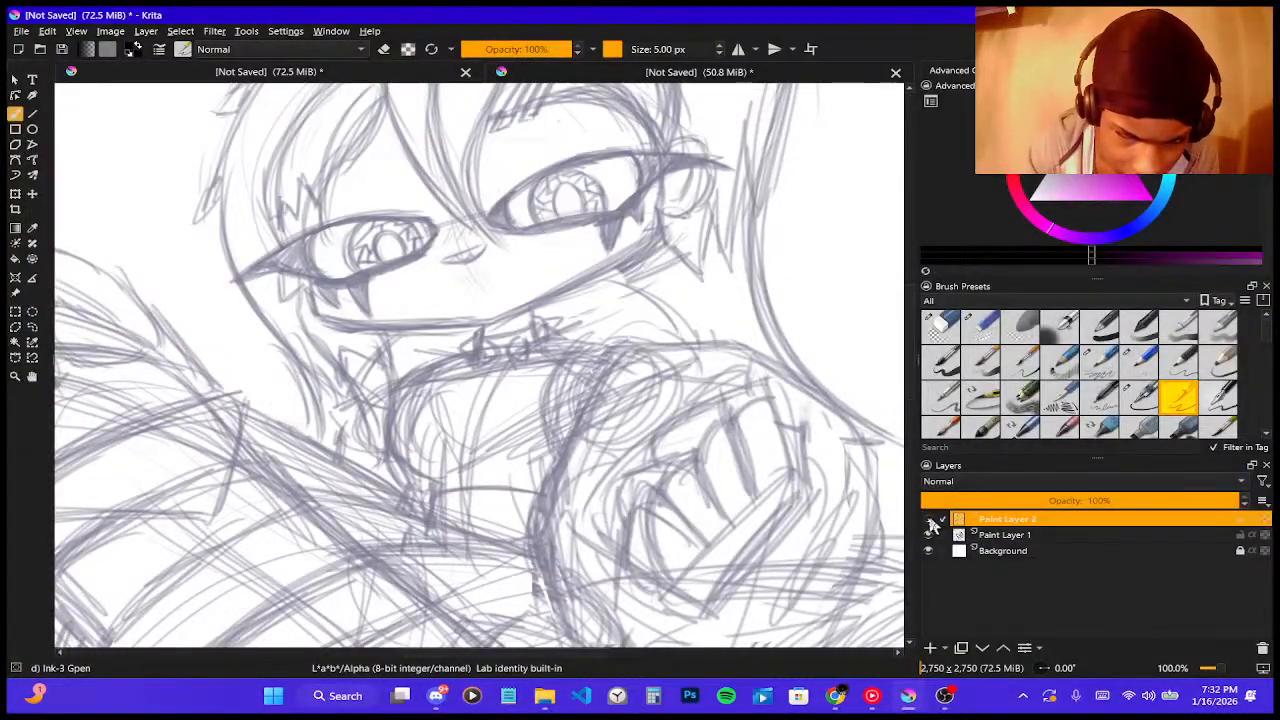
{"action": "left_click", "coordinate": [930, 521]}
- Ink the choker's lower edge from the left body contour to beneath the right spikes, with a small ring hanging at its centre
{"action": "scroll", "coordinate": [450, 438], "scroll_direction": "up", "scroll_amount": 3}
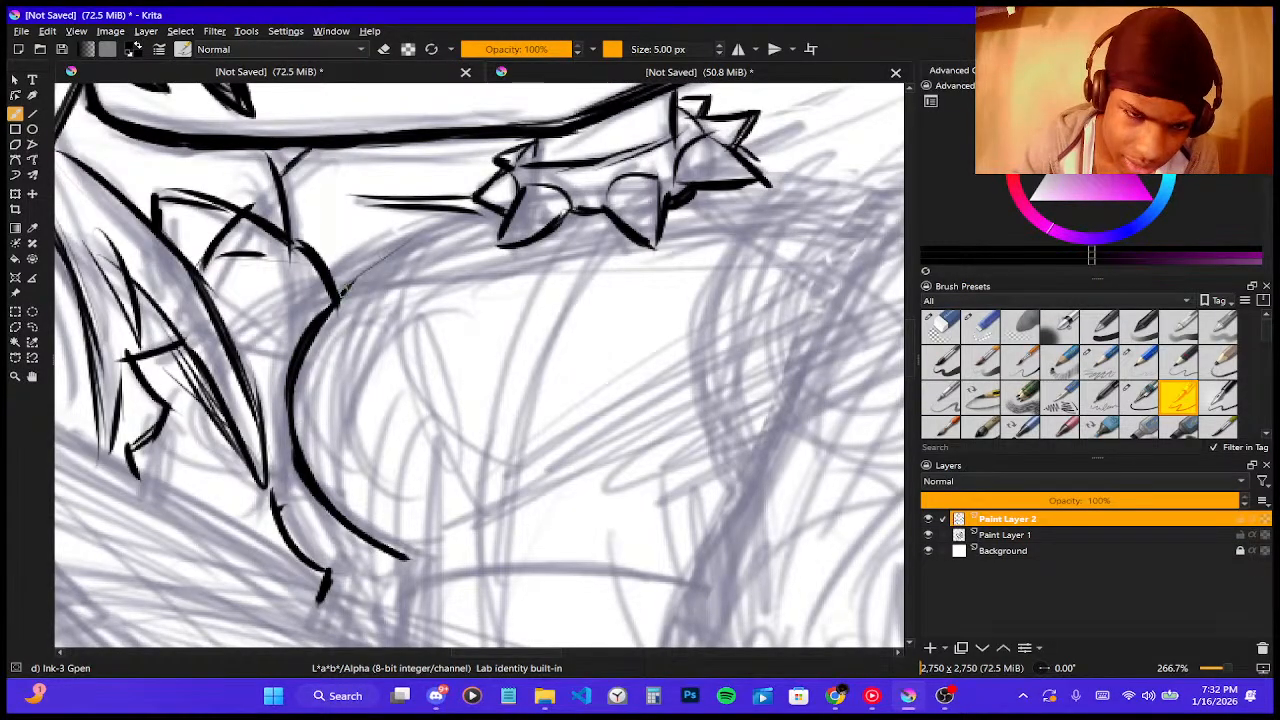
{"action": "left_click_drag", "start_coordinate": [340, 292], "coordinate": [548, 240]}
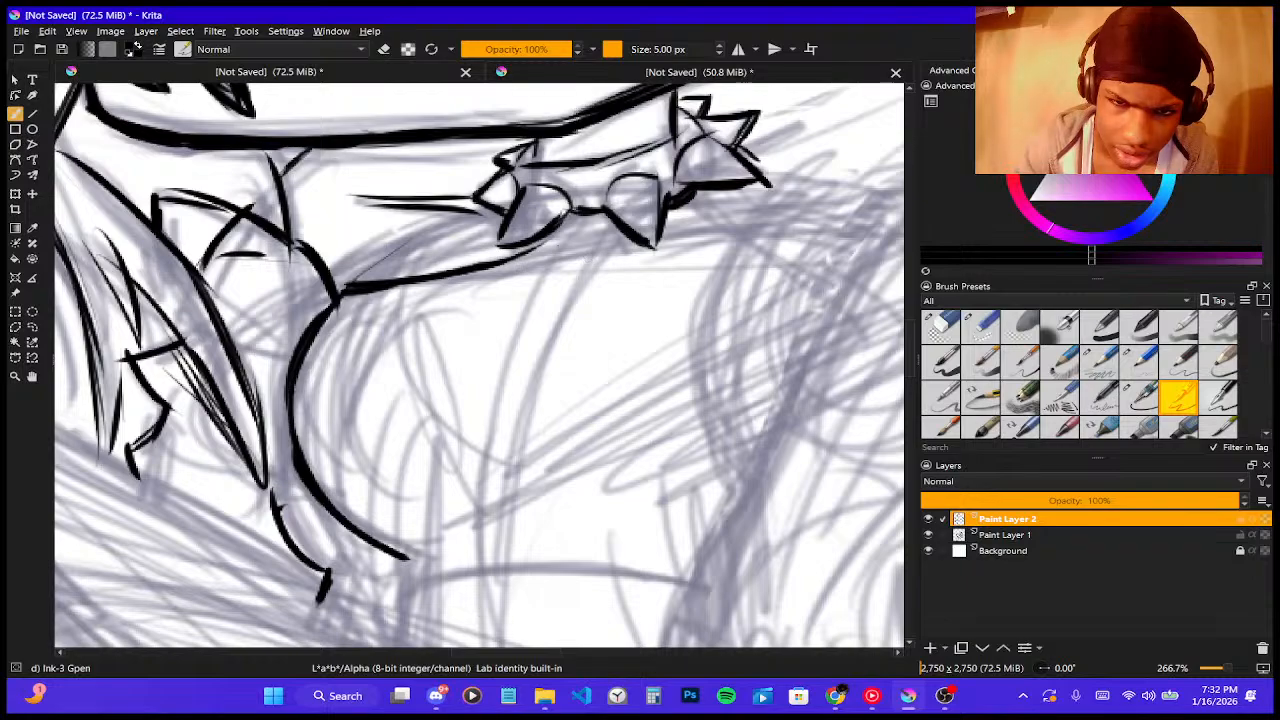
{"action": "mouse_move", "coordinate": [548, 240]}
{"action": "left_mouse_down"}
{"action": "mouse_move", "coordinate": [581, 232]}
{"action": "mouse_move", "coordinate": [587, 250]}
{"action": "mouse_move", "coordinate": [562, 264]}
{"action": "mouse_move", "coordinate": [592, 284]}
{"action": "mouse_move", "coordinate": [649, 252]}
{"action": "mouse_move", "coordinate": [607, 246]}
{"action": "mouse_move", "coordinate": [632, 254]}
{"action": "mouse_move", "coordinate": [696, 232]}
{"action": "mouse_move", "coordinate": [651, 242]}
{"action": "mouse_move", "coordinate": [673, 248]}
{"action": "mouse_move", "coordinate": [764, 212]}
{"action": "left_mouse_up"}
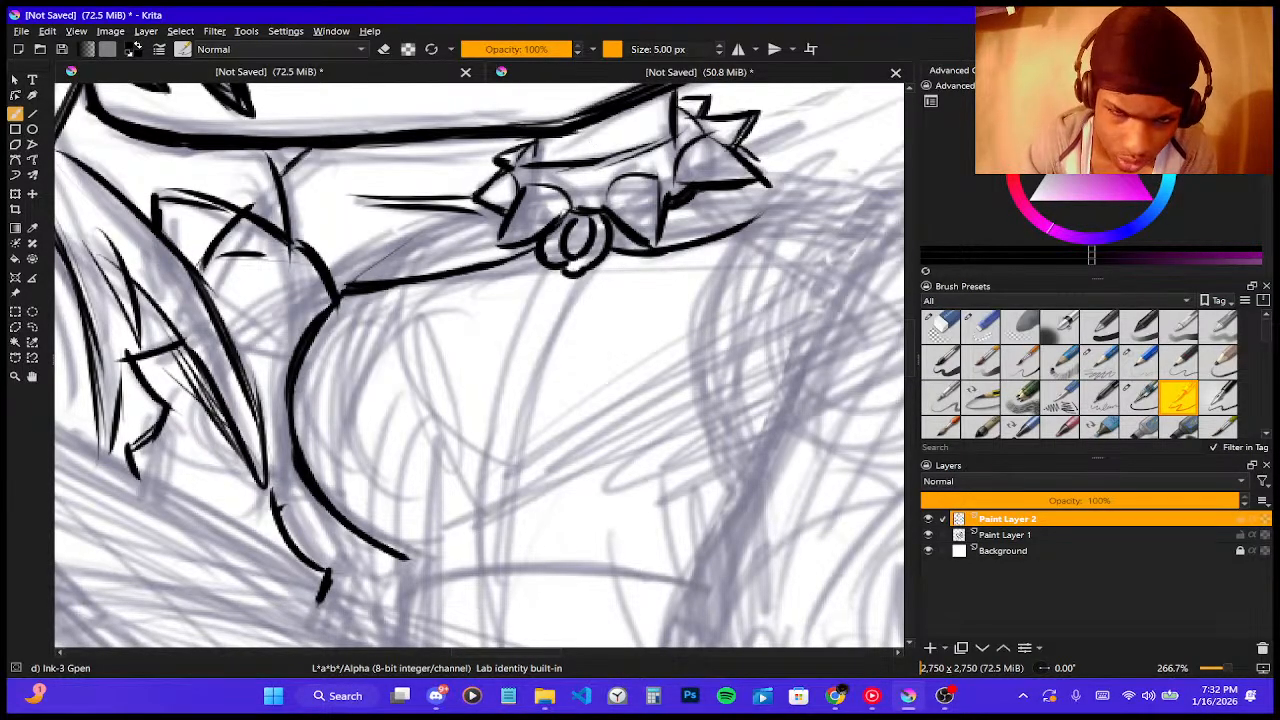
{"action": "key", "text": "1"}
- Extend the choker's upper line from its right spikes toward the jaw, and ink a curved line from the jaw down to the right shoulder
{"action": "scroll", "coordinate": [563, 326], "scroll_direction": "up", "scroll_amount": 1}
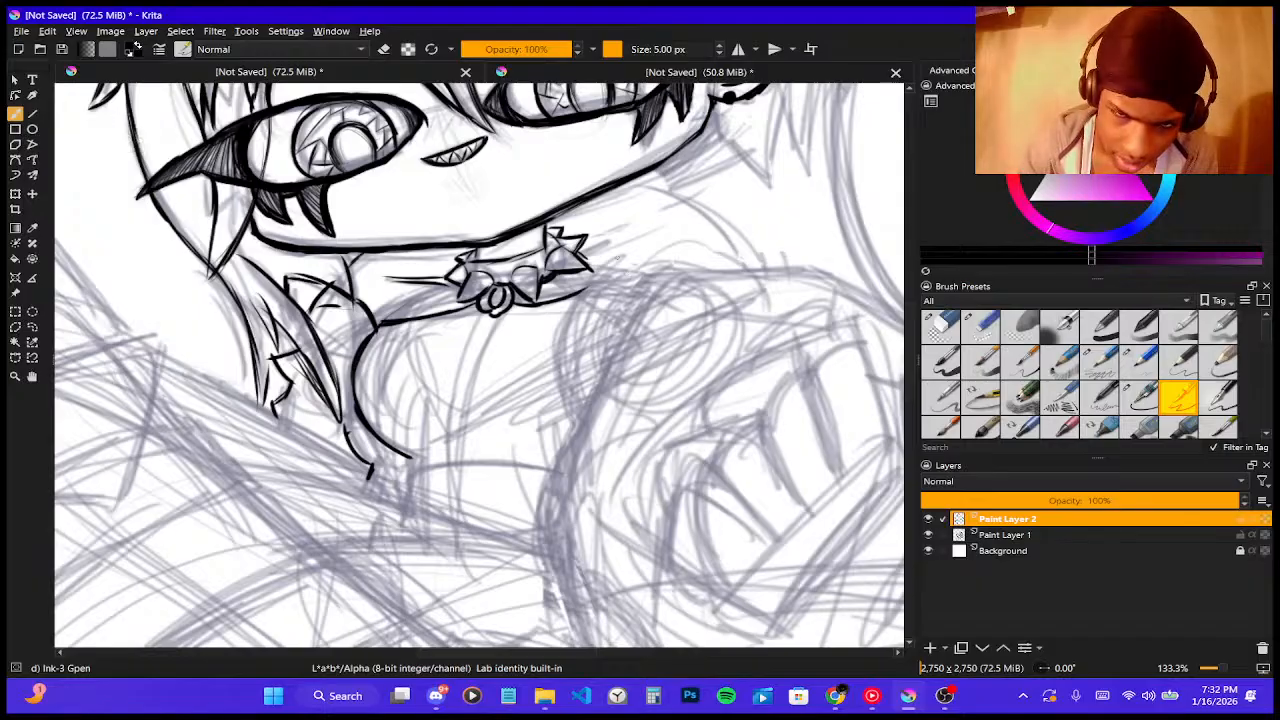
{"action": "mouse_move", "coordinate": [592, 244]}
{"action": "left_mouse_down"}
{"action": "mouse_move", "coordinate": [640, 213]}
{"action": "mouse_move", "coordinate": [624, 226]}
{"action": "left_mouse_up"}
{"action": "left_click_drag", "start_coordinate": [641, 175], "coordinate": [738, 244]}
{"action": "key", "text": "ctrl+z"}
{"action": "key", "text": "ctrl+z"}
{"action": "key", "text": "ctrl+z"}
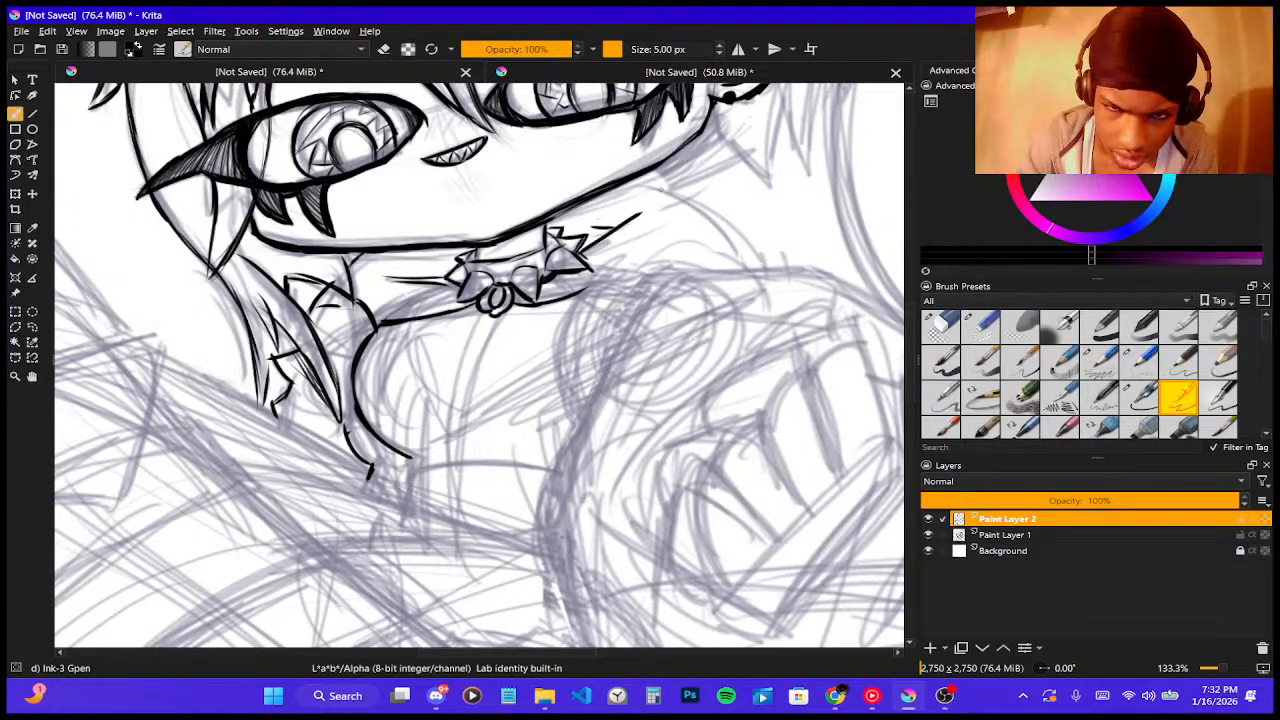
{"action": "mouse_move", "coordinate": [638, 176]}
{"action": "left_mouse_down"}
{"action": "mouse_move", "coordinate": [728, 232]}
{"action": "mouse_move", "coordinate": [752, 270]}
{"action": "left_mouse_up"}
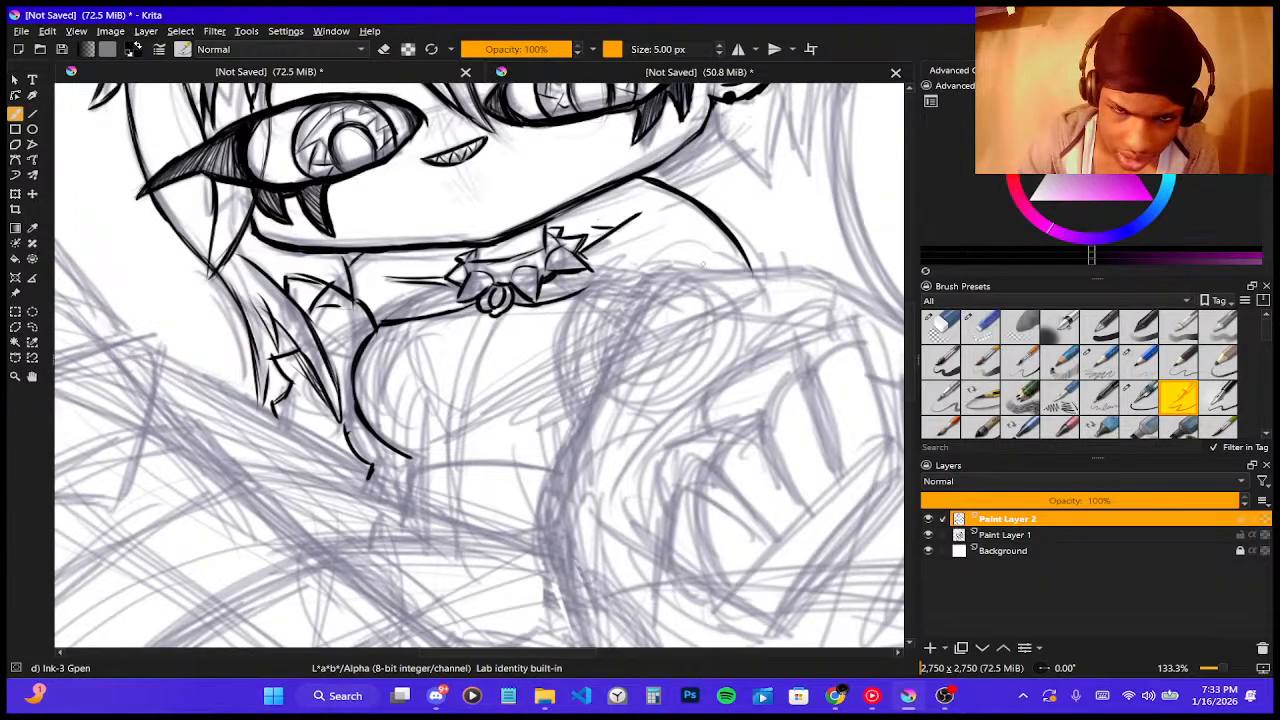
- Ink the small pointed tuft beside the headband's left end and the lowest part of the tall shape's left edge above it
{"action": "key", "text": "minus"}
{"action": "key", "text": "minus"}
{"action": "key", "text": "minus"}
{"action": "key", "text": "minus"}
{"action": "key", "text": "minus"}
{"action": "key", "text": "minus"}
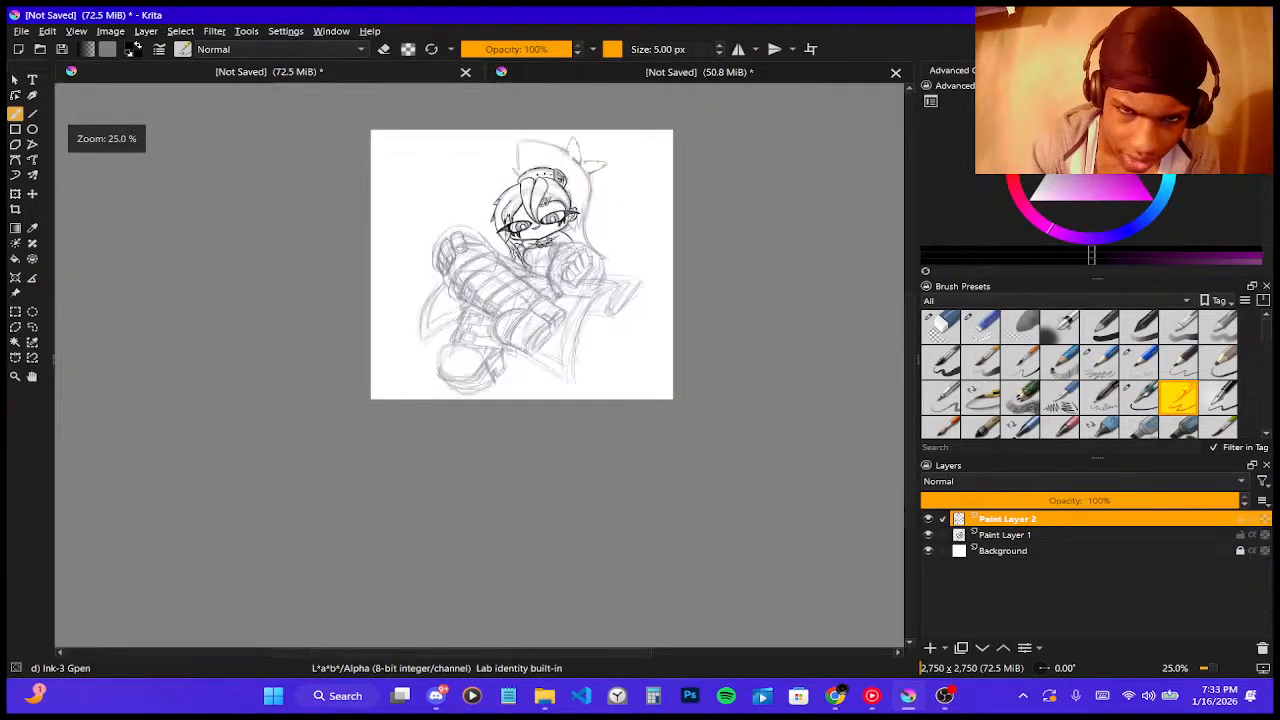
{"action": "key", "text": "plus"}
{"action": "key", "text": "plus"}
{"action": "key", "text": "plus"}
{"action": "key", "text": "plus"}
{"action": "key", "text": "plus"}
{"action": "key", "text": "plus"}
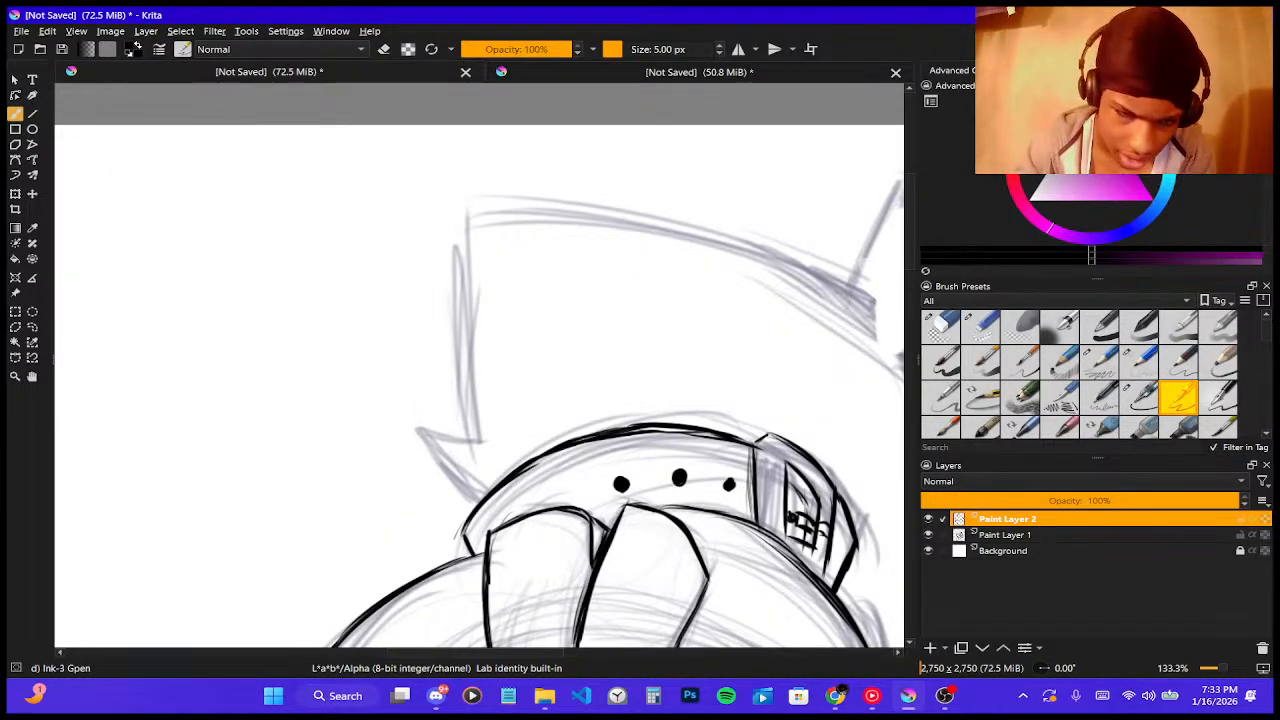
{"action": "mouse_move", "coordinate": [415, 430]}
{"action": "left_mouse_down"}
{"action": "mouse_move", "coordinate": [478, 494]}
{"action": "mouse_move", "coordinate": [444, 464]}
{"action": "left_mouse_up"}
{"action": "mouse_move", "coordinate": [476, 506]}
{"action": "left_mouse_down"}
{"action": "mouse_move", "coordinate": [427, 433]}
{"action": "mouse_move", "coordinate": [484, 439]}
{"action": "mouse_move", "coordinate": [465, 356]}
{"action": "left_mouse_up"}
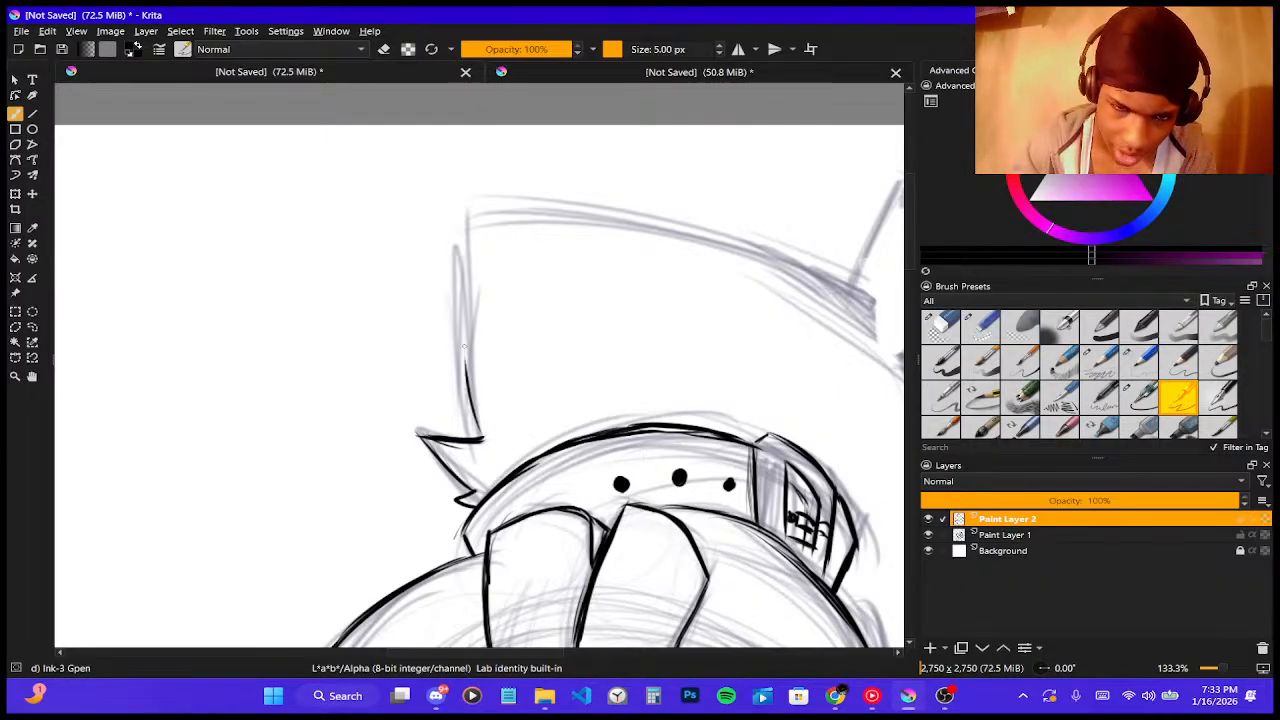
- Try to ink the tall shape's left edge upward along the outer sketch line, and undo the strokes
{"action": "left_click_drag", "start_coordinate": [479, 439], "coordinate": [462, 318]}
{"action": "left_click_drag", "start_coordinate": [482, 438], "coordinate": [459, 279]}
{"action": "left_click_drag", "start_coordinate": [462, 383], "coordinate": [459, 249]}
{"action": "key", "text": "ctrl+z"}
{"action": "key", "text": "ctrl+z"}
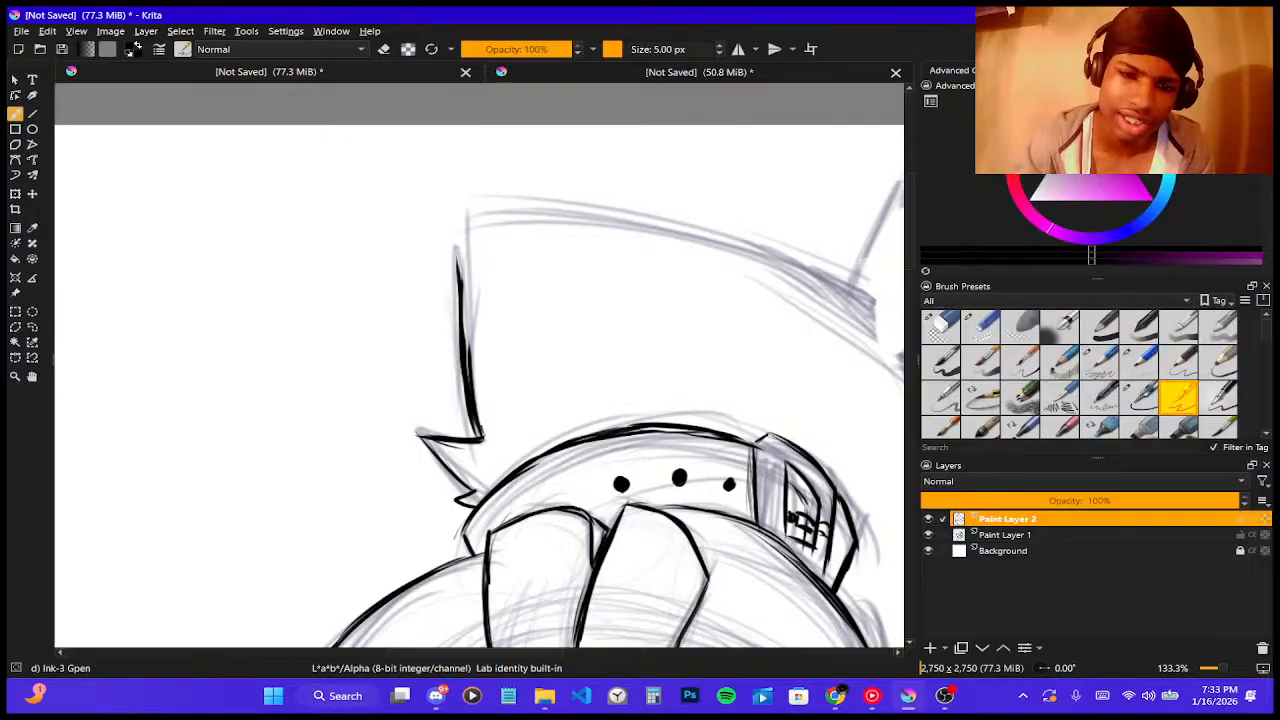
{"action": "left_click_drag", "start_coordinate": [460, 392], "coordinate": [457, 328]}
{"action": "key", "text": "ctrl+z"}
{"action": "key", "text": "ctrl+z"}
{"action": "key", "text": "ctrl+z"}
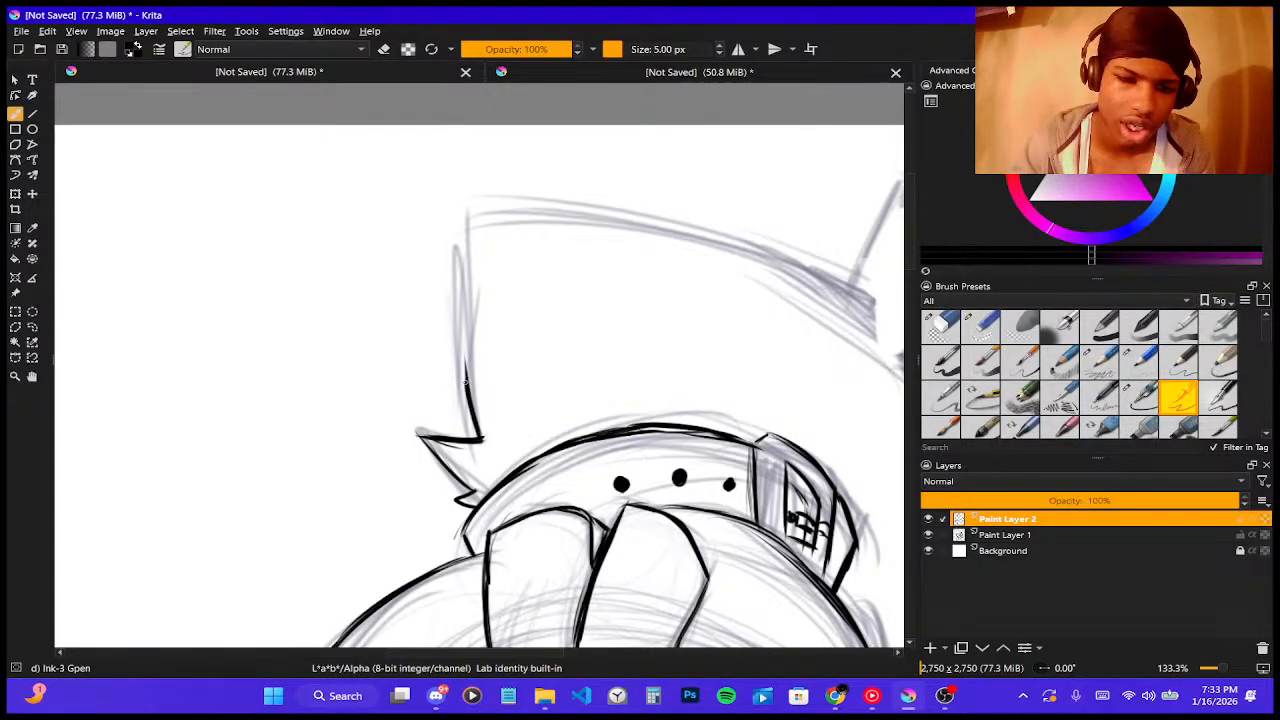
- Ink the tall shape's left edge up to its pointed upper corner and the short beginning of its top edge
{"action": "mouse_move", "coordinate": [462, 352]}
{"action": "left_mouse_down"}
{"action": "mouse_move", "coordinate": [467, 228]}
{"action": "mouse_move", "coordinate": [476, 198]}
{"action": "mouse_move", "coordinate": [500, 191]}
{"action": "left_mouse_up"}
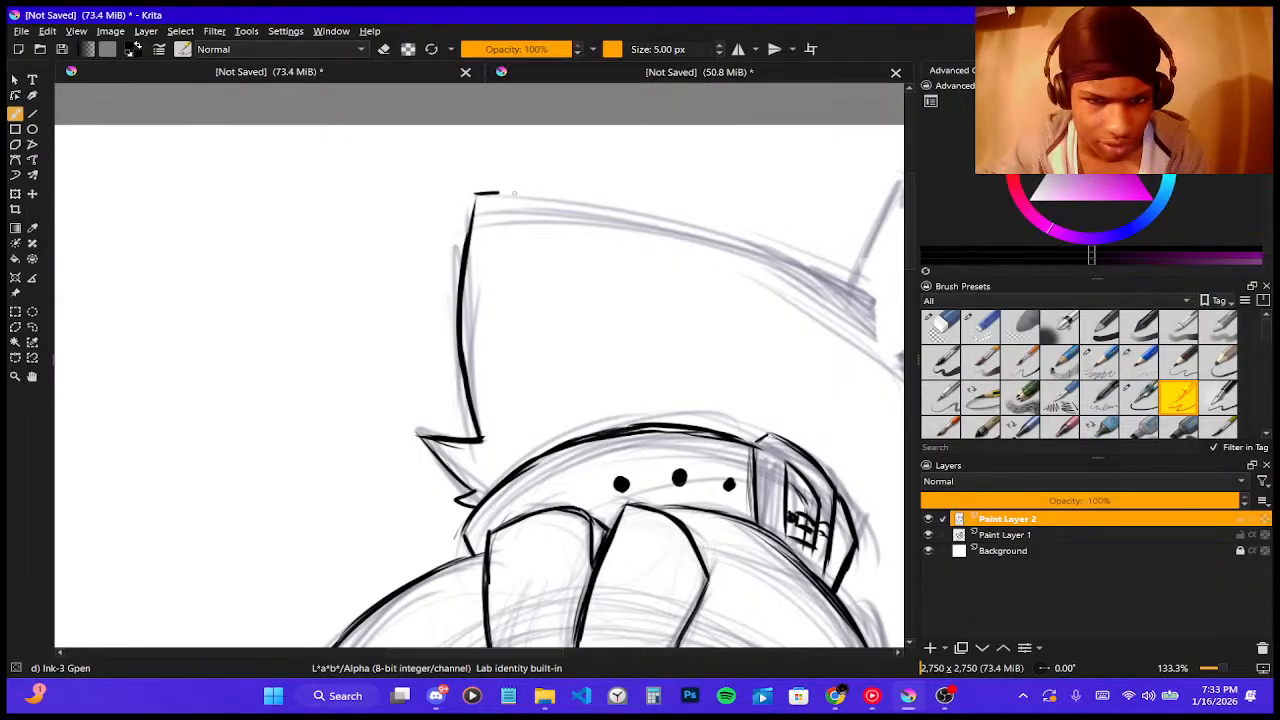
{"action": "key", "text": "ctrl+z"}
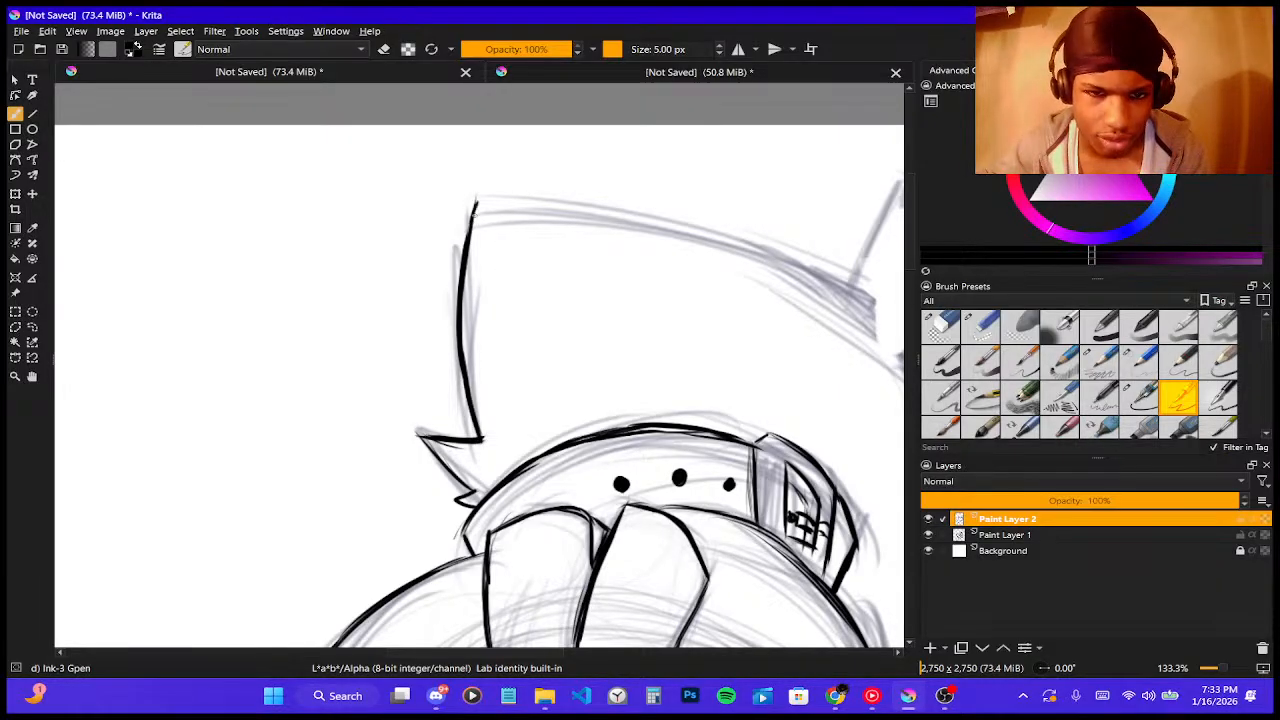
{"action": "left_click_drag", "start_coordinate": [494, 204], "coordinate": [636, 230]}
{"action": "key", "text": "ctrl+z"}
{"action": "key", "text": "ctrl+z"}
{"action": "key", "text": "ctrl+z"}
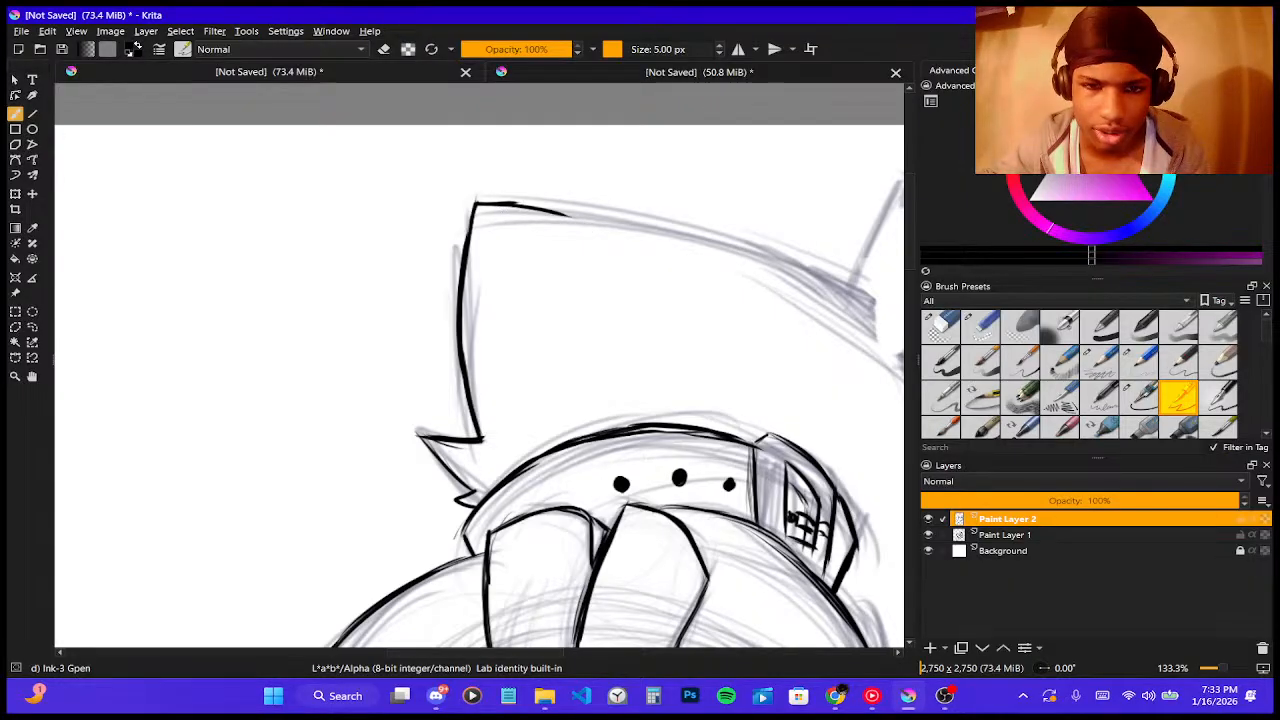
- Try to extend the tall shape's top edge to the right with overlapping strokes, and undo them
{"action": "left_click_drag", "start_coordinate": [512, 205], "coordinate": [656, 228]}
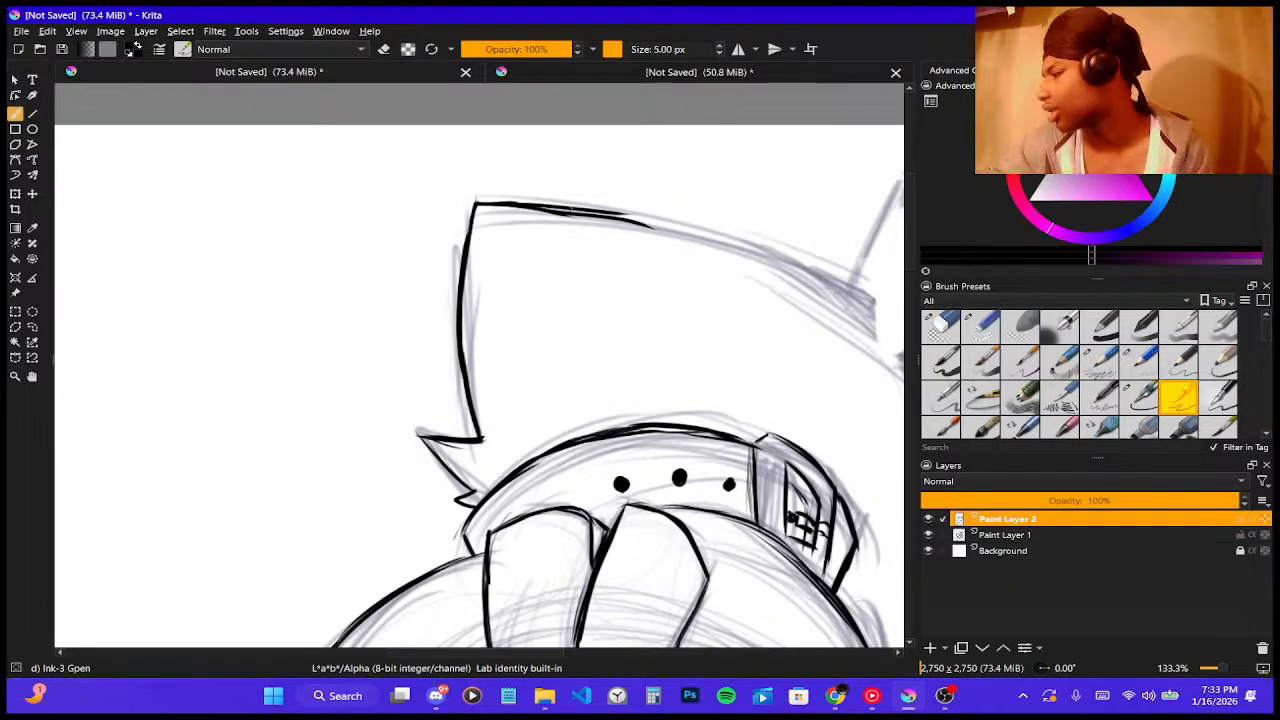
{"action": "left_click_drag", "start_coordinate": [584, 209], "coordinate": [680, 234]}
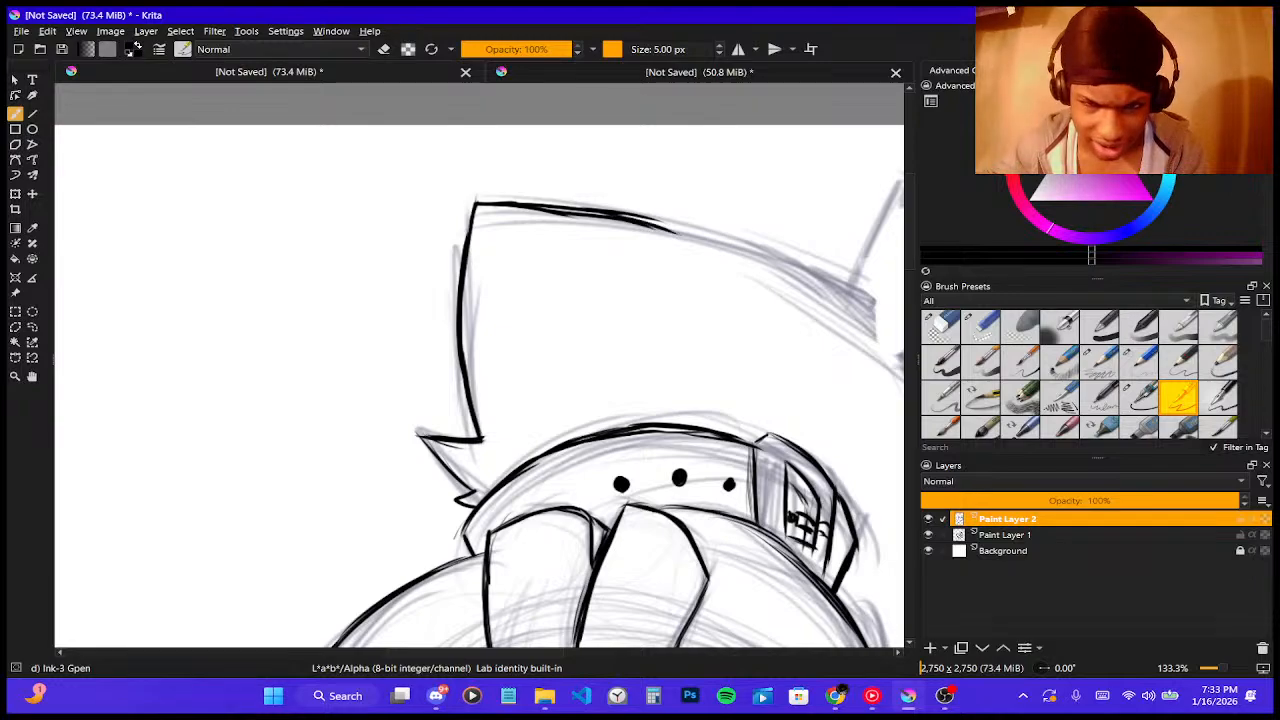
{"action": "key", "text": "ctrl+z"}
{"action": "key", "text": "ctrl+z"}
{"action": "left_click_drag", "start_coordinate": [594, 210], "coordinate": [714, 232]}
{"action": "left_click_drag", "start_coordinate": [634, 220], "coordinate": [706, 238]}
{"action": "key", "text": "ctrl+z"}
{"action": "key", "text": "ctrl+z"}
{"action": "key", "text": "ctrl+z"}
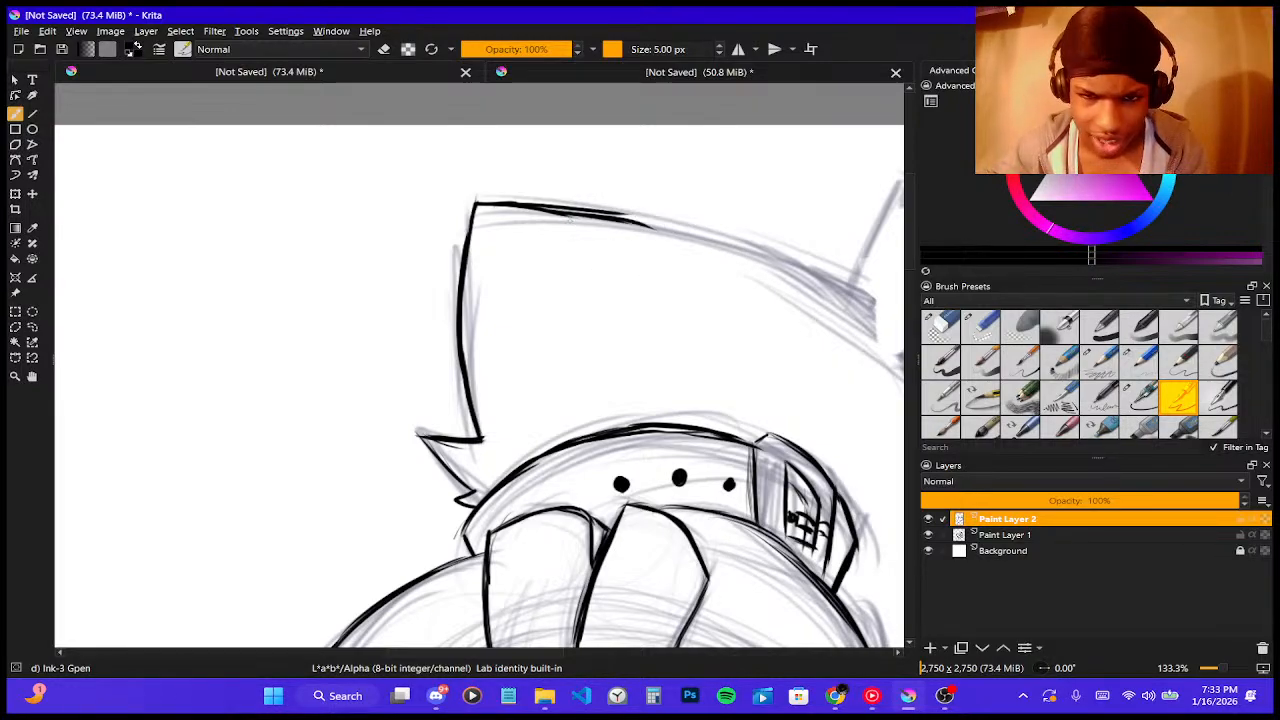
{"action": "key", "text": "ctrl+z"}
{"action": "key", "text": "ctrl+z"}
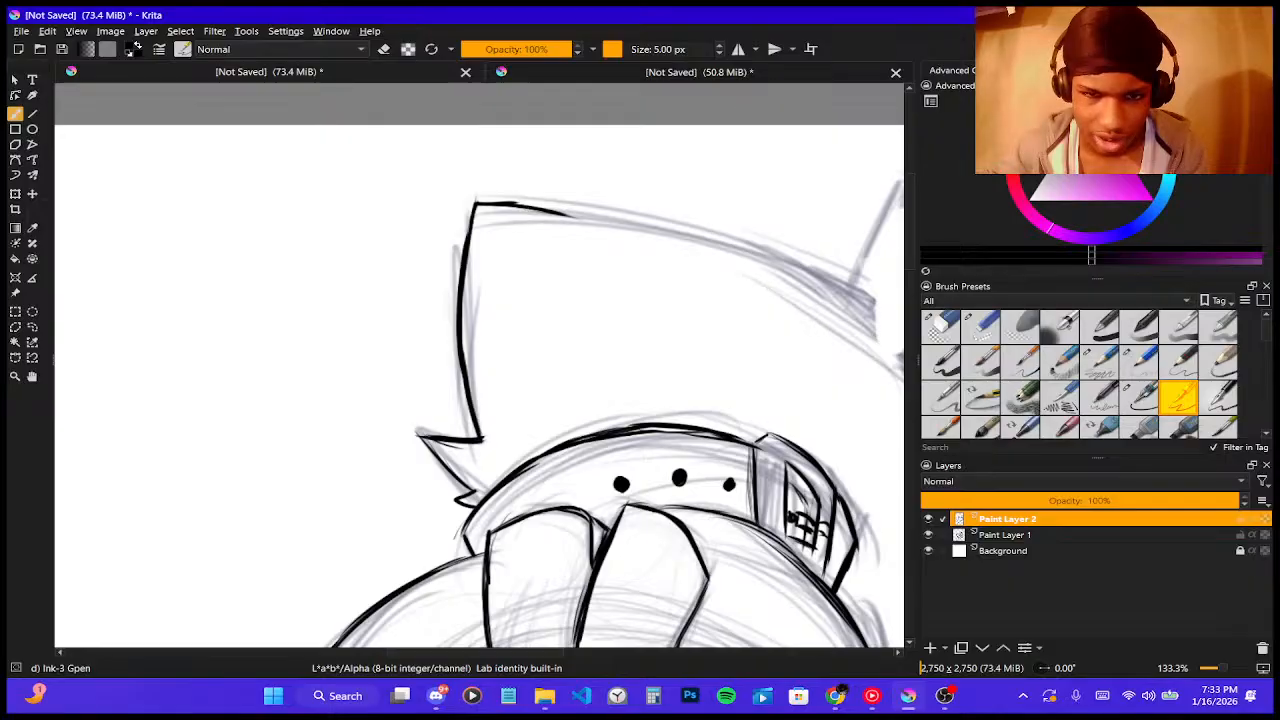
- Ink the sloping top edge to over halfway toward the sketched upper spike, and thicken the outline just below the left corner
{"action": "left_click_drag", "start_coordinate": [522, 207], "coordinate": [708, 238]}
{"action": "left_click_drag", "start_coordinate": [604, 222], "coordinate": [750, 245]}
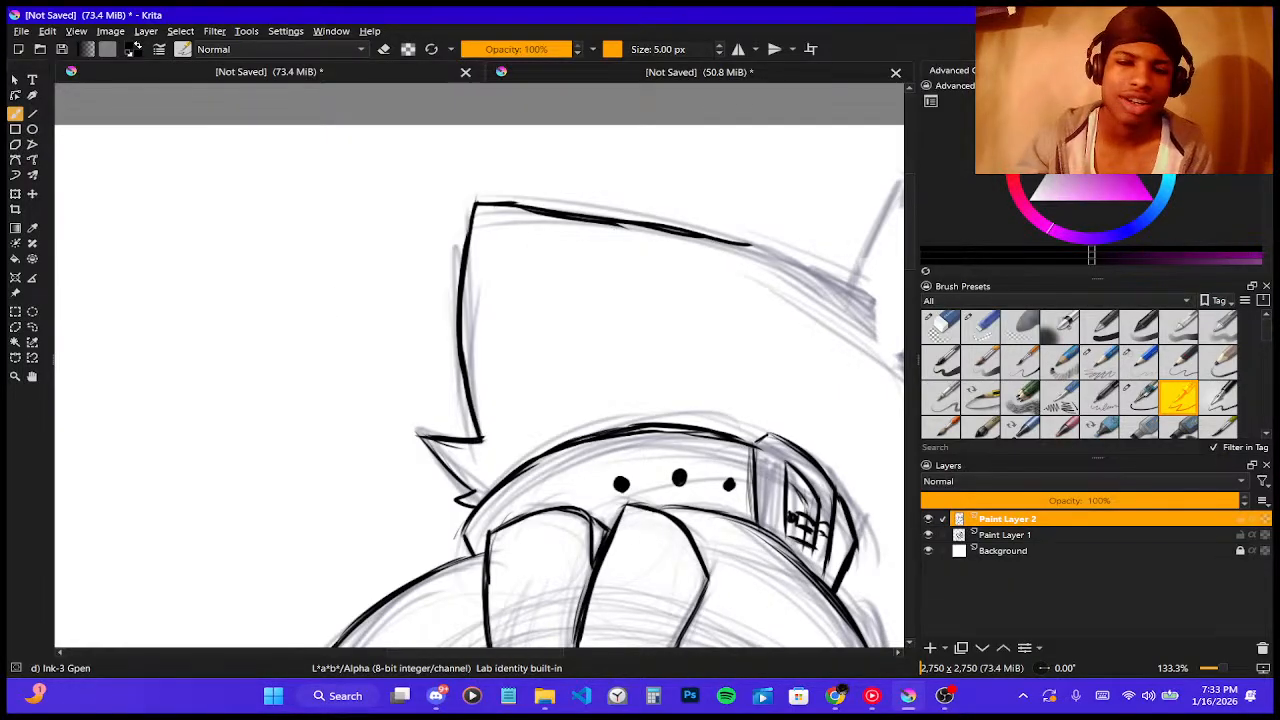
{"action": "left_click_drag", "start_coordinate": [475, 204], "coordinate": [461, 258]}
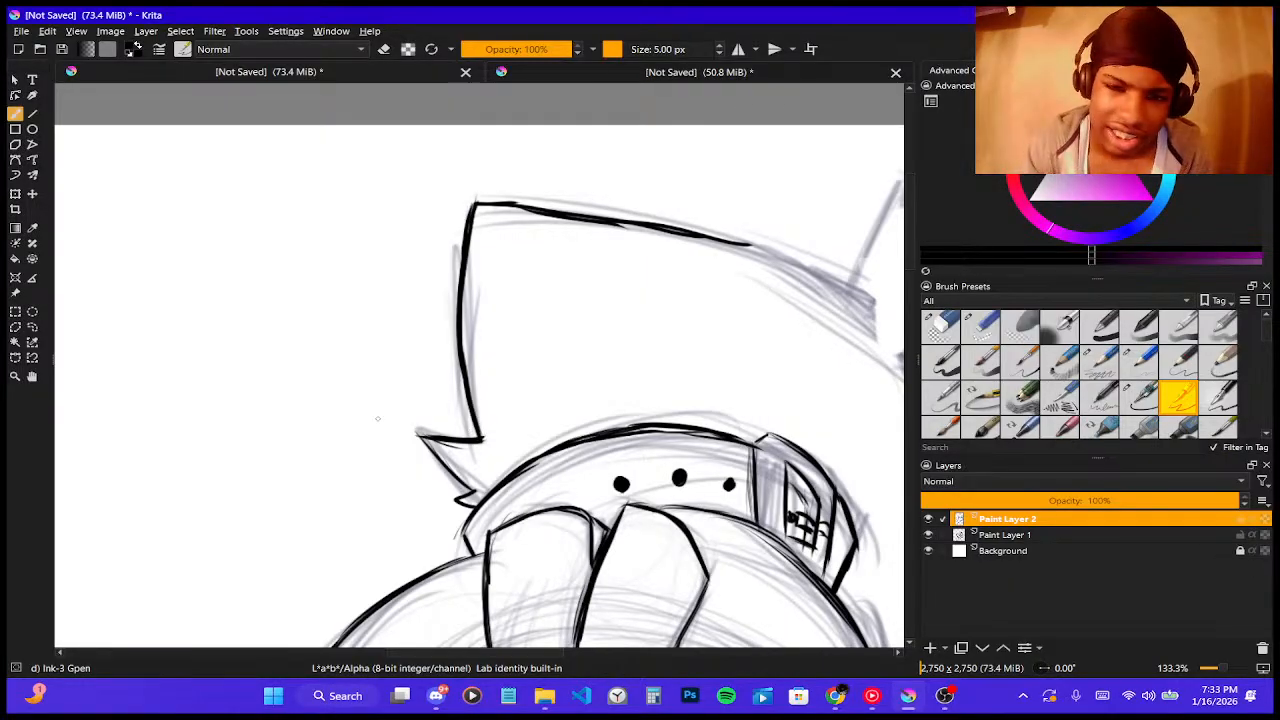
- Continue the tall shape's top edge along the sketch toward the upper spike, undoing the extra thickening stroke
{"action": "scroll", "coordinate": [377, 420], "scroll_direction": "down", "scroll_amount": 4}
{"action": "scroll", "coordinate": [376, 421], "scroll_direction": "up", "scroll_amount": 2}
{"action": "scroll", "coordinate": [366, 425], "scroll_direction": "up", "scroll_amount": 3}
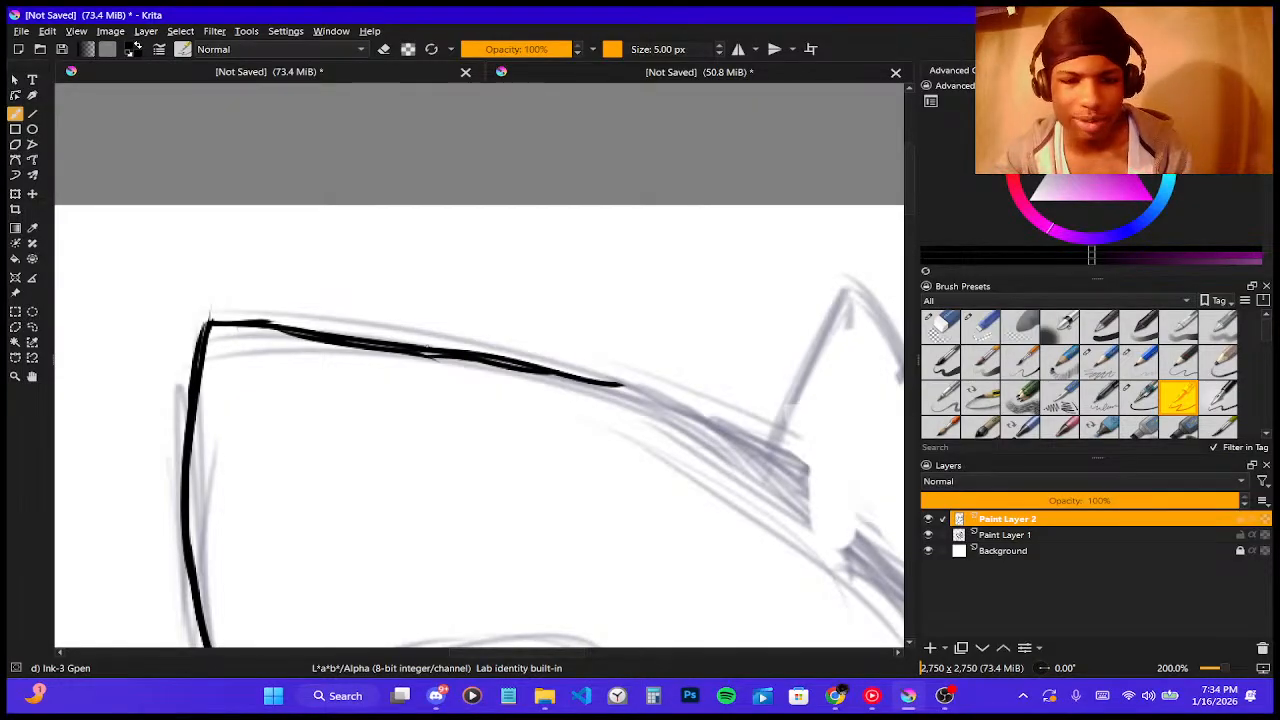
{"action": "left_click_drag", "start_coordinate": [427, 350], "coordinate": [701, 411]}
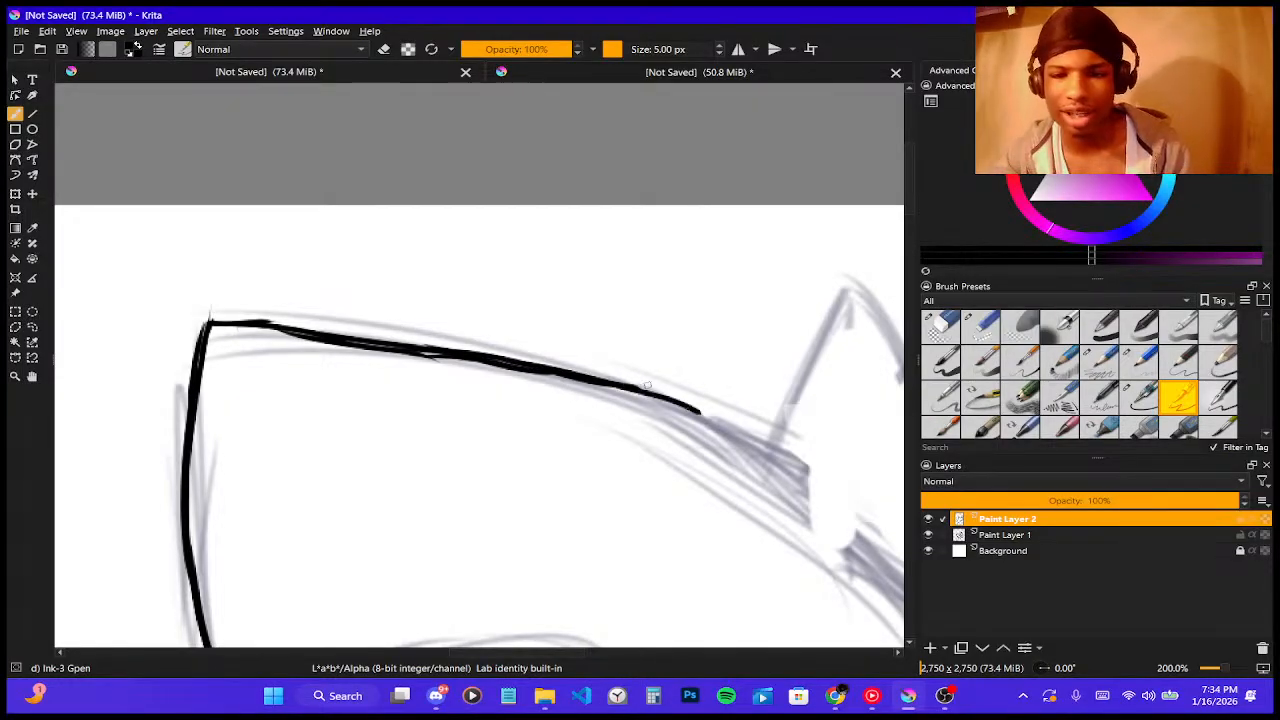
{"action": "left_click_drag", "start_coordinate": [627, 394], "coordinate": [708, 427]}
{"action": "key", "text": "ctrl+z"}
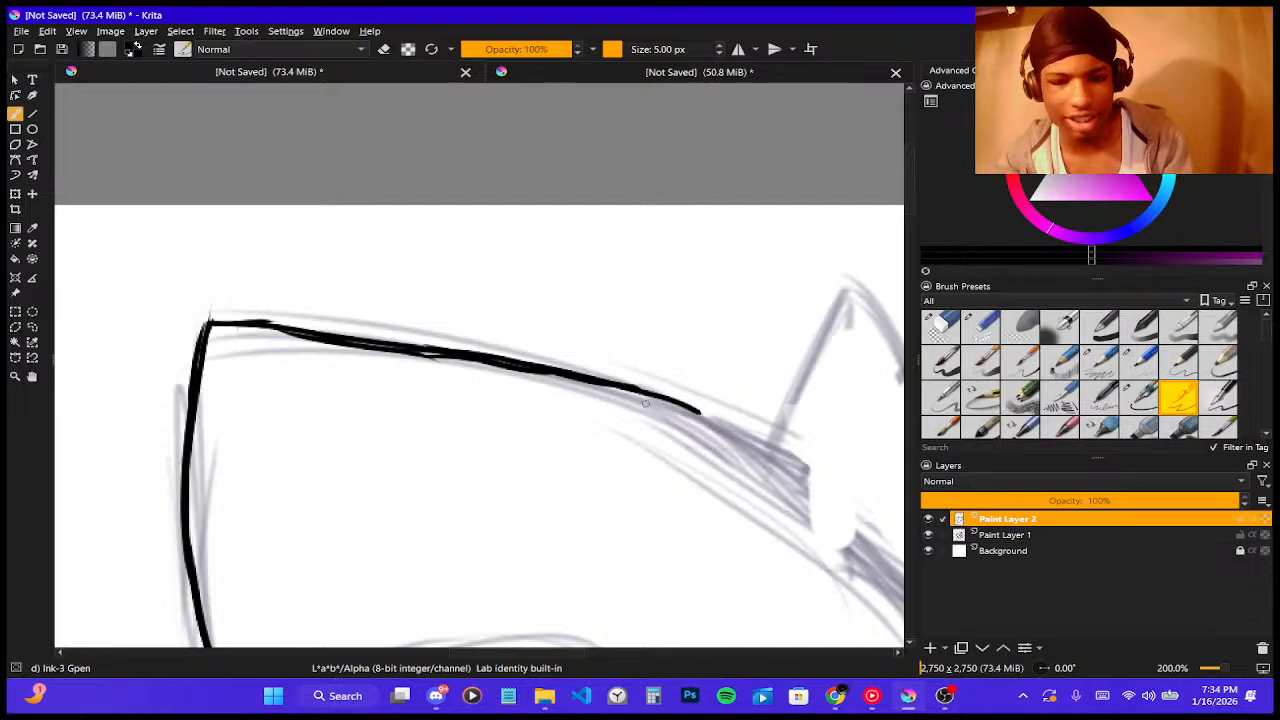
- Rework the end of the top edge with repeated strokes, resample the black ink colour, and bring the line down to the upper spike's base
{"action": "mouse_move", "coordinate": [630, 392]}
{"action": "left_mouse_down"}
{"action": "mouse_move", "coordinate": [732, 426]}
{"action": "mouse_move", "coordinate": [762, 462]}
{"action": "left_mouse_up"}
{"action": "key", "text": "ctrl+z"}
{"action": "left_click_drag", "start_coordinate": [702, 420], "coordinate": [774, 468]}
{"action": "left_click_drag", "start_coordinate": [695, 413], "coordinate": [773, 465]}
{"action": "key", "text": "ctrl+z"}
{"action": "key", "text": "ctrl+z"}
{"action": "key", "text": "ctrl+z"}
{"action": "left_click", "coordinate": [605, 389], "text": "ctrl"}
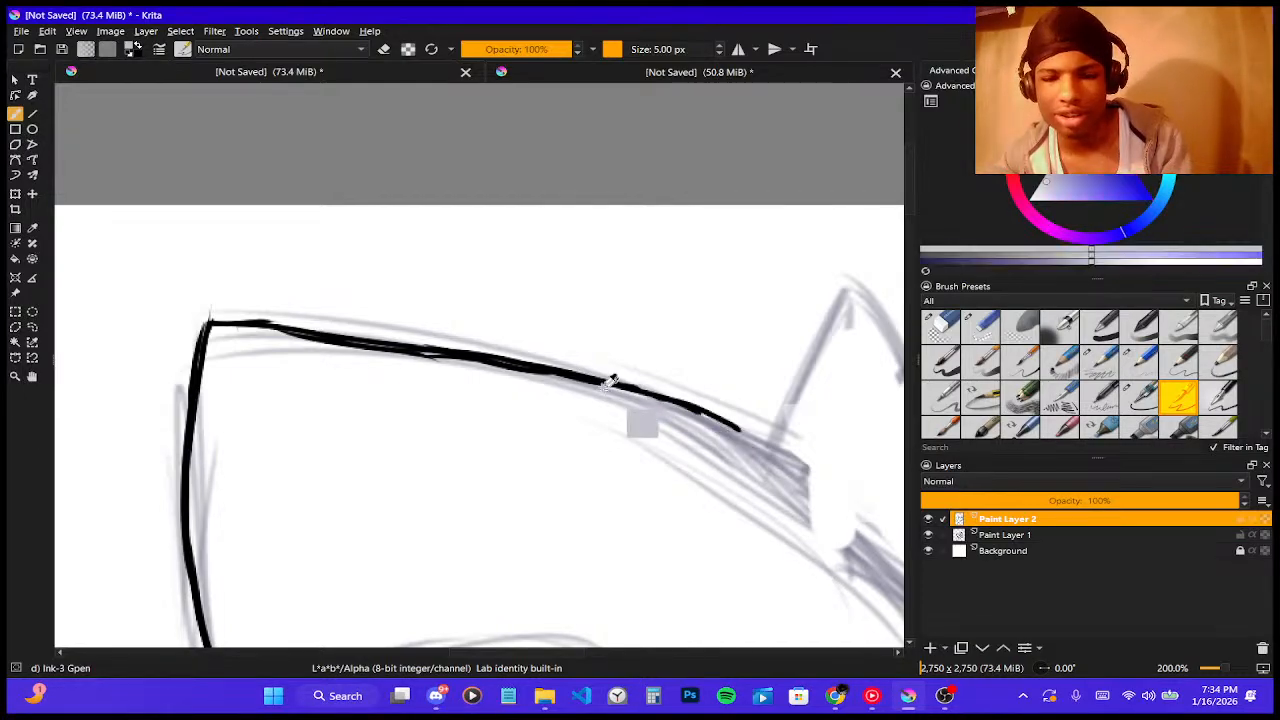
{"action": "left_click", "coordinate": [609, 382], "text": "ctrl"}
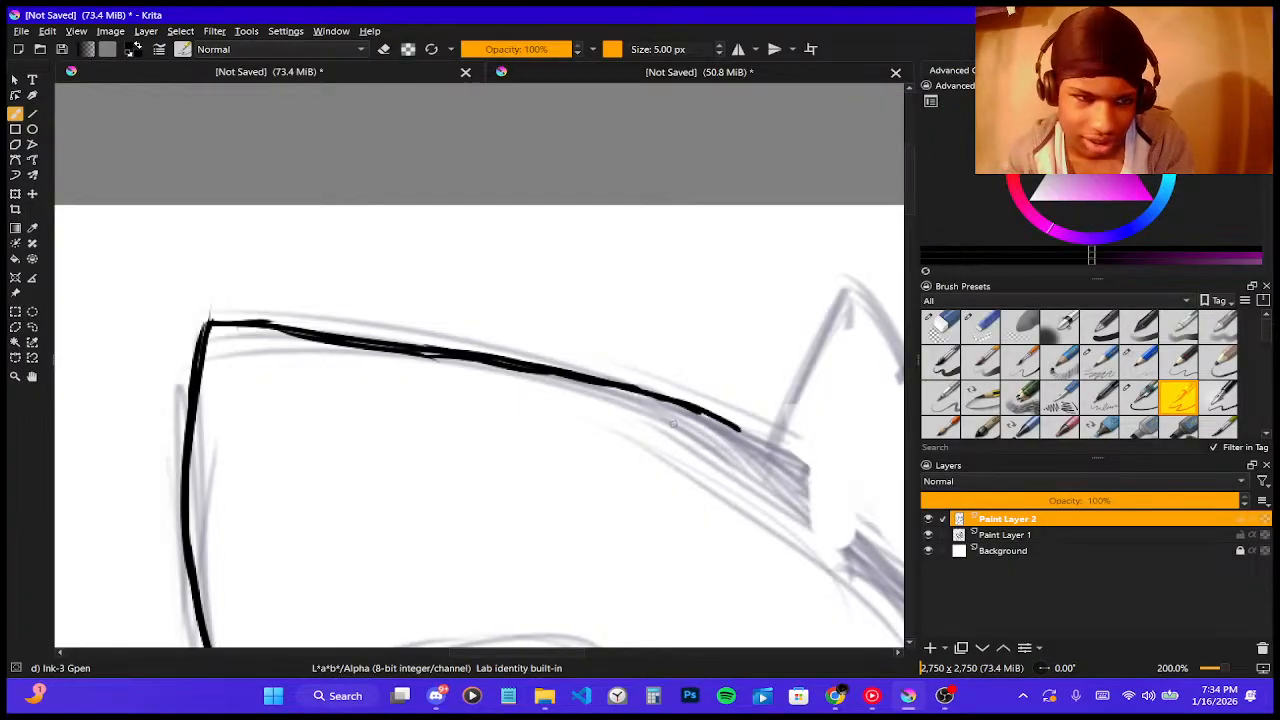
{"action": "left_click_drag", "start_coordinate": [698, 409], "coordinate": [778, 466]}
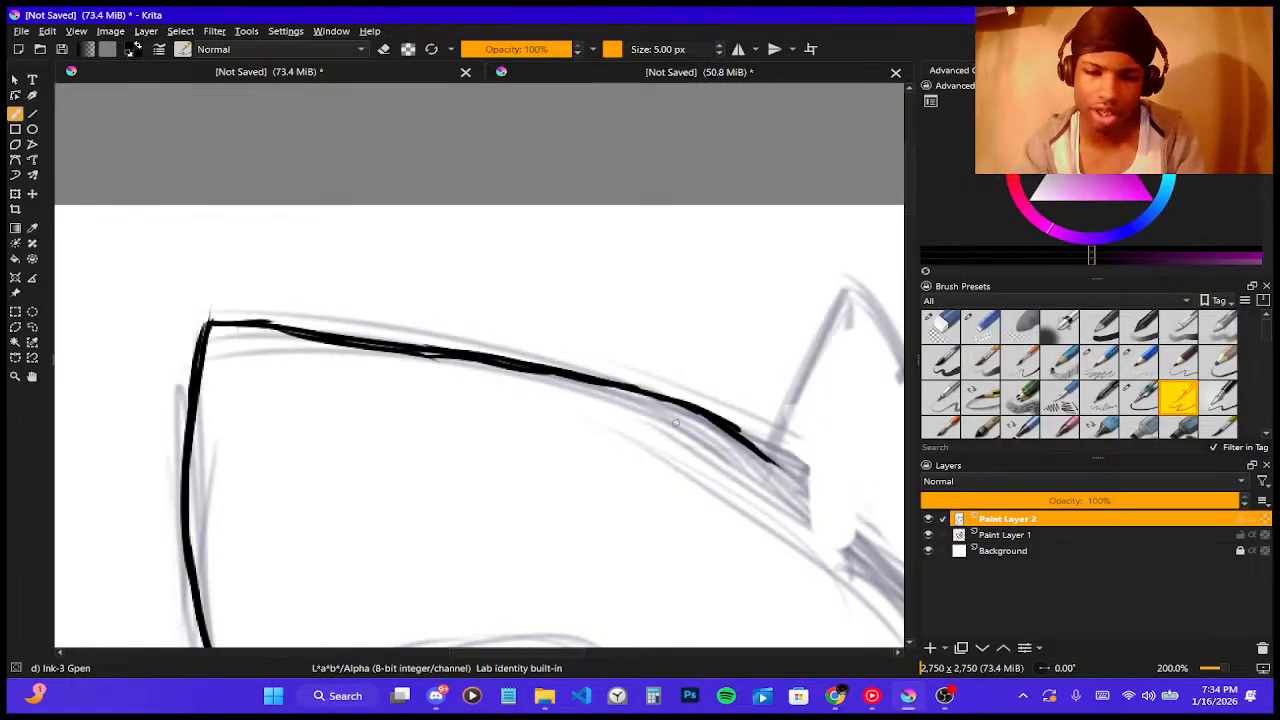
- Ink a small notch at the upper spike's base and the back outline curving down past the lower spike
{"action": "scroll", "coordinate": [657, 419], "scroll_direction": "down", "scroll_amount": 3}
{"action": "scroll", "coordinate": [698, 432], "scroll_direction": "up", "scroll_amount": 2}
{"action": "scroll", "coordinate": [702, 435], "scroll_direction": "up", "scroll_amount": 2}
{"action": "scroll", "coordinate": [702, 435], "scroll_direction": "down", "scroll_amount": 3}
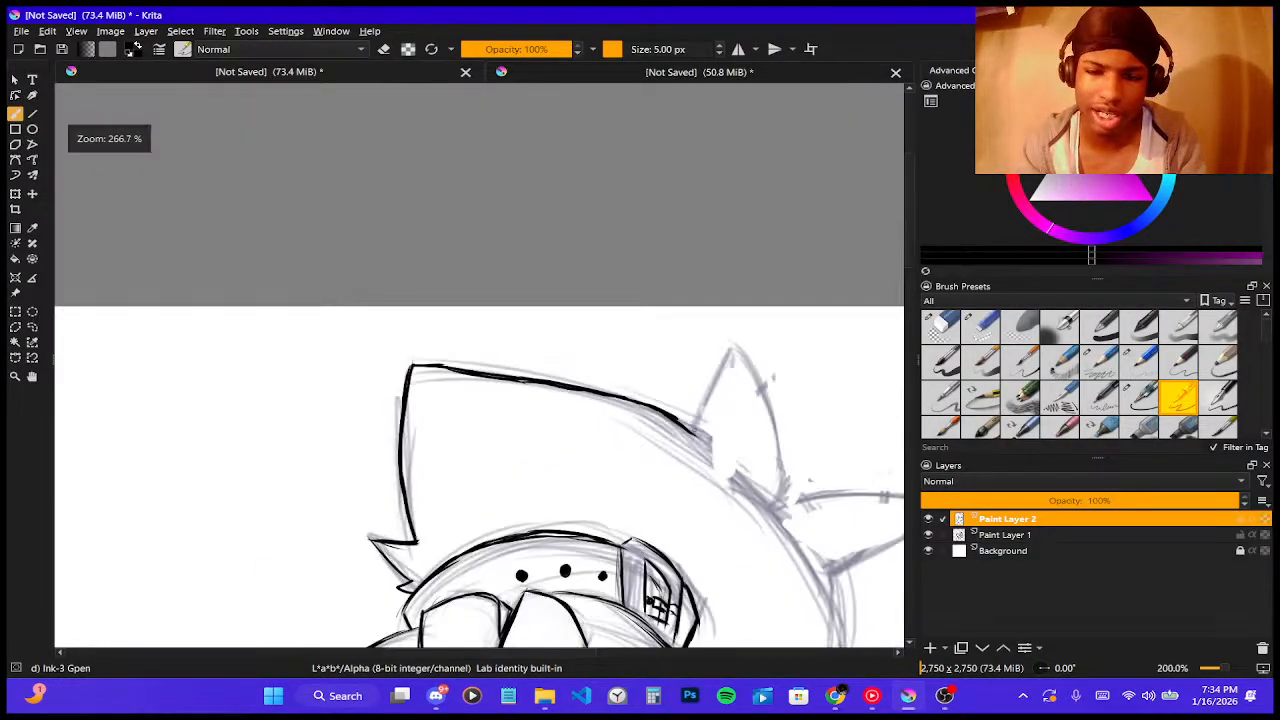
{"action": "scroll", "coordinate": [722, 447], "scroll_direction": "up", "scroll_amount": 2}
{"action": "scroll", "coordinate": [635, 402], "scroll_direction": "down", "scroll_amount": 4}
{"action": "scroll", "coordinate": [766, 482], "scroll_direction": "up", "scroll_amount": 3}
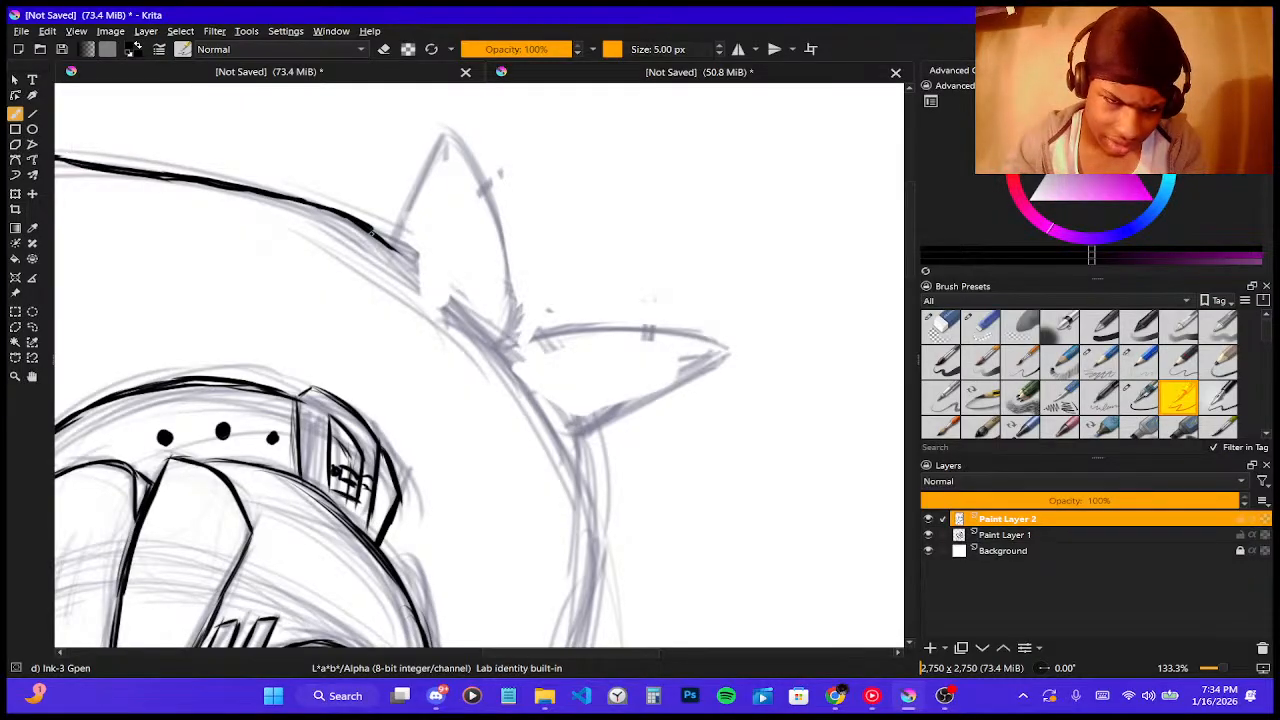
{"action": "mouse_move", "coordinate": [404, 265]}
{"action": "left_mouse_down"}
{"action": "mouse_move", "coordinate": [363, 229]}
{"action": "mouse_move", "coordinate": [400, 231]}
{"action": "left_mouse_up"}
{"action": "left_click_drag", "start_coordinate": [437, 272], "coordinate": [467, 325]}
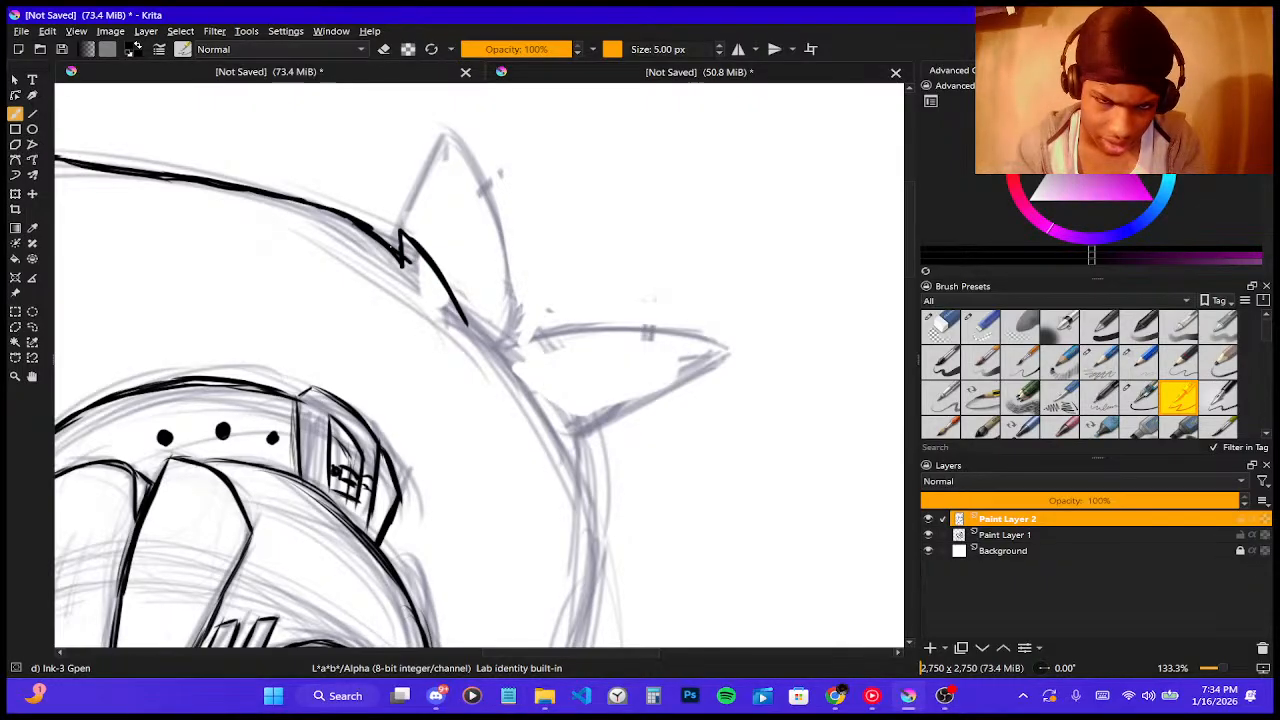
{"action": "mouse_move", "coordinate": [467, 325]}
{"action": "left_mouse_down"}
{"action": "mouse_move", "coordinate": [559, 415]}
{"action": "mouse_move", "coordinate": [592, 486]}
{"action": "left_mouse_up"}
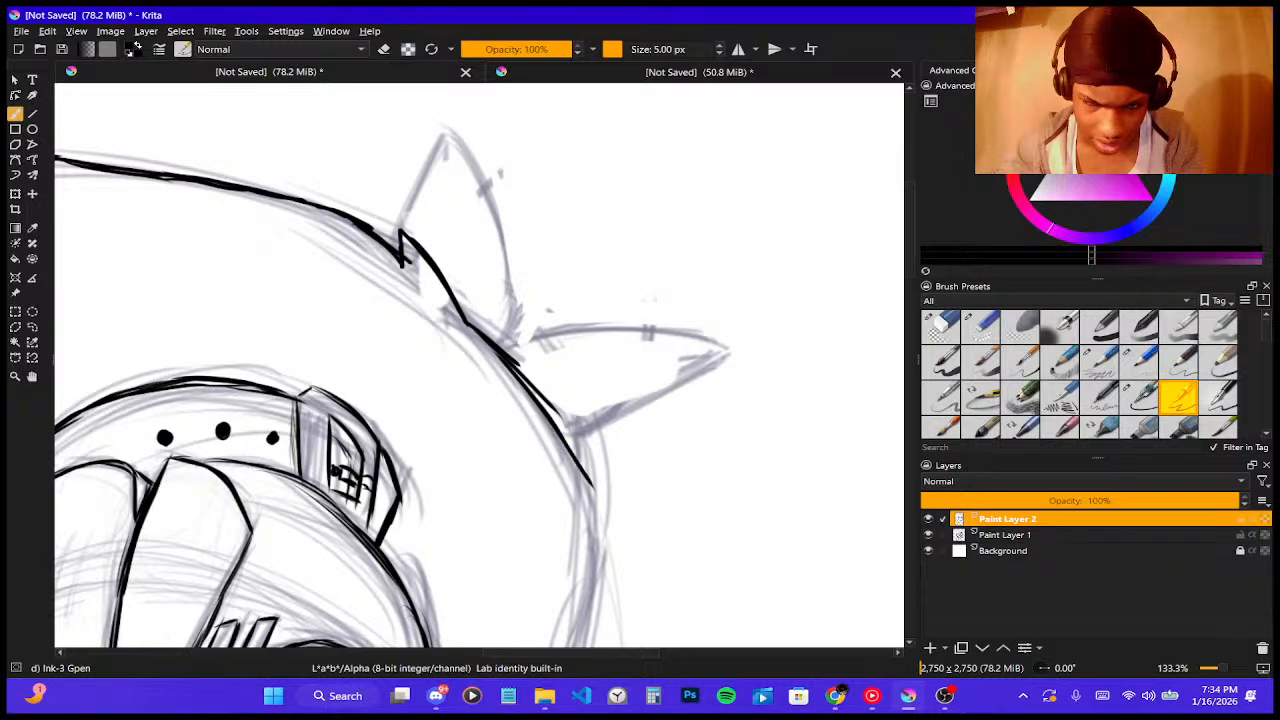
{"action": "left_click_drag", "start_coordinate": [530, 393], "coordinate": [603, 499]}
- Ink the upper part of the back outline downward from the corner below the lower spike, undoing unwanted strokes
{"action": "scroll", "coordinate": [488, 302], "scroll_direction": "down", "scroll_amount": 3}
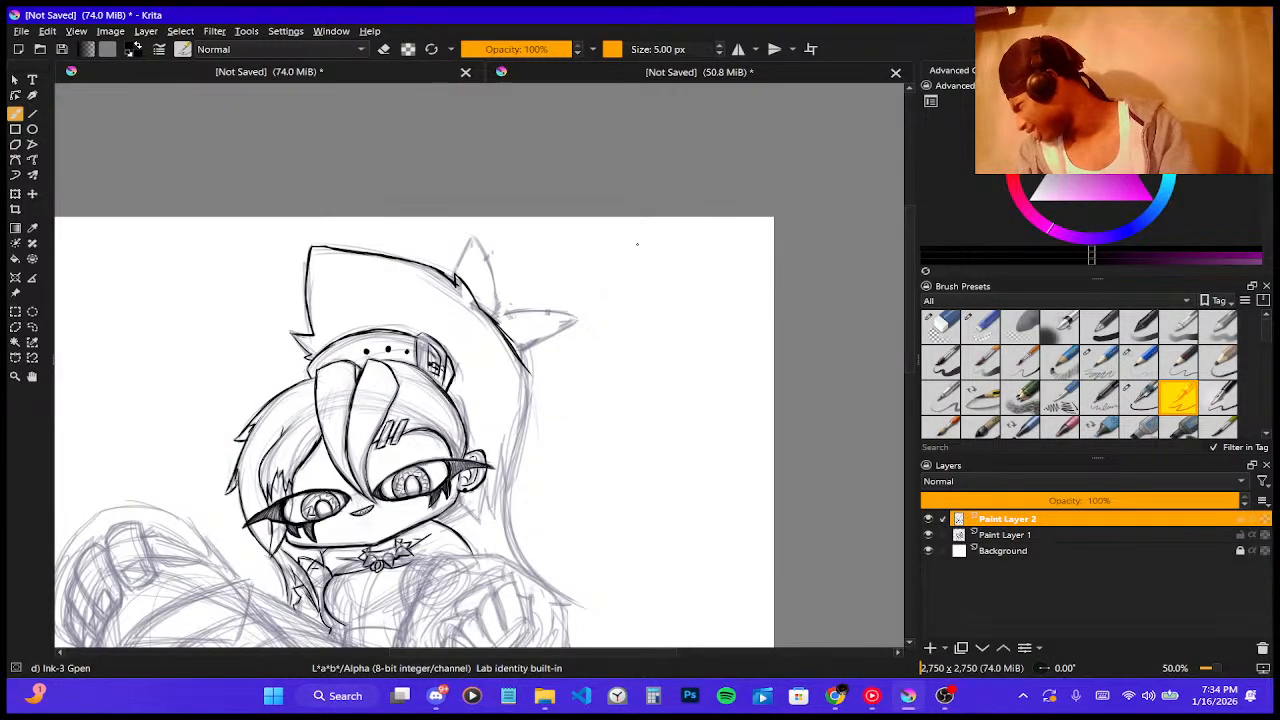
{"action": "scroll", "coordinate": [488, 302], "scroll_direction": "down", "scroll_amount": 2}
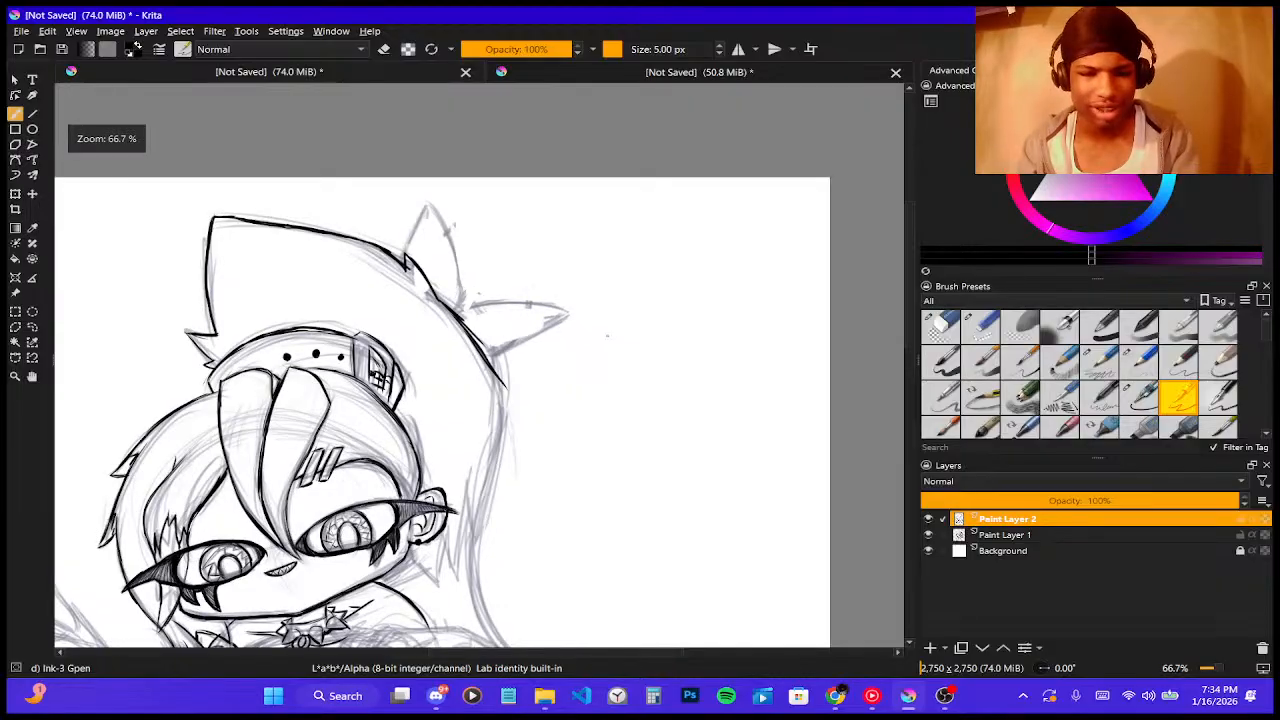
{"action": "scroll", "coordinate": [622, 300], "scroll_direction": "up", "scroll_amount": 3}
{"action": "scroll", "coordinate": [623, 200], "scroll_direction": "down", "scroll_amount": 1}
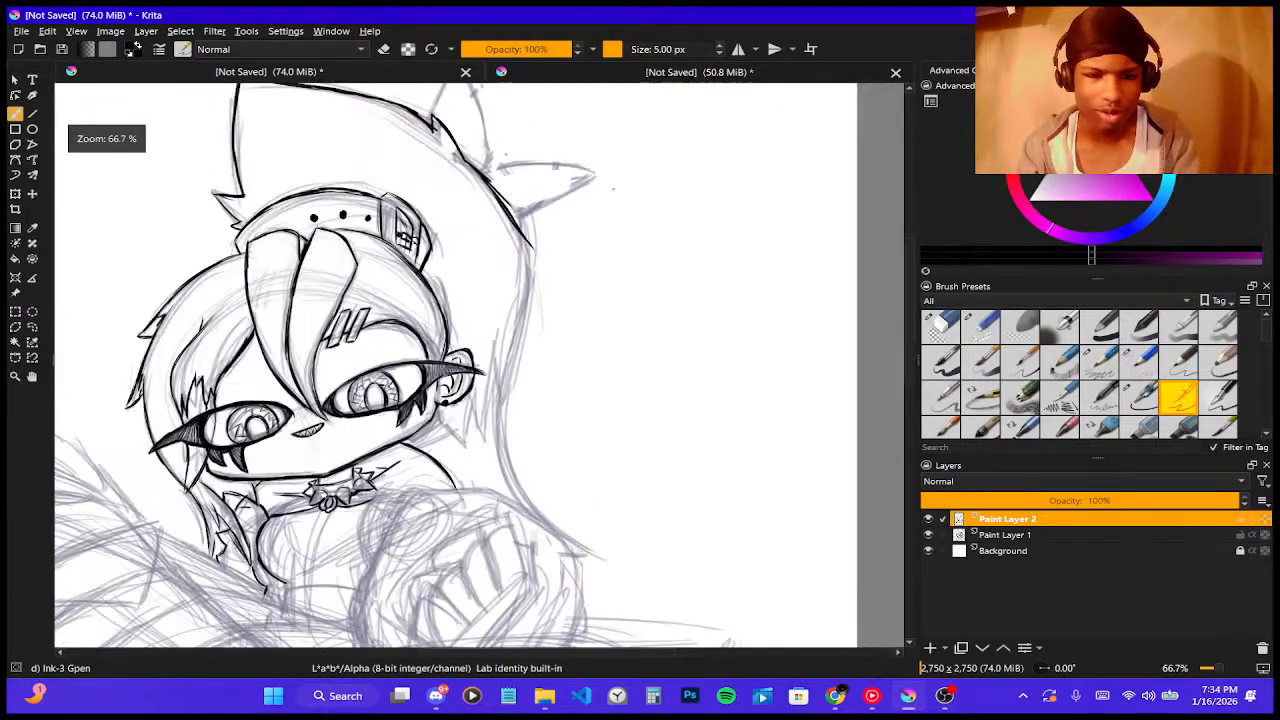
{"action": "scroll", "coordinate": [540, 254], "scroll_direction": "up", "scroll_amount": 1}
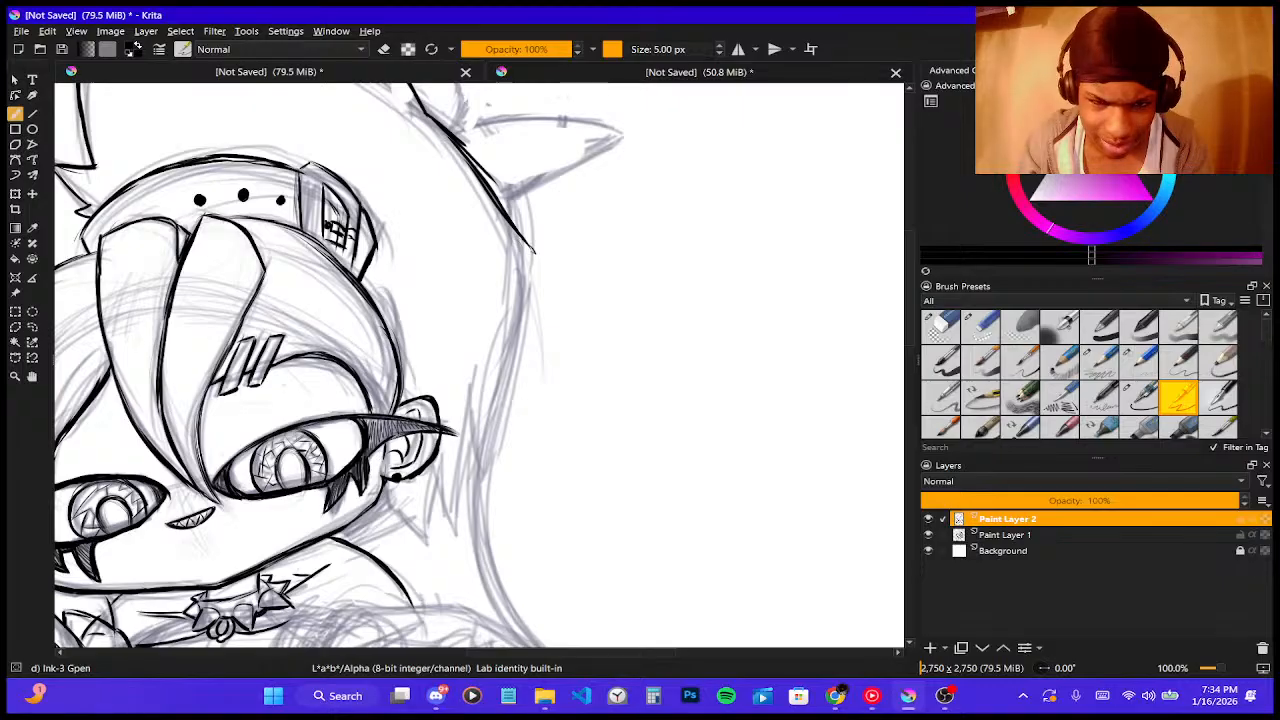
{"action": "left_click_drag", "start_coordinate": [528, 256], "coordinate": [508, 354]}
{"action": "key", "text": "ctrl+z"}
{"action": "key", "text": "ctrl+z"}
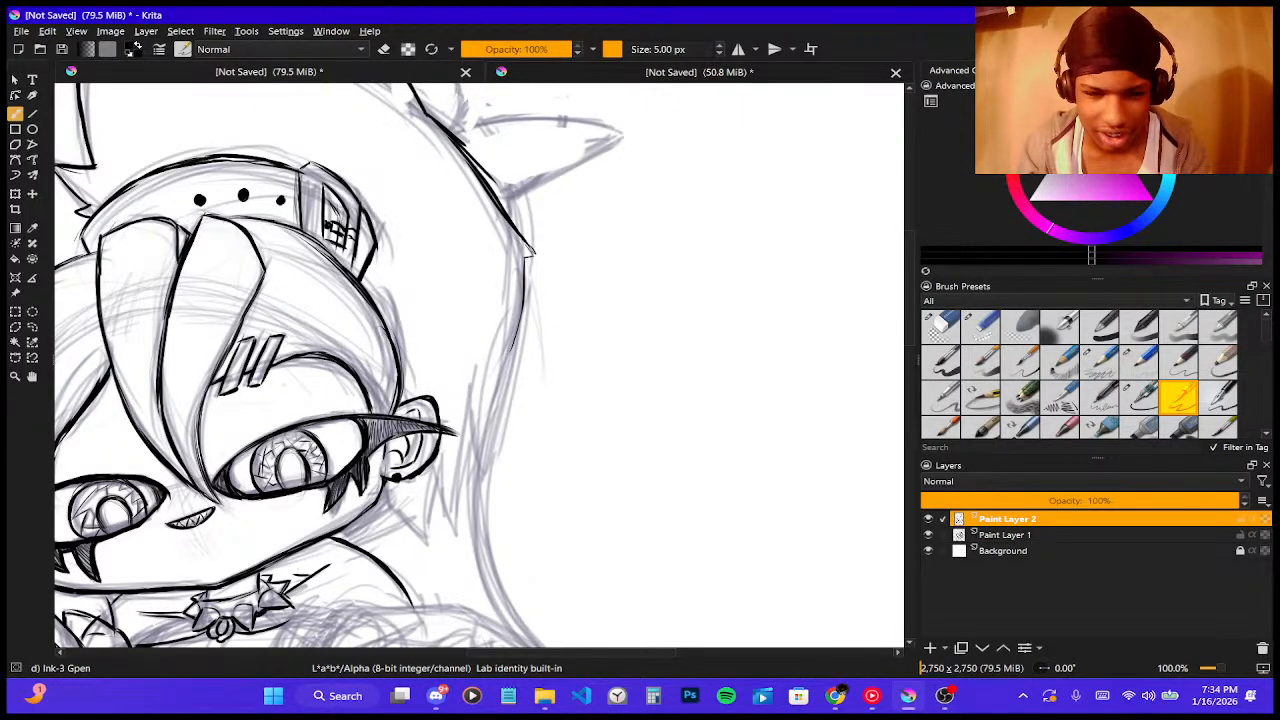
{"action": "key", "text": "ctrl+z"}
{"action": "left_click_drag", "start_coordinate": [524, 301], "coordinate": [500, 381]}
{"action": "key", "text": "ctrl+z"}
{"action": "key", "text": "ctrl+z"}
{"action": "key", "text": "ctrl+z"}
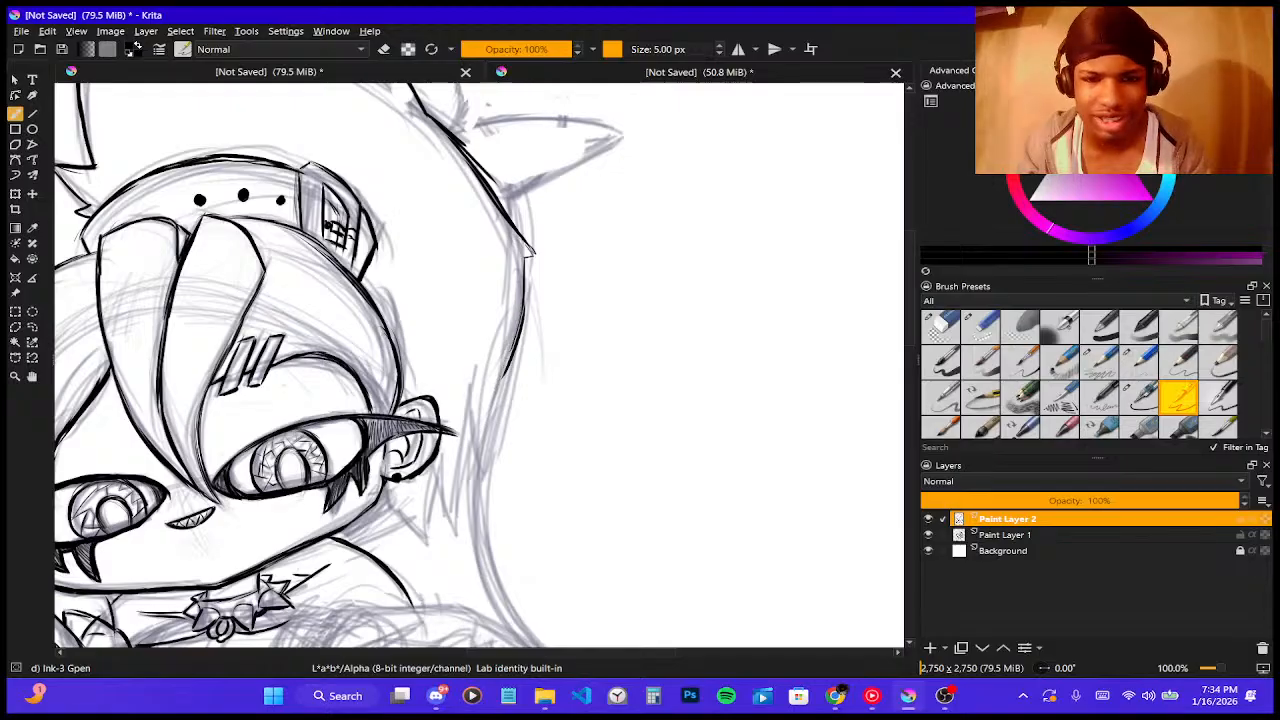
- Extend the back outline inward beside the ear and down along the sketch to just above the right shoulder
{"action": "left_click_drag", "start_coordinate": [520, 322], "coordinate": [488, 411]}
{"action": "left_click_drag", "start_coordinate": [507, 362], "coordinate": [485, 435]}
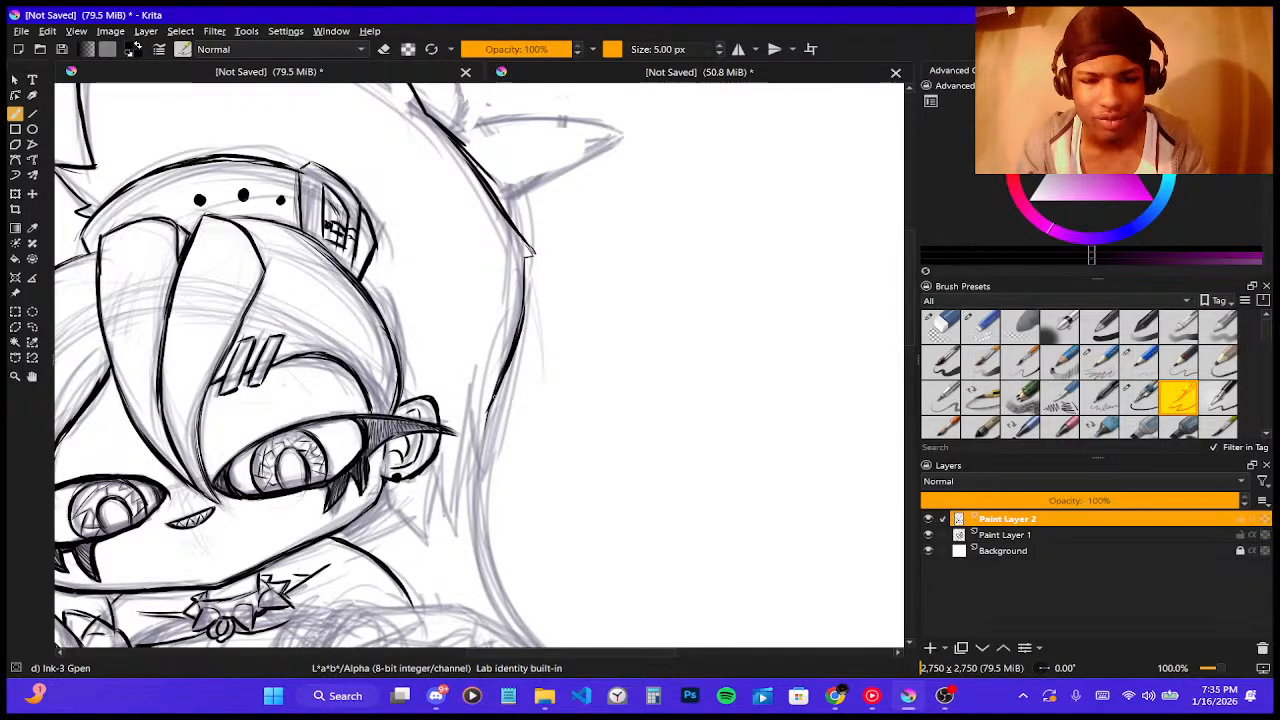
{"action": "left_click_drag", "start_coordinate": [497, 385], "coordinate": [484, 488]}
{"action": "mouse_move", "coordinate": [491, 414]}
{"action": "left_mouse_down"}
{"action": "mouse_move", "coordinate": [484, 542]}
{"action": "mouse_move", "coordinate": [485, 504]}
{"action": "mouse_move", "coordinate": [496, 574]}
{"action": "left_mouse_up"}
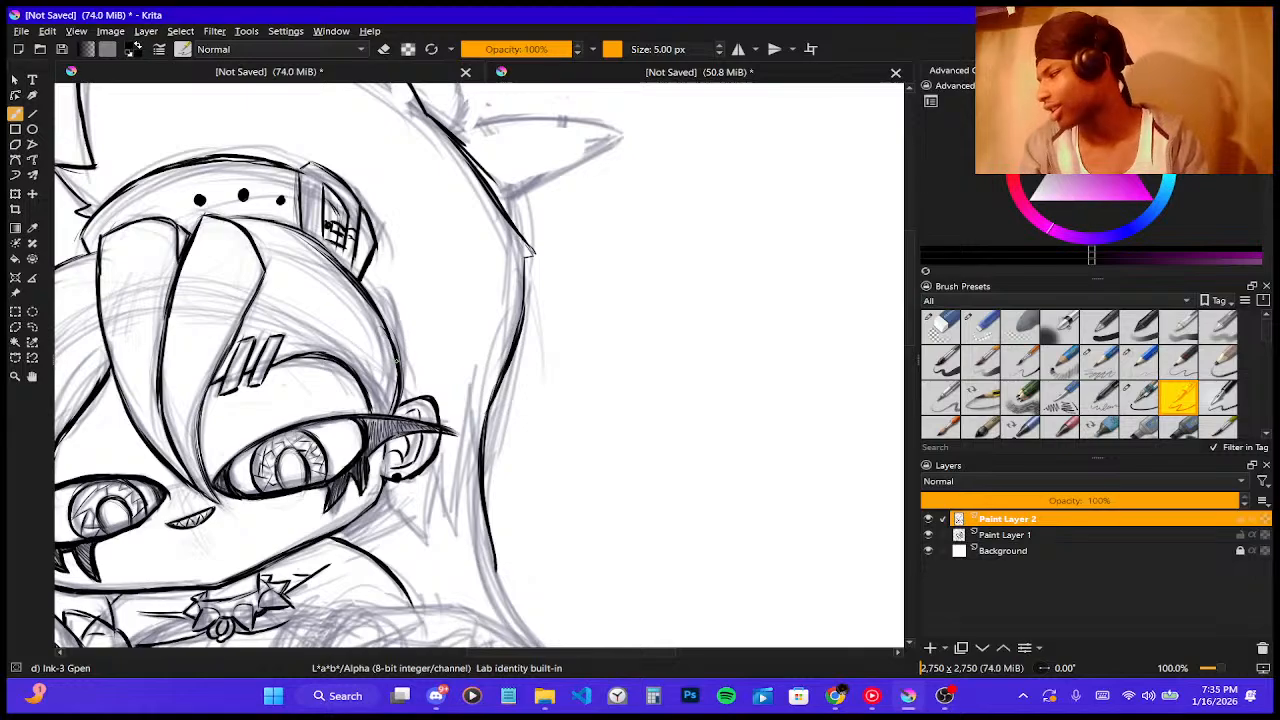
- Extend the inked back outline down over the shoulder to a pointed tip beside the fist, adding a short return edge and undoing unwanted strokes
{"action": "scroll", "coordinate": [396, 361], "scroll_direction": "down", "scroll_amount": 4}
{"action": "scroll", "coordinate": [309, 462], "scroll_direction": "up", "scroll_amount": 4}
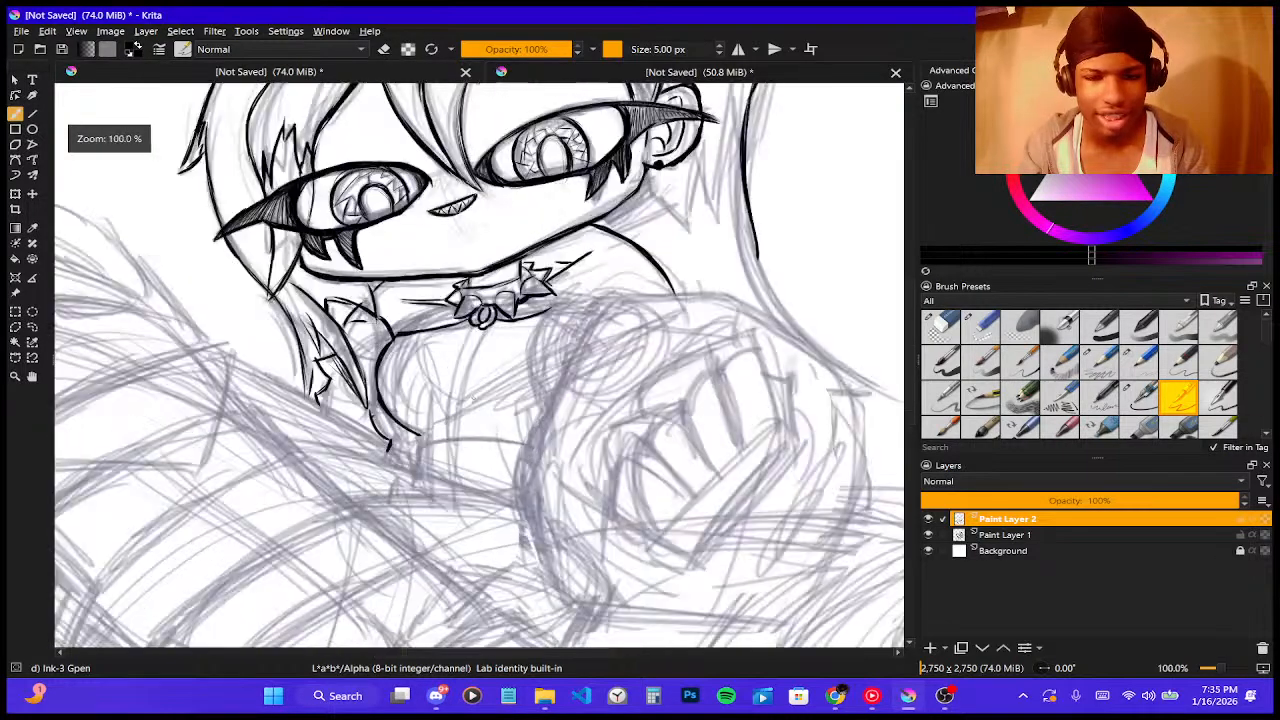
{"action": "scroll", "coordinate": [436, 361], "scroll_direction": "down", "scroll_amount": 1}
{"action": "scroll", "coordinate": [632, 370], "scroll_direction": "up", "scroll_amount": 1}
{"action": "scroll", "coordinate": [480, 365], "scroll_direction": "down", "scroll_amount": 1}
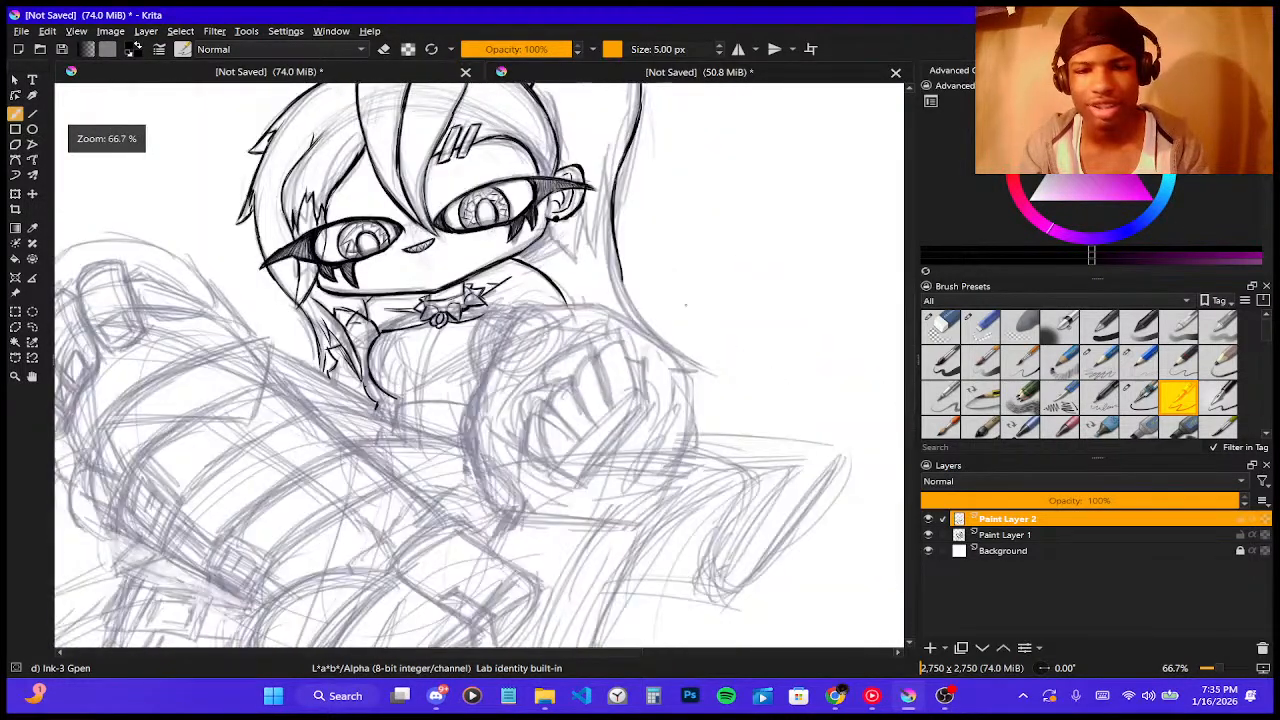
{"action": "scroll", "coordinate": [480, 365], "scroll_direction": "up", "scroll_amount": 2}
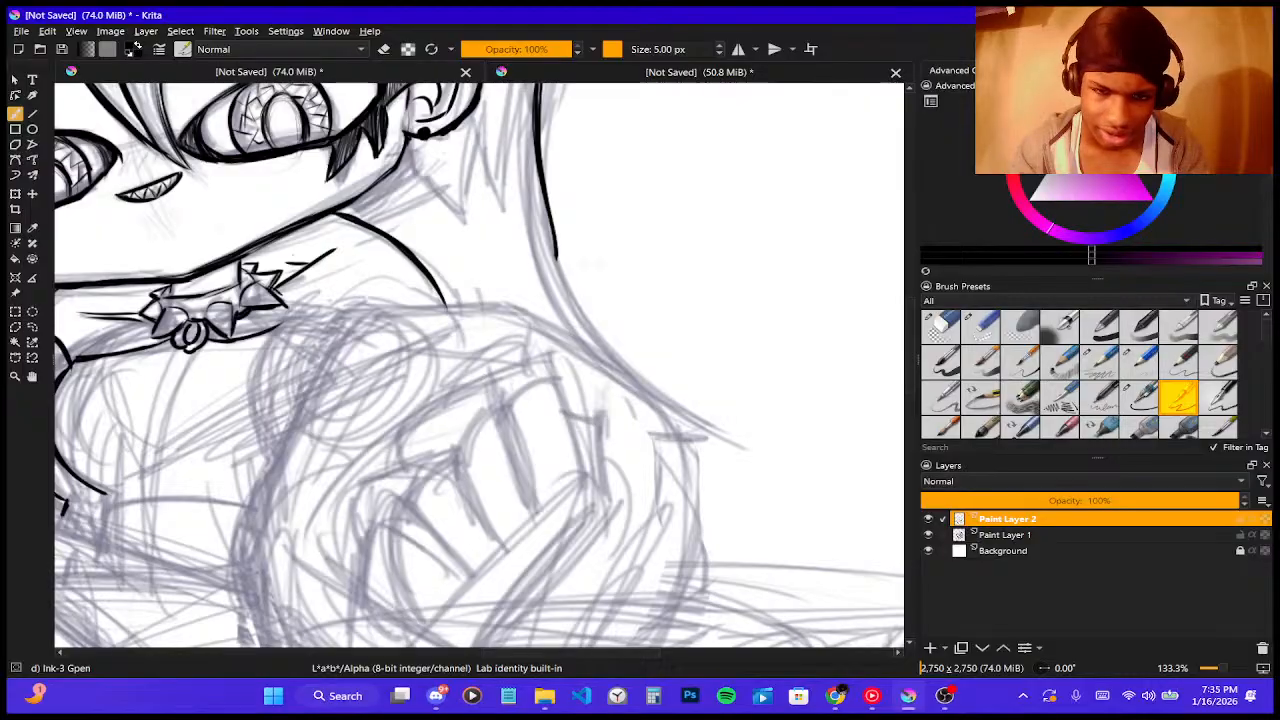
{"action": "left_click_drag", "start_coordinate": [556, 256], "coordinate": [600, 340]}
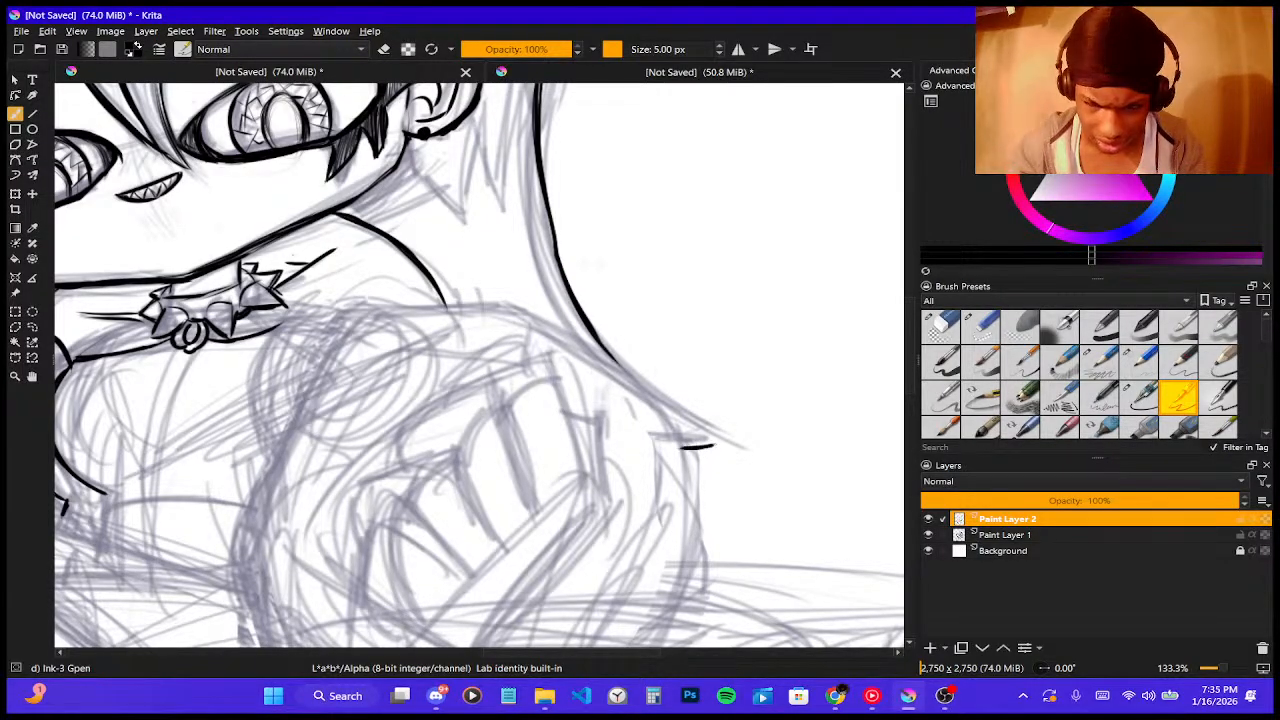
{"action": "left_click_drag", "start_coordinate": [626, 368], "coordinate": [740, 439]}
{"action": "key", "text": "ctrl+z"}
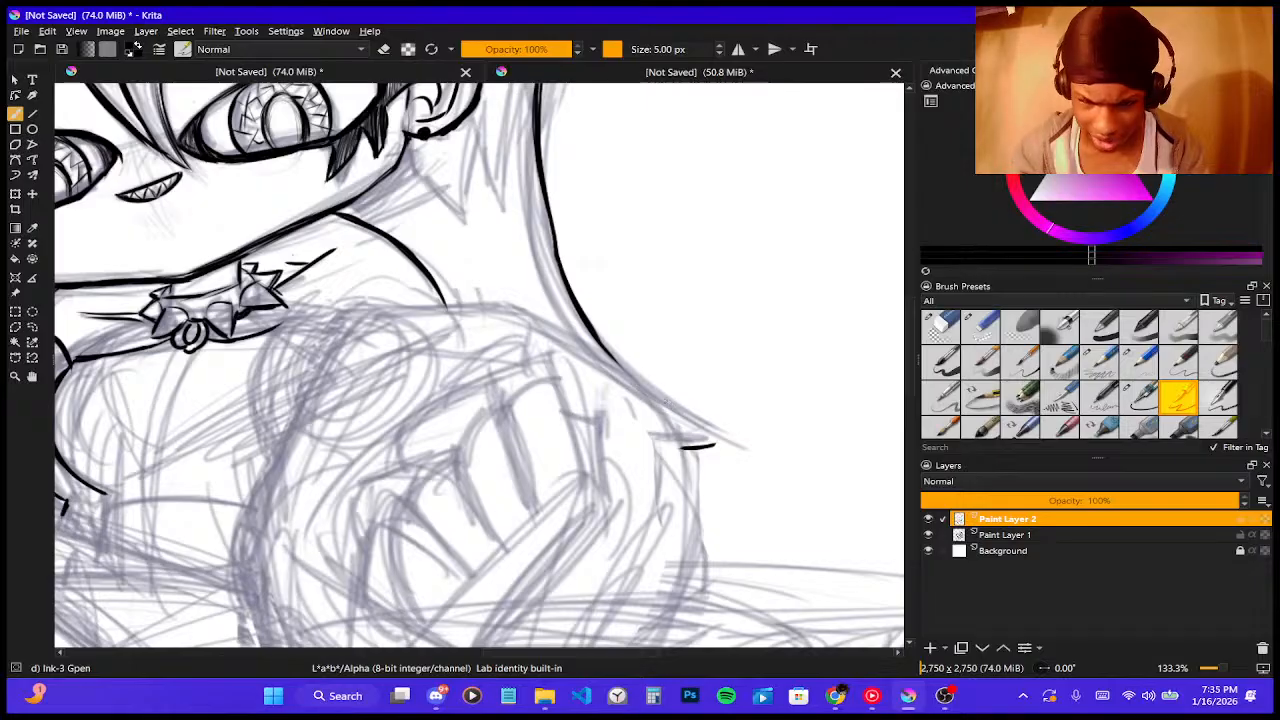
{"action": "mouse_move", "coordinate": [622, 366]}
{"action": "left_mouse_down"}
{"action": "mouse_move", "coordinate": [692, 422]}
{"action": "mouse_move", "coordinate": [733, 437]}
{"action": "left_mouse_up"}
{"action": "key", "text": "ctrl+z"}
{"action": "key", "text": "ctrl+z"}
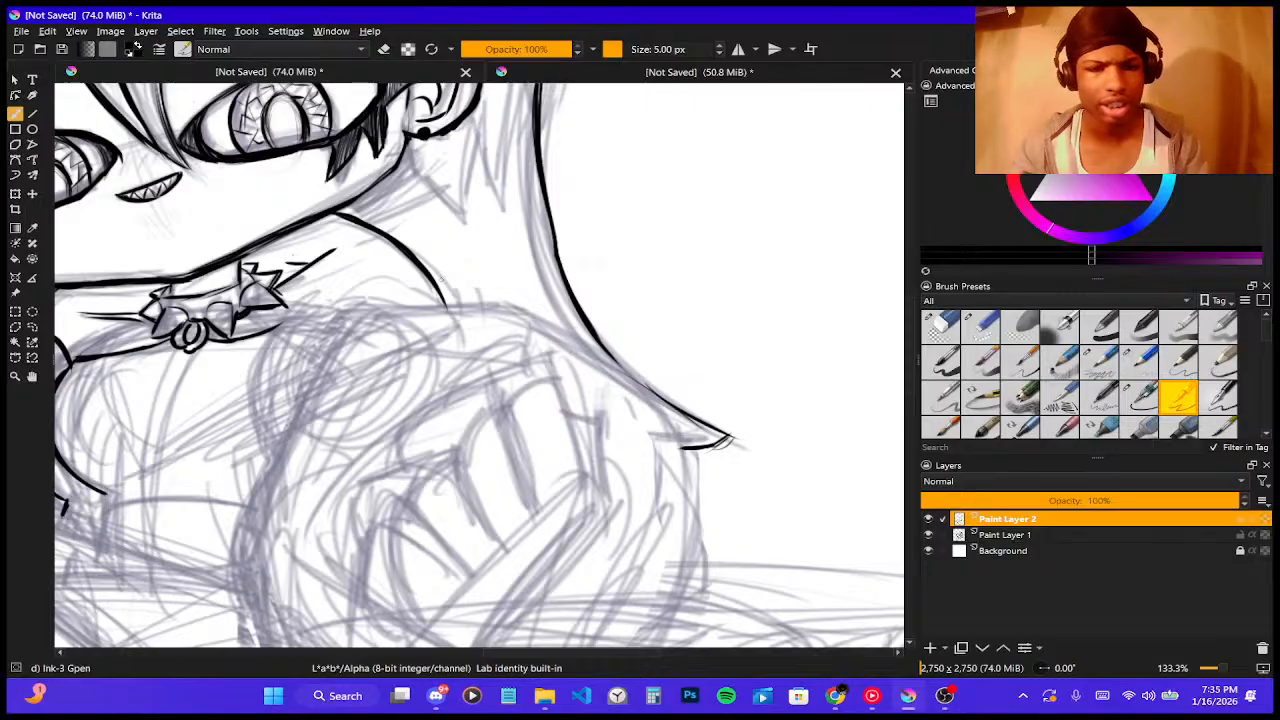
- Ink the pointed hair strands hanging between the ear and the back outline
{"action": "key", "text": "1"}
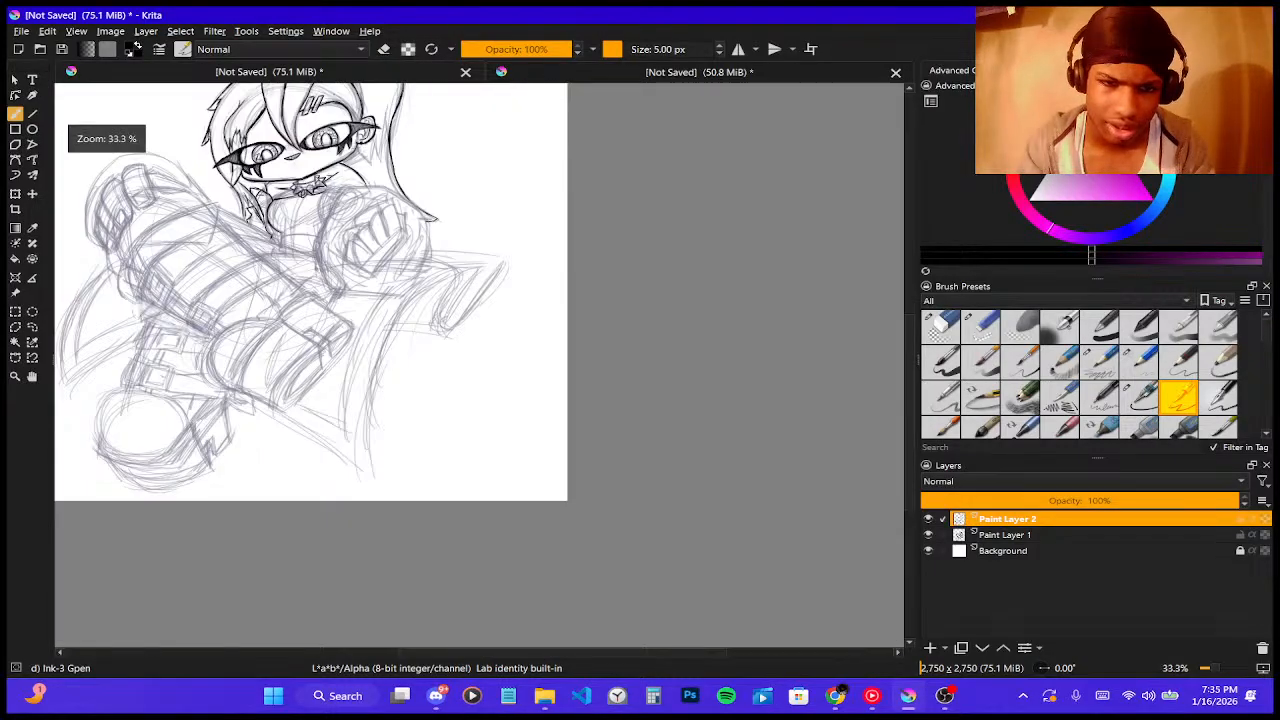
{"action": "scroll", "coordinate": [400, 141], "scroll_direction": "up", "scroll_amount": 3}
{"action": "scroll", "coordinate": [401, 142], "scroll_direction": "down", "scroll_amount": 5}
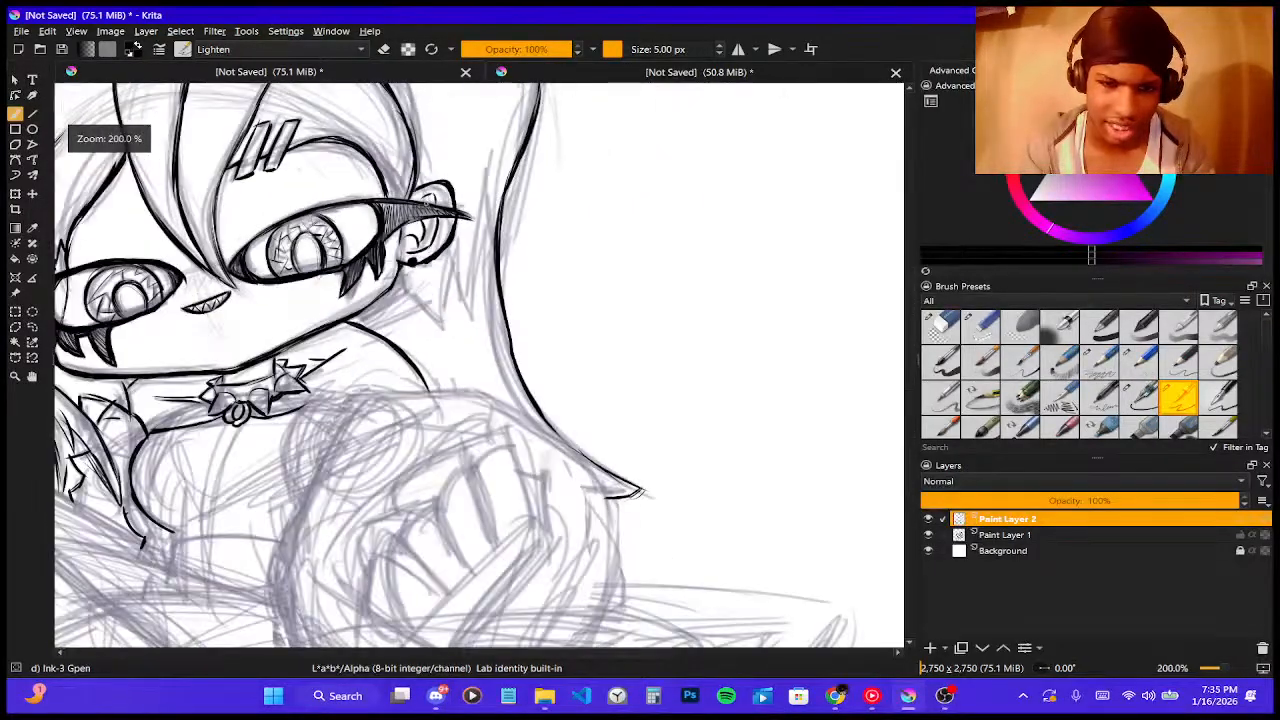
{"action": "scroll", "coordinate": [497, 147], "scroll_direction": "up", "scroll_amount": 2}
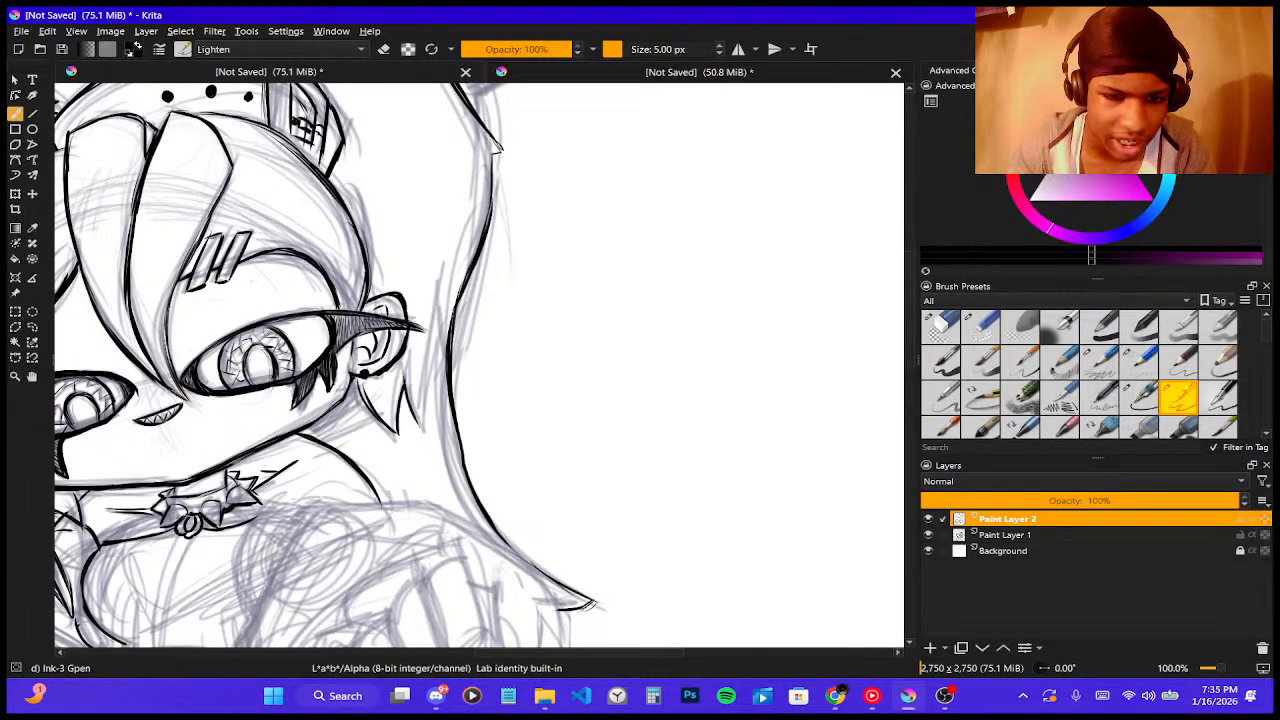
{"action": "left_click_drag", "start_coordinate": [423, 422], "coordinate": [443, 334]}
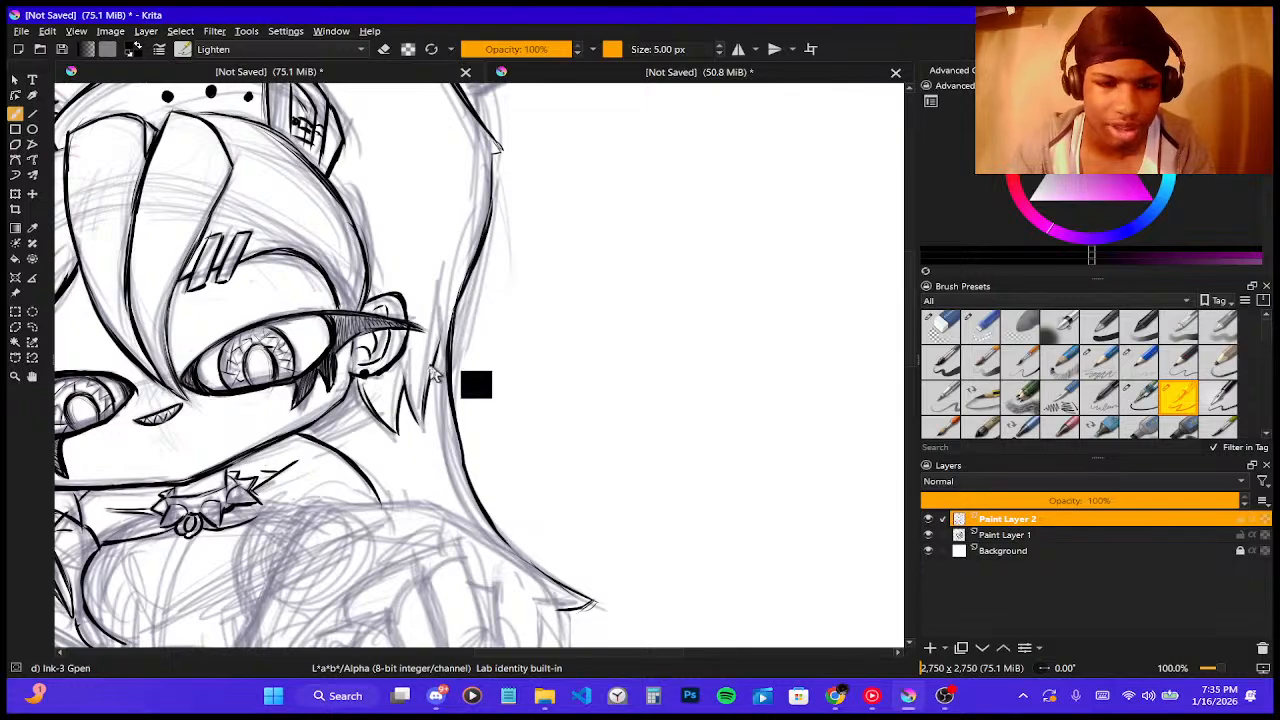
{"action": "key", "text": "ctrl+s"}
{"action": "left_click", "coordinate": [581, 350]}
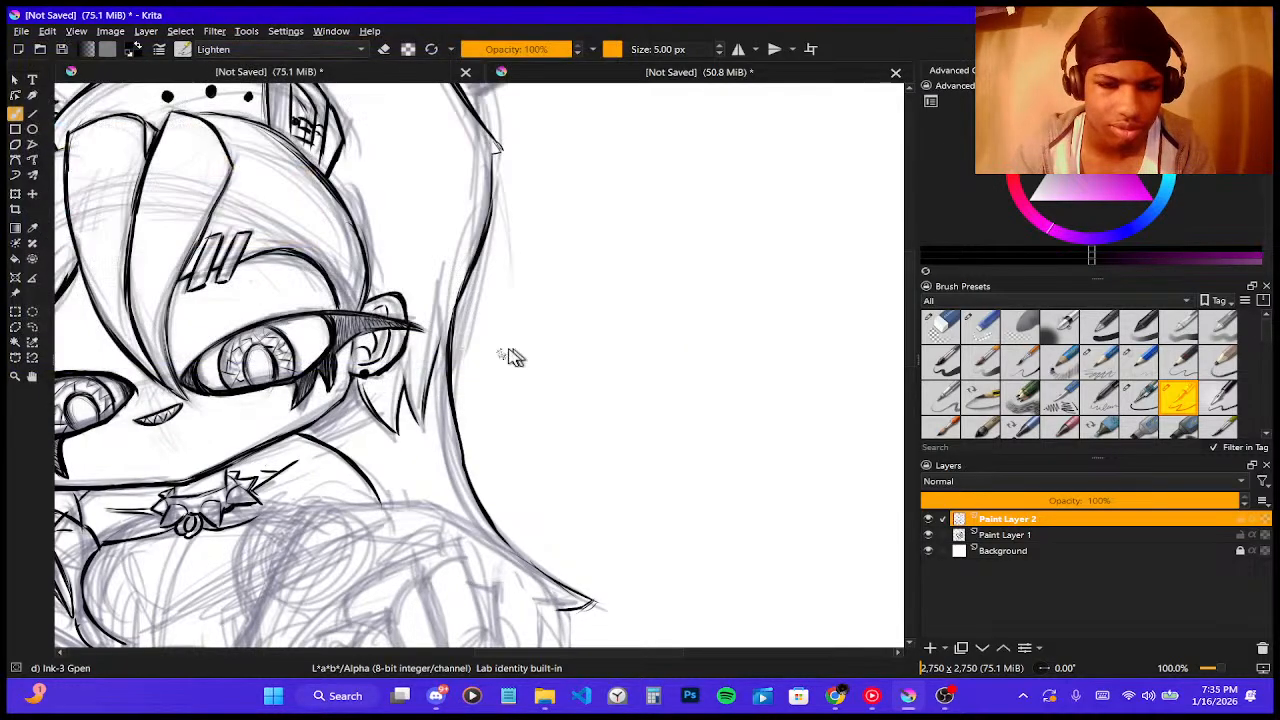
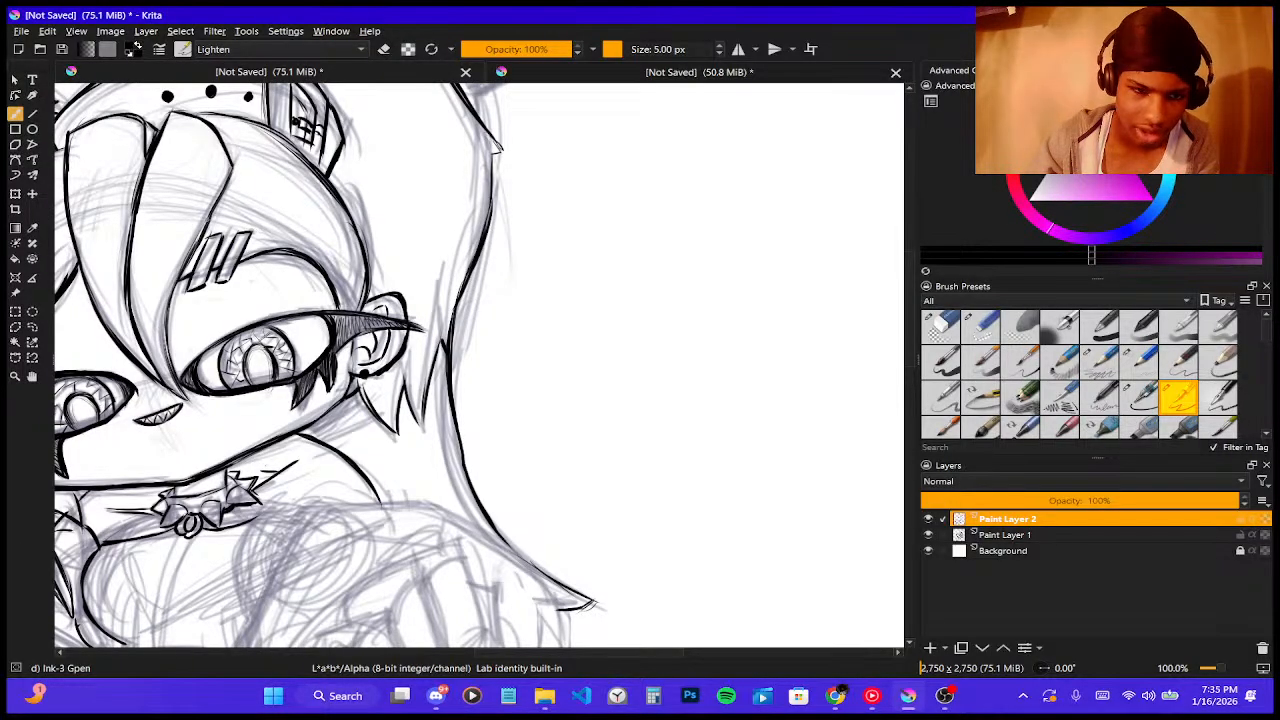
- Ink the upper spike's outline from its base notch up to the tip and down to the back outline
{"action": "key", "text": "minus"}
{"action": "key", "text": "minus"}
{"action": "key", "text": "minus"}
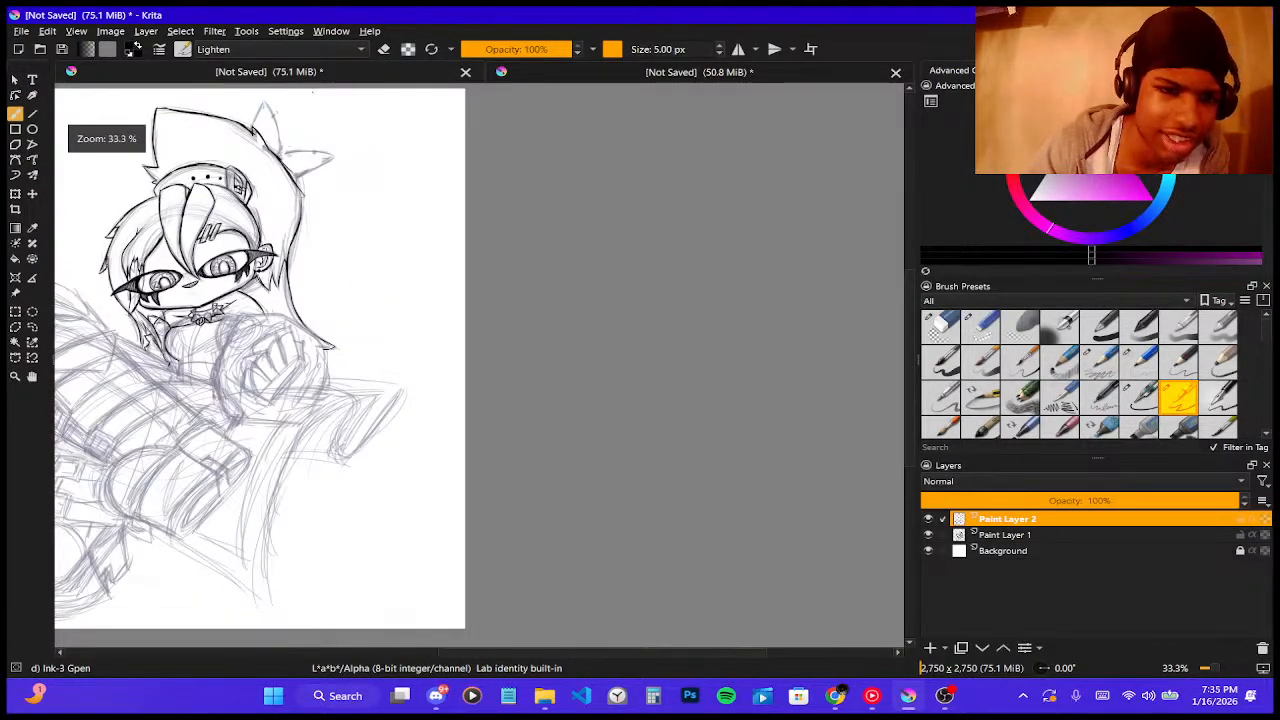
{"action": "key", "text": "plus"}
{"action": "key", "text": "plus"}
{"action": "key", "text": "plus"}
{"action": "key", "text": "plus"}
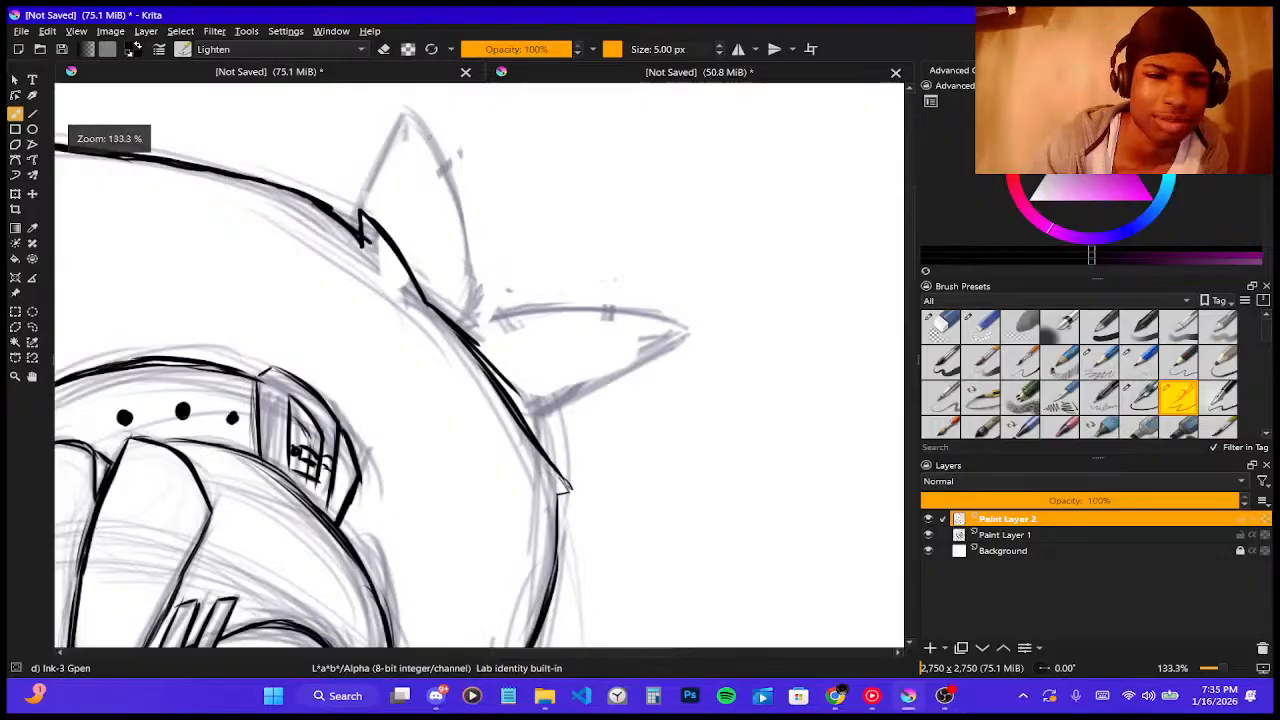
{"action": "key", "text": "plus"}
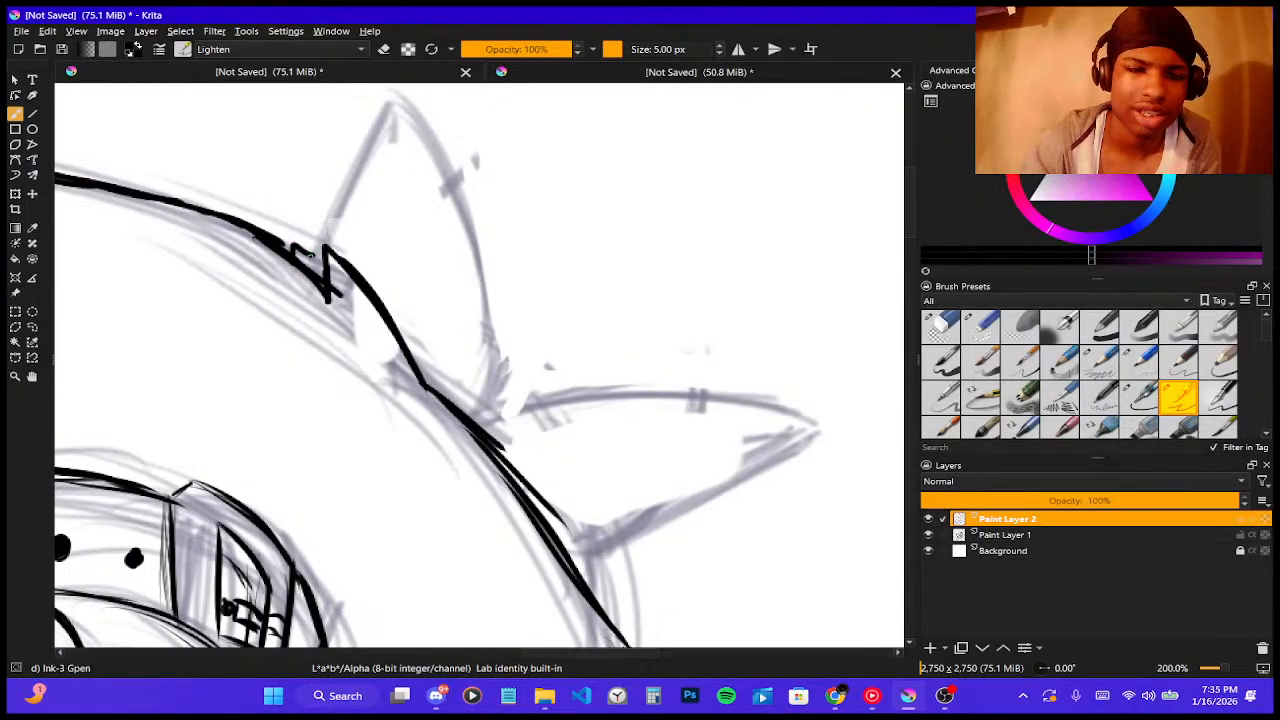
{"action": "left_click_drag", "start_coordinate": [312, 256], "coordinate": [392, 100]}
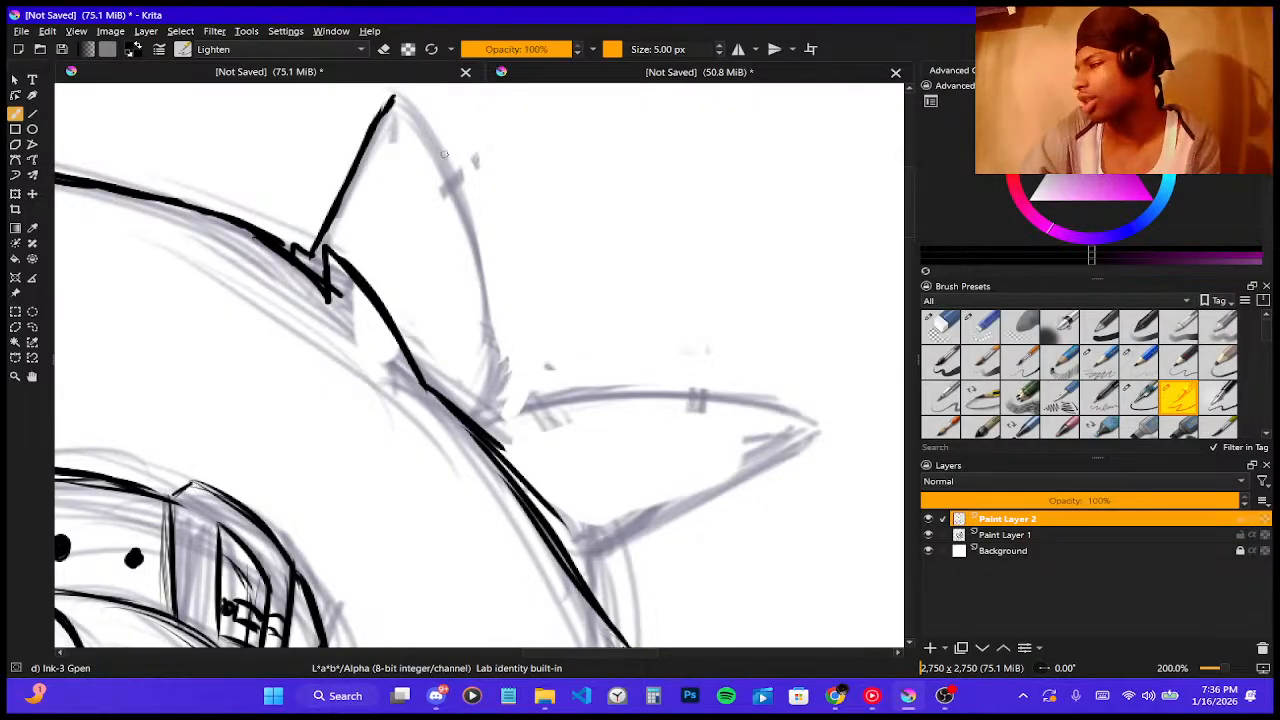
{"action": "mouse_move", "coordinate": [392, 100]}
{"action": "left_mouse_down"}
{"action": "mouse_move", "coordinate": [395, 93]}
{"action": "mouse_move", "coordinate": [434, 140]}
{"action": "mouse_move", "coordinate": [412, 113]}
{"action": "mouse_move", "coordinate": [495, 340]}
{"action": "left_mouse_up"}
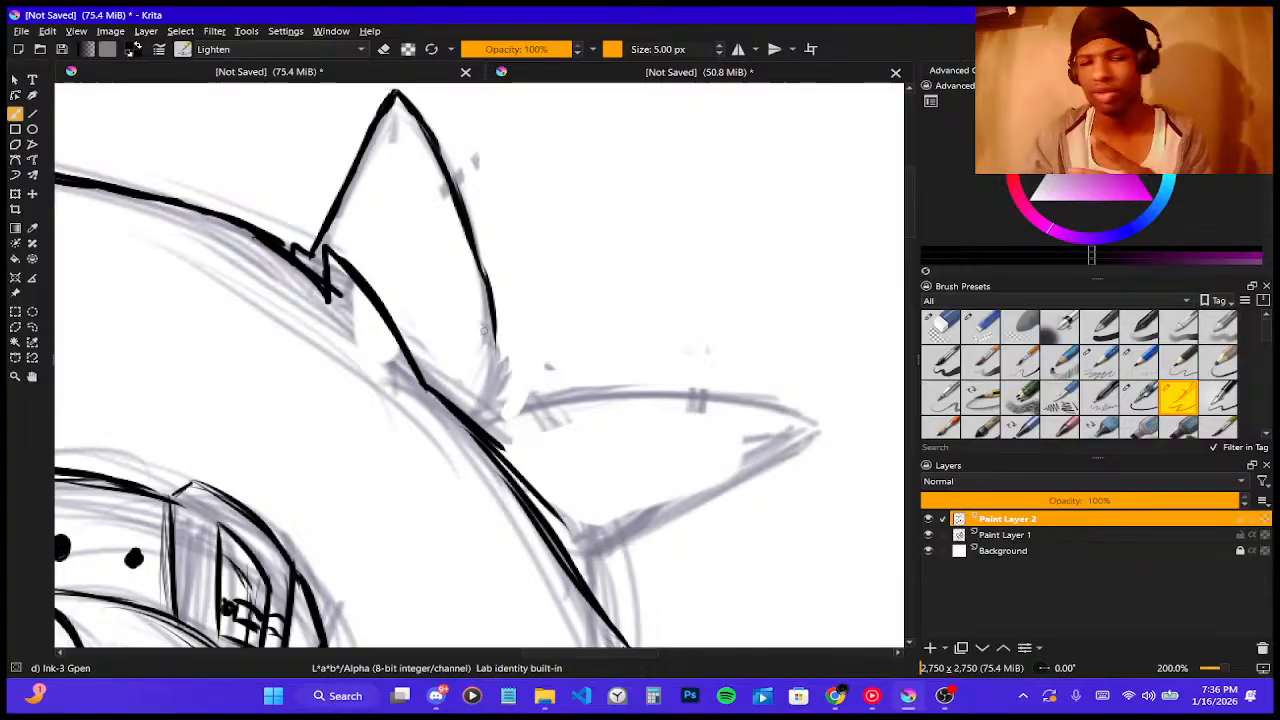
{"action": "left_click_drag", "start_coordinate": [495, 338], "coordinate": [491, 427]}
{"action": "left_click_drag", "start_coordinate": [495, 372], "coordinate": [484, 422]}
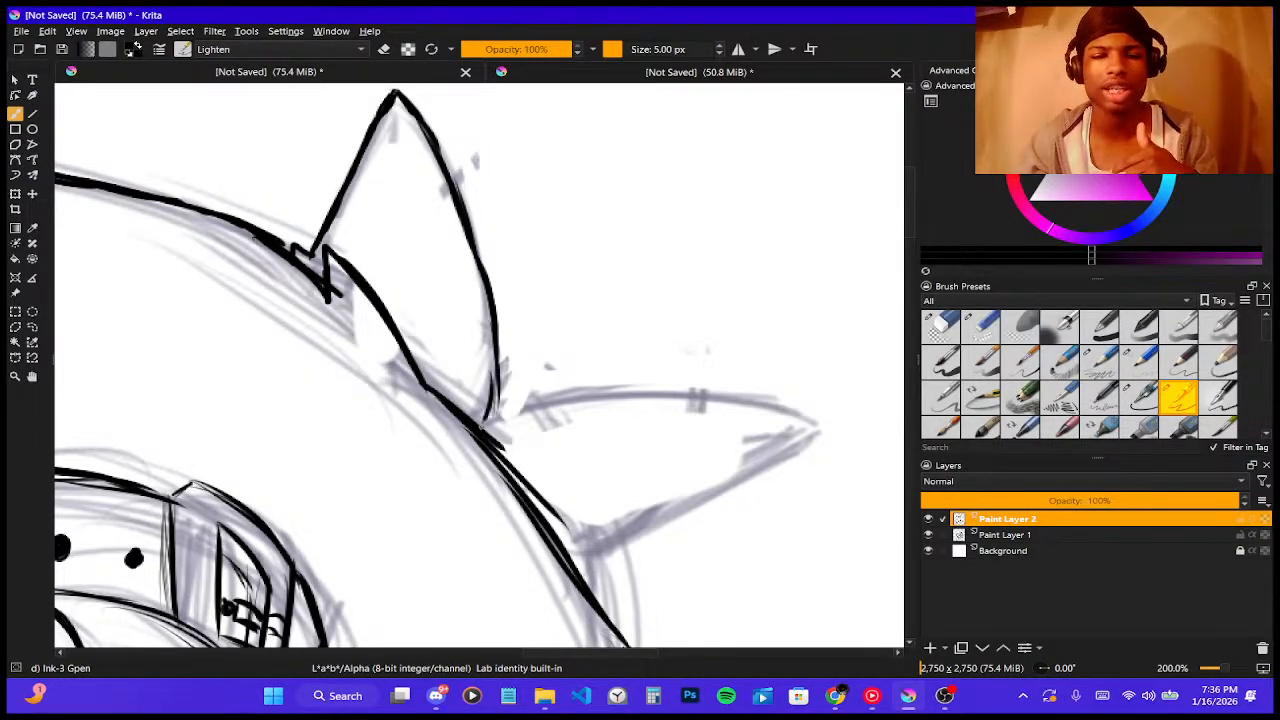
- Ink the lower spike's outline along both edges, meeting at its pointed tip
{"action": "mouse_move", "coordinate": [497, 368]}
{"action": "left_mouse_down"}
{"action": "mouse_move", "coordinate": [482, 428]}
{"action": "mouse_move", "coordinate": [556, 396]}
{"action": "left_mouse_up"}
{"action": "mouse_move", "coordinate": [488, 428]}
{"action": "left_mouse_down"}
{"action": "mouse_move", "coordinate": [554, 395]}
{"action": "mouse_move", "coordinate": [594, 393]}
{"action": "left_mouse_up"}
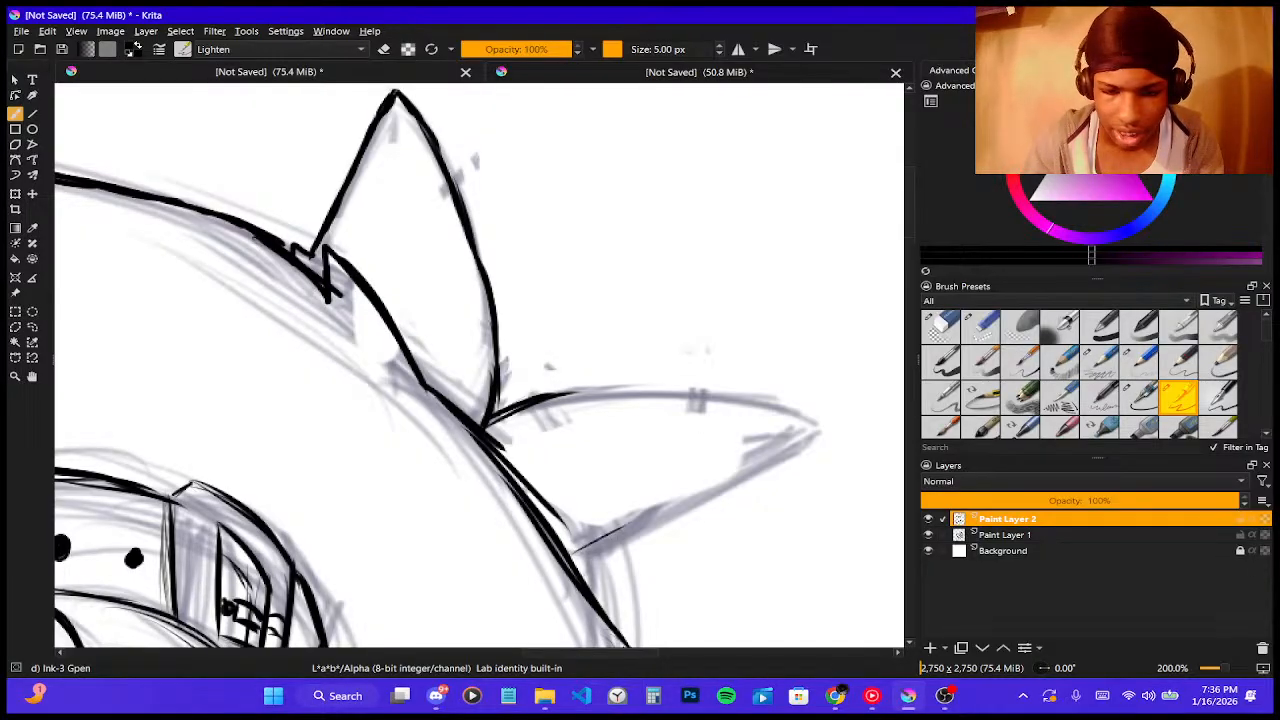
{"action": "left_click_drag", "start_coordinate": [632, 538], "coordinate": [580, 566]}
{"action": "mouse_move", "coordinate": [688, 508]}
{"action": "left_mouse_down"}
{"action": "mouse_move", "coordinate": [637, 533]}
{"action": "mouse_move", "coordinate": [800, 440]}
{"action": "left_mouse_up"}
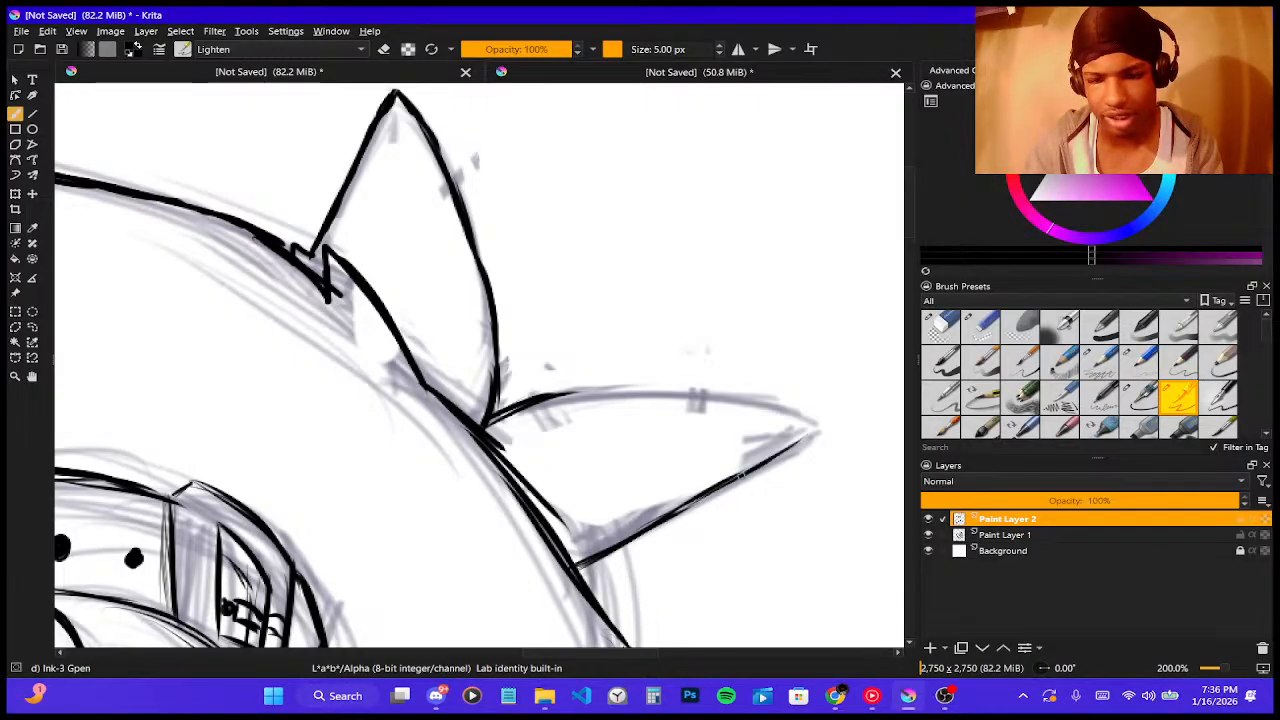
{"action": "left_click_drag", "start_coordinate": [738, 478], "coordinate": [822, 424]}
{"action": "mouse_move", "coordinate": [576, 392]}
{"action": "left_mouse_down"}
{"action": "mouse_move", "coordinate": [680, 386]}
{"action": "mouse_move", "coordinate": [662, 394]}
{"action": "left_mouse_up"}
{"action": "mouse_move", "coordinate": [568, 400]}
{"action": "left_mouse_down"}
{"action": "mouse_move", "coordinate": [730, 388]}
{"action": "mouse_move", "coordinate": [818, 422]}
{"action": "left_mouse_up"}
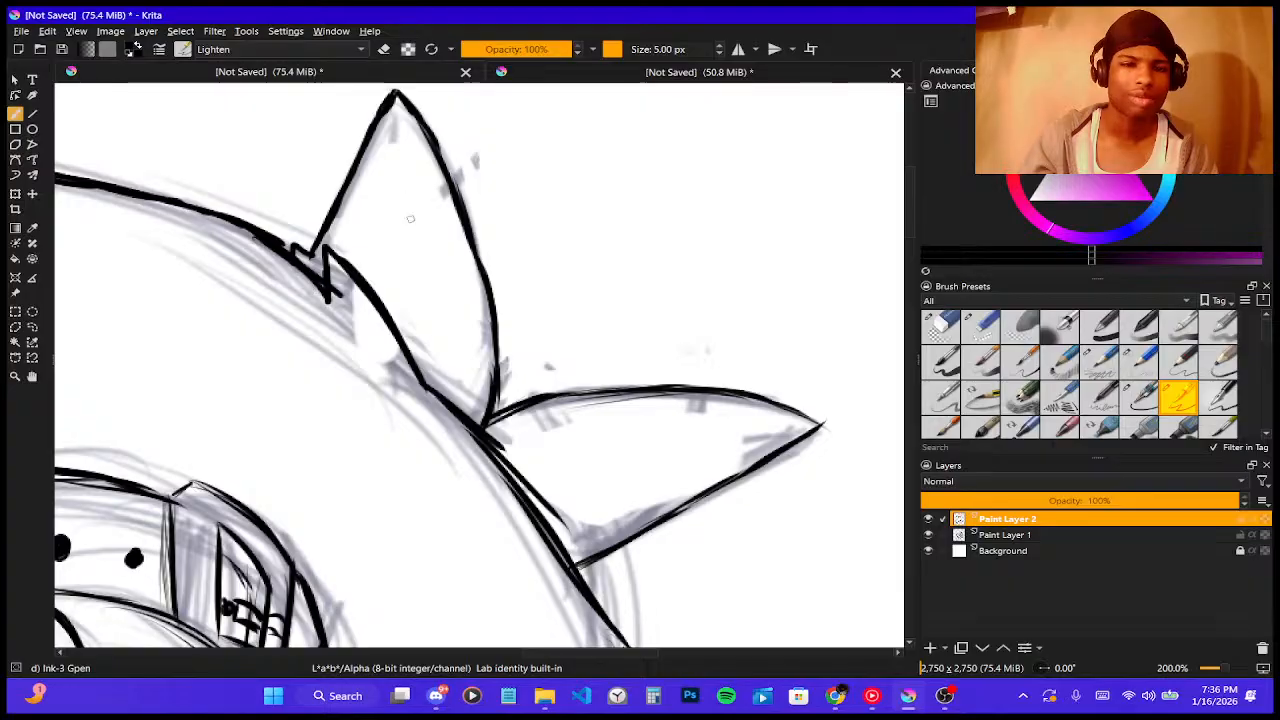
- Ink inner contour lines along both sides of the upper spike, undoing the stroke that overshoots its base
{"action": "left_click_drag", "start_coordinate": [401, 142], "coordinate": [464, 312]}
{"action": "left_click_drag", "start_coordinate": [413, 178], "coordinate": [460, 365]}
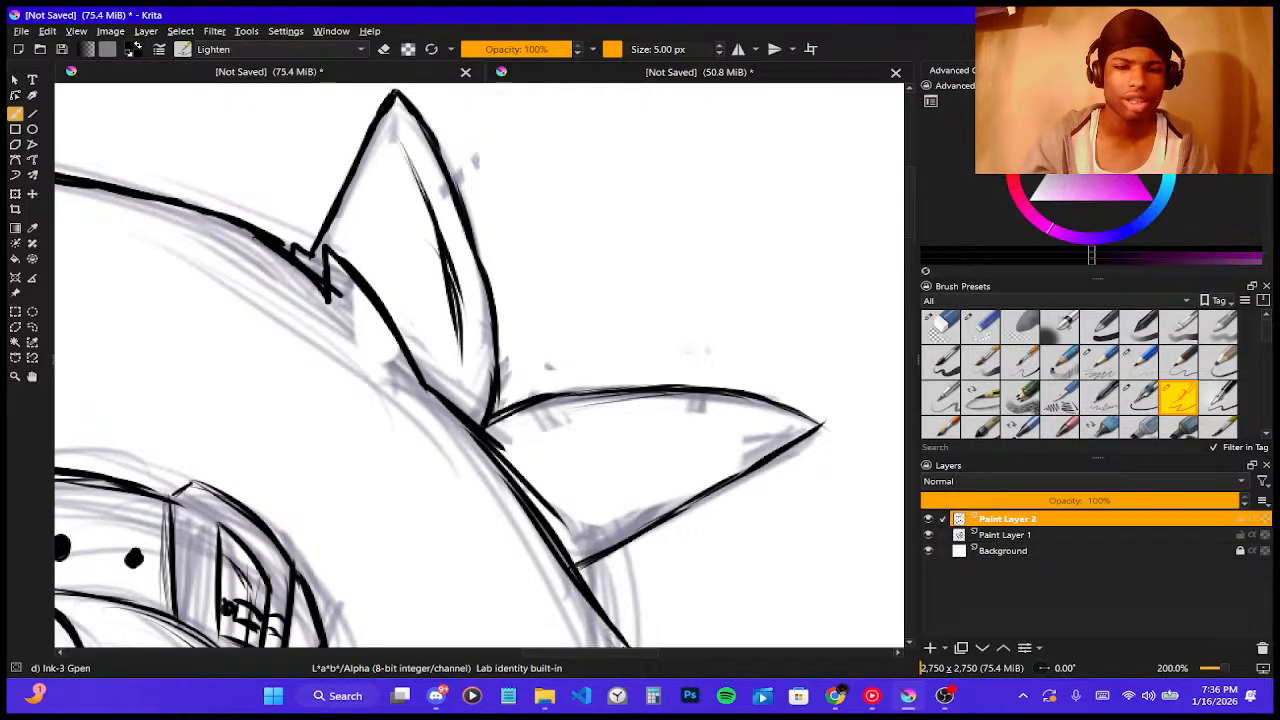
{"action": "left_click_drag", "start_coordinate": [450, 258], "coordinate": [458, 388]}
{"action": "left_click_drag", "start_coordinate": [458, 324], "coordinate": [450, 440]}
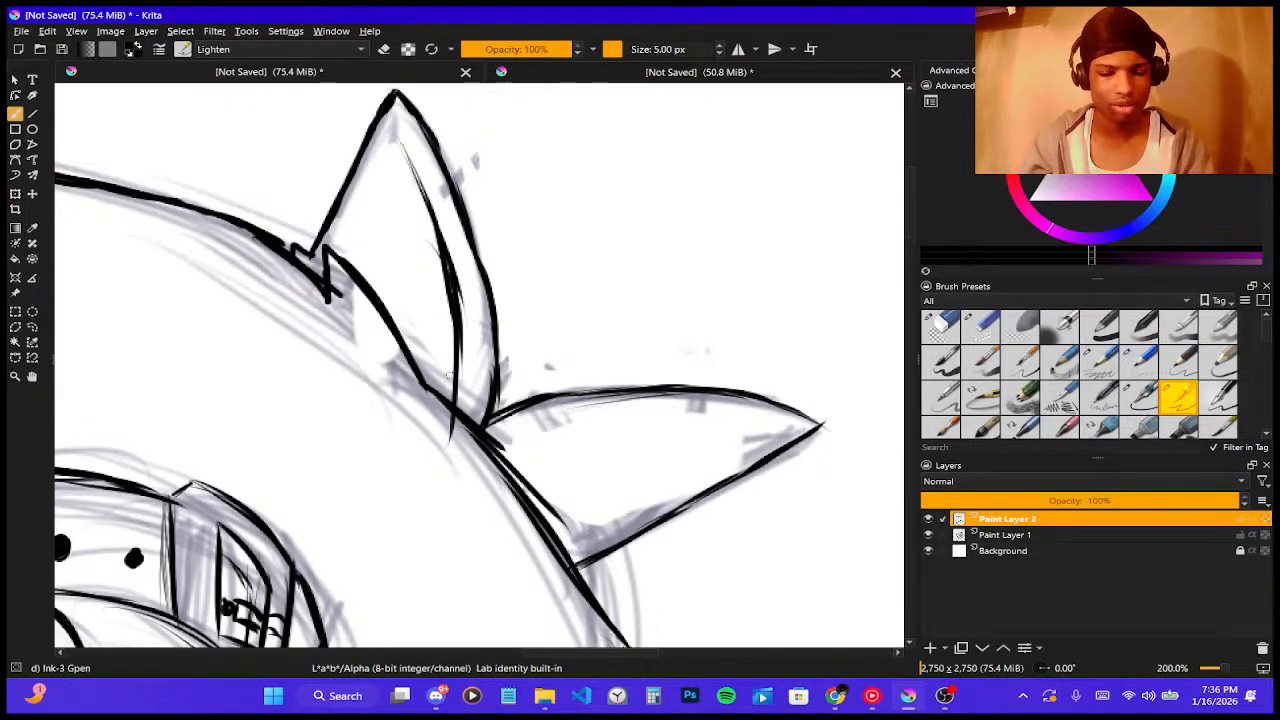
{"action": "key", "text": "ctrl+z"}
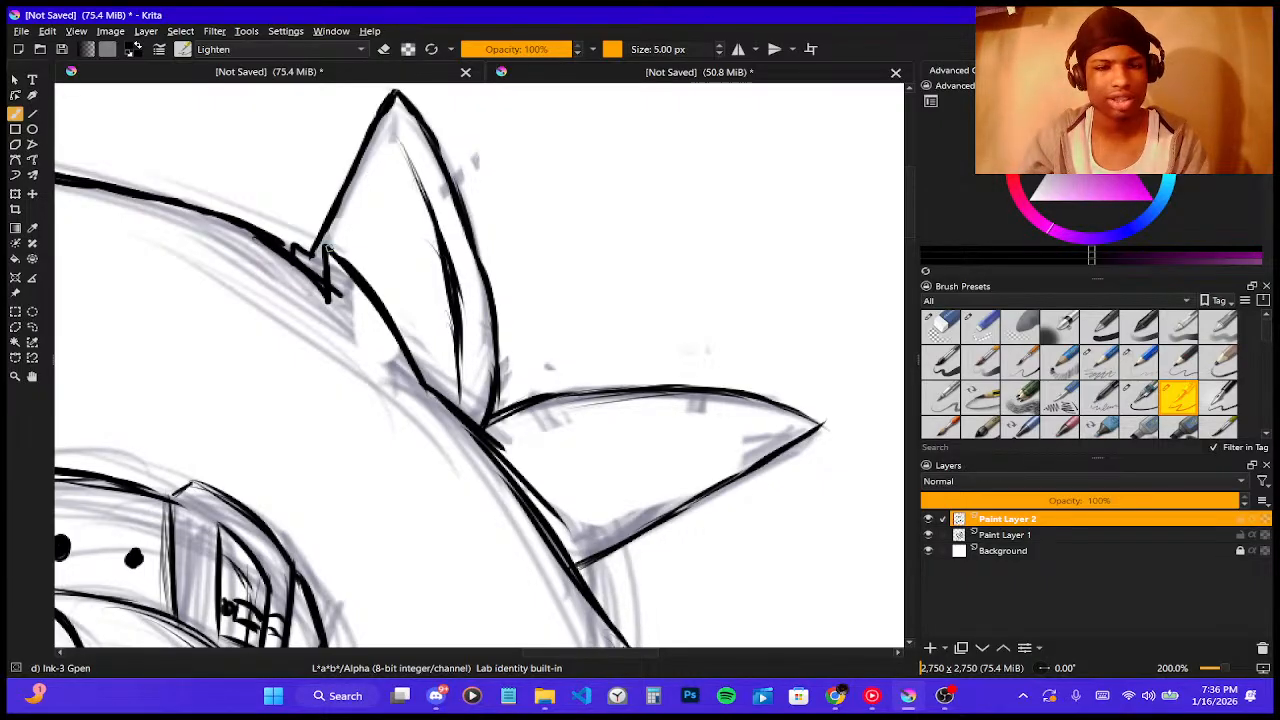
{"action": "mouse_move", "coordinate": [338, 249]}
{"action": "left_mouse_down"}
{"action": "mouse_move", "coordinate": [389, 126]}
{"action": "mouse_move", "coordinate": [439, 245]}
{"action": "mouse_move", "coordinate": [424, 186]}
{"action": "left_mouse_up"}
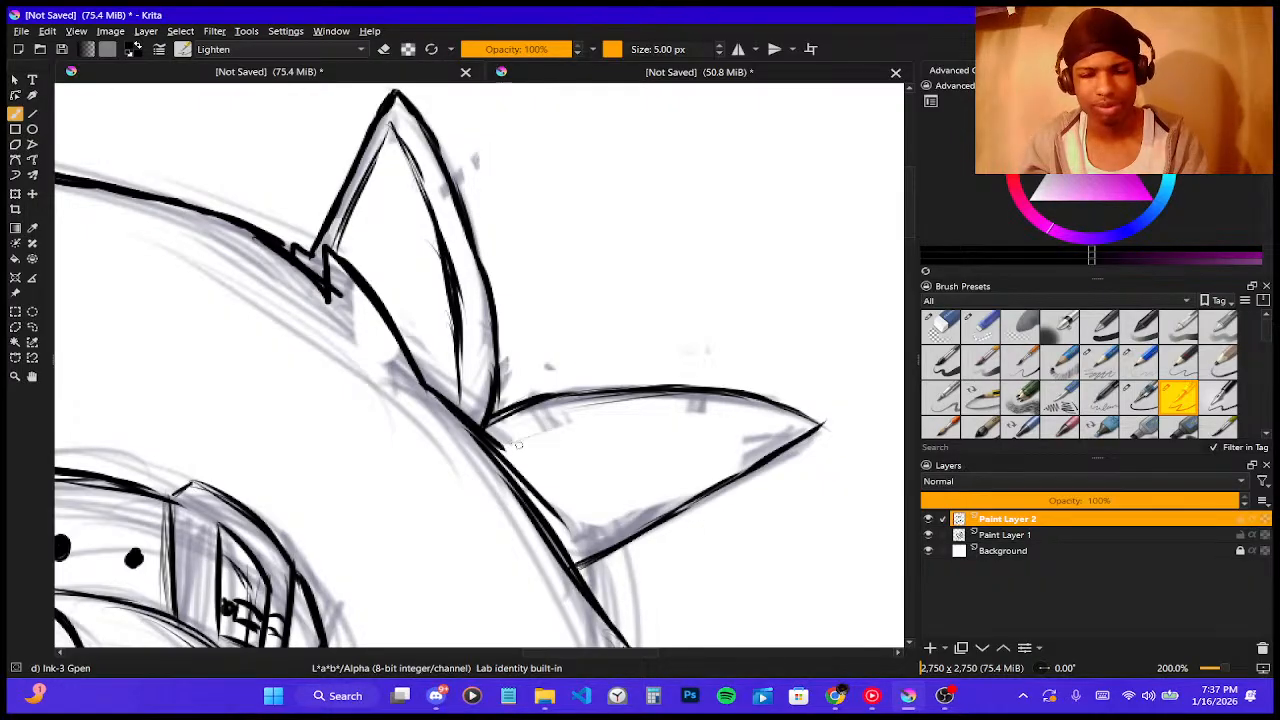
- Ink the upper inner contour line of the lower spike, undoing the stroke that extends it toward the tip
{"action": "mouse_move", "coordinate": [503, 440]}
{"action": "left_mouse_down"}
{"action": "mouse_move", "coordinate": [627, 416]}
{"action": "mouse_move", "coordinate": [690, 424]}
{"action": "left_mouse_up"}
{"action": "left_click_drag", "start_coordinate": [605, 422], "coordinate": [740, 410]}
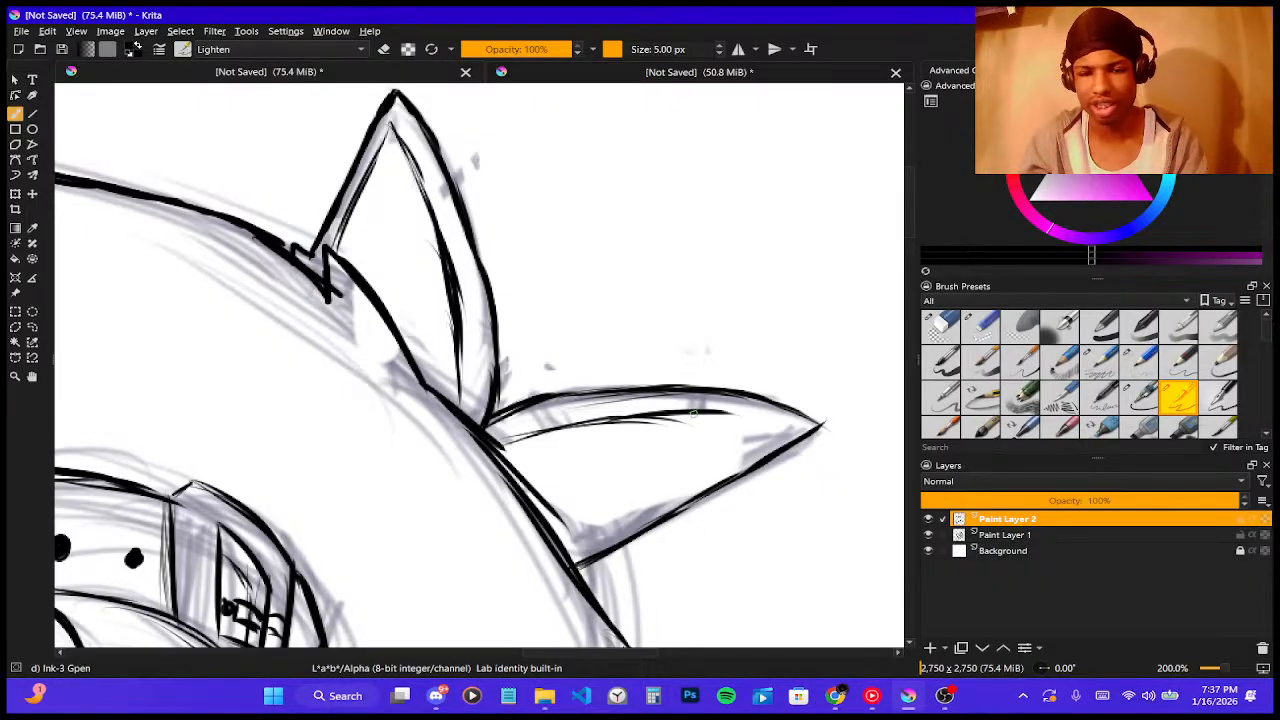
{"action": "key", "text": "ctrl+z"}
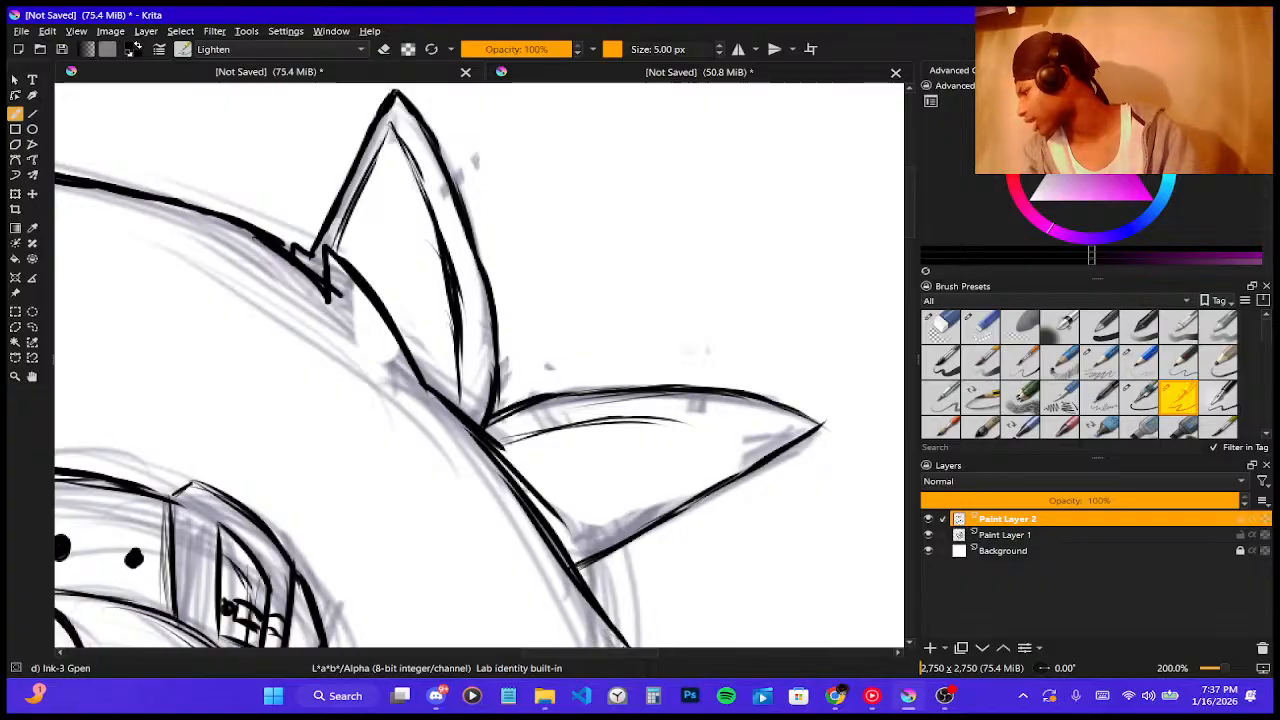
{"action": "key", "text": "alt+Tab"}
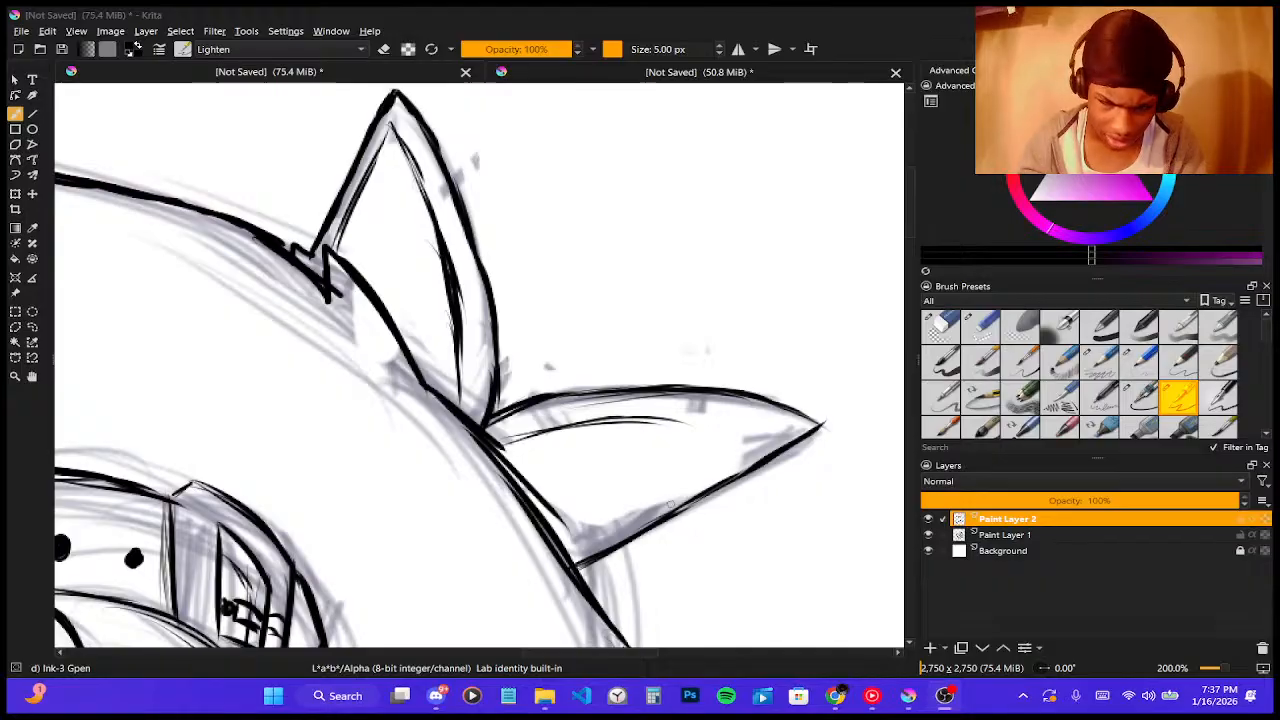
{"action": "key", "text": "alt+Tab"}
- Ink the lower inner contour line of the lower spike and join both inner lines near its tip
{"action": "left_click_drag", "start_coordinate": [572, 551], "coordinate": [696, 472]}
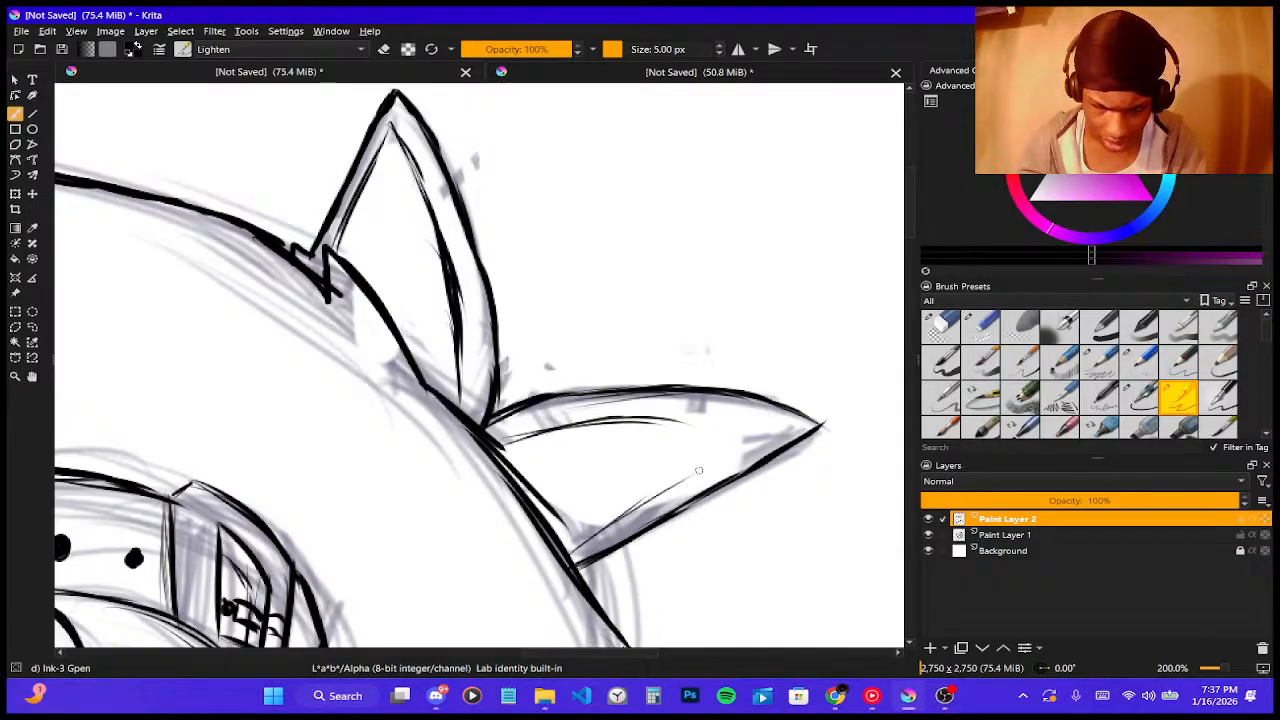
{"action": "key", "text": "ctrl+z"}
{"action": "key", "text": "ctrl+z"}
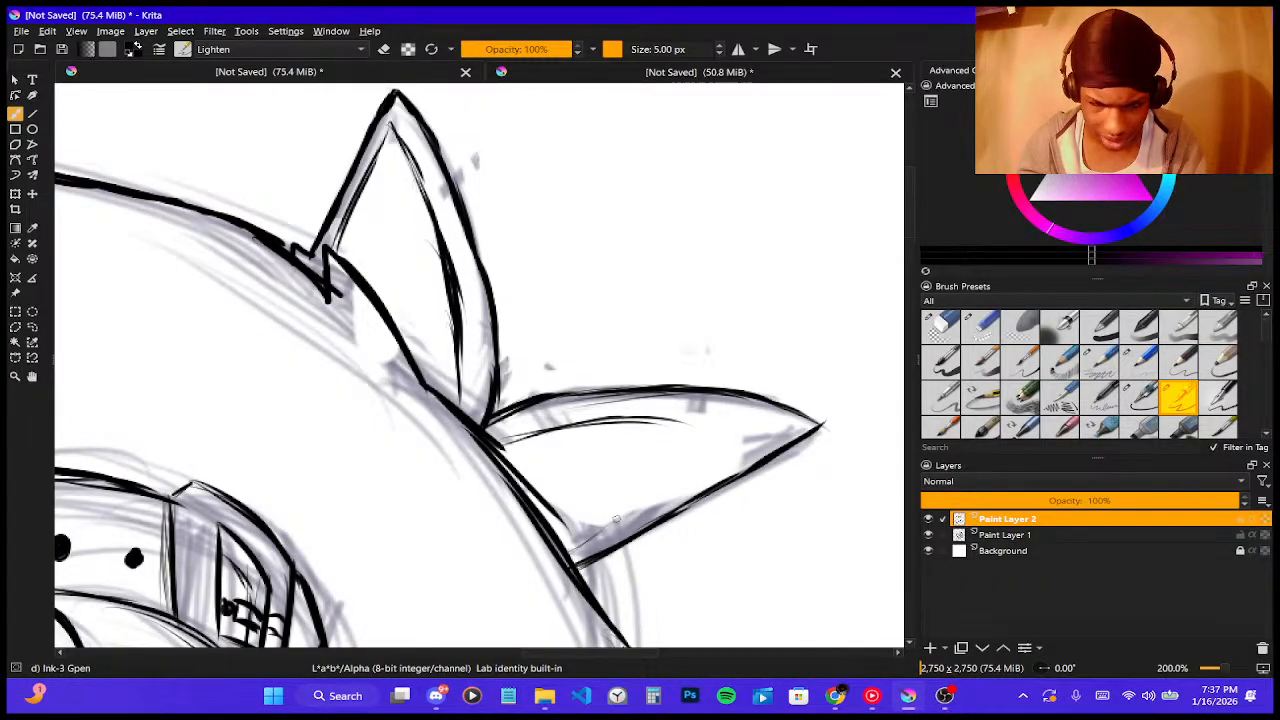
{"action": "left_click_drag", "start_coordinate": [568, 550], "coordinate": [699, 461]}
{"action": "left_click_drag", "start_coordinate": [651, 498], "coordinate": [758, 440]}
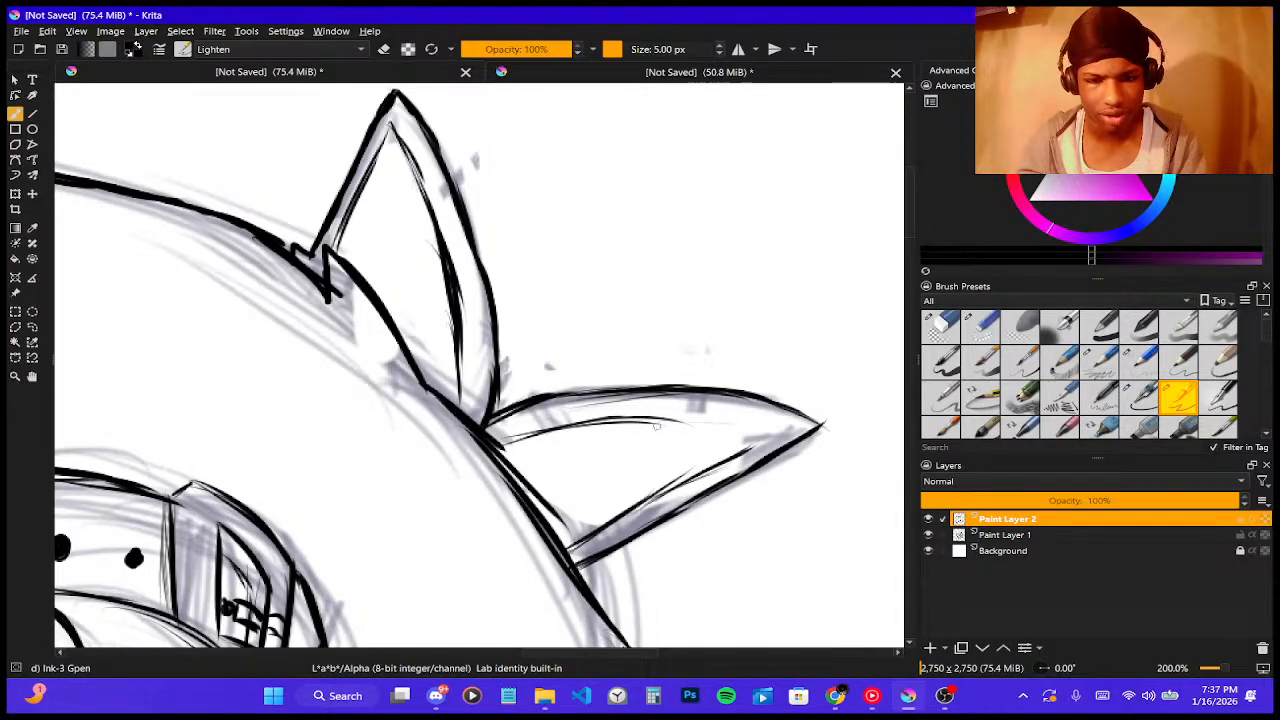
{"action": "left_click_drag", "start_coordinate": [656, 424], "coordinate": [765, 437]}
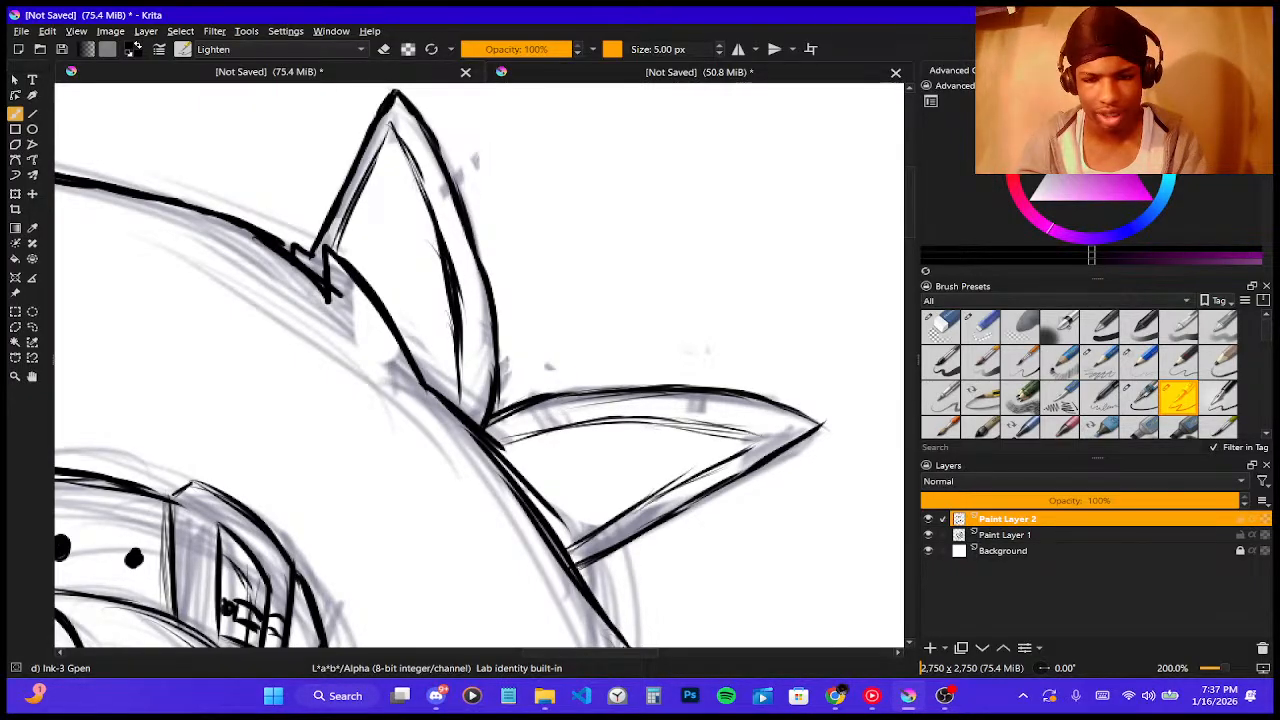
{"action": "left_click_drag", "start_coordinate": [686, 469], "coordinate": [774, 429]}
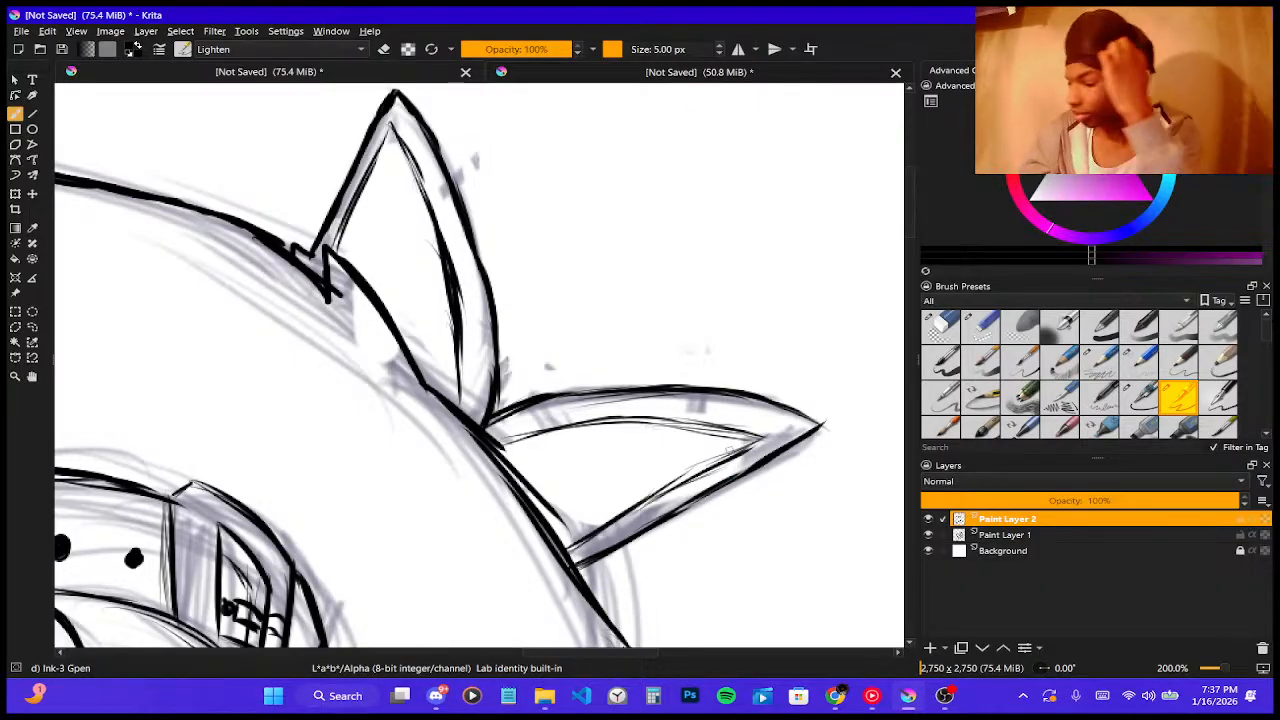
{"action": "scroll", "coordinate": [571, 405], "scroll_direction": "down", "scroll_amount": 6}
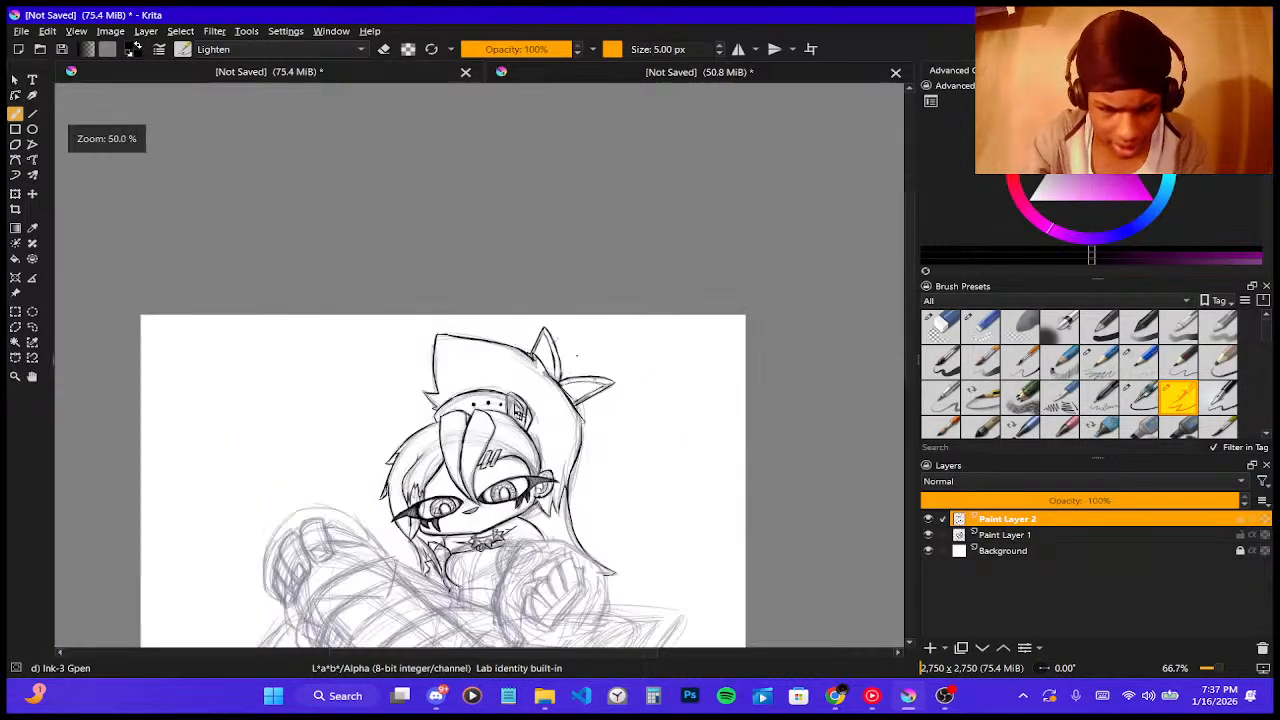
{"action": "scroll", "coordinate": [571, 450], "scroll_direction": "up", "scroll_amount": 2}
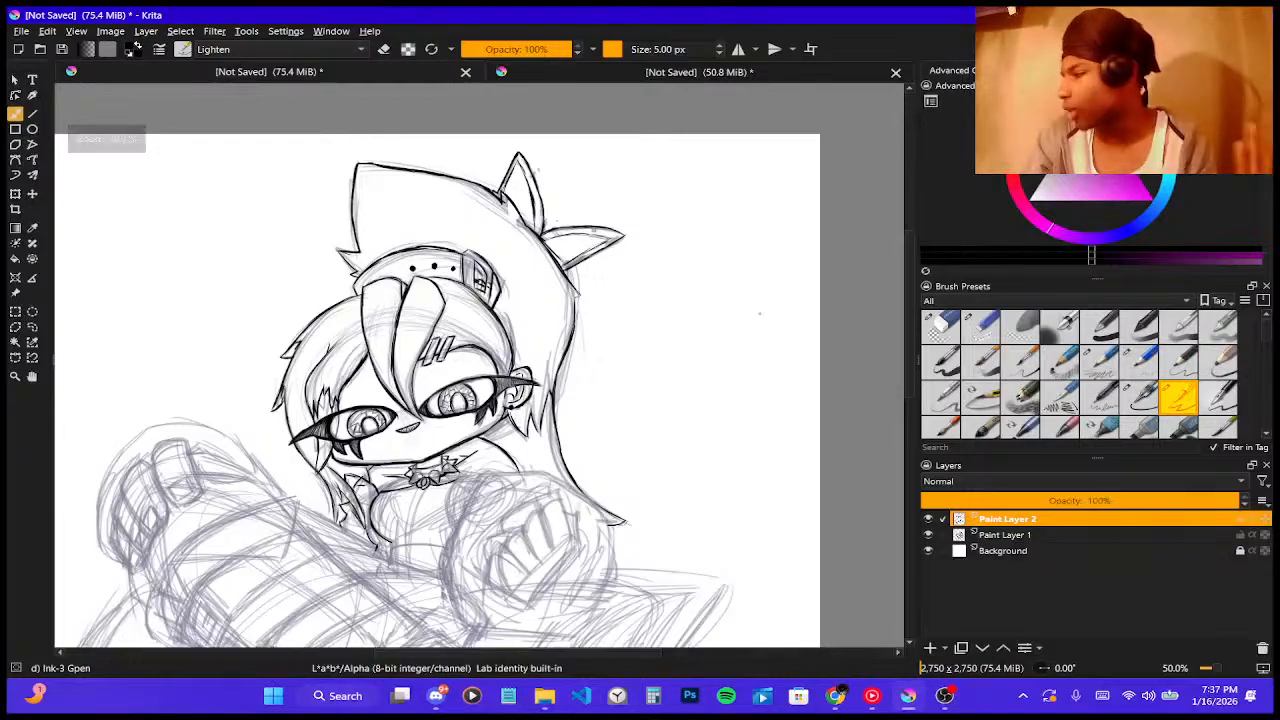
- Examine the inked head, hair and spikes against the remaining body sketch, both close up and at full-figure scale
{"action": "scroll", "coordinate": [480, 390], "scroll_direction": "down", "scroll_amount": 3}
{"action": "scroll", "coordinate": [480, 390], "scroll_direction": "up", "scroll_amount": 2}
{"action": "scroll", "coordinate": [580, 350], "scroll_direction": "up", "scroll_amount": 4}
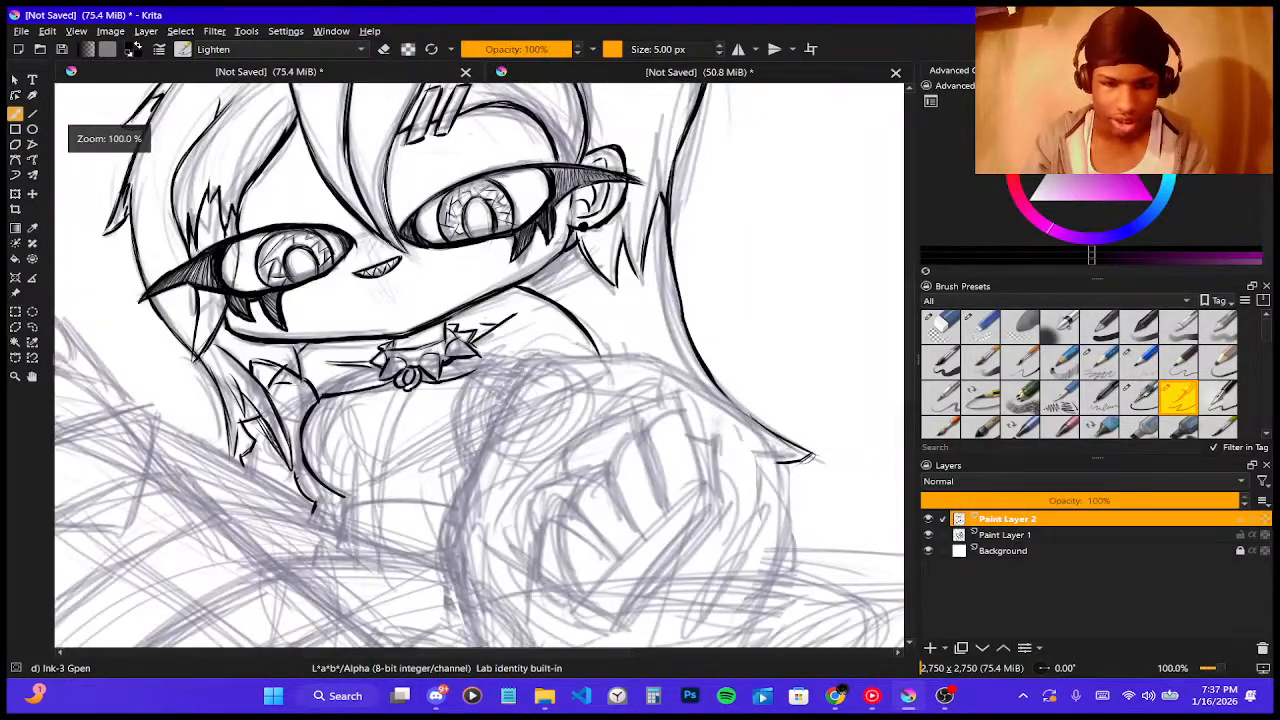
{"action": "scroll", "coordinate": [580, 350], "scroll_direction": "down", "scroll_amount": 1}
{"action": "scroll", "coordinate": [480, 365], "scroll_direction": "down", "scroll_amount": 4}
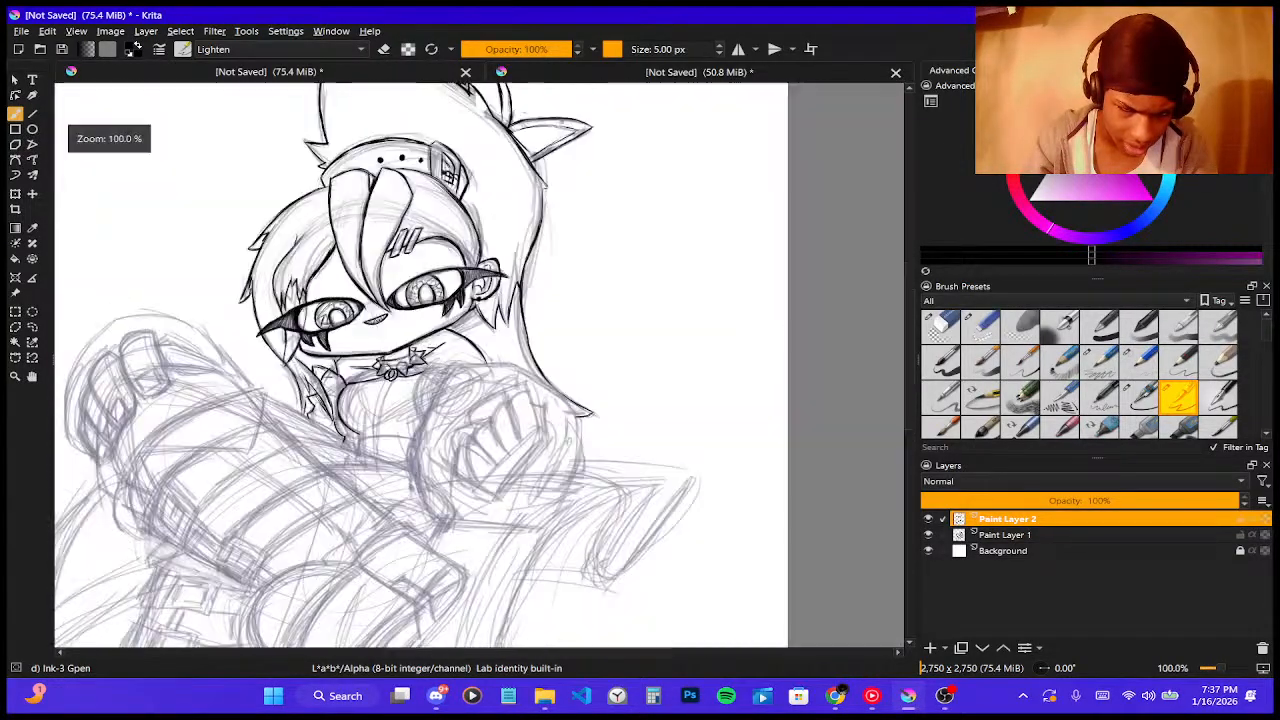
{"action": "scroll", "coordinate": [480, 365], "scroll_direction": "down", "scroll_amount": 1}
{"action": "scroll", "coordinate": [598, 291], "scroll_direction": "up", "scroll_amount": 5}
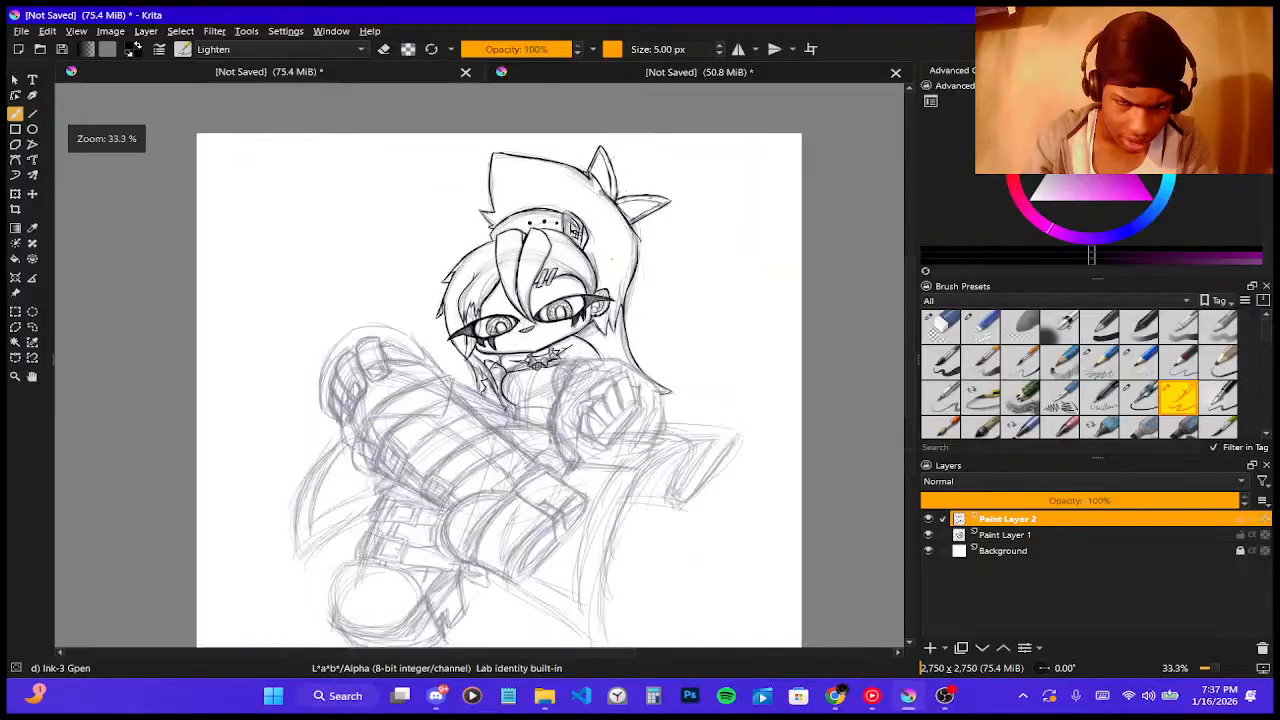
{"action": "scroll", "coordinate": [450, 340], "scroll_direction": "down", "scroll_amount": 1}
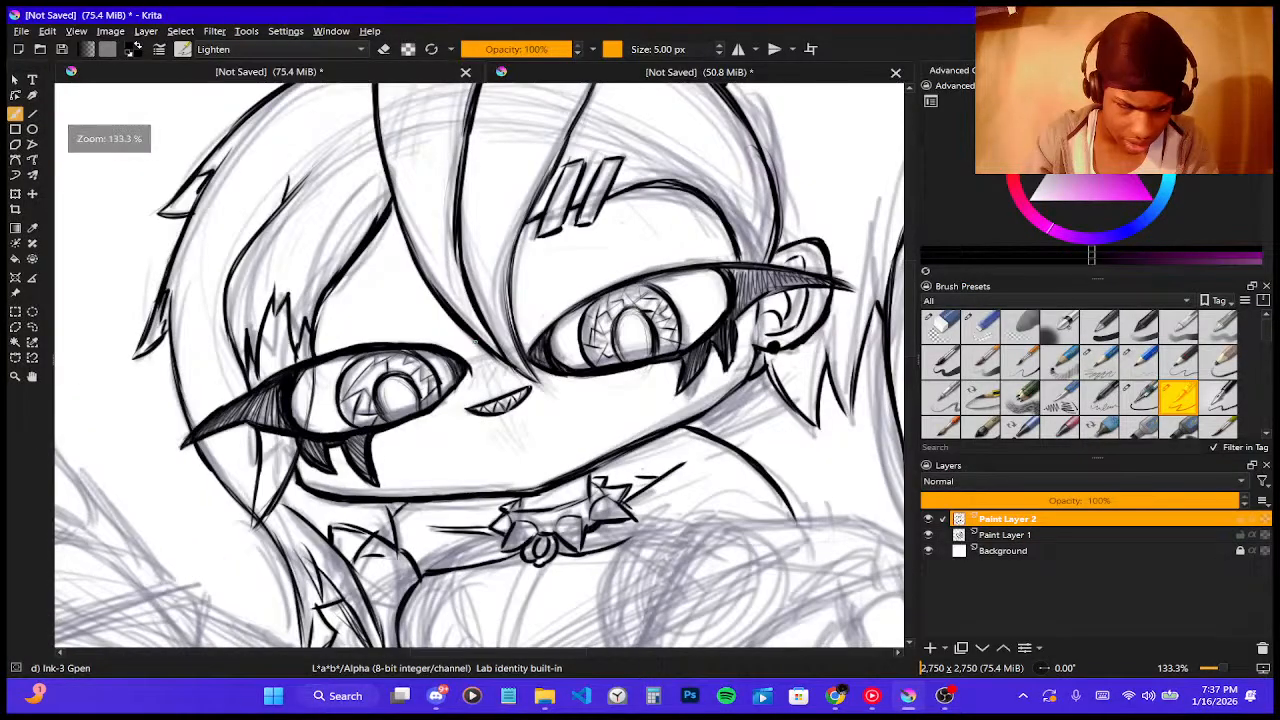
{"action": "scroll", "coordinate": [450, 340], "scroll_direction": "down", "scroll_amount": 1}
{"action": "scroll", "coordinate": [544, 426], "scroll_direction": "down", "scroll_amount": 1}
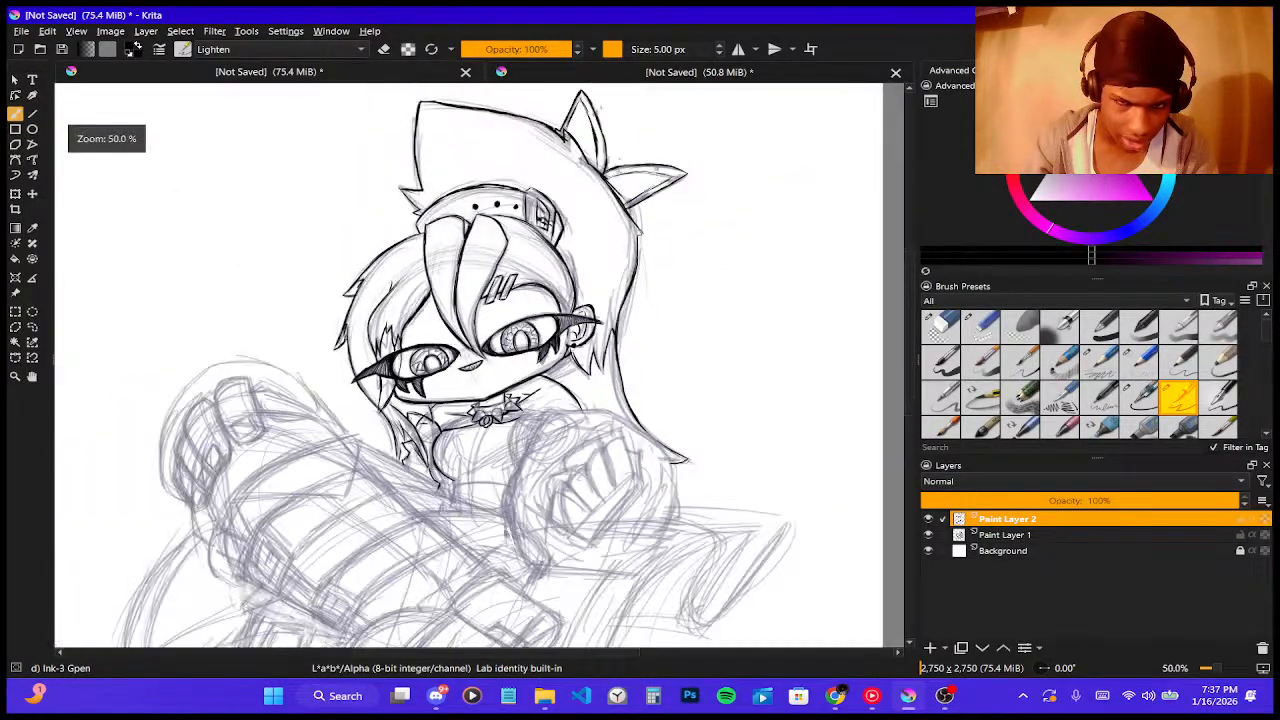
{"action": "scroll", "coordinate": [544, 426], "scroll_direction": "up", "scroll_amount": 1}
{"action": "scroll", "coordinate": [544, 426], "scroll_direction": "down", "scroll_amount": 2}
{"action": "scroll", "coordinate": [573, 250], "scroll_direction": "up", "scroll_amount": 1}
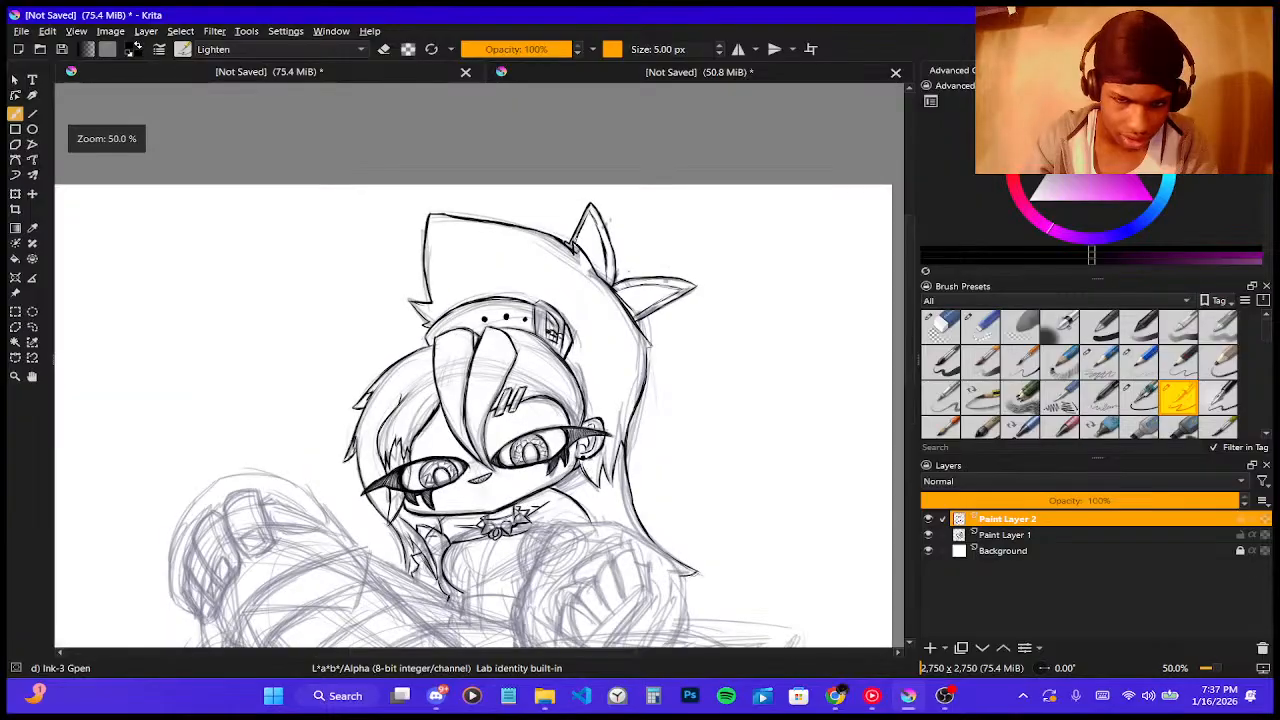
{"action": "scroll", "coordinate": [555, 366], "scroll_direction": "down", "scroll_amount": 1}
{"action": "scroll", "coordinate": [586, 455], "scroll_direction": "up", "scroll_amount": 2}
{"action": "scroll", "coordinate": [580, 436], "scroll_direction": "down", "scroll_amount": 1}
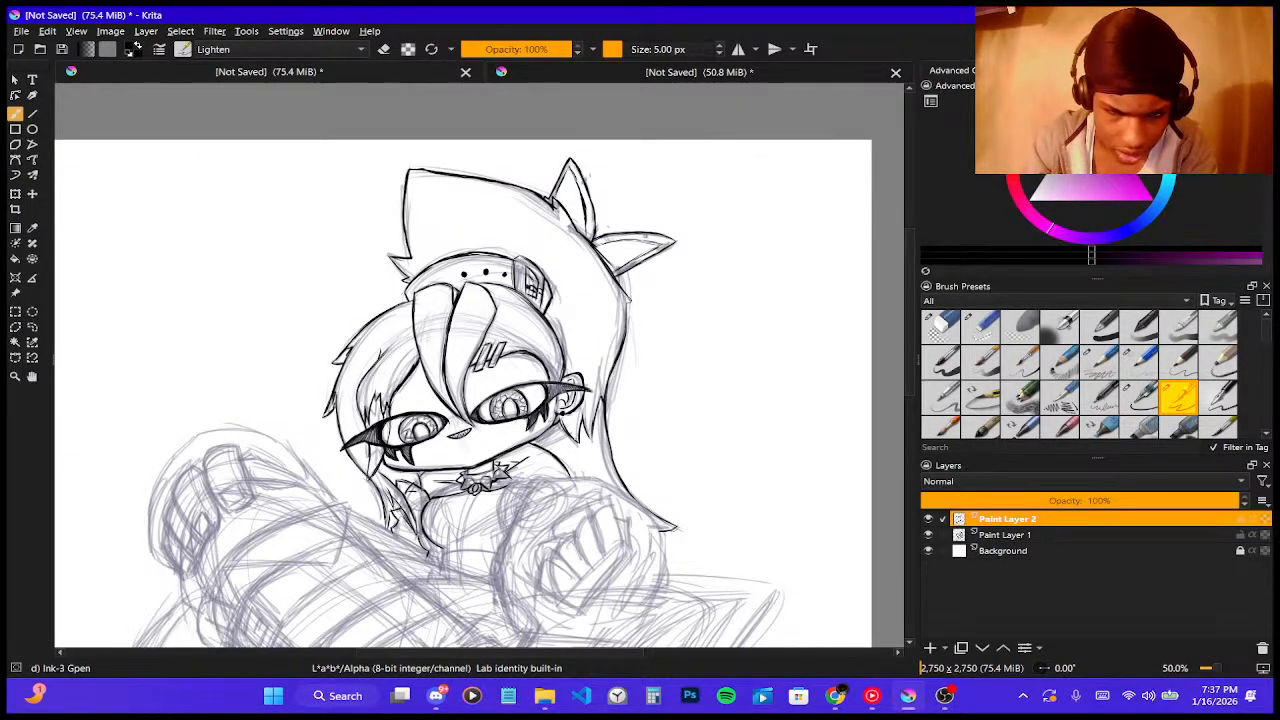
- Capture a screen snip of the canvas area showing the inked character and close the Snipping Tool preview
{"action": "key", "text": "super+shift+s"}
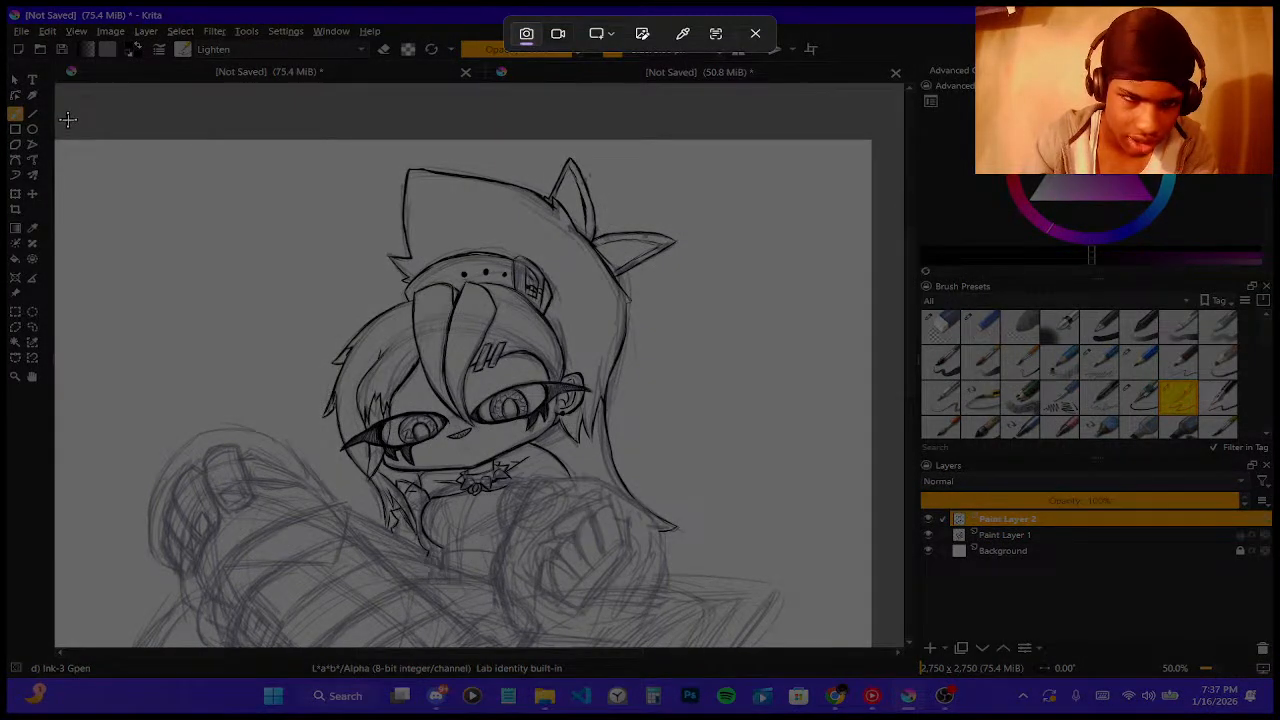
{"action": "left_click_drag", "start_coordinate": [67, 119], "coordinate": [882, 614]}
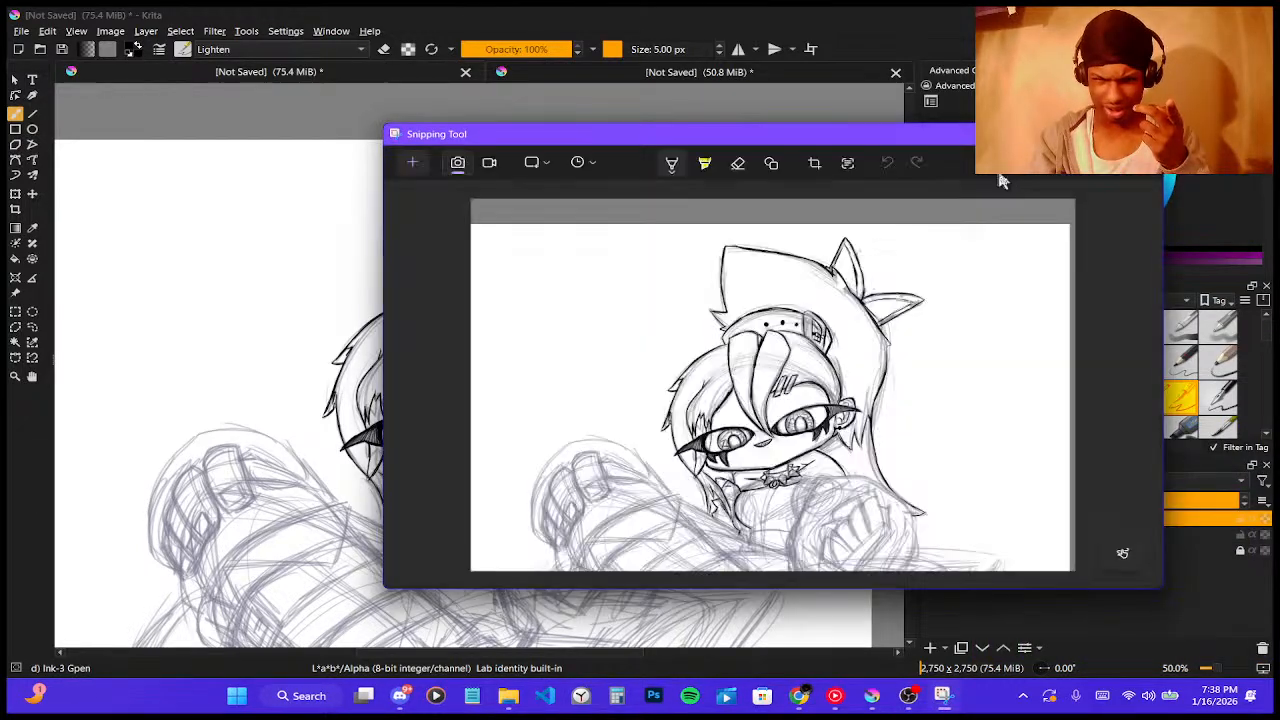
{"action": "left_click", "coordinate": [1144, 134]}
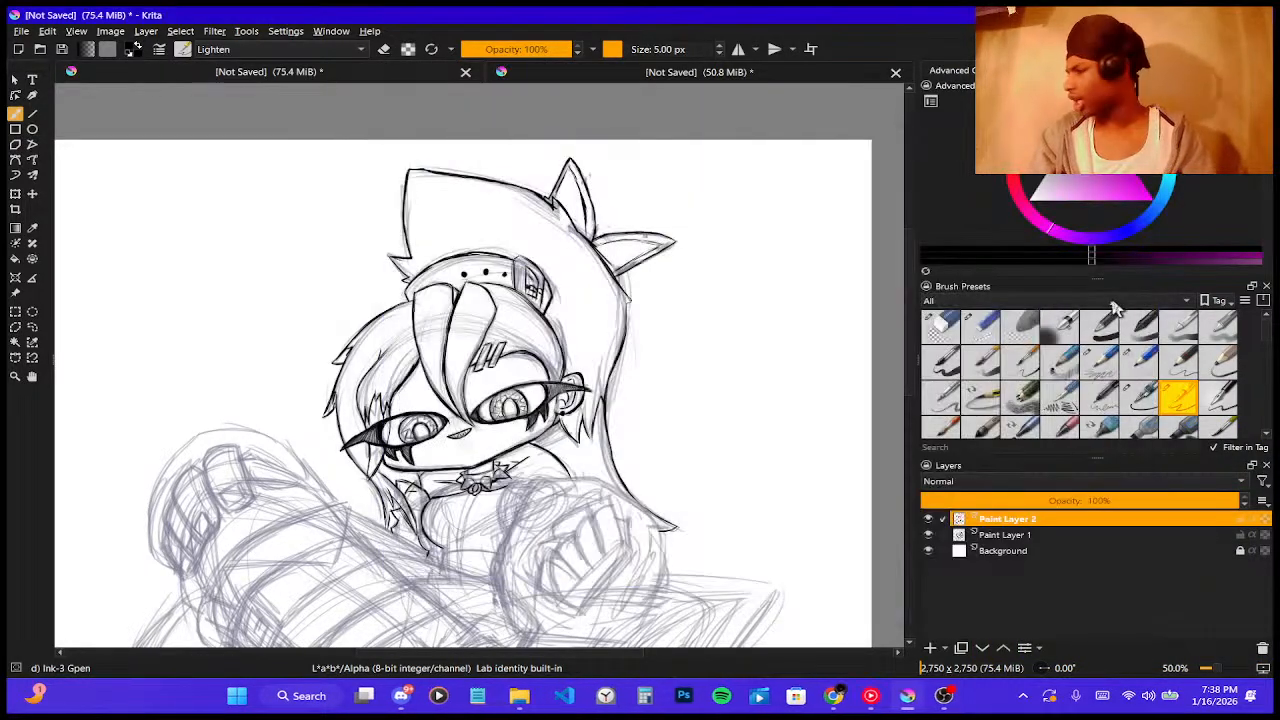
{"action": "mouse_move", "coordinate": [1228, 326]}
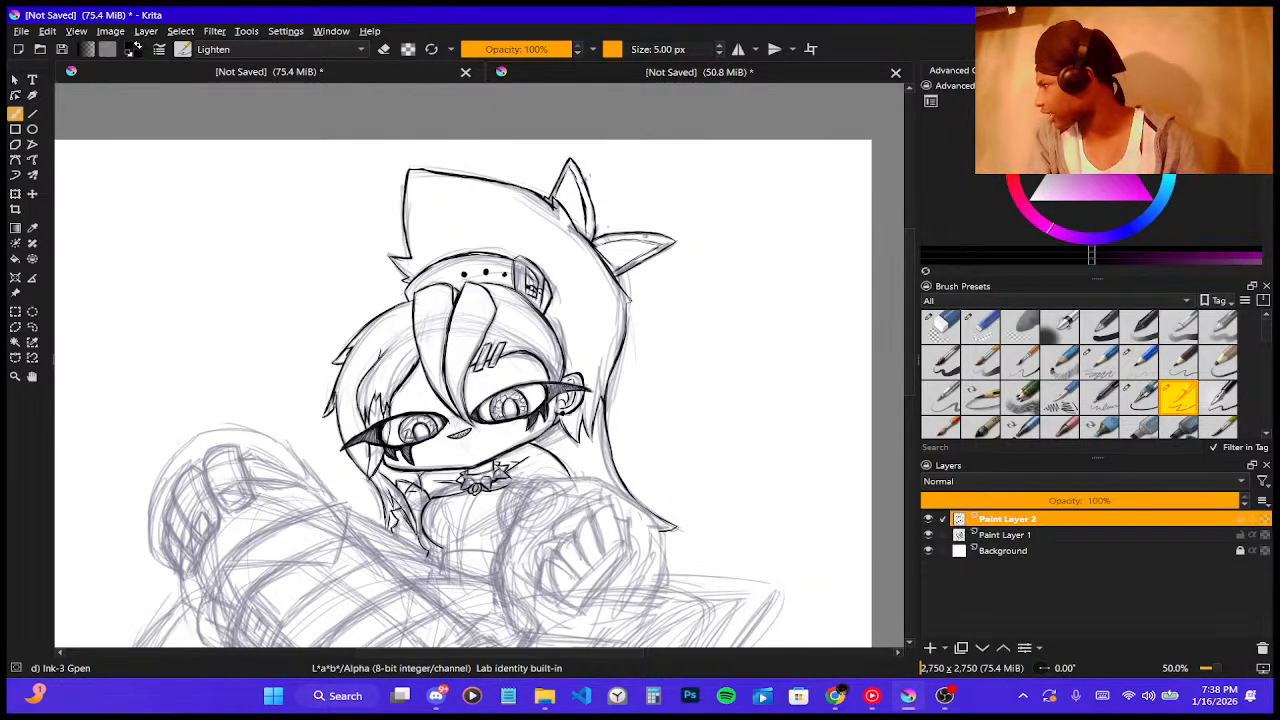
{"action": "key", "text": "alt+Tab"}
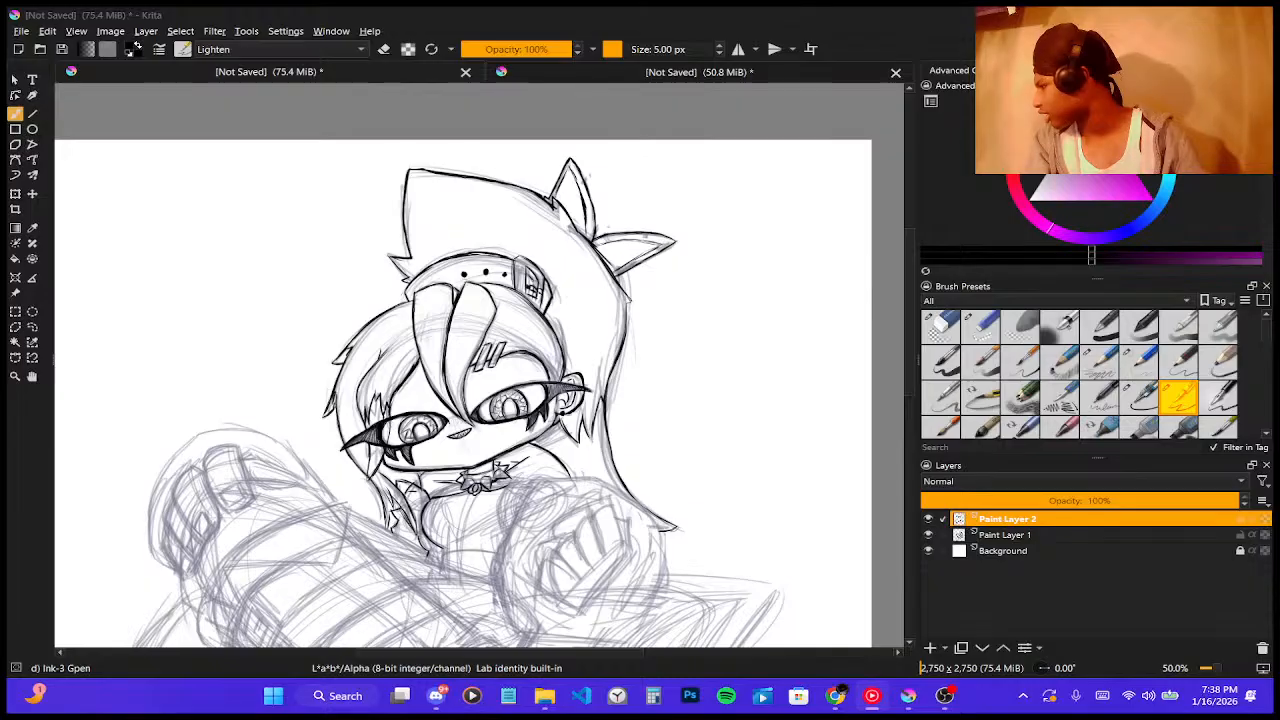